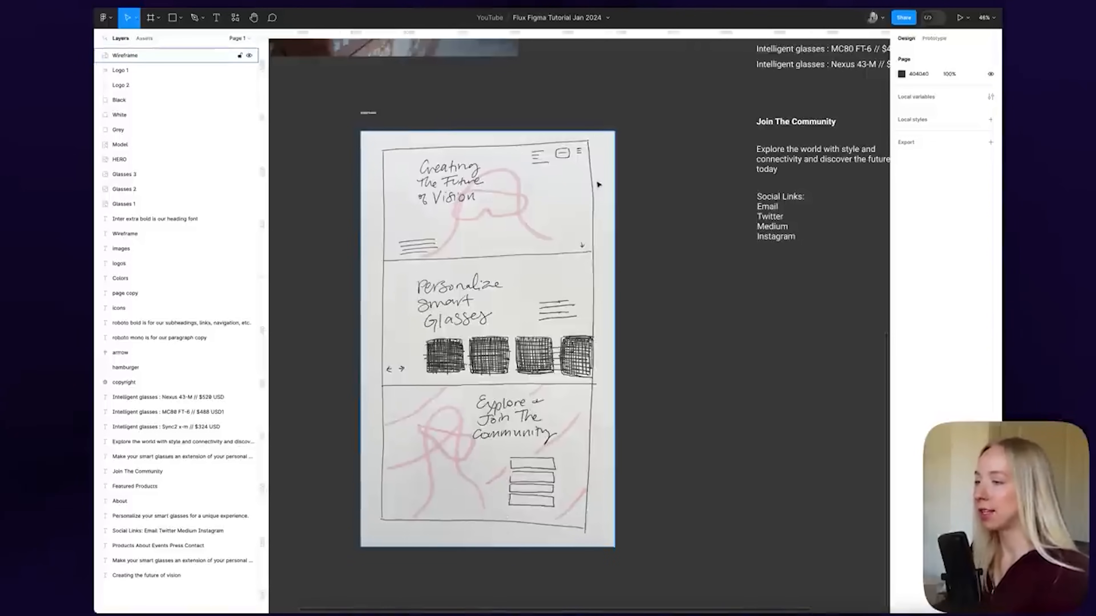
scroll(598, 185, "down", 6)
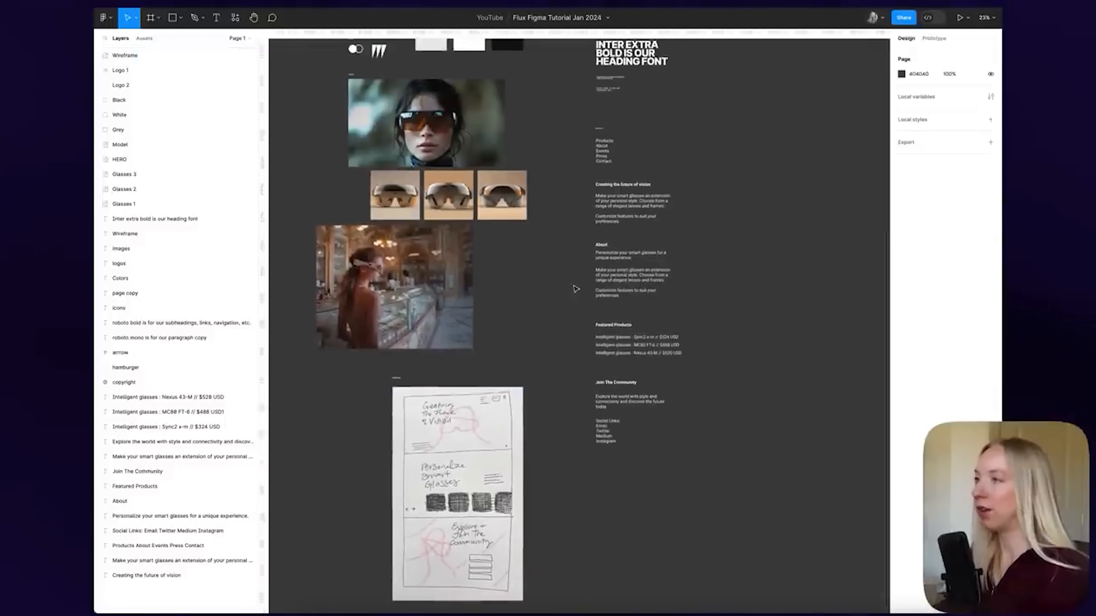
scroll(575, 289, "right", 3)
scroll(621, 270, "up", 3)
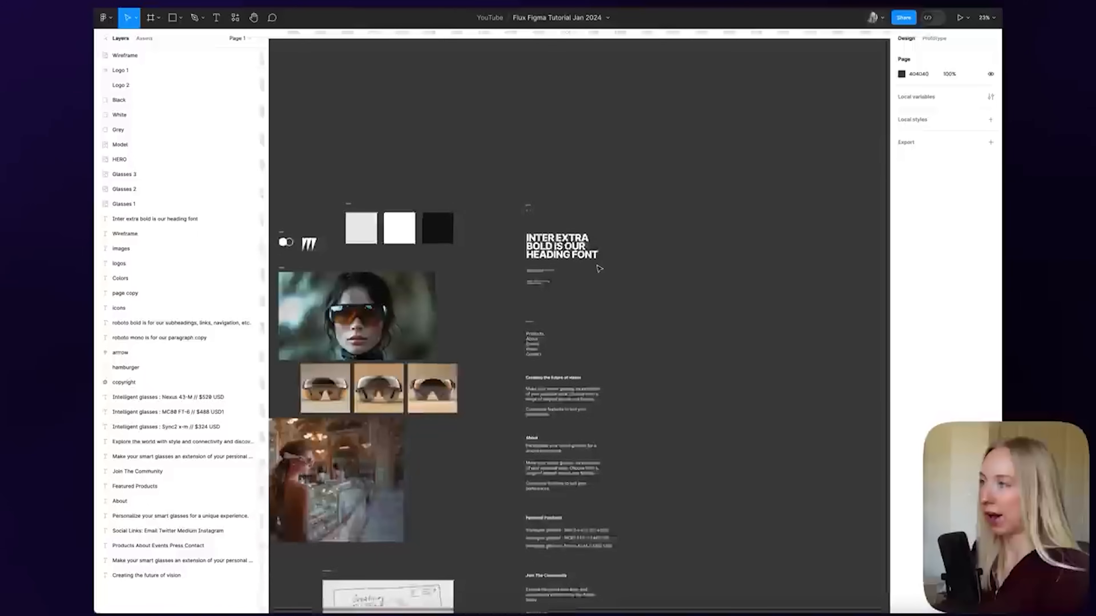
scroll(594, 264, "up", 8)
scroll(408, 105, "up", 5)
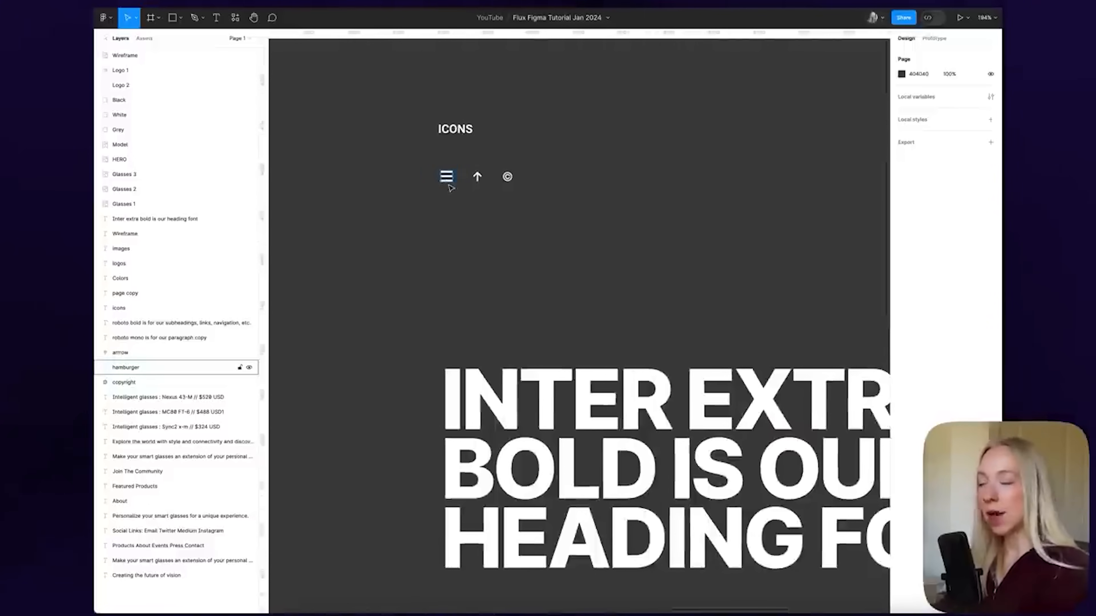
scroll(560, 302, "down", 5)
scroll(668, 405, "down", 6)
left_click_drag(319, 143, 691, 419)
left_click(565, 415)
left_click(446, 203)
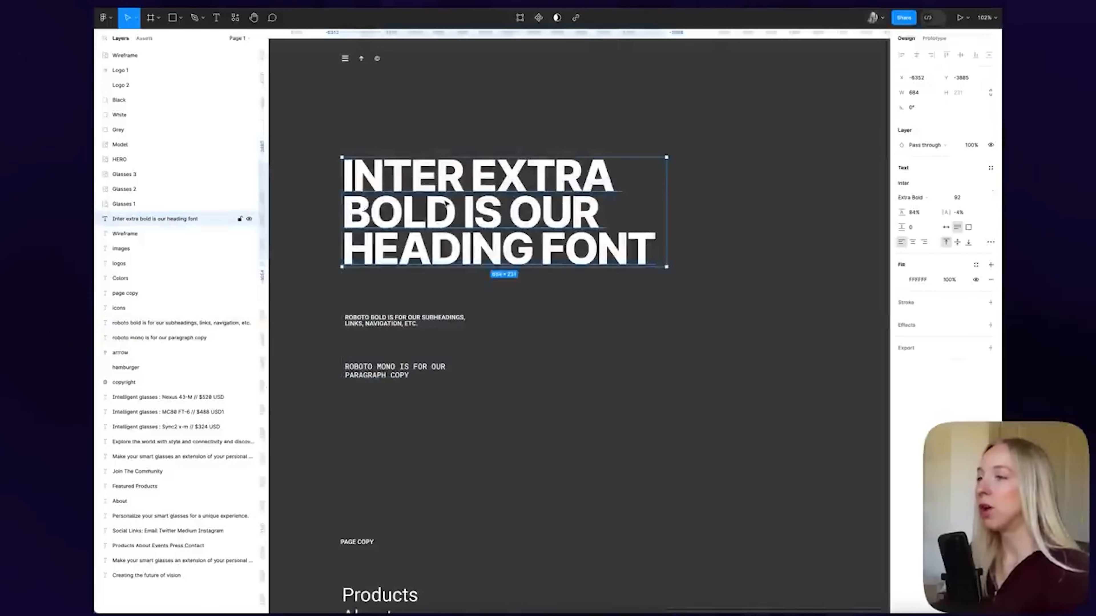
left_click(453, 320)
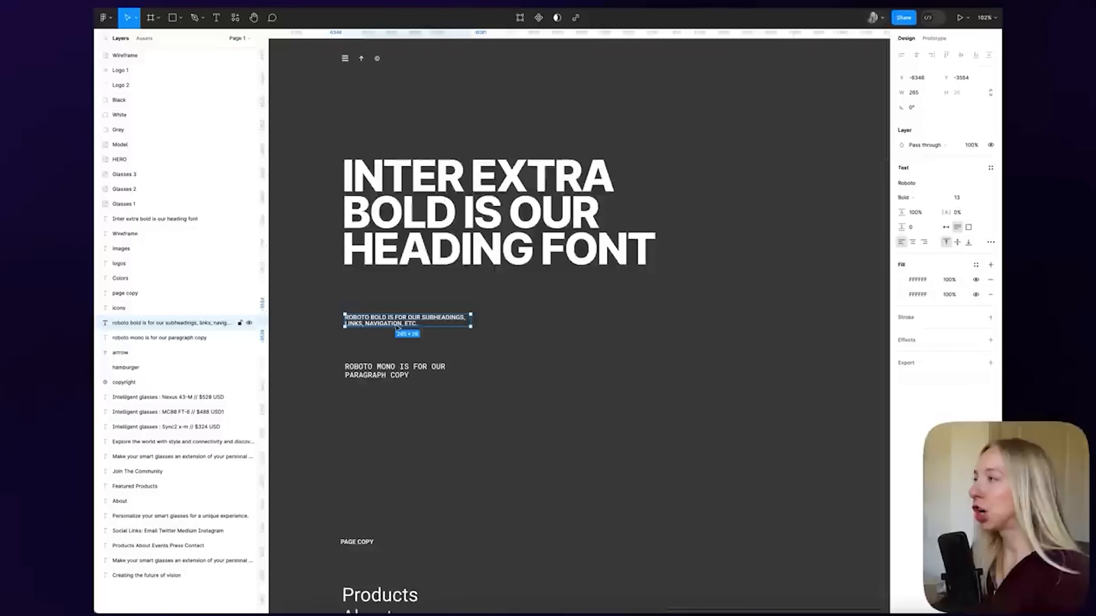
left_click(403, 372)
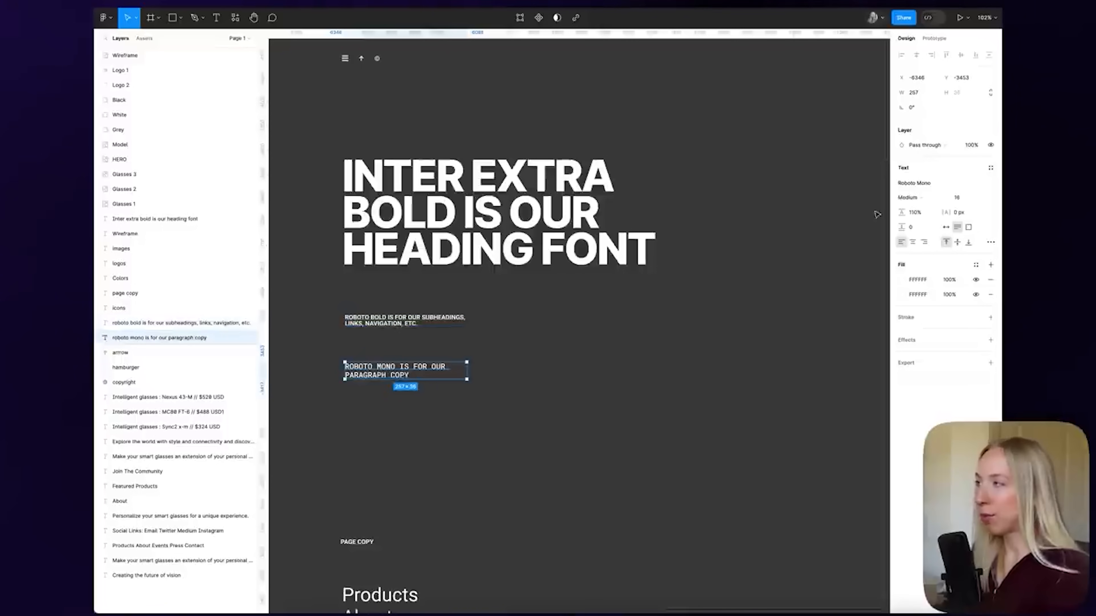
left_click(641, 359)
scroll(628, 341, "down", 5)
scroll(660, 335, "down", 5)
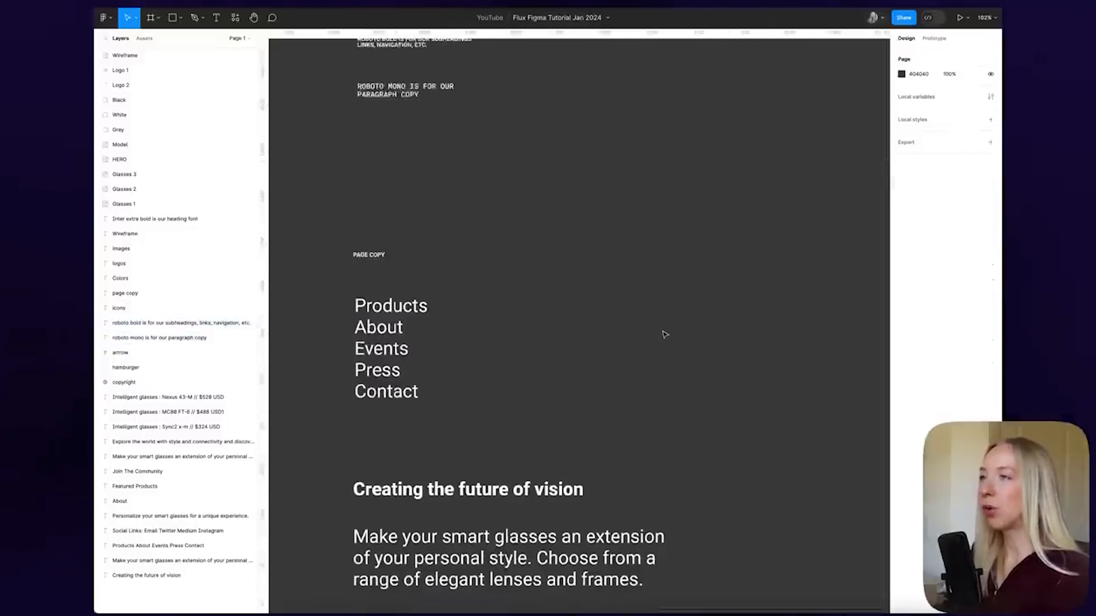
scroll(596, 177, "up", 5)
scroll(571, 206, "down", 3)
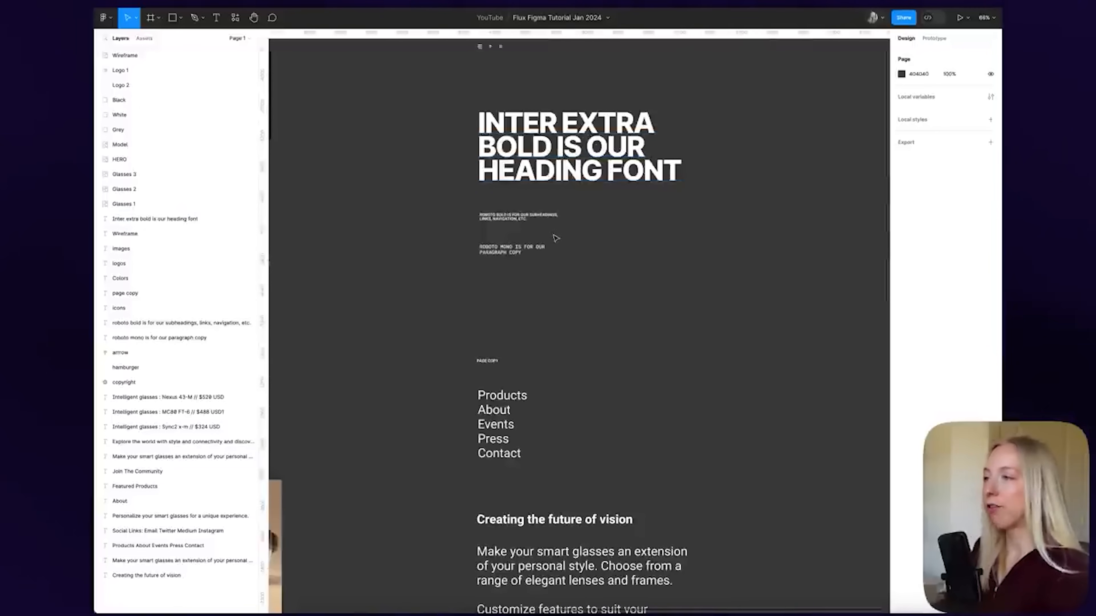
scroll(555, 237, "down", 5)
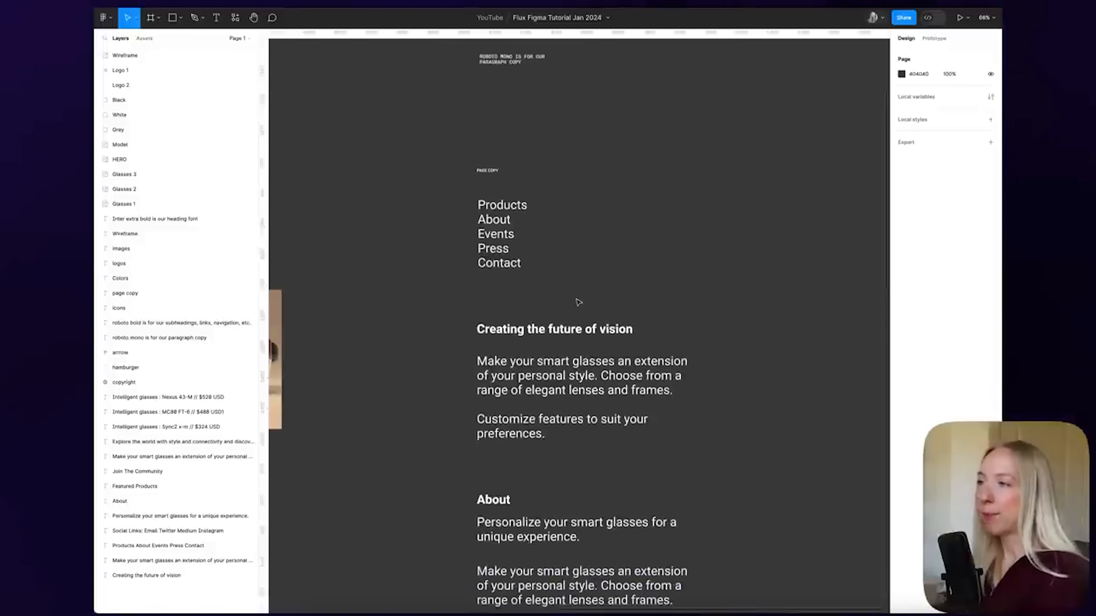
scroll(573, 303, "down", 12)
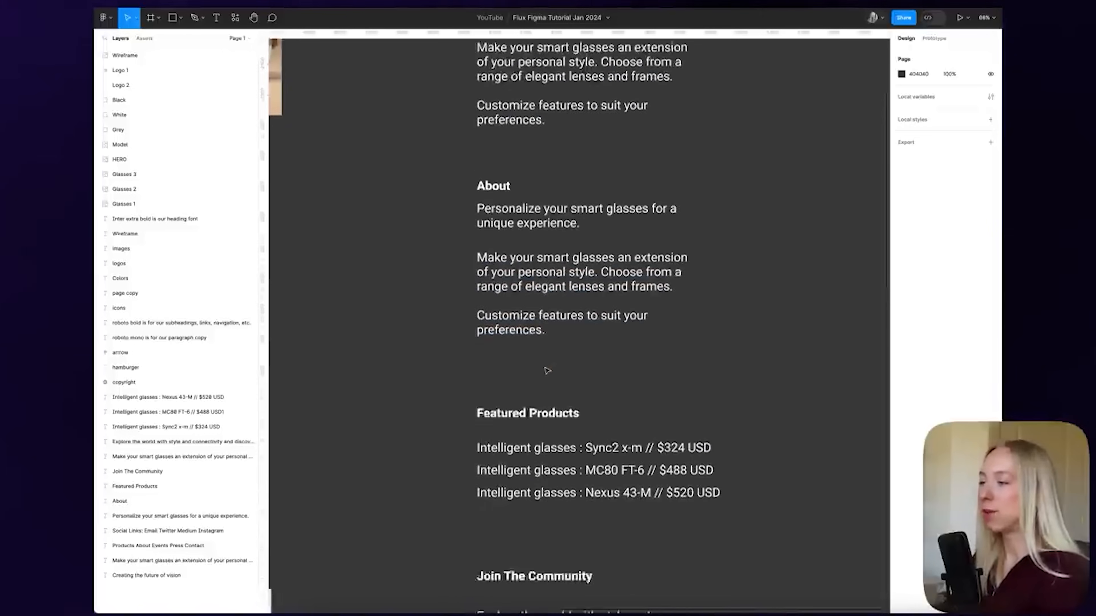
scroll(552, 346, "down", 4)
scroll(548, 491, "down", 8)
scroll(573, 361, "up", 2)
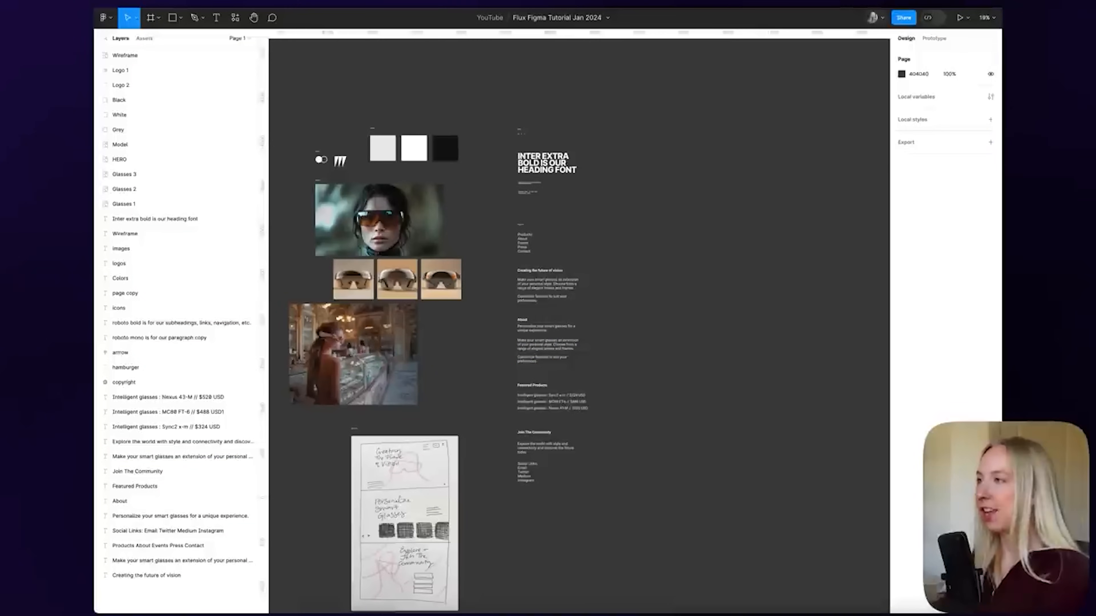
scroll(675, 151, "down", 2)
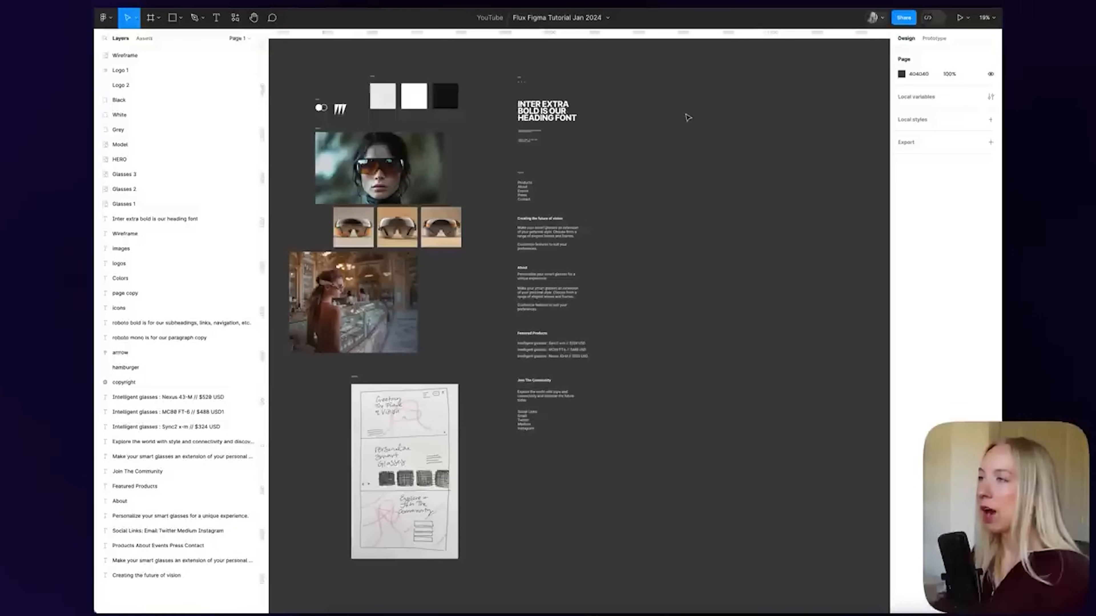
Raise the page background brightness so 404040 becomes 4F4F4F
left_click(901, 74)
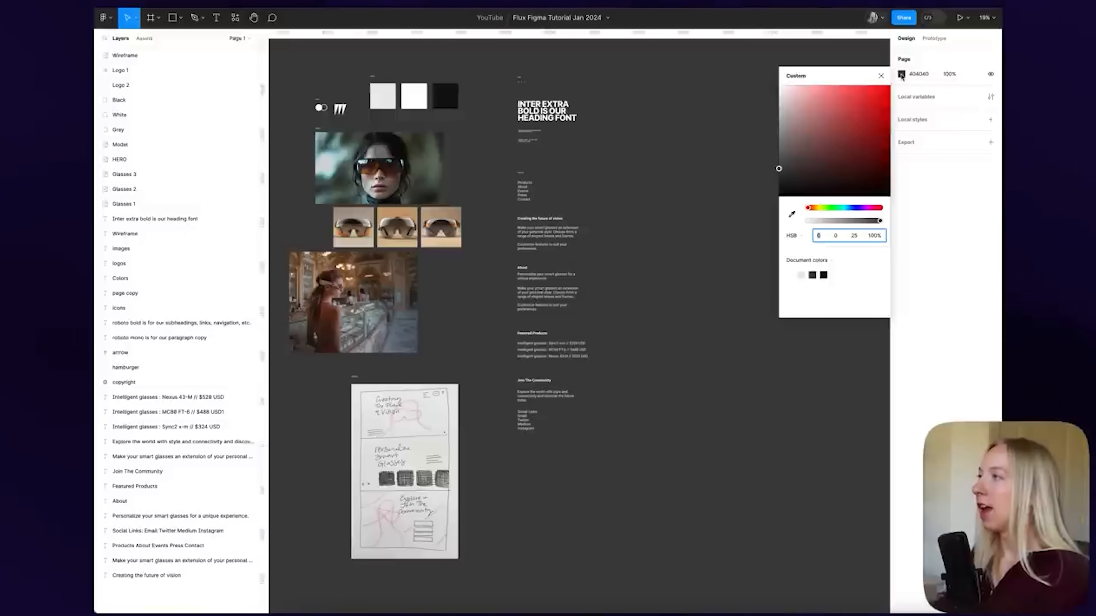
mouse_move(779, 169)
left_mouse_down()
mouse_move(776, 105)
mouse_move(777, 167)
left_mouse_up()
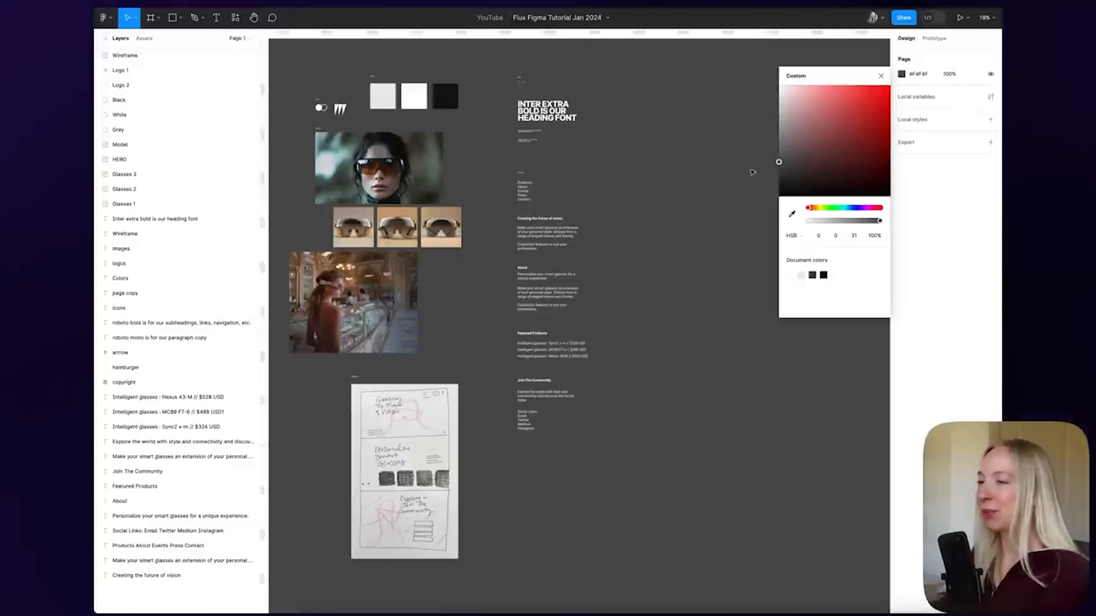
left_click(712, 163)
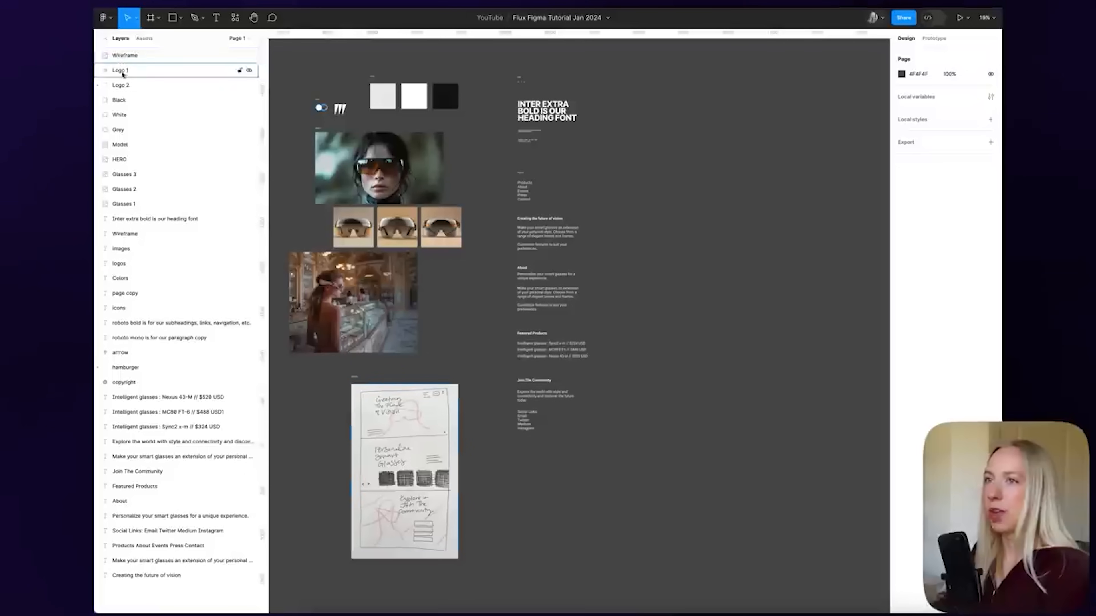
Select the wireframe sketch and the Join The Community paragraph, then deselect
left_click(128, 61)
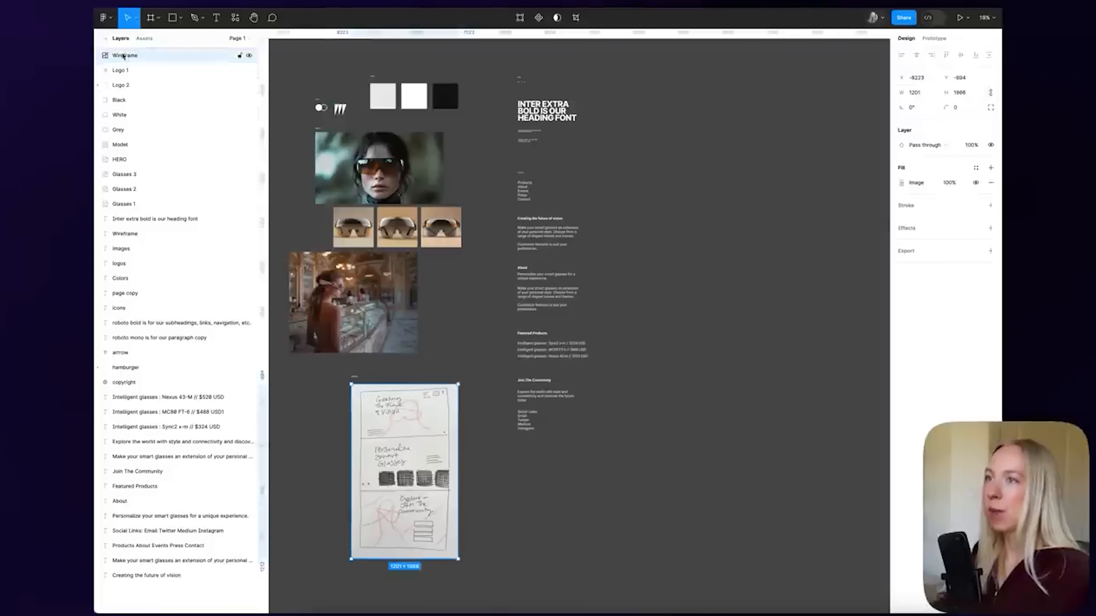
left_click(138, 445)
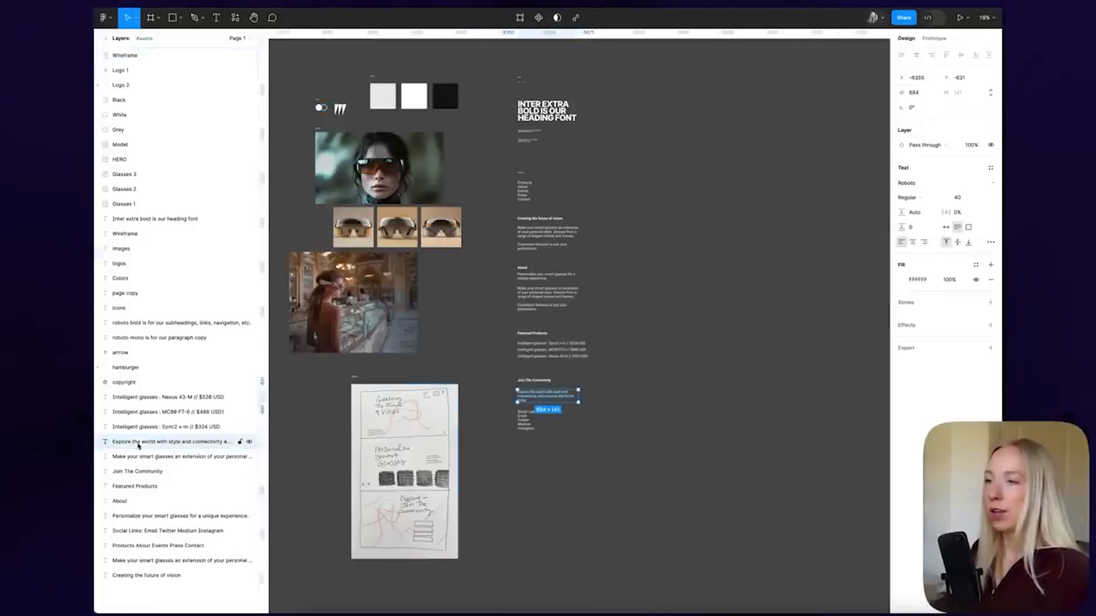
left_click(623, 282)
scroll(367, 56, "up", 5)
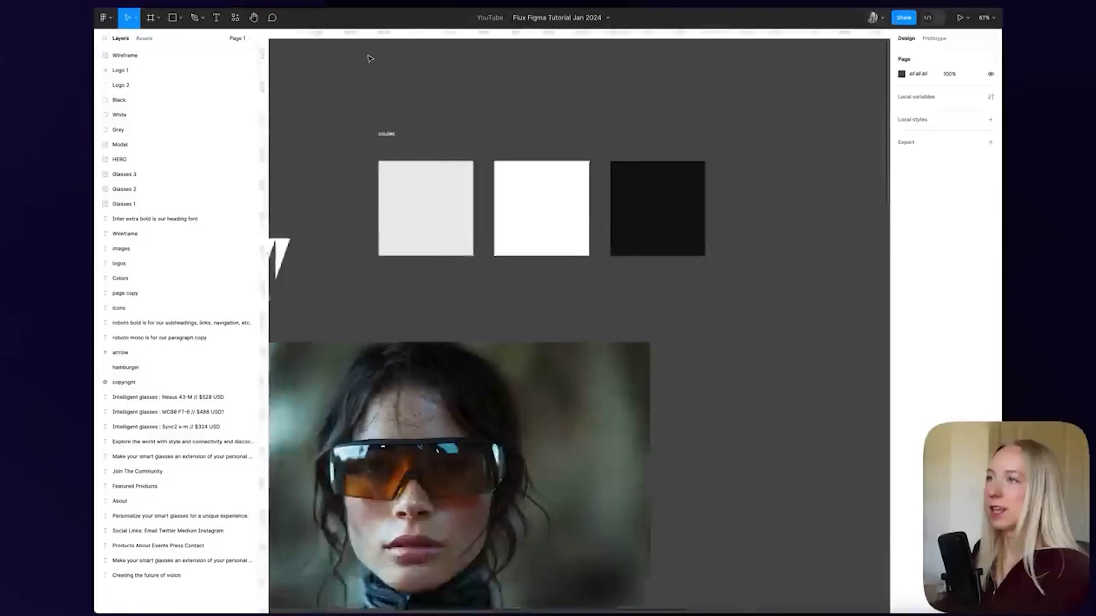
scroll(370, 58, "up", 2)
Line the Grey square up with White and Black, bring it to the front, and show Assets
left_click_drag(452, 235, 545, 185)
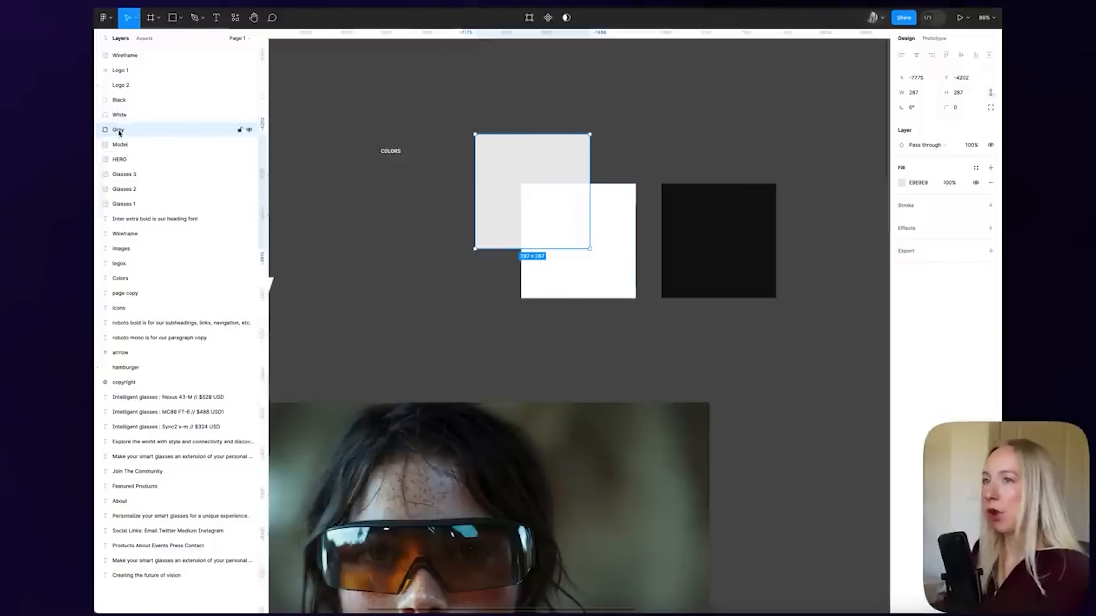
mouse_move(531, 159)
left_mouse_down()
mouse_move(444, 180)
mouse_move(436, 208)
mouse_move(523, 167)
left_mouse_up()
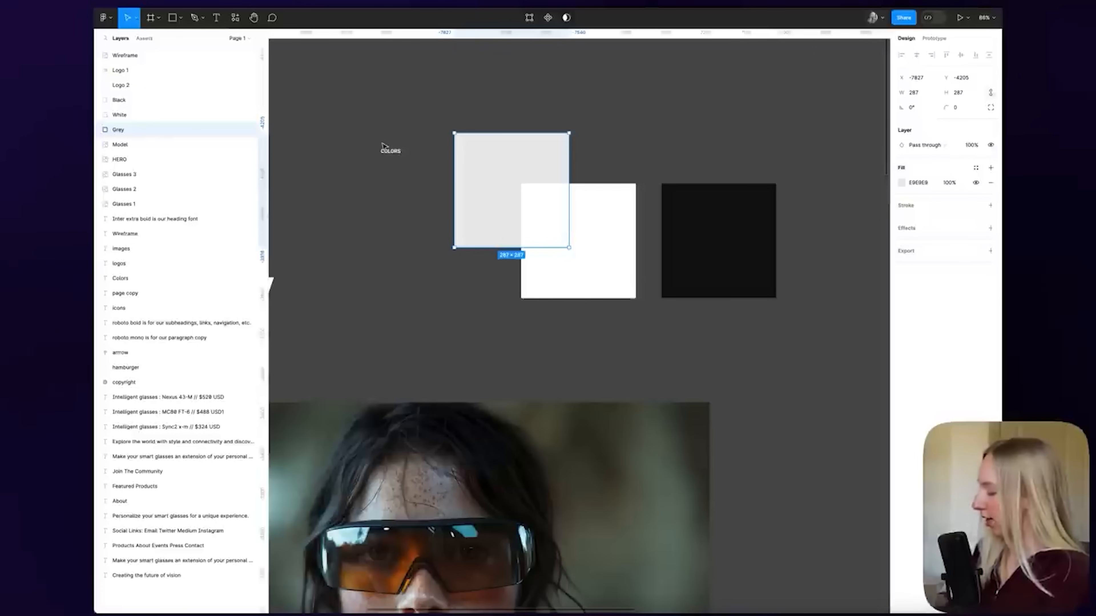
key("super+bracketright")
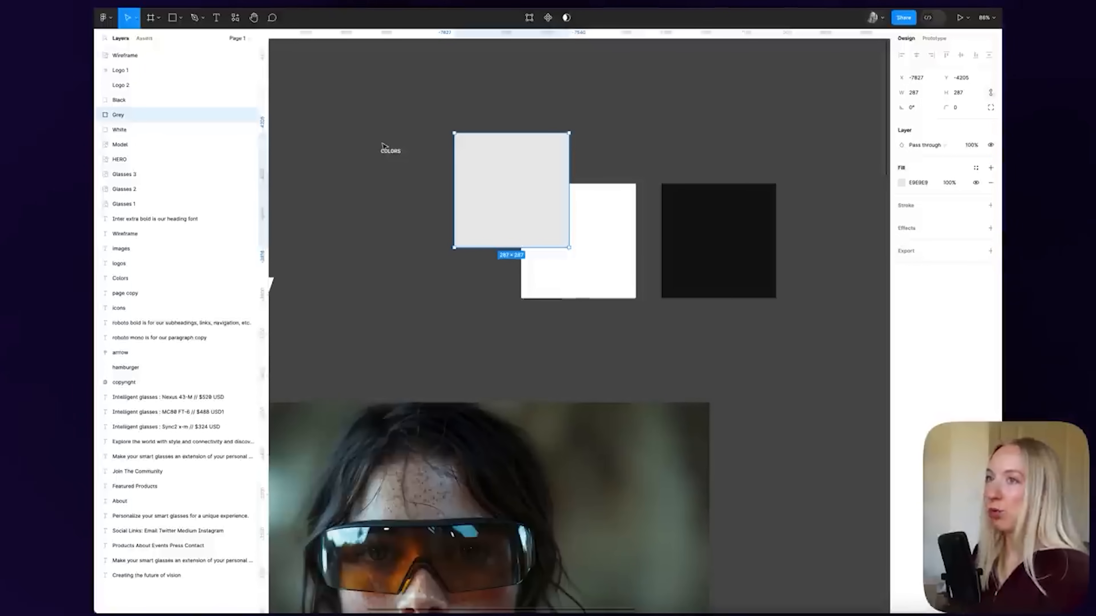
key("bracketright")
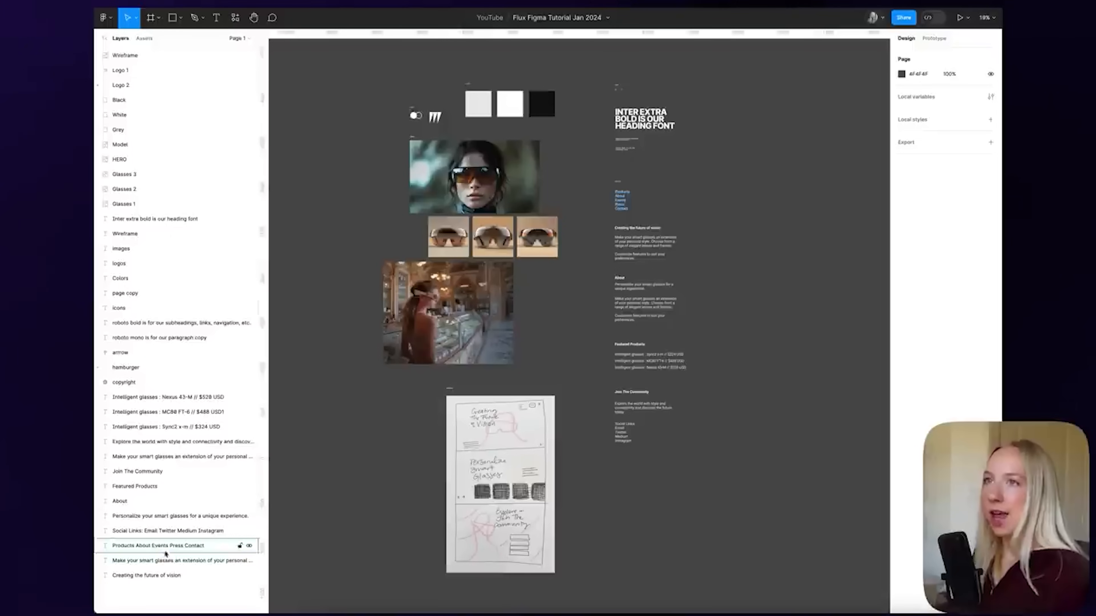
left_click(151, 40)
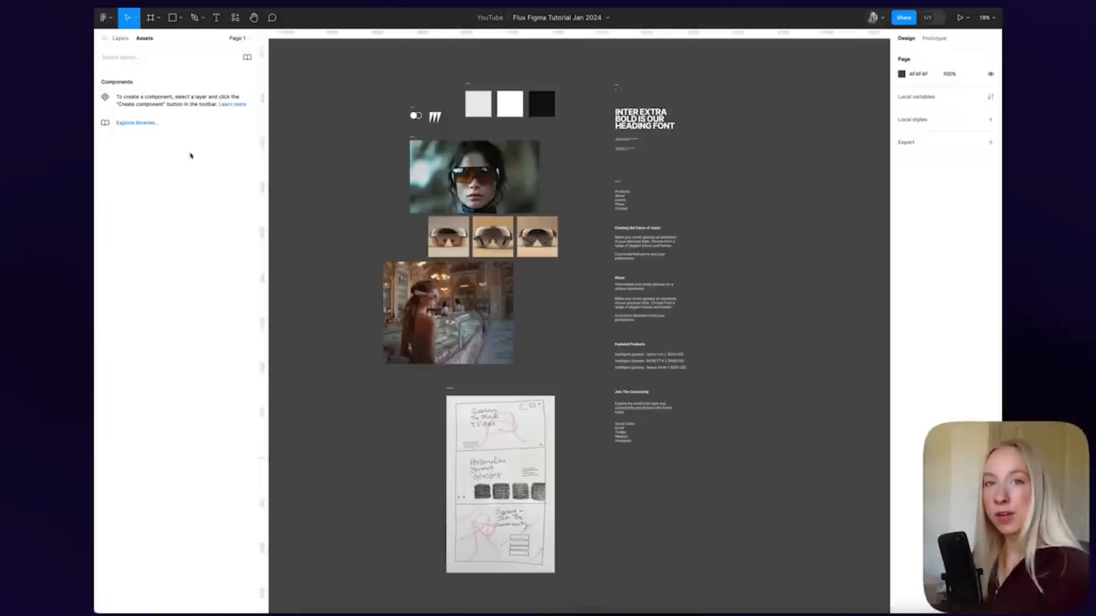
Add a new empty page named Page 2 and return to Page 1
left_click(119, 40)
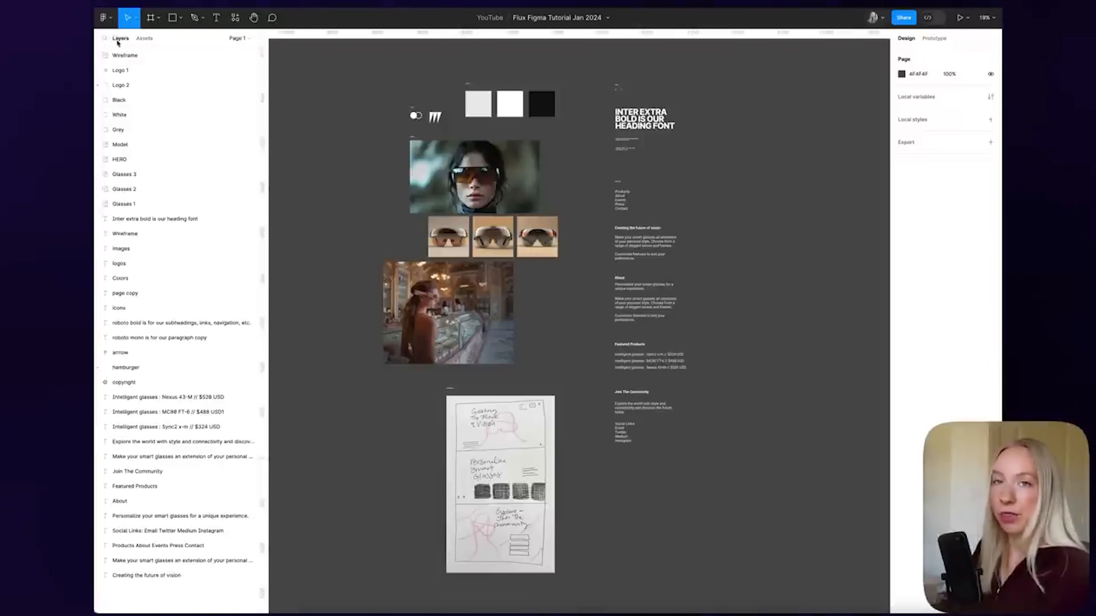
left_click(239, 38)
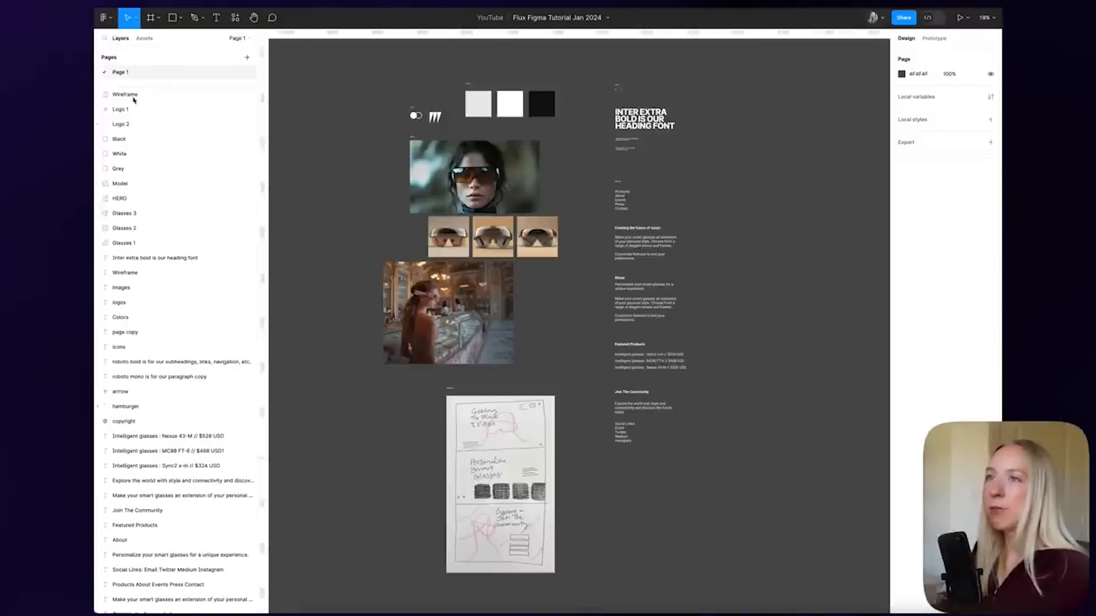
left_click(248, 57)
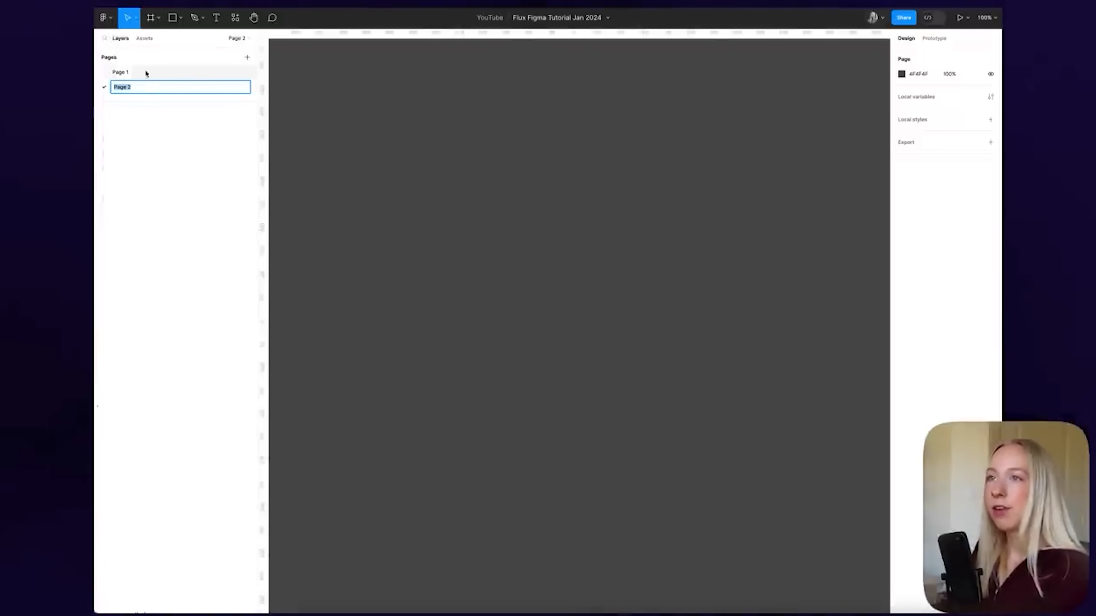
key("Return")
left_click(144, 72)
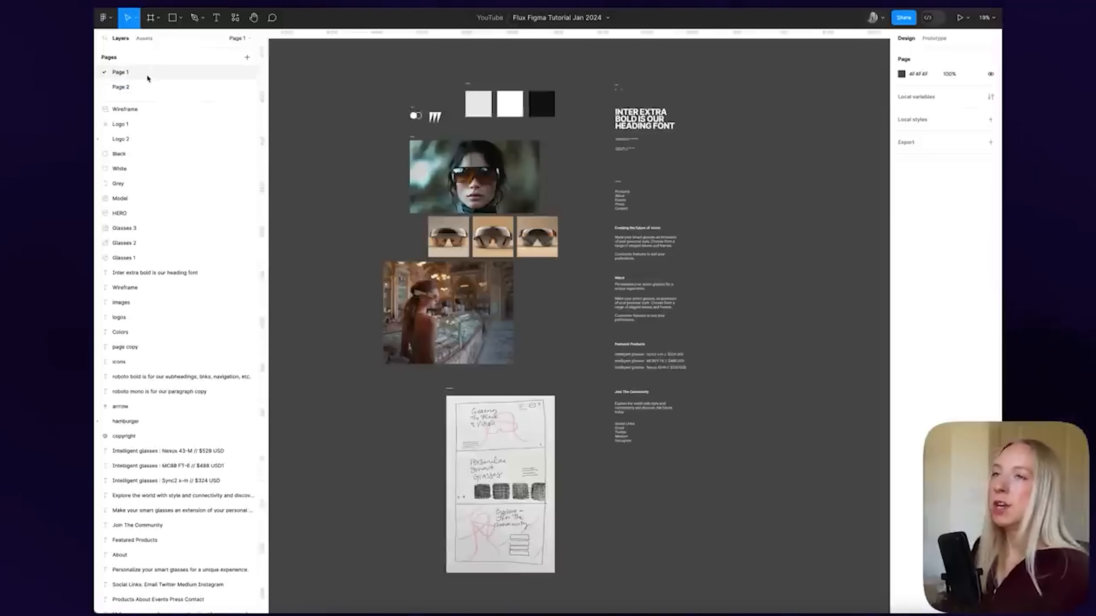
Rename the first page to Exploration, begin renaming Page 2, then return to Exploration
double_click(125, 74)
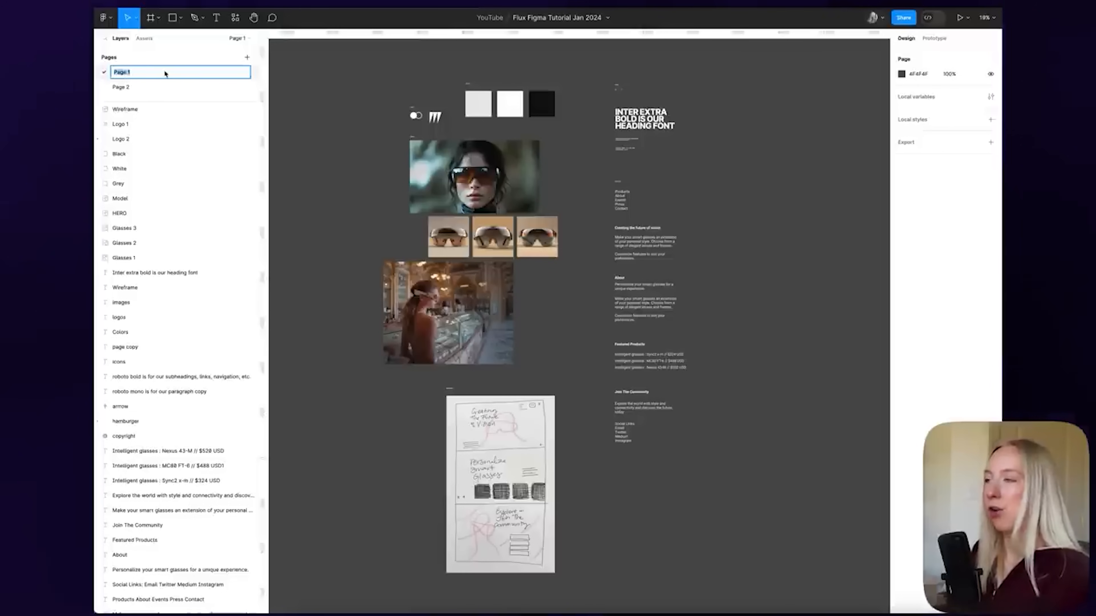
type("B")
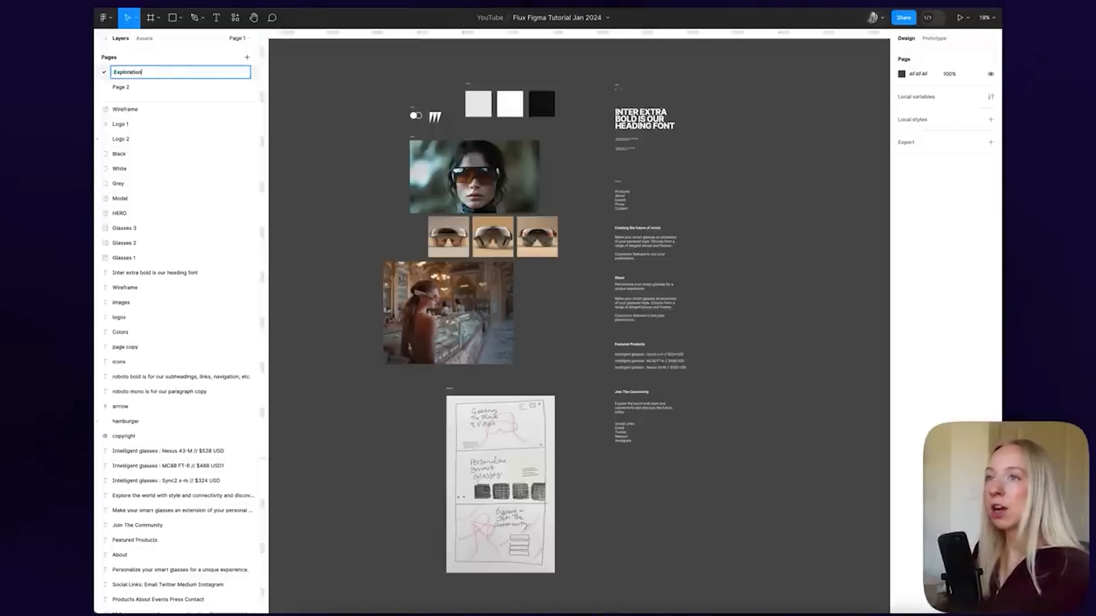
double_click(130, 87)
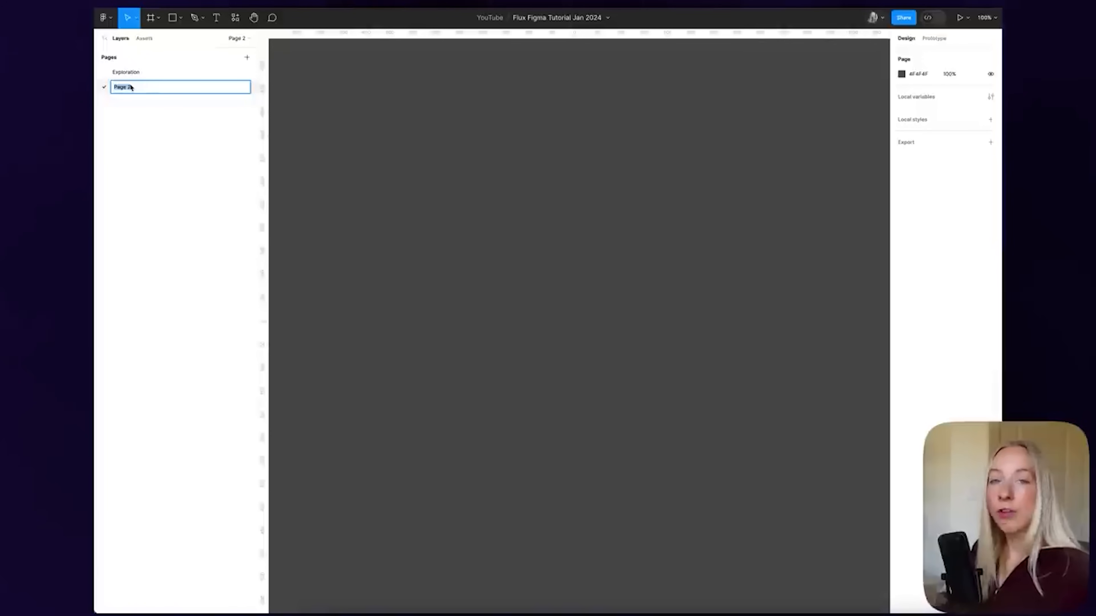
left_click(154, 78)
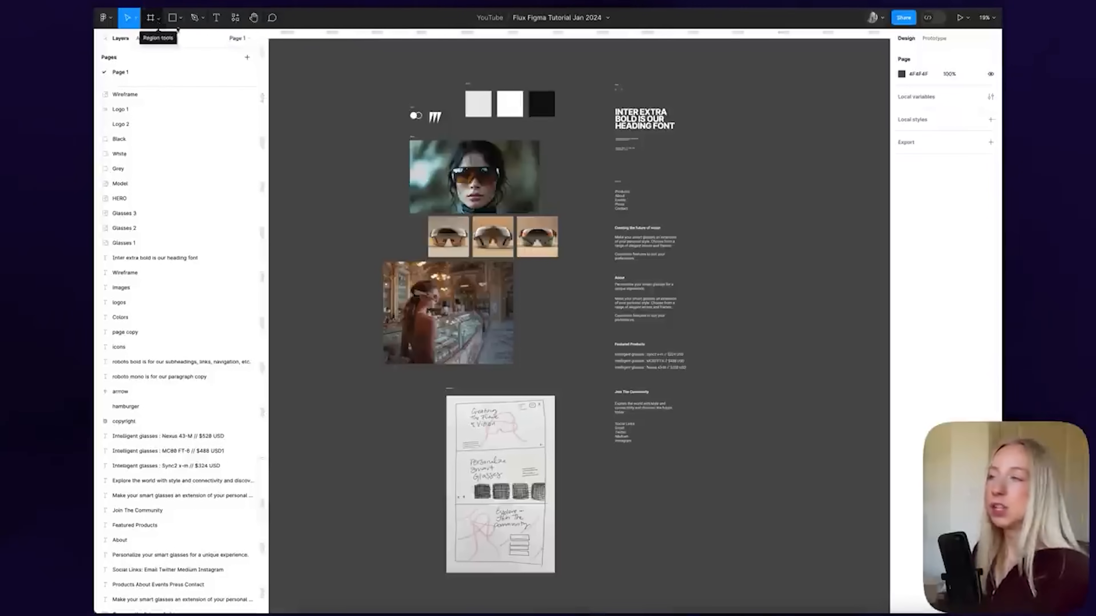
key("f")
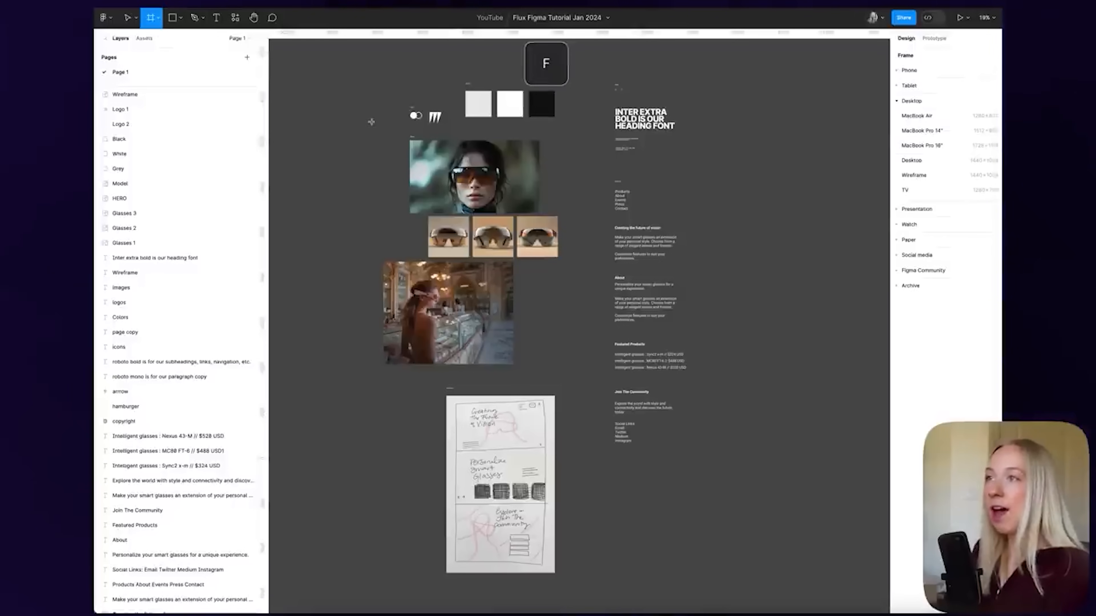
left_click_drag(332, 83, 378, 130)
key("Delete")
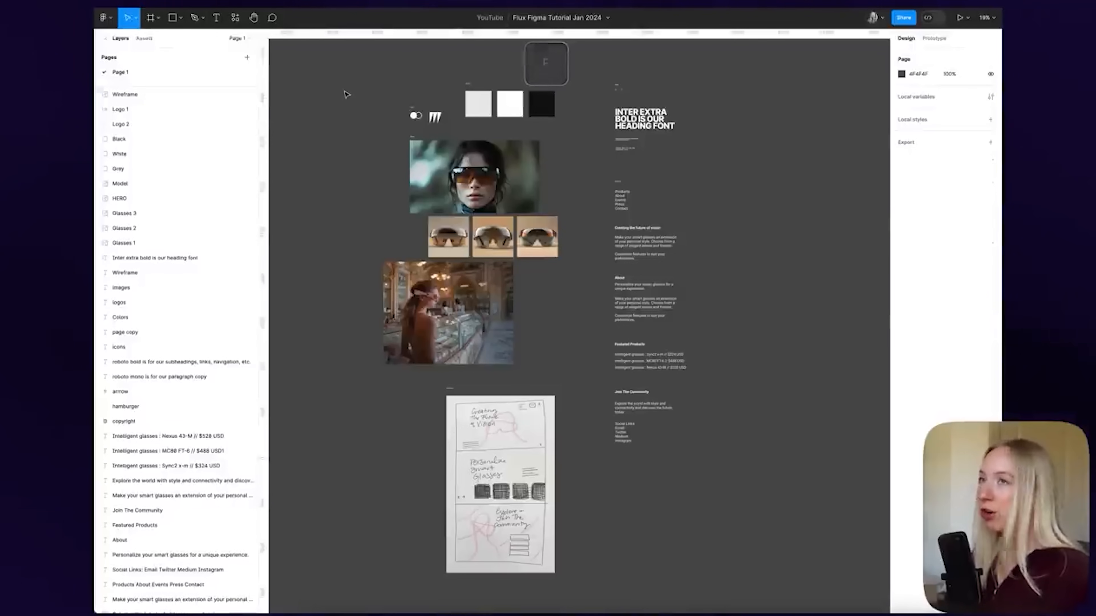
key("r")
left_click_drag(301, 70, 362, 130)
left_click(363, 168)
left_click(360, 115)
key("Delete")
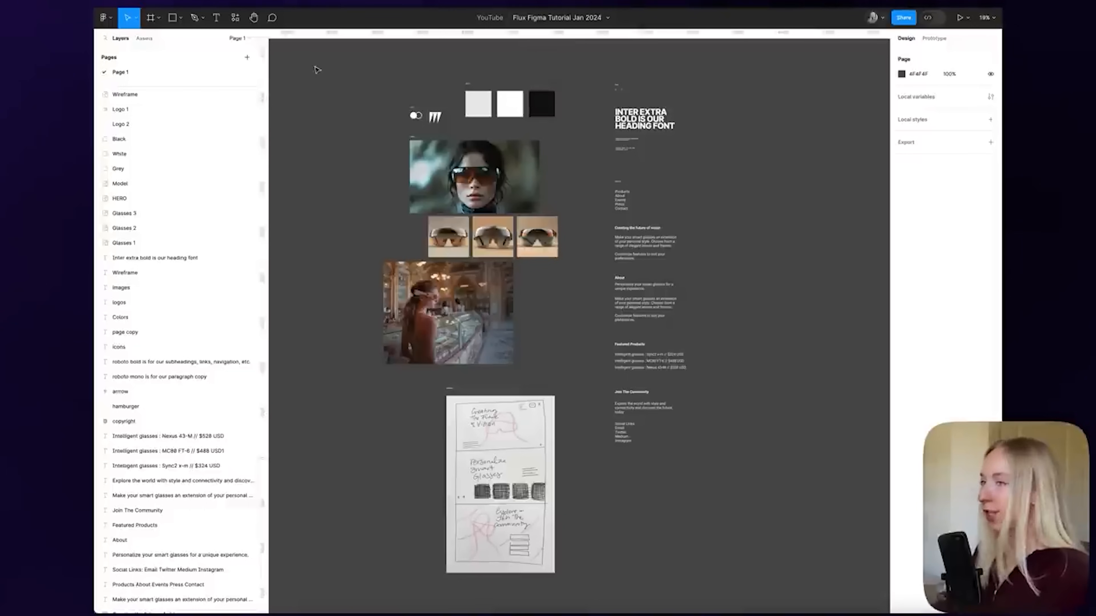
key("t")
left_click_drag(305, 65, 359, 99)
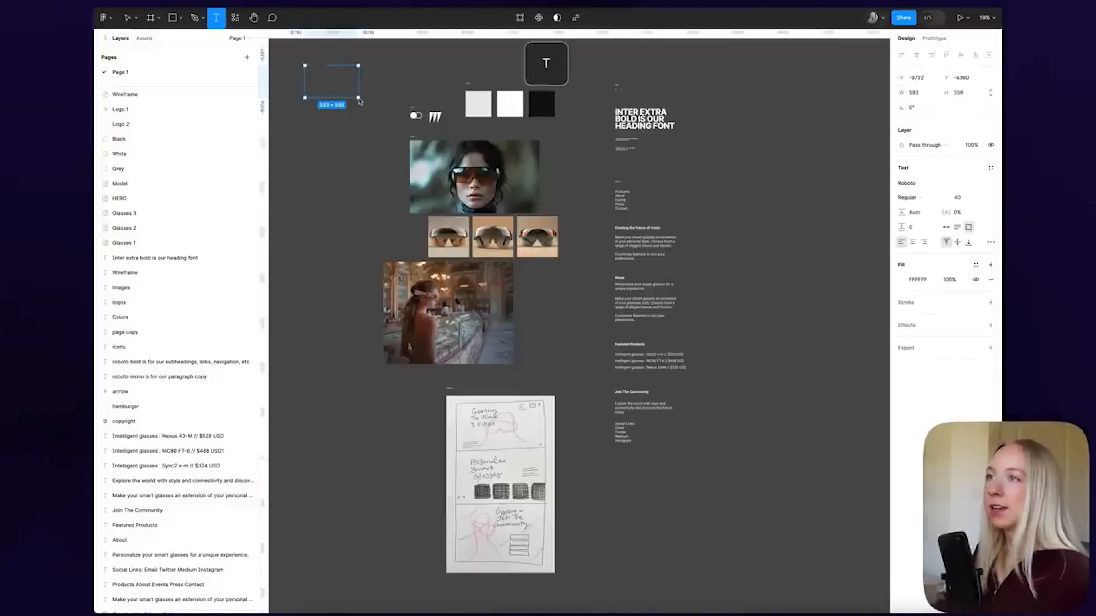
type("dfdfd")
key("Escape")
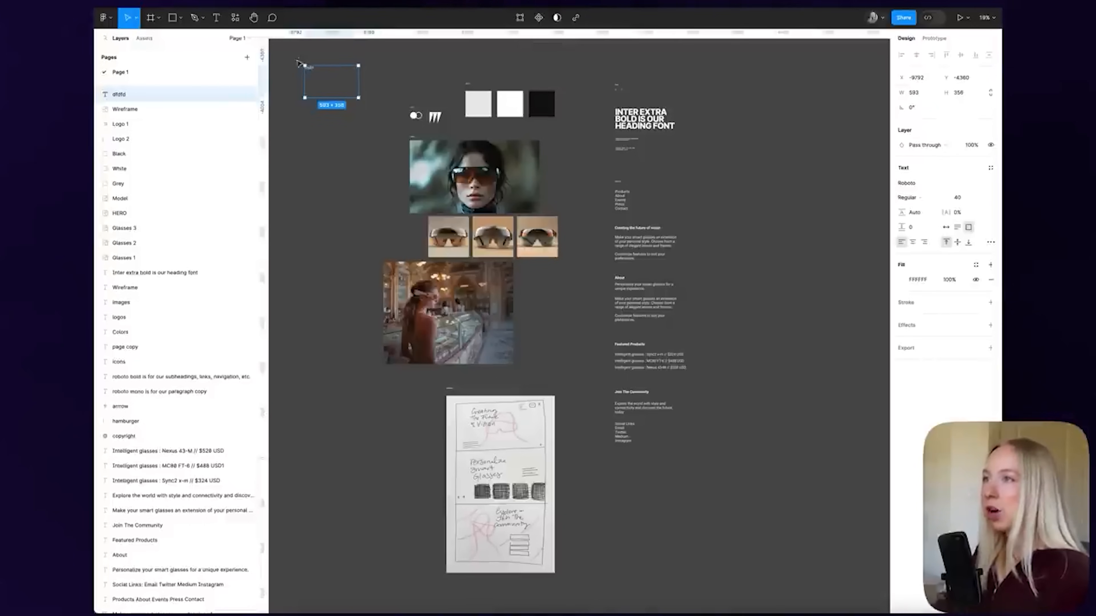
key("Delete")
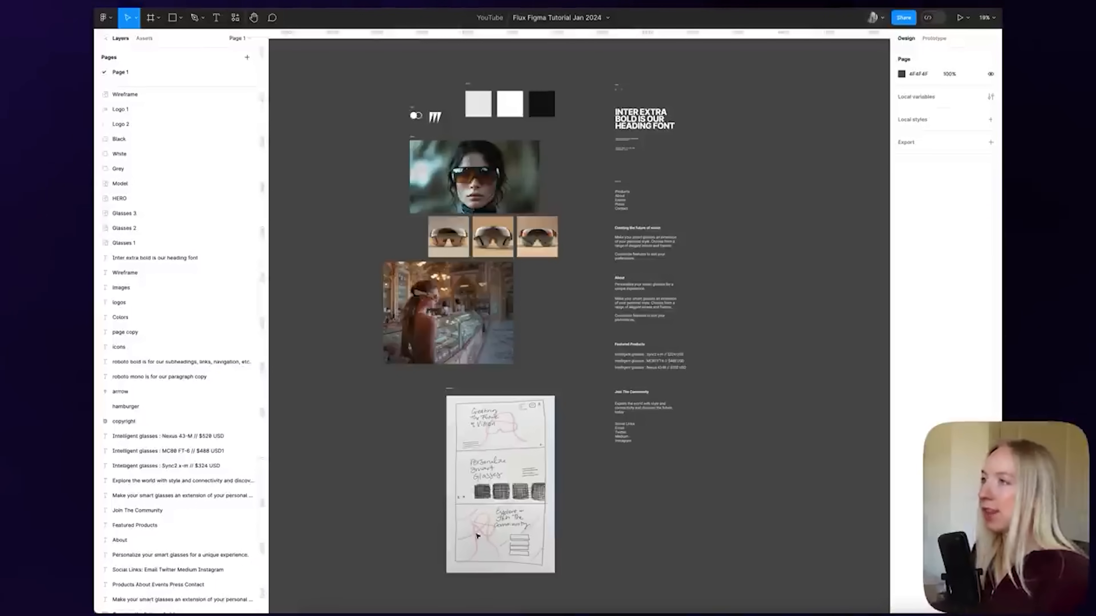
scroll(796, 257, "down", 3)
scroll(643, 250, "right", 5)
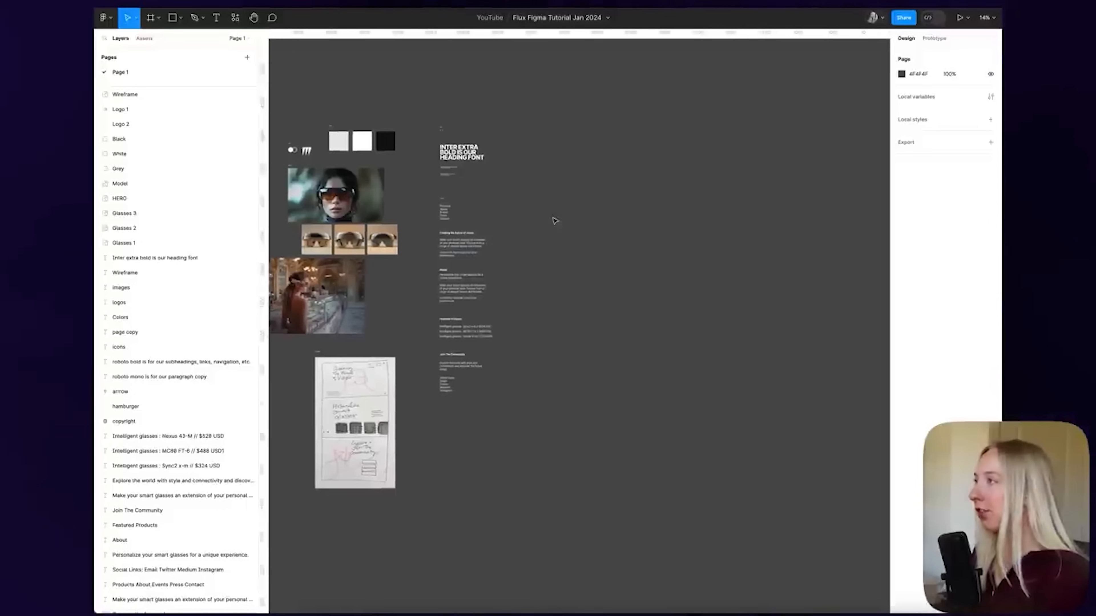
left_click(458, 152)
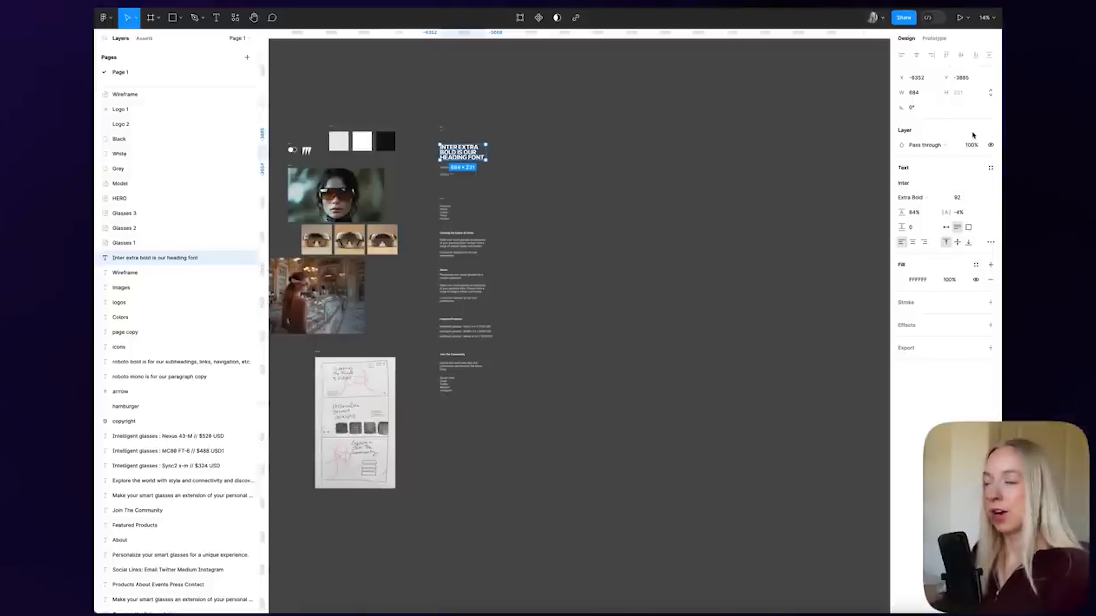
left_click(356, 188)
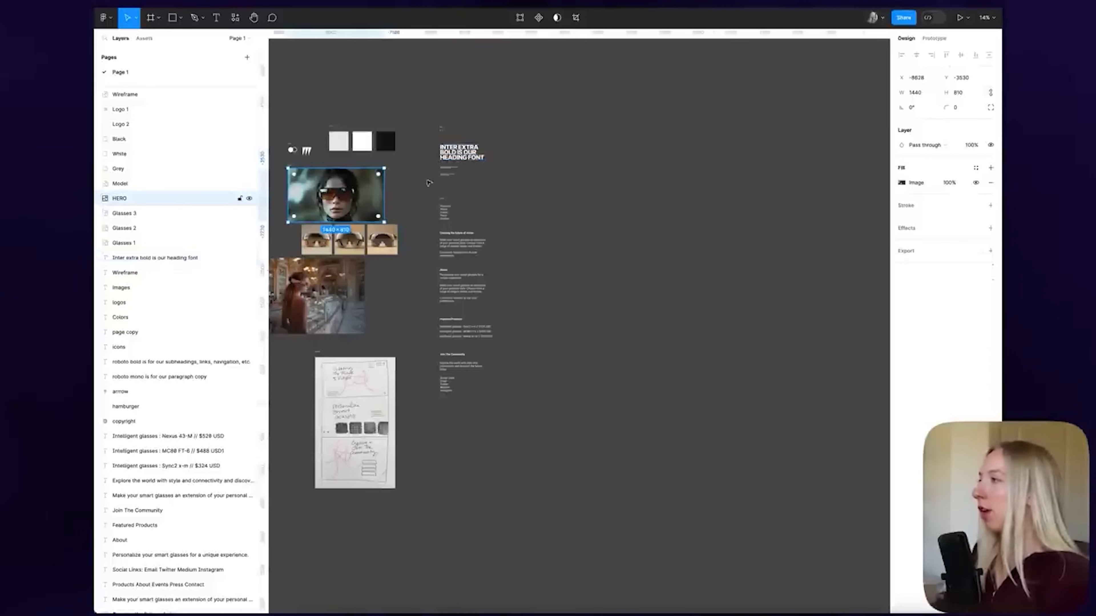
left_click(975, 175)
left_click(888, 188)
left_click(461, 152)
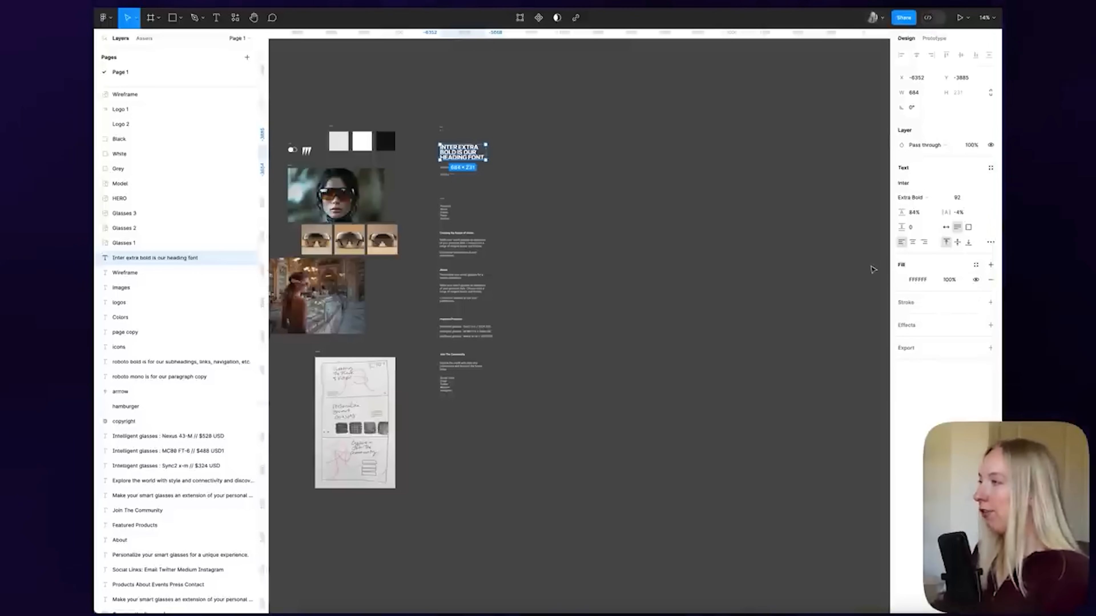
left_click(584, 179)
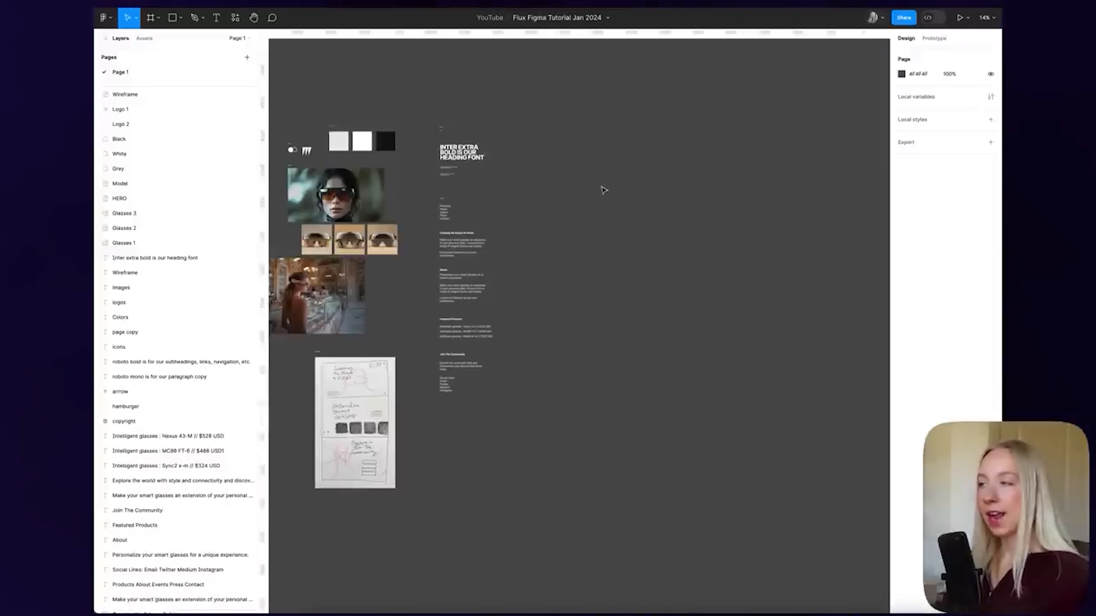
key("f")
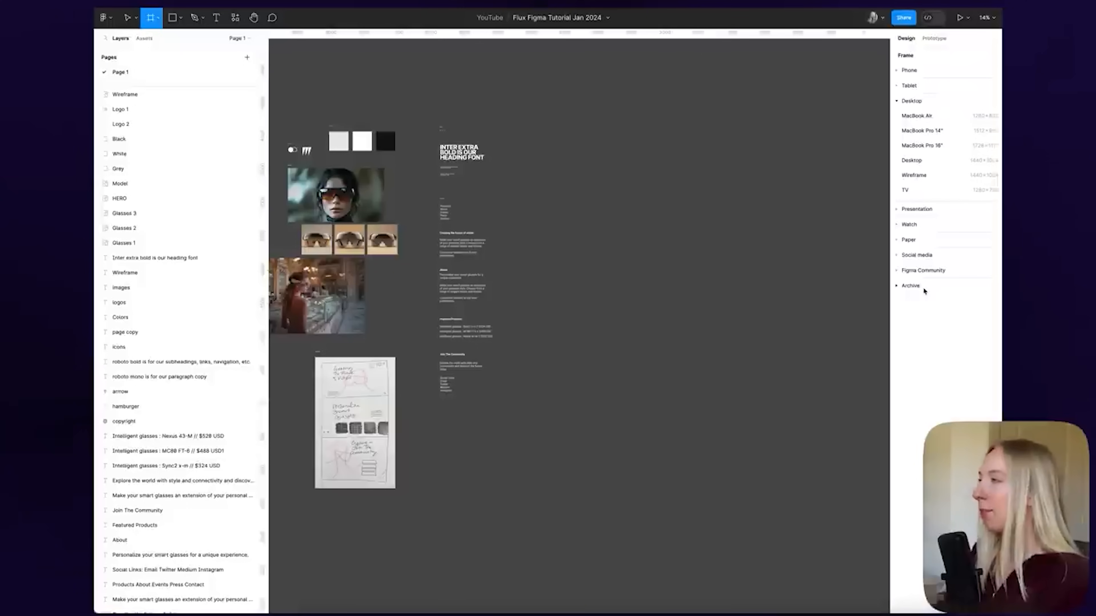
left_click_drag(584, 160, 743, 268)
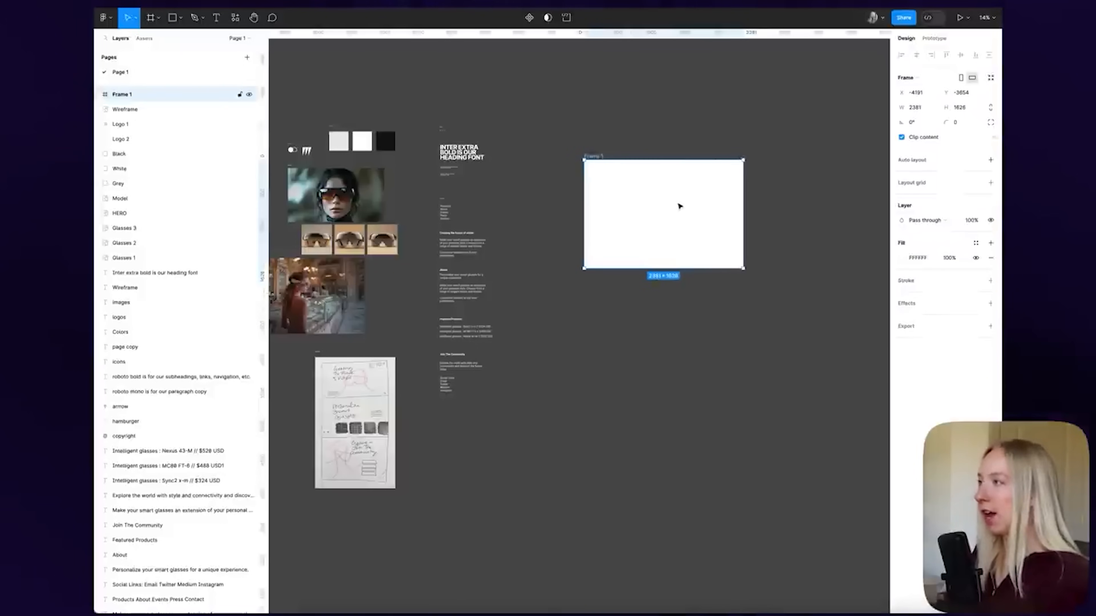
key("Delete")
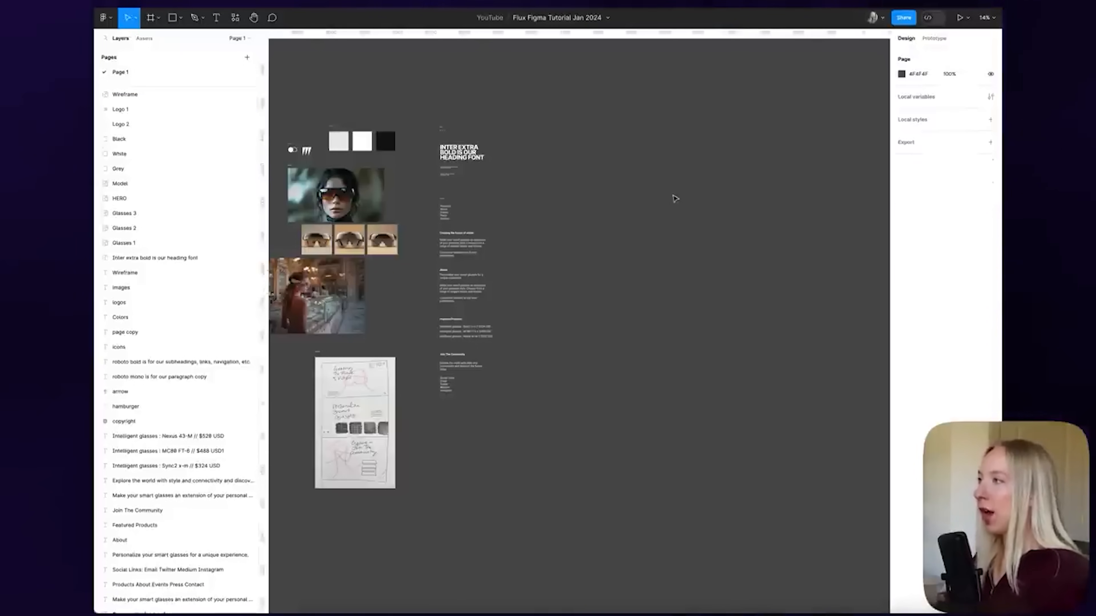
key("f")
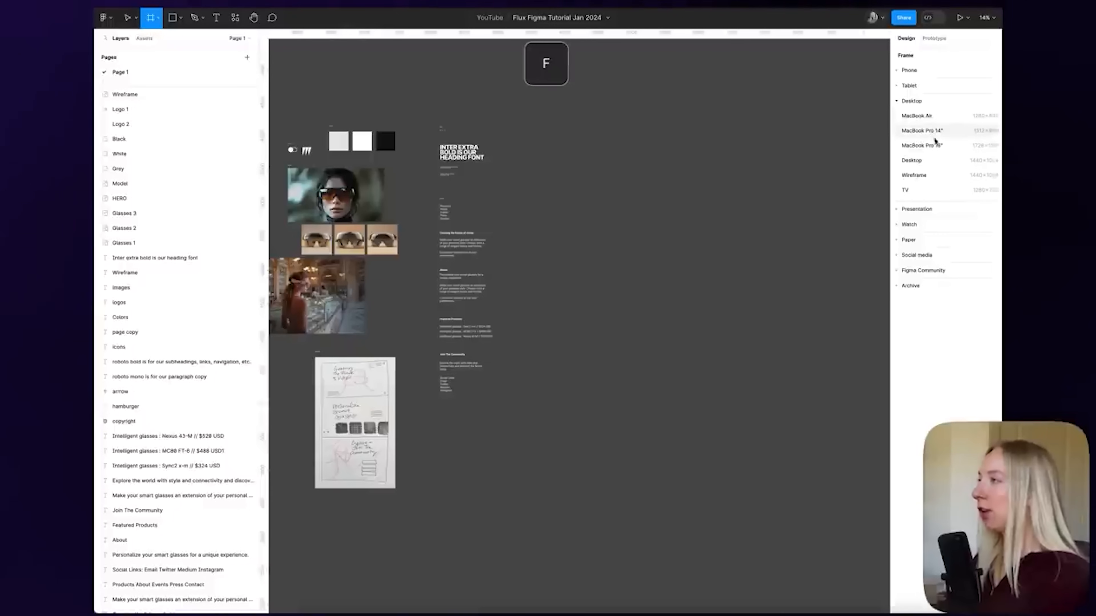
Create a Desktop-preset frame and position it beside the moodboard
left_click(915, 162)
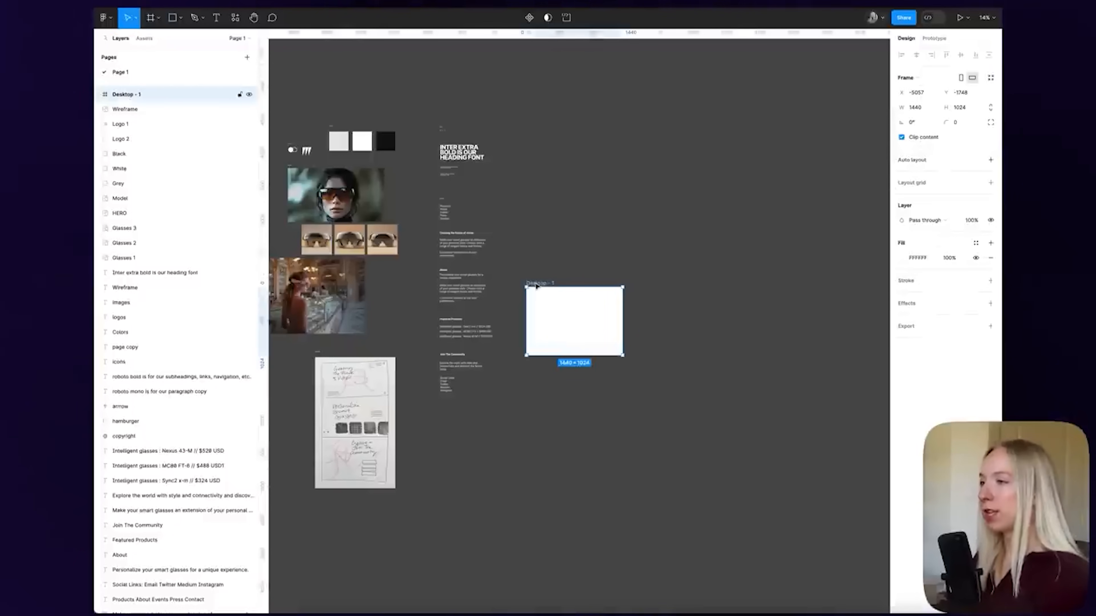
left_click_drag(536, 287, 581, 266)
left_click_drag(600, 226, 612, 164)
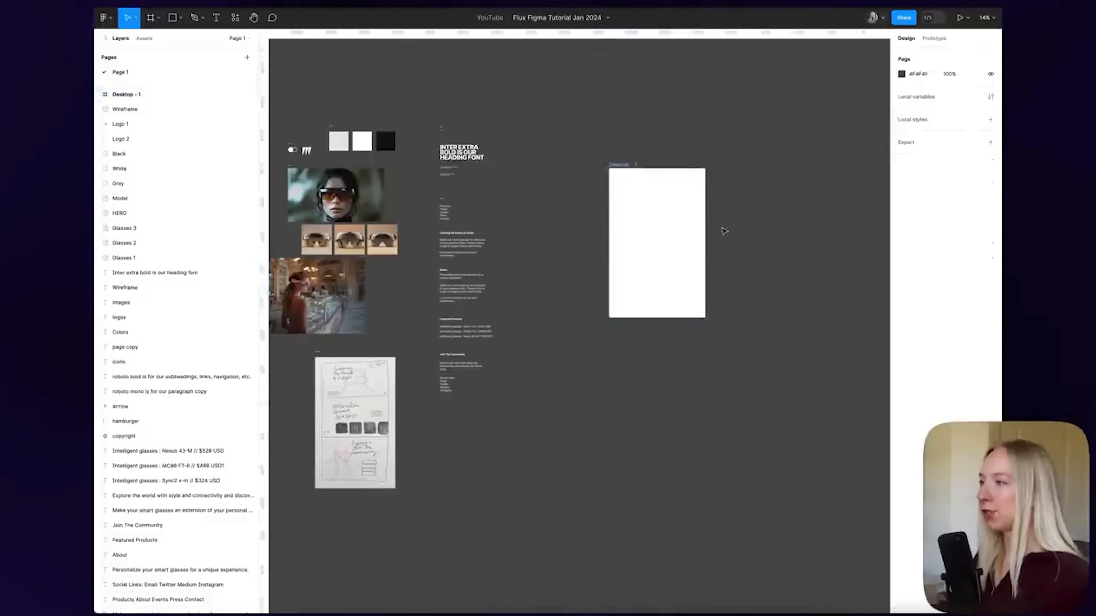
scroll(710, 183, "up", 4)
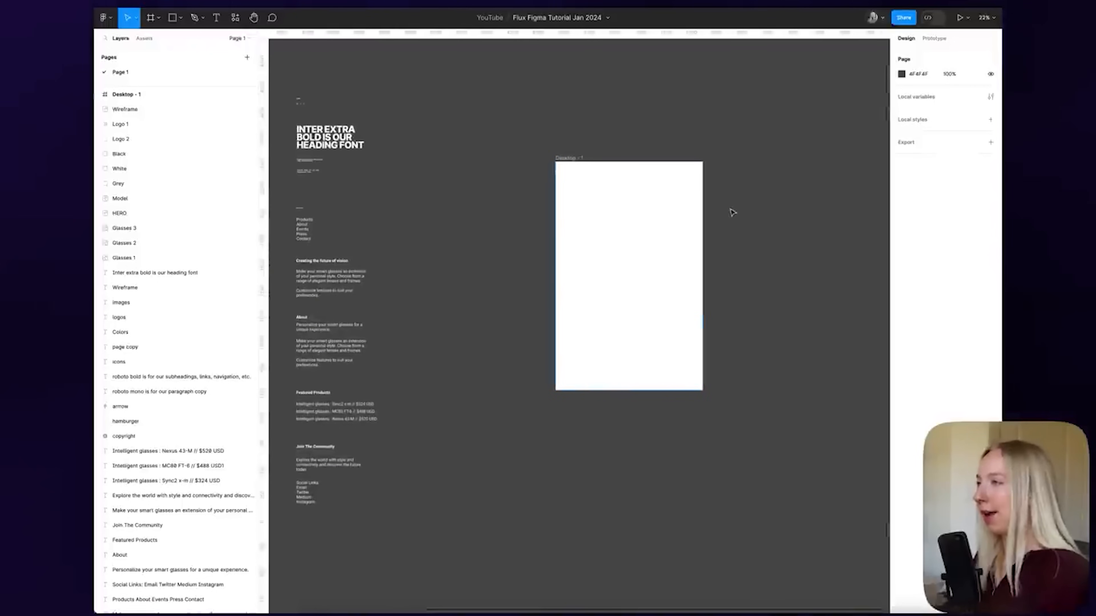
scroll(692, 174, "down", 3)
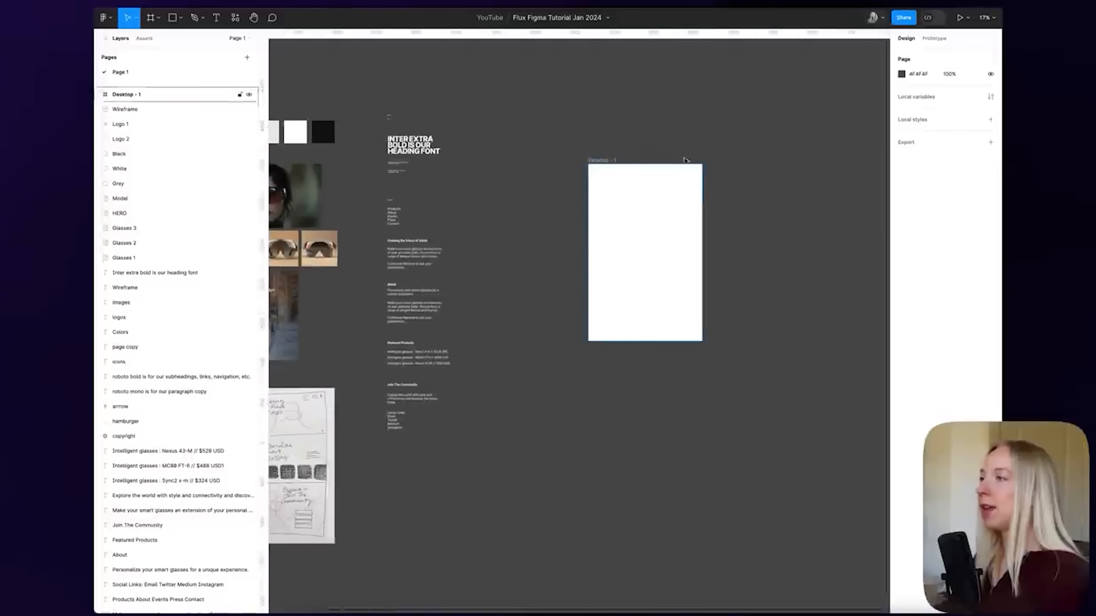
left_click_drag(630, 166, 607, 143)
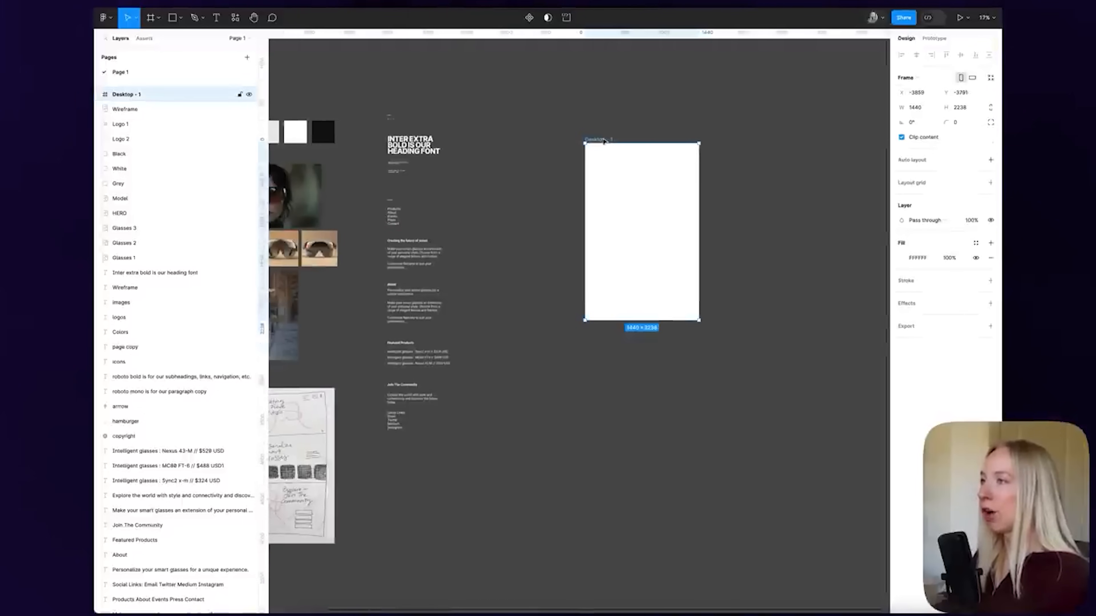
Name the frame Home Page and zoom to fit it in view
key("super+r")
type("Home Page")
key("Return")
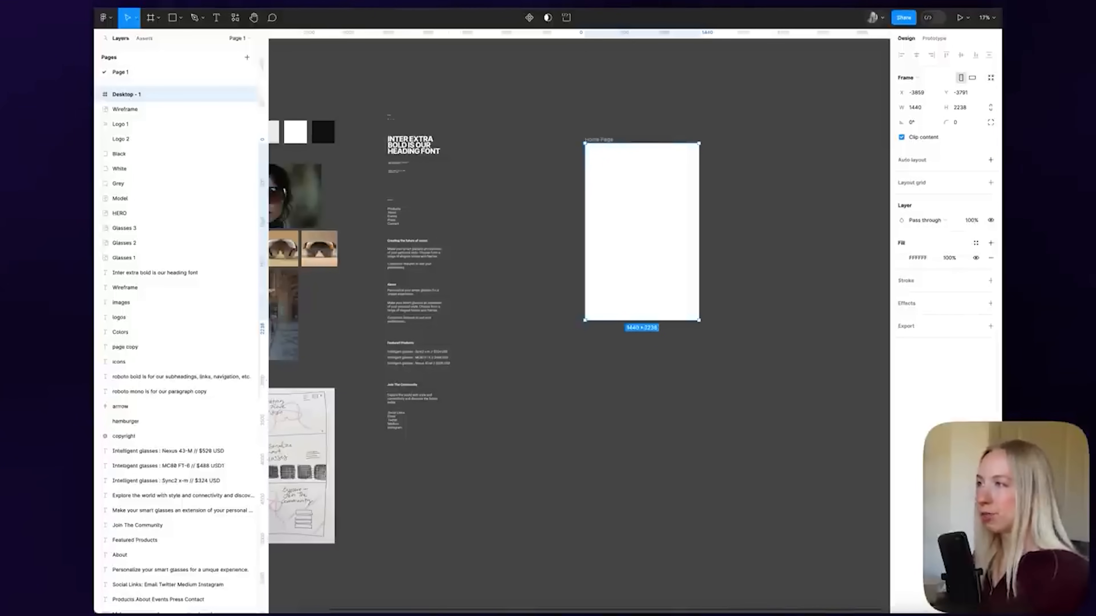
key("Escape")
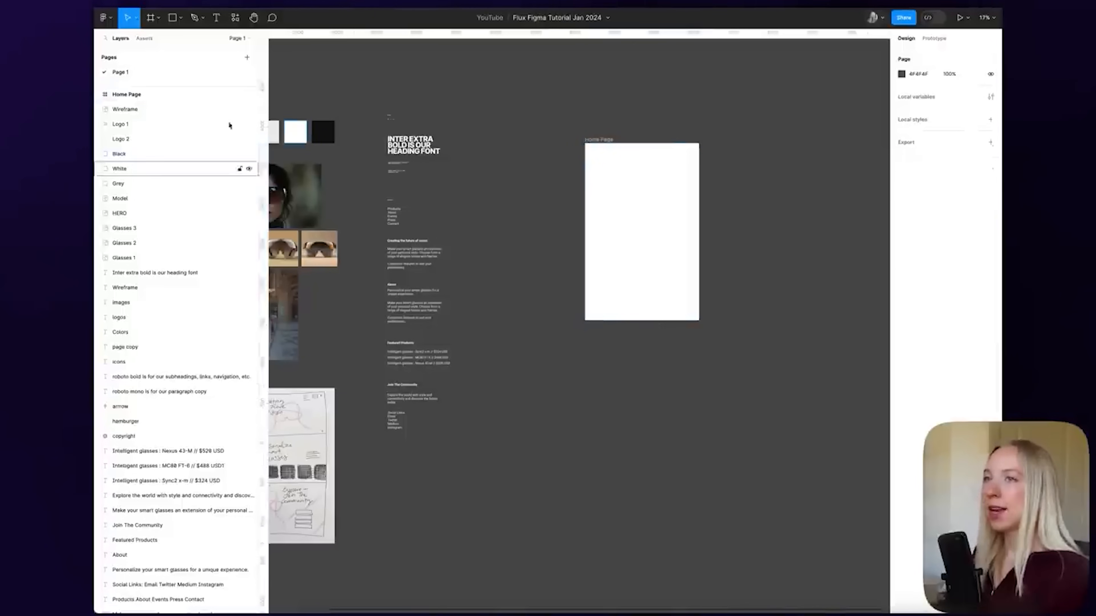
left_click(117, 98)
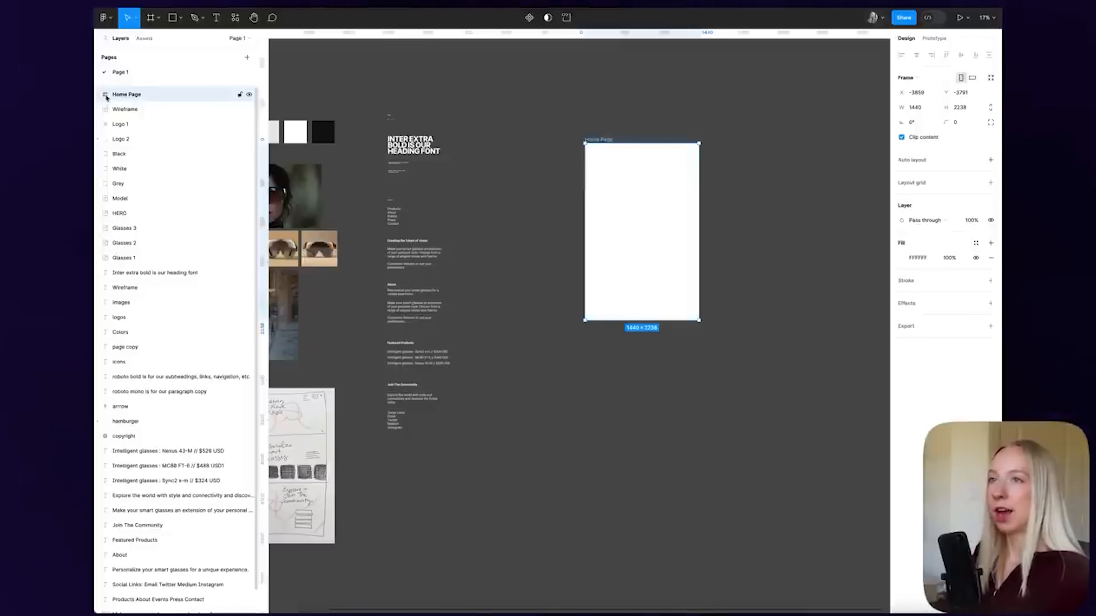
left_click(538, 98)
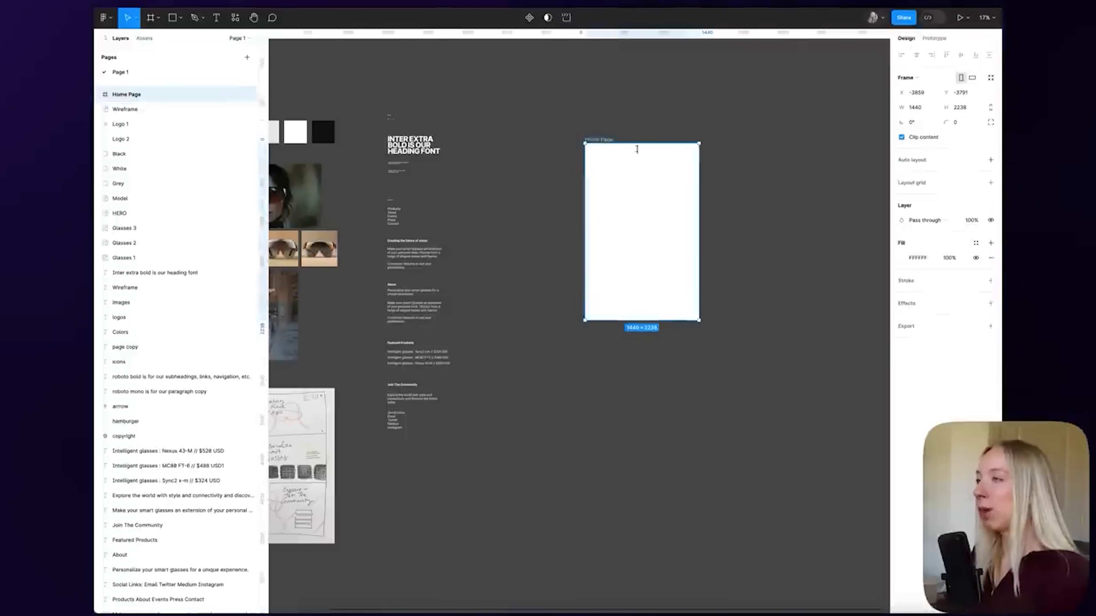
key("shift+2")
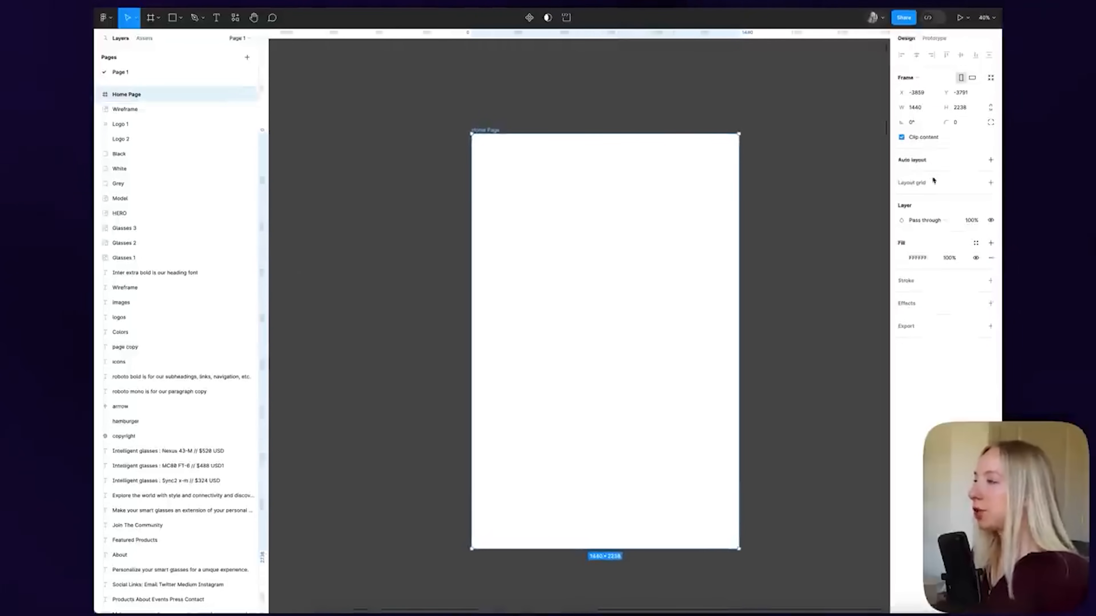
Add a layout grid to Home Page and switch it to 12 columns
left_click(991, 184)
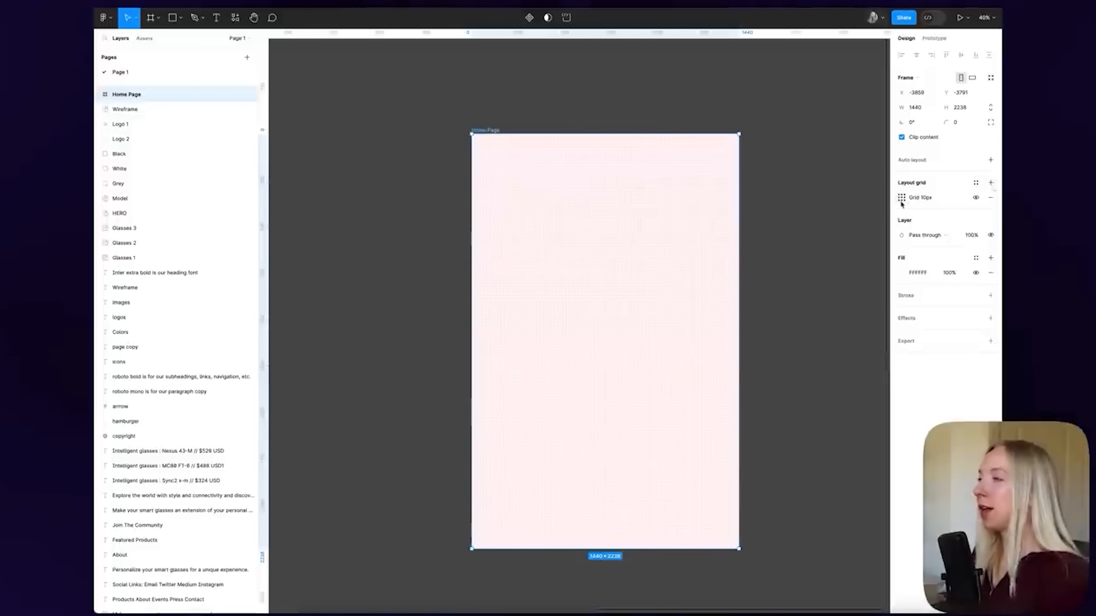
scroll(638, 187, "up", 3)
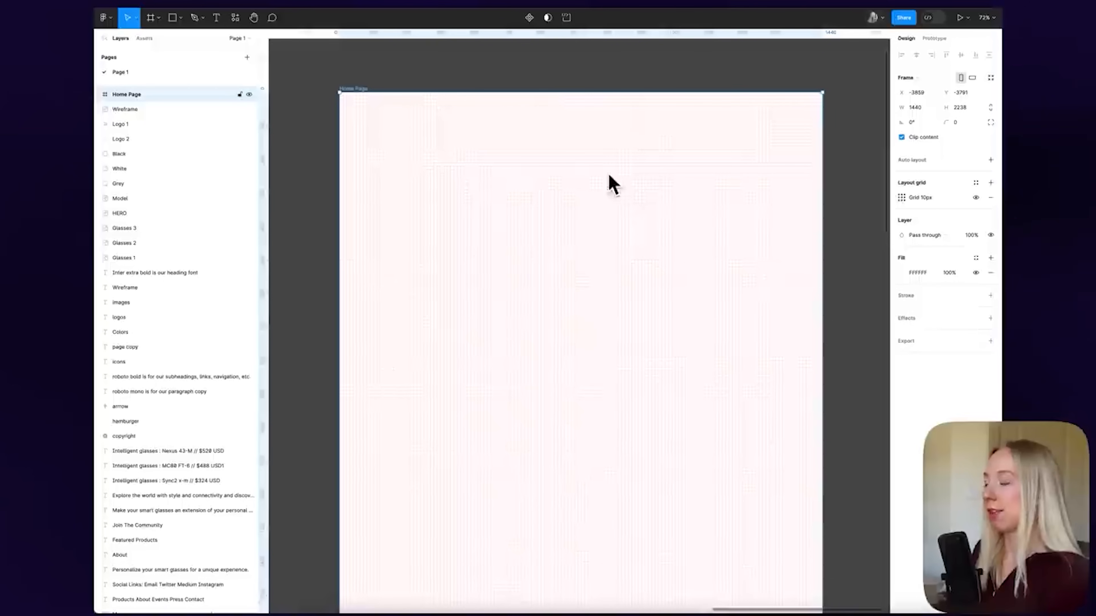
left_click(901, 197)
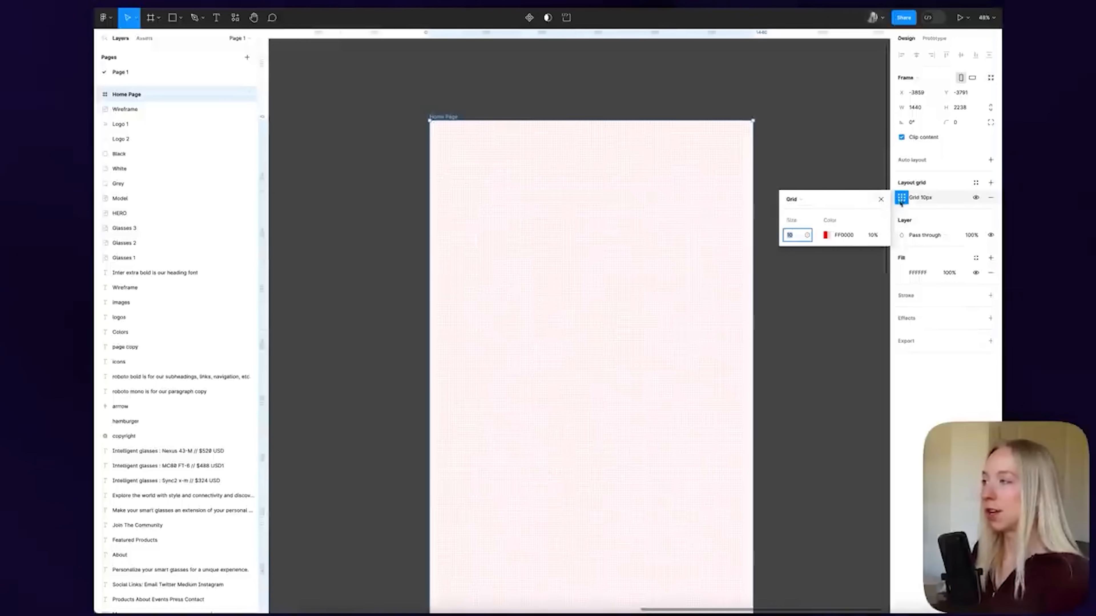
left_click(794, 198)
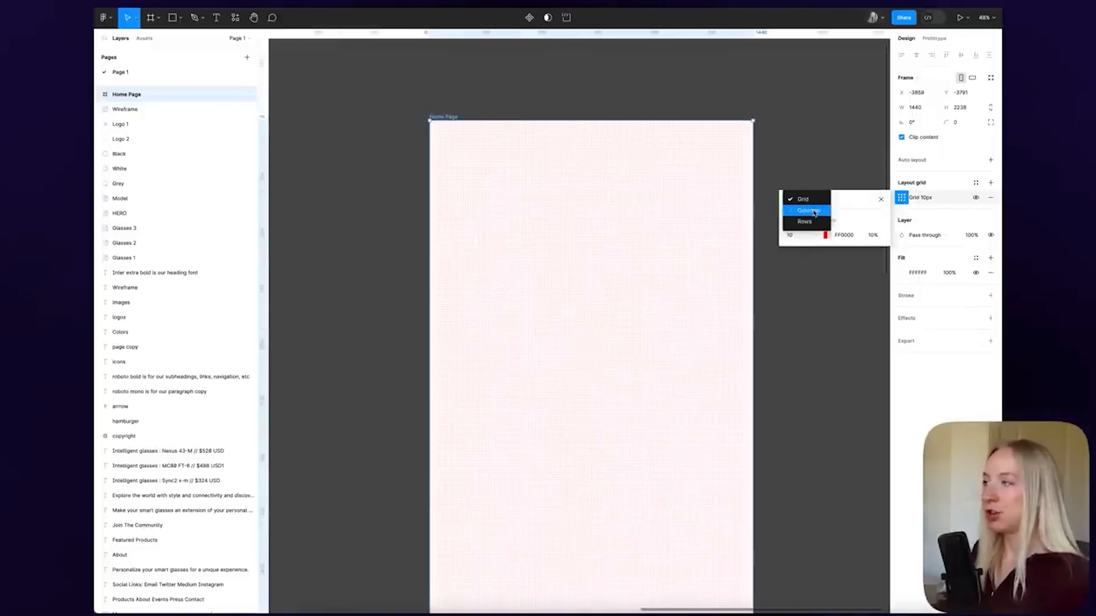
left_click(808, 210)
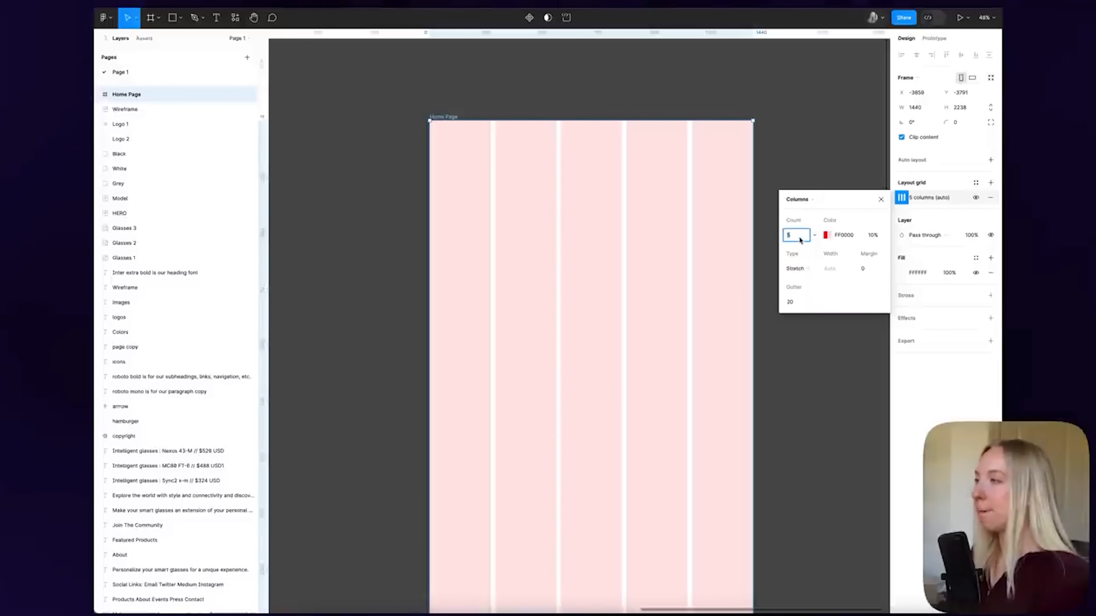
type("12")
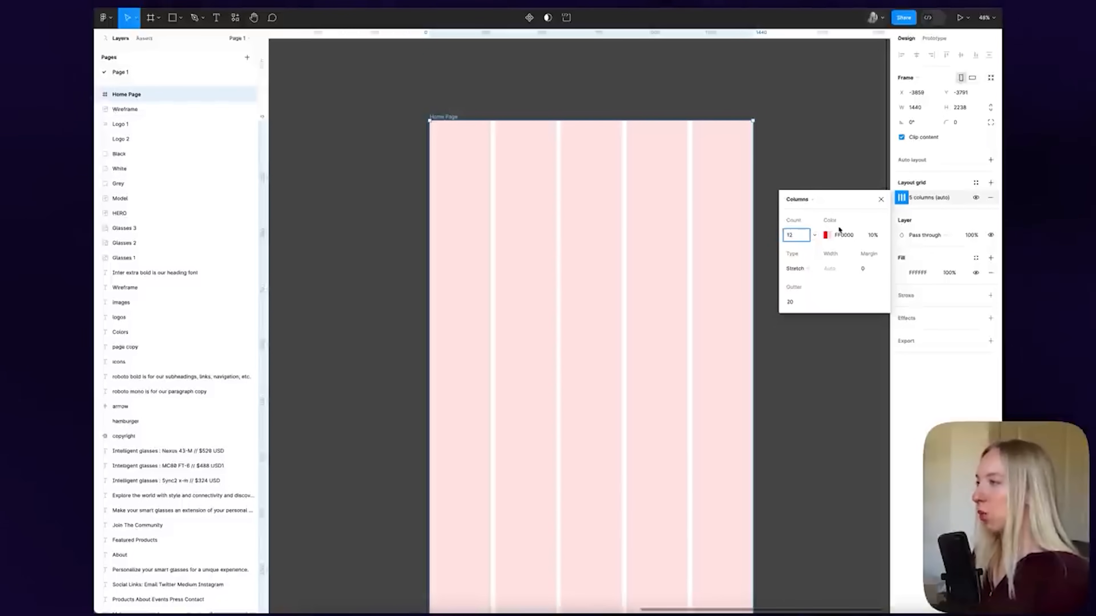
key("Return")
Set the column grid's margin to 28 and gutter to 14, then reselect the frame
left_click(871, 269)
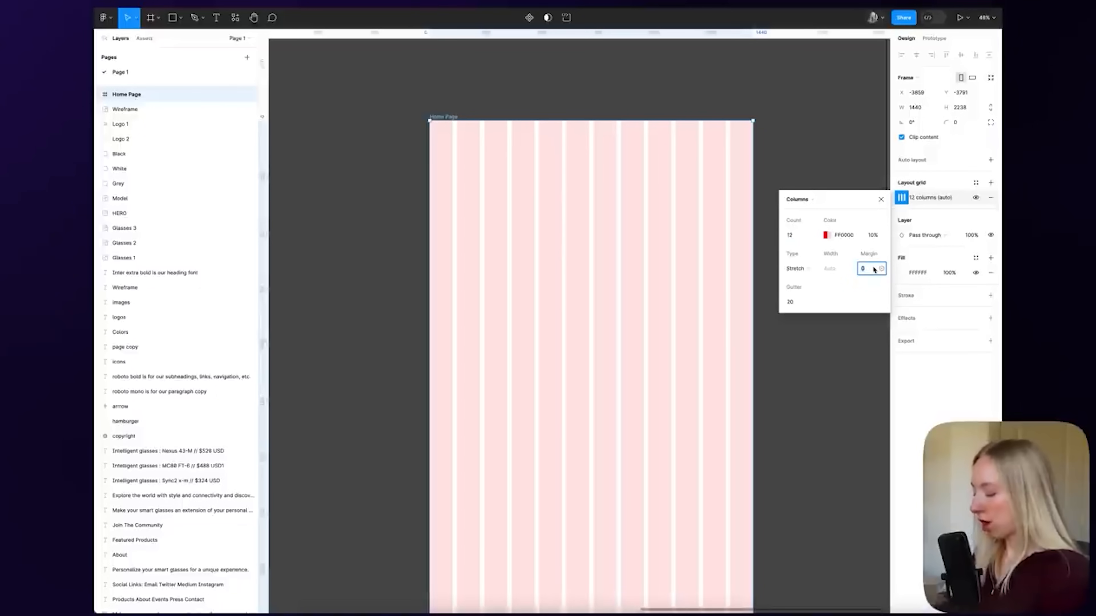
type("28")
key("Return")
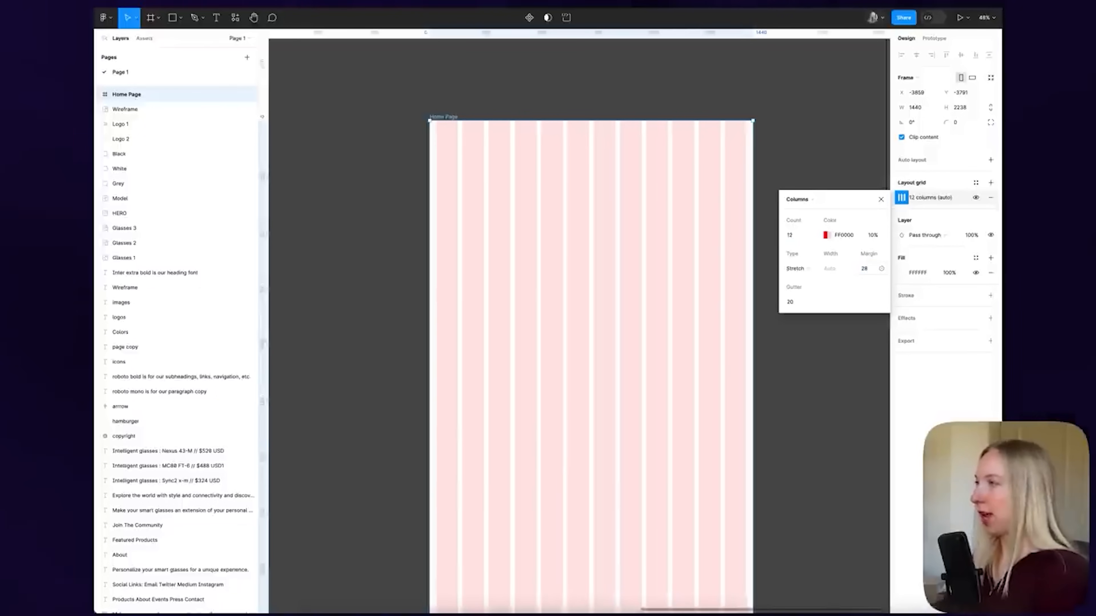
scroll(440, 198, "up", 5)
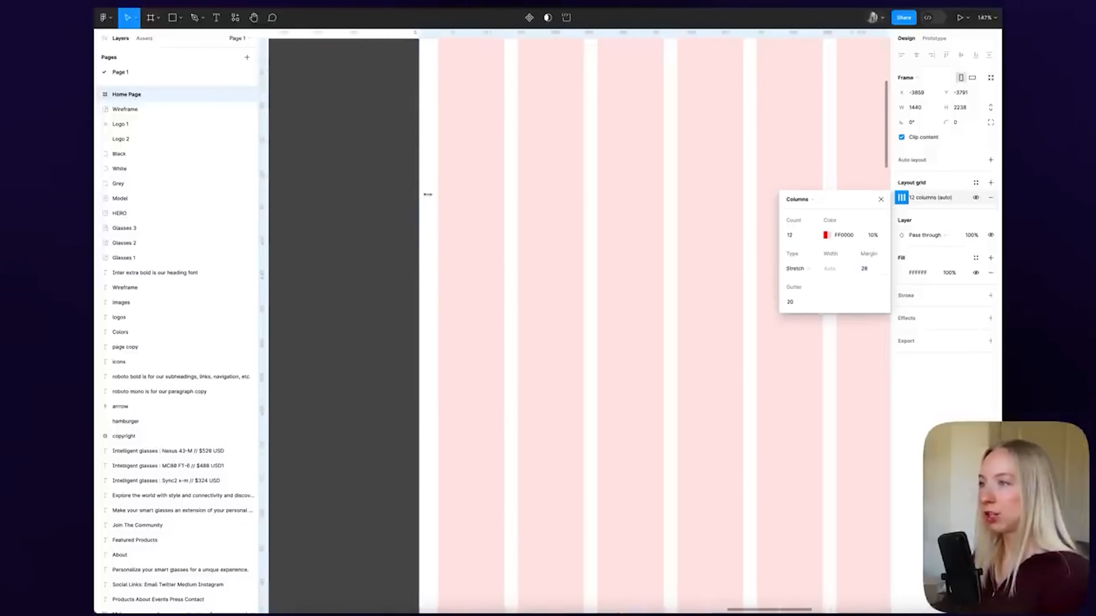
scroll(456, 201, "down", 5)
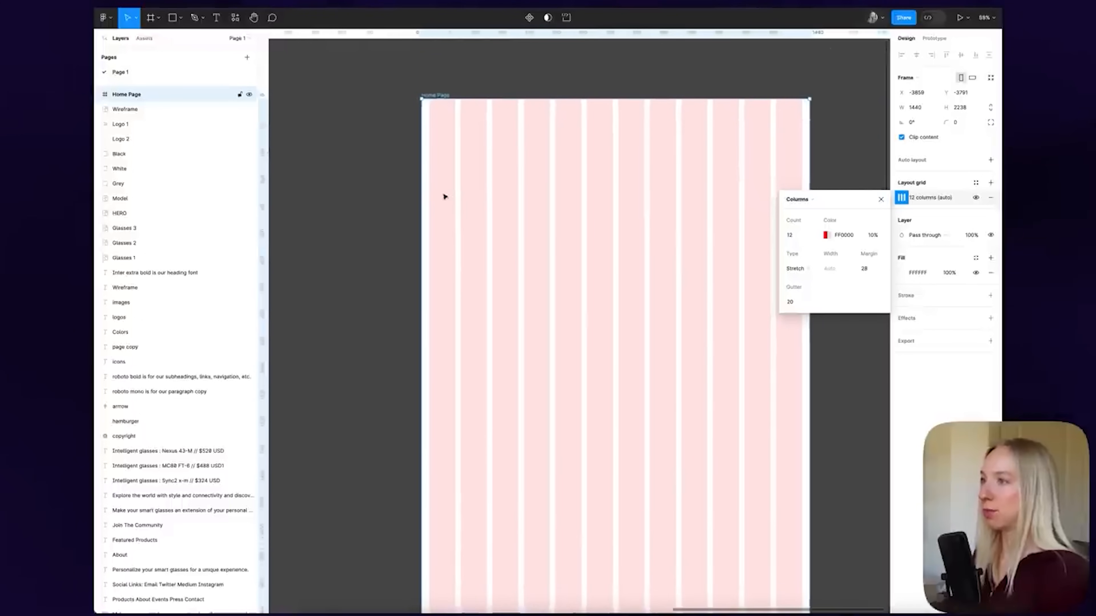
left_click(792, 302)
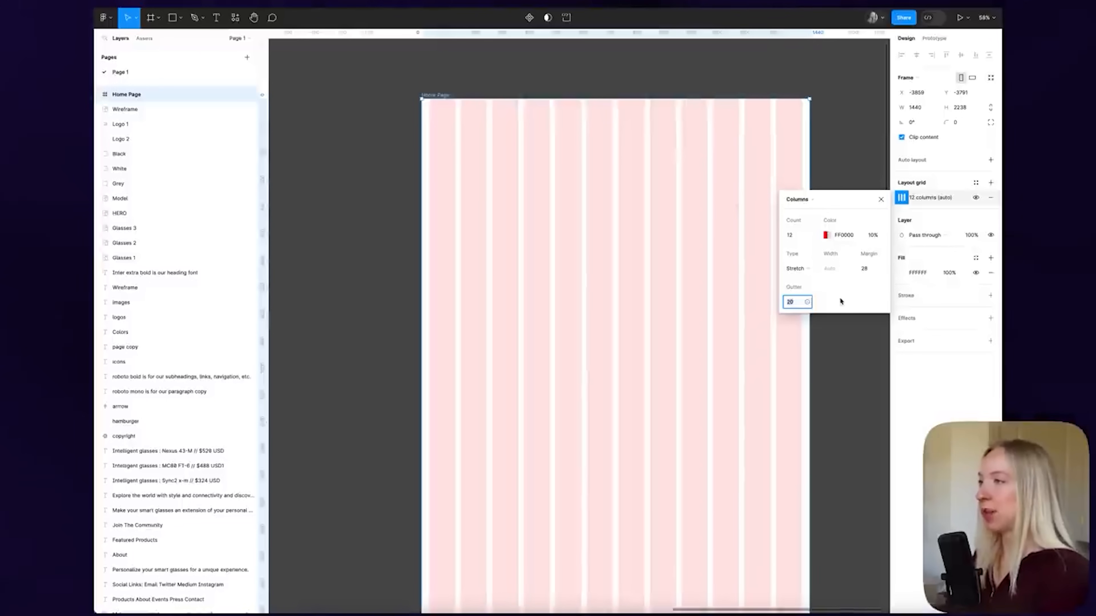
type("14")
key("Return")
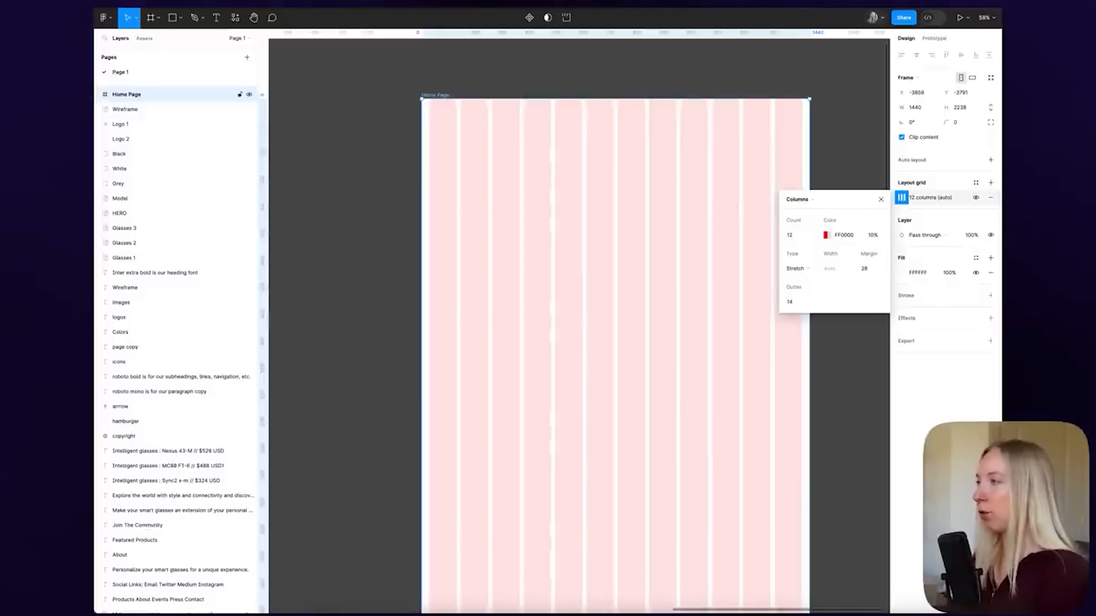
left_click(847, 172)
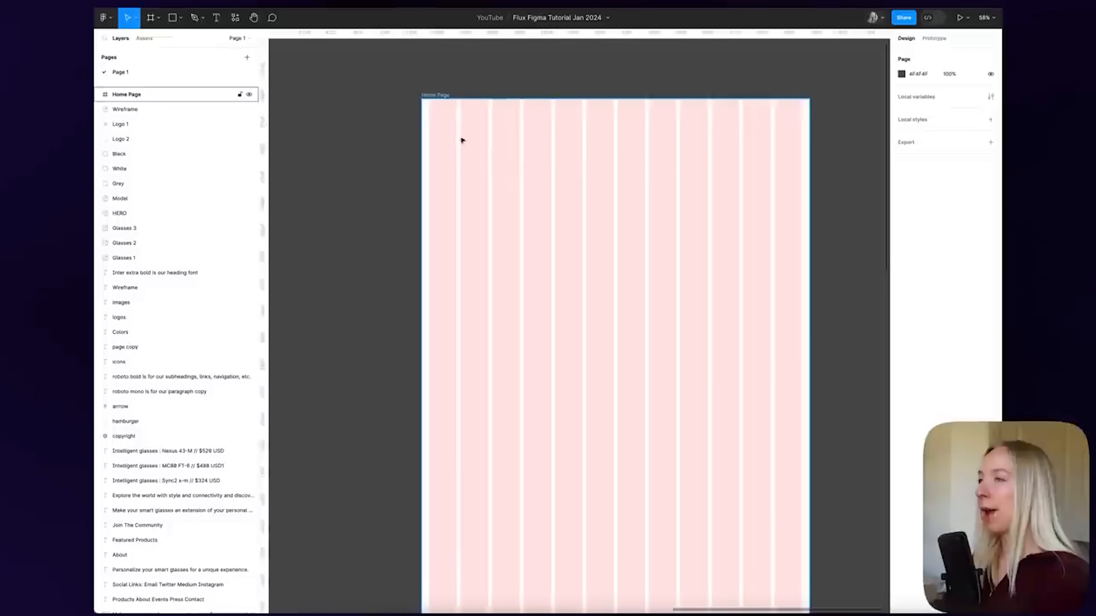
left_click(432, 96)
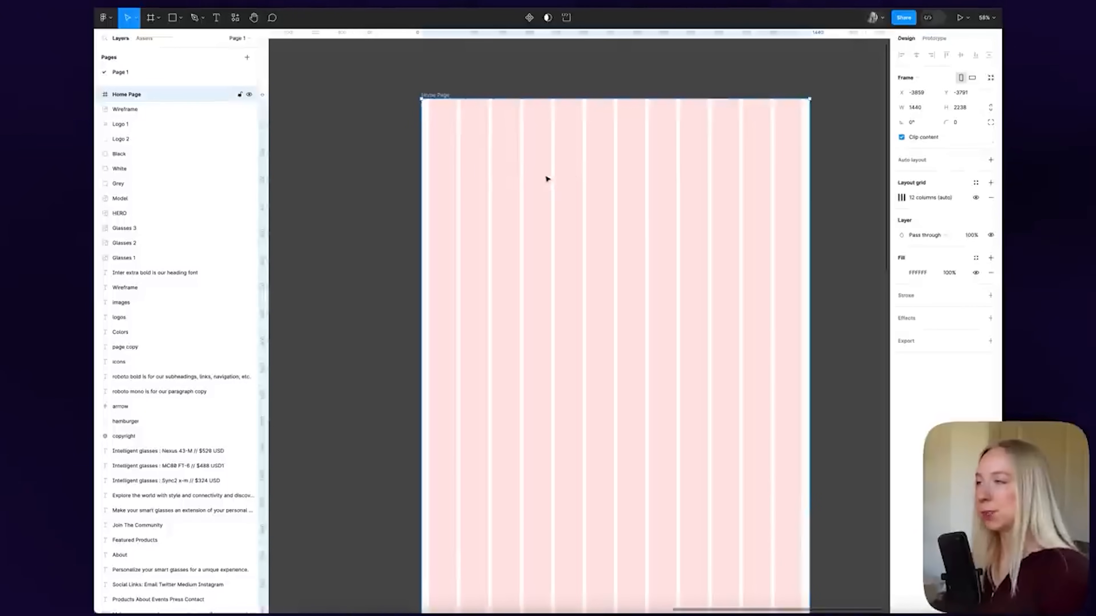
scroll(442, 154, "down", 3)
scroll(444, 154, "up", 1)
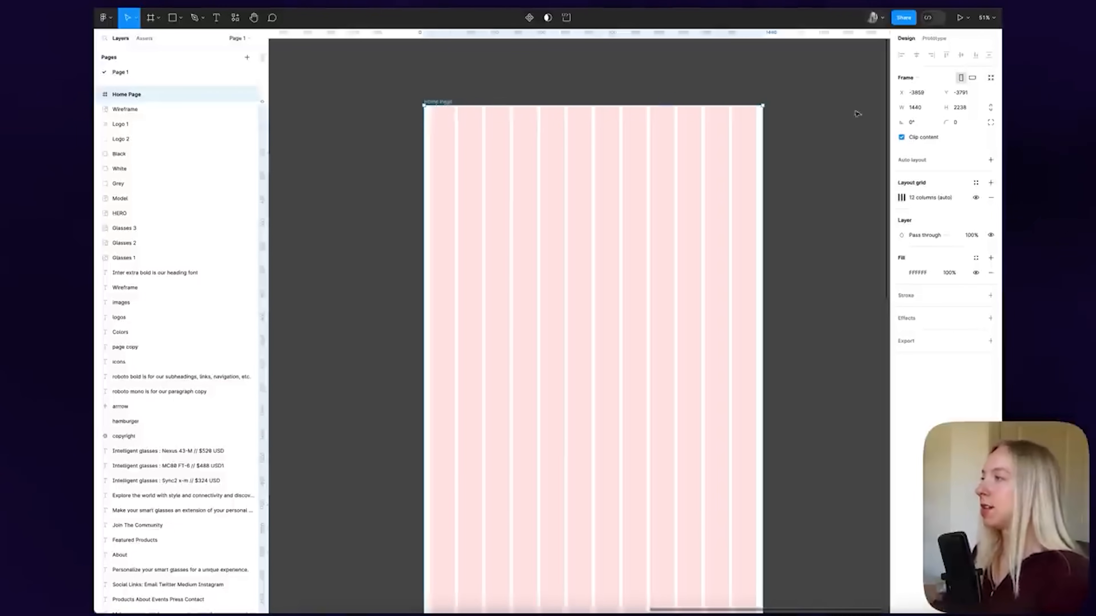
left_click(975, 198)
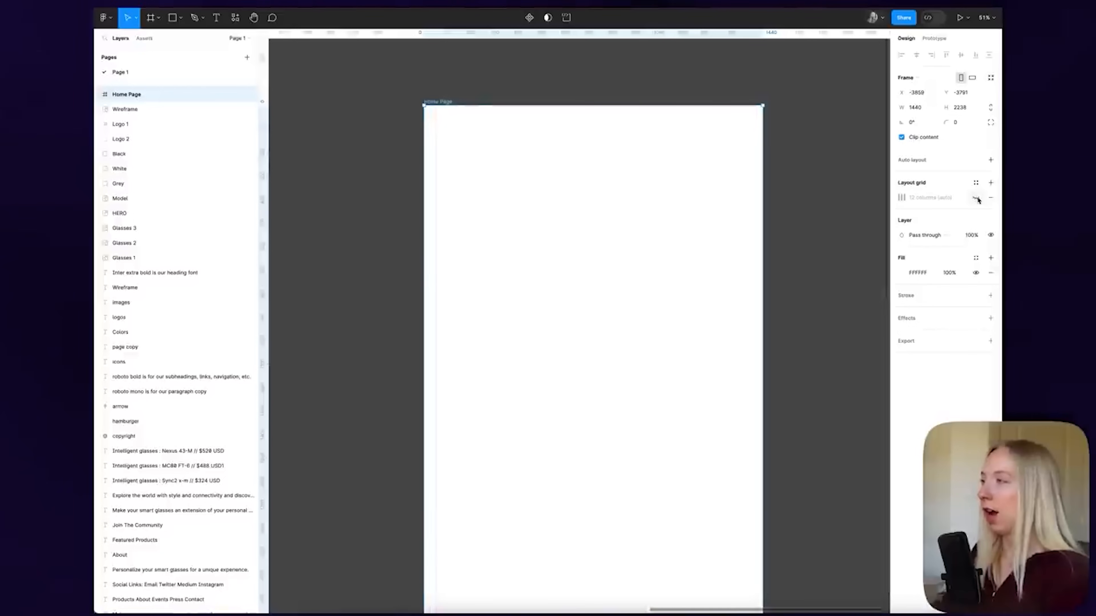
left_click(975, 198)
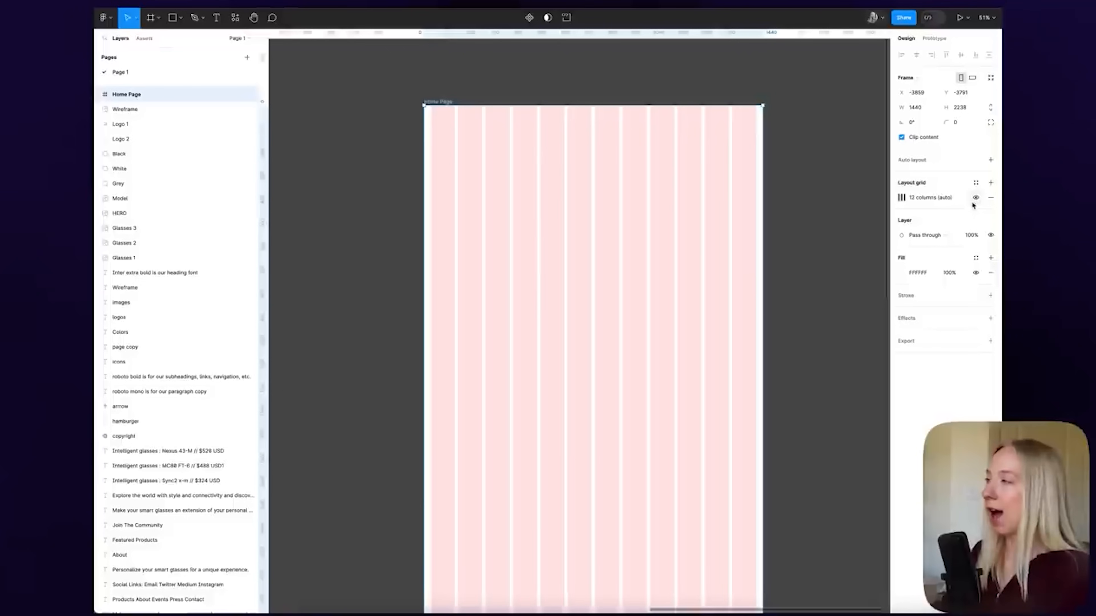
left_click(975, 198)
left_click(976, 198)
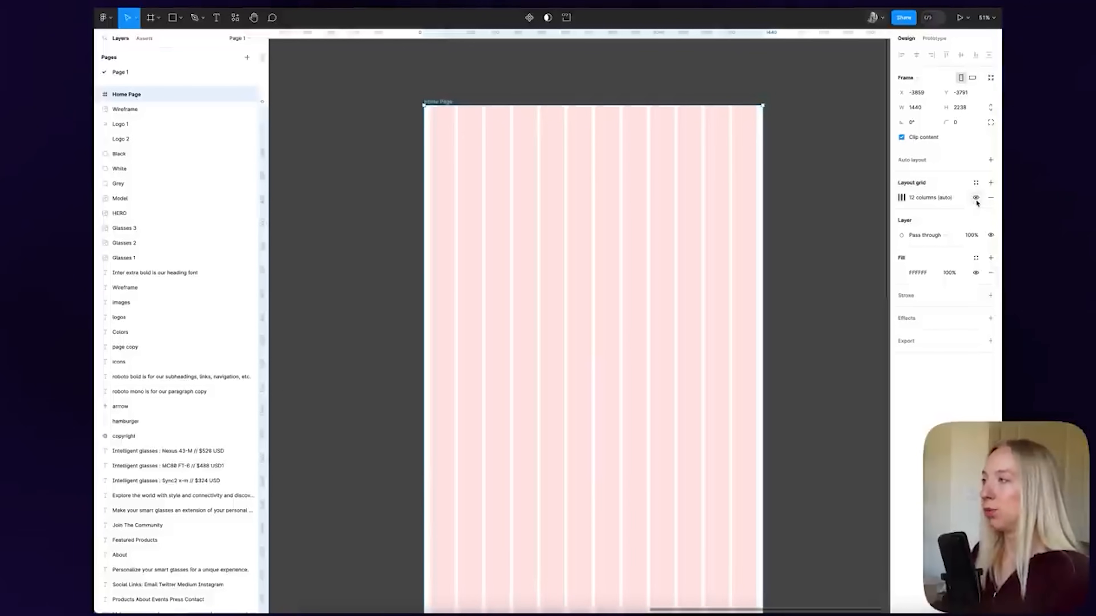
left_click(976, 198)
left_click(976, 198)
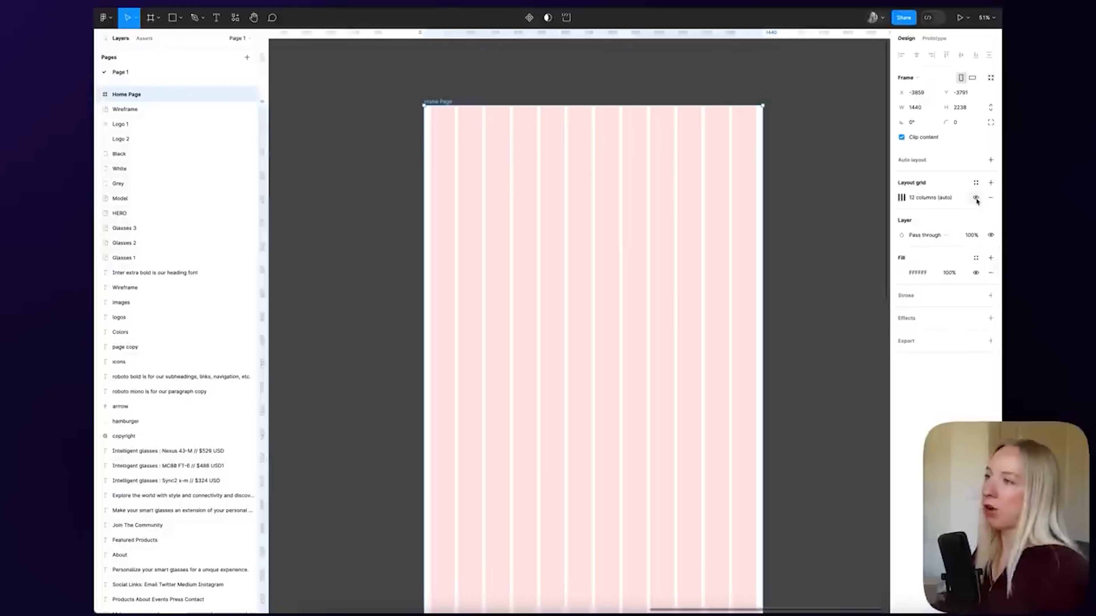
left_click(976, 199)
scroll(655, 198, "down", 3)
left_click(976, 198)
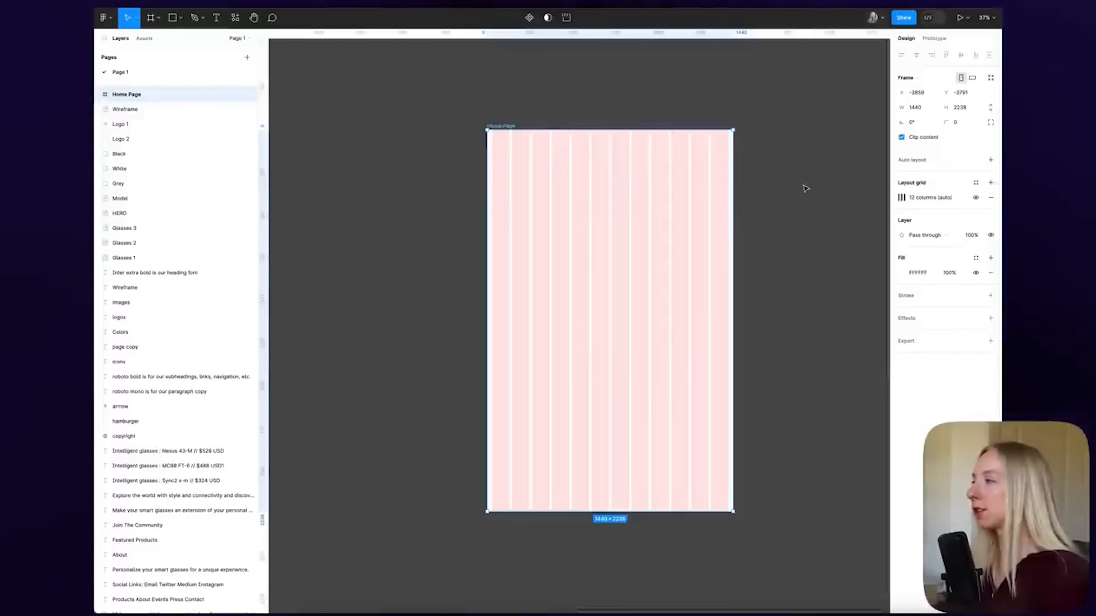
scroll(718, 199, "down", 3)
scroll(628, 182, "left", 5)
scroll(383, 110, "up", 5)
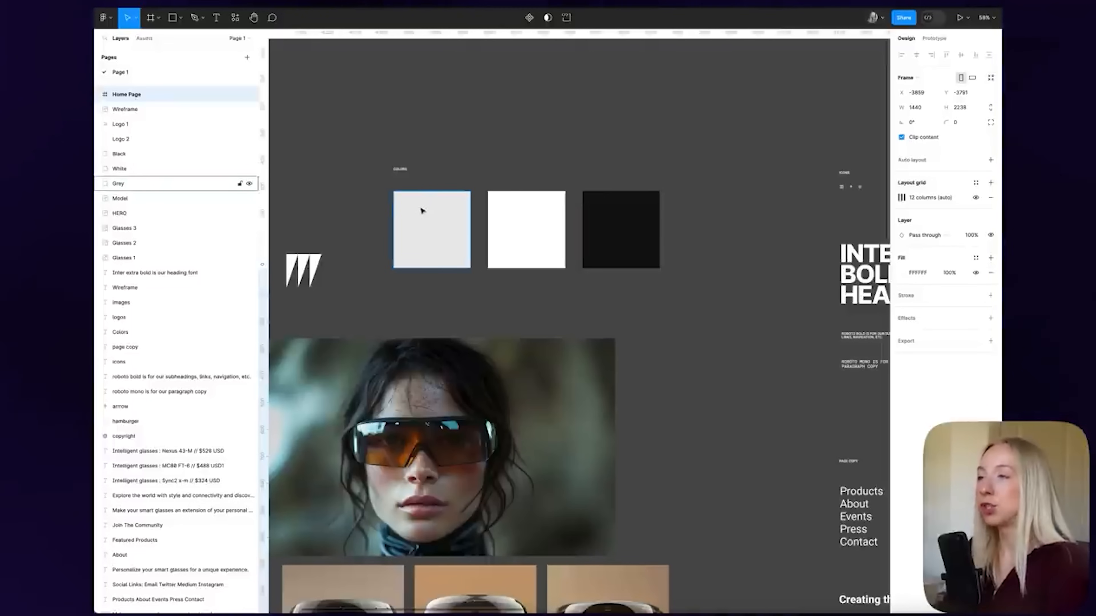
Save the grey swatch's fill as a colour style named Grey
left_click(450, 221)
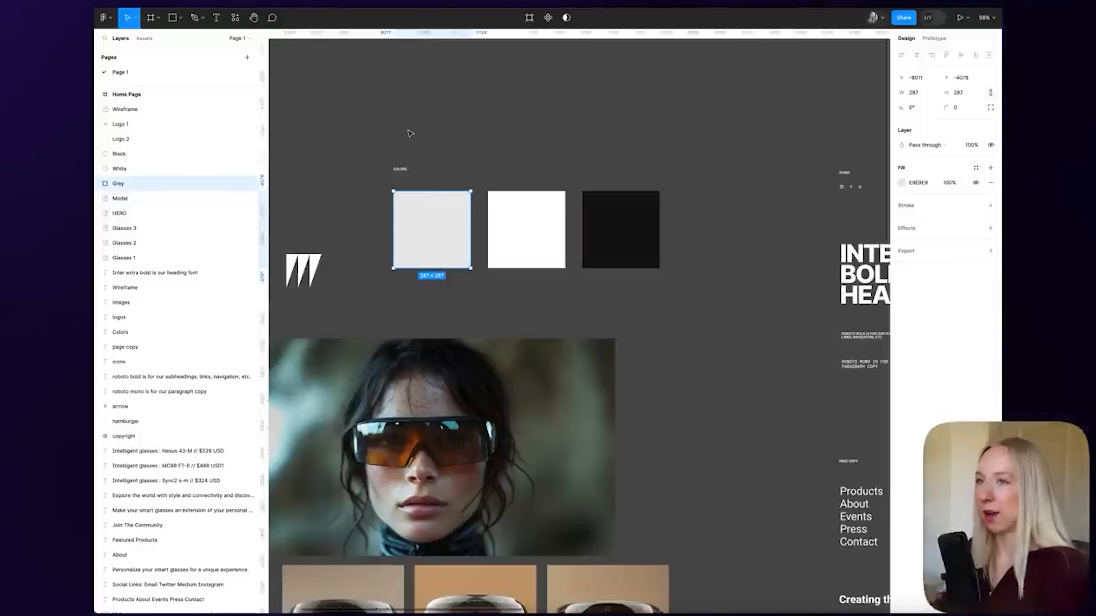
left_click(496, 137)
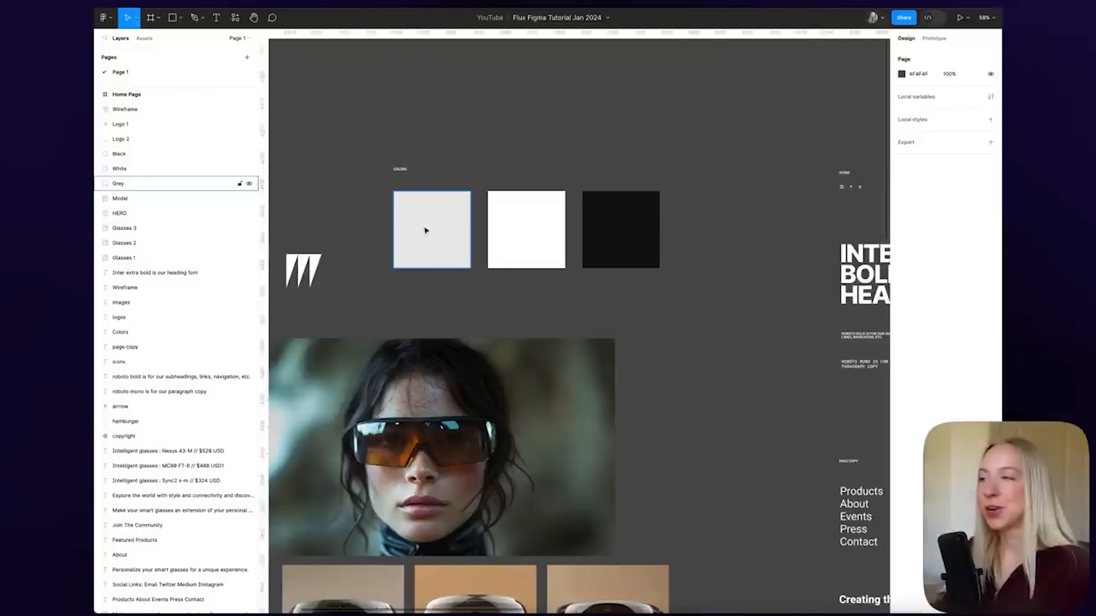
left_click(430, 218)
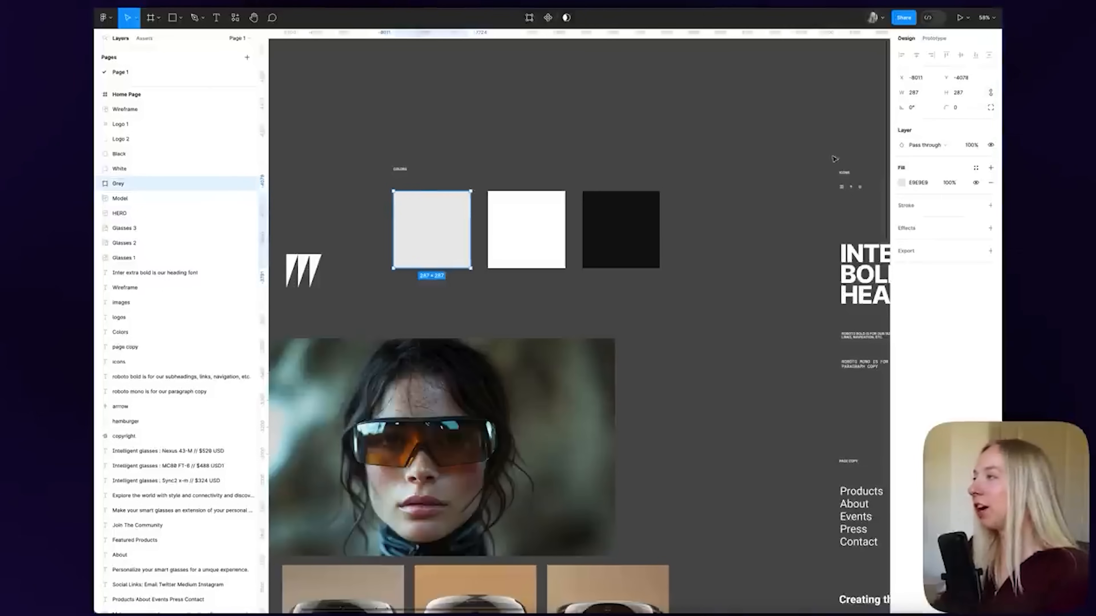
left_click(976, 169)
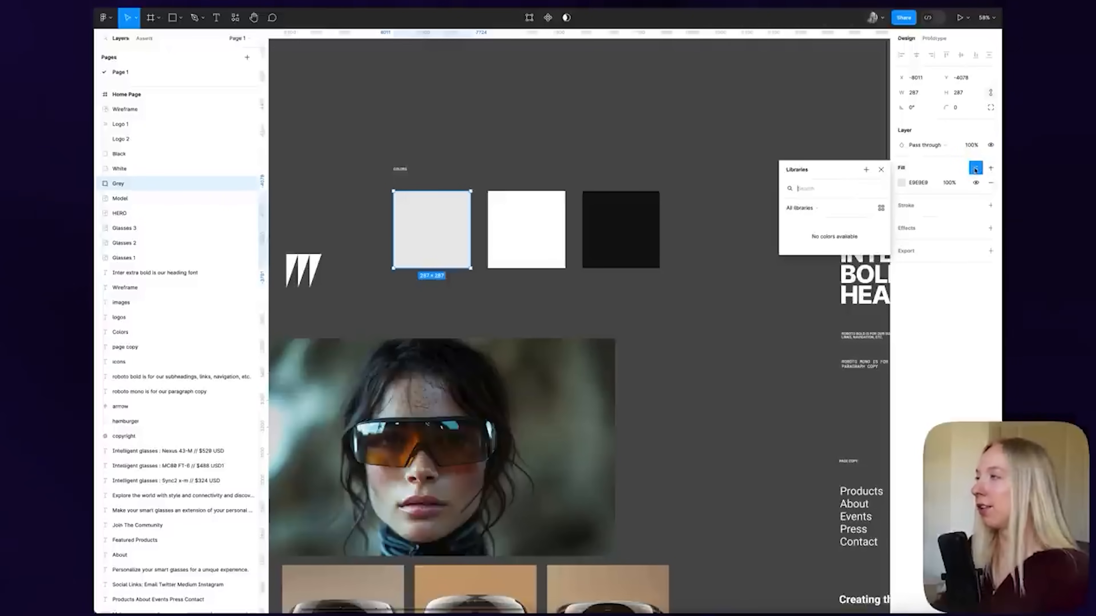
left_click(866, 170)
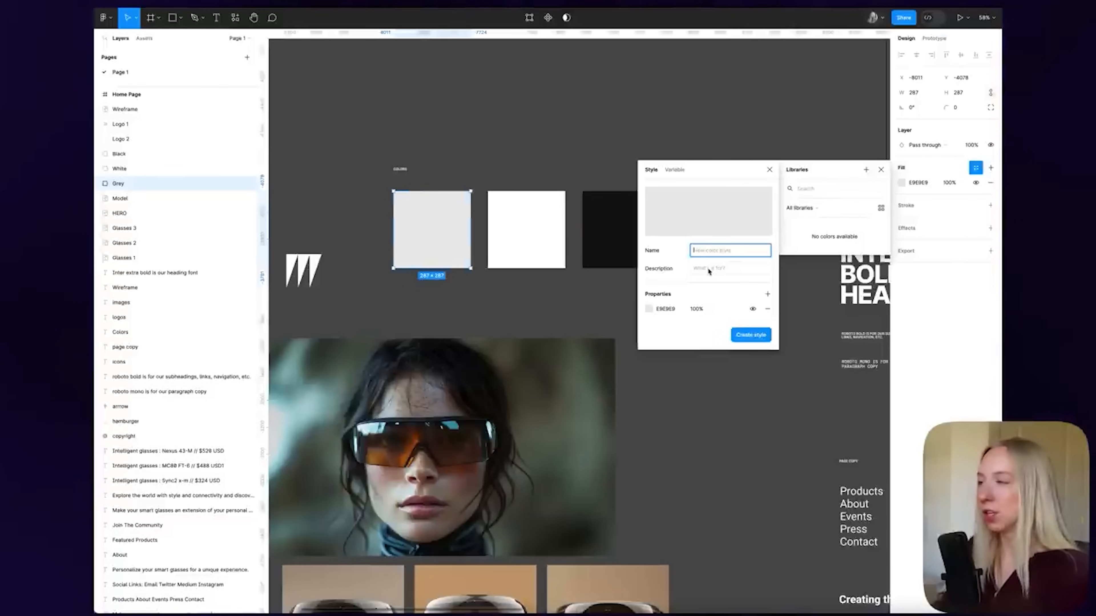
type("Gre")
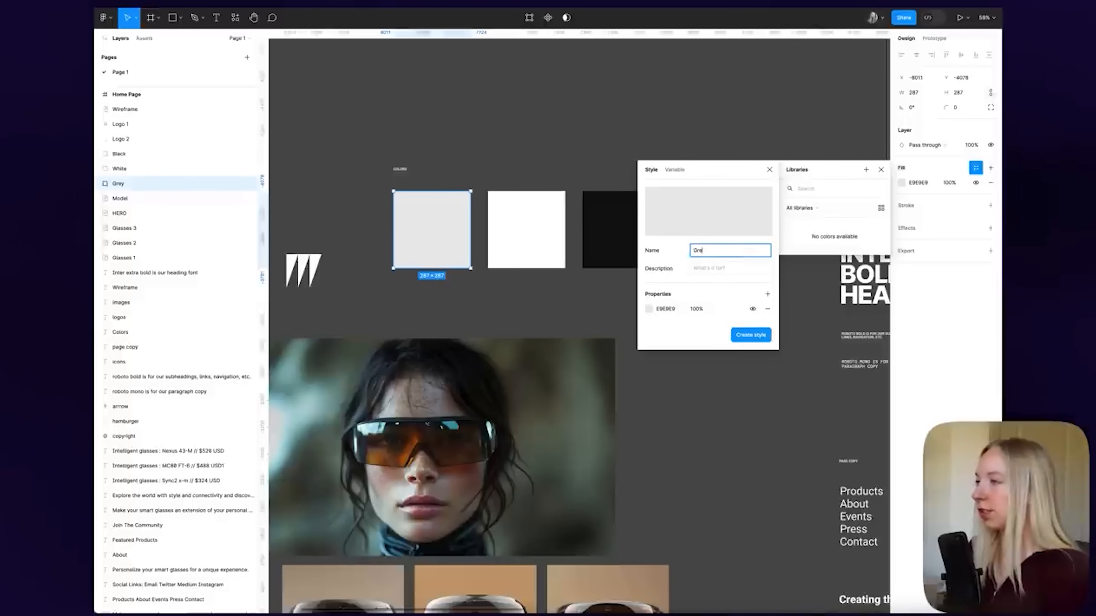
type("y")
key("Return")
Save the remaining swatch fills as White and Black colour styles
left_click(513, 220)
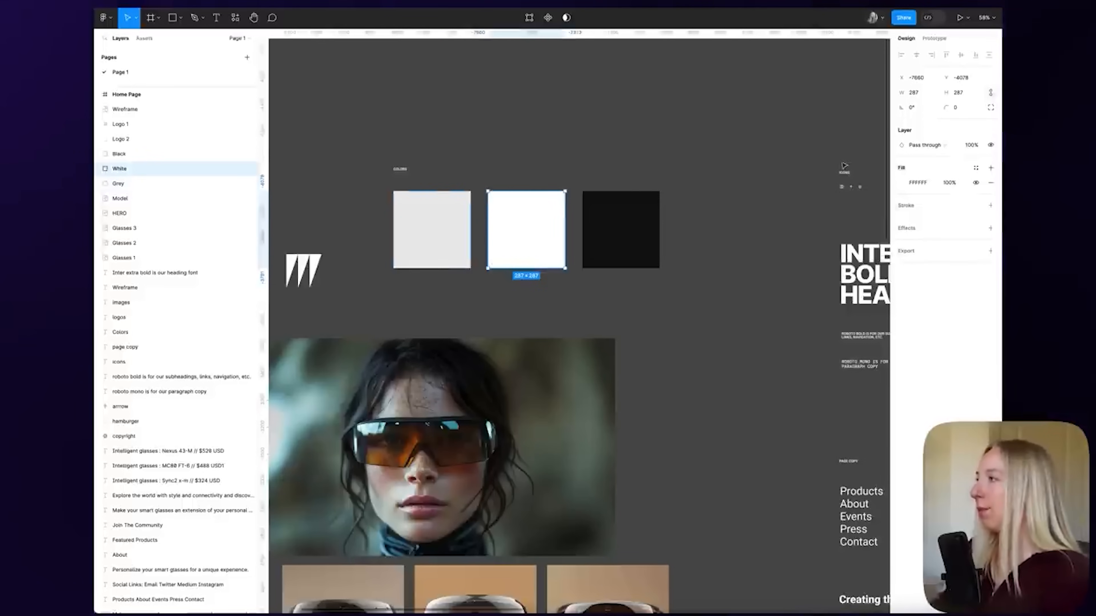
left_click(975, 168)
left_click(865, 169)
type("W")
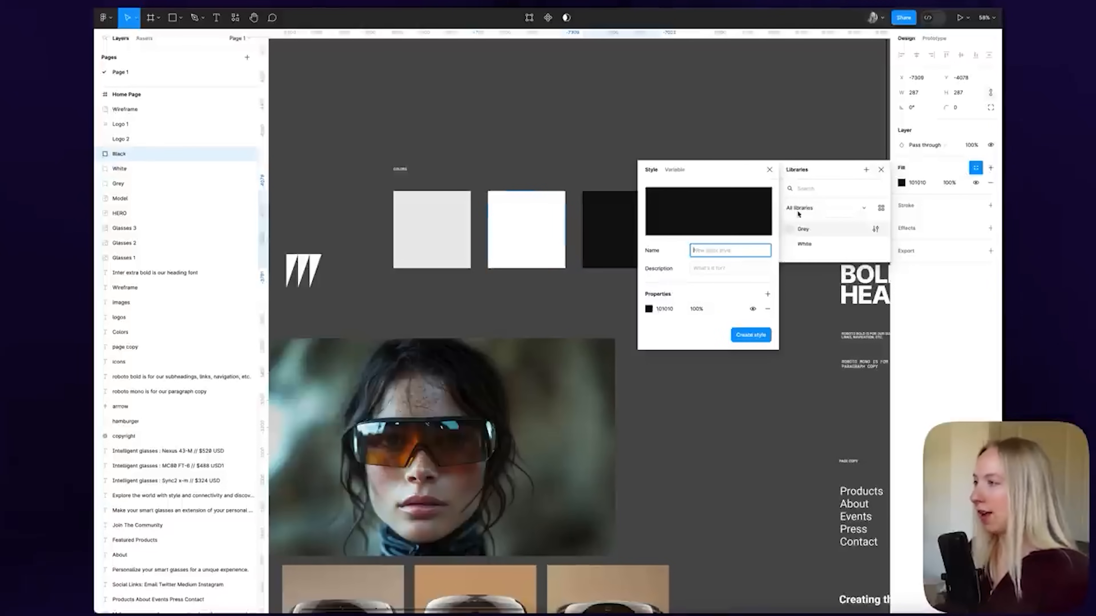
type("Bla")
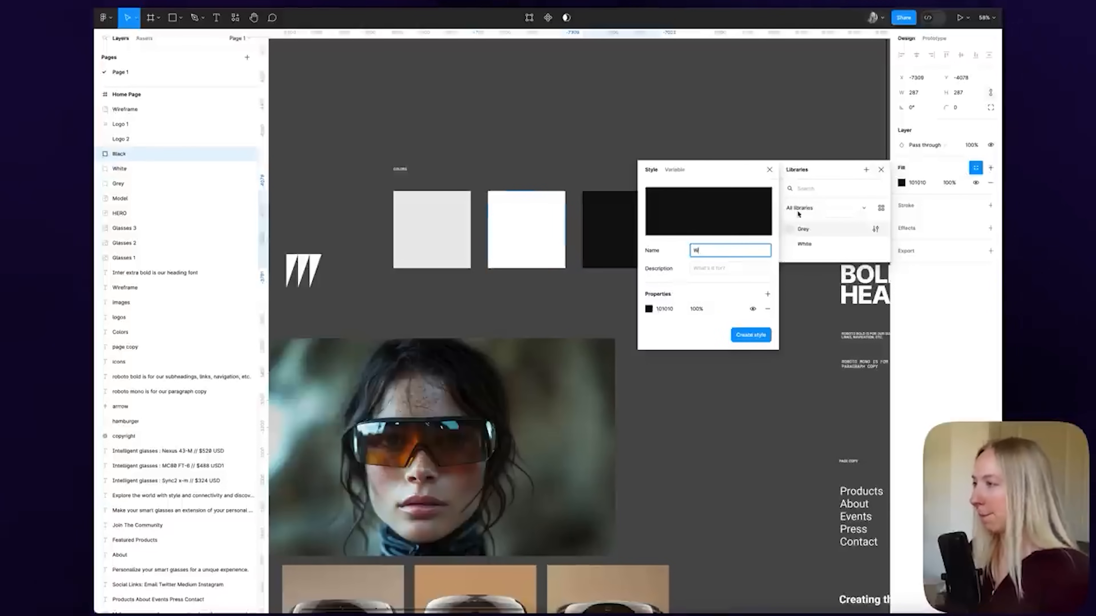
key("Return")
left_click(653, 158)
scroll(653, 157, "down", 3)
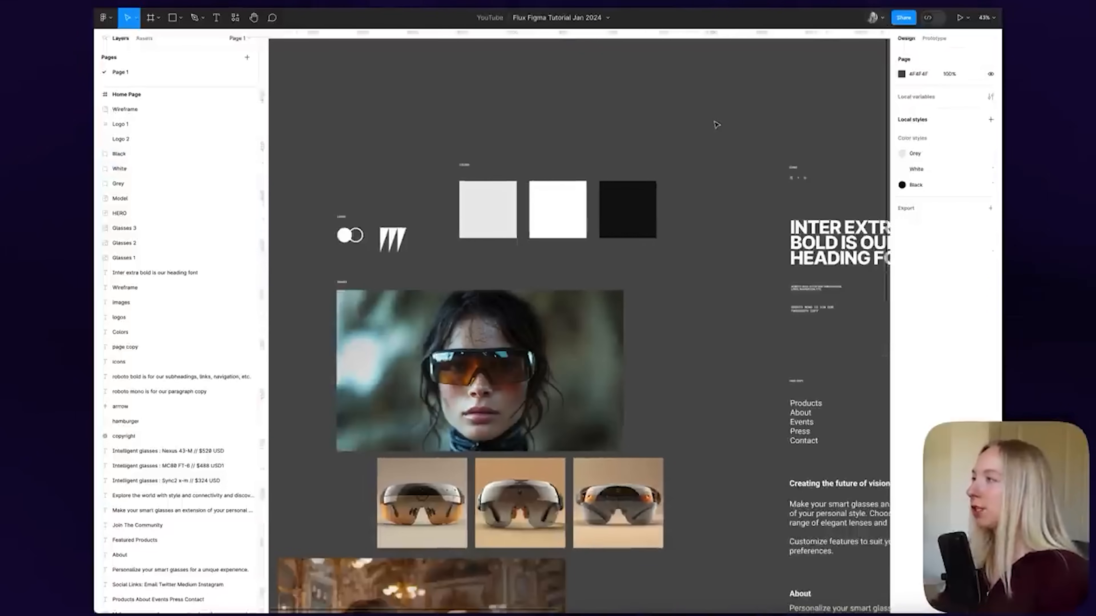
Draw a tall rectangle to the right of the heading
scroll(728, 134, "right", 4)
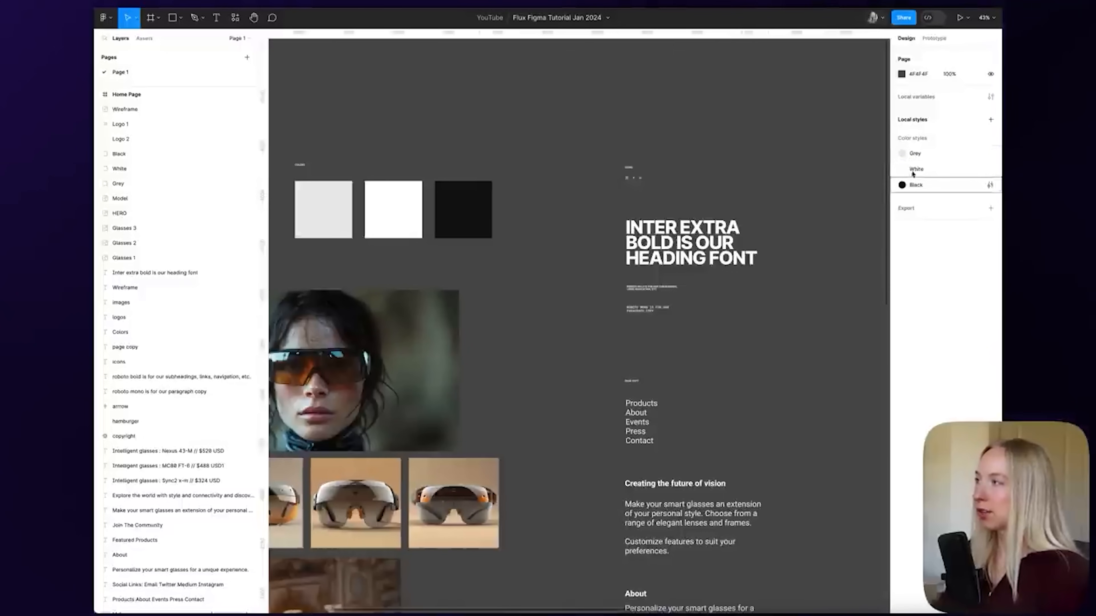
scroll(648, 231, "right", 5)
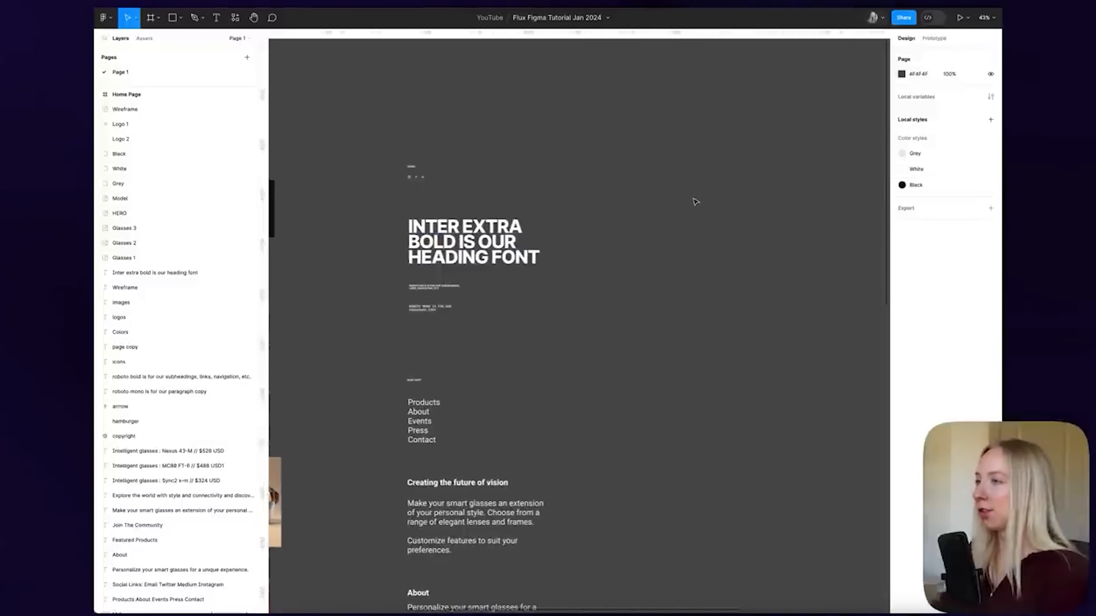
key("r")
left_click_drag(655, 158, 711, 385)
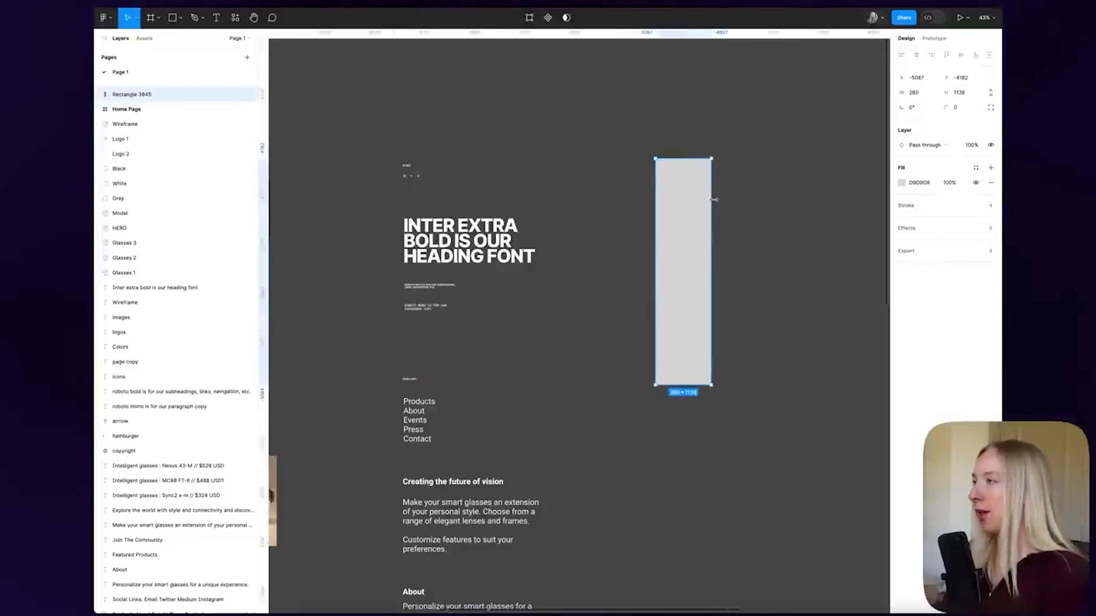
Fill the rectangle with the Black colour style, then switch it to White
scroll(712, 198, "up", 3)
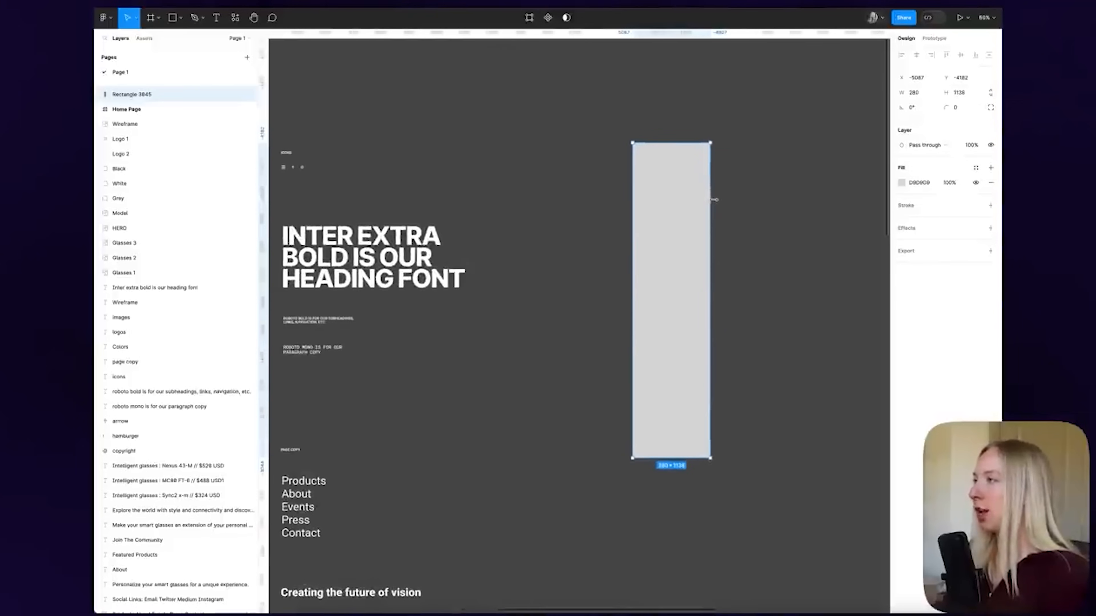
left_click(976, 170)
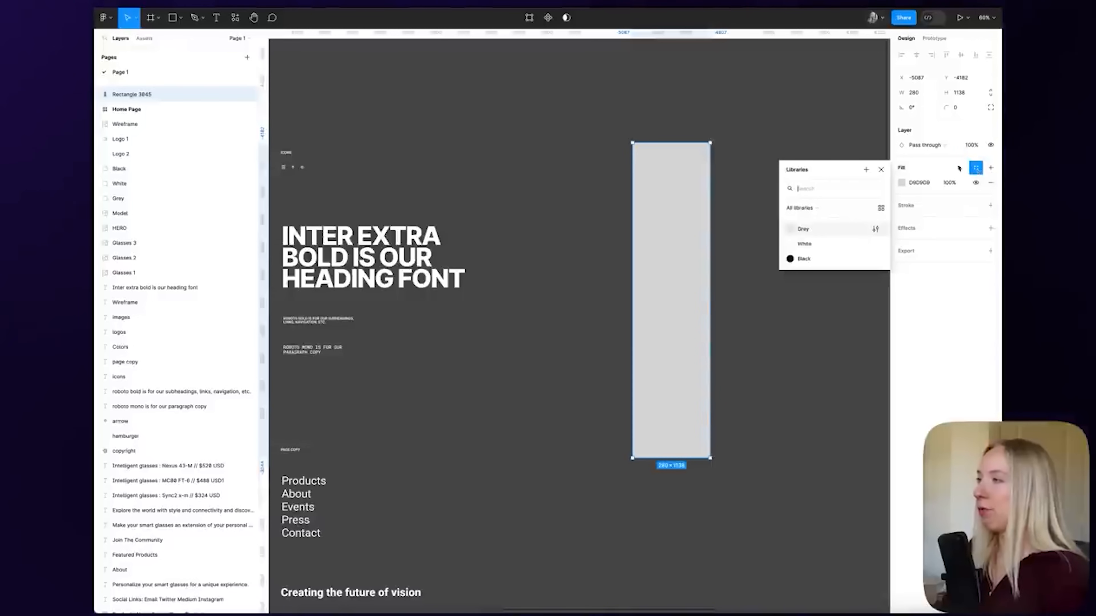
left_click(816, 259)
left_click(923, 168)
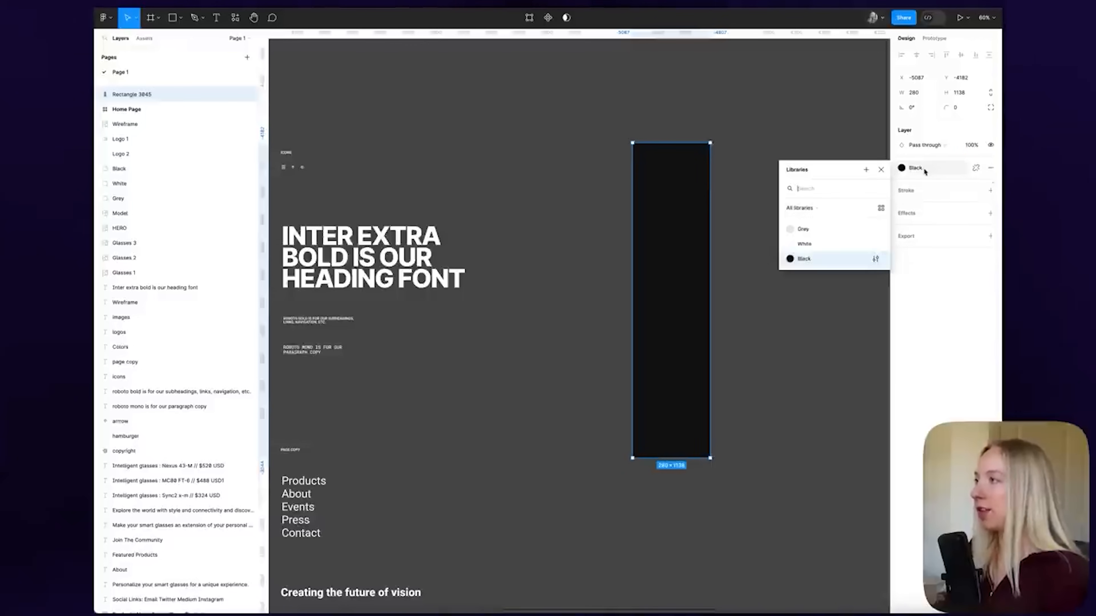
left_click(816, 245)
left_click(742, 138)
Delete the white test rectangle
left_click(694, 159)
key("Delete")
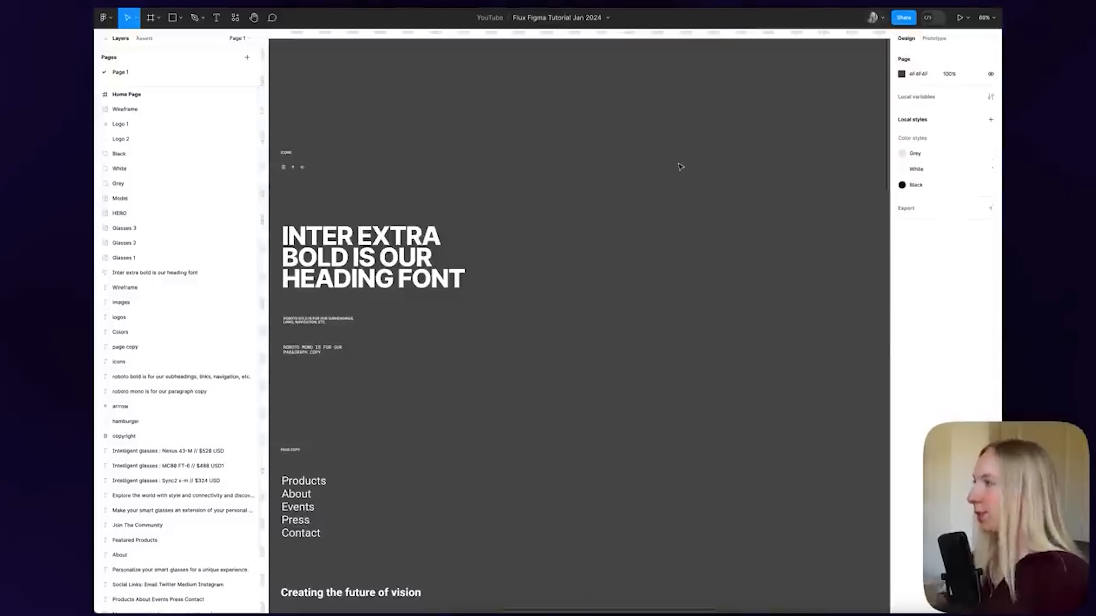
scroll(696, 161, "down", 3)
scroll(699, 161, "left", 3)
scroll(742, 237, "up", 5)
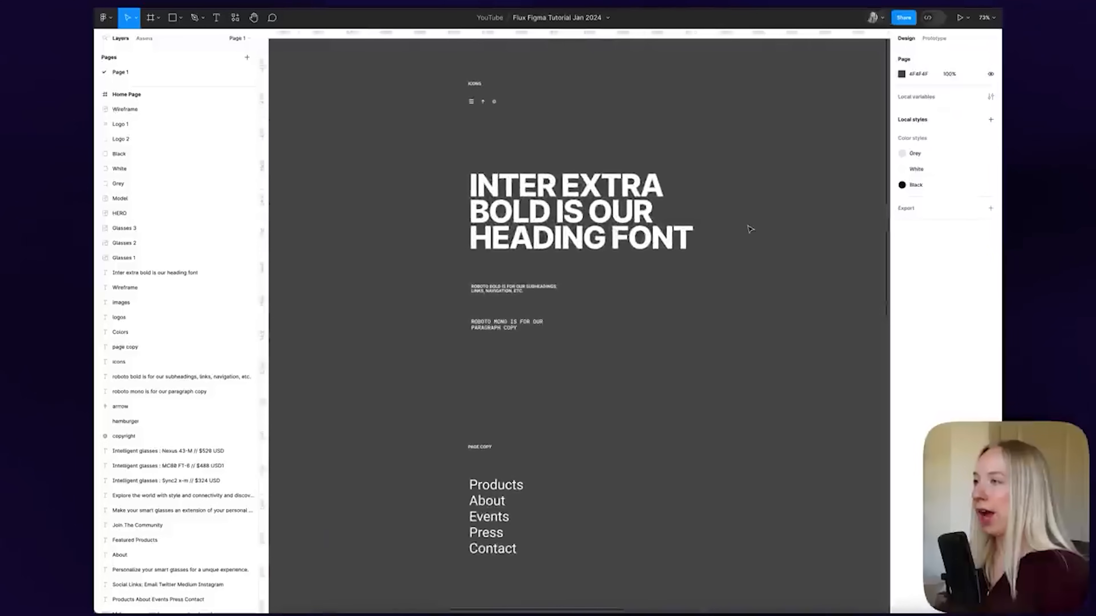
scroll(751, 228, "right", 3)
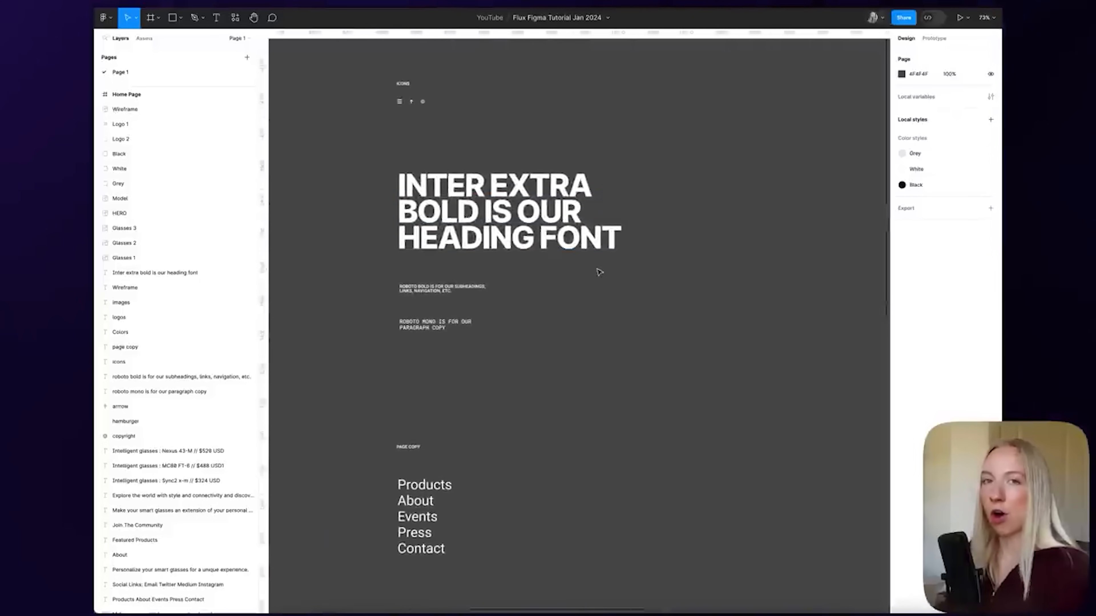
Save the INTER EXTRA BOLD heading as the Header 1 text style
left_click(523, 199)
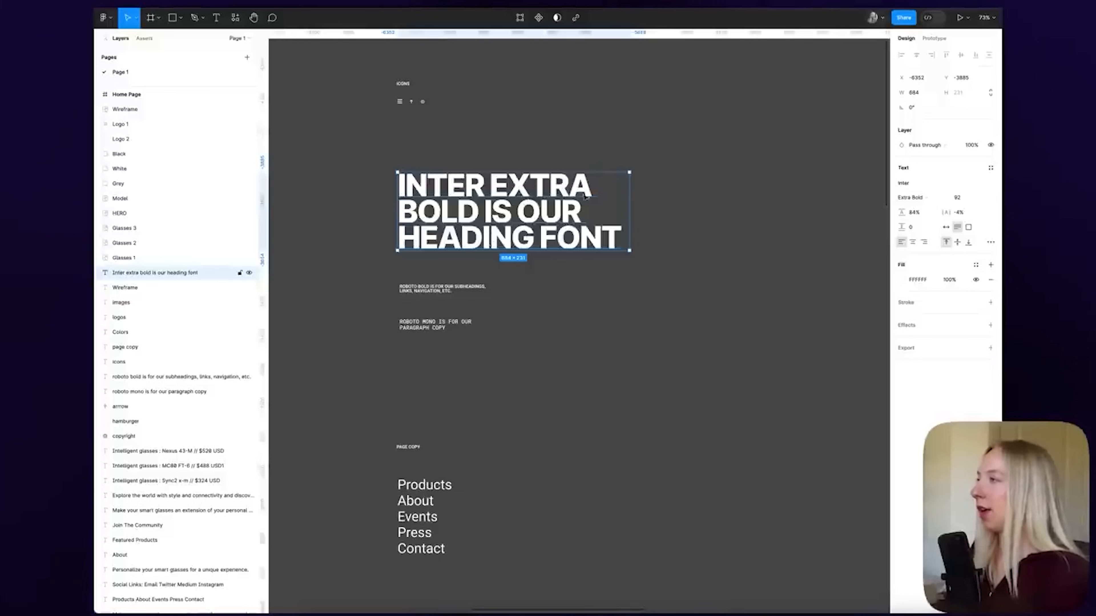
left_click(991, 168)
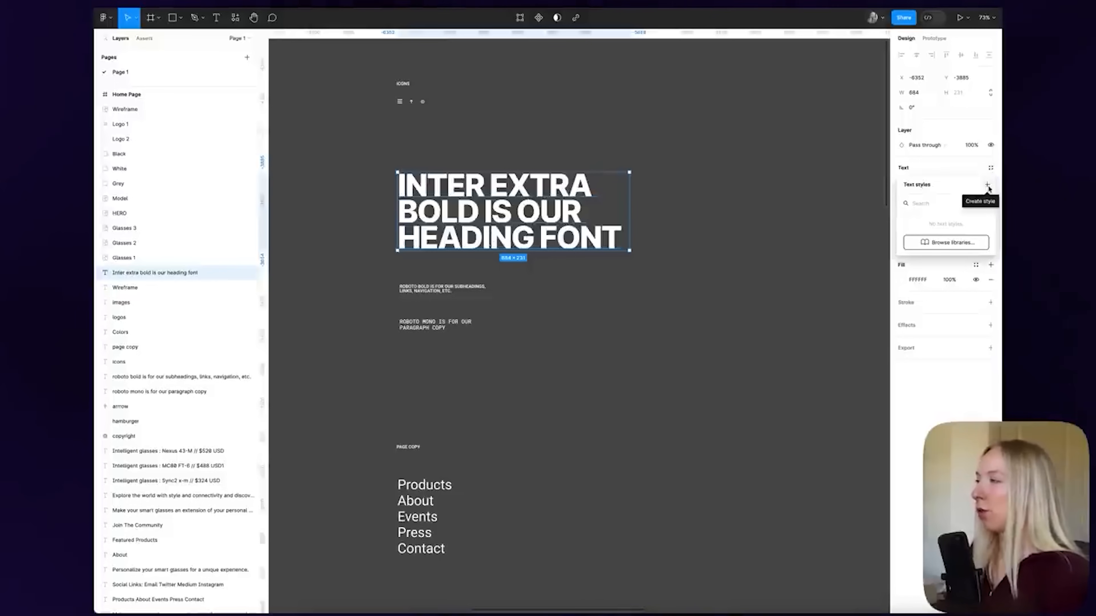
left_click(987, 185)
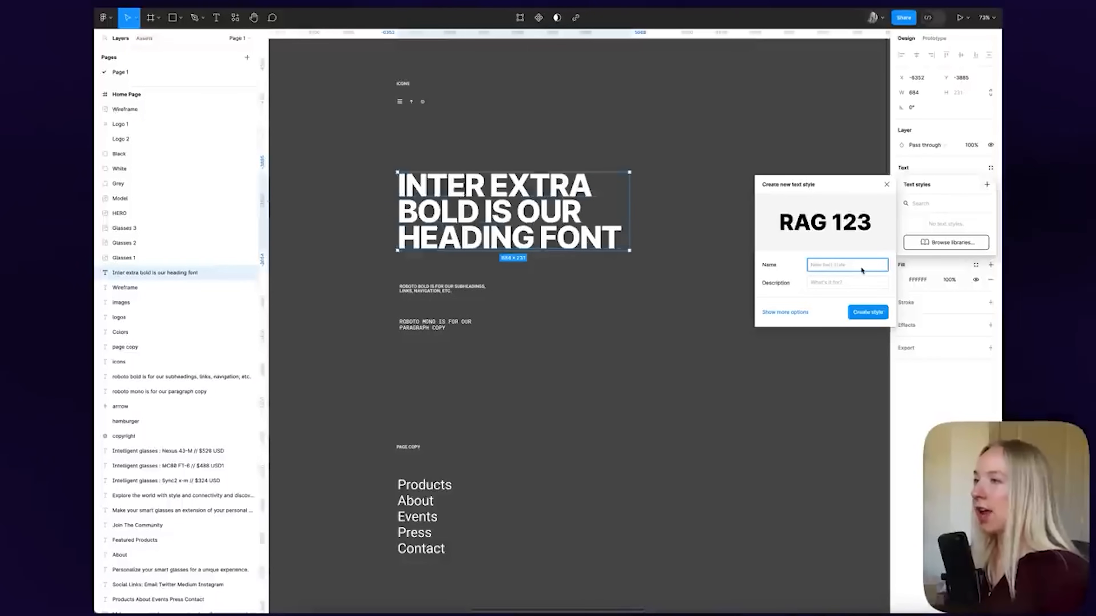
type("Head")
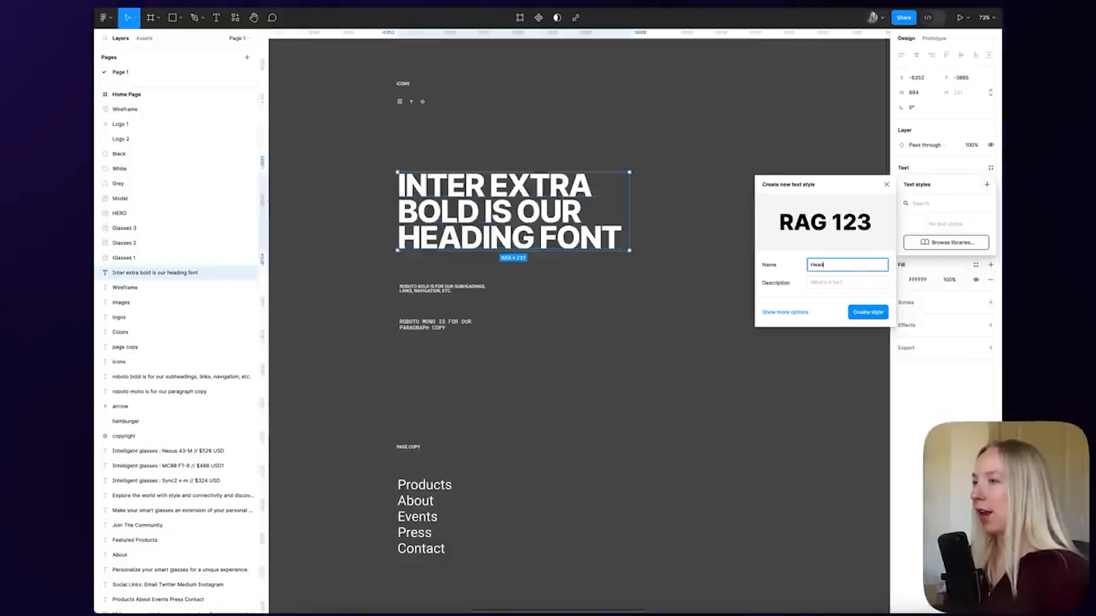
type("er 1")
key("Return")
left_click(444, 288)
Save the subheading and paragraph samples as Header 2 and Paragraph text styles
left_click(990, 168)
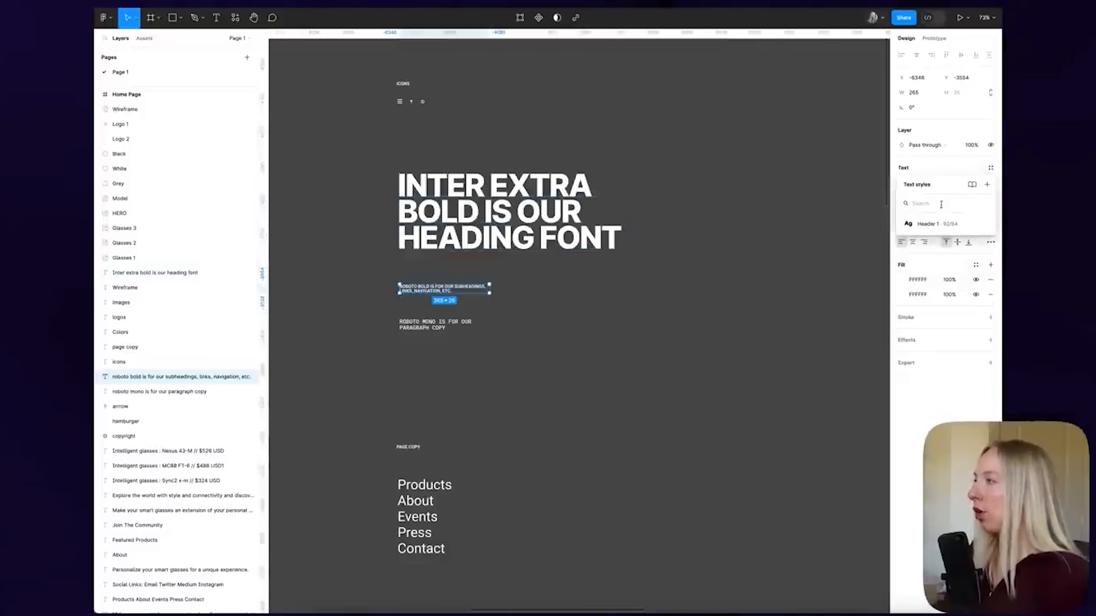
left_click(987, 185)
type("He")
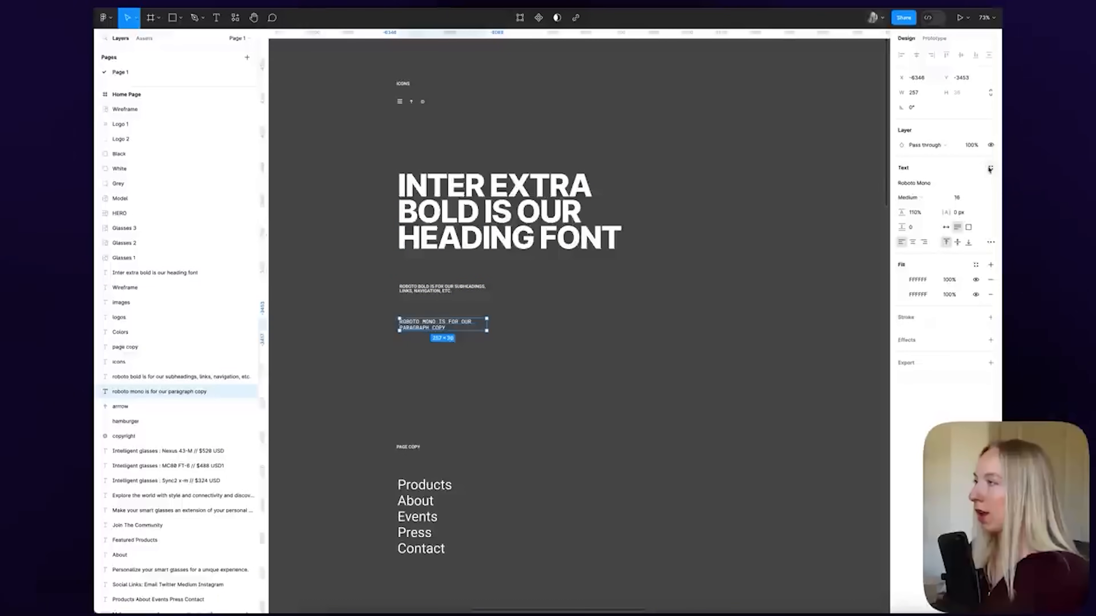
left_click(989, 169)
left_click(986, 185)
type("Pa")
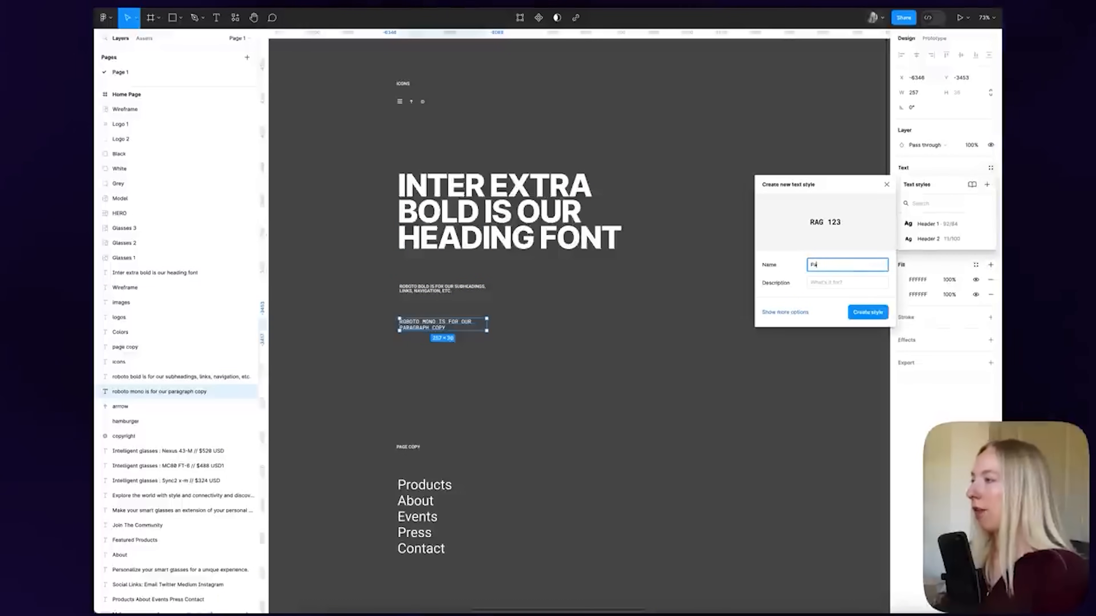
key("Return")
left_click(608, 291)
scroll(608, 291, "down", 3)
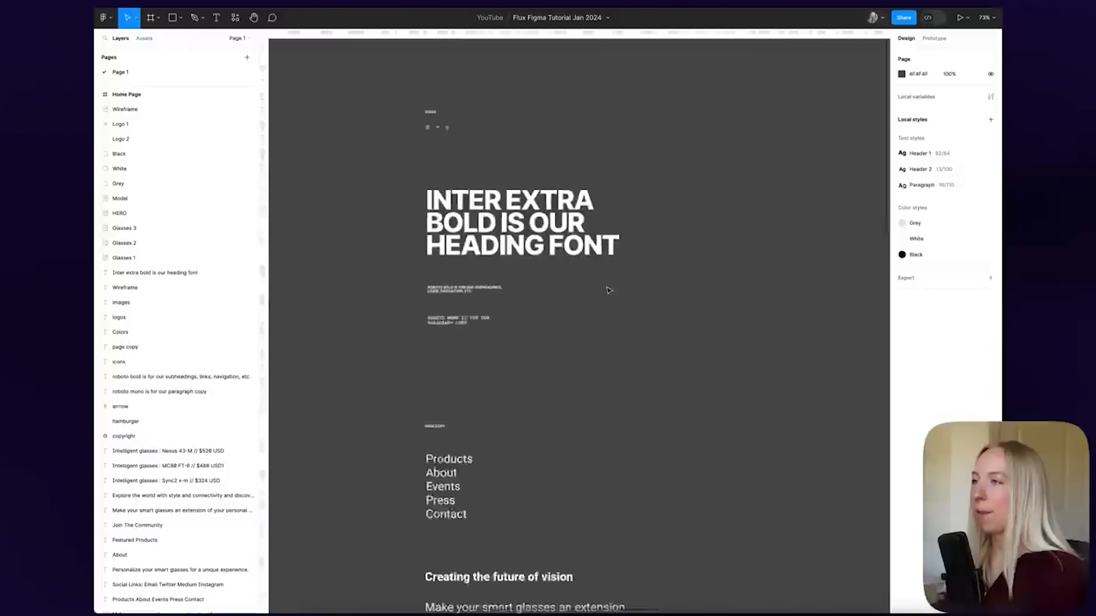
Zoom into the ICONS section and marquee-select the hamburger, up-arrow and copyright icons
left_click(509, 217)
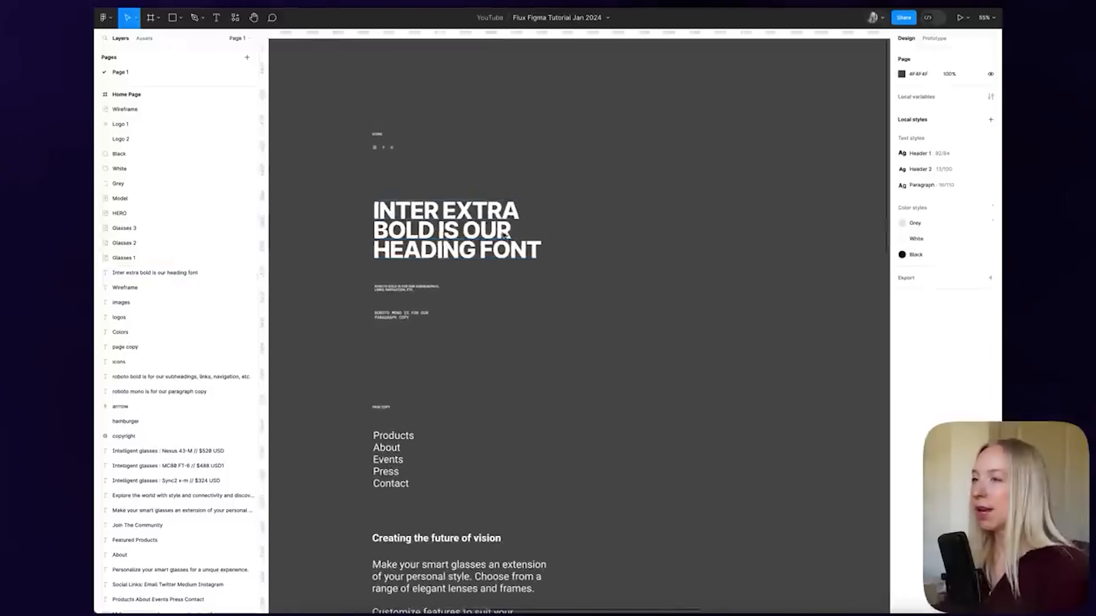
scroll(505, 235, "left", 1)
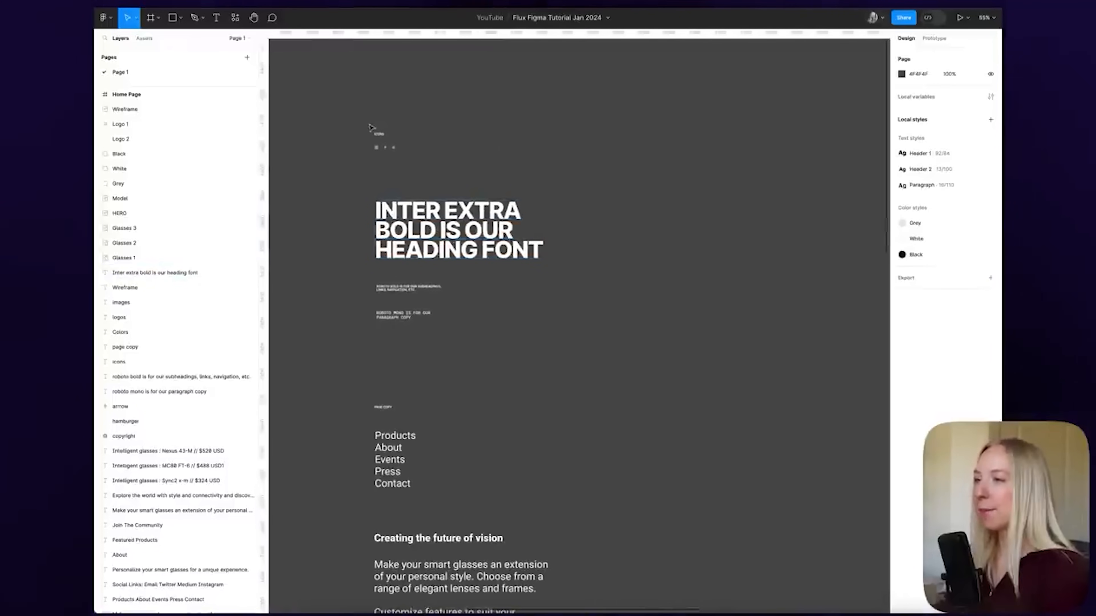
scroll(370, 128, "up", 10)
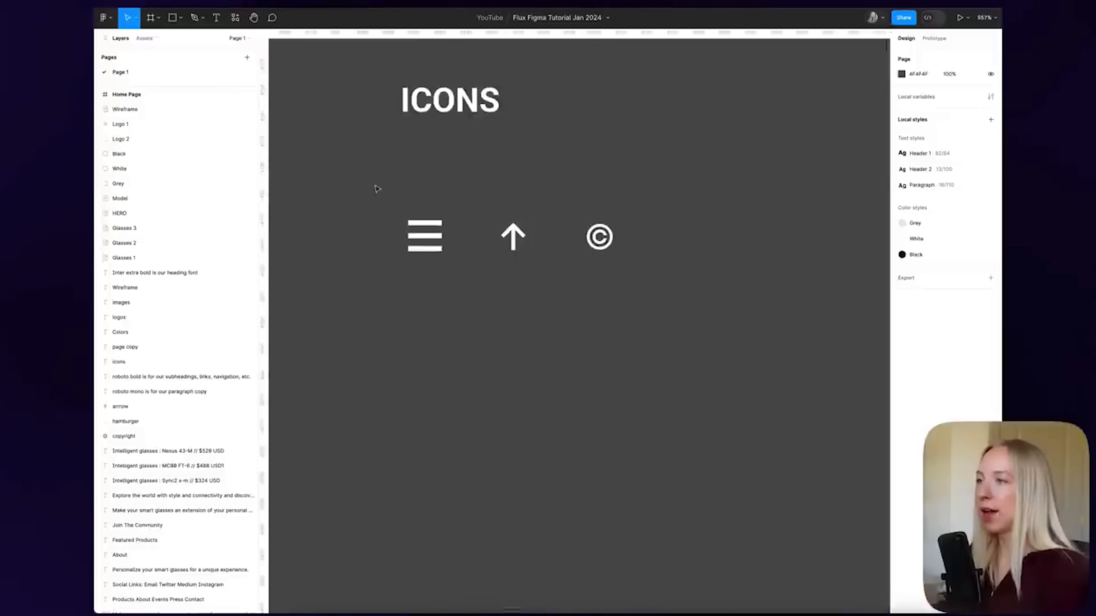
left_click_drag(375, 189, 688, 318)
left_click(647, 302)
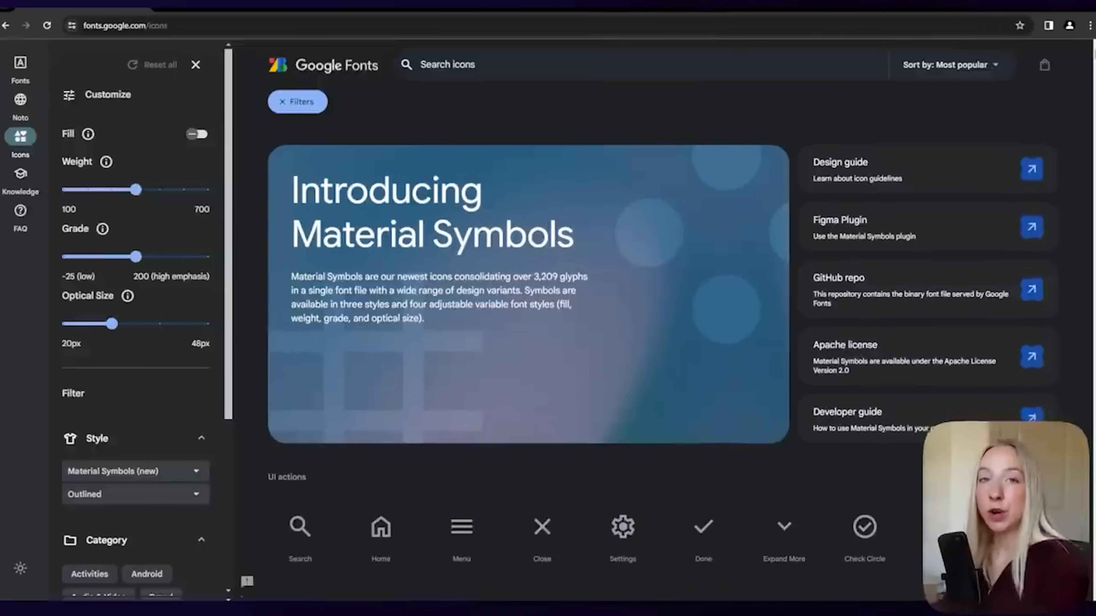
scroll(662, 364, "down", 2)
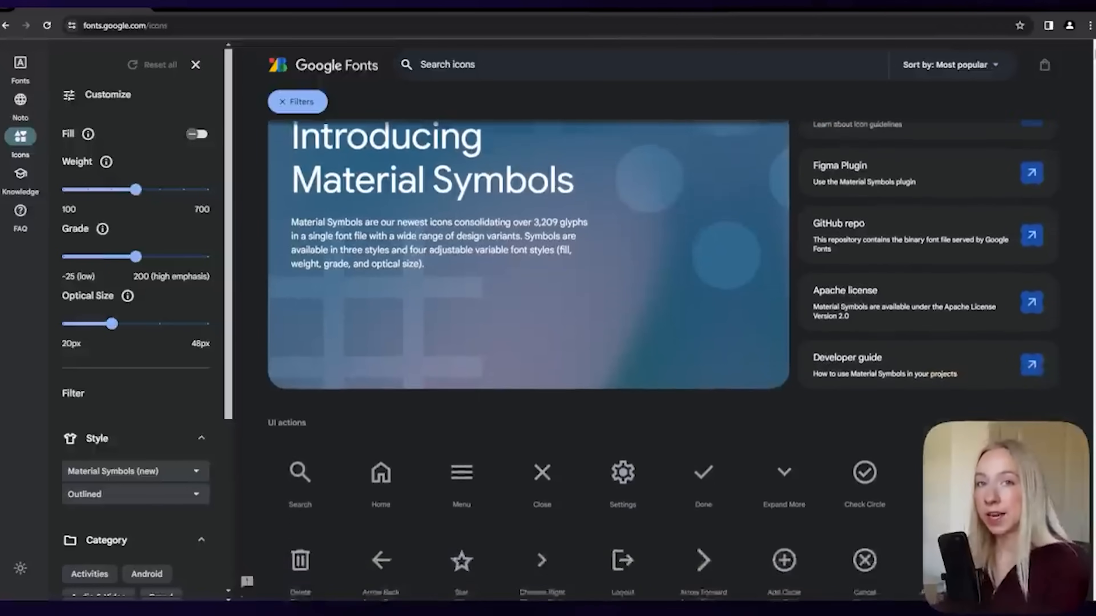
scroll(661, 364, "down", 10)
scroll(662, 364, "down", 11)
scroll(662, 364, "down", 11)
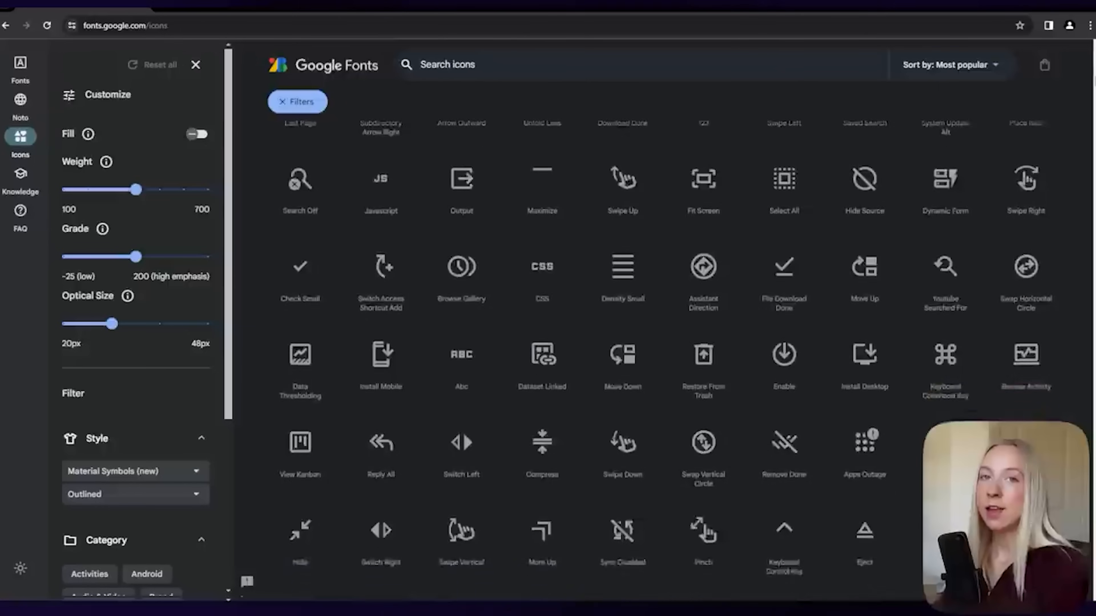
scroll(661, 363, "down", 11)
scroll(662, 364, "down", 11)
scroll(661, 364, "down", 11)
scroll(661, 363, "down", 10)
scroll(662, 363, "down", 10)
scroll(661, 364, "down", 10)
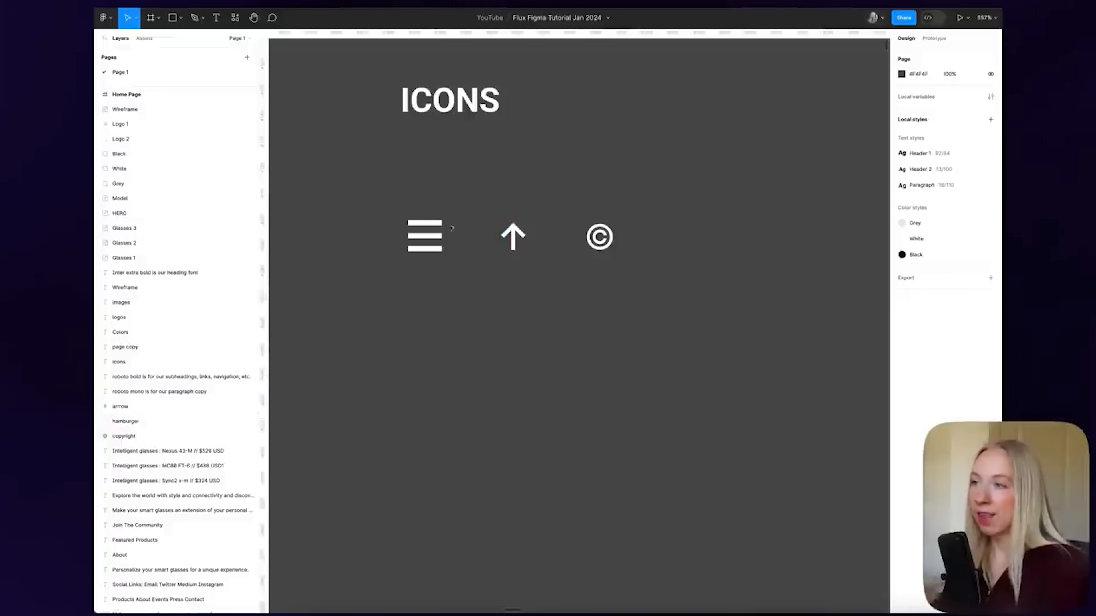
Select the hamburger icon group and inspect its bars in the layers panel
left_click(435, 241)
left_click_drag(379, 204, 473, 300)
left_click(473, 307)
left_click(130, 421)
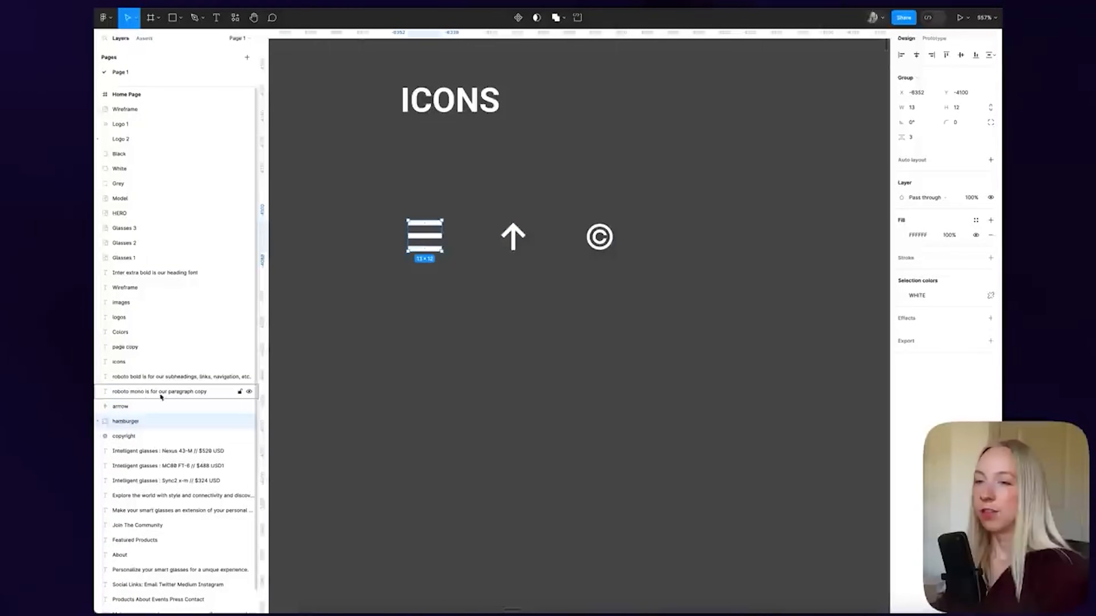
left_click(98, 425)
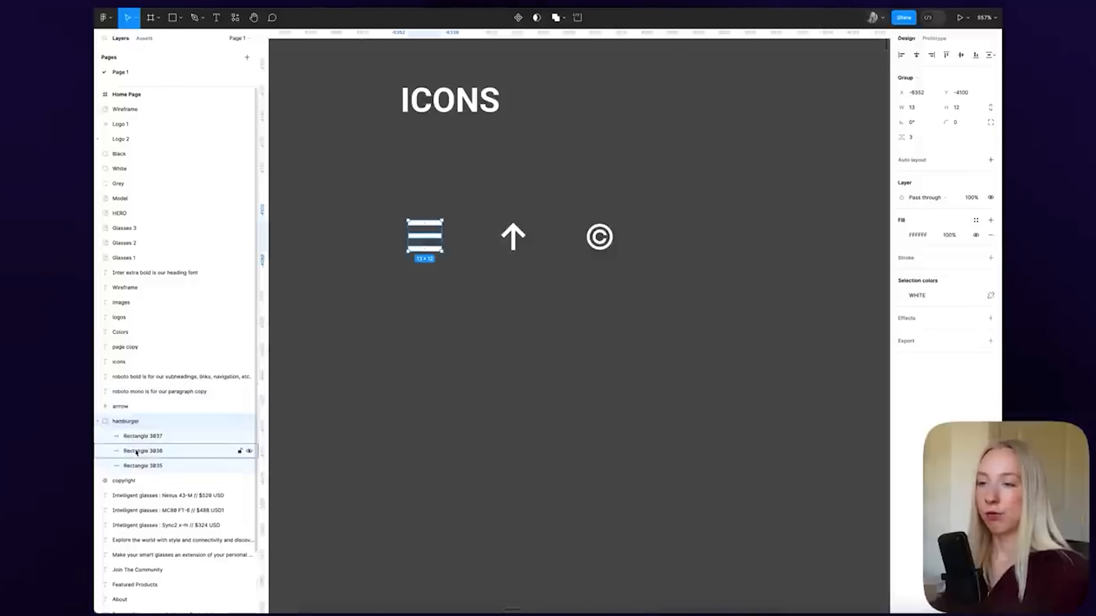
left_click(99, 422)
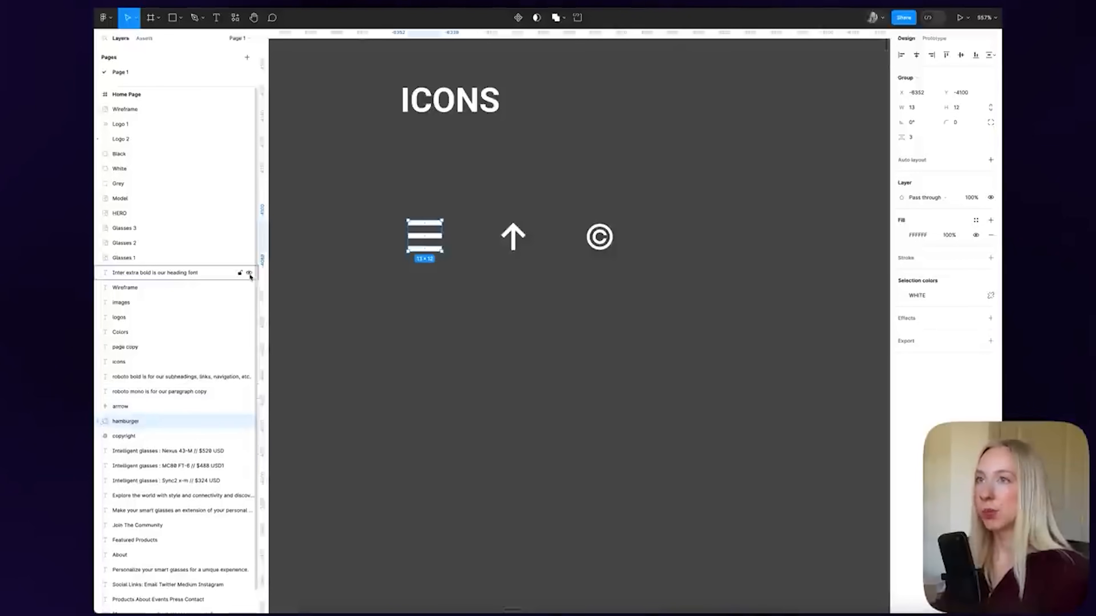
Wrap the hamburger icon in its own frame sized 16 × 16
right_click(434, 241)
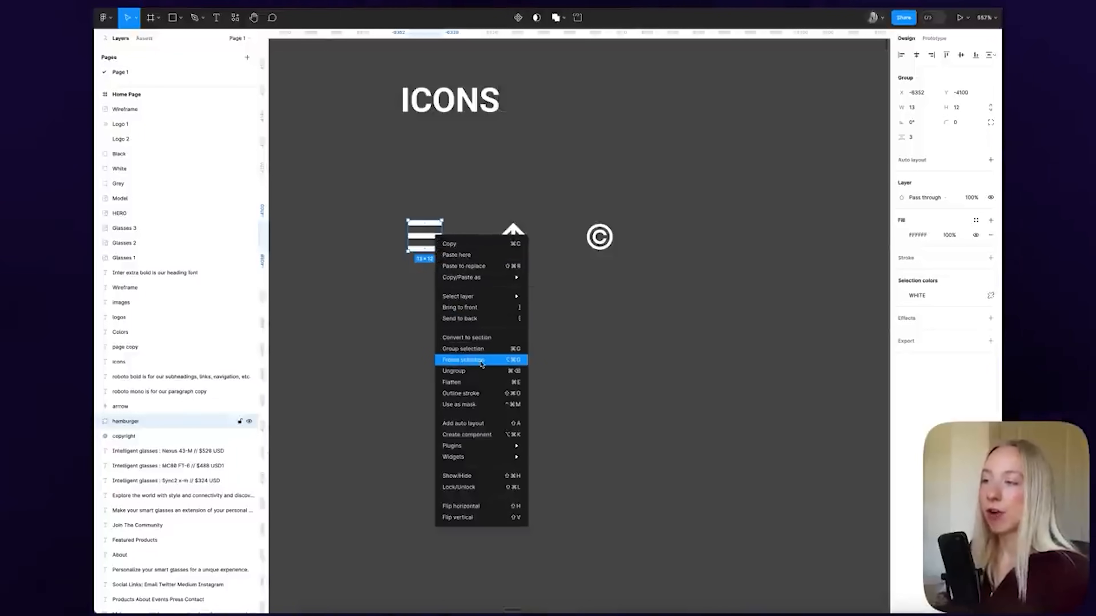
left_click(497, 365)
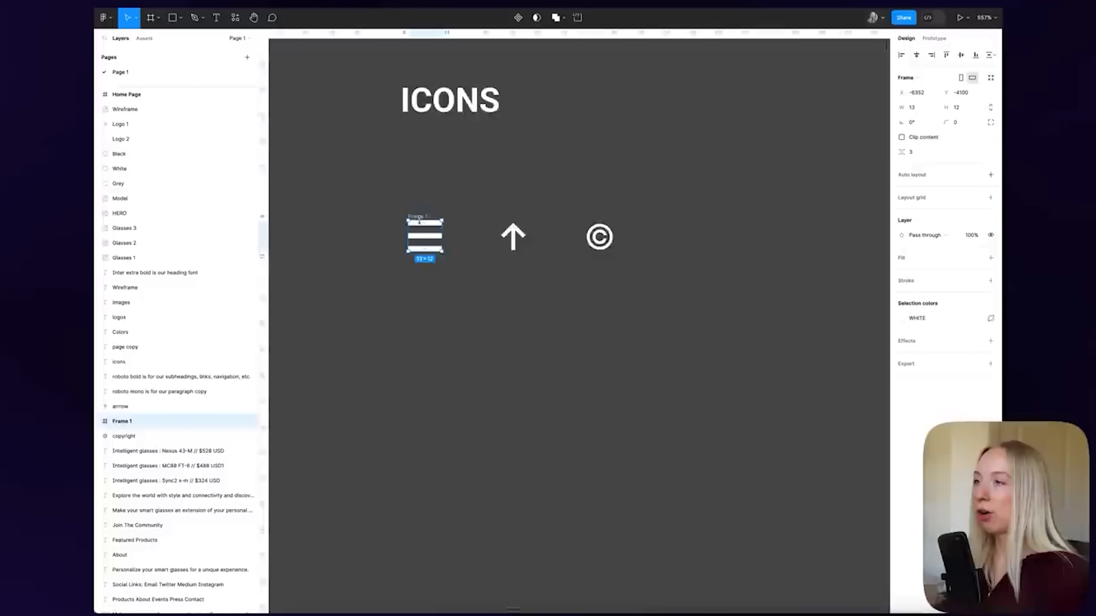
scroll(411, 218, "up", 5)
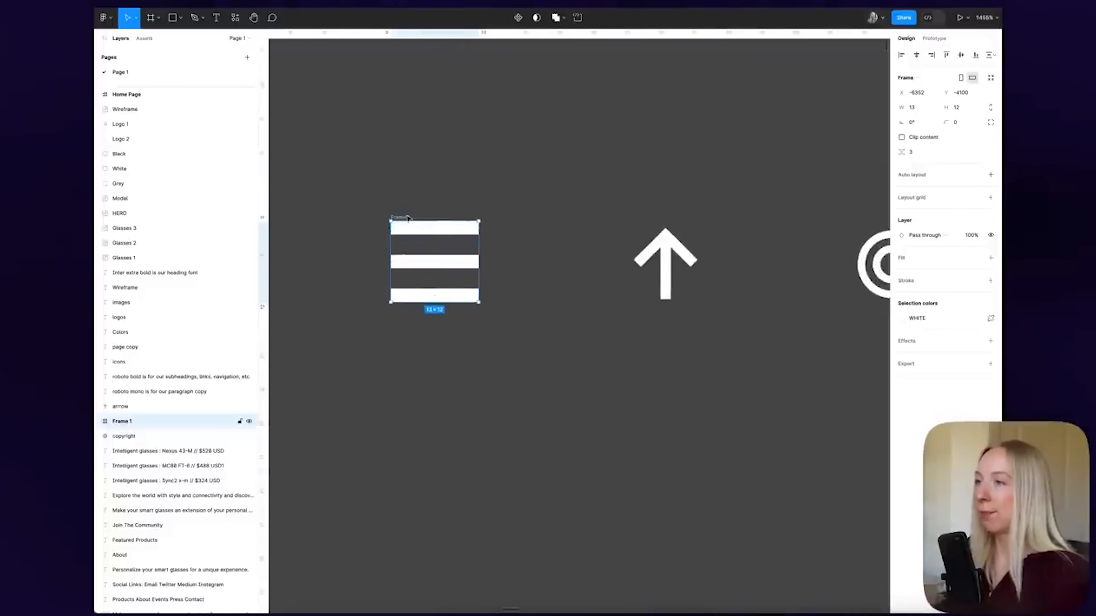
scroll(410, 218, "down", 2)
left_click(925, 111)
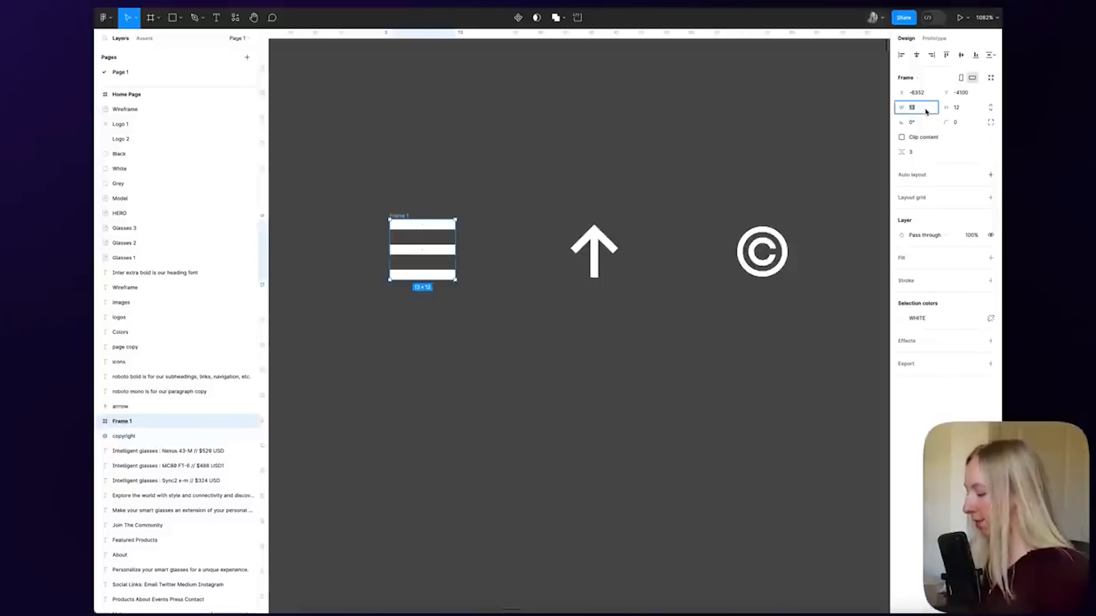
key("Return")
left_click(965, 108)
type("16")
key("Return")
key("Return")
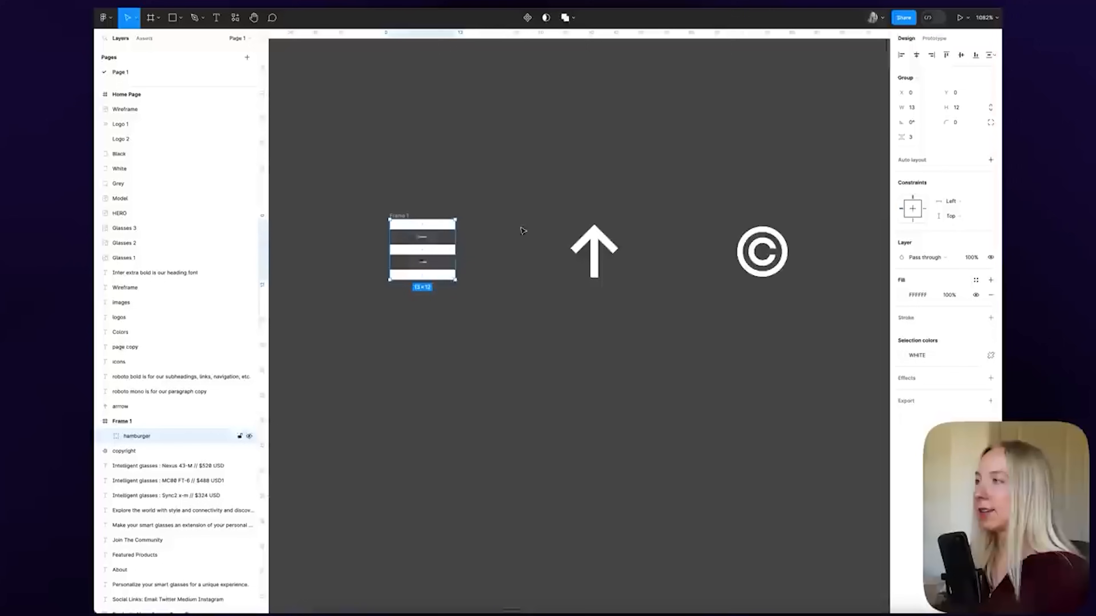
Centre the hamburger bars in the frame, trim them to 12 wide, and name it Hamburger
left_click(916, 55)
left_click(960, 55)
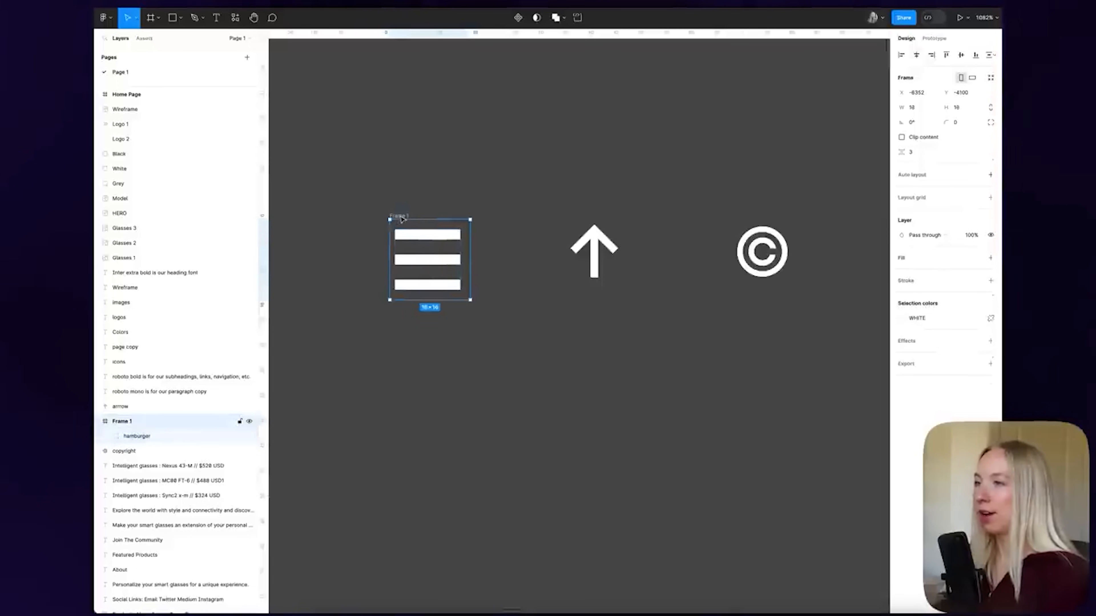
scroll(389, 253, "up", 5)
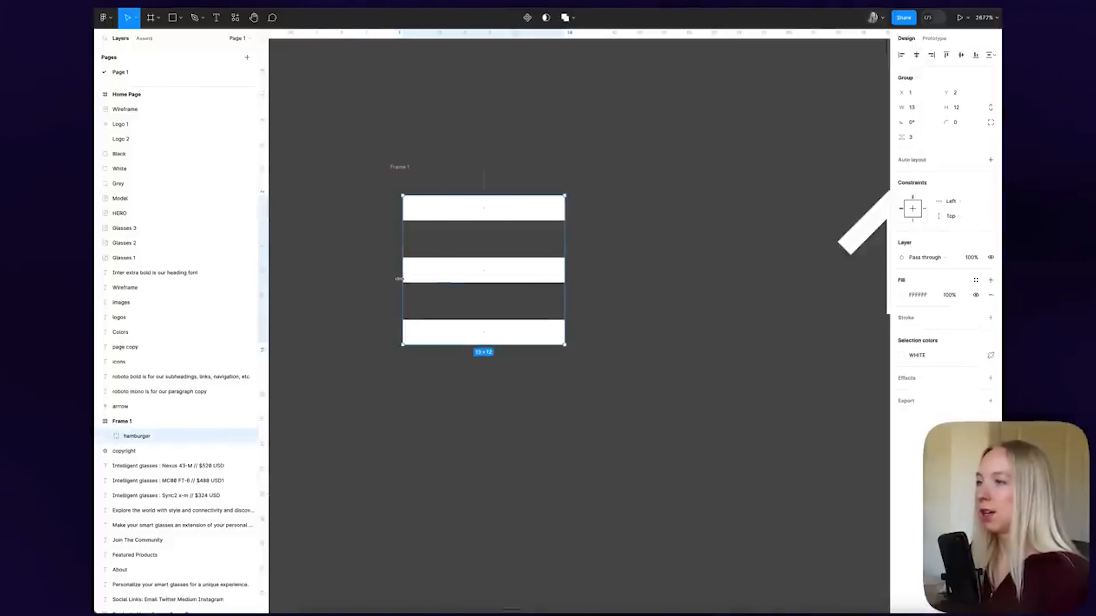
left_click_drag(411, 279, 424, 278)
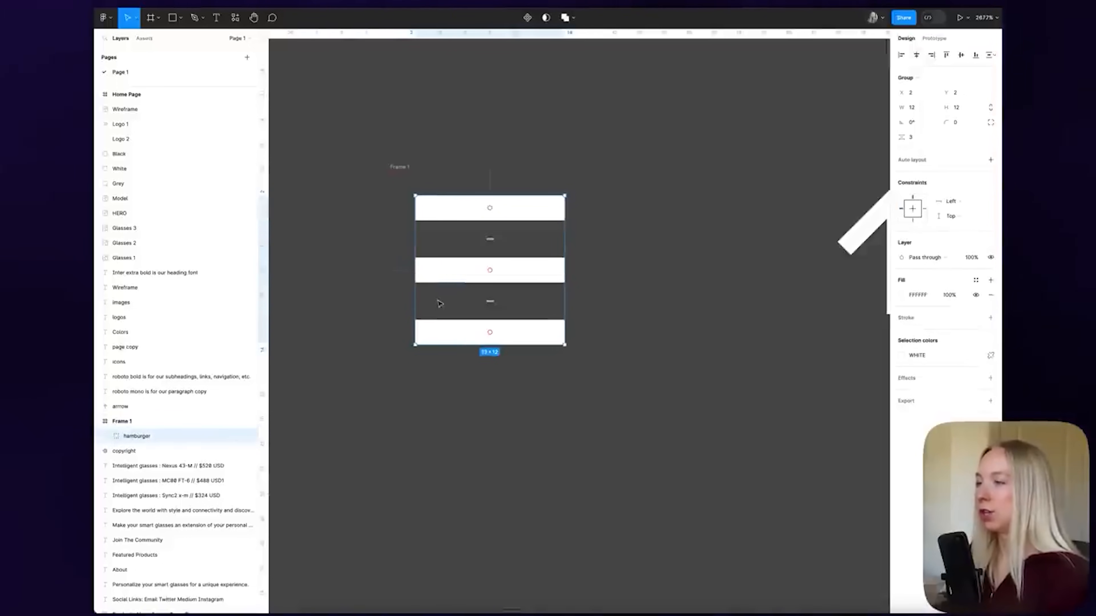
left_click(460, 360)
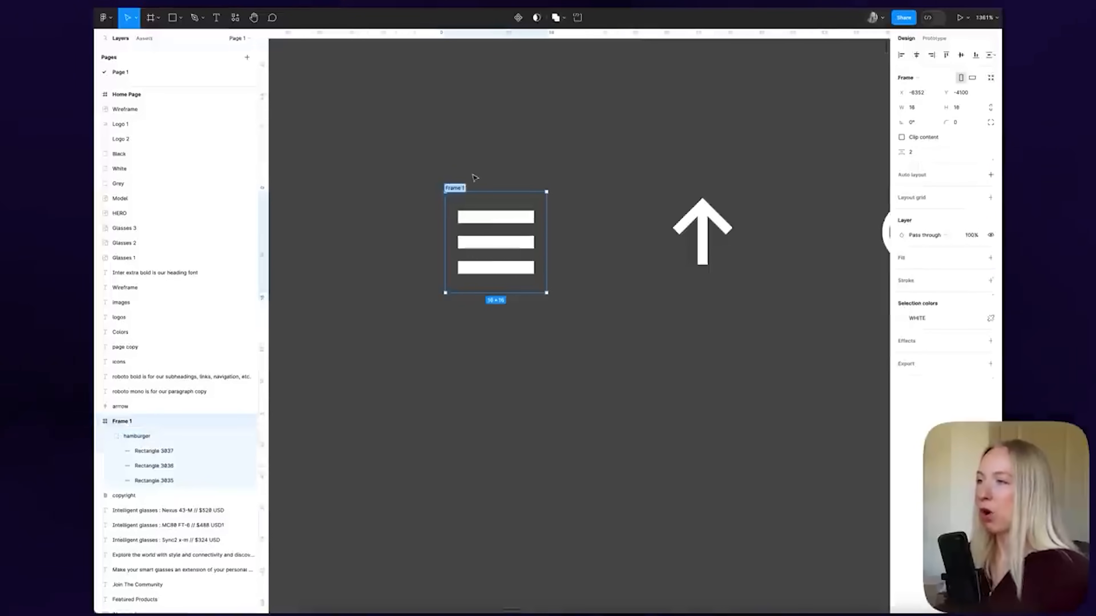
type("Hamburger")
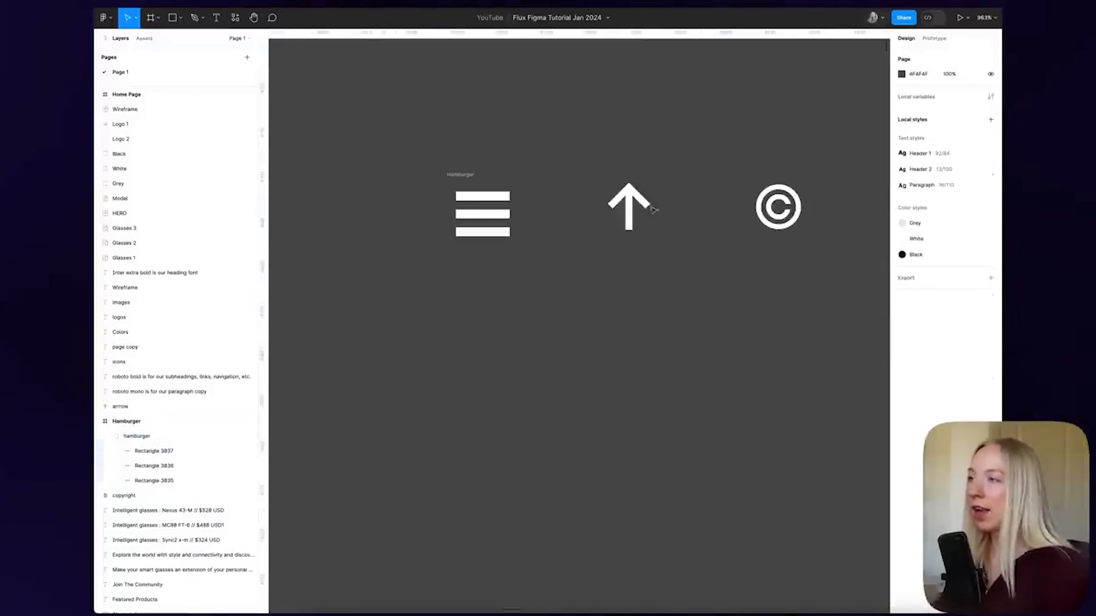
Wrap the arrow icon in its own frame and size it 16×16
left_click(626, 191)
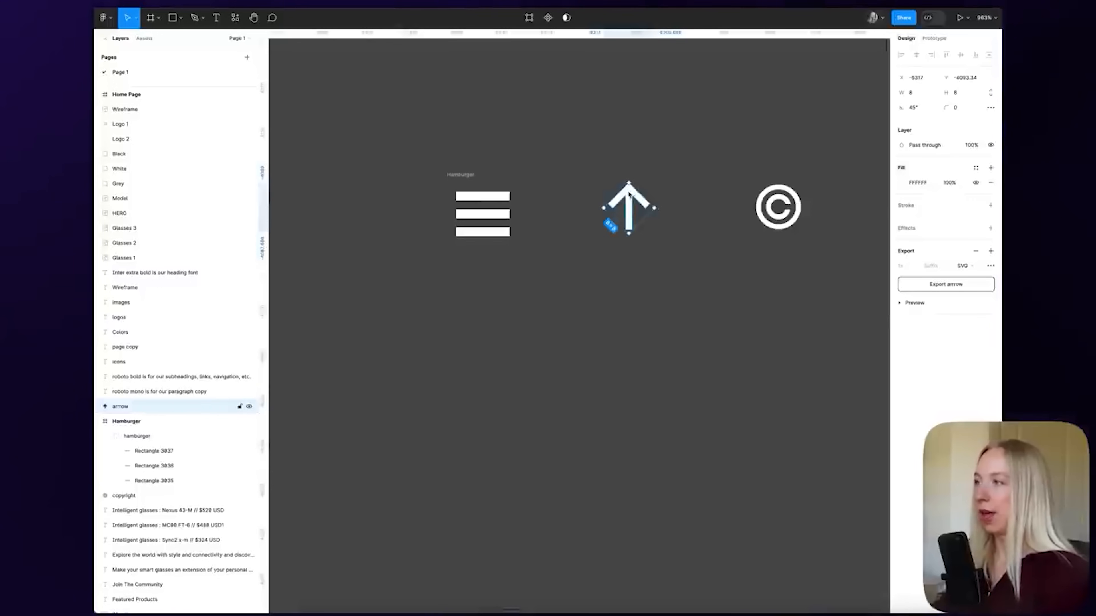
right_click(630, 195)
left_click(675, 294)
left_click(916, 107)
type("16")
key("Return")
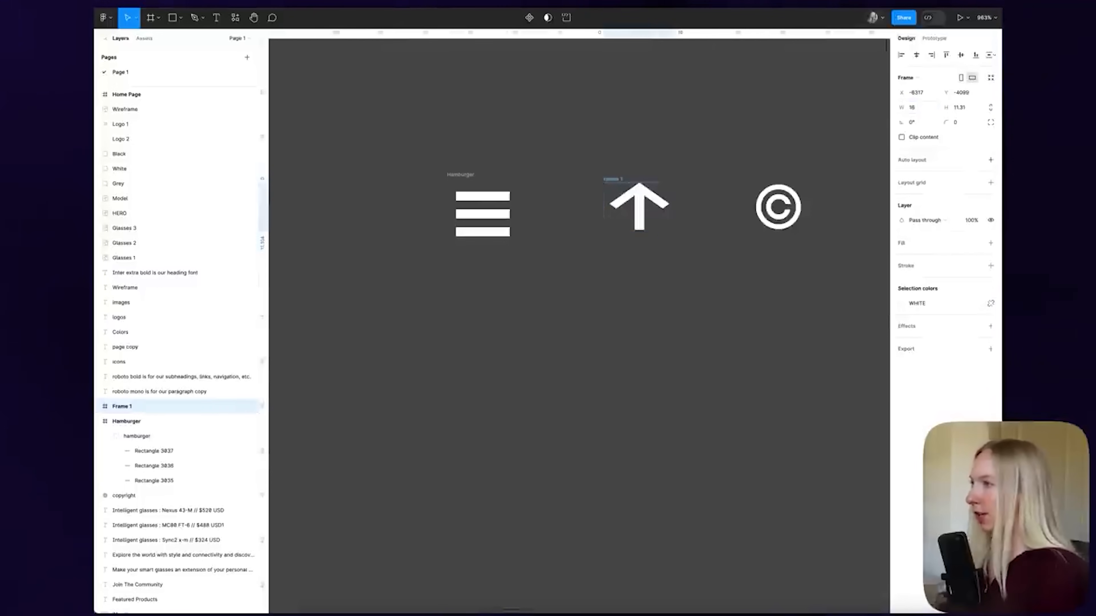
left_click(956, 107)
type("16")
key("Return")
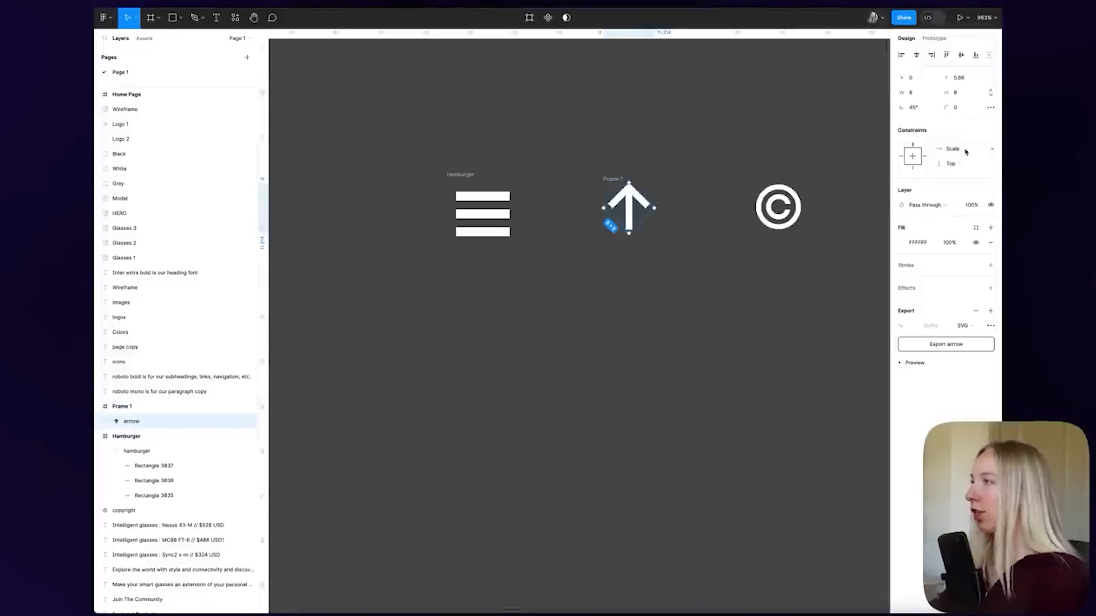
Stop the arrow stretching with its frame, reset the frame to 16×16, and name it Arrow
left_click(966, 150)
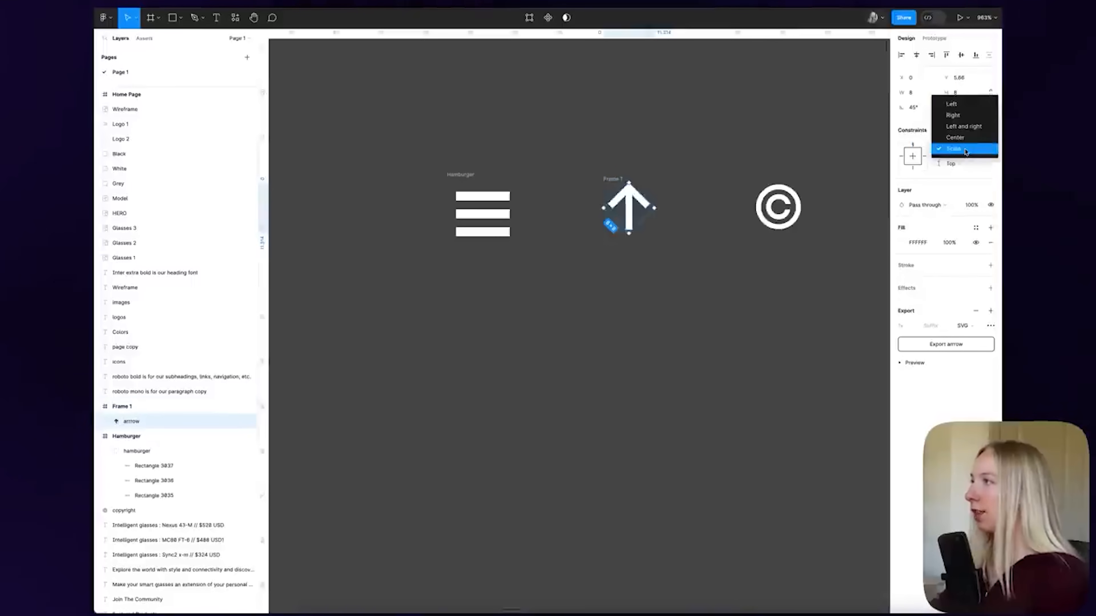
left_click(957, 104)
left_click(680, 232)
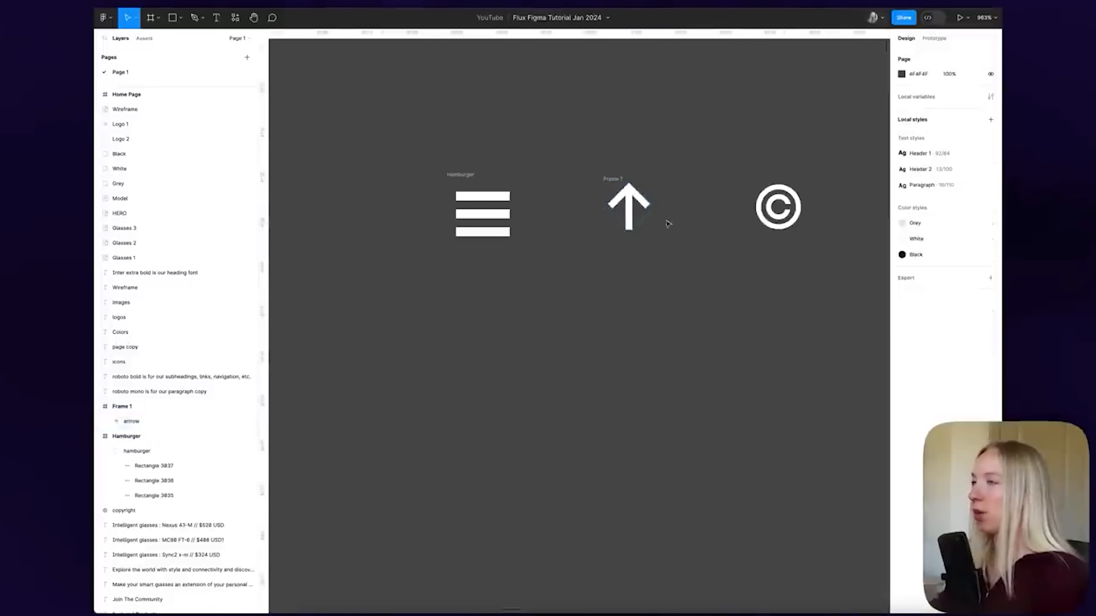
left_click(122, 406)
left_click(915, 107)
type("16")
key("Return")
left_click(962, 108)
type("16")
key("Return")
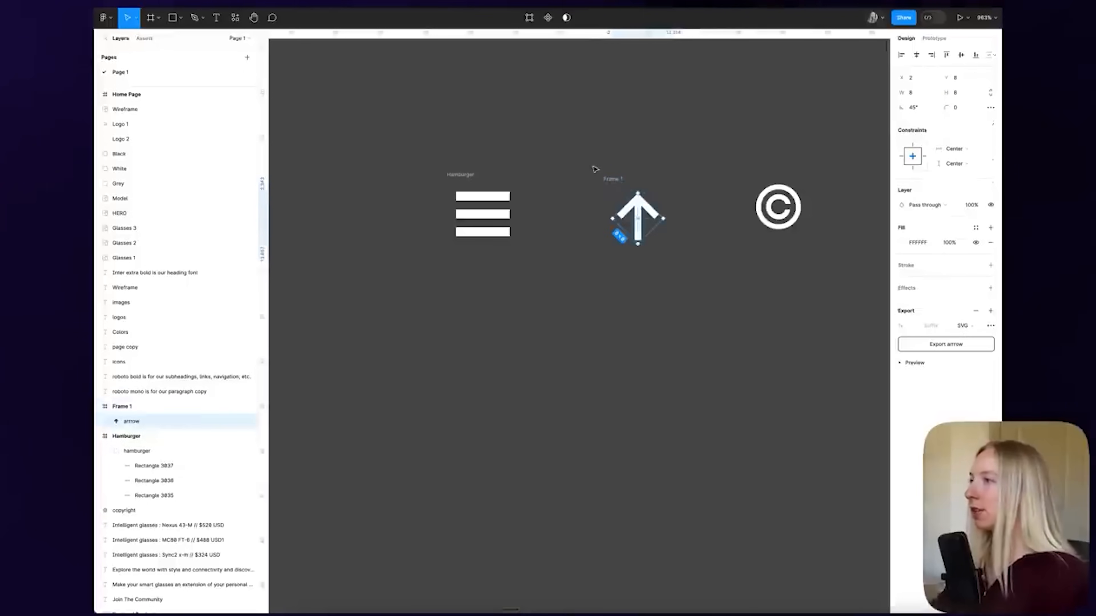
double_click(613, 179)
type("Arrow")
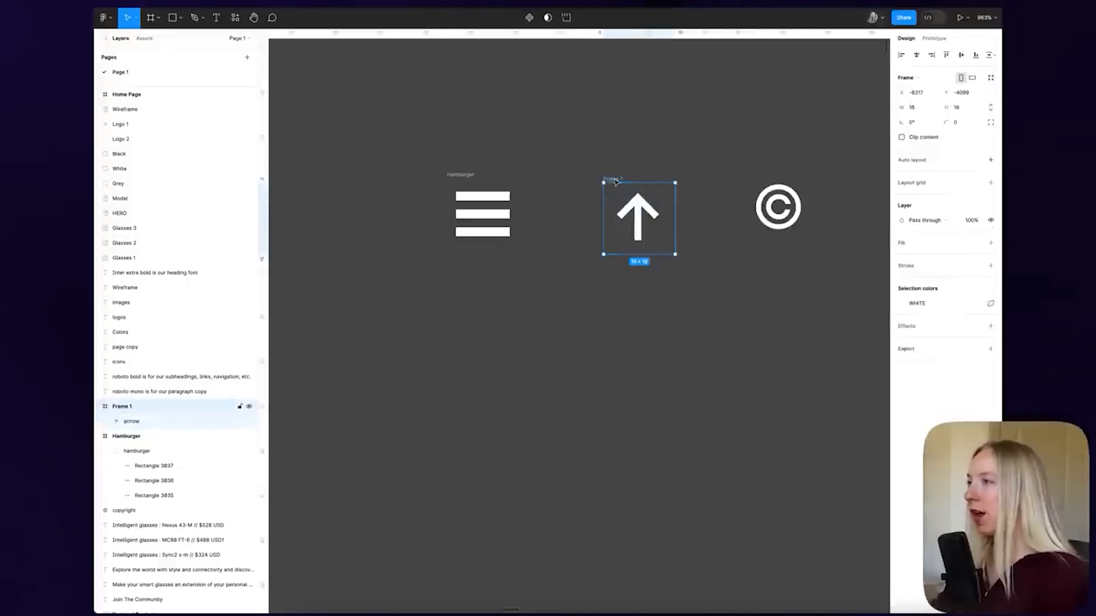
left_click(665, 137)
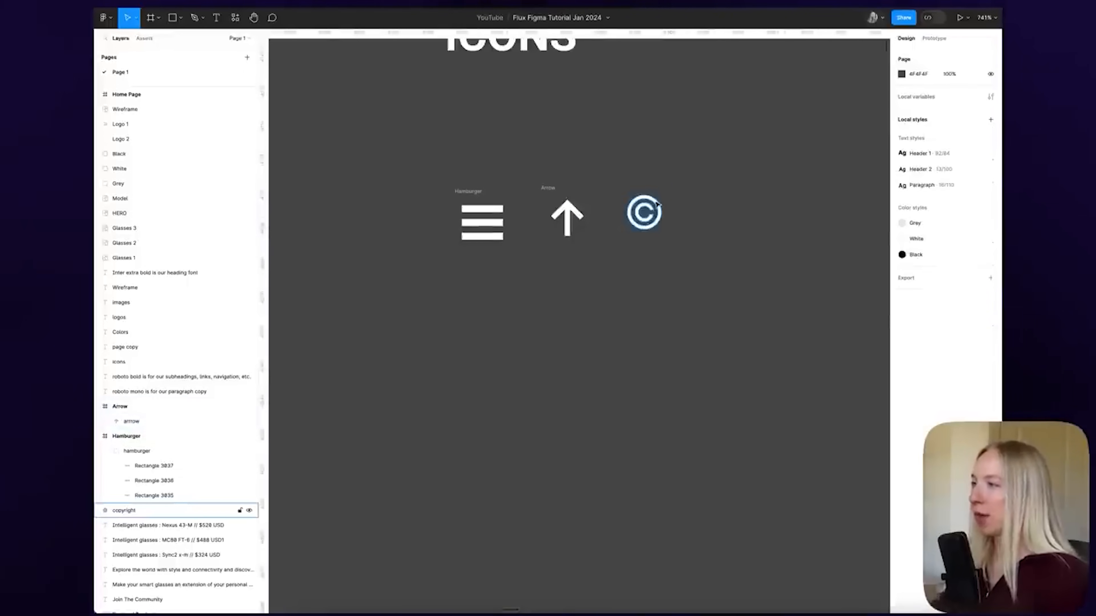
Frame the copyright icon with Ctrl+Alt+G, size it 16×16, and name it Copyright
left_click(658, 218)
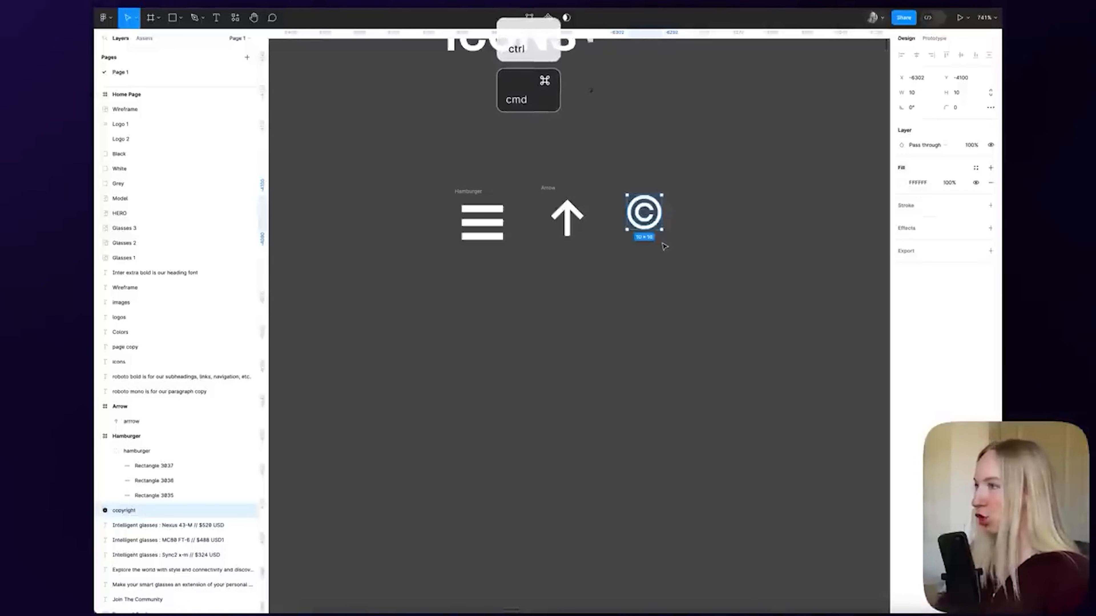
key("ctrl+super+g")
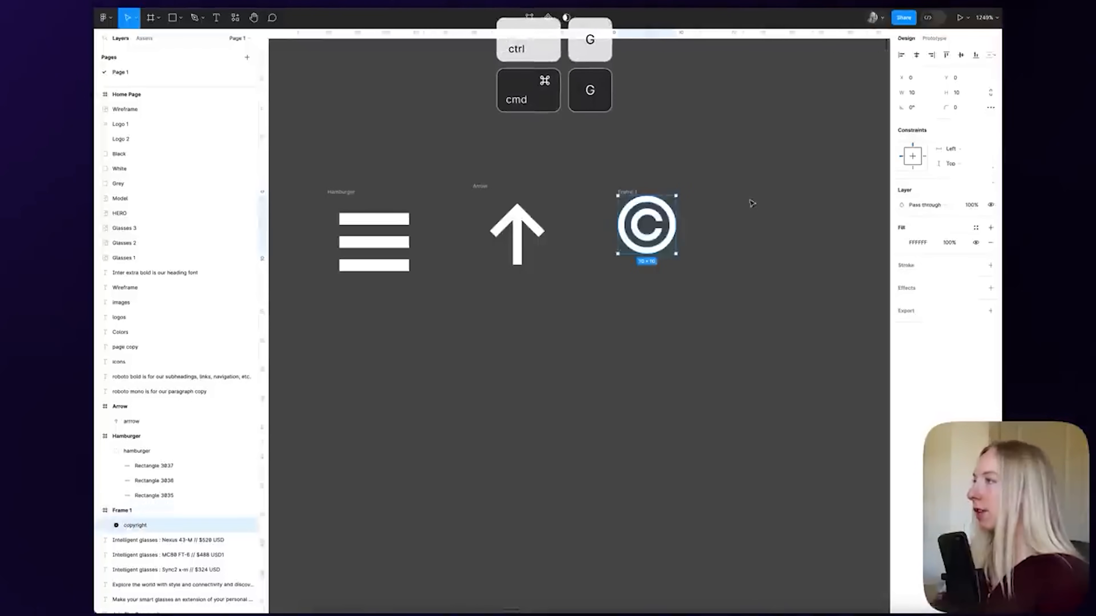
left_click(673, 187)
left_click(632, 193)
left_click(923, 111)
type("1")
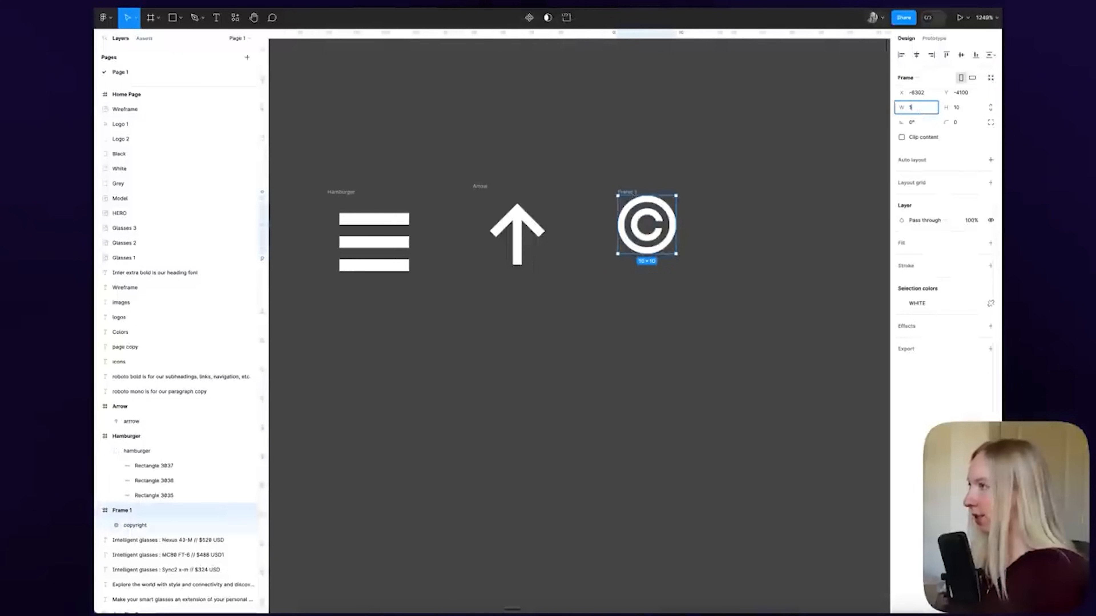
type("6")
key("Tab")
type("16")
key("Return")
key("BackSpace")
type("Copy")
type("right")
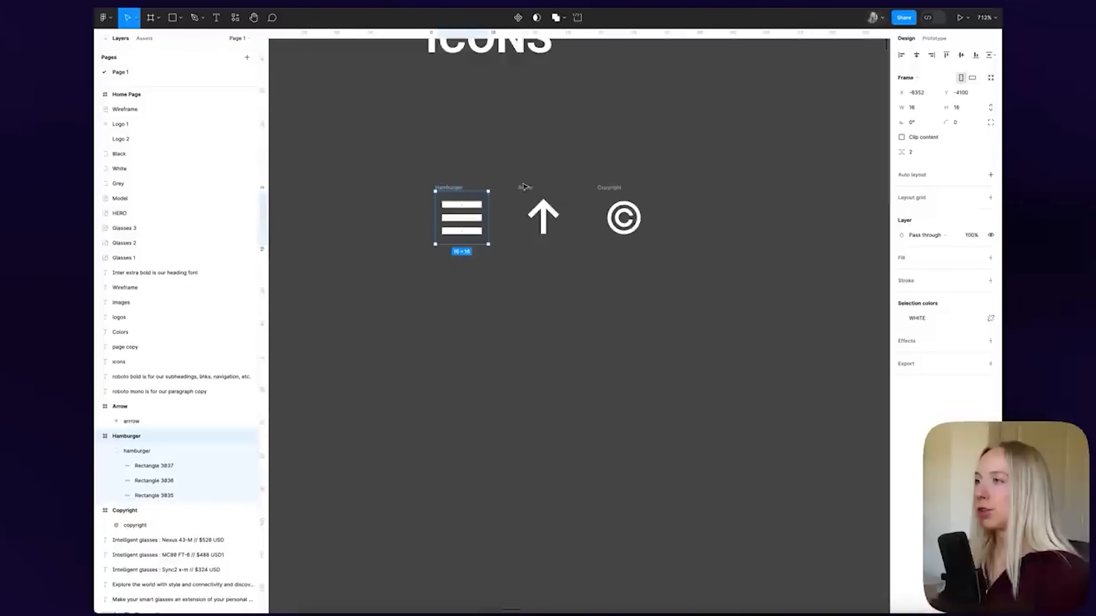
Select the Hamburger, Arrow and Copyright frames, then each icon inside, to check centring
left_click(525, 188, "shift")
left_click(619, 188, "shift")
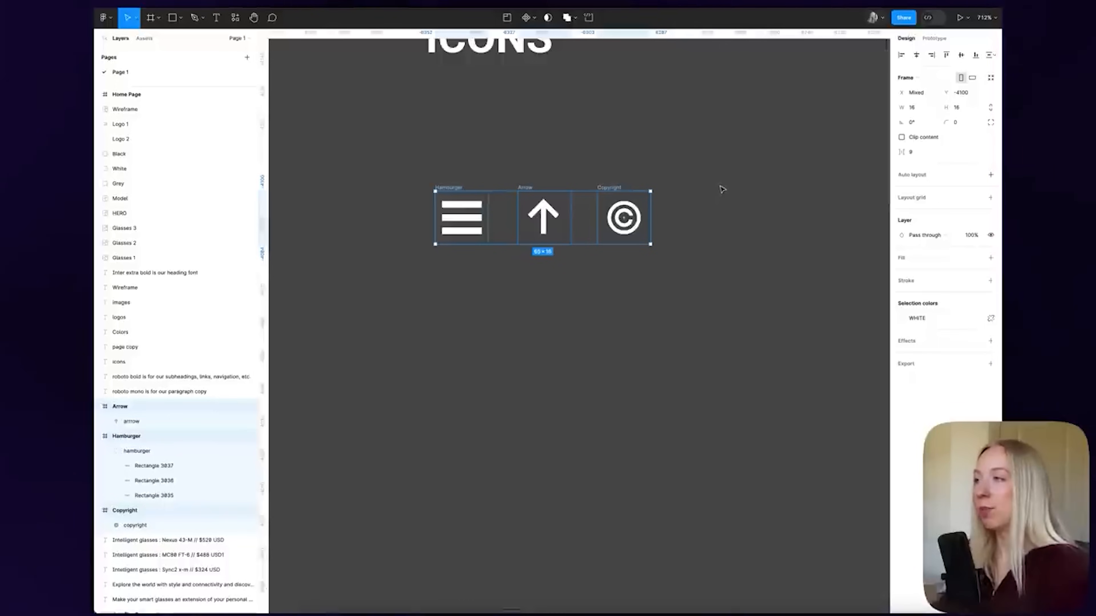
left_click(686, 214)
left_click(630, 223)
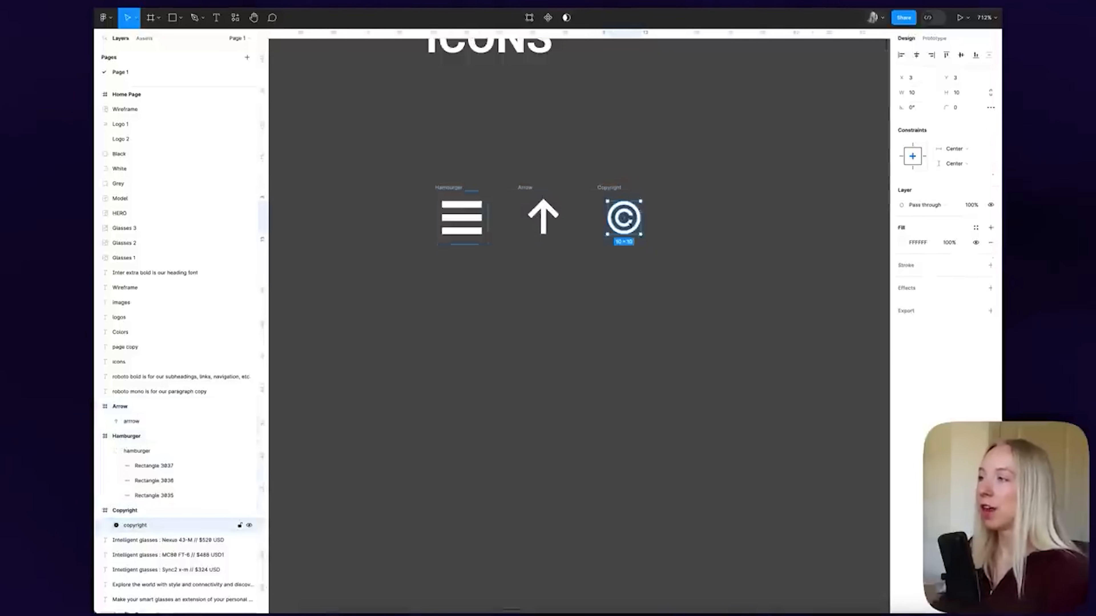
left_click(546, 214)
left_click(438, 218)
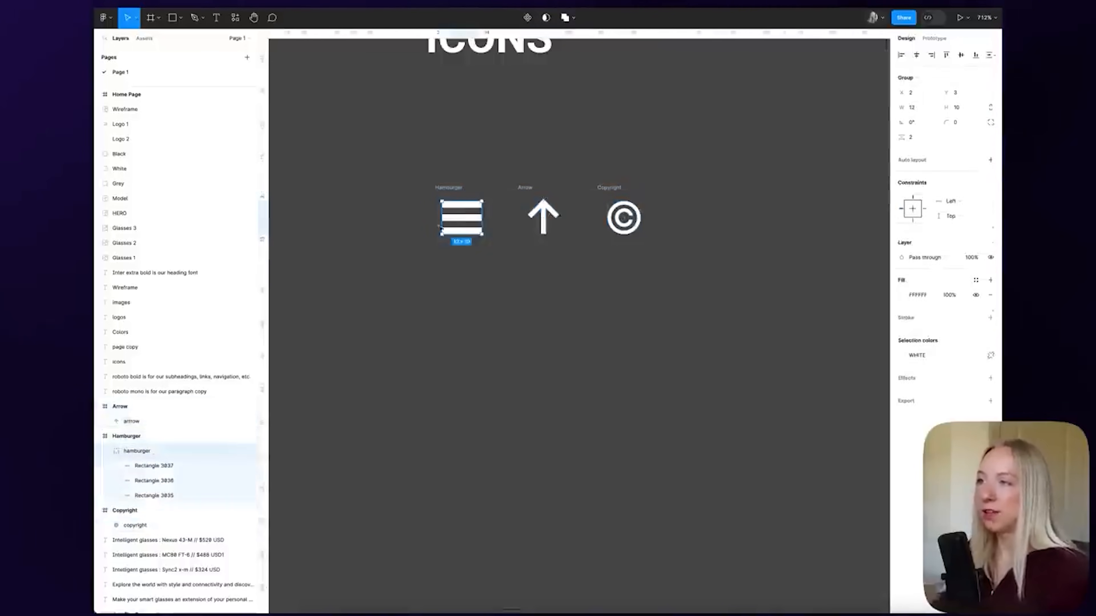
Draw a 1440×810 frame from the Home Page's top-left corner for the hero section
left_click(548, 298)
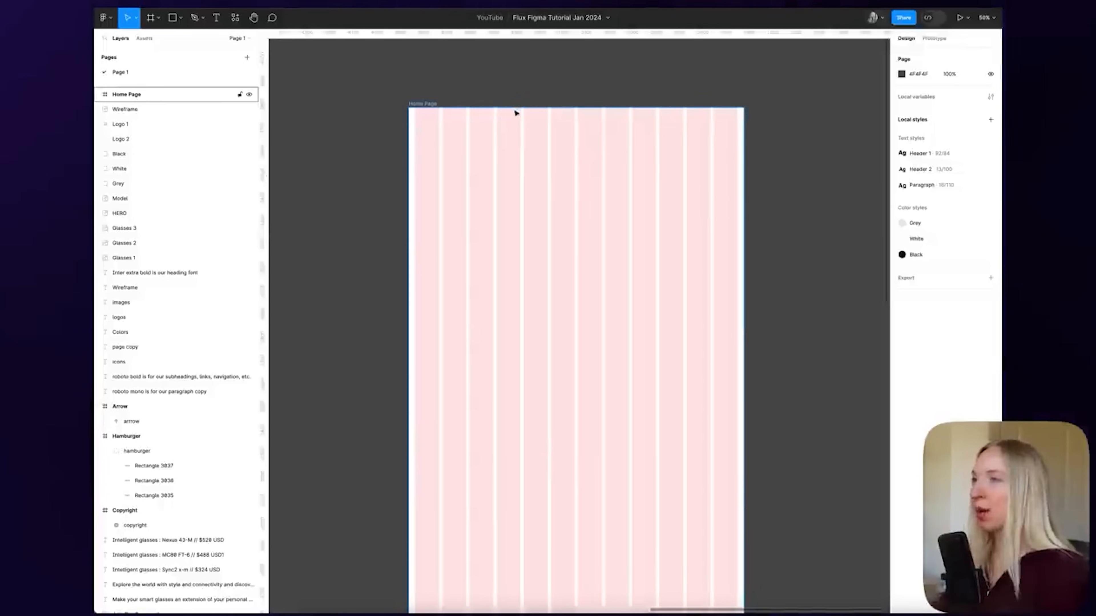
key("f")
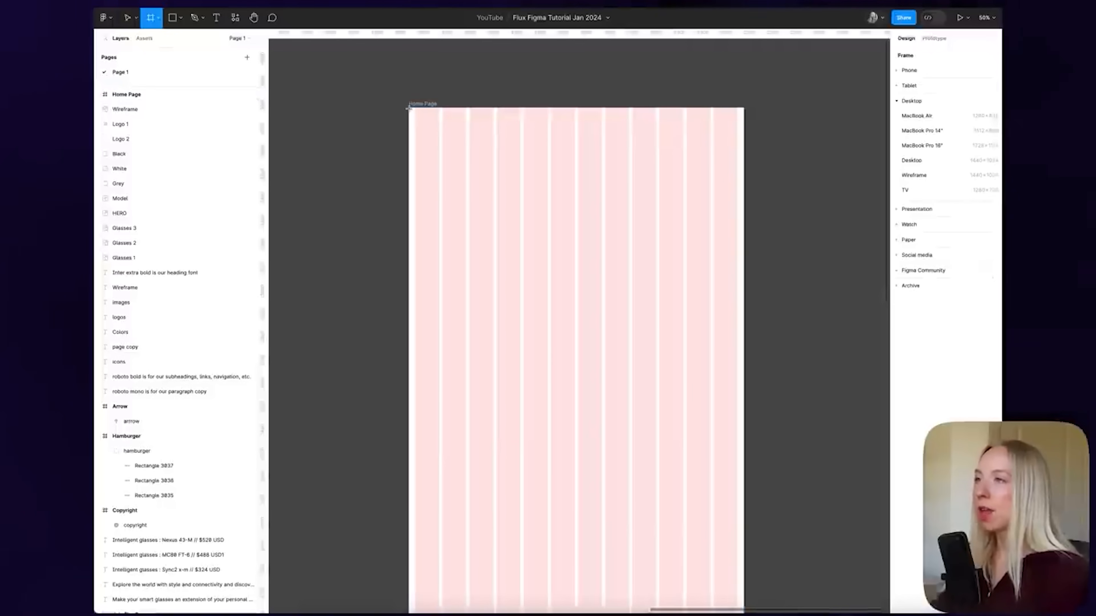
left_click_drag(408, 108, 747, 299)
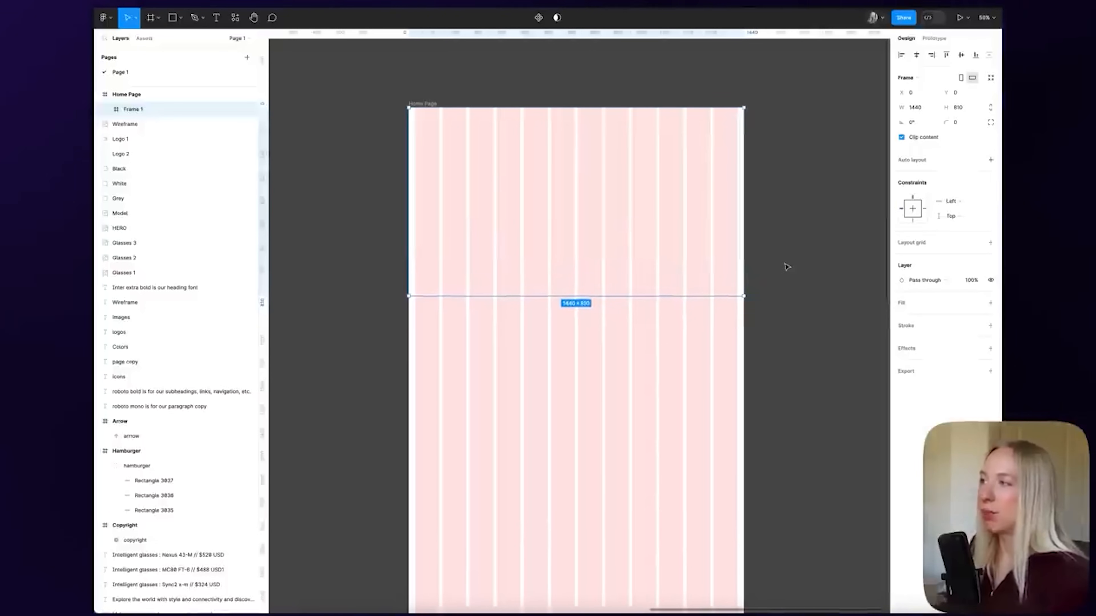
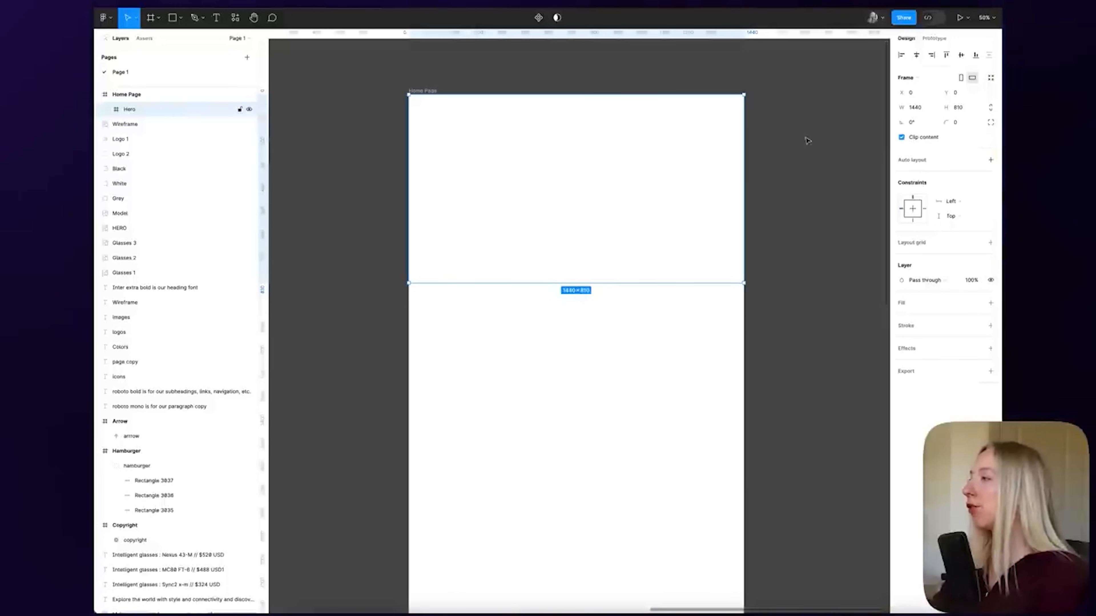
Give the Hero frame an image fill using Hero.png
left_click(990, 303)
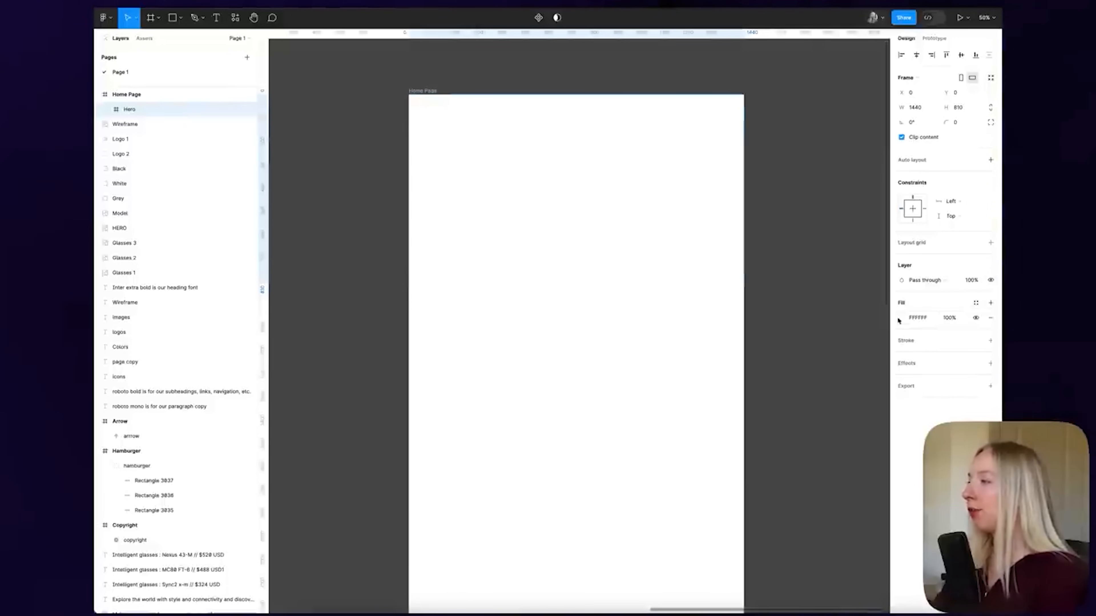
left_click(899, 319)
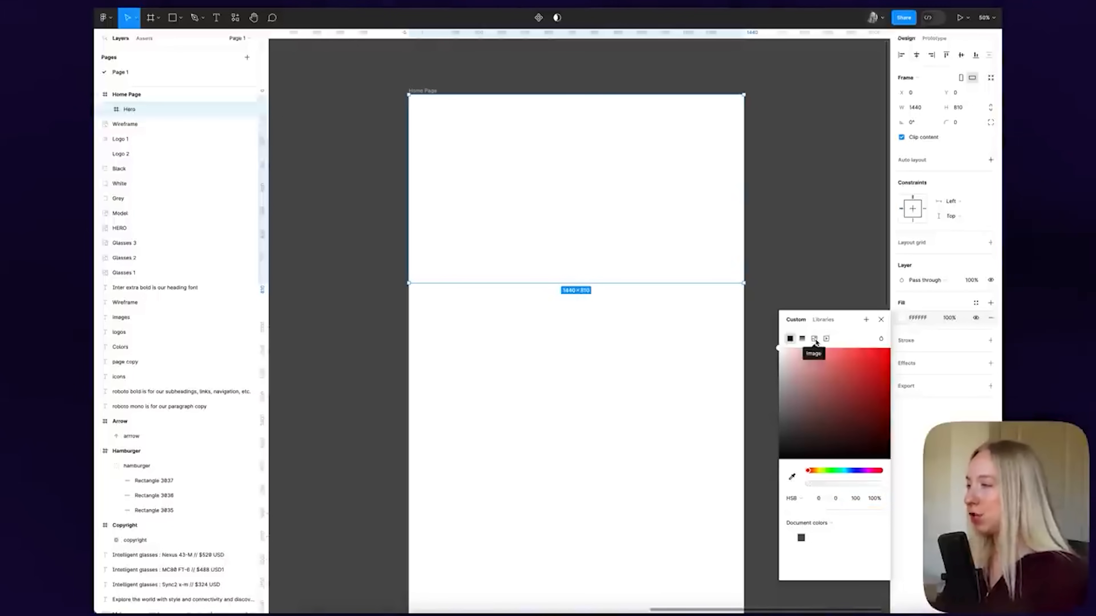
left_click(814, 339)
left_click(836, 406)
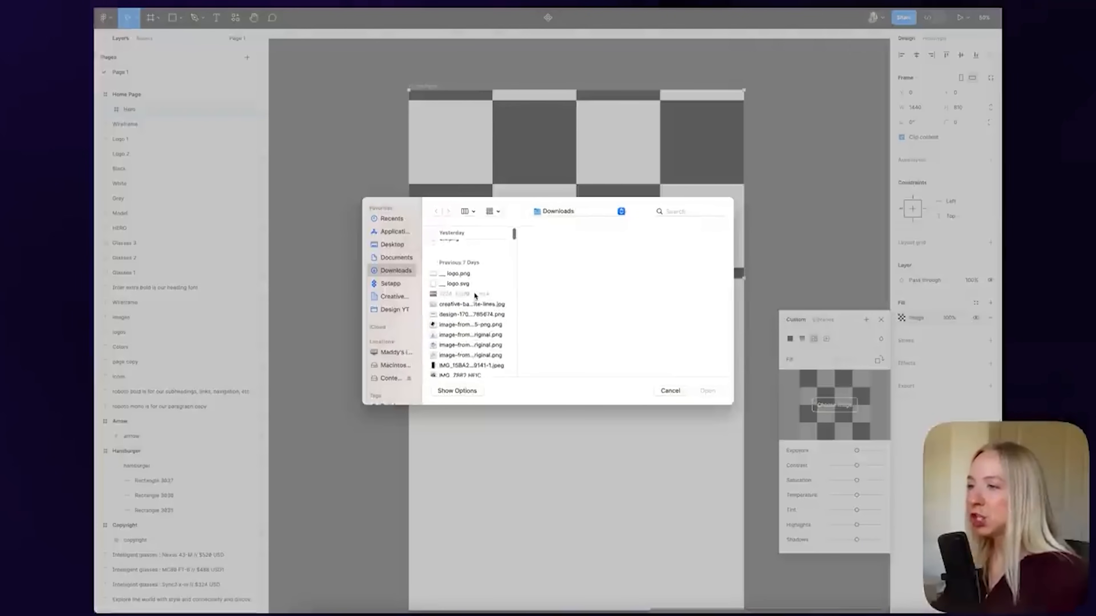
left_click(451, 277)
left_click(708, 391)
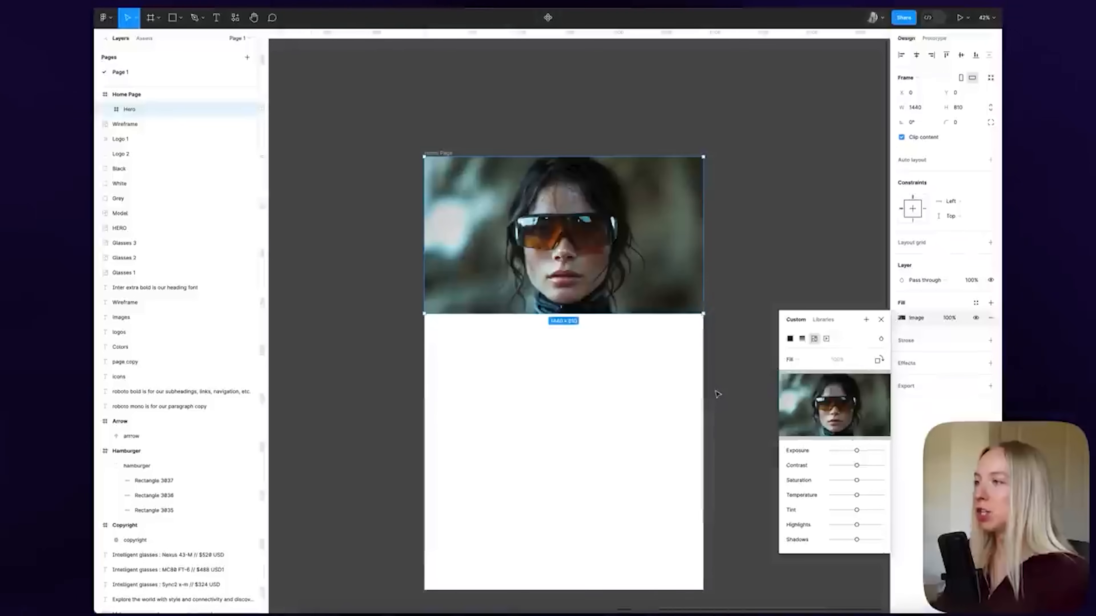
left_click(881, 320)
Select the Home Page frame and add a column layout grid to it
left_click(822, 271)
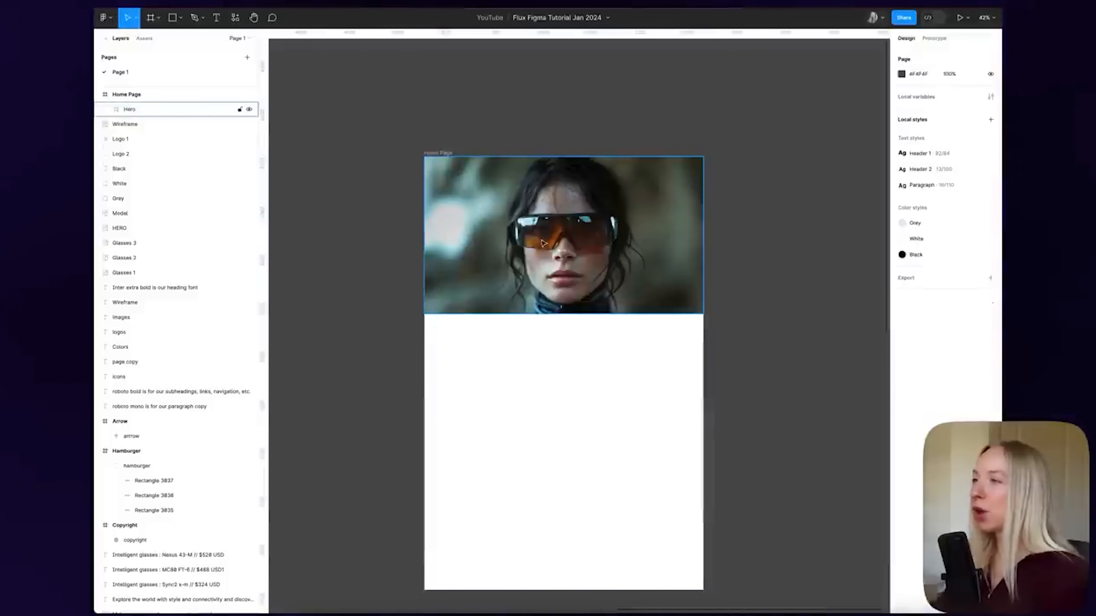
left_click(635, 264)
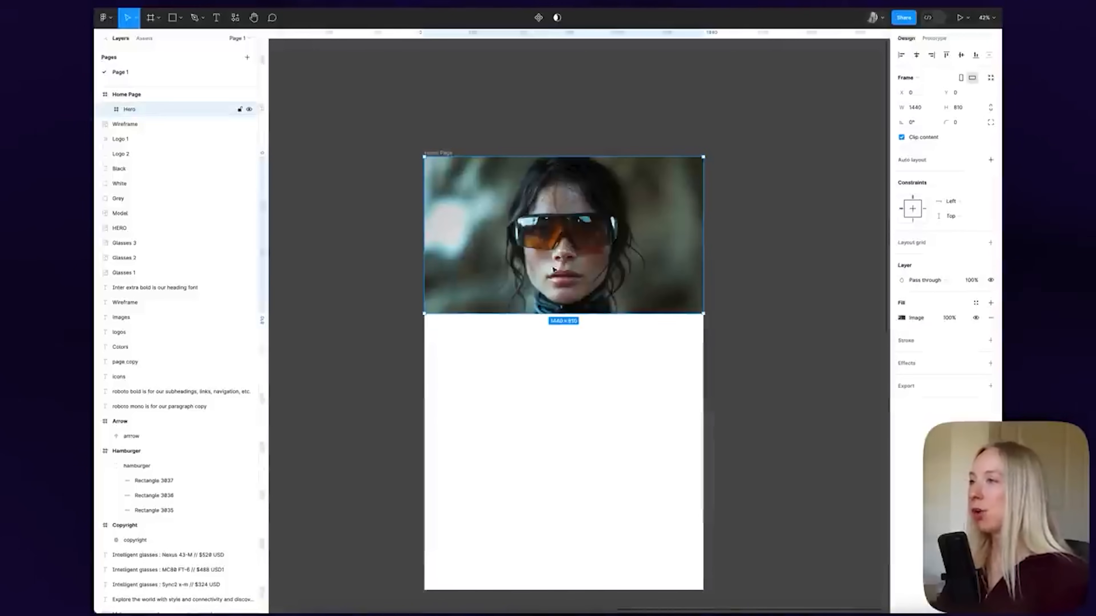
left_click(785, 239)
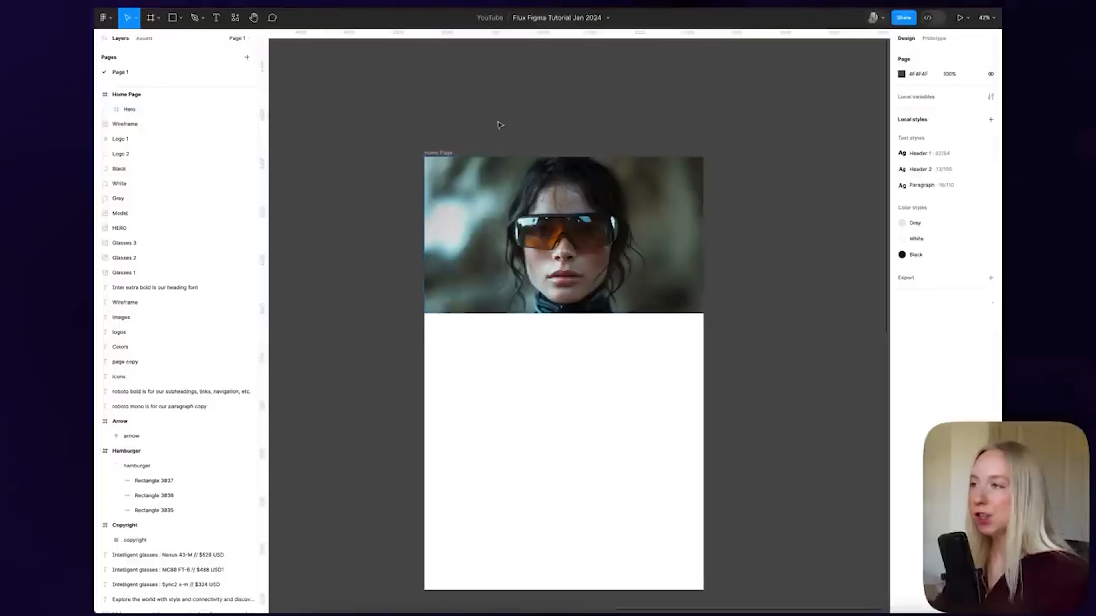
left_click(439, 159)
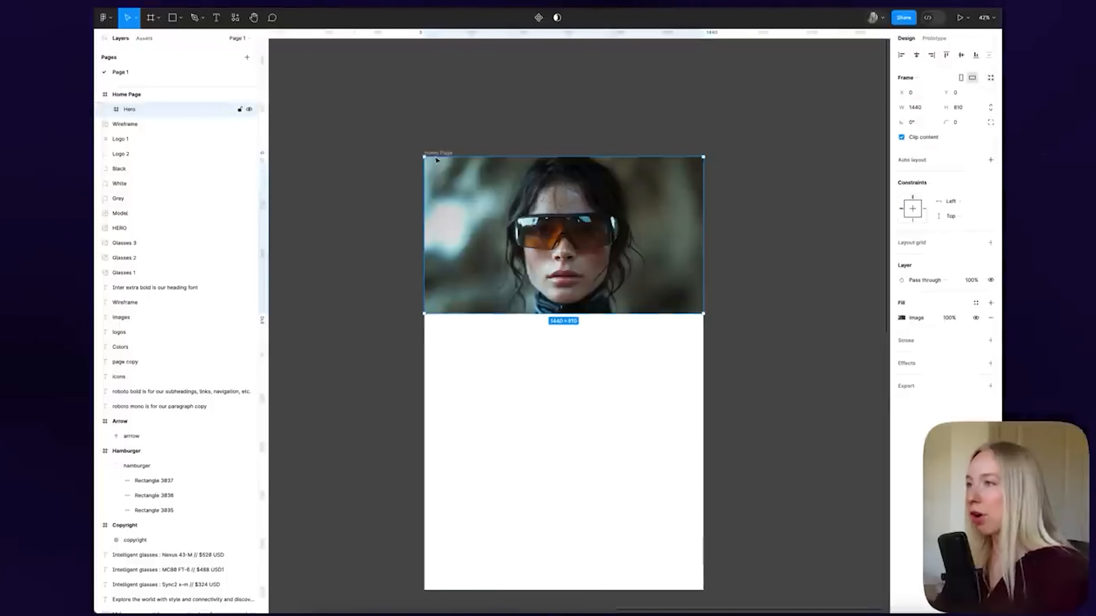
left_click(470, 145)
left_click(447, 153)
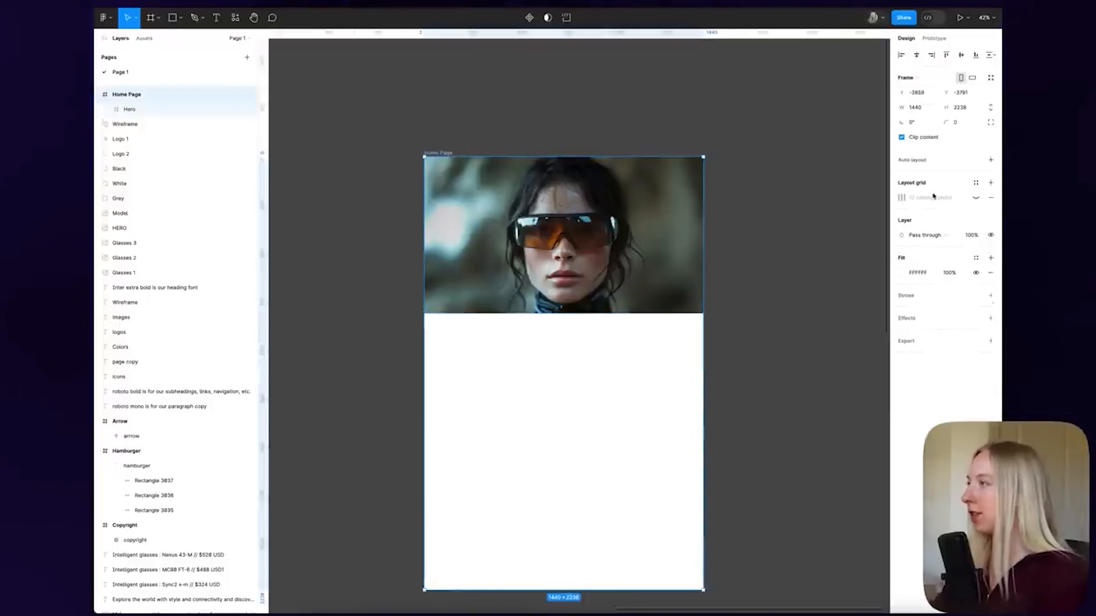
left_click(976, 197)
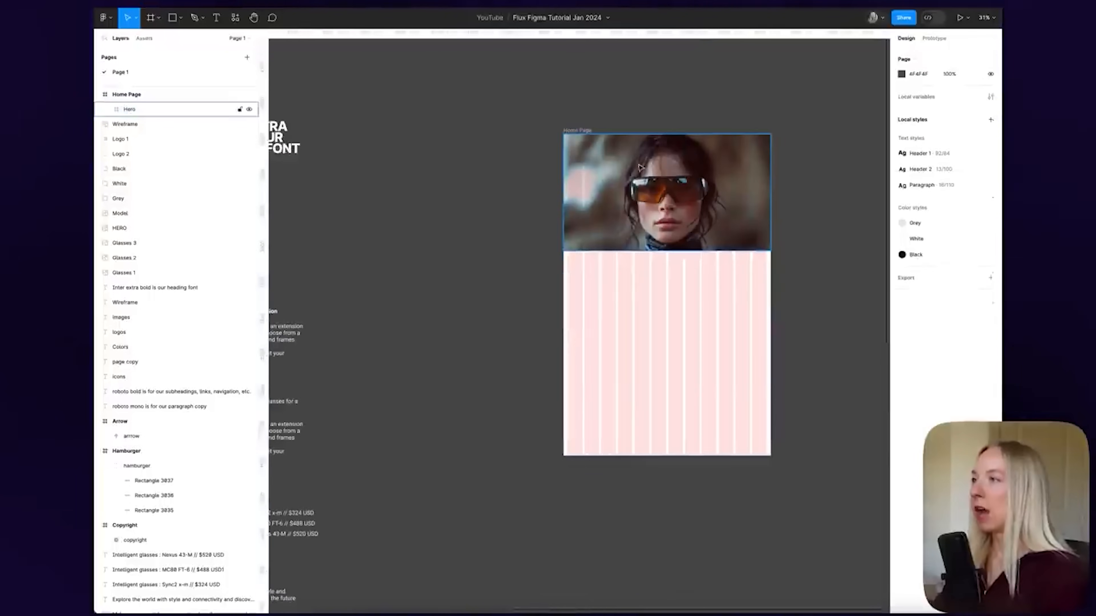
Duplicate the Logo 2 group twice, then delete the surplus copy
scroll(633, 167, "left", 5)
scroll(618, 167, "down", 3)
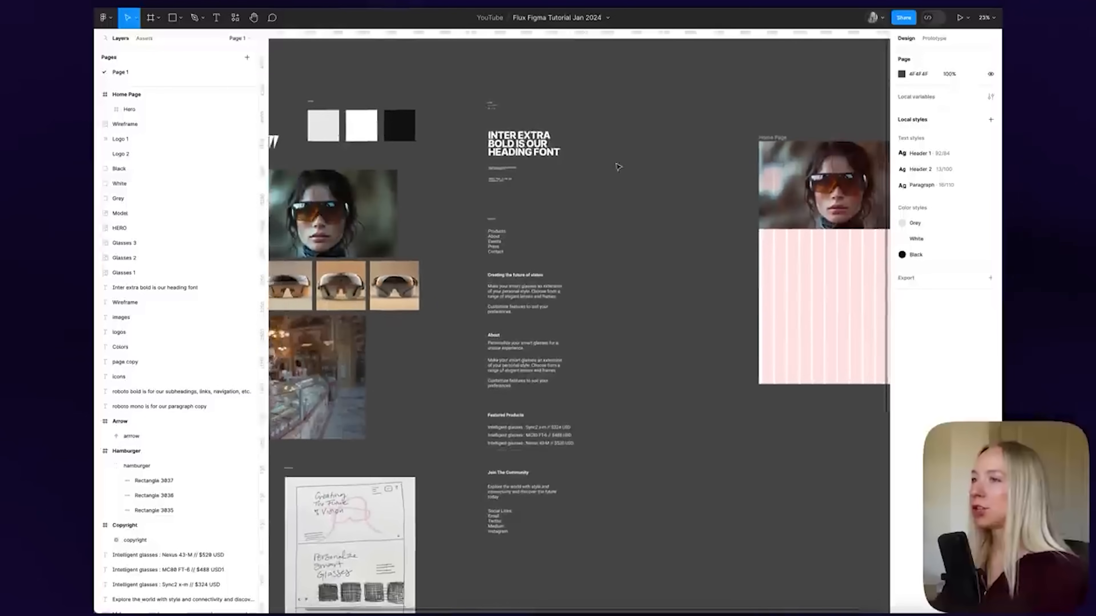
scroll(354, 149, "left", 3)
left_click(335, 142)
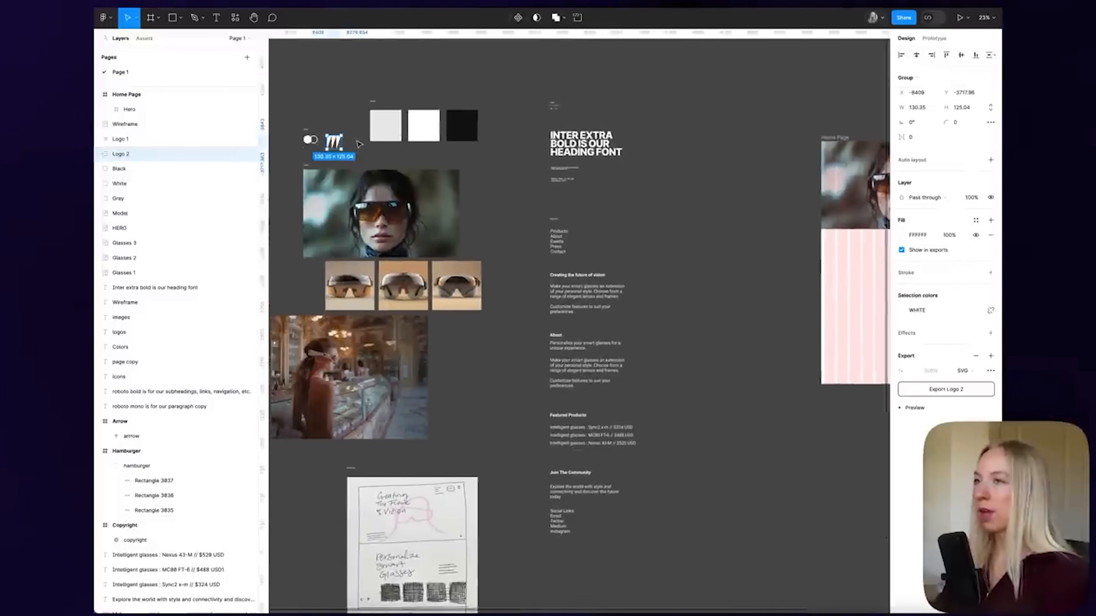
left_click_drag(335, 143, 746, 180)
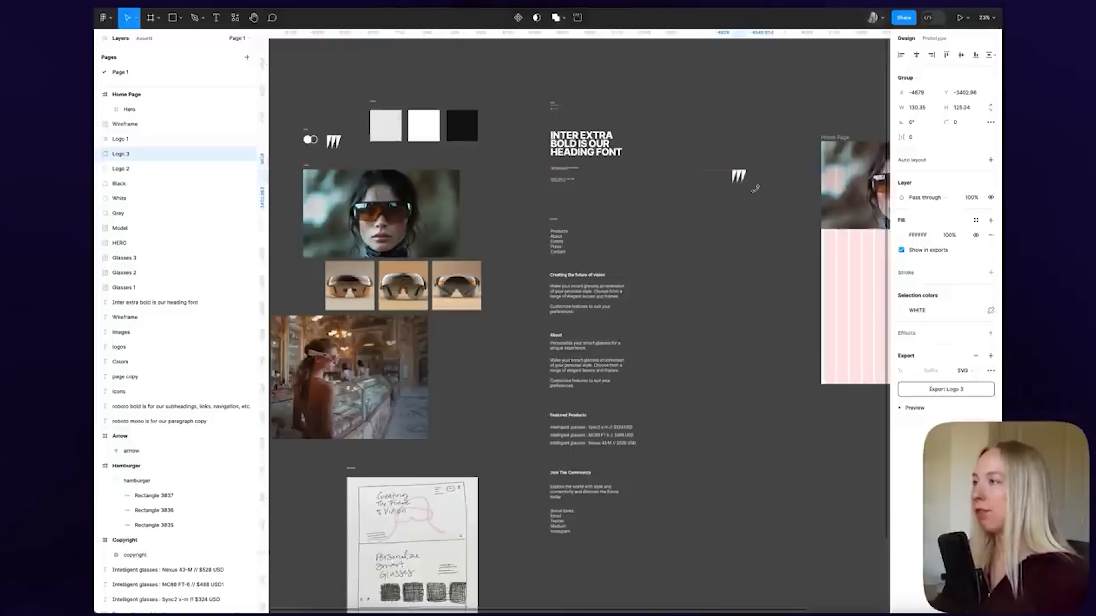
left_click(755, 263)
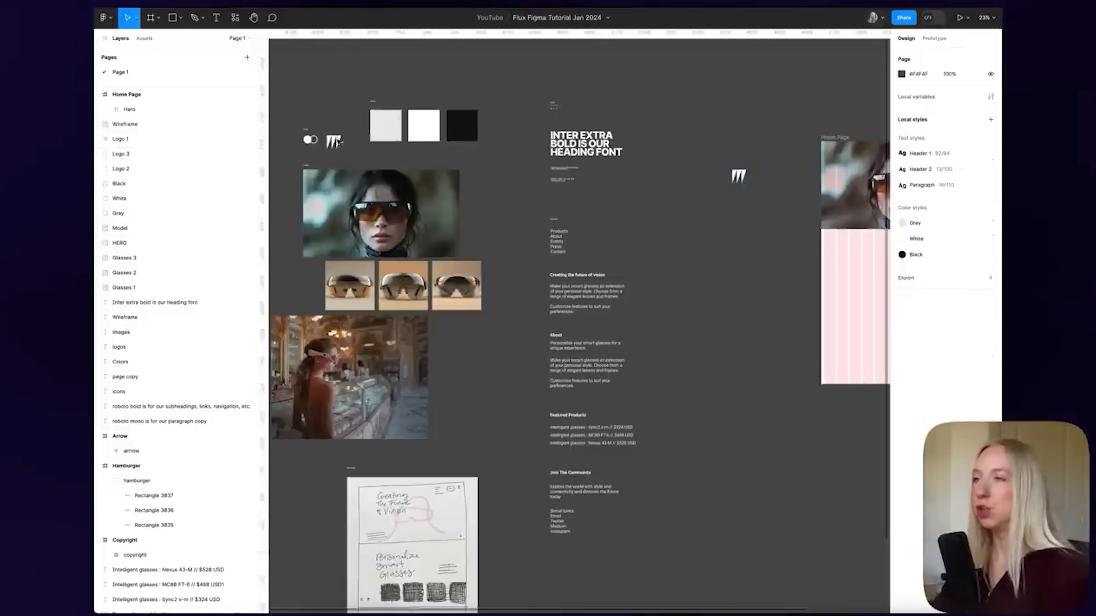
left_click_drag(333, 142, 803, 251)
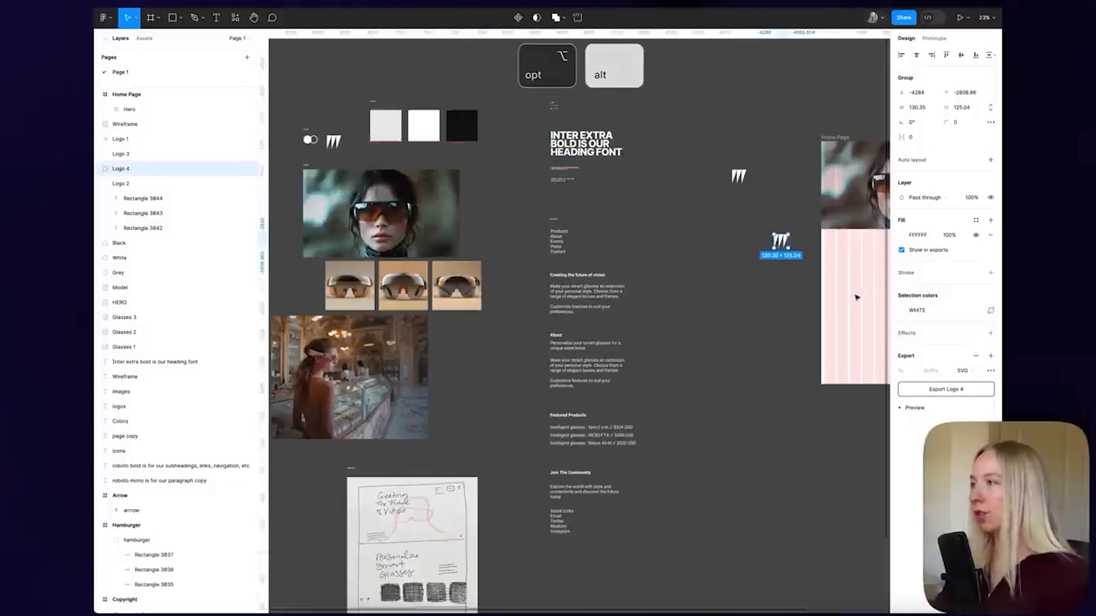
key("Escape")
left_click(740, 177)
key("Delete")
Move the logo copy into the Hero frame's top-left corner over the photo
scroll(753, 209, "right", 5)
left_click_drag(548, 240, 644, 219)
scroll(617, 158, "up", 5)
left_click_drag(629, 169, 629, 158)
scroll(630, 185, "down", 4)
left_click(493, 183)
scroll(574, 176, "down", 1)
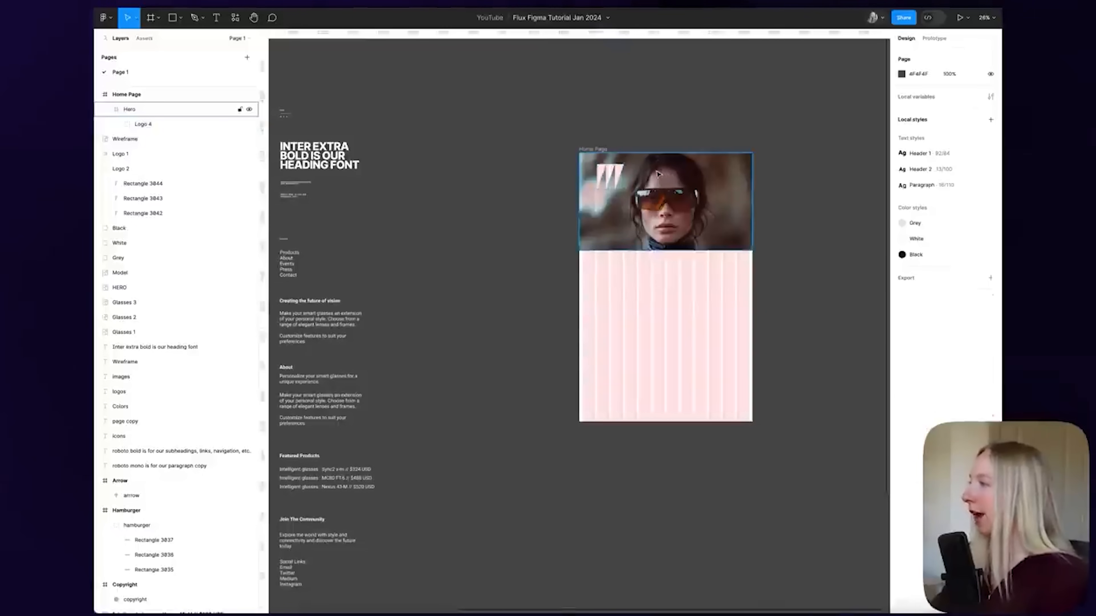
Move the 'Creating the future of vision' heading into the Hero, aligned under the logo
scroll(658, 173, "left", 3)
scroll(647, 177, "right", 3)
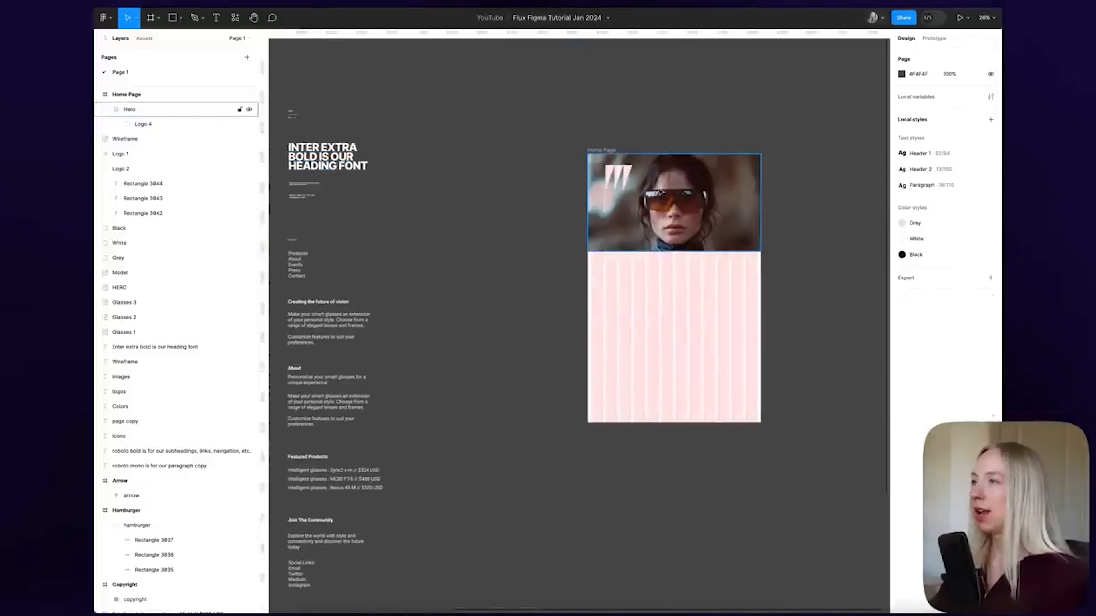
scroll(633, 182, "up", 5)
scroll(633, 183, "right", 3)
scroll(633, 182, "down", 5)
scroll(470, 366, "left", 4)
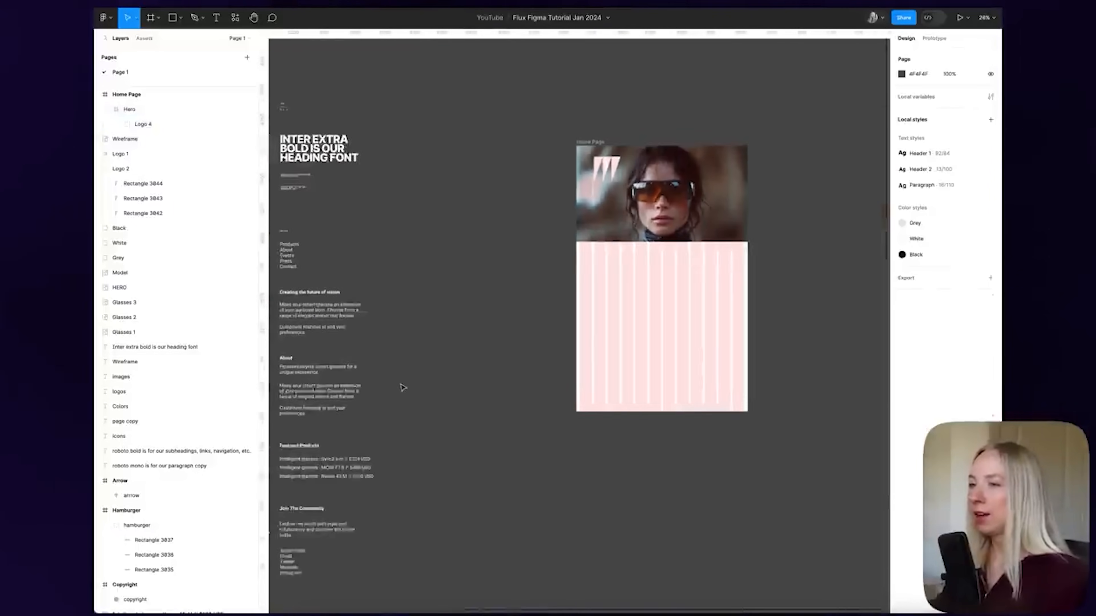
scroll(462, 370, "down", 2)
scroll(526, 336, "right", 1)
left_click_drag(449, 244, 770, 137)
scroll(770, 137, "up", 6)
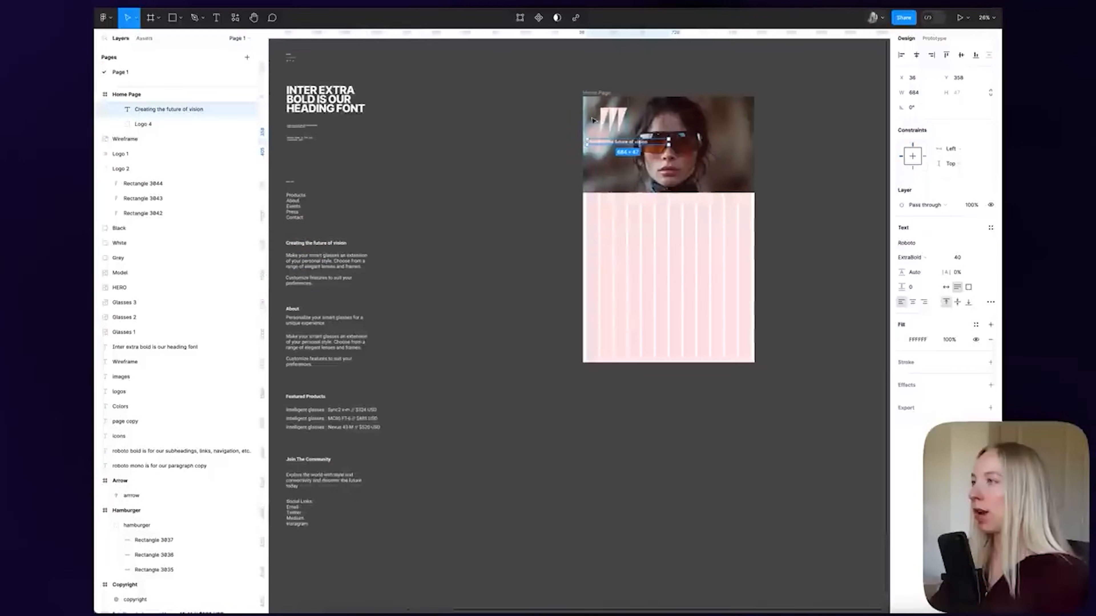
left_click_drag(678, 182, 721, 172)
left_click_drag(721, 172, 714, 172)
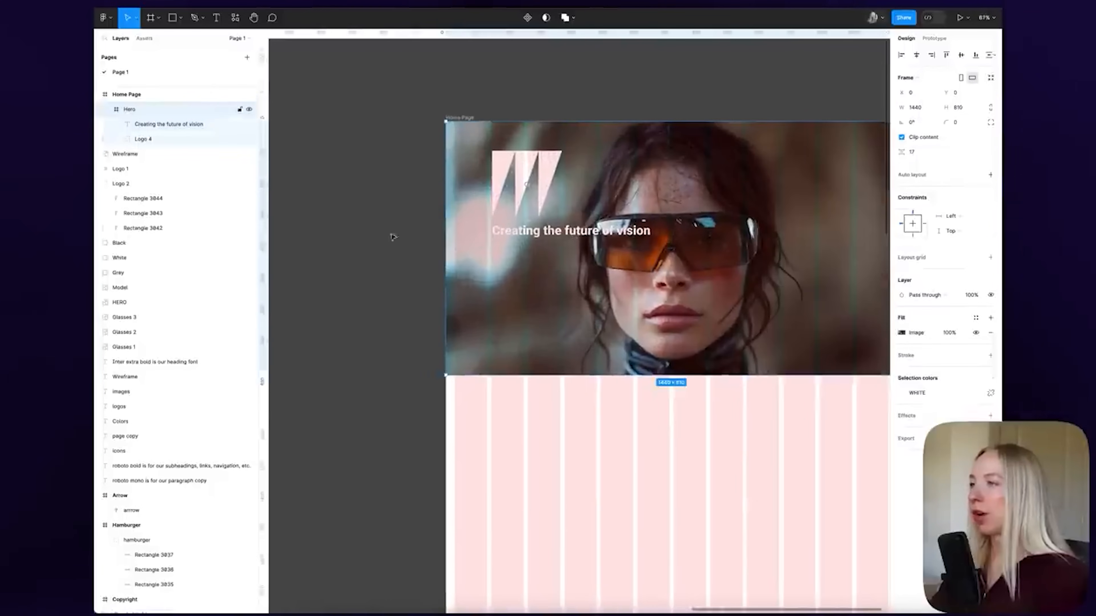
Undo two accidental moves of the Hero frame with Ctrl+Z and reselect the heading
left_click(392, 238)
left_click(556, 233)
scroll(531, 236, "down", 1)
scroll(531, 236, "right", 1)
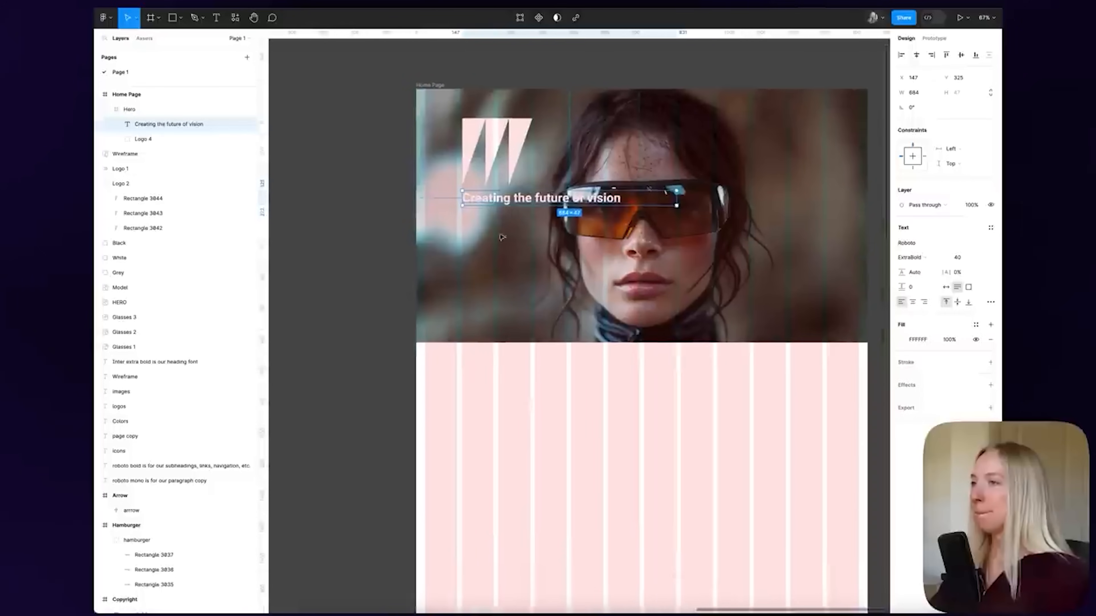
left_click(380, 236)
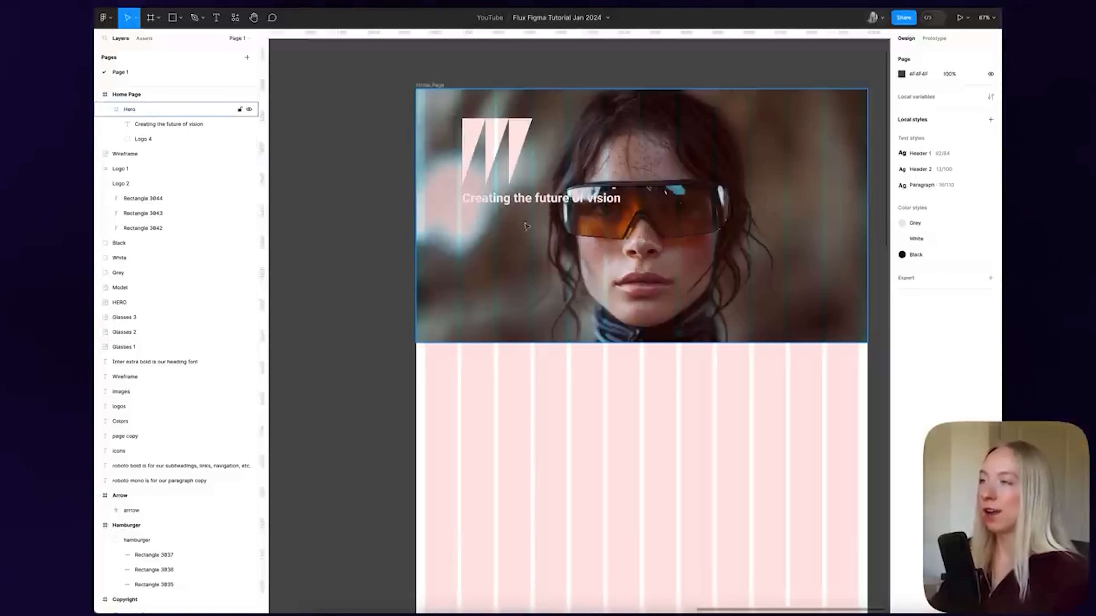
left_click_drag(572, 225, 509, 258)
key("ctrl+z")
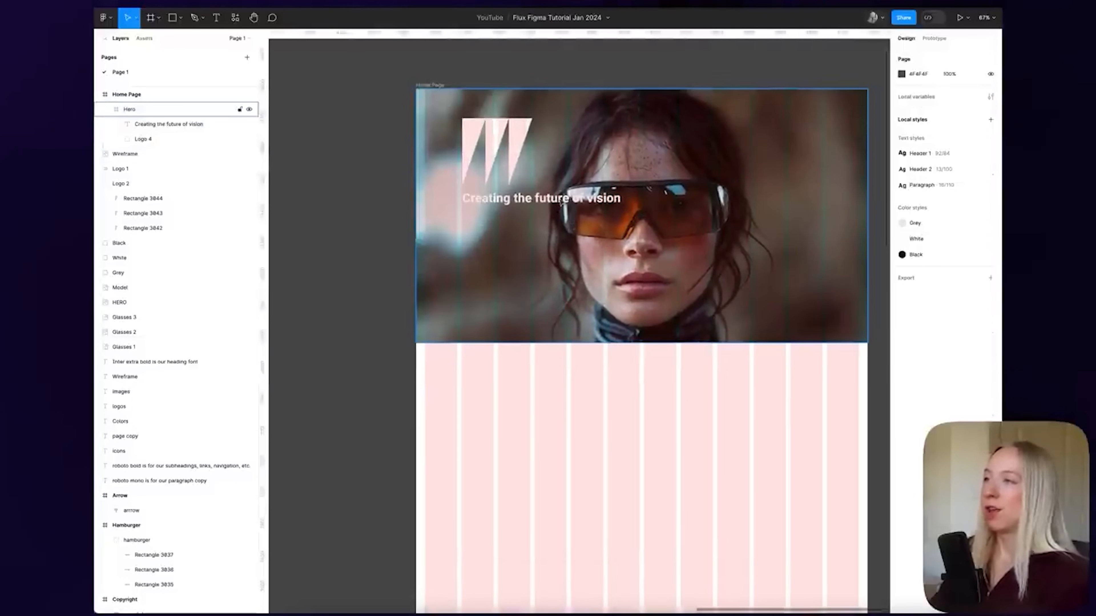
left_click_drag(562, 201, 485, 247)
key("ctrl+z")
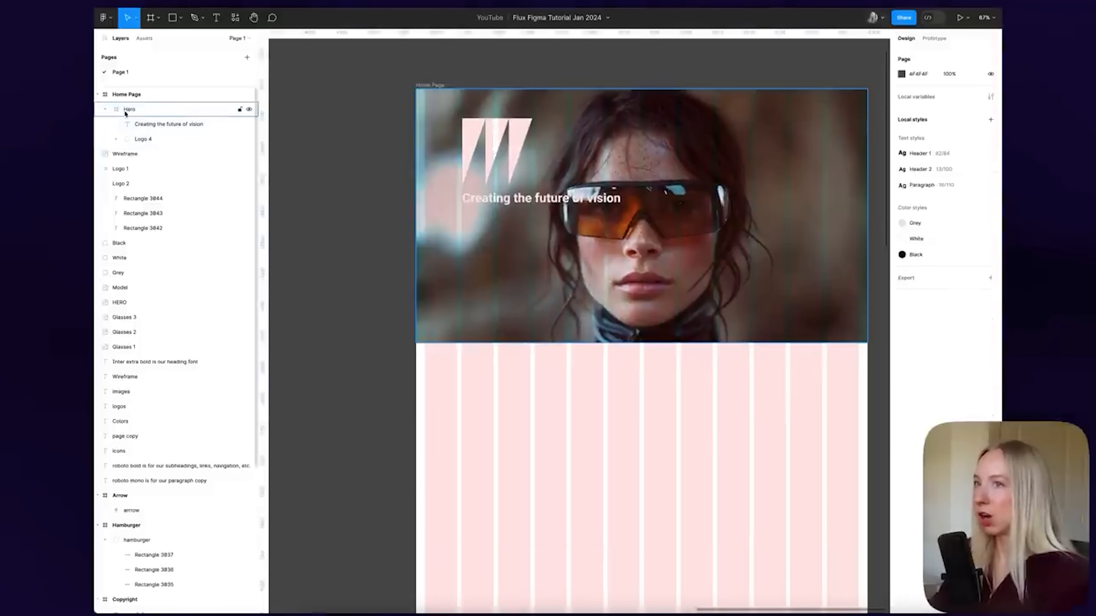
left_click(555, 205)
Apply the Header 1 text style to the heading and move it up beside the logo
left_click(349, 217)
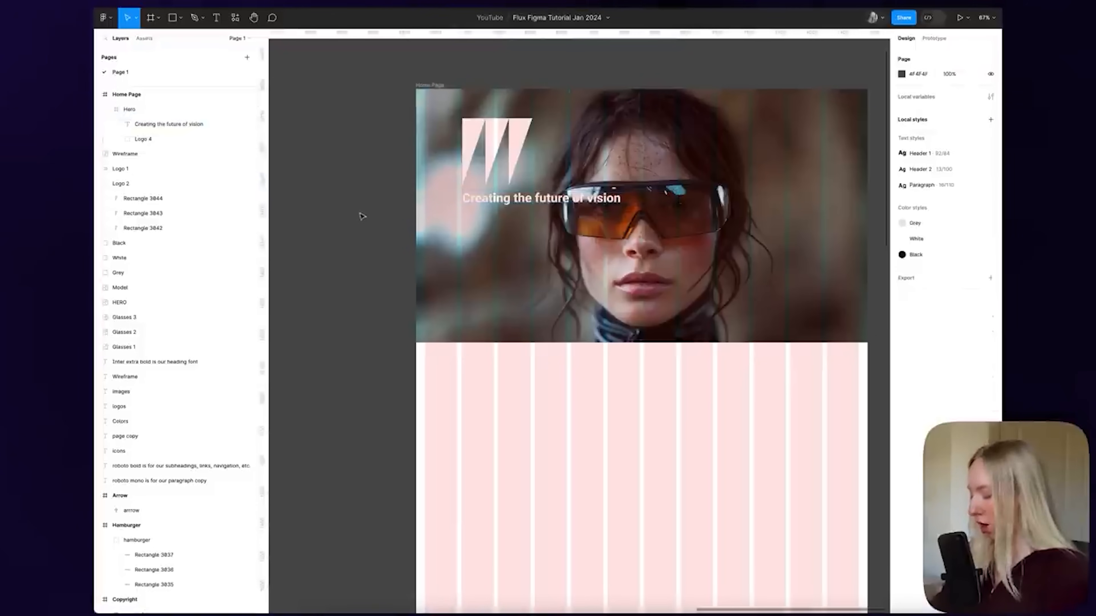
left_click(538, 203, "ctrl+super")
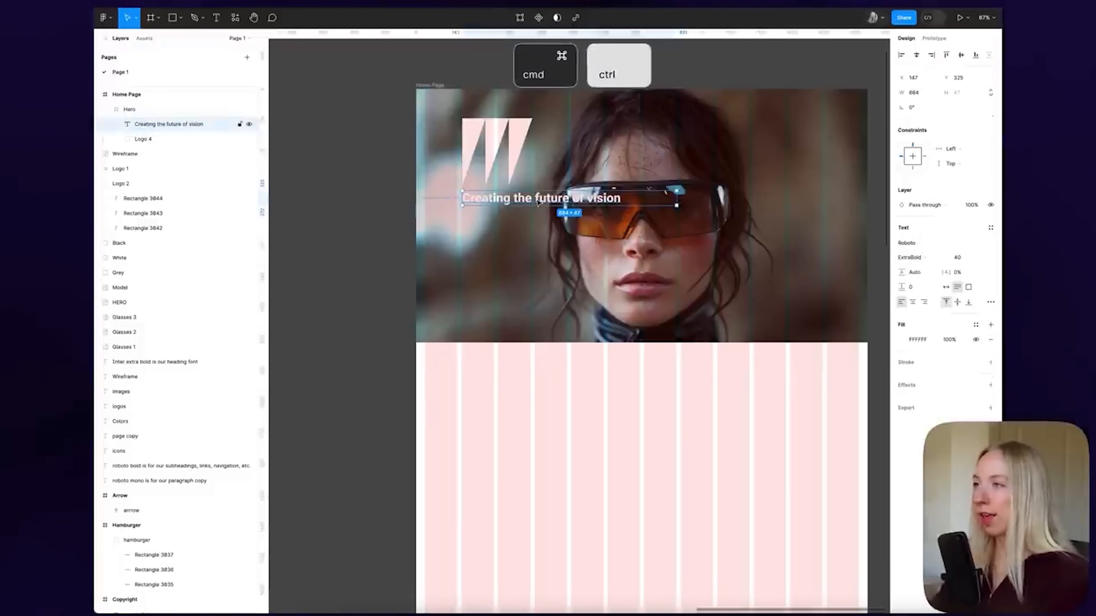
left_click(368, 189)
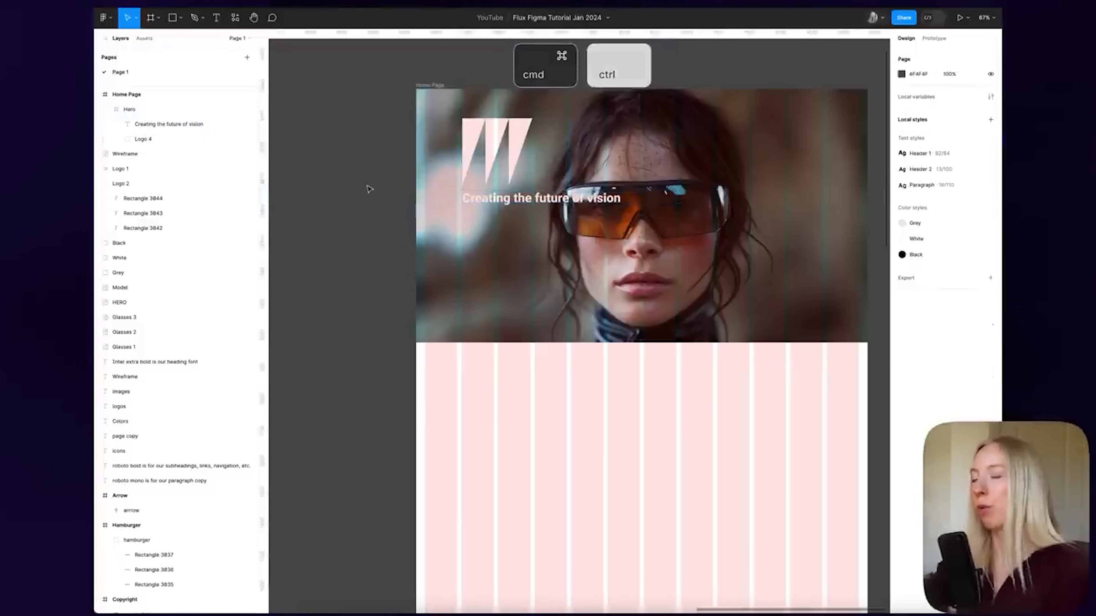
left_click(520, 201, "ctrl+super")
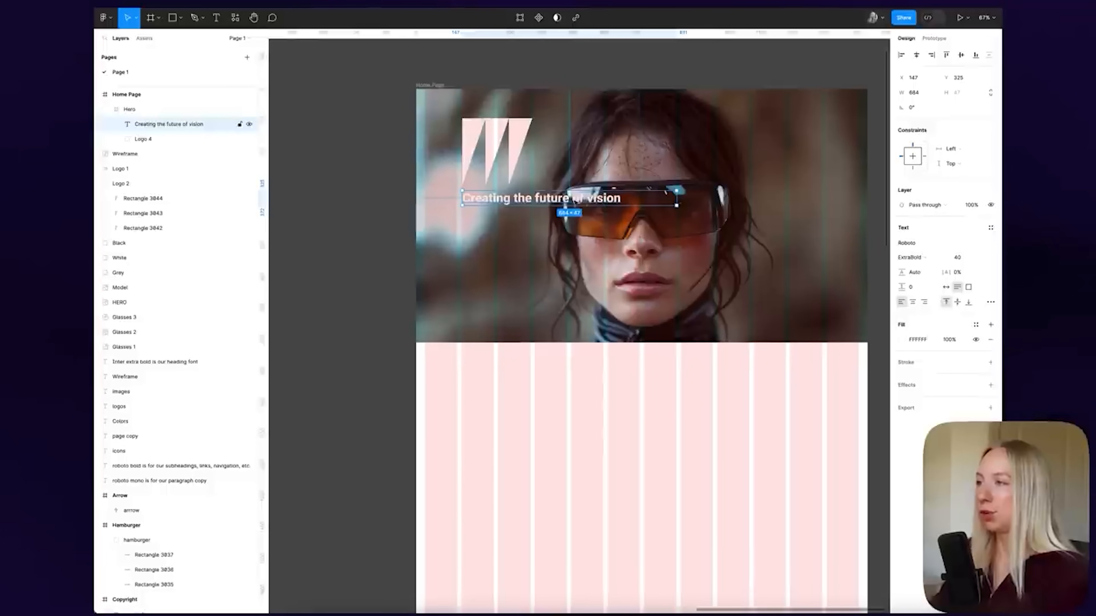
left_click(381, 213)
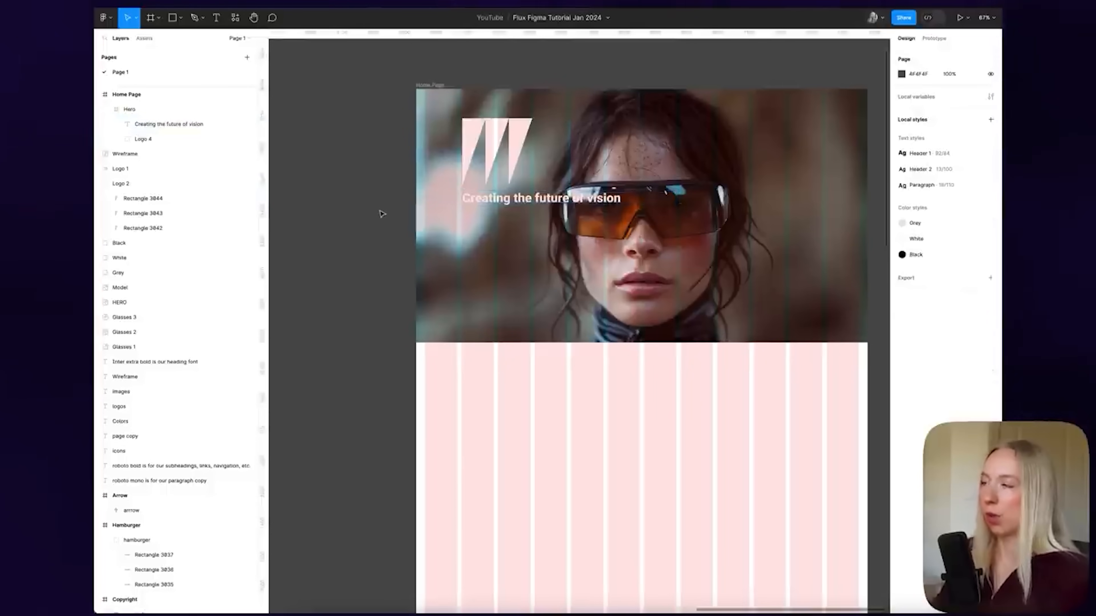
left_click(521, 201, "super")
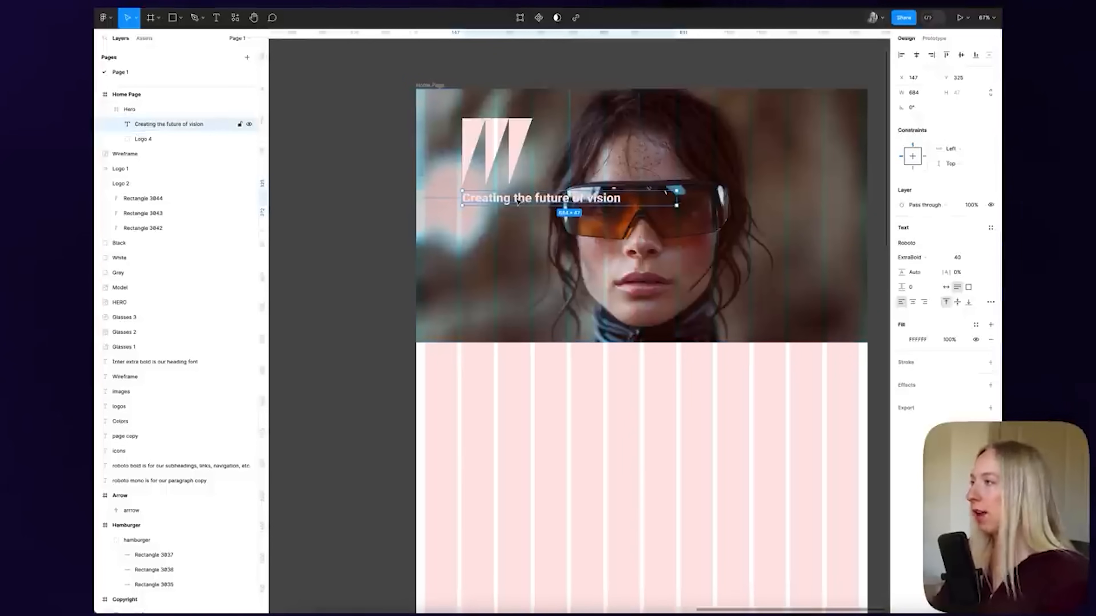
left_click(990, 228)
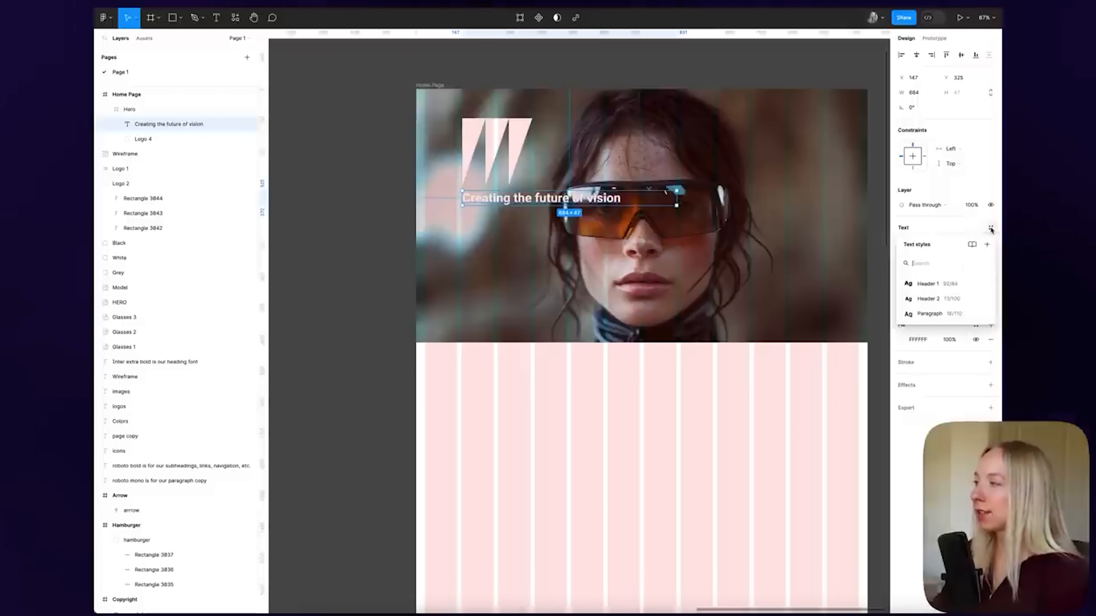
left_click(928, 283)
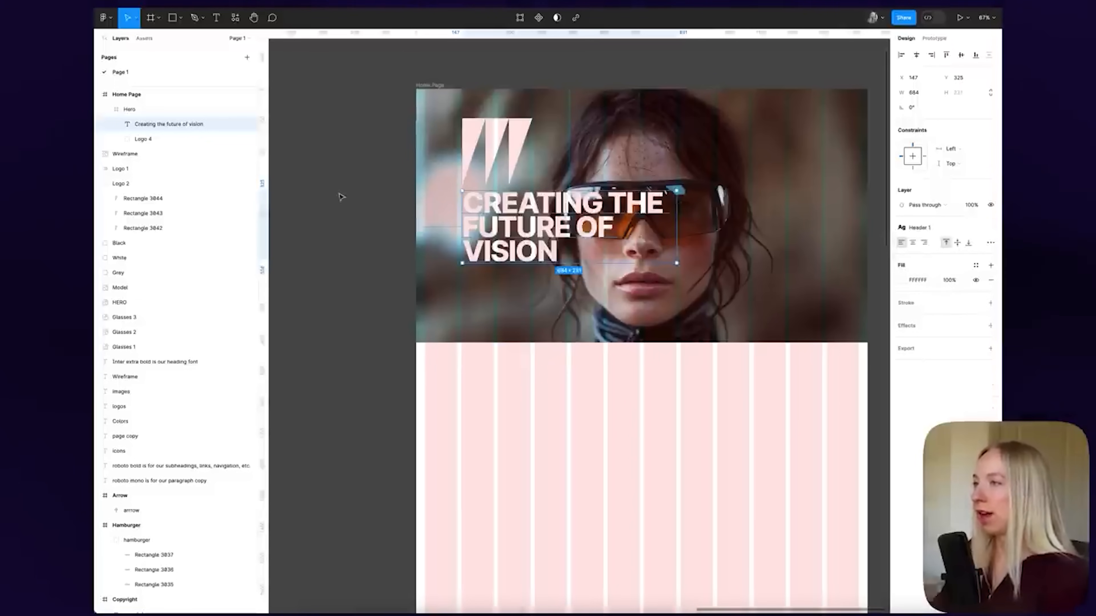
left_click(358, 169)
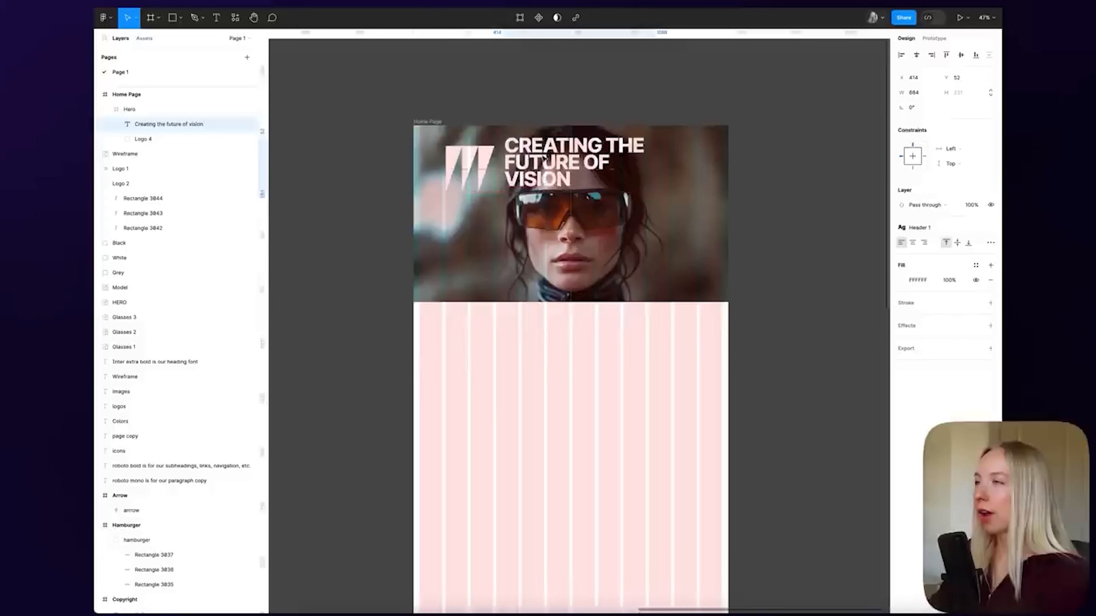
left_click_drag(528, 158, 533, 160)
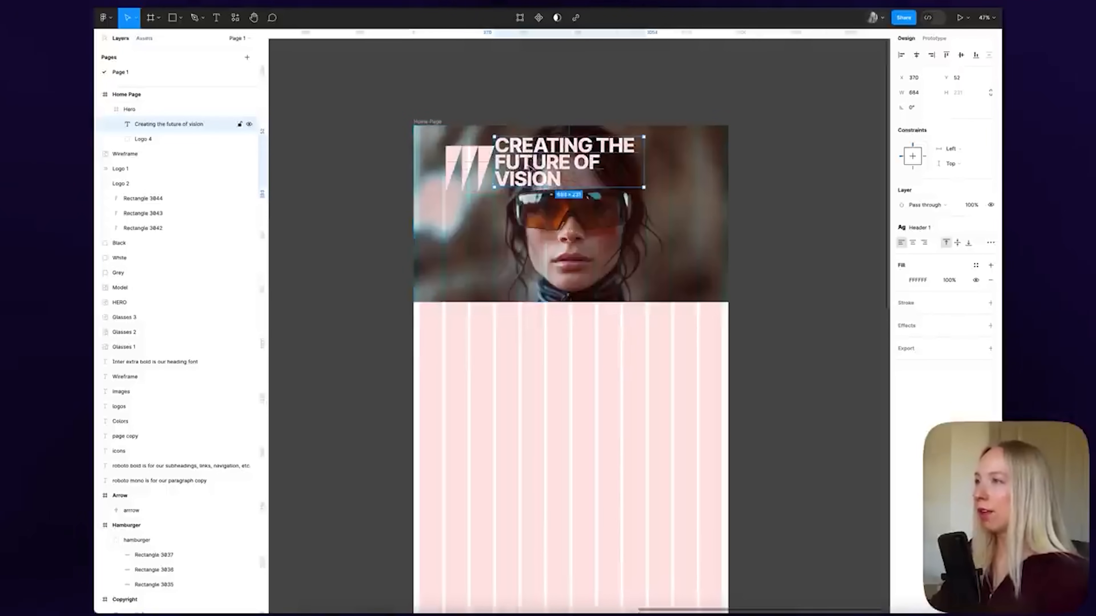
Nudge the headline right and shrink the logo slightly to about 218 × 208
scroll(521, 163, "up", 5)
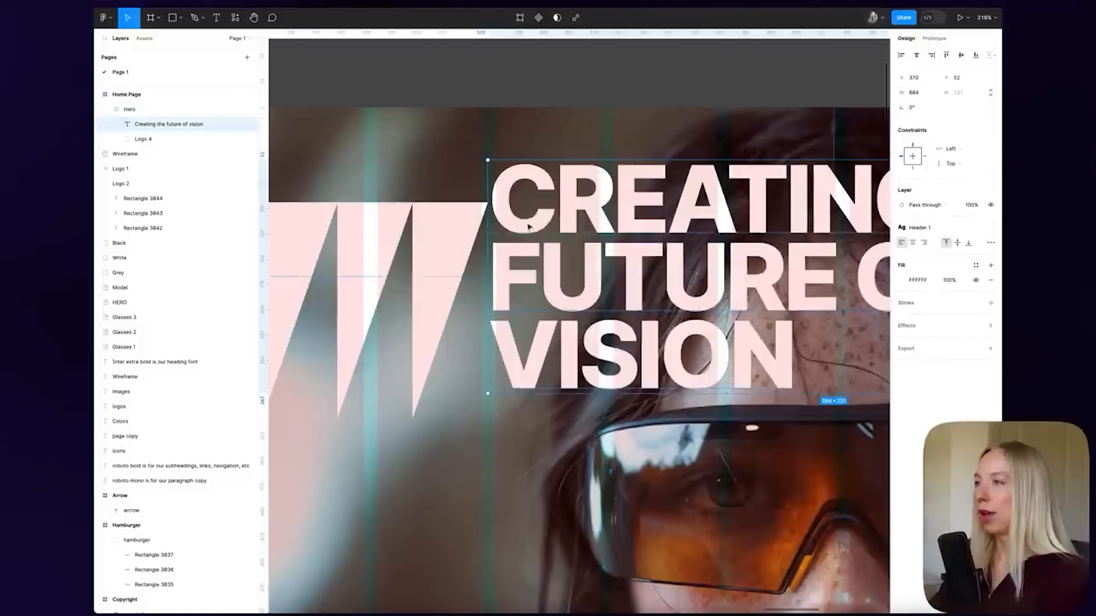
key("shift+Right")
scroll(502, 173, "up", 2)
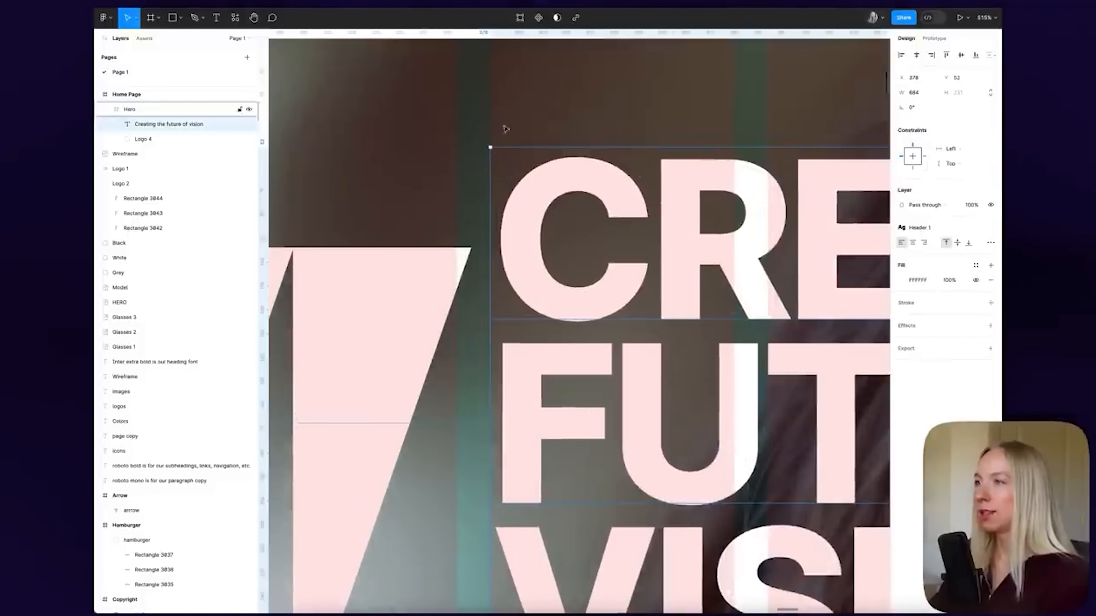
scroll(541, 169, "down", 5)
scroll(540, 169, "down", 3)
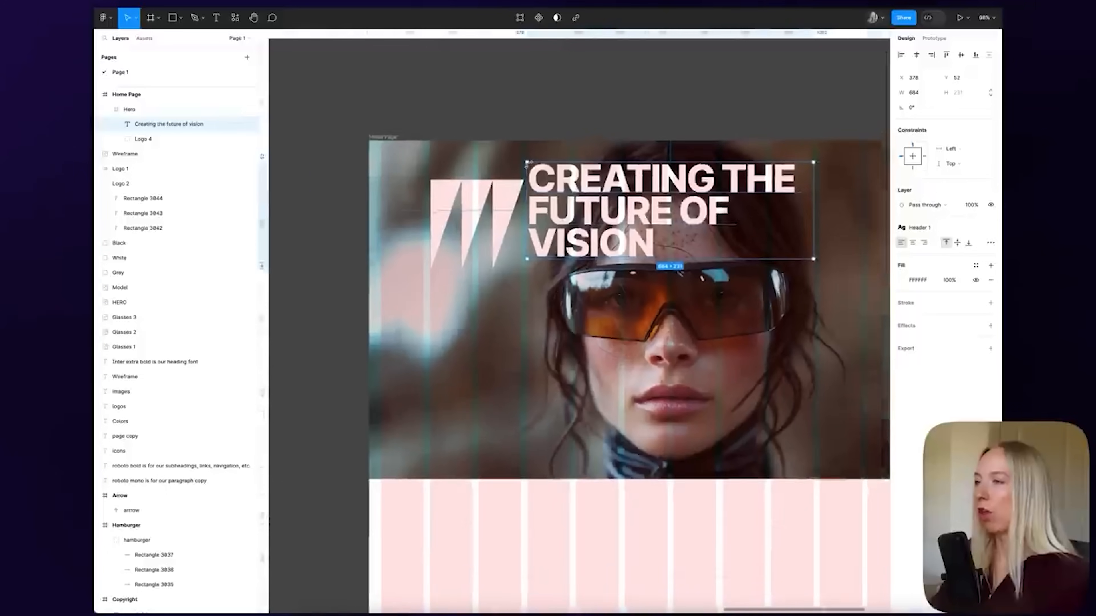
left_click(491, 179)
scroll(492, 179, "up", 4)
mouse_move(403, 172)
left_mouse_down()
mouse_move(415, 172)
mouse_move(406, 172)
left_mouse_up()
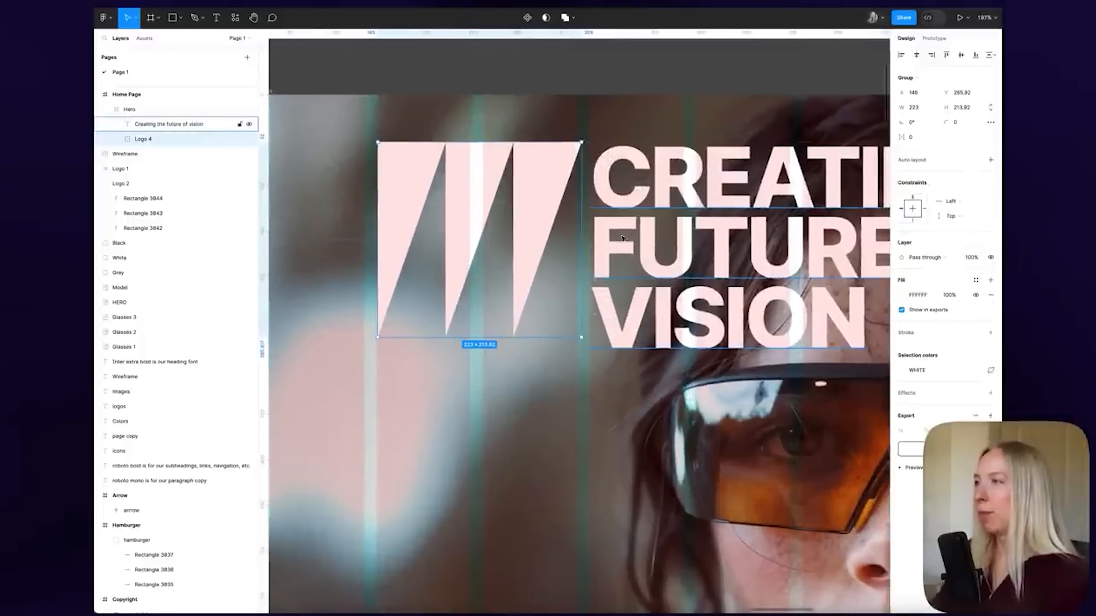
left_click_drag(581, 337, 574, 333)
Select the logo with the headline and top-align them
left_click(655, 196, "shift")
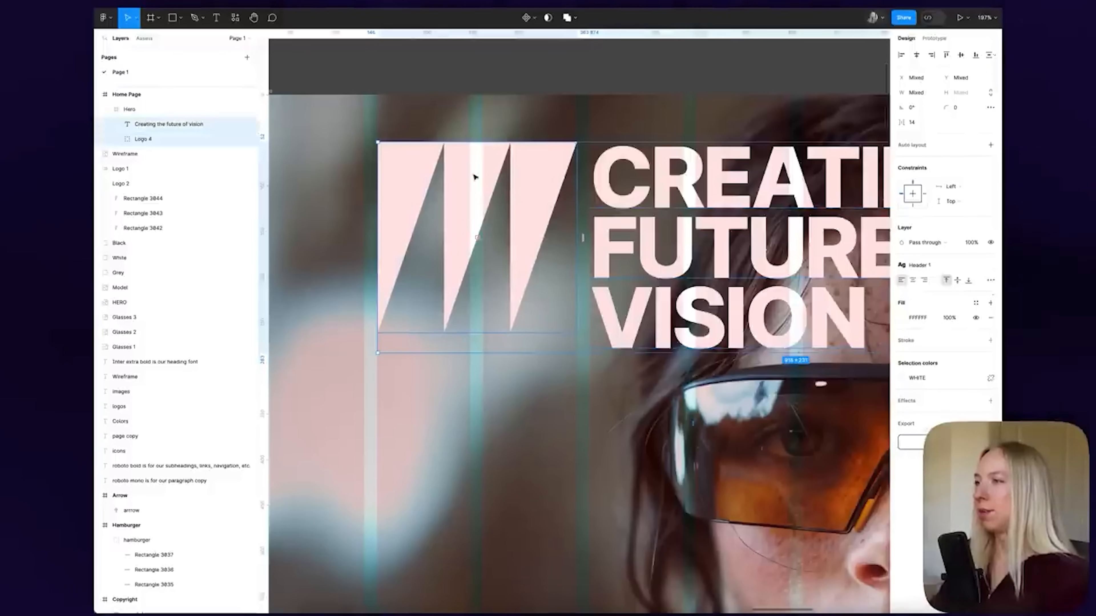
scroll(474, 177, "down", 5)
scroll(492, 166, "up", 3)
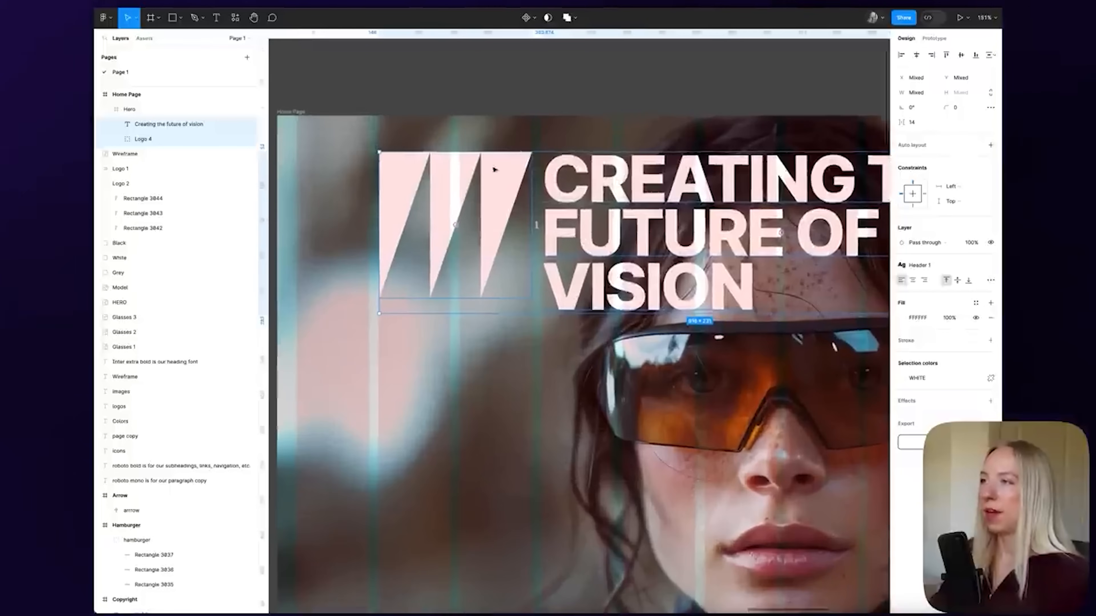
left_click(511, 195)
key("shift+Down")
key("shift+Down")
key("shift+Down")
key("shift+Down")
key("shift+Down")
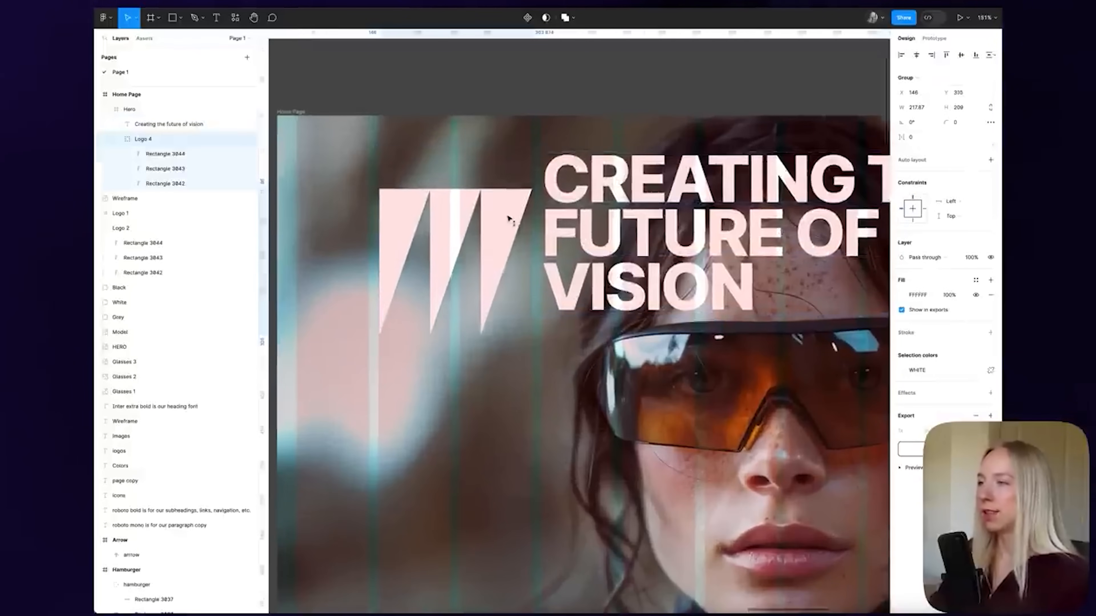
left_click(581, 173, "shift")
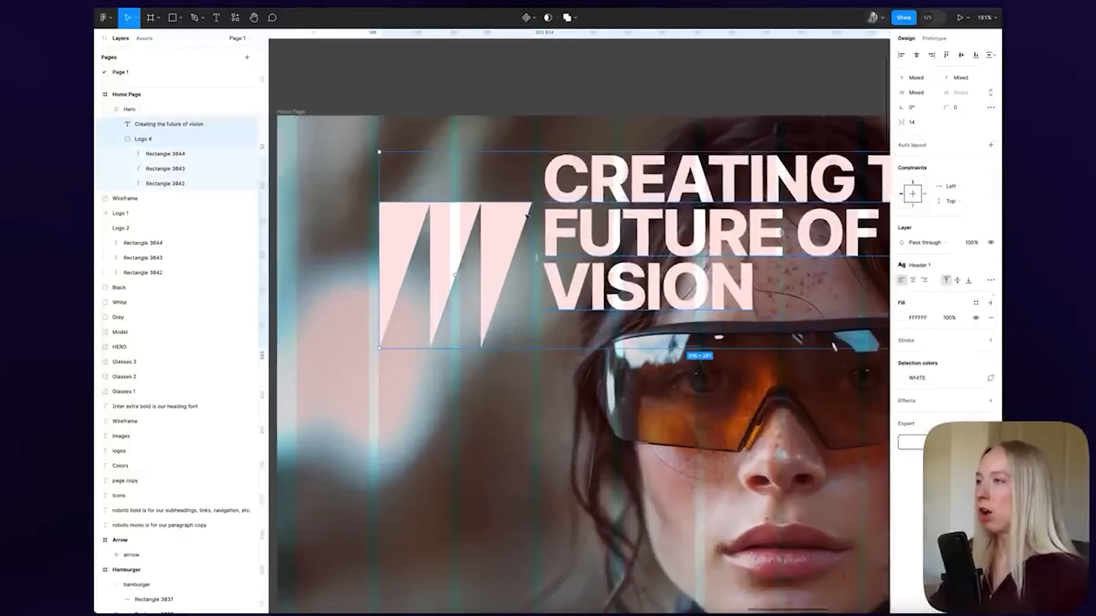
key("Escape")
left_click(504, 225)
key("shift")
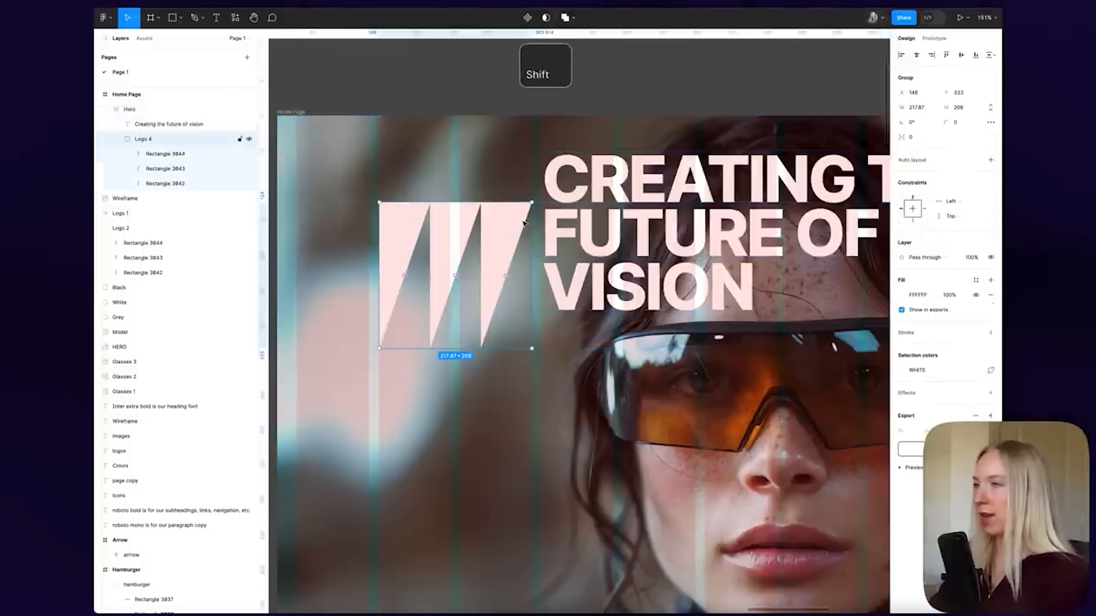
left_click(551, 180, "shift")
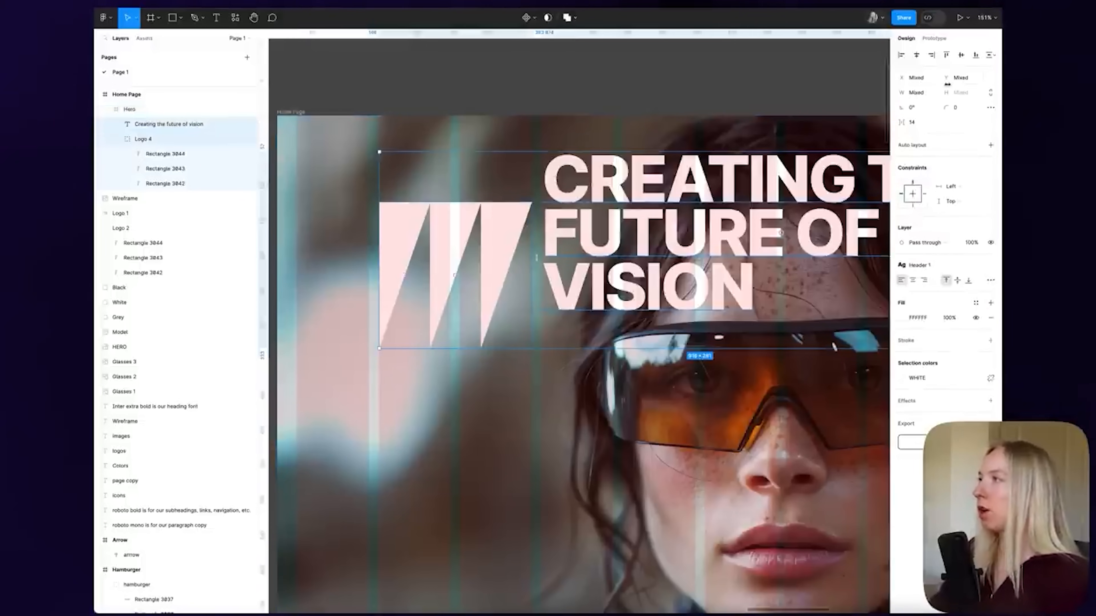
left_click(948, 56)
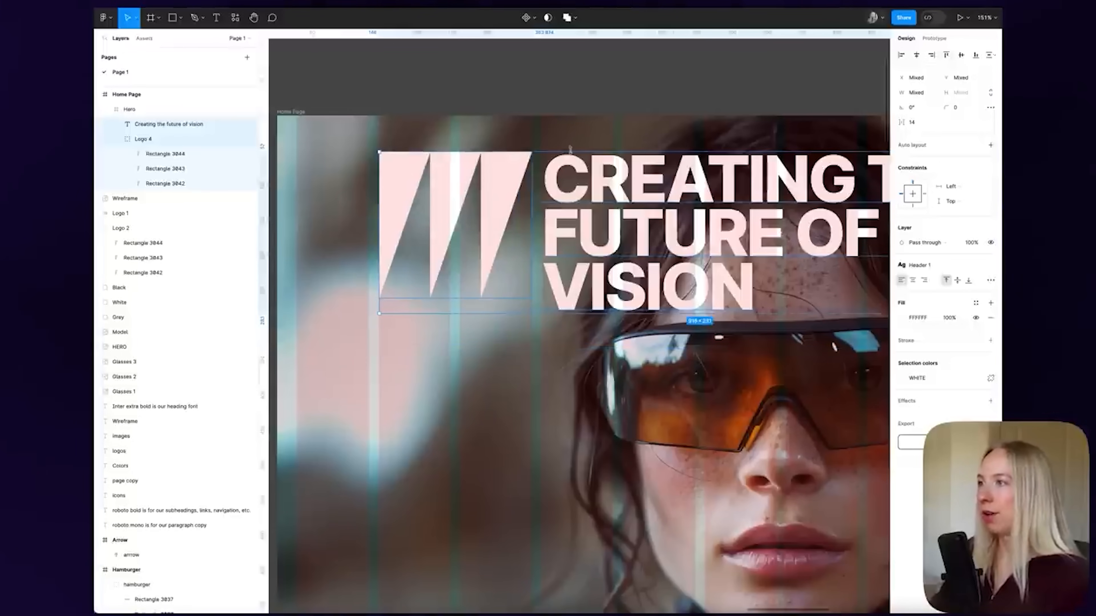
Move the logo and headline up together to 40 px below the Hero's top edge
left_click(478, 74)
scroll(426, 87, "down", 5)
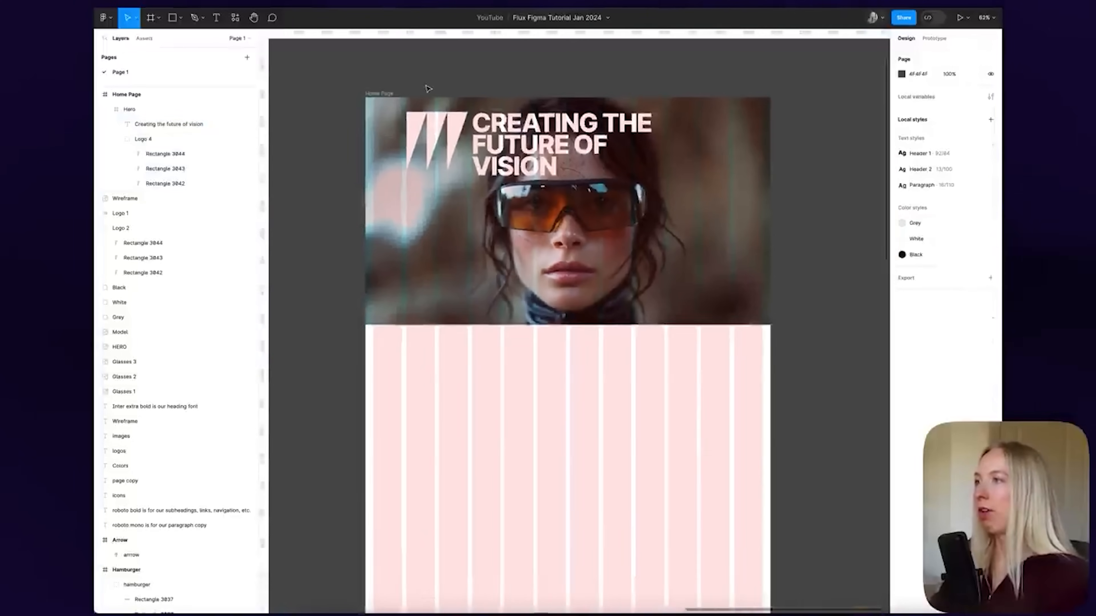
scroll(412, 123, "up", 5)
scroll(409, 125, "down", 2)
left_click(431, 172)
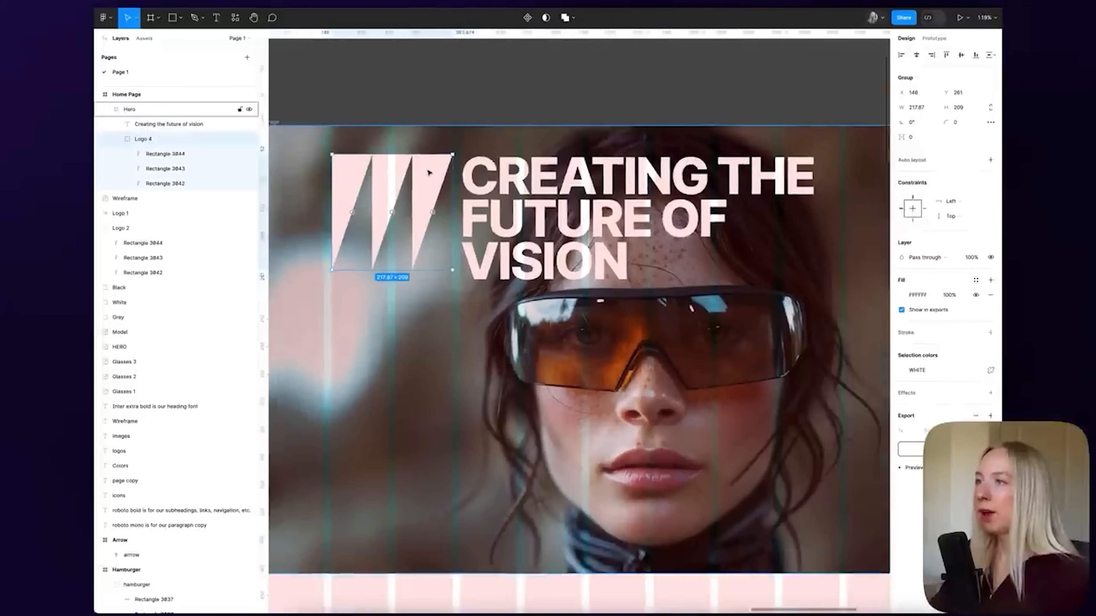
left_click(515, 181, "shift")
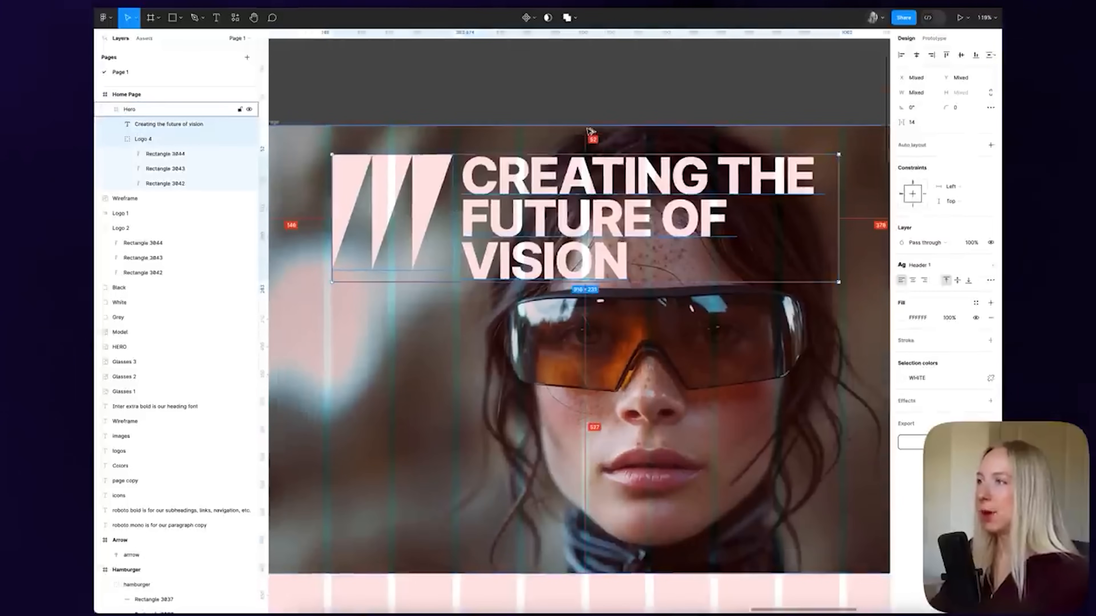
key("shift+Up")
key("Up")
key("Up")
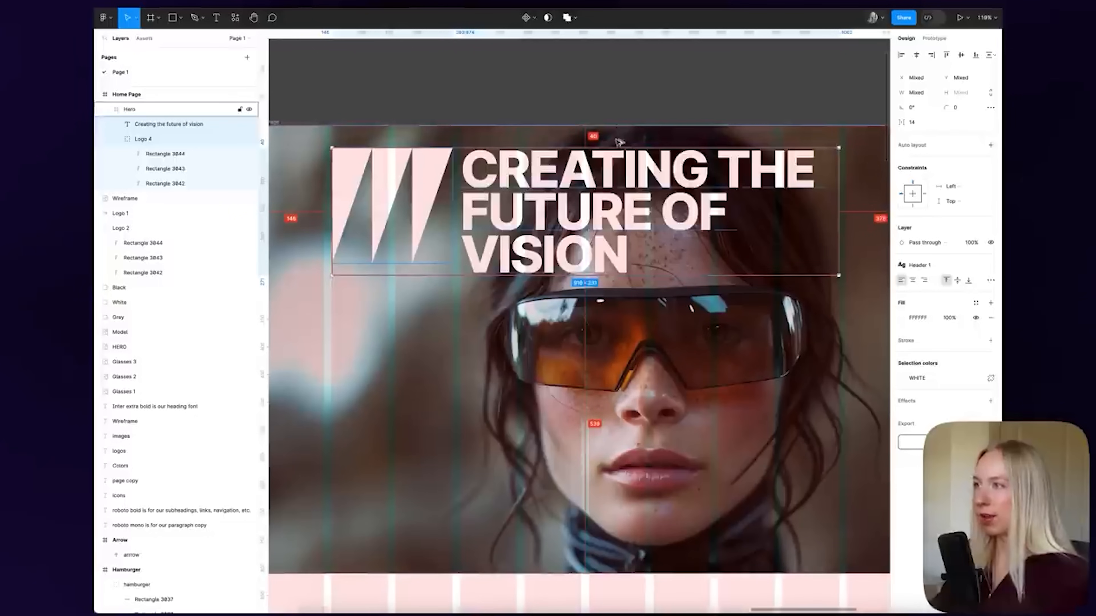
key("Escape")
scroll(662, 165, "down", 2)
scroll(663, 164, "down", 2)
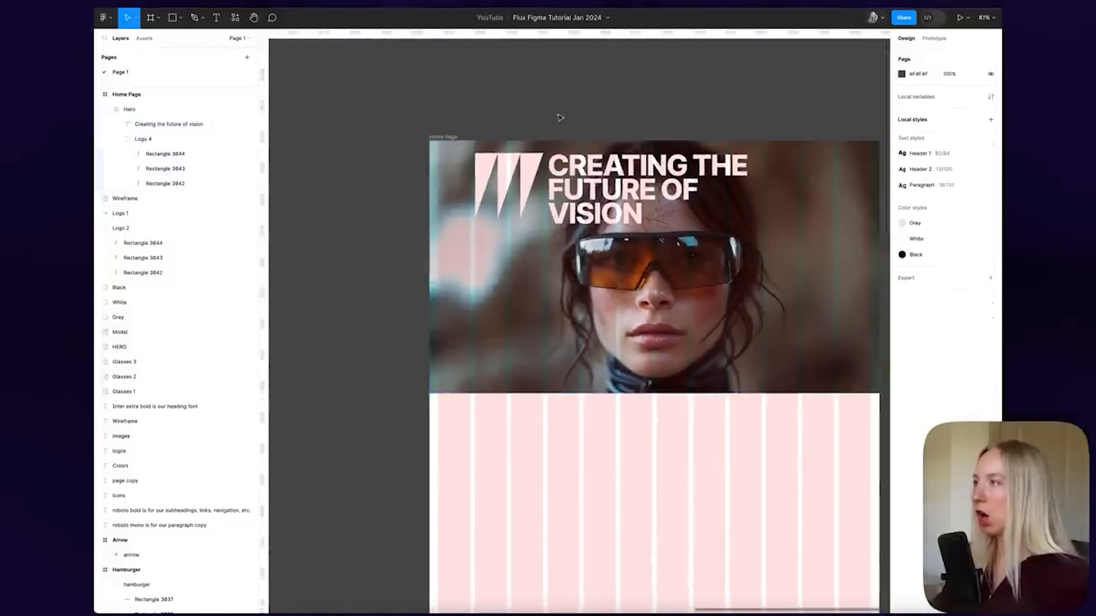
scroll(560, 118, "right", 2)
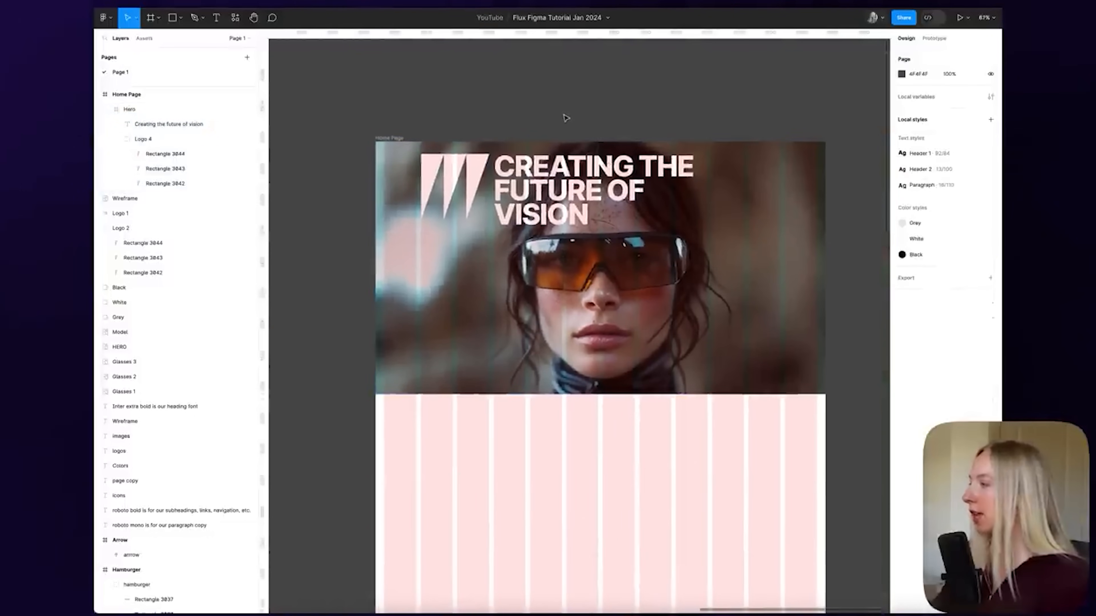
scroll(609, 130, "down", 2)
scroll(696, 156, "left", 4)
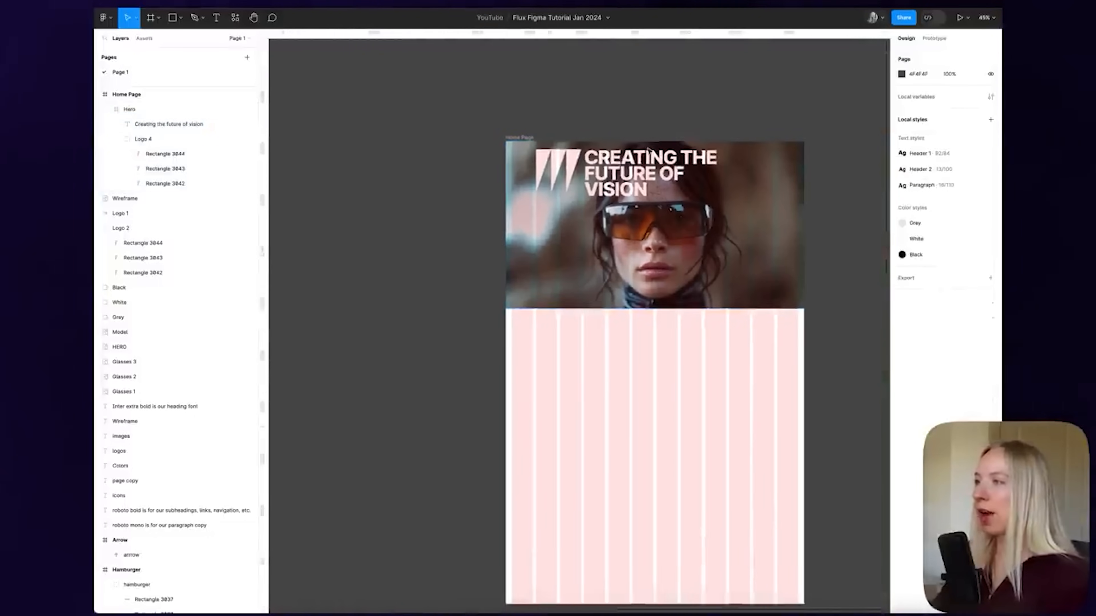
scroll(649, 151, "down", 3)
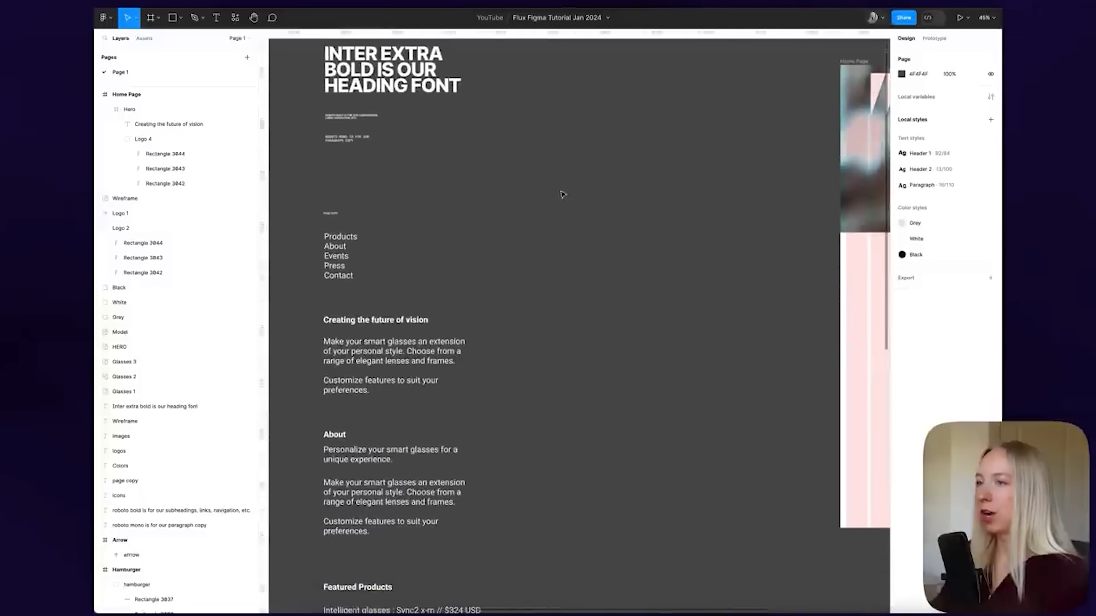
Copy the navigation links text from the style guide to the Hero's top right
left_click(361, 249)
left_click_drag(344, 251, 673, 263)
scroll(665, 260, "right", 5)
left_click_drag(400, 263, 817, 111)
scroll(814, 110, "right", 3)
scroll(726, 87, "up", 3)
left_click_drag(631, 142, 613, 115)
Apply the Header 2 style to the nav text, make it auto width, and nudge it into place
left_click(990, 228)
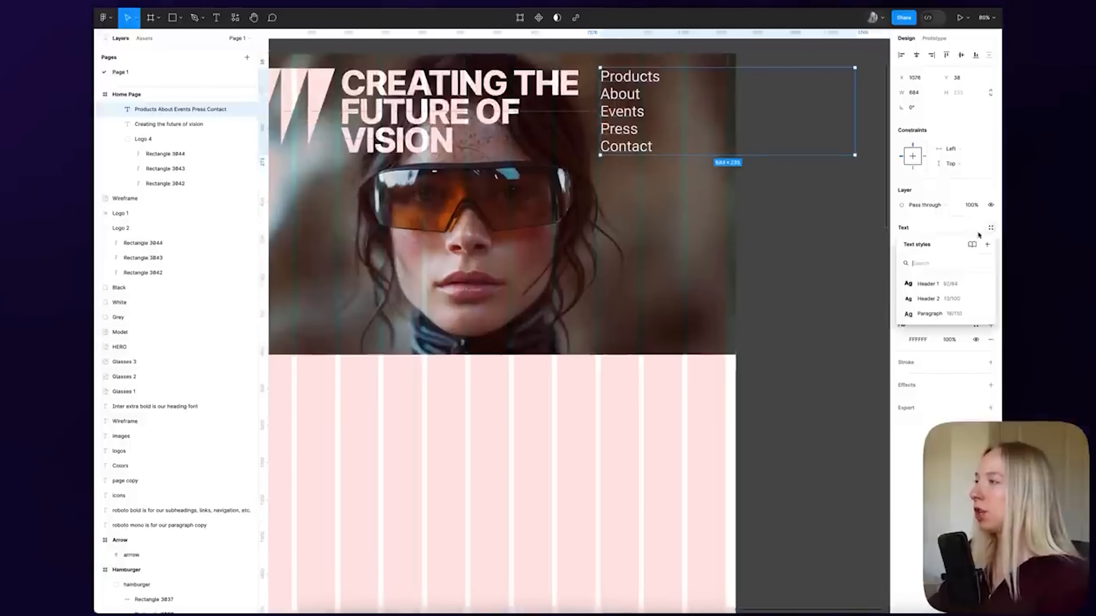
left_click(927, 299)
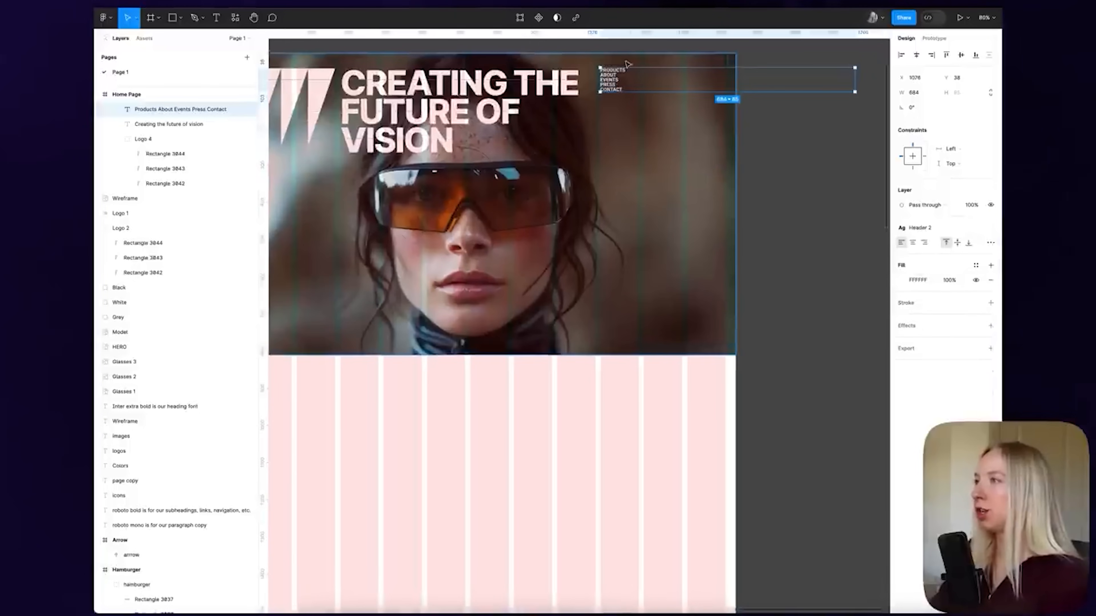
scroll(743, 82, "up", 1)
double_click(860, 81)
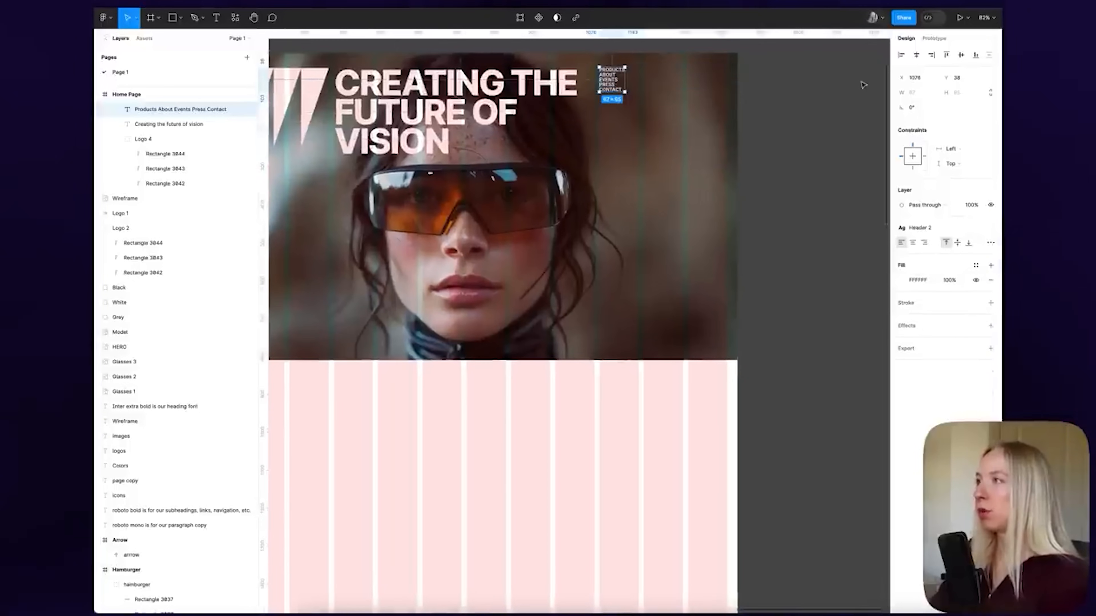
scroll(627, 80, "up", 5)
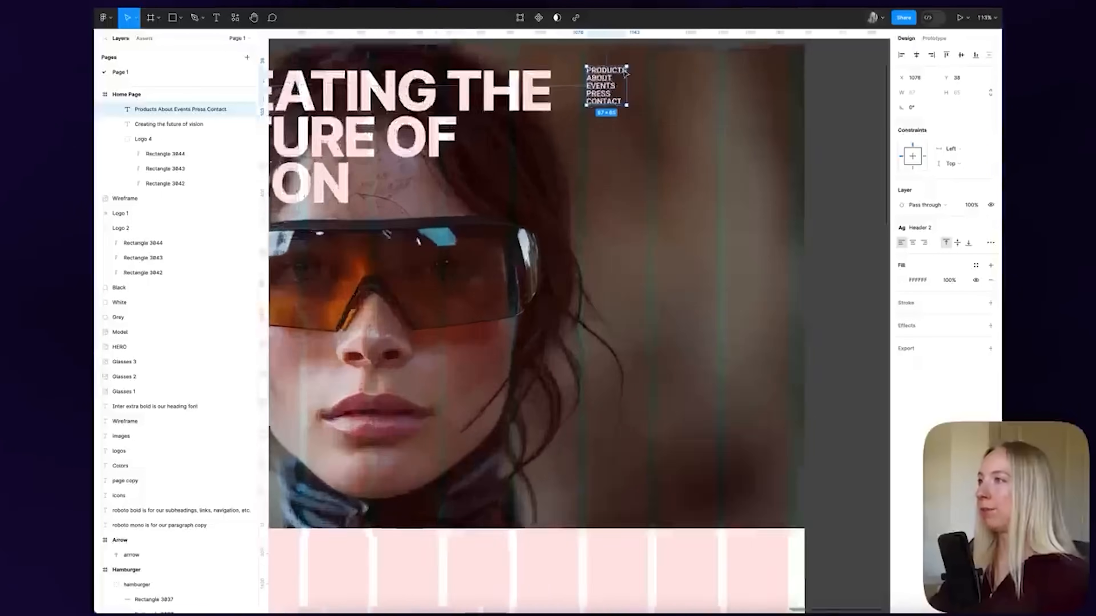
scroll(680, 104, "up", 3)
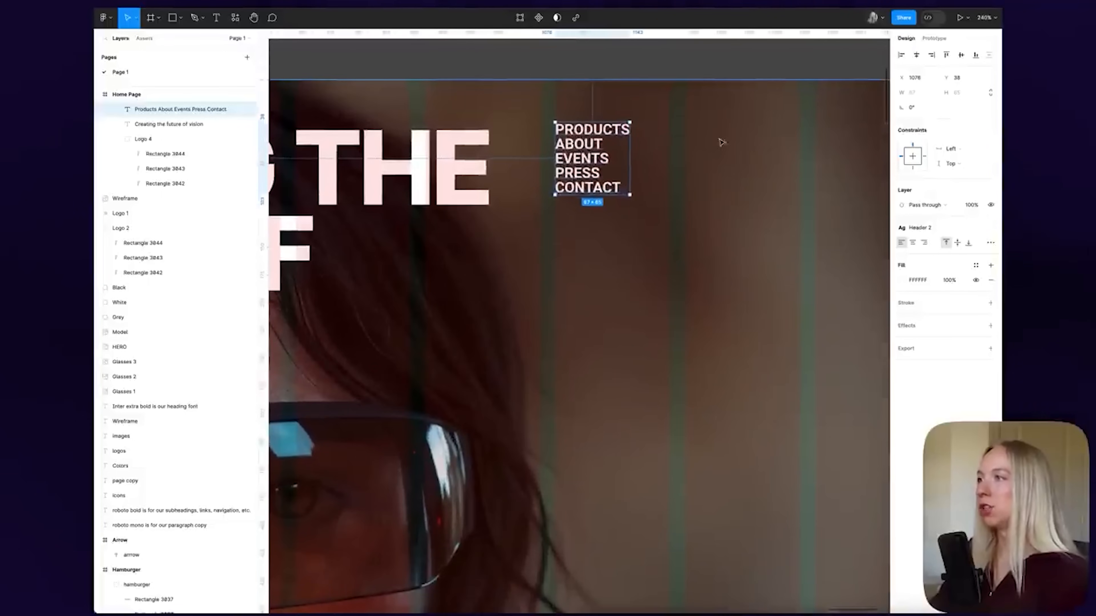
left_click_drag(590, 160, 595, 160)
scroll(596, 160, "down", 3)
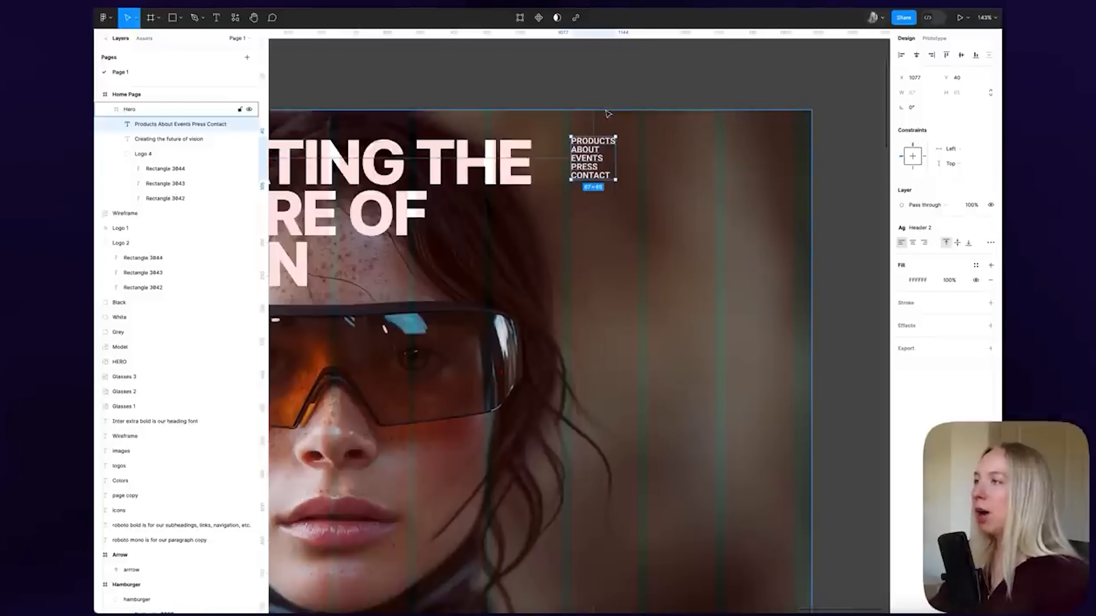
scroll(682, 122, "down", 2)
scroll(677, 123, "up", 4)
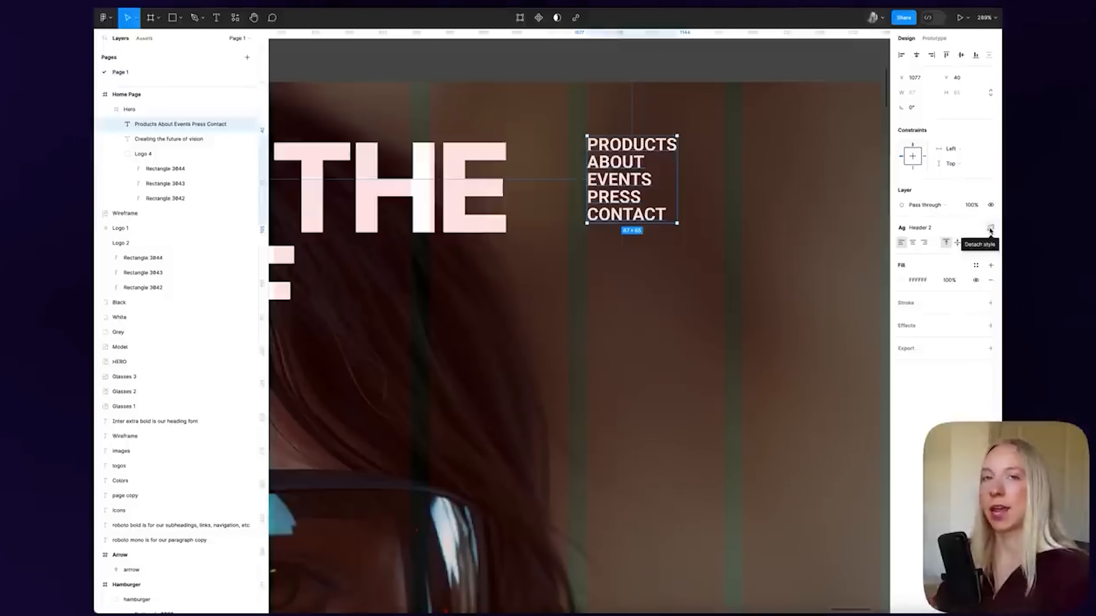
Detach the nav text from Header 2 and increase the paragraph spacing between the links
left_click(990, 230)
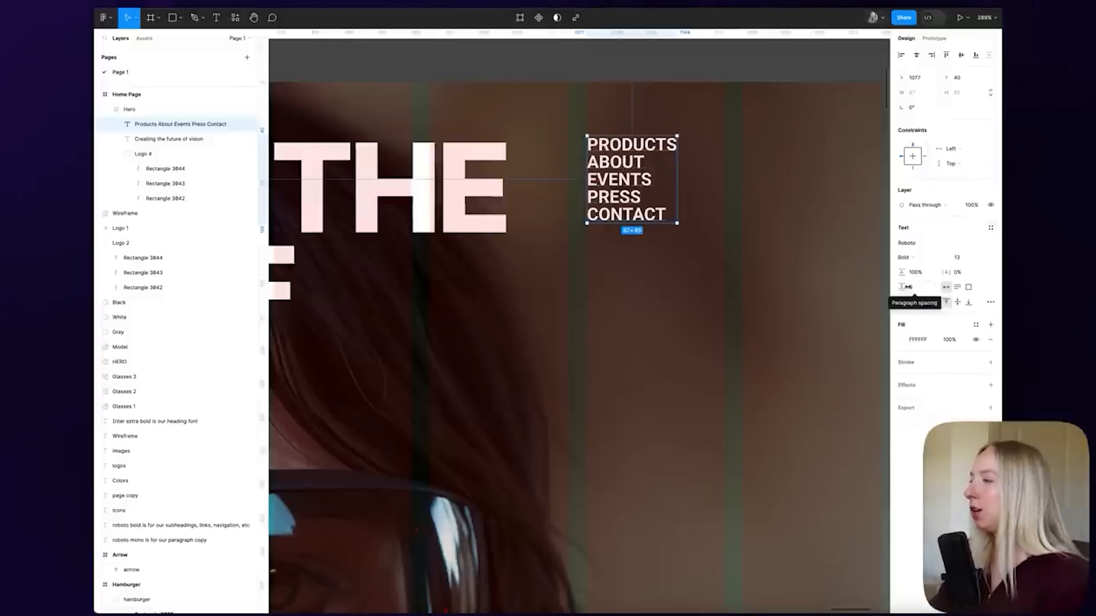
left_click_drag(908, 287, 918, 289)
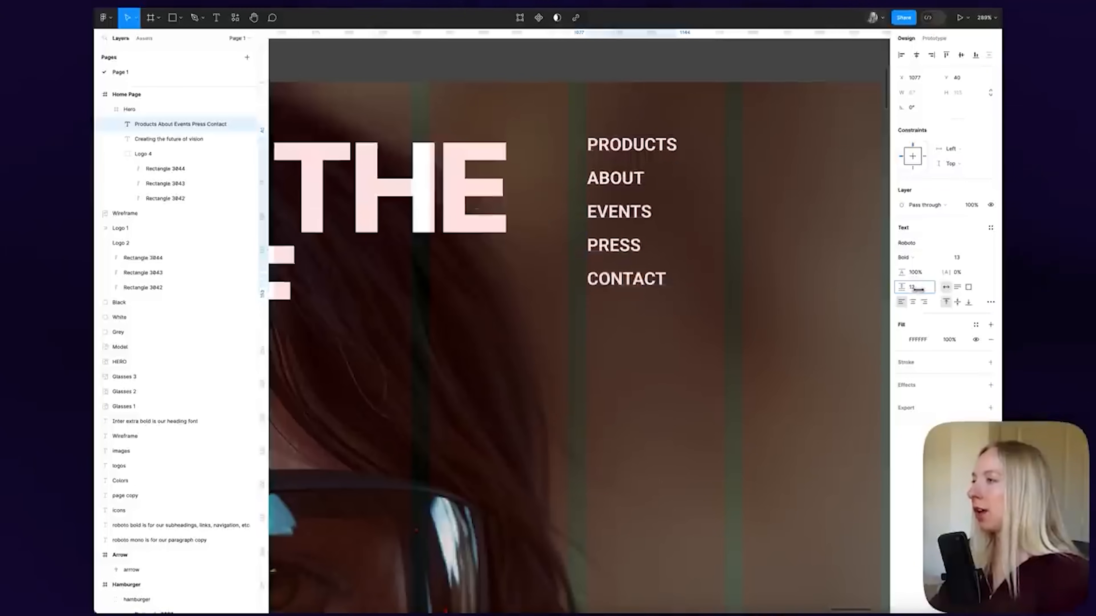
scroll(713, 263, "down", 8)
left_click(762, 145)
scroll(763, 144, "down", 10)
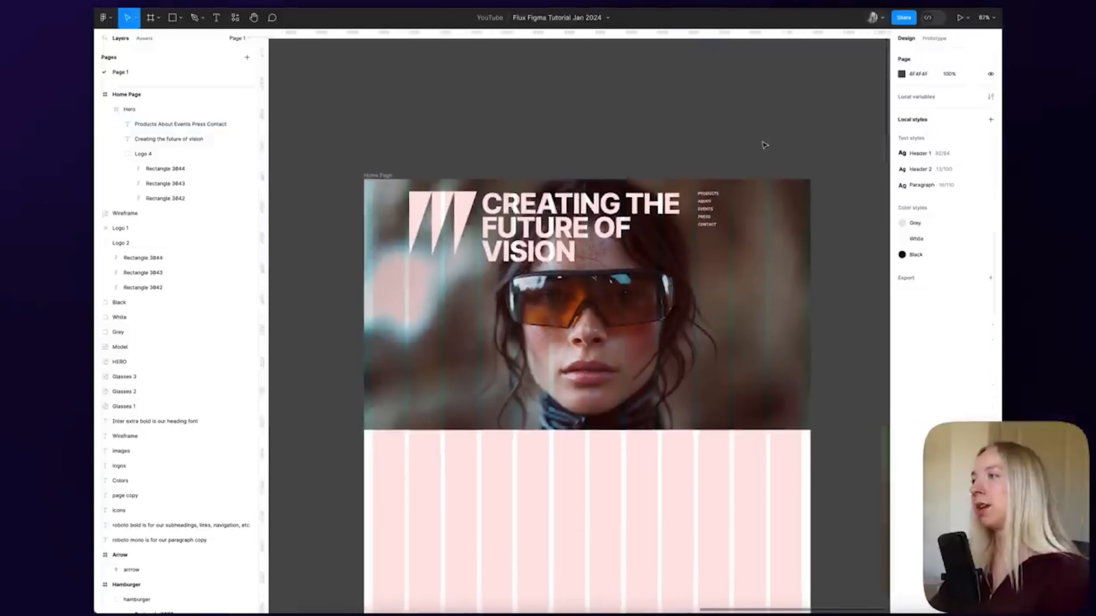
Copy the two-circle Logo 1 from the moodboard and paste it into the Home Page frame
scroll(721, 165, "left", 4)
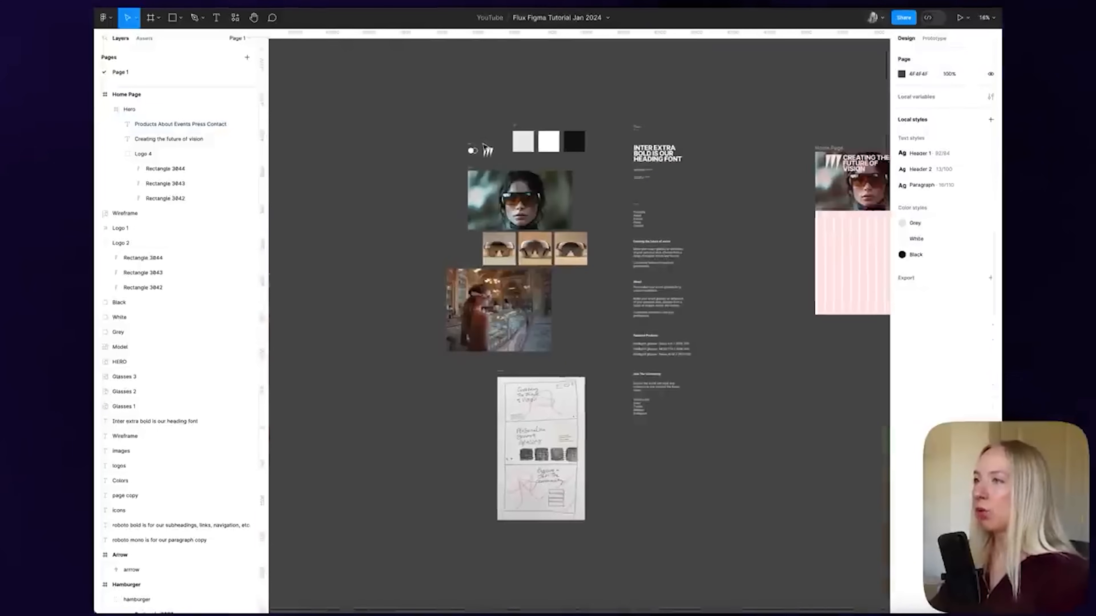
scroll(482, 144, "up", 8)
left_click(434, 178)
scroll(463, 162, "down", 5)
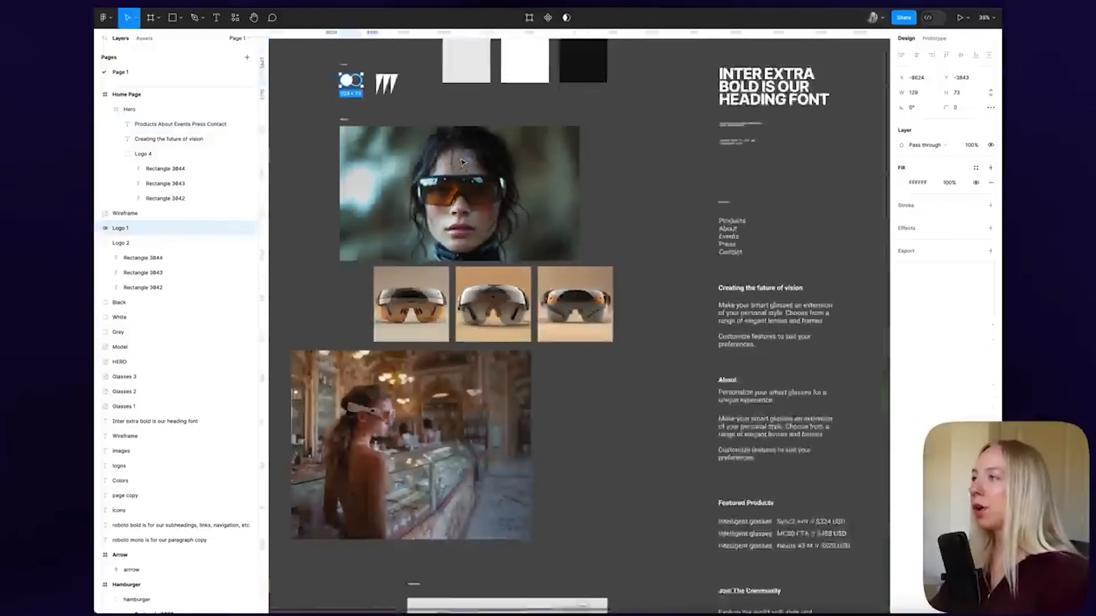
scroll(563, 171, "right", 8)
scroll(457, 208, "up", 10)
key("super+v")
Place the logo in the hero's top-left corner and scale it down to 44×25
left_click_drag(553, 311, 475, 219)
left_click_drag(549, 258, 482, 219)
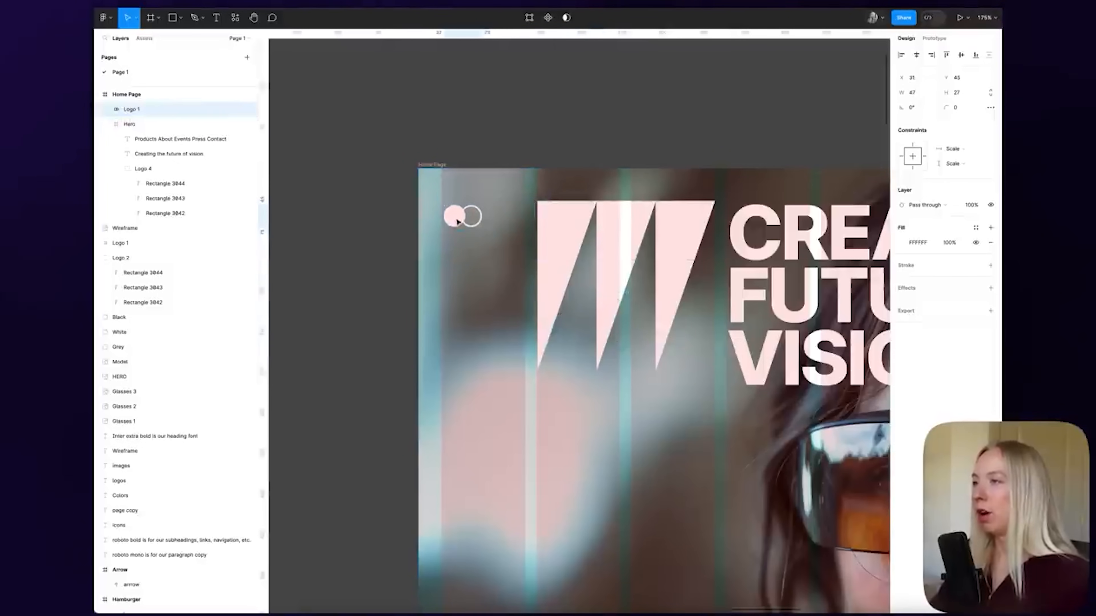
left_click_drag(458, 217, 455, 215)
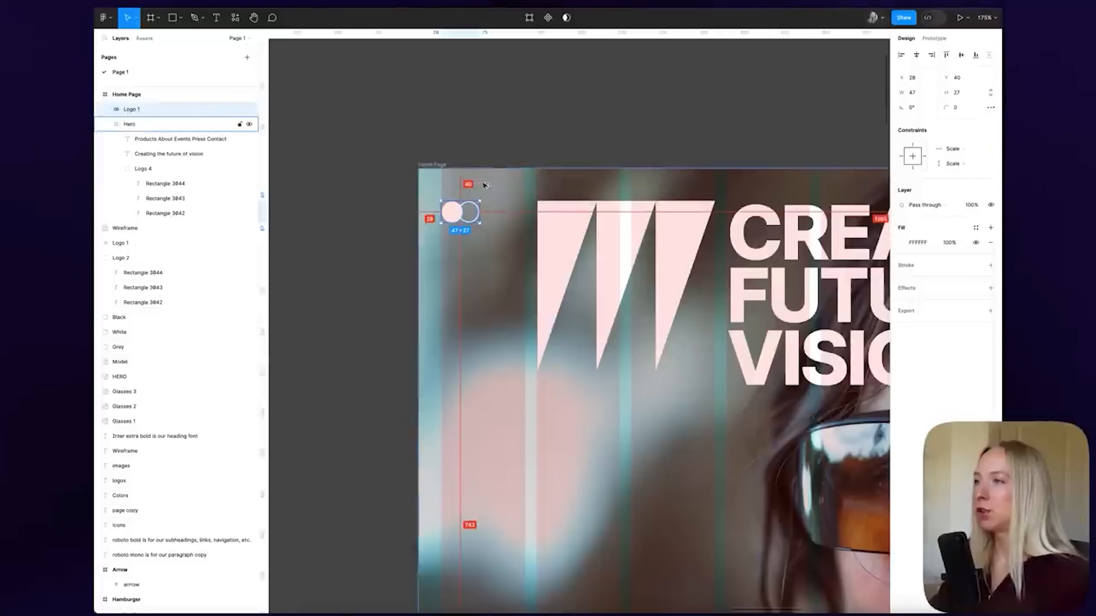
scroll(449, 214, "up", 5)
left_click_drag(570, 236, 551, 226)
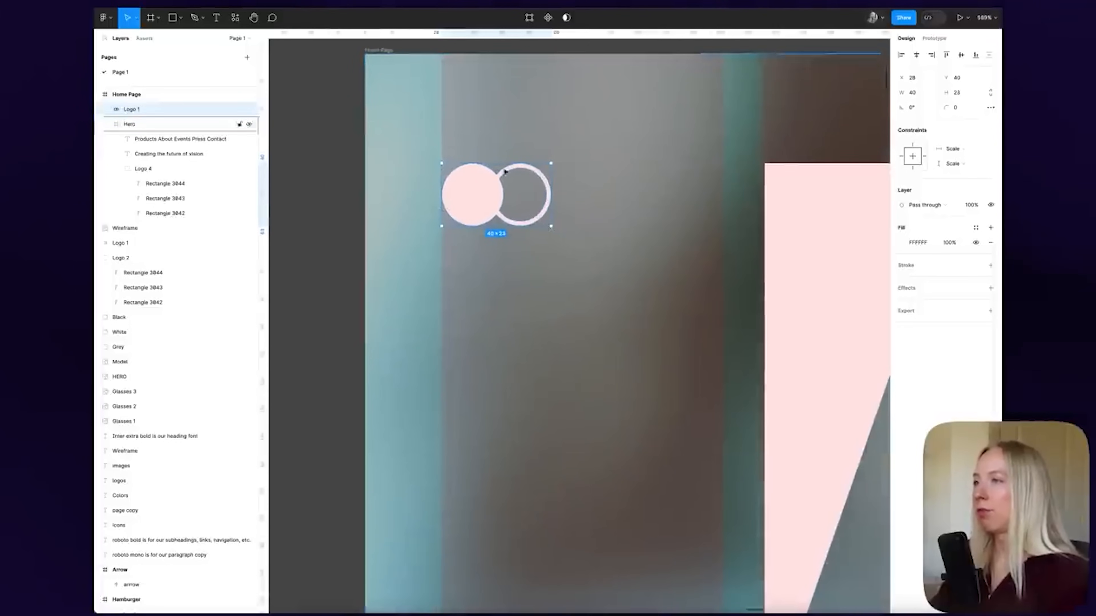
scroll(520, 212, "down", 8)
left_click(470, 203)
Review the finished hero, briefly selecting the navigation links text
scroll(514, 206, "down", 3)
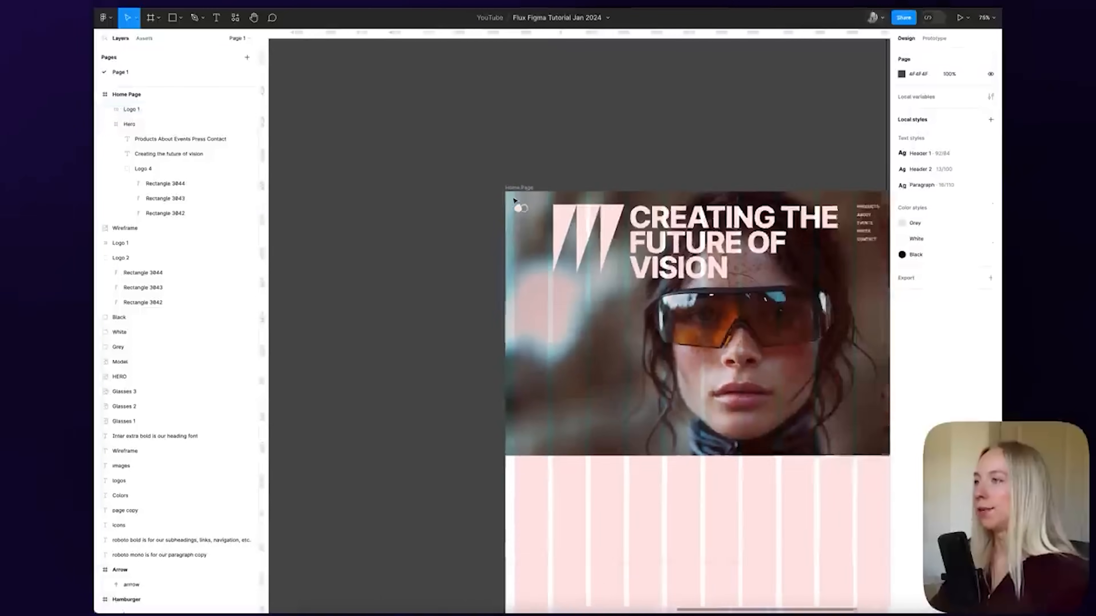
scroll(513, 206, "right", 3)
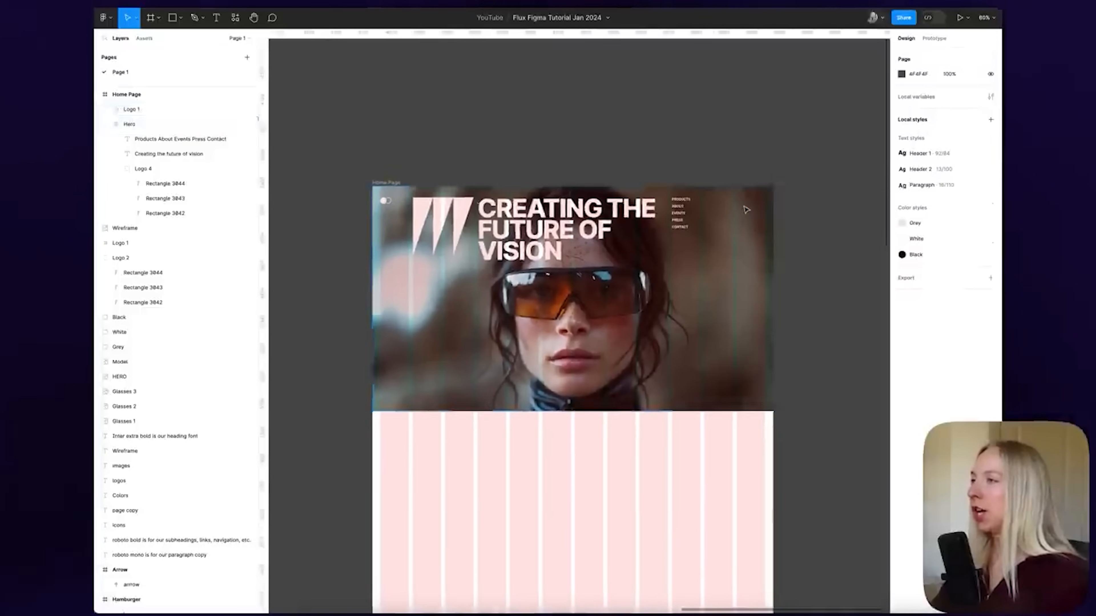
scroll(746, 210, "up", 4)
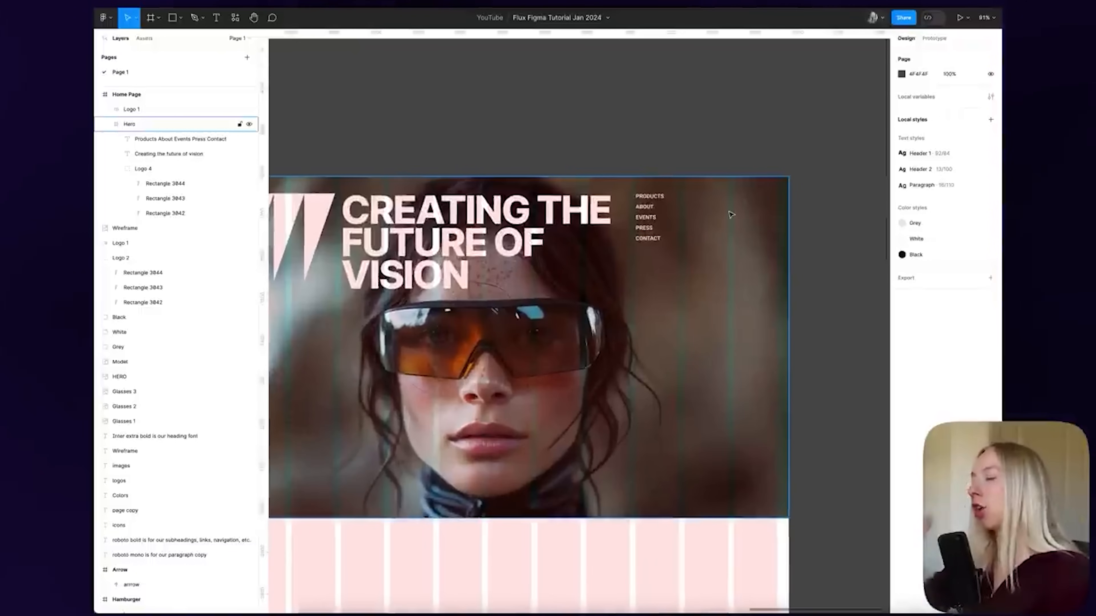
scroll(703, 211, "up", 2)
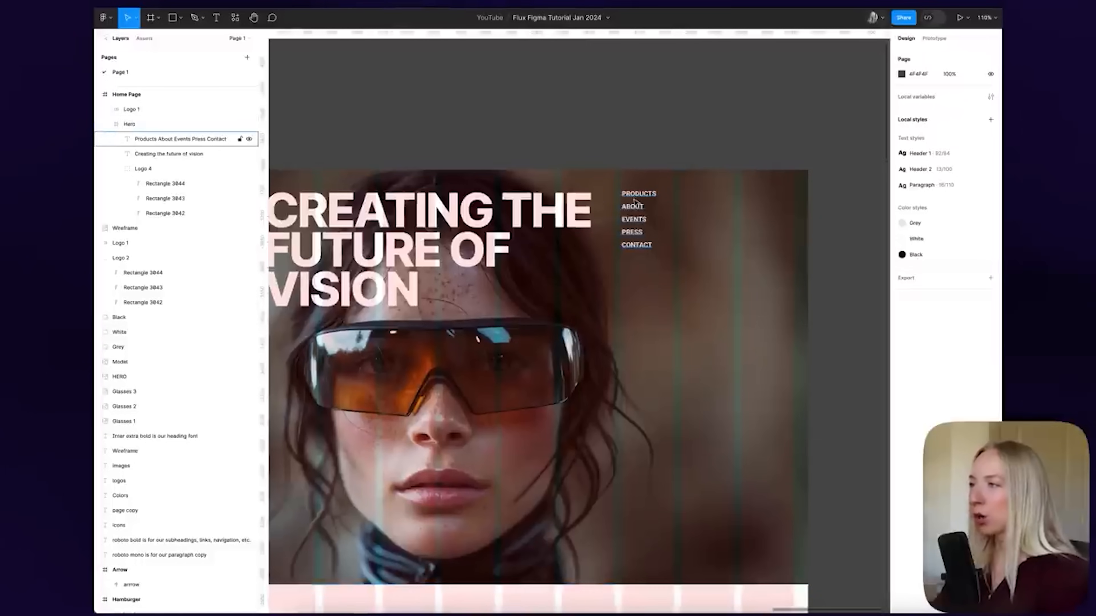
left_click(634, 202)
left_click(670, 121)
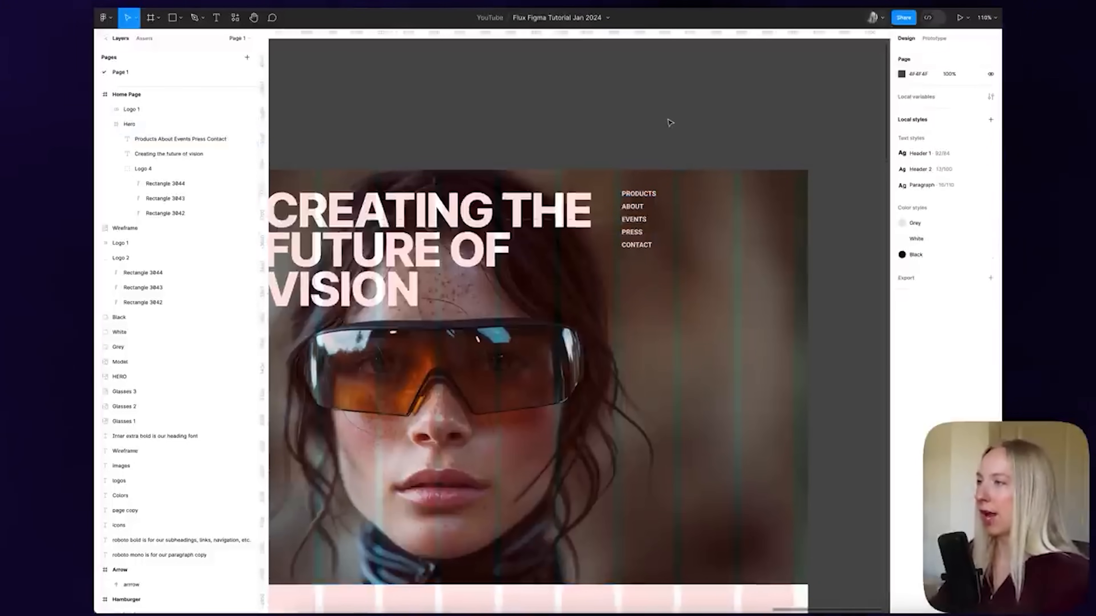
scroll(675, 120, "down", 3)
scroll(650, 216, "up", 2)
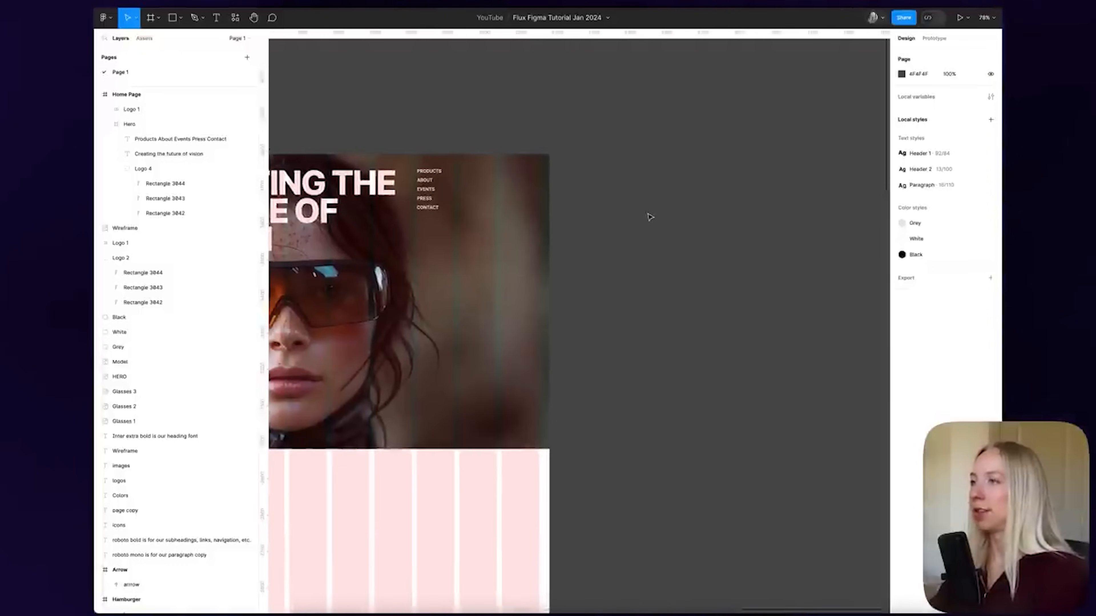
Draw a new frame beside the hero and set its height to 44
key("f")
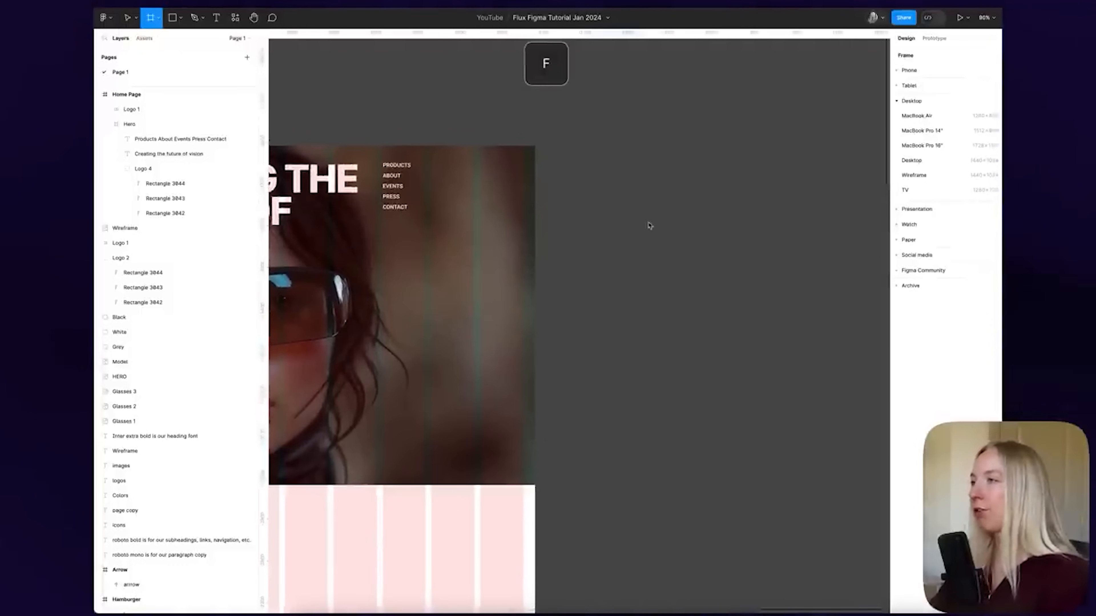
left_click_drag(580, 188, 681, 235)
scroll(644, 227, "up", 3)
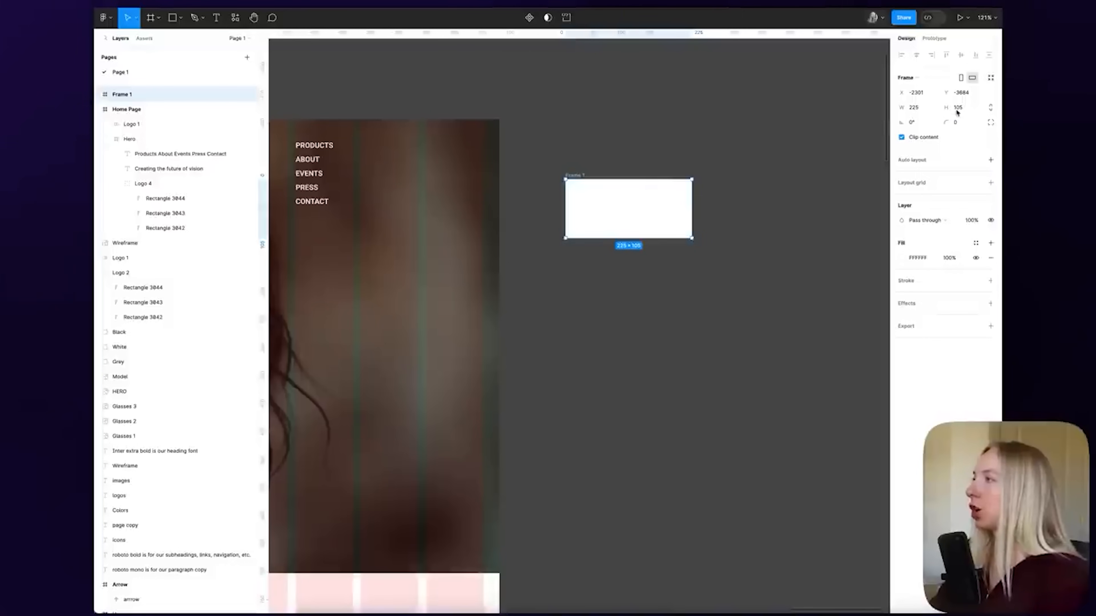
left_click(970, 110)
key("Return")
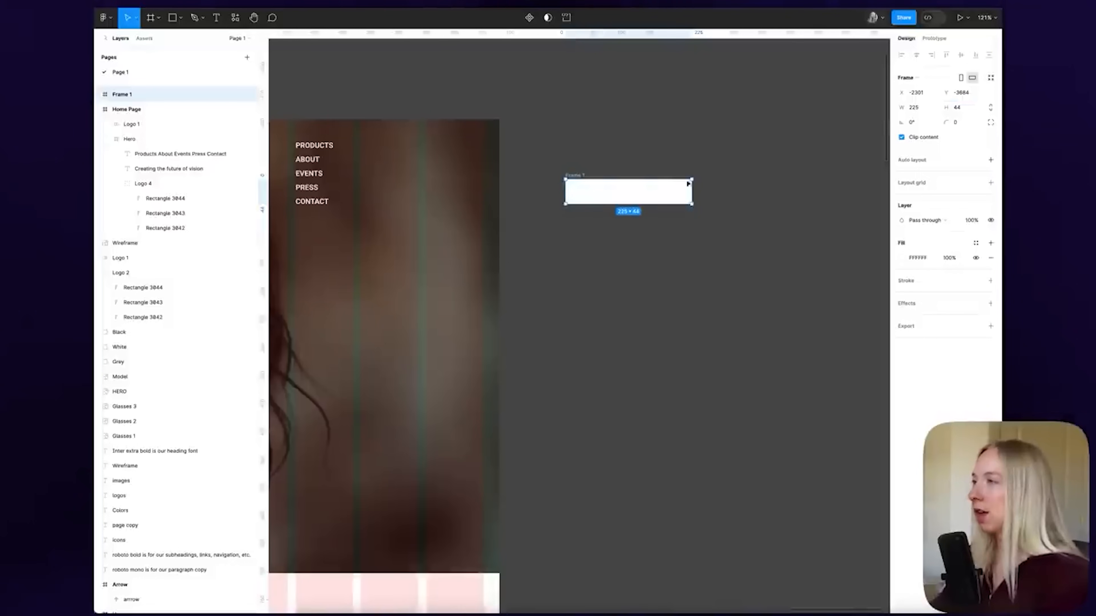
scroll(619, 190, "up", 4)
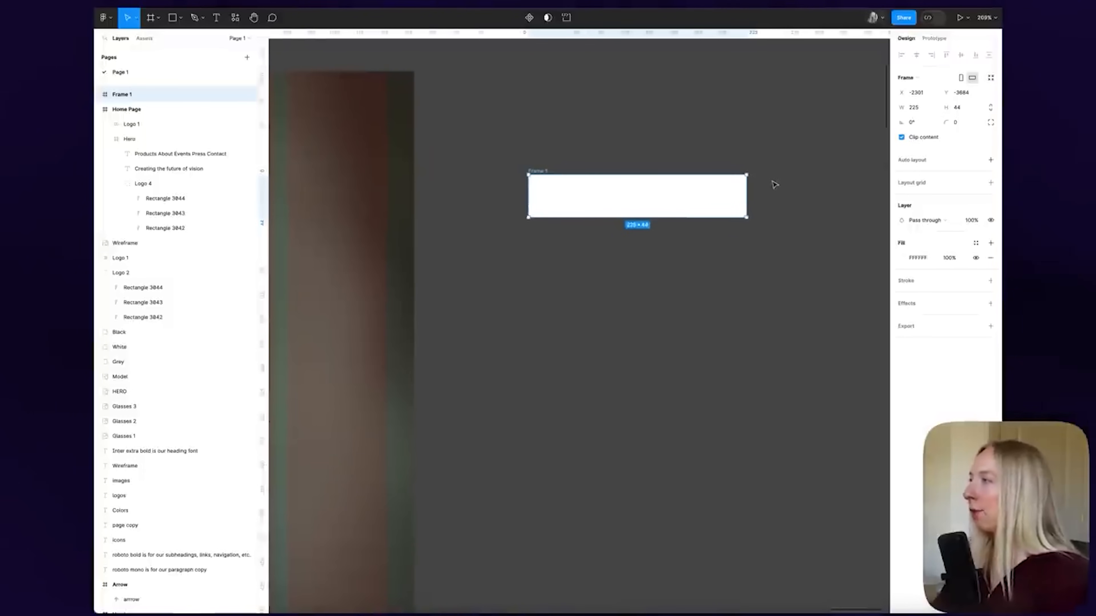
Give the new frame a corner radius of 4, after first trying 20
left_click(964, 124)
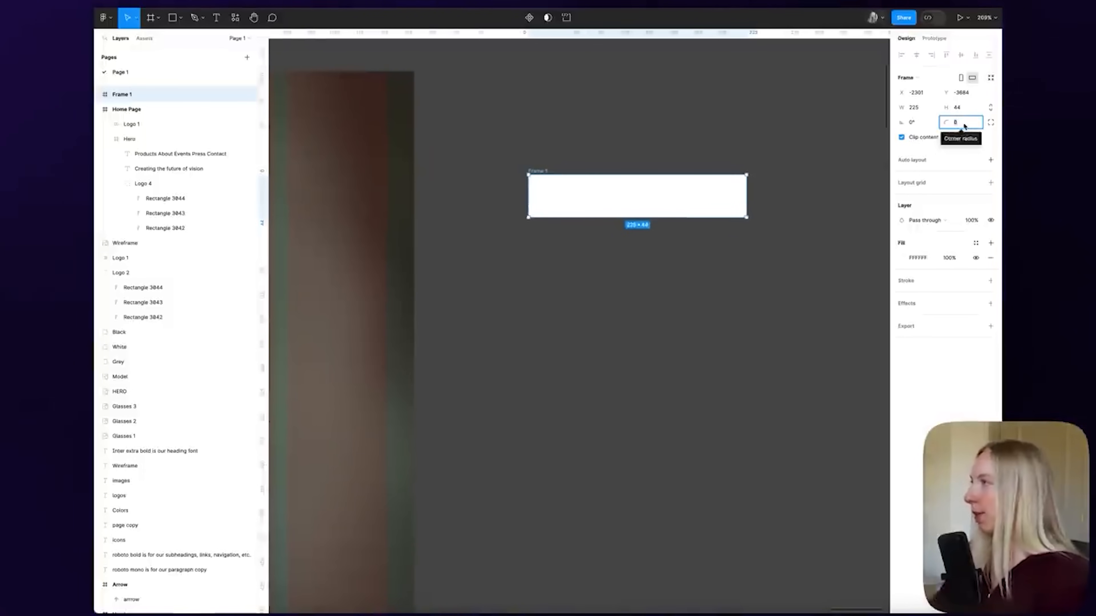
left_click(655, 170)
left_click(542, 172)
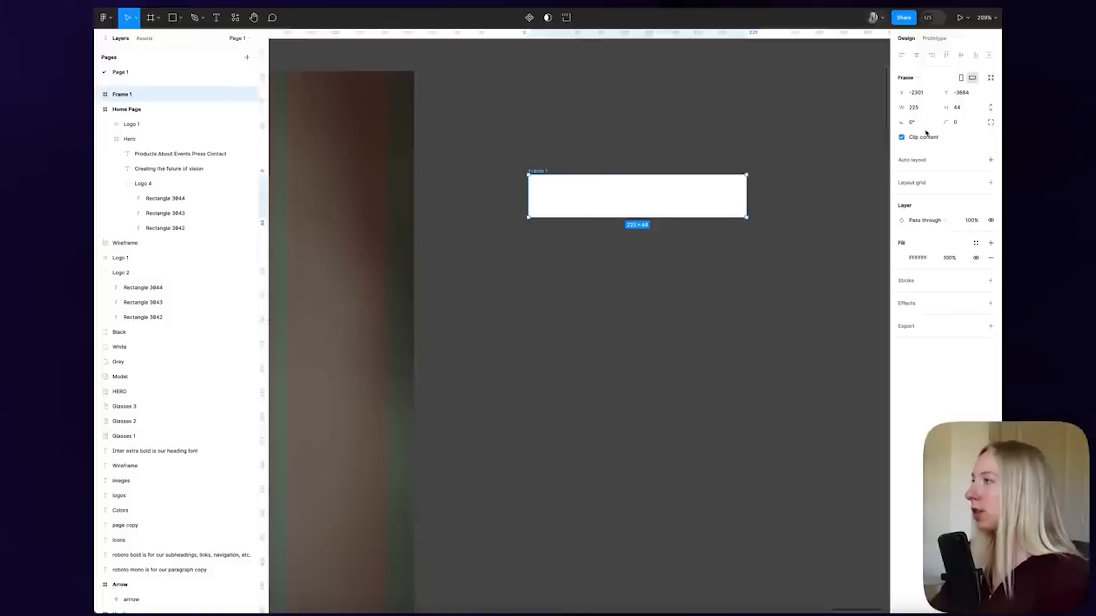
left_click(962, 125)
type("20")
key("Return")
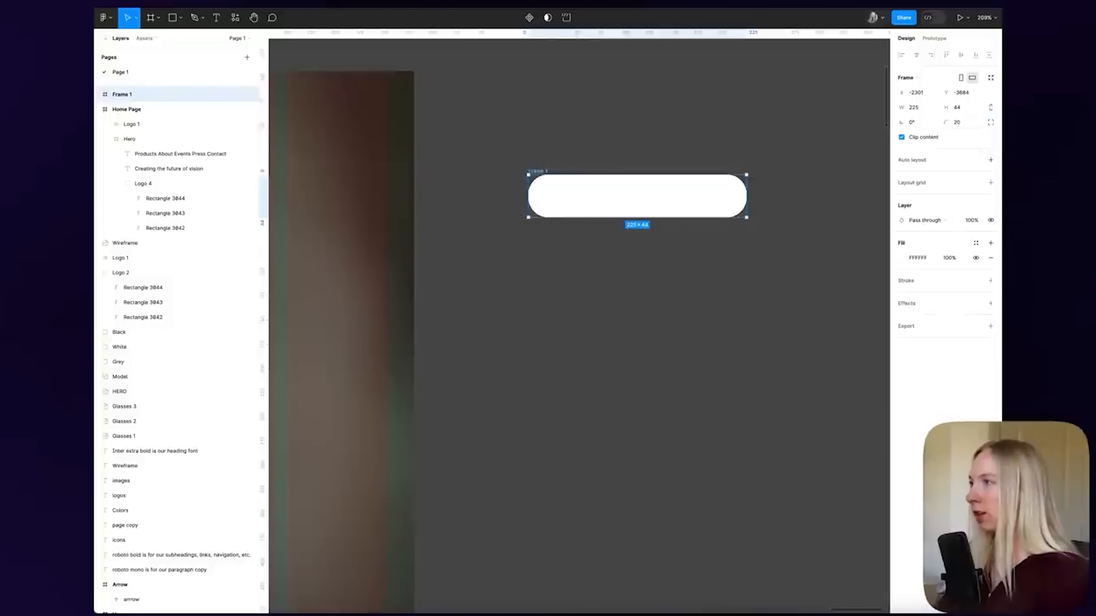
left_click(962, 125)
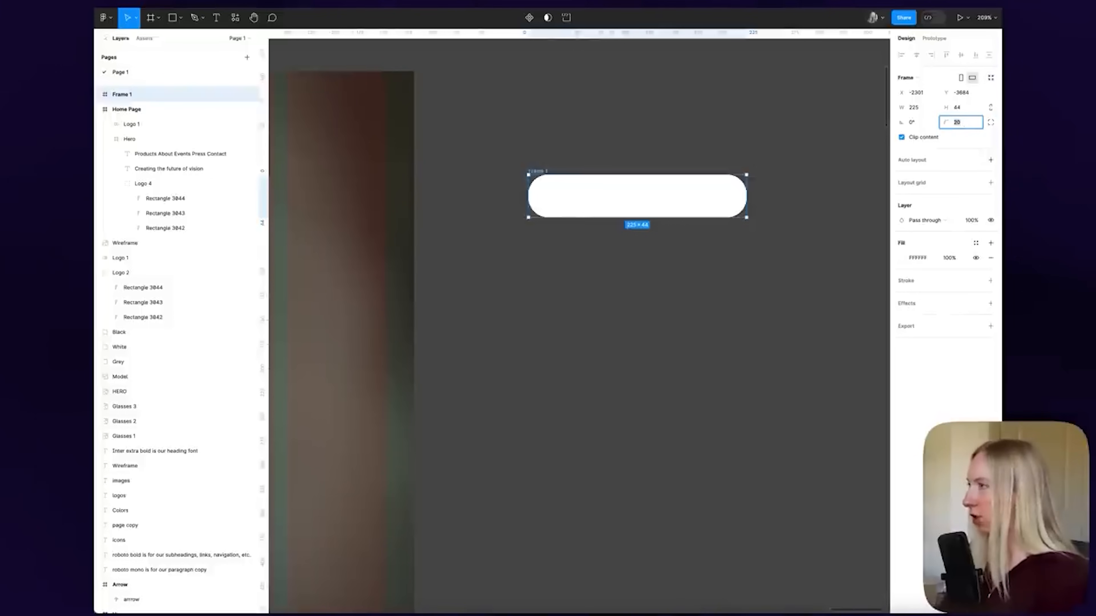
type("4")
key("Return")
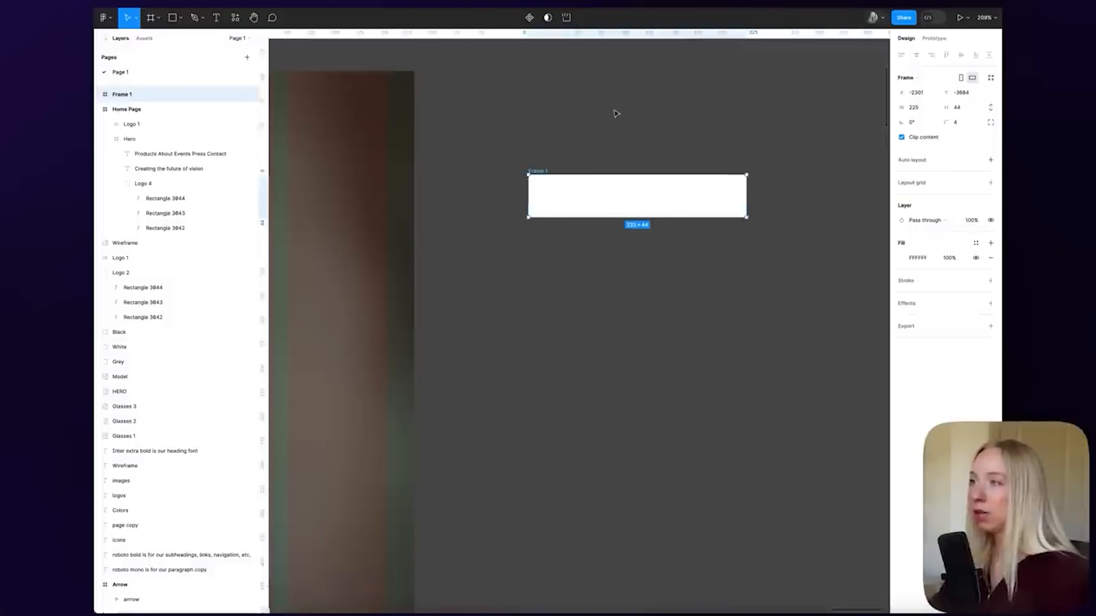
left_click(616, 113)
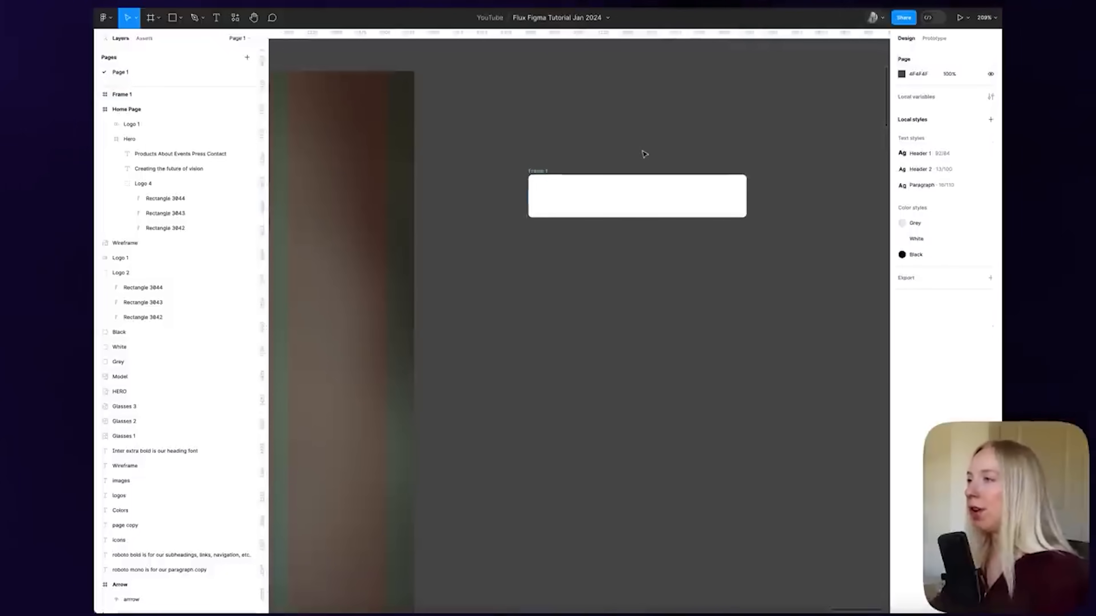
Add a 'Cart' text in Header 2 style at the frame's left side
key("t")
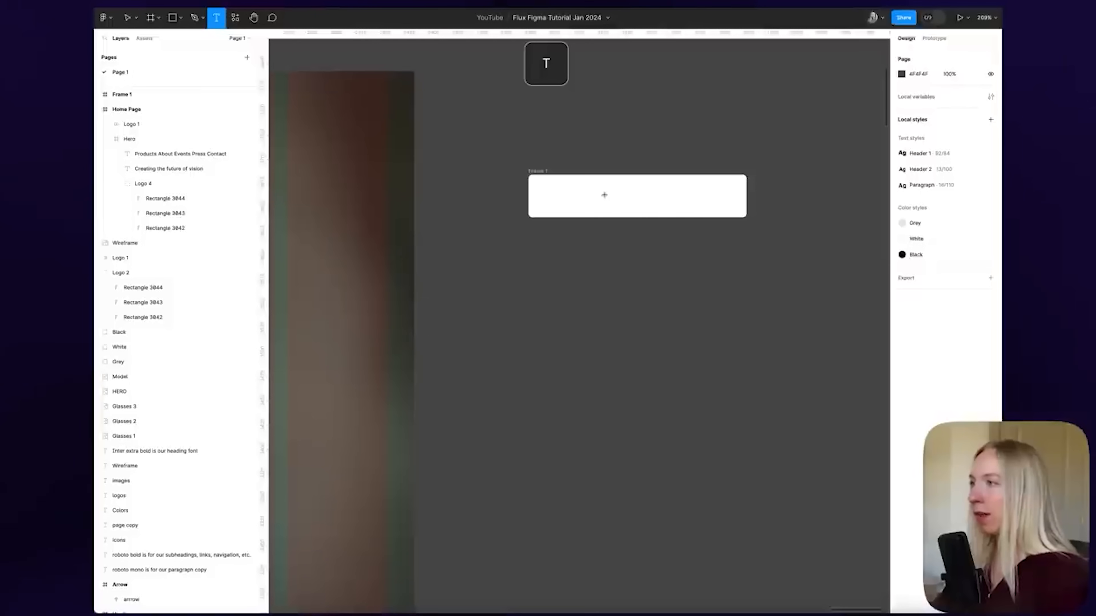
left_click(604, 195)
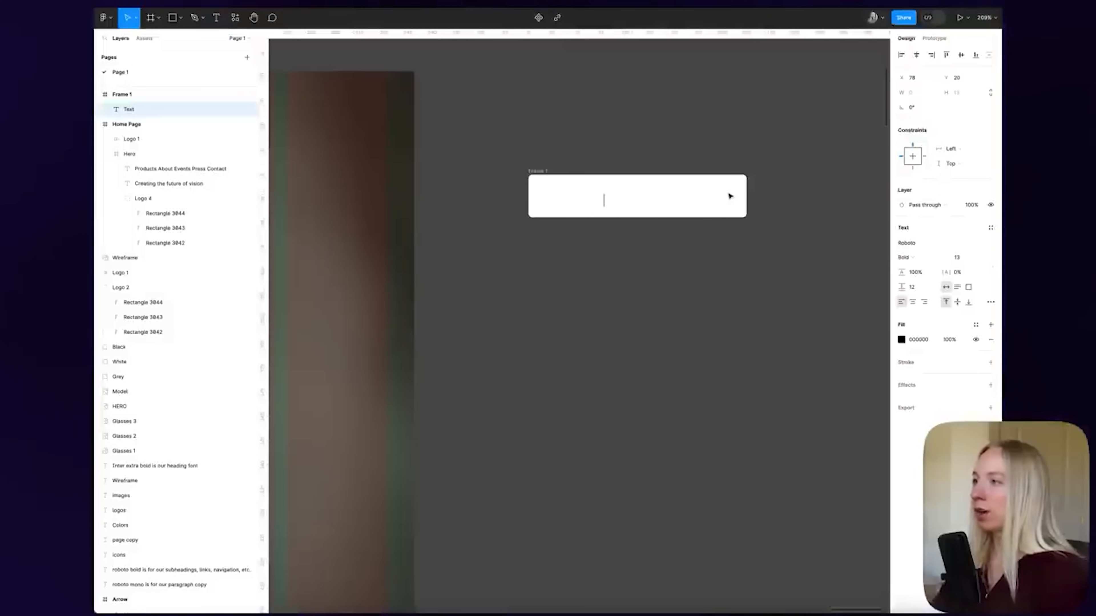
type("Cart")
key("Escape")
left_click(991, 228)
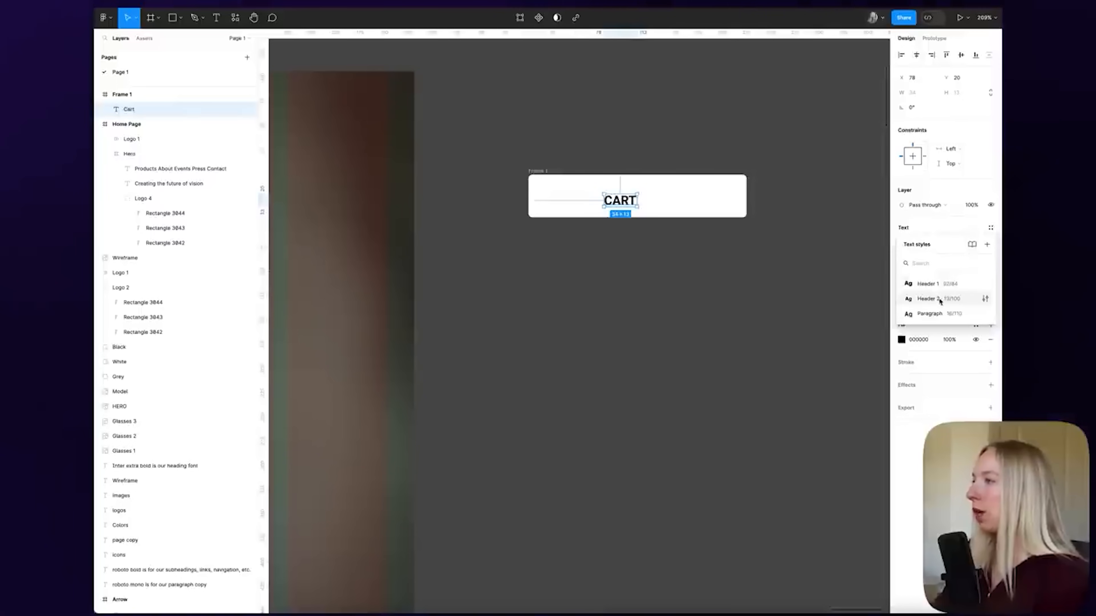
left_click(928, 298)
mouse_move(631, 207)
left_mouse_down()
mouse_move(574, 199)
mouse_move(627, 198)
left_mouse_up()
left_click(616, 186)
Duplicate the label into a '(0)' counter and rename the frame Button
left_click(566, 199)
double_click(626, 199)
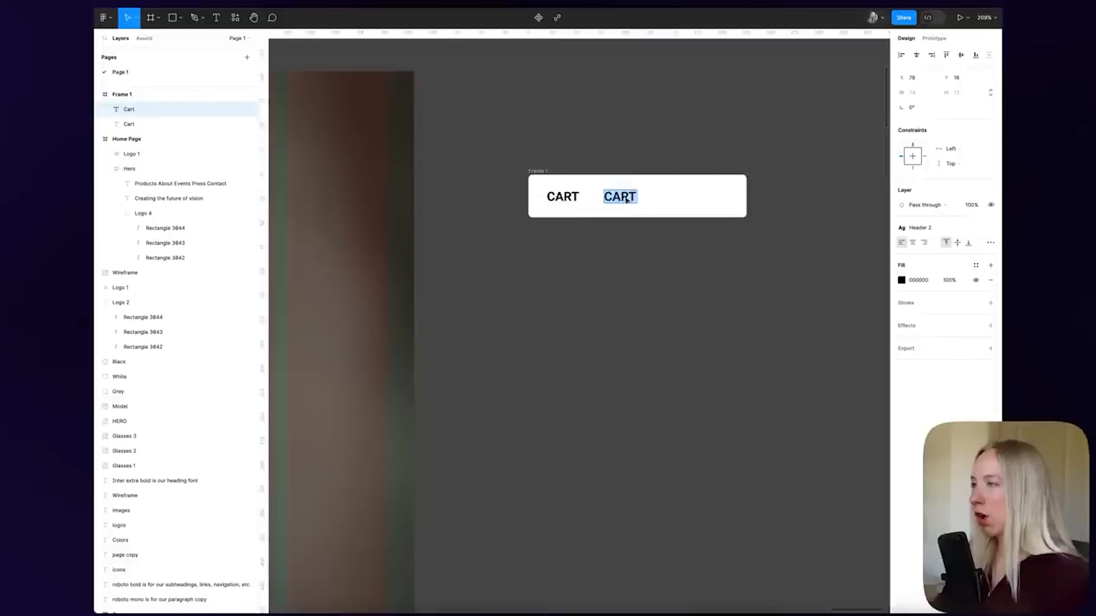
type("(0)")
left_click(658, 139)
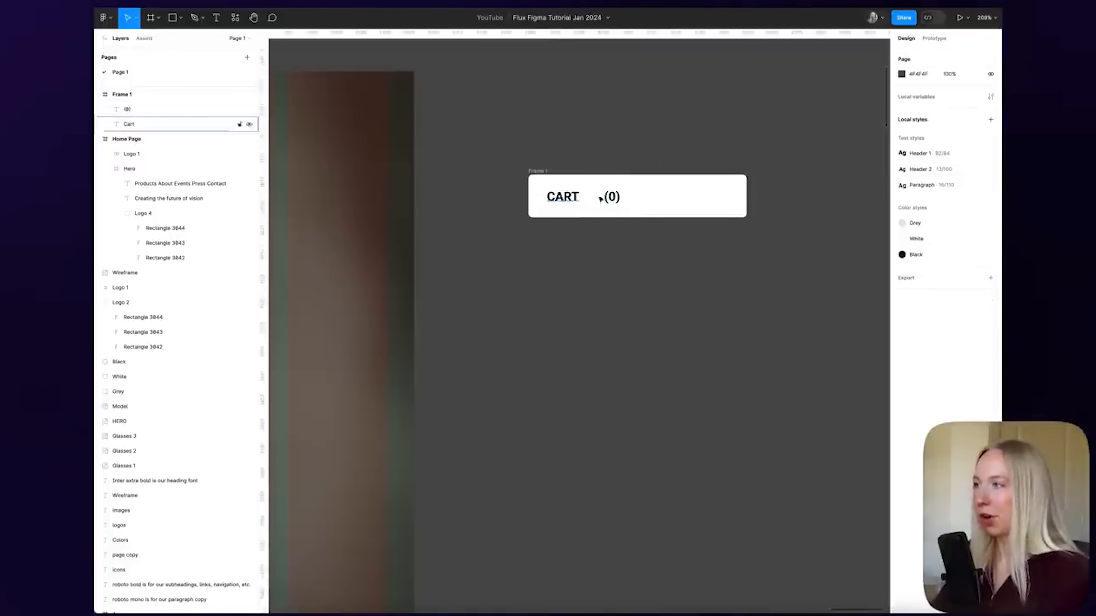
left_click(535, 171)
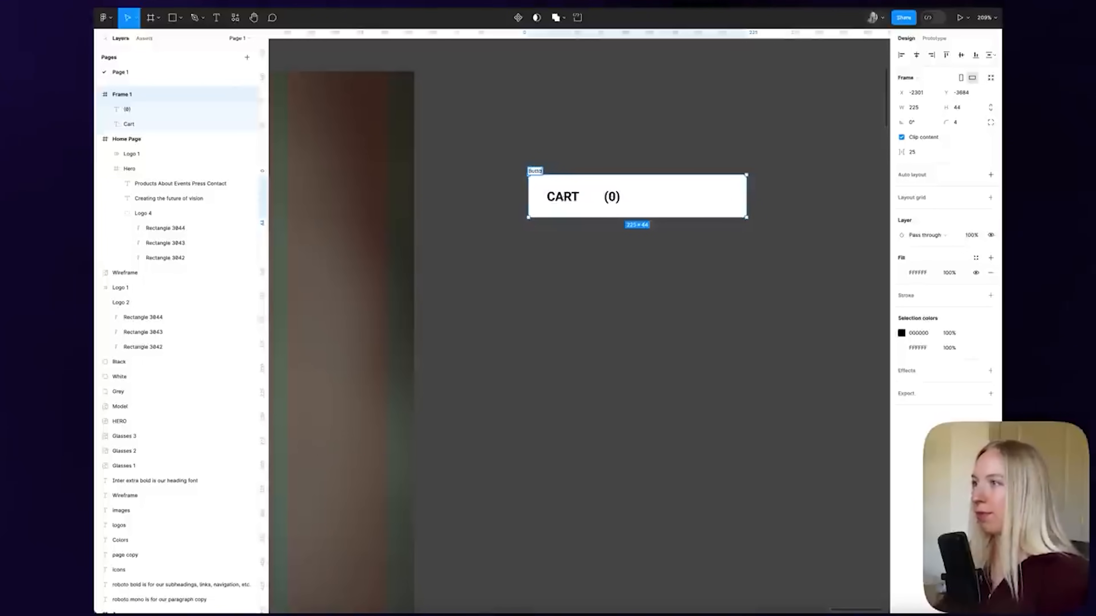
key("Return")
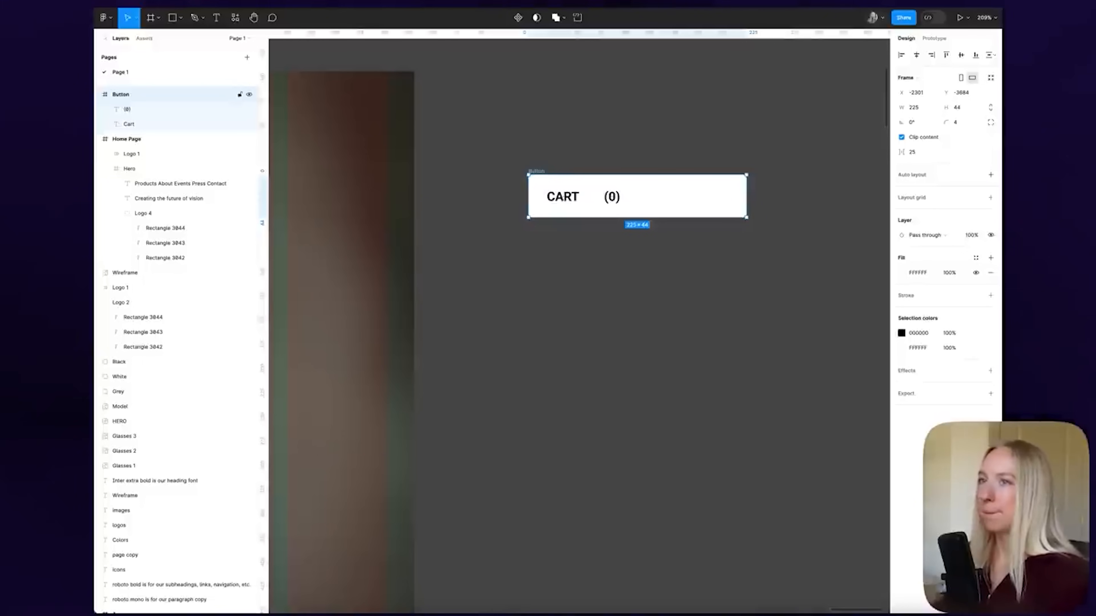
Add auto layout to the Button frame with 15 horizontal padding
left_click(560, 113)
left_click(539, 172)
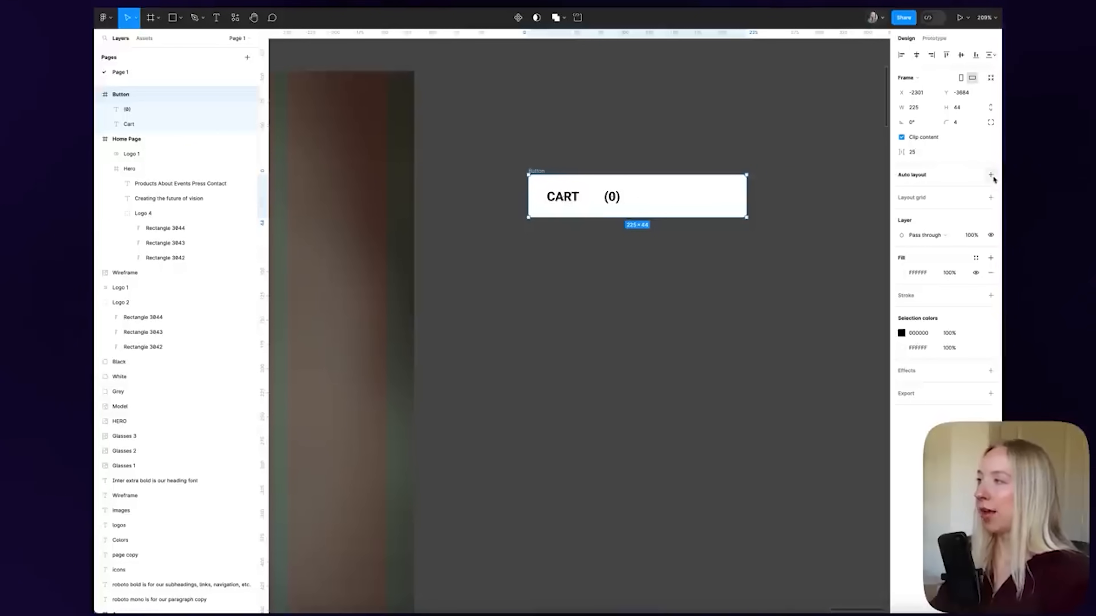
left_click(992, 177)
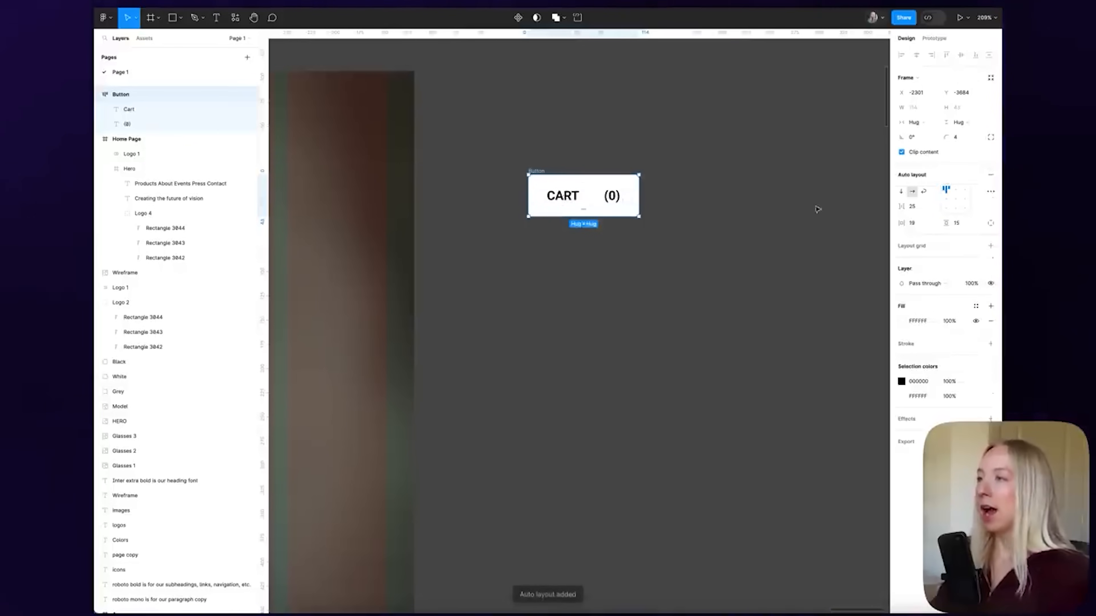
scroll(591, 212, "up", 5)
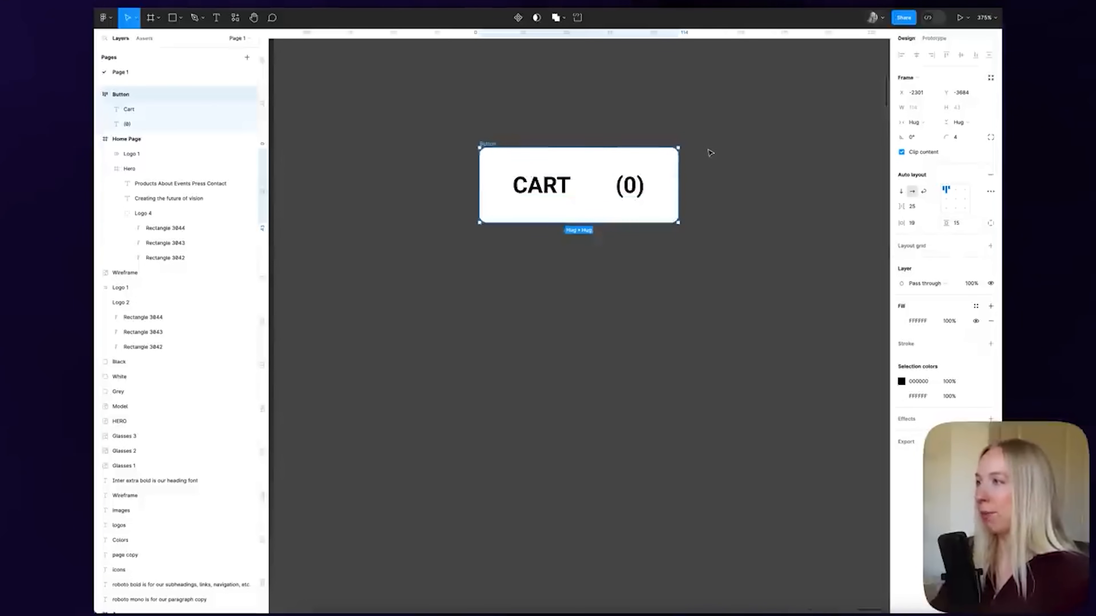
left_click(916, 224)
type("15")
key("Return")
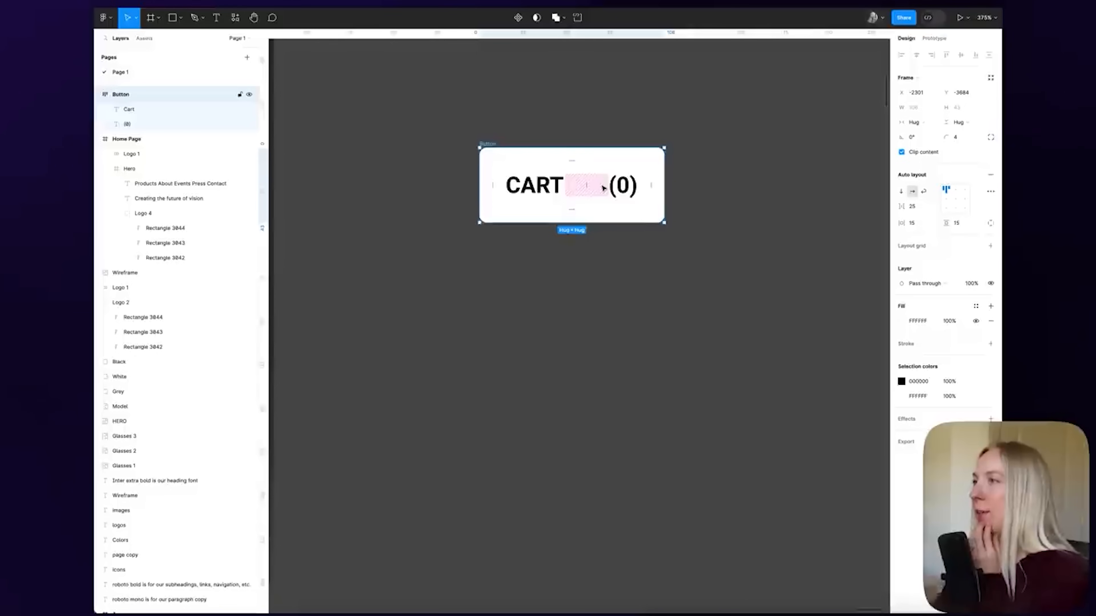
Reduce the auto layout gap between CART and (0) to 10
left_click_drag(609, 188, 599, 188)
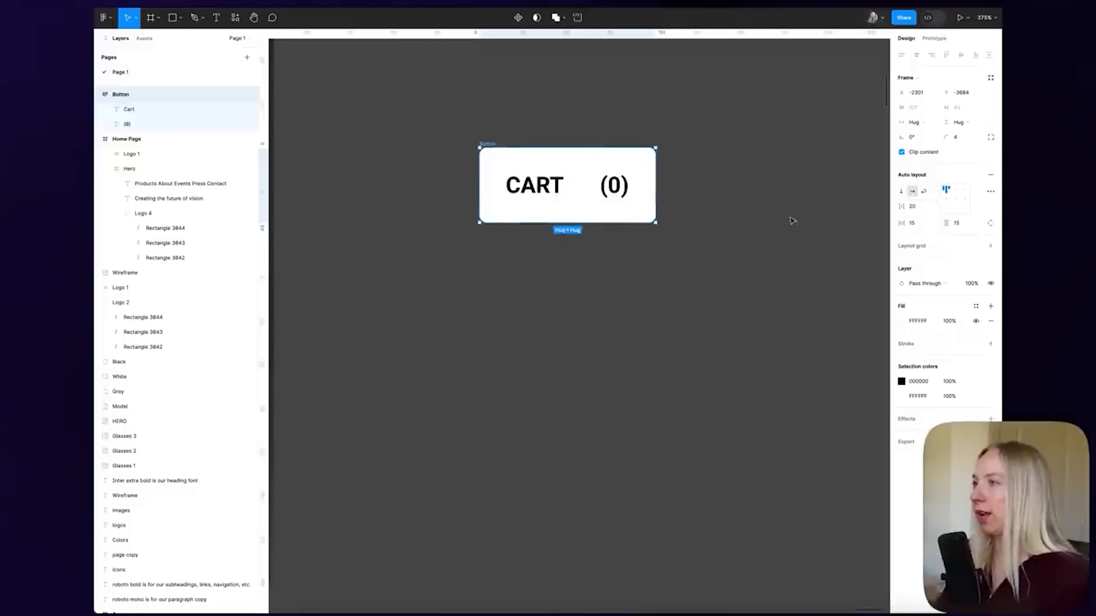
left_click(796, 224)
scroll(682, 208, "down", 8)
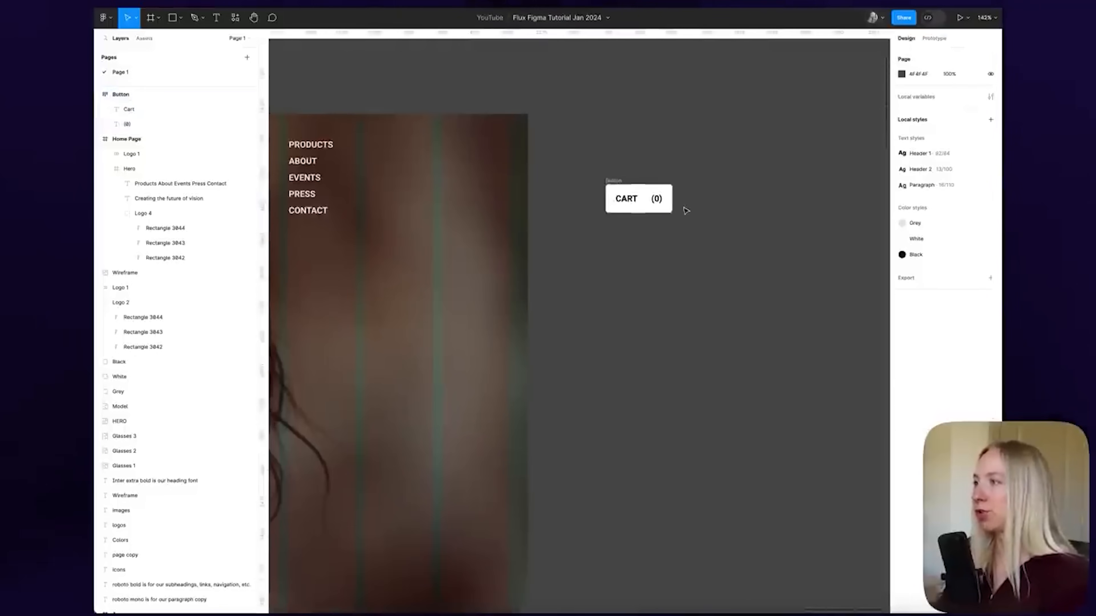
scroll(686, 210, "left", 3)
scroll(802, 201, "up", 6)
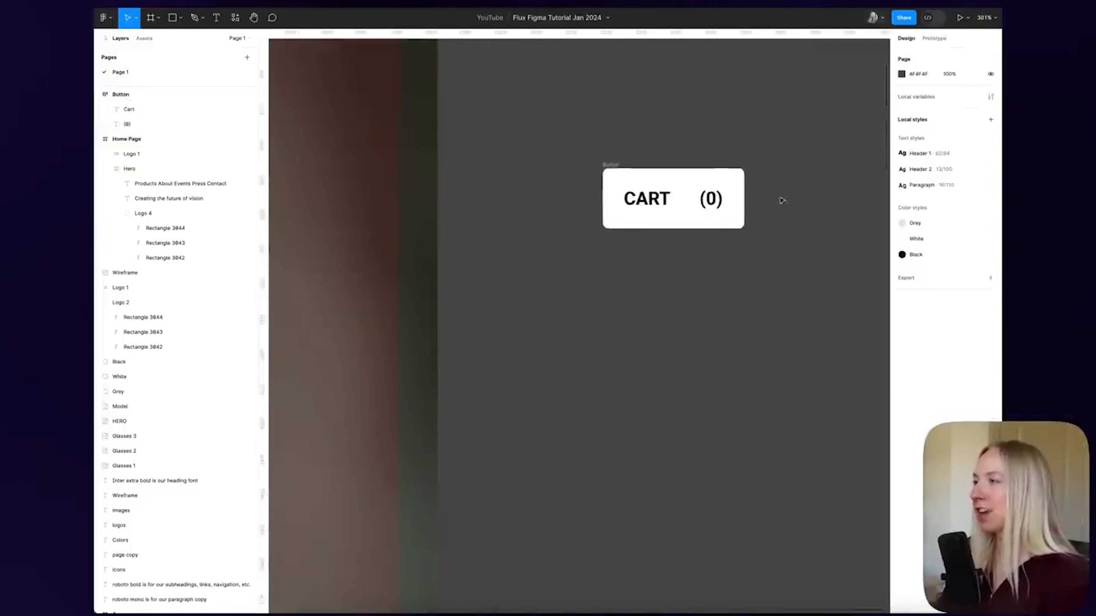
left_click(608, 167)
left_click(917, 206)
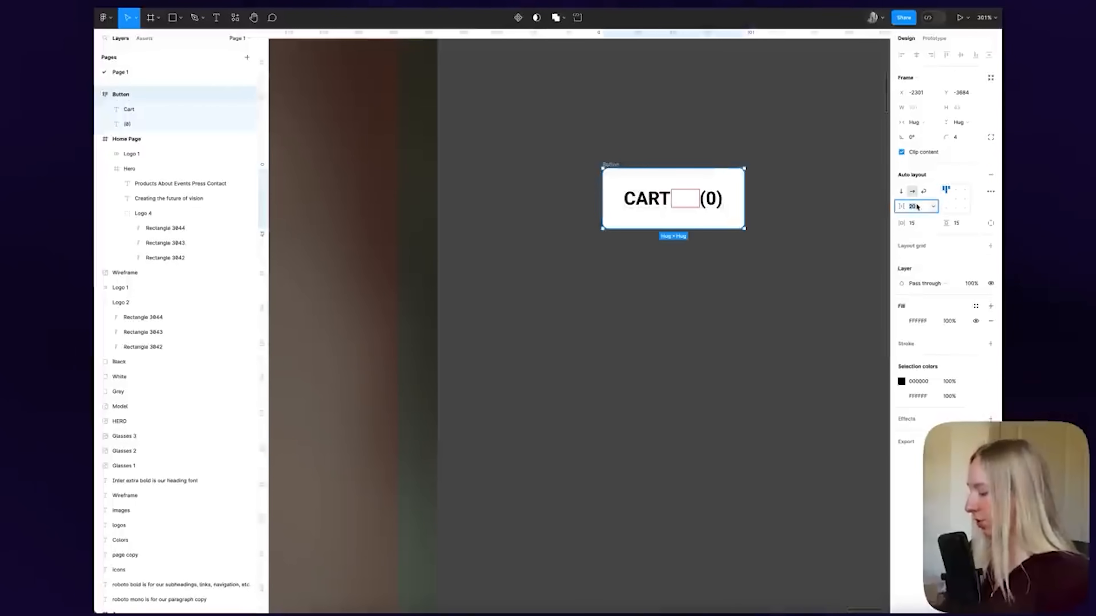
type("10")
key("Return")
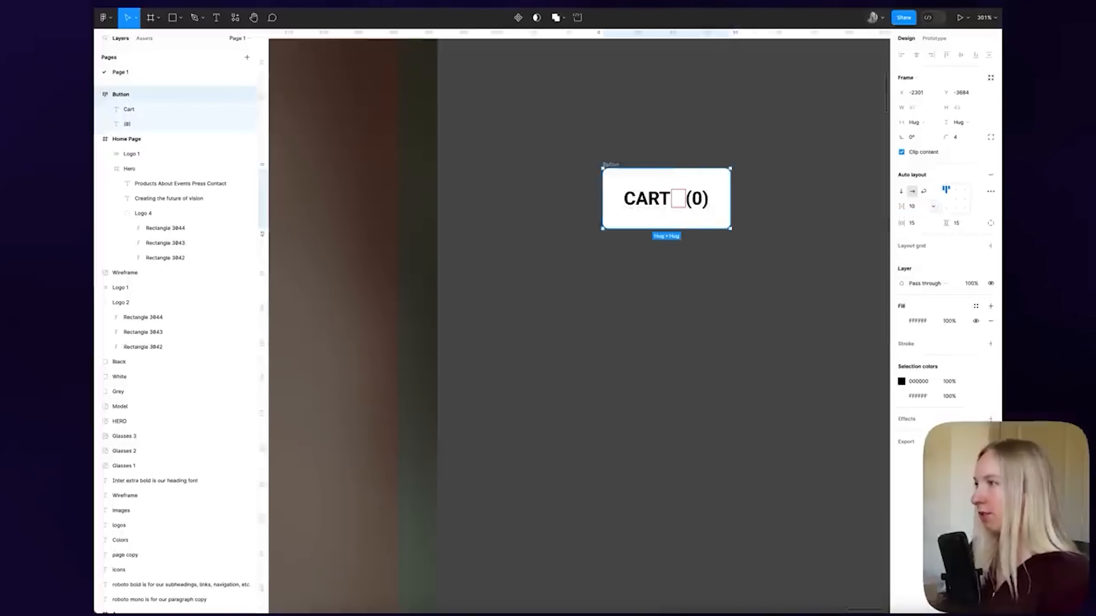
left_click(695, 147)
scroll(817, 152, "down", 5)
scroll(819, 153, "down", 1)
scroll(818, 154, "up", 1)
left_click(756, 188)
scroll(730, 175, "up", 5)
scroll(716, 181, "up", 5)
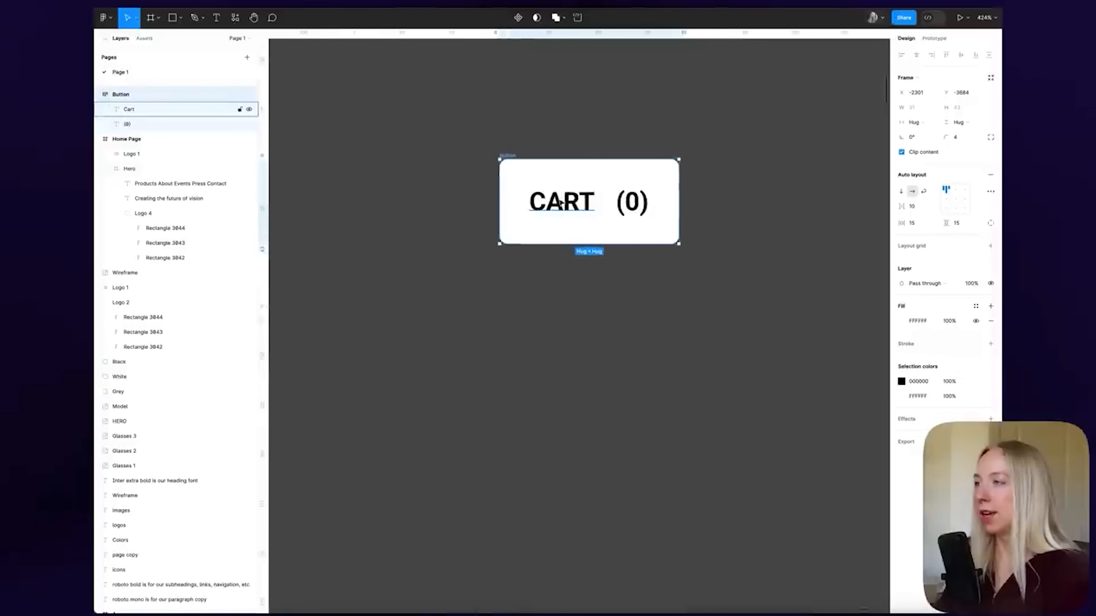
Change the button label from CART to BUTTON, fixing a typo
double_click(565, 200)
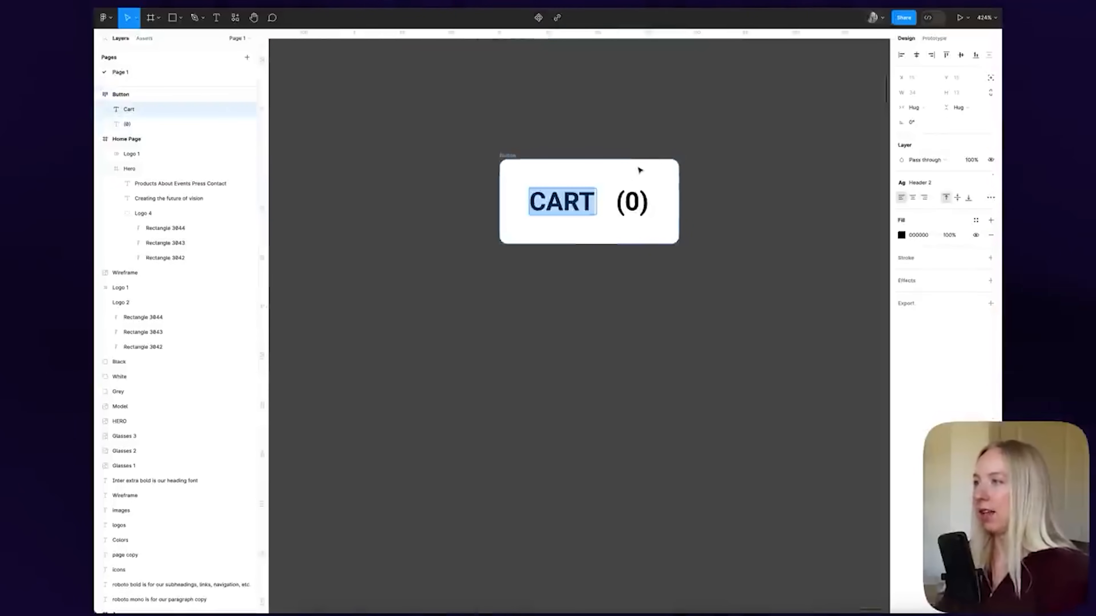
type("BUTTOM")
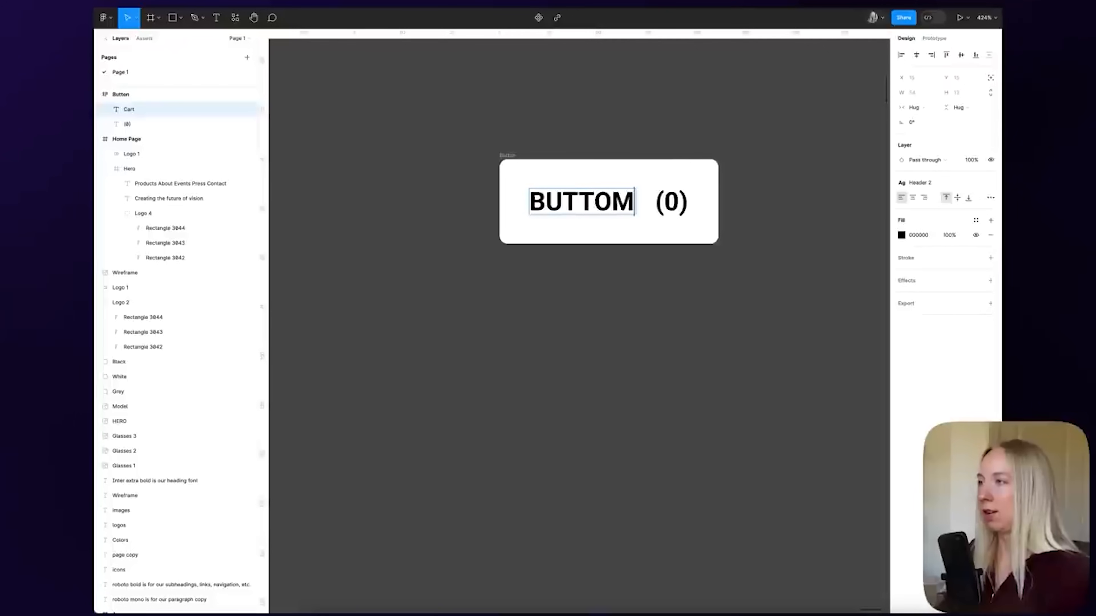
key("BackSpace")
type("N")
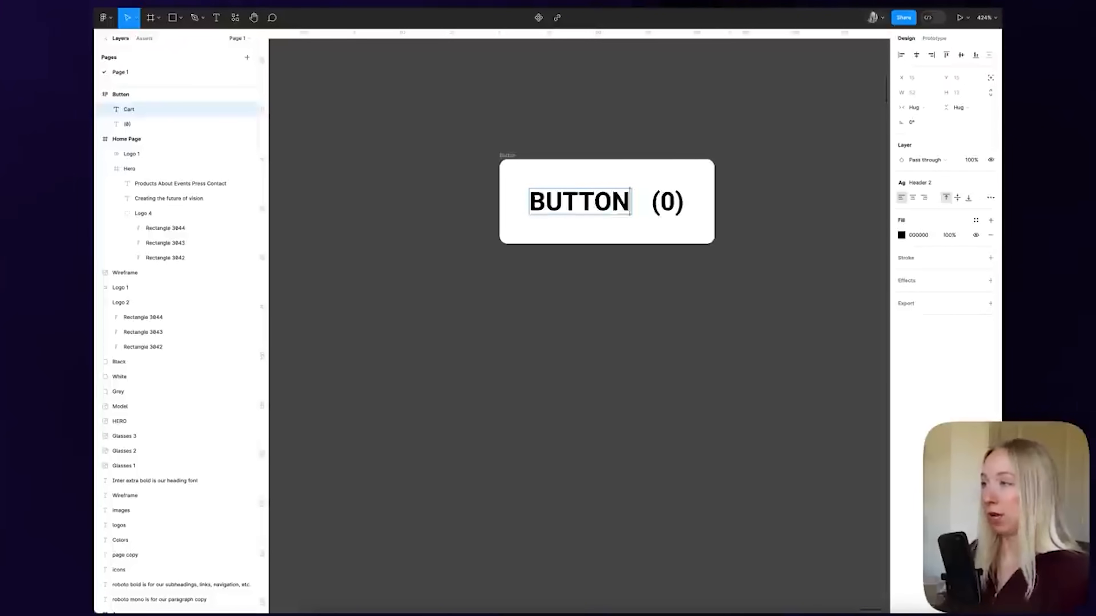
key("Escape")
key("Escape")
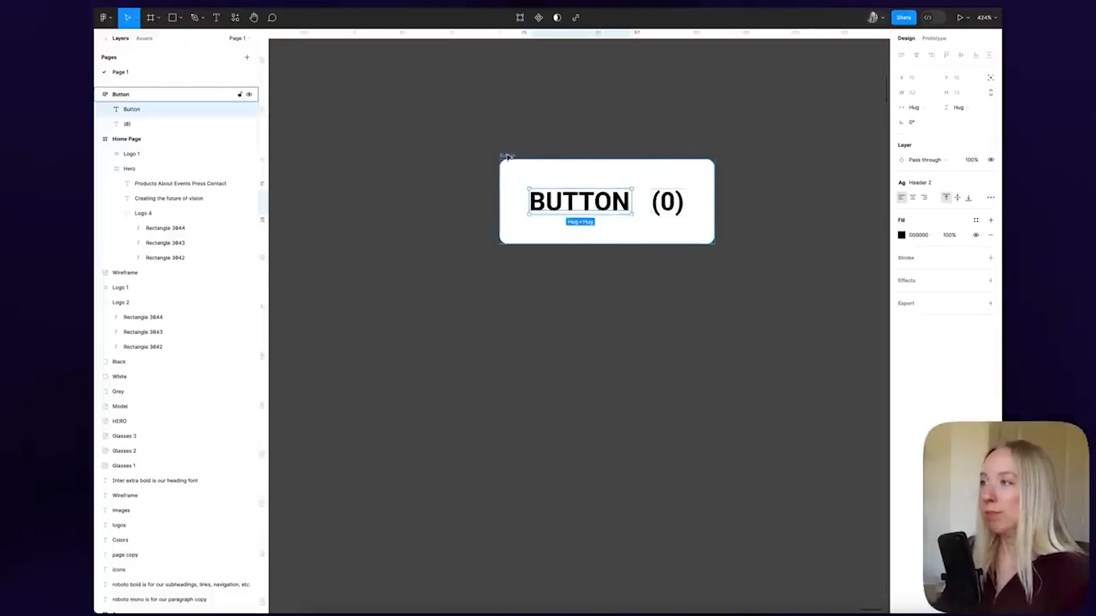
Type test text 'WHAT IM TYPING' into the label, then undo and redo
double_click(582, 213)
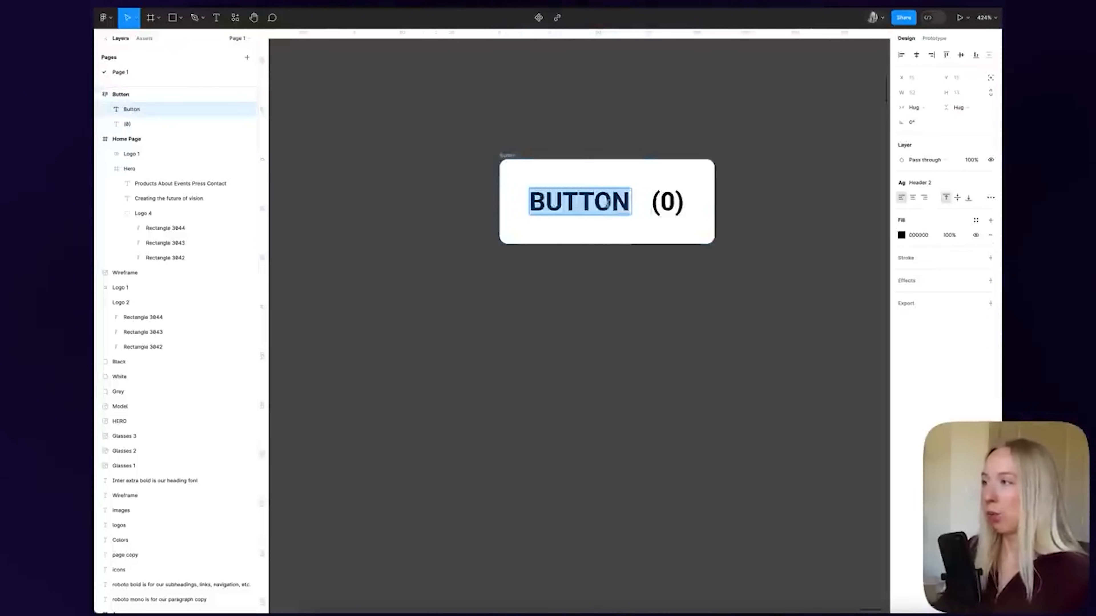
type("WHAT IM TYPING")
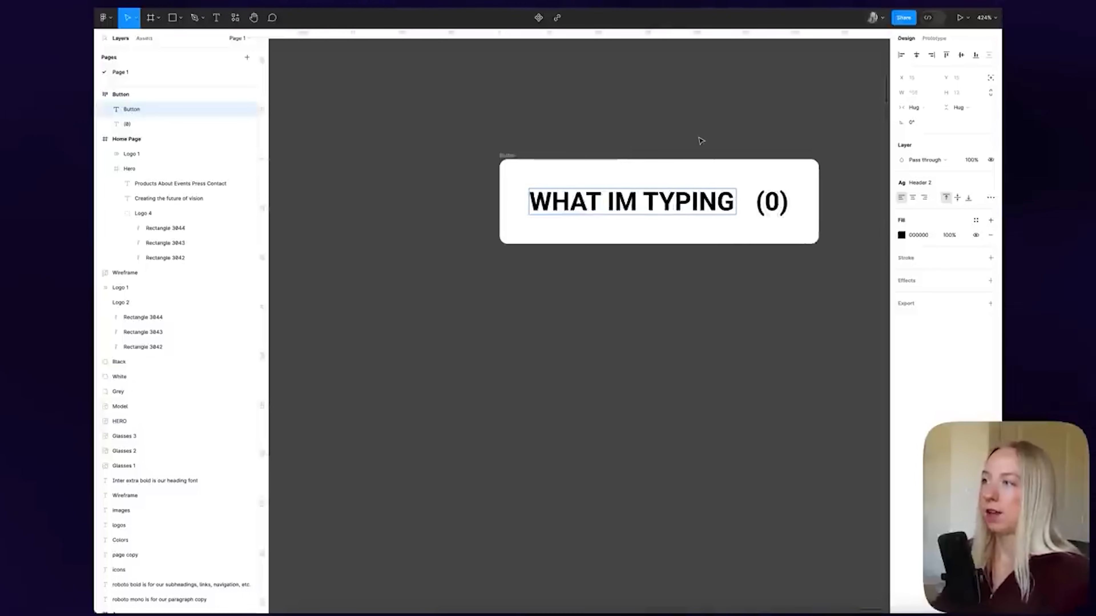
key("ctrl+z")
key("ctrl+z")
key("ctrl+shift+z")
key("ctrl+shift+z")
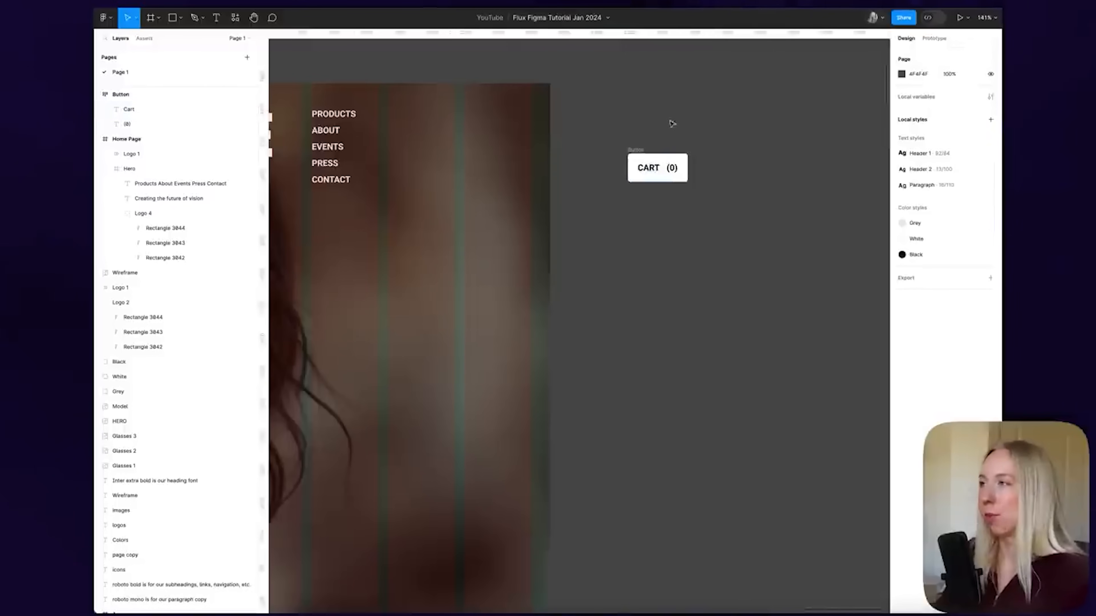
Move the CART button into the Home Page hero frame and collapse its layers
scroll(700, 137, "left", 3)
scroll(700, 136, "up", 1)
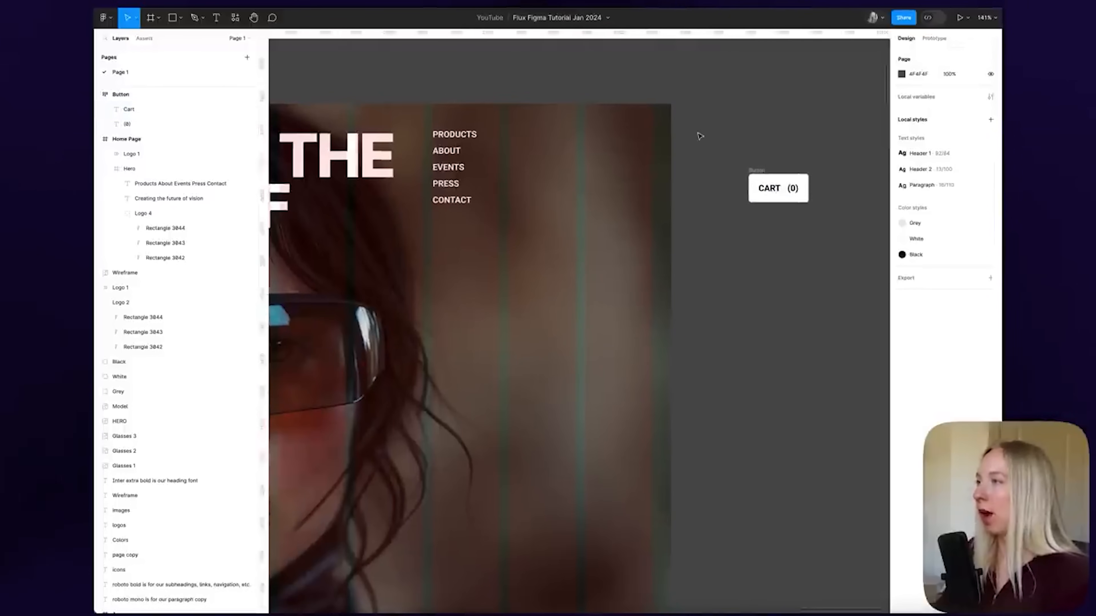
left_click_drag(750, 176, 539, 160)
left_click(532, 150)
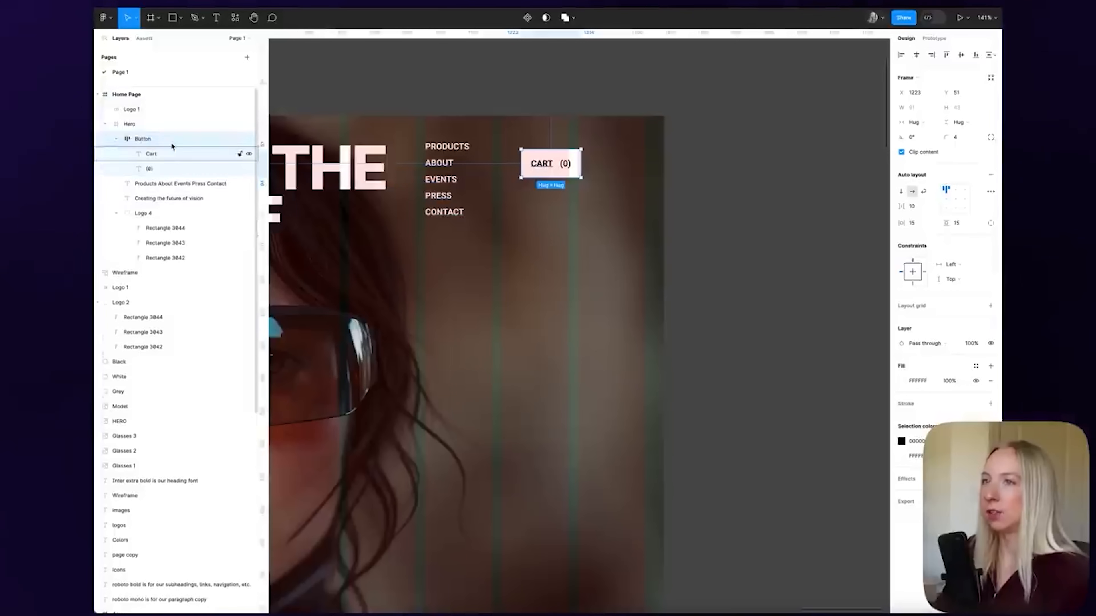
left_click(116, 139)
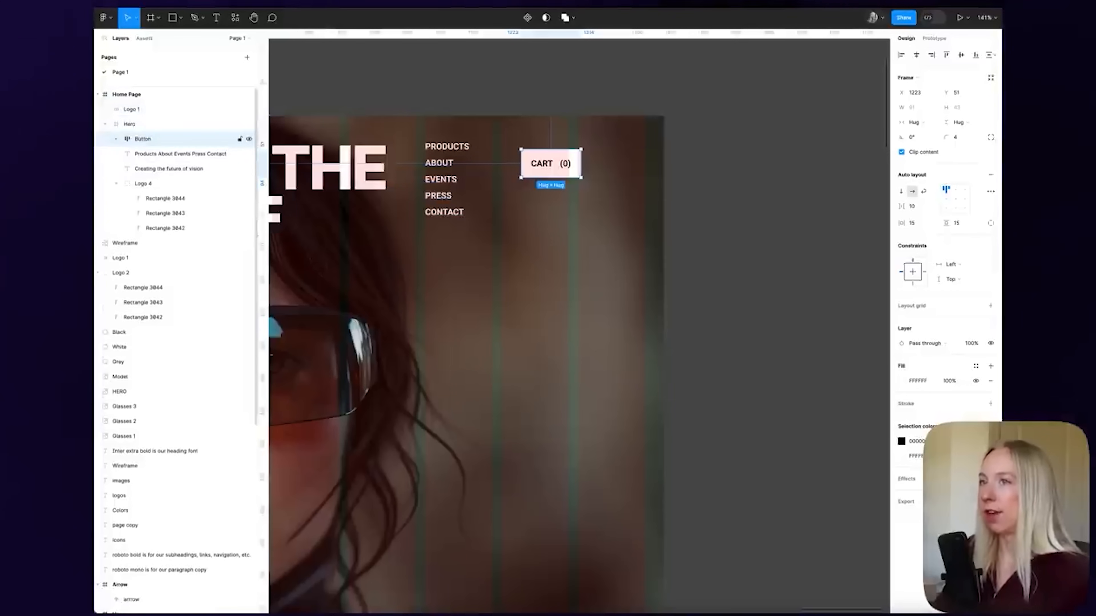
scroll(631, 187, "left", 2)
scroll(631, 186, "up", 1)
Position the button right of the navigation links, measured to sit at Y 40
left_click_drag(632, 187, 588, 175)
scroll(592, 167, "up", 8)
scroll(608, 281, "down", 5)
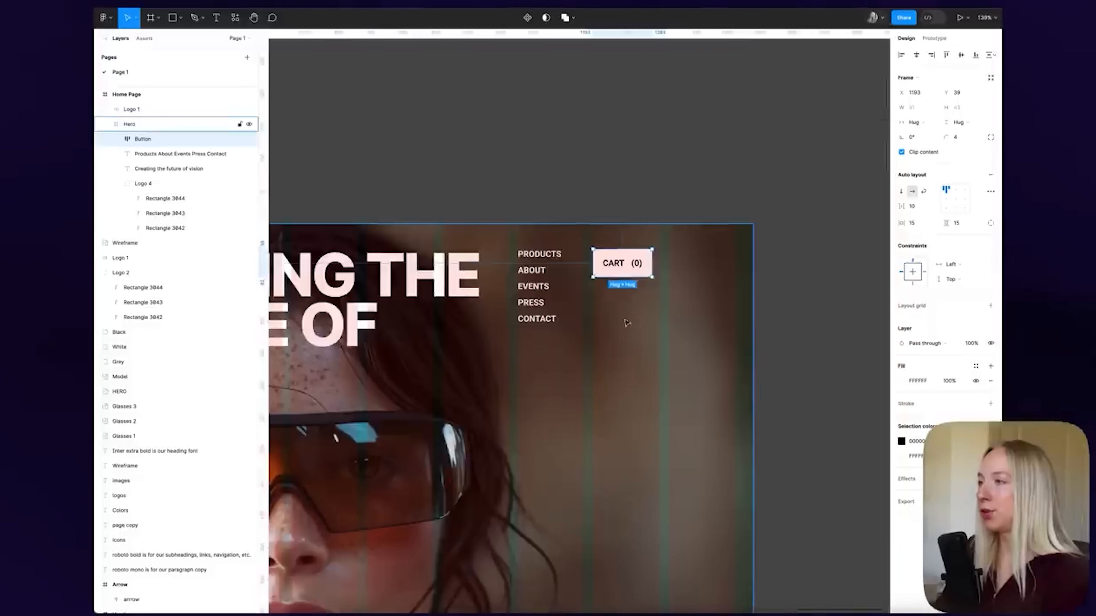
scroll(632, 287, "up", 2)
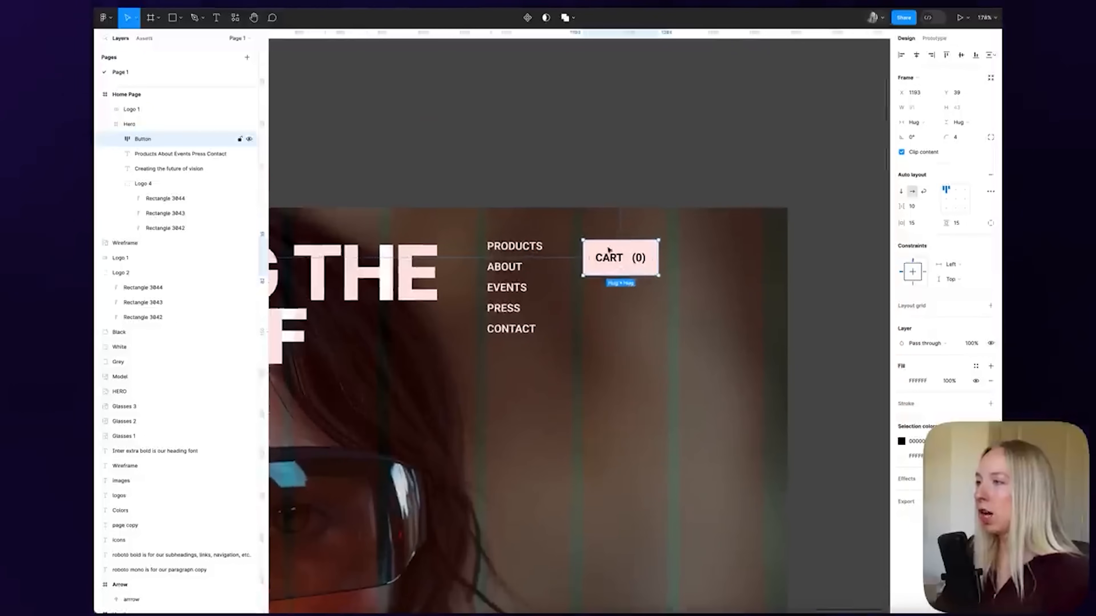
key("alt")
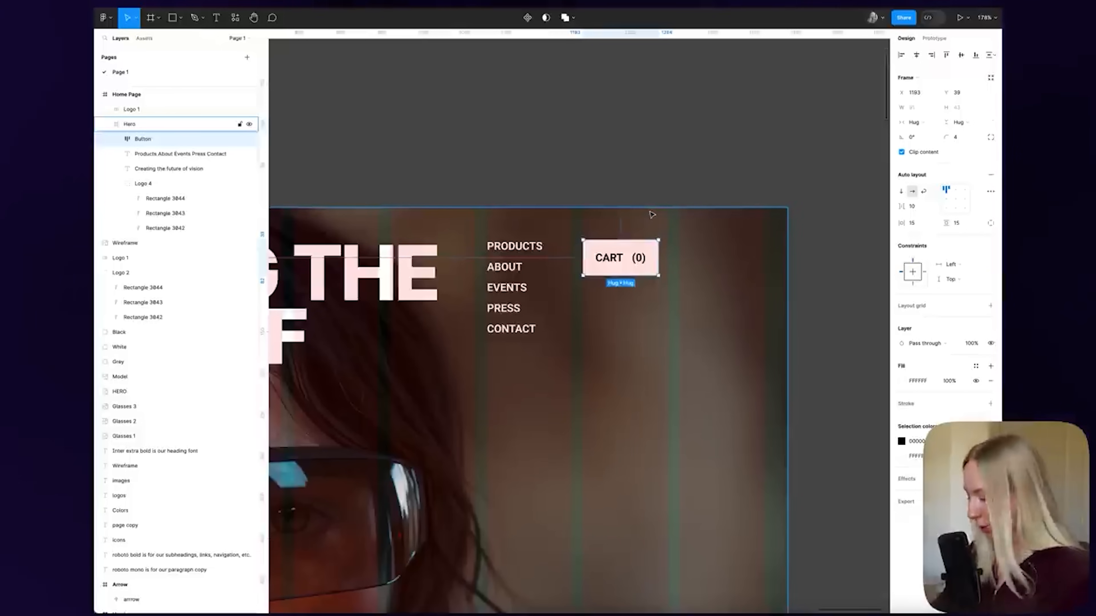
key("alt")
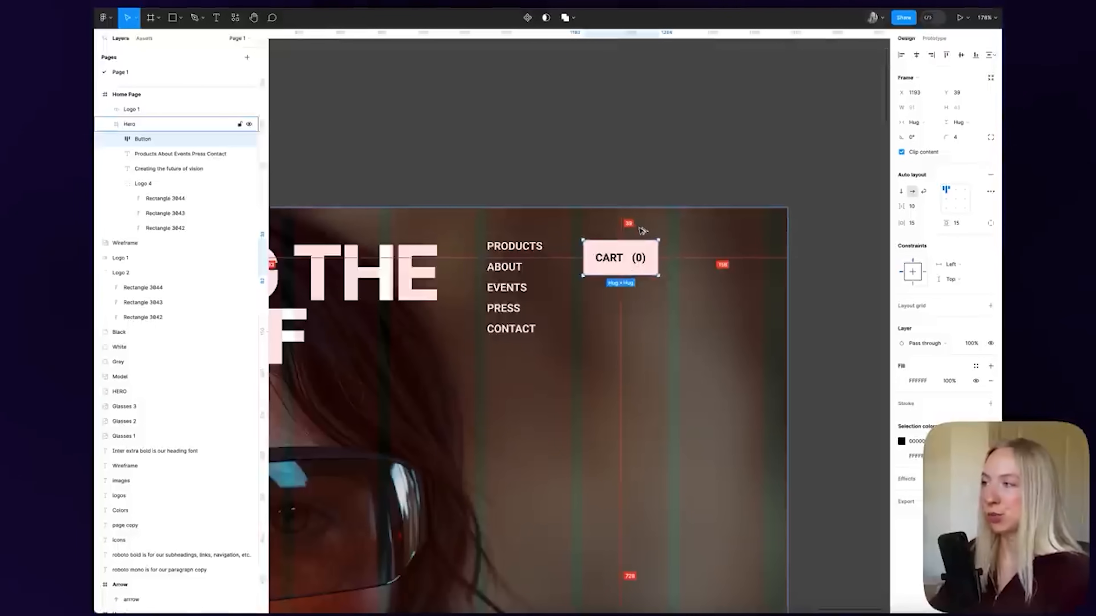
key("Down")
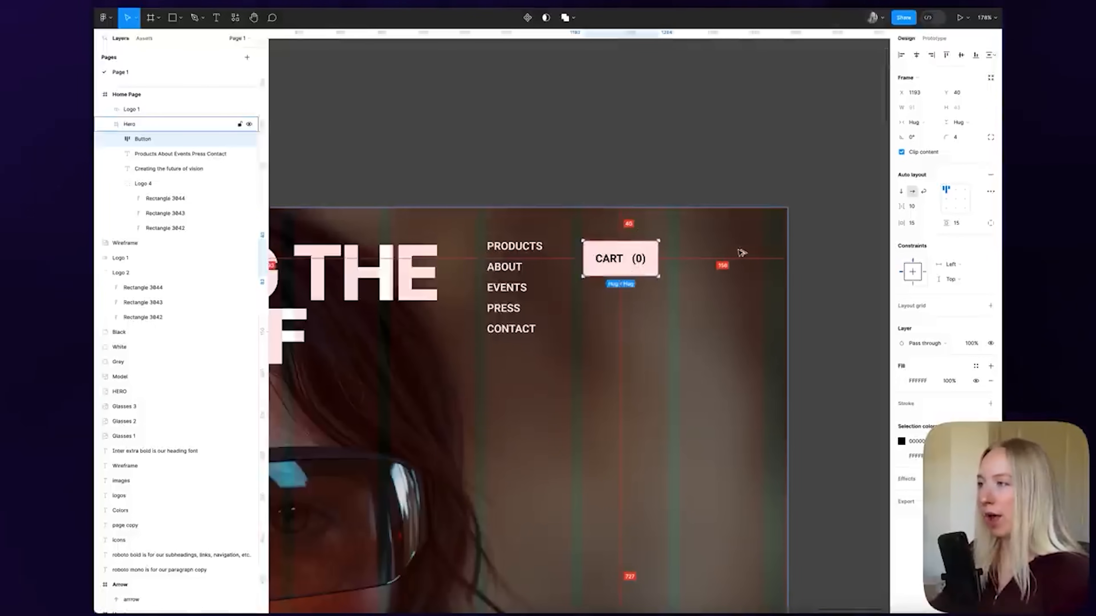
left_click(653, 178)
scroll(635, 176, "down", 5)
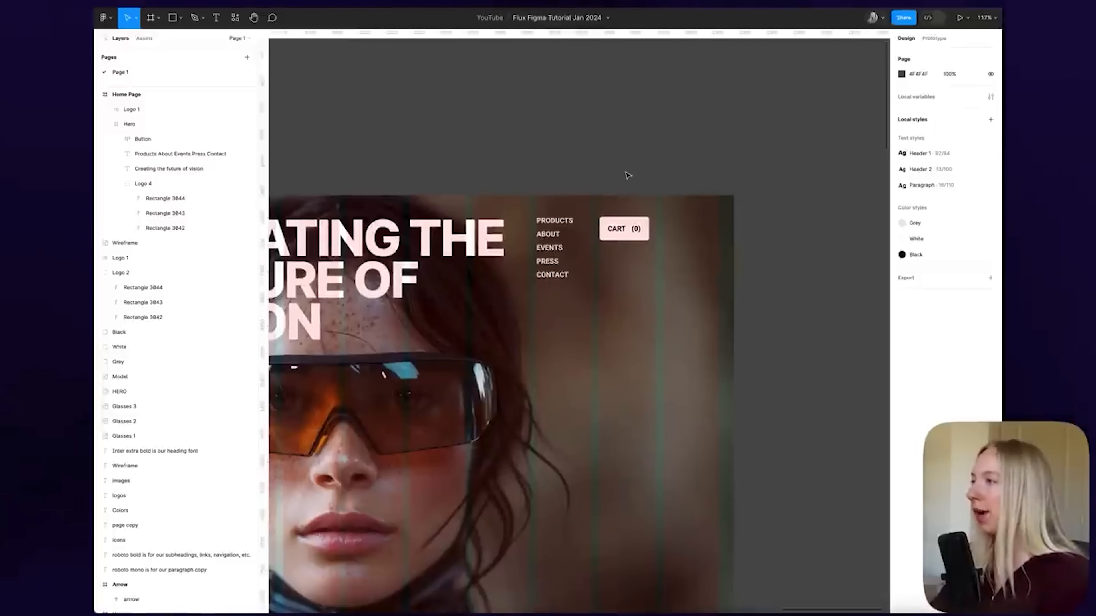
Copy the hamburger icon into the hero, placing it right of the CART button
scroll(703, 190, "down", 8)
scroll(547, 196, "up", 2)
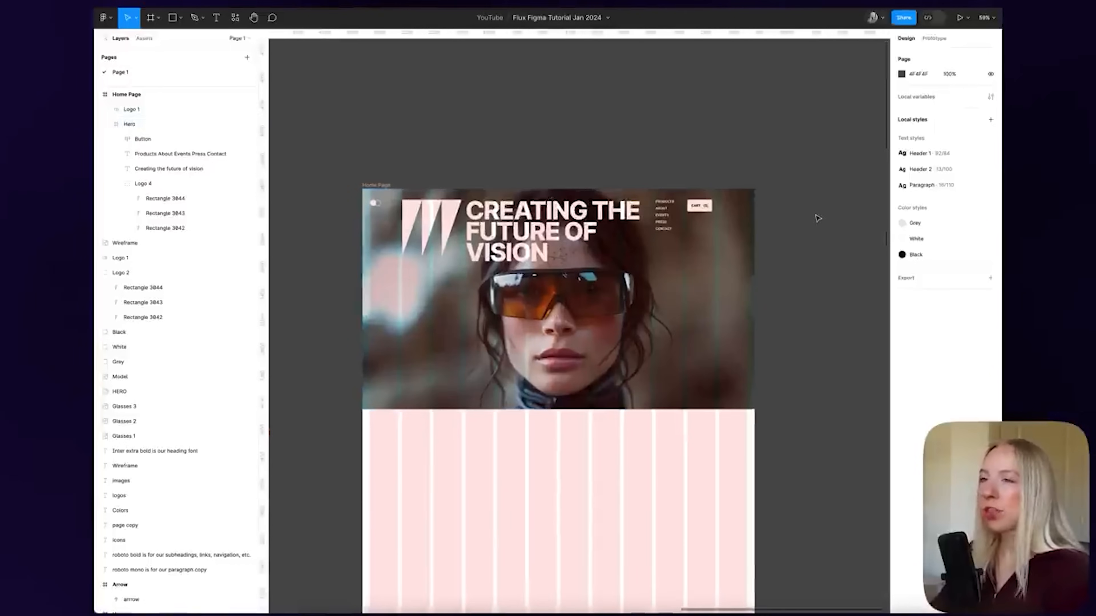
scroll(530, 175, "left", 10)
scroll(531, 175, "down", 5)
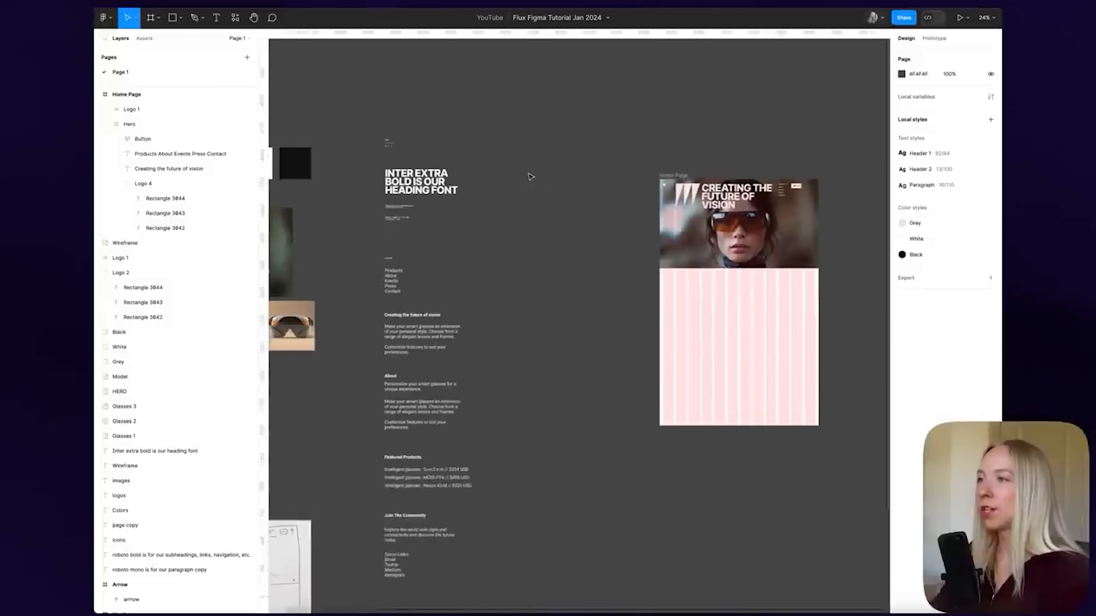
scroll(432, 139, "up", 10)
scroll(558, 215, "up", 5)
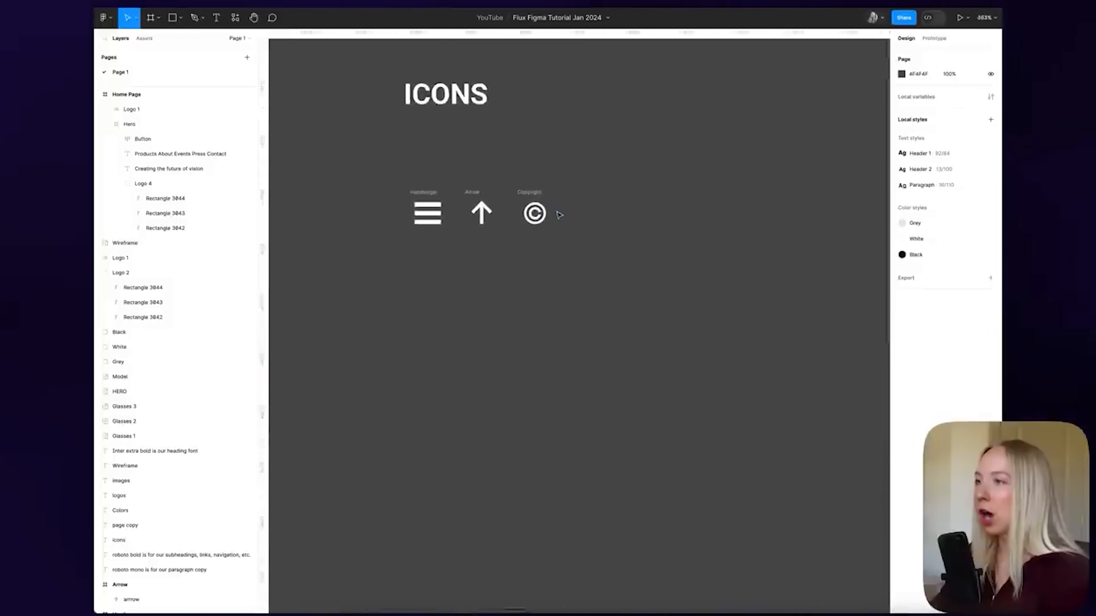
left_click(427, 193)
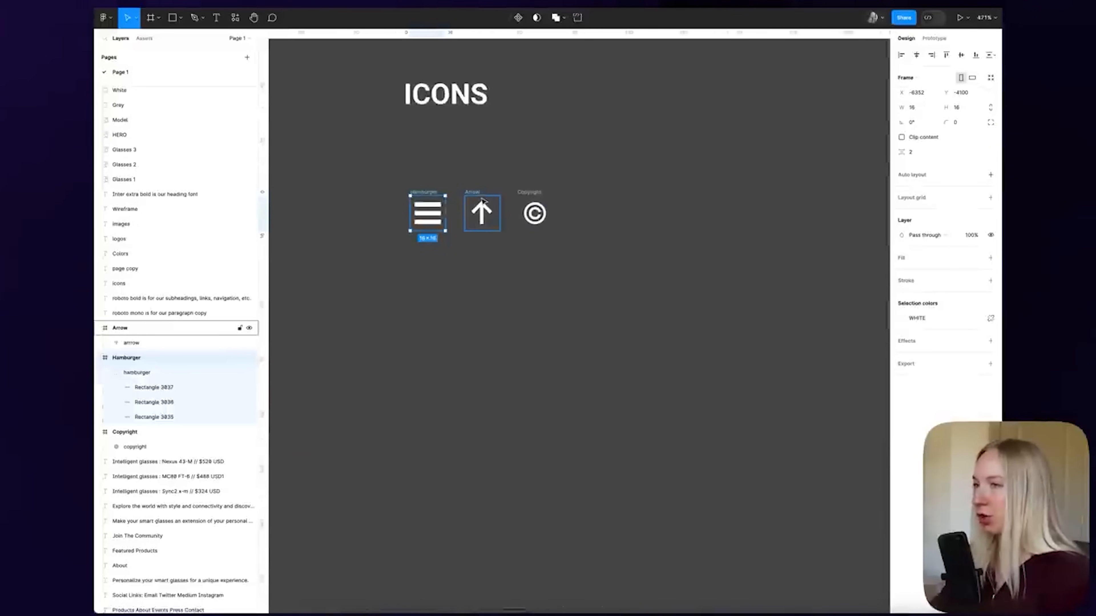
scroll(482, 201, "down", 10)
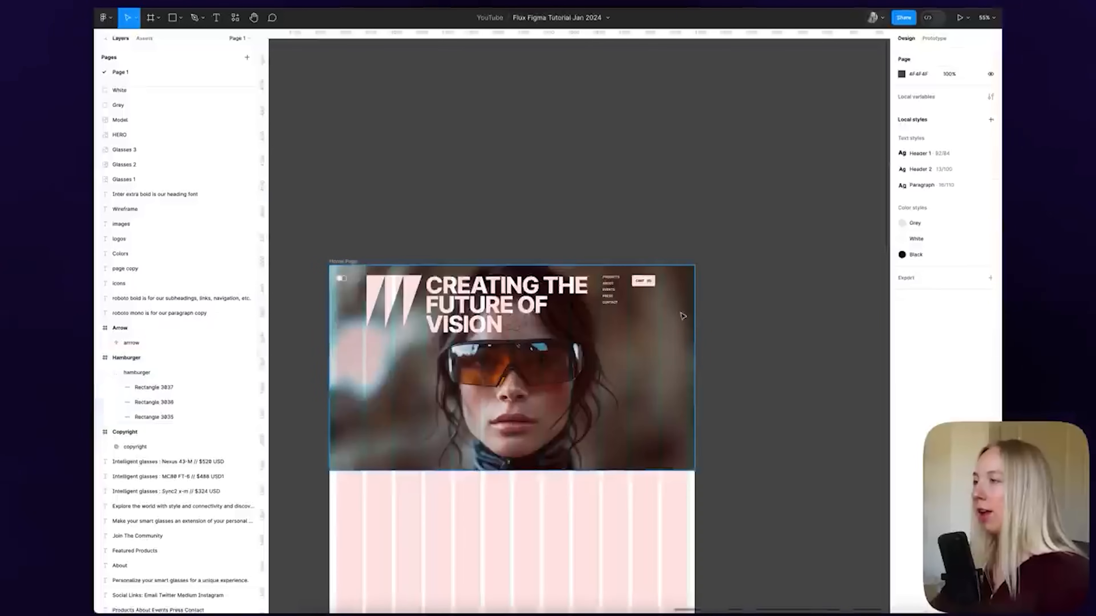
scroll(687, 318, "up", 5)
key("ctrl+v")
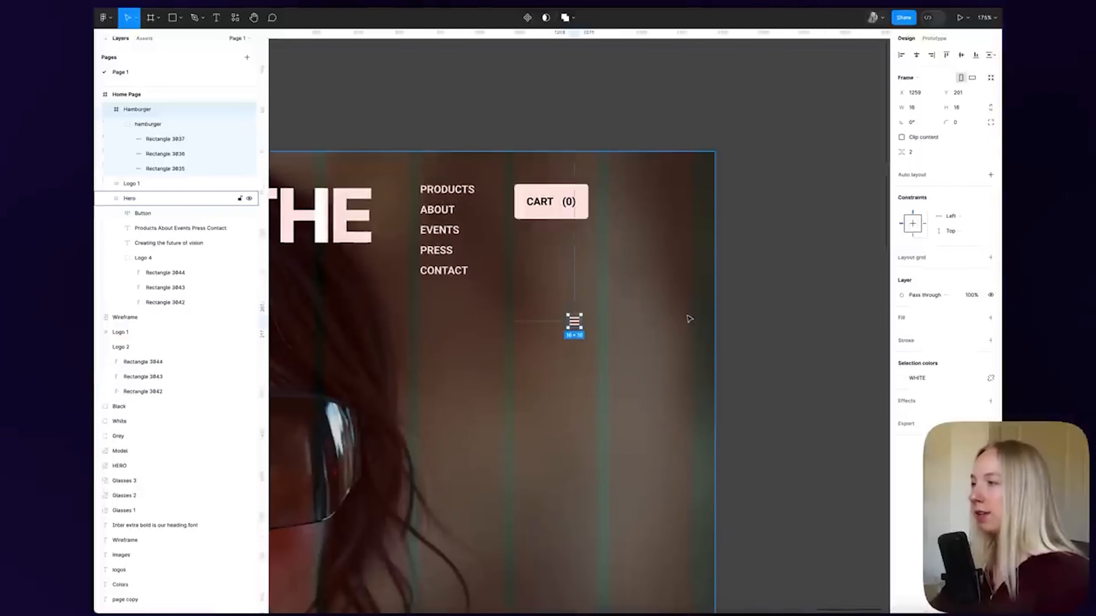
left_click_drag(579, 324, 685, 197)
scroll(686, 197, "up", 5)
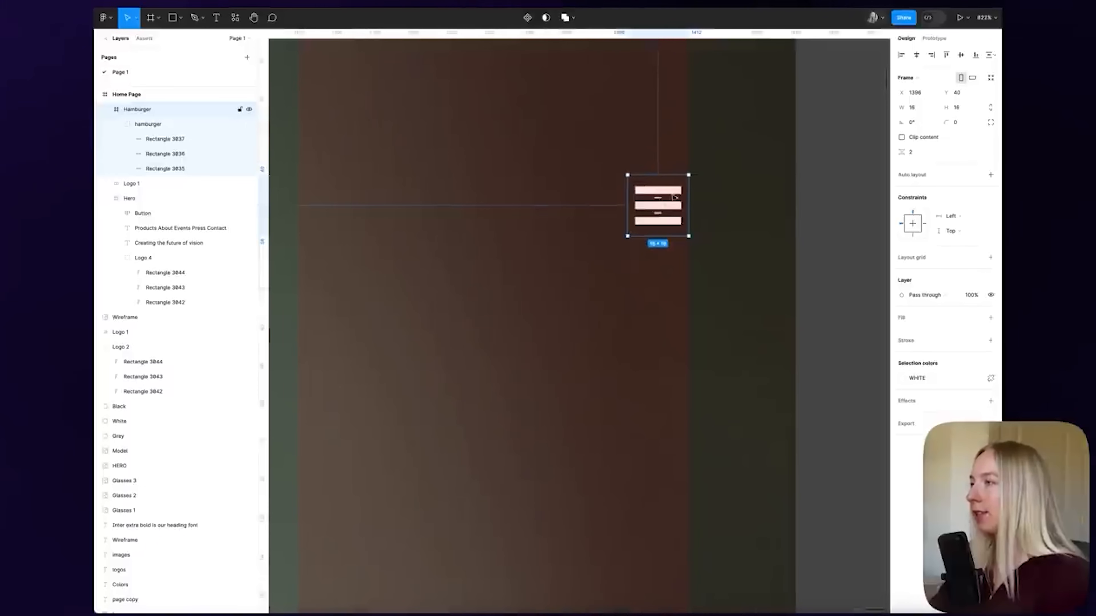
scroll(692, 190, "down", 3)
scroll(708, 192, "down", 3)
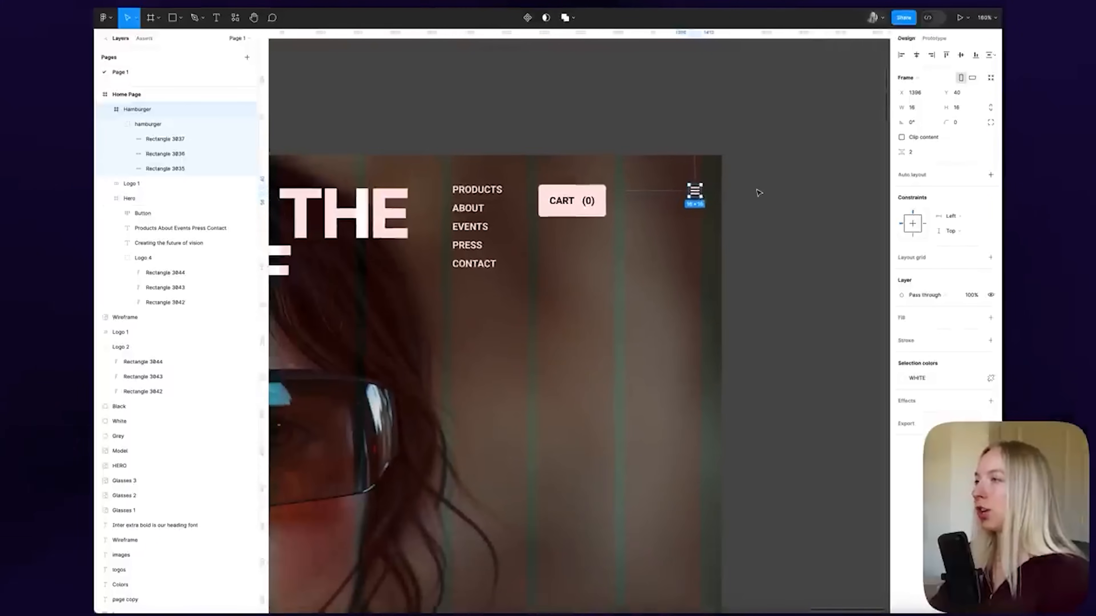
left_click(756, 189)
scroll(750, 190, "down", 3)
Move the CART button right to x 1263, beside the hamburger icon
left_click(622, 201)
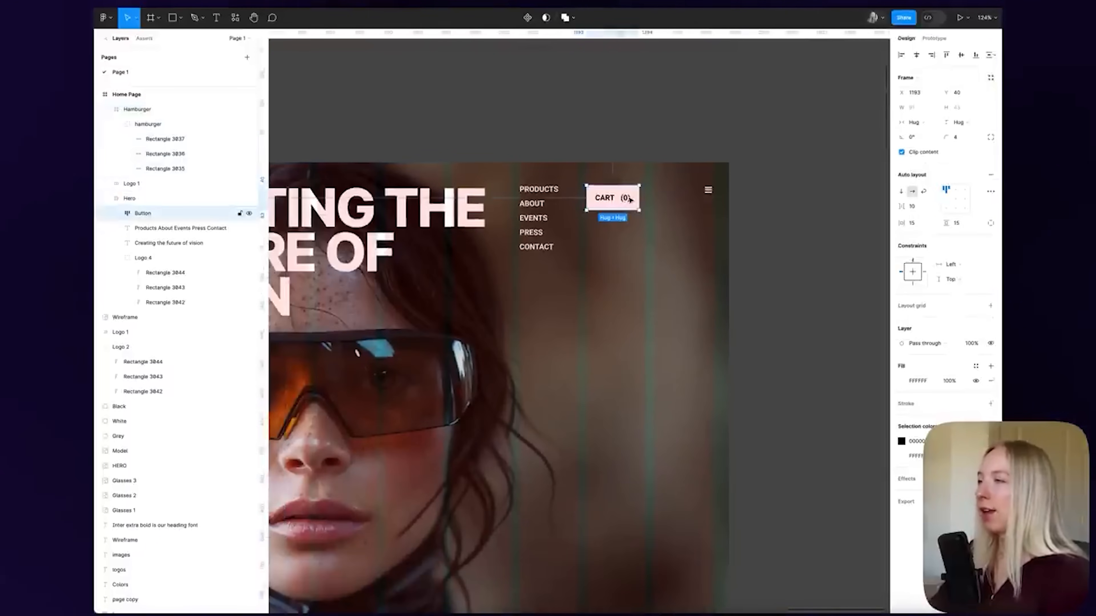
left_click_drag(629, 199, 676, 199)
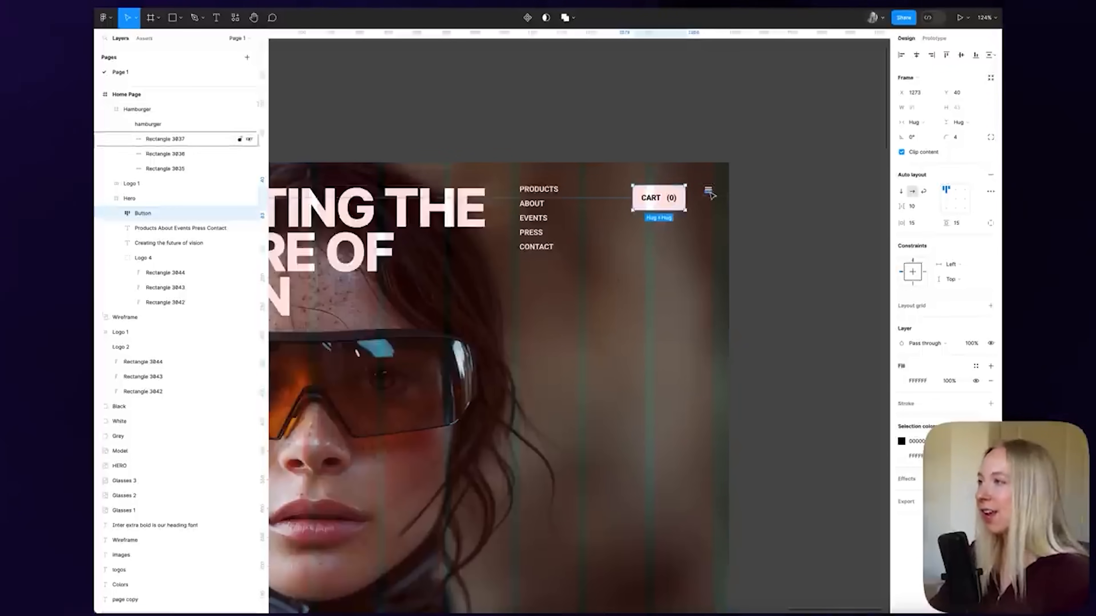
scroll(708, 191, "up", 5)
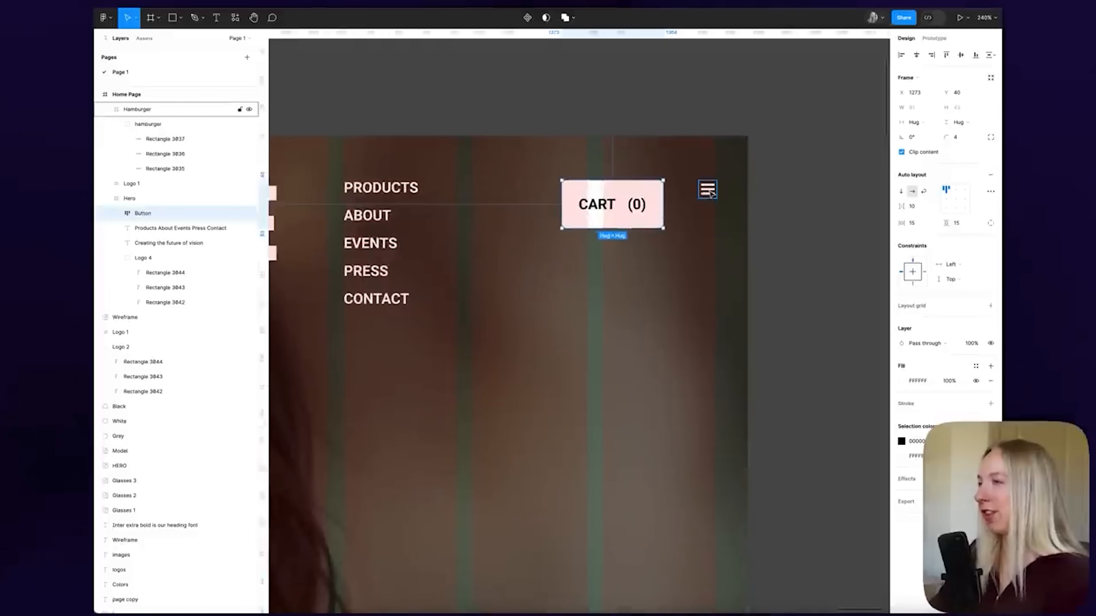
key("shift+Left")
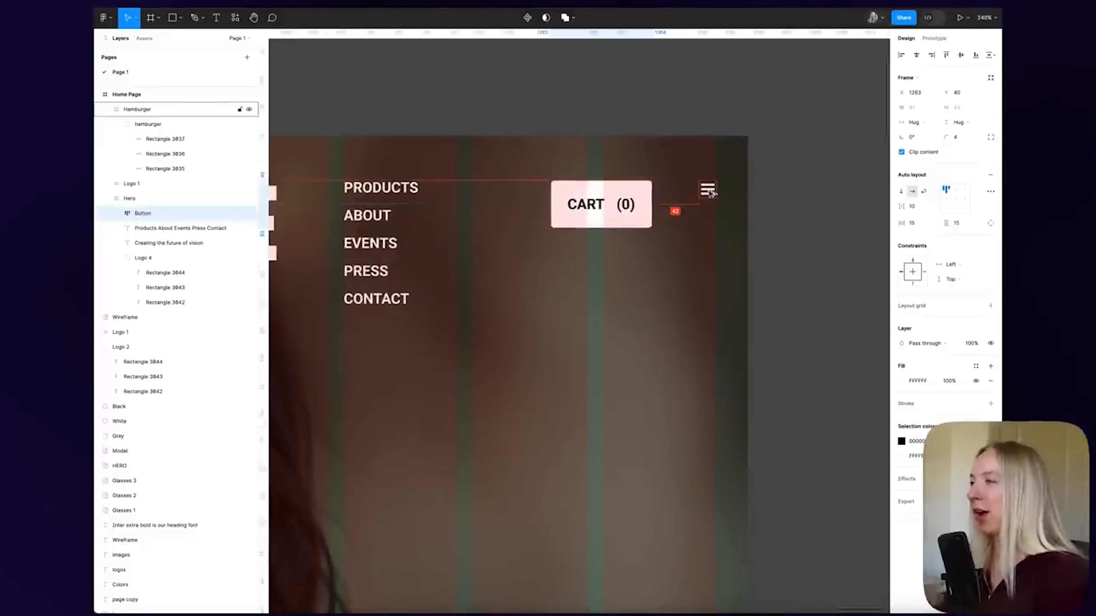
key("Right")
key("Right")
scroll(710, 194, "right", 2)
left_click(629, 118)
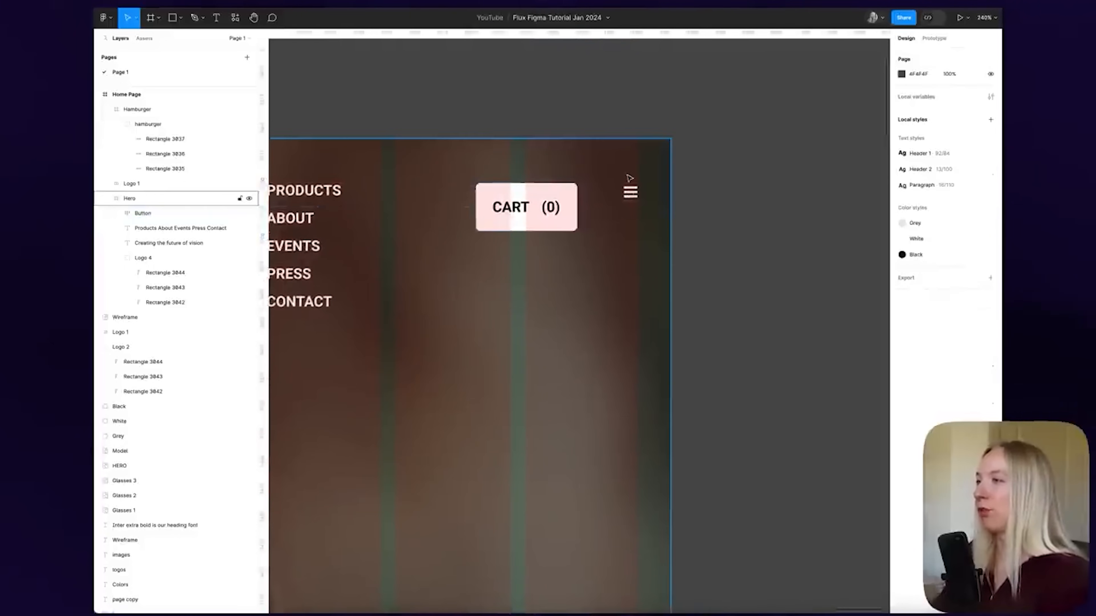
scroll(759, 193, "down", 5)
scroll(759, 193, "down", 3)
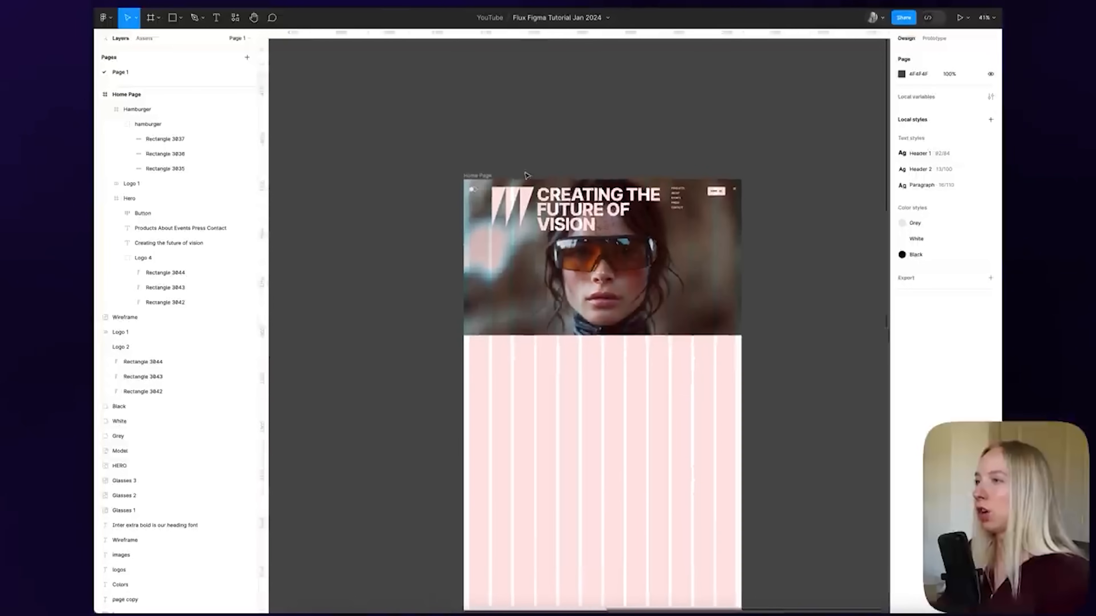
left_click(478, 175)
scroll(760, 233, "up", 3)
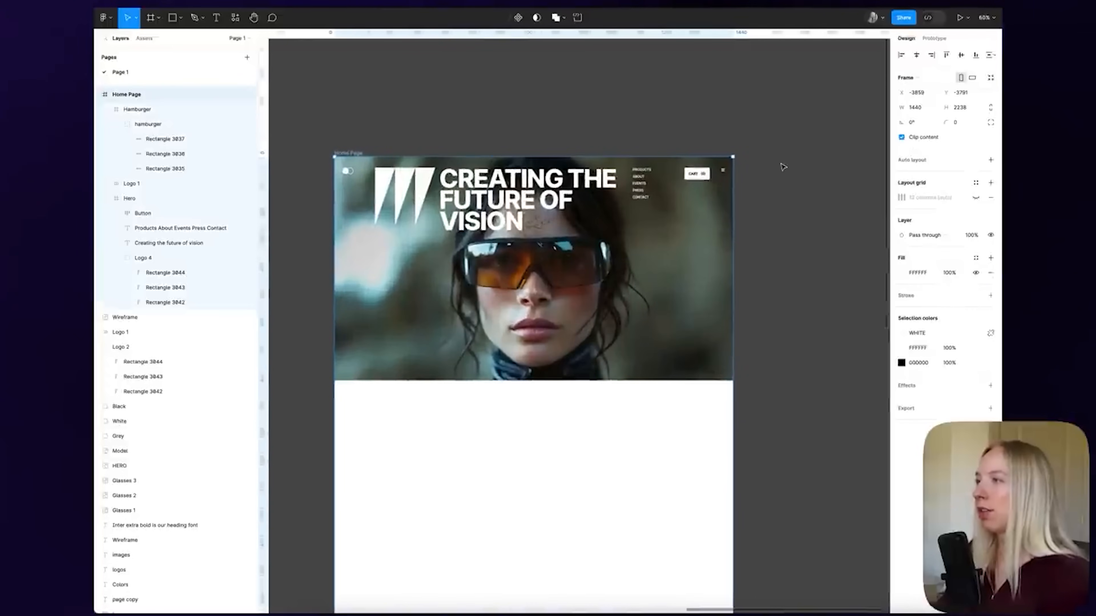
key("ctrl+g")
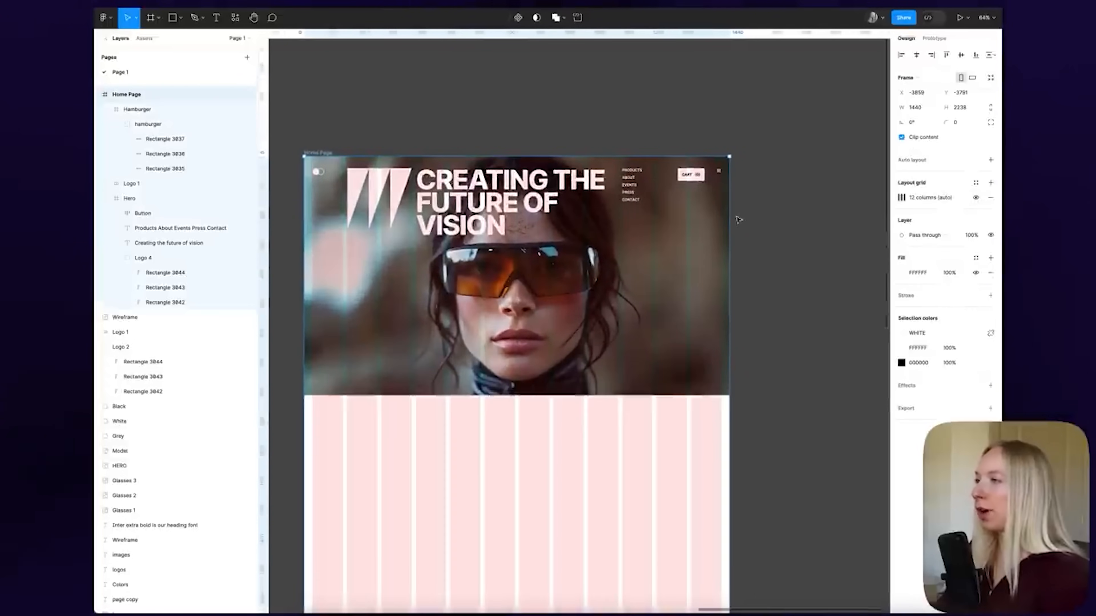
left_click(795, 210)
scroll(796, 210, "down", 3)
scroll(795, 210, "right", 2)
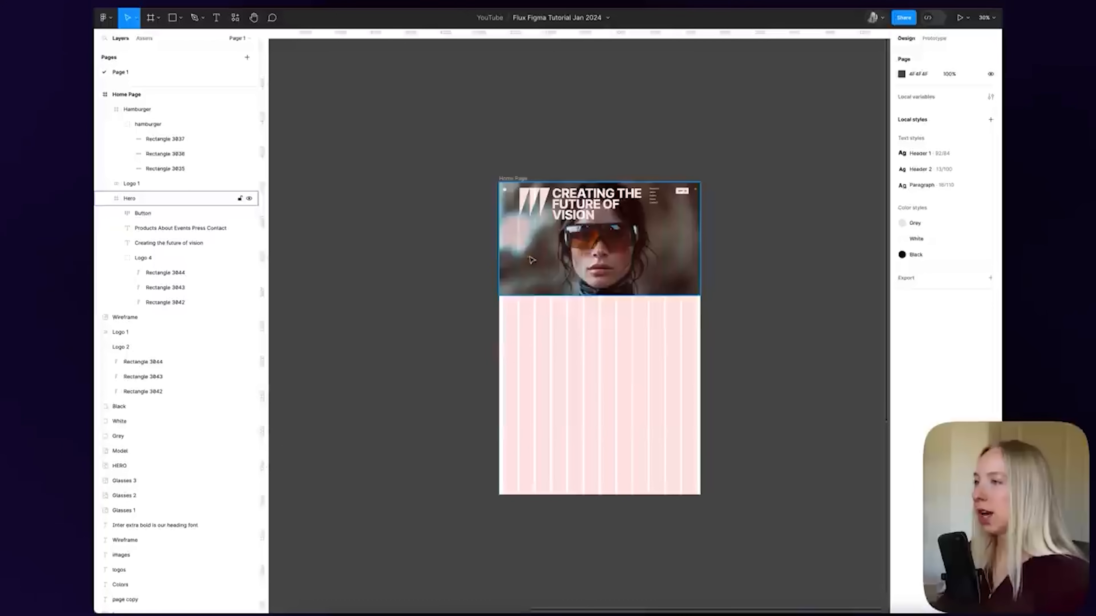
scroll(669, 247, "down", 3)
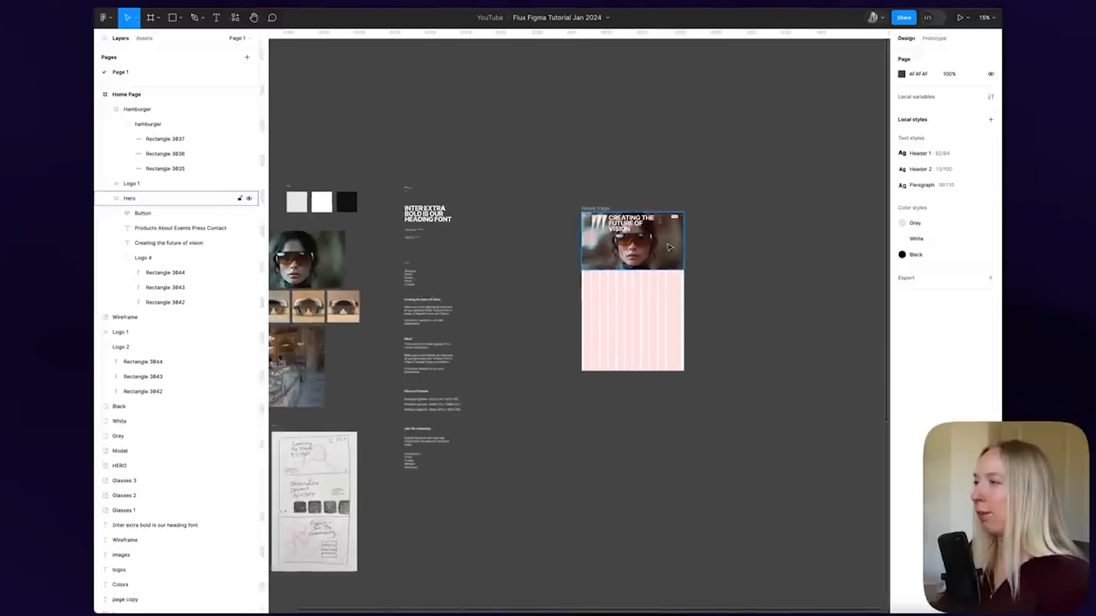
scroll(669, 248, "left", 6)
scroll(669, 397, "up", 3)
Apply the Paragraph text style to the 'Make your smart glasses…' copy in the hero
left_click(595, 246)
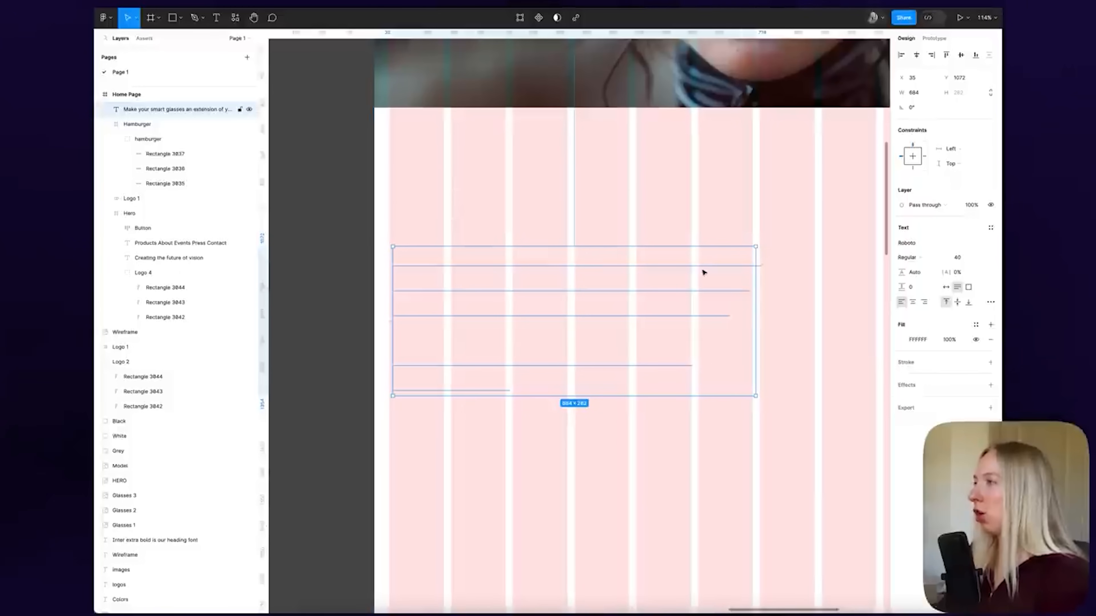
scroll(704, 271, "down", 5)
scroll(504, 301, "right", 2)
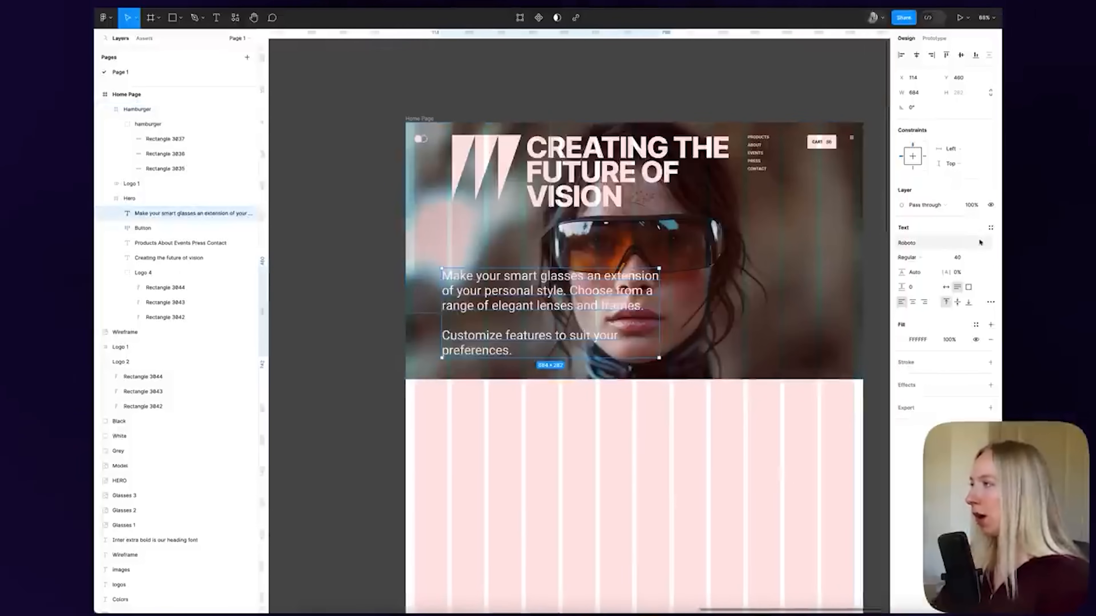
left_click(990, 228)
left_click(957, 315)
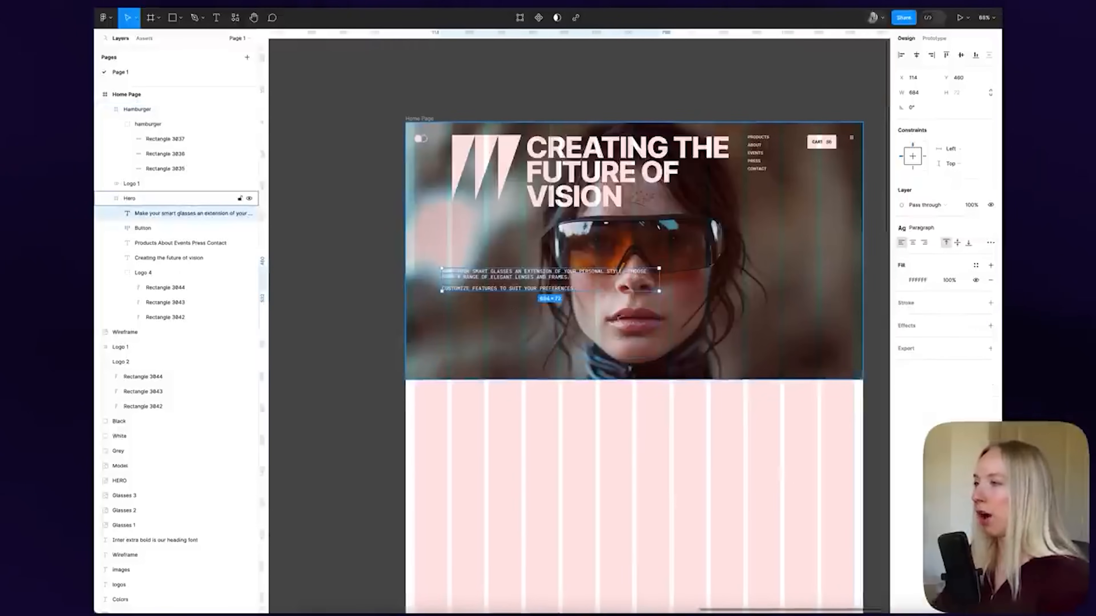
Narrow the paragraph to 332 wide and align it under the logo at x 146, y 644
scroll(506, 345, "up", 3)
left_click_drag(506, 344, 507, 342)
left_click_drag(764, 339, 608, 342)
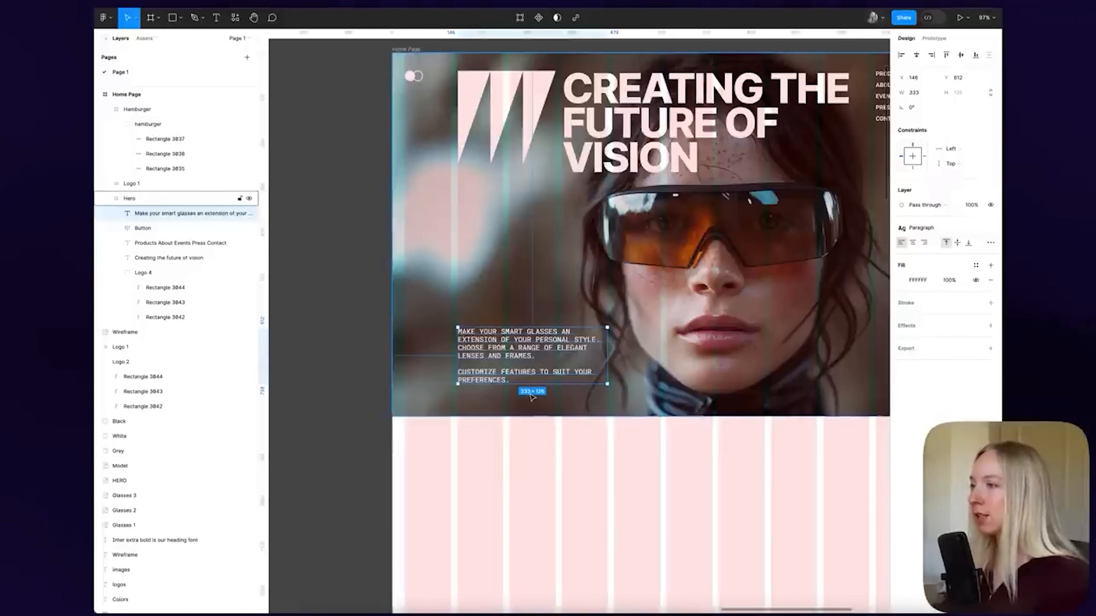
left_click(540, 108)
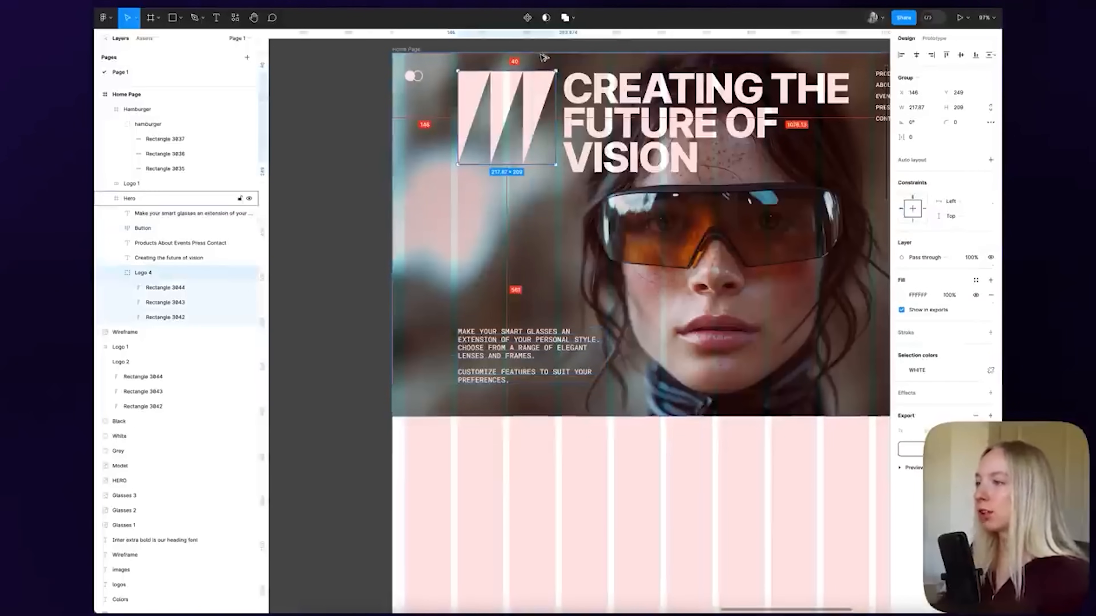
left_click(556, 376)
left_click_drag(558, 401, 557, 410)
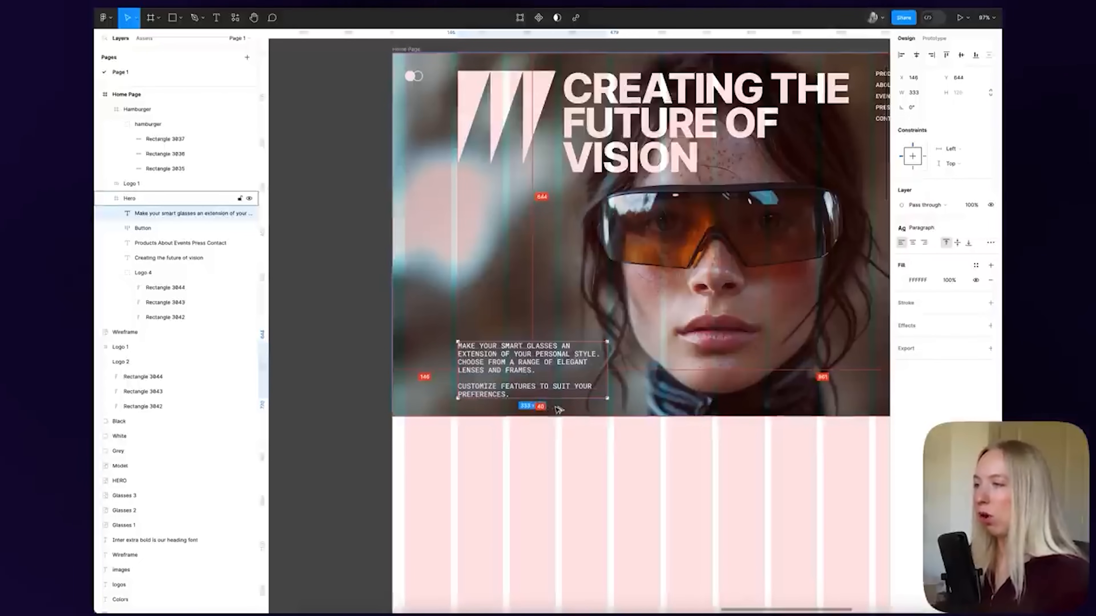
left_click(340, 345)
scroll(715, 296, "down", 5)
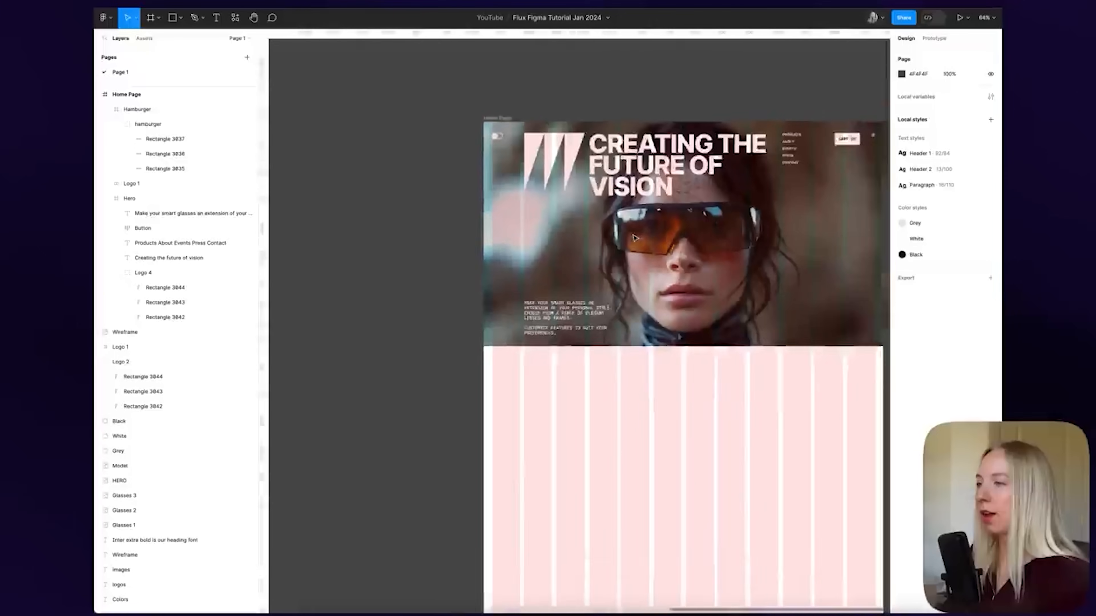
Drag the copyright icon from the ICONS board to the hero's bottom left
scroll(634, 238, "right", 5)
scroll(549, 257, "down", 2)
scroll(557, 272, "left", 3)
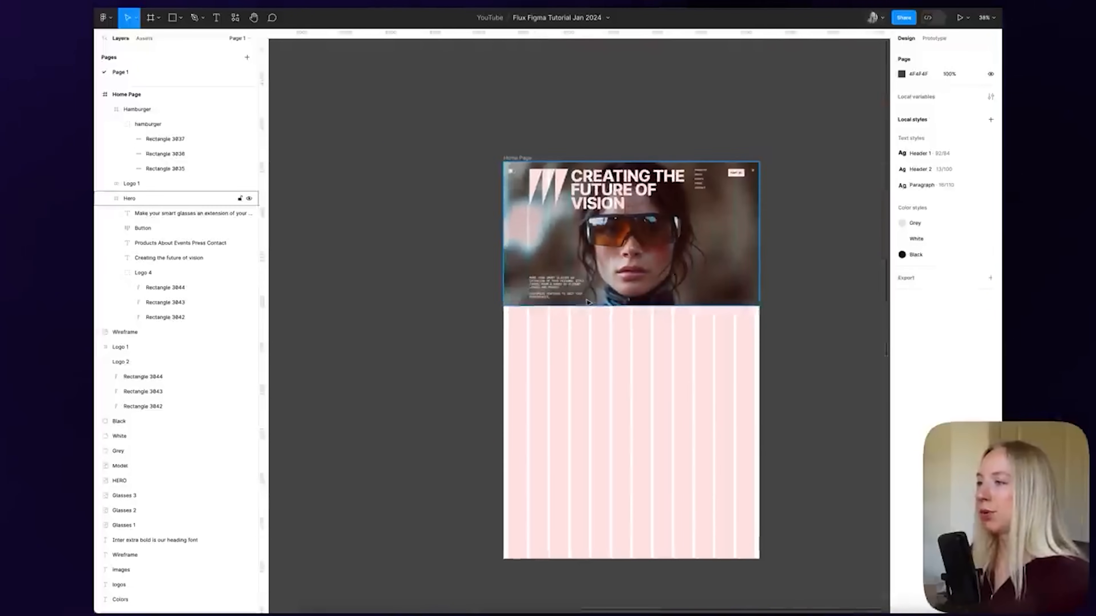
scroll(629, 294, "down", 5)
scroll(474, 259, "left", 5)
scroll(423, 215, "up", 5)
scroll(422, 215, "right", 4)
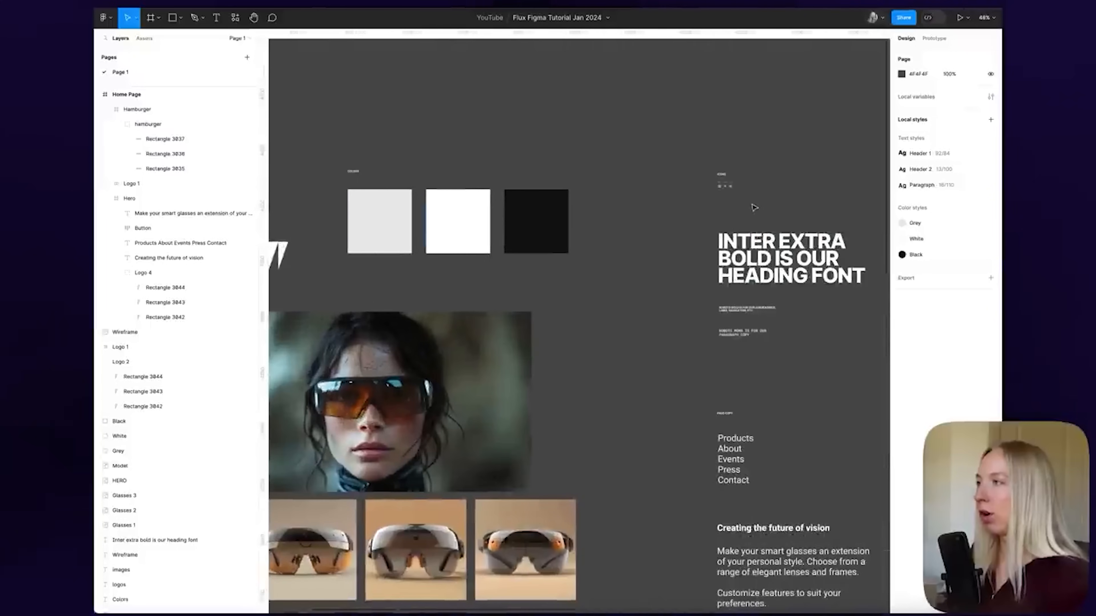
scroll(718, 198, "up", 10)
left_click(719, 195)
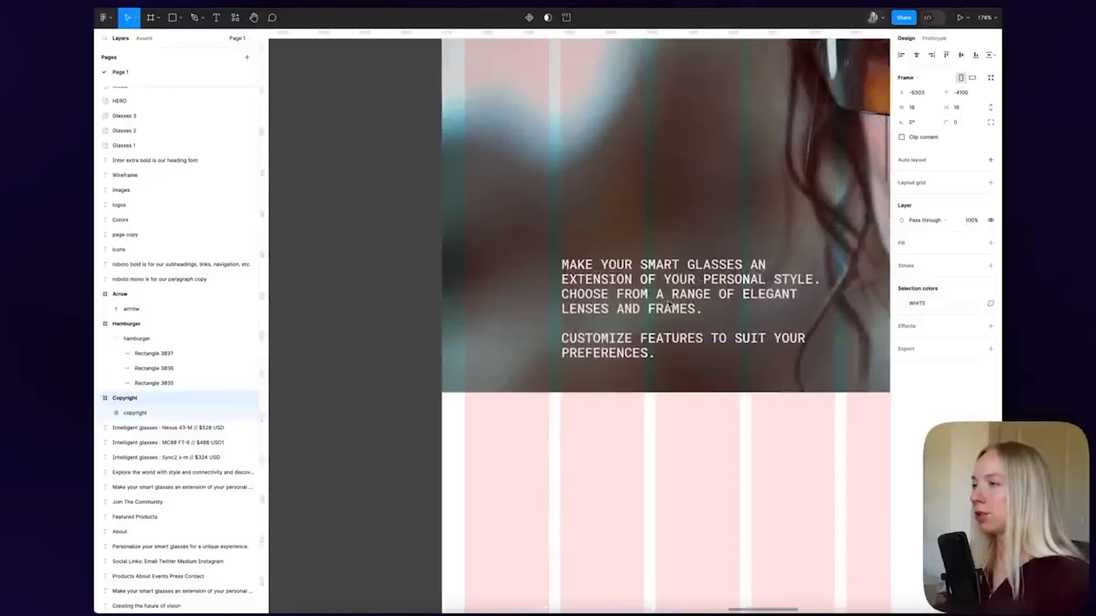
left_click_drag(569, 319, 477, 360)
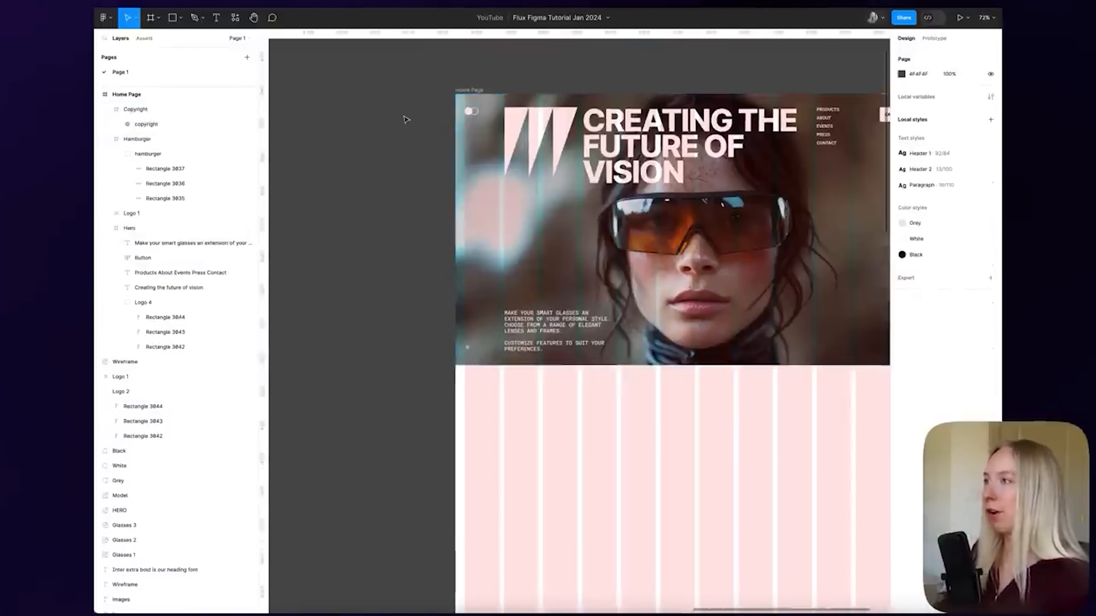
Place the down arrow icon at the hero's bottom right, nudged up two steps
scroll(404, 118, "down", 3)
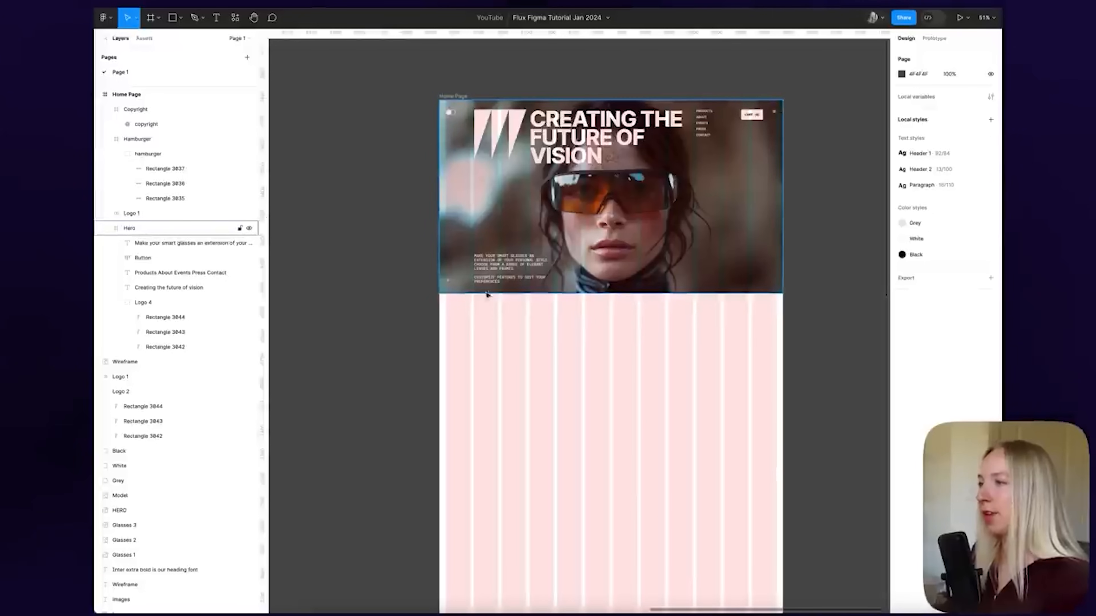
scroll(487, 295, "down", 5)
scroll(480, 205, "up", 5)
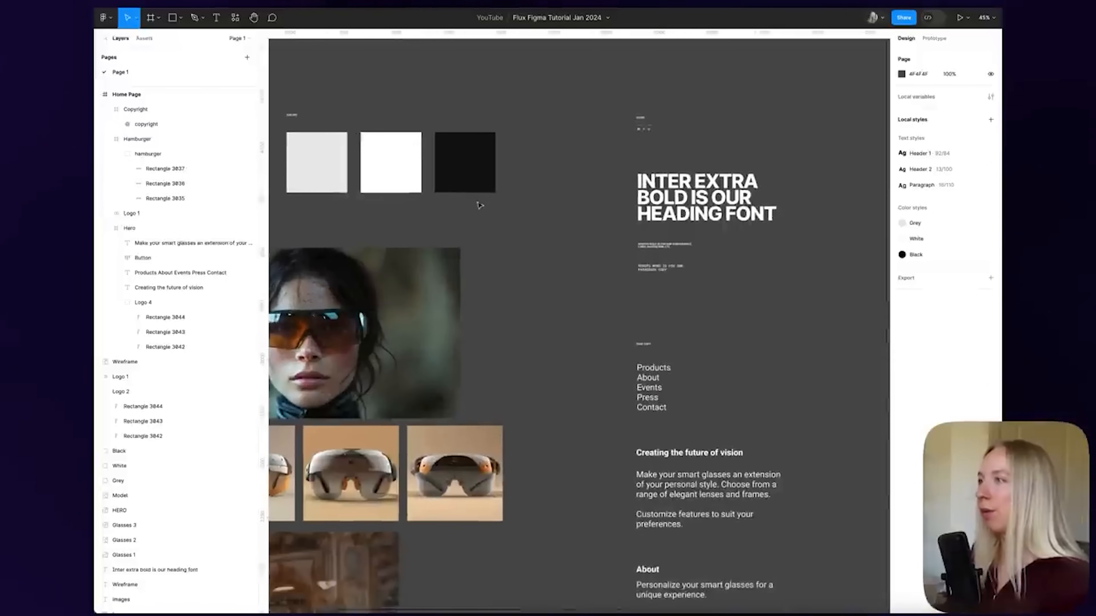
left_click(641, 127)
scroll(431, 244, "down", 5)
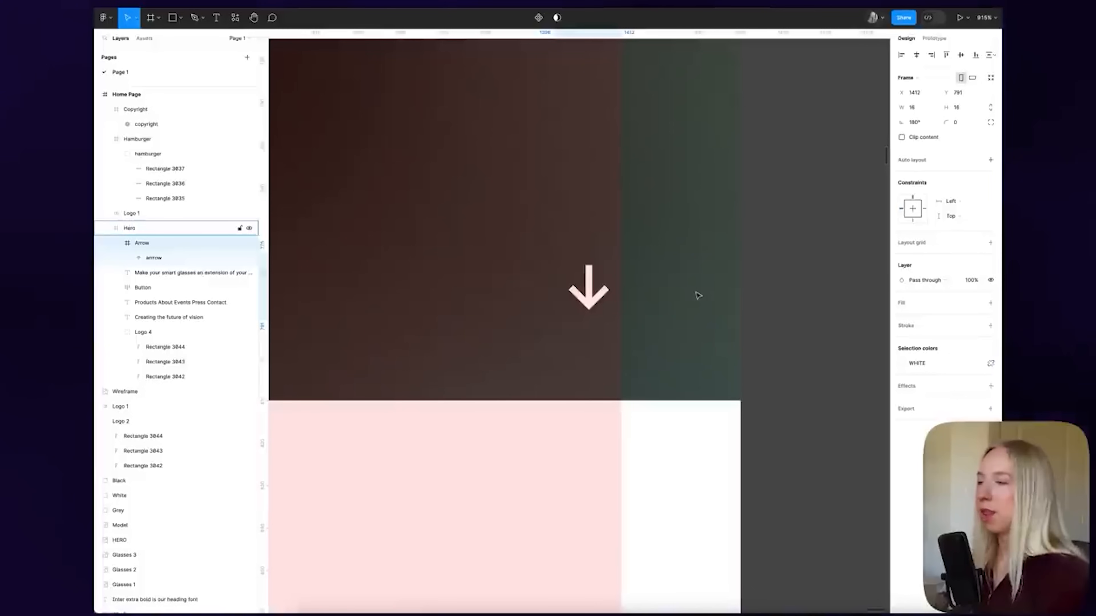
key("Up")
key("Up")
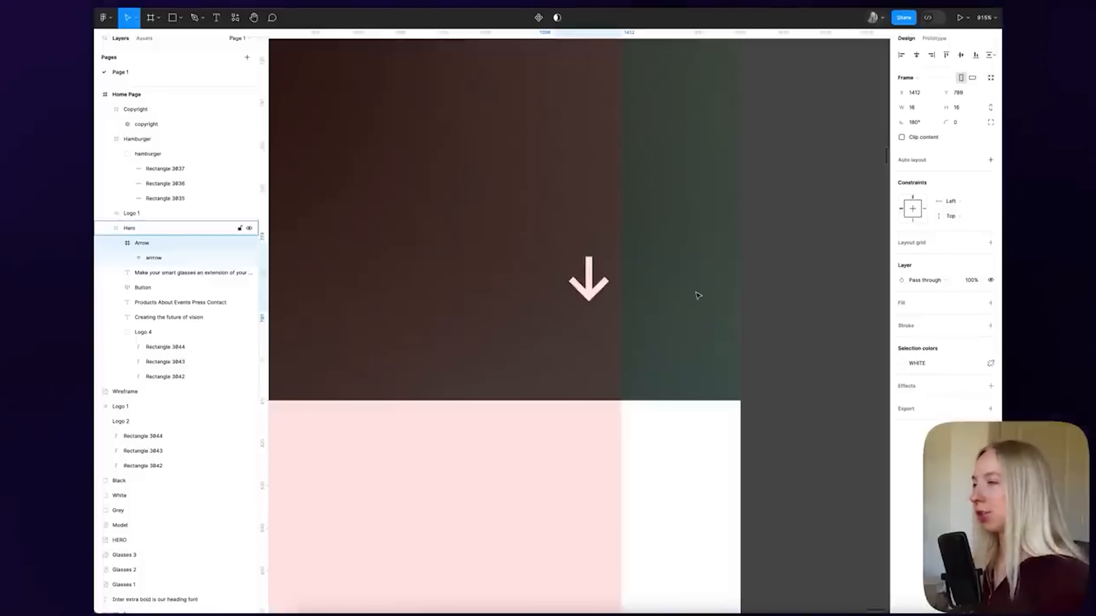
key("Up")
key("Up")
key("Up")
key("Up")
key("Up")
key("Up")
key("Up")
key("Up")
key("Up")
key("Up")
key("Up")
key("Up")
key("Up")
key("Up")
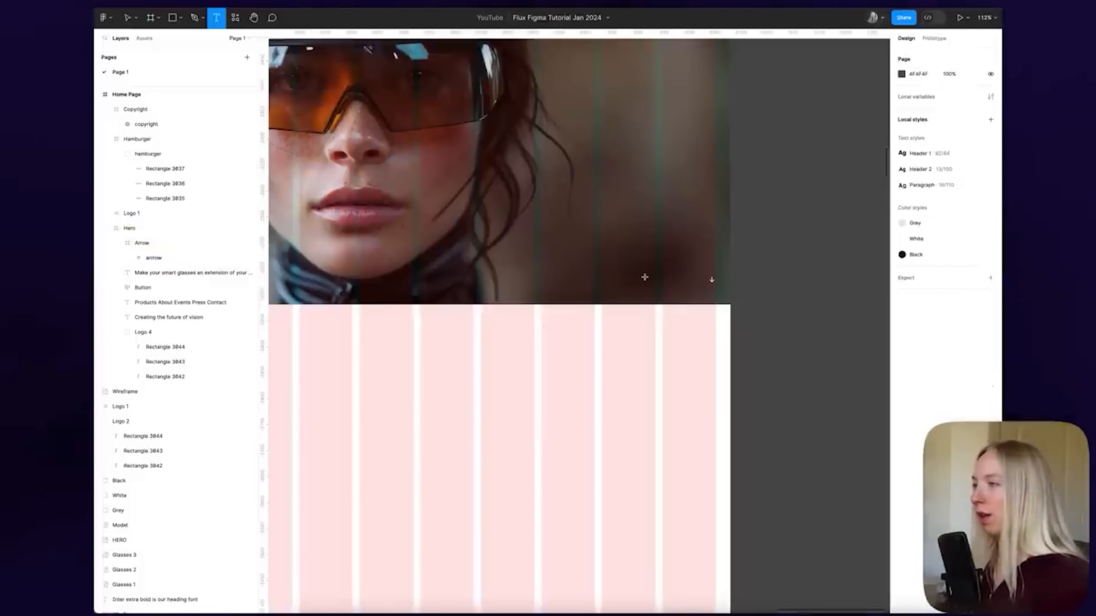
Add a 'SCROLL DOWN' label beside the arrow and shift it slightly up-left
type("CROLL DOWN")
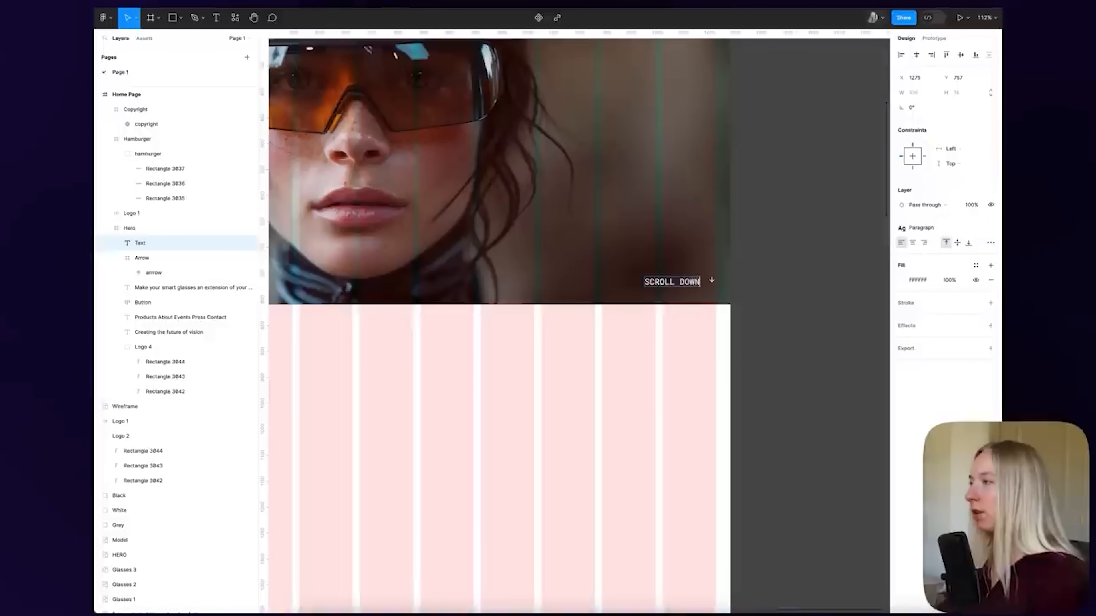
key("Escape")
left_click_drag(689, 284, 683, 283)
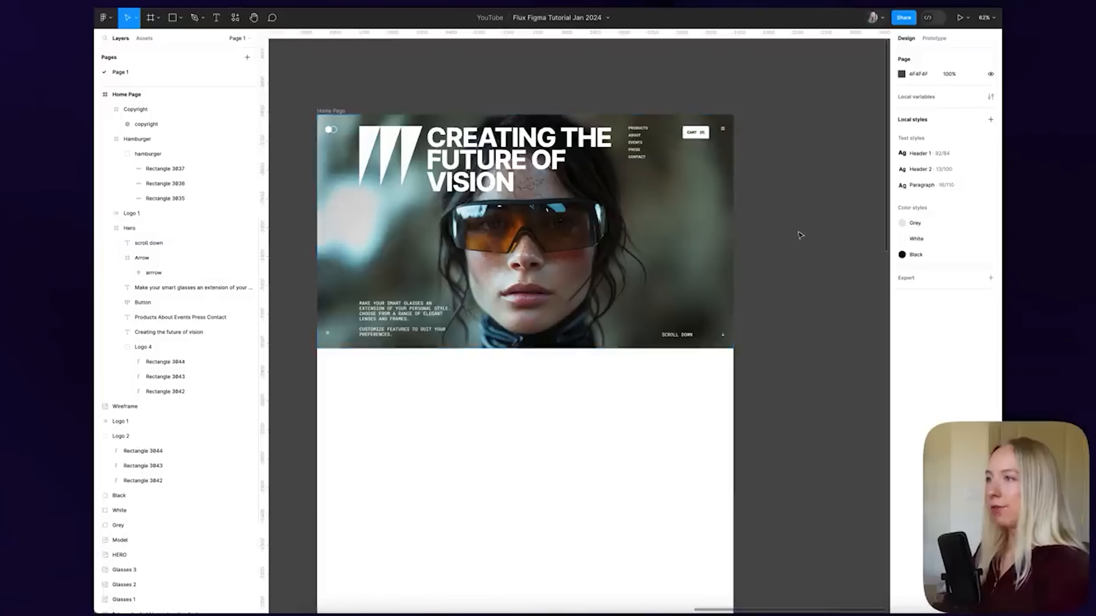
Draw a new frame directly below the hero
scroll(798, 234, "down", 5)
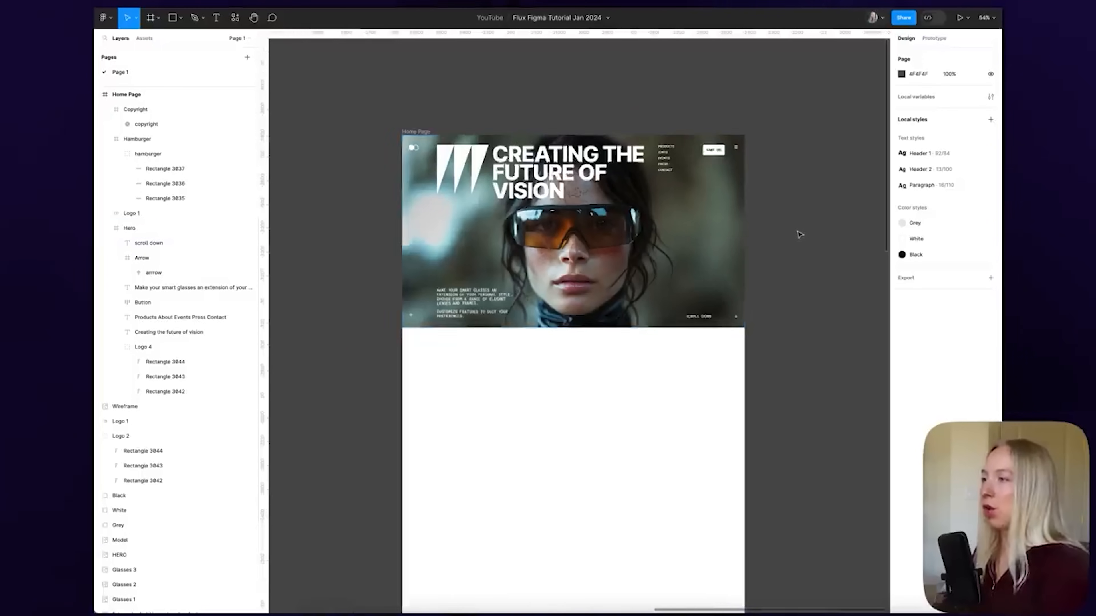
scroll(802, 234, "right", 3)
scroll(811, 235, "up", 3)
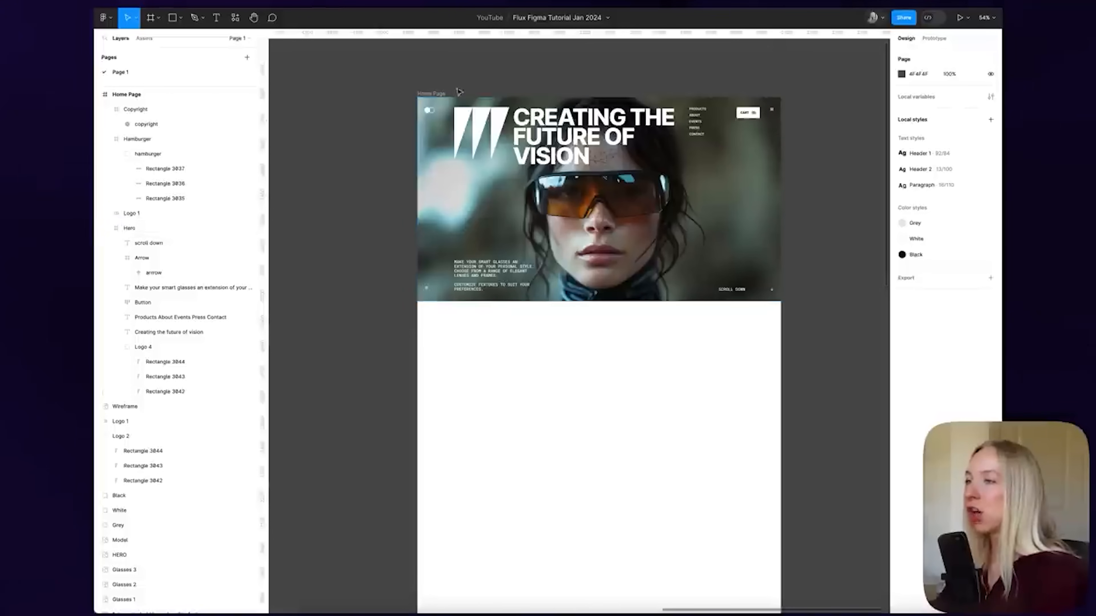
scroll(507, 99, "down", 3)
scroll(523, 256, "up", 2)
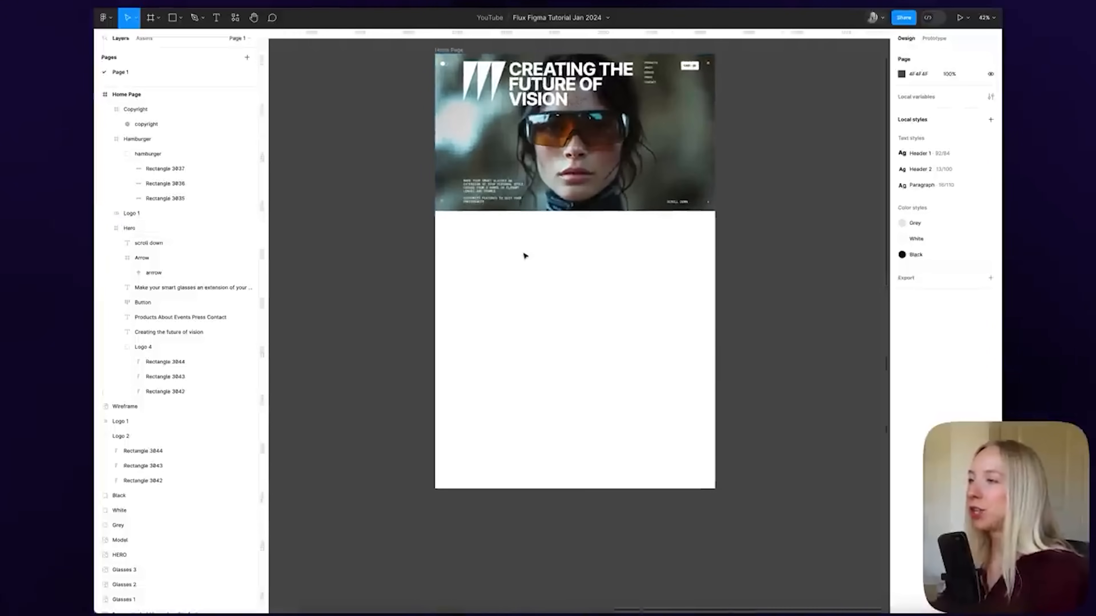
key("f")
left_click_drag(434, 211, 714, 374)
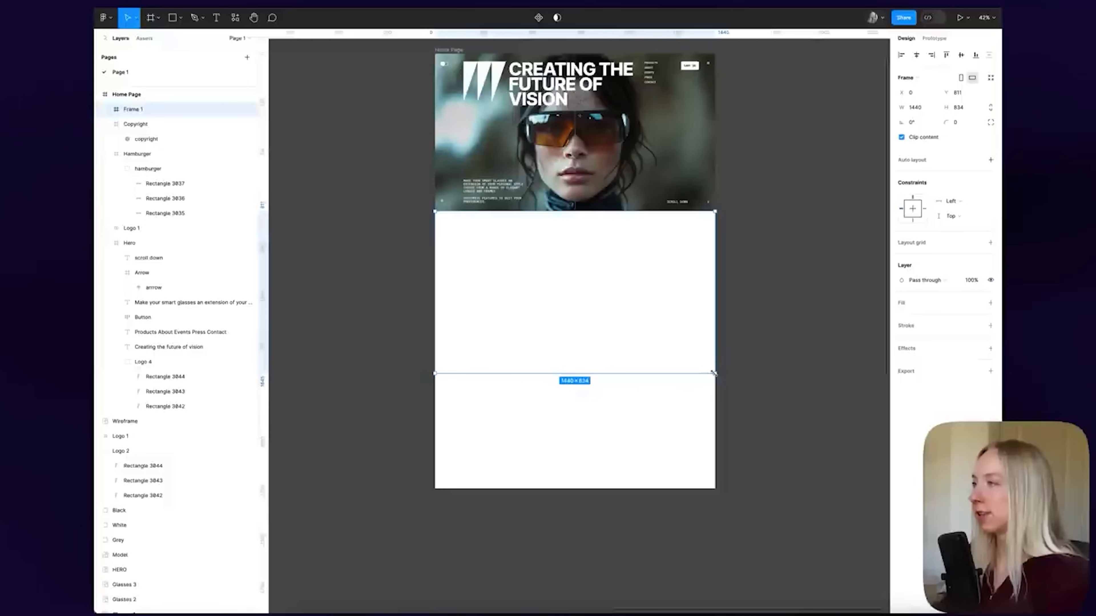
Give the new frame a fill using the Grey colour style
left_click(990, 303)
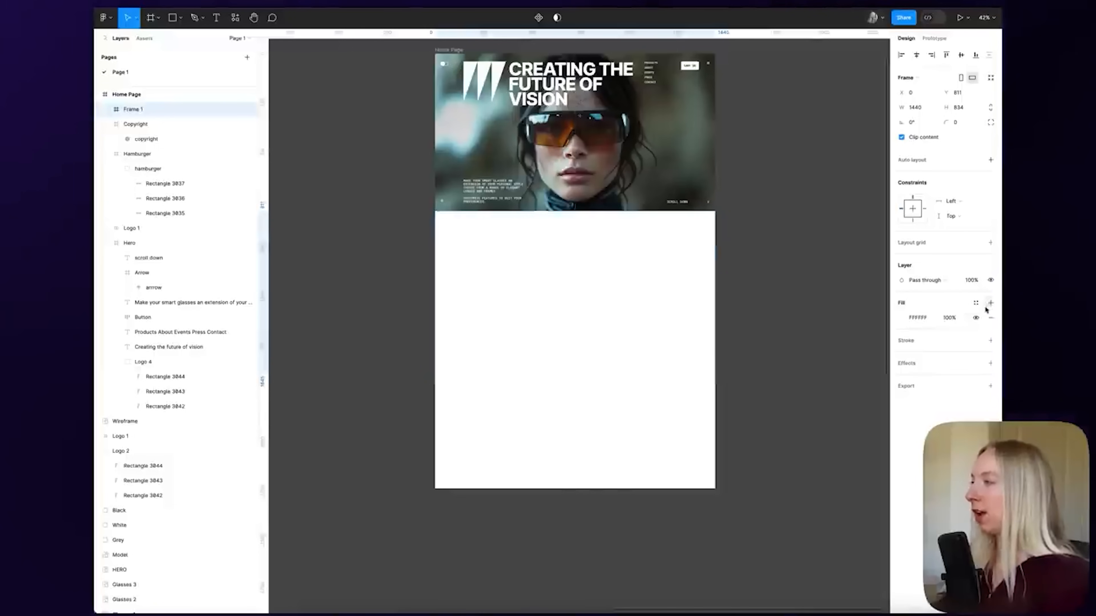
left_click(975, 302)
left_click(811, 363)
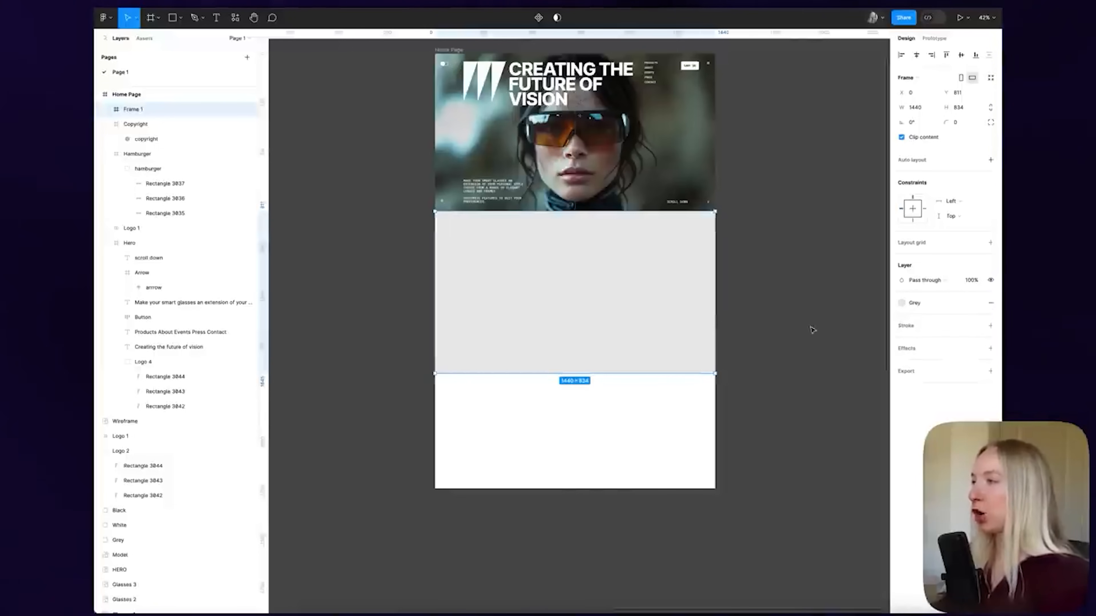
left_click(801, 265)
scroll(801, 265, "down", 3)
scroll(322, 390, "up", 5)
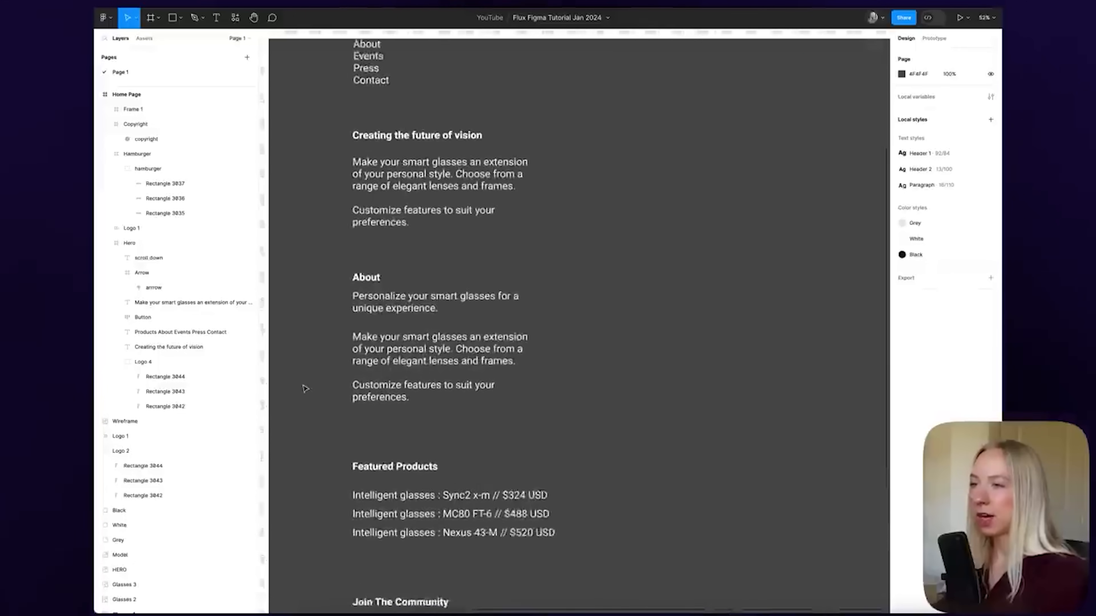
Move the About copy into the grey section and apply the Black colour style
left_click_drag(299, 294, 510, 425)
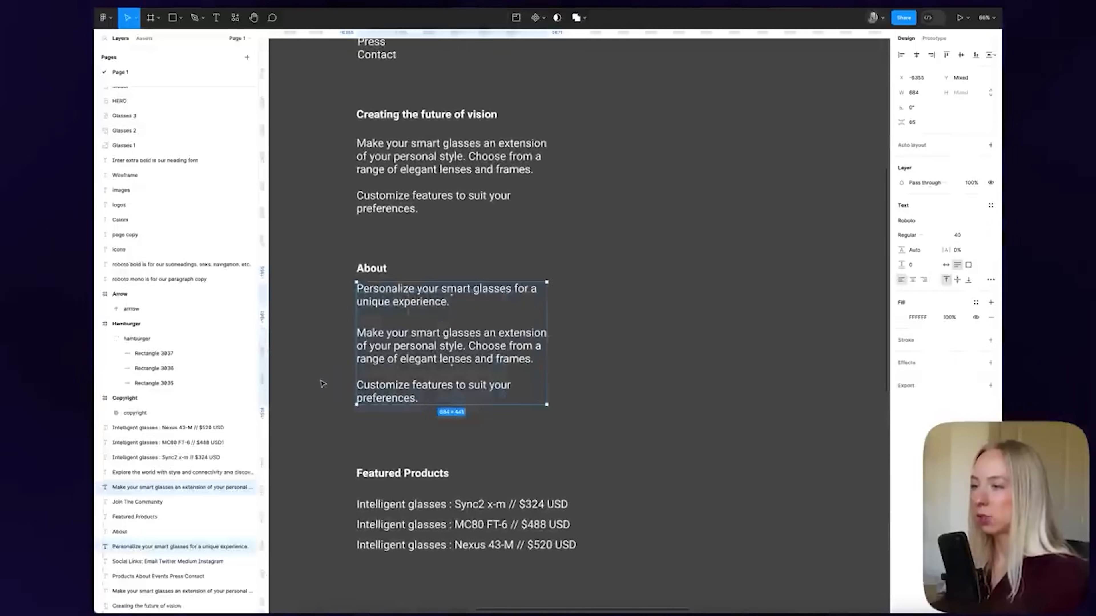
scroll(322, 382, "down", 4)
left_click_drag(563, 358, 713, 264)
scroll(832, 268, "up", 4)
scroll(831, 273, "up", 1)
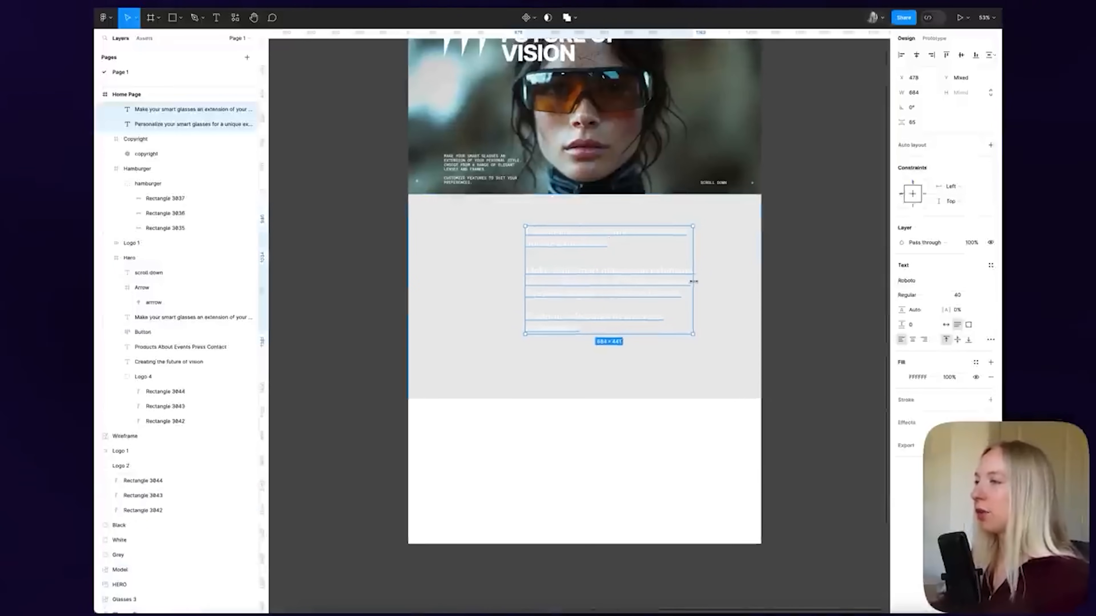
scroll(603, 288, "up", 1)
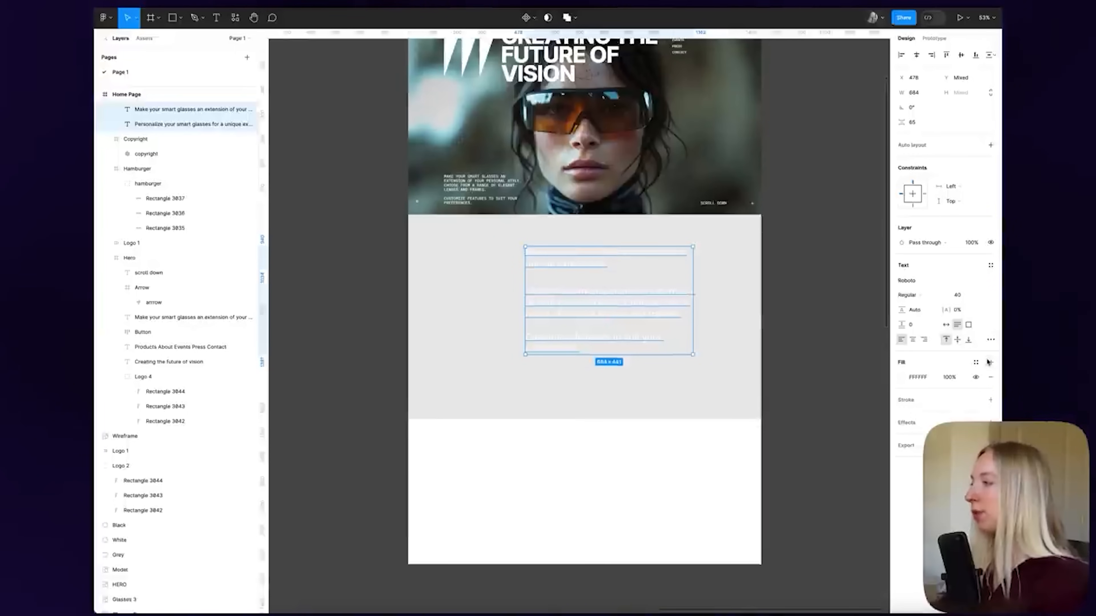
left_click(976, 363)
left_click(815, 454)
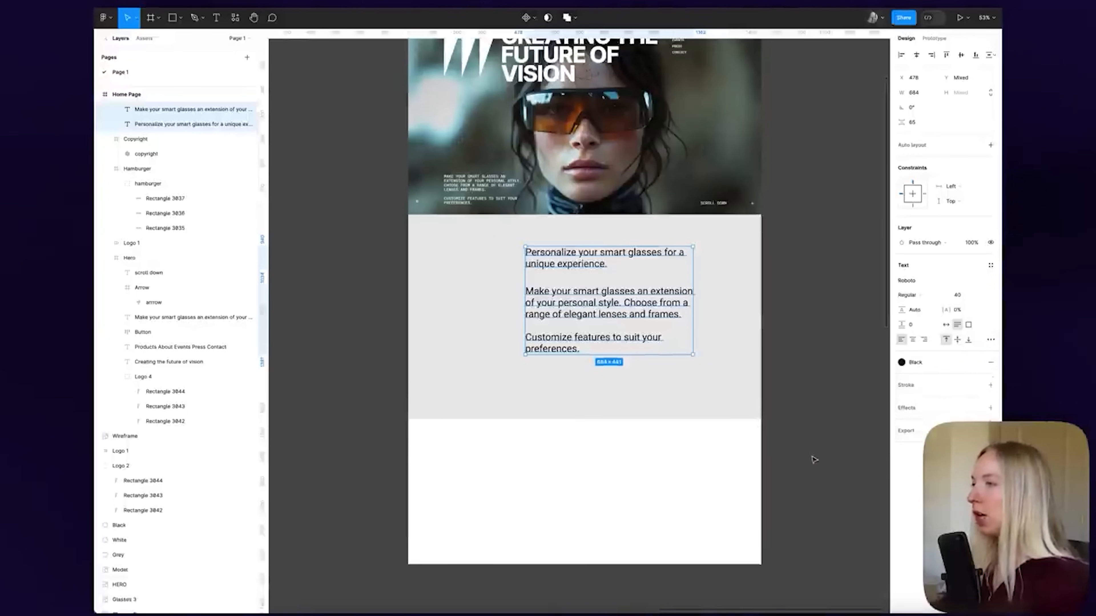
Move the 'Make your smart glasses…' paragraph lower left, away from the Personalize line
left_click(811, 388)
double_click(631, 306)
left_click_drag(629, 306, 533, 347)
left_click(604, 261)
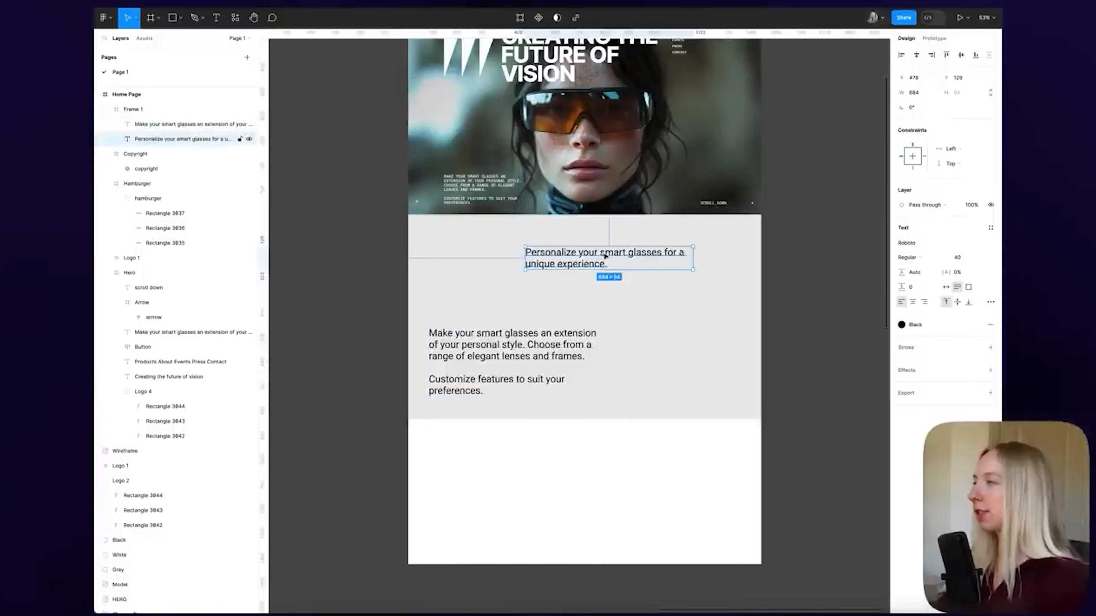
Style the Personalize heading with Header 1, then detach it and set size 78
left_click(990, 228)
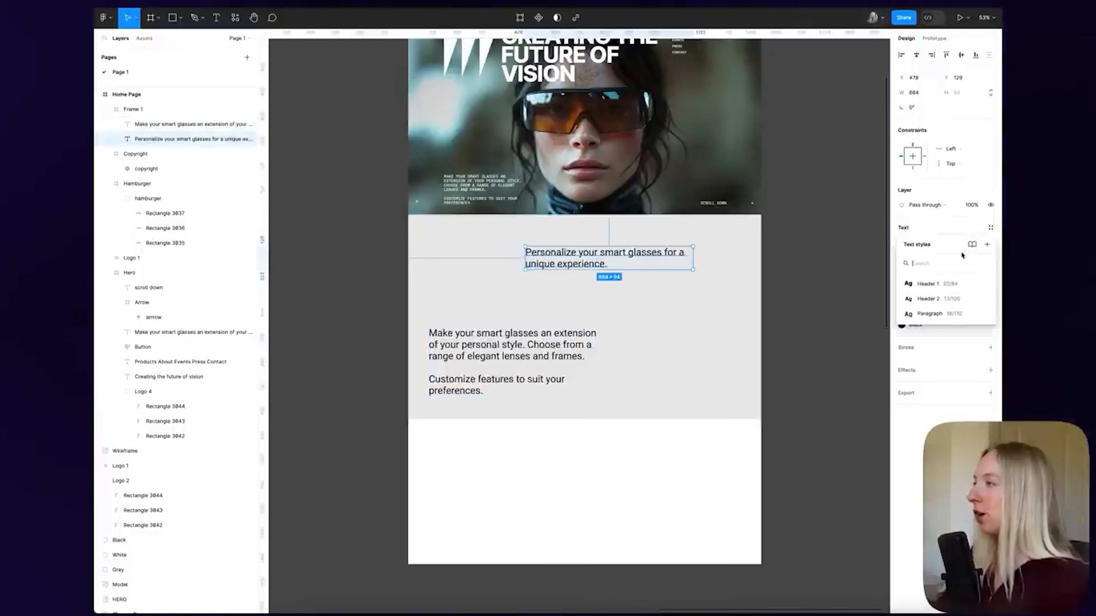
left_click(933, 287)
left_click_drag(613, 296, 572, 288)
scroll(549, 265, "up", 3)
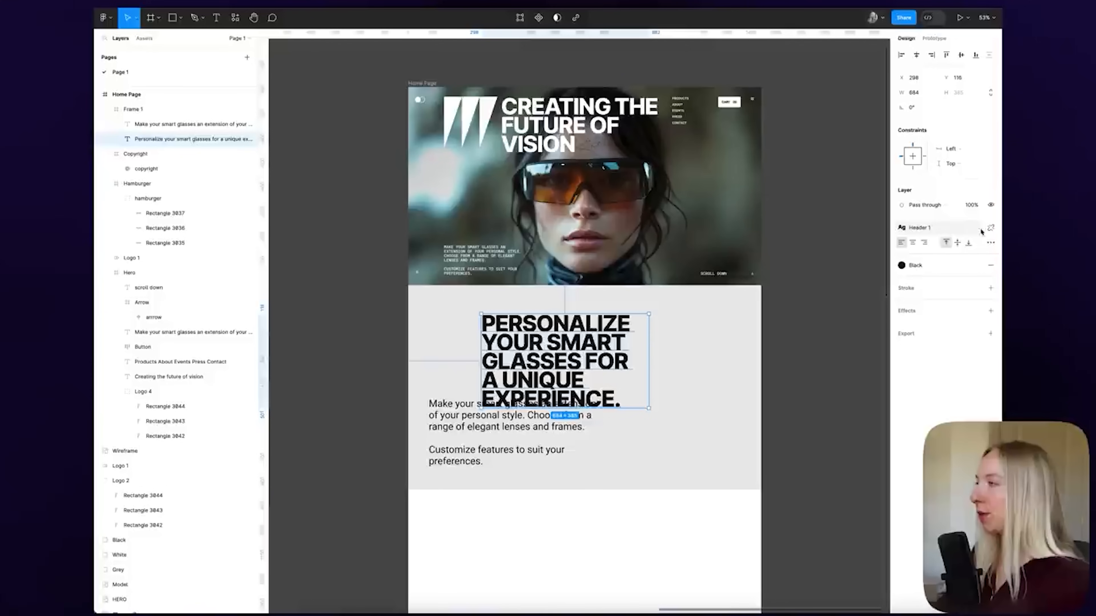
left_click(990, 228)
left_click(966, 258)
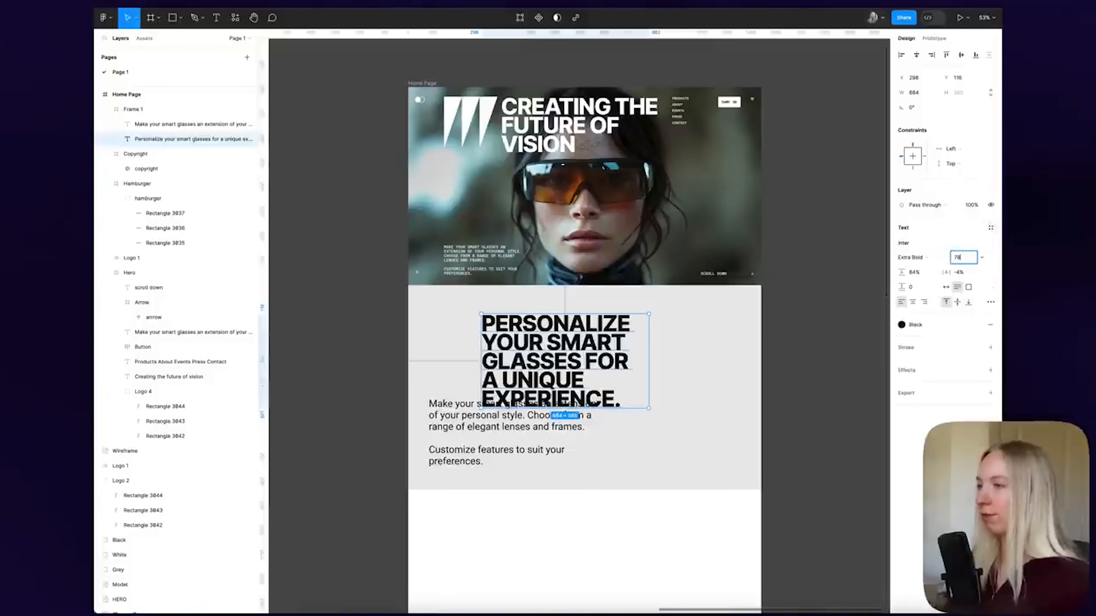
type("78")
key("Return")
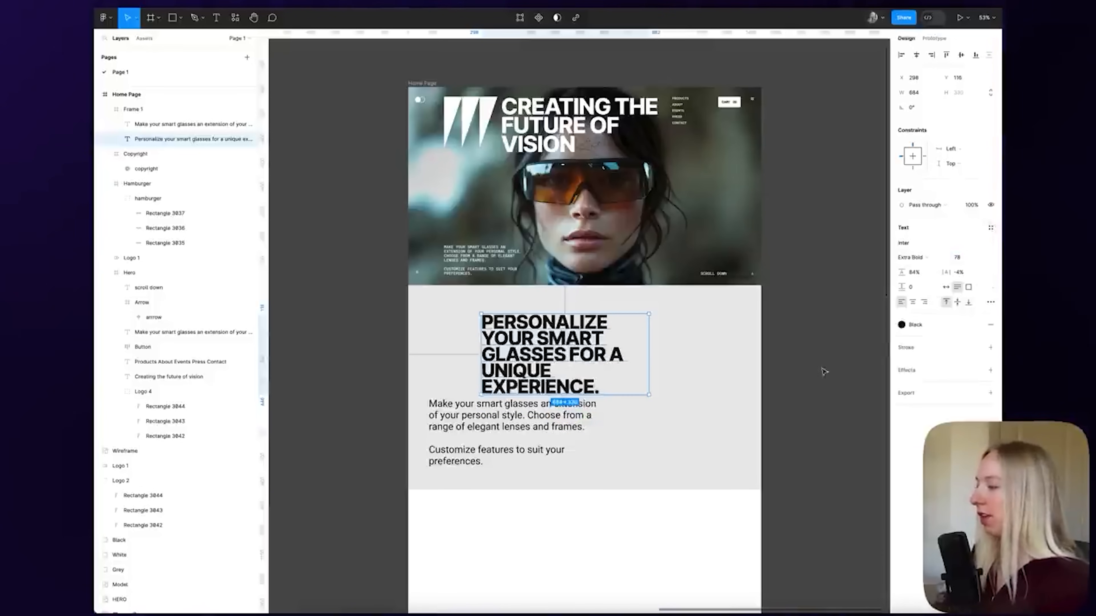
left_click_drag(597, 357, 637, 354)
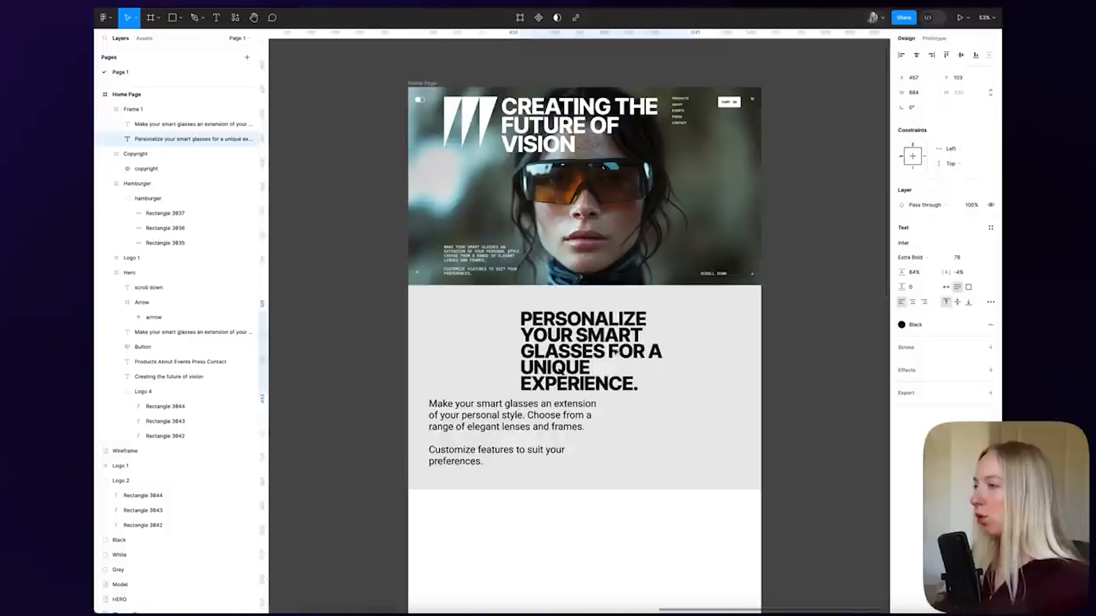
left_click(812, 208)
Show the 12-column layout grid on the Home Page frame
left_click(243, 95)
left_click(976, 198)
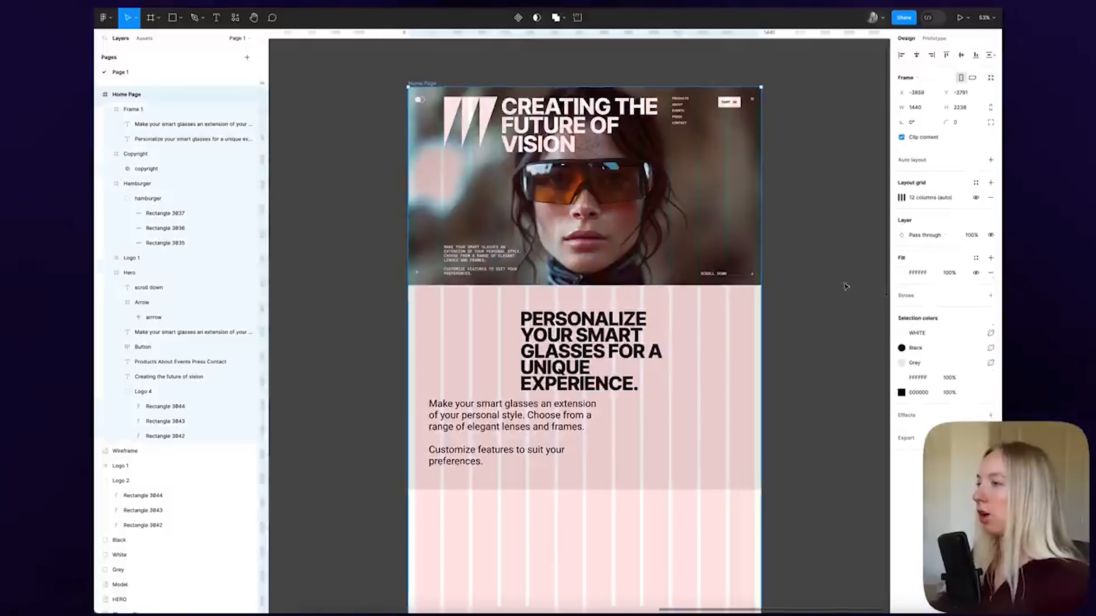
left_click(806, 302)
scroll(785, 297, "down", 3)
Align the heading to a grid column and nudge it to x 378, y 100
left_click(547, 266)
left_click_drag(557, 270, 537, 271)
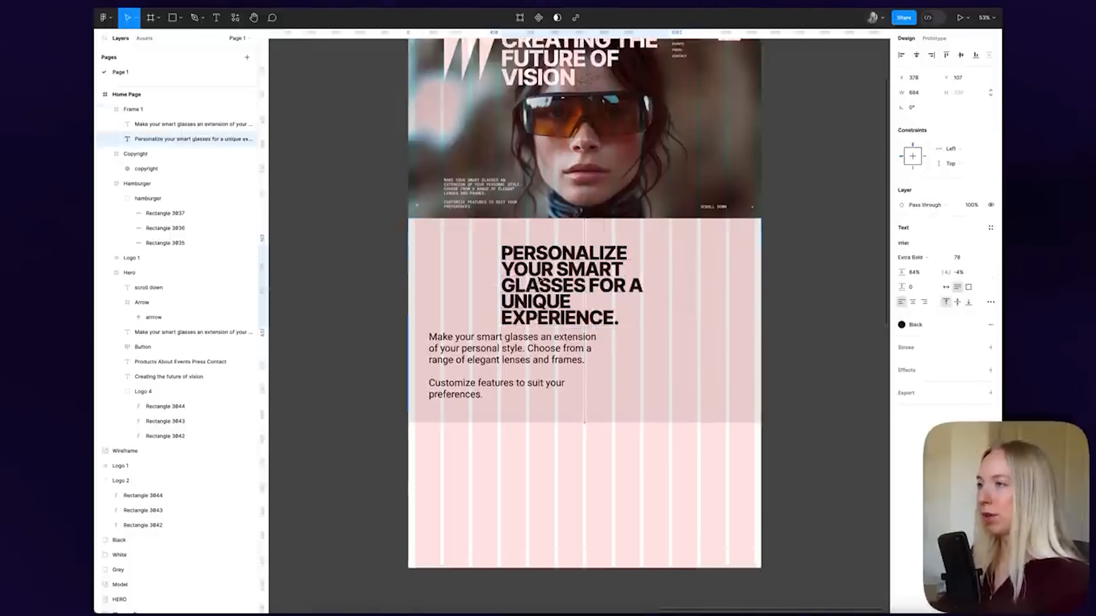
scroll(509, 275, "up", 5)
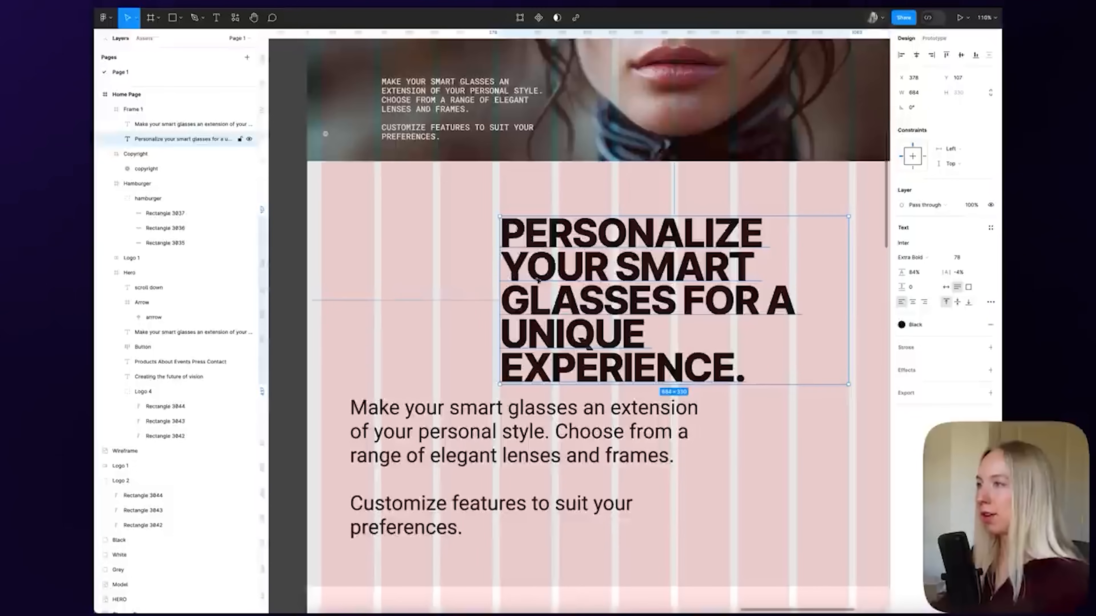
key("alt")
key("Up")
key("Up")
key("Up")
key("Up")
key("Up")
key("Up")
key("Up")
key("Up")
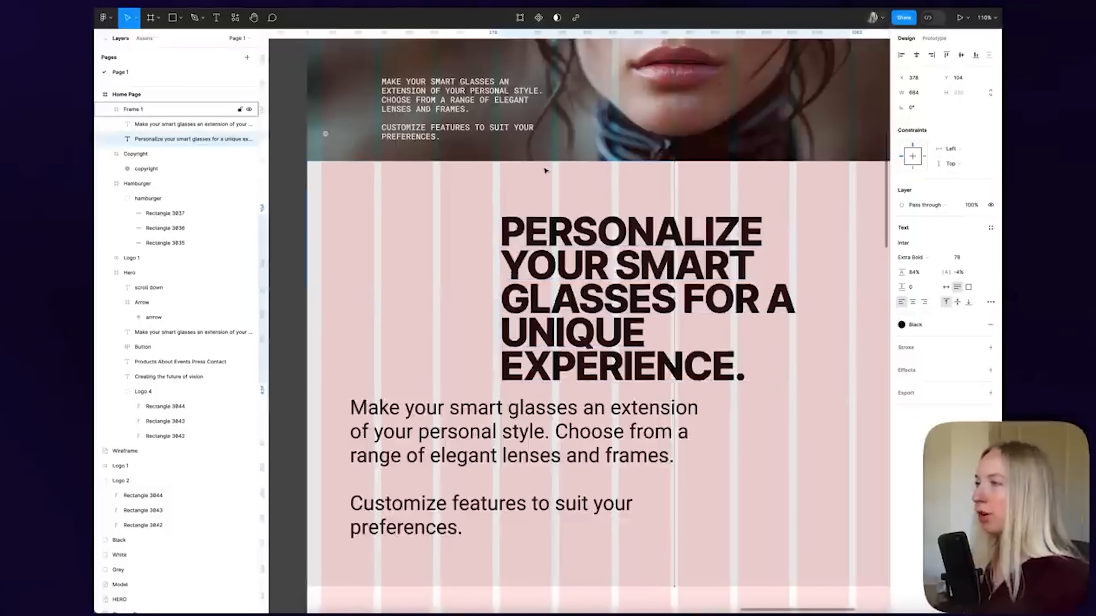
key("Down")
scroll(546, 171, "down", 5)
scroll(546, 171, "up", 6)
scroll(621, 131, "down", 5)
Reselect the Personalize heading to check its final placement
left_click(807, 152)
scroll(807, 152, "up", 2)
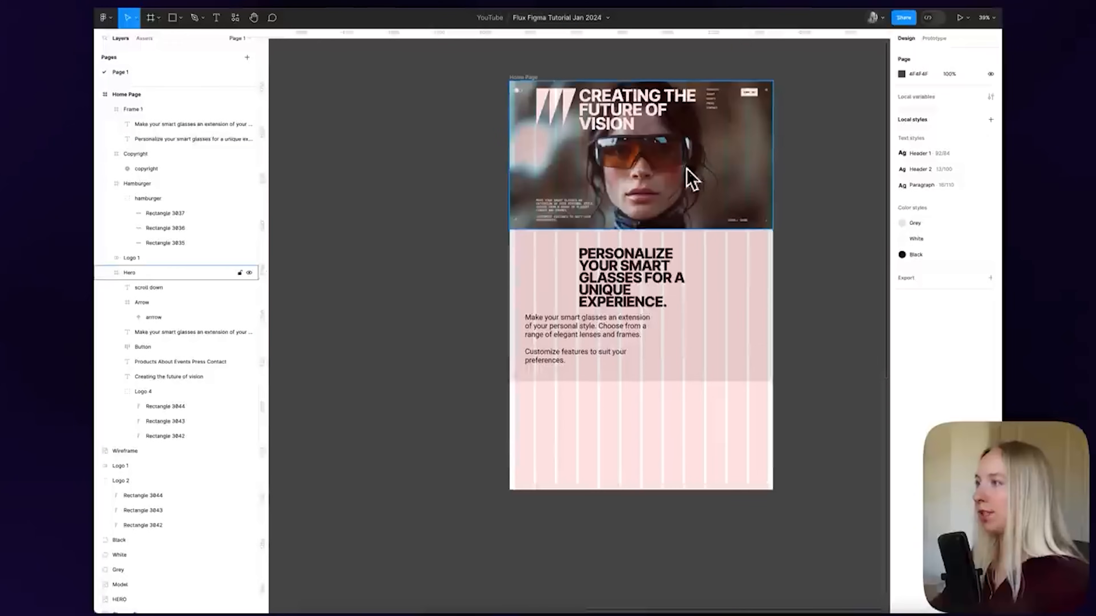
scroll(712, 280, "up", 2)
scroll(712, 280, "right", 1)
scroll(712, 280, "right", 1)
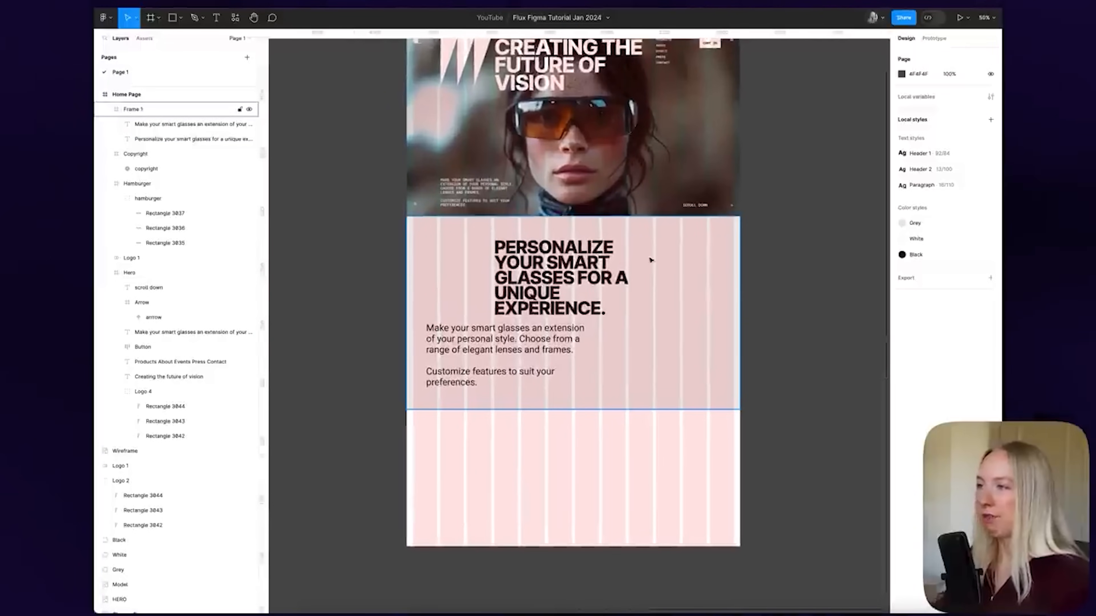
left_click(549, 276)
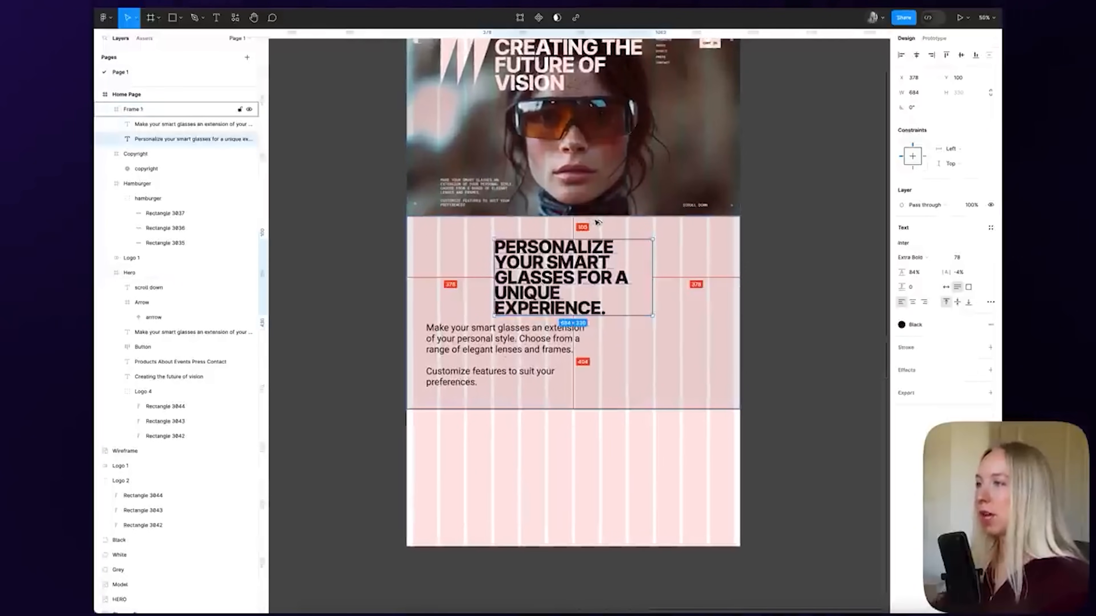
left_click(800, 232)
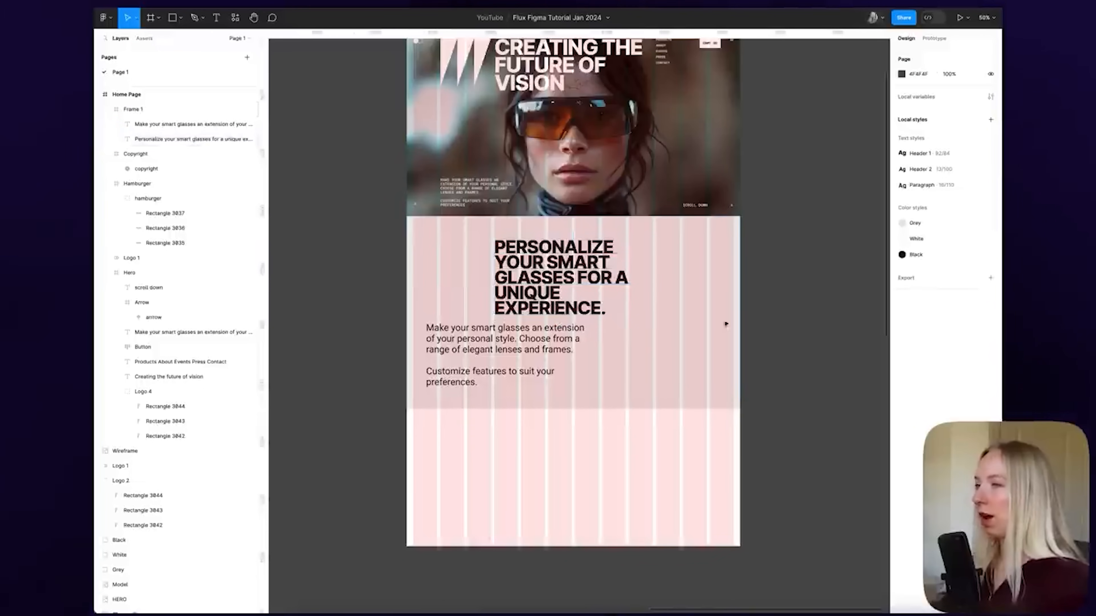
Apply the Paragraph style to the body text and move it to the section's right
left_click(488, 342)
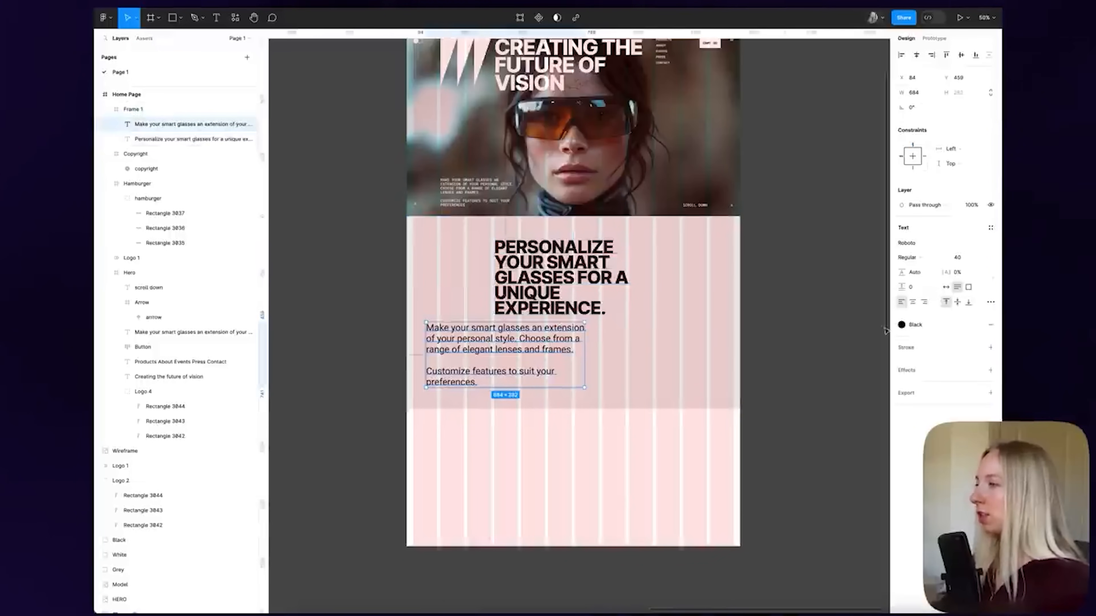
left_click(990, 228)
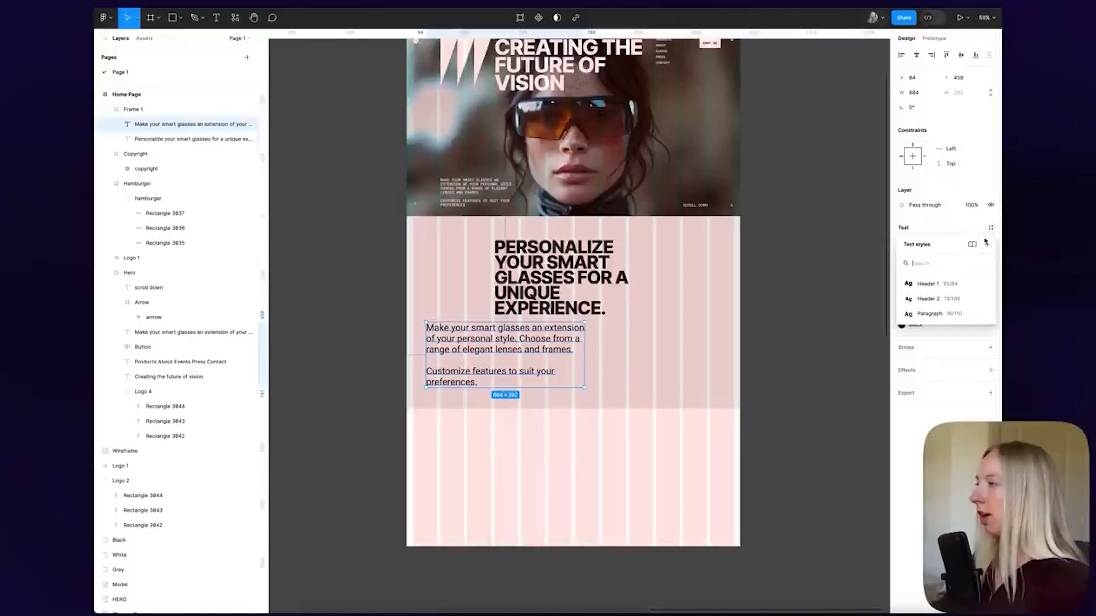
left_click(927, 314)
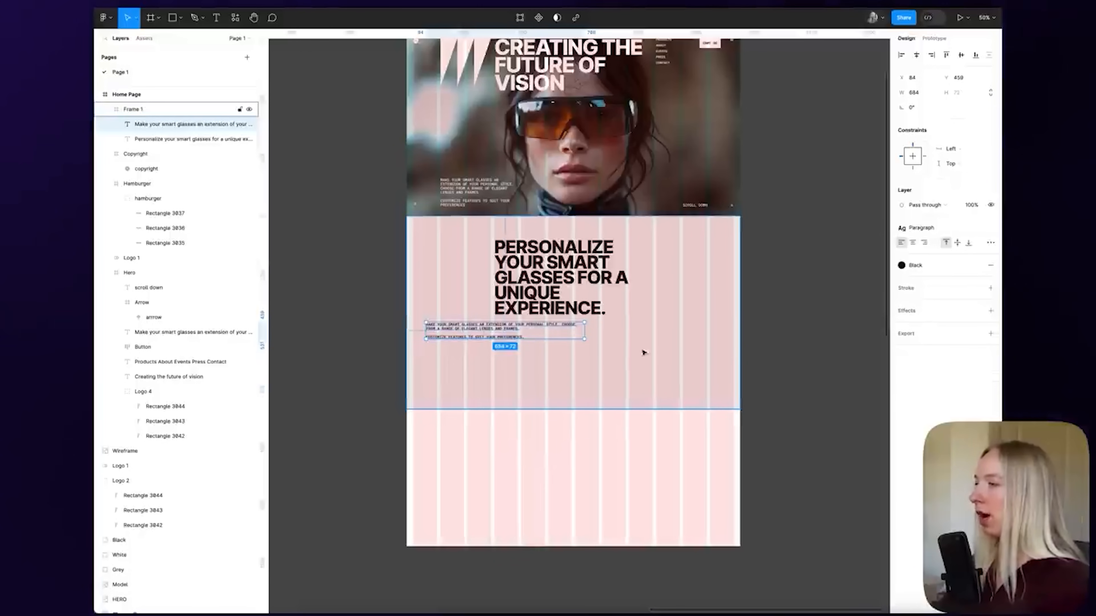
left_click_drag(583, 336, 819, 298)
scroll(682, 294, "up", 5)
left_click_drag(646, 297, 654, 298)
Narrow the paragraph to 332 wide and align it with the heading's bottom
scroll(654, 298, "up", 4)
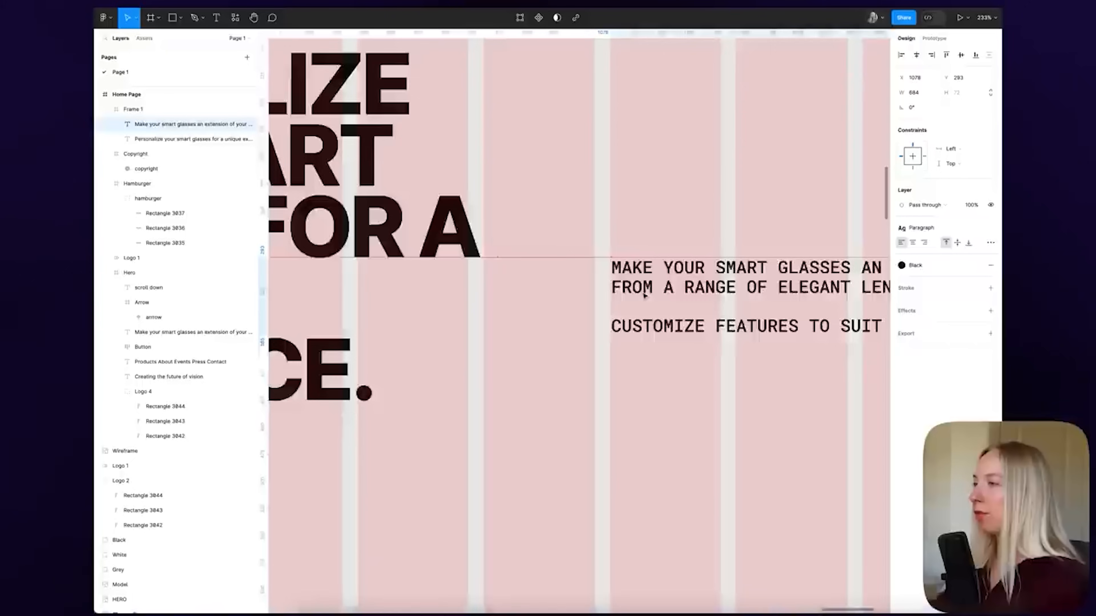
scroll(645, 297, "down", 6)
scroll(817, 299, "right", 3)
left_click_drag(778, 293, 637, 289)
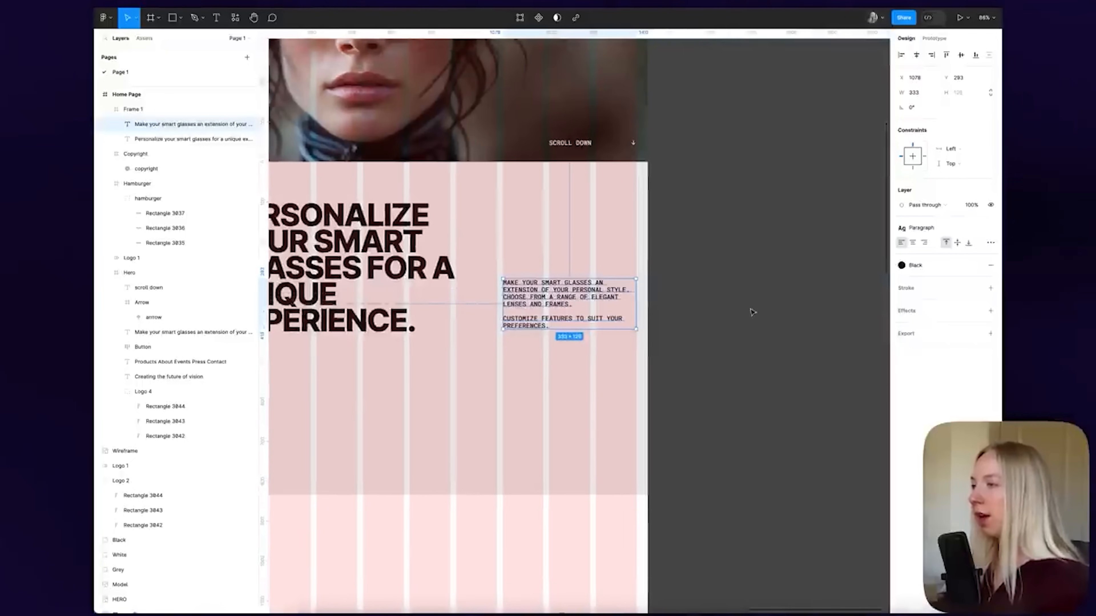
scroll(750, 311, "down", 5)
left_click_drag(658, 307, 657, 307)
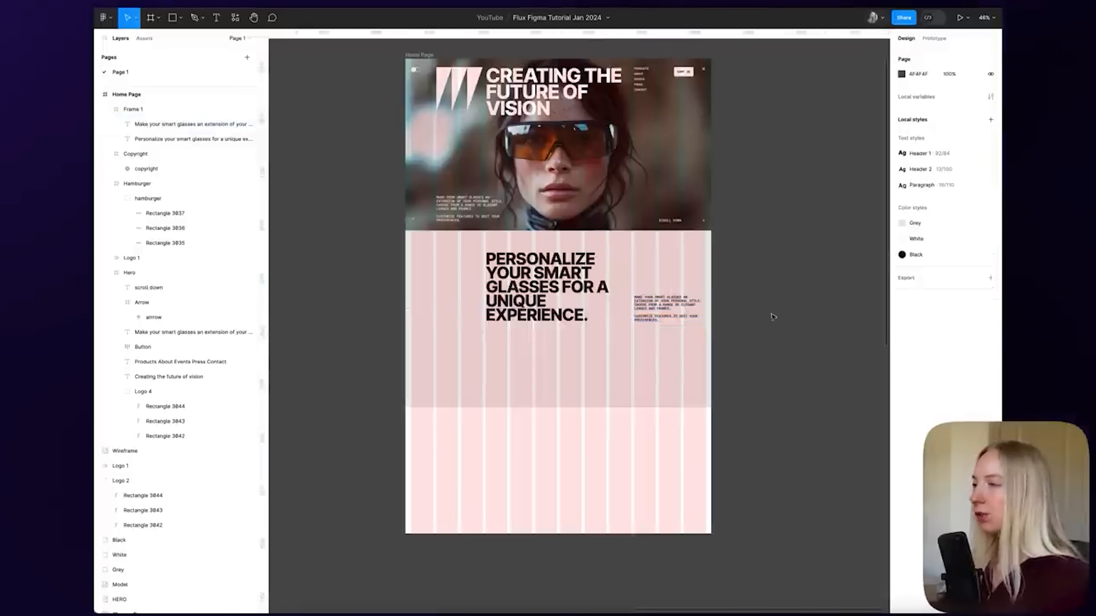
left_click_drag(668, 315, 667, 293)
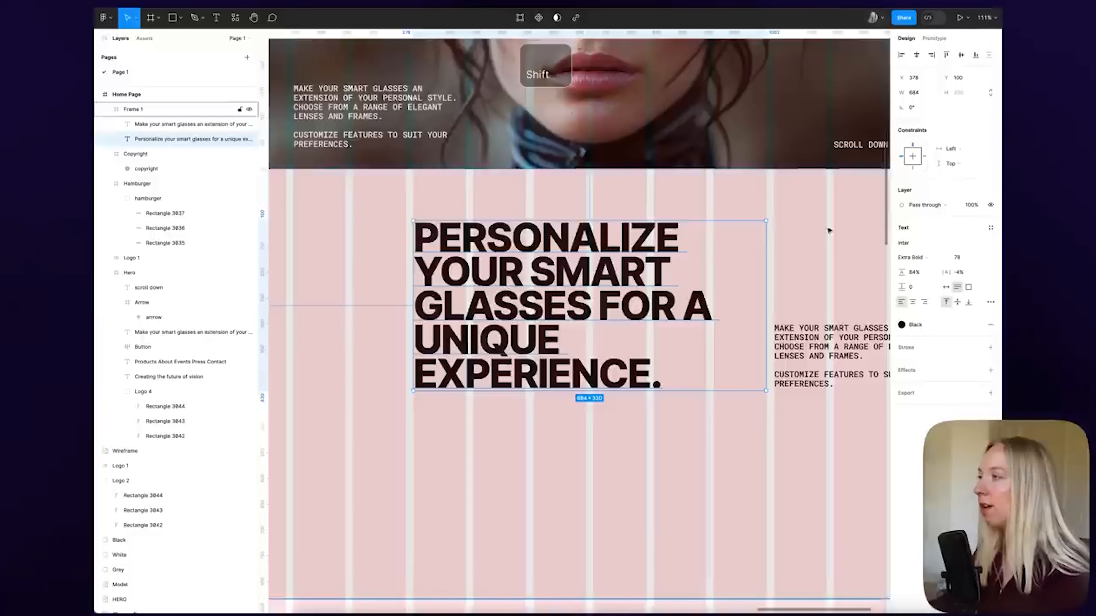
left_click_drag(902, 272, 995, 274)
key("ctrl+z")
key("ctrl+z")
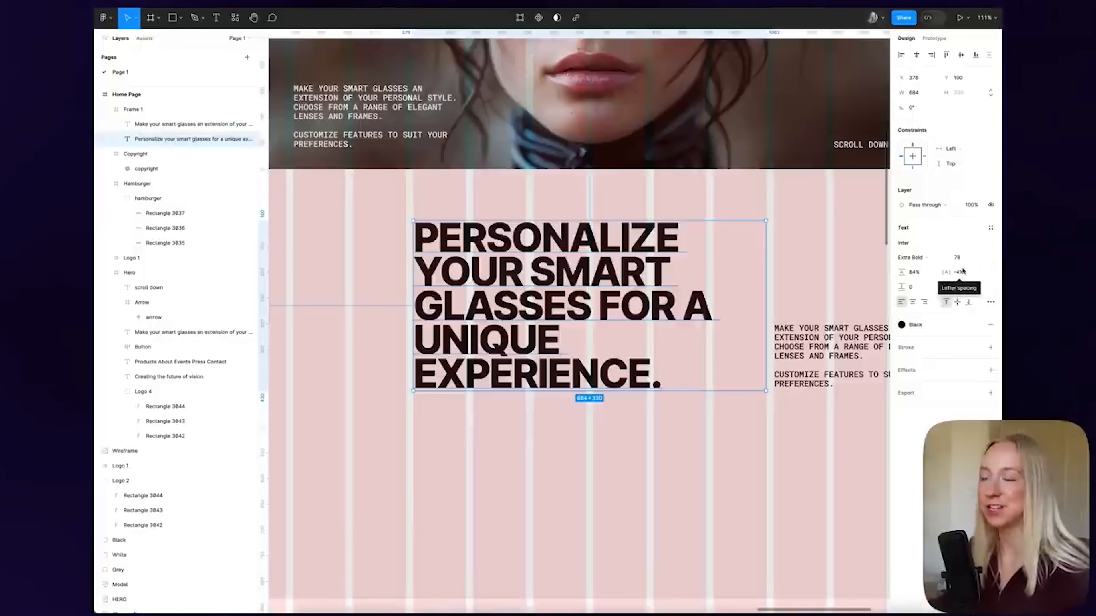
Zoom out and start a new text box at the section's left, x 52, y 97
left_click(801, 276)
key("ctrl+minus")
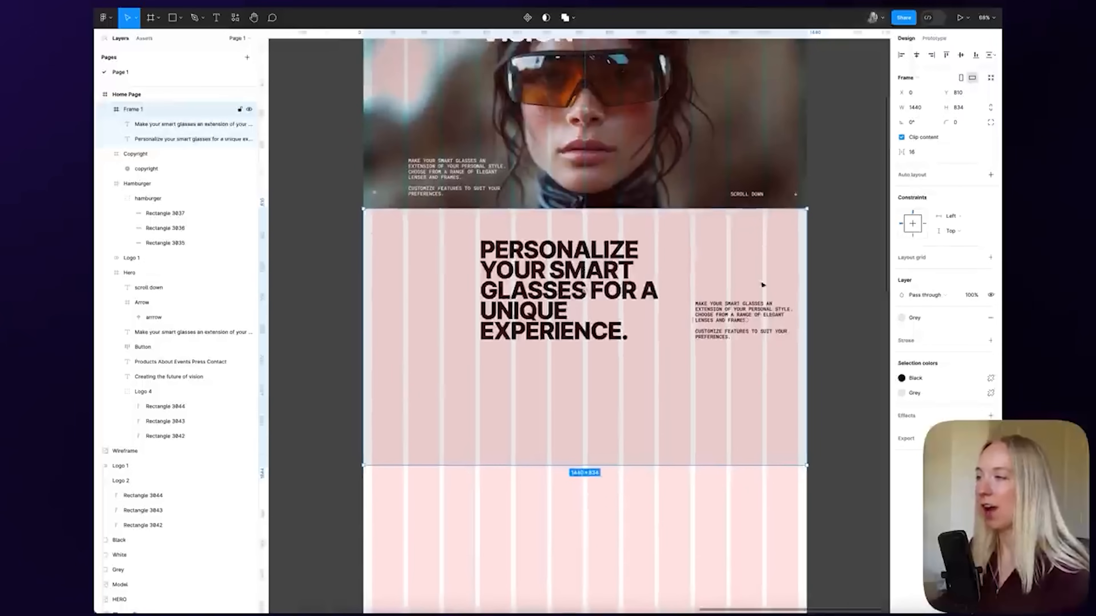
left_click(824, 289)
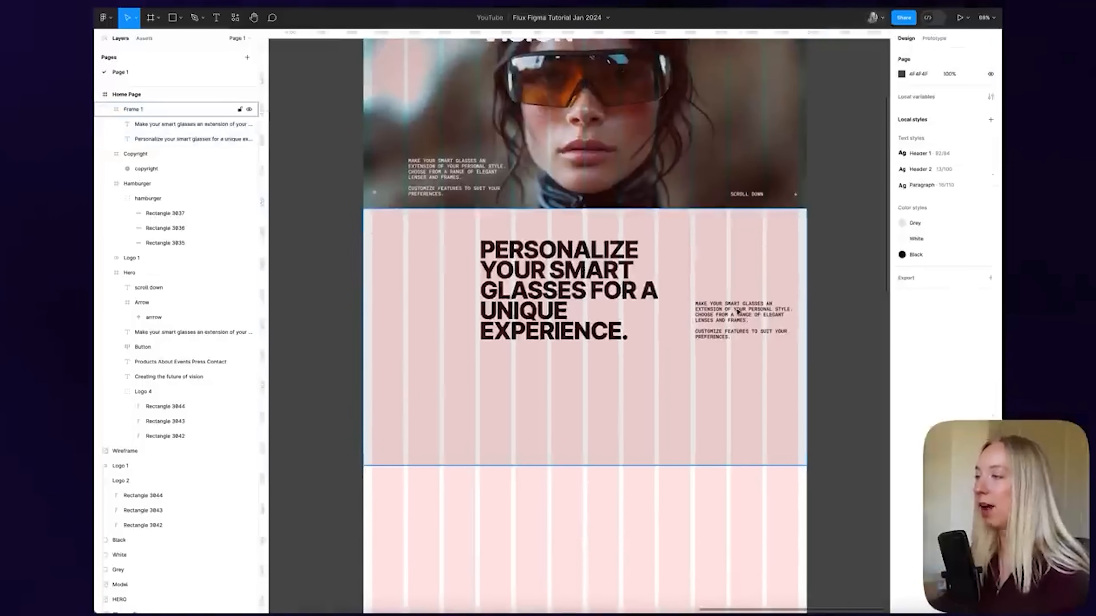
left_click(755, 317, "super")
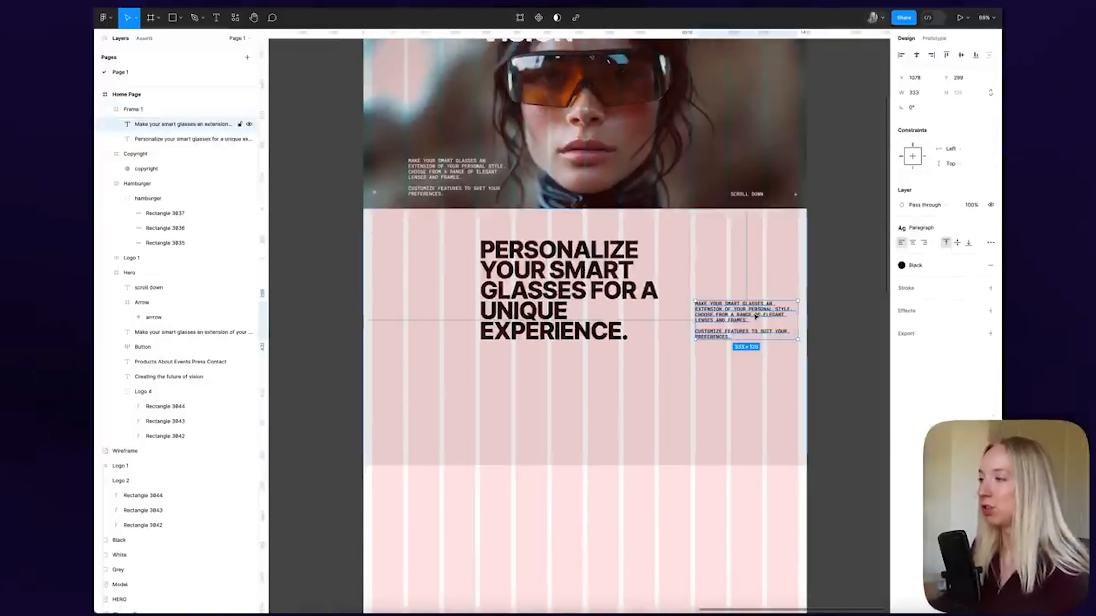
left_click(860, 297)
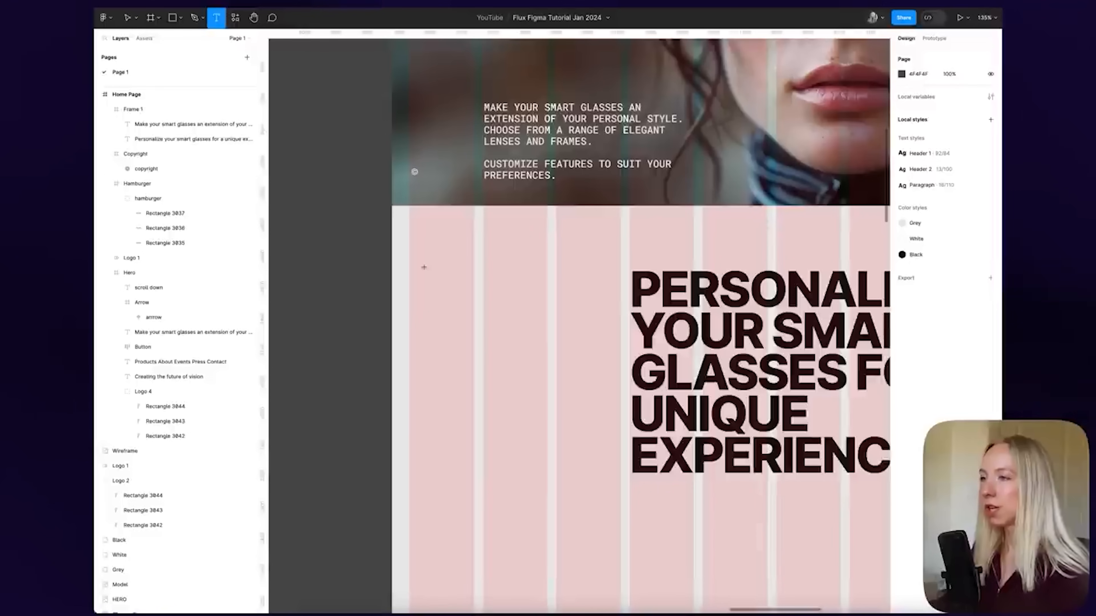
left_click(424, 269)
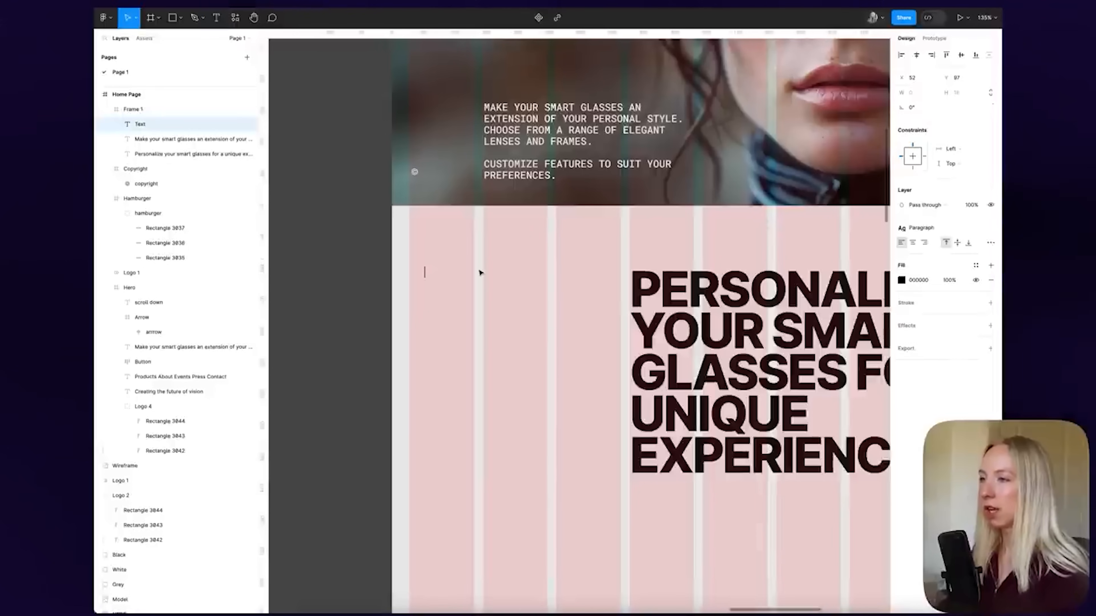
Type 'about' and move it to the section's top-left margin
type("about")
left_click(333, 243)
left_click(333, 243)
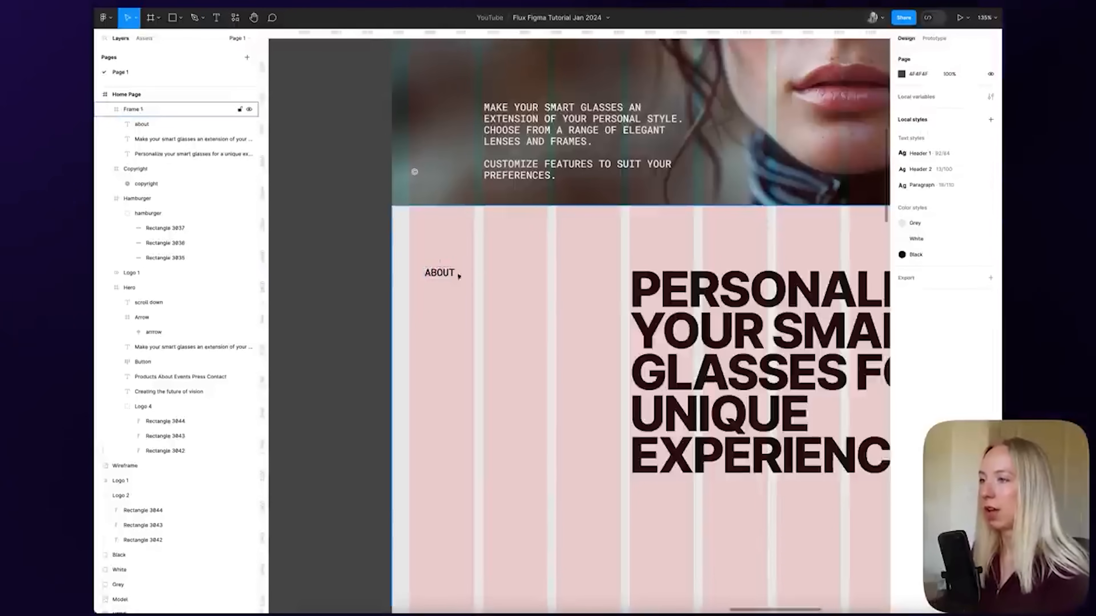
mouse_move(444, 273)
left_mouse_down()
mouse_move(453, 279)
mouse_move(431, 279)
left_mouse_up()
Apply the Header 2 text style to the ABOUT label at x 30, y 100
left_click(938, 237)
left_click(940, 297)
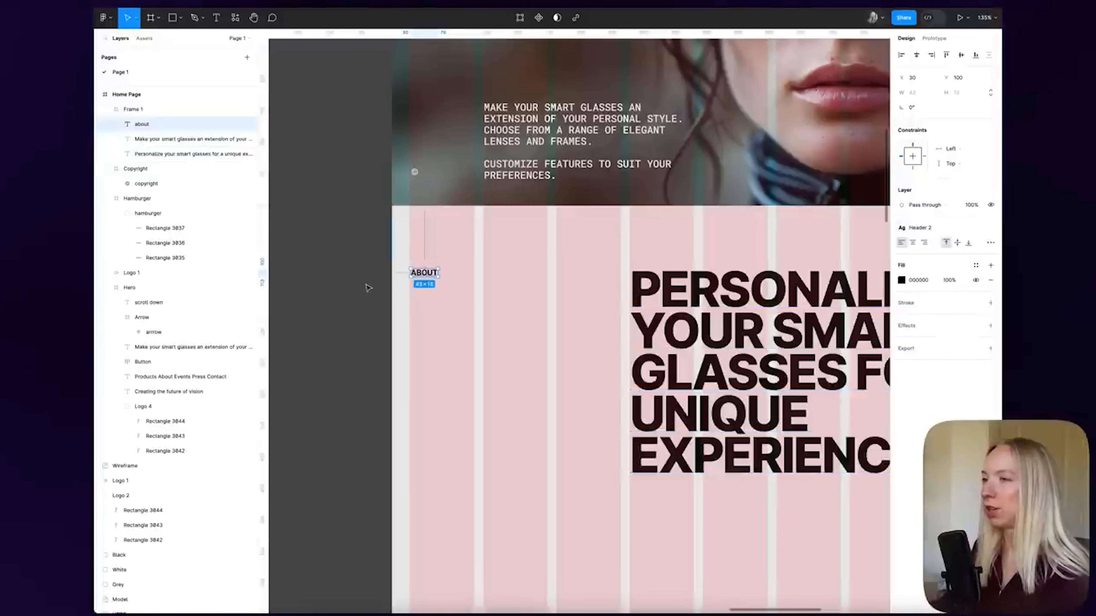
key("alt")
left_click(390, 242)
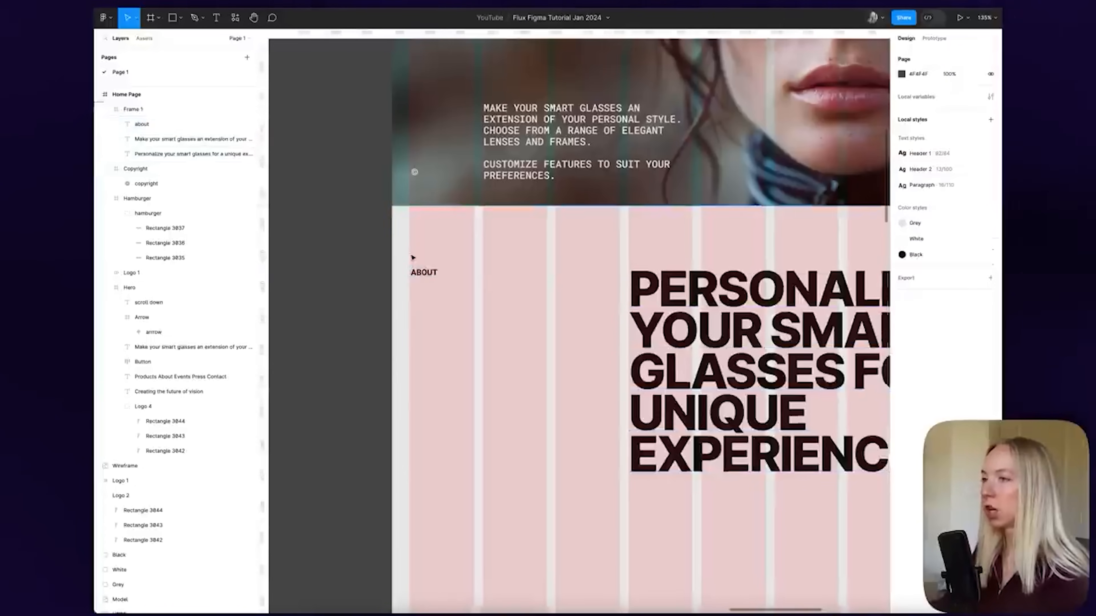
scroll(409, 255, "down", 5)
scroll(644, 306, "down", 2)
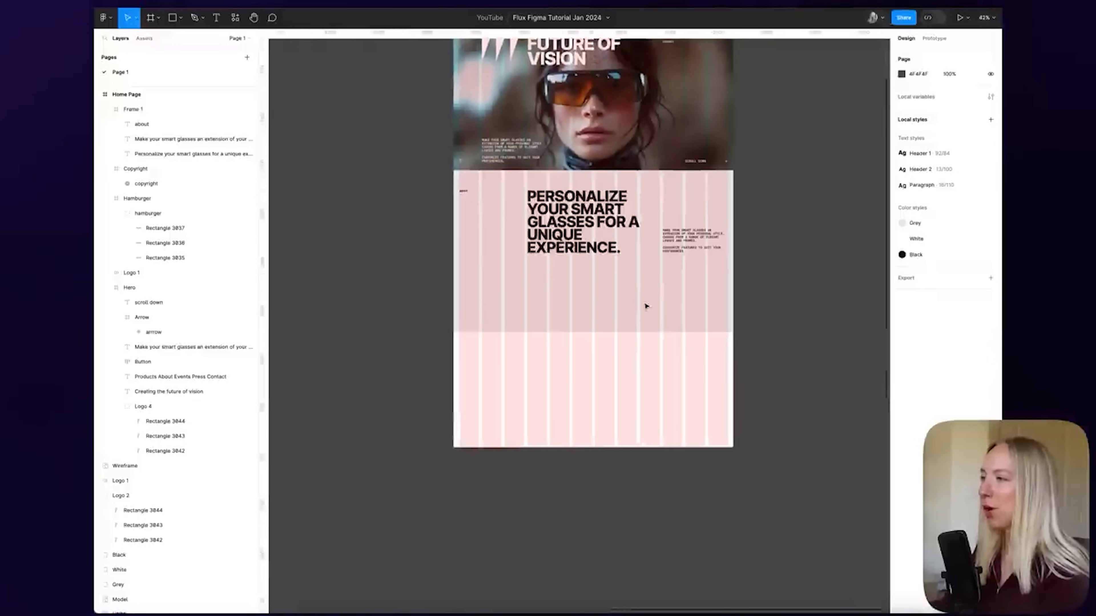
left_click(595, 308)
key("Escape")
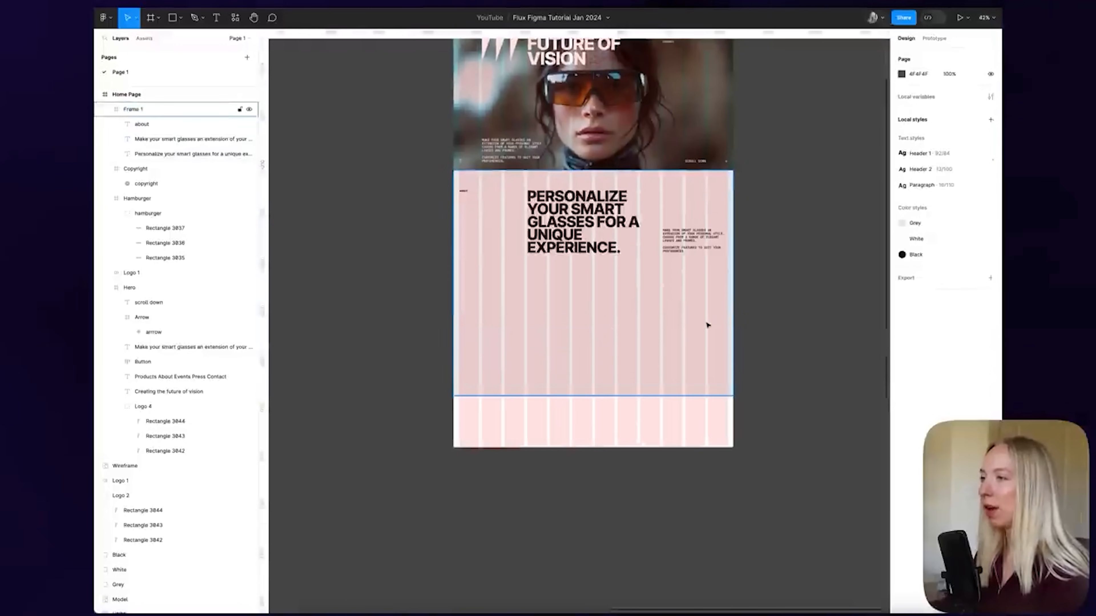
scroll(621, 318, "up", 4)
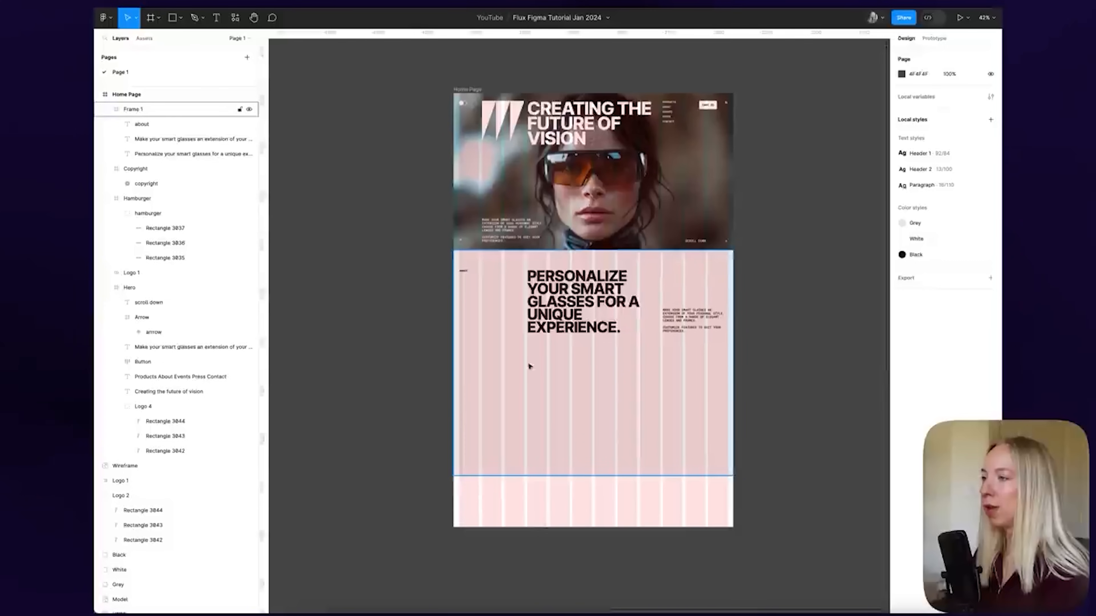
Hide the Home Page frame's 12-column layout grid and review the grey section
left_click(466, 89)
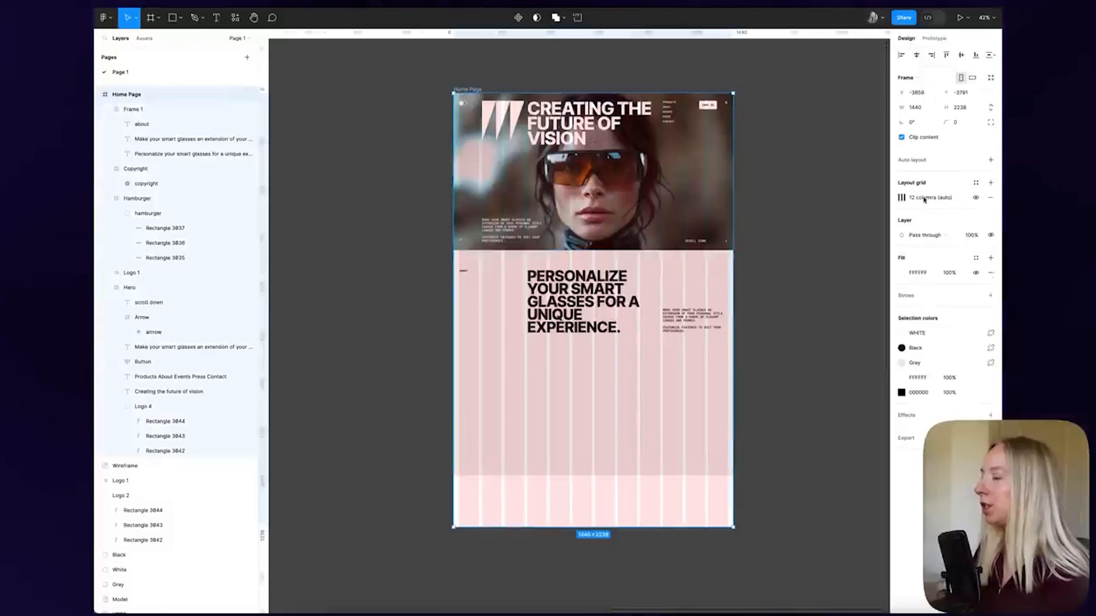
left_click(978, 198)
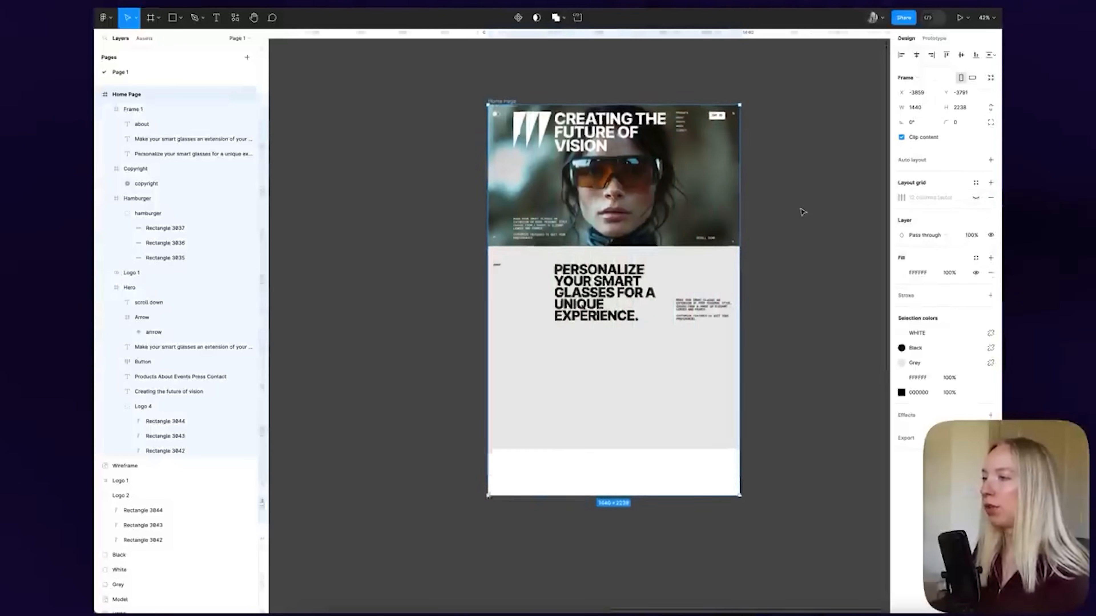
scroll(793, 201, "down", 3)
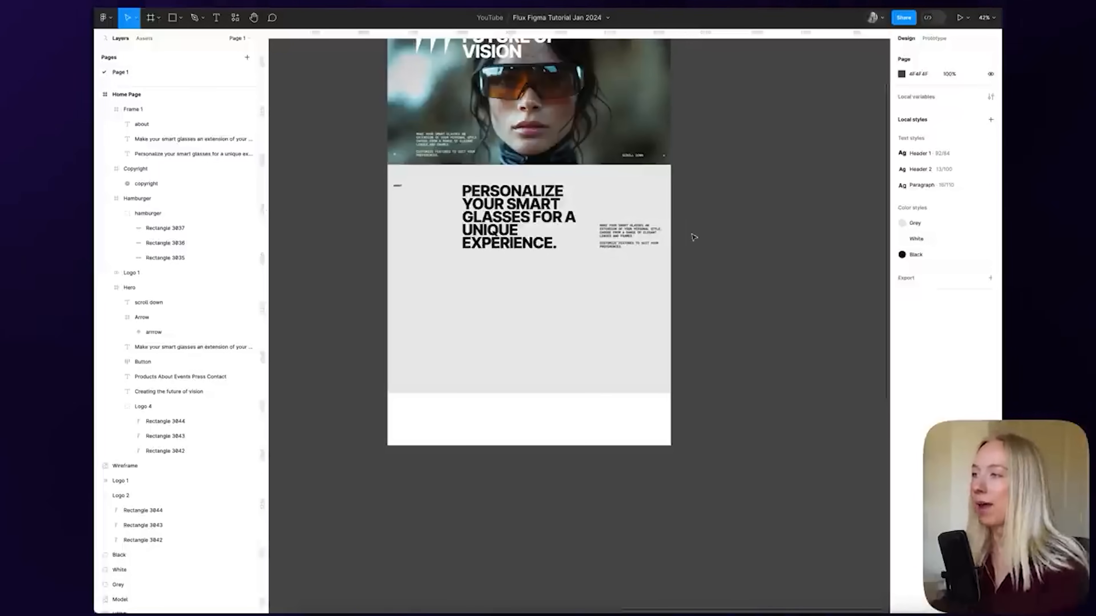
scroll(692, 237, "right", 2)
scroll(692, 238, "up", 1)
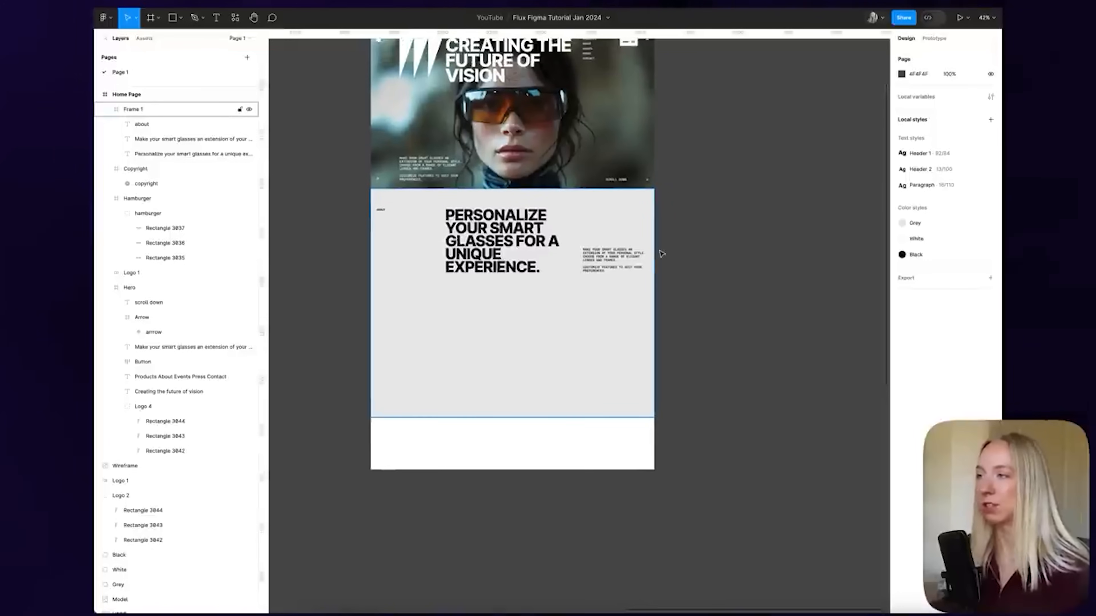
scroll(662, 253, "right", 5)
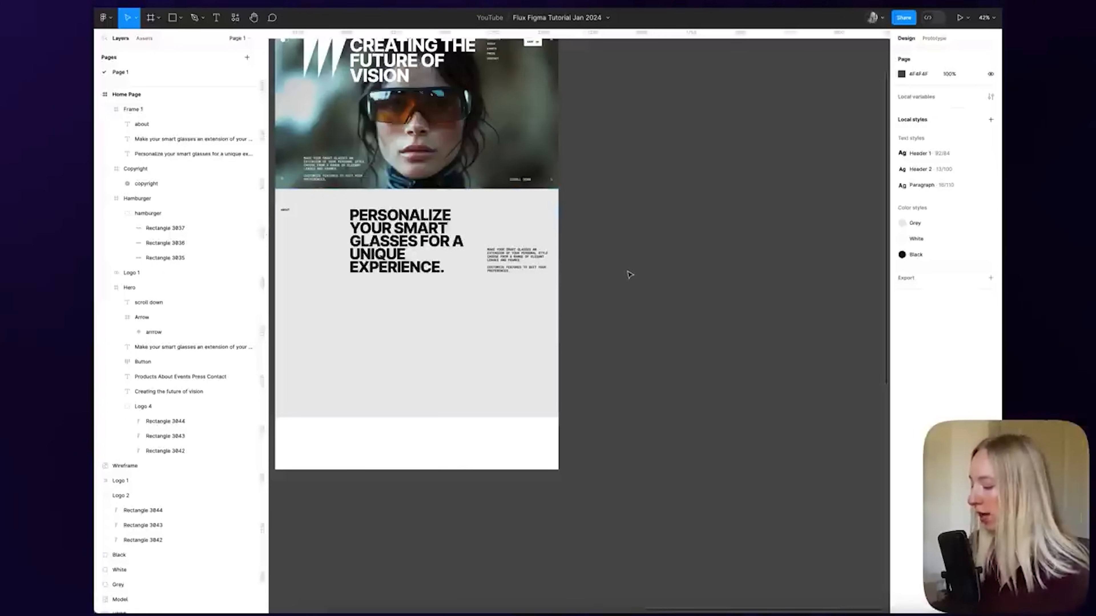
Draw a new frame beside the Home Page and widen it
key("f")
left_click_drag(620, 265, 671, 333)
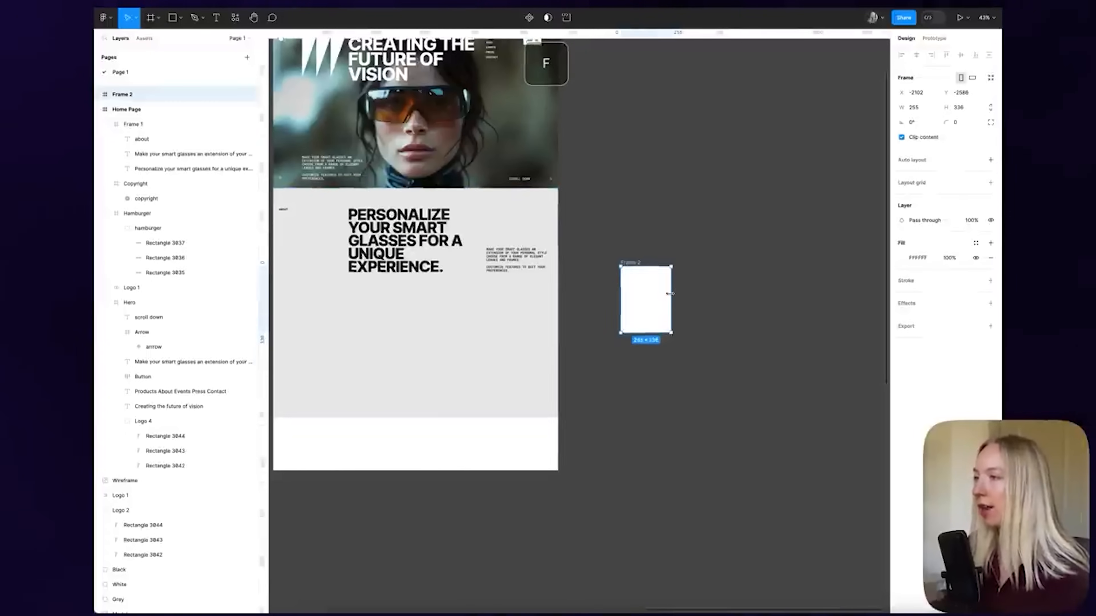
scroll(670, 294, "up", 5)
scroll(672, 298, "right", 2)
scroll(560, 264, "up", 3)
left_click_drag(614, 298, 632, 303)
left_click(710, 305)
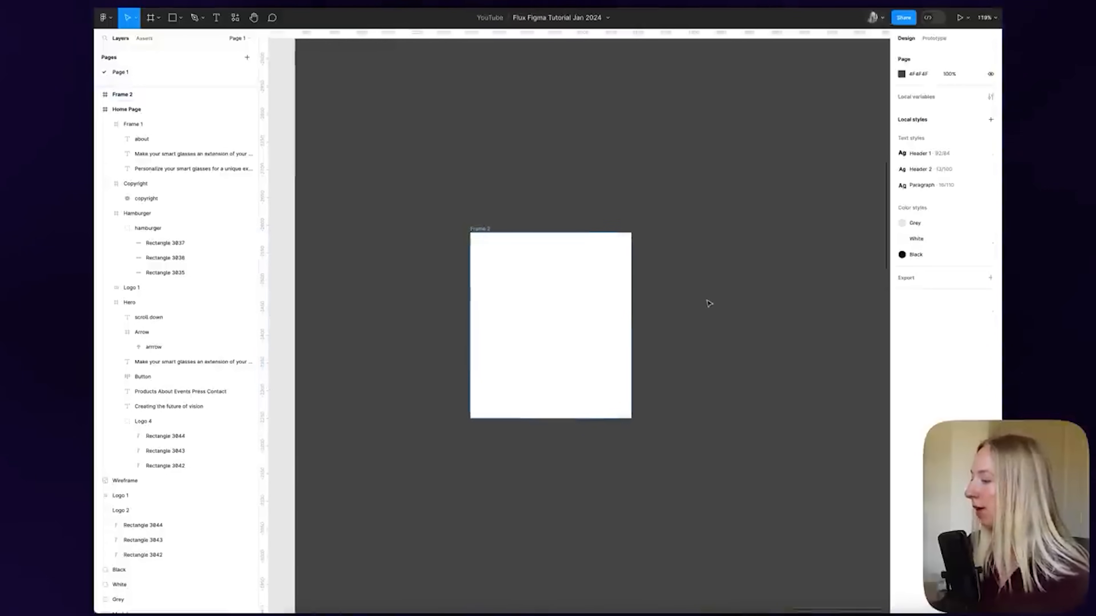
Try the Glasses 1 image in the frame, then move it out and delete it
scroll(710, 303, "down", 10)
left_click_drag(287, 295, 713, 314)
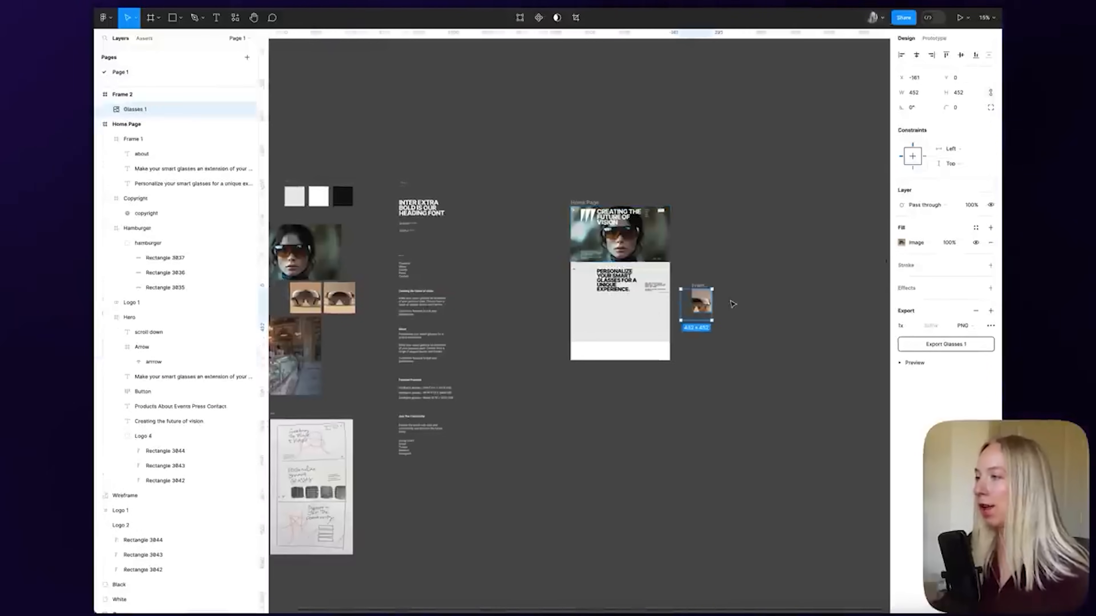
key("shift+2")
left_click_drag(576, 299, 736, 334)
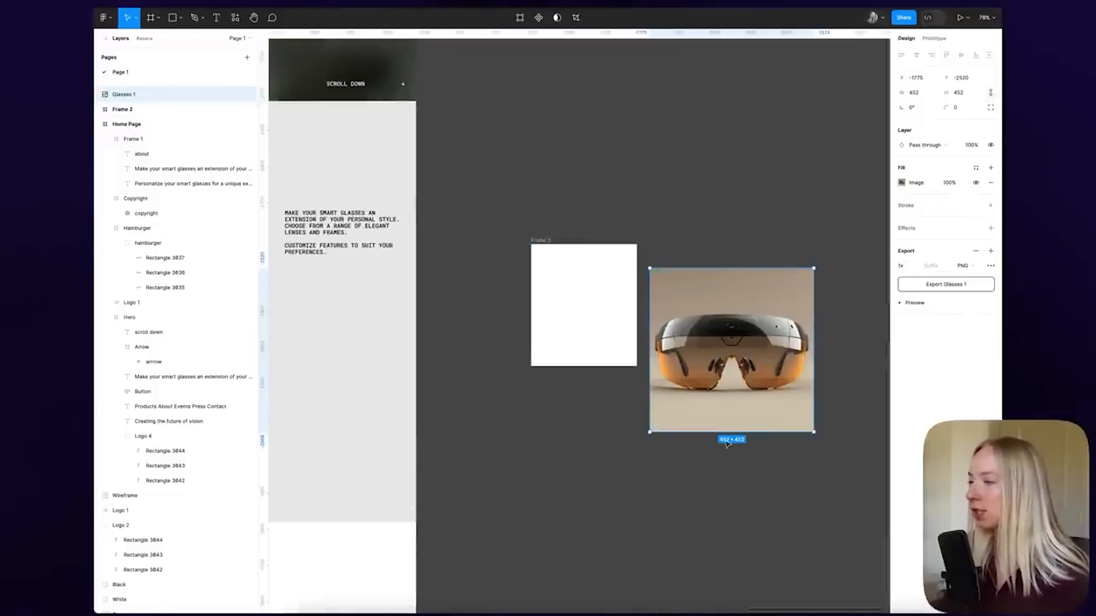
key("Delete")
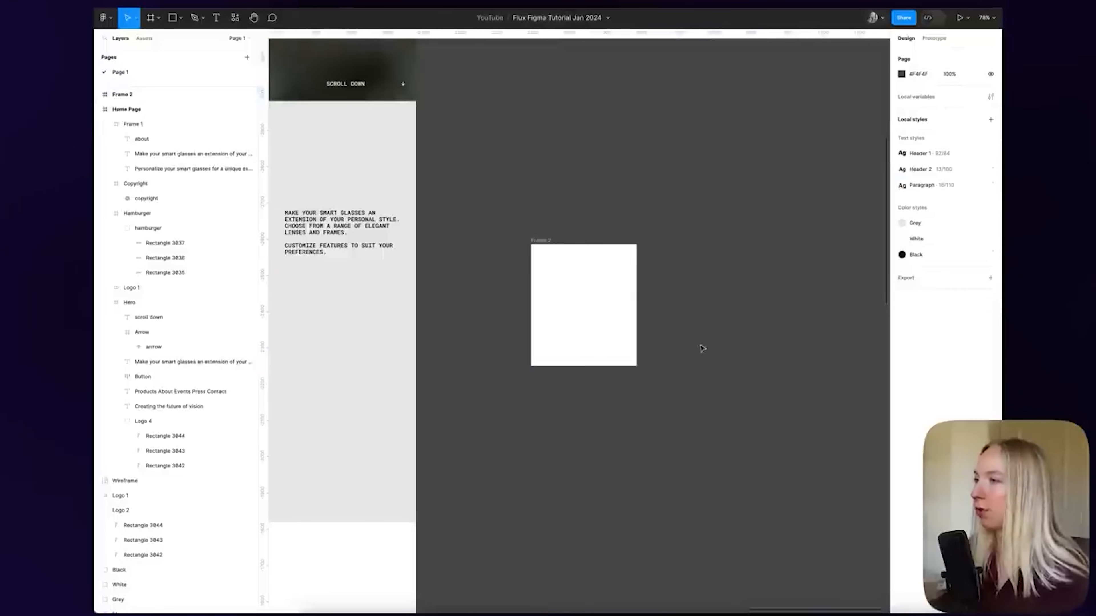
Resize the blank frame to 452 wide by 608 tall
left_click(540, 241)
left_click(925, 109)
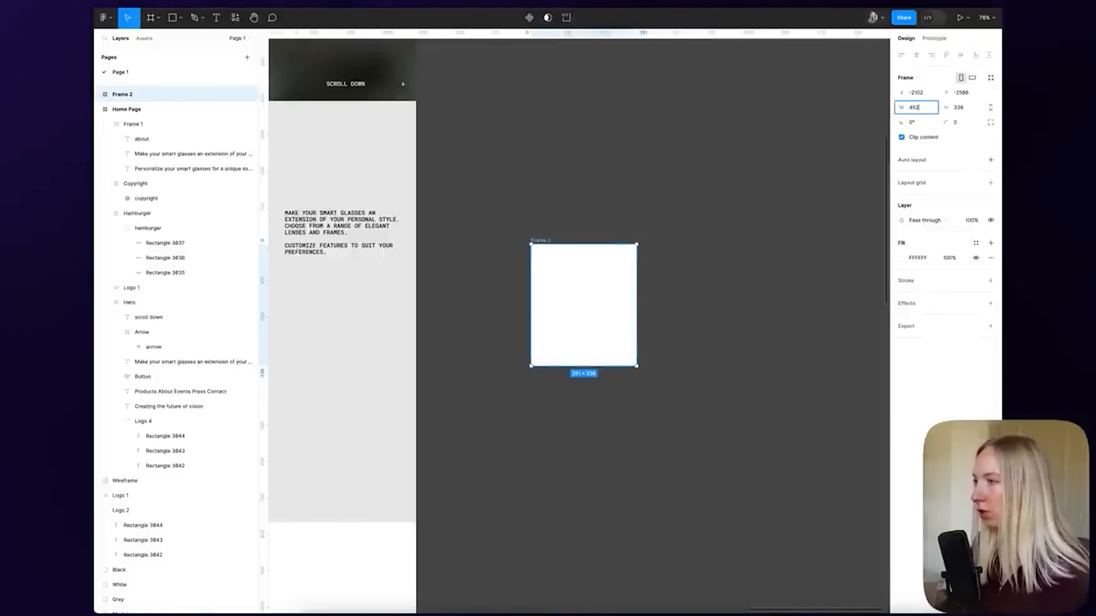
key("Tab")
type("608")
key("Return")
left_click(724, 277)
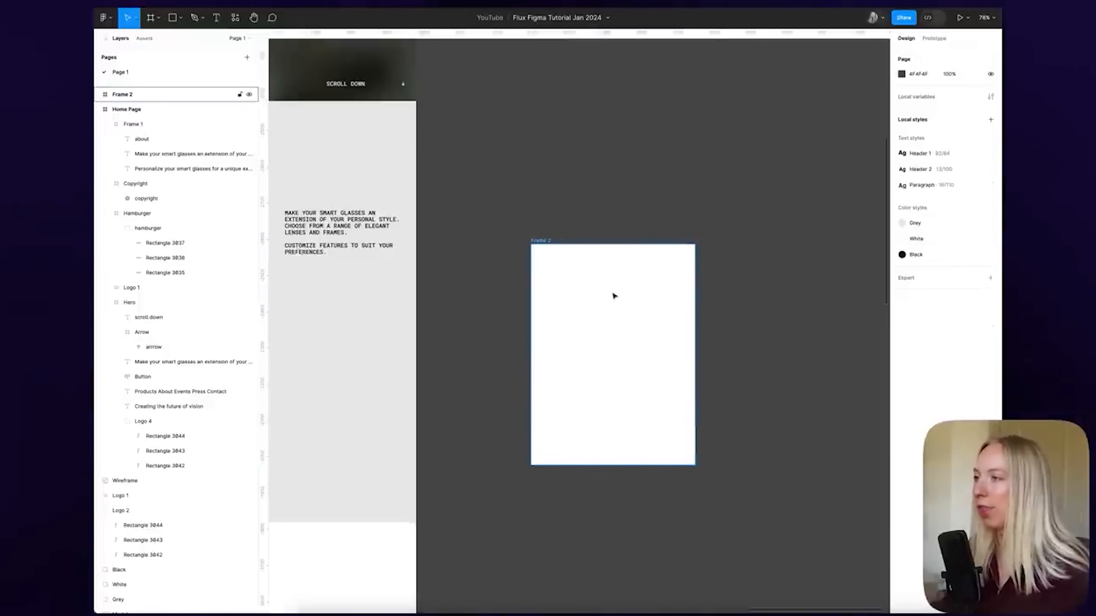
Draw an inner frame across the card's top, naming the card Product Card and the inner frame Image
key("f")
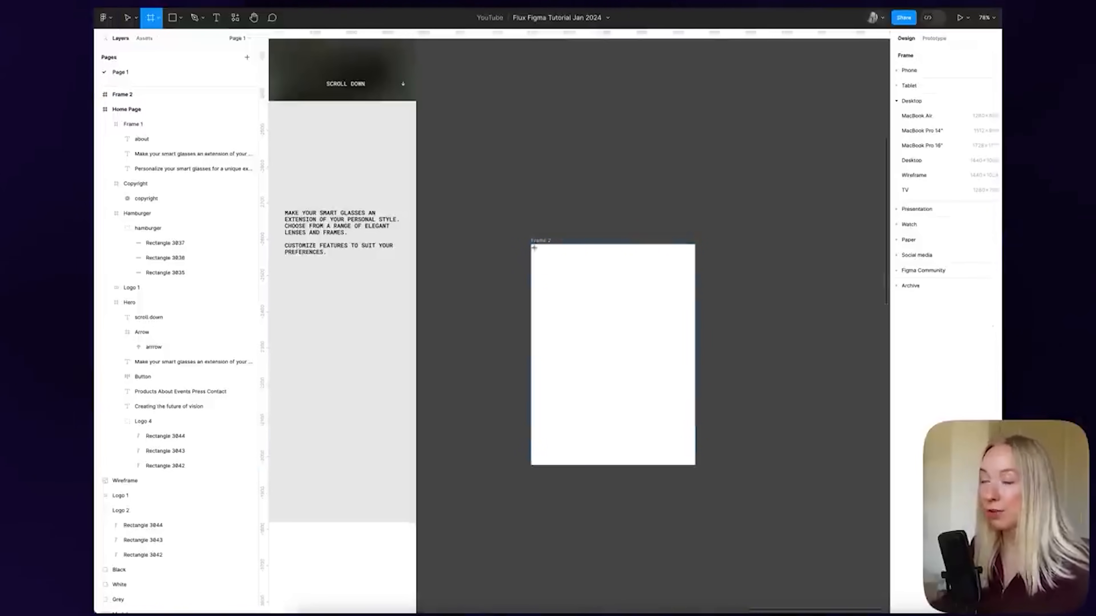
left_click_drag(535, 250, 695, 358)
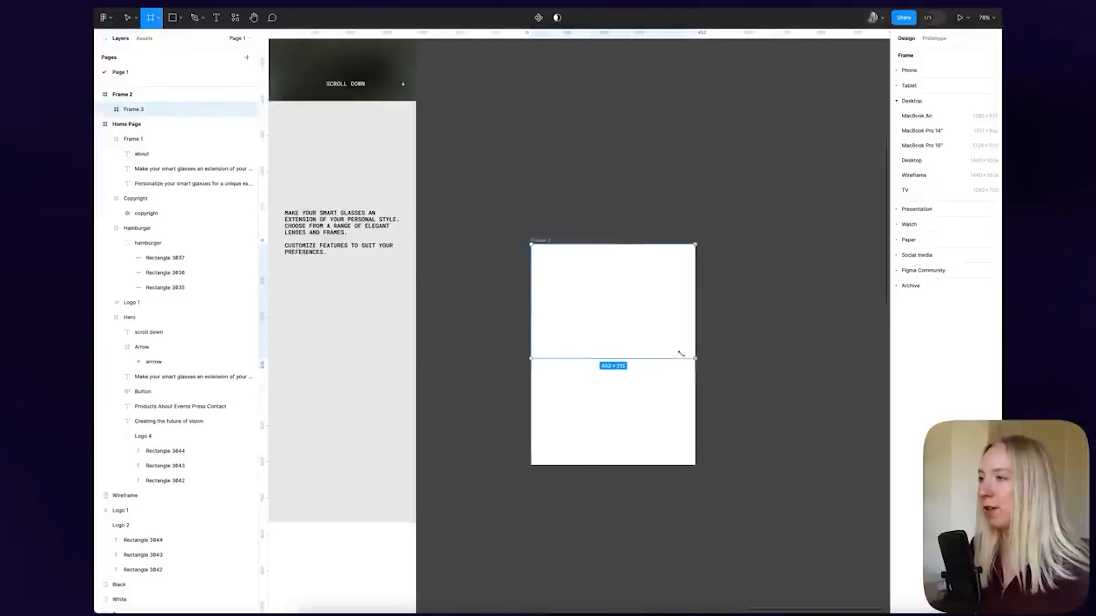
left_click(540, 240)
type("P")
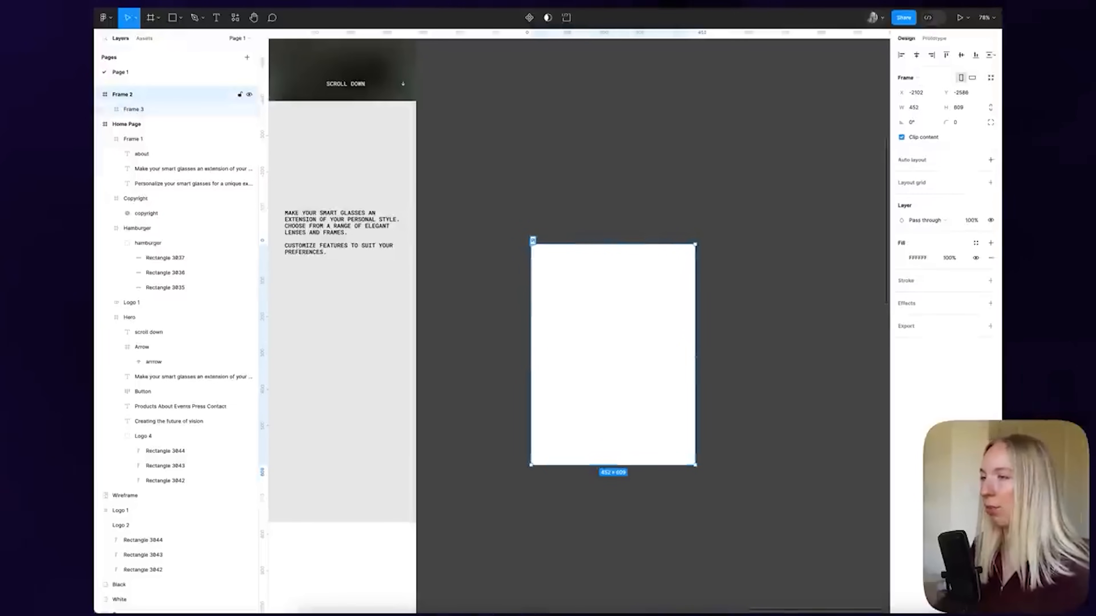
type("roduct Card")
key("Return")
left_click(627, 195)
left_click(634, 305)
left_click(652, 358)
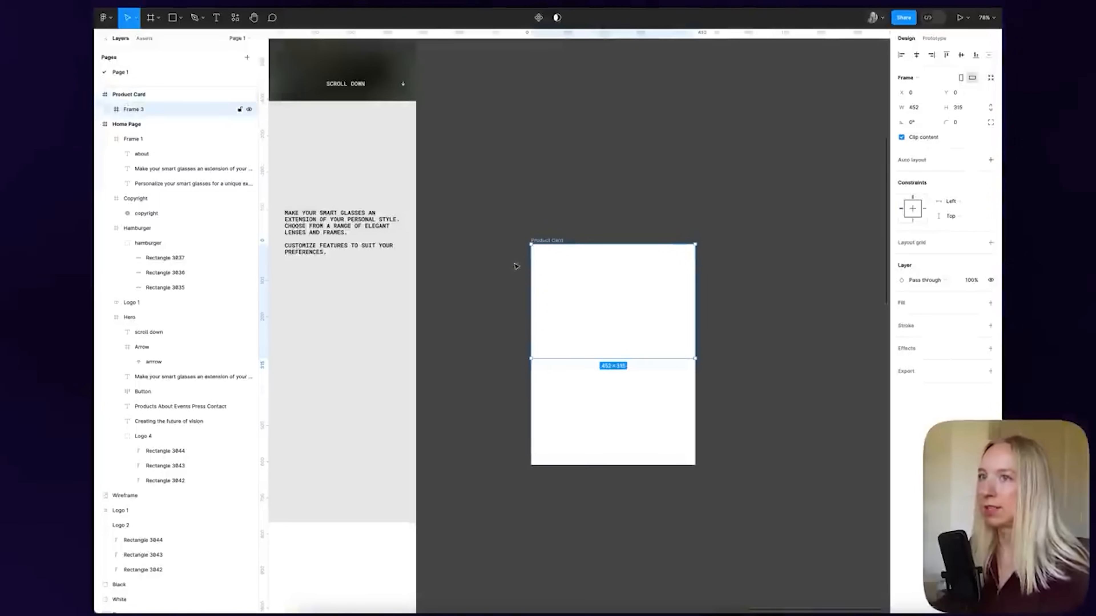
double_click(130, 109)
type("Image")
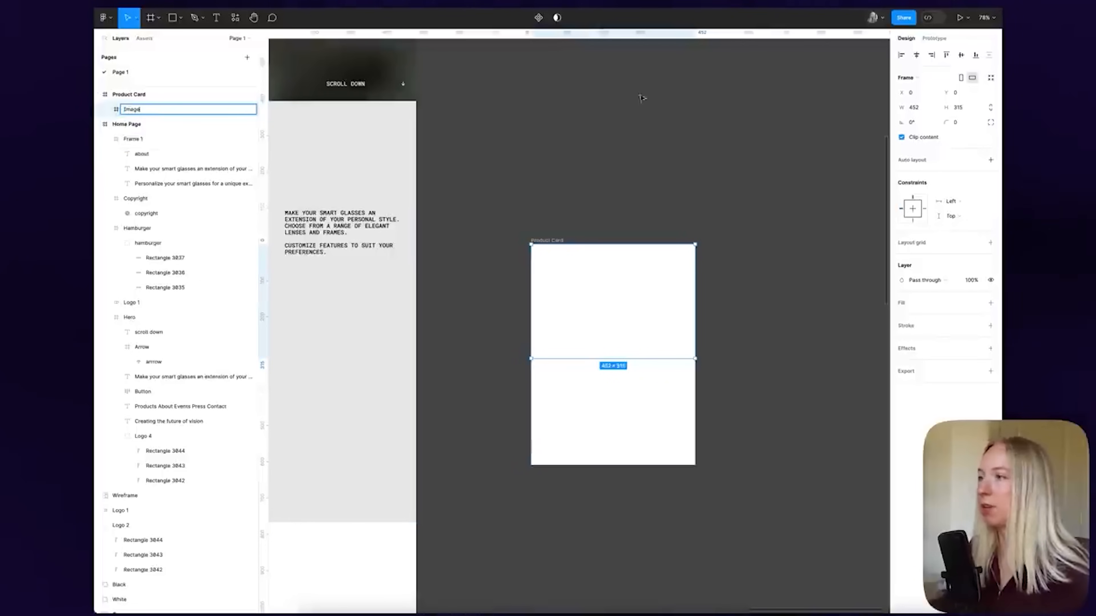
Set the Image frame's height to 452
left_click_drag(650, 357, 651, 376)
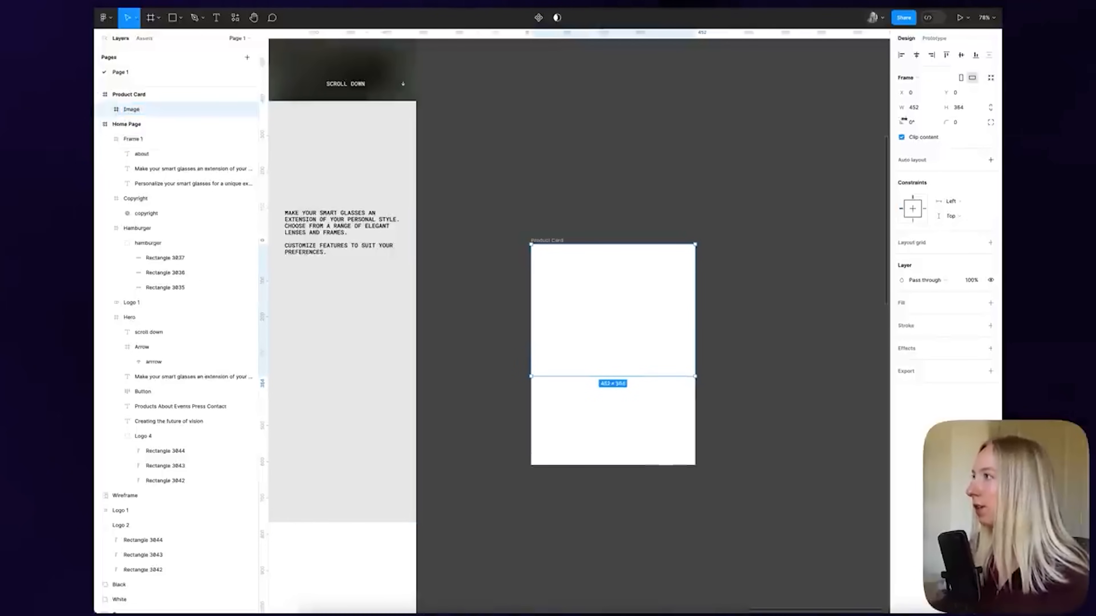
left_click(965, 110)
type("452")
key("Return")
Fill the Image frame with the Glasses 1.png product photo
left_click(989, 303)
left_click(908, 319)
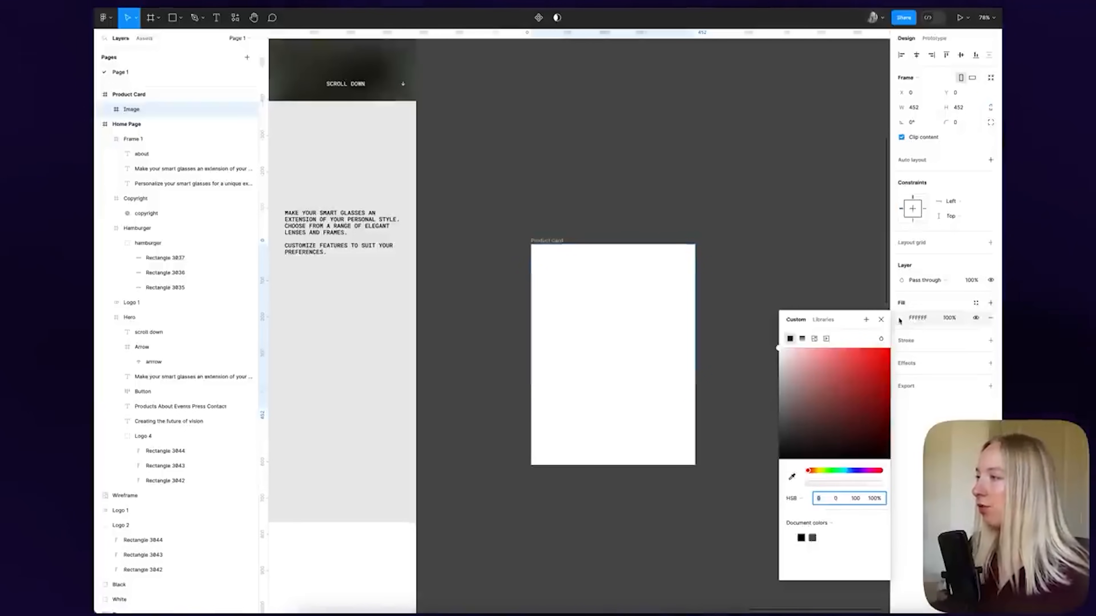
left_click(814, 338)
left_click(834, 408)
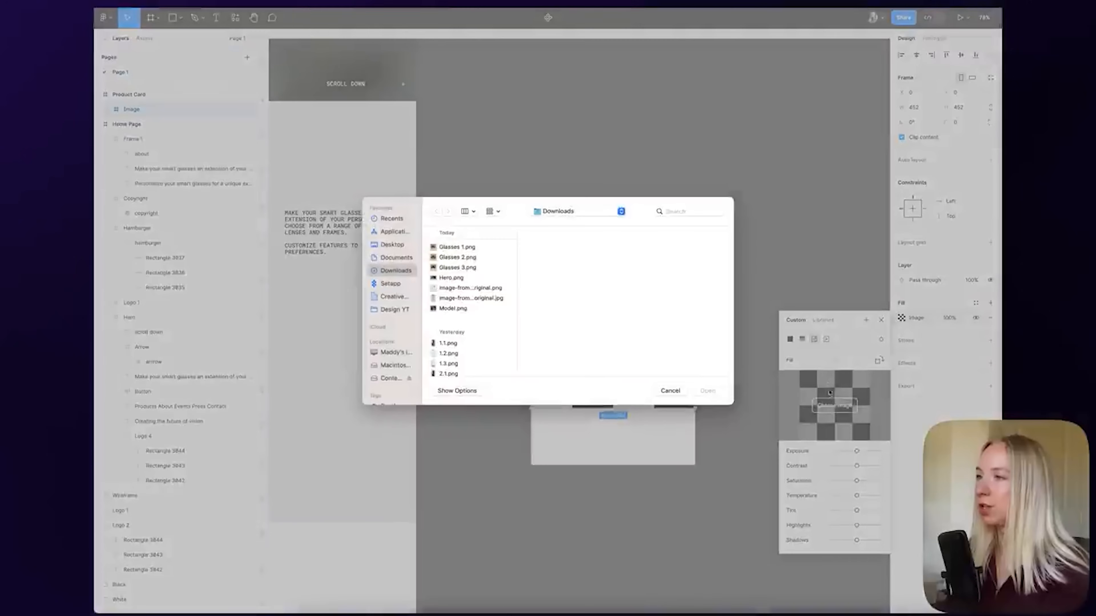
double_click(465, 249)
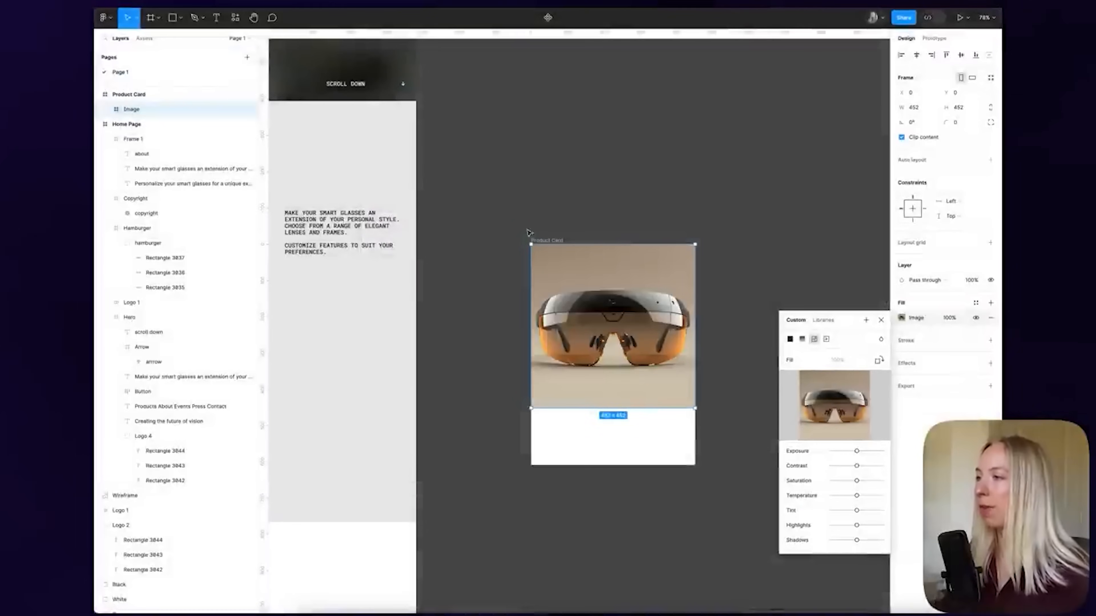
left_click(881, 321)
left_click(775, 282)
scroll(771, 286, "down", 2)
scroll(738, 278, "up", 2)
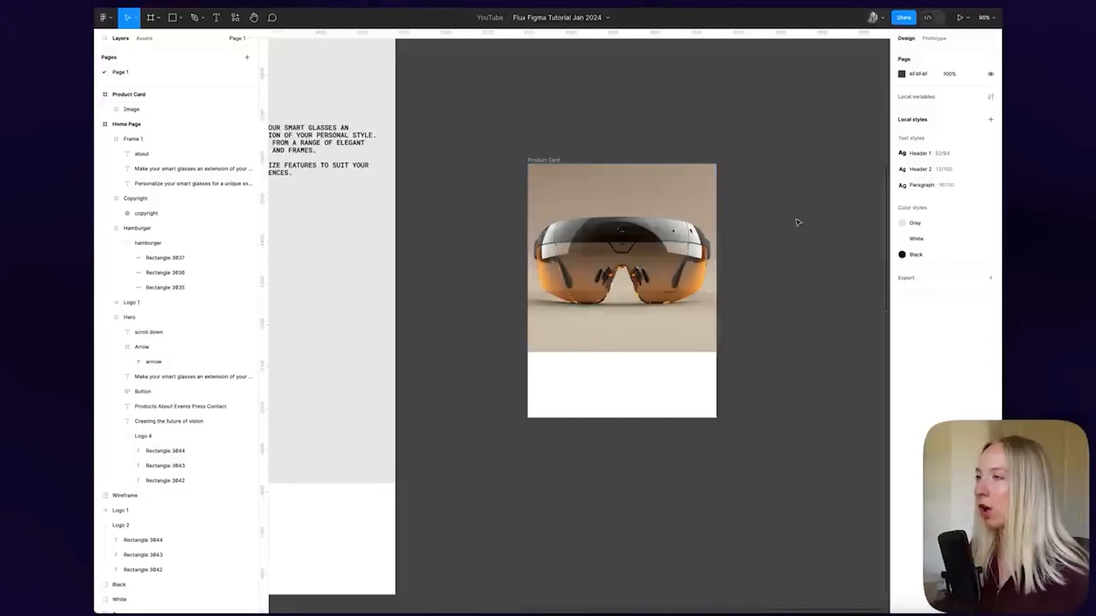
Paste a copy of the Sync2 product text and move it into the Product Card
scroll(687, 299, "down", 3)
scroll(595, 311, "up", 4)
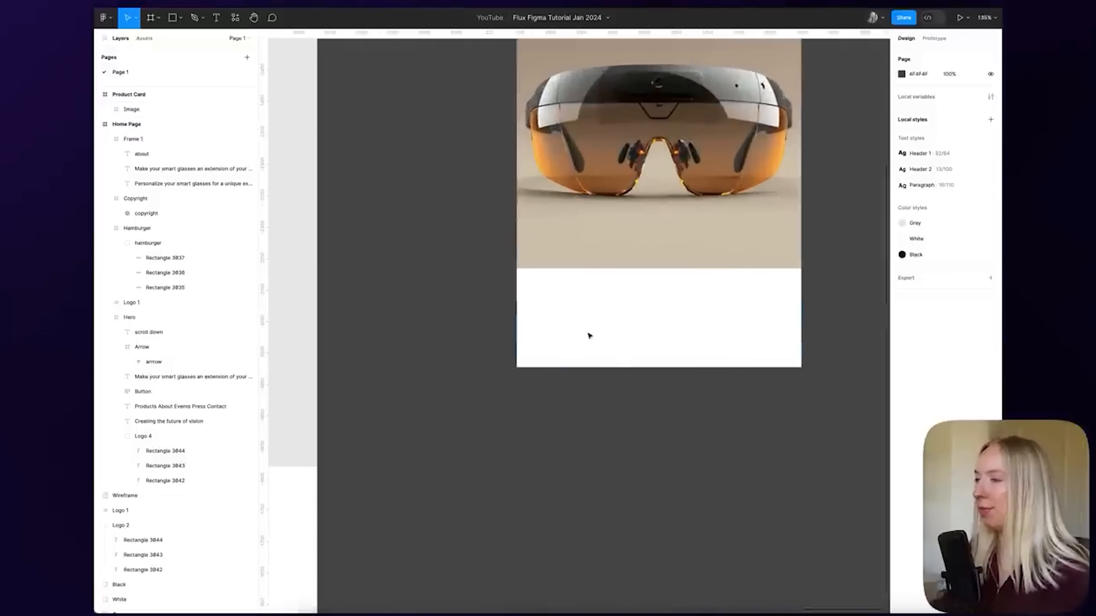
scroll(663, 318, "down", 10)
scroll(665, 331, "up", 3)
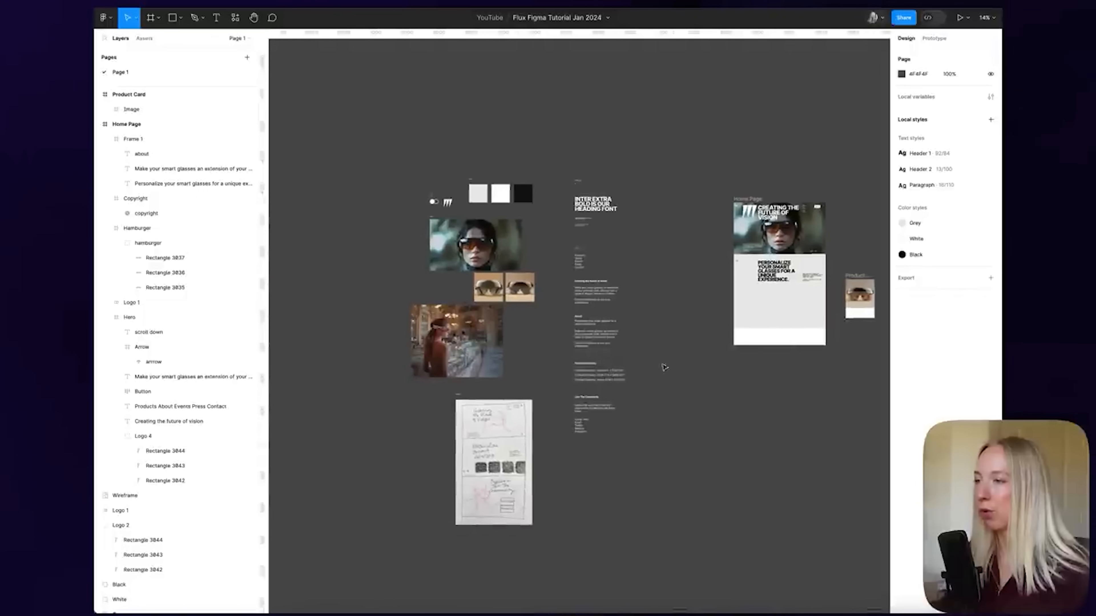
scroll(602, 417, "up", 5)
left_click(580, 245)
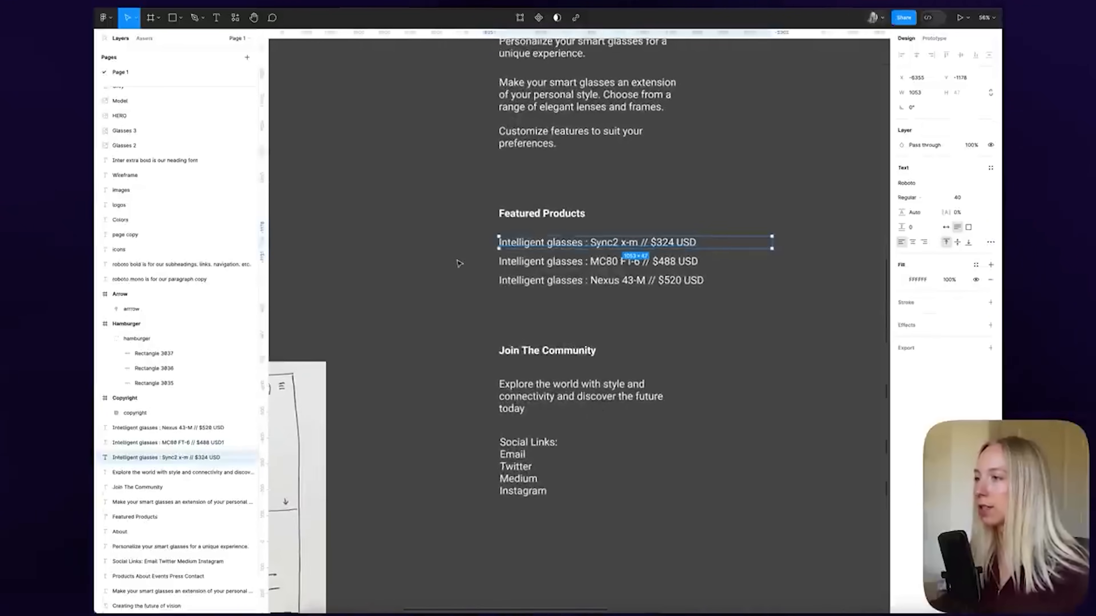
scroll(459, 263, "down", 4)
scroll(788, 153, "up", 5)
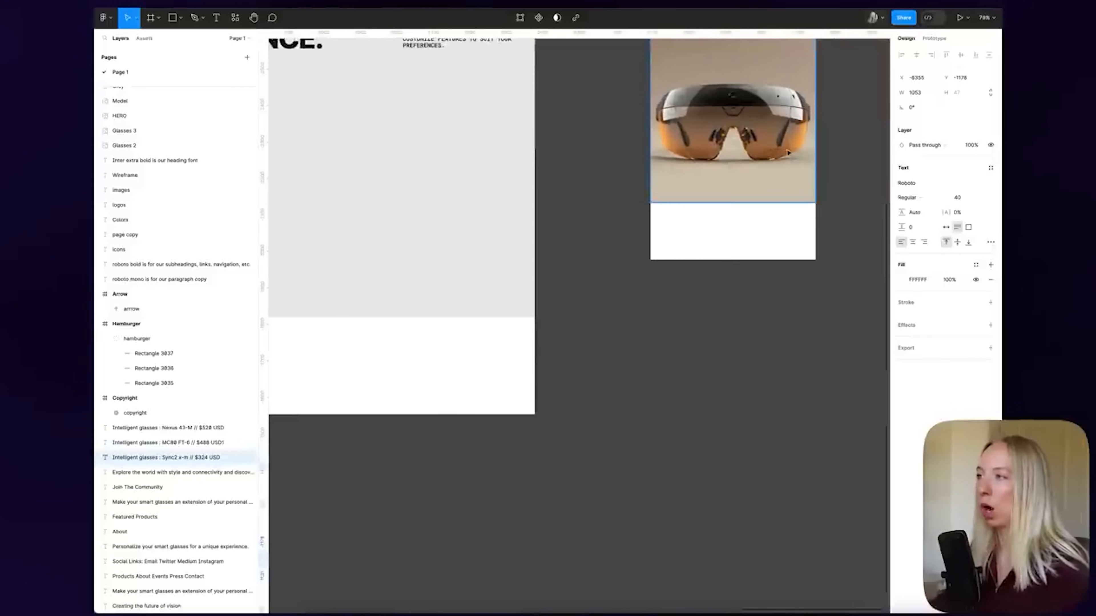
scroll(787, 152, "up", 5)
key("ctrl+v")
scroll(472, 340, "down", 3)
left_click_drag(358, 332, 557, 460)
left_click(507, 531)
scroll(520, 496, "down", 2)
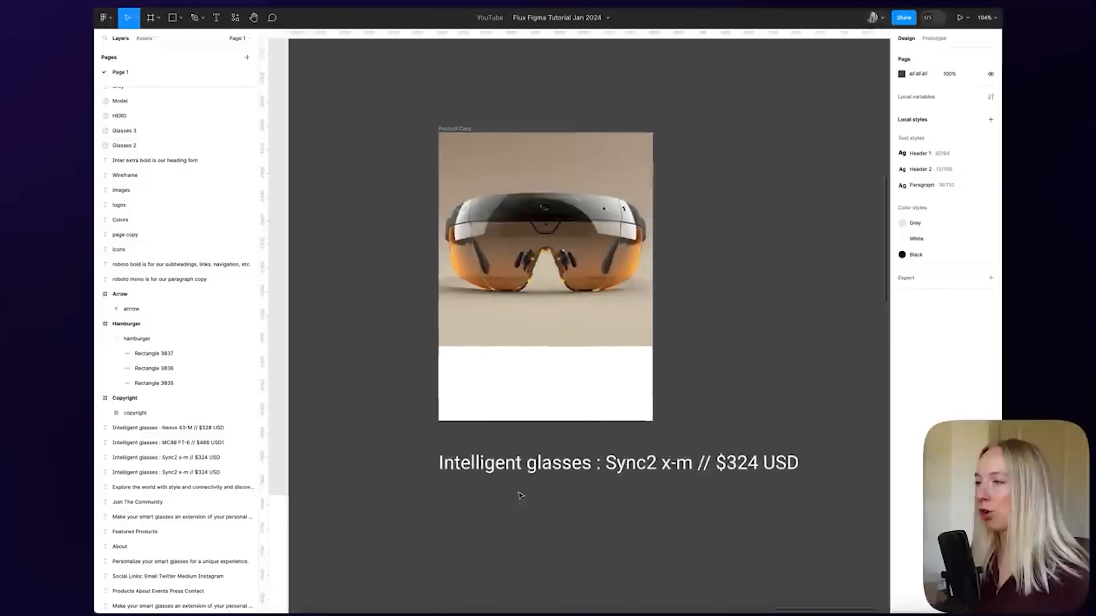
scroll(520, 495, "down", 1)
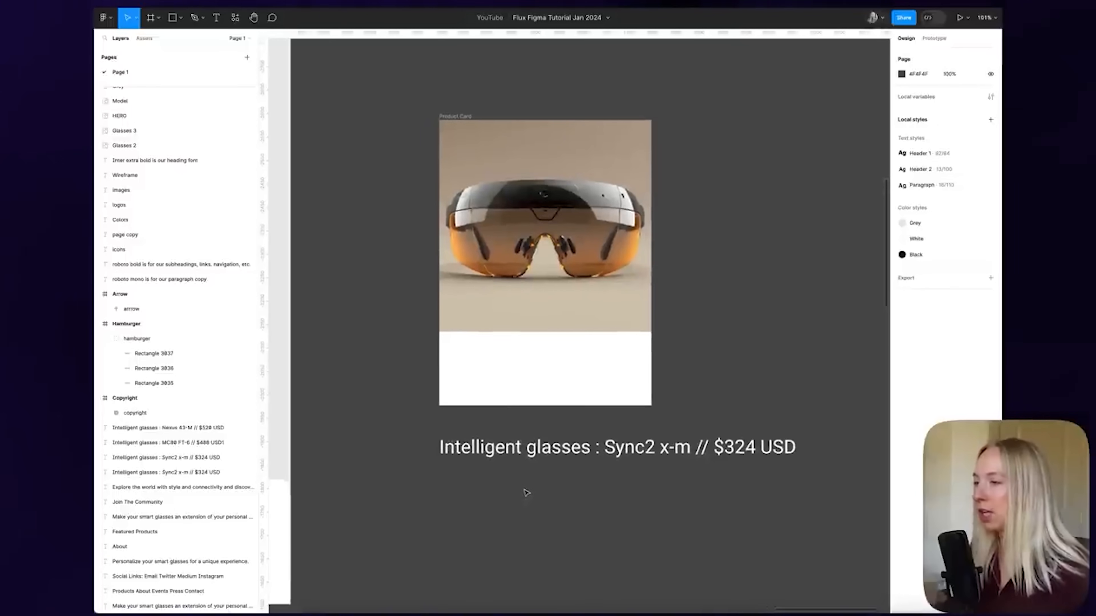
double_click(641, 451)
left_click(726, 480)
left_click(641, 475)
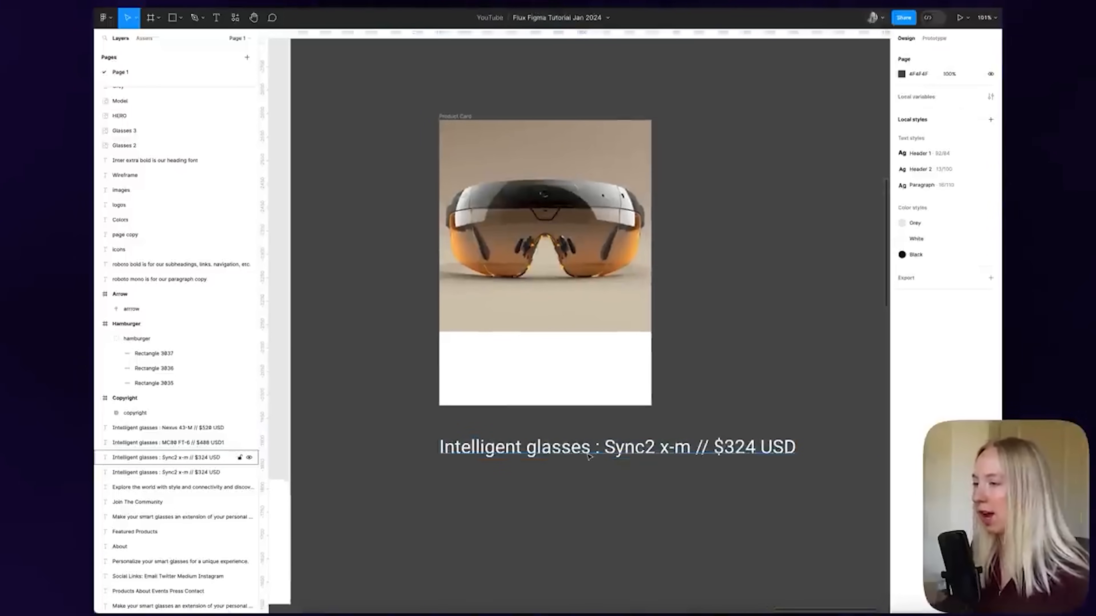
left_click_drag(587, 455, 626, 370)
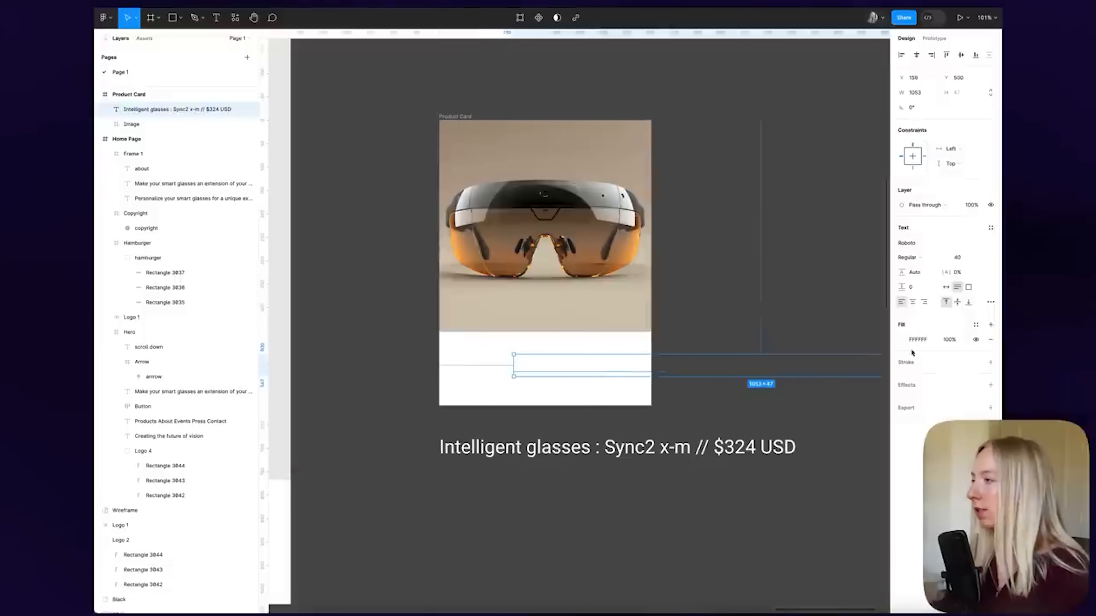
Style the category label with the Black colour, Header 2 text style and 50% opacity
left_click(976, 326)
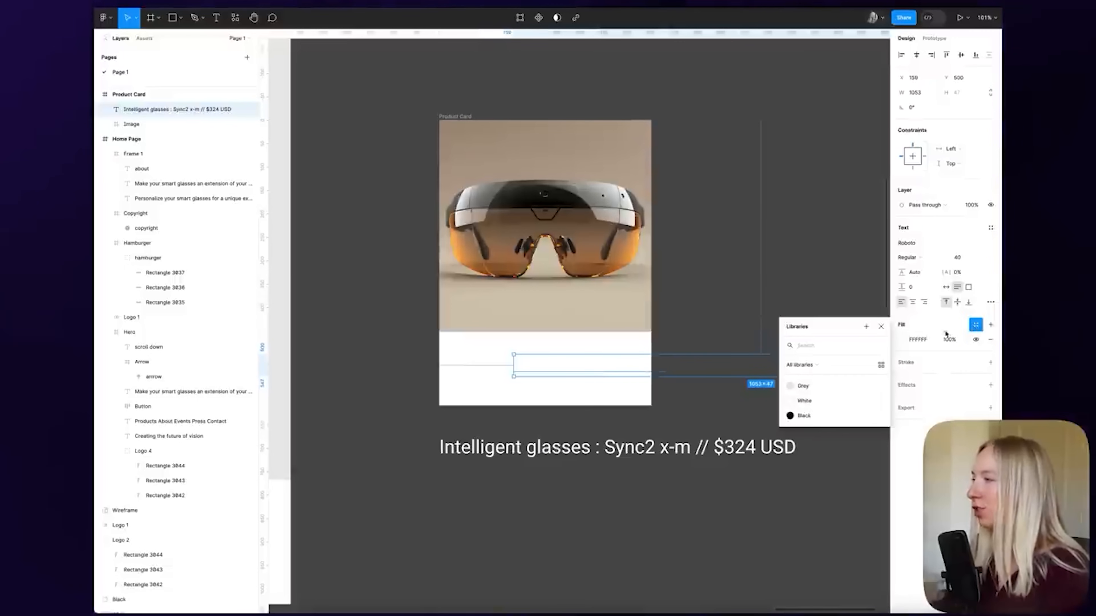
left_click(805, 416)
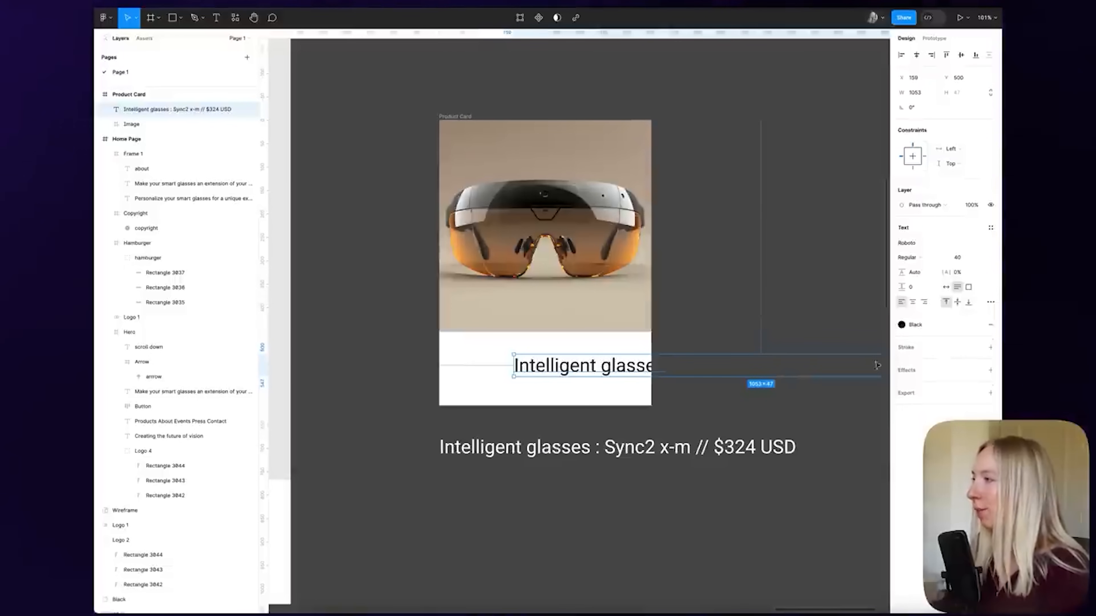
left_click(990, 228)
left_click(940, 299)
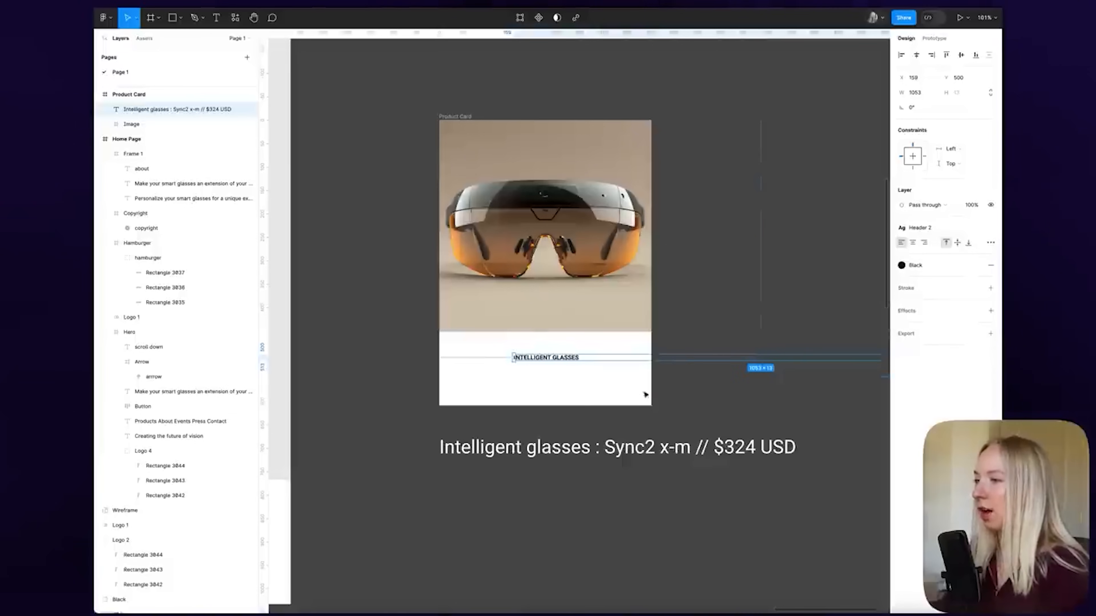
scroll(547, 390, "right", 2)
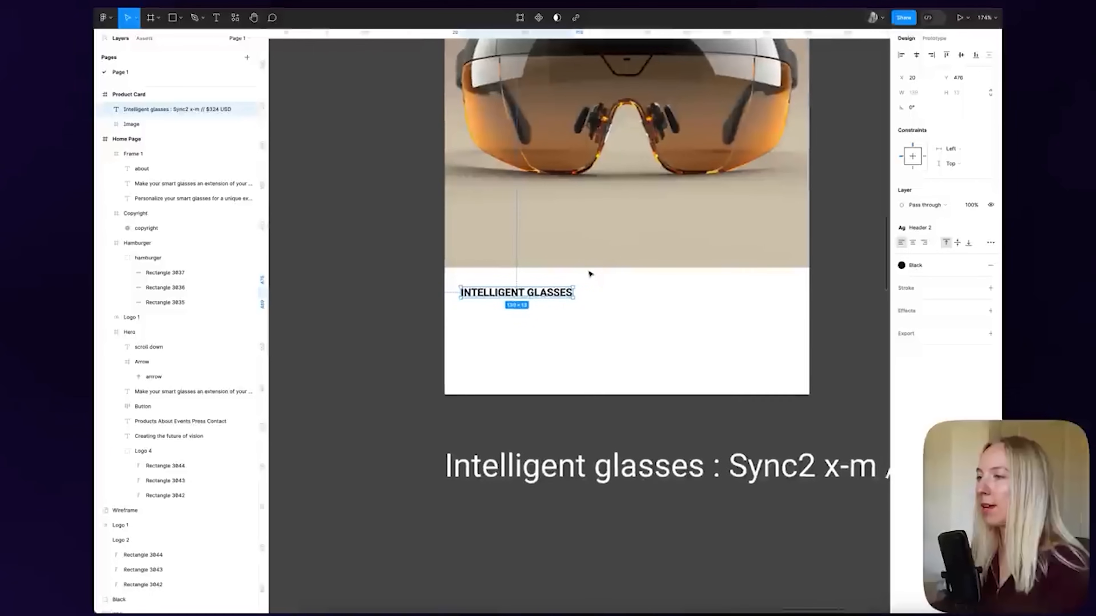
scroll(418, 276, "right", 1)
scroll(418, 277, "down", 2)
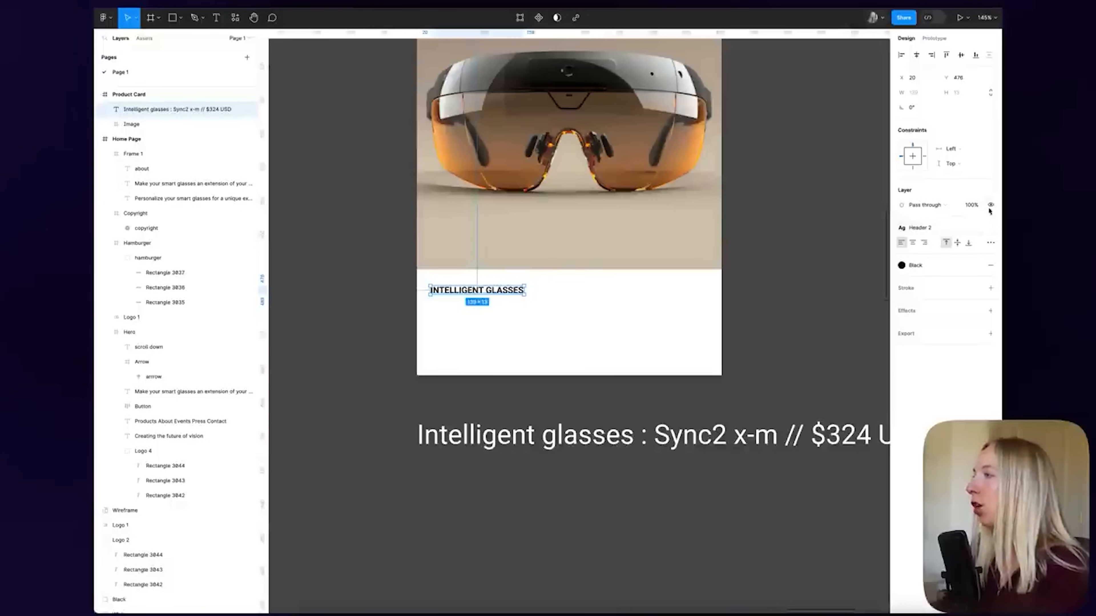
left_click(971, 206)
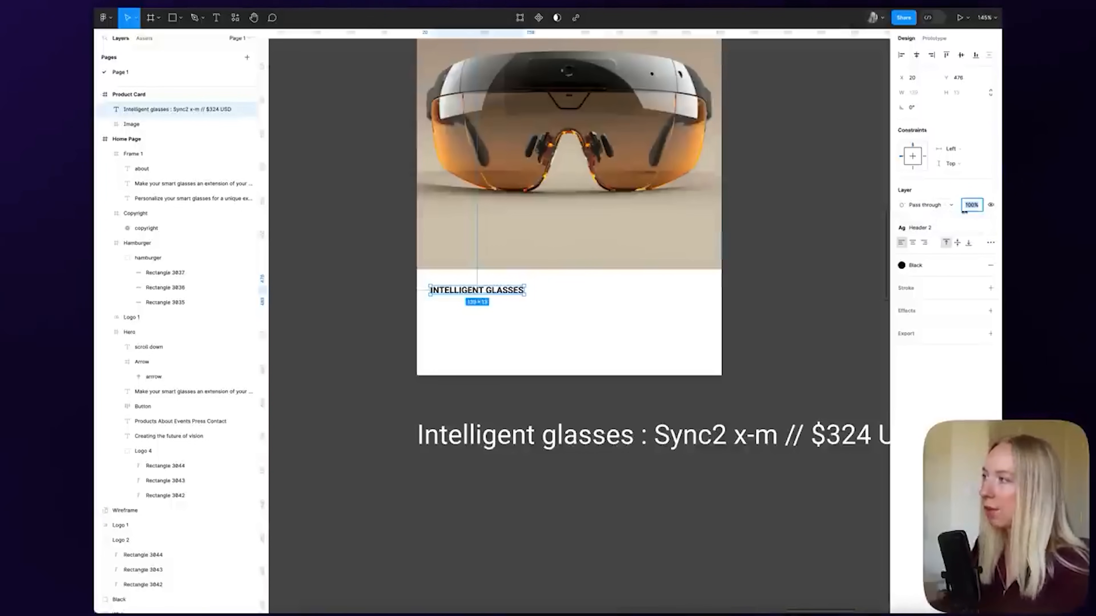
type("50")
key("Return")
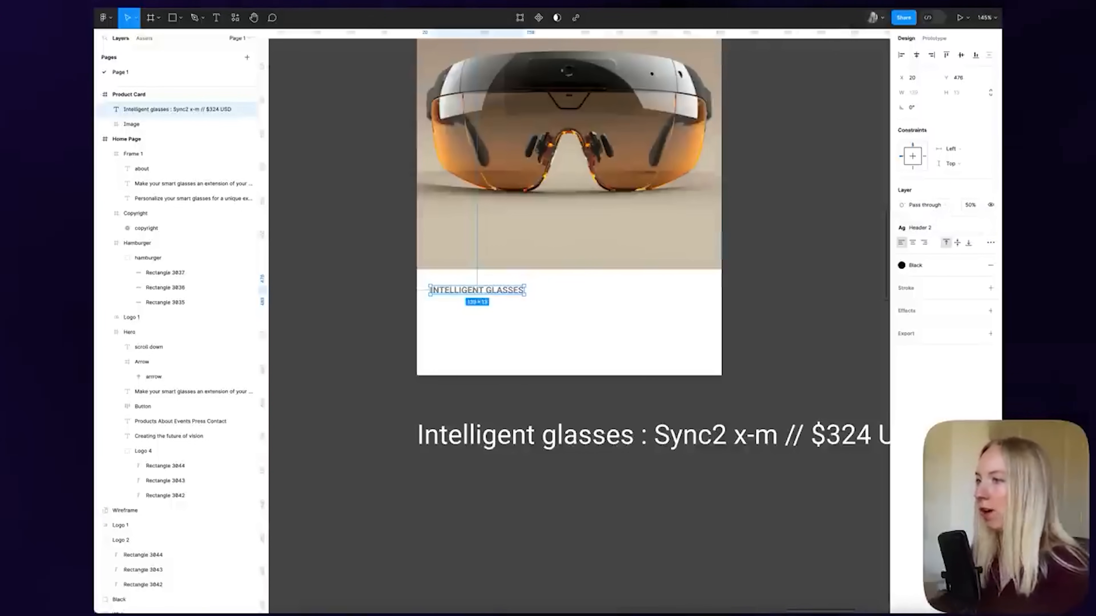
Duplicate the INTELLIGENT GLASSES label just below and retype it as SYNC2 X-M
left_click(562, 404)
left_click(489, 295)
left_click_drag(494, 305, 505, 312)
double_click(504, 310)
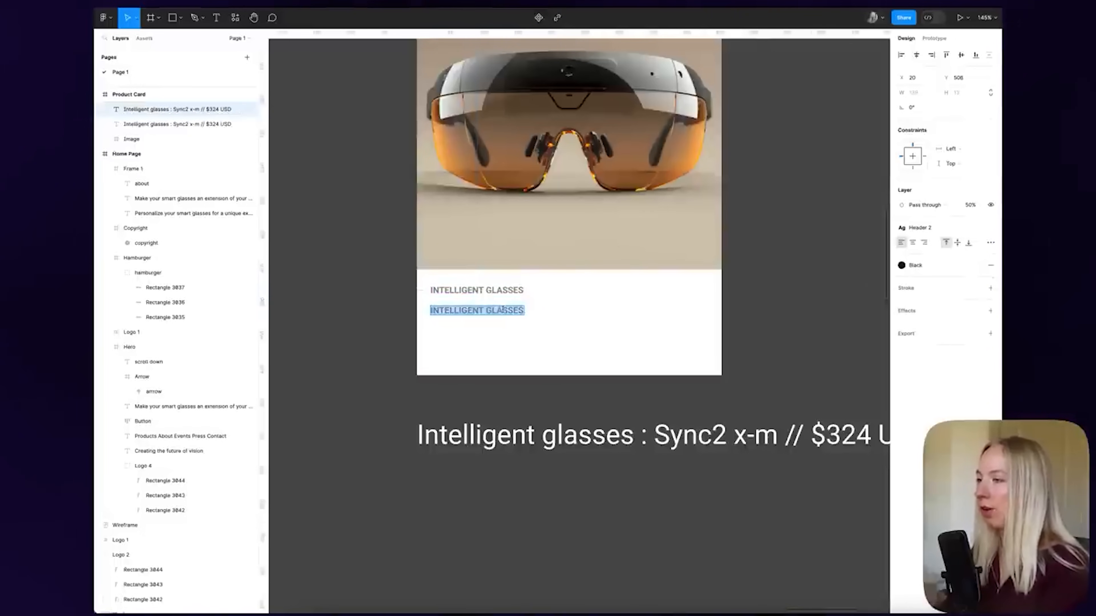
type("SYNC2 X-M")
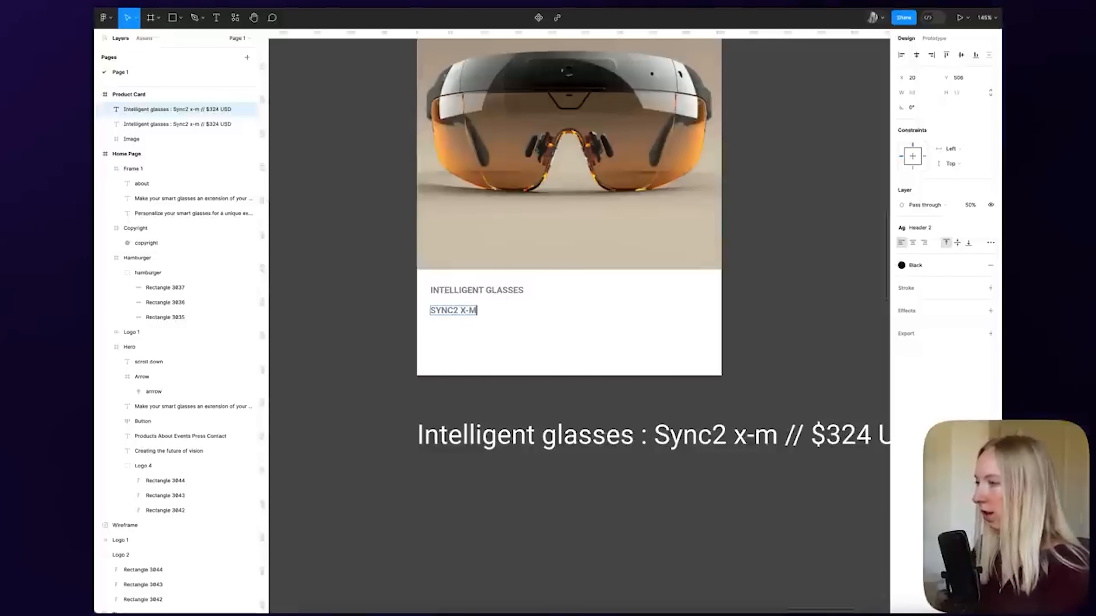
key("Escape")
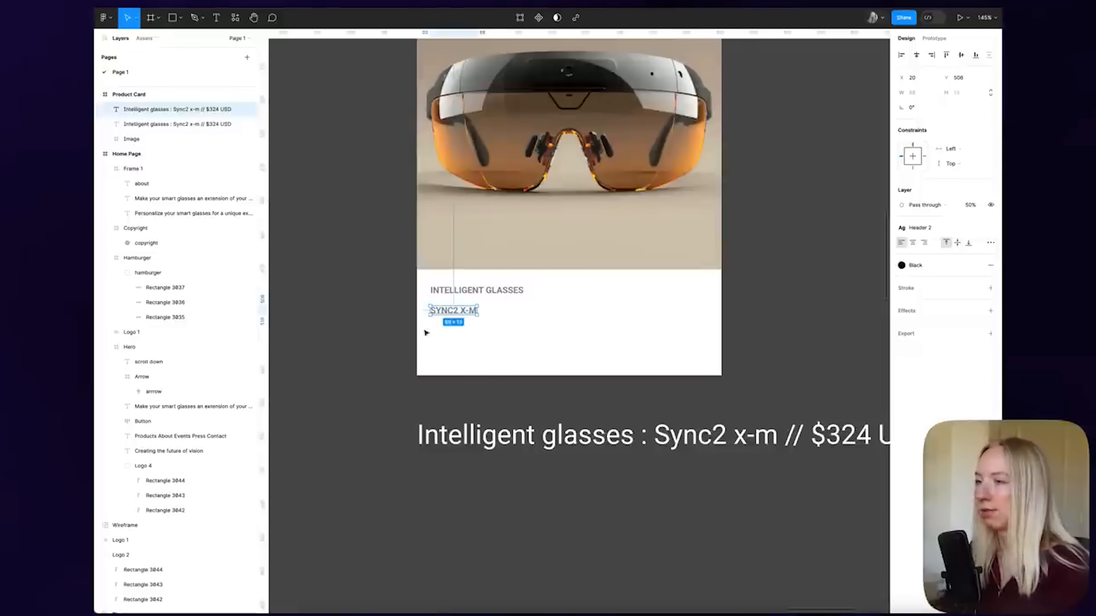
Give SYNC2 X-M 100% opacity, detach its Header 2 style, and set font size 18
left_click(971, 204)
type("100")
key("Return")
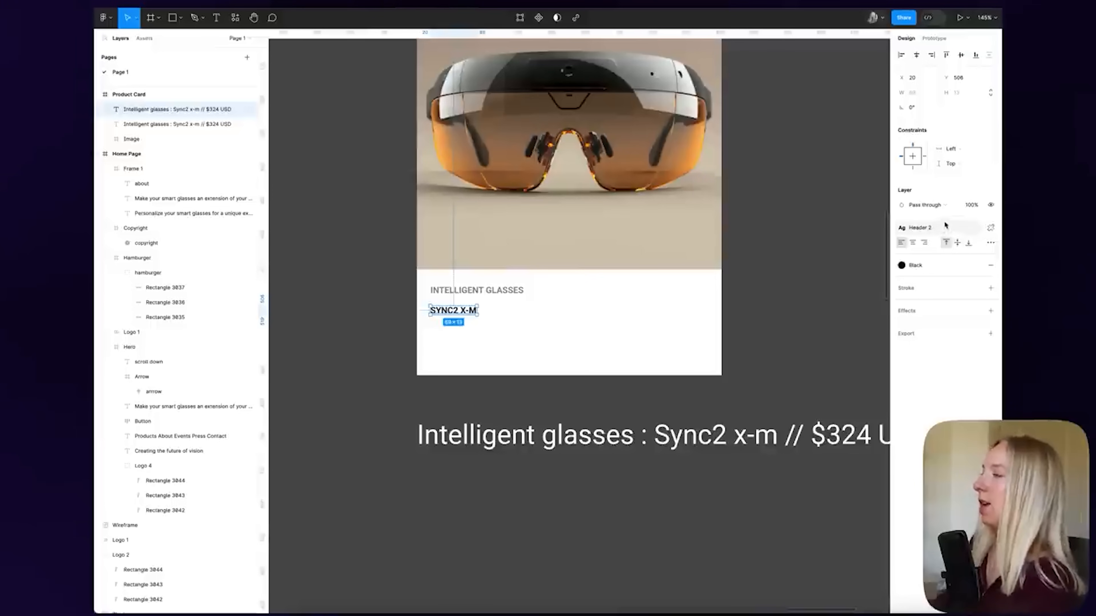
left_click(991, 228)
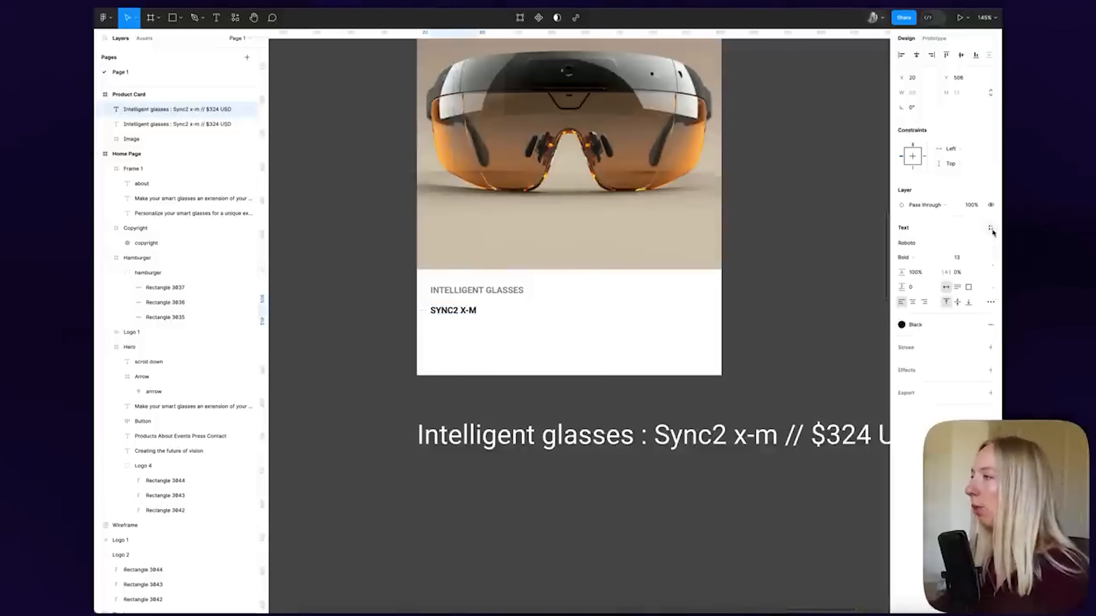
left_click(976, 258)
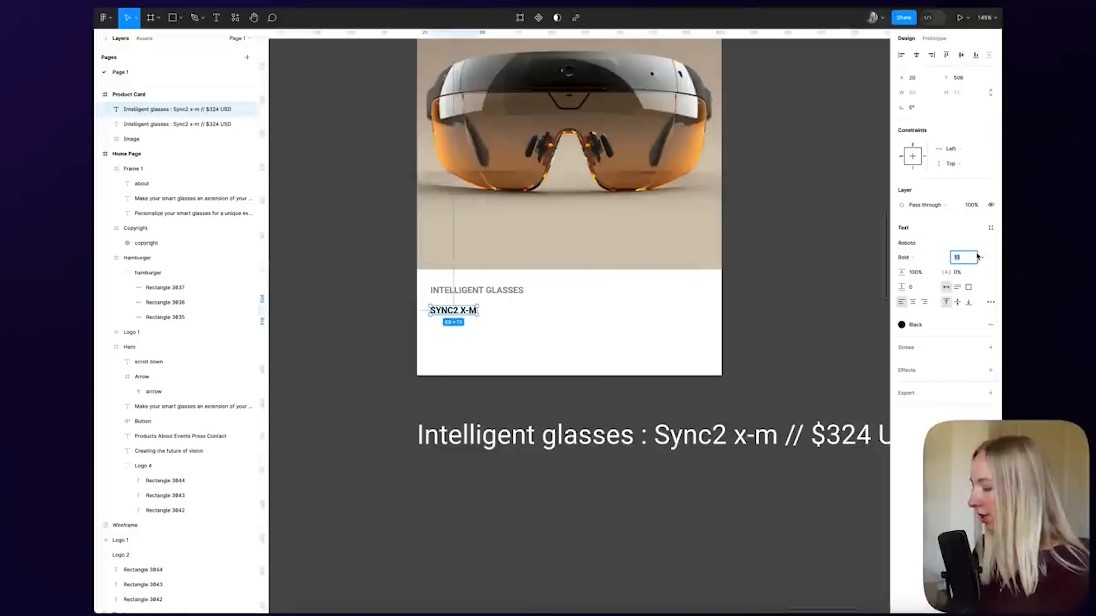
type("18")
key("Return")
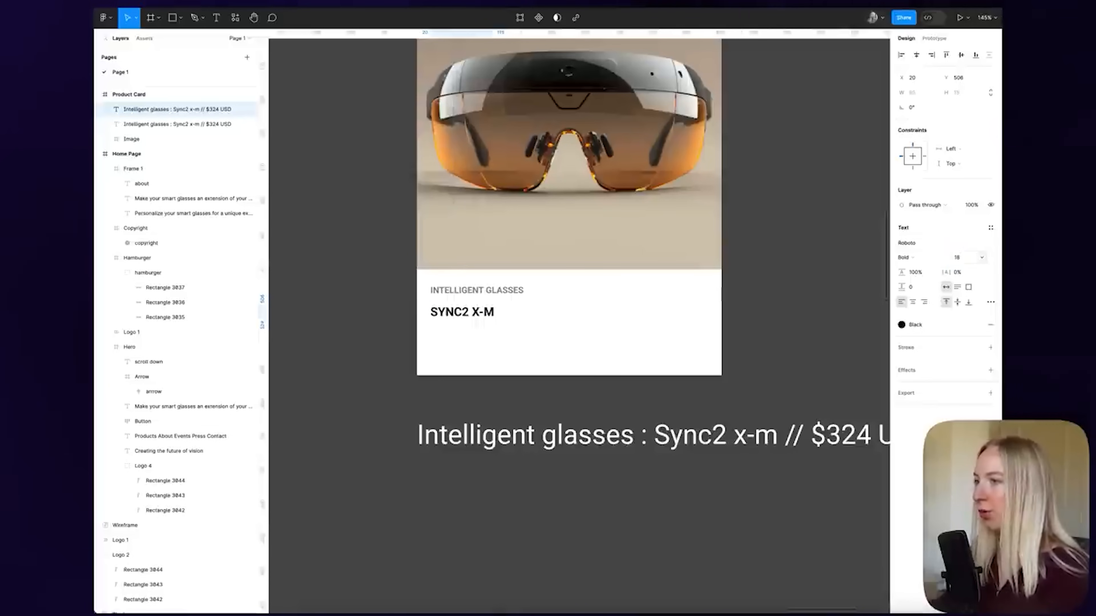
left_click(548, 302)
scroll(548, 302, "down", 5)
scroll(519, 299, "up", 8)
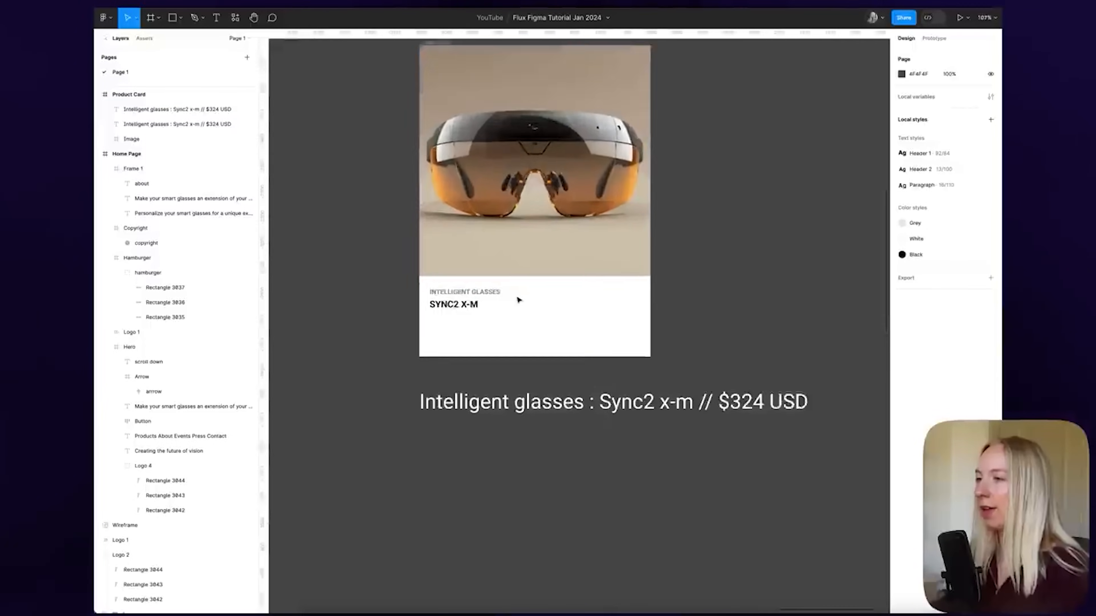
Duplicate SYNC2 X-M to the card's right side and retype it as the $324 USD price
left_click_drag(461, 306, 630, 306)
double_click(630, 305)
key("BackSpace")
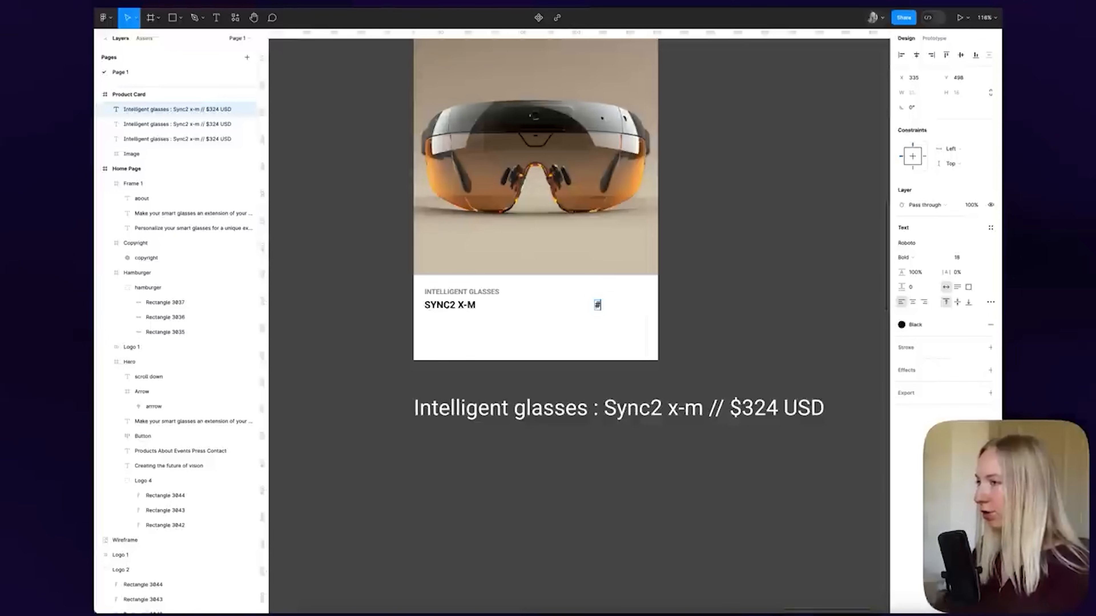
type("$324 USD")
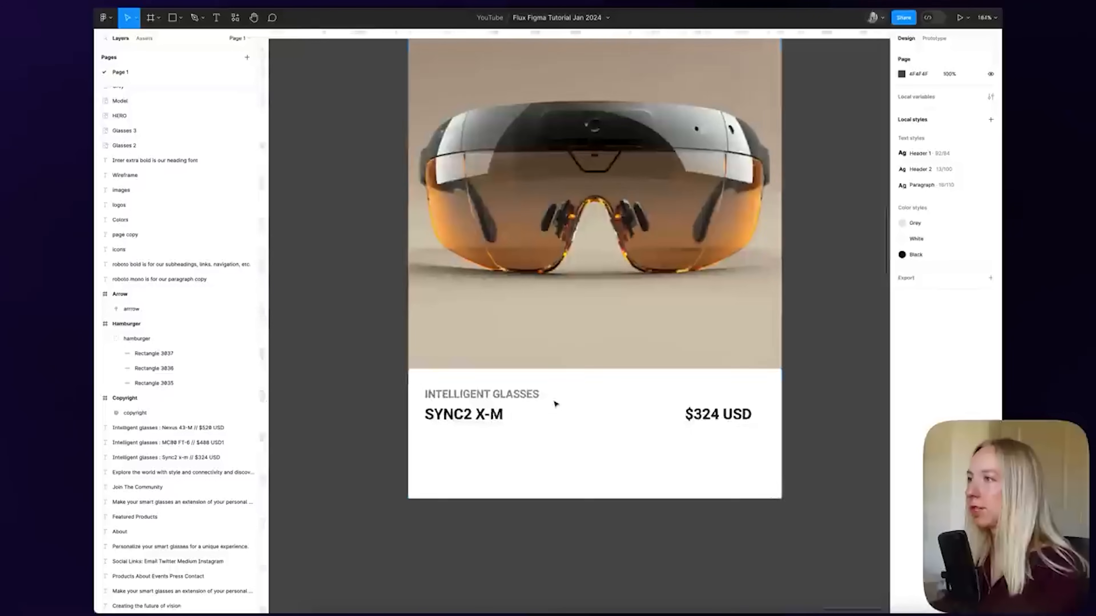
Move the Product Card into the Home Page's grey Personalize section
scroll(552, 403, "down", 3)
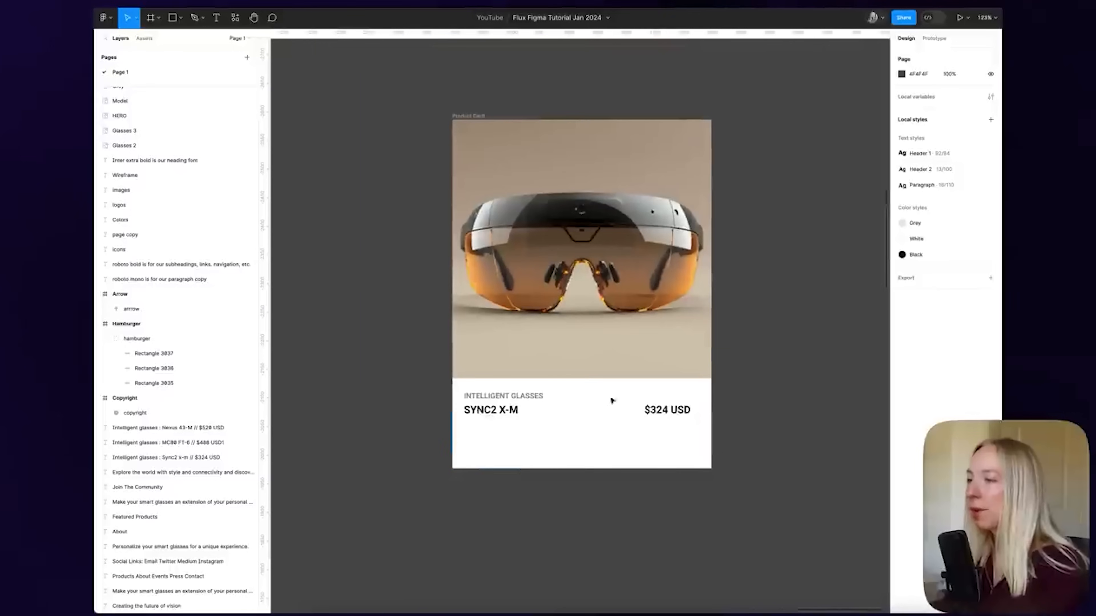
scroll(624, 448, "right", 3)
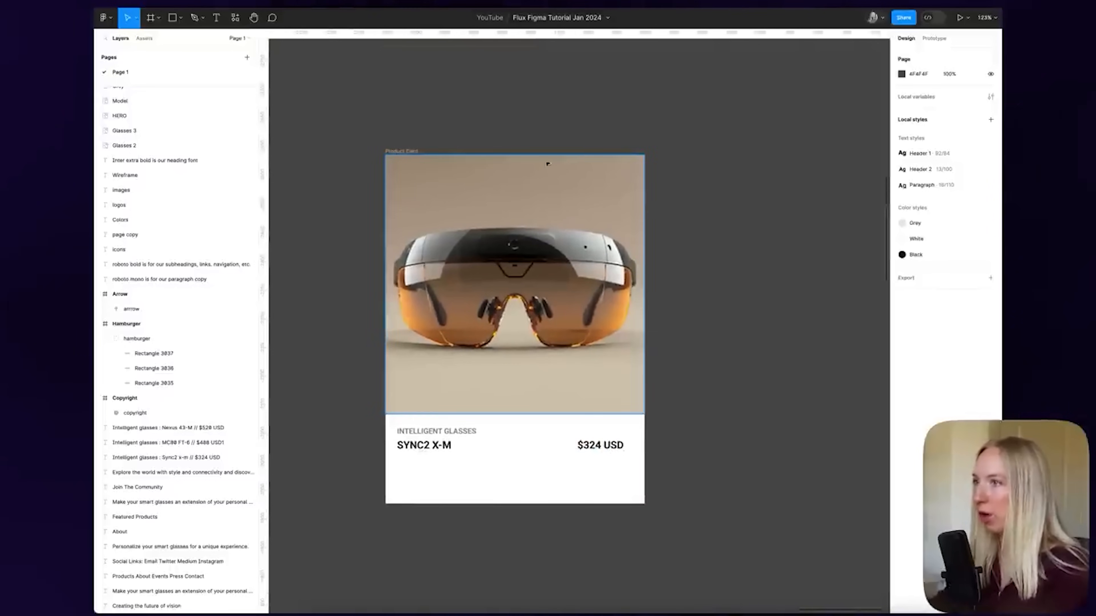
scroll(715, 202, "down", 5)
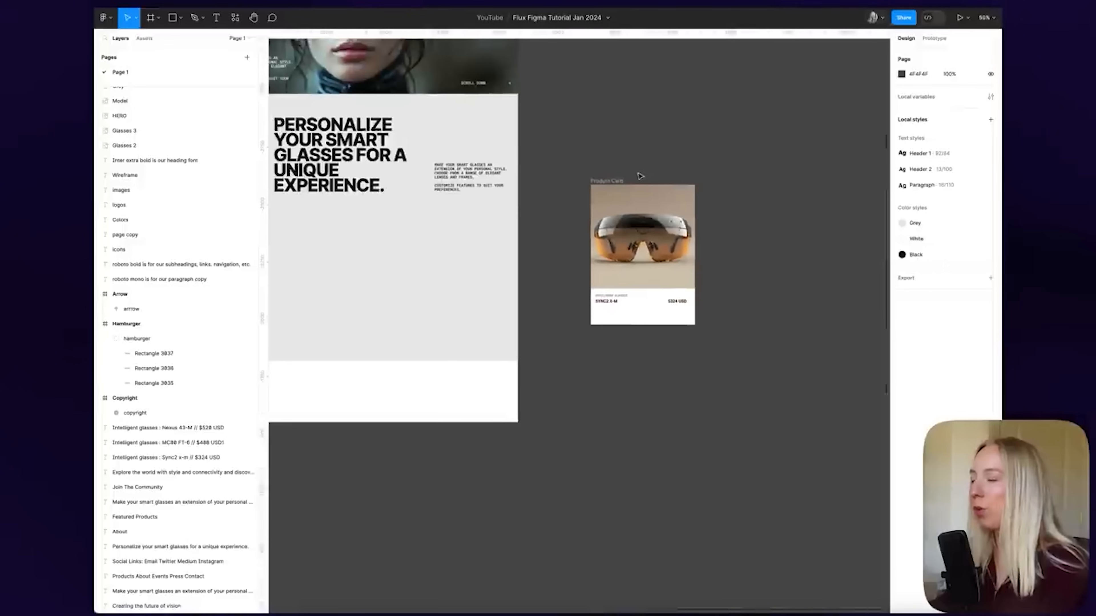
left_click_drag(593, 187, 396, 223)
scroll(439, 218, "left", 7)
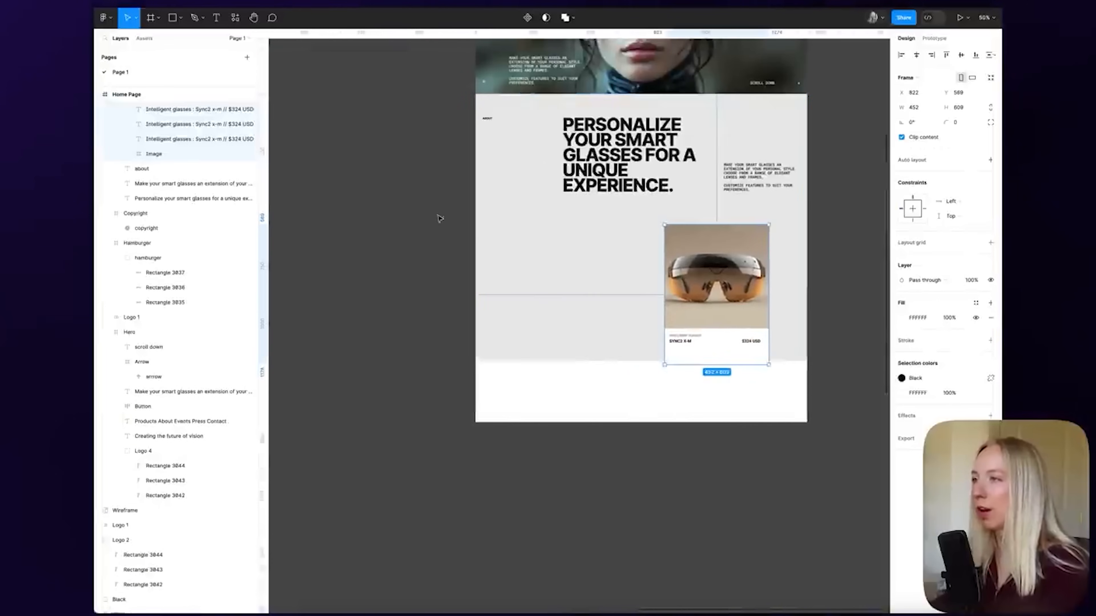
left_click_drag(721, 296, 627, 283)
scroll(627, 282, "up", 5)
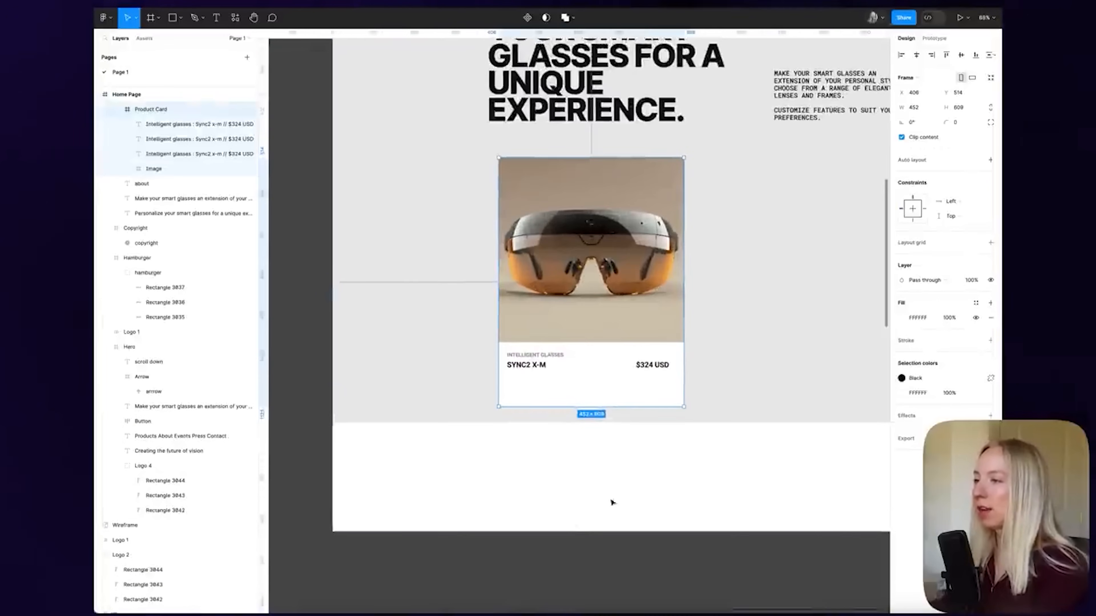
left_click(611, 502)
scroll(589, 431, "right", 2)
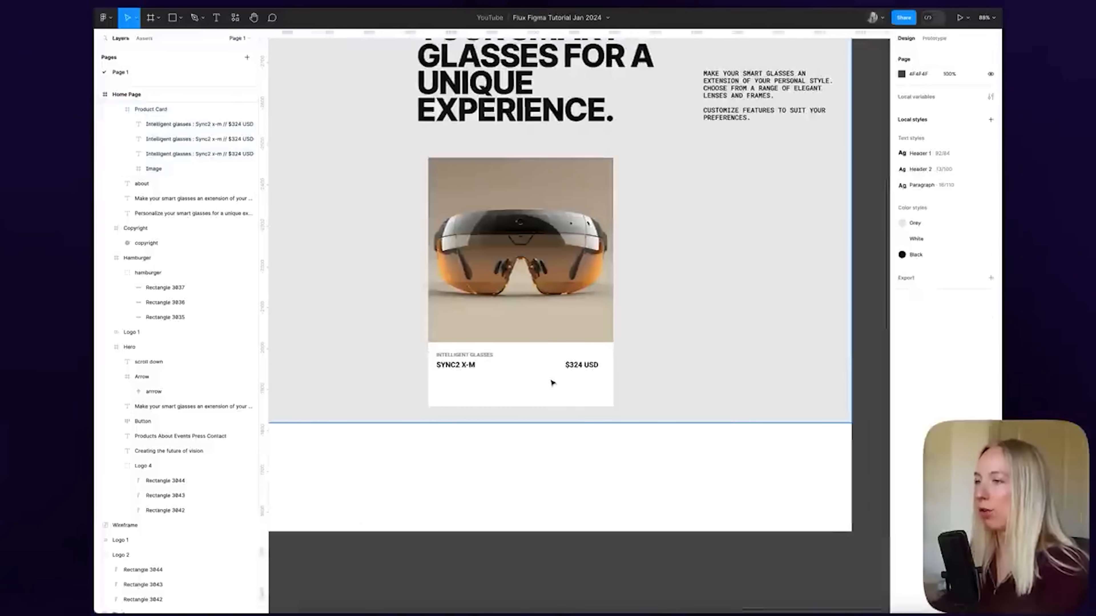
left_click(546, 379)
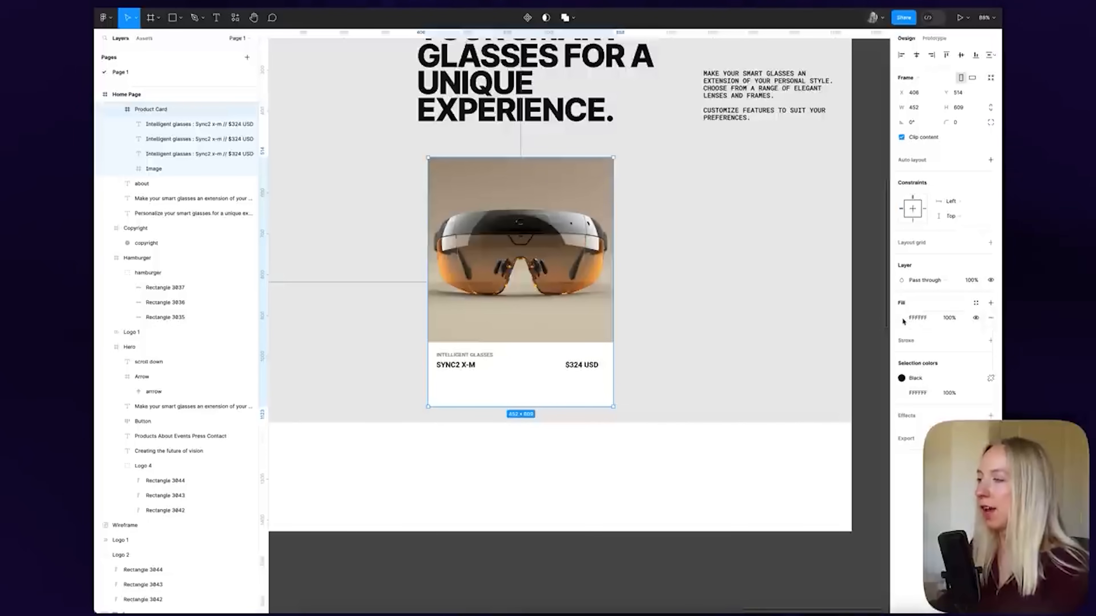
Remove the card's FFFFFF fill, add auto layout, and select the SYNC2 X-M and $324 USD texts
left_click(992, 318)
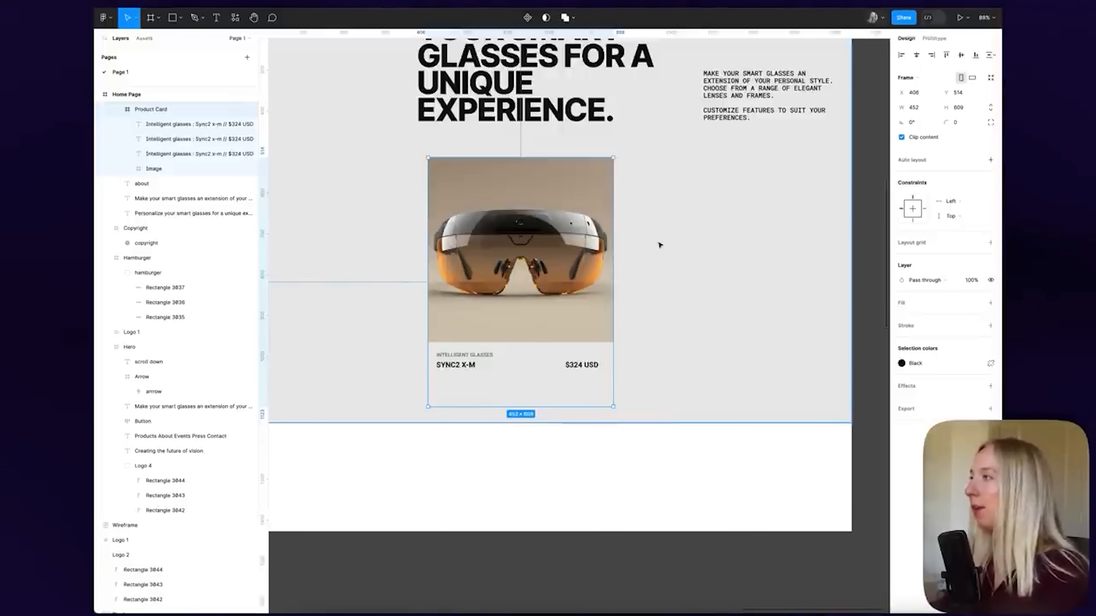
left_click(992, 160)
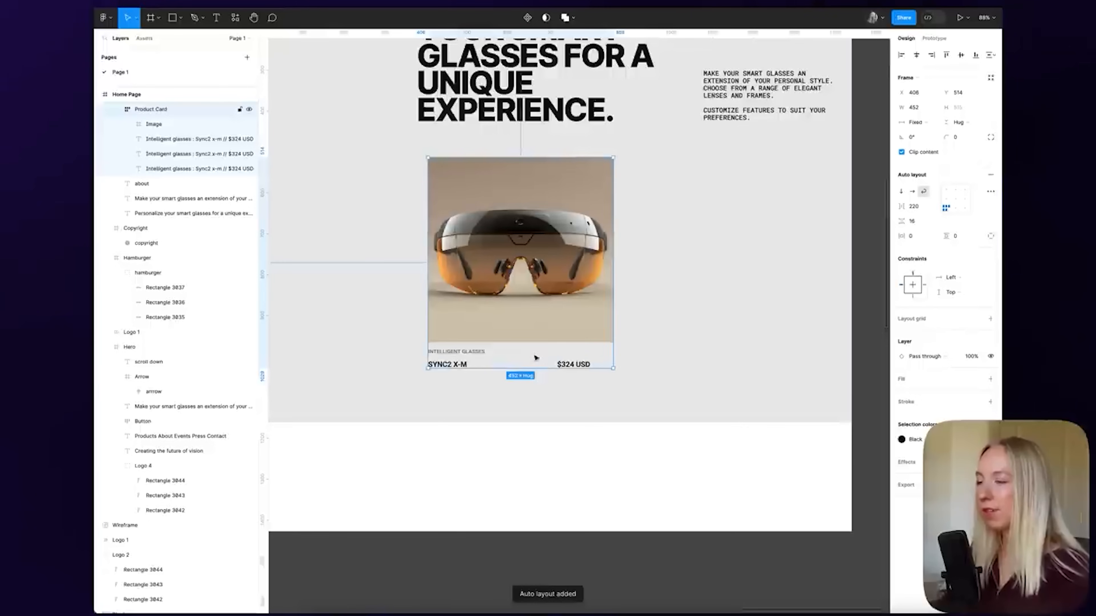
scroll(473, 358, "up", 3)
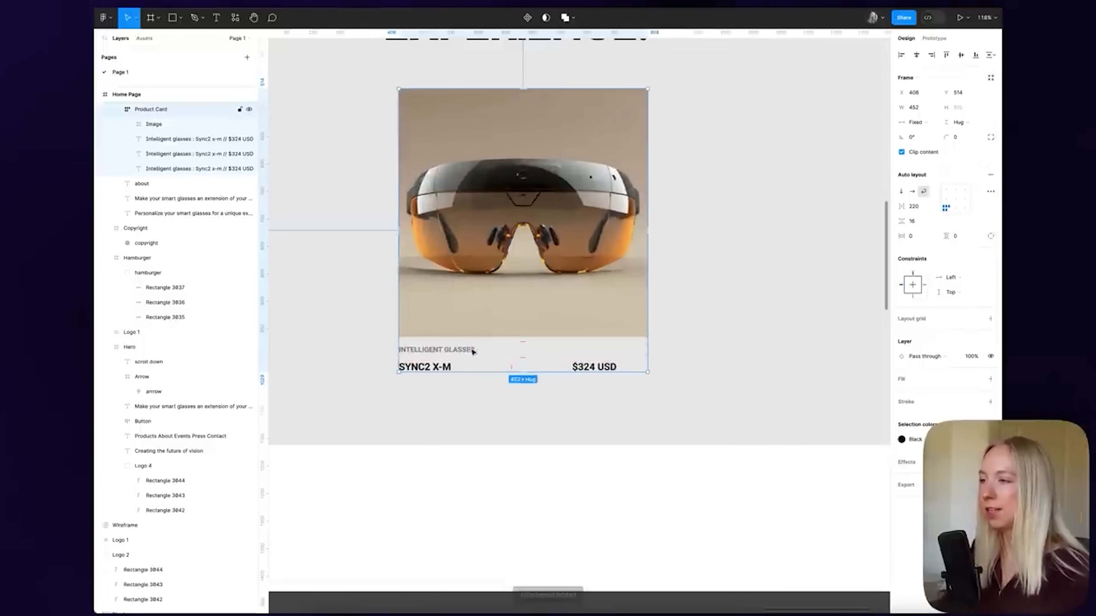
left_click(617, 368)
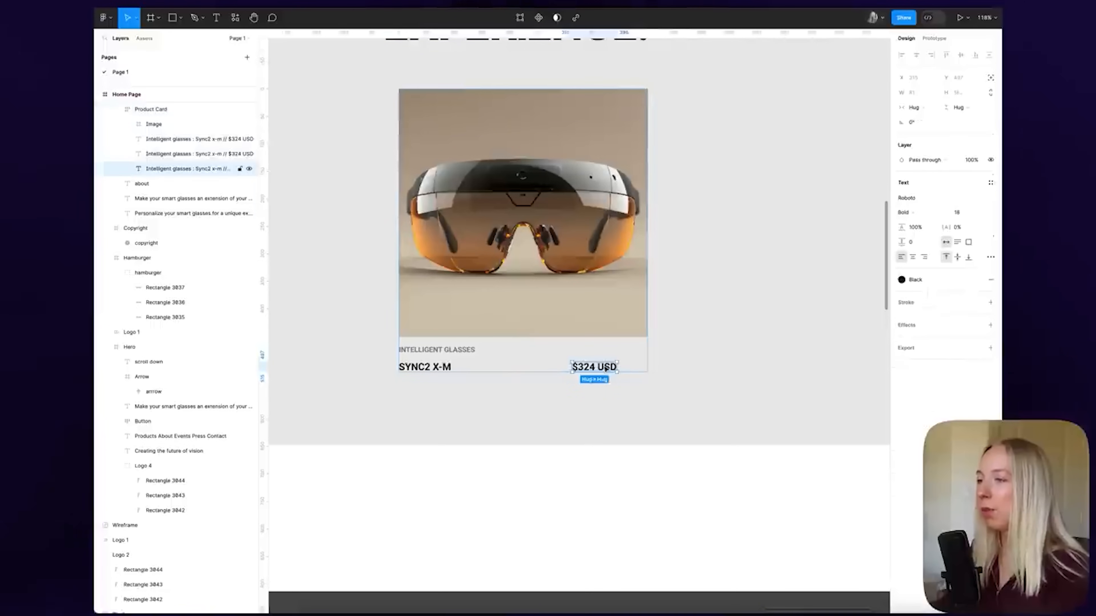
left_click(438, 367, "shift")
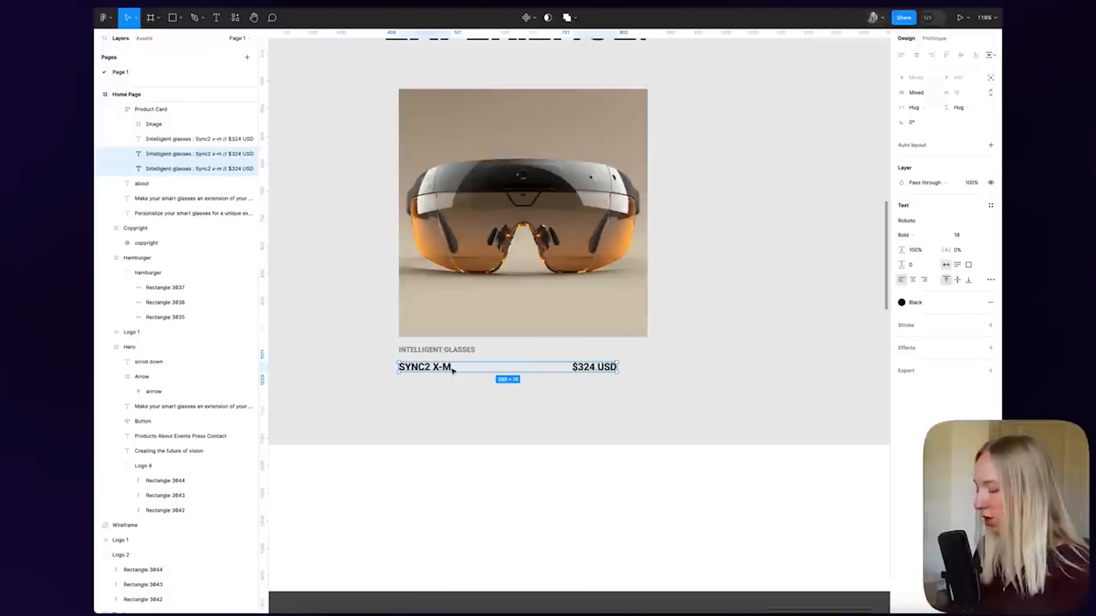
Wrap SYNC2 X-M and $324 USD in Frame 2 and make it fill the card width
key("super+alt+g")
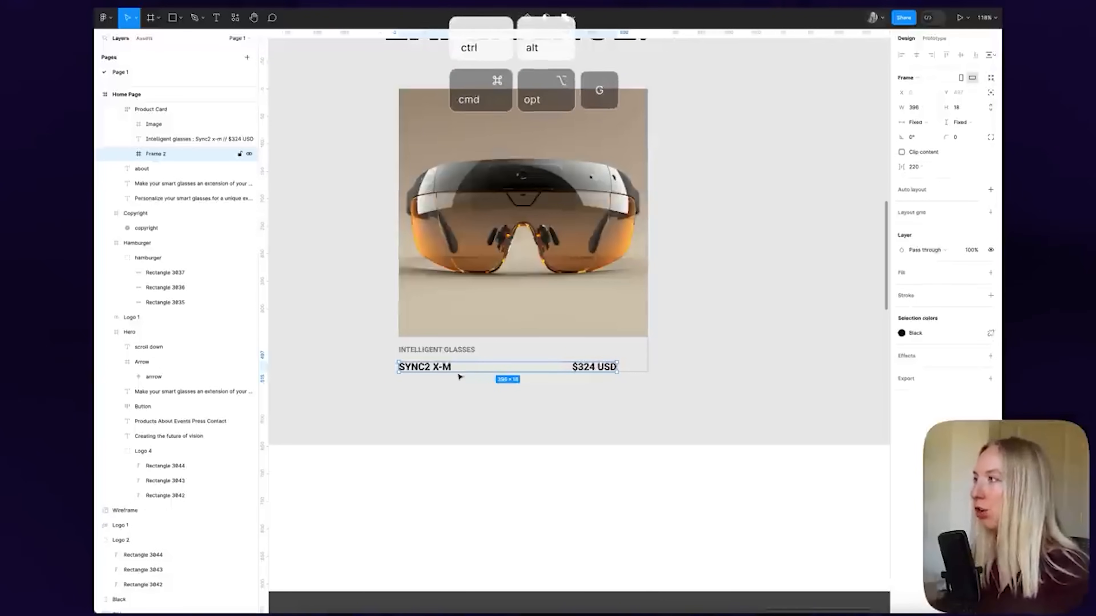
left_click(930, 124)
left_click(929, 137)
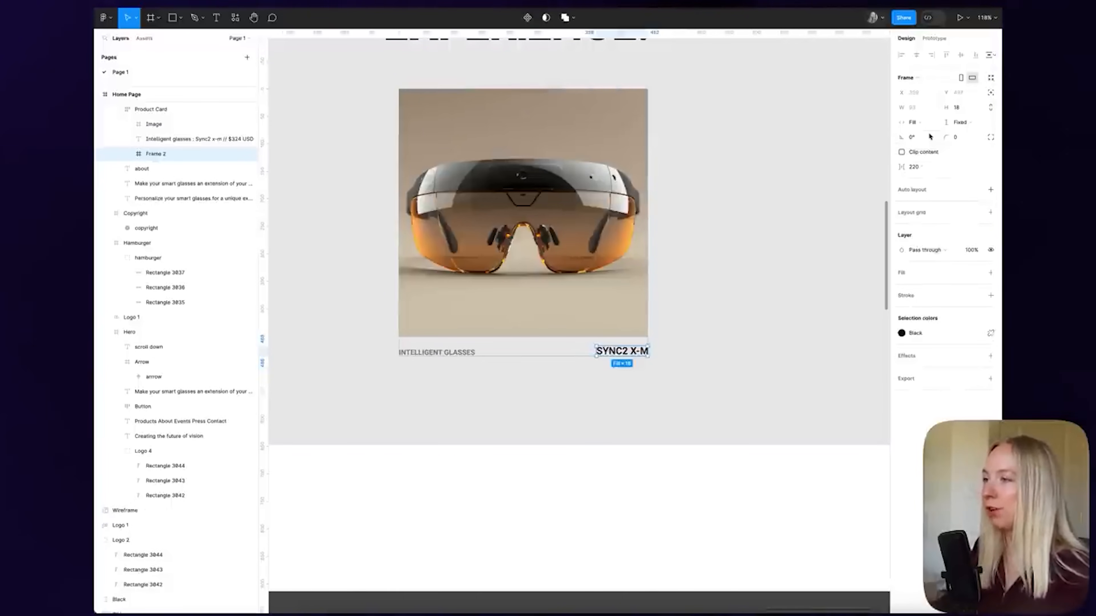
Switch the Product Card's auto layout to vertical and move the card onto the canvas
left_click(485, 394)
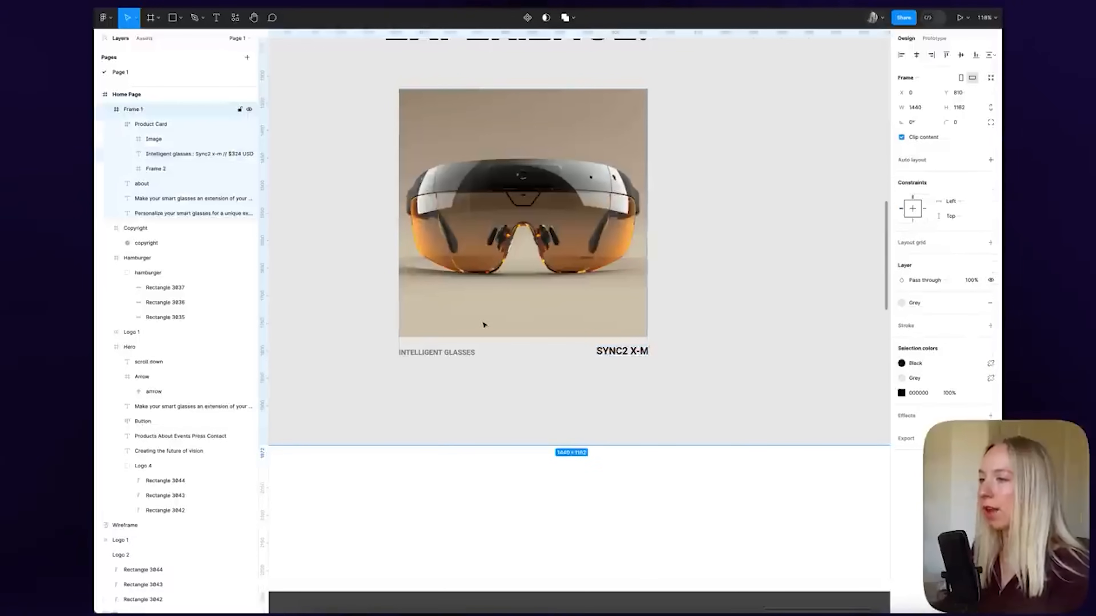
left_click(484, 326)
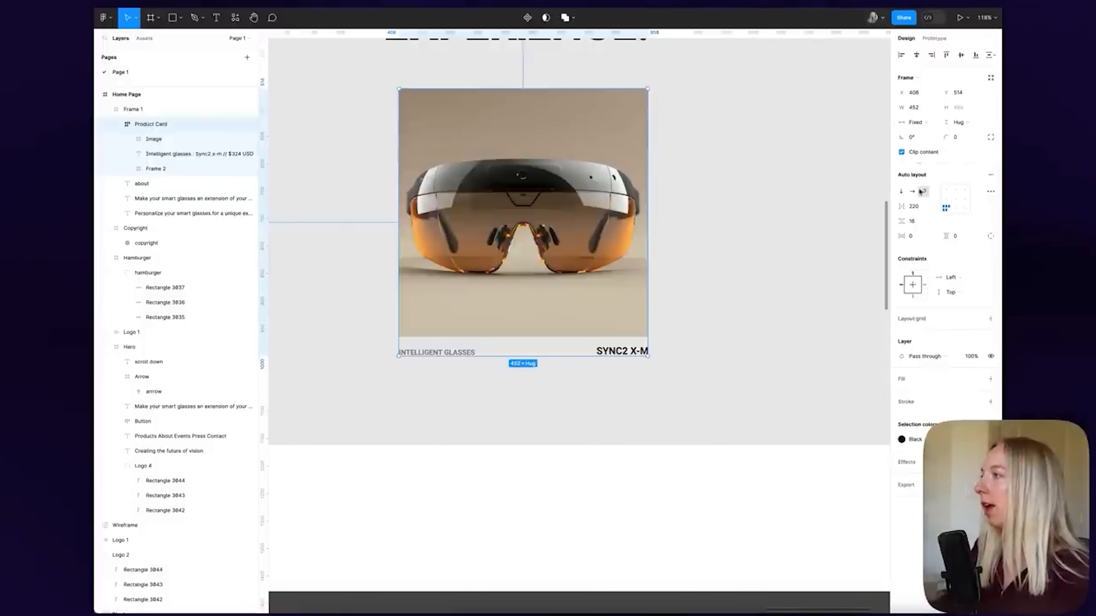
left_click(902, 194)
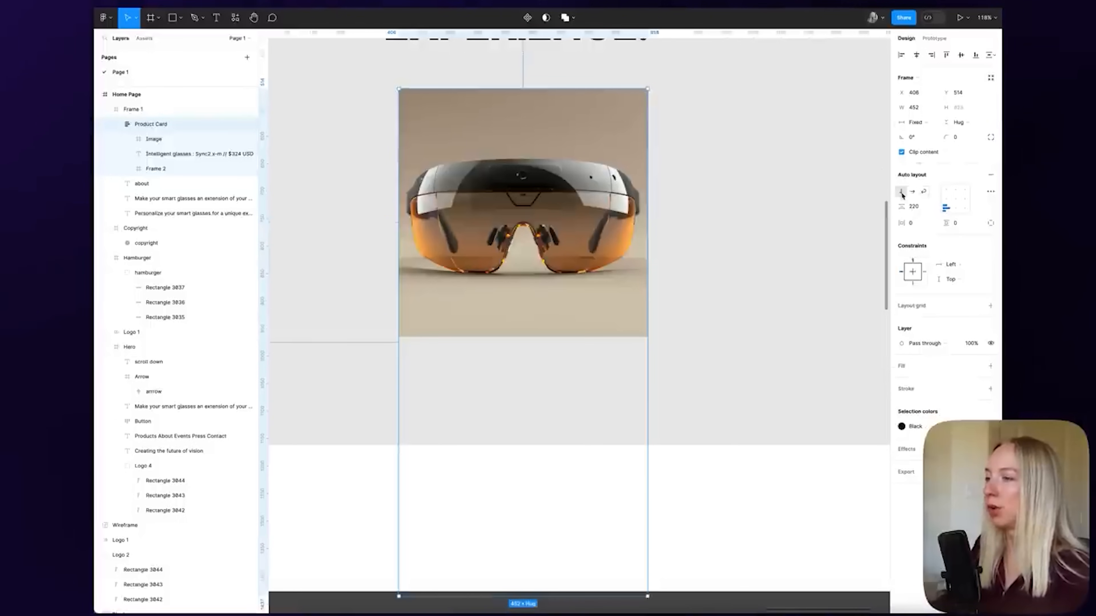
scroll(553, 269, "down", 8)
scroll(553, 269, "down", 5)
mouse_move(542, 138)
left_mouse_down()
mouse_move(860, 207)
mouse_move(541, 136)
left_mouse_up()
scroll(541, 137, "up", 3)
scroll(553, 175, "up", 3)
scroll(554, 175, "down", 3)
left_click_drag(554, 175, 798, 170)
scroll(809, 179, "right", 4)
scroll(734, 173, "up", 5)
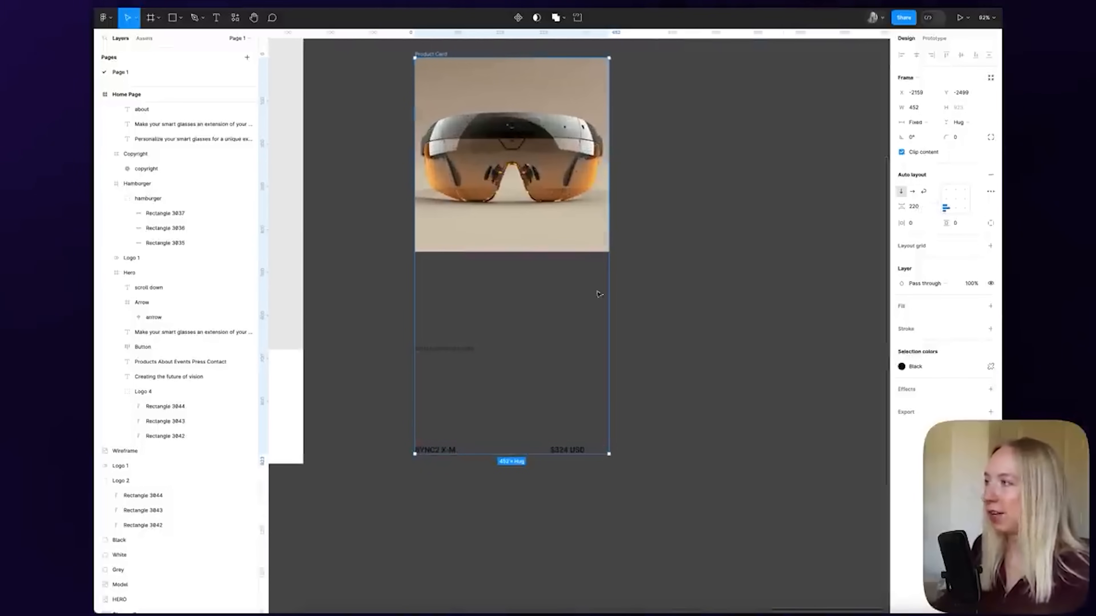
Set the spacing between the card's items to 12
left_click(920, 207)
type("8")
key("Return")
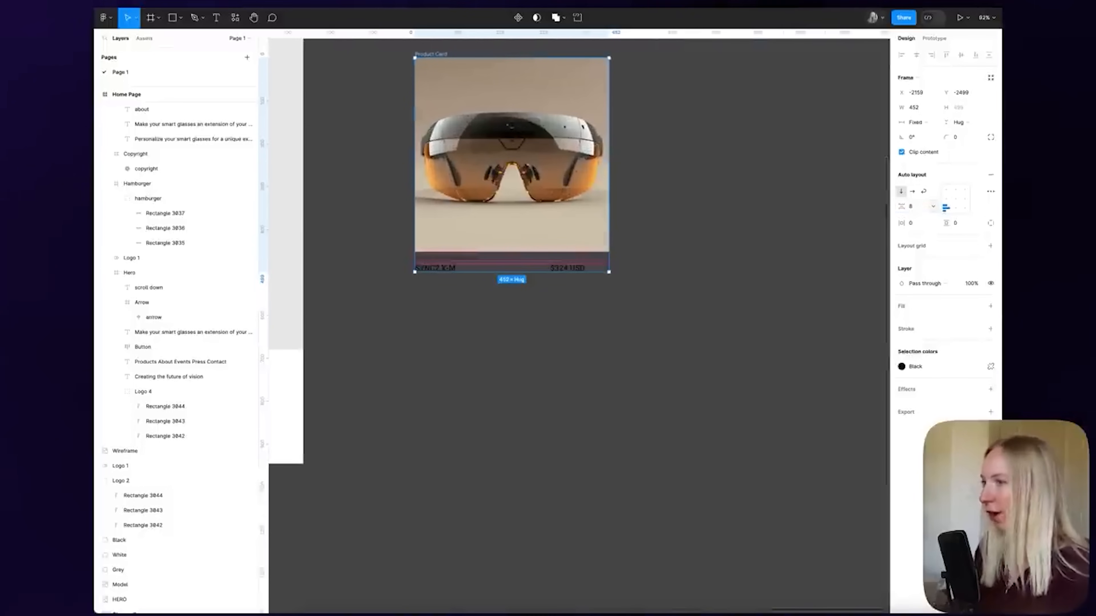
scroll(662, 219, "up", 5)
left_click(919, 208)
type("12")
key("Return")
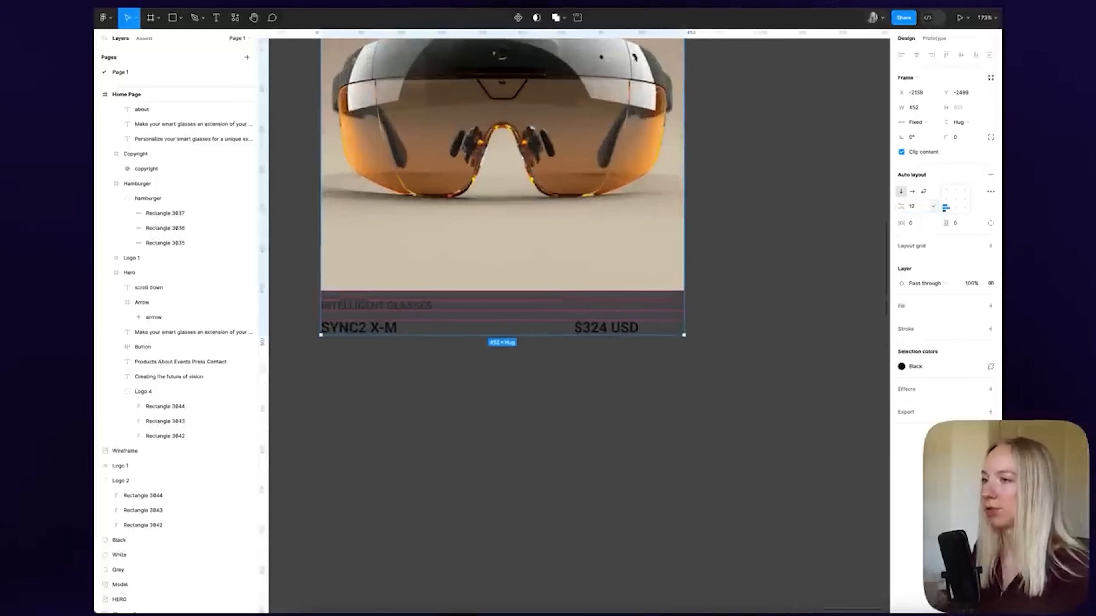
left_click(552, 363)
scroll(783, 348, "down", 5)
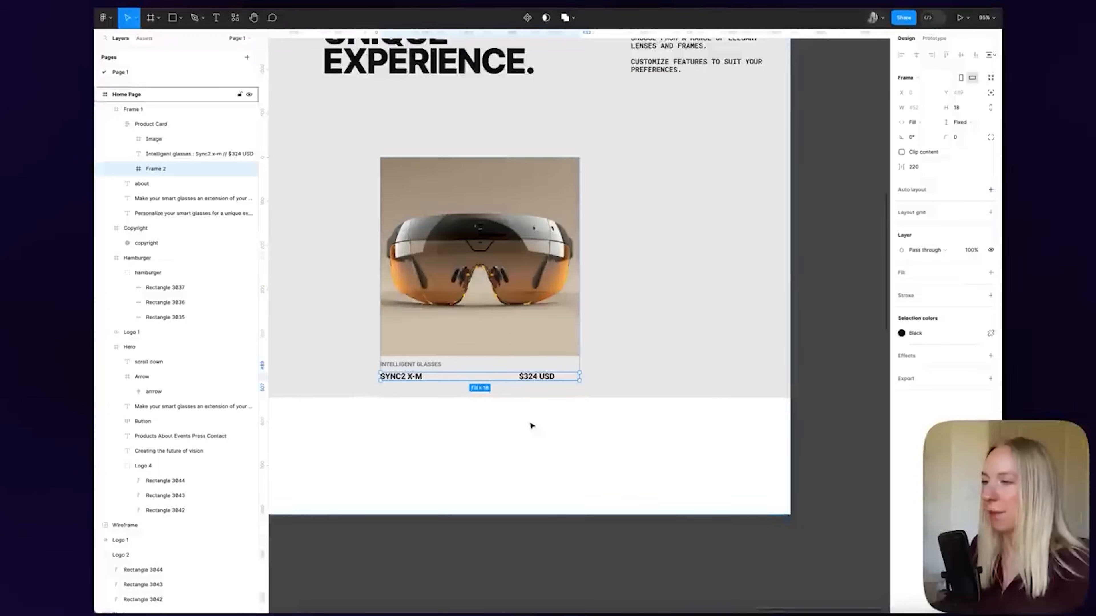
scroll(530, 426, "up", 2)
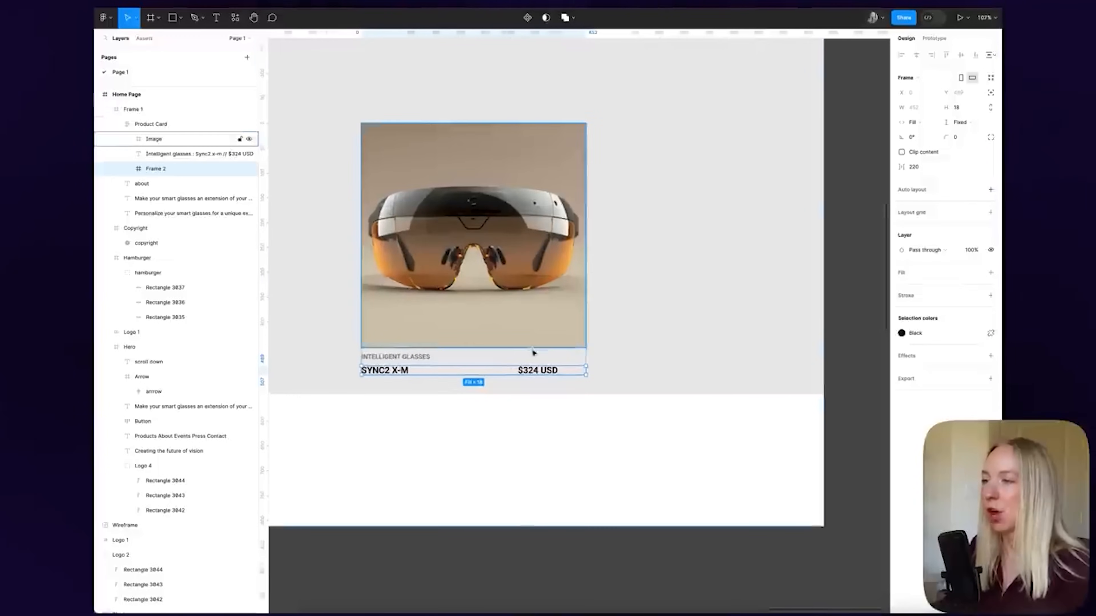
Give Frame 2 horizontal auto layout with an Auto gap, pushing name left and price right
double_click(554, 374)
key("Escape")
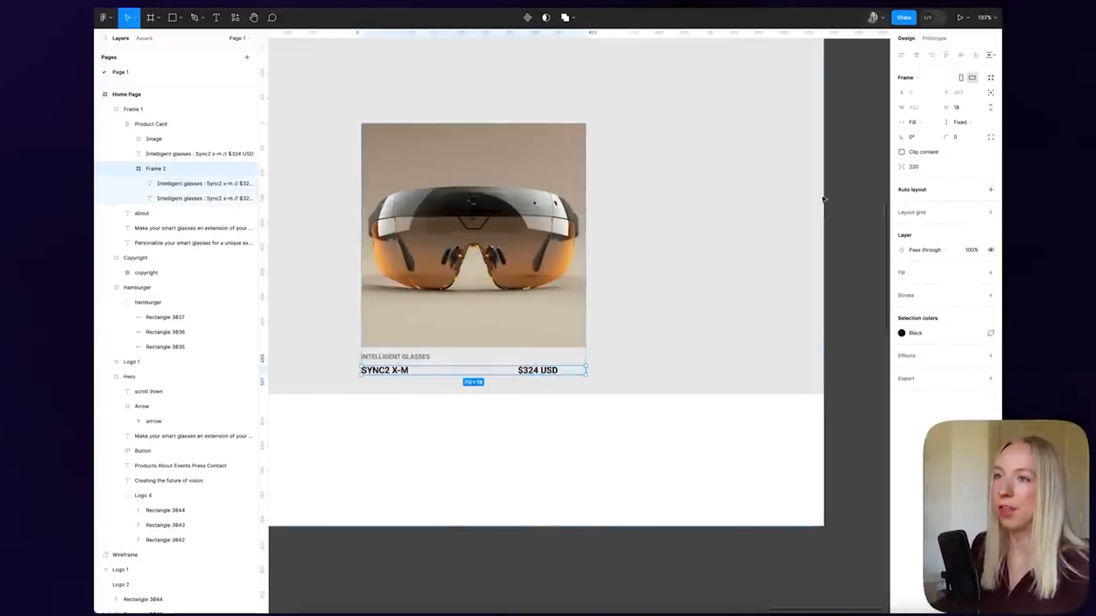
left_click(990, 190)
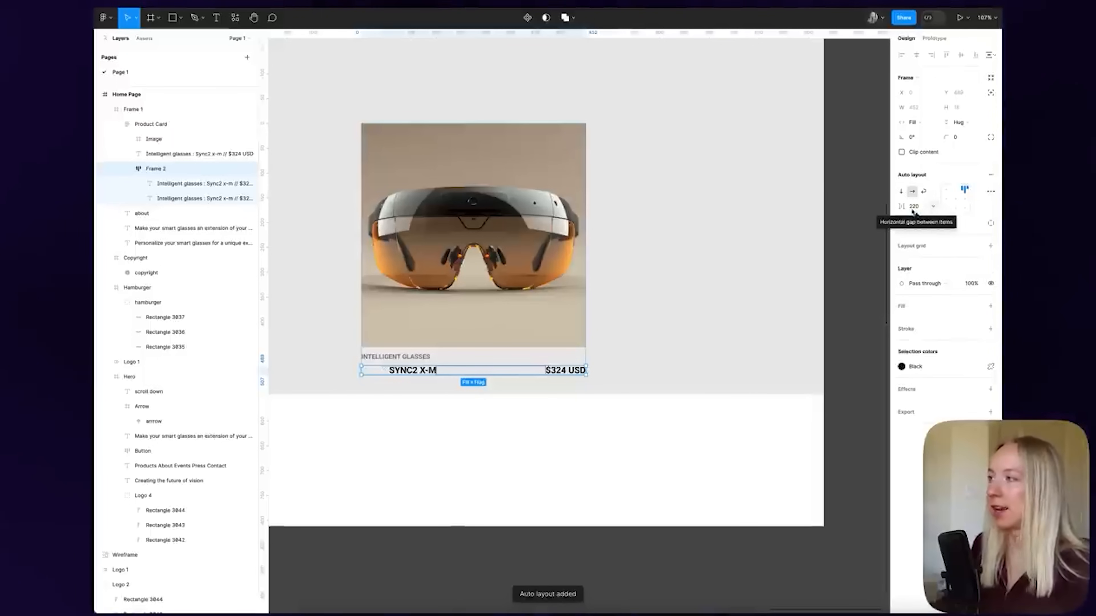
left_click(933, 207)
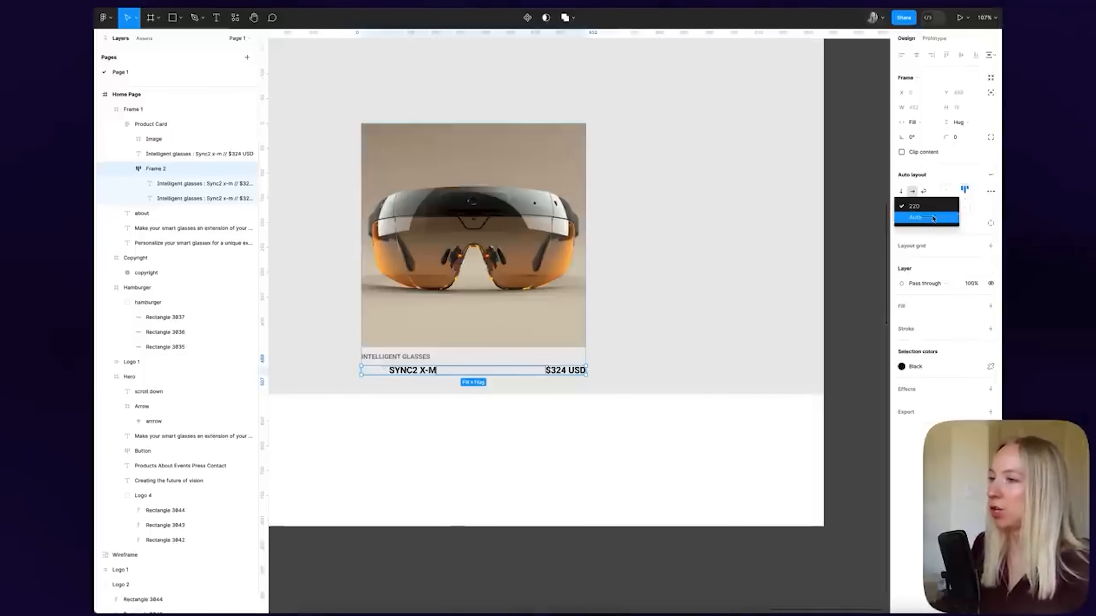
left_click(933, 217)
scroll(406, 371, "up", 2)
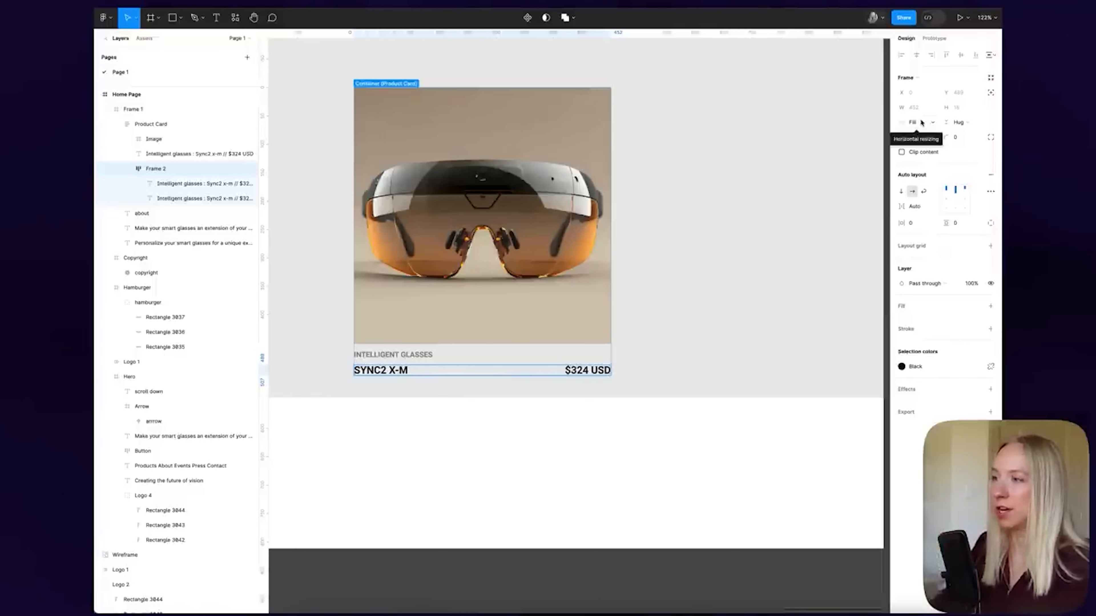
key("Escape")
scroll(524, 373, "down", 5)
left_click(609, 311)
scroll(609, 311, "down", 2)
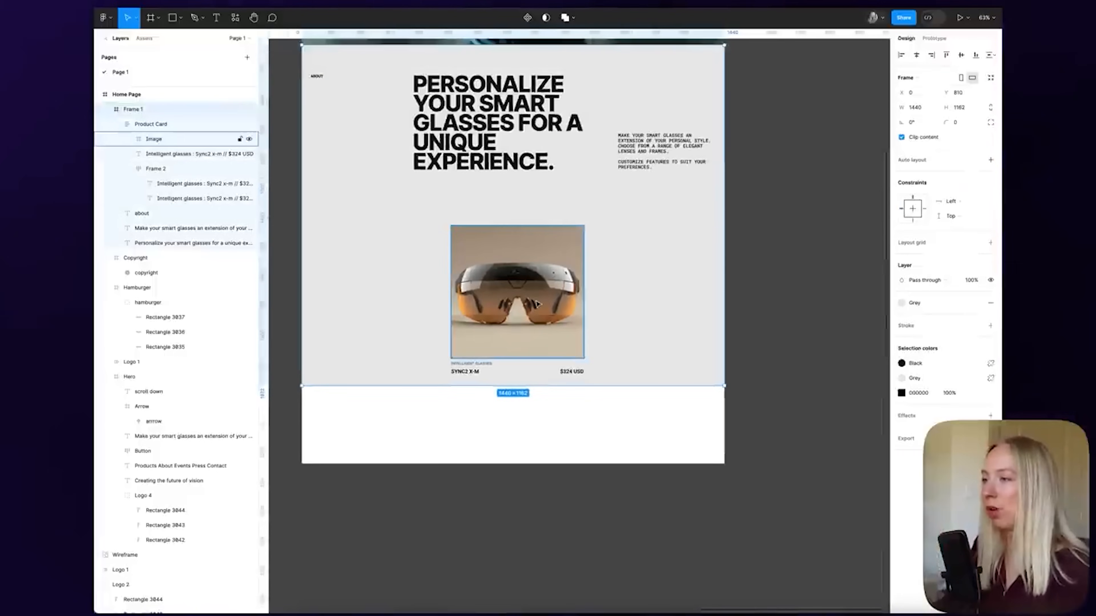
Drag the Product Card out of the Personalize section onto the empty canvas beside the Home Page
left_click(746, 318)
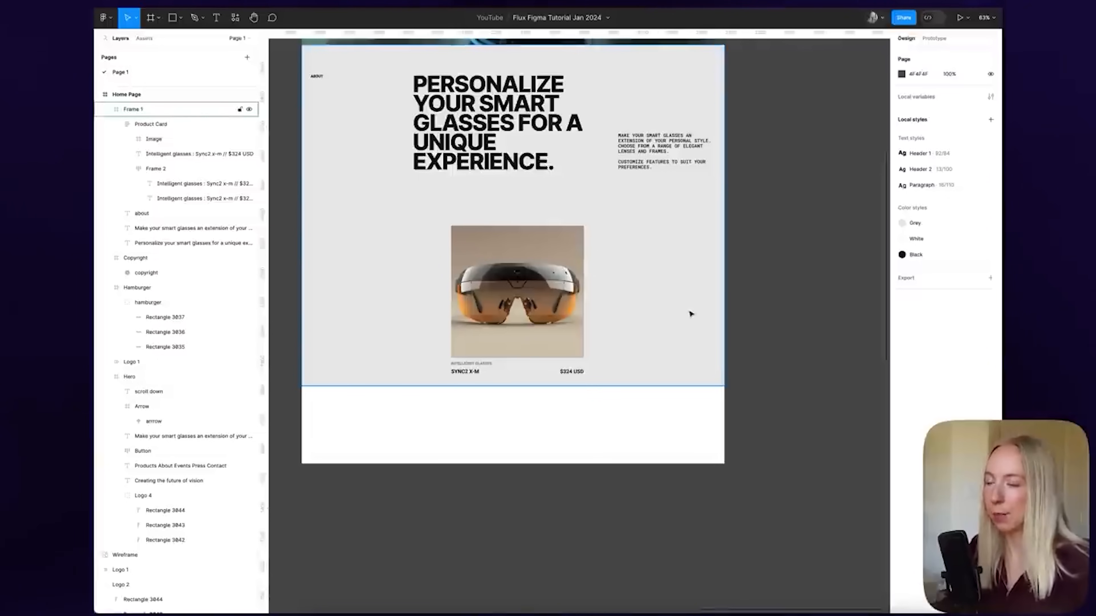
left_click(541, 299)
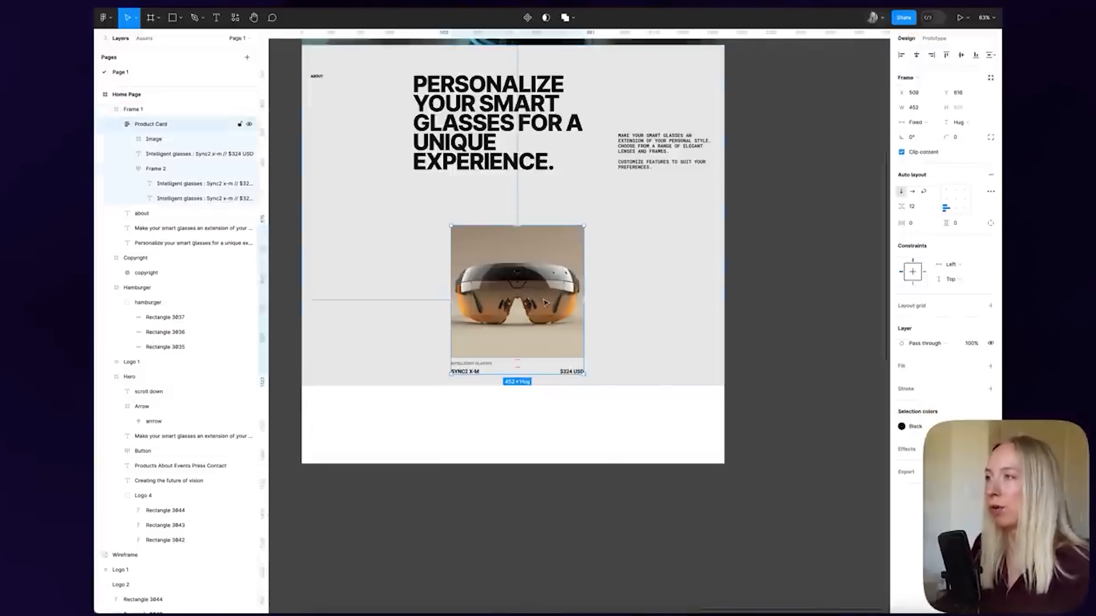
scroll(568, 297, "up", 1)
left_click_drag(569, 297, 546, 280)
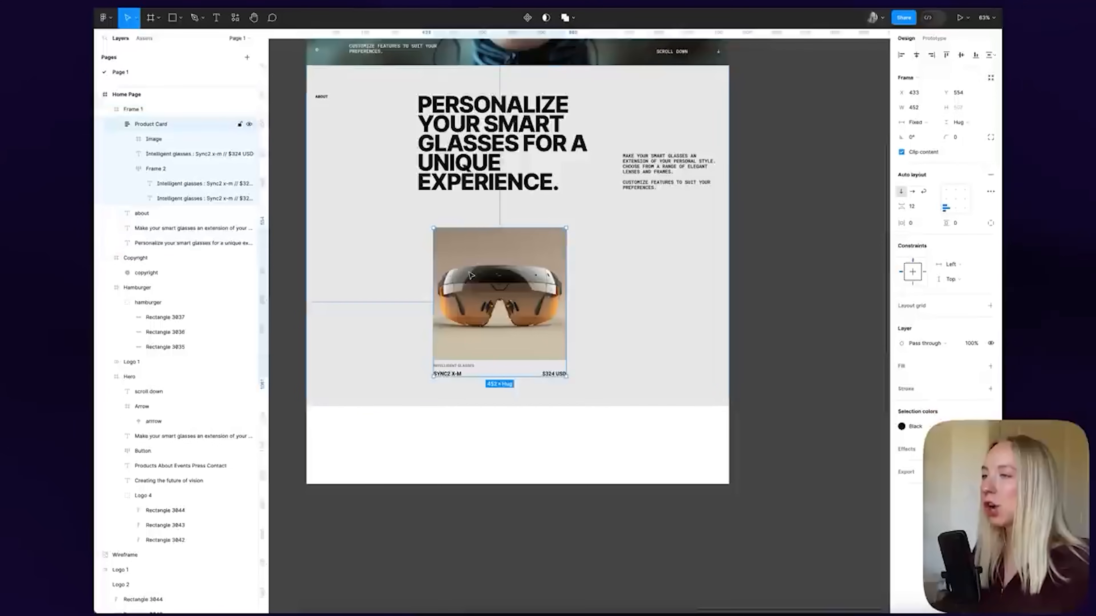
scroll(473, 285, "down", 3)
left_click_drag(471, 287, 682, 216)
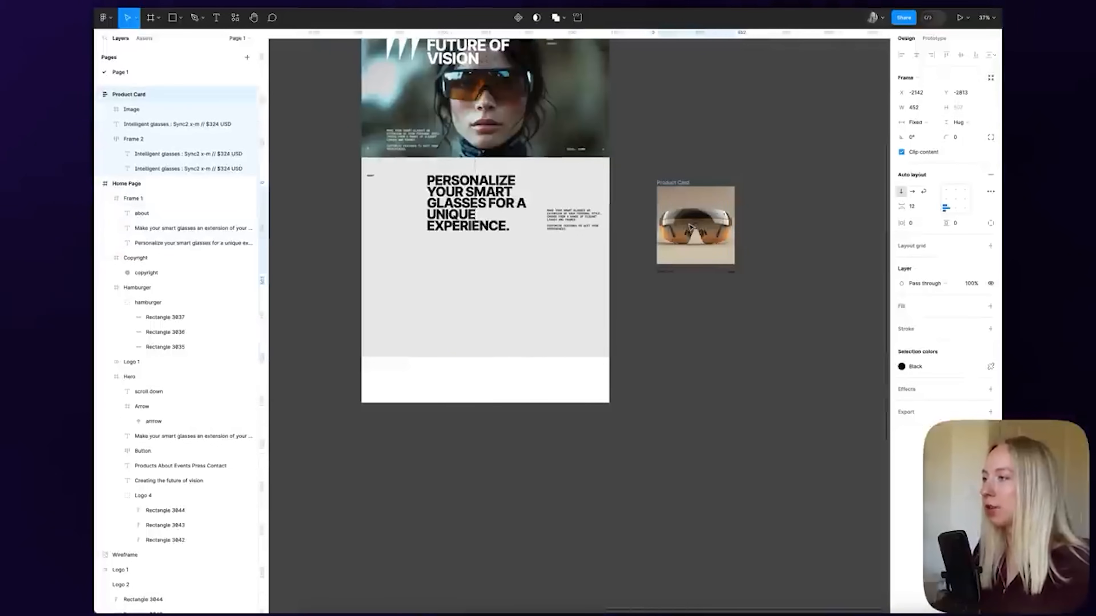
scroll(752, 216, "up", 1)
scroll(753, 215, "up", 4)
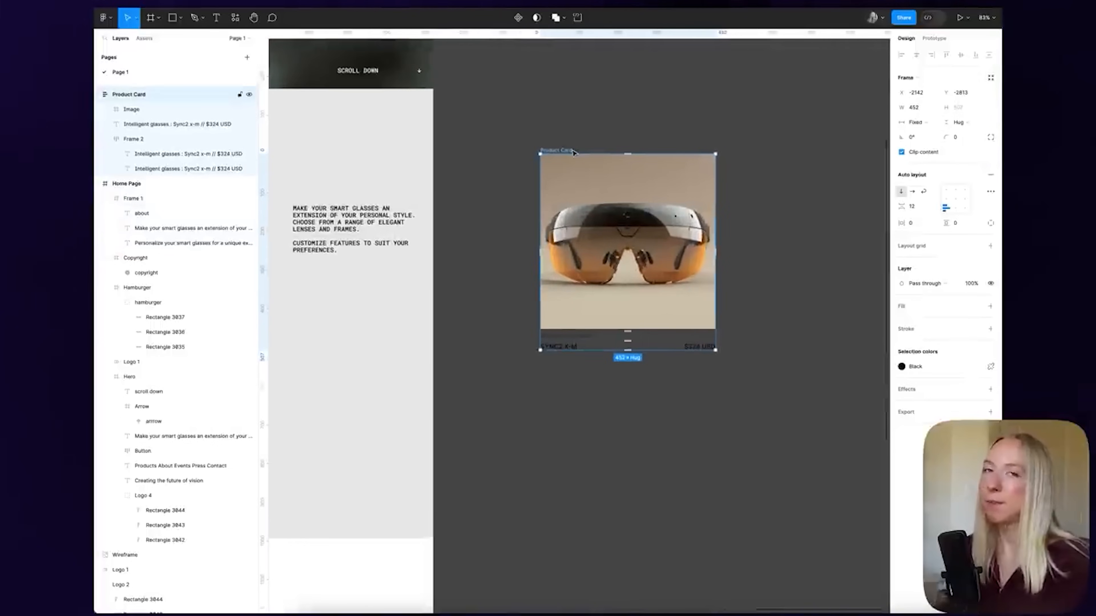
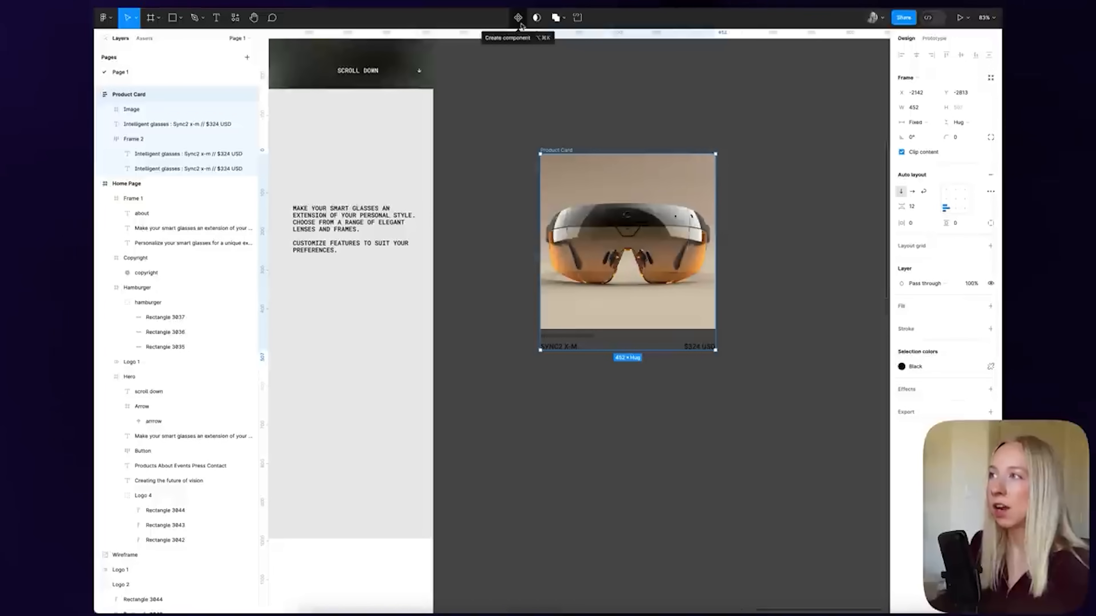
Turn the Product Card frame (glasses photo, SYNC2 X-M, $324 USD) into a component with Ctrl+Alt+K
left_click(518, 17)
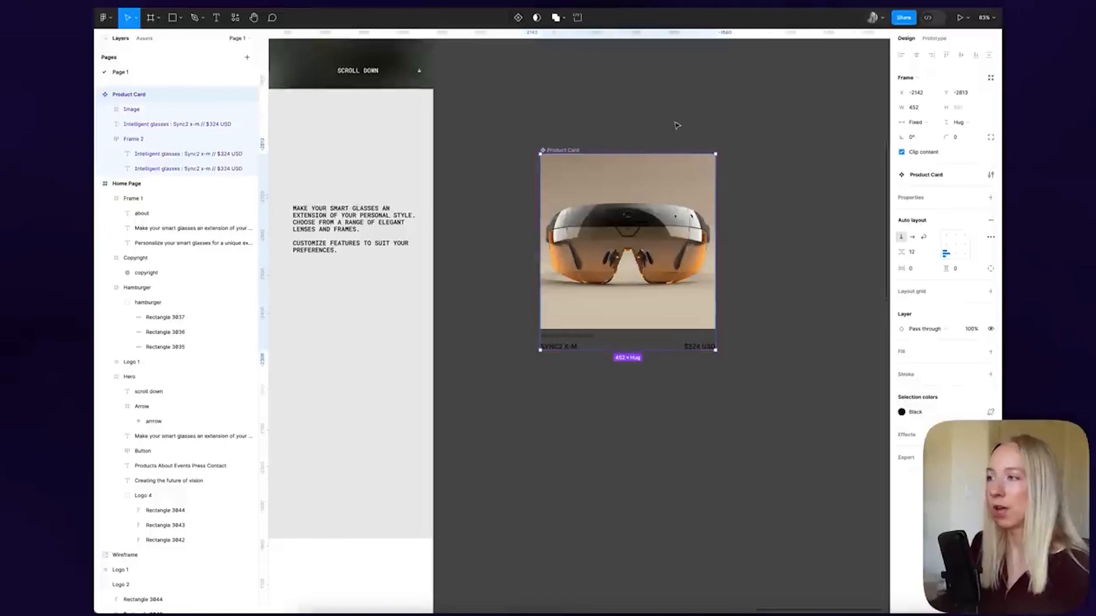
left_click(638, 109)
left_click(554, 151)
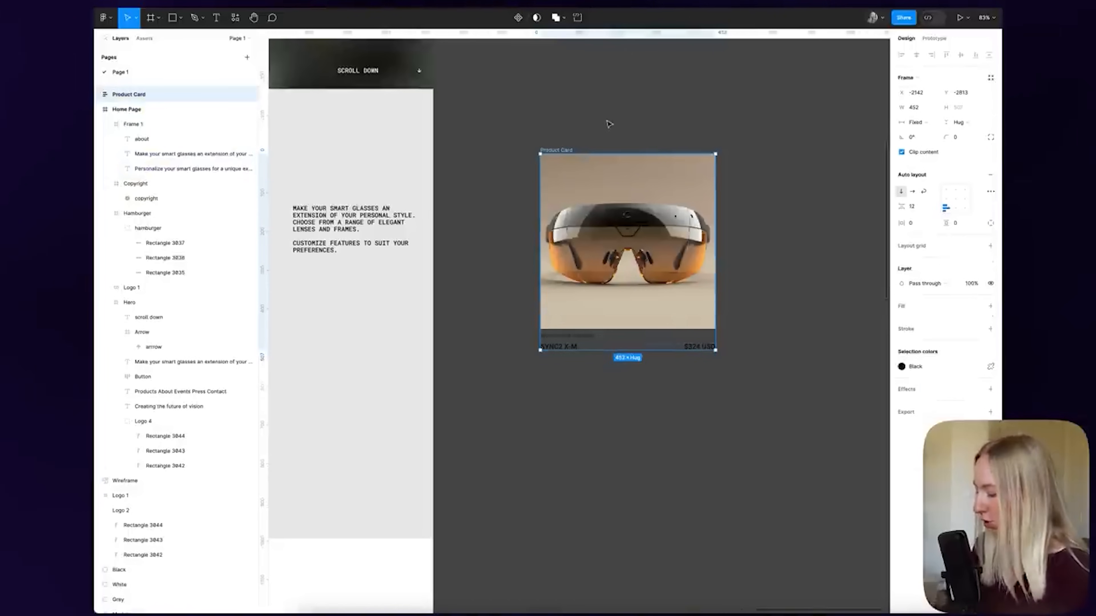
key("ctrl+alt+k")
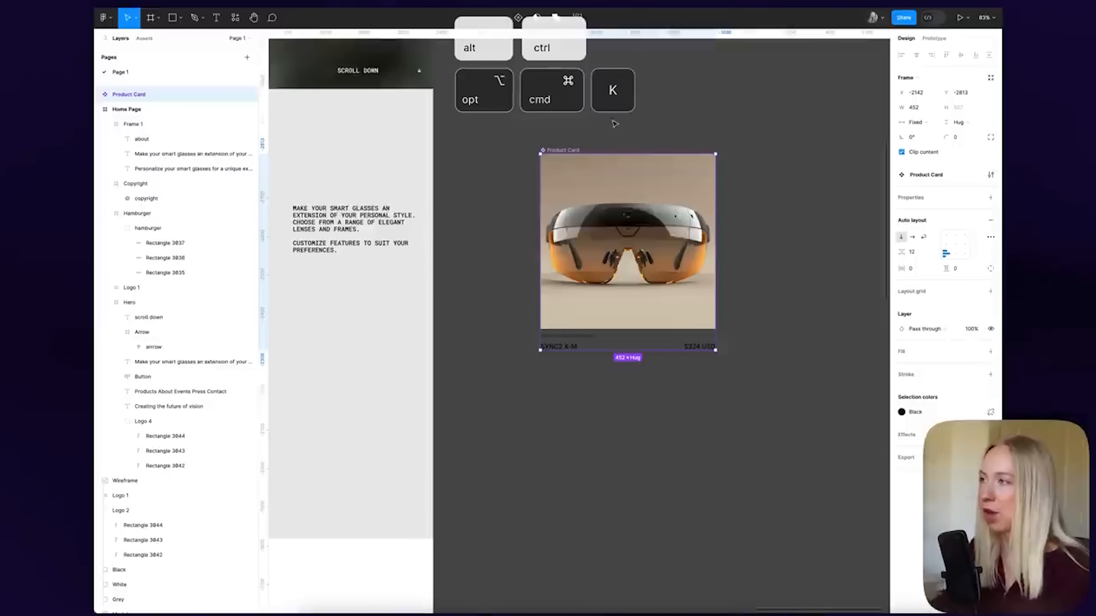
left_click(617, 125)
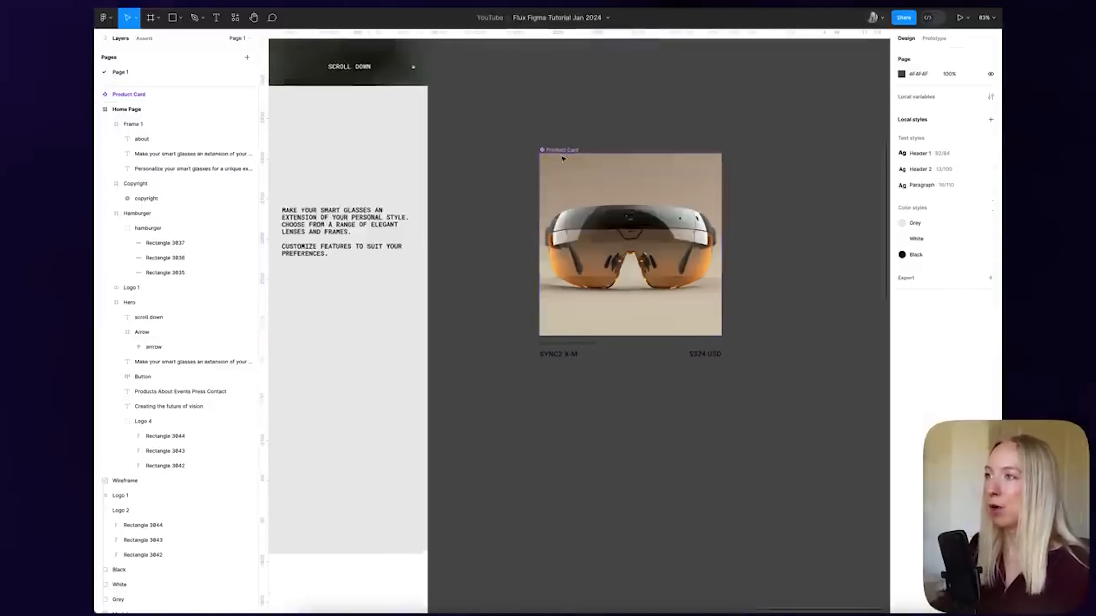
scroll(556, 153, "up", 5)
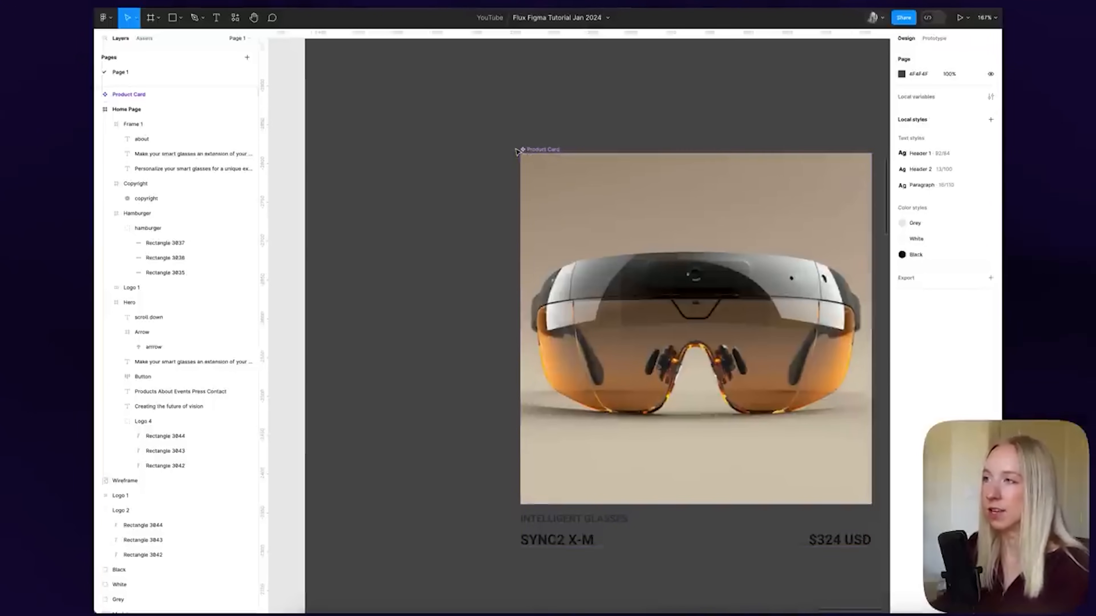
scroll(535, 149, "down", 3)
scroll(543, 140, "down", 4)
scroll(554, 113, "up", 2)
left_click(551, 124)
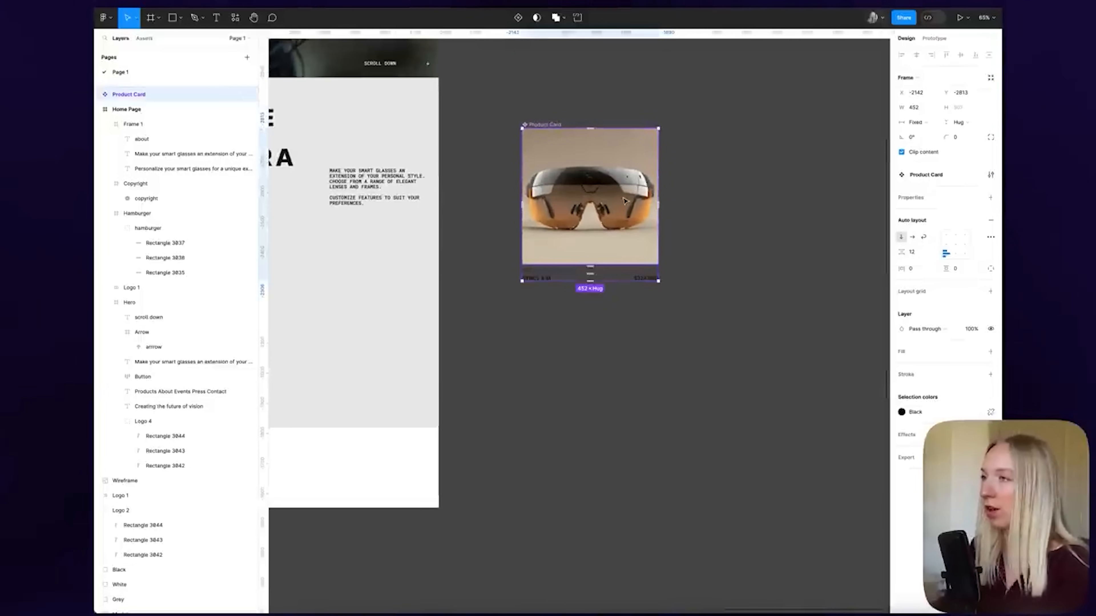
Paste a copy of the Product Card component directly below the original
key("super+c")
key("super+v")
left_click_drag(637, 346, 607, 414)
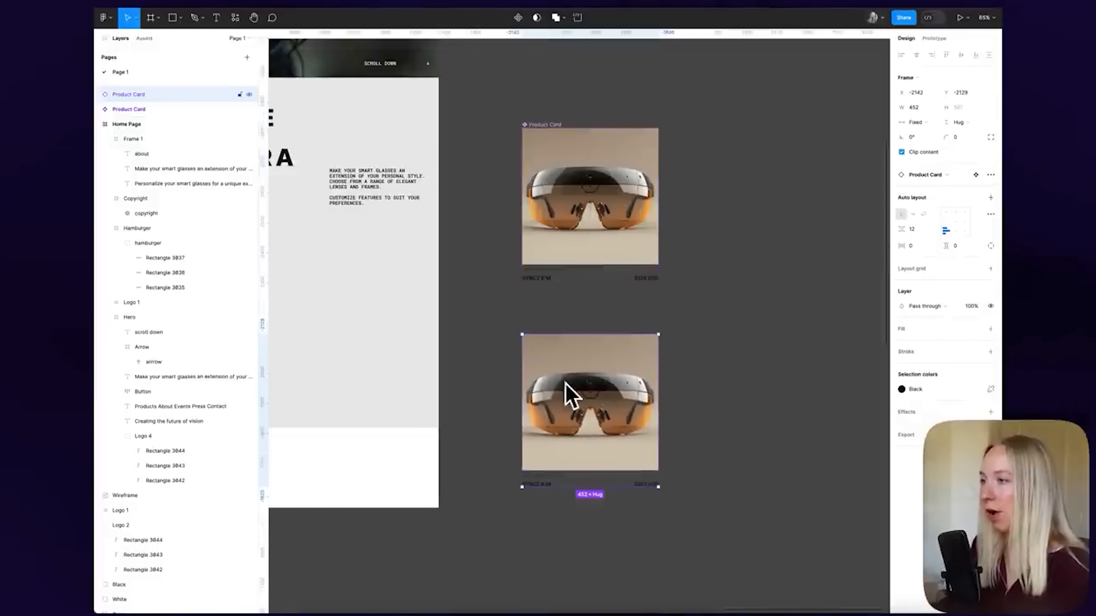
left_click(730, 338)
left_click(556, 387)
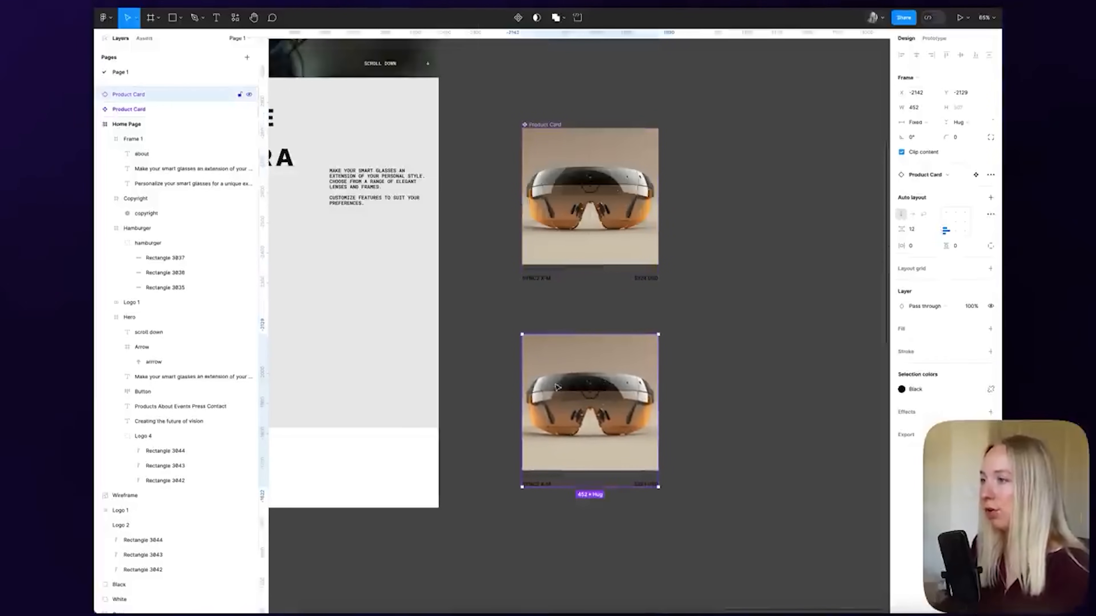
Compare the original component and the pasted instance by selecting each in turn
scroll(556, 386, "up", 5)
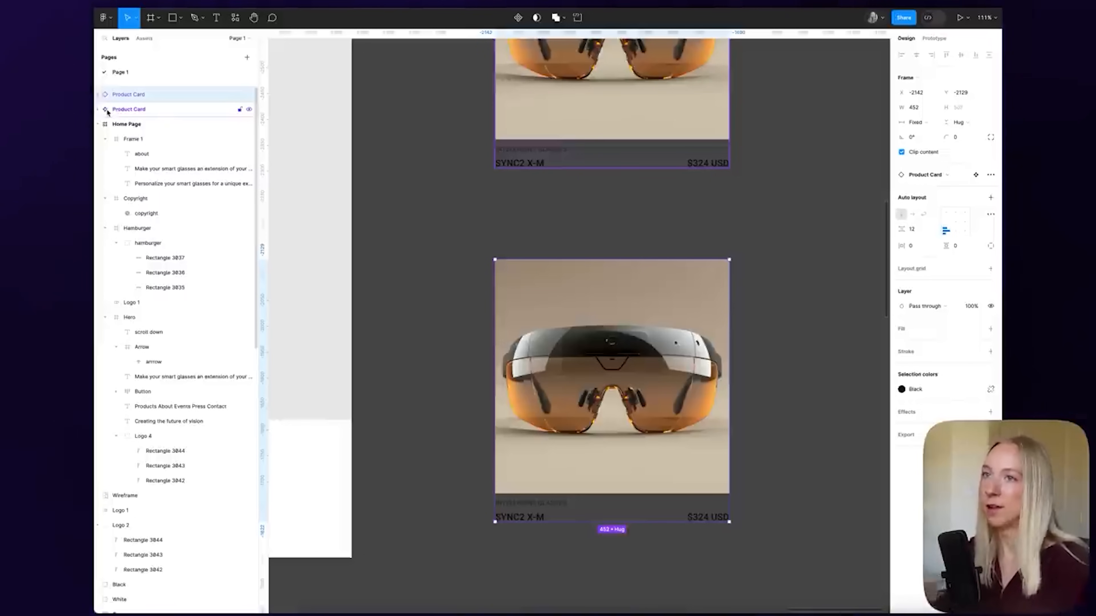
left_click(130, 112)
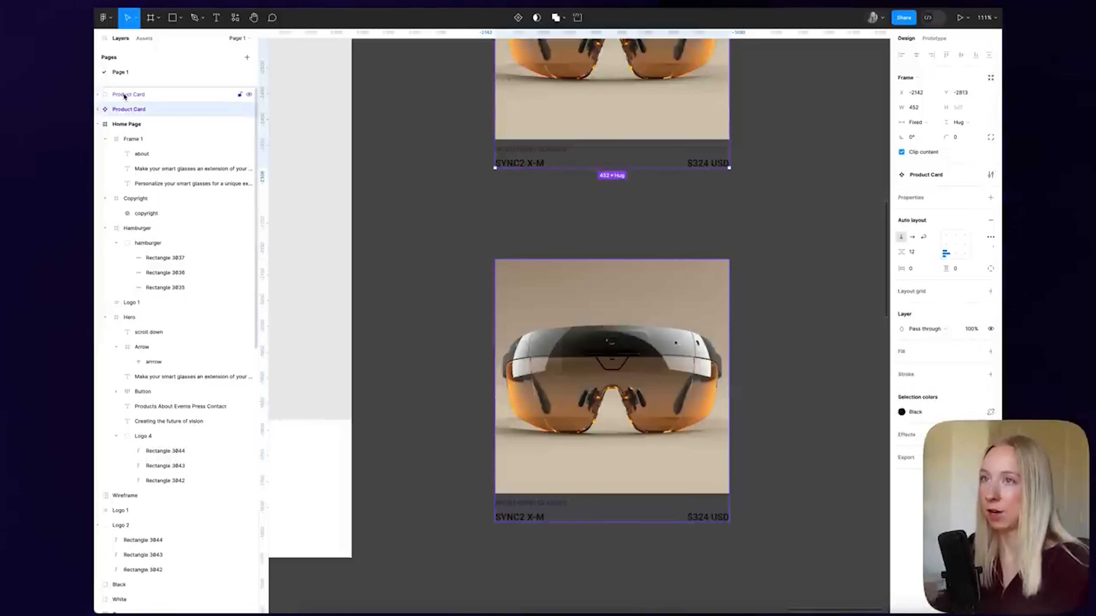
left_click(97, 94)
scroll(607, 210, "down", 5)
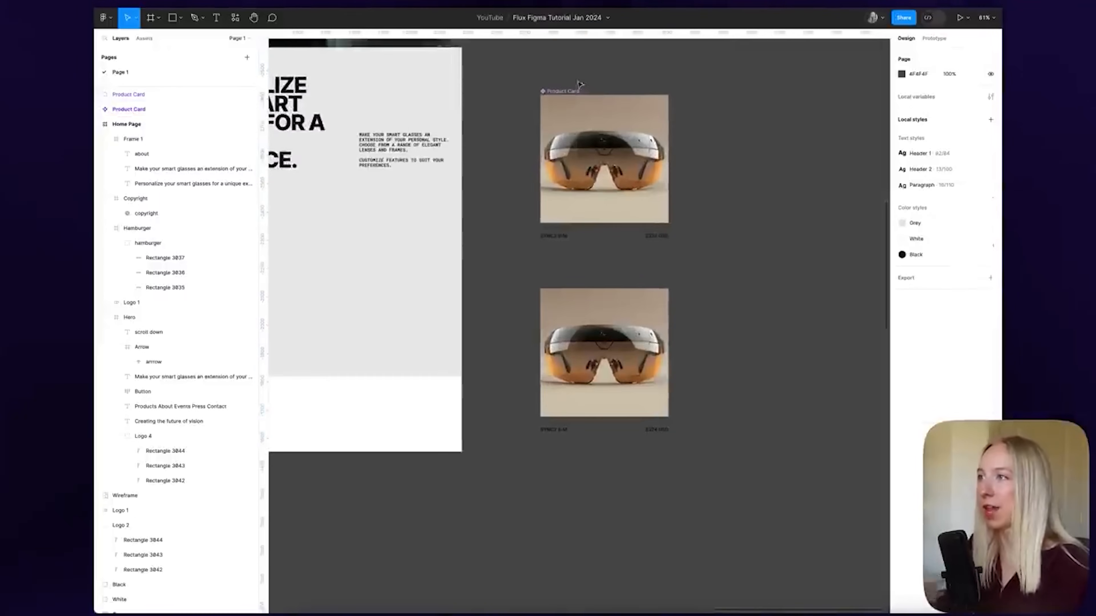
left_click(556, 96)
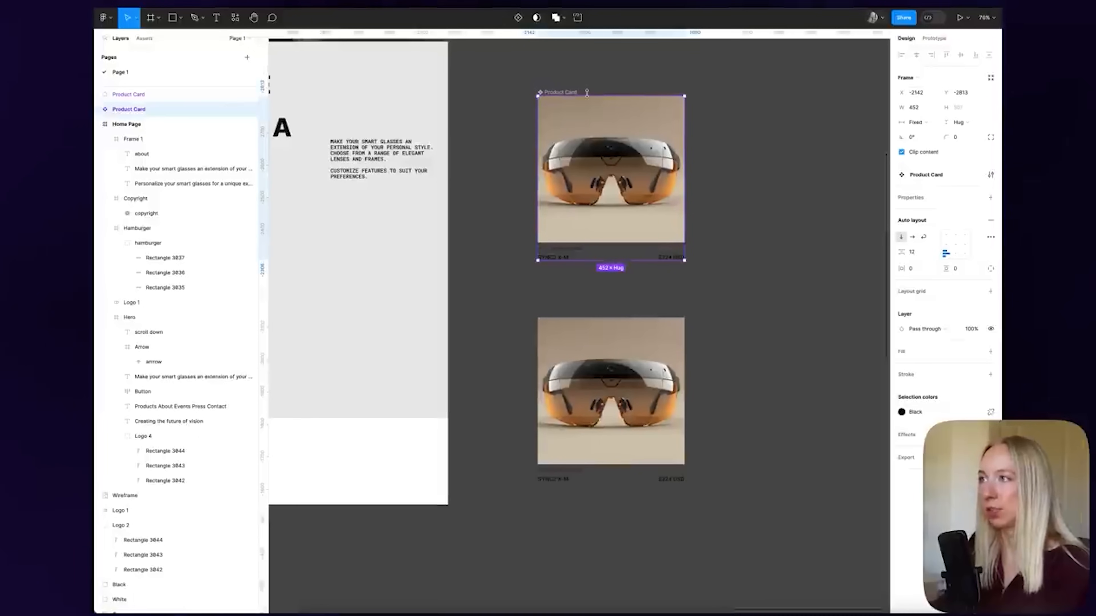
left_click(541, 315)
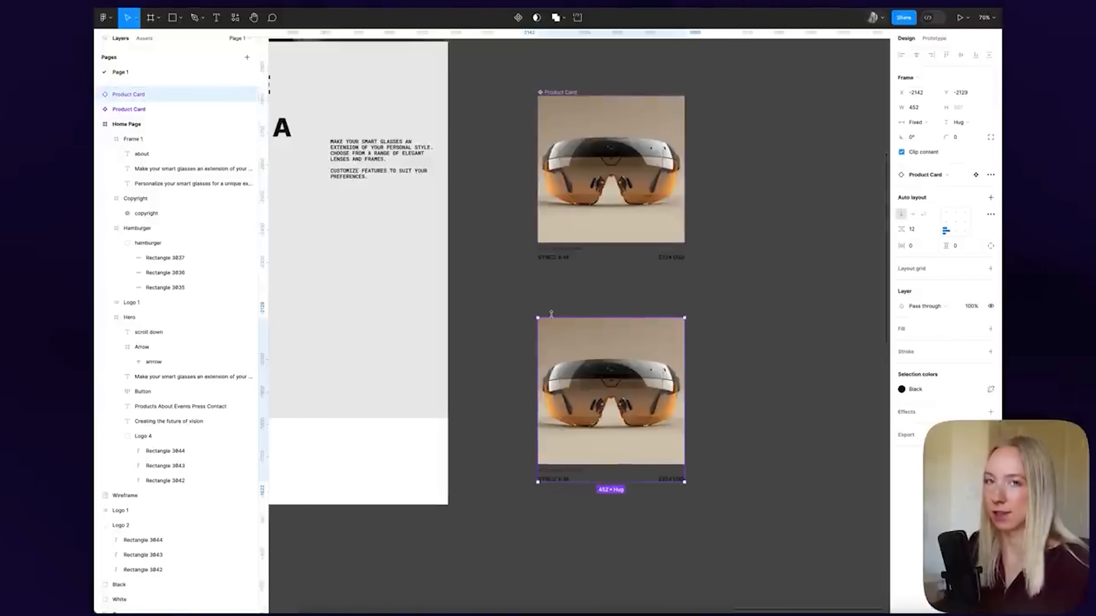
left_click(686, 292)
scroll(687, 290, "down", 10)
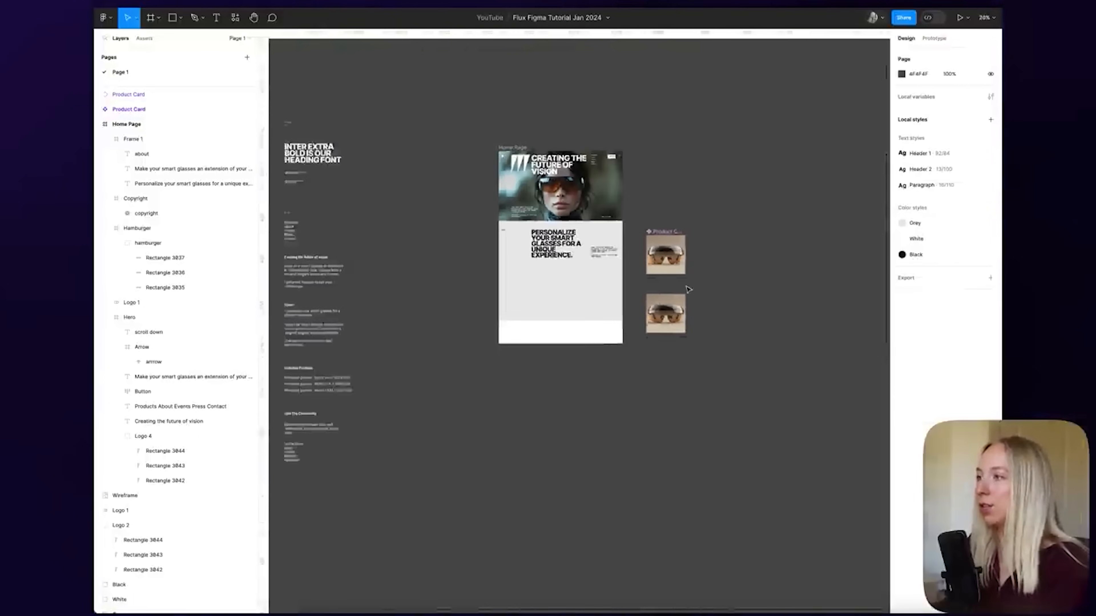
scroll(688, 289, "left", 3)
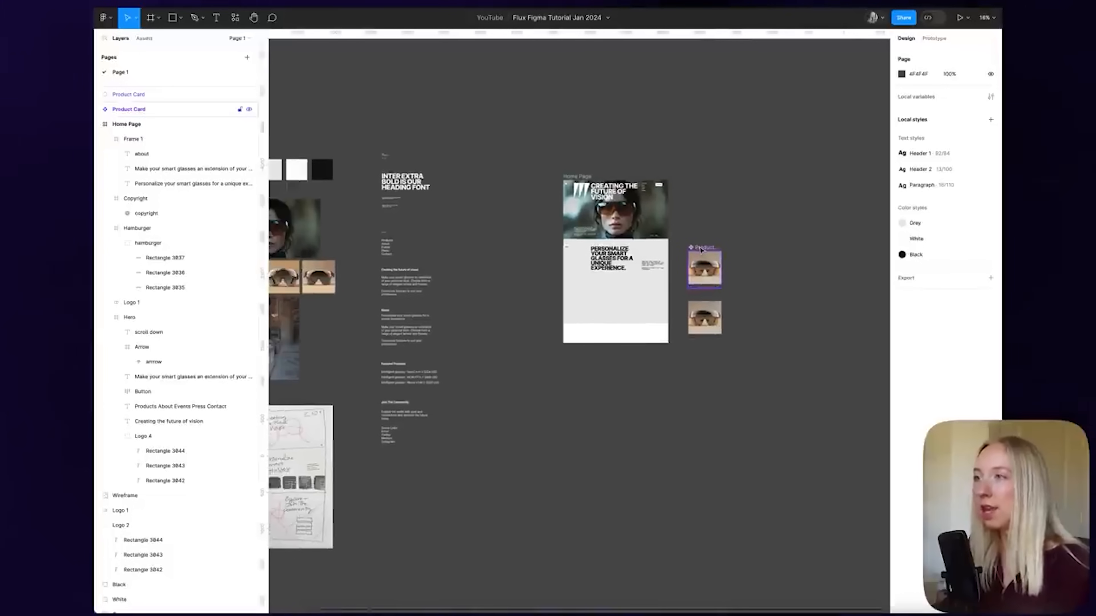
Move the master Product Card component below the Social Links text
left_click(701, 250)
left_click_drag(701, 250, 392, 477)
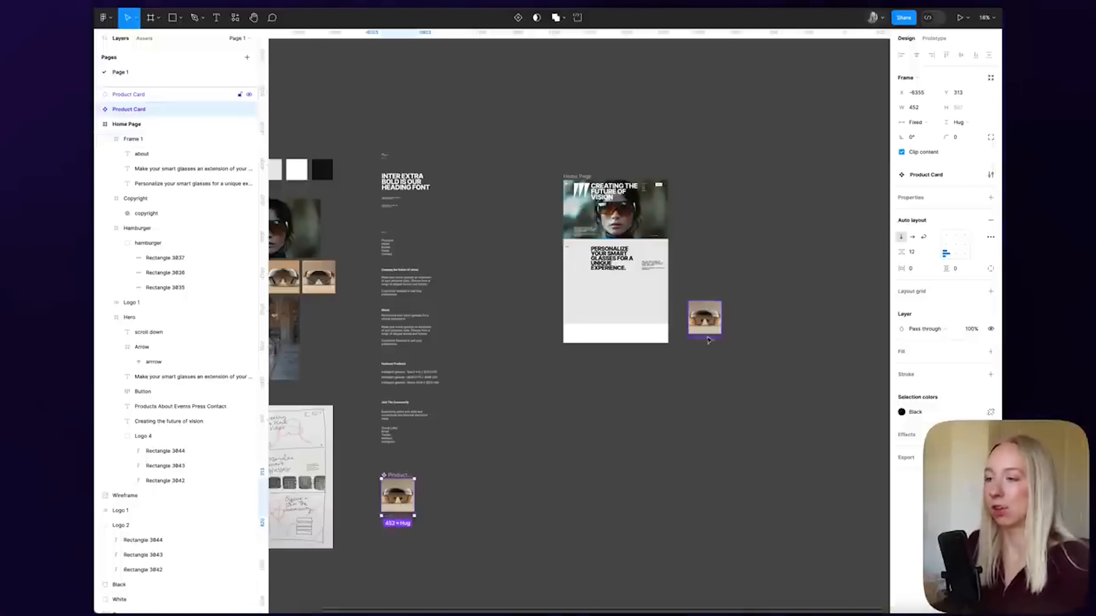
scroll(382, 544, "up", 5)
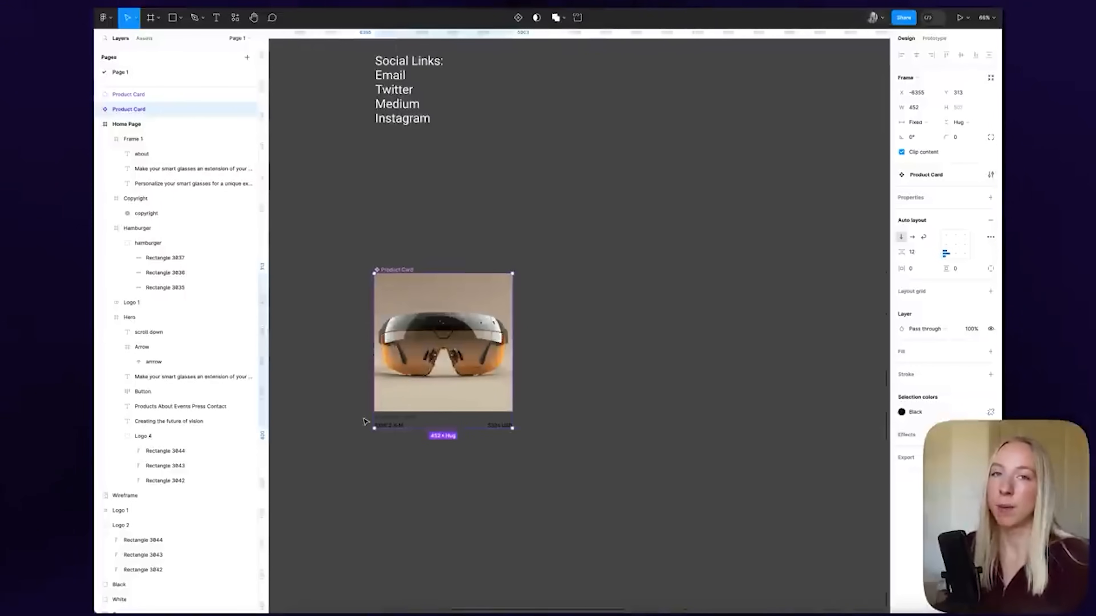
scroll(340, 414, "down", 5)
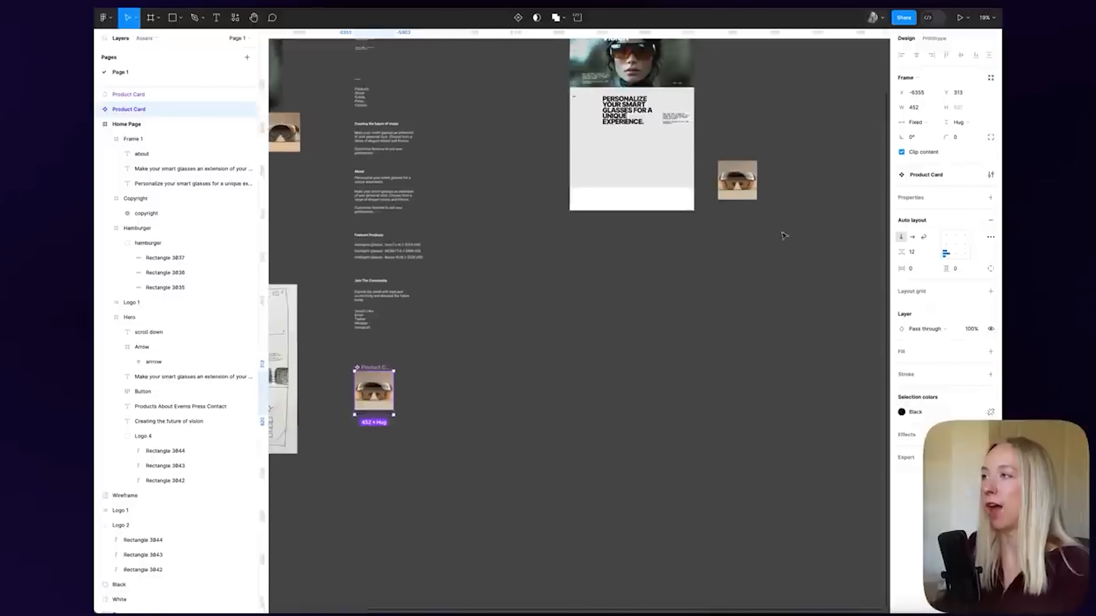
Drop the Product Card copy into the Home Page's 'Personalize your smart glasses' section
left_click_drag(729, 180, 625, 153)
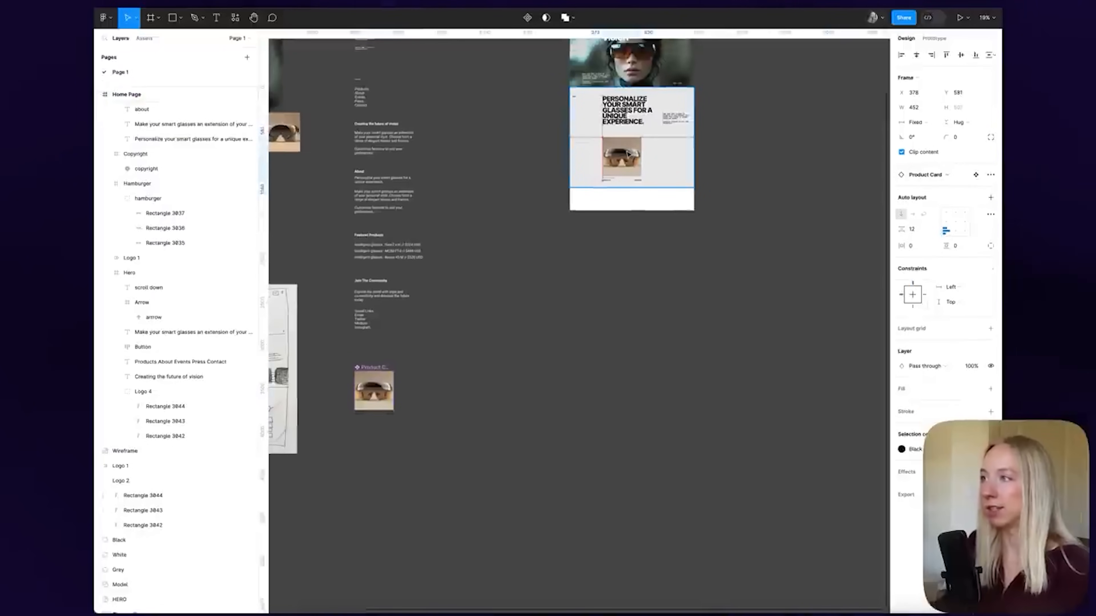
left_click(719, 284)
scroll(652, 163, "up", 5)
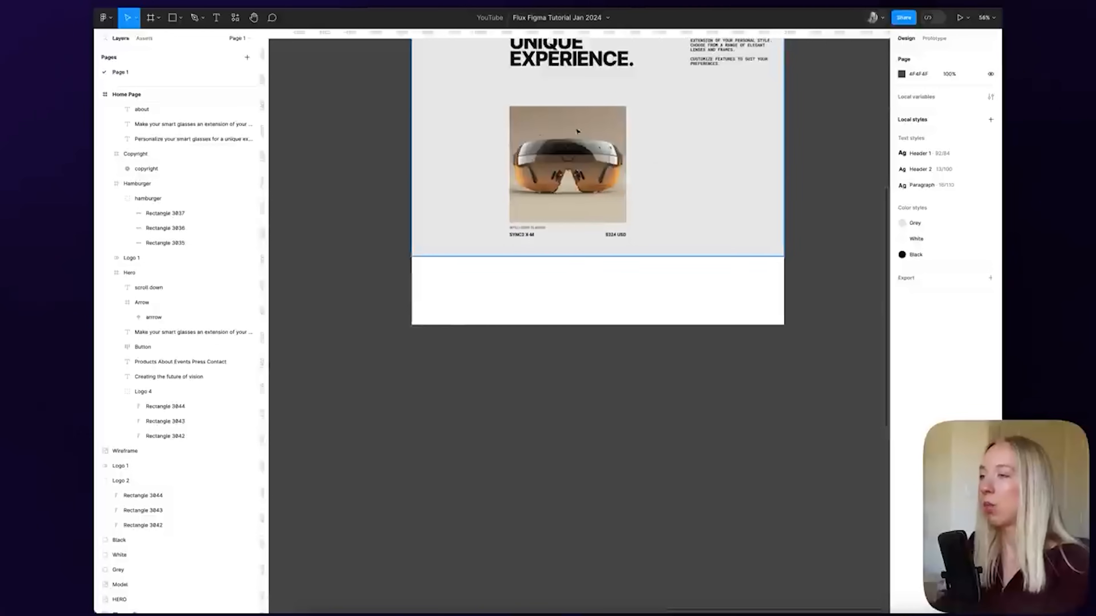
scroll(587, 135, "up", 3)
scroll(674, 190, "down", 6)
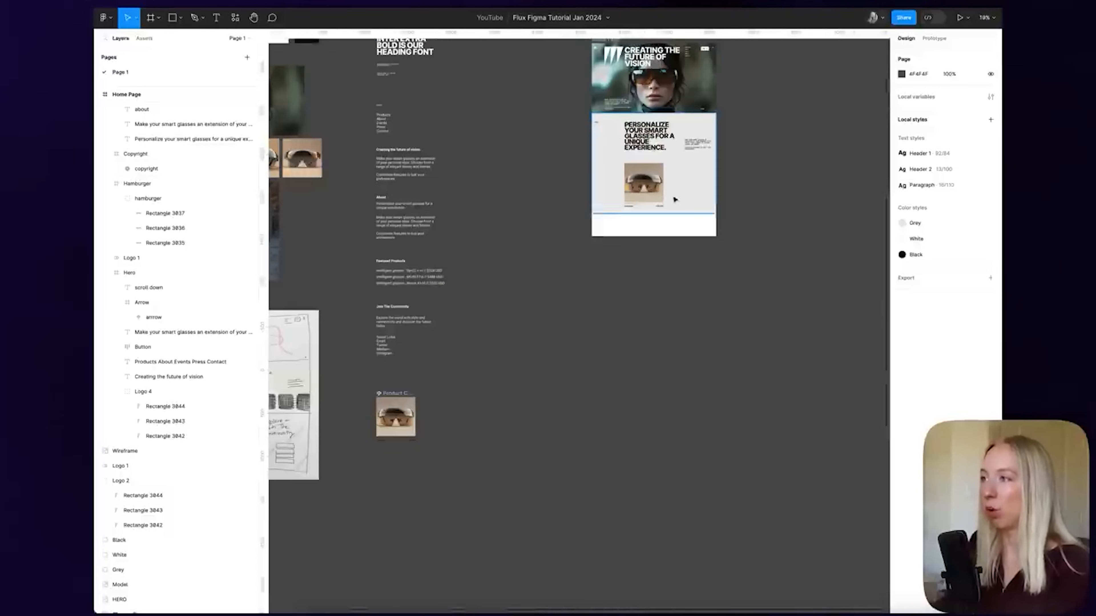
scroll(436, 454, "left", 1)
scroll(432, 456, "up", 2)
scroll(425, 436, "up", 5)
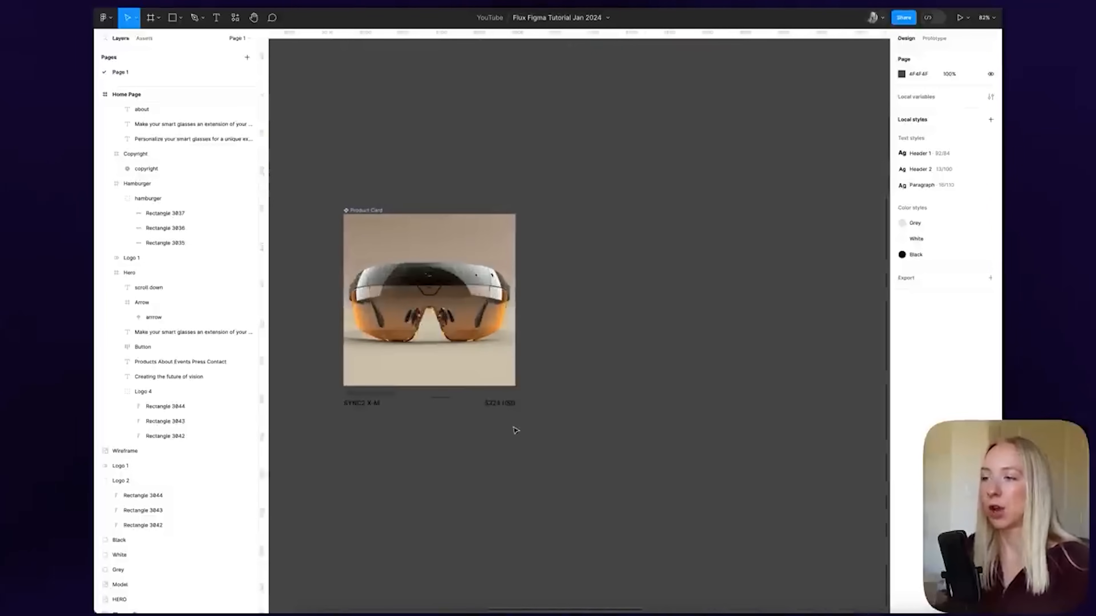
scroll(509, 430, "down", 8)
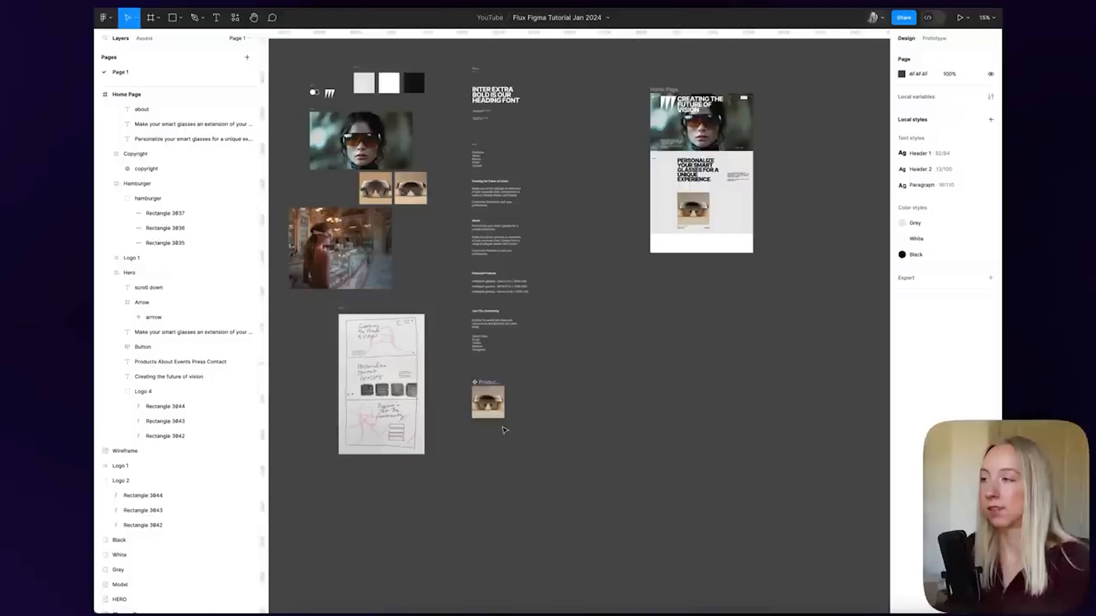
scroll(780, 195, "up", 5)
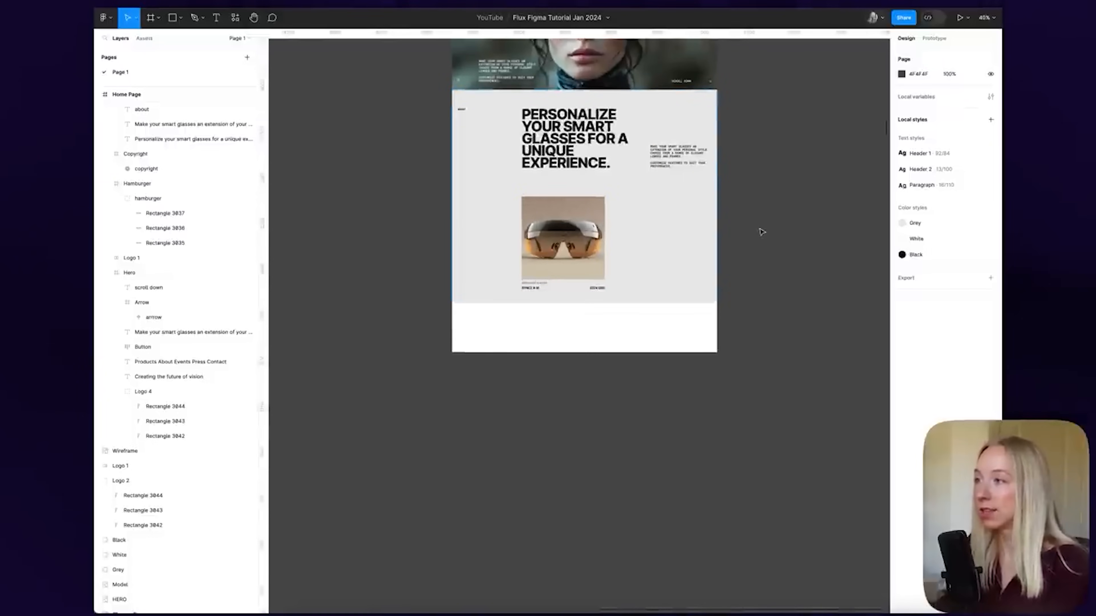
scroll(751, 232, "down", 5)
scroll(499, 427, "up", 6)
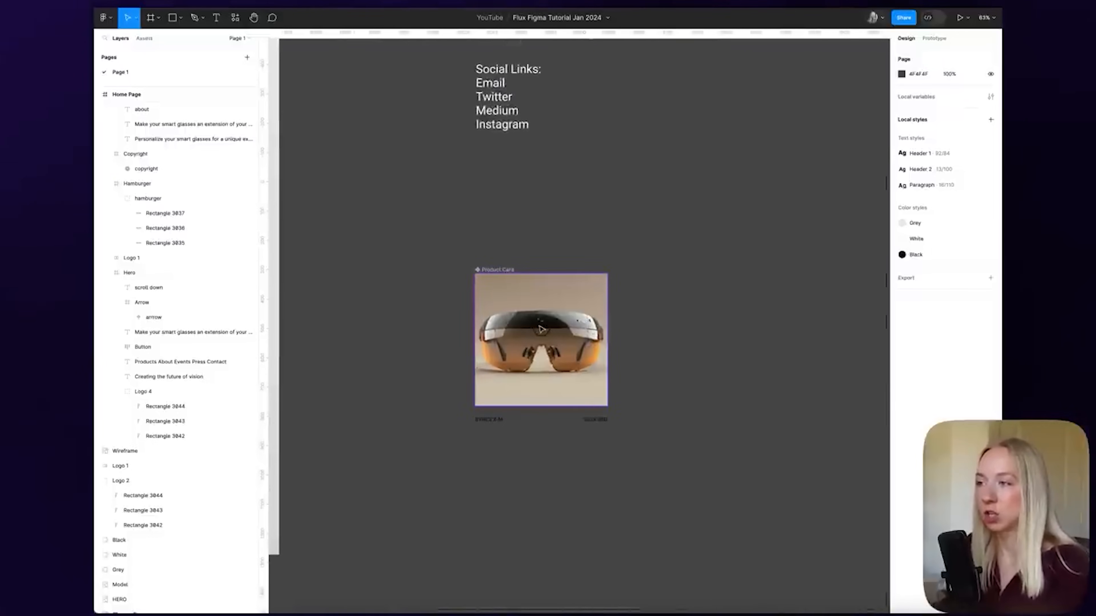
scroll(575, 316, "right", 3)
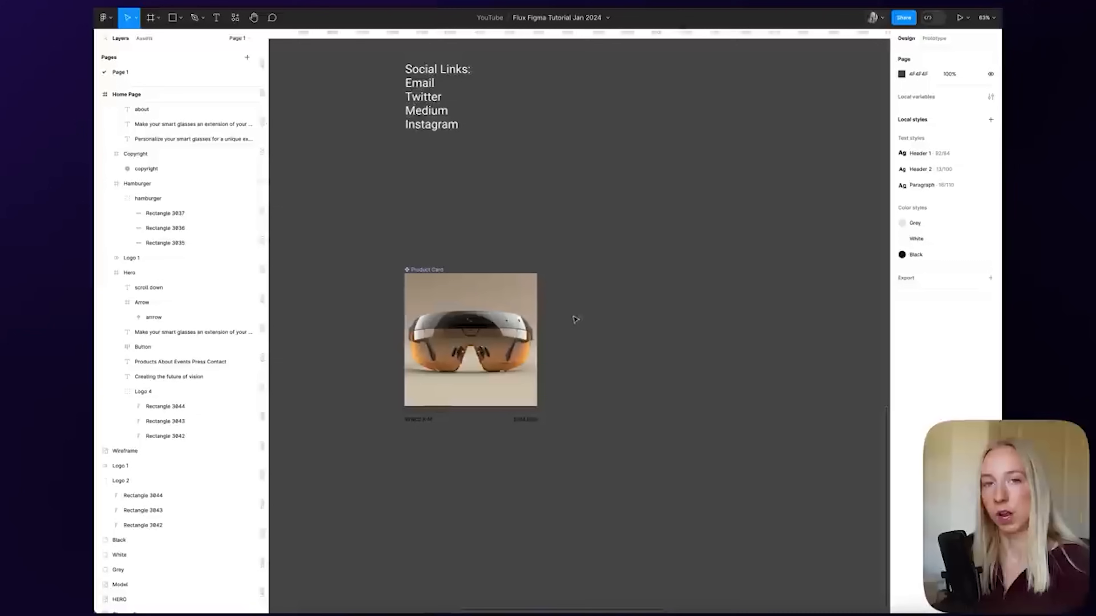
left_click(477, 333)
scroll(593, 240, "right", 2)
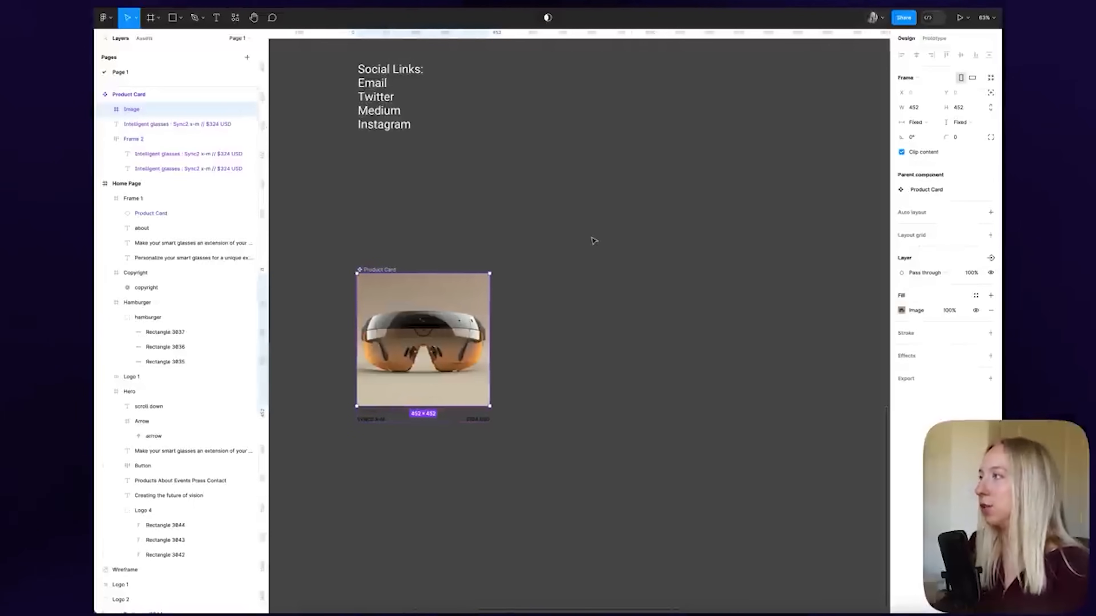
left_click(972, 139)
type("5")
key("Return")
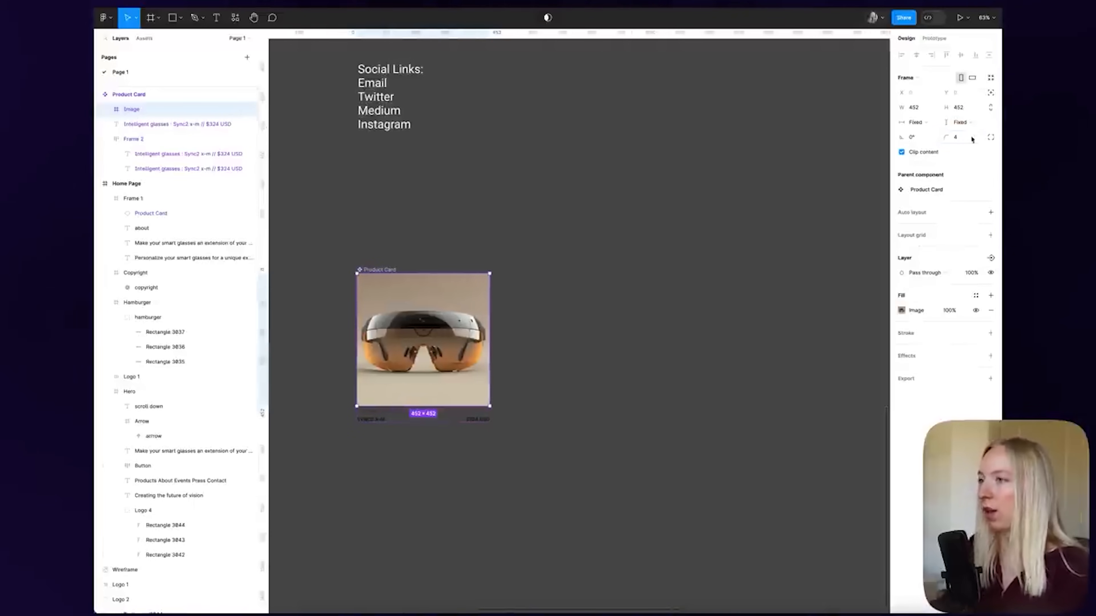
left_click(713, 290)
scroll(483, 271, "up", 6)
scroll(629, 349, "down", 7)
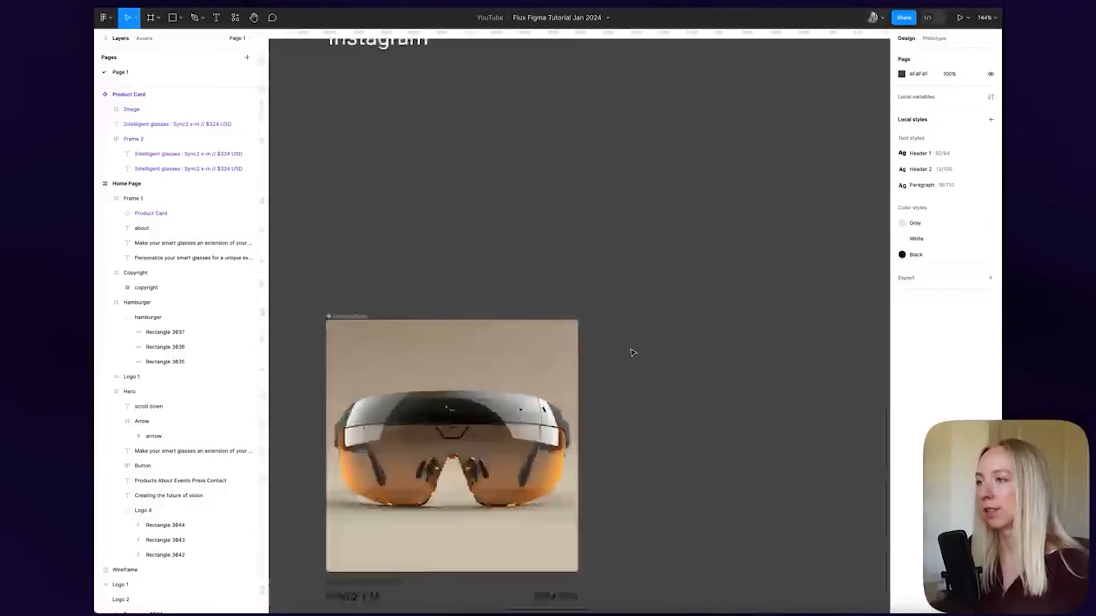
scroll(782, 249, "up", 10)
scroll(781, 249, "right", 9)
scroll(782, 249, "right", 5)
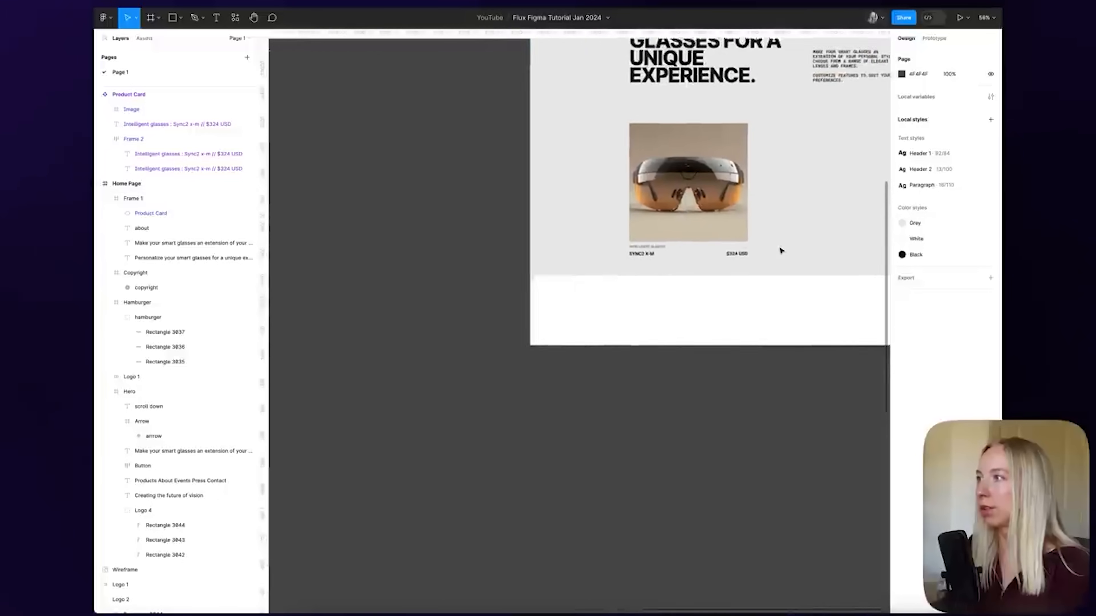
scroll(726, 166, "up", 8)
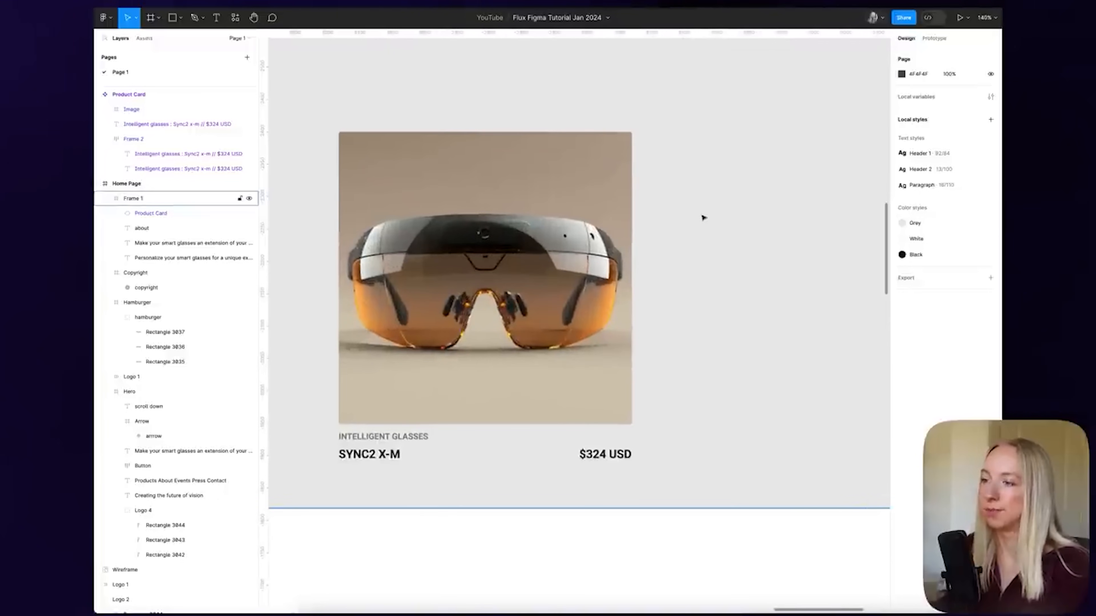
scroll(543, 205, "down", 5)
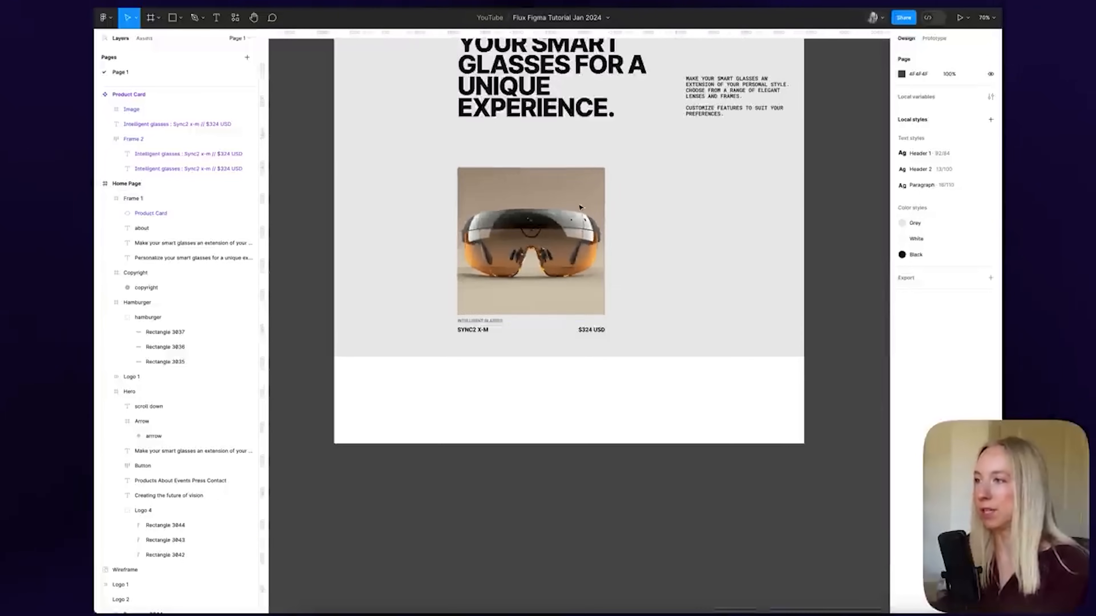
scroll(824, 263, "right", 3)
scroll(695, 245, "down", 3)
scroll(694, 246, "up", 8)
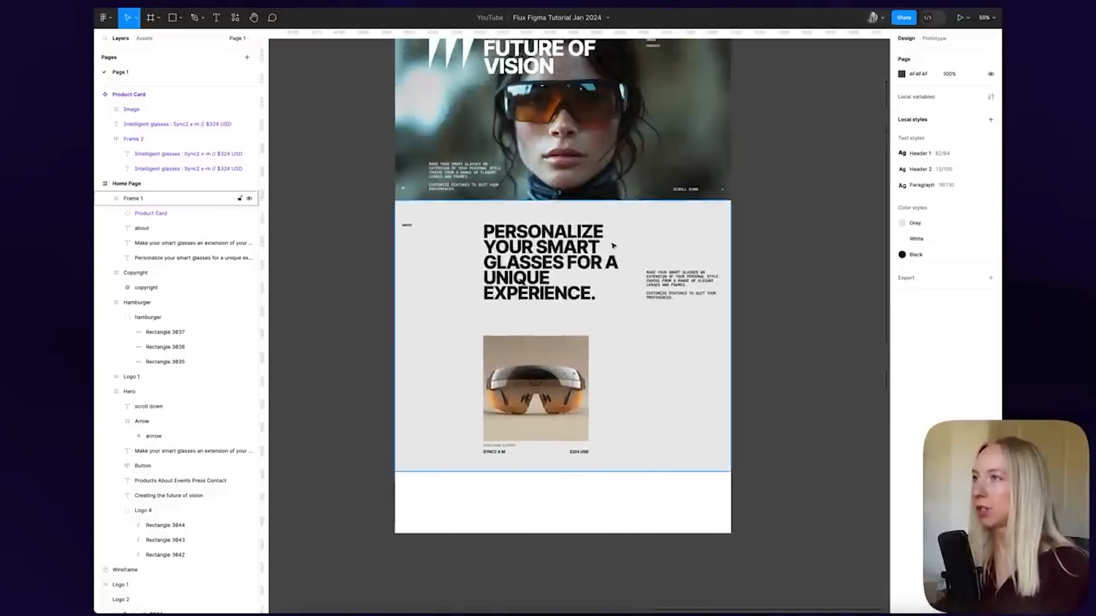
scroll(611, 240, "down", 2)
Show the Home Page frame's column layout grid
left_click(606, 57)
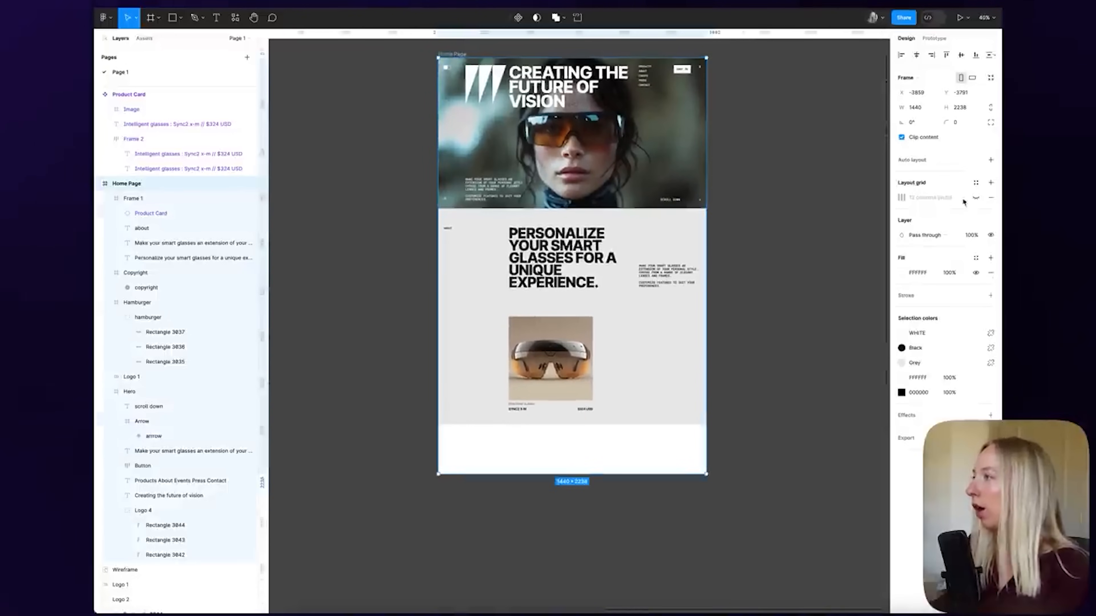
left_click(975, 197)
left_click(730, 389)
scroll(630, 393, "up", 3)
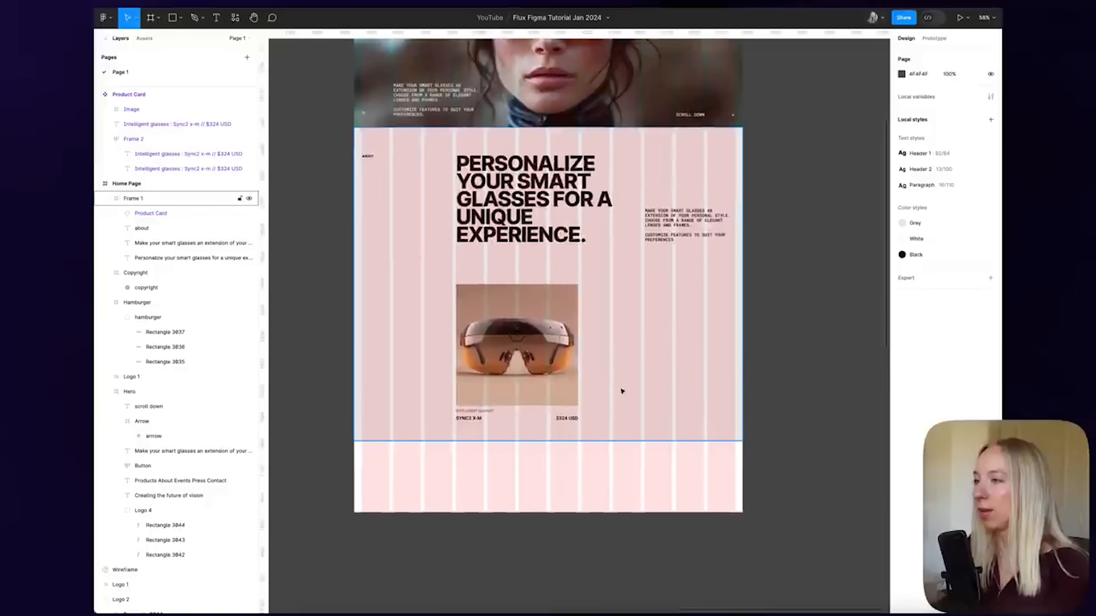
left_click(538, 346)
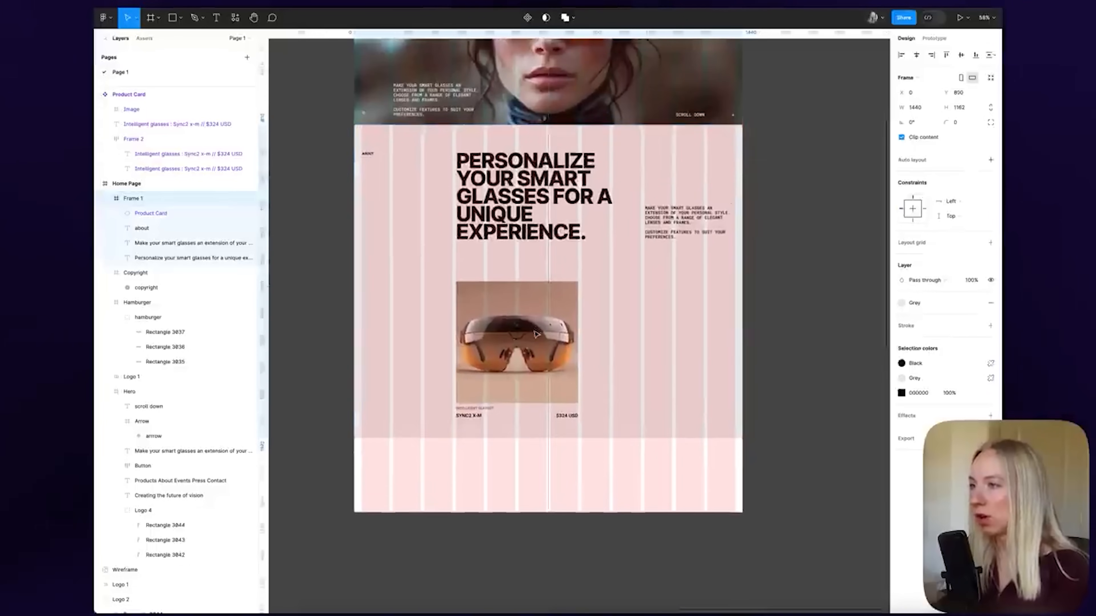
left_click(780, 363)
scroll(571, 352, "up", 5)
Move the SYNC2 X-M product card up from Y 581 to Y 530
double_click(482, 301)
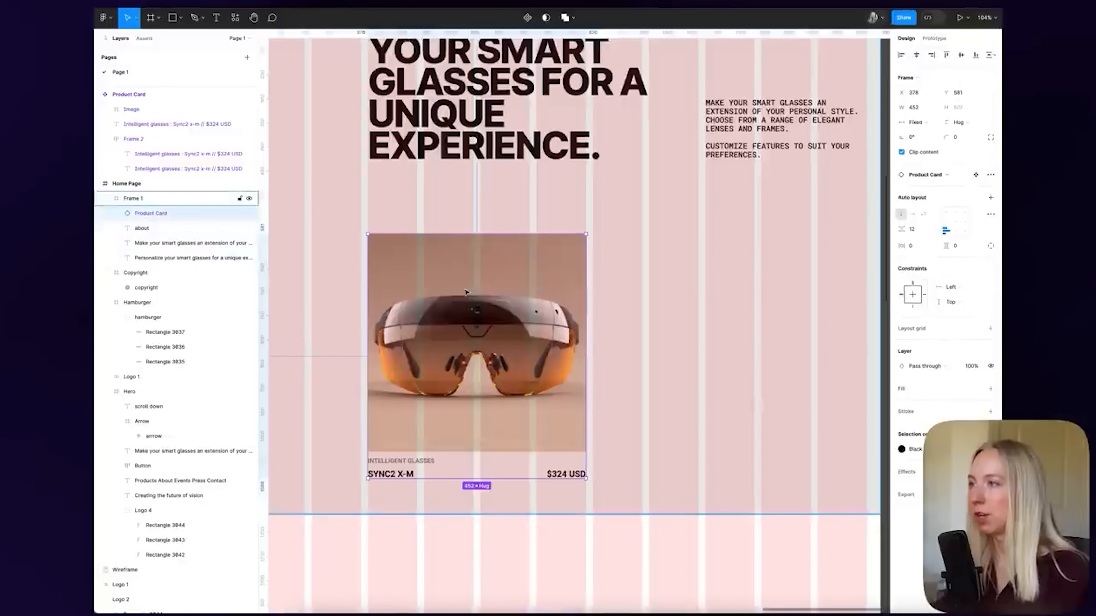
left_click_drag(482, 301, 484, 289)
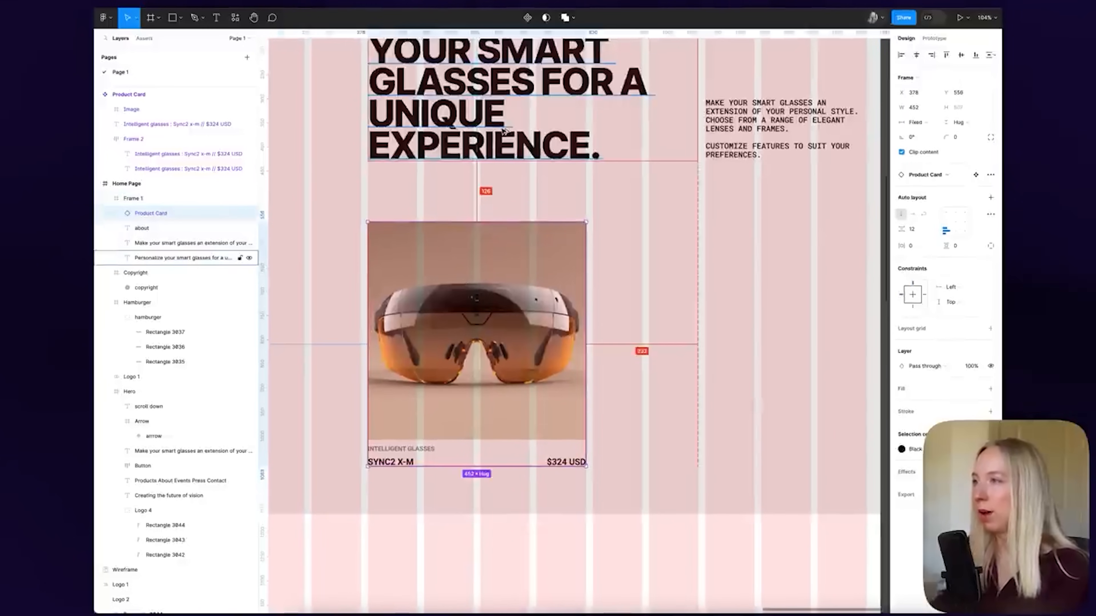
key("shift+Up")
key("shift+Up")
key("alt")
key("Up")
key("Up")
key("Up")
key("Up")
key("alt")
key("Up")
key("Up")
key("alt")
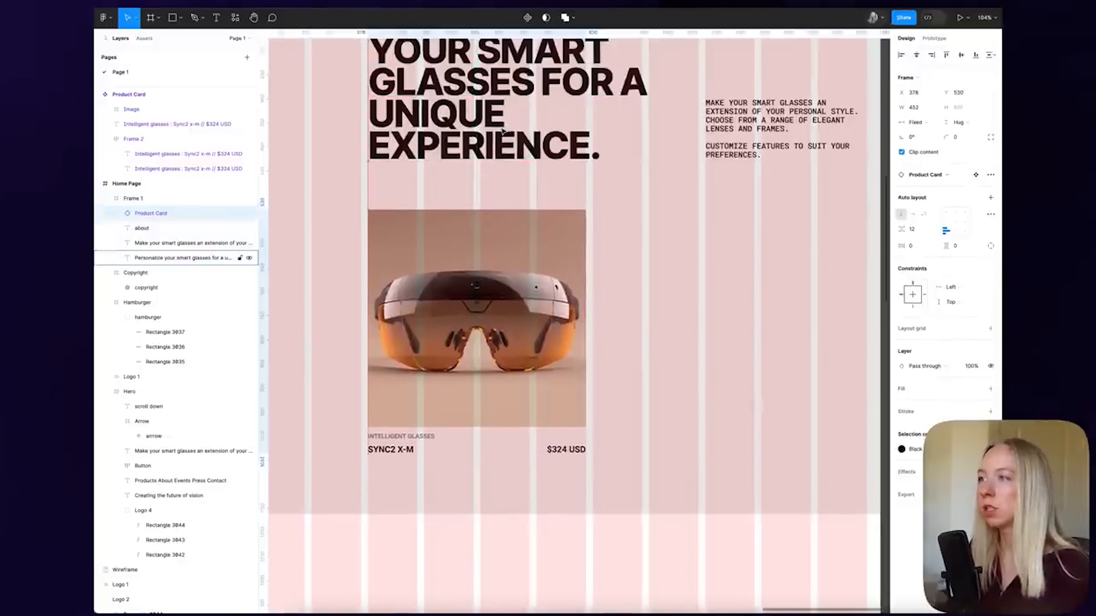
scroll(518, 222, "down", 5)
double_click(509, 254)
double_click(510, 254)
left_click(764, 251)
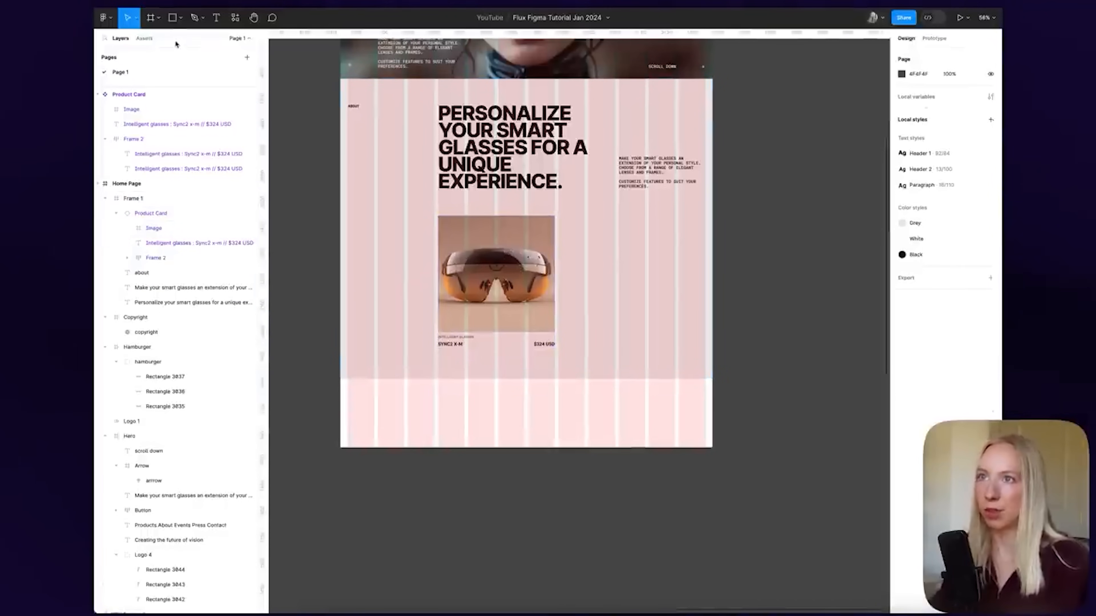
From Assets, add two more Product Card instances beside the first, forming a row of three
left_click(144, 39)
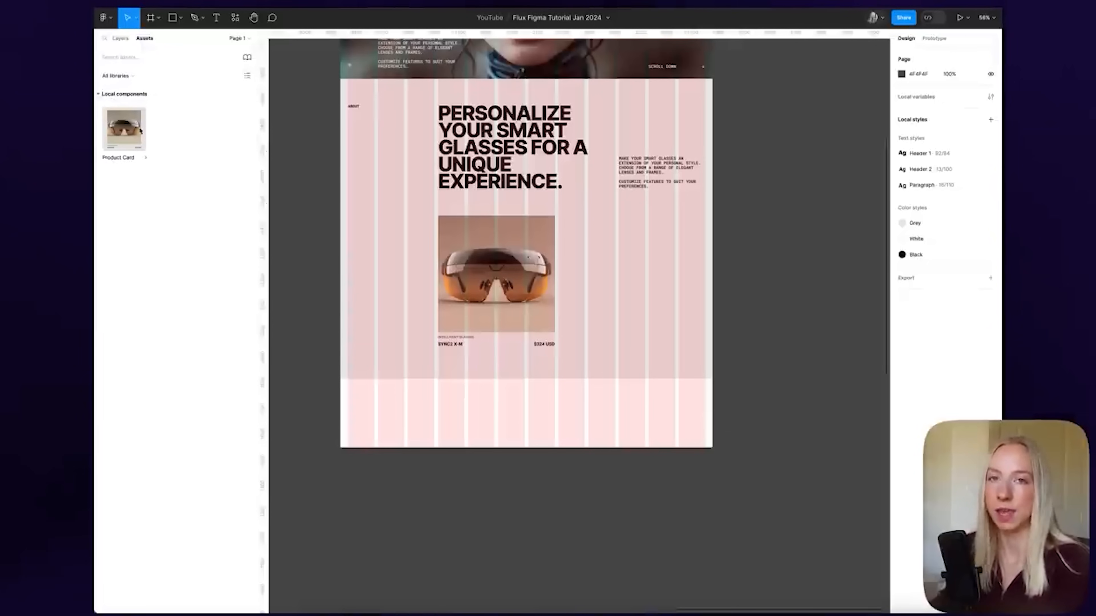
left_click_drag(123, 124, 609, 267)
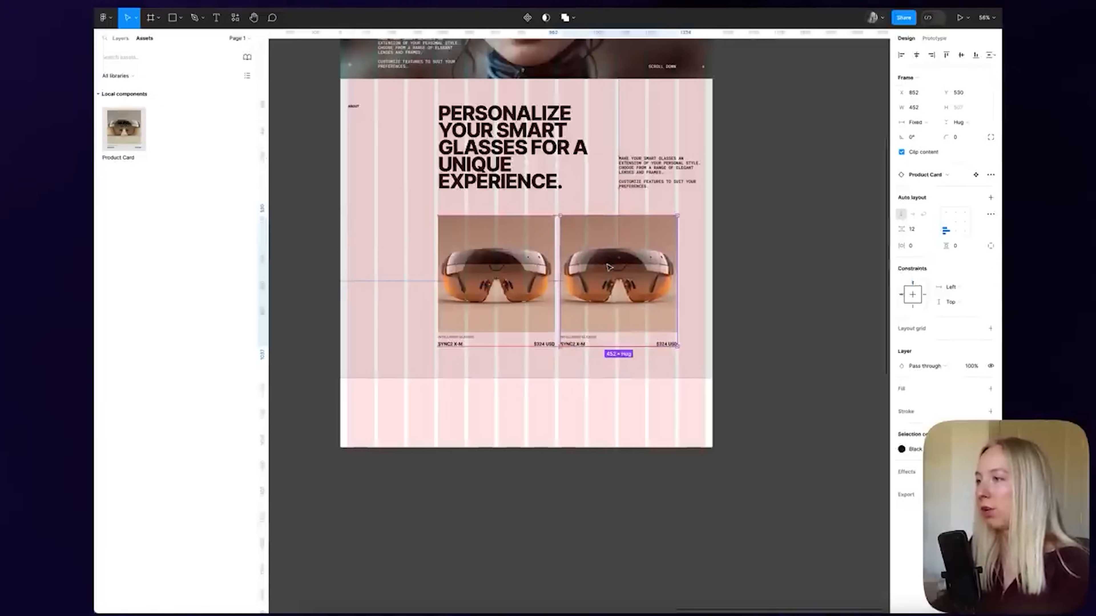
scroll(609, 268, "up", 8)
key("Left")
key("Left")
key("Left")
key("Left")
key("Left")
key("Left")
key("Left")
key("Left")
scroll(565, 223, "down", 7)
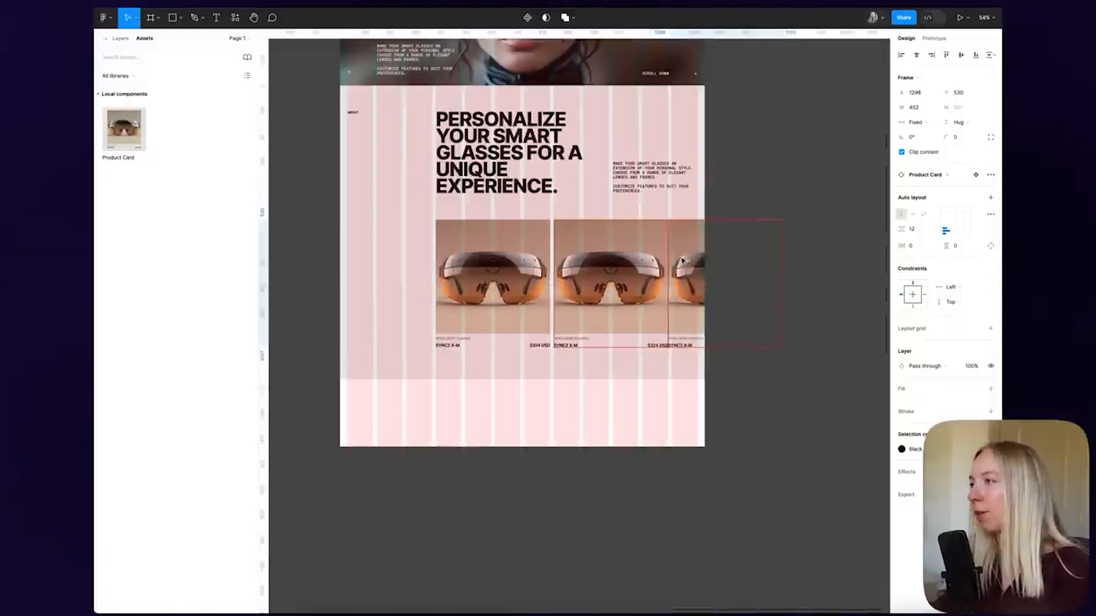
left_click_drag(683, 260, 685, 260)
left_click(853, 314)
scroll(824, 313, "down", 3)
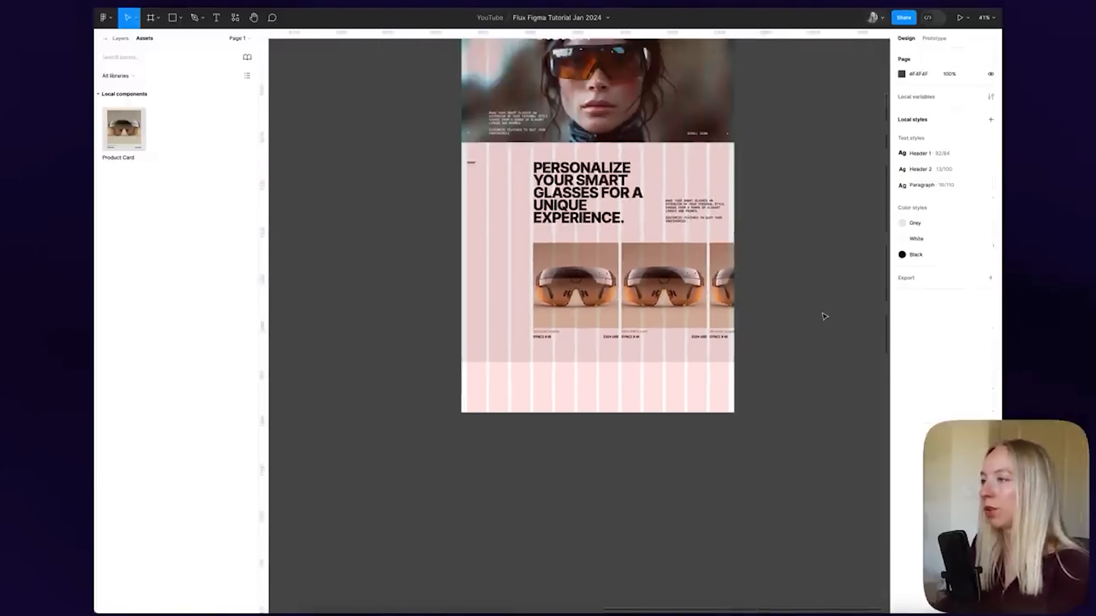
scroll(824, 316, "up", 5)
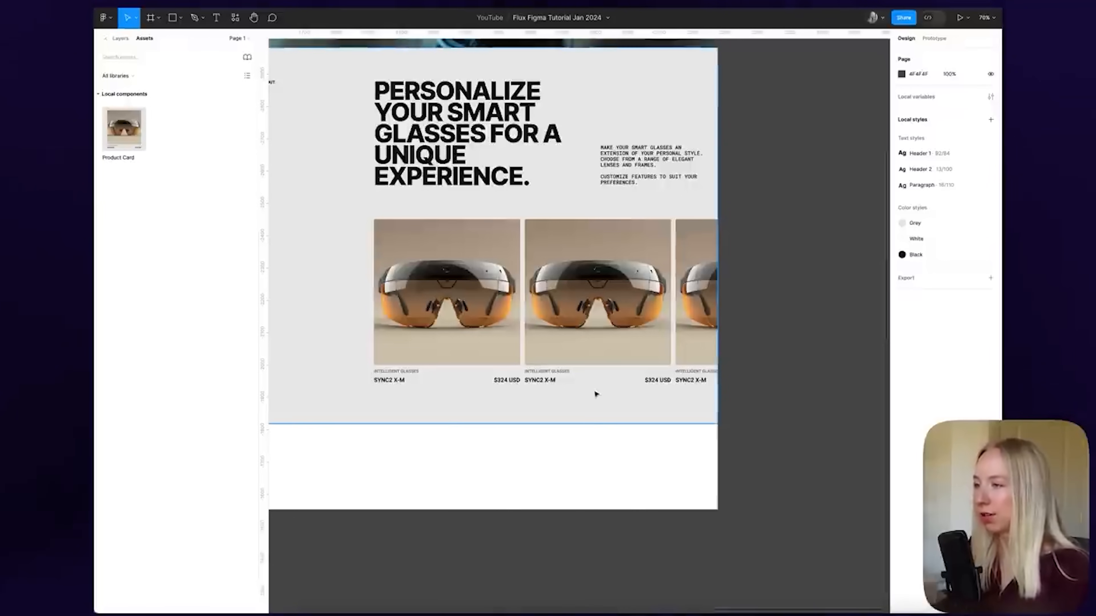
scroll(666, 395, "down", 5)
Change the second card's title and price to MC80 FT-6 at $488 USD
scroll(567, 391, "up", 5)
left_click(560, 381)
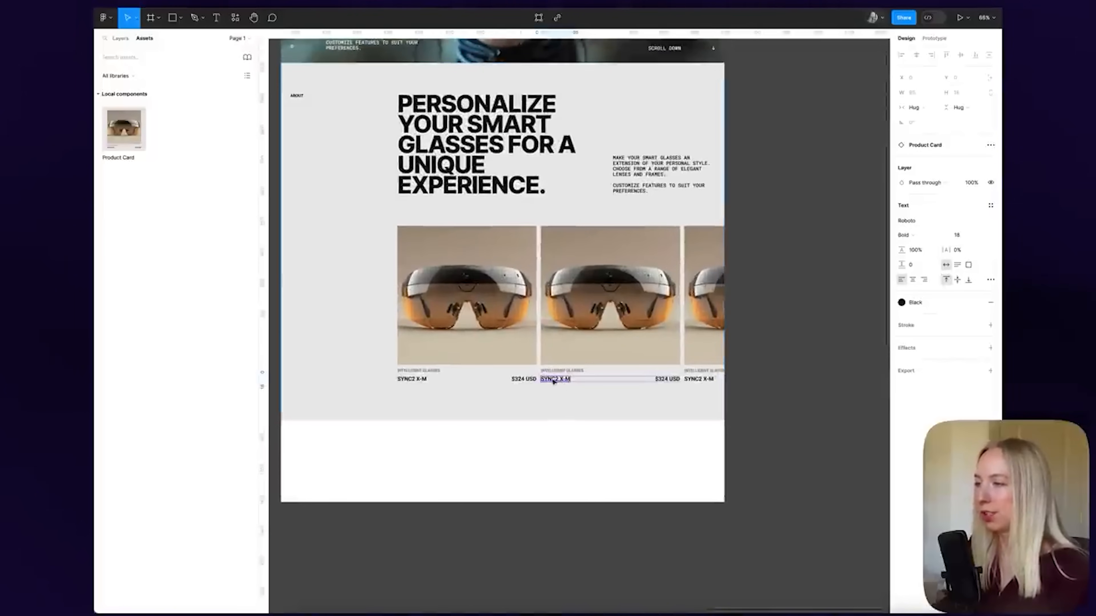
double_click(562, 381)
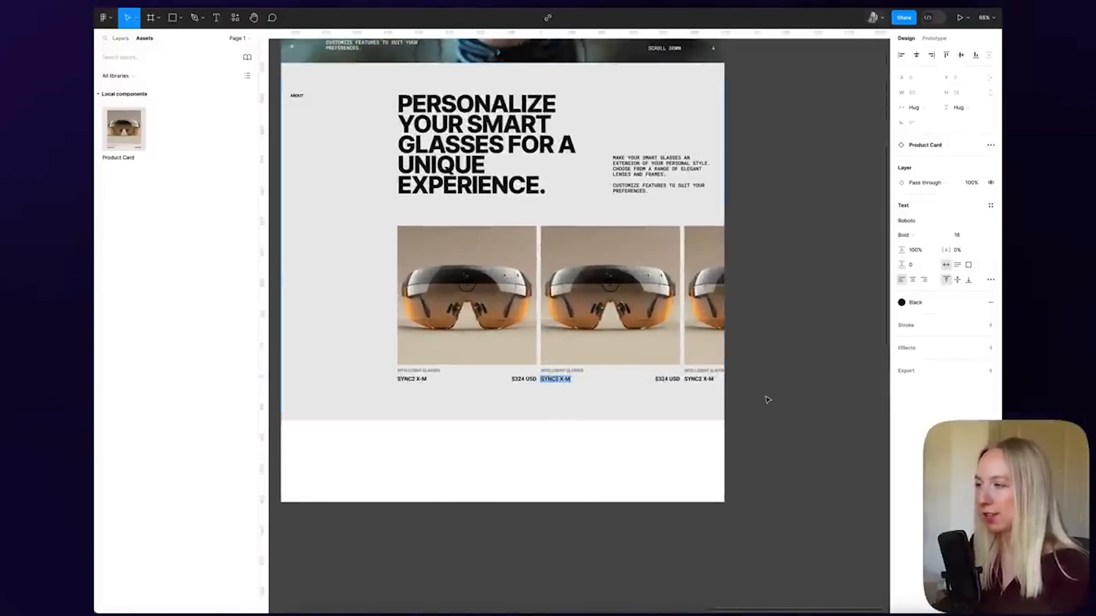
scroll(767, 399, "down", 8)
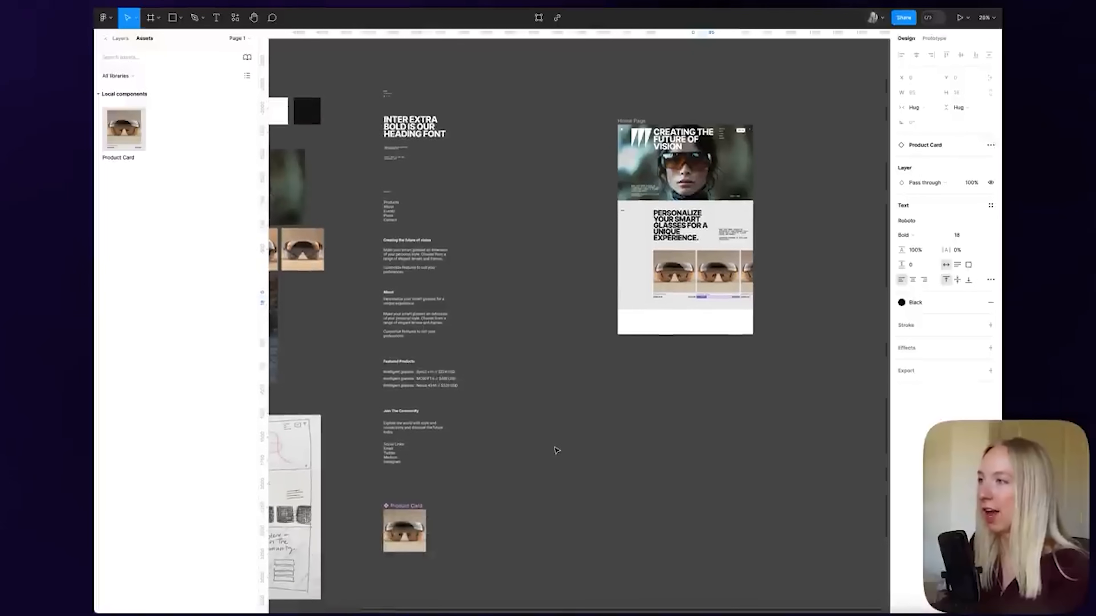
scroll(556, 450, "up", 1)
scroll(428, 392, "up", 5)
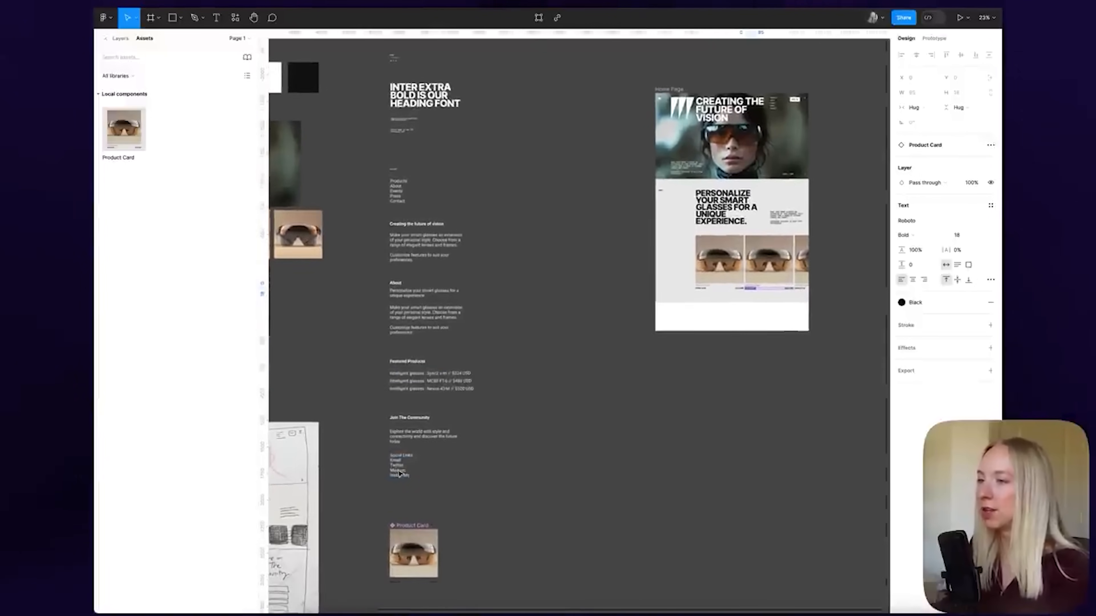
double_click(424, 392)
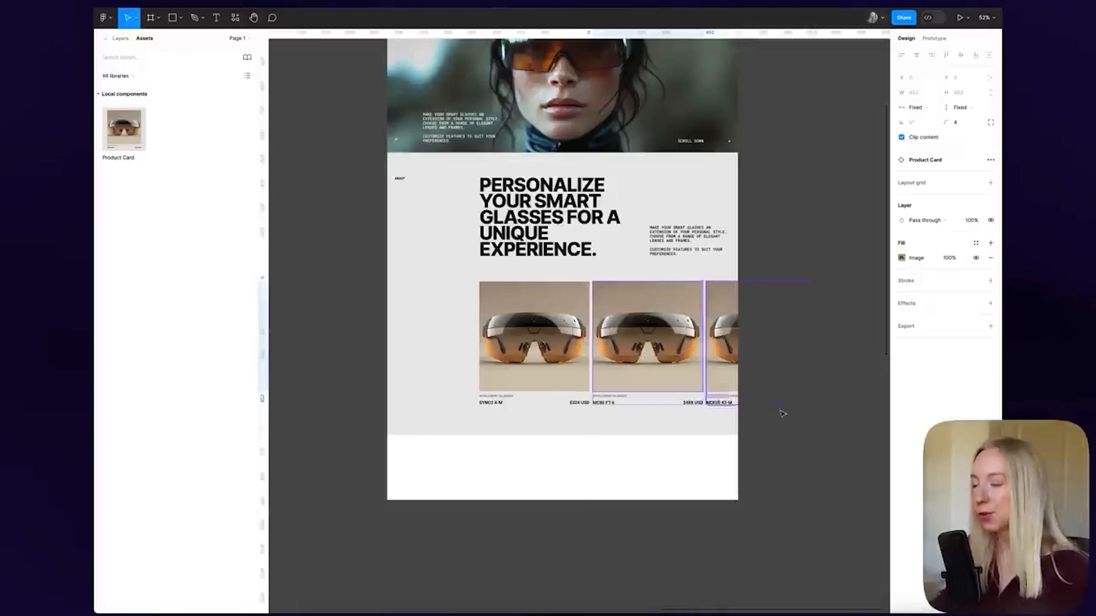
Replace the second card's photo with Glasses 2.png
left_click(649, 331)
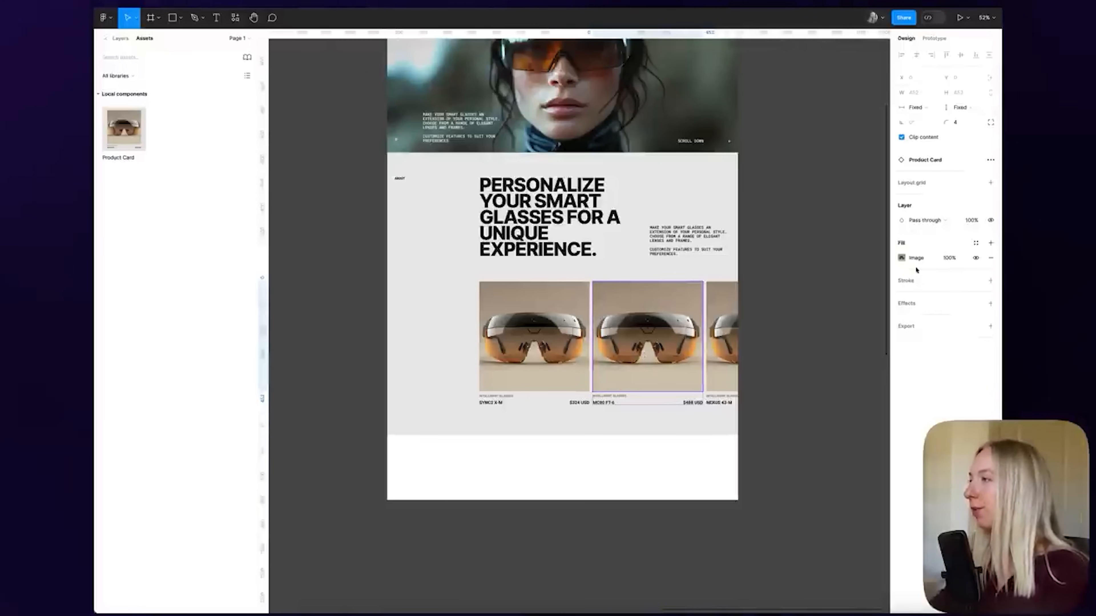
left_click(902, 259)
left_click(837, 345)
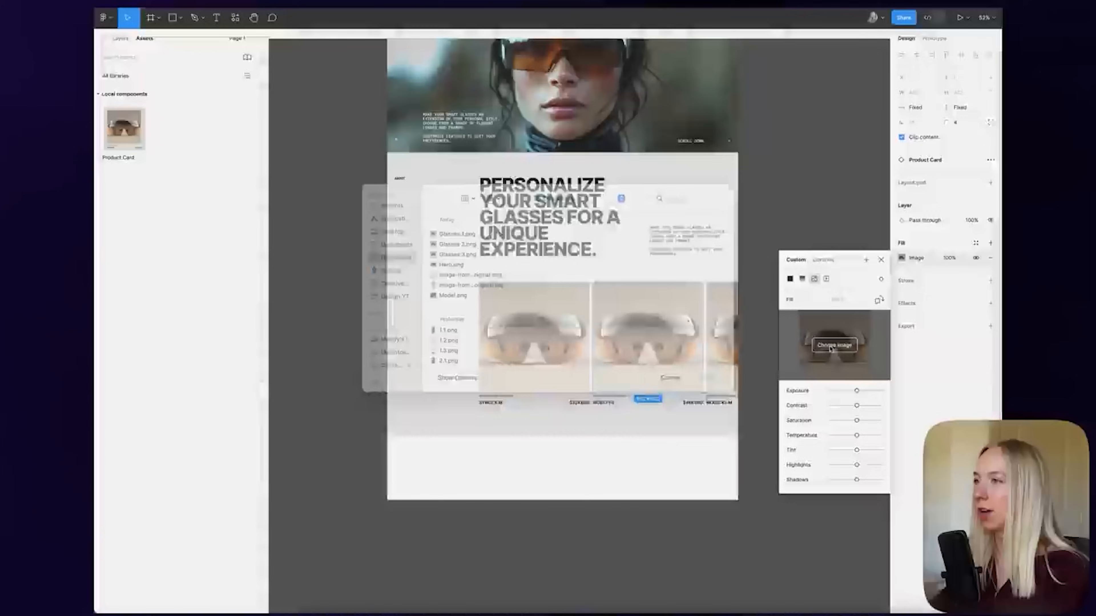
left_click(458, 257)
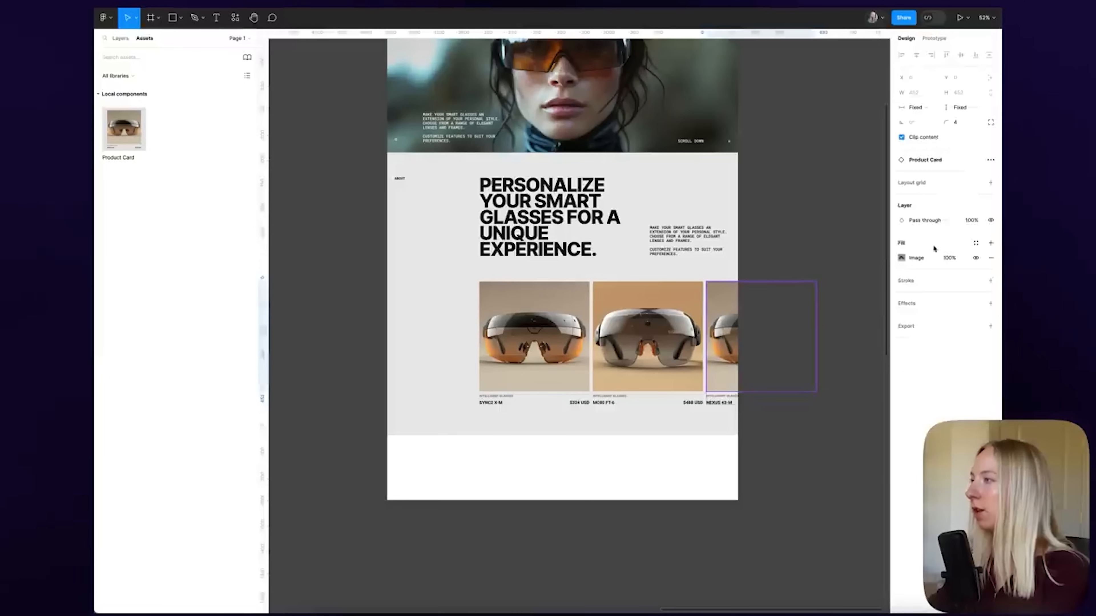
left_click(903, 259)
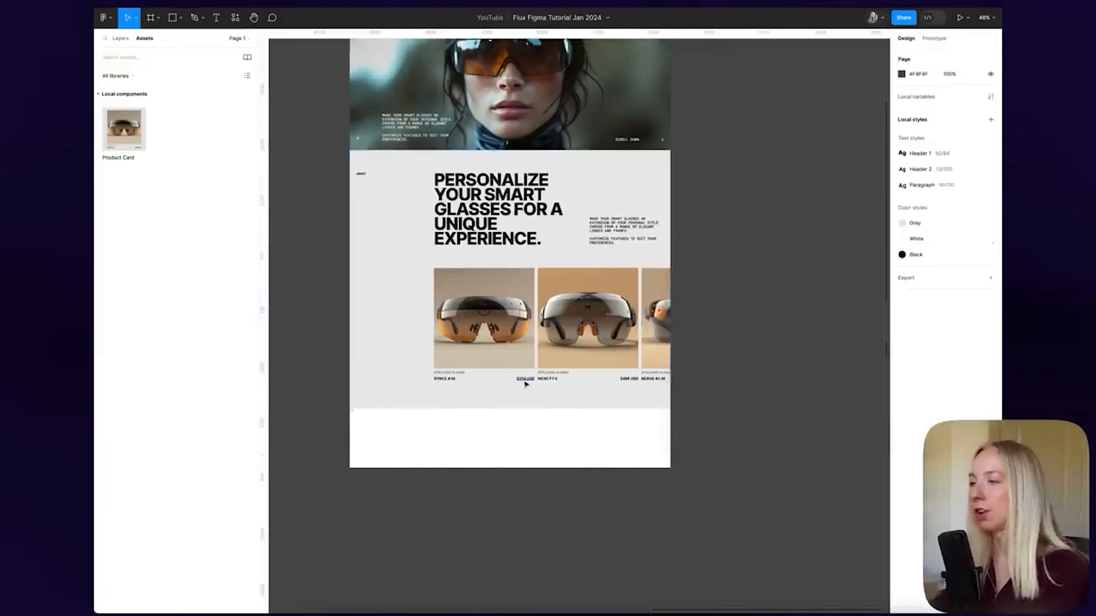
scroll(551, 371, "up", 5)
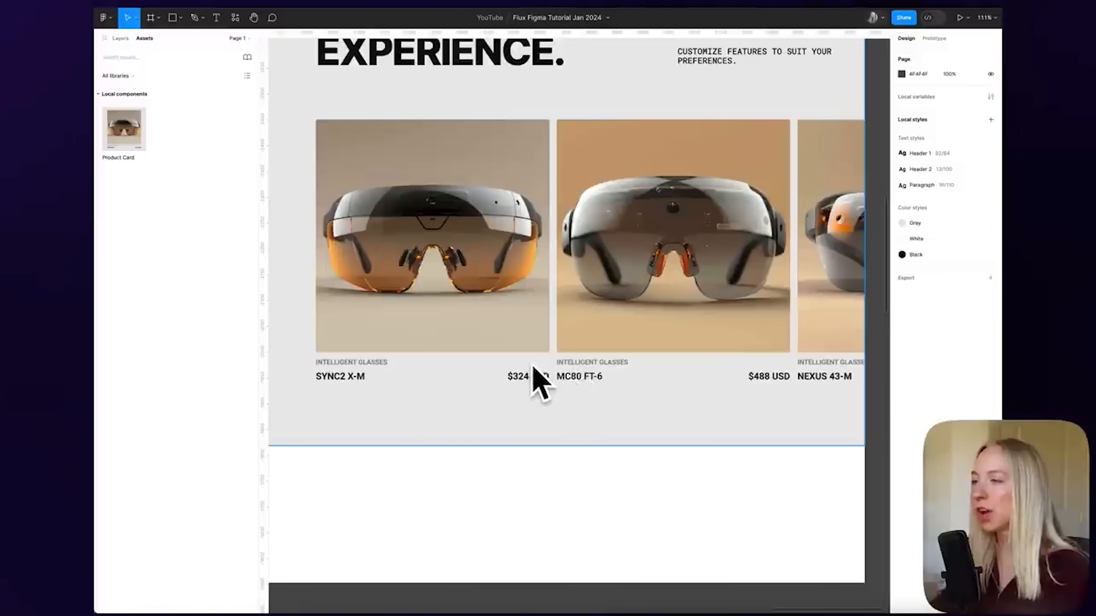
scroll(539, 378, "down", 5)
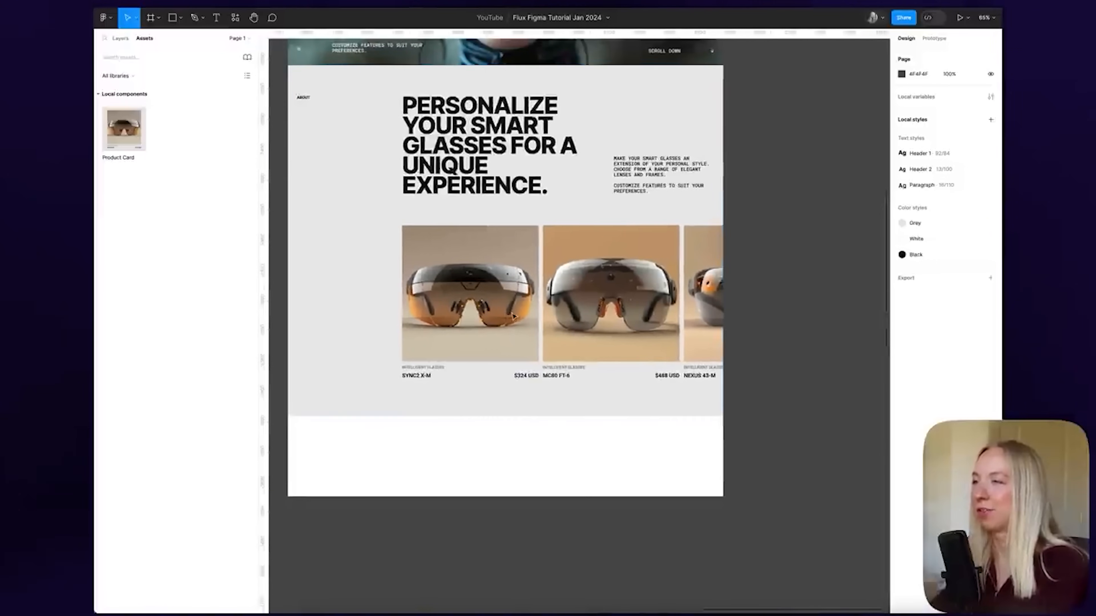
left_click(517, 322)
Wrap the three product cards in a horizontal auto-layout frame with a 34 gap
left_click(586, 302, "shift")
left_click(699, 278, "shift")
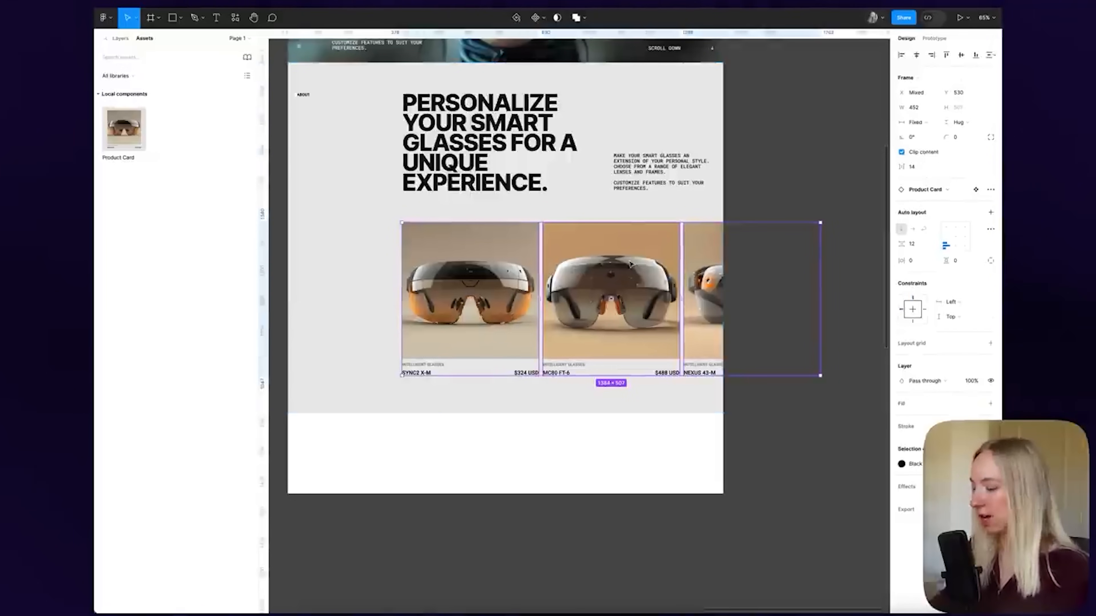
key("super+alt+g")
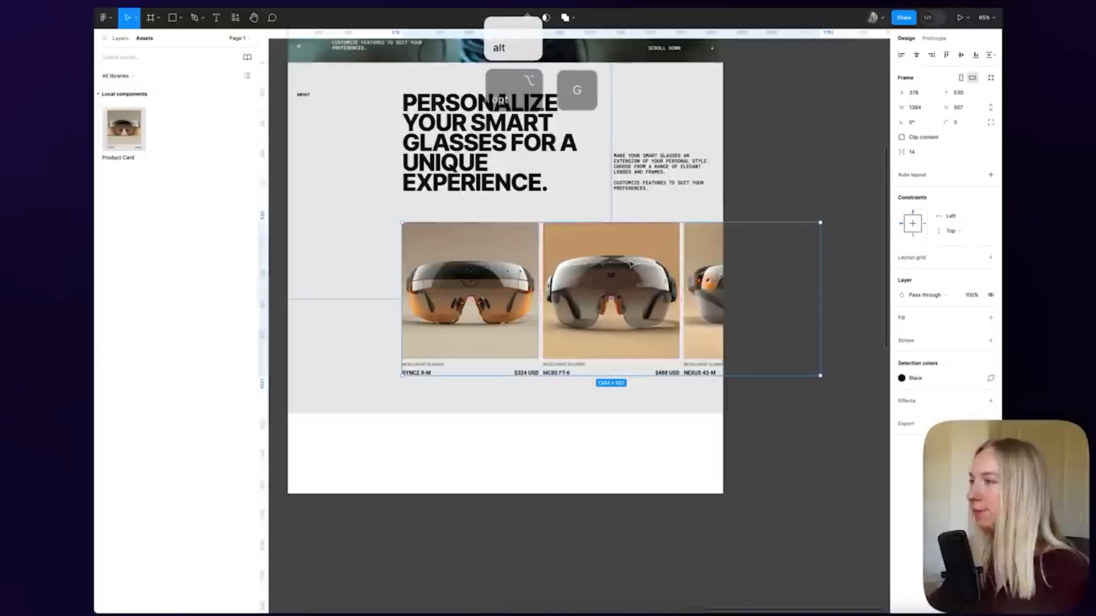
left_click(990, 175)
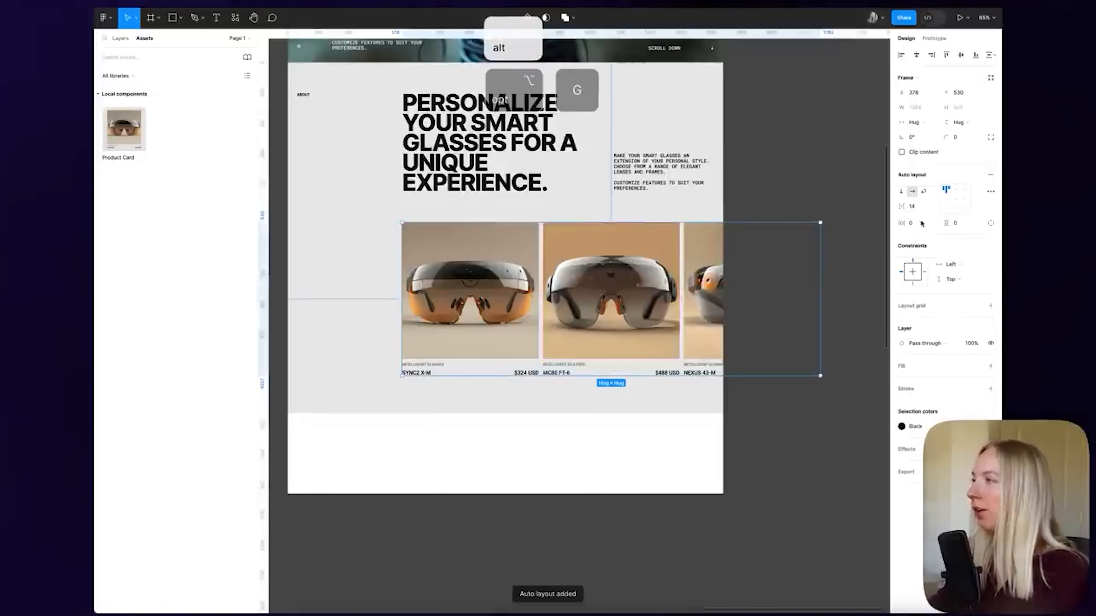
left_click_drag(904, 207, 920, 208)
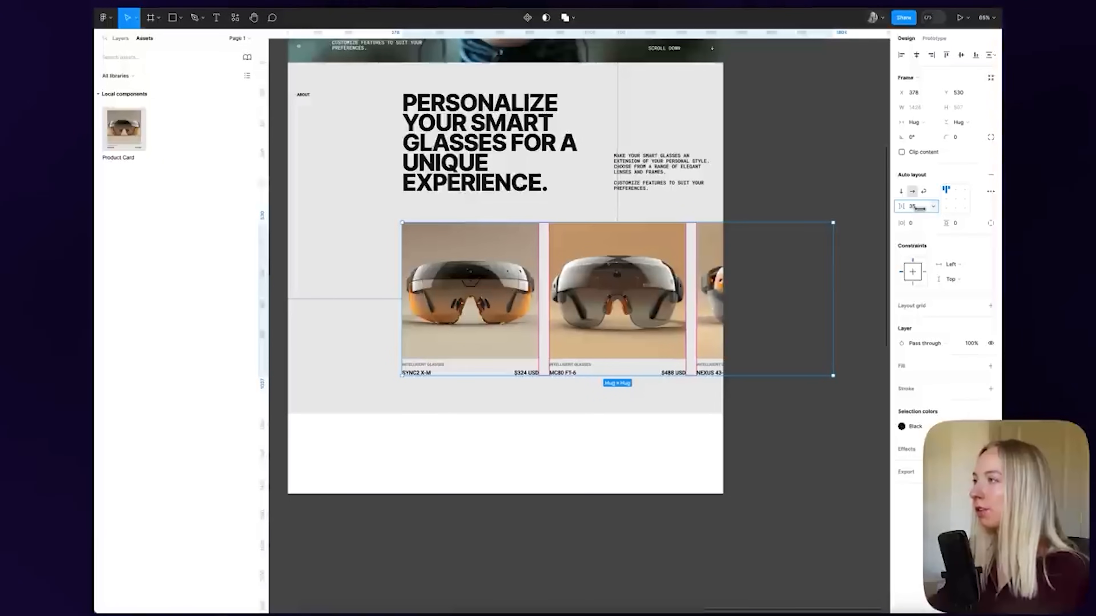
left_click(758, 510)
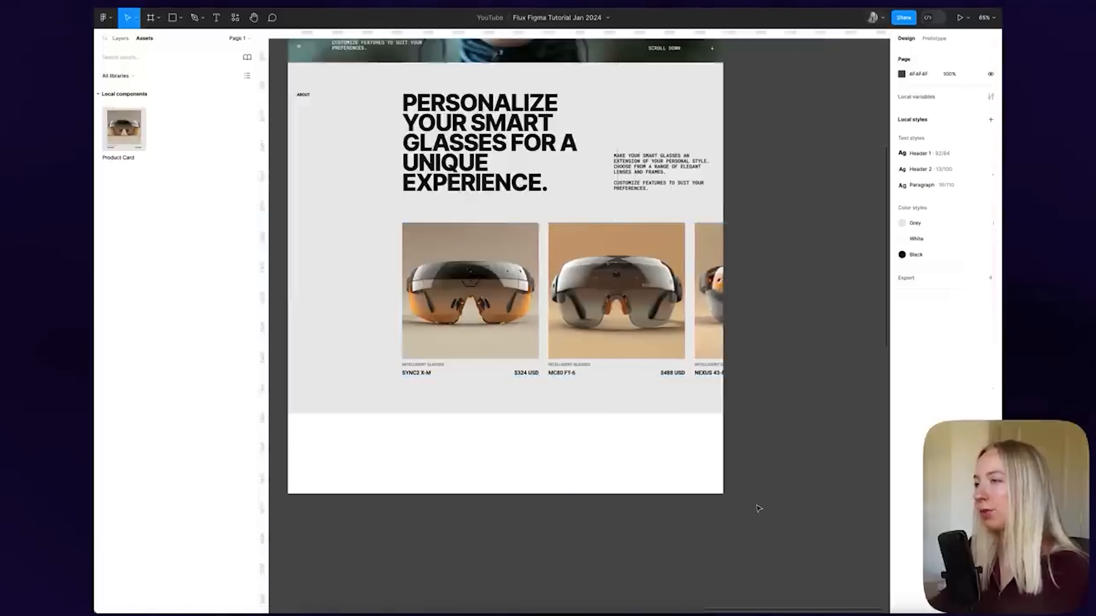
scroll(784, 458, "down", 5)
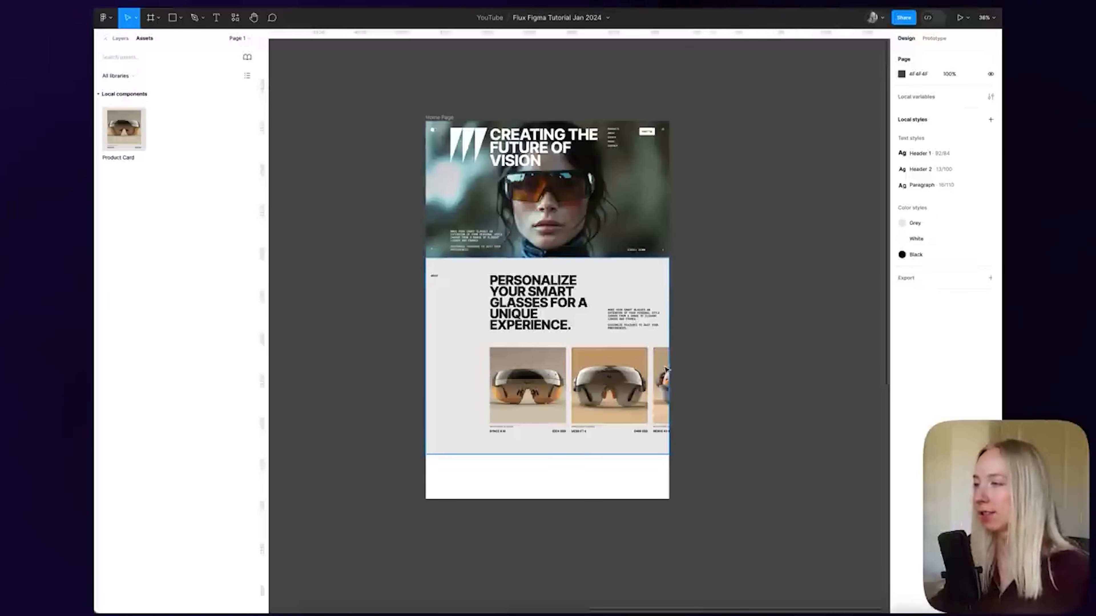
Turn off Clip content on the grey About section
left_click(671, 374)
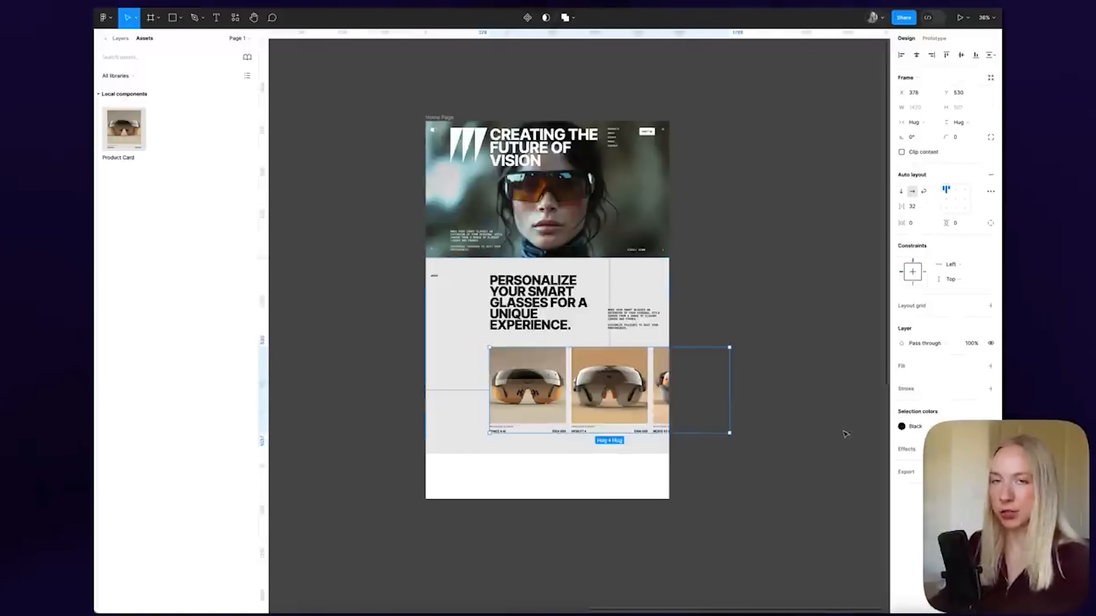
left_click(805, 433)
scroll(753, 436, "up", 2)
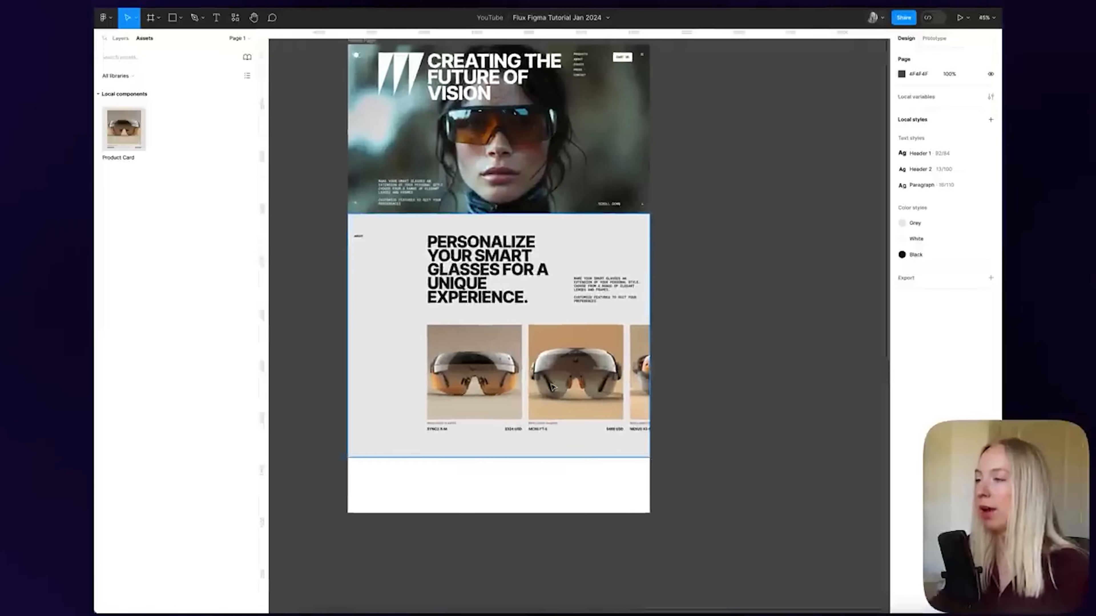
scroll(359, 340, "left", 2)
scroll(443, 372, "up", 2)
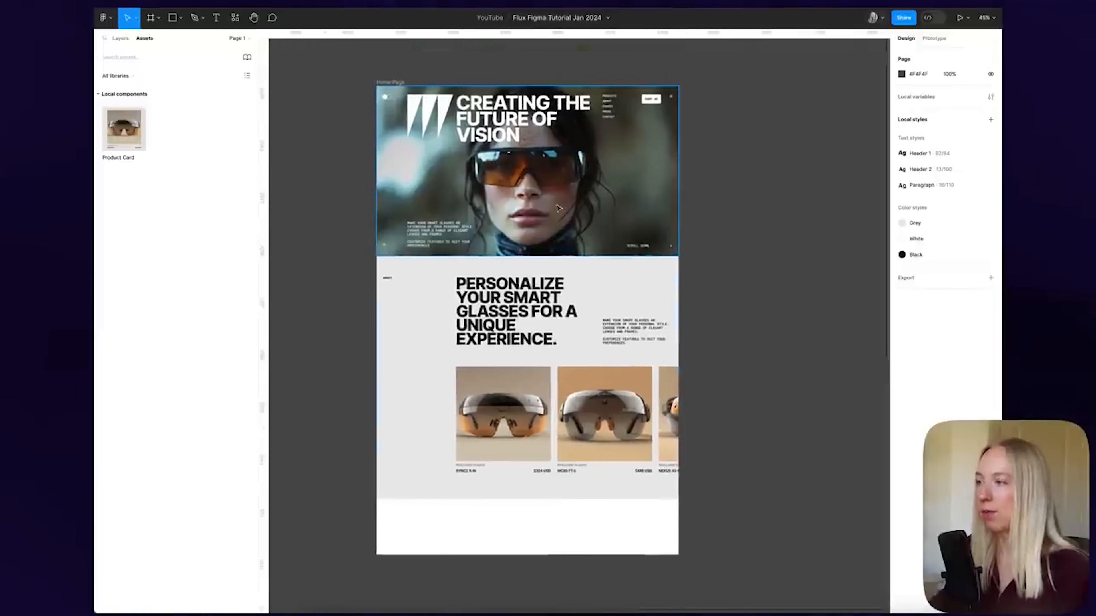
left_click(399, 83)
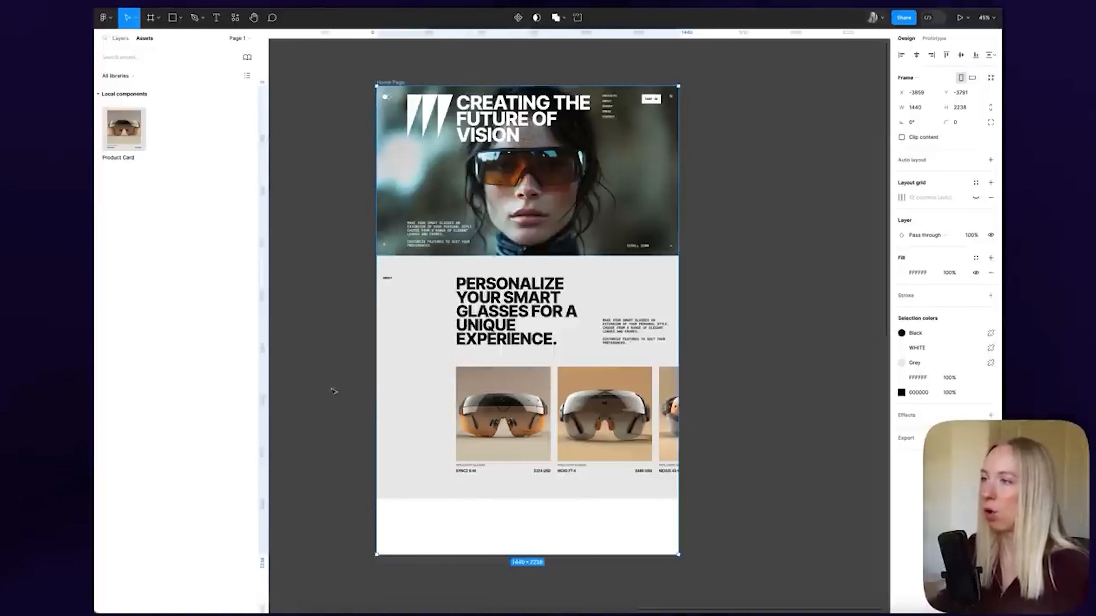
left_click(719, 418)
left_click(559, 404)
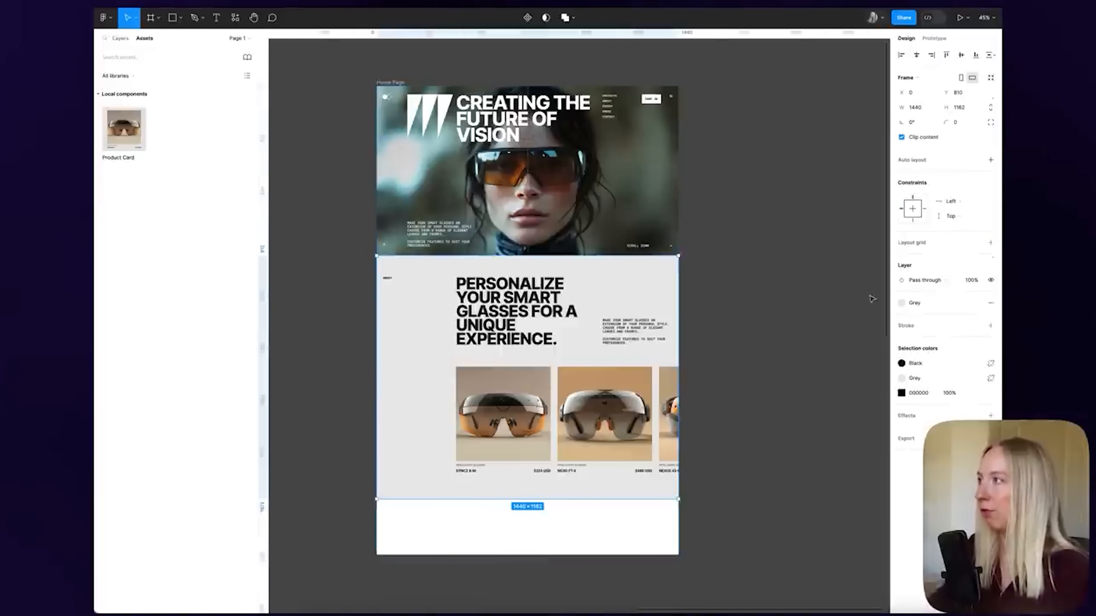
left_click(901, 137)
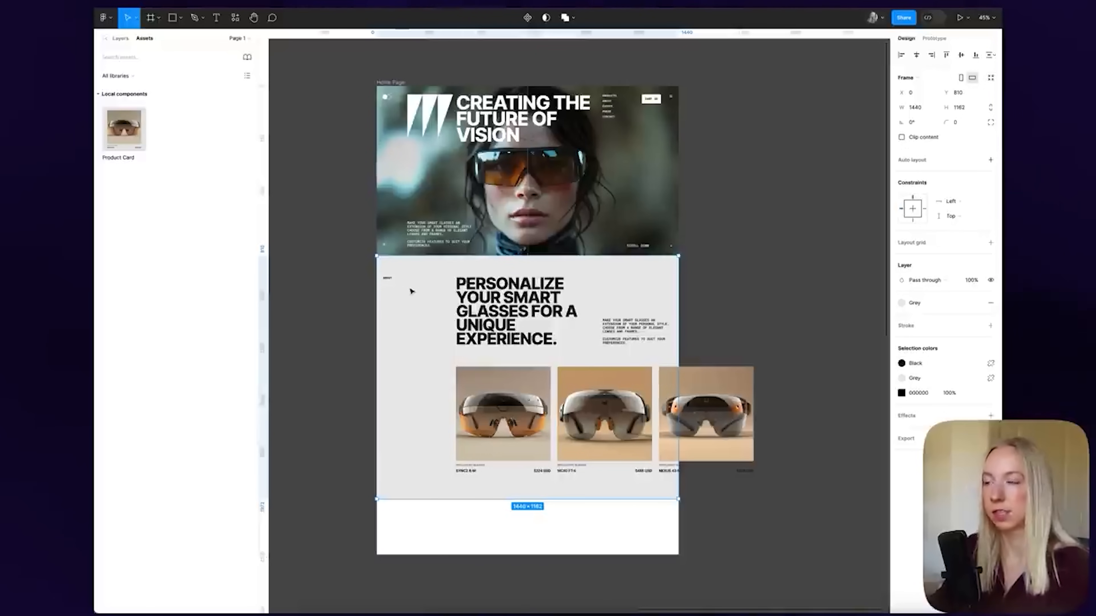
Check the overflowing third card and select the product-card row inside About
left_click(776, 449)
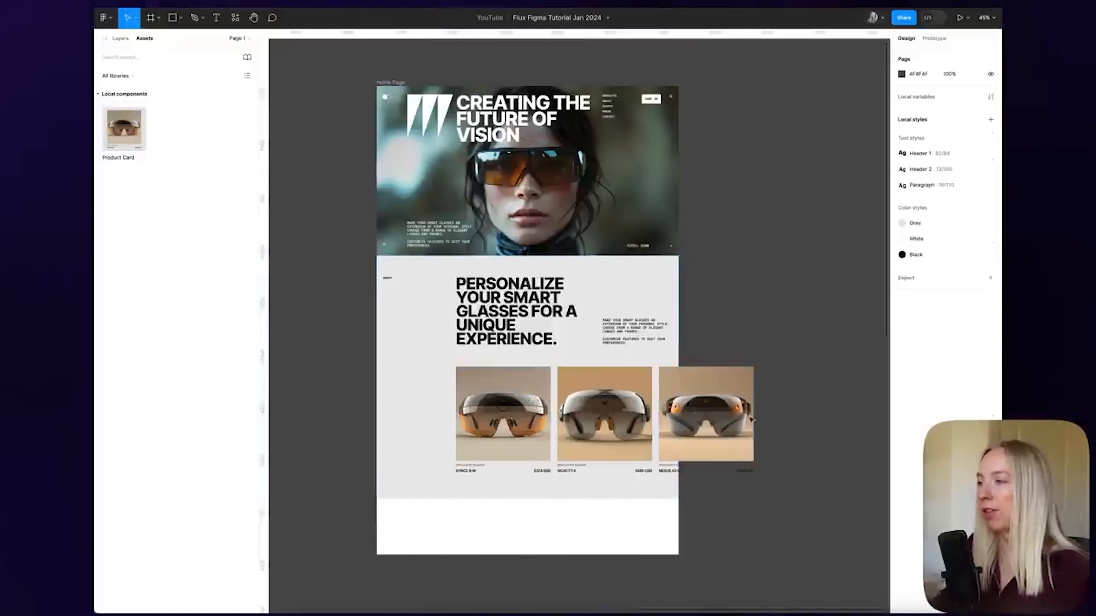
scroll(650, 398, "down", 3)
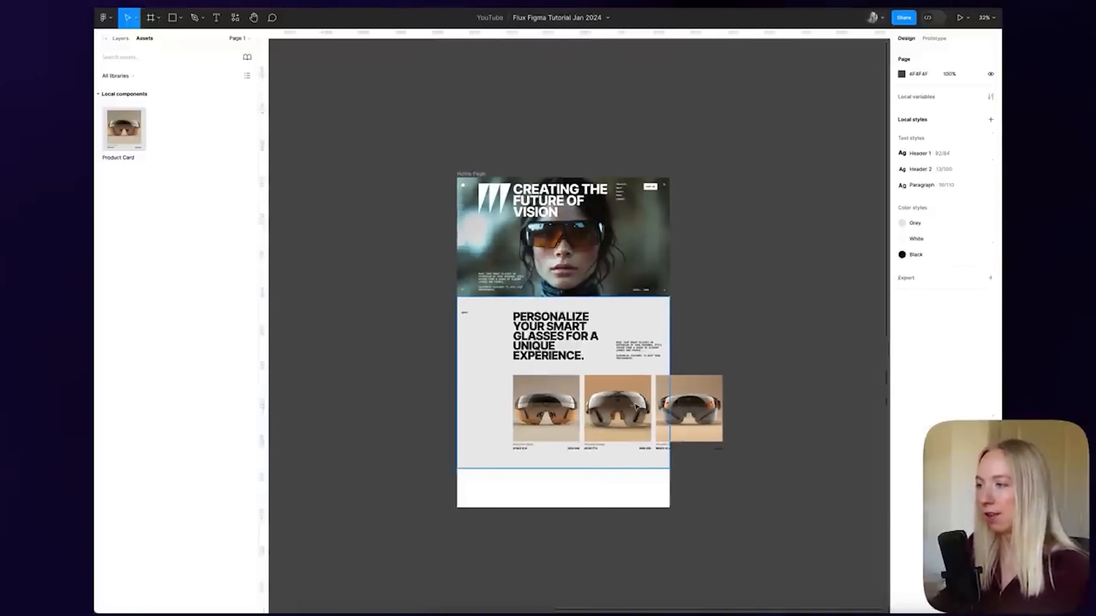
scroll(639, 407, "up", 4)
scroll(493, 375, "down", 4)
scroll(609, 376, "right", 2)
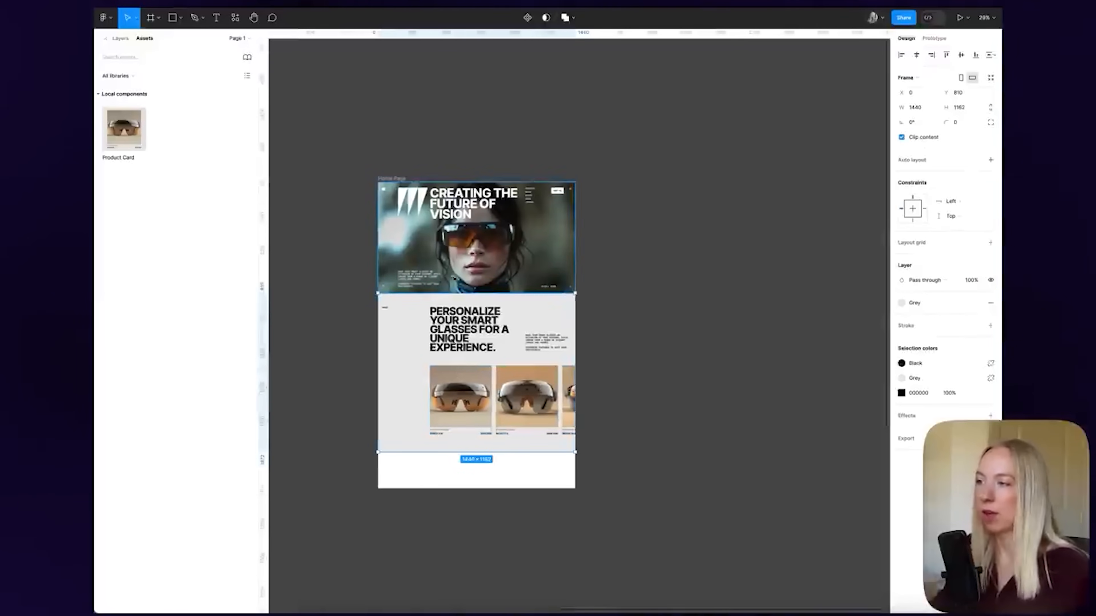
left_click(651, 294)
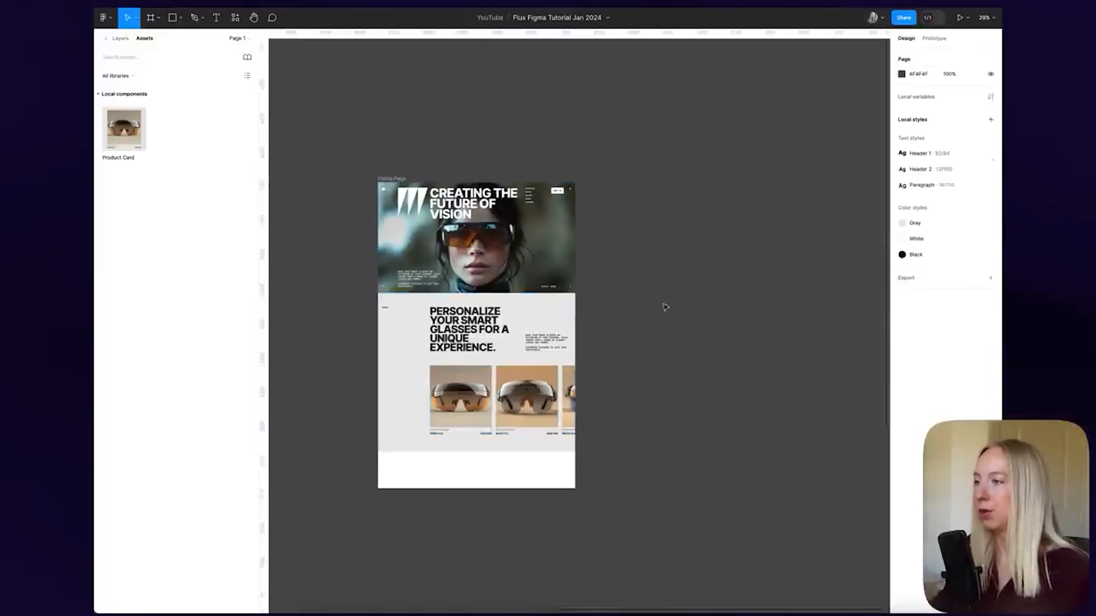
double_click(526, 404)
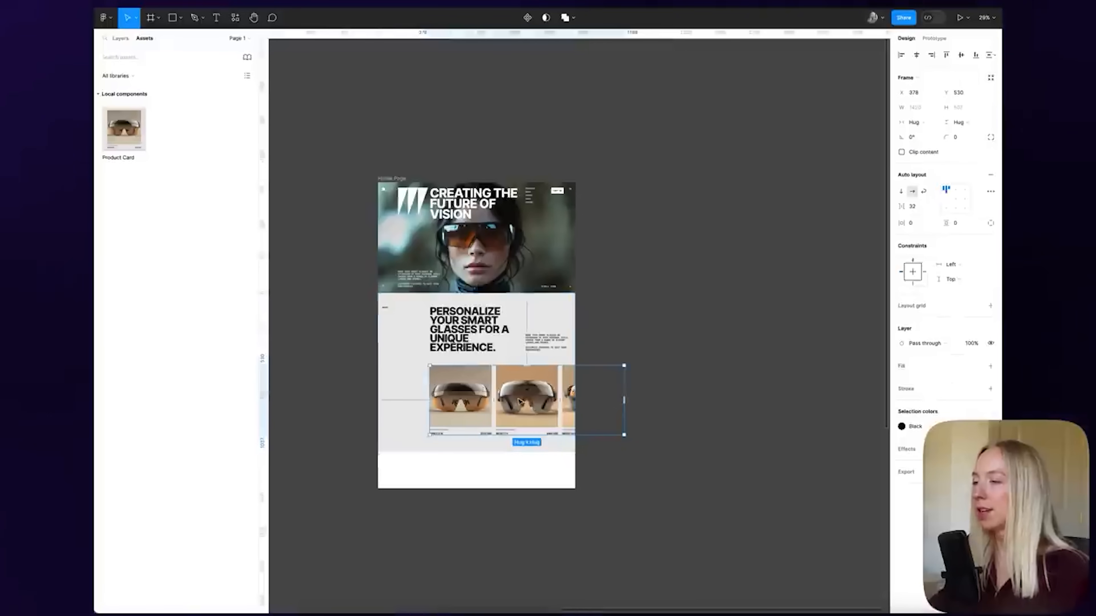
Resize the card row to a fixed width of 1062, ending at the page's right edge
scroll(517, 402, "up", 3)
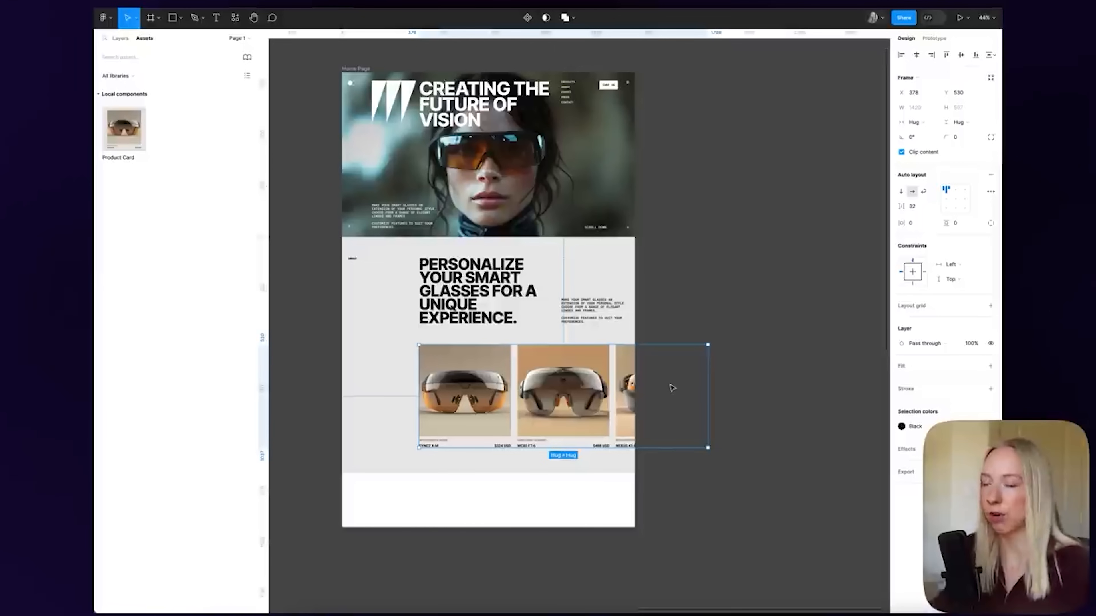
left_click_drag(707, 399, 573, 402)
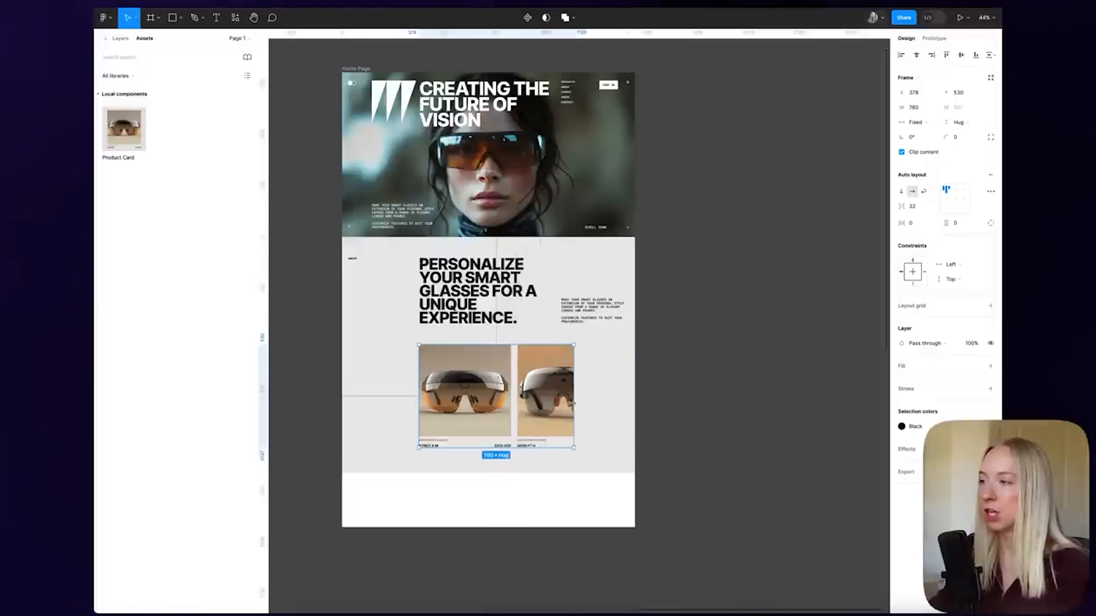
left_click_drag(513, 348, 511, 369)
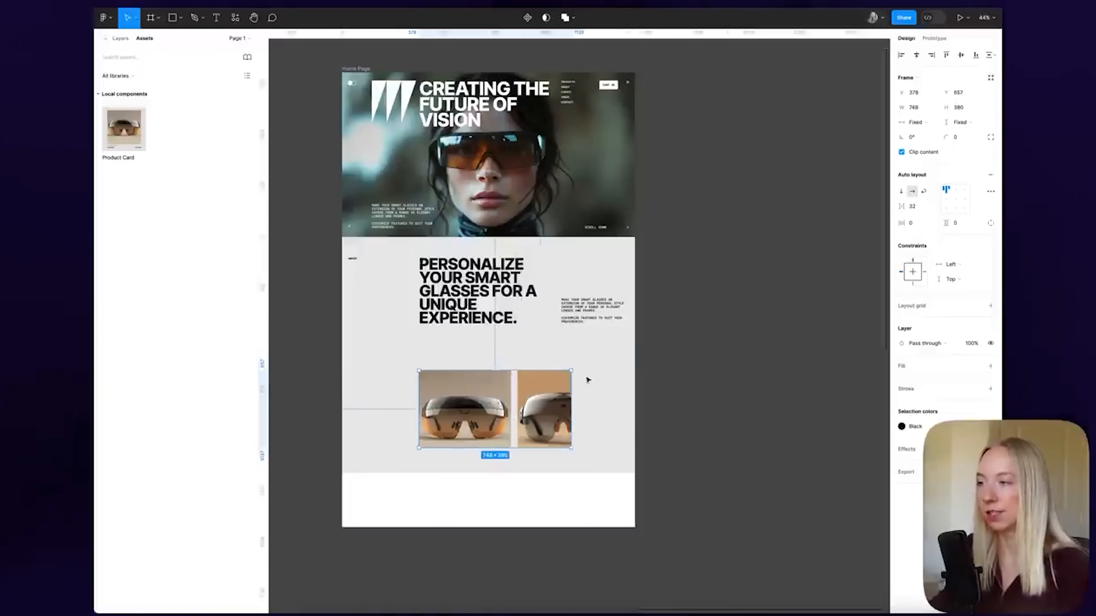
key("ctrl+z")
key("ctrl+z")
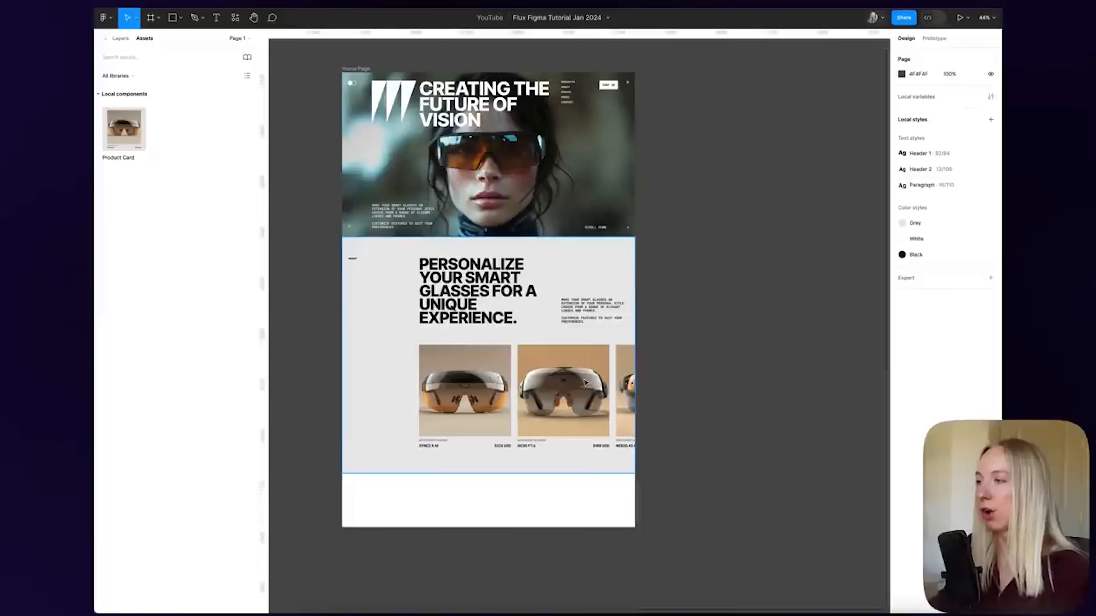
left_click_drag(693, 374, 639, 372)
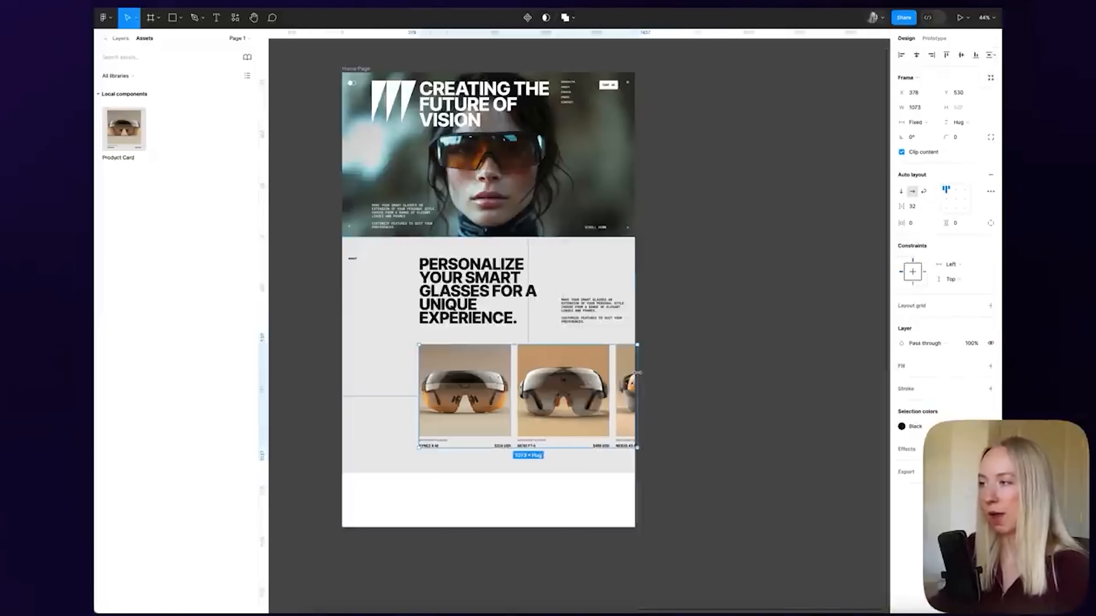
left_click(770, 350)
scroll(777, 342, "down", 3)
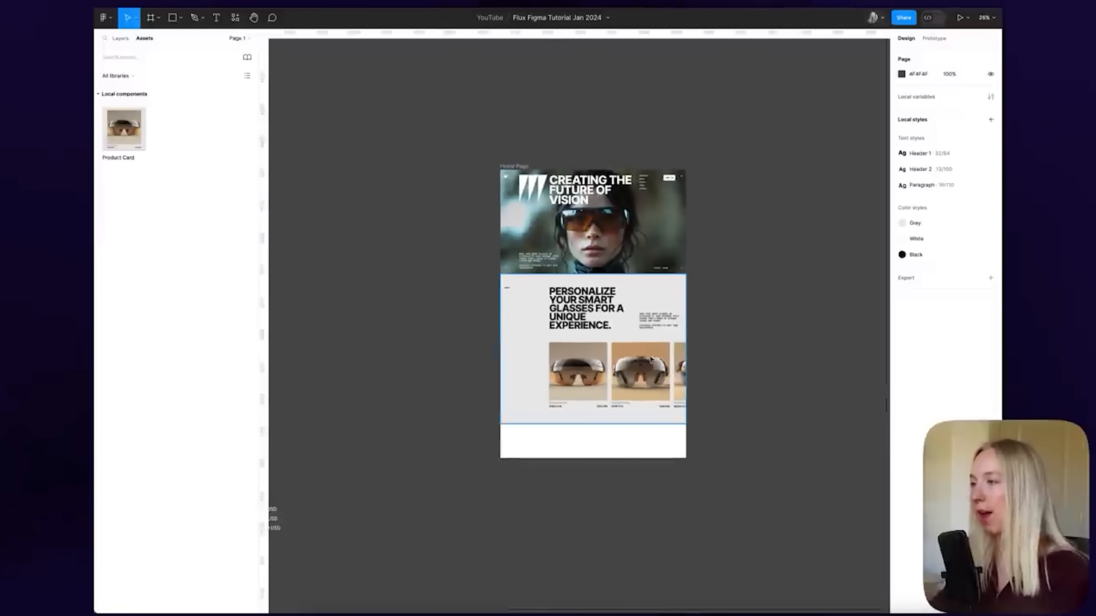
scroll(632, 353, "up", 3)
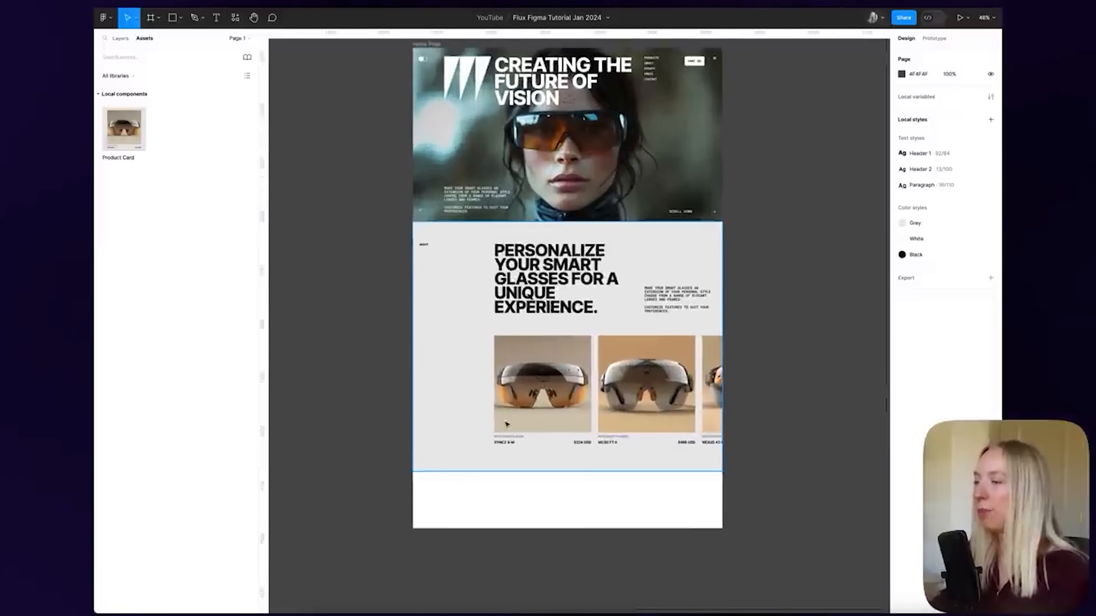
scroll(439, 438, "up", 3)
scroll(425, 412, "down", 2)
scroll(706, 383, "right", 1)
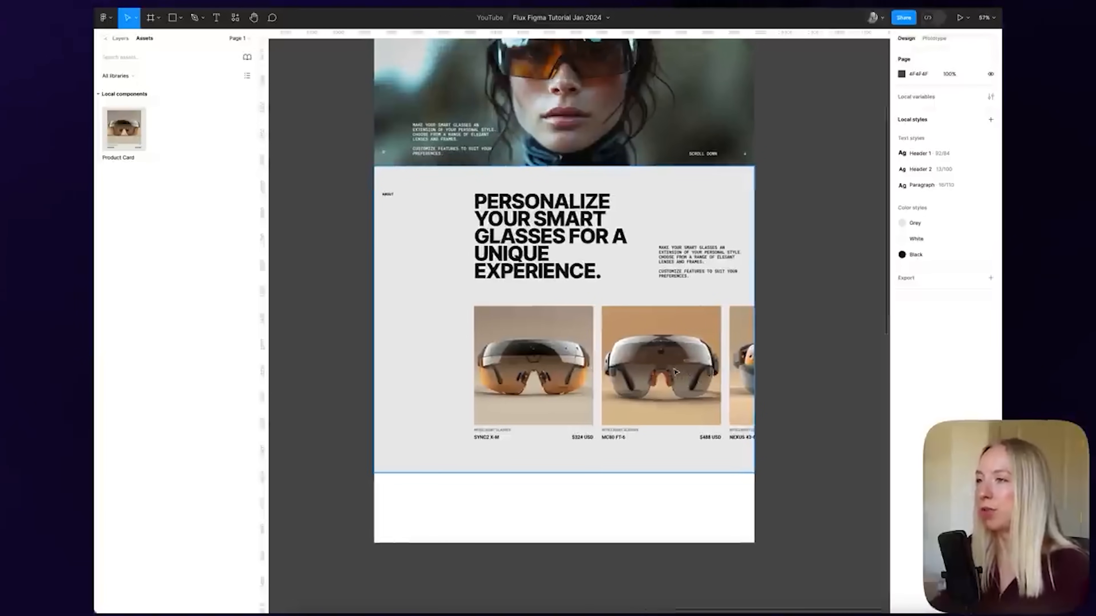
scroll(475, 379, "down", 1)
scroll(425, 389, "up", 3)
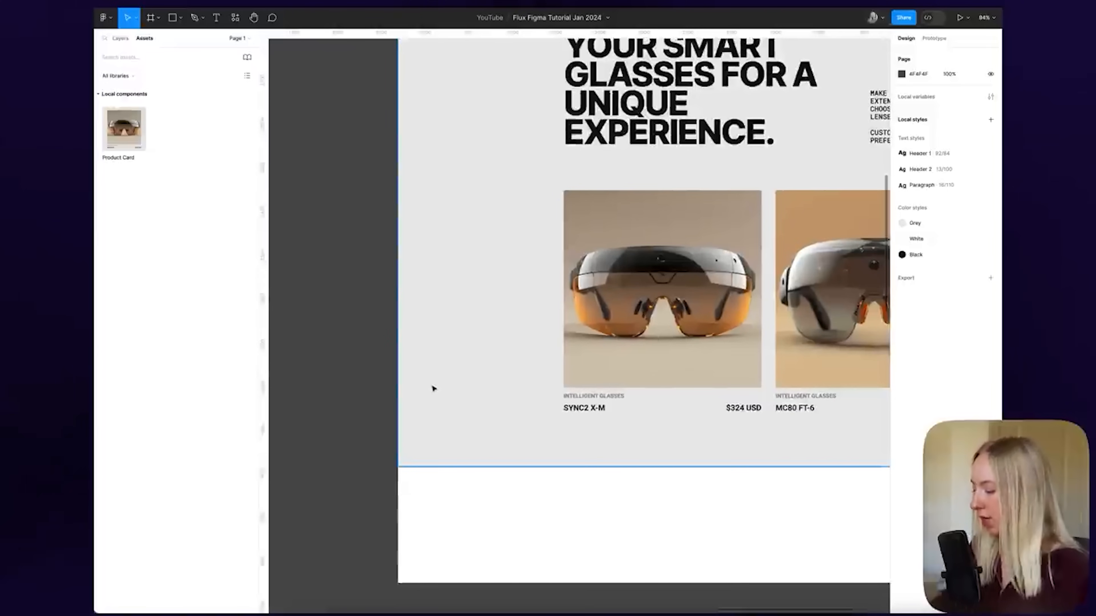
Draw a small square frame left of the About section, filled White with corner radius 4
key("f")
left_click_drag(418, 368, 444, 395)
scroll(574, 389, "right", 2)
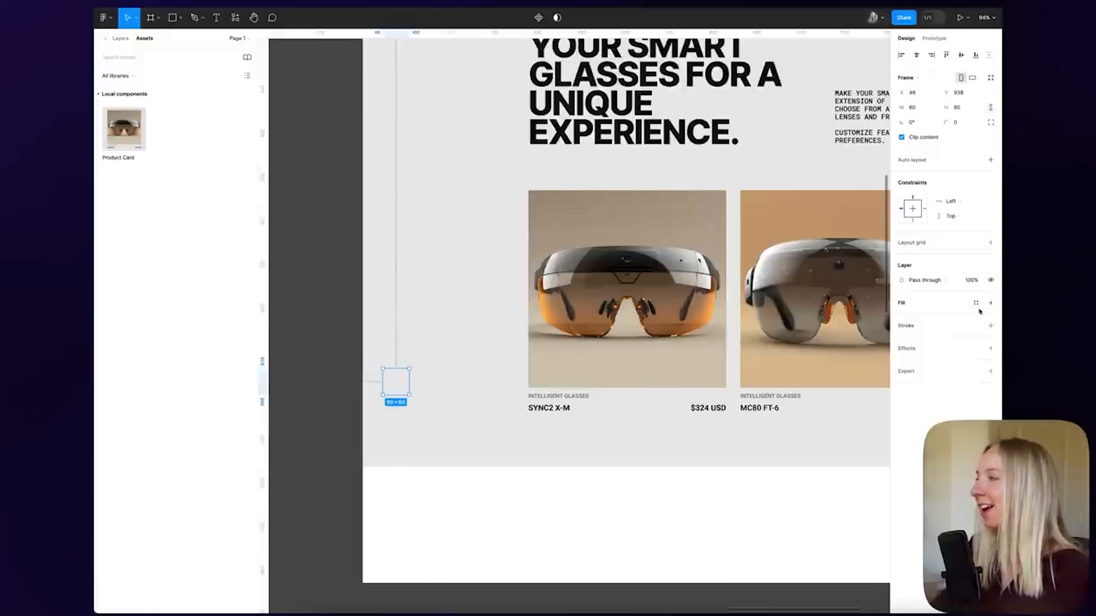
left_click(976, 303)
left_click(789, 380)
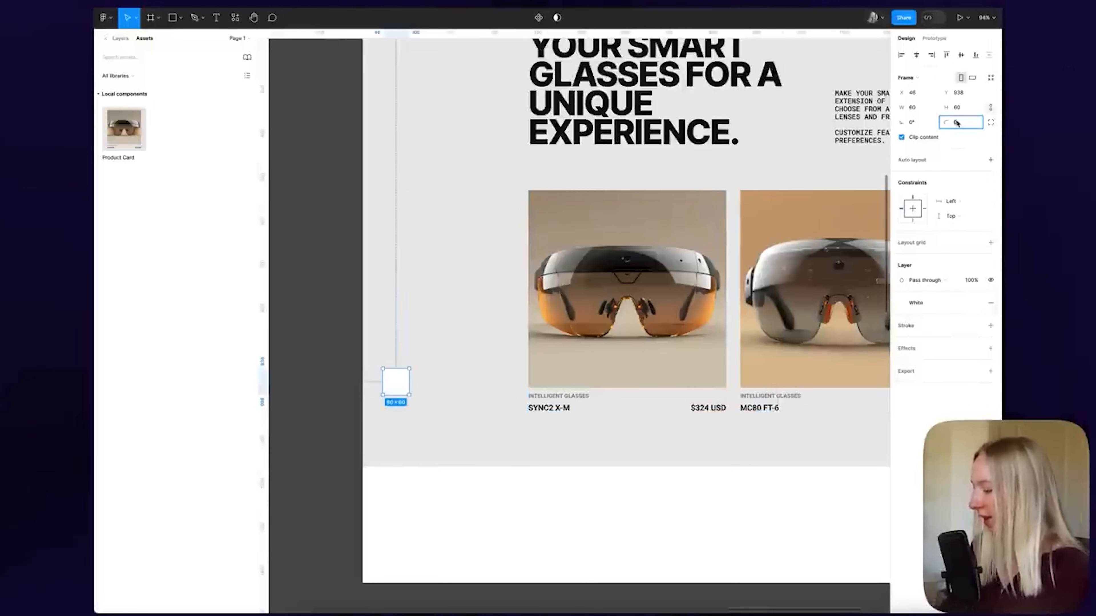
type("4")
key("Return")
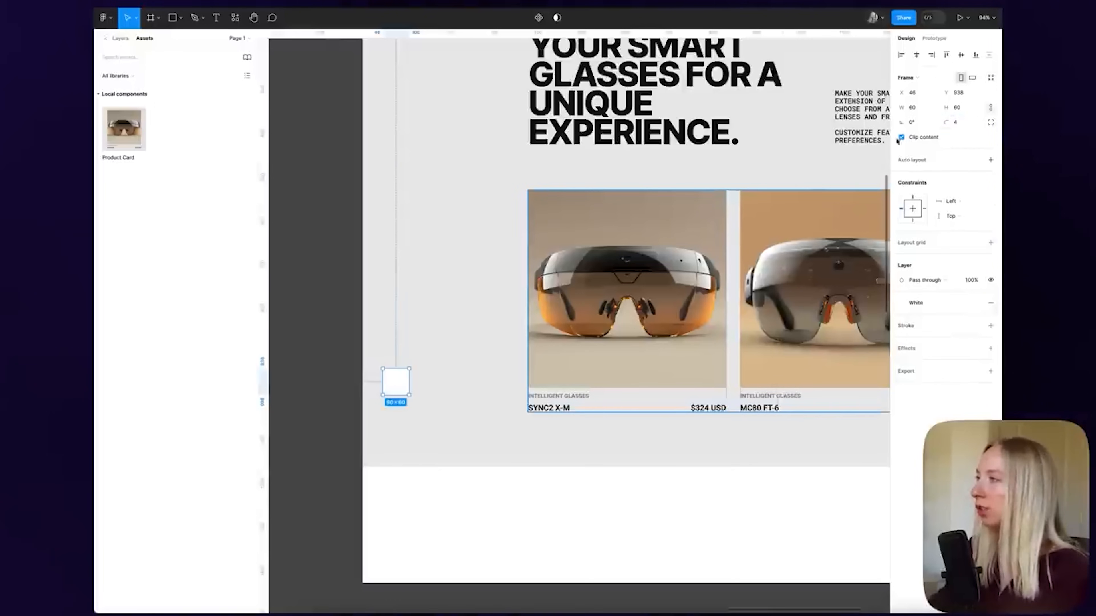
left_click(338, 369)
Color the arrow icon inside the white square black
scroll(408, 382, "up", 3)
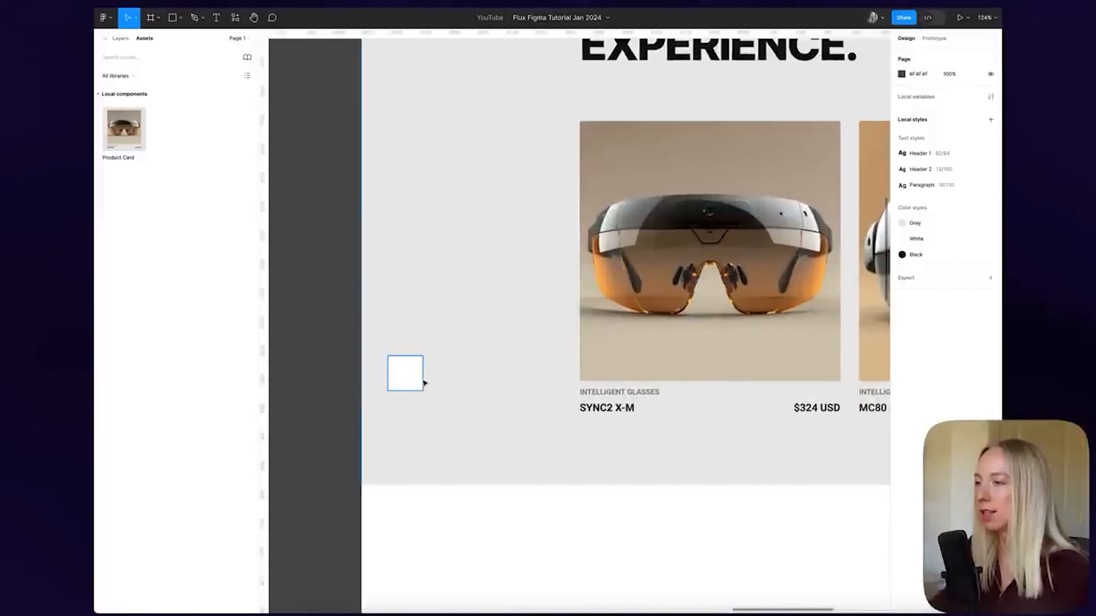
scroll(399, 383, "down", 5)
scroll(460, 380, "up", 3)
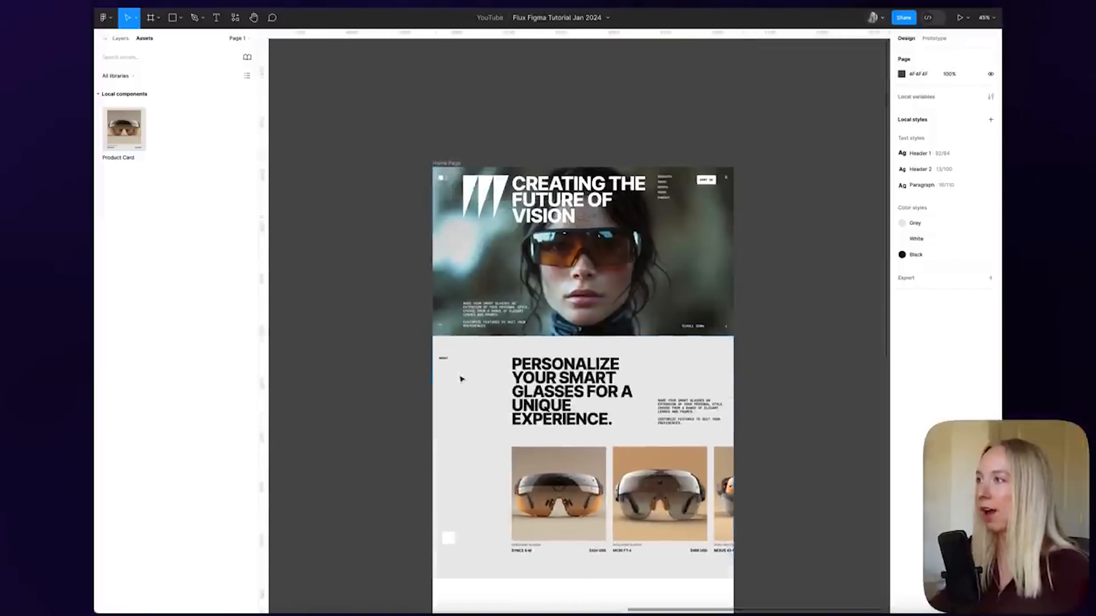
scroll(752, 325, "up", 10)
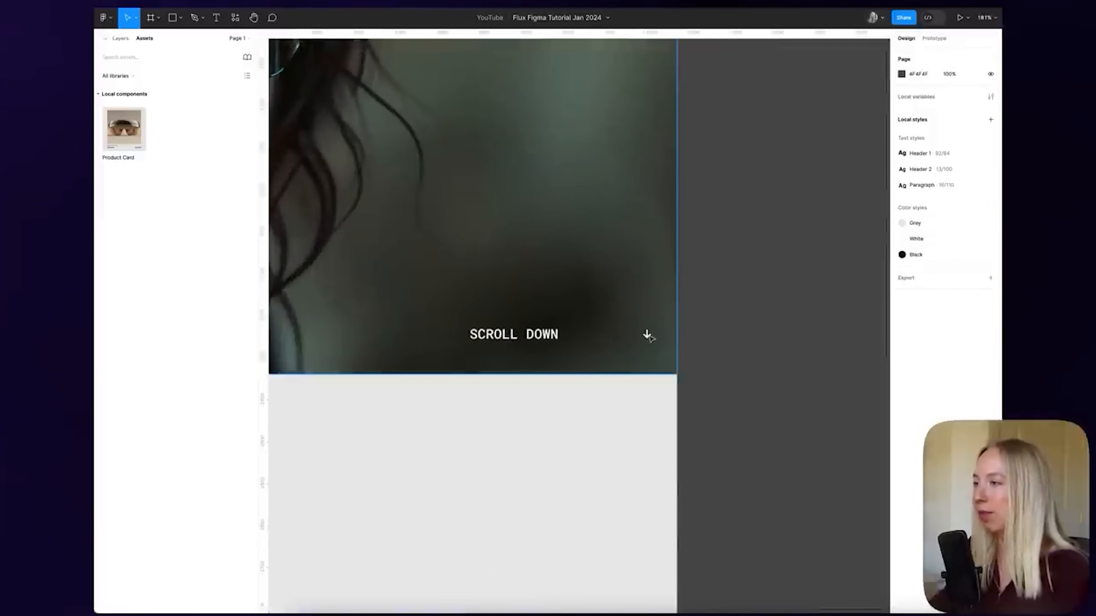
left_click(648, 335)
scroll(766, 339, "down", 5)
scroll(539, 421, "up", 6)
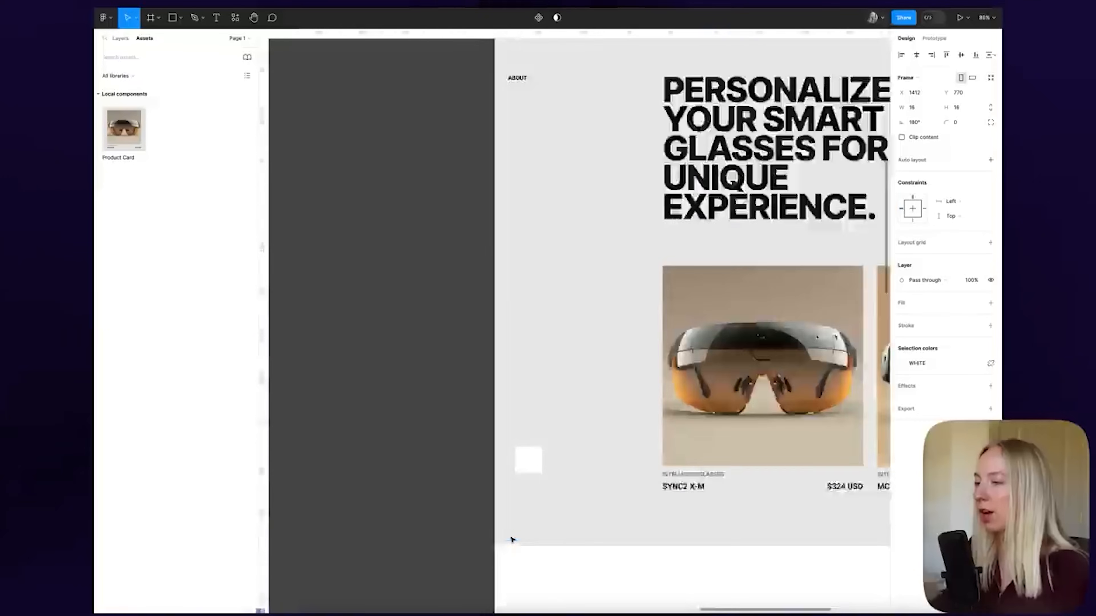
left_click(540, 420)
left_click(901, 368)
left_click(844, 453)
left_click(465, 445)
Rotate the arrow to point left and enlarge it to 28×28
left_click(541, 424)
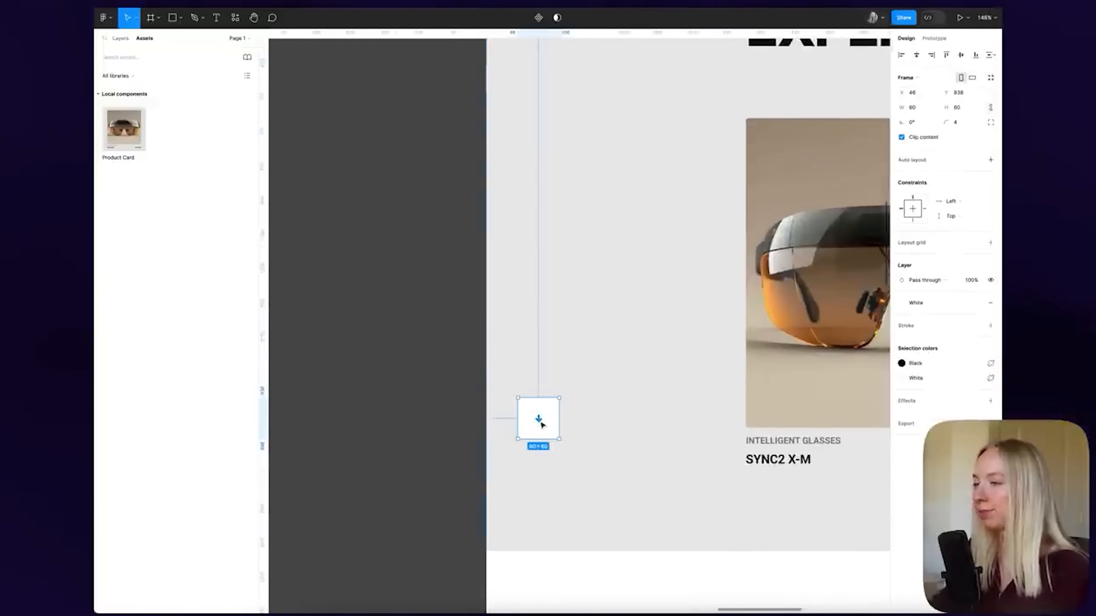
scroll(540, 425, "up", 5)
left_click(537, 417)
left_click_drag(558, 398, 569, 449)
left_click(364, 422)
scroll(440, 414, "down", 8)
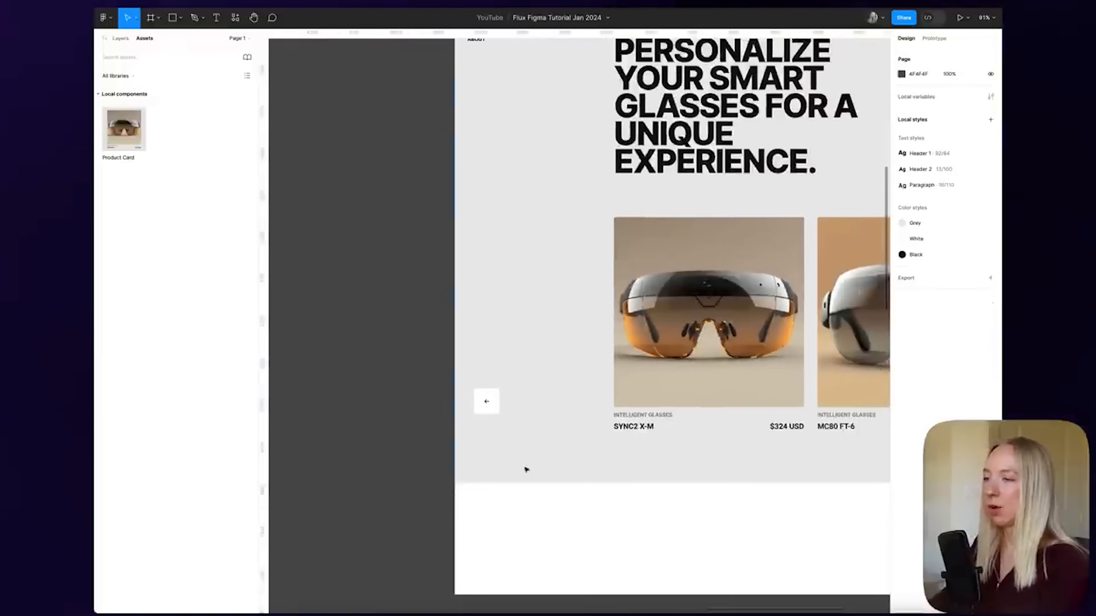
scroll(464, 411, "up", 5)
left_click(545, 391)
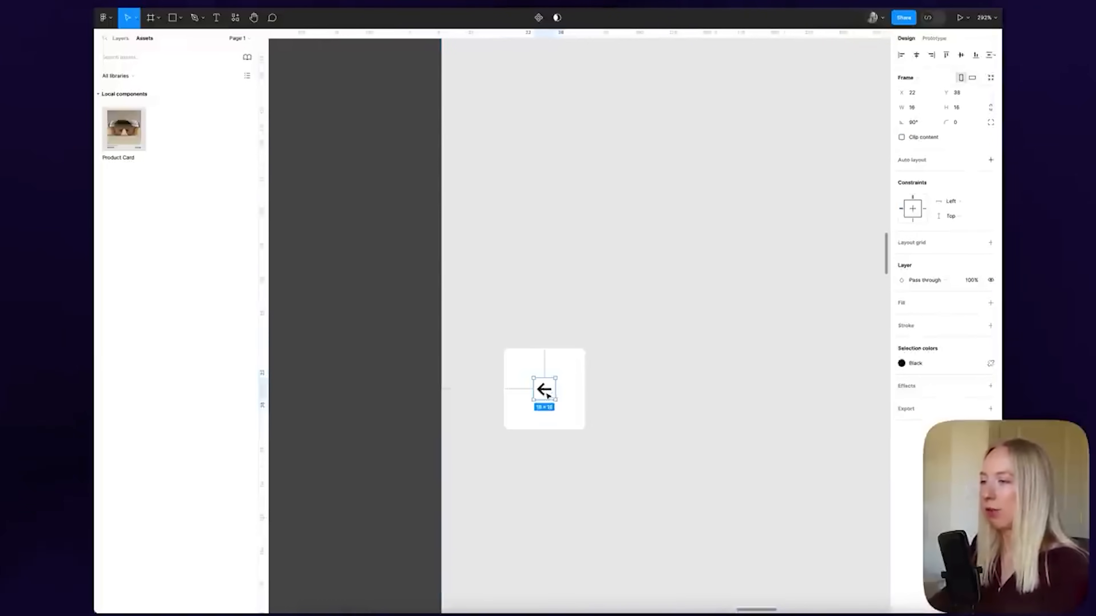
left_click_drag(555, 400, 574, 416)
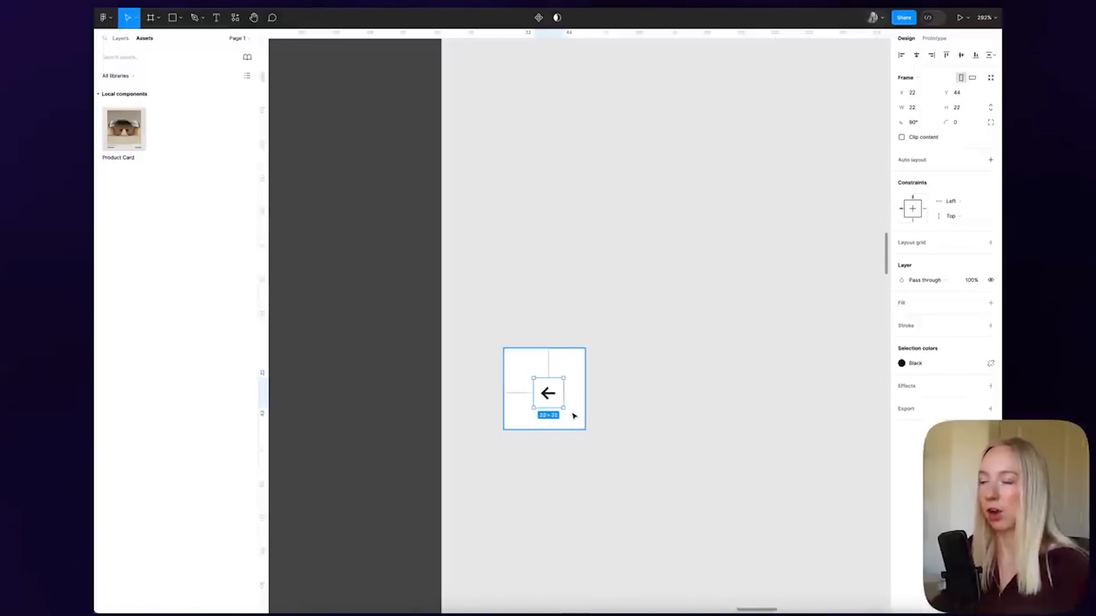
Set the chevron vector's horizontal and vertical constraints to Scale
left_click(574, 416)
key("shift+2")
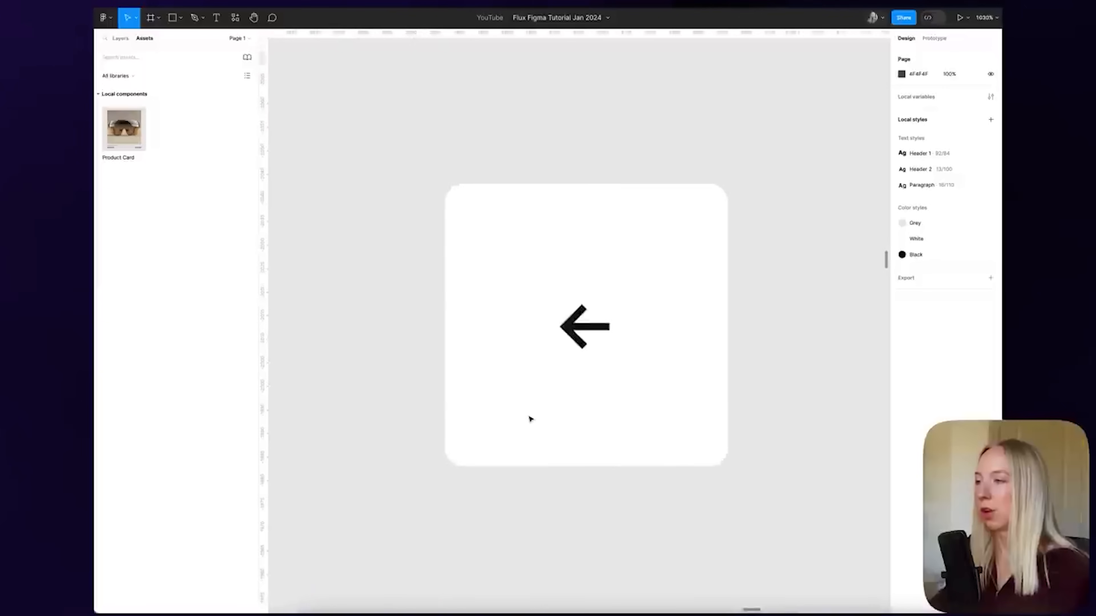
left_click(590, 326)
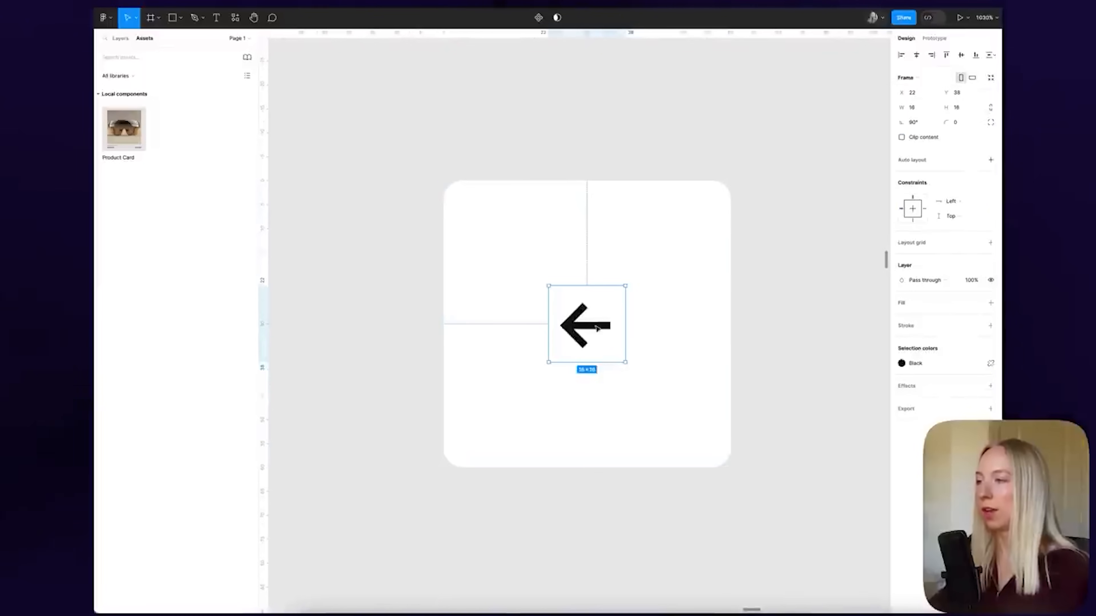
double_click(580, 320)
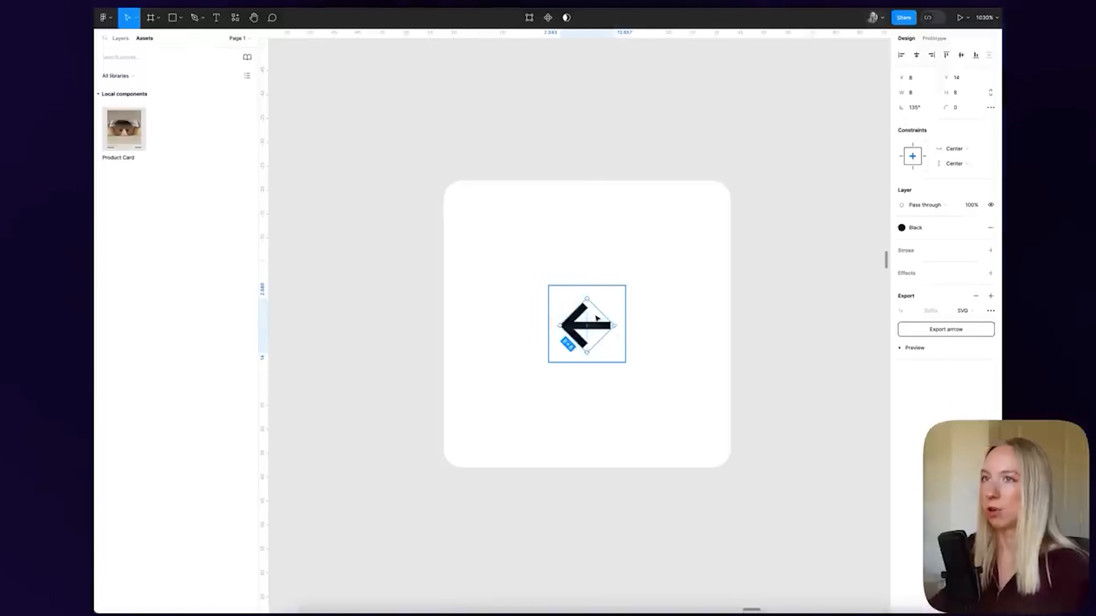
left_click(120, 38)
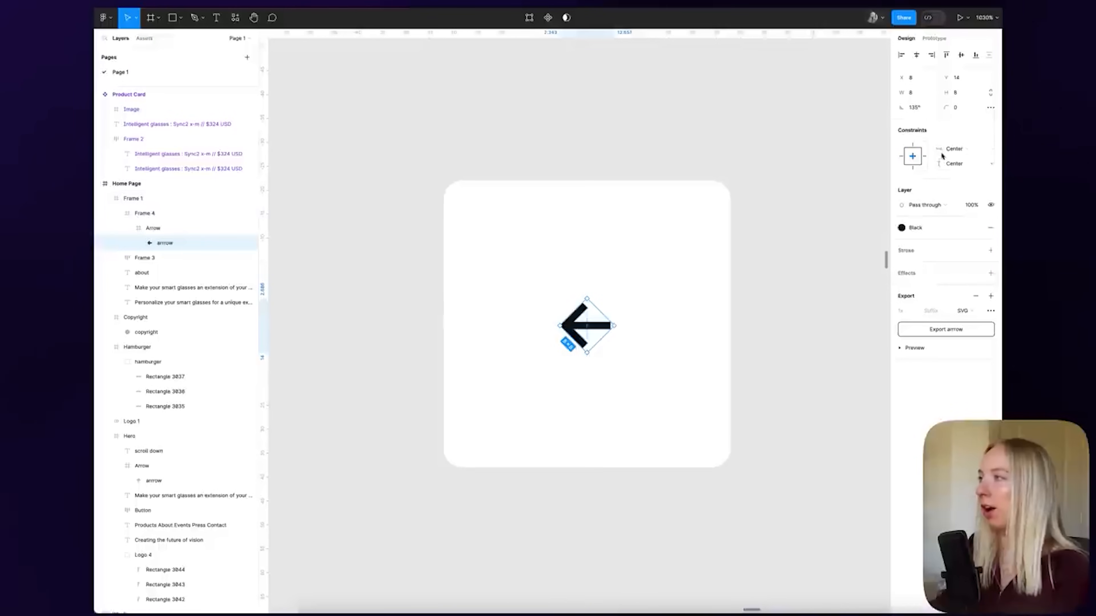
left_click(955, 152)
left_click(954, 159)
left_click(952, 164)
left_click(953, 175)
Select the nested Arrow frame inside the left arrow card
left_click(332, 157)
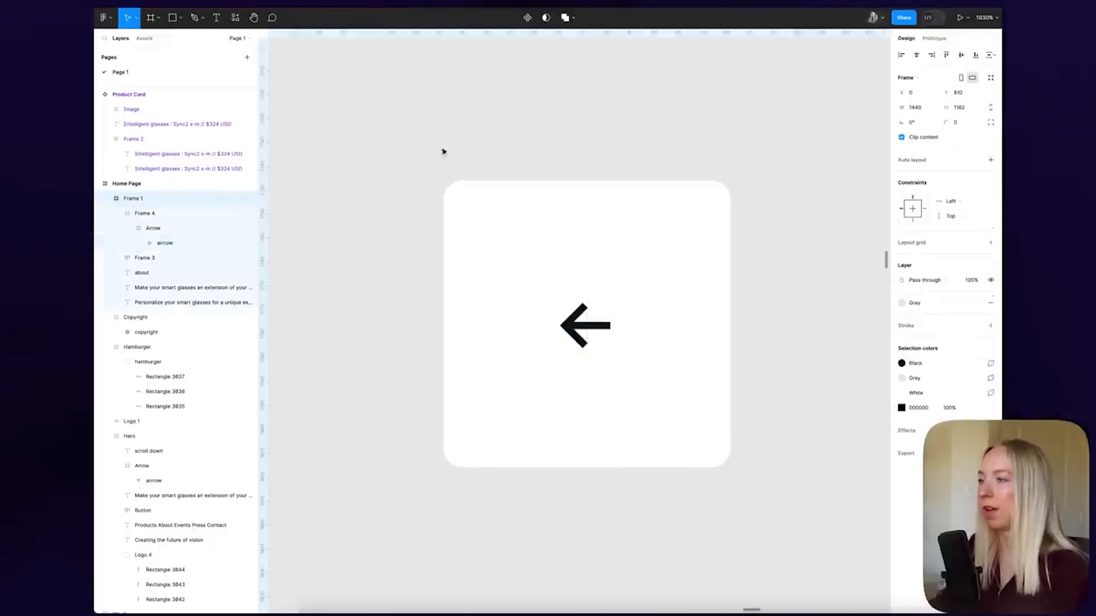
scroll(489, 151, "down", 5)
left_click(517, 196)
scroll(513, 195, "up", 3)
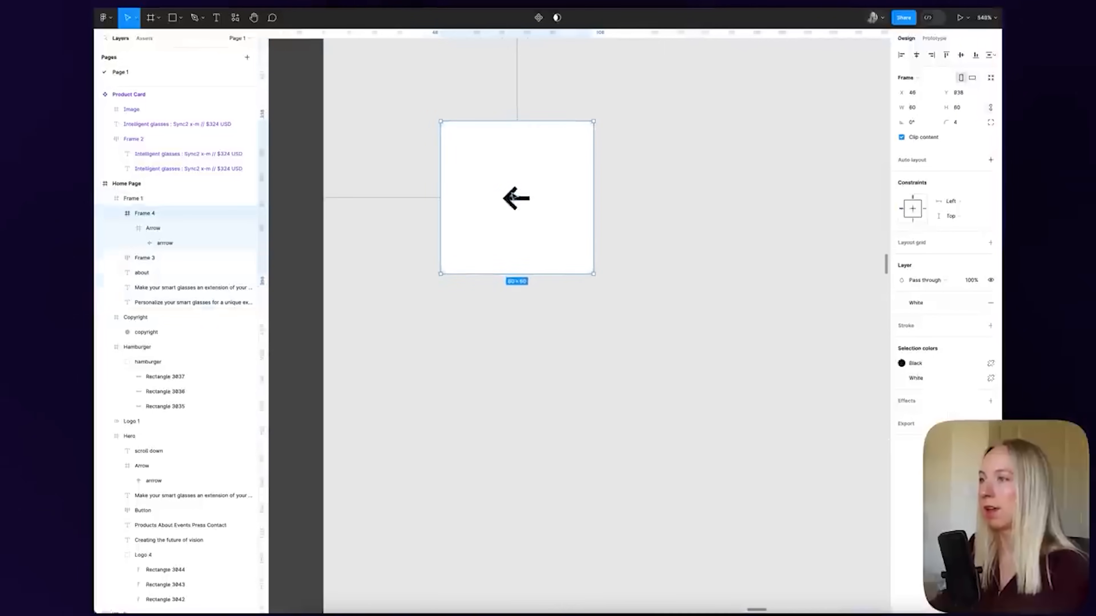
left_click(520, 202)
Enlarge the arrow icon from 16 to 26 px and duplicate the card to its right
left_click_drag(547, 228, 591, 206)
scroll(525, 204, "down", 5)
left_click_drag(617, 166, 520, 249)
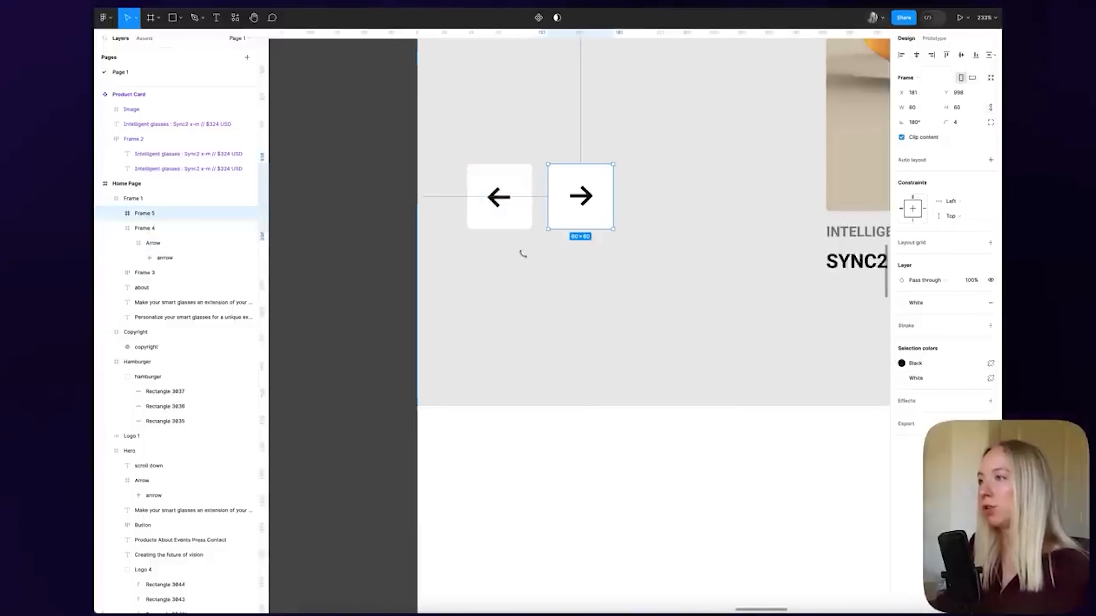
left_click(458, 263)
scroll(458, 263, "down", 5)
scroll(458, 263, "up", 3)
left_click(465, 374)
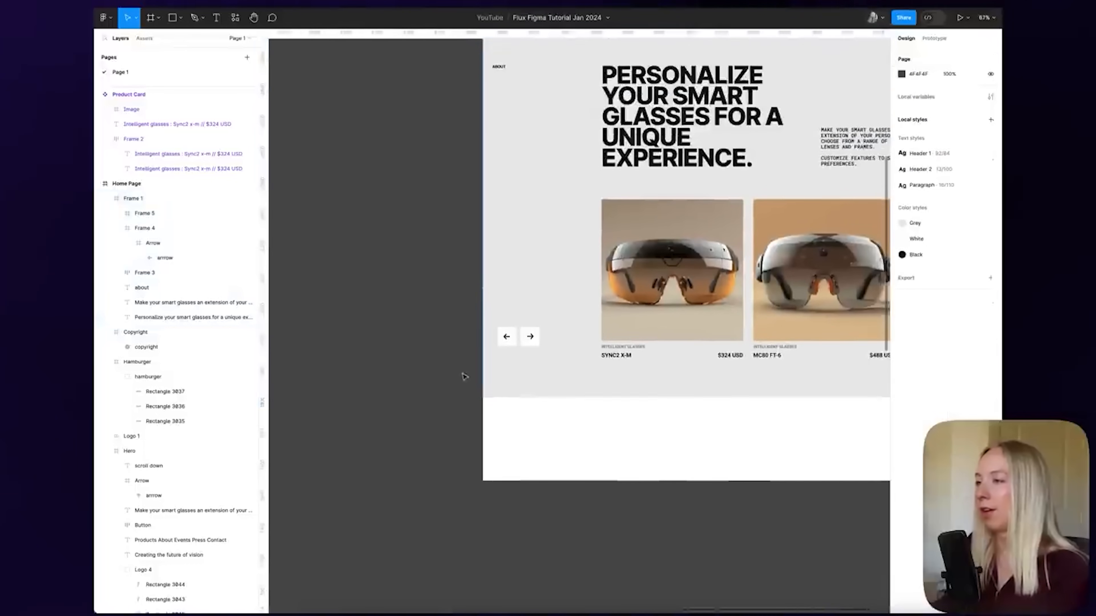
Show the layout grid and move both arrow cards down about 45 px
scroll(507, 345, "down", 3)
scroll(504, 326, "up", 3)
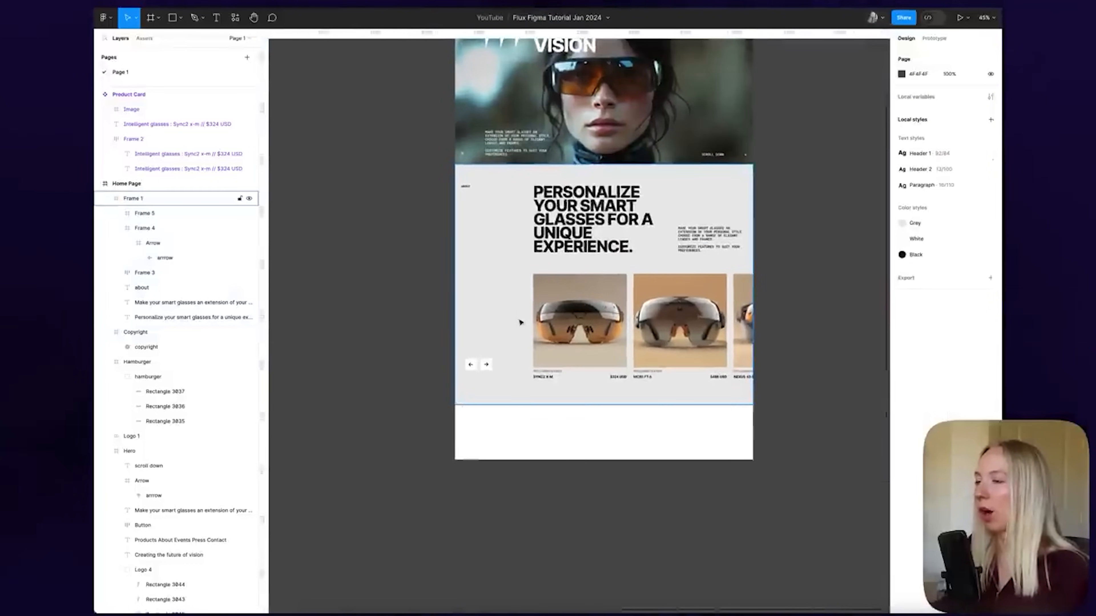
scroll(520, 323, "down", 1)
left_click(471, 107)
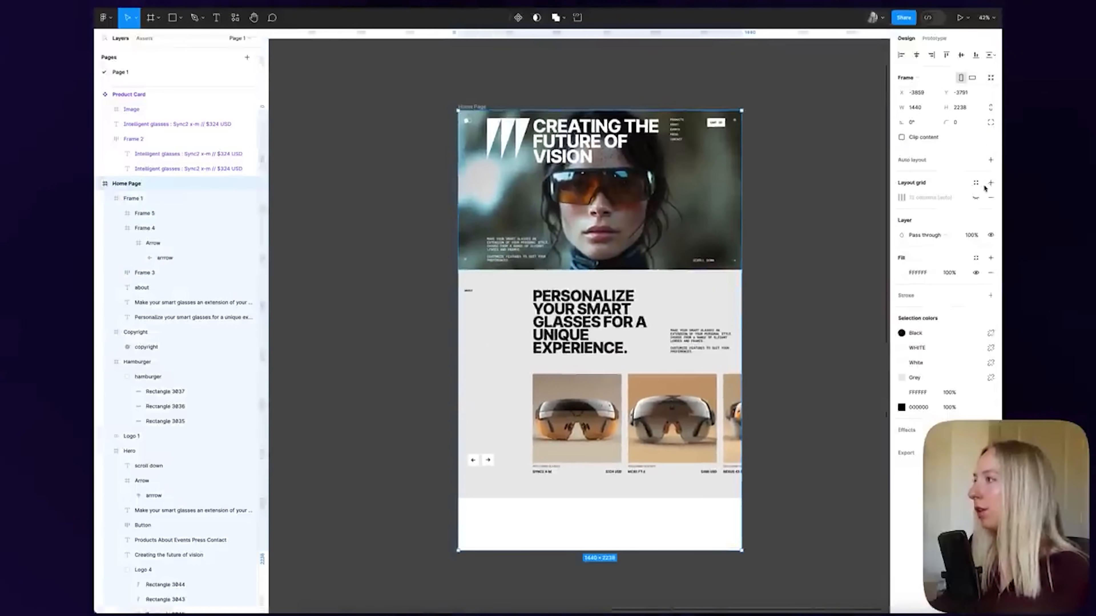
left_click(976, 198)
scroll(482, 520, "up", 5)
left_click(478, 329)
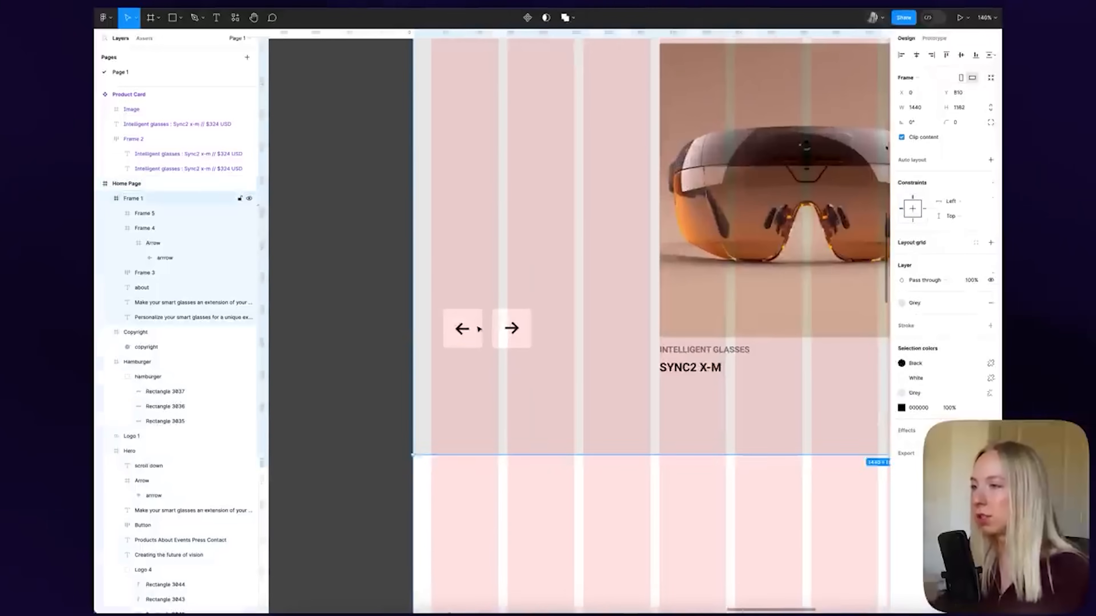
left_click(478, 329)
left_click(510, 325, "shift")
left_click_drag(510, 326, 465, 342)
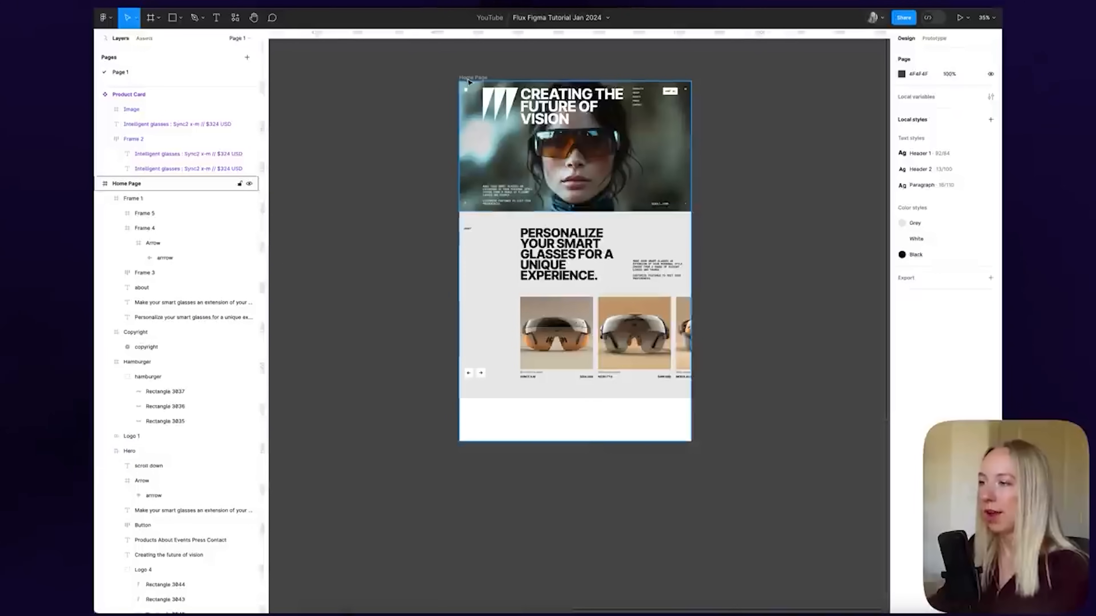
Extend the Home Page frame downward to 1440×2983
left_click(473, 78)
left_click_drag(621, 442, 609, 561)
scroll(741, 406, "down", 3)
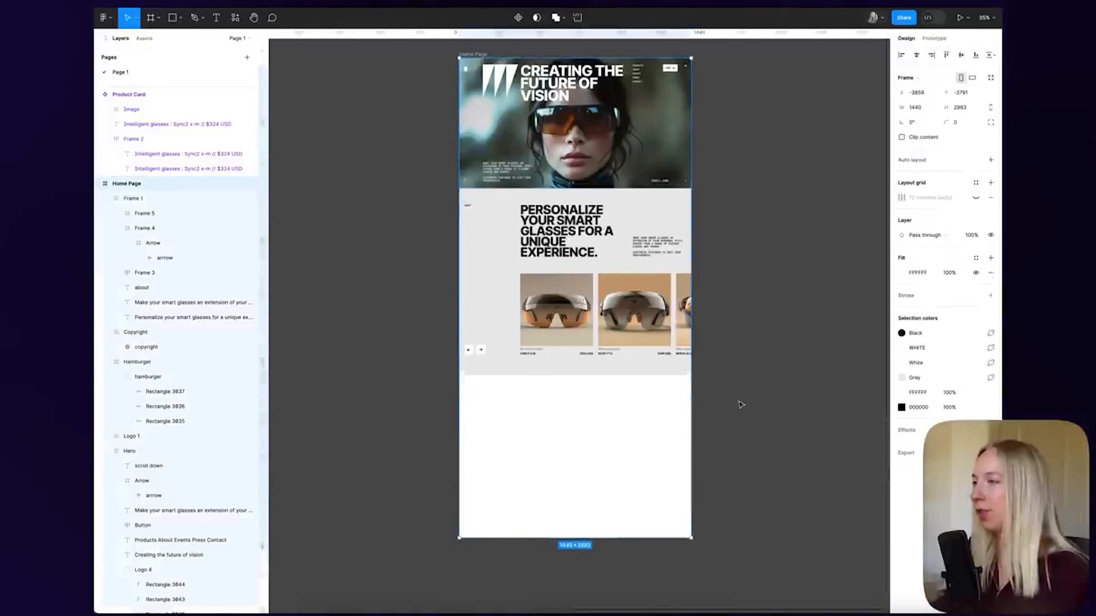
Draw a new full-width frame below the product carousel section
scroll(591, 372, "down", 2)
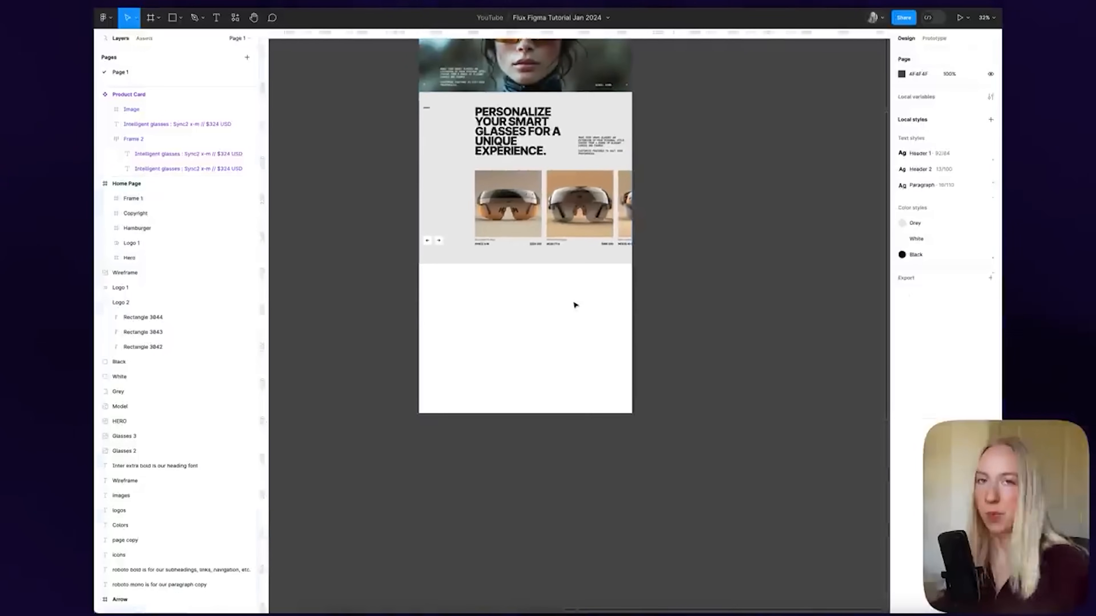
key("f")
left_click_drag(419, 270, 632, 384)
left_click(547, 261)
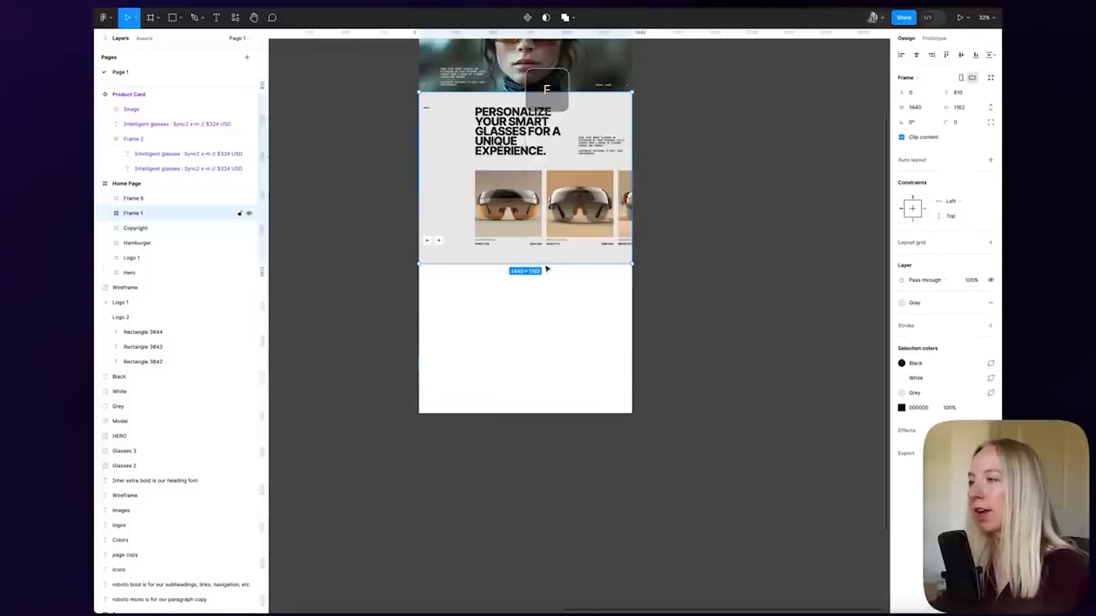
left_click(558, 313)
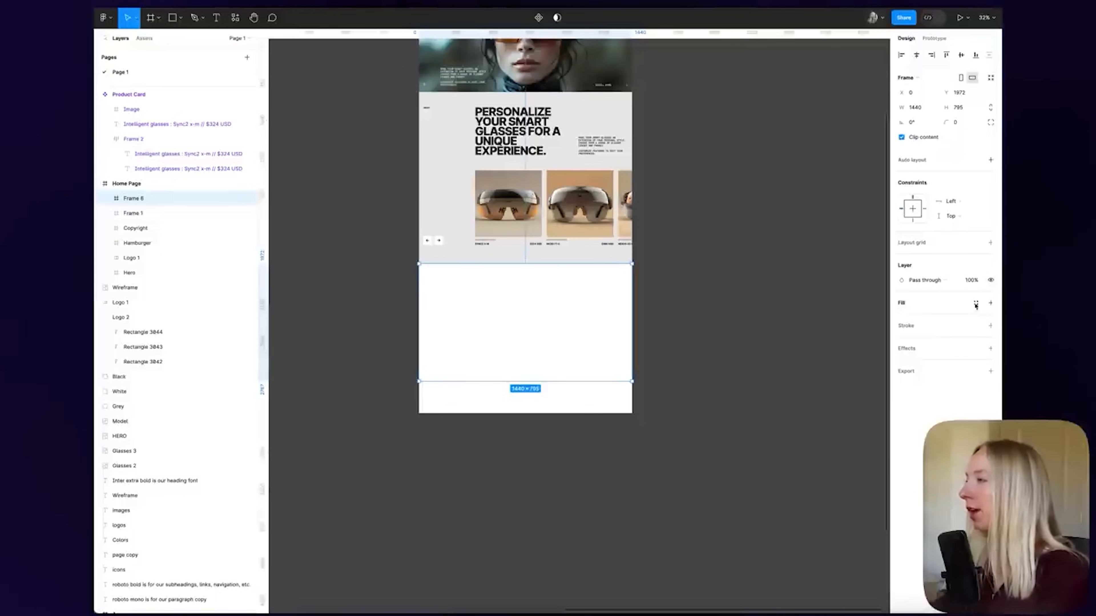
Fill the new section with the Model.png image and show the layout grid
left_click(990, 302)
left_click(900, 319)
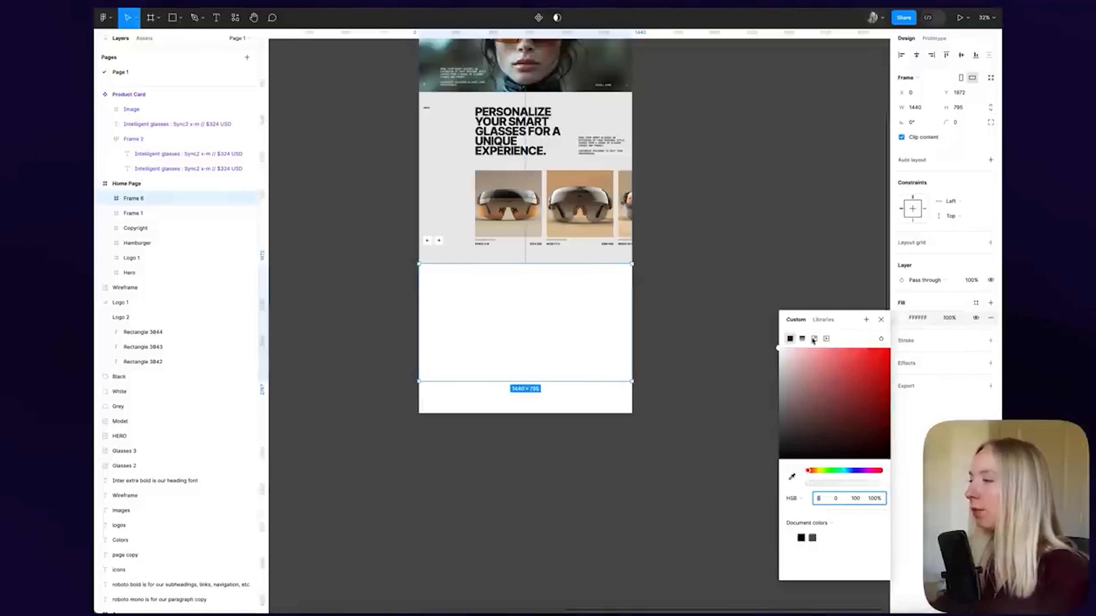
left_click(814, 339)
left_click(829, 405)
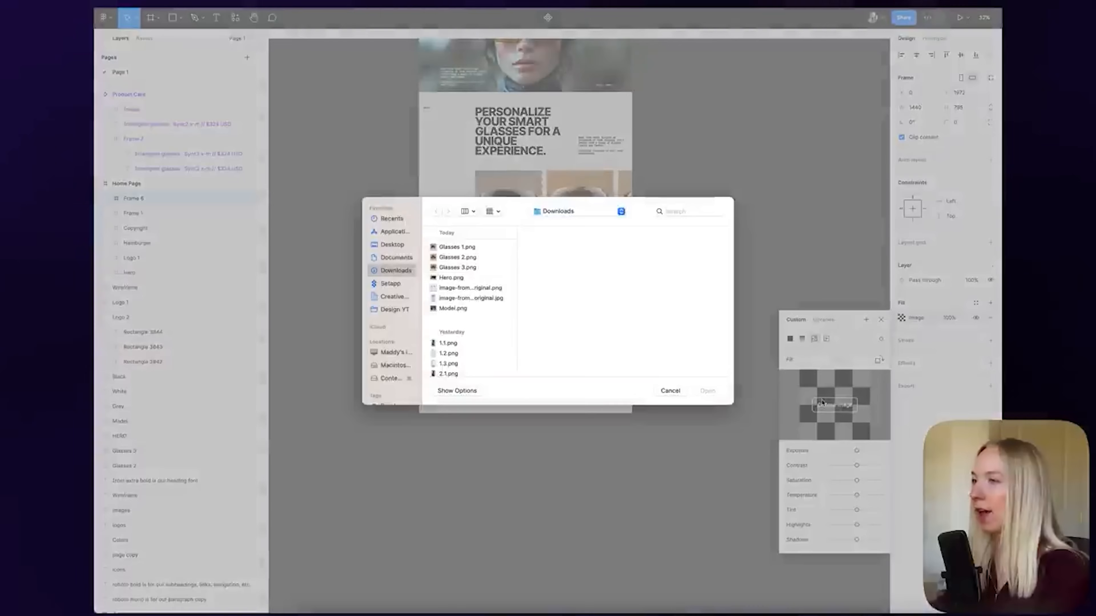
left_click(452, 307)
left_click(708, 391)
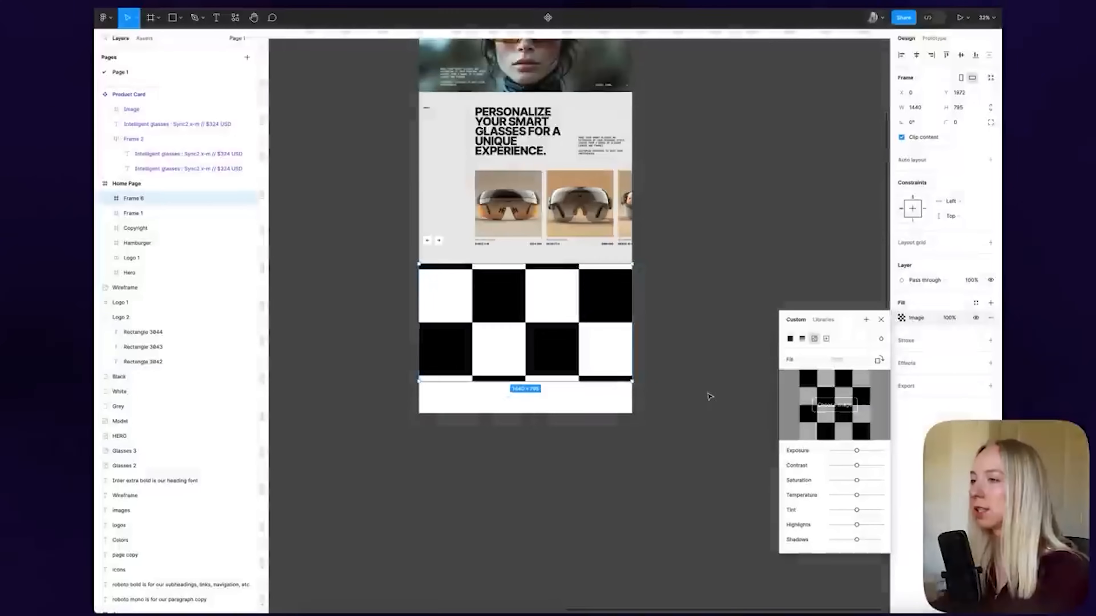
left_click(881, 319)
left_click(762, 318)
scroll(523, 358, "up", 3)
key("shift+g")
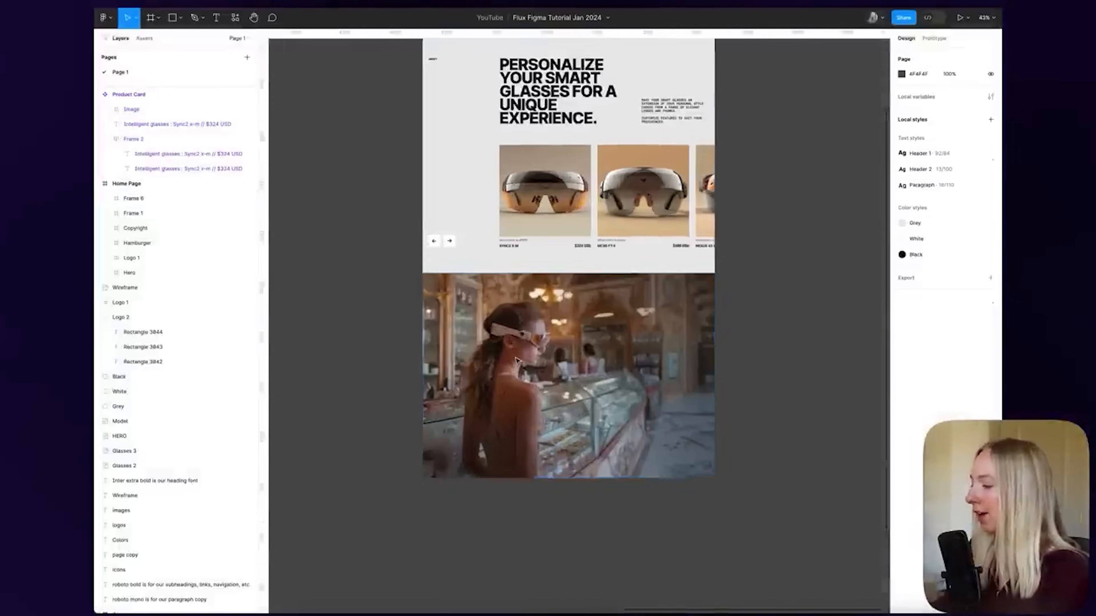
scroll(453, 427, "down", 5)
Move the 'Explore the world…' headline onto the photo's right side and hide the Home Page grid
left_click(379, 391)
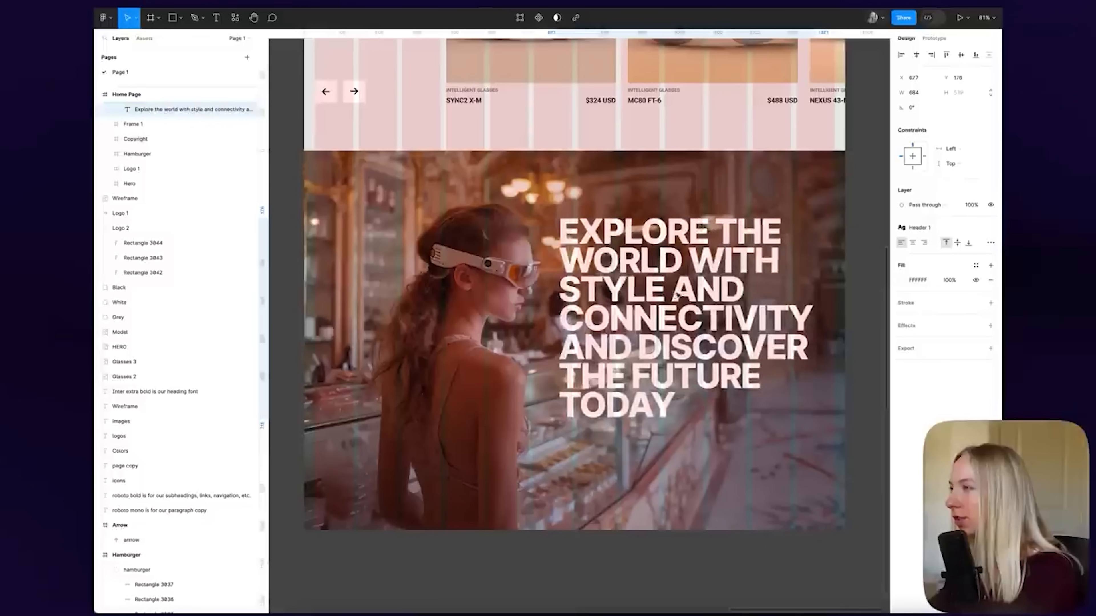
left_click_drag(809, 287, 781, 287)
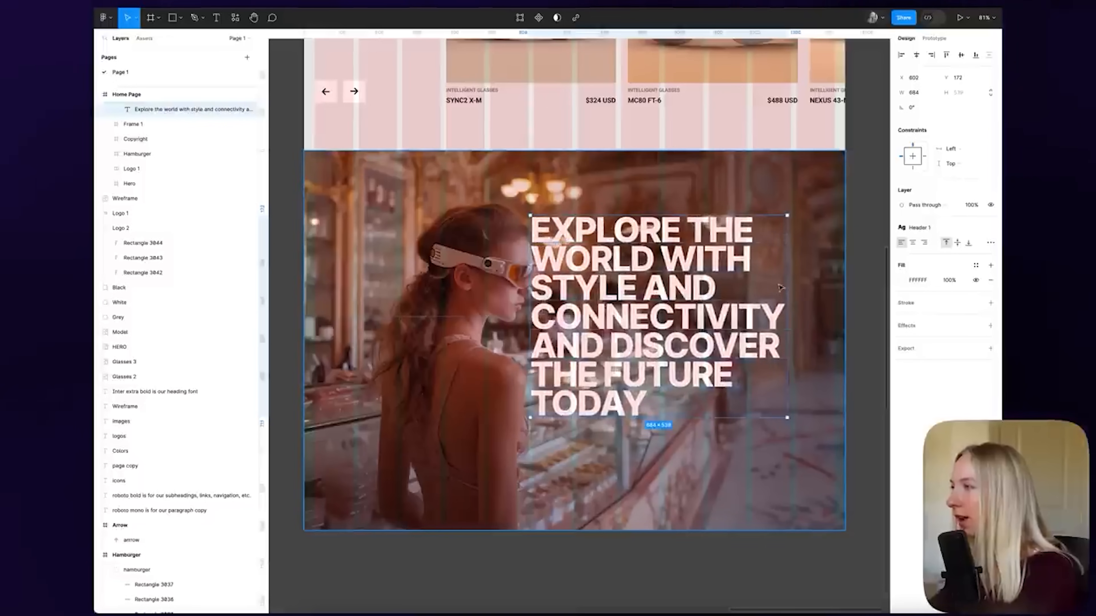
scroll(780, 288, "up", 5)
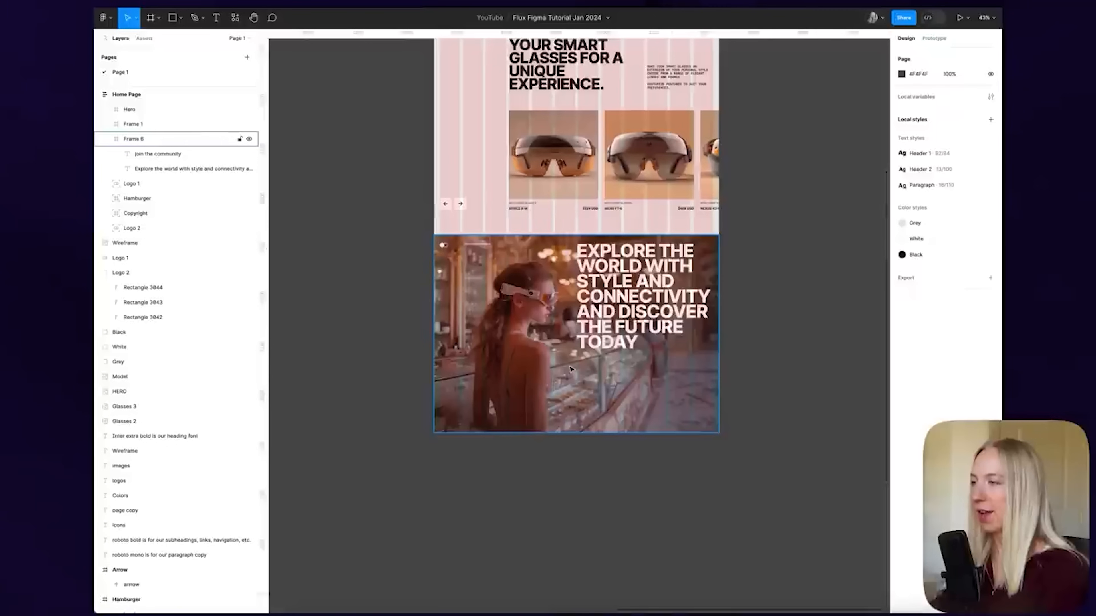
scroll(625, 354, "up", 3)
scroll(625, 354, "down", 4)
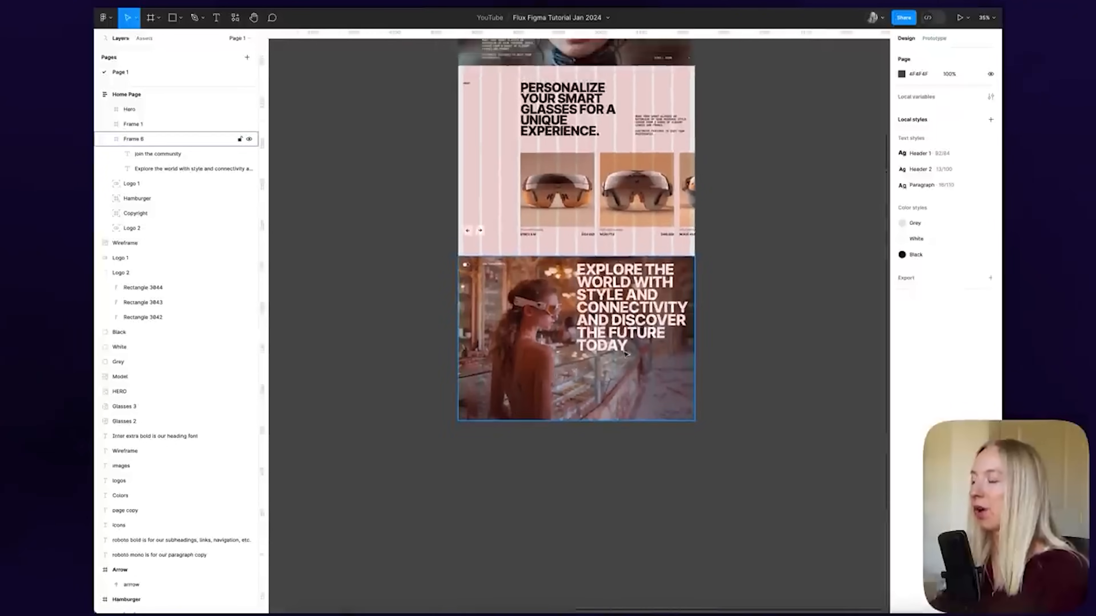
scroll(656, 269, "up", 3)
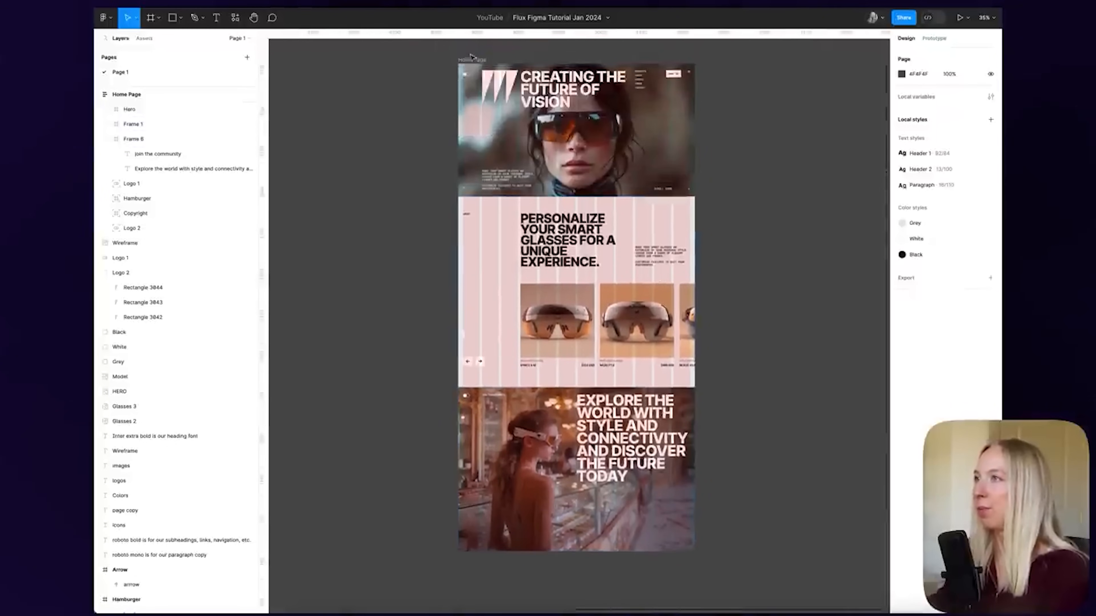
left_click(471, 61)
left_click(976, 262)
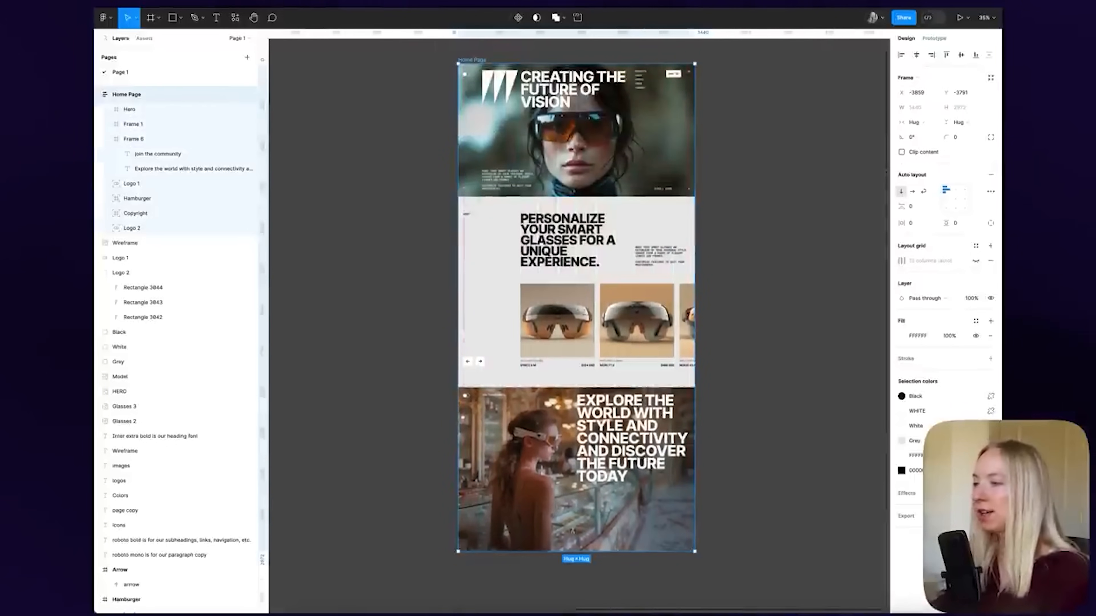
scroll(560, 514, "up", 5)
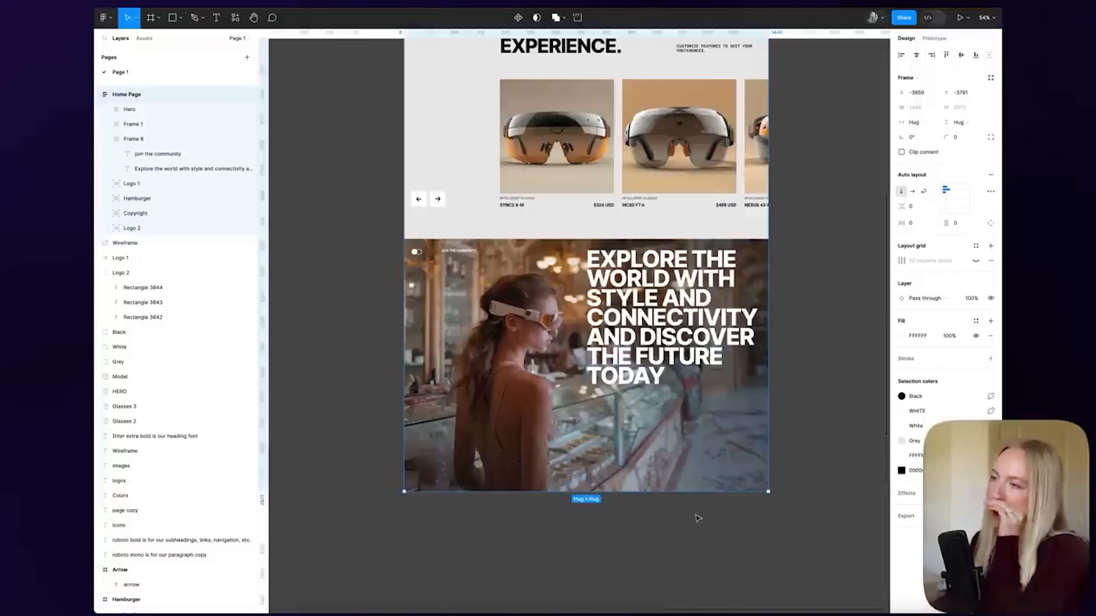
scroll(733, 506, "right", 2)
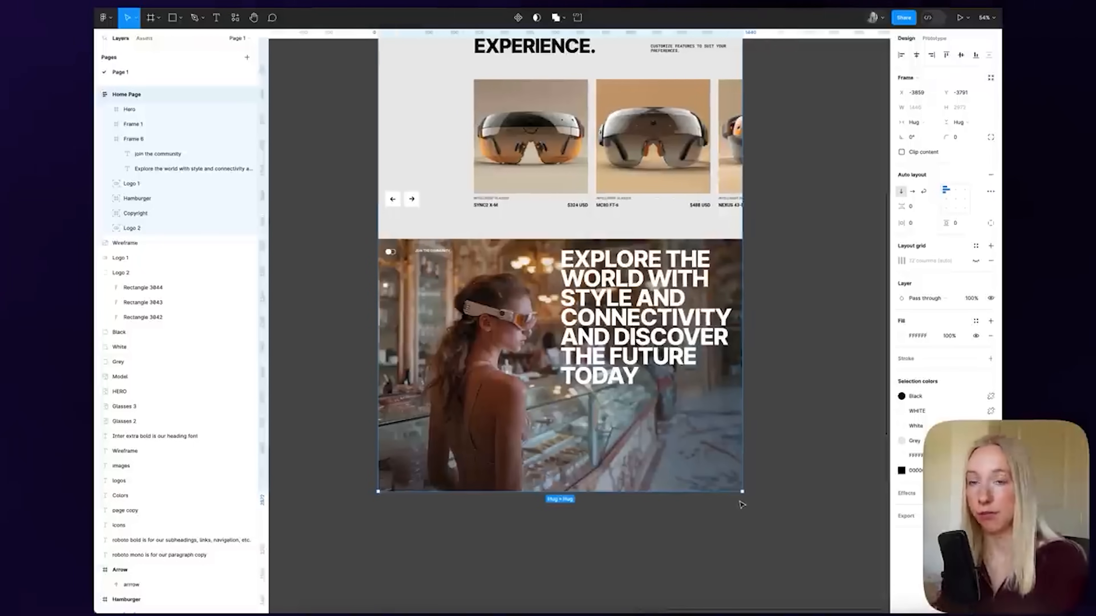
Draw a small white-filled frame inside the photo section
key("f")
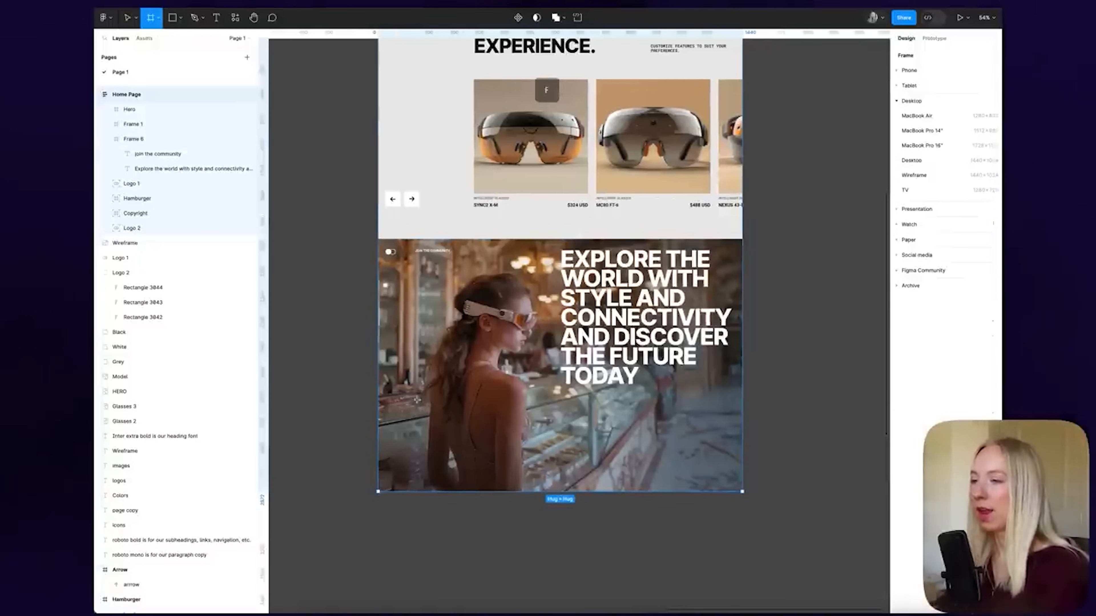
left_click_drag(410, 382, 507, 465)
scroll(431, 473, "up", 5)
scroll(455, 471, "down", 2)
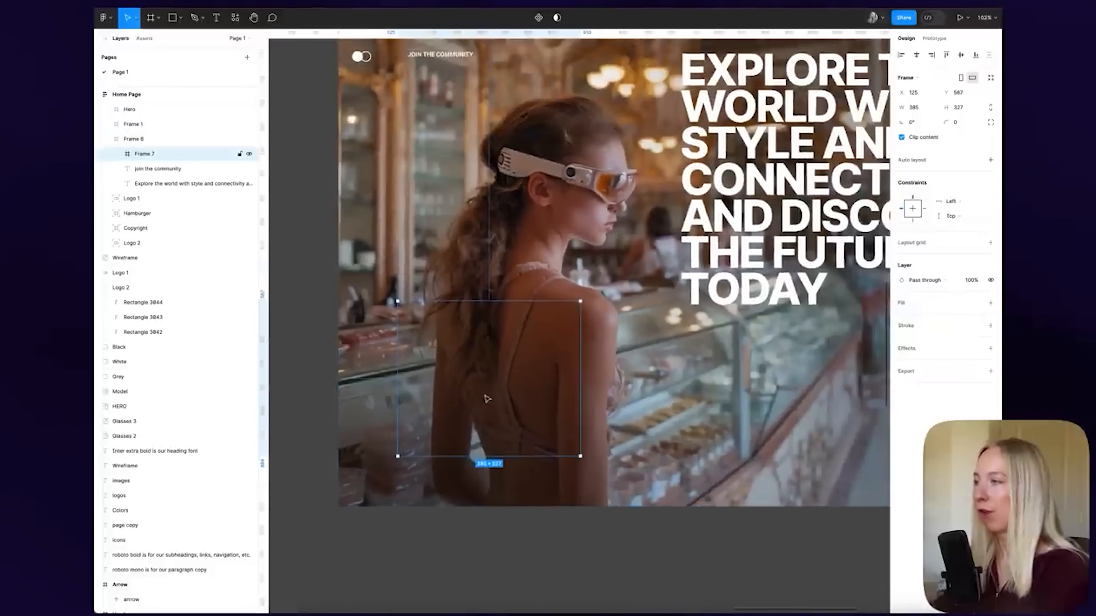
left_click(990, 304)
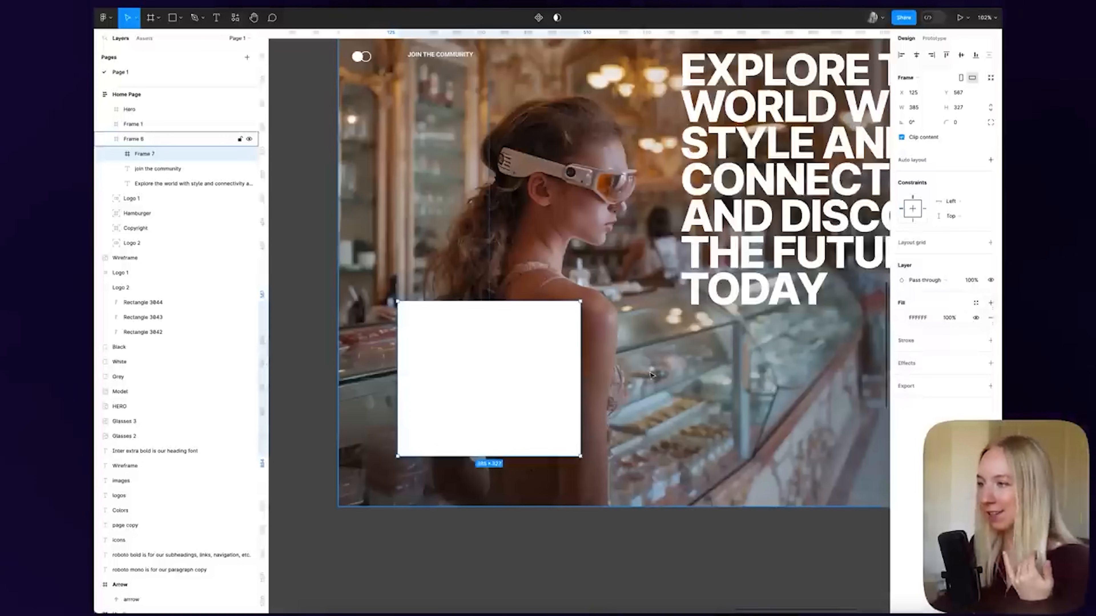
Nudge the white box up and left, and lower its fill opacity to make it translucent
left_click_drag(532, 375, 525, 364)
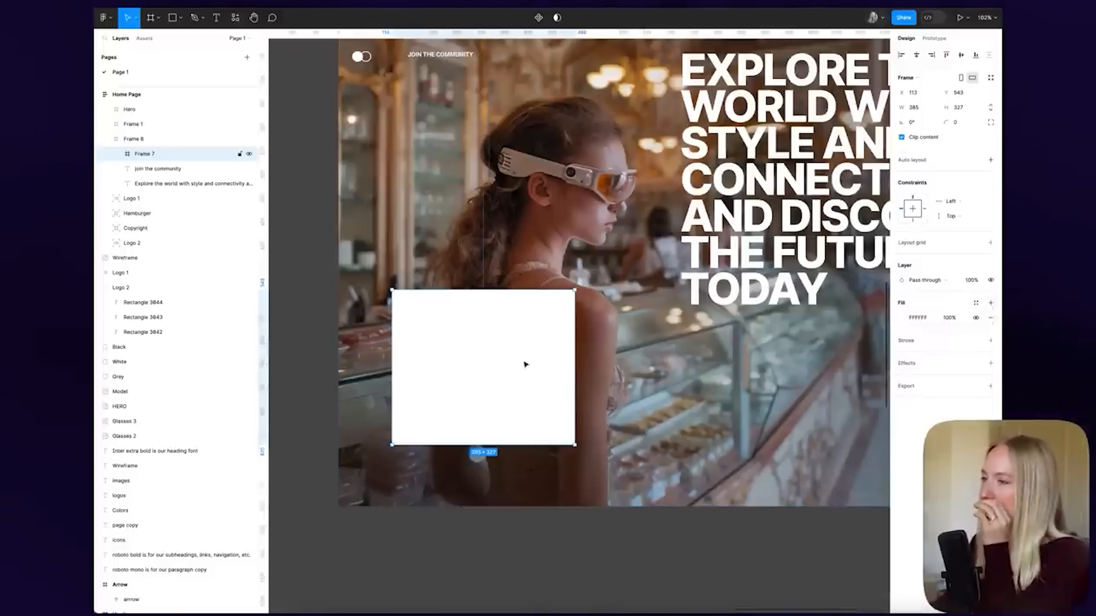
scroll(523, 362, "right", 2)
scroll(507, 362, "down", 3, "ctrl")
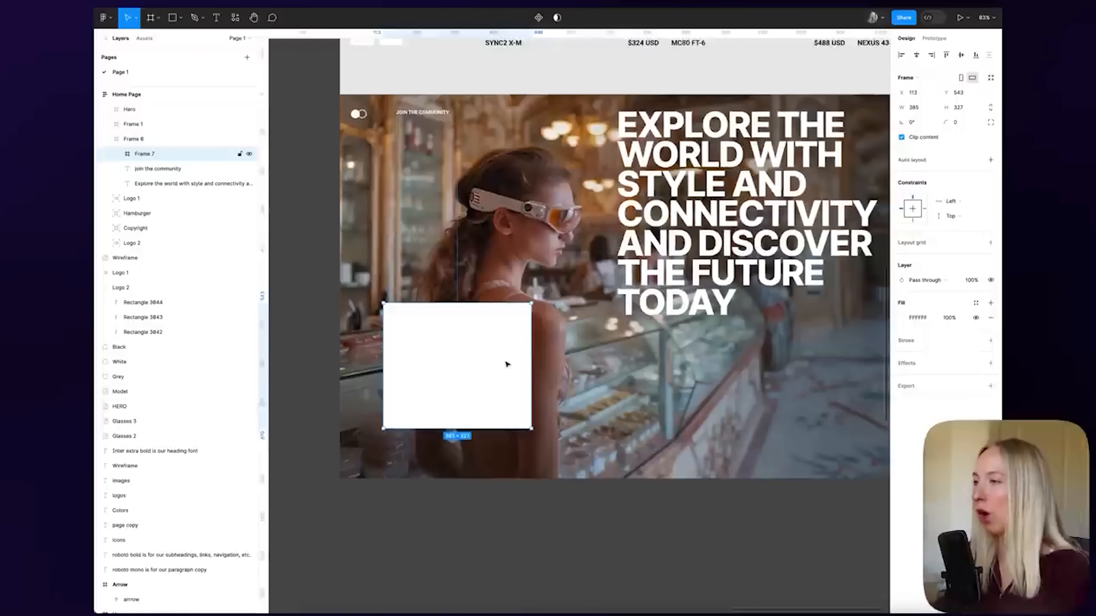
left_click(944, 317)
type("40")
key("Return")
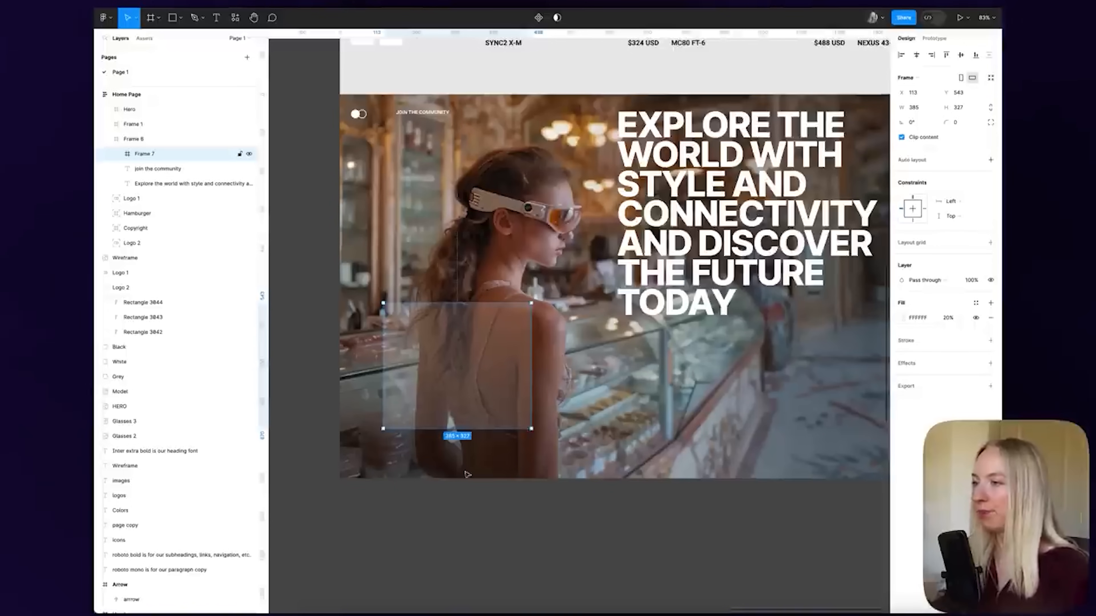
left_click(464, 485)
left_click(144, 153)
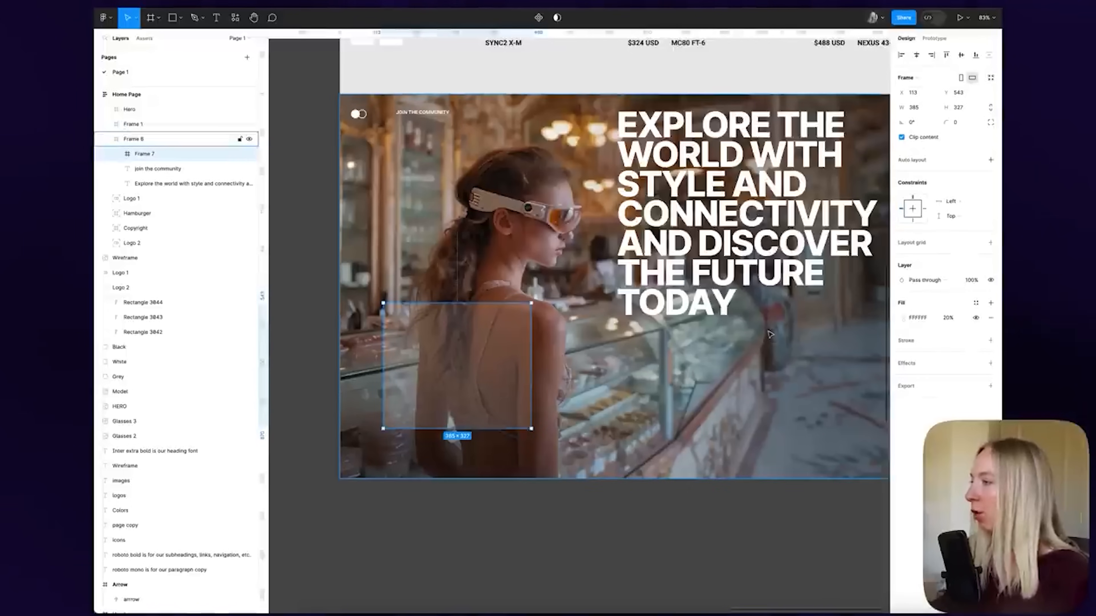
Give the translucent box a Background blur effect of 16
left_click(990, 363)
left_click(934, 378)
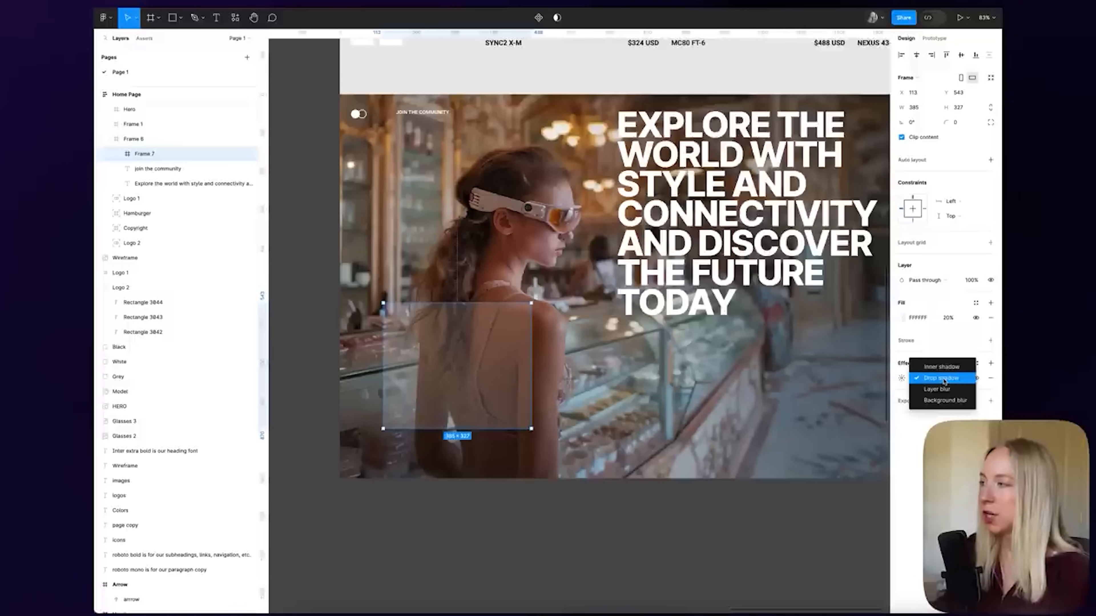
left_click(944, 401)
left_click(901, 379)
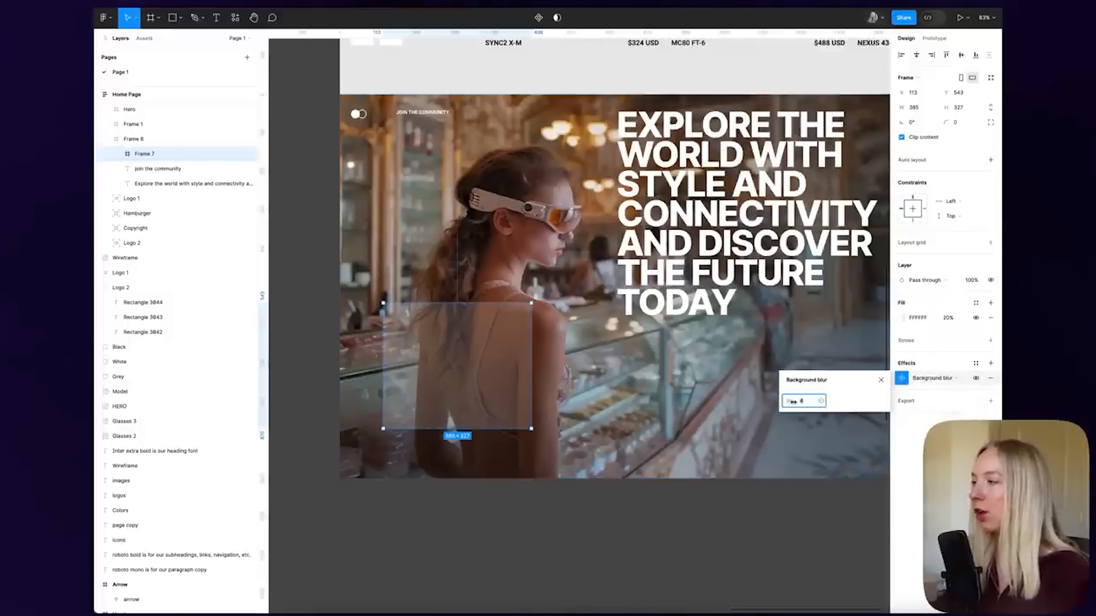
left_click_drag(793, 402, 891, 404)
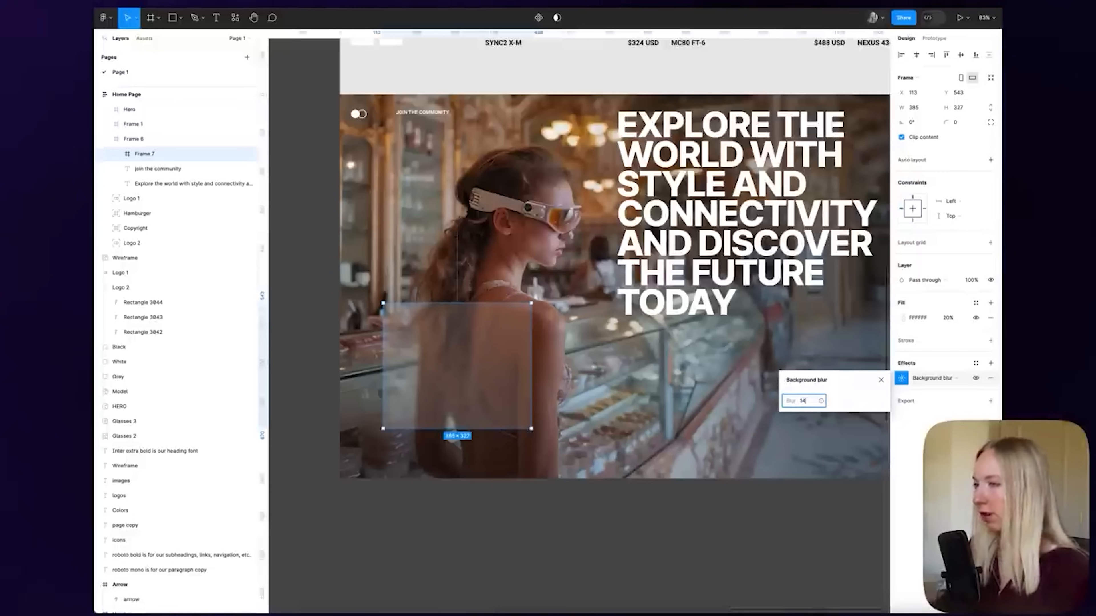
type("16")
key("Return")
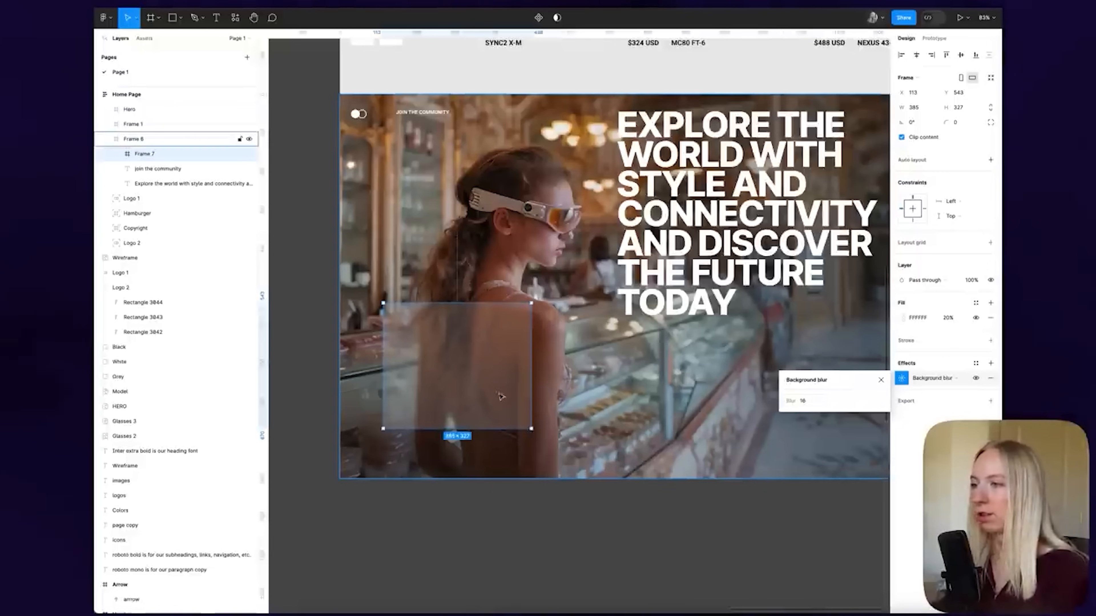
left_click(445, 504)
scroll(487, 448, "down", 5)
scroll(485, 421, "up", 6)
Round the glass box's corners with a radius of 2
left_click(487, 420)
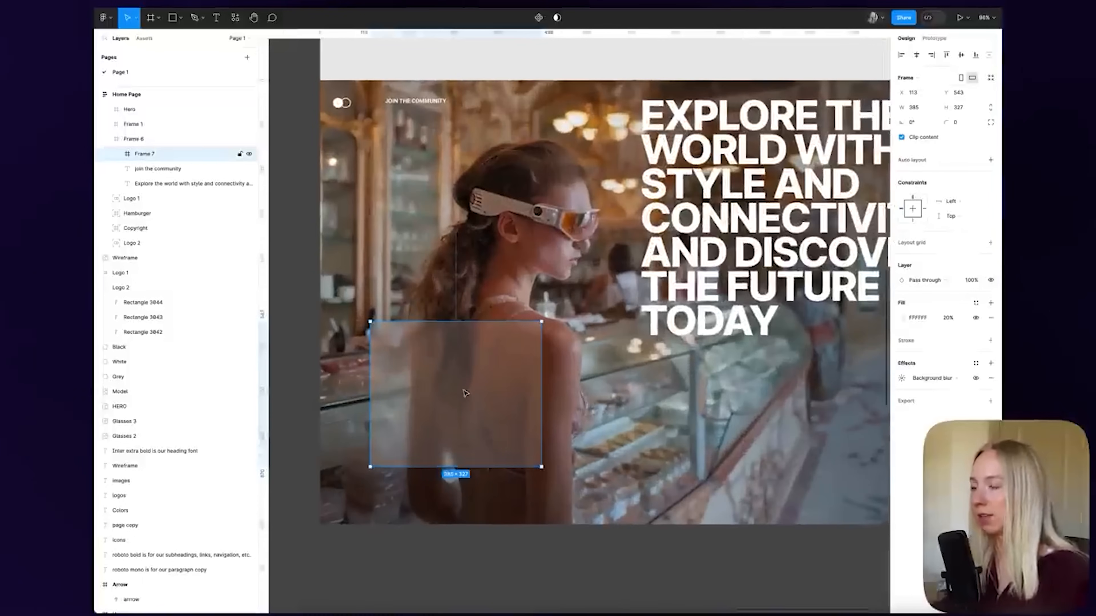
left_click(957, 123)
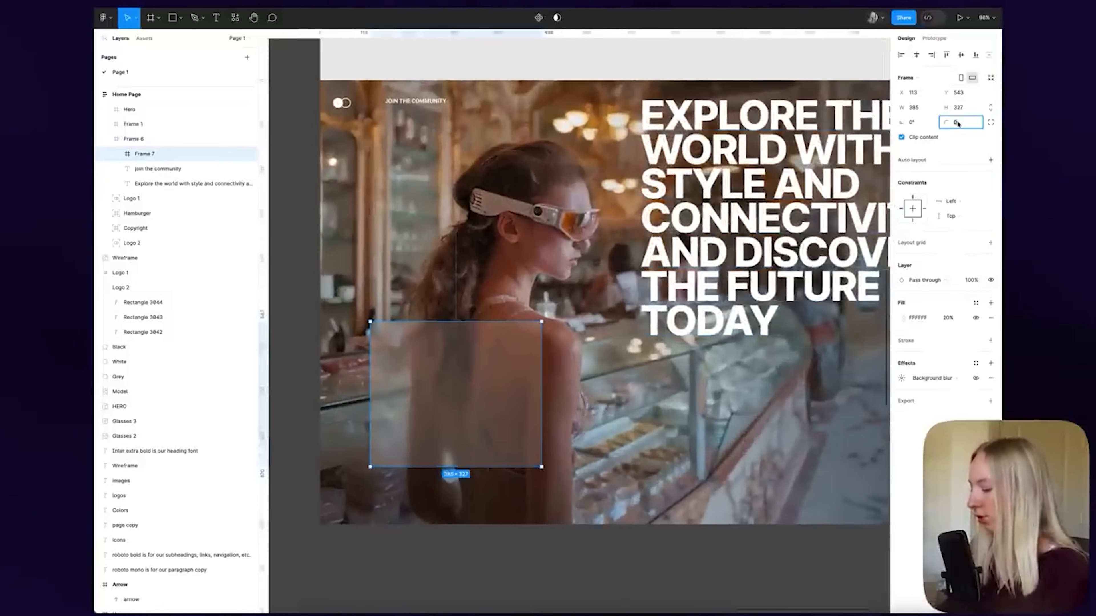
type("2")
key("Return")
left_click(547, 535)
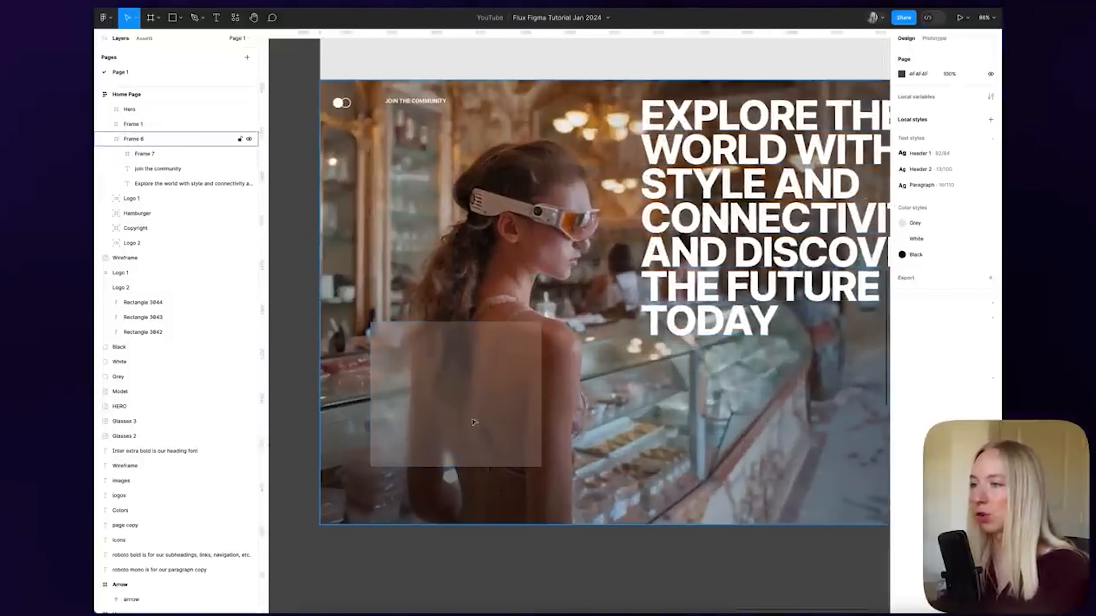
Add a linear-gradient stroke to the glass box, angled diagonally toward the bottom-right
left_click(487, 438)
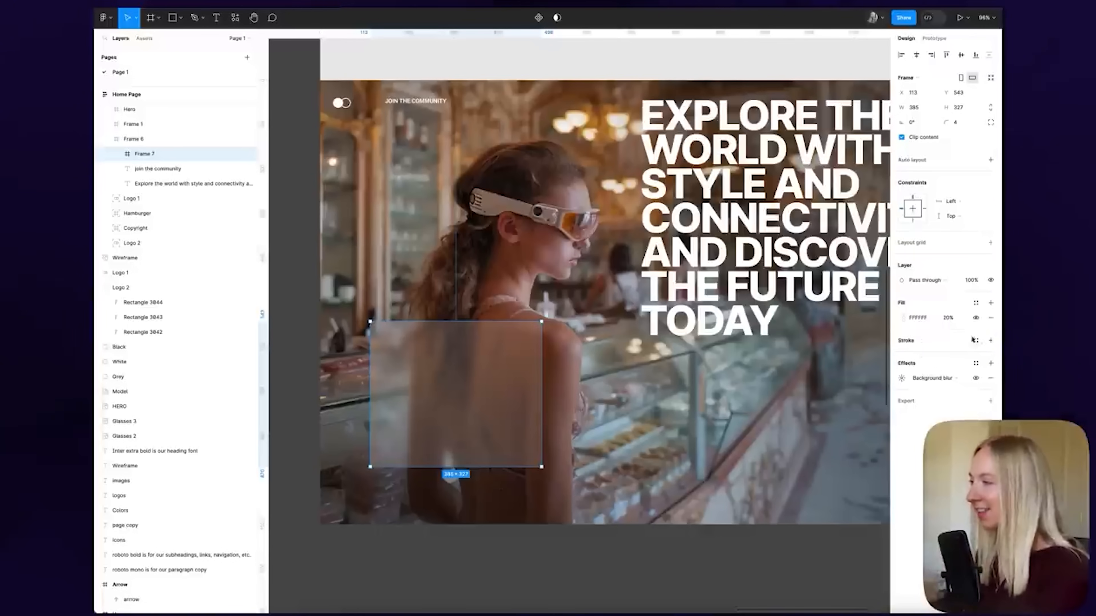
left_click(989, 340)
left_click(902, 355)
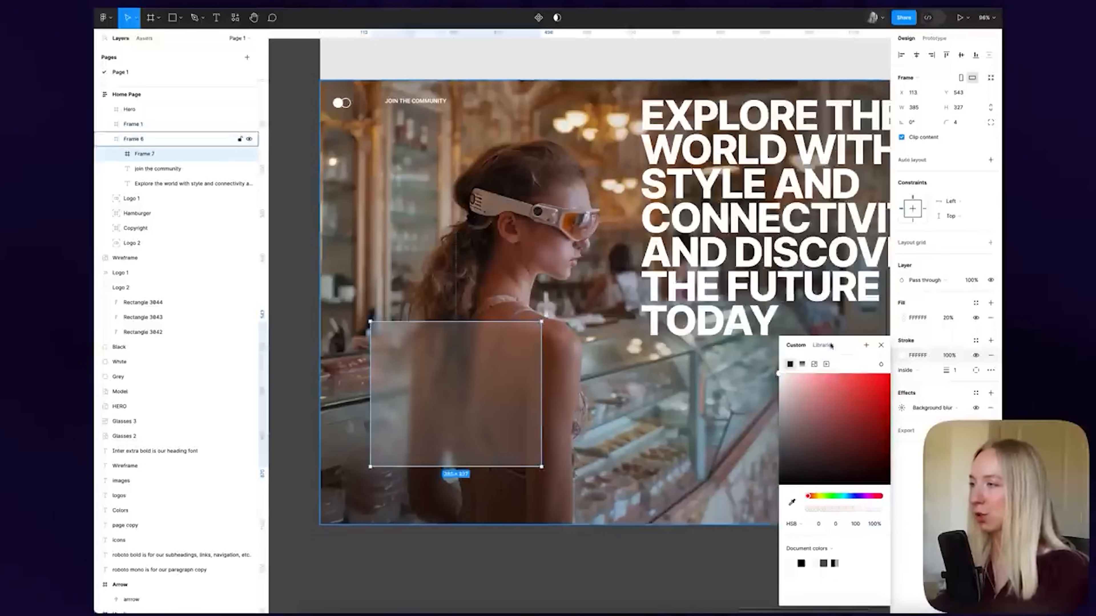
left_click(801, 364)
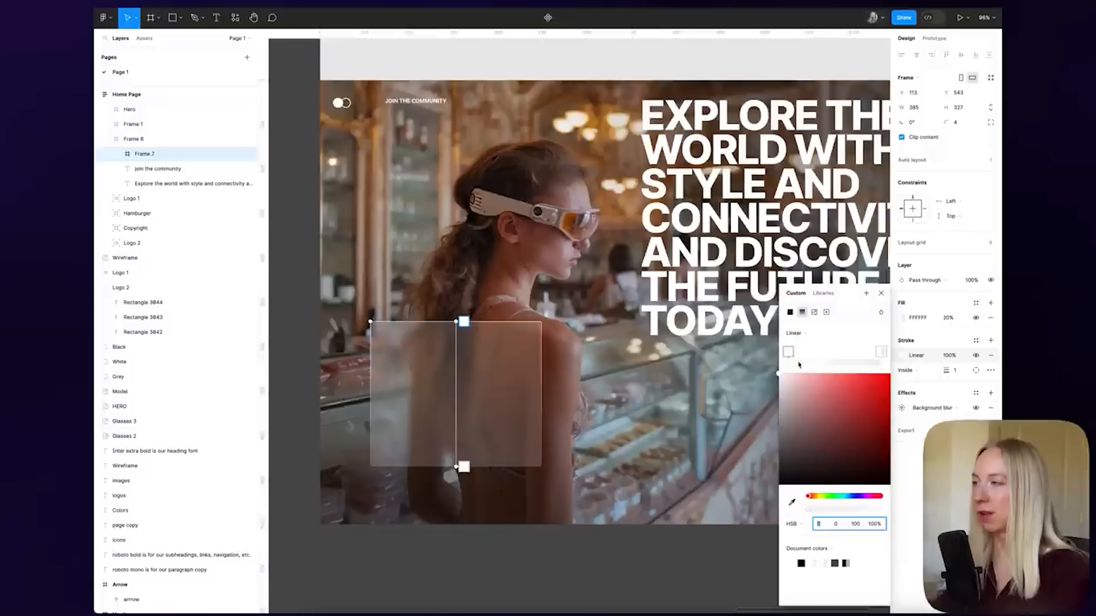
left_click_drag(454, 324, 345, 296)
mouse_move(459, 466)
left_mouse_down()
mouse_move(744, 541)
mouse_move(713, 527)
mouse_move(792, 575)
mouse_move(692, 527)
left_mouse_up()
left_click_drag(347, 290, 311, 254)
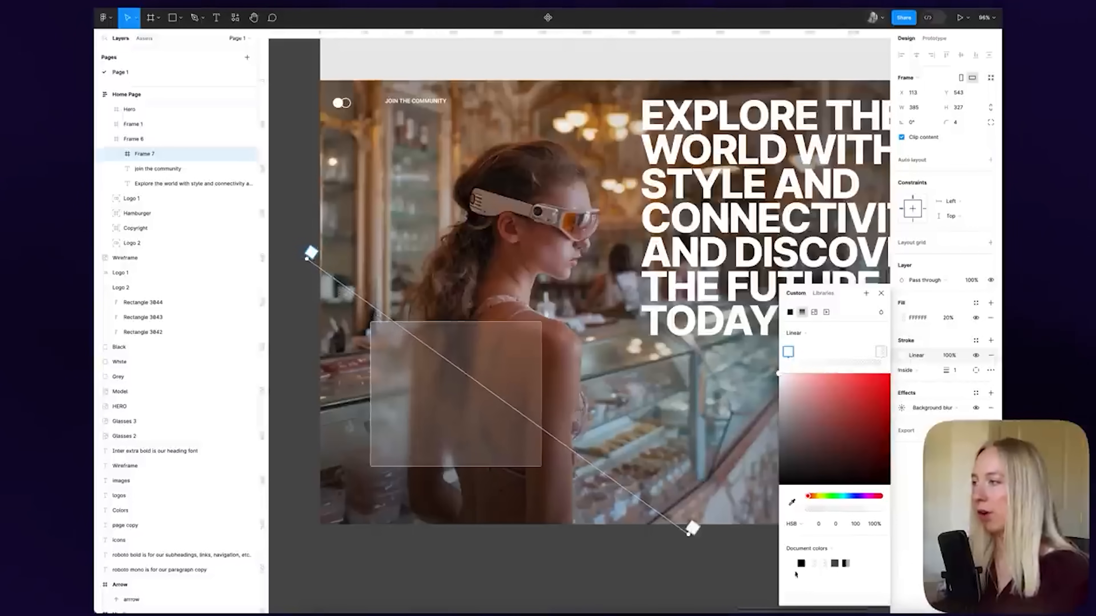
left_click(880, 294)
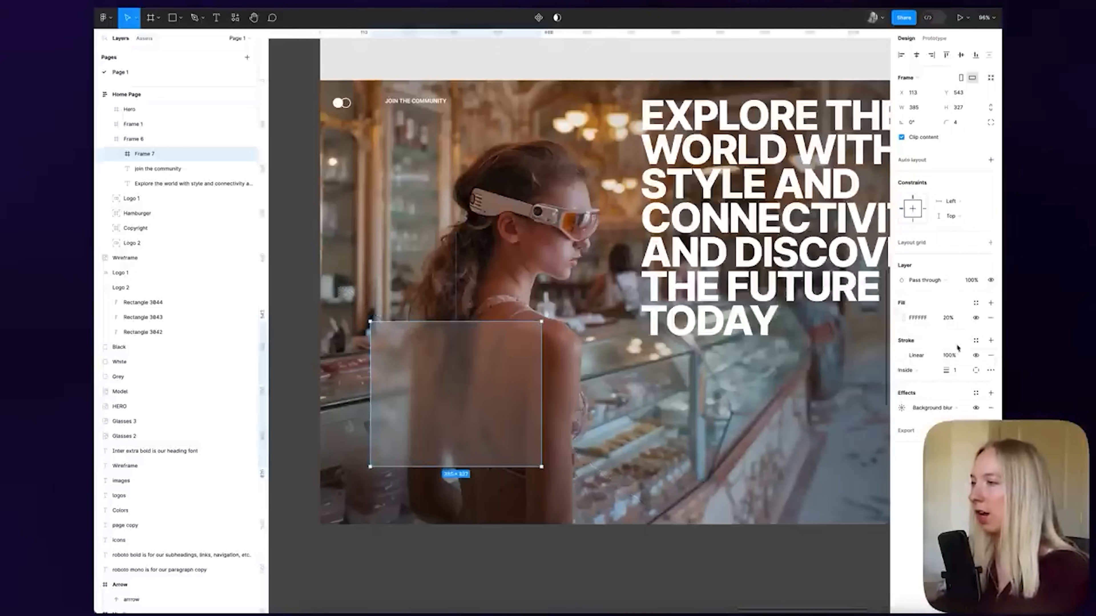
Set the stroke opacity to 50% and review the frosted-glass card
scroll(763, 491, "down", 3)
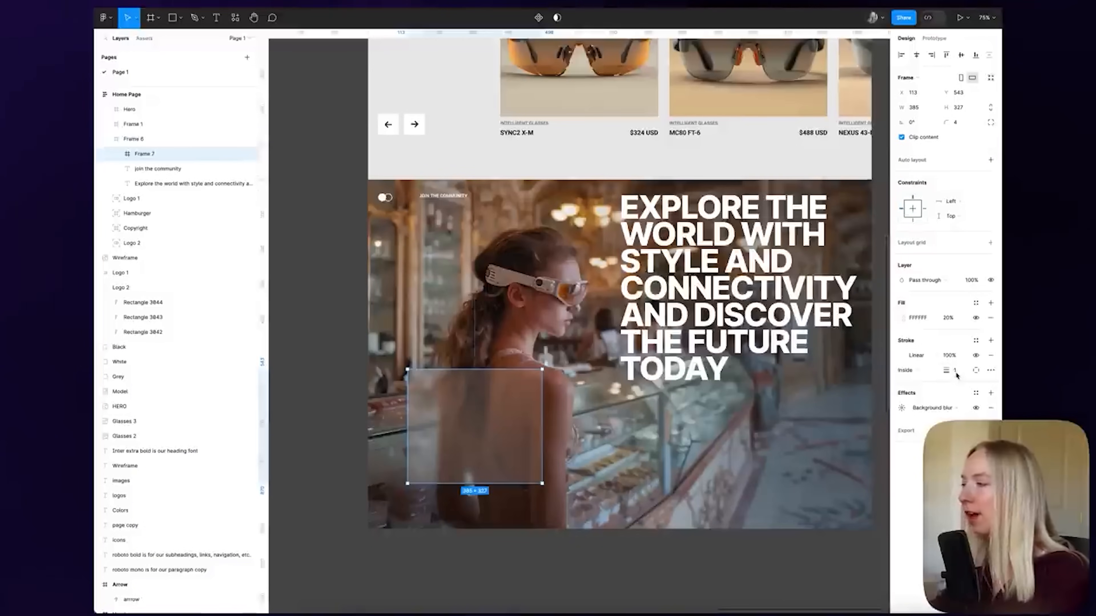
left_click(953, 356)
type("50")
key("Return")
left_click(651, 547)
scroll(631, 543, "right", 2)
scroll(631, 543, "down", 1)
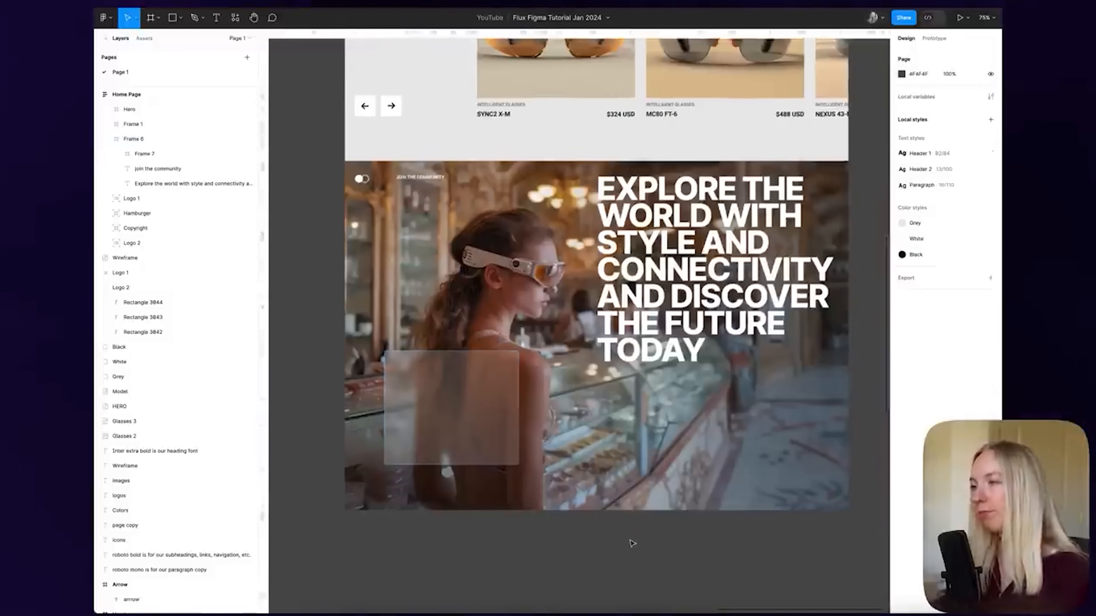
left_click(435, 403)
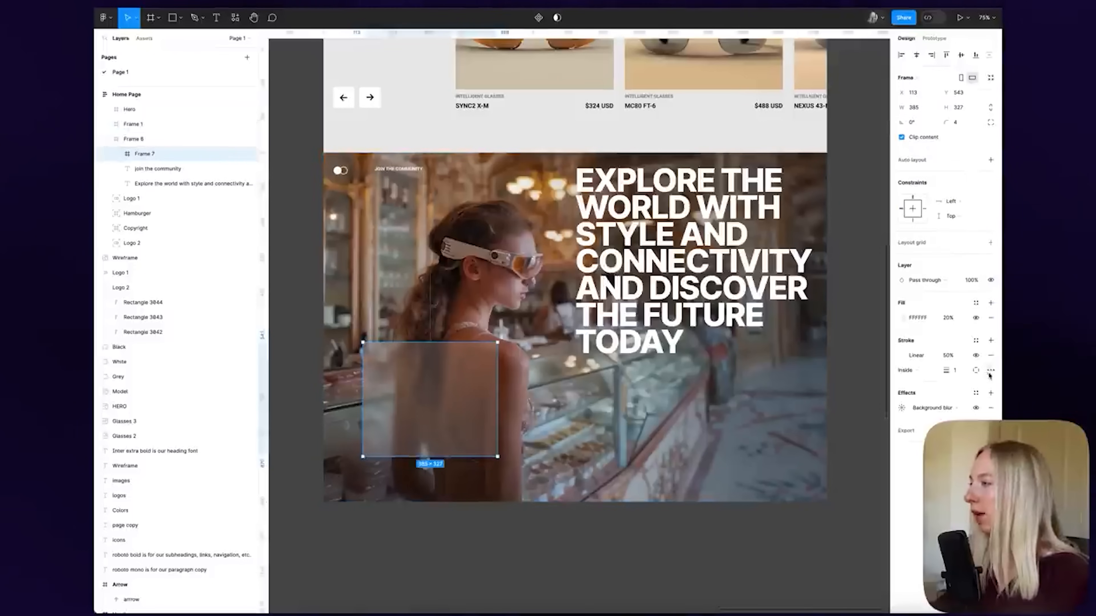
key("Return")
left_click(688, 535)
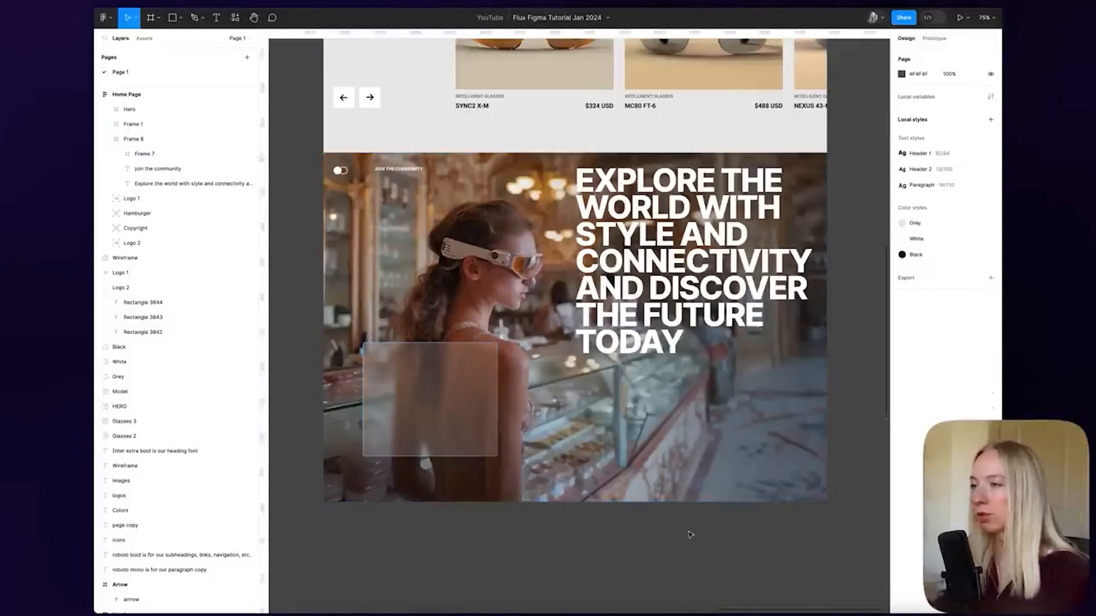
scroll(694, 533, "left", 2)
scroll(691, 531, "down", 2)
scroll(691, 531, "up", 8)
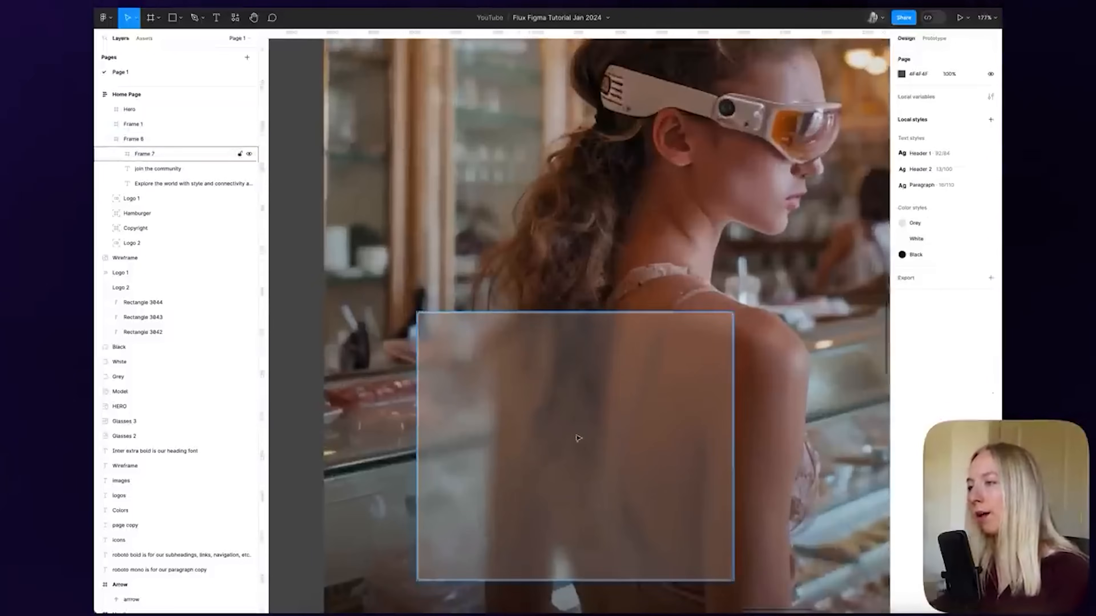
scroll(546, 549, "down", 8)
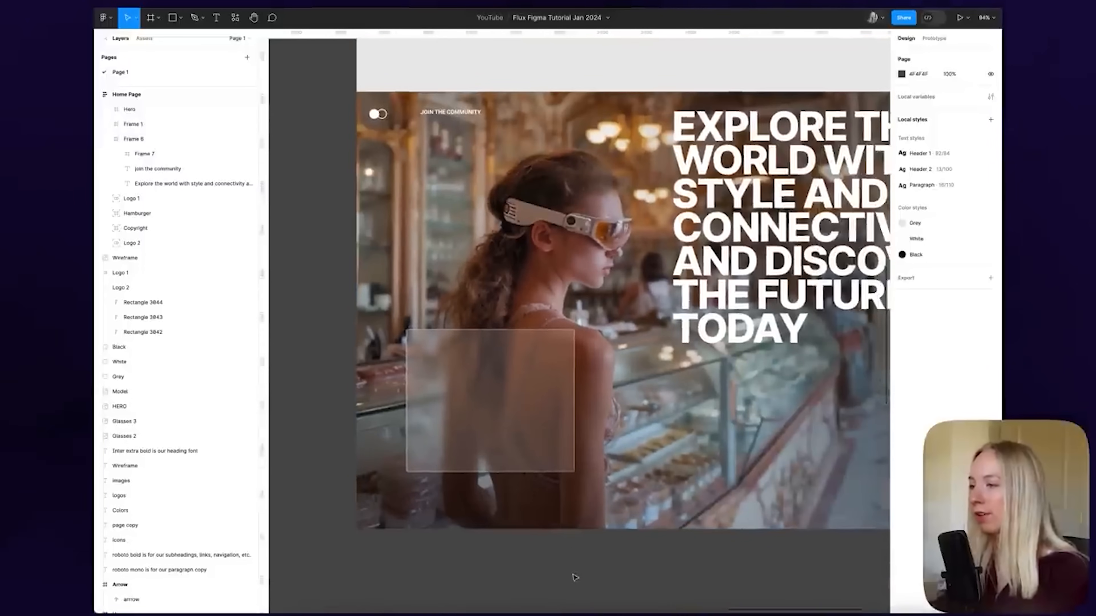
scroll(583, 570, "right", 2)
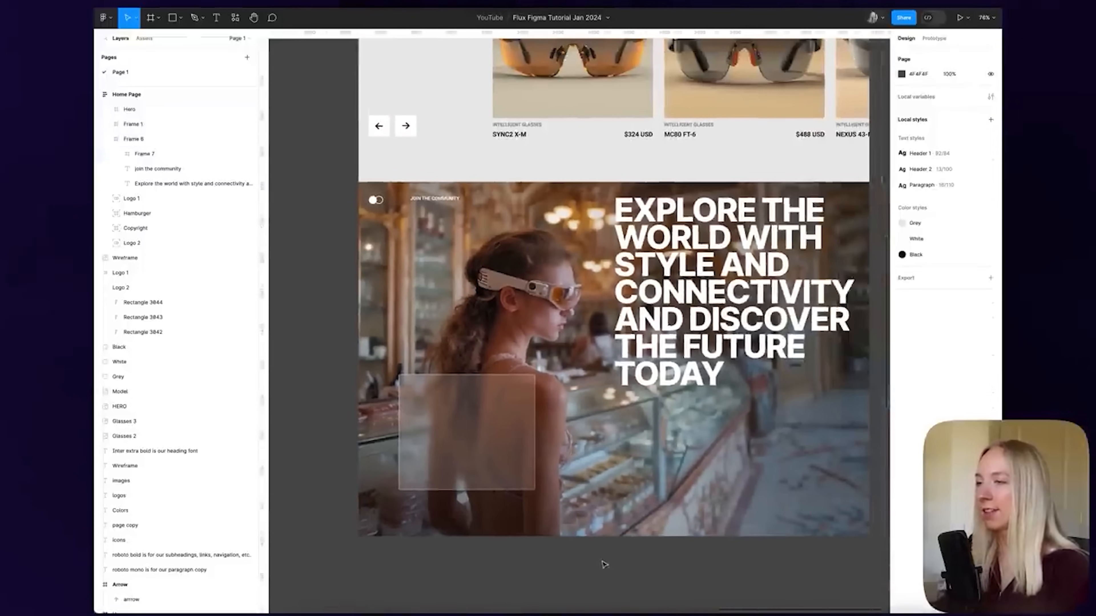
key("super+z")
left_click(604, 564)
scroll(487, 408, "up", 2)
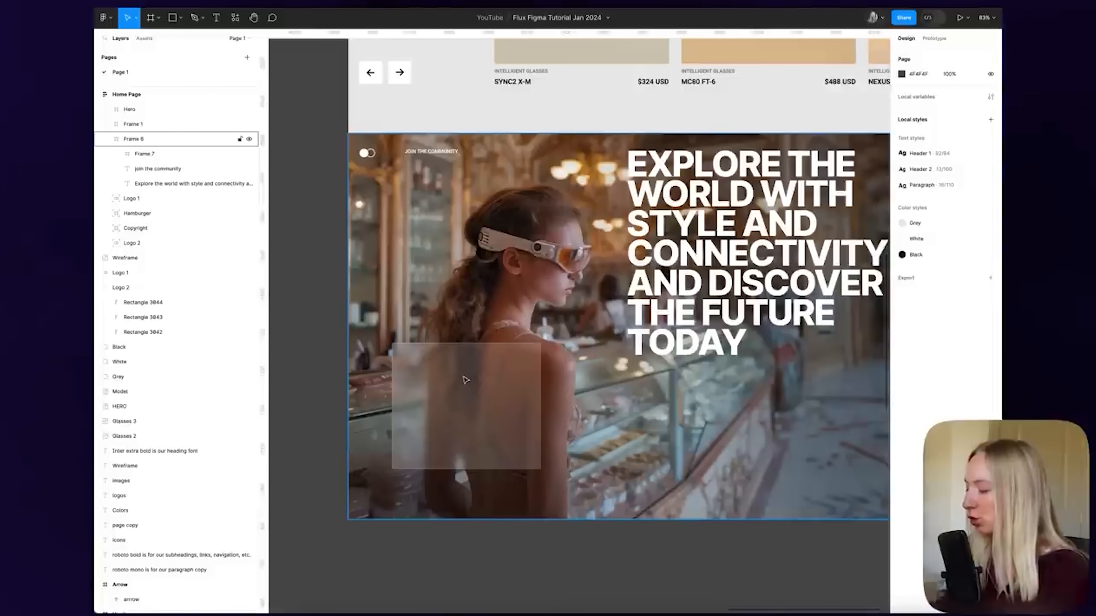
scroll(465, 380, "down", 3)
scroll(457, 367, "up", 1)
Add a 'join the newsletter' text label at the glass card's top-left
key("r")
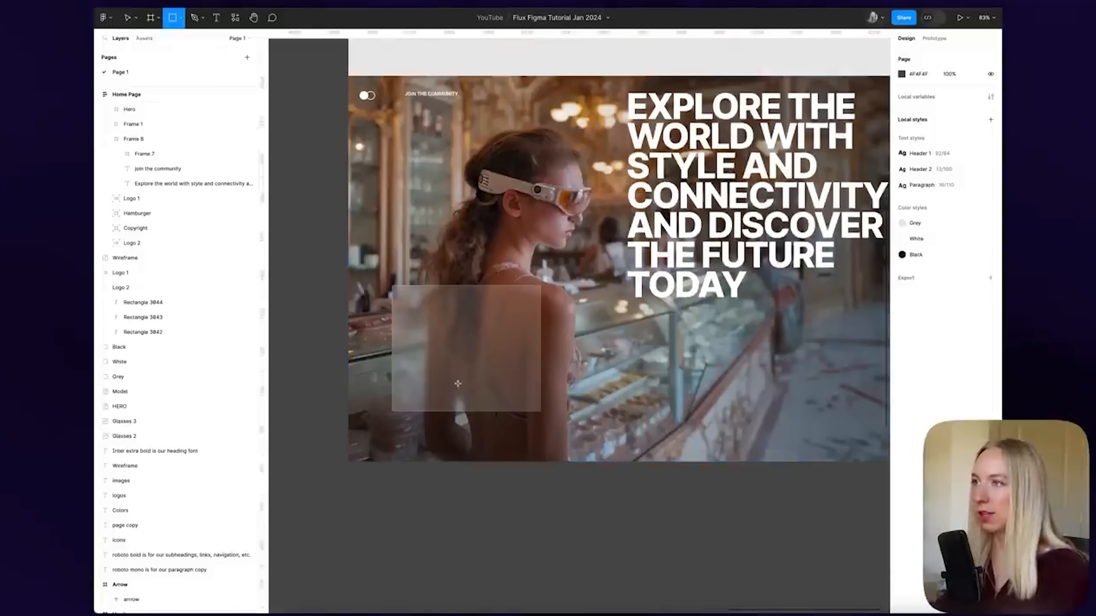
key("v")
key("t")
left_click(434, 326)
type("join the newsletter")
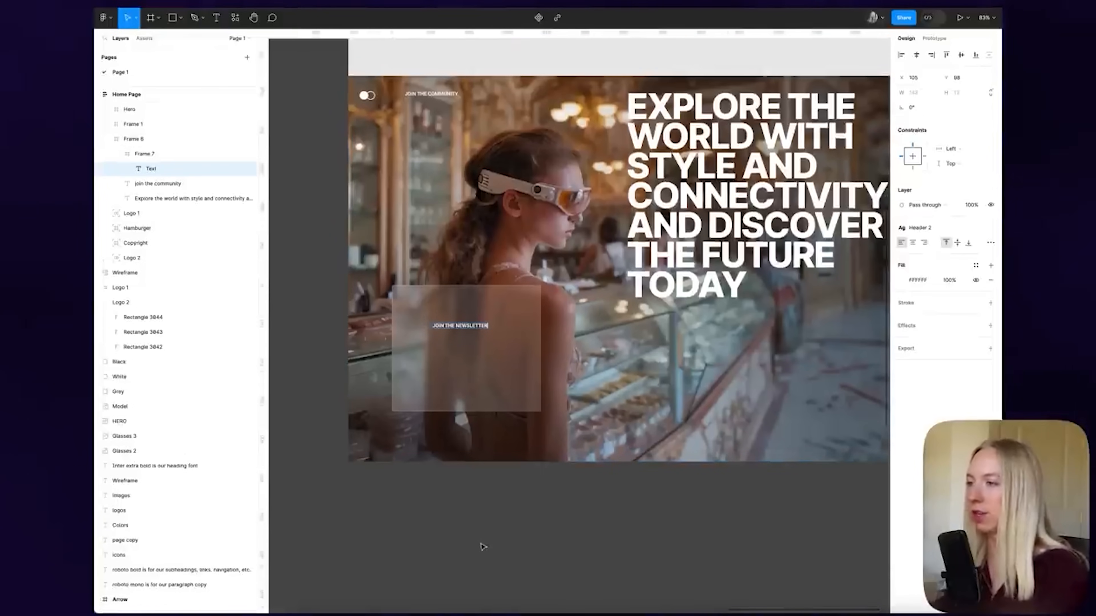
key("Escape")
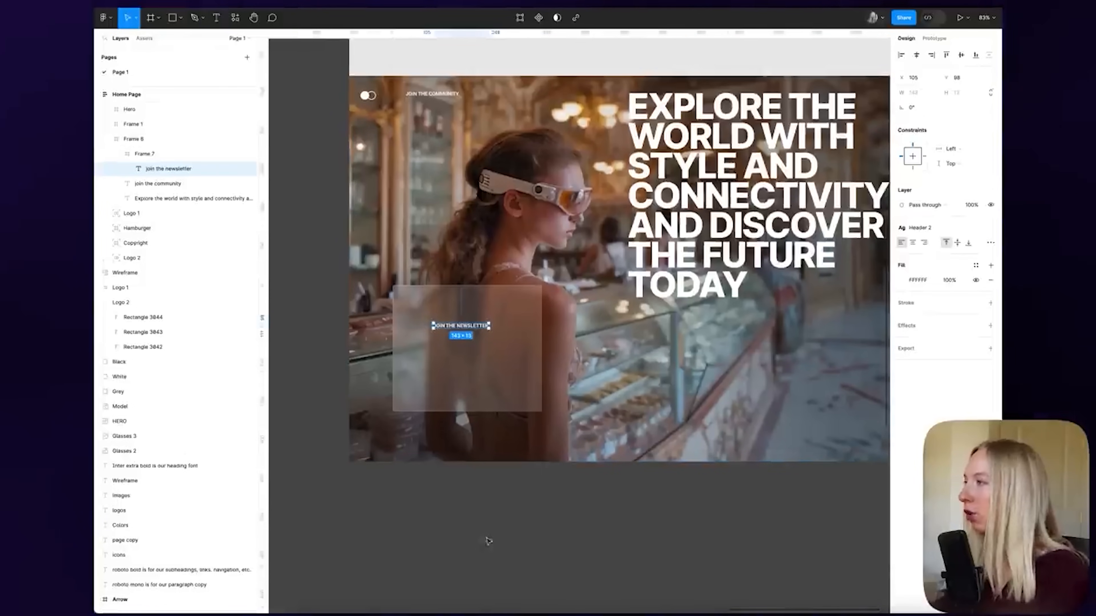
scroll(440, 324, "up", 3)
left_click_drag(449, 324, 415, 305)
Draw a white input box below the heading with a corner radius of 4
left_click(453, 502)
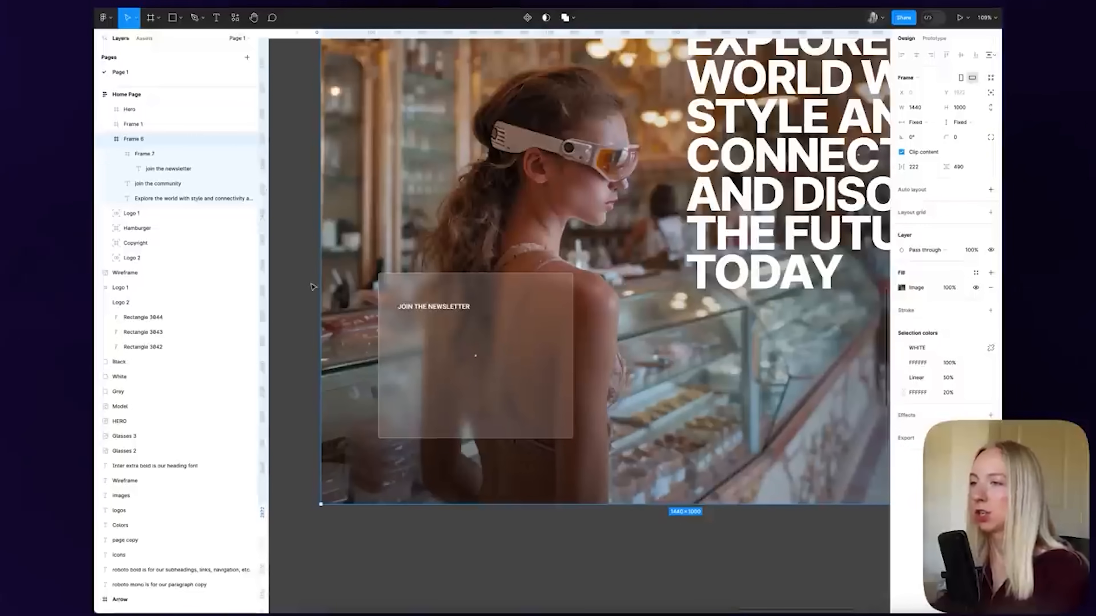
key("Escape")
key("f")
mouse_move(400, 324)
left_mouse_down()
mouse_move(460, 343)
mouse_move(543, 344)
left_mouse_up()
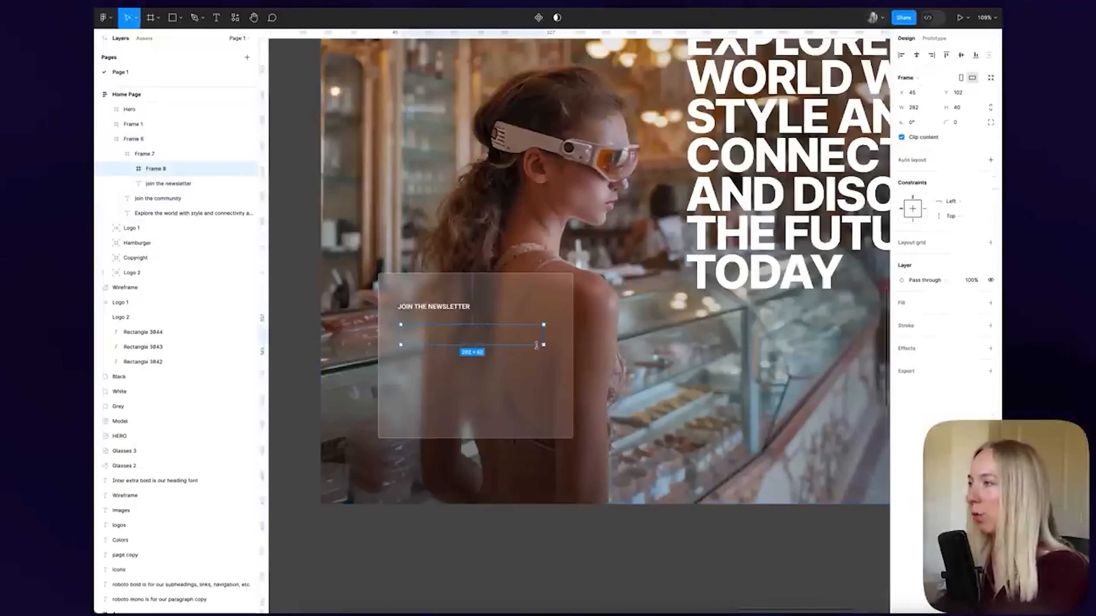
left_click(990, 302)
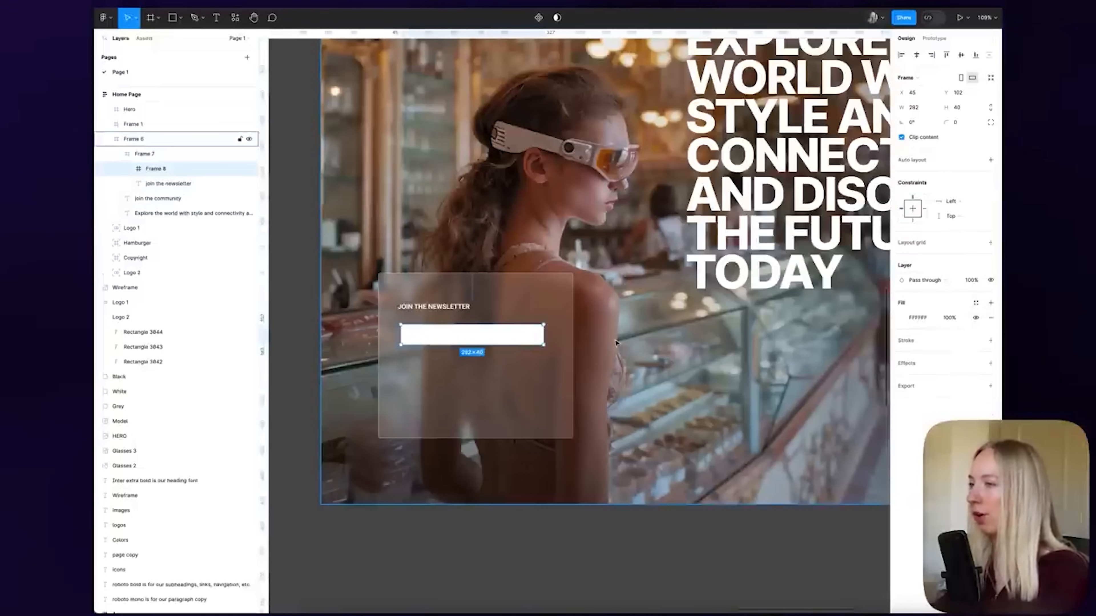
left_click(433, 516)
left_click(483, 337, "super")
left_click_drag(950, 123, 970, 124)
left_click(970, 123)
type("4")
key("Return")
left_click(545, 528)
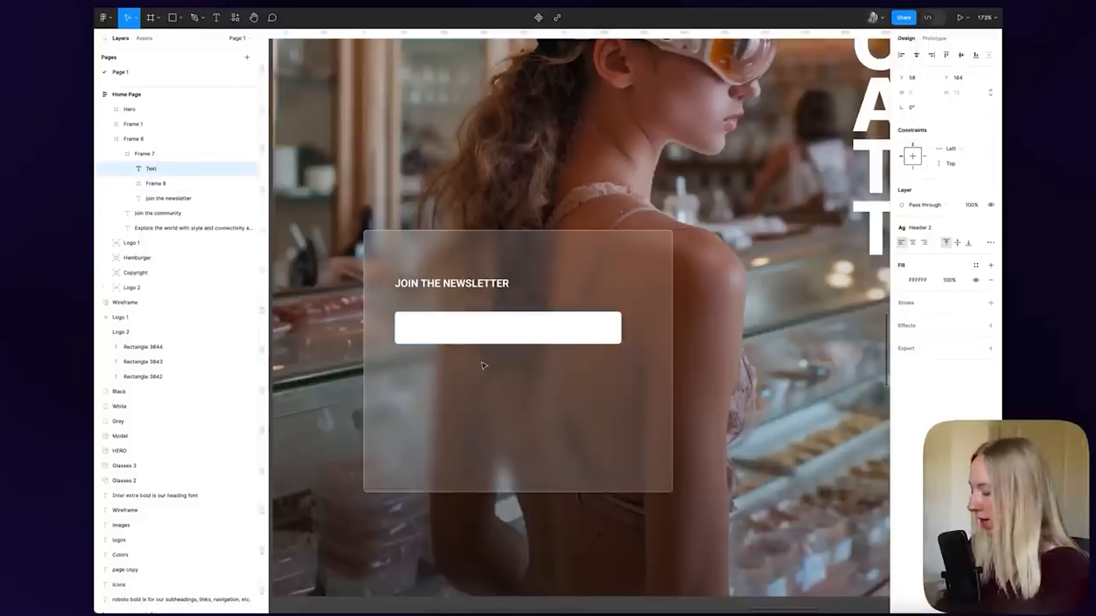
Add a NAME label and position it above the white input box
type("NAM")
left_click(549, 394)
left_click_drag(430, 367, 417, 303)
left_click(460, 336, "shift")
left_click_drag(460, 335, 459, 345)
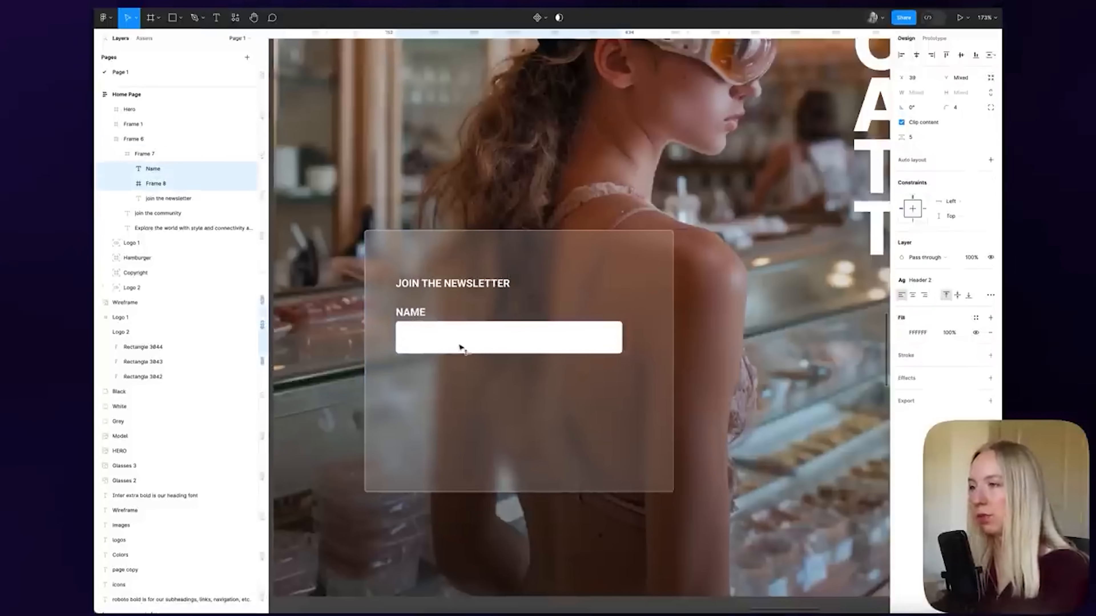
left_click(458, 367)
left_click(412, 314)
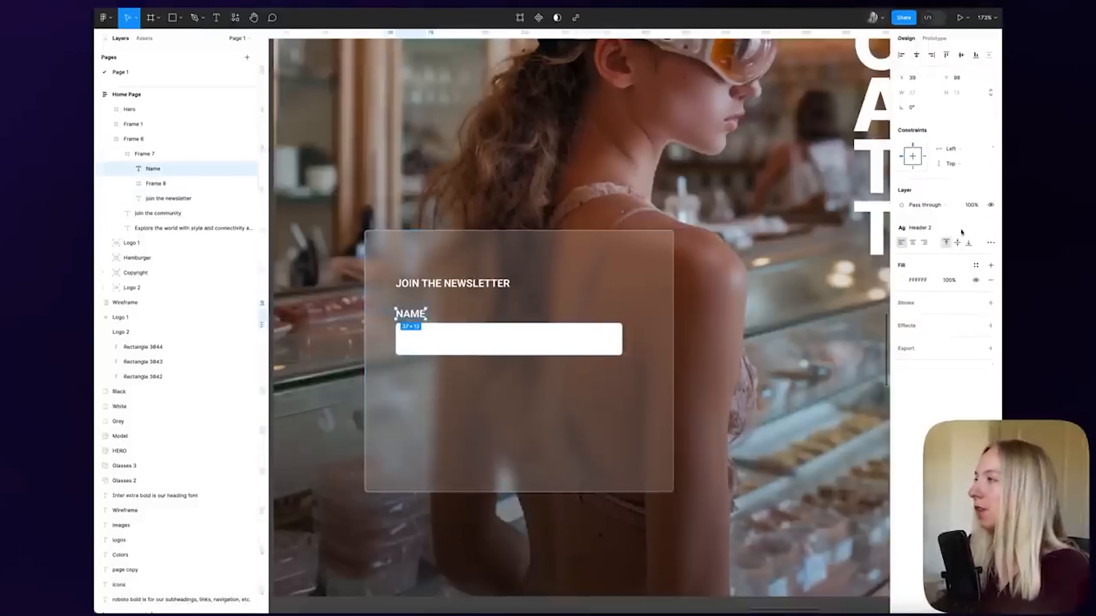
Detach Header 2 from the NAME label and make it 11 px Medium
left_click(953, 234)
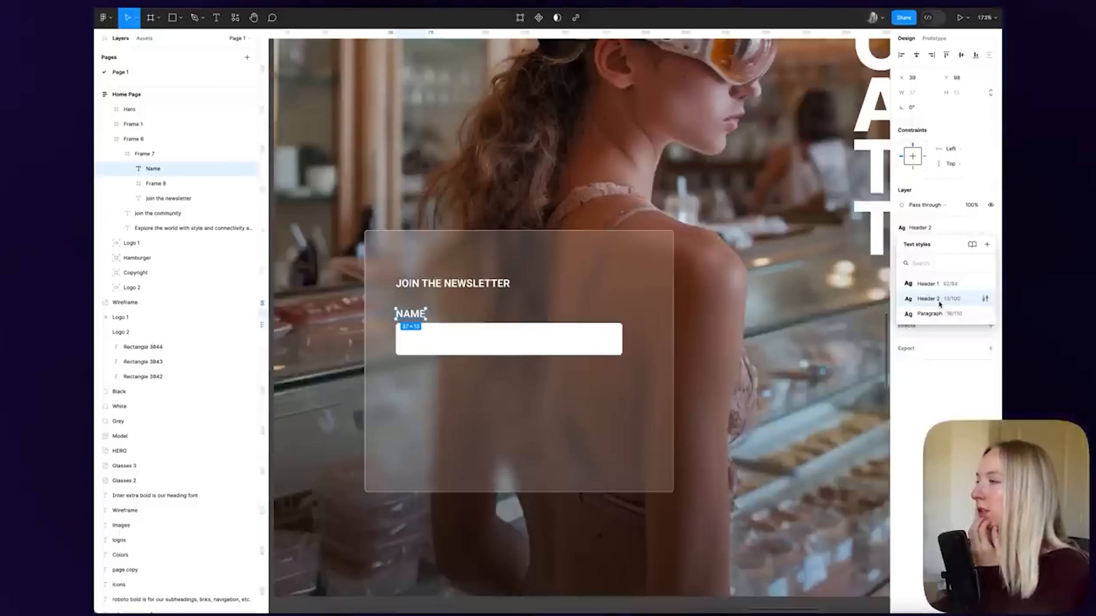
left_click(962, 227)
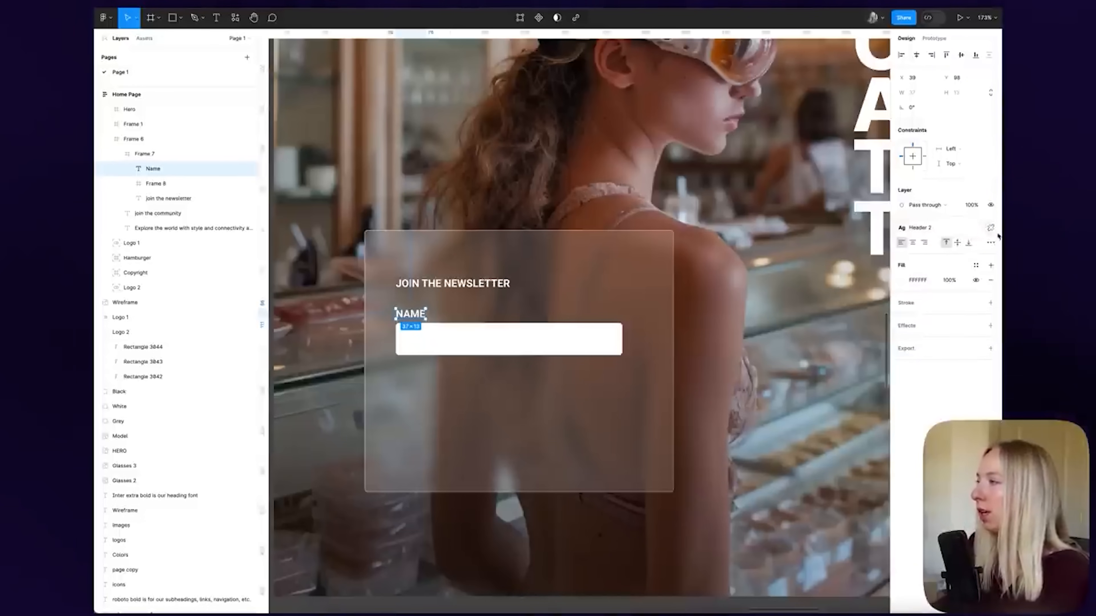
left_click(990, 228)
left_click(958, 257)
type("11")
key("Return")
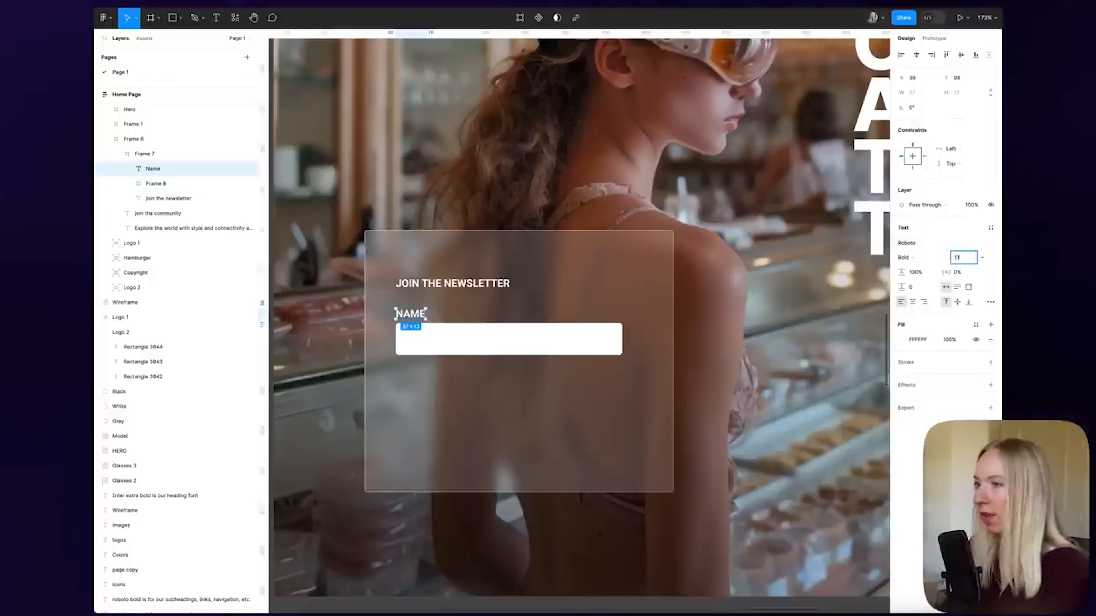
left_click(921, 262)
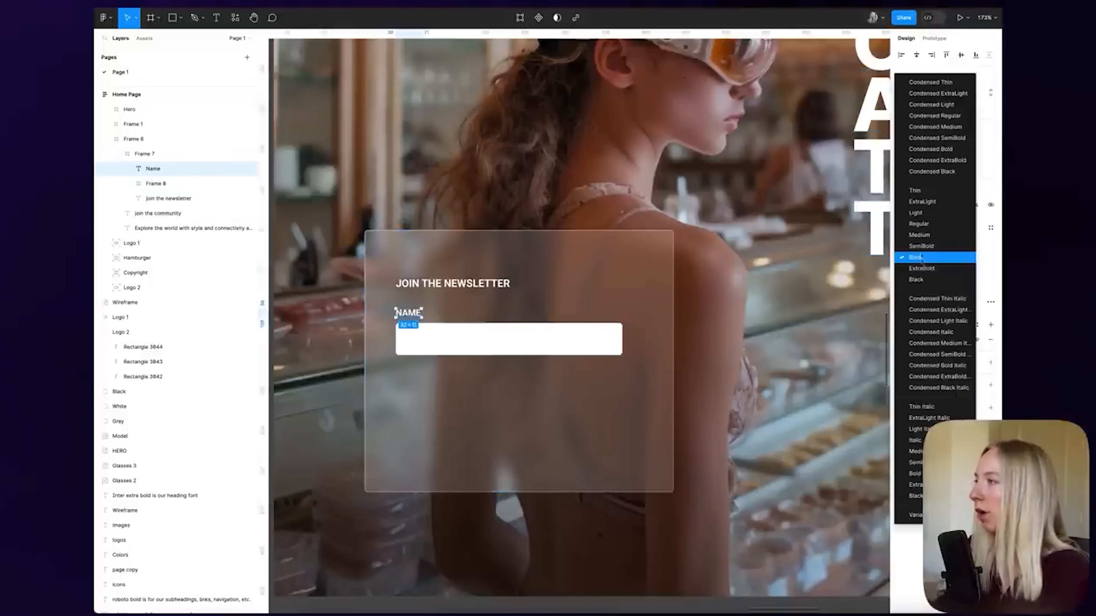
left_click(923, 234)
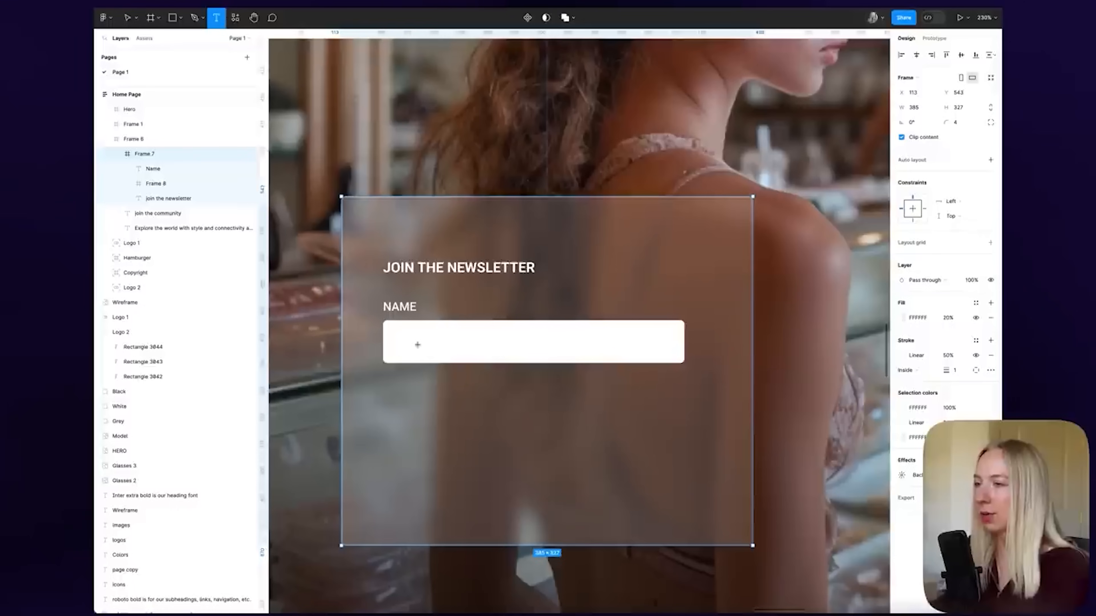
Type 'YOUR NAME HERE' as placeholder text inside the white field
left_click(417, 346)
type("PLA")
key("BackSpace")
key("BackSpace")
key("BackSpace")
type("YOUR NAME HERE")
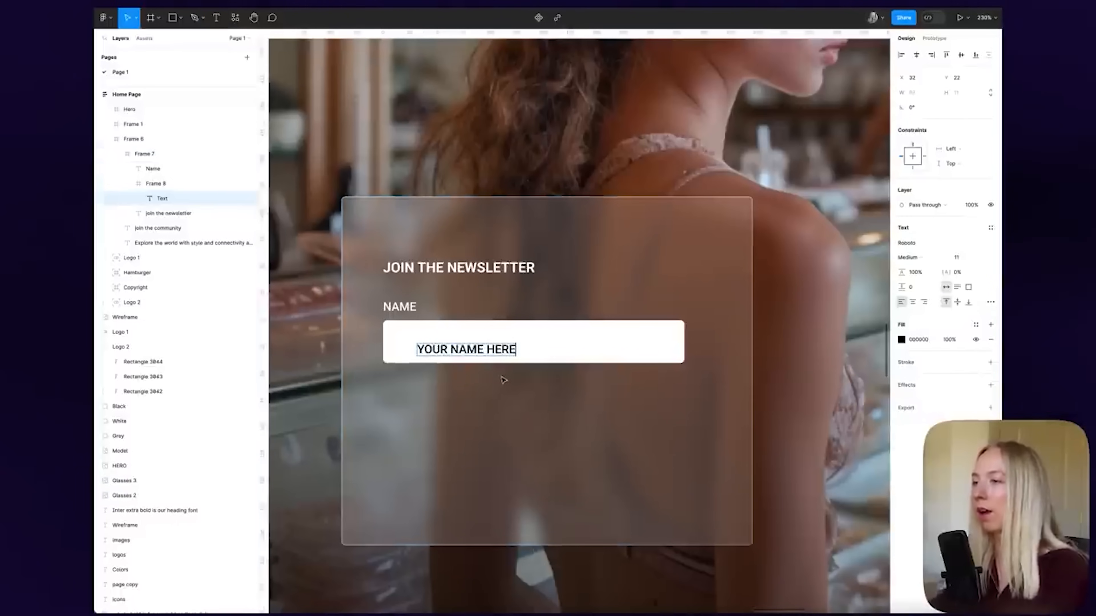
key("Escape")
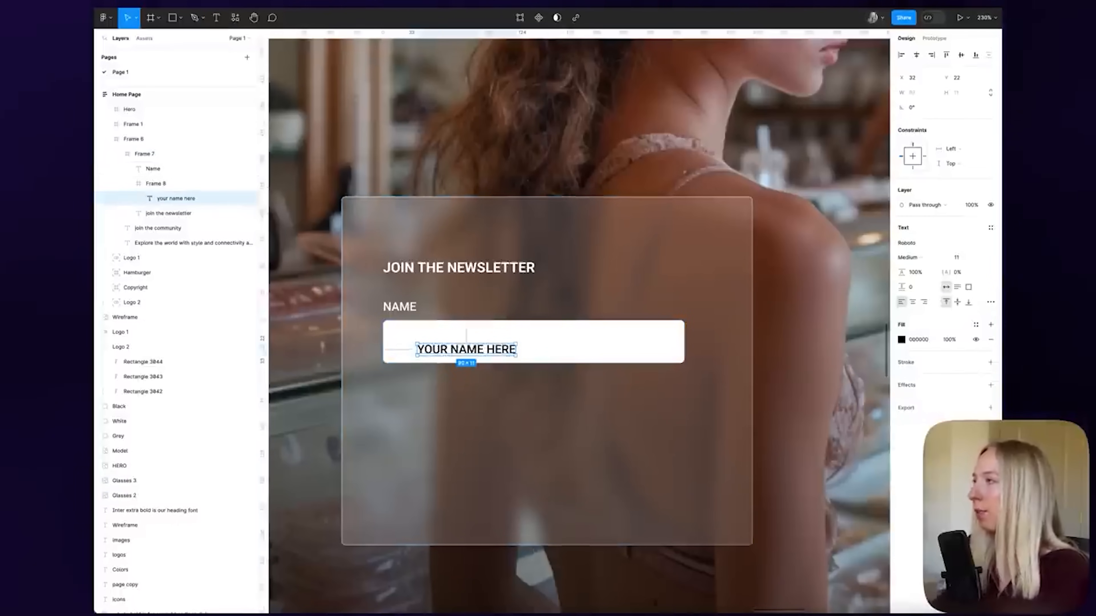
left_click(990, 227)
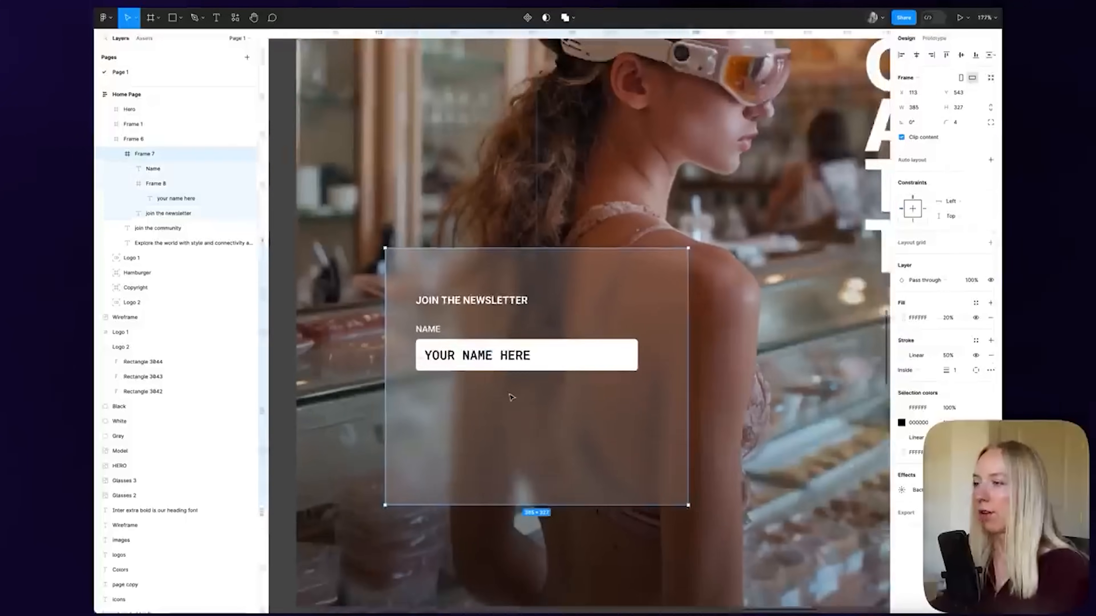
scroll(510, 396, "down", 2)
left_click(442, 338)
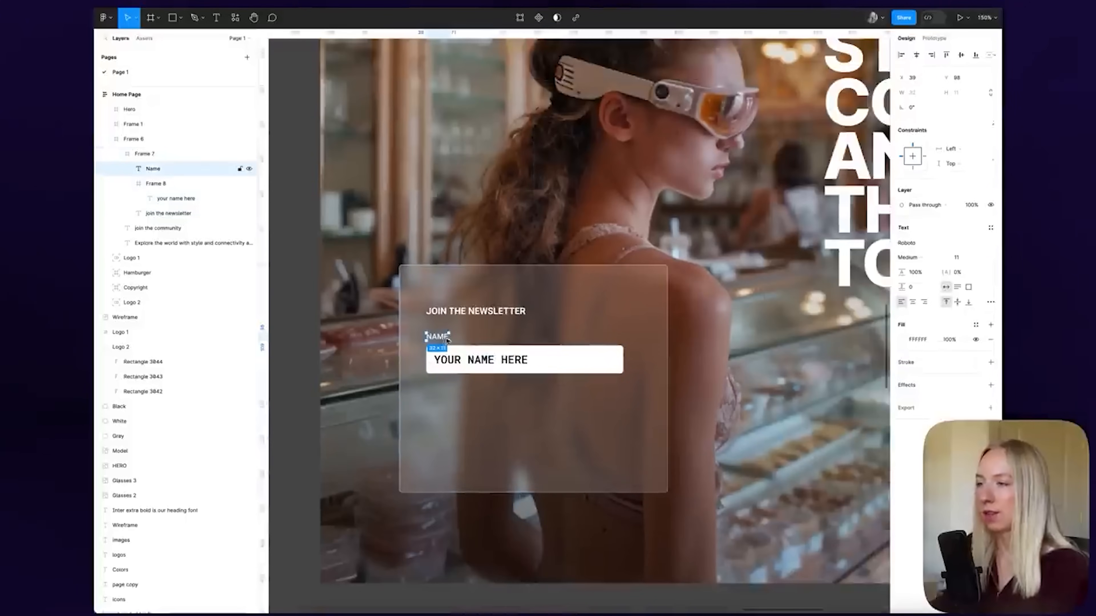
scroll(475, 392, "up", 2)
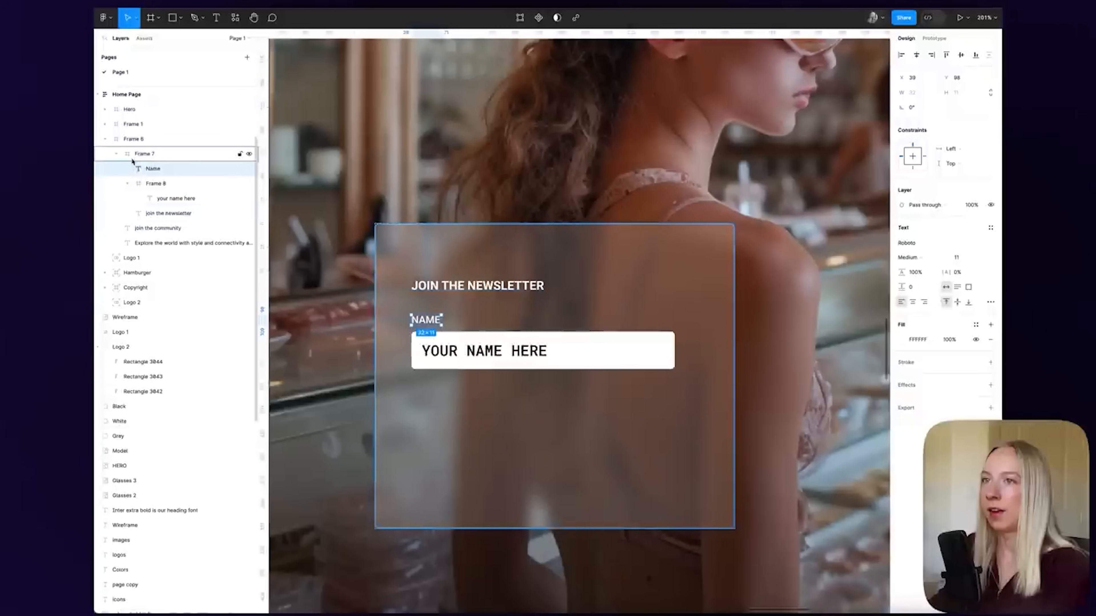
Frame the NAME label with its input box and duplicate it below for an email field
left_click(580, 350, "shift")
right_click(580, 350)
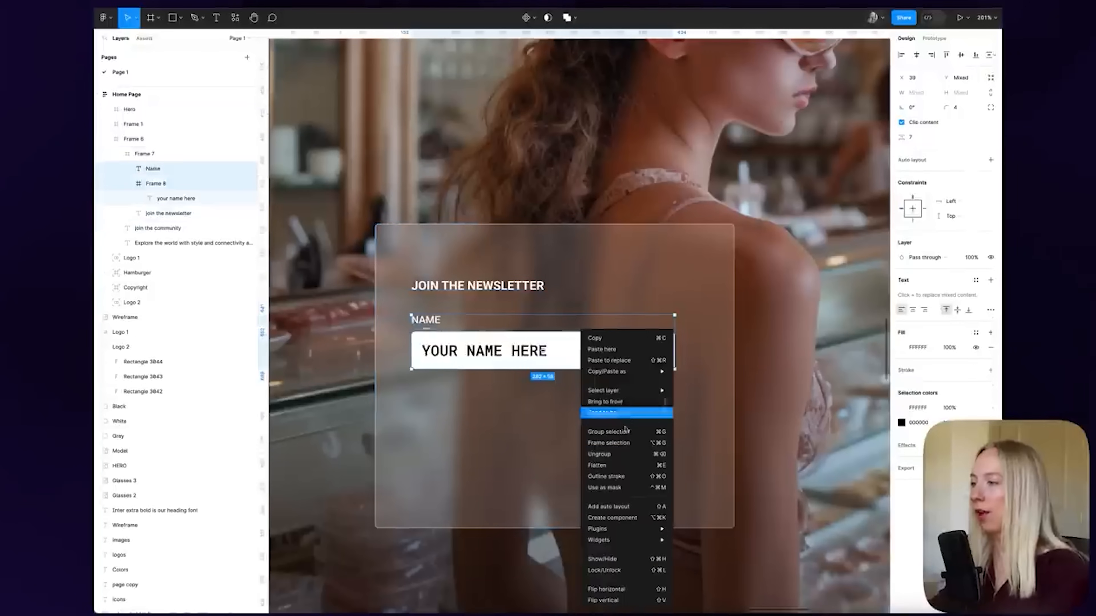
left_click(621, 442)
left_click_drag(594, 372, 597, 445)
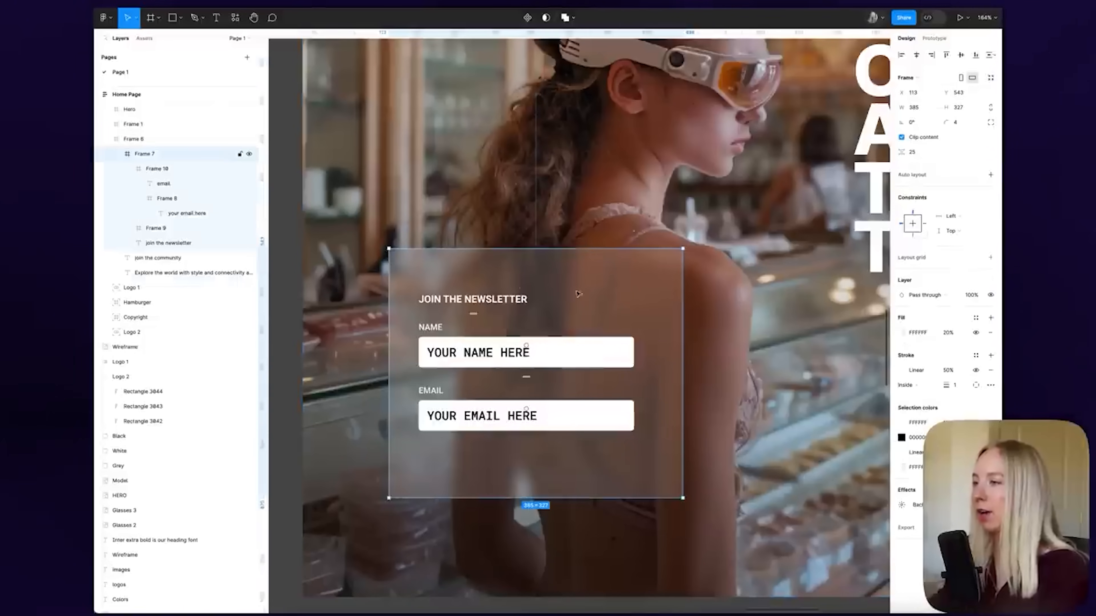
Give the newsletter card auto layout with 20 gap and 40 horizontal and vertical padding
left_click(990, 175)
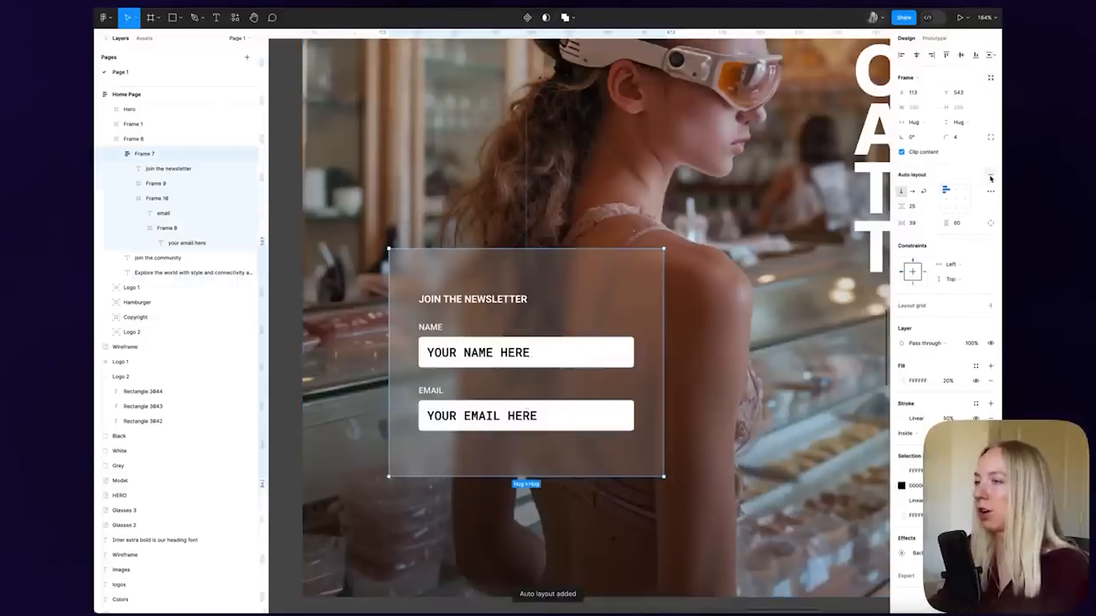
left_click(921, 207)
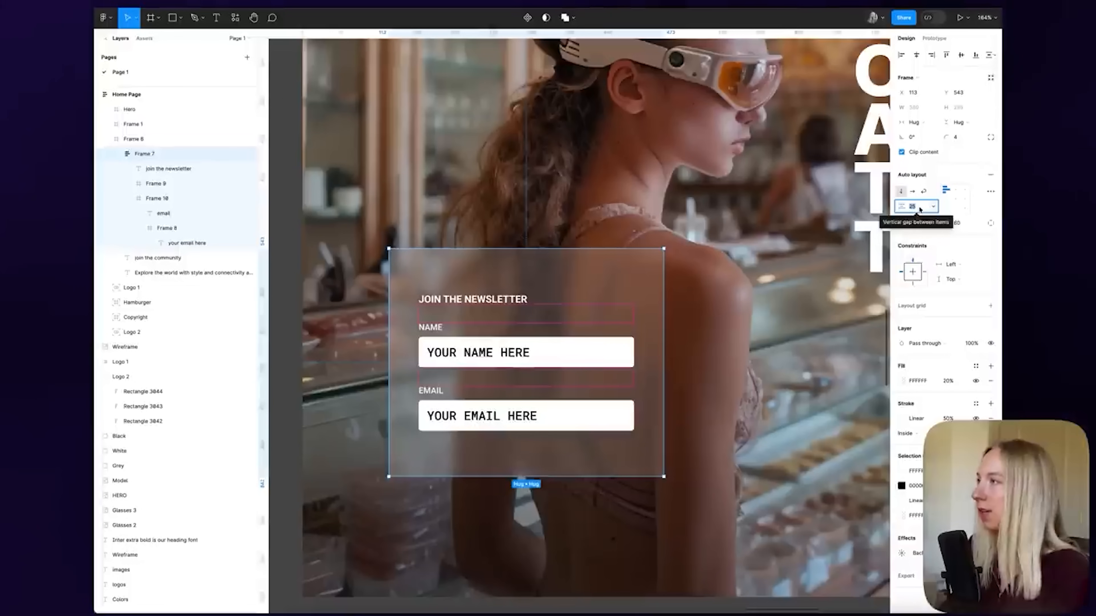
type("20")
key("Return")
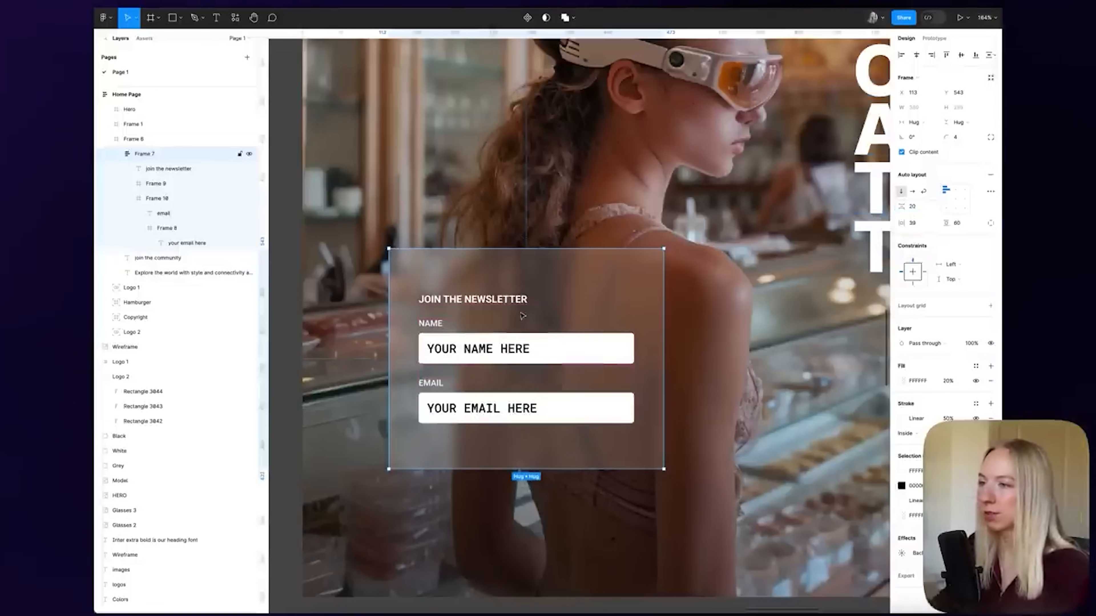
left_click(920, 224)
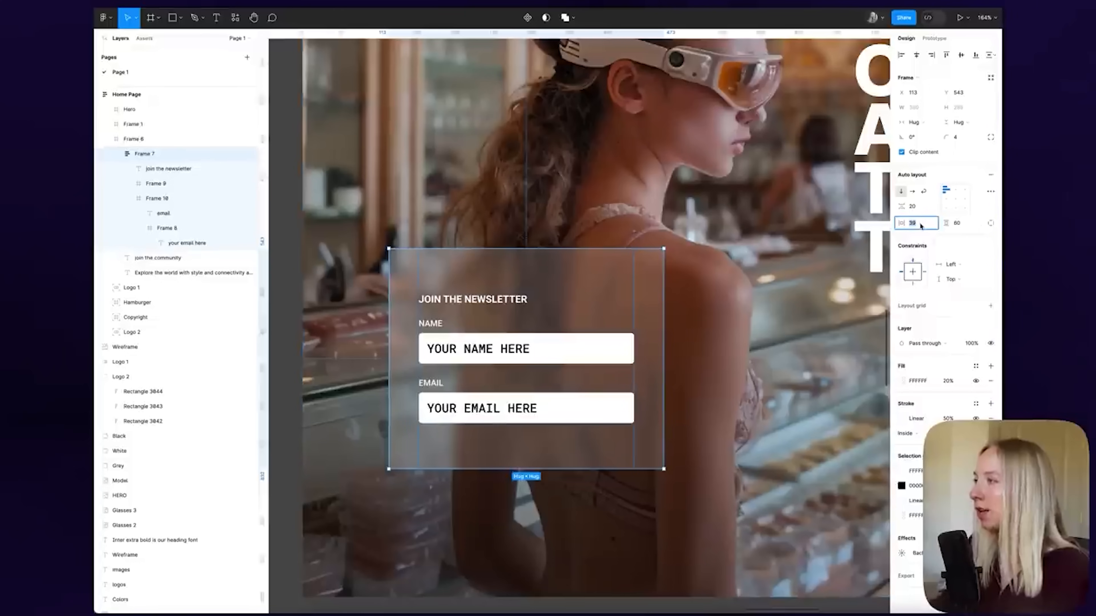
type("40")
key("Return")
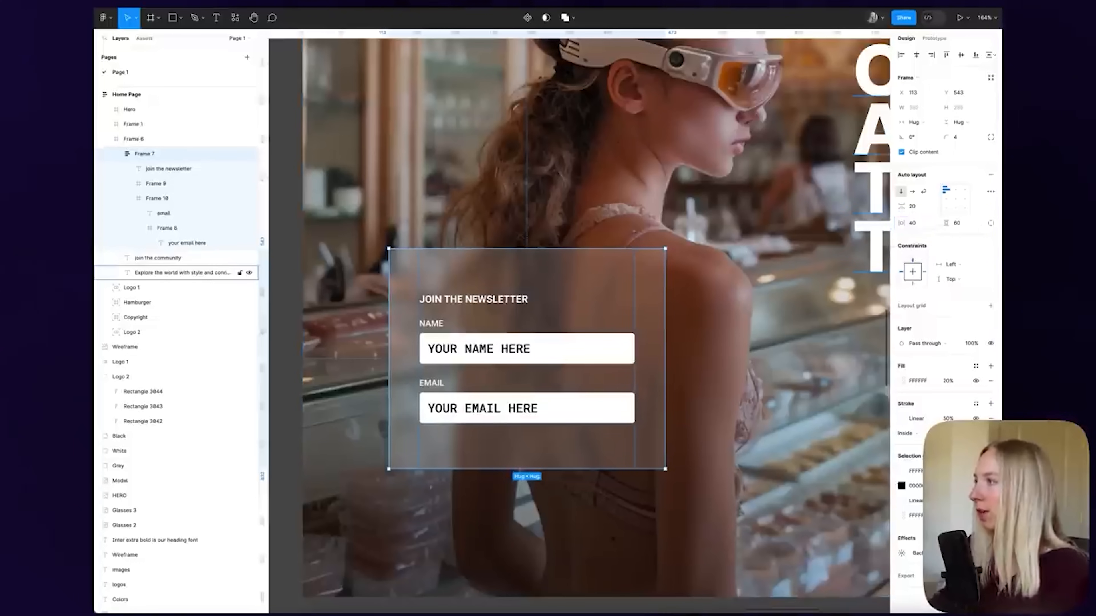
left_click(964, 225)
type("4")
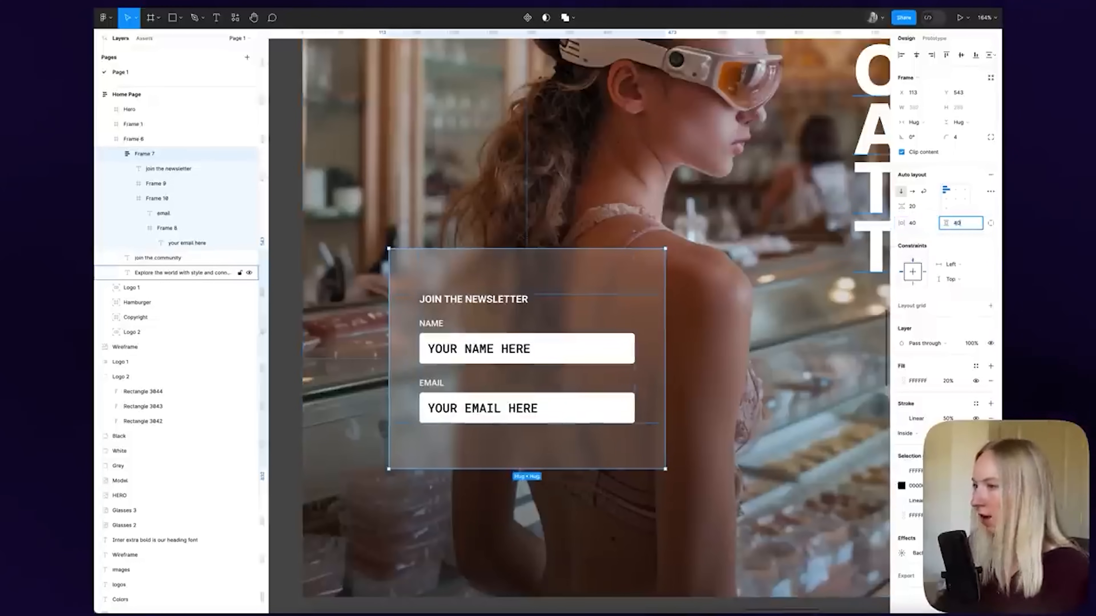
type("0")
key("Return")
scroll(434, 522, "down", 5)
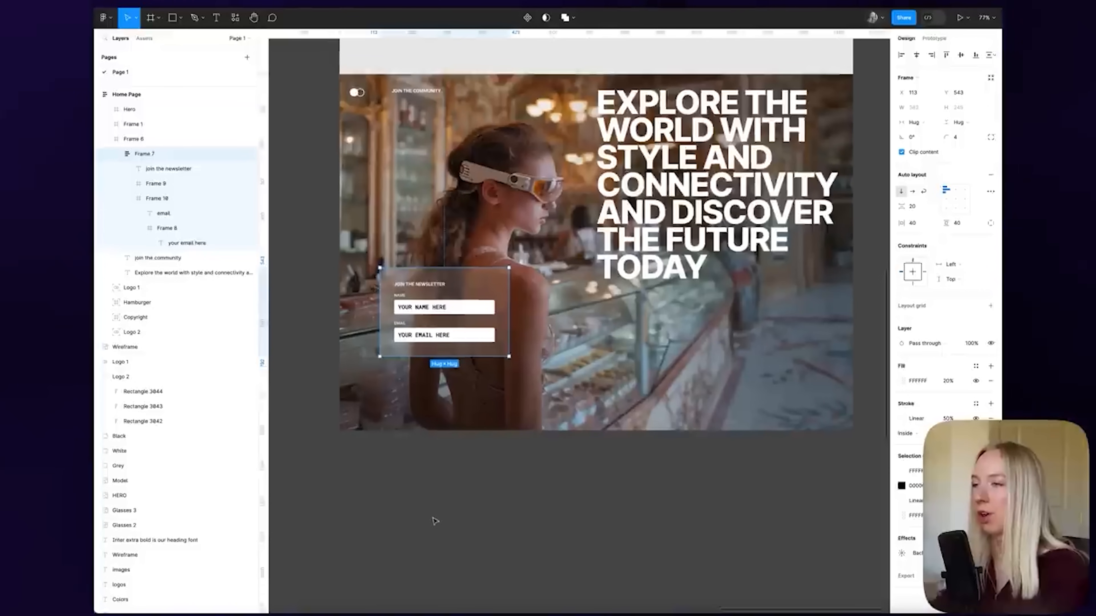
scroll(370, 339, "up", 3)
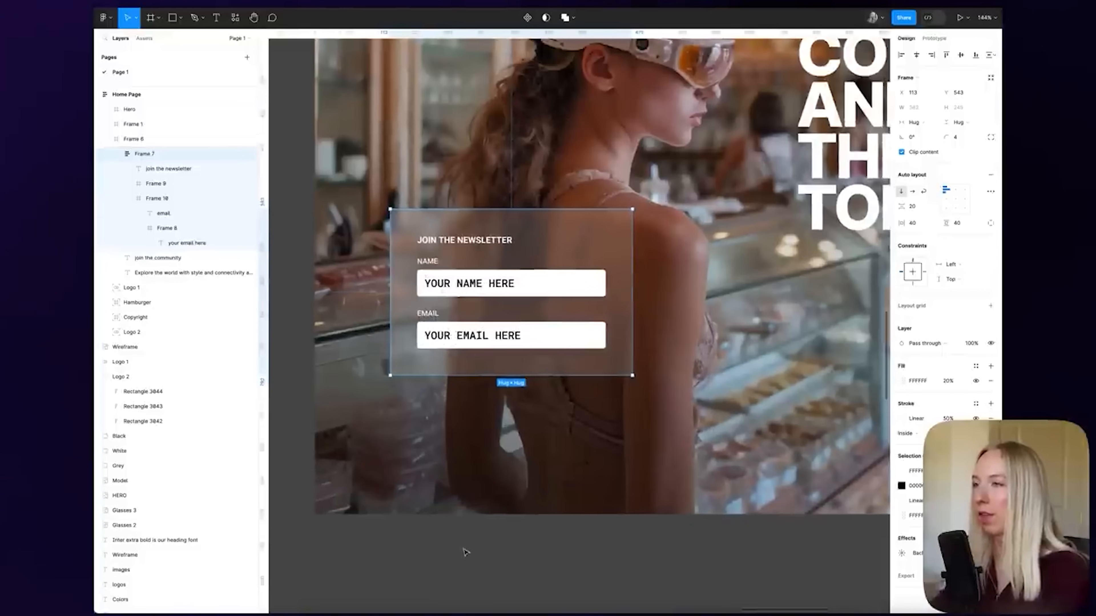
left_click(480, 544)
scroll(479, 544, "down", 2)
scroll(505, 384, "down", 3)
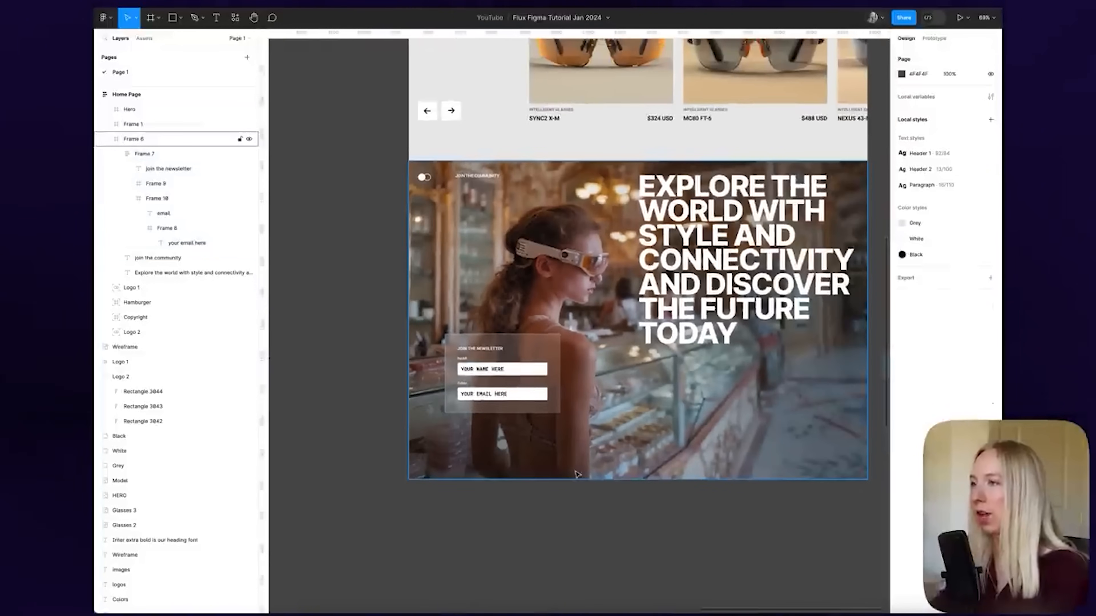
scroll(519, 469, "down", 2)
scroll(518, 470, "up", 1)
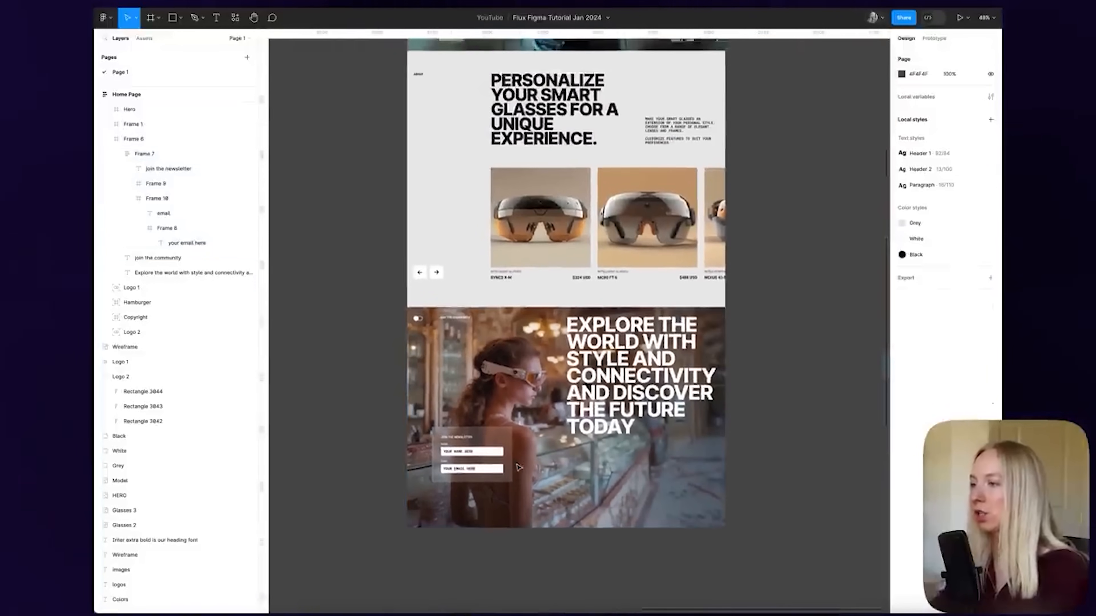
scroll(520, 466, "up", 5)
left_click(416, 173)
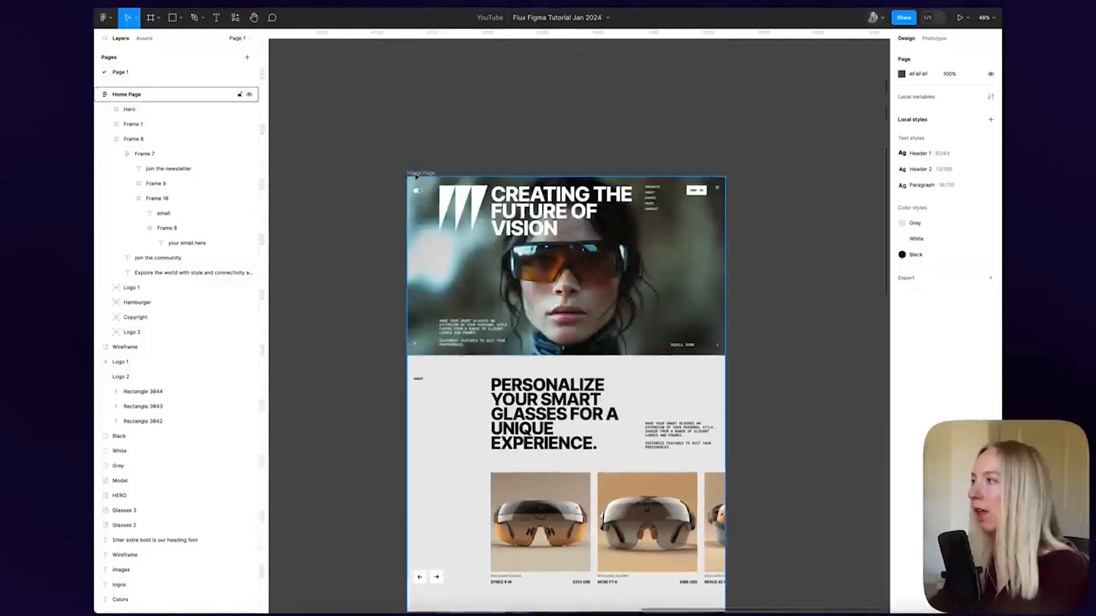
left_click(976, 260)
scroll(689, 392, "down", 7)
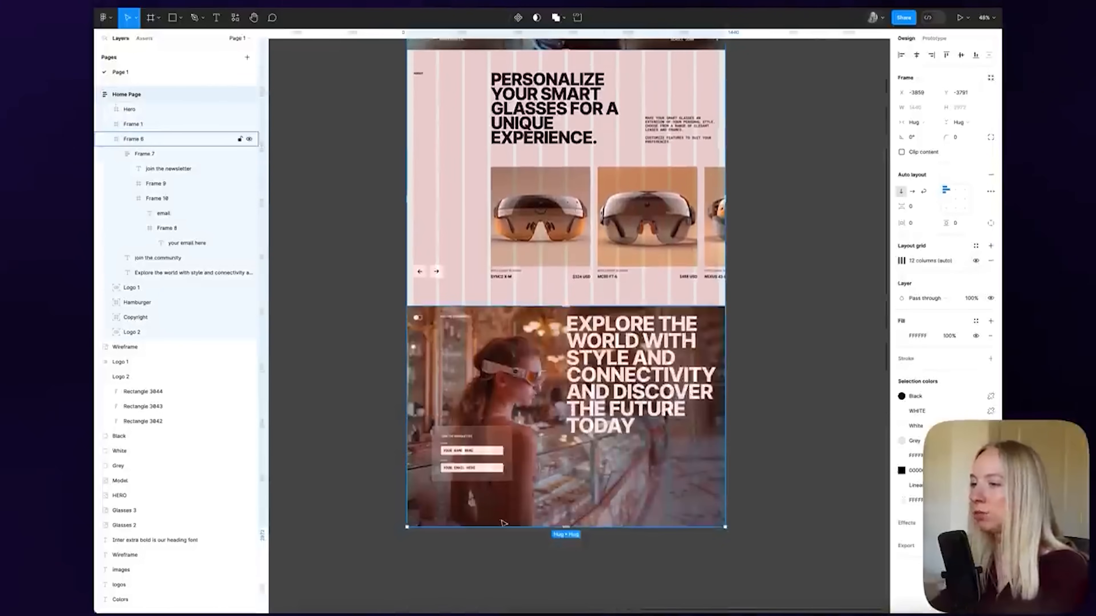
scroll(486, 449, "up", 5)
double_click(473, 348)
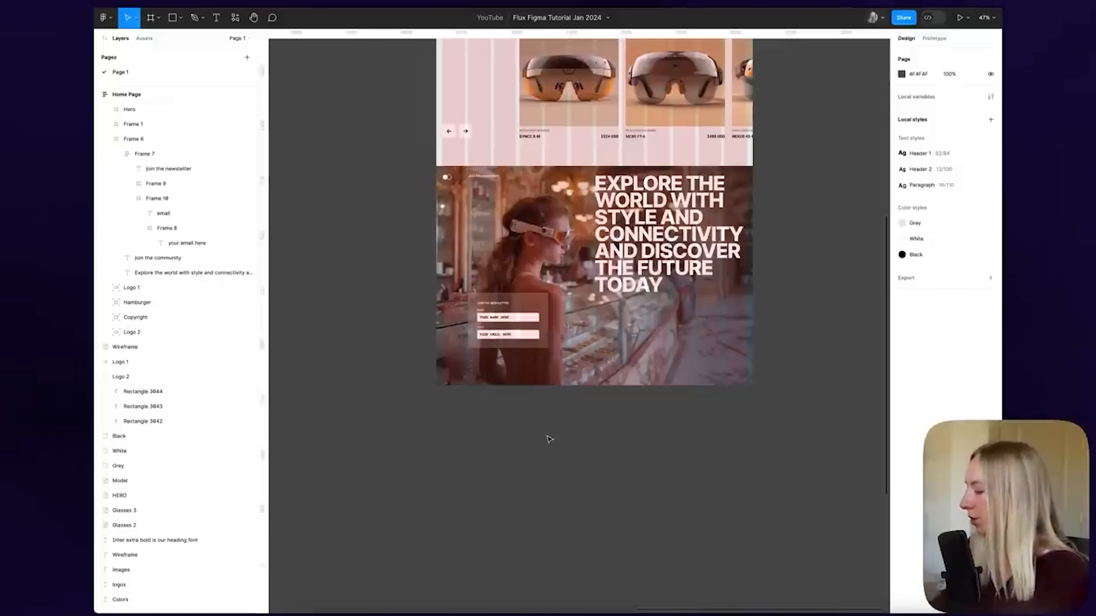
scroll(722, 275, "up", 4)
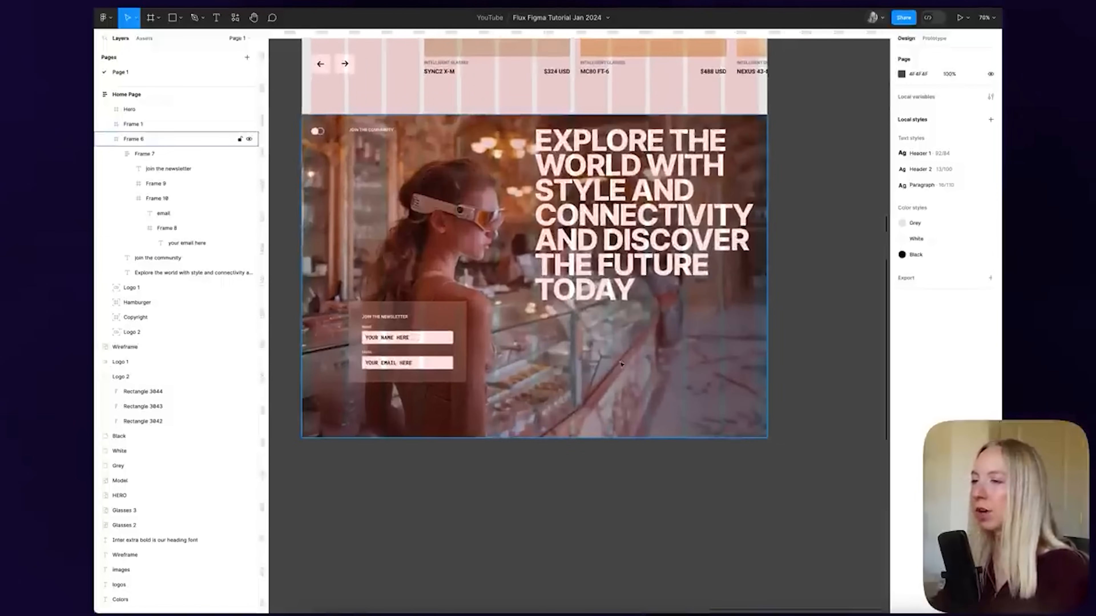
scroll(755, 240, "down", 5)
scroll(647, 215, "up", 5)
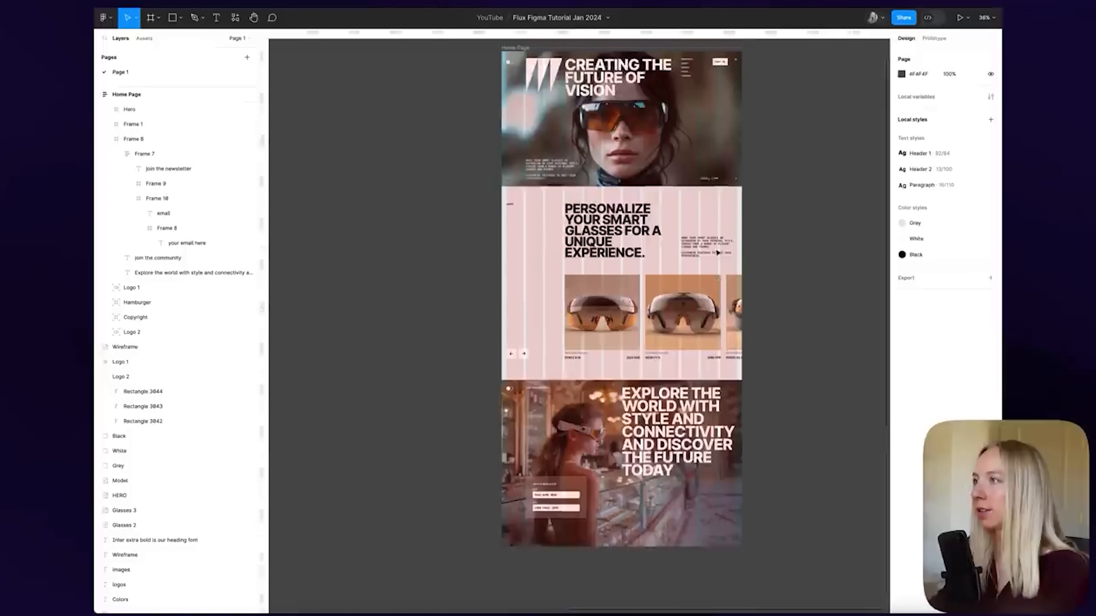
left_click(523, 48)
left_click(976, 262)
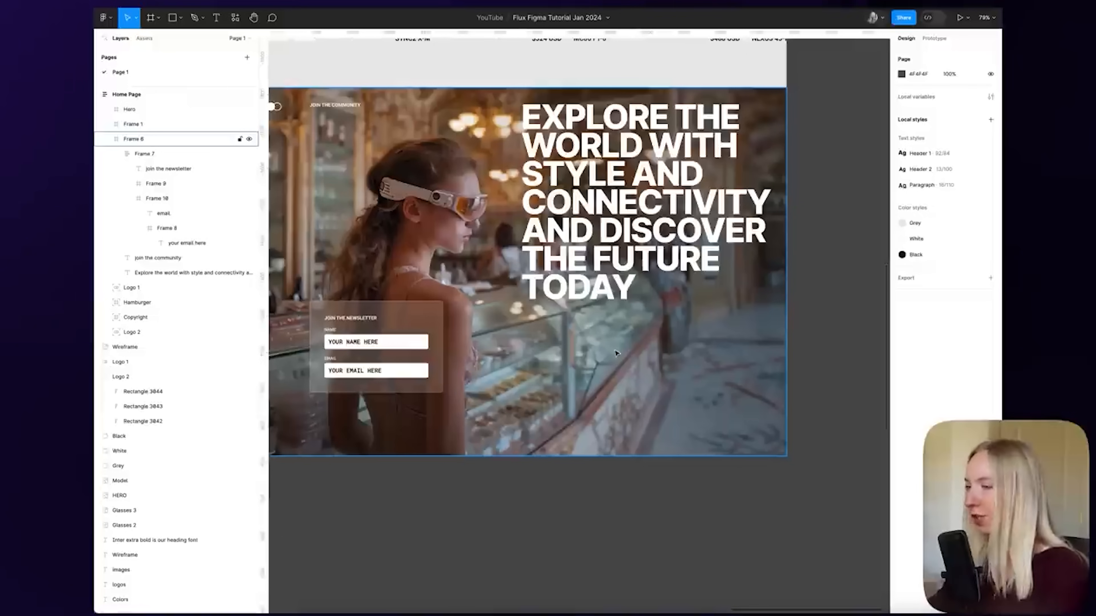
Draw a 389×47 frame on the hero below the headline
key("f")
mouse_move(534, 346)
left_mouse_down()
mouse_move(582, 362)
mouse_move(677, 363)
left_mouse_up()
scroll(606, 372, "down", 4)
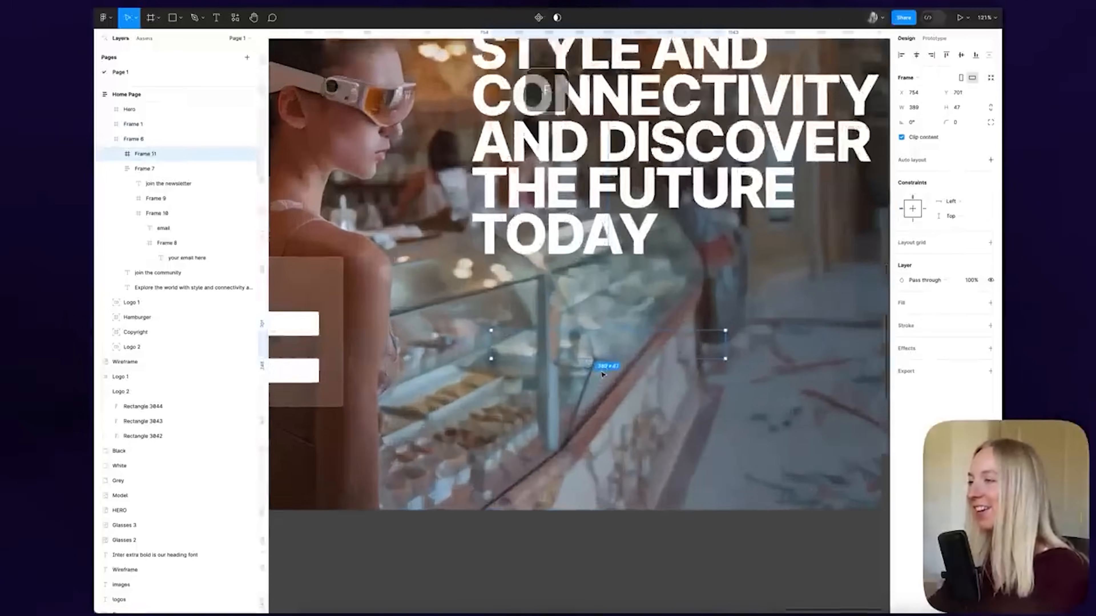
scroll(533, 355, "up", 5)
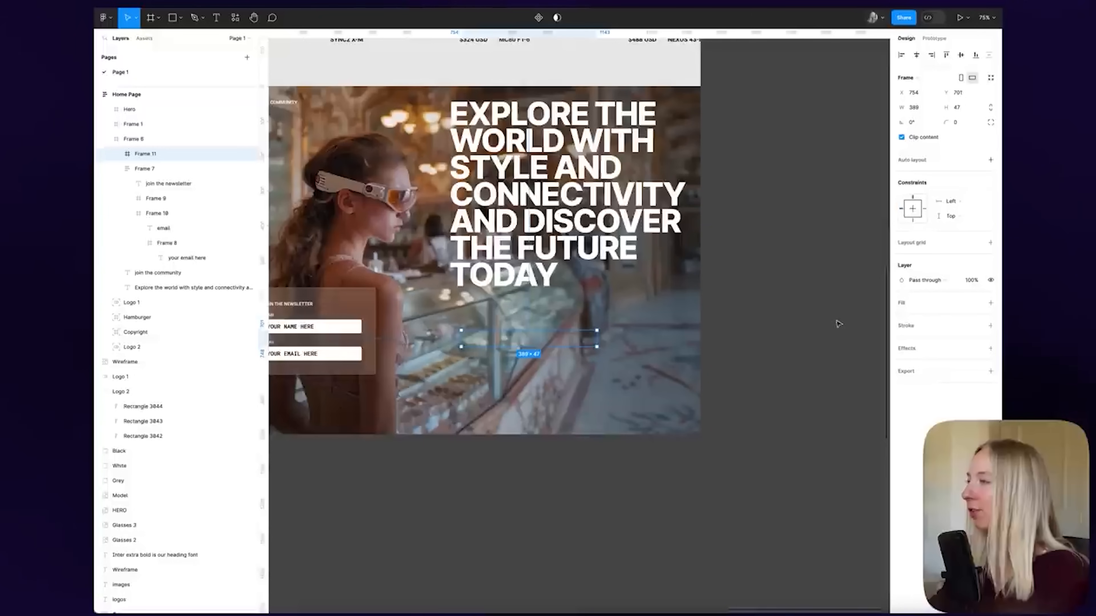
Give the frame a bottom-only stroke, coloured white FFFFFF with weight 2
left_click(990, 326)
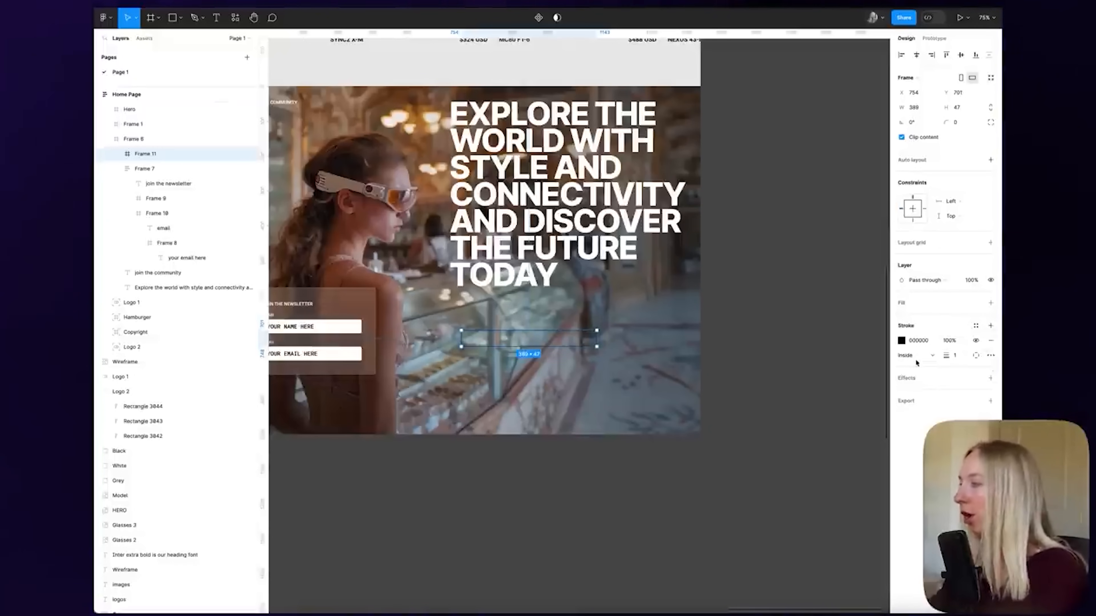
left_click(934, 358)
left_click(935, 355)
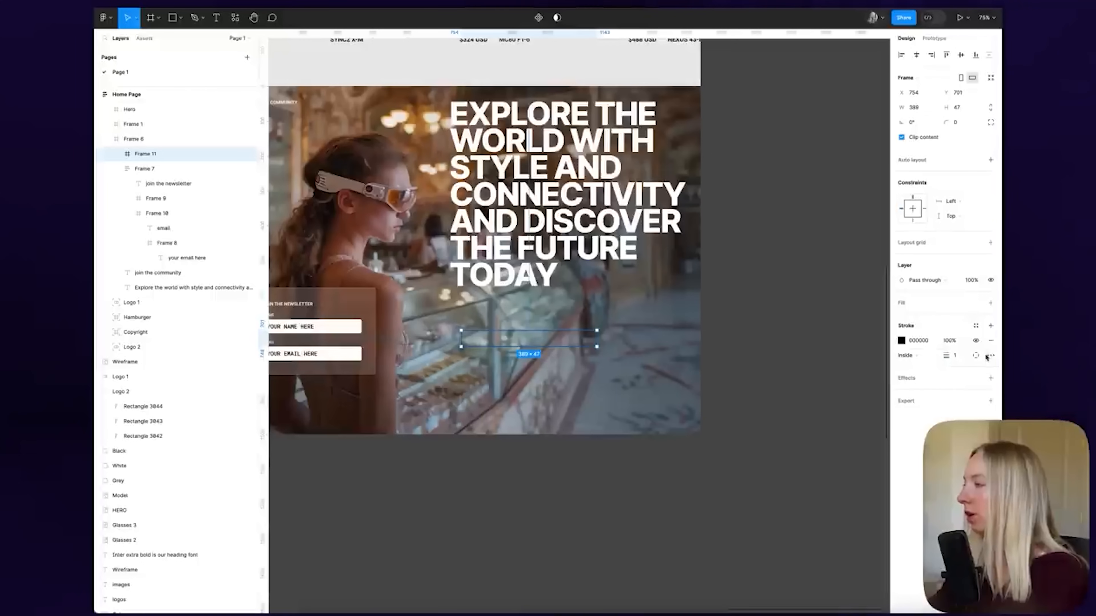
left_click(976, 356)
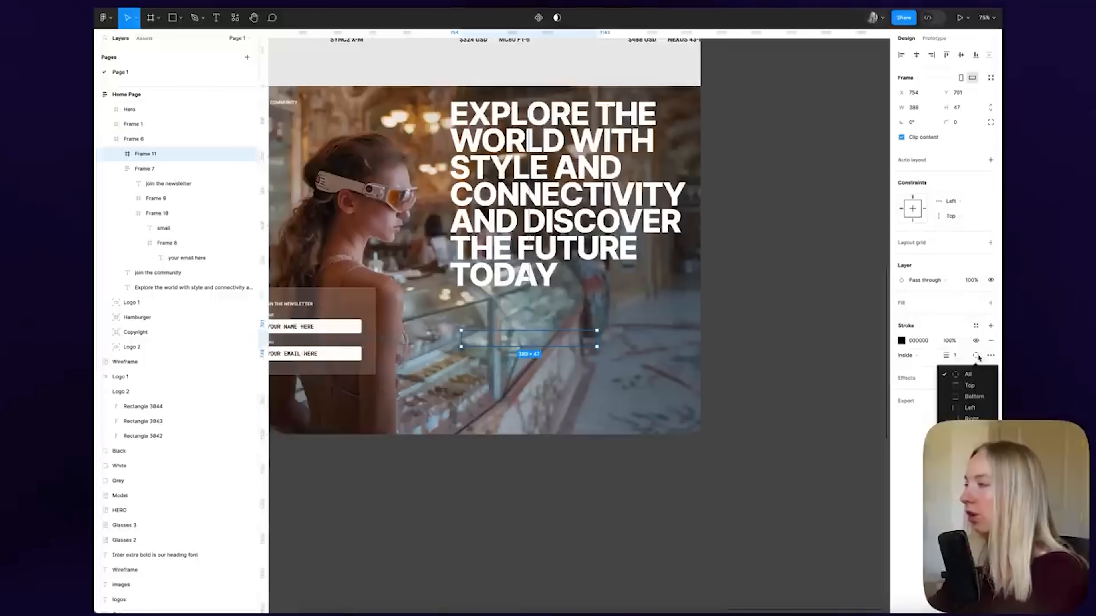
left_click(973, 396)
left_click(902, 341)
left_click_drag(784, 376, 729, 328)
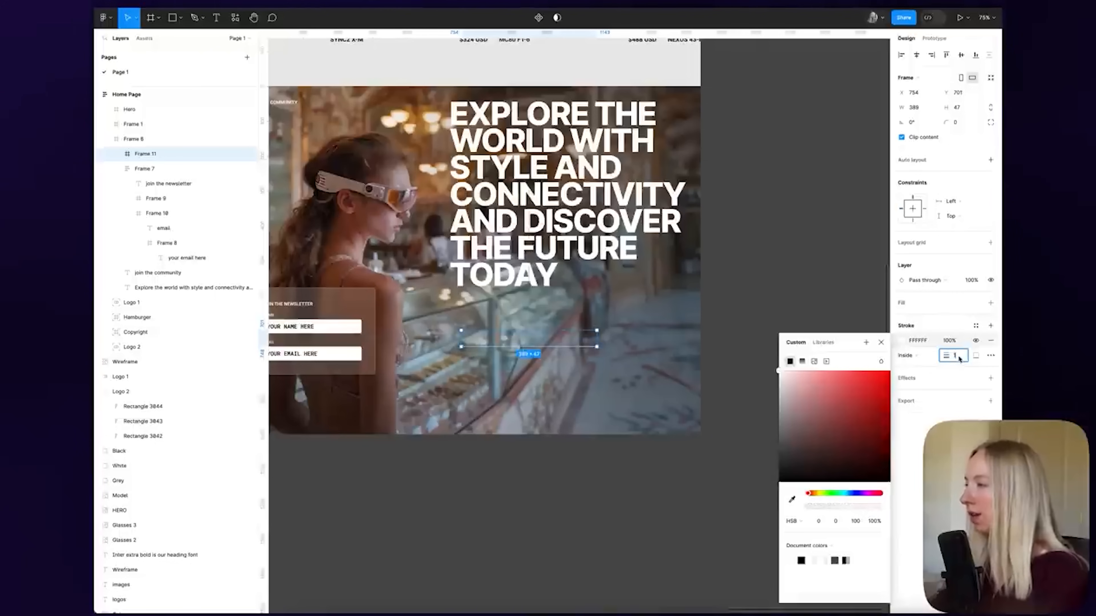
type("2")
key("Return")
left_click(881, 343)
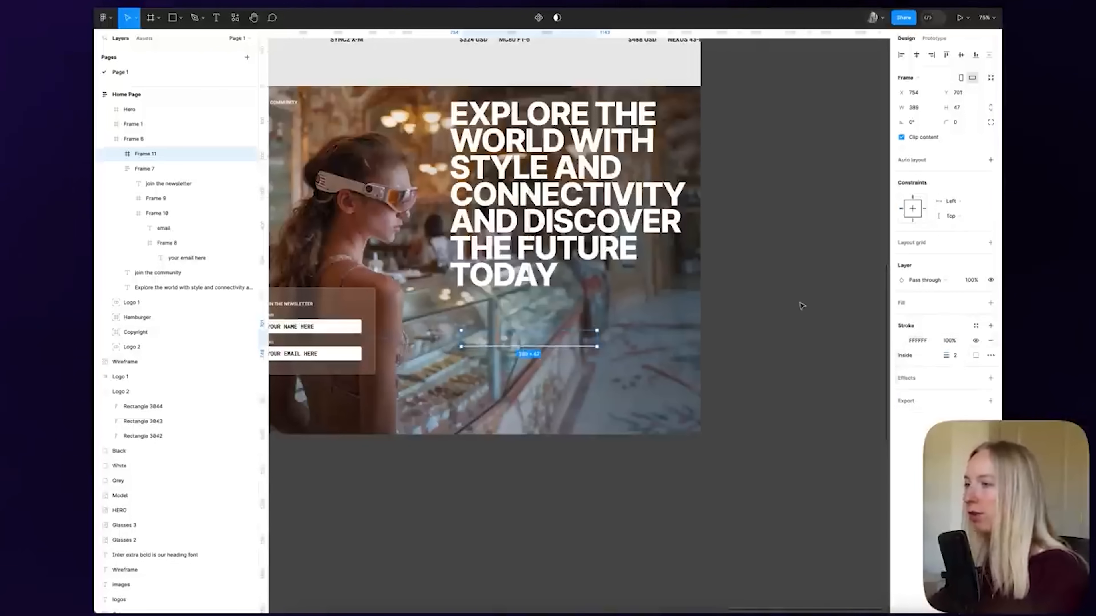
left_click(801, 306)
Type 'instagram' inside the underlined frame and apply the Paragraph text style
scroll(509, 347, "up", 5)
left_click(514, 434)
scroll(599, 354, "down", 2)
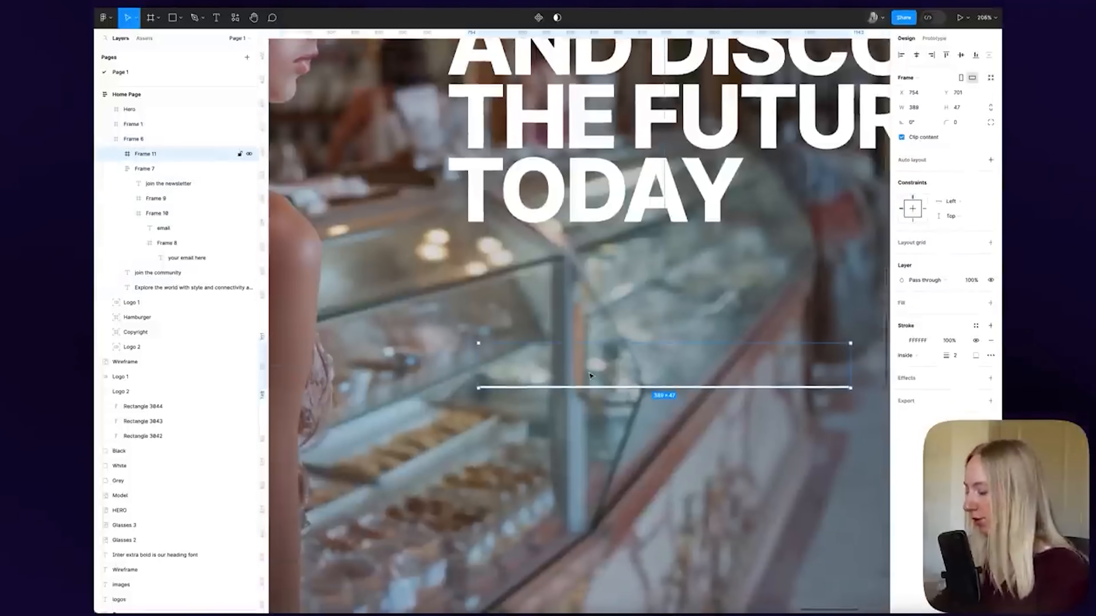
key("t")
left_click(495, 366)
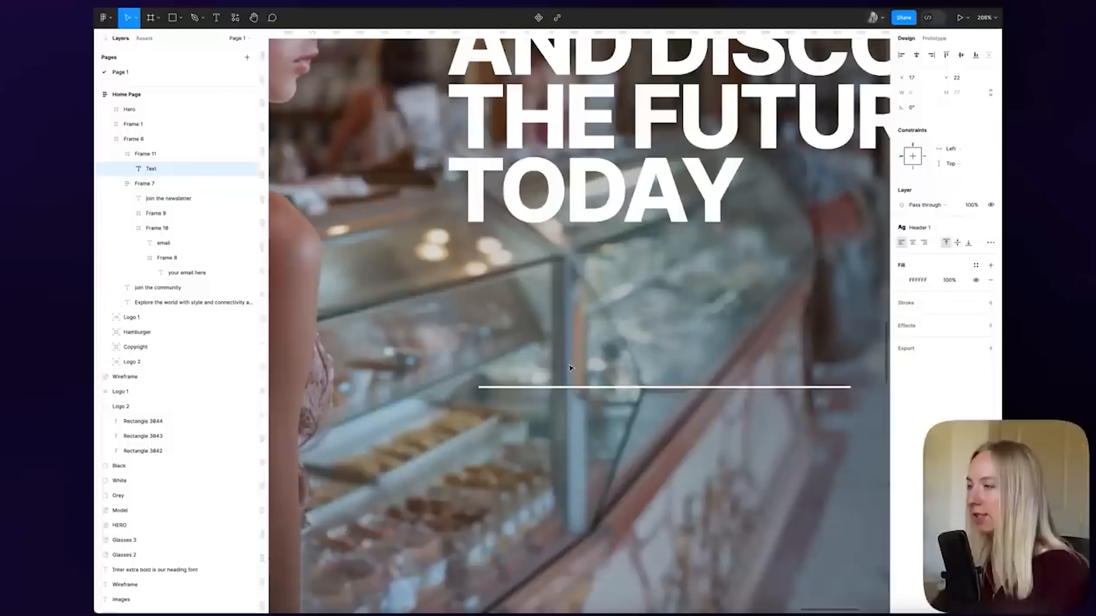
type("instagram")
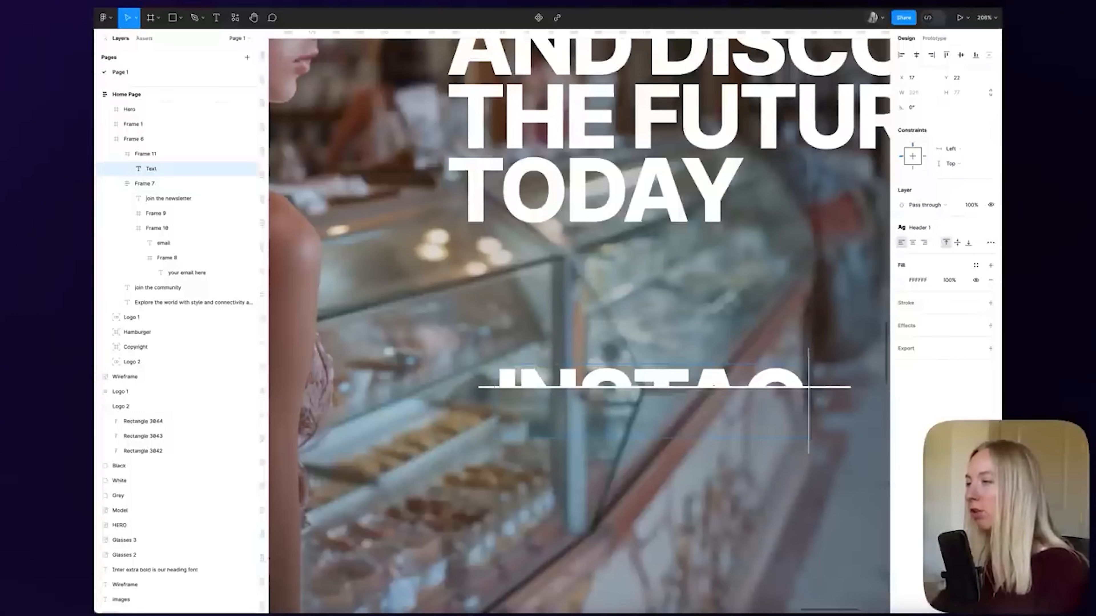
left_click(929, 227)
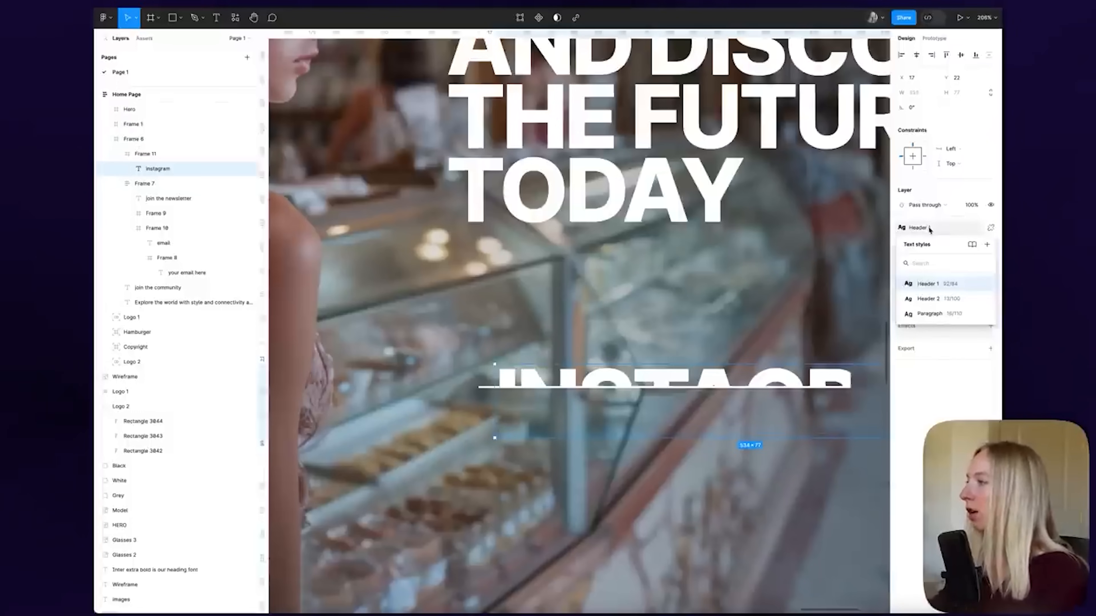
left_click(929, 313)
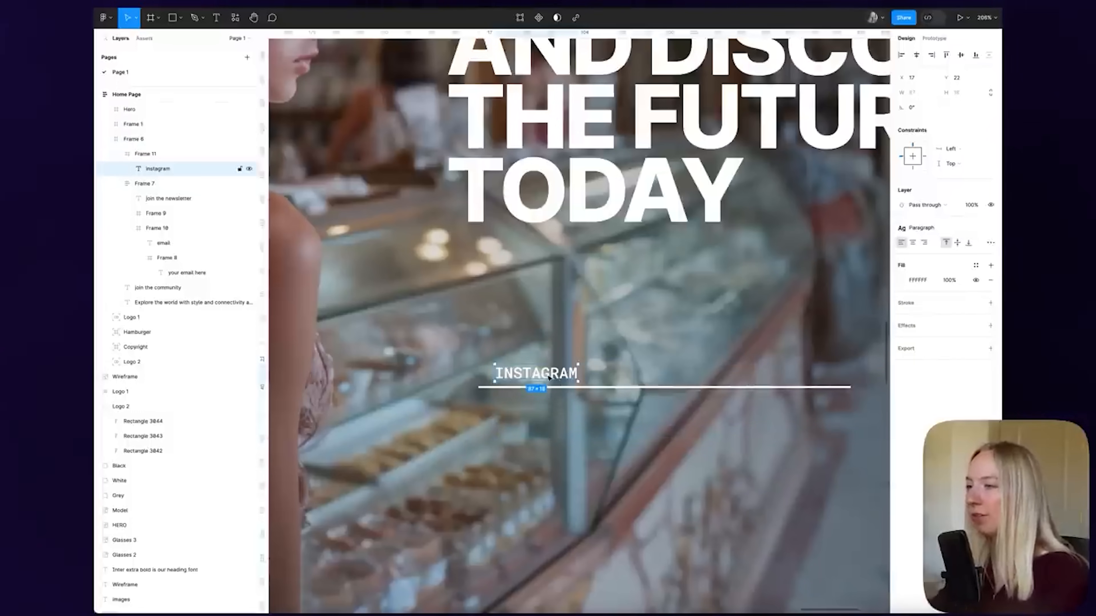
Move the INSTAGRAM frame below the hero image, rename it Link, and add auto layout
scroll(548, 378, "down", 5)
left_click_drag(549, 378, 589, 542)
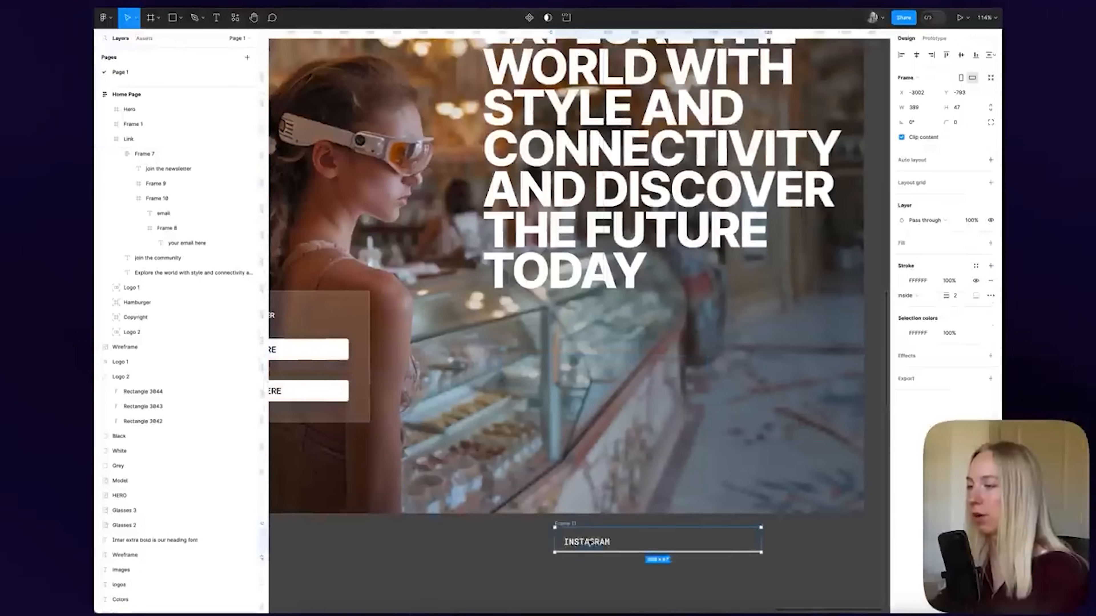
scroll(588, 543, "down", 5)
scroll(554, 325, "up", 3)
left_click_drag(526, 342, 498, 392)
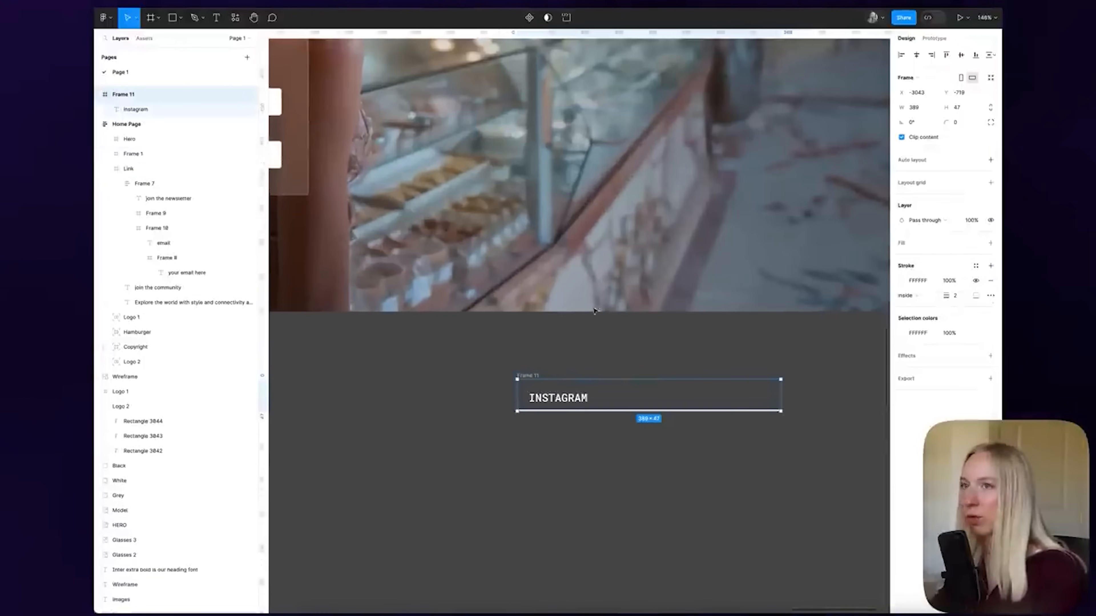
double_click(132, 96)
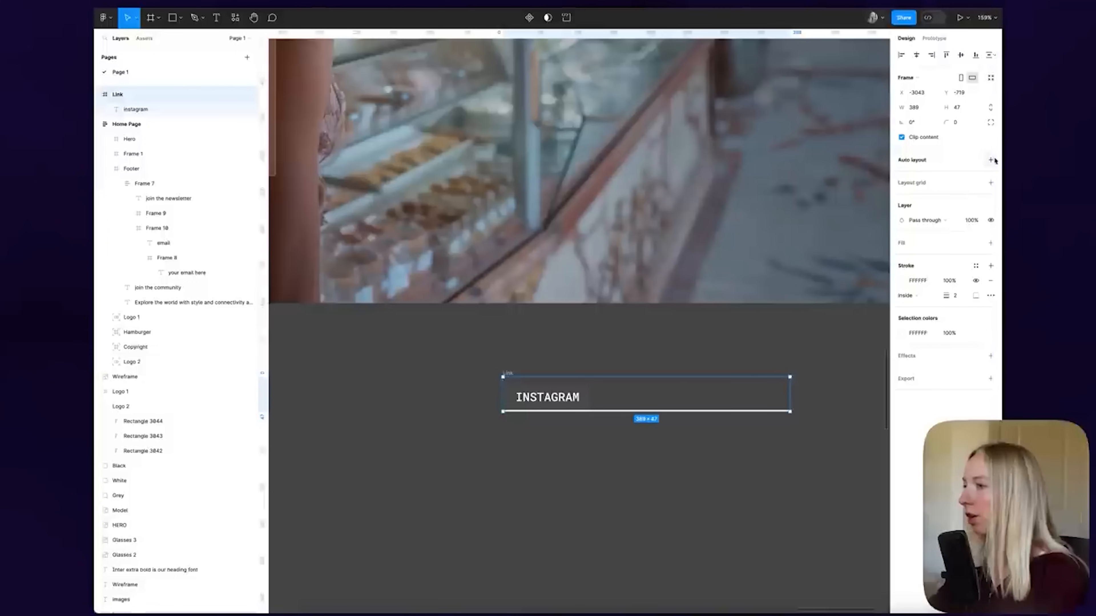
left_click(992, 160)
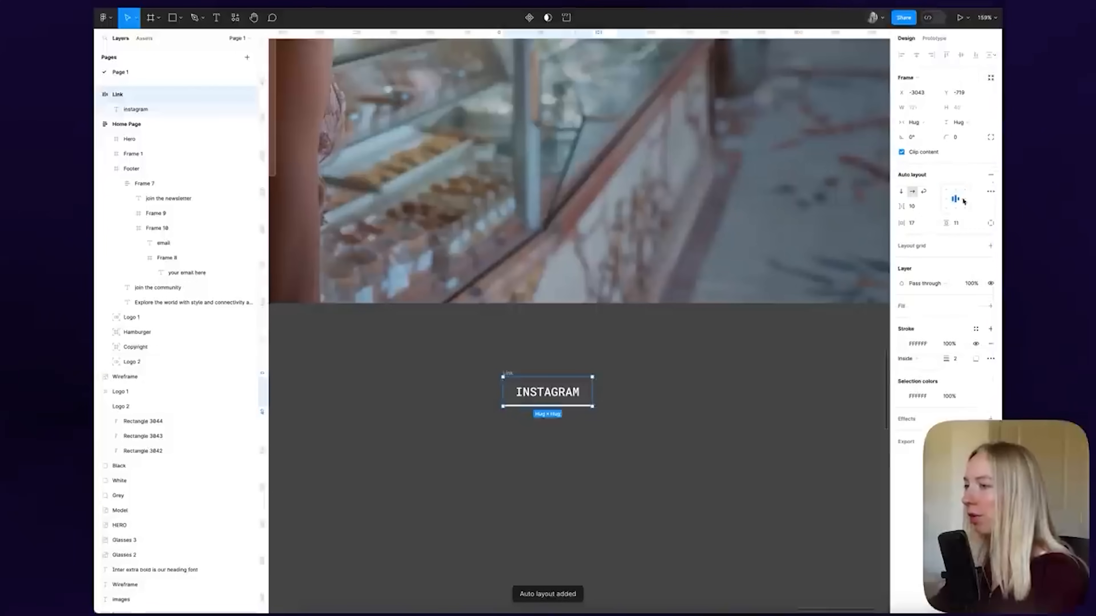
Set the Link's horizontal padding to 0
scroll(577, 404, "up", 5)
scroll(531, 427, "right", 2)
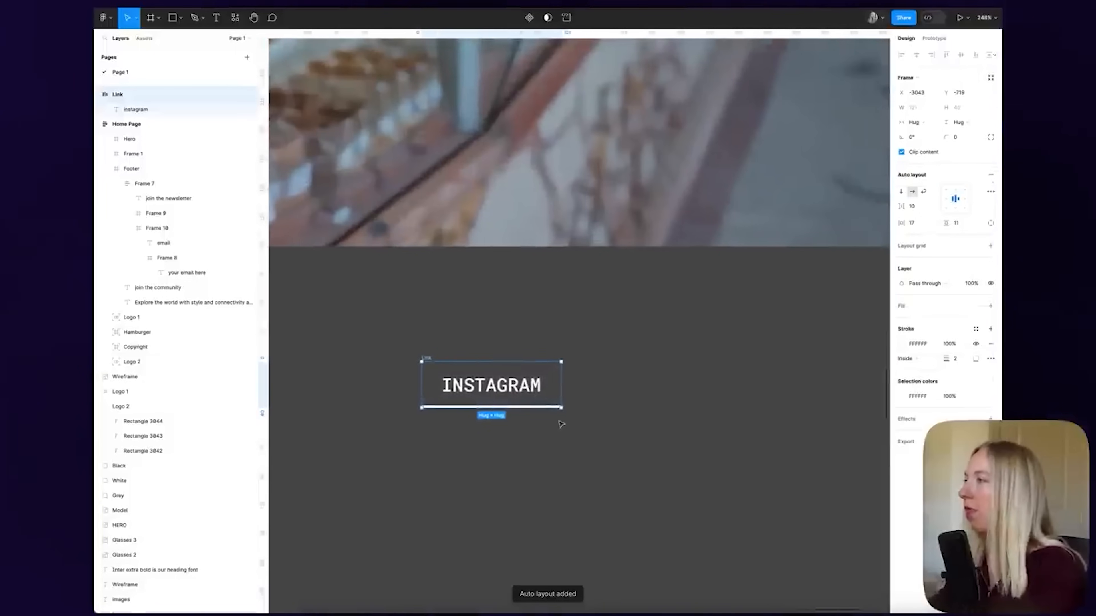
left_click(919, 225)
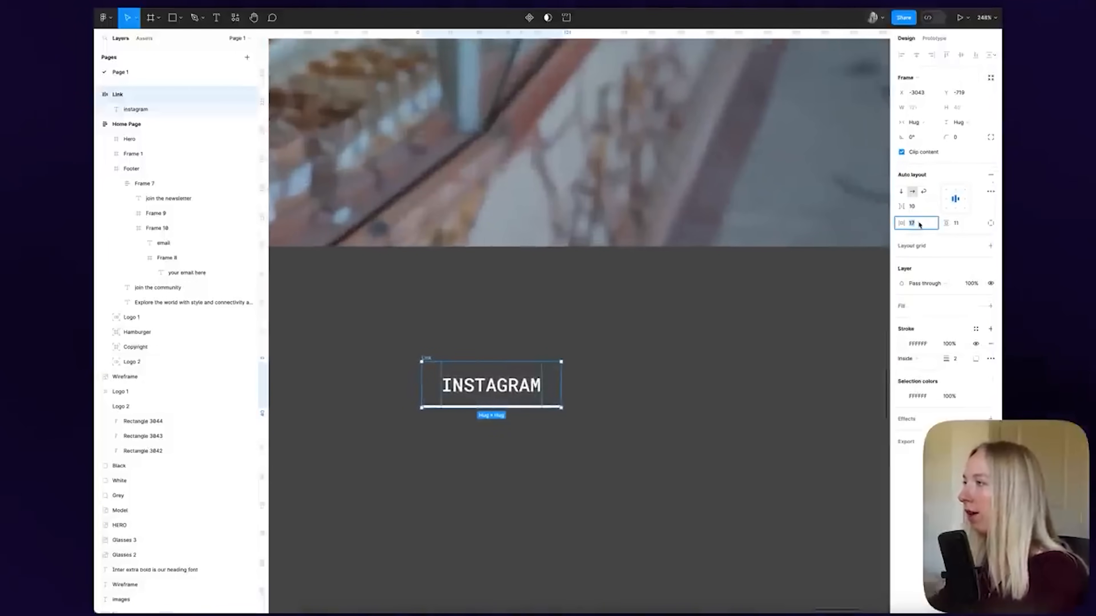
type("12")
key("Return")
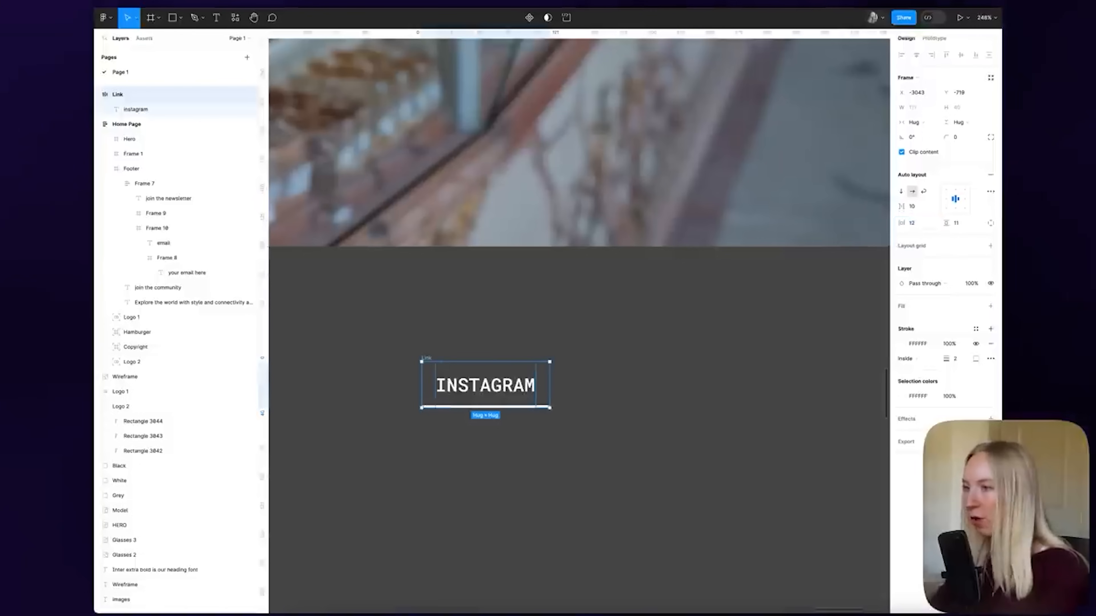
left_click(917, 223)
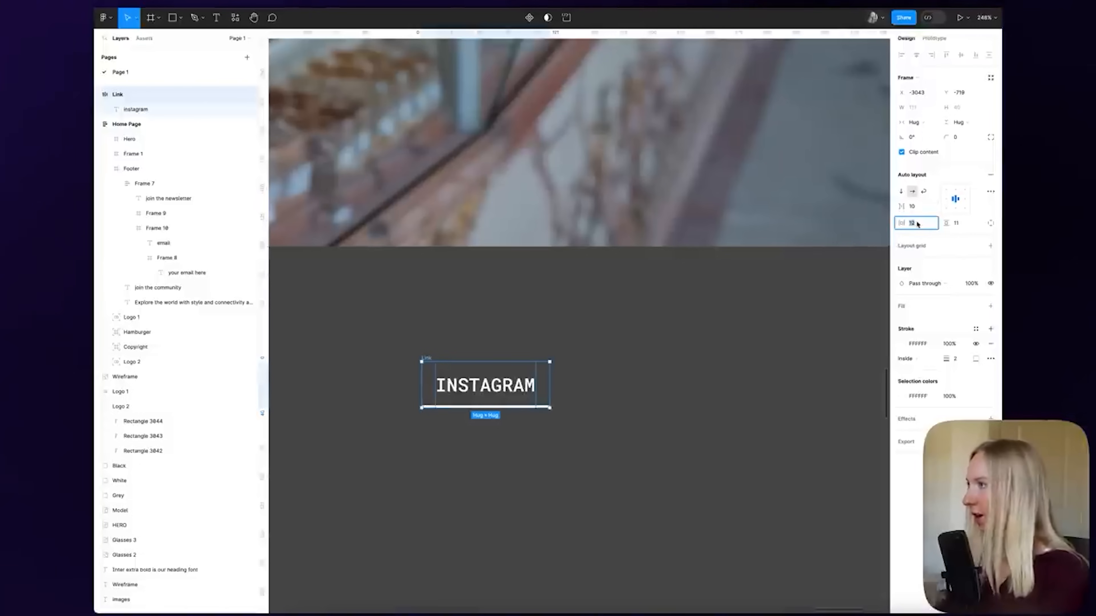
type("0")
key("Return")
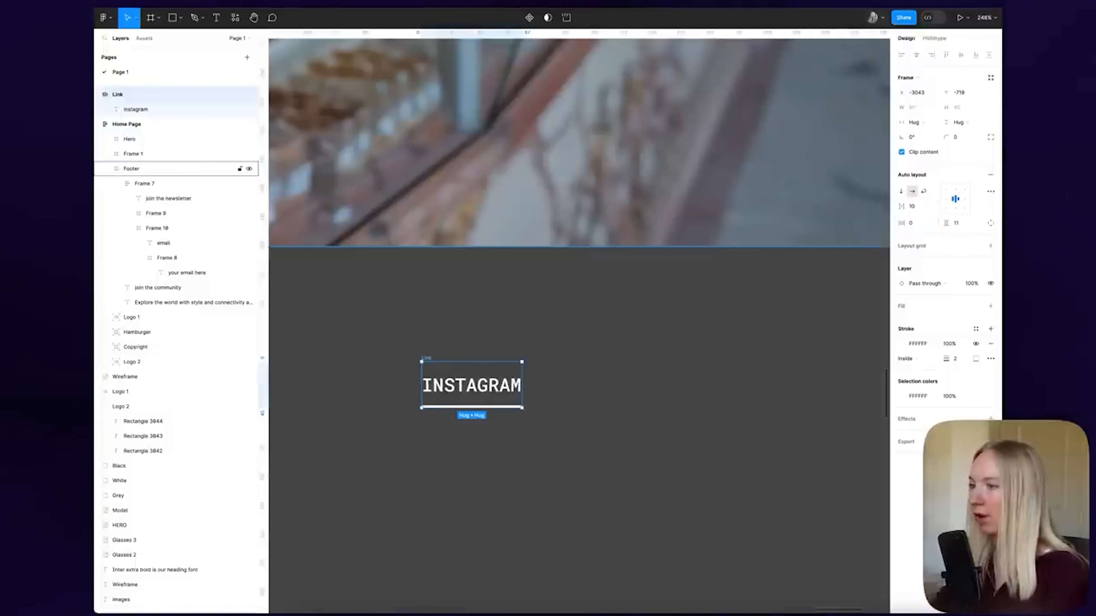
key("Escape")
Paste the hero's down arrow after INSTAGRAM inside the Link
scroll(472, 402, "down", 5)
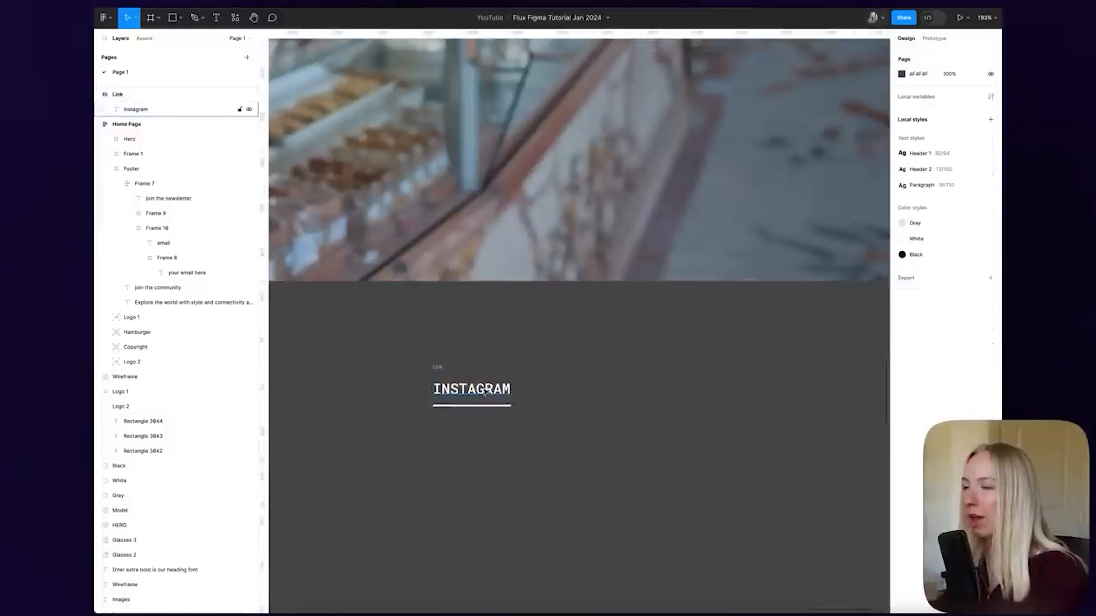
left_click(497, 388)
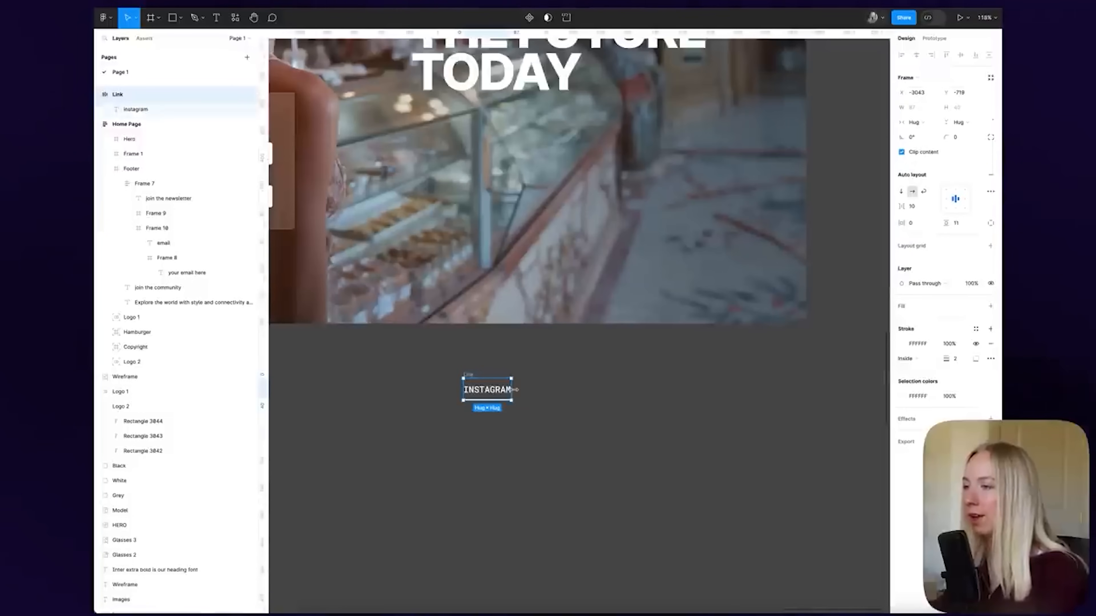
scroll(562, 388, "down", 5)
scroll(563, 391, "up", 5)
scroll(563, 392, "down", 3)
scroll(563, 380, "down", 5)
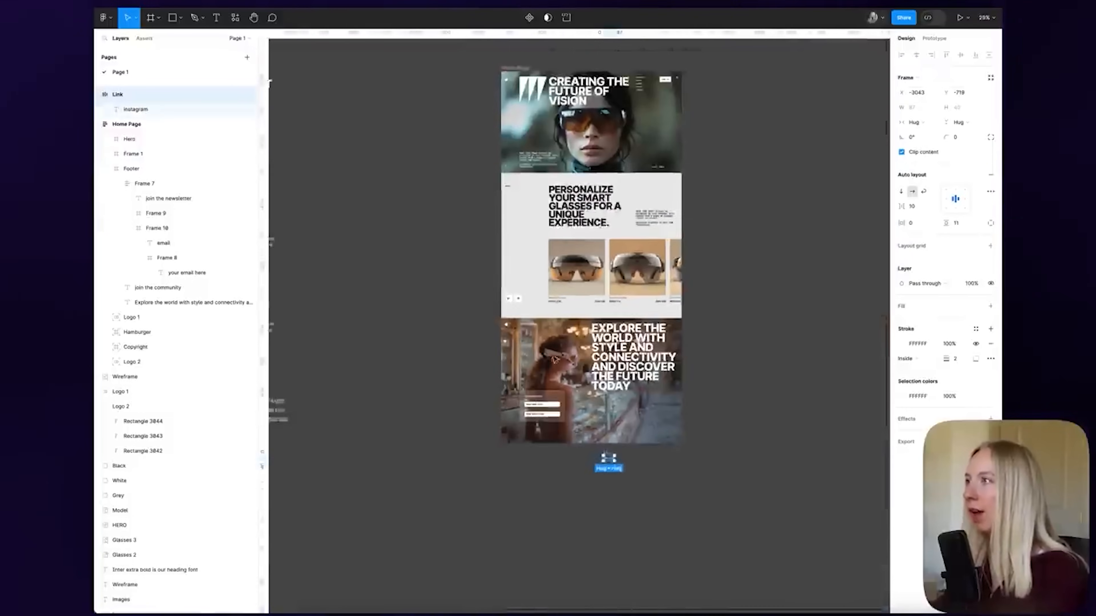
scroll(685, 332, "up", 3)
scroll(697, 41, "up", 3)
scroll(695, 168, "up", 5)
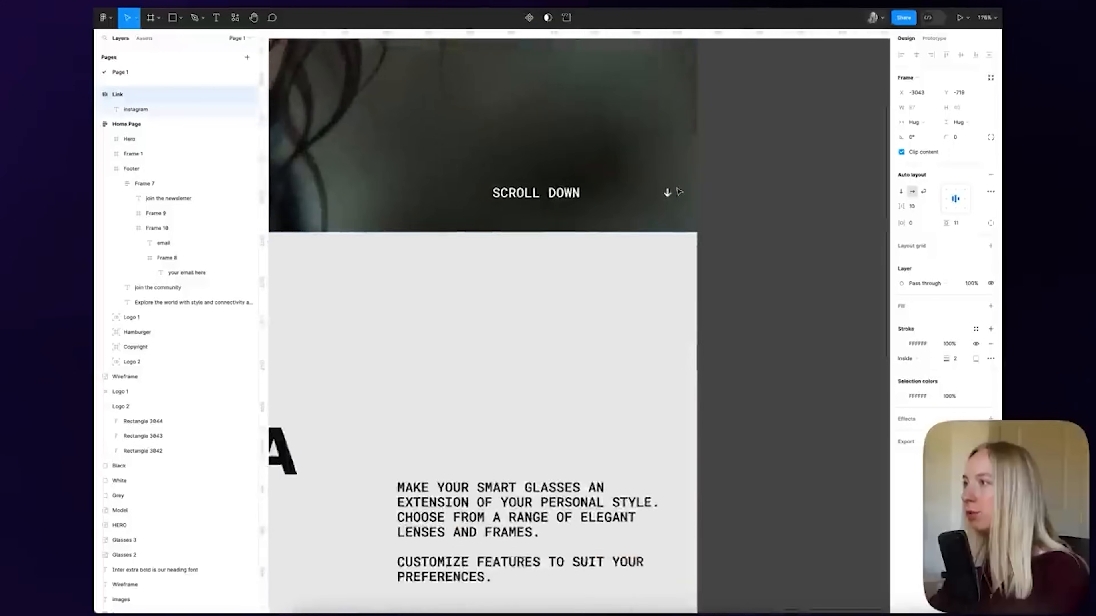
double_click(666, 194)
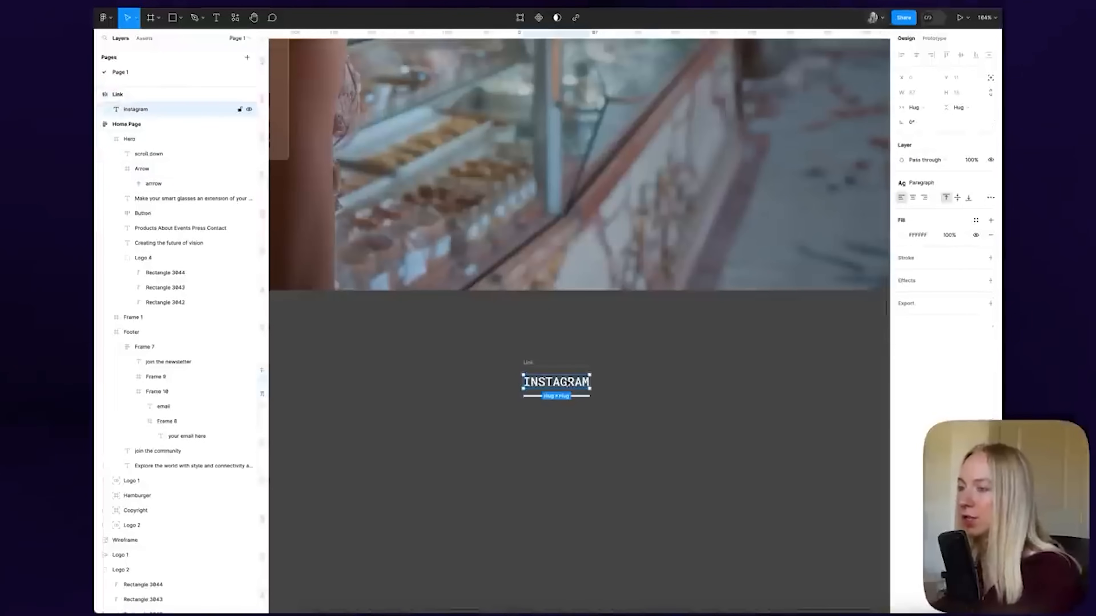
key("ctrl+v")
Rotate the pasted arrow so it points up-right
scroll(526, 417, "up", 5)
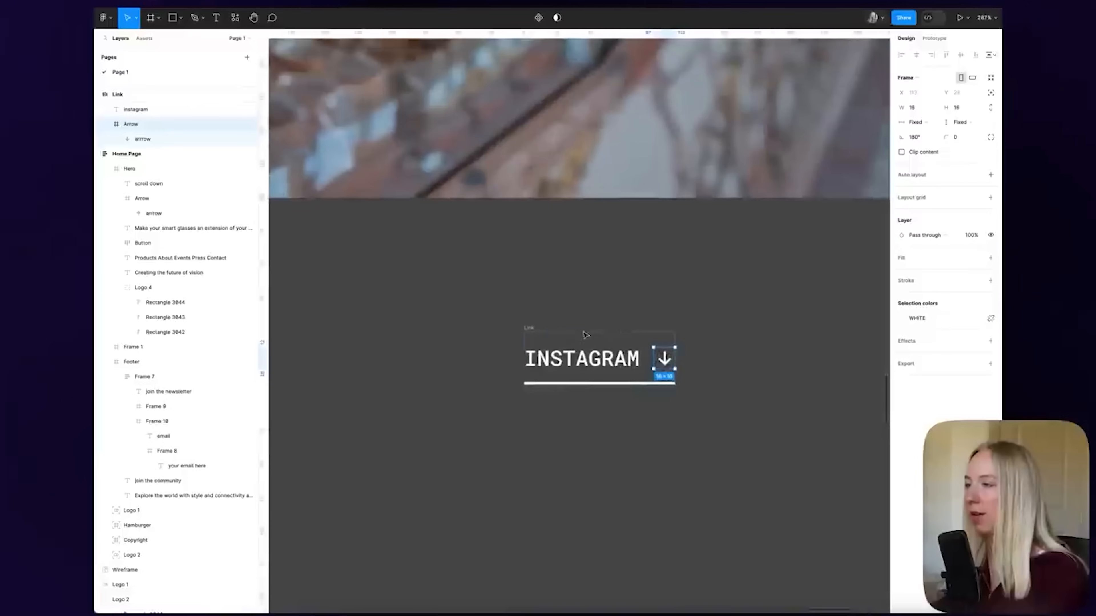
scroll(685, 343, "right", 2)
left_click_drag(590, 348, 533, 335)
key("ctrl+z")
scroll(573, 369, "up", 10)
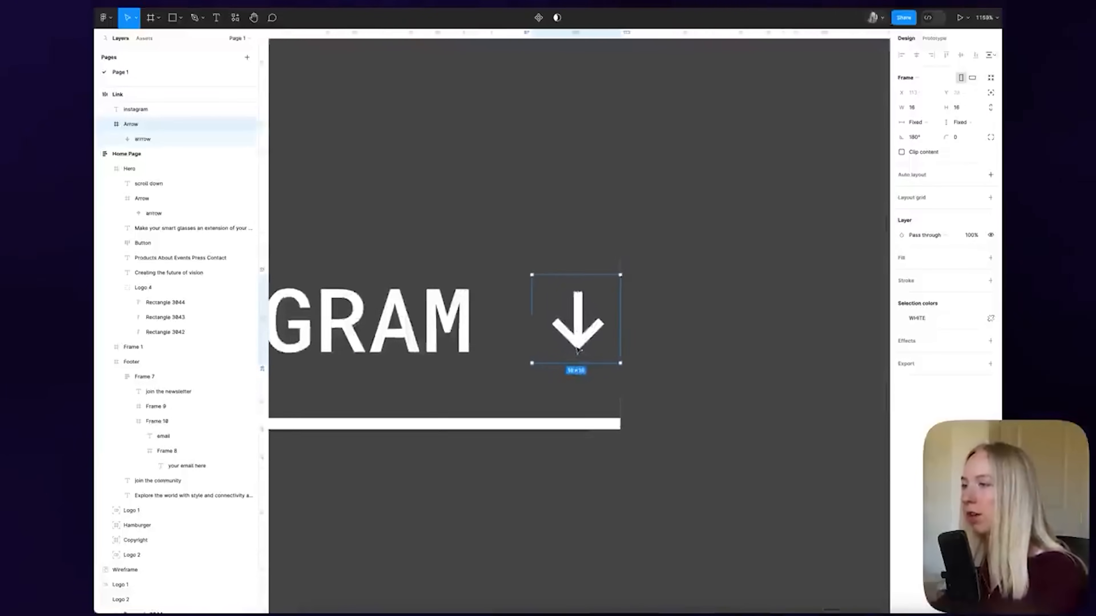
double_click(578, 320)
left_click_drag(620, 313, 540, 278)
left_click(729, 322)
Widen the Link frame to 284
scroll(729, 322, "down", 10)
scroll(707, 320, "right", 2)
left_click(586, 315)
left_click_drag(599, 316, 699, 319)
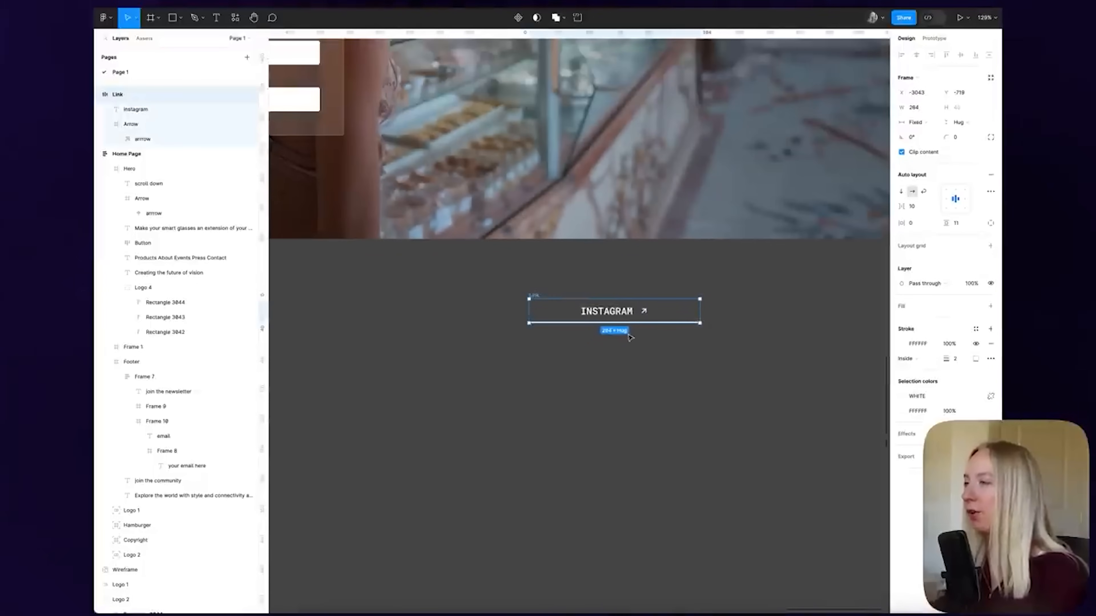
Spread INSTAGRAM and the arrow to opposite ends of the Link
scroll(630, 338, "up", 4)
left_click(932, 209)
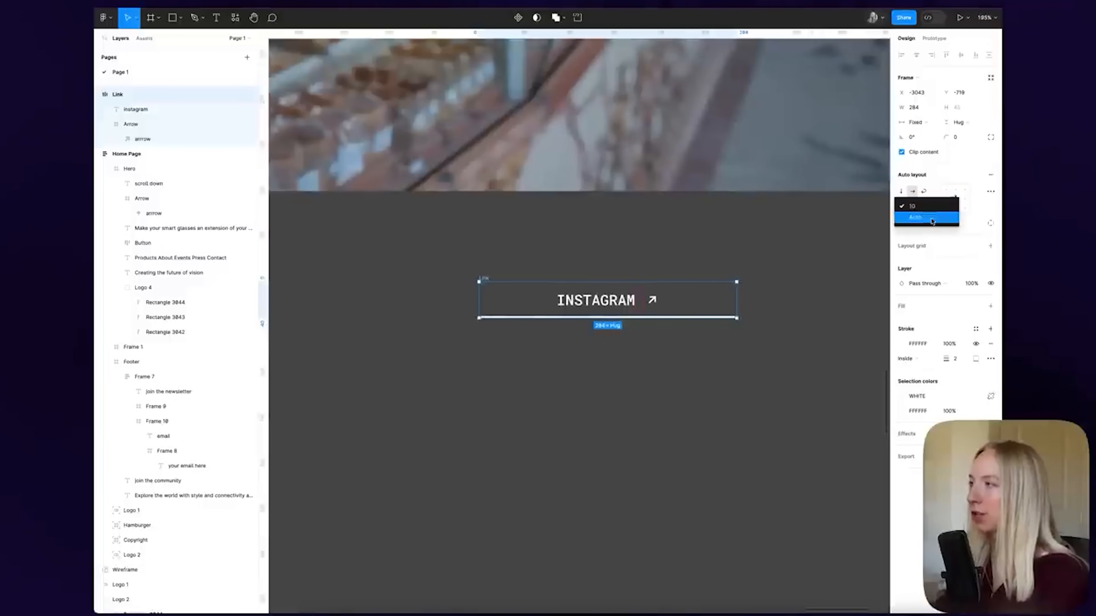
left_click(927, 216)
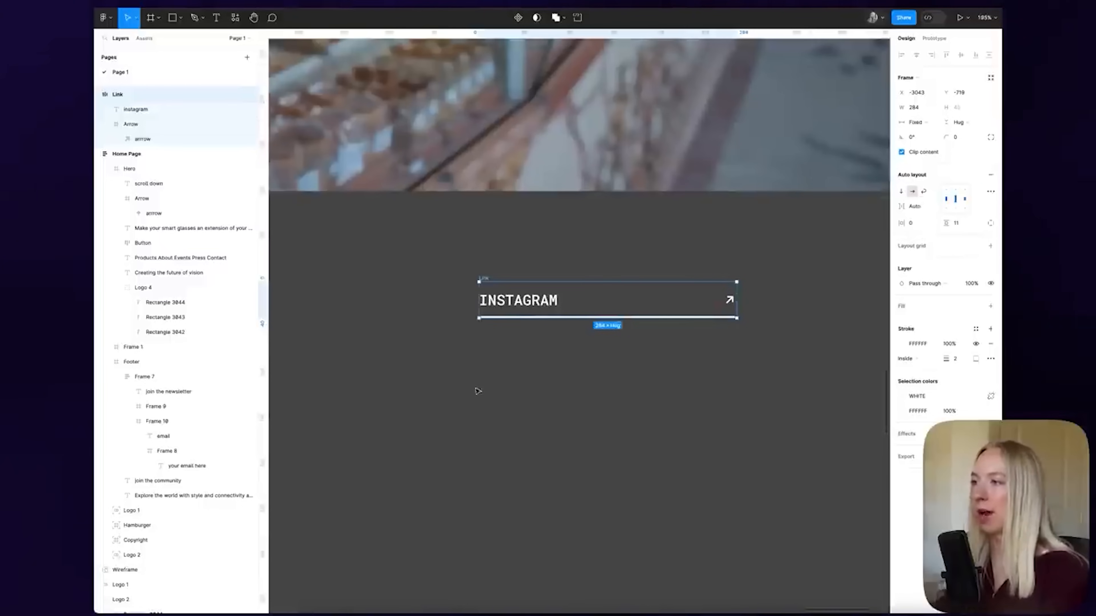
left_click(604, 374)
Move the Link into the Footer below the headline
left_click(486, 279)
scroll(602, 311, "down", 8)
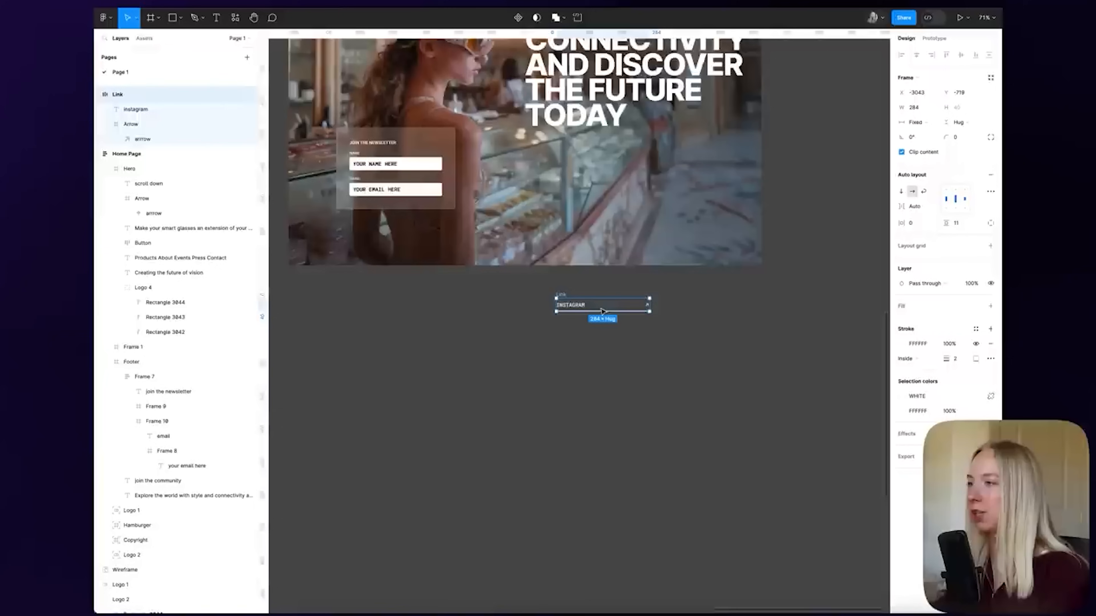
scroll(602, 311, "up", 5)
scroll(603, 311, "up", 2)
key("shift+g")
left_click_drag(594, 444, 538, 329)
scroll(665, 331, "up", 6)
scroll(624, 531, "down", 3)
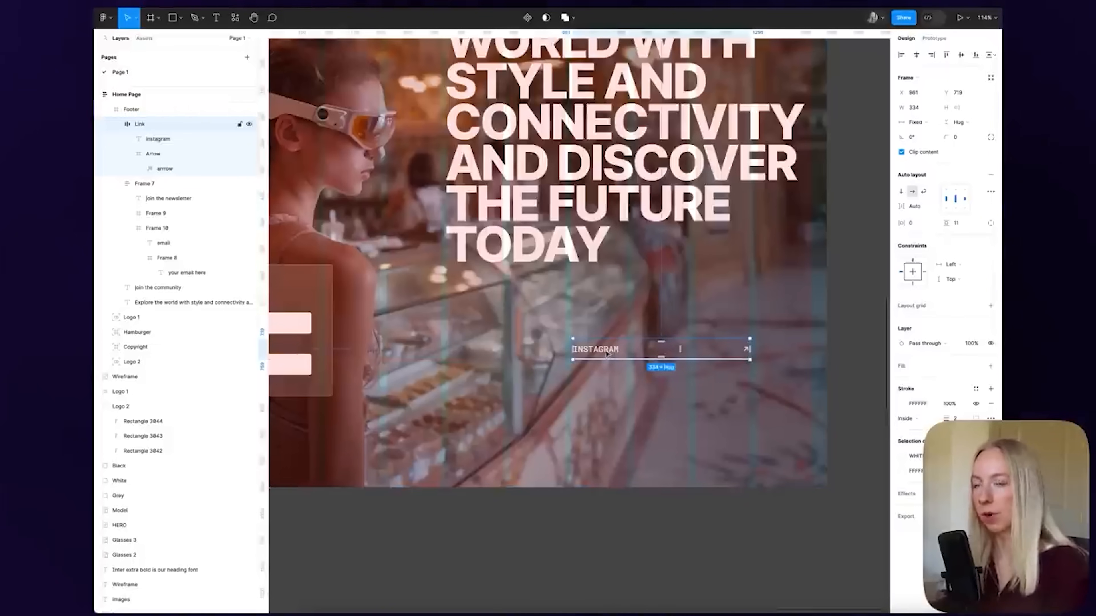
Make the Link a component (Ctrl/Cmd+Alt+K) and drag it onto the empty canvas
key("super+alt+k")
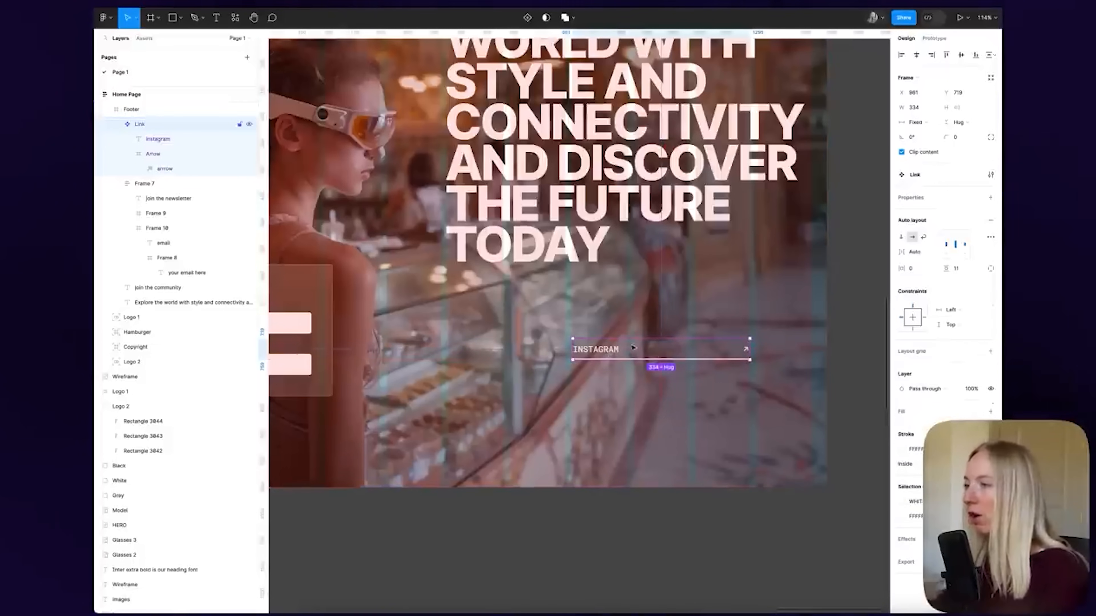
scroll(633, 485, "down", 5)
scroll(633, 486, "down", 5)
left_click_drag(622, 447, 393, 492)
scroll(432, 493, "down", 5)
scroll(432, 493, "left", 4)
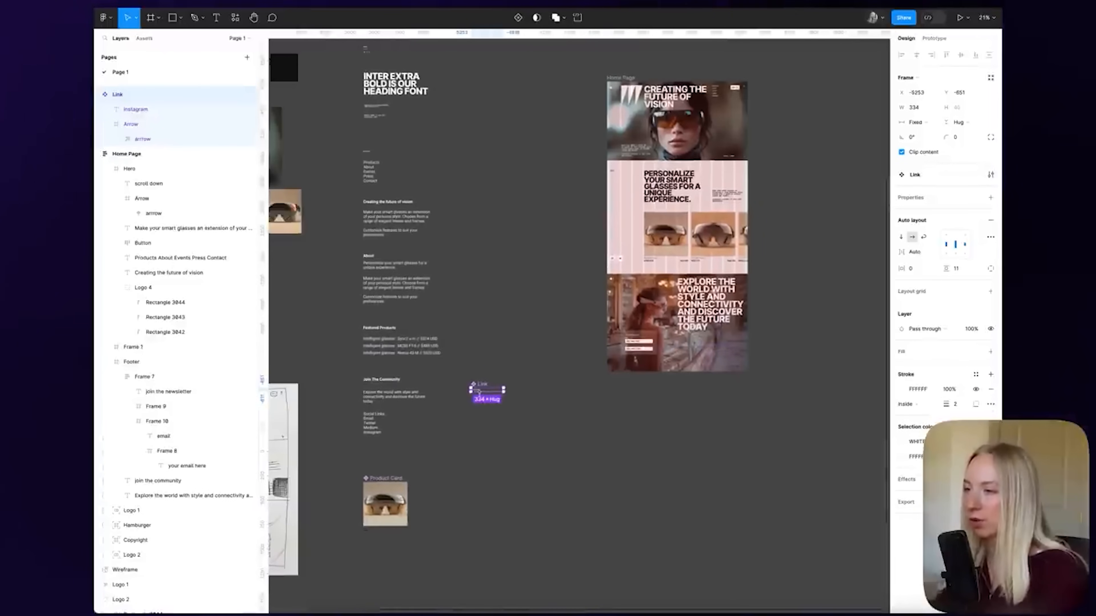
Place the Link component above Product Card and drag a Link instance from Assets into the bottom section
left_click_drag(483, 386, 379, 454)
key("Escape")
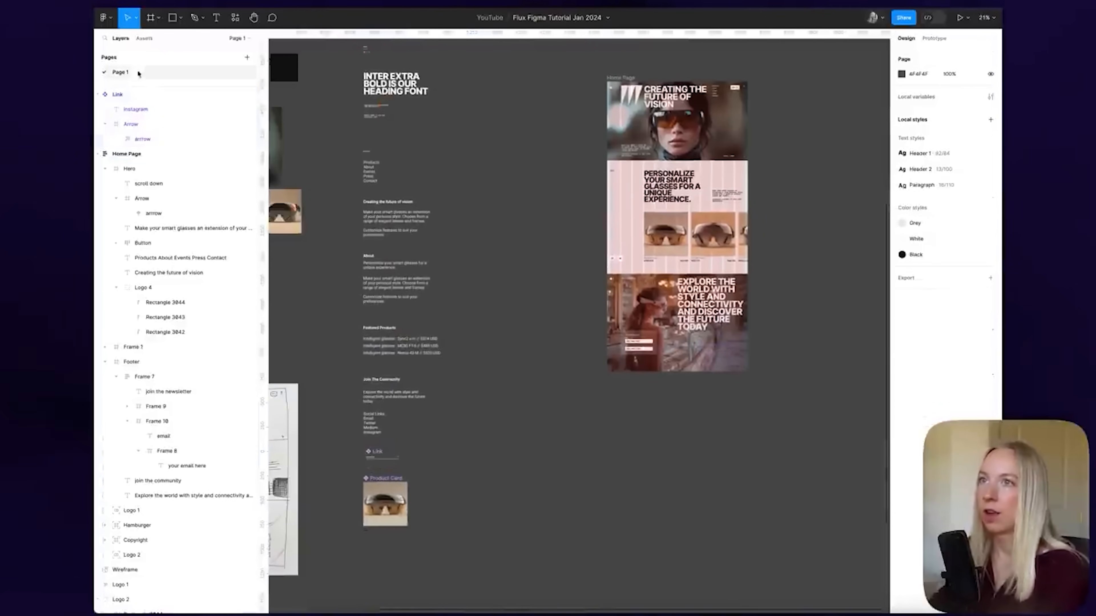
left_click(145, 38)
left_click_drag(122, 136, 714, 345)
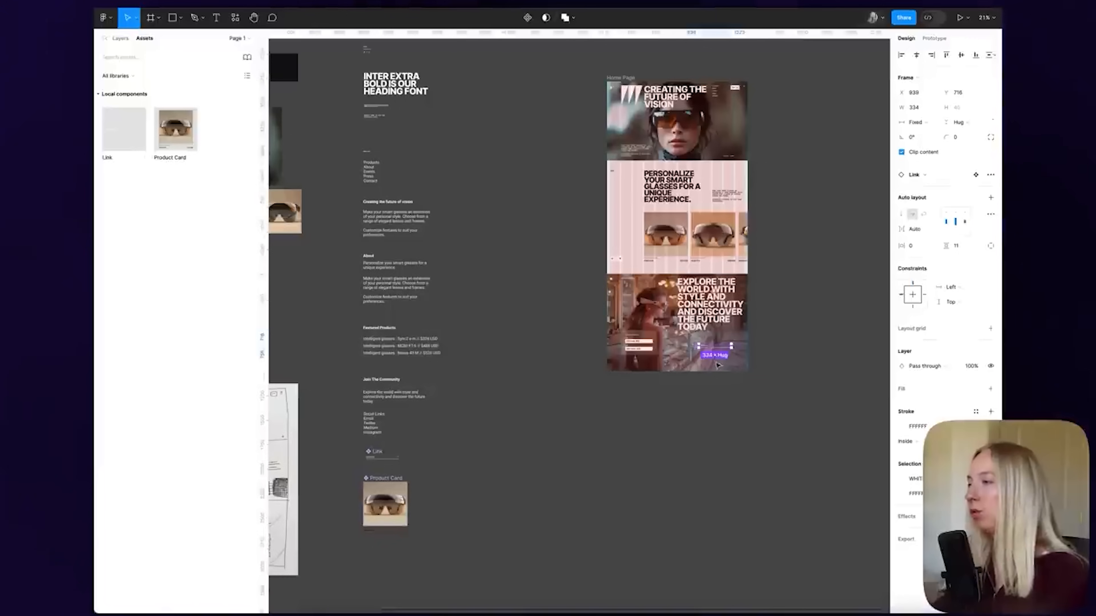
Duplicate the link into four stacked instances and shift them right under the headline
scroll(718, 358, "up", 8)
left_click_drag(653, 305, 627, 334)
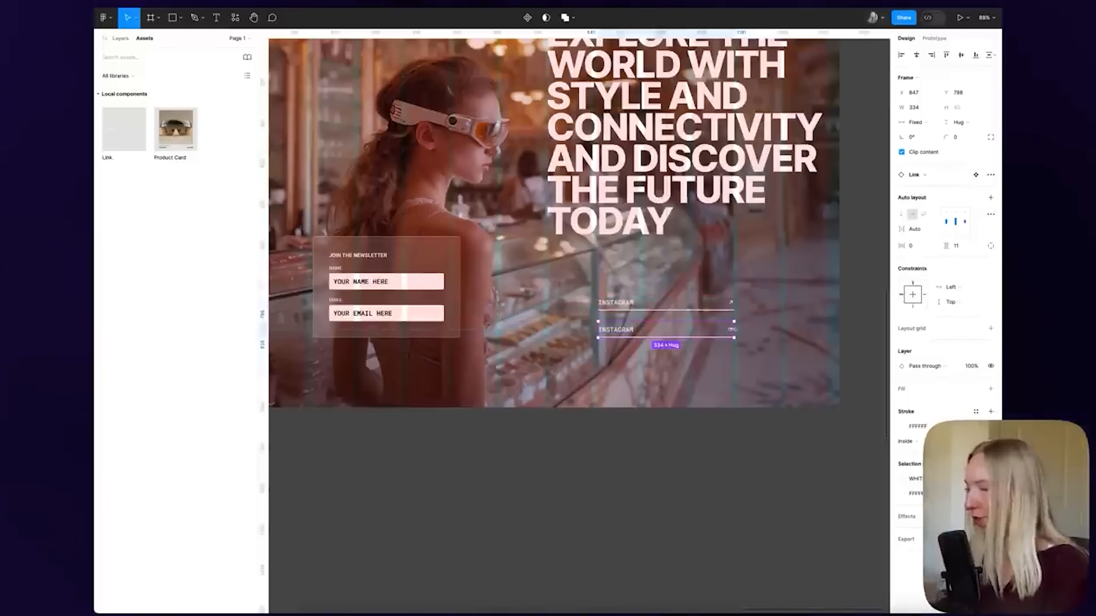
key("super+d")
key("super+d")
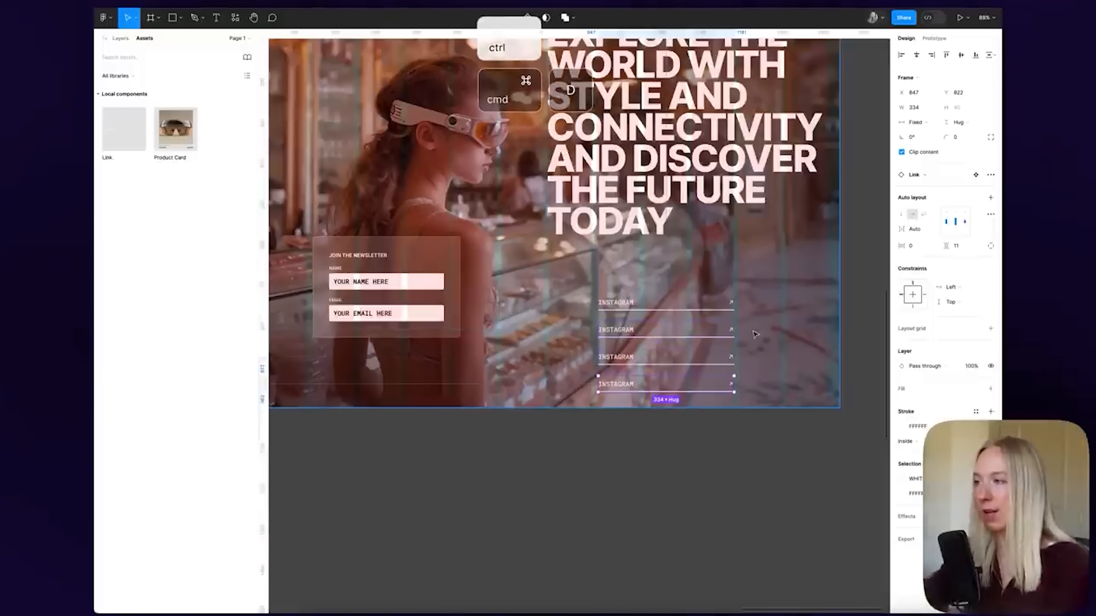
left_click(639, 360, "shift")
left_click(635, 333, "shift")
left_click(633, 307, "shift")
scroll(644, 314, "right", 3)
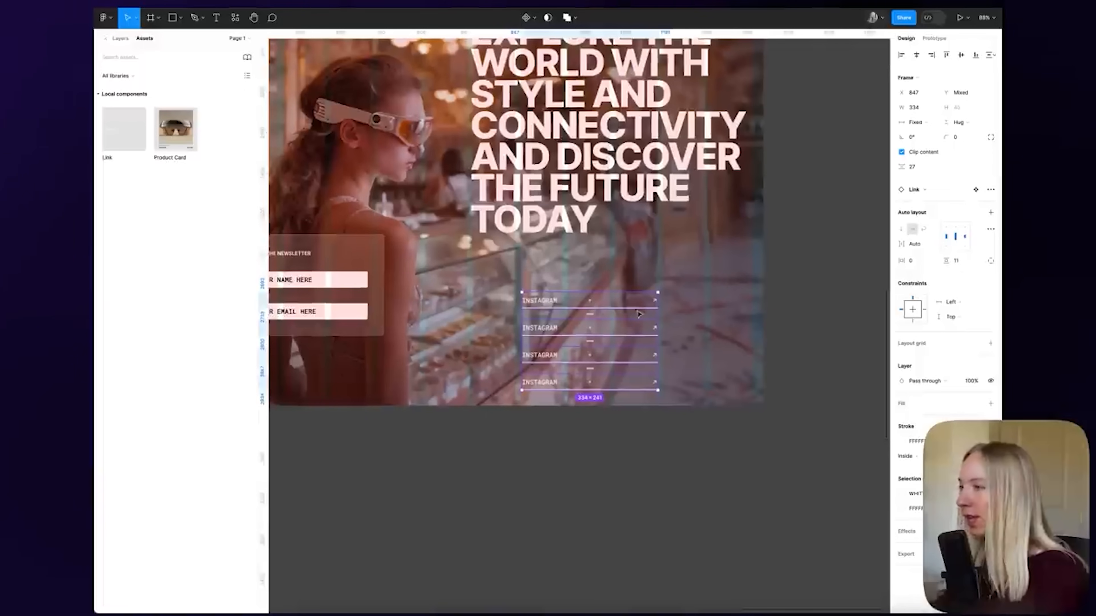
left_click_drag(559, 305, 600, 308)
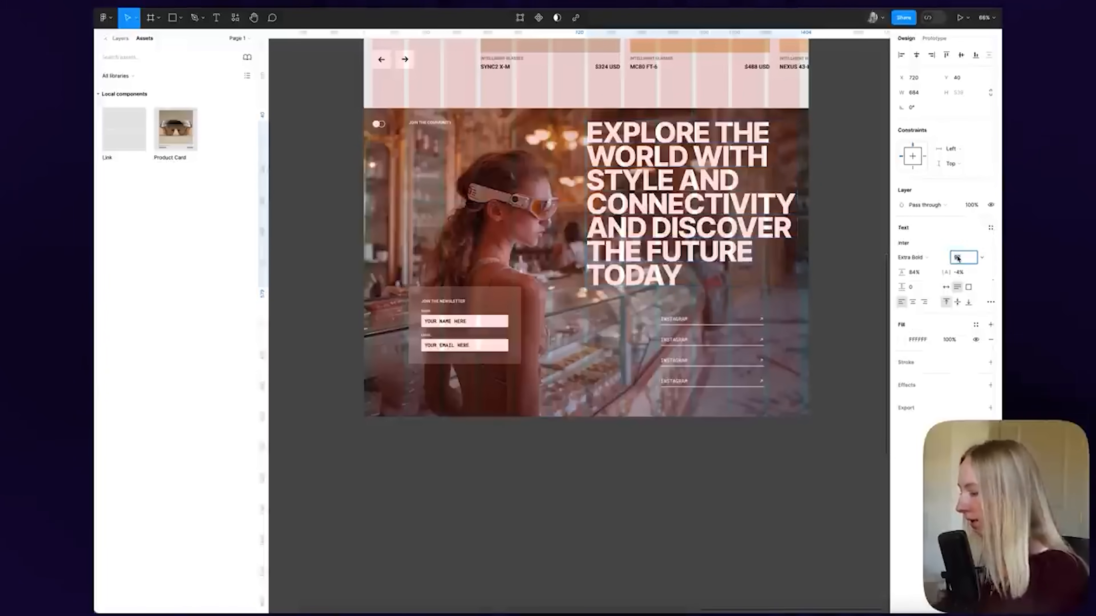
Set the headline font size to 78 and move the newsletter box slightly lower
type("78")
key("Return")
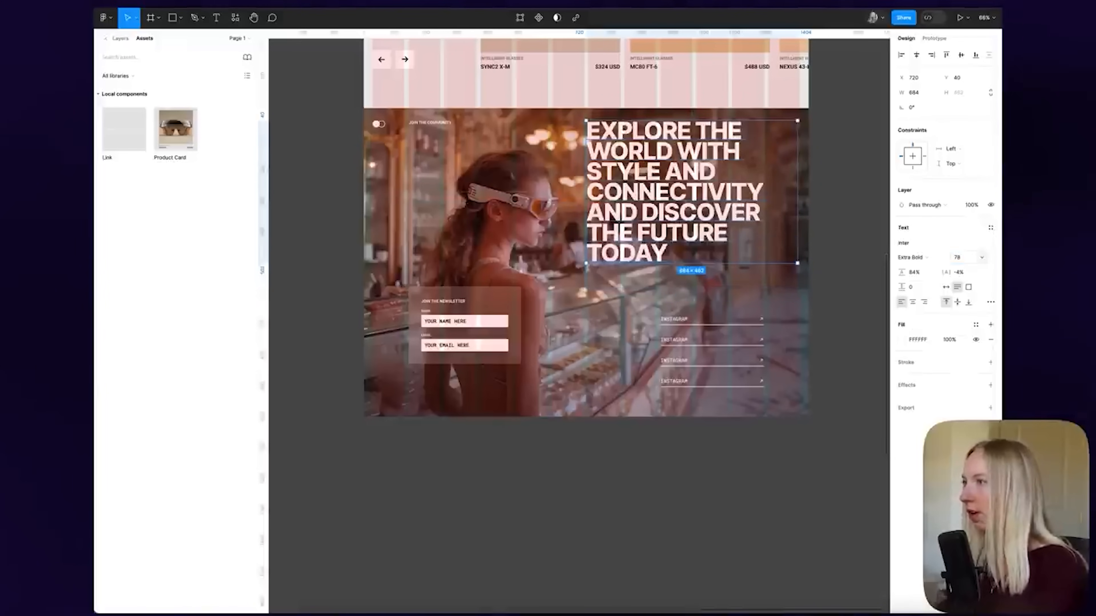
left_click(838, 232)
scroll(838, 232, "up", 2)
left_click(504, 343)
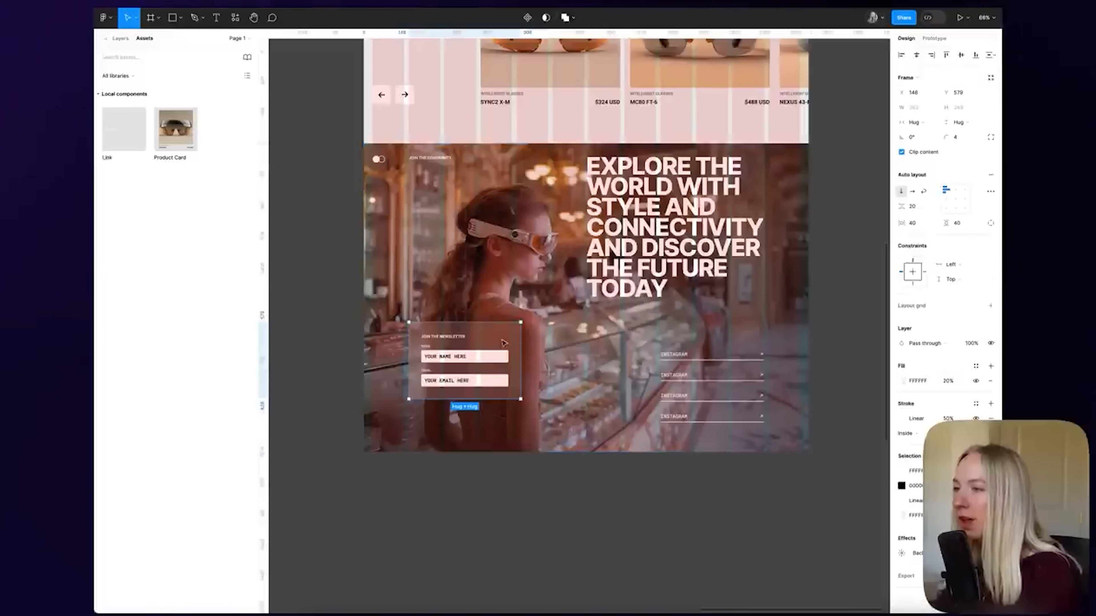
left_click_drag(504, 343, 504, 352)
Relabel the second, third and fourth links TWITTER, EMAIL and MEDIUM
left_click(697, 354)
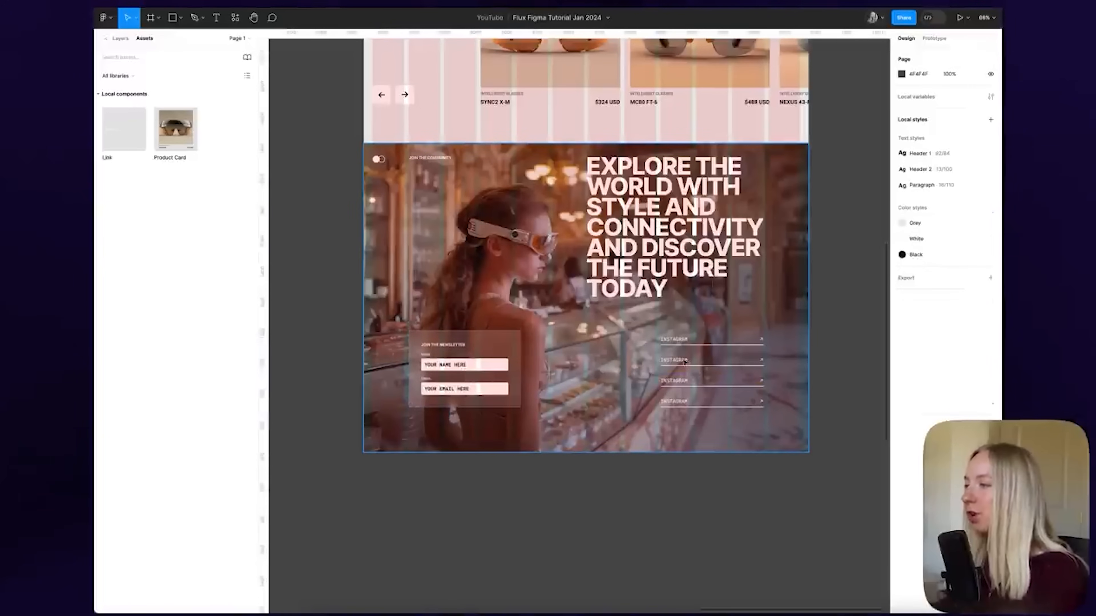
double_click(685, 362)
type("TWITTE")
type("R")
type("EM")
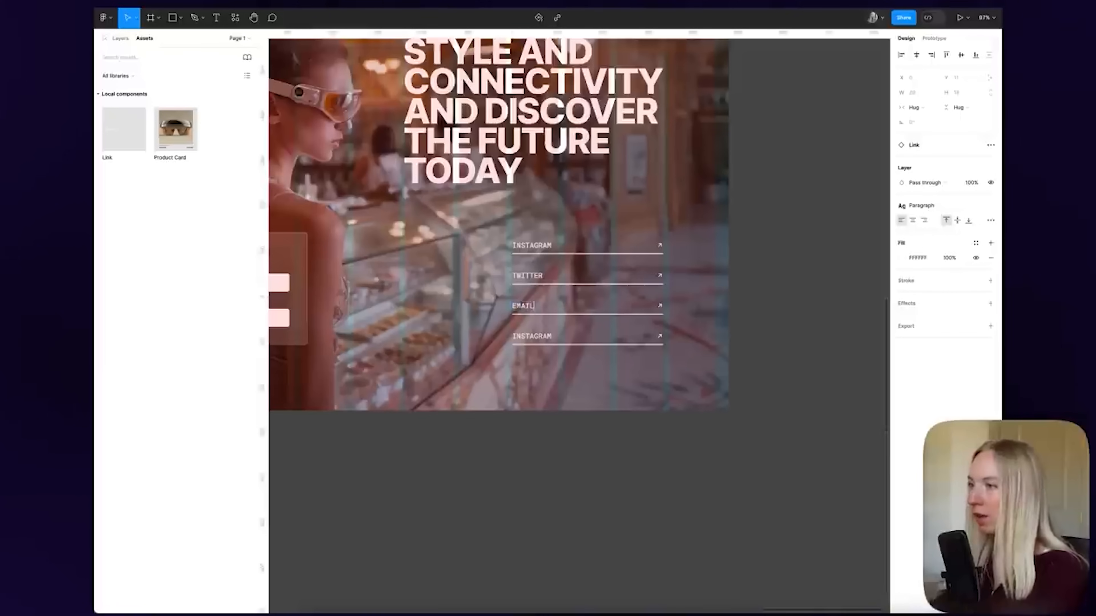
double_click(543, 335)
type("MEDIUM")
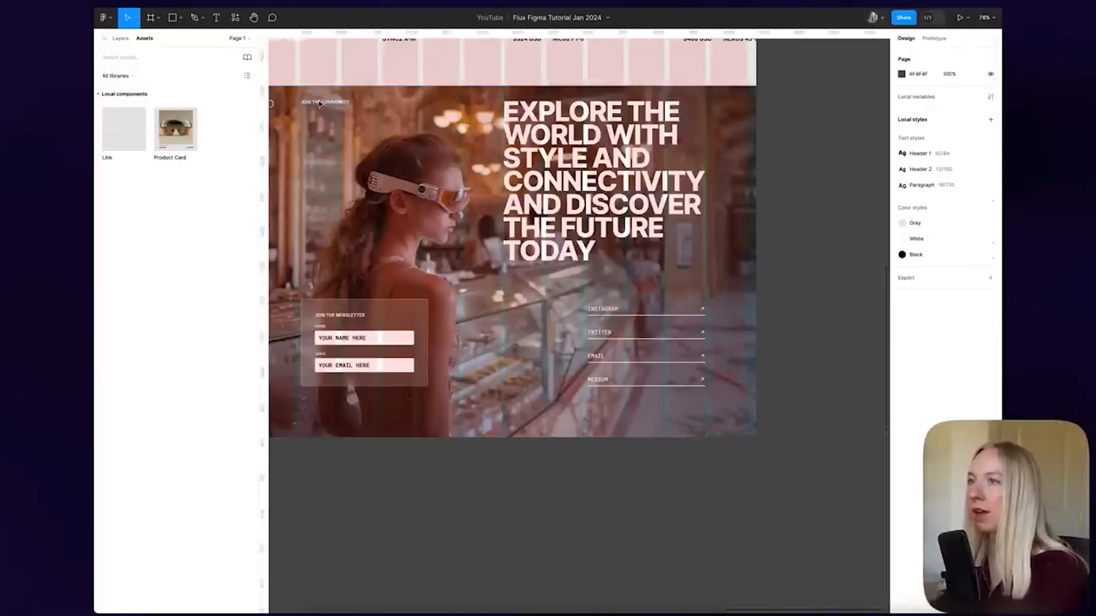
Copy the JOIN THE COMMUNITY label above the links and start editing its text
left_click(325, 102)
left_click_drag(325, 101, 605, 294)
scroll(604, 294, "up", 5)
double_click(632, 265)
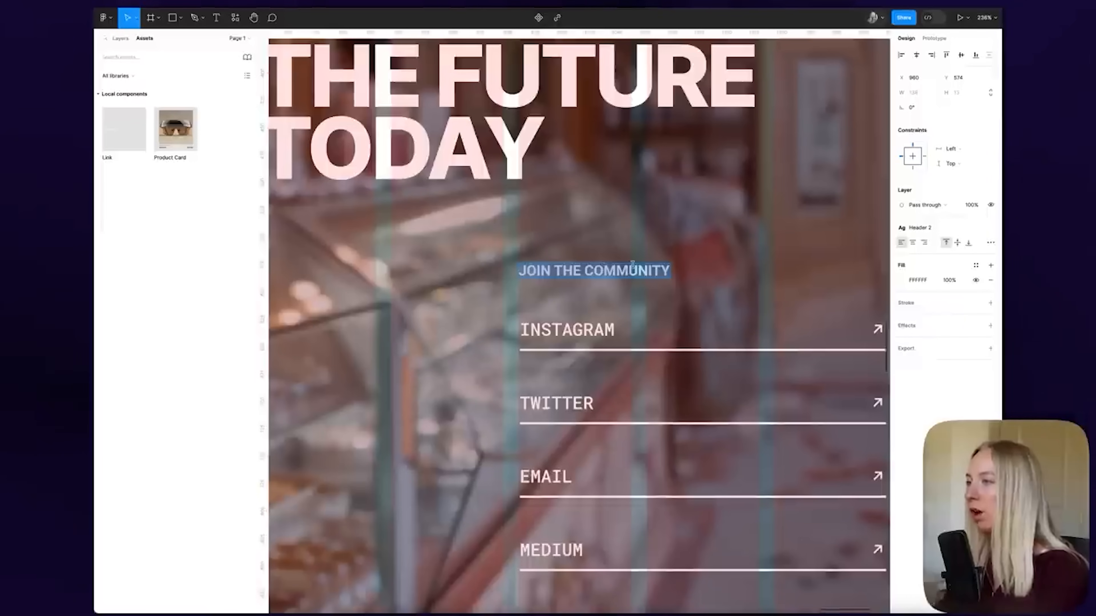
Retitle the copied label 'SOCIAL LINKS' and select the Explore section's image frame
type("SOCIAL LINKS")
scroll(405, 264, "down", 2)
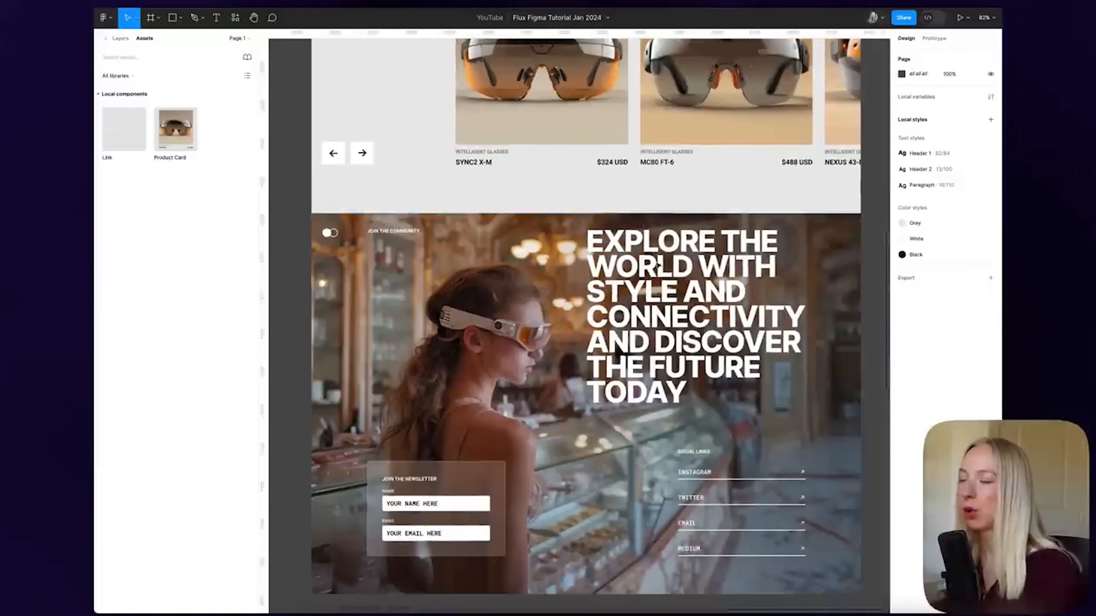
left_click(468, 235)
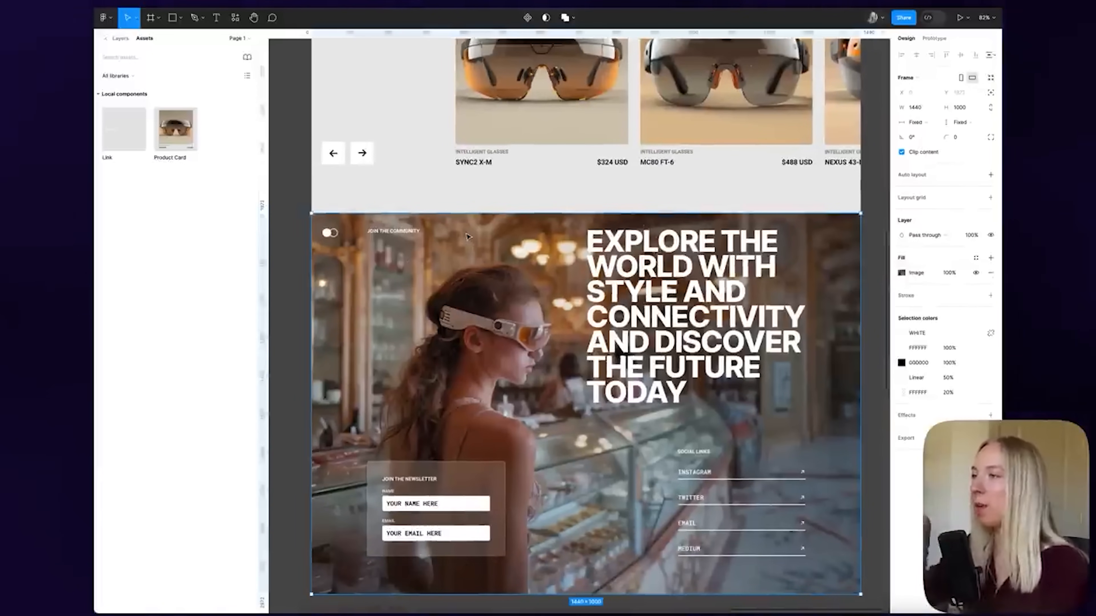
scroll(300, 235, "down", 3)
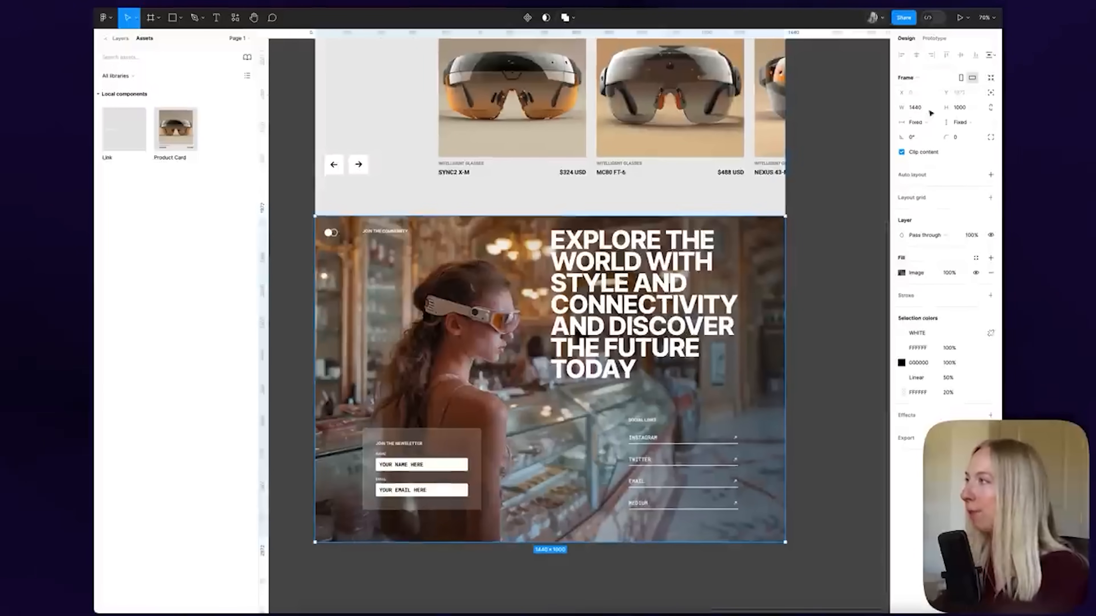
Give the image frame independent corners with top-left and top-right radius 20
left_click(991, 138)
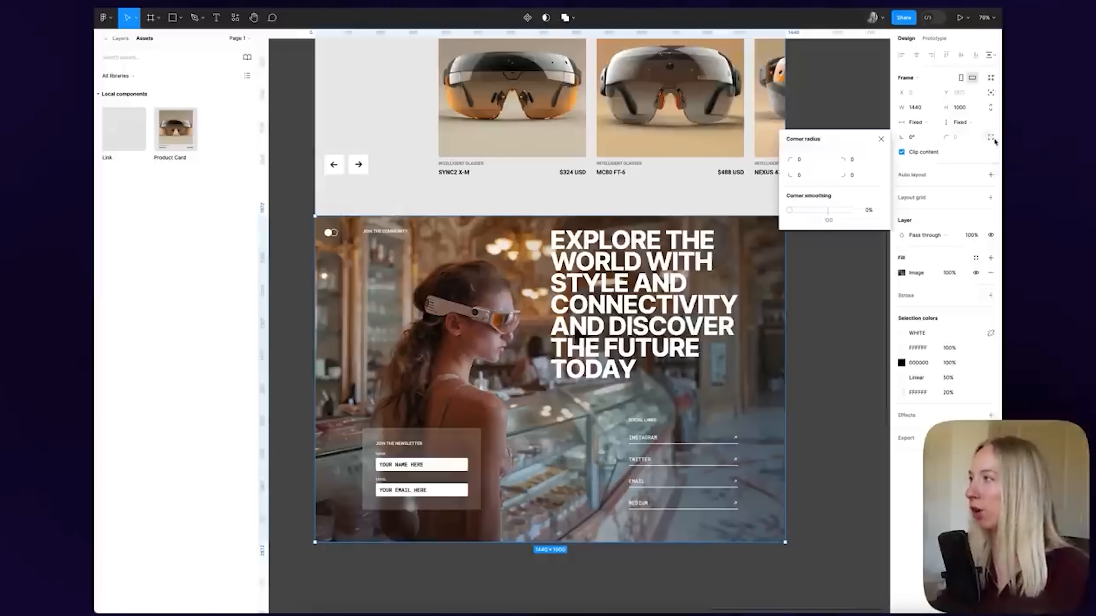
left_click(808, 160)
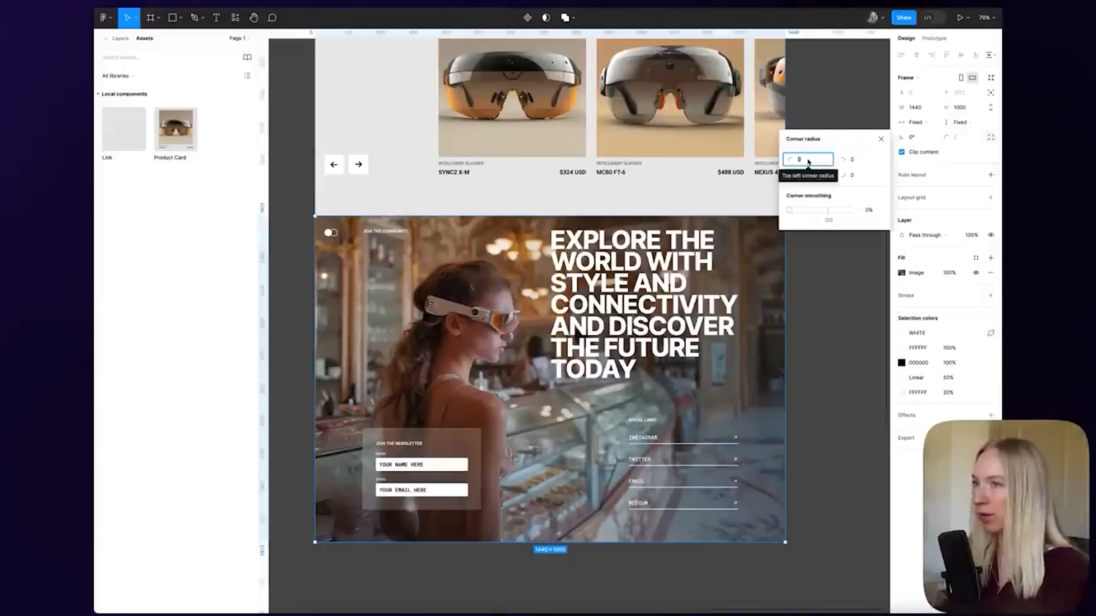
type("20")
key("Return")
left_click(856, 161)
type("20")
key("Return")
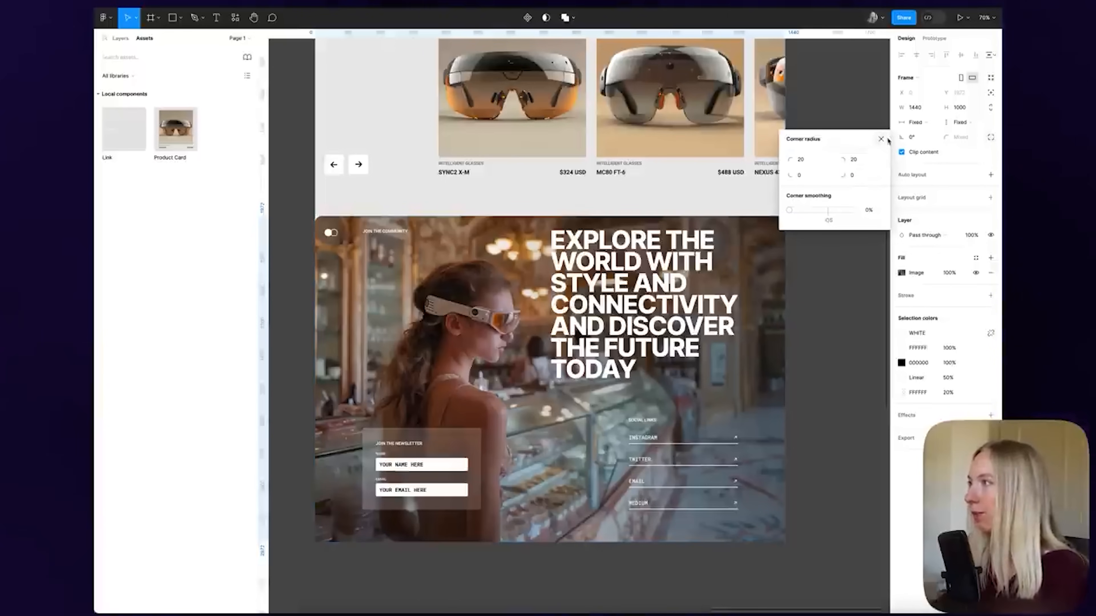
left_click(881, 139)
left_click(842, 221)
scroll(837, 225, "left", 1)
scroll(322, 220, "up", 5)
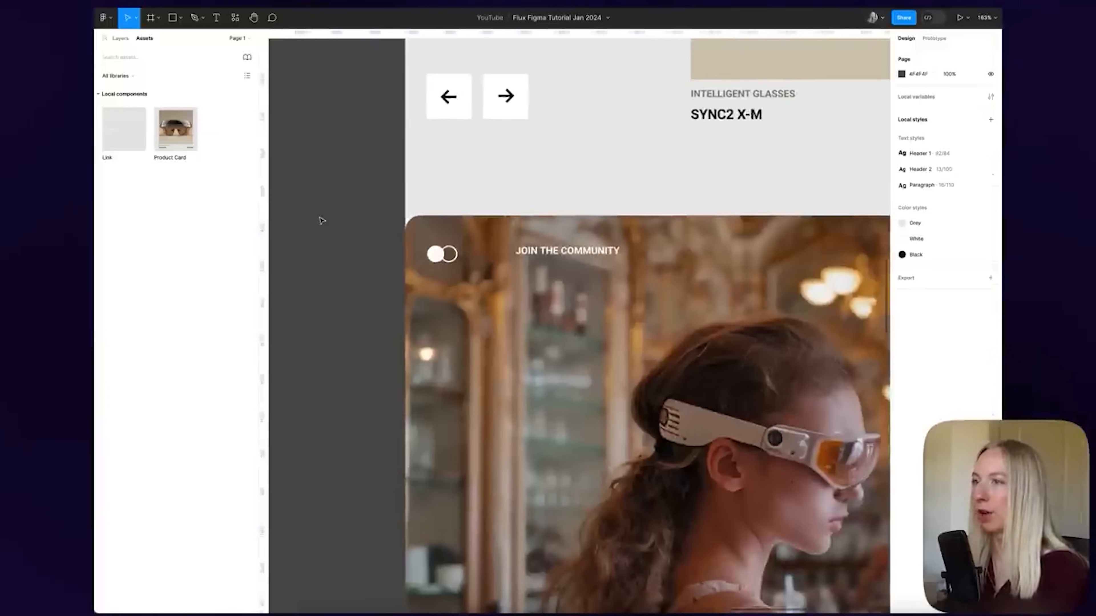
Apply the Grey colour style to the Home Page frame's fill
scroll(401, 220, "up", 5)
left_click(425, 212)
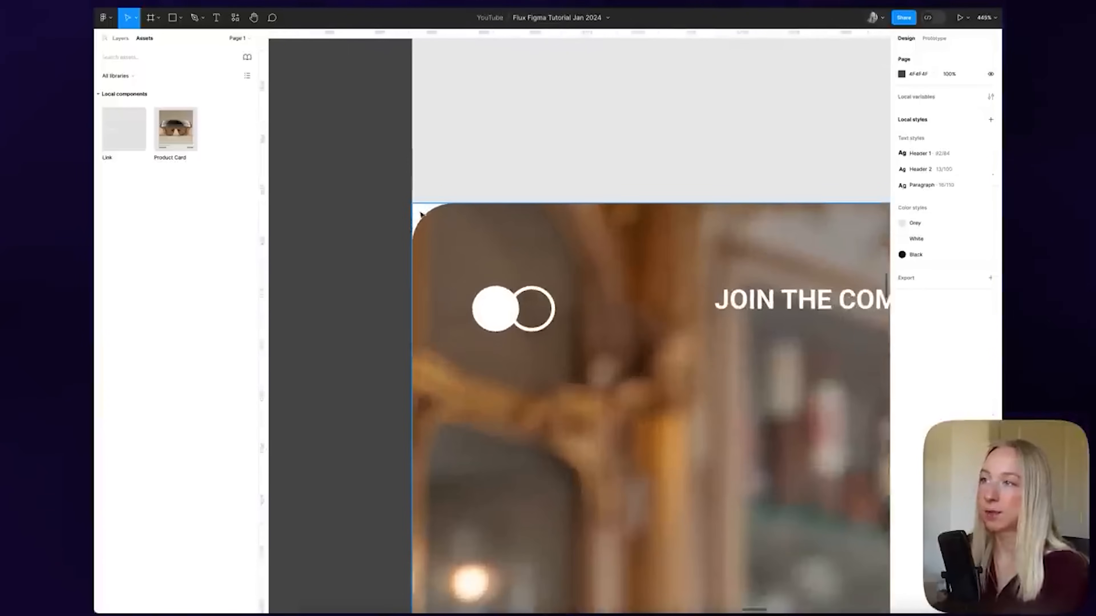
scroll(407, 208, "down", 3)
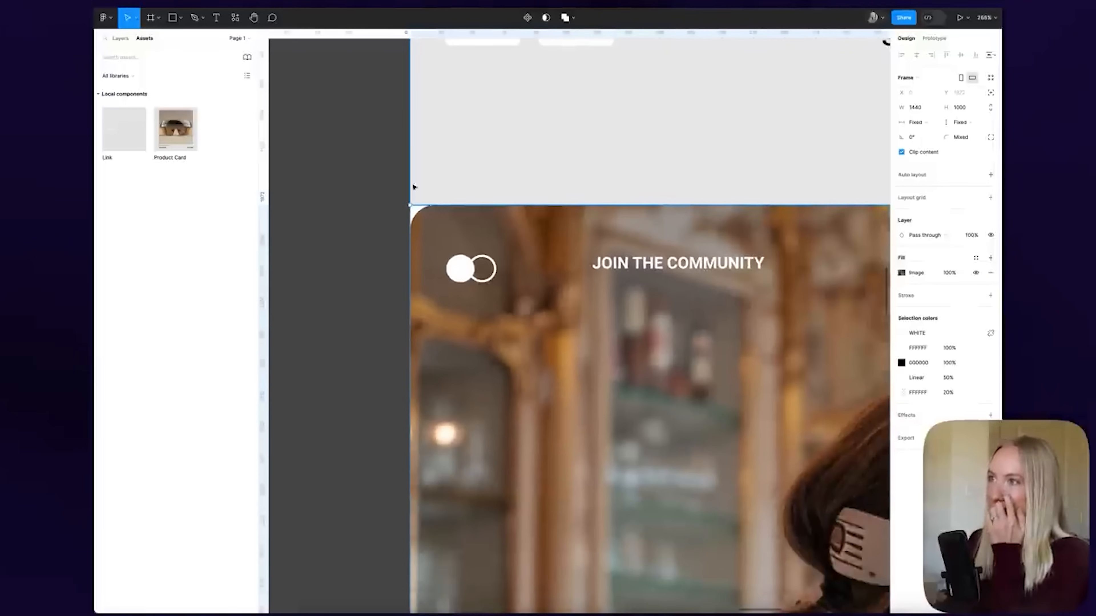
key("Escape")
scroll(469, 225, "down", 8)
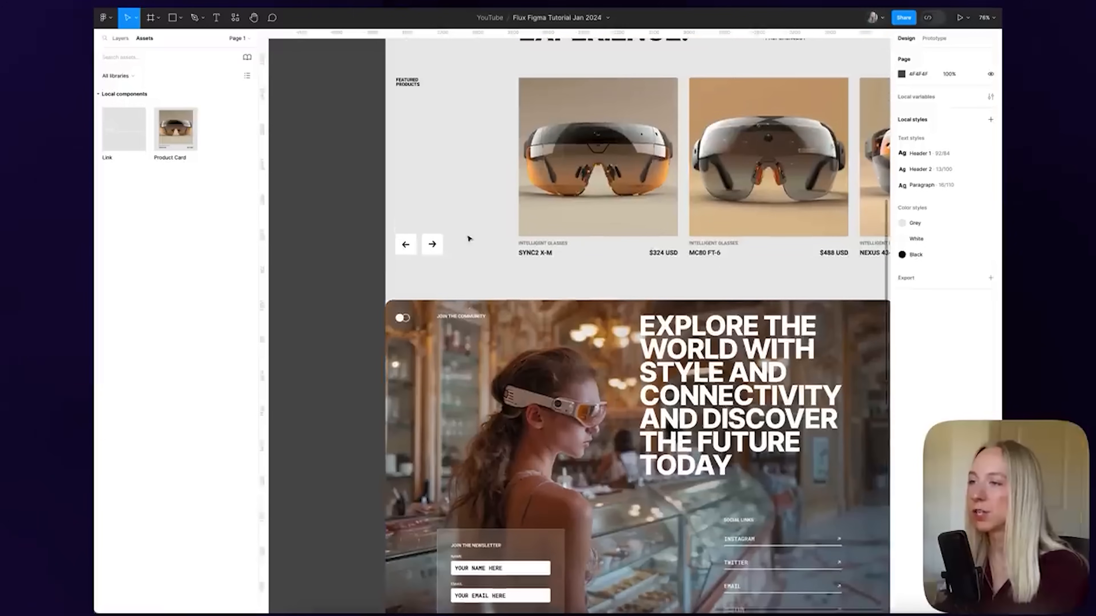
scroll(469, 238, "down", 6)
scroll(445, 135, "up", 3)
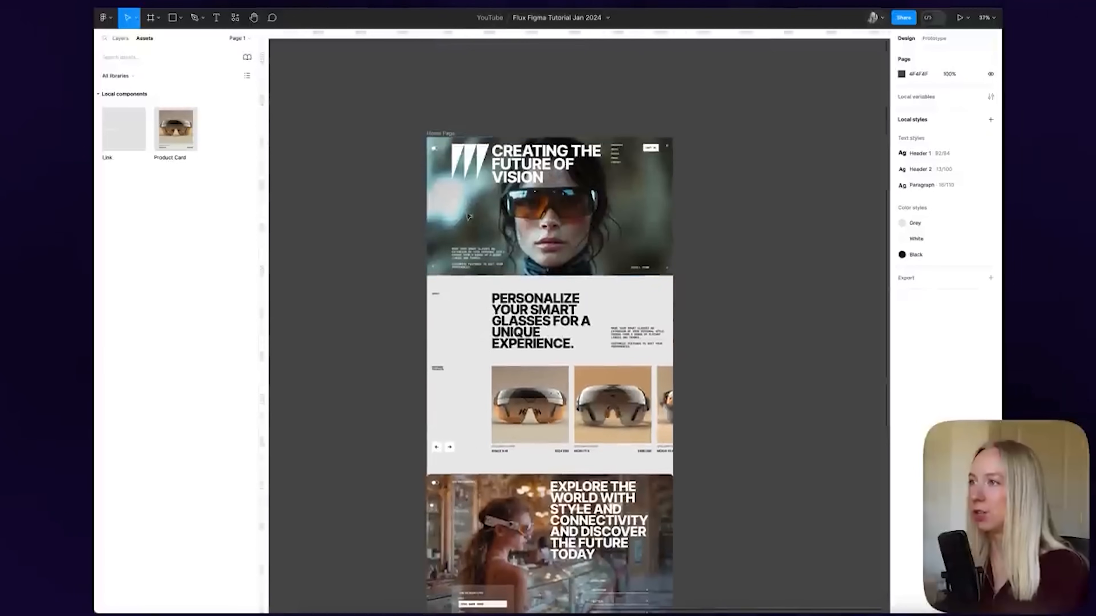
left_click(445, 133)
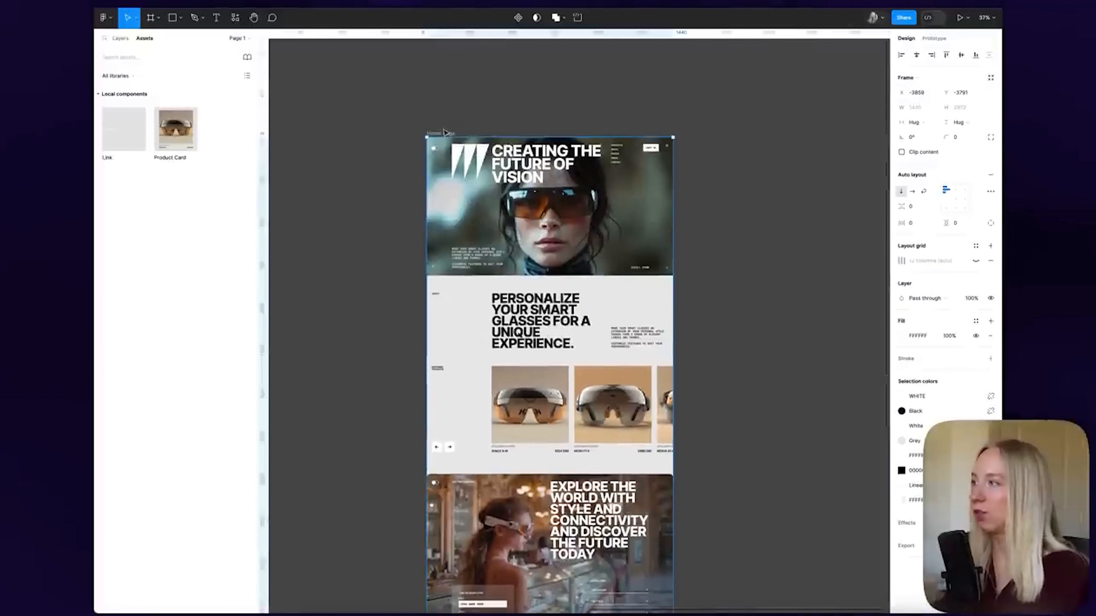
left_click(902, 337)
left_click(975, 321)
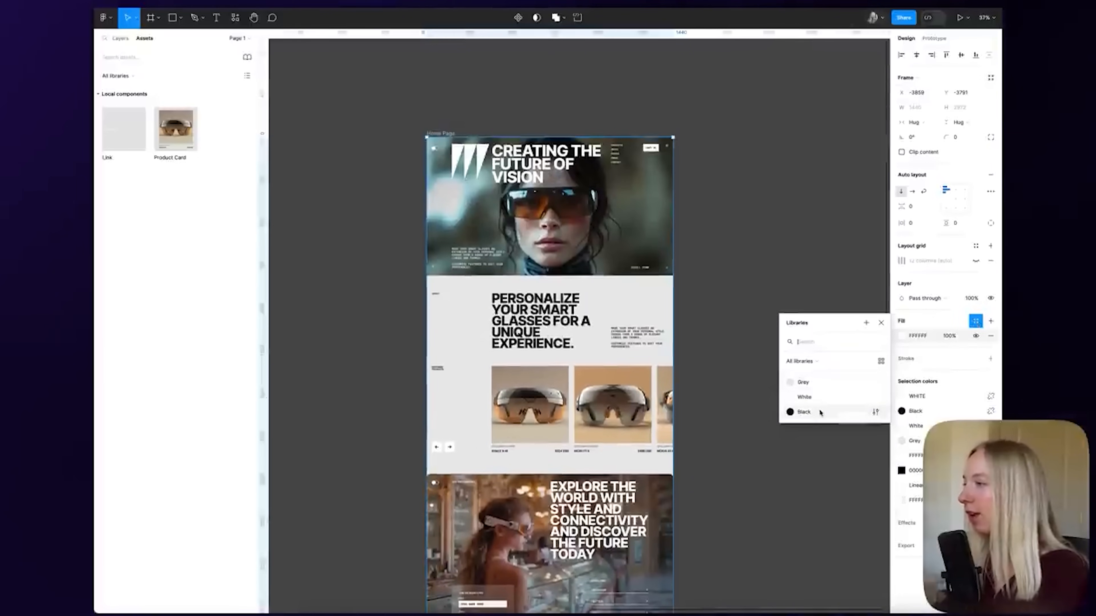
left_click(800, 384)
Scroll through the page to review the grey background behind the rounded corners
left_click(747, 368)
scroll(748, 369, "down", 3)
scroll(457, 397, "up", 8)
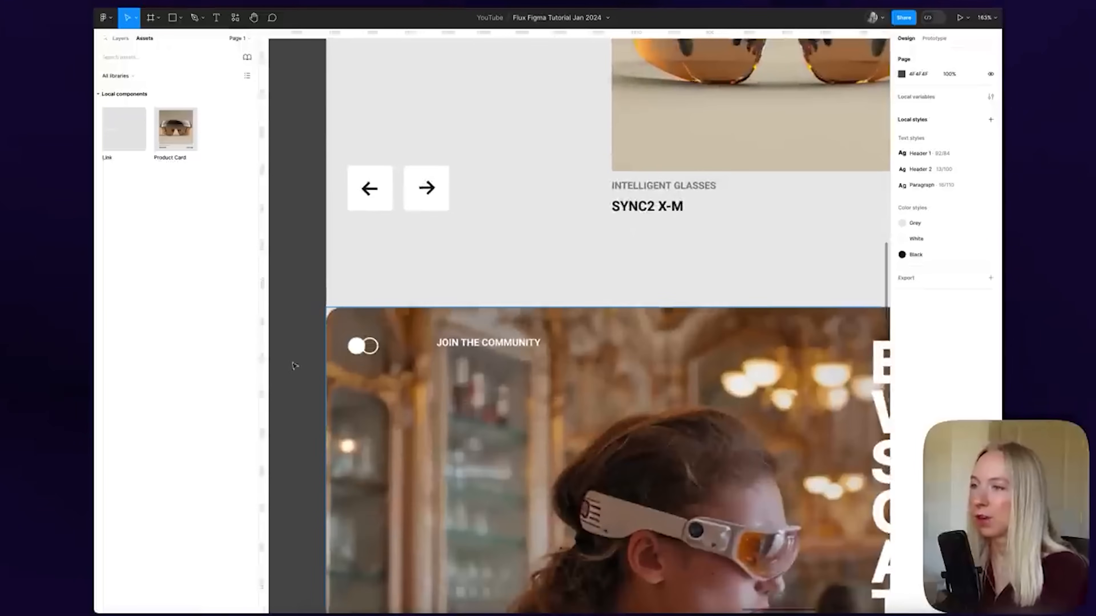
scroll(299, 347, "up", 5)
scroll(422, 310, "down", 10)
scroll(829, 323, "down", 2)
scroll(829, 326, "up", 1)
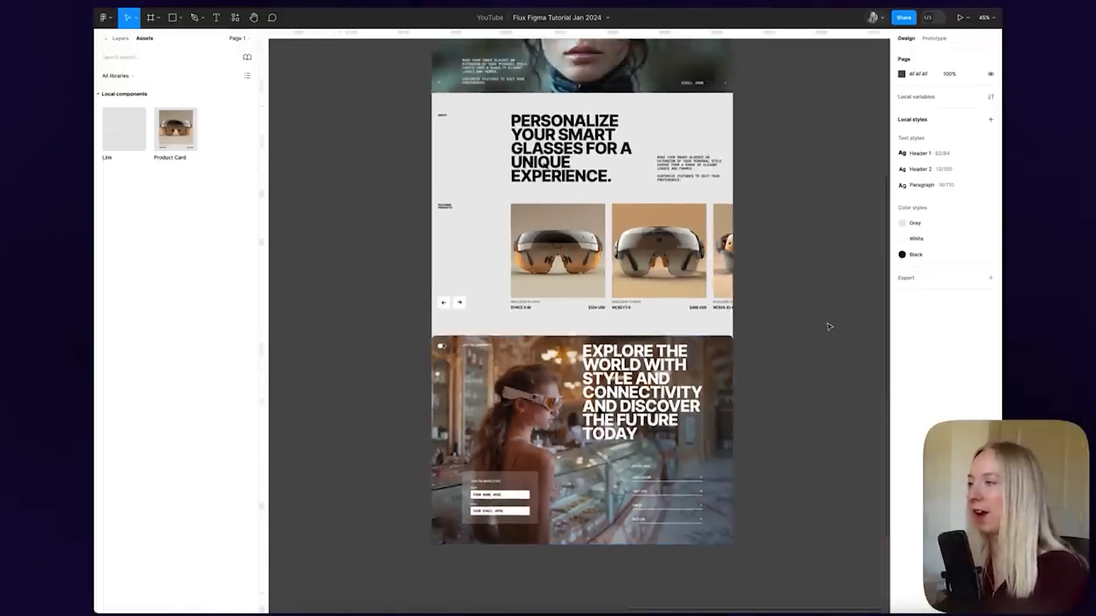
scroll(820, 453, "up", 2)
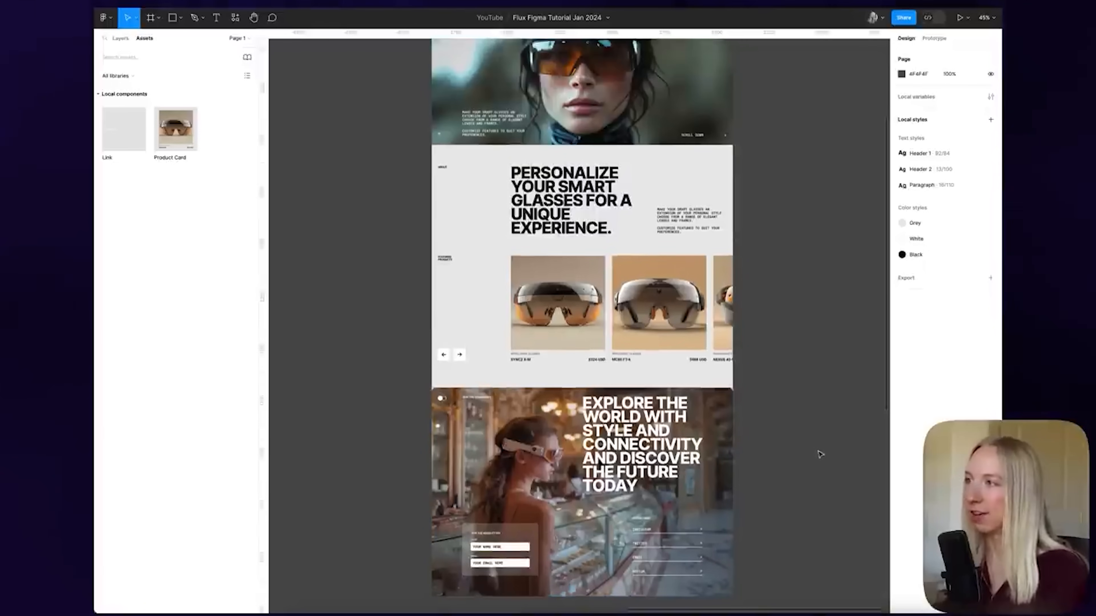
scroll(820, 454, "down", 1)
scroll(820, 453, "down", 2)
scroll(820, 451, "up", 2)
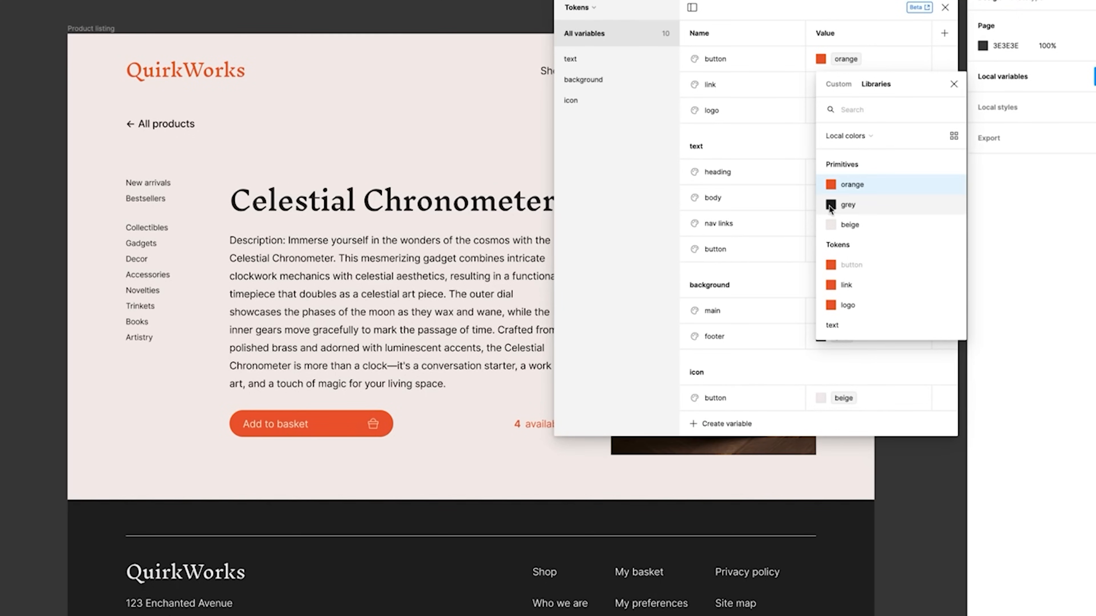
Point the QuirkWorks button colour token to the grey primitive
left_click(831, 205)
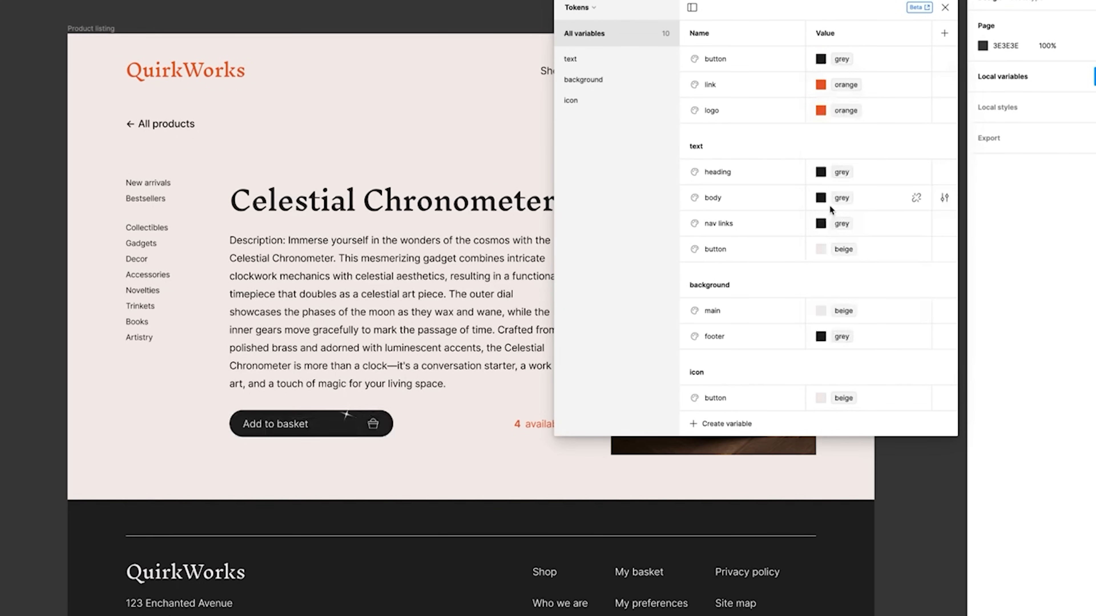
left_click(456, 474)
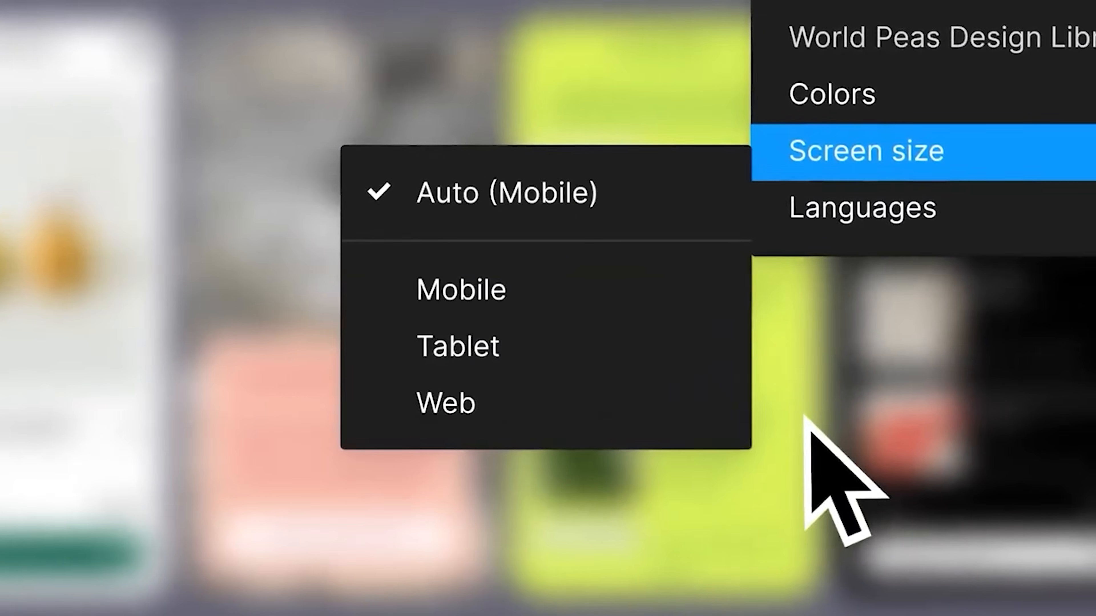
Switch the Screen size variable mode to Tablet
left_click(558, 344)
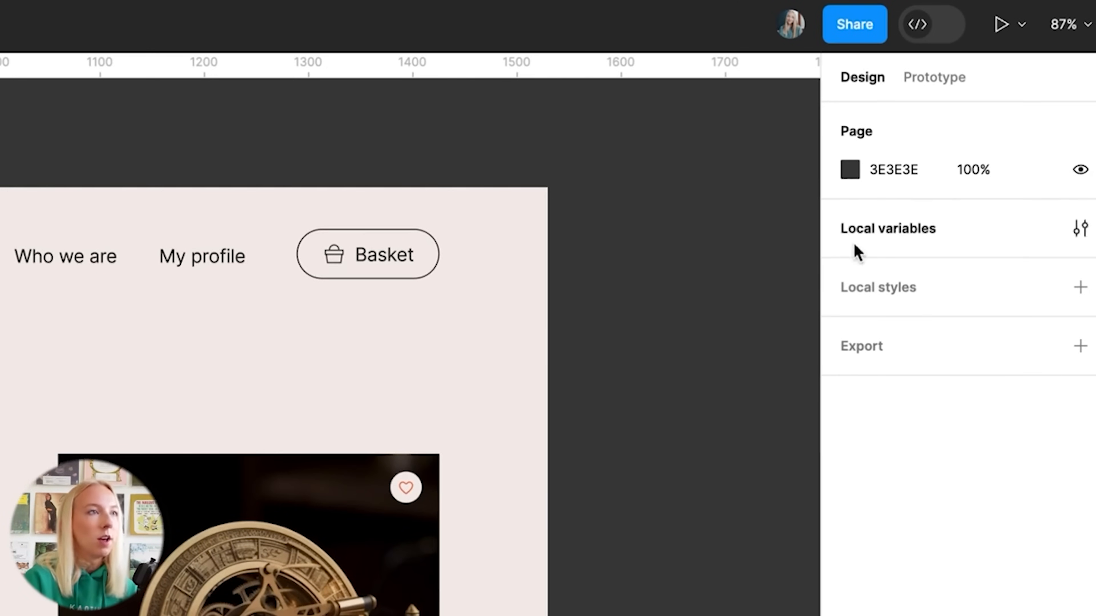
In Local variables, create a colour variable 'orange' set to document colour ED5B31
left_click(909, 233)
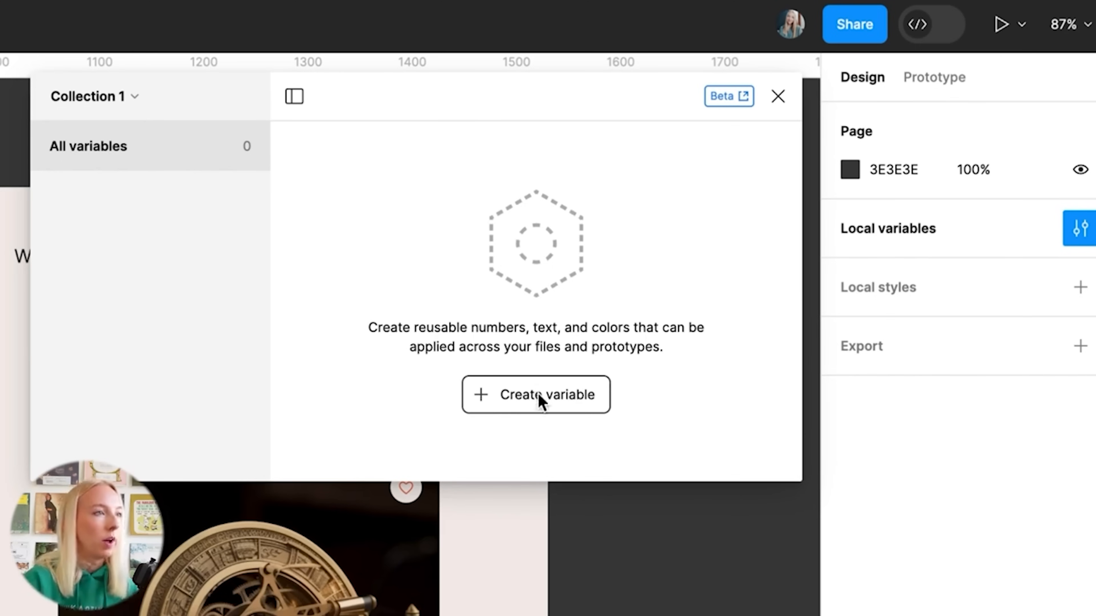
left_click(560, 402)
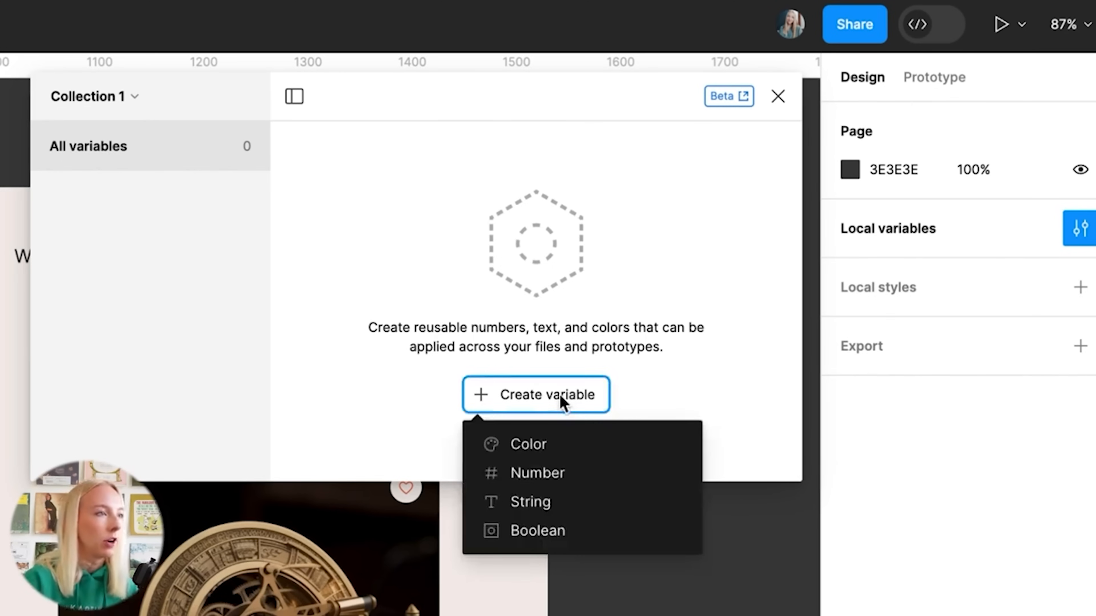
left_click(578, 449)
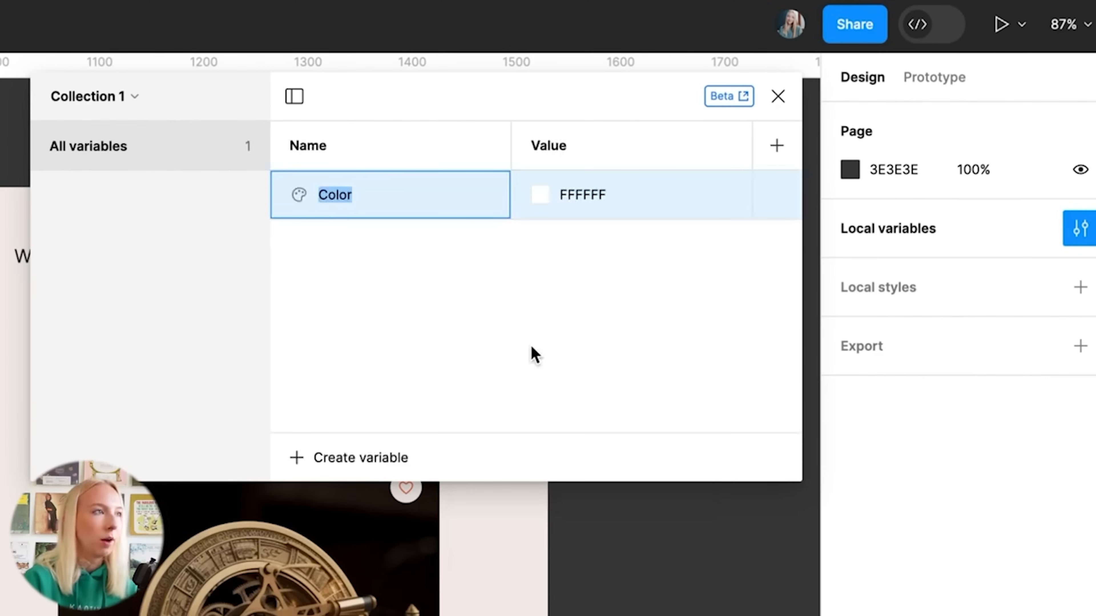
type("or")
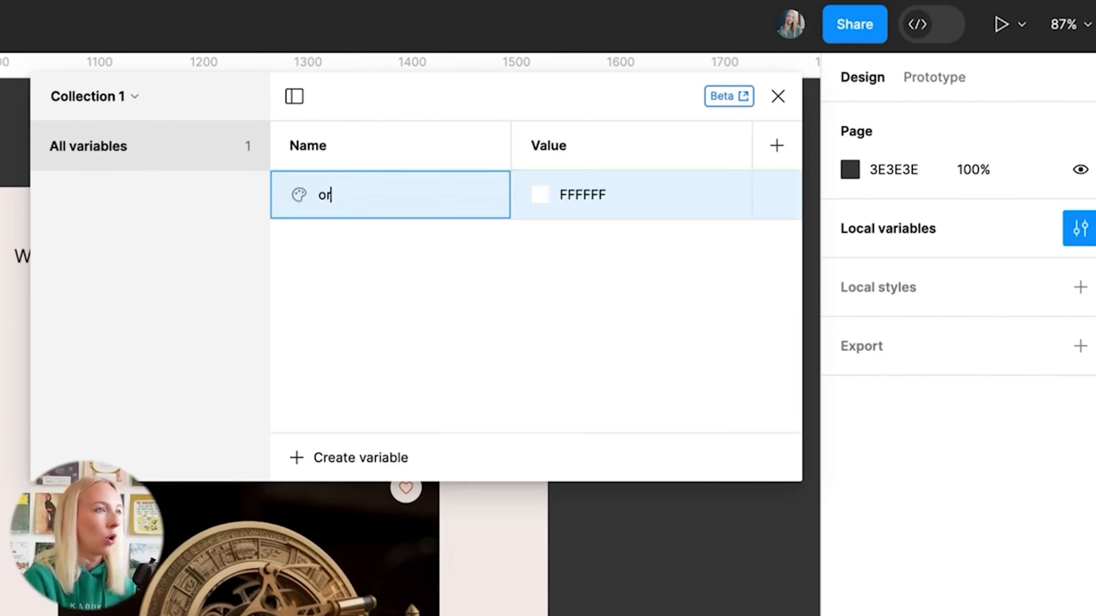
type("ange")
left_click(540, 195)
left_click(706, 540)
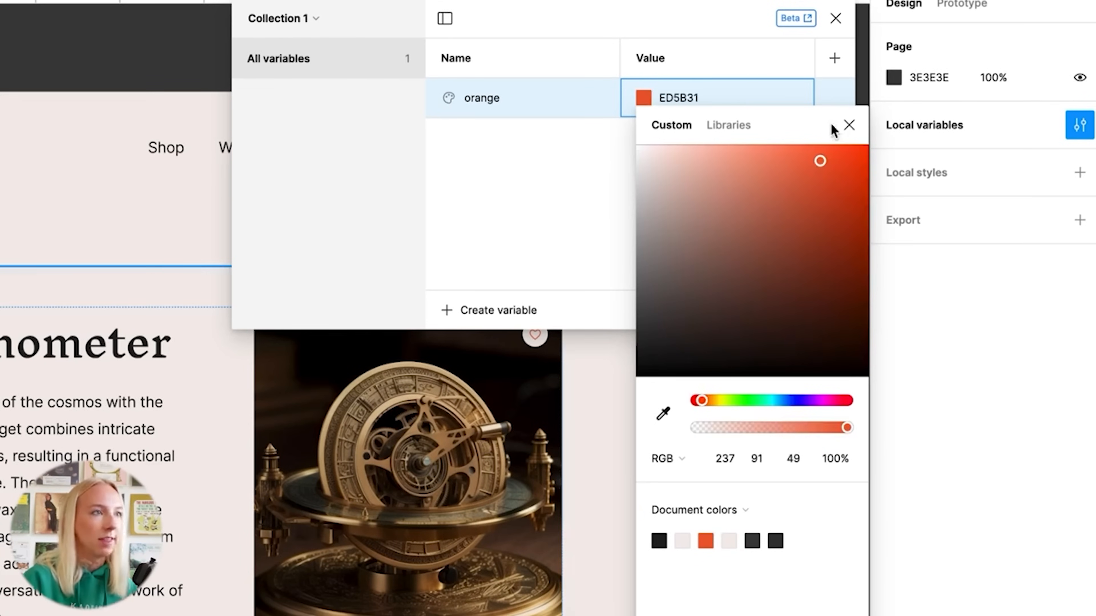
left_click(849, 125)
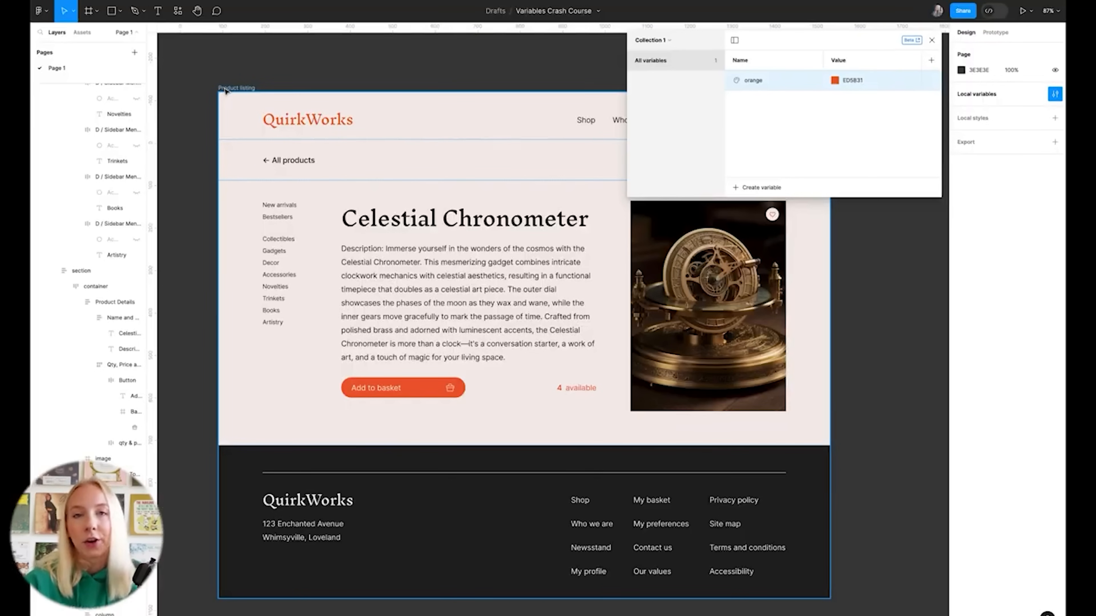
Create a 'grey' variable from the Product listing's 202020 selection colour and apply it
left_click(237, 90)
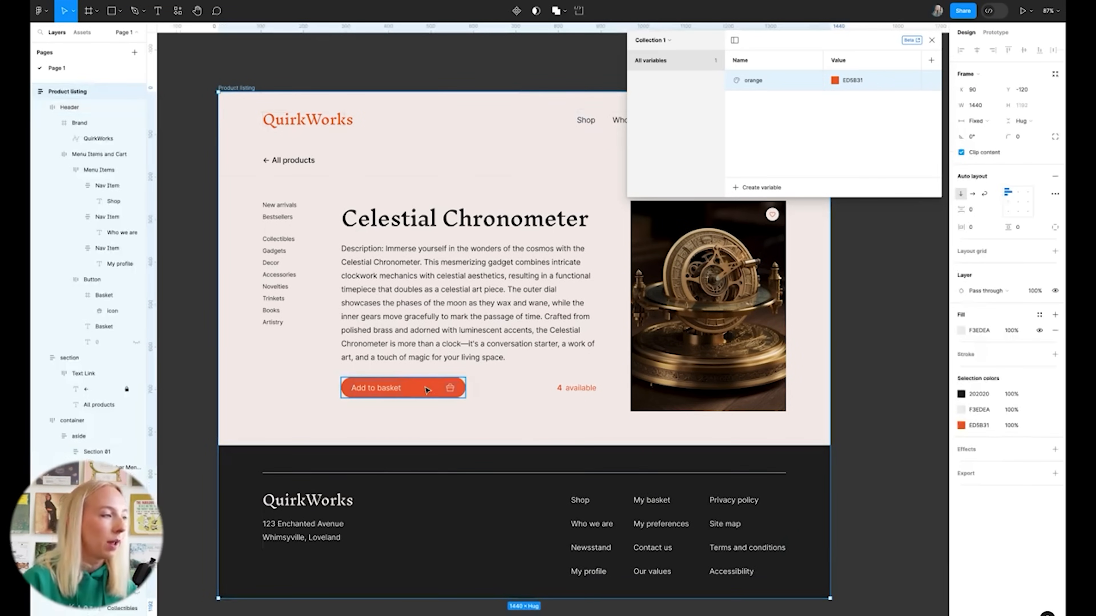
left_click(537, 219, "super")
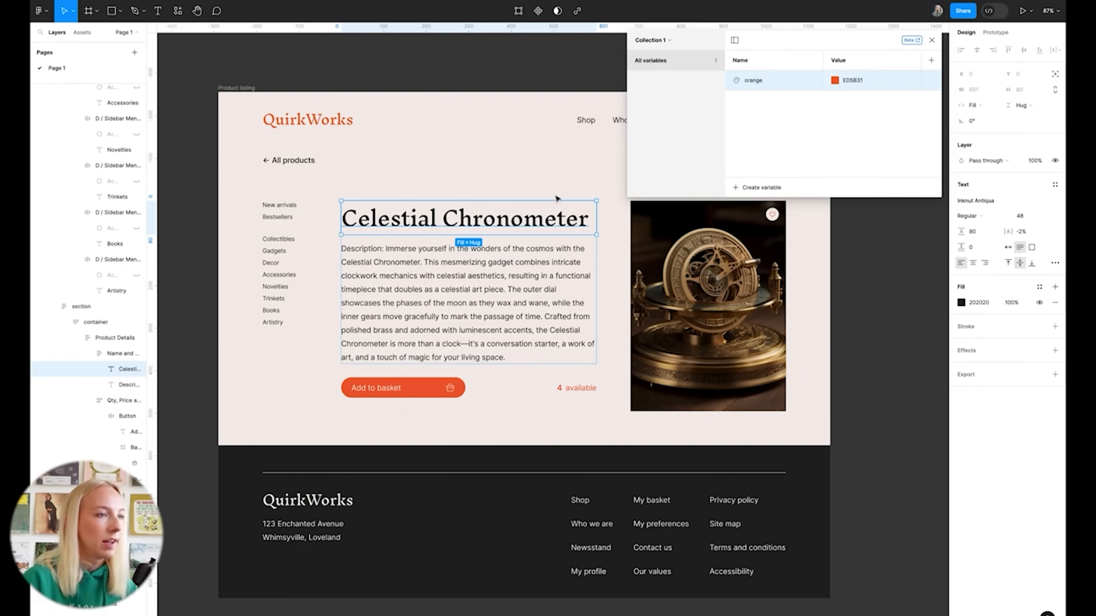
left_click(243, 90)
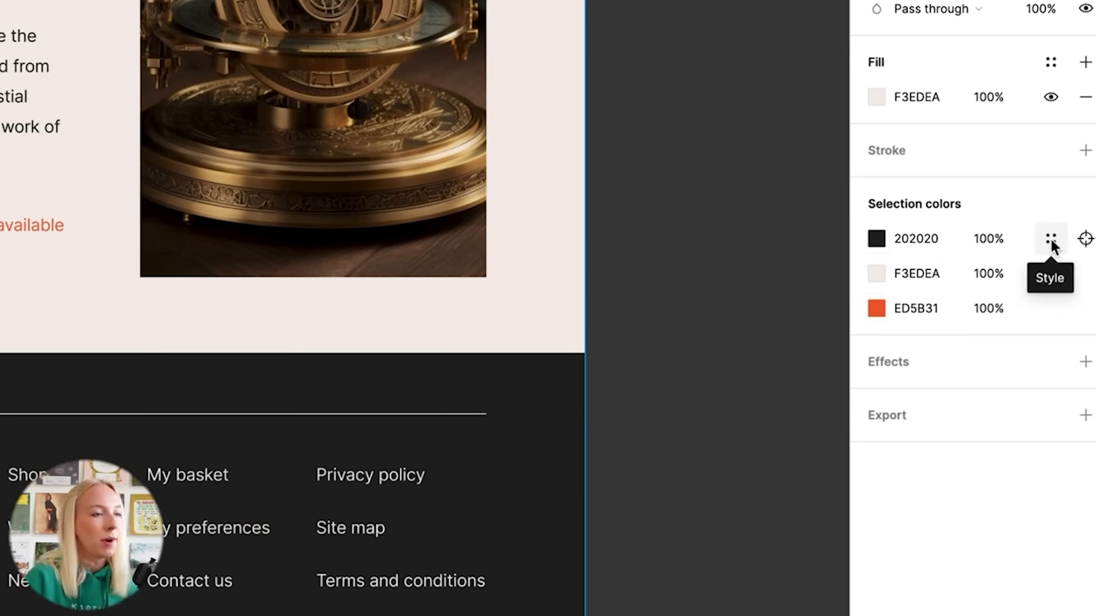
left_click(1051, 239)
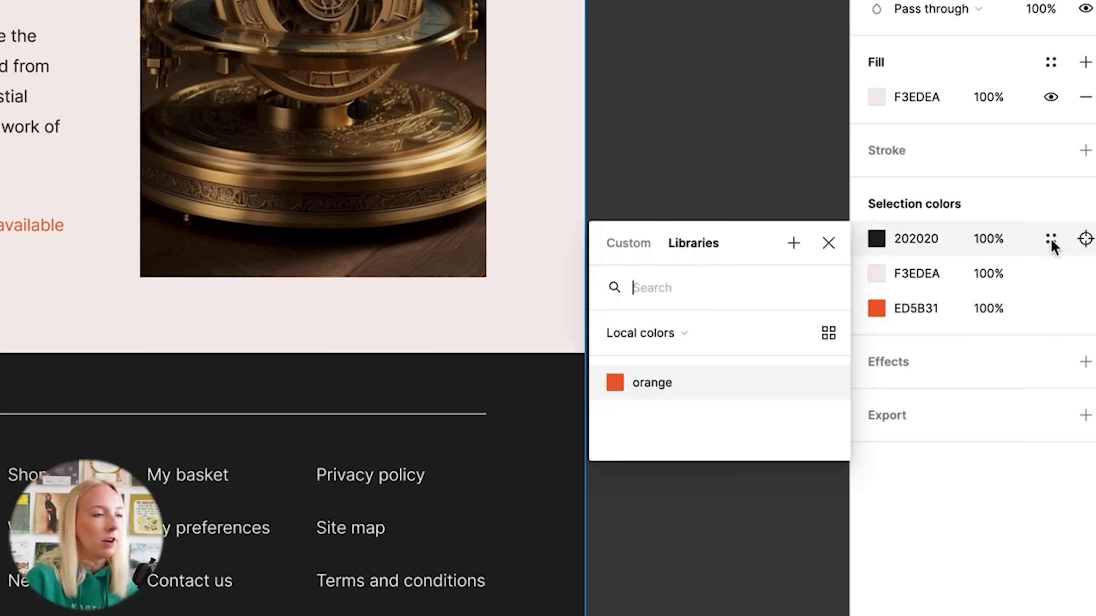
left_click(795, 249)
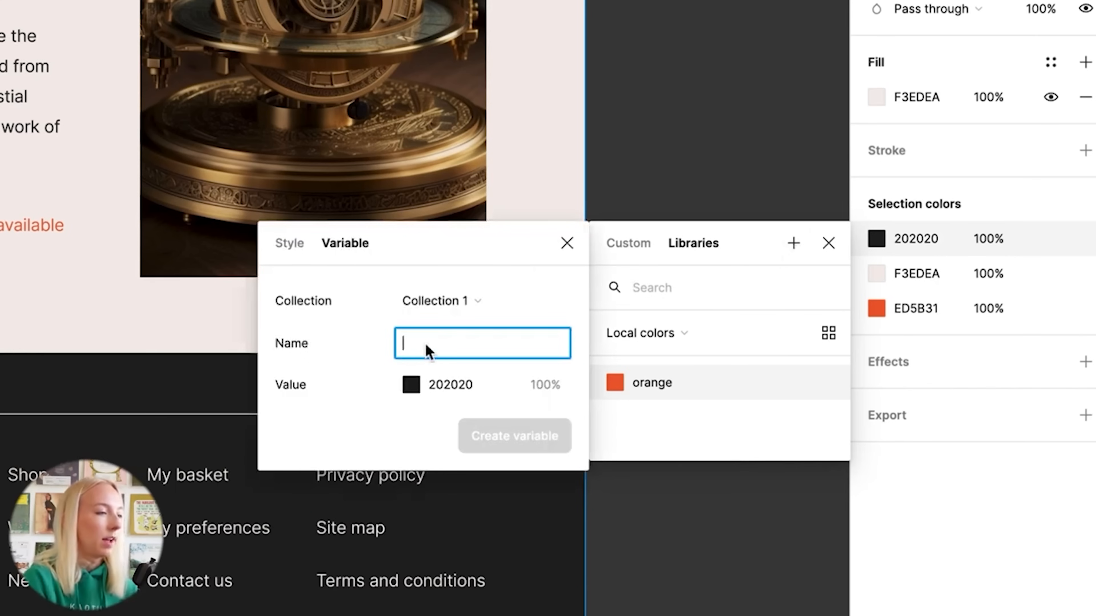
type("grey")
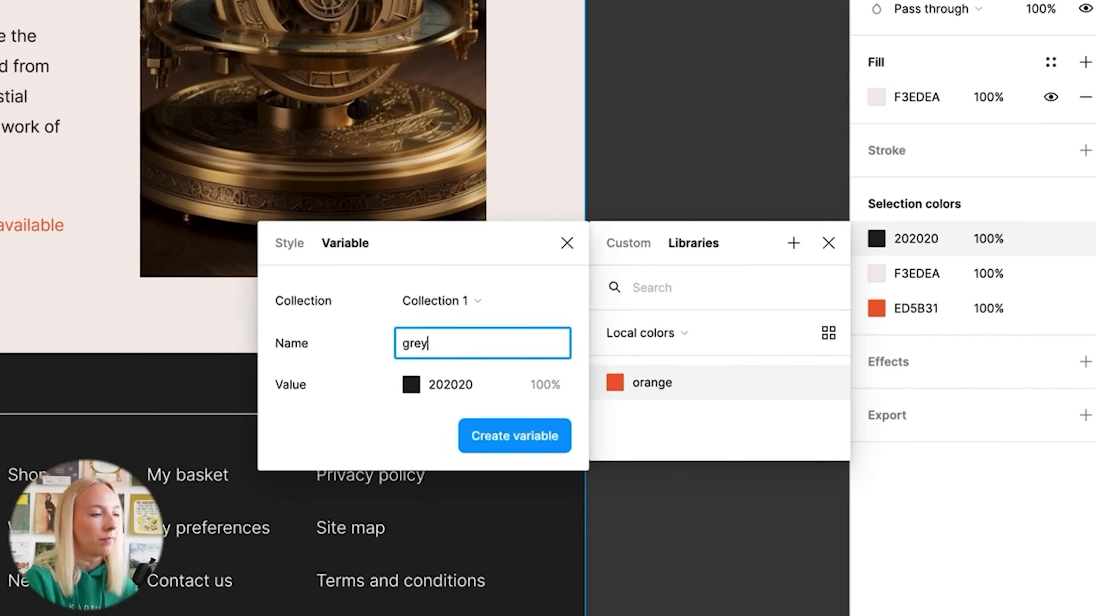
left_click(521, 436)
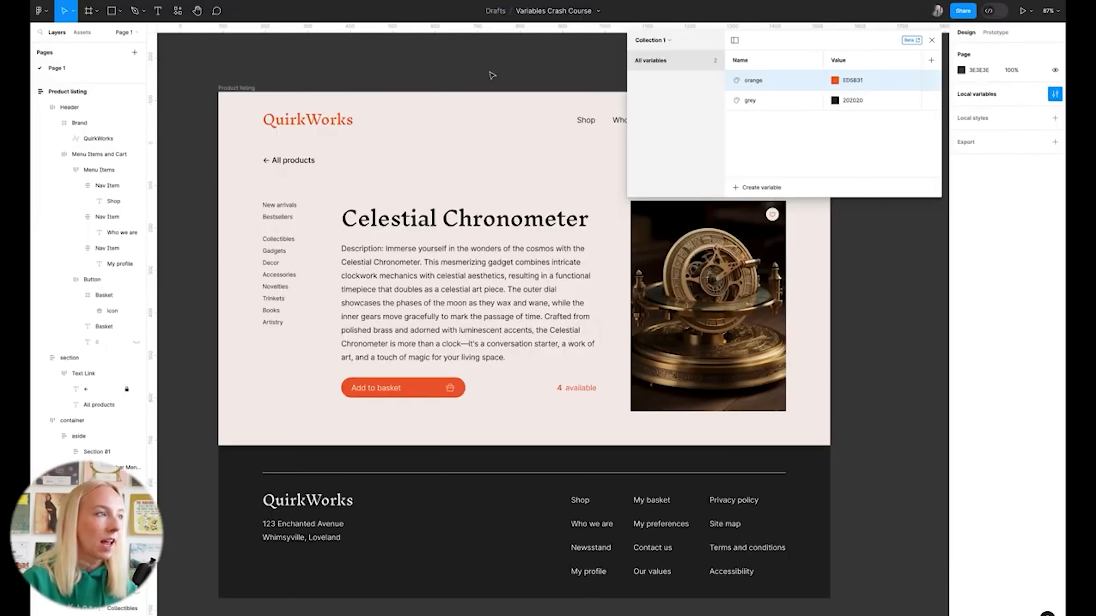
On the Product listing frame, save F3EDEA as a new 'beige' variable and bind ED5B31 to the orange variable
left_click(240, 87)
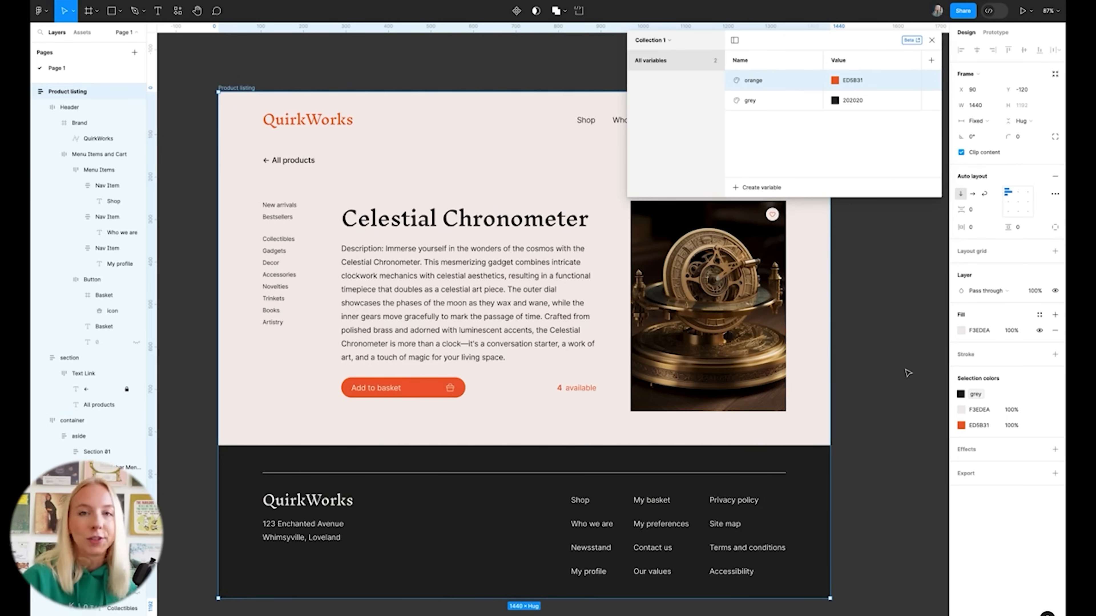
left_click(1039, 410)
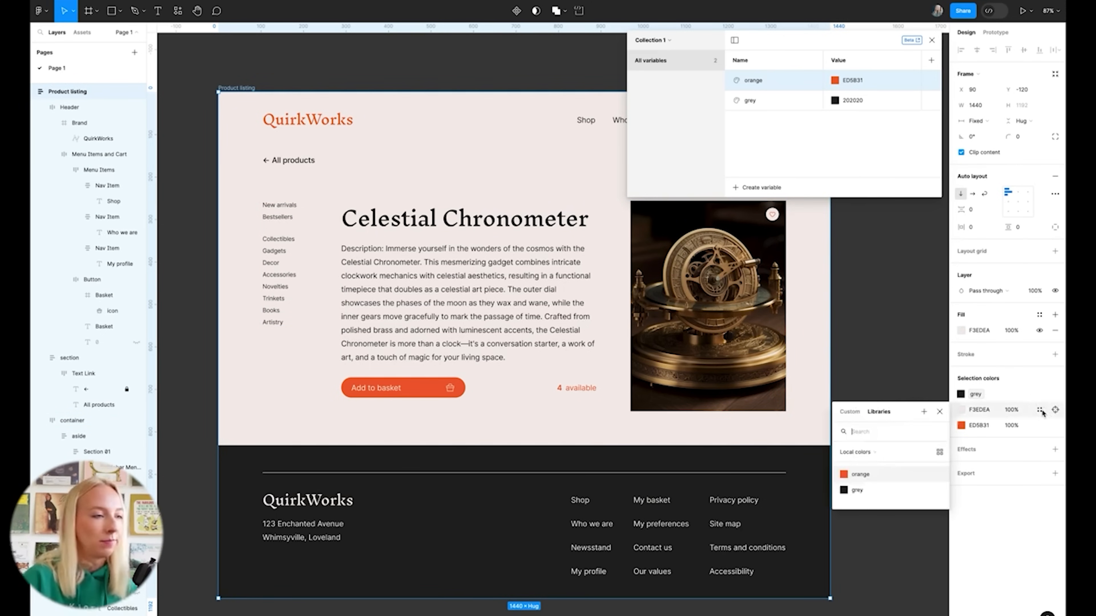
left_click(923, 412)
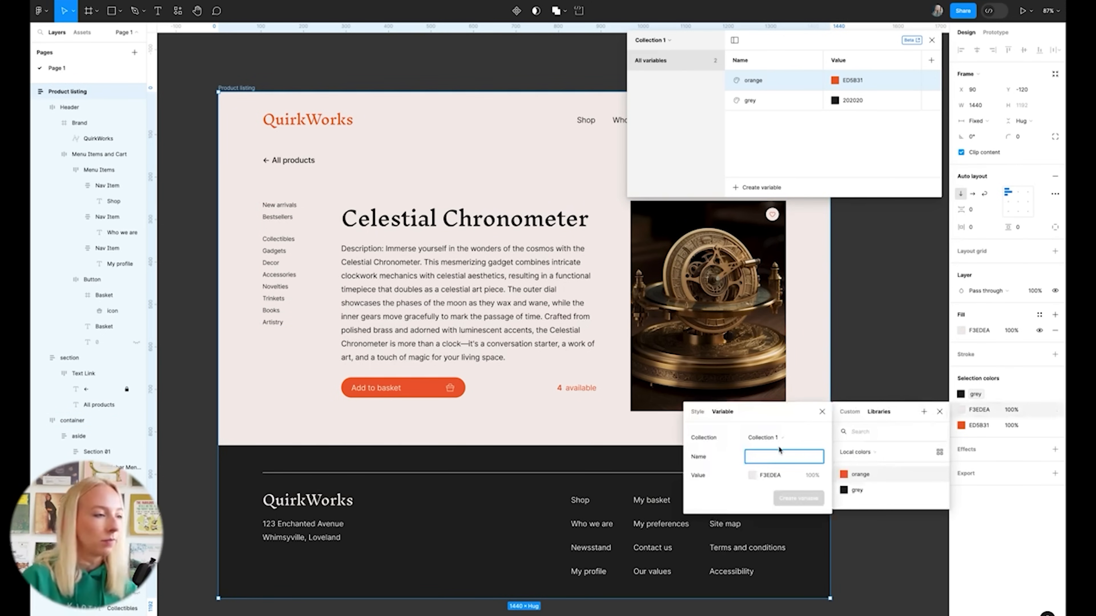
type("beige")
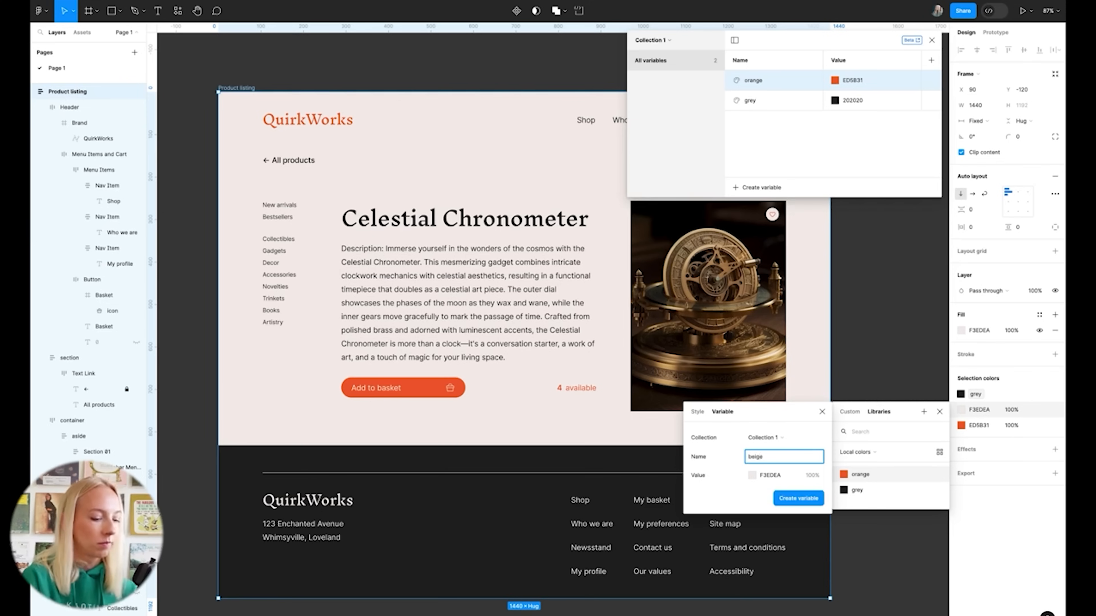
key("Return")
left_click(939, 413)
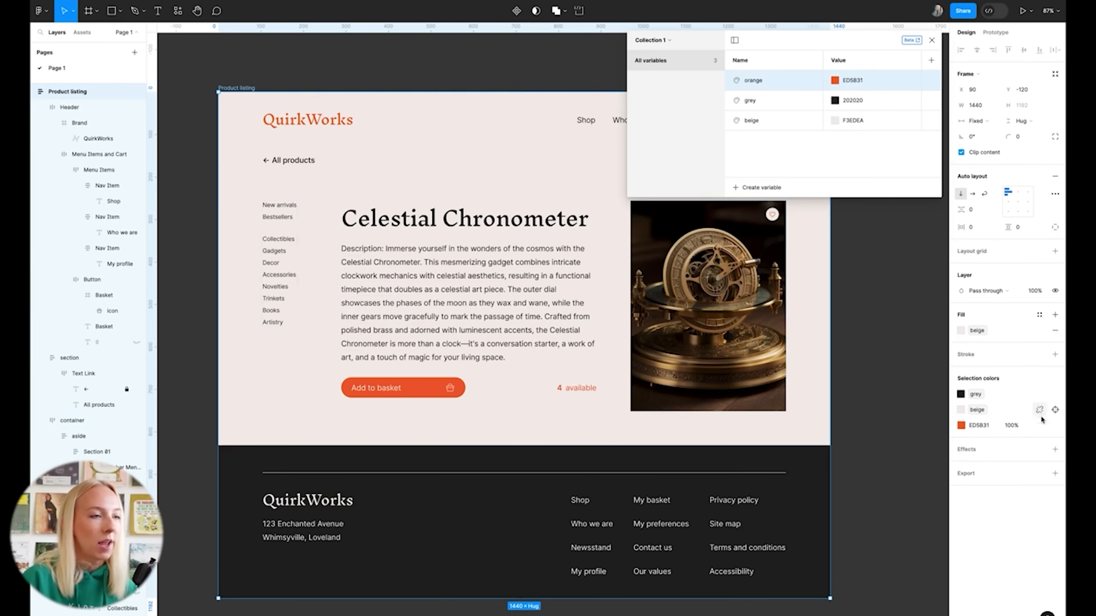
left_click(1038, 426)
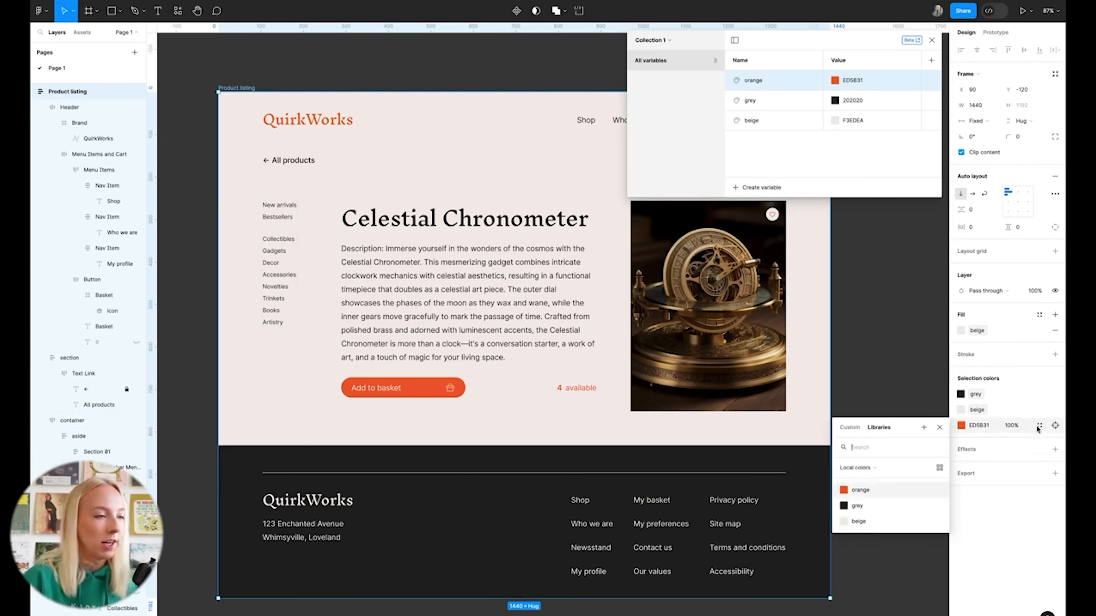
left_click(844, 491)
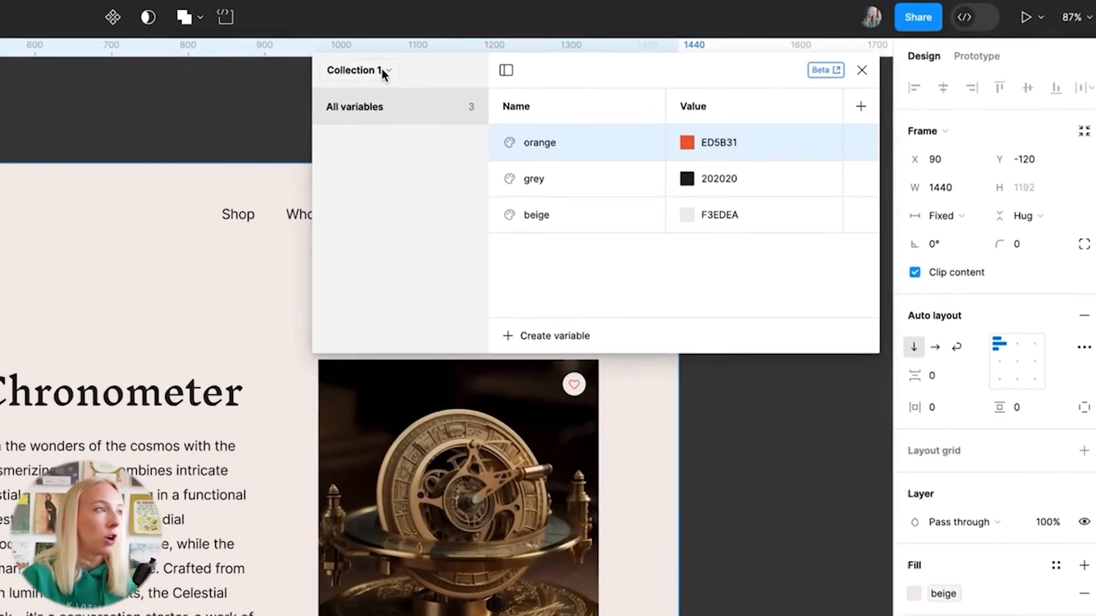
Rename the variable collection from Collection 1 to 'Primitives', then add a new empty collection
left_click(661, 43)
left_click(360, 141)
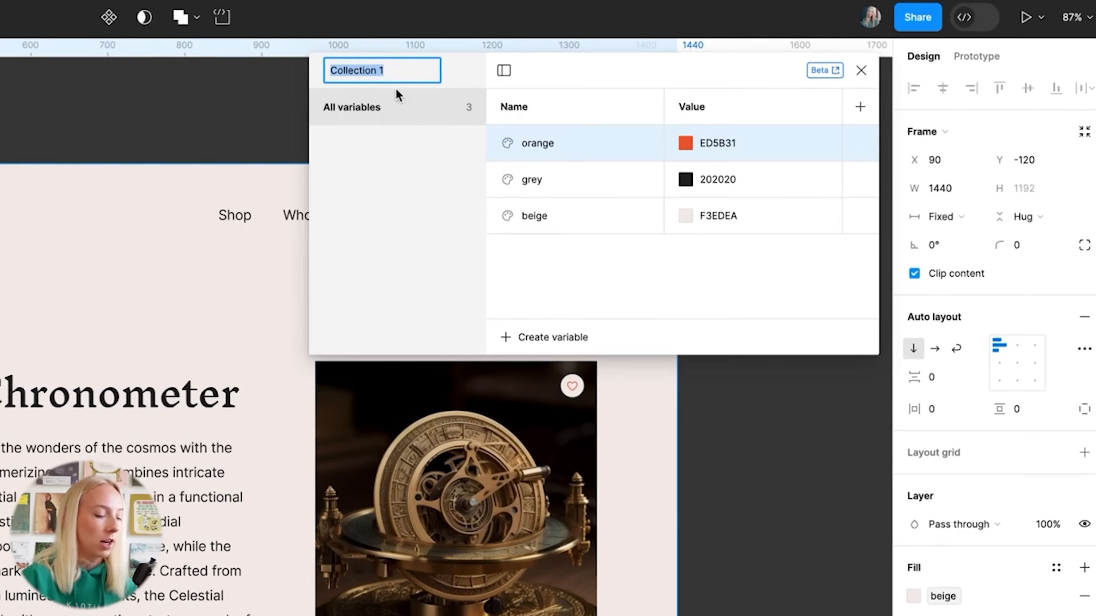
type("Primitives")
key("Return")
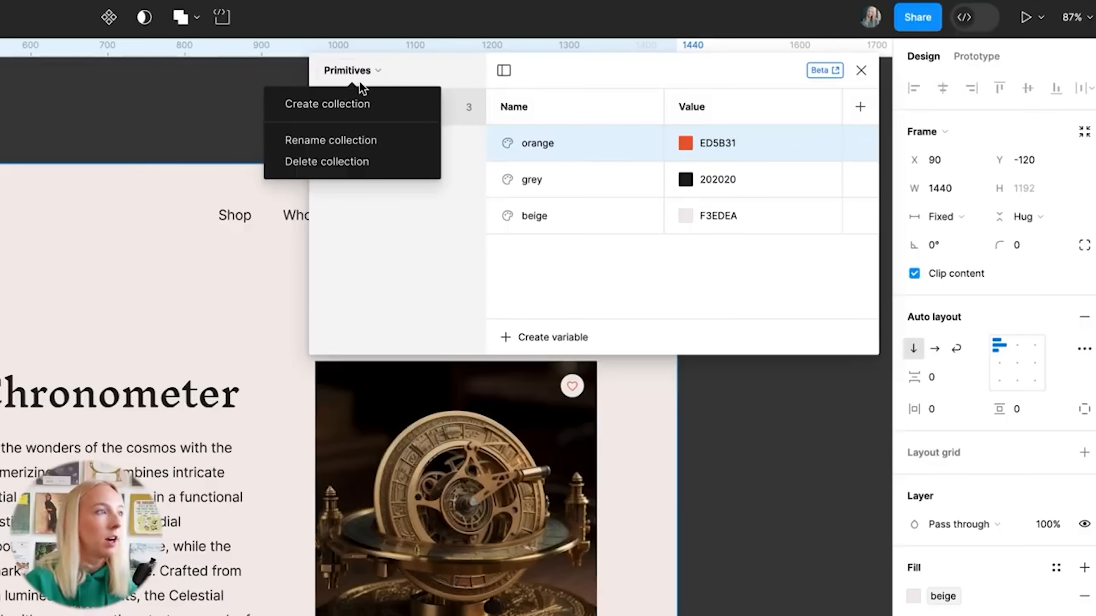
left_click(345, 104)
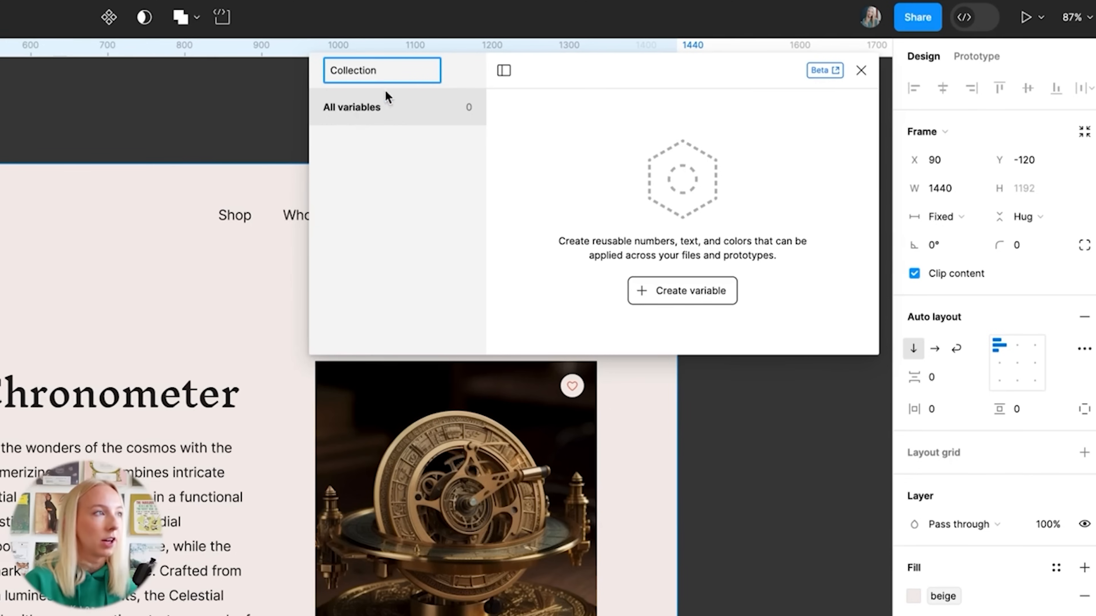
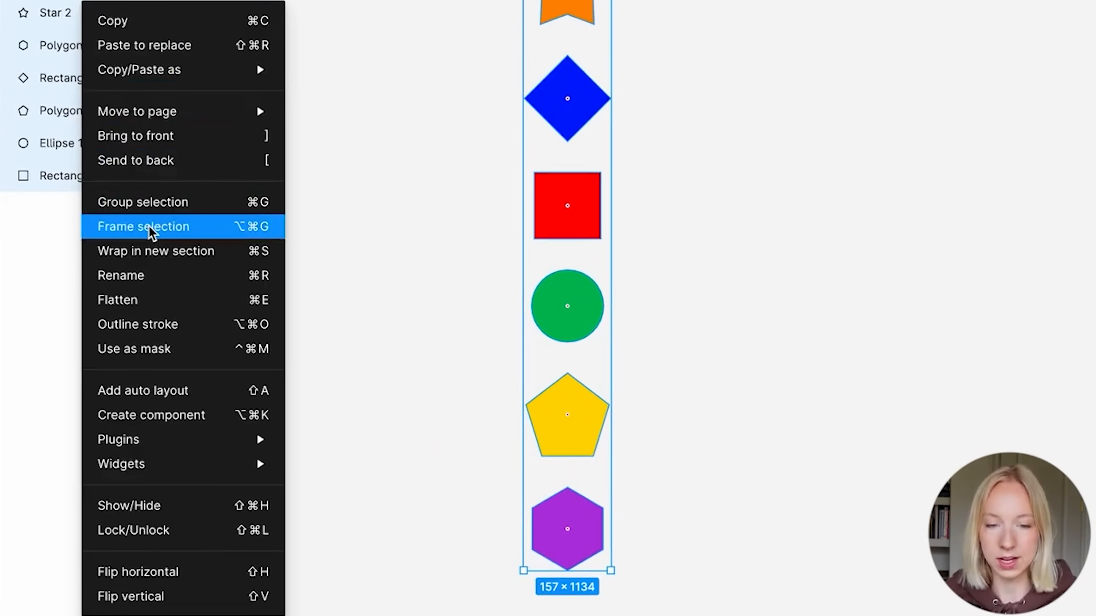
Try wrapping the six shapes in a frame named Shapes, then undo it
key("alt+super+g")
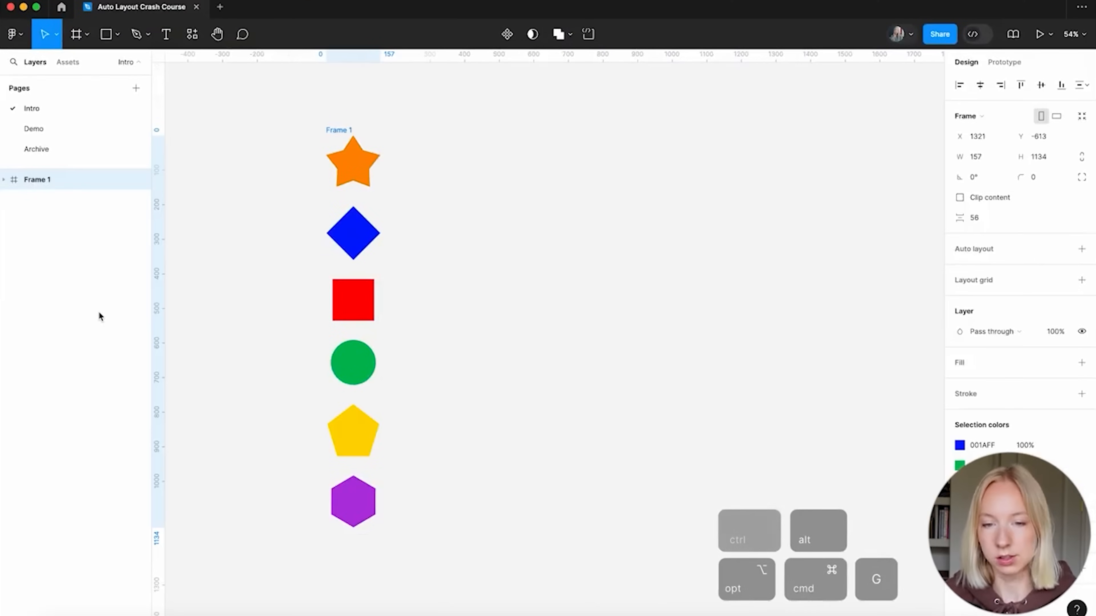
left_click_drag(359, 131, 524, 129)
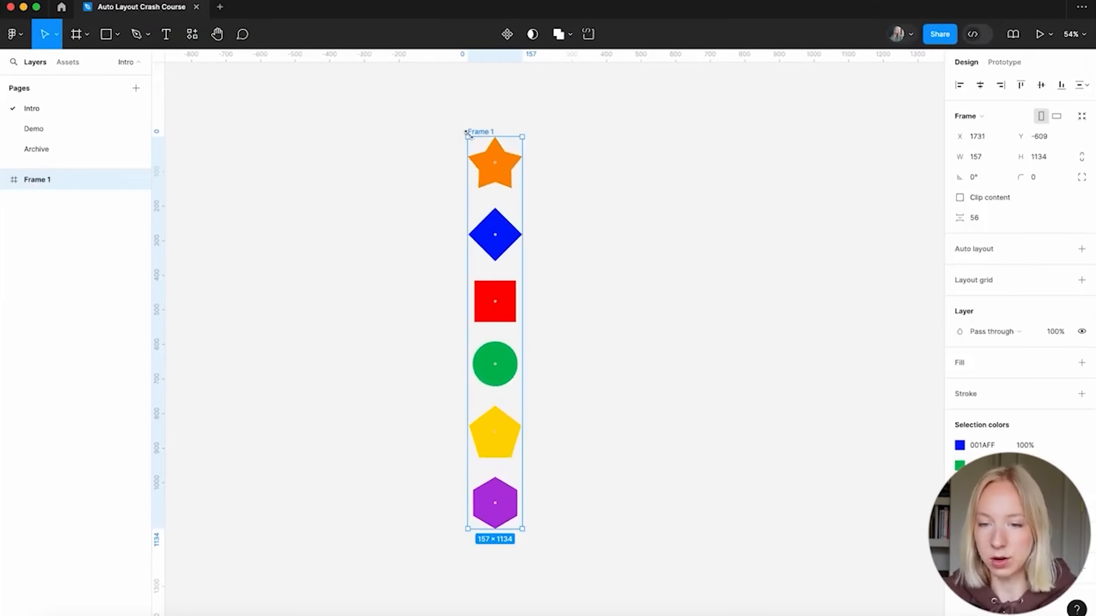
double_click(469, 131)
type("Shapes")
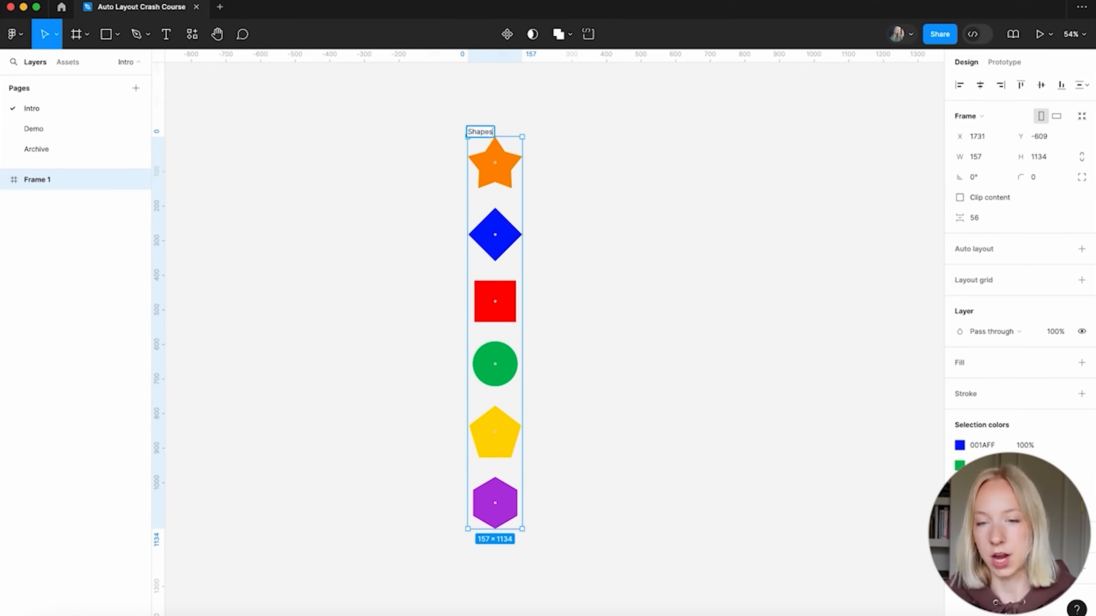
key("Return")
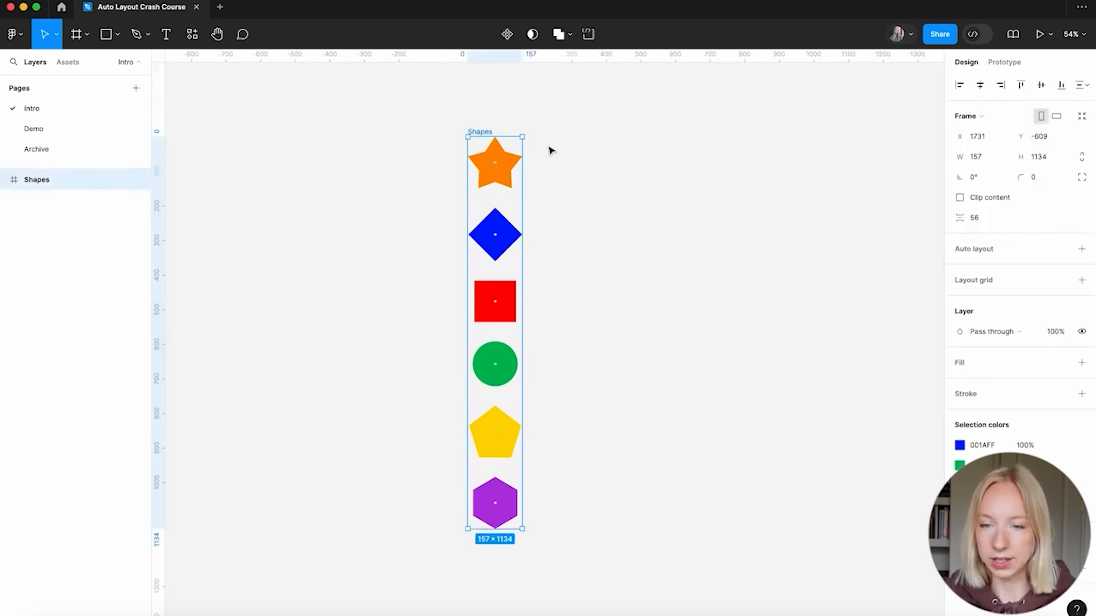
key("ctrl+z")
key("ctrl+z")
key("ctrl+z")
key("ctrl+z")
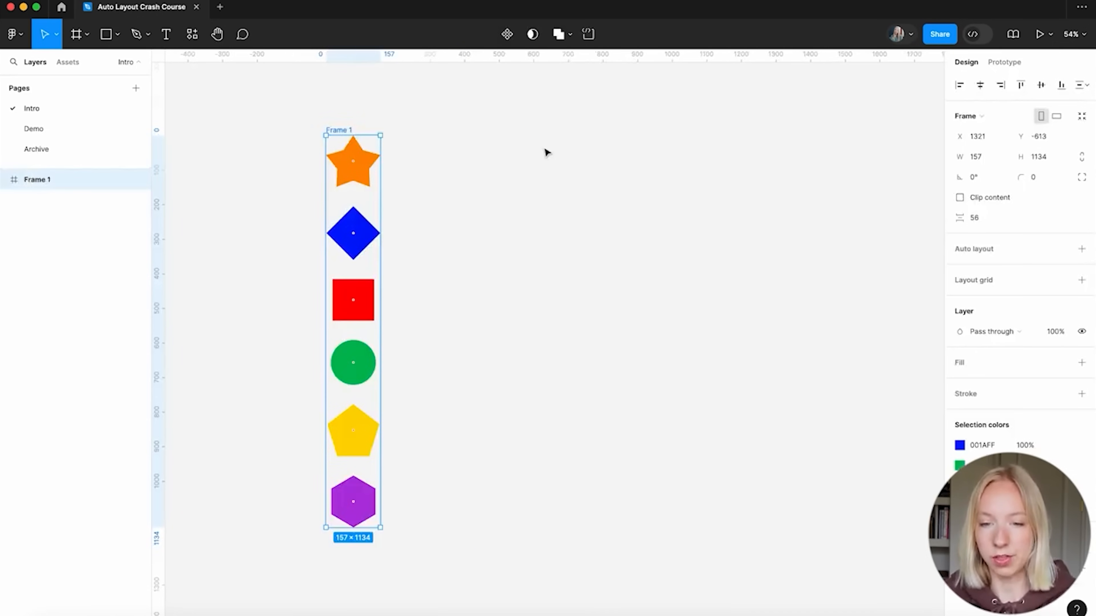
left_click(464, 191)
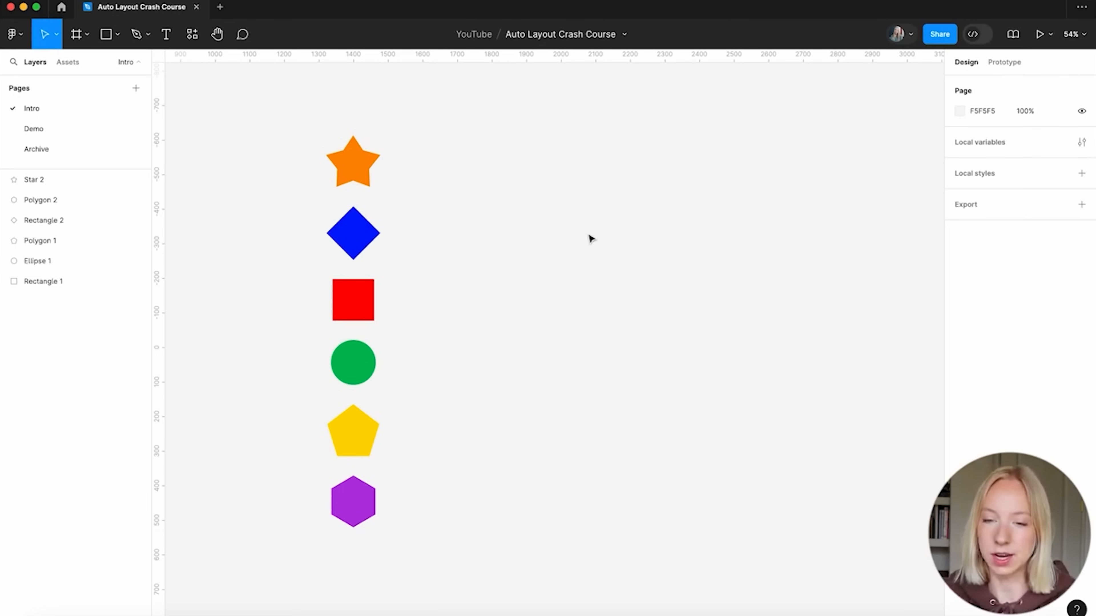
Draw a 968×968 frame right of the shapes and name it Square Frame
key("f")
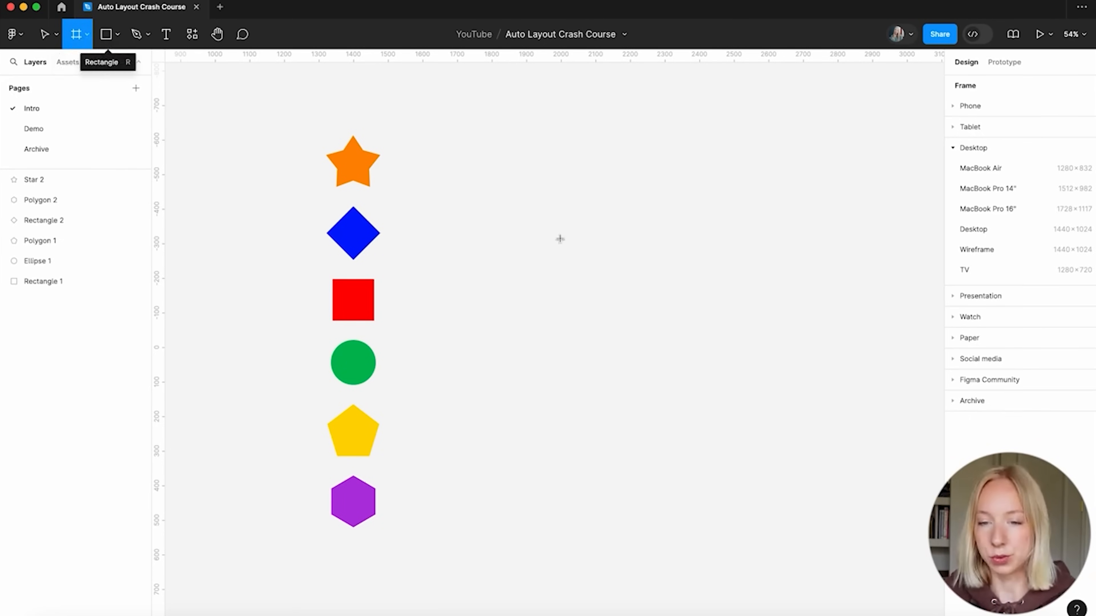
left_click_drag(509, 144, 843, 433)
double_click(533, 138)
type("Square Frame")
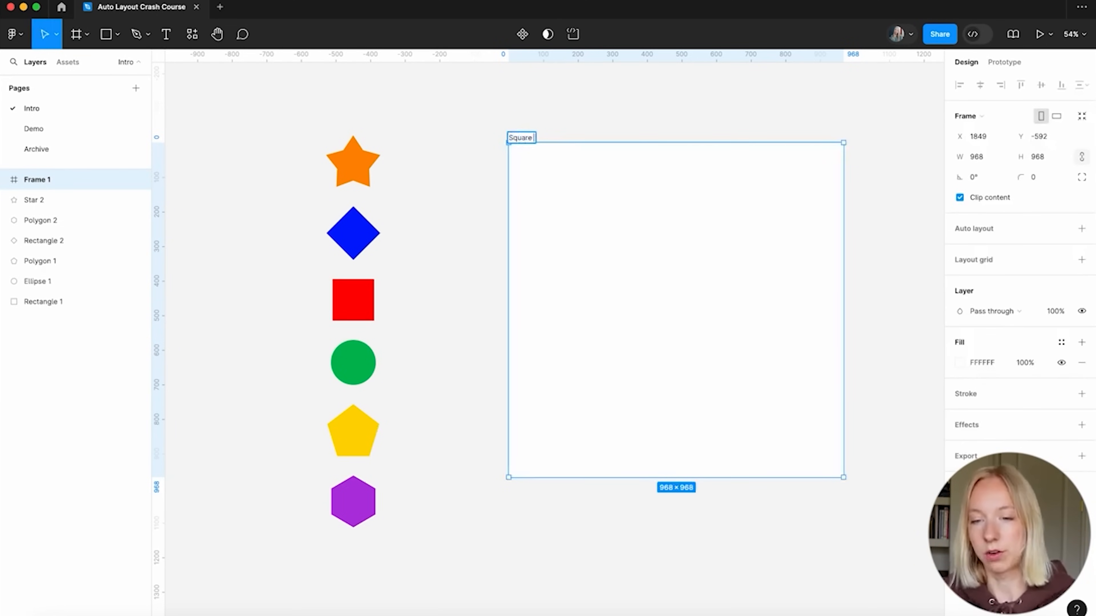
left_click(442, 118)
Move the six shapes into Square Frame, then undo the move and deselect
left_click_drag(275, 121, 434, 459)
scroll(434, 459, "up", 3)
left_click_drag(327, 302, 650, 292)
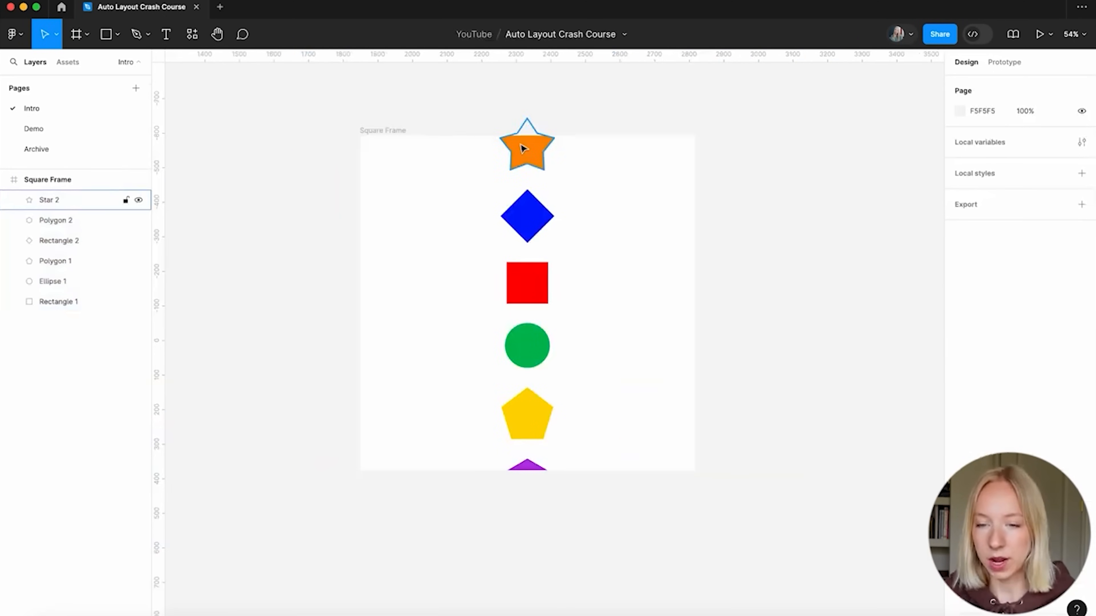
scroll(440, 354, "left", 3)
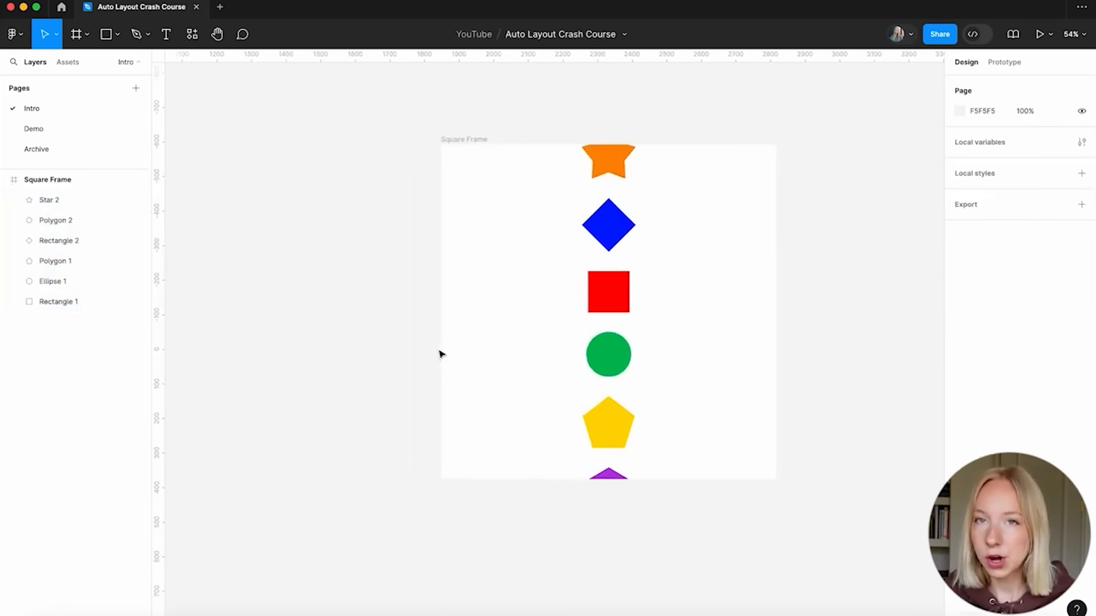
scroll(577, 292, "right", 3)
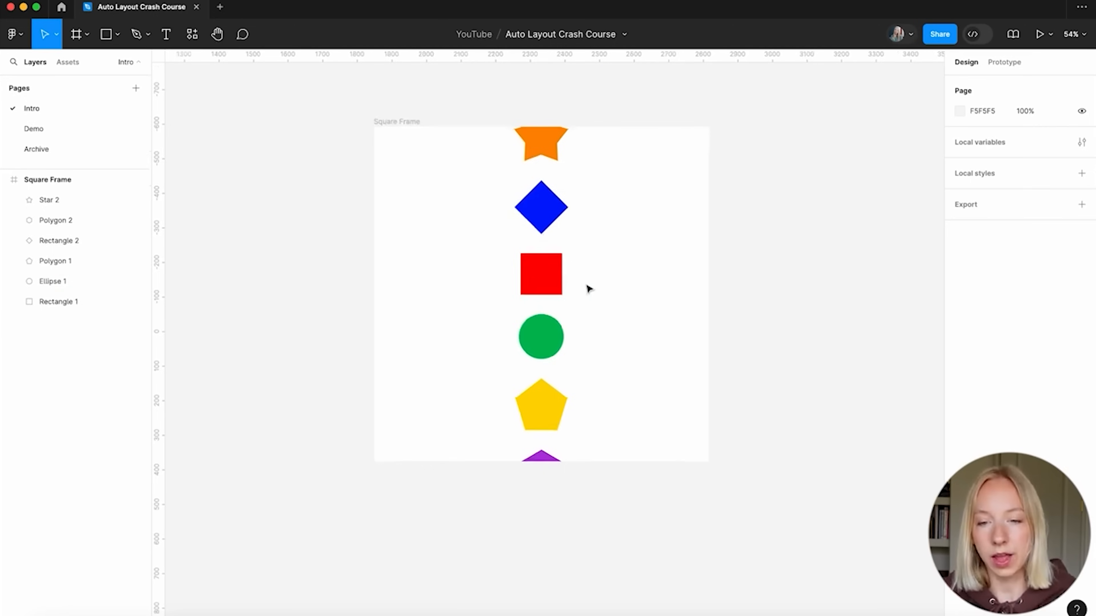
key("super+z")
key("super+z")
left_click(757, 272)
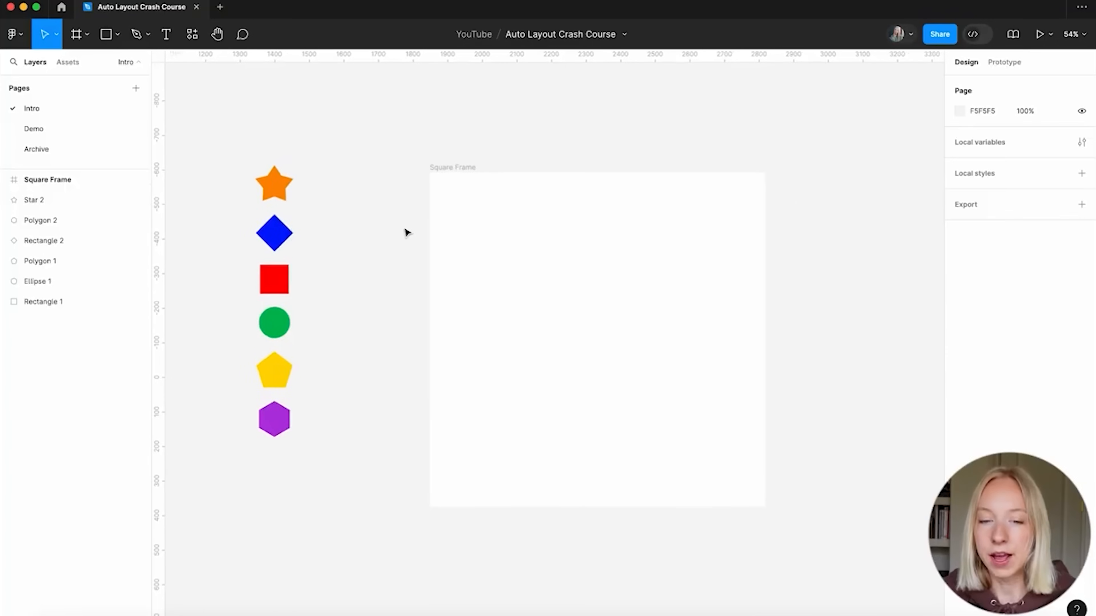
scroll(407, 233, "down", 2)
scroll(407, 233, "left", 2)
Move the six shapes into the centre of Square Frame and wrap them in an auto-layout frame
left_click_drag(273, 111, 391, 453)
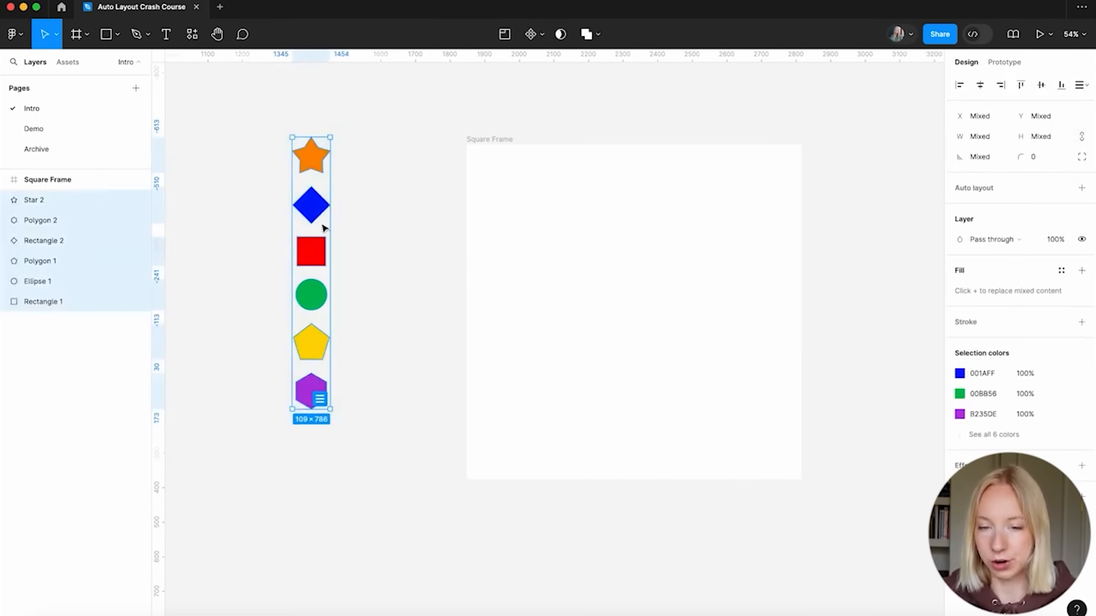
left_click_drag(337, 254, 679, 270)
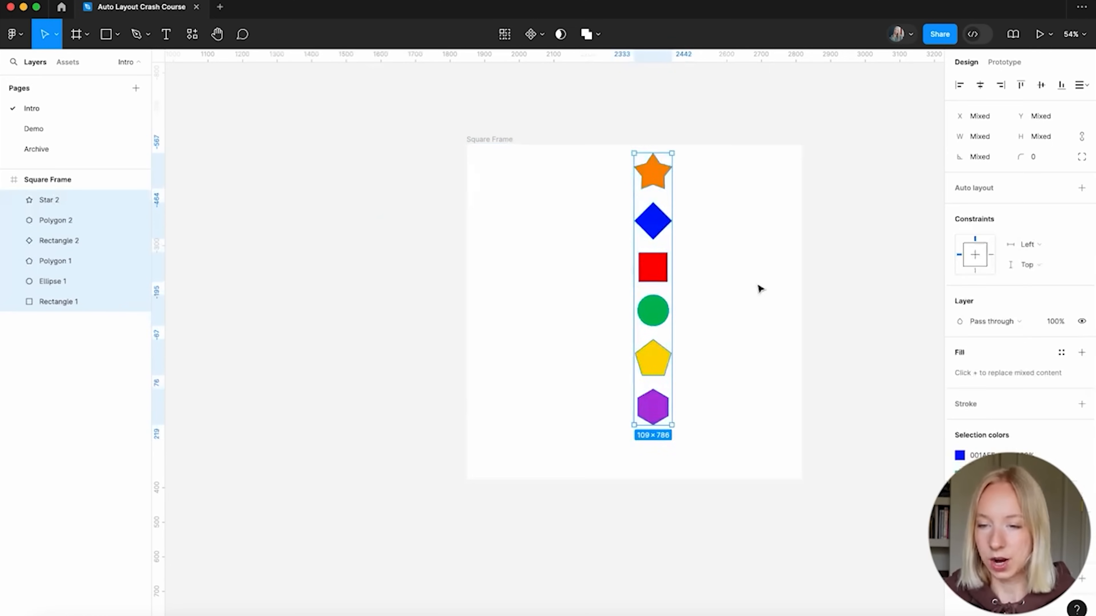
scroll(733, 280, "right", 2)
left_click(436, 129)
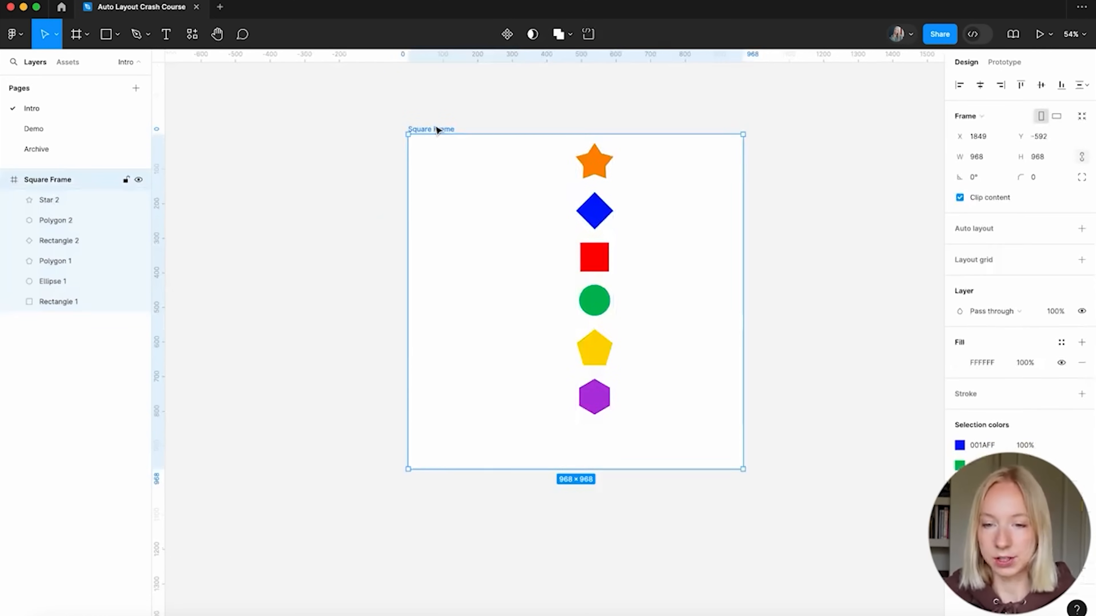
left_click(556, 168)
left_click_drag(556, 168, 685, 456)
left_click_drag(599, 267, 580, 290)
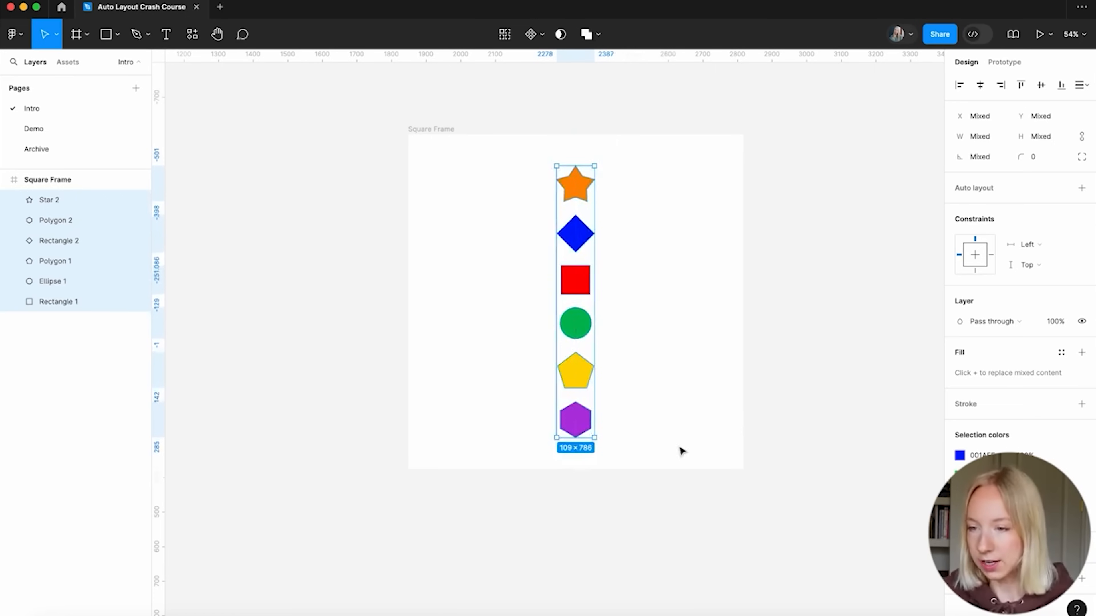
left_click(1082, 188)
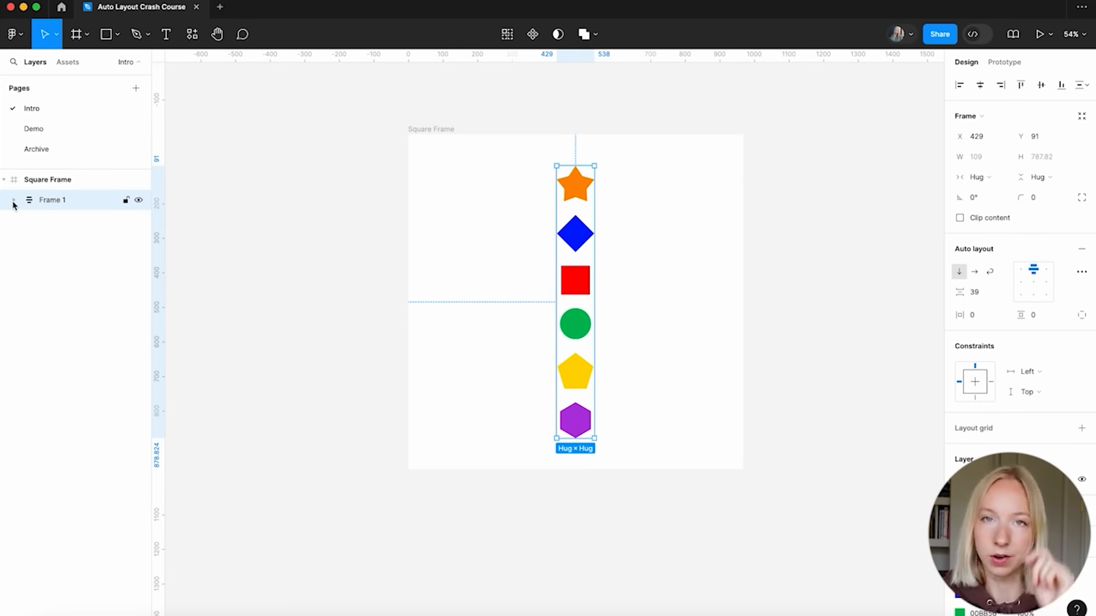
Rename the auto-layout frame from Frame 1 to Shapes
double_click(64, 204)
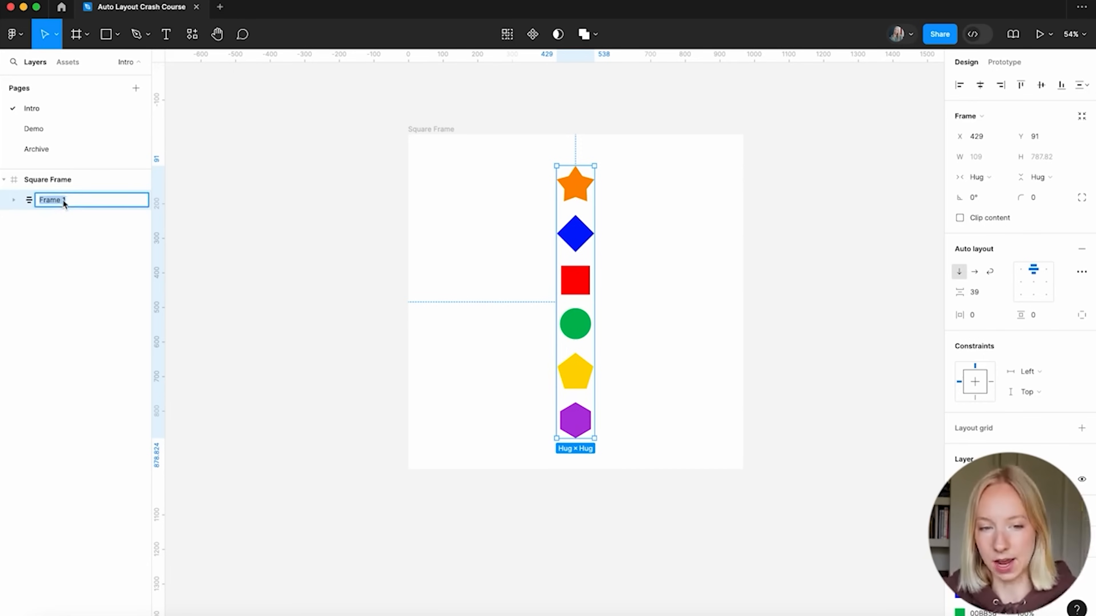
type("Shapes")
key("Return")
scroll(575, 243, "up", 3)
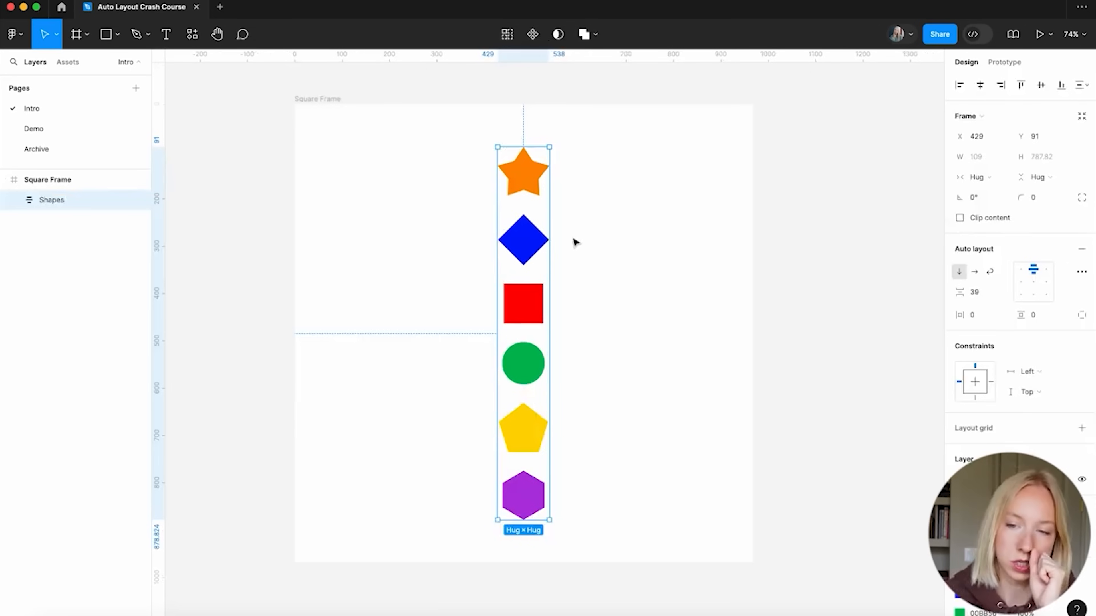
scroll(543, 230, "down", 1)
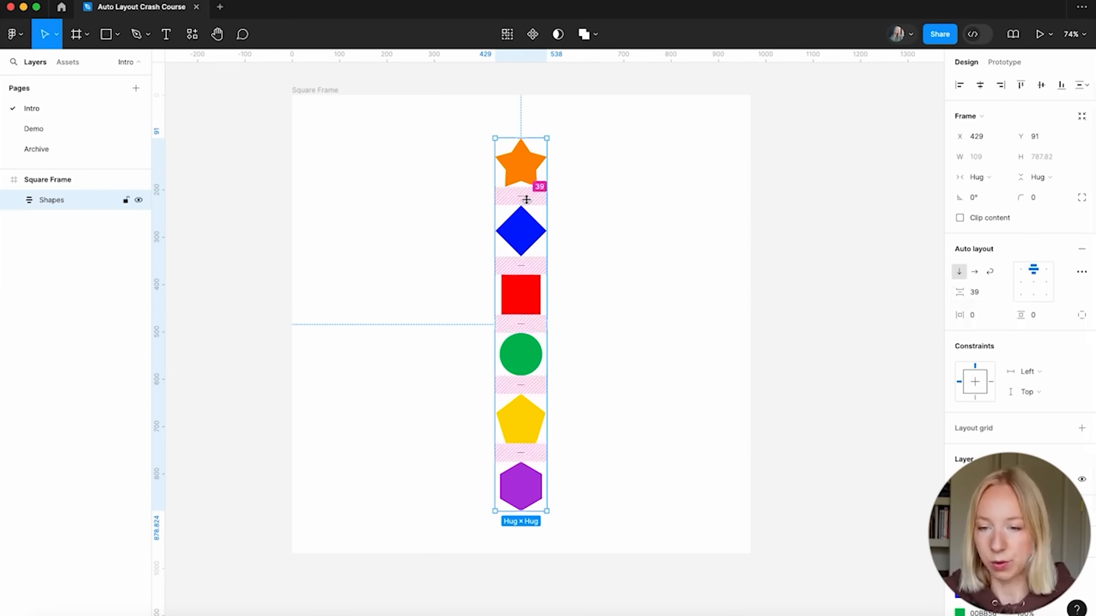
Set the gap between the stacked shapes to 20
mouse_move(526, 198)
left_mouse_down()
mouse_move(526, 219)
mouse_move(526, 193)
left_mouse_up()
mouse_move(960, 292)
left_mouse_down()
mouse_move(909, 296)
mouse_move(1001, 292)
mouse_move(882, 292)
mouse_move(976, 291)
left_mouse_up()
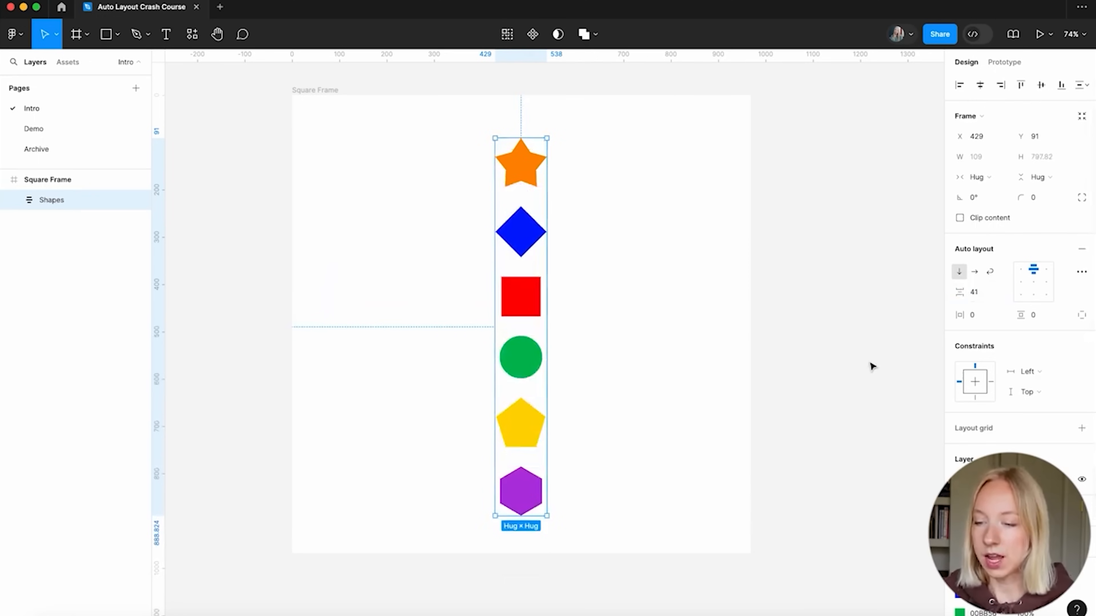
left_click(976, 291)
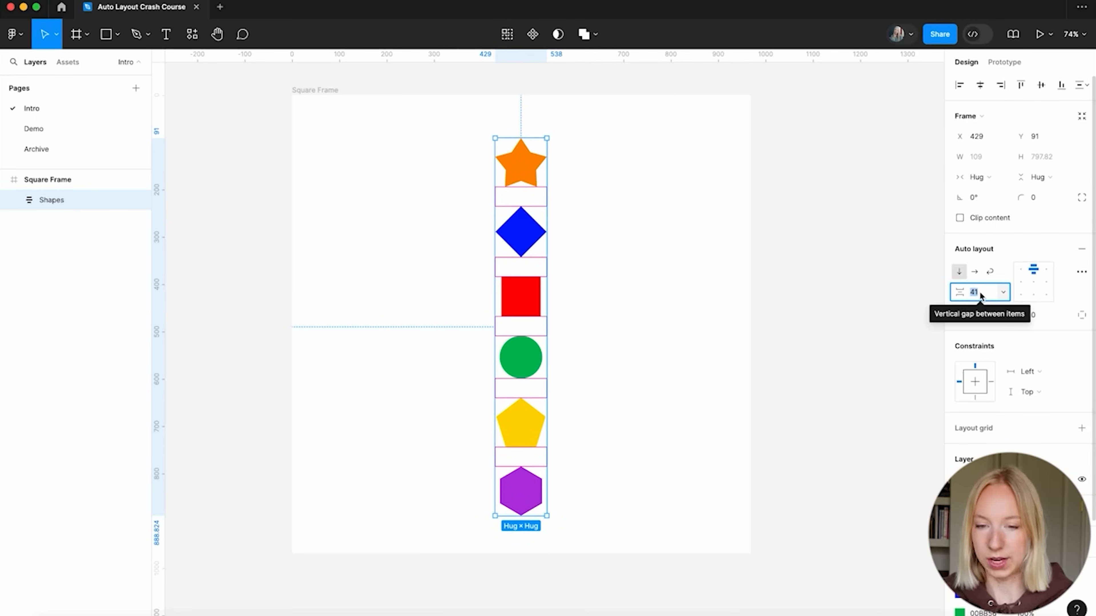
type("20")
key("Return")
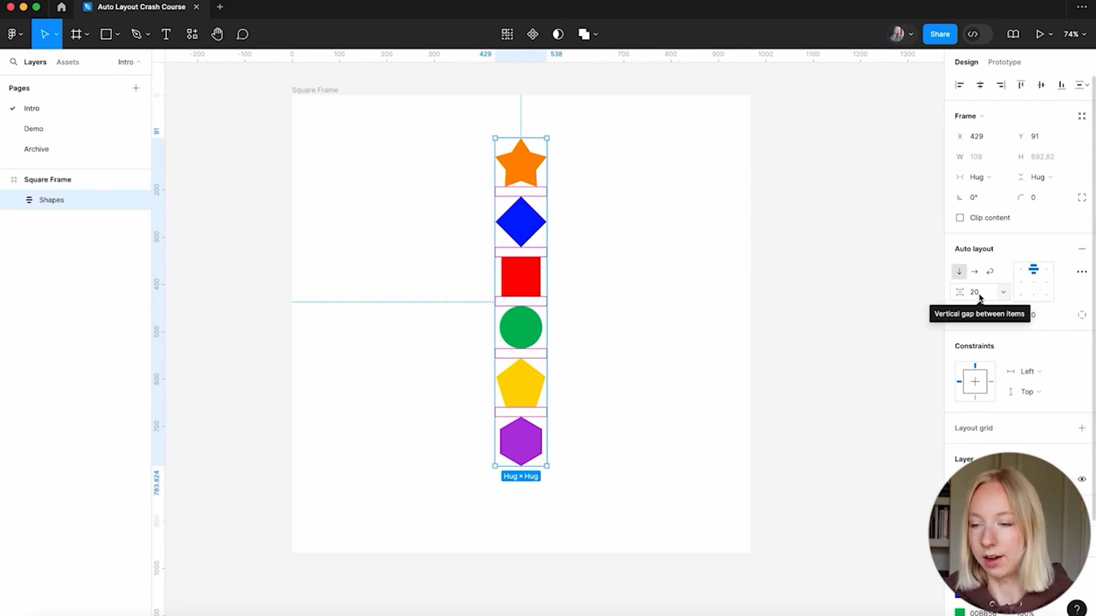
Make the Shapes auto layout horizontal, move it lower-left, and keep vertical centre alignment
left_click(975, 271)
left_click_drag(702, 162, 576, 247)
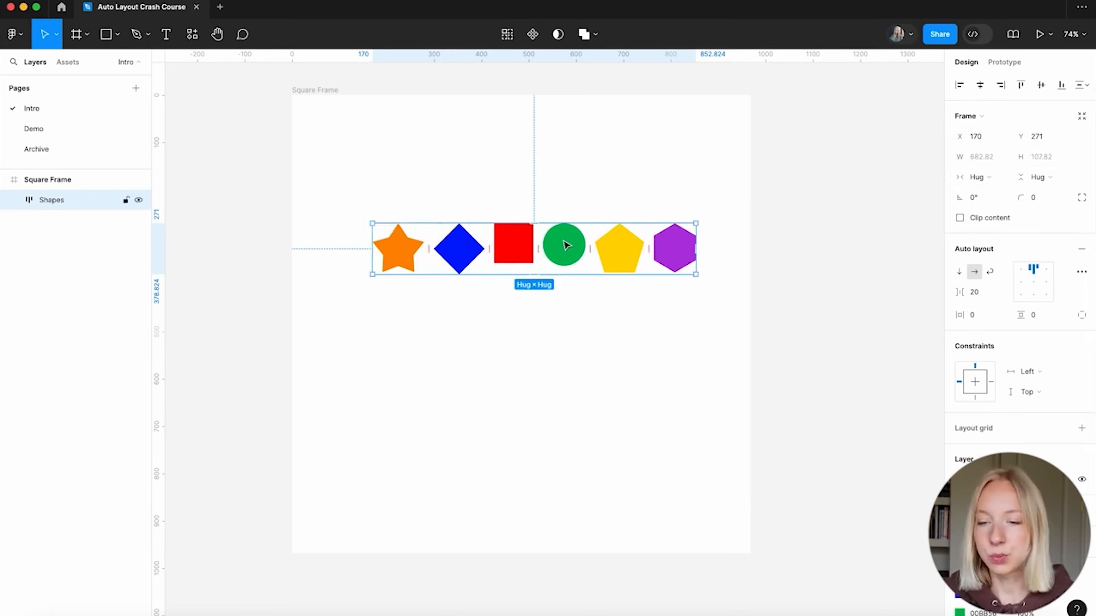
left_click(1034, 286)
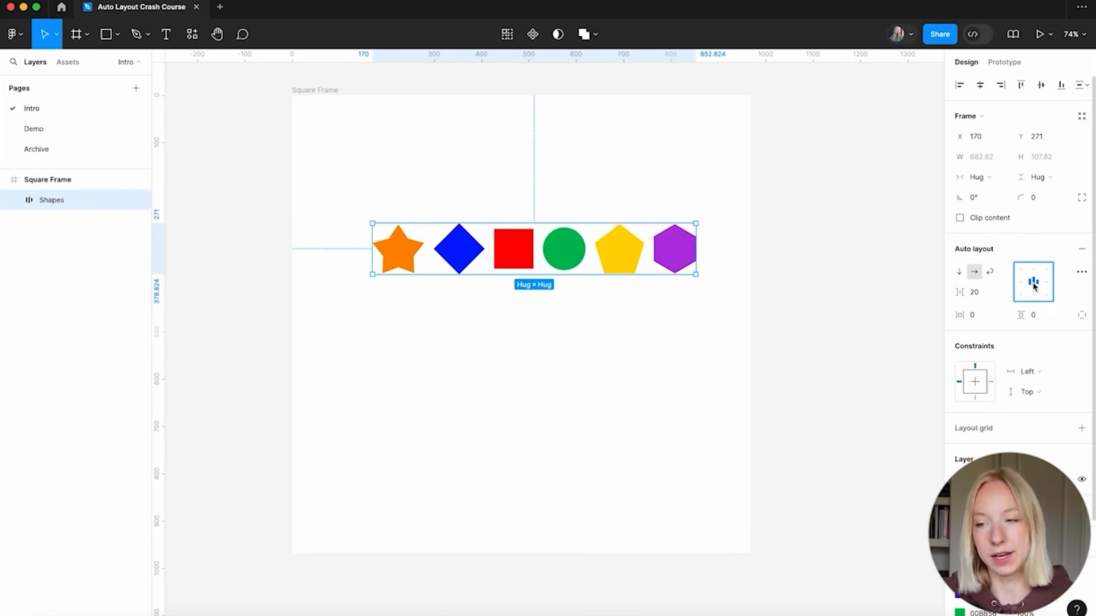
left_click(1032, 269)
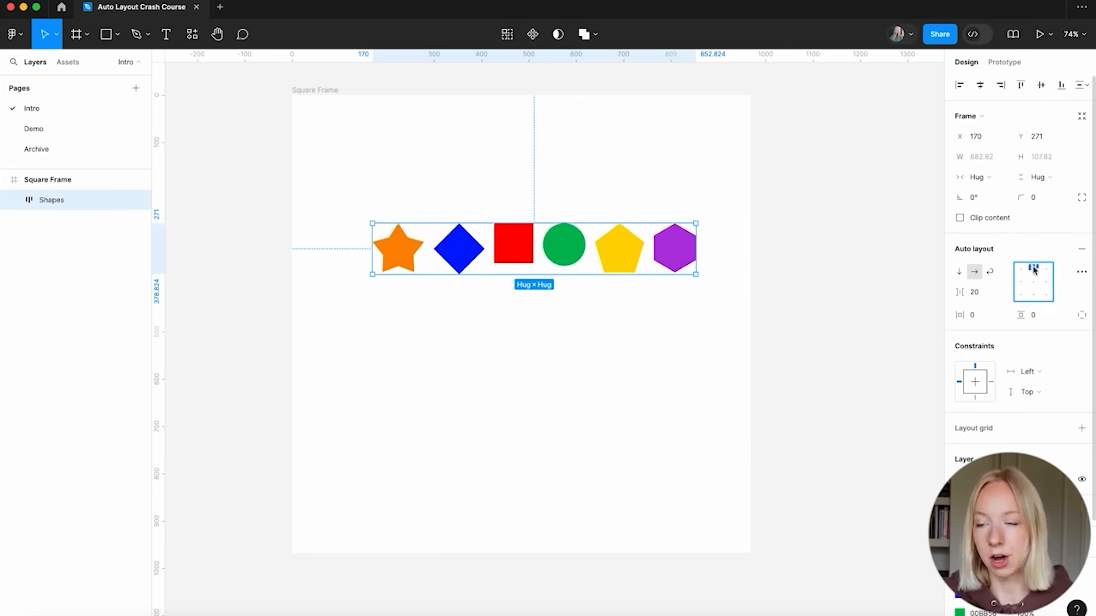
left_click(1033, 284)
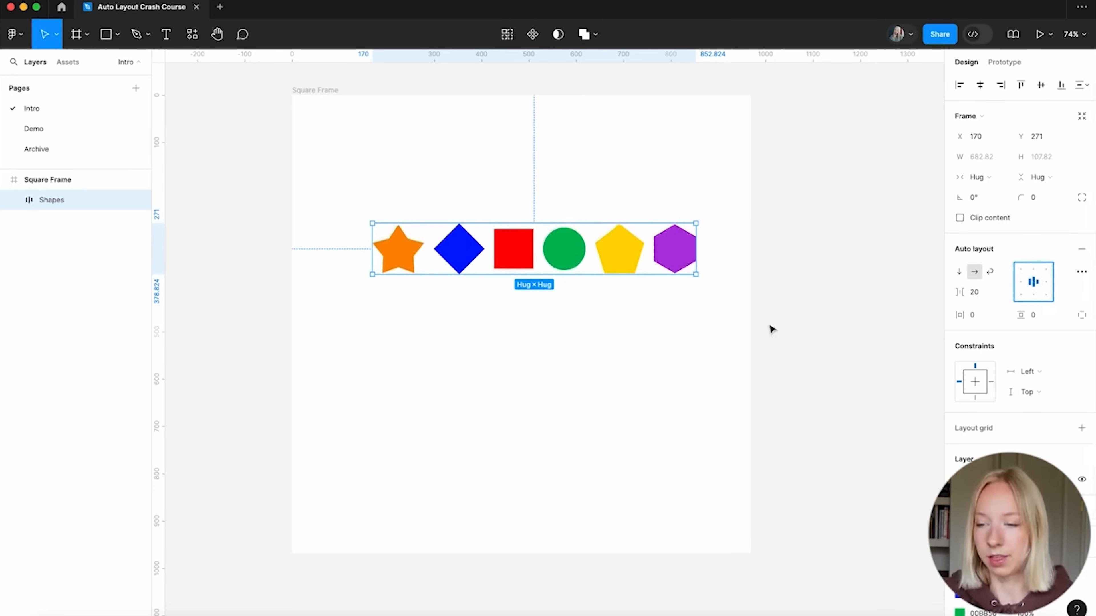
left_click(1019, 296)
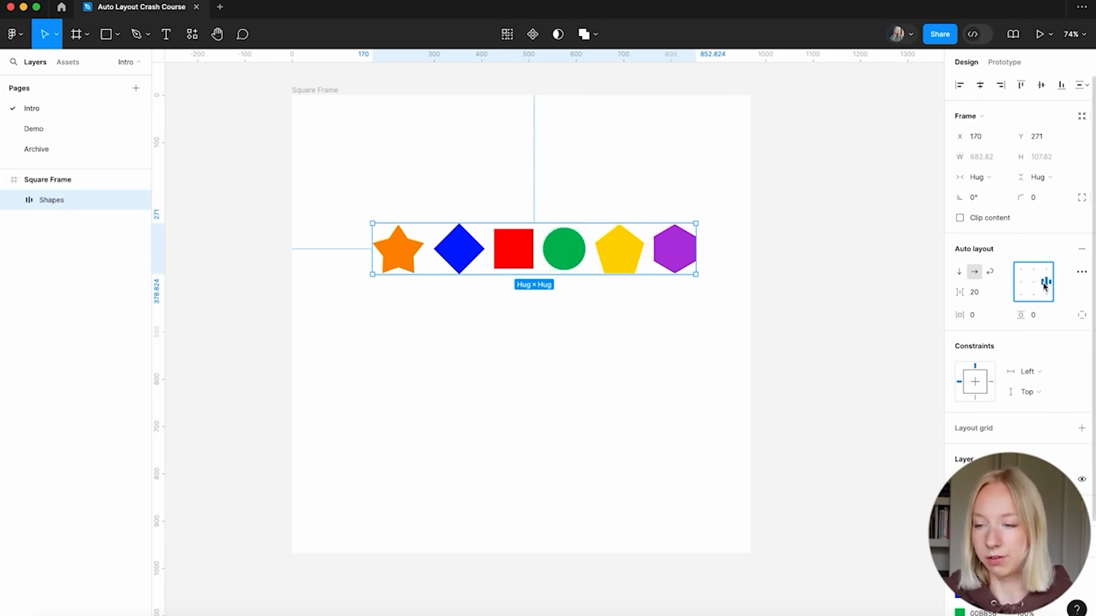
key("super+z")
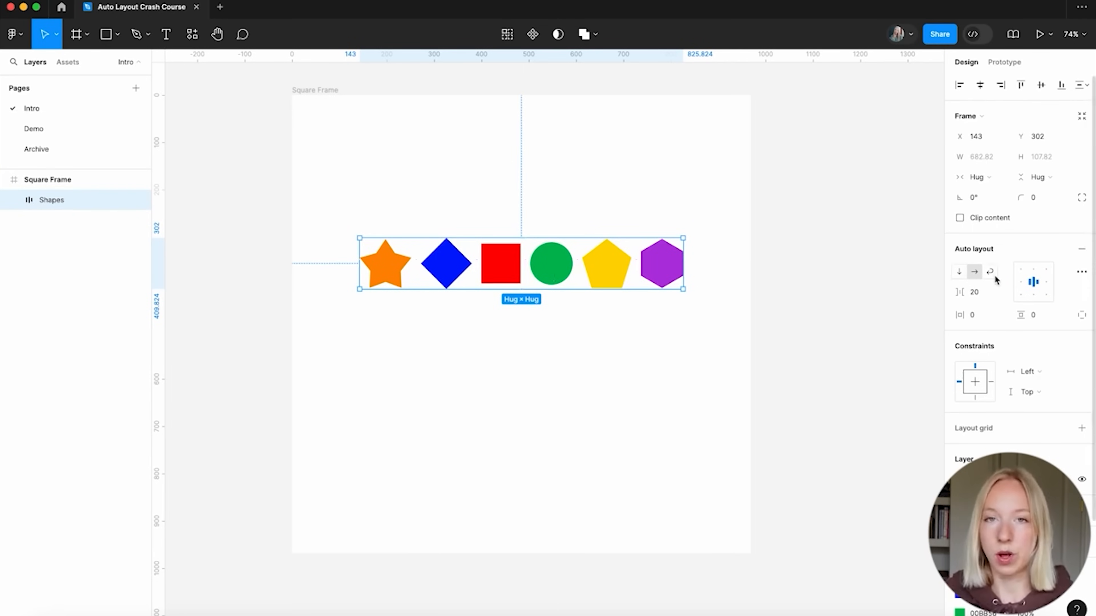
scroll(643, 396, "down", 3, "ctrl")
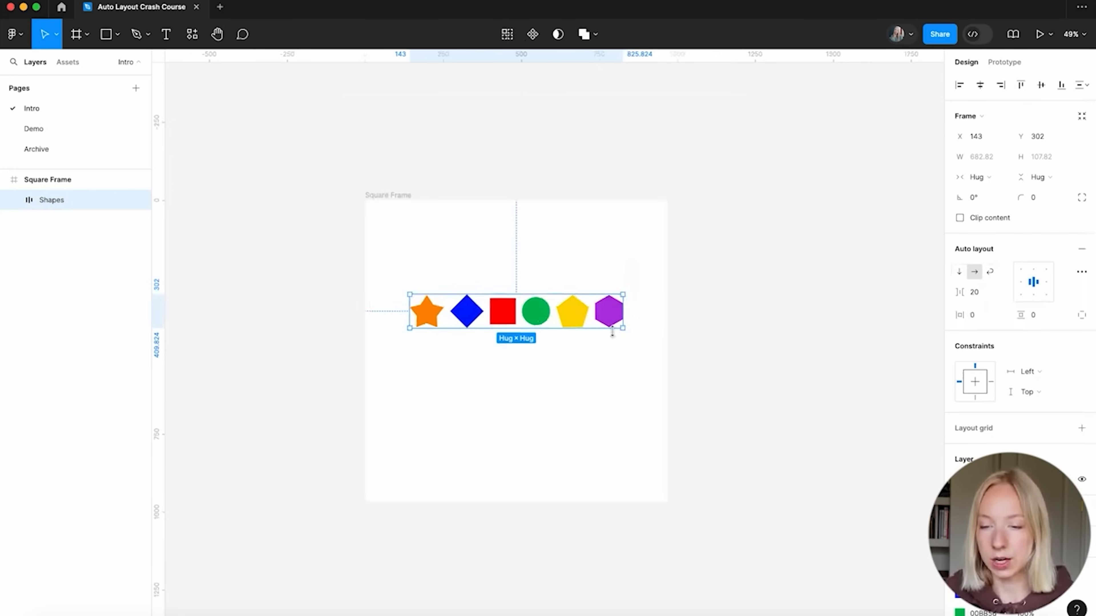
Select all six shapes inside the Shapes frame and scale them up
left_click_drag(624, 330, 895, 371)
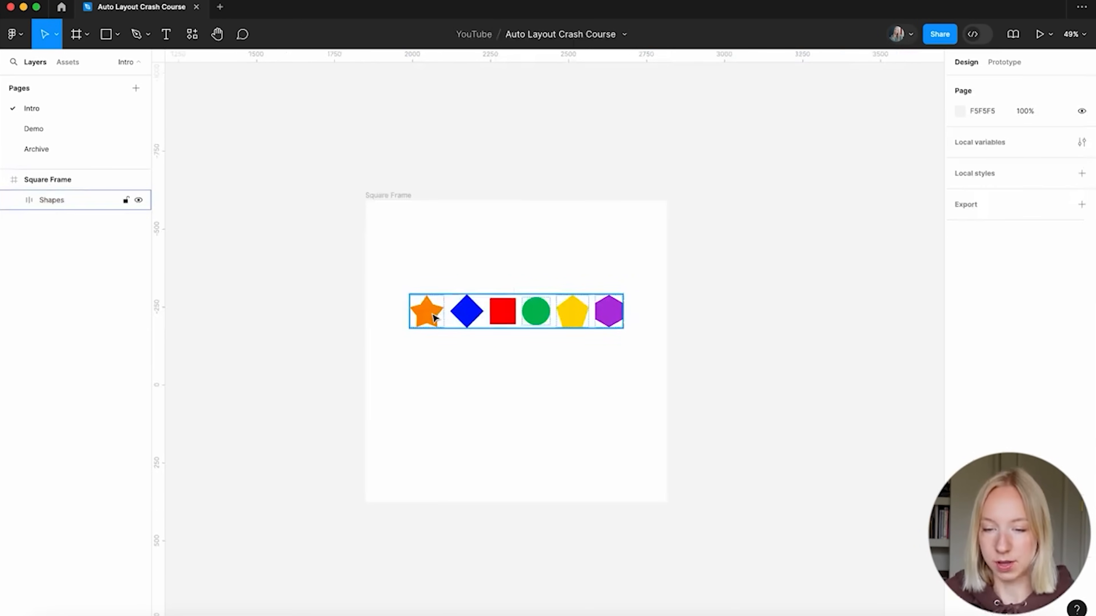
double_click(433, 318)
left_click(467, 313, "shift")
left_click(503, 313, "shift")
left_click(536, 313, "shift")
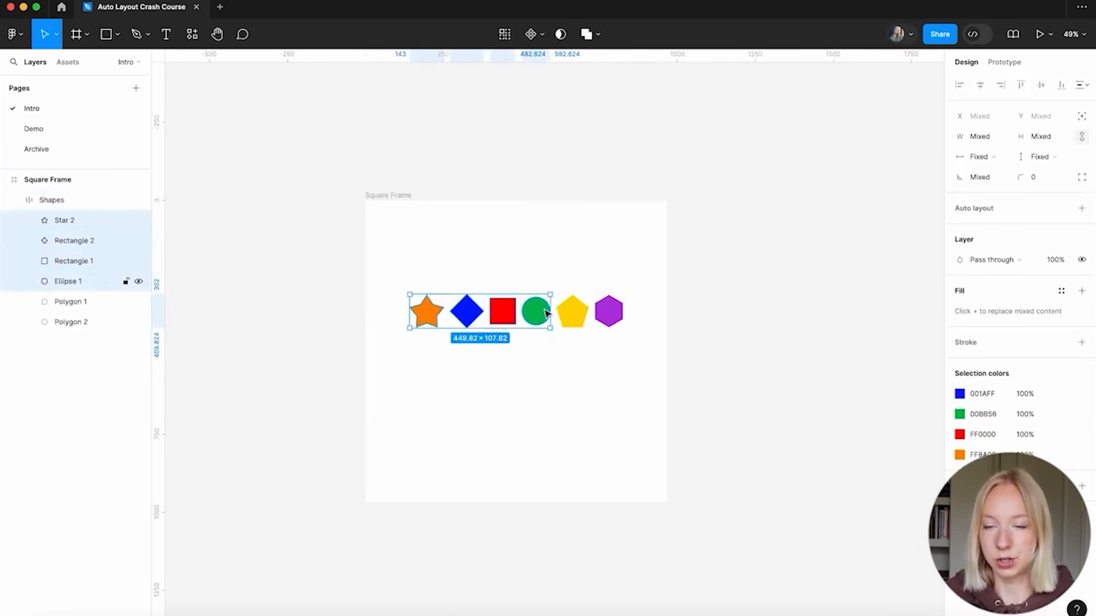
left_click(577, 316, "shift")
left_click(609, 311, "shift")
left_click_drag(635, 331, 624, 299)
left_click(605, 435)
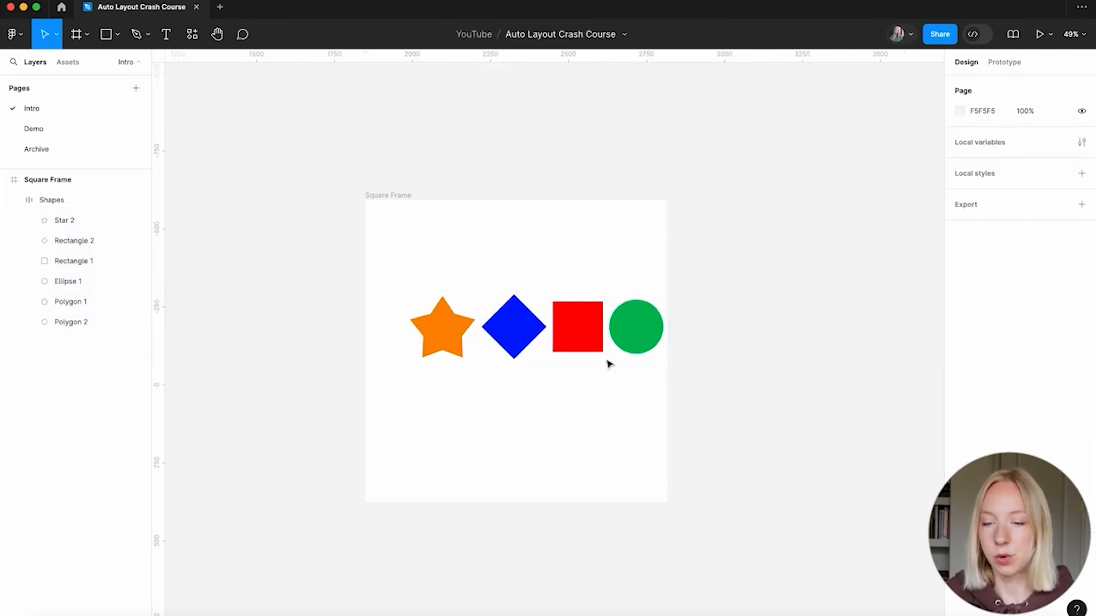
Move the Shapes frame up within Square Frame and turn on Wrap auto layout
left_click(565, 318)
left_click_drag(565, 318, 567, 296)
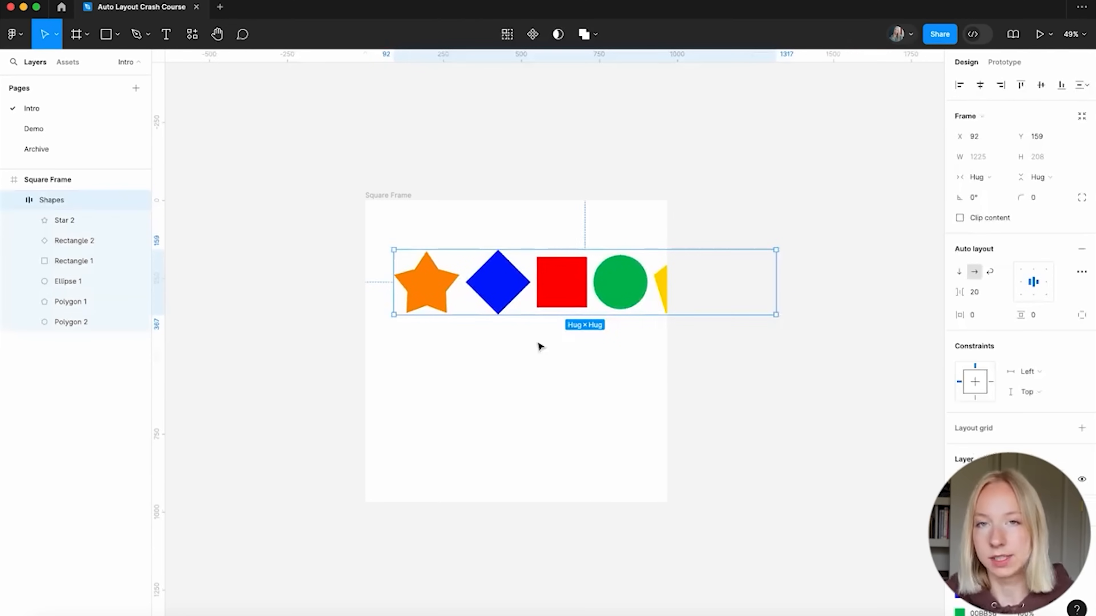
left_click(503, 363)
left_click(558, 269)
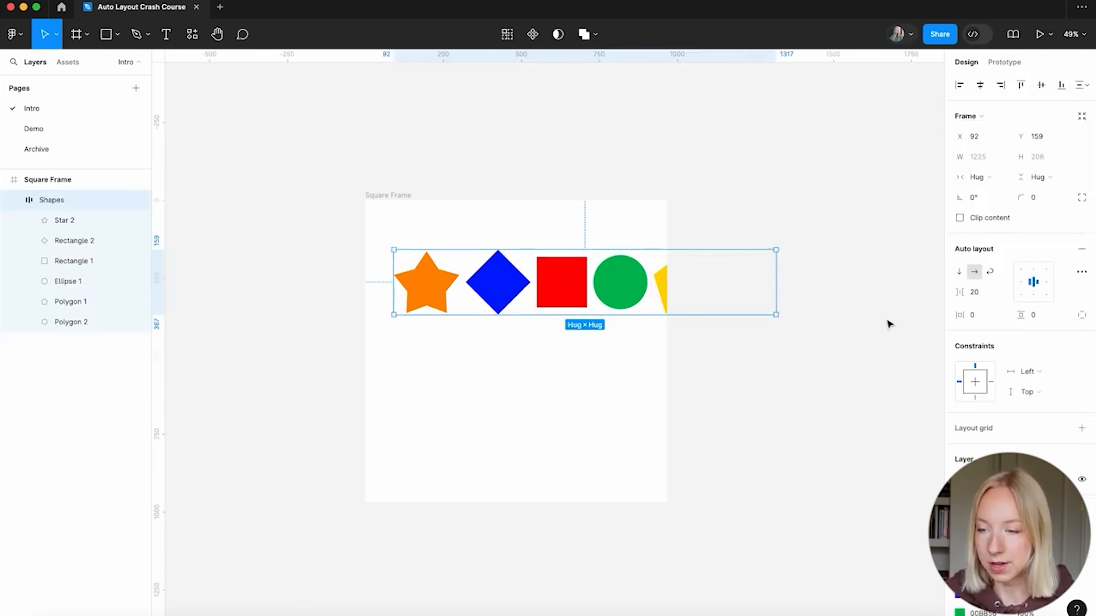
left_click(989, 271)
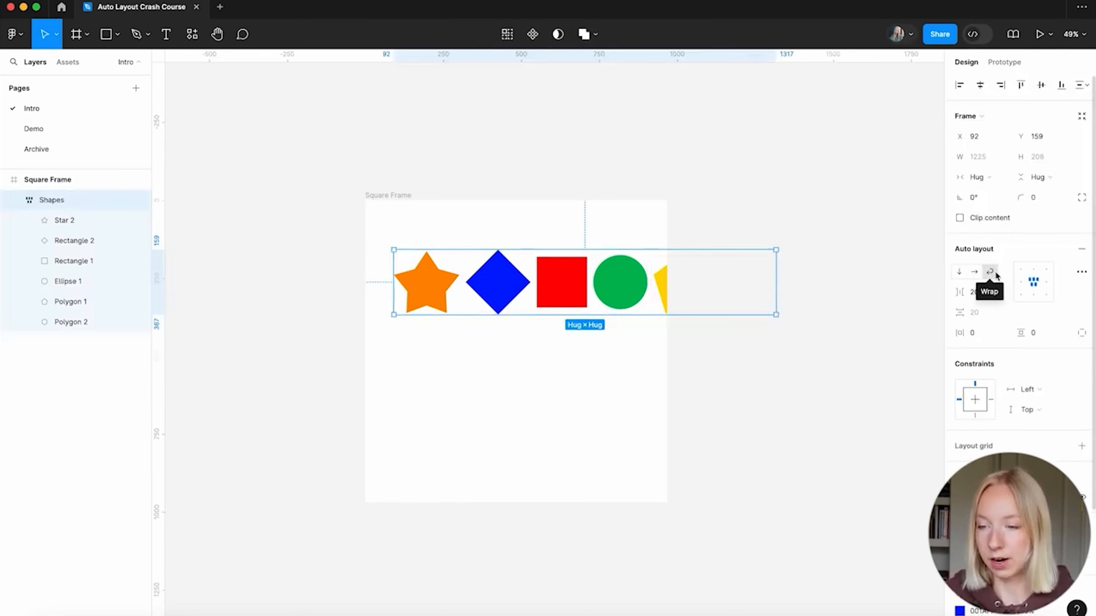
Narrow the Shapes frame so the shapes wrap into rows, centre-aligned
left_click_drag(775, 283, 643, 297)
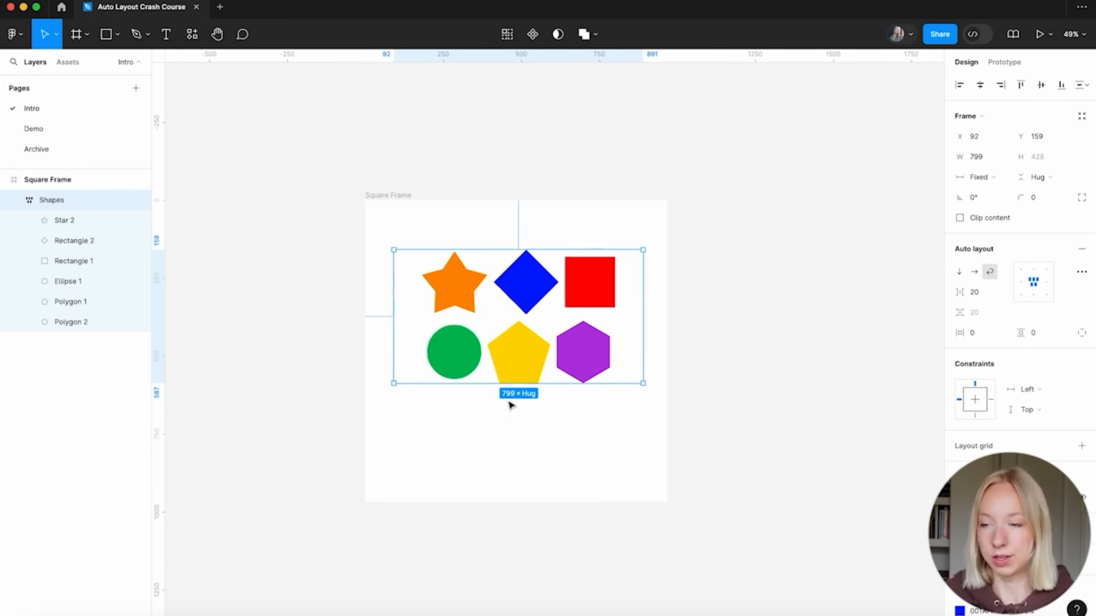
left_click(1021, 273)
left_click(1020, 285)
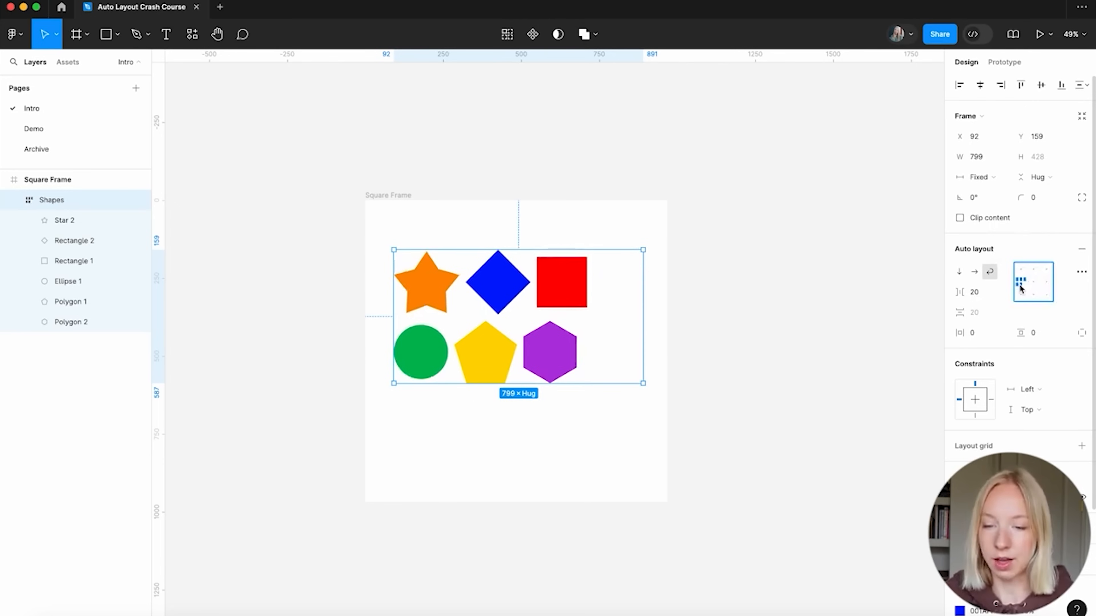
left_click(1034, 284)
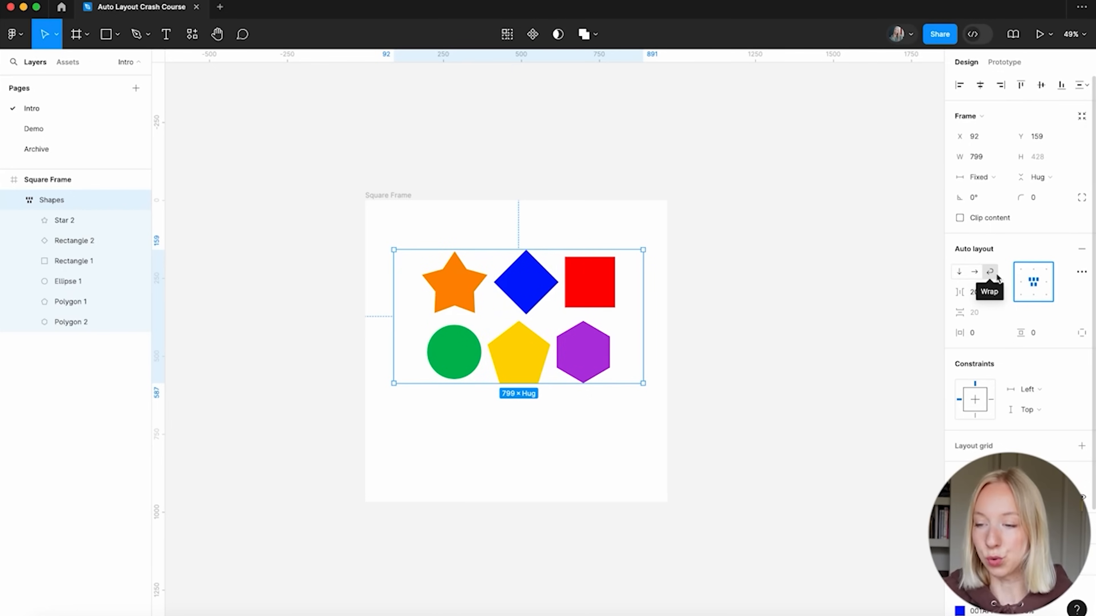
Set the vertical gap between wrapped rows to 40
left_click(981, 312)
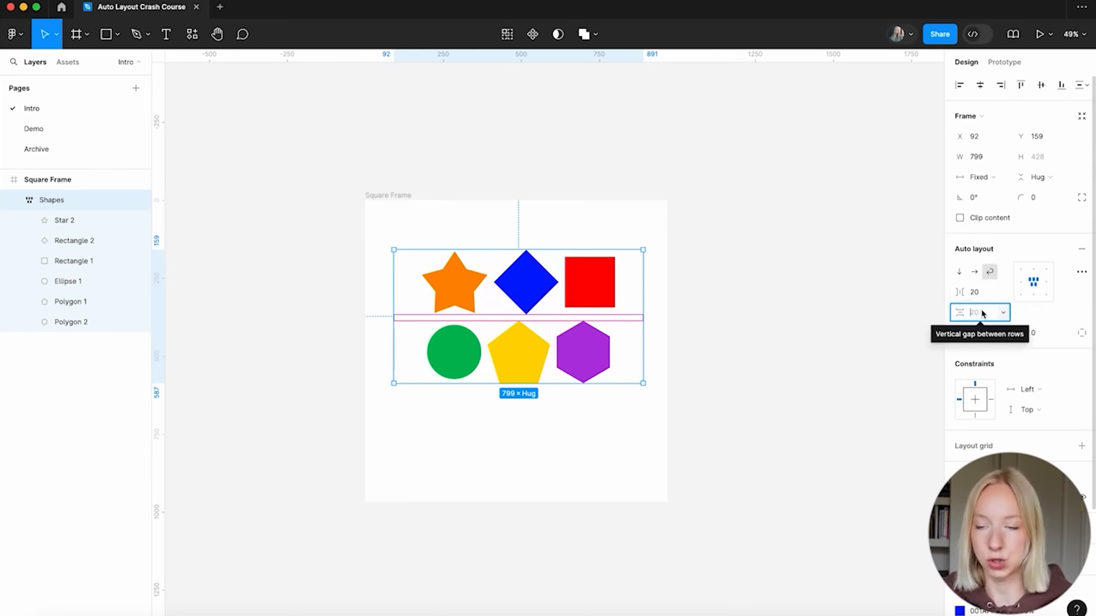
type("40")
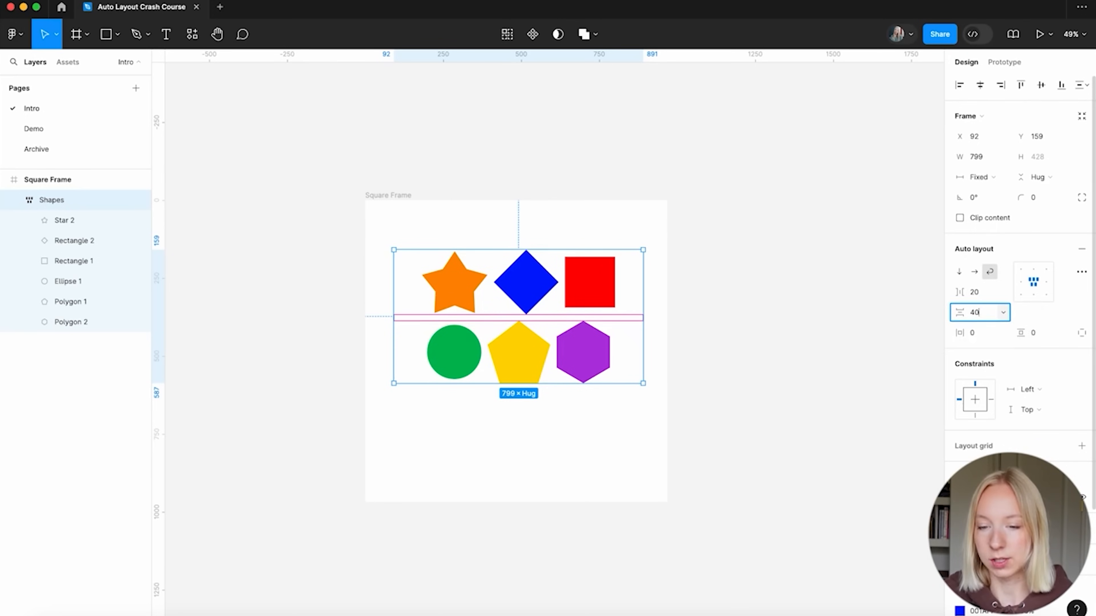
key("Return")
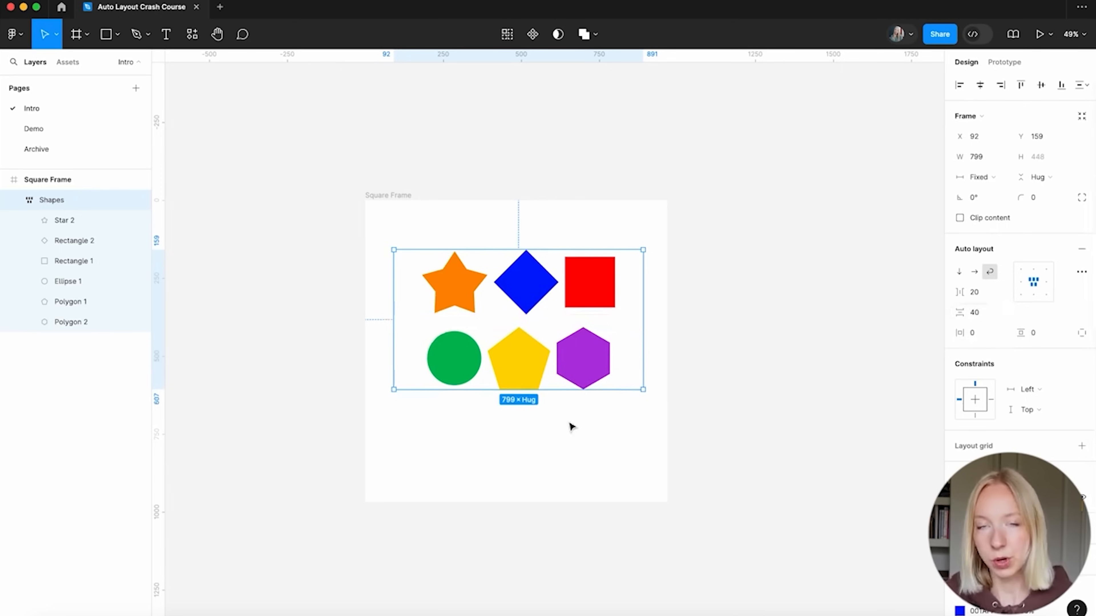
left_click(548, 451)
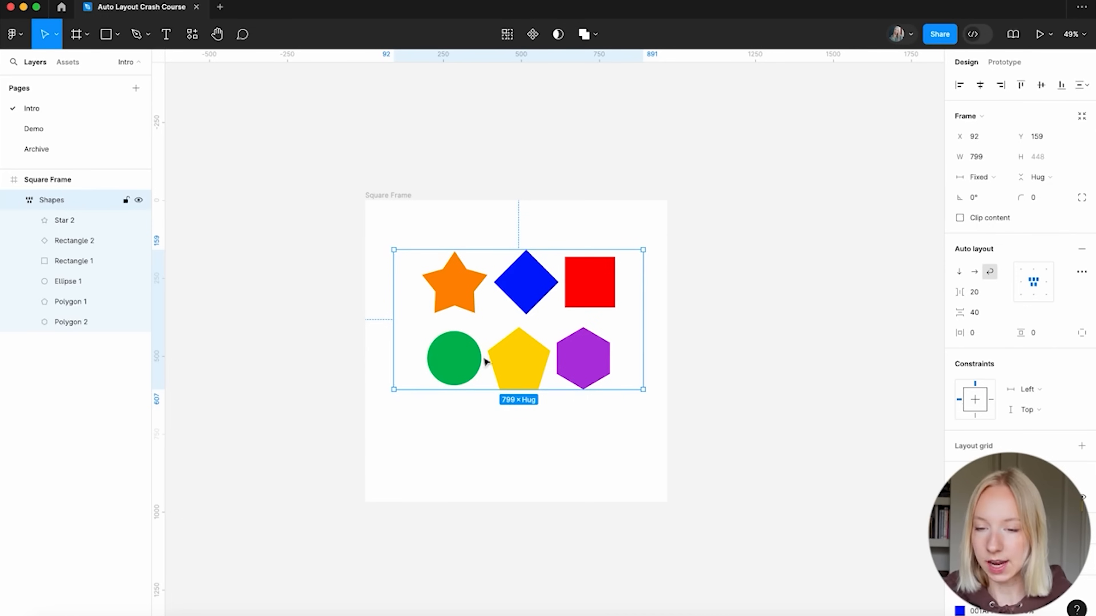
left_click(992, 180)
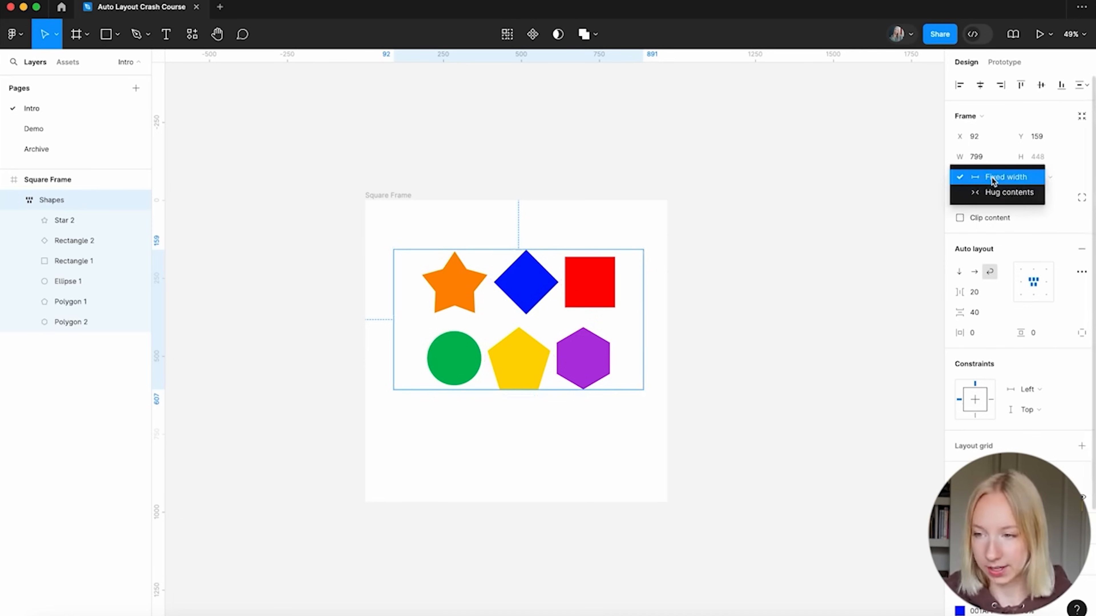
Undo the wrap and gap changes, zoom to 100% and reselect the Shapes frame
left_click(516, 456)
left_click(671, 333)
key("super+z")
key("super+z")
key("super+z")
key("super+z")
key("super+z")
key("super+z")
key("super+z")
key("super+z")
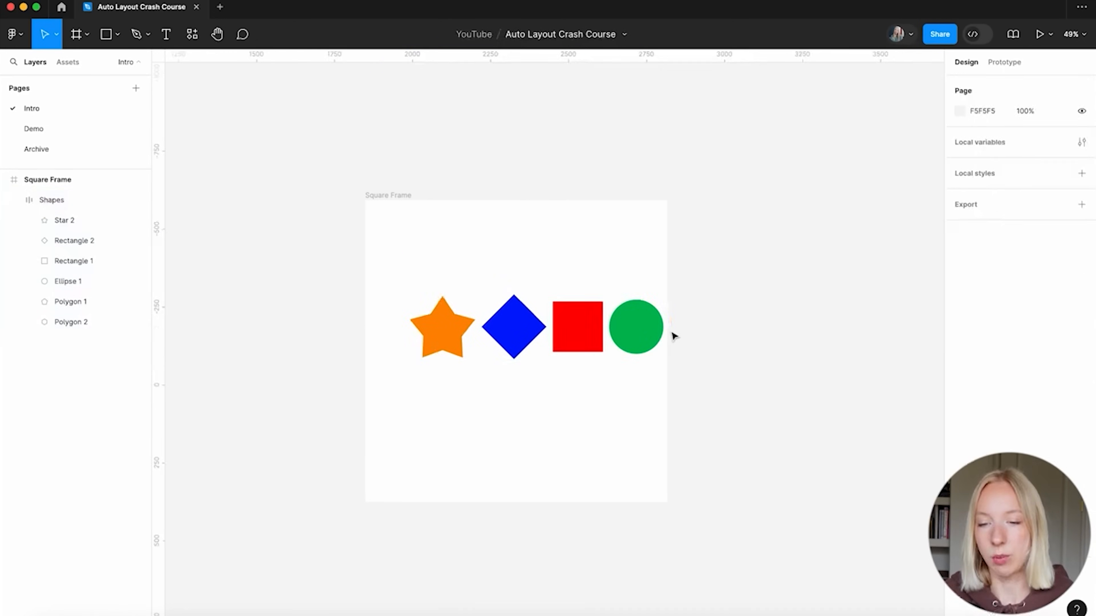
left_click(515, 426)
key("shift+0")
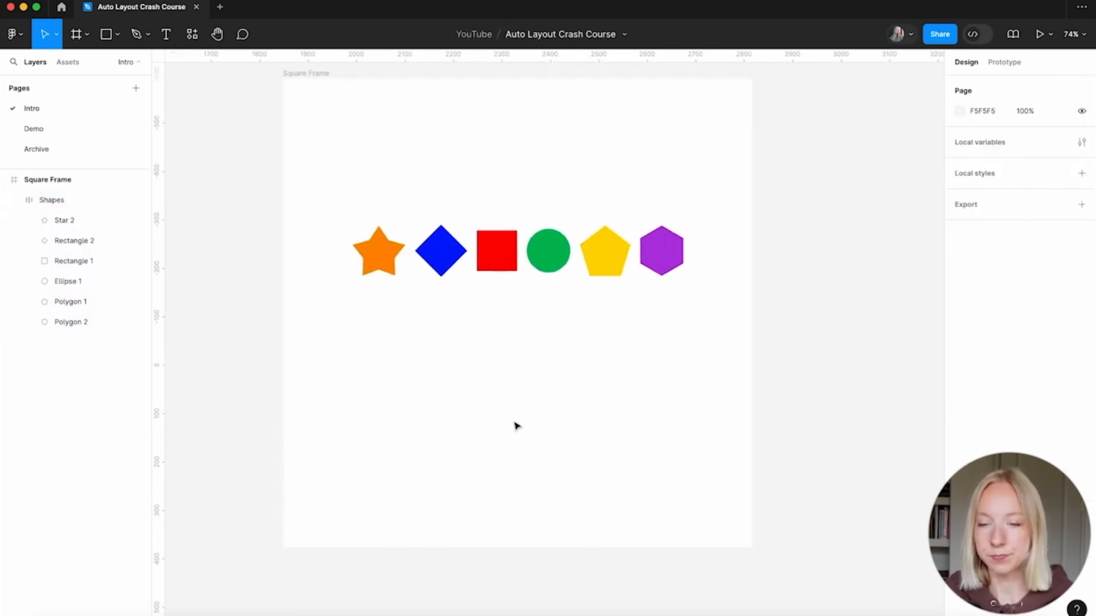
left_click(535, 313)
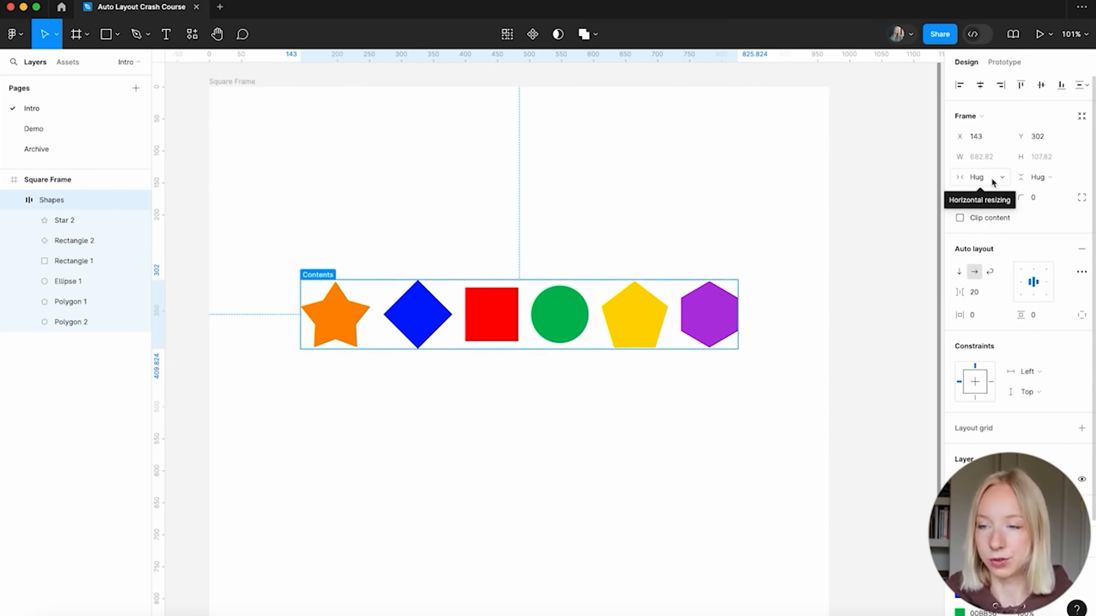
scroll(517, 298, "down", 2)
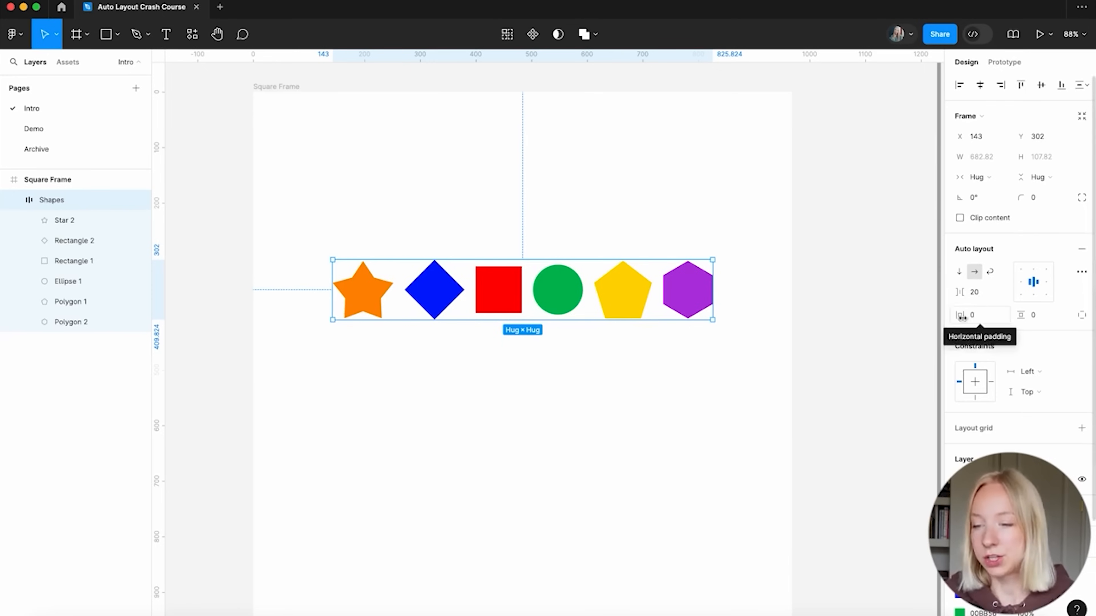
Set the Shapes frame's horizontal and vertical padding both to 40
left_click_drag(962, 317, 994, 317)
left_click(980, 316)
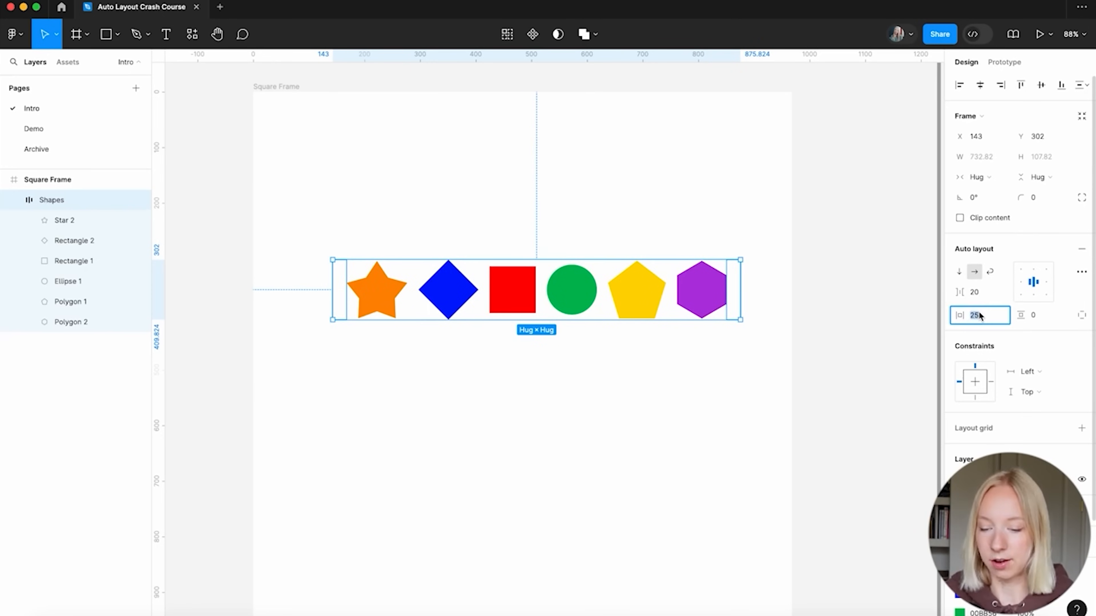
type("40")
key("Return")
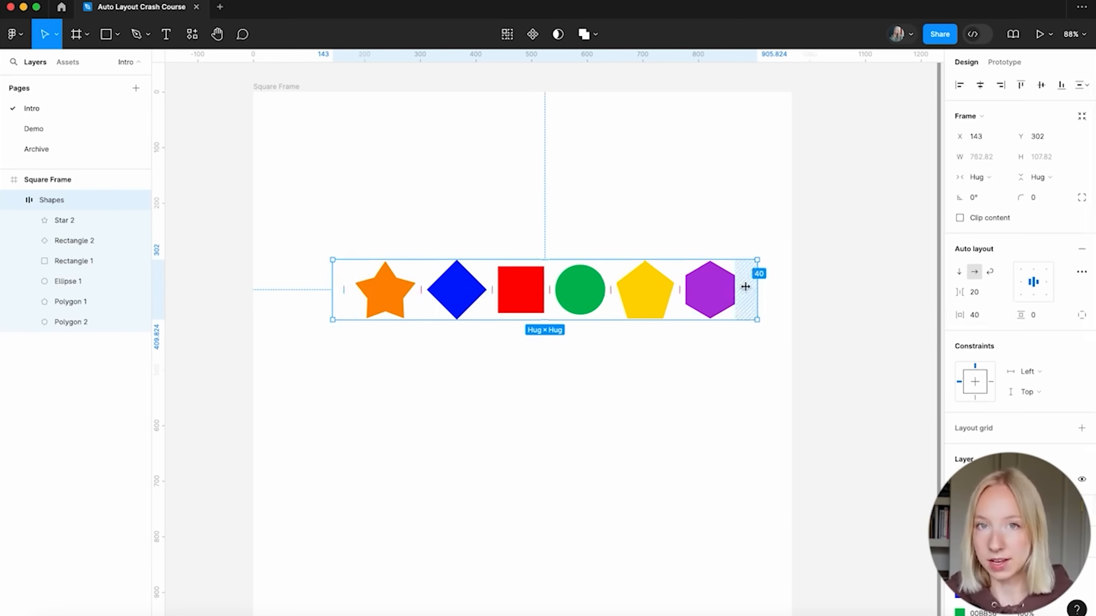
left_click(1036, 319)
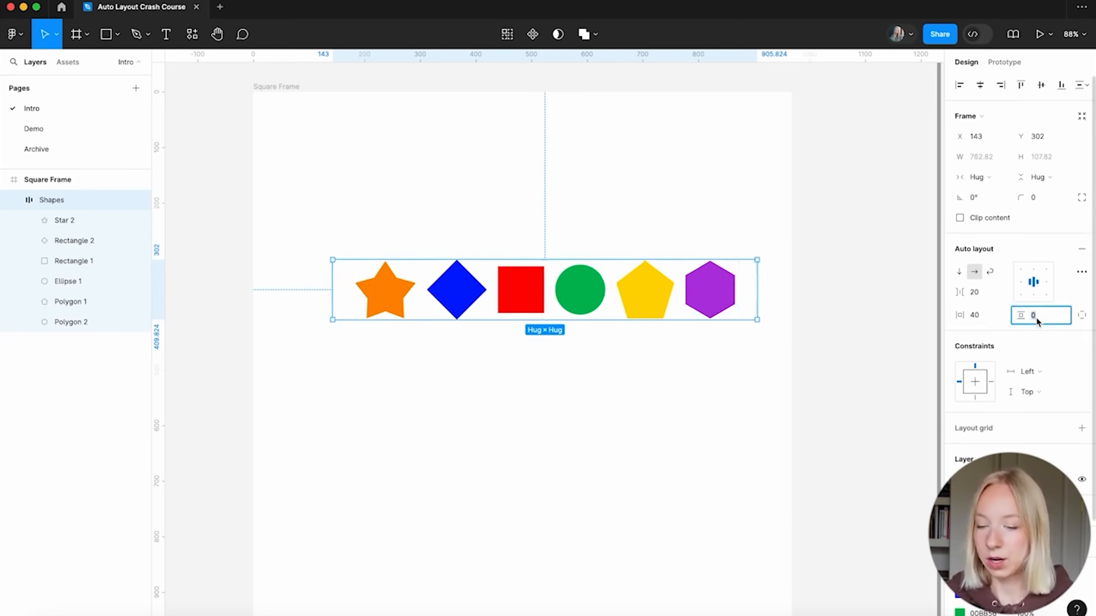
type("40")
key("Return")
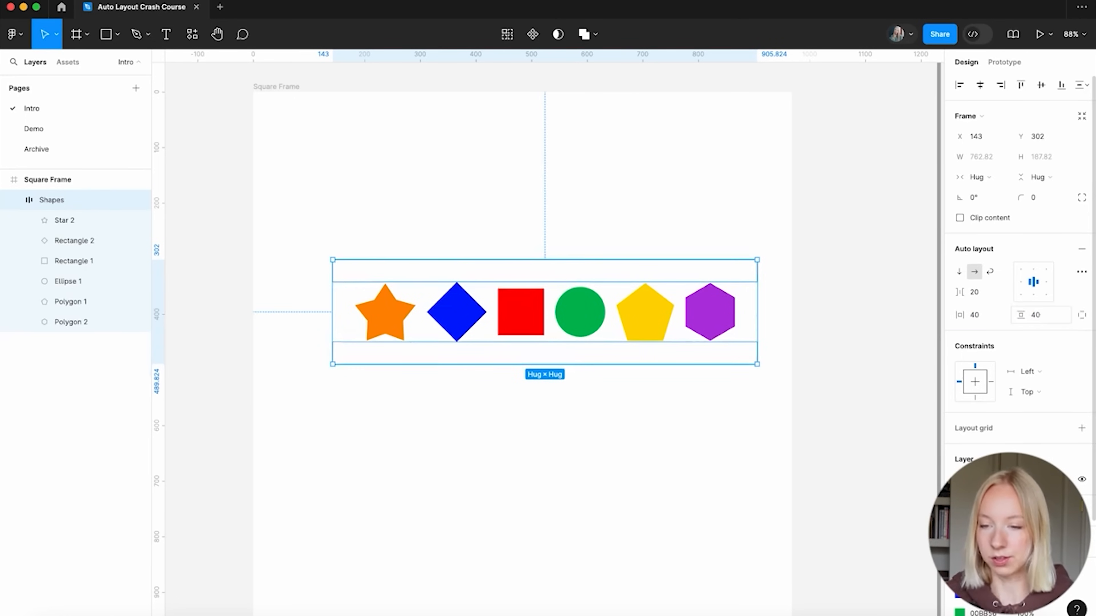
Nudge the Shapes frame slightly left inside Square Frame
left_click(623, 427)
left_click_drag(626, 338, 606, 320)
scroll(1093, 363, "down", 5)
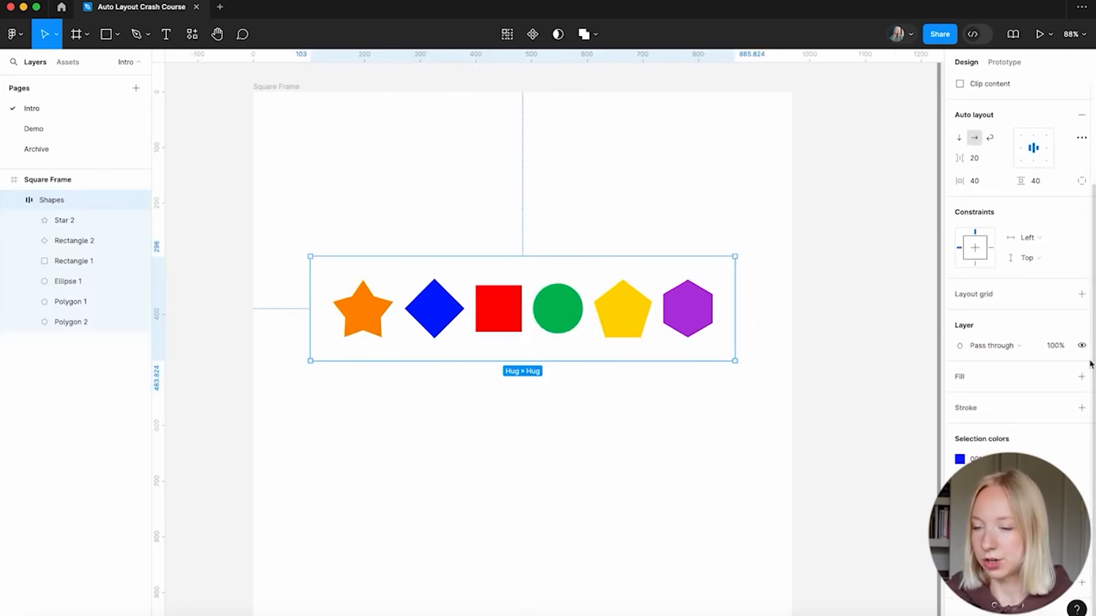
Add a light grey fill to the Shapes frame, settling on EDEDED
left_click(1081, 377)
left_click(959, 396)
type("F1F1F1")
key("Return")
left_click(781, 310)
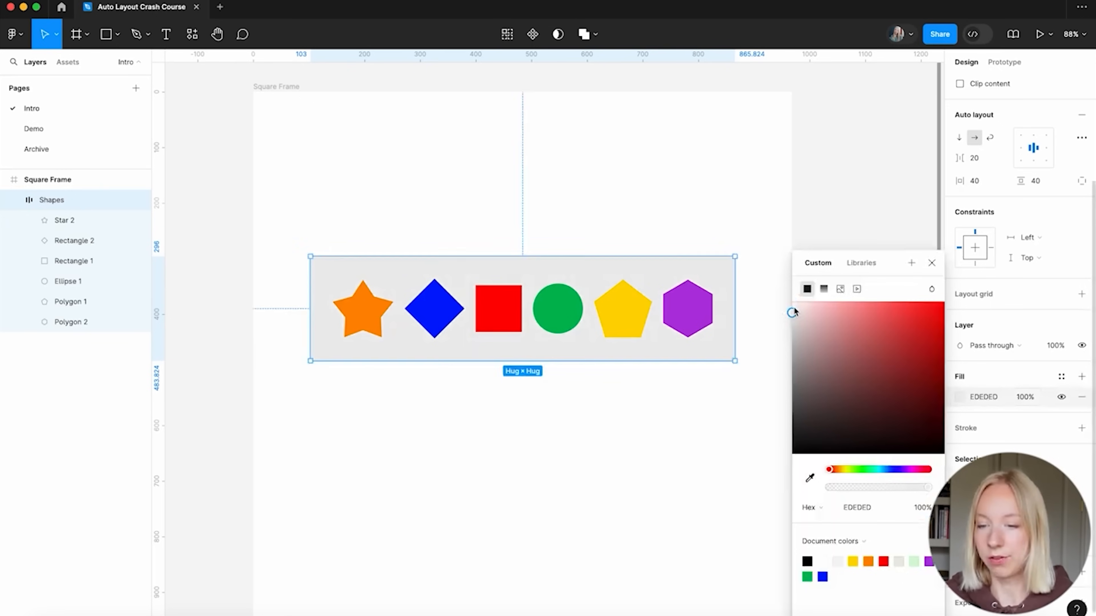
left_click(792, 311)
left_click(759, 379)
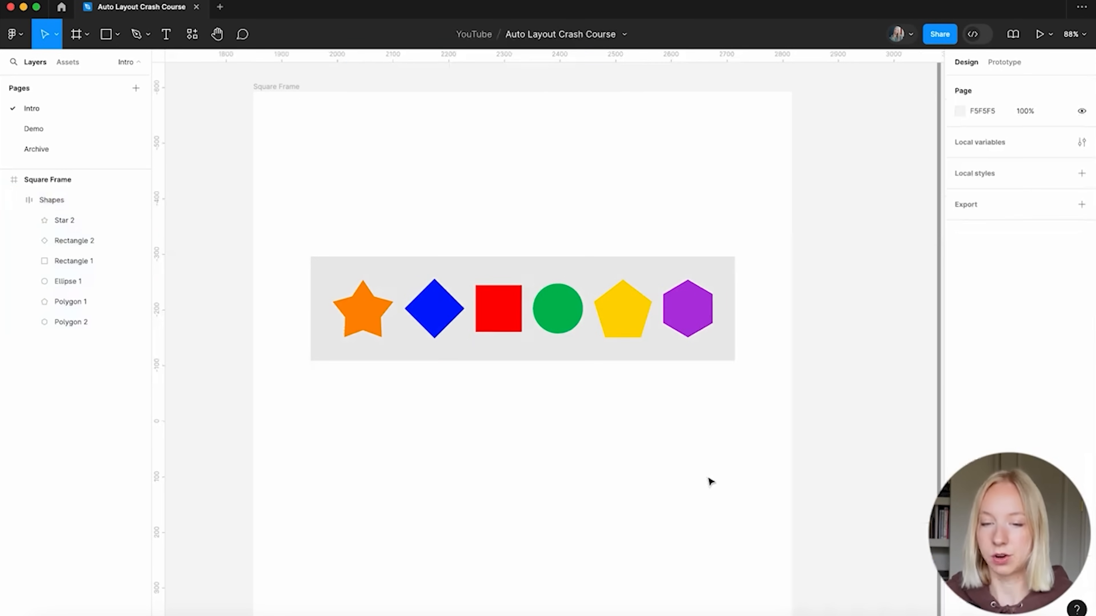
Move the Shapes frame slightly down to X 103, Y 326
left_click(464, 323)
left_click(508, 406)
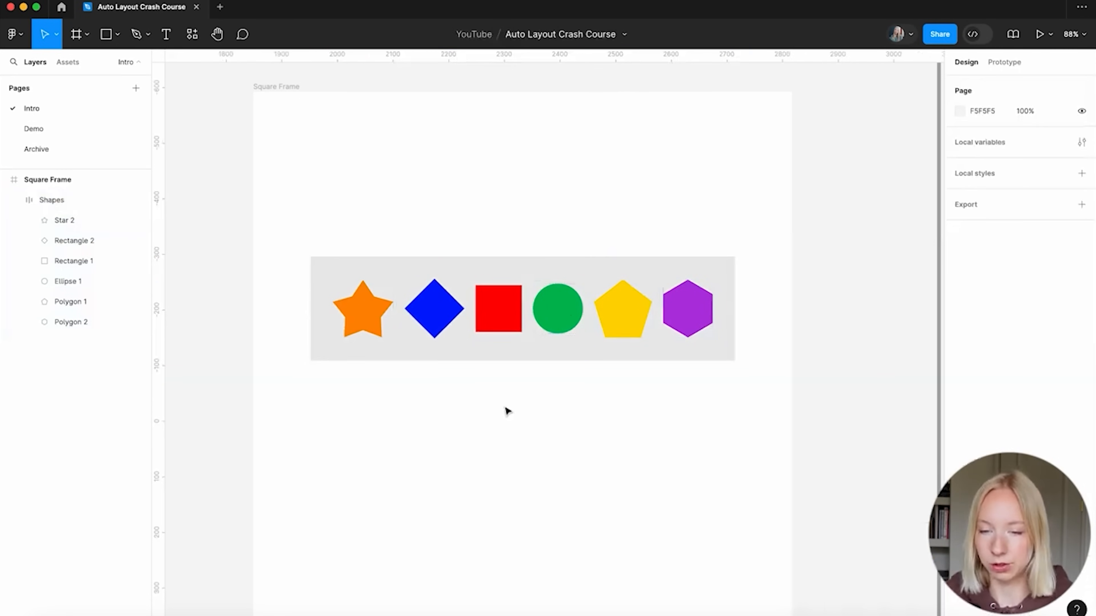
left_click_drag(550, 323, 589, 359)
left_click(560, 443)
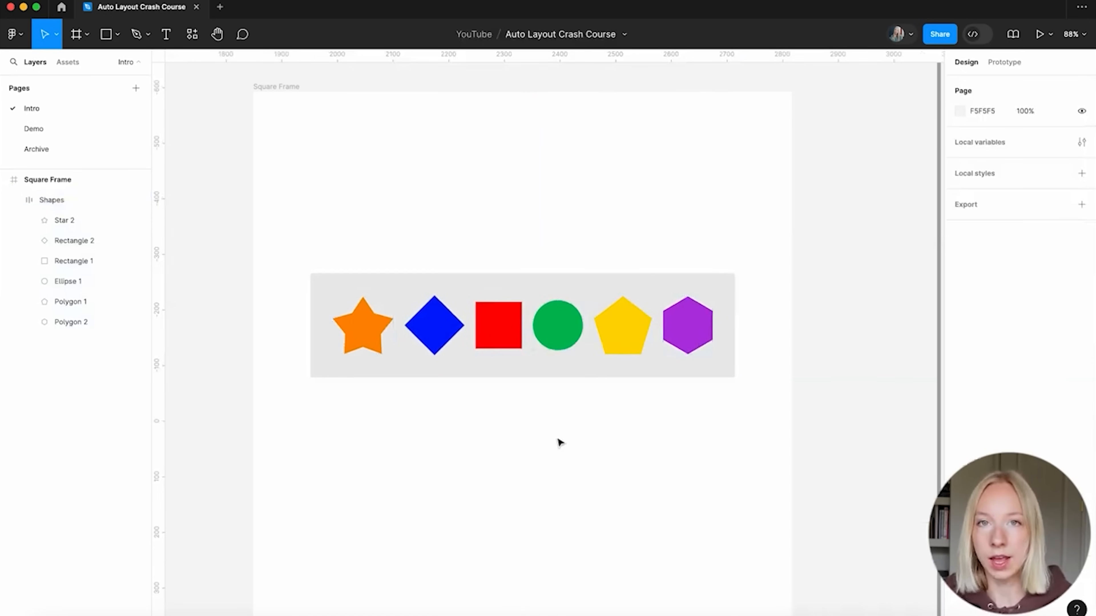
left_click(566, 366)
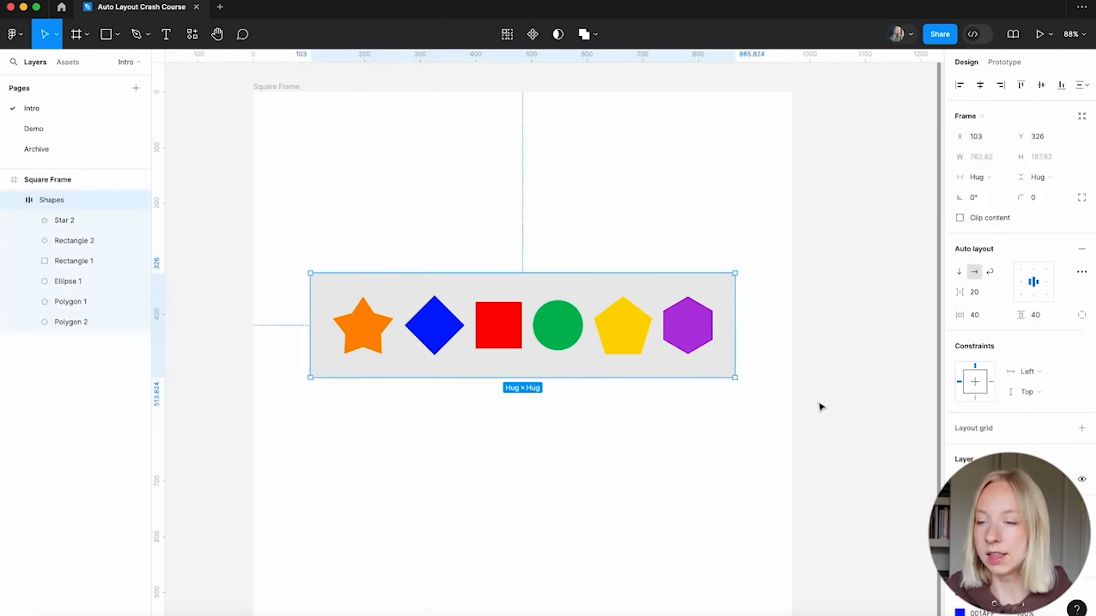
left_click(979, 294)
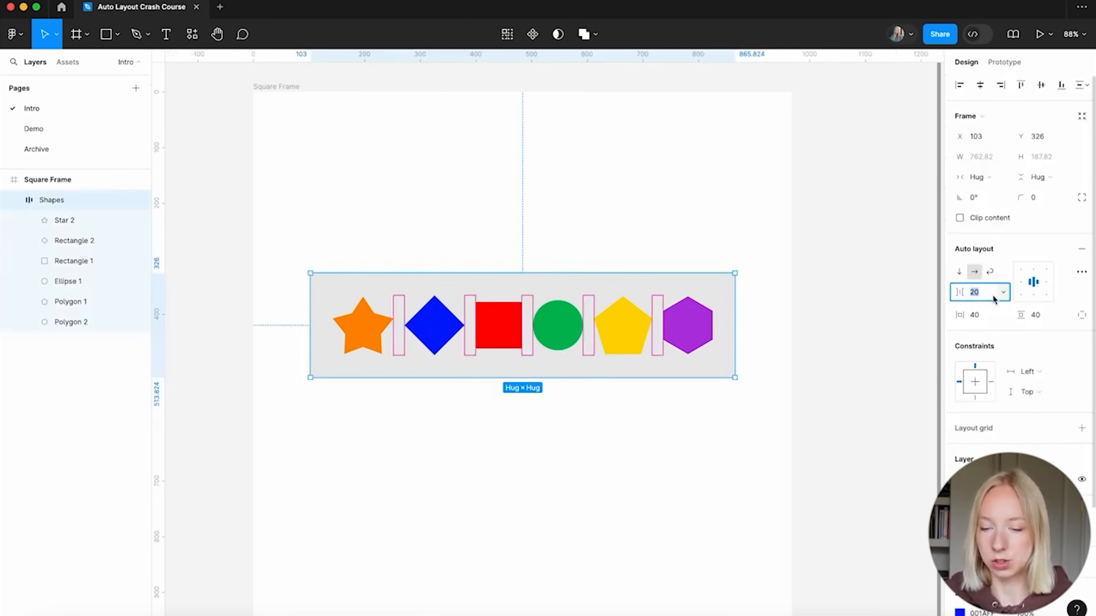
type("10")
key("Return")
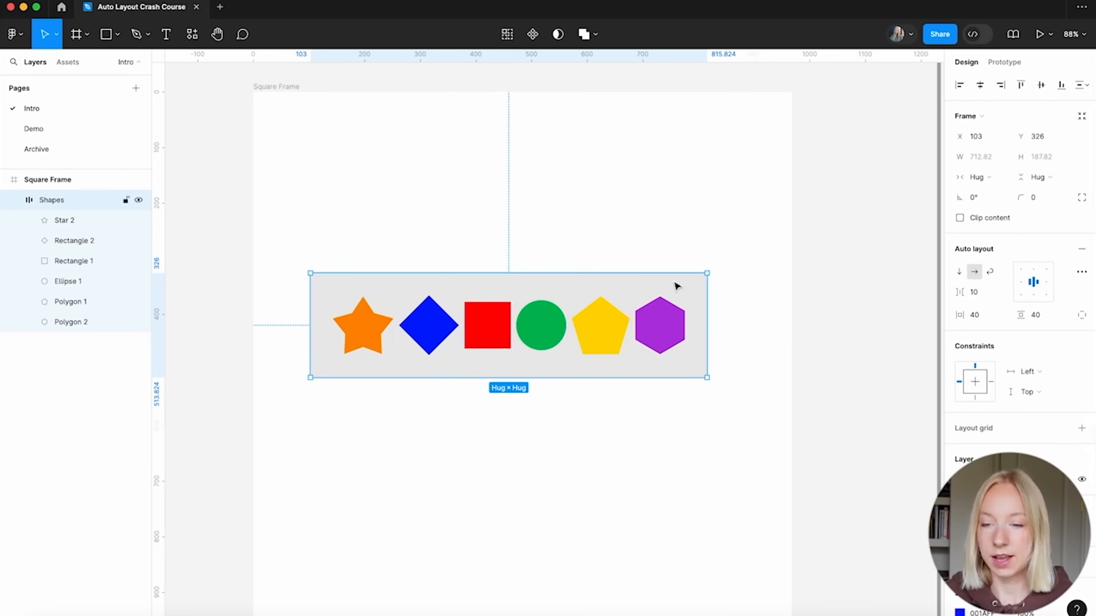
left_click(604, 435)
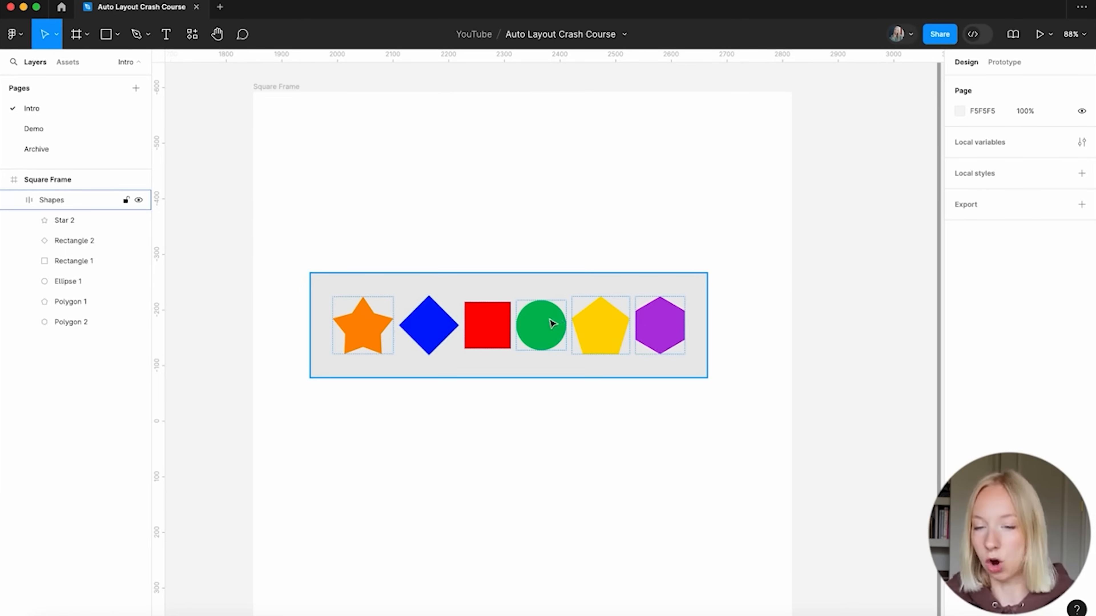
scroll(531, 405, "down", 2)
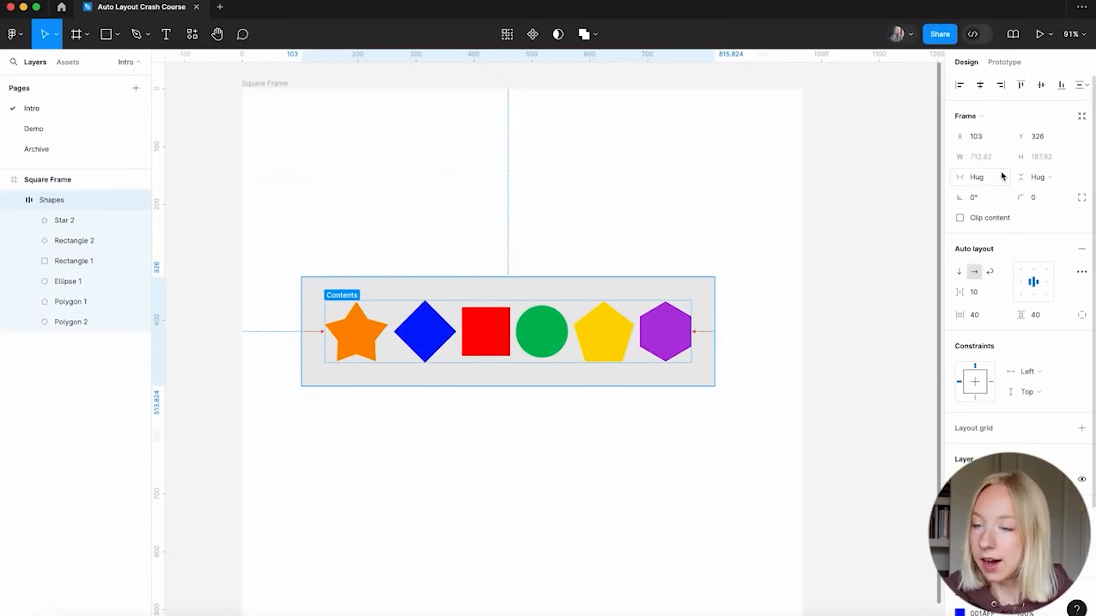
Switch the Shapes frame's width sizing from Hug to Fixed
left_click(1002, 182)
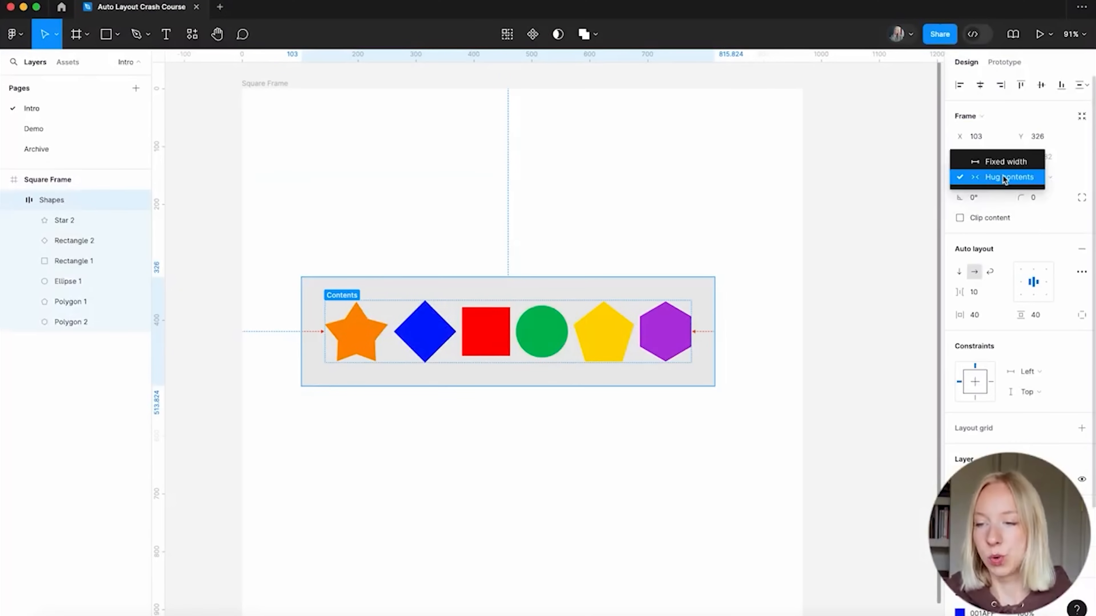
left_click(1005, 161)
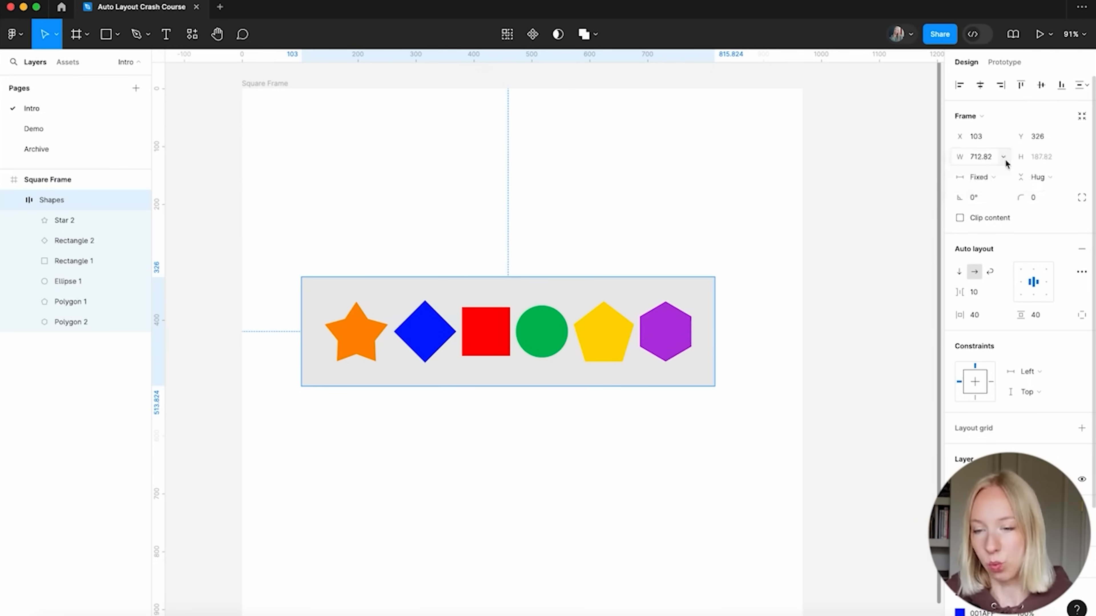
scroll(552, 415, "down", 3)
scroll(575, 410, "up", 2)
Widen the Shapes row to 919 at X 49 with shapes aligned middle-left
left_click_drag(573, 317, 556, 313)
left_click_drag(655, 307, 733, 301)
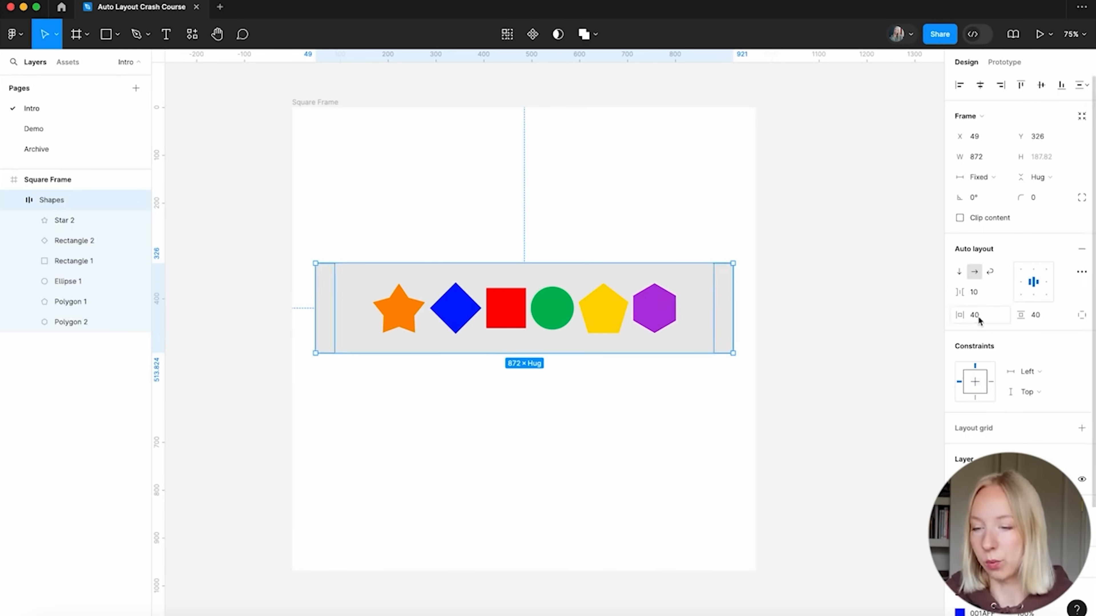
left_click(1021, 282)
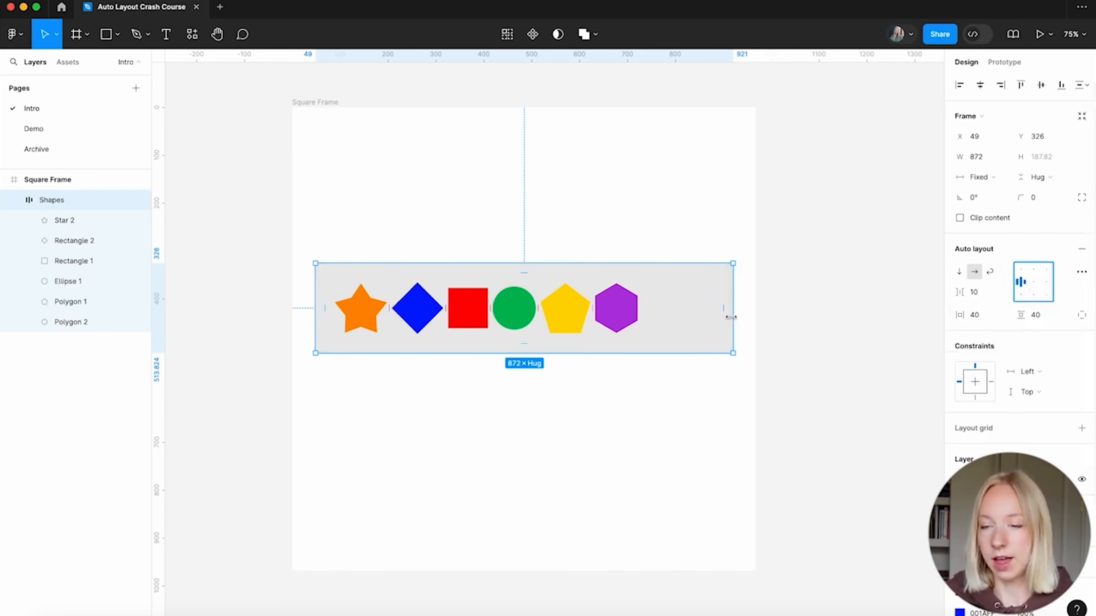
left_click_drag(734, 315, 753, 316)
left_click_drag(316, 321, 292, 321)
left_click(567, 406)
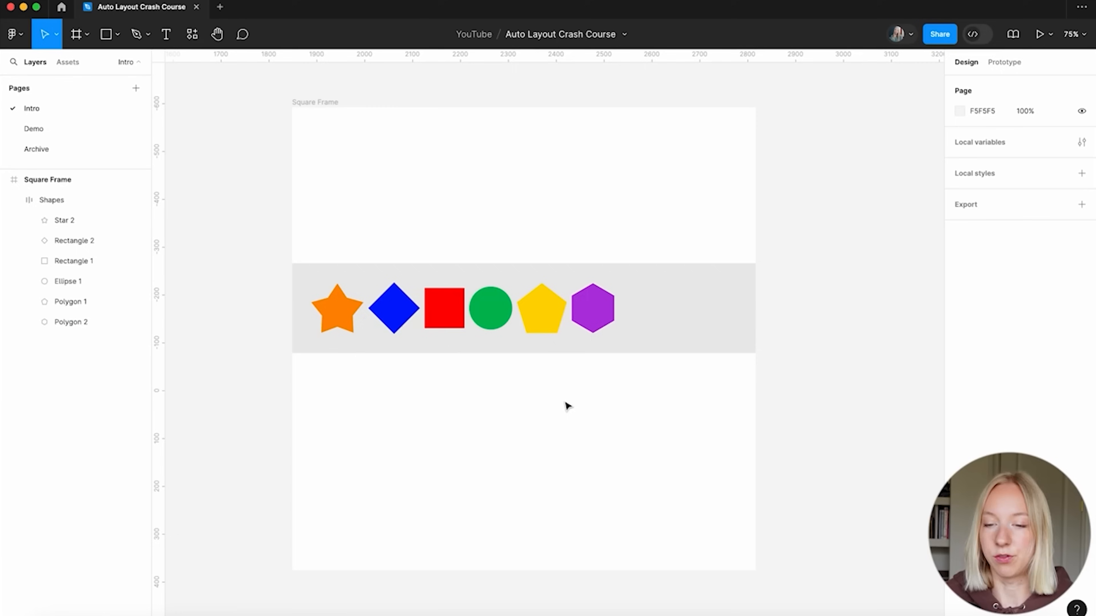
key("ctrl+z")
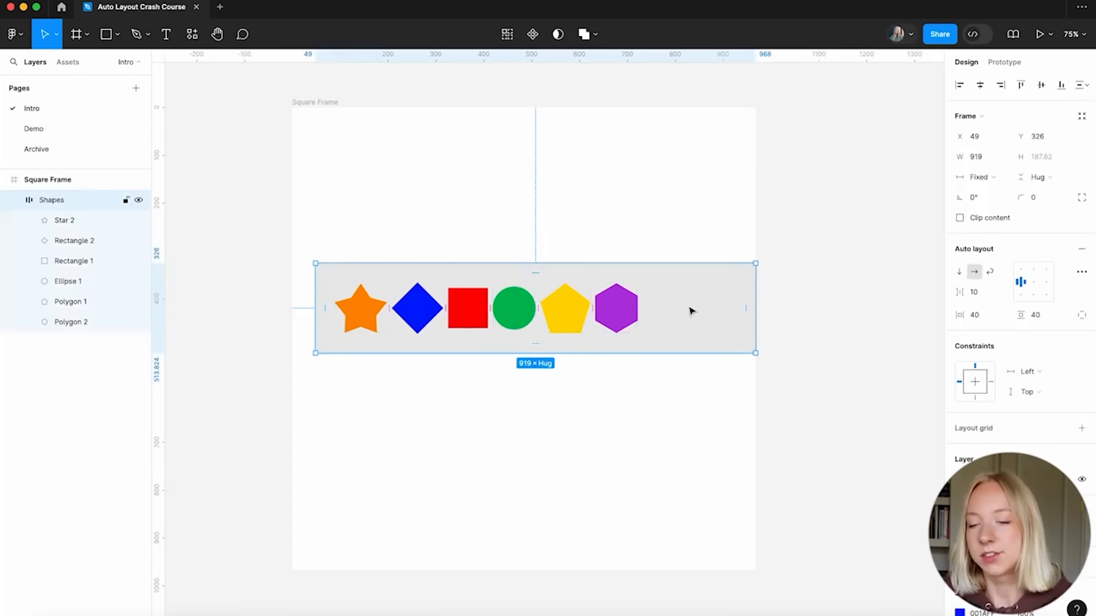
Move the Shapes row to X 24, stretch it to 358 tall, and inspect its 10 gap
mouse_move(664, 309)
left_mouse_down()
mouse_move(645, 301)
mouse_move(653, 309)
left_mouse_up()
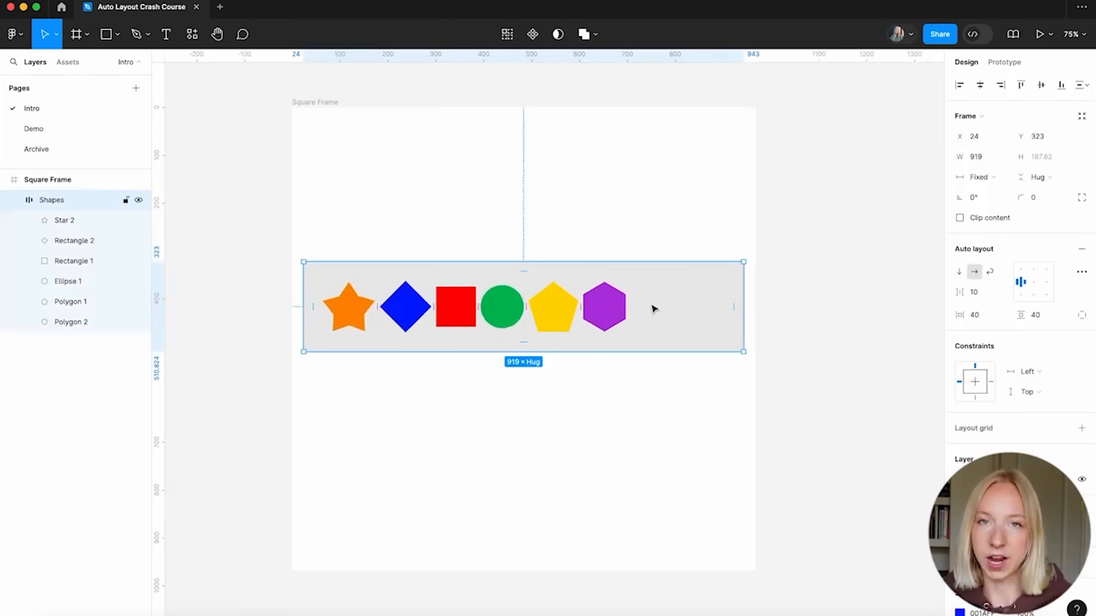
left_click_drag(610, 262, 614, 180)
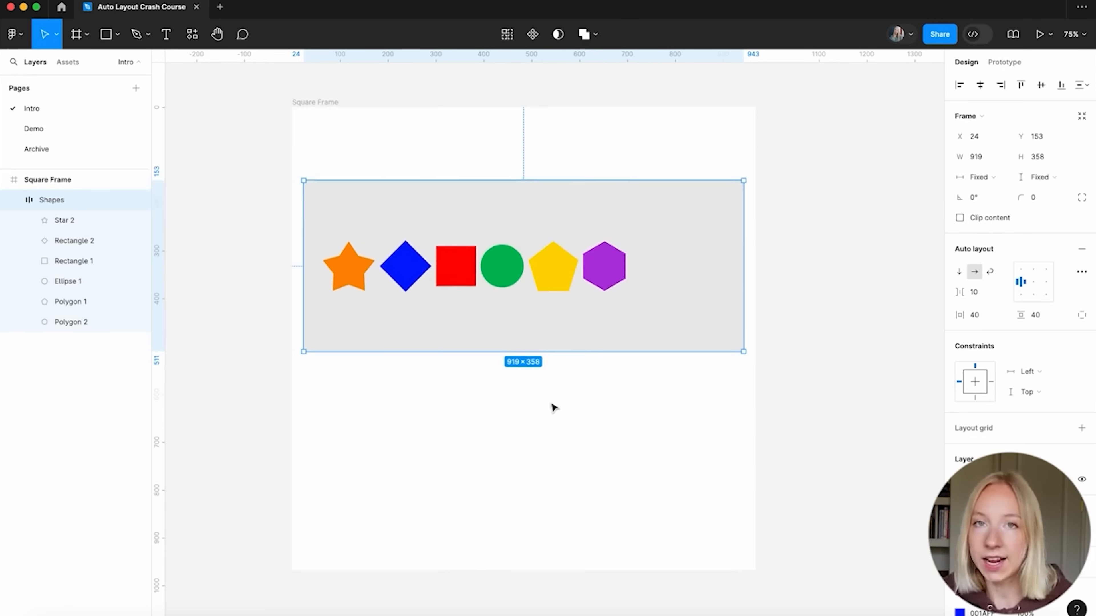
mouse_move(479, 269)
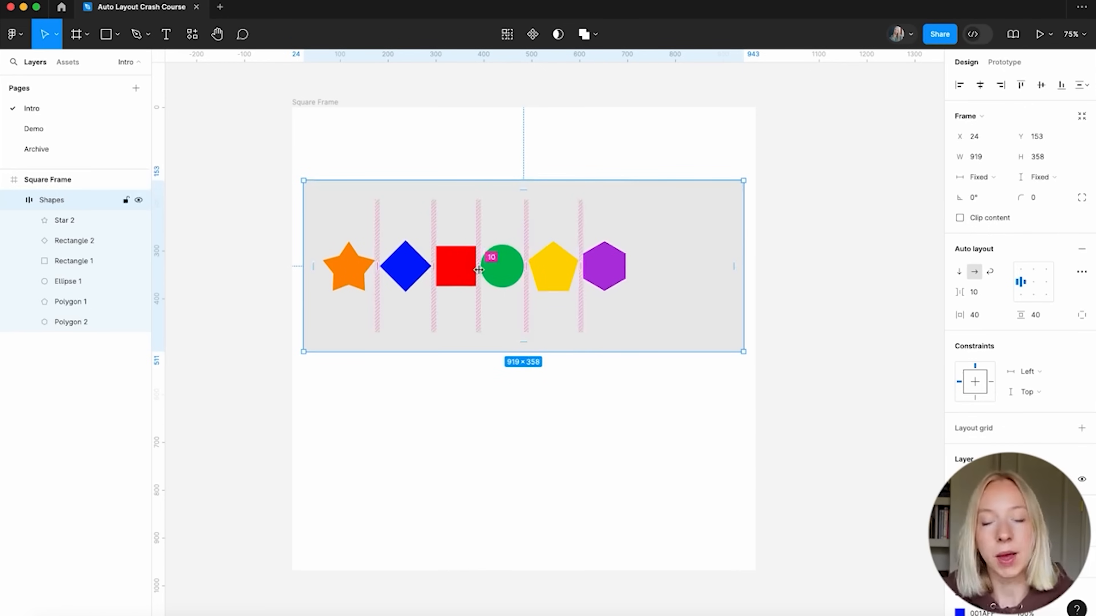
left_click(478, 269)
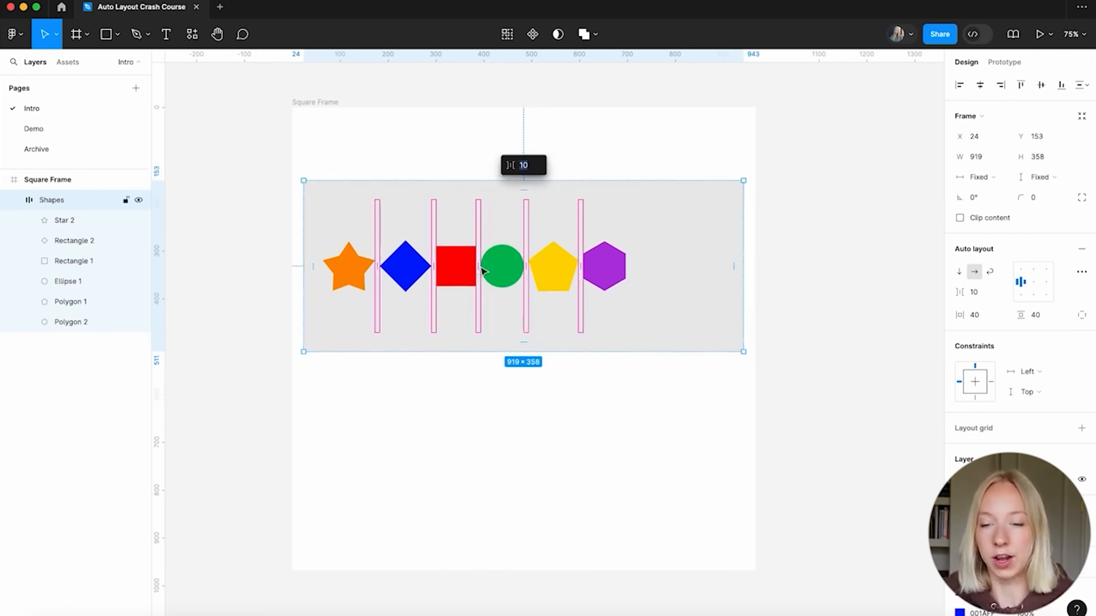
Switch the Shapes row's width back to Hug contents, shrinking it to 712.82
left_click(472, 402)
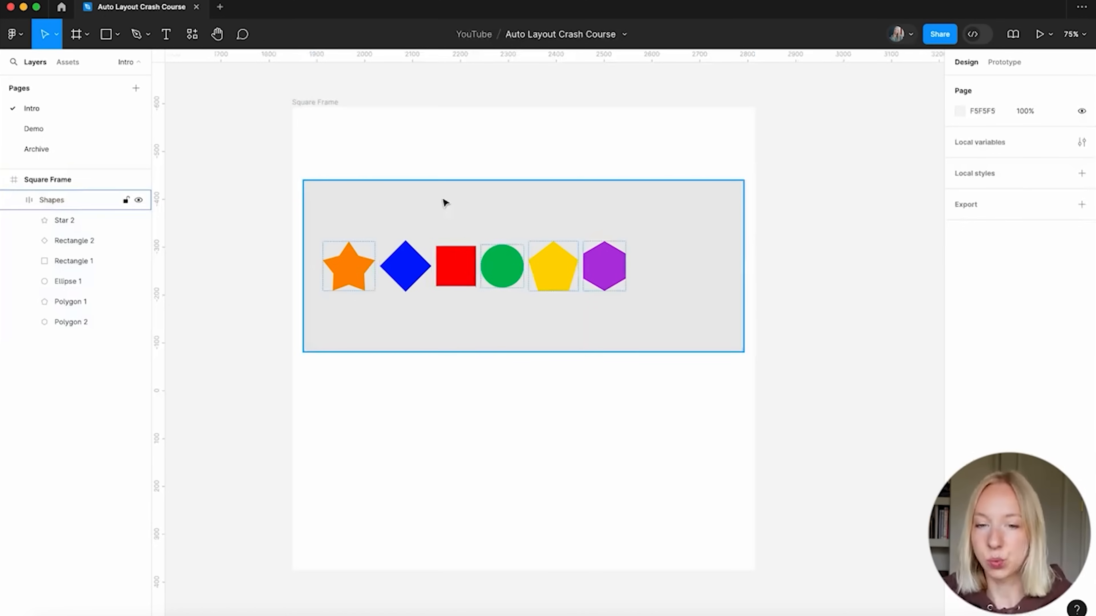
left_click(456, 308)
left_click(986, 177)
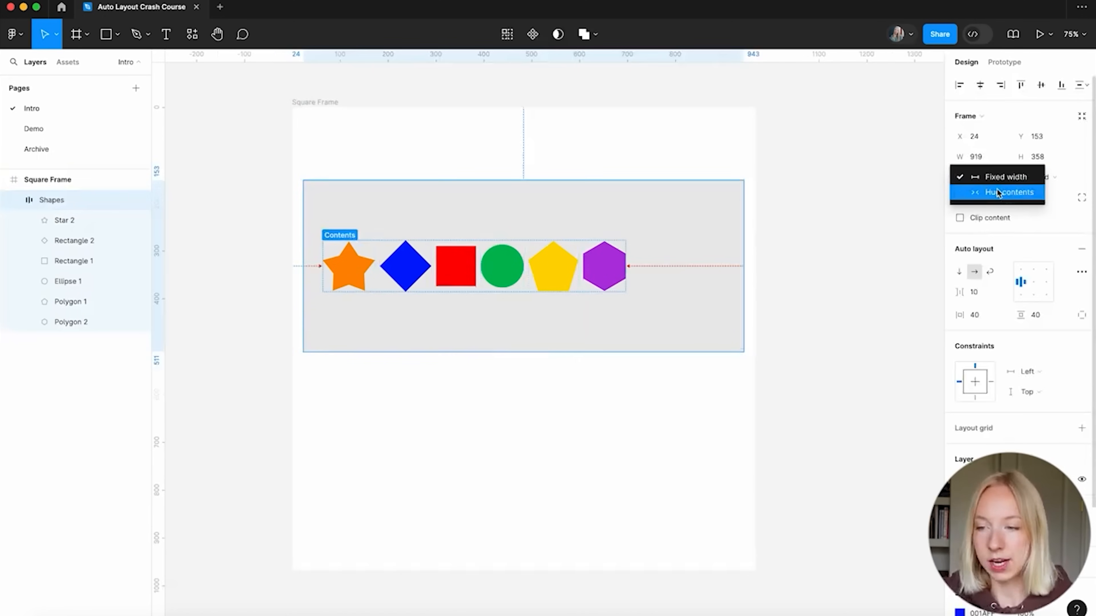
left_click(998, 197)
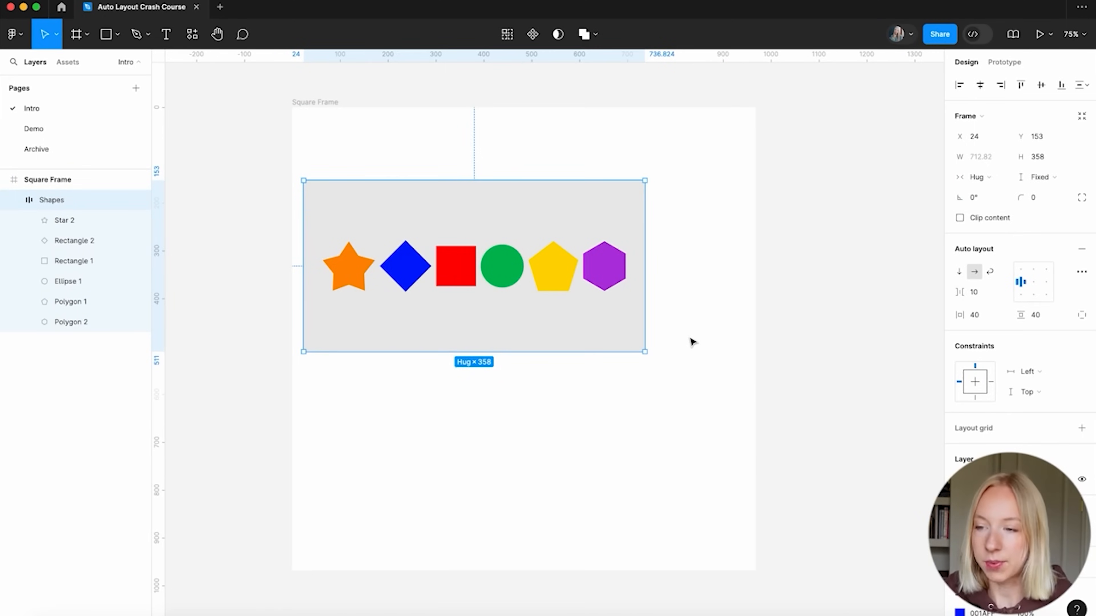
left_click(307, 101)
left_click(396, 204)
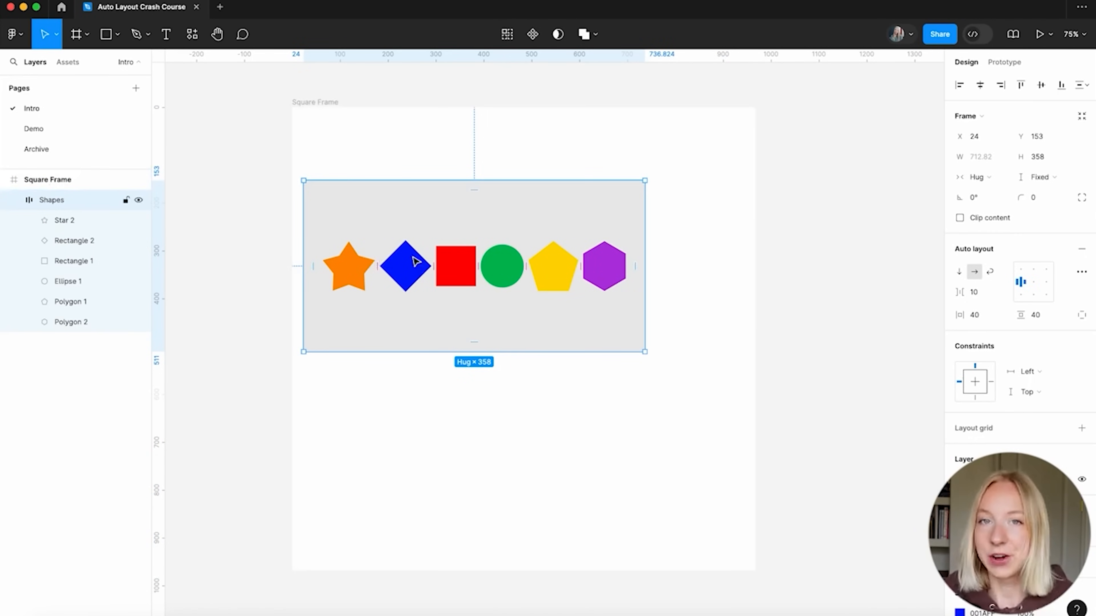
left_click(326, 104)
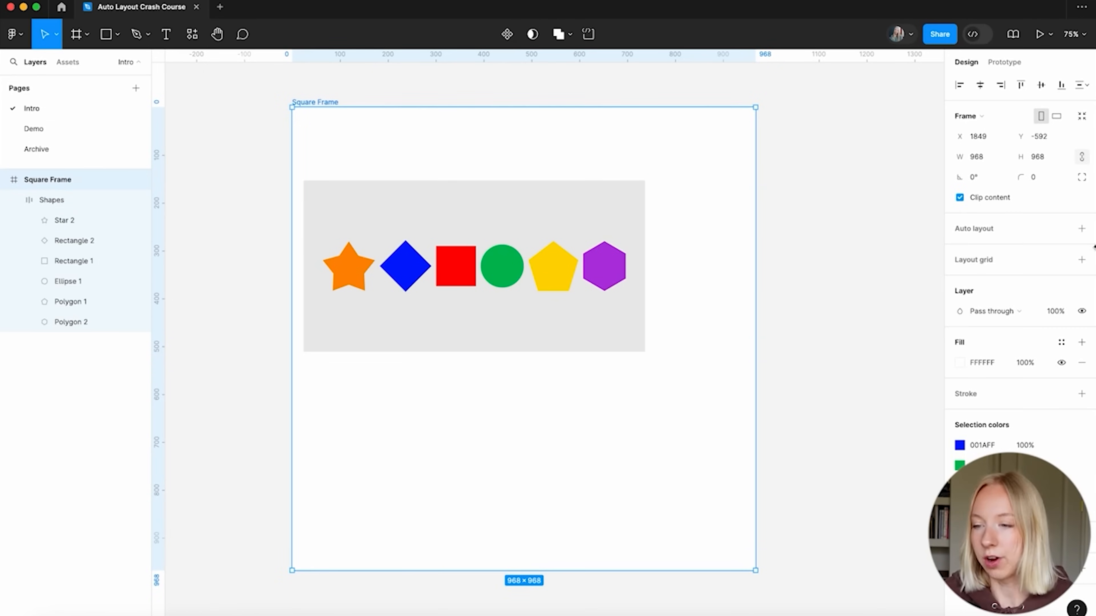
Add auto layout to the Square Frame and size it to 1000 × 1000
left_click(1082, 229)
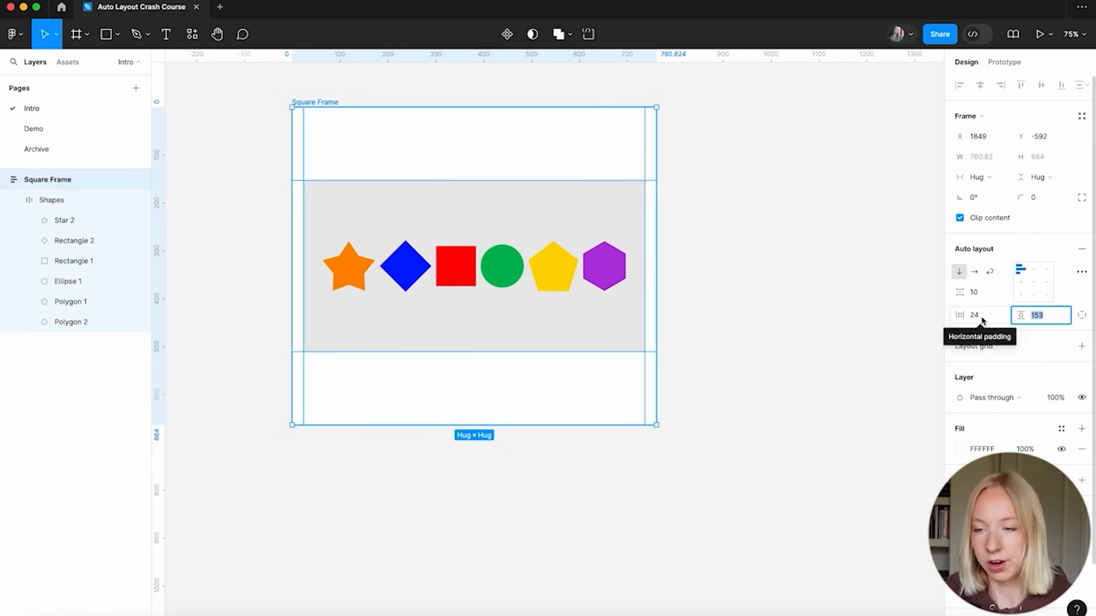
left_click_drag(656, 425, 776, 536)
left_click(992, 157)
type("1000")
key("Return")
left_click(1040, 161)
type("1000")
key("Return")
Deselect the frame and select the Shapes row inside it
left_click(809, 189)
scroll(811, 191, "right", 1)
scroll(812, 190, "down", 1)
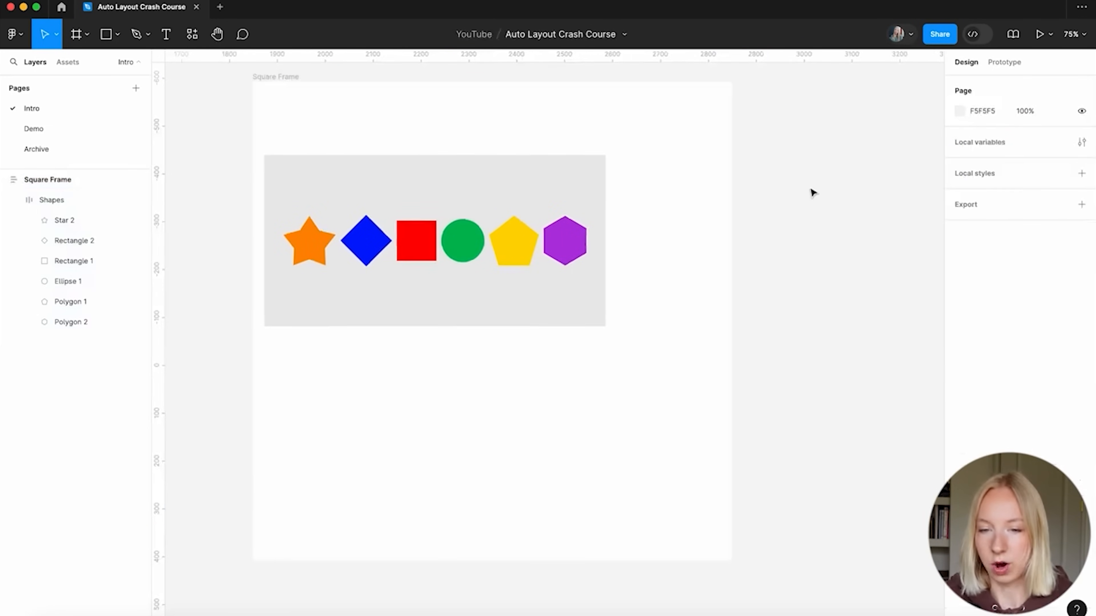
left_click_drag(482, 211, 548, 241)
scroll(548, 241, "down", 2)
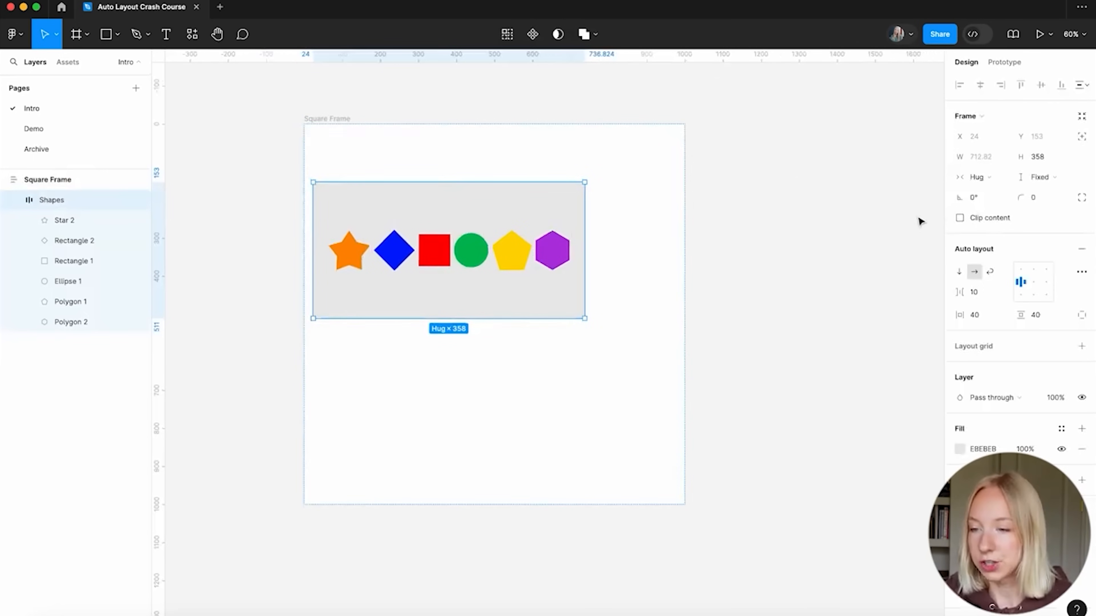
Set the Shapes row to Fill container and the Square Frame's horizontal padding to 0, giving 1000×358
left_click(985, 177)
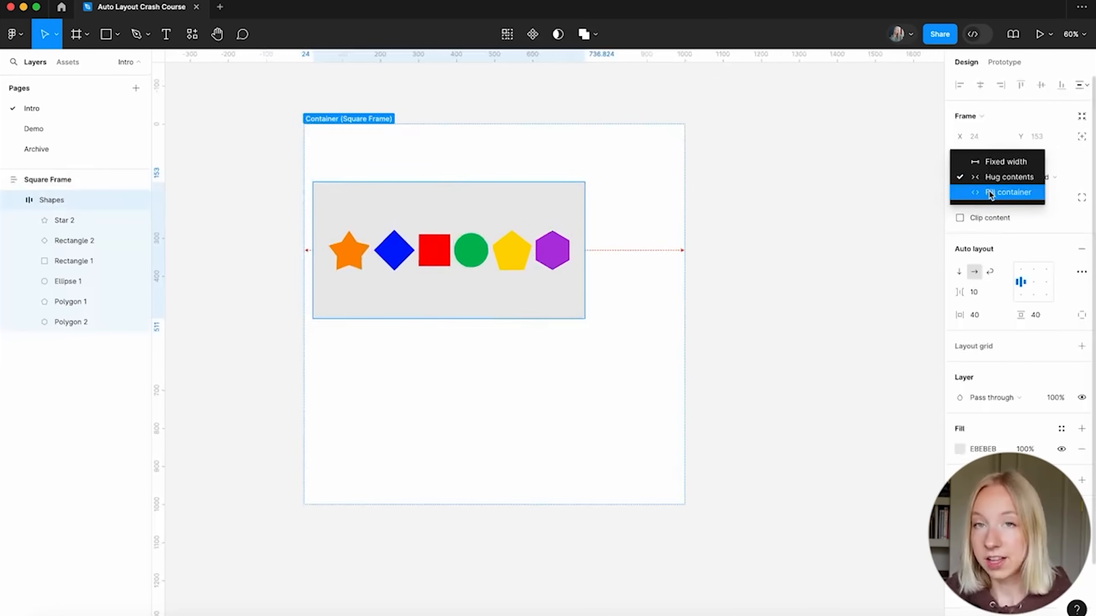
left_click(1011, 193)
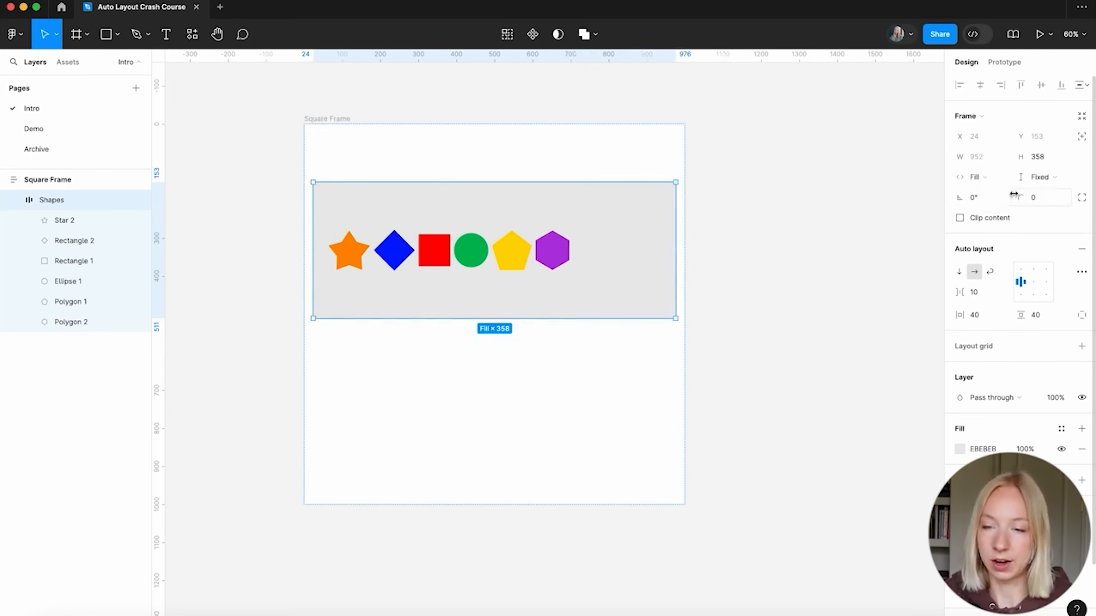
left_click(338, 118)
left_click(982, 316)
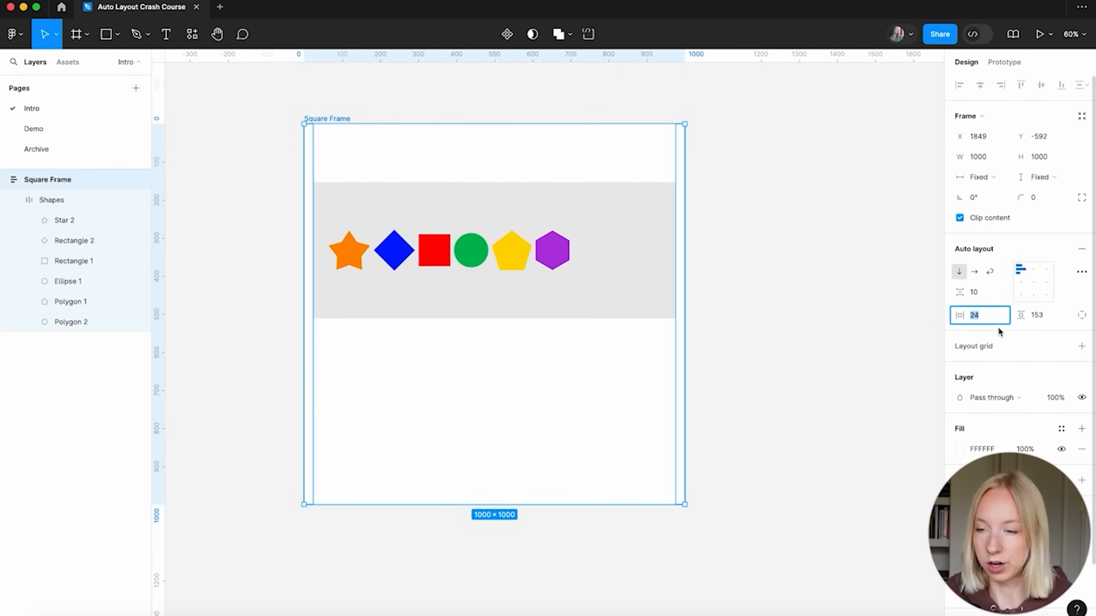
key("Return")
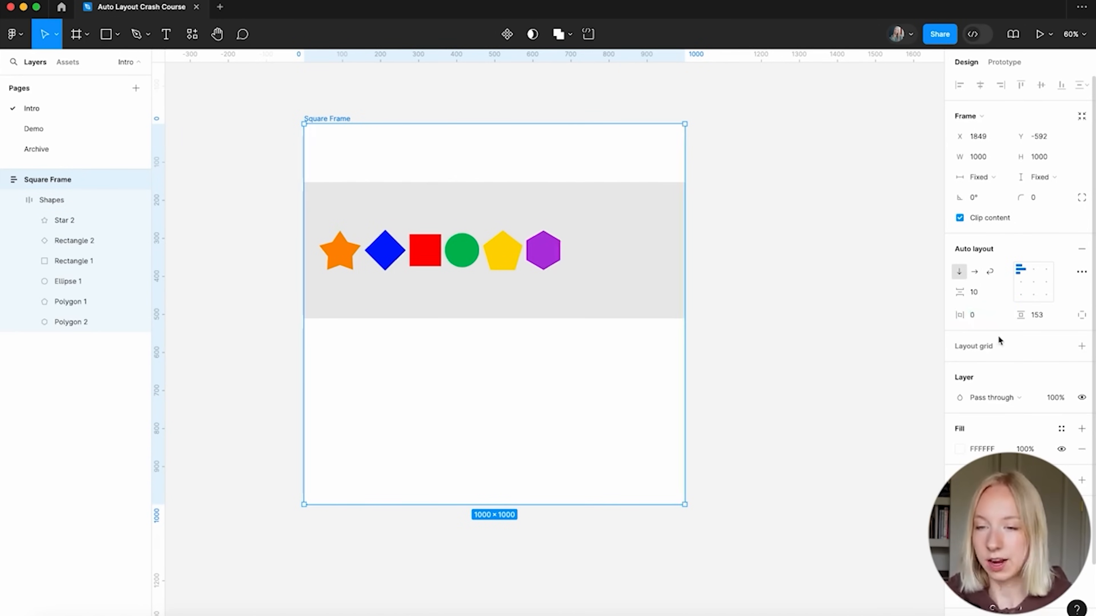
left_click(770, 267)
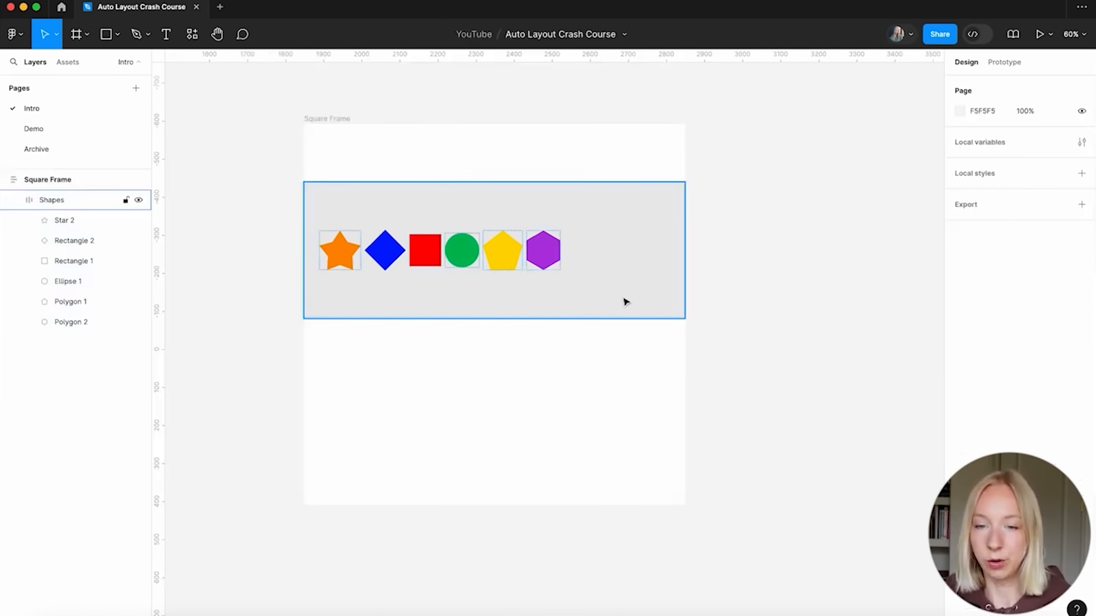
left_click(509, 223)
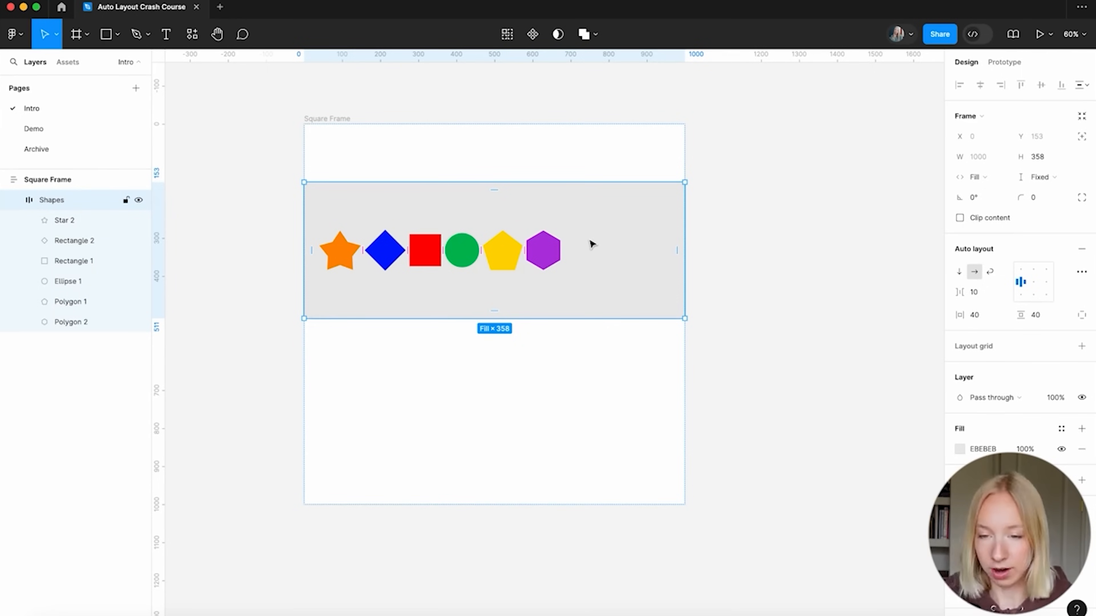
left_click(487, 390)
left_click(741, 377)
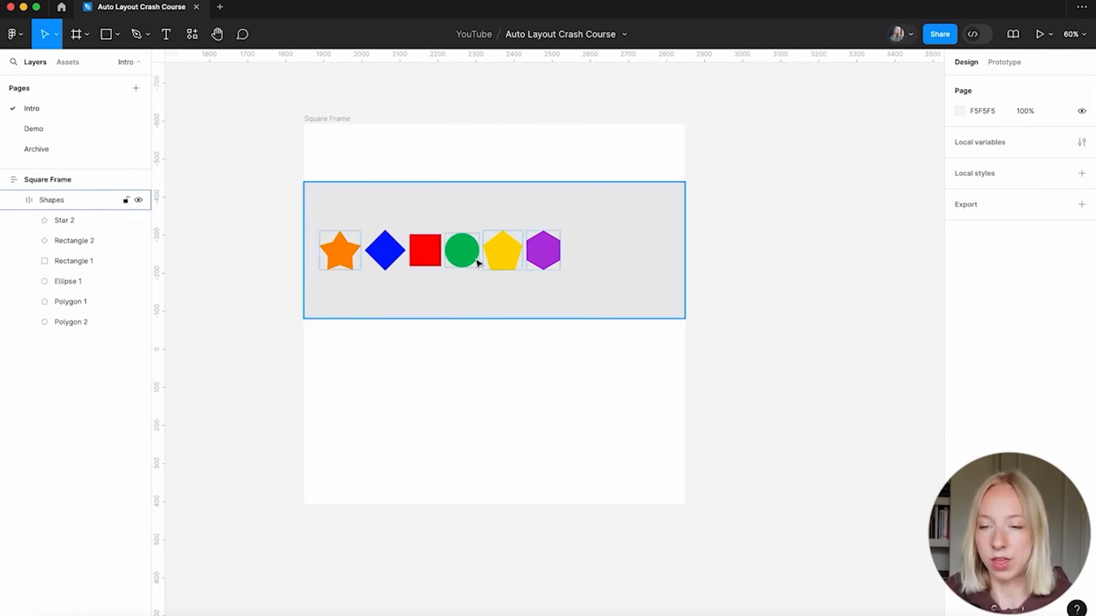
Select the red square, then the grey Shapes row and its advanced auto layout settings
scroll(478, 262, "up", 5)
left_click(451, 294)
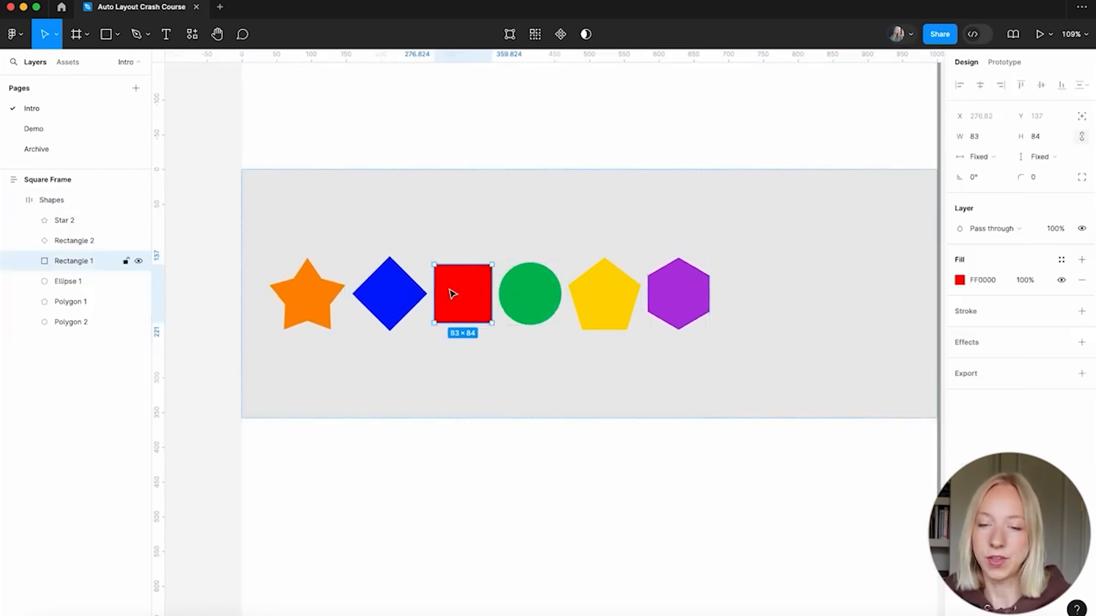
left_click(434, 509)
double_click(463, 300)
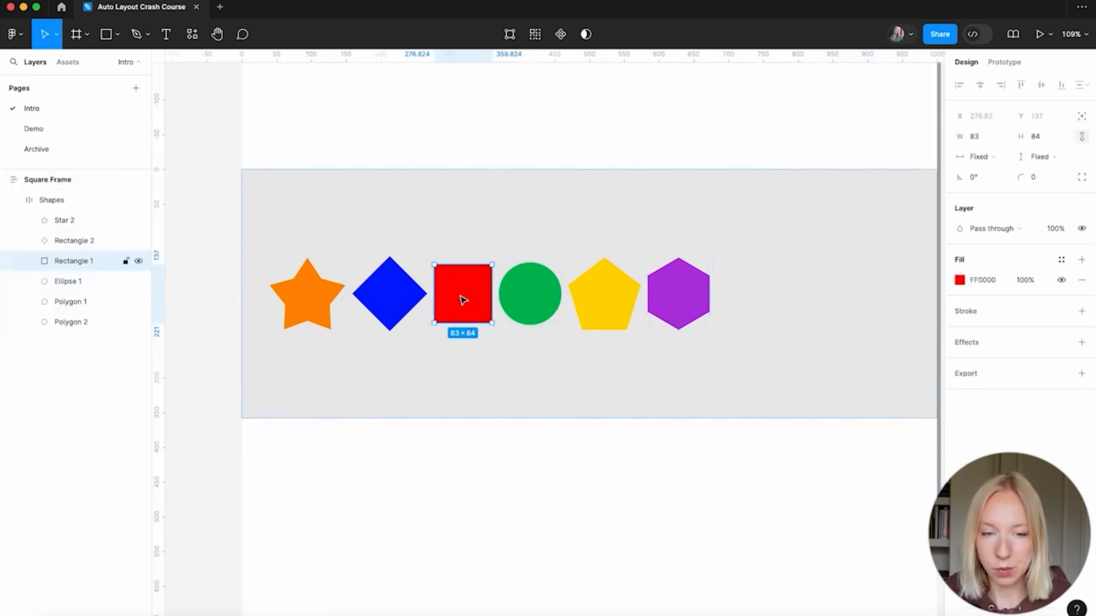
left_click(354, 203)
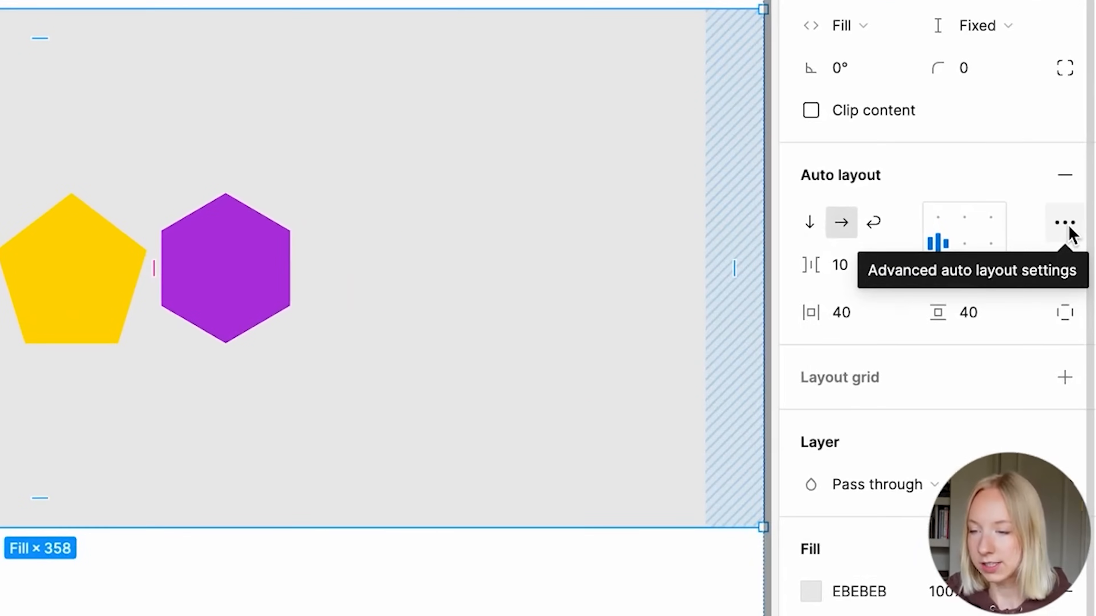
left_click(1081, 272)
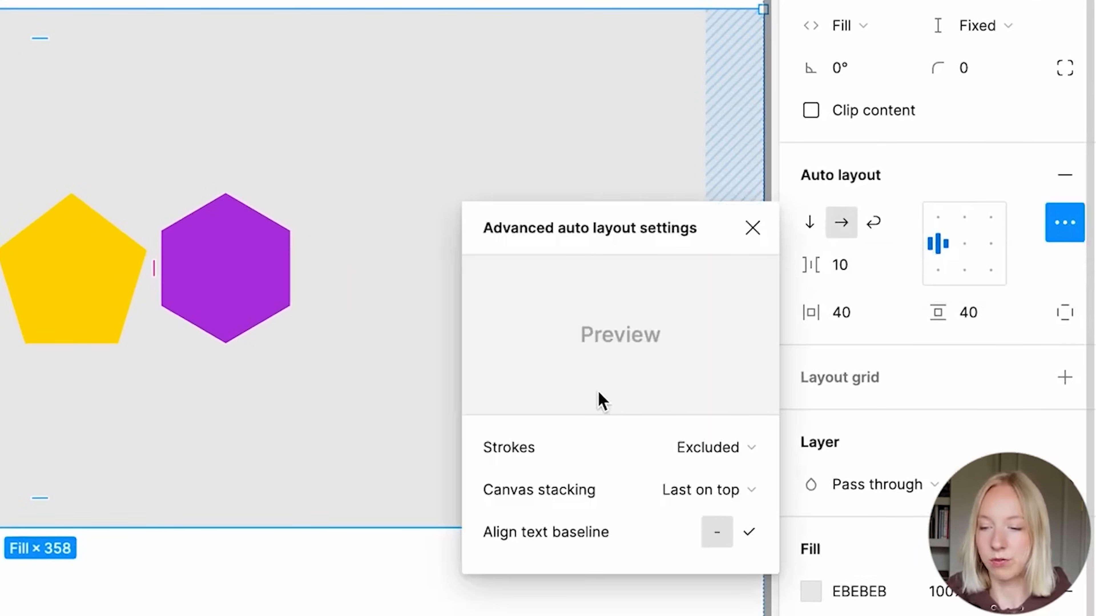
Close the advanced settings and select the star, diamond, square, circle and pentagon together
mouse_move(547, 462)
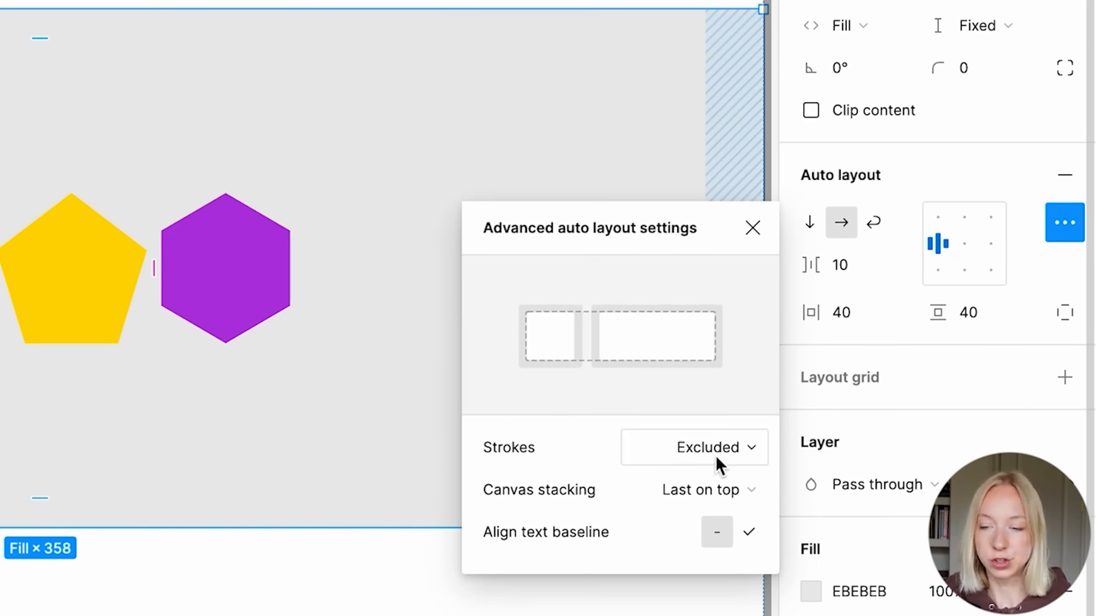
mouse_move(720, 497)
mouse_move(687, 550)
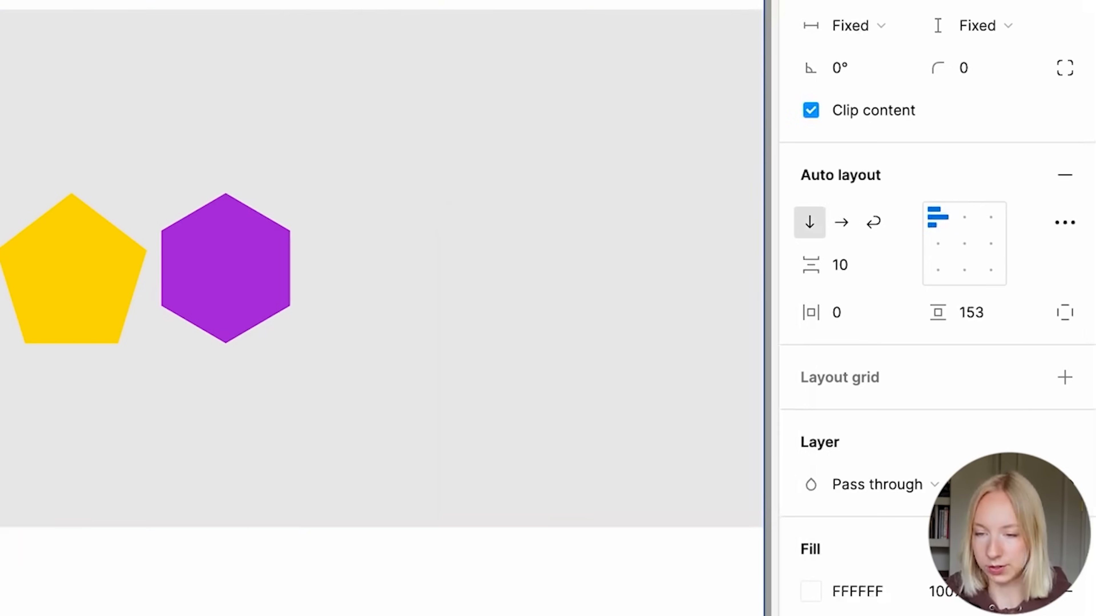
double_click(247, 293)
left_click(10, 279, "shift")
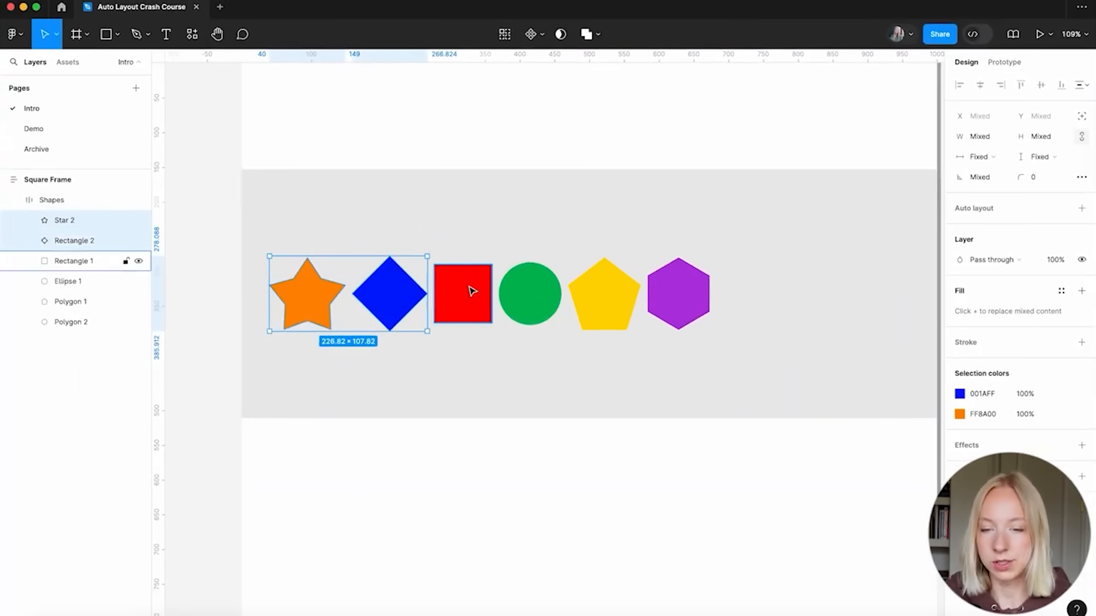
left_click(97, 277, "shift")
left_click(193, 277, "shift")
left_click(585, 291, "shift")
Add the hexagon to the selection and give all six shapes a black stroke of weight 4
left_click(666, 292, "shift")
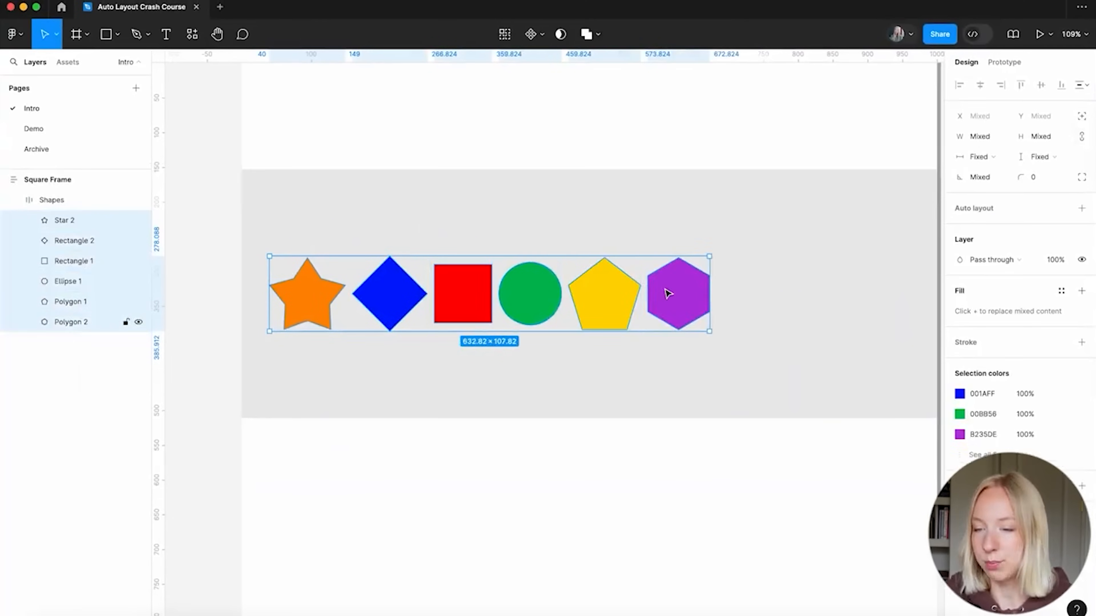
left_click(1081, 342)
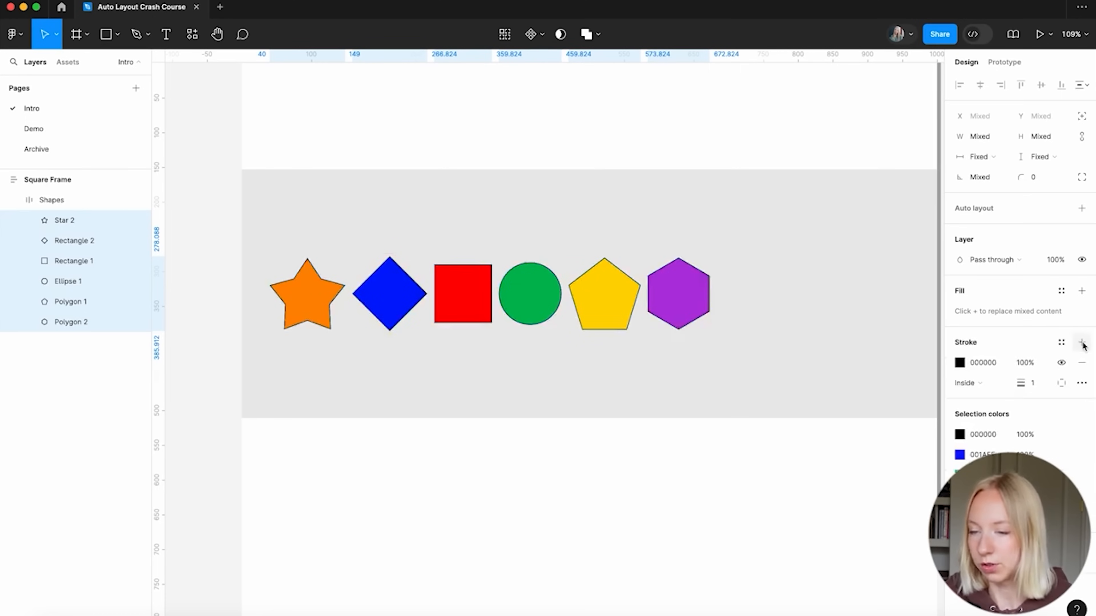
left_click(1039, 387)
type("4")
key("Return")
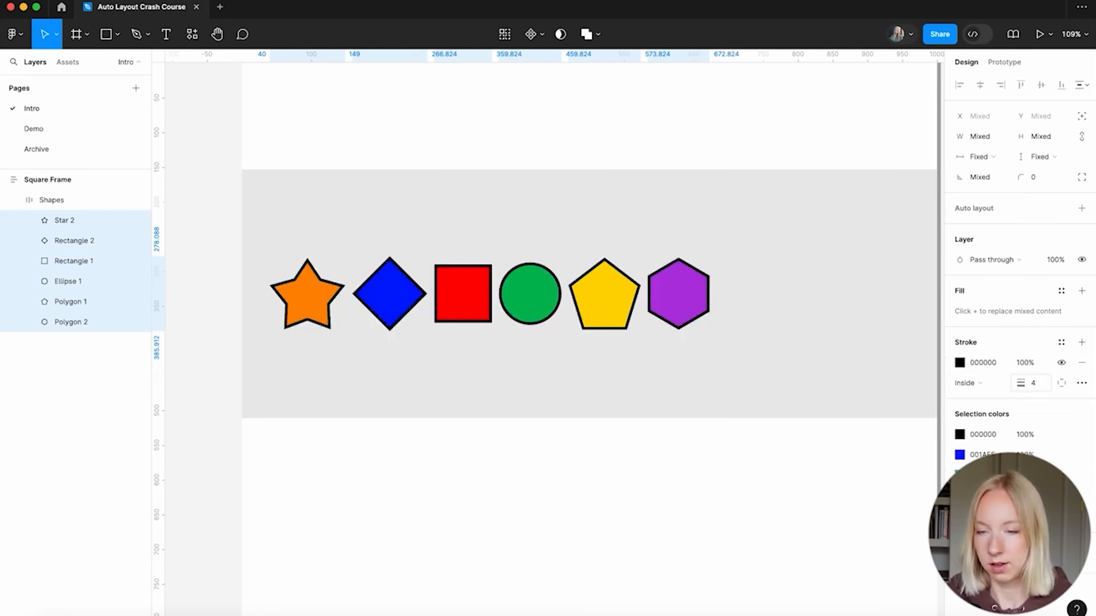
Change the shapes' stroke position from Inside to Outside
left_click(582, 485)
left_click(504, 367)
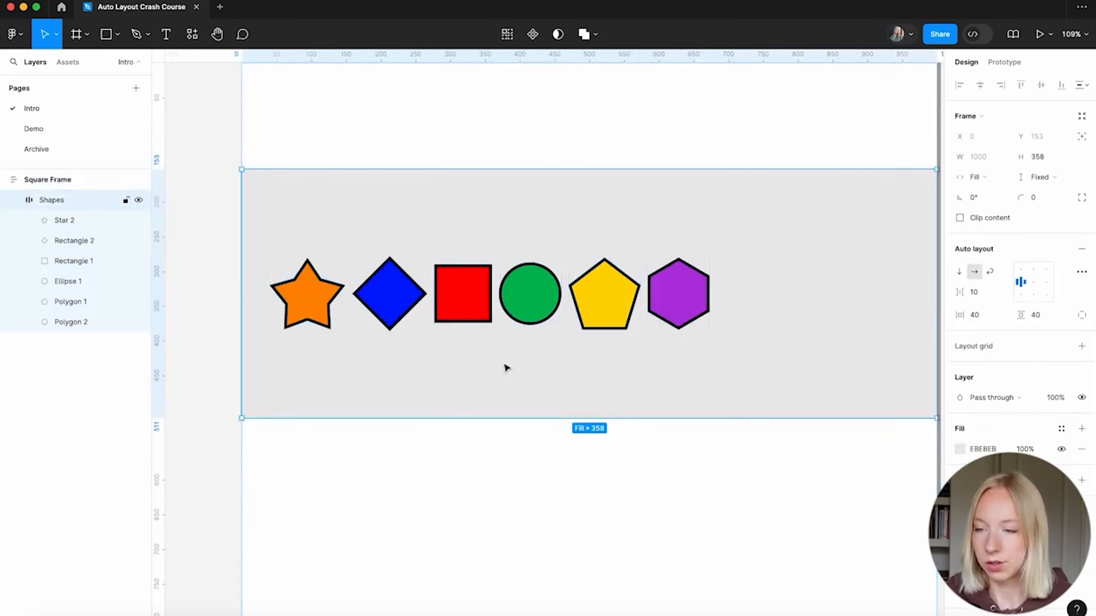
left_click(1081, 272)
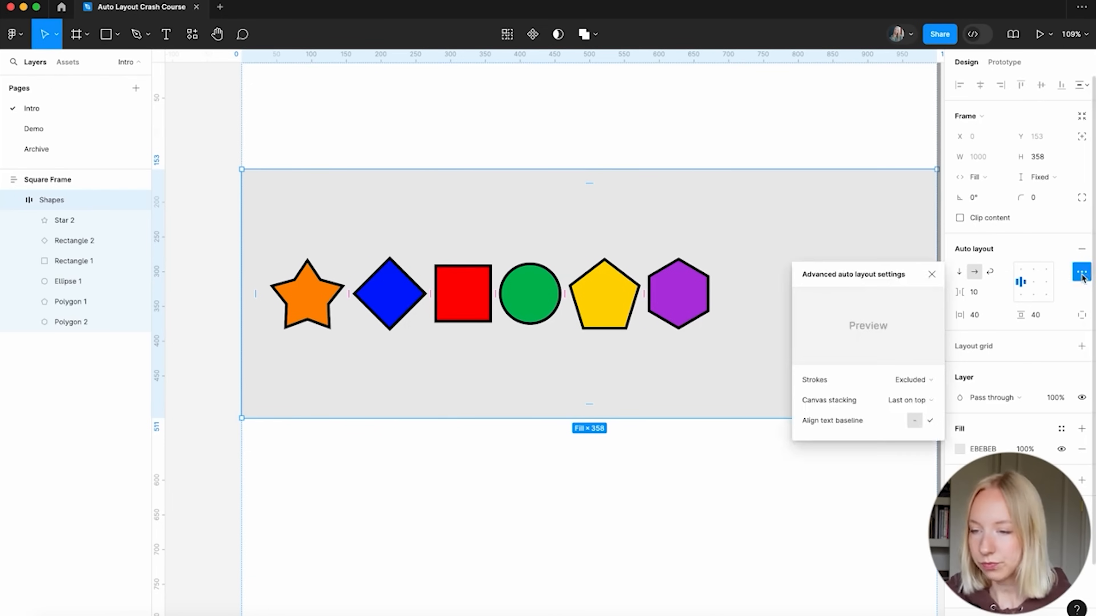
left_click(921, 380)
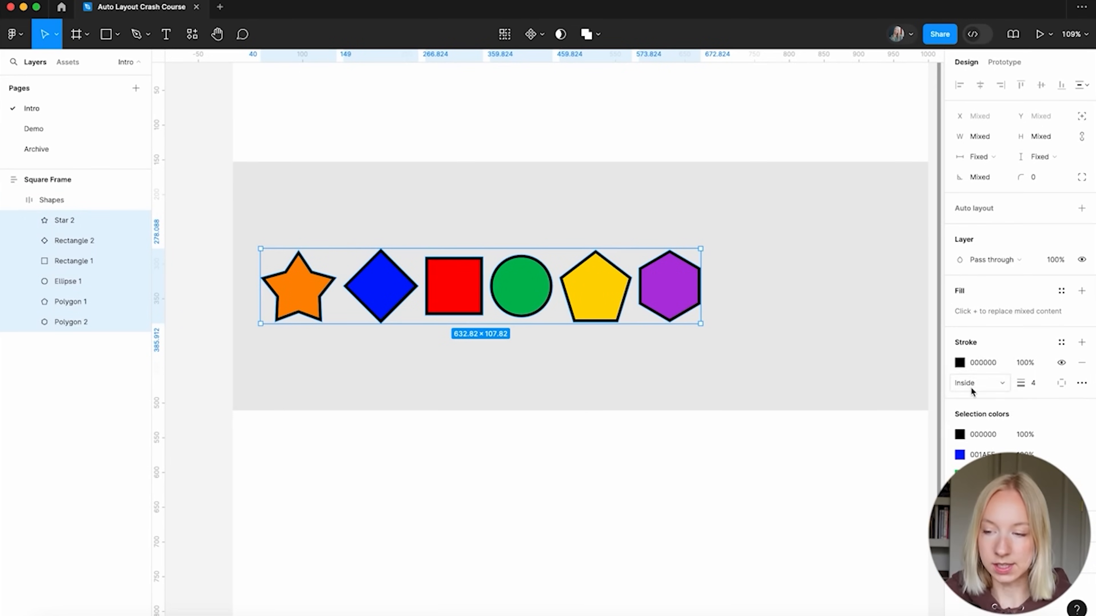
left_click(972, 384)
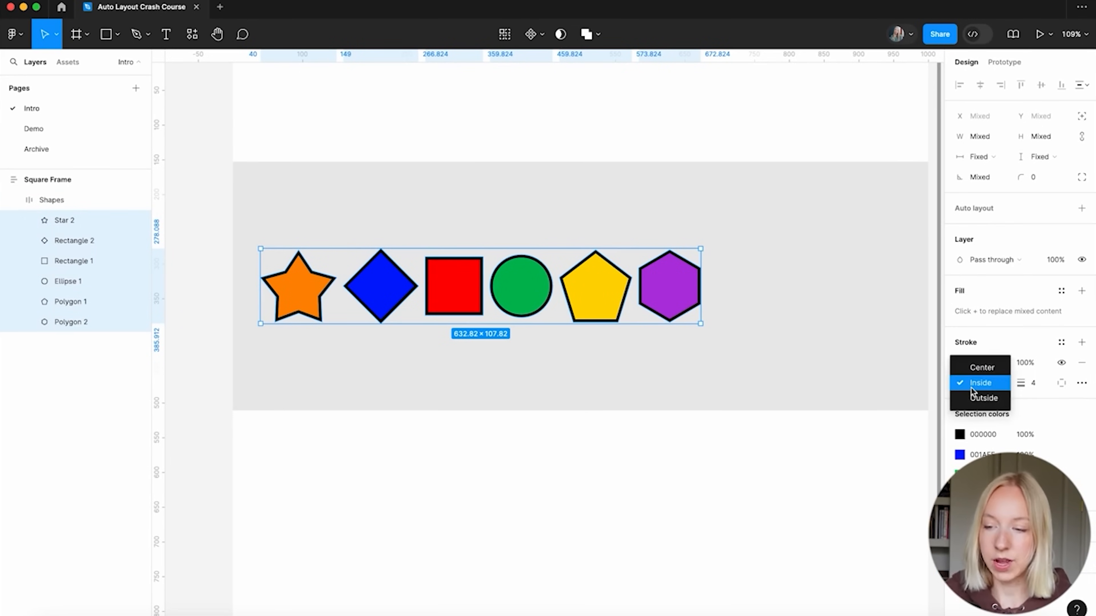
left_click(992, 398)
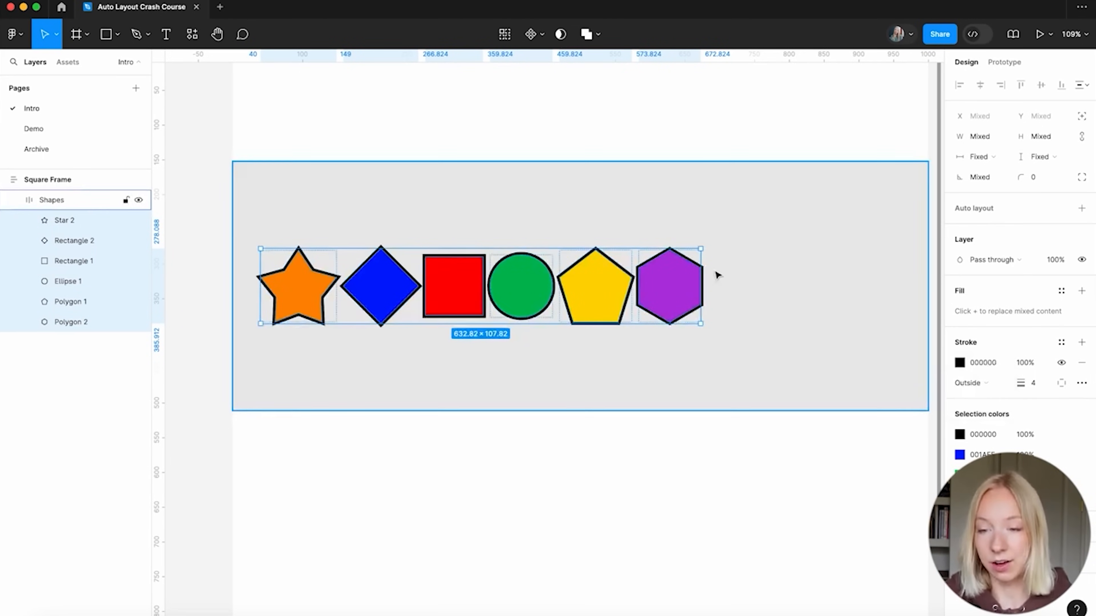
left_click(619, 435)
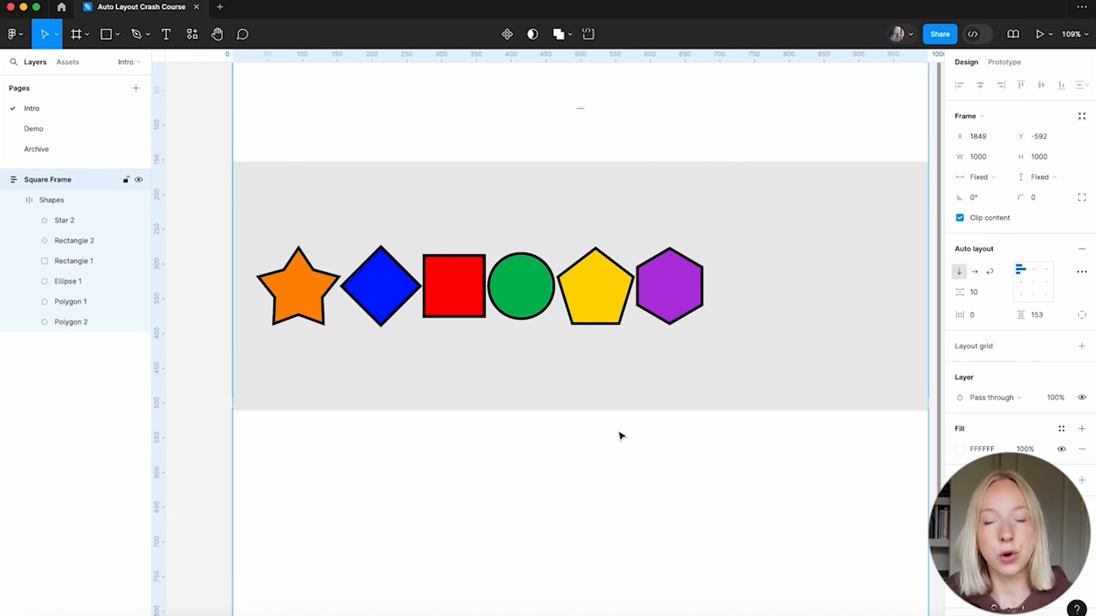
left_click(729, 285)
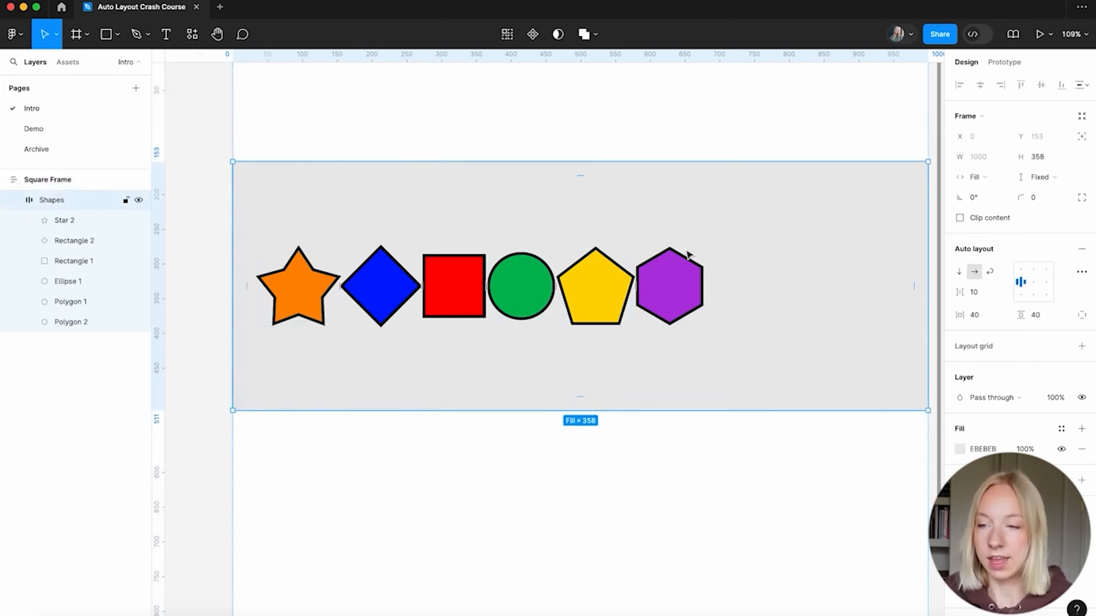
scroll(582, 380, "down", 3)
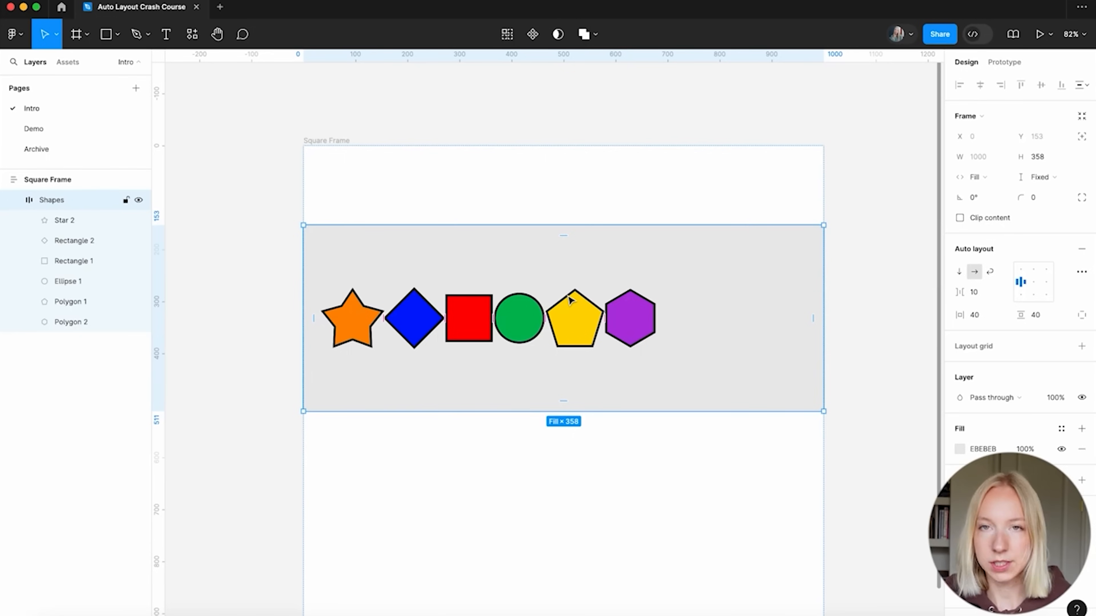
Set the Shapes frame to Hug contents width with 10 horizontal and vertical padding
left_click(978, 177)
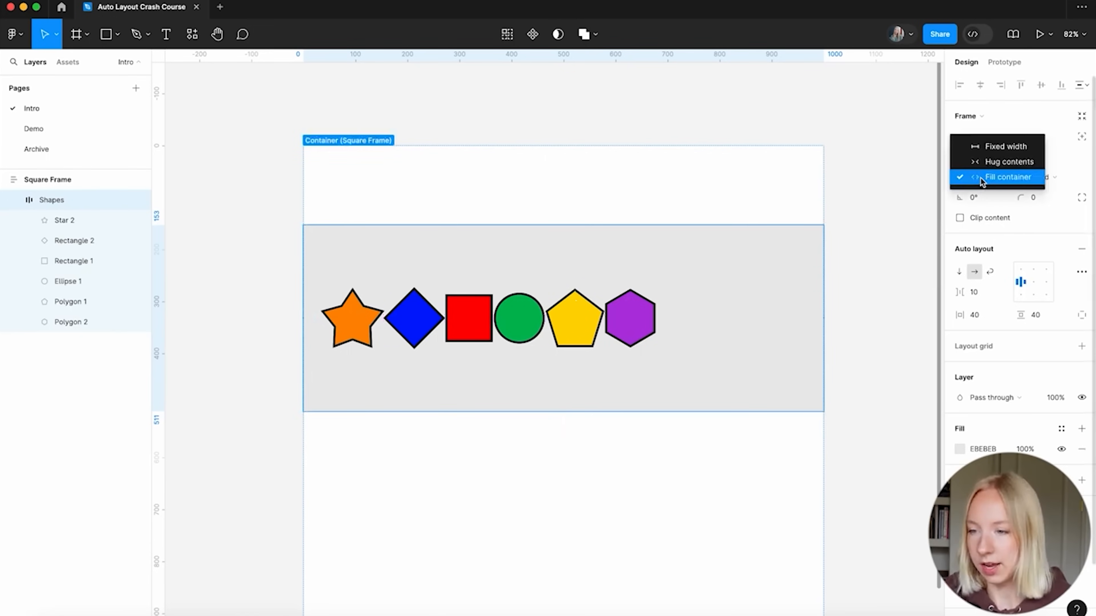
left_click(994, 160)
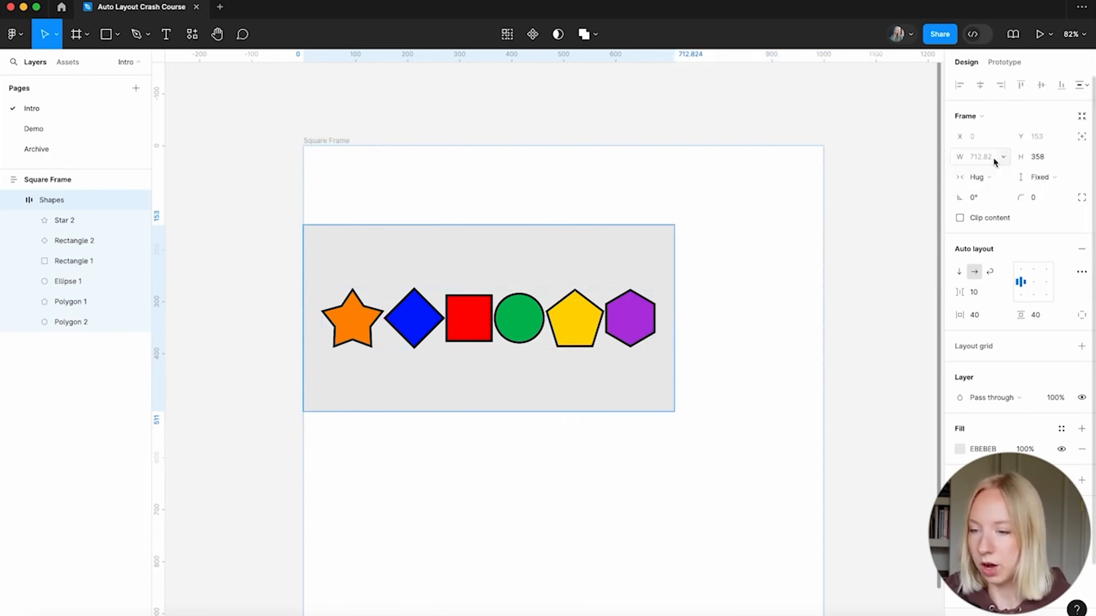
left_click(981, 315)
type("10")
key("Return")
left_click(1049, 315)
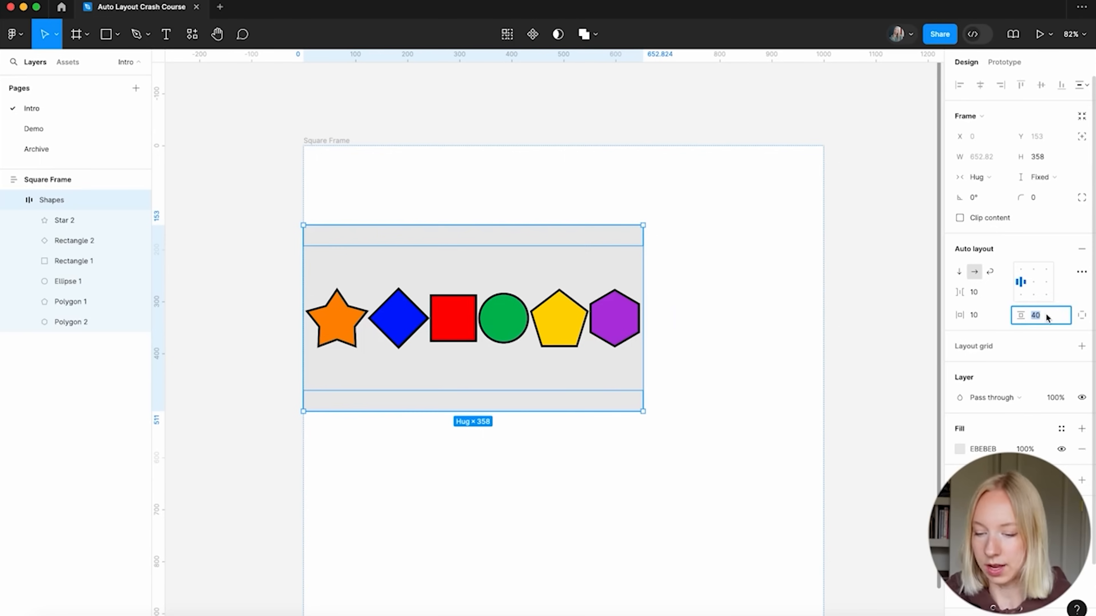
type("10")
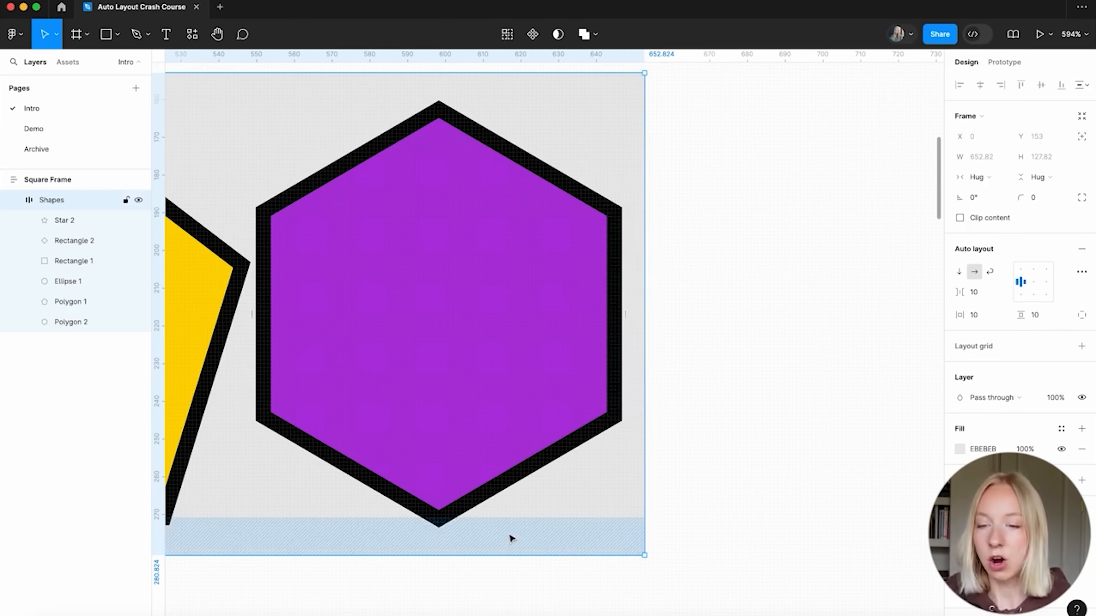
scroll(633, 298, "up", 10)
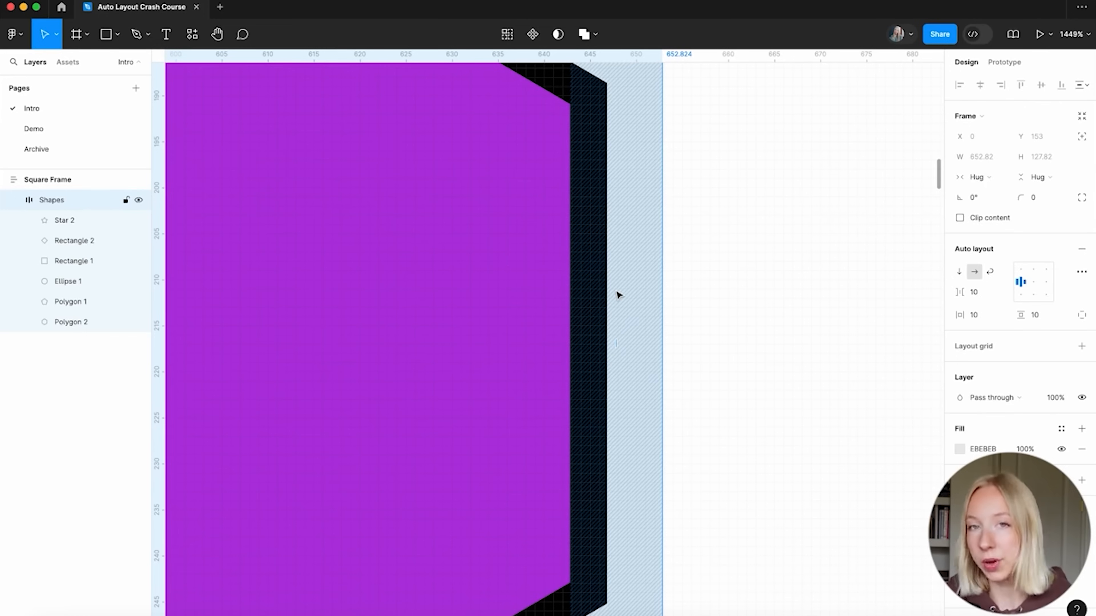
scroll(619, 295, "down", 15)
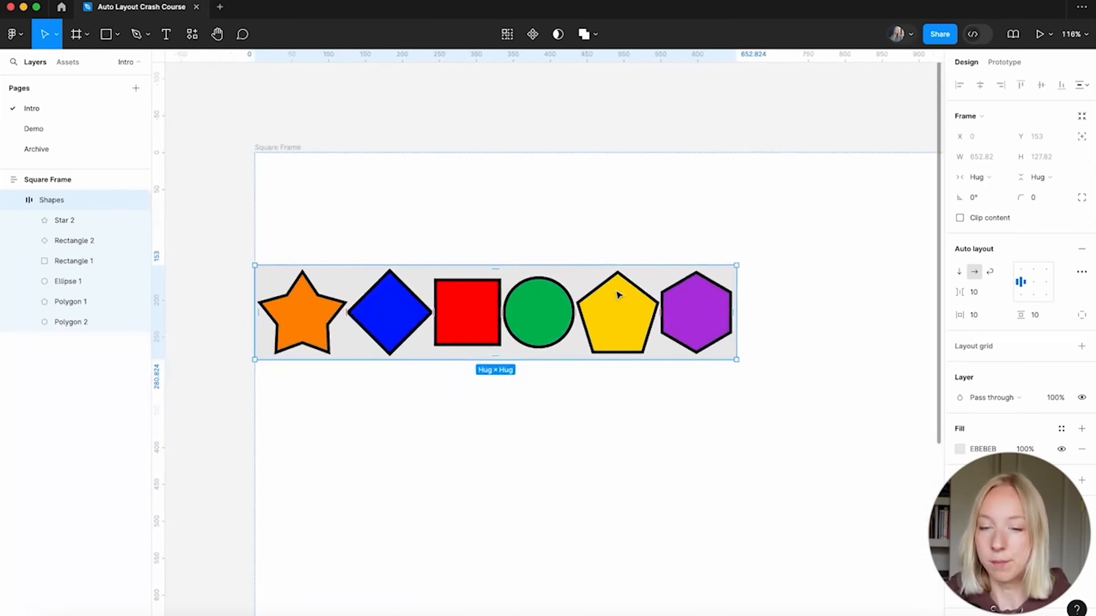
Set the Shapes frame's strokes to Included in layout in advanced auto layout settings
left_click(515, 227)
left_click(50, 202)
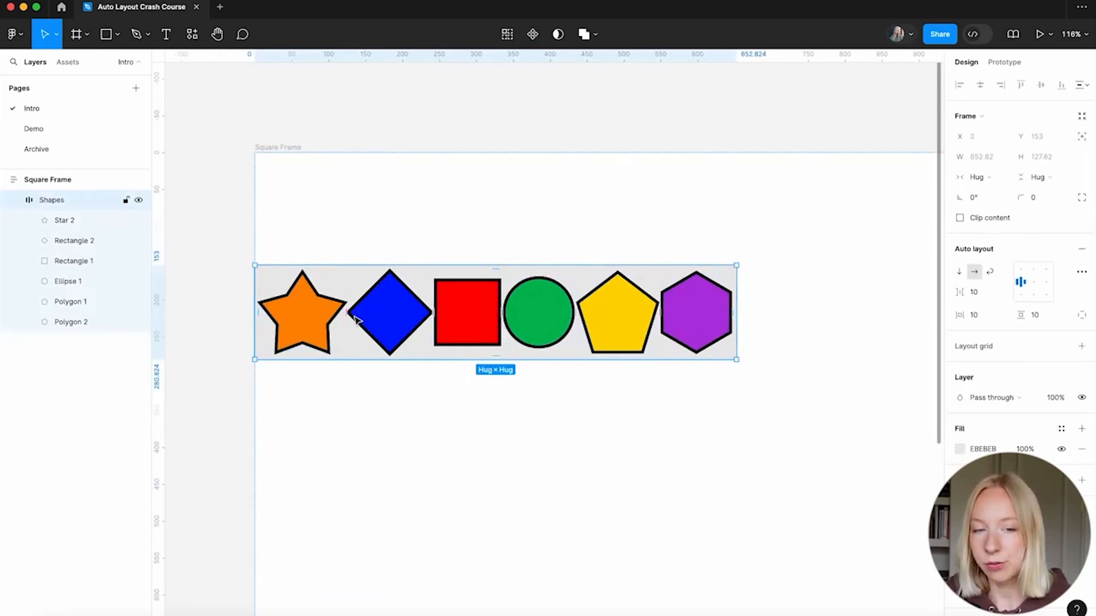
left_click(1081, 272)
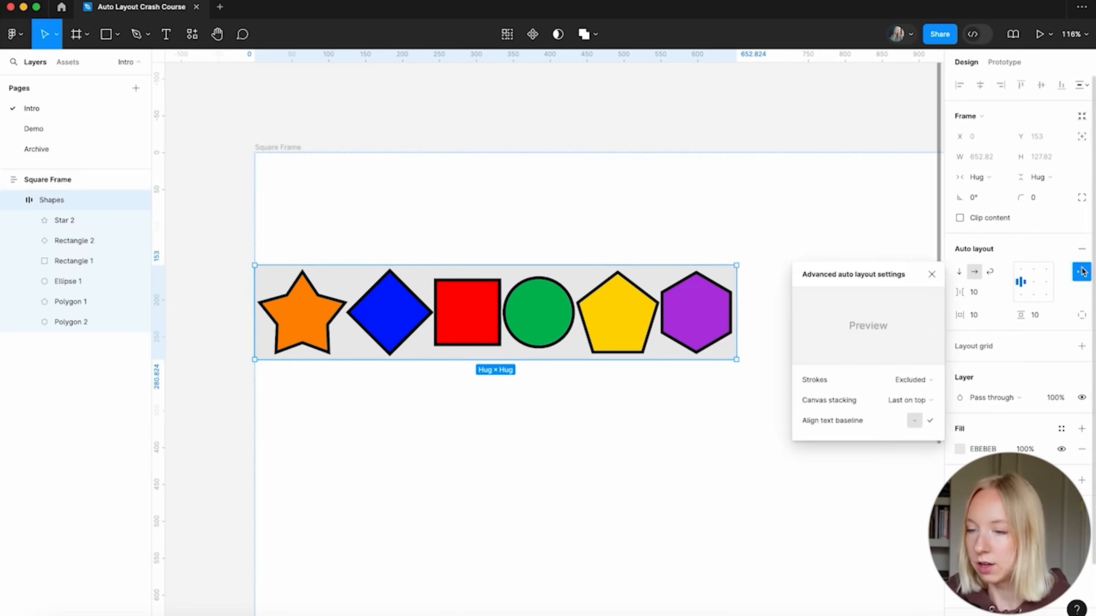
left_click(907, 380)
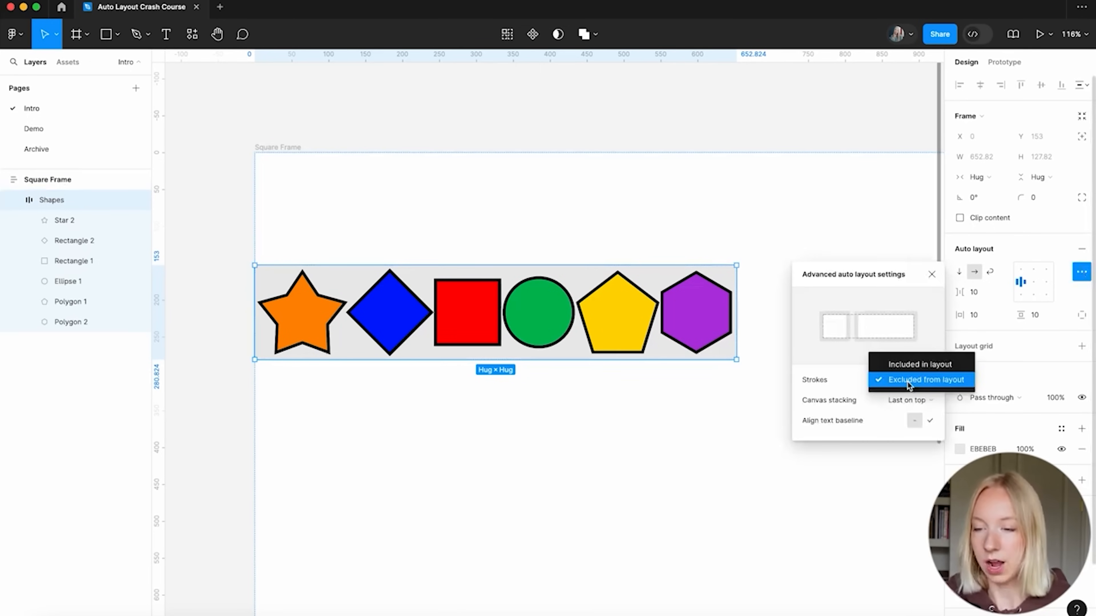
left_click(915, 365)
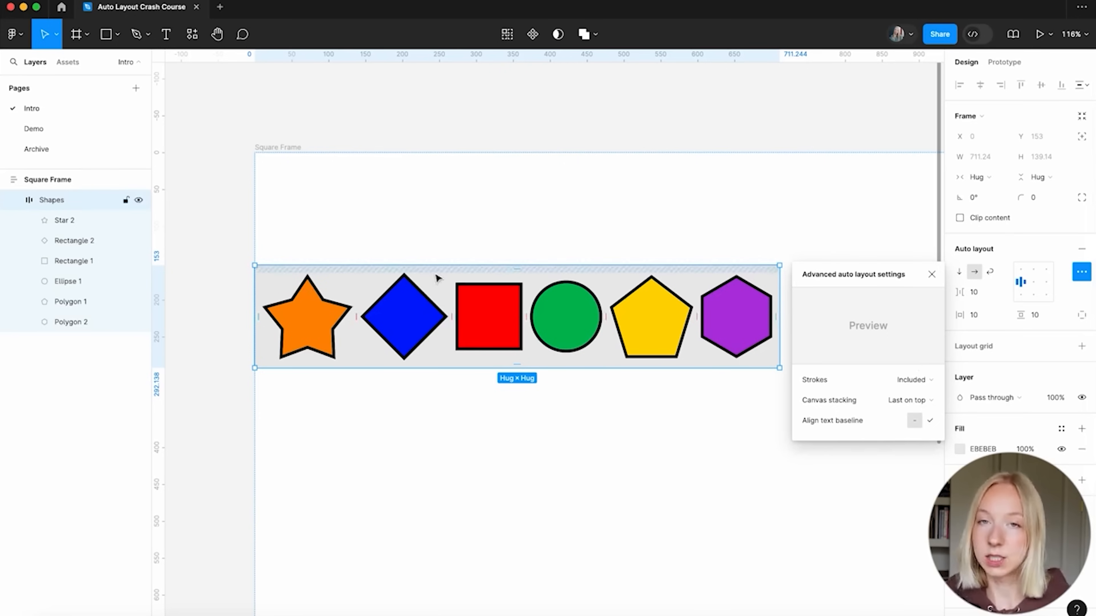
left_click(242, 354)
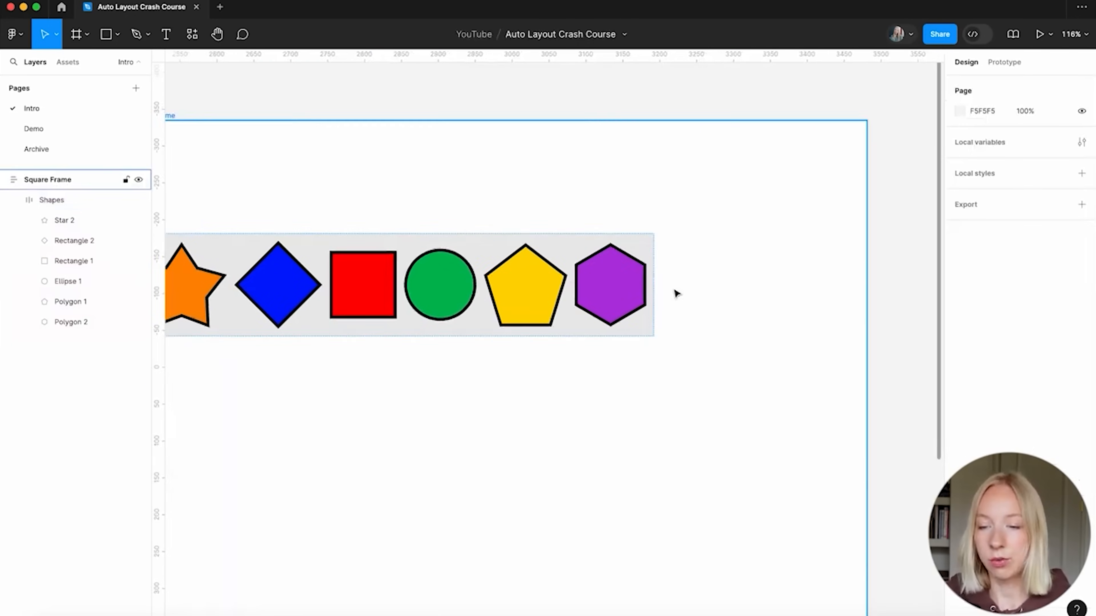
Drag the item spacing below zero to -34 so the outlined shapes overlap
scroll(675, 294, "up", 10)
left_click(511, 271)
left_click(518, 268)
scroll(535, 259, "left", 1)
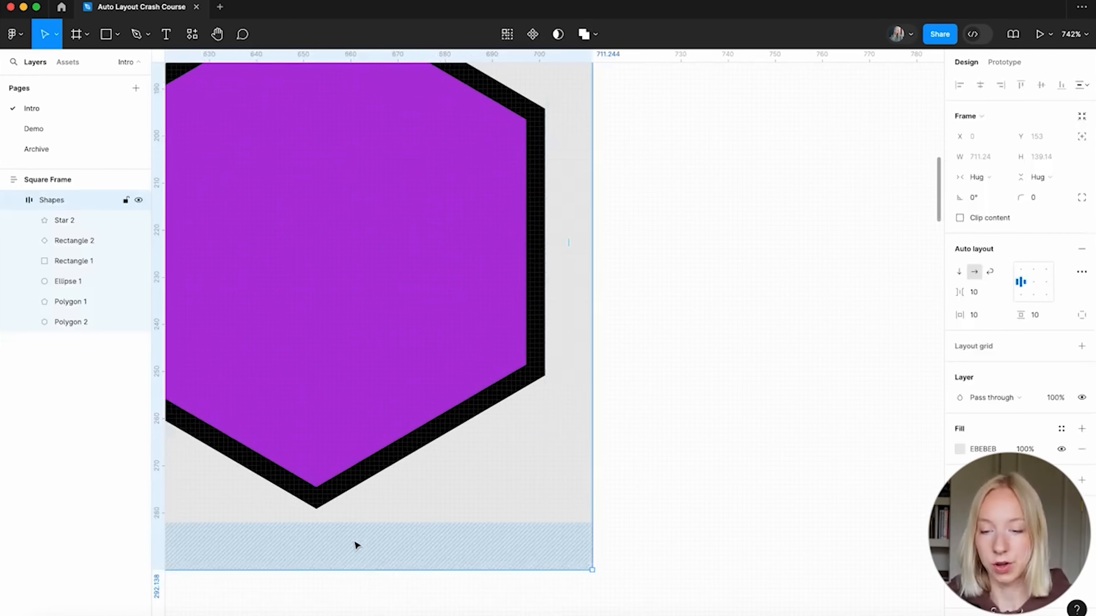
scroll(707, 374, "down", 10)
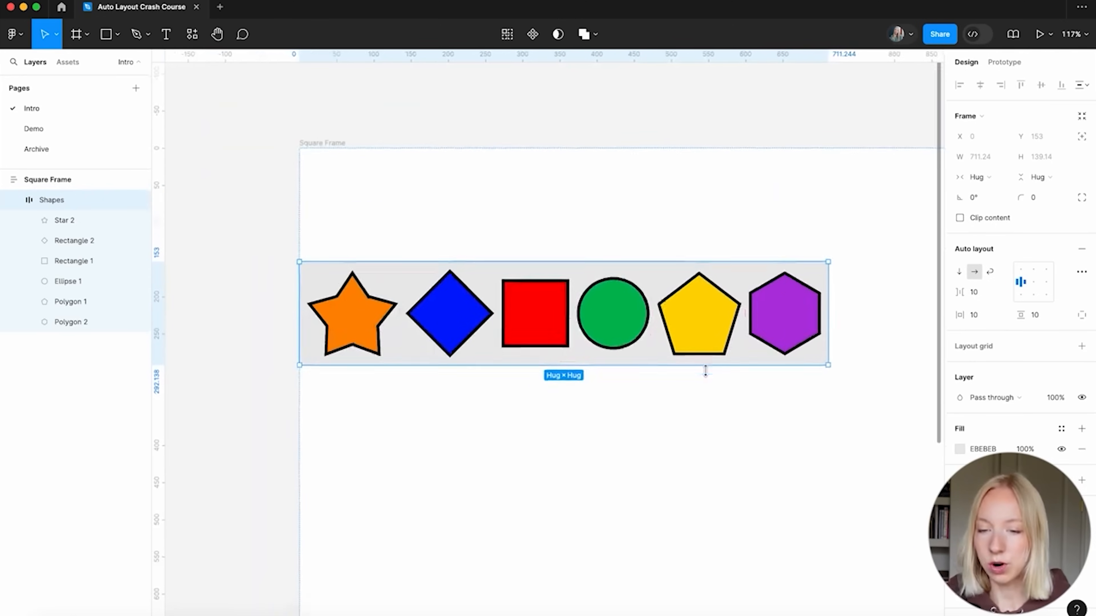
left_click_drag(587, 292, 493, 314)
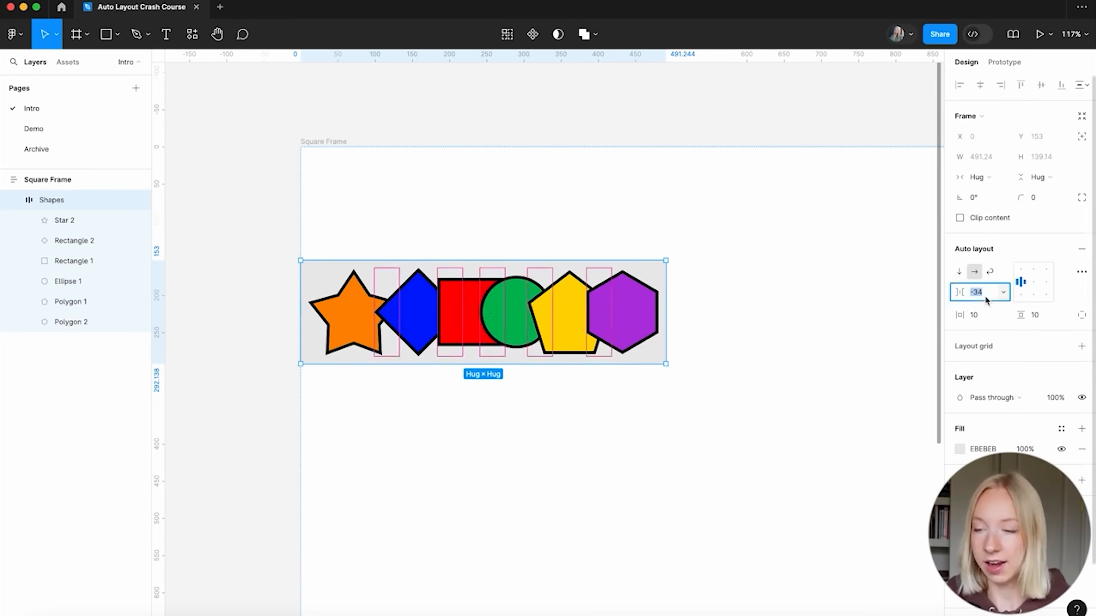
Try an item spacing of 30, then set it to -30
type("30")
key("Return")
type("-30")
key("Return")
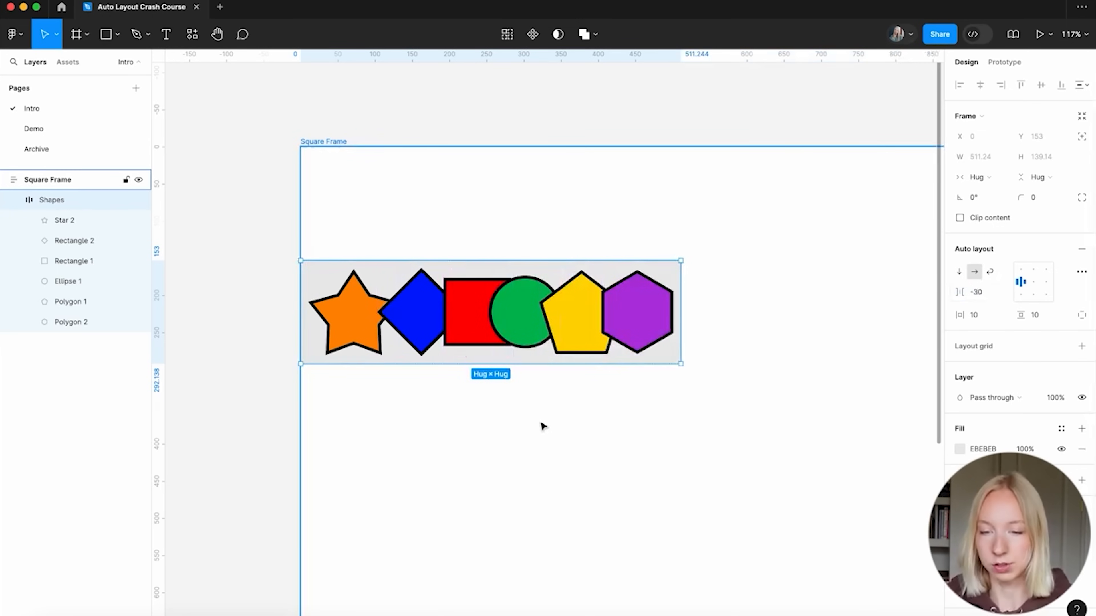
Toggle canvas stacking to First on top and back to Last on top, then open the Demo page
scroll(542, 423, "up", 4)
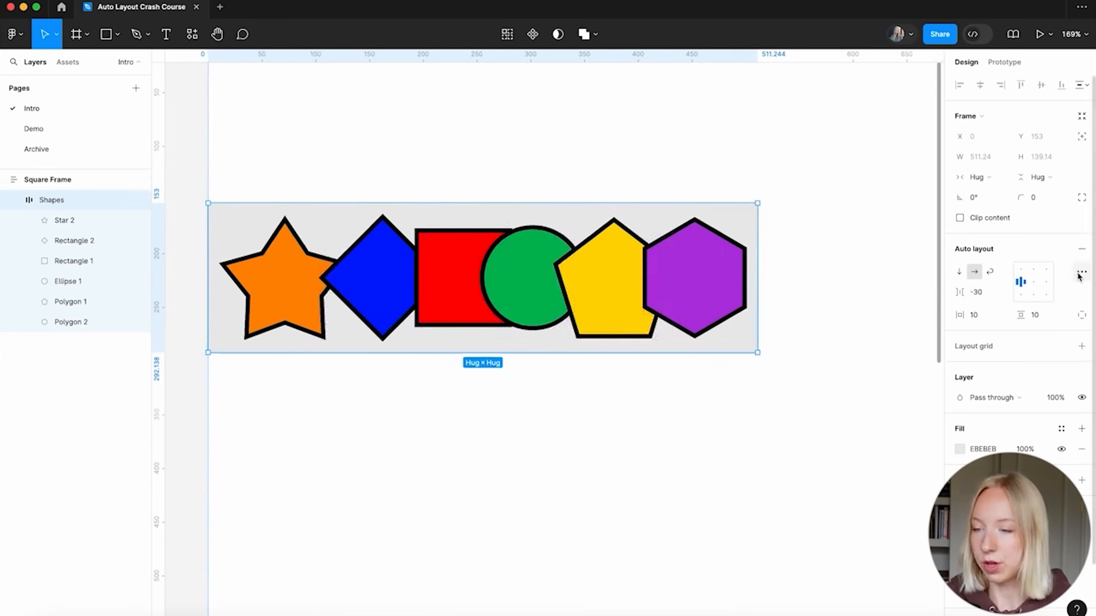
left_click(1080, 272)
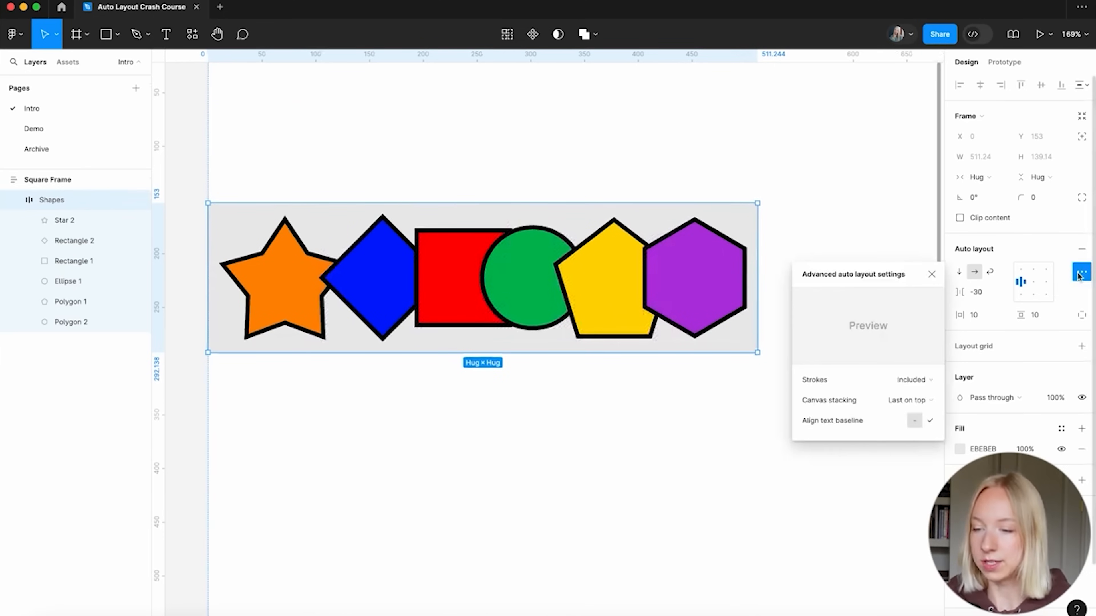
left_click(927, 401)
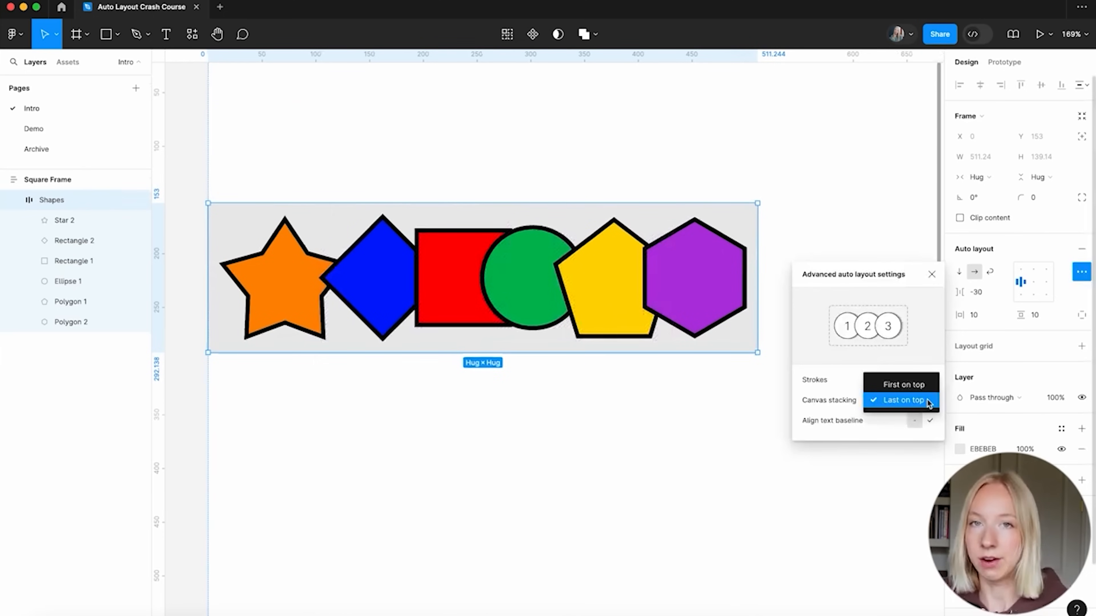
left_click(925, 385)
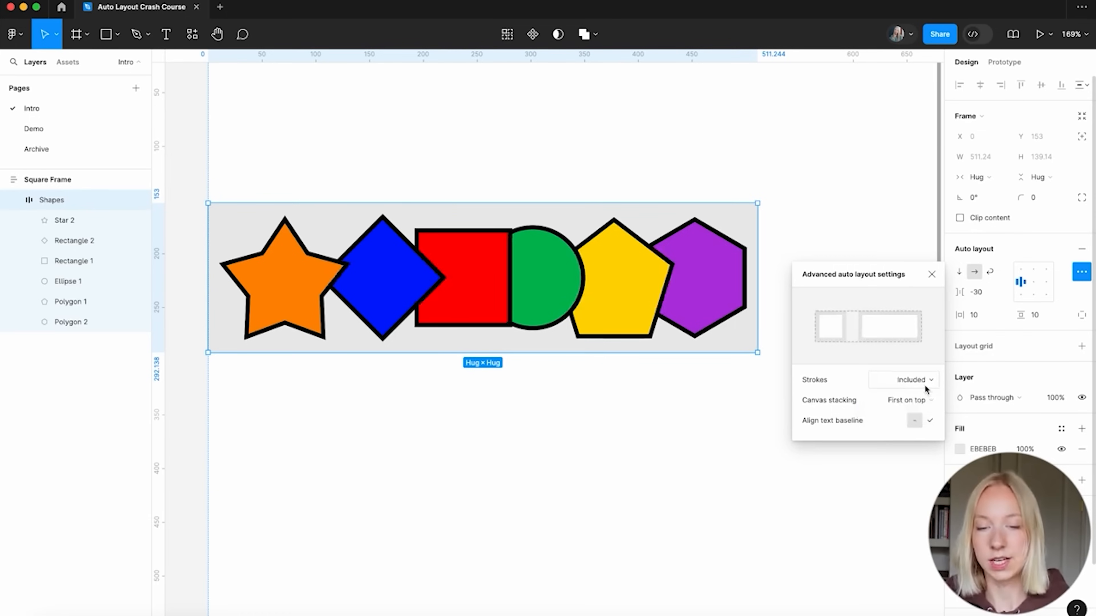
left_click(926, 384)
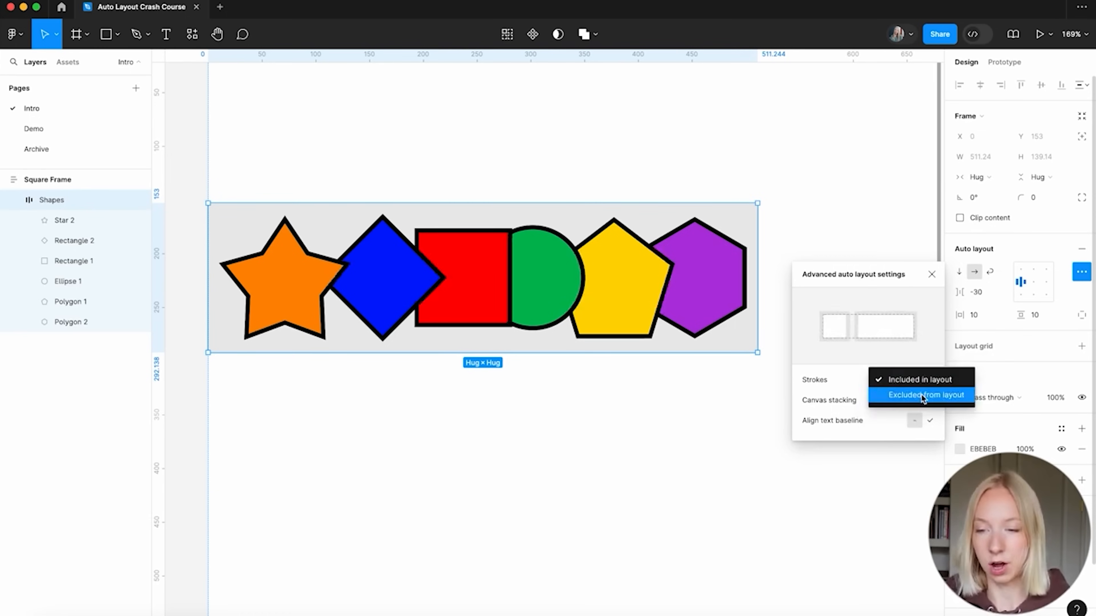
left_click(906, 400)
left_click(907, 418)
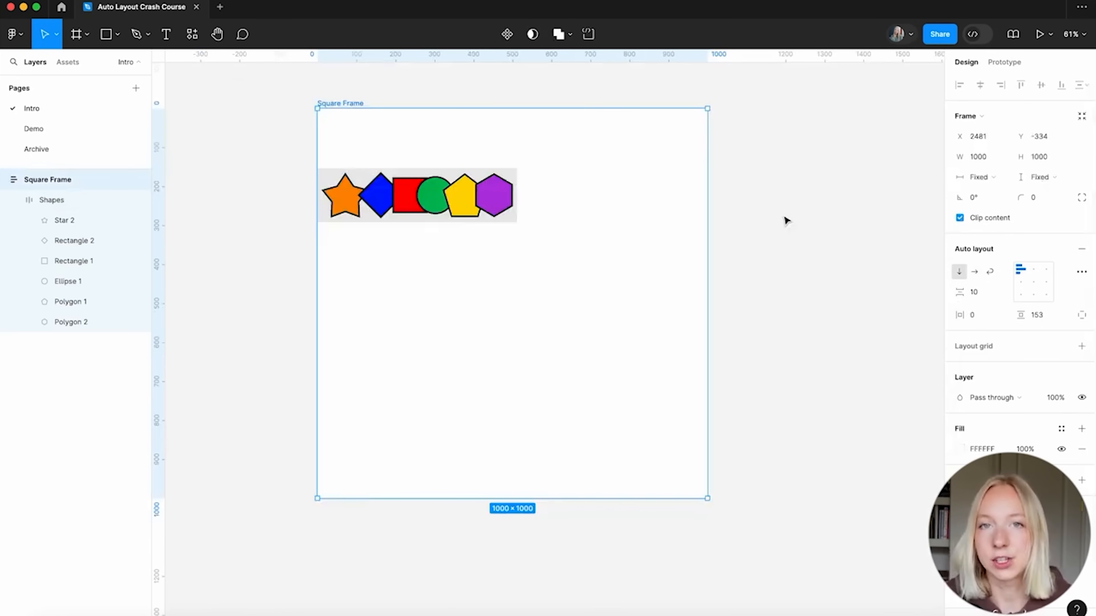
left_click(40, 129)
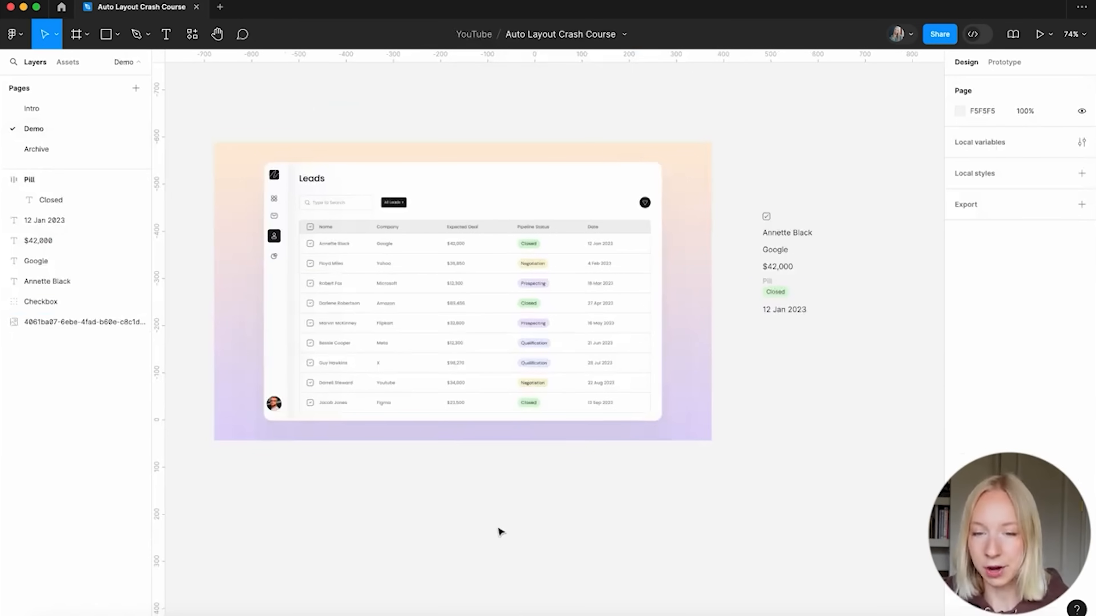
Marquee-select the loose lead row layers and move them below the Leads table image
left_click(433, 409)
scroll(433, 409, "up", 5)
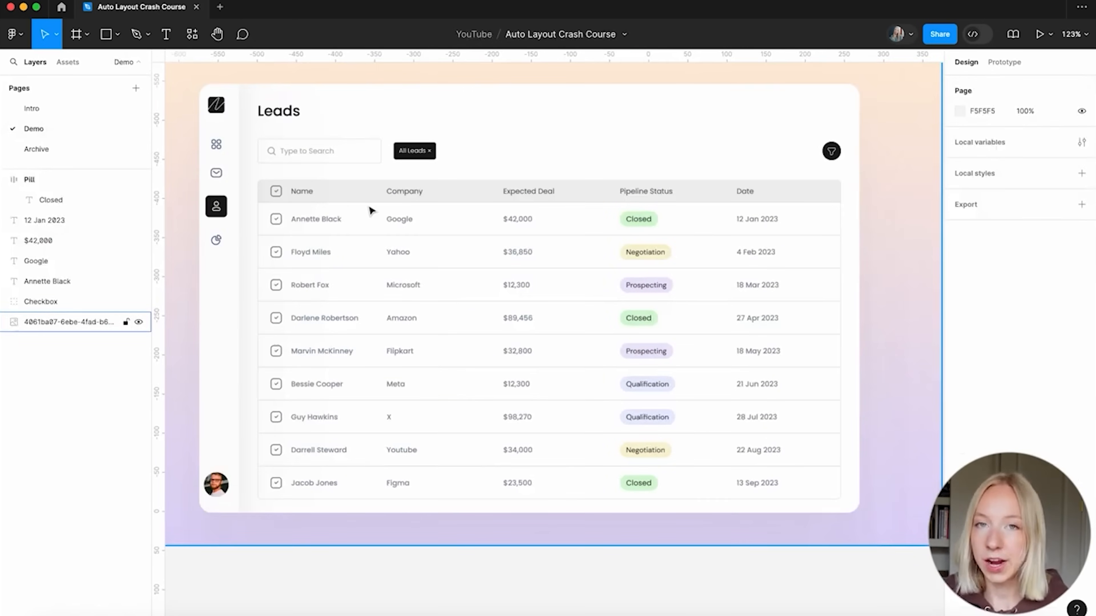
scroll(358, 262, "down", 5)
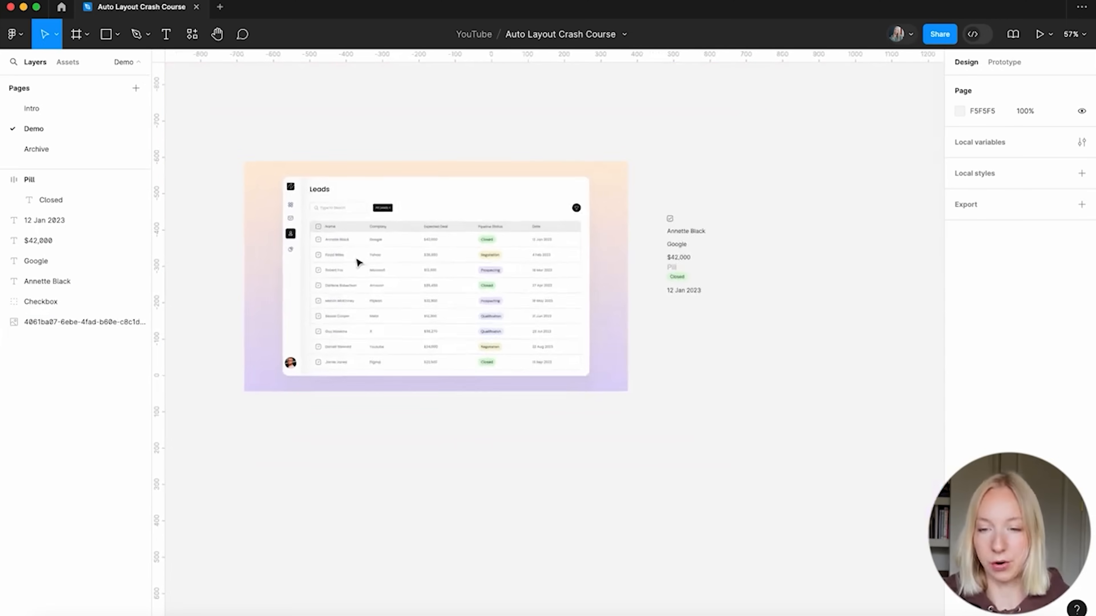
scroll(357, 262, "up", 5)
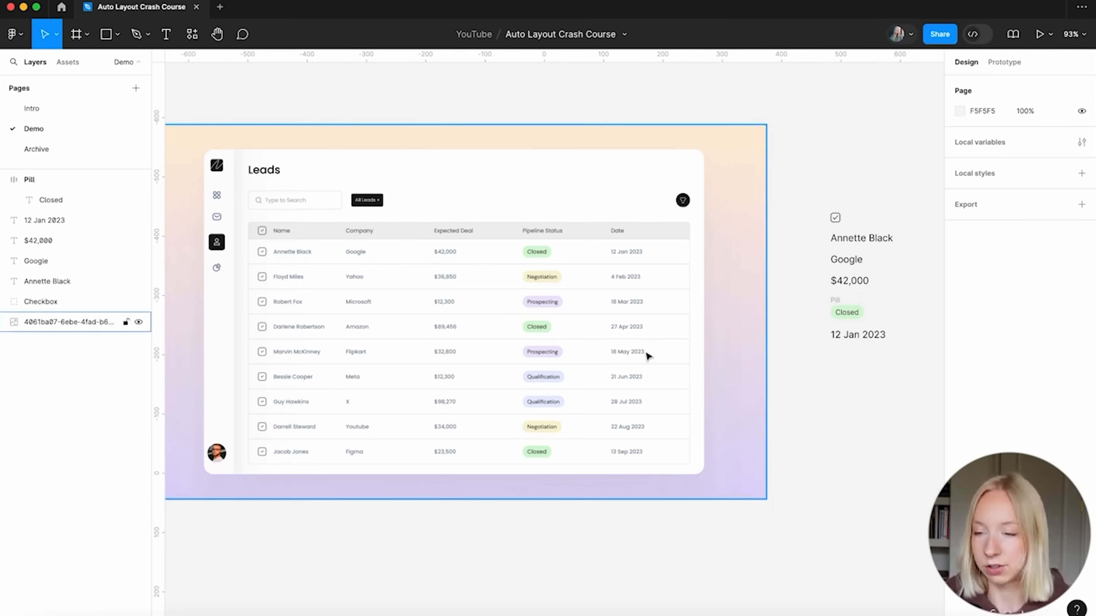
scroll(647, 355, "down", 1)
scroll(647, 355, "right", 1)
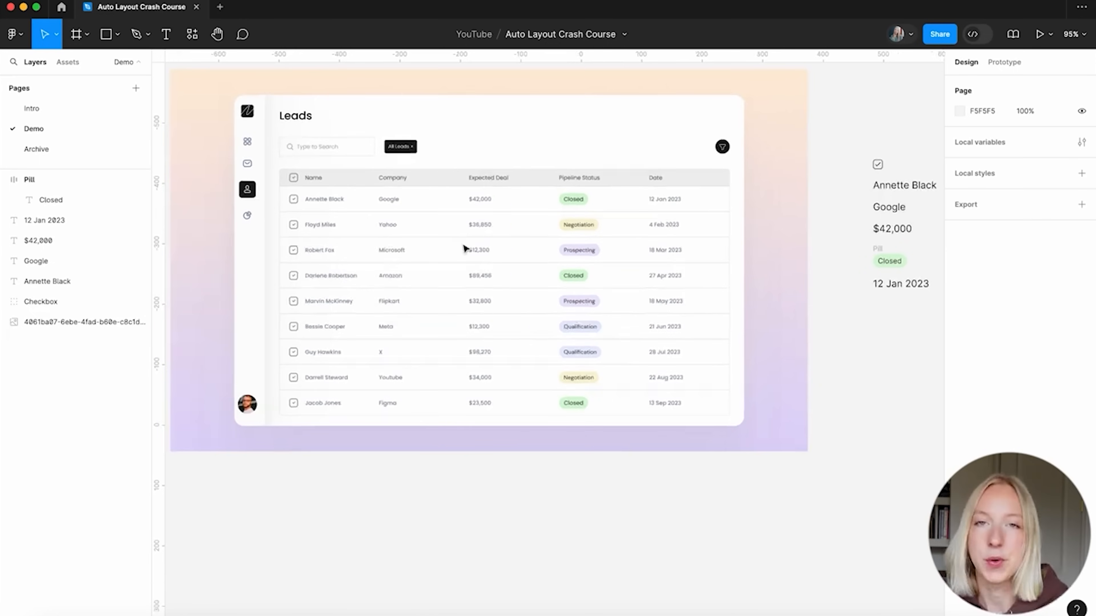
scroll(464, 248, "up", 1)
scroll(464, 248, "right", 1)
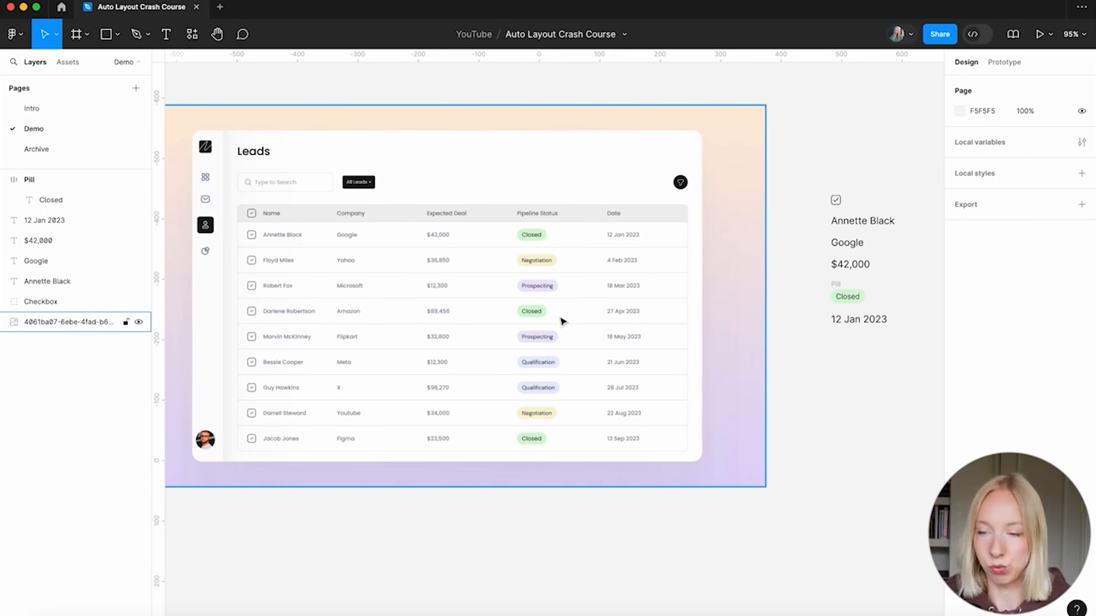
scroll(560, 320, "right", 3)
scroll(560, 320, "down", 1)
left_click_drag(784, 125, 653, 362)
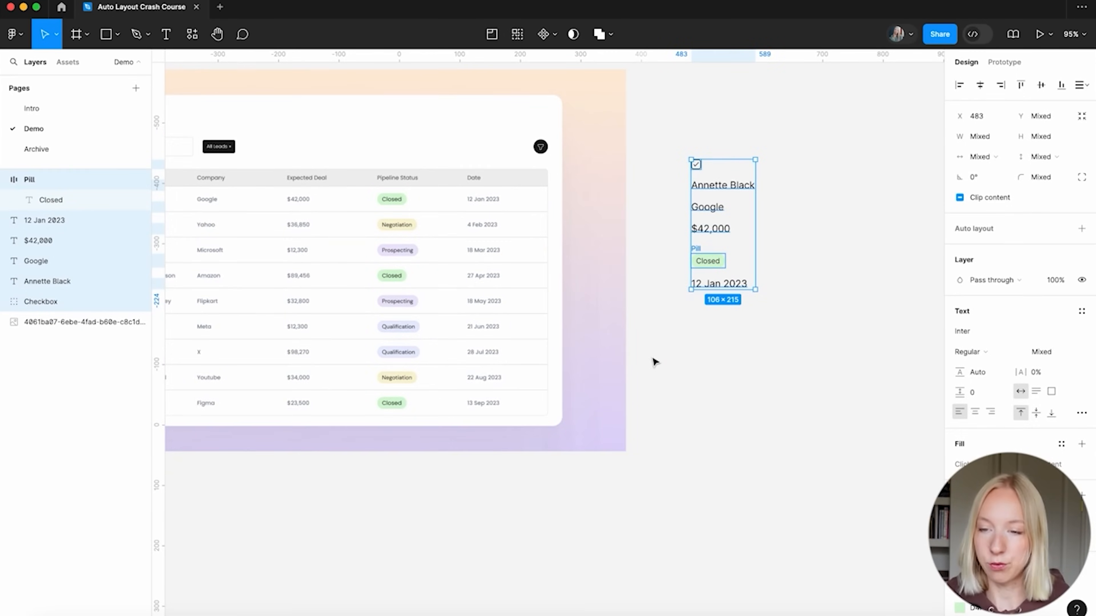
scroll(777, 173, "up", 5)
scroll(601, 298, "down", 10)
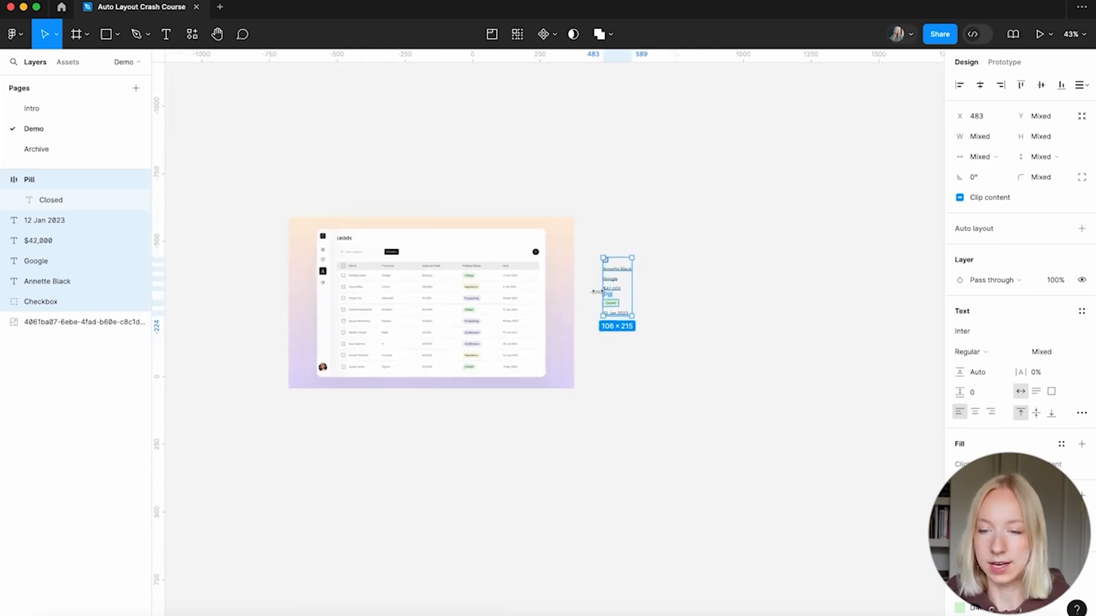
scroll(601, 298, "down", 2)
scroll(601, 298, "left", 1)
left_click_drag(653, 198, 520, 397)
Wrap the layers in a horizontal auto-layout frame named 'Row'
scroll(520, 397, "up", 5)
scroll(520, 397, "down", 2)
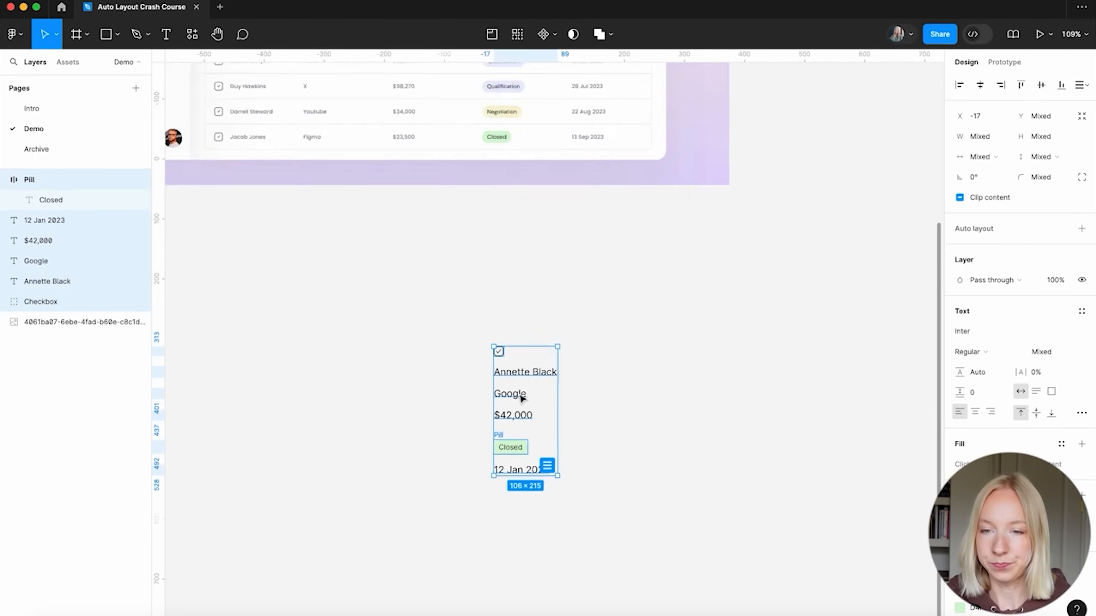
scroll(520, 398, "up", 4)
left_click(1081, 229)
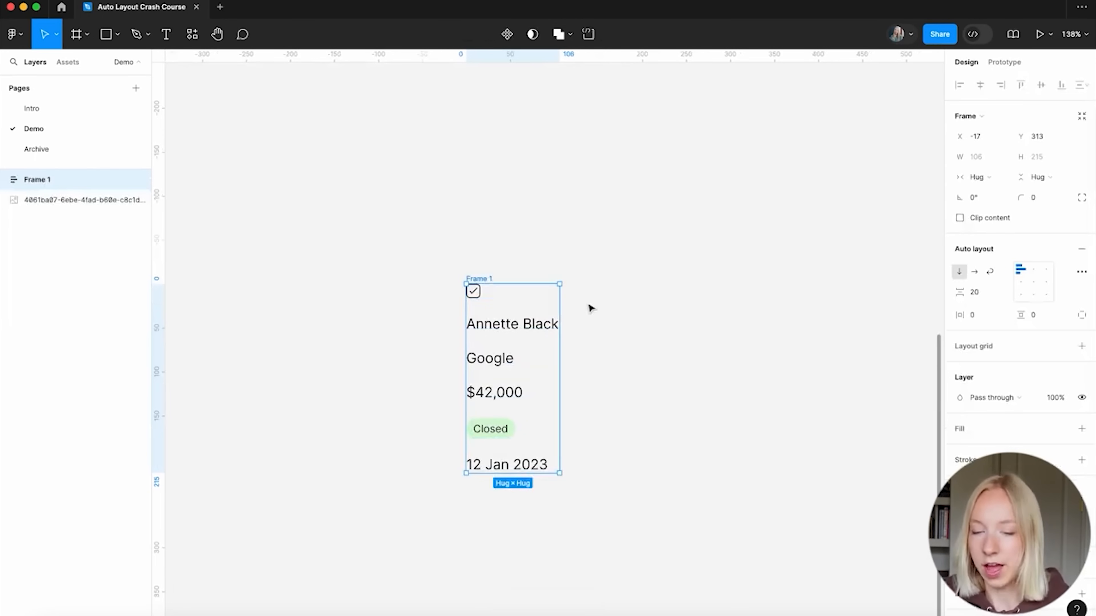
double_click(483, 279)
type("Row")
key("Return")
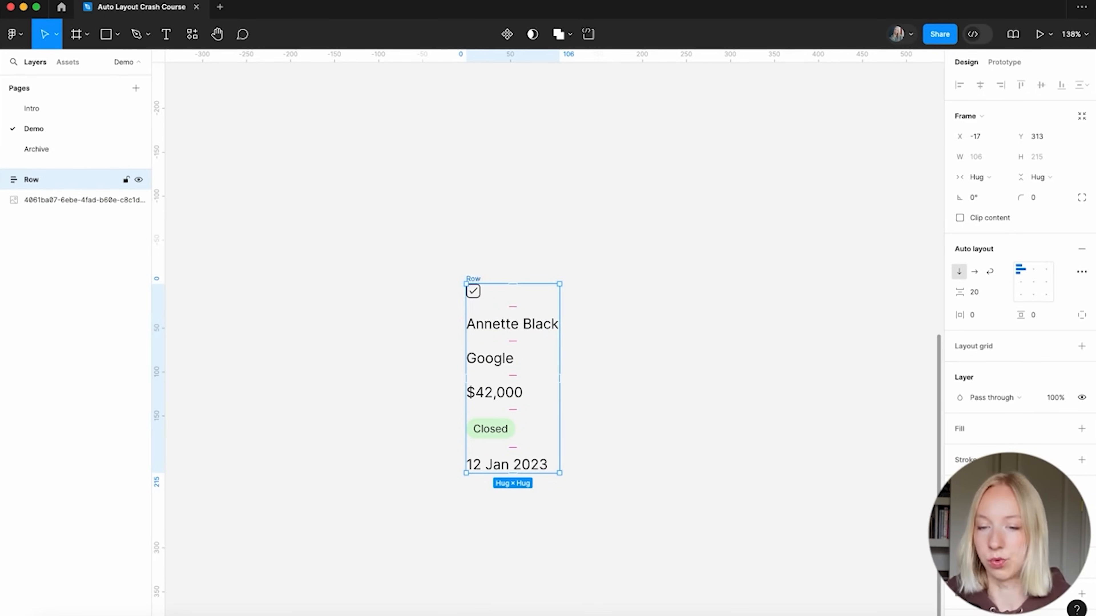
left_click(976, 274)
Give the Row frame a white fill
scroll(567, 418, "down", 5)
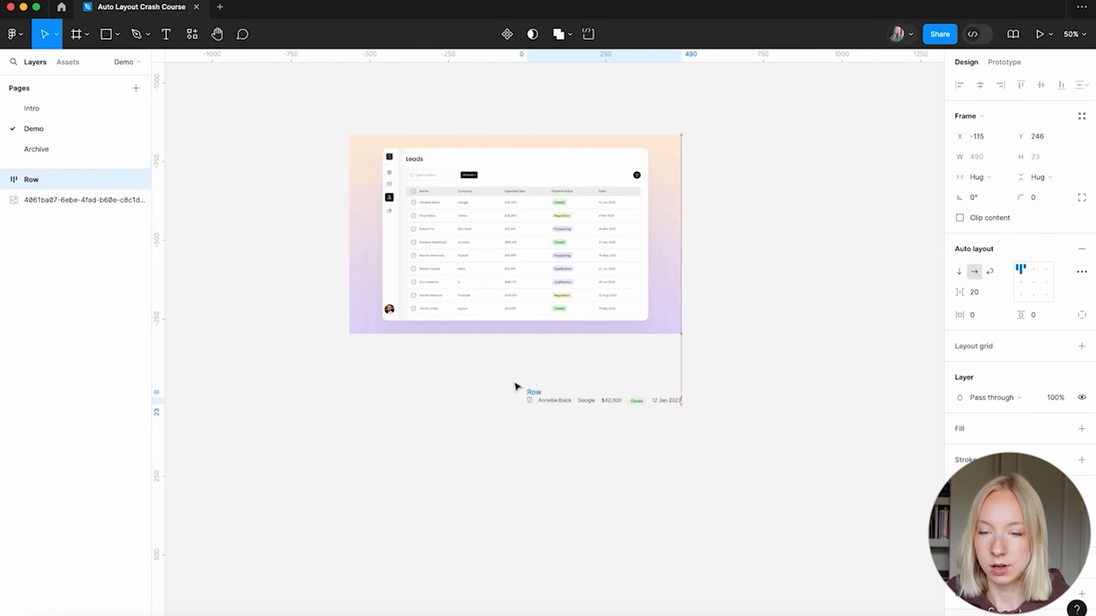
scroll(466, 353, "up", 5)
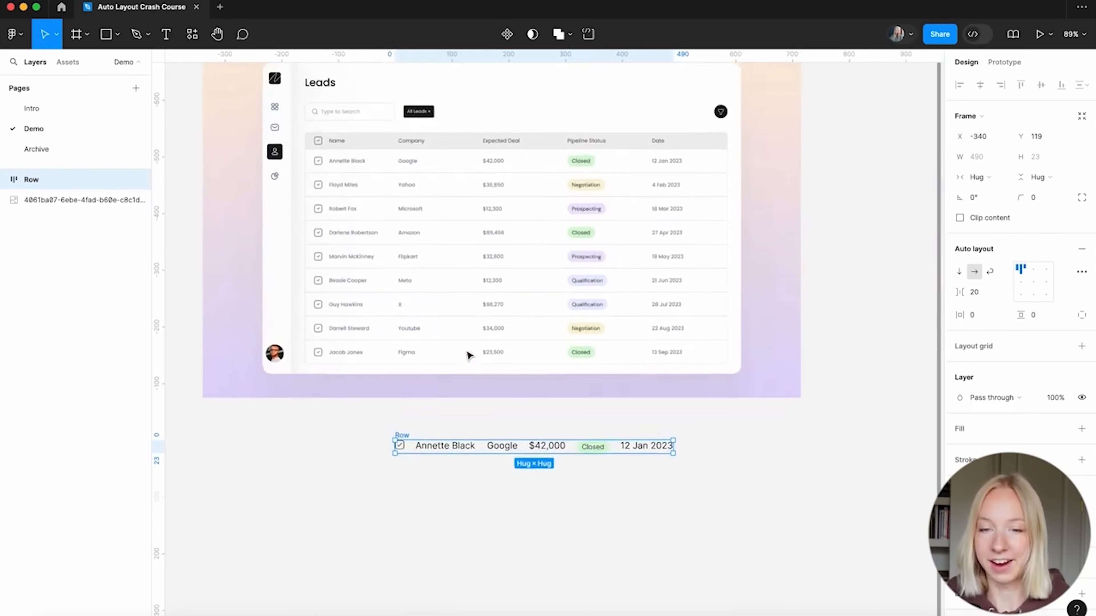
scroll(470, 355, "down", 1)
left_click(1081, 429)
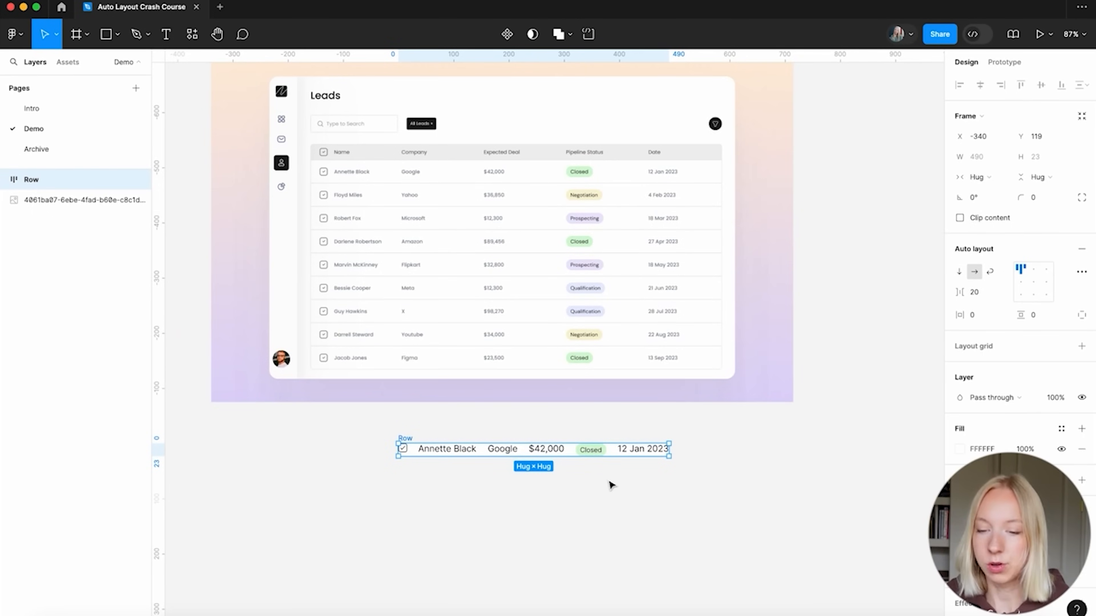
left_click(587, 492)
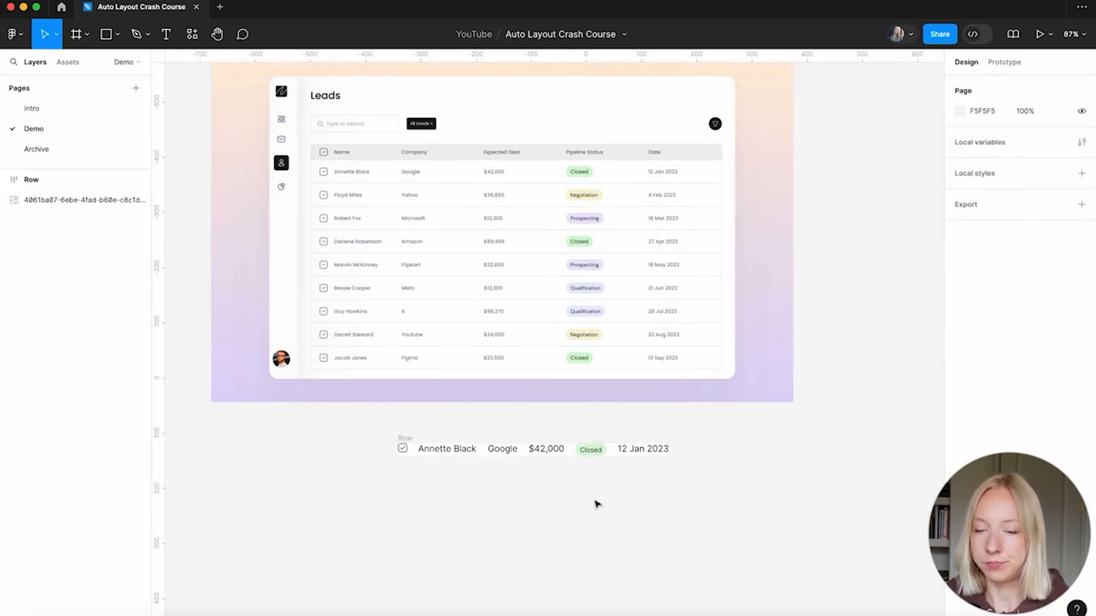
scroll(553, 509, "up", 3)
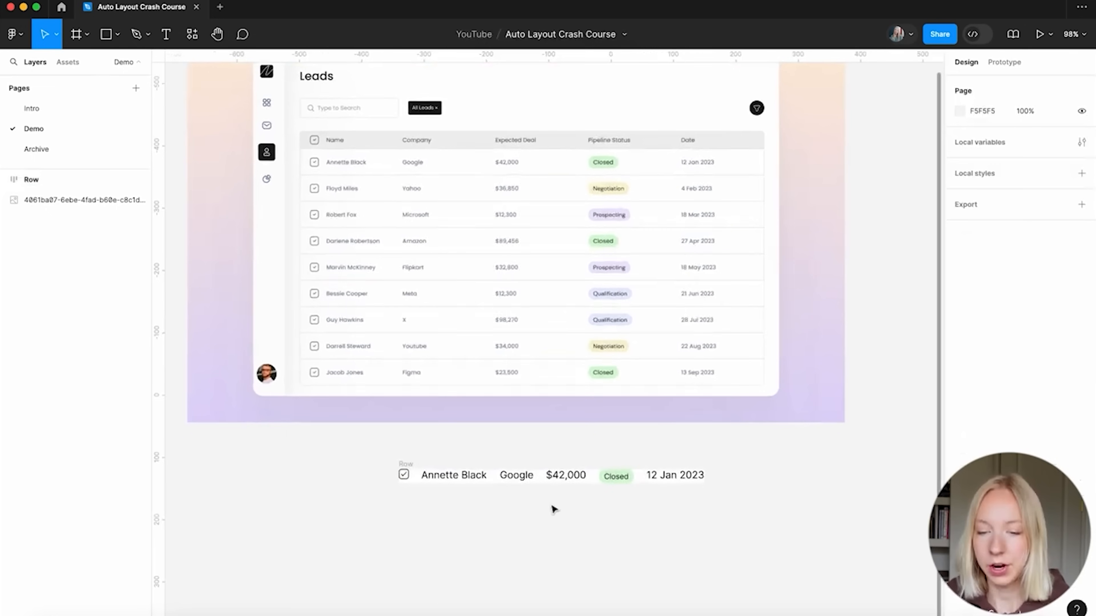
Align the Row frame's items left and centre them vertically
left_click(407, 464)
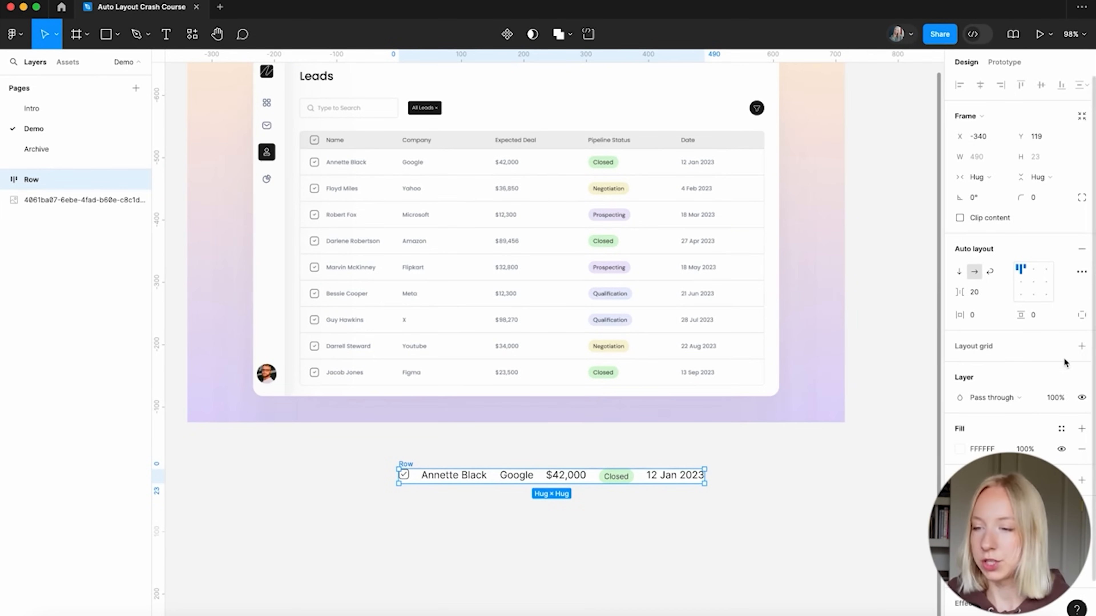
left_click(1020, 284)
left_click(1021, 269)
scroll(609, 433, "up", 5)
scroll(607, 431, "left", 3)
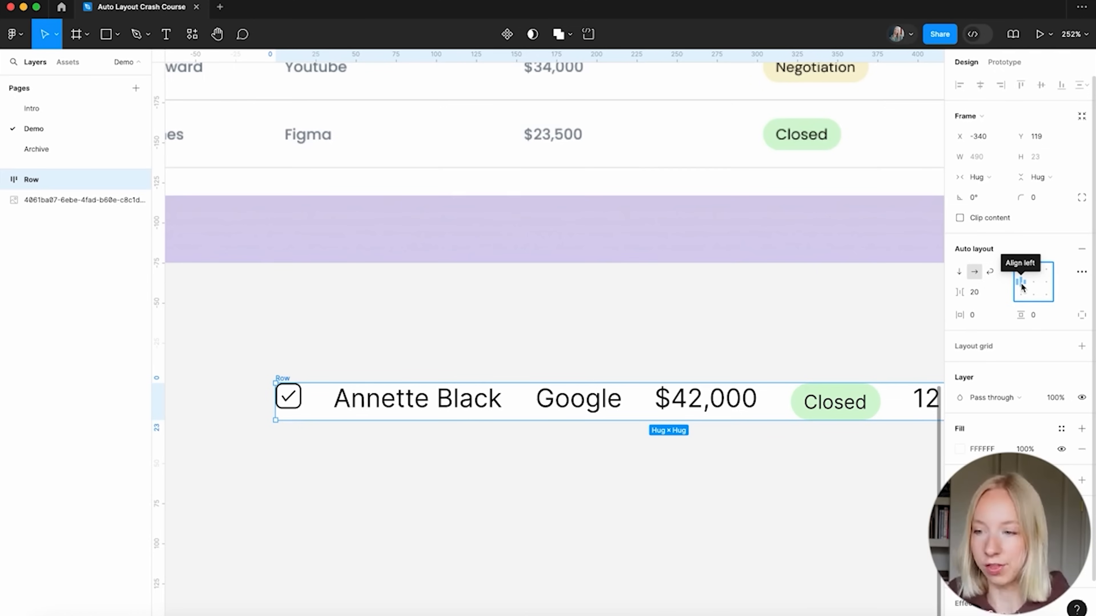
left_click(1021, 285)
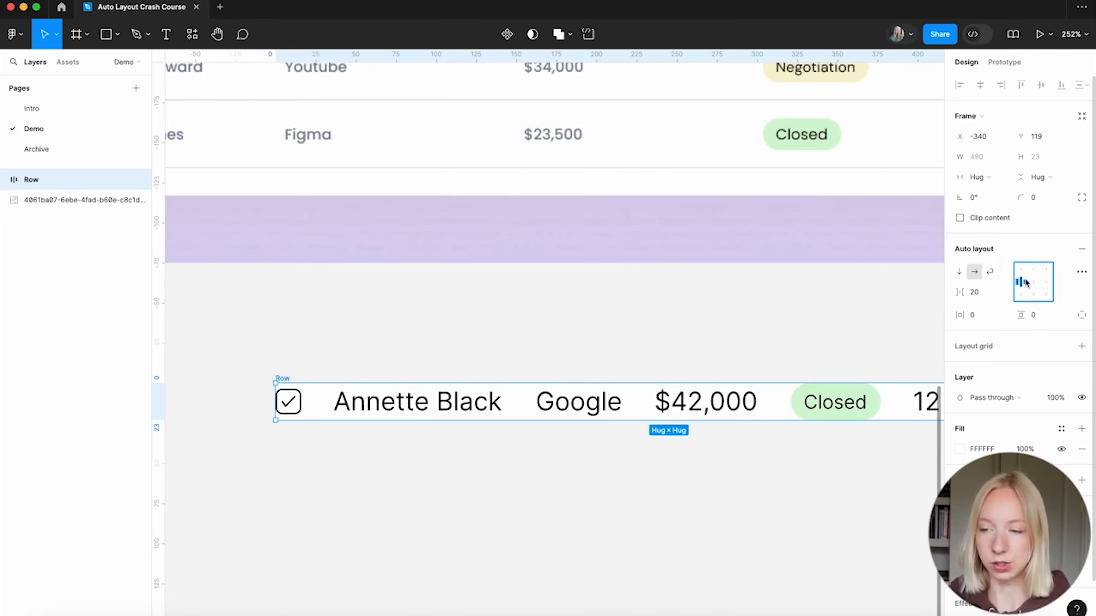
scroll(320, 470, "down", 5)
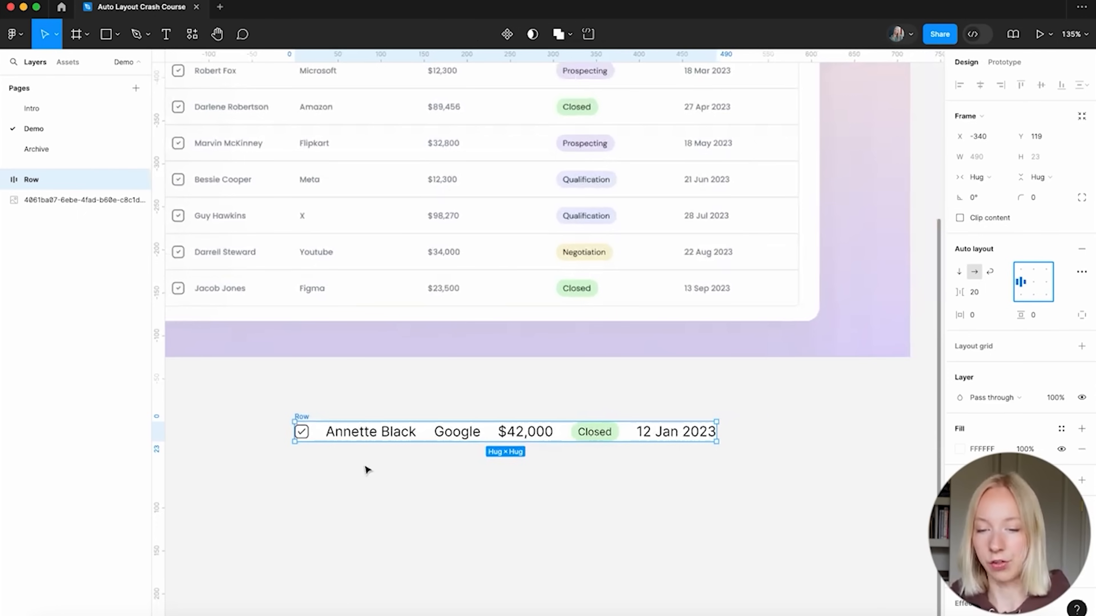
scroll(366, 469, "down", 3)
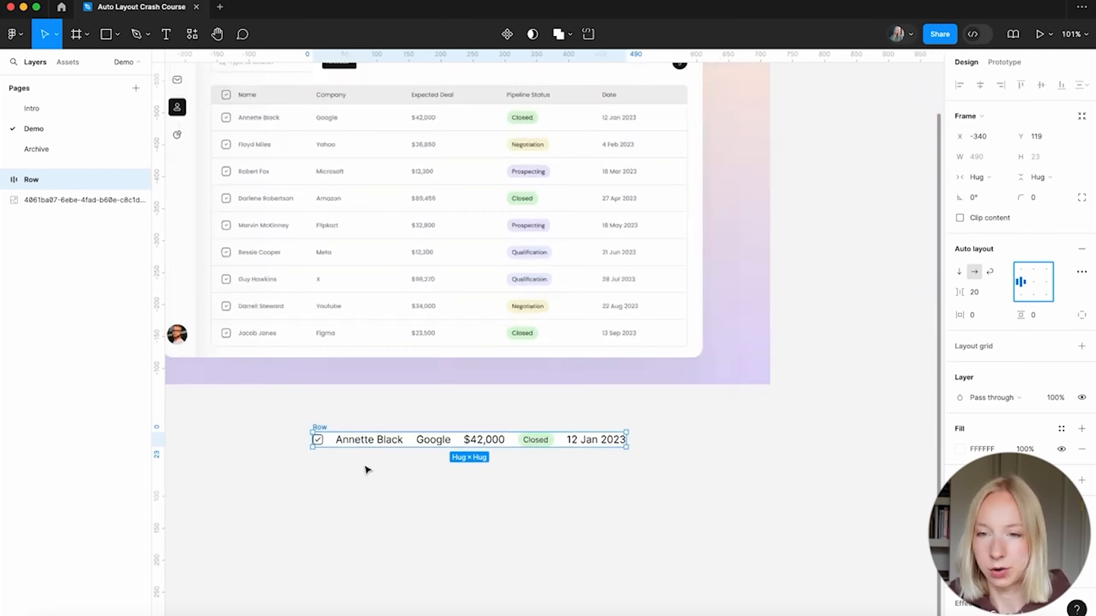
scroll(365, 469, "down", 1)
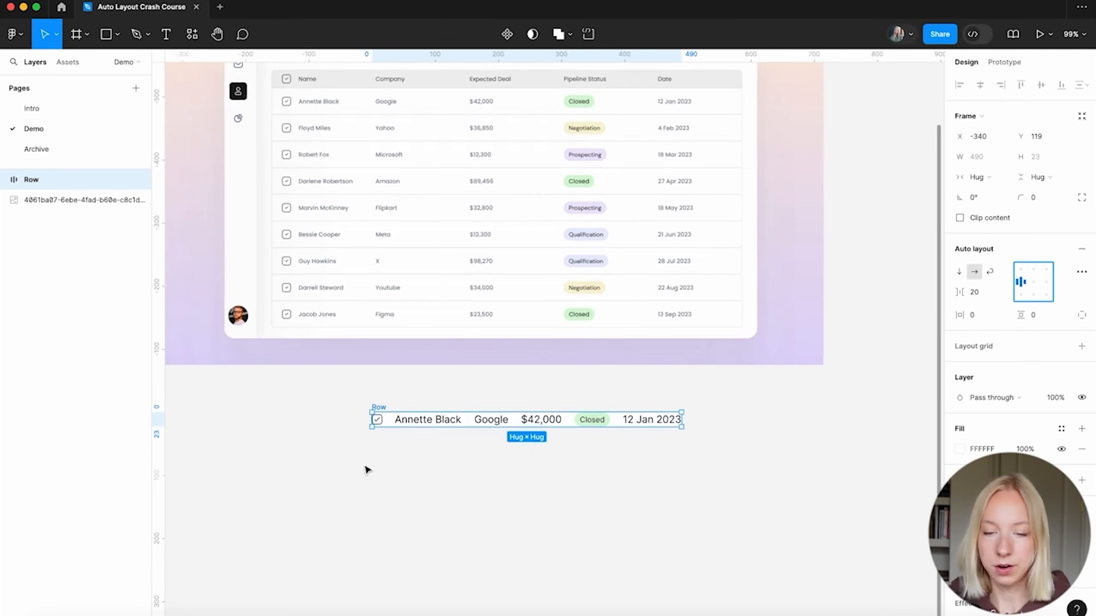
scroll(367, 470, "up", 1)
Give the Row frame 24 horizontal padding and 12 vertical padding
left_click(442, 495)
left_click(383, 429)
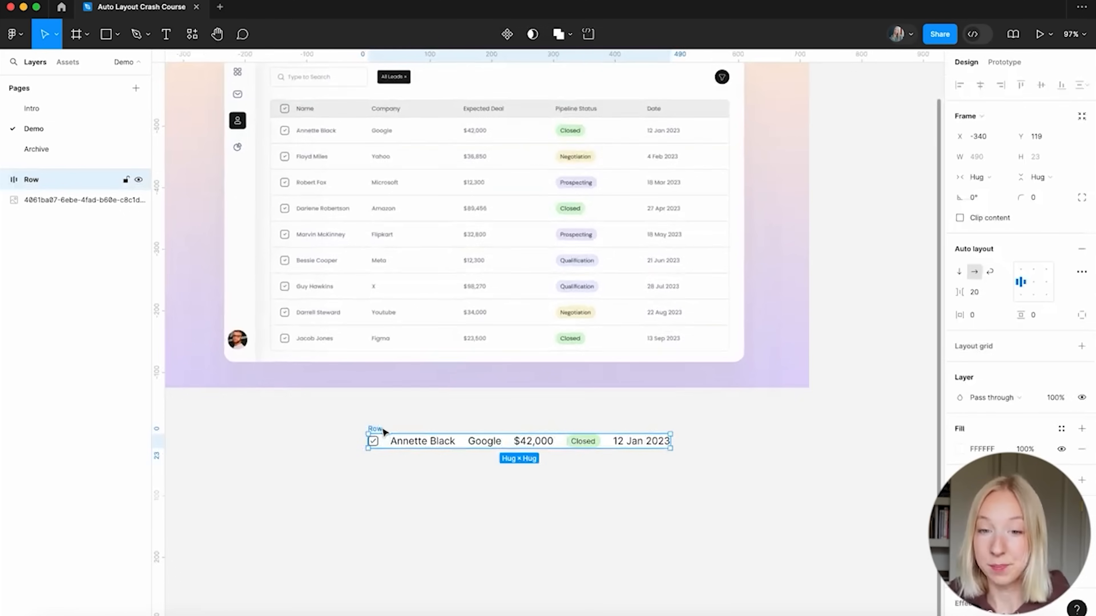
scroll(384, 432, "up", 1)
scroll(384, 431, "left", 1)
left_click(980, 319)
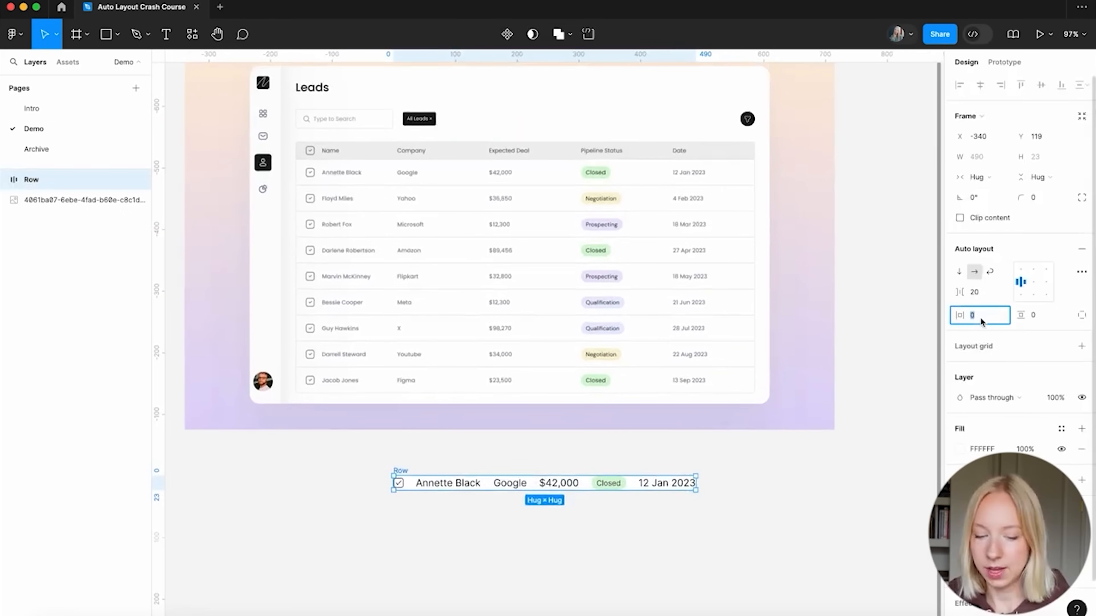
type("24")
key("Return")
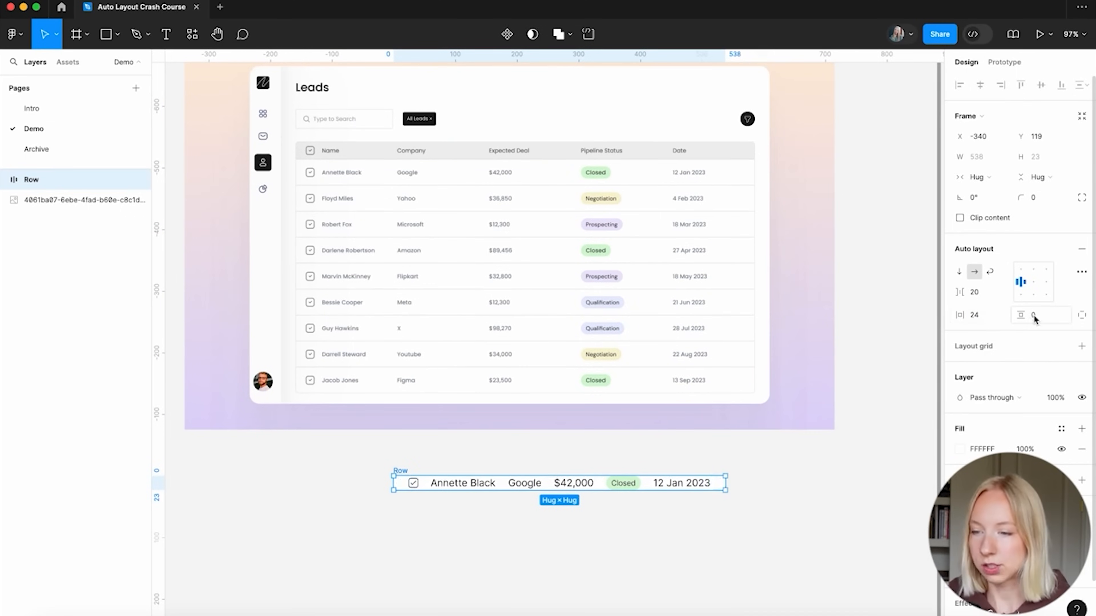
scroll(633, 526, "up", 2)
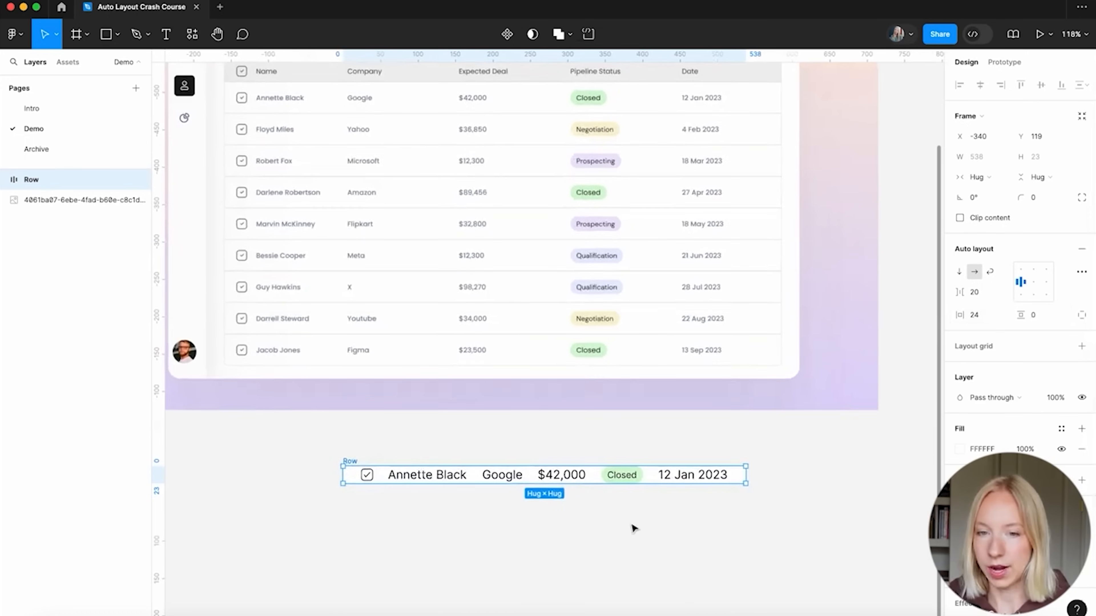
left_click(1035, 315)
type("8")
key("Return")
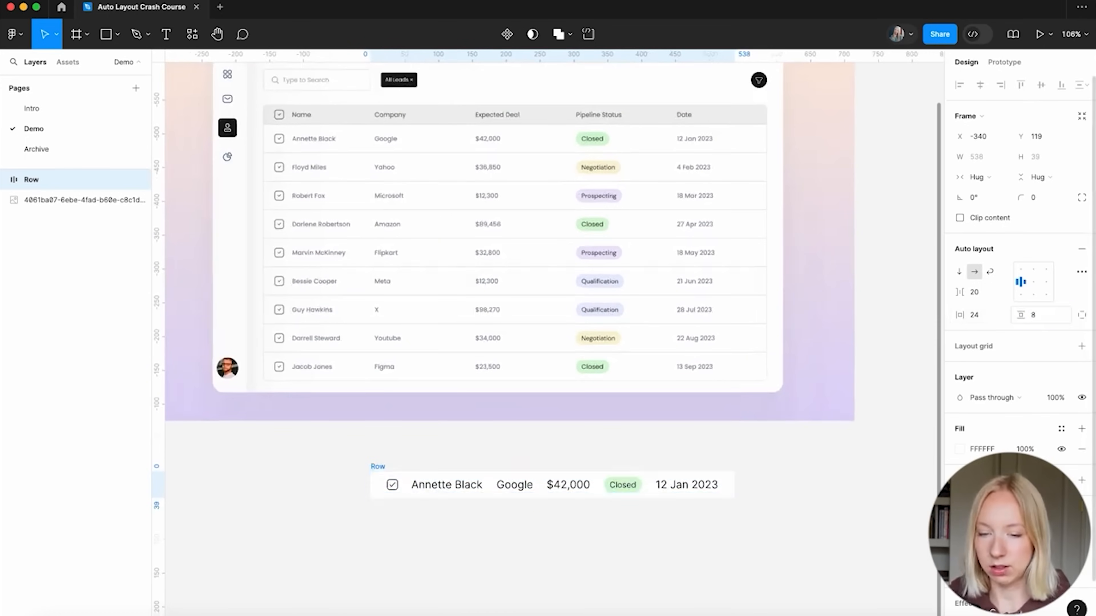
left_click(563, 584)
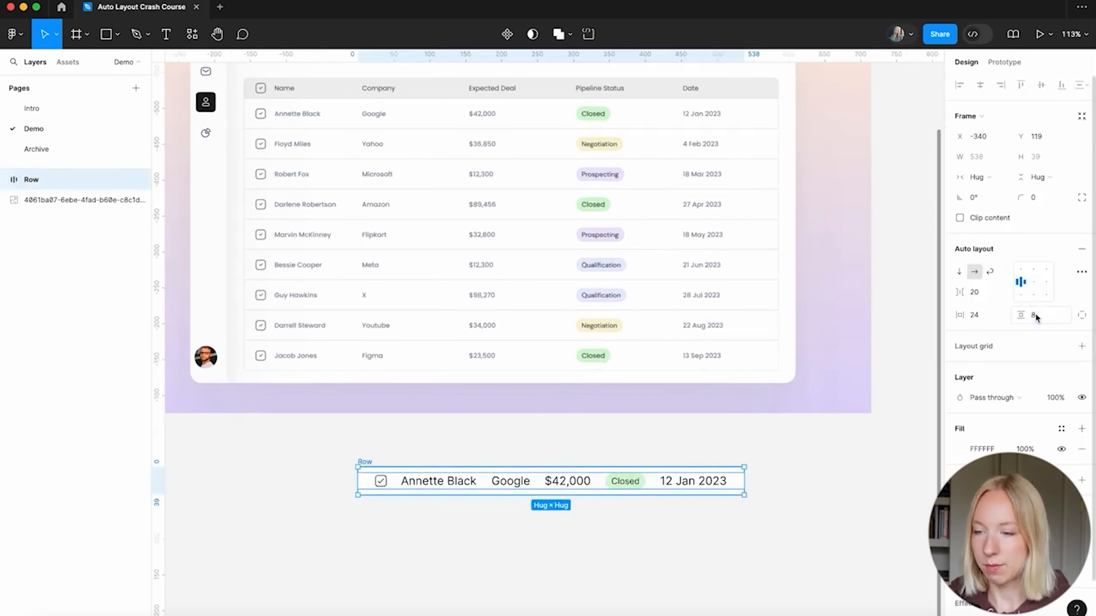
left_click(1035, 315)
type("12")
key("Return")
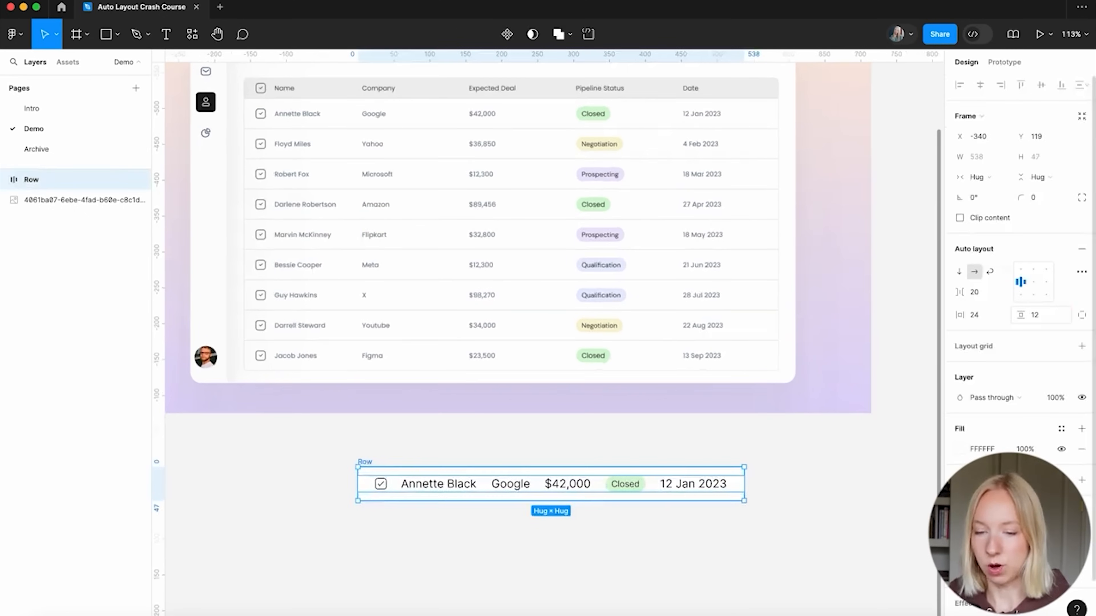
Move the Row frame just below the Leads mockup
left_click(610, 535)
scroll(558, 516, "down", 3)
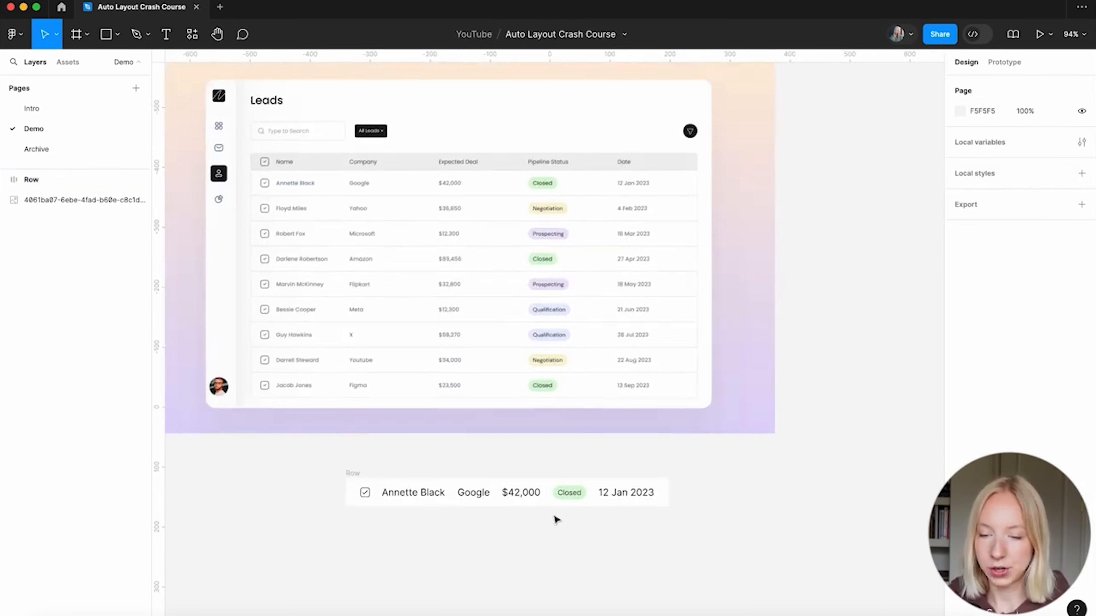
left_click_drag(352, 473, 255, 459)
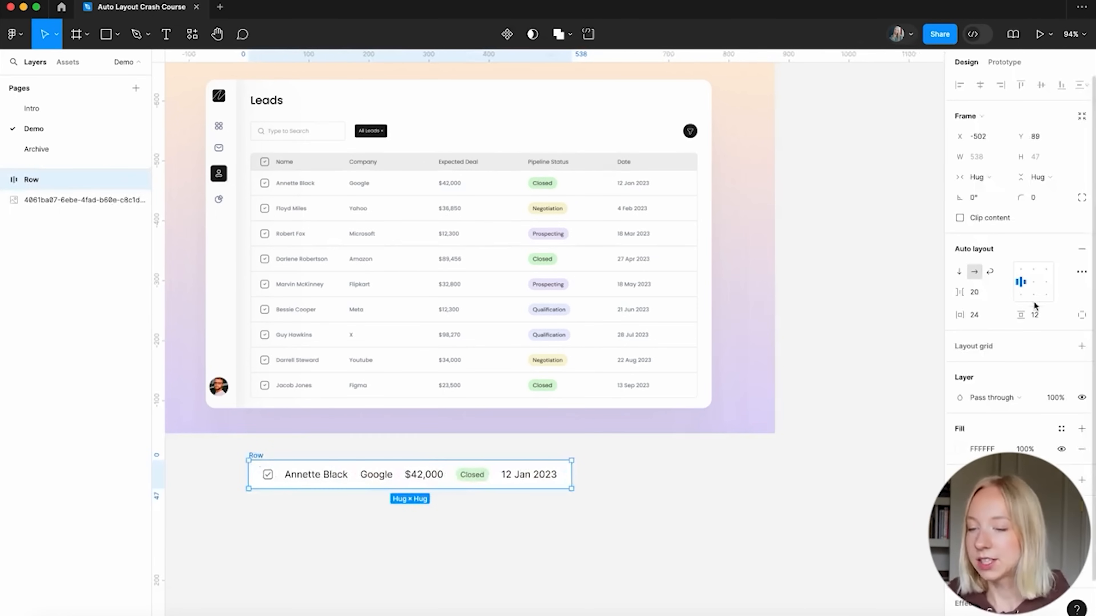
left_click(974, 292)
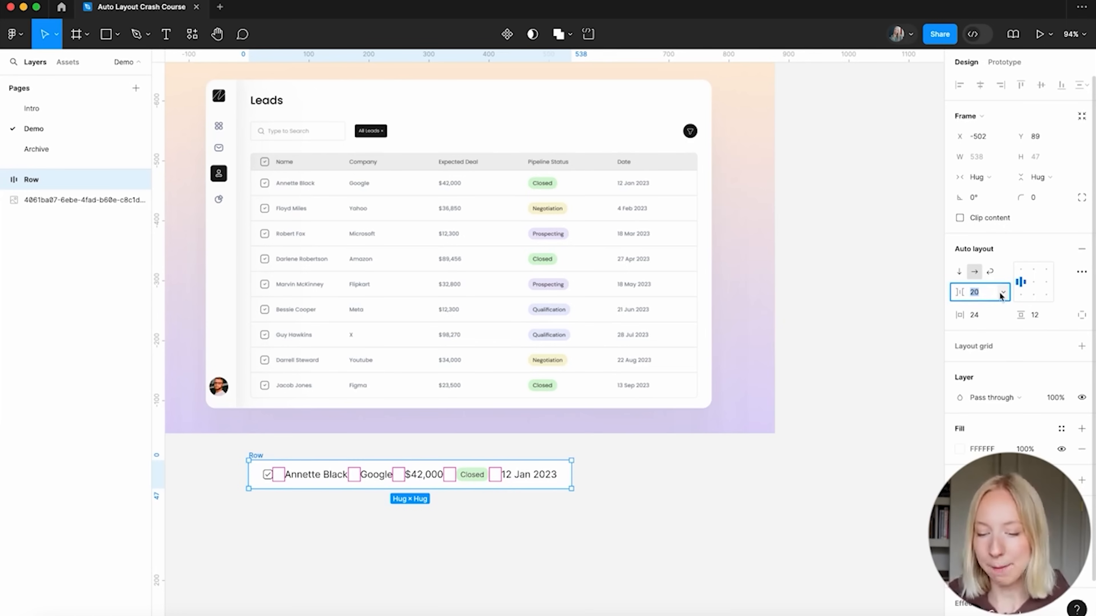
Set the gap between the Row's items to 80
type("40")
key("Return")
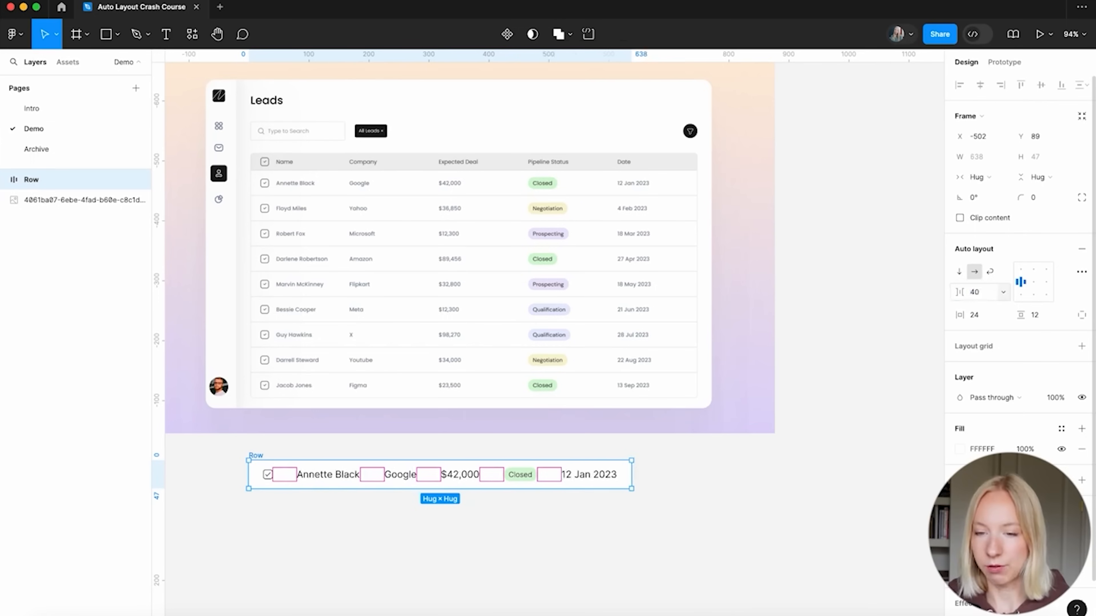
scroll(604, 547, "down", 3)
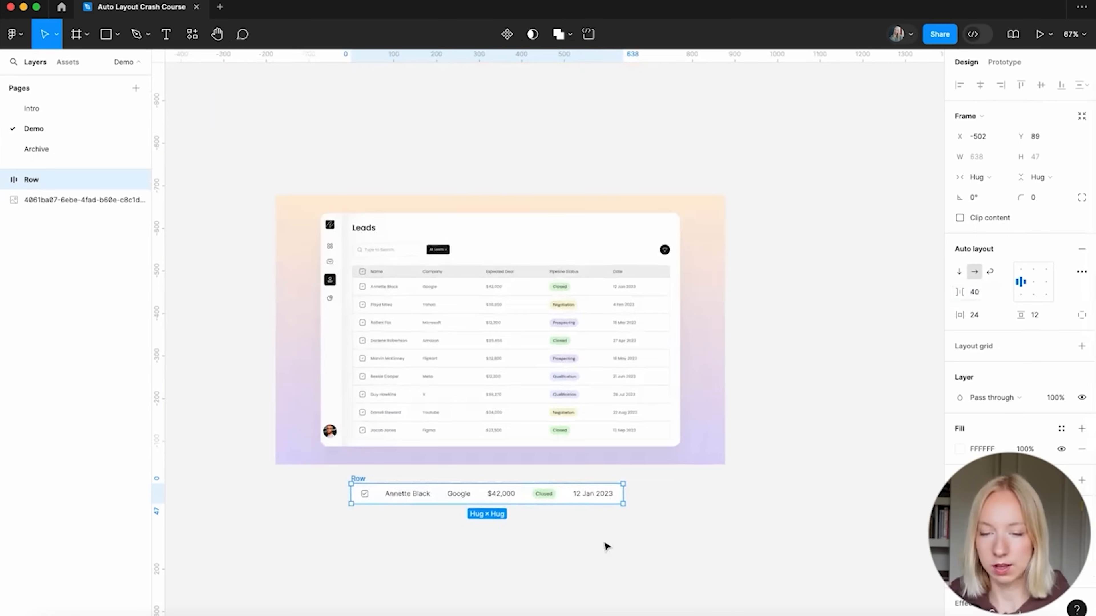
scroll(604, 547, "down", 2)
scroll(413, 476, "up", 5)
scroll(922, 404, "down", 3)
scroll(846, 421, "right", 2)
left_click(984, 295)
type("80")
key("Return")
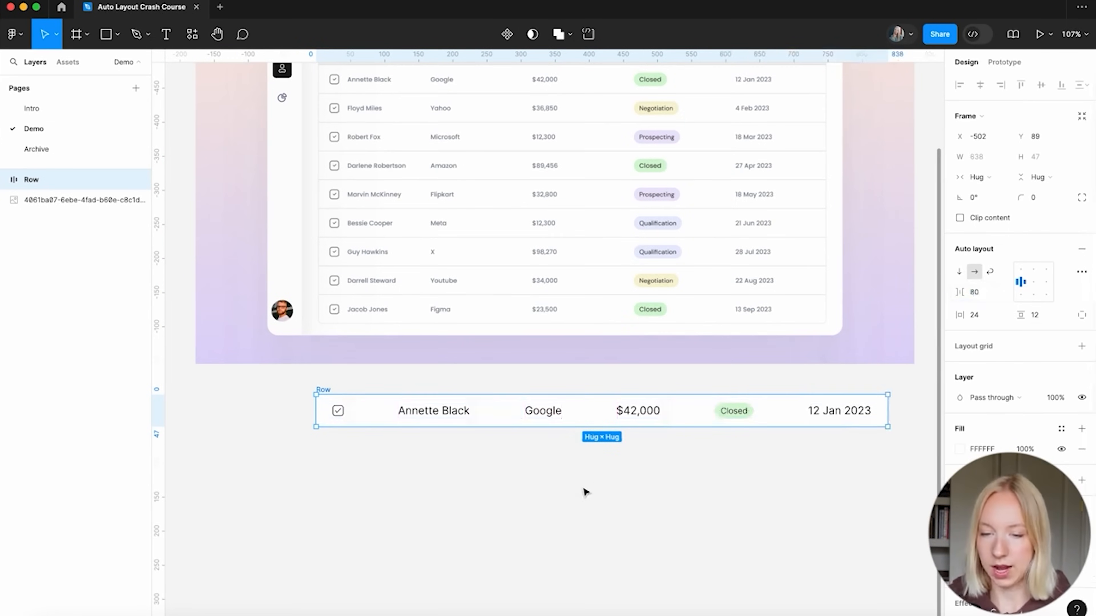
left_click(576, 505)
scroll(574, 509, "down", 3)
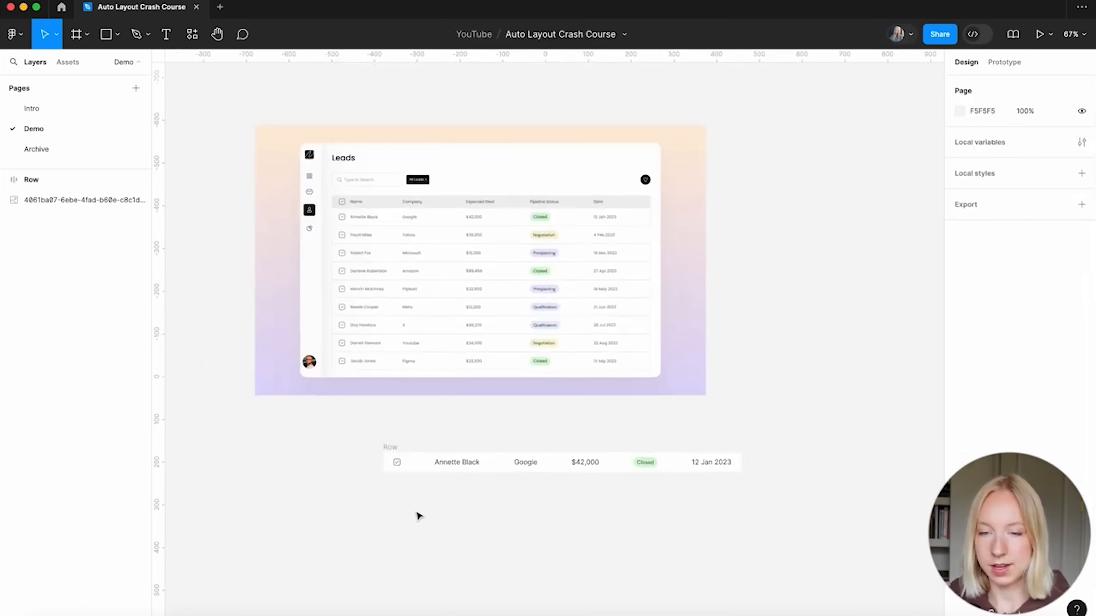
scroll(416, 517, "up", 4)
scroll(416, 517, "right", 2)
scroll(416, 517, "down", 2)
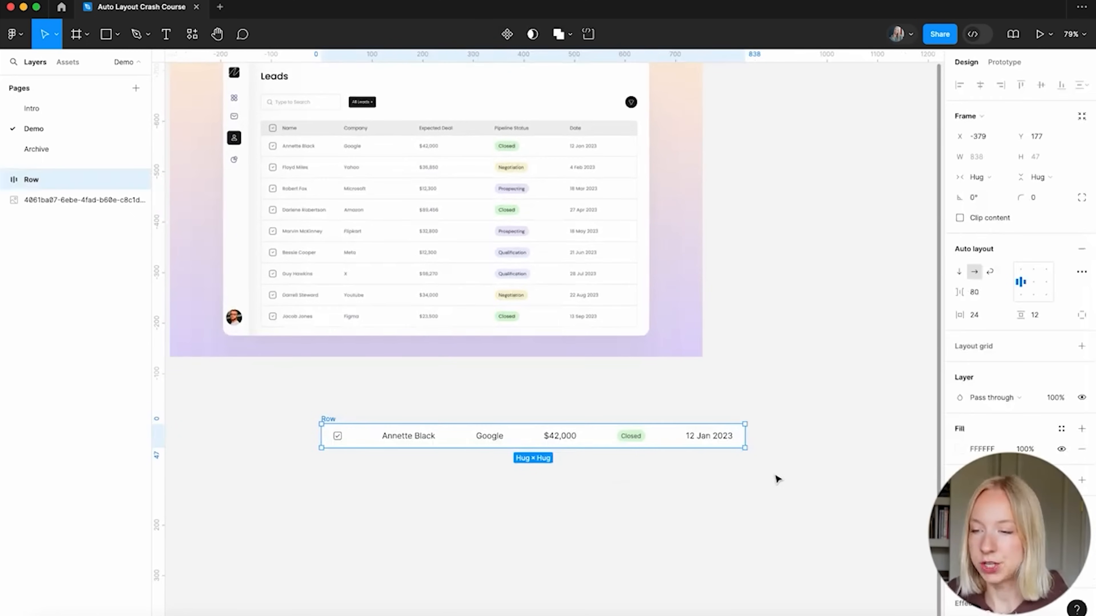
Switch to individual padding, set right padding to 80, and nudge the Row under the mockup
left_click(1082, 315)
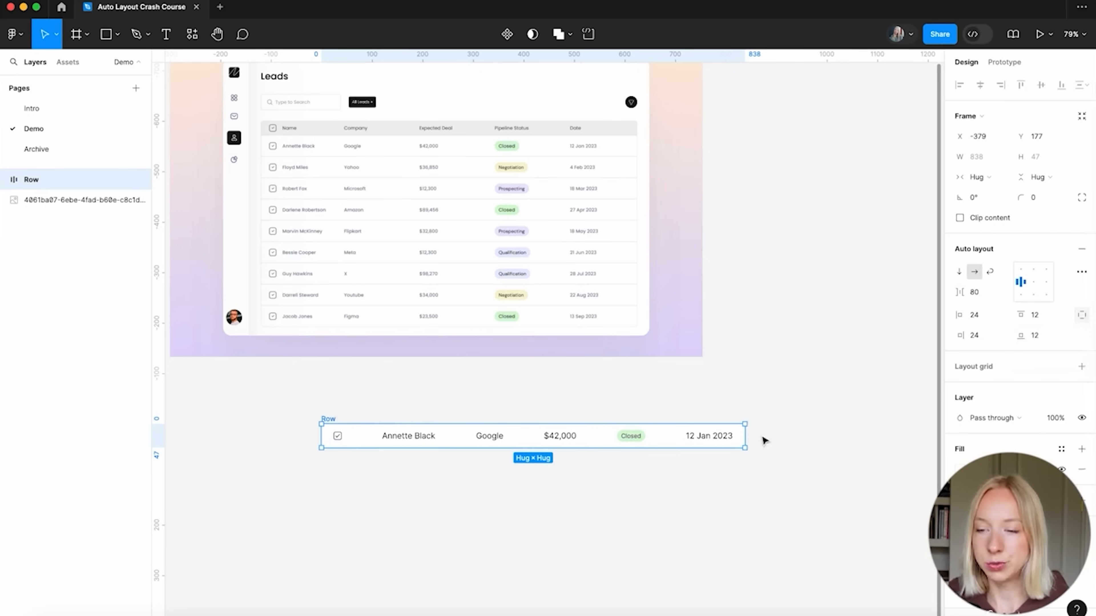
scroll(795, 429, "up", 1)
scroll(796, 428, "down", 1)
scroll(795, 429, "right", 1)
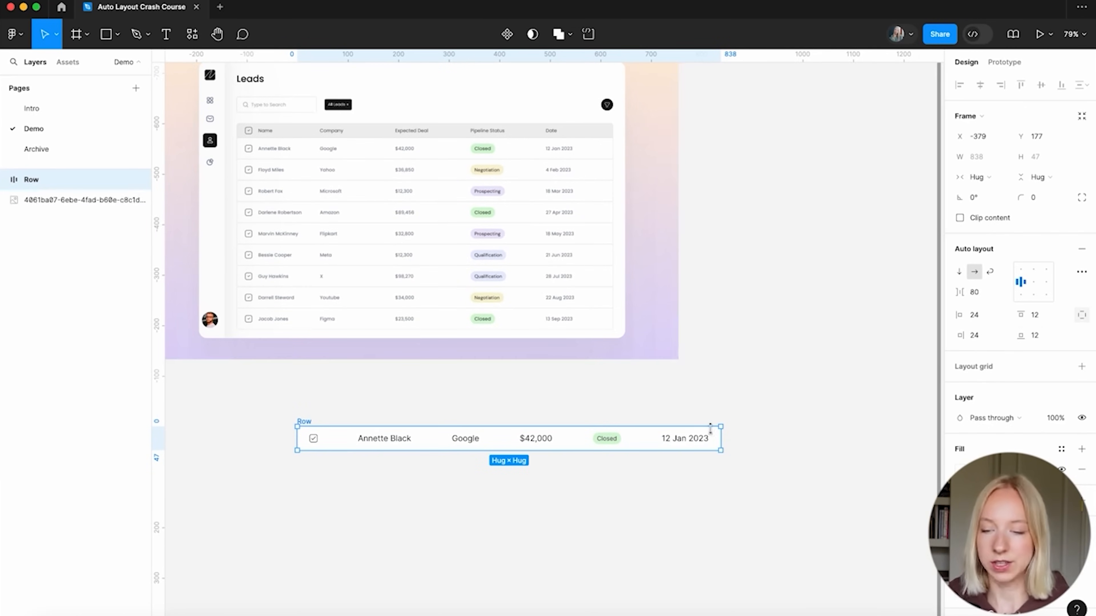
left_click(989, 340)
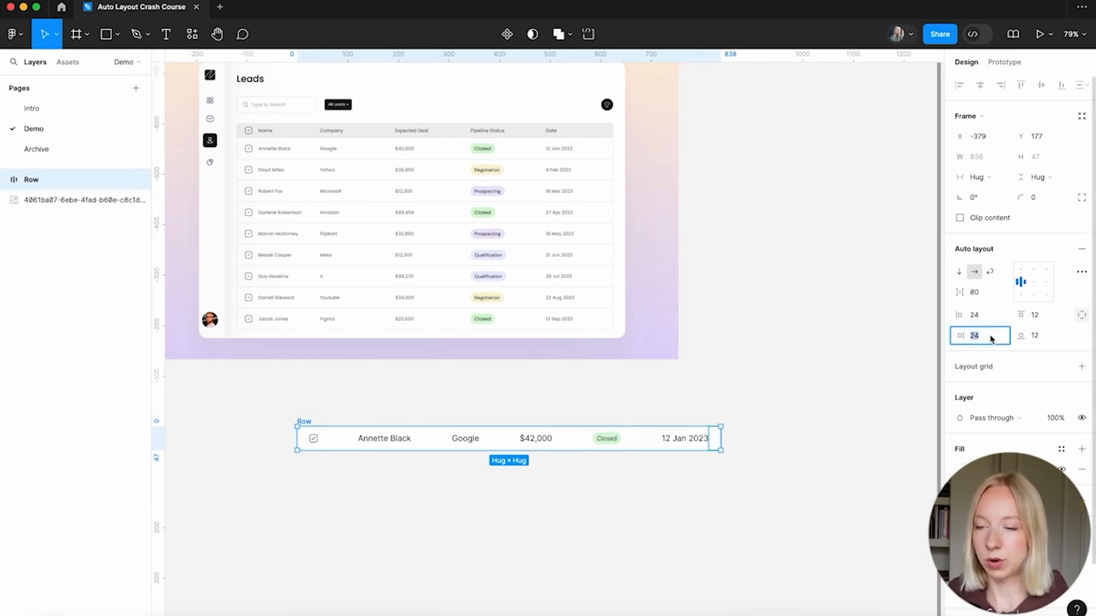
type("80")
key("Return")
left_click(715, 379)
left_click_drag(376, 460, 330, 440)
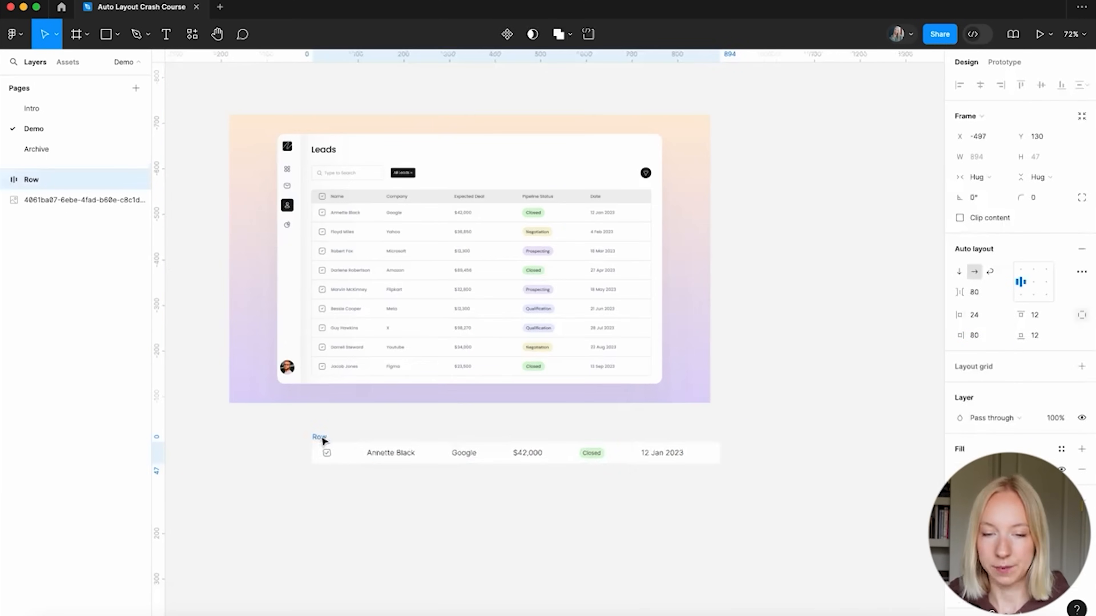
left_click(318, 502)
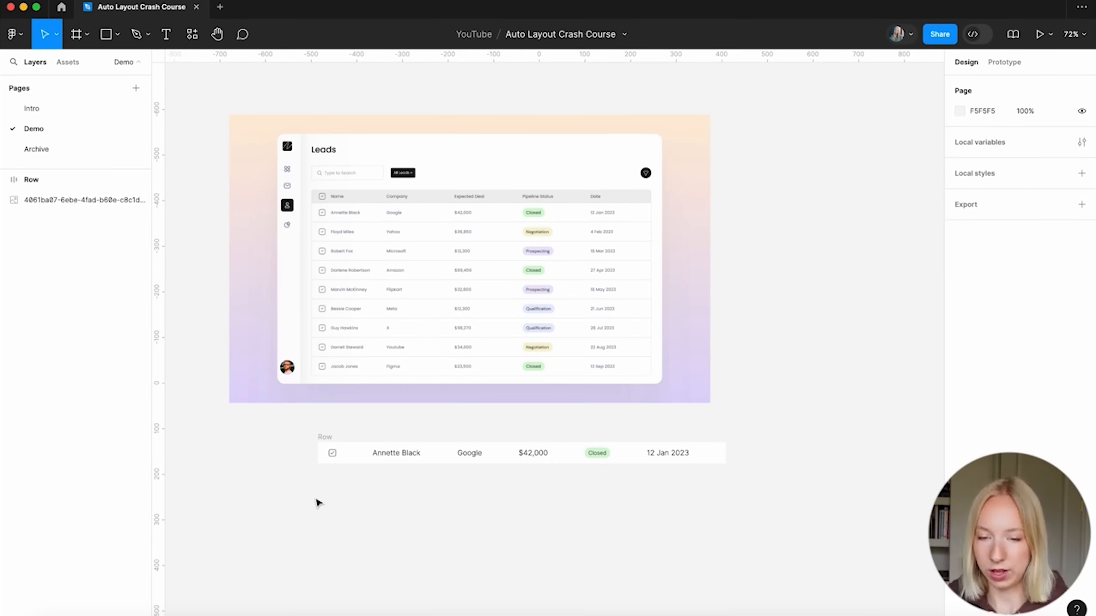
scroll(318, 503, "down", 2)
Convert the Row frame into a component with Option+Cmd+K
left_click(334, 417)
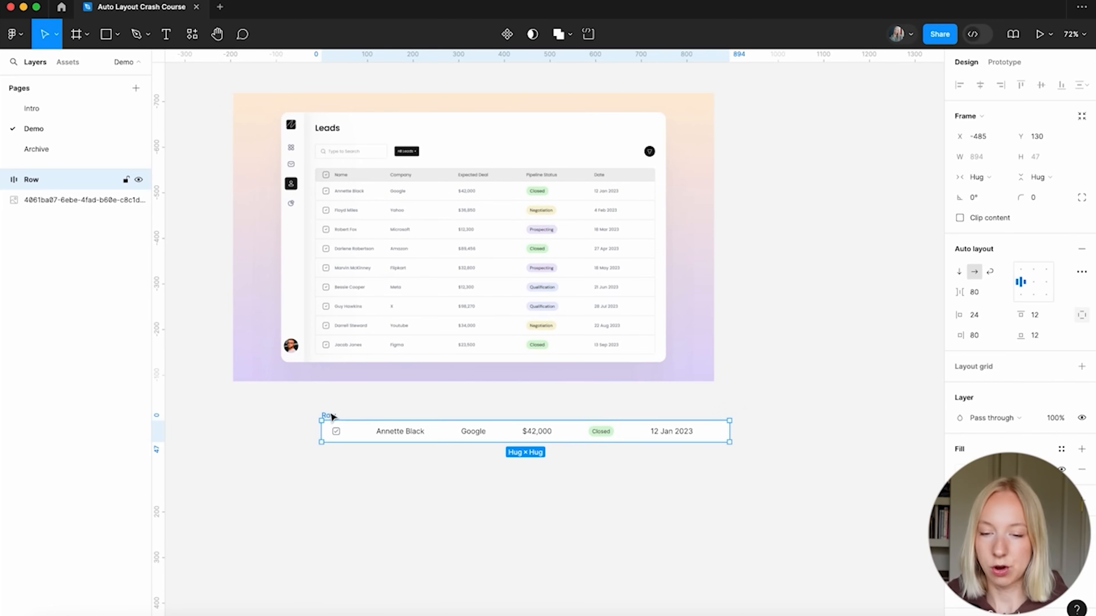
scroll(328, 462, "up", 1)
scroll(329, 462, "up", 1)
scroll(329, 461, "right", 2)
scroll(329, 461, "up", 1)
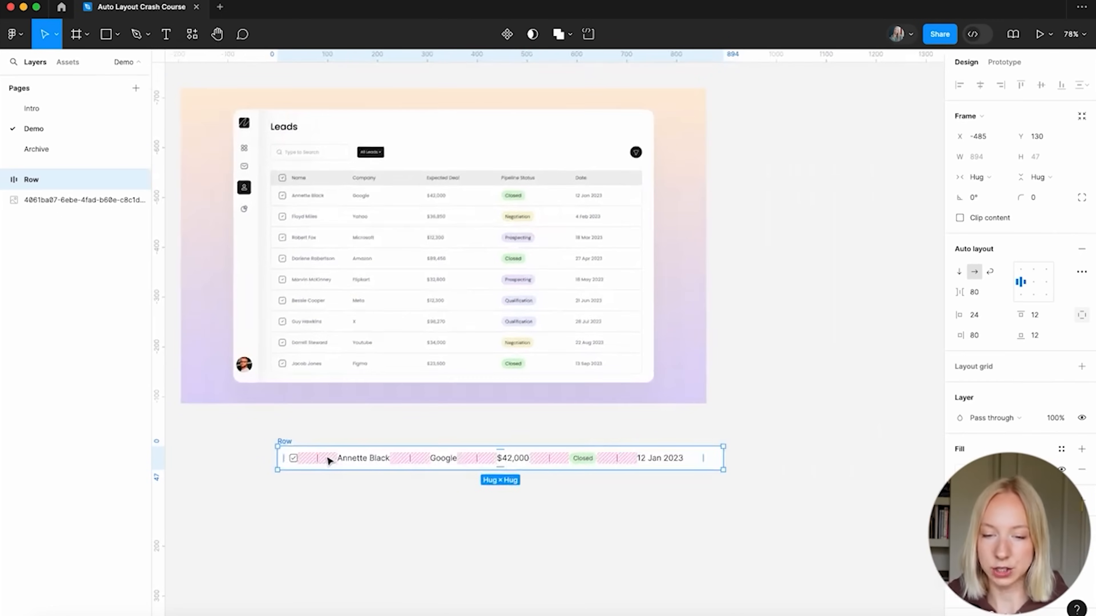
scroll(328, 460, "left", 2)
scroll(328, 461, "down", 1)
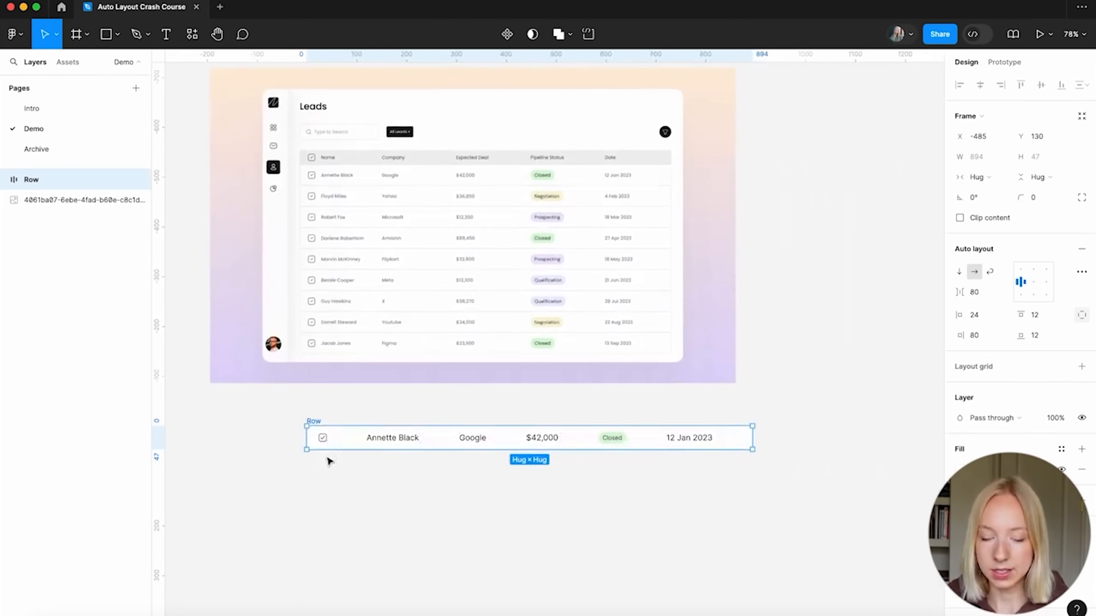
scroll(327, 460, "up", 1)
scroll(327, 460, "right", 1)
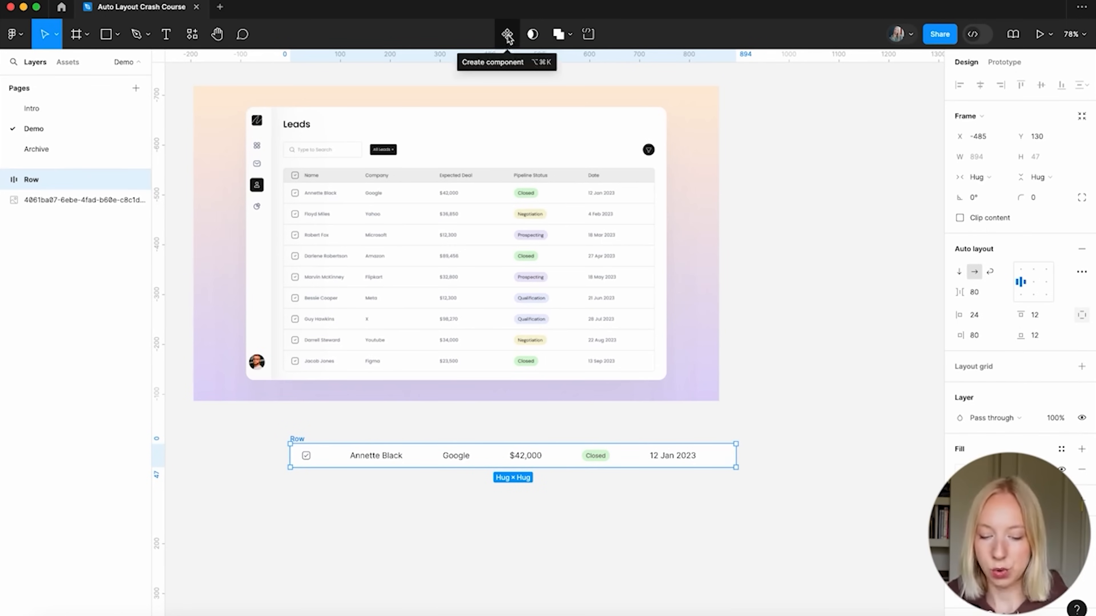
left_click(296, 428)
left_click(295, 439)
key("super+alt+k")
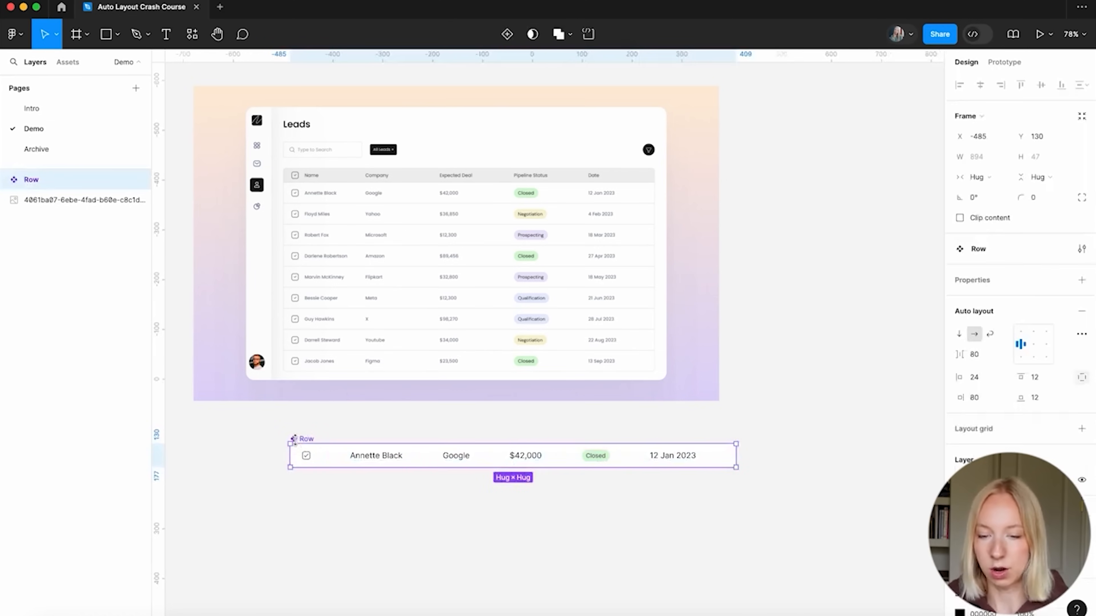
Place a copy of the Row component above the Leads mockup
left_click(350, 520)
scroll(357, 531, "down", 3)
left_click_drag(314, 457, 358, 480)
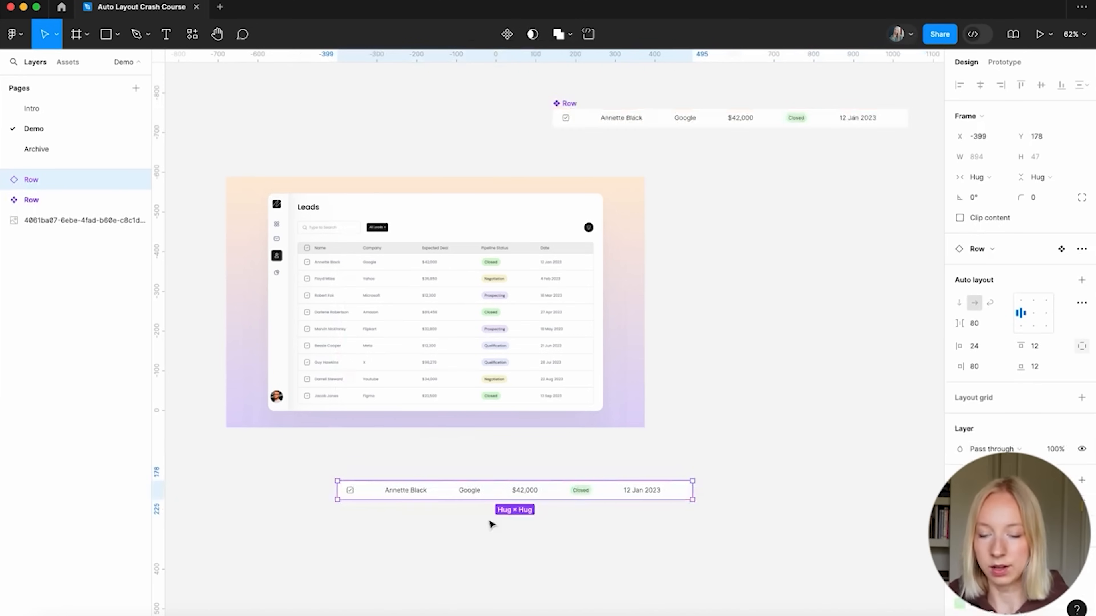
left_click(462, 548)
Duplicate the Row directly beneath the first one
scroll(394, 554, "up", 3)
scroll(392, 551, "down", 2)
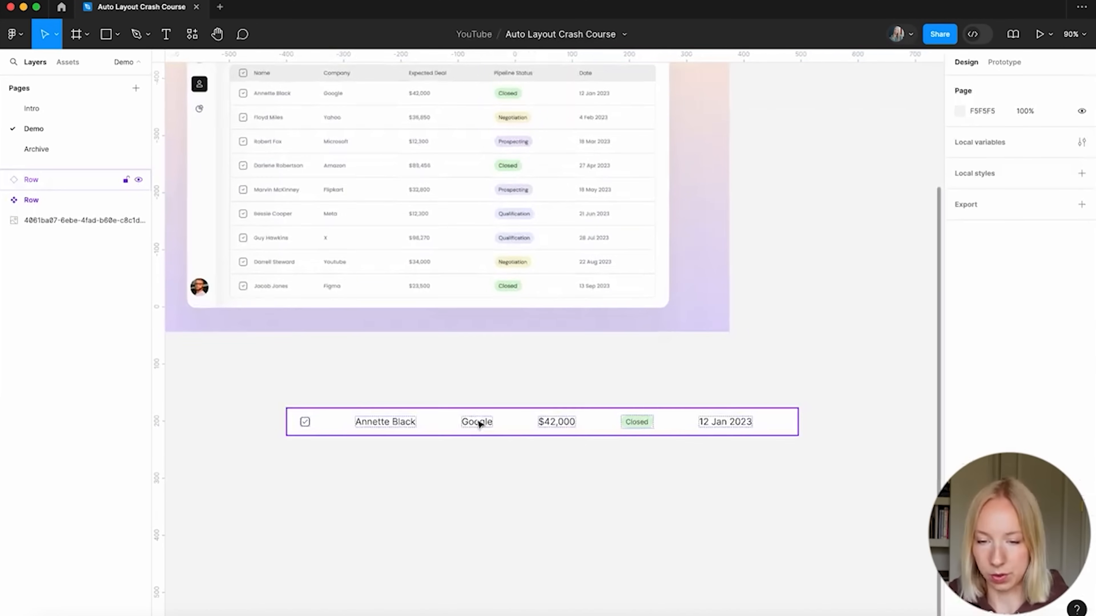
left_click_drag(412, 429, 436, 457)
left_click(457, 526)
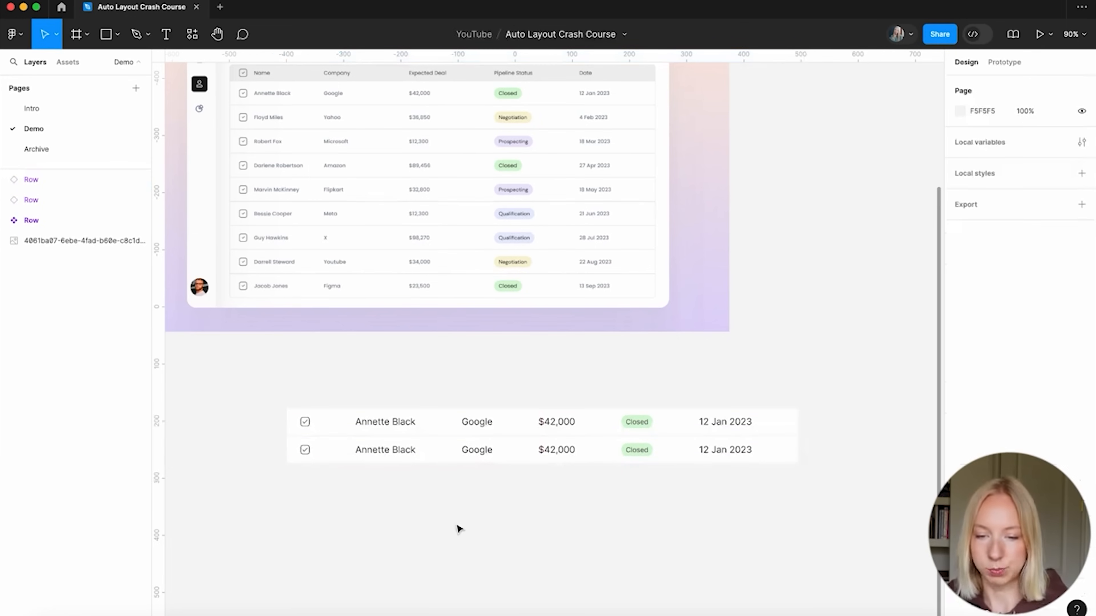
scroll(360, 502, "up", 2)
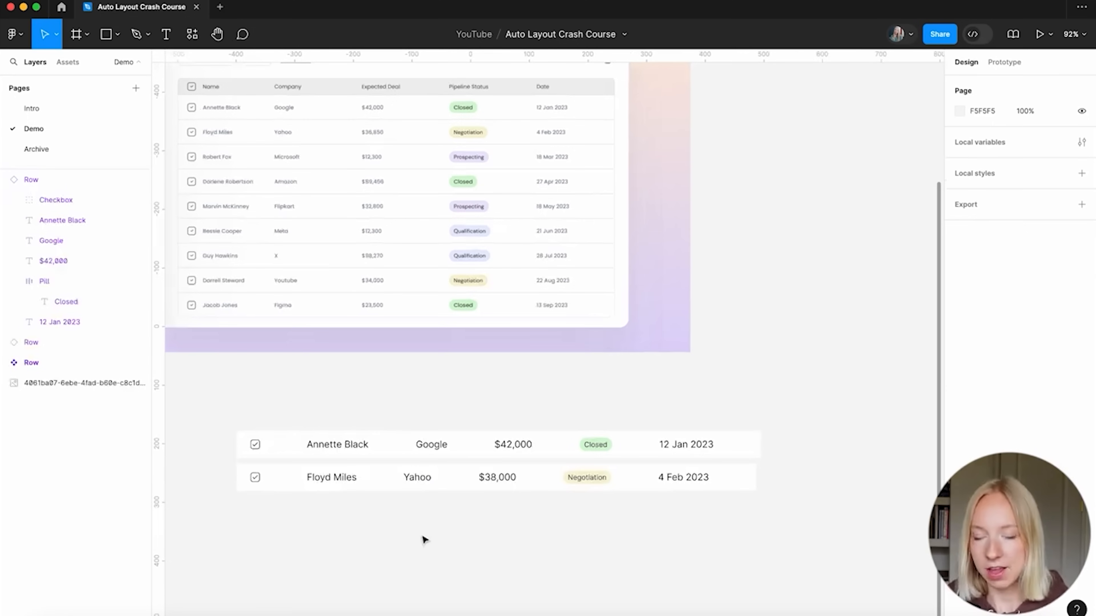
scroll(323, 545, "down", 3)
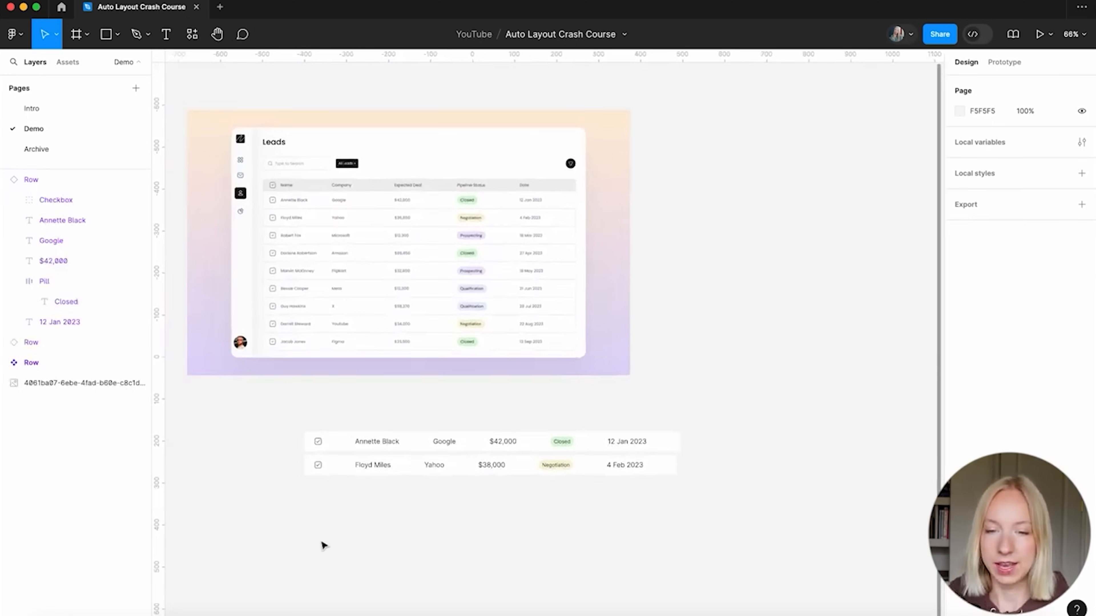
scroll(358, 289, "up", 5)
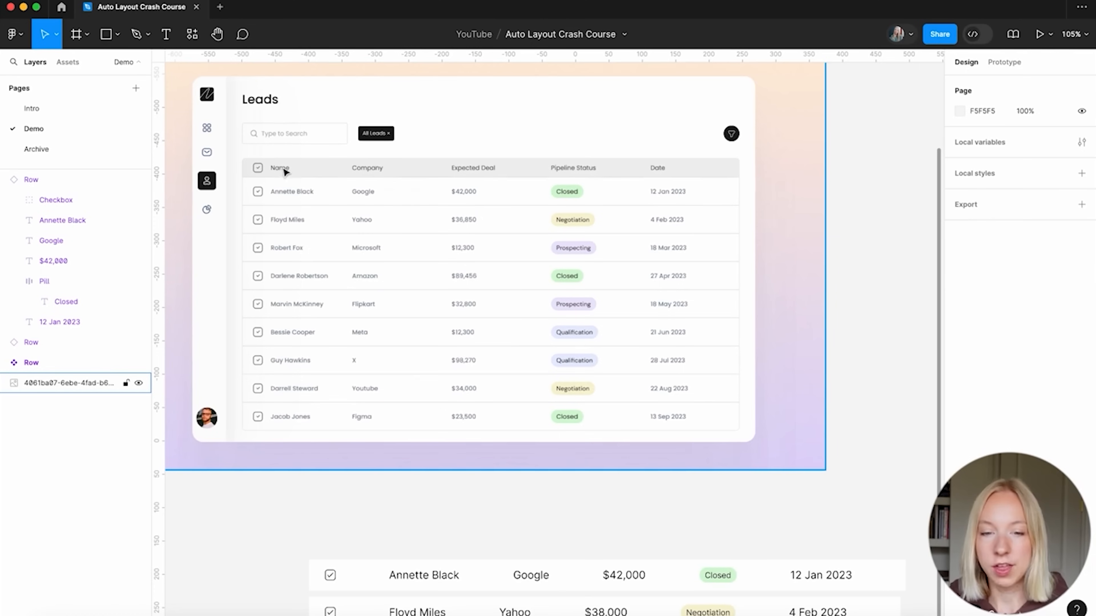
scroll(272, 332, "down", 2)
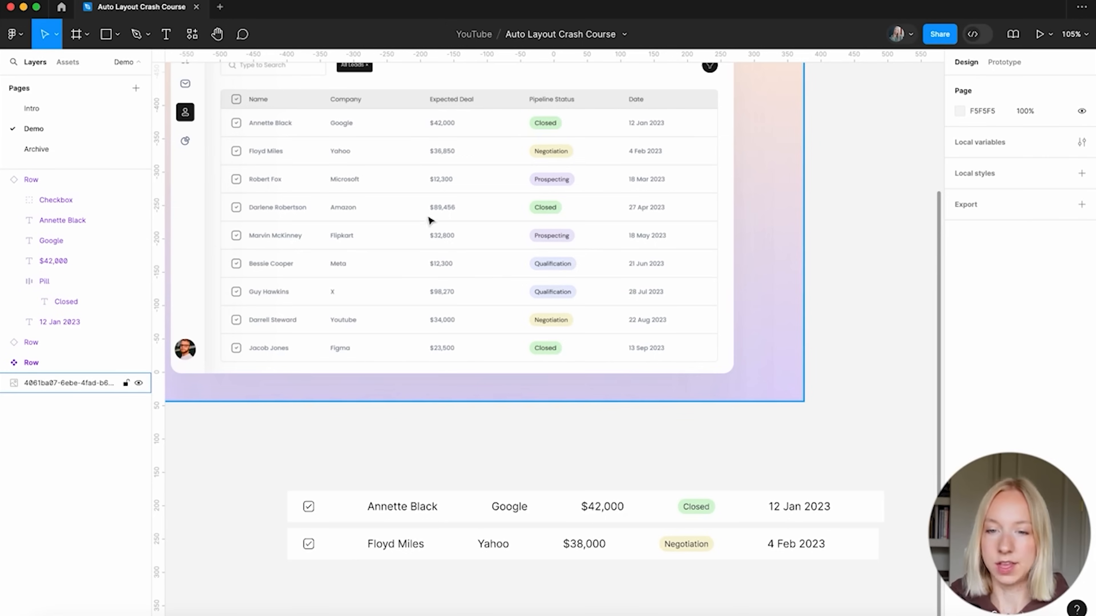
Move the upper Row copy down into the stacked list
left_click(548, 584)
scroll(574, 595, "down", 5)
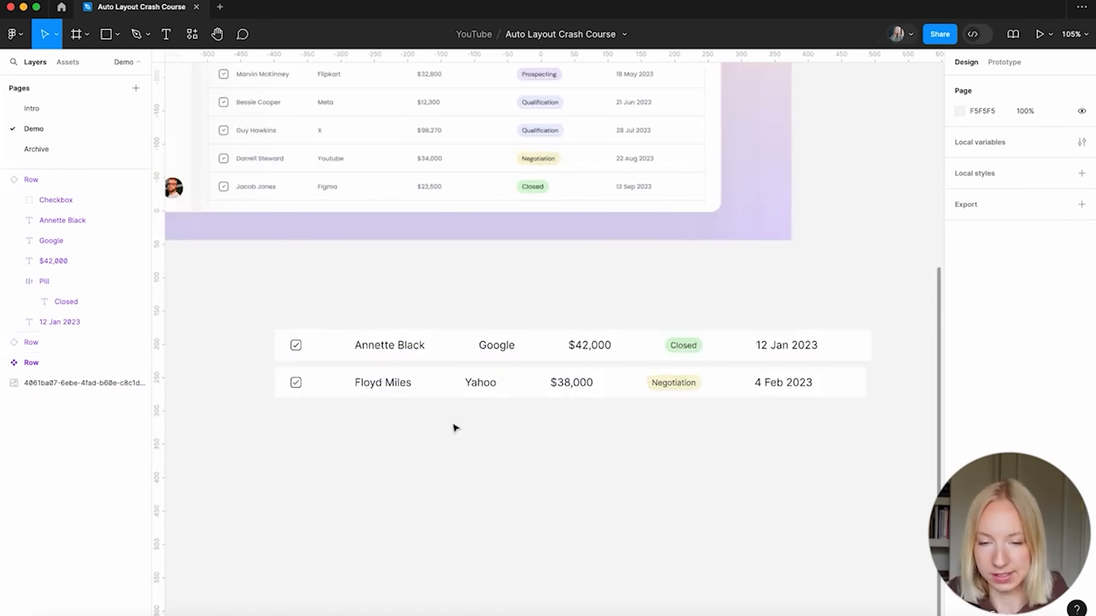
scroll(453, 427, "up", 3)
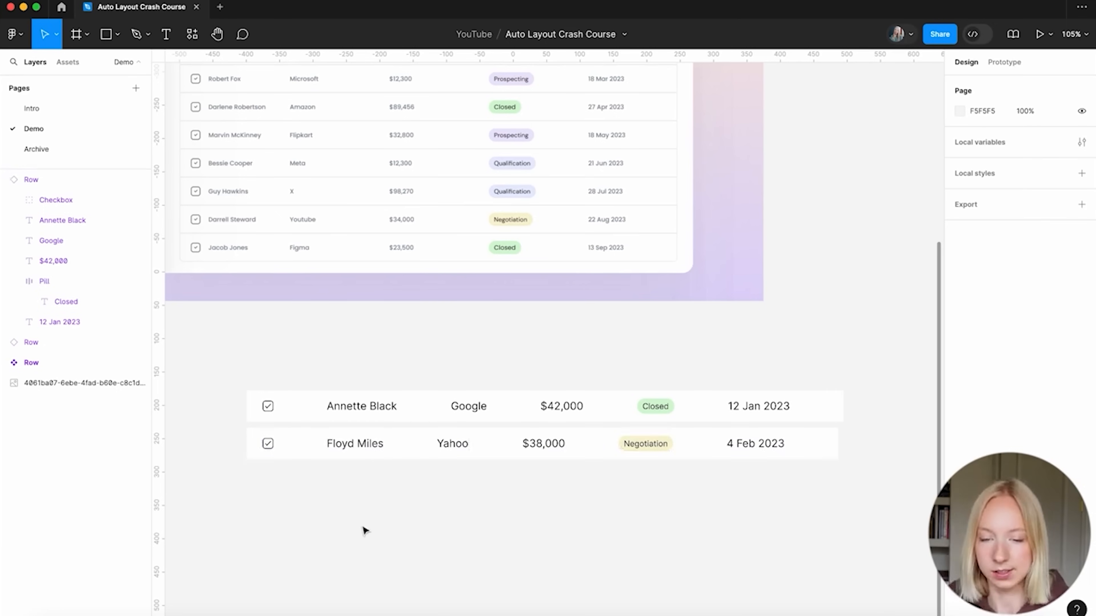
scroll(410, 577, "down", 5)
left_click_drag(530, 166, 340, 456)
scroll(342, 455, "down", 3)
left_click(332, 390)
left_click(333, 403, "shift")
left_click_drag(333, 403, 337, 439)
left_click(337, 482)
scroll(396, 308, "up", 2)
scroll(396, 307, "up", 5)
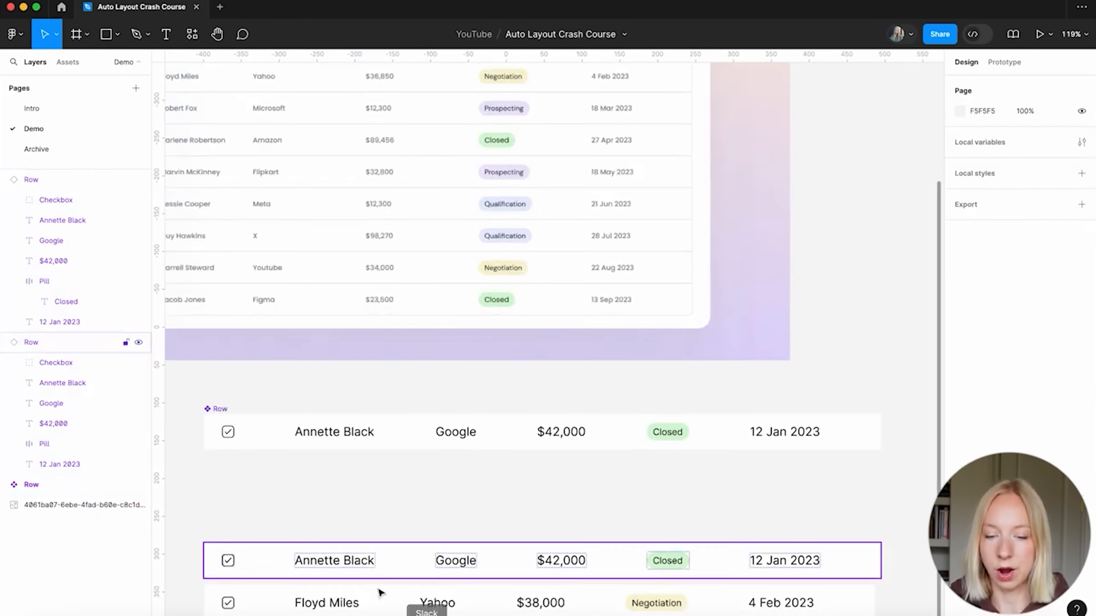
scroll(411, 482, "down", 2)
Wrap the top Row's checkbox in a frame named 'Checkbox Frame'
left_click(373, 383)
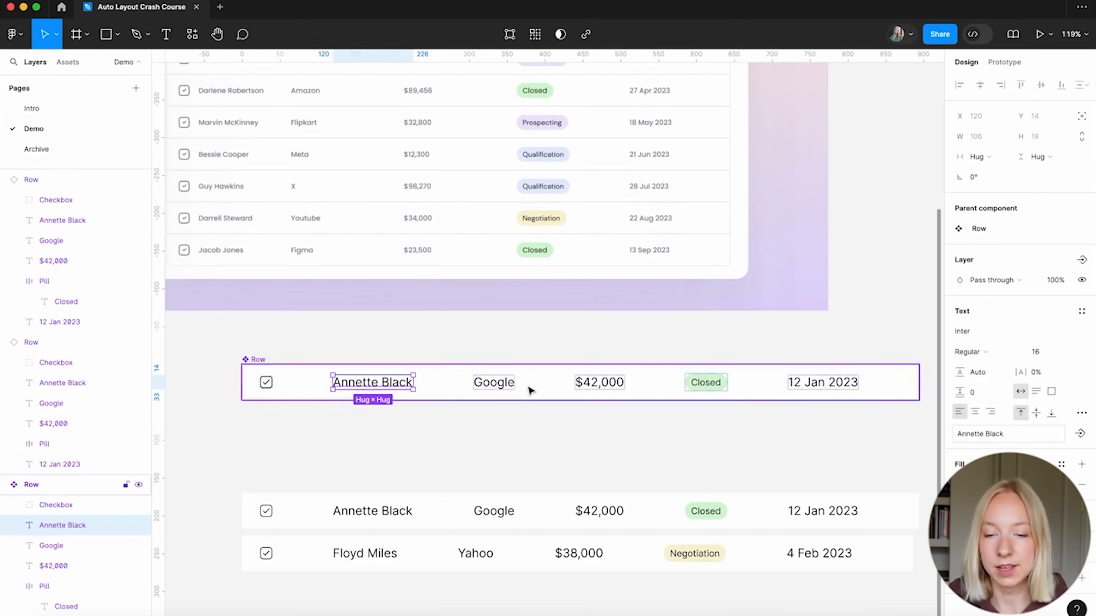
scroll(394, 442, "down", 2)
scroll(394, 442, "left", 1)
scroll(393, 442, "up", 1)
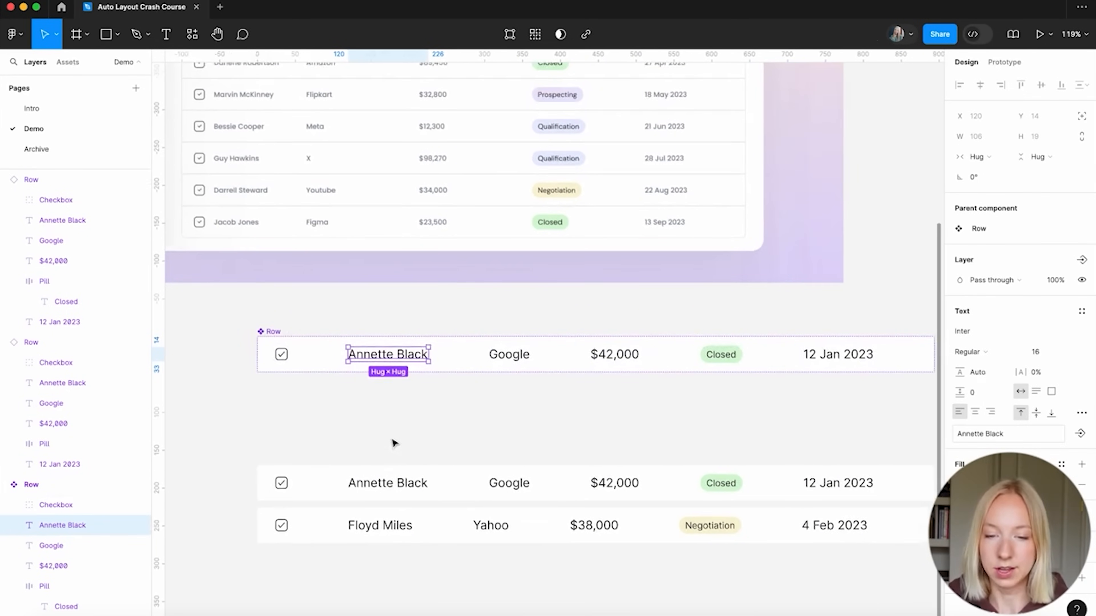
left_click(282, 356)
scroll(271, 384, "up", 5)
scroll(295, 308, "up", 1)
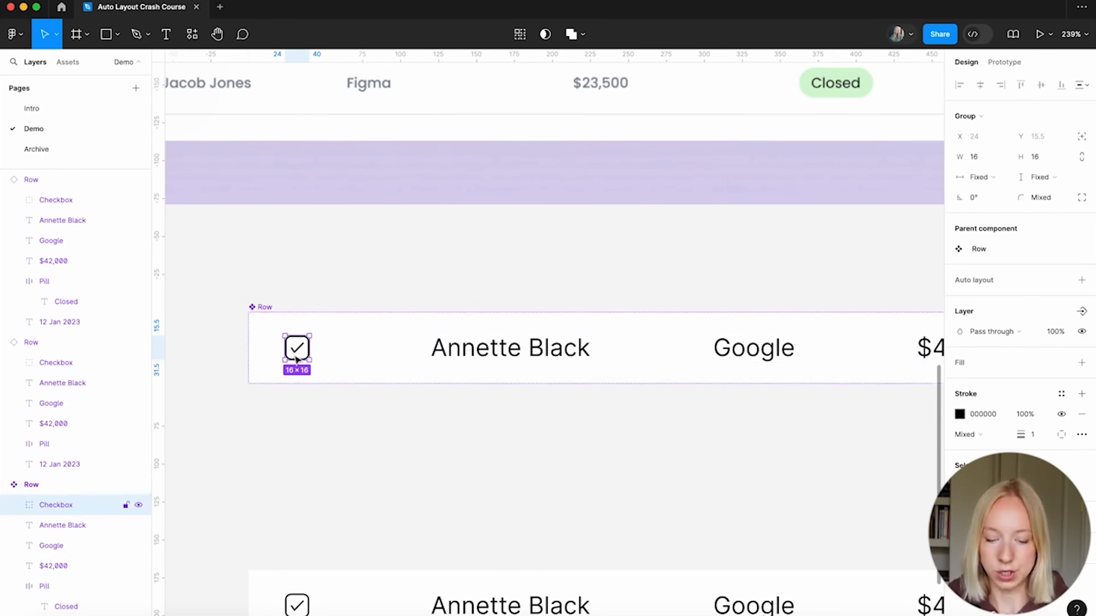
key("super+alt+g")
double_click(63, 484)
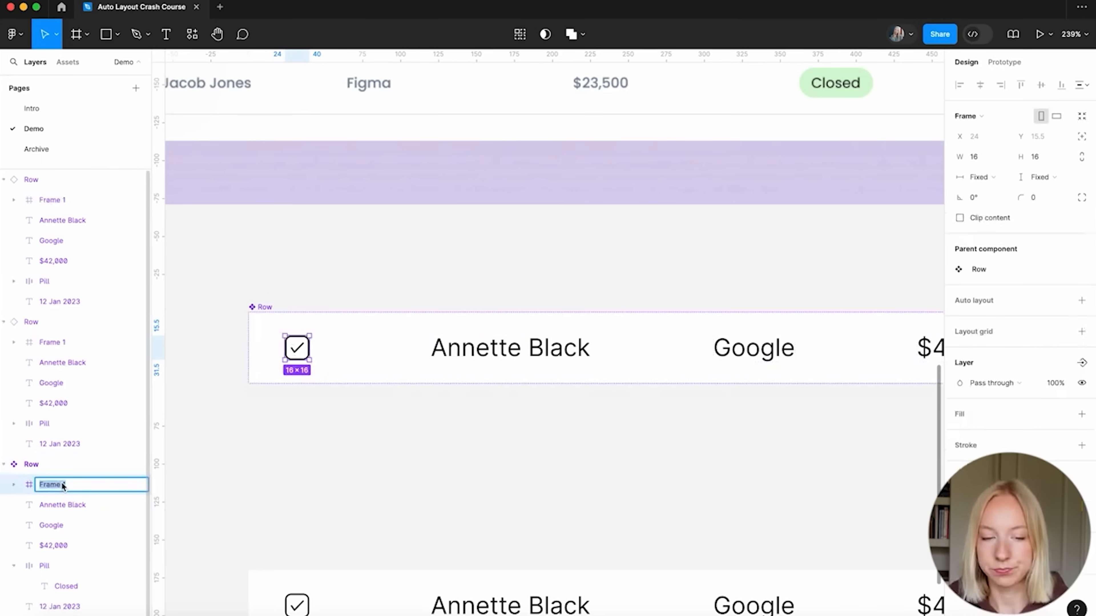
type("Checkbo")
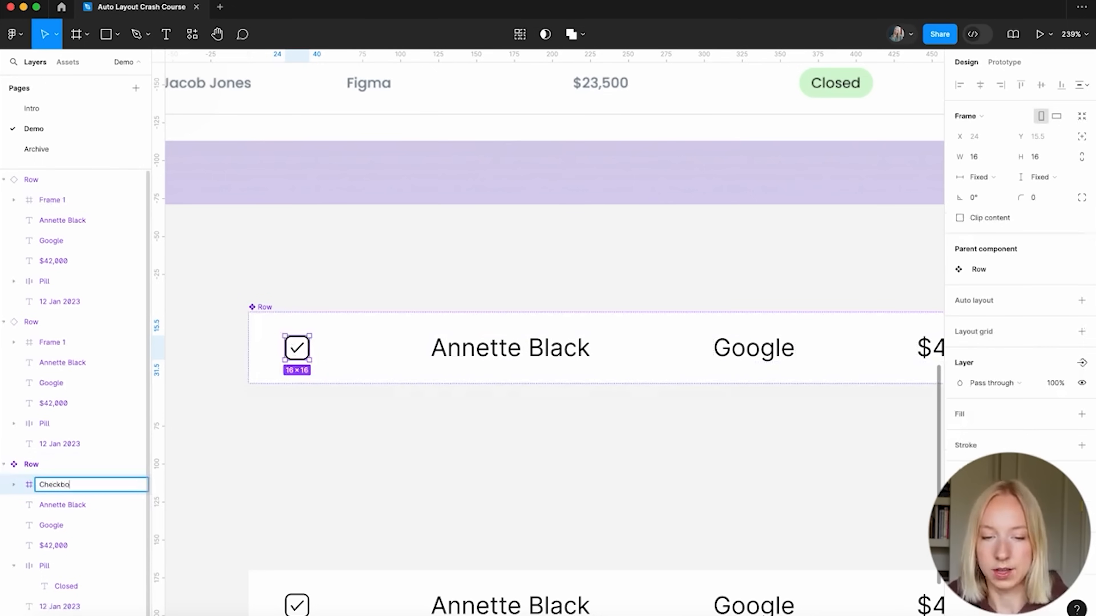
type("x Frame")
key("Return")
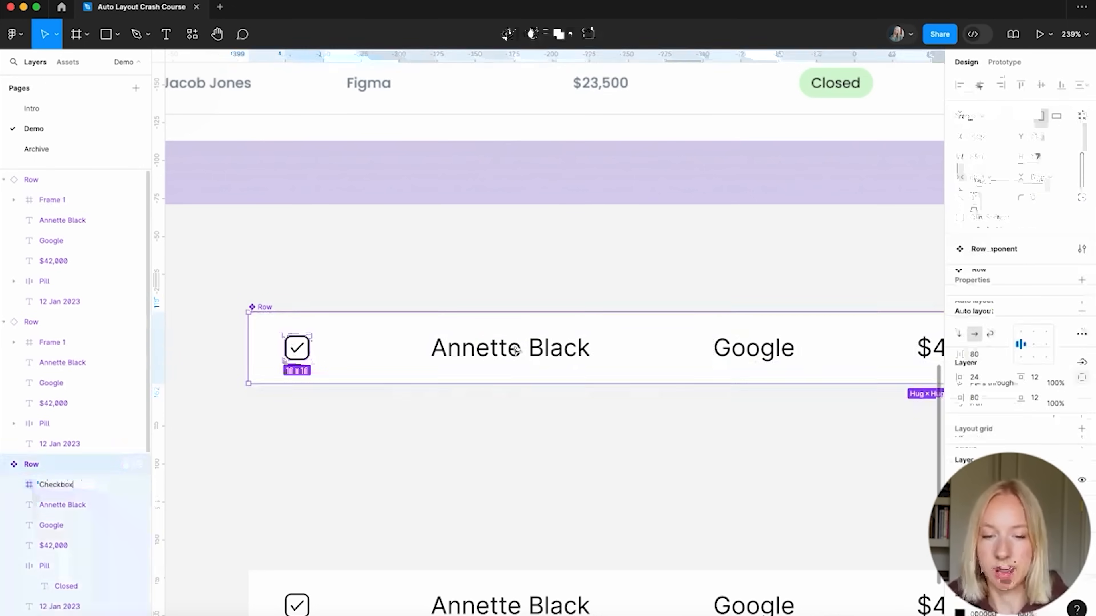
left_click(548, 350)
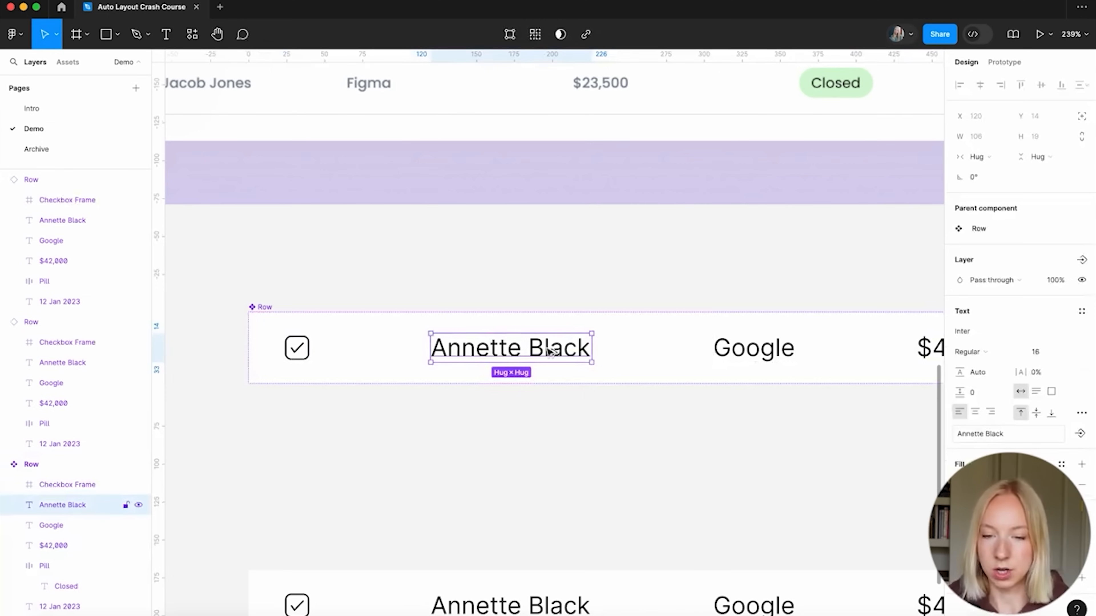
key("super+alt+g")
double_click(52, 505)
type("Name Frame")
key("Return")
left_click(51, 524)
key("super+alt+g")
double_click(54, 525)
type("Company Frame")
Name the $42,000, pill and date frames 'Amount Frame', 'Pill' and 'Date'
double_click(59, 546)
type("Am")
type("ount Frame")
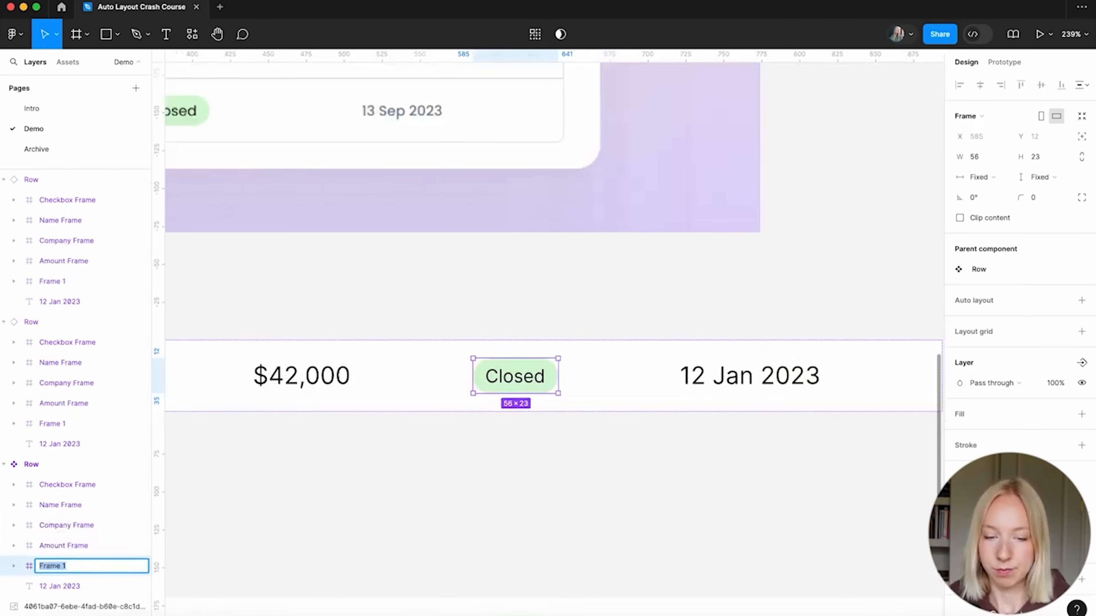
type("Pill")
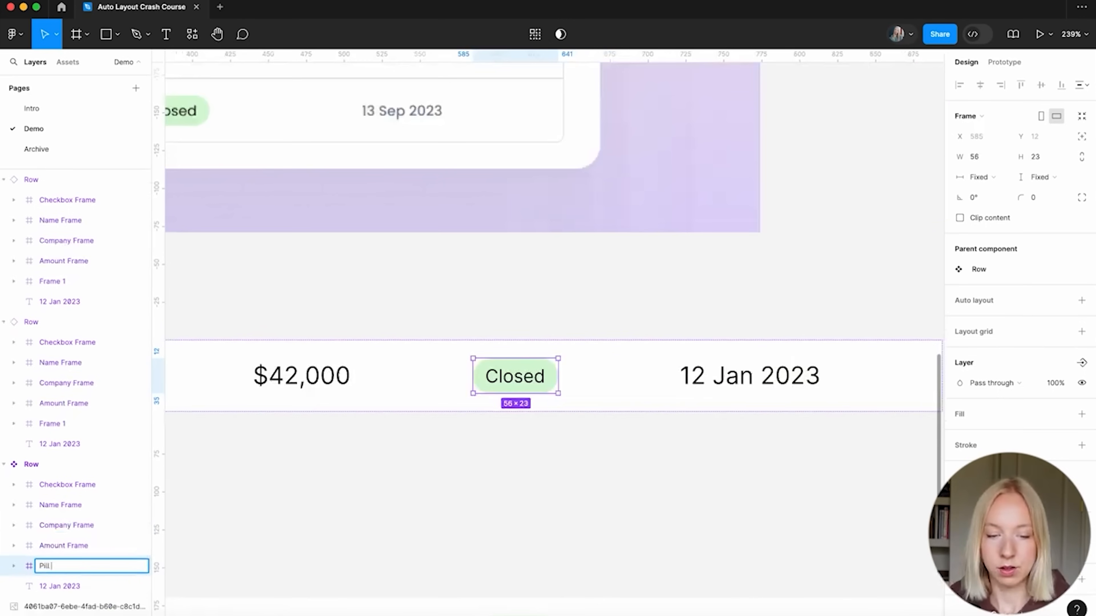
type("Date Frame")
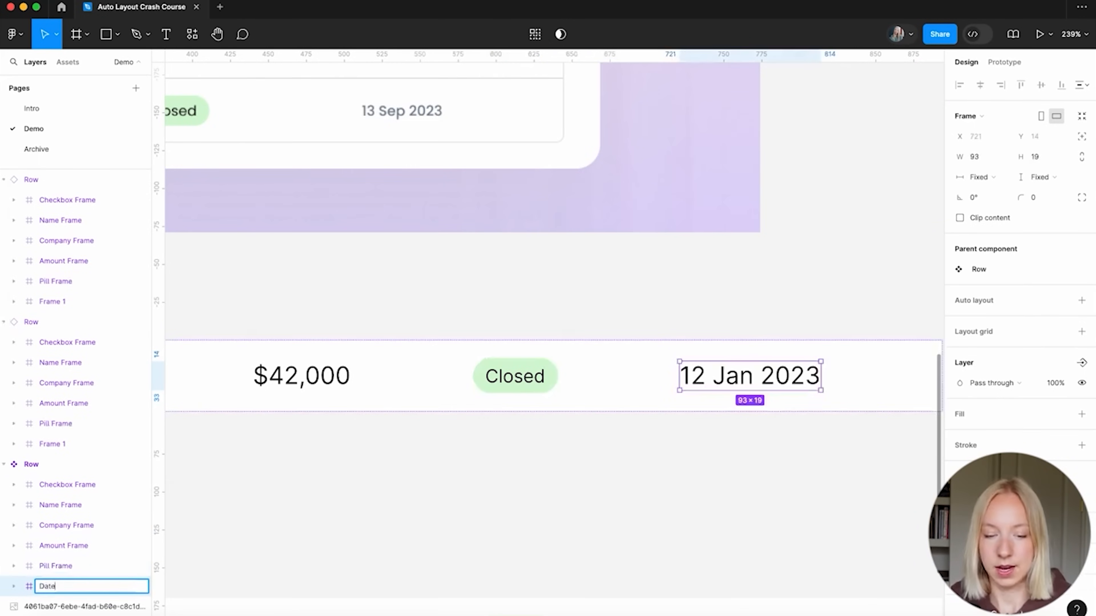
Add auto layout to the top Row's Checkbox Frame and Name Frame
scroll(456, 488, "down", 5)
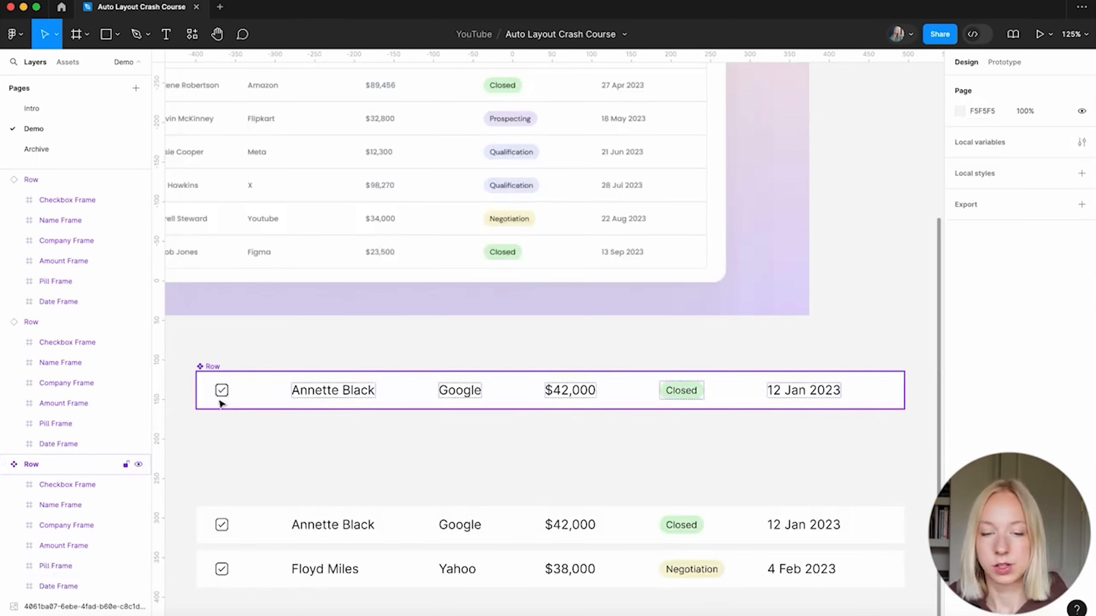
double_click(222, 390)
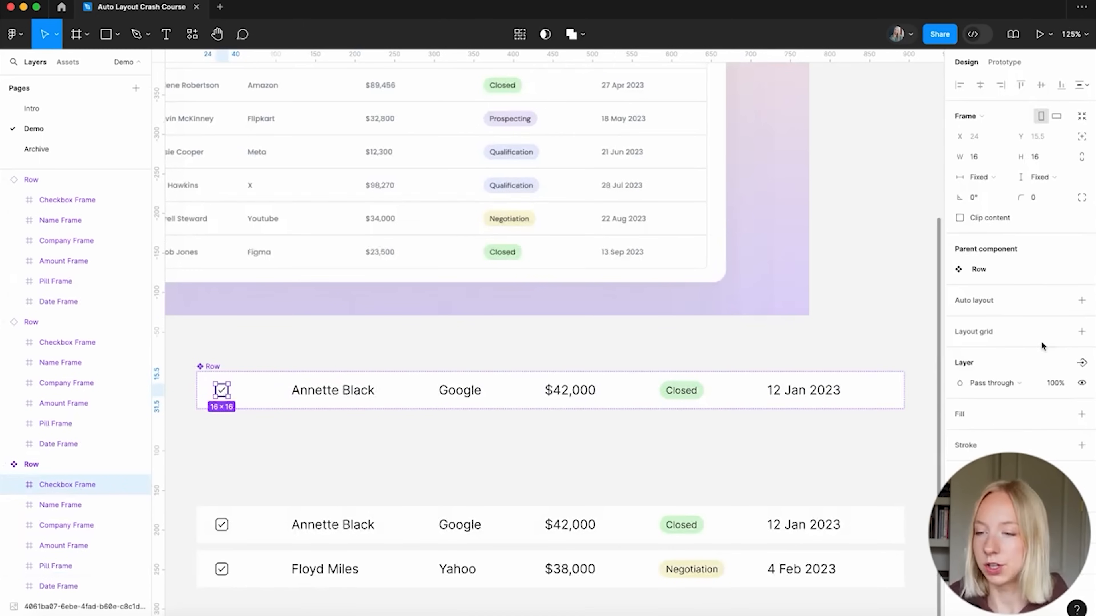
left_click(1081, 300)
left_click(300, 398)
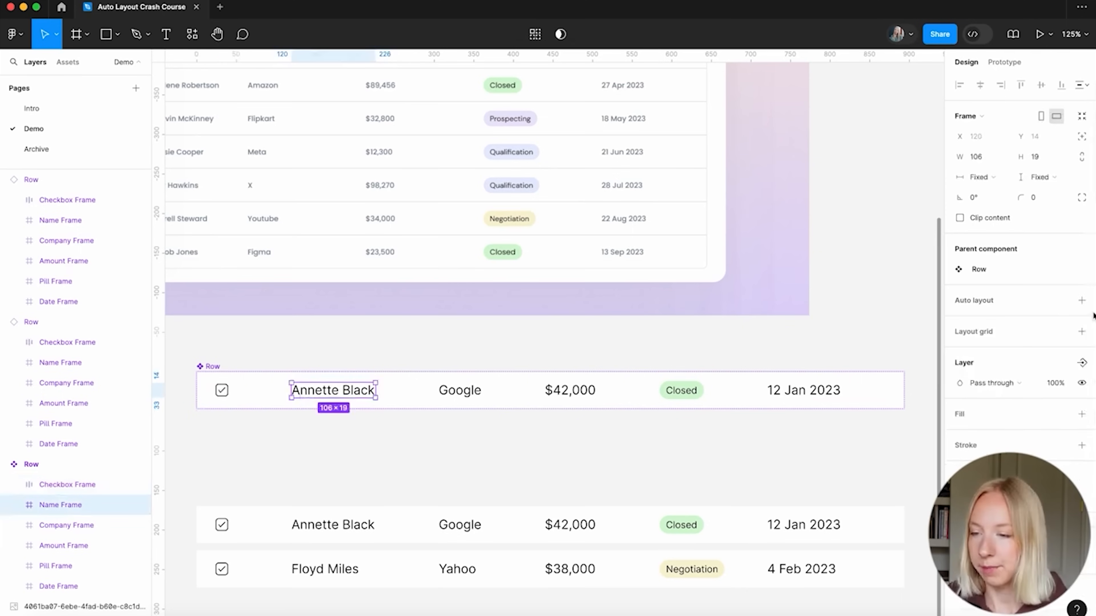
left_click(1081, 301)
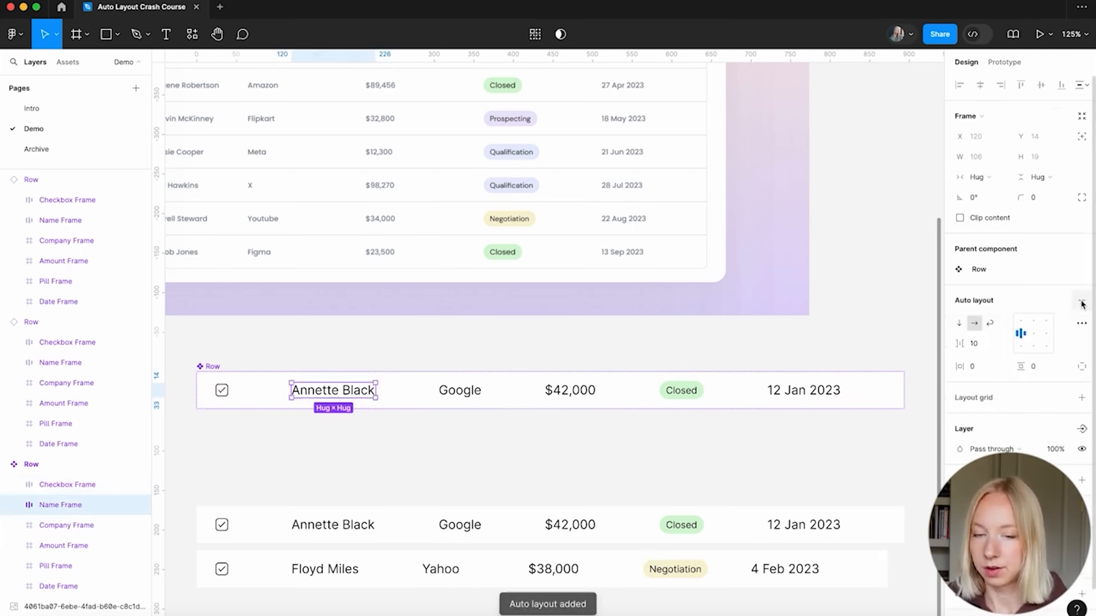
Set the Company, Amount, Pill, Date and Checkbox frames to Fill container width
left_click(471, 391)
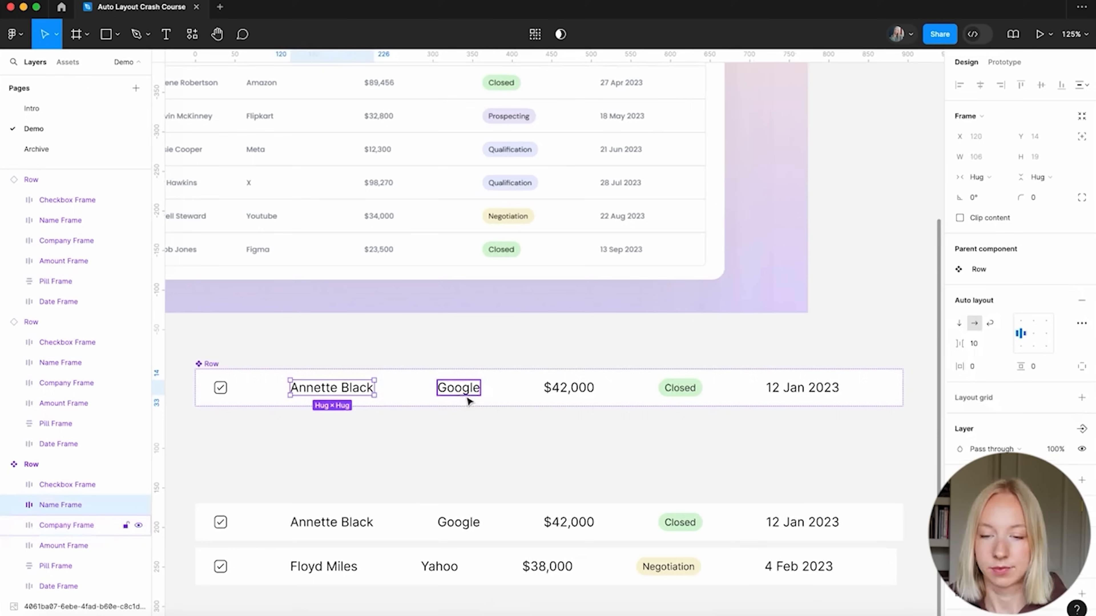
left_click(462, 393, "shift")
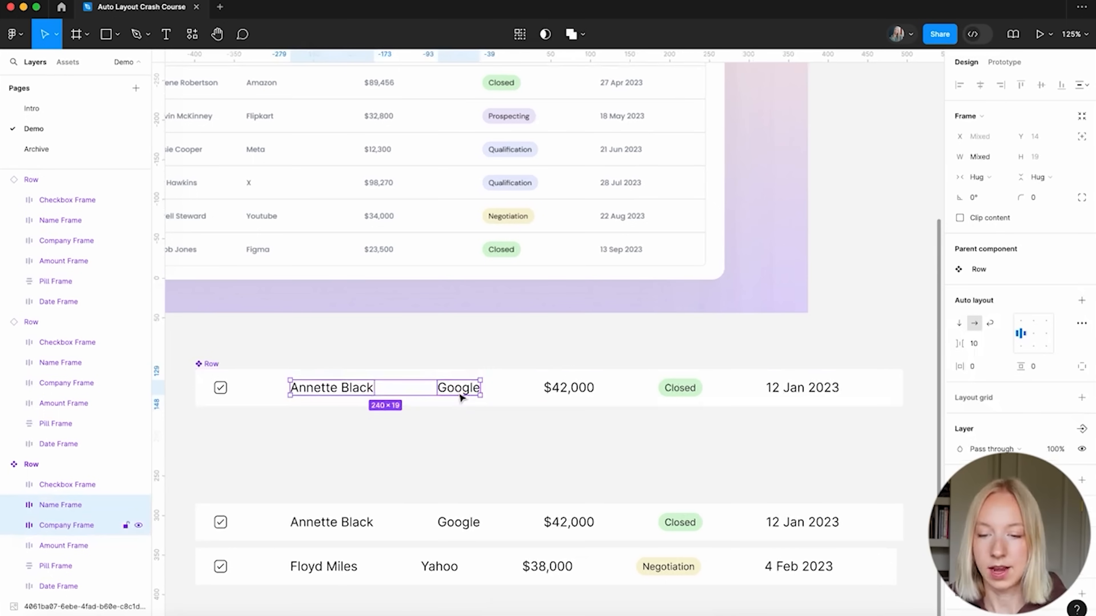
left_click(567, 390, "shift")
left_click(671, 392, "shift")
left_click(796, 390, "shift")
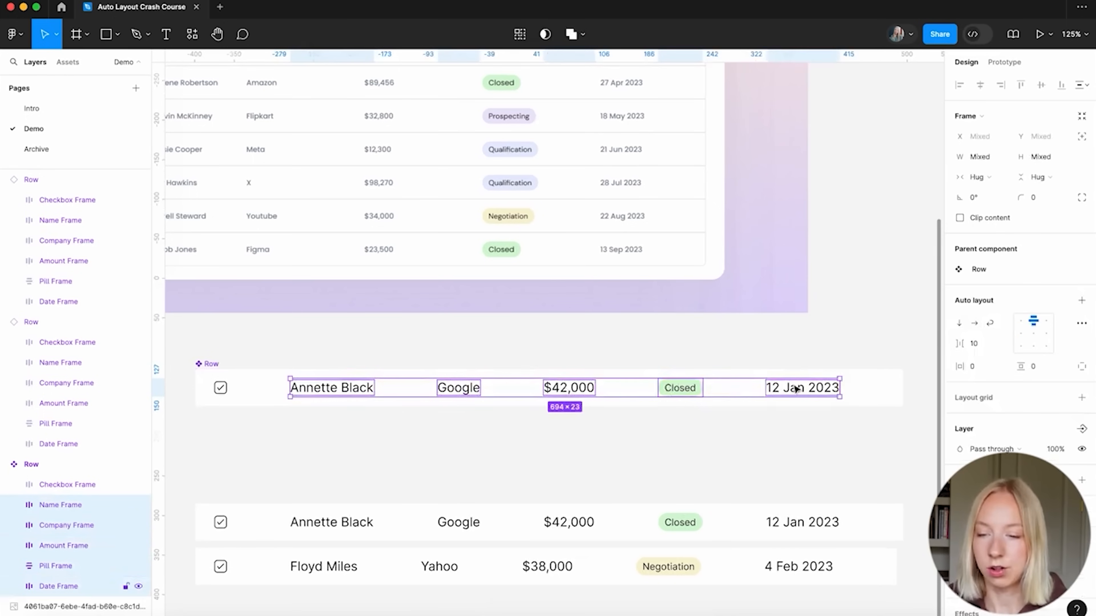
left_click(213, 386, "shift")
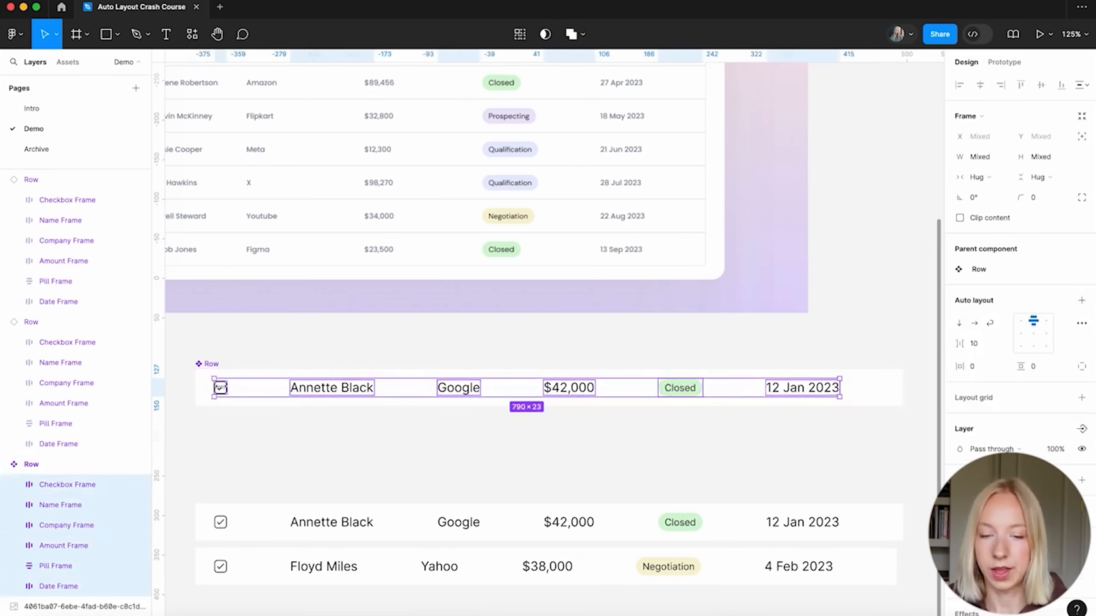
left_click(987, 178)
left_click(996, 192)
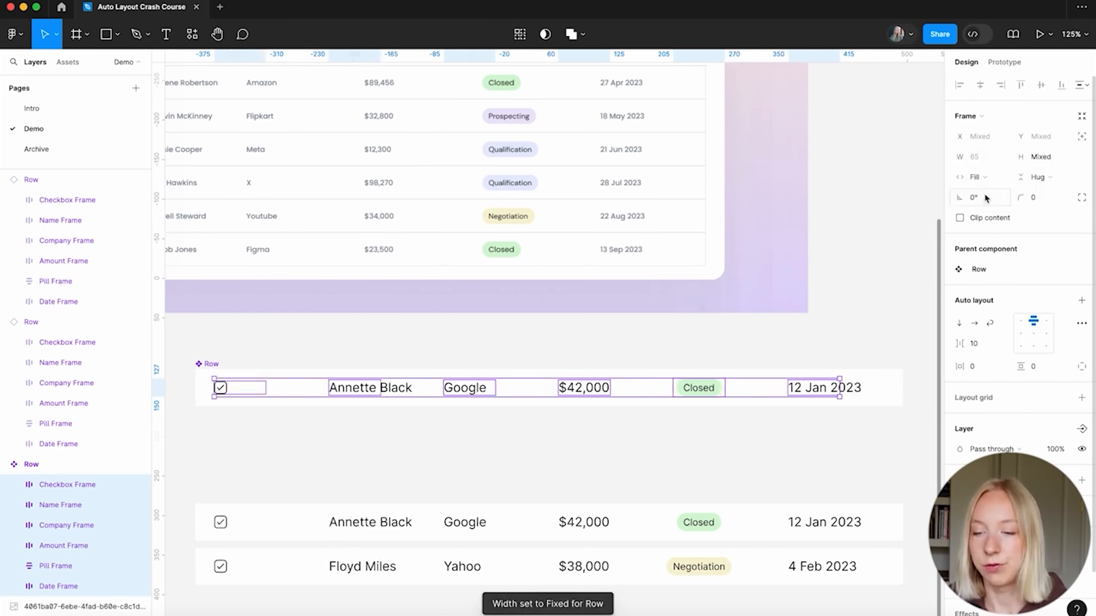
scroll(457, 374, "down", 3)
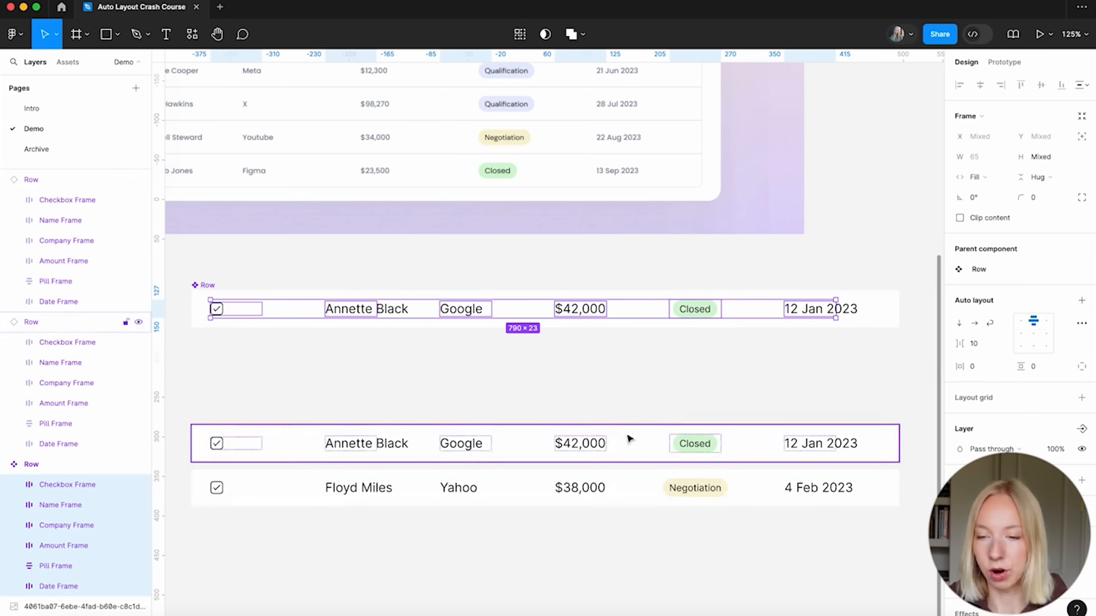
Set the Checkbox Frame's width back to Hug contents
left_click(443, 375)
scroll(458, 363, "down", 3)
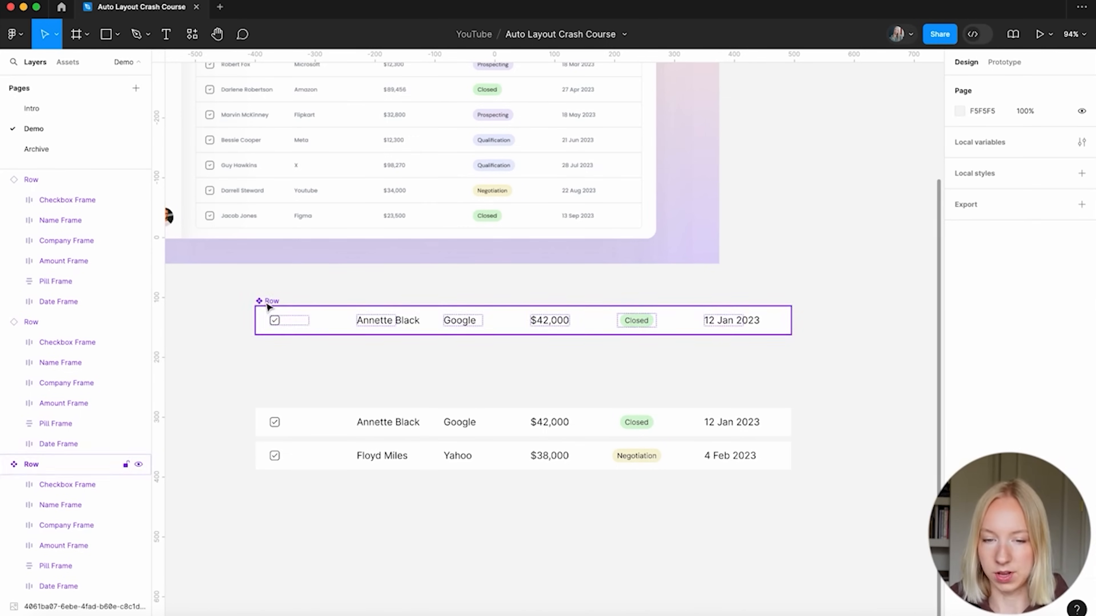
left_click(272, 320)
scroll(267, 341, "up", 5)
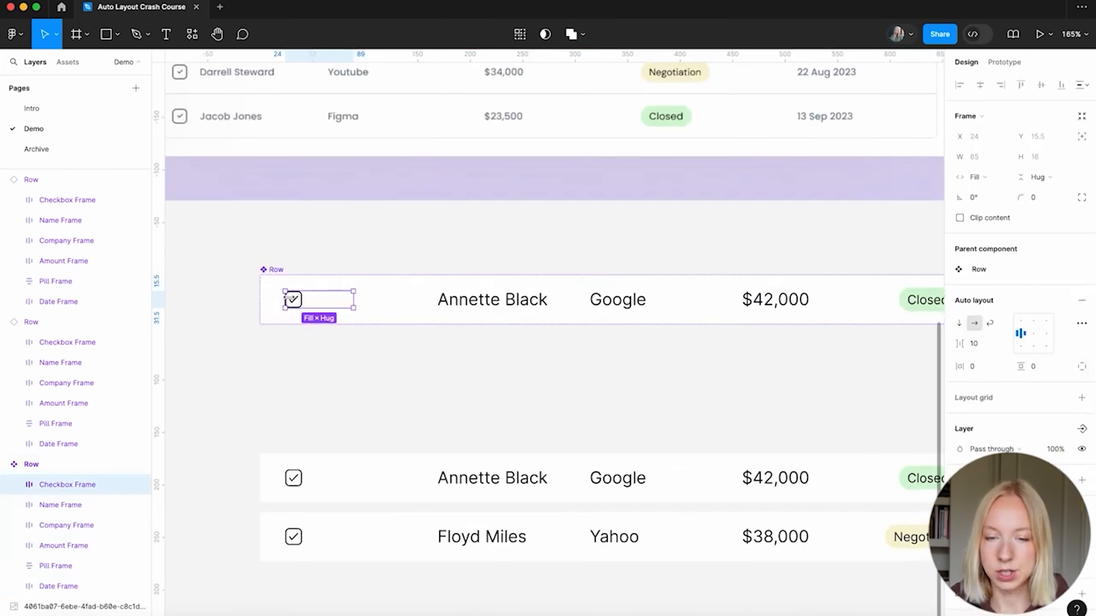
scroll(324, 376, "down", 1)
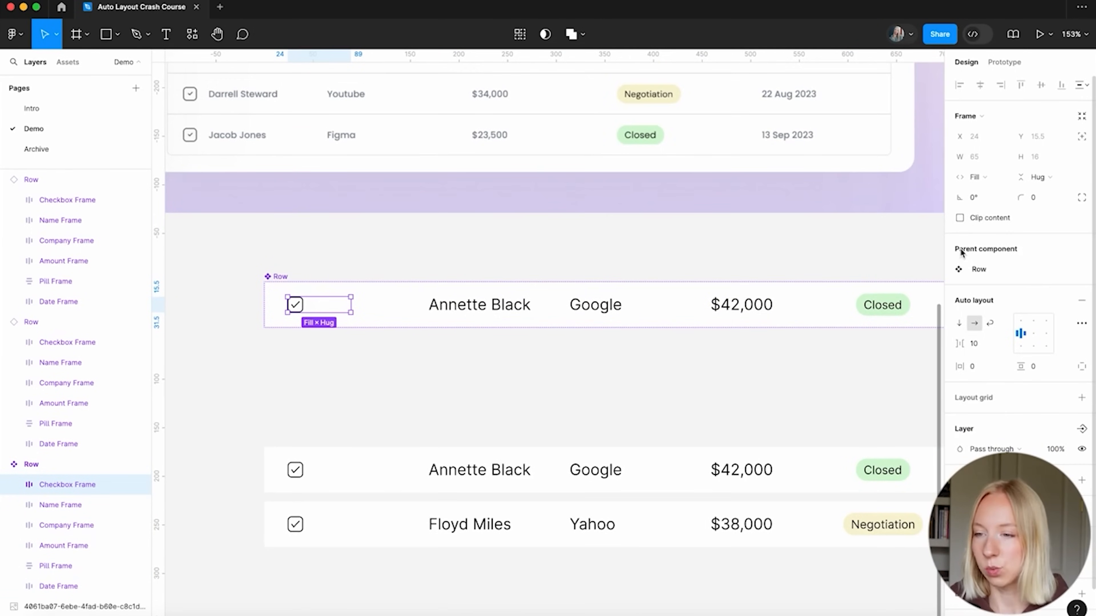
left_click(980, 176)
left_click(991, 167)
Change the Row component's gap between cells from 80 to 40
scroll(302, 307, "up", 3)
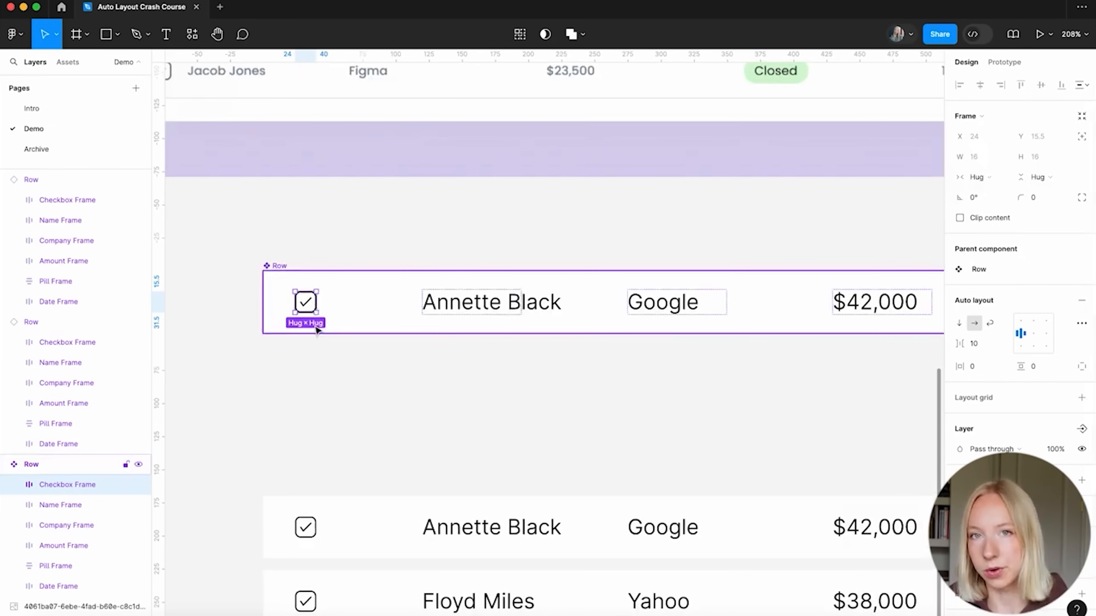
scroll(281, 357, "down", 5)
left_click(348, 363)
left_click(371, 336)
left_click(980, 356)
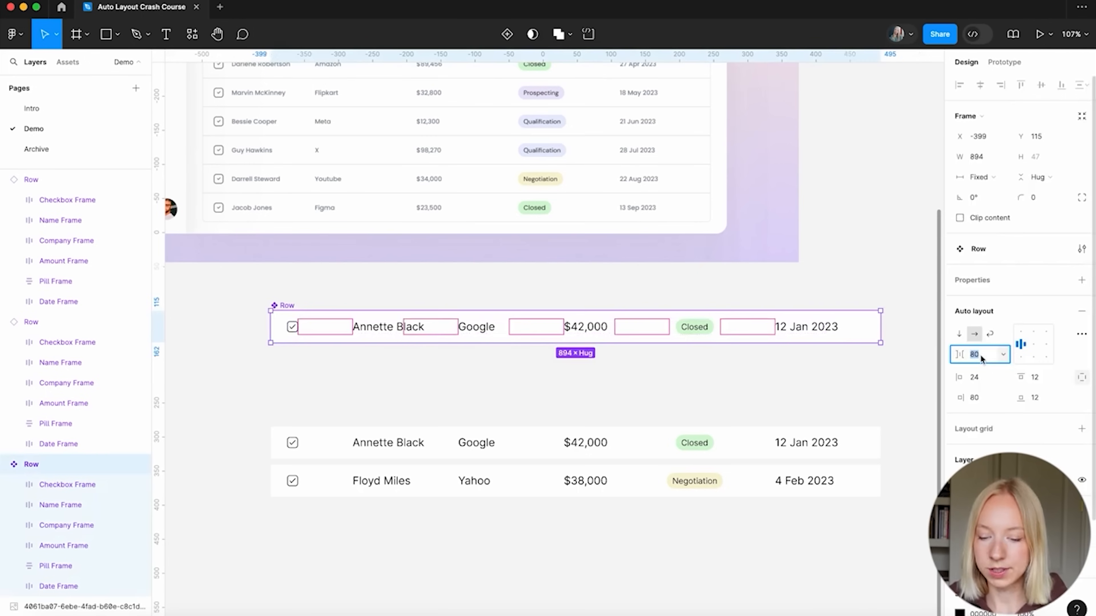
type("40")
key("Return")
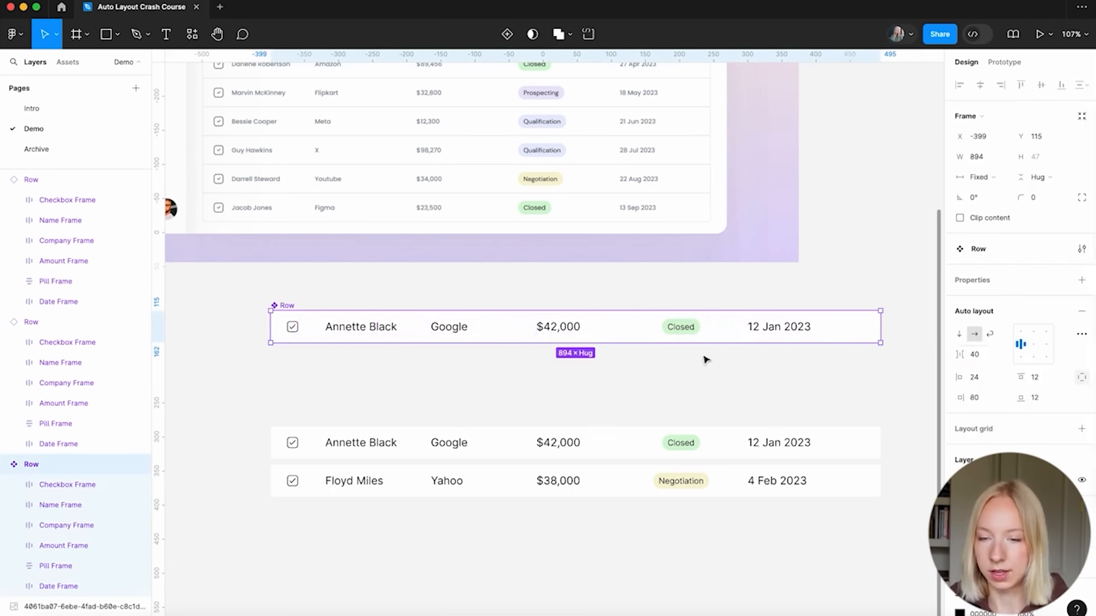
left_click(624, 382)
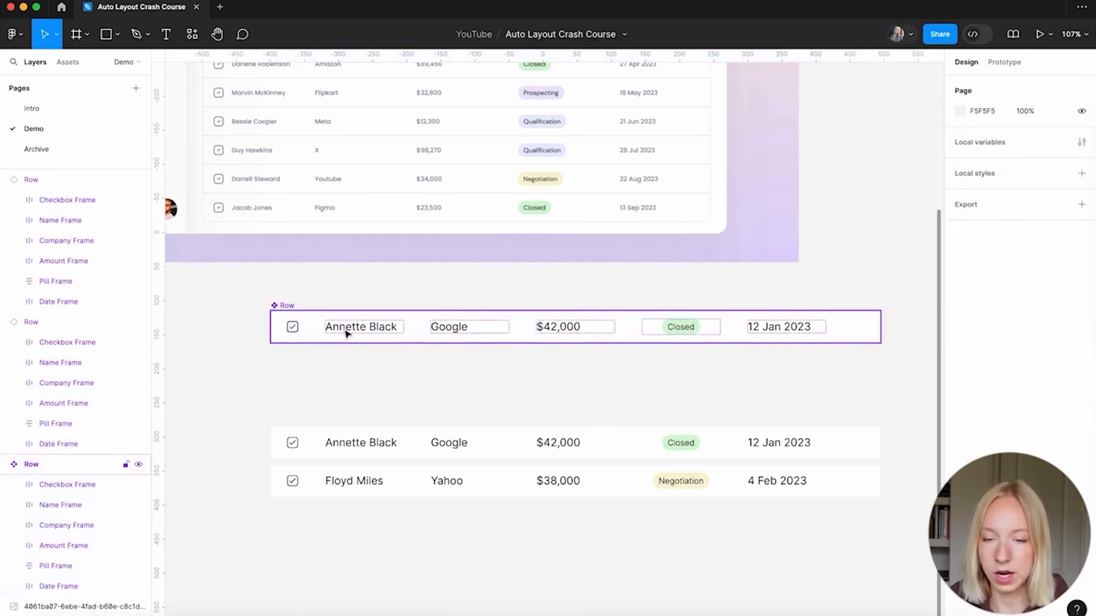
Left-align the Closed pill inside its frame
scroll(496, 341, "right", 2)
scroll(496, 341, "up", 1)
left_click(646, 351)
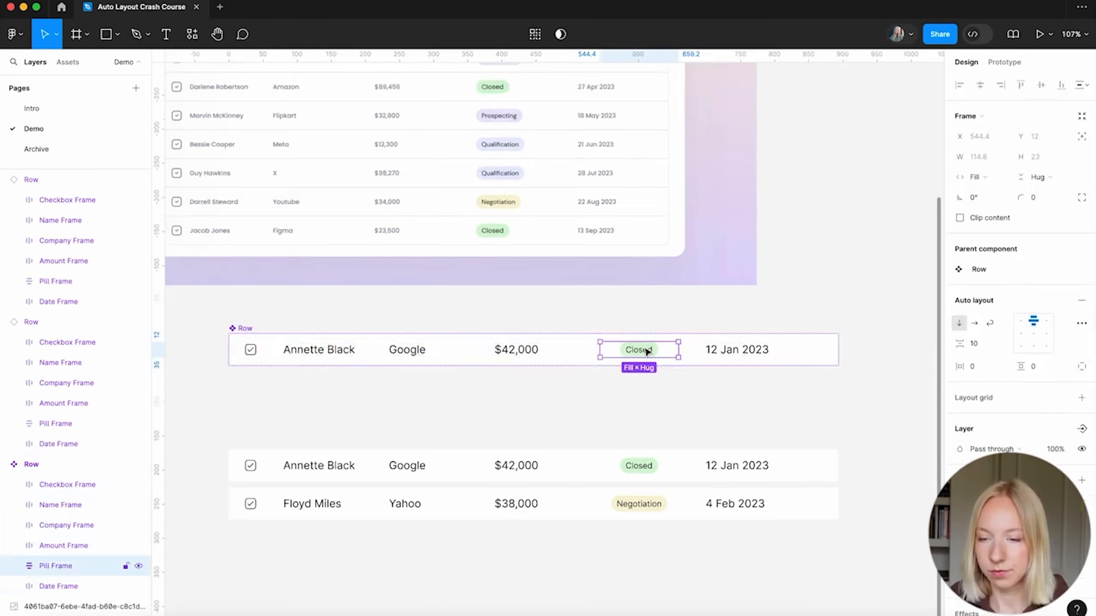
left_click(1020, 322)
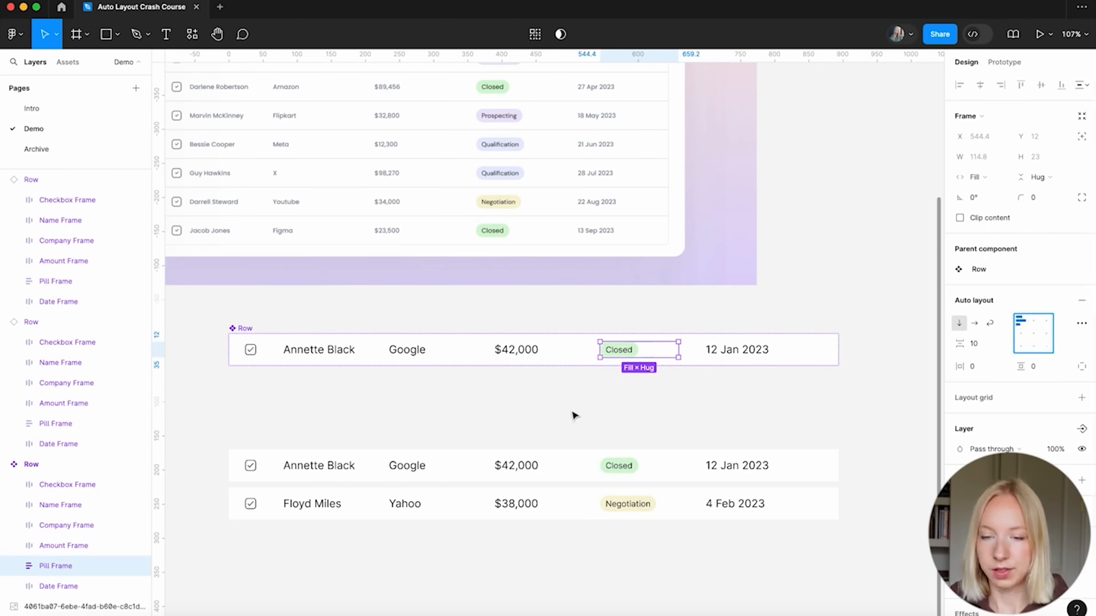
left_click(559, 411)
Set the top Row component's right padding to 24
scroll(560, 411, "down", 3)
left_click(326, 351)
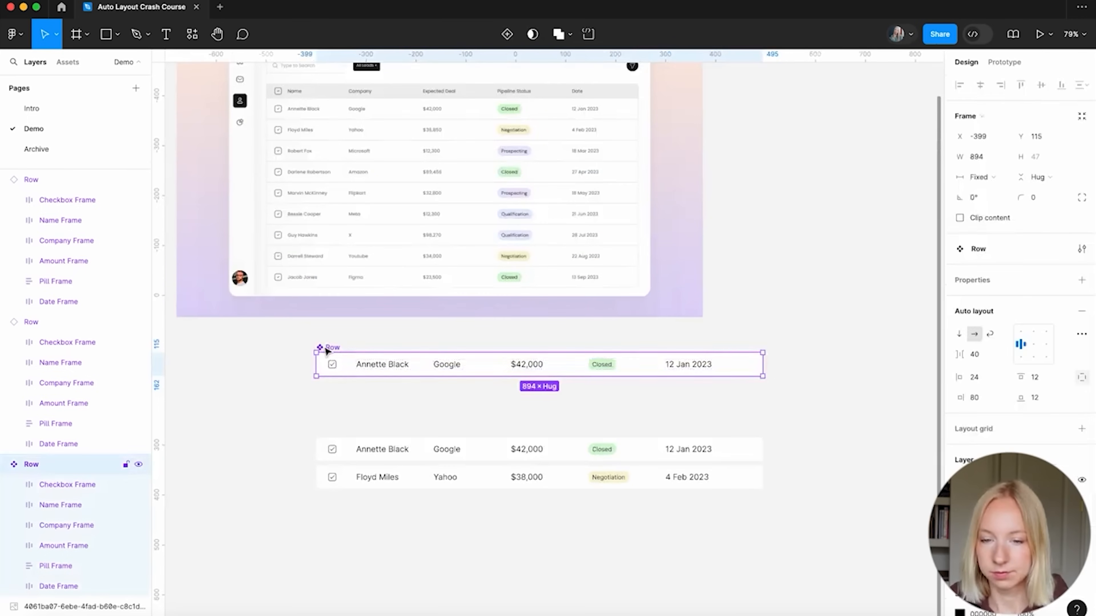
left_click(980, 402)
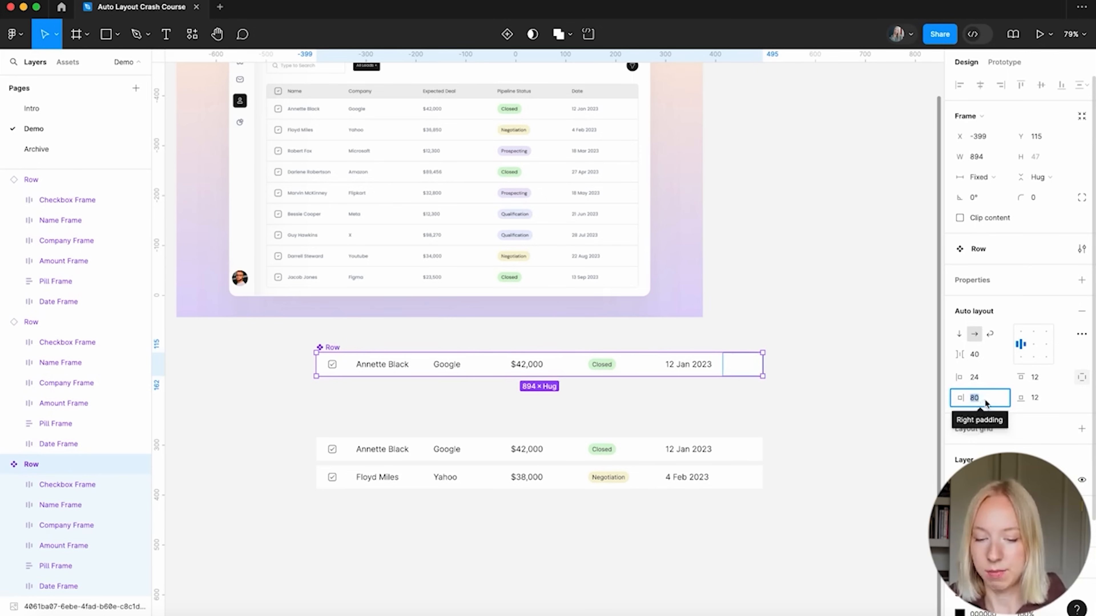
type("24")
key("Return")
left_click(766, 413)
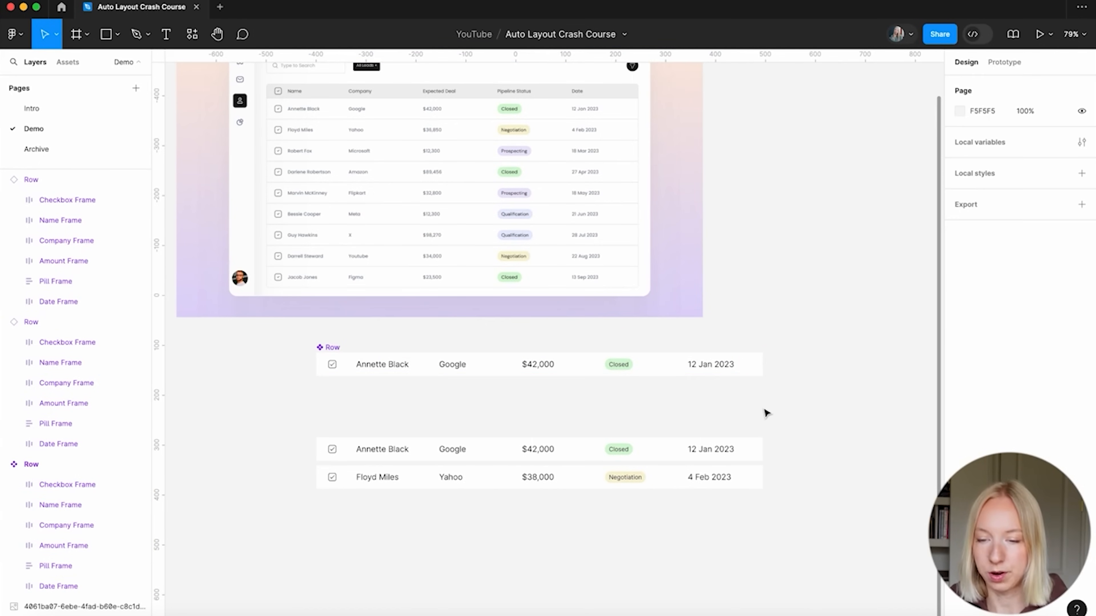
Drag the main Row component up beside the Leads mockup, at X 596, Y -549
scroll(389, 450, "up", 3, "ctrl")
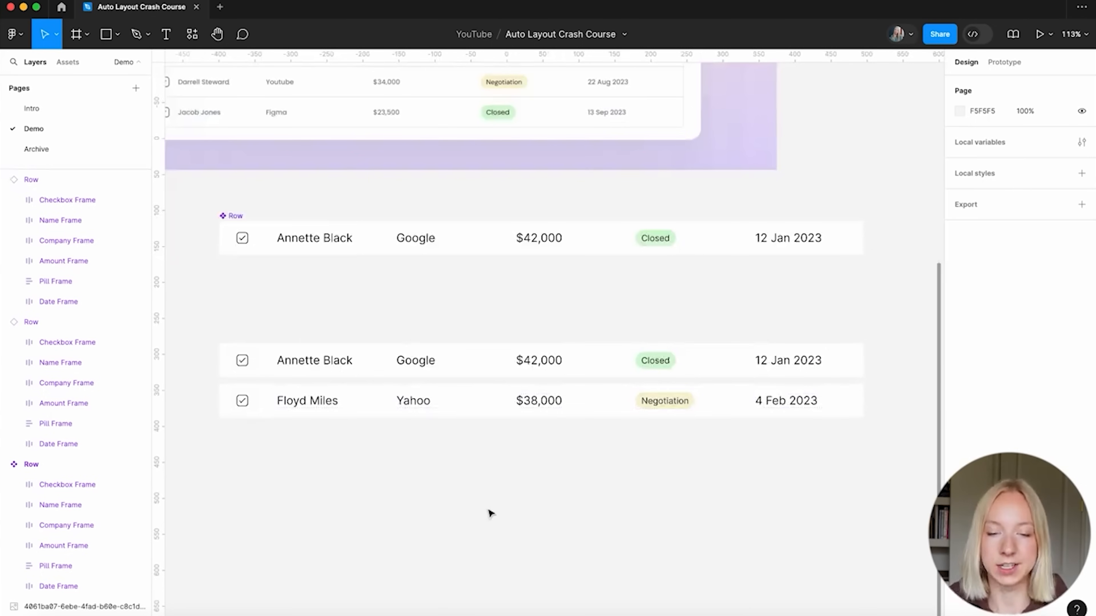
scroll(491, 514, "down", 5, "ctrl")
scroll(489, 511, "up", 1)
left_click(328, 375)
left_click_drag(328, 374, 715, 81)
left_click(703, 213)
scroll(705, 255, "down", 2)
scroll(705, 257, "up", 2, "ctrl")
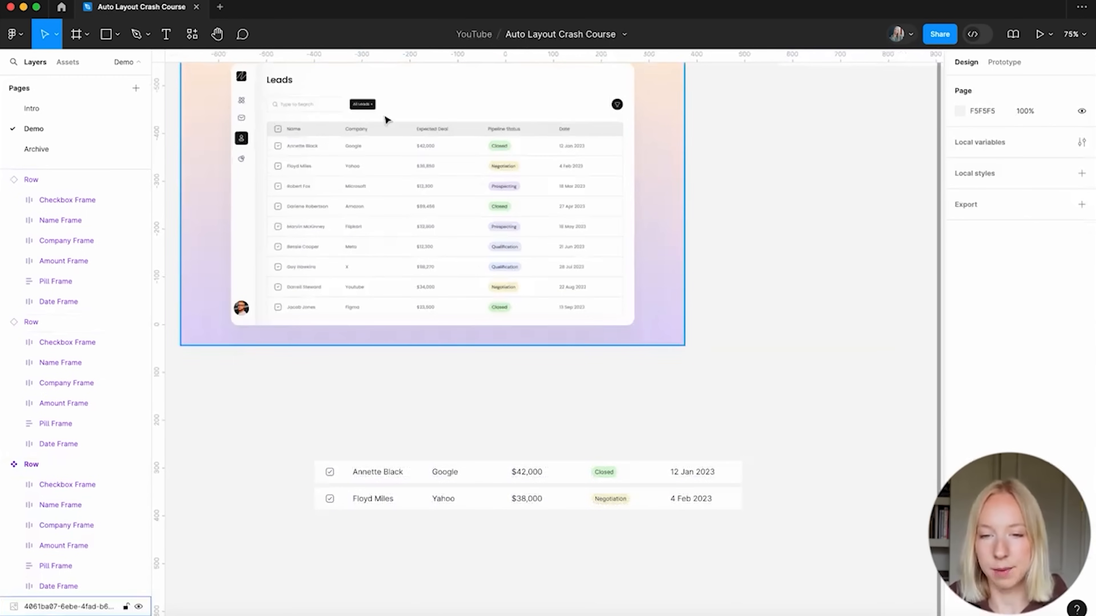
scroll(330, 457, "down", 2)
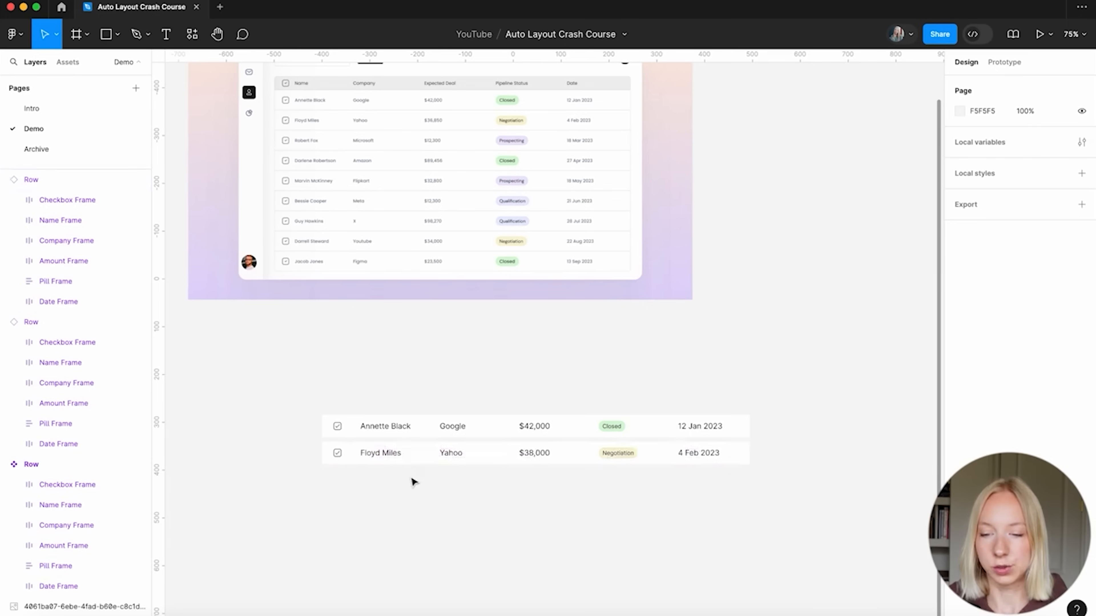
scroll(366, 126, "up", 2)
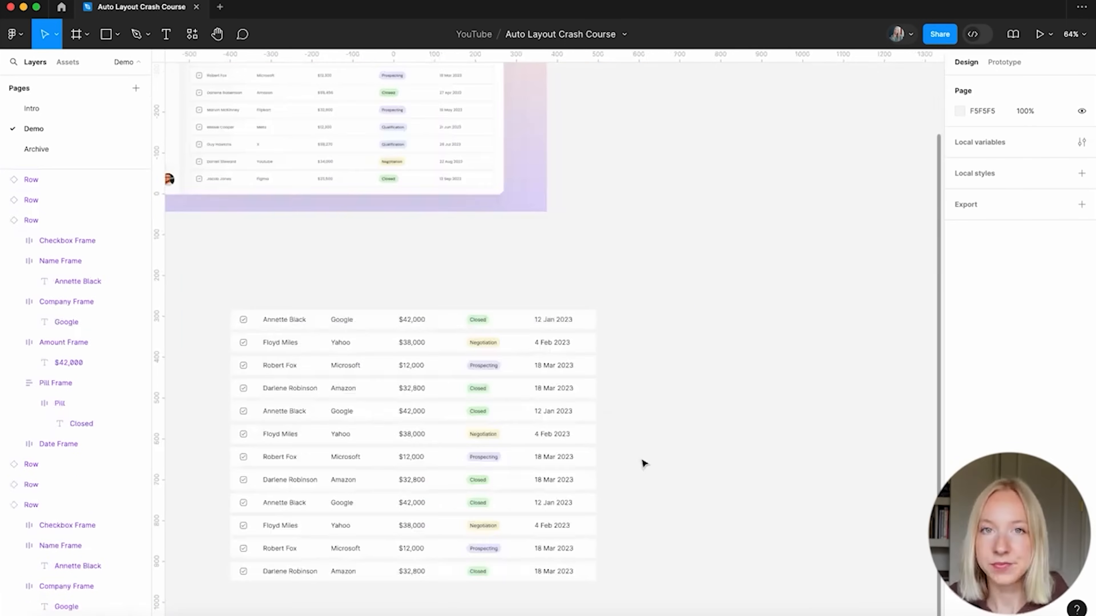
Drop the main Row component onto the top of the lead list
scroll(643, 463, "up", 3)
scroll(643, 463, "up", 1)
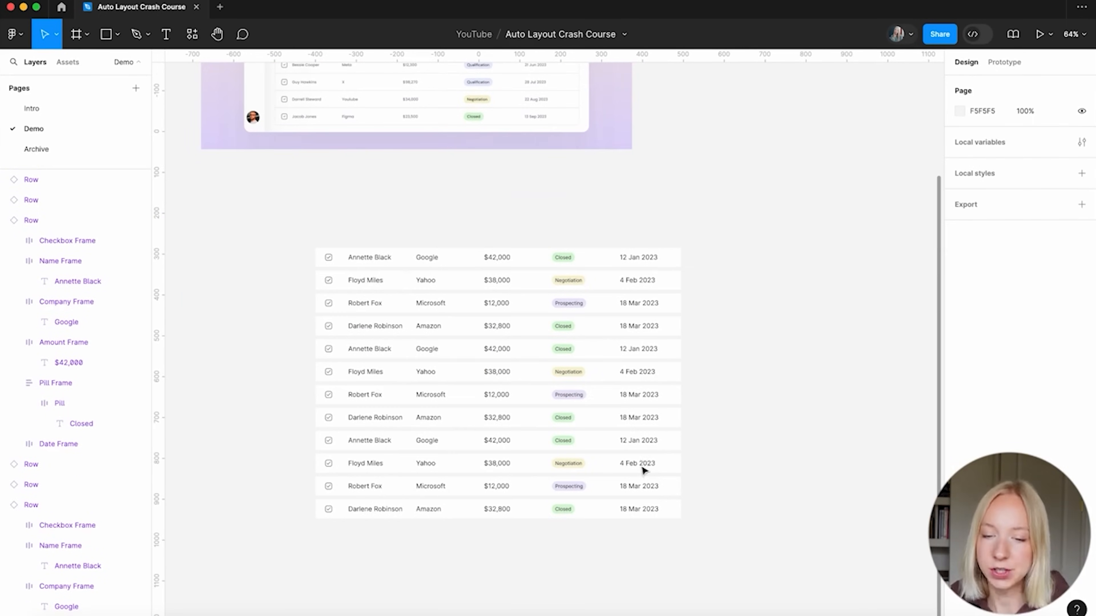
scroll(420, 558, "down", 3)
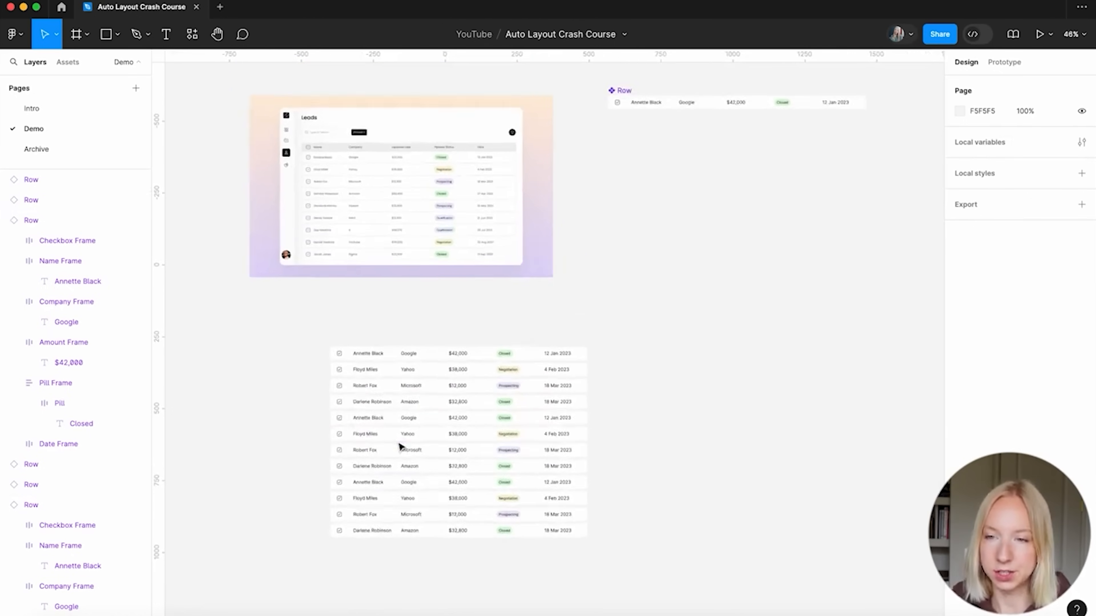
scroll(381, 386, "up", 3)
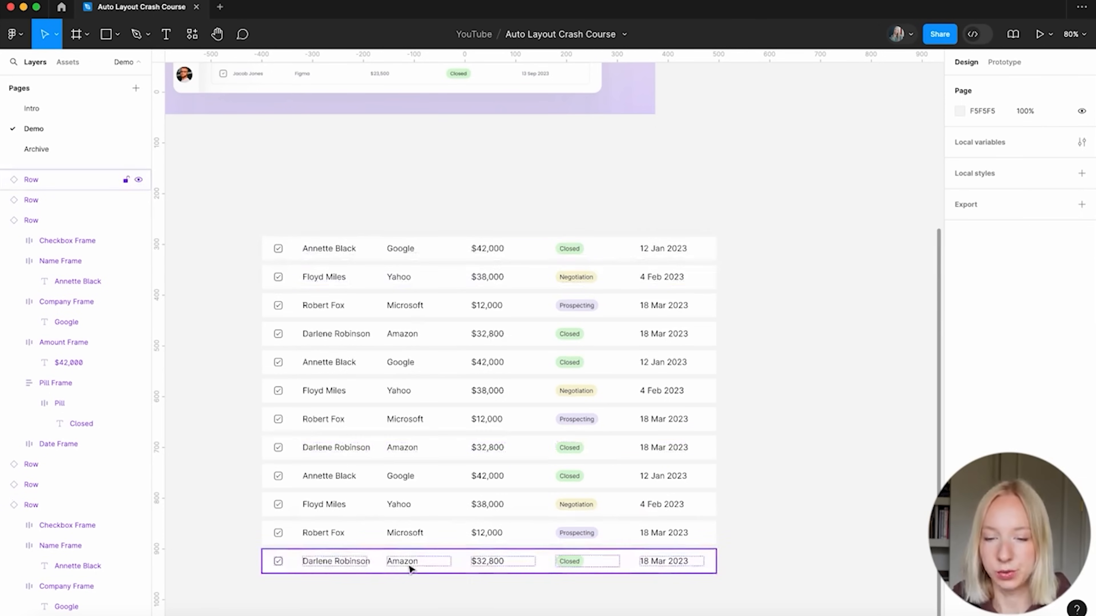
scroll(411, 569, "down", 5)
left_click_drag(652, 106, 415, 304)
key("Escape")
Change the first row's Name Frame width sizing to Fixed
scroll(423, 364, "up", 5)
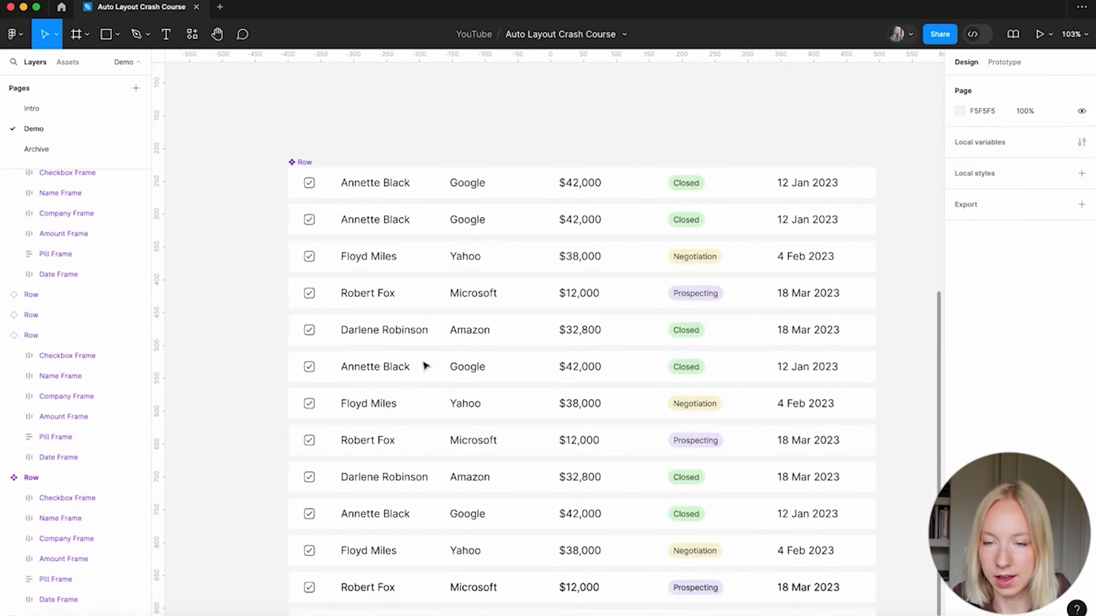
scroll(423, 365, "down", 2)
scroll(423, 364, "right", 2)
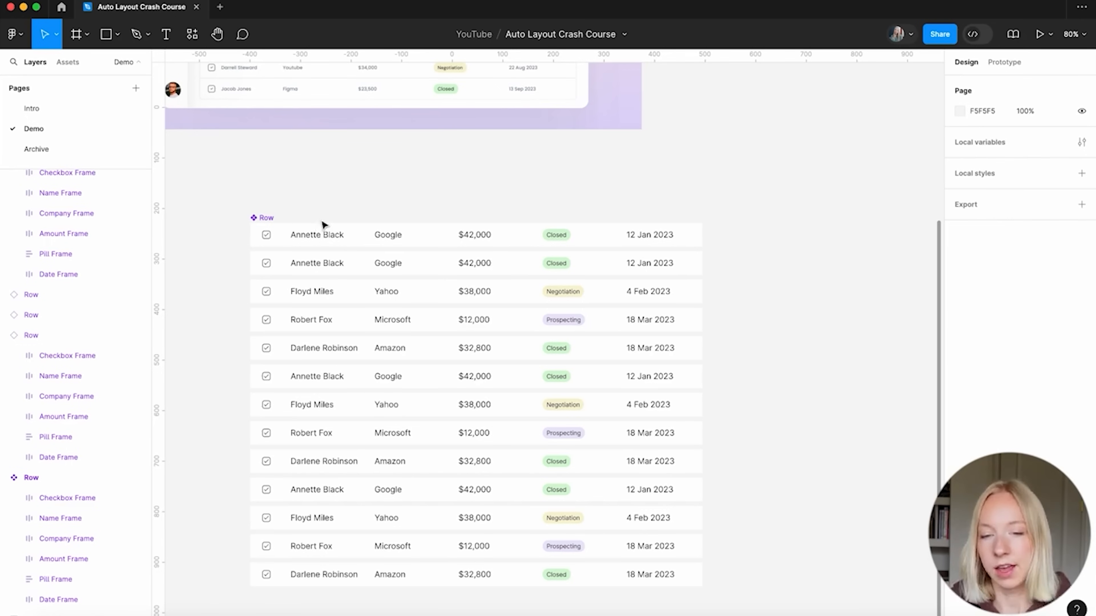
scroll(324, 224, "down", 3)
left_click(317, 233)
left_click(319, 231)
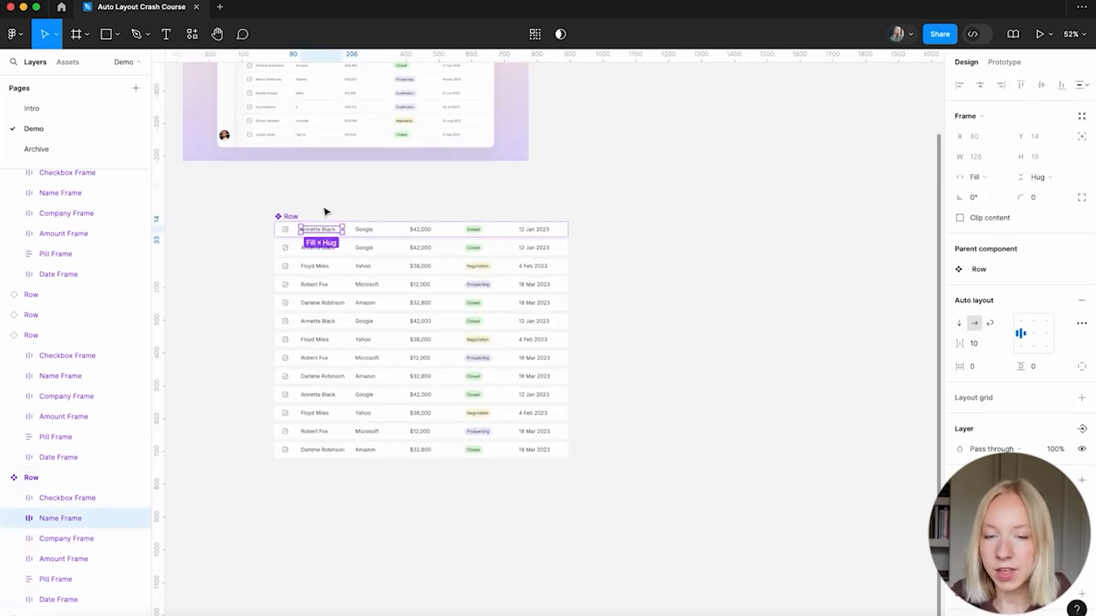
scroll(325, 211, "up", 3)
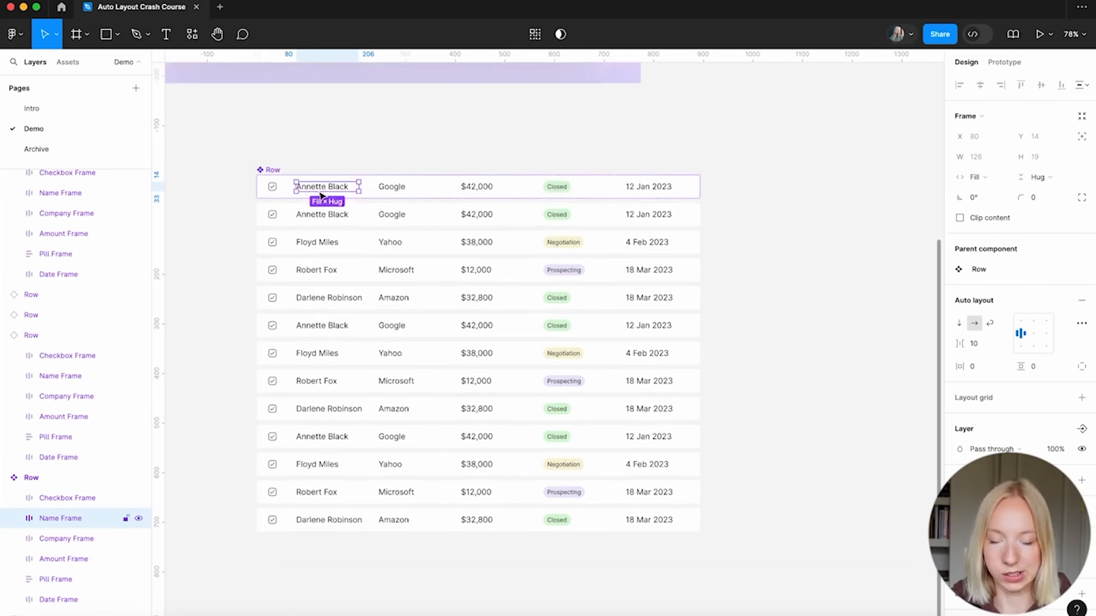
left_click(987, 177)
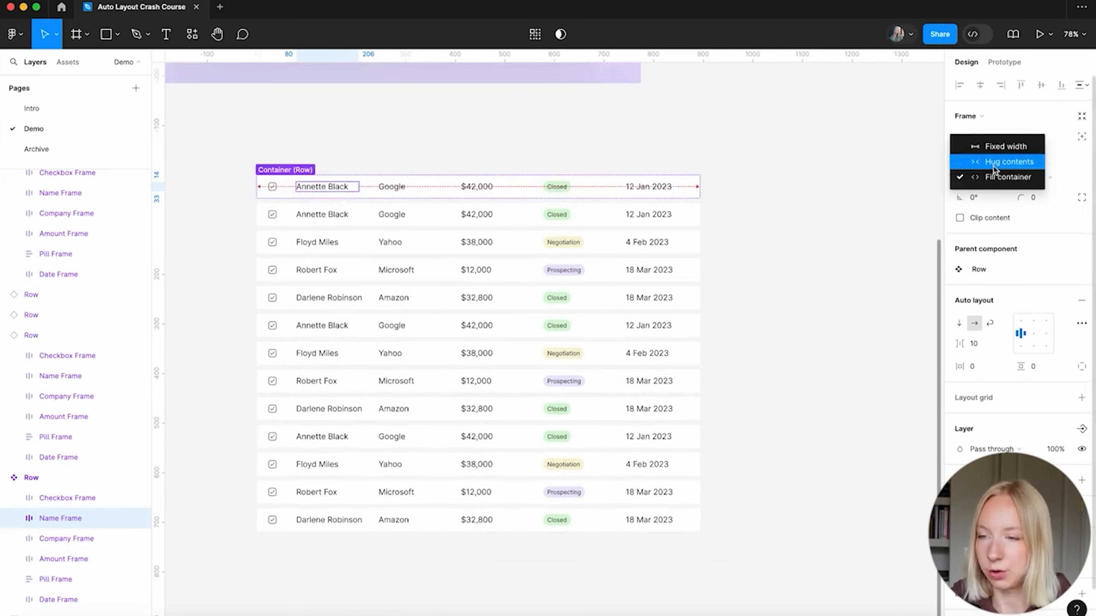
left_click(996, 149)
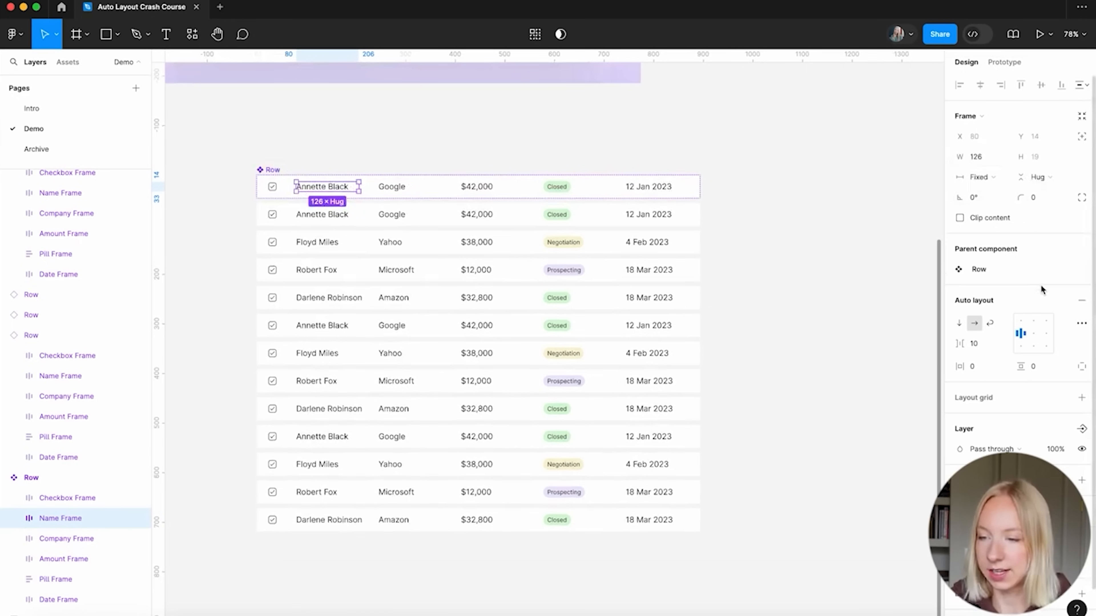
Widen the Name Frame to 160 so names fit, then check its width
scroll(338, 216, "up", 4)
left_click_drag(375, 165, 402, 162)
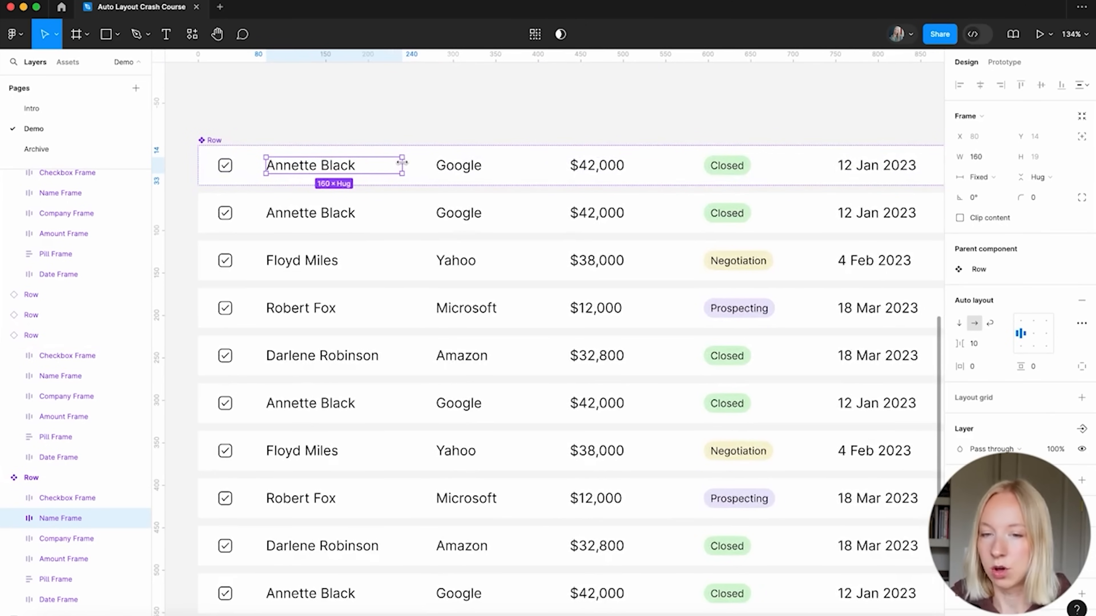
left_click(379, 111)
scroll(379, 111, "down", 5)
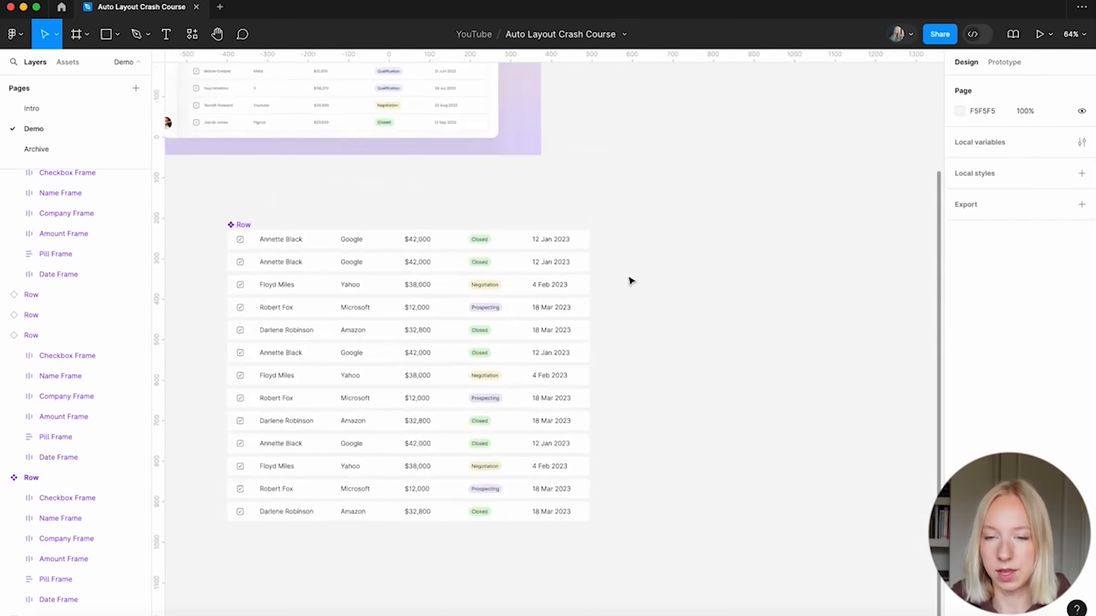
scroll(631, 281, "down", 1)
scroll(449, 444, "up", 3)
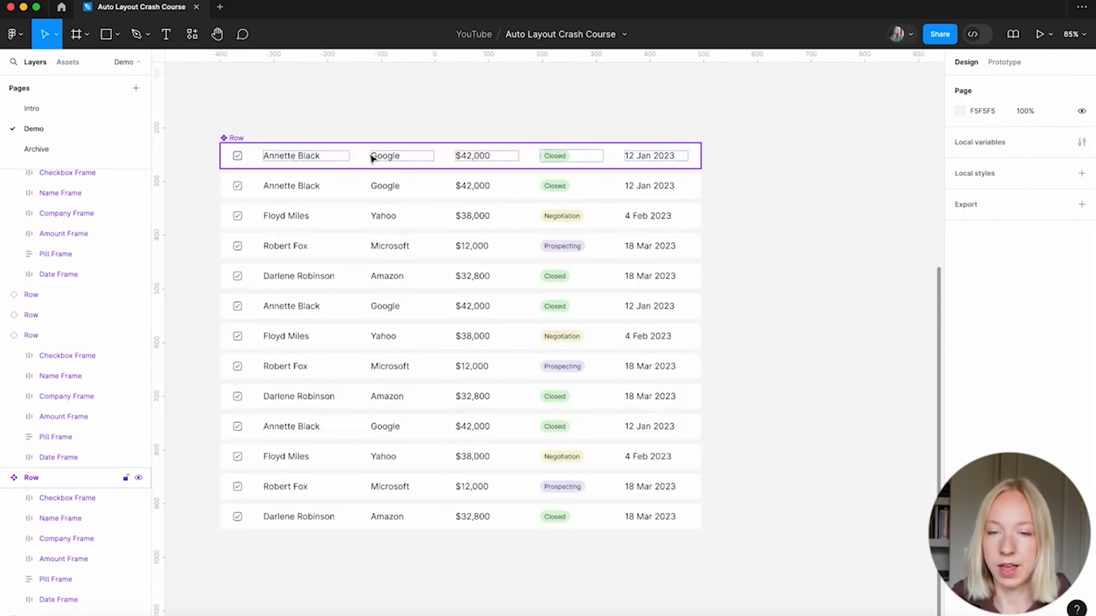
left_click(321, 160, "super")
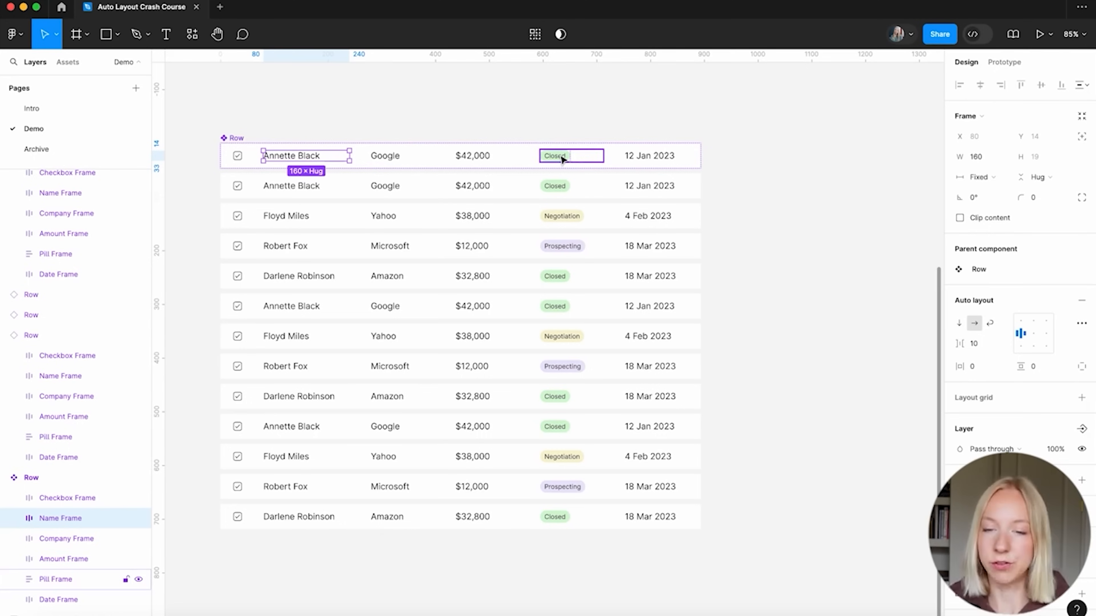
Drag the main Row component out of the list back to the upper right
left_click(407, 113)
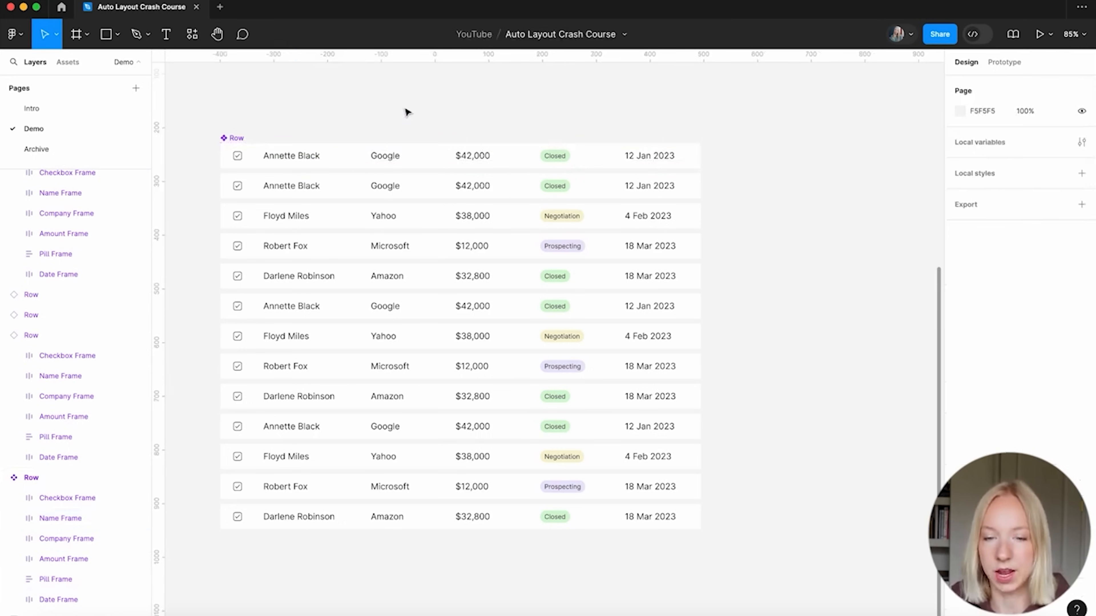
scroll(406, 110, "down", 2)
scroll(464, 527, "up", 2)
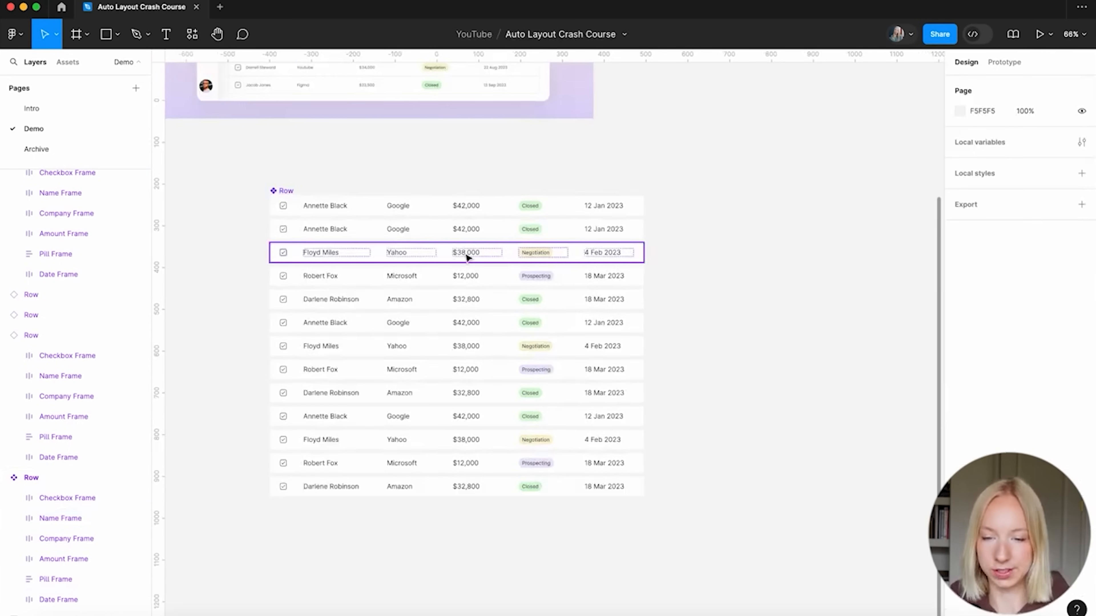
scroll(728, 441, "up", 3)
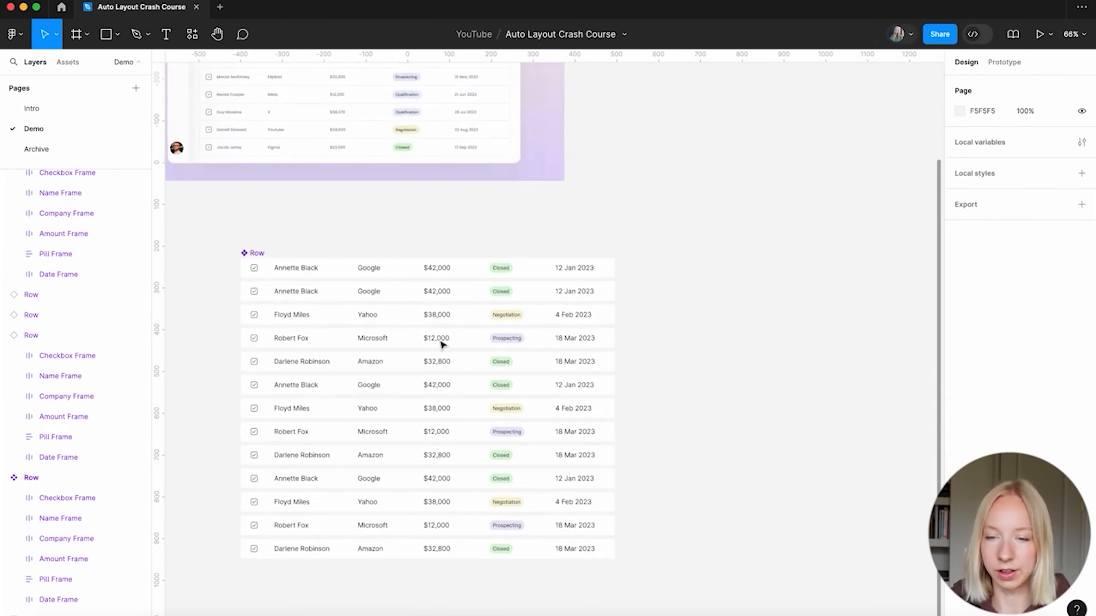
scroll(321, 287, "down", 5)
left_click_drag(288, 266, 609, 108)
left_click(573, 213)
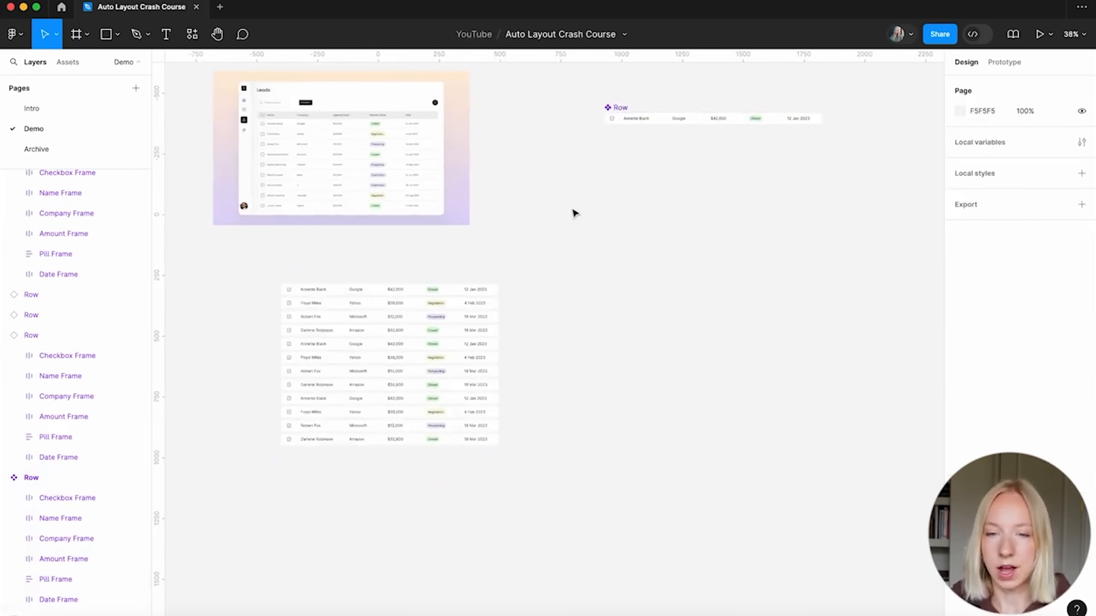
Marquee-select all twelve lead row instances in the table
scroll(409, 325, "up", 4)
scroll(379, 293, "down", 2)
scroll(379, 294, "left", 2)
left_click_drag(243, 194, 247, 243)
left_click(590, 568)
scroll(590, 568, "up", 2)
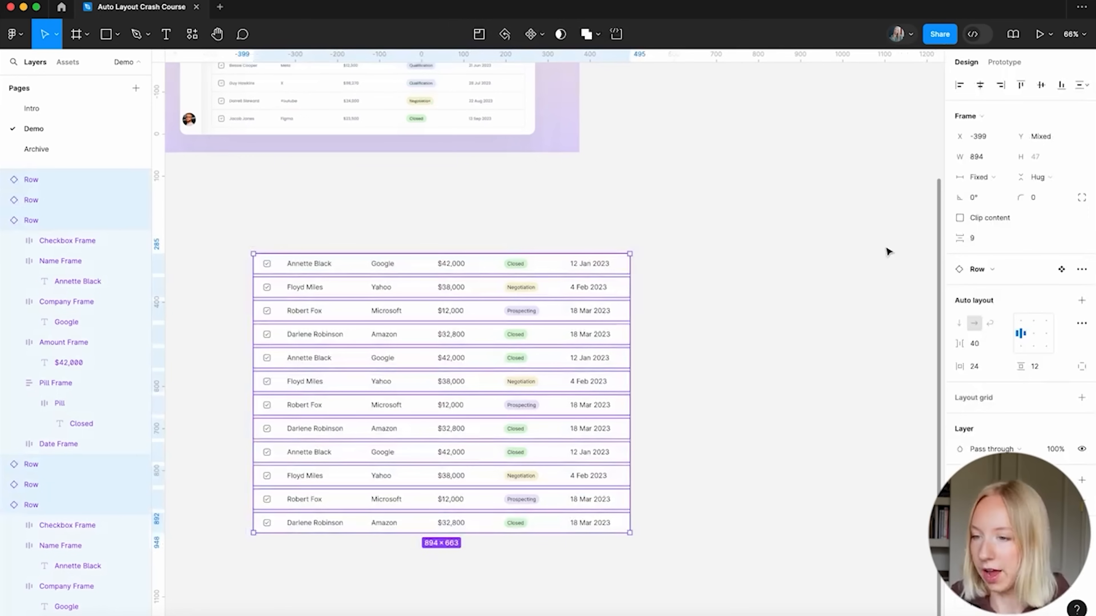
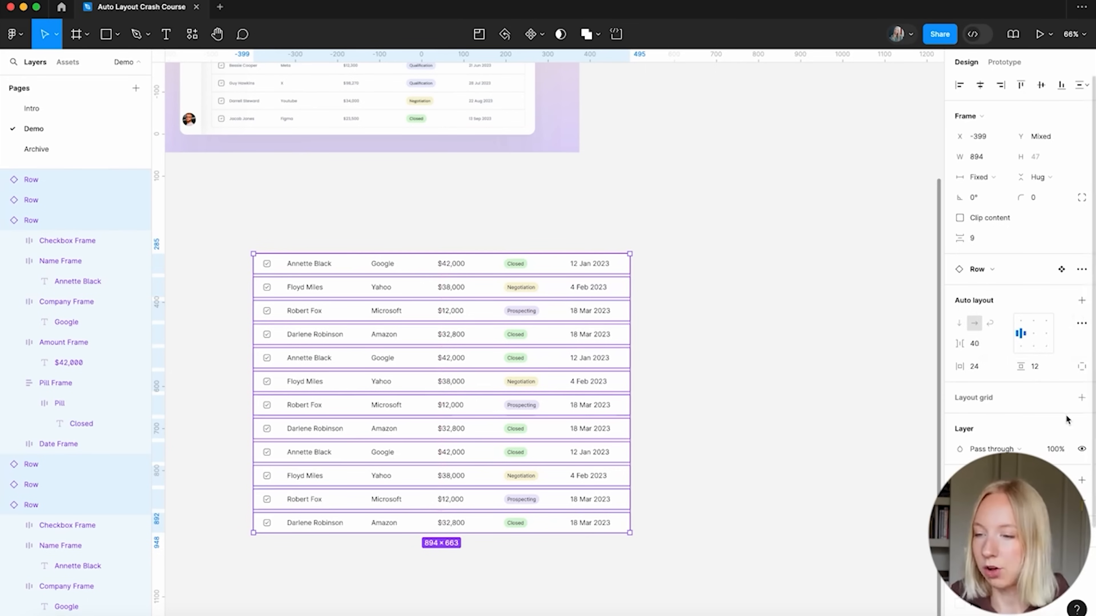
Wrap the twelve selected lead rows in an auto-layout frame named Rows
left_click(1082, 301)
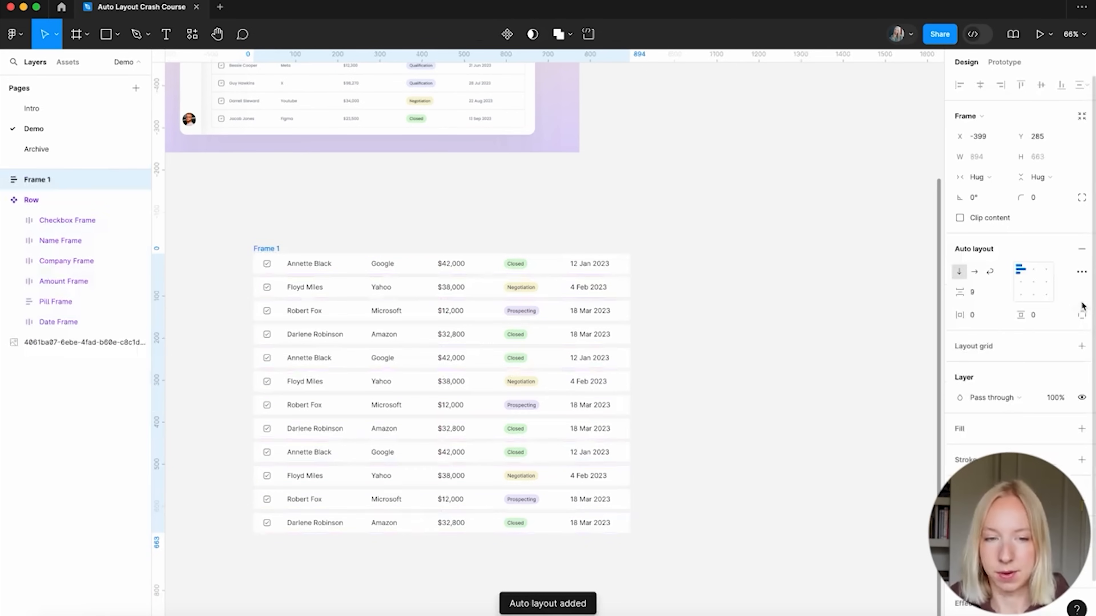
double_click(32, 180)
type("Rows")
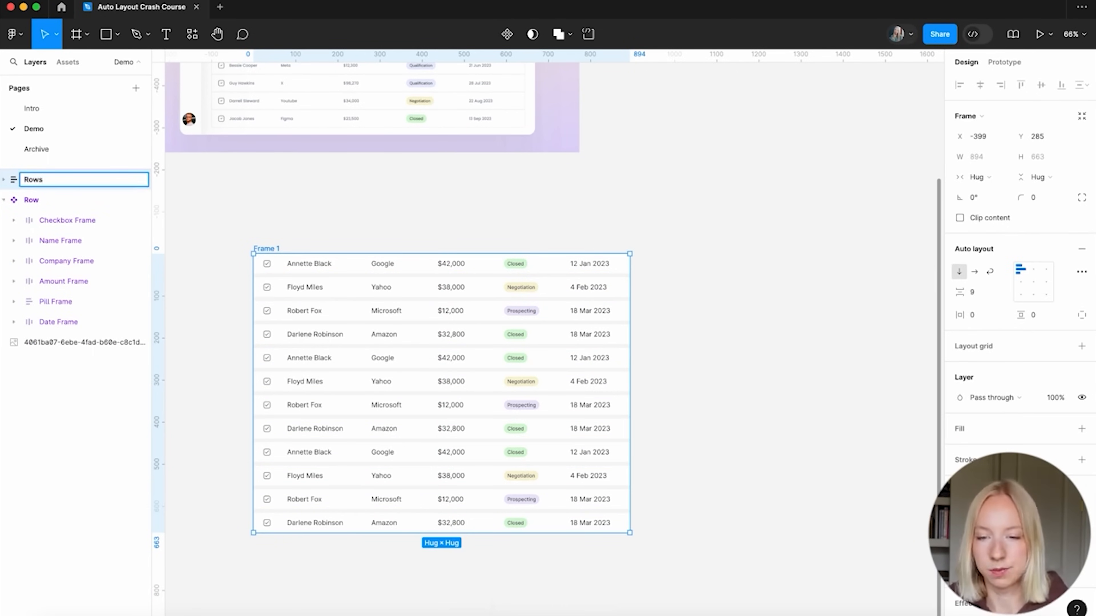
key("Return")
Set the spacing between the stacked rows to 1
scroll(922, 233, "down", 1)
scroll(922, 233, "left", 1)
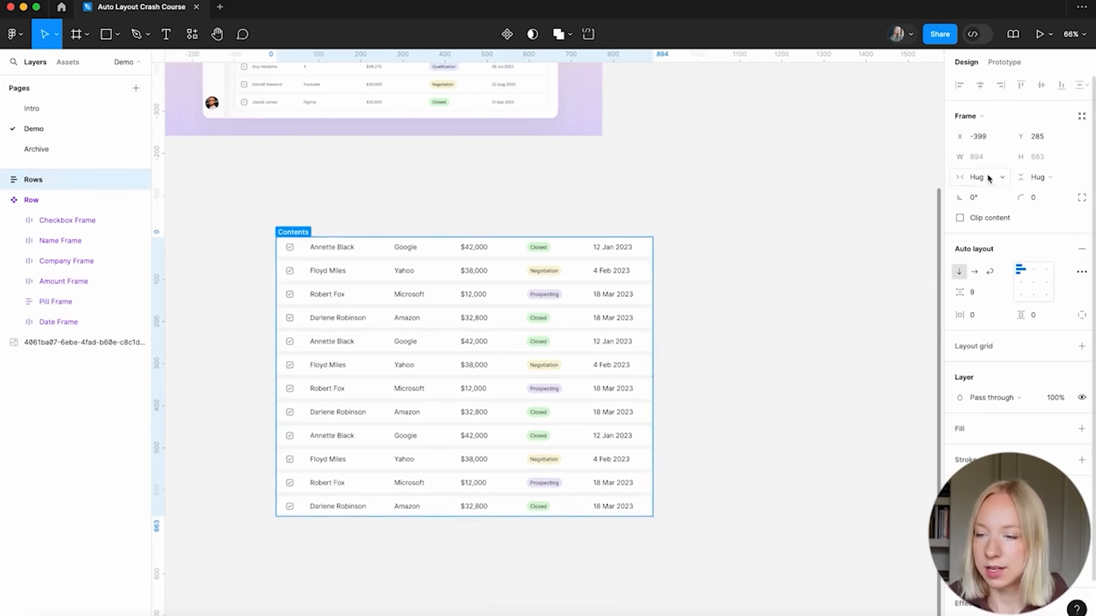
scroll(559, 319, "up", 4)
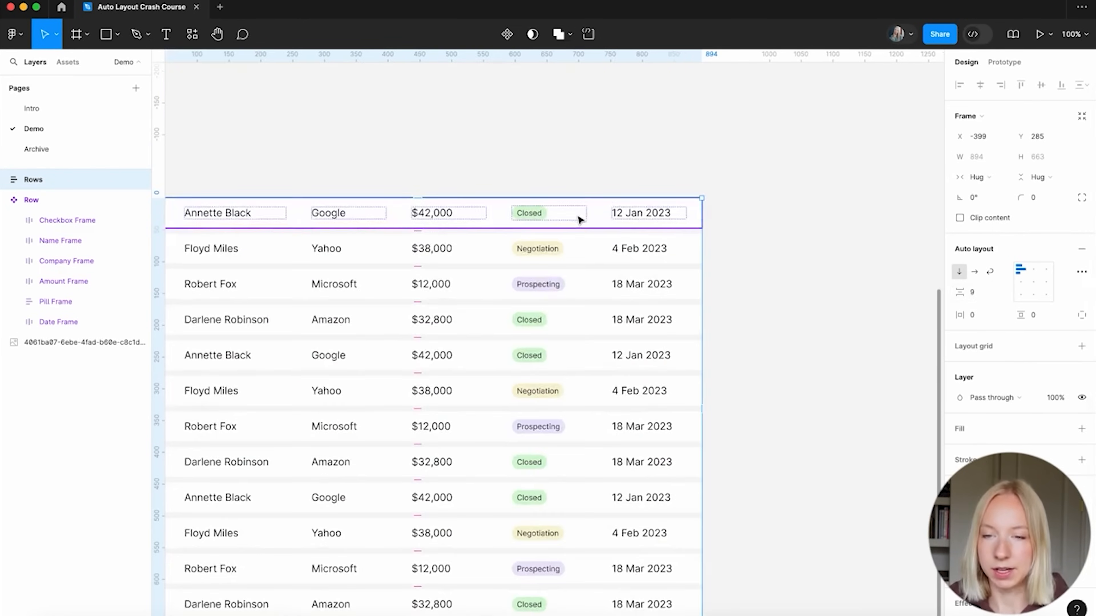
scroll(579, 218, "up", 5)
scroll(598, 318, "down", 3)
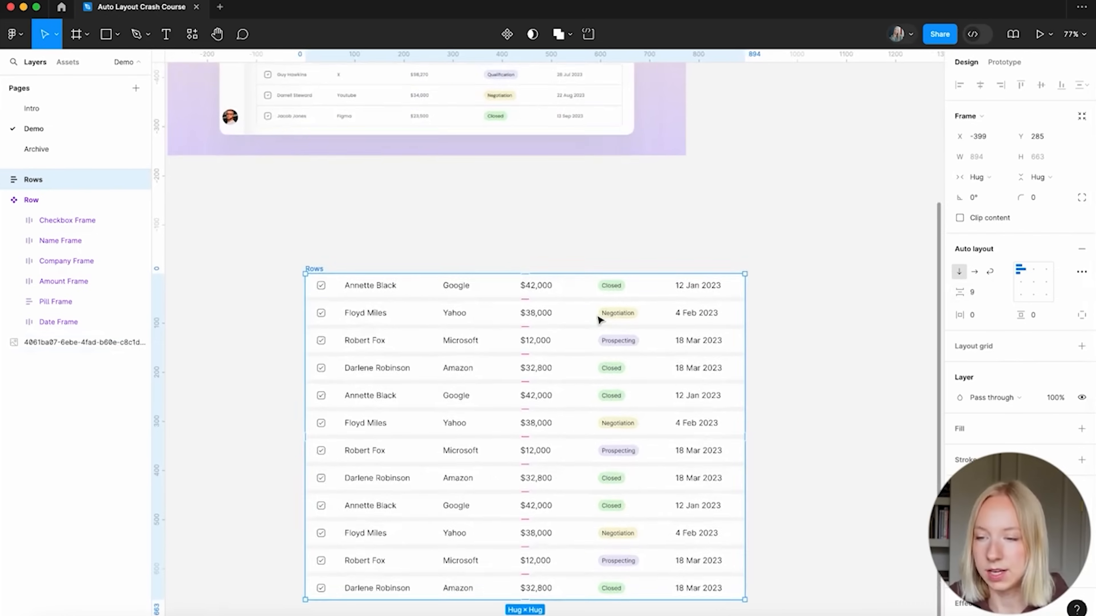
scroll(598, 319, "up", 2)
left_click(975, 293)
type("1")
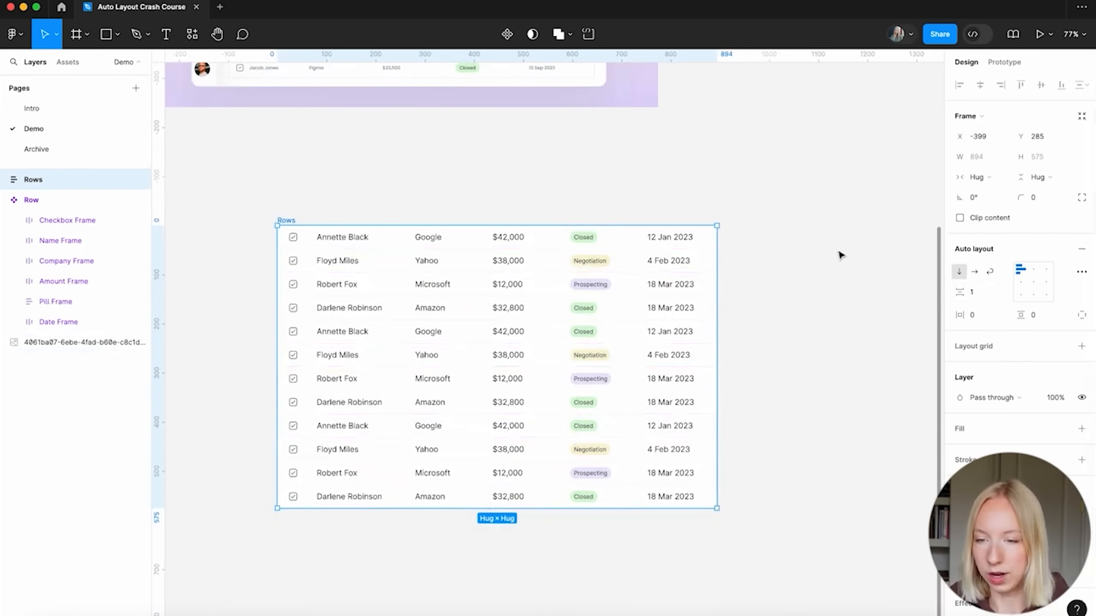
left_click(837, 252)
scroll(543, 264, "up", 8)
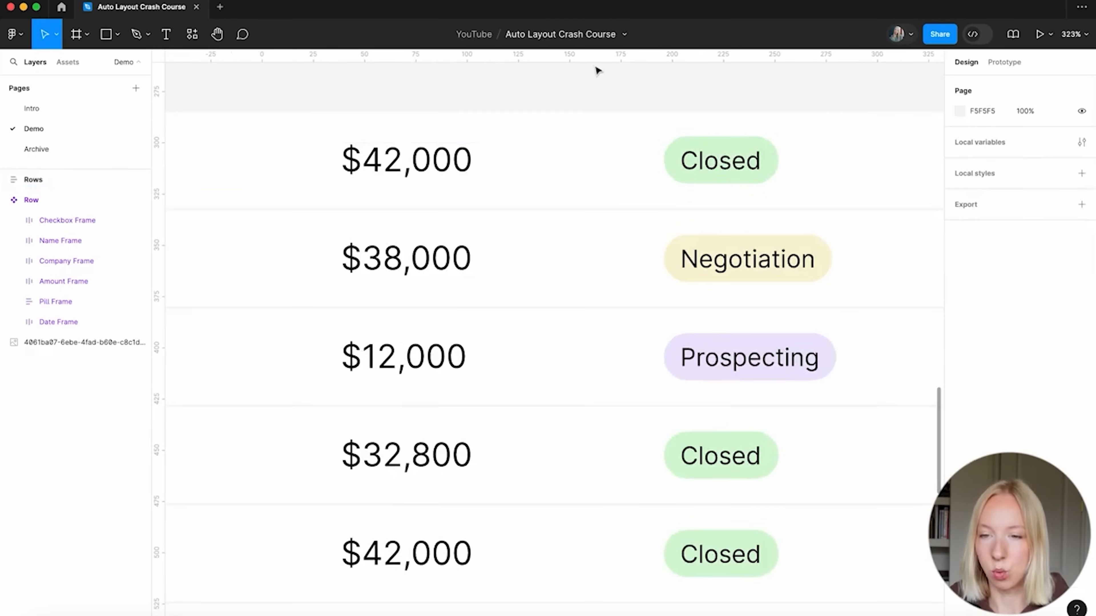
scroll(595, 264, "down", 8)
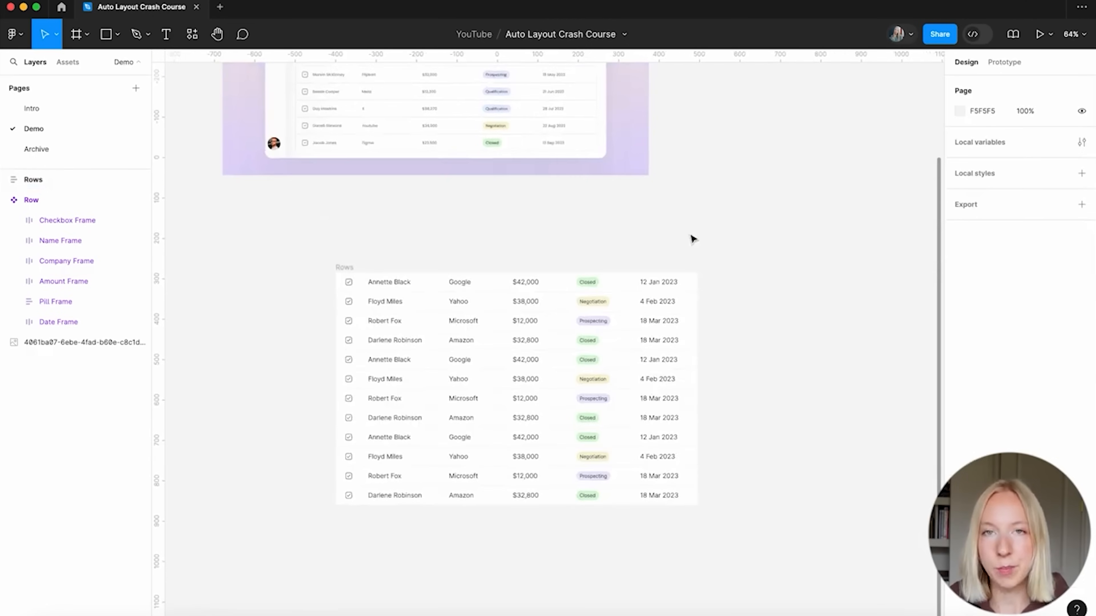
scroll(647, 233, "up", 4)
scroll(599, 225, "up", 6)
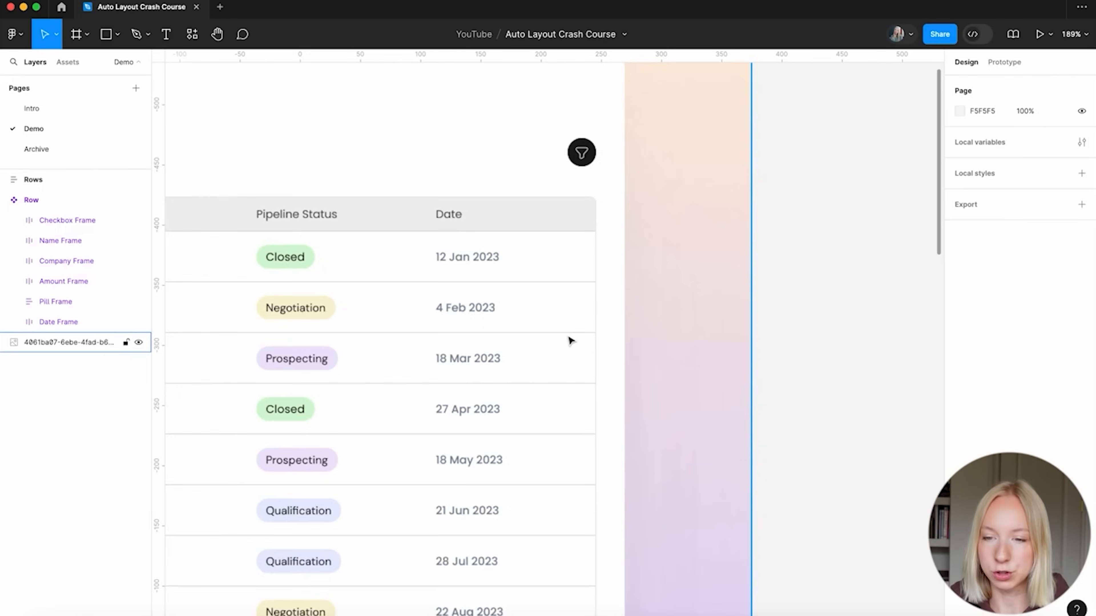
scroll(570, 337, "down", 8)
scroll(695, 308, "down", 3)
scroll(325, 164, "up", 1)
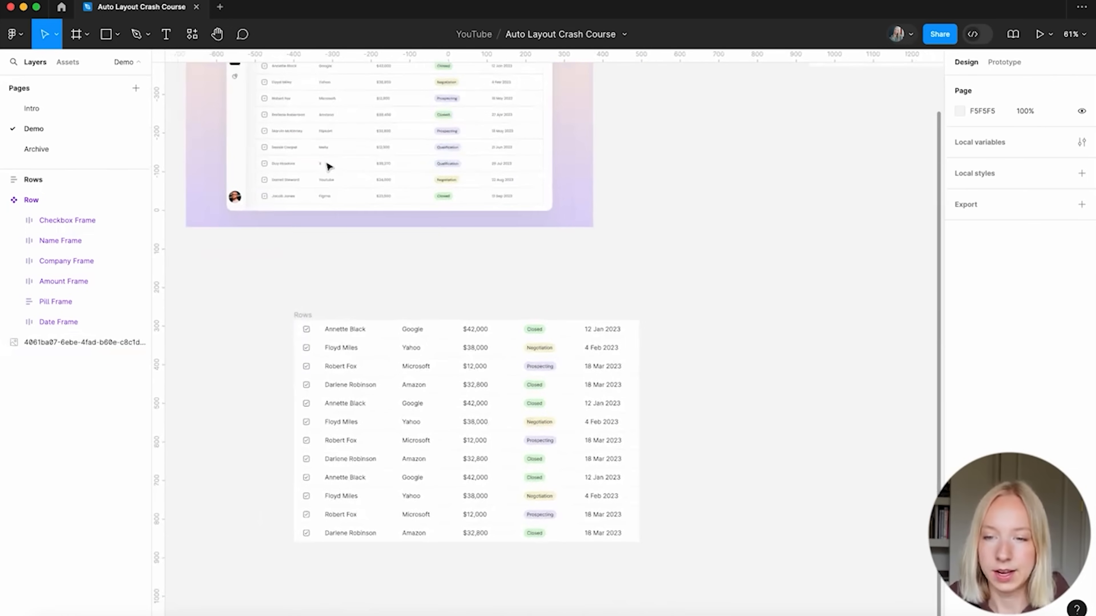
scroll(396, 234, "up", 1)
scroll(380, 373, "up", 1)
scroll(380, 372, "down", 1)
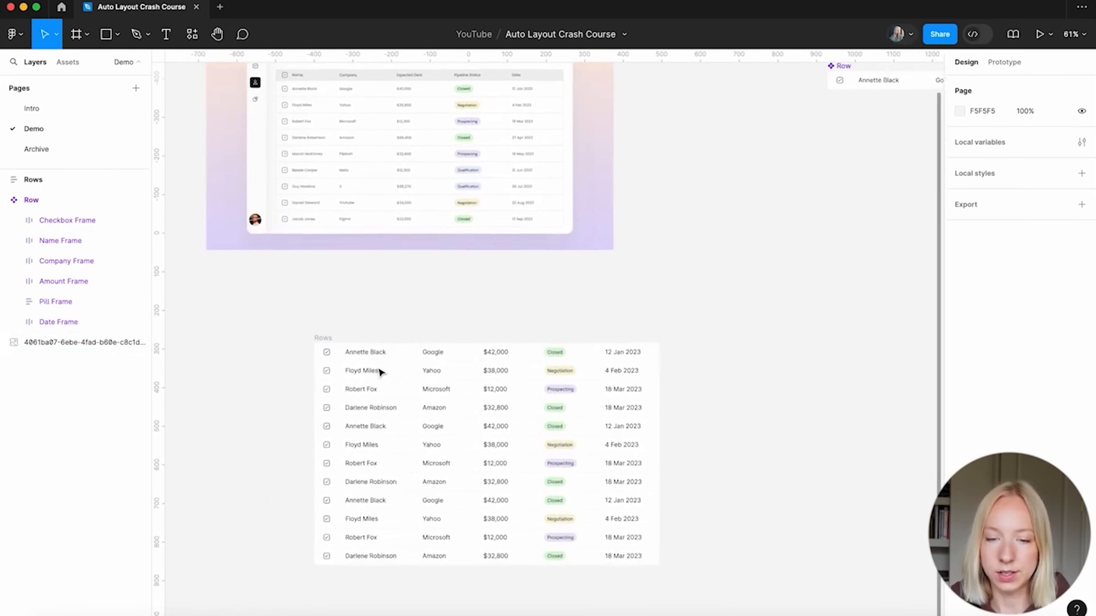
scroll(350, 174, "up", 2)
scroll(311, 132, "up", 10)
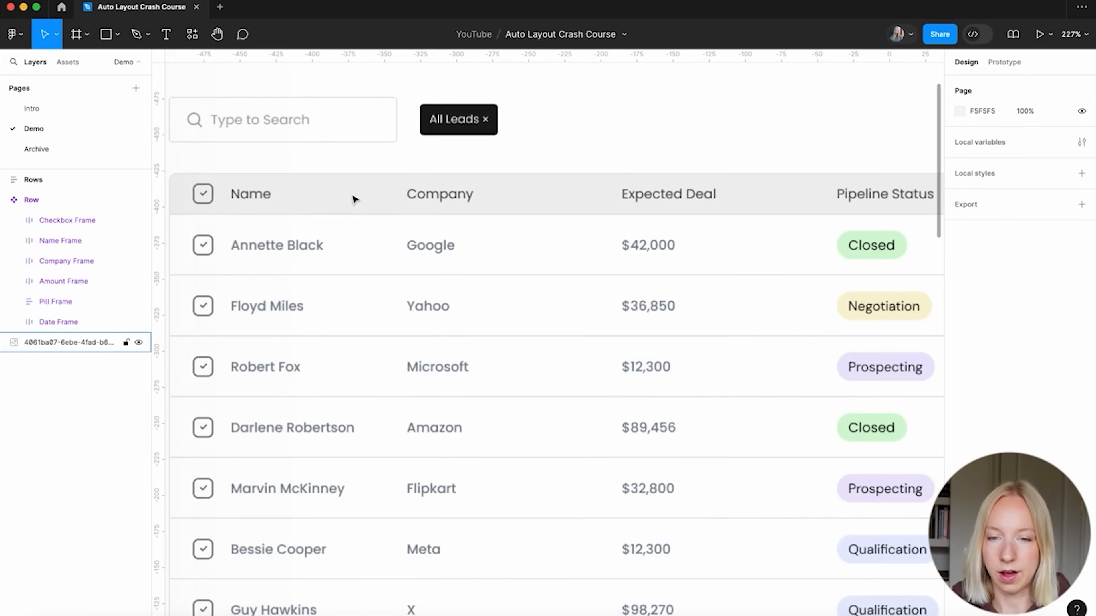
scroll(252, 206, "down", 7)
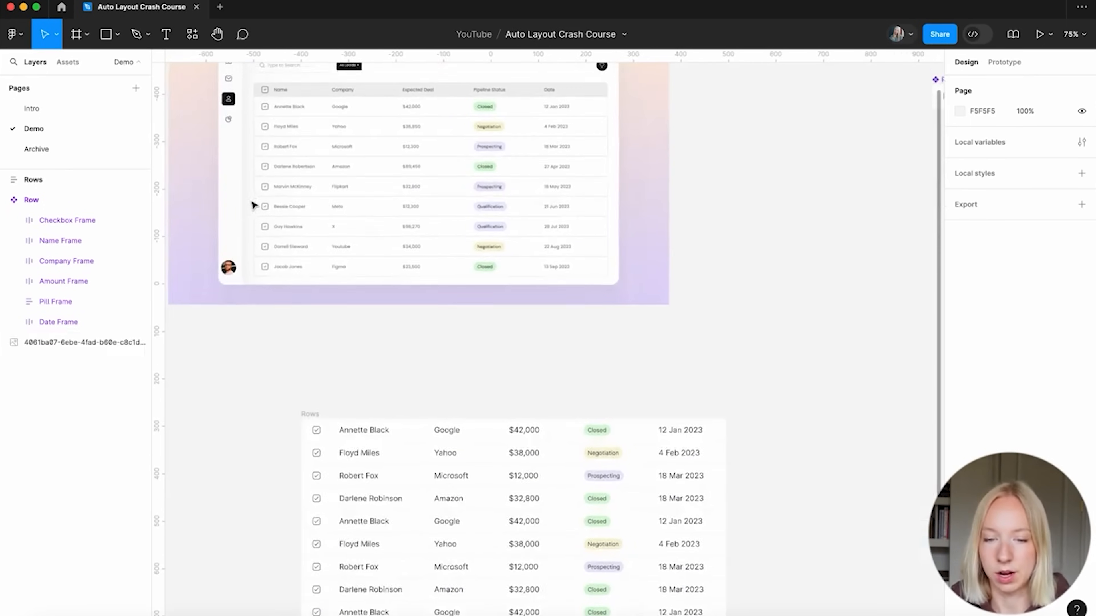
Duplicate the first table row once to serve as a header, undoing the extra copy
left_click(366, 426)
key("super+d")
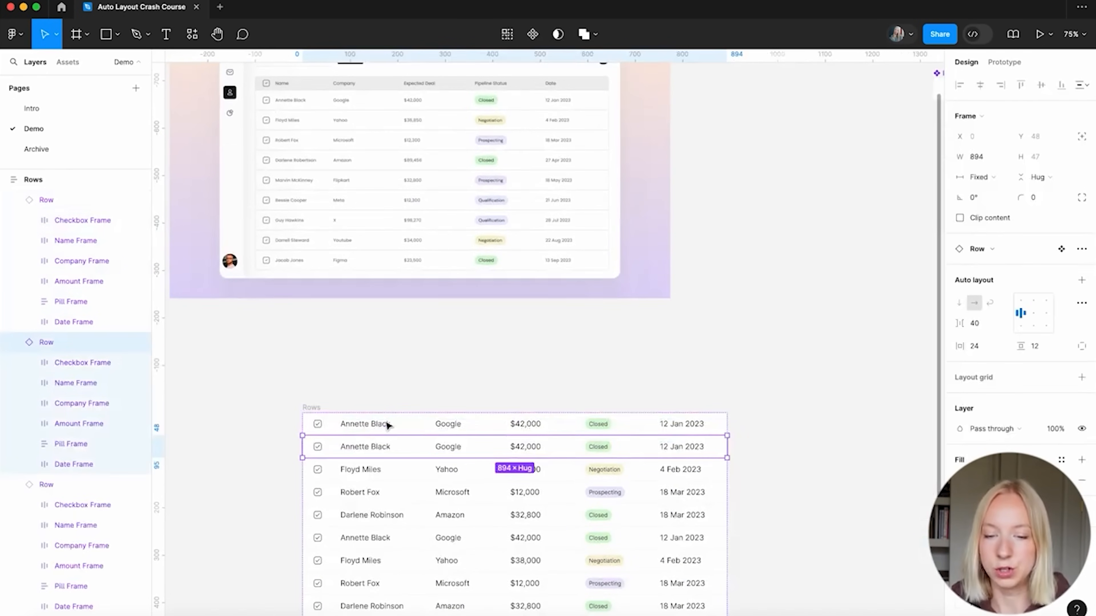
scroll(477, 440, "down", 4)
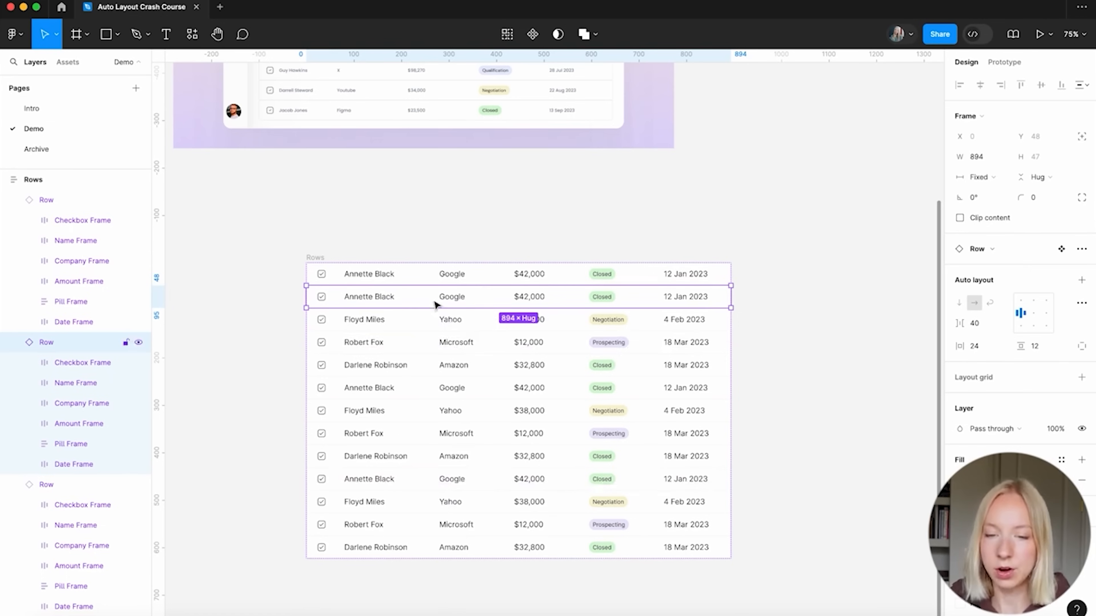
key("super+d")
key("super+d")
key("super+d")
scroll(440, 296, "down", 4)
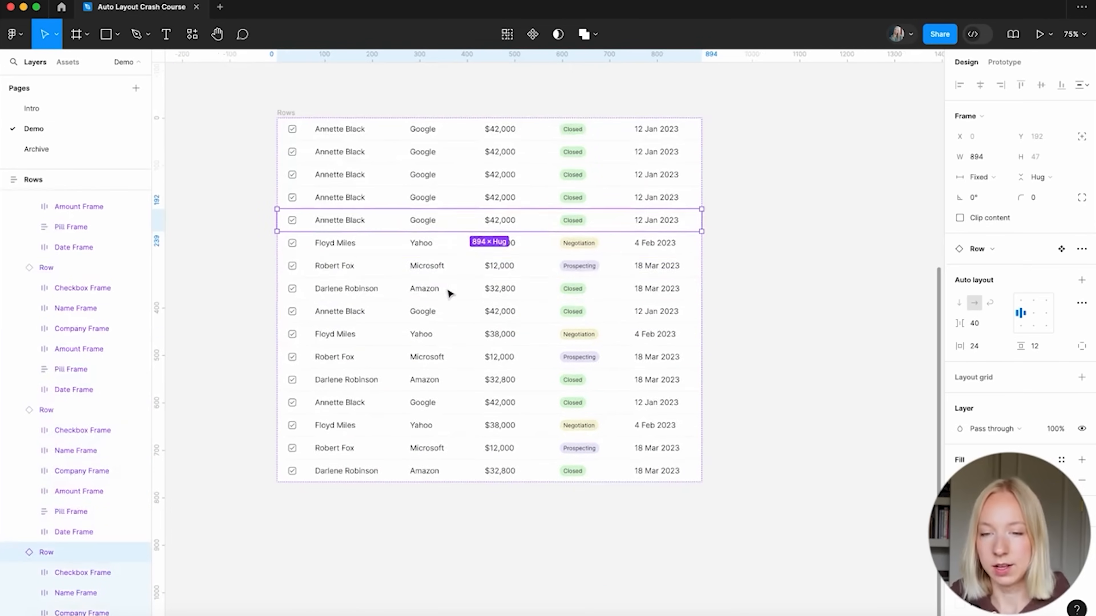
key("super+z")
key("super+z")
key("super+z")
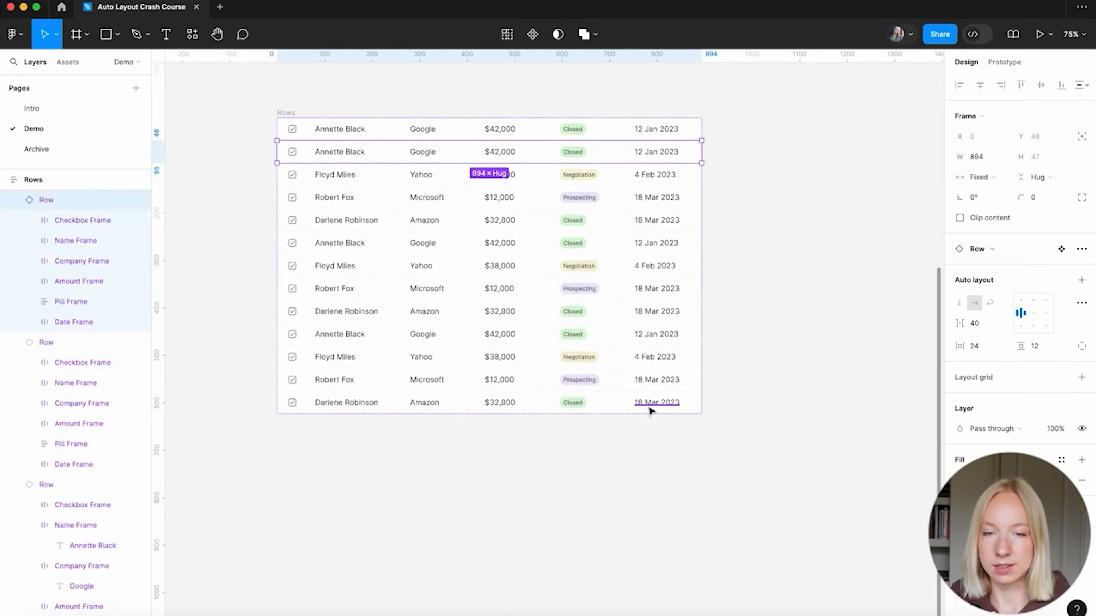
scroll(764, 170, "up", 1)
Move the Rows table beside the Leads design
left_click(775, 147)
scroll(775, 147, "up", 3)
scroll(605, 239, "up", 3)
scroll(607, 241, "down", 2)
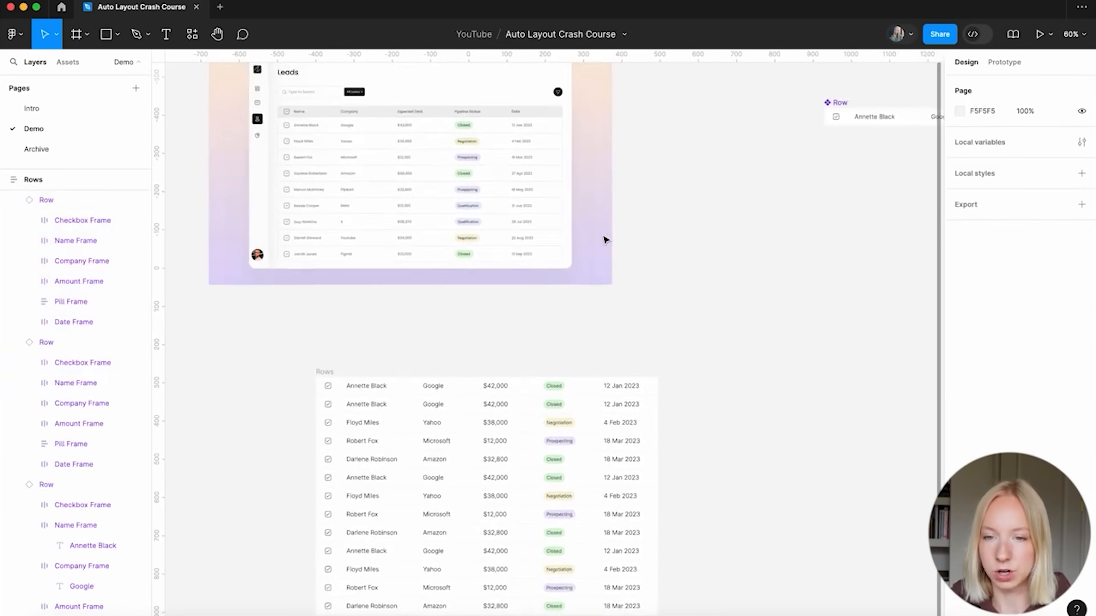
scroll(506, 375, "up", 3)
scroll(507, 406, "down", 1)
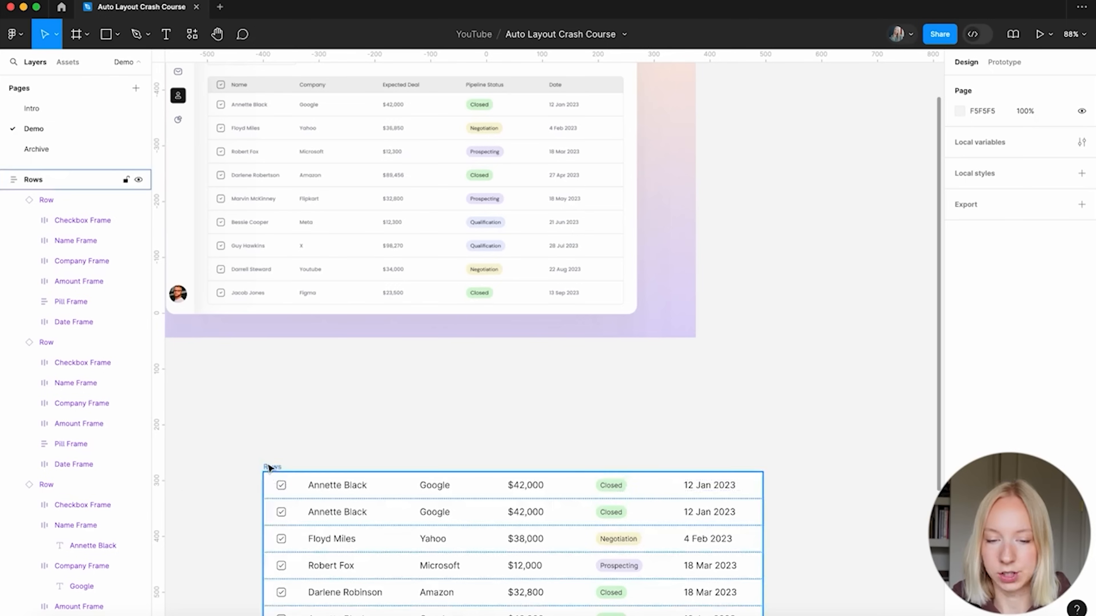
left_click_drag(268, 468, 714, 61)
scroll(642, 142, "down", 2)
left_click(643, 139)
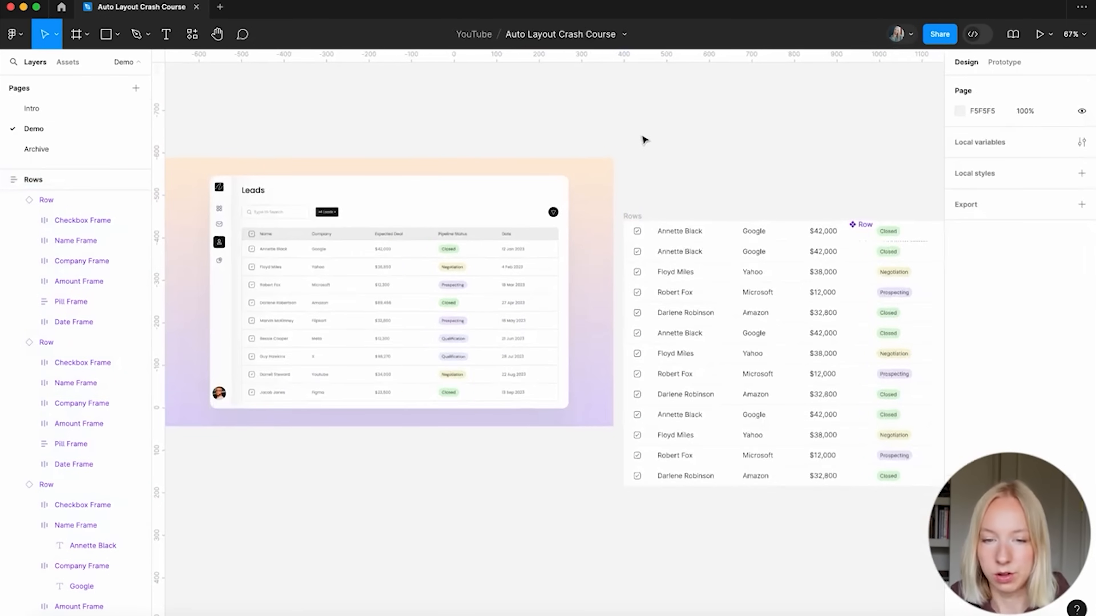
scroll(611, 247, "right", 2)
Retype the top row's name and amount cells as Name and Deal
double_click(648, 223)
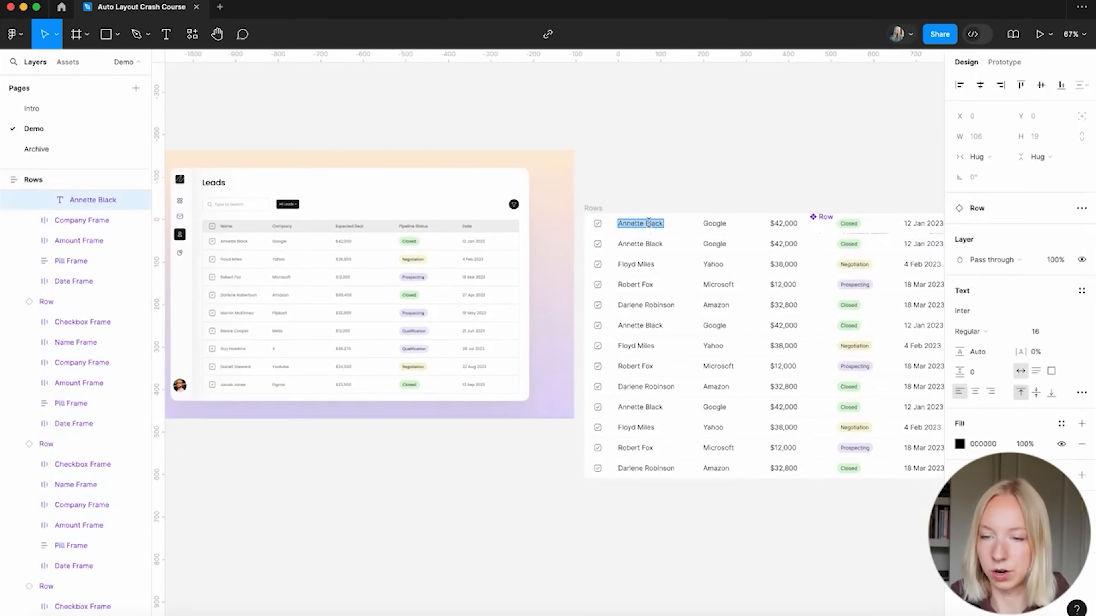
type("Name")
double_click(713, 223)
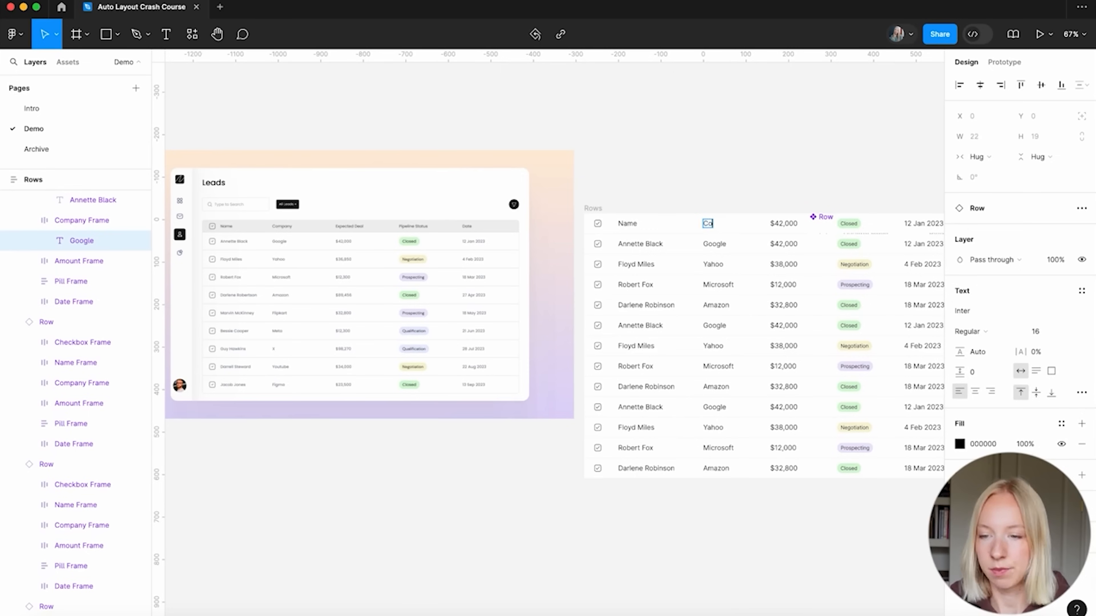
double_click(779, 223)
type("Deal")
scroll(786, 220, "right", 3)
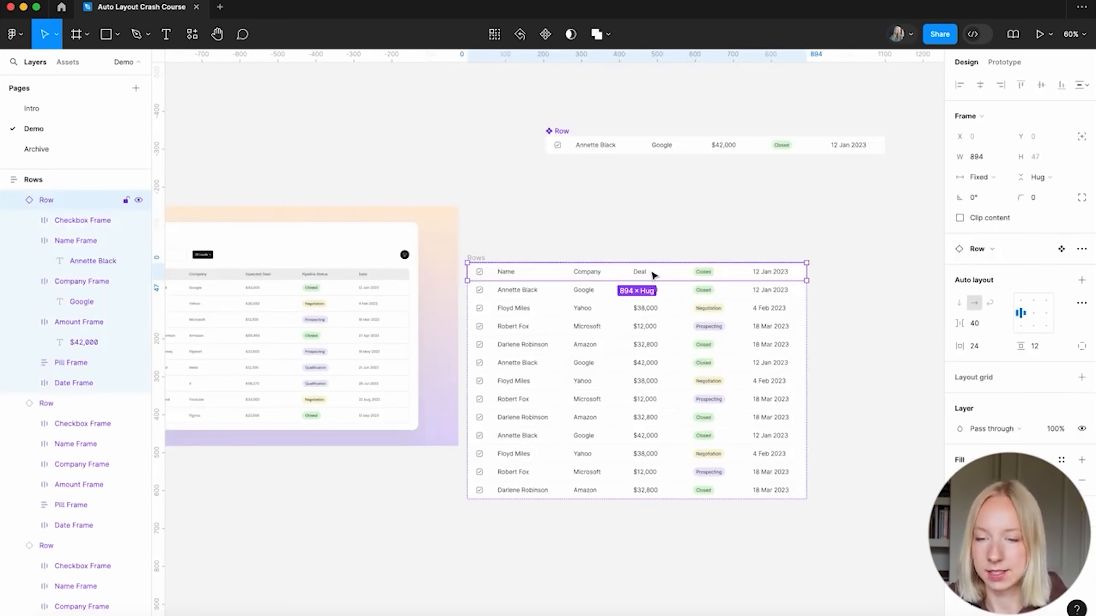
Detach the header row from its component and delete its status pill
right_click(51, 199)
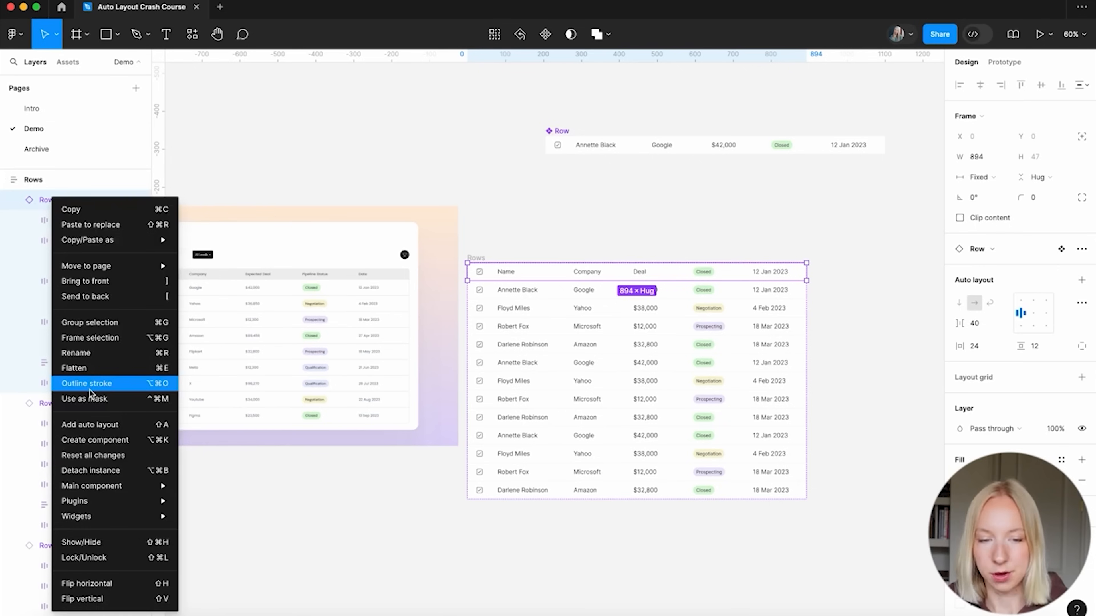
left_click(86, 471)
left_click(677, 233)
scroll(677, 233, "up", 3)
double_click(712, 284)
key("Delete")
Duplicate the header's Deal cell and retype the copy as Status
left_click(668, 283)
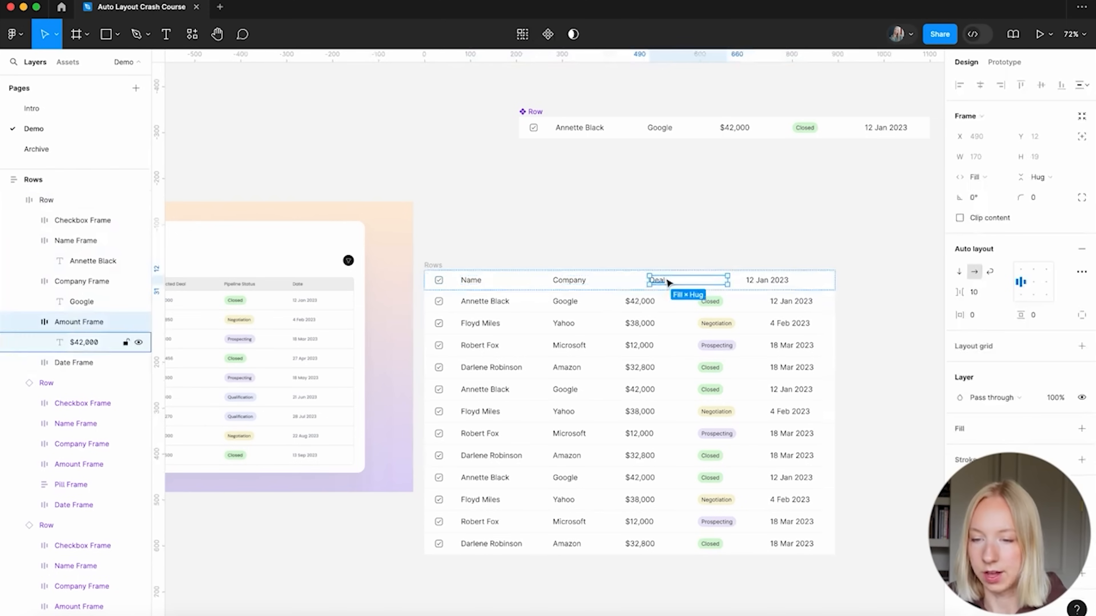
key("ctrl+d")
double_click(710, 285)
double_click(708, 279)
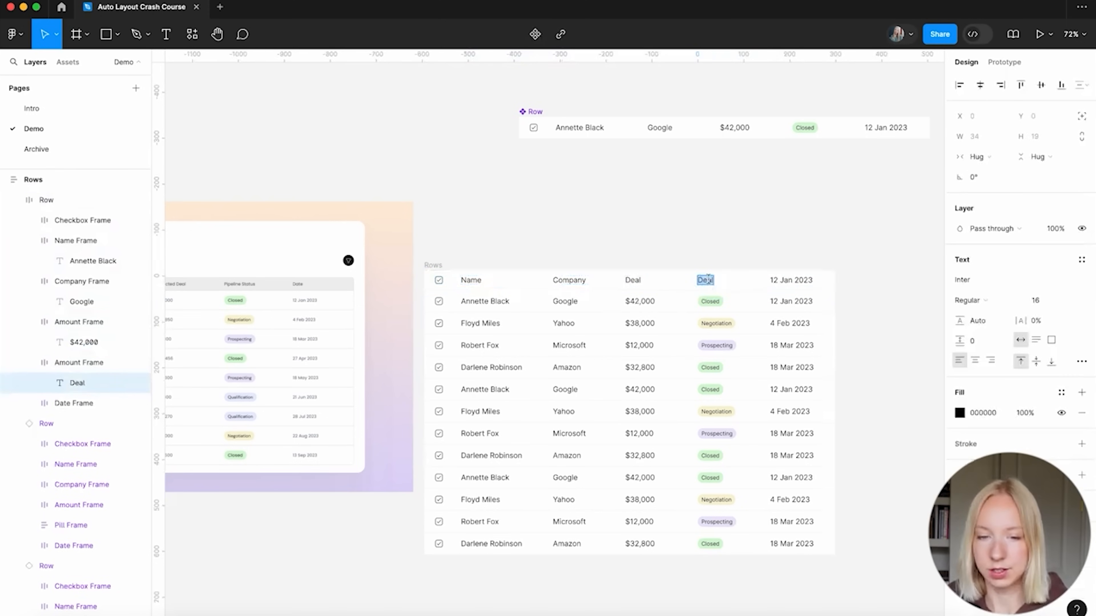
type("P")
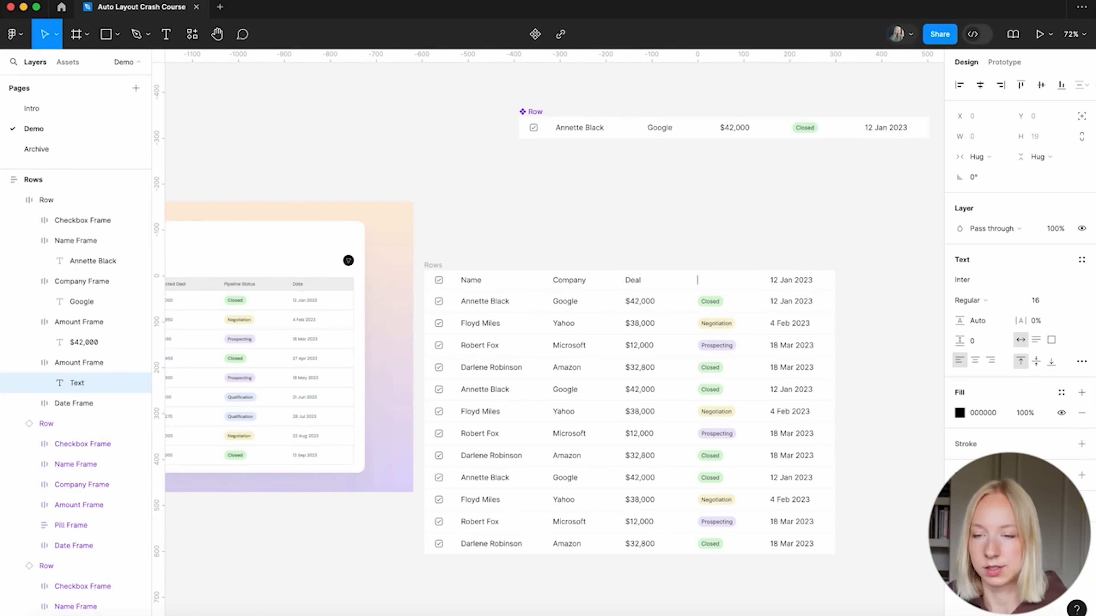
key("Escape")
Replace the header's date text with Date
left_click(795, 286)
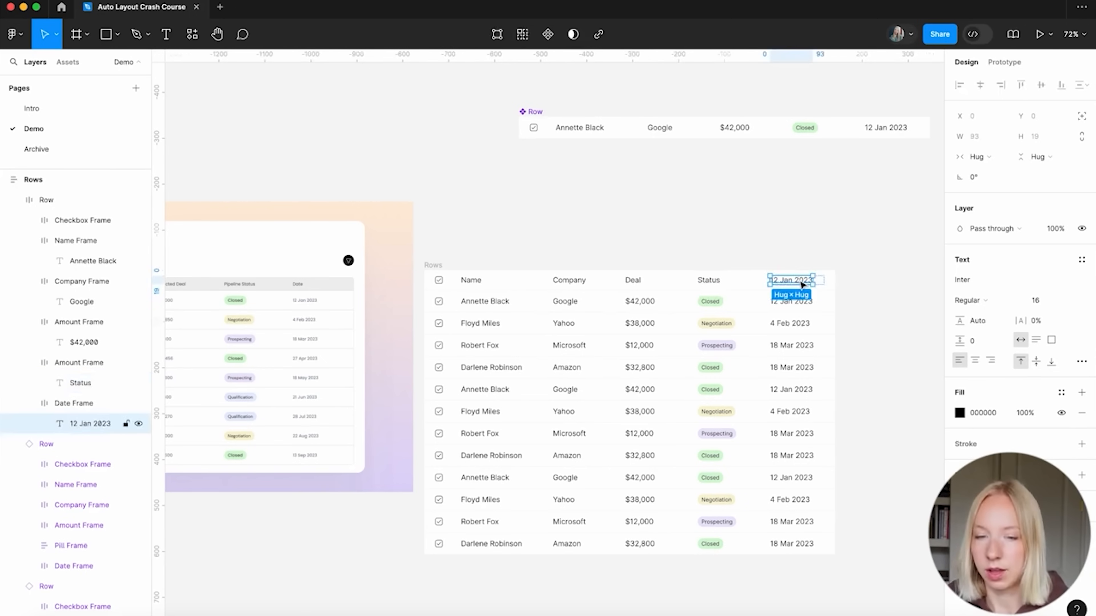
double_click(794, 287)
type("Date")
left_click(808, 253)
scroll(539, 284, "up", 5)
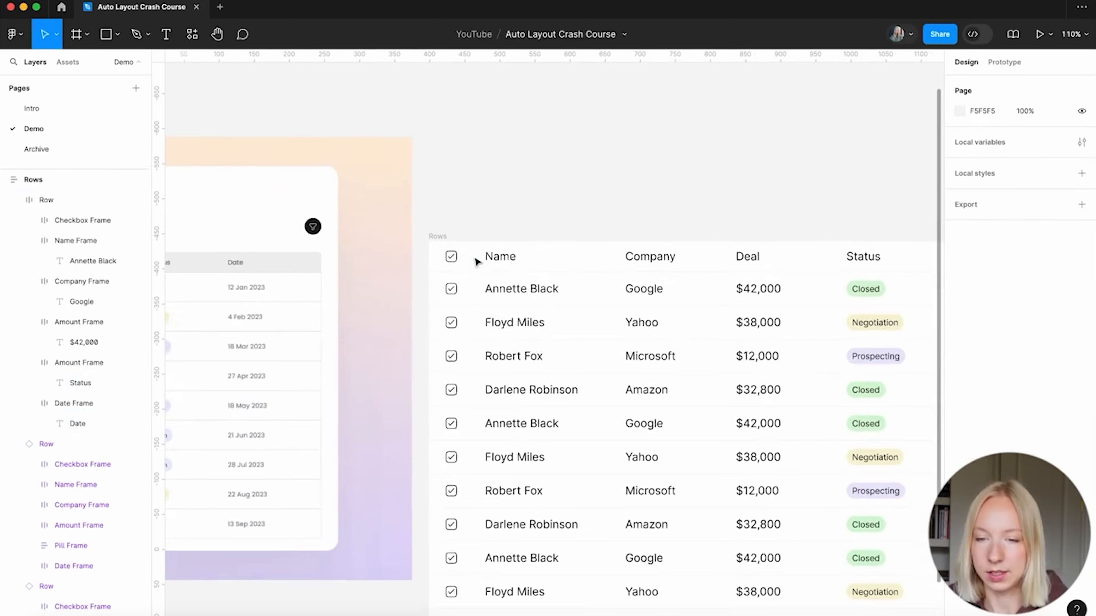
left_click(490, 233)
scroll(489, 233, "down", 5)
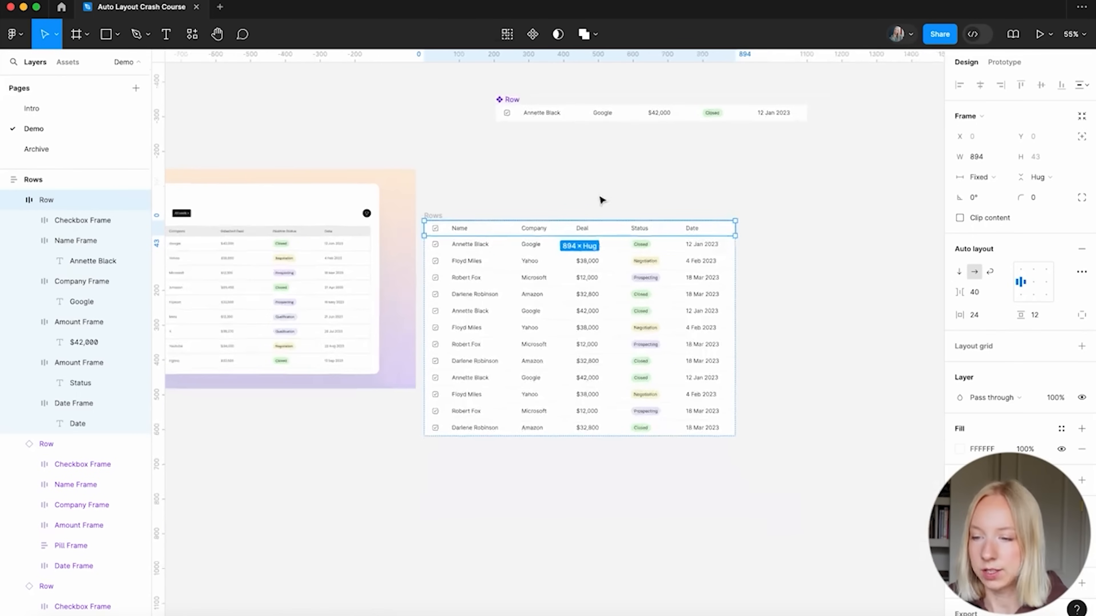
Fill the header row with light grey F0F0F0 sampled from the canvas
left_click(957, 453)
left_click(810, 478)
left_click(531, 167)
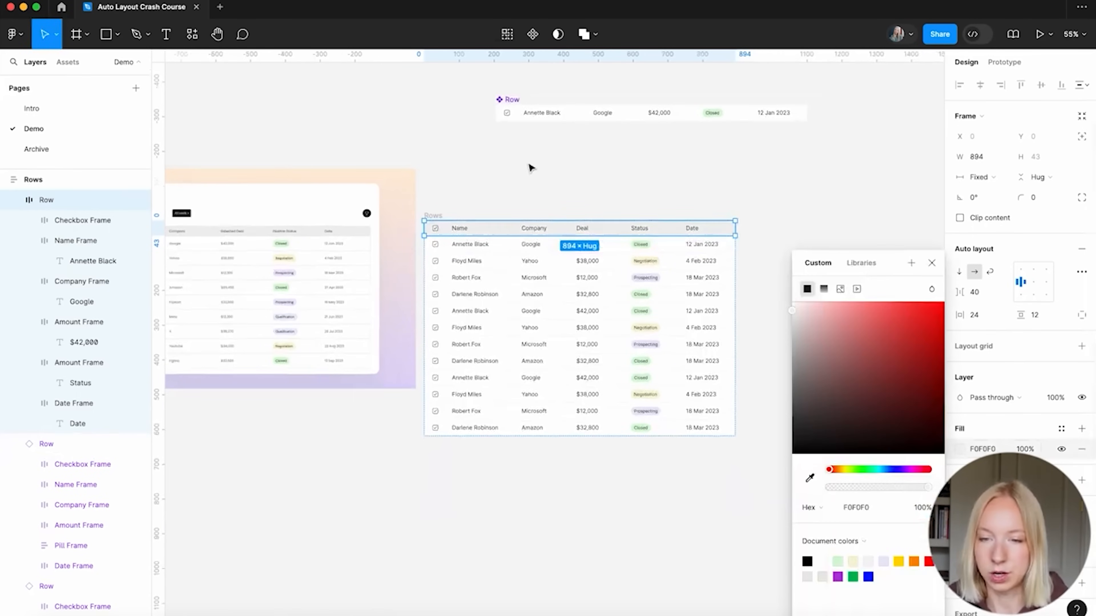
left_click(552, 165)
Set the Name, Company, Deal, Status and Date header titles to Medium weight
scroll(551, 165, "left", 2)
scroll(730, 224, "up", 3)
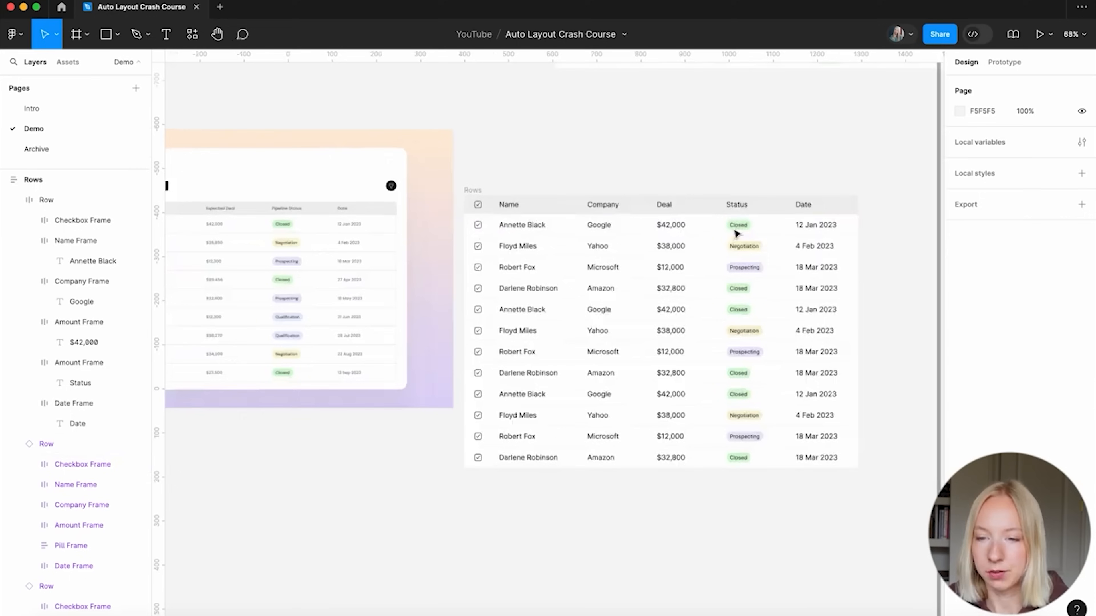
left_click(514, 206, "super")
left_click(610, 206, "shift+super")
left_click(665, 205, "shift+super")
left_click(736, 204, "shift+super")
left_click(803, 204, "shift+super")
left_click(985, 331)
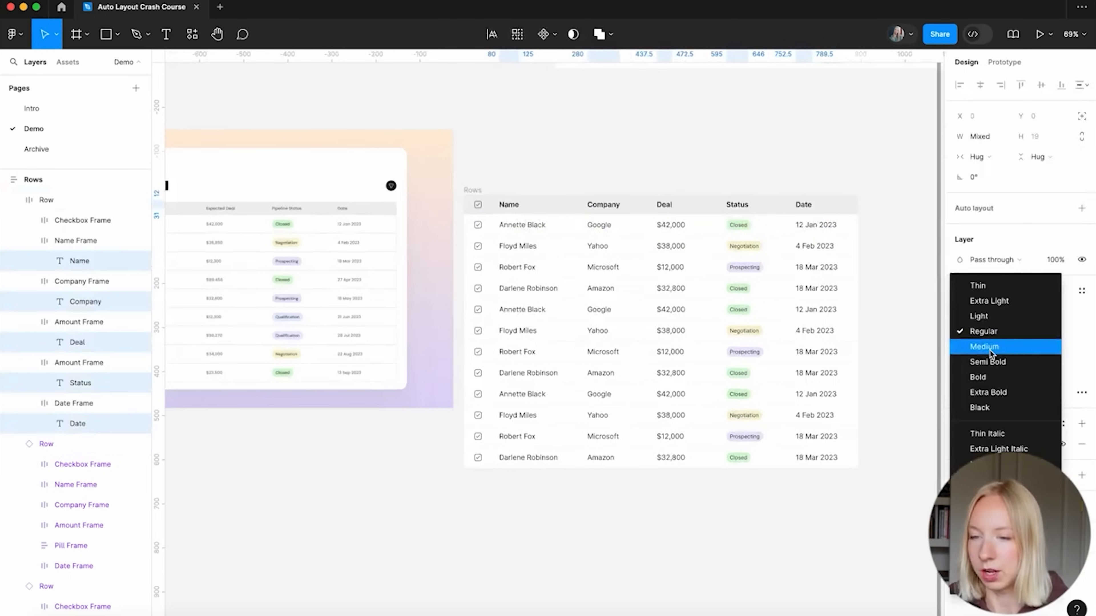
left_click(984, 347)
left_click(729, 124)
scroll(732, 126, "up", 2)
scroll(732, 126, "right", 2)
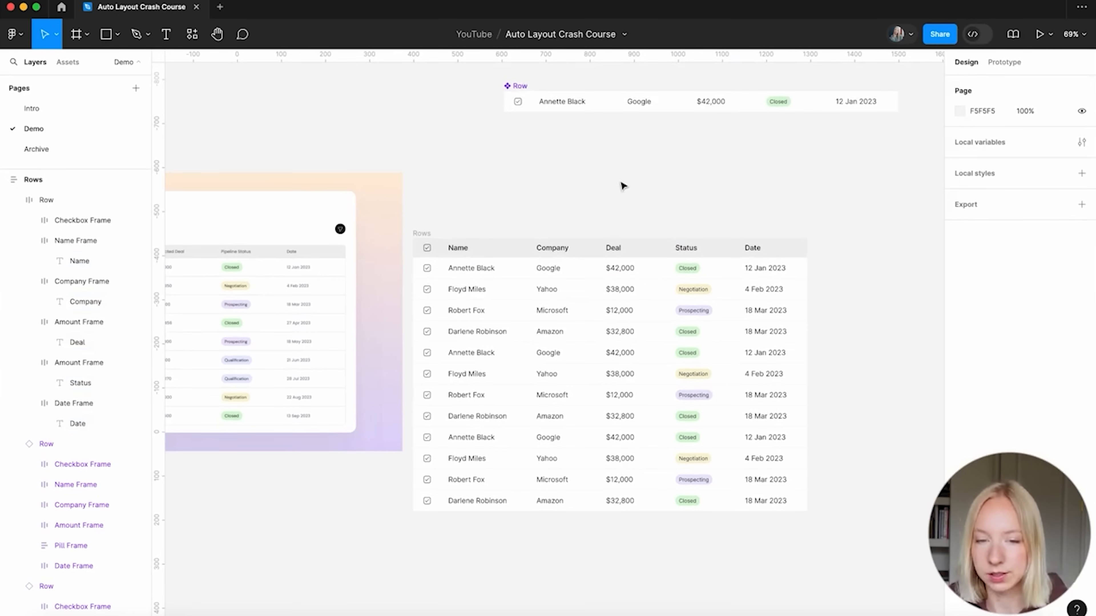
scroll(570, 225, "up", 2)
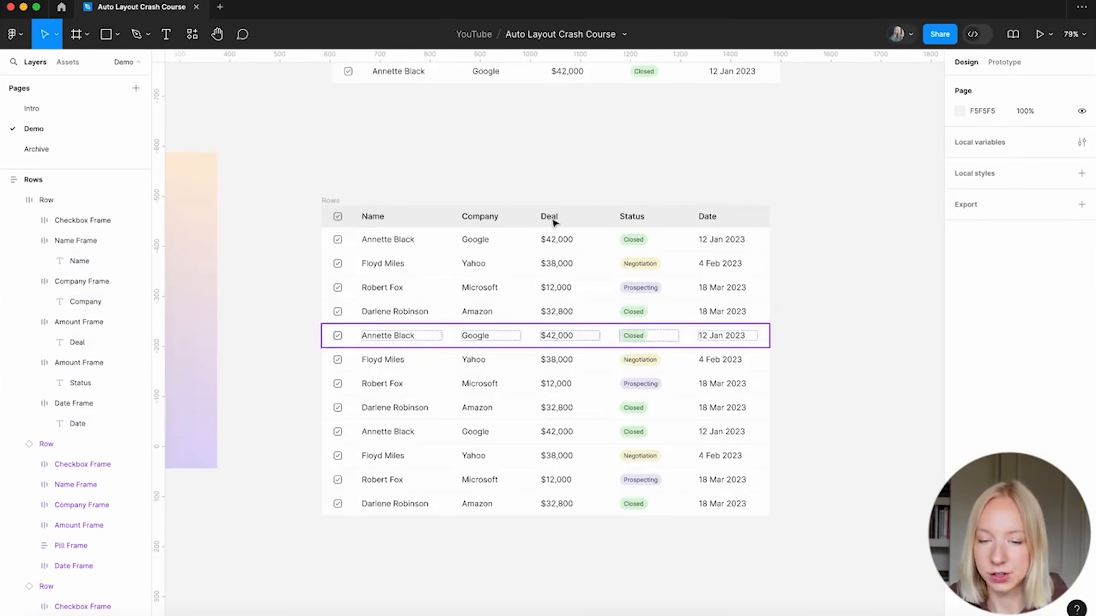
scroll(578, 312, "down", 5)
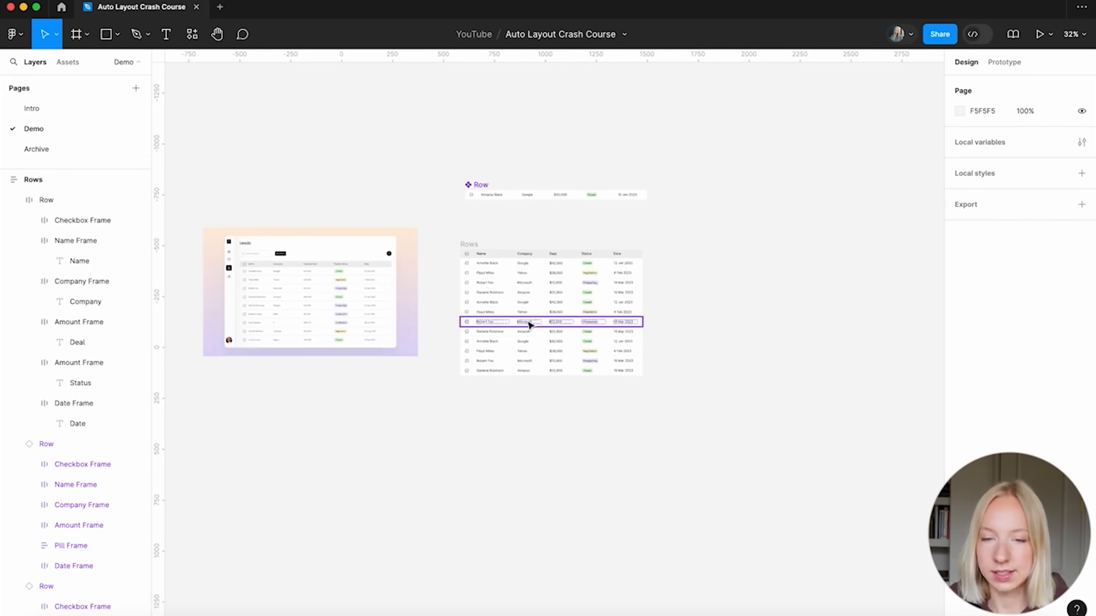
scroll(578, 325, "up", 3)
scroll(578, 324, "up", 4)
scroll(578, 324, "up", 1)
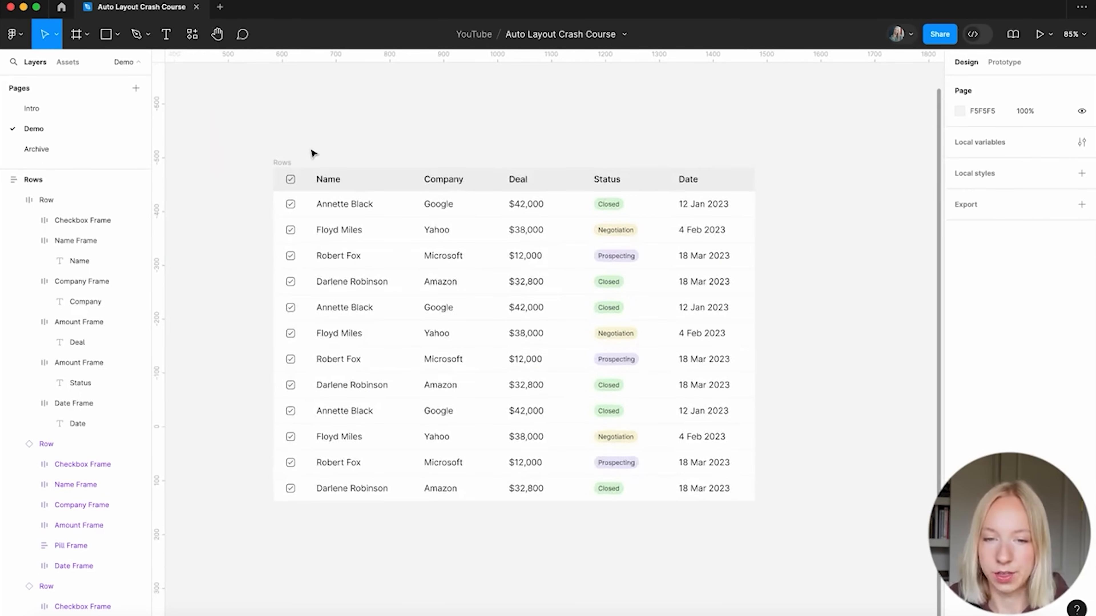
left_click(281, 162)
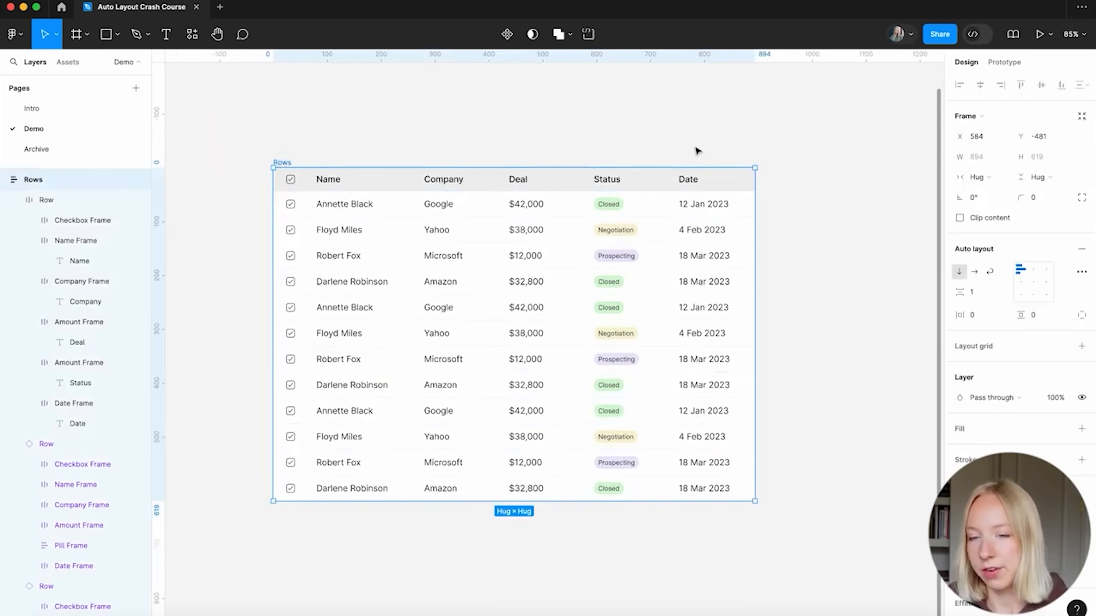
Move the Rows table into Frame 1 and centre it there
scroll(669, 172, "down", 5)
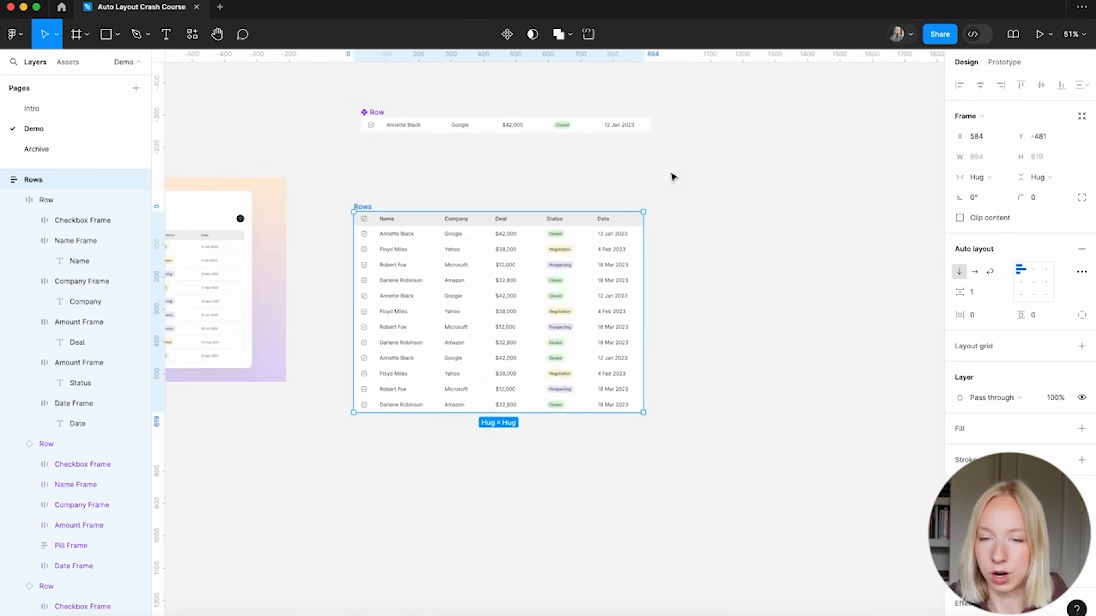
left_click(673, 176)
scroll(672, 176, "right", 2)
scroll(673, 176, "up", 1)
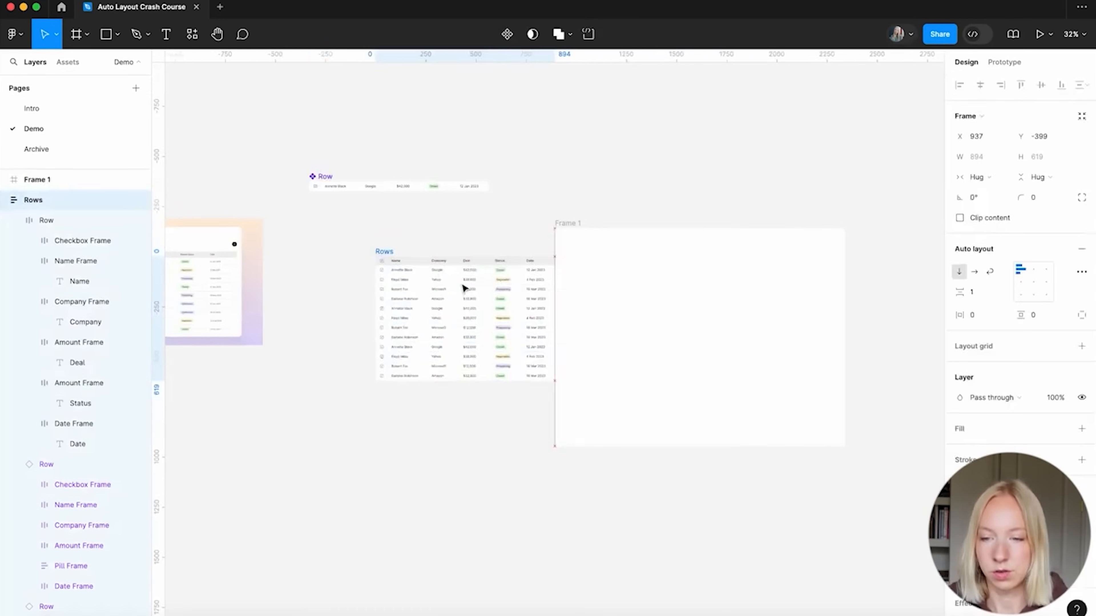
left_click_drag(464, 289, 621, 282)
left_click_drag(567, 225, 374, 235)
scroll(428, 318, "up", 5)
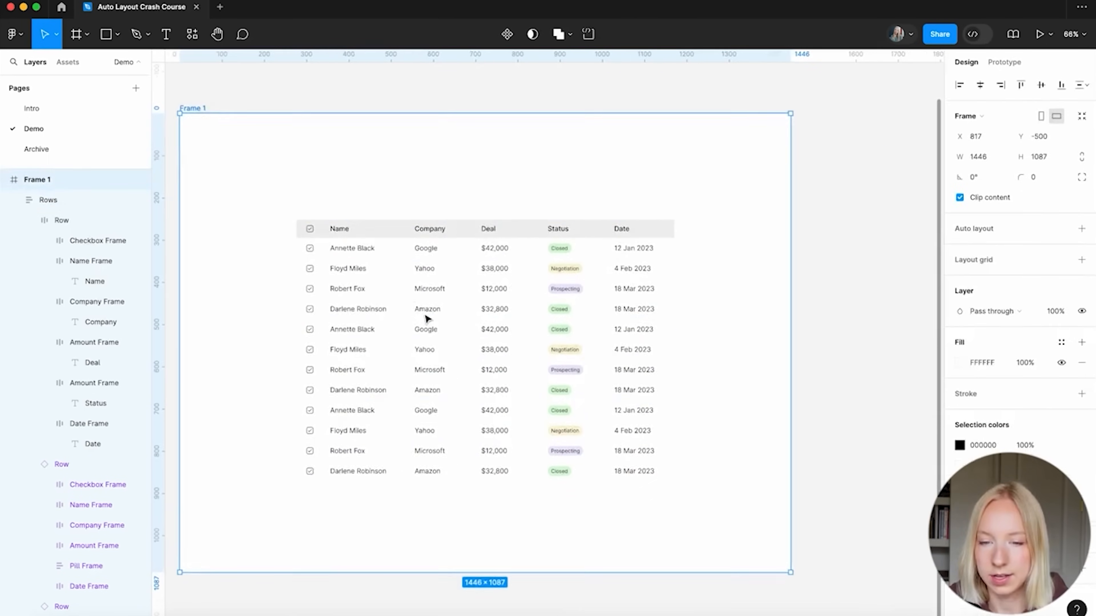
left_click(822, 294)
Add a fill to the Rows table inside Frame 1
left_click(542, 270)
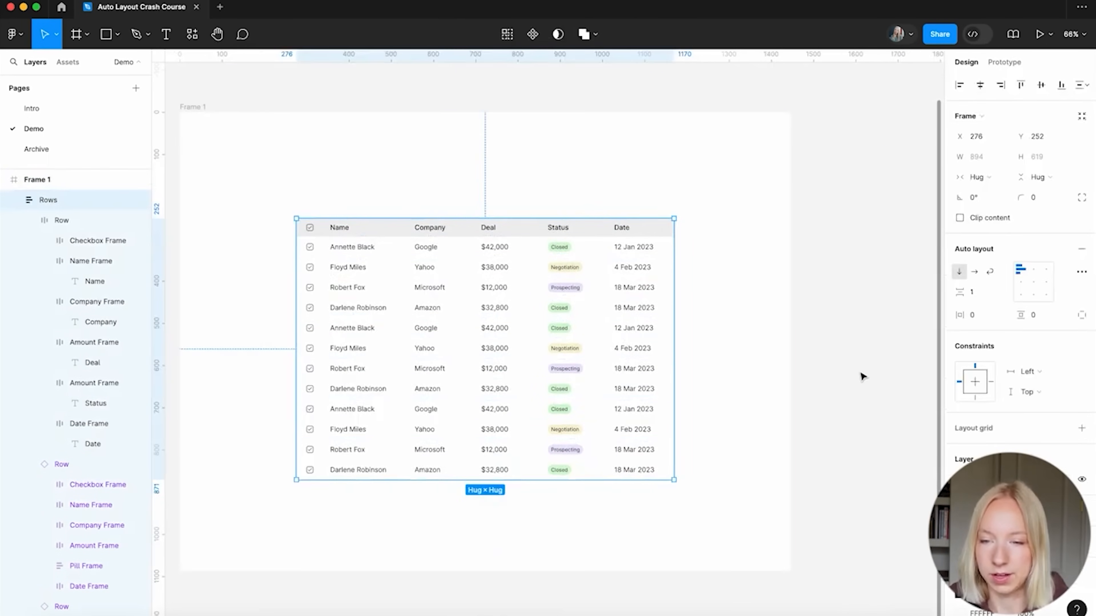
scroll(860, 375, "down", 3)
scroll(781, 394, "up", 3)
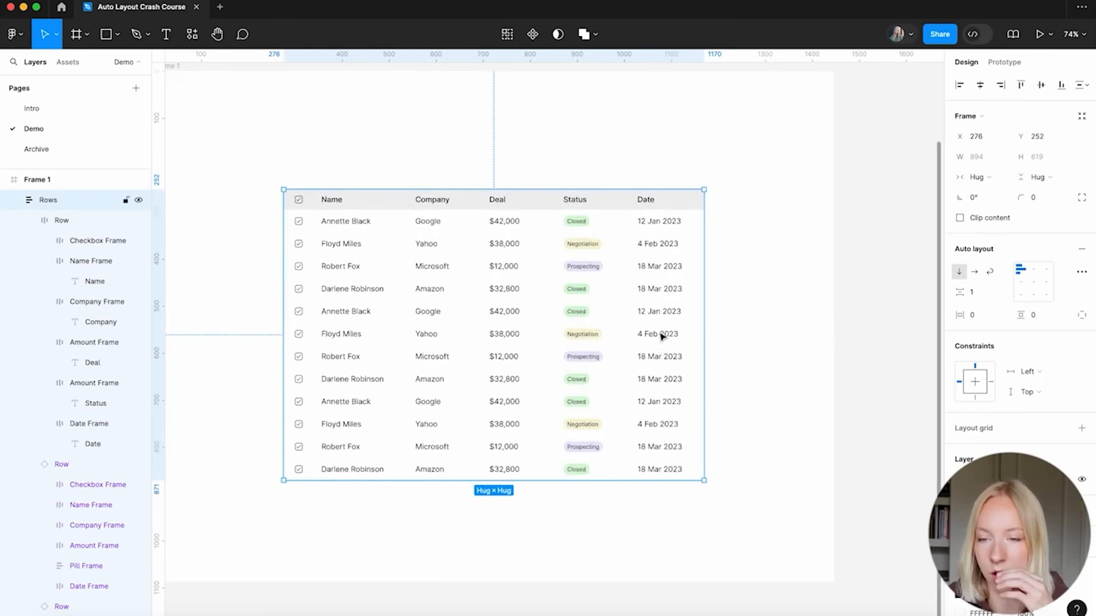
scroll(394, 227, "down", 3)
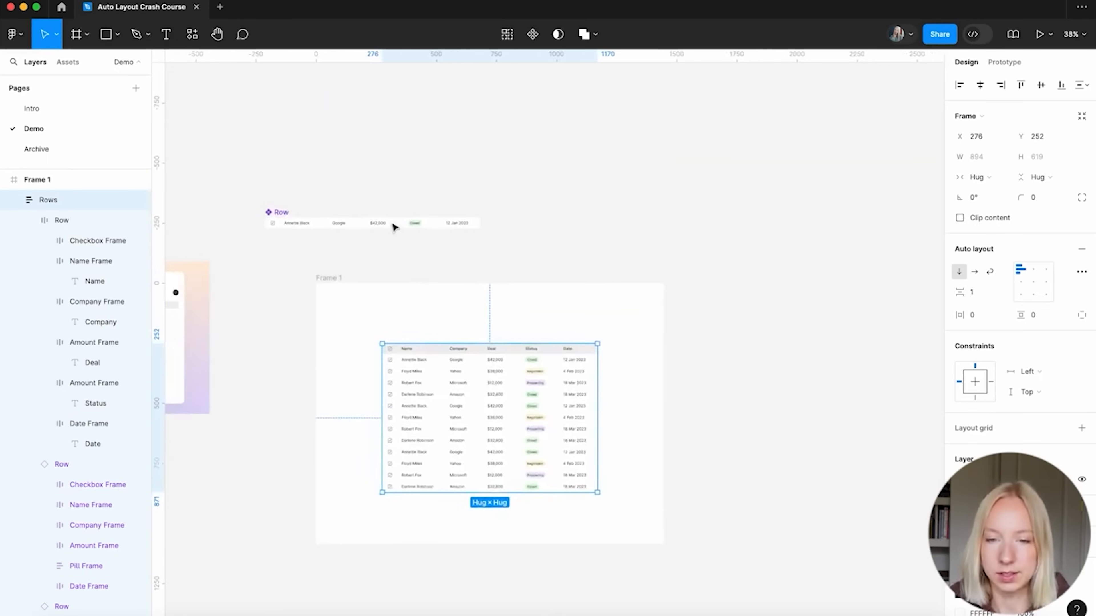
scroll(459, 327, "up", 3)
left_click(1082, 510)
Tint the table fill grey E2E2E2 so the row gaps show as separators
left_click(959, 531)
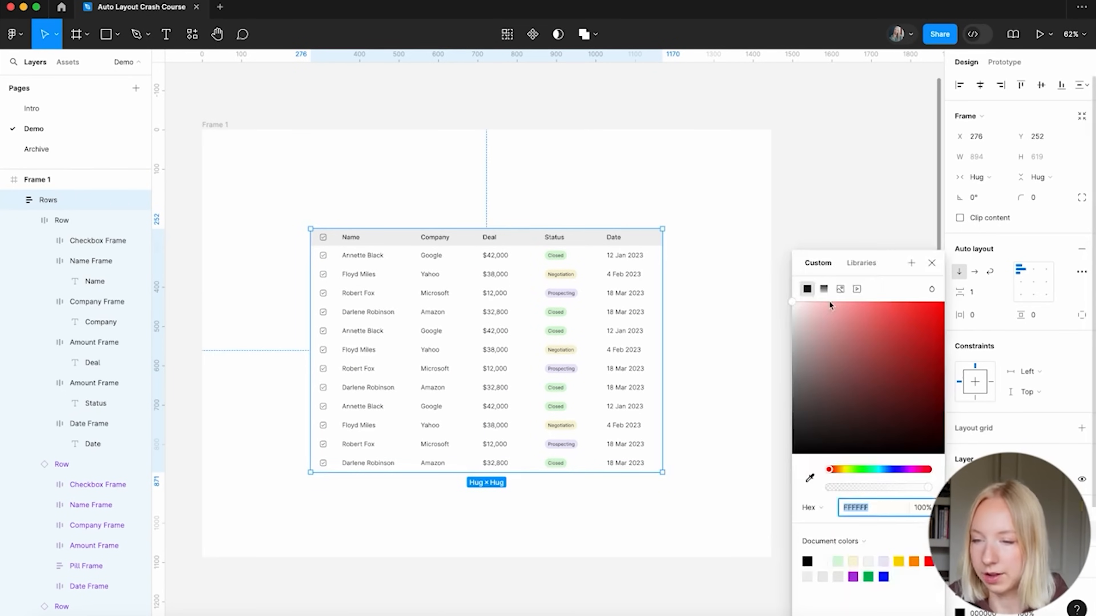
left_click_drag(826, 304, 771, 325)
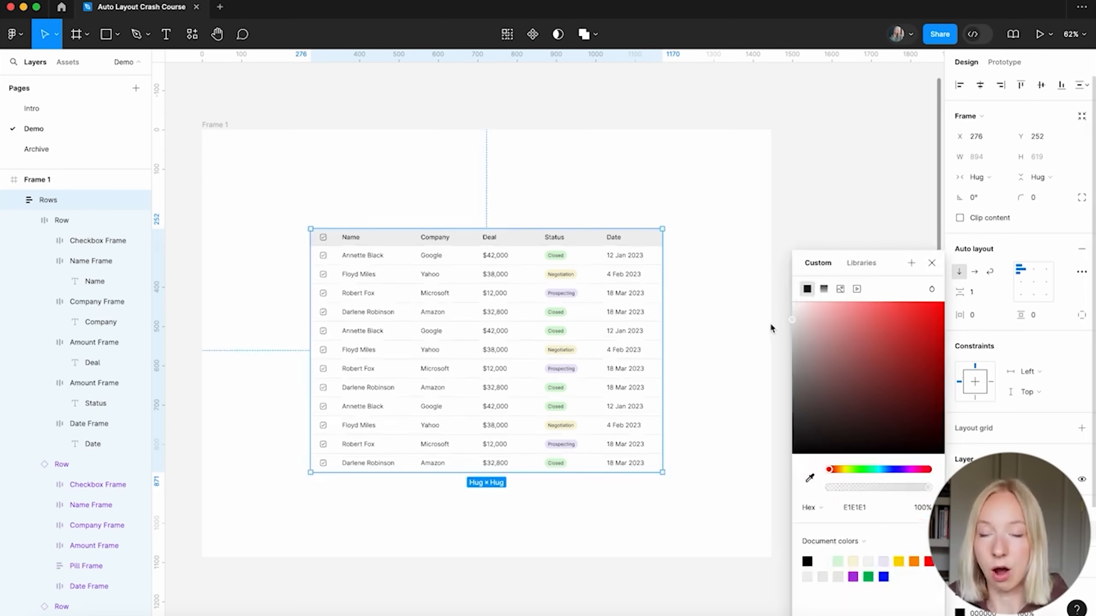
left_click_drag(770, 324, 734, 321)
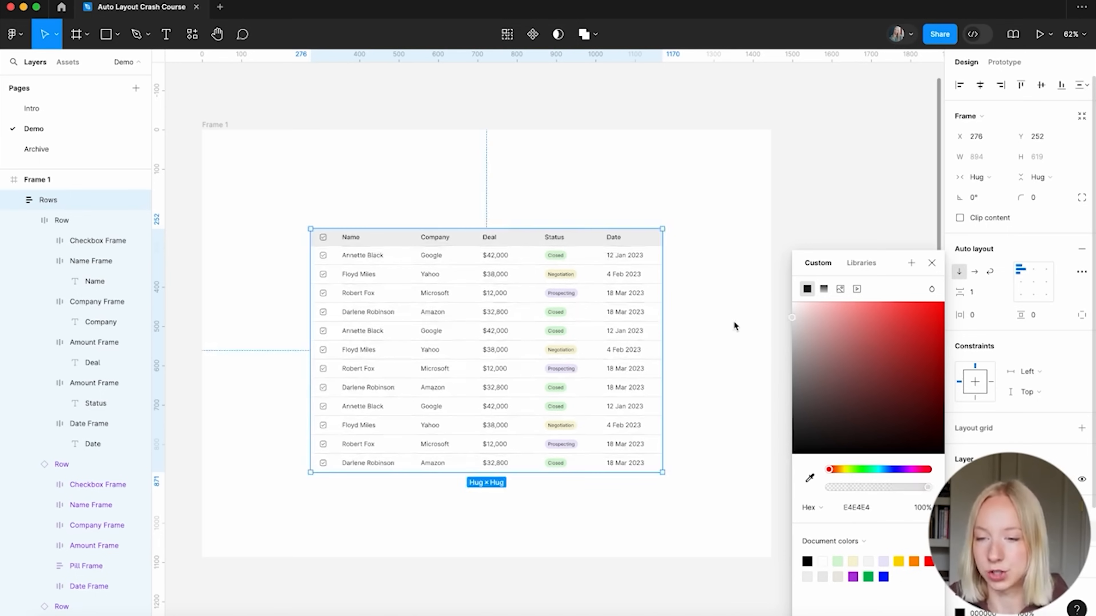
left_click_drag(734, 321, 733, 321)
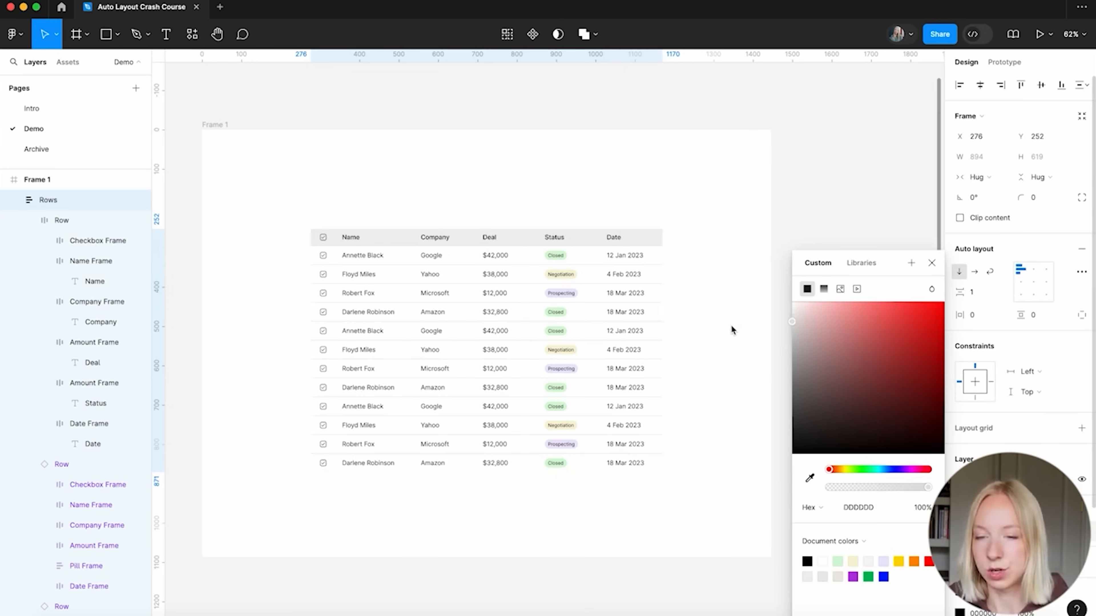
left_click(932, 264)
scroll(857, 356, "down", 2)
scroll(1018, 302, "down", 3)
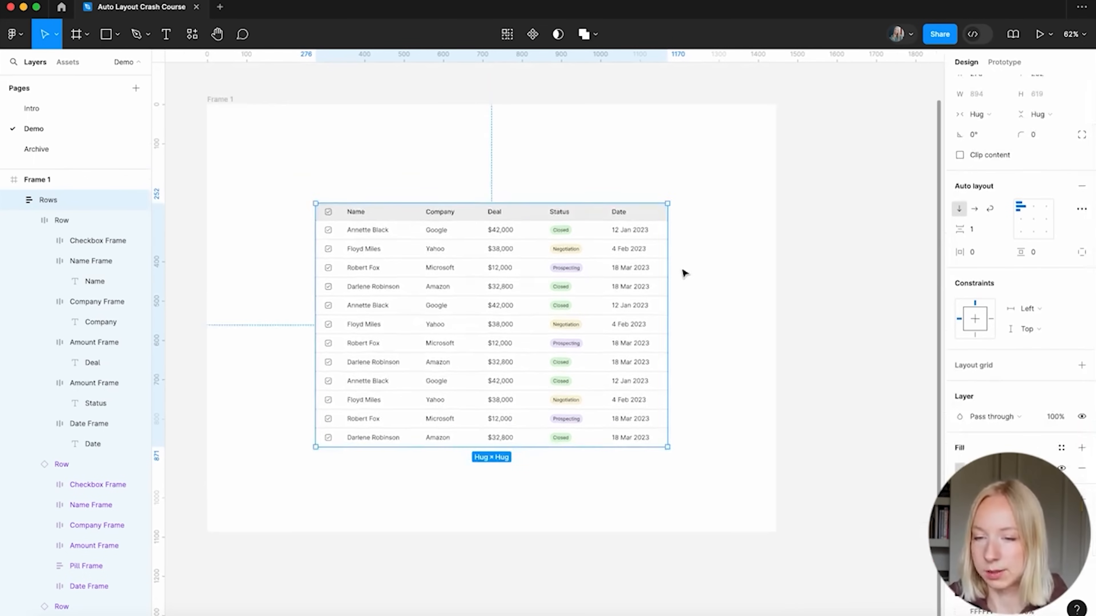
scroll(682, 271, "up", 10)
scroll(682, 272, "up", 1)
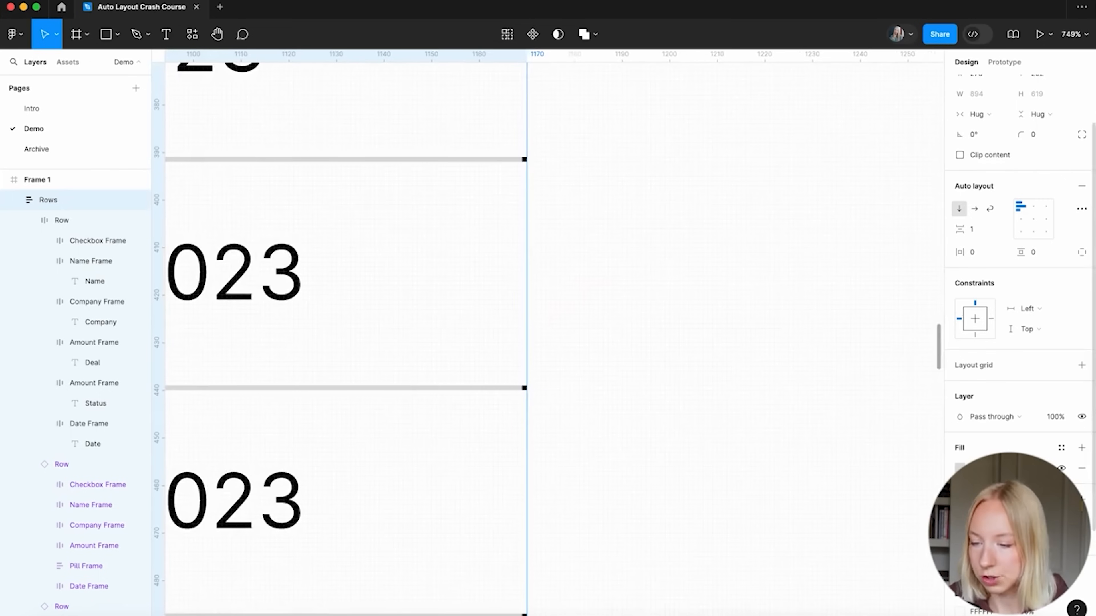
Give the table an outside border in the sampled DDDDDD divider grey
left_click(978, 555)
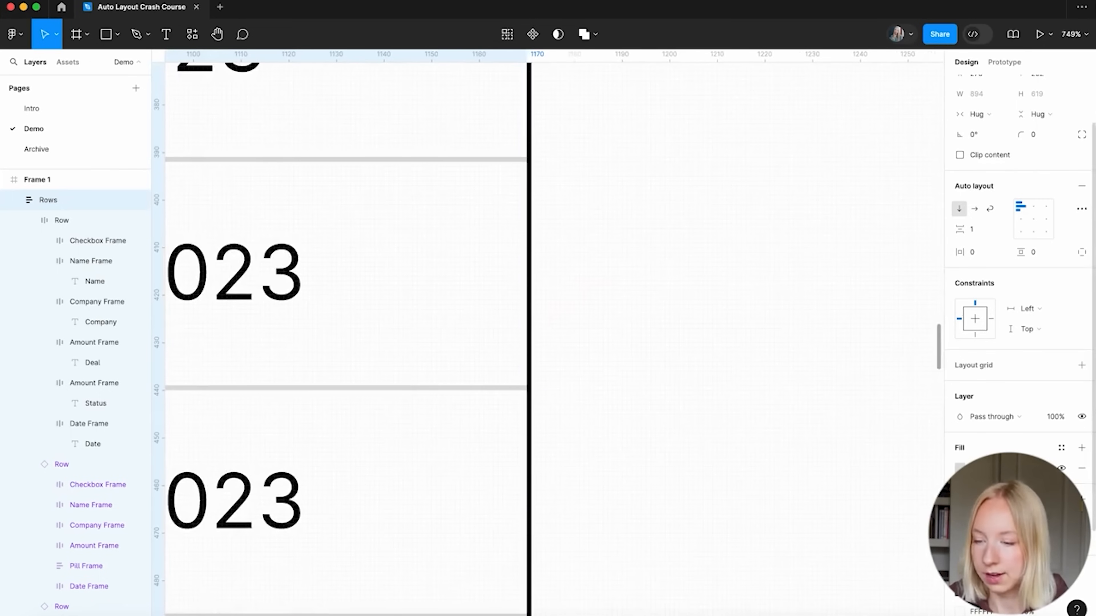
left_click(959, 520)
left_click(809, 478)
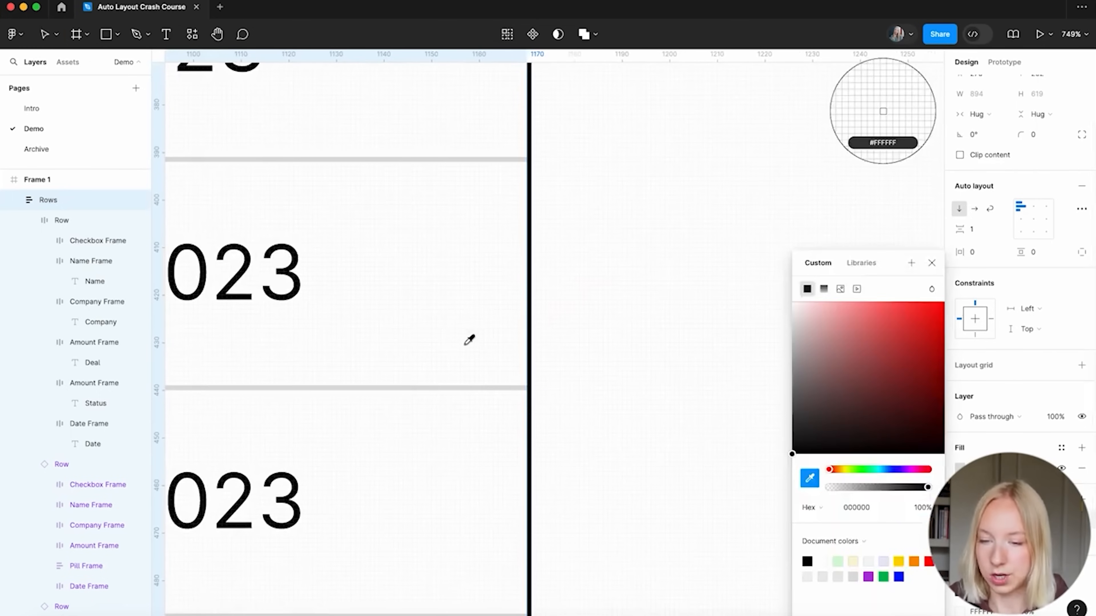
left_click(510, 159)
key("shift+1")
scroll(669, 176, "down", 1)
scroll(669, 176, "up", 2)
left_click(707, 184)
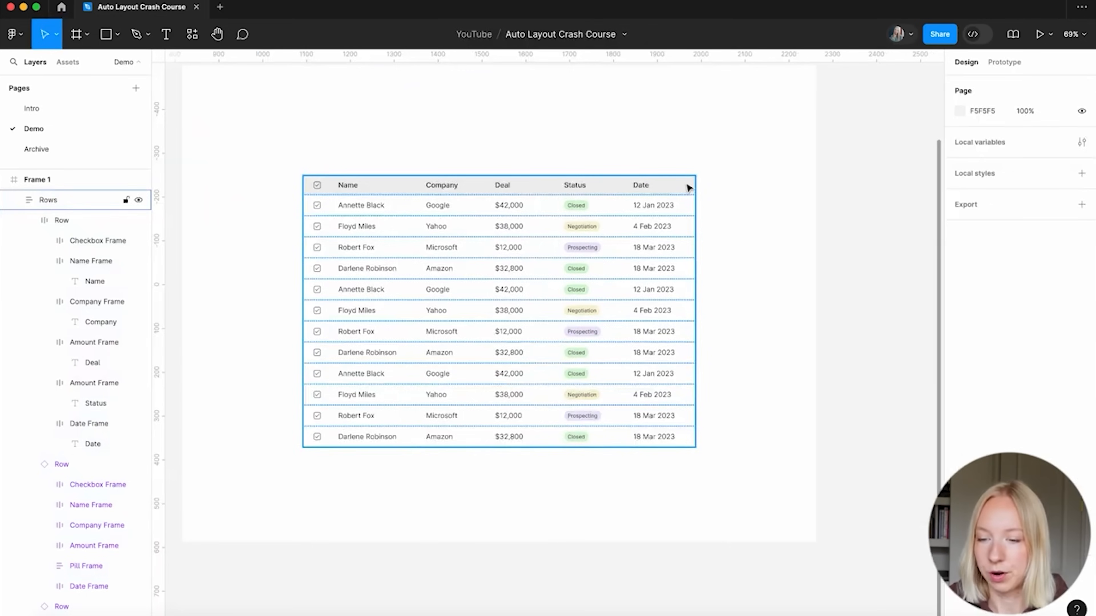
left_click(688, 188)
Deselect the table and inspect its new grey outer border
scroll(669, 311, "down", 4)
scroll(669, 311, "left", 3)
scroll(285, 198, "up", 5)
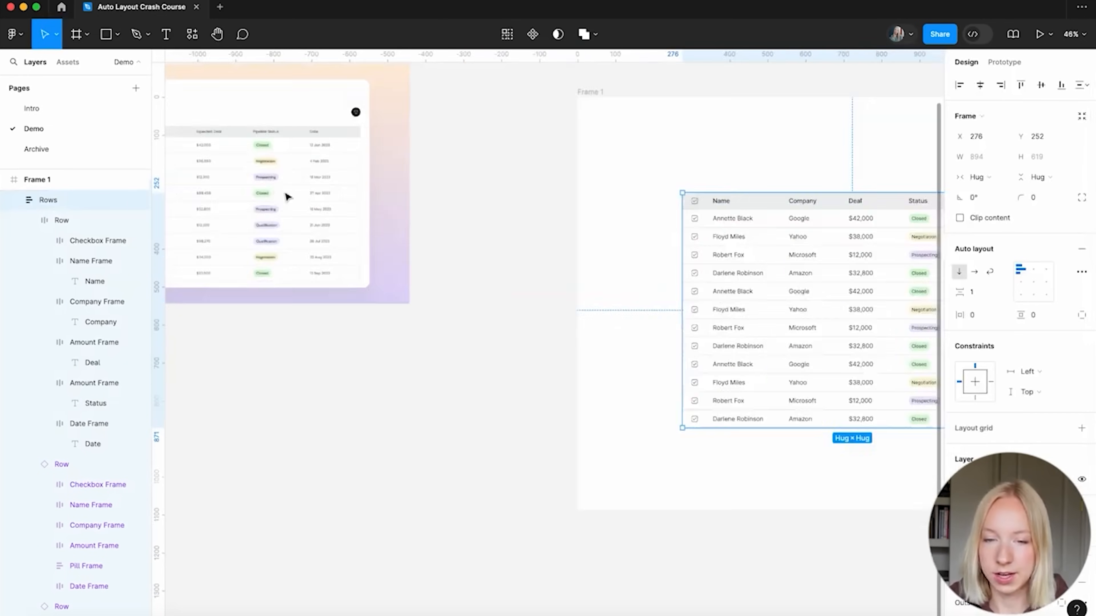
scroll(387, 413, "down", 6)
scroll(387, 413, "right", 7)
scroll(295, 446, "up", 4)
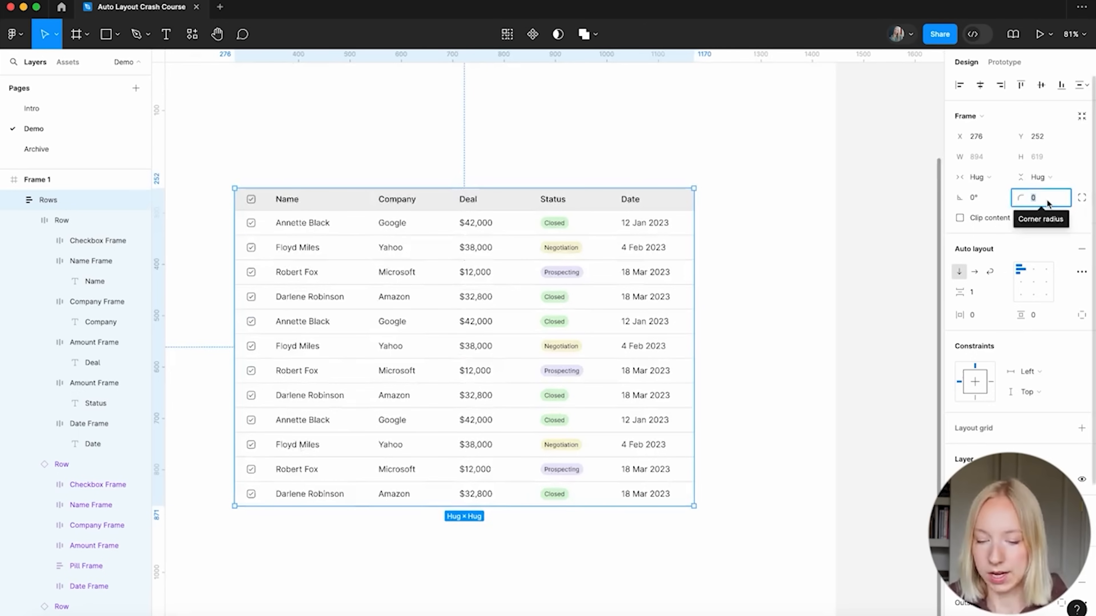
left_click(863, 181)
scroll(863, 181, "left", 2)
scroll(863, 181, "down", 1)
scroll(742, 231, "up", 3)
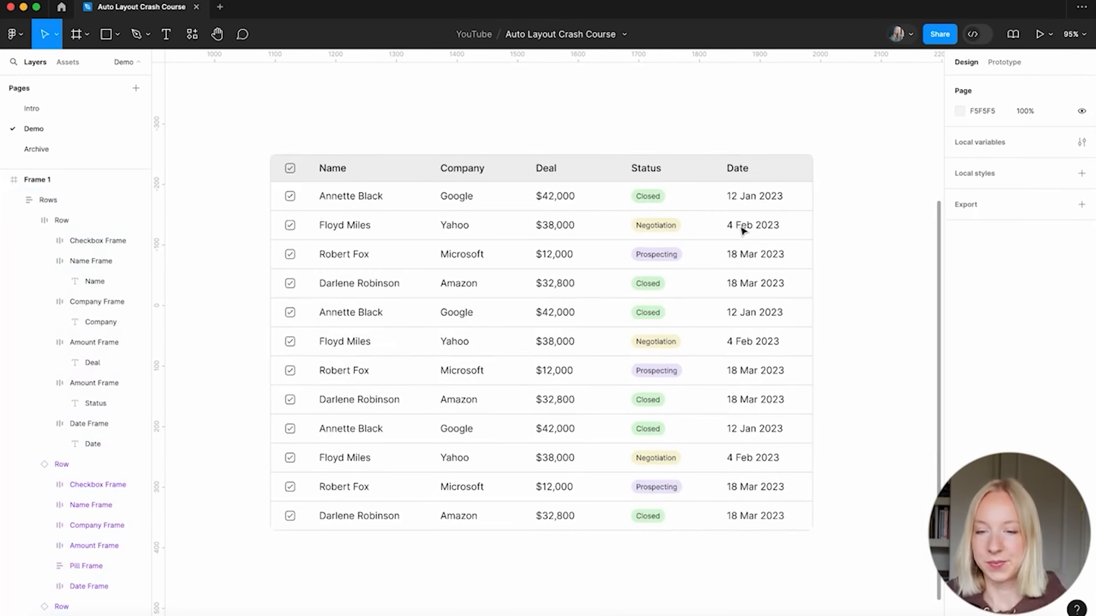
scroll(742, 231, "down", 5)
scroll(742, 230, "left", 3)
scroll(426, 247, "up", 6)
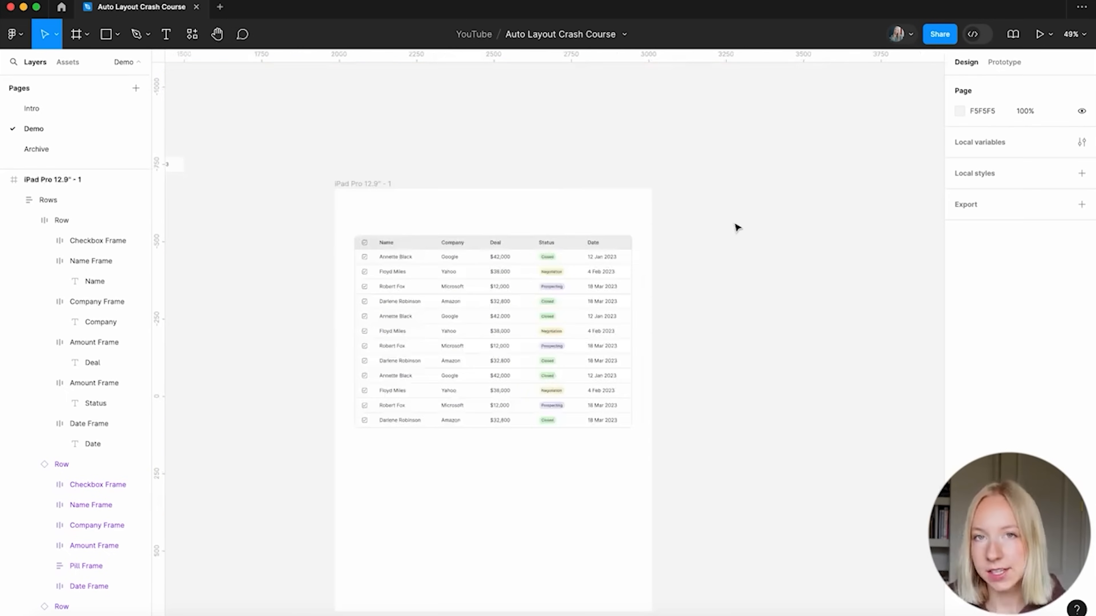
Nudge the table down to Y 156 inside the iPad frame
left_click(590, 232)
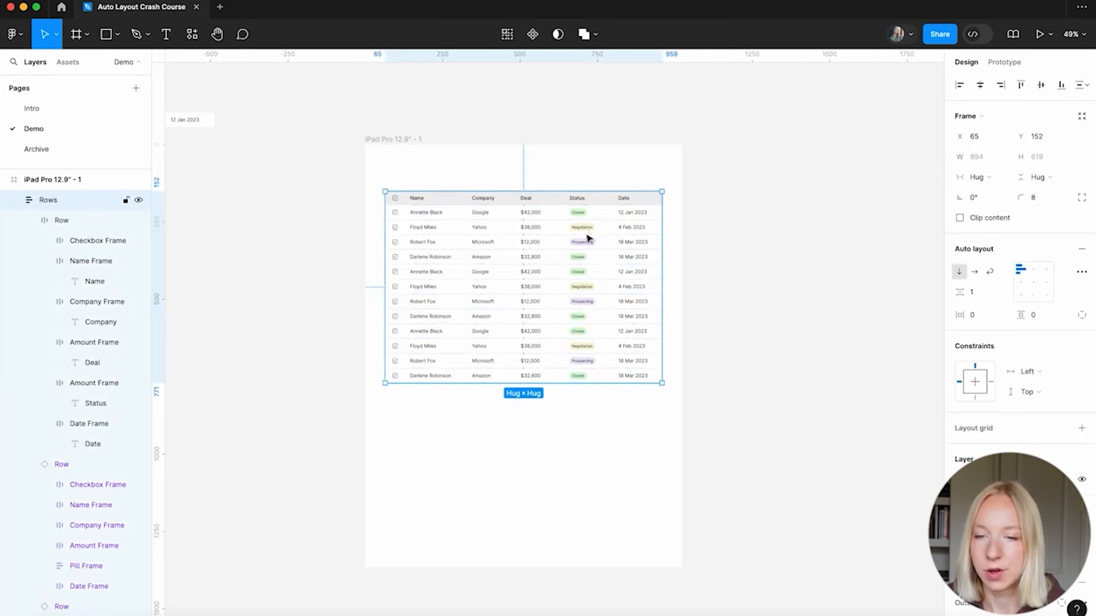
mouse_move(590, 244)
left_mouse_down()
mouse_move(587, 264)
mouse_move(570, 242)
left_mouse_up()
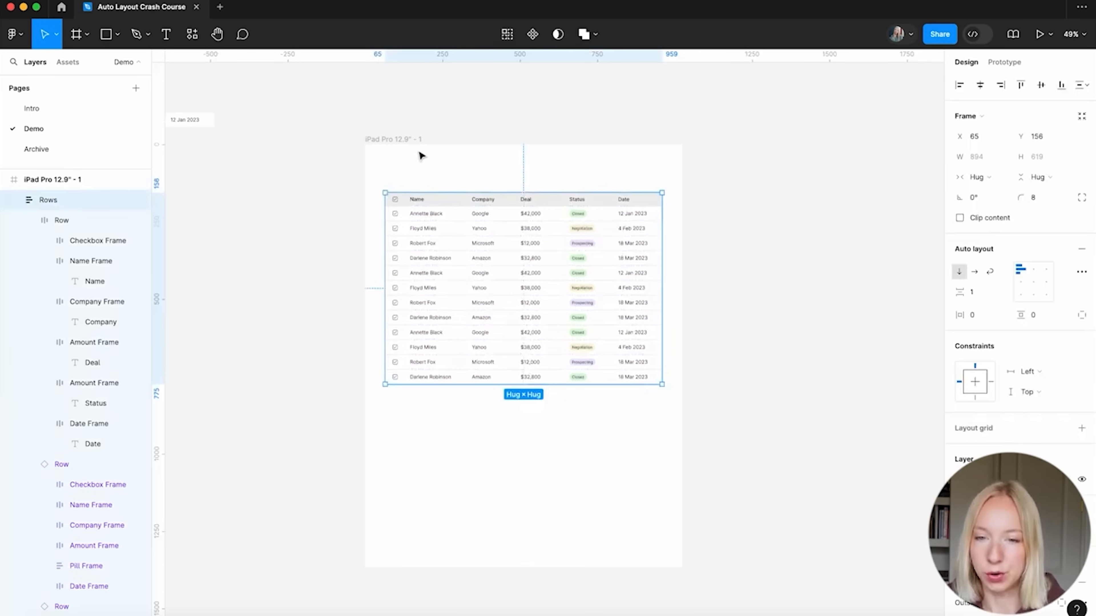
scroll(422, 156, "up", 3)
scroll(439, 164, "down", 3)
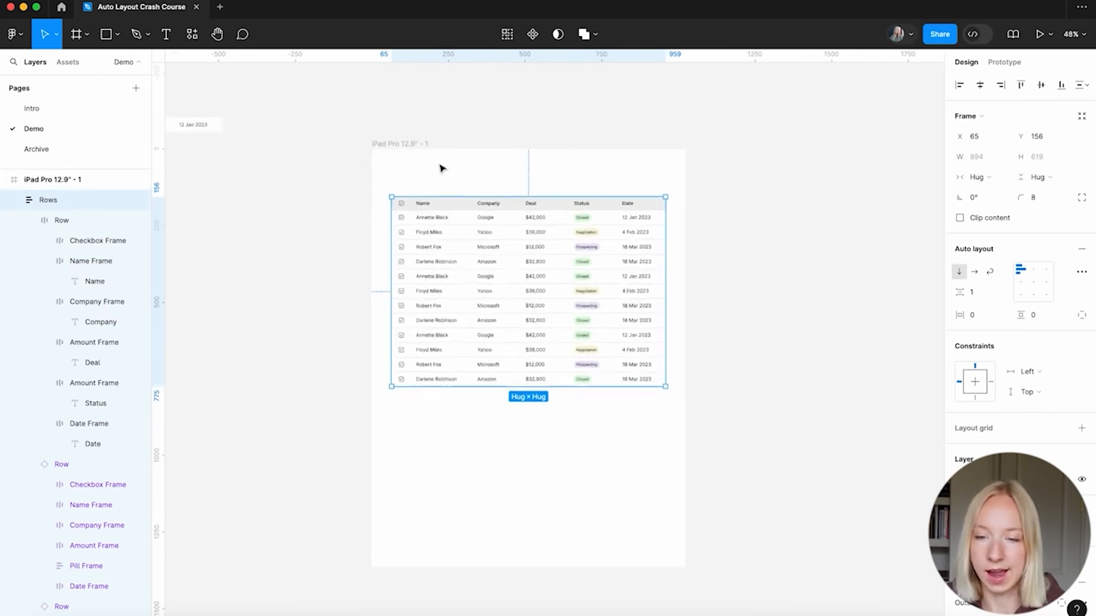
scroll(628, 223, "right", 2)
Check the table's spacing to the iPad frame, then bring up the Frame tool's Desktop presets
left_click(671, 228)
left_click(469, 283)
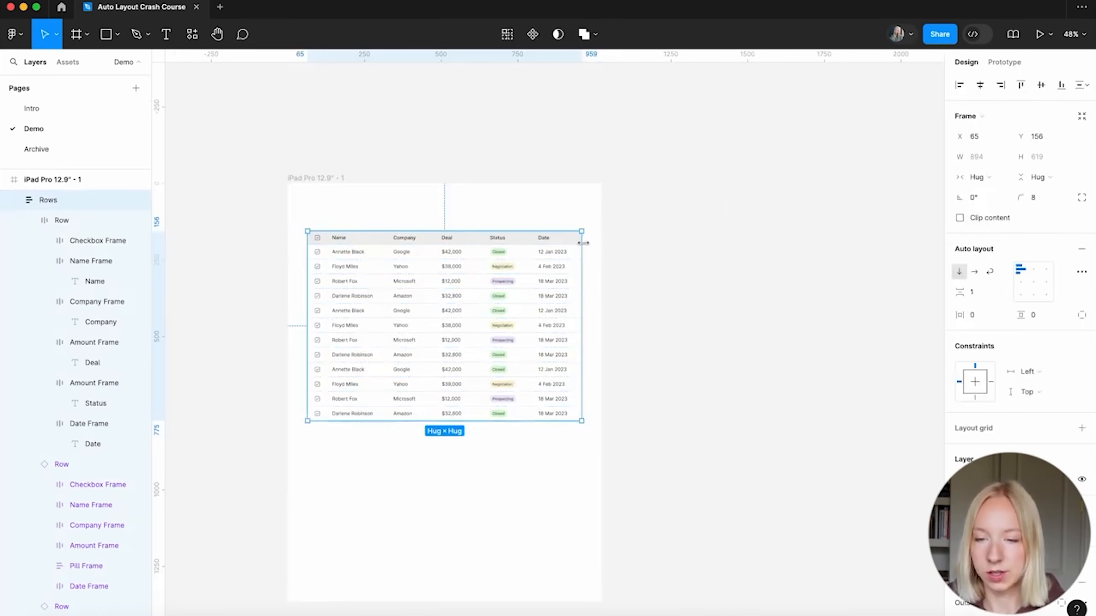
key("alt")
scroll(608, 246, "right", 3)
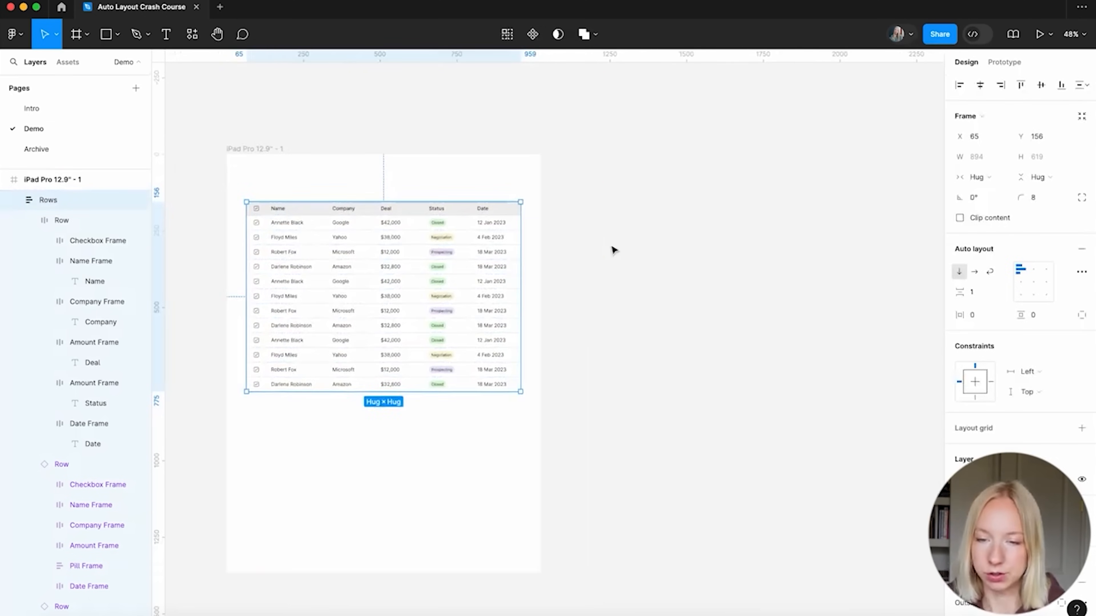
left_click(611, 247)
scroll(612, 248, "right", 1)
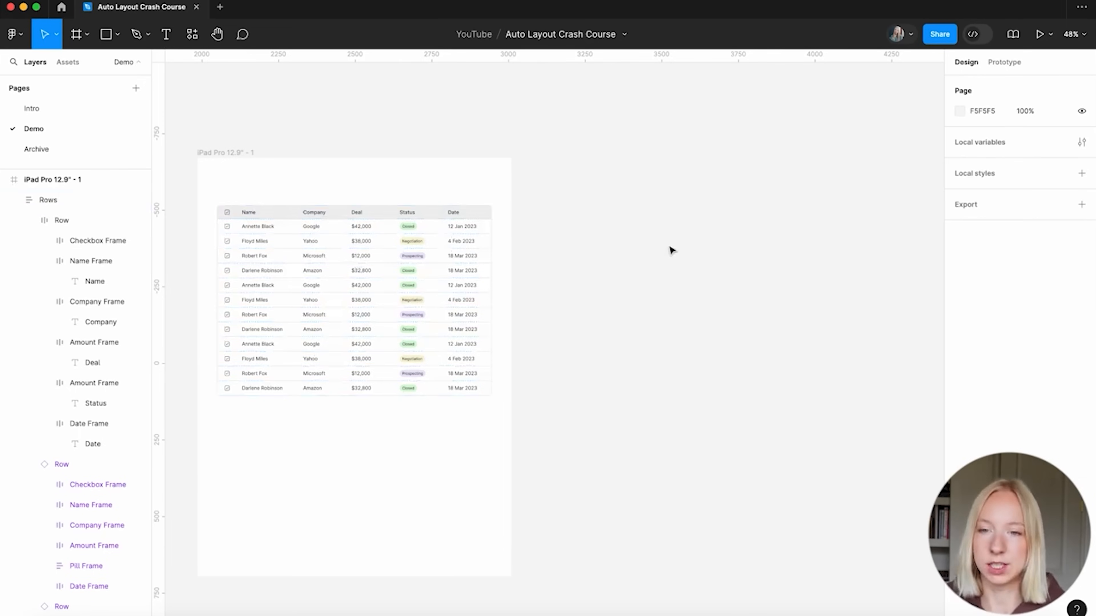
key("f")
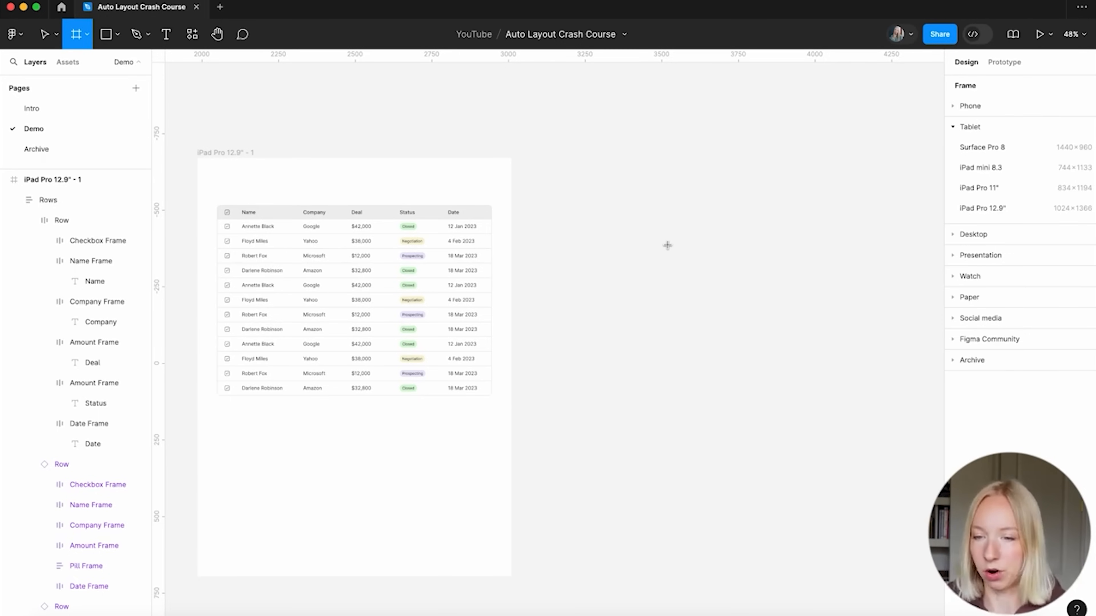
left_click(952, 235)
Add a MacBook Pro 16" frame beside the iPad frame and copy the table into it
left_click(987, 209)
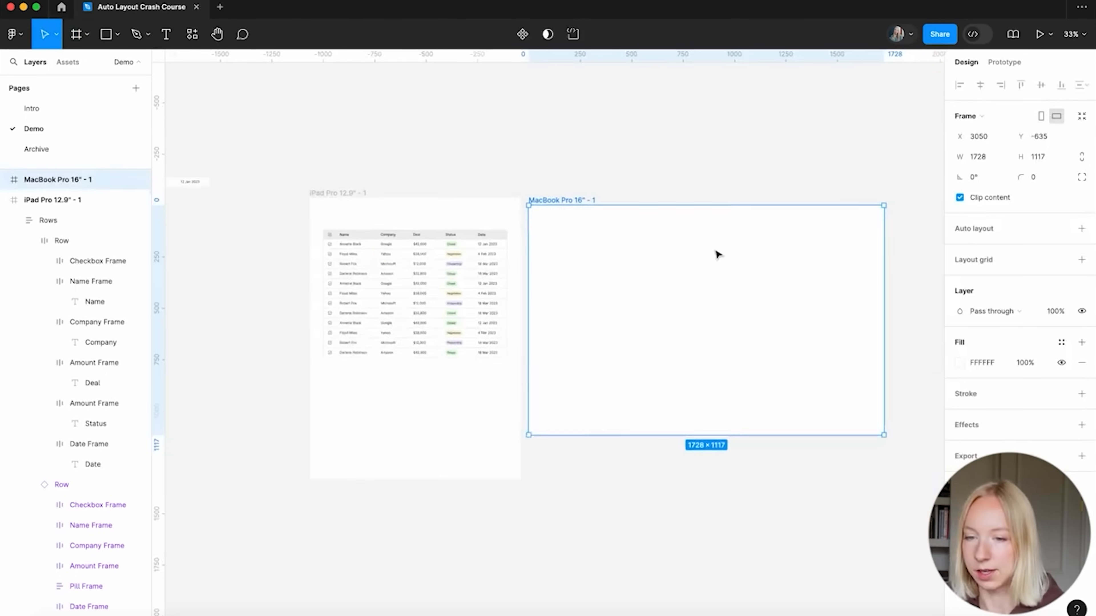
left_click_drag(487, 213, 502, 212)
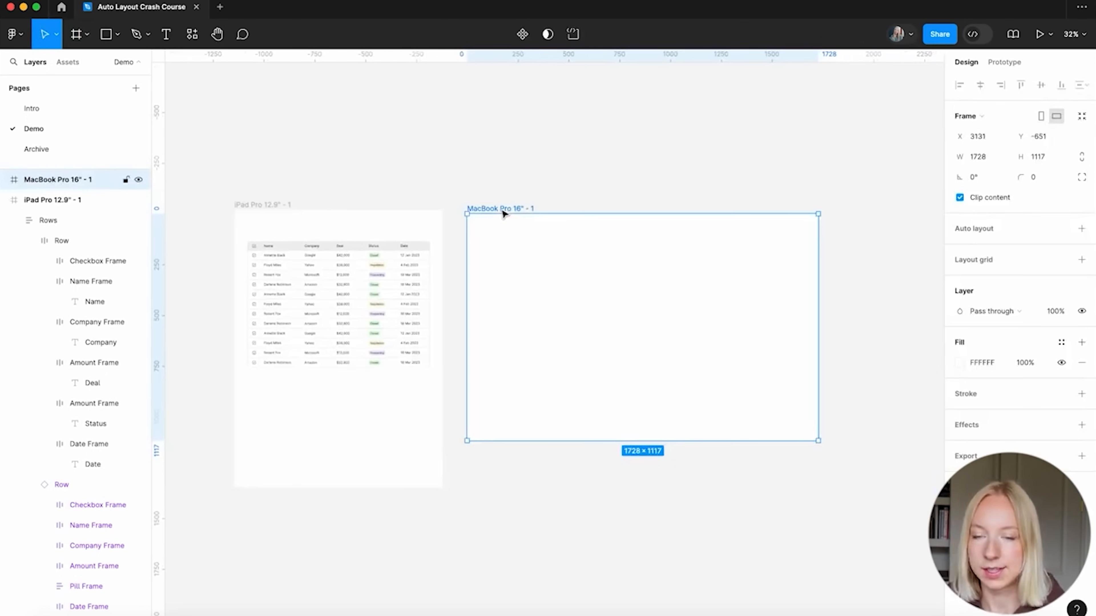
left_click_drag(318, 289, 523, 303)
scroll(599, 292, "right", 1)
scroll(597, 292, "up", 4)
Widen the copied table to 1524 across the MacBook frame
left_click_drag(641, 308, 834, 312)
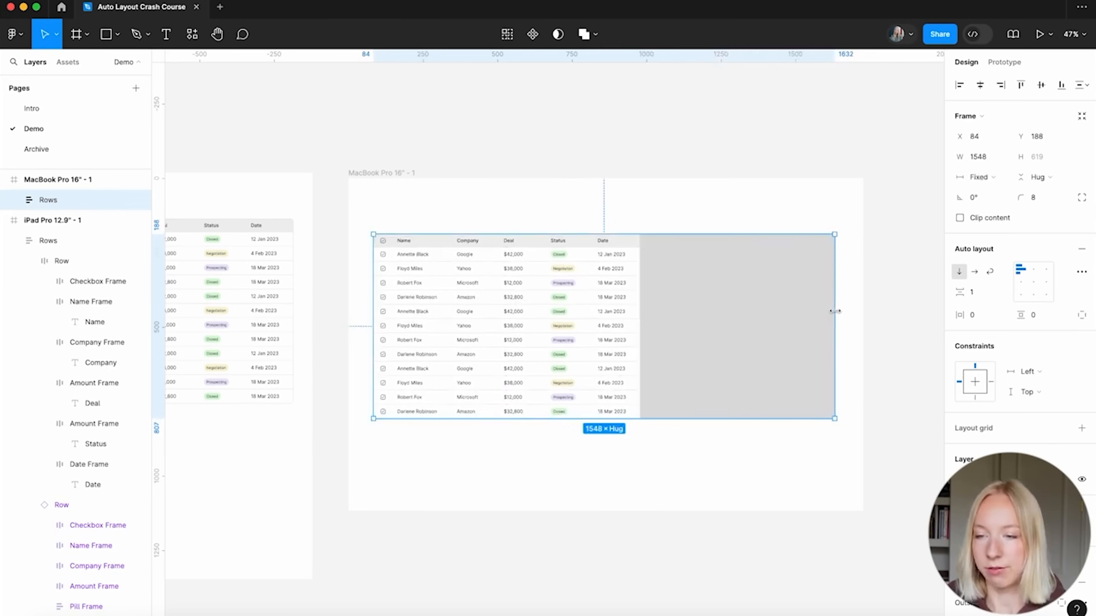
left_click(704, 467)
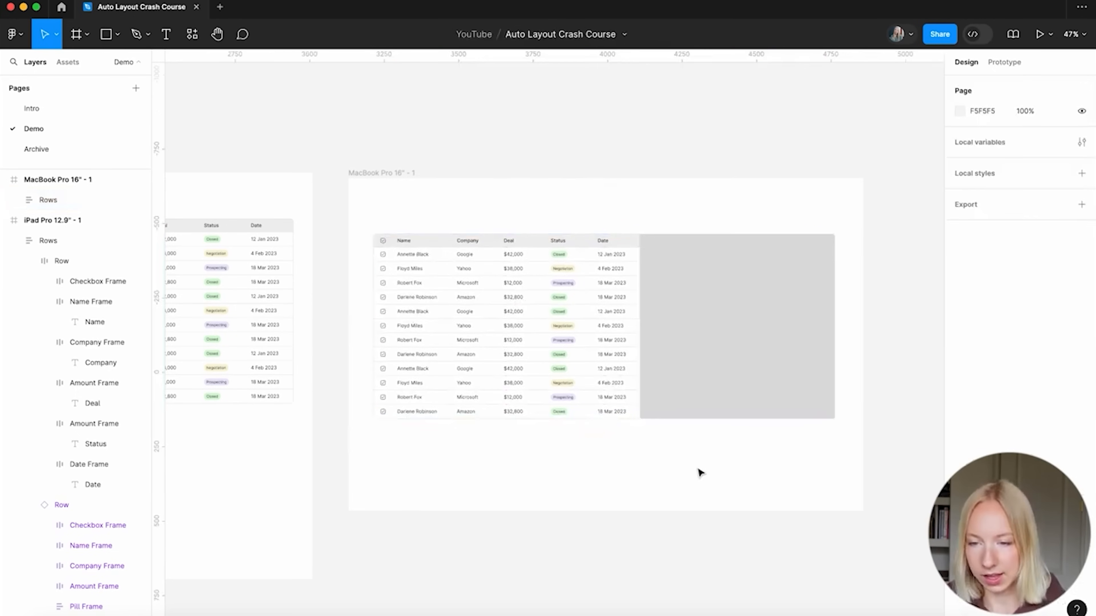
scroll(561, 311, "up", 3)
scroll(542, 236, "right", 2)
Set the header and every table row to Fill container width
double_click(509, 248)
left_click(501, 262, "shift")
left_click(499, 281, "shift")
left_click(496, 298, "shift")
left_click(497, 317, "shift")
left_click(499, 337, "shift")
left_click(497, 354, "shift")
left_click(498, 373, "shift")
left_click(501, 394, "shift")
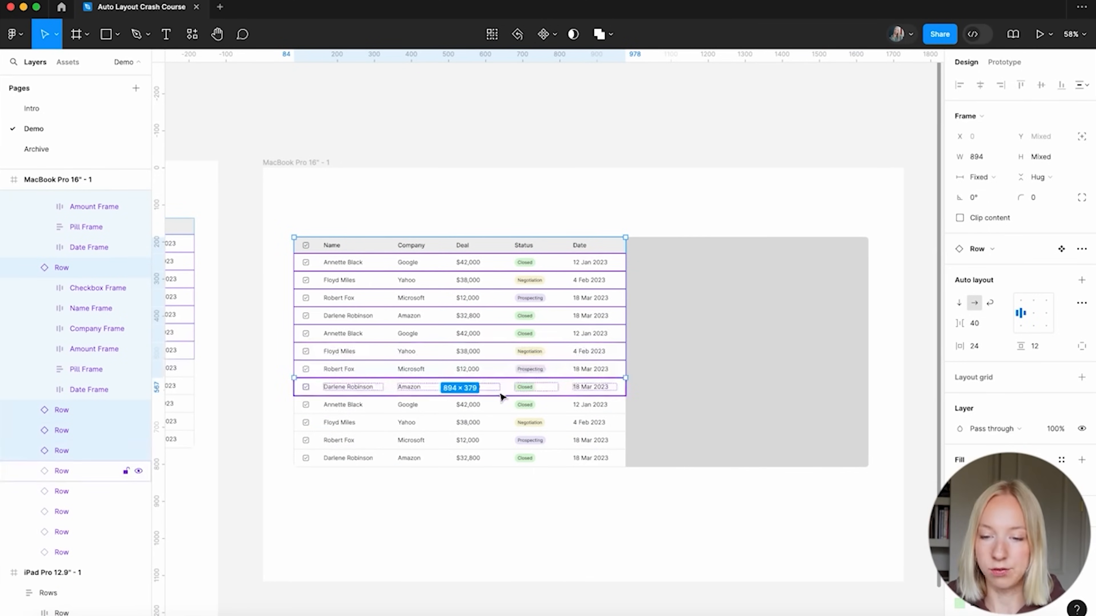
left_click(501, 393, "shift")
left_click(498, 404, "shift")
left_click(498, 422, "shift")
left_click(498, 440, "shift")
left_click(499, 458, "shift")
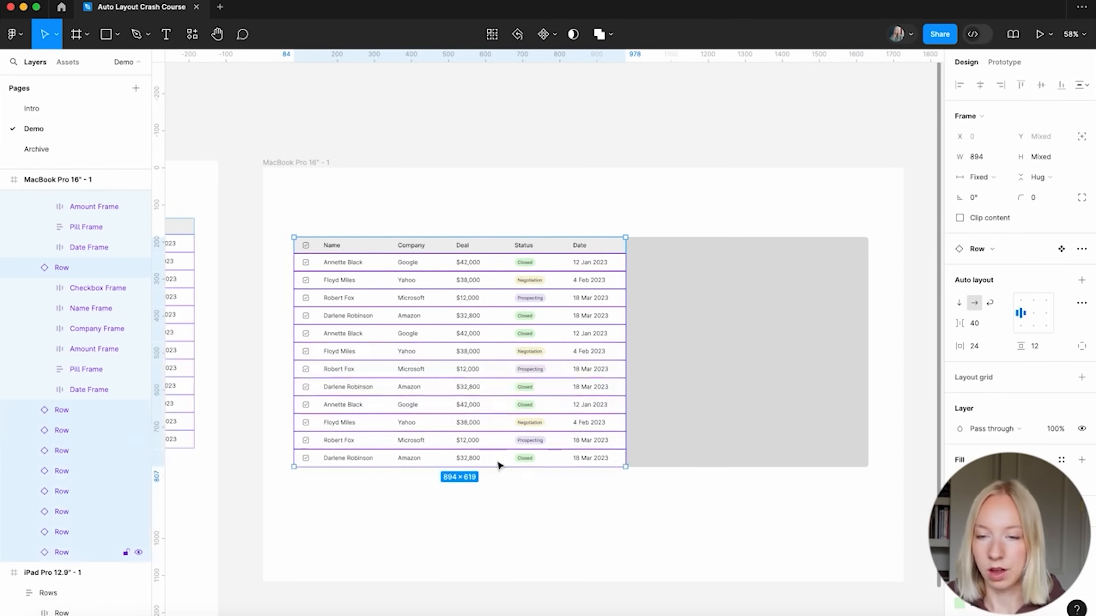
left_click(995, 176)
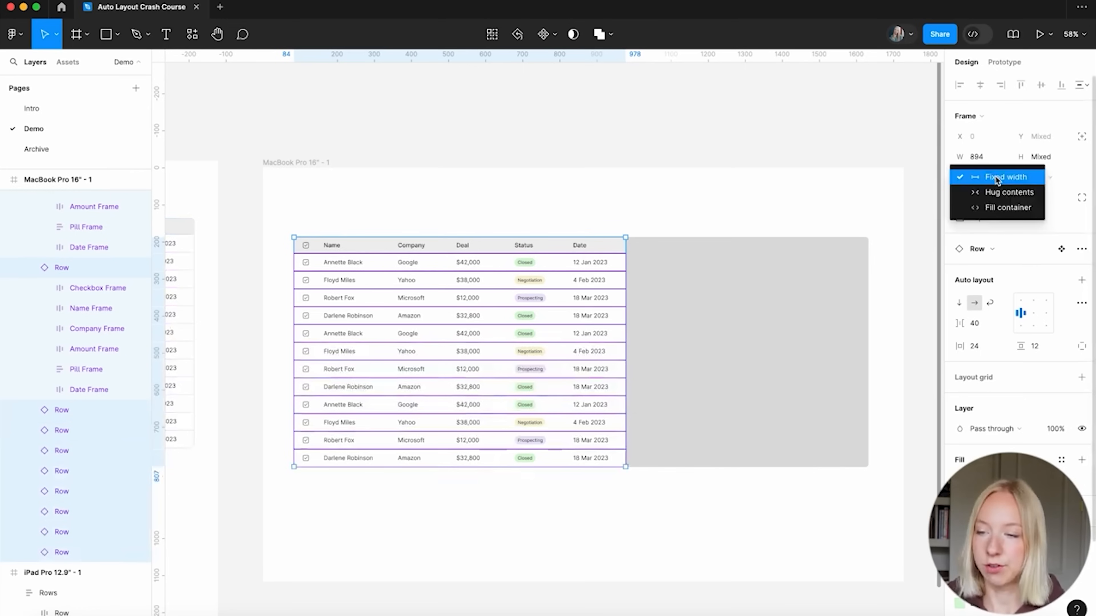
left_click(992, 210)
Review the stretched table and adjust its width within the MacBook frame
left_click(638, 160)
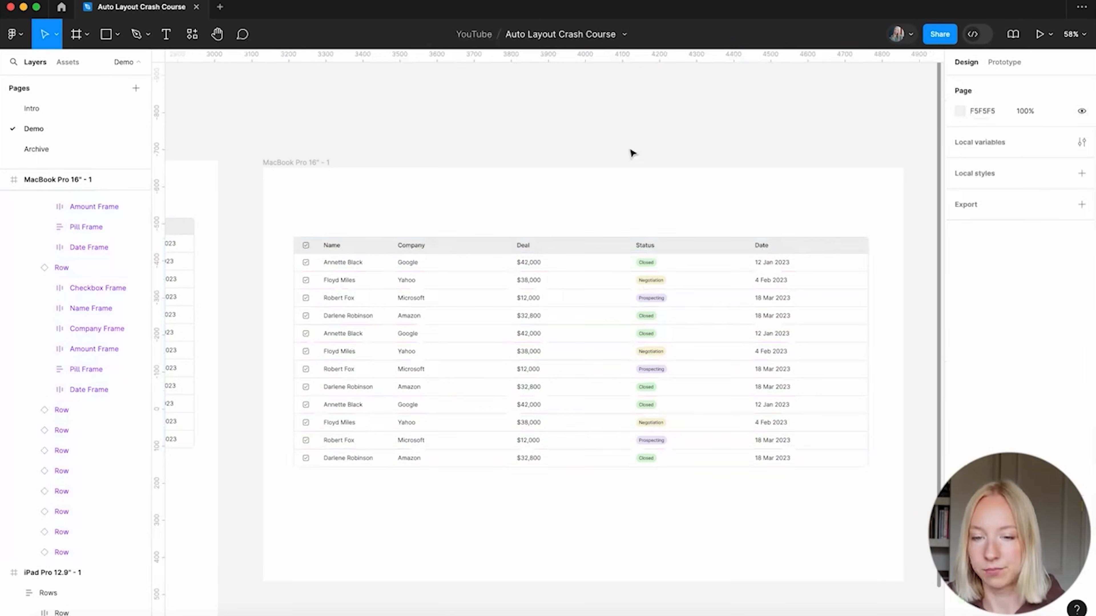
scroll(631, 152, "down", 5)
scroll(631, 152, "up", 3)
left_click(619, 303)
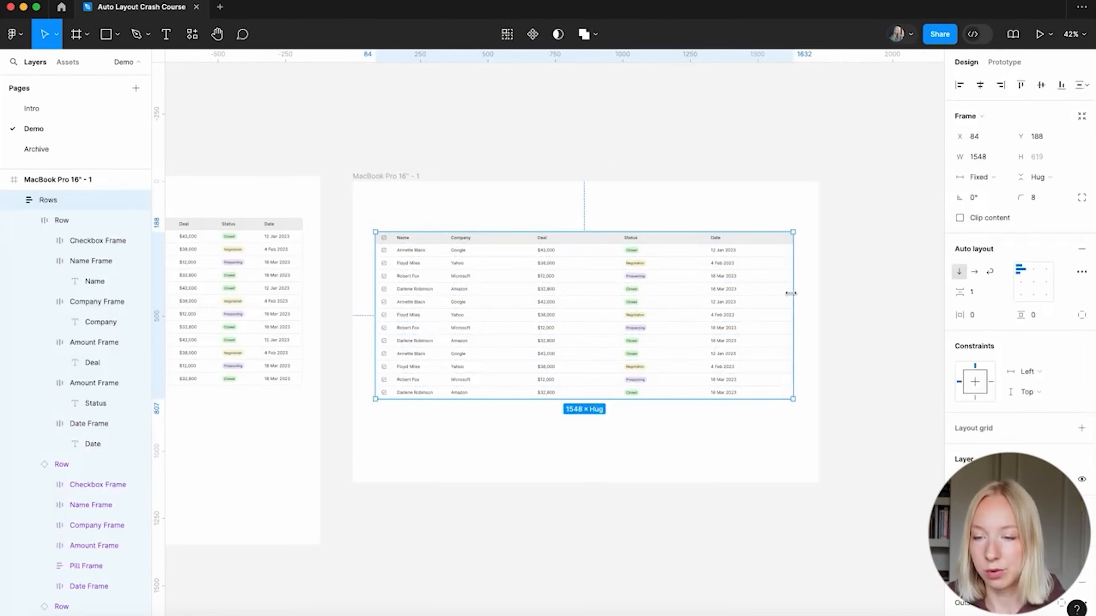
left_click_drag(675, 298, 787, 315)
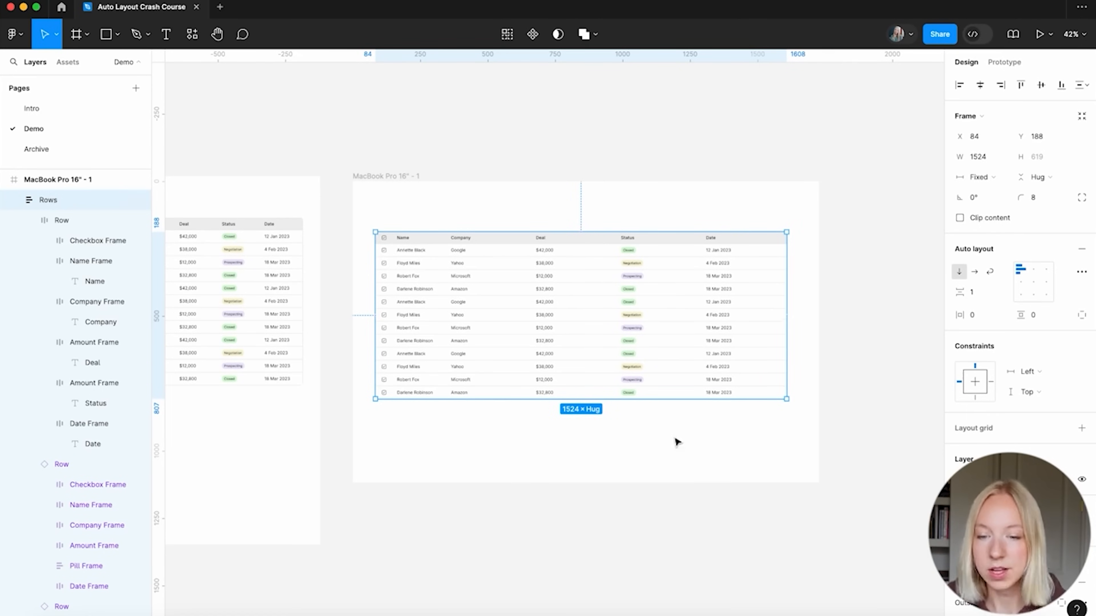
left_click(701, 473)
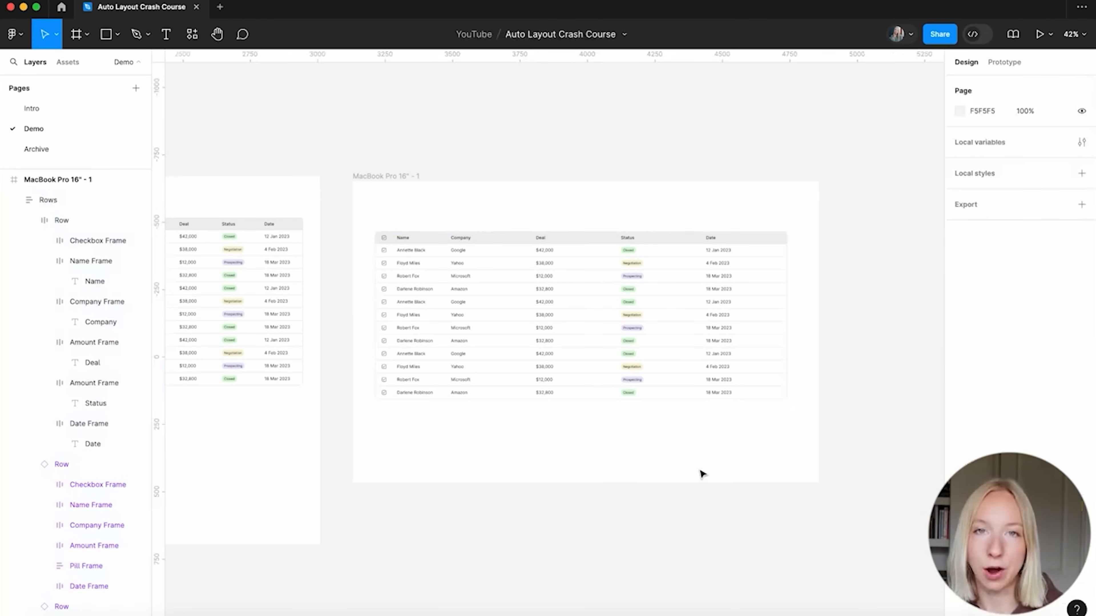
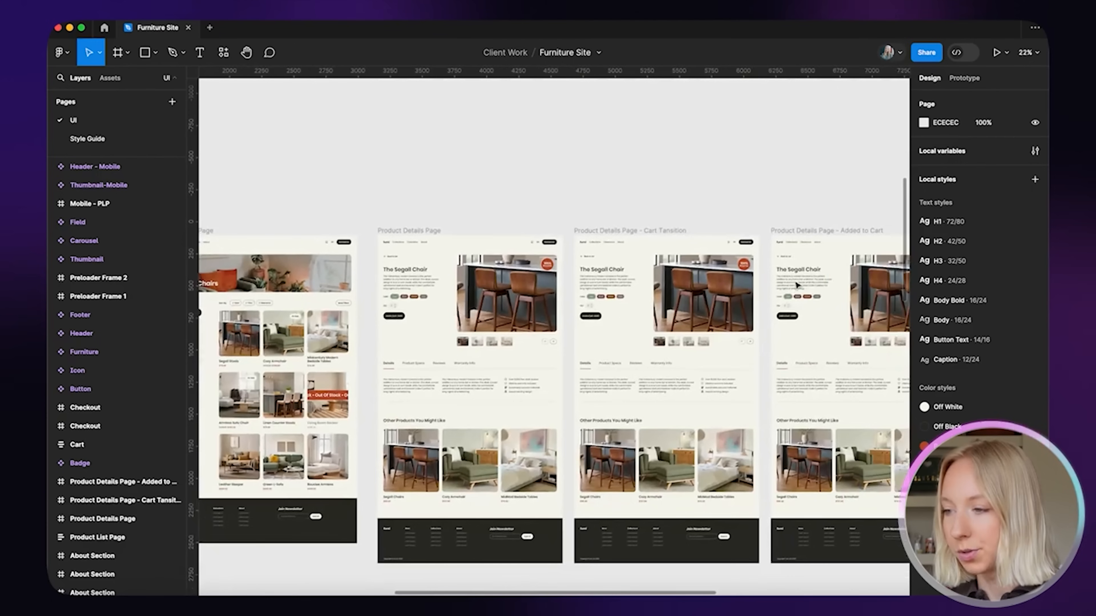
Select the Blush pill in the Color row and its matches across the product pages
scroll(392, 303, "up", 15)
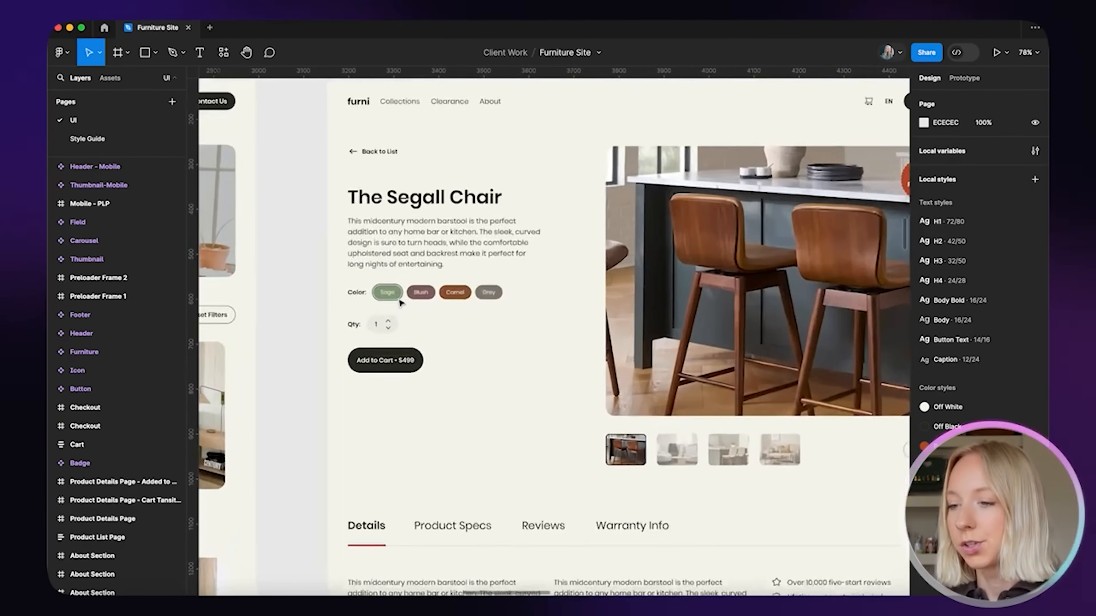
double_click(487, 311)
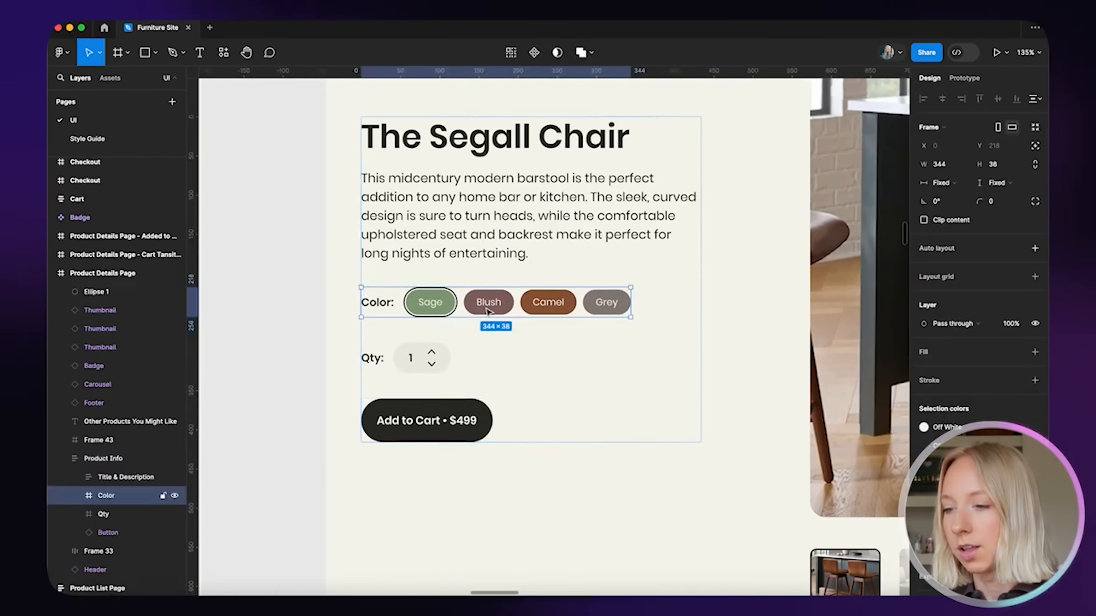
left_click(488, 310)
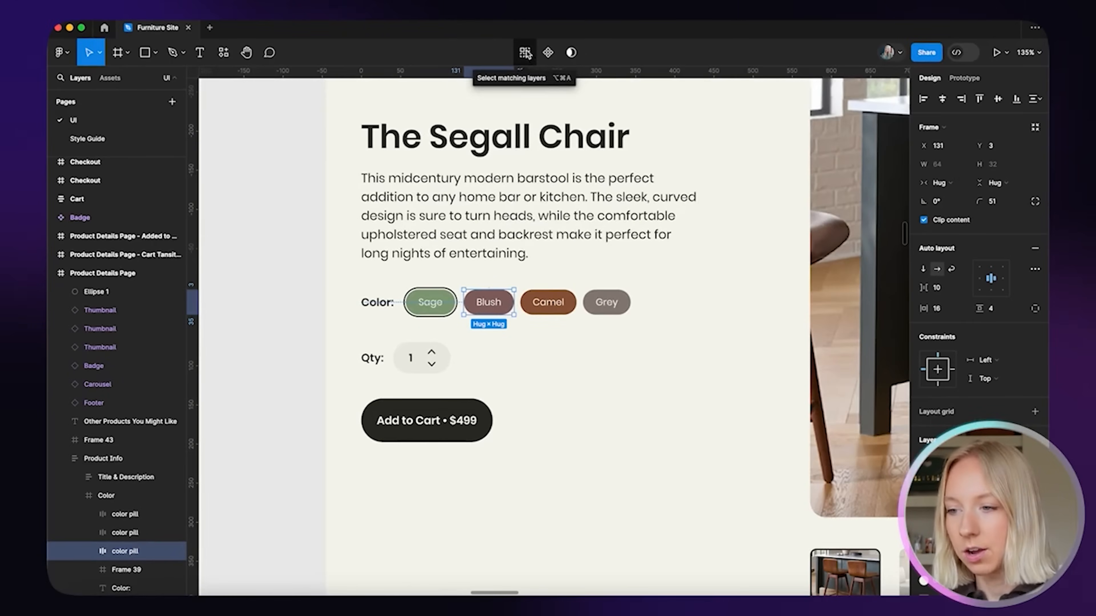
left_click(526, 53)
Select the Sage, Camel and Grey pills and their matches across all product pages
scroll(482, 342, "down", 10)
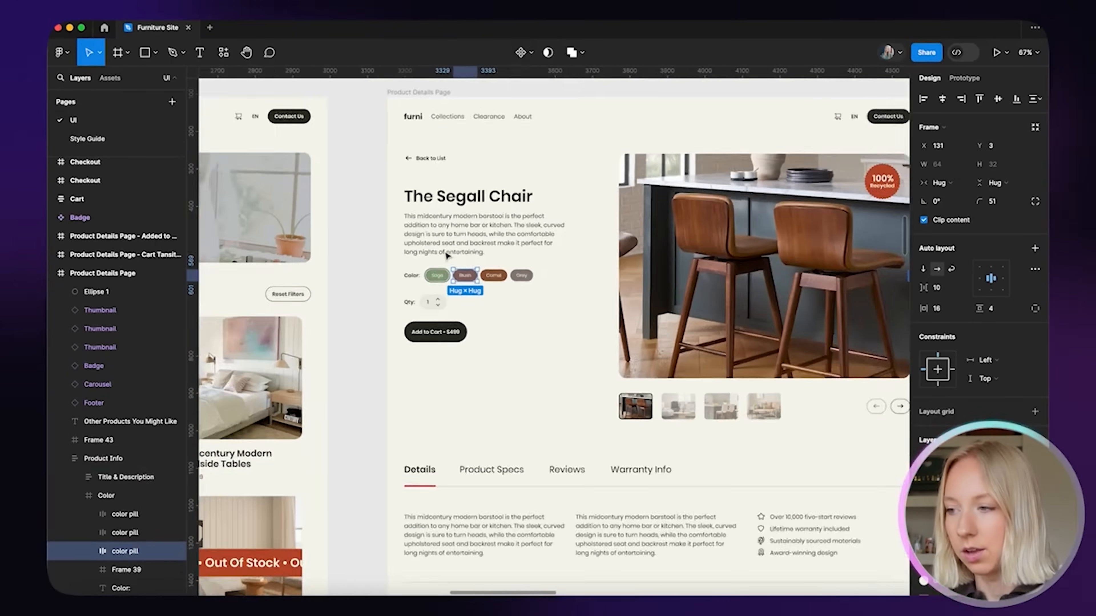
scroll(483, 343, "right", 2)
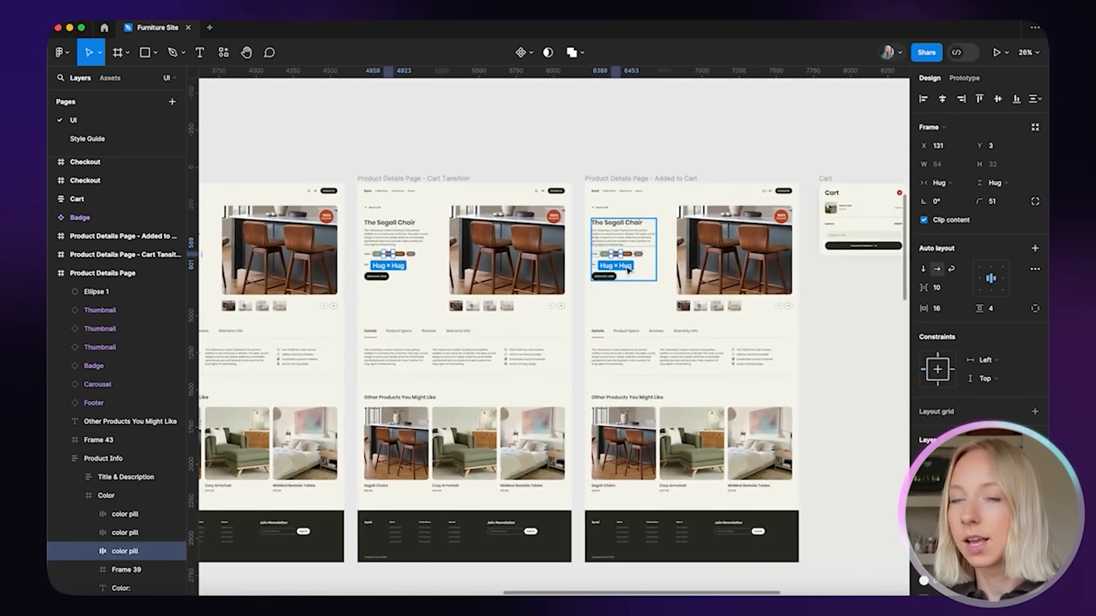
scroll(420, 278, "right", 5)
scroll(341, 289, "up", 5)
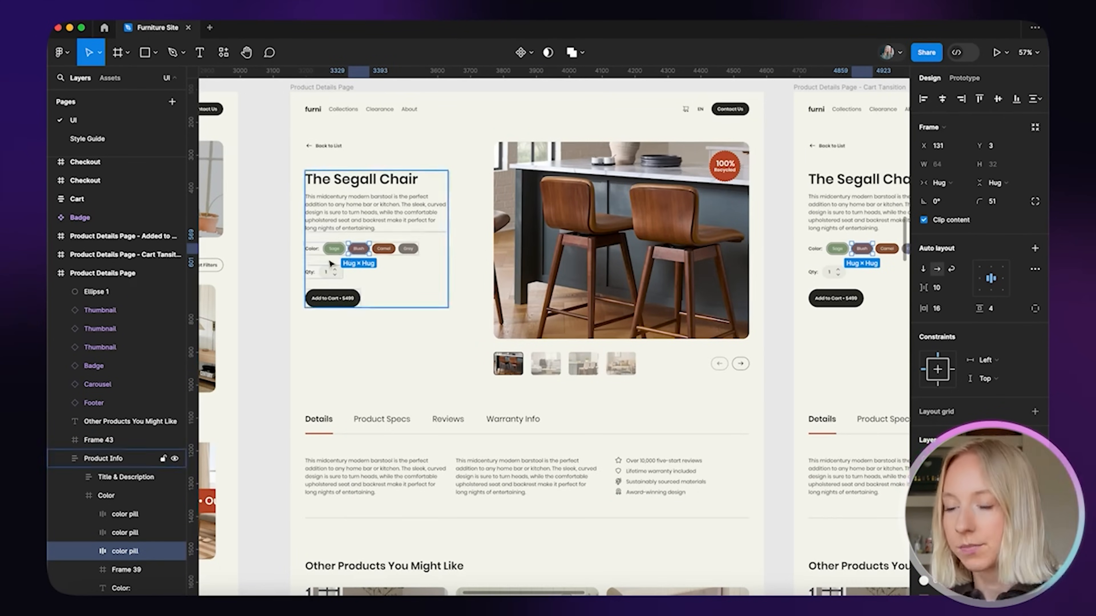
scroll(326, 258, "up", 5)
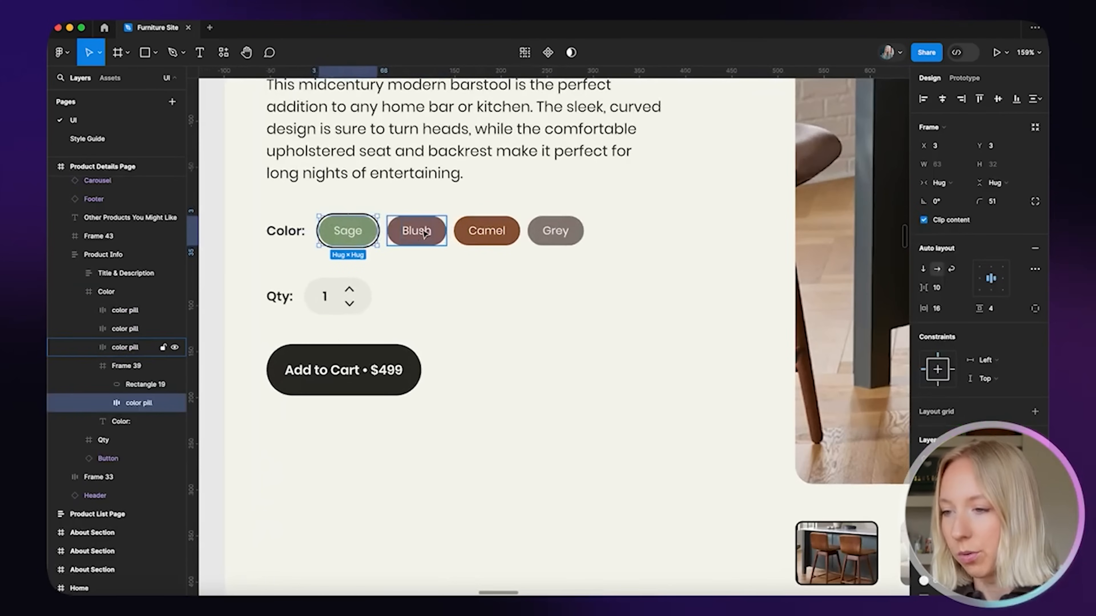
left_click(371, 236, "shift")
left_click(486, 233, "shift")
left_click(574, 237, "shift")
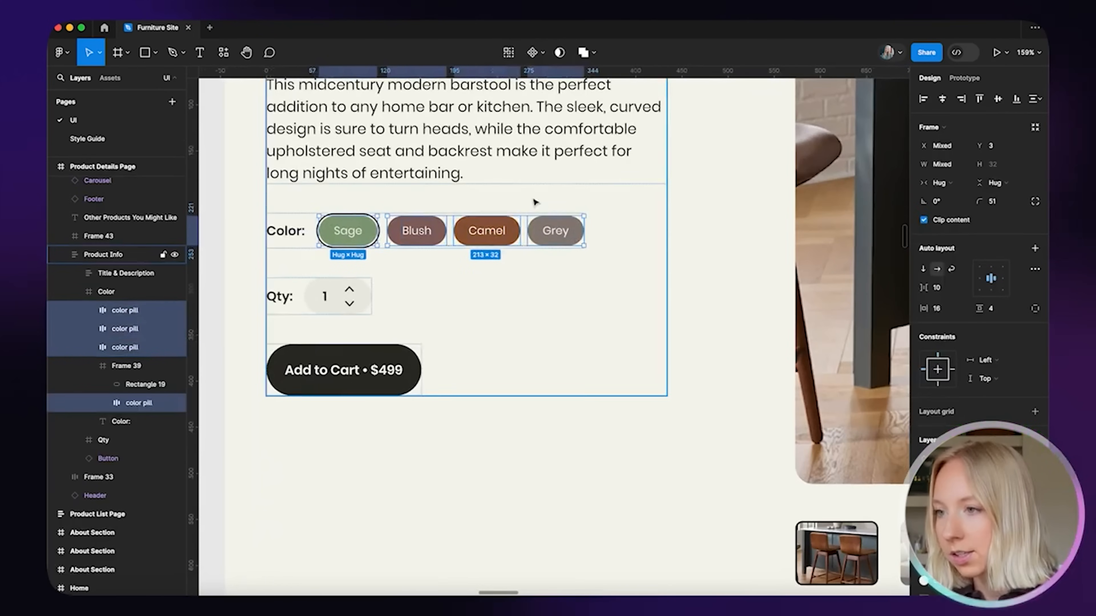
left_click(509, 52)
Pick the Camel pill and select every matching Camel pill with Cmd+Option+A
scroll(349, 256, "down", 10)
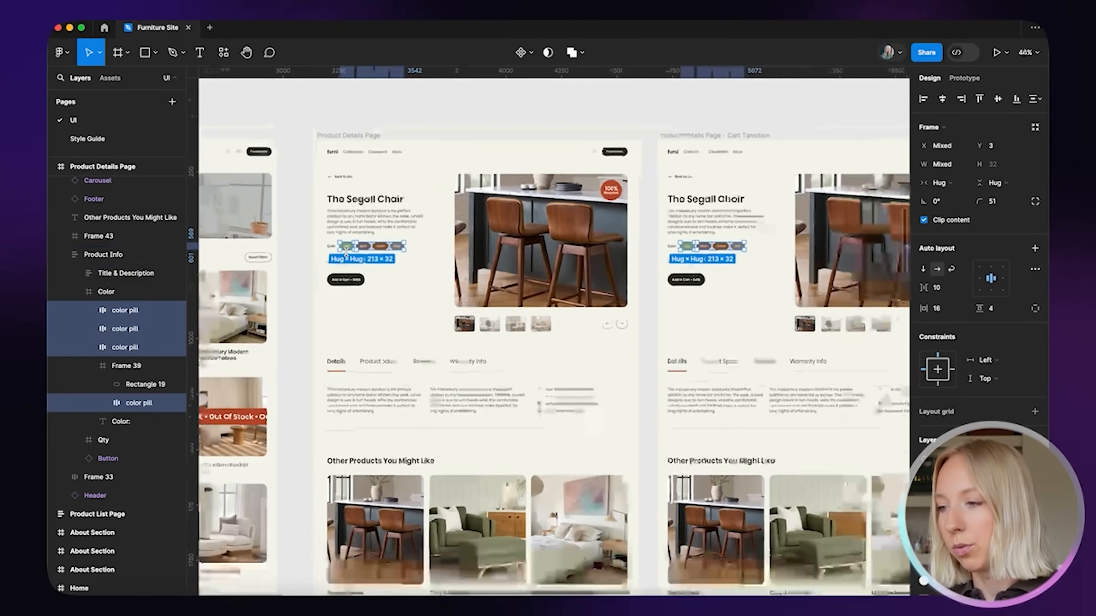
scroll(689, 251, "up", 5)
scroll(476, 279, "down", 3)
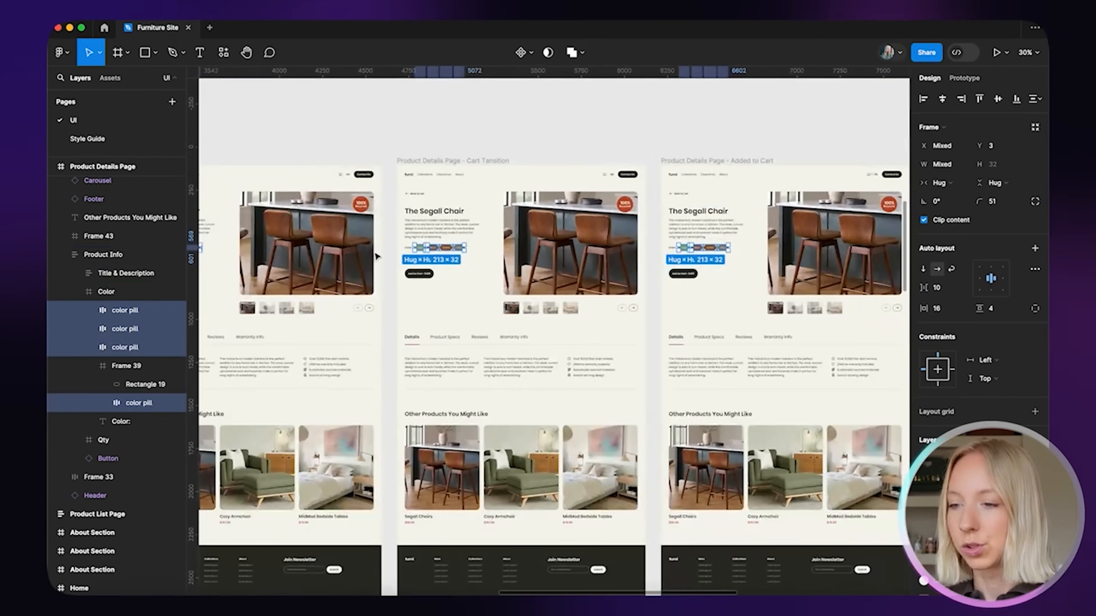
scroll(476, 278, "up", 8)
scroll(476, 278, "down", 3)
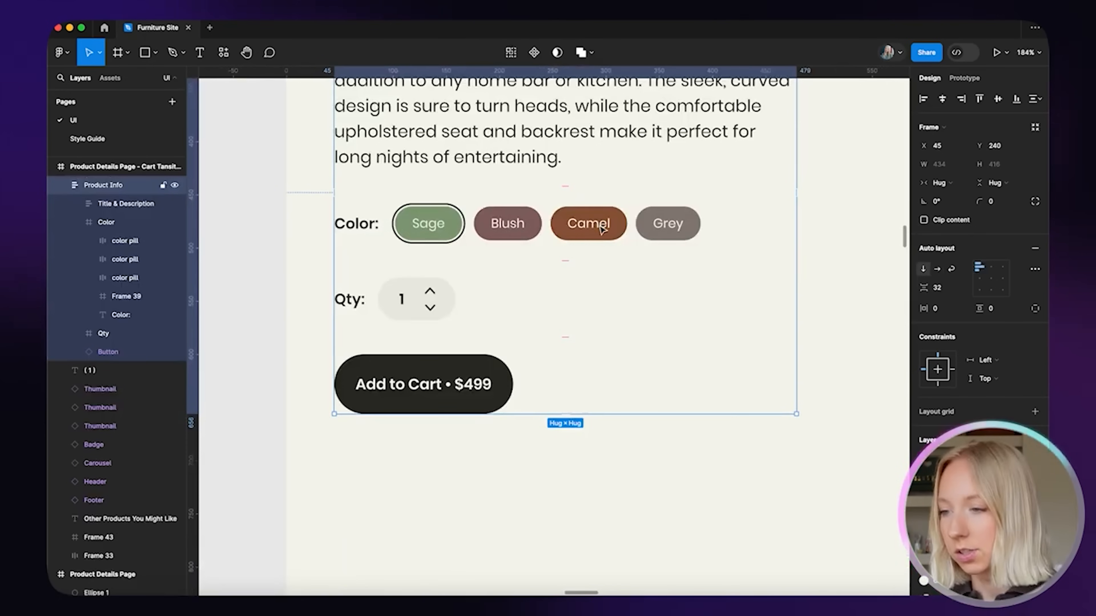
left_click(601, 229)
left_click(602, 229)
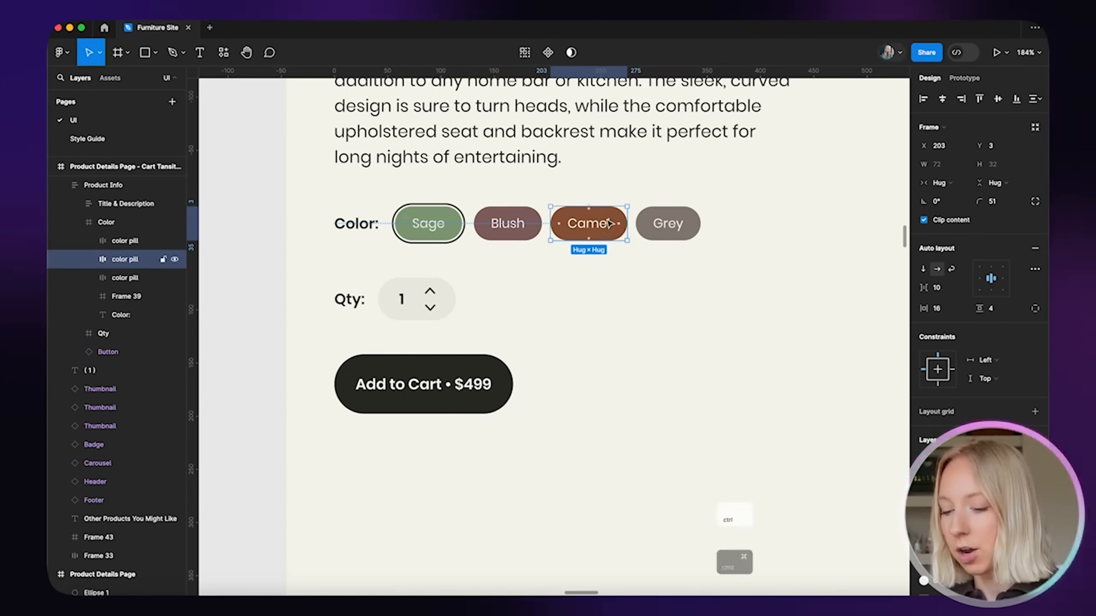
key("super+alt+a")
scroll(610, 223, "down", 15)
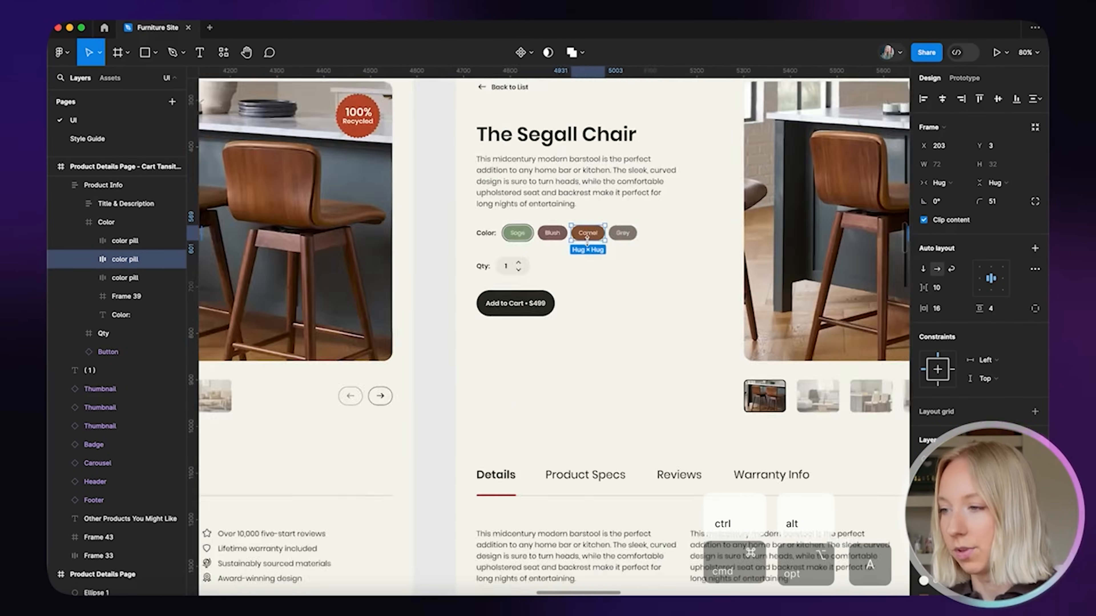
scroll(709, 196, "left", 4)
scroll(709, 195, "down", 1)
scroll(289, 204, "up", 10)
scroll(289, 204, "down", 2)
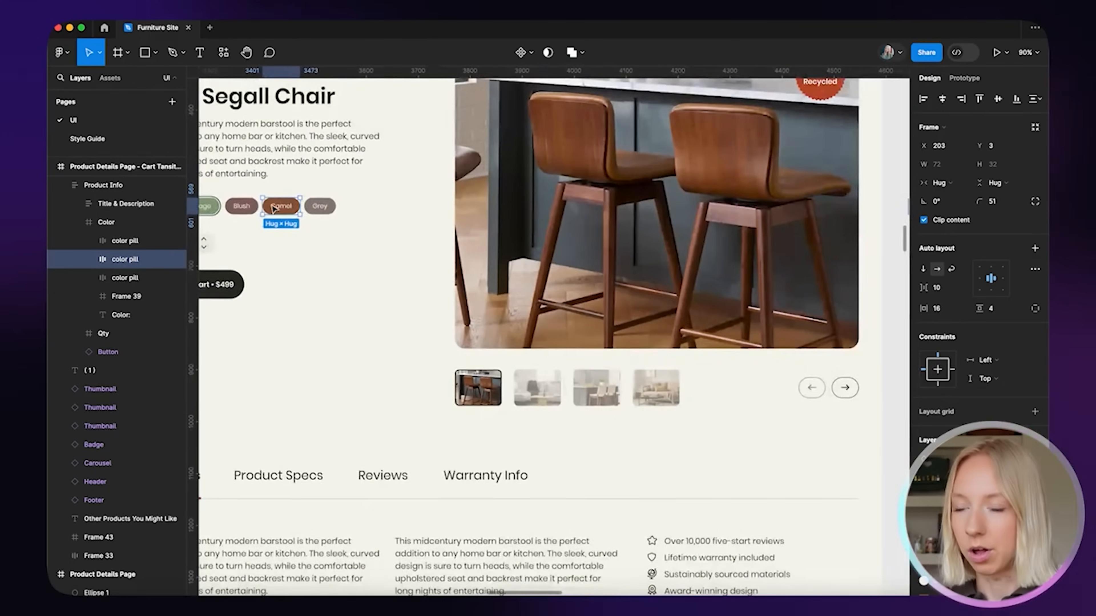
scroll(260, 210, "left", 3)
scroll(328, 213, "up", 6)
left_click(436, 284)
left_click(515, 413)
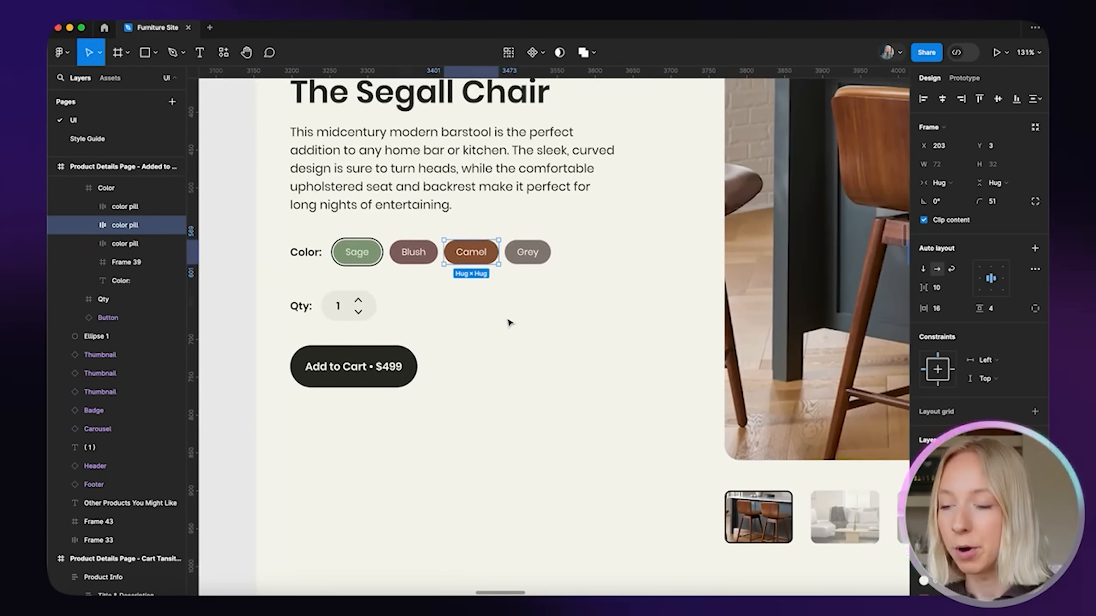
scroll(451, 283, "up", 5)
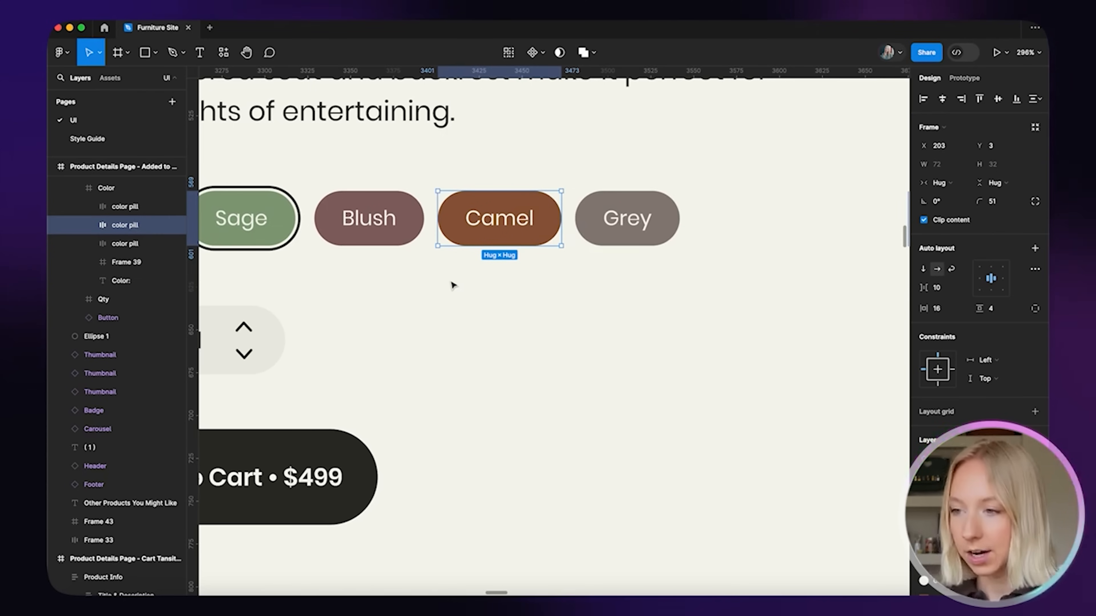
Rename the three selected pill layers to 'color selector'
key("super+r")
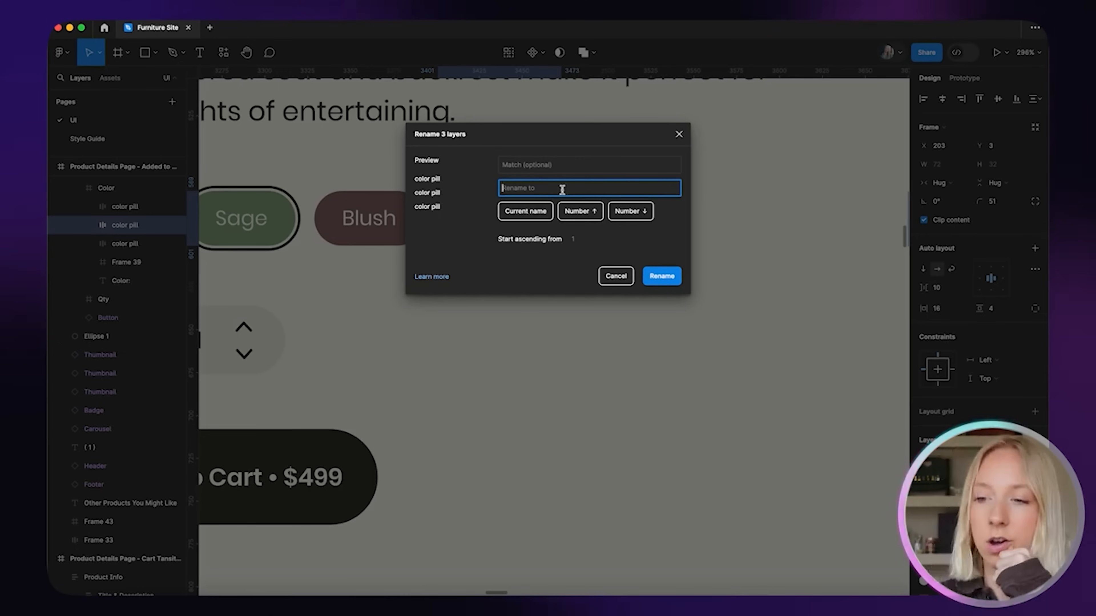
type("color s")
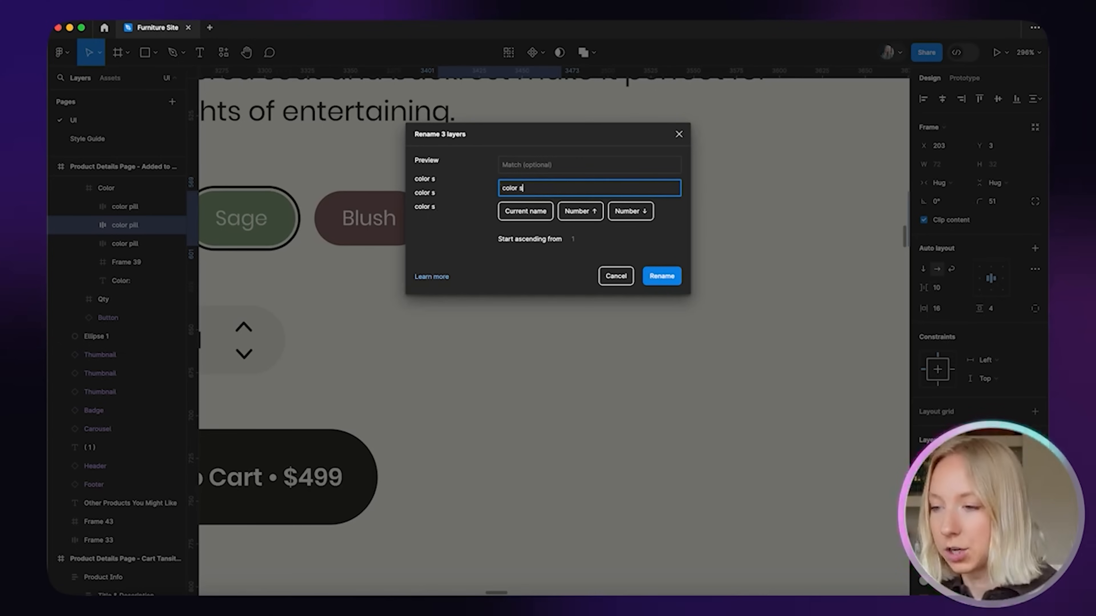
type("elector")
key("Return")
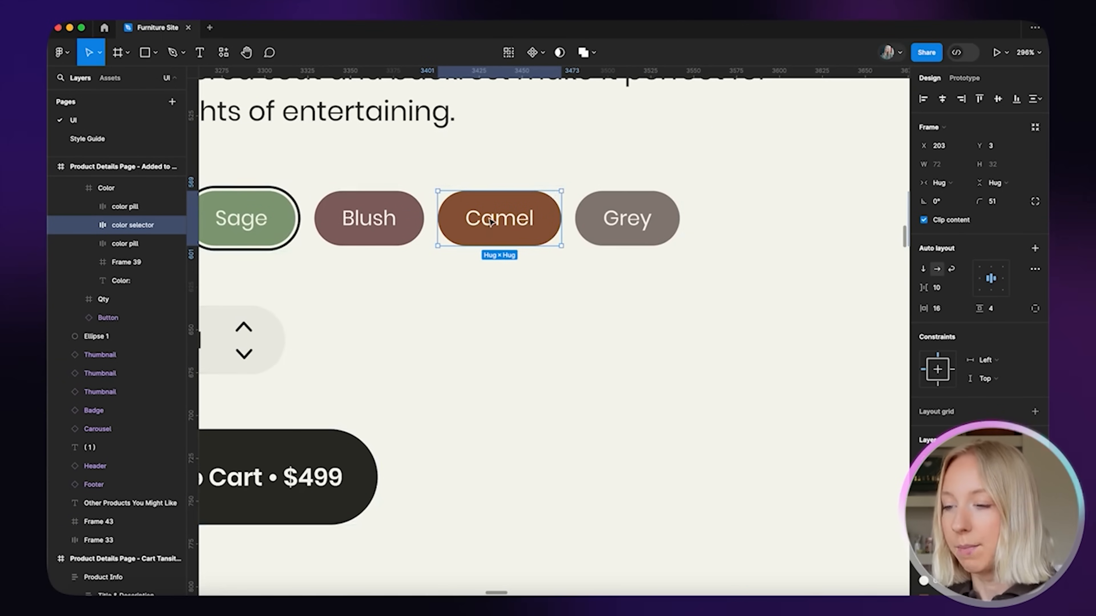
Select the Sage, Blush, Camel and Grey pills and batch-rename all twelve layers 'color selector'
left_click(246, 218)
left_click(369, 218, "shift")
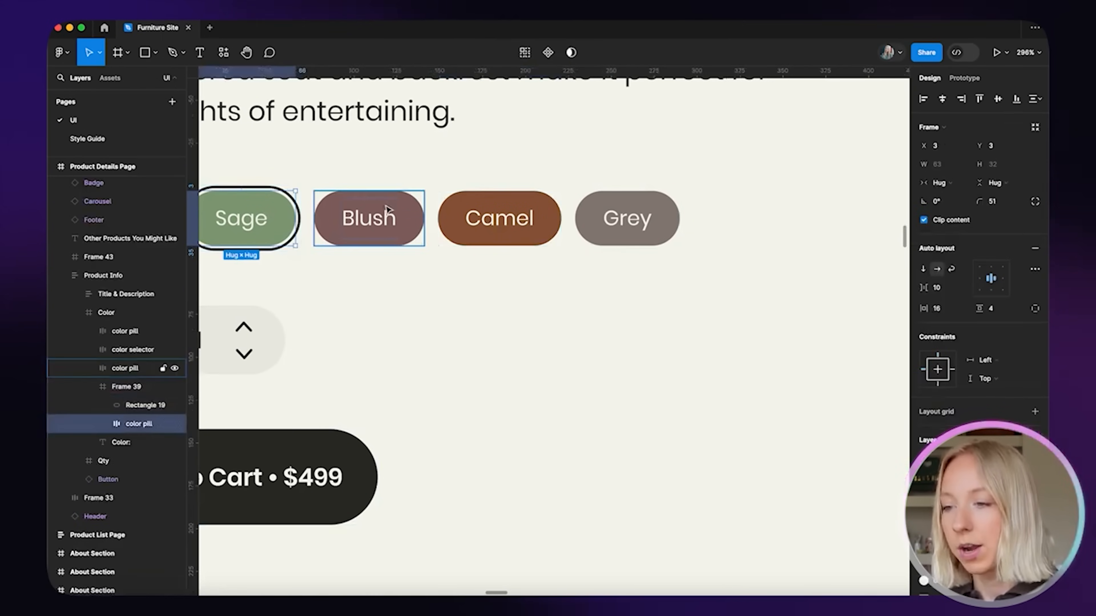
left_click(508, 219, "shift")
left_click(660, 215, "shift")
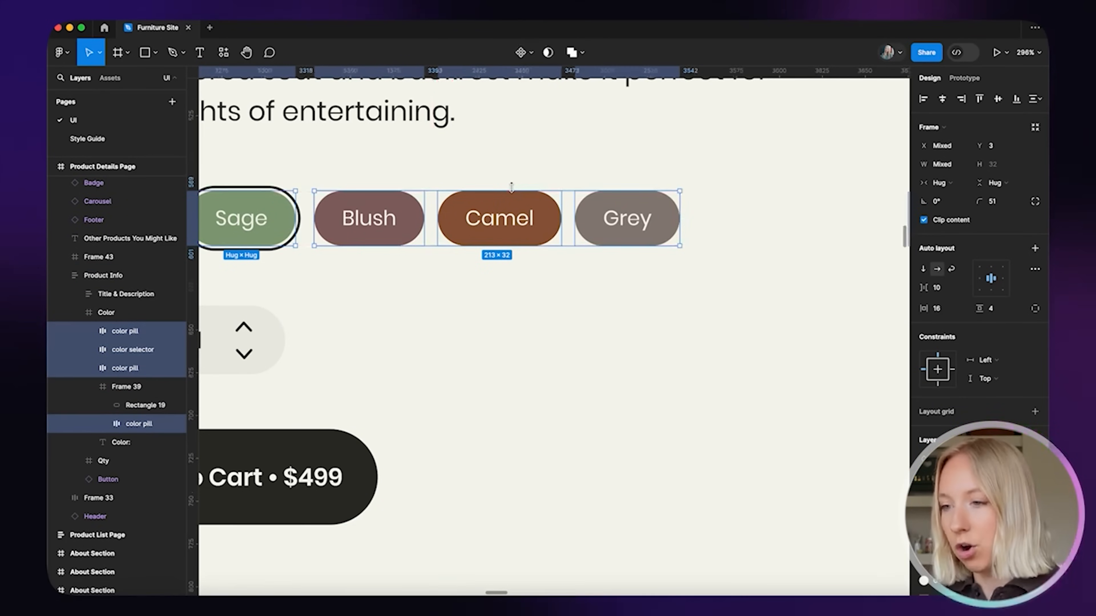
key("super+r")
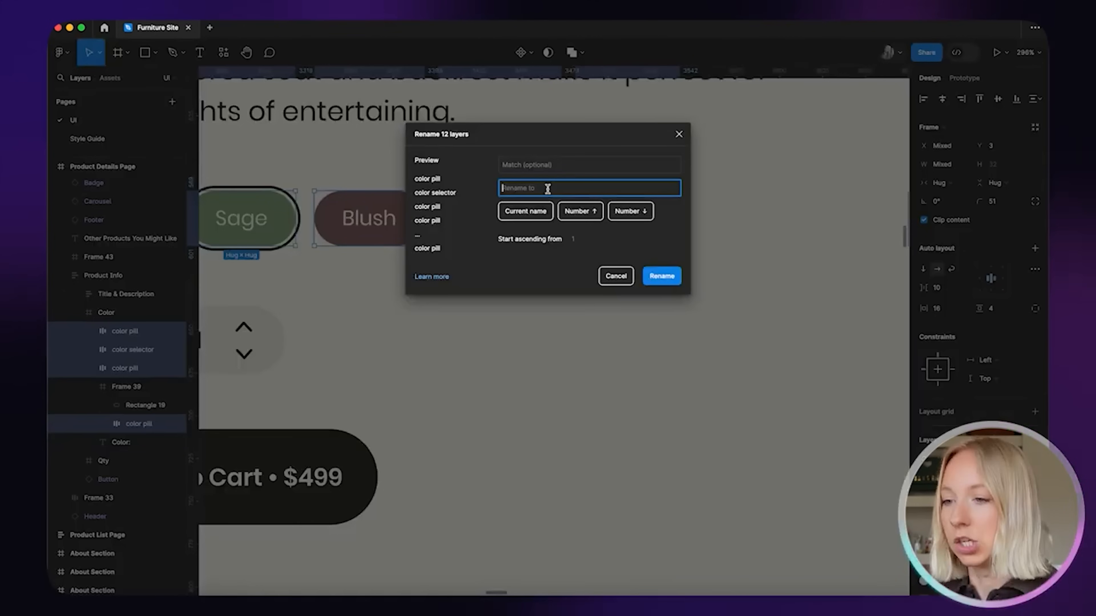
type("coor")
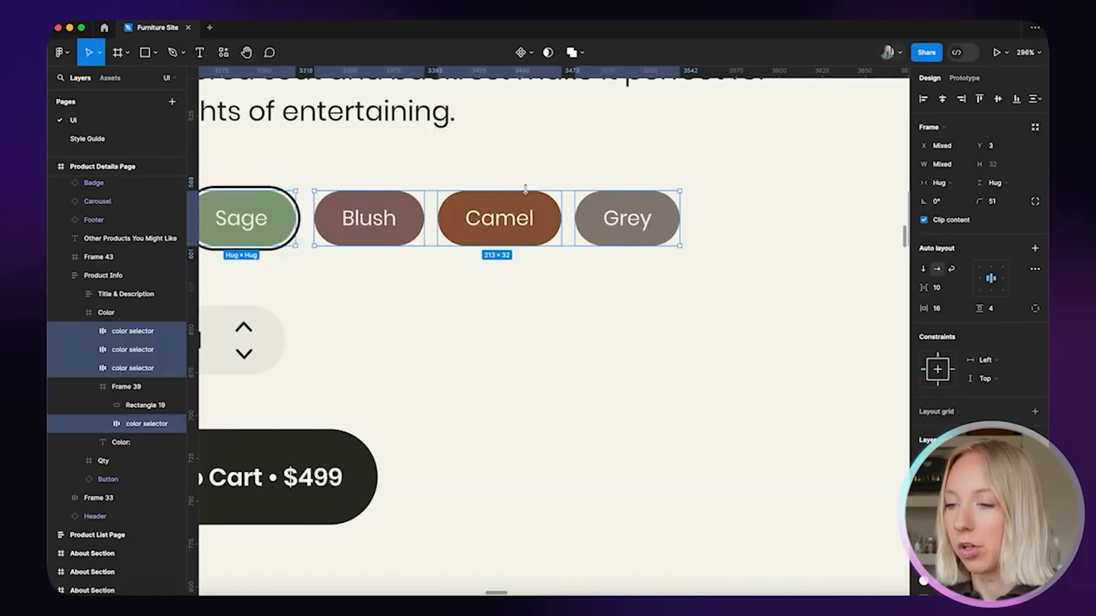
left_click(557, 276)
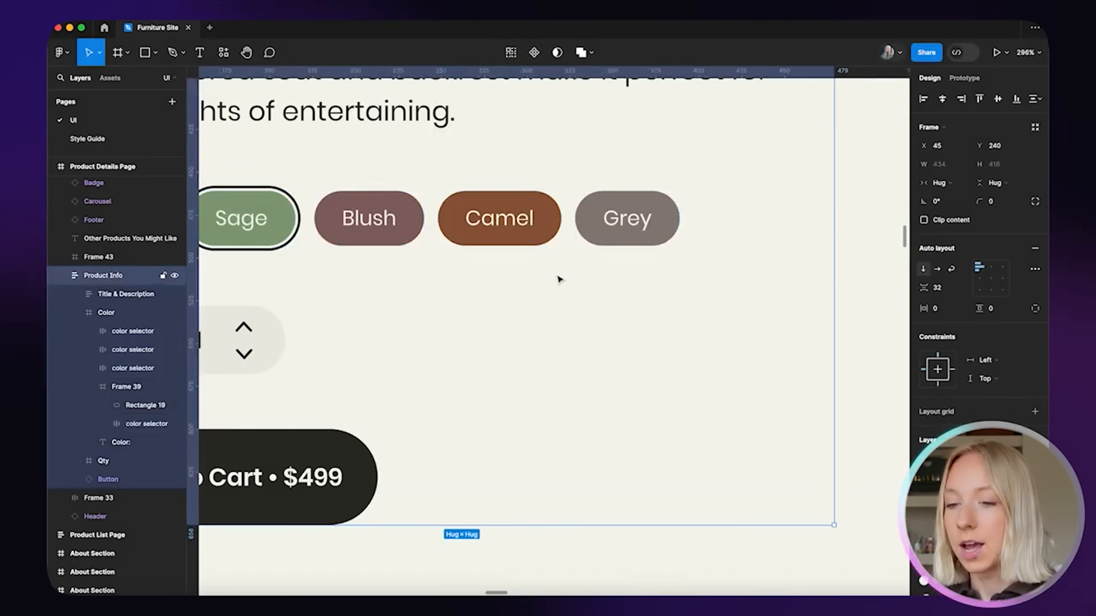
key("shift+2")
scroll(471, 272, "down", 5)
left_click(550, 379)
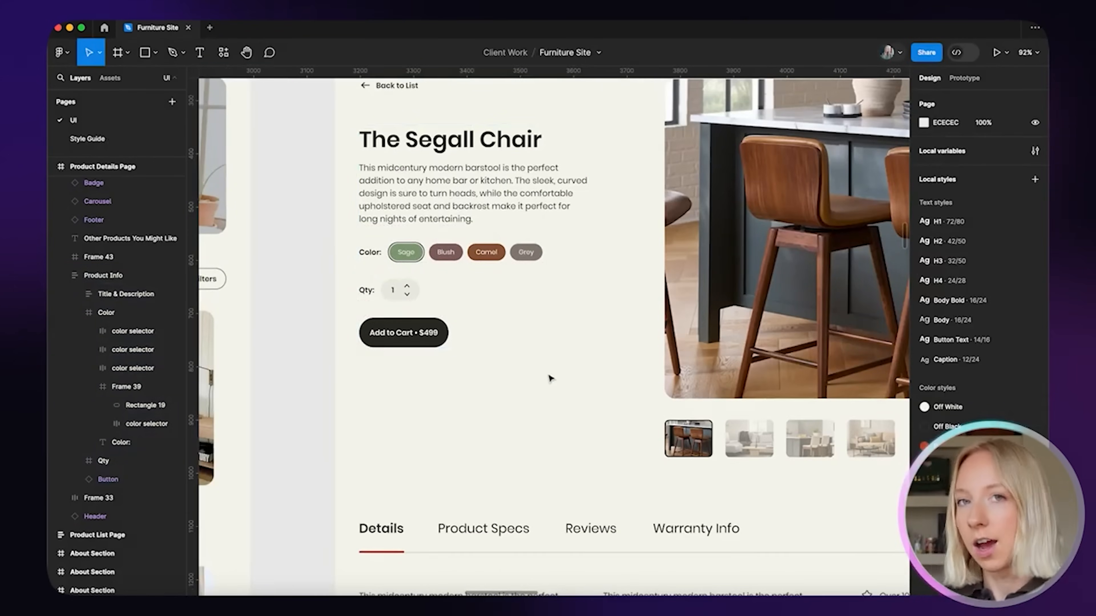
Marquee-select the three About Section frames and drag them left to X -1602
scroll(551, 378, "down", 3)
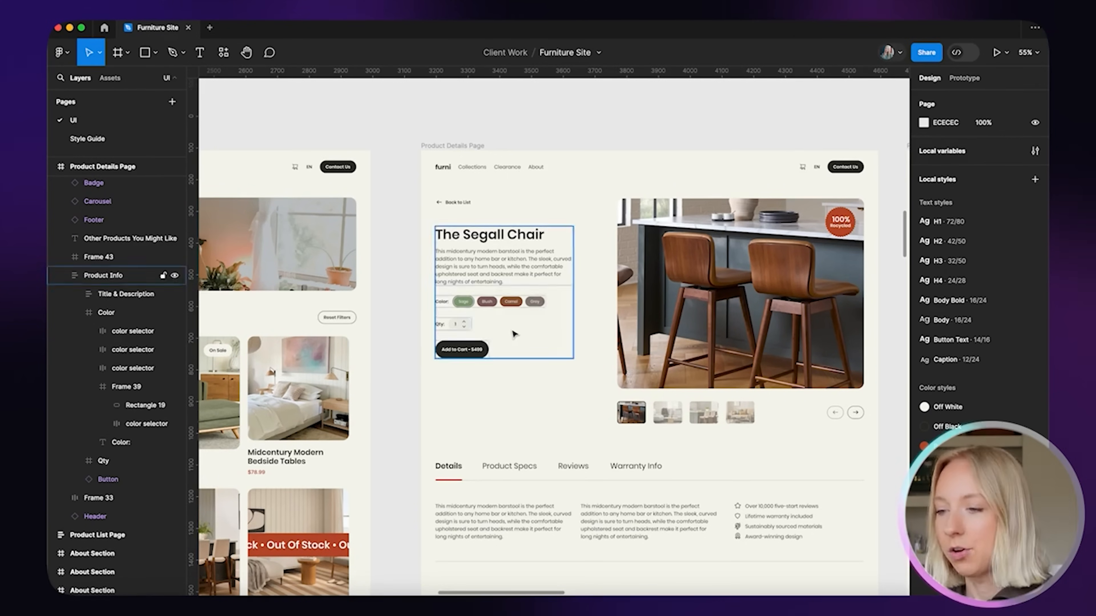
scroll(525, 358, "down", 10)
scroll(517, 346, "down", 10)
scroll(516, 284, "down", 5)
scroll(567, 321, "up", 8)
left_click_drag(406, 173, 636, 500)
left_click_drag(544, 358, 452, 358)
scroll(453, 359, "up", 8)
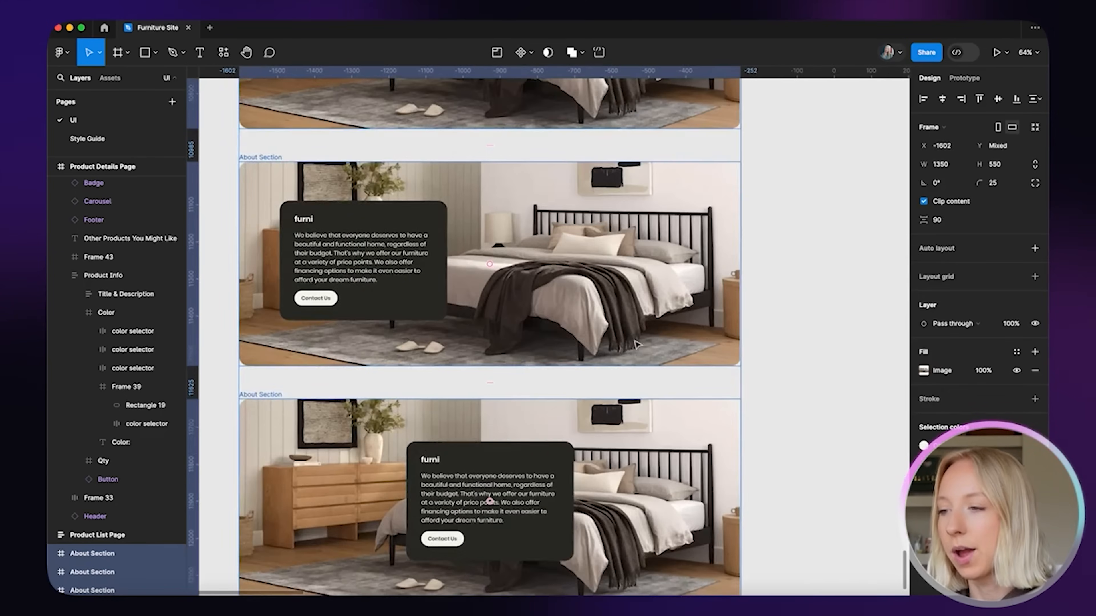
scroll(549, 451, "down", 4)
left_click(779, 303)
scroll(780, 303, "down", 2)
scroll(779, 303, "right", 2)
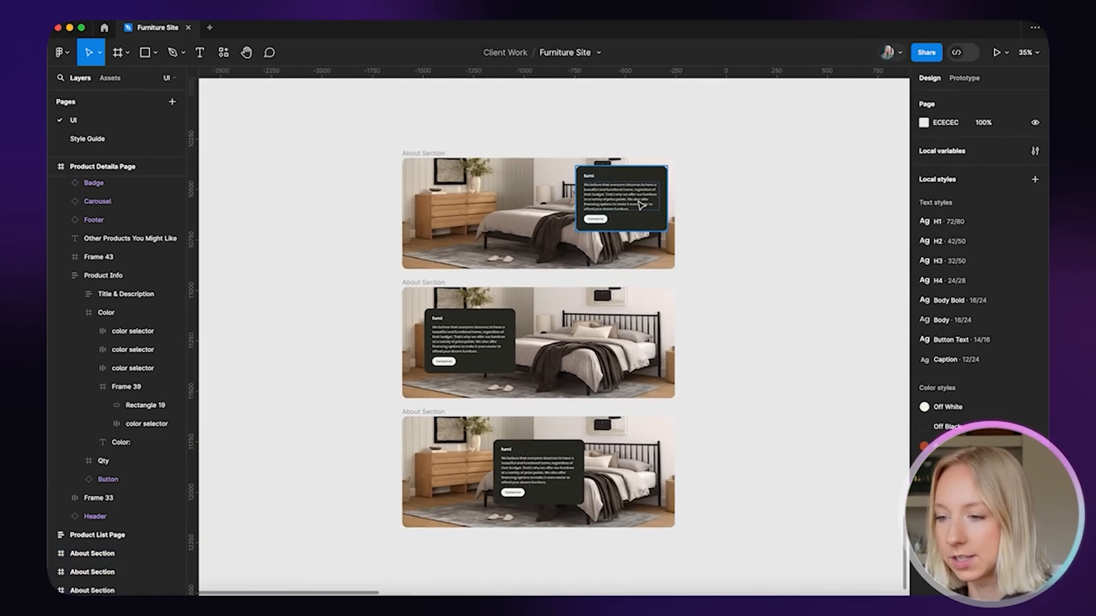
scroll(556, 495, "up", 2)
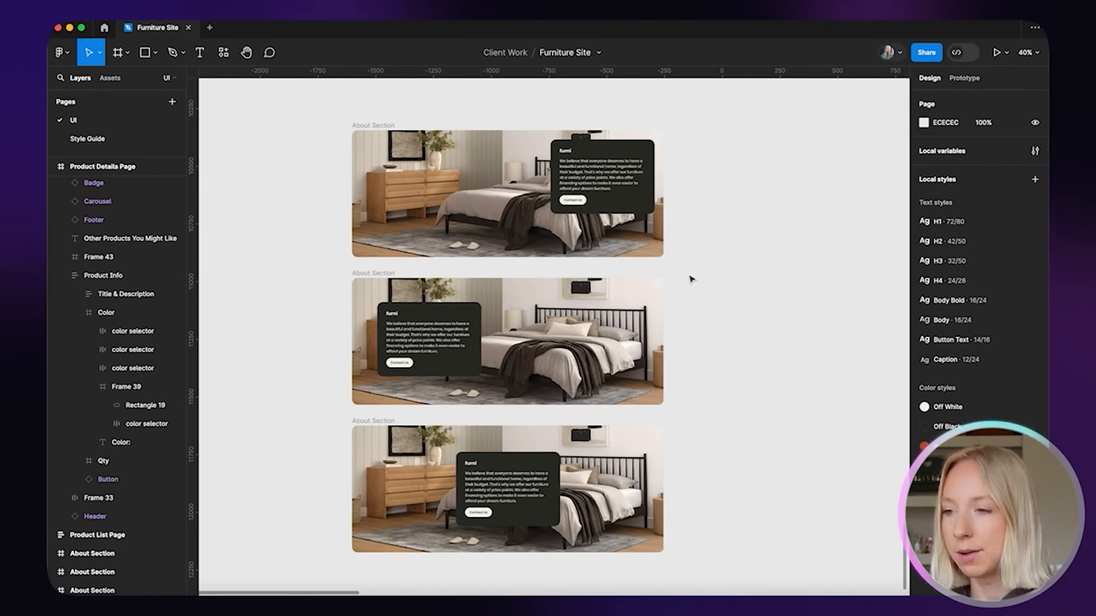
Select the furni logo in all three About Section cards with Select matching layers
double_click(565, 151)
scroll(586, 146, "up", 5)
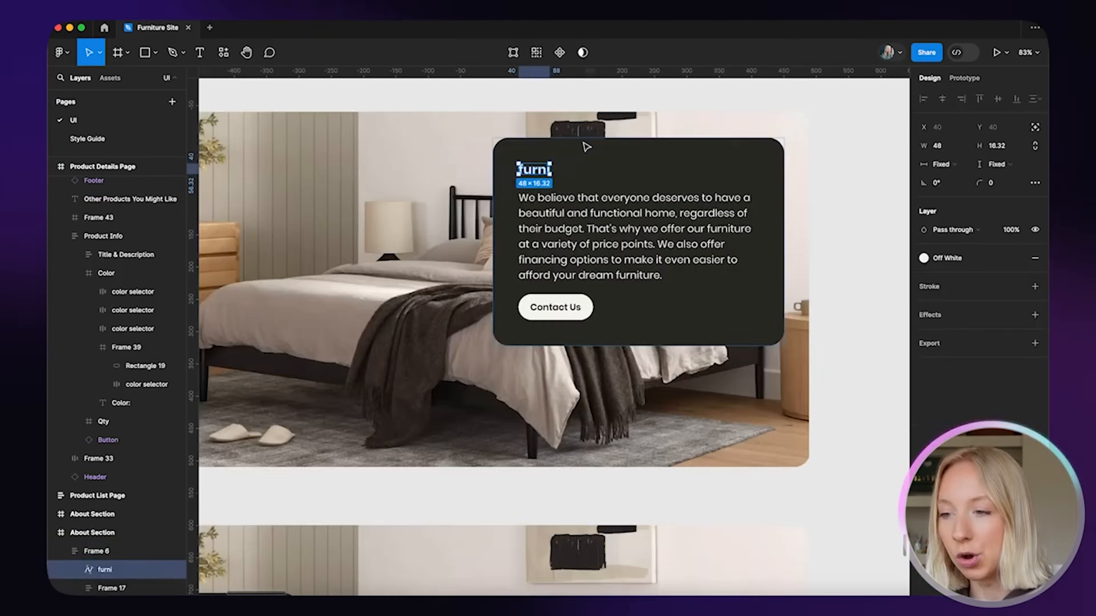
scroll(565, 147, "up", 8)
scroll(459, 205, "down", 10)
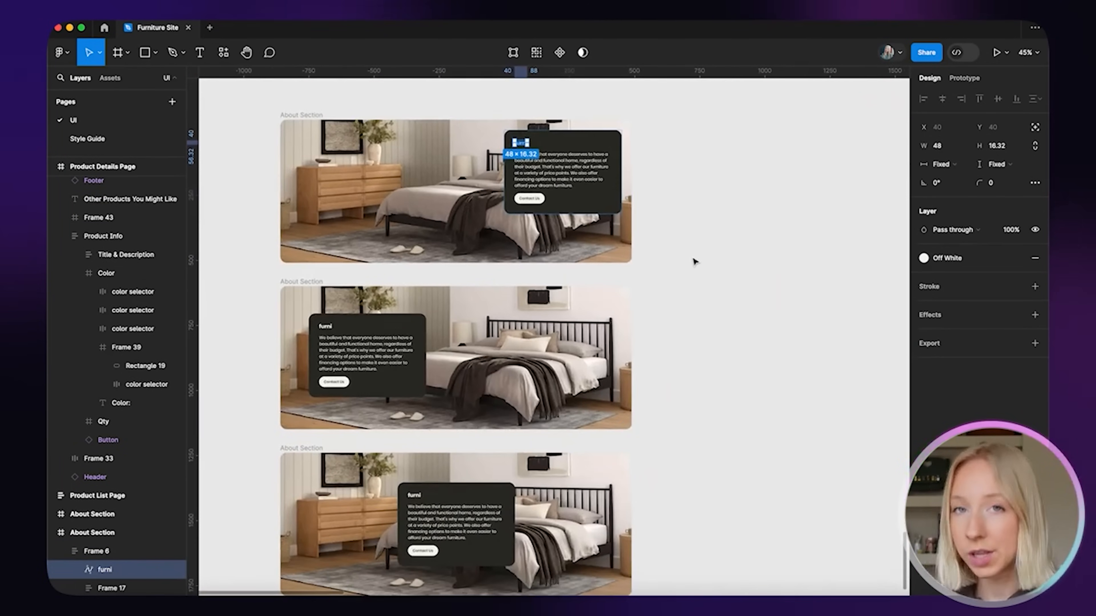
left_click(713, 246)
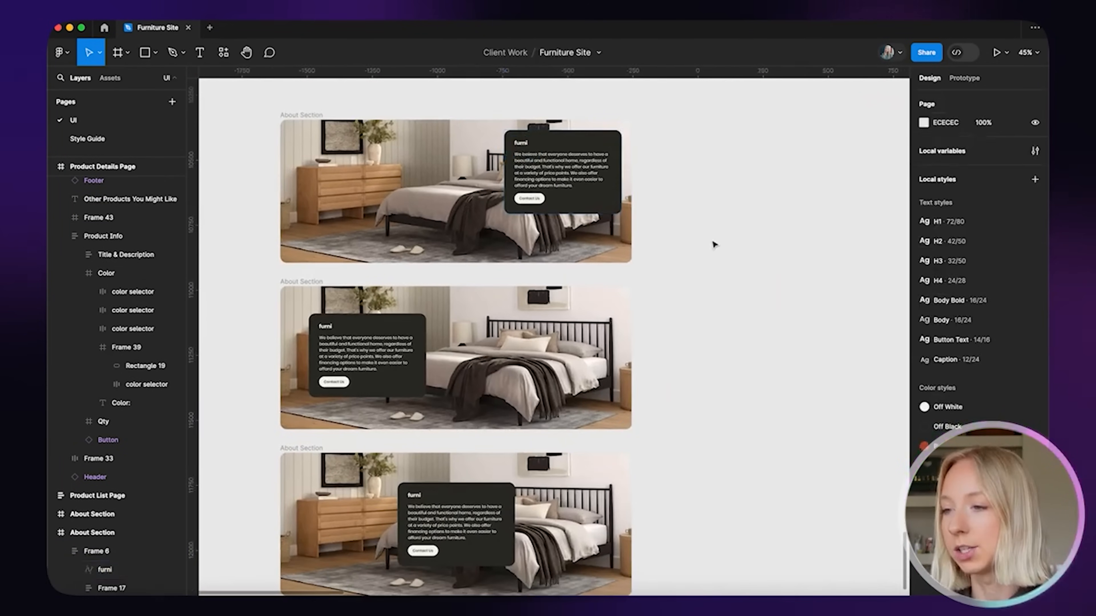
double_click(520, 143)
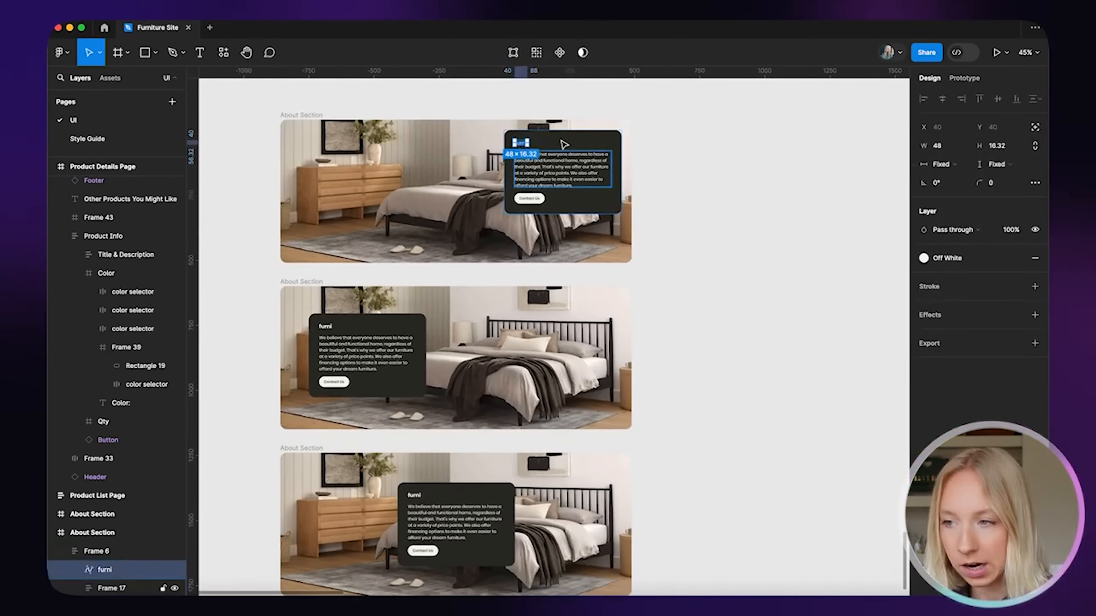
left_click(537, 53)
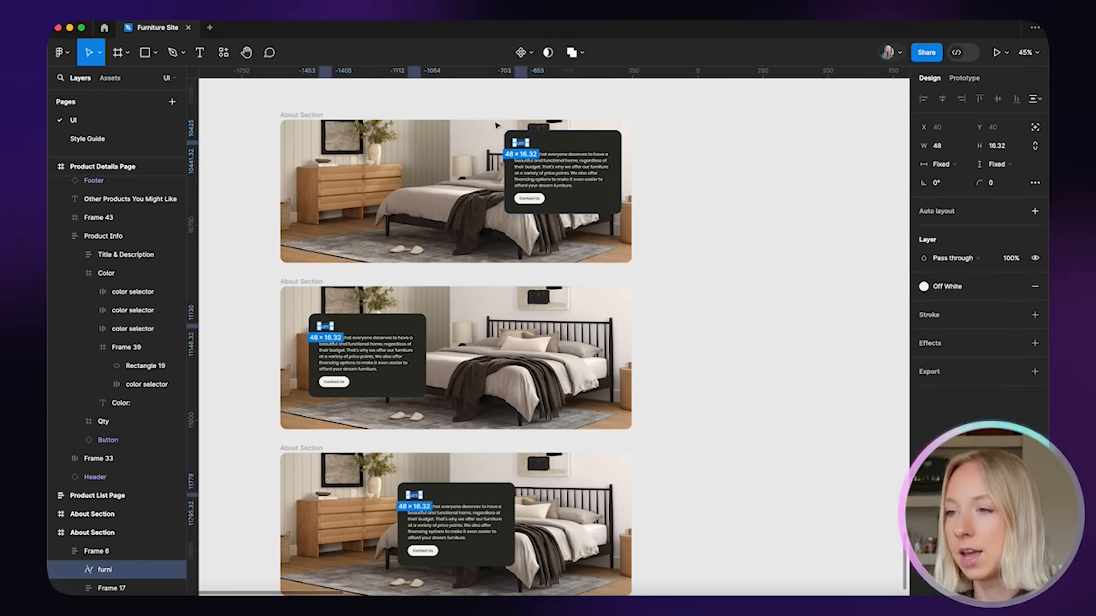
scroll(546, 135, "down", 2)
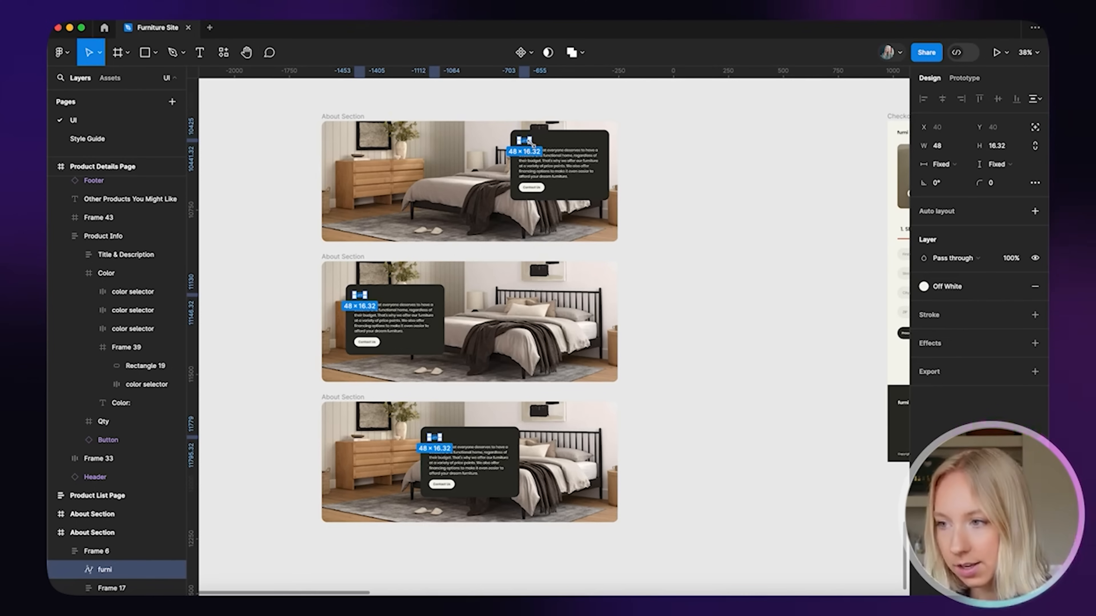
Scale the three furni logos together to about 85×29
mouse_move(533, 143)
left_mouse_down()
mouse_move(557, 155)
mouse_move(525, 142)
mouse_move(546, 150)
left_mouse_up()
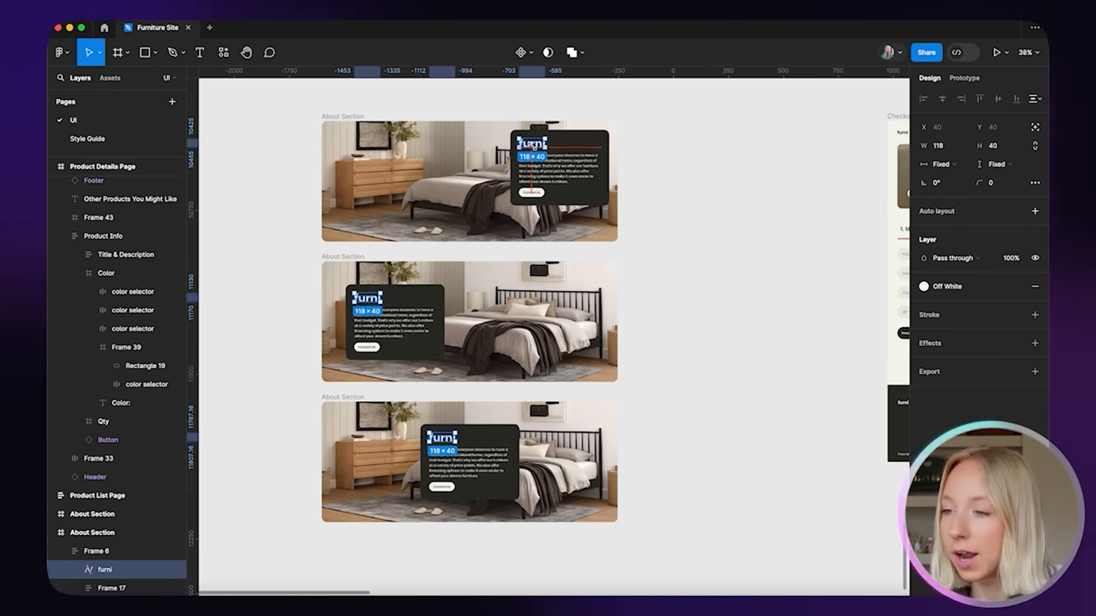
left_click_drag(531, 147, 540, 138)
scroll(540, 138, "up", 10)
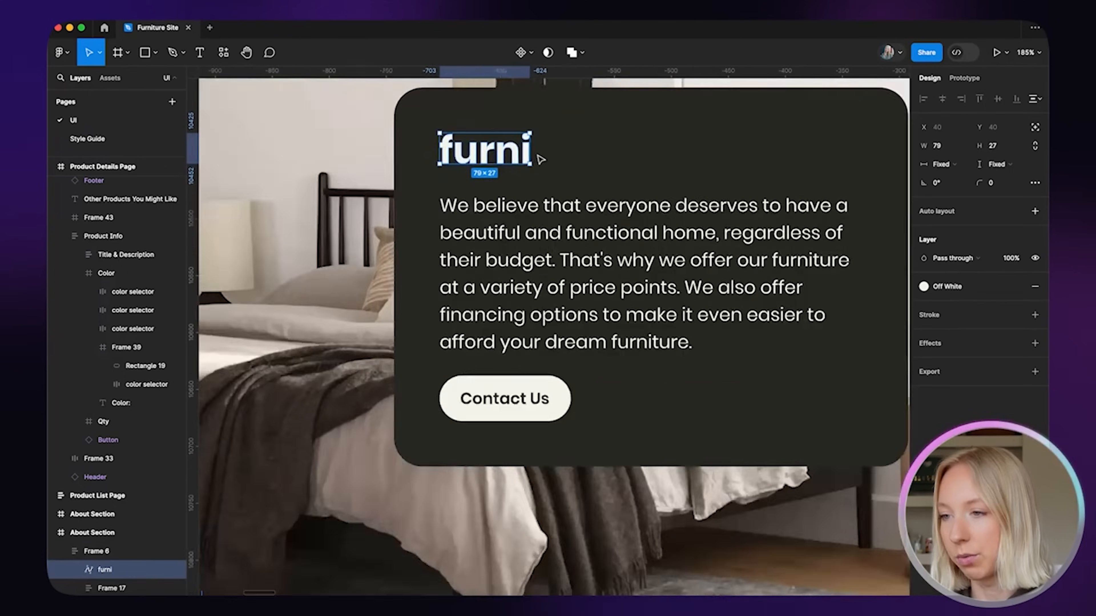
scroll(540, 160, "up", 3)
left_click_drag(532, 166, 547, 177)
scroll(559, 179, "down", 10)
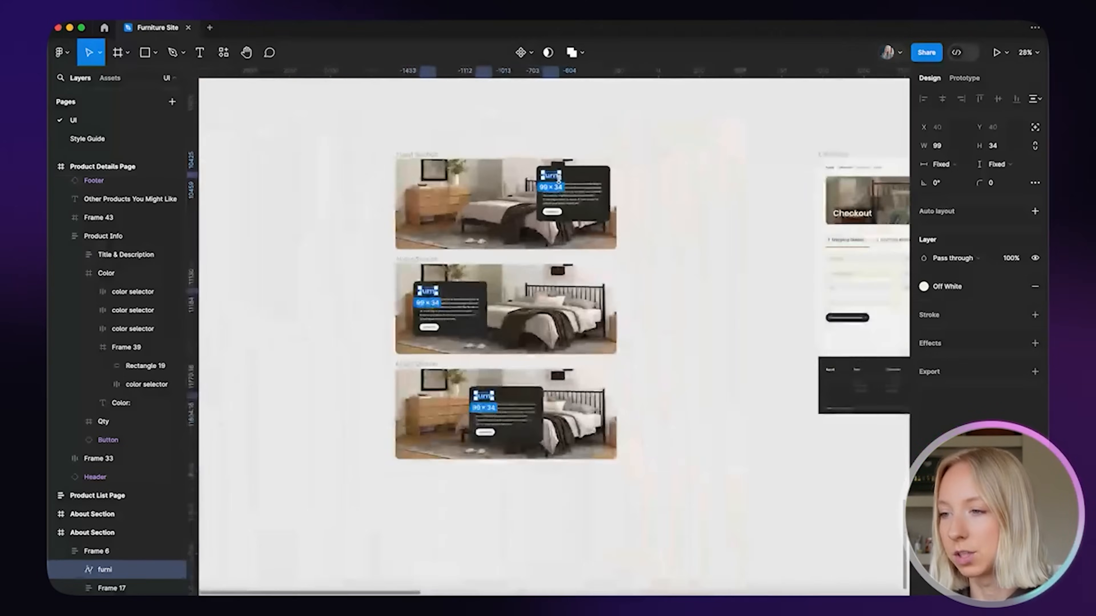
scroll(558, 200, "up", 12)
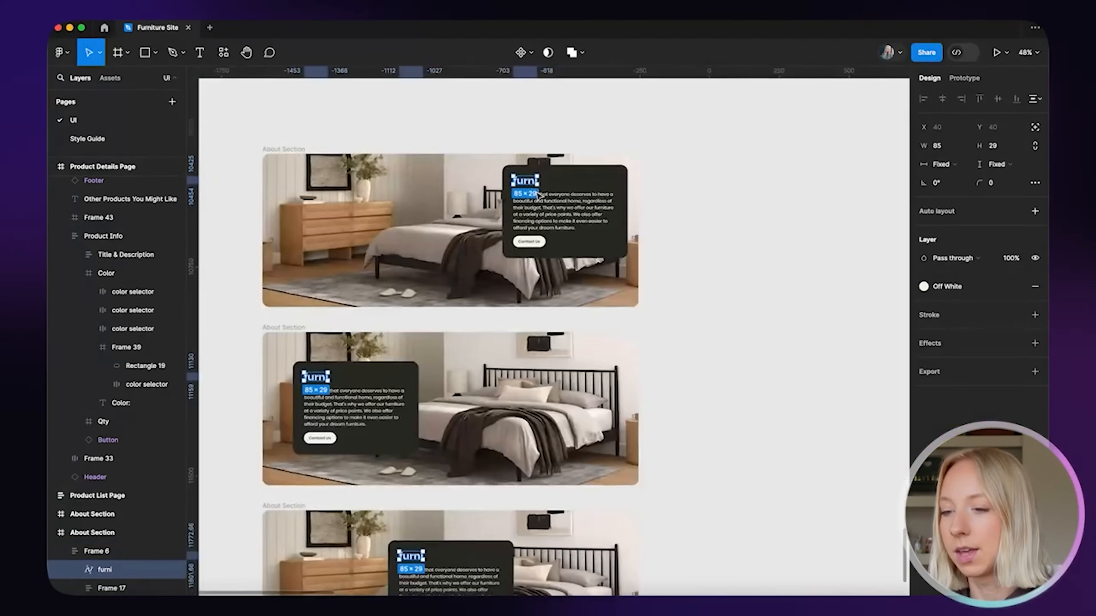
scroll(707, 215, "down", 4)
left_click(712, 213)
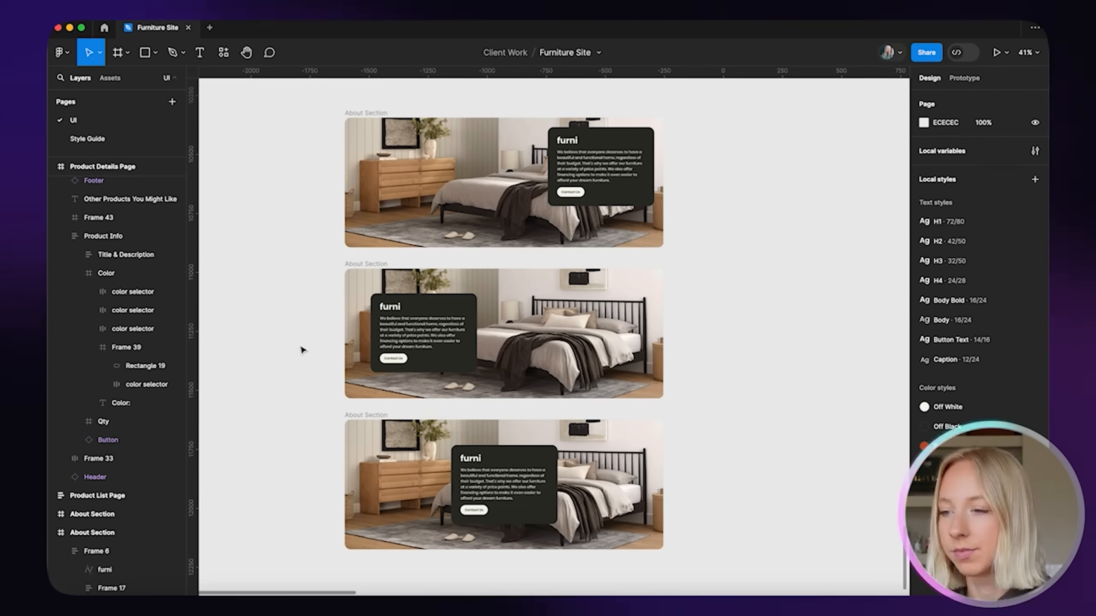
scroll(491, 298, "right", 1)
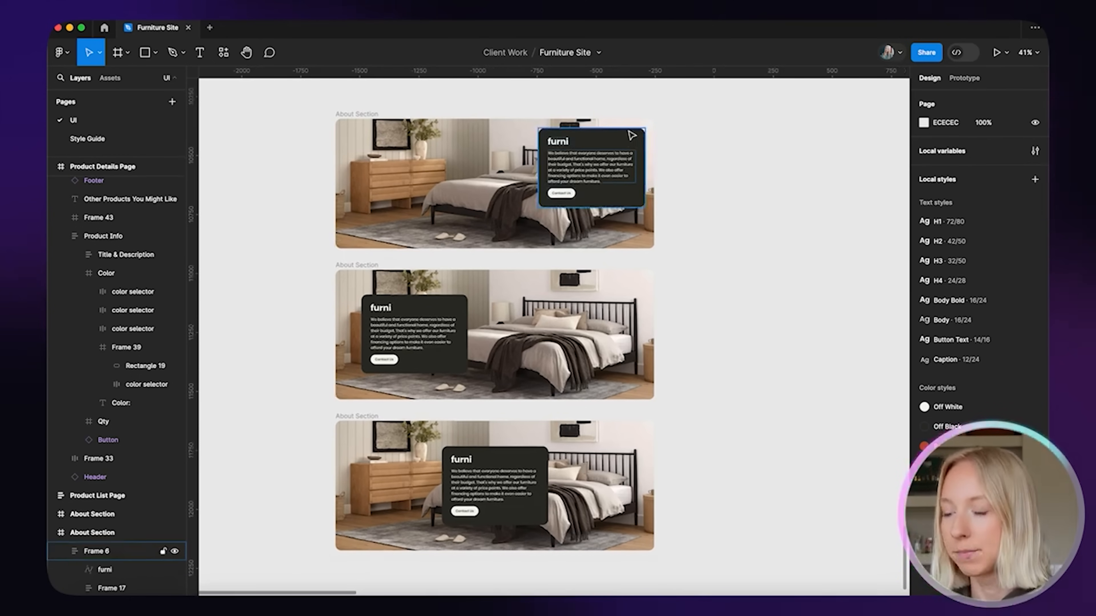
Select the dark card frame in all three About Section sections
key("ctrl+super")
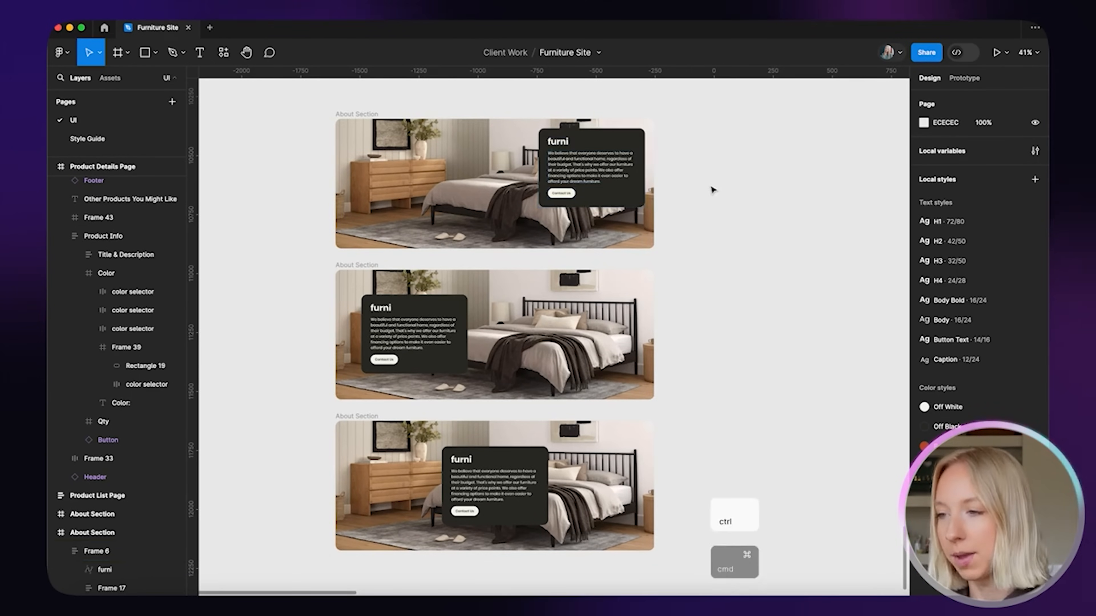
left_click(633, 146, "ctrl+super")
scroll(615, 164, "up", 5)
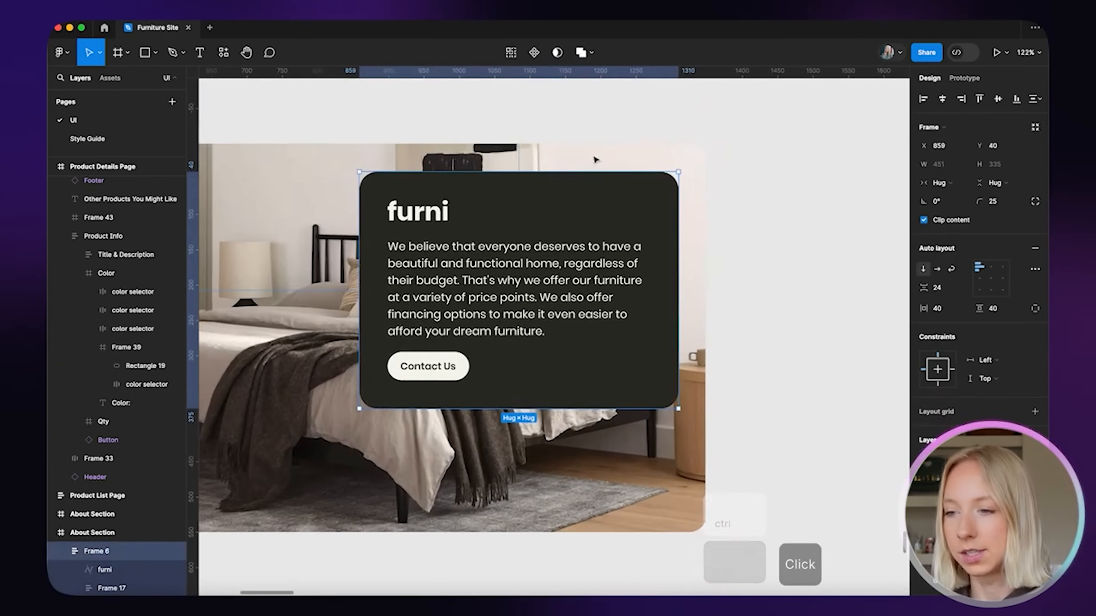
scroll(609, 275, "down", 5)
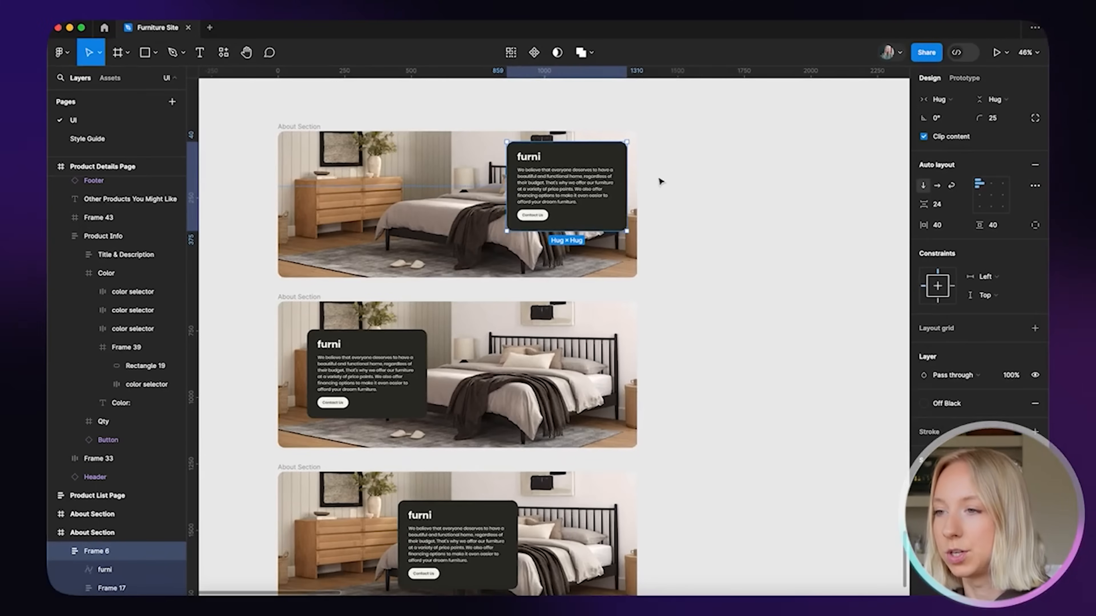
key("alt+super+a")
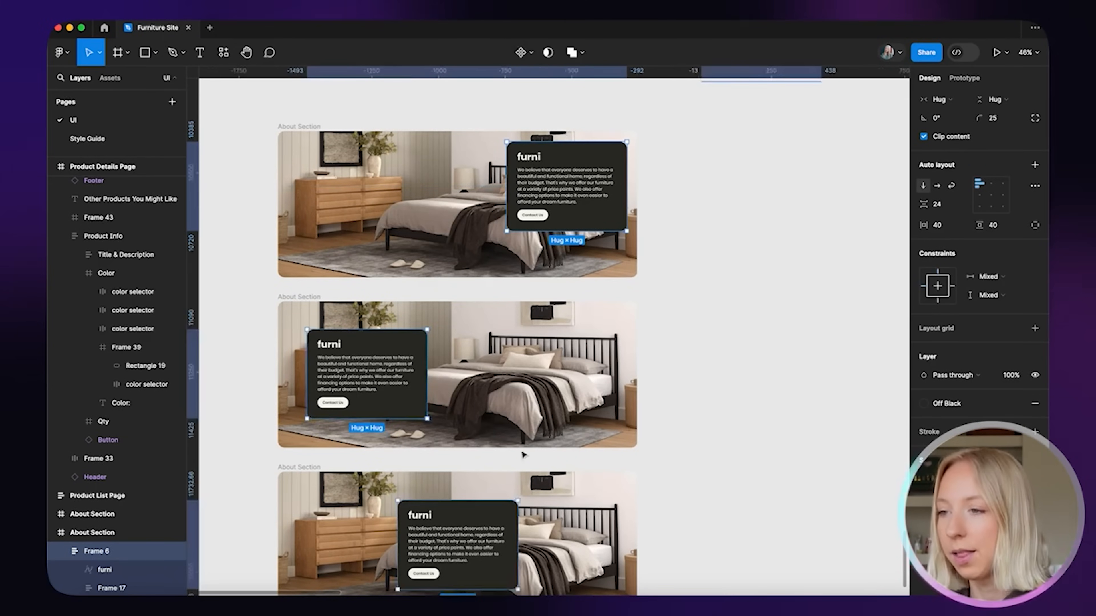
scroll(523, 454, "down", 3)
scroll(521, 454, "down", 2)
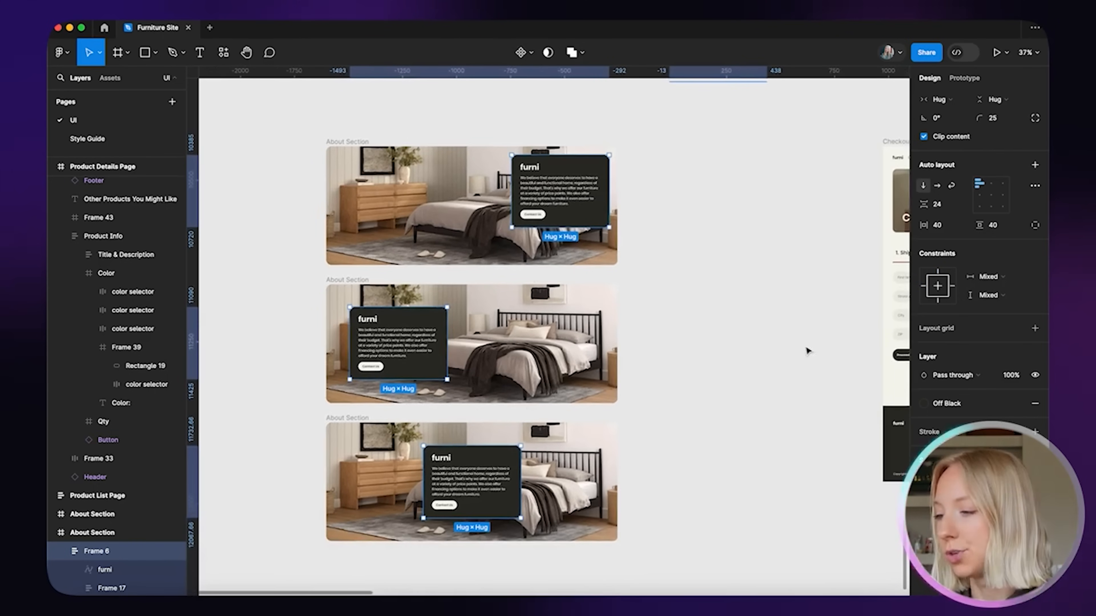
Change the three cards' fill from Off Black to the Burnt Orange colour style
left_click(923, 403)
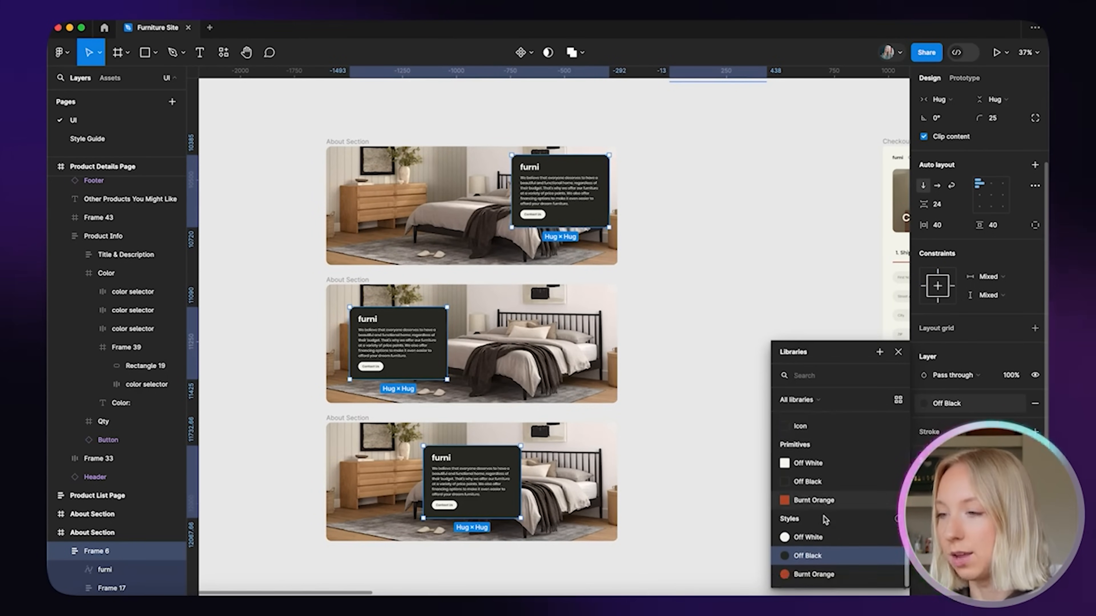
left_click(802, 575)
left_click(695, 397)
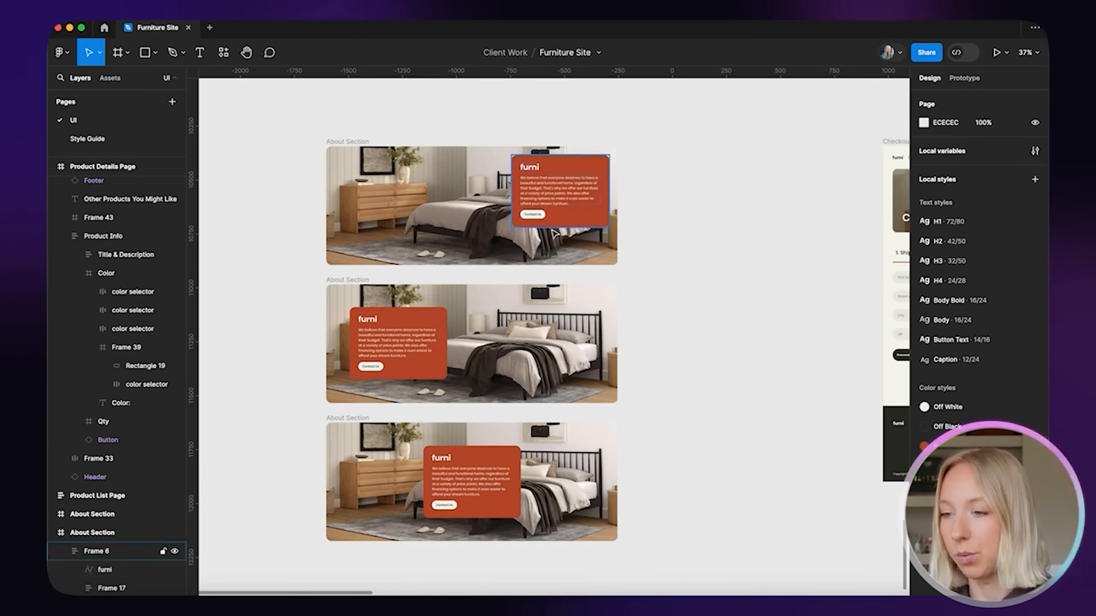
scroll(507, 351, "up", 5)
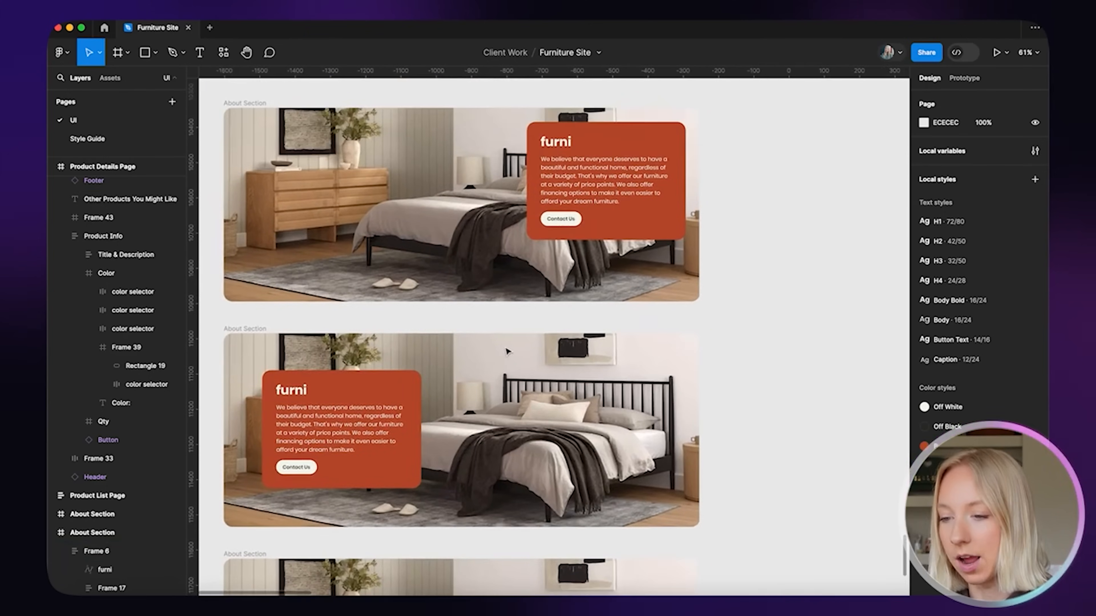
scroll(473, 390, "down", 3)
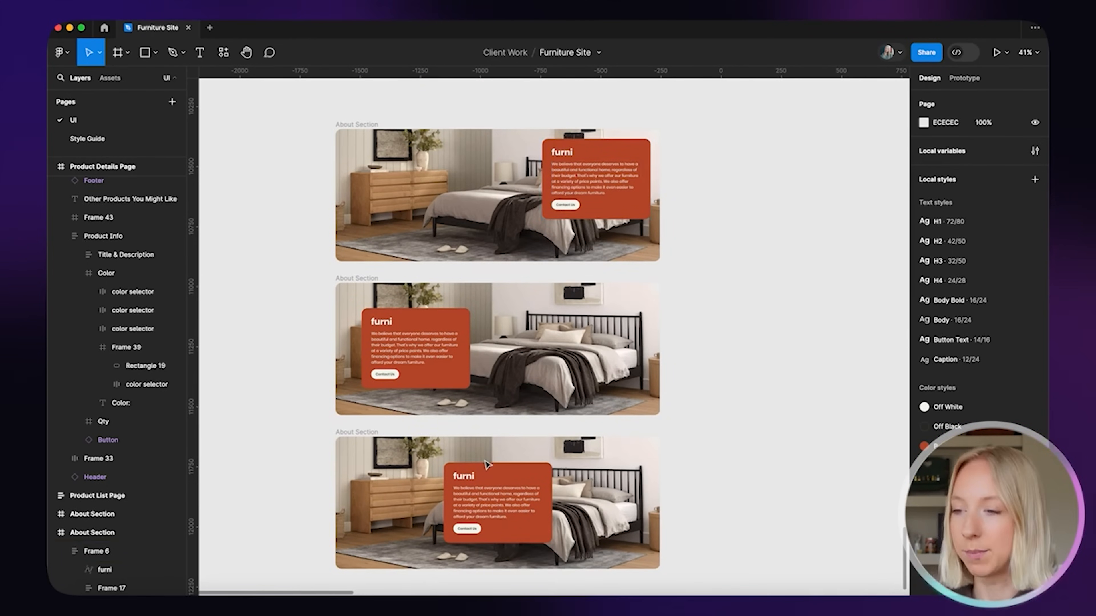
scroll(729, 257, "up", 2)
scroll(728, 260, "down", 1)
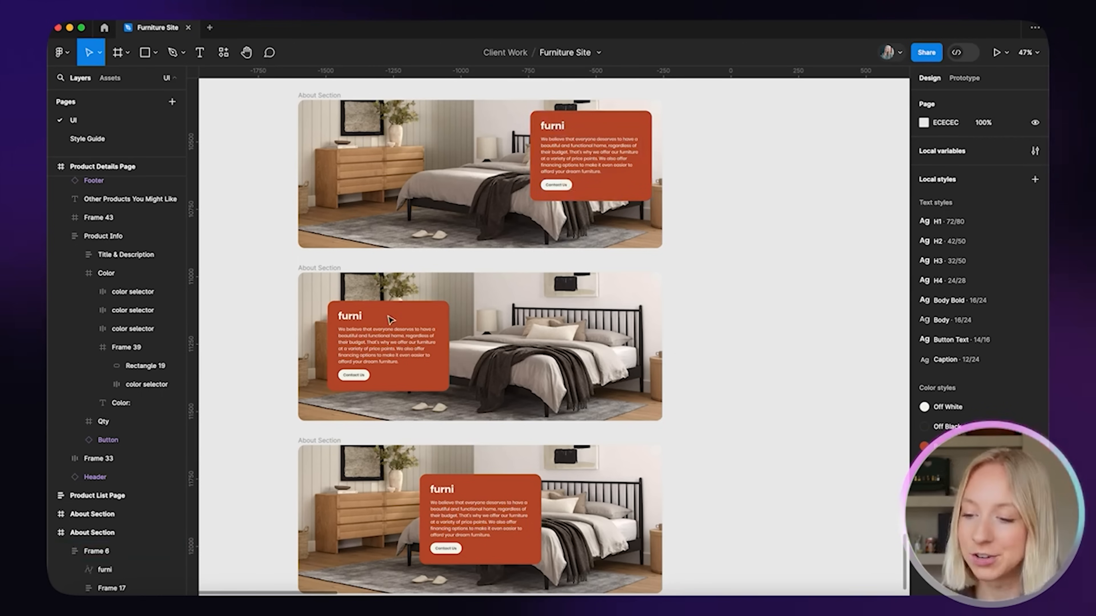
left_click(562, 186)
Select the Contact Us buttons in all three cards and try editing their label text
left_click(562, 188)
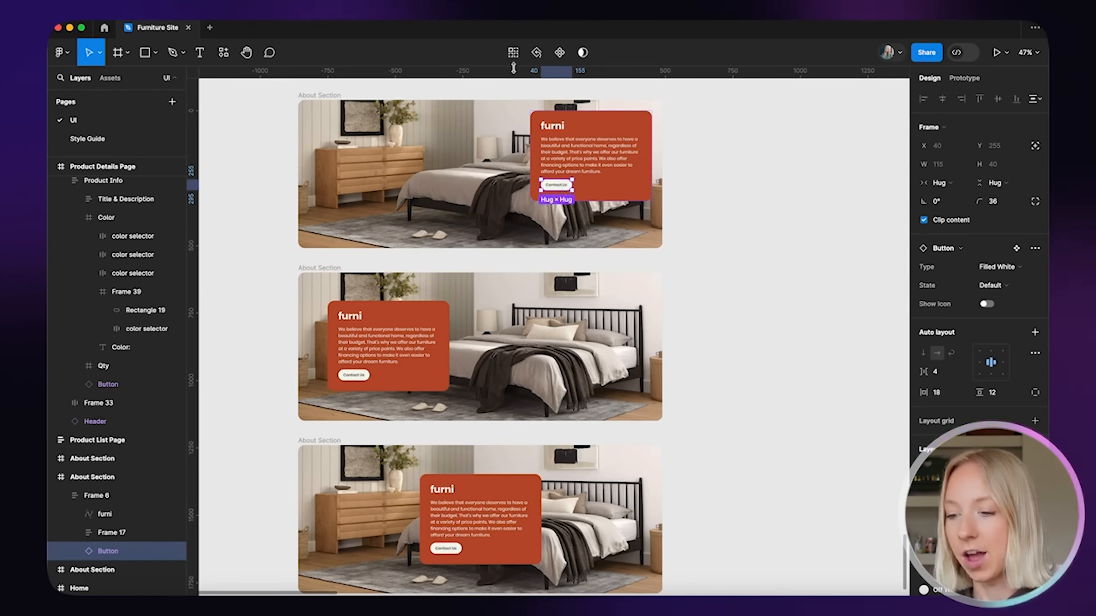
left_click(513, 52)
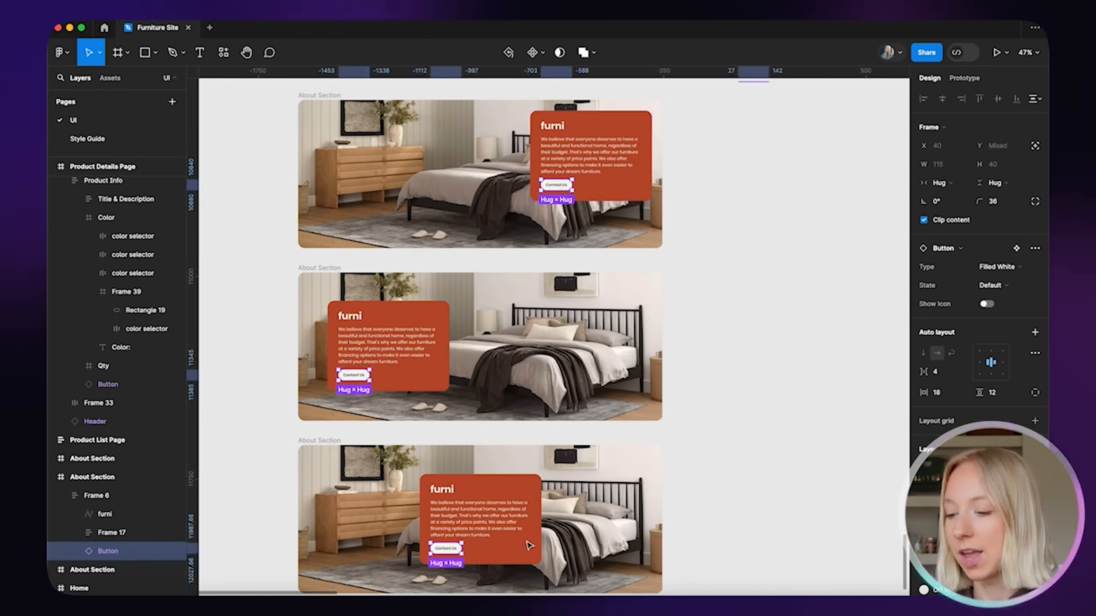
key("t")
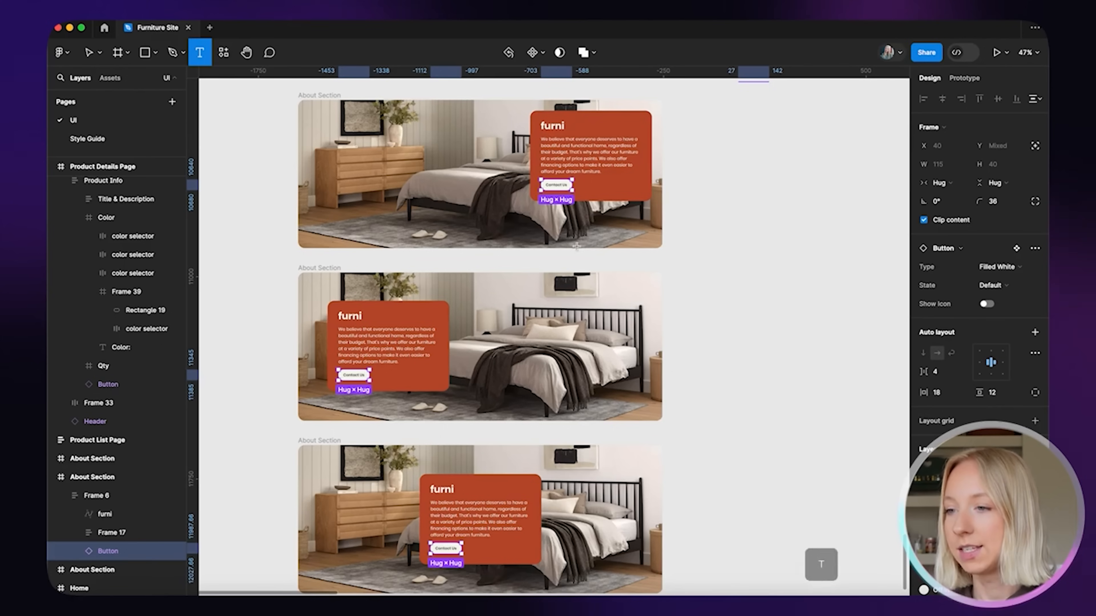
scroll(576, 246, "up", 5)
scroll(577, 246, "up", 5)
triple_click(503, 224)
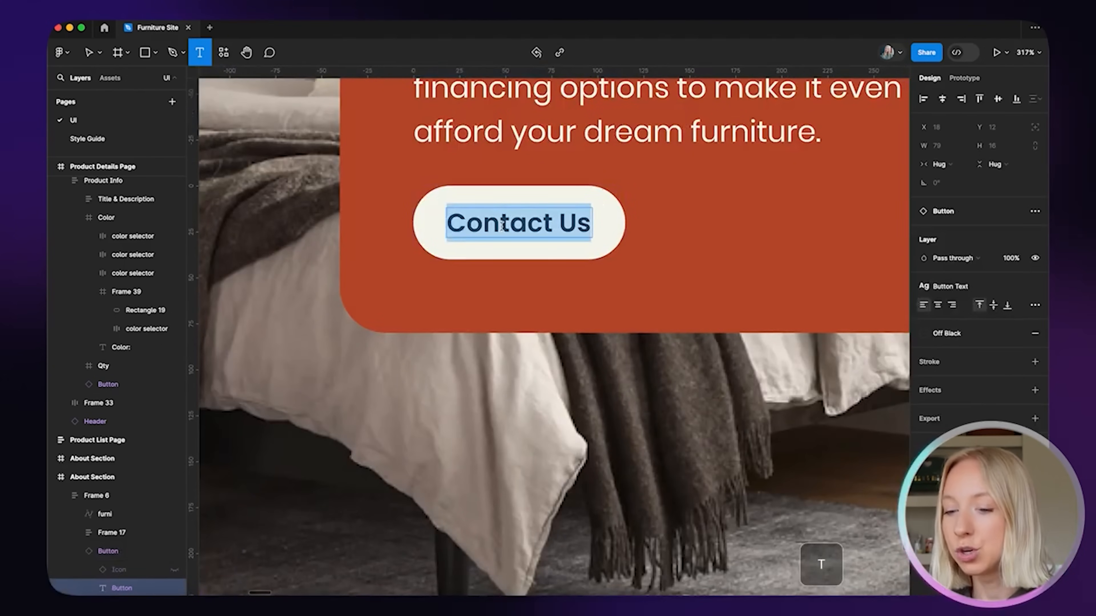
scroll(501, 224, "down", 5)
scroll(501, 225, "down", 3)
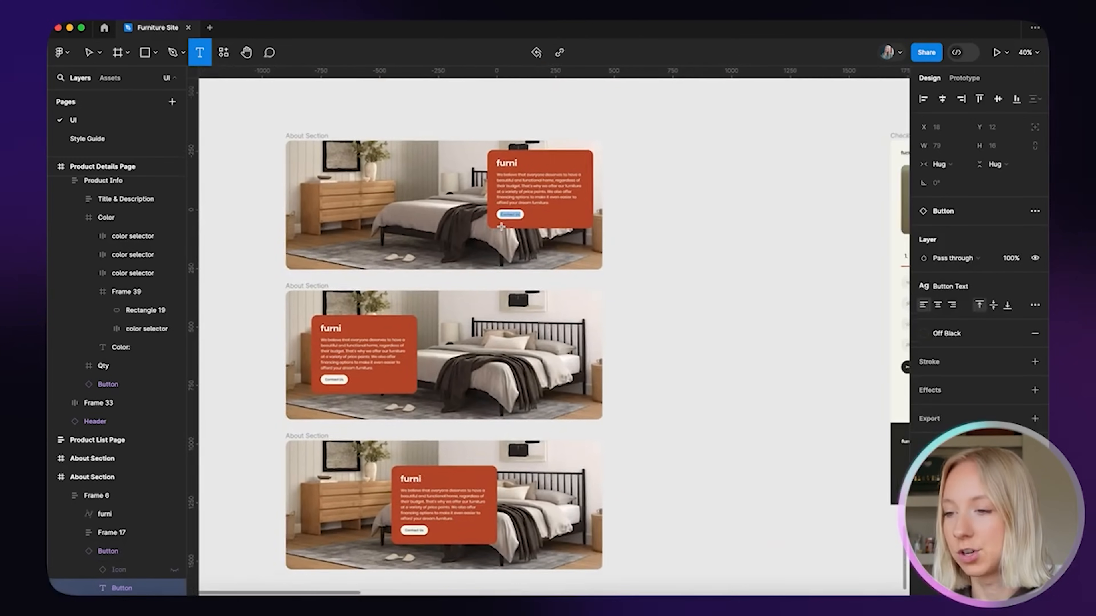
scroll(571, 219, "up", 2)
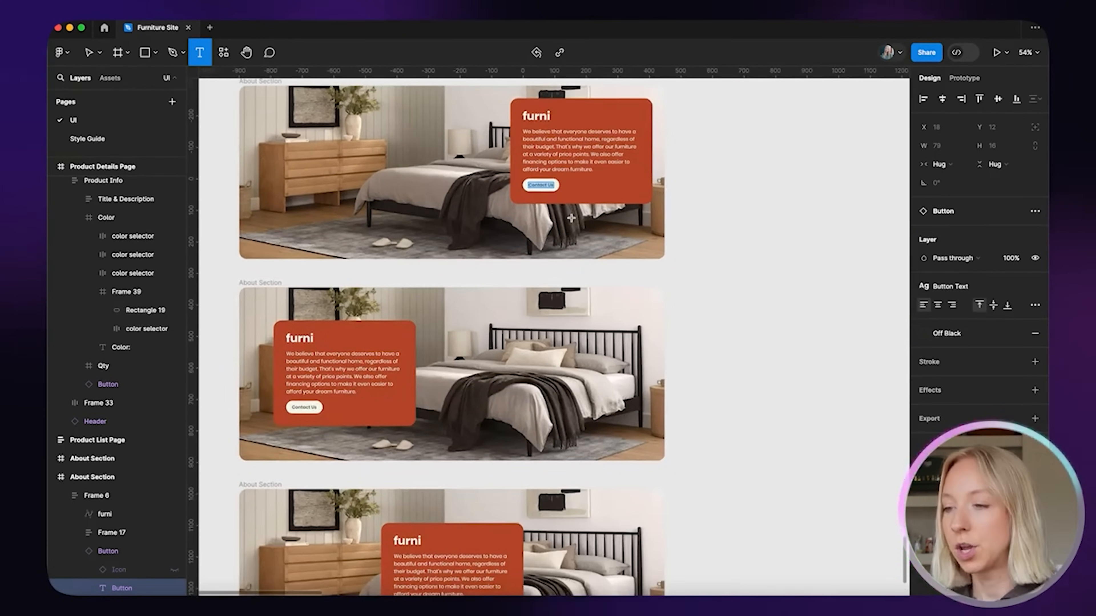
key("Escape")
key("Escape")
scroll(571, 218, "up", 10)
Select all three Contact Us text layers and retype them together as 'Learn More'
left_click(647, 286)
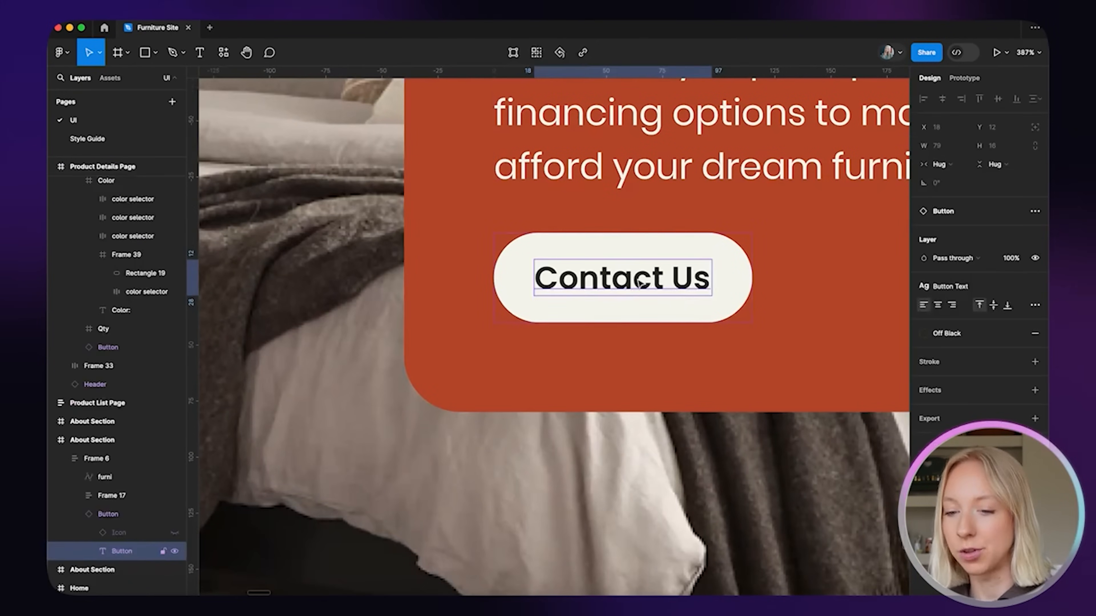
scroll(507, 163, "down", 10)
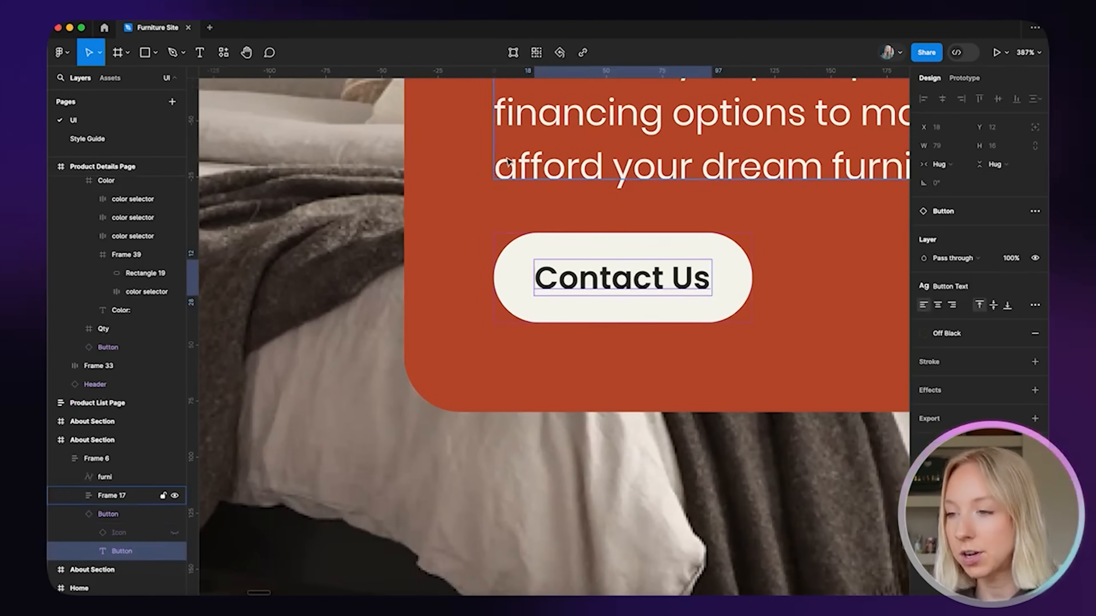
scroll(506, 160, "up", 1)
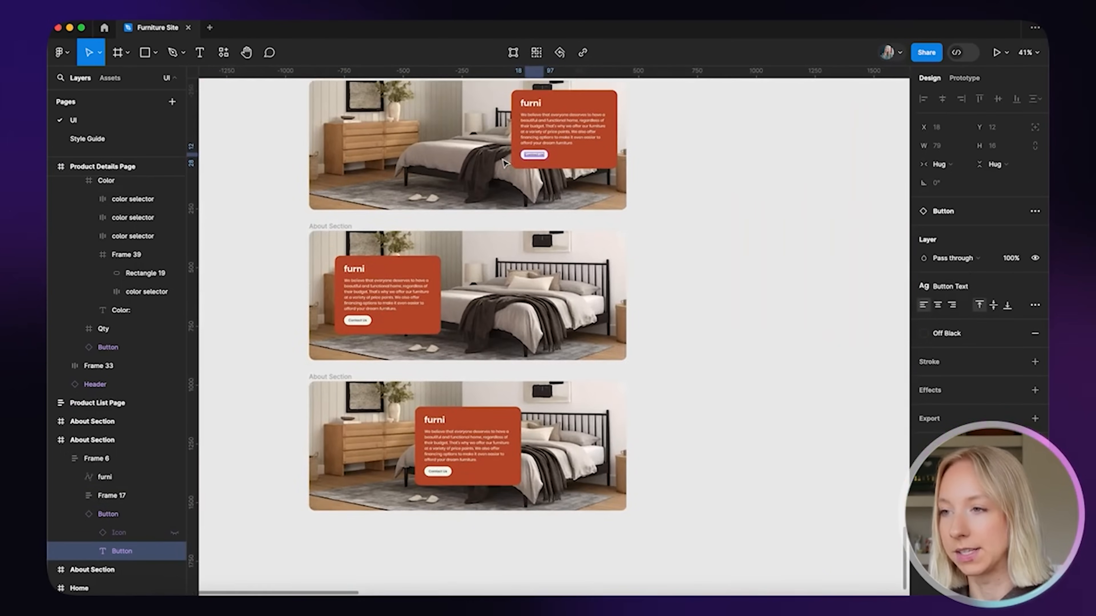
left_click(536, 53)
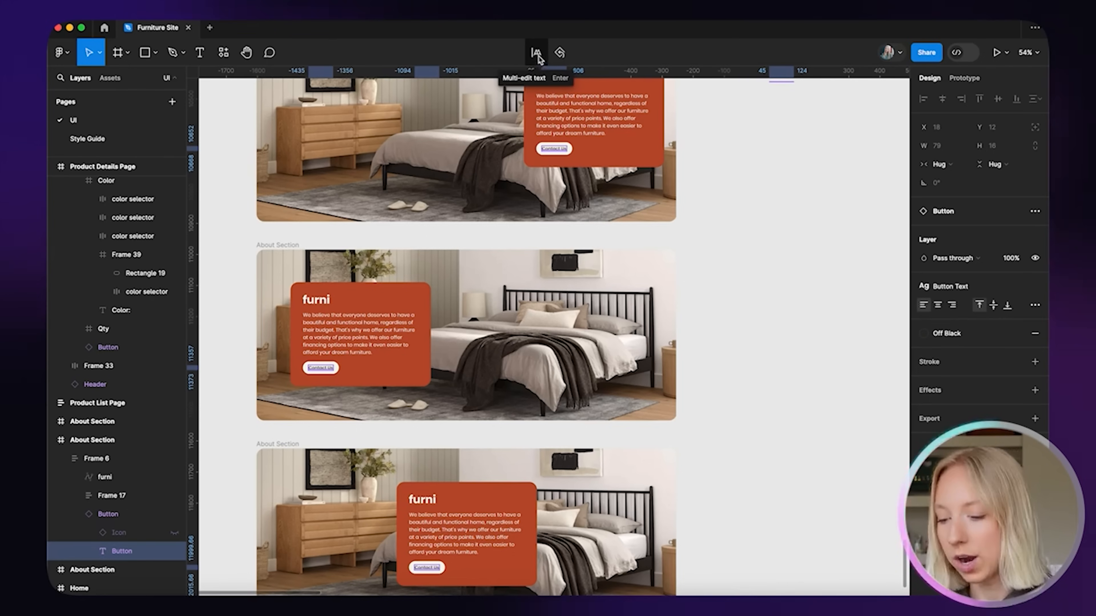
left_click(537, 54)
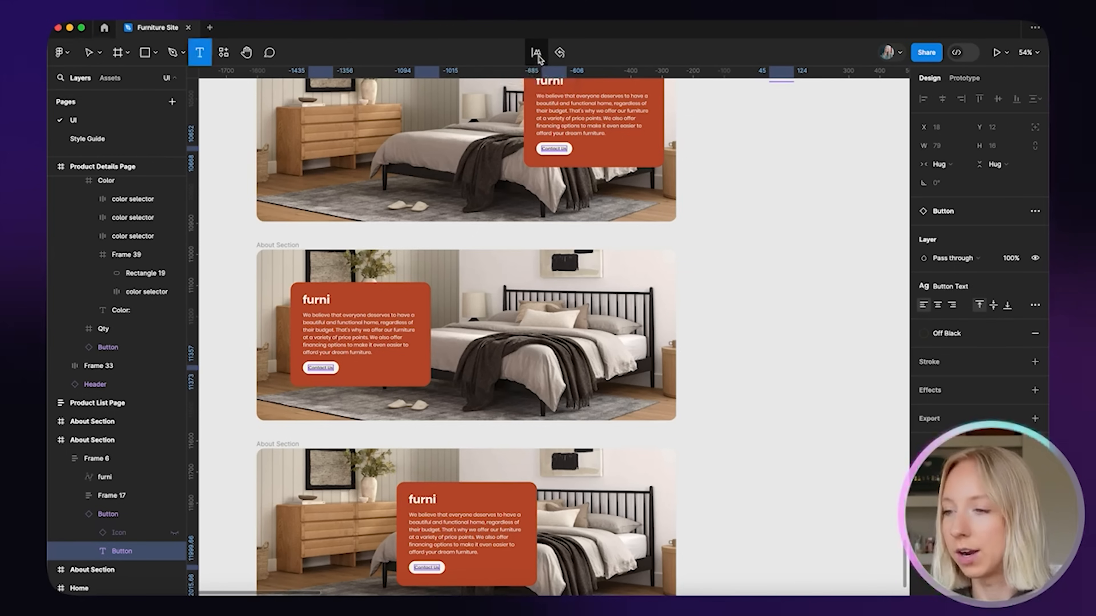
double_click(554, 148)
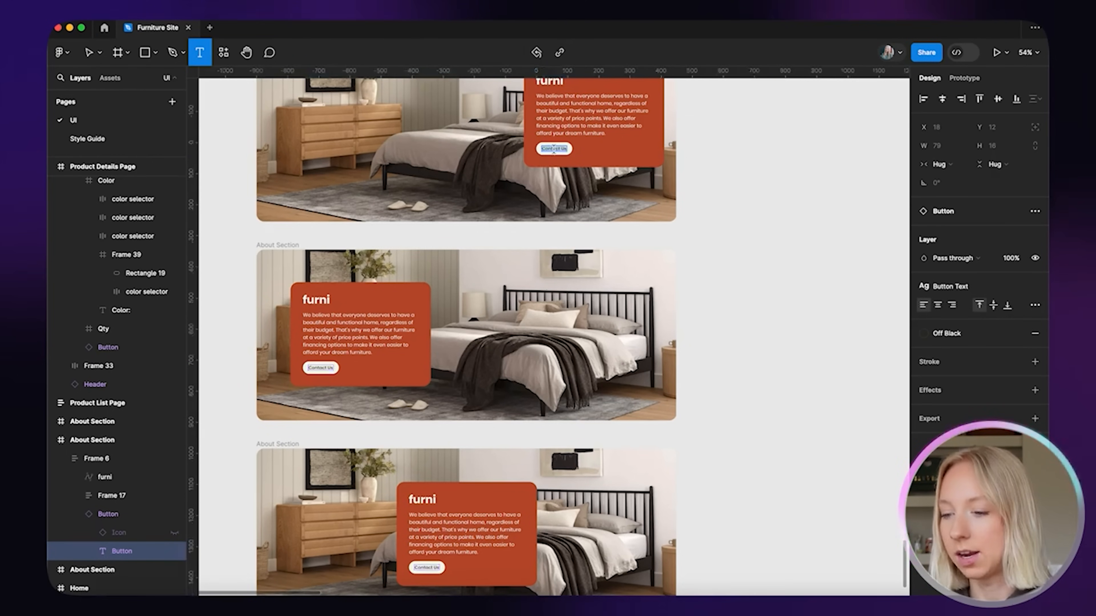
scroll(333, 412, "up", 10)
scroll(354, 233, "down", 6)
scroll(354, 233, "down", 5)
scroll(504, 367, "up", 8)
scroll(537, 370, "down", 8)
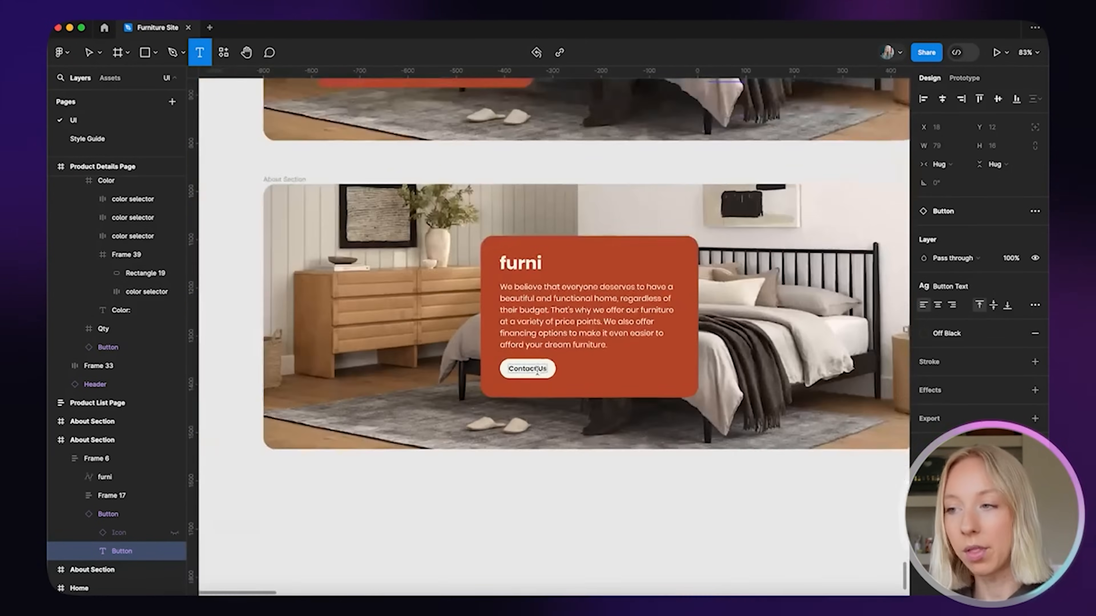
scroll(537, 370, "down", 5)
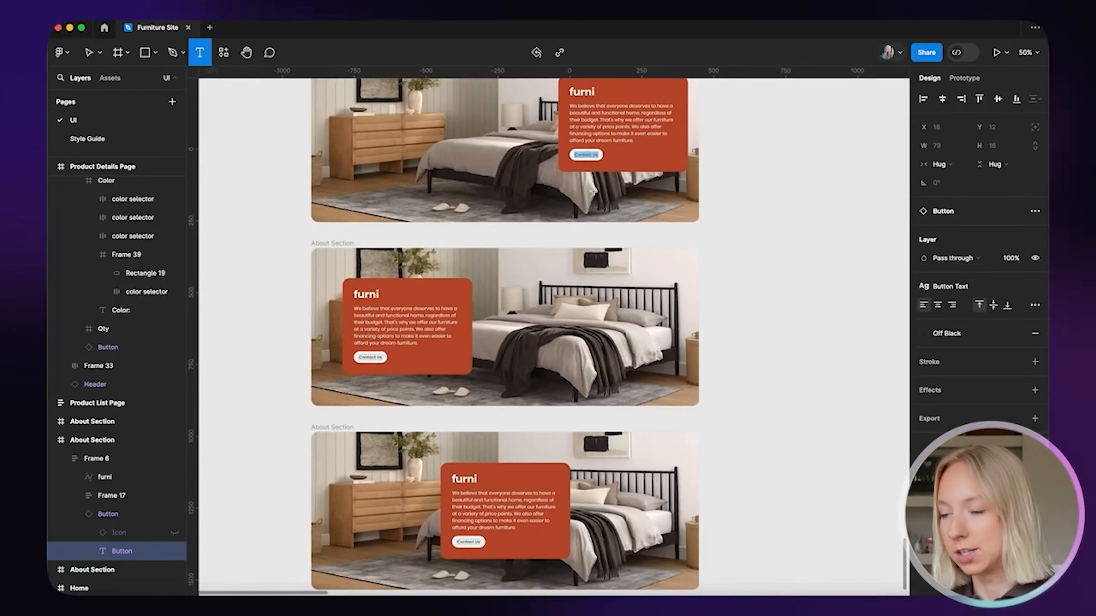
type("Learn More")
Detach the Button Text style from the Learn More labels and raise their font size from 14 to 18
key("Escape")
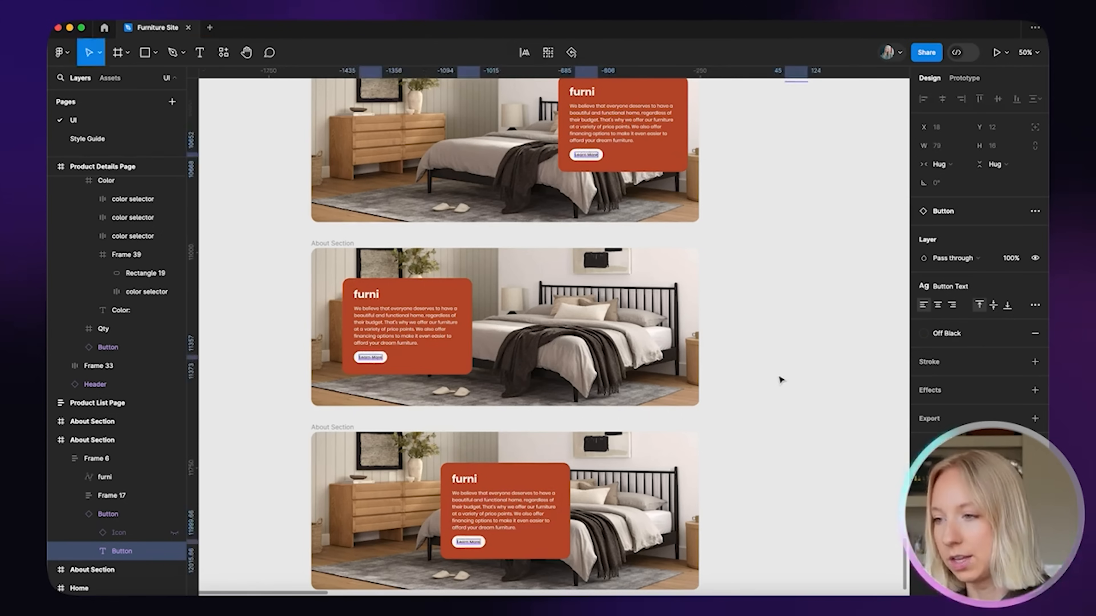
left_click(788, 357)
scroll(789, 357, "up", 3)
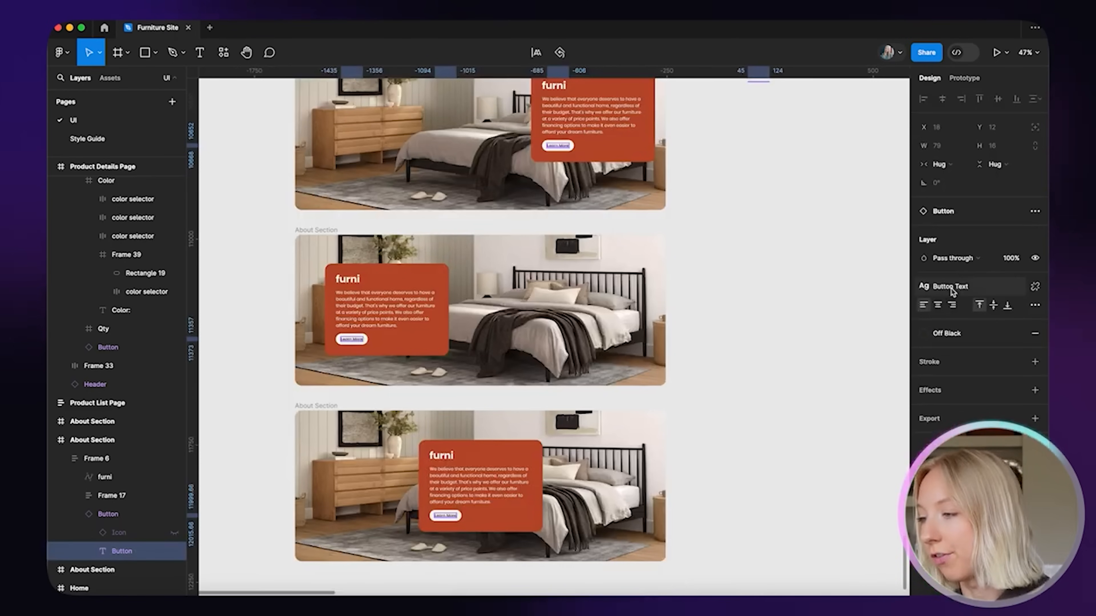
left_click(1034, 286)
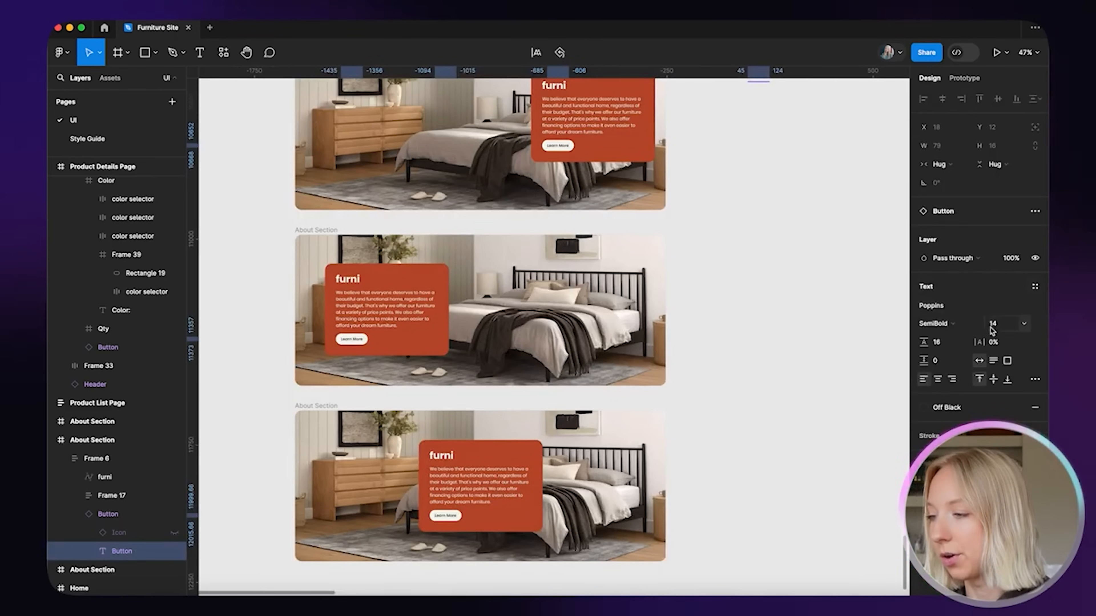
left_click(998, 325)
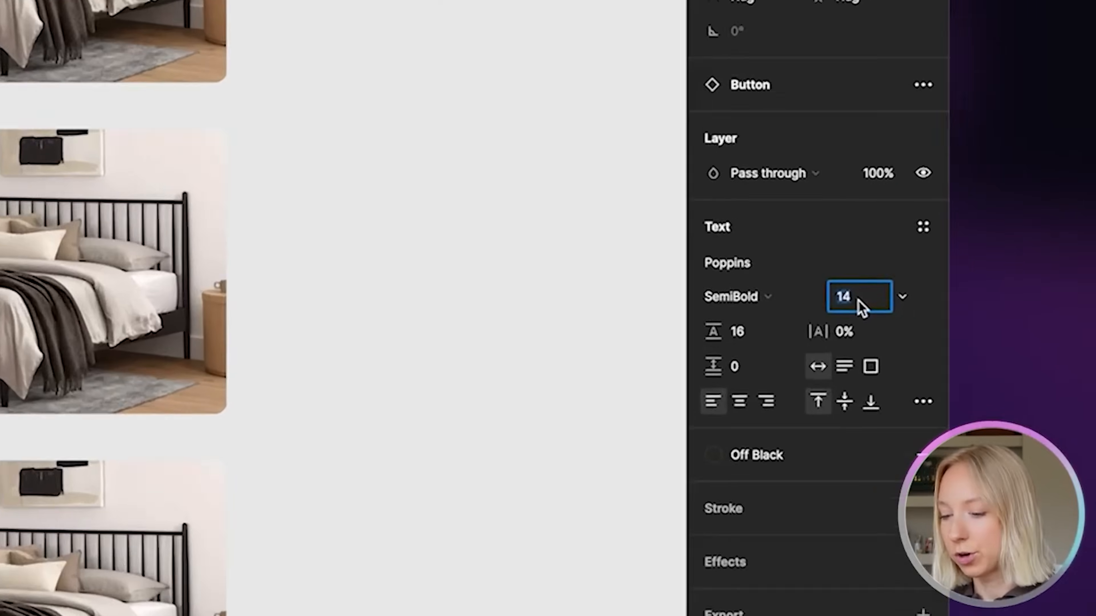
type("18")
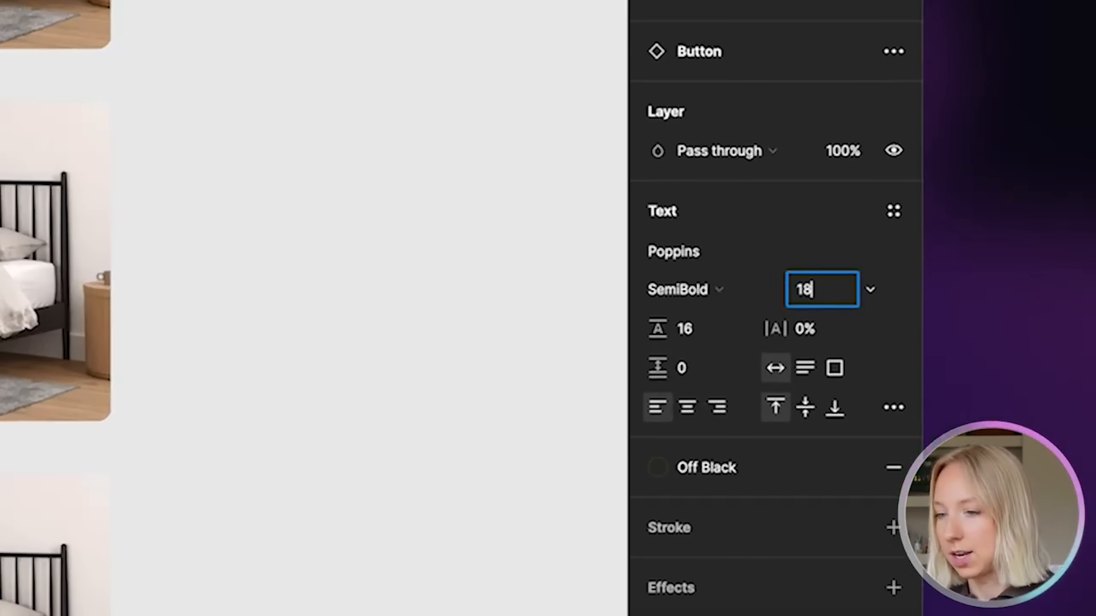
key("Return")
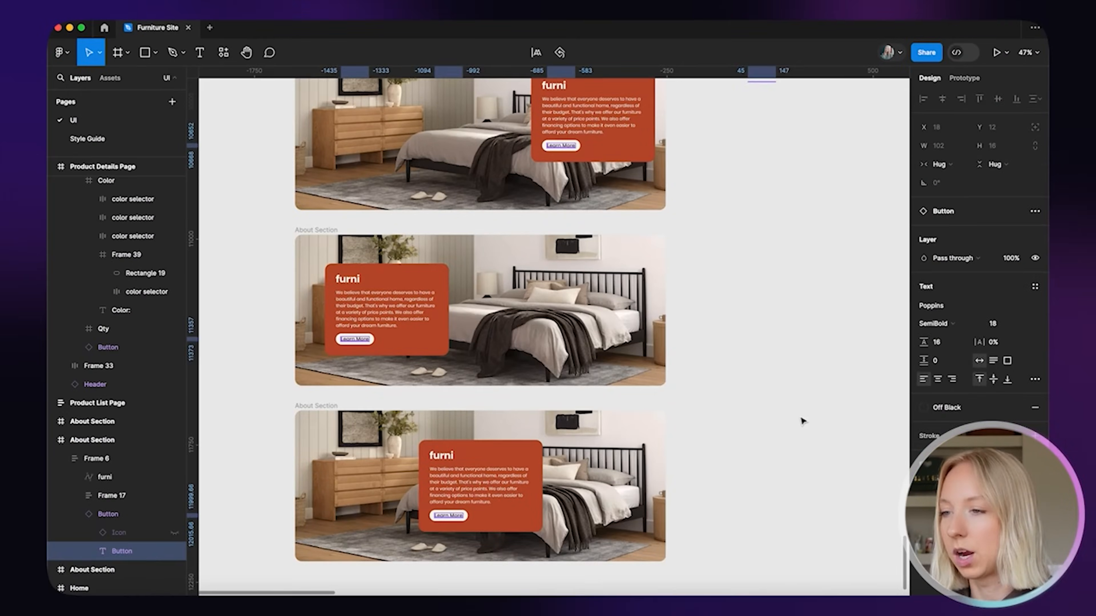
left_click(653, 441)
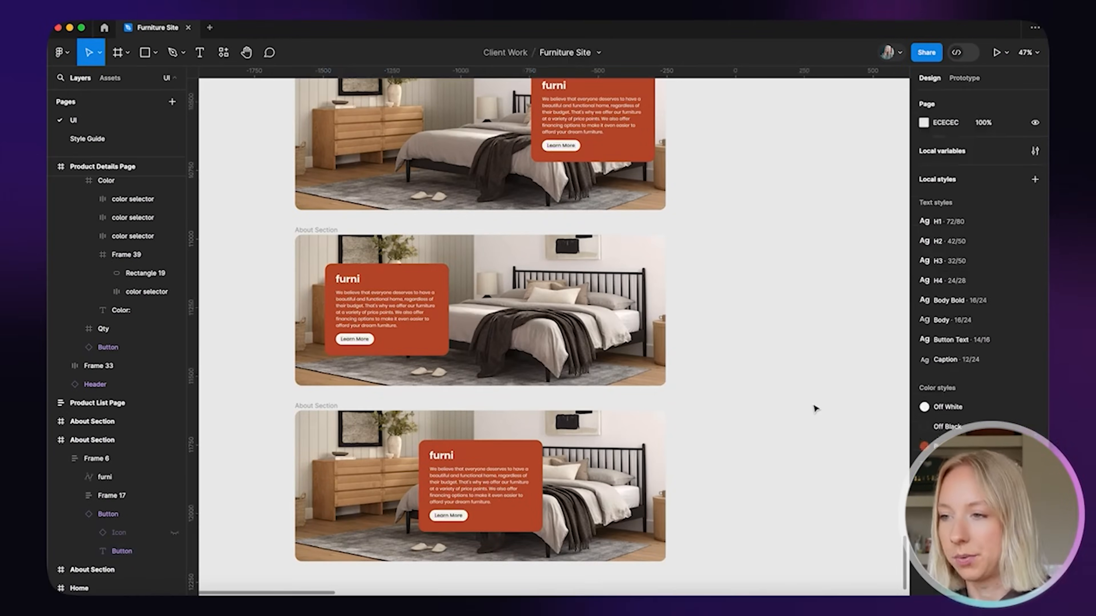
scroll(658, 436, "up", 1)
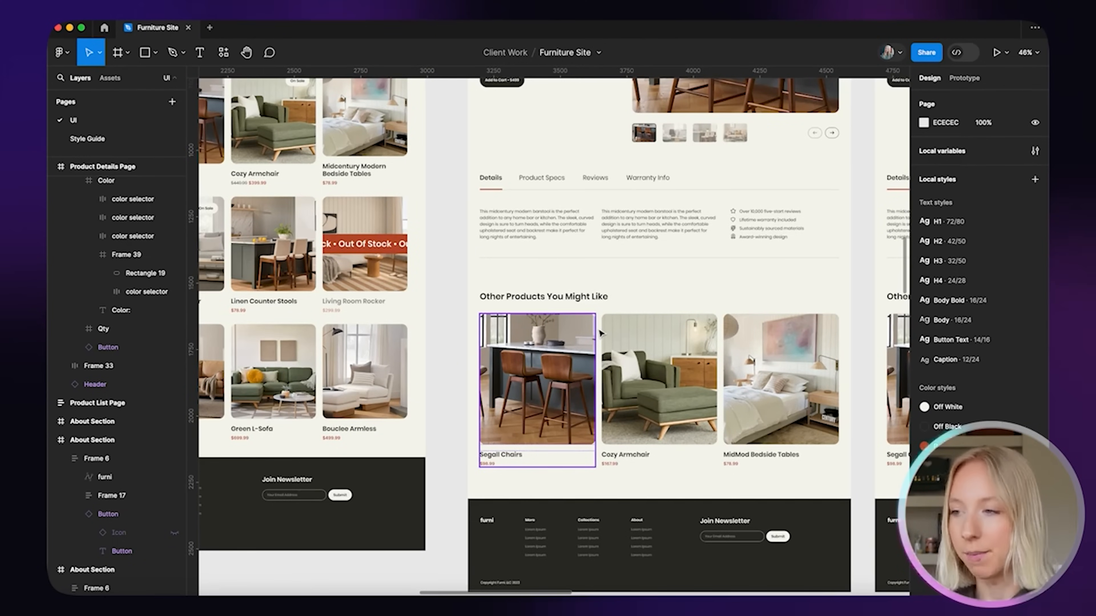
Copy the orange Line 8 sitting beside the cards
scroll(467, 147, "up", 5)
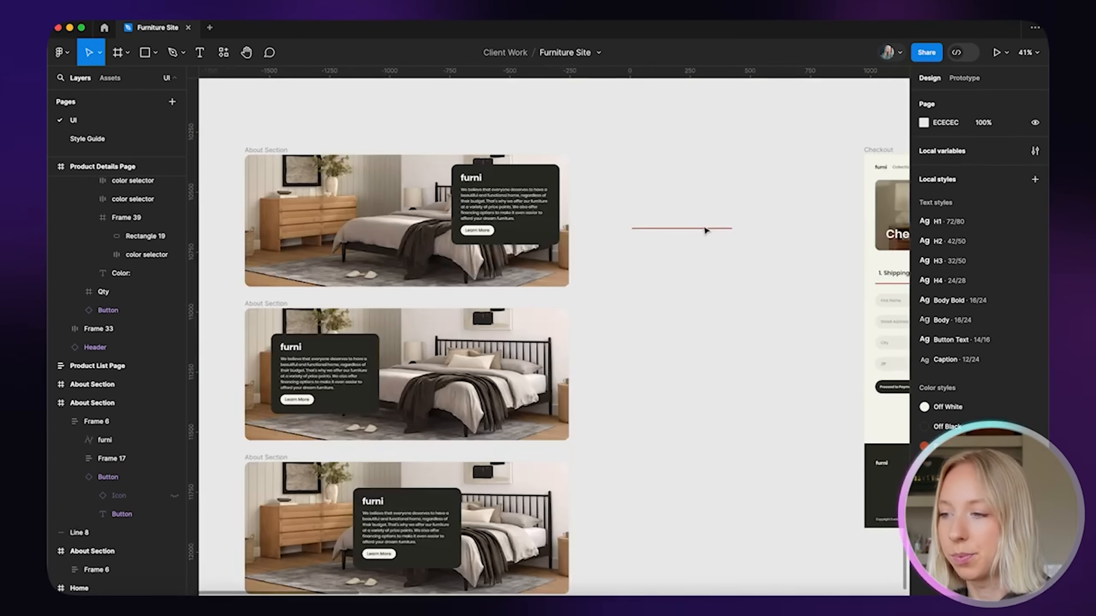
left_click_drag(706, 225, 693, 193)
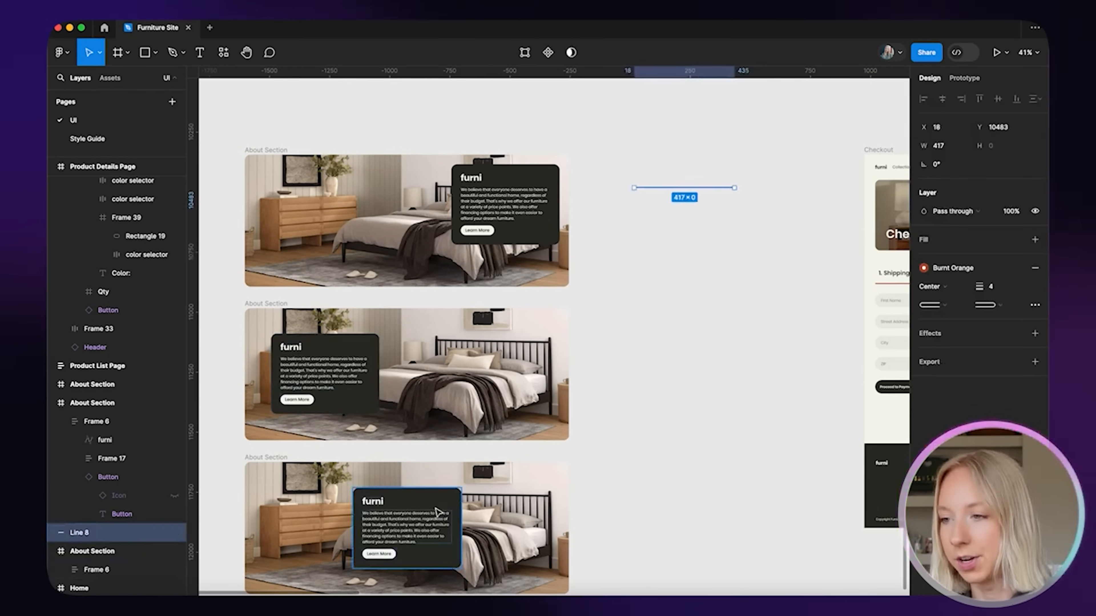
scroll(449, 282, "down", 3)
scroll(645, 202, "up", 3)
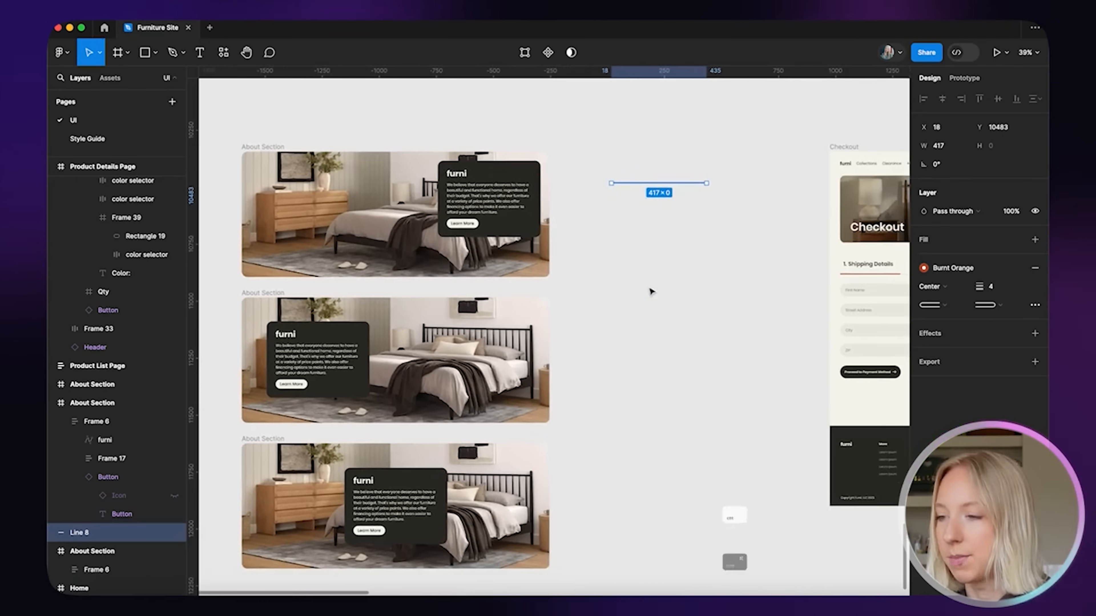
key("super+c")
scroll(533, 206, "left", 2)
scroll(533, 206, "down", 1)
Paste the line into all three furni cards under the titles, set to Fill container width
left_click(535, 190)
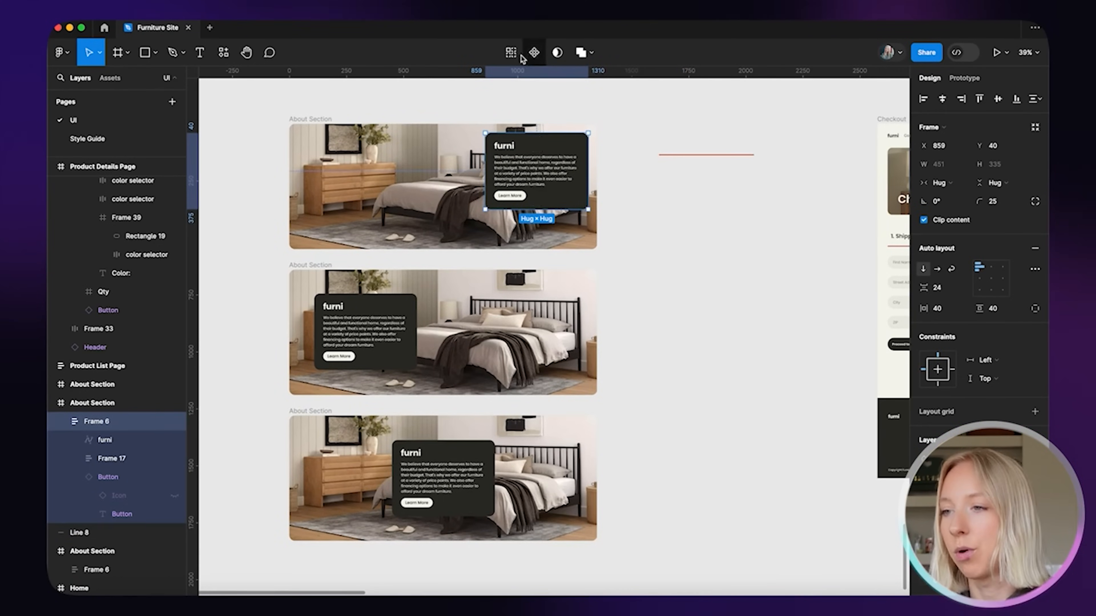
left_click(512, 53)
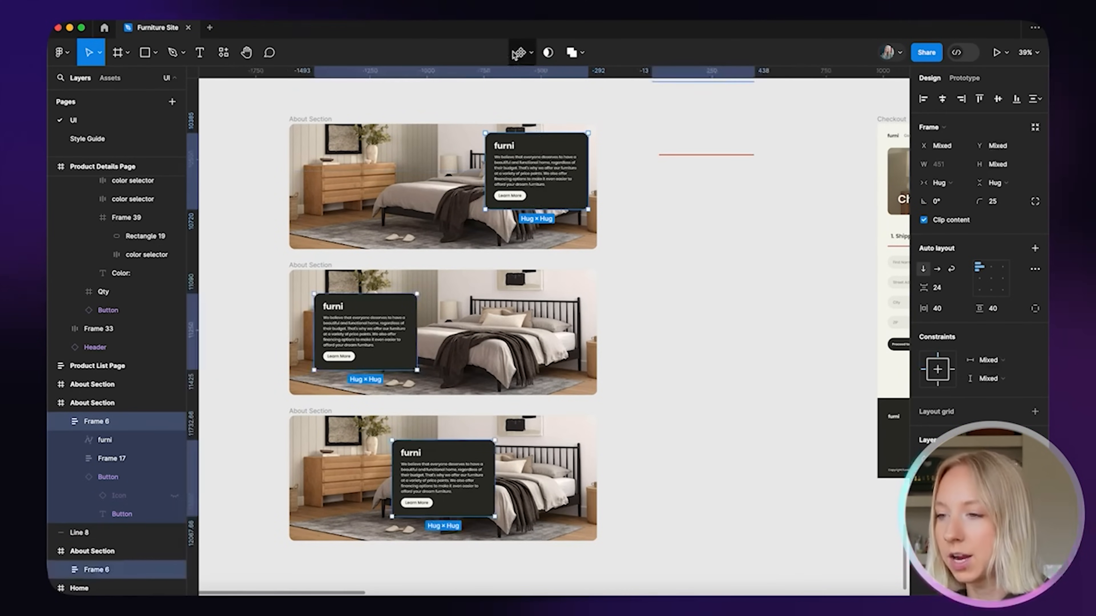
key("super+v")
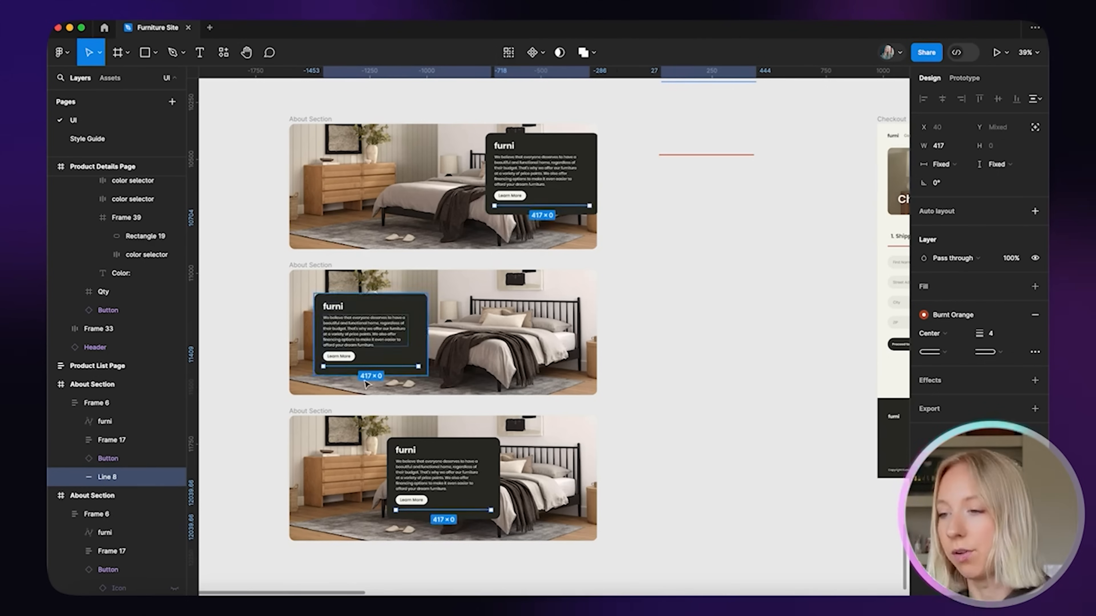
left_click_drag(561, 204, 560, 169)
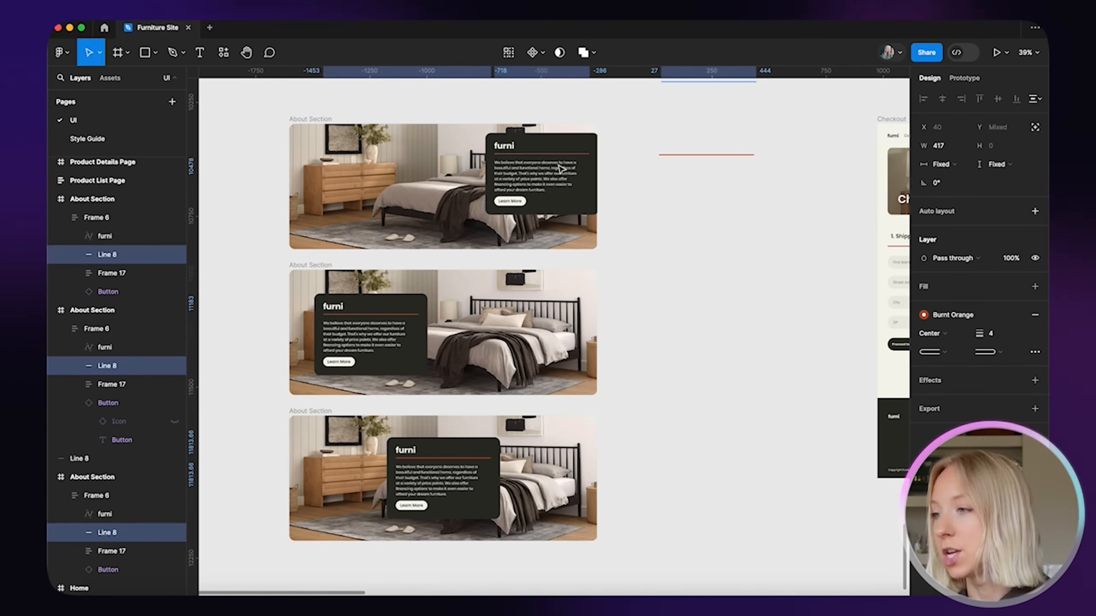
left_click(941, 165)
left_click(955, 180)
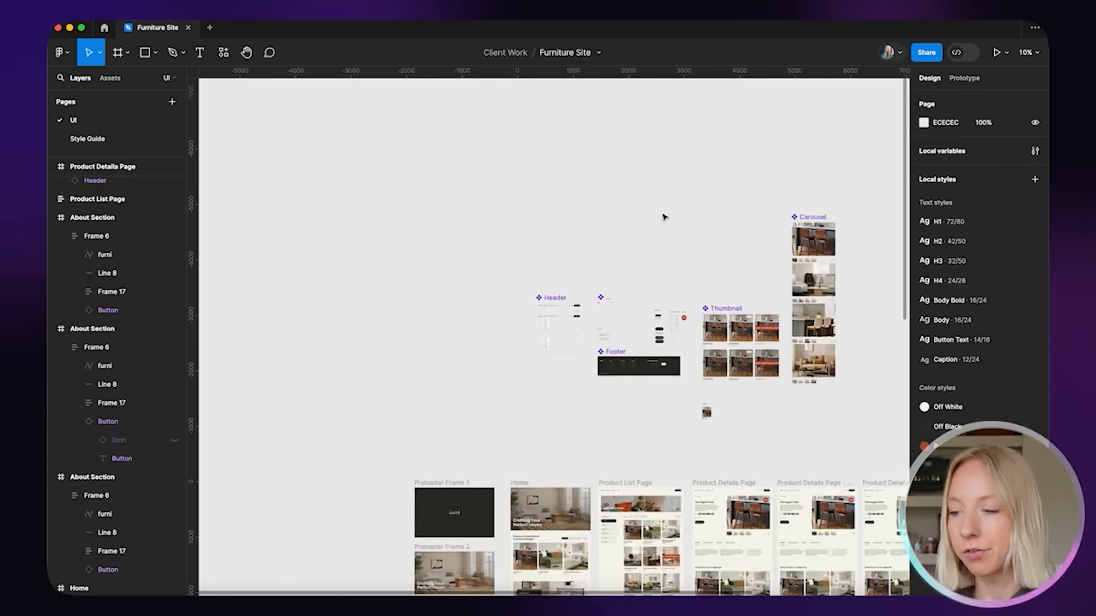
Select the whole Thumbnail component set and enable editing all six variants together
scroll(663, 216, "up", 5)
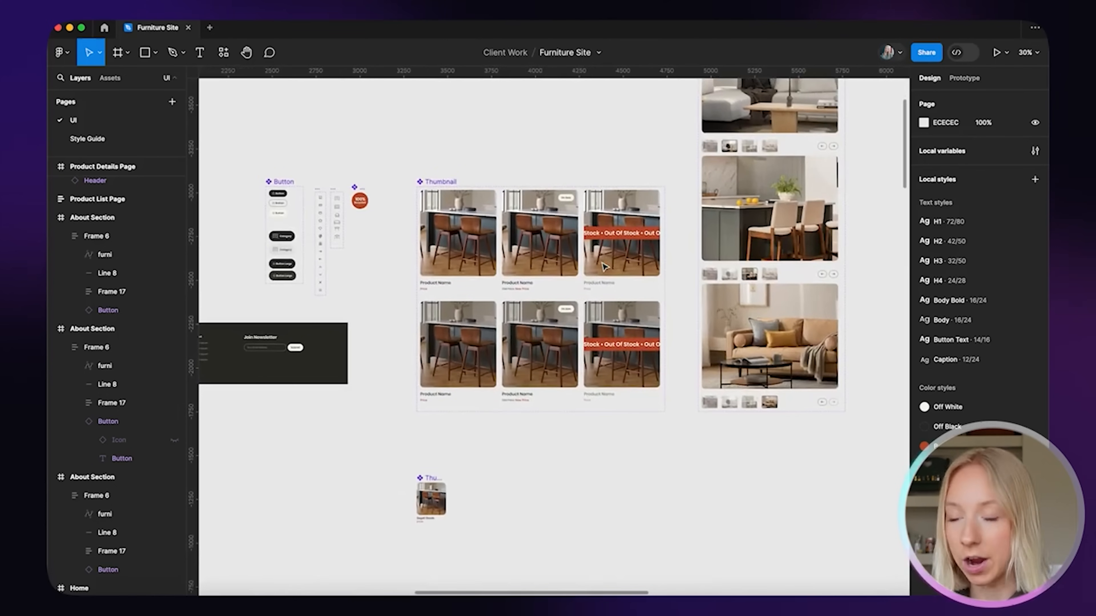
scroll(604, 266, "up", 5)
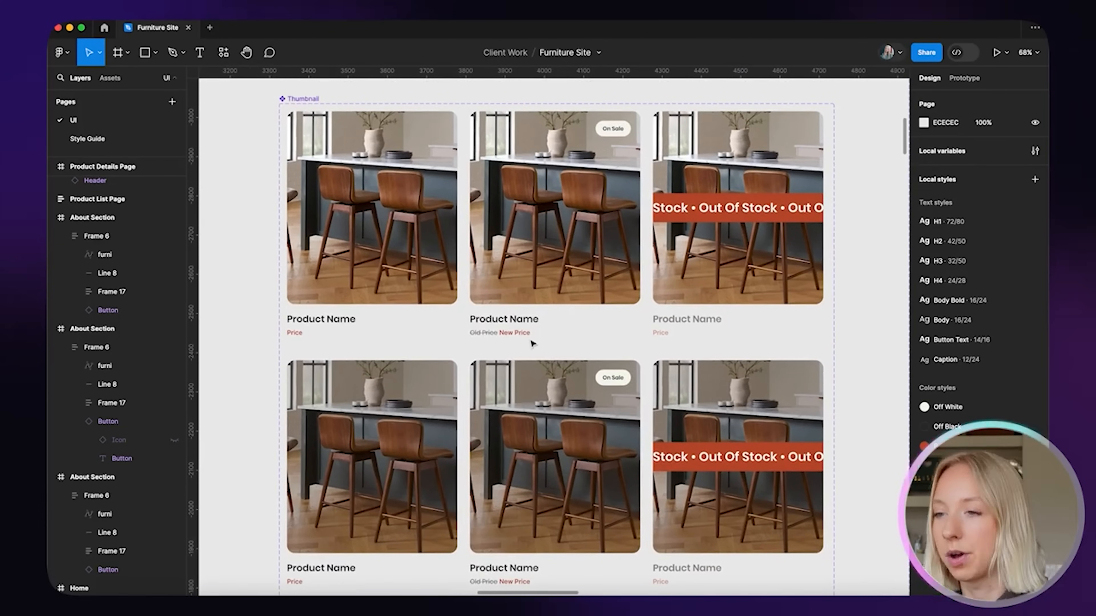
scroll(532, 340, "down", 1)
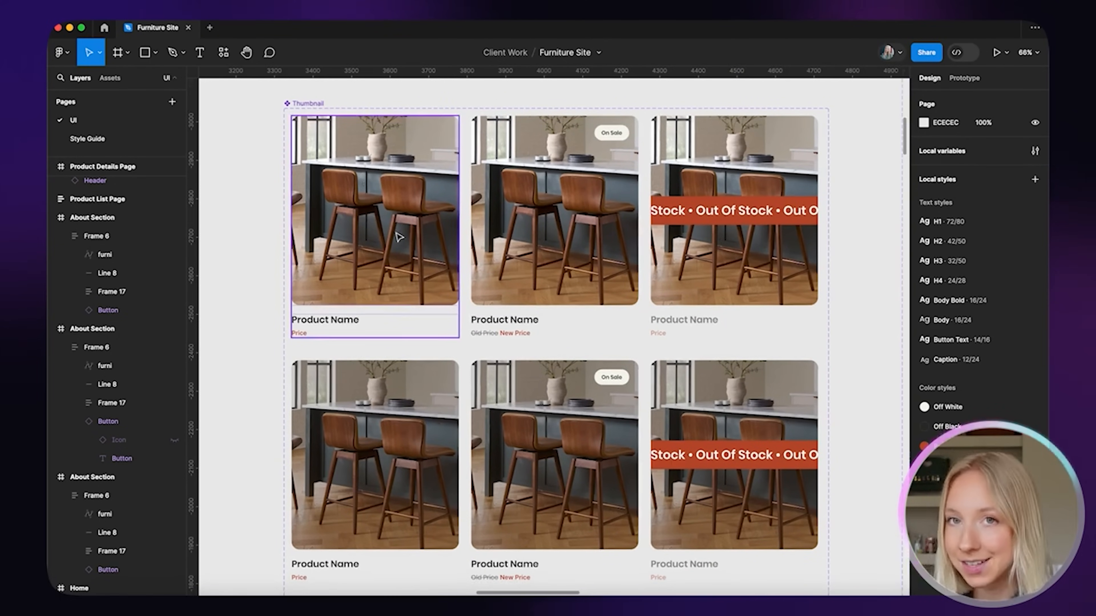
scroll(398, 237, "down", 2)
left_click(373, 200)
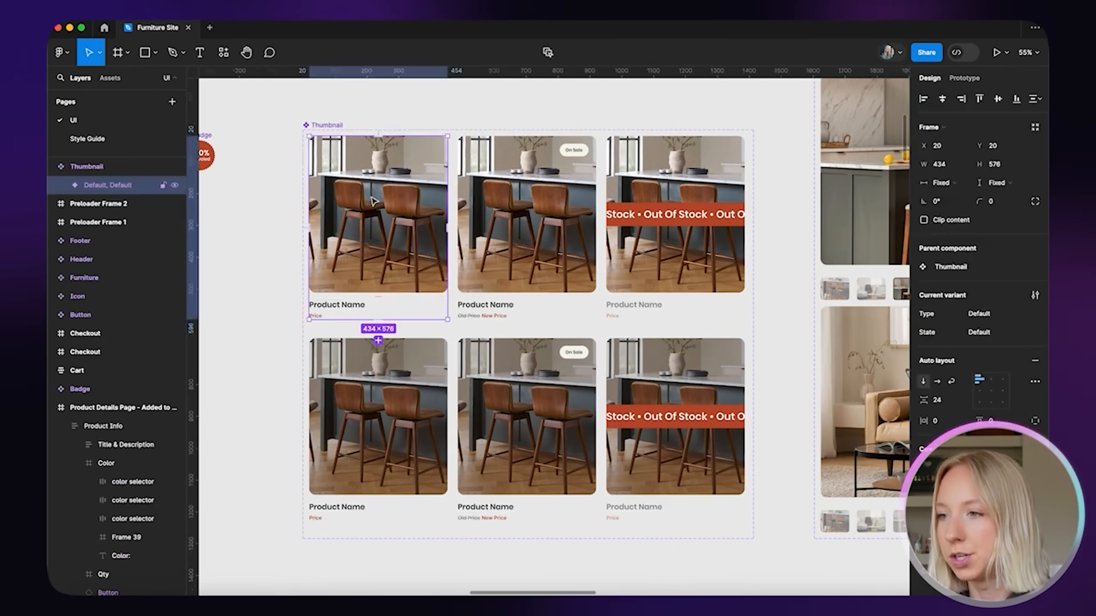
left_click(551, 54)
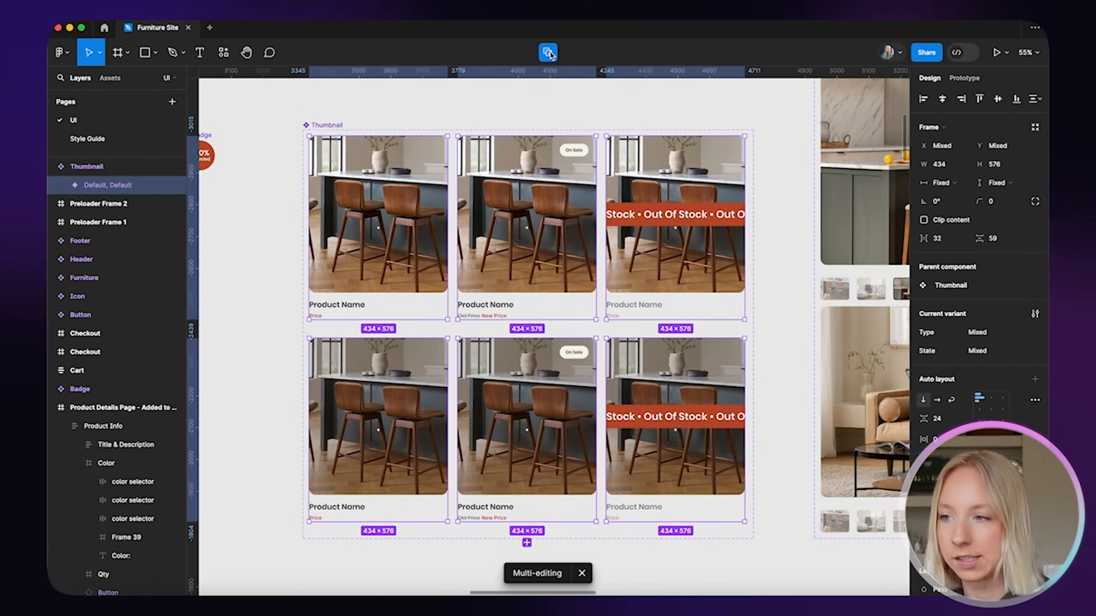
left_click(533, 110)
left_click(323, 125)
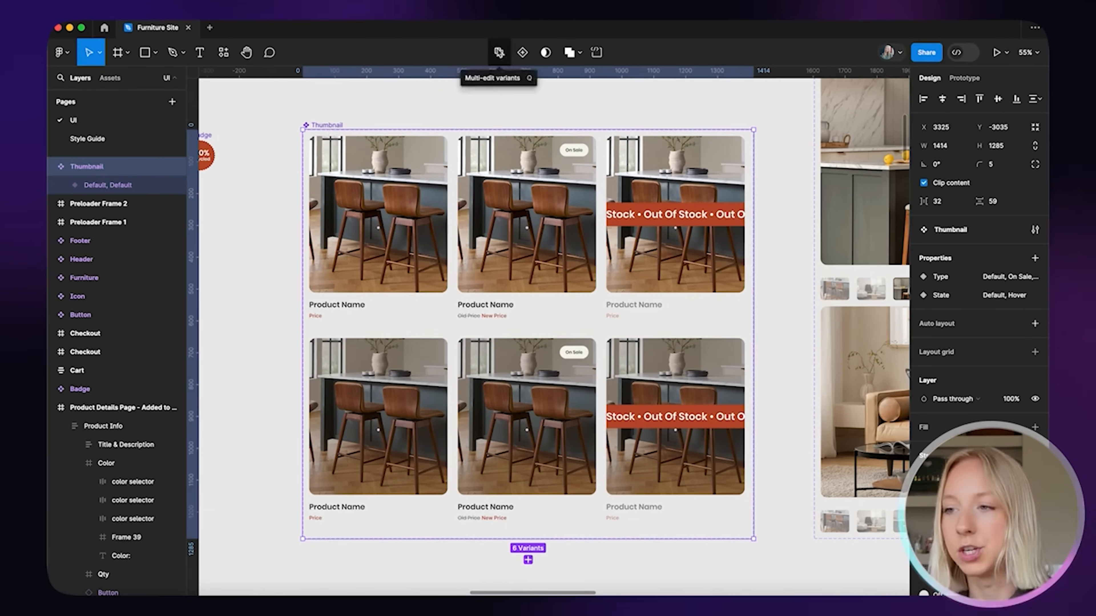
left_click(499, 54)
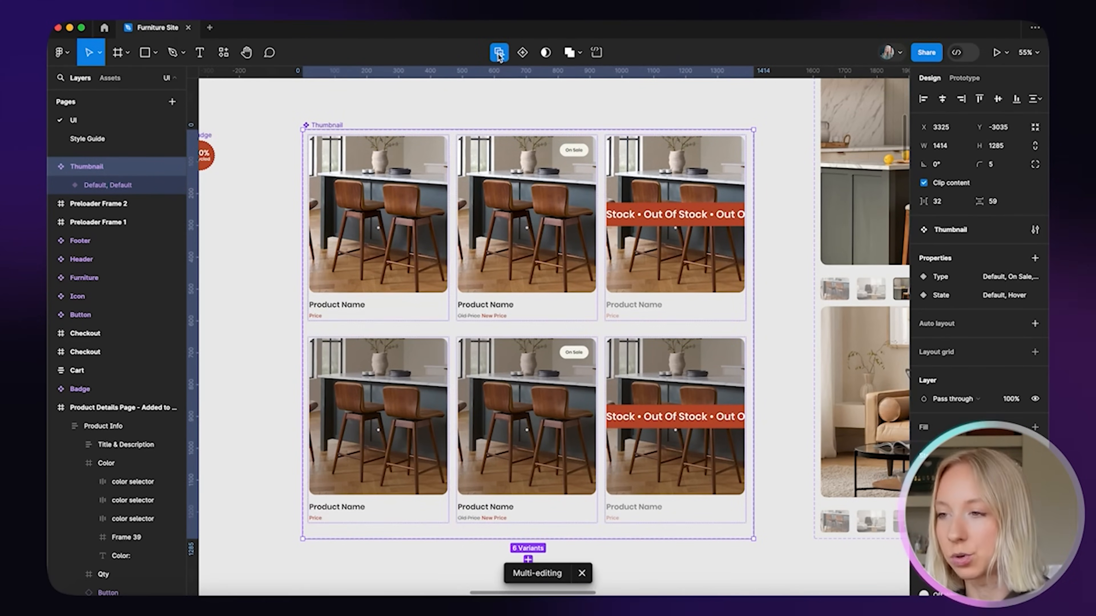
key("q")
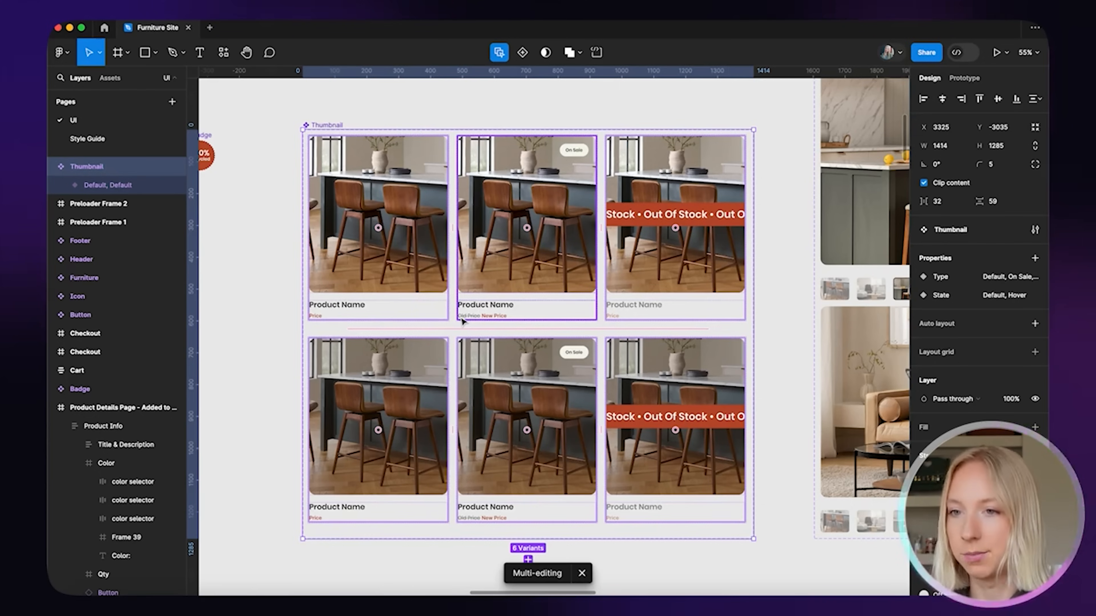
Drag the Icon component from Assets into the cards, place it below the price and enlarge it
left_click(114, 79)
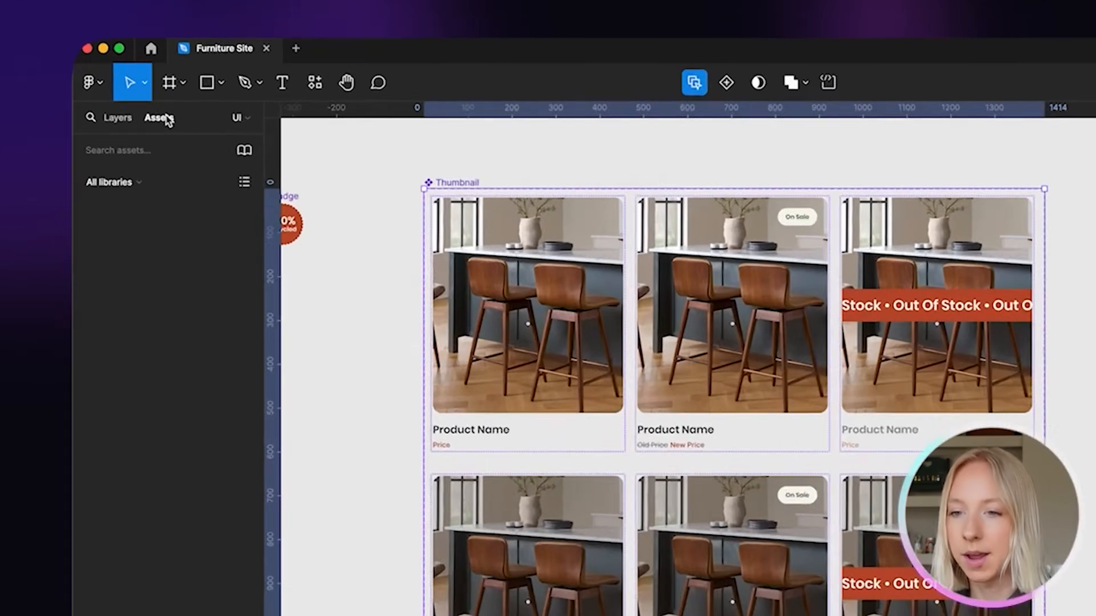
scroll(160, 392, "down", 3)
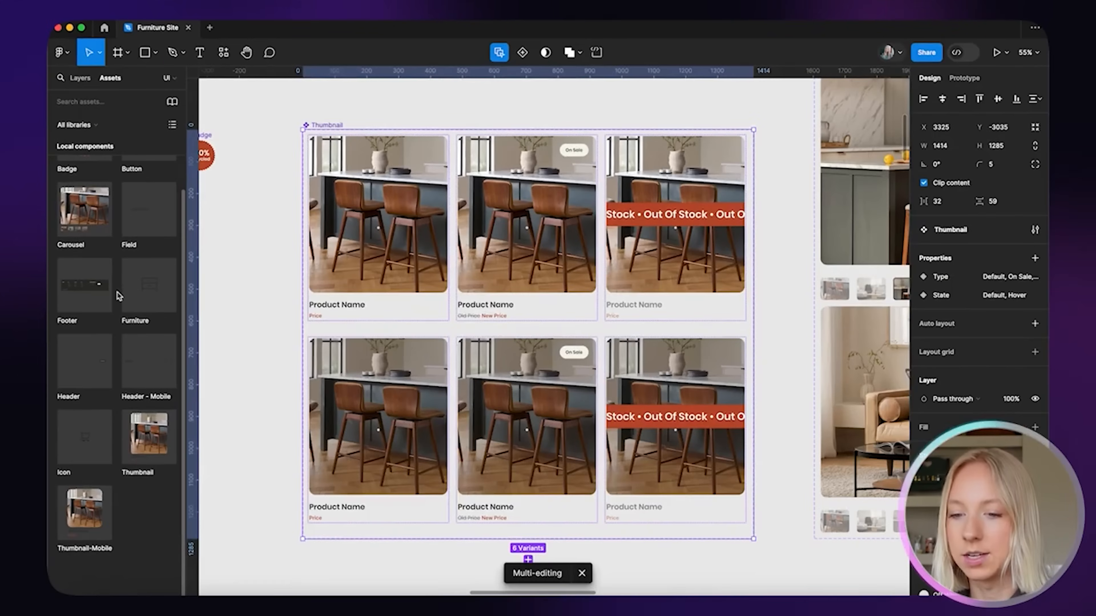
left_click_drag(74, 440, 319, 306)
scroll(309, 334, "down", 2)
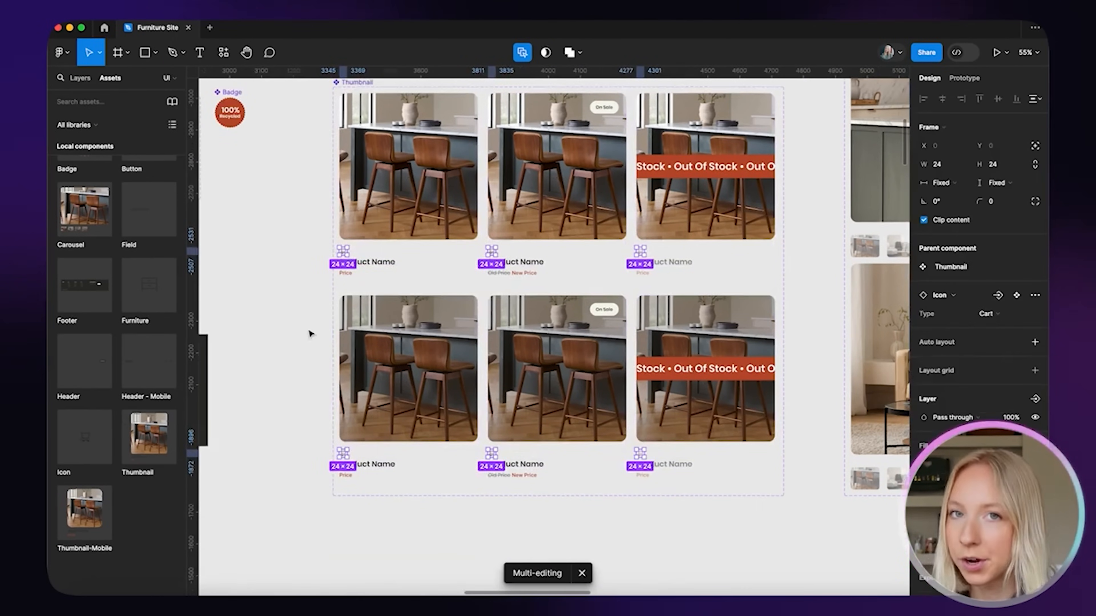
scroll(311, 334, "up", 4)
left_click_drag(359, 219, 358, 261)
scroll(359, 261, "down", 4)
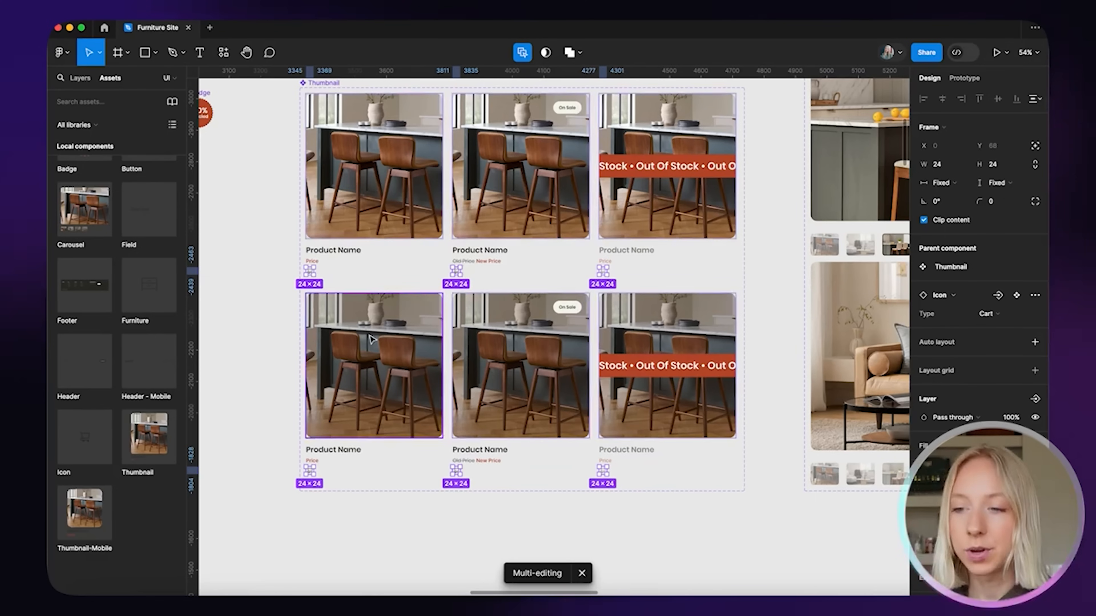
left_click_drag(319, 268, 334, 255)
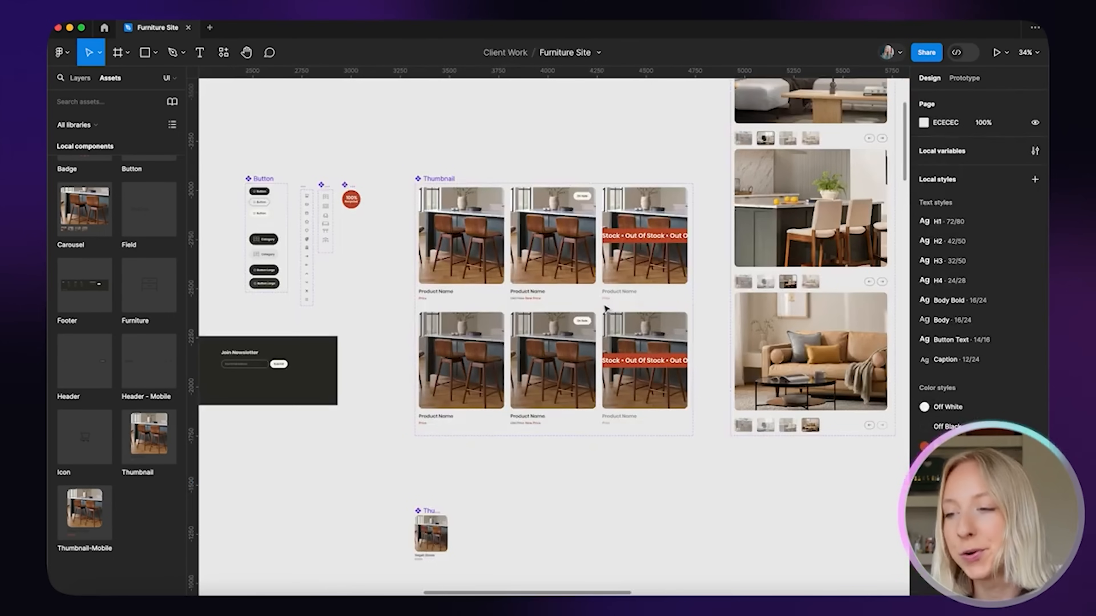
Scroll down to the three About Section frames and select the furni heading in the top card
scroll(606, 308, "down", 5)
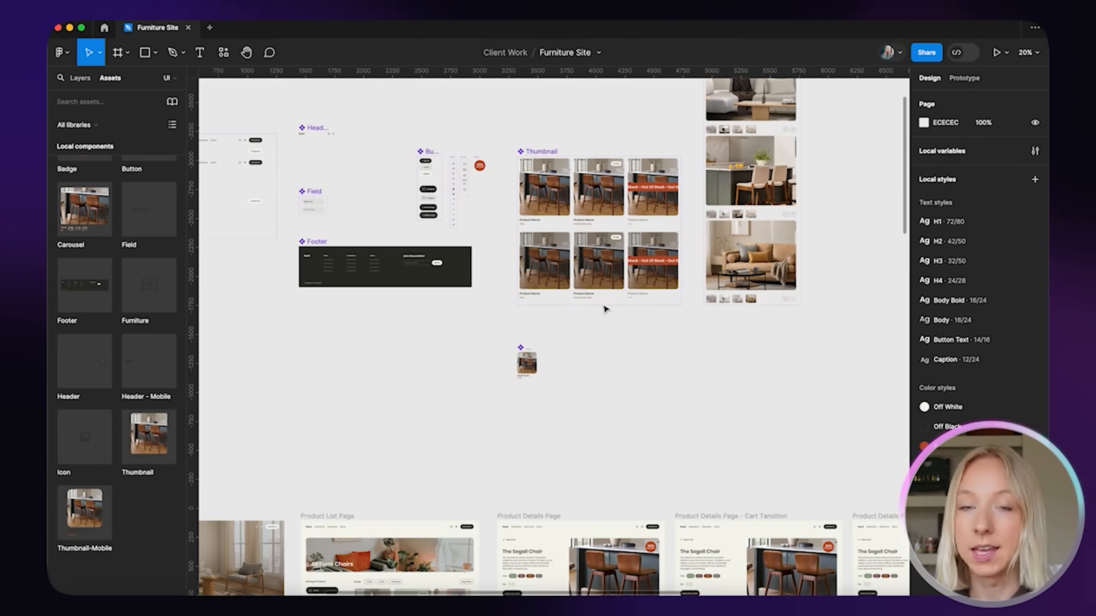
scroll(606, 308, "down", 10)
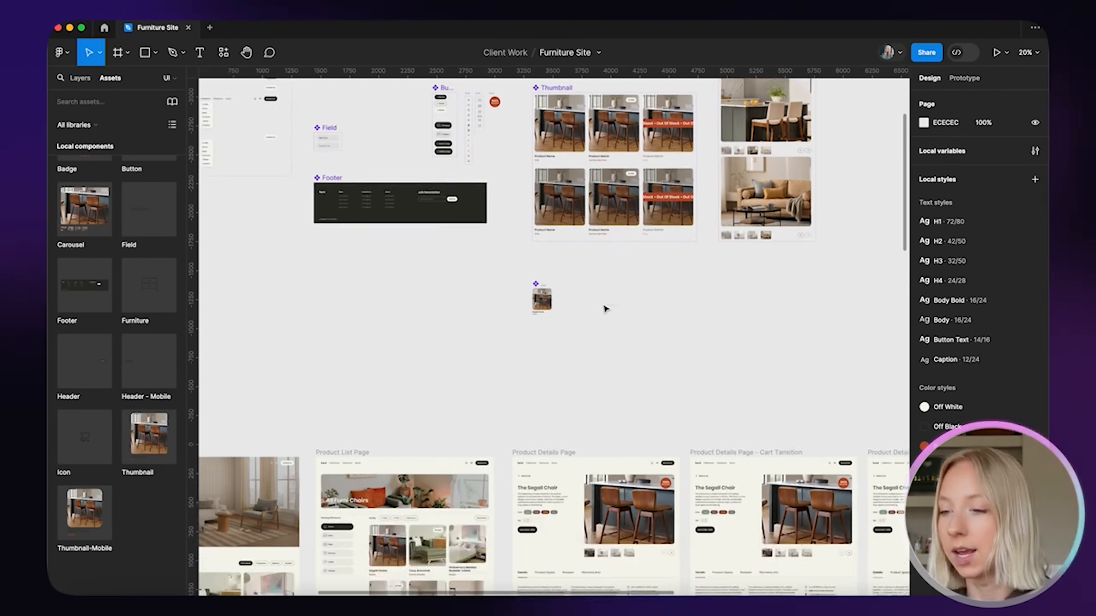
scroll(606, 308, "down", 5)
scroll(450, 494, "up", 8)
double_click(606, 124)
scroll(606, 125, "up", 6)
scroll(631, 134, "down", 6)
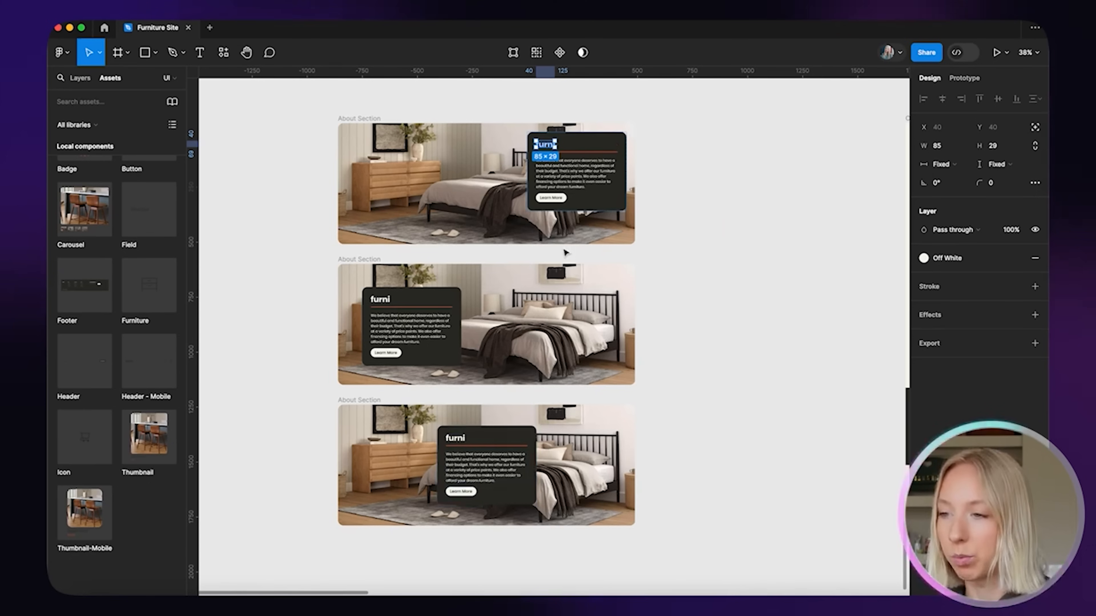
scroll(551, 123, "up", 6)
scroll(560, 186, "down", 4)
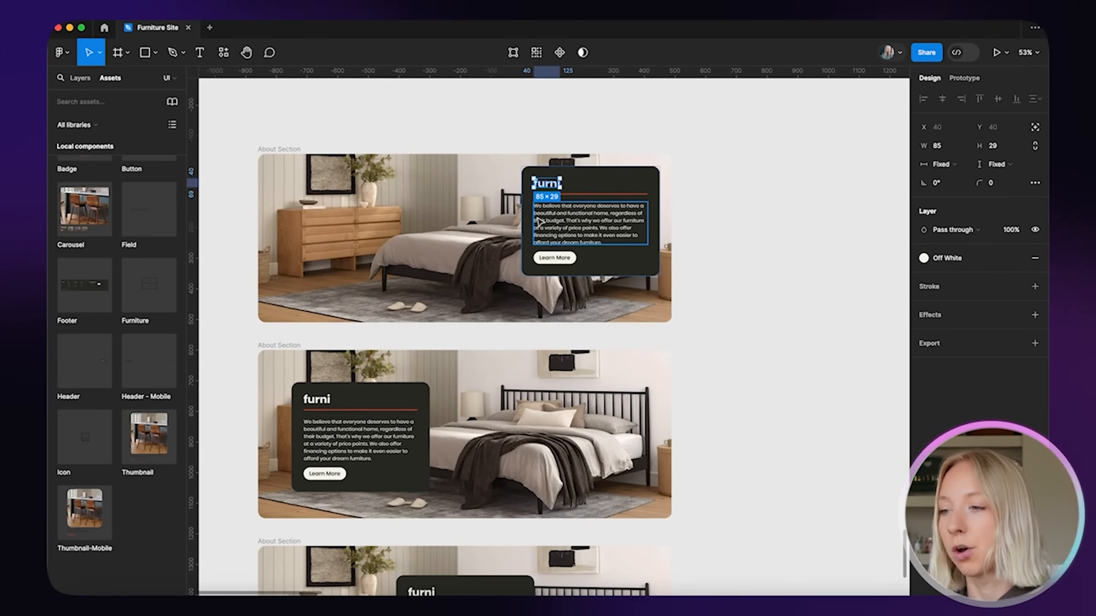
scroll(538, 223, "down", 3)
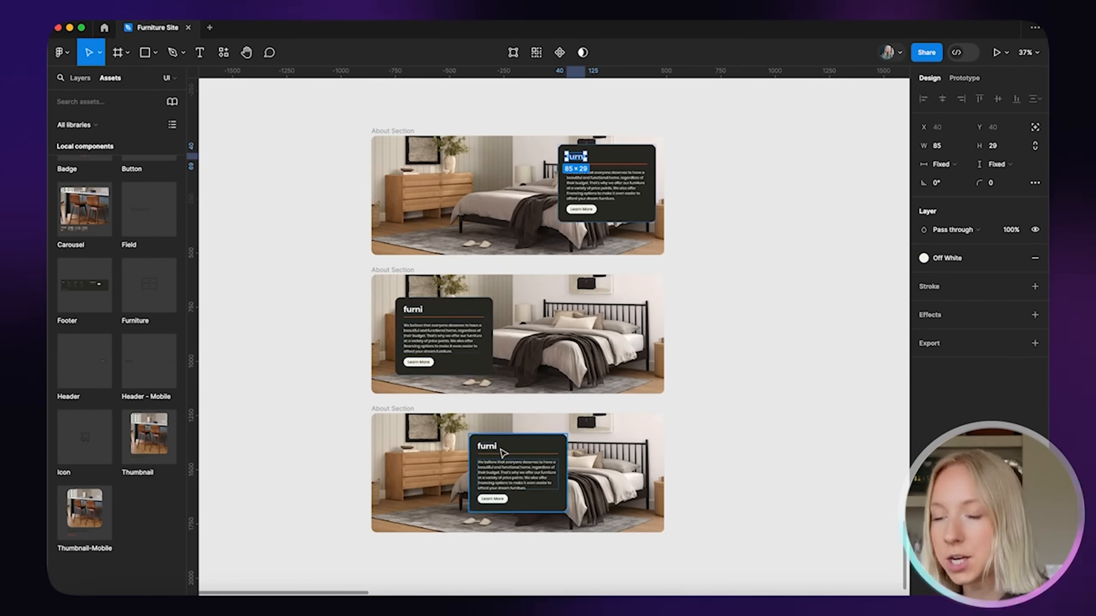
scroll(581, 332, "right", 2)
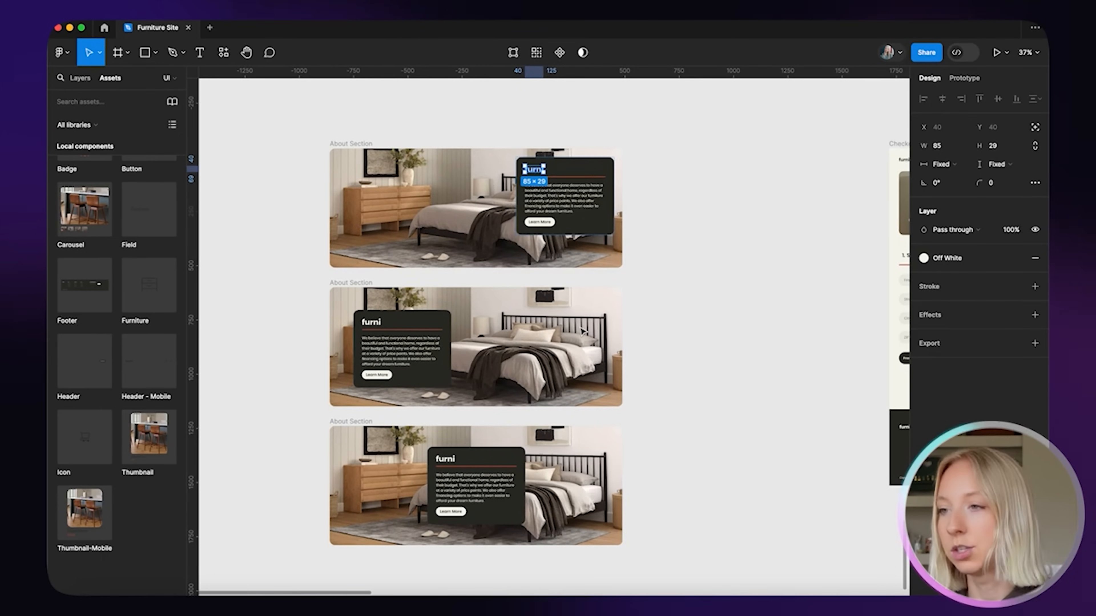
Select all three matching furni text layers and turn them into one component
left_click(536, 53)
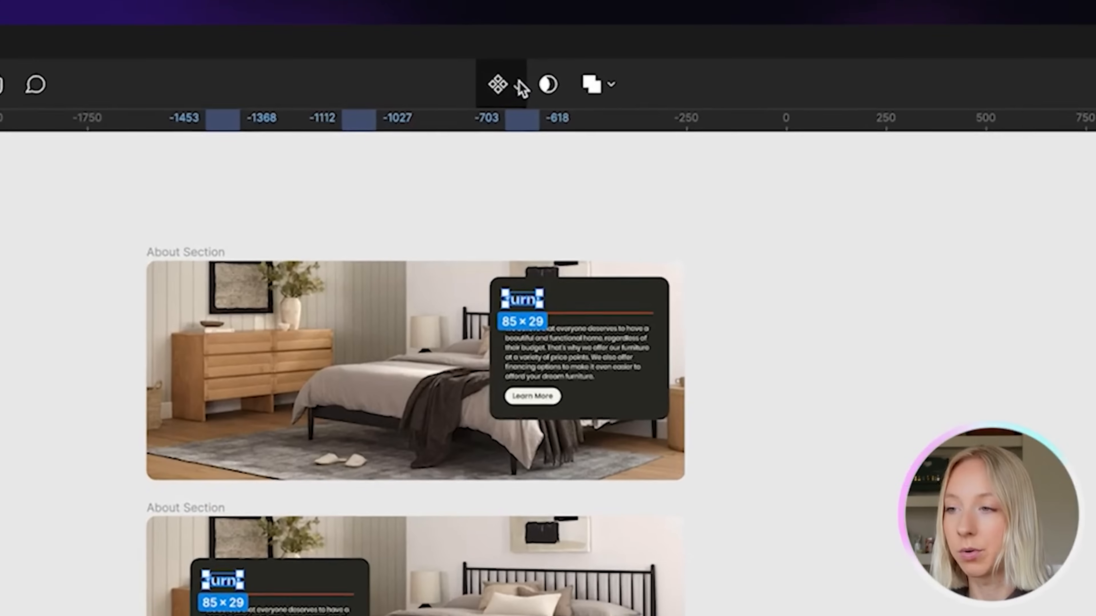
left_click(531, 52)
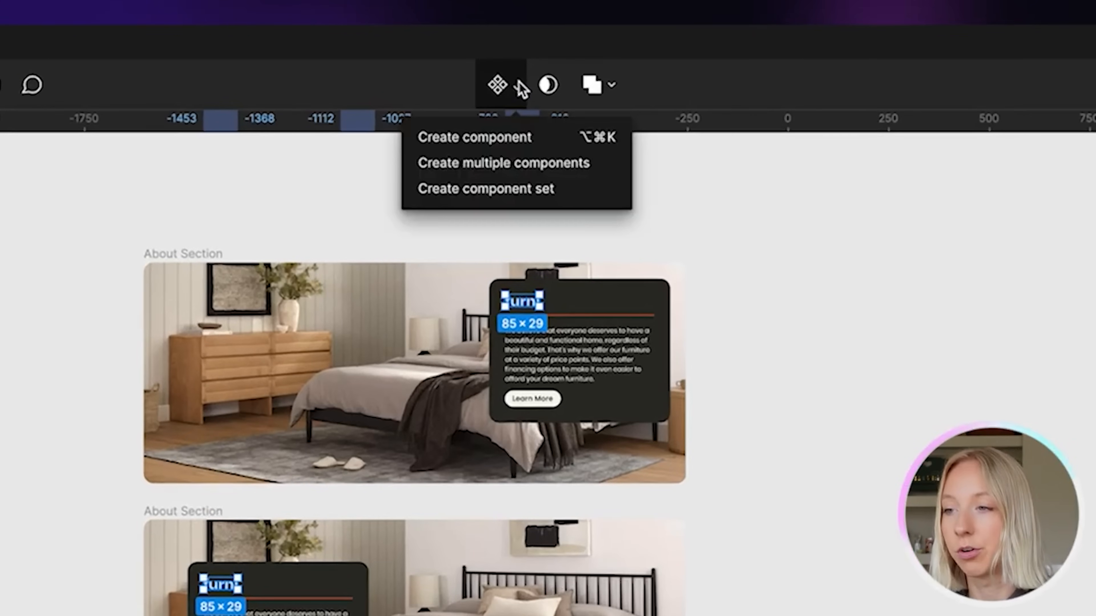
left_click(505, 138)
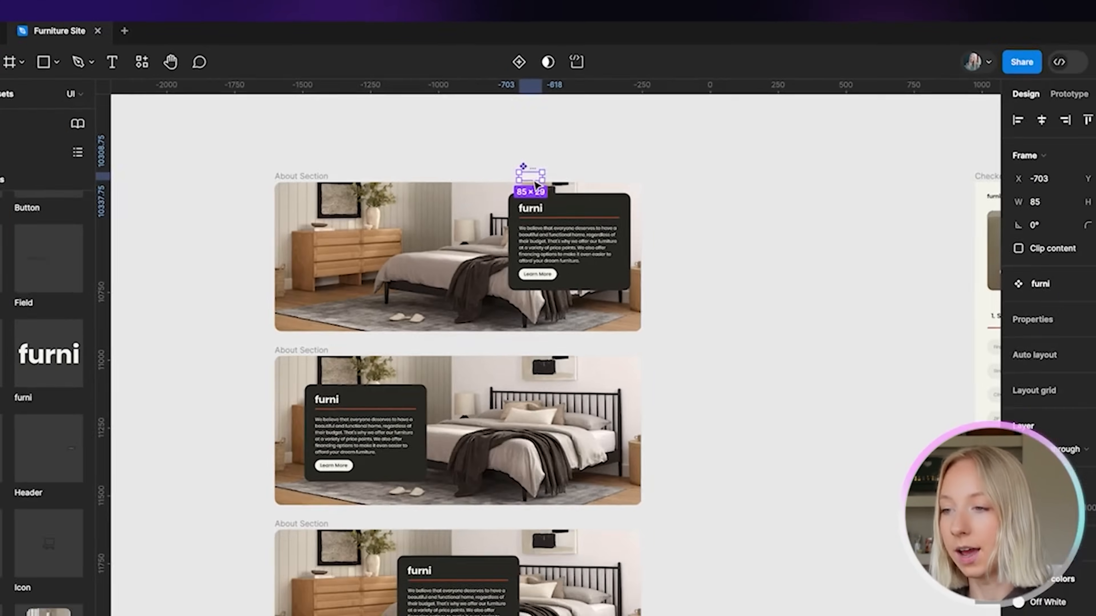
scroll(529, 266, "up", 10)
scroll(538, 150, "down", 5)
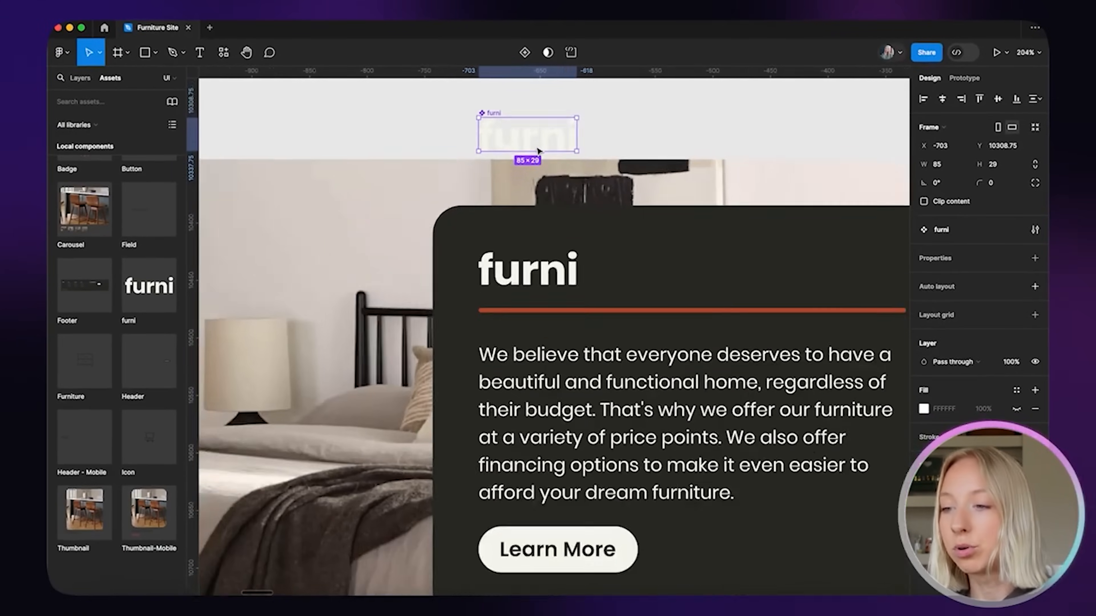
left_click_drag(448, 208, 477, 133)
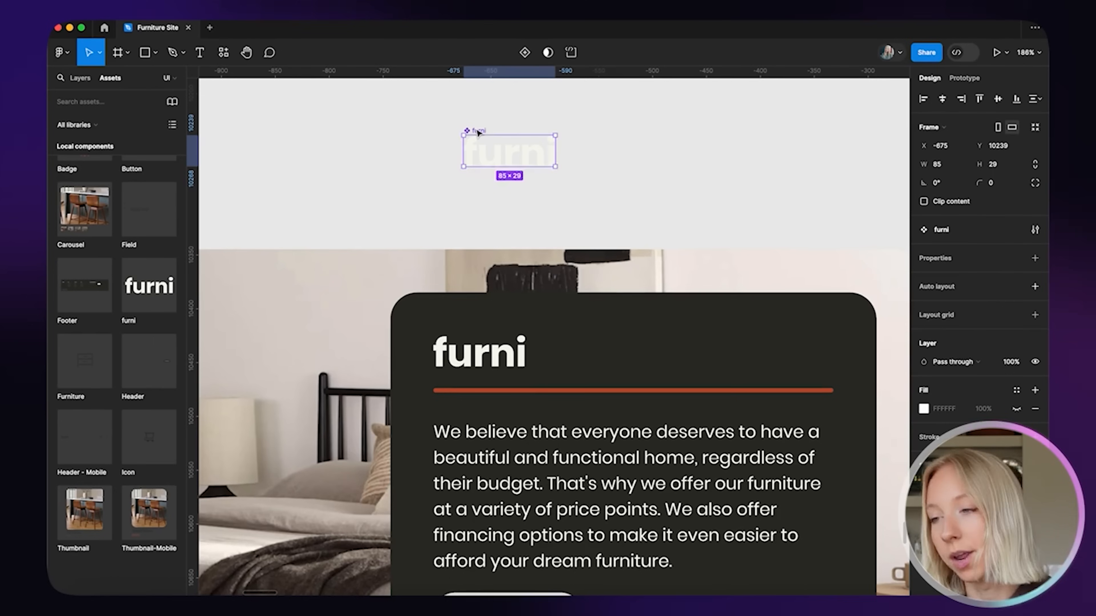
Darken the page background colour to grey B3B3B3
scroll(538, 130, "up", 5)
left_click(760, 146)
left_click(923, 122)
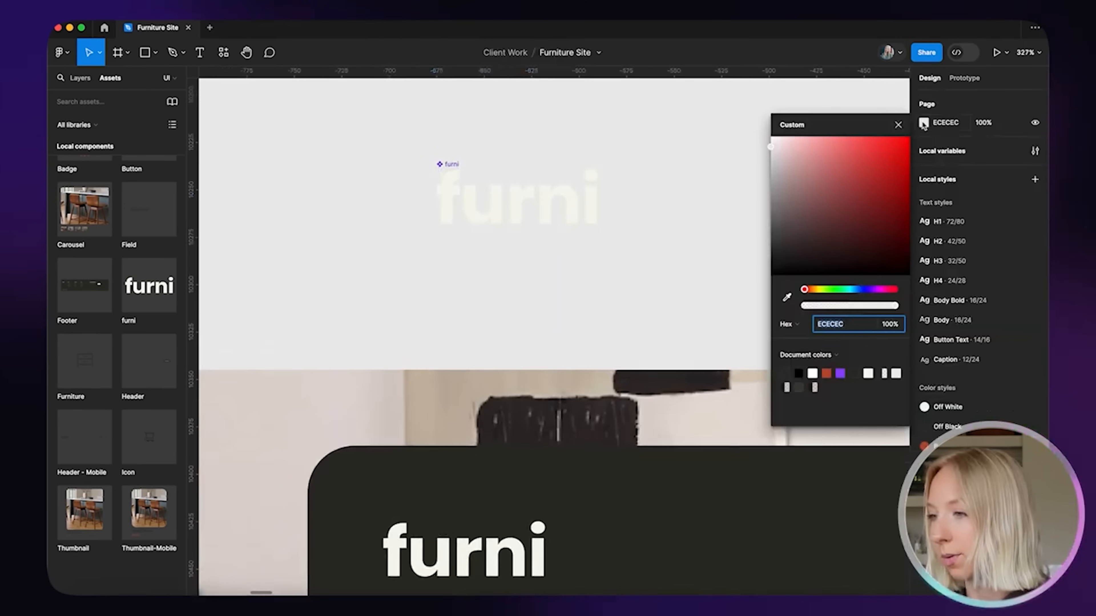
left_click_drag(776, 157, 746, 183)
Move the main furni component above the About Section cards
left_click(644, 186)
scroll(644, 186, "down", 5)
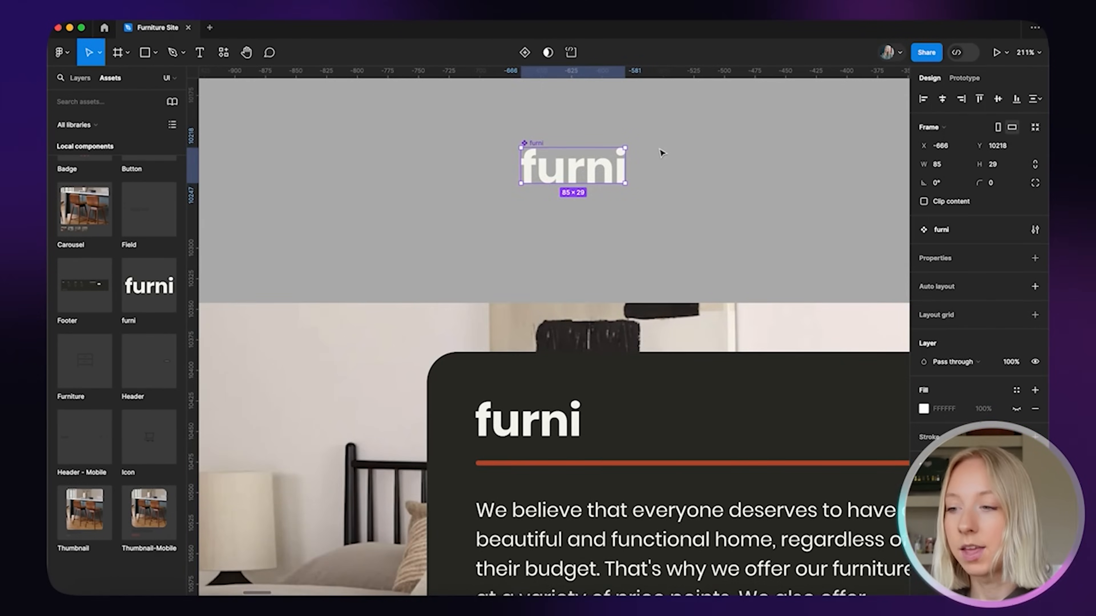
scroll(662, 153, "down", 5)
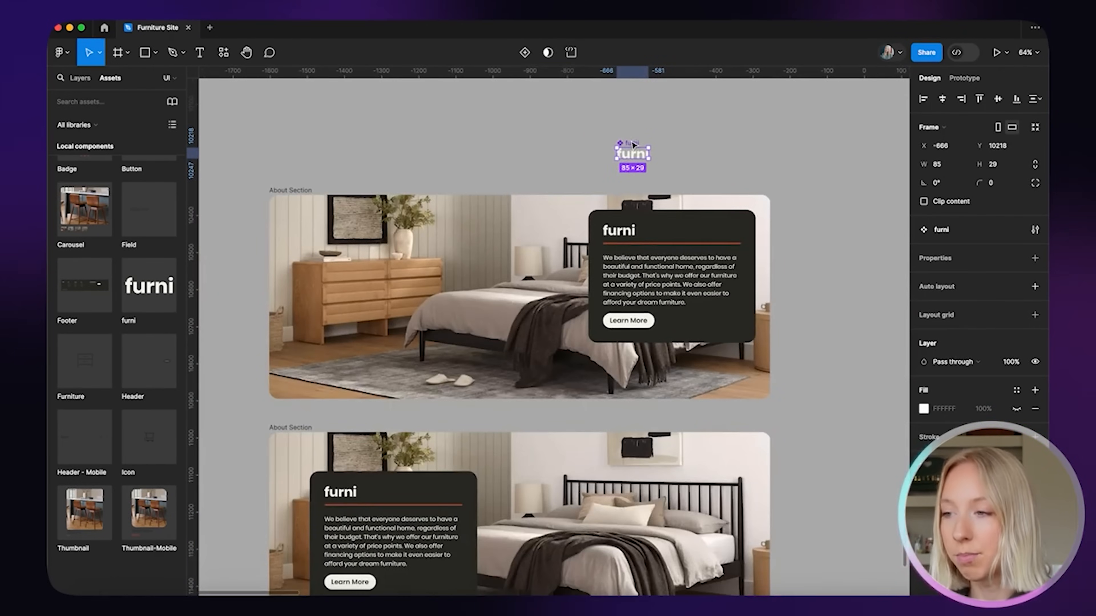
left_click_drag(635, 146, 602, 130)
scroll(572, 340, "down", 3)
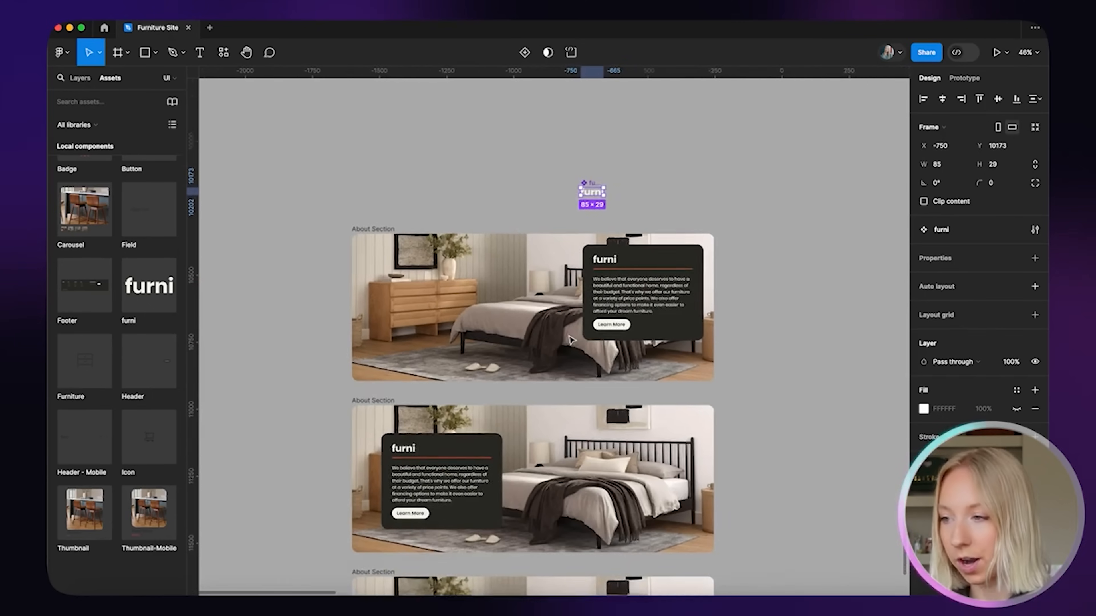
scroll(576, 336, "down", 2)
Select the furni logo instances inside the top and lower About Section cards
double_click(648, 207)
scroll(649, 206, "up", 8)
scroll(649, 207, "down", 5)
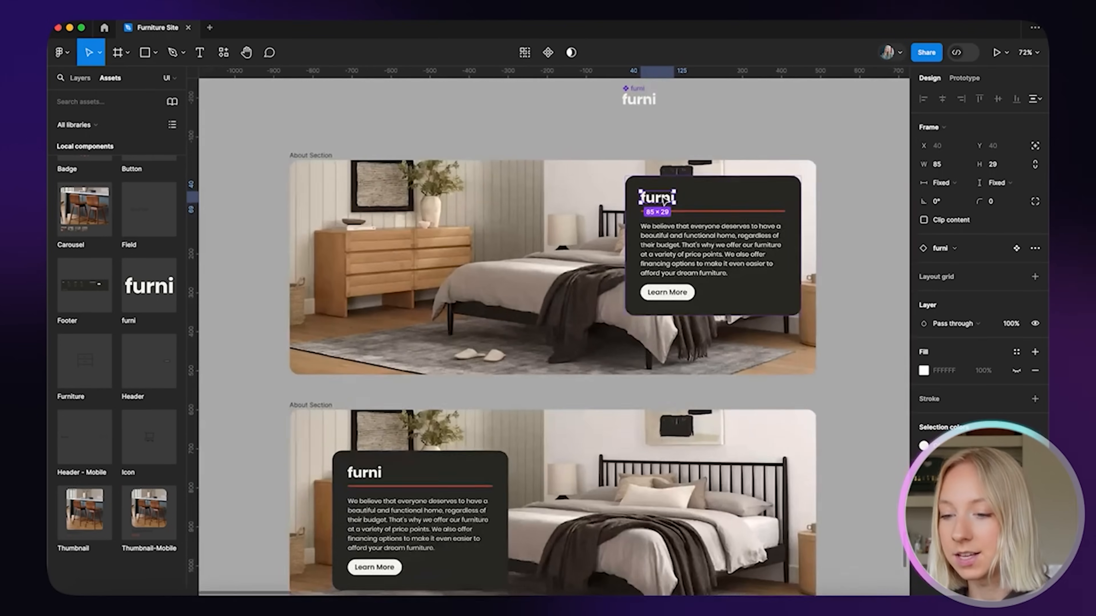
double_click(365, 475)
scroll(361, 492, "up", 6)
scroll(361, 492, "up", 3)
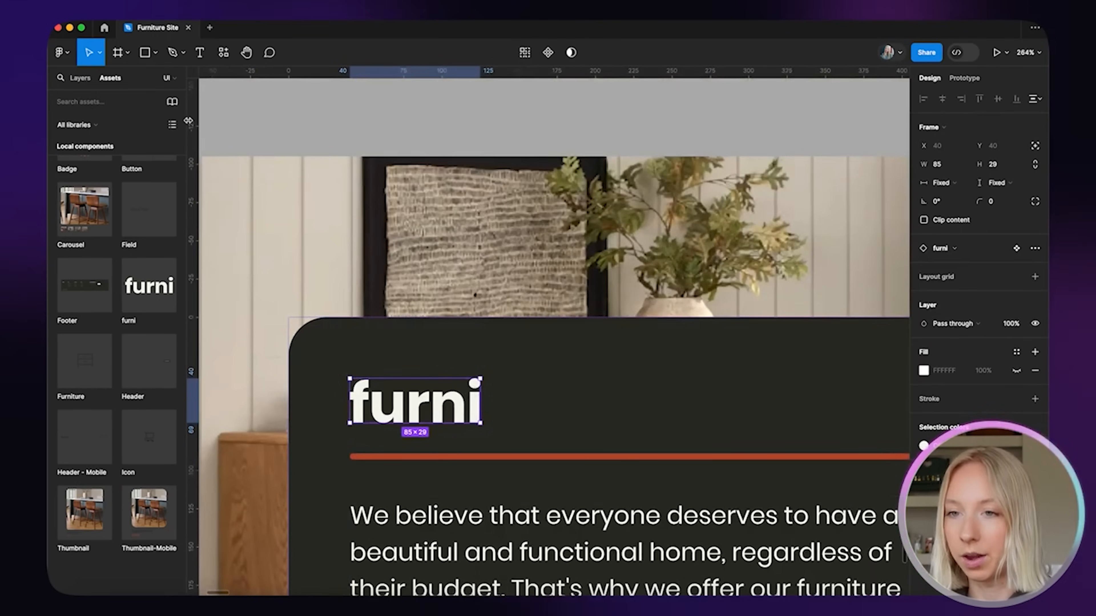
Locate the lower card's furni logo in the layers list, then clear the selection
left_click(80, 79)
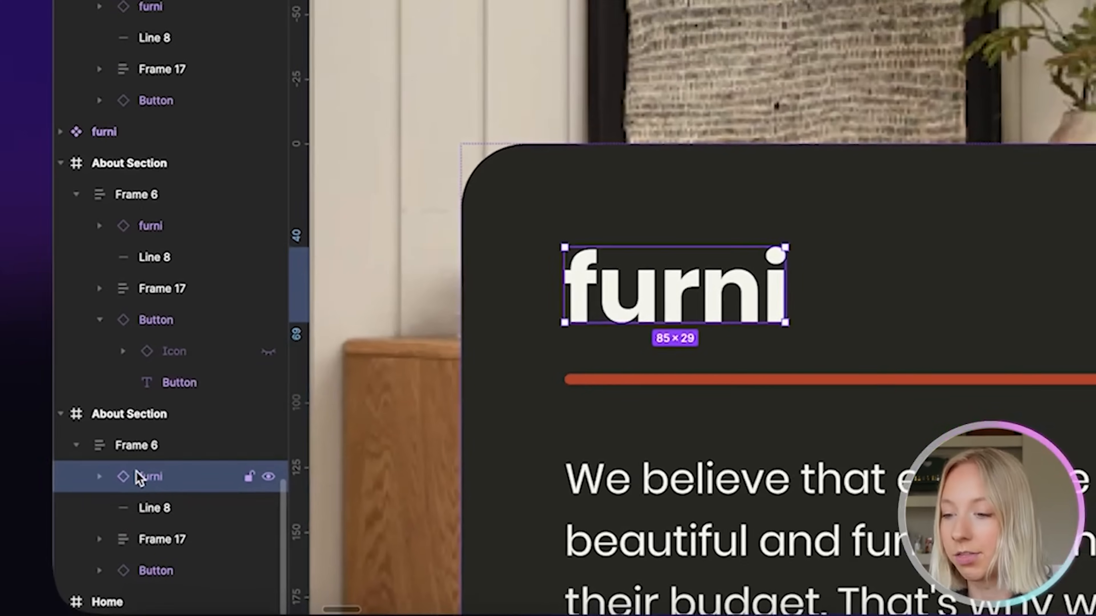
scroll(596, 332, "down", 5)
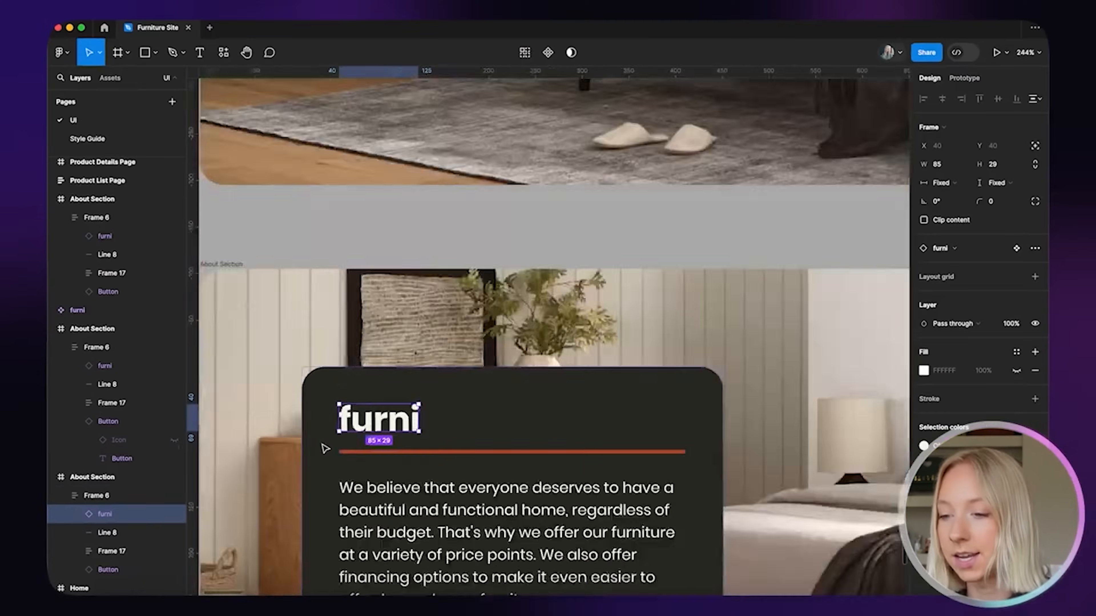
scroll(597, 330, "down", 5)
scroll(324, 449, "down", 3)
left_click(474, 514)
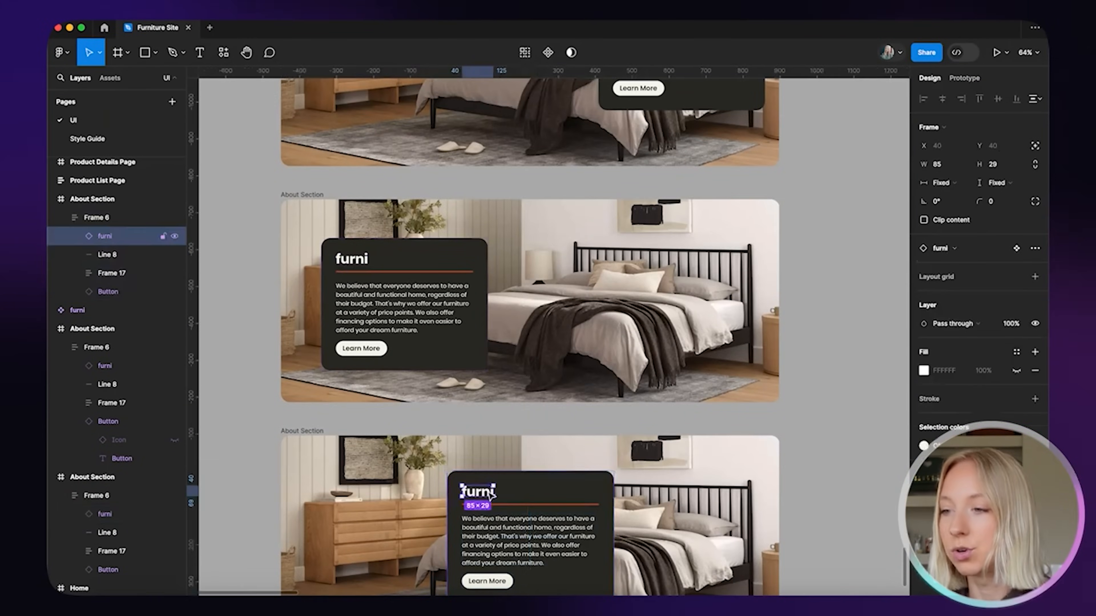
scroll(475, 511, "down", 5)
scroll(595, 379, "up", 1)
left_click(717, 250)
scroll(526, 283, "up", 5)
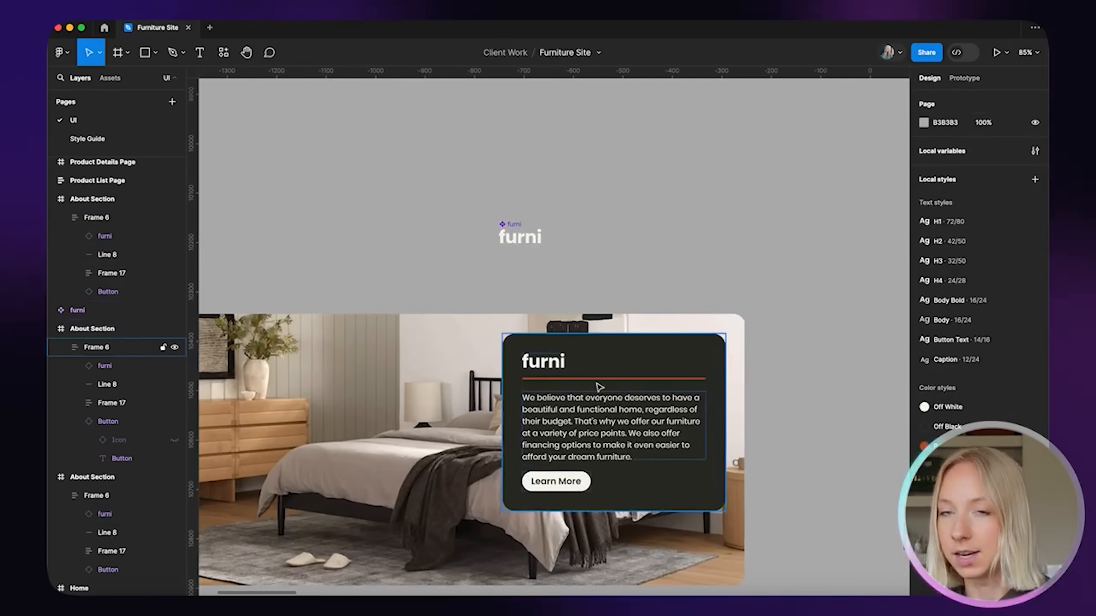
scroll(494, 283, "up", 4)
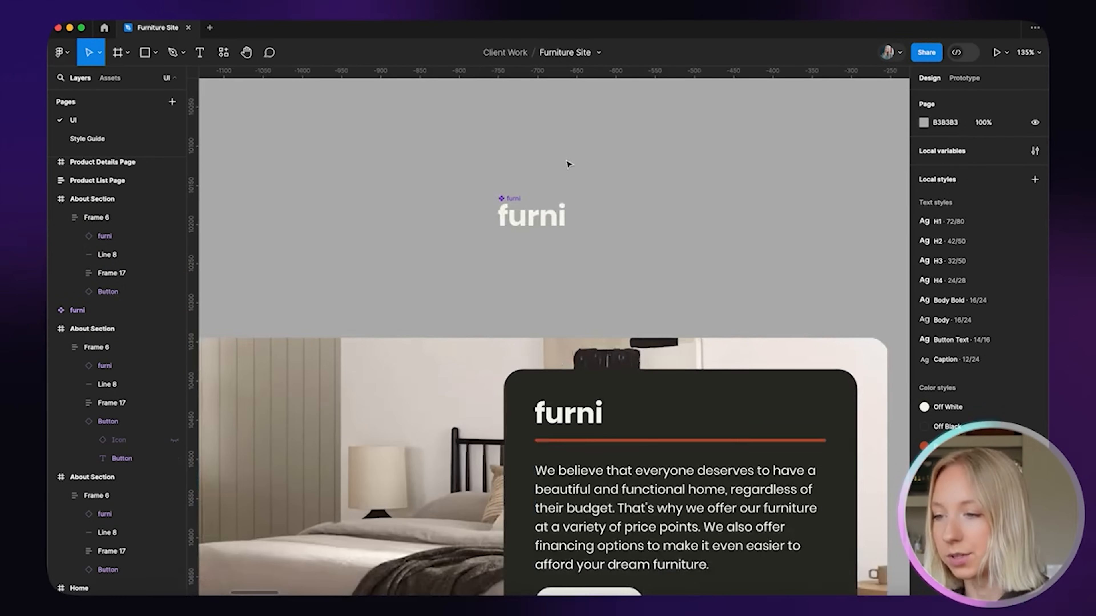
Test Burnt Orange on the main furni component's vector, then undo it
left_click(512, 198)
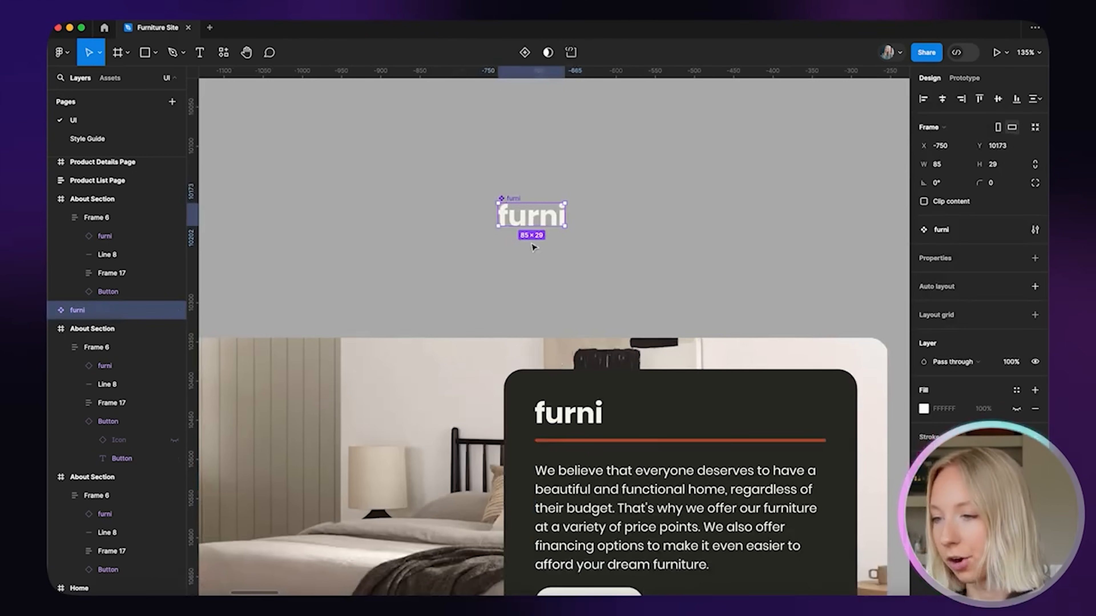
double_click(533, 221)
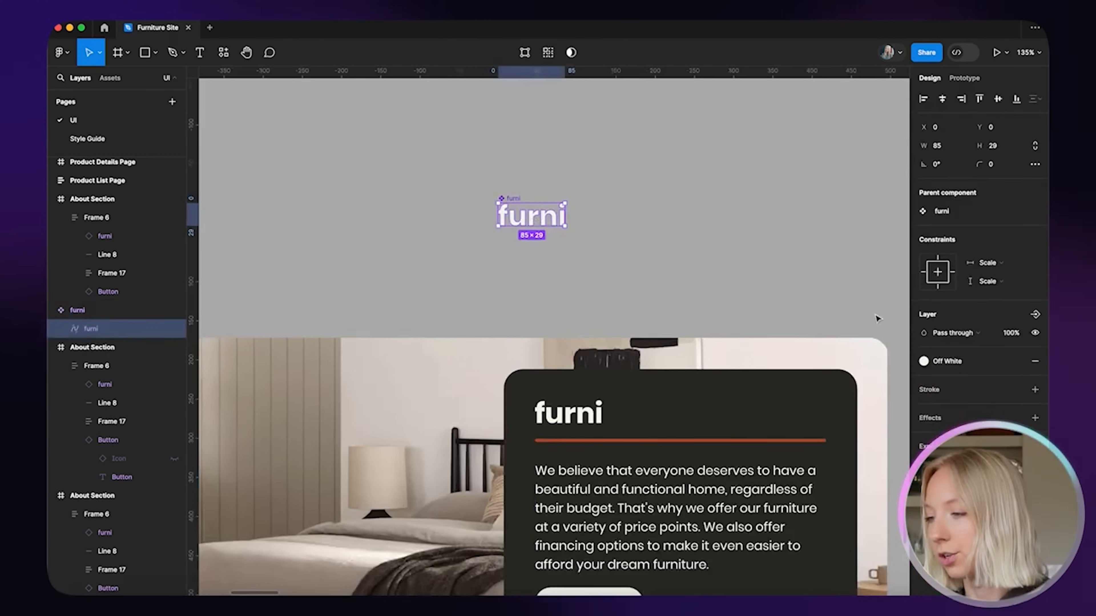
left_click(923, 361)
left_click(811, 513)
scroll(692, 262, "down", 5)
scroll(692, 262, "down", 2)
key("super+z")
left_click(724, 166)
Try Burnt Orange on the card's furni logo and revert it to white
scroll(725, 166, "down", 1)
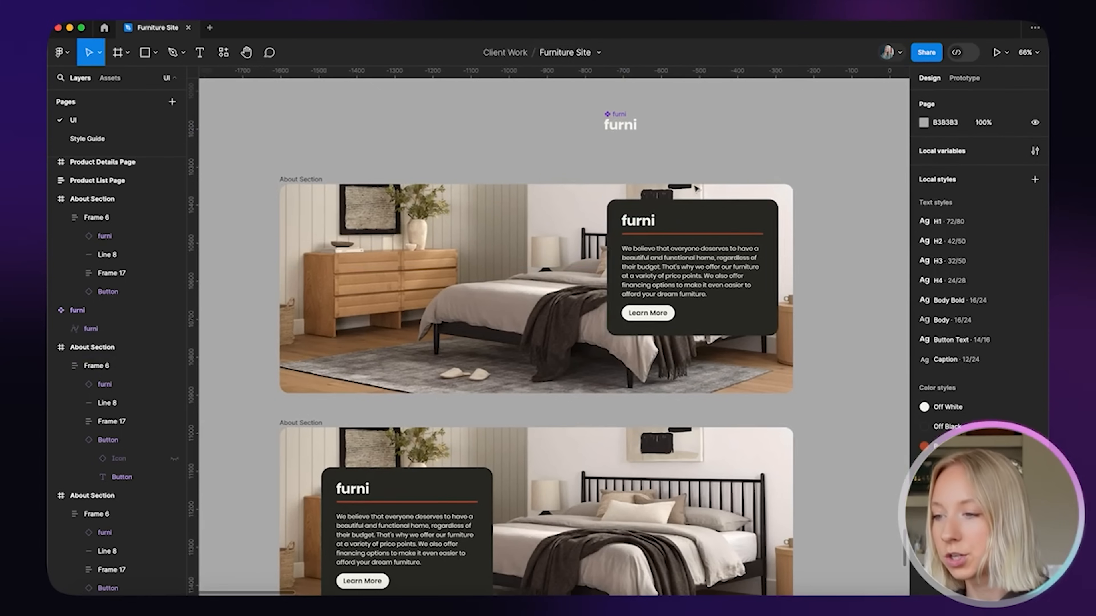
double_click(641, 224)
left_click(924, 447)
left_click(813, 502)
left_click(749, 173)
key("super+z")
key("super+z")
left_click(751, 142)
Move the furni component further left on the canvas
scroll(612, 139, "down", 5)
left_click_drag(613, 135, 492, 119)
scroll(492, 111, "down", 3)
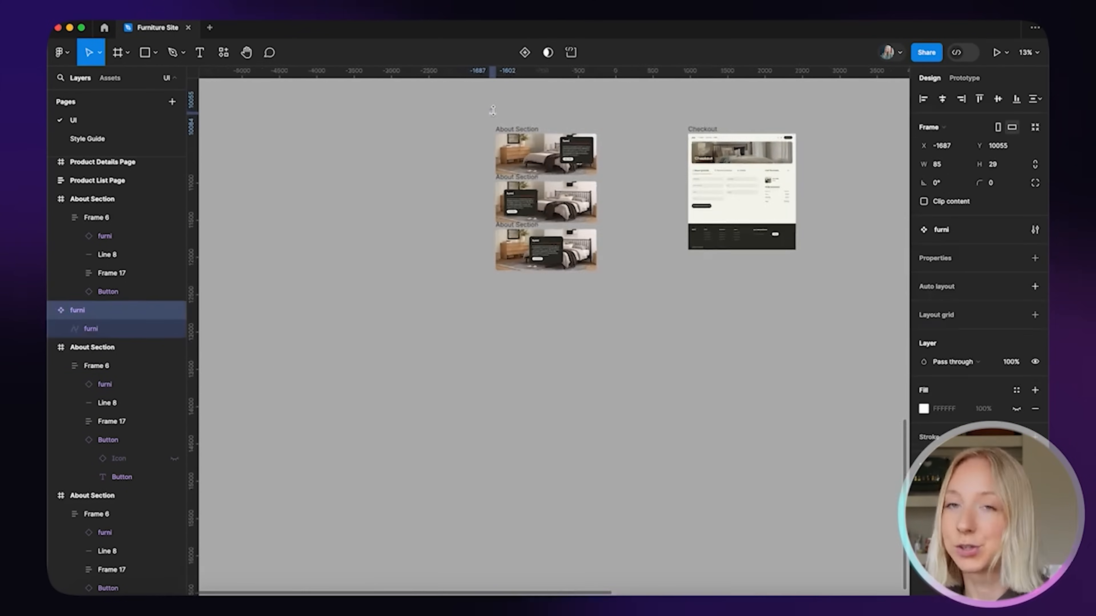
scroll(492, 111, "up", 5)
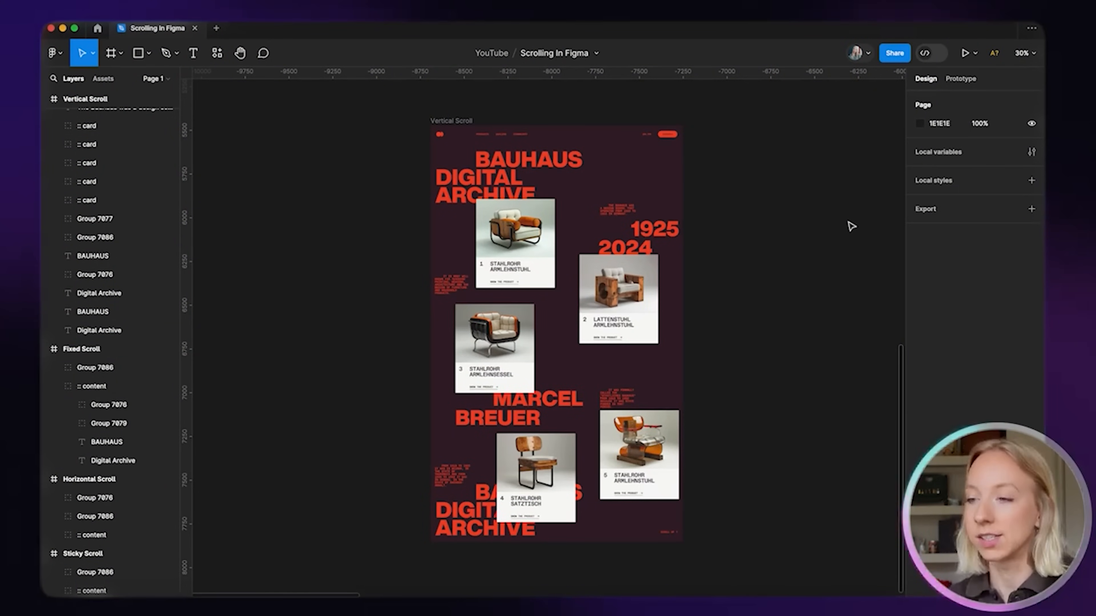
scroll(796, 228, "right", 3)
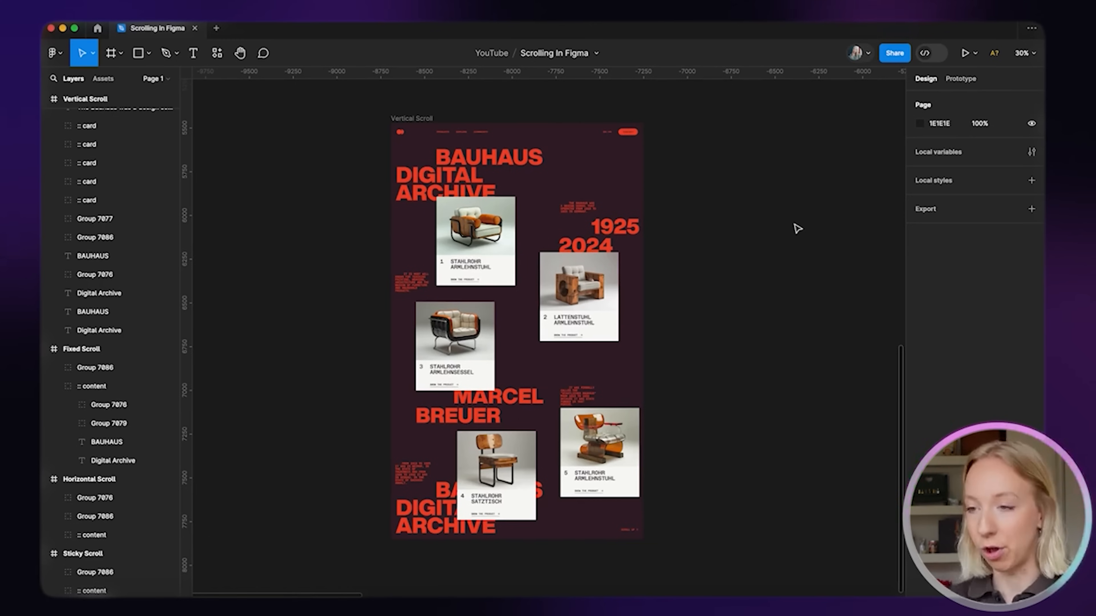
key("shift+e")
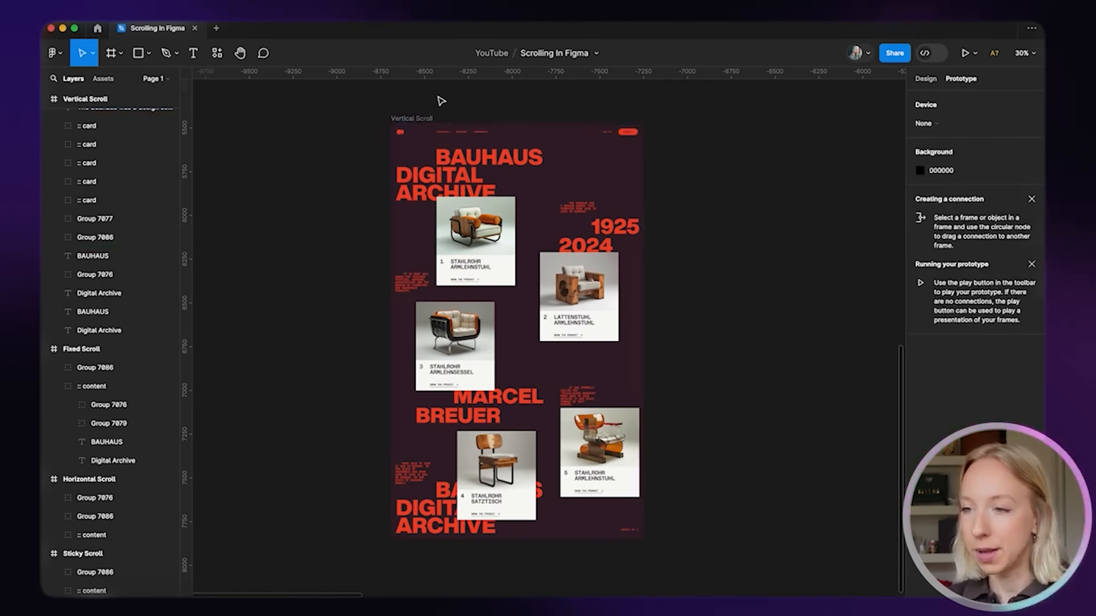
left_click(418, 122)
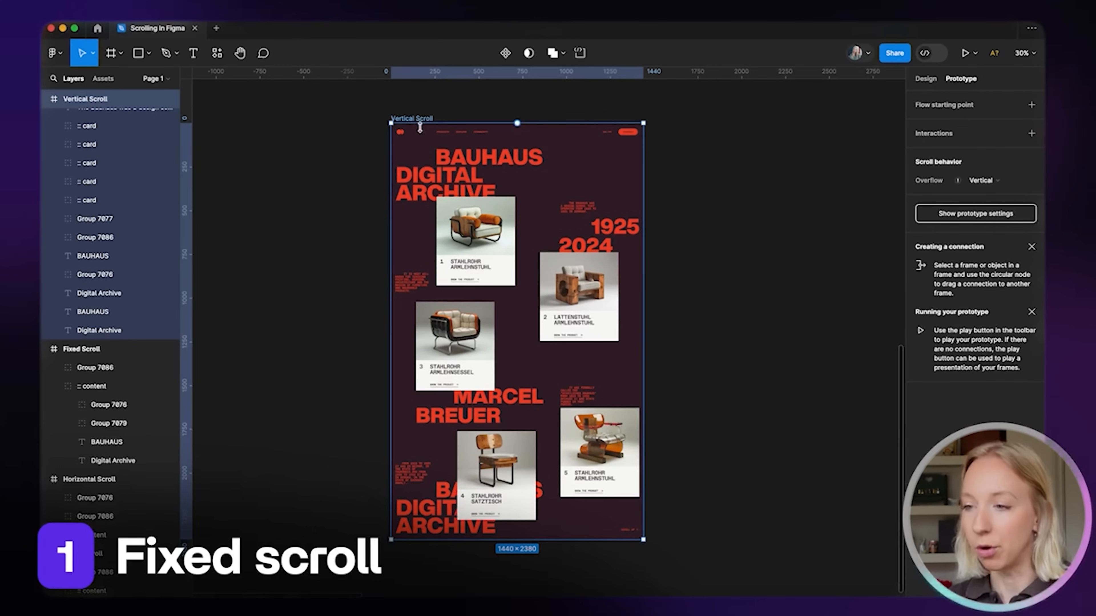
left_click(925, 78)
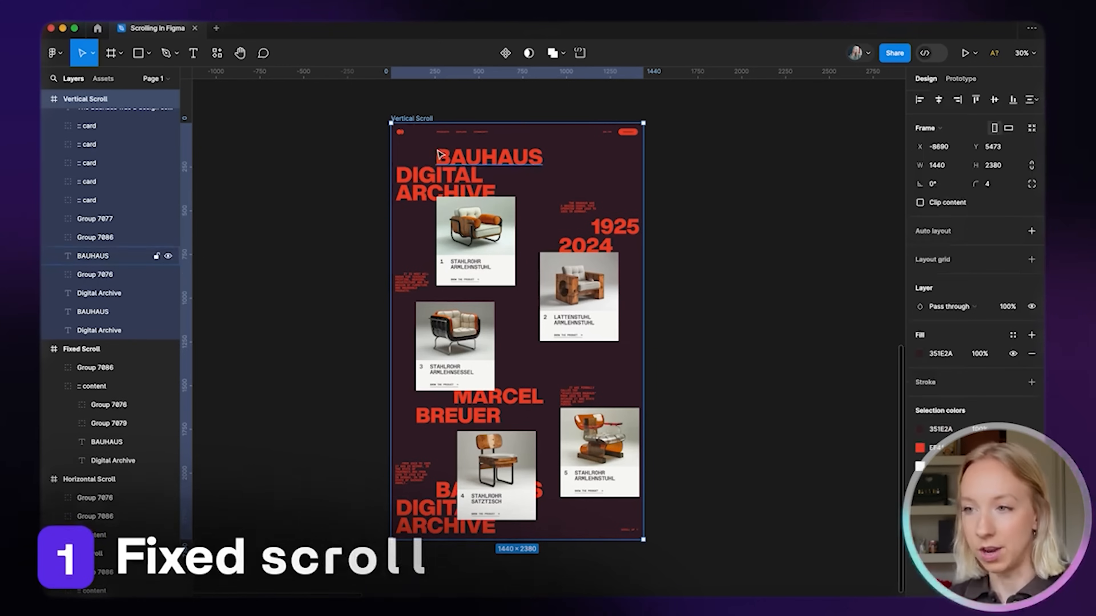
left_click(738, 361)
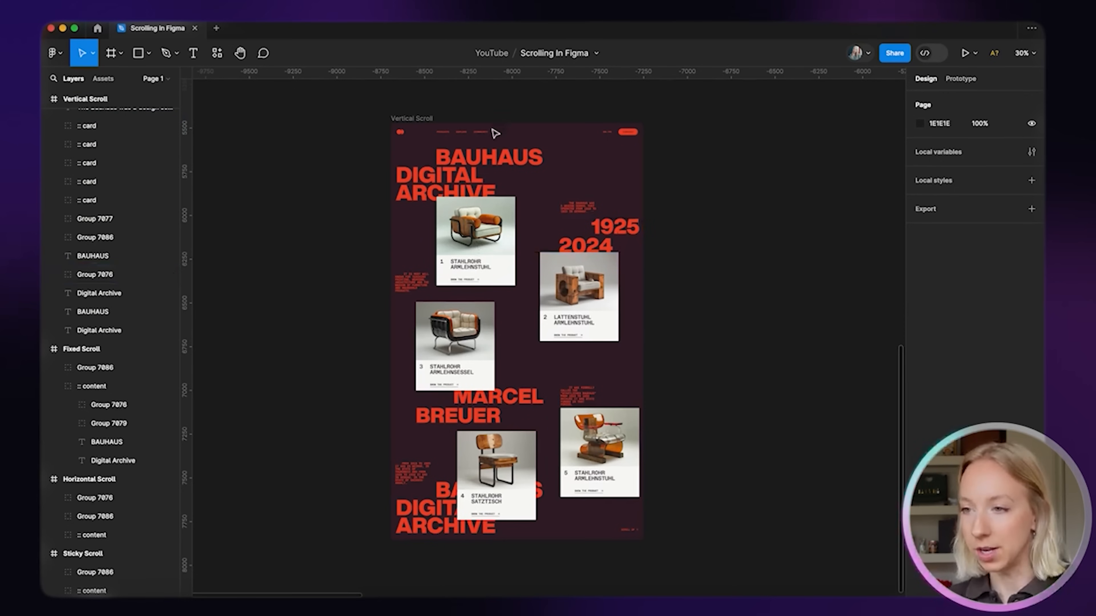
left_click(420, 119)
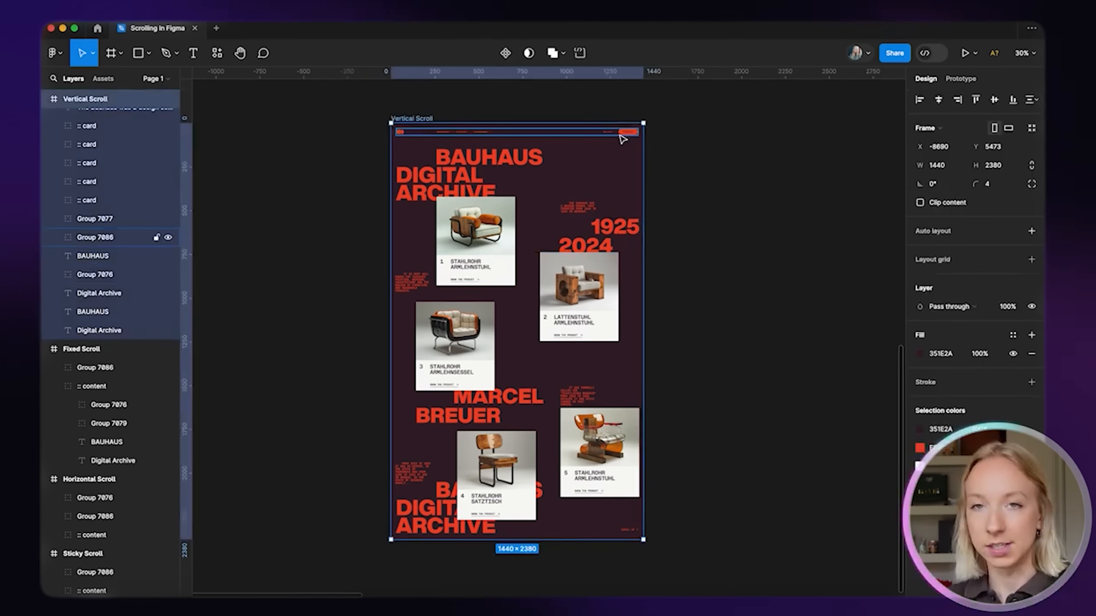
scroll(652, 314, "down", 1)
scroll(652, 315, "up", 1)
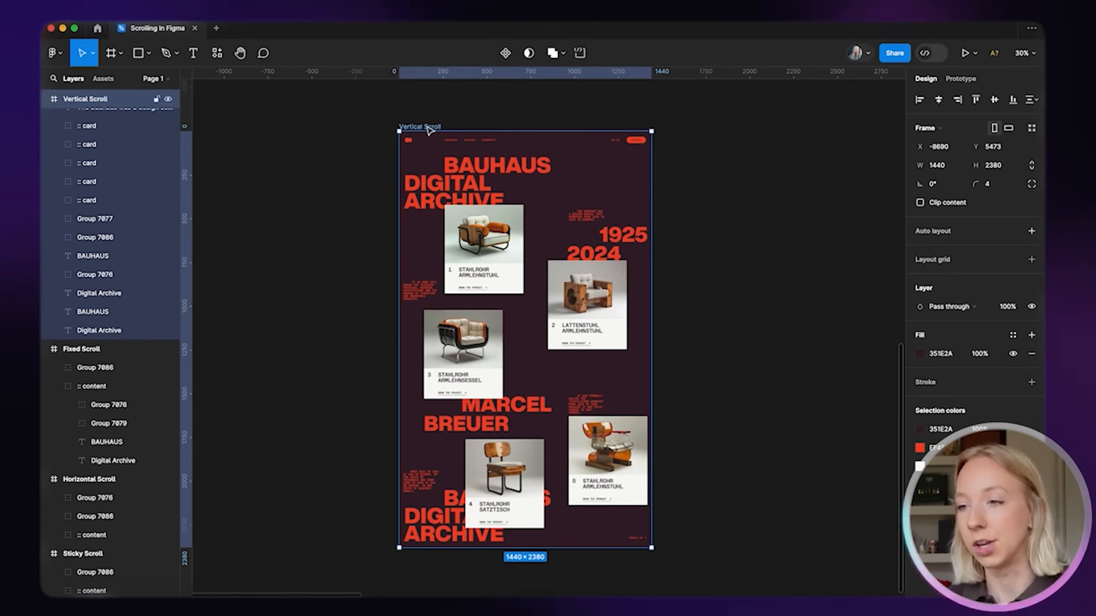
Open the Page 1 prototype with Options > Fit to screen, then return to the editor tab
left_click(965, 53)
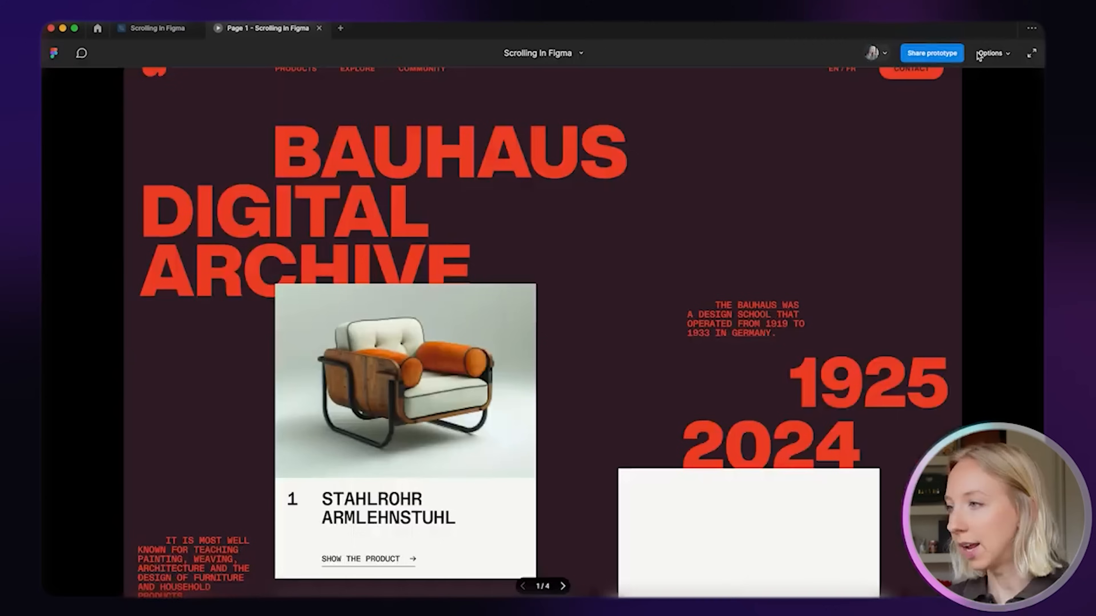
left_click(1000, 53)
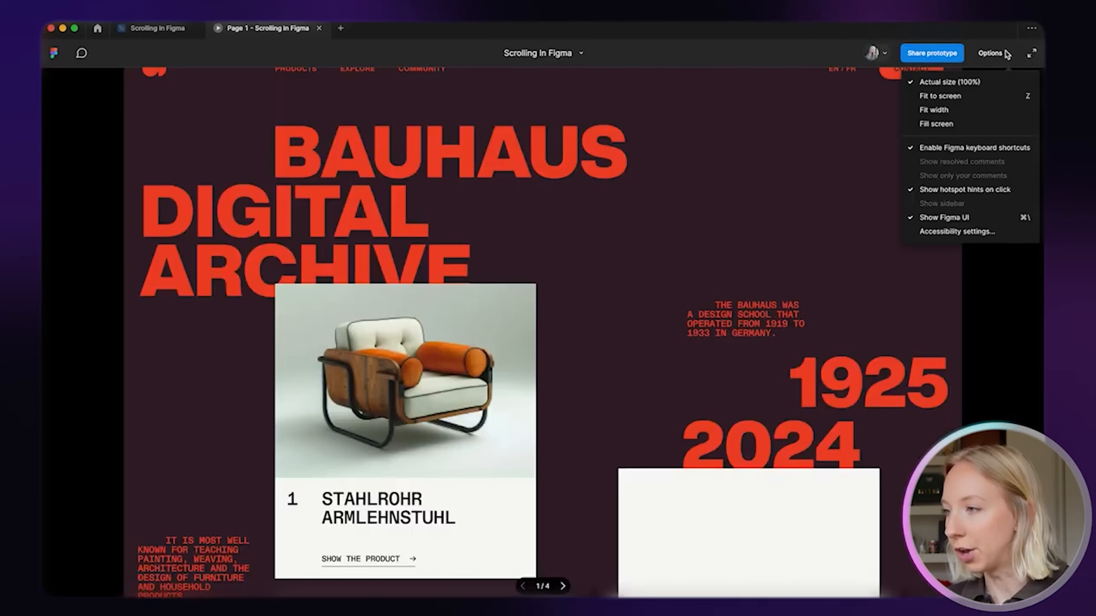
left_click(989, 102)
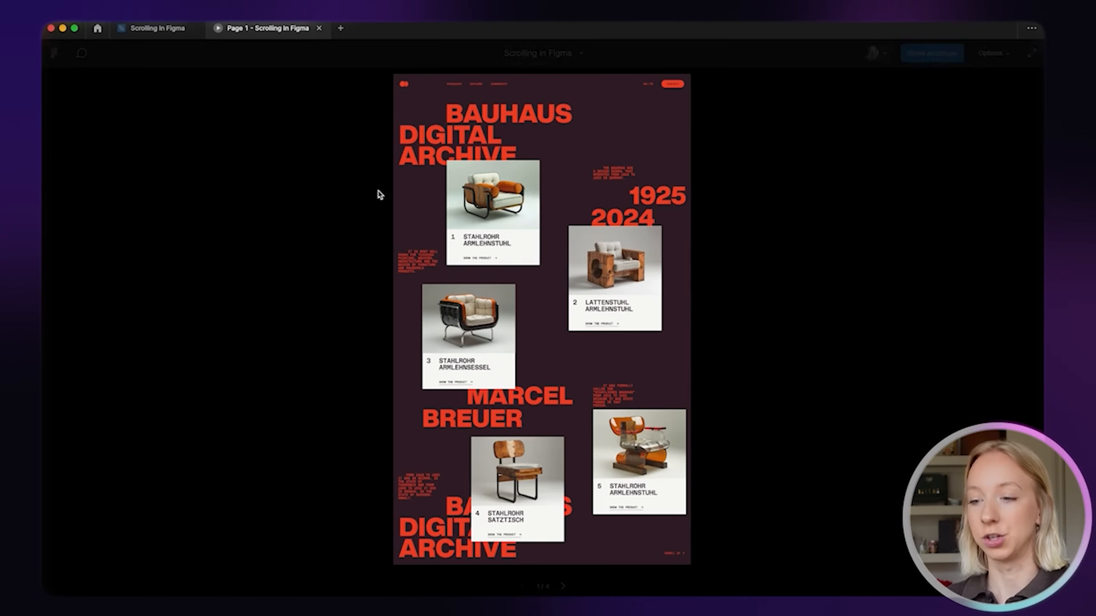
left_click(168, 30)
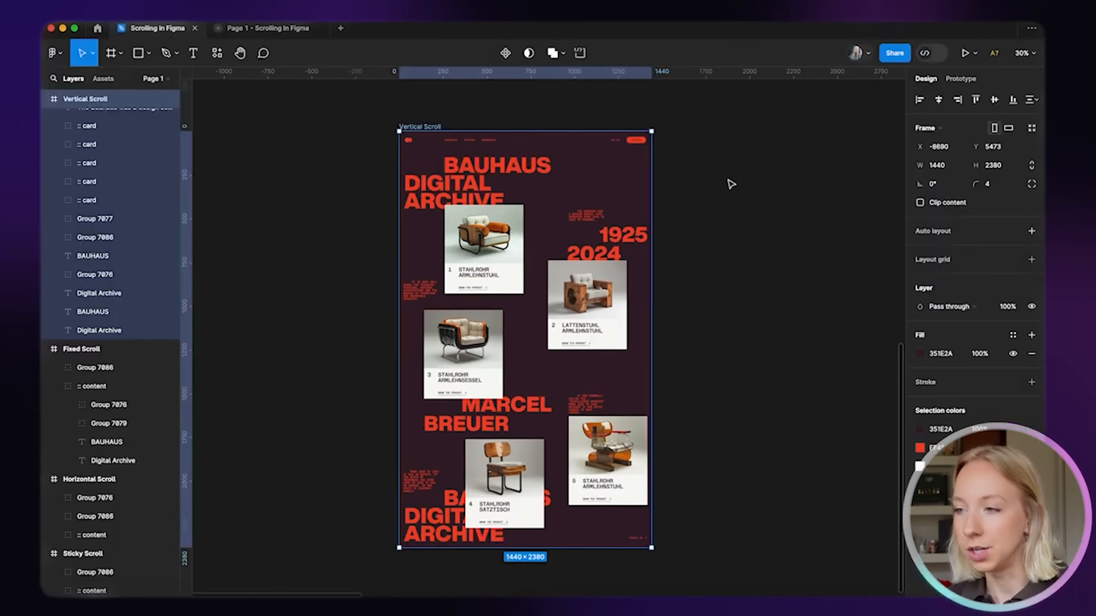
left_click(729, 182)
Drag the Vertical Scroll frame's bottom edge up to a height of 834
left_click(437, 127)
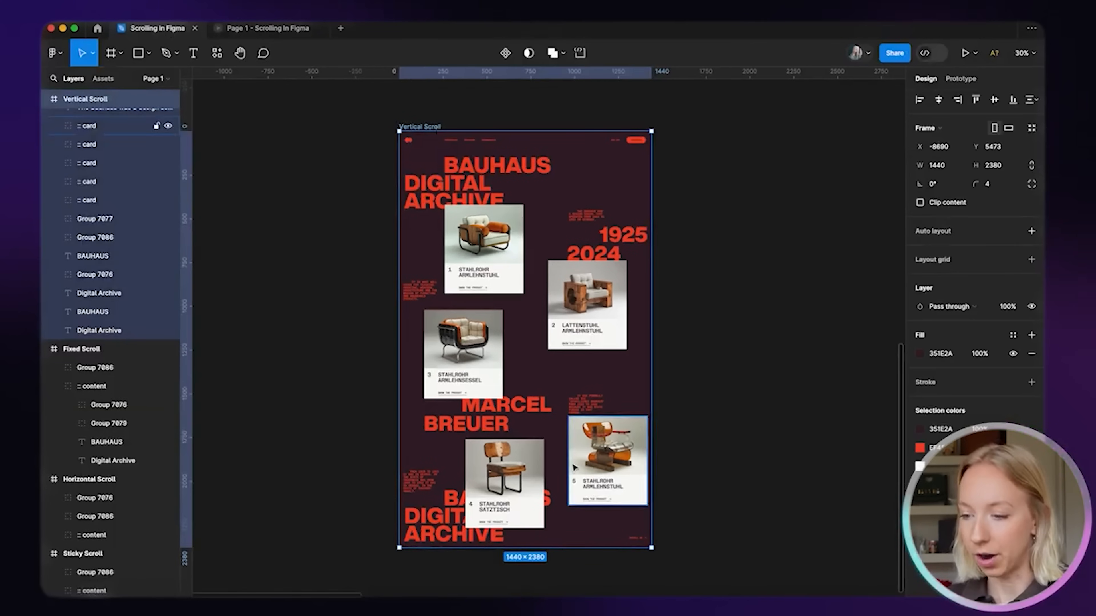
left_click_drag(541, 547, 610, 276)
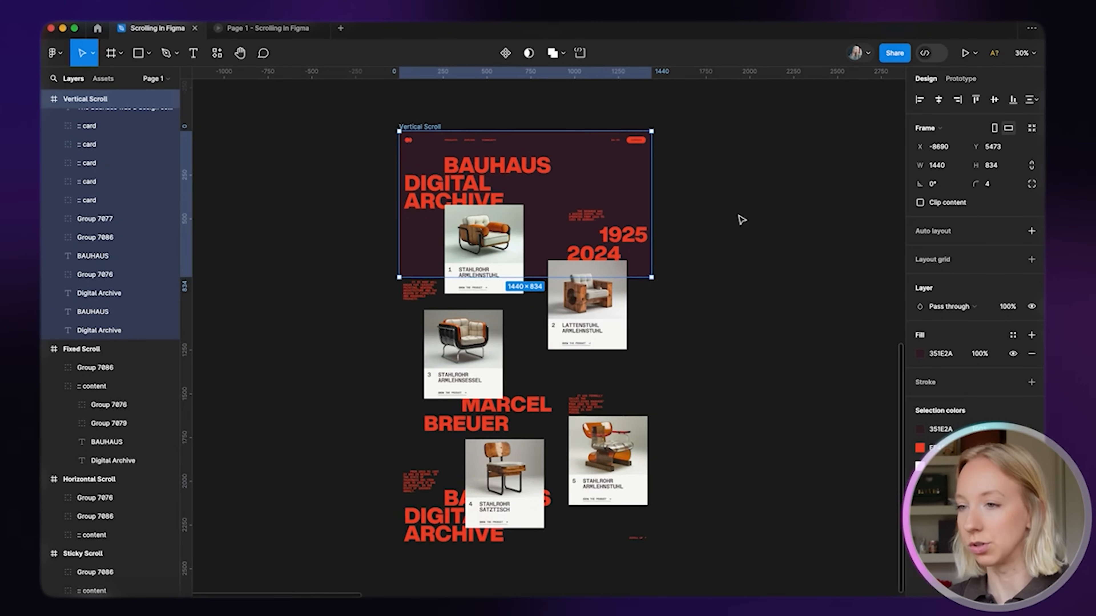
left_click(597, 108)
Check the frame's Prototype overflow is Vertical, then present it to test scrolling
left_click(436, 125)
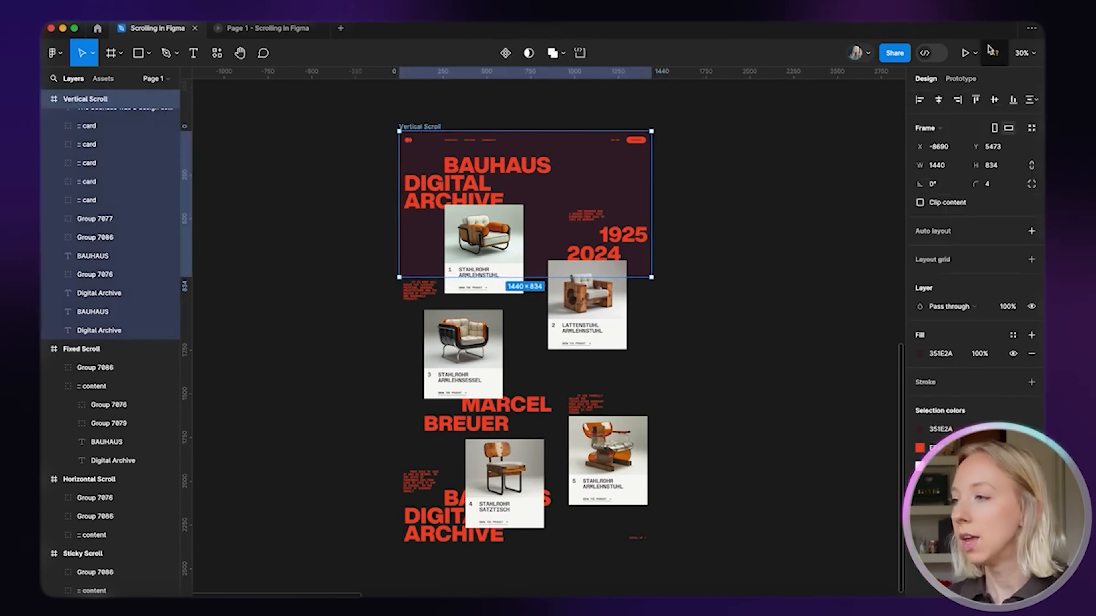
left_click(966, 79)
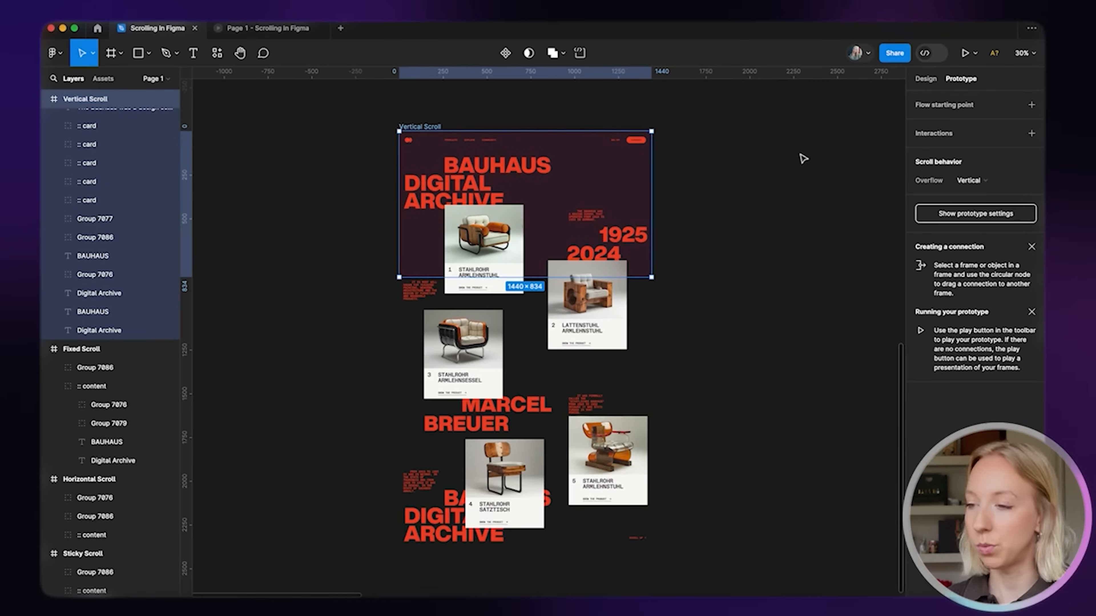
left_click(790, 154)
left_click(419, 128)
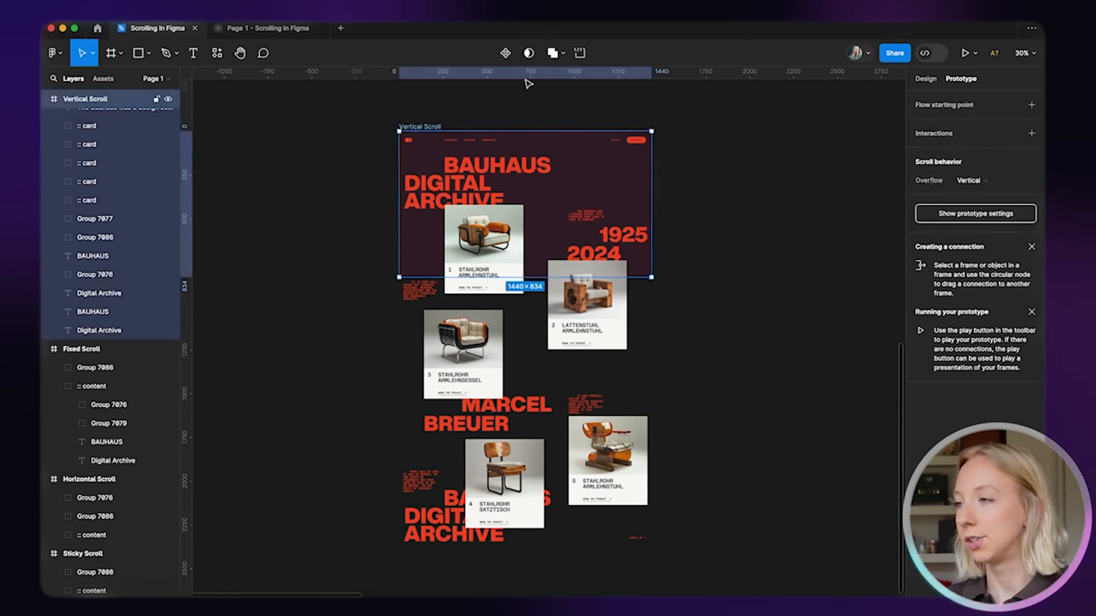
left_click(963, 53)
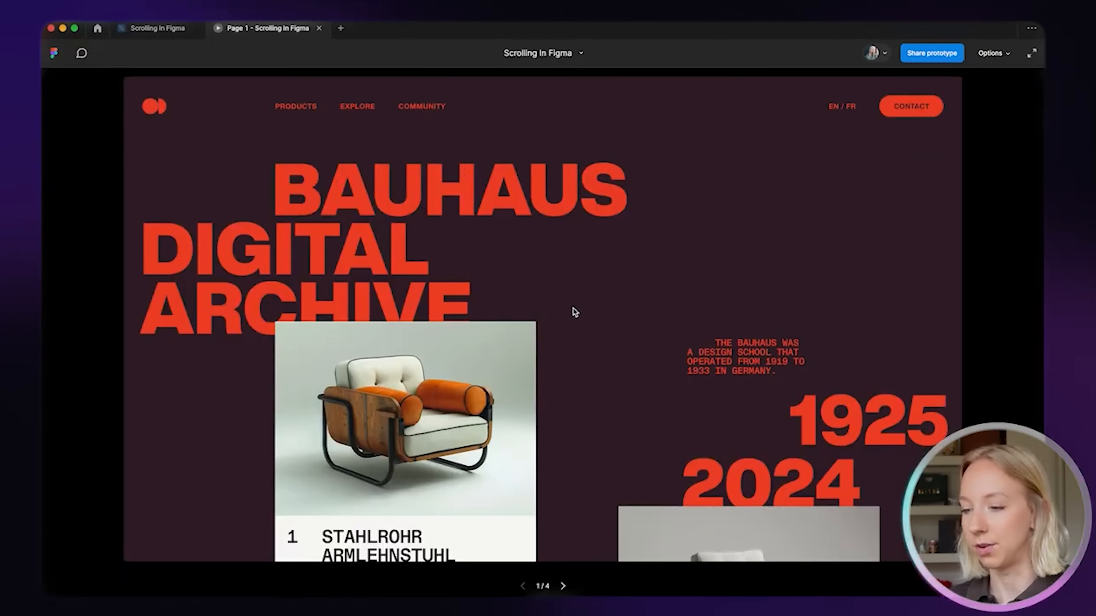
Scroll the prototype down to the Marcel Breuer section and back, then close the Page 1 tab
scroll(574, 349, "down", 15)
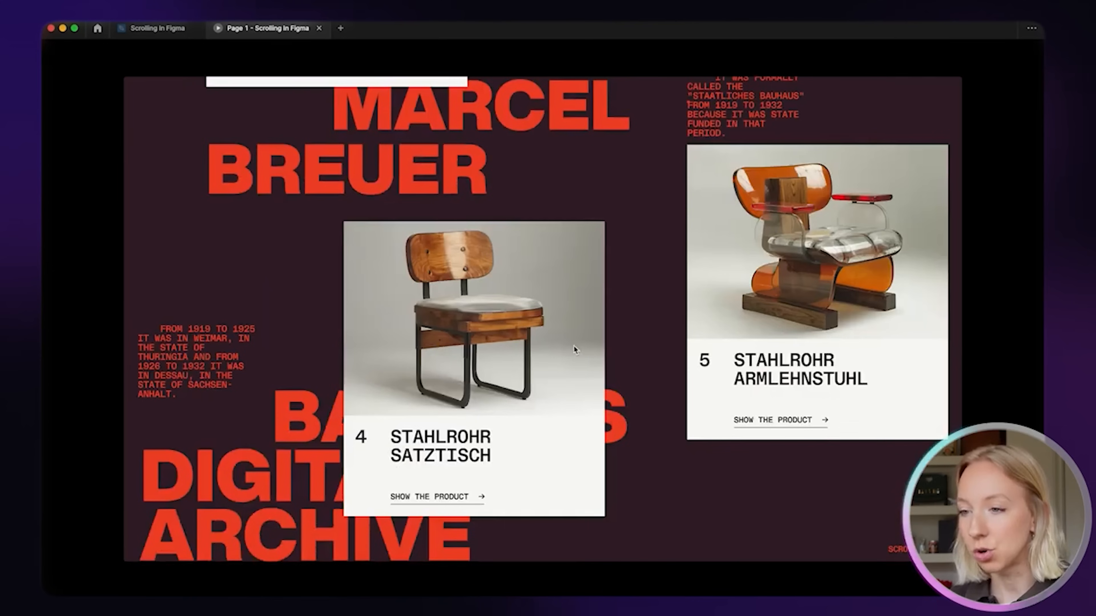
scroll(573, 350, "up", 15)
scroll(575, 349, "down", 10)
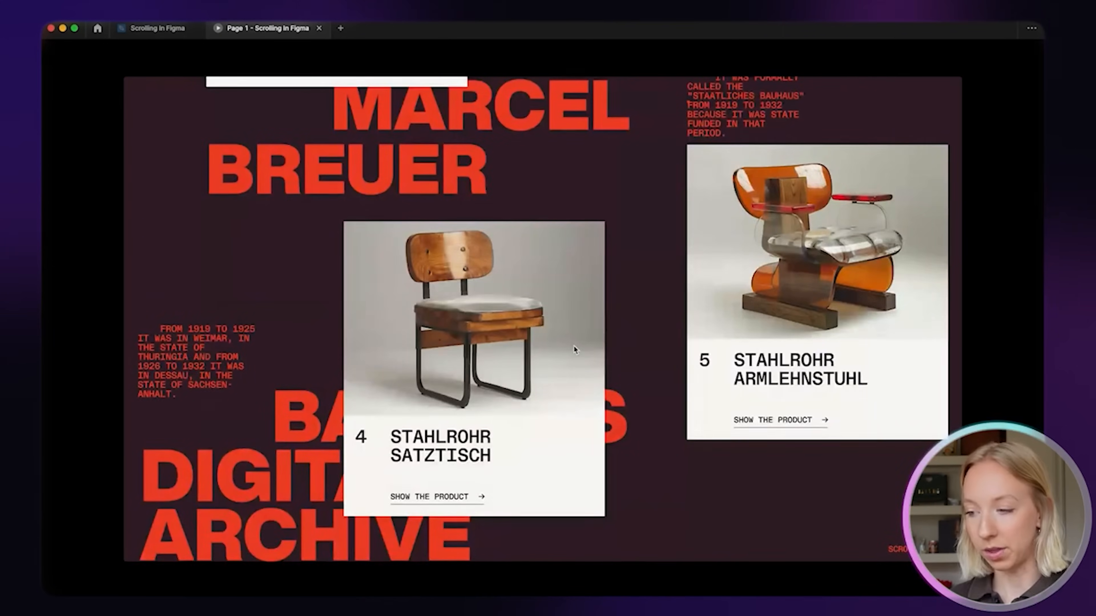
scroll(576, 350, "up", 10)
left_click(318, 28)
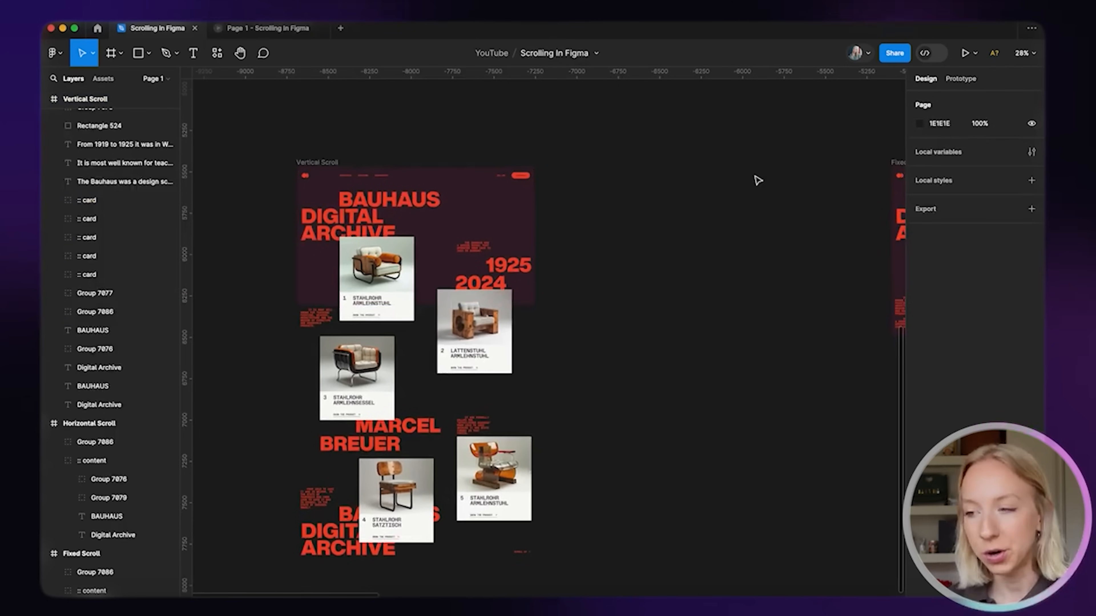
Select the five chair product cards together
scroll(758, 181, "right", 3)
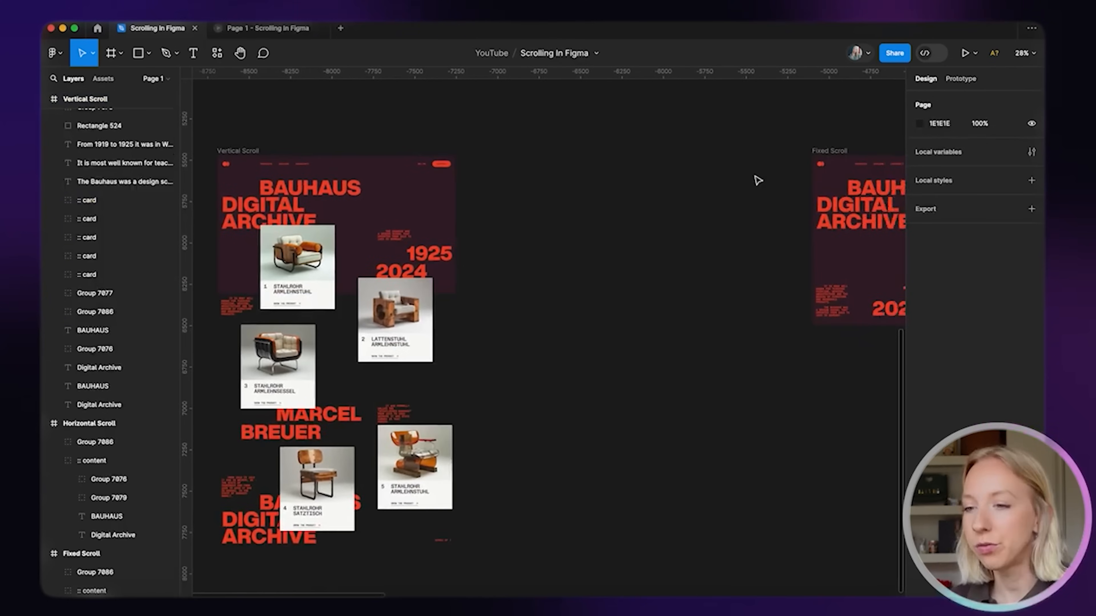
scroll(774, 290, "right", 5)
scroll(734, 271, "up", 5)
scroll(647, 328, "right", 2)
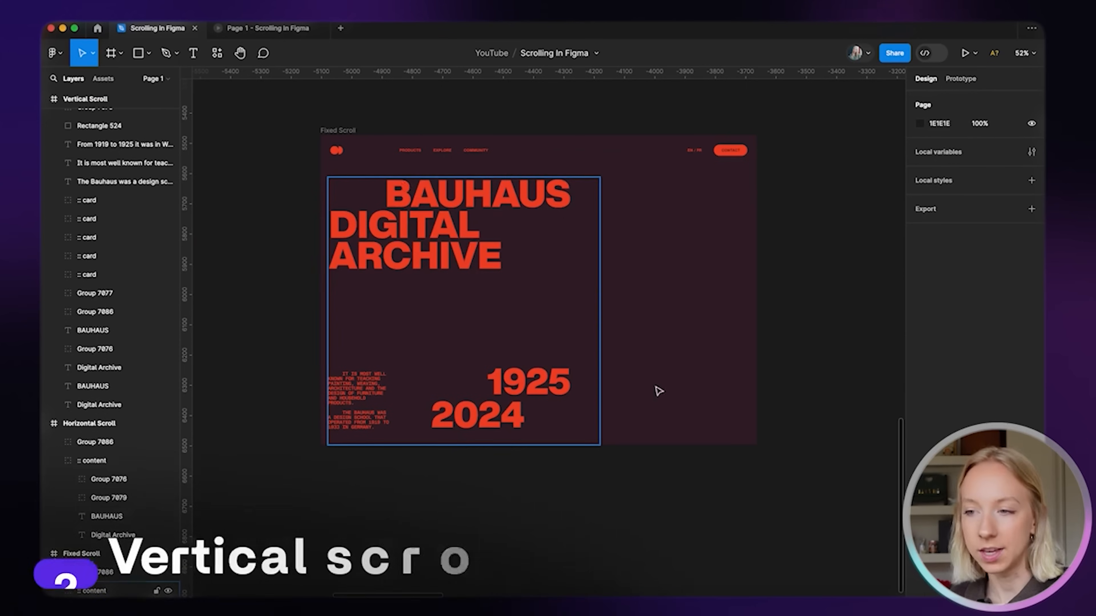
left_click(374, 135)
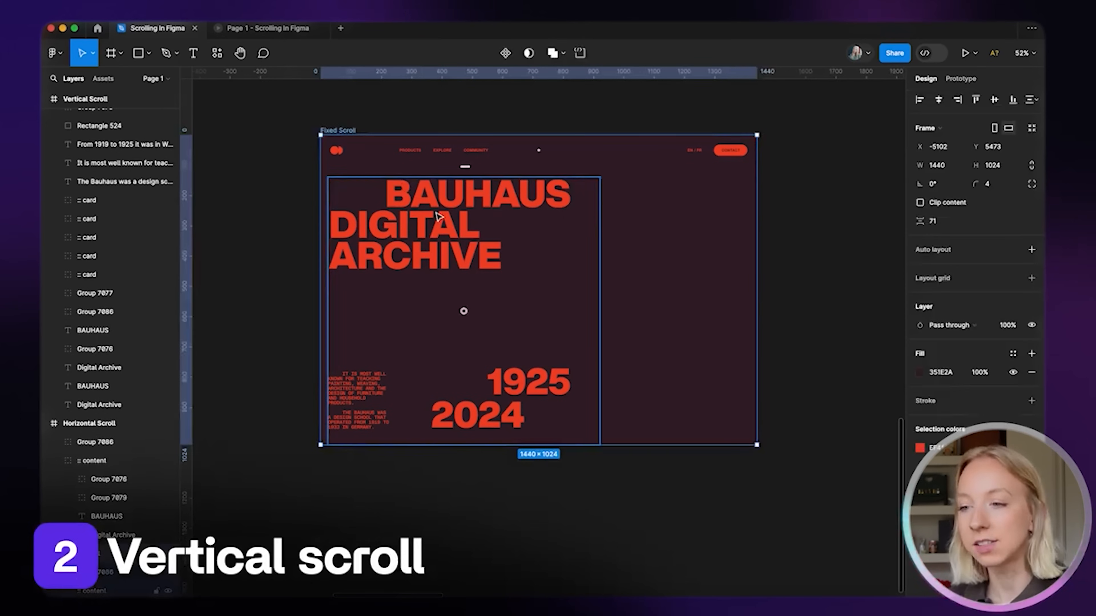
scroll(439, 217, "down", 3)
scroll(404, 224, "left", 6)
left_click(222, 248)
scroll(491, 323, "left", 3)
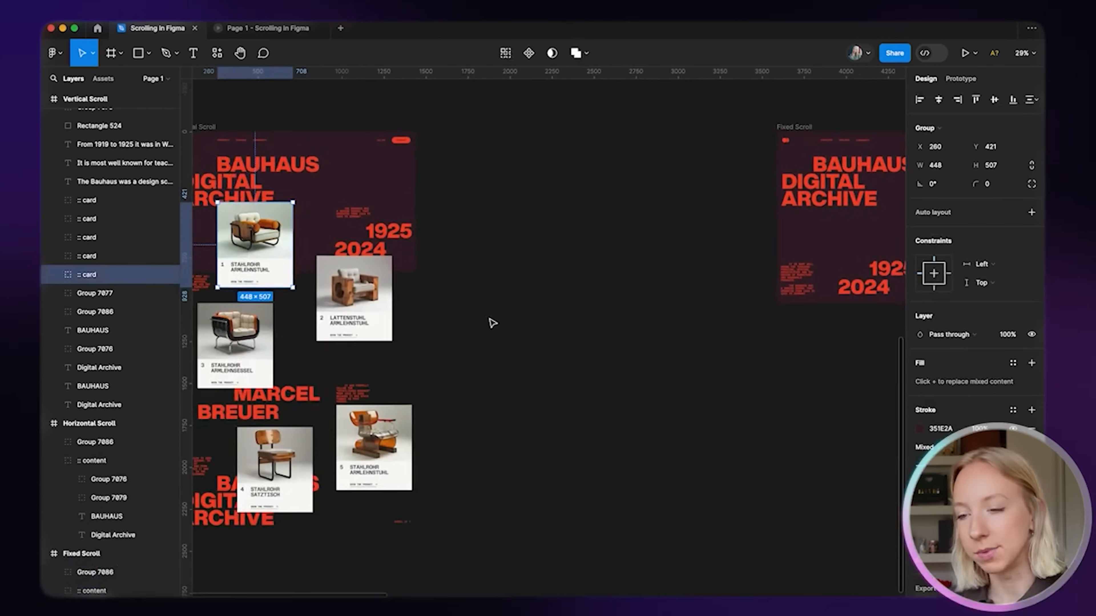
left_click(407, 283, "shift")
left_click(276, 324, "shift")
left_click(315, 453, "shift")
left_click(396, 438, "shift")
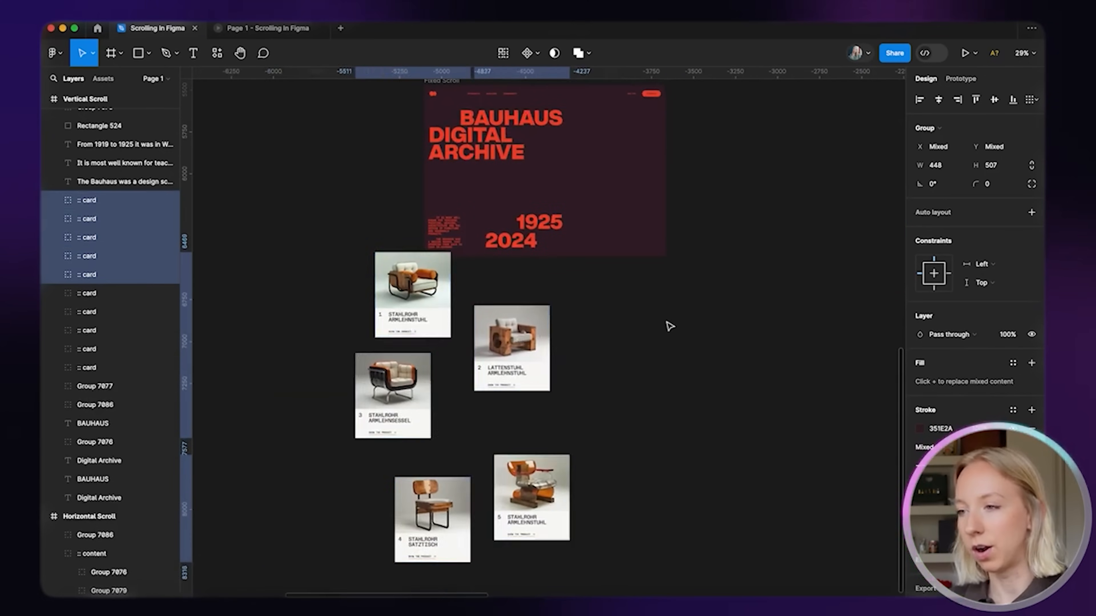
Wrap the cards in a vertical auto layout frame that hugs their width with a 24 gap
scroll(752, 246, "up", 3)
left_click(1031, 212)
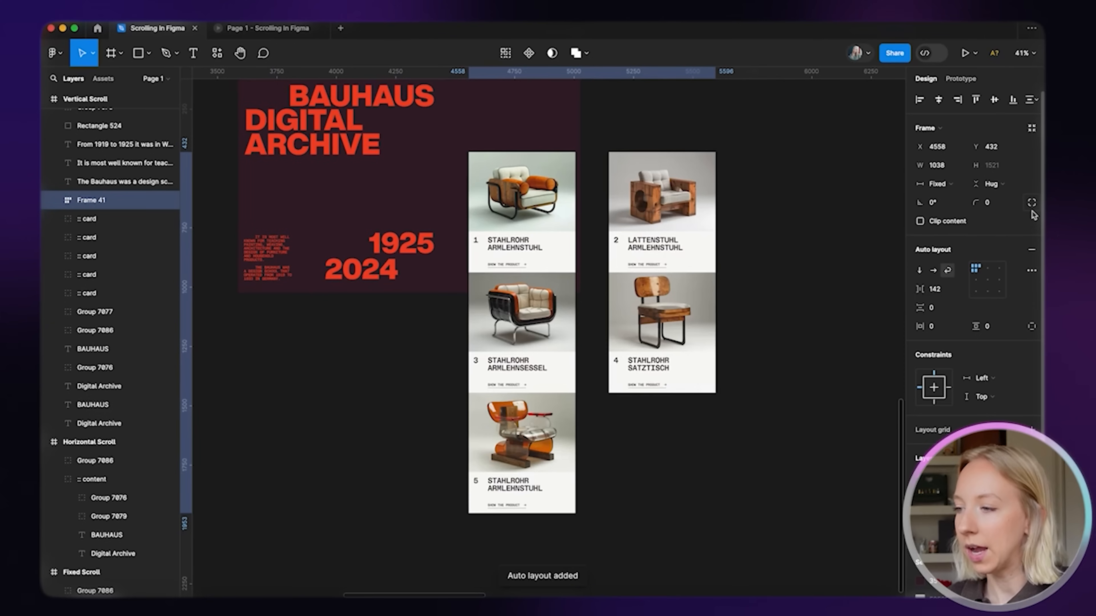
left_click(919, 270)
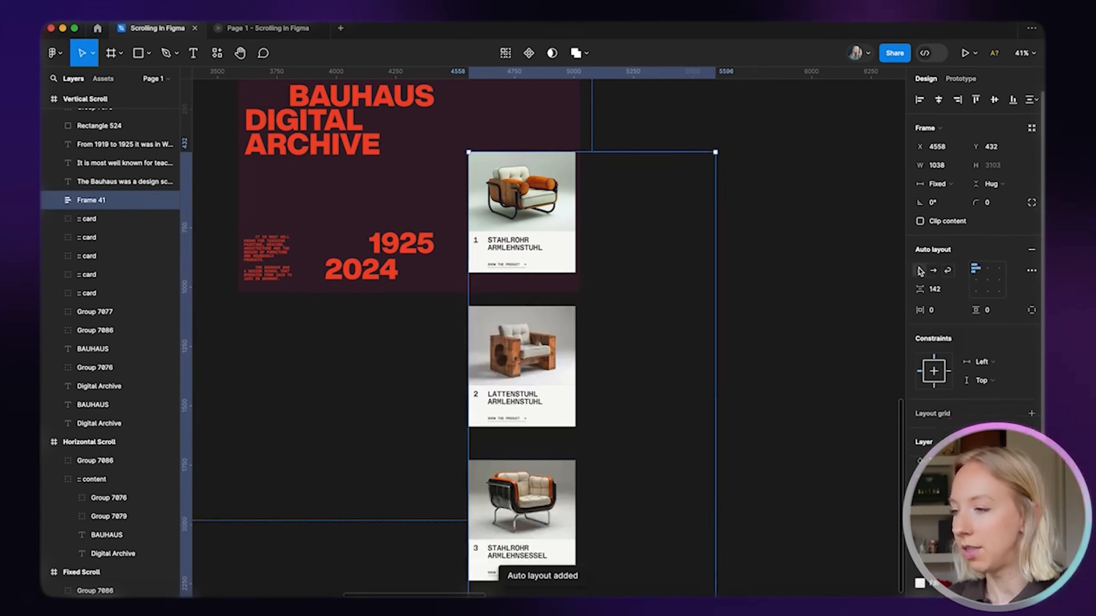
left_click(939, 185)
left_click(942, 196)
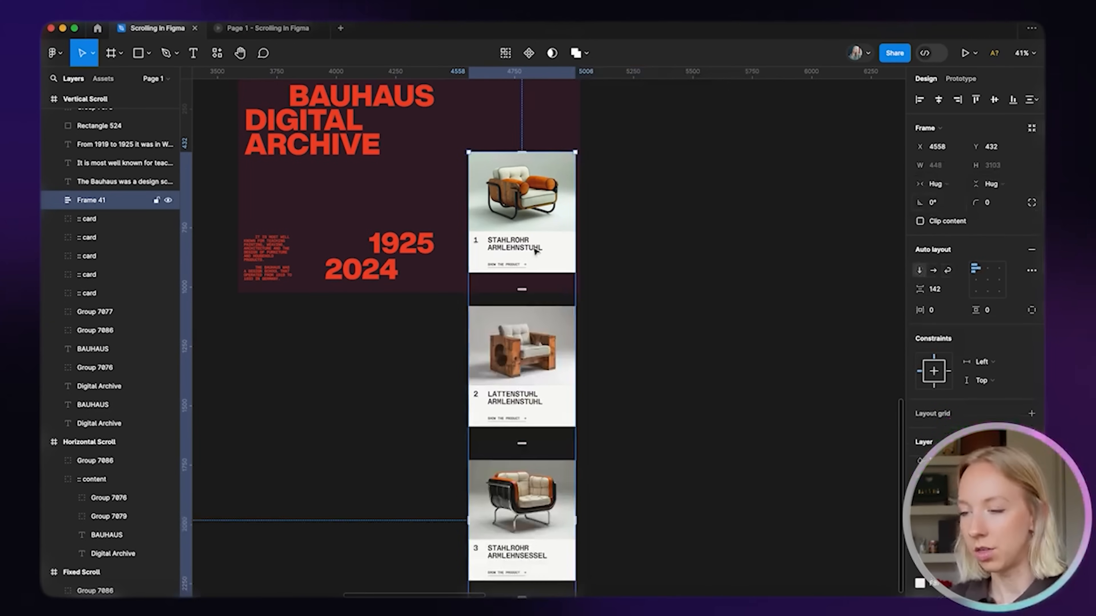
left_click(945, 290)
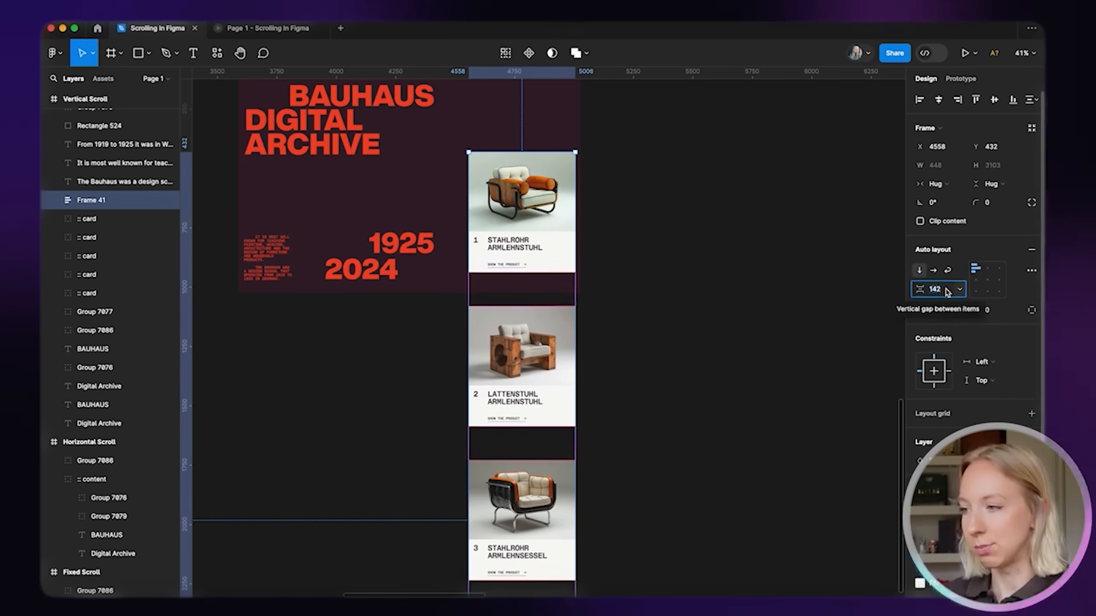
type("24")
key("Return")
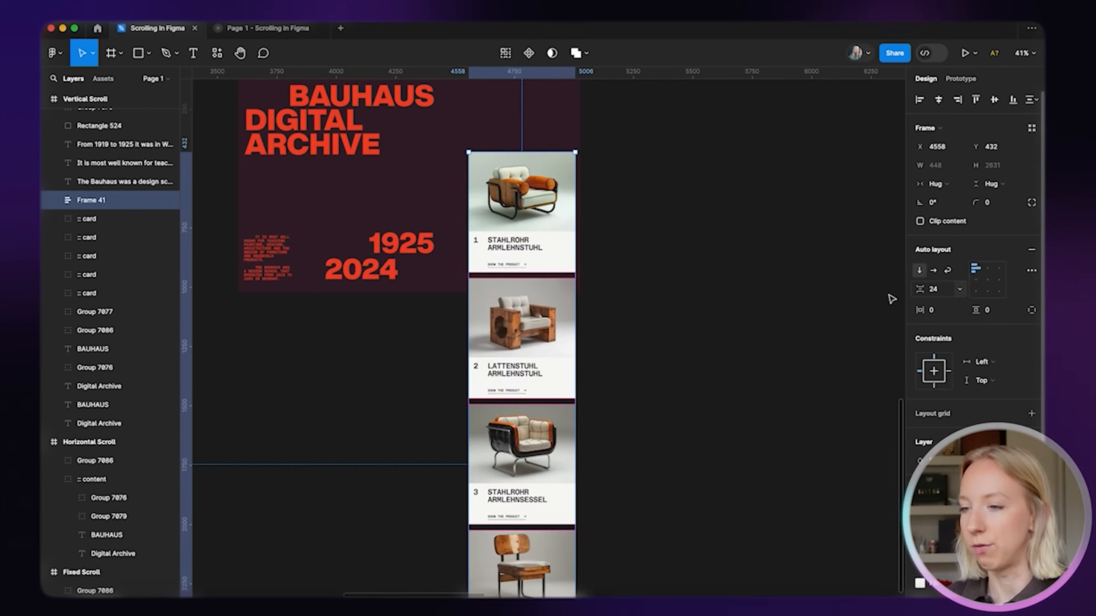
Move the card column out, rename it Products and drop it into the Fixed Scroll frame
left_click(629, 194)
left_click_drag(555, 206, 747, 177)
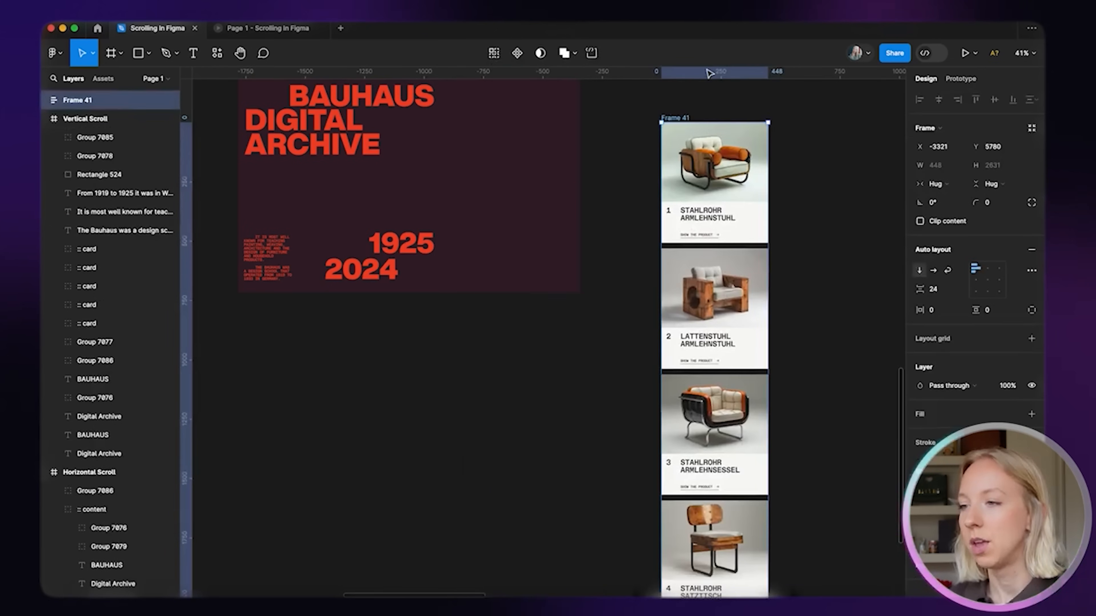
double_click(681, 117)
type("Products")
left_click(604, 312)
scroll(634, 276, "down", 3)
left_click_drag(664, 236, 539, 229)
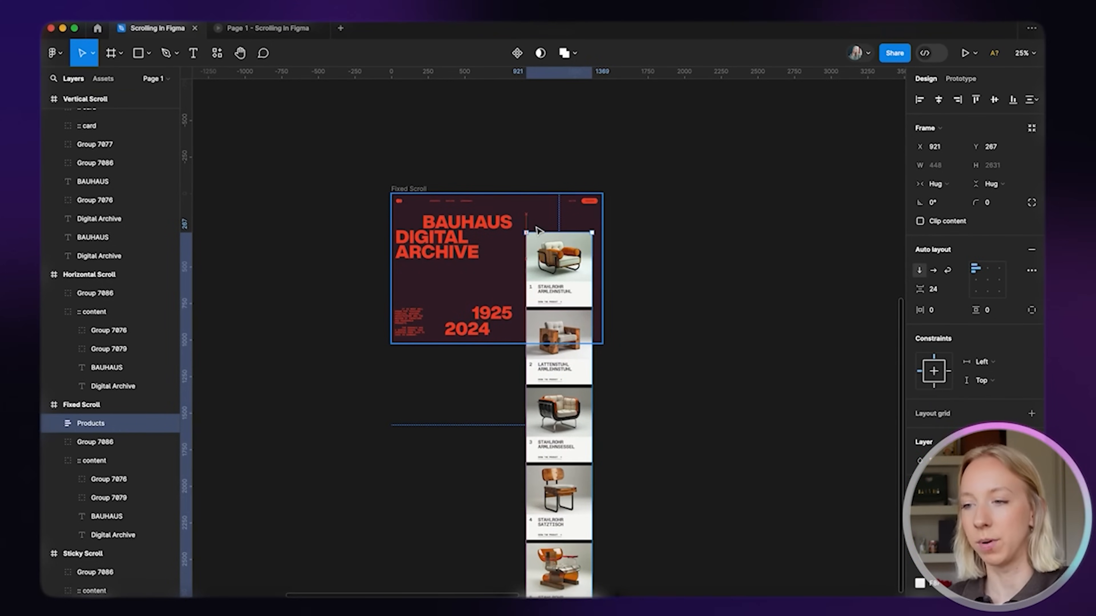
Set the Products column's Prototype scroll overflow to Vertical
scroll(591, 358, "up", 5)
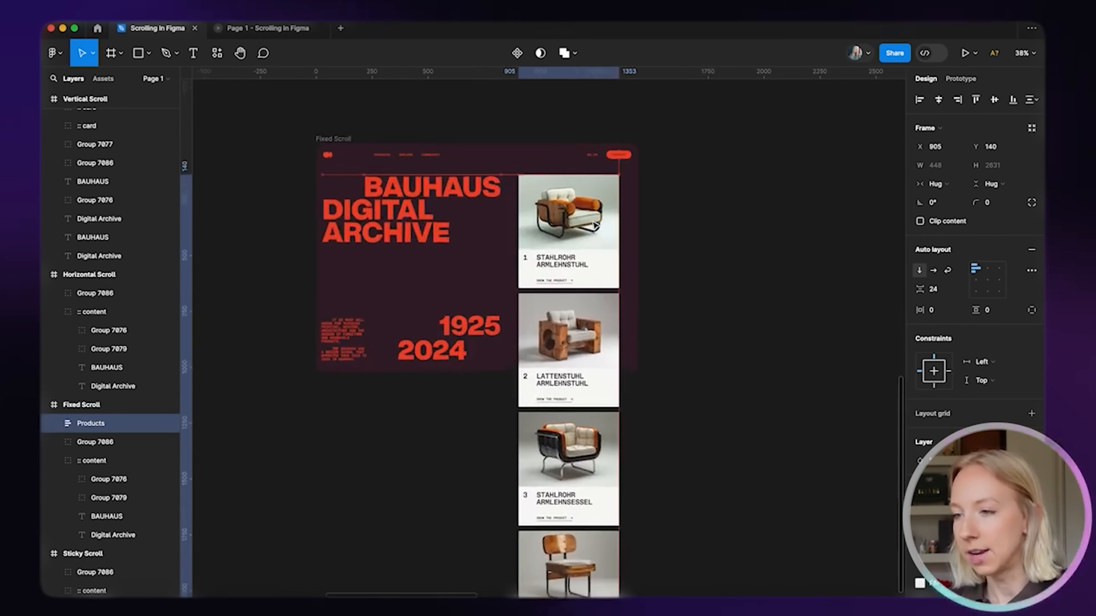
left_click(708, 262)
scroll(707, 262, "down", 4)
scroll(624, 244, "up", 4)
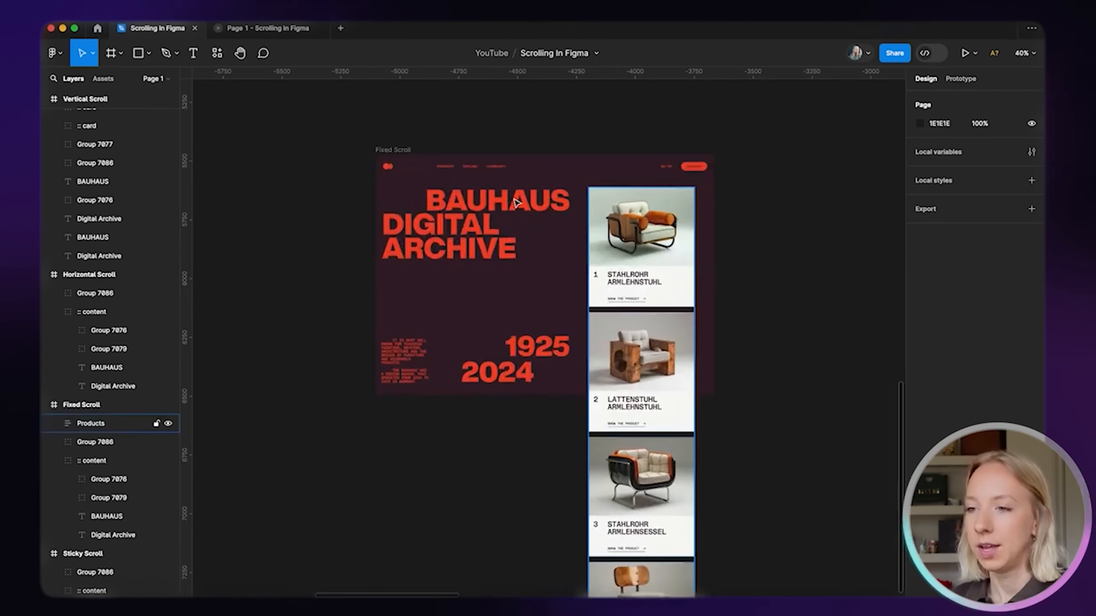
left_click(388, 151)
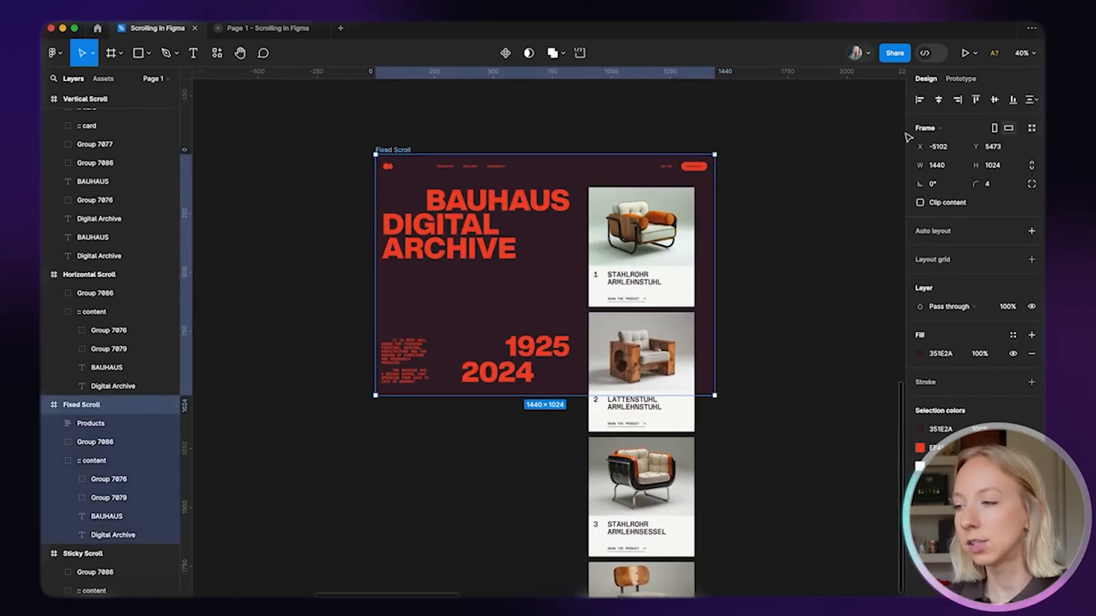
left_click(965, 78)
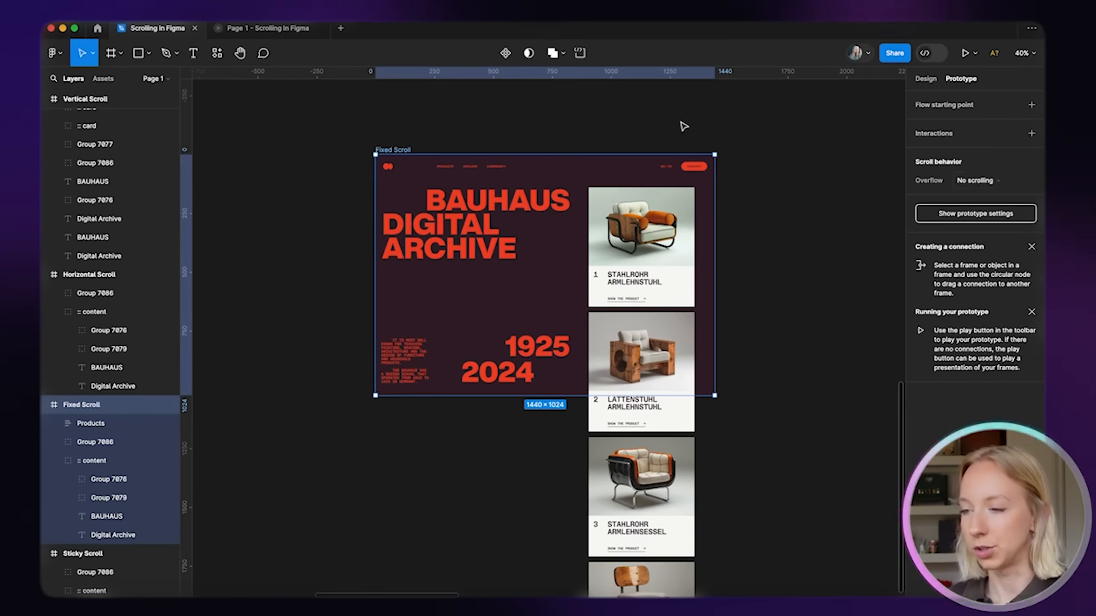
left_click(646, 235)
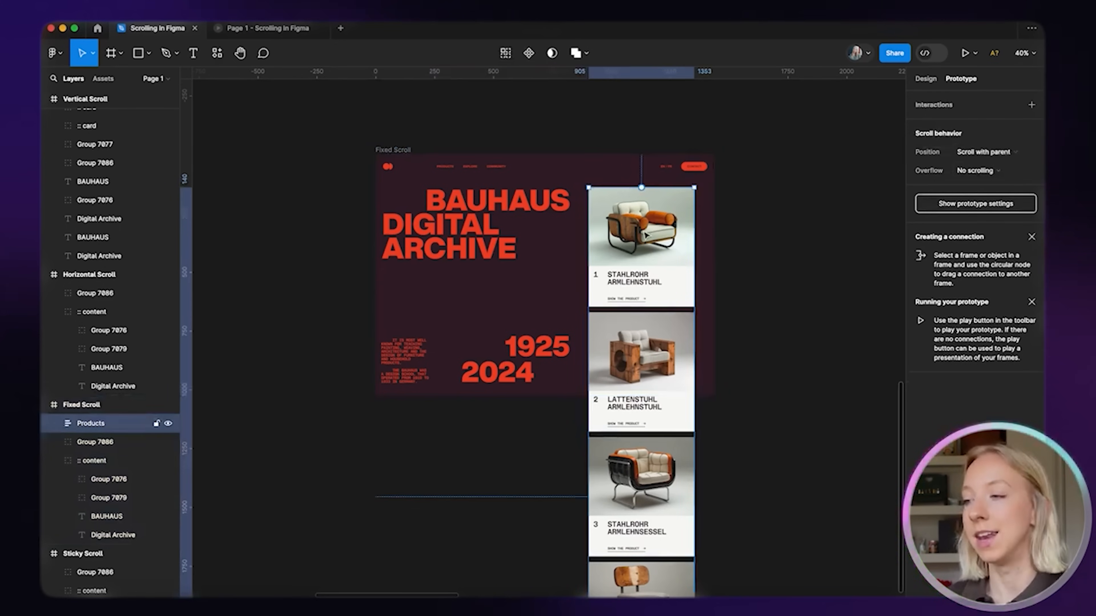
left_click(974, 171)
left_click(979, 199)
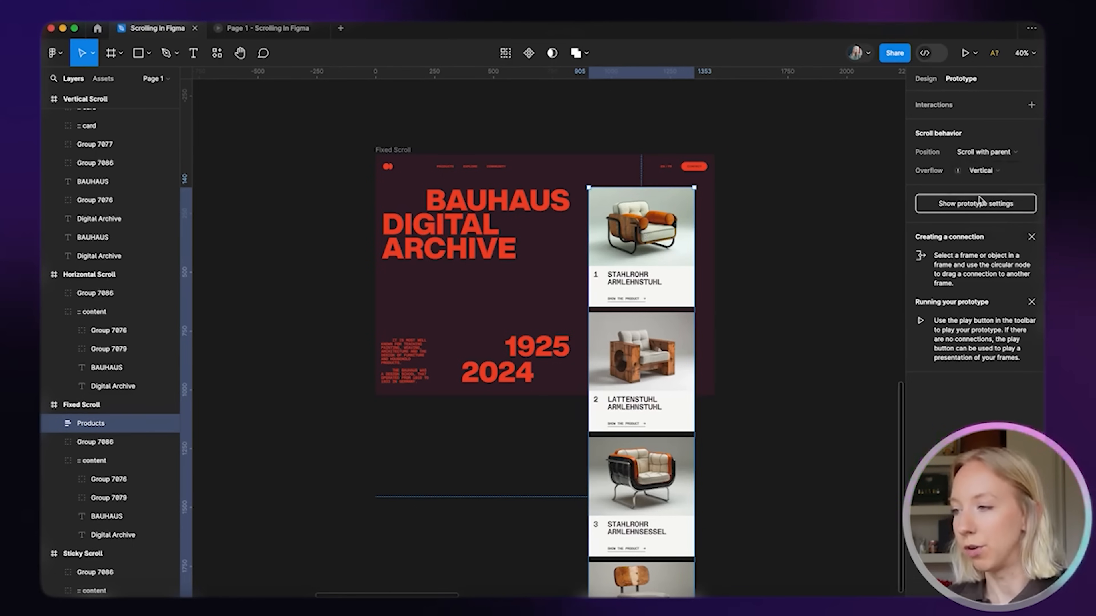
mouse_move(958, 175)
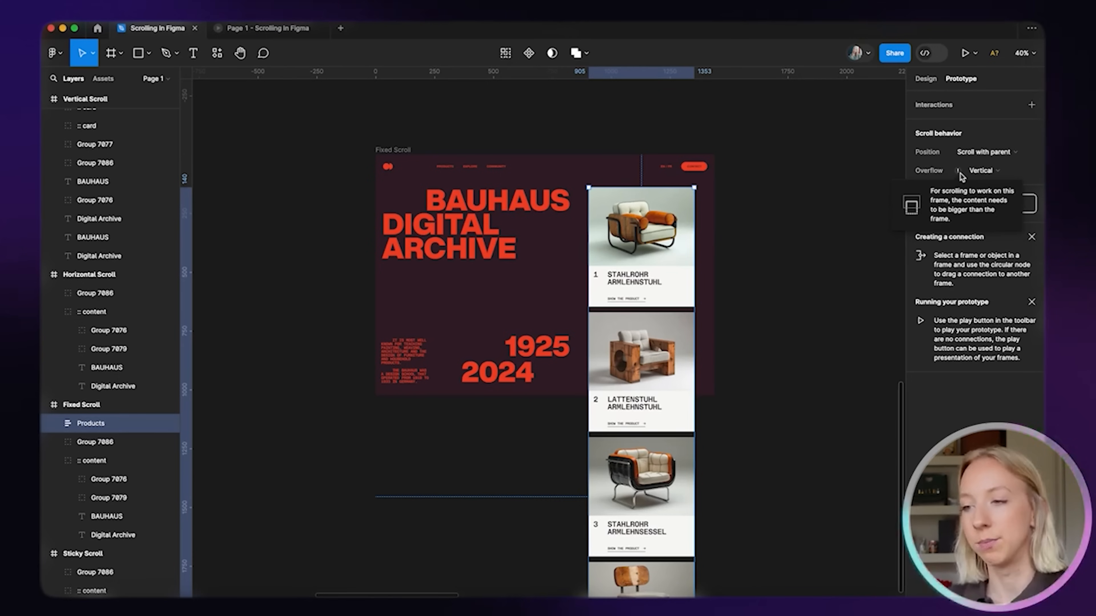
left_click(821, 199)
left_click(90, 423)
Shorten Products to a fixed 884 height and test its Clip content on and off
left_click(927, 80)
scroll(588, 283, "down", 5)
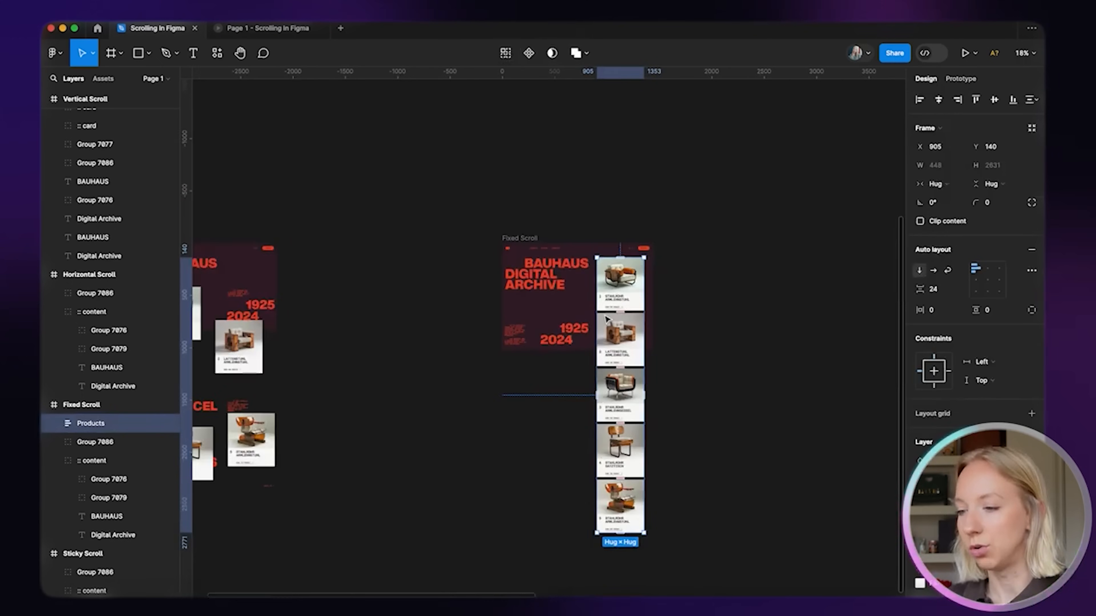
left_click_drag(626, 523, 625, 336)
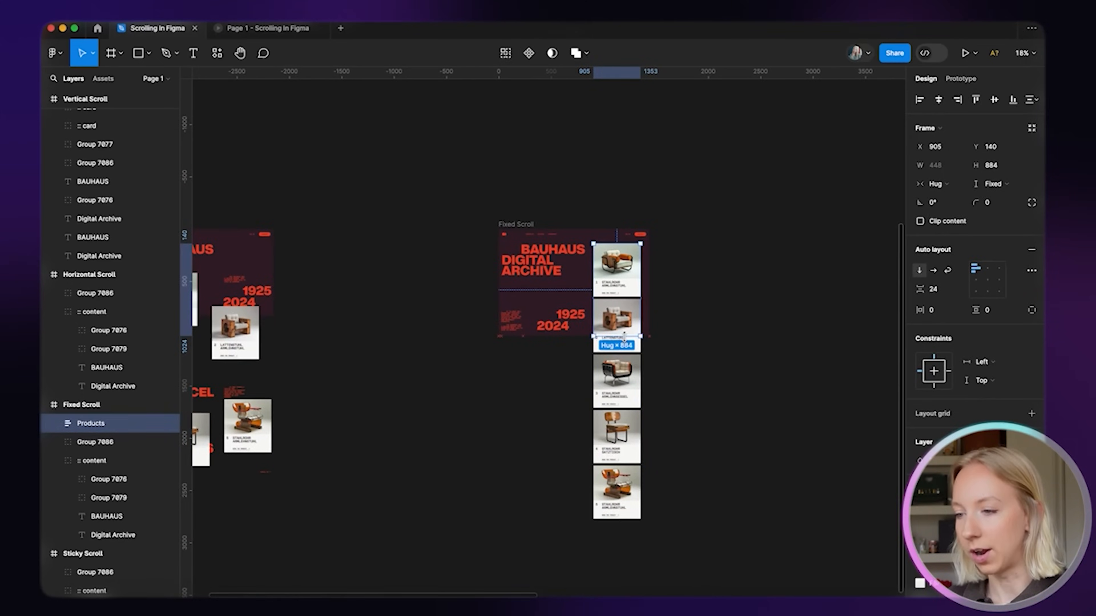
scroll(624, 339, "up", 3)
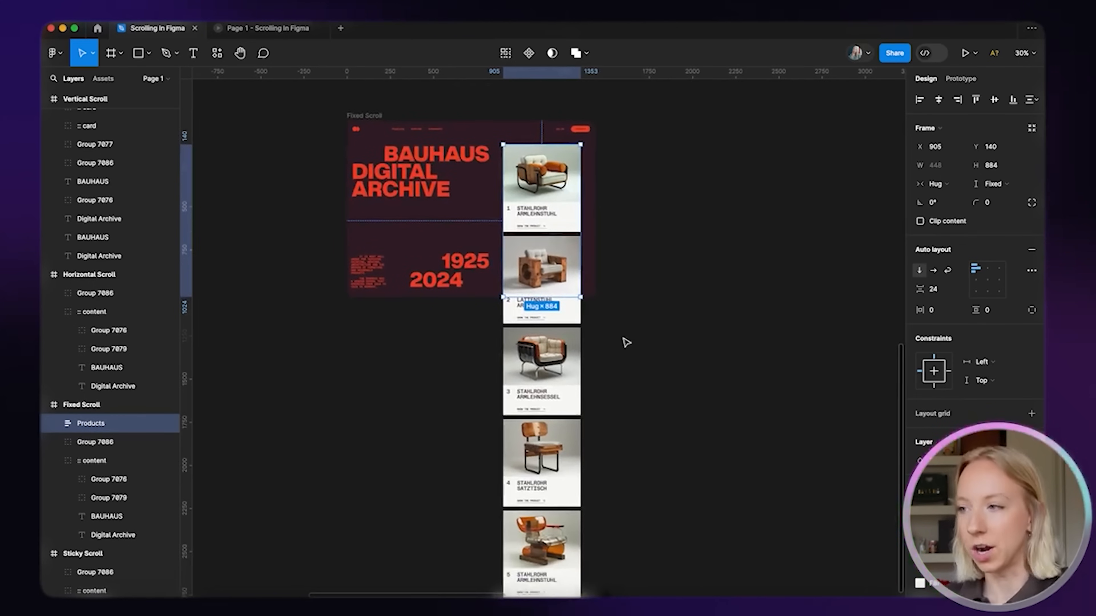
left_click(920, 222)
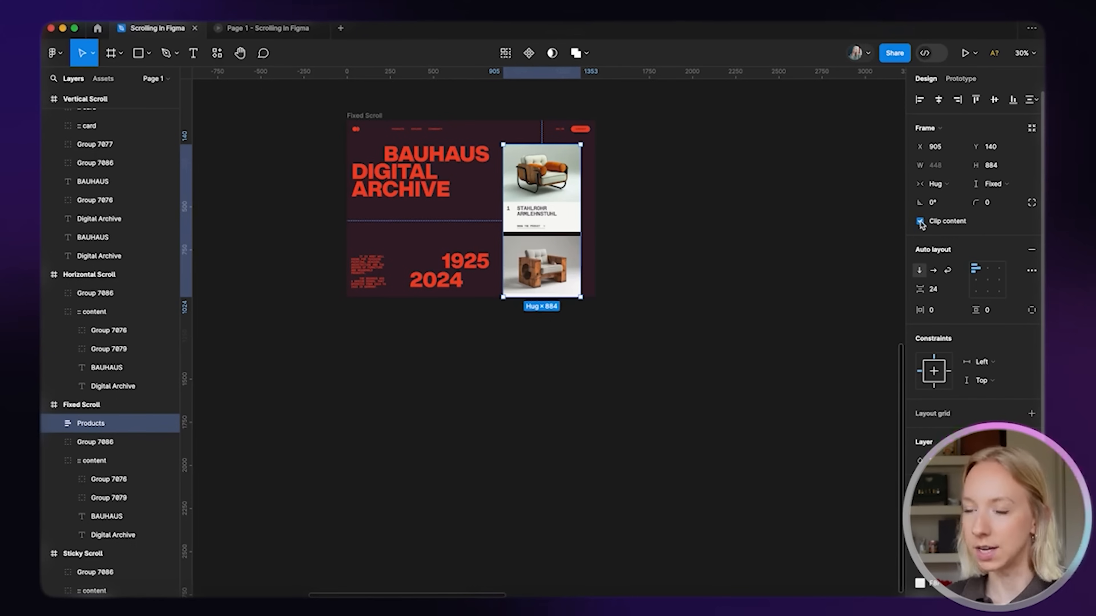
left_click(921, 221)
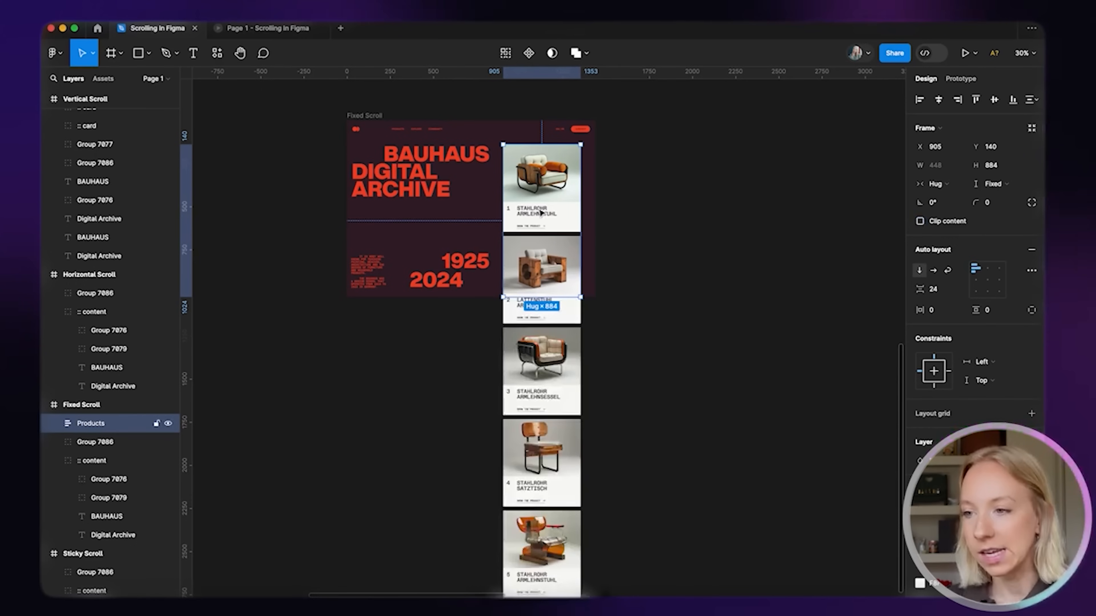
Toggle Clip content on the Fixed Scroll frame on and off to compare the overflow
left_click(545, 432)
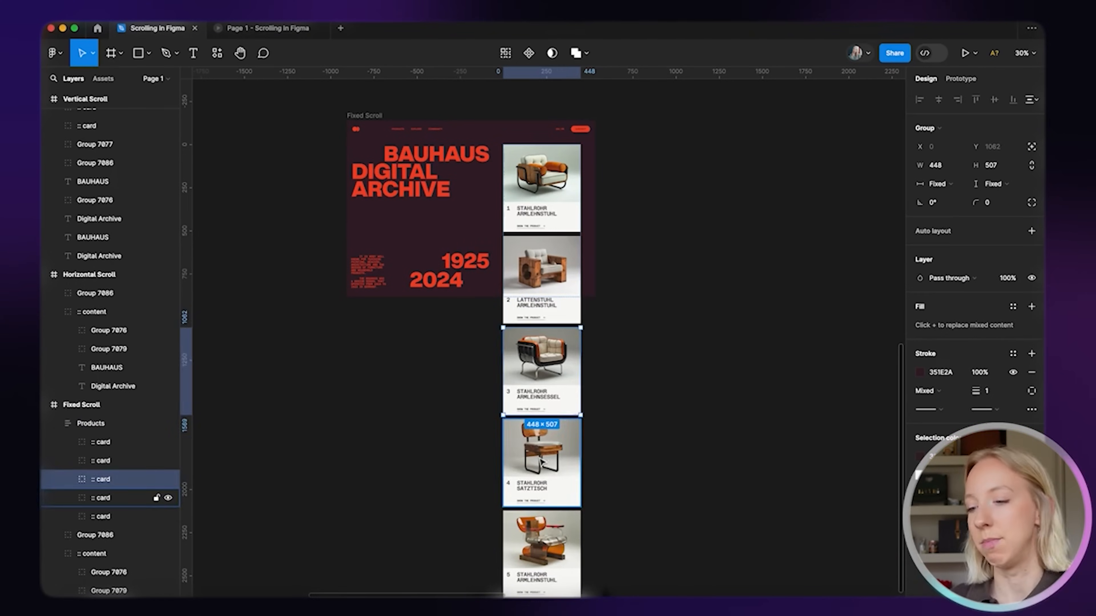
scroll(539, 535, "up", 1)
left_click(672, 399)
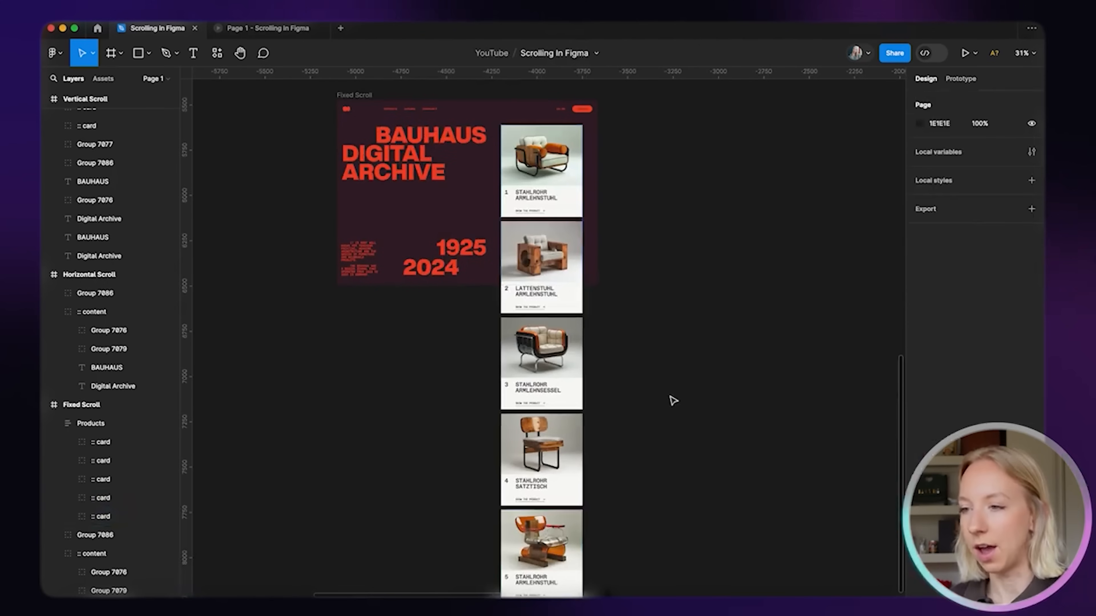
scroll(557, 245, "up", 2)
scroll(558, 245, "left", 1)
left_click(393, 139)
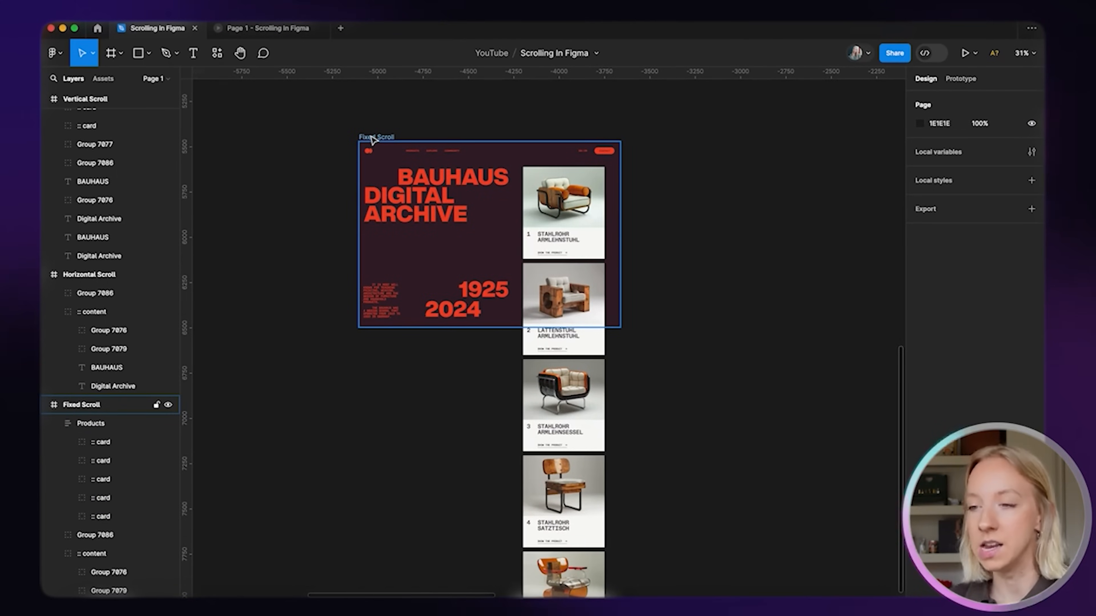
left_click(382, 139)
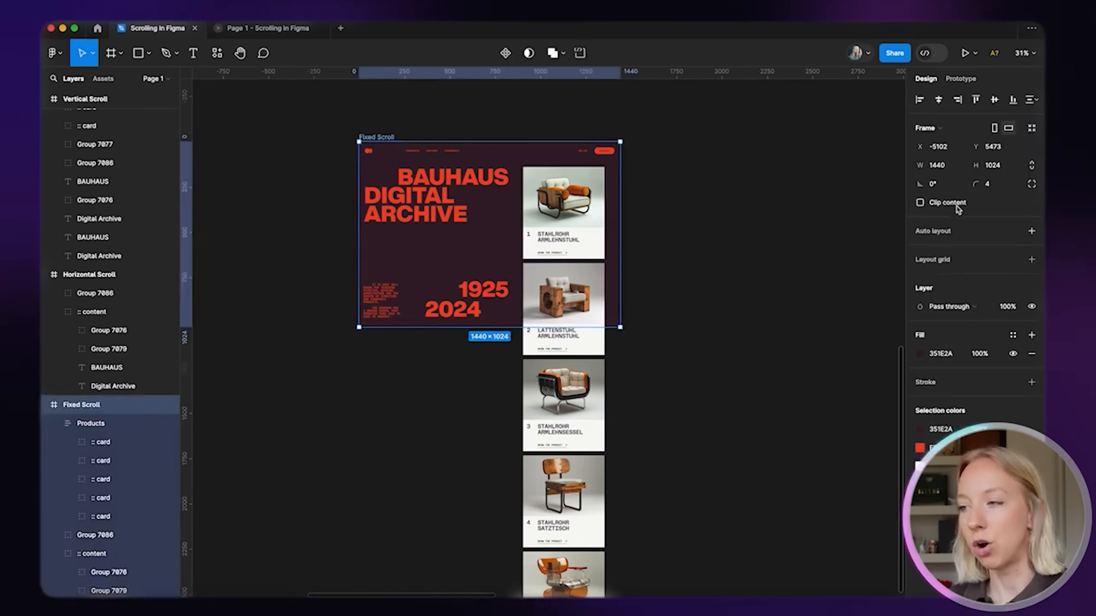
left_click(920, 203)
left_click(920, 203)
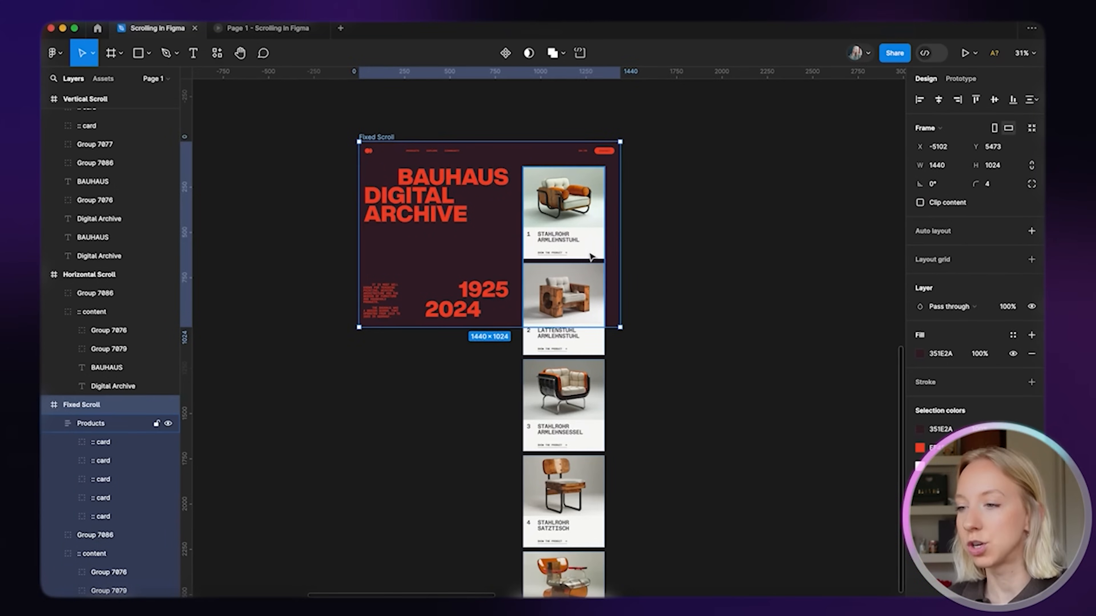
Enable Clip content on the Products column and launch the Fixed Scroll prototype preview
left_click(589, 255)
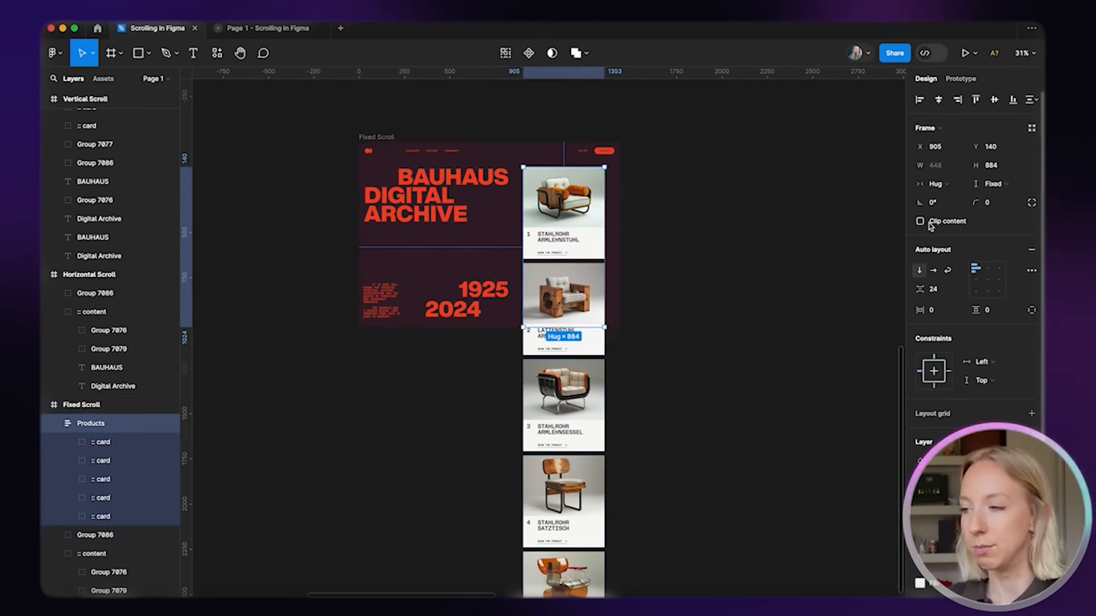
left_click(379, 139)
left_click(586, 225)
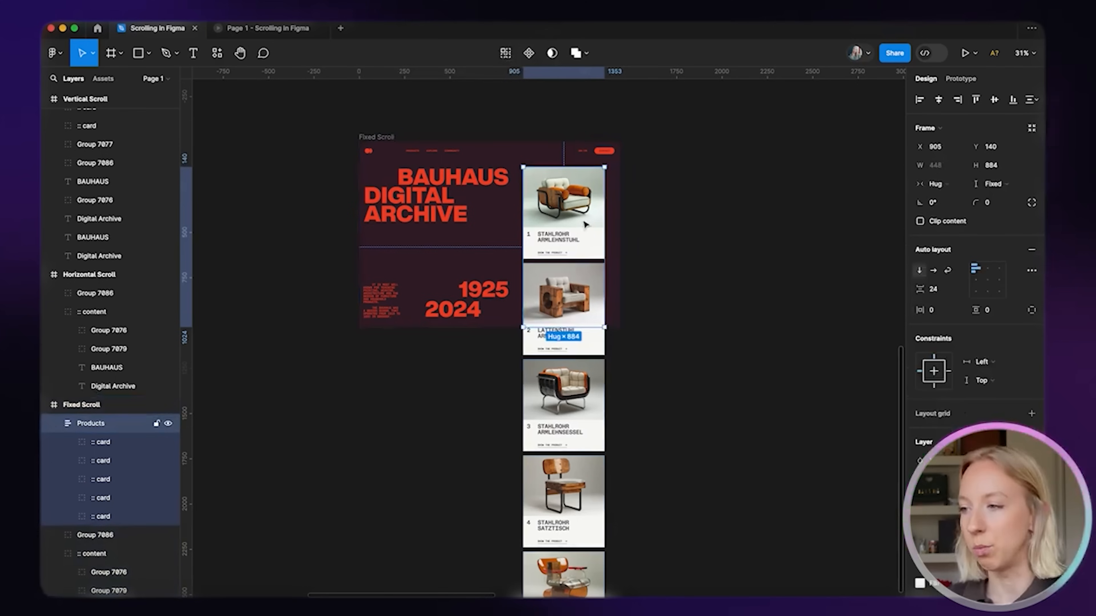
left_click(920, 221)
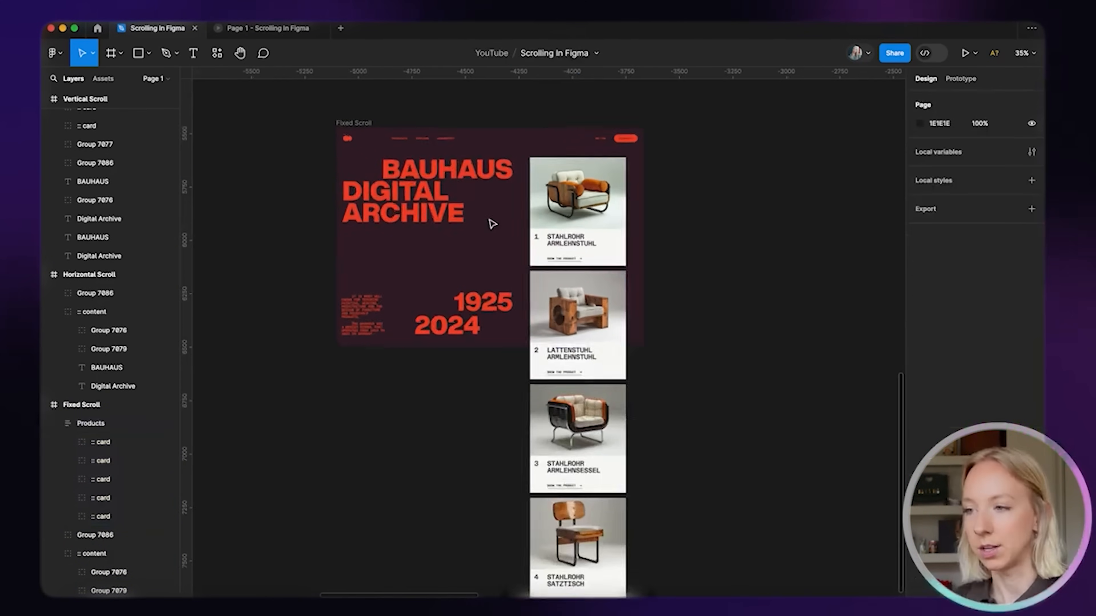
scroll(492, 222, "up", 5)
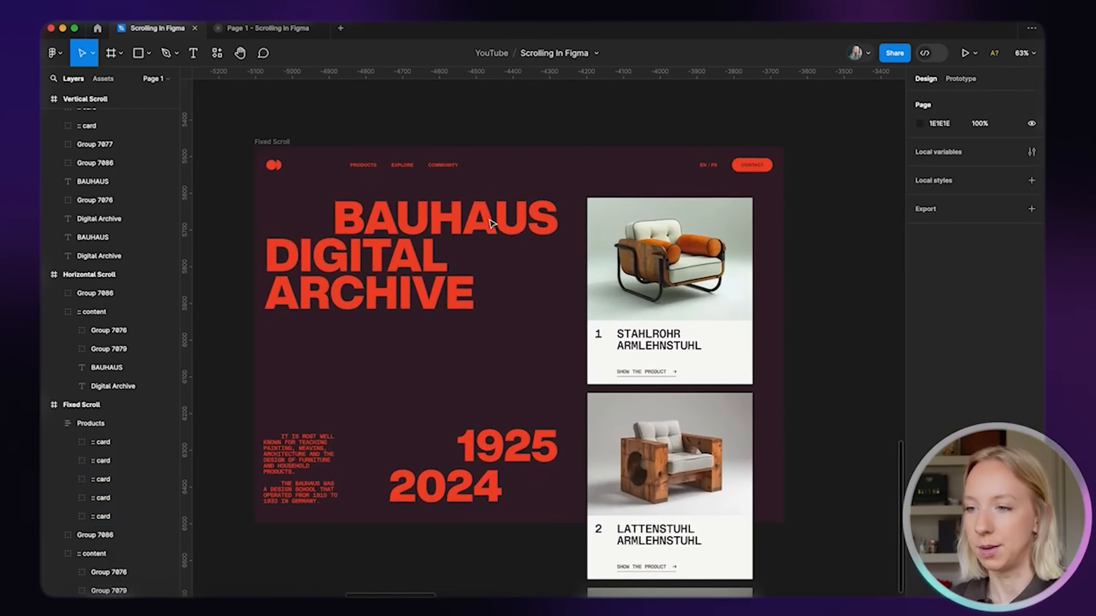
scroll(492, 223, "down", 5)
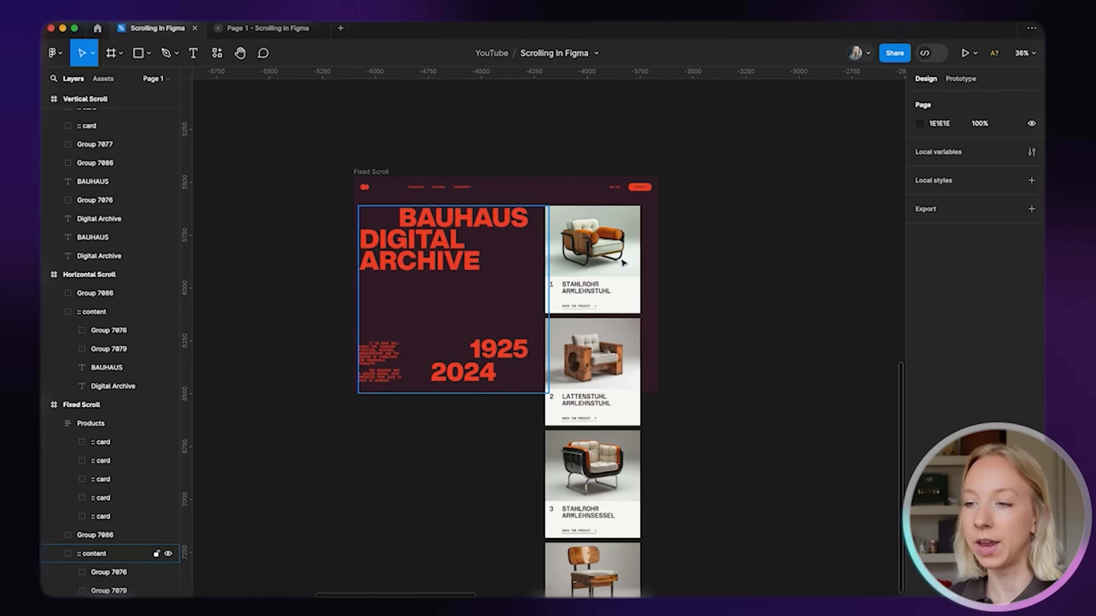
scroll(729, 321, "right", 1)
scroll(729, 322, "down", 1)
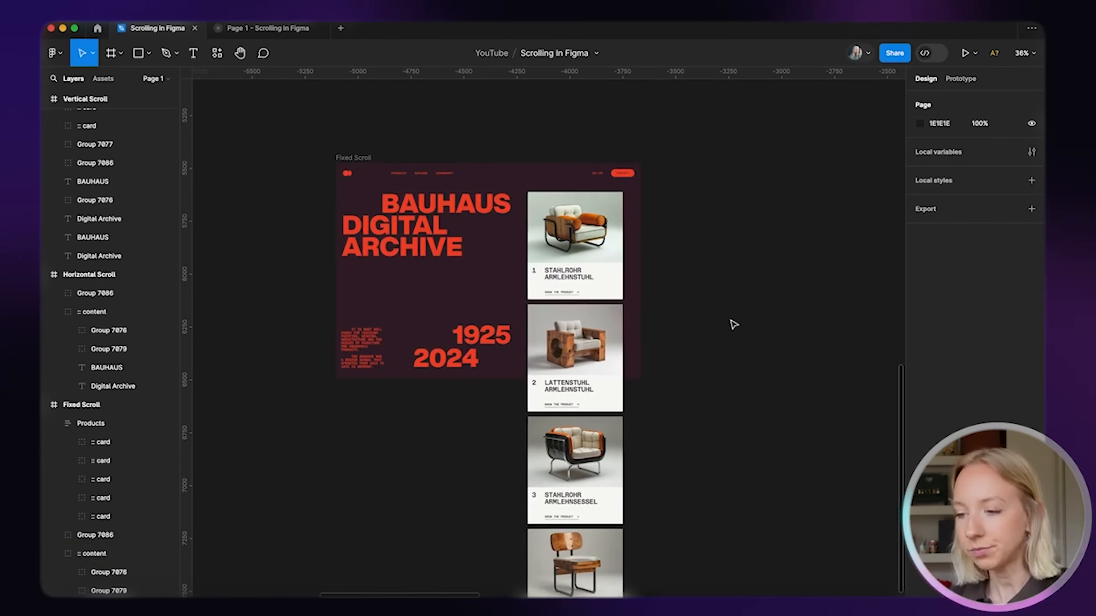
left_click(350, 158)
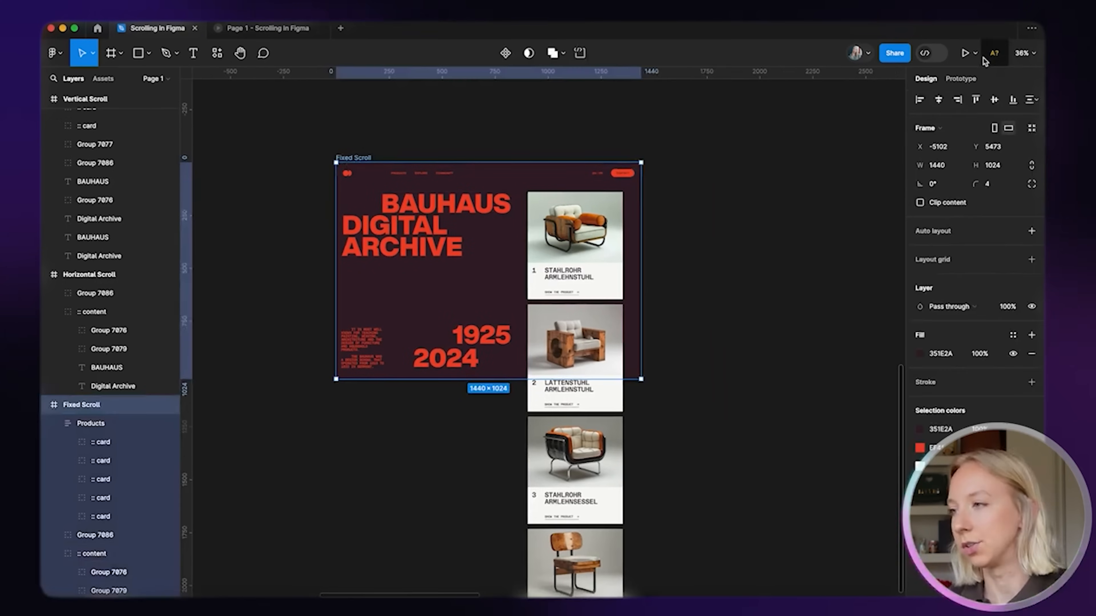
left_click(964, 53)
Scale the preview to fit the screen and scroll the Products column up and down
left_click(989, 53)
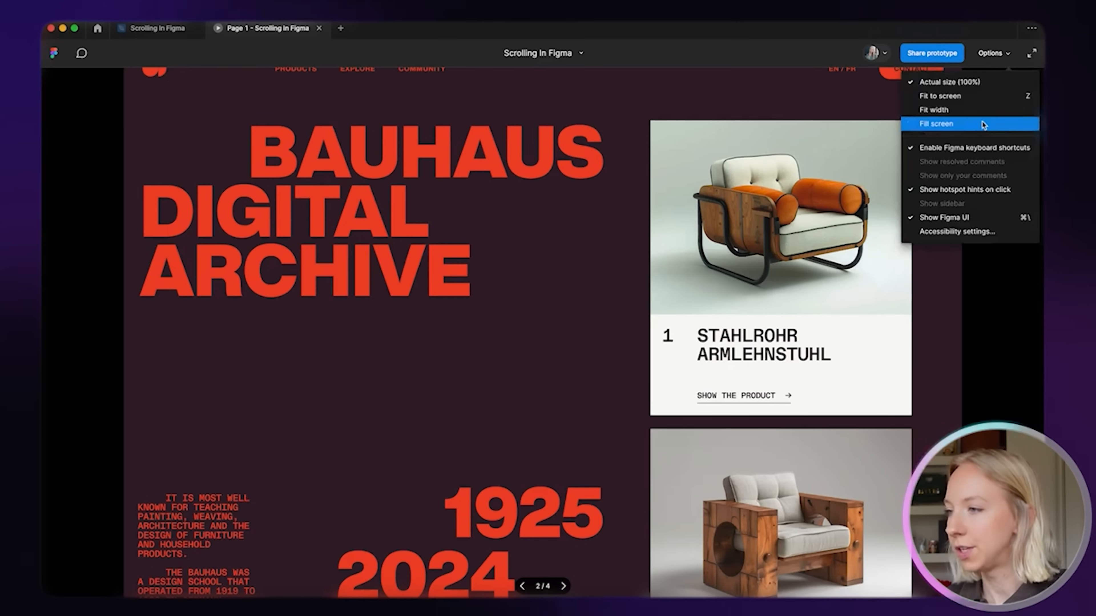
left_click(979, 96)
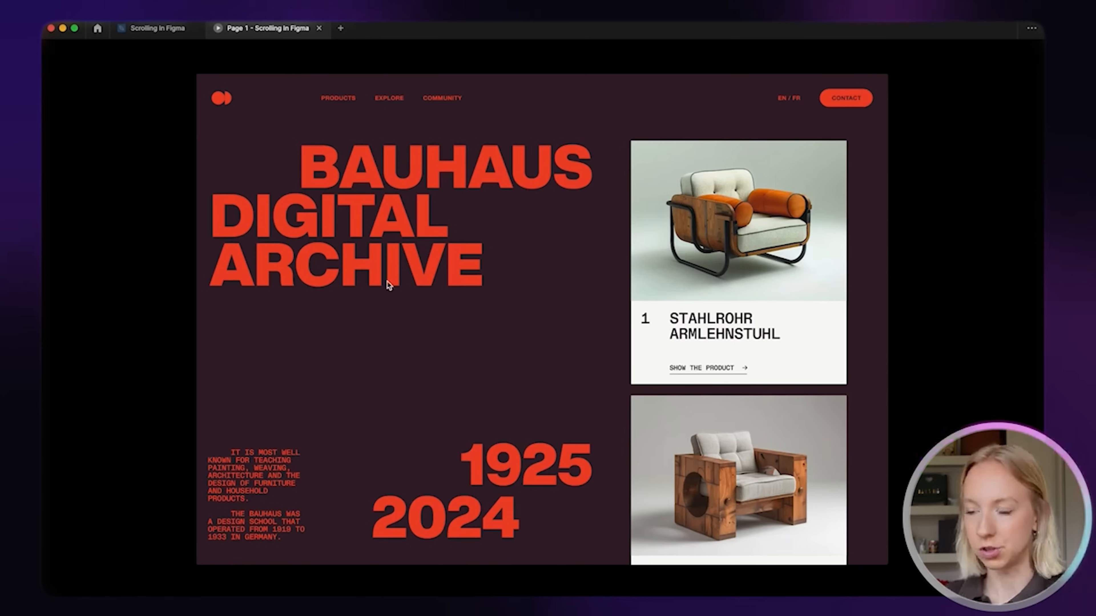
scroll(759, 316, "down", 15)
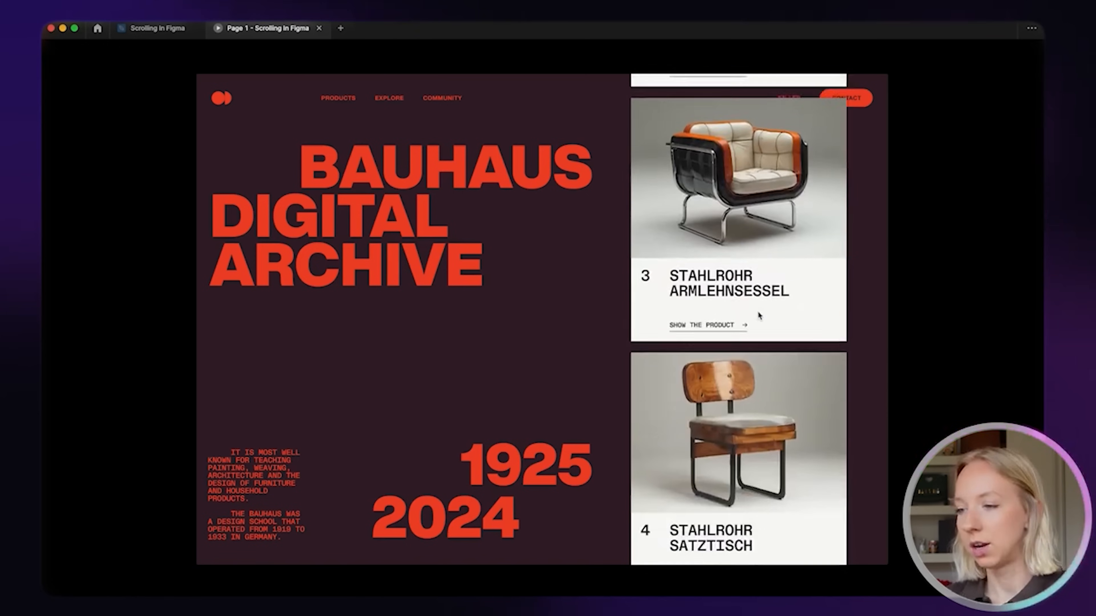
scroll(759, 316, "up", 15)
scroll(759, 316, "down", 15)
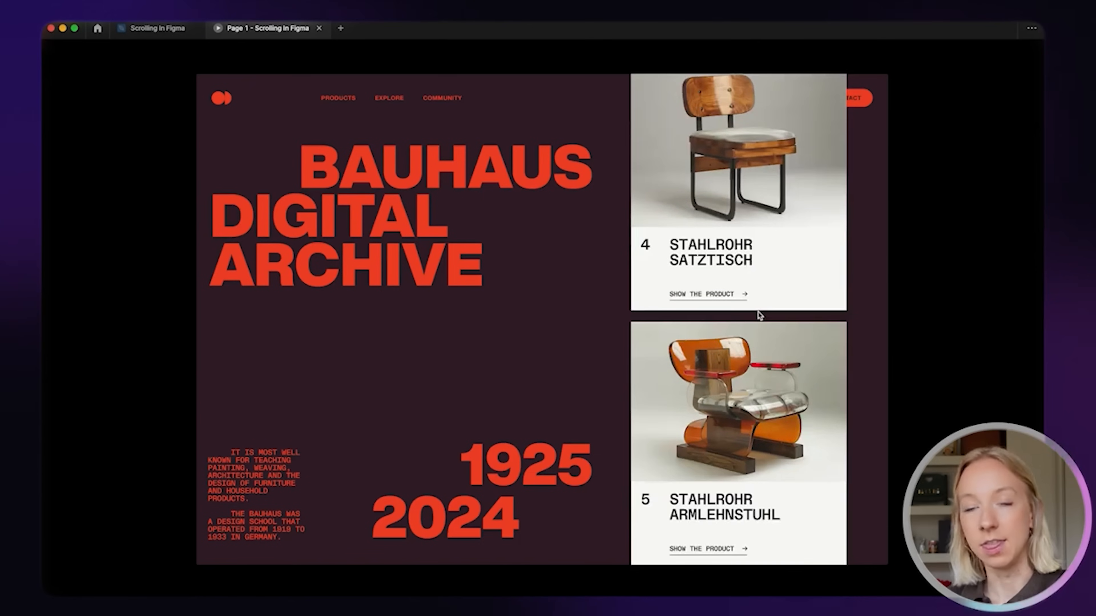
scroll(759, 316, "up", 15)
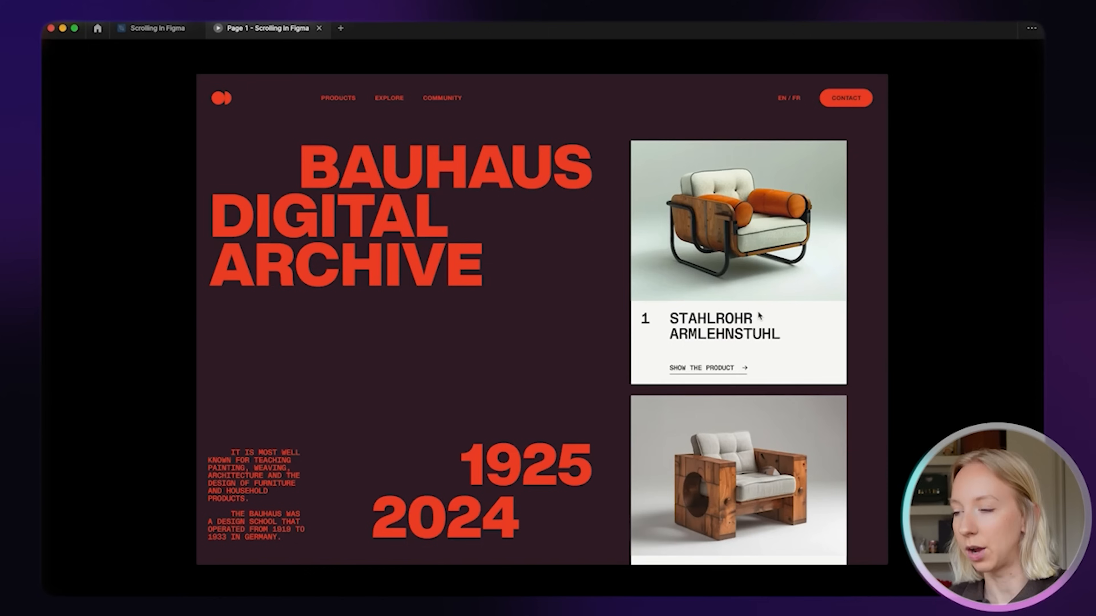
scroll(759, 317, "down", 3)
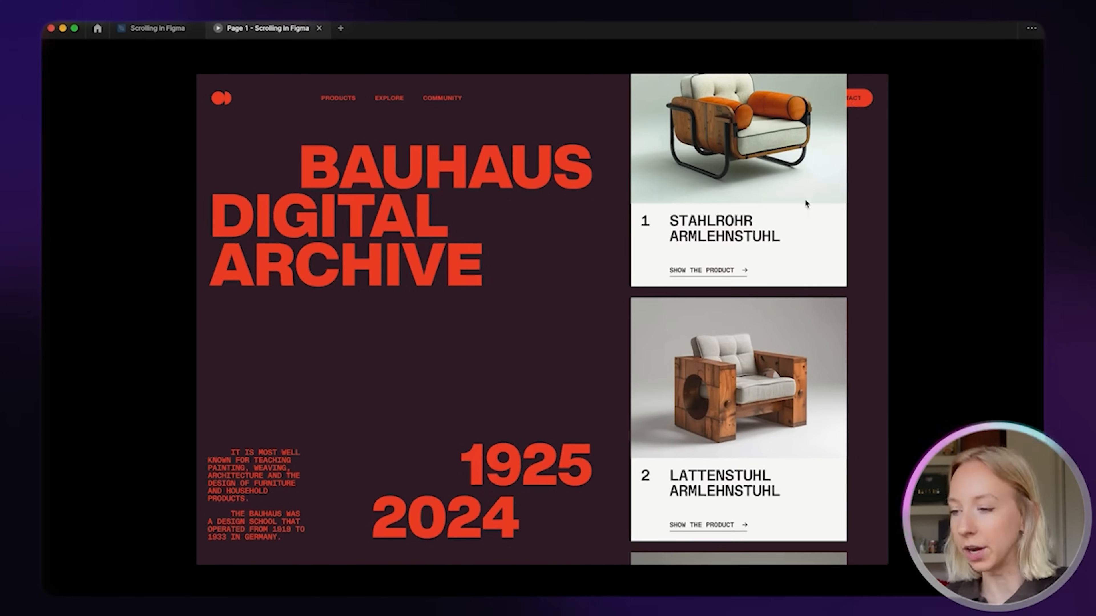
scroll(804, 203, "down", 10)
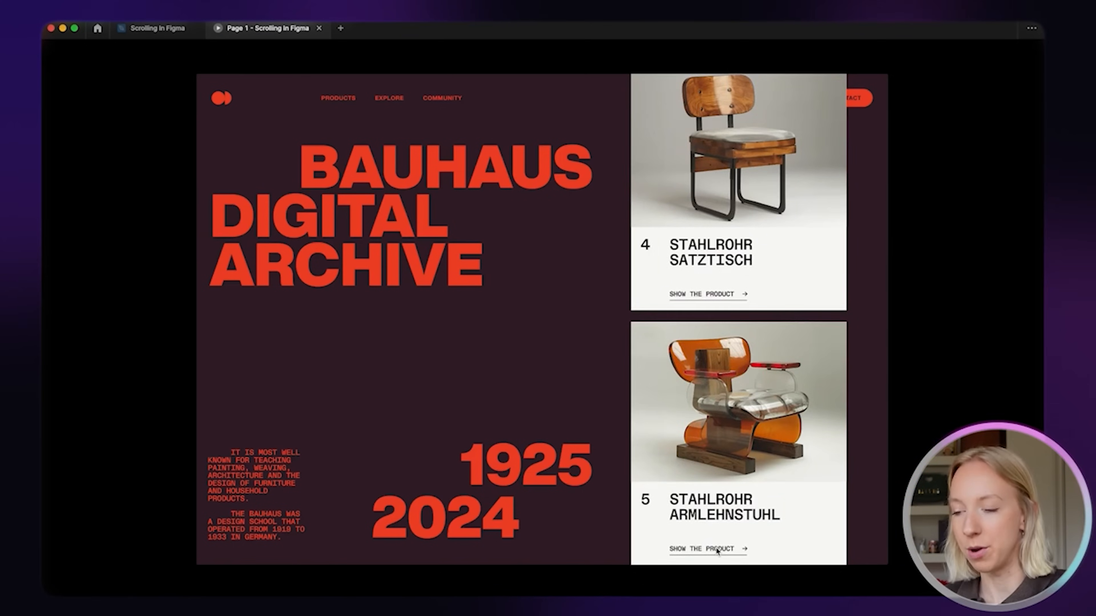
scroll(717, 552, "up", 10)
scroll(716, 551, "down", 10)
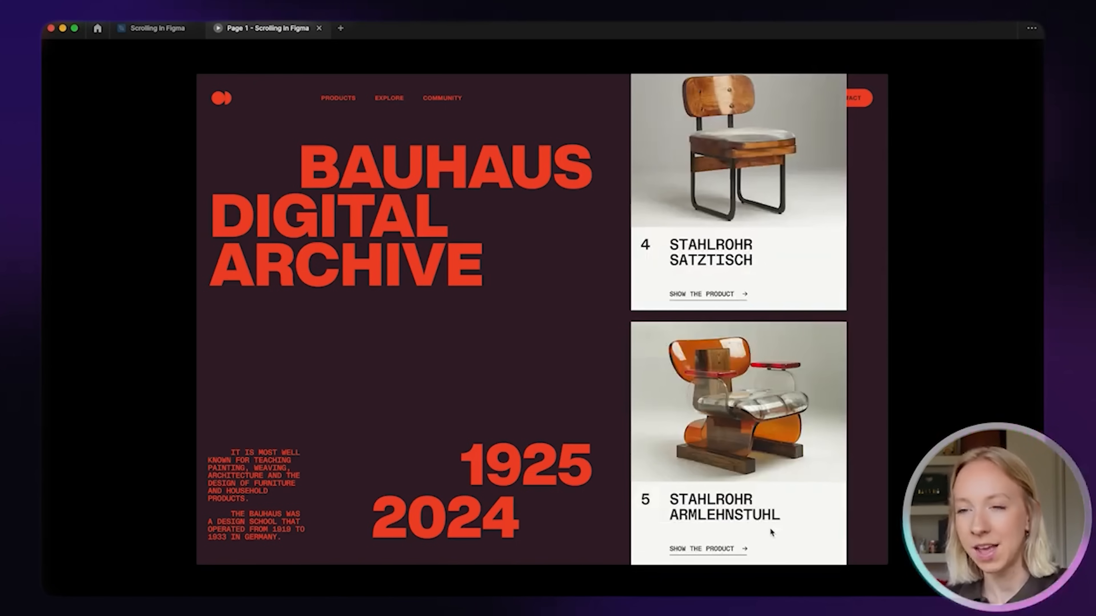
Return from the prototype tab to the Scrolling design file
left_click(158, 28)
left_click(722, 244)
scroll(628, 203, "up", 2)
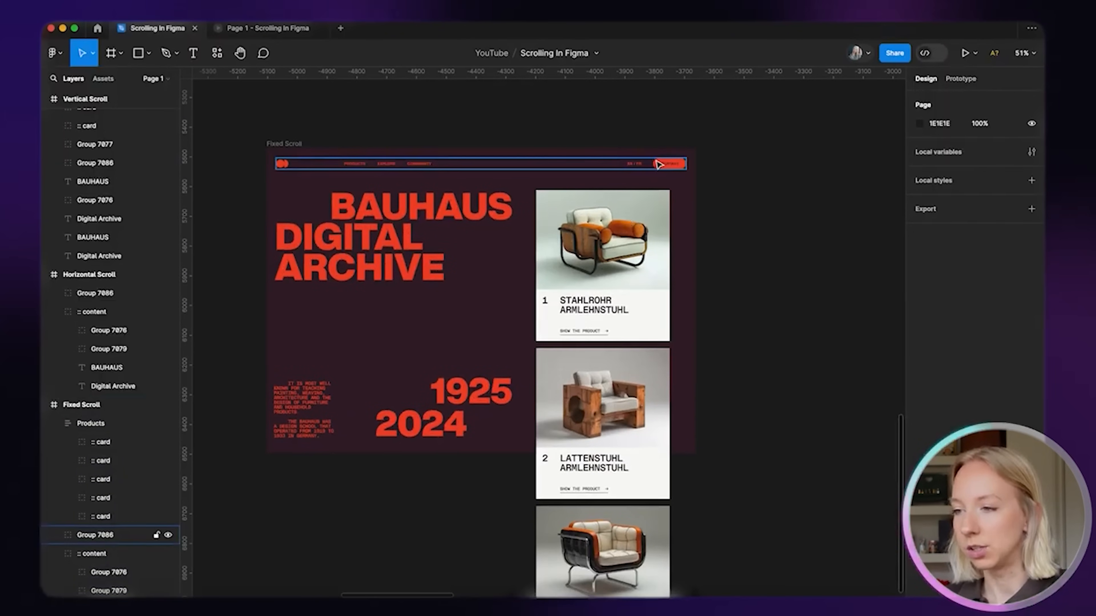
Bring the Fixed Scroll header group forward above the product cards
left_click(660, 167)
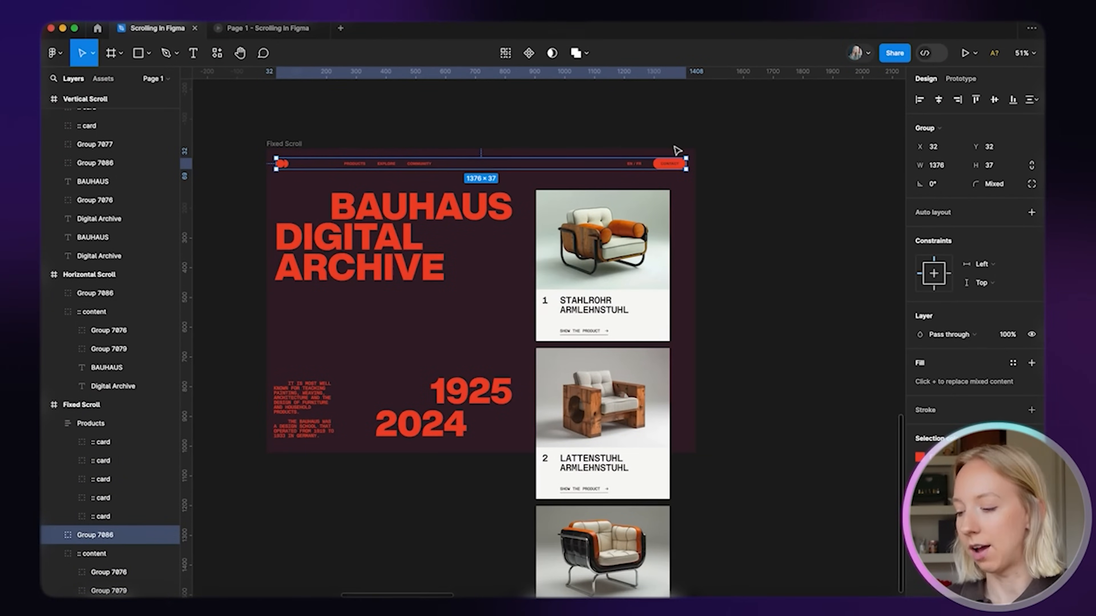
key("super+bracketright")
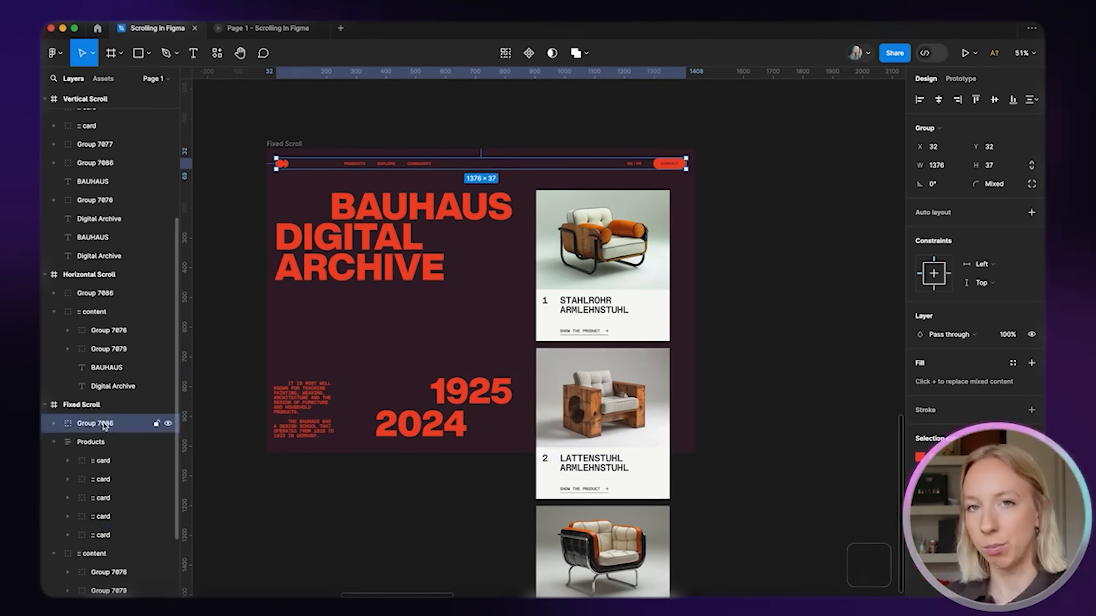
left_click(733, 233)
Wrap the five product card layers in a new frame named 'Grouping'
scroll(736, 232, "down", 3)
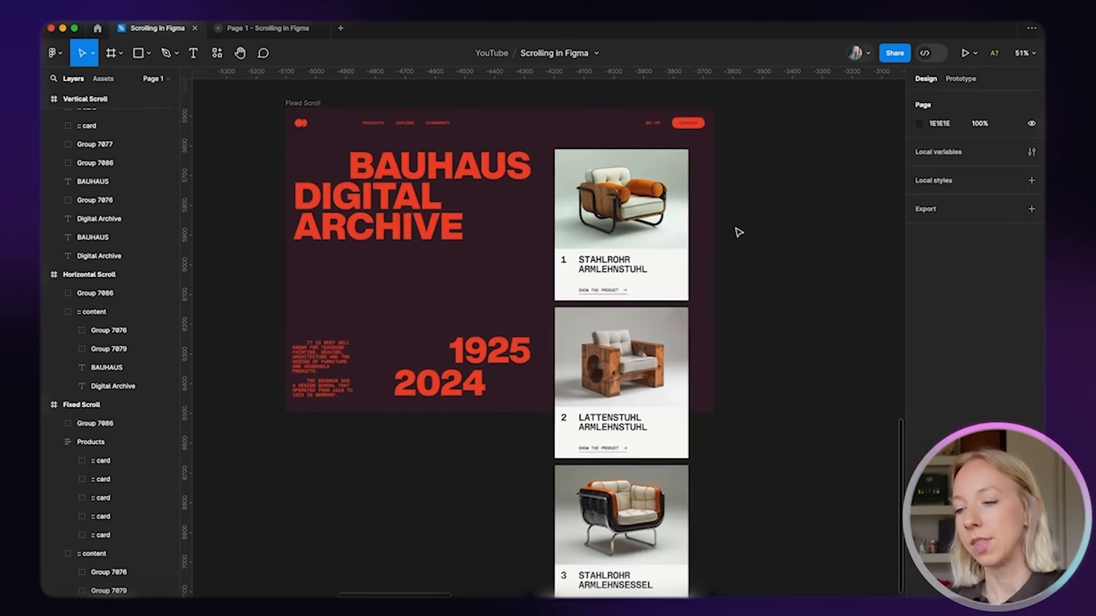
scroll(737, 233, "down", 3)
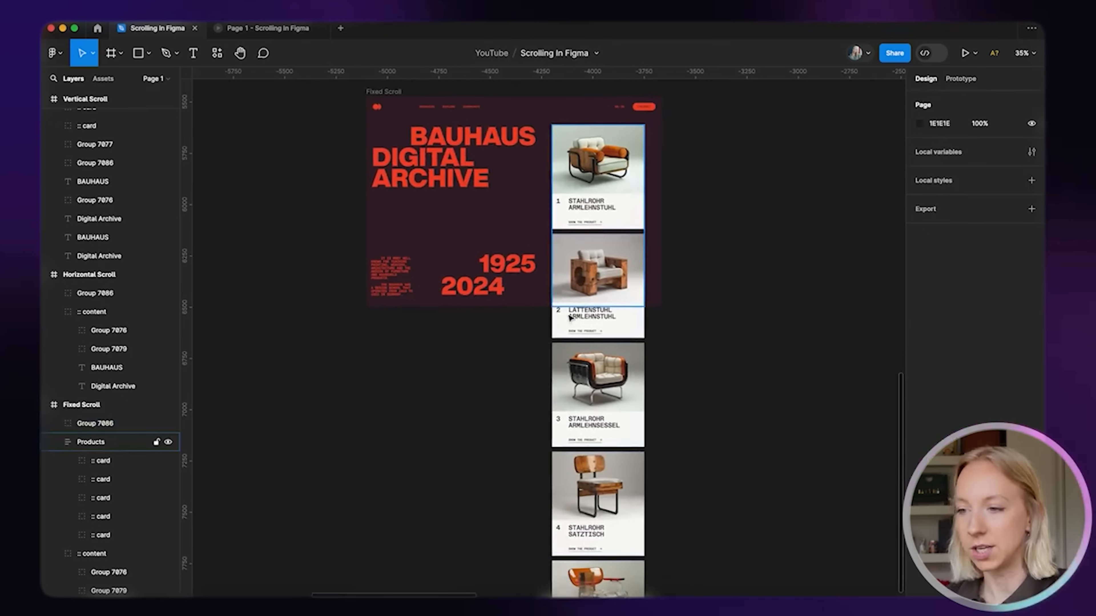
scroll(744, 311, "down", 3)
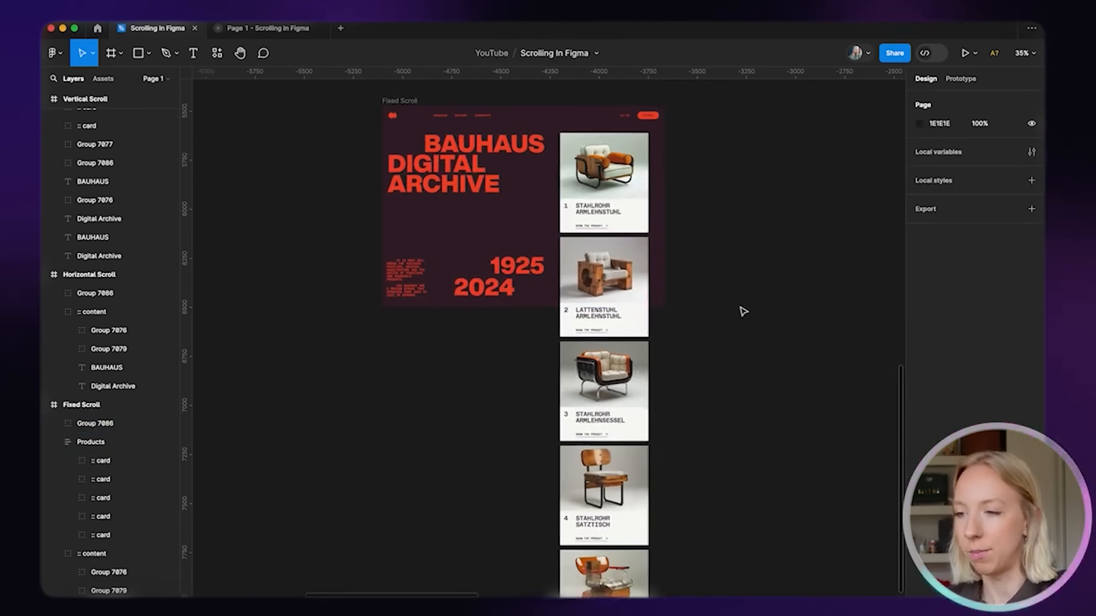
left_click(101, 460)
left_click(100, 535, "shift")
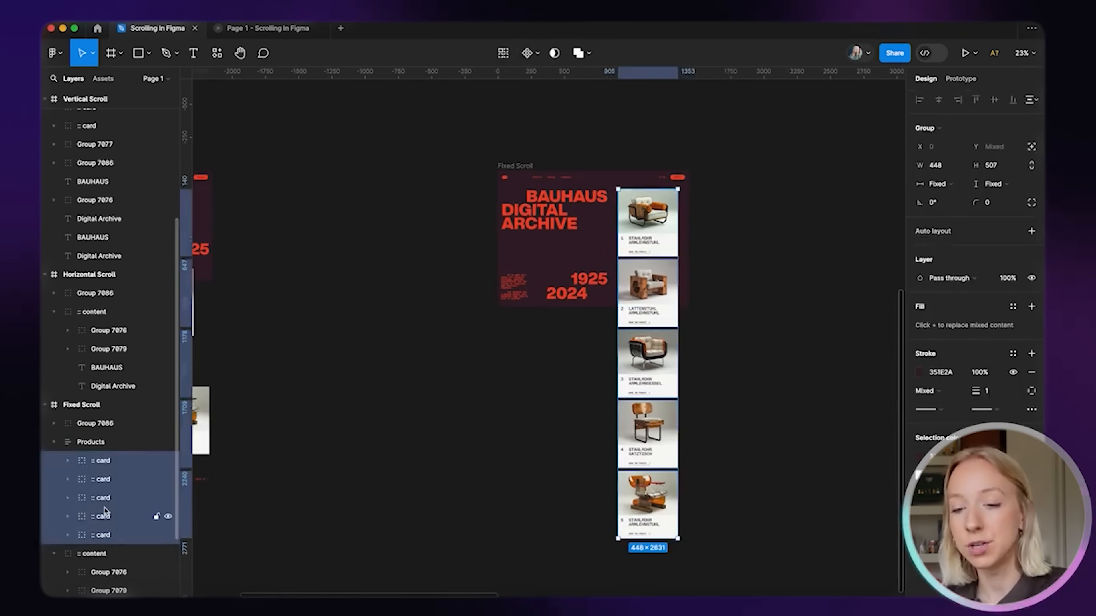
right_click(106, 469)
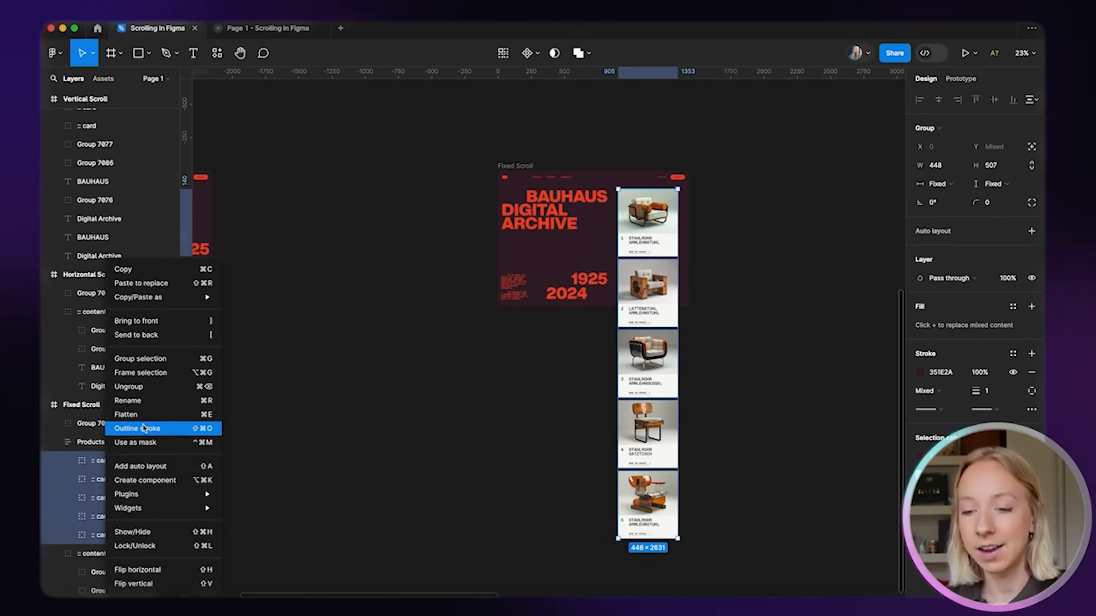
left_click(147, 372)
double_click(105, 462)
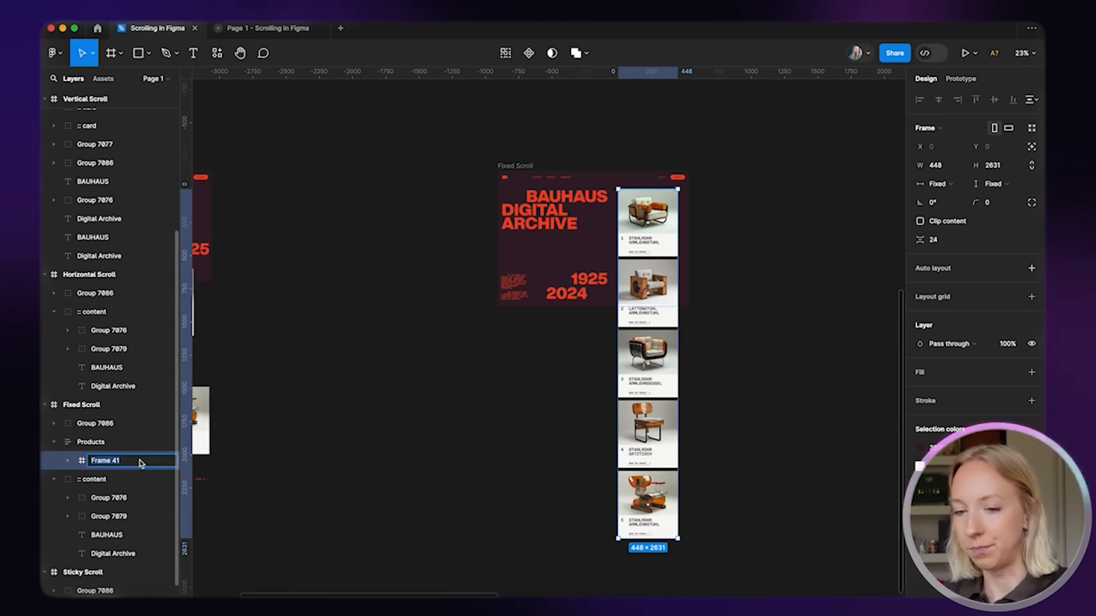
type("Grouping")
key("Return")
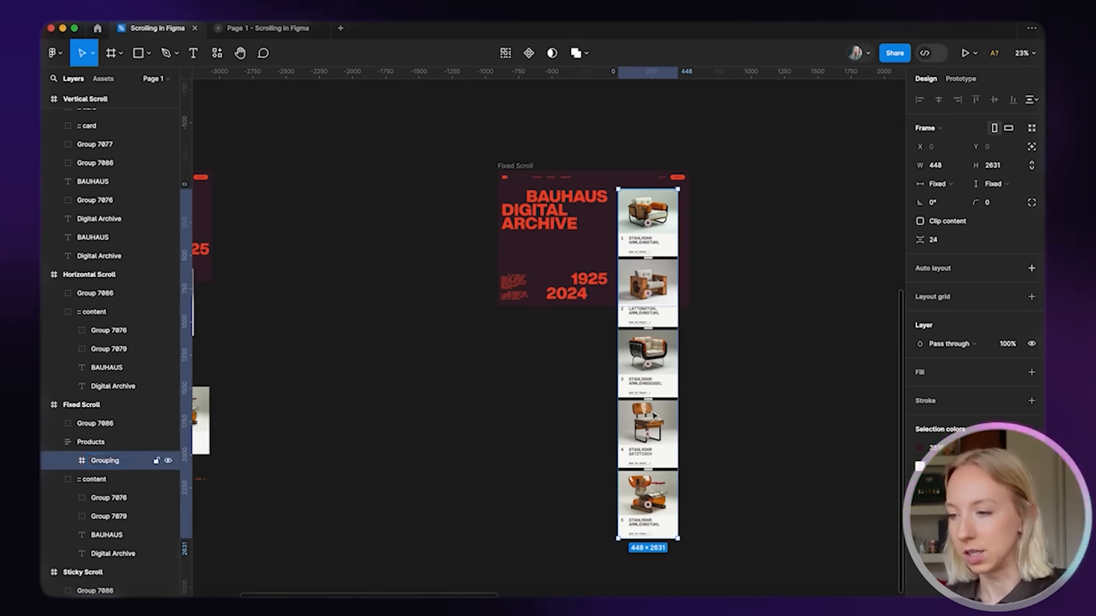
Add auto layout to Grouping with a 60 bottom padding
scroll(771, 385, "right", 2)
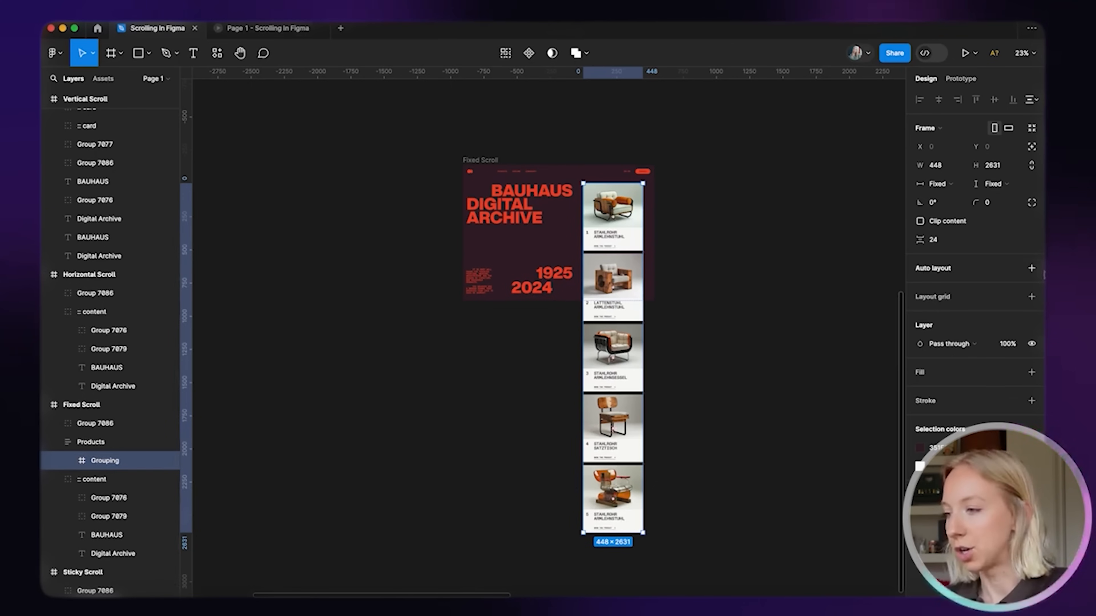
left_click(1031, 268)
left_click(1031, 311)
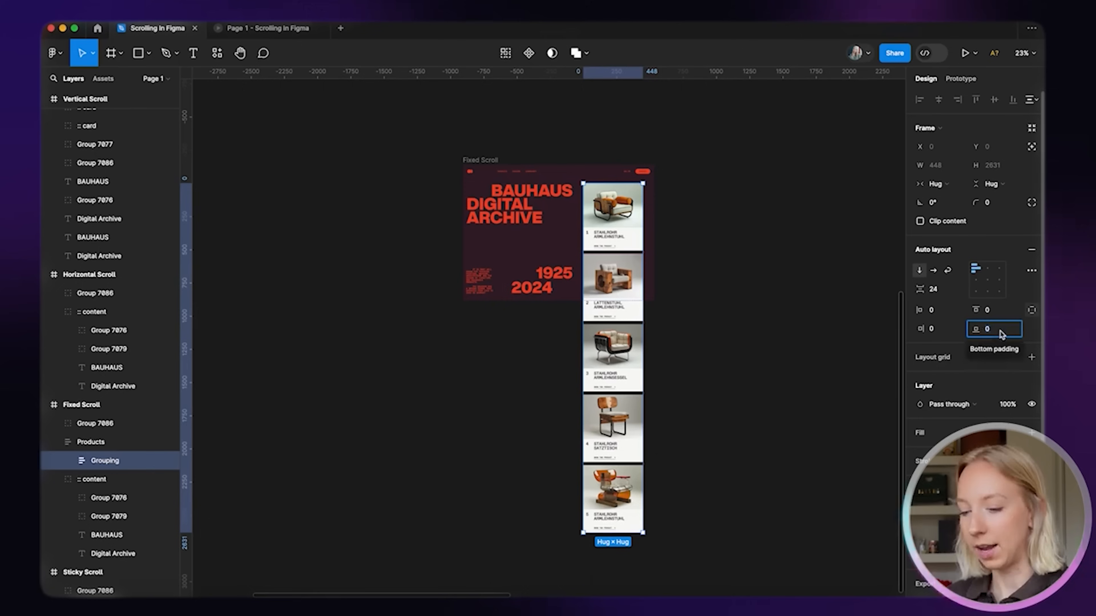
type("60")
key("Return")
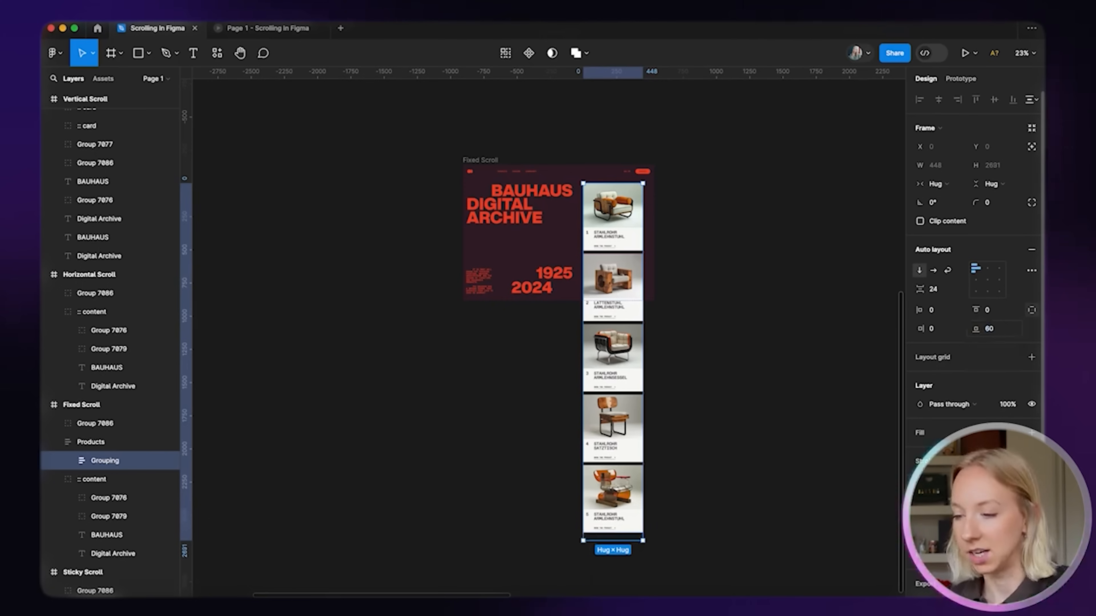
left_click(758, 345)
scroll(621, 181, "up", 5)
left_click(343, 168)
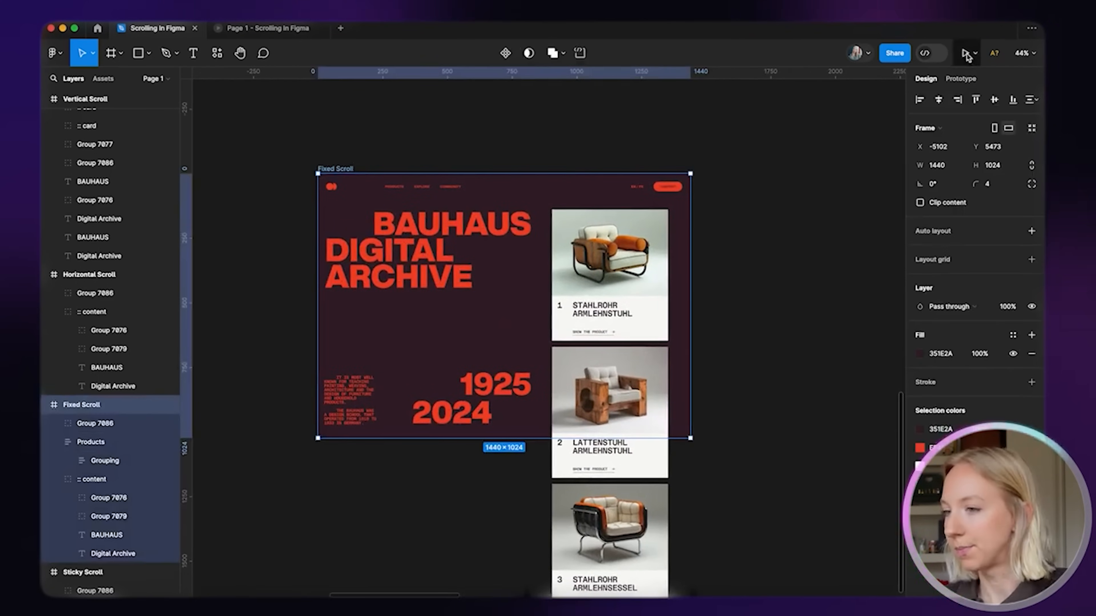
left_click(966, 55)
left_click(977, 102)
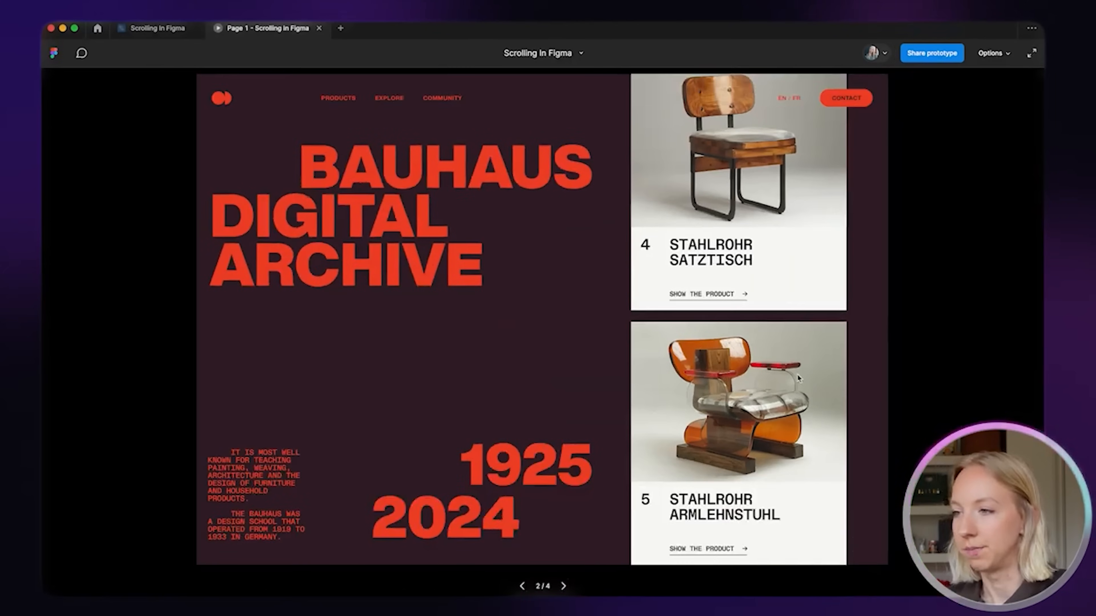
scroll(798, 378, "up", 10)
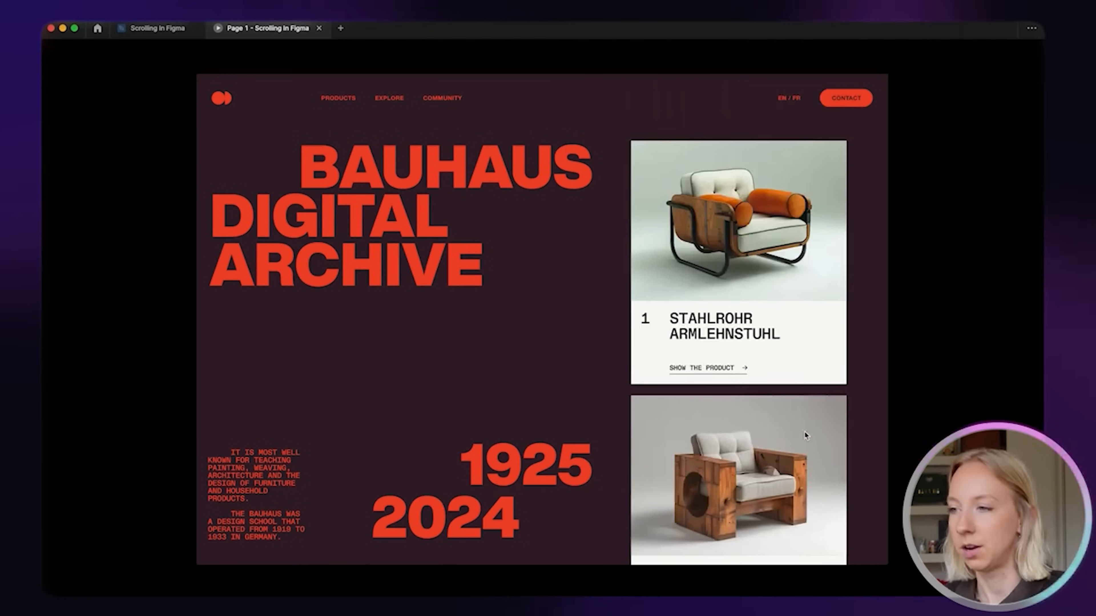
scroll(804, 434, "down", 6)
scroll(815, 333, "down", 10)
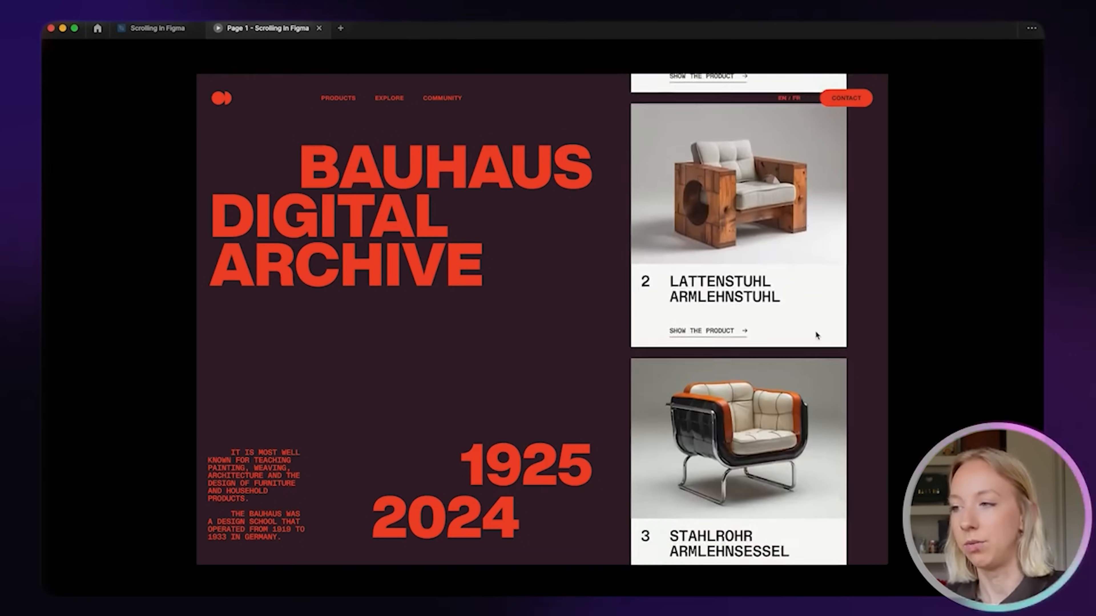
scroll(816, 333, "down", 5)
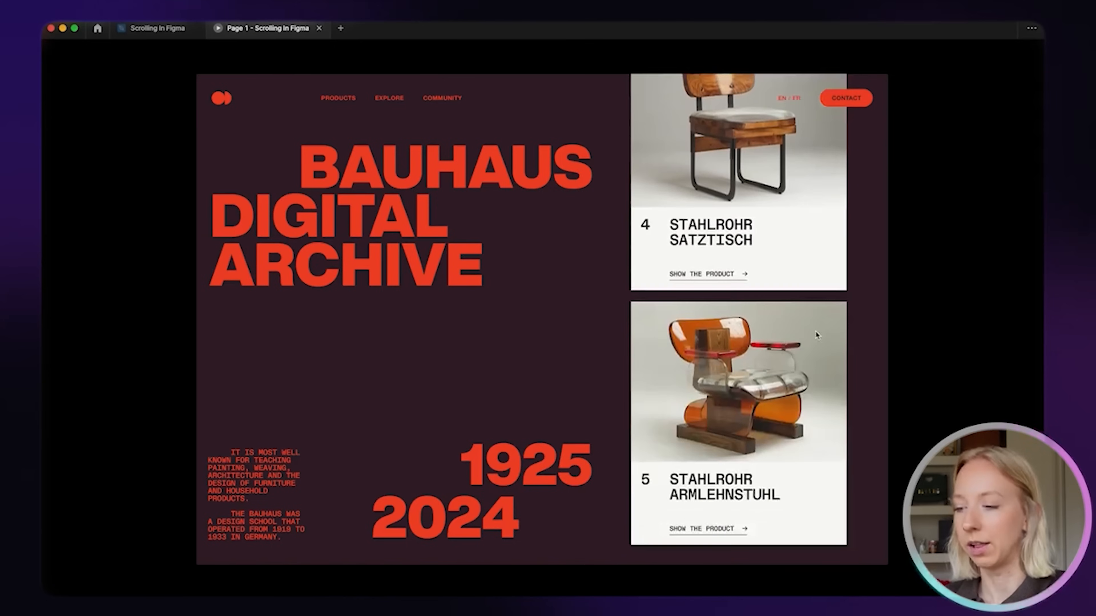
scroll(815, 331, "up", 10)
scroll(815, 331, "down", 10)
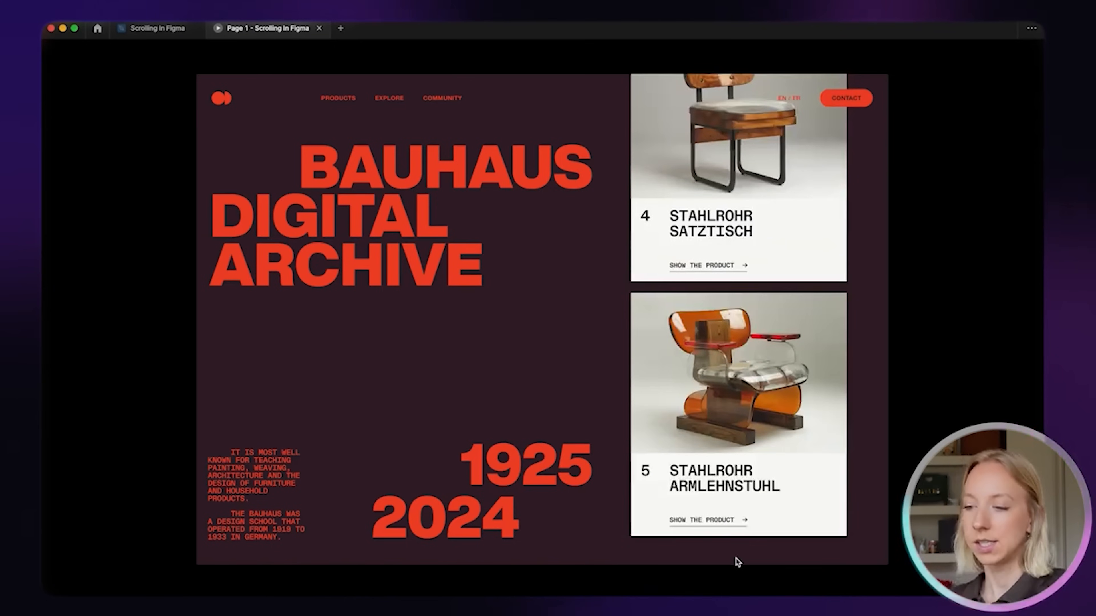
scroll(740, 443, "up", 10)
scroll(740, 444, "down", 10)
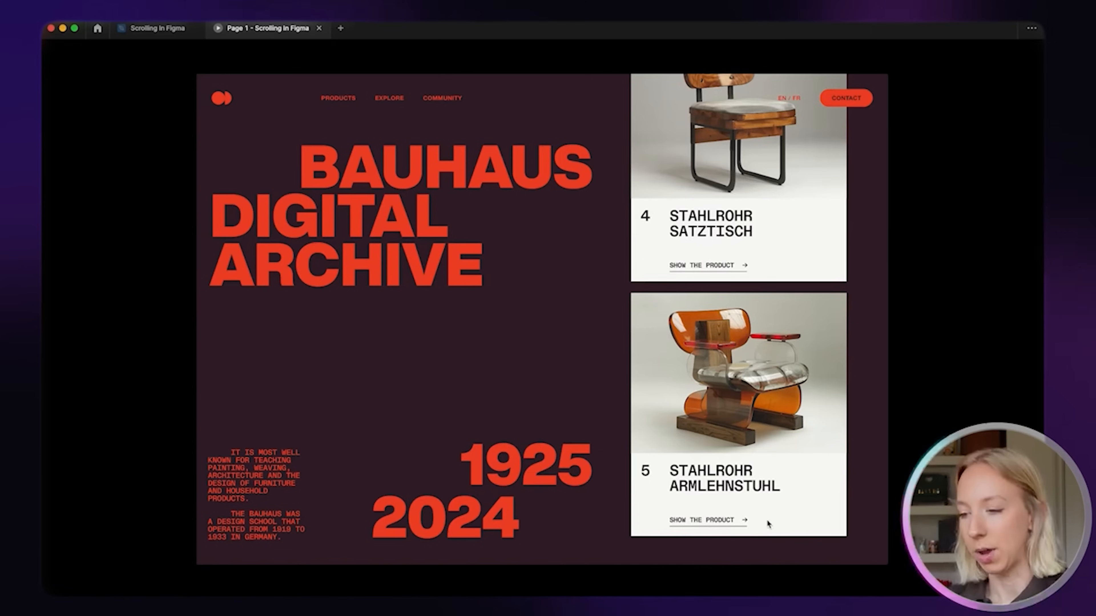
scroll(766, 519, "up", 10)
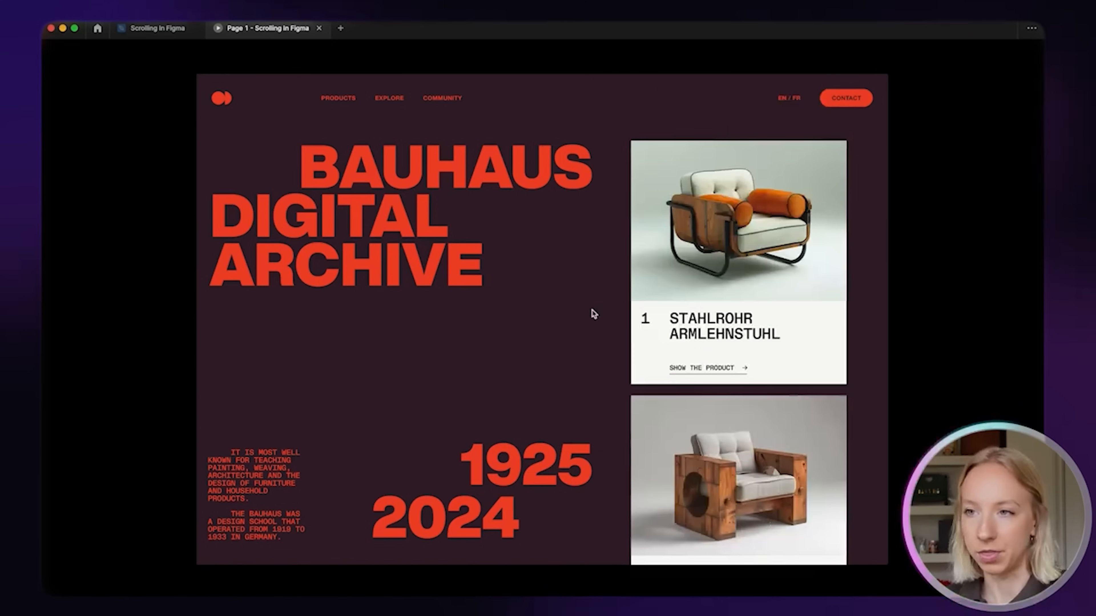
left_click(319, 28)
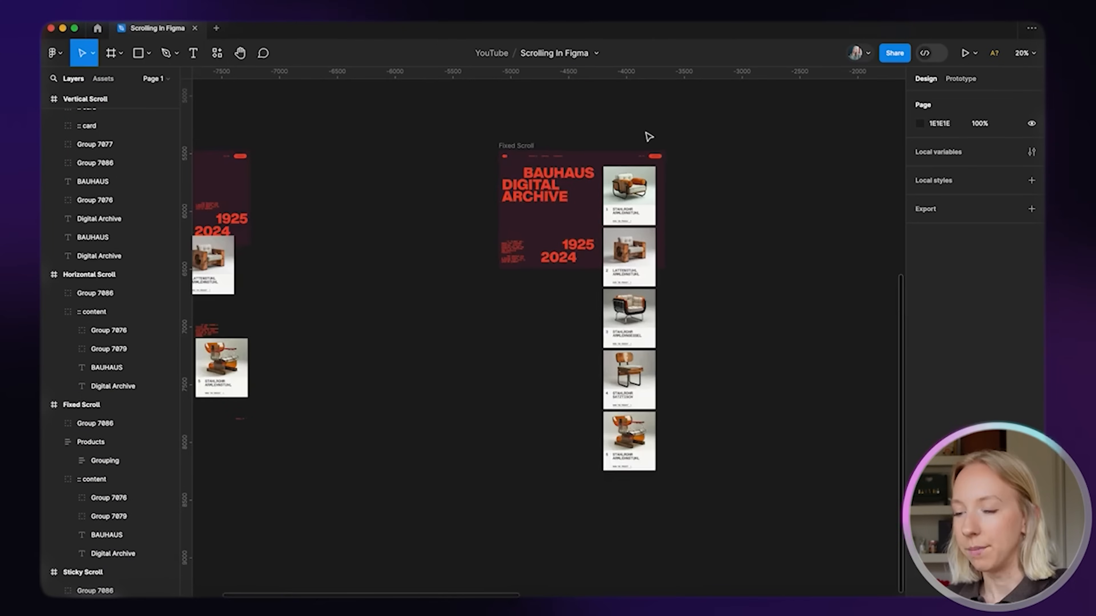
scroll(647, 135, "right", 3)
scroll(648, 136, "down", 2)
scroll(648, 137, "right", 3)
scroll(649, 136, "left", 1)
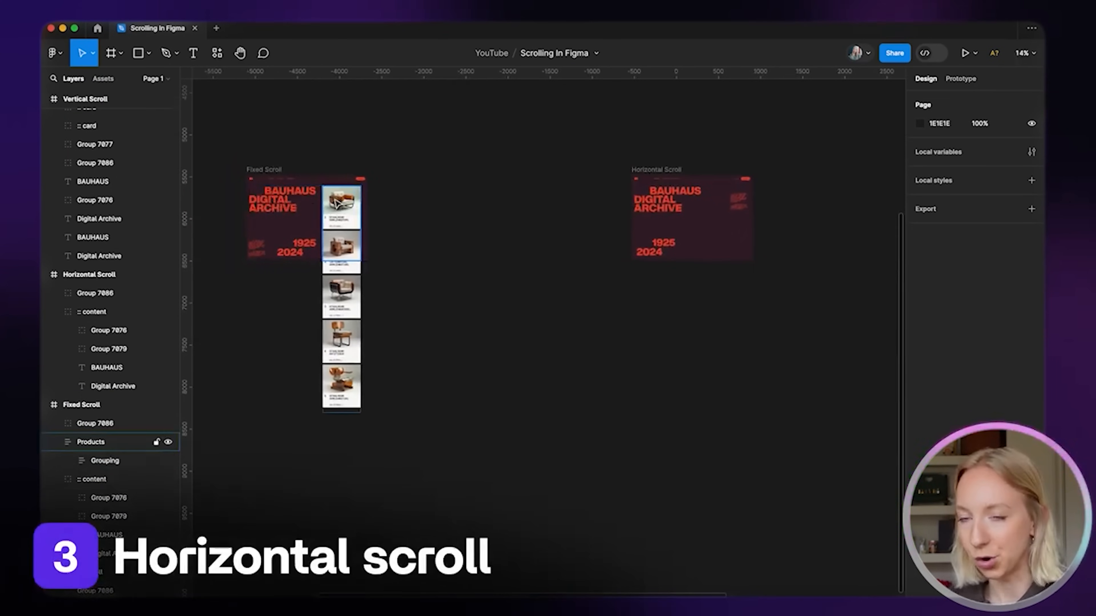
Copy the Products column into the Horizontal Scroll frame and expand its layers
left_click_drag(332, 237, 716, 235)
scroll(712, 236, "up", 5)
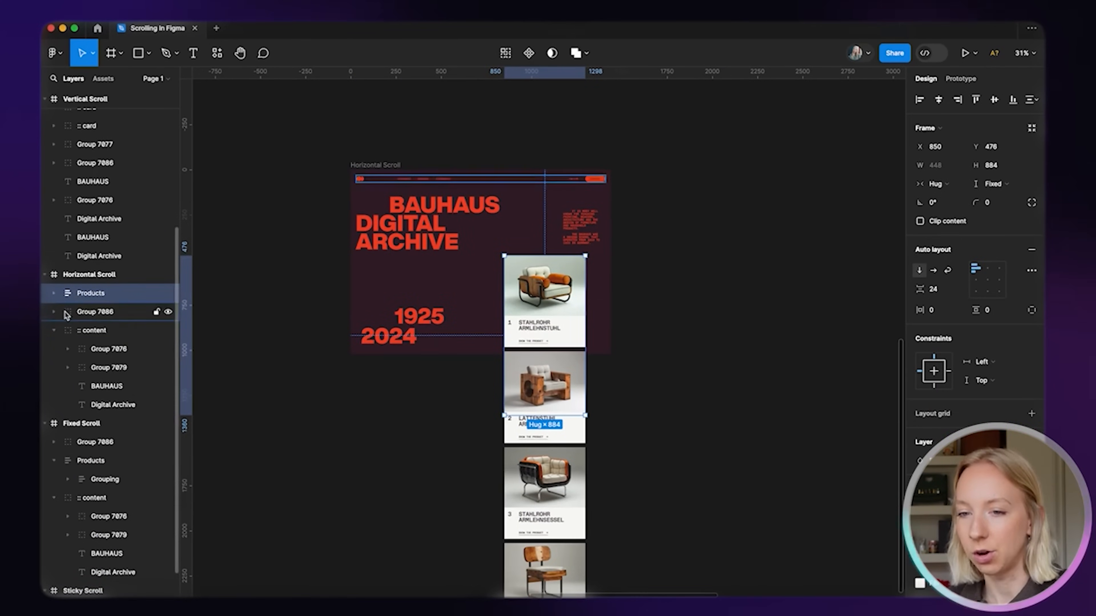
left_click(54, 310)
left_click(54, 332)
left_click(54, 293)
left_click(89, 313)
left_click(67, 311)
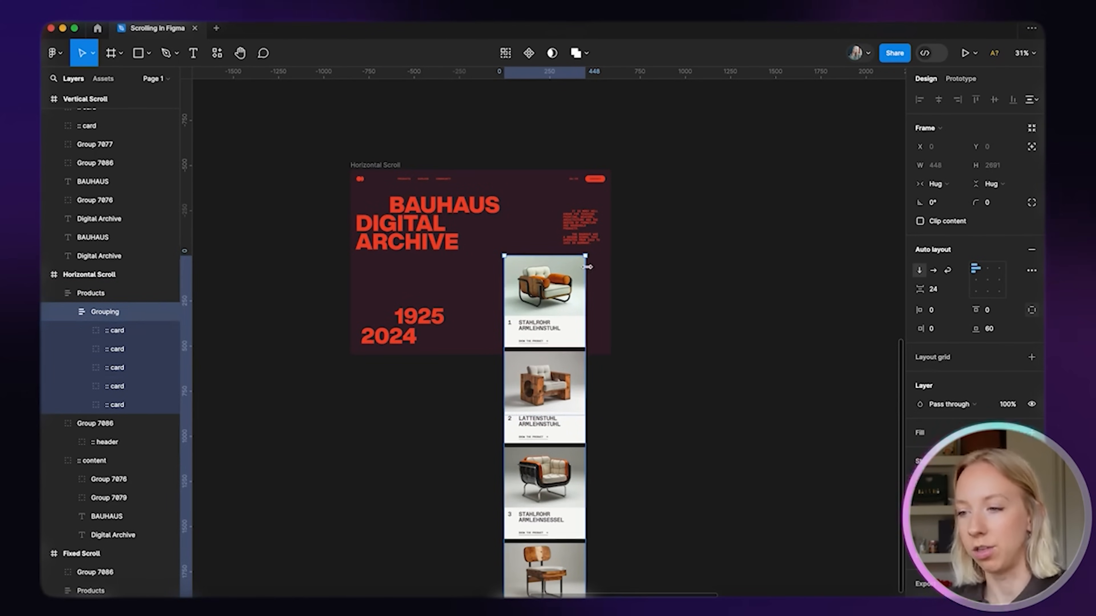
Switch the Grouping frame's auto layout to a horizontal row of cards
left_click(707, 279)
left_click(548, 288)
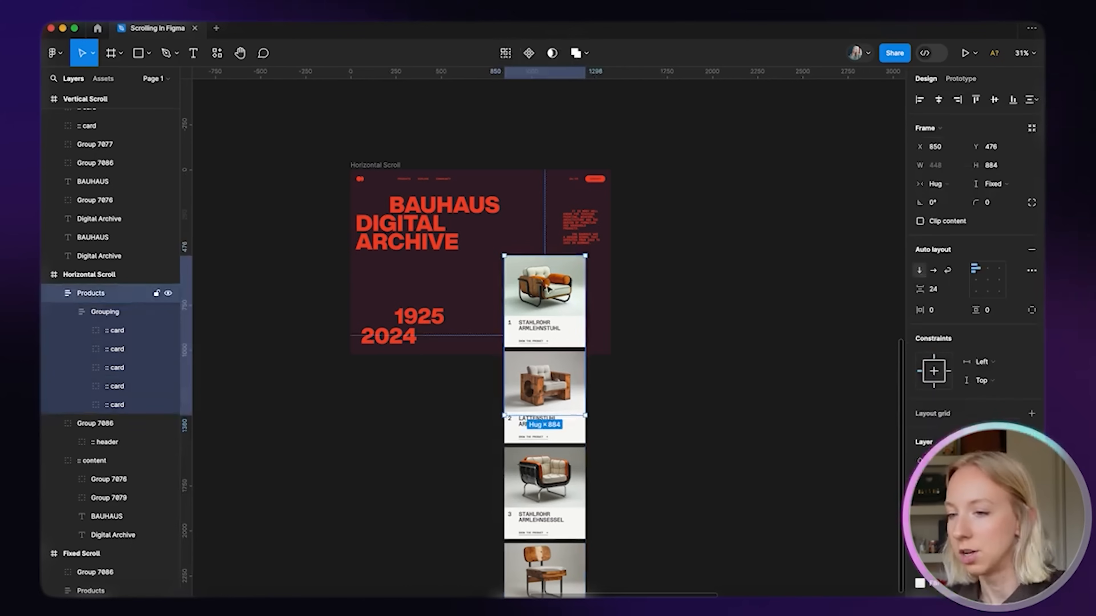
left_click(108, 314)
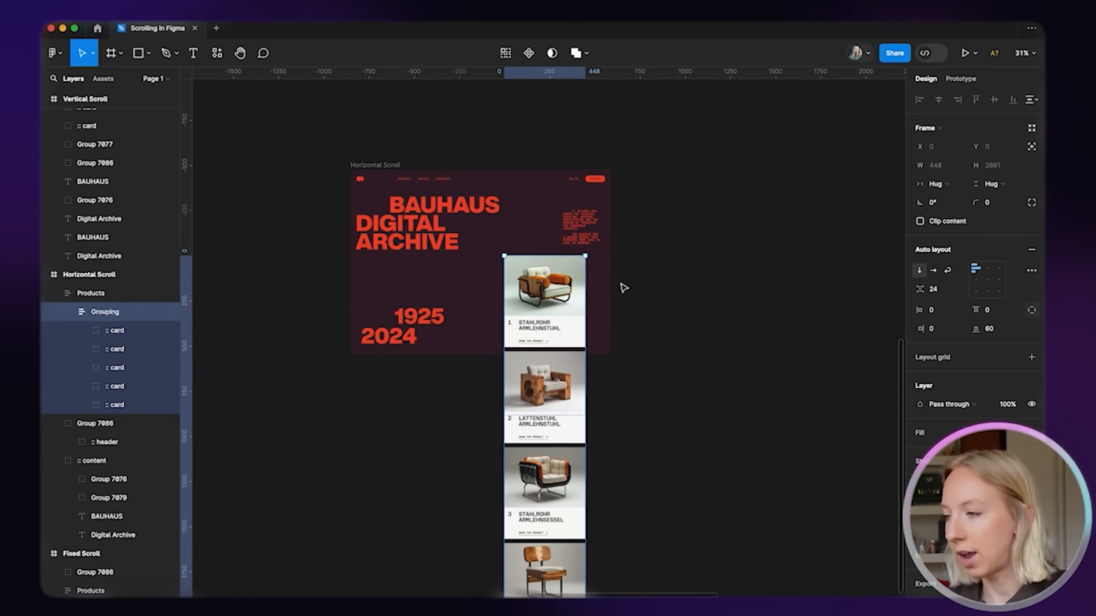
left_click(934, 272)
scroll(656, 407, "right", 3)
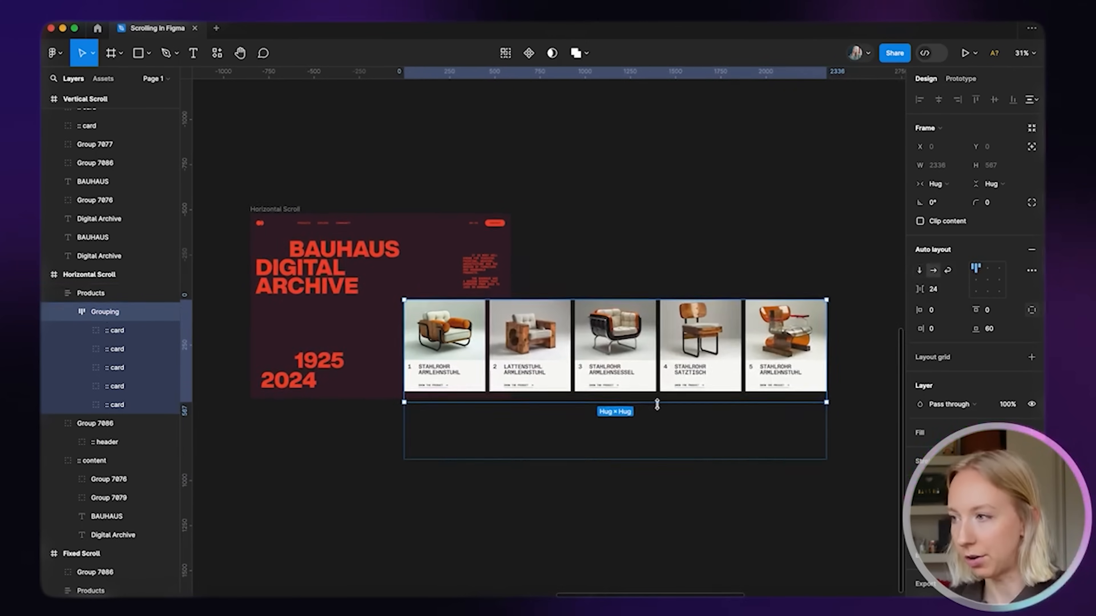
left_click(629, 491)
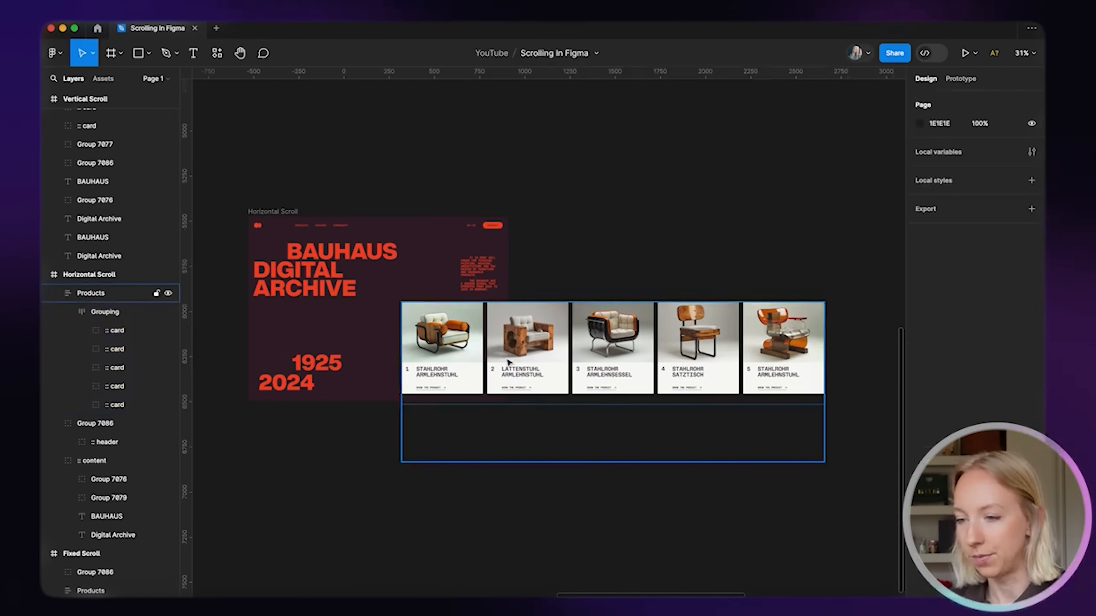
scroll(531, 363, "left", 3)
scroll(531, 362, "up", 1)
Shorten the Products frame to the cards and move the row up over the hero
left_click(511, 364)
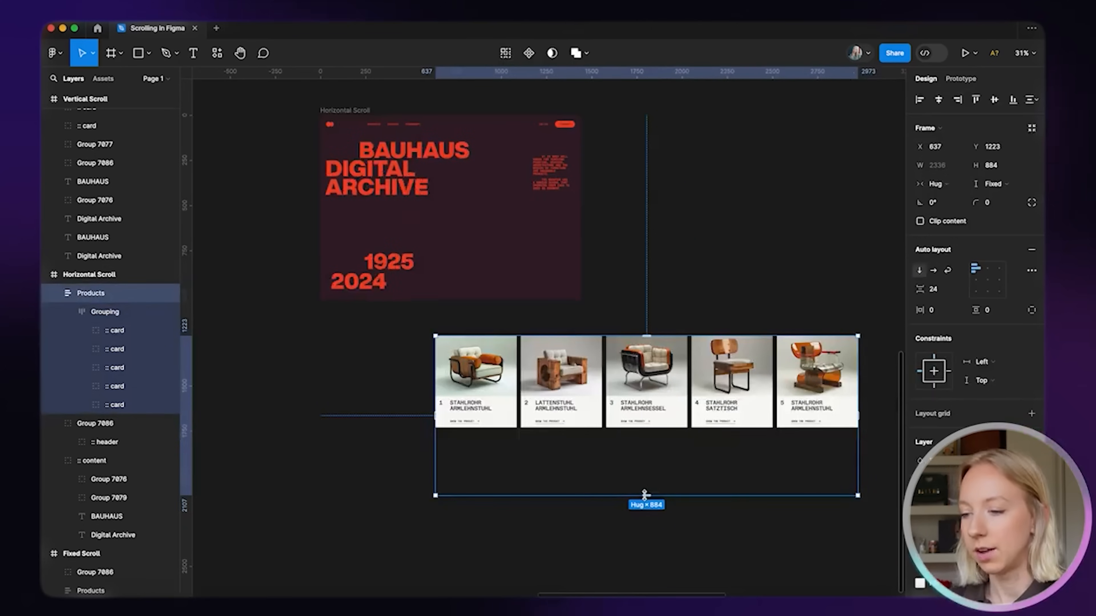
left_click_drag(646, 494, 647, 427)
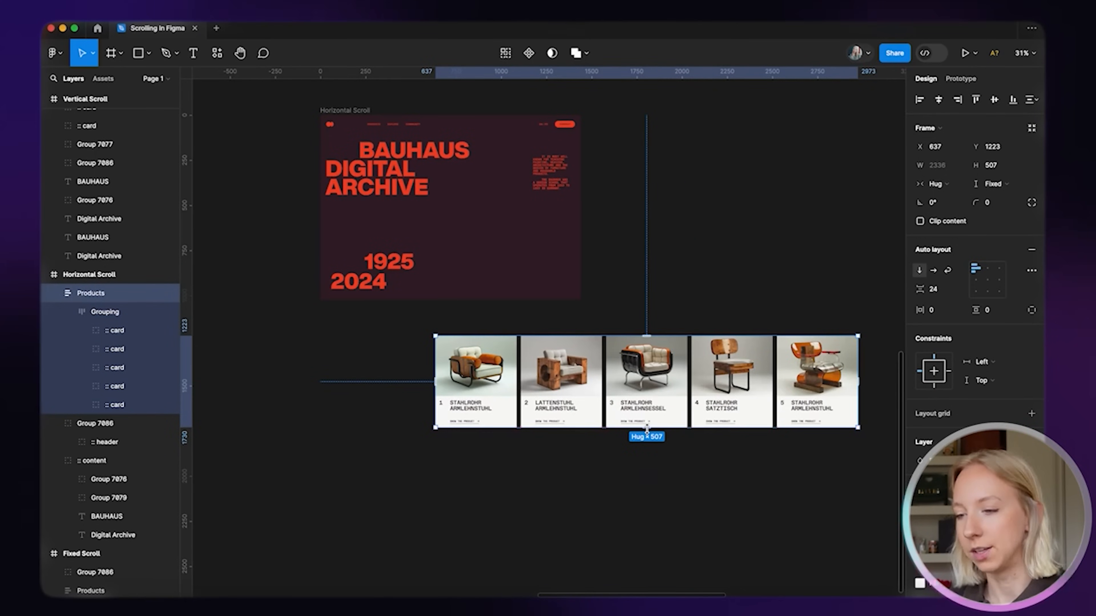
left_click(460, 521)
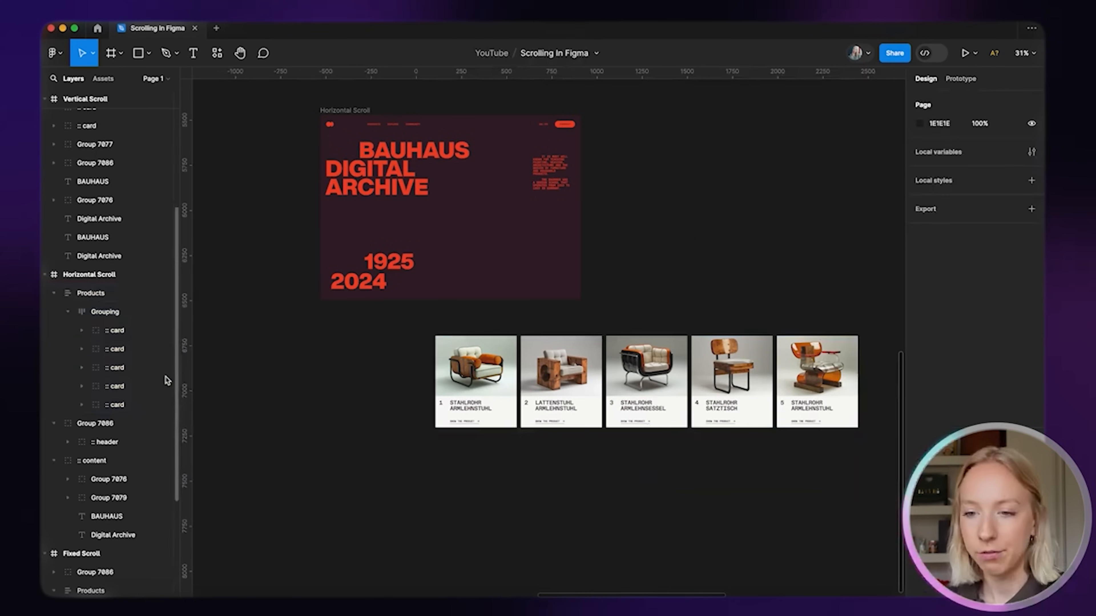
left_click(107, 295)
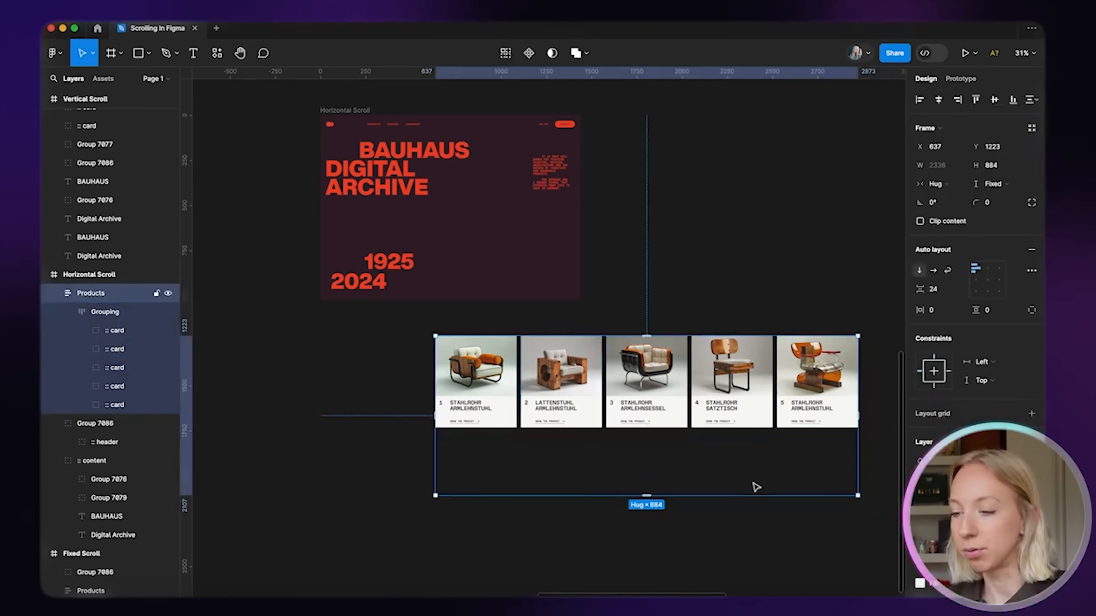
left_click_drag(733, 495, 734, 431)
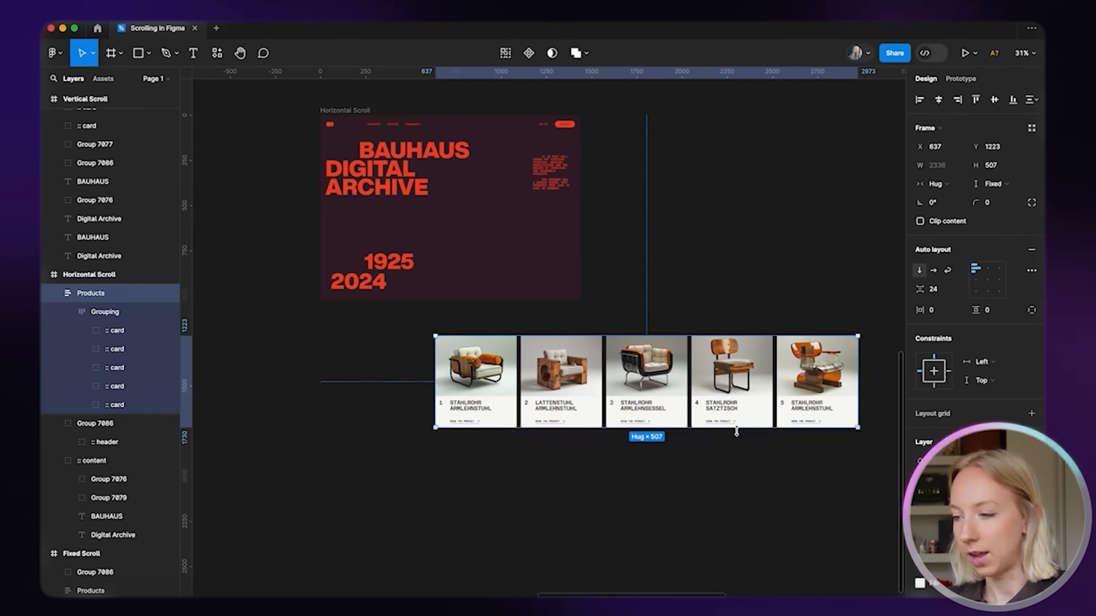
left_click(515, 480)
left_click_drag(481, 394, 480, 255)
scroll(394, 365, "up", 2)
Undo the last move and place the card row over the hero's lower half
left_click(373, 186)
scroll(349, 160, "right", 1)
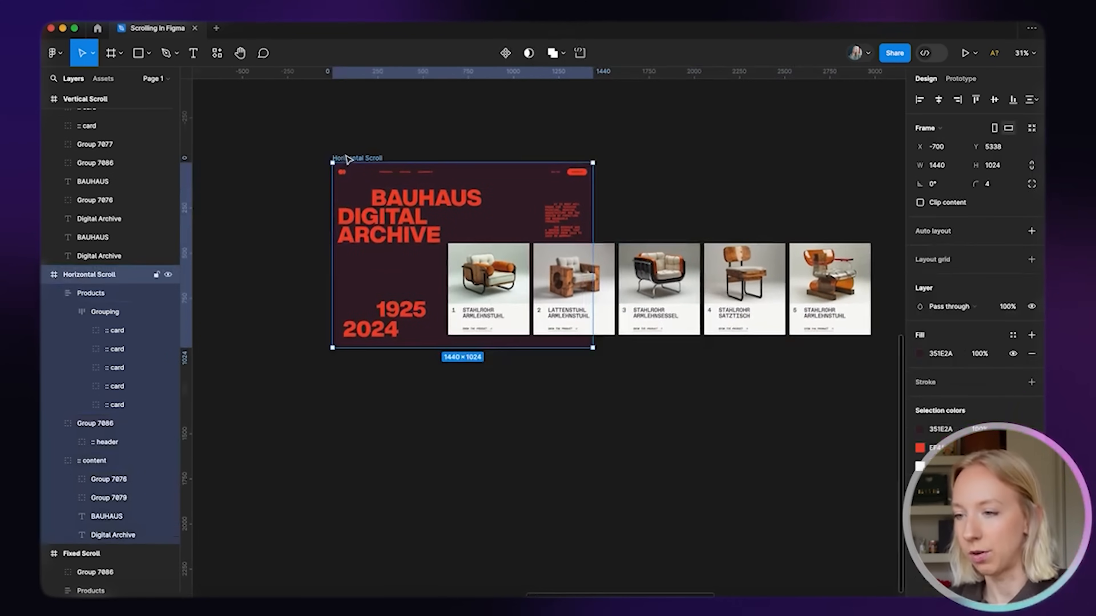
key("super+z")
left_click(556, 433)
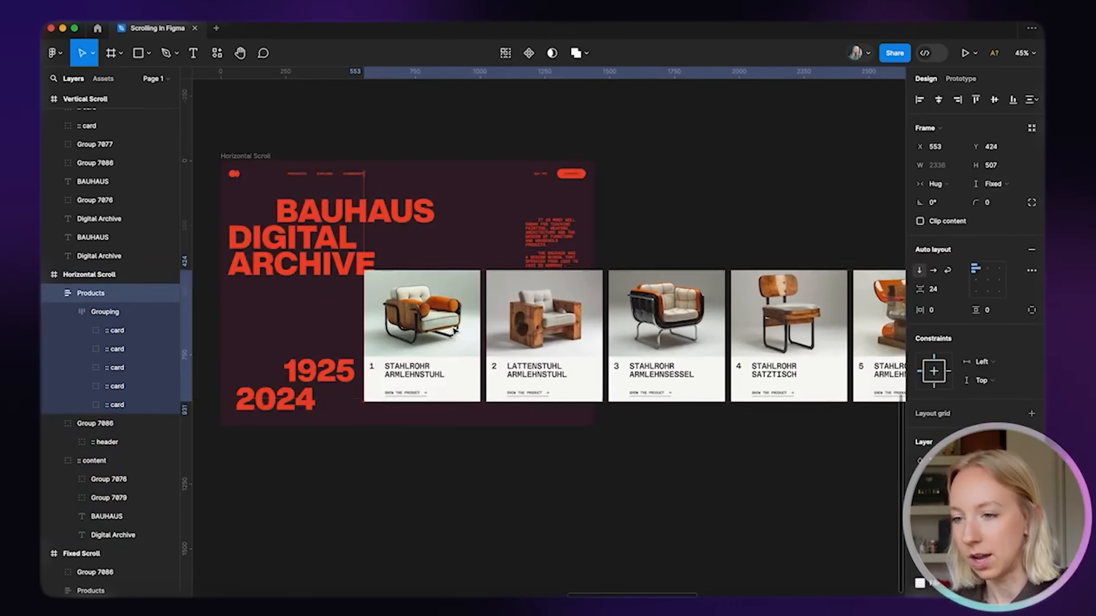
left_click_drag(455, 332, 456, 331)
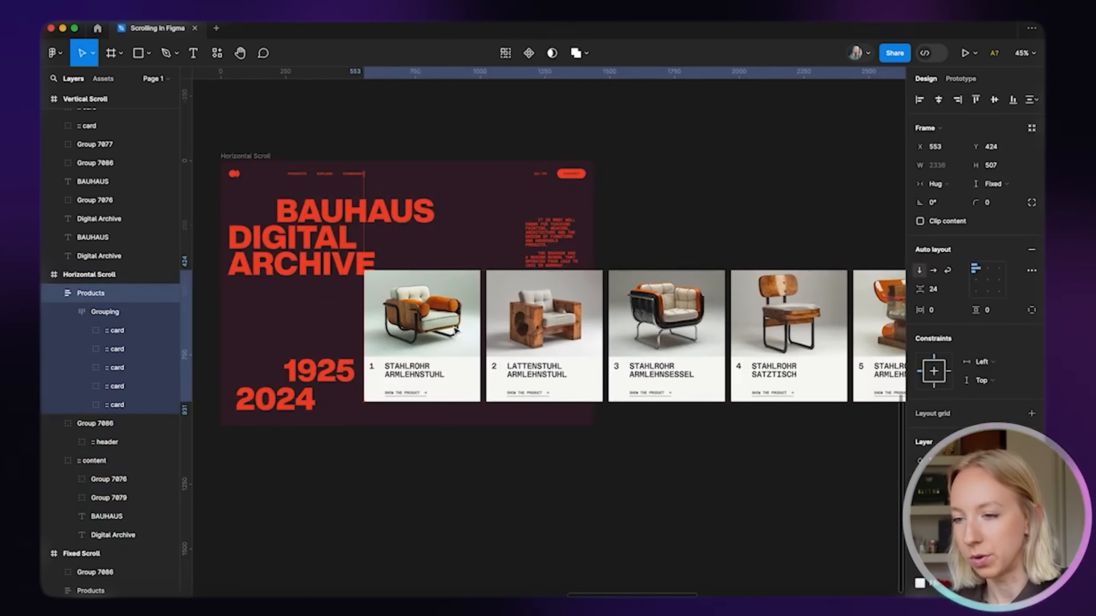
scroll(358, 448, "up", 3)
left_click(377, 487)
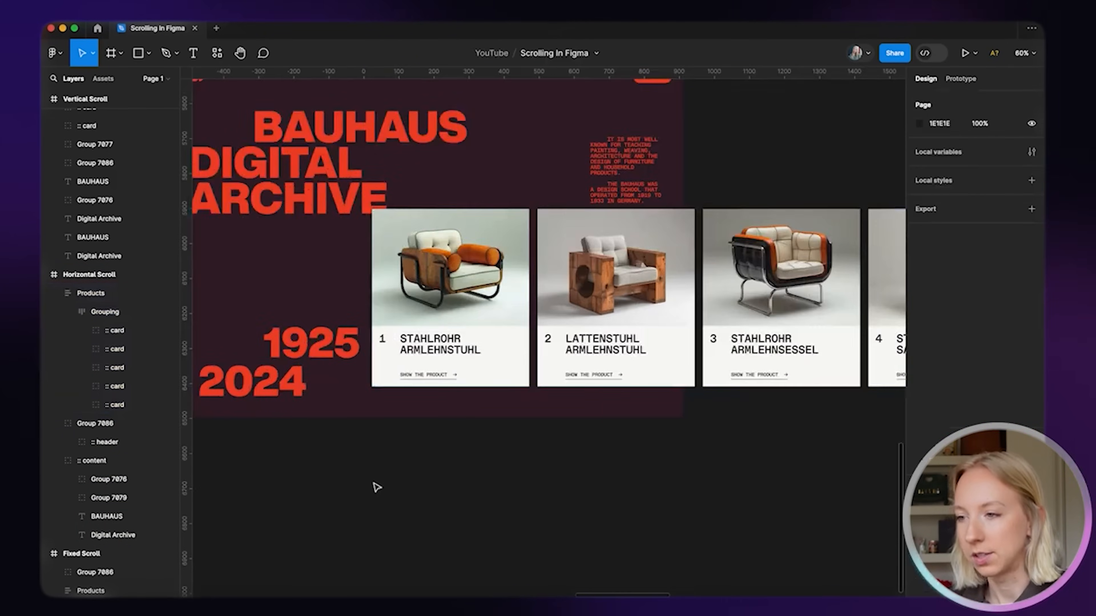
scroll(377, 488, "down", 4)
scroll(379, 491, "left", 2)
Narrow Products to W 887 at the hero's right edge, toggling Clip content on and off
left_click(463, 340)
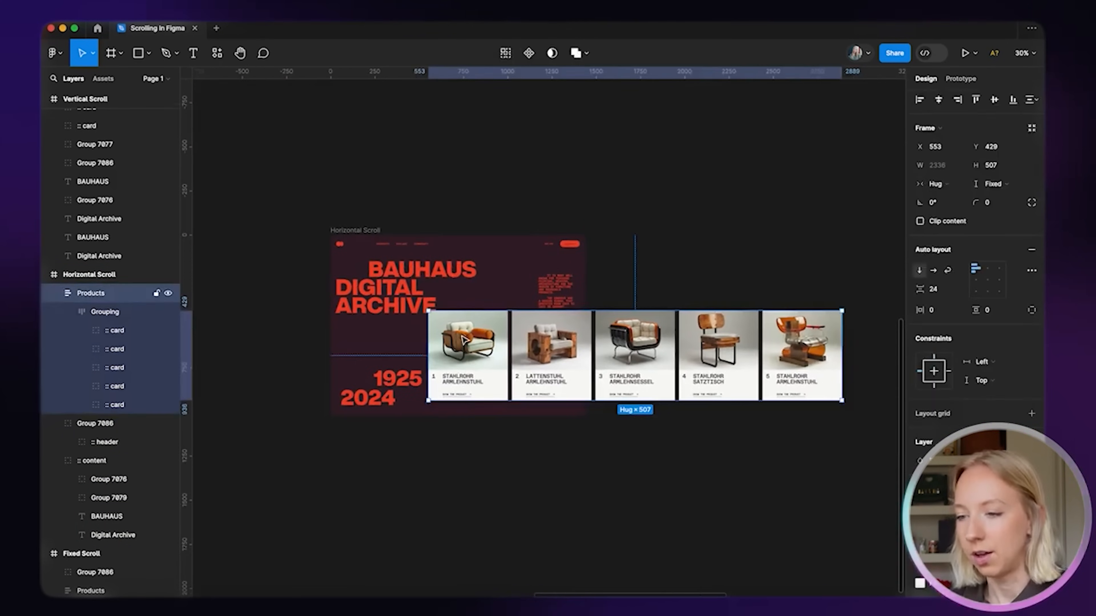
left_click_drag(841, 360, 580, 344)
scroll(587, 364, "up", 5)
scroll(580, 344, "down", 5)
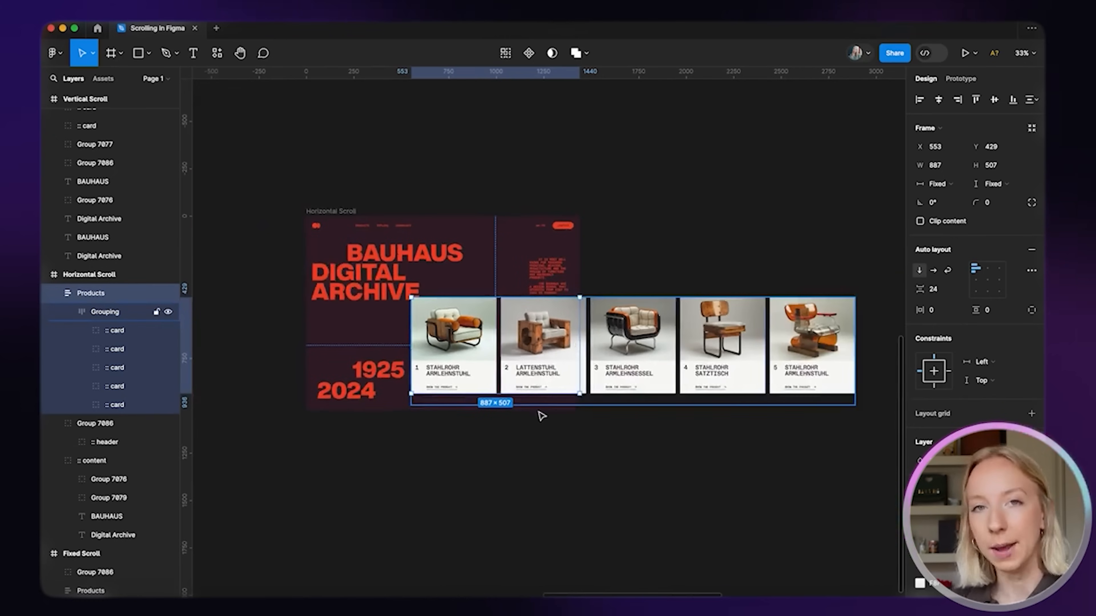
left_click(919, 221)
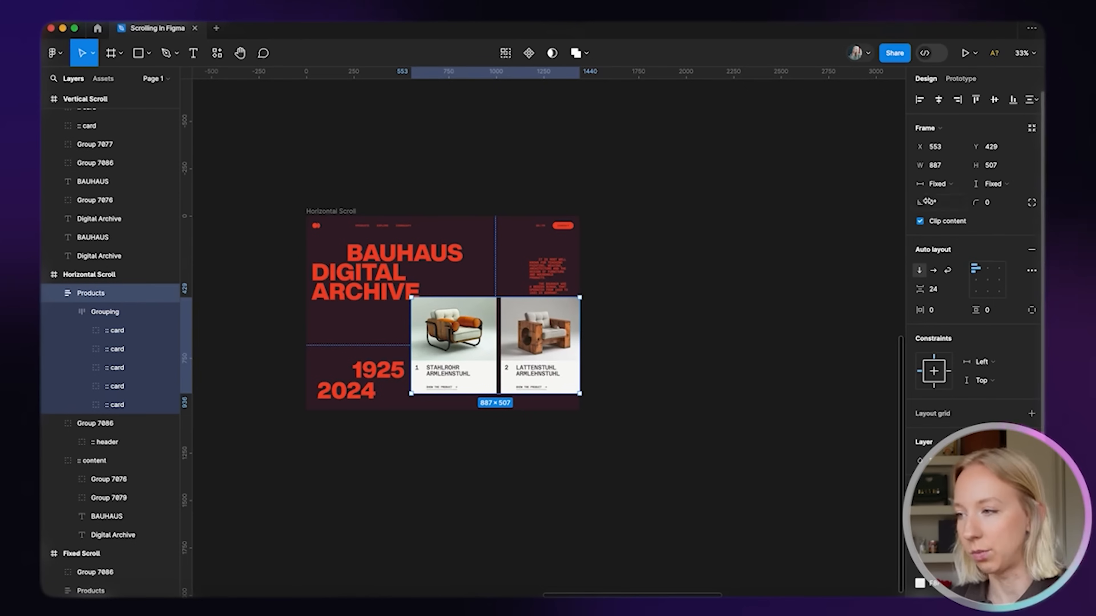
left_click(919, 221)
Select the Grouping of cards and begin editing its bottom padding
left_click(670, 425)
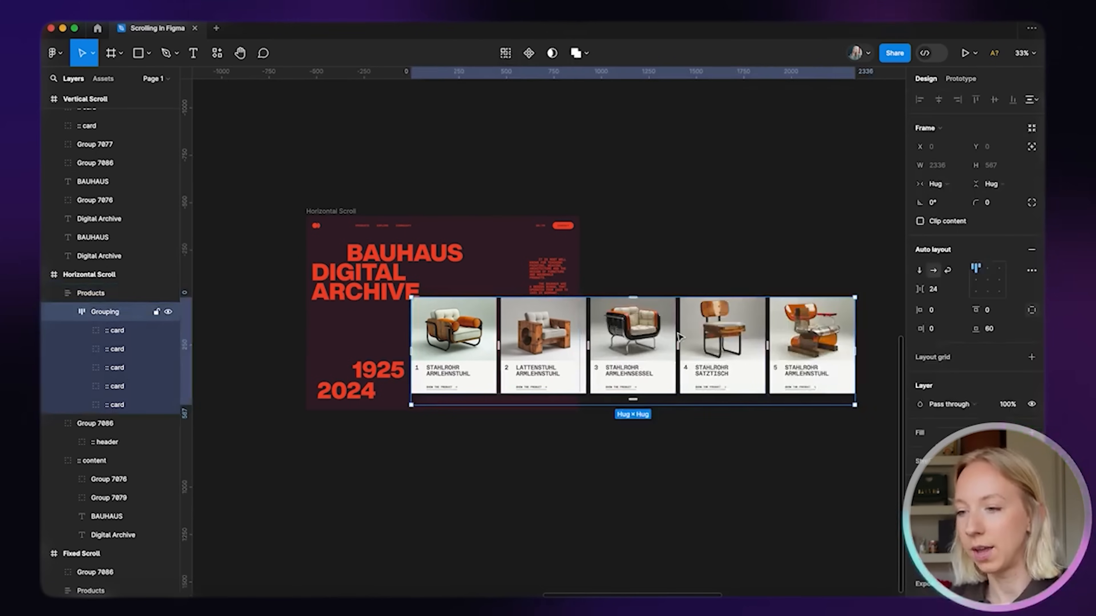
scroll(680, 336, "down", 1)
scroll(679, 337, "right", 1)
left_click(996, 332)
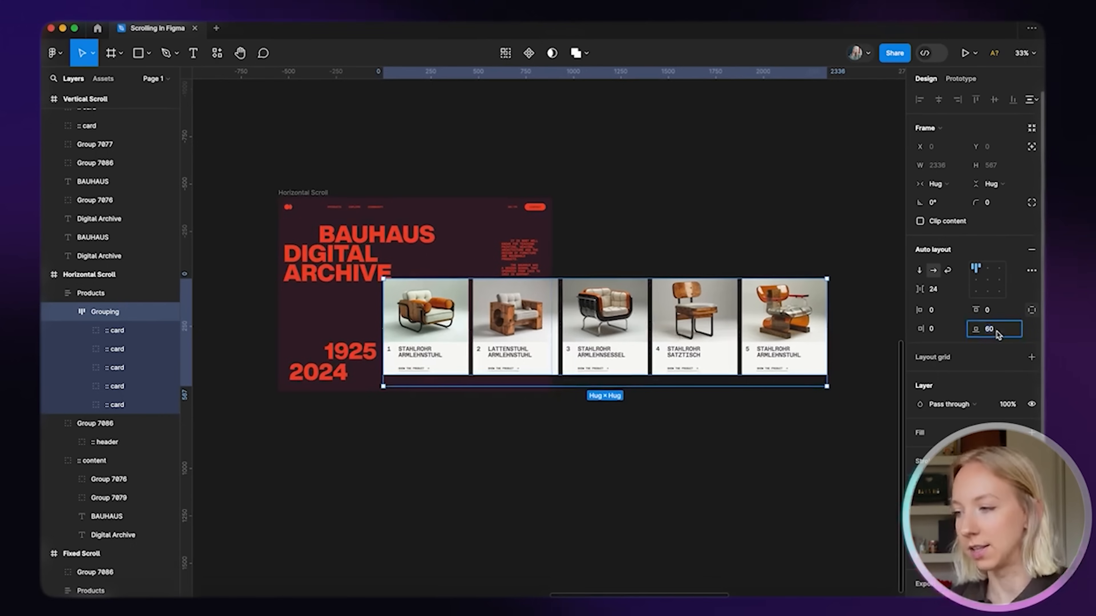
Set the Grouping's bottom padding to 0
type("0")
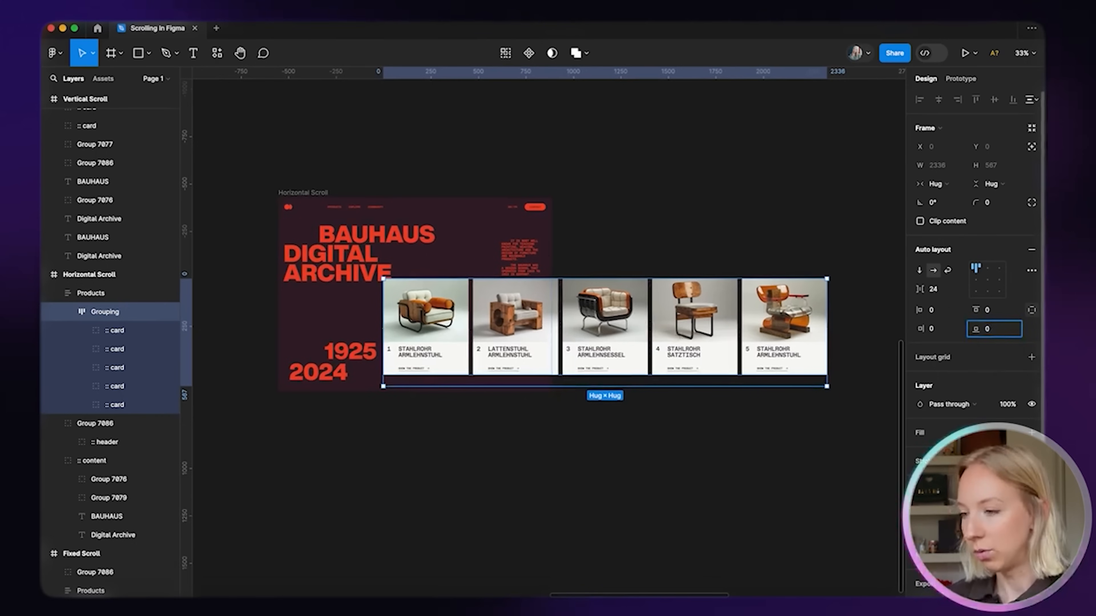
key("Return")
left_click(944, 330)
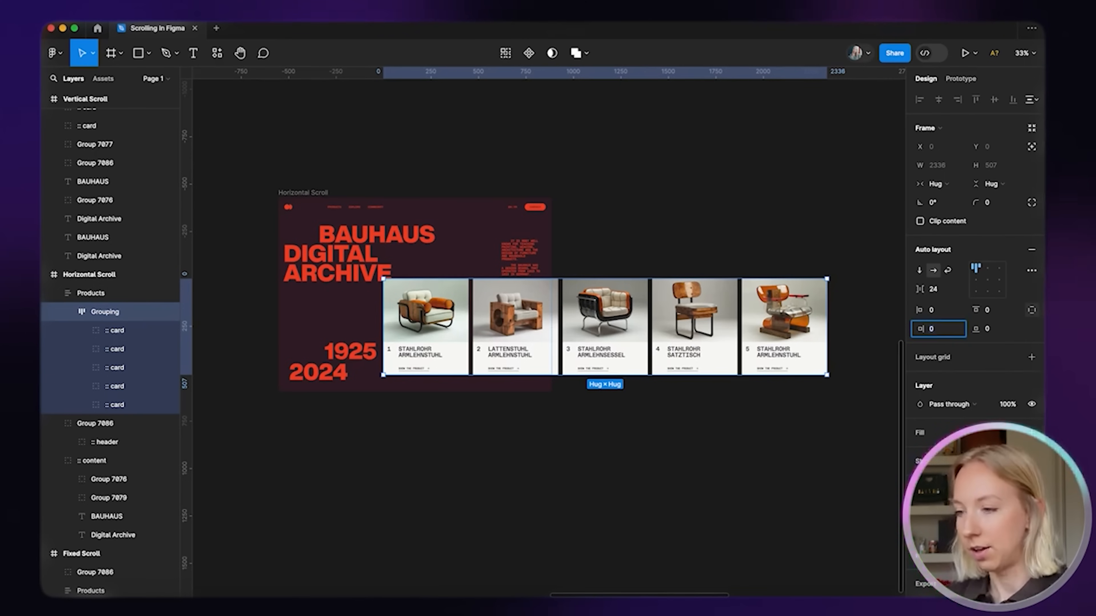
Set the Products frame's prototype overflow scrolling to Horizontal
left_click(435, 338)
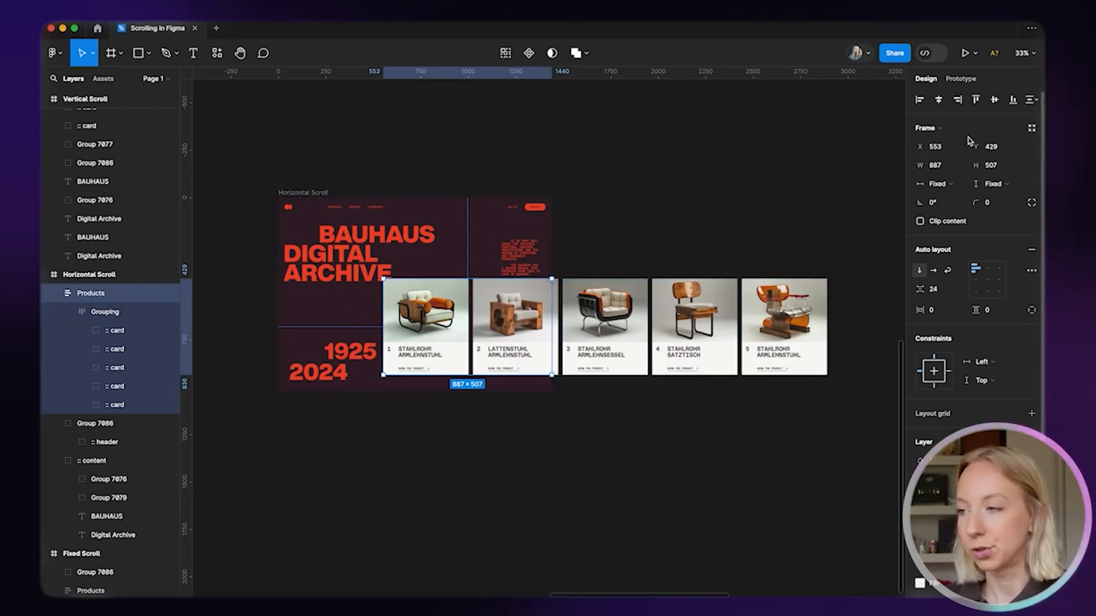
left_click(960, 79)
left_click(985, 170)
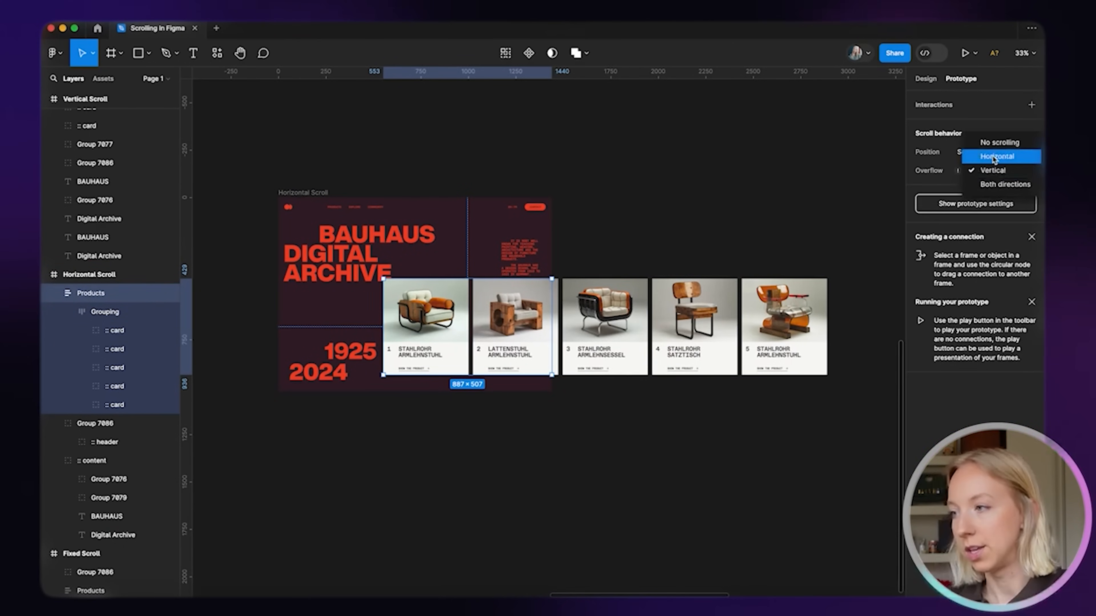
left_click(994, 158)
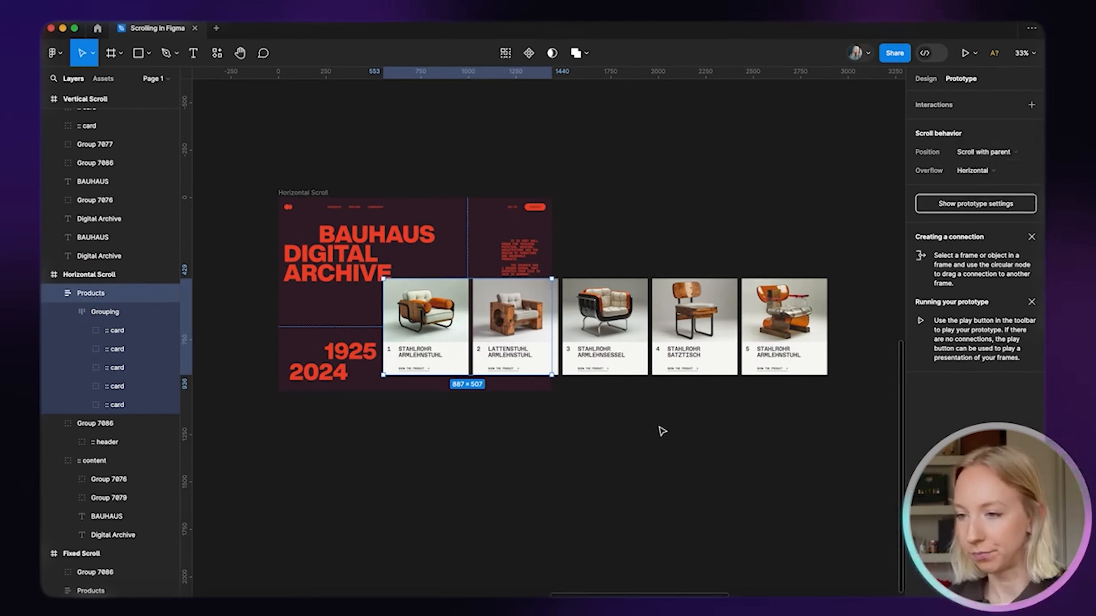
left_click(315, 193)
left_click(965, 52)
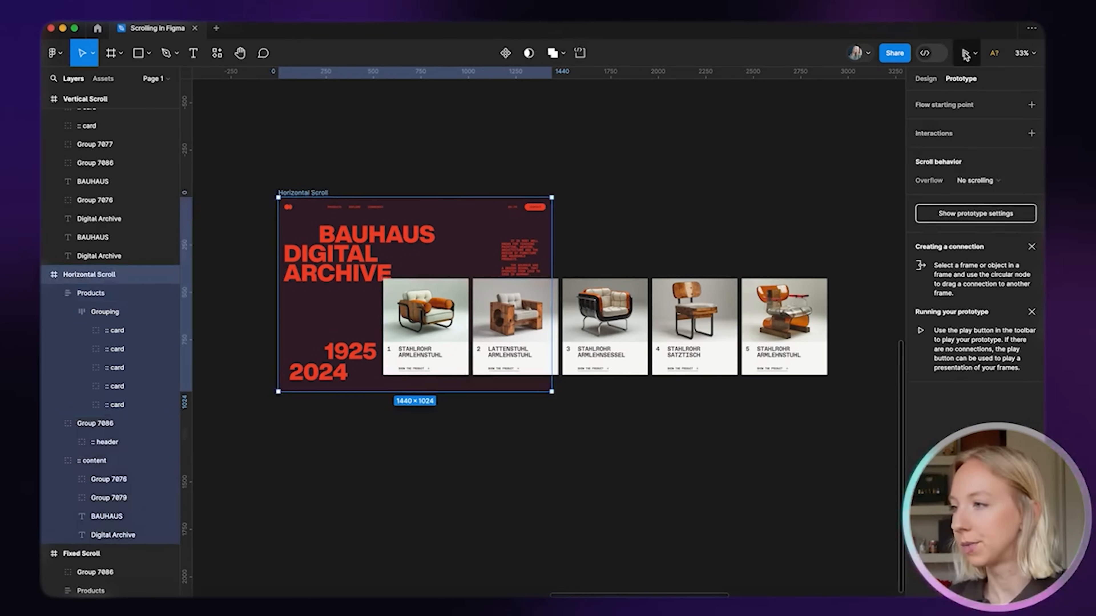
scroll(783, 393, "left", 10)
scroll(783, 394, "right", 10)
scroll(783, 393, "left", 10)
scroll(783, 393, "right", 10)
scroll(783, 394, "left", 10)
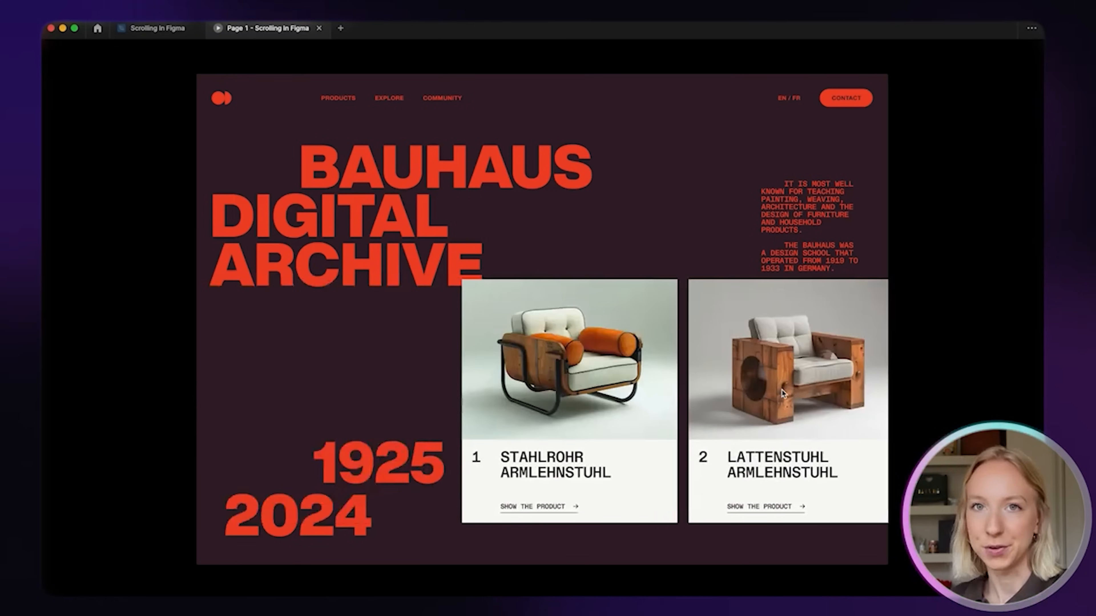
left_click(318, 28)
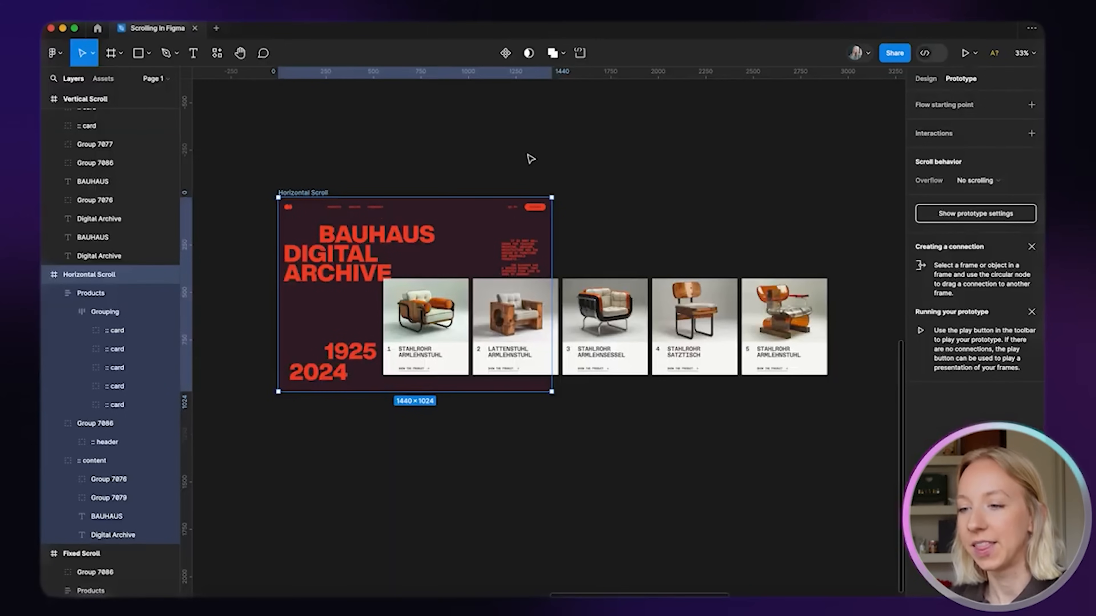
scroll(557, 164, "down", 3)
scroll(560, 171, "right", 10)
scroll(560, 172, "up", 5)
left_click(926, 78)
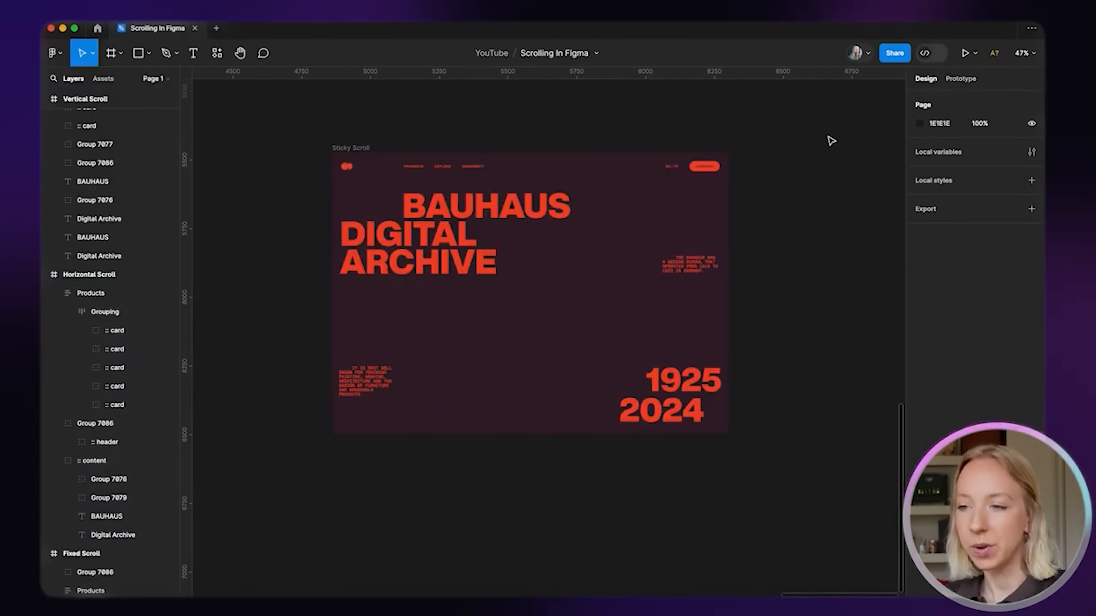
scroll(541, 202, "down", 6)
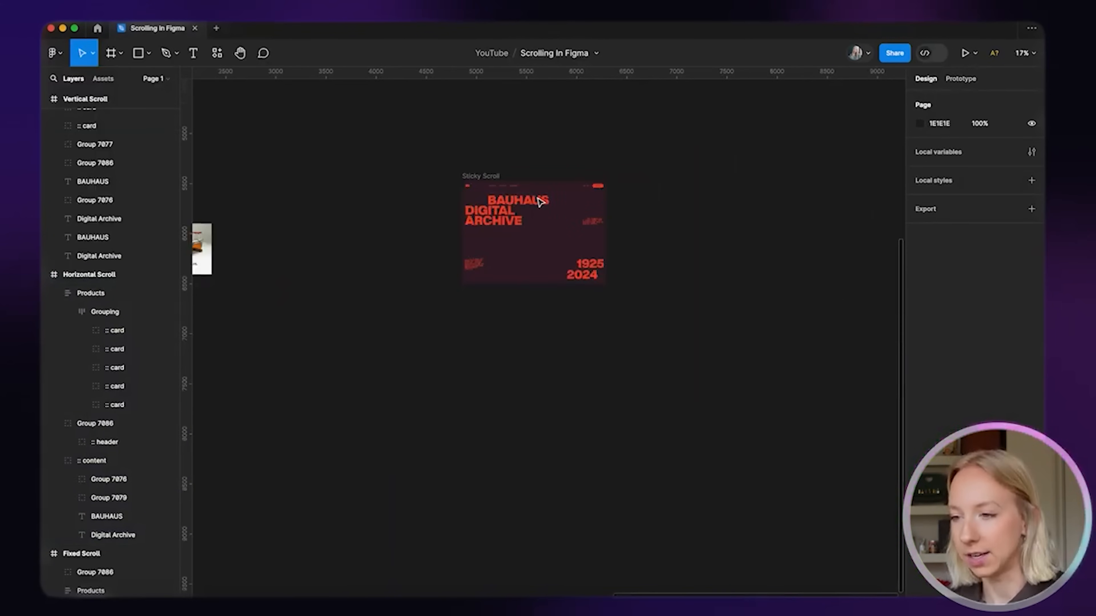
scroll(535, 206, "left", 8)
left_click(289, 192)
Reposition the Sticky Scroll Products card column over the hero frame
left_click(853, 172)
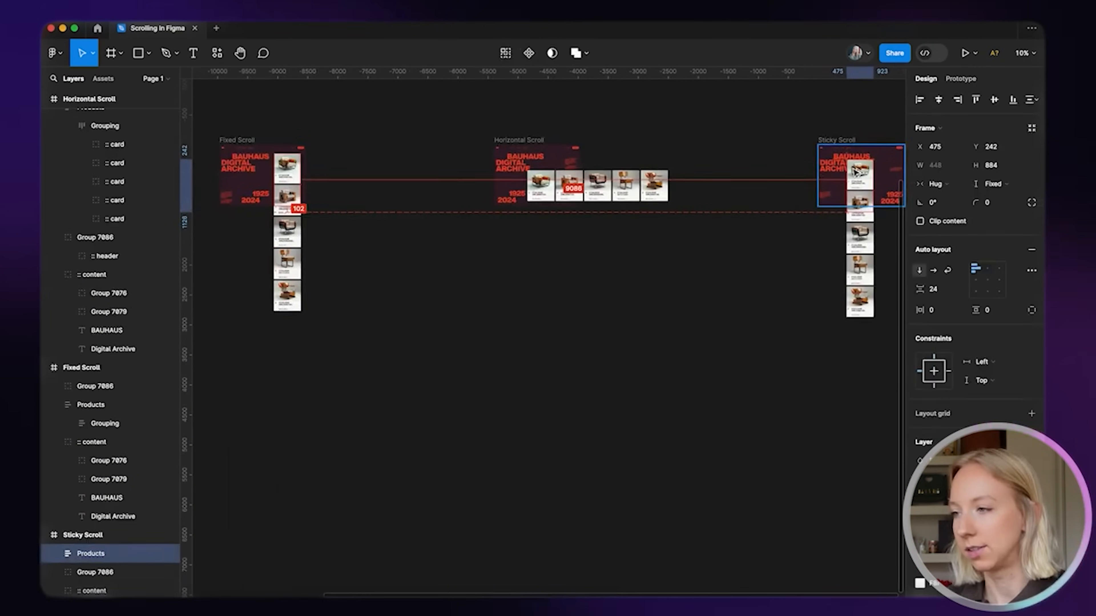
scroll(854, 171, "right", 5)
scroll(627, 271, "up", 5)
scroll(629, 272, "up", 5)
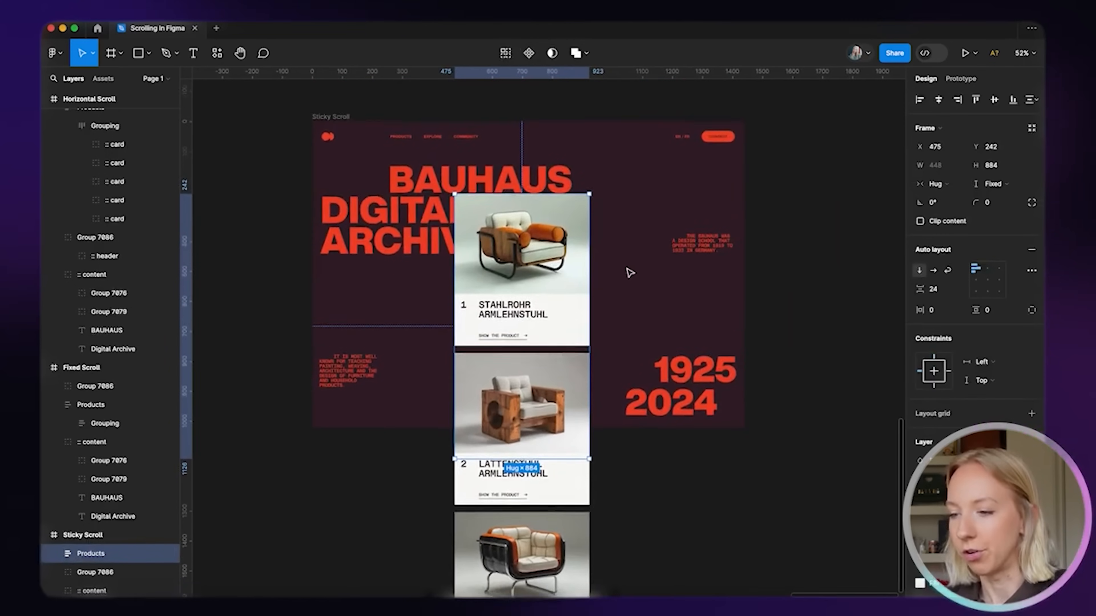
left_click_drag(582, 271, 574, 274)
left_click_drag(559, 311, 555, 228)
scroll(555, 228, "down", 3)
scroll(555, 228, "up", 2)
left_click_drag(559, 118, 561, 222)
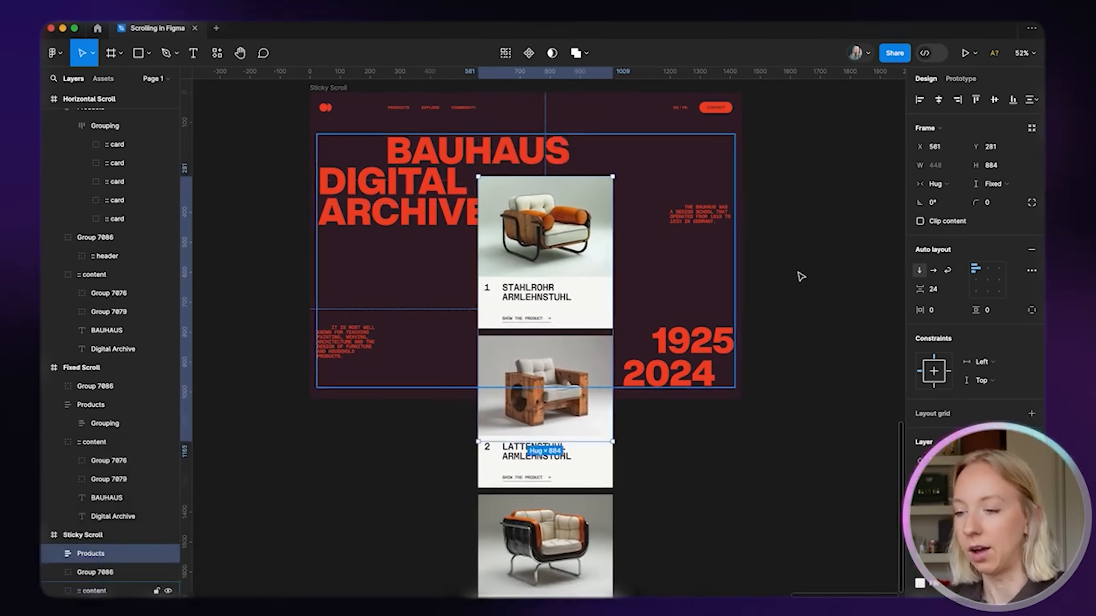
scroll(545, 541, "down", 6)
scroll(544, 541, "down", 3)
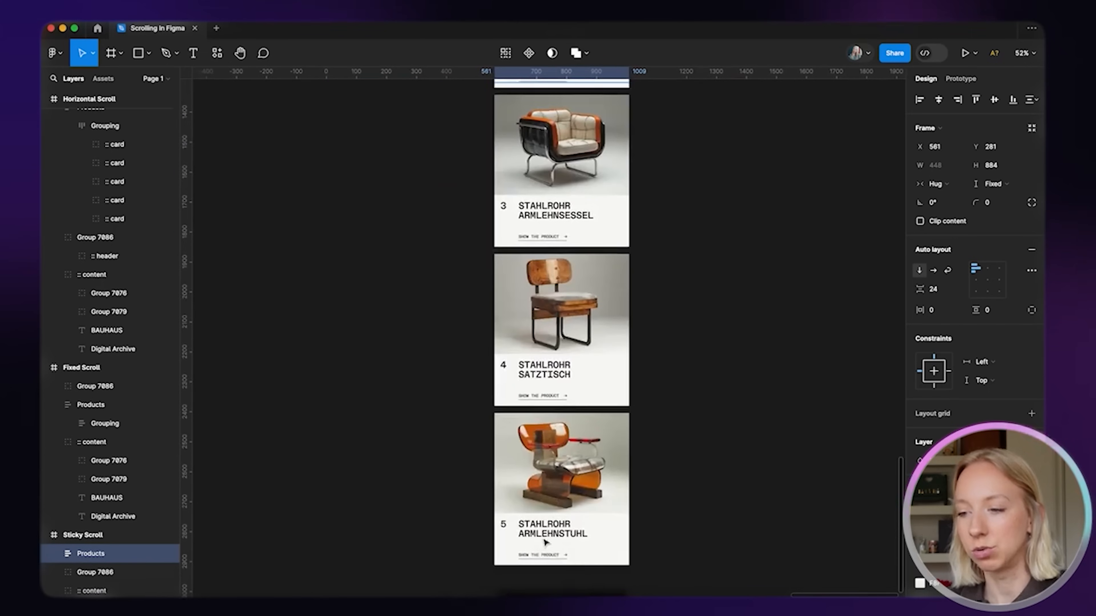
scroll(545, 541, "up", 11)
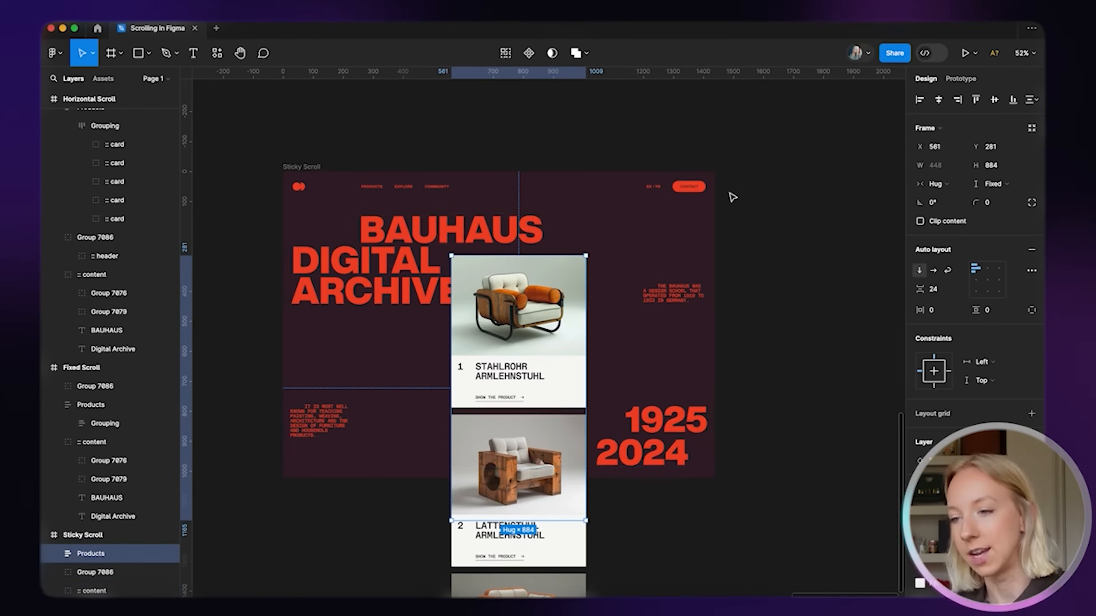
scroll(547, 328, "up", 3)
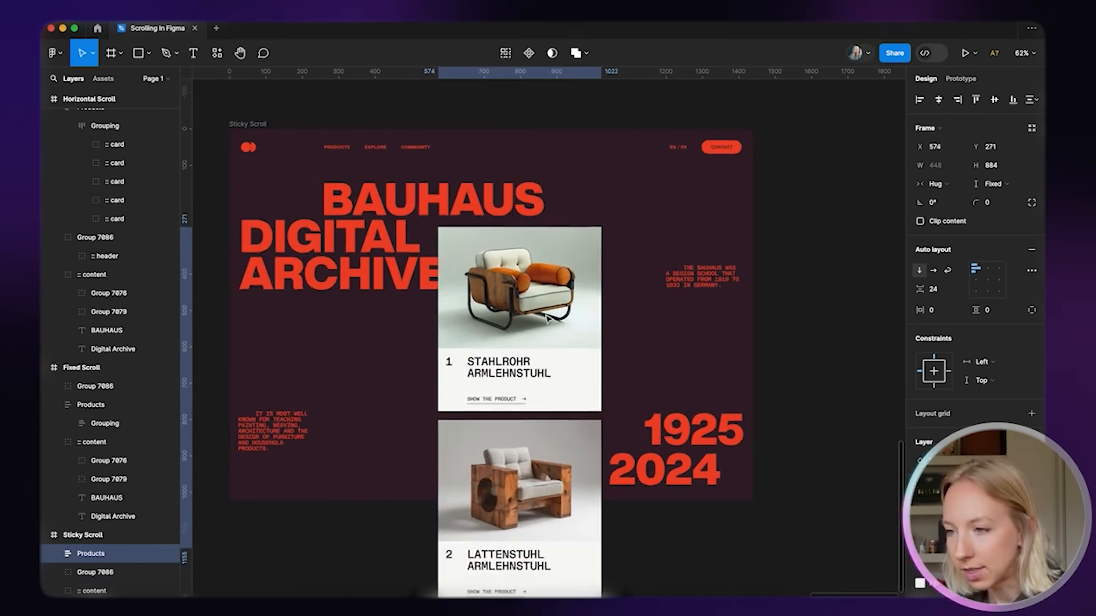
scroll(561, 475, "up", 3)
Shorten Products to a fixed 753 height and deselect it
left_click_drag(540, 461, 542, 401)
scroll(544, 388, "down", 5)
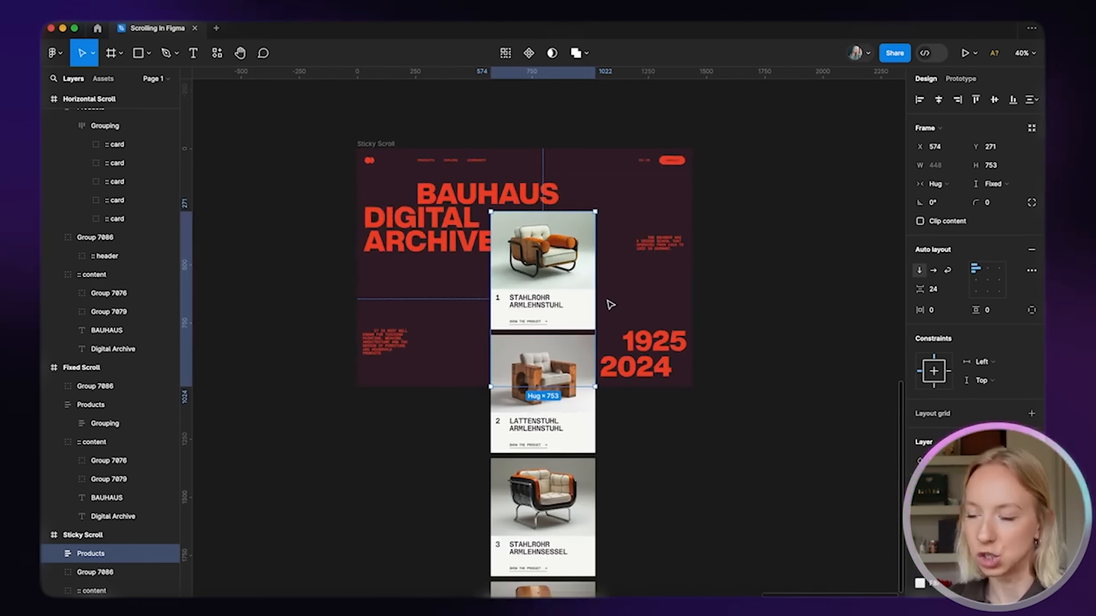
left_click(679, 462)
scroll(677, 460, "down", 2)
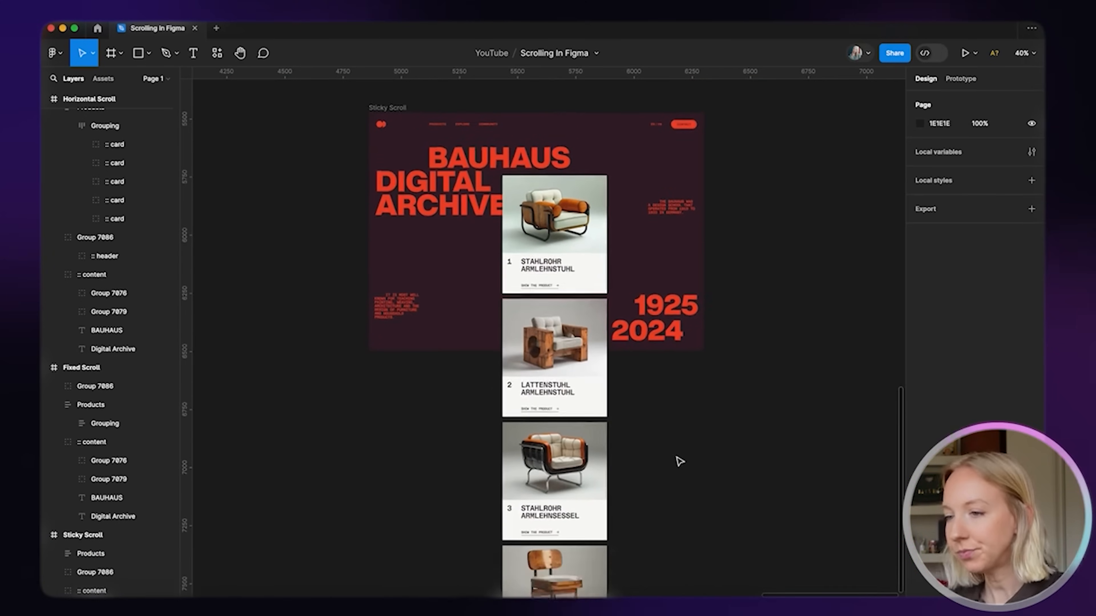
Select all five product cards inside Grouping with the Prototype panel showing
left_click(572, 194)
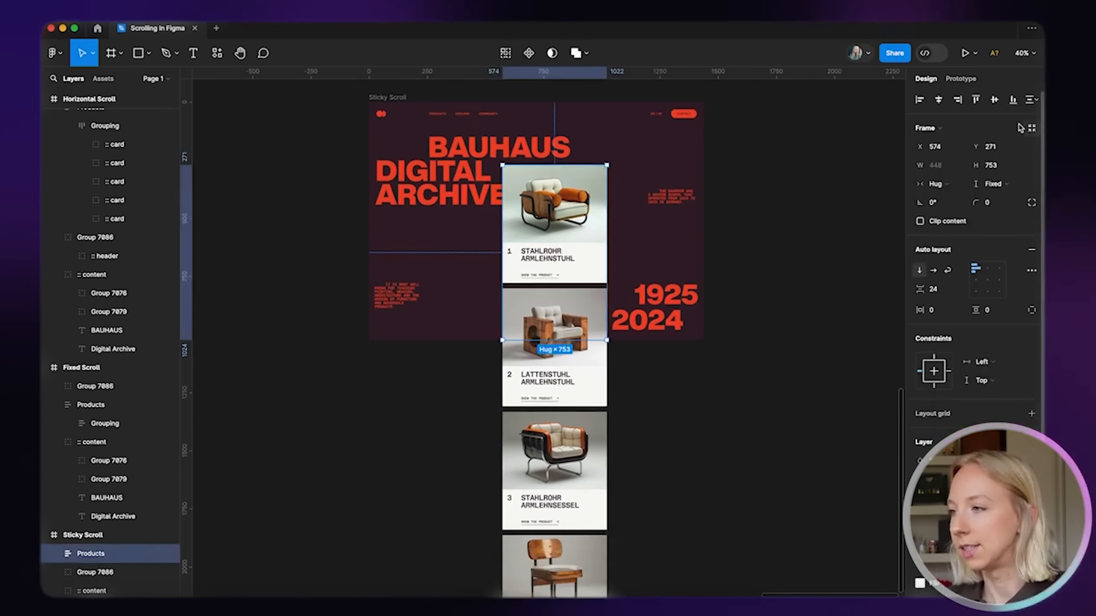
left_click(962, 78)
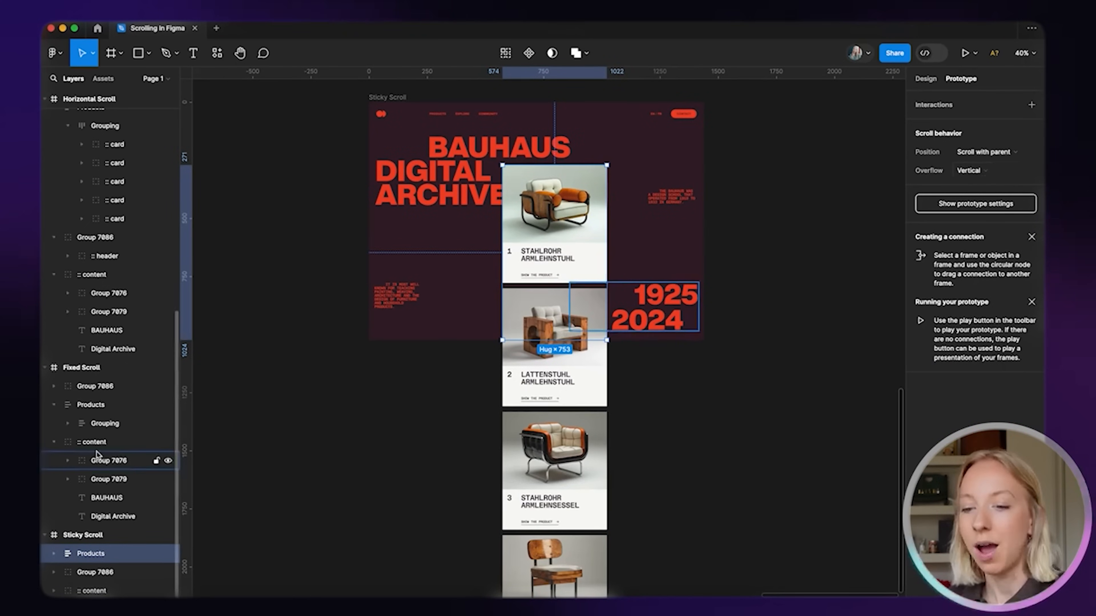
left_click(567, 236)
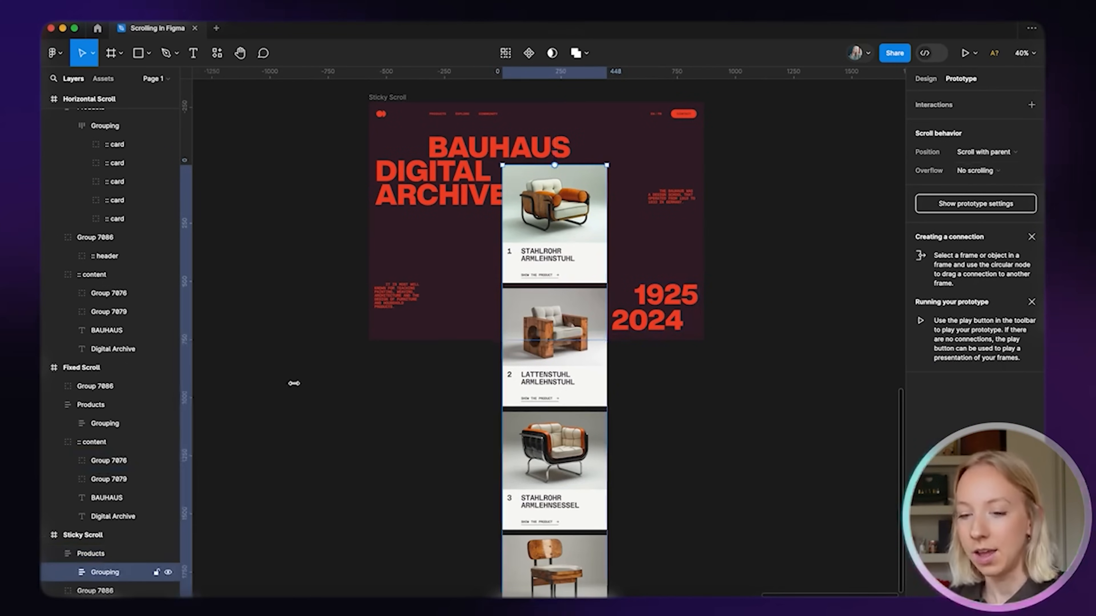
left_click(523, 264)
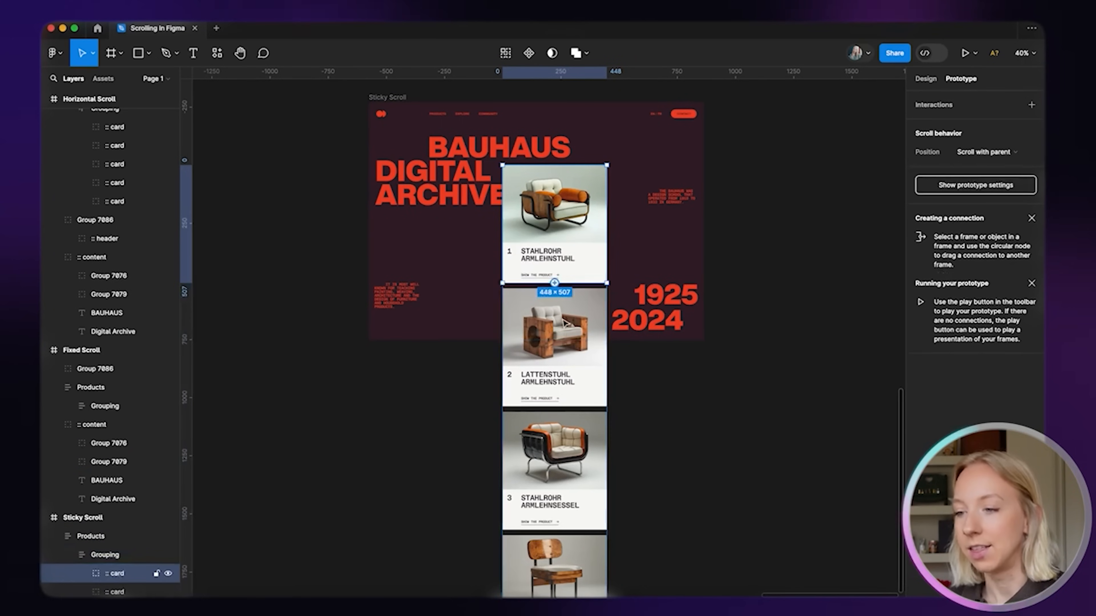
left_click(576, 391, "shift")
left_click(575, 486, "shift")
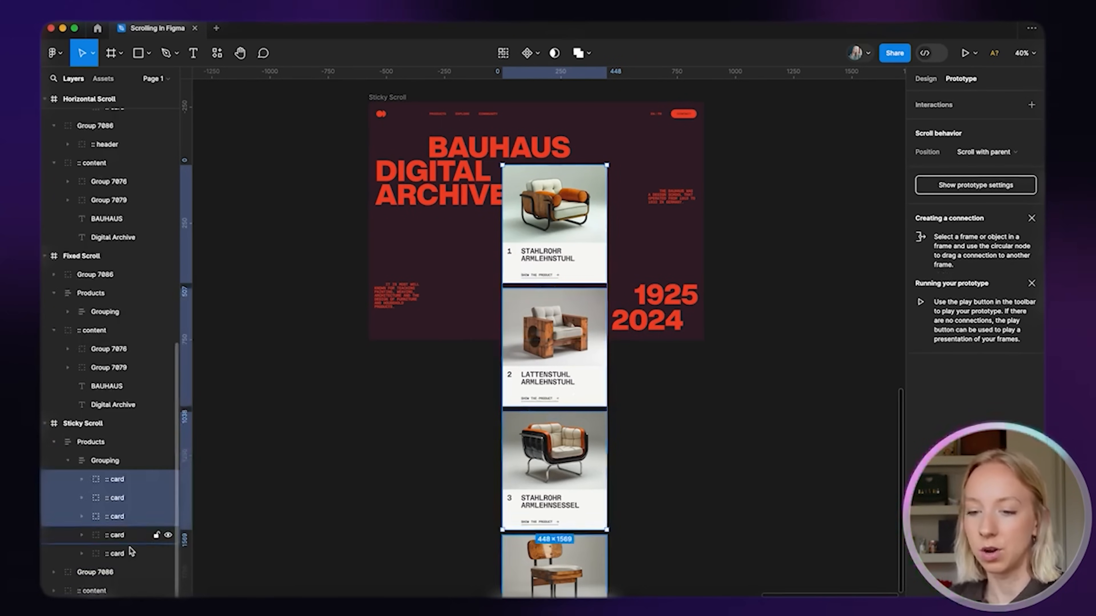
left_click(123, 555)
left_click(120, 480, "shift")
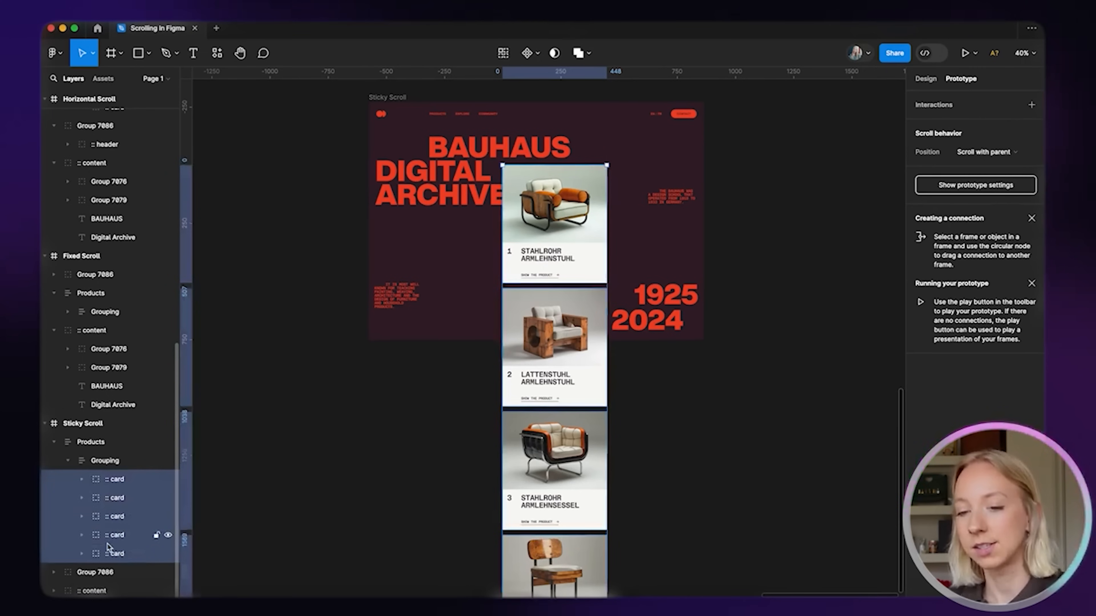
Set the five cards' scroll position to Sticky, stopping at the top edge
left_click(991, 154)
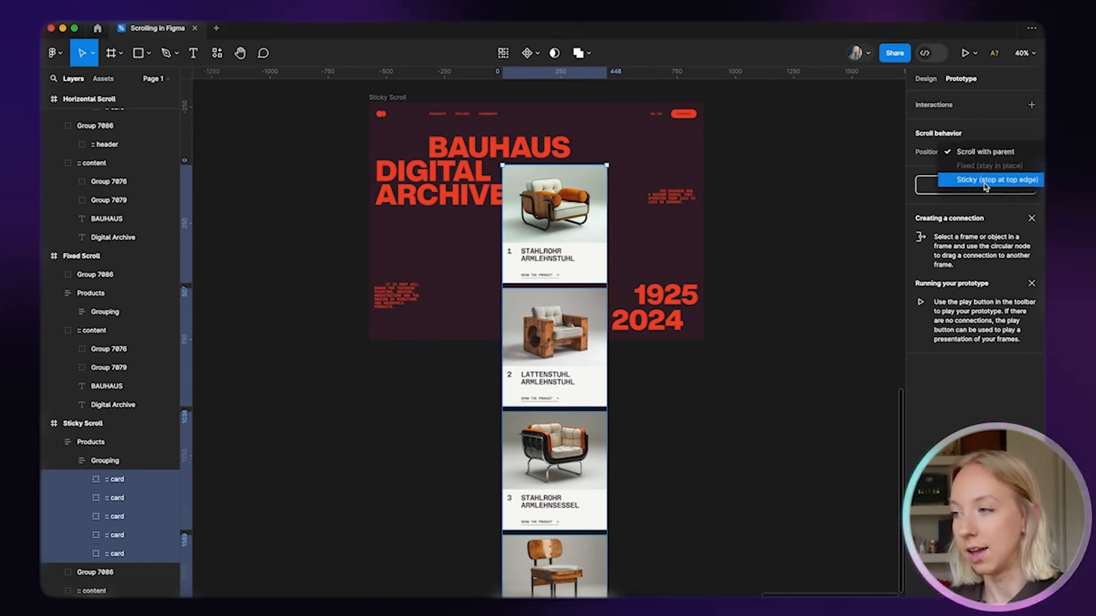
left_click(1000, 181)
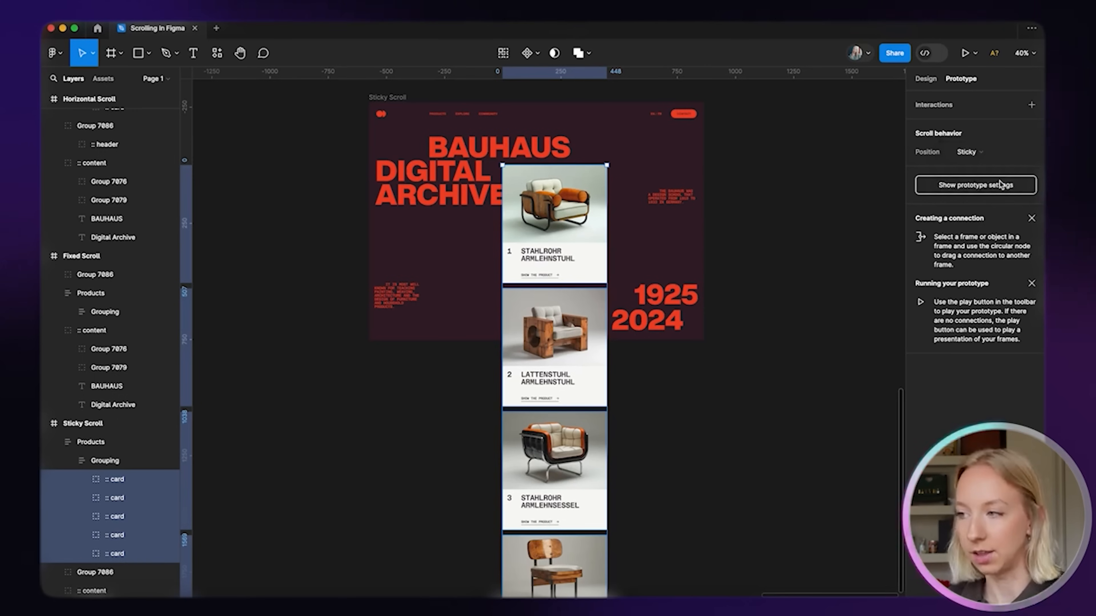
left_click(764, 228)
scroll(501, 219, "up", 2)
Play the Sticky Scroll frame, scroll through the stacking chair cards, then return to the editor
left_click(380, 158)
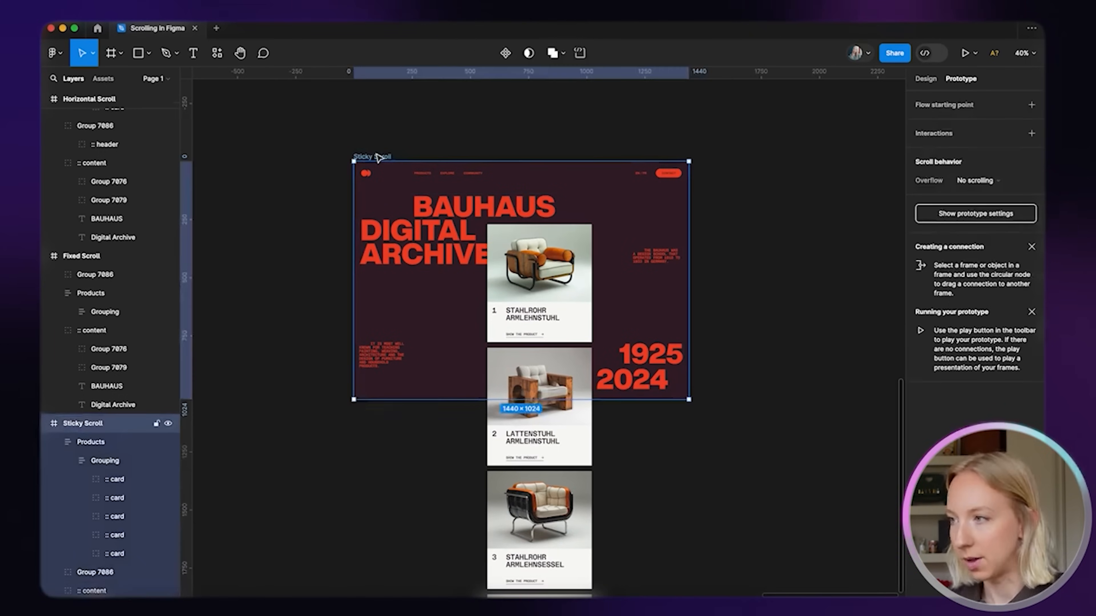
left_click(964, 53)
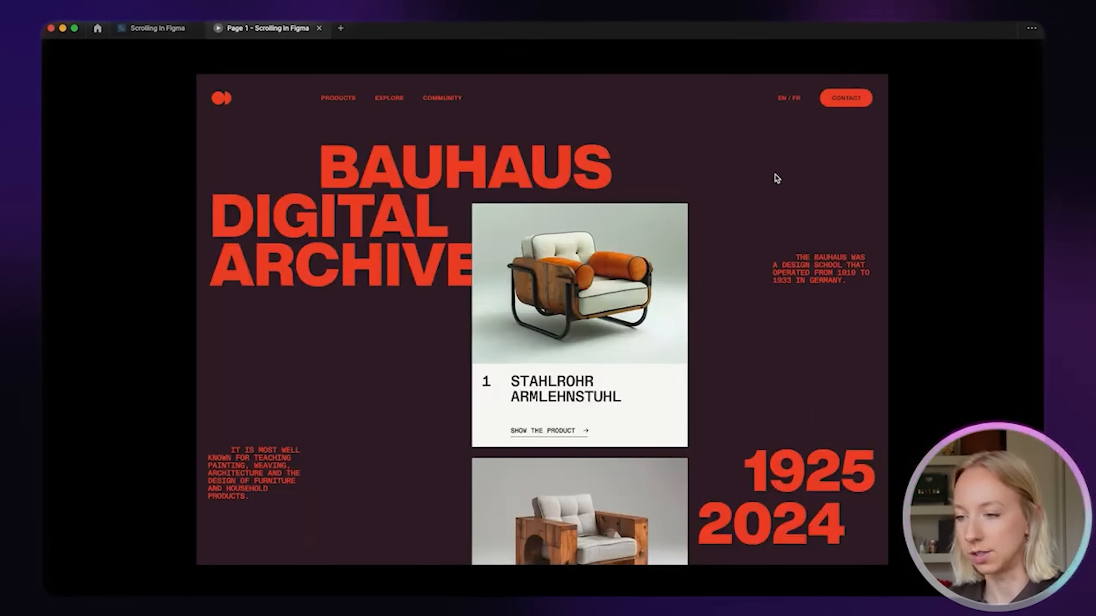
scroll(649, 415, "down", 10)
scroll(649, 414, "down", 10)
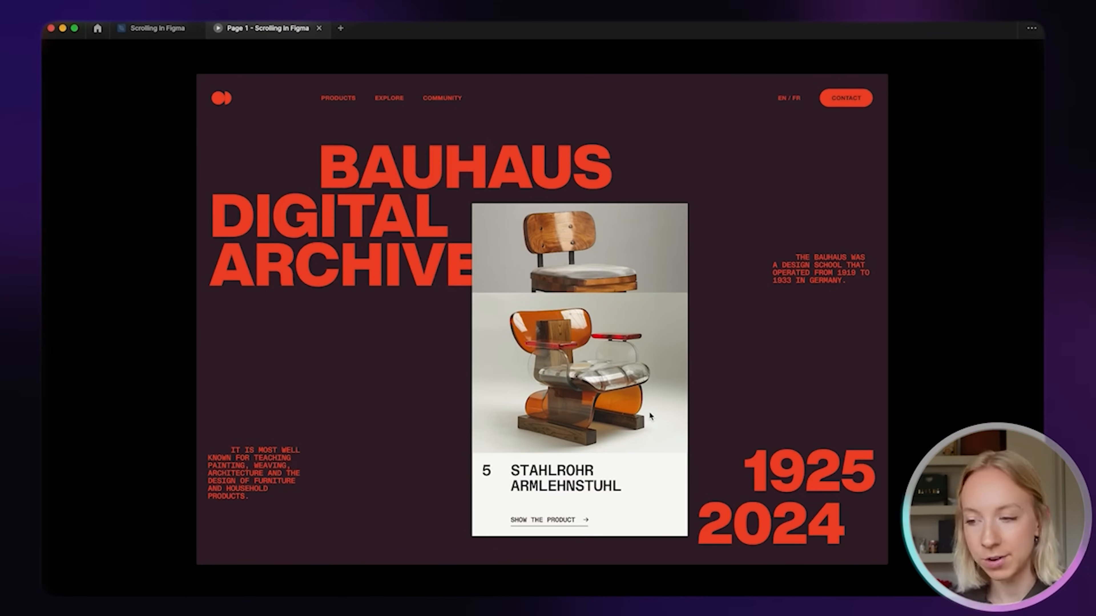
scroll(621, 308, "up", 20)
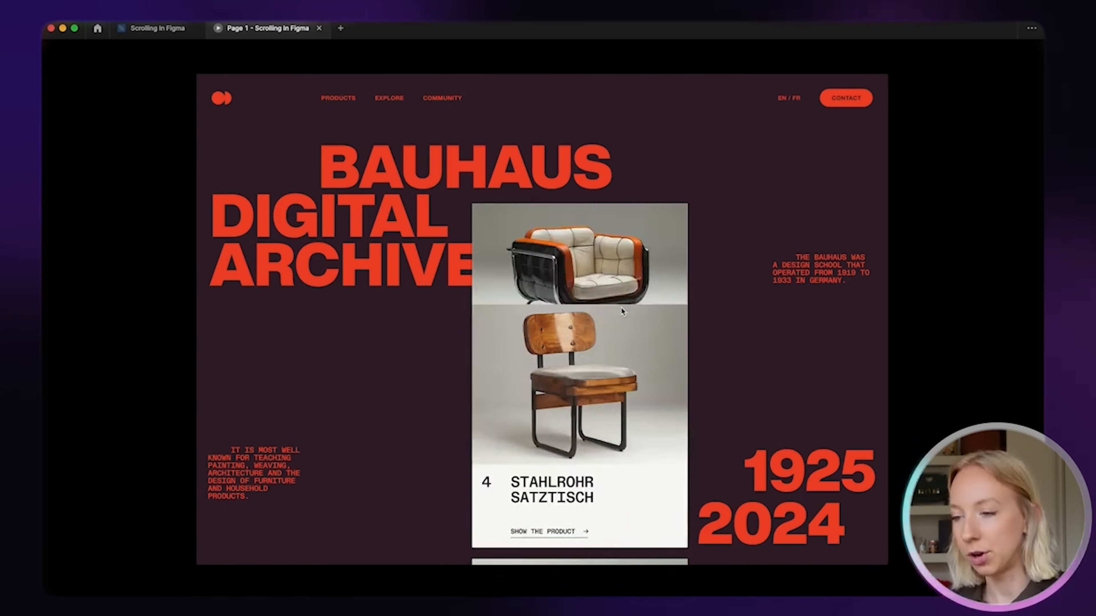
scroll(621, 308, "down", 20)
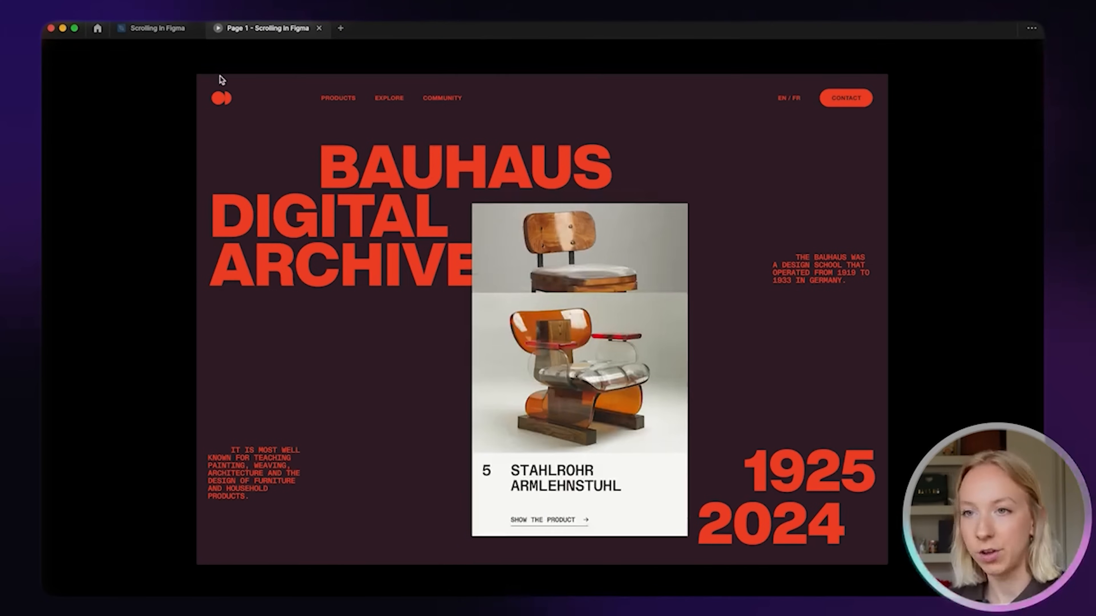
left_click(169, 30)
left_click(709, 450)
Inspect the spacing around the first product card inside the Grouping frame
scroll(535, 401, "up", 5)
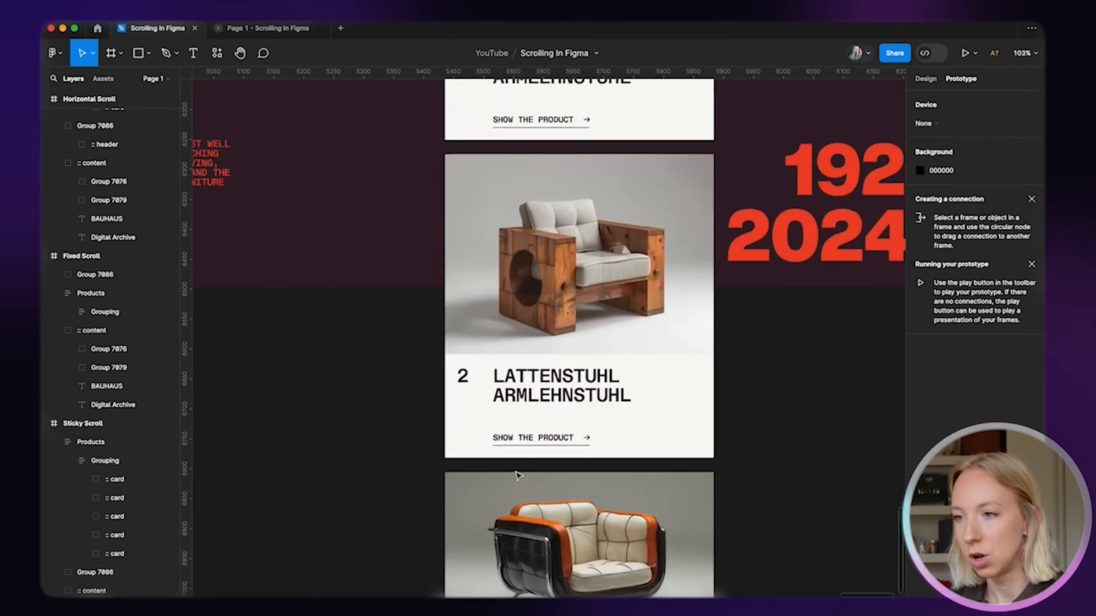
left_click(927, 81)
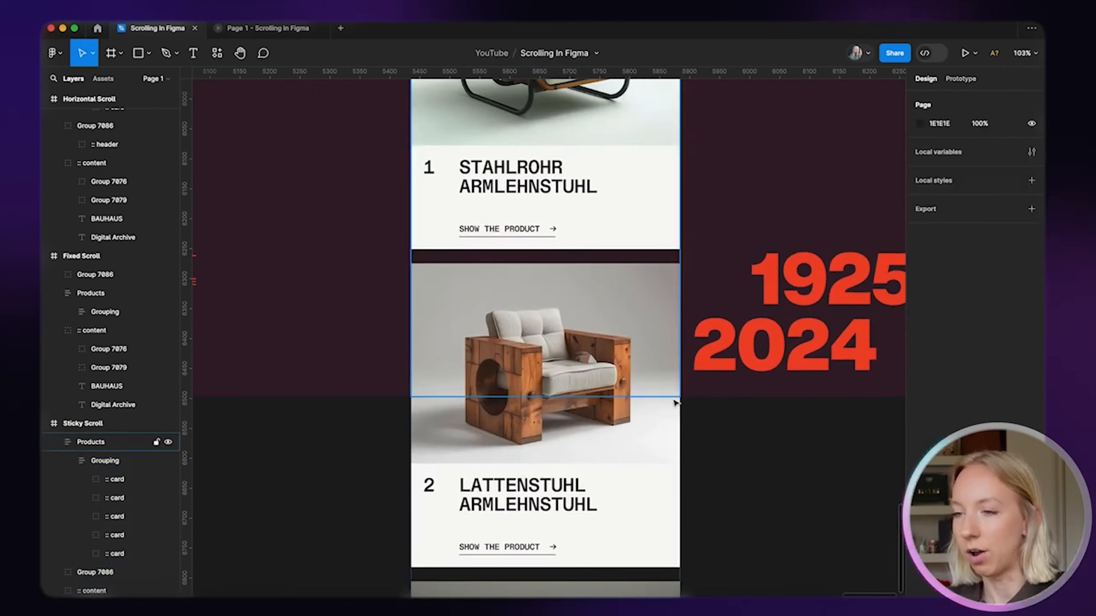
scroll(672, 403, "up", 1)
double_click(599, 238)
left_click(621, 240)
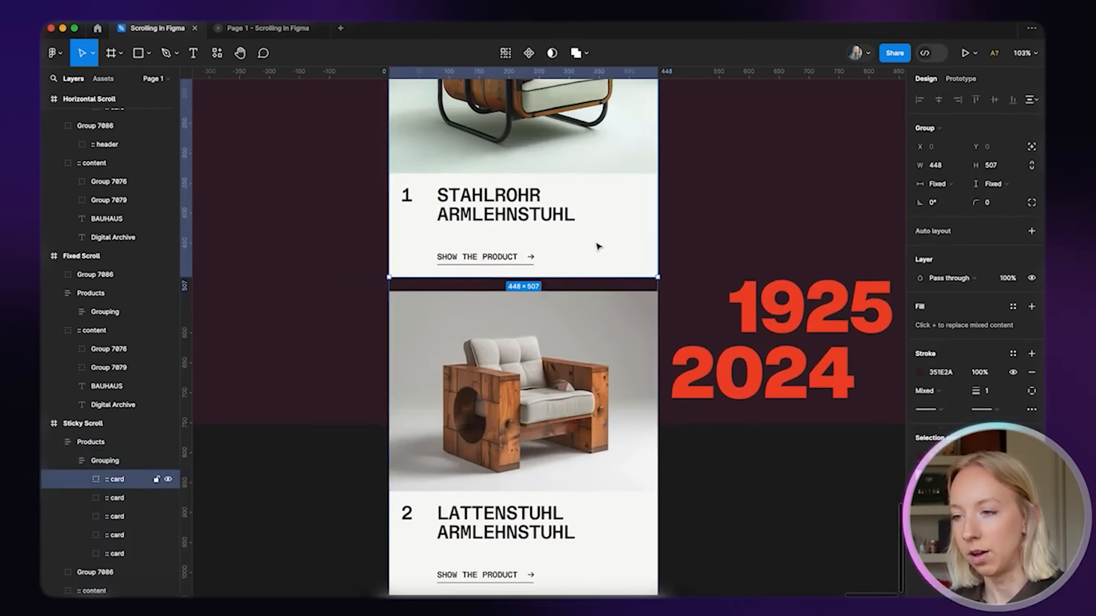
scroll(560, 283, "down", 5)
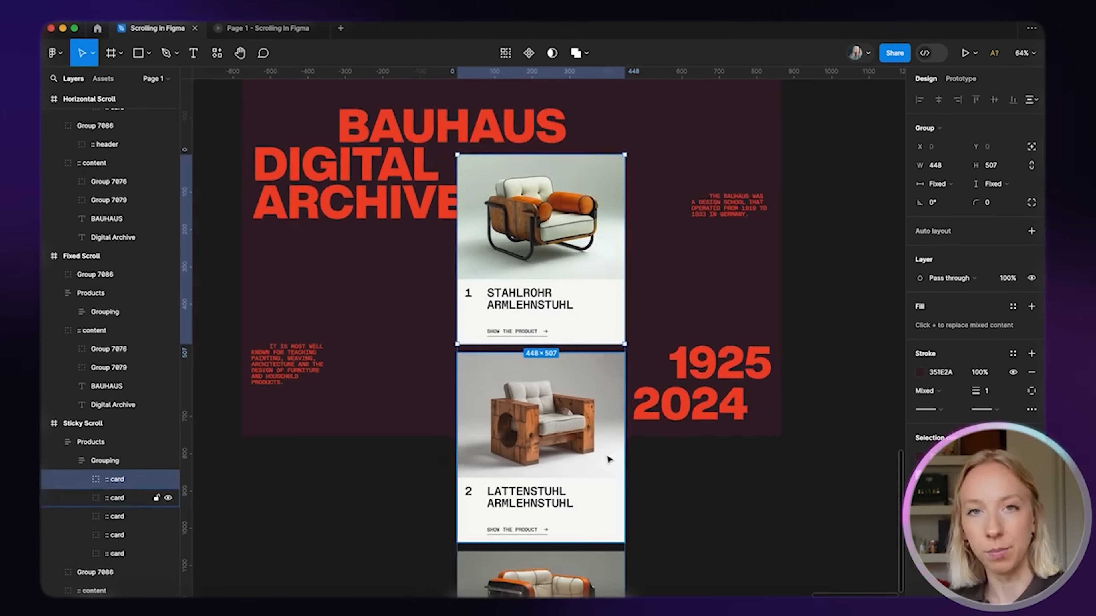
scroll(606, 453, "up", 2)
scroll(610, 471, "up", 2)
scroll(610, 472, "up", 3)
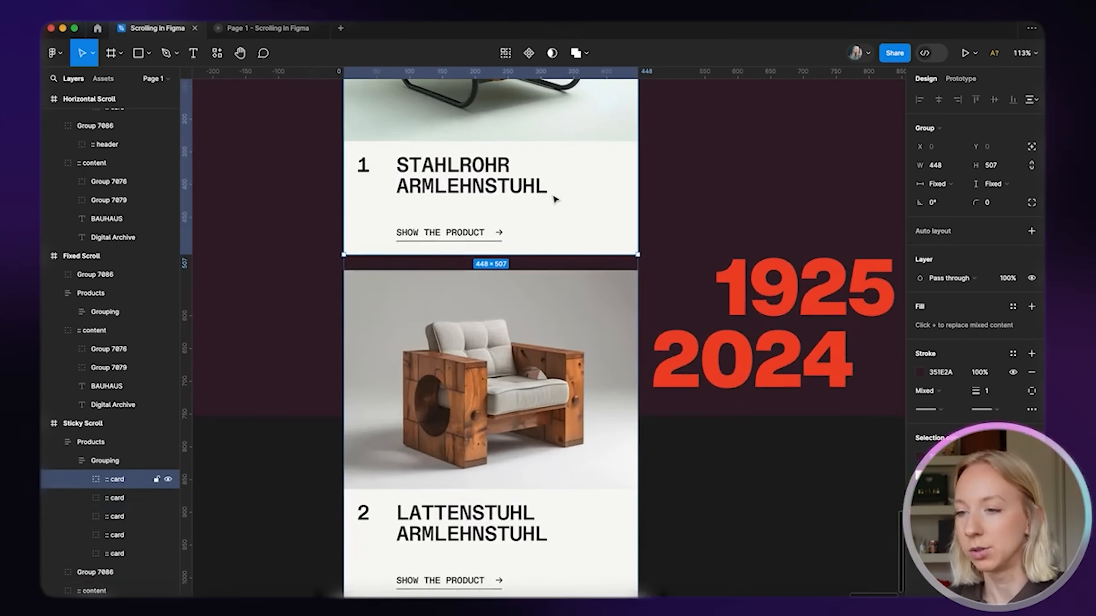
key("alt")
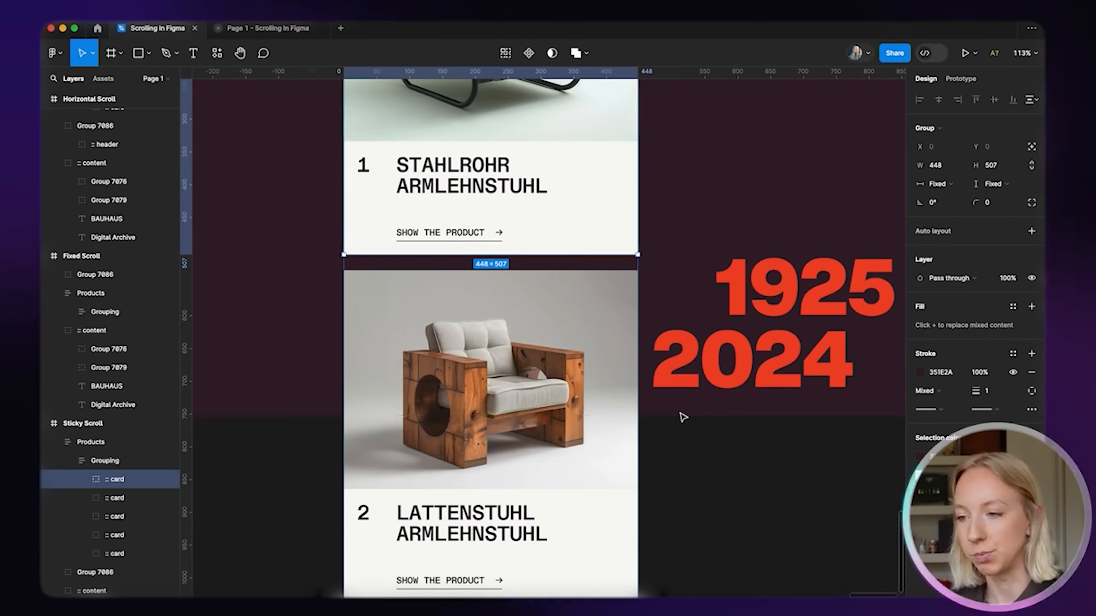
scroll(682, 417, "down", 5)
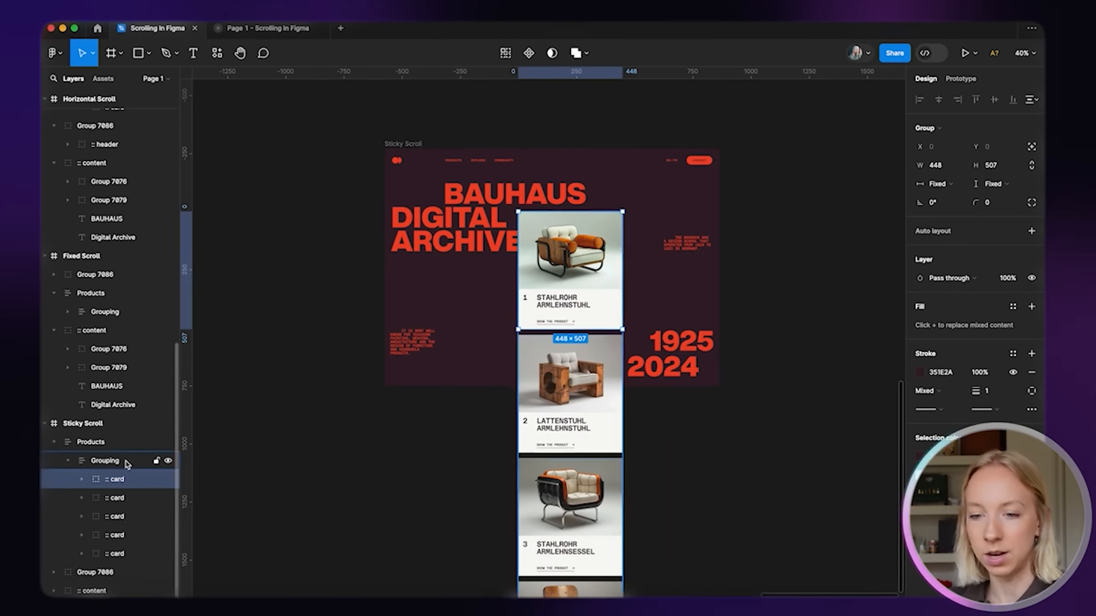
Change the Grouping frame's auto layout bottom padding from 60 to 246
left_click(113, 463)
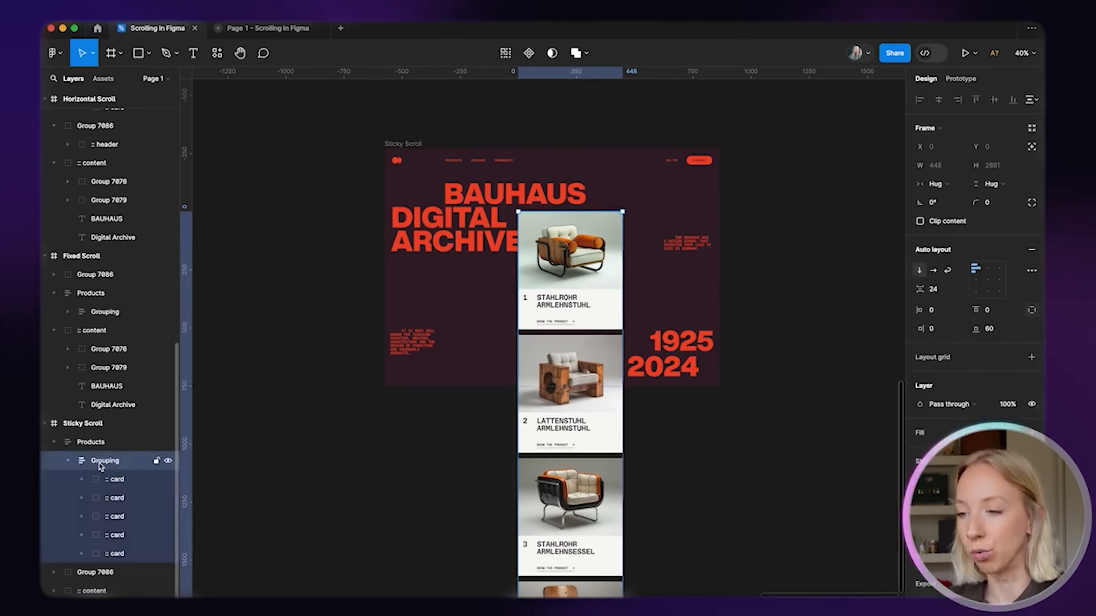
left_click(996, 330)
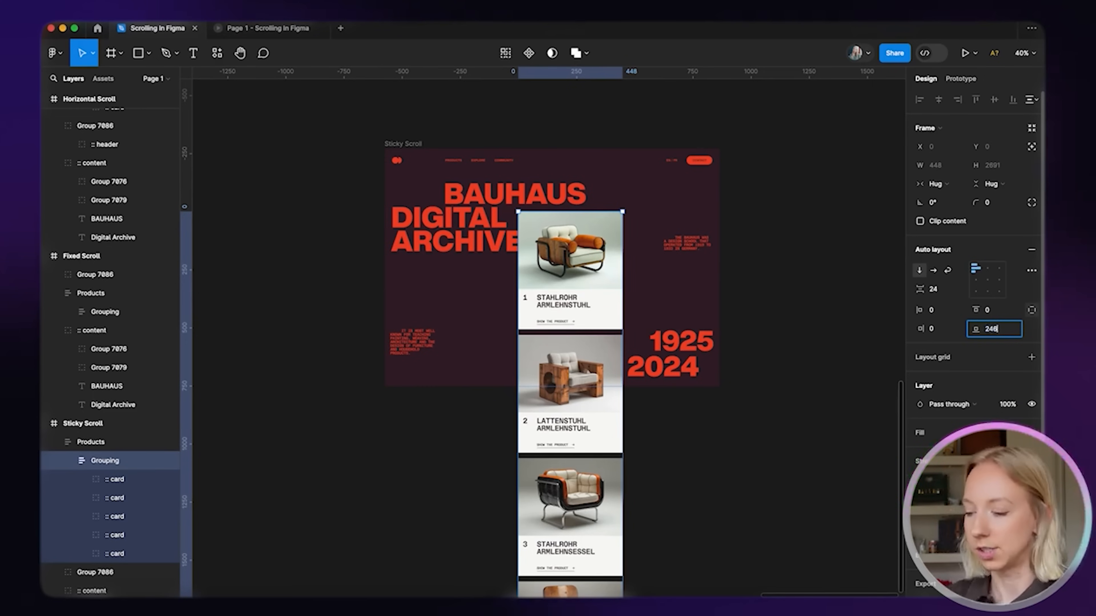
key("Return")
left_click(826, 267)
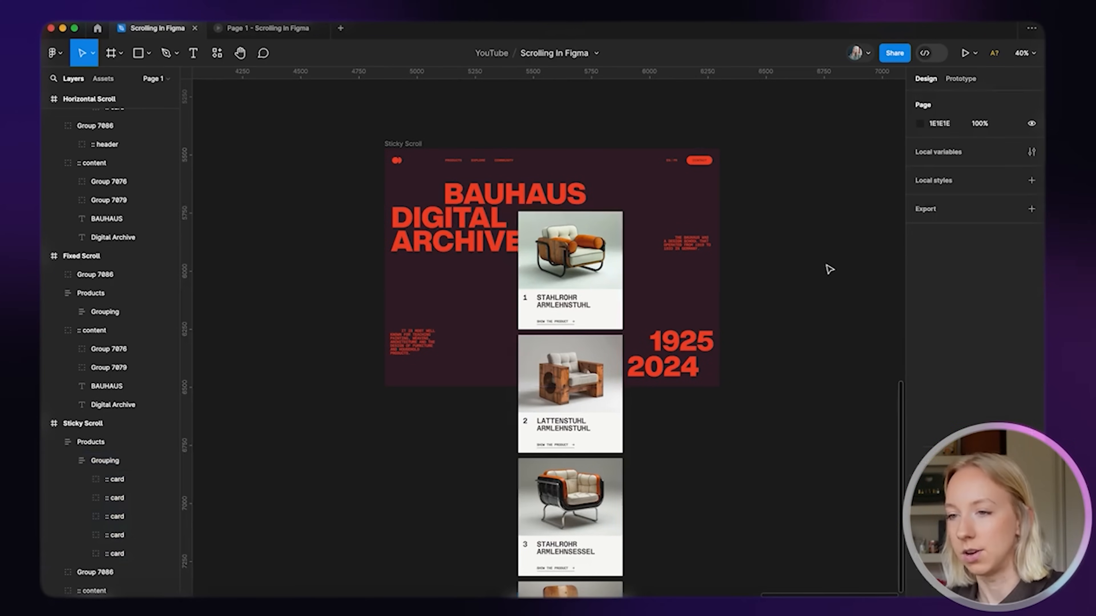
Replay the Sticky Scroll prototype, scrolling up and down to confirm cards 1–5 stack
left_click(409, 144)
left_click(959, 64)
scroll(585, 364, "down", 3)
scroll(585, 365, "down", 10)
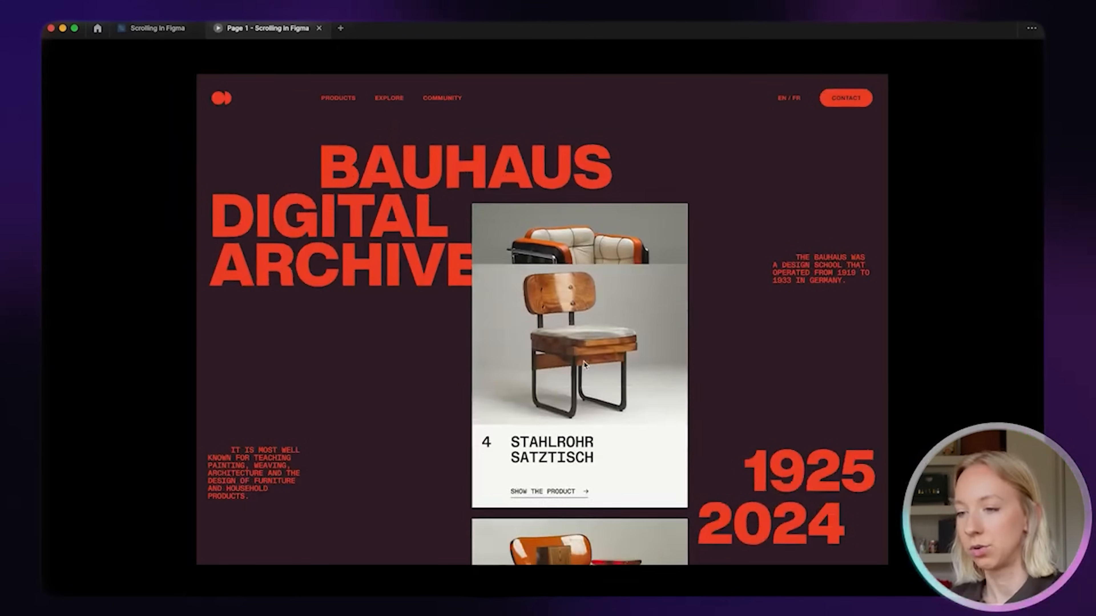
scroll(586, 365, "down", 3)
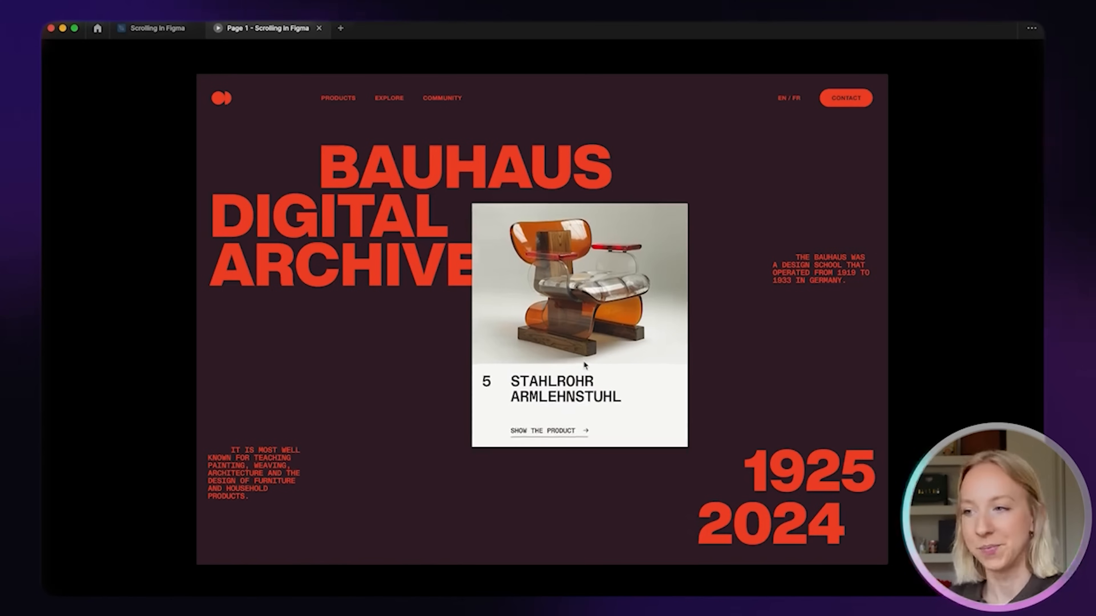
scroll(584, 364, "up", 15)
scroll(585, 364, "down", 15)
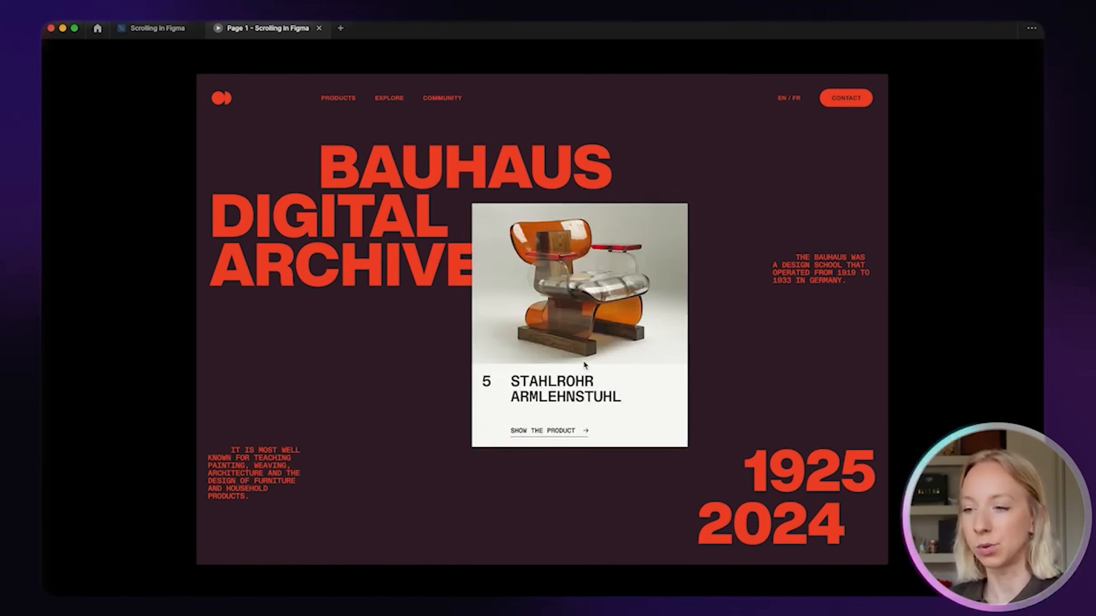
scroll(583, 363, "up", 15)
scroll(583, 363, "down", 15)
scroll(584, 364, "up", 15)
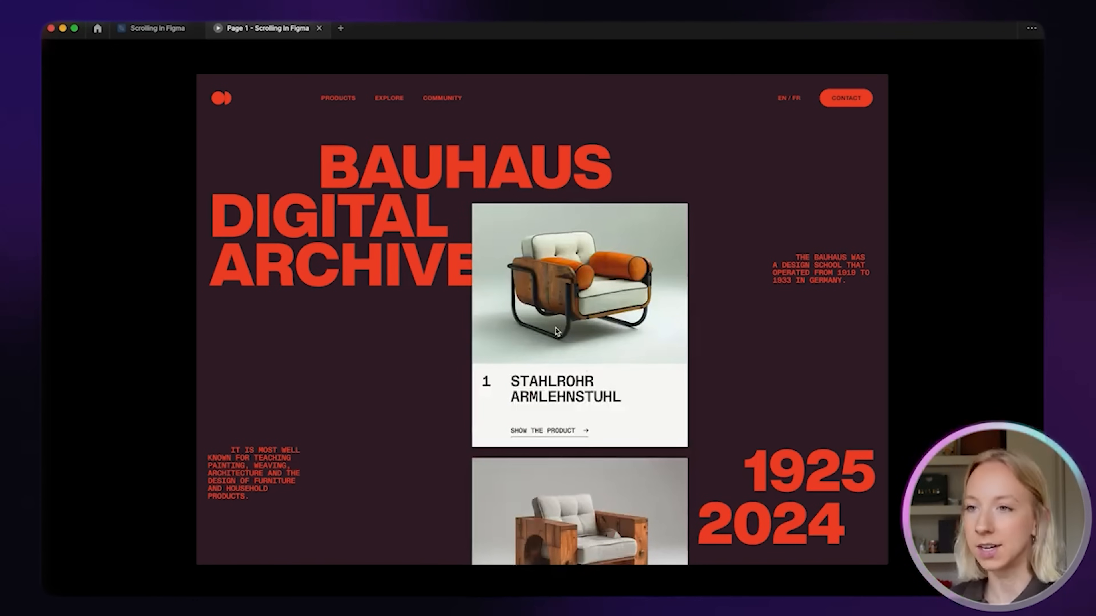
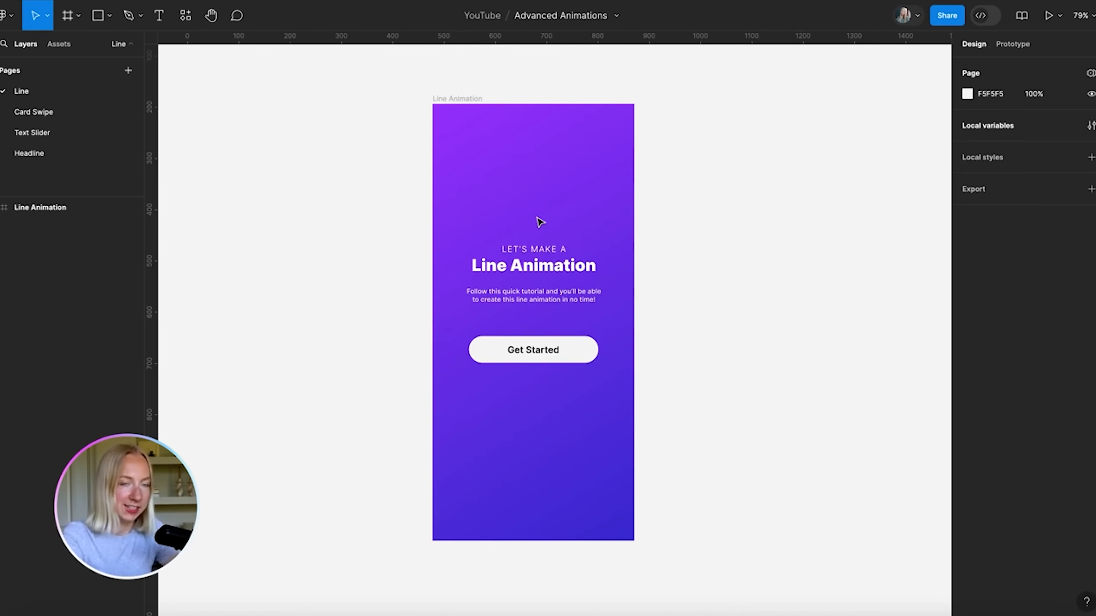
Draw a wavy Pen path from the frame's top-left corner down past Get Started
left_click(129, 16)
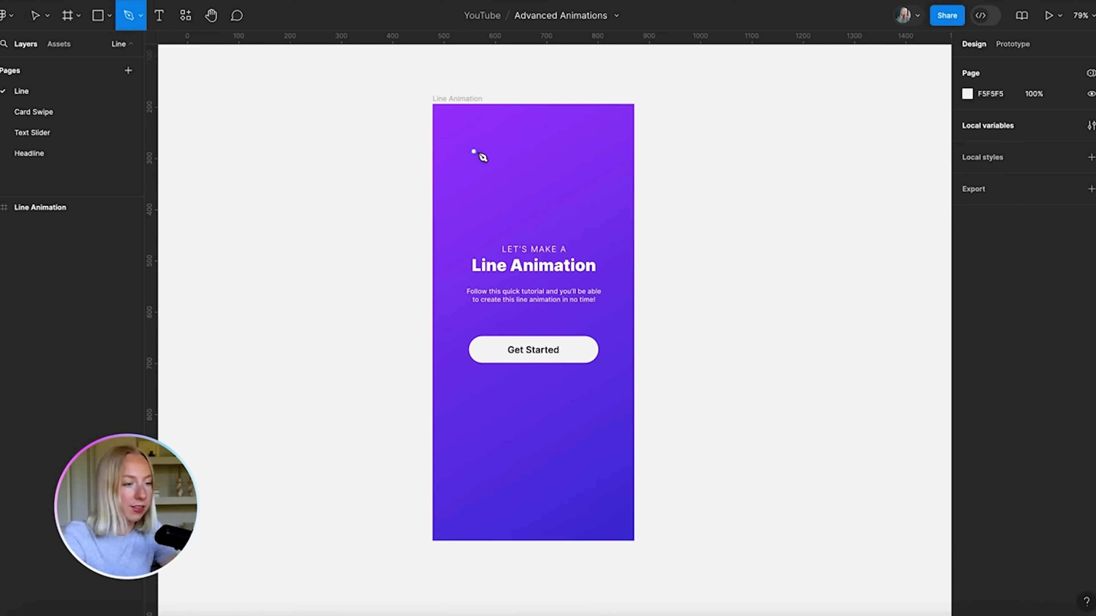
scroll(610, 159, "up", 5)
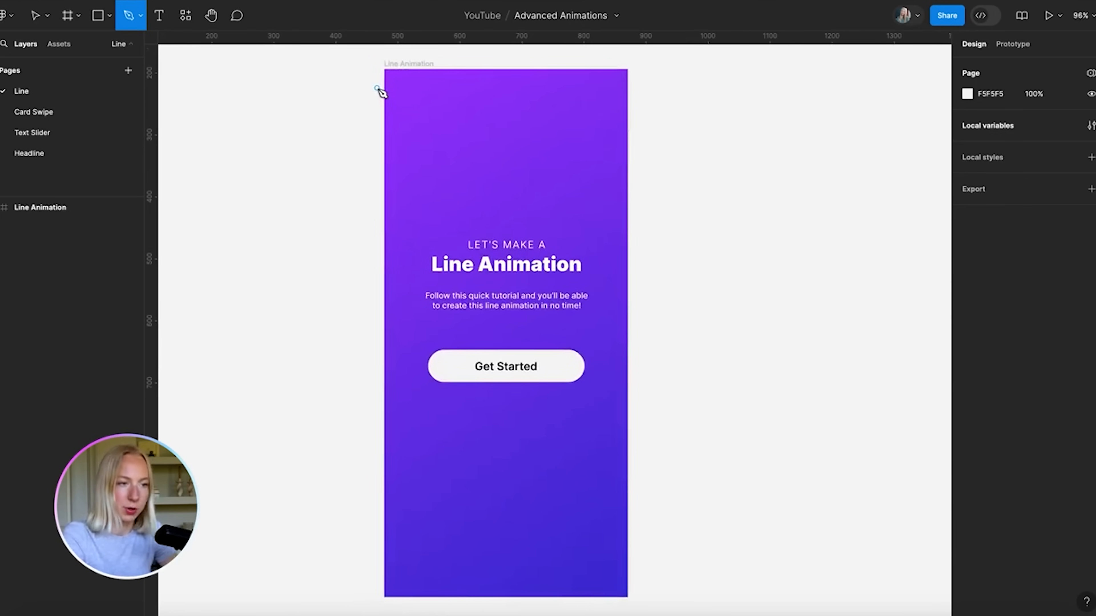
left_click(377, 87)
left_click_drag(469, 146, 555, 135)
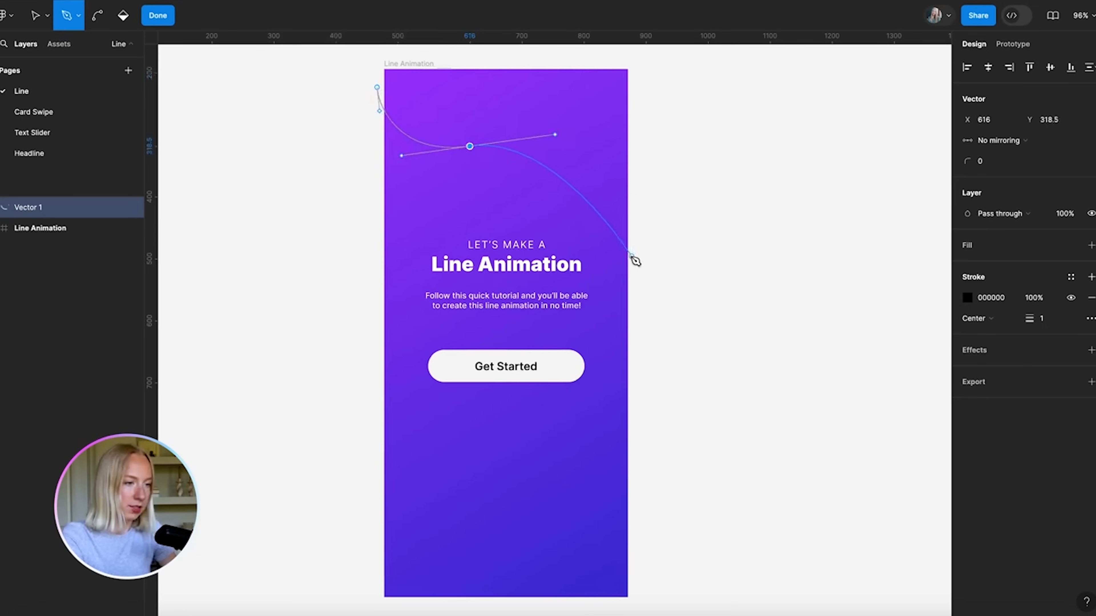
left_click_drag(619, 258, 629, 330)
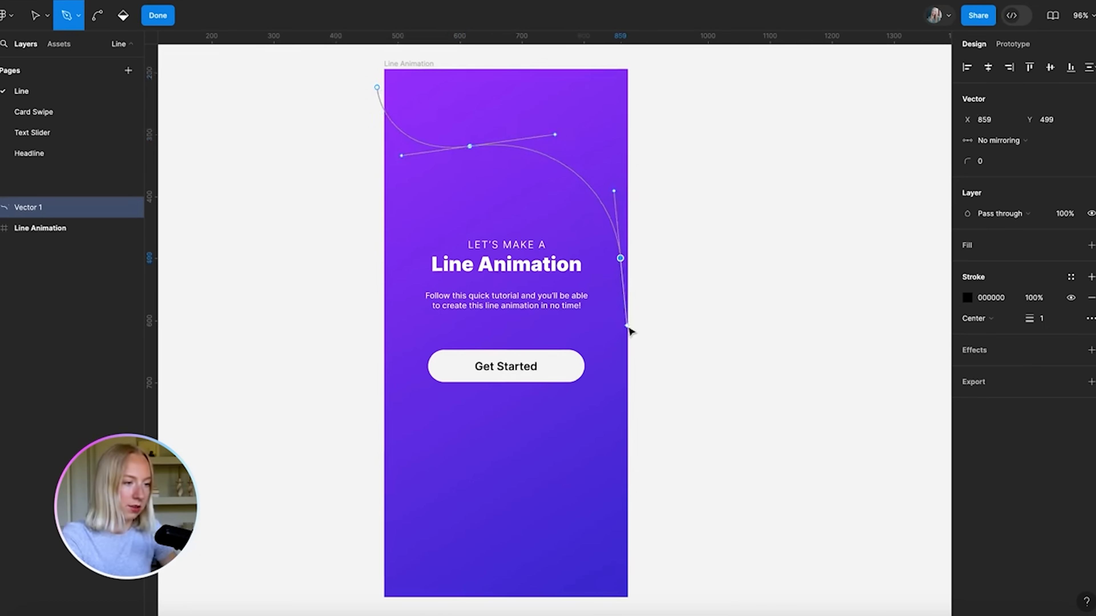
left_click(433, 334)
left_click_drag(431, 353, 378, 471)
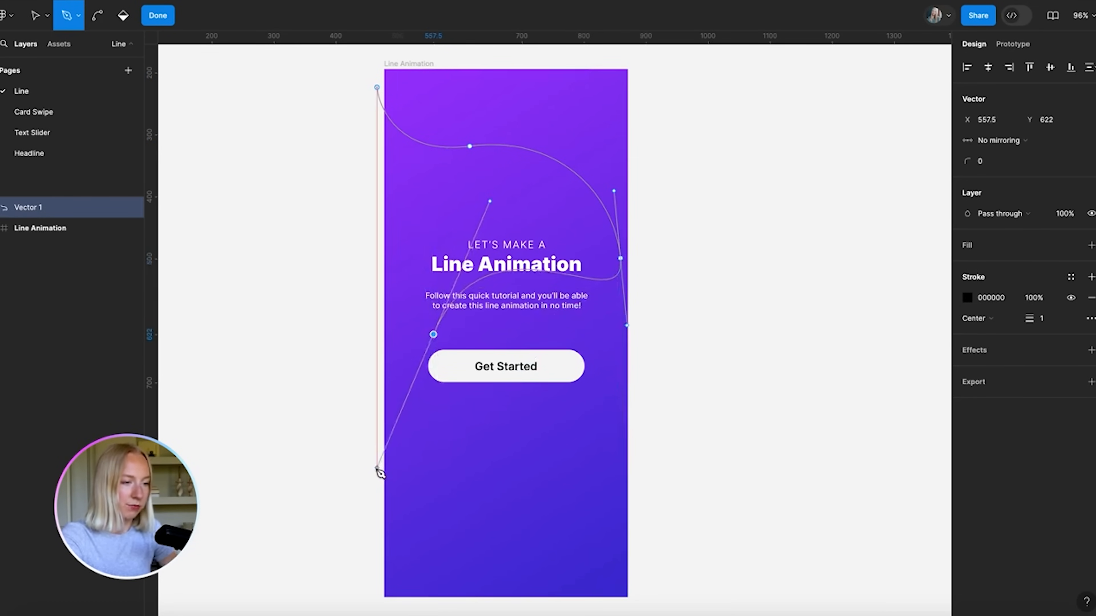
left_click_drag(620, 538, 682, 582)
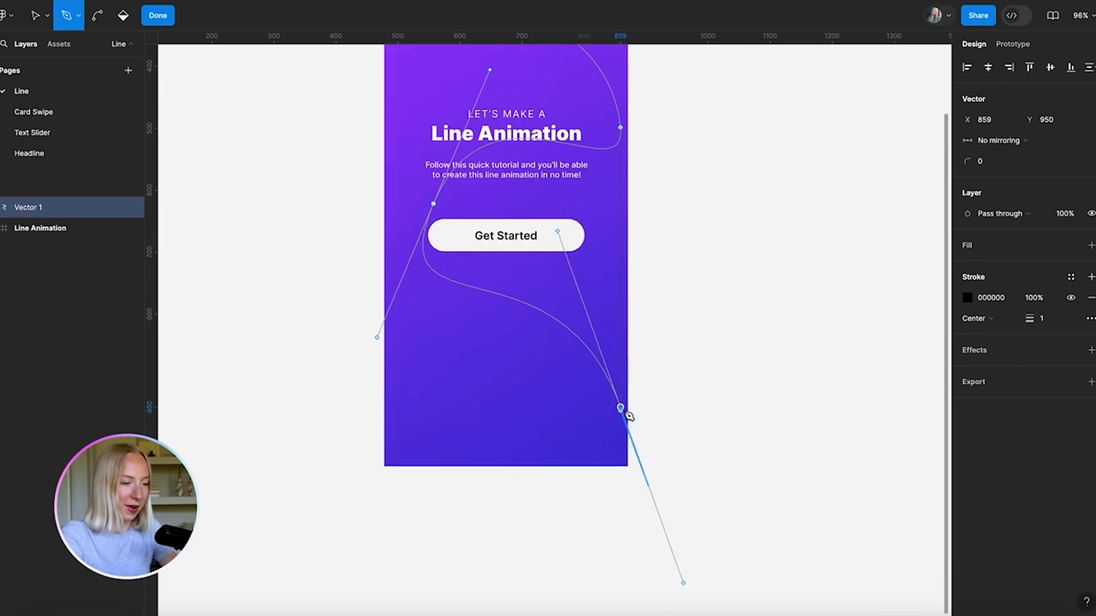
Adjust the path's anchor points and bends into a smooth S-curve measuring 416 × 744.5
key("v")
left_click_drag(623, 410, 642, 426)
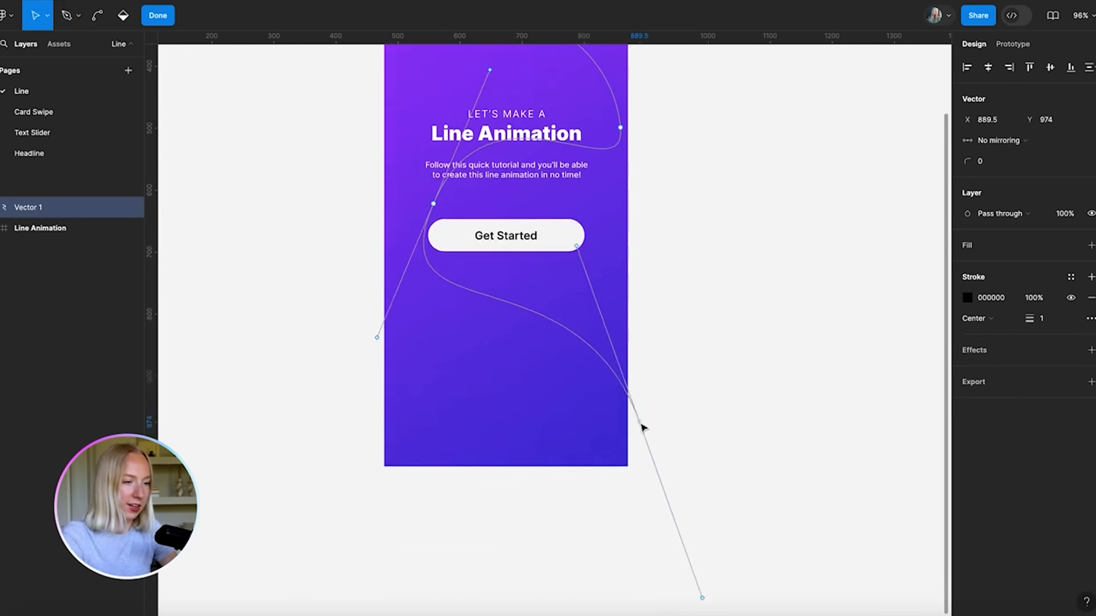
scroll(642, 427, "down", 3)
scroll(470, 194, "up", 8)
left_click_drag(455, 173, 453, 224)
scroll(448, 384, "down", 4)
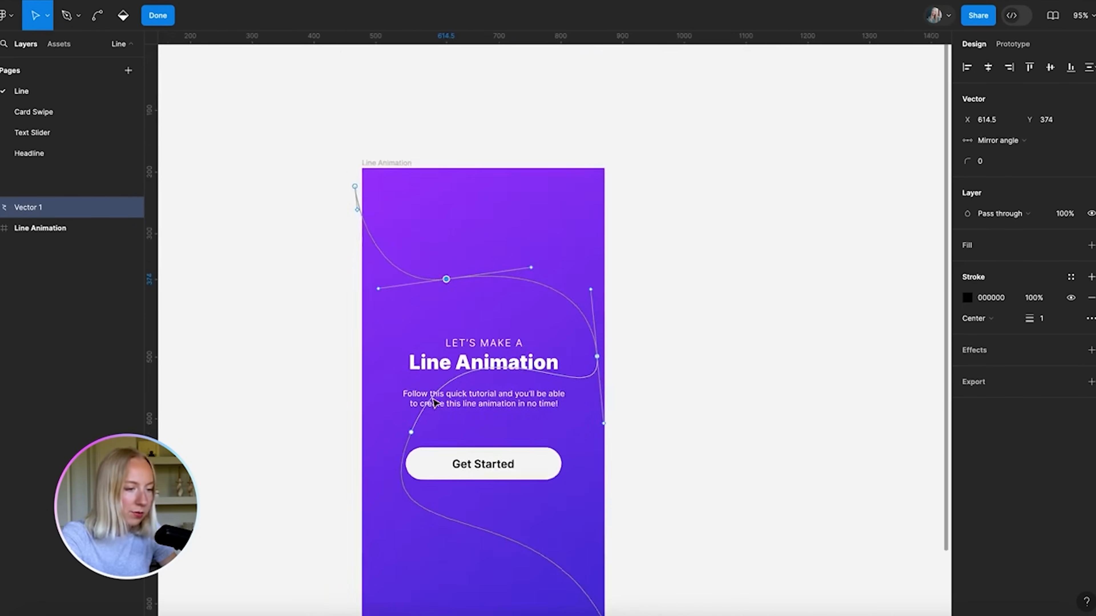
left_click(425, 351)
left_click_drag(425, 351, 424, 427)
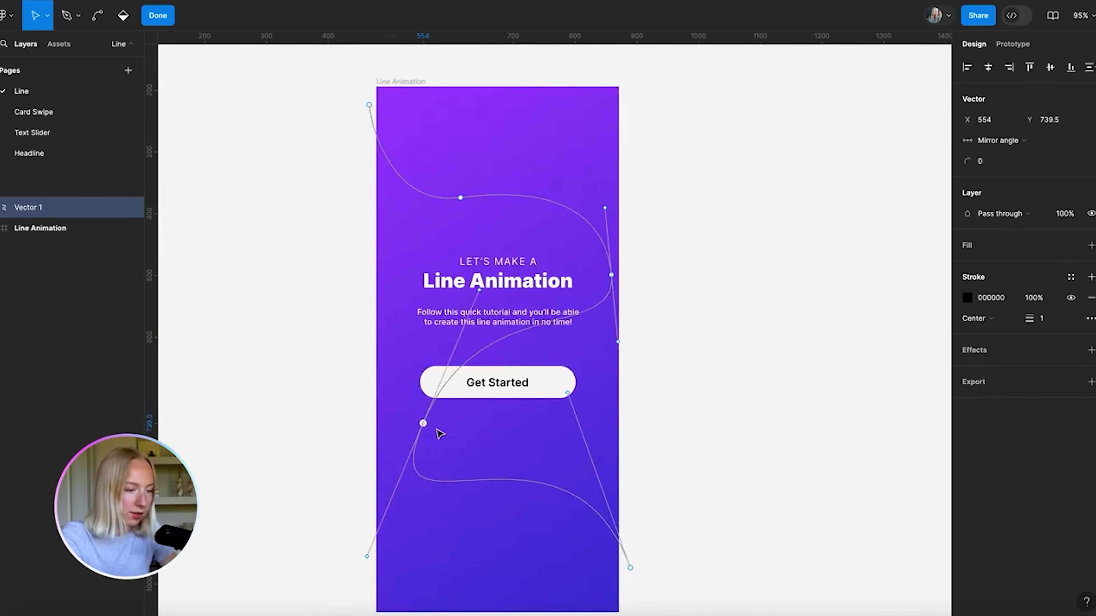
left_click_drag(568, 393, 580, 432)
left_click_drag(423, 424, 461, 405)
left_click_drag(516, 271, 463, 267)
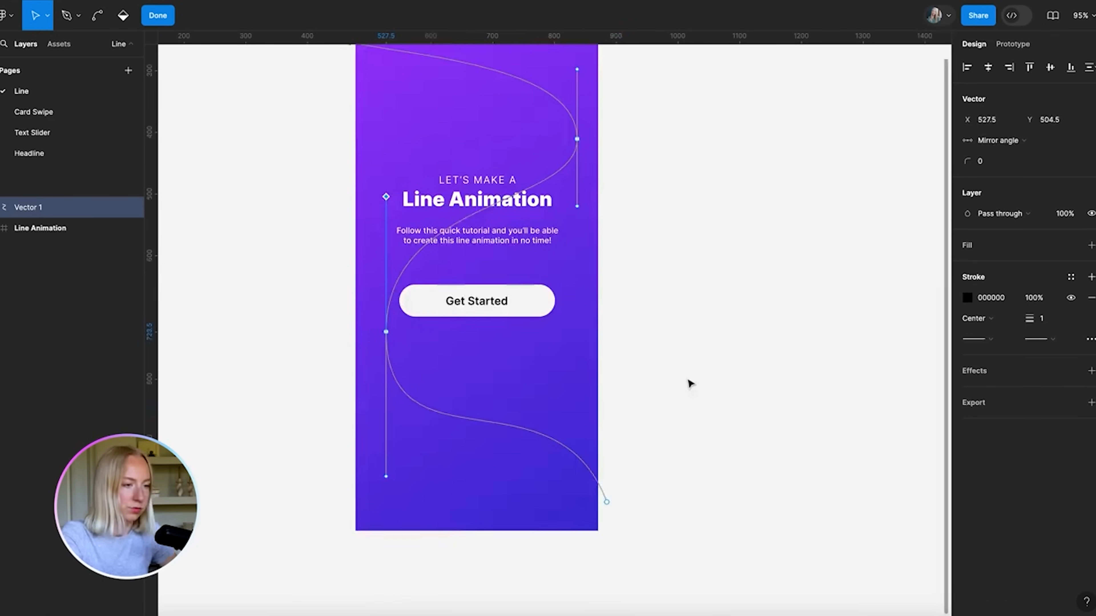
key("Escape")
scroll(643, 186, "down", 1)
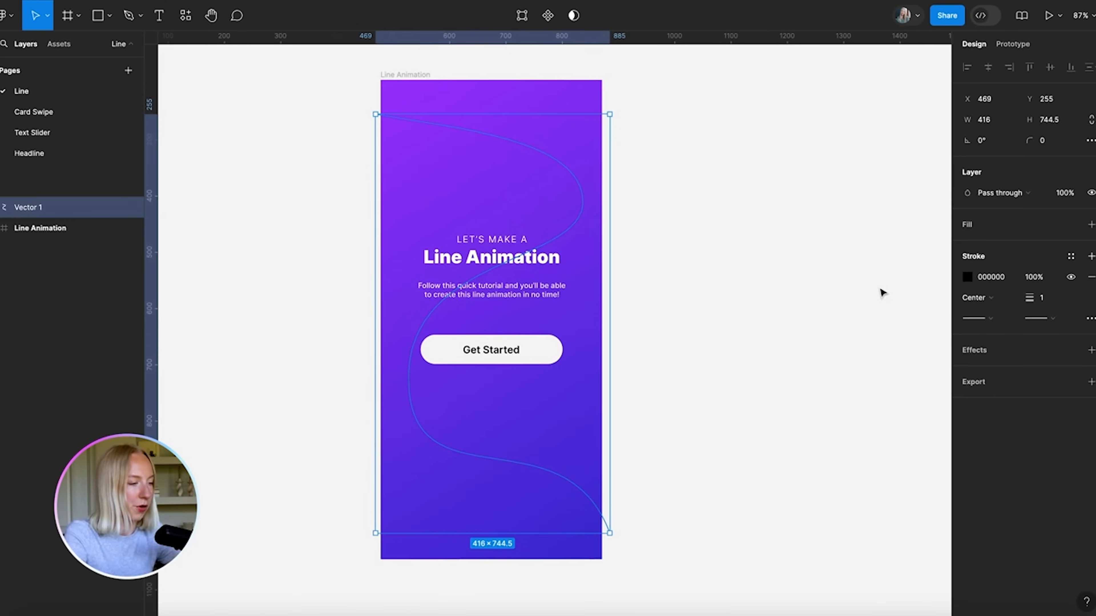
Set the curve's stroke weight to 5
left_click(1048, 301)
type("5")
key("Return")
left_click(692, 202)
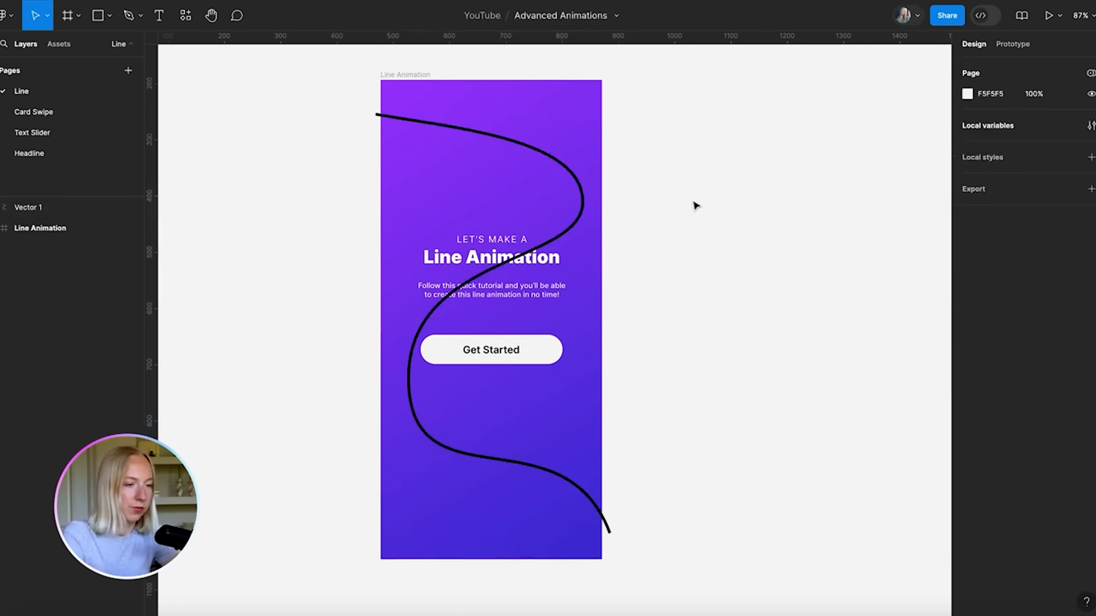
Move the curve off the Line Animation frame to sit beside it on the right
scroll(696, 206, "down", 1)
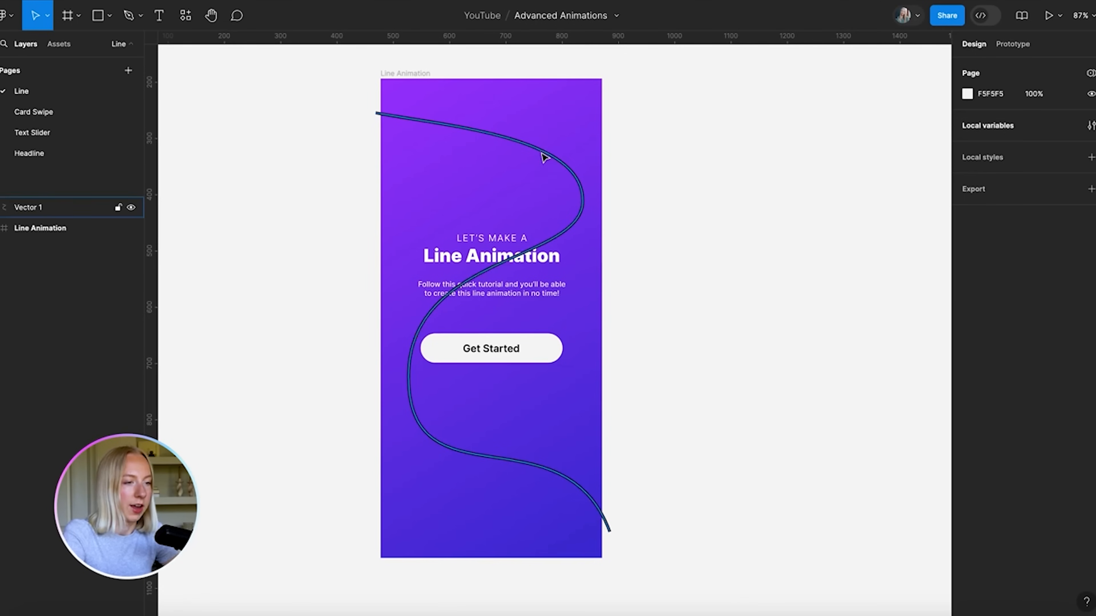
left_click_drag(532, 149, 831, 149)
scroll(831, 149, "right", 1)
scroll(832, 149, "right", 5)
left_click_drag(584, 147, 656, 148)
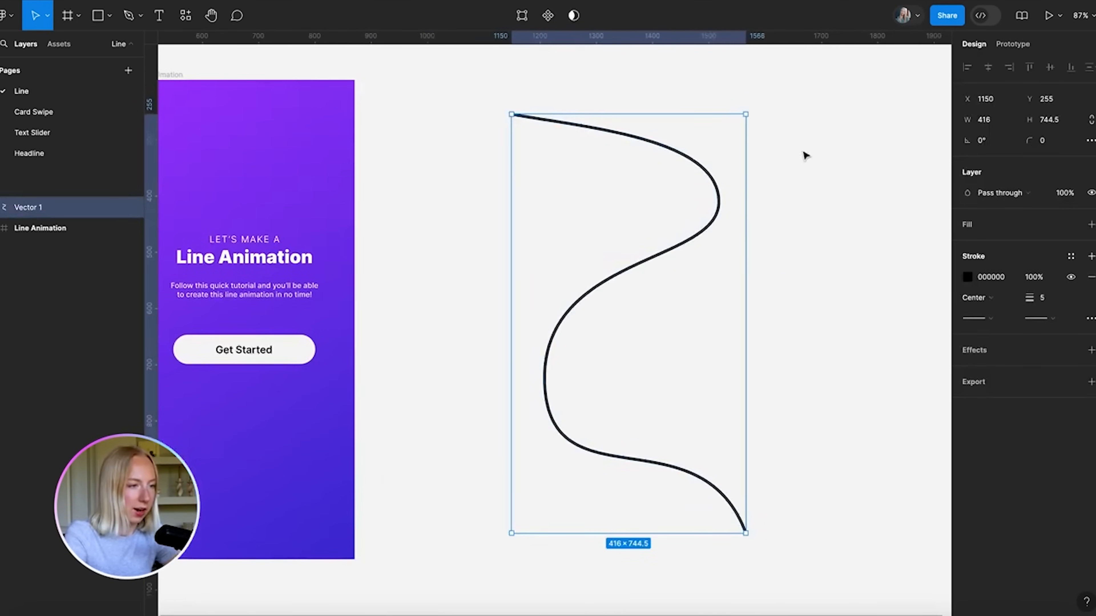
left_click(831, 171)
Turn the curve into a component with Ctrl+Alt+K and name it Line
left_click(623, 137)
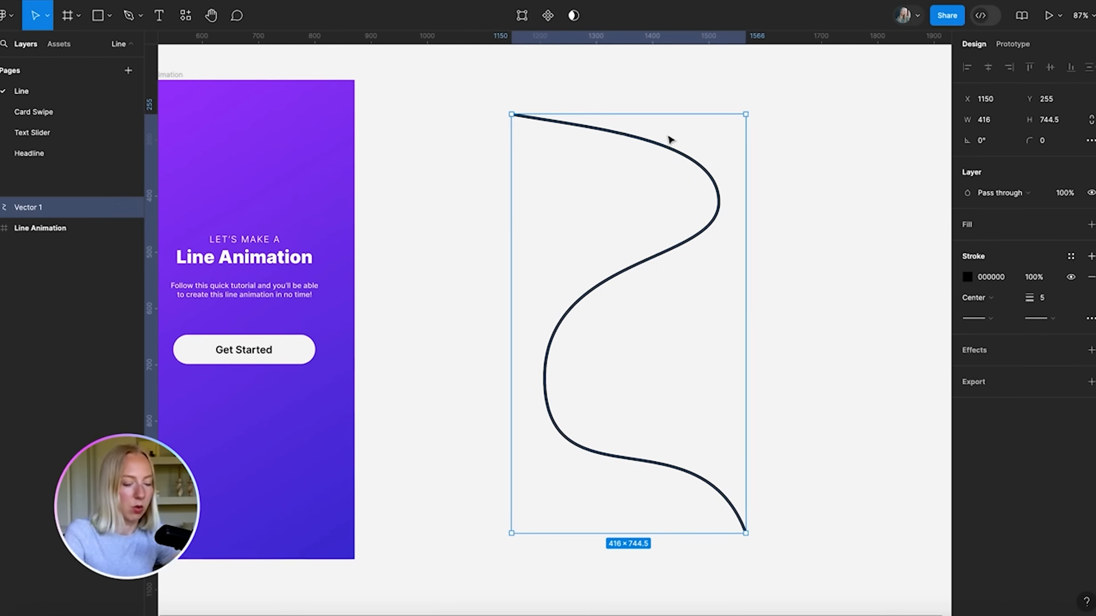
key("super+alt+k")
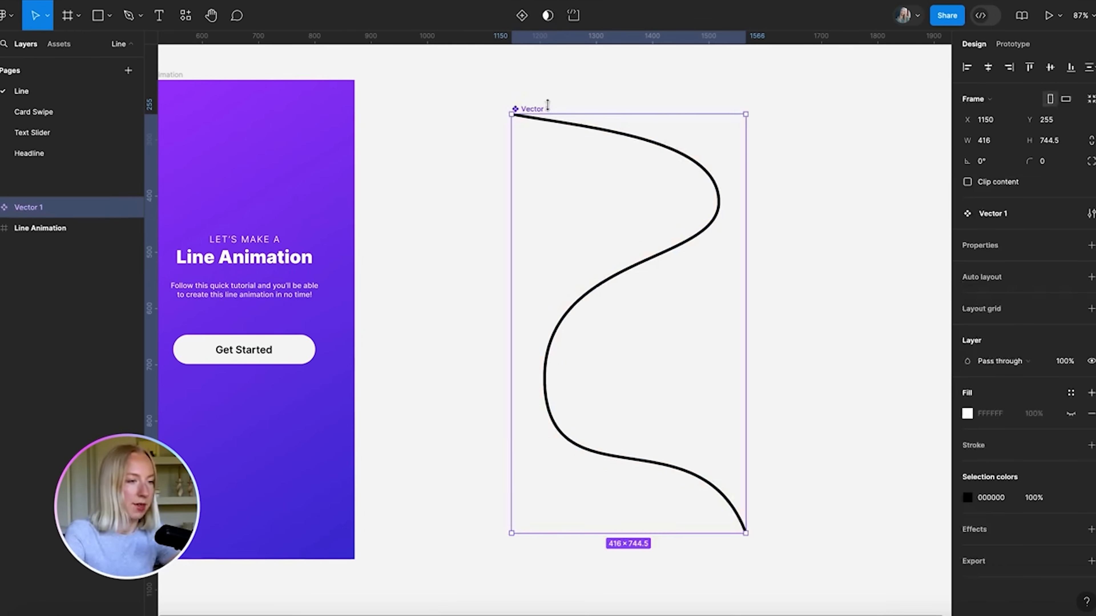
double_click(533, 109)
type("Line")
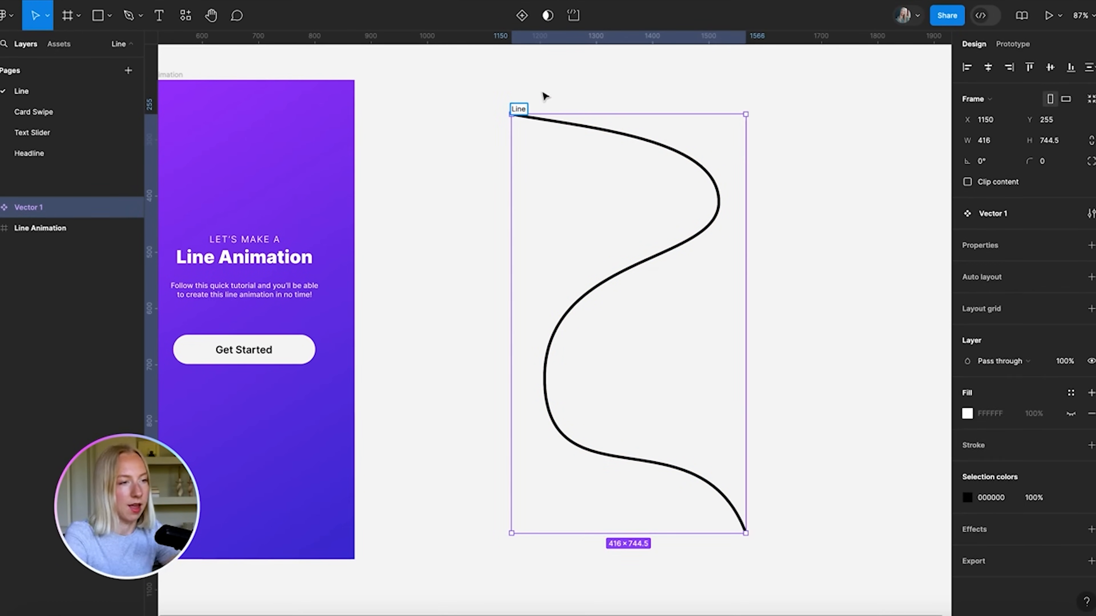
left_click(574, 88)
scroll(574, 88, "down", 3)
left_click(545, 103)
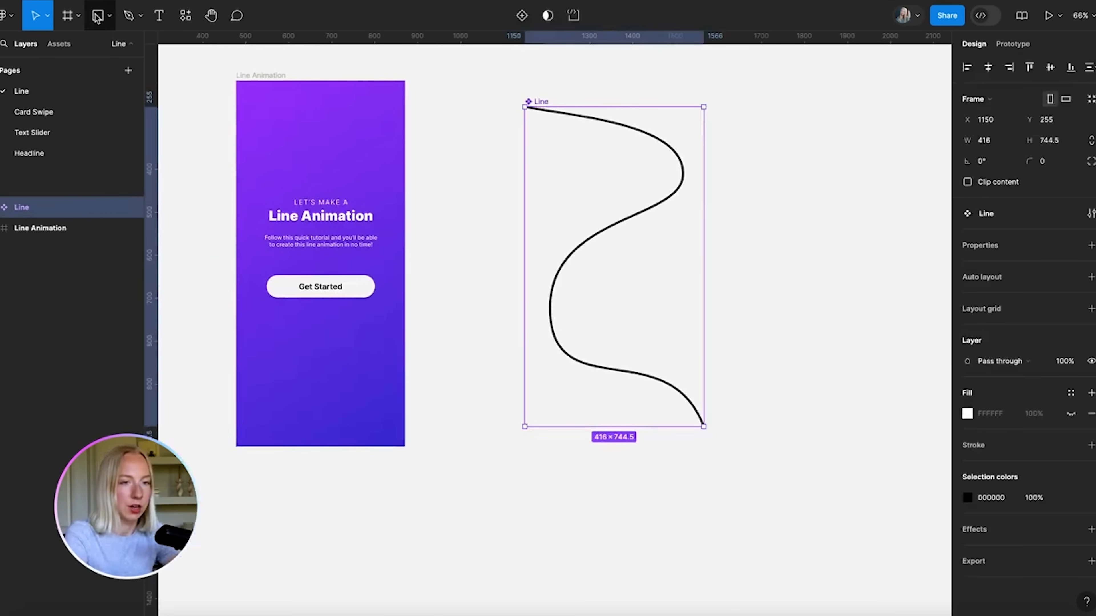
Draw a rectangle inside the Line component and stretch it over the whole curve
key("r")
left_click_drag(756, 127, 848, 219)
mouse_move(829, 160)
left_mouse_down()
mouse_move(641, 203)
mouse_move(617, 220)
mouse_move(647, 191)
mouse_move(566, 179)
left_mouse_up()
scroll(647, 190, "up", 3)
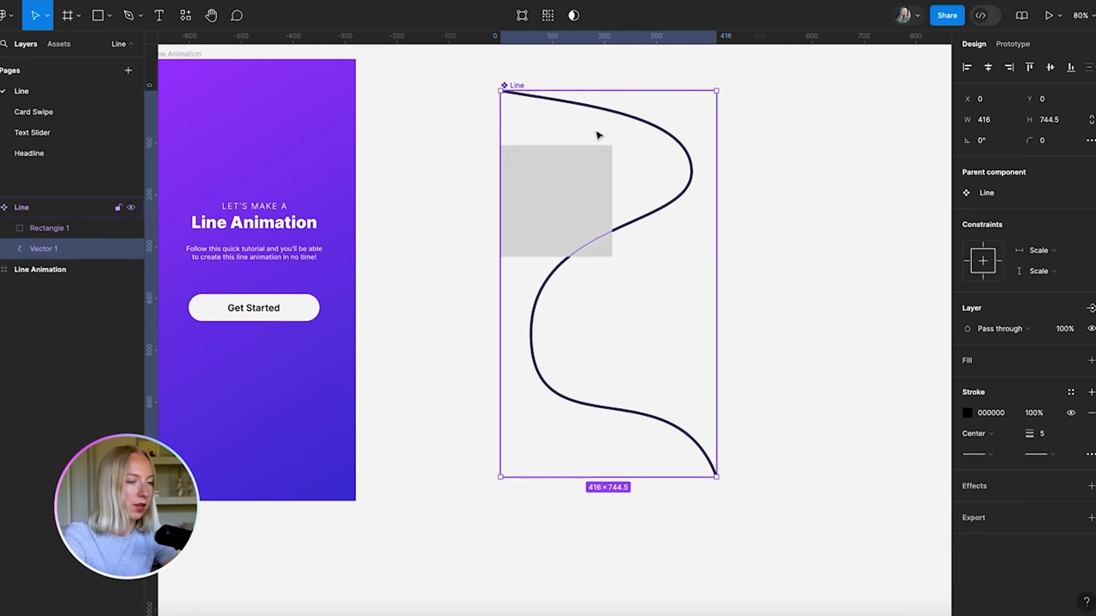
left_click_drag(612, 187, 712, 186)
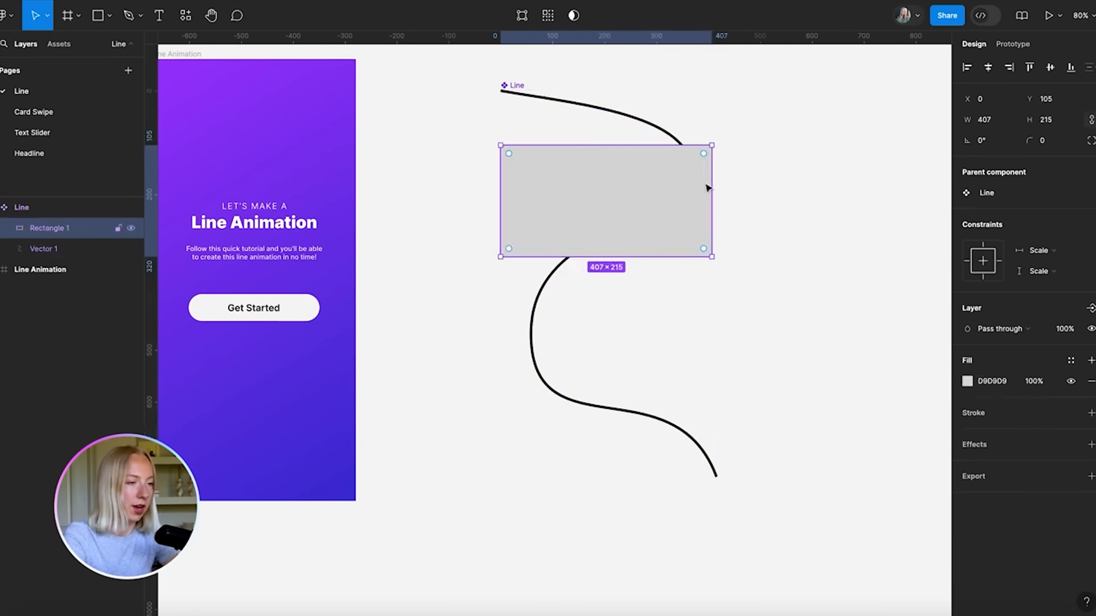
left_click_drag(632, 258, 651, 476)
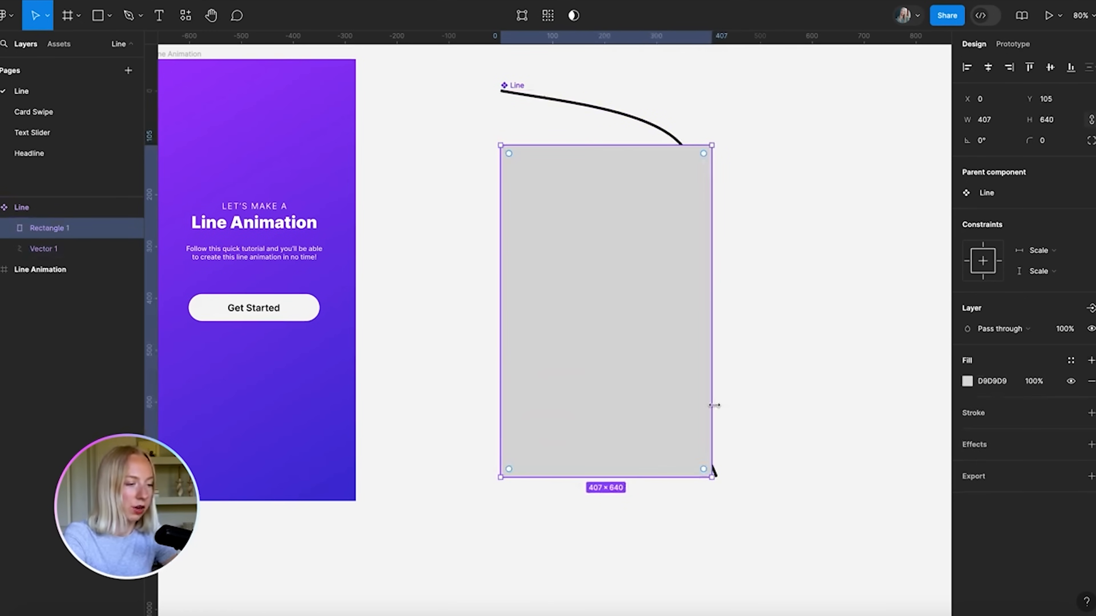
left_click_drag(711, 404, 721, 405)
left_click_drag(640, 146, 637, 116)
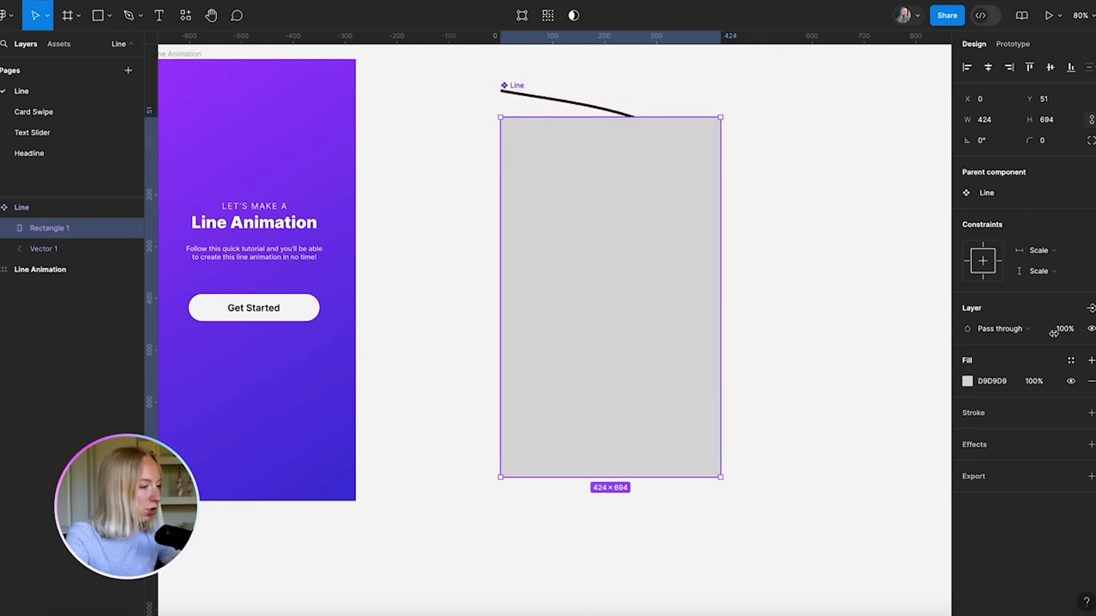
Give the rectangle a solid purple A635FF fill
left_click(967, 381)
left_click(829, 275)
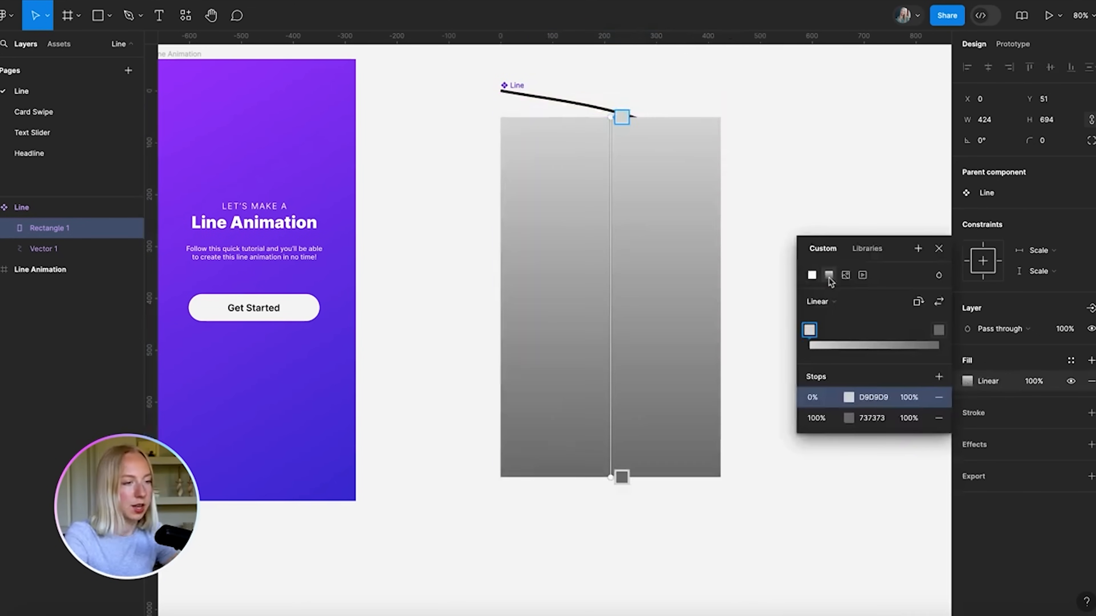
left_click_drag(613, 117, 478, 68)
key("ctrl+z")
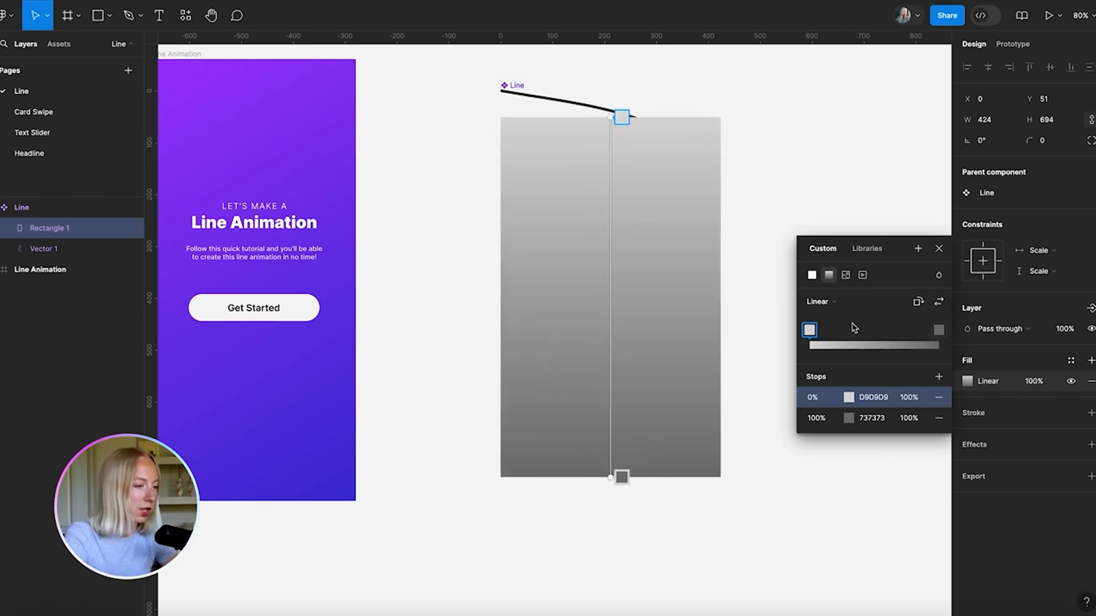
left_click(812, 275)
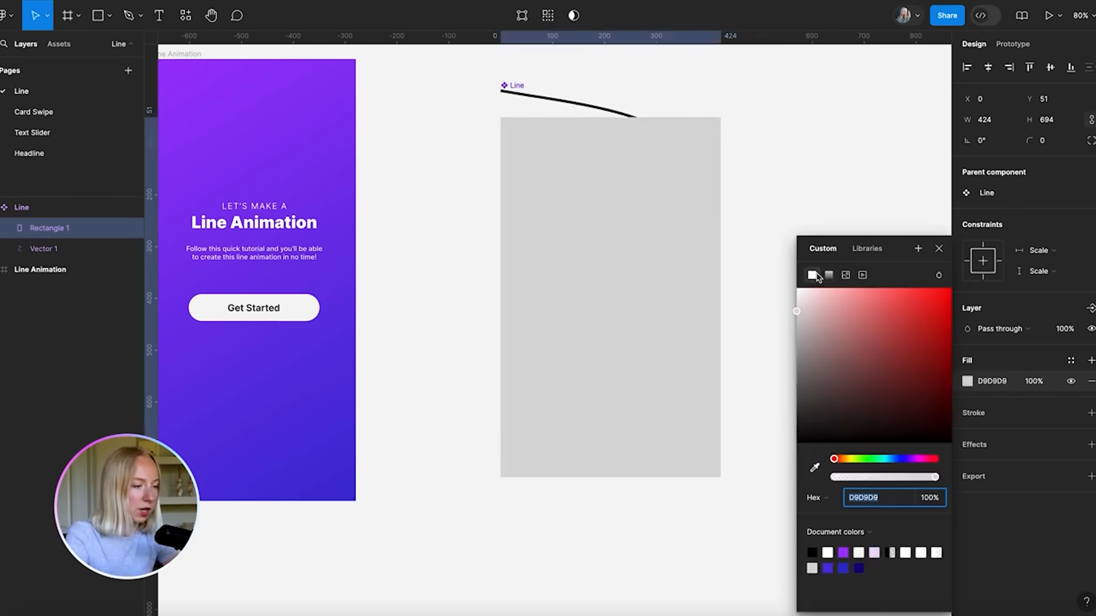
left_click(844, 552)
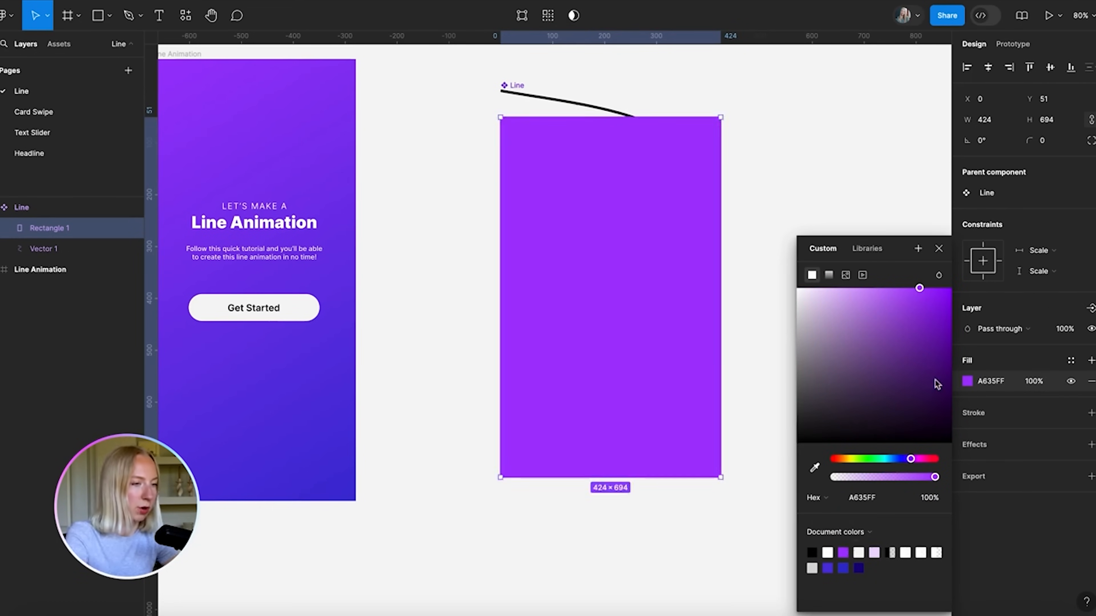
left_click(939, 248)
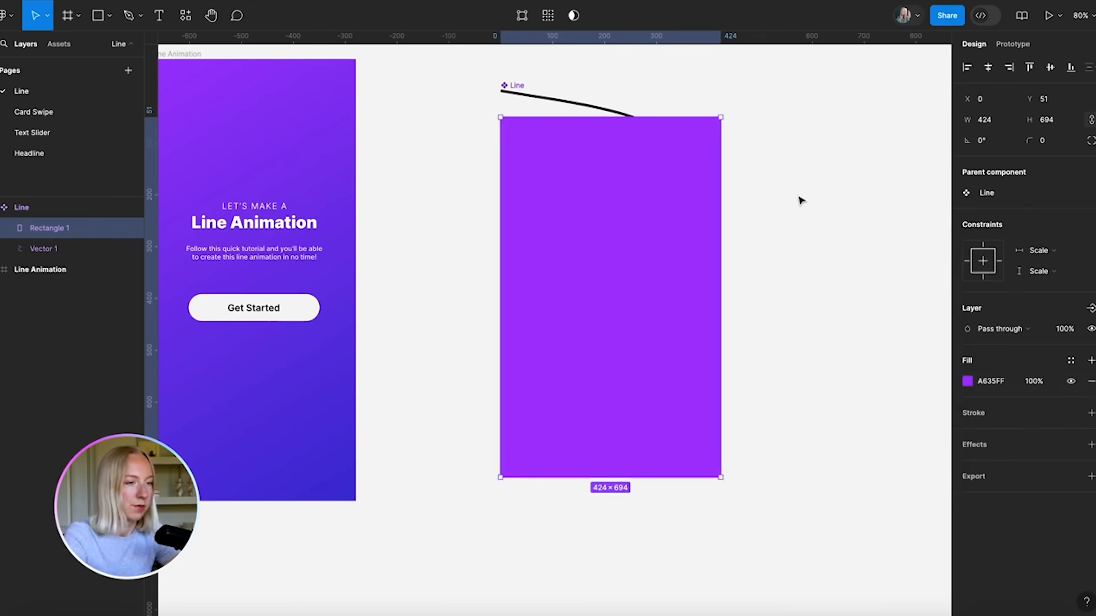
Fine-tune the rectangle's top and bottom edges so it measures 424 × 745
scroll(697, 142, "up", 3)
left_click_drag(632, 183, 632, 155)
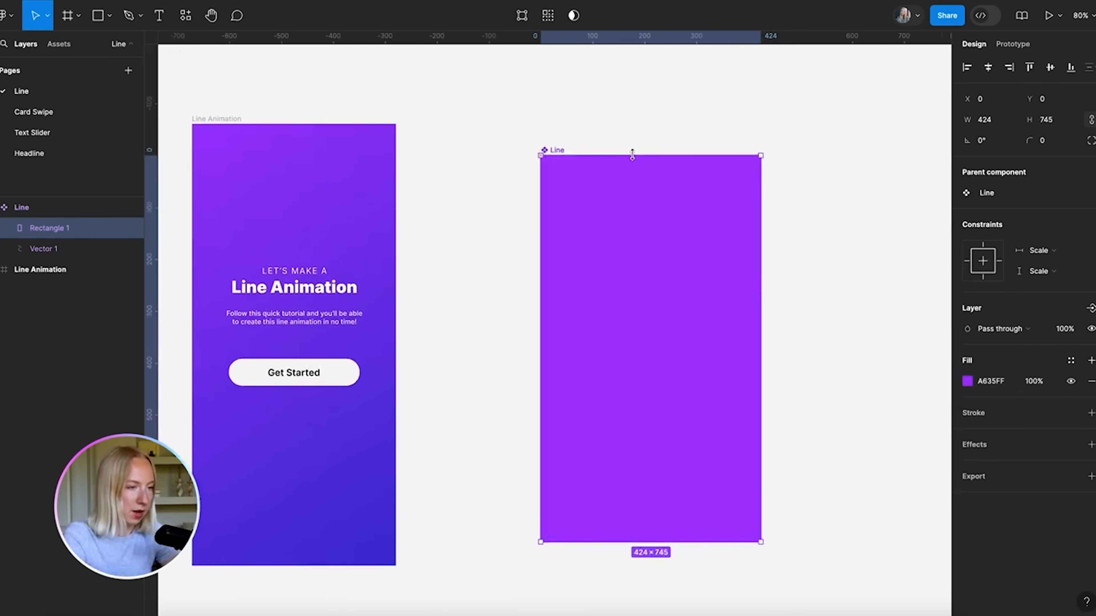
scroll(658, 233, "down", 3)
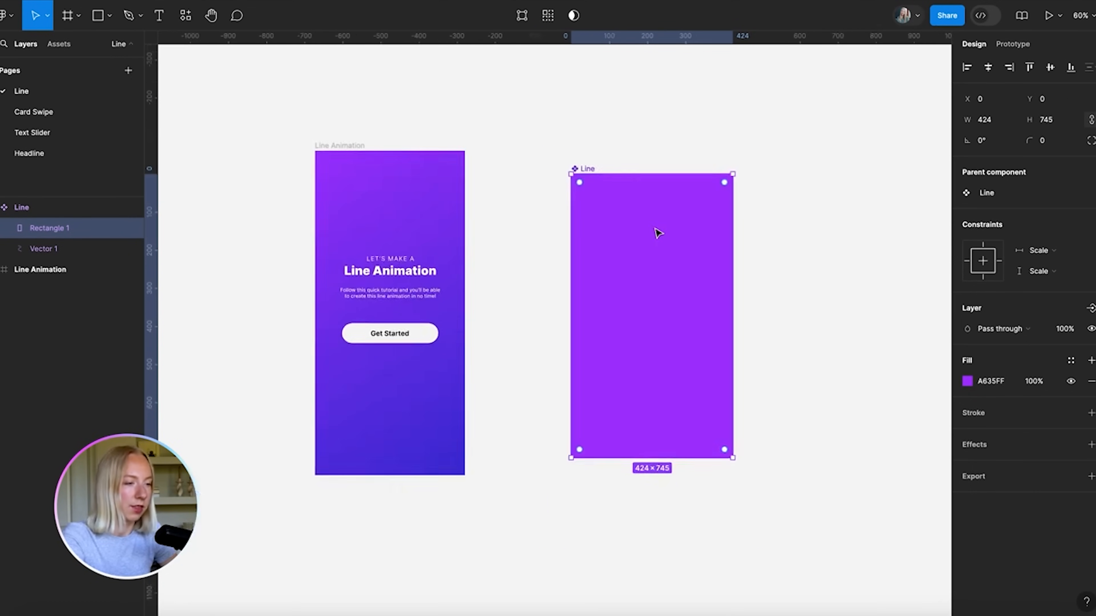
scroll(690, 473, "up", 3)
mouse_move(668, 452)
left_mouse_down()
mouse_move(668, 426)
mouse_move(674, 453)
left_mouse_up()
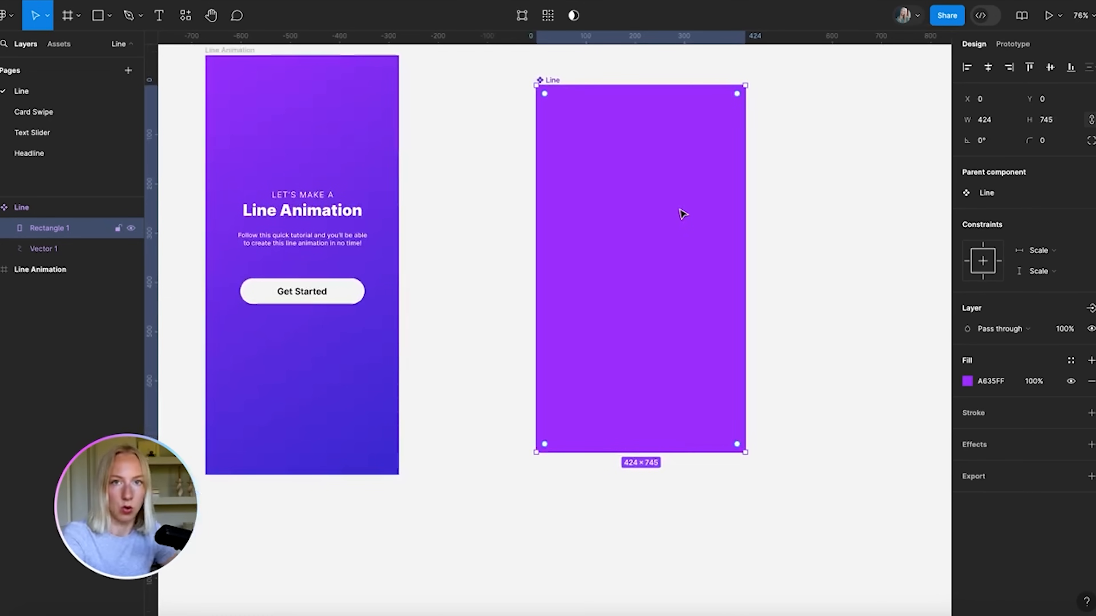
scroll(603, 197, "up", 2)
scroll(602, 197, "right", 1)
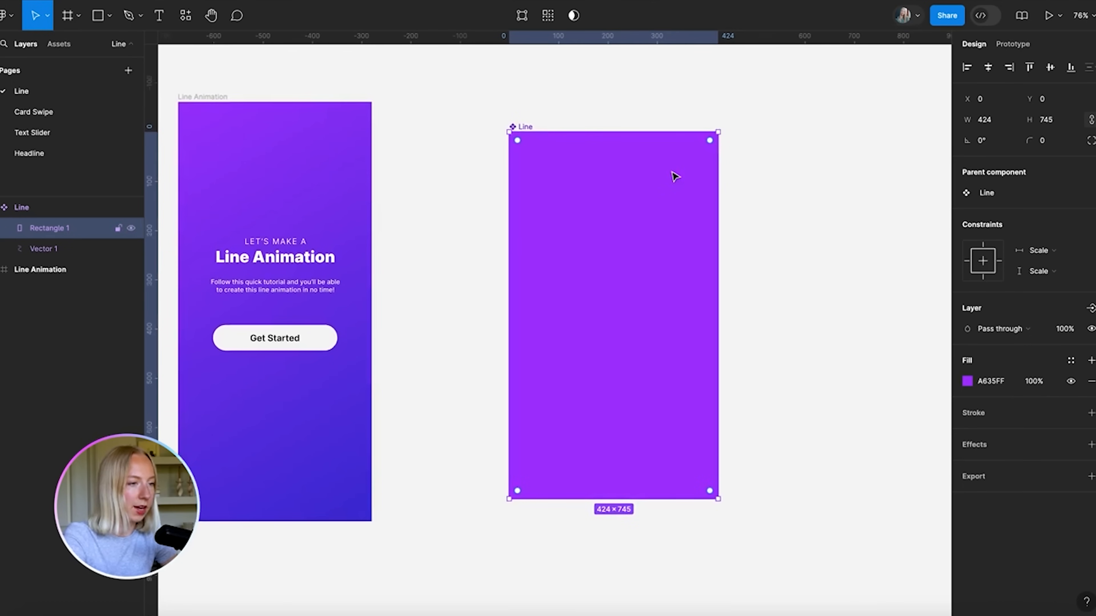
Use the rectangle as a mask over Vector 1 so the S-curve shows purple A635FF
left_click(60, 249, "shift")
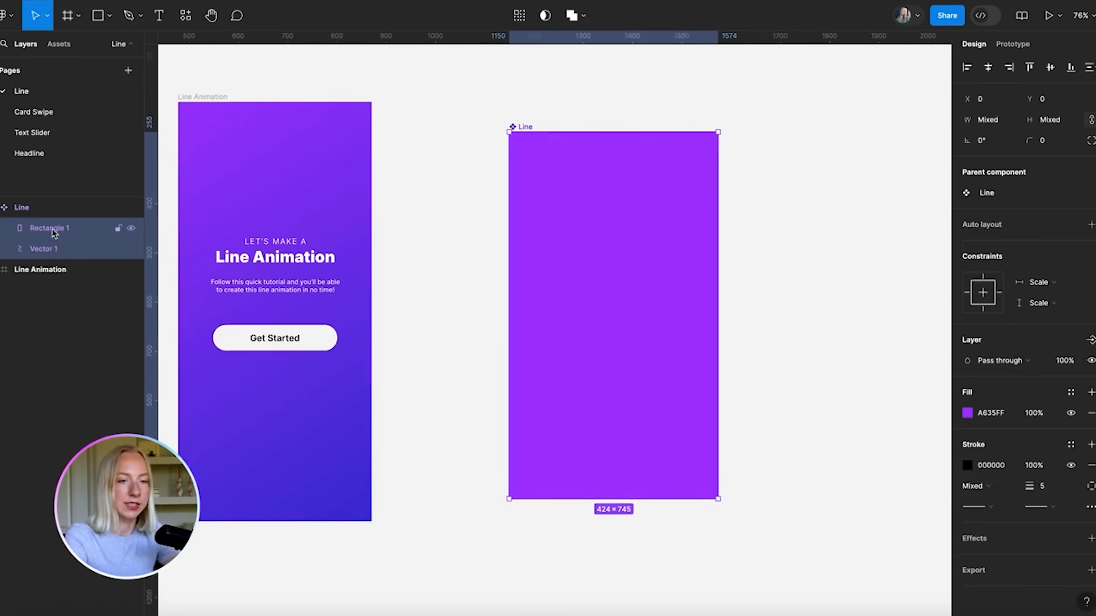
left_click(546, 16)
left_click(844, 154)
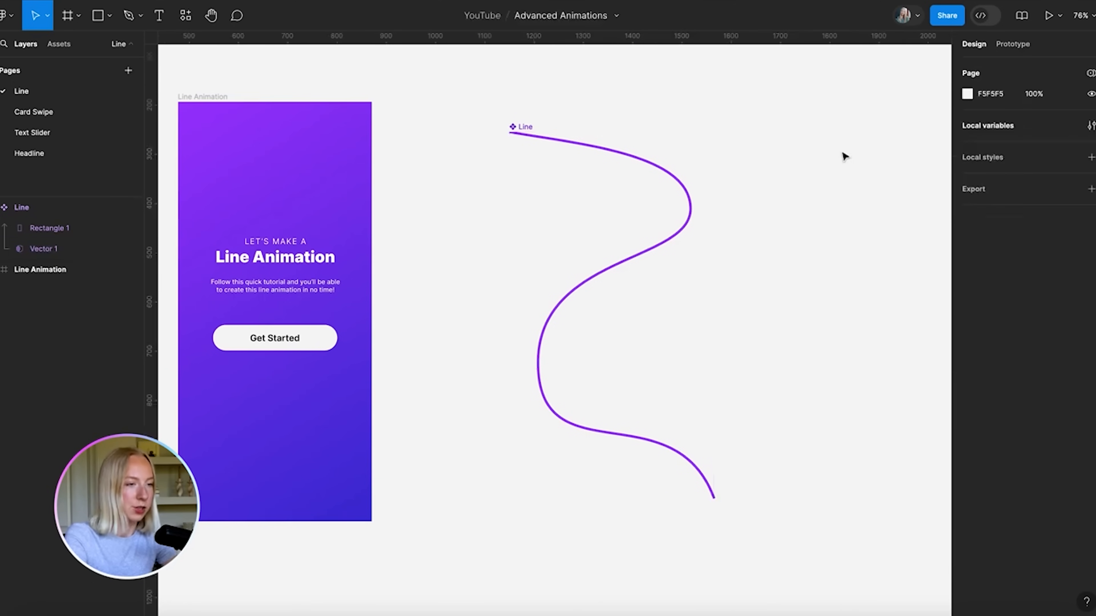
scroll(549, 82, "up", 1)
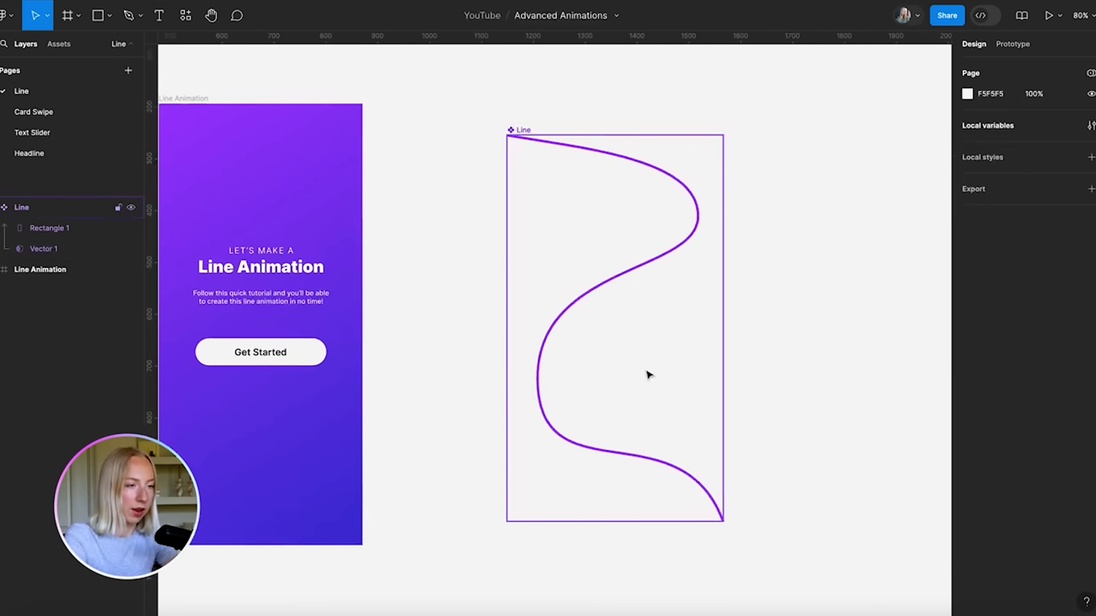
scroll(649, 375, "down", 2)
scroll(649, 375, "down", 5)
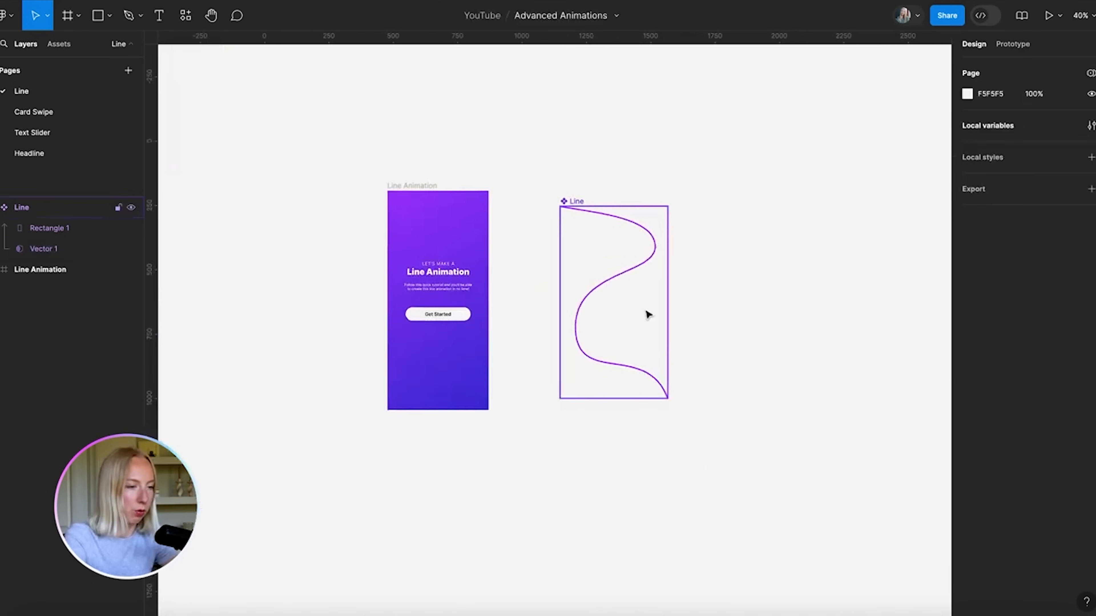
scroll(647, 314, "up", 3)
left_click(514, 137)
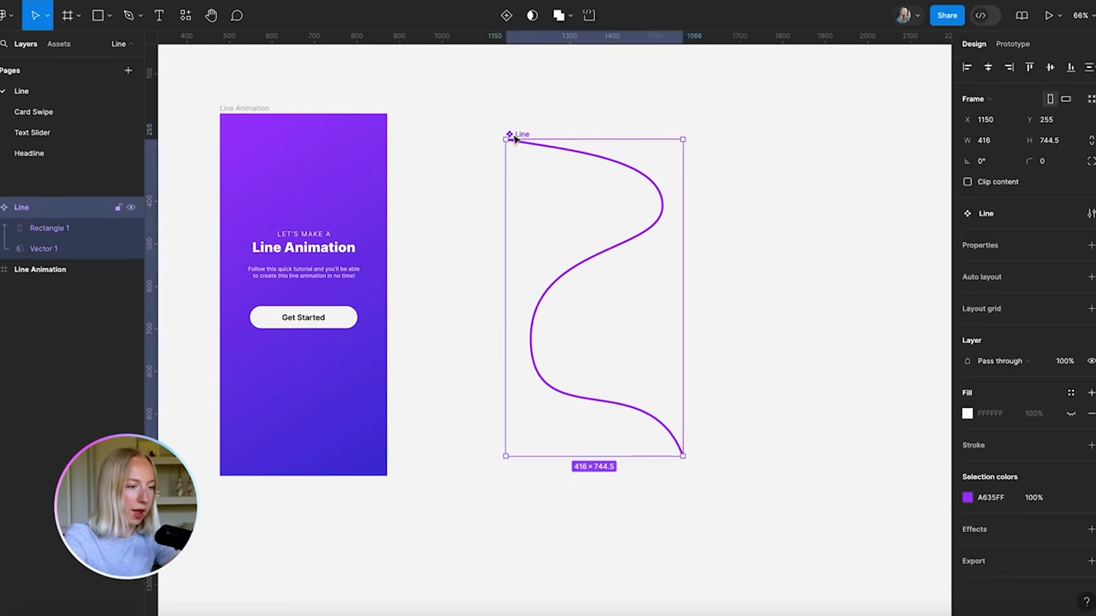
scroll(618, 234, "down", 2)
scroll(617, 233, "down", 1)
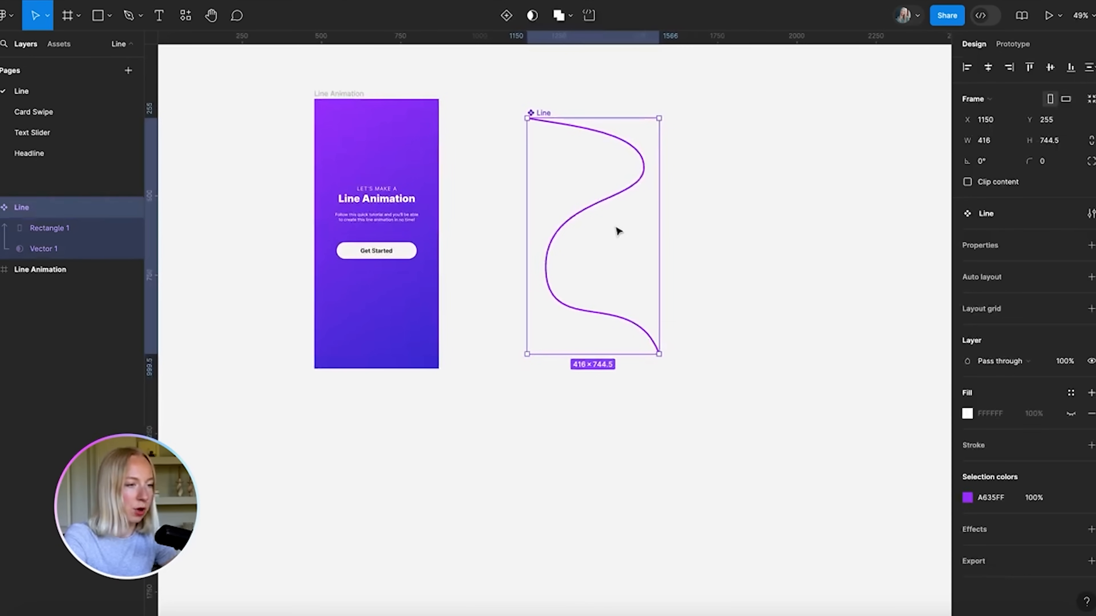
scroll(617, 235, "down", 1)
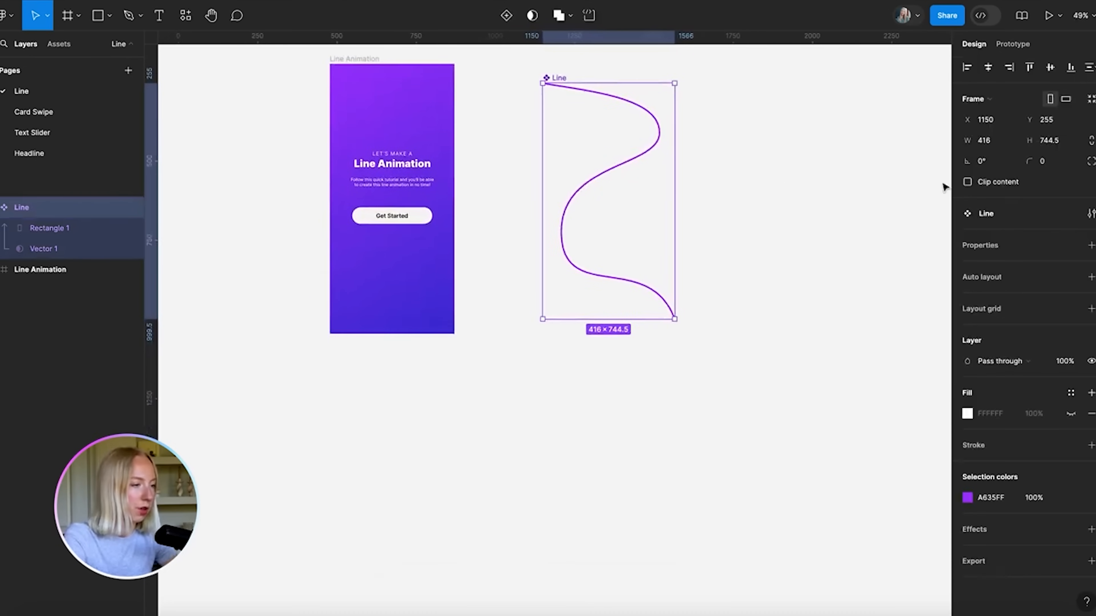
Add a Variant property to Line and create a second variant
left_click(1091, 245)
left_click(1045, 283)
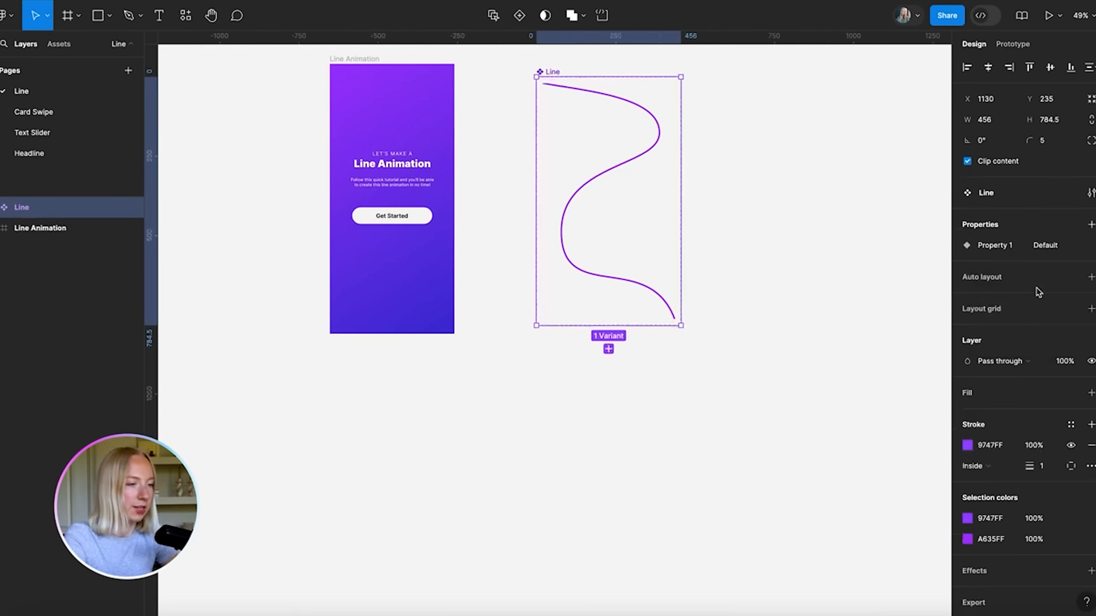
left_click(608, 349)
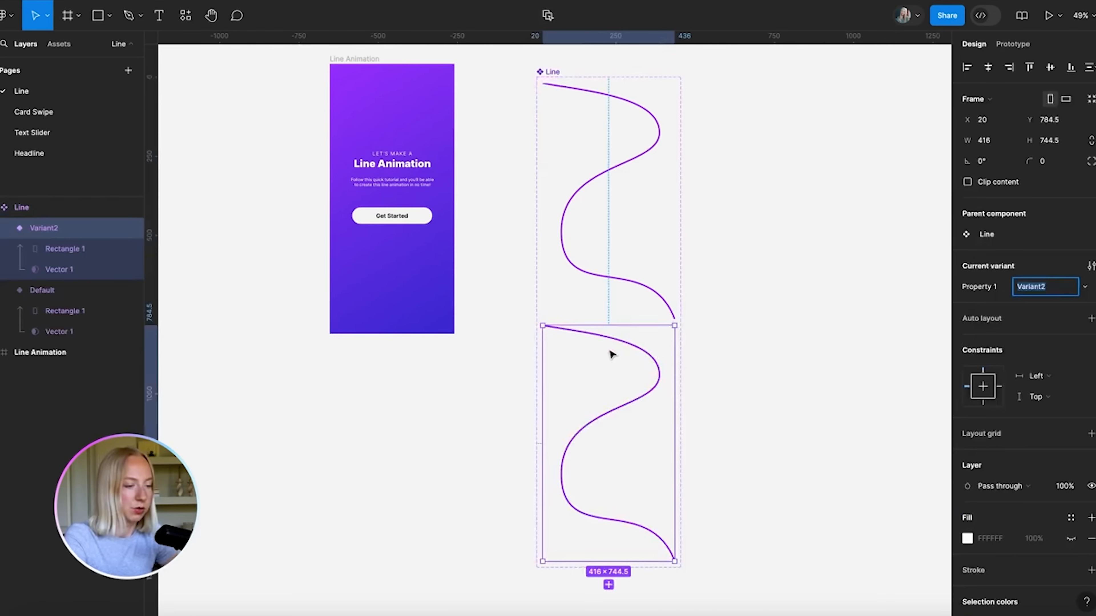
Rename the variant property to State and give the first variant the value Start
left_click(617, 156)
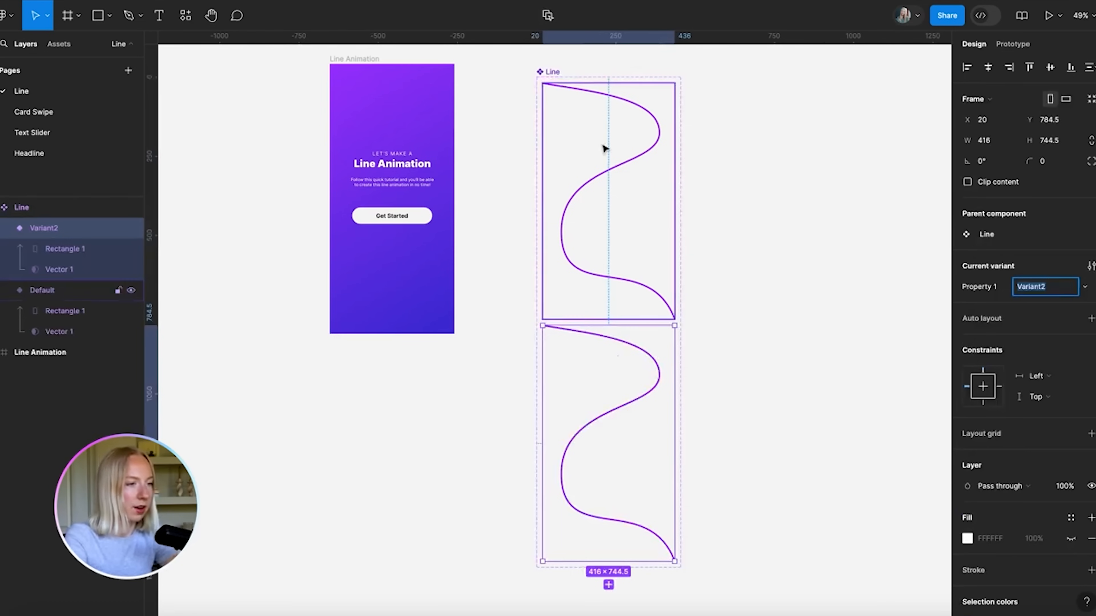
double_click(986, 288)
type("State")
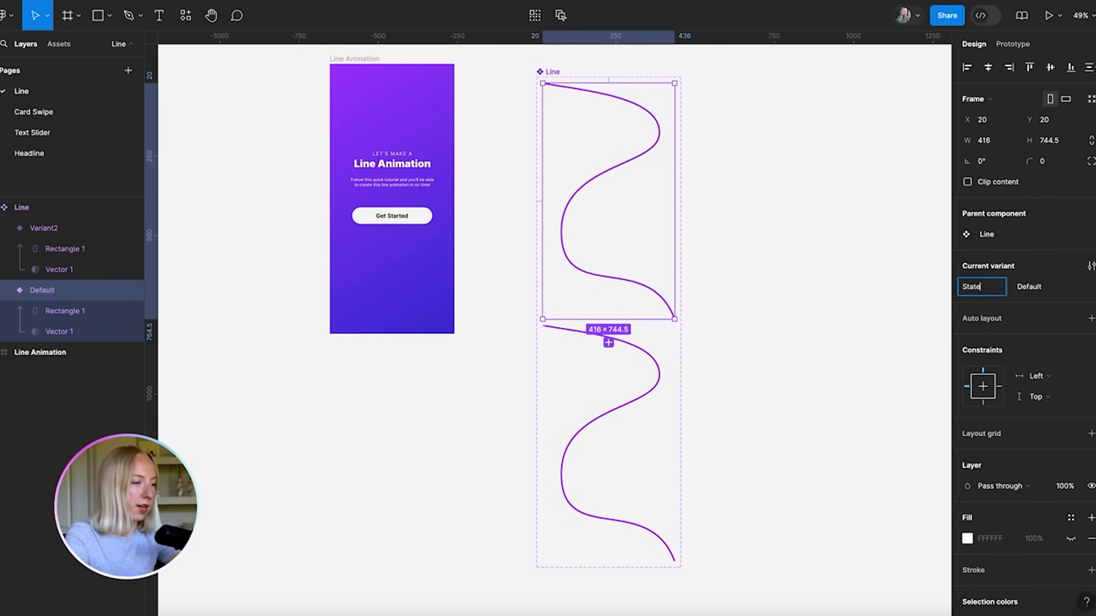
key("Return")
left_click(1044, 288)
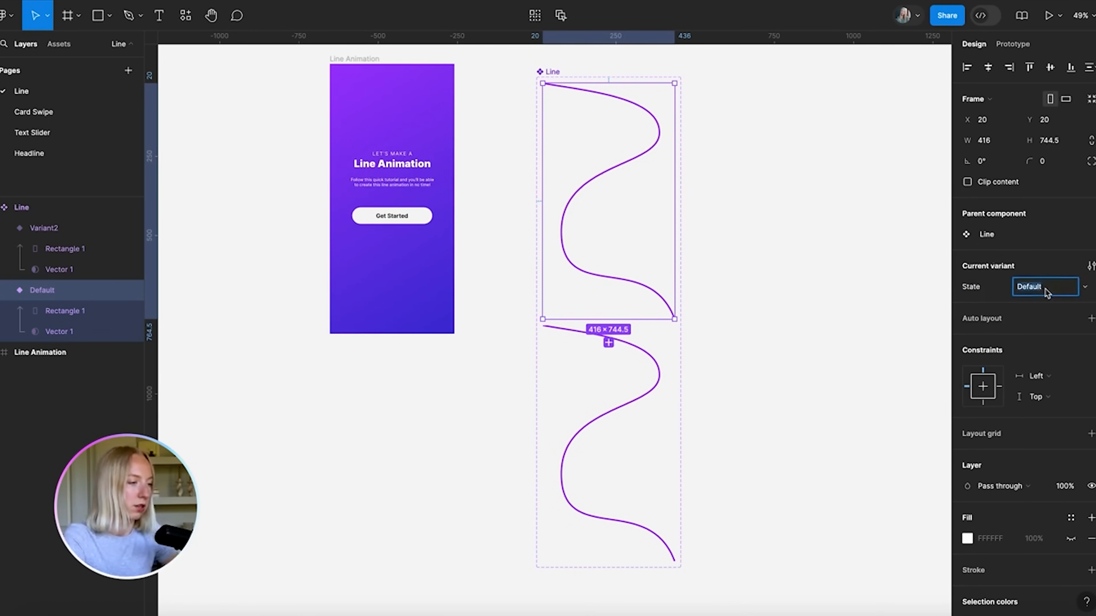
type("Start")
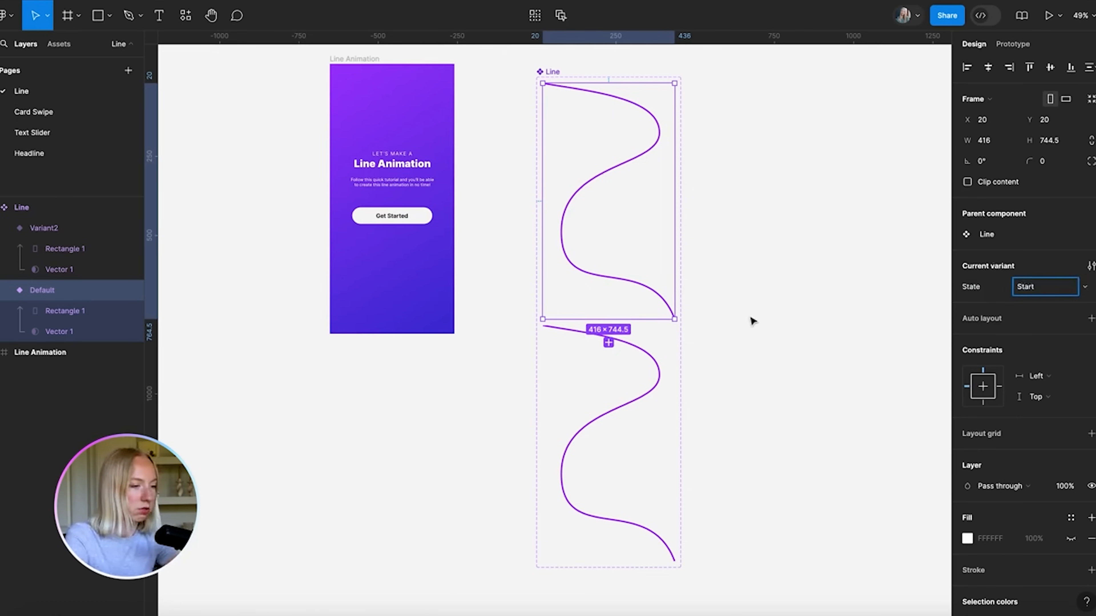
left_click(752, 322)
Set the second variant's State value to End
left_click(632, 348)
left_click(1044, 286)
type("Edn")
key("Return")
key("Return")
left_click(795, 249)
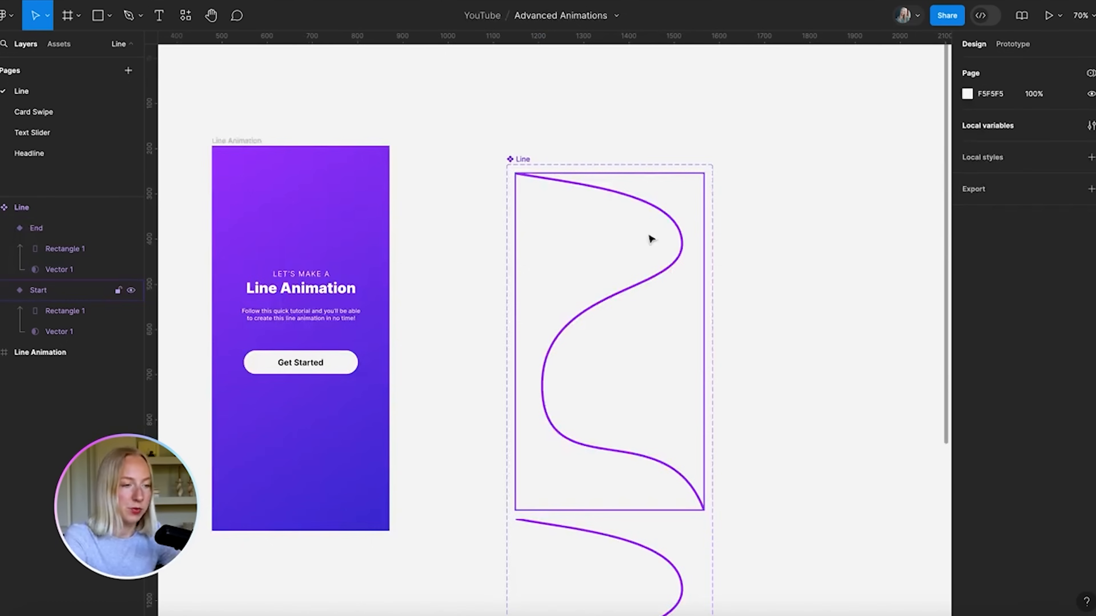
scroll(651, 238, "down", 3)
scroll(651, 237, "down", 1)
left_click(630, 214)
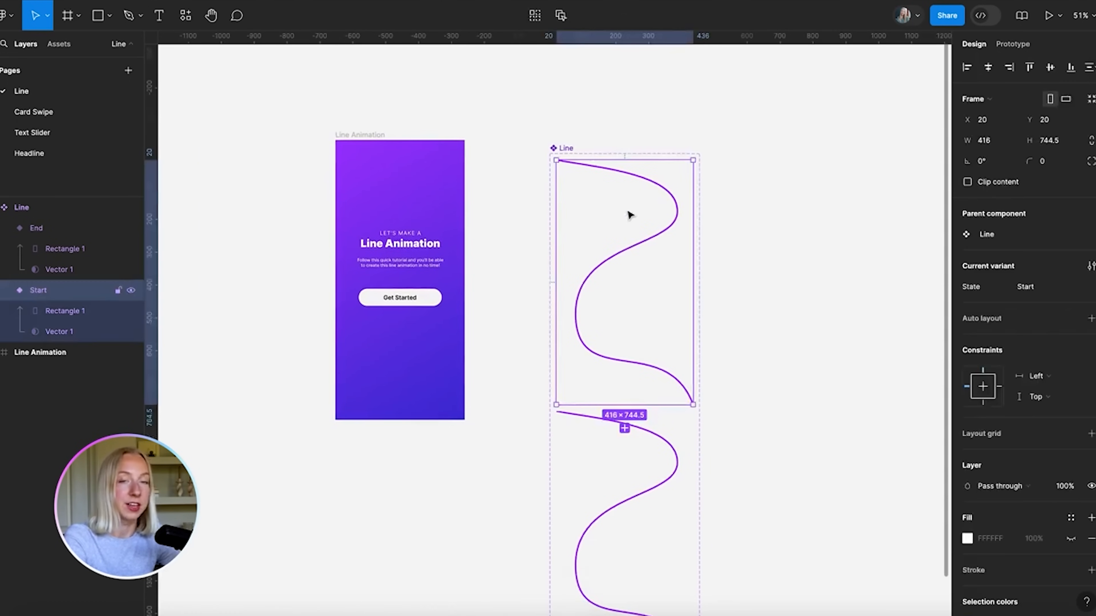
scroll(630, 215, "up", 2)
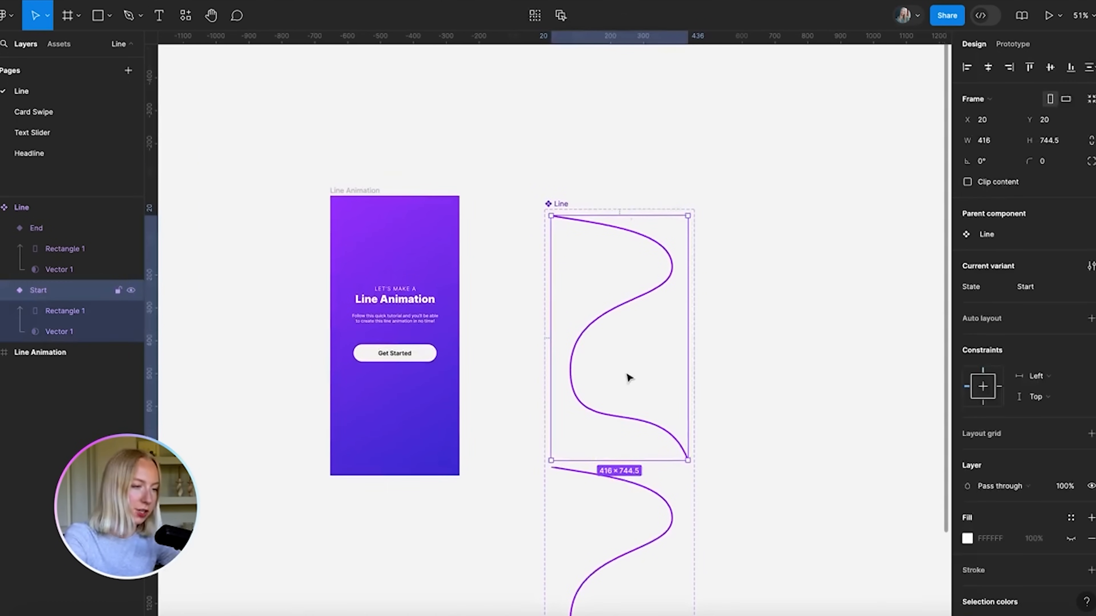
Move the Start variant's mask rectangle up to Y -750, above the line
double_click(637, 368)
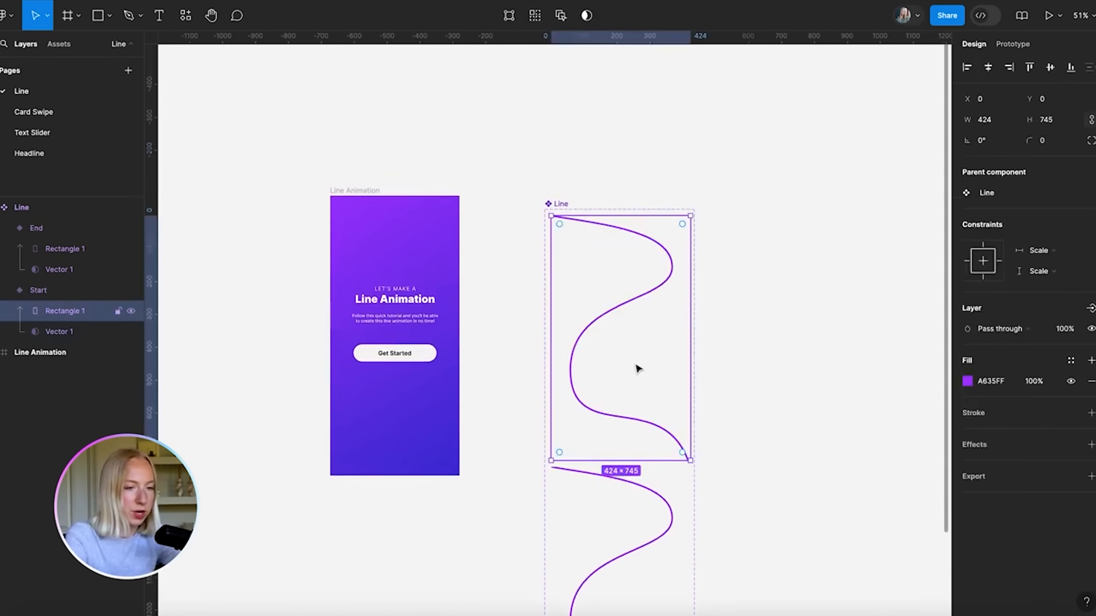
left_click_drag(628, 359, 630, 210)
key("ctrl+z")
left_click_drag(603, 433, 547, 178)
scroll(625, 225, "up", 5)
scroll(552, 227, "up", 5)
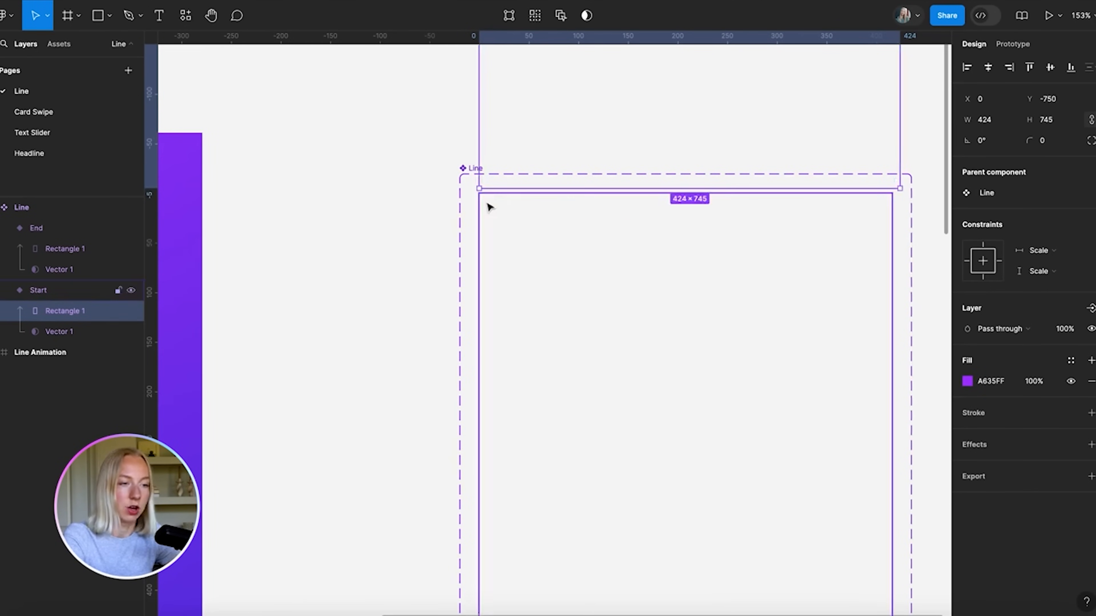
scroll(489, 208, "up", 3)
scroll(495, 201, "up", 3)
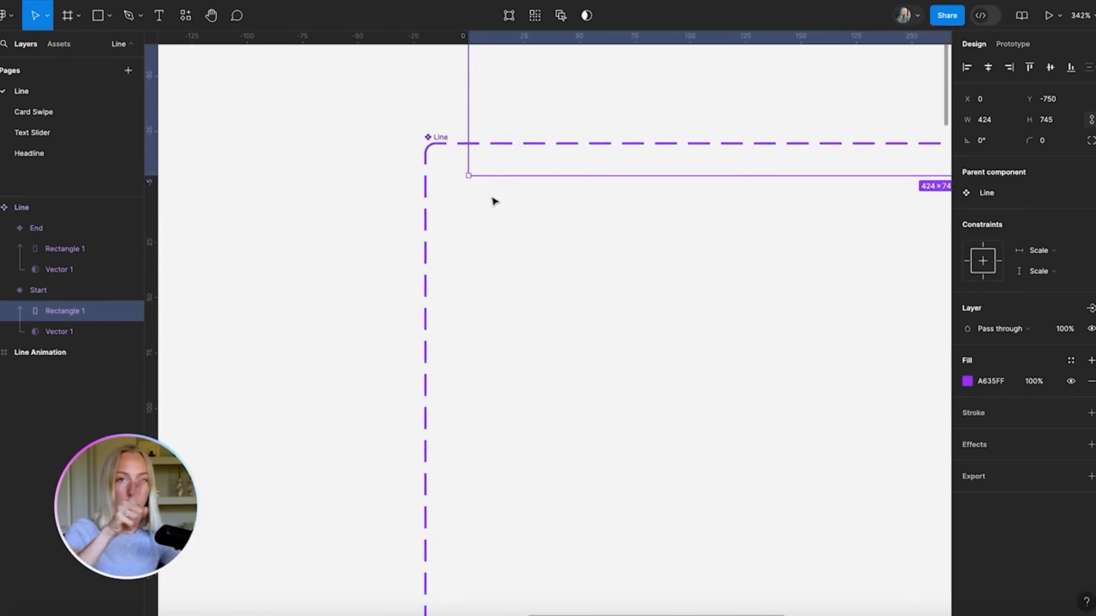
scroll(494, 201, "down", 10)
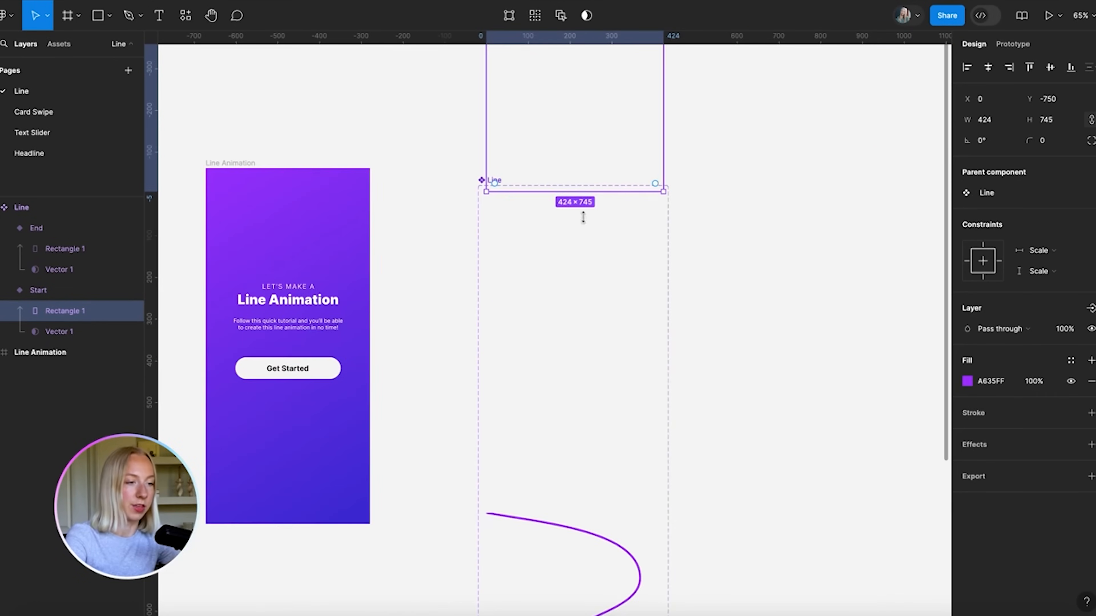
left_click(736, 214)
scroll(736, 215, "down", 4)
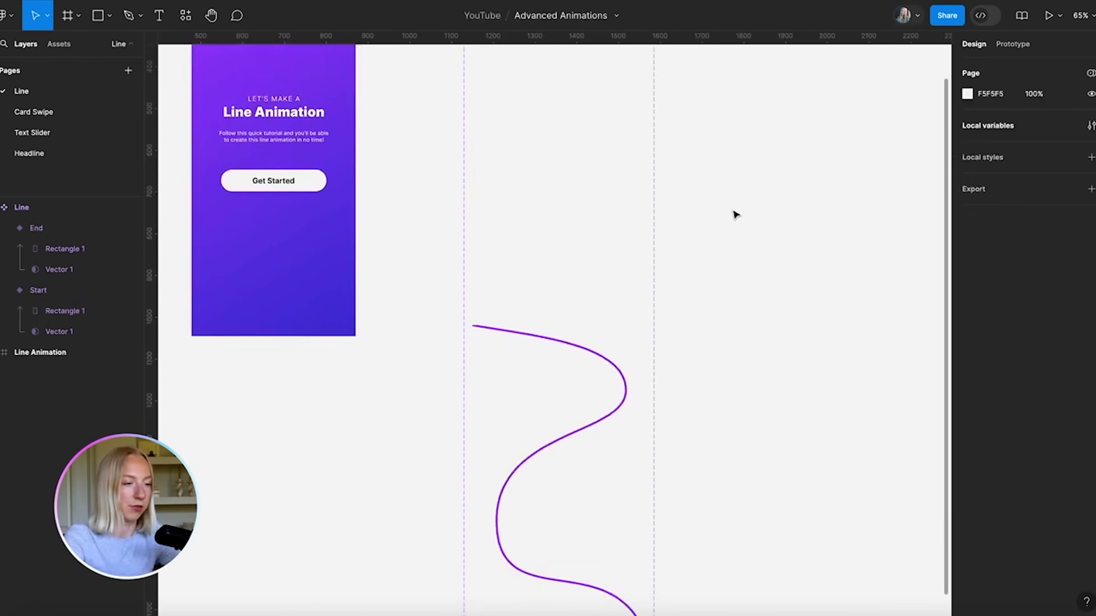
scroll(734, 213, "down", 3)
Move the End variant's mask rectangle down to Y 748.5, below the line
left_click(574, 256)
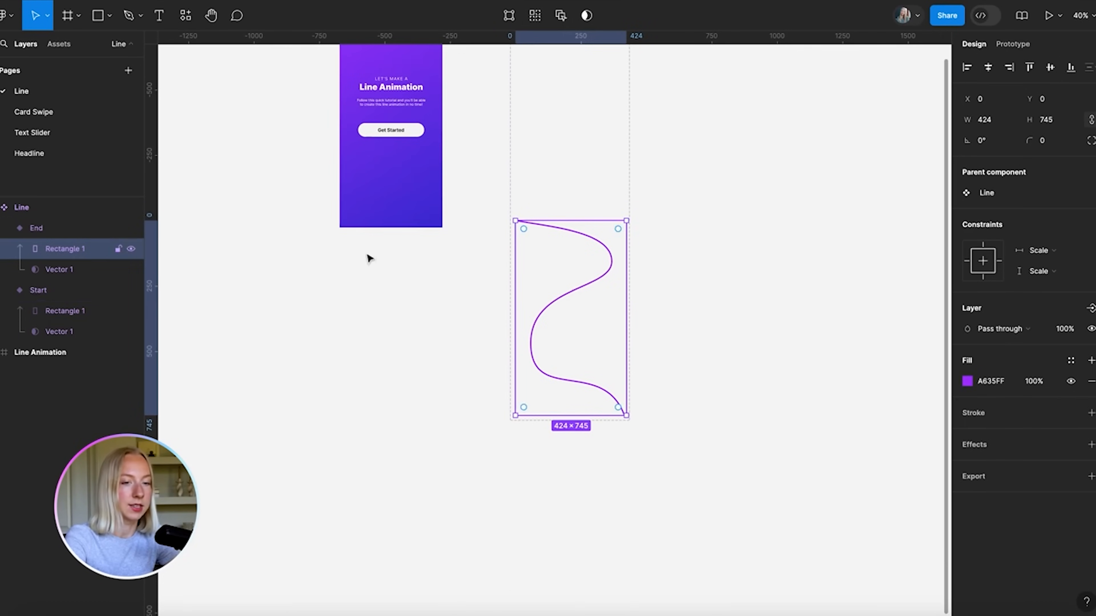
left_click_drag(557, 268, 553, 405)
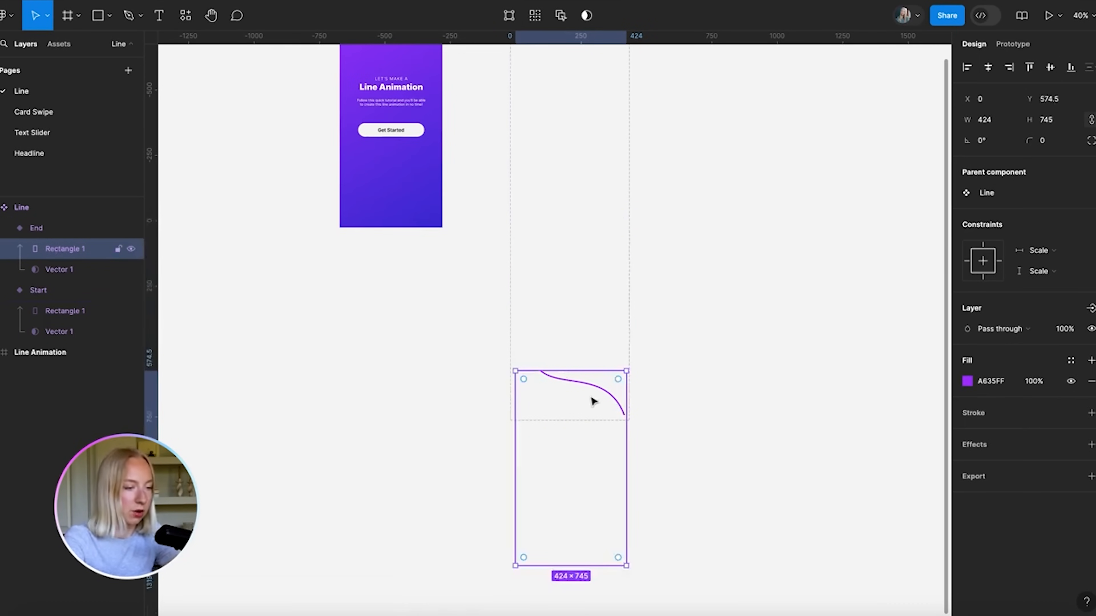
key("shift+Down")
key("shift+Down")
key("shift+Down")
key("shift+Down")
key("shift+Down")
key("shift+Down")
key("shift+Down")
key("shift+Down")
key("shift+Down")
key("shift+Down")
scroll(593, 401, "up", 5)
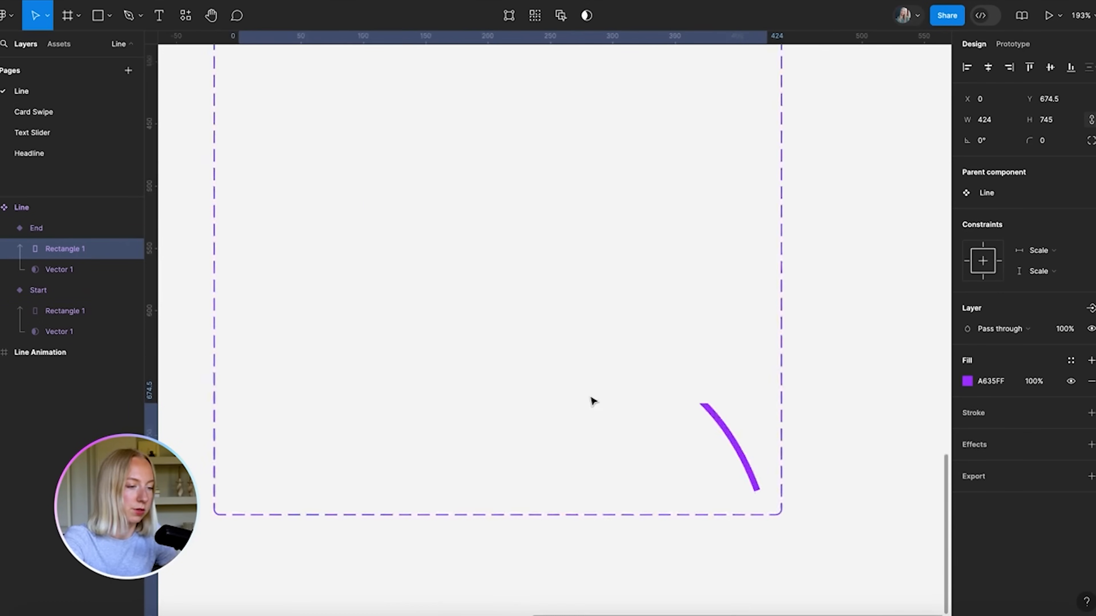
scroll(592, 402, "down", 3)
scroll(592, 401, "right", 3)
key("Down")
key("Down")
key("Down")
key("Down")
key("Down")
key("Down")
key("Down")
key("Down")
key("Down")
key("Down")
key("Down")
key("Down")
key("Down")
key("Down")
key("Down")
key("Down")
key("Down")
key("Down")
key("Down")
key("Down")
key("Down")
key("Down")
key("Down")
key("Down")
key("Down")
key("Down")
key("Down")
key("Down")
key("Down")
key("Down")
key("Down")
key("Down")
key("Down")
key("Down")
key("Down")
key("Down")
key("Down")
key("Down")
key("Down")
key("Down")
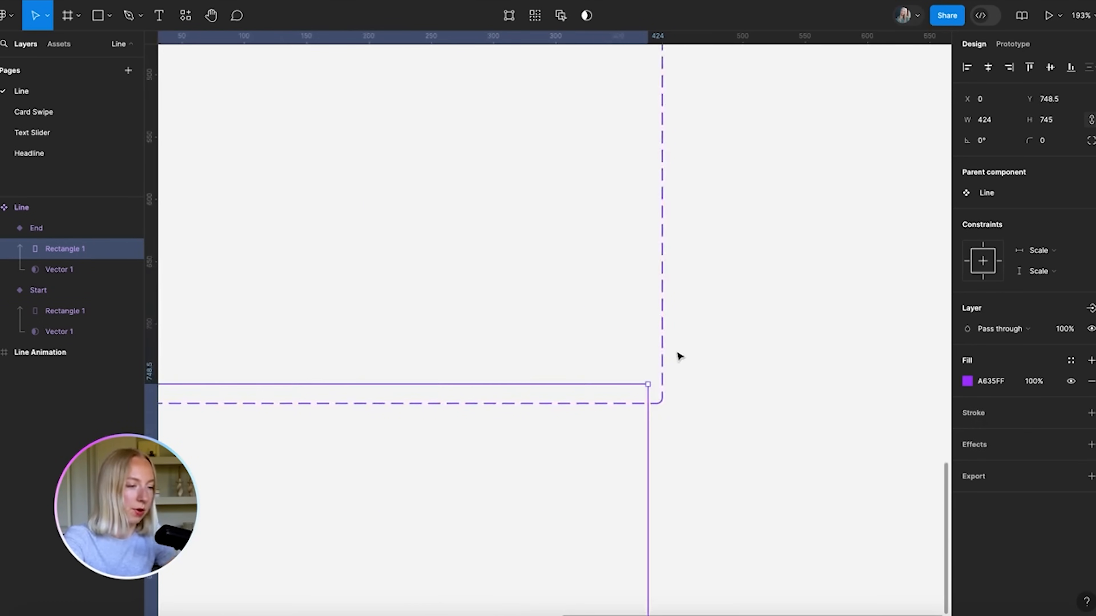
scroll(680, 344, "down", 7)
left_click(765, 331)
scroll(656, 224, "up", 3)
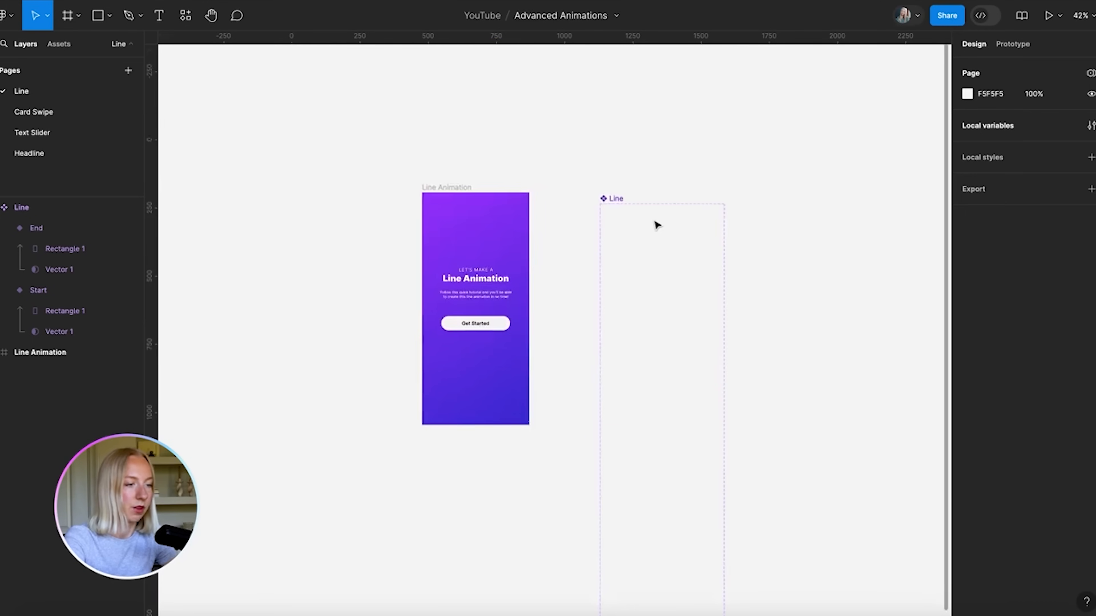
left_click(668, 303)
Connect the Start variant to End with an After delay trigger of 1ms
scroll(751, 205, "down", 2)
scroll(750, 205, "right", 2)
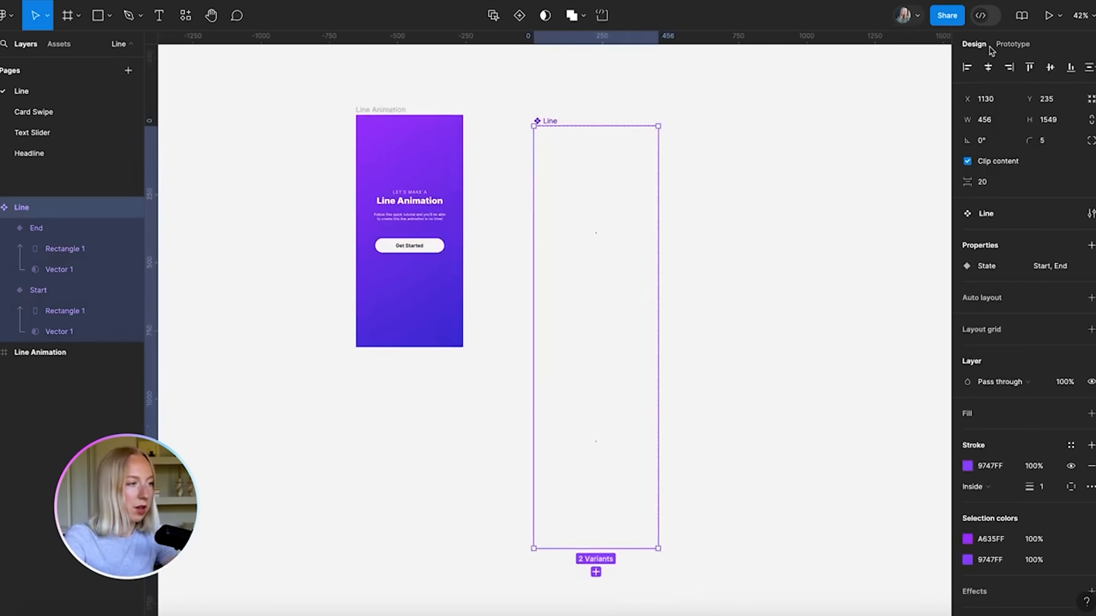
left_click(1011, 45)
scroll(574, 359, "up", 2)
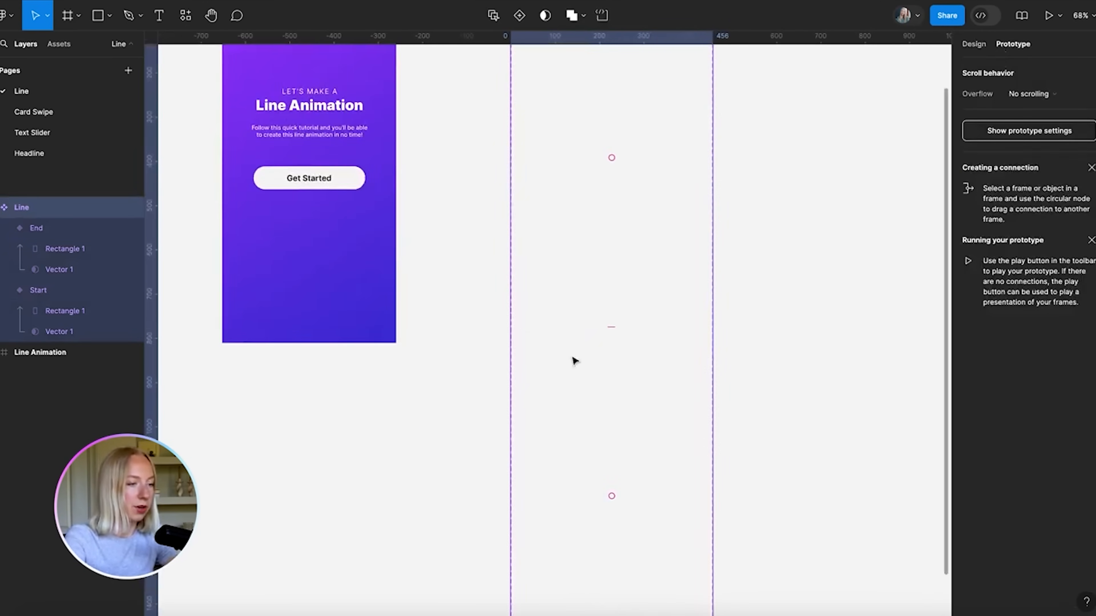
left_click(630, 218)
scroll(612, 250, "up", 2)
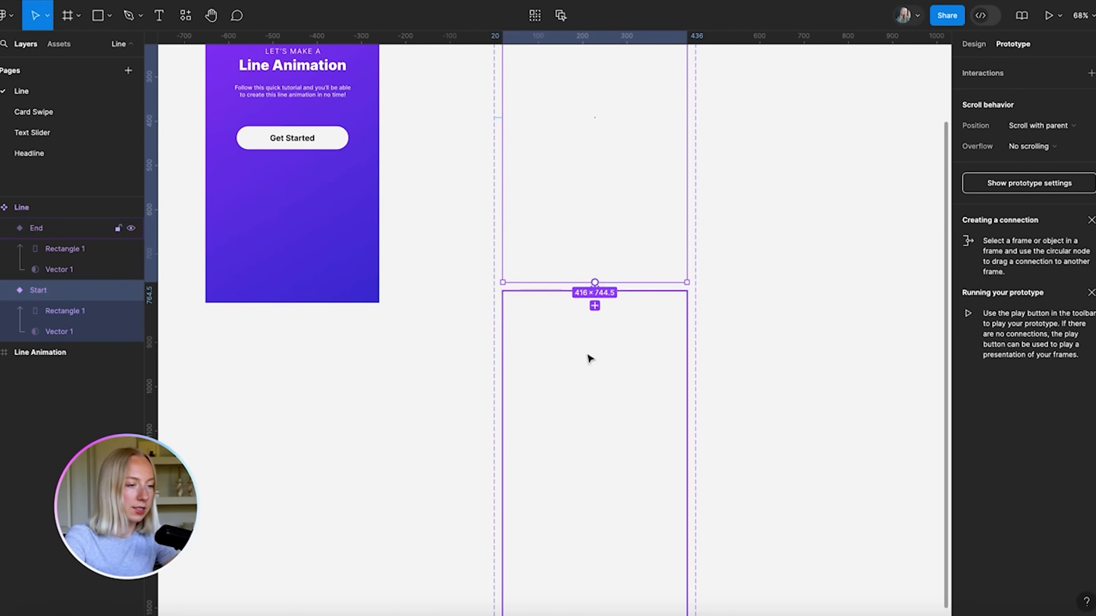
left_click_drag(588, 366, 581, 357)
scroll(580, 357, "up", 4)
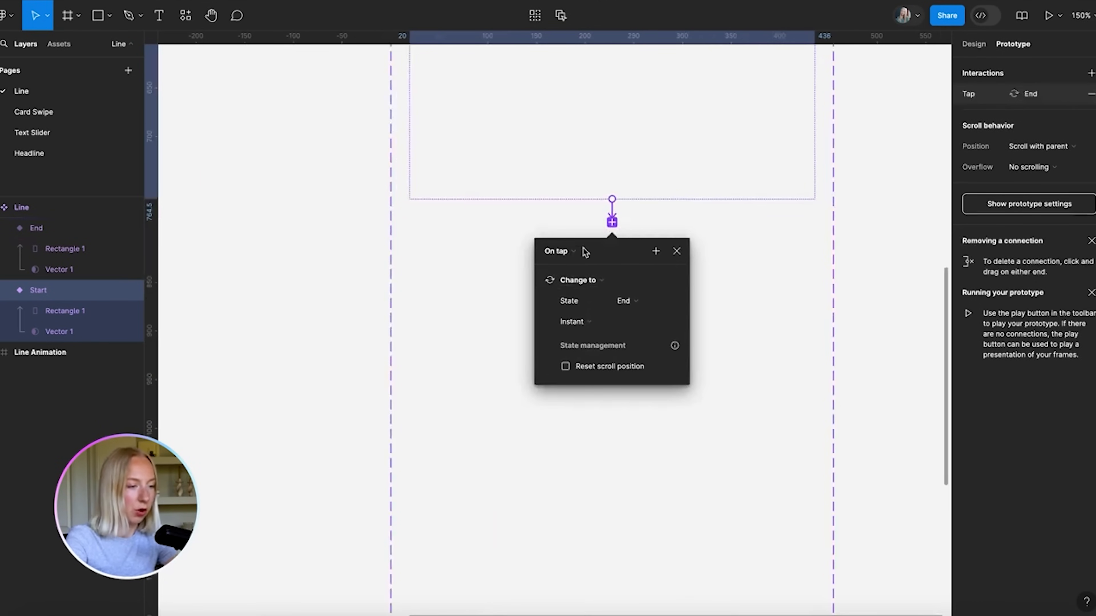
left_click(575, 254)
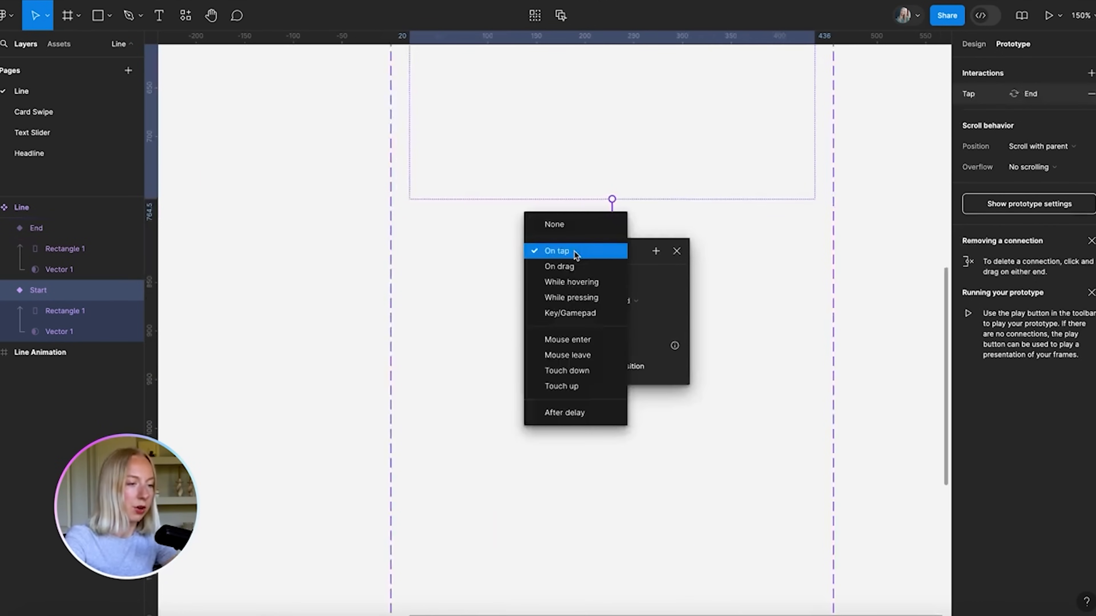
left_click(556, 416)
left_click_drag(571, 274, 535, 276)
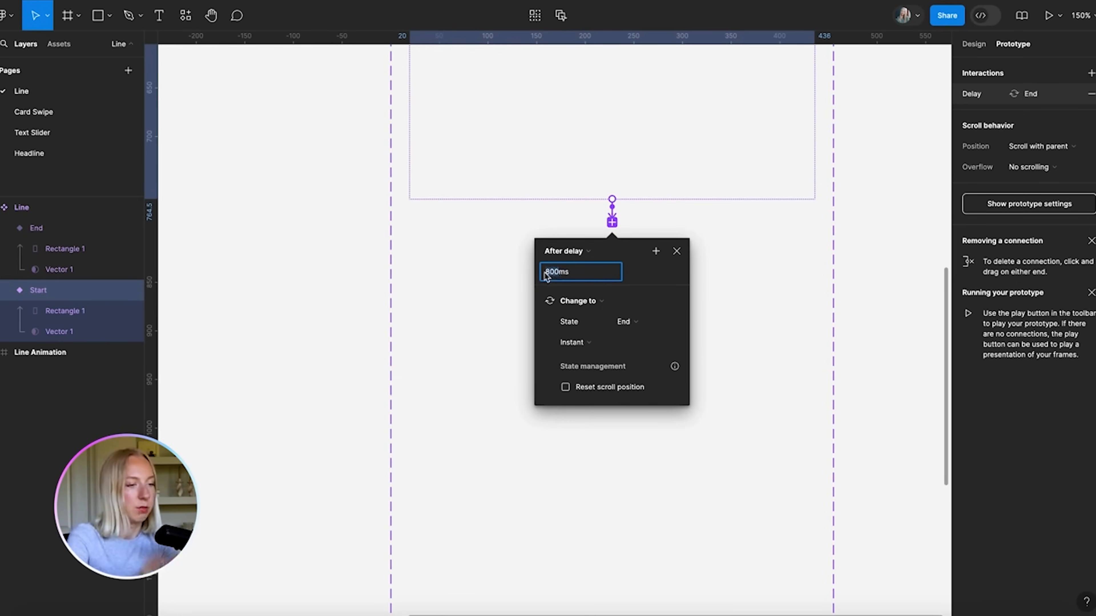
type("1")
key("Return")
Set the Start→End transition to Smart animate, Ease out, 3000ms
left_click(590, 345)
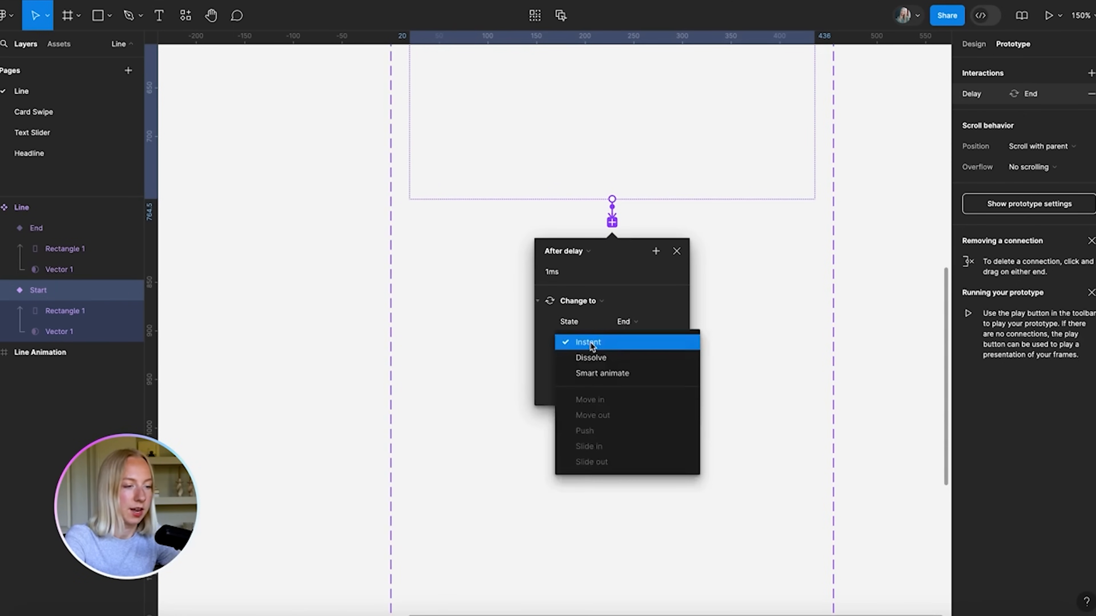
left_click(589, 372)
left_click(598, 363)
left_click(599, 365)
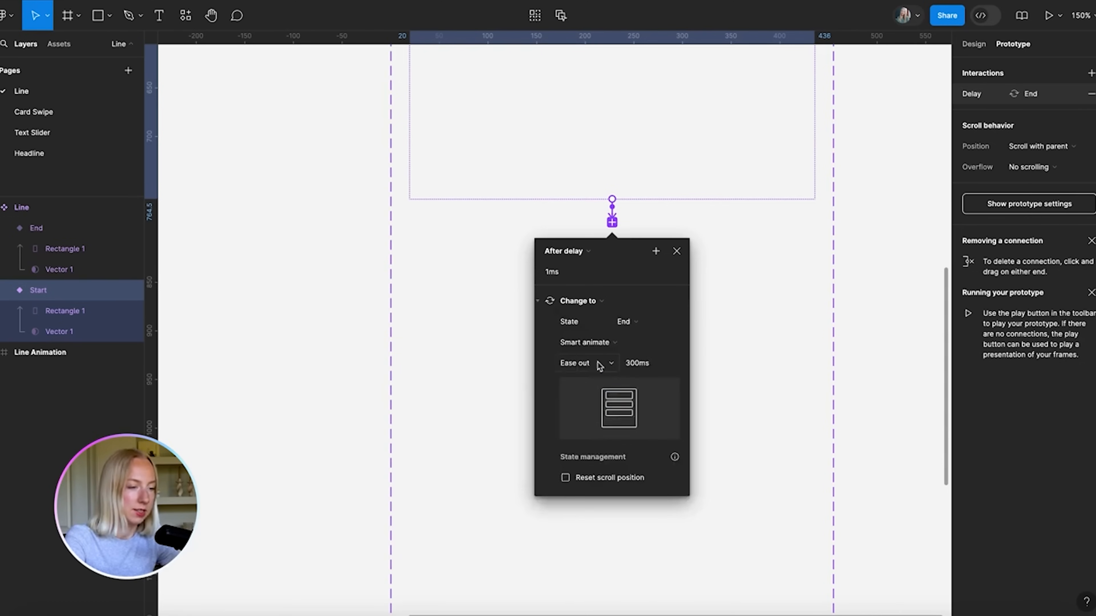
left_click(634, 367)
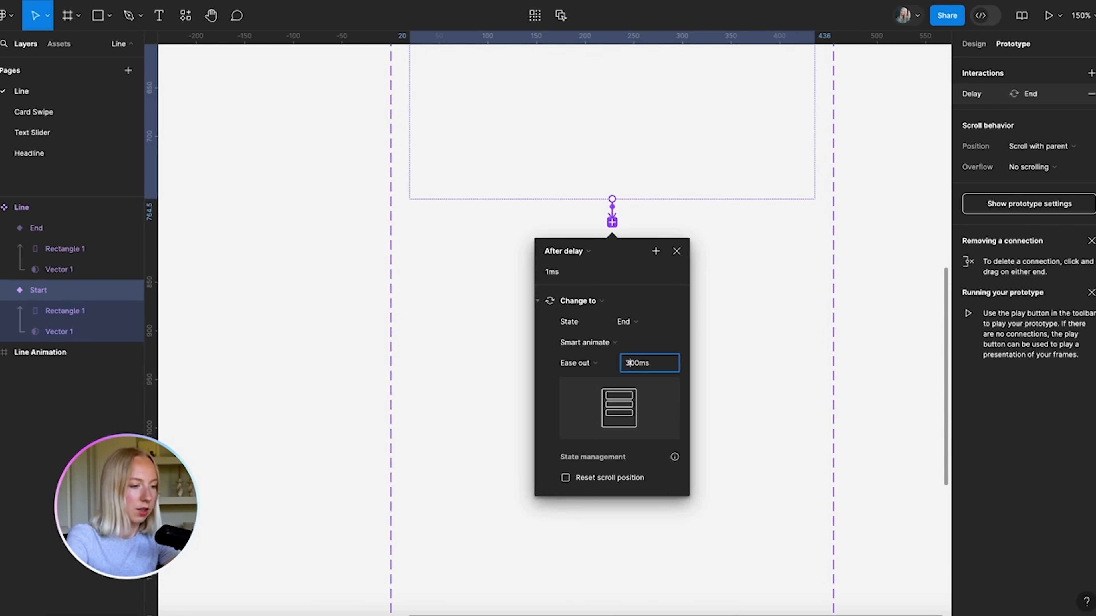
type("0")
key("Return")
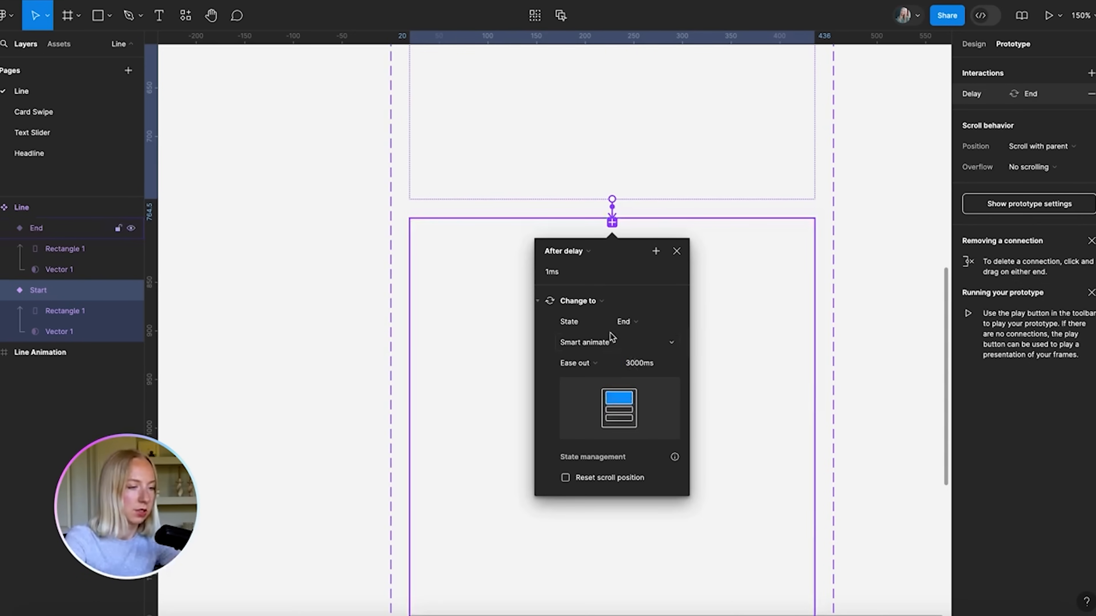
left_click(595, 364)
left_click(594, 364)
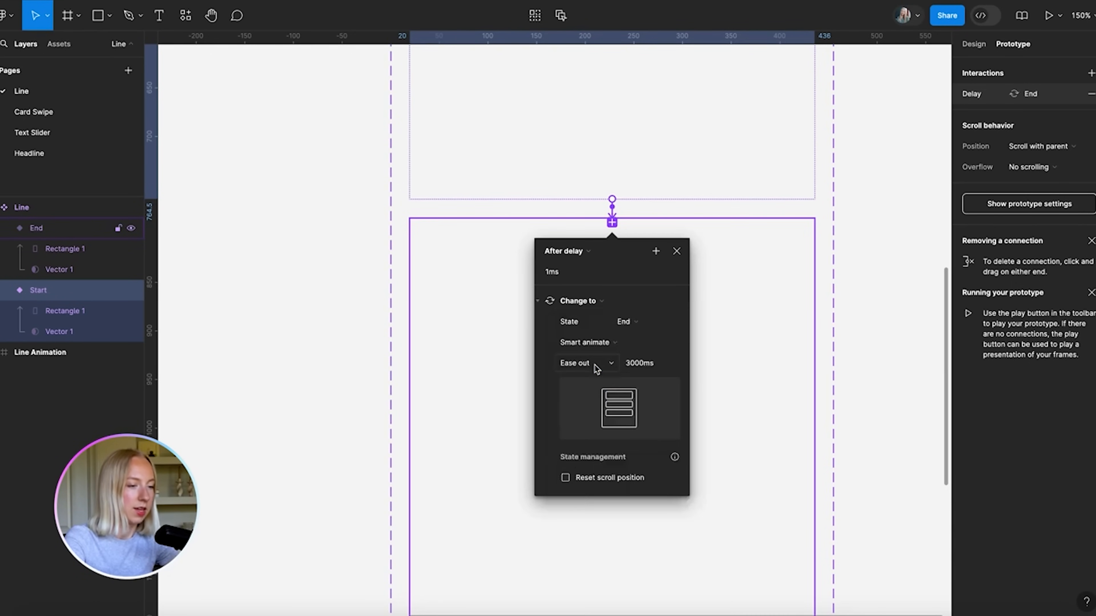
left_click(676, 251)
Connect the End variant back to Start with an After delay trigger of 1ms
left_click(699, 292)
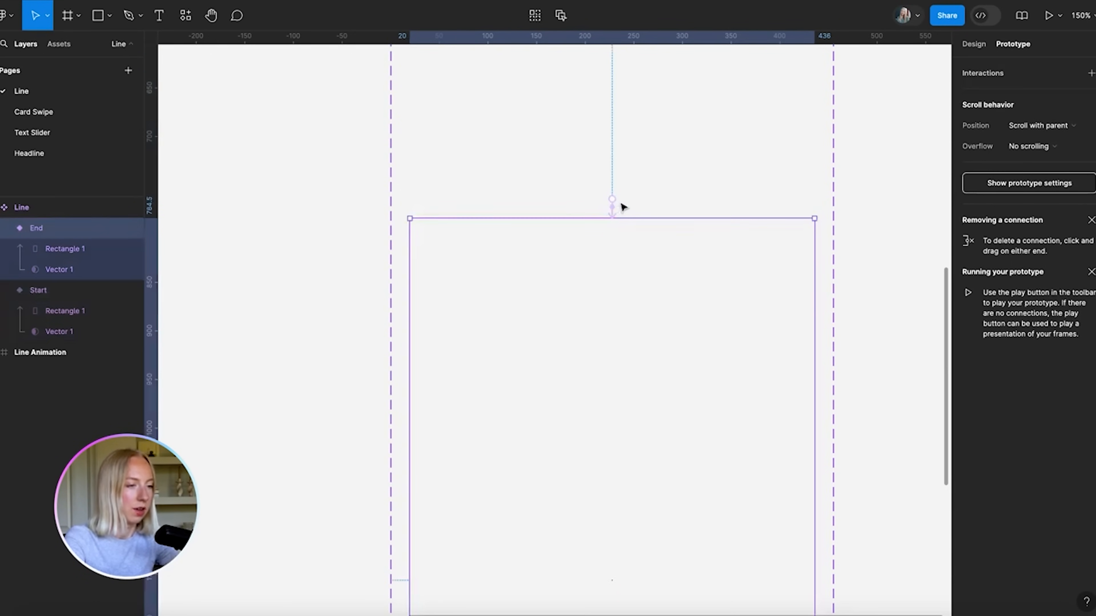
left_click_drag(622, 220, 623, 143)
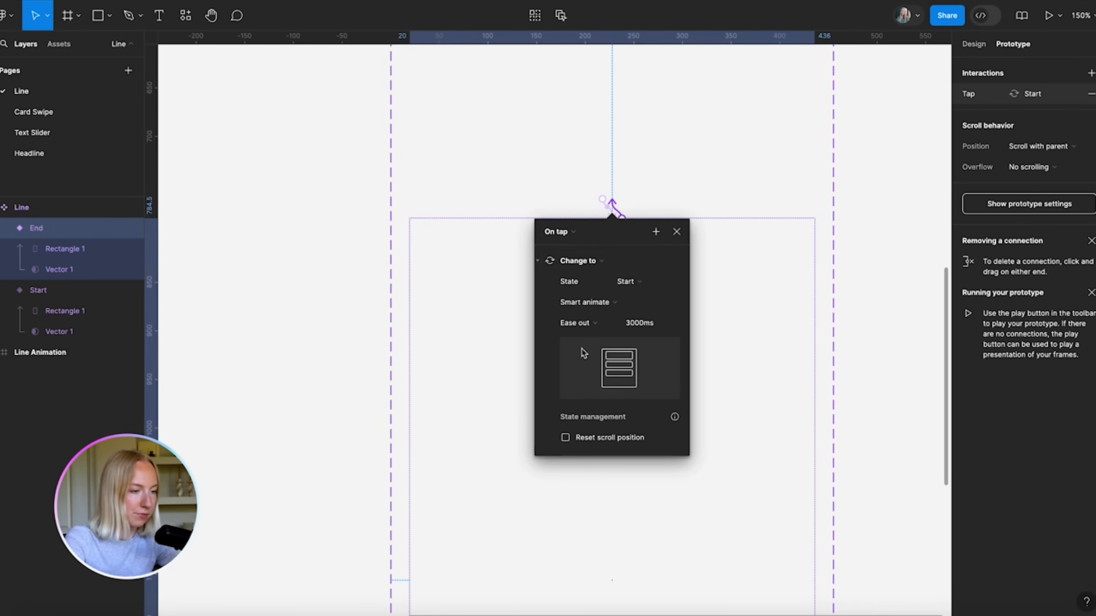
scroll(609, 328, "down", 5)
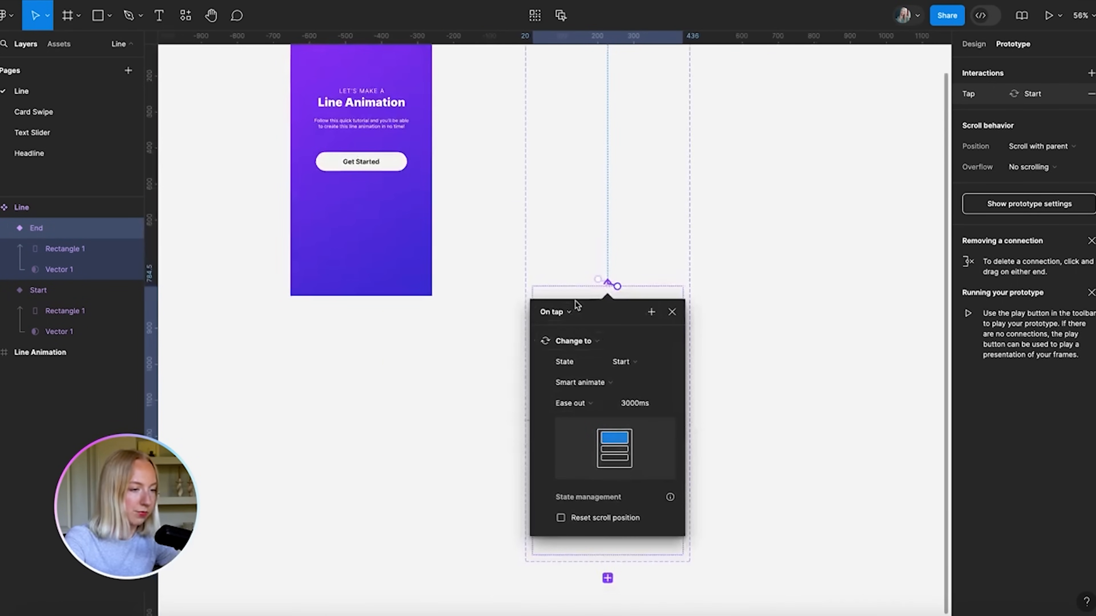
left_click(559, 312)
left_click(555, 478)
left_click(539, 337)
type("1")
key("Return")
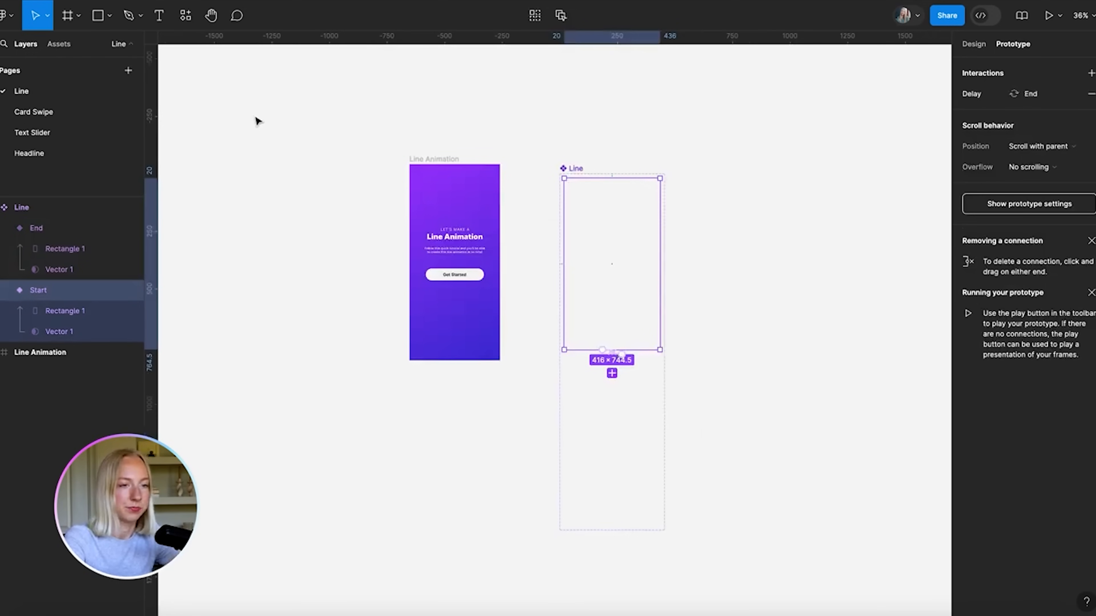
Paste a Line instance into the Line Animation frame, shifted left and aligned to the top
left_click(257, 121)
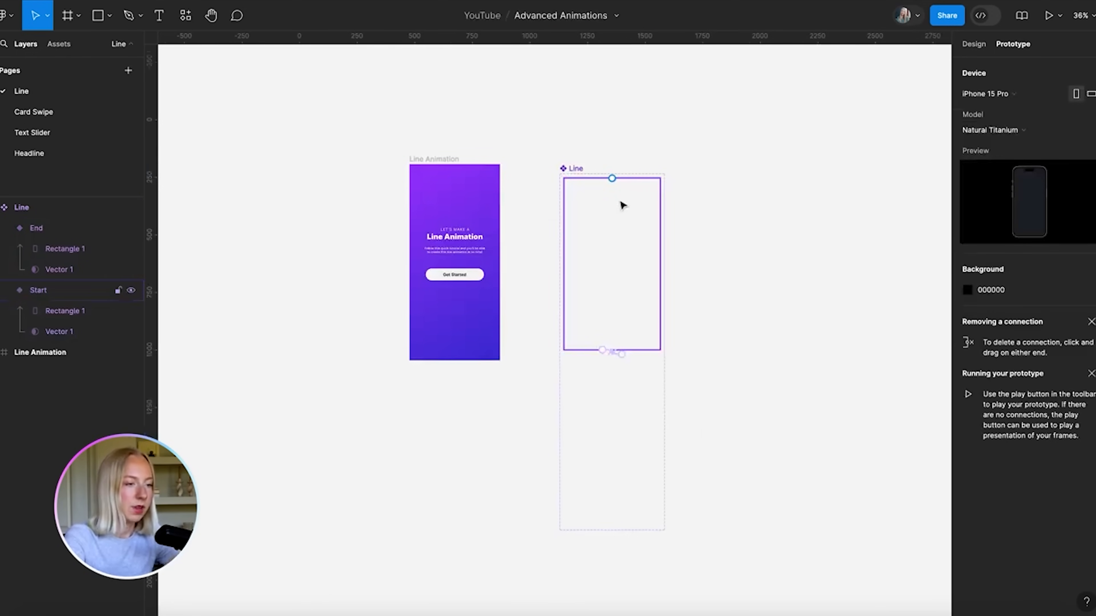
left_click(975, 44)
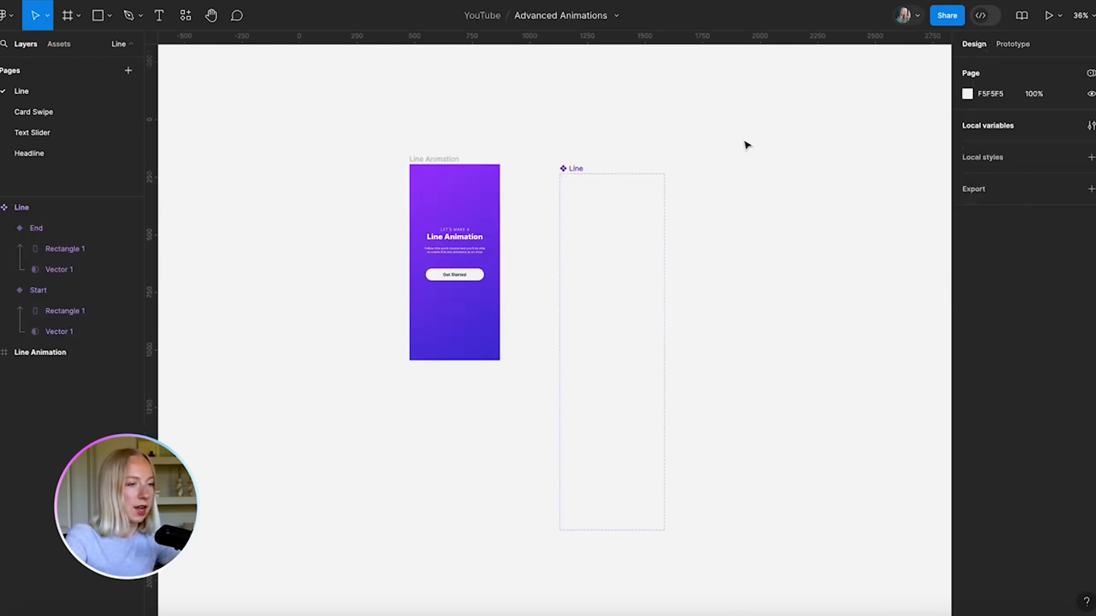
left_click(576, 215)
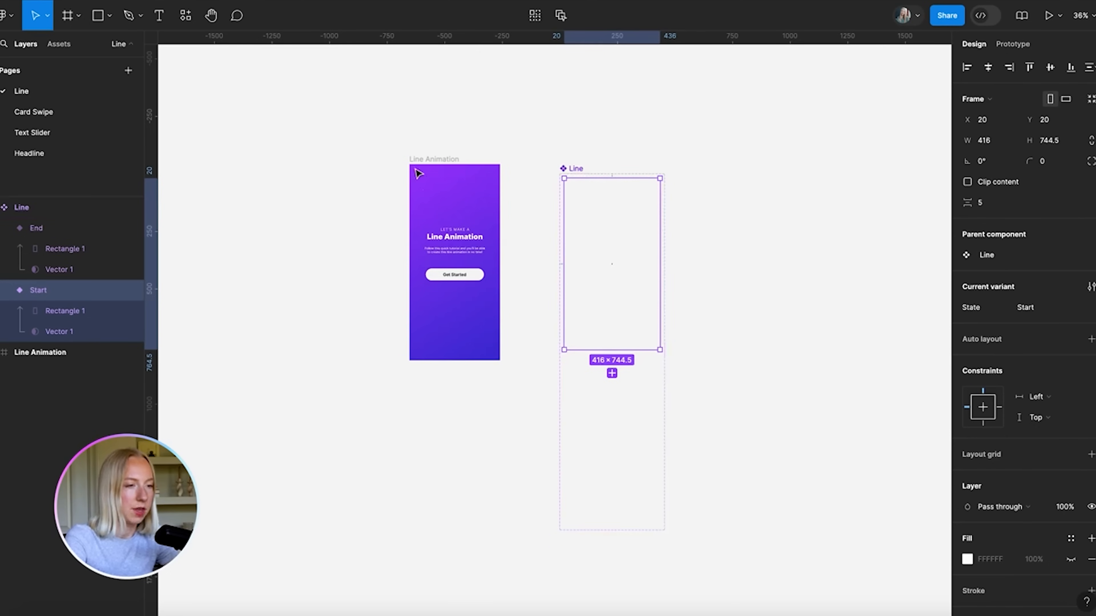
left_click(424, 160)
key("ctrl+v")
scroll(424, 160, "up", 6)
scroll(423, 160, "down", 2)
left_click_drag(553, 164, 541, 171)
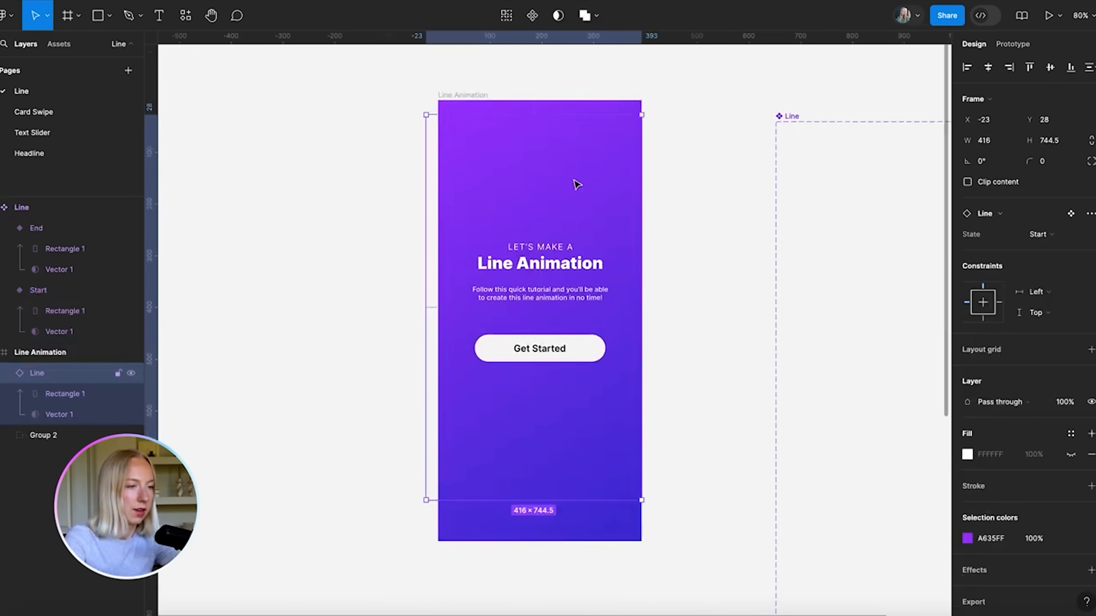
left_click(1029, 66)
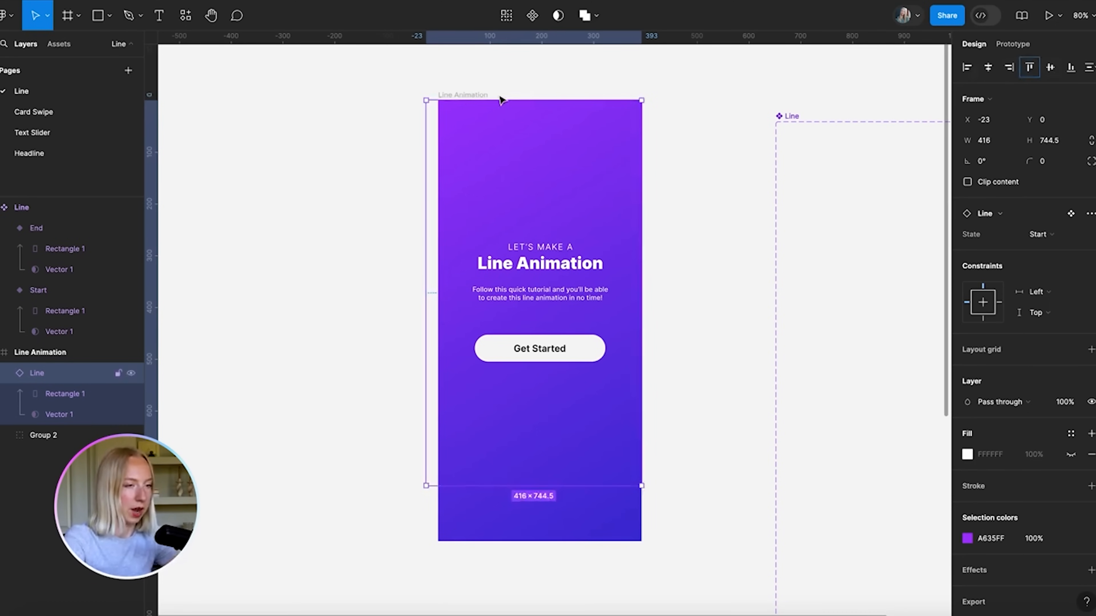
Preview the Line Animation frame as a prototype
left_click(396, 91)
left_click(468, 95)
left_click(1046, 24)
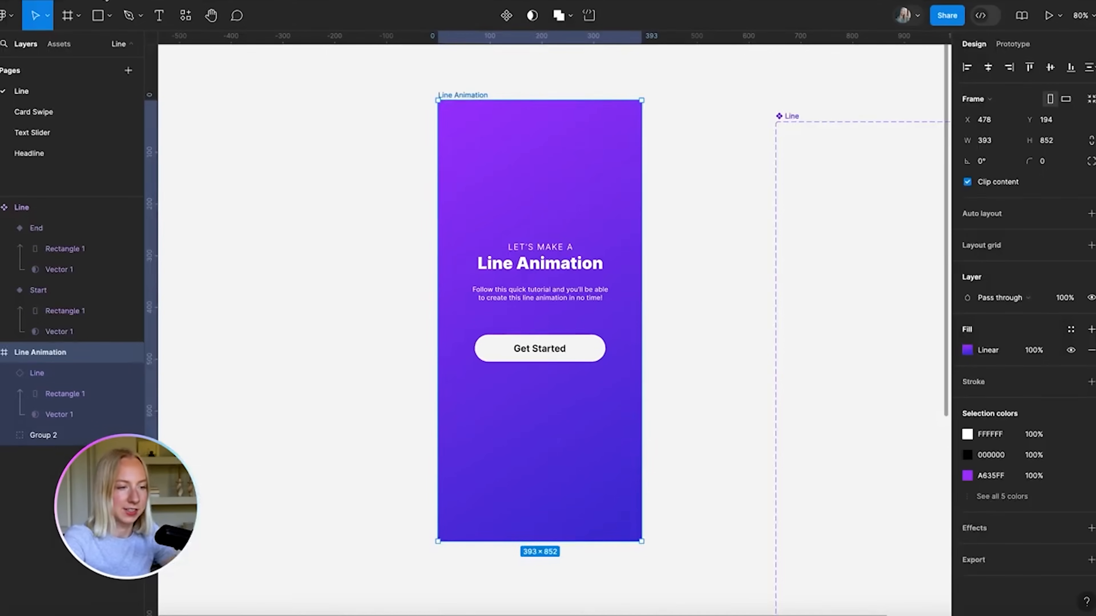
Send the Line instance behind the text group with Ctrl+[
left_click(384, 168)
left_click(556, 202)
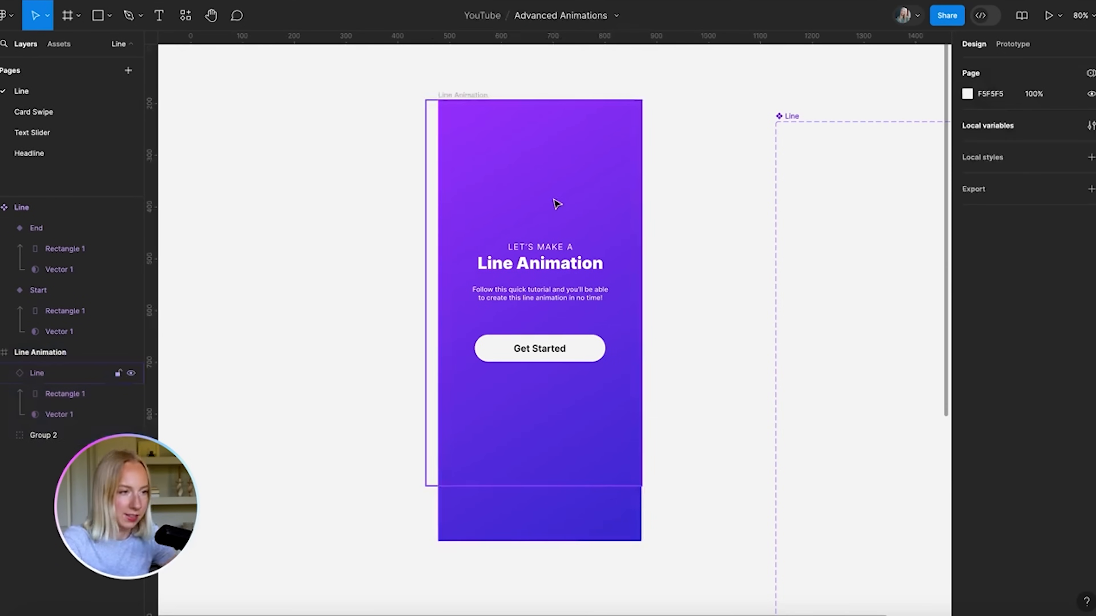
key("ctrl+bracketleft")
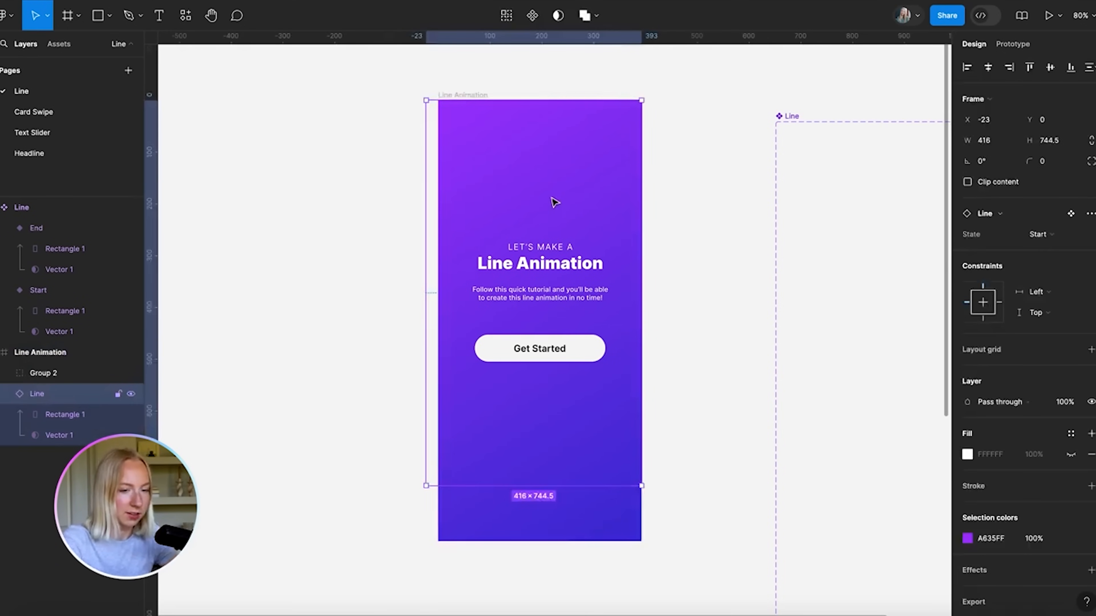
Replay the Line Animation frame in the prototype preview
left_click(323, 261)
left_click(467, 96)
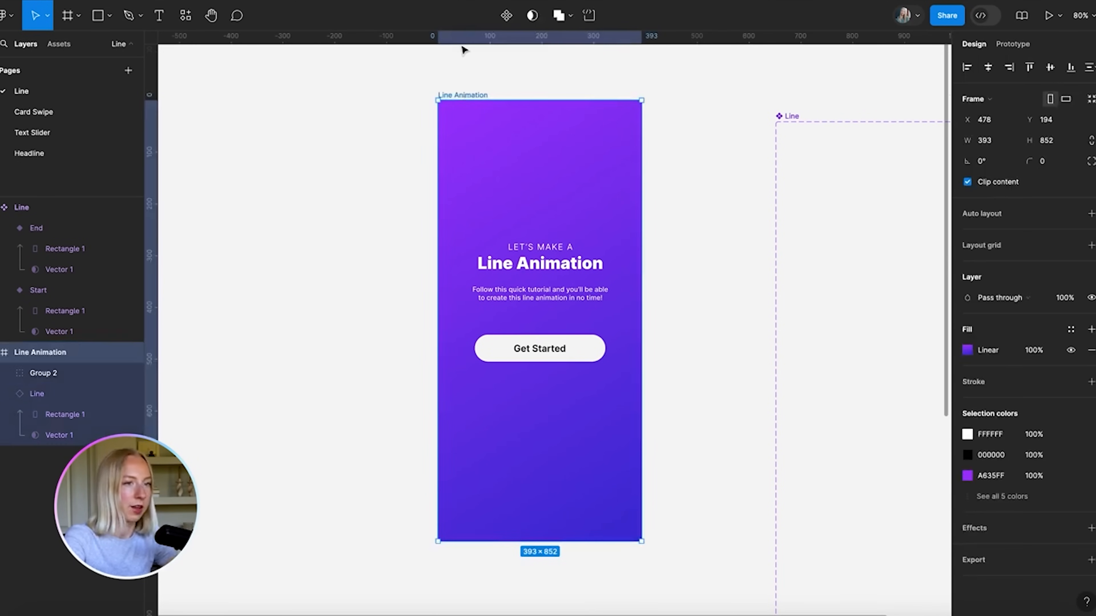
left_click(279, 0)
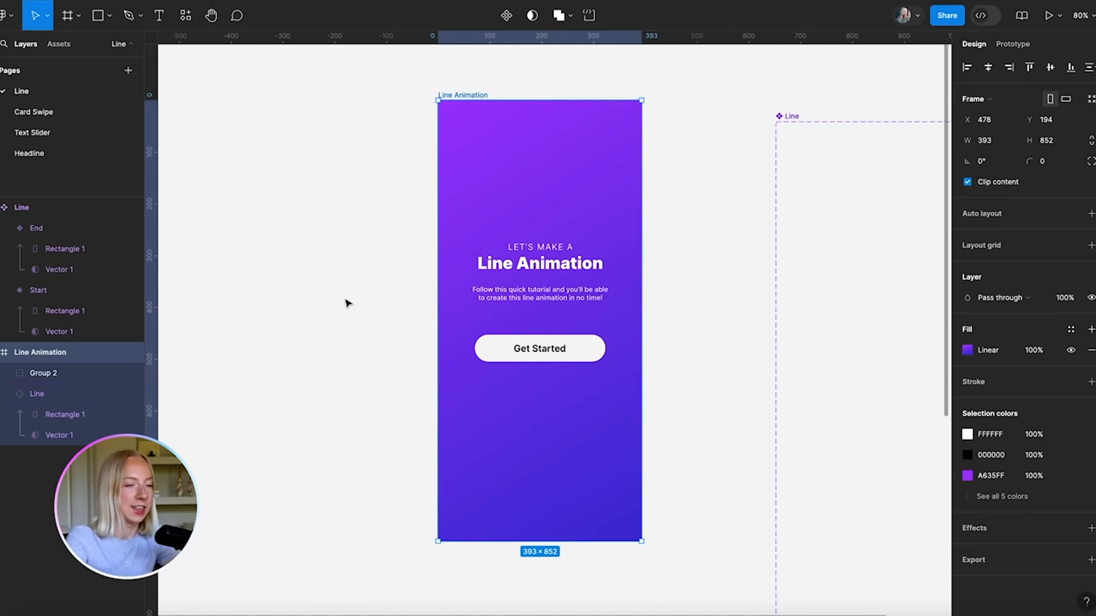
scroll(347, 303, "down", 5)
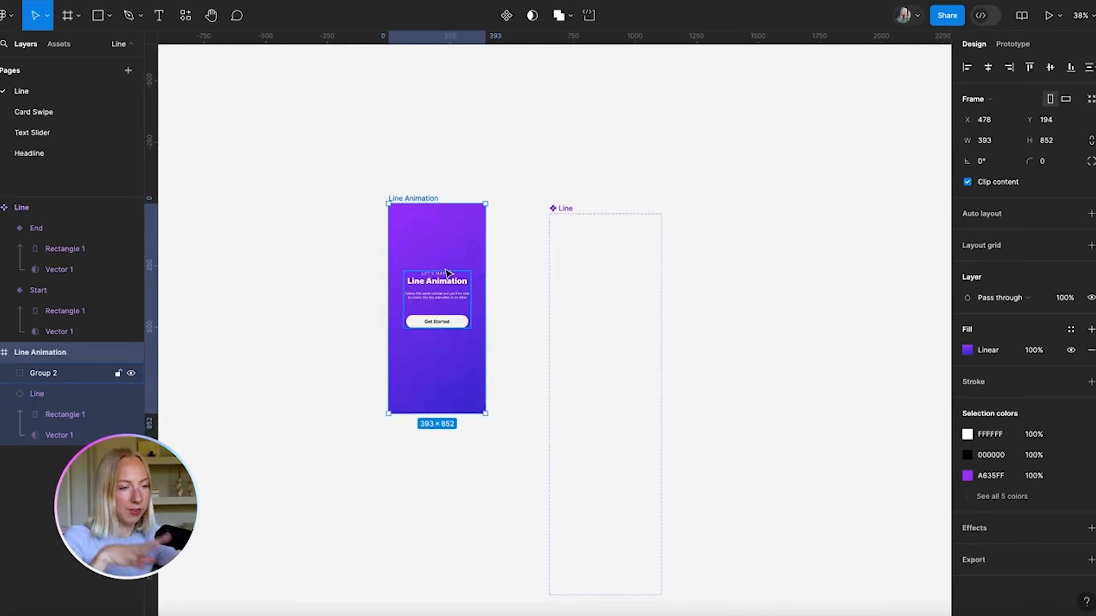
scroll(449, 272, "up", 5)
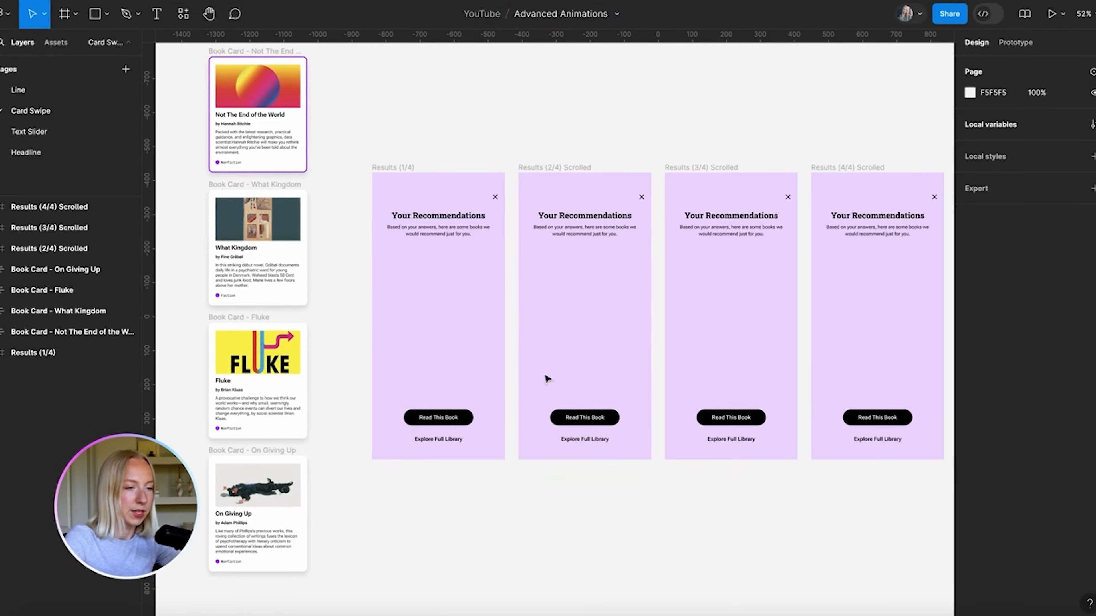
scroll(452, 313, "left", 3)
scroll(455, 277, "up", 10)
scroll(578, 410, "down", 5)
scroll(578, 341, "up", 5)
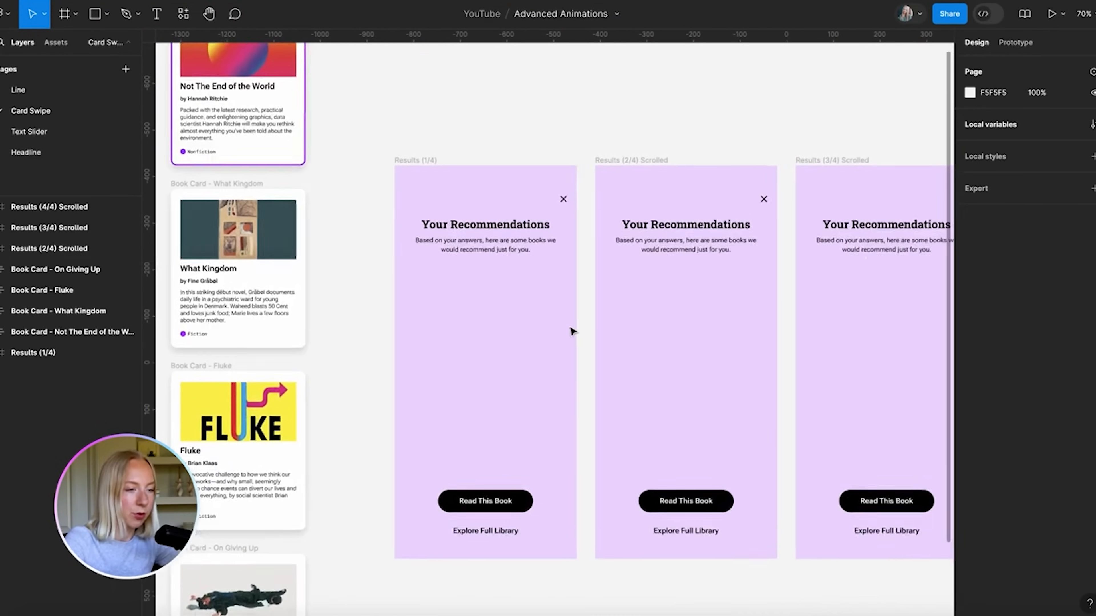
scroll(473, 470, "down", 2)
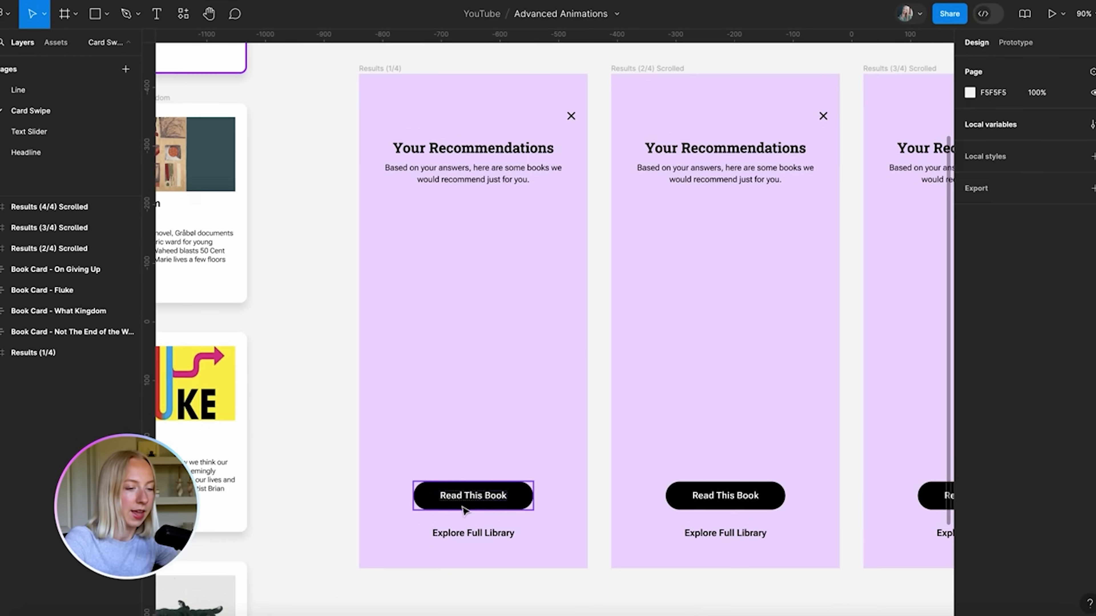
scroll(504, 466, "down", 5)
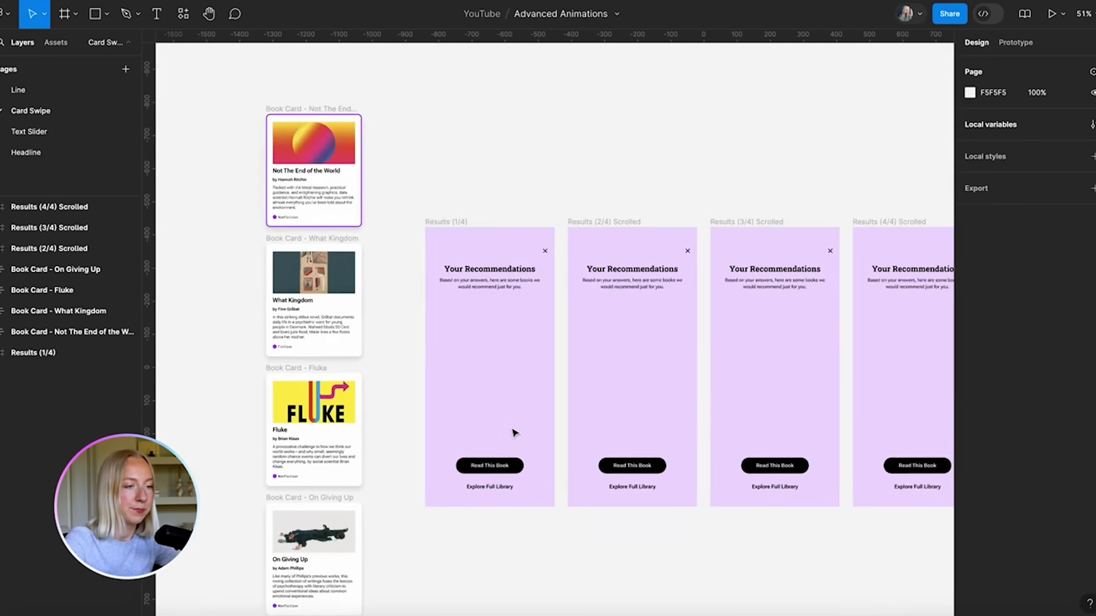
scroll(513, 433, "left", 3)
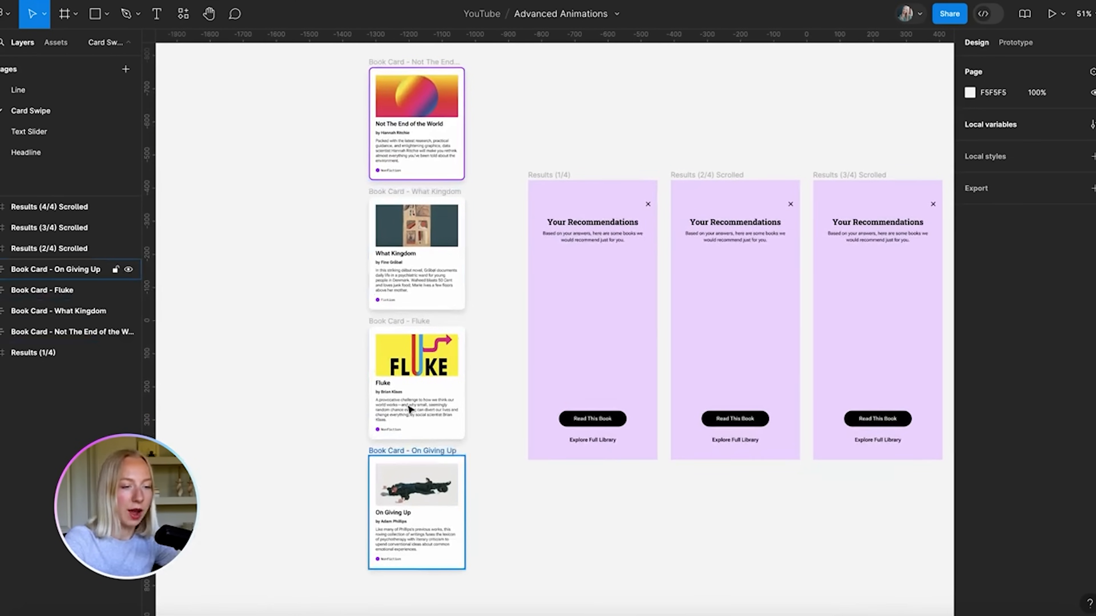
scroll(425, 150, "up", 5)
scroll(424, 150, "up", 6)
scroll(424, 152, "down", 1)
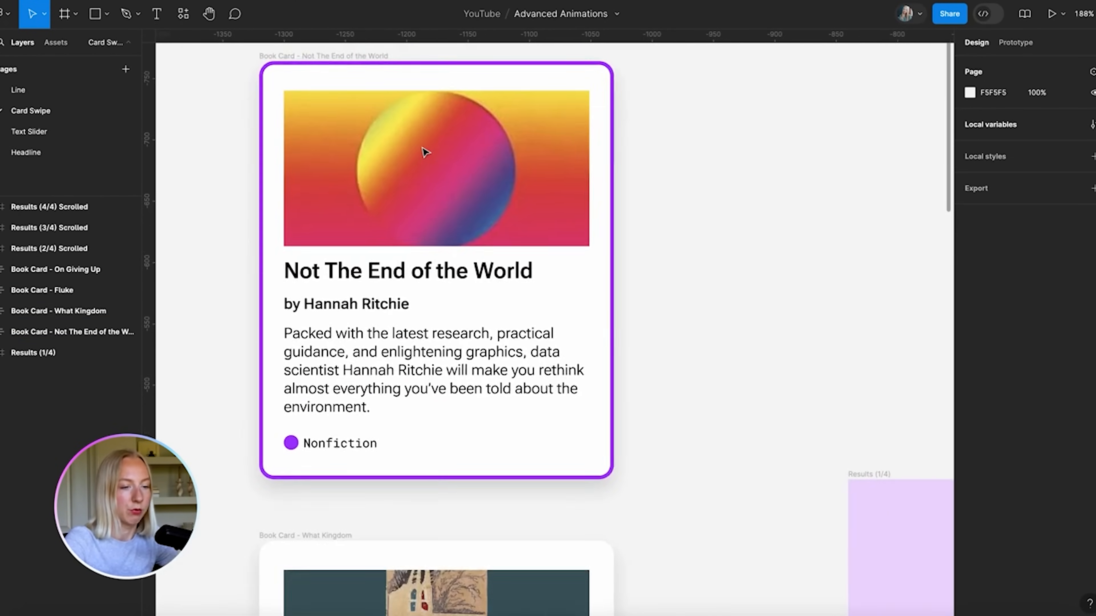
scroll(423, 152, "left", 1)
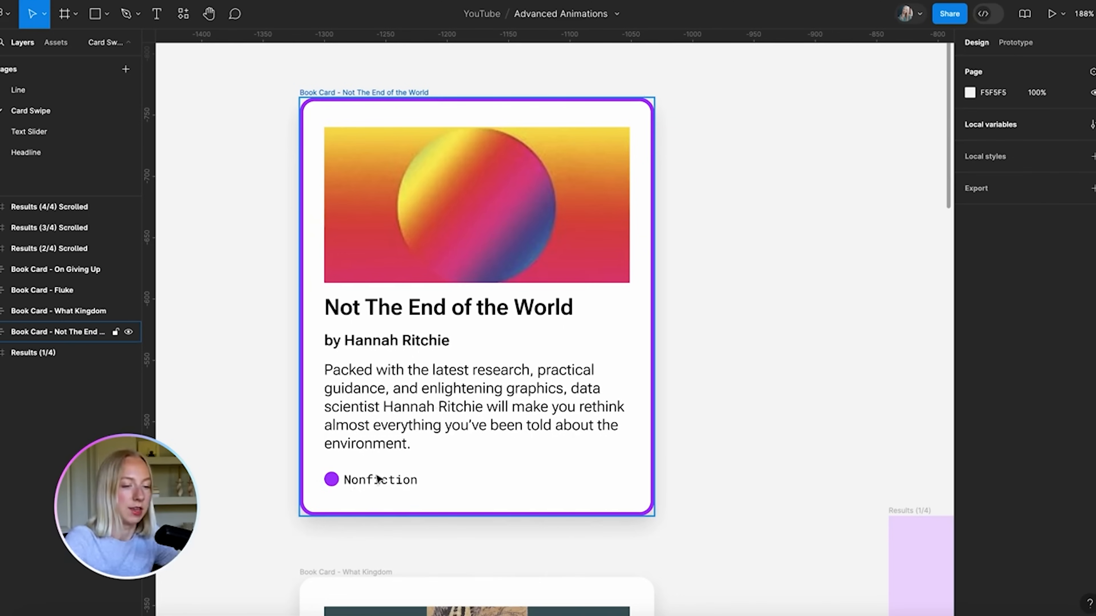
scroll(377, 479, "down", 10)
scroll(325, 453, "down", 5)
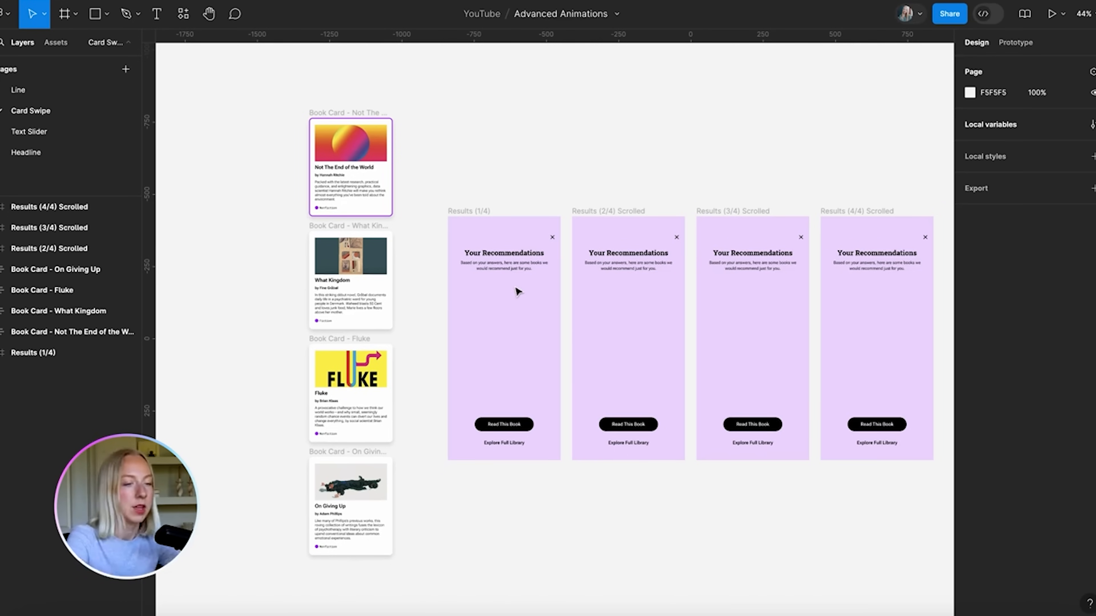
scroll(445, 225, "down", 2)
scroll(445, 225, "right", 1)
scroll(394, 196, "up", 2)
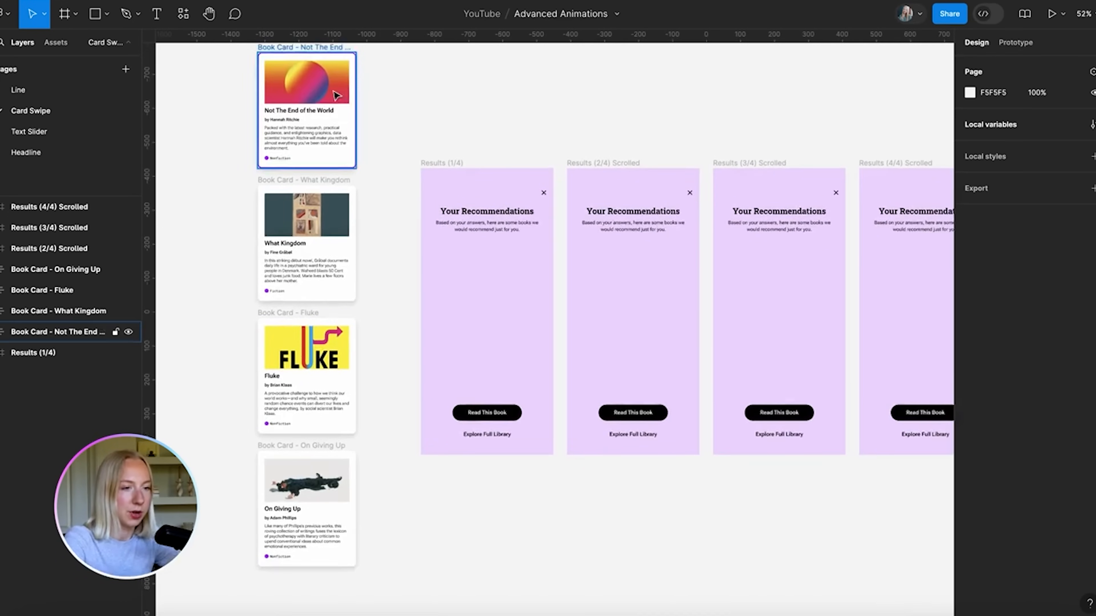
Drag the Not The End of the World card into Results (1/4) above the two buttons
left_click_drag(307, 53, 489, 252)
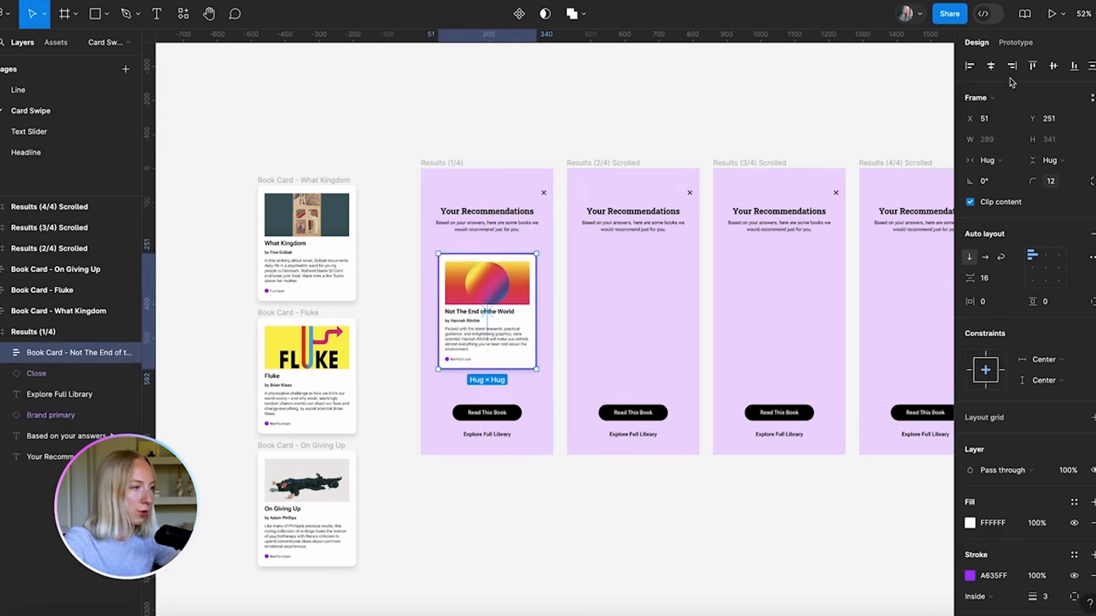
left_click(575, 97)
scroll(518, 311, "up", 5)
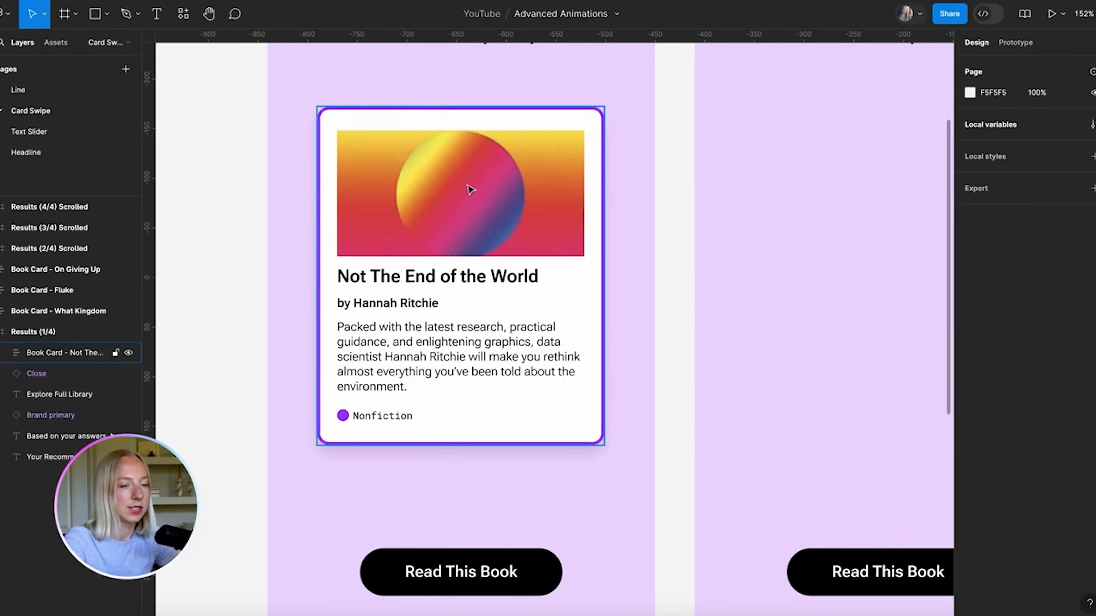
left_click(470, 189)
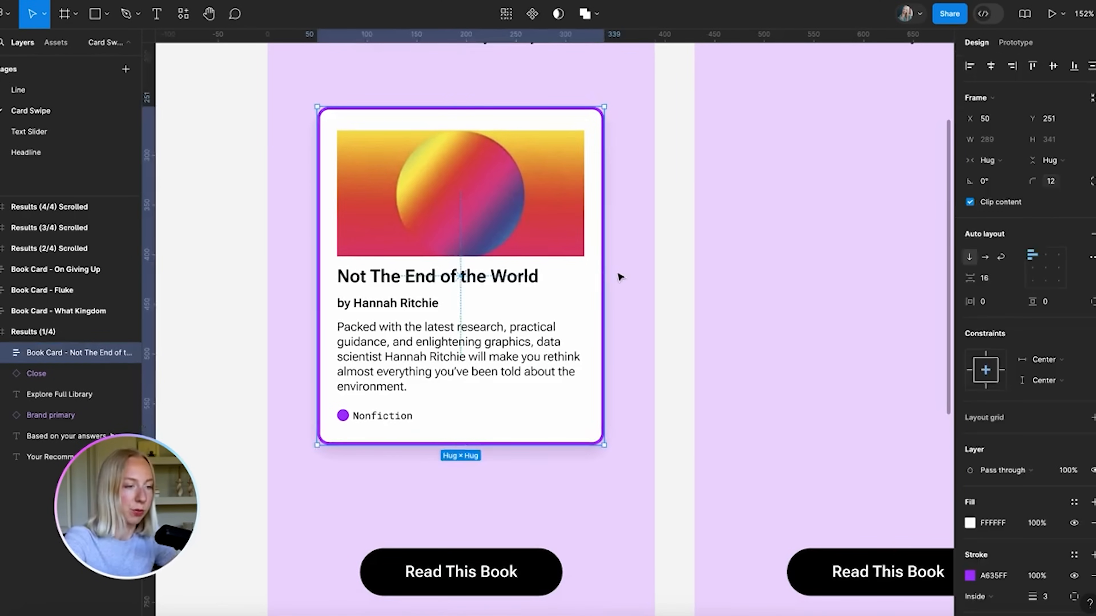
scroll(612, 271, "down", 5)
left_click(456, 240)
scroll(455, 241, "up", 2)
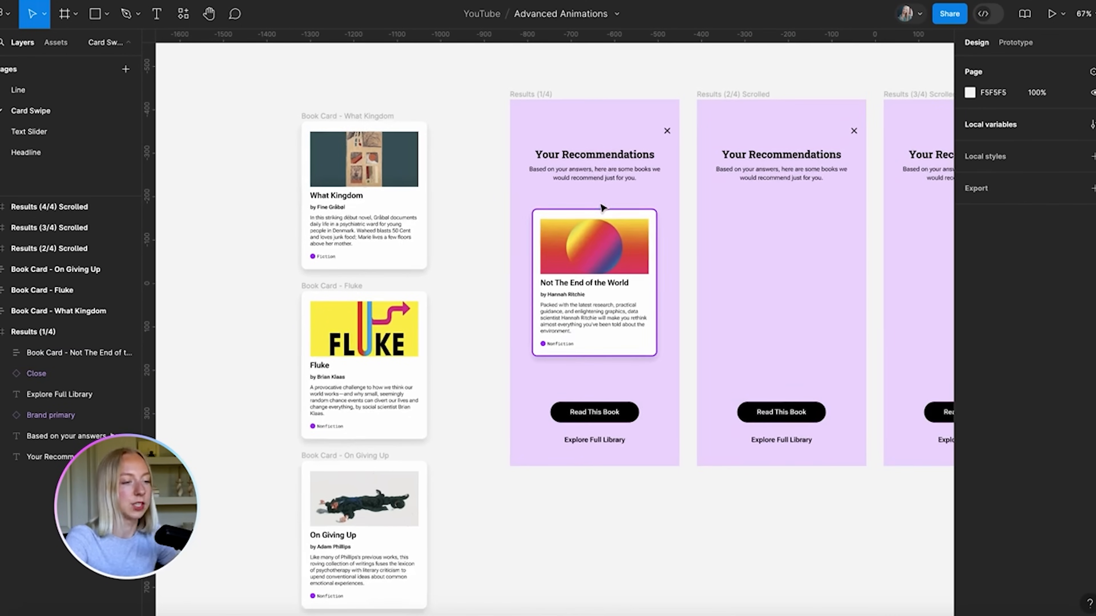
scroll(527, 357, "right", 3)
scroll(527, 357, "up", 2)
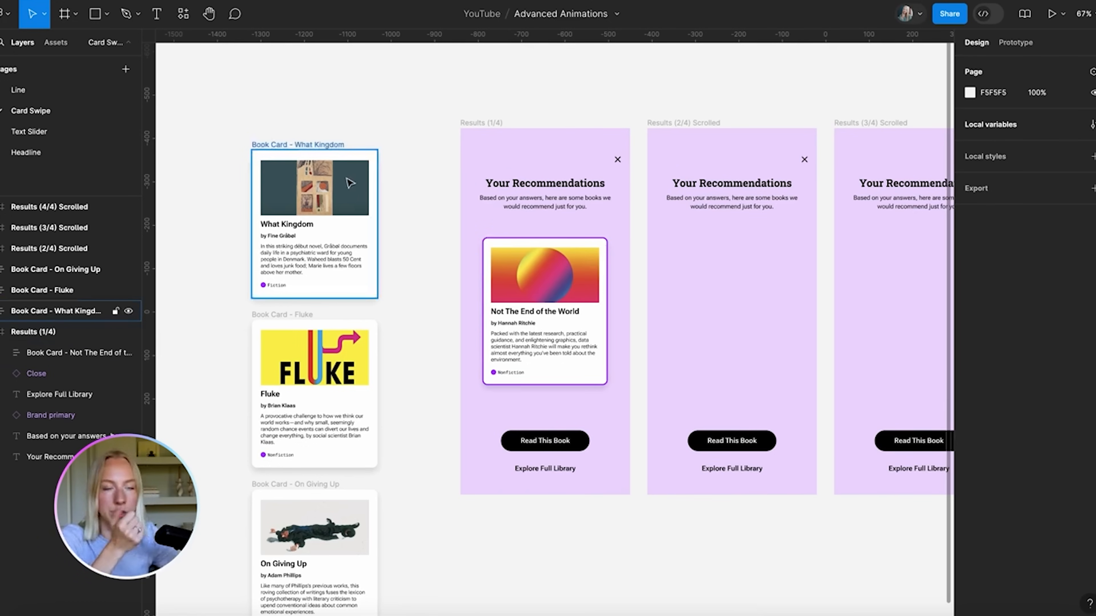
Move the What Kingdom card into Results (1/4), behind the first card and lower down
left_click_drag(286, 144, 570, 201)
scroll(585, 254, "up", 5)
scroll(585, 257, "down", 2)
scroll(585, 257, "right", 1)
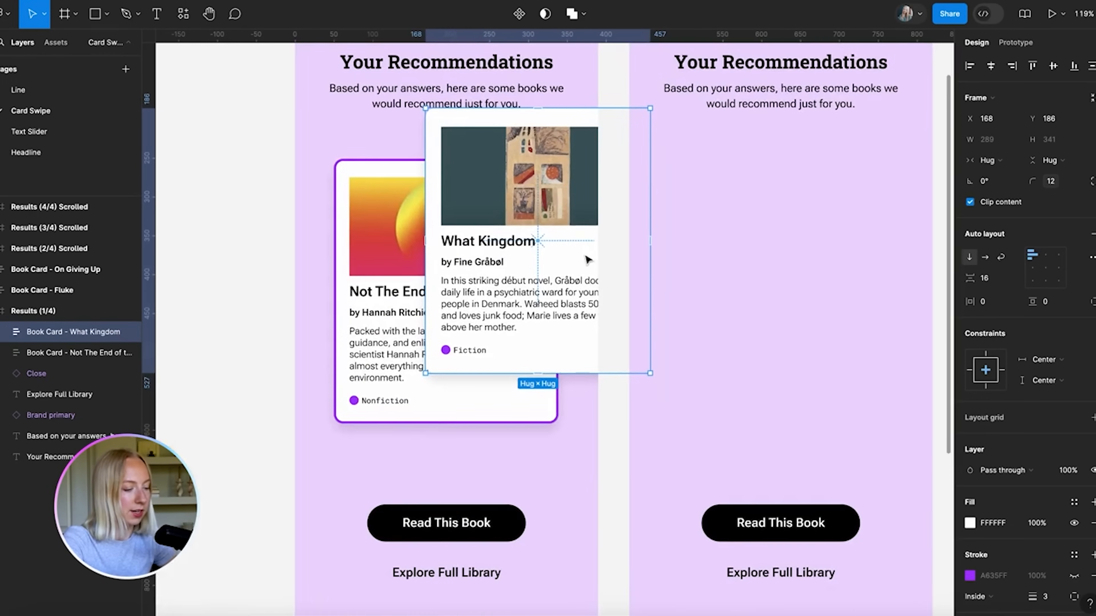
key("[")
scroll(585, 254, "up", 2)
left_click_drag(583, 140, 583, 188)
scroll(588, 193, "down", 3)
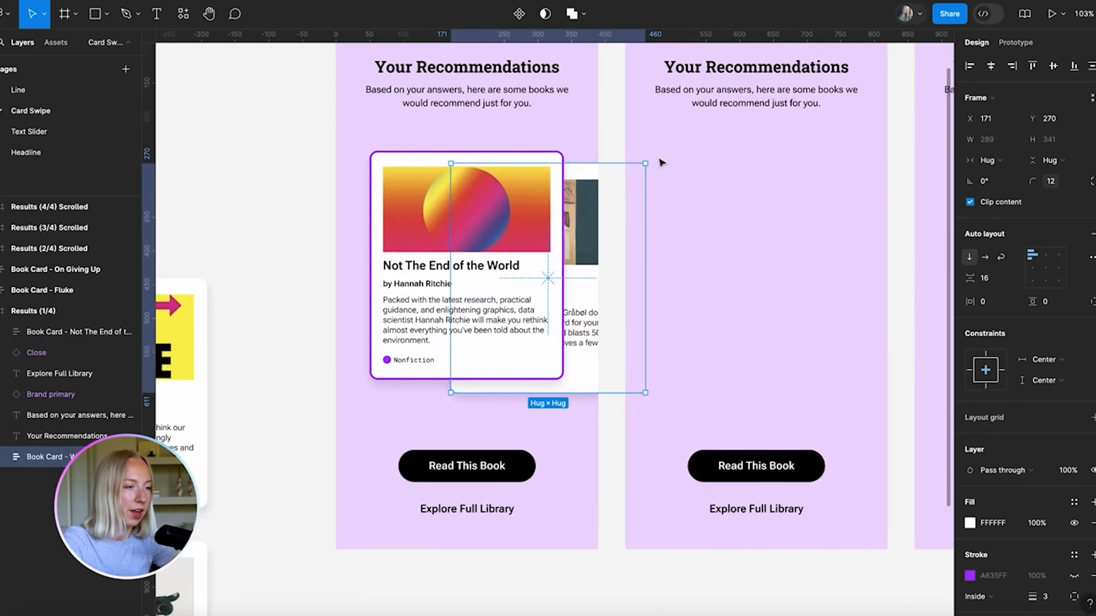
Tilt the What Kingdom card and set its layer opacity to 70%
left_click_drag(652, 163, 664, 180)
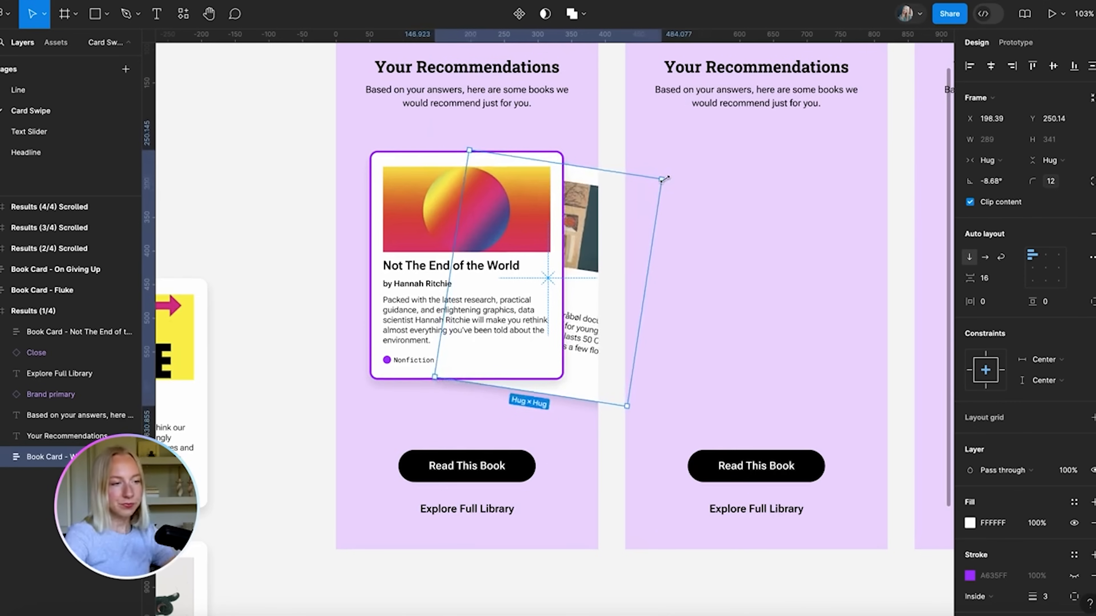
left_click_drag(594, 207, 600, 222)
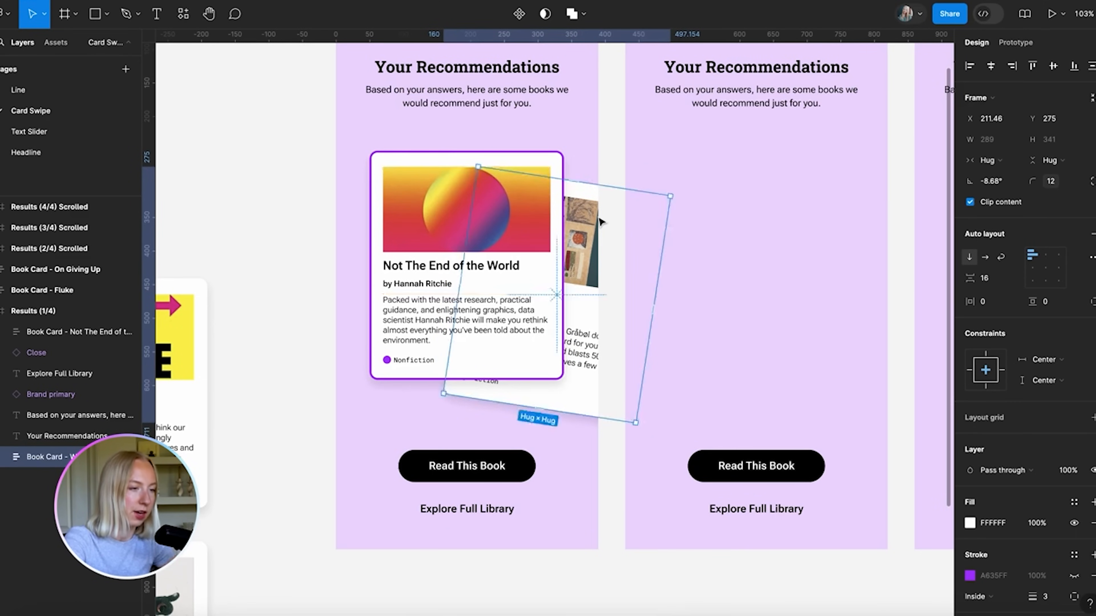
scroll(601, 222, "down", 5)
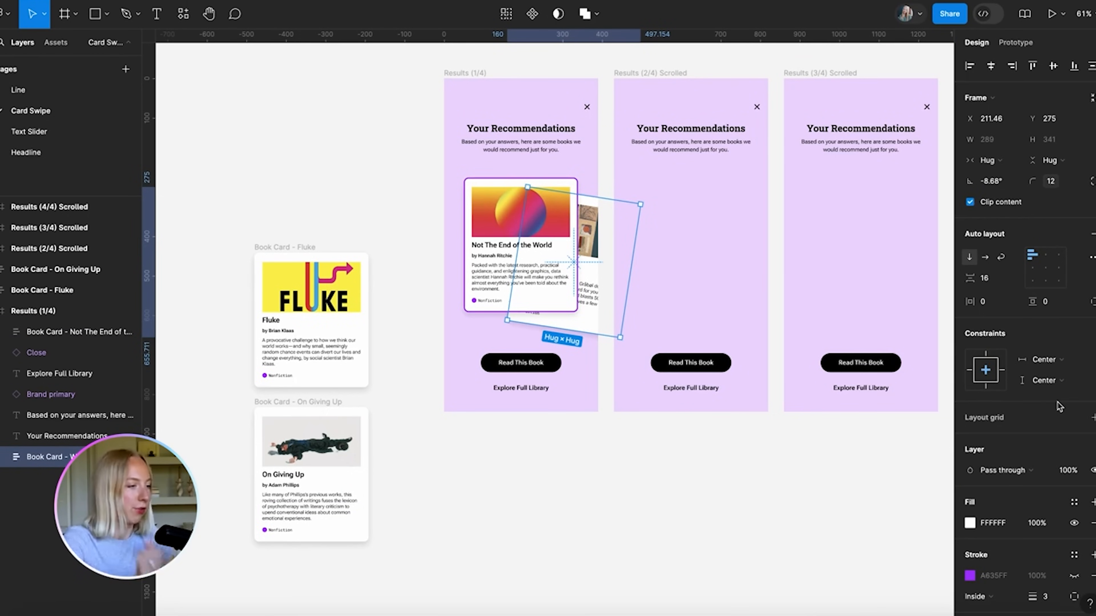
scroll(1058, 405, "down", 3)
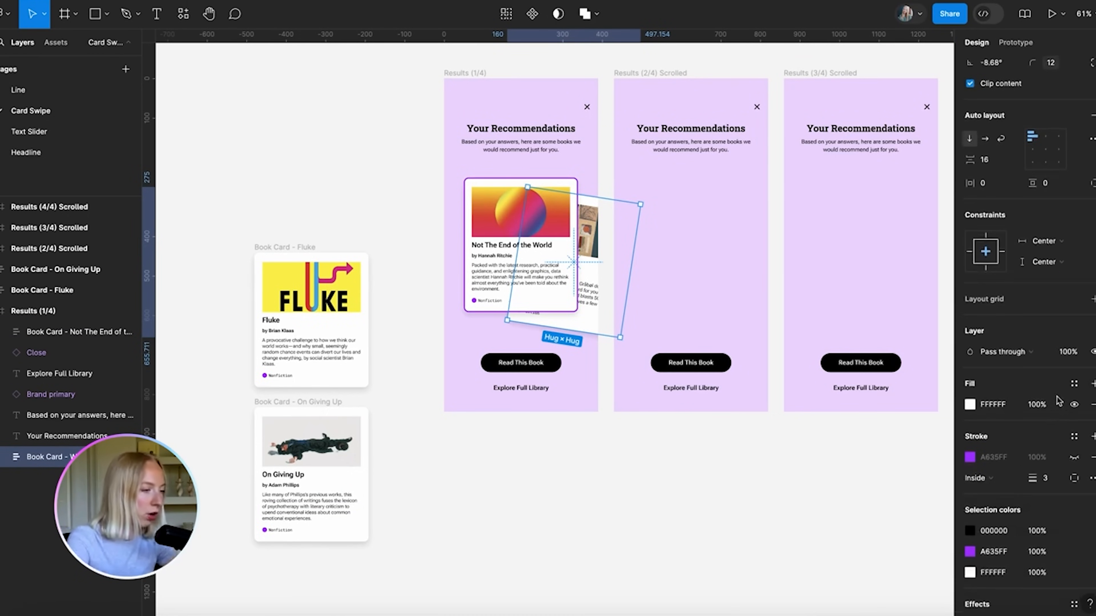
left_click(1073, 359)
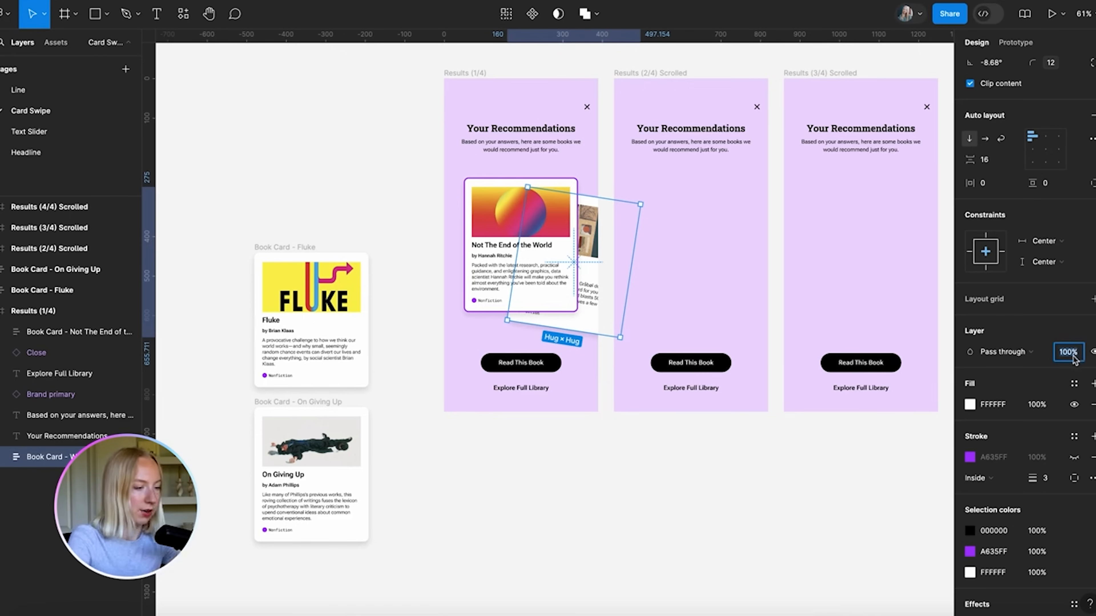
type("50")
key("Return")
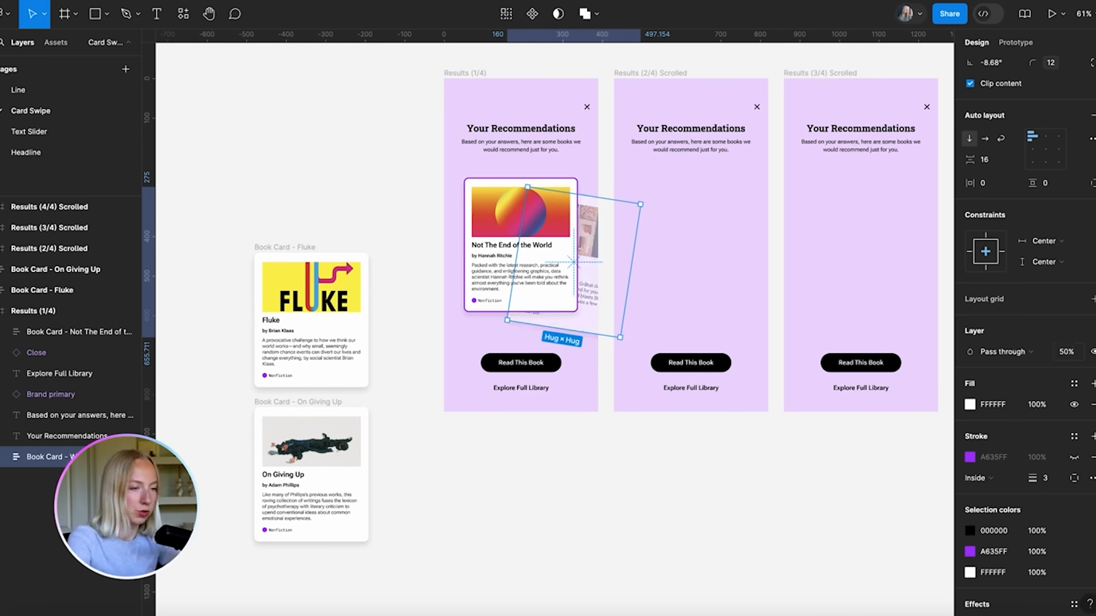
left_click(1068, 352)
type("7")
key("Return")
Round the card's rotation to exactly -8° and nudge it slightly upward
left_click(658, 500)
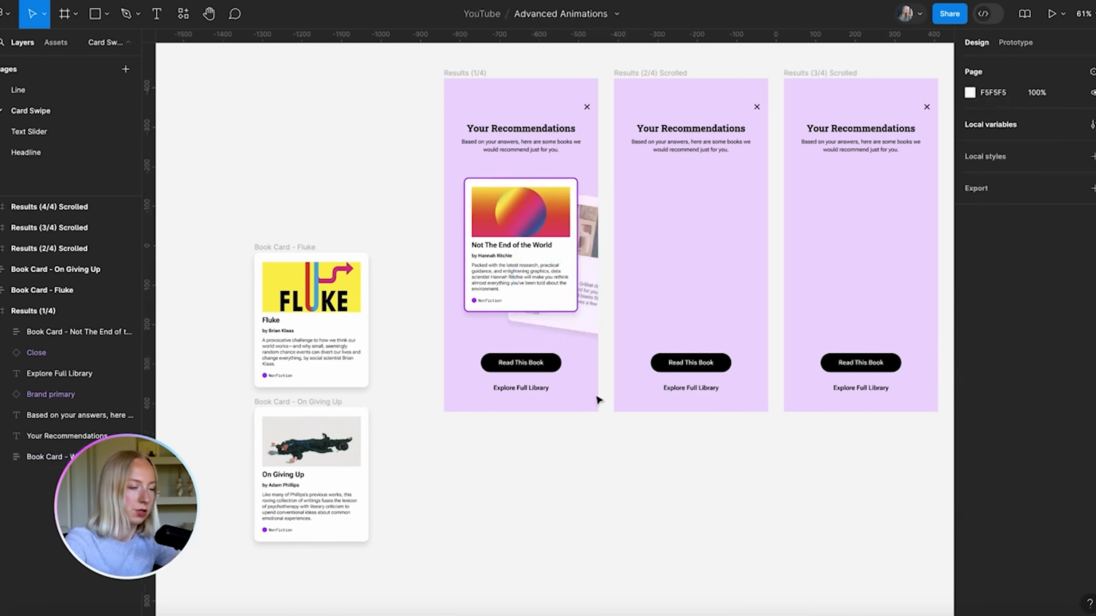
scroll(598, 398, "up", 5)
left_click(591, 283)
left_click(994, 179)
type("-8")
key("Return")
left_click_drag(583, 379, 583, 376)
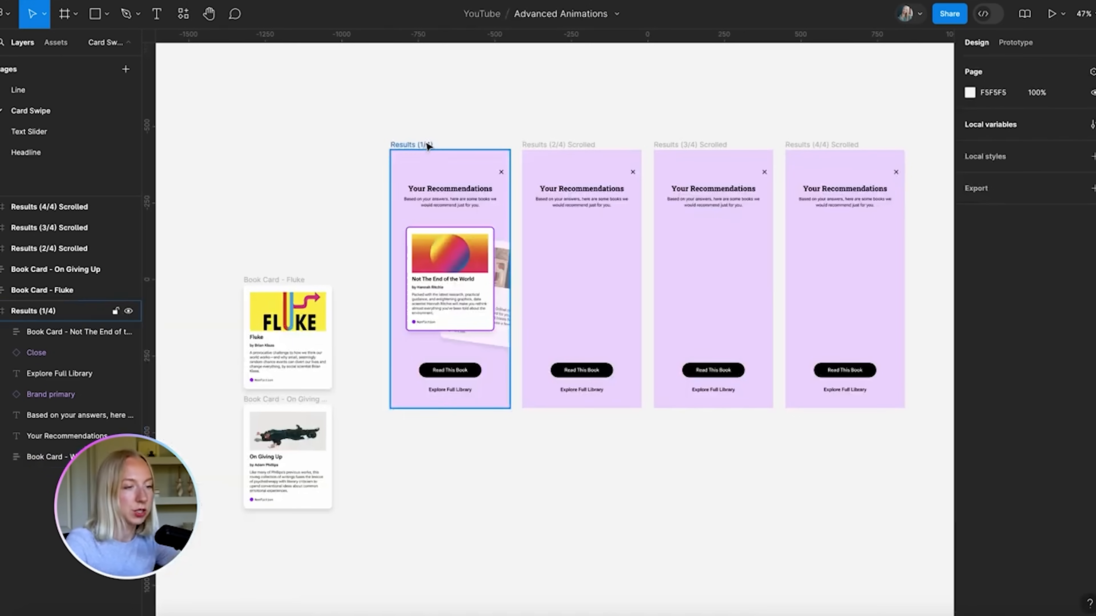
scroll(426, 140, "right", 2)
scroll(426, 140, "up", 1)
scroll(428, 143, "right", 2)
scroll(429, 143, "down", 1)
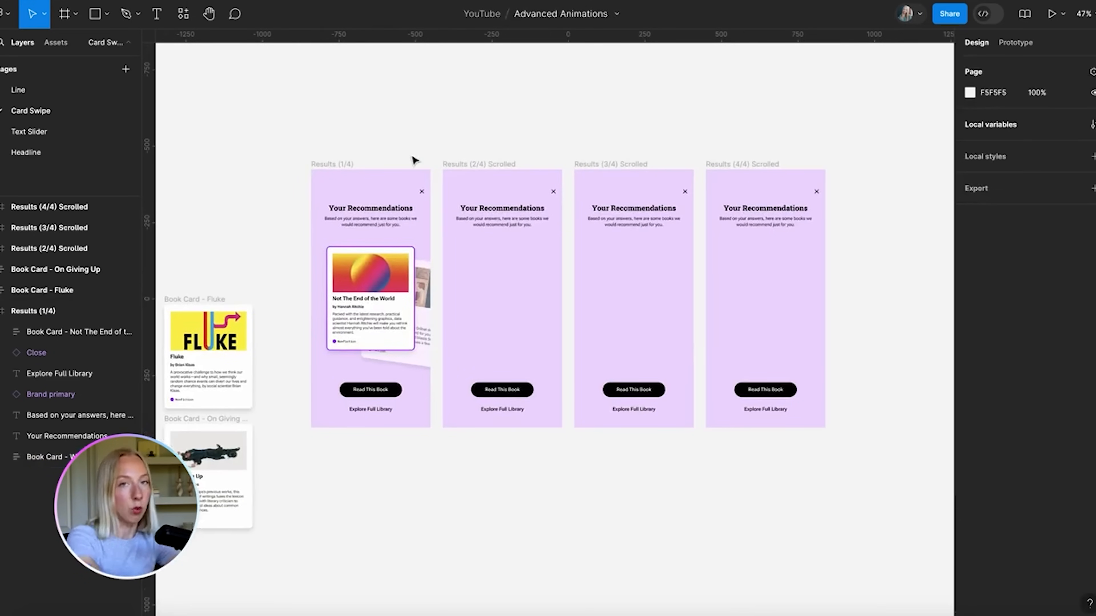
Copy both stacked book cards into the Results (2/4) Scrolled frame
scroll(406, 306, "up", 4)
scroll(406, 306, "left", 1)
scroll(406, 306, "down", 1)
left_click(406, 304)
left_click(487, 230, "shift")
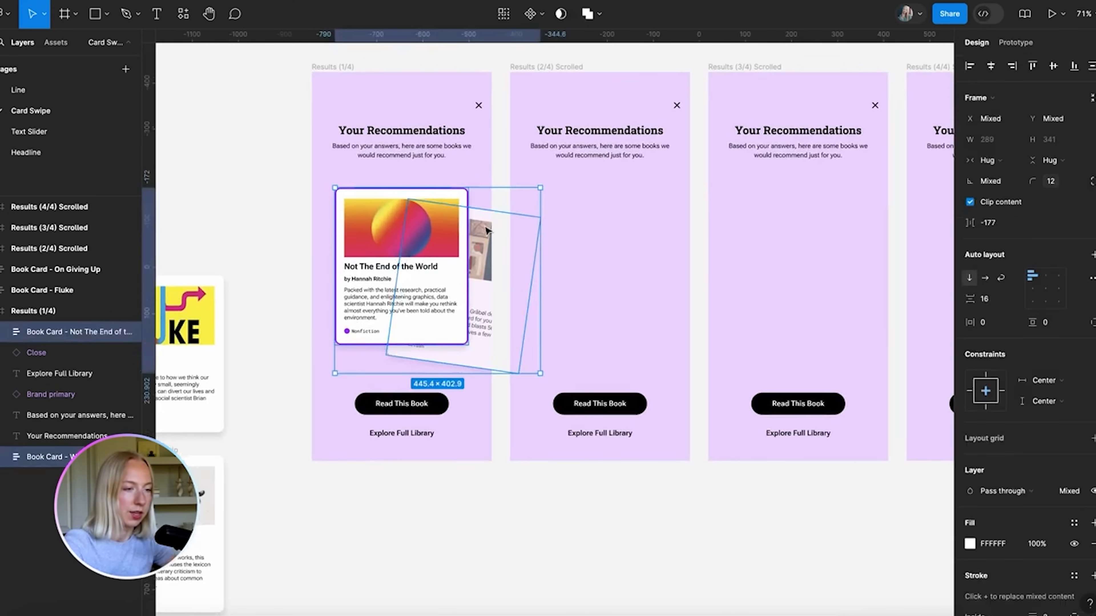
key("ctrl+c")
left_click(557, 76)
key("ctrl+v")
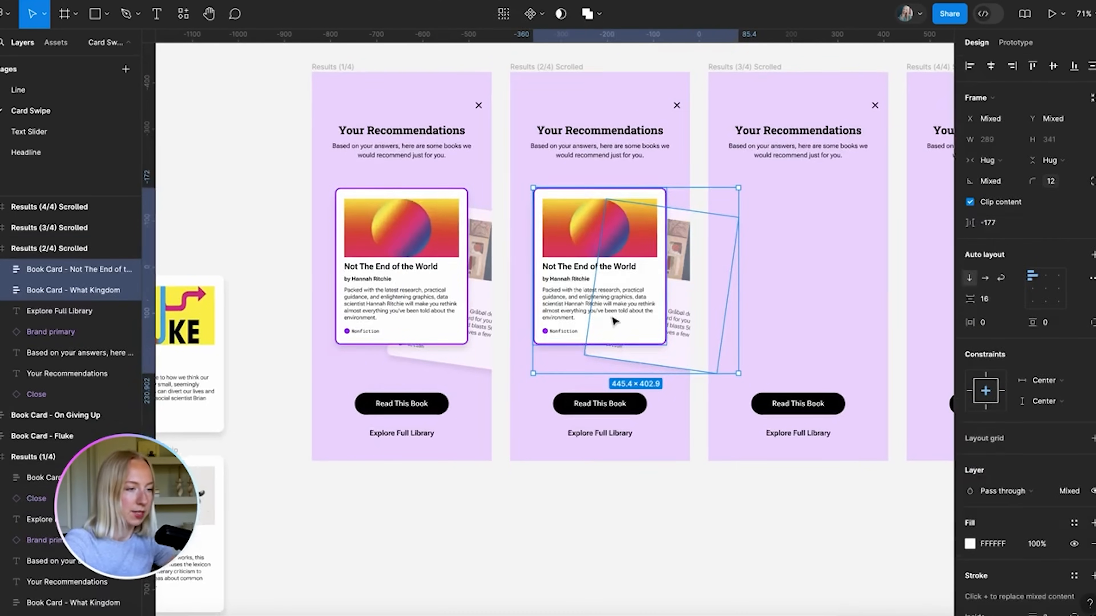
left_click(577, 525)
scroll(680, 274, "up", 5)
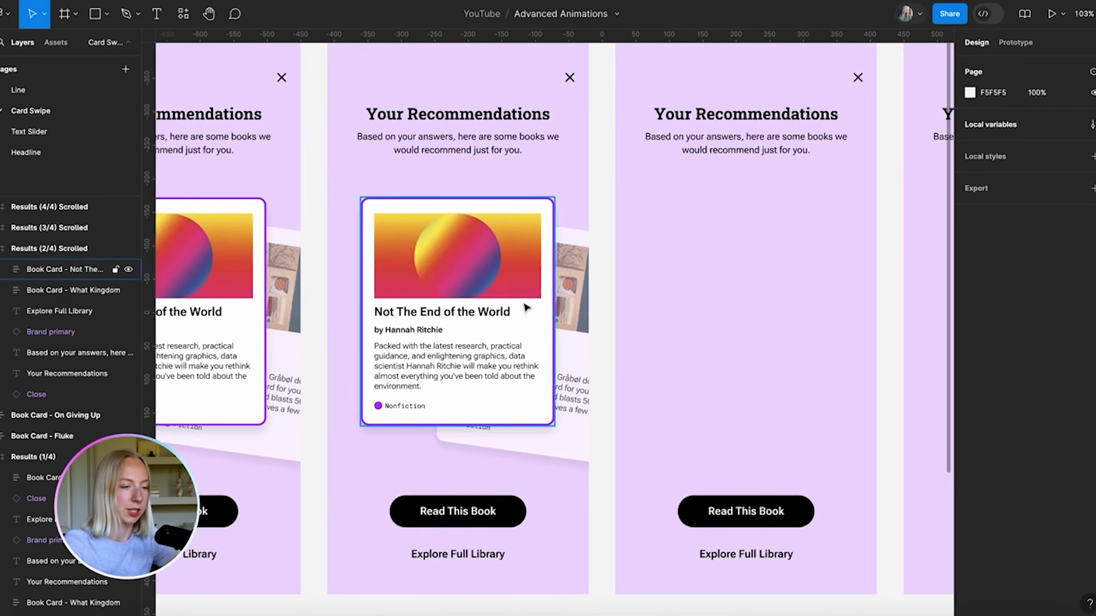
scroll(526, 307, "down", 2)
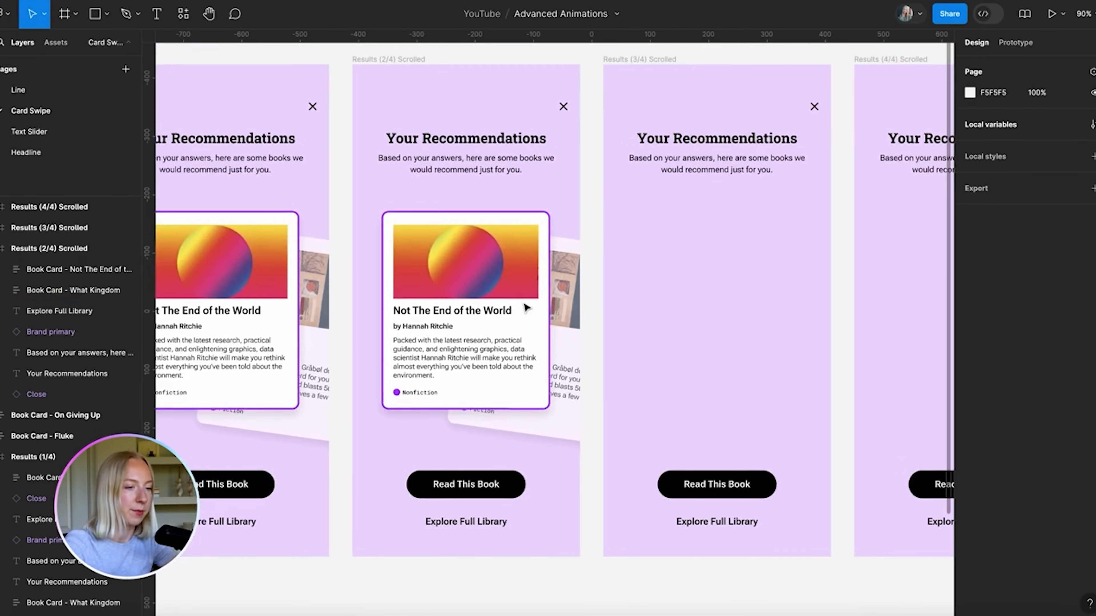
Hide the Not The End card's purple outline and set its opacity to 70%
left_click(478, 262)
scroll(1061, 497, "down", 3)
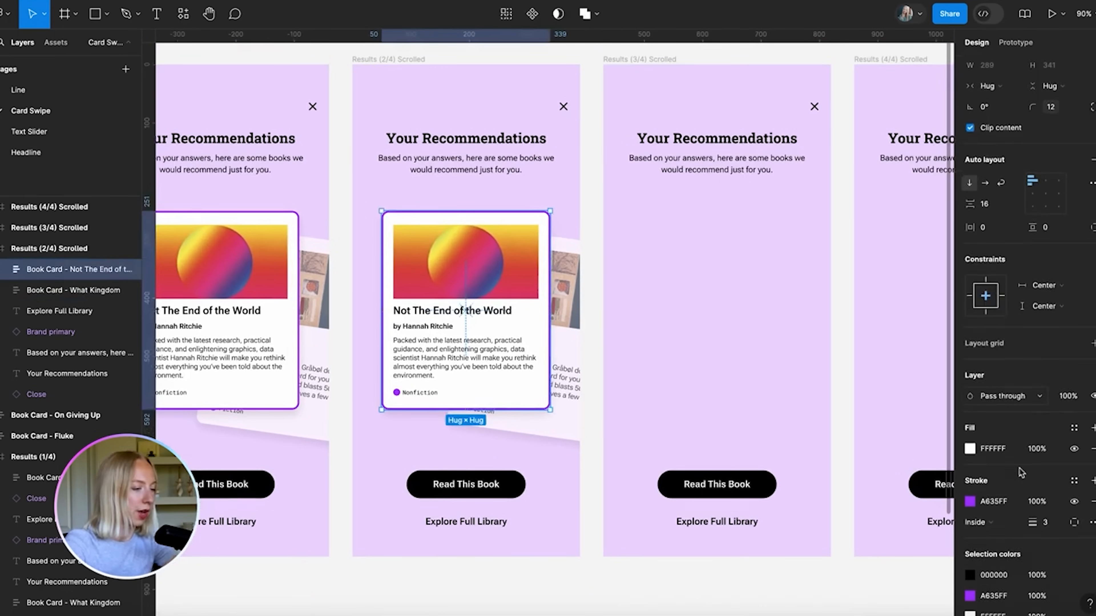
left_click(1075, 484)
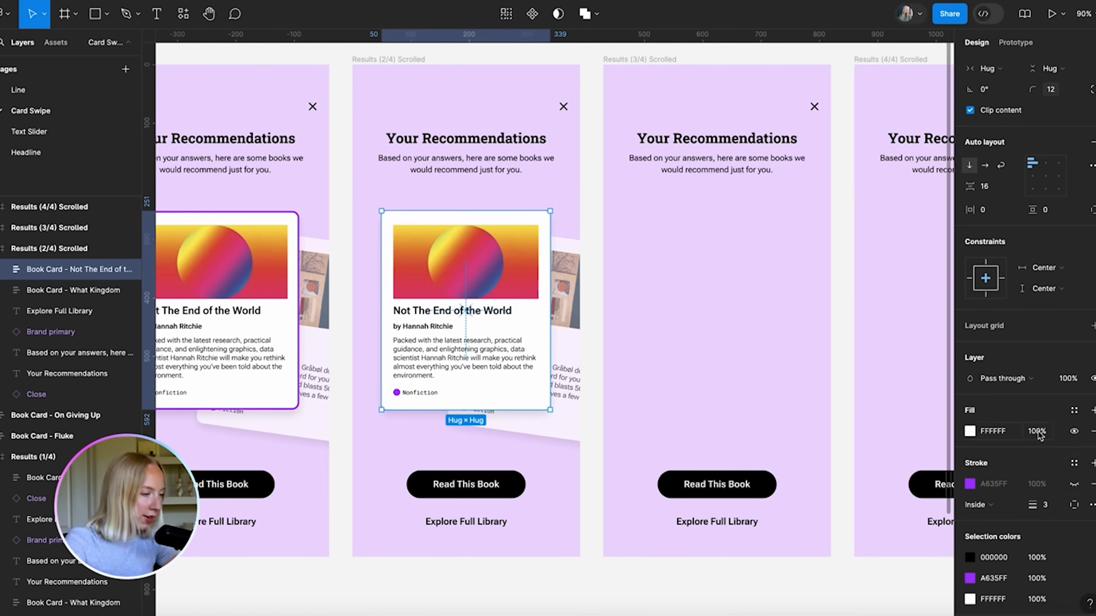
left_click(1069, 380)
type("70")
key("Return")
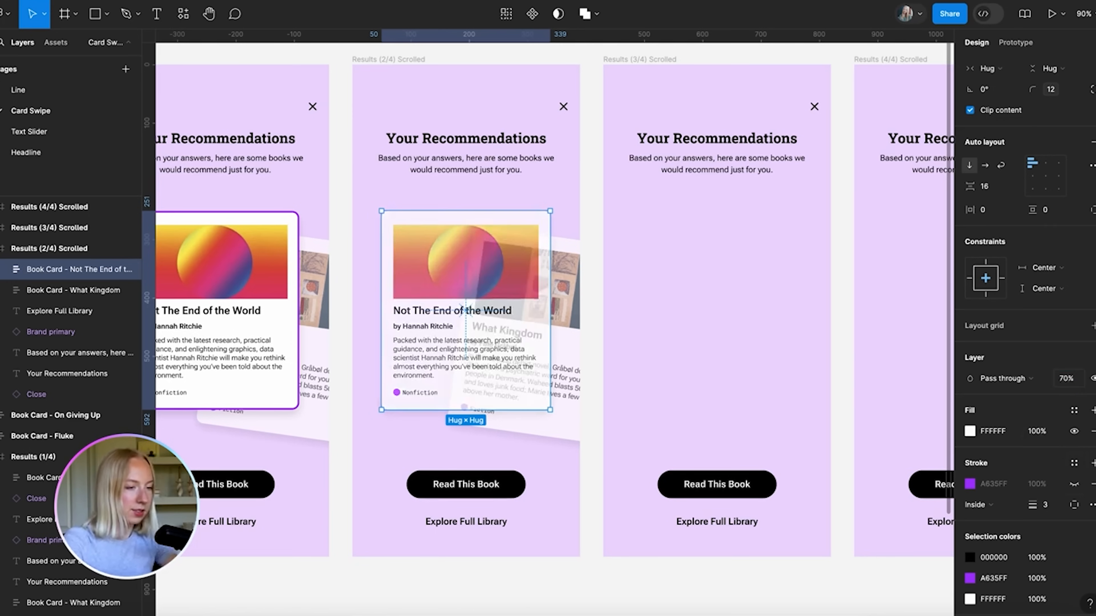
Send the Not The End card behind What Kingdom, tilt it 8°, and shift it left and down
scroll(606, 250, "left", 3)
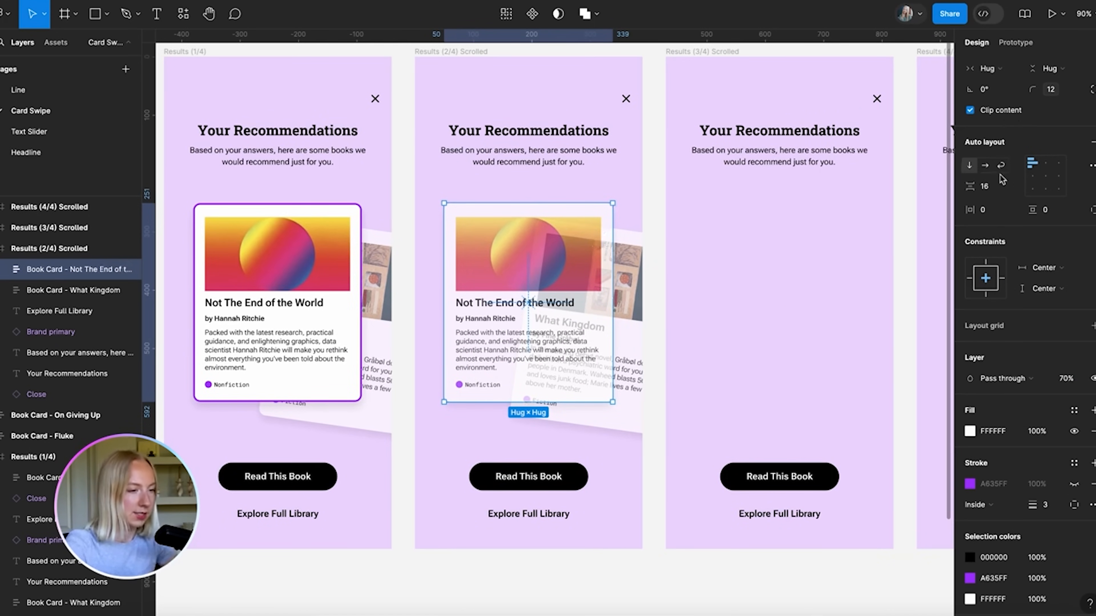
key("bracketleft")
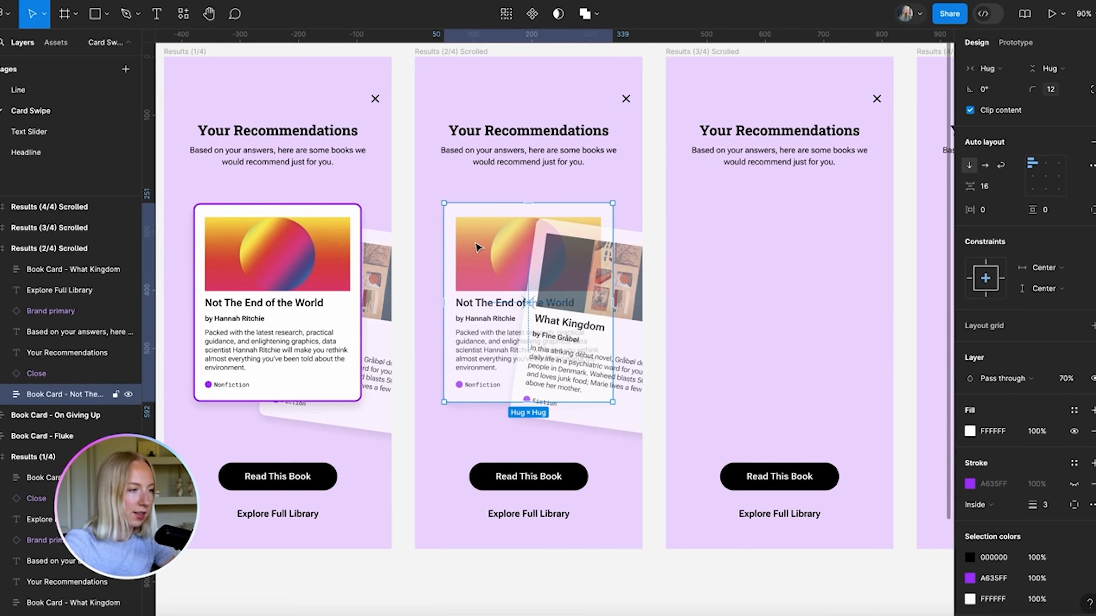
scroll(1044, 186, "up", 3)
left_click(998, 181)
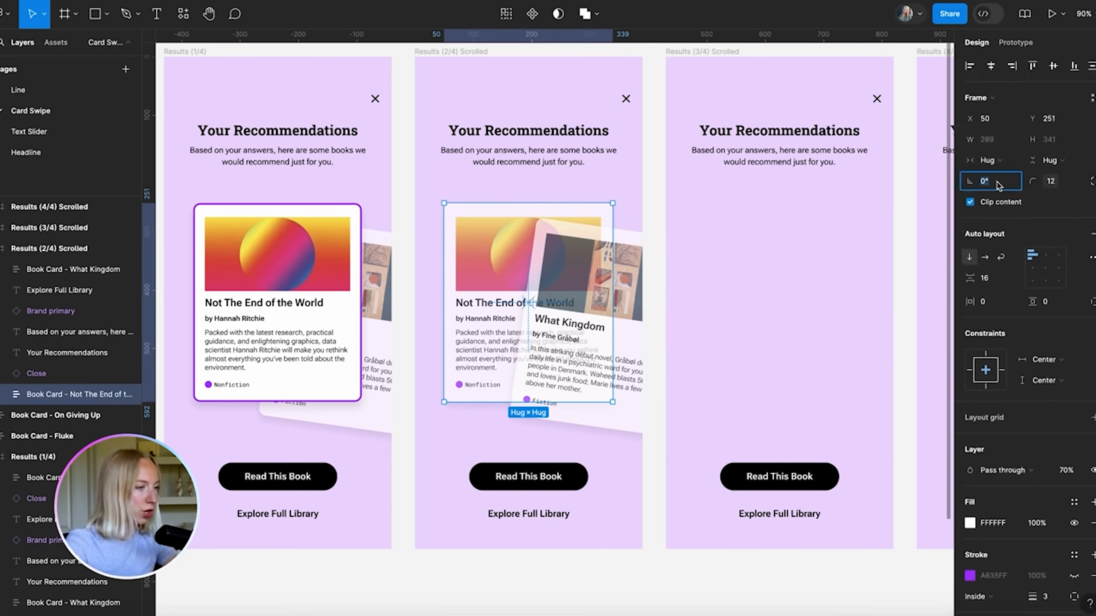
type("8")
key("Return")
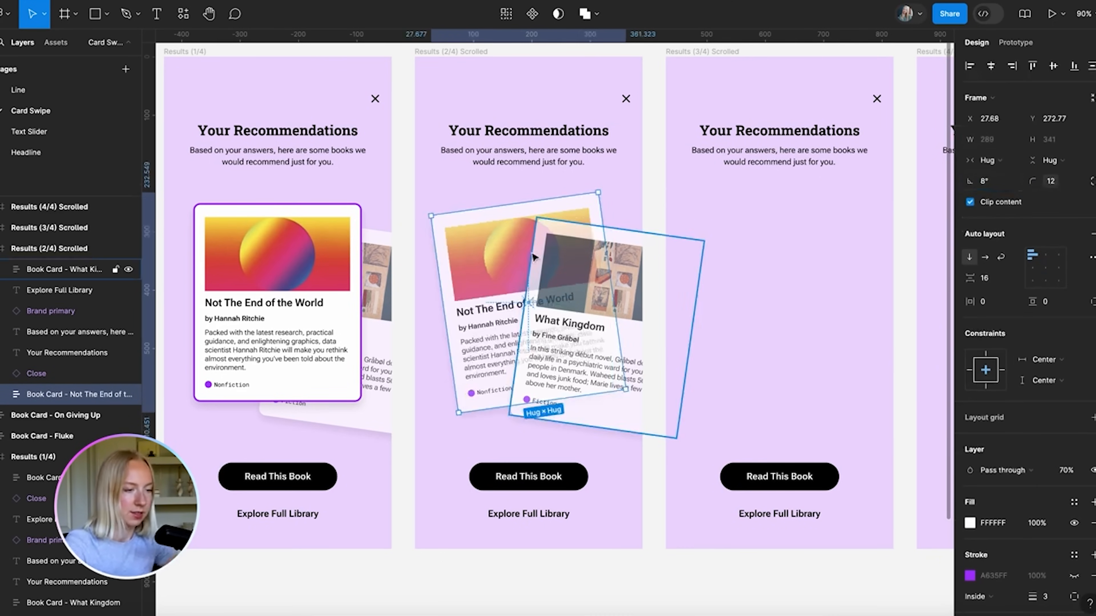
left_click_drag(511, 238, 452, 262)
Straighten the What Kingdom card to 0° rotation at 100% opacity
left_click(595, 268)
left_click(998, 183)
type("0")
key("Return")
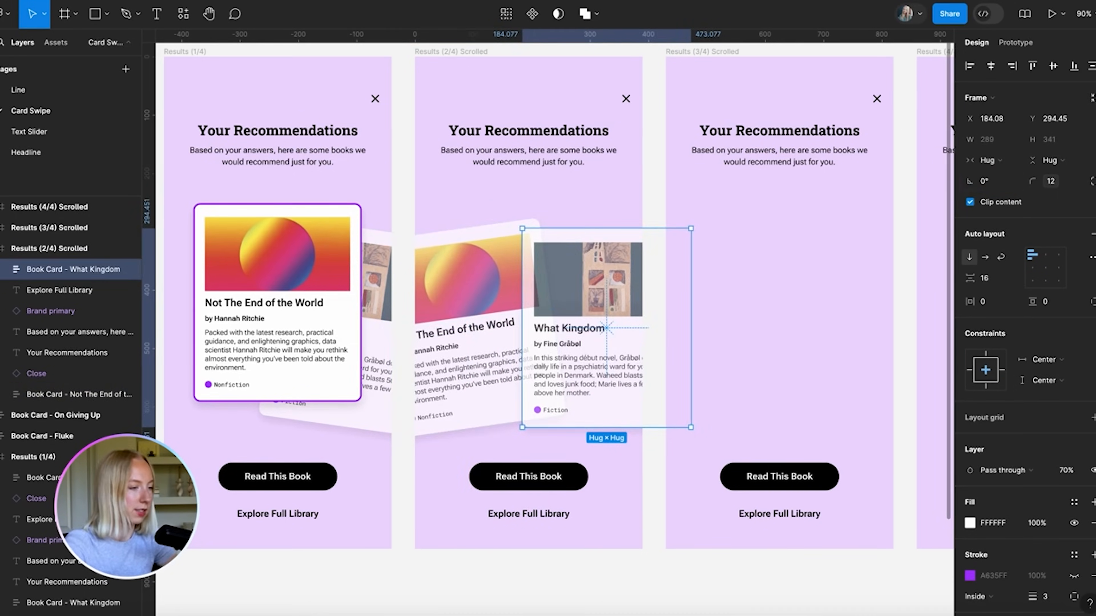
left_click(1067, 470)
type("100")
key("Return")
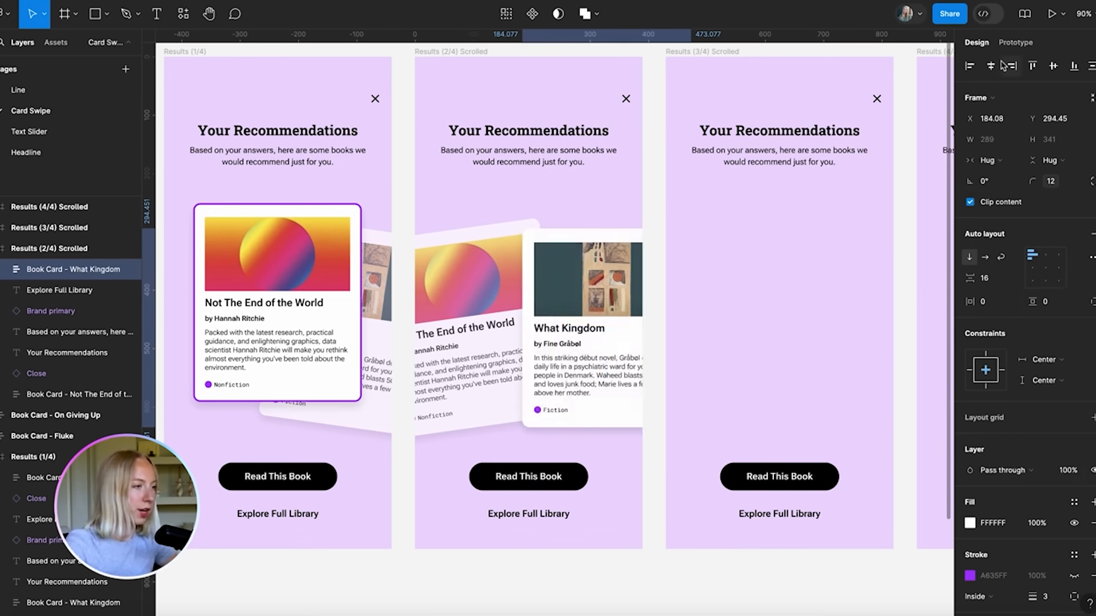
Centre the What Kingdom card horizontally and vertically and show its purple border
left_click(991, 66)
left_click(1053, 66)
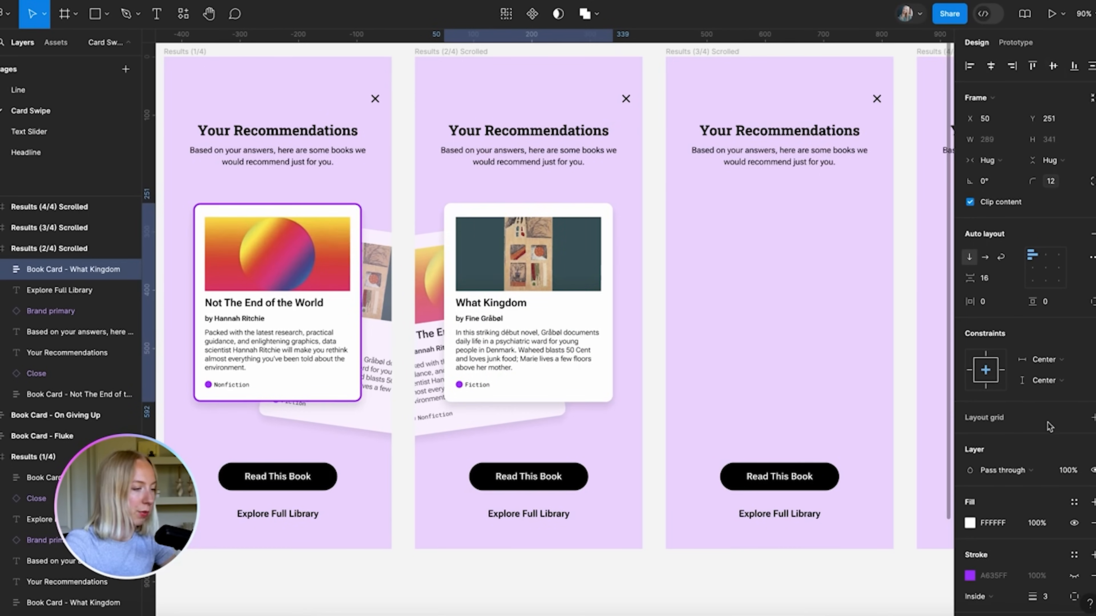
scroll(1057, 453, "down", 4)
left_click(1074, 500)
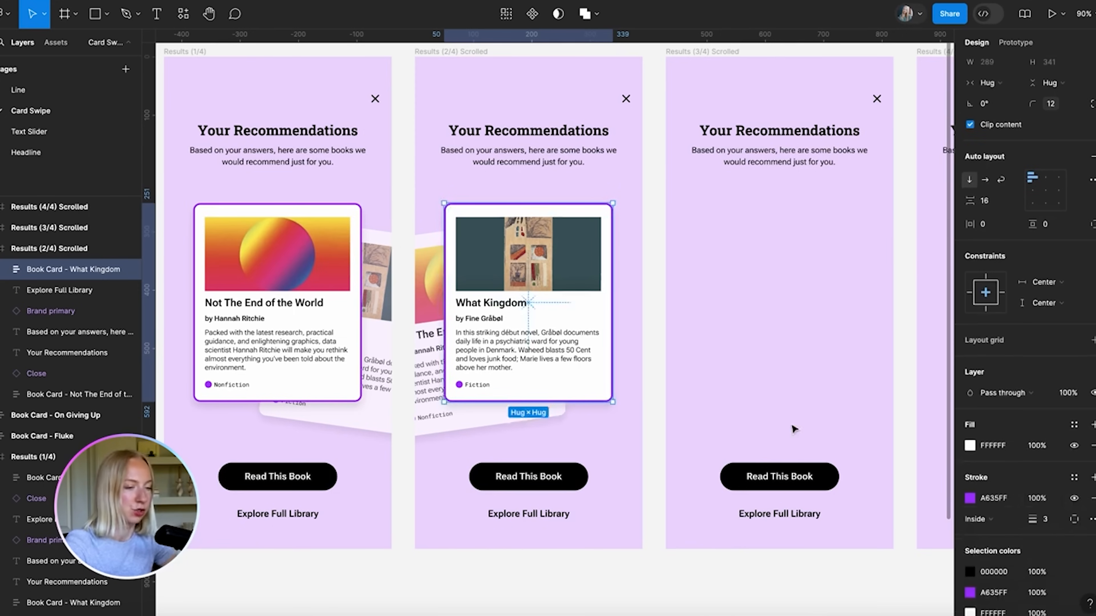
left_click(523, 580)
scroll(522, 580, "down", 3)
scroll(523, 580, "down", 3)
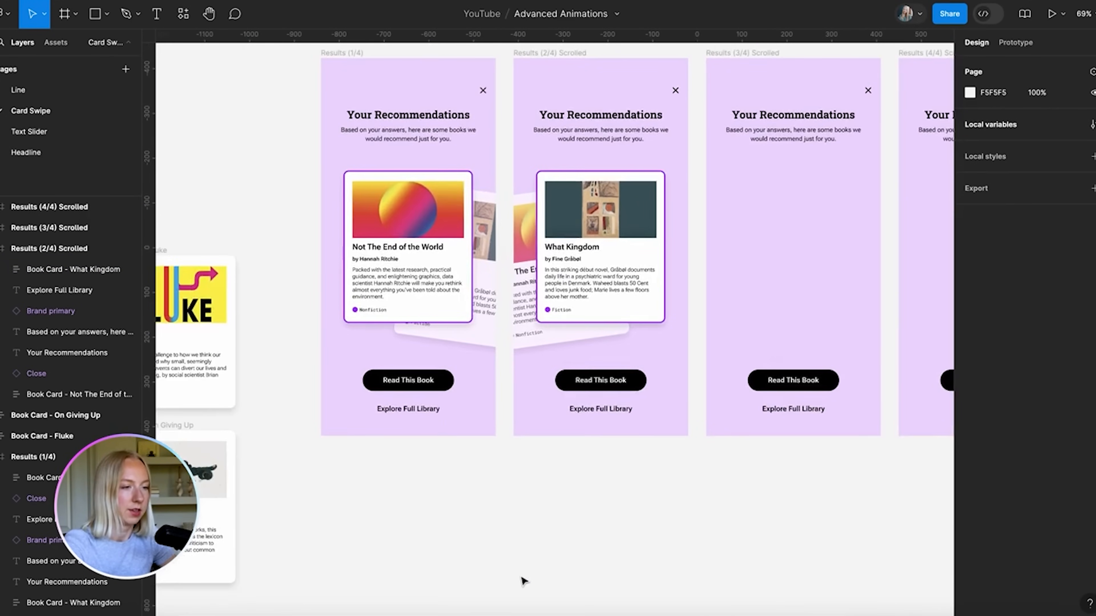
scroll(615, 454, "left", 4)
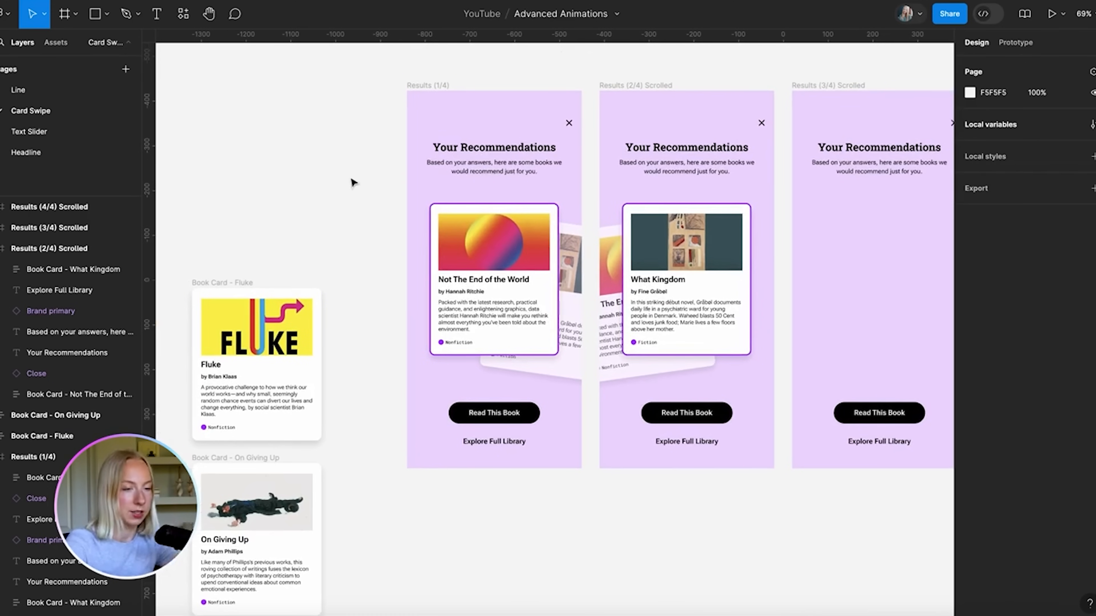
Move the Fluke card into Results (2/4) and send it behind What Kingdom
left_click_drag(221, 283, 757, 224)
scroll(757, 224, "up", 5)
scroll(757, 223, "right", 3)
mouse_move(678, 258)
left_mouse_down()
mouse_move(609, 255)
mouse_move(663, 260)
left_mouse_up()
key("shift+Left")
key("shift+Left")
key("shift+Left")
key("shift+Left")
key("shift+Left")
key("[")
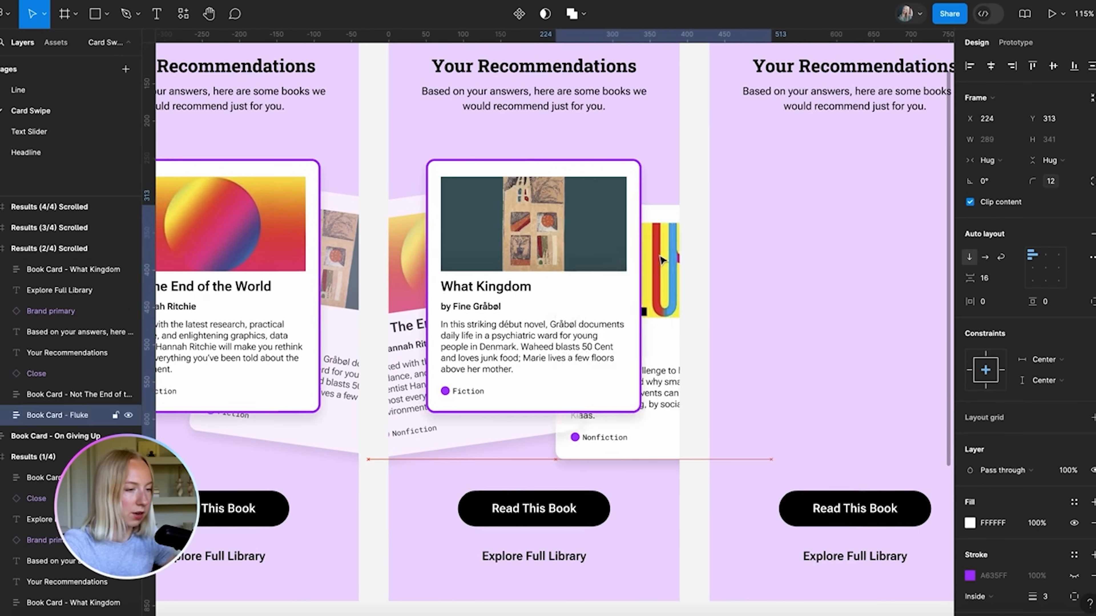
left_click_drag(634, 434, 570, 429)
Tilt the Fluke card to -8° and fine-tune its position
left_click(1000, 183)
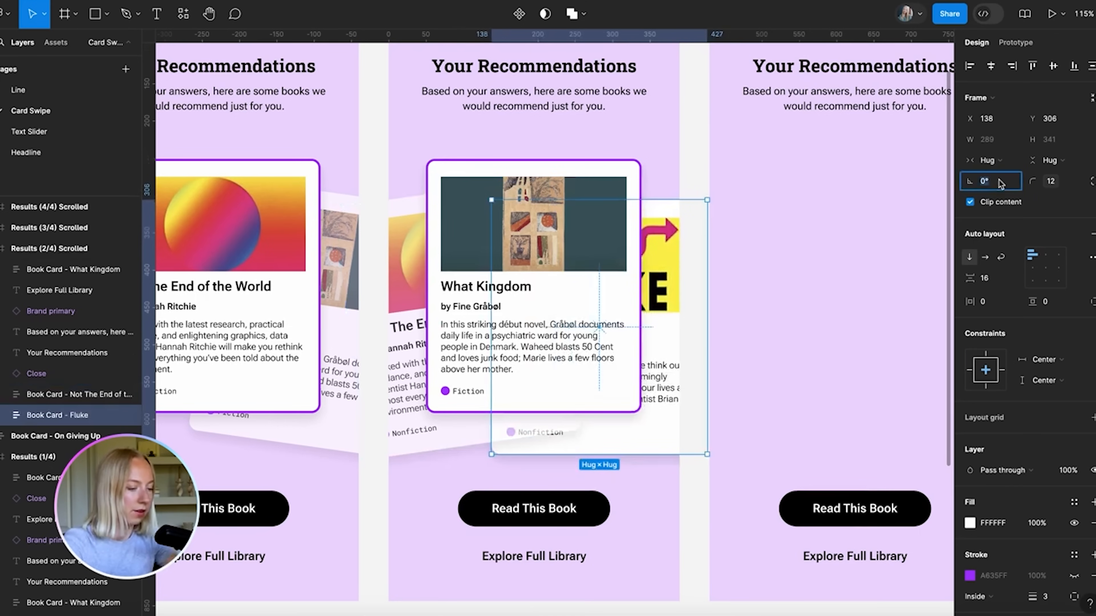
type("-8")
key("Return")
mouse_move(670, 248)
left_mouse_down()
mouse_move(687, 248)
mouse_move(671, 250)
left_mouse_up()
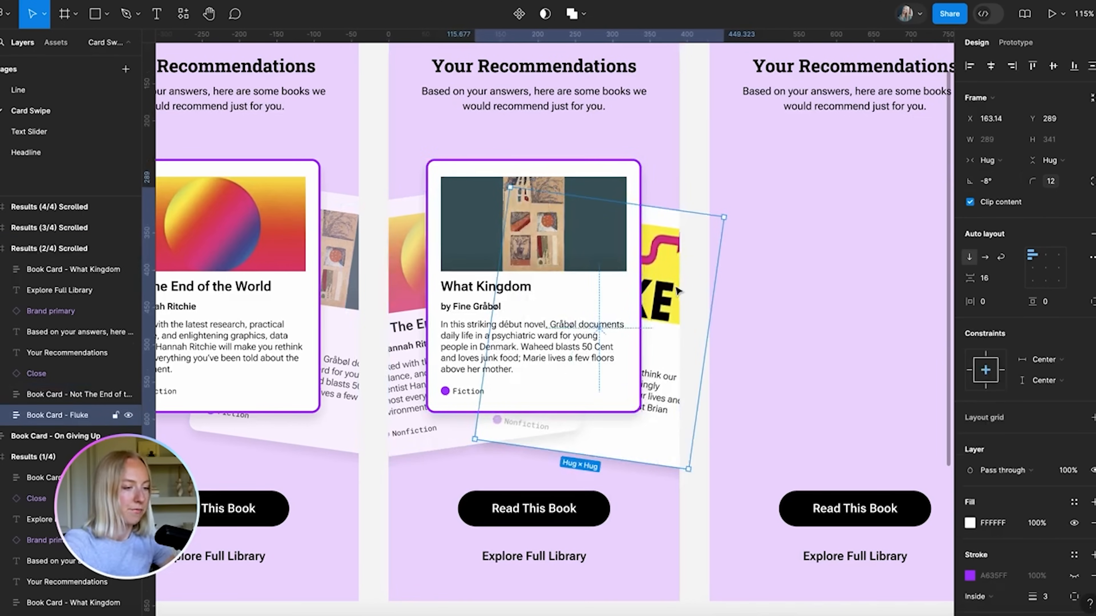
scroll(677, 291, "down", 5)
left_click(540, 597)
Shift the tilted What Kingdom card right and the Not The End of the World card left
scroll(575, 419, "up", 8)
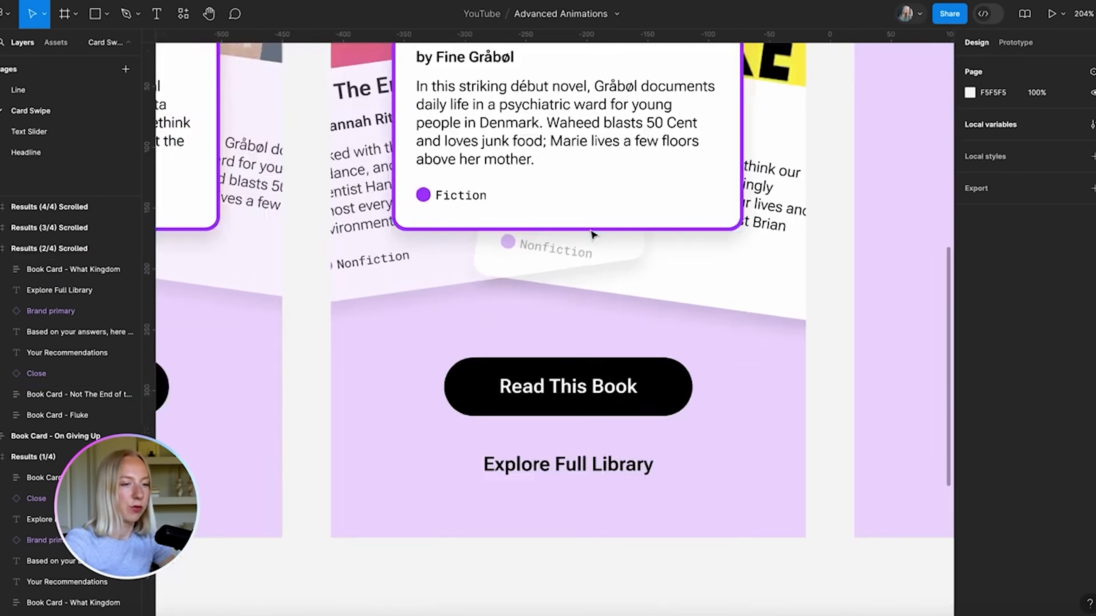
scroll(592, 234, "down", 5)
left_click(448, 321)
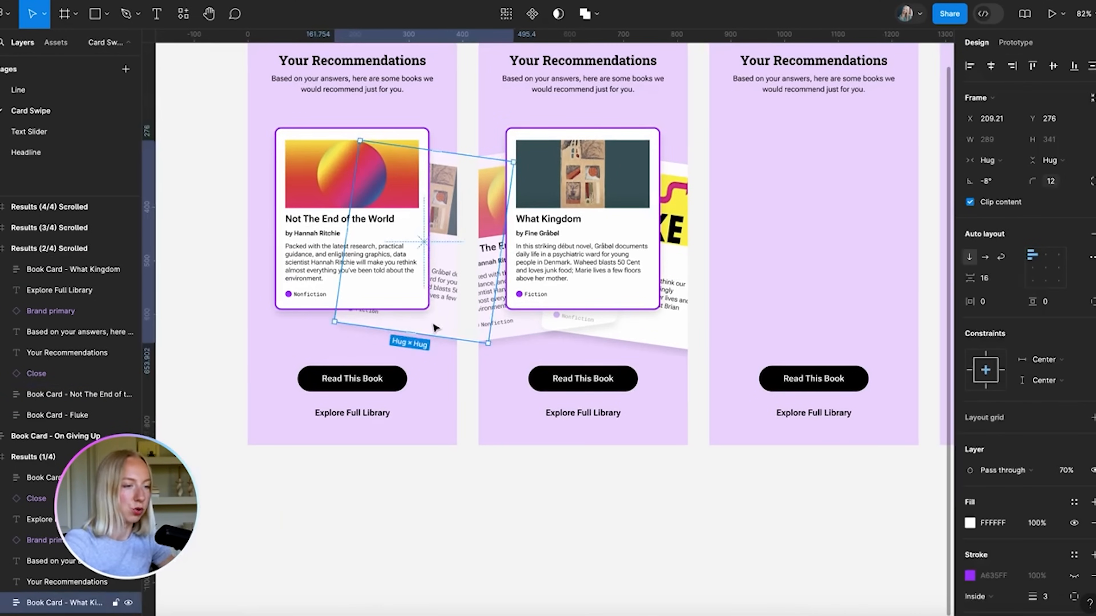
key("shift+Right")
key("shift+Right")
key("shift+Right")
key("shift+Right")
key("shift+Right")
key("shift+Right")
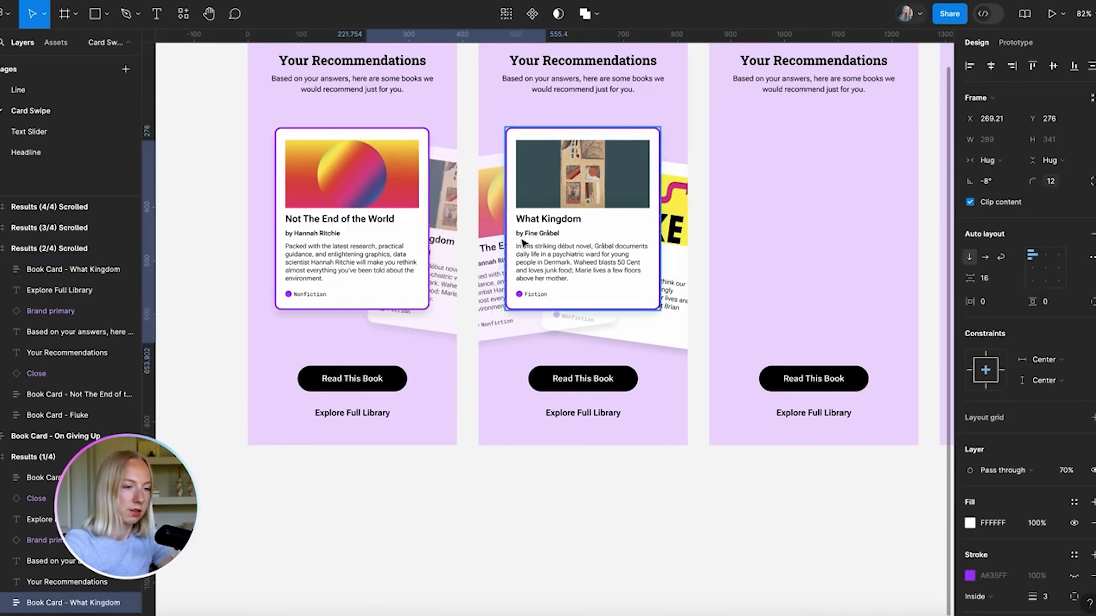
left_click(546, 499)
left_click(496, 235)
key("shift+Left")
key("shift+Left")
key("shift+Left")
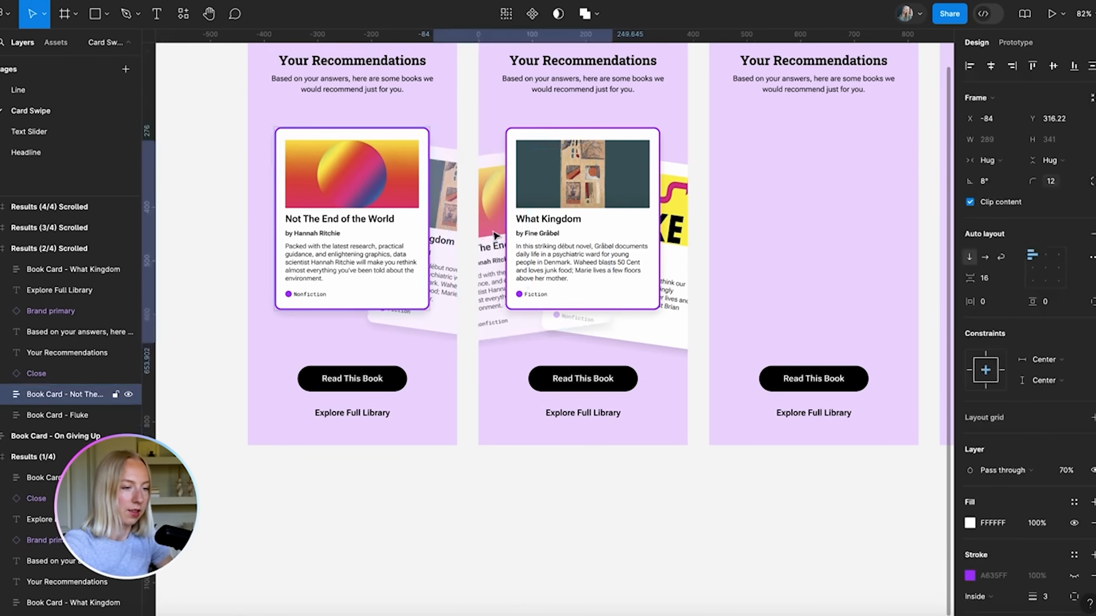
key("shift+Left")
key("shift+Left")
key("shift+Left")
key("shift+Left")
key("shift+Left")
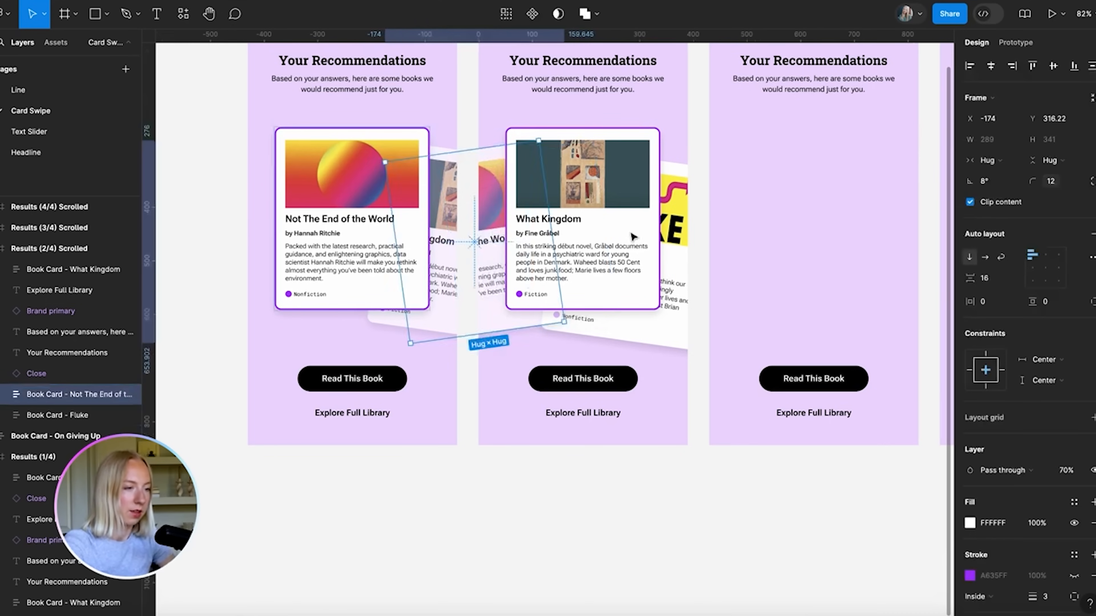
Slide the Fluke card right behind What Kingdom and set its opacity to 70%
mouse_move(652, 328)
left_mouse_down()
mouse_move(686, 334)
mouse_move(647, 329)
left_mouse_up()
scroll(578, 559, "up", 2)
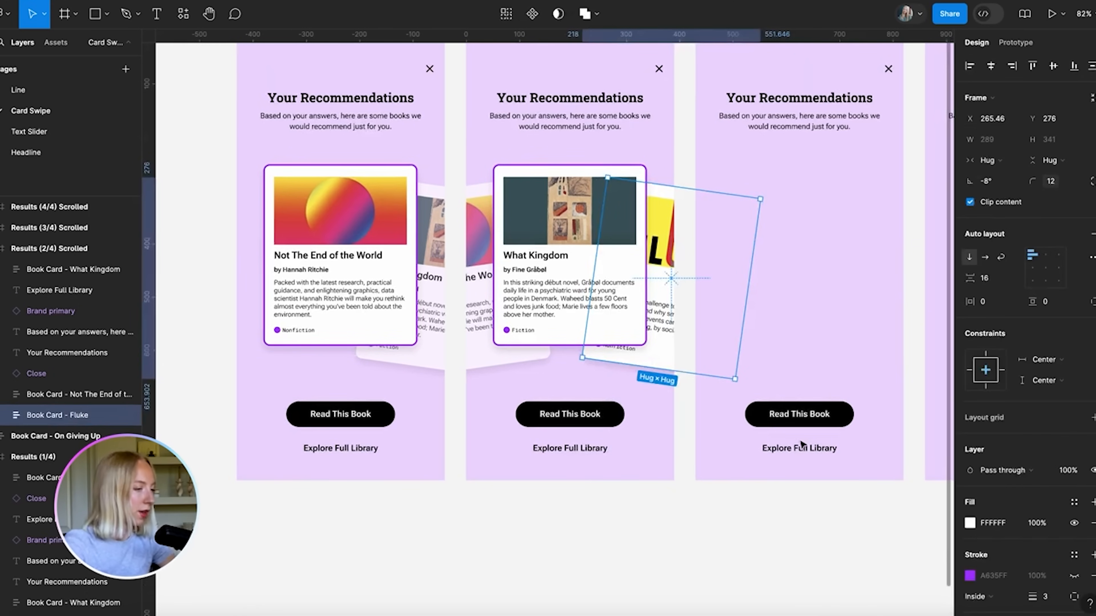
left_click(1072, 471)
type("70")
key("Return")
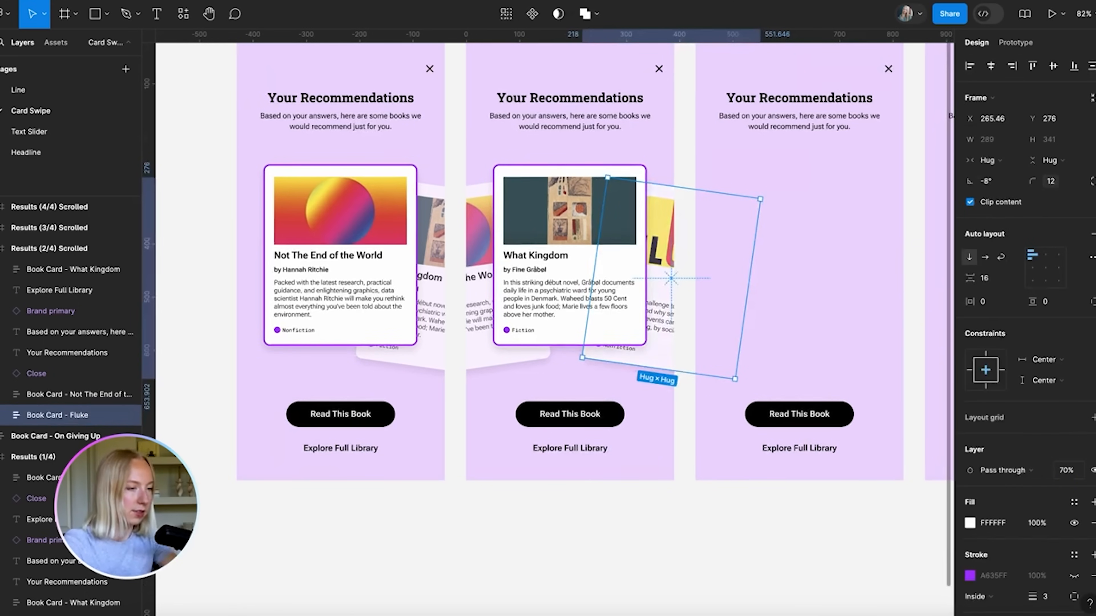
left_click(651, 531)
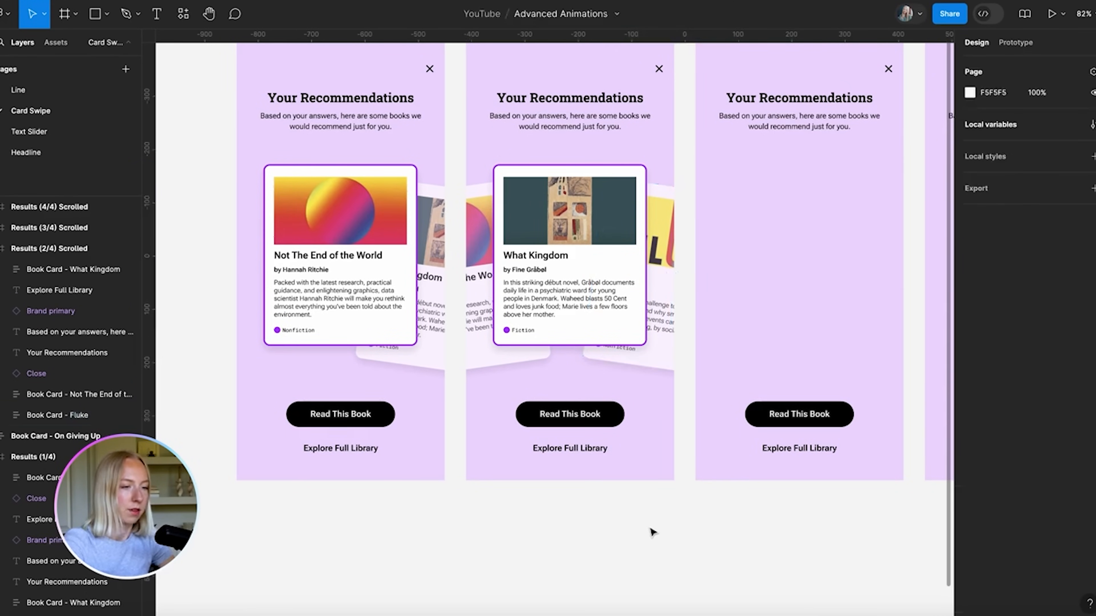
scroll(652, 532, "down", 4)
scroll(621, 527, "right", 5)
Paste the three book cards from Results (2/4) into Results (3/4)
left_click(522, 248)
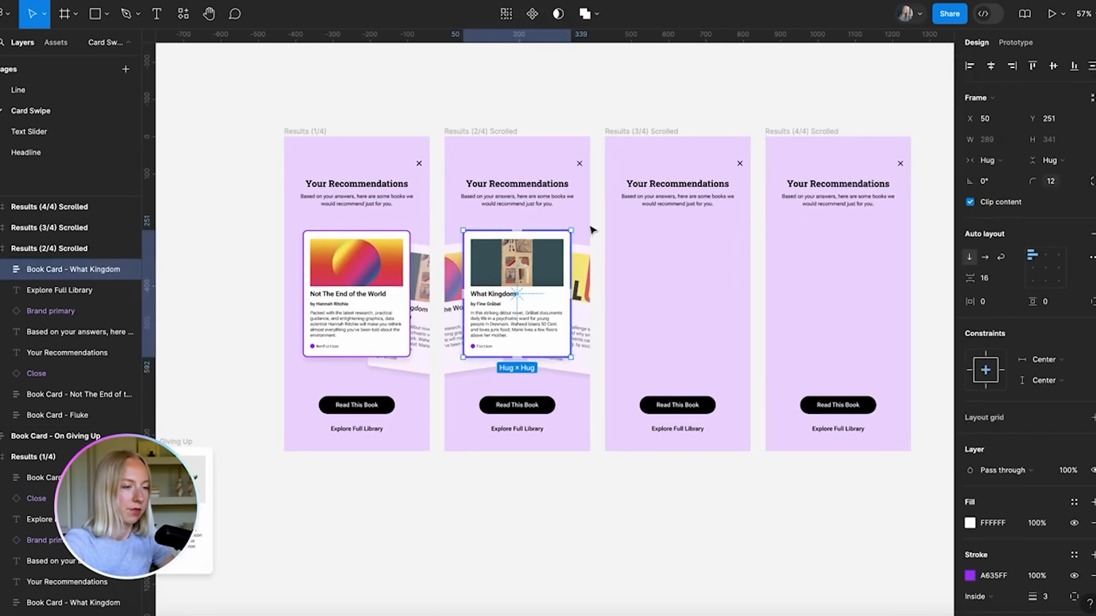
left_click_drag(453, 226, 647, 378)
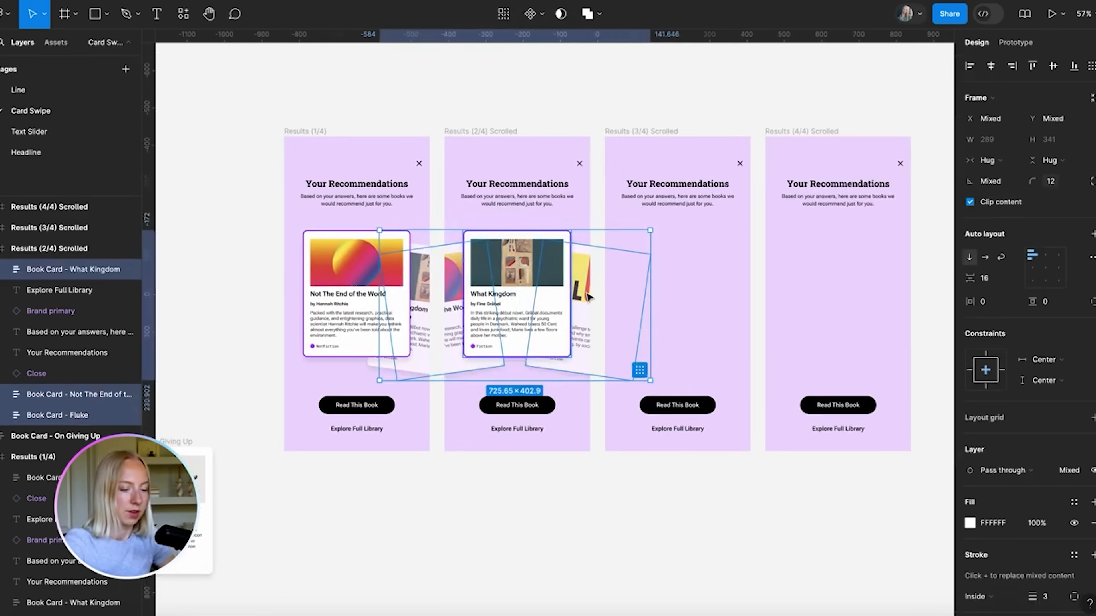
left_click(637, 132)
key("ctrl+v")
scroll(736, 374, "right", 2)
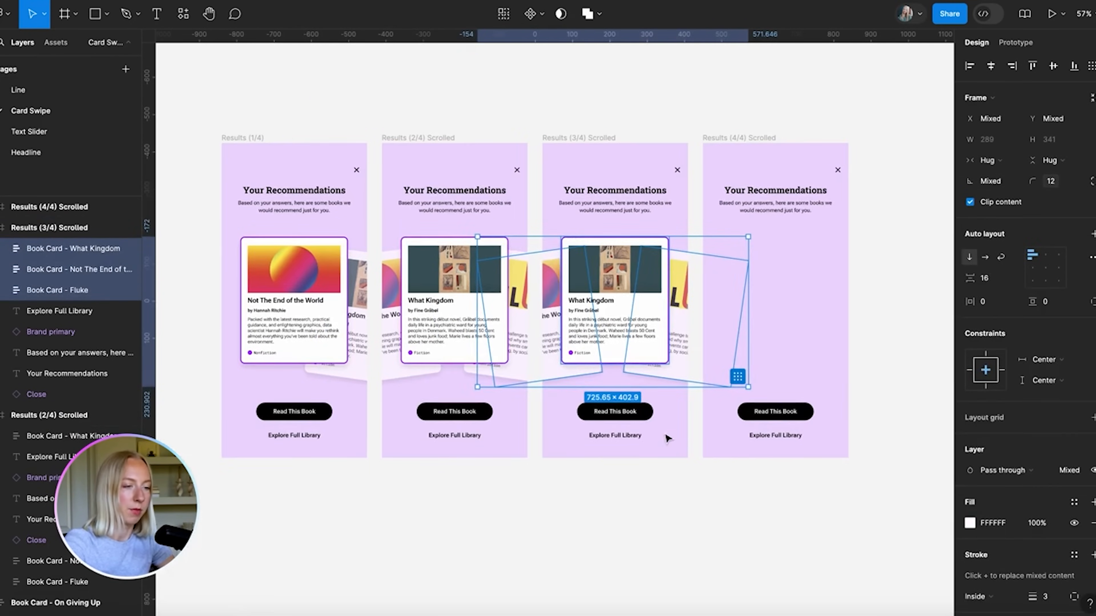
left_click(590, 502)
scroll(694, 248, "up", 5)
Tilt the What Kingdom card to 8° and nudge it left and down
left_click(584, 309)
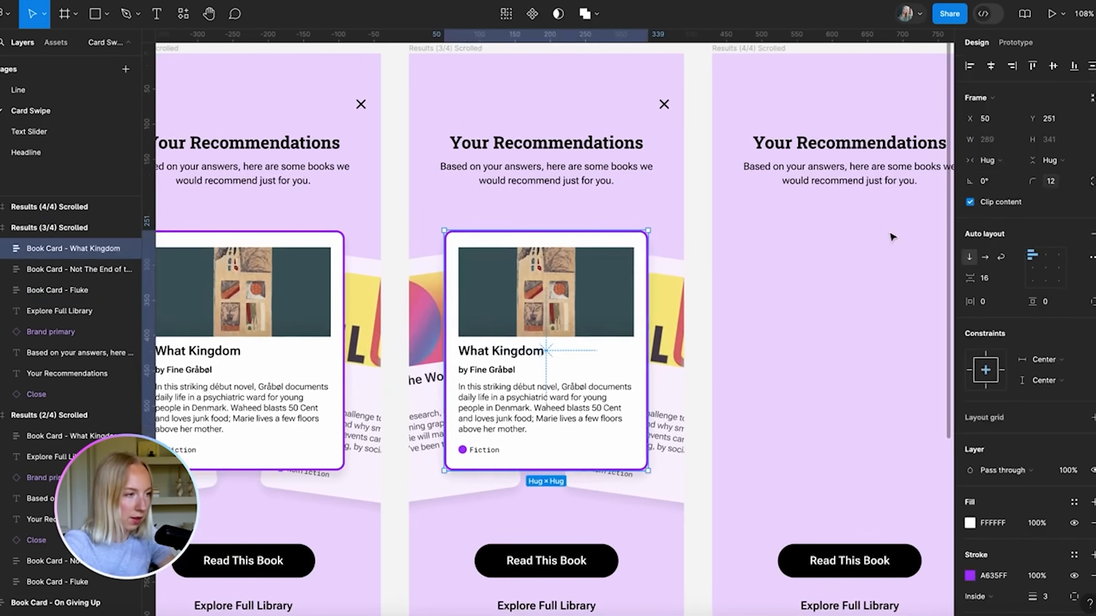
left_click(992, 180)
type("8")
key("Return")
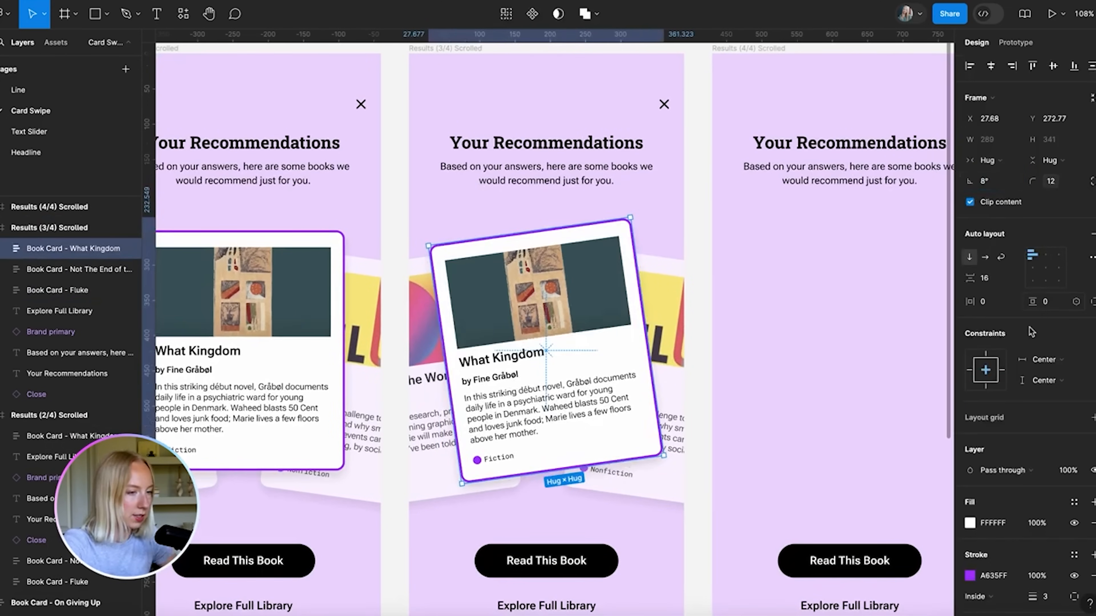
key("shift+Left")
key("shift+Left")
key("shift+Left")
key("shift+Left")
key("shift+Left")
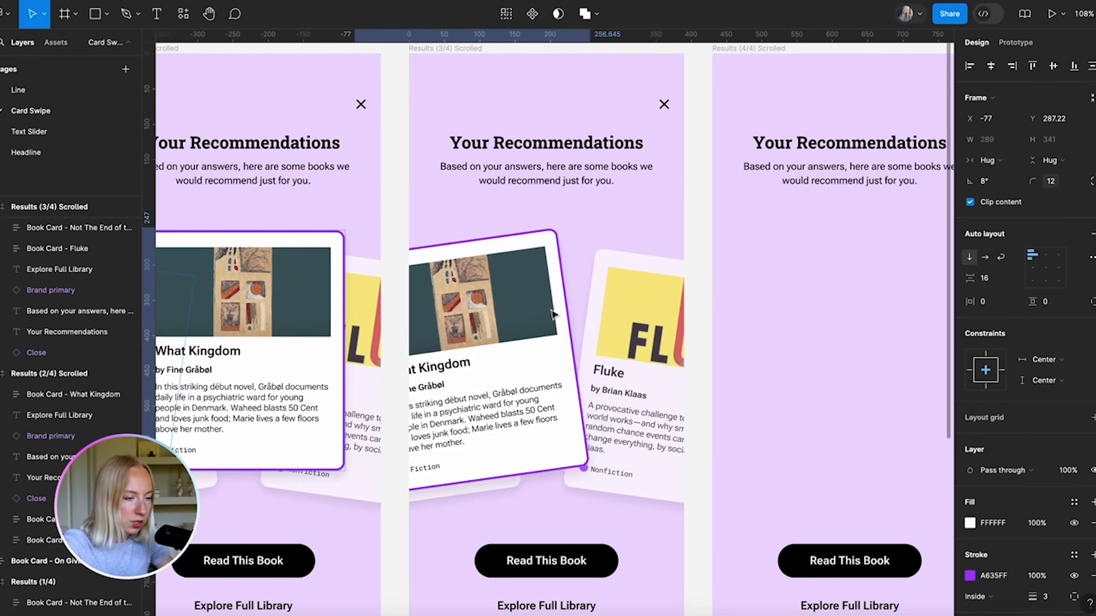
key("shift+Down")
key("shift+Left")
key("shift+Left")
key("shift+Left")
key("shift+Left")
key("shift+Left")
key("shift+Left")
key("shift+Left")
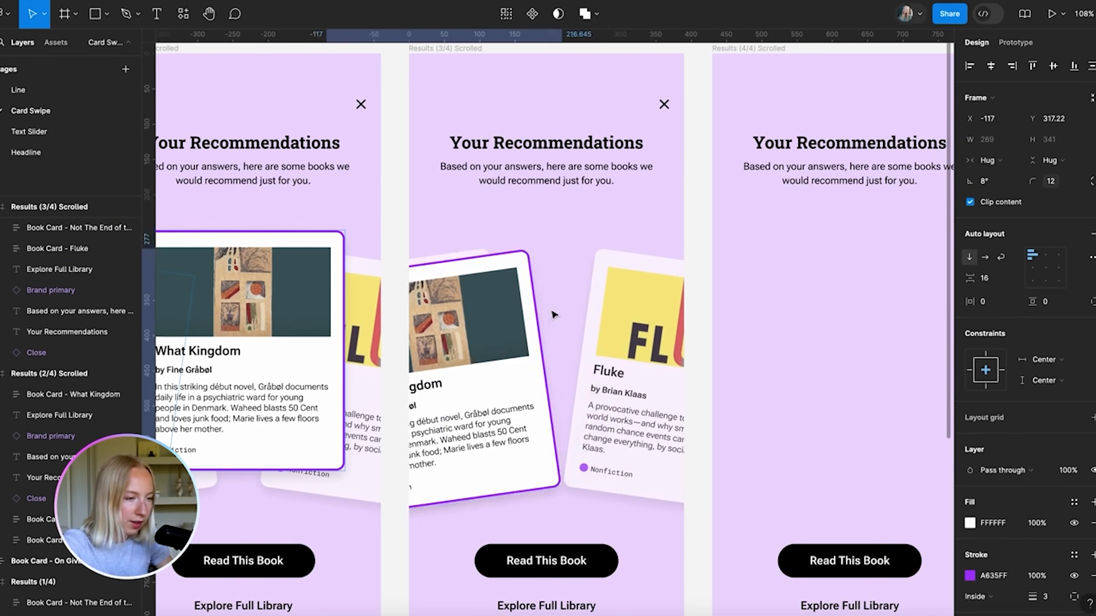
key("shift+Down")
key("shift+Down")
key("Up")
key("Right")
key("Right")
key("Right")
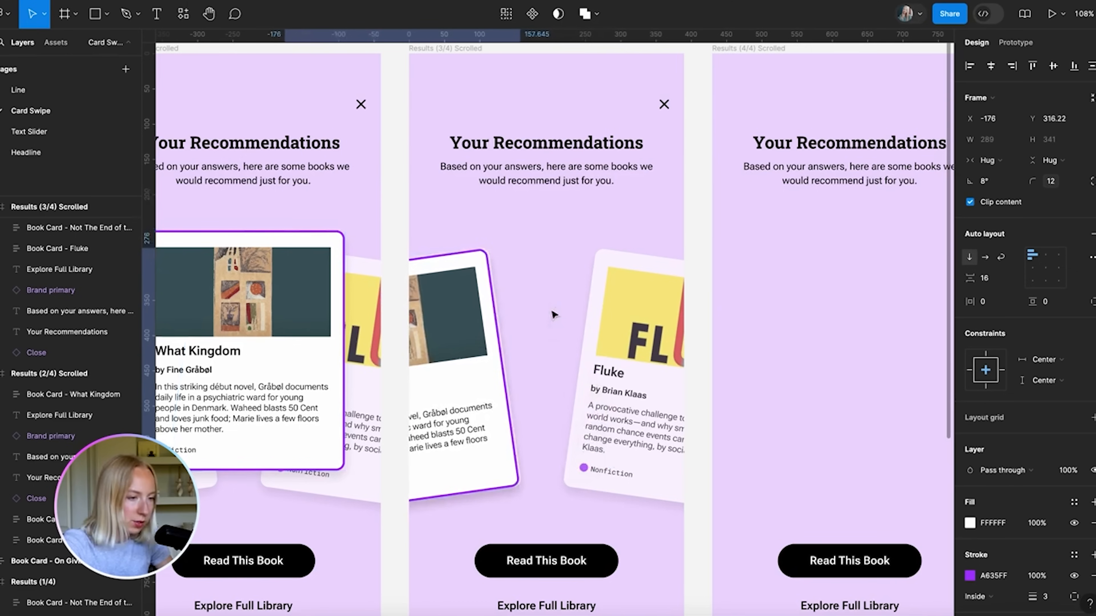
scroll(553, 314, "down", 5)
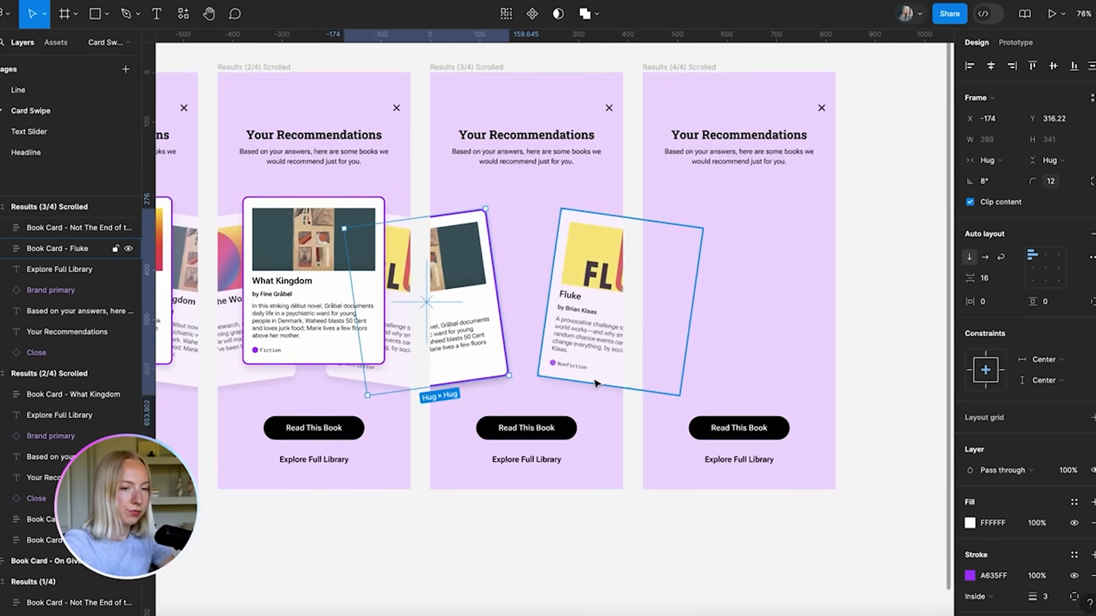
Delete Not The End of the World, then hide What Kingdom's border and set it to 70% opacity
left_click(70, 234)
key("Delete")
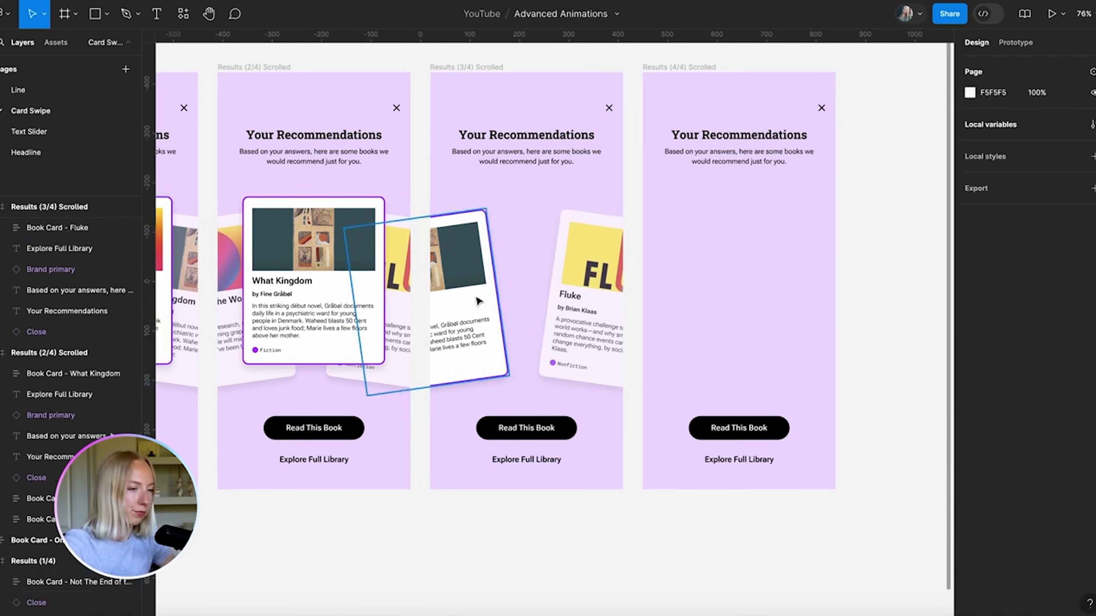
left_click(466, 302)
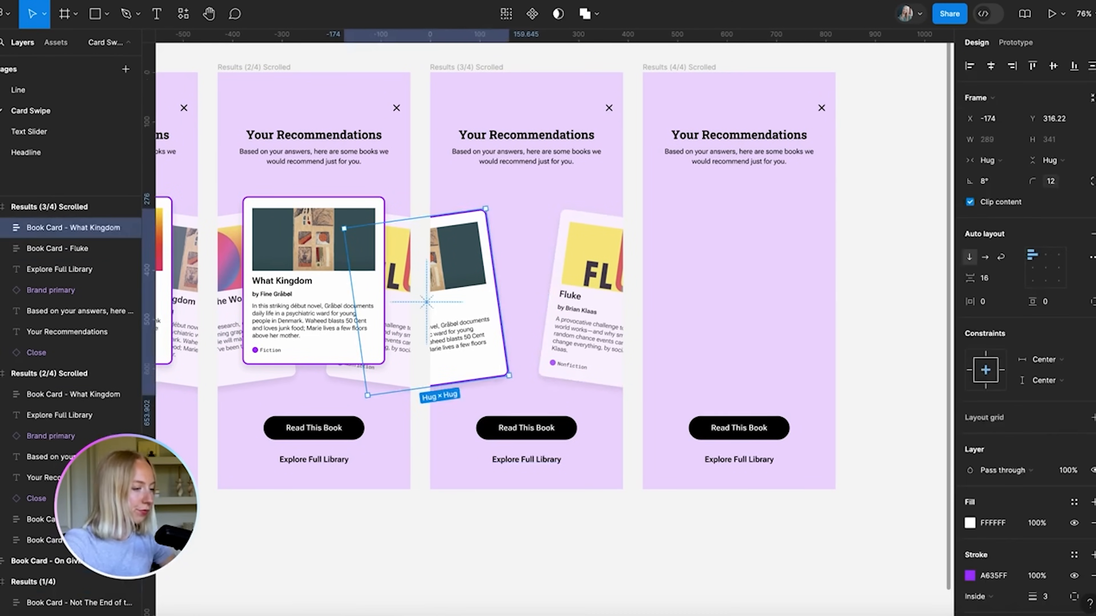
left_click(1073, 577)
left_click(1066, 470)
type("70")
key("Return")
Centre the Fluke card in its frame and straighten it to 0° rotation
left_click(587, 311)
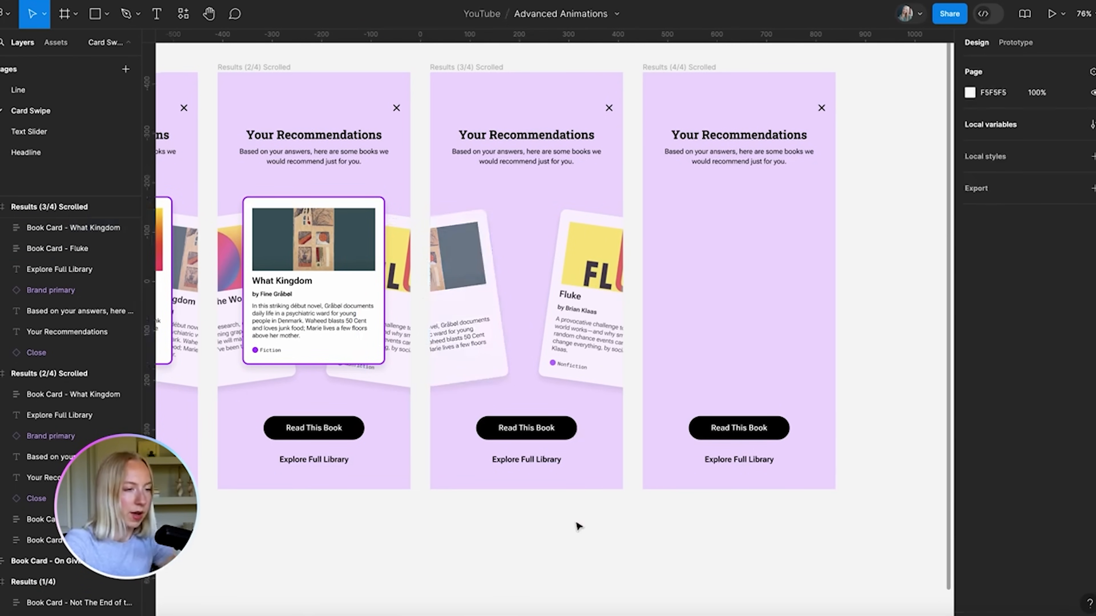
left_click(991, 65)
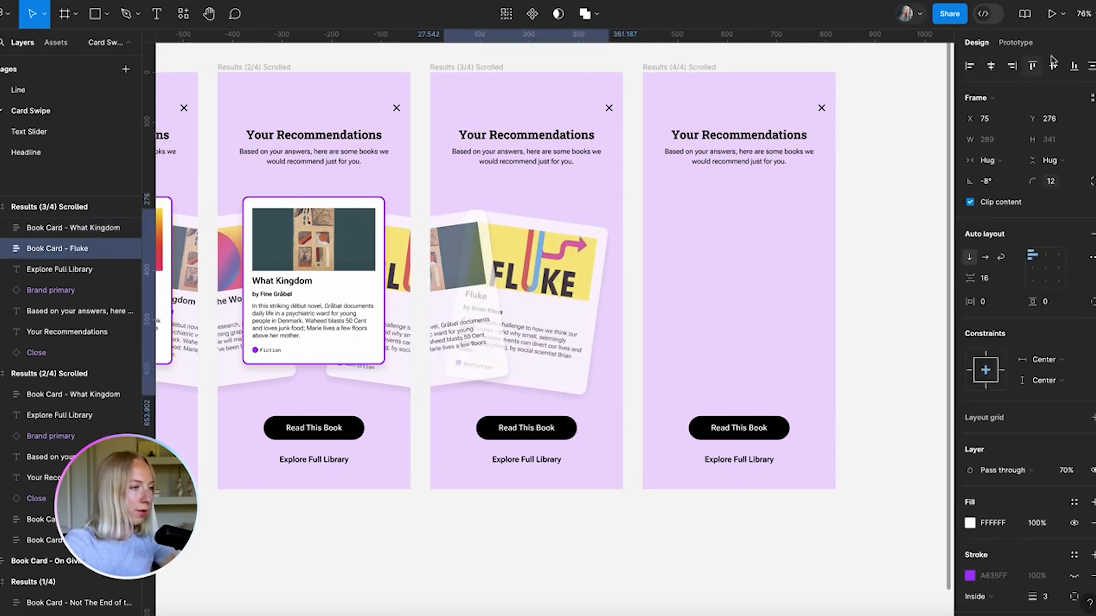
left_click(1053, 66)
left_click(988, 181)
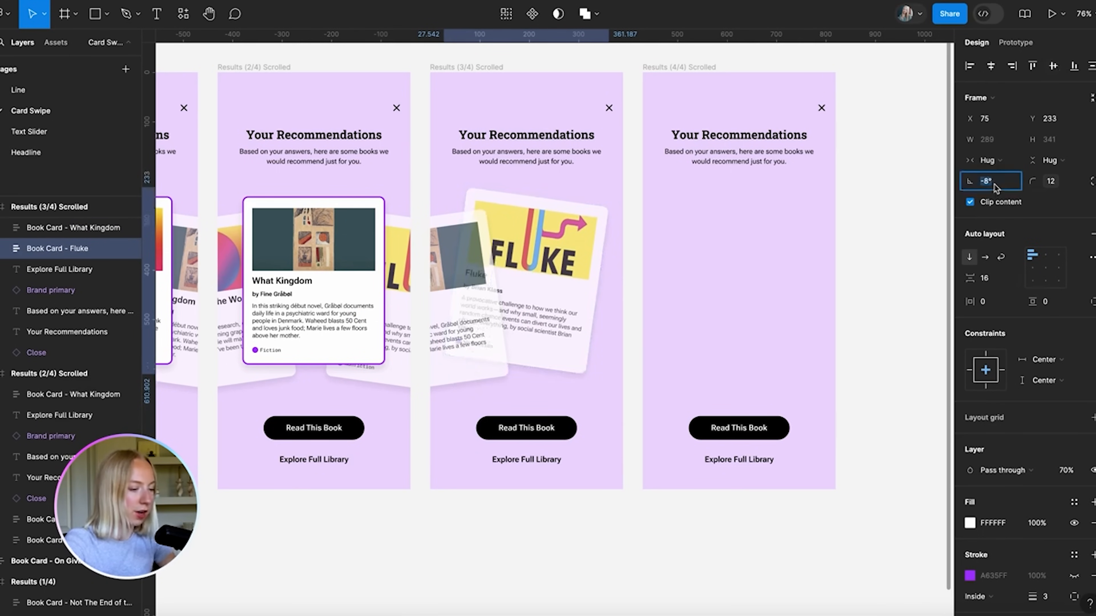
type("0")
key("Return")
Bring the Fluke card in front of What Kingdom at 100% opacity
key("ctrl+bracketright")
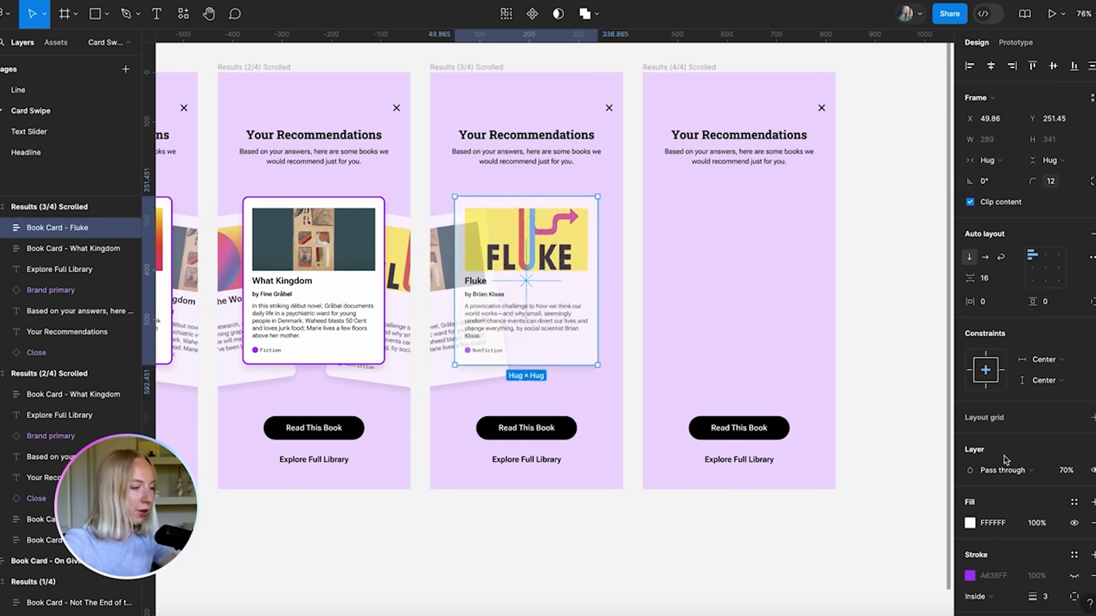
left_click(1069, 472)
type("100")
key("Return")
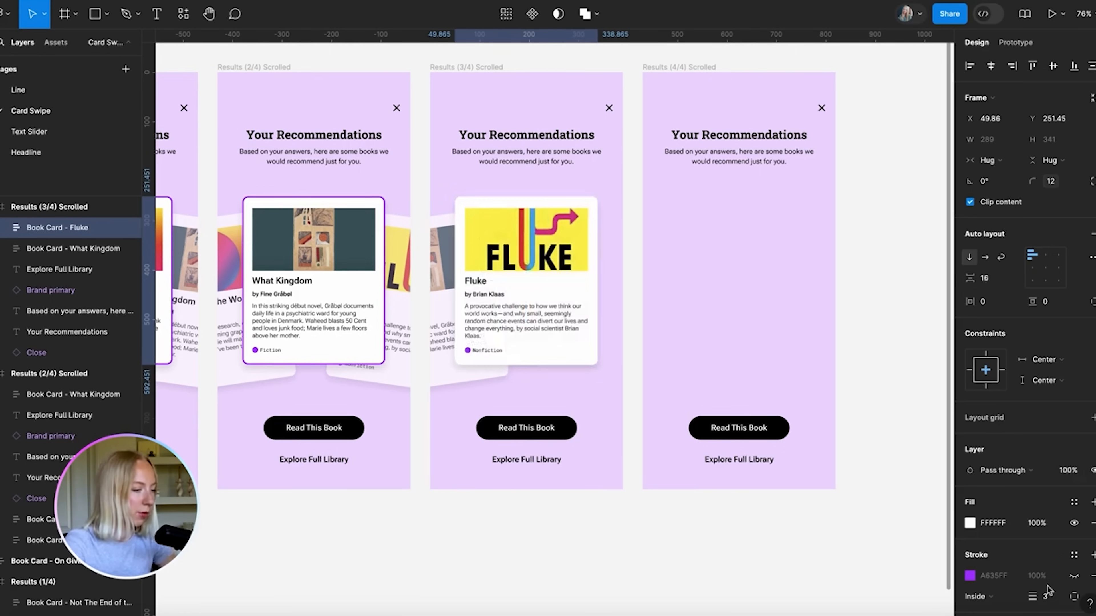
scroll(1049, 591, "down", 2)
left_click(698, 559)
scroll(698, 559, "down", 3)
scroll(699, 558, "down", 2)
Move the On Giving Up card into Results (3/4) Scrolled, over the Fluke card
left_click_drag(220, 423, 724, 284)
scroll(723, 284, "up", 5)
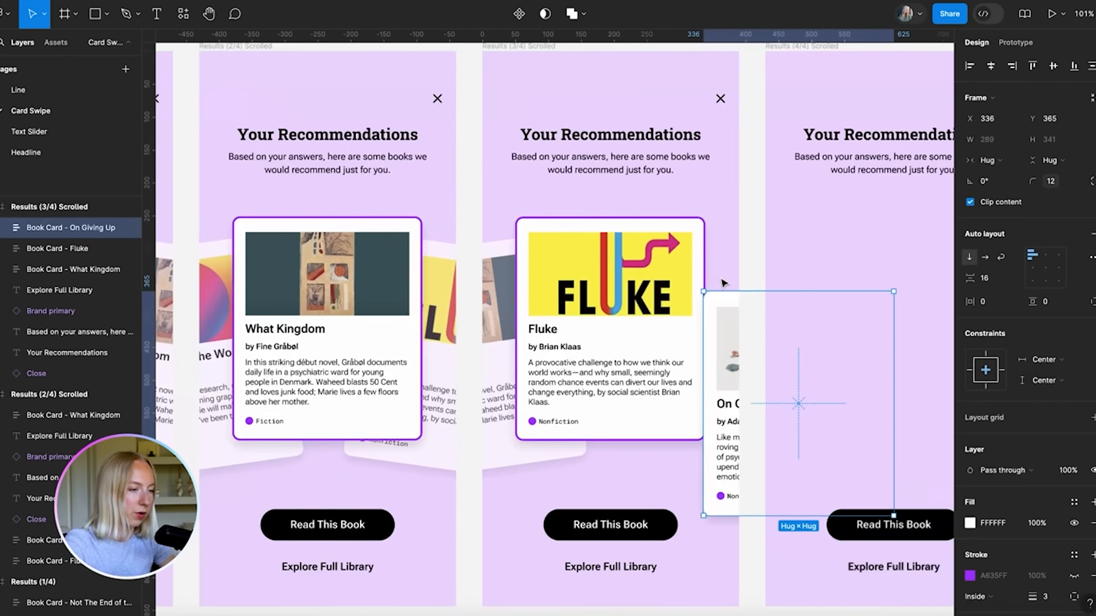
left_click_drag(728, 322, 678, 297)
key("super+z")
left_click_drag(730, 408, 652, 465)
Tilt On Giving Up to -8°, send it behind Fluke, and nudge it into place
left_click(986, 183)
type("-8")
key("Return")
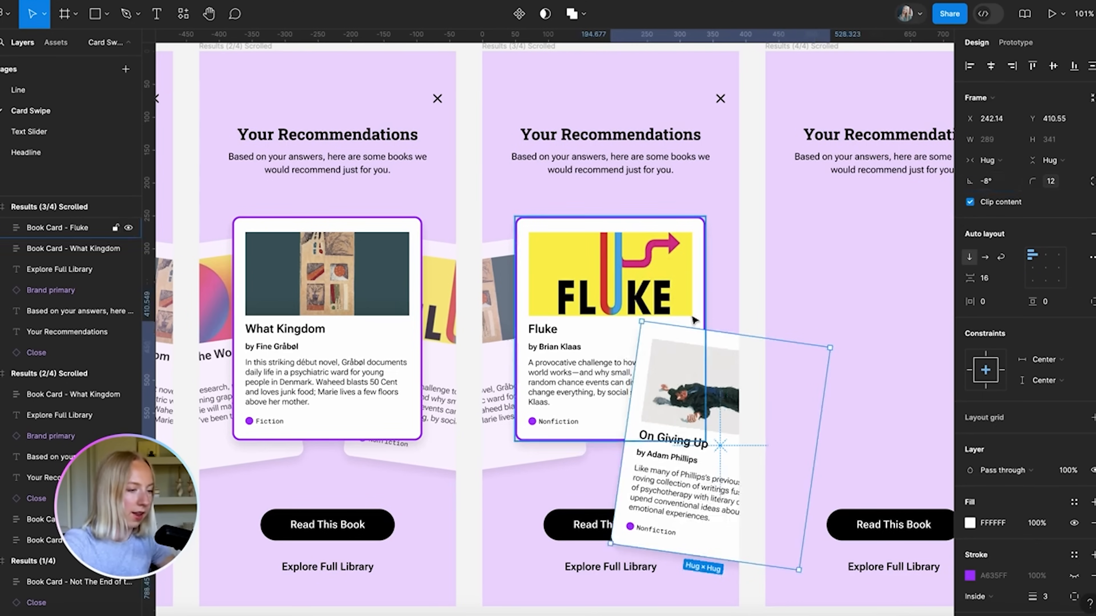
key("shift+Up")
key("shift+Up")
key("shift+Up")
key("shift+Up")
key("shift+Up")
key("shift+Up")
key("shift+Up")
key("shift+Up")
key("shift+Up")
key("shift+Up")
key("shift+Up")
key("shift+Up")
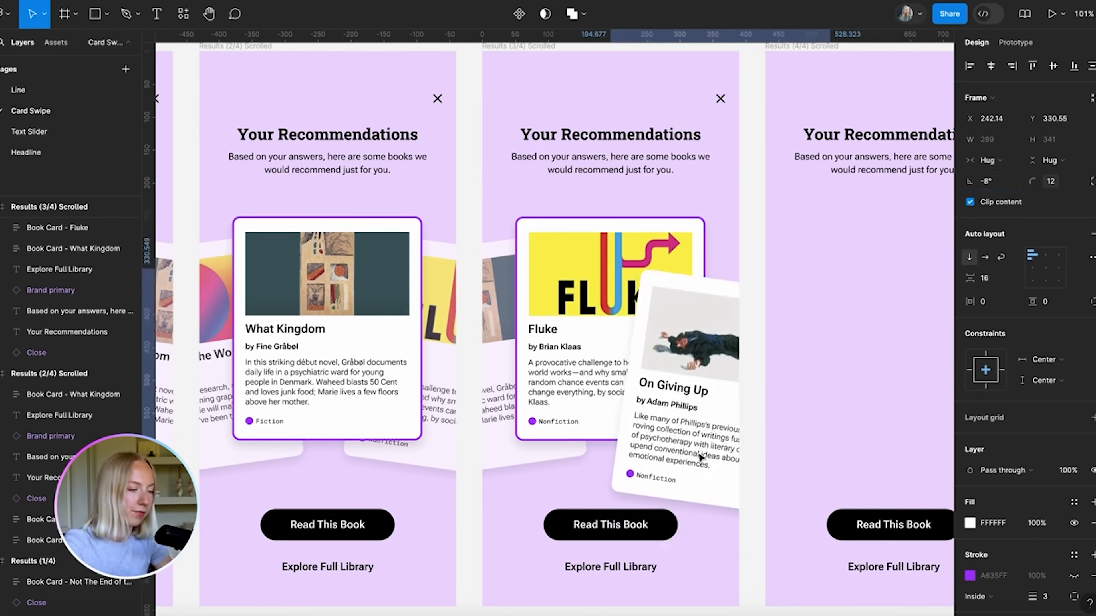
key("Right")
key("Right")
key("Right")
key("Right")
key("Right")
key("Right")
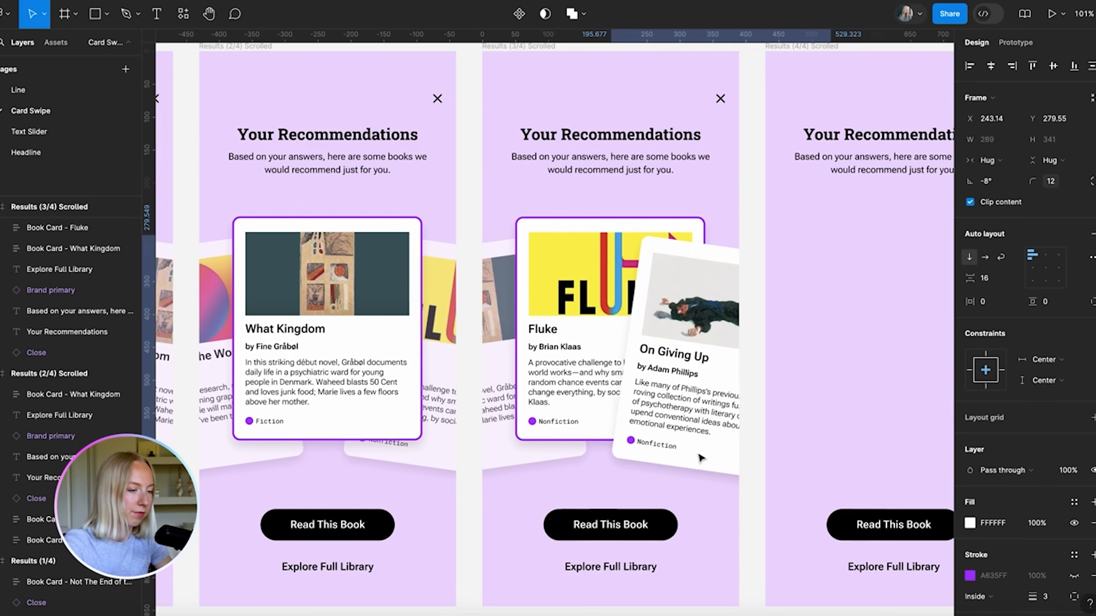
key("Up")
key("Up")
key("Up")
key("Right")
key("Right")
key("Right")
key("Right")
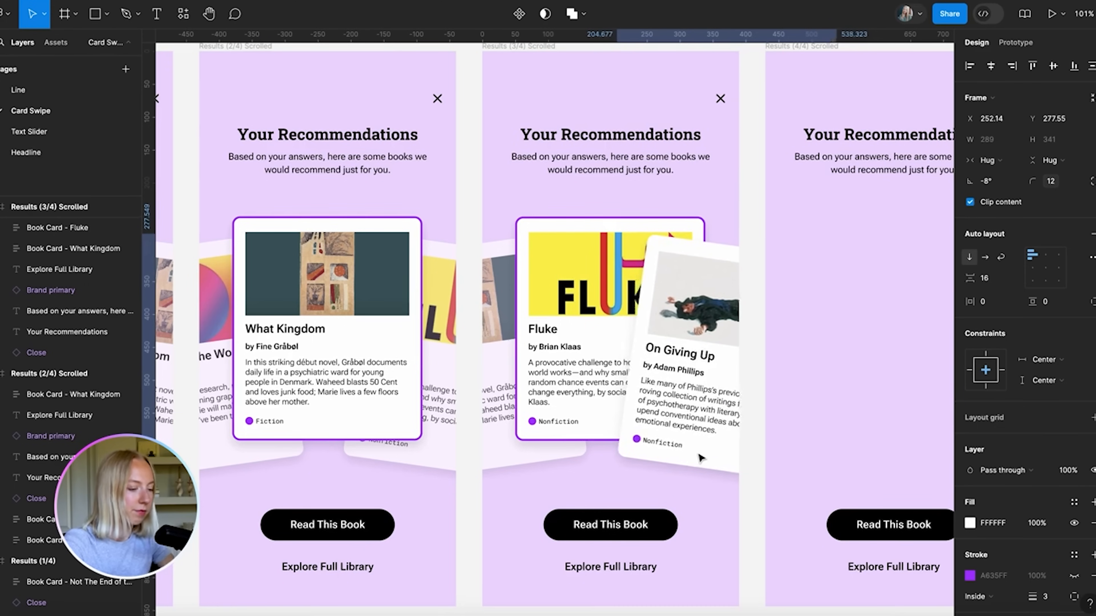
key("ctrl+shift+bracketleft")
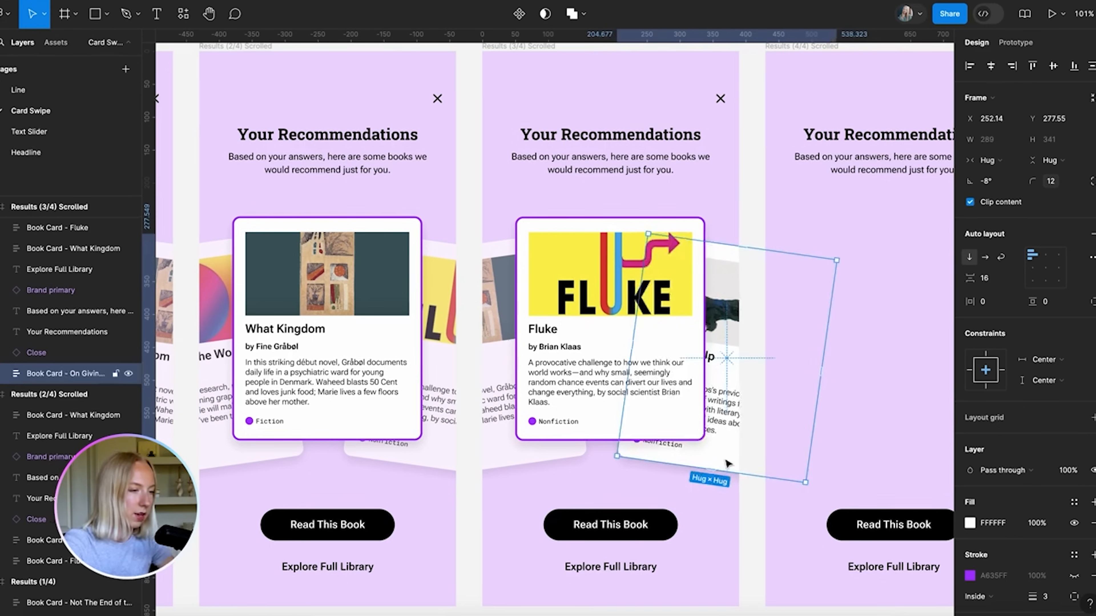
key("shift+Right")
key("shift+Right")
key("shift+Right")
scroll(728, 464, "down", 3)
key("Left")
key("Left")
key("Left")
key("Left")
key("Left")
Set On Giving Up to 70% opacity, then select all three cards in Results (3/4)
left_click(1068, 470)
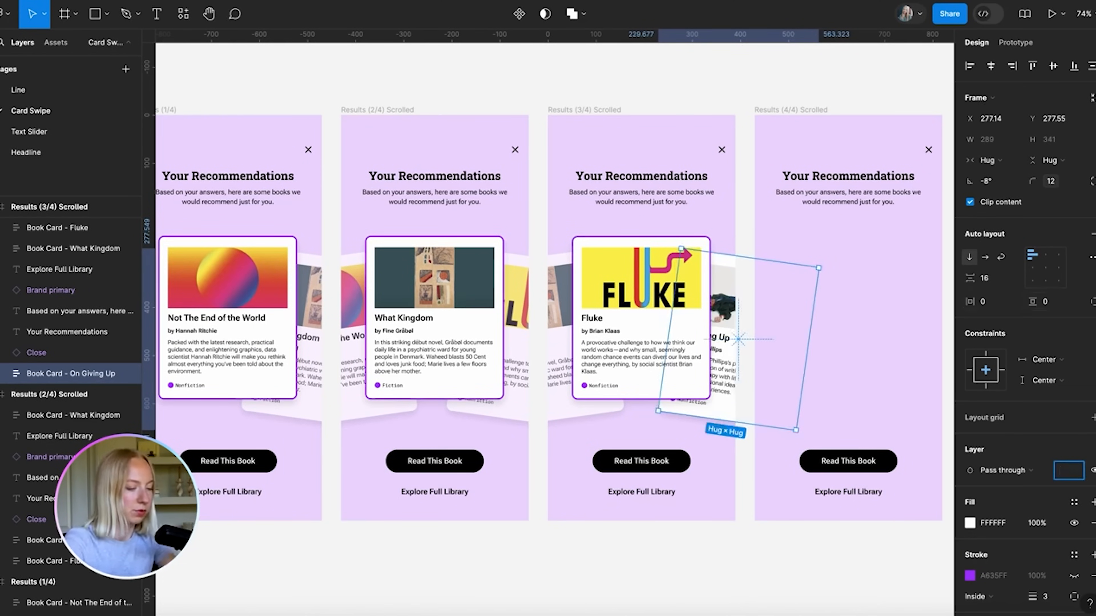
type("70")
key("Return")
left_click(688, 566)
scroll(688, 565, "down", 3)
scroll(653, 378, "down", 3)
scroll(654, 378, "right", 3)
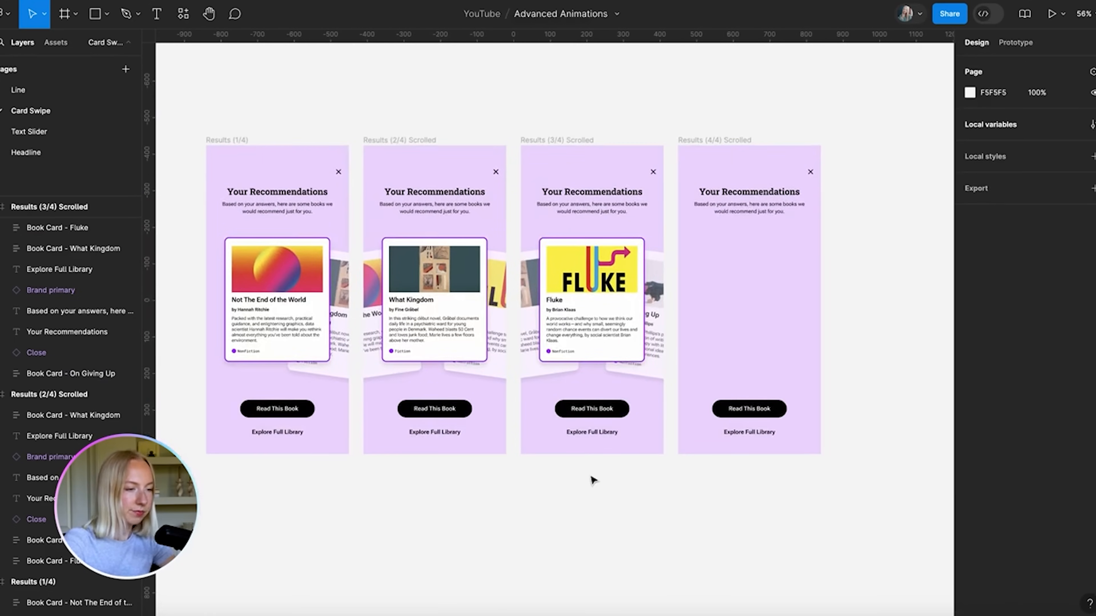
scroll(641, 474, "up", 1)
scroll(642, 474, "right", 2)
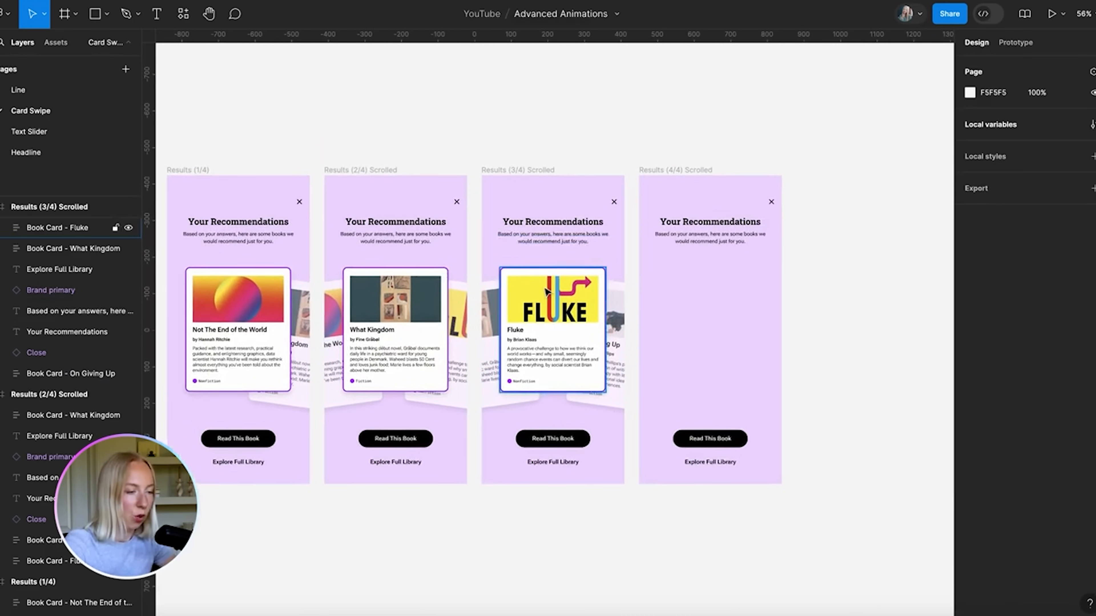
left_click_drag(491, 259, 614, 342)
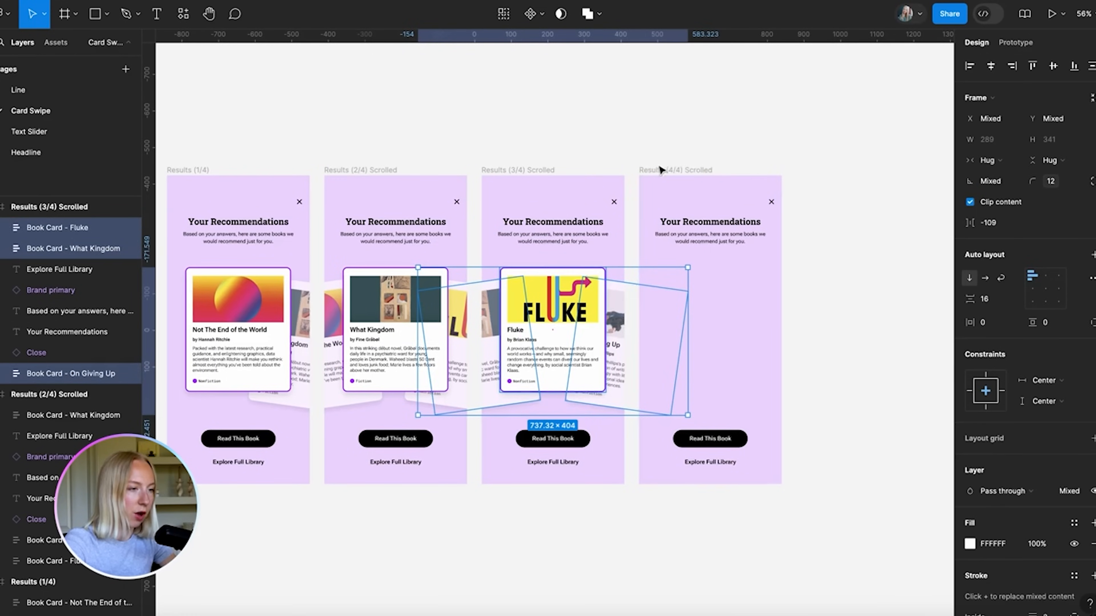
Copy the three book cards into Results (4/4) Scrolled
key("ctrl+c")
left_click(663, 169)
key("ctrl+v")
left_click(868, 249)
scroll(868, 249, "up", 3)
scroll(673, 482, "up", 3)
Tilt the pasted Fluke card to 8° and nudge it left and down
left_click(709, 243)
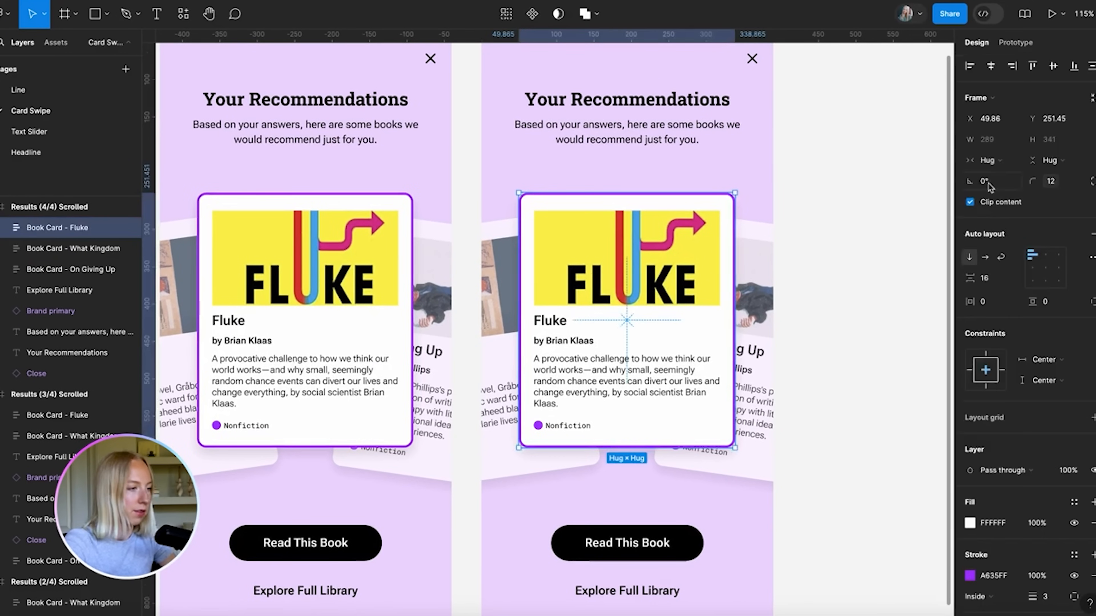
type("8")
key("Return")
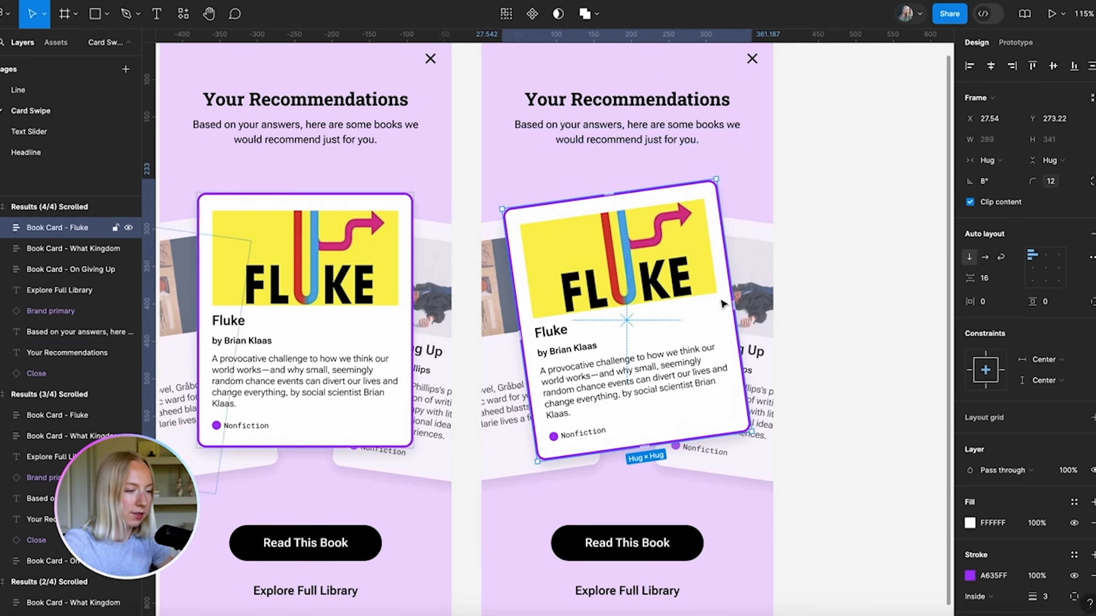
key("shift+Left")
key("shift+Left")
key("shift+Left")
key("shift+Down")
key("shift+Down")
key("shift+Down")
key("shift+Down")
key("shift+Down")
key("shift+Left")
key("shift+Left")
key("shift+Left")
key("shift+Left")
key("shift+Left")
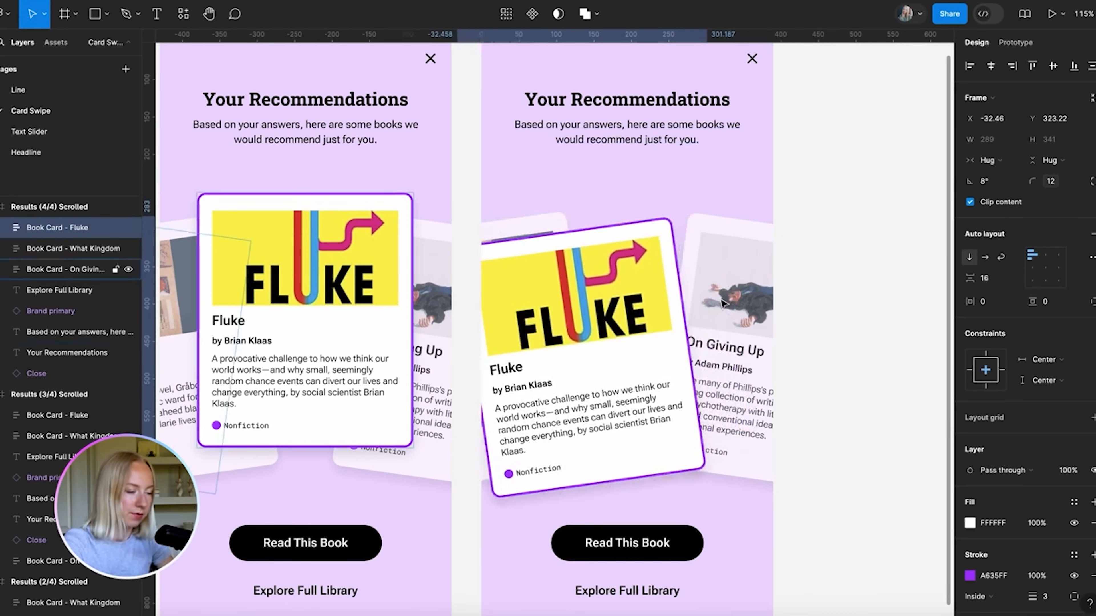
key("shift+Left")
key("shift+Left")
key("shift+Left")
key("shift+Left")
key("shift+Left")
key("shift+Left")
key("shift+Left")
key("shift+Left")
key("shift+Left")
key("shift+Left")
key("Up")
key("Up")
key("Up")
key("Up")
key("Up")
key("Up")
key("Up")
key("Up")
key("Down")
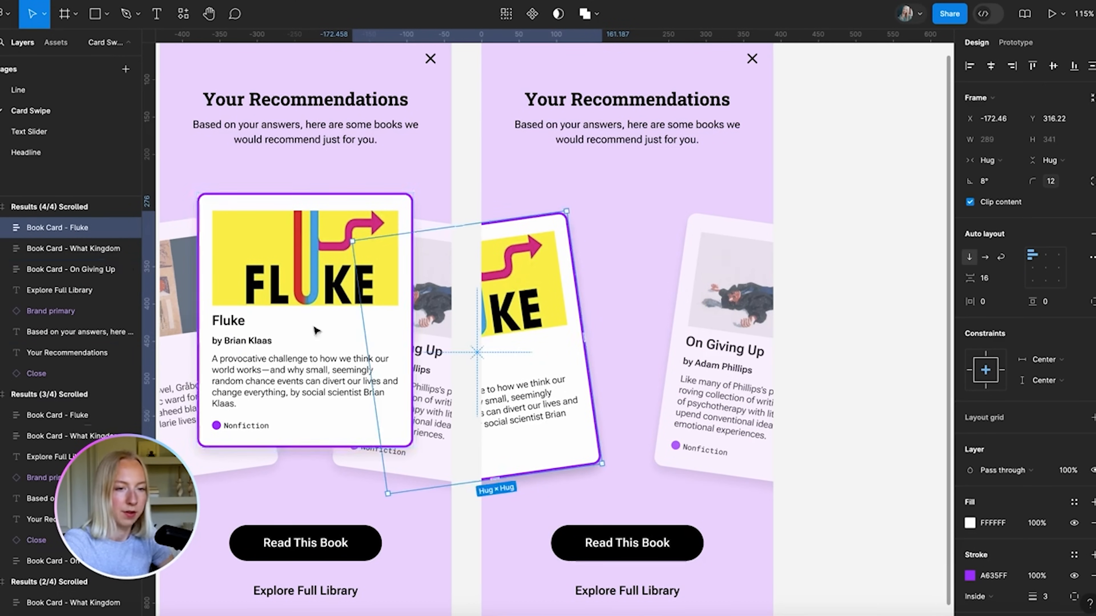
Delete What Kingdom, then hide Fluke's purple border and set it to 70% opacity
left_click(104, 248)
key("Delete")
left_click(531, 339)
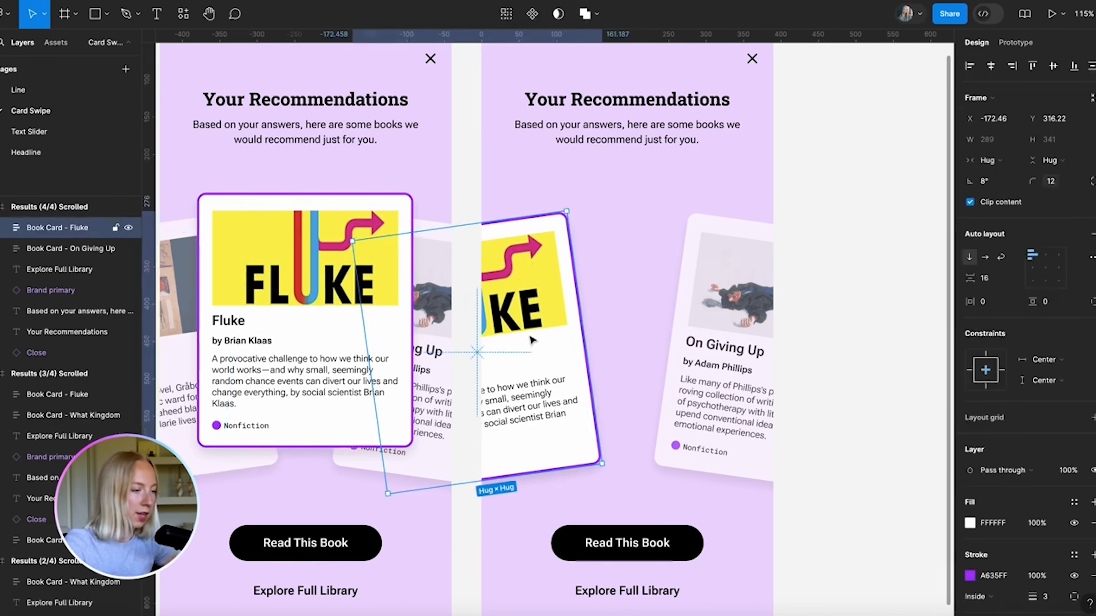
left_click(1073, 576)
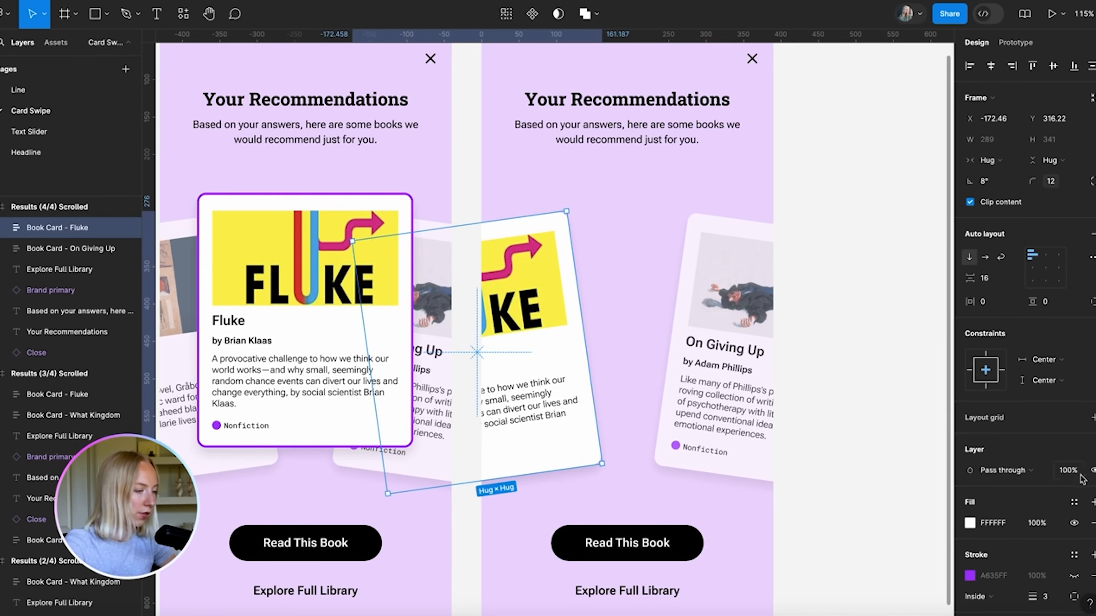
scroll(1083, 527, "down", 2)
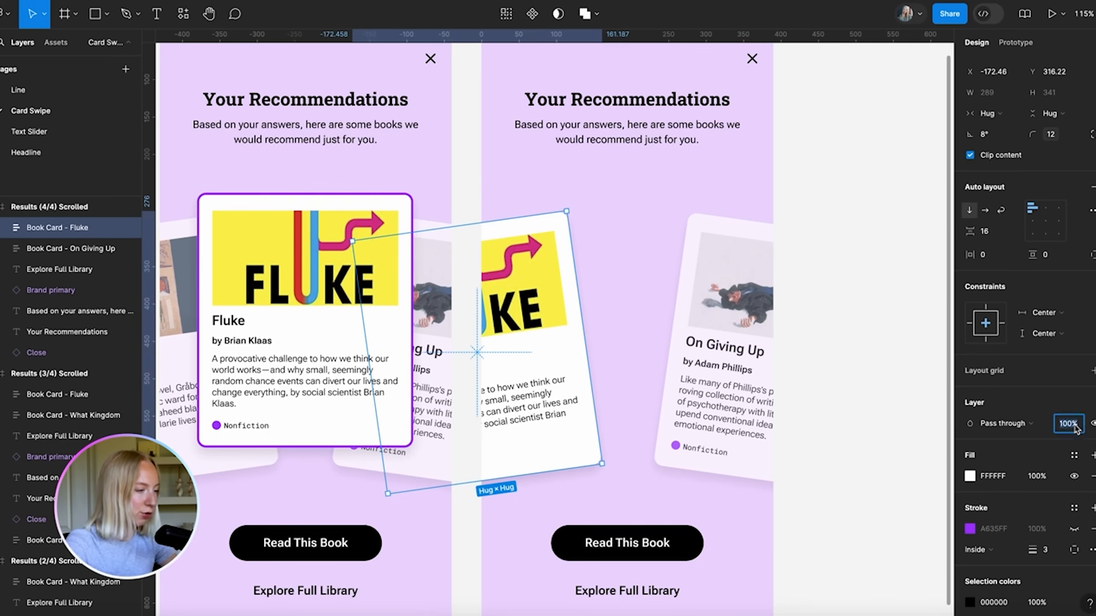
key("Return")
Centre On Giving Up in the frame at 0° rotation, in front of Fluke
key("Tab")
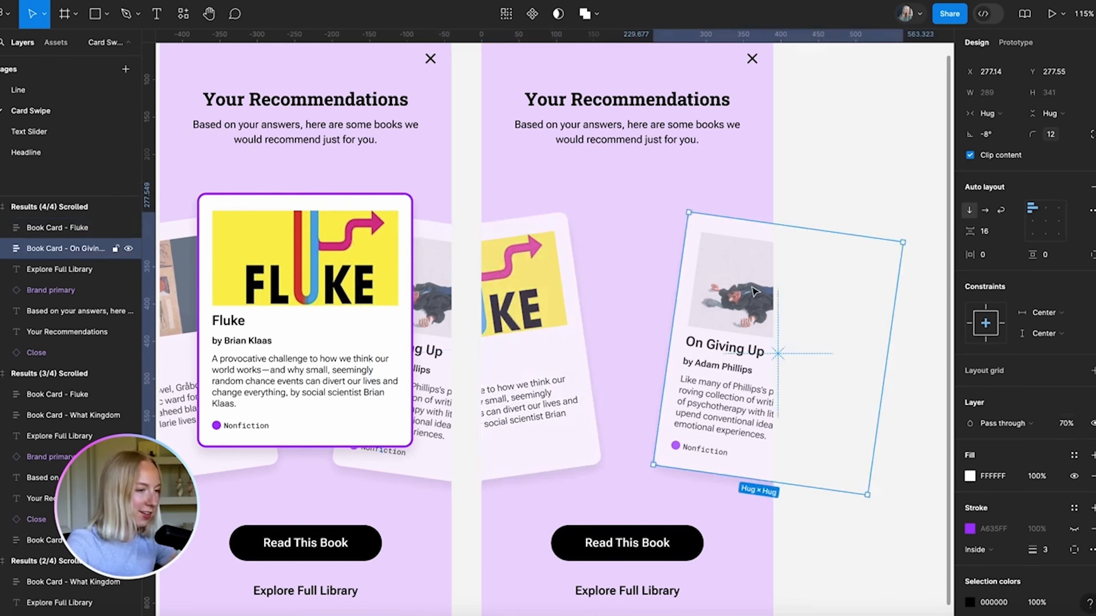
scroll(1001, 197, "up", 2)
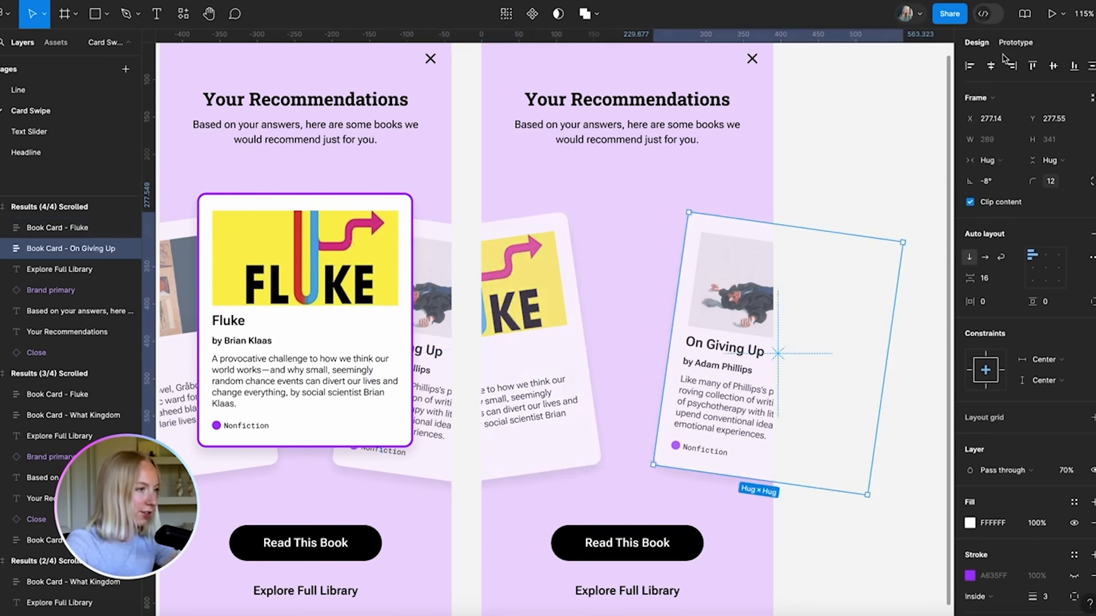
left_click(991, 66)
left_click(1054, 66)
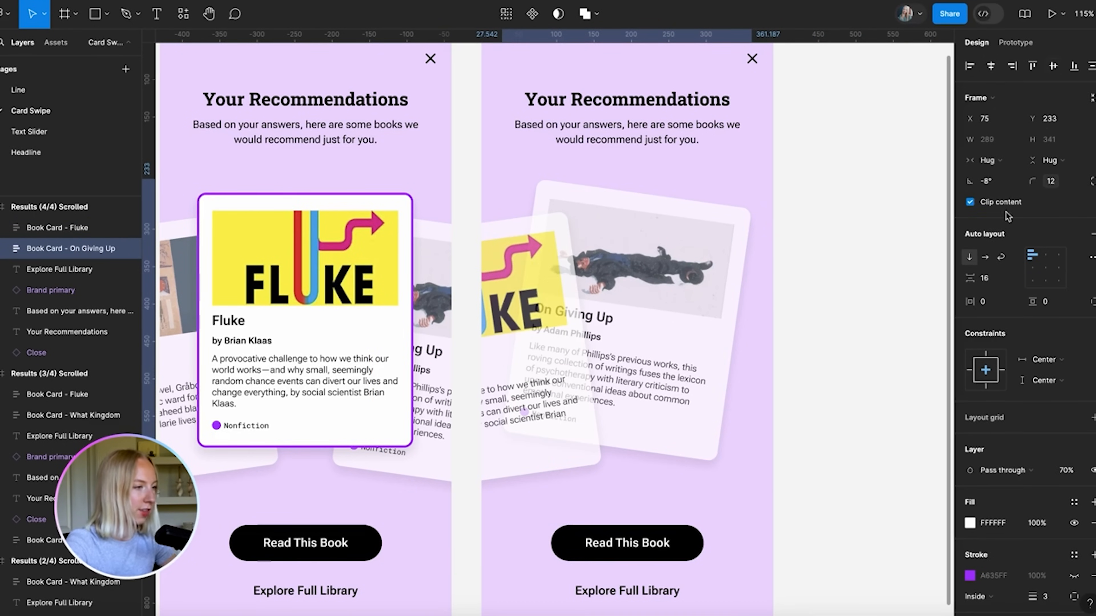
left_click(1001, 178)
type("0")
key("Return")
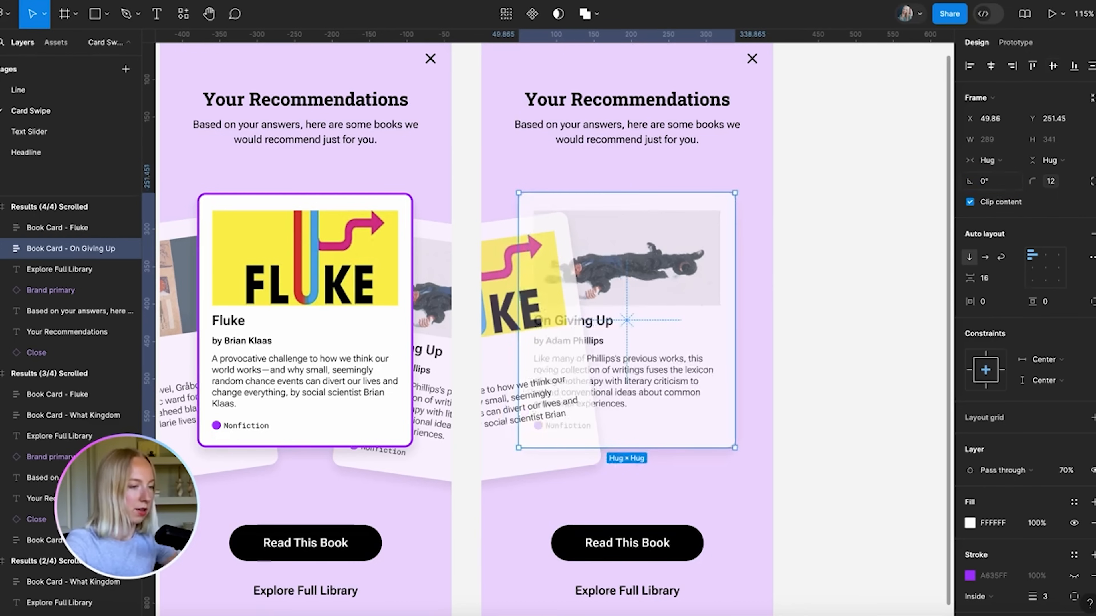
key("ctrl+bracketright")
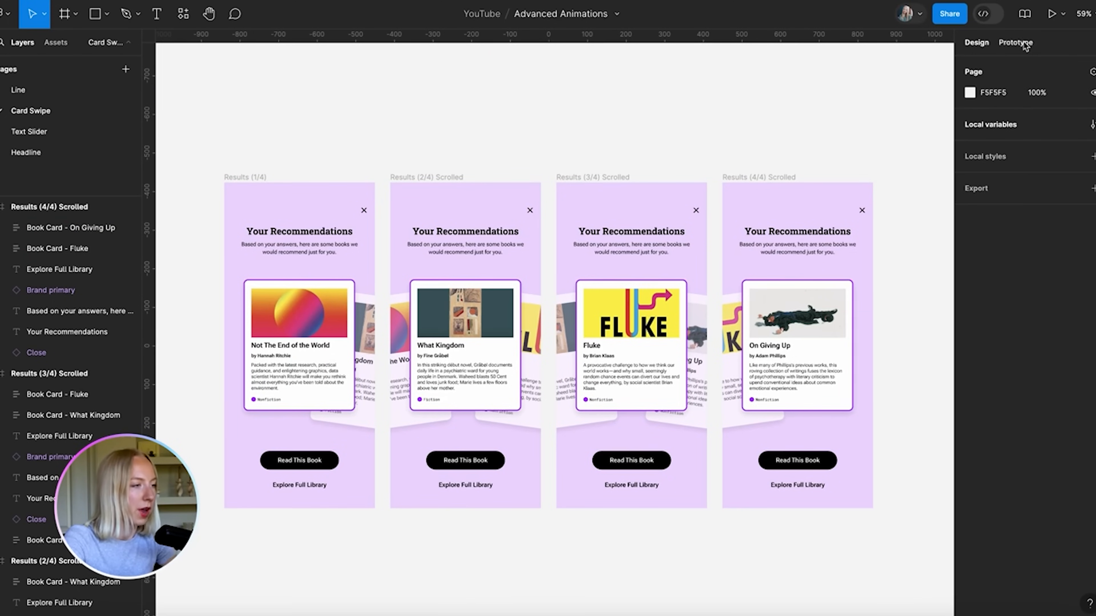
In prototype mode, link the first book card to the Results (2/4) Scrolled frame
left_click(1018, 43)
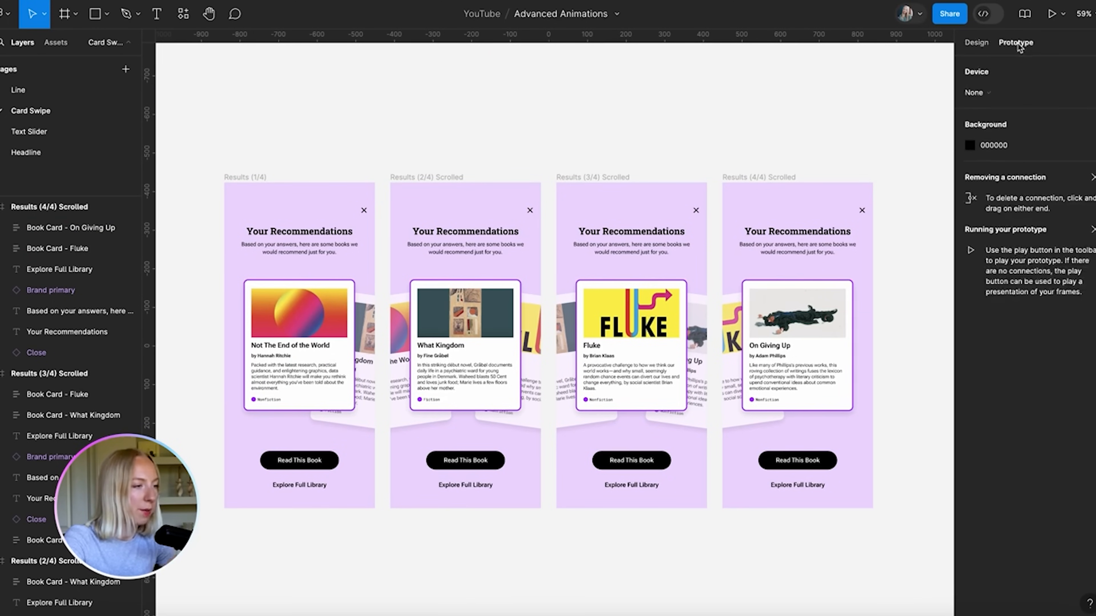
scroll(509, 225, "down", 1)
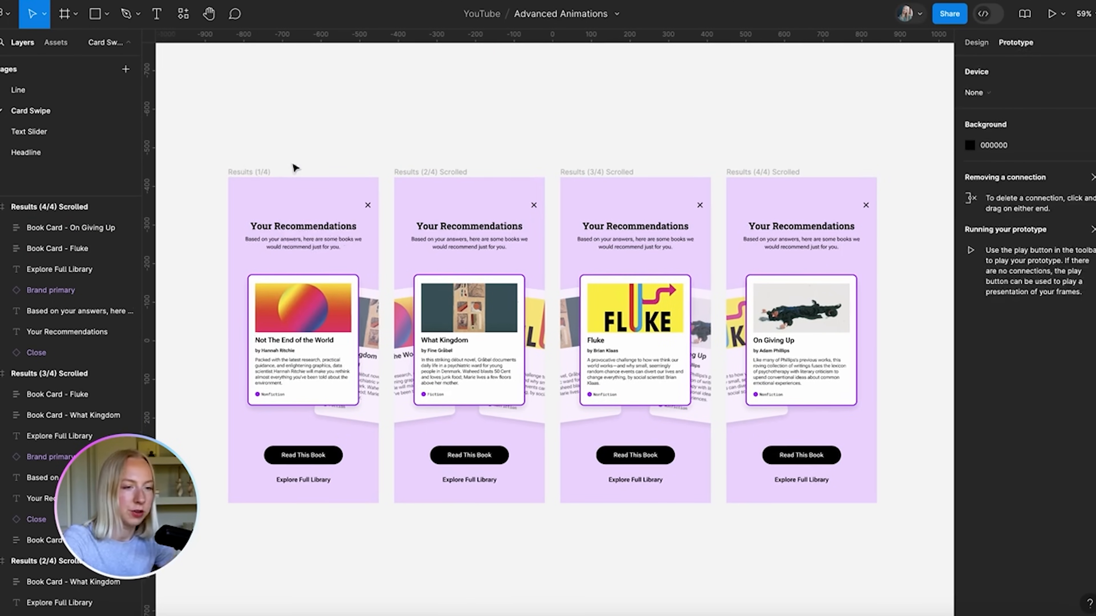
left_click(296, 323)
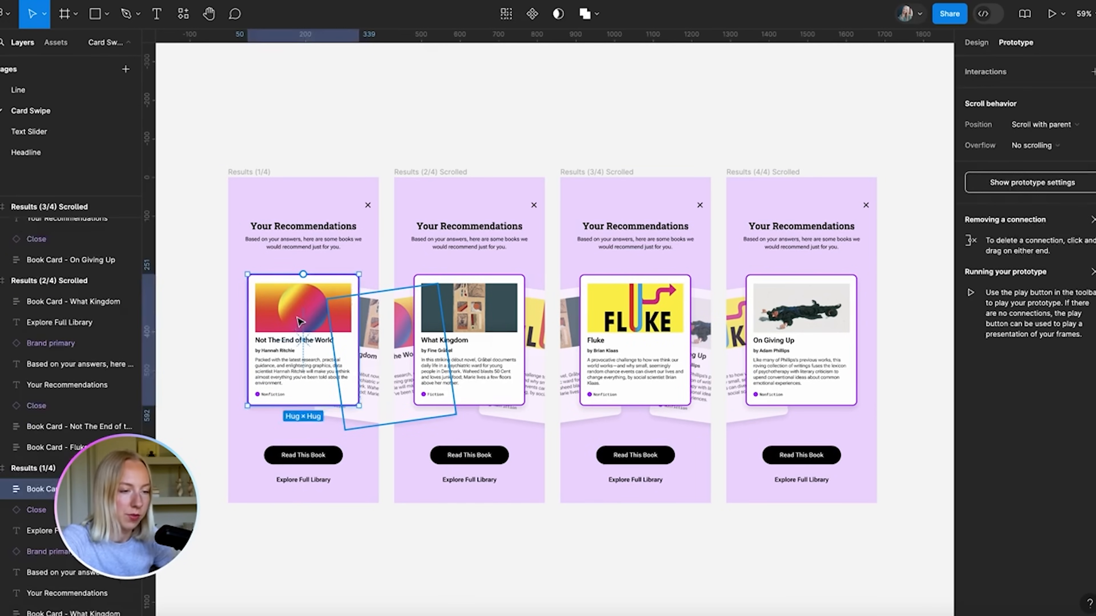
scroll(256, 383, "up", 5)
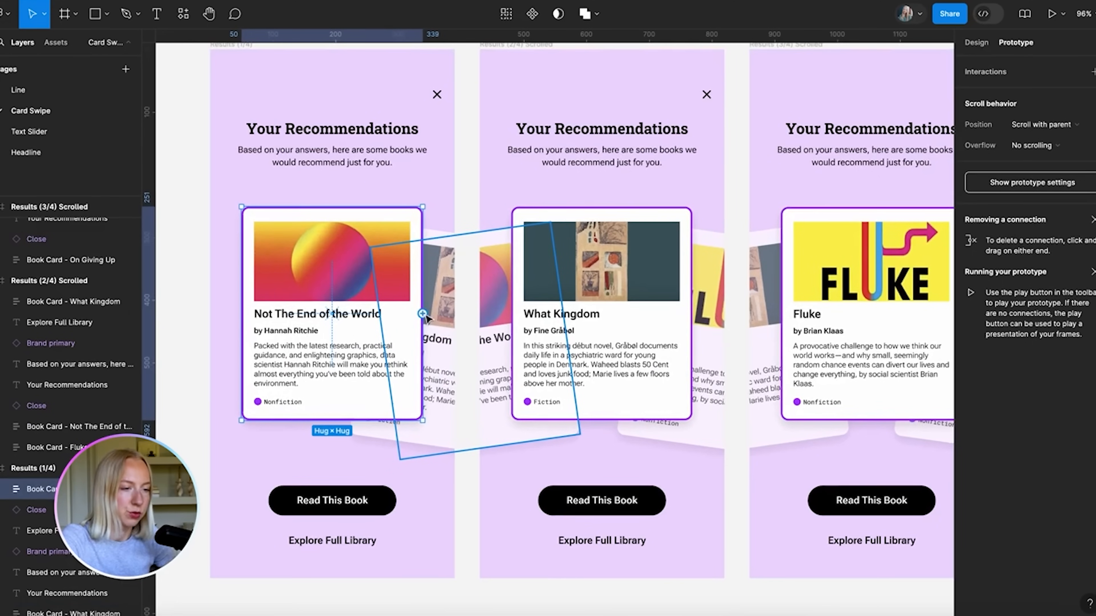
left_click_drag(425, 318, 509, 63)
scroll(495, 195, "up", 2)
scroll(521, 142, "down", 3)
scroll(467, 224, "down", 2)
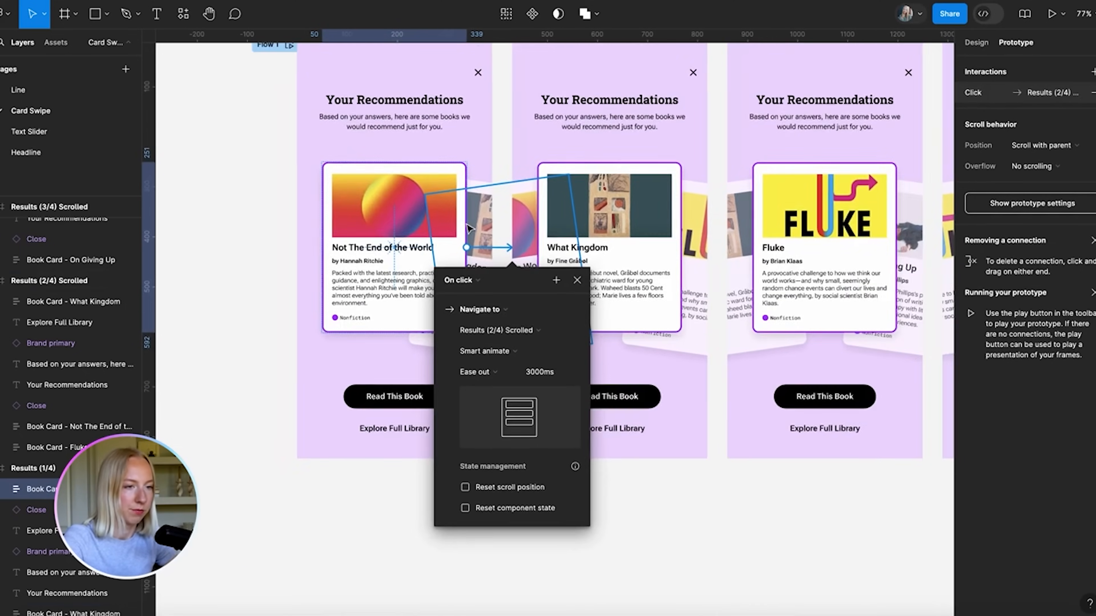
scroll(469, 229, "up", 2)
Rename the flow 'Flow 1' to 'Card Swiping'
double_click(239, 97)
type("Card Swiping")
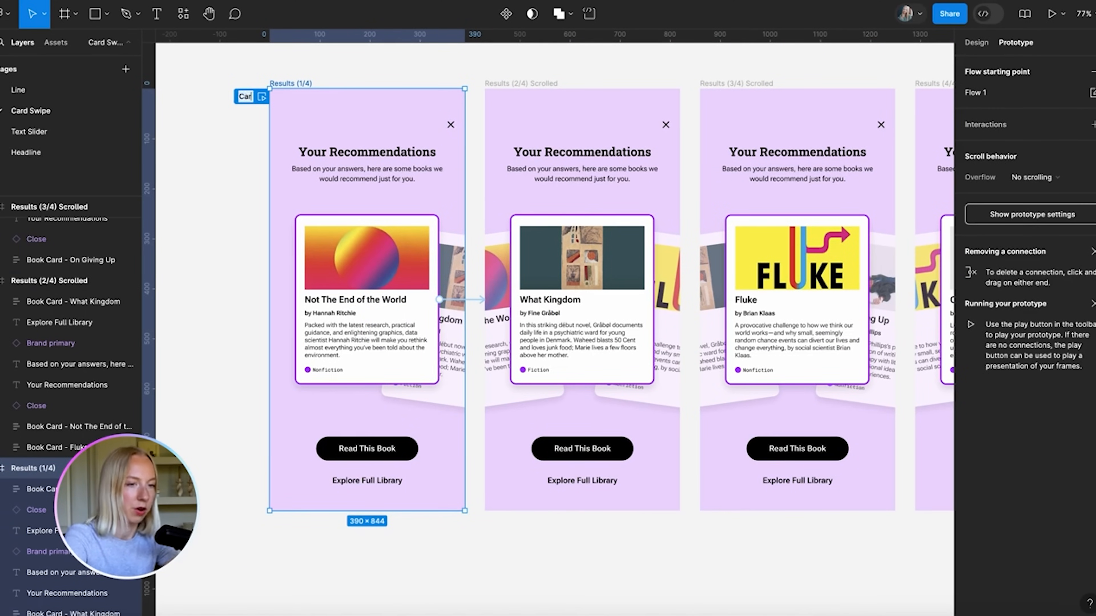
key("Return")
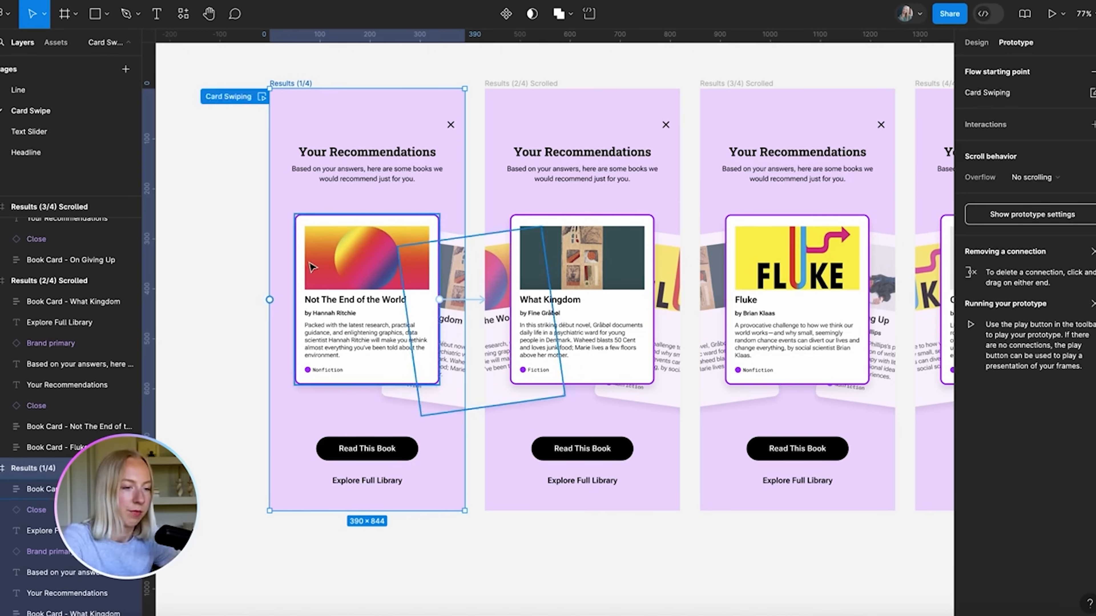
Make the first card's interaction trigger On drag with a 300ms duration
left_click(456, 300)
left_click(411, 329)
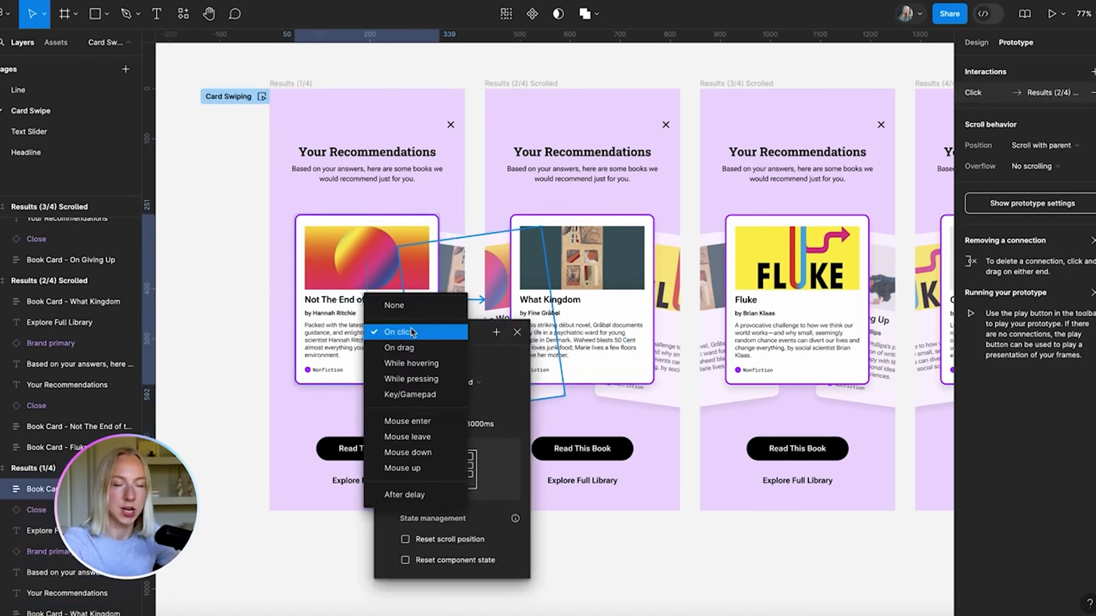
left_click(411, 348)
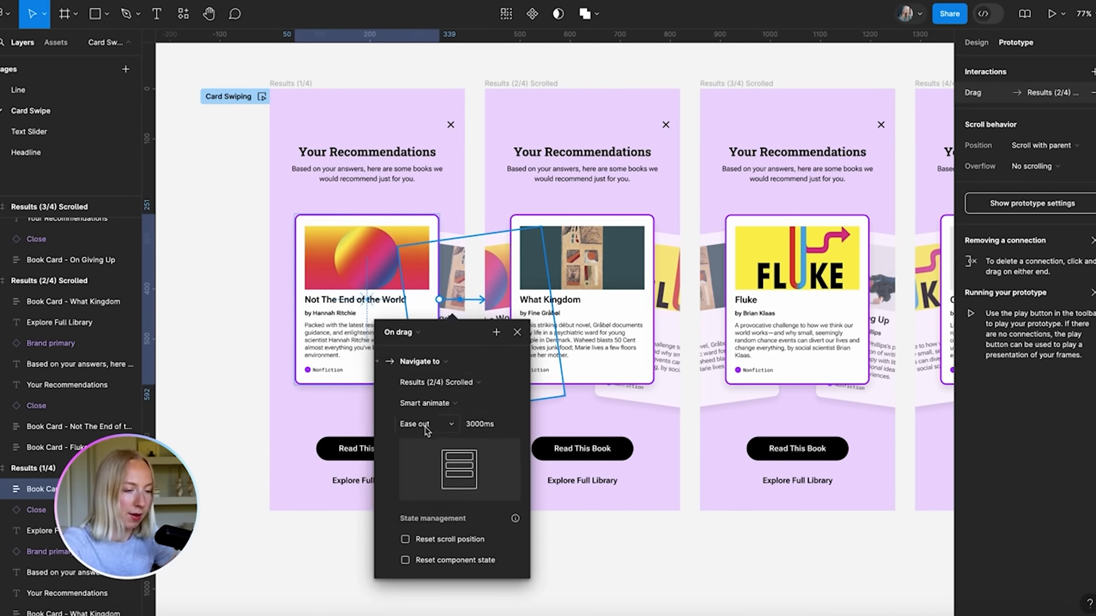
left_click(463, 428)
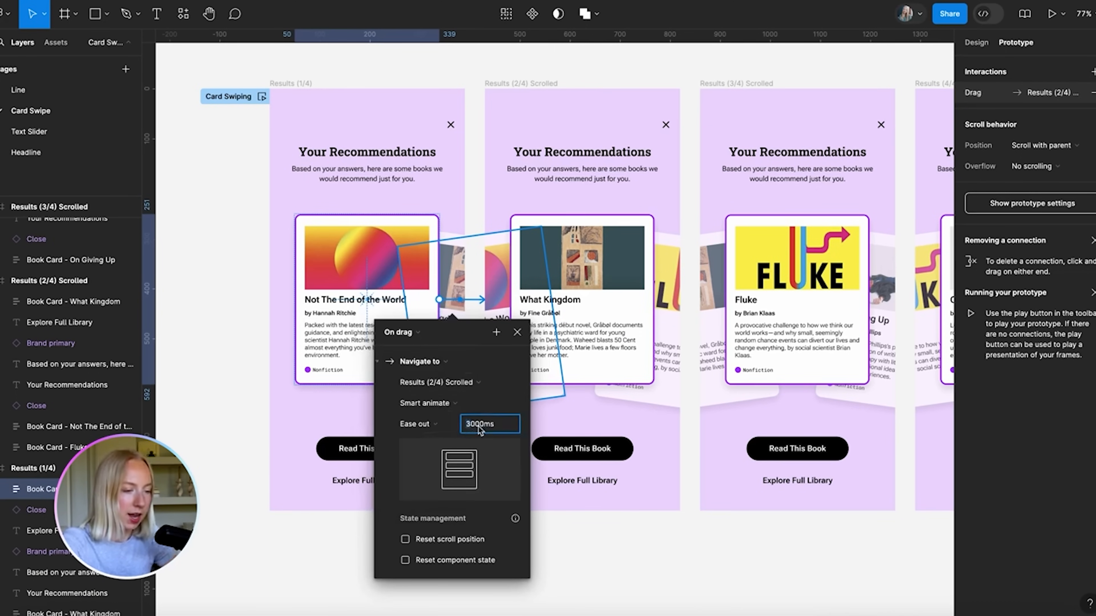
left_click_drag(482, 427, 454, 426)
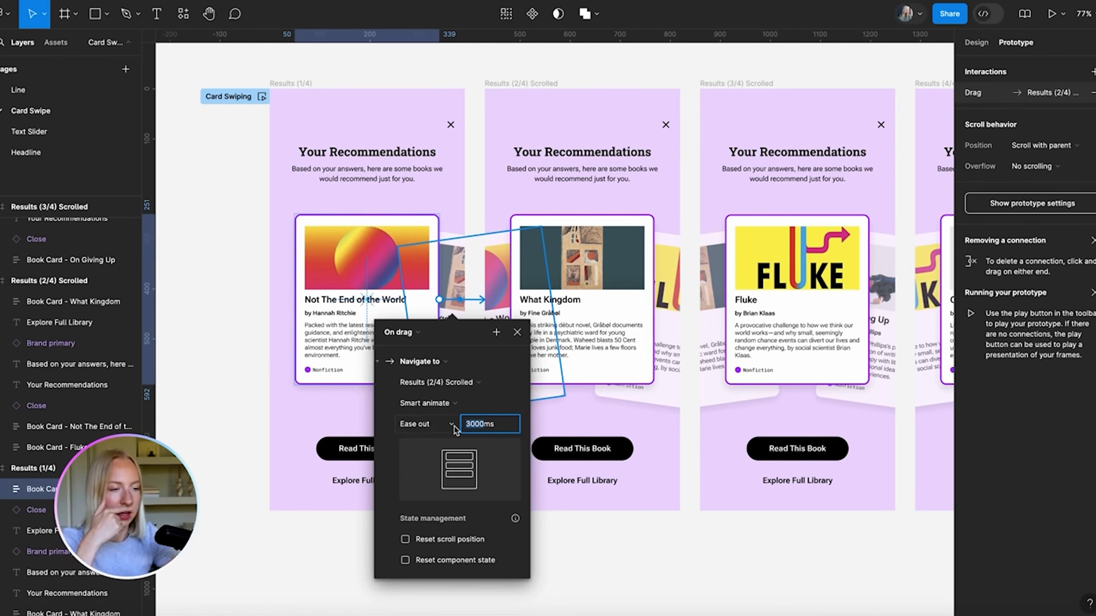
type("300")
key("Return")
left_click(517, 333)
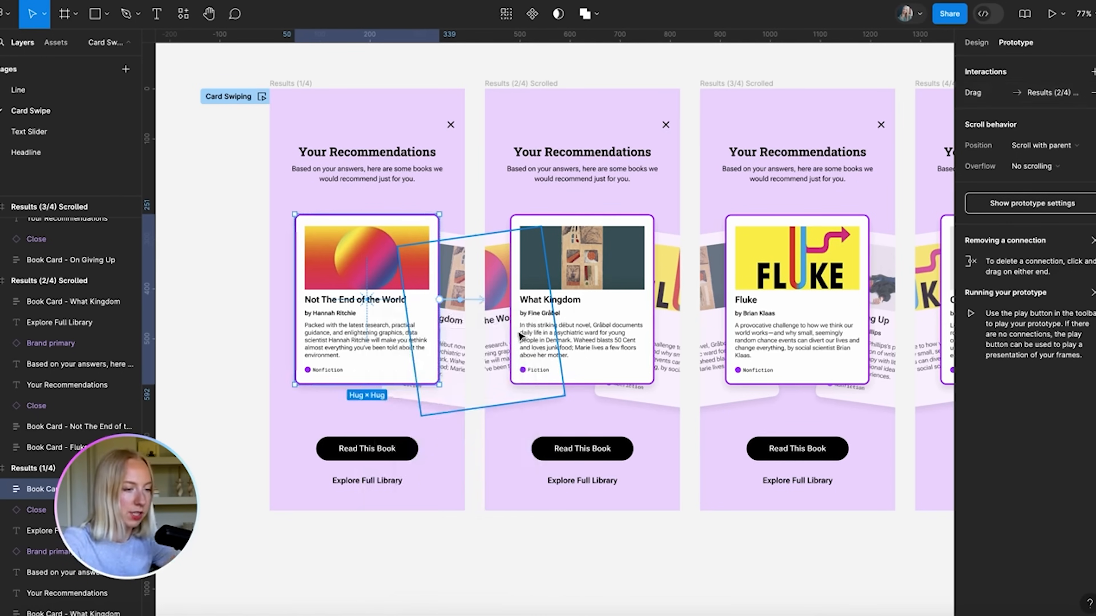
Select the Results (1/4) frame and start the prototype presentation
left_click(474, 545)
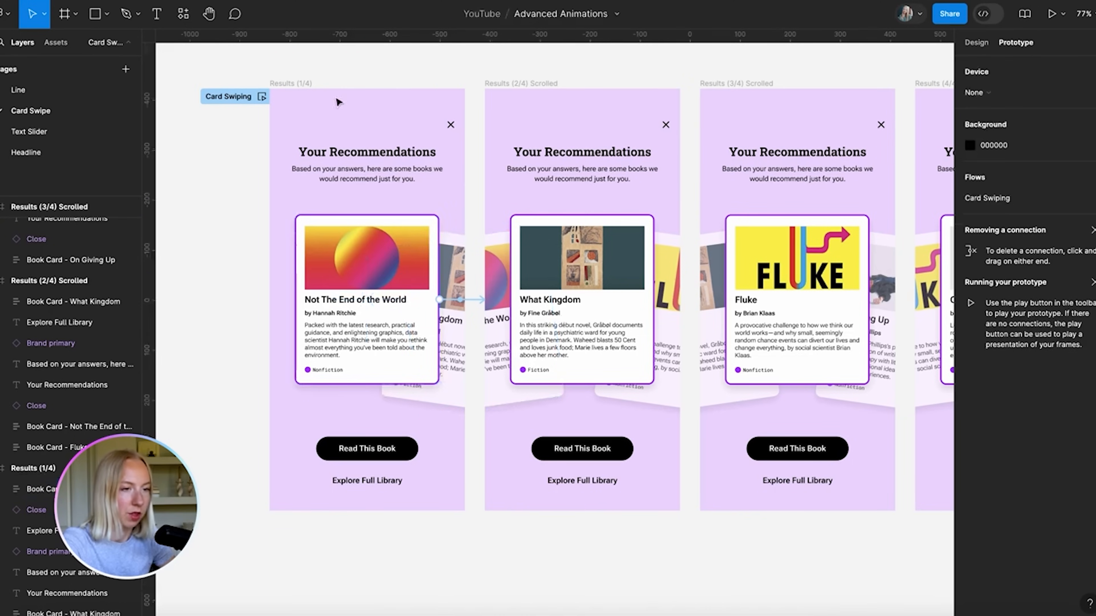
left_click(305, 84)
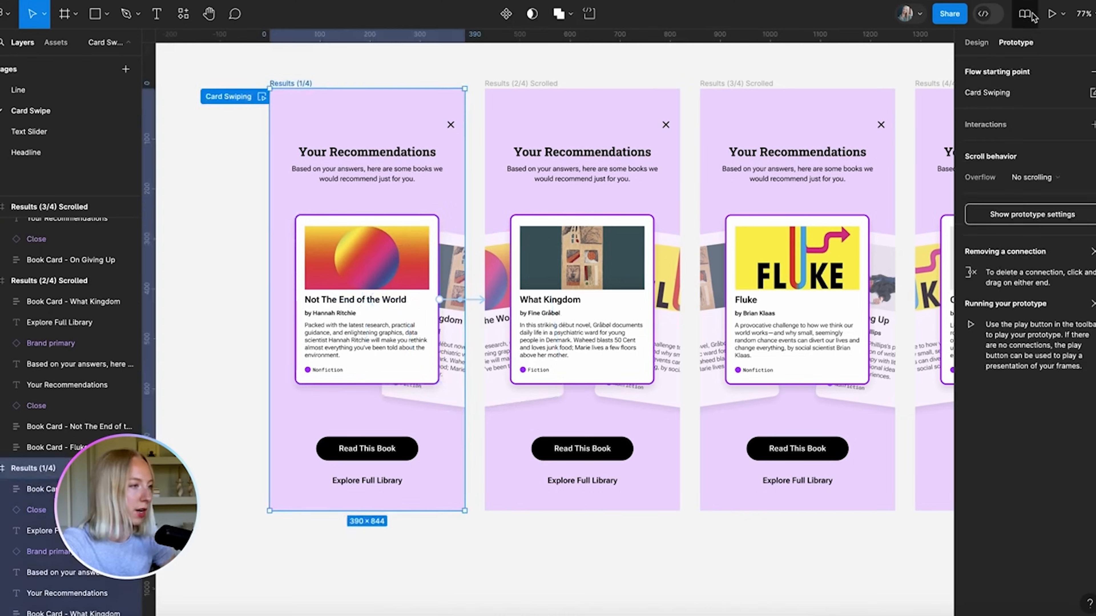
left_click(1052, 13)
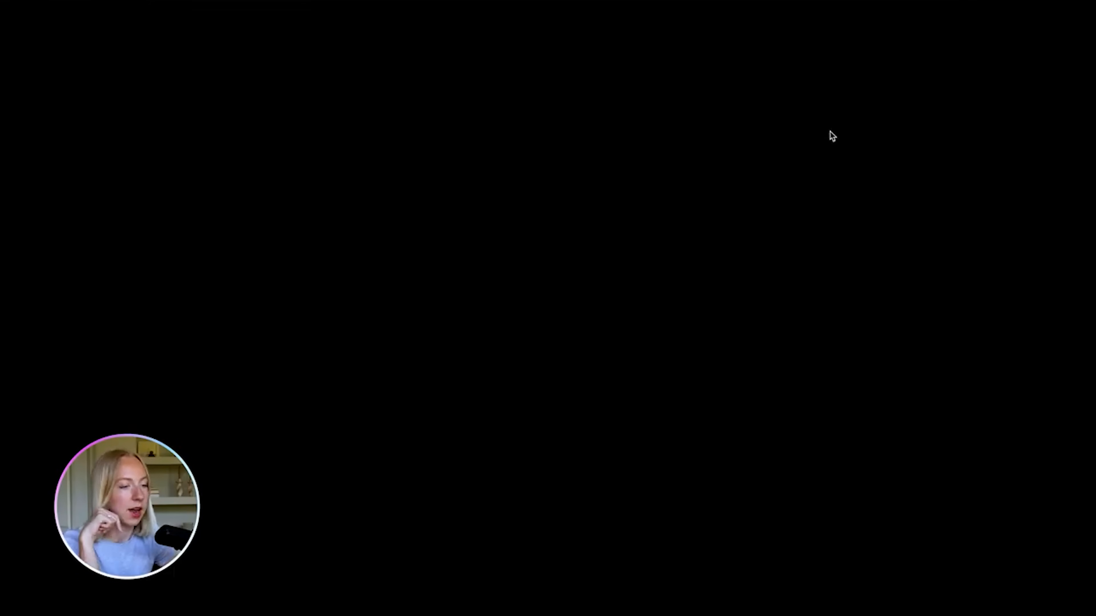
Swipe the first card left in the preview to reveal What Kingdom, then reselect its drag interaction
left_click_drag(607, 303, 496, 309)
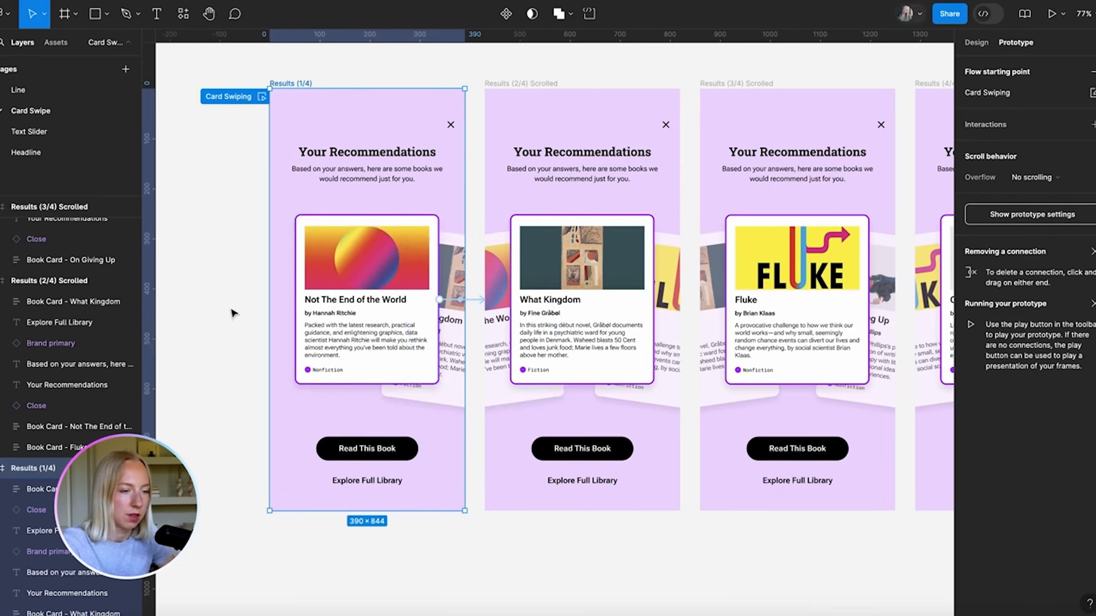
left_click(427, 302)
left_click_drag(439, 299, 479, 305)
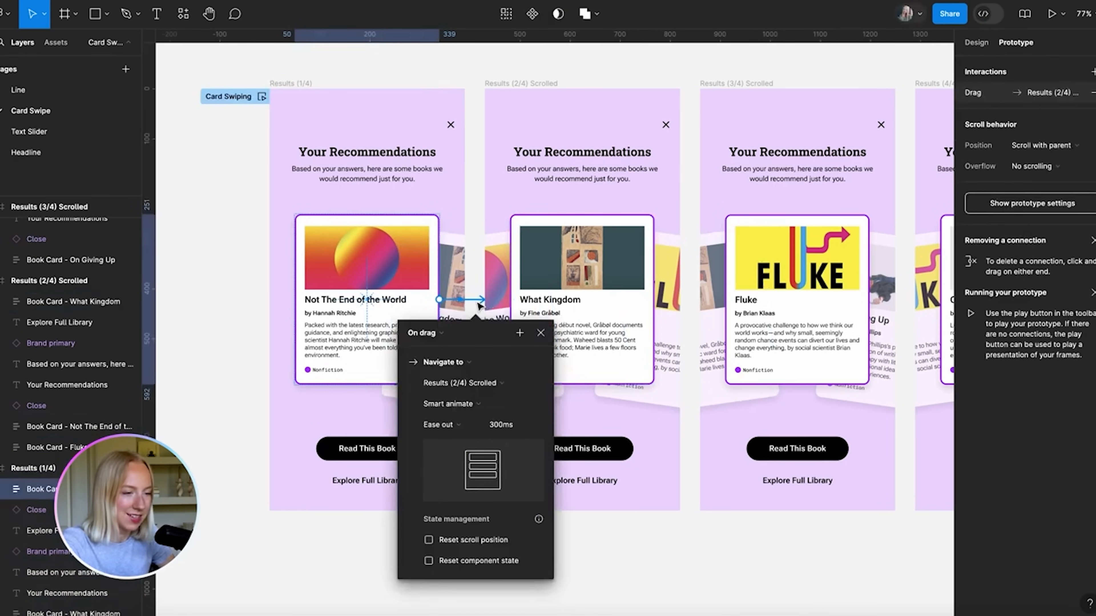
Shorten the first card's On drag transition to 200ms
left_click(496, 425)
type("200")
key("Return")
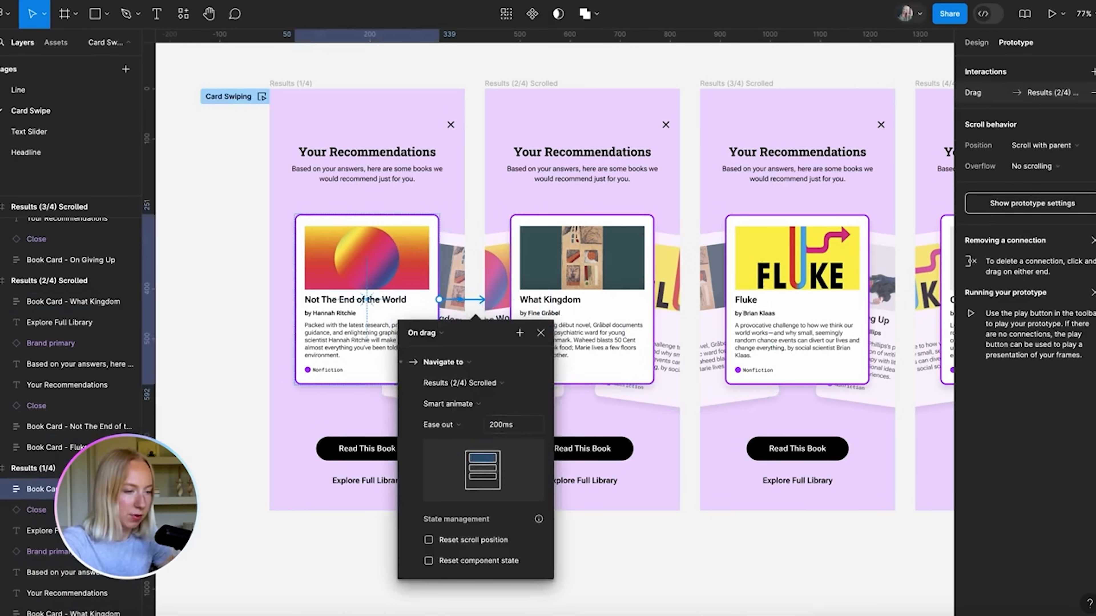
left_click(541, 336)
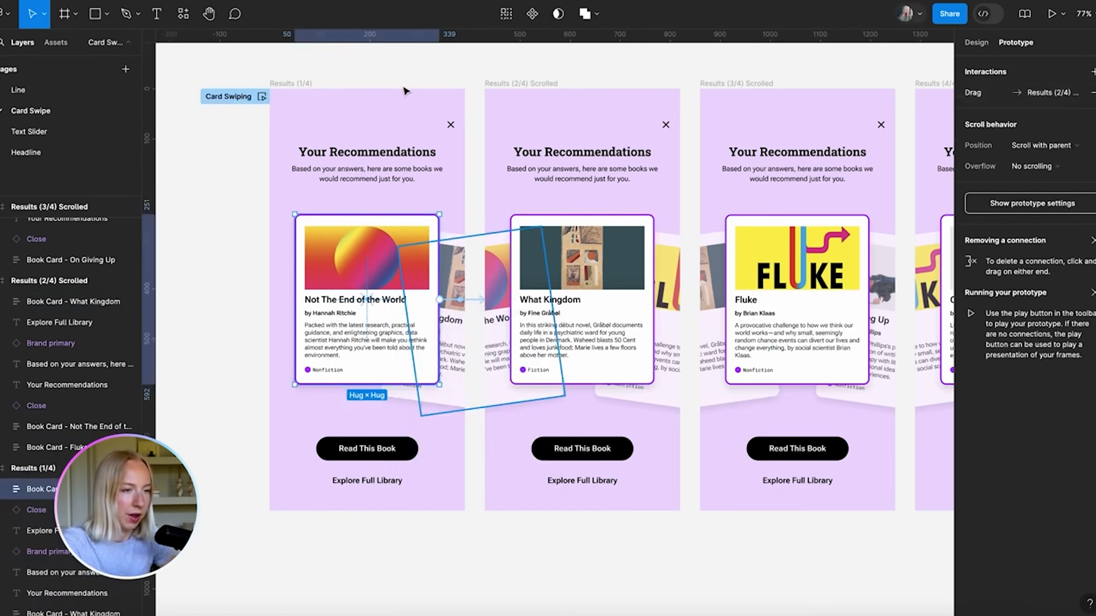
left_click(414, 77)
scroll(421, 138, "down", 2)
scroll(412, 188, "up", 1)
scroll(411, 189, "down", 1)
Link What Kingdom forward to Results (3/4) Scrolled and back to Results (1/4), both On drag
left_click(546, 302)
scroll(556, 288, "up", 3)
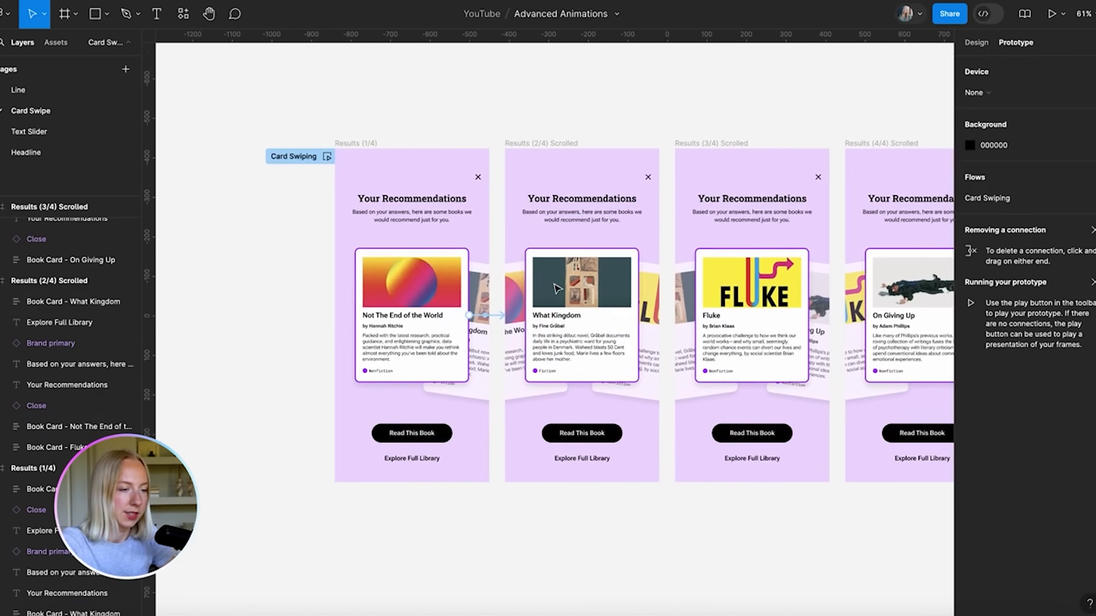
left_click(591, 281)
left_click_drag(649, 320, 729, 326)
left_click(621, 307)
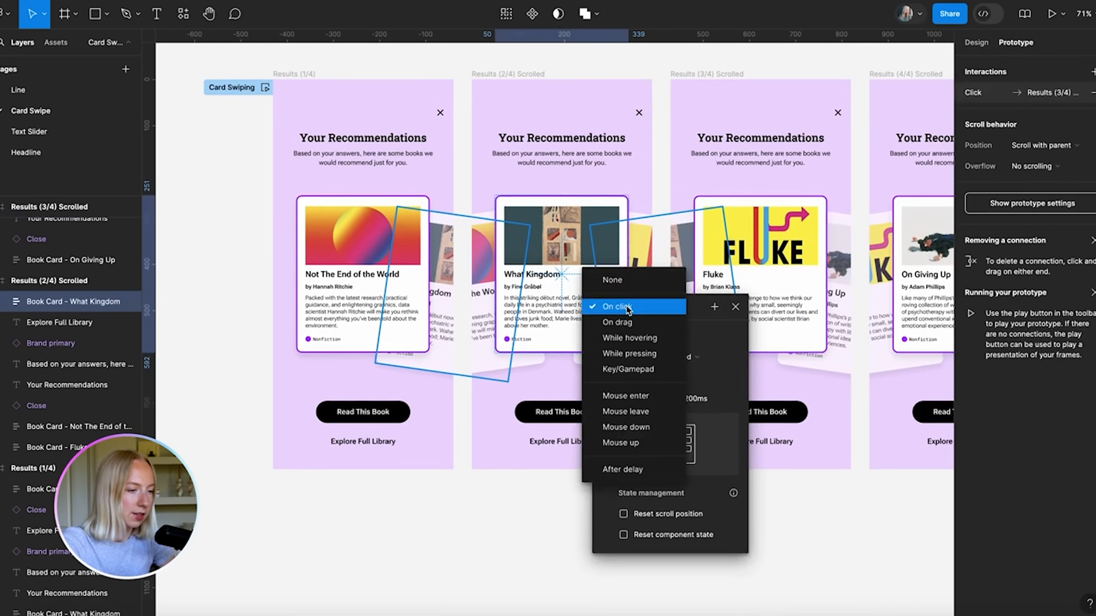
left_click(627, 321)
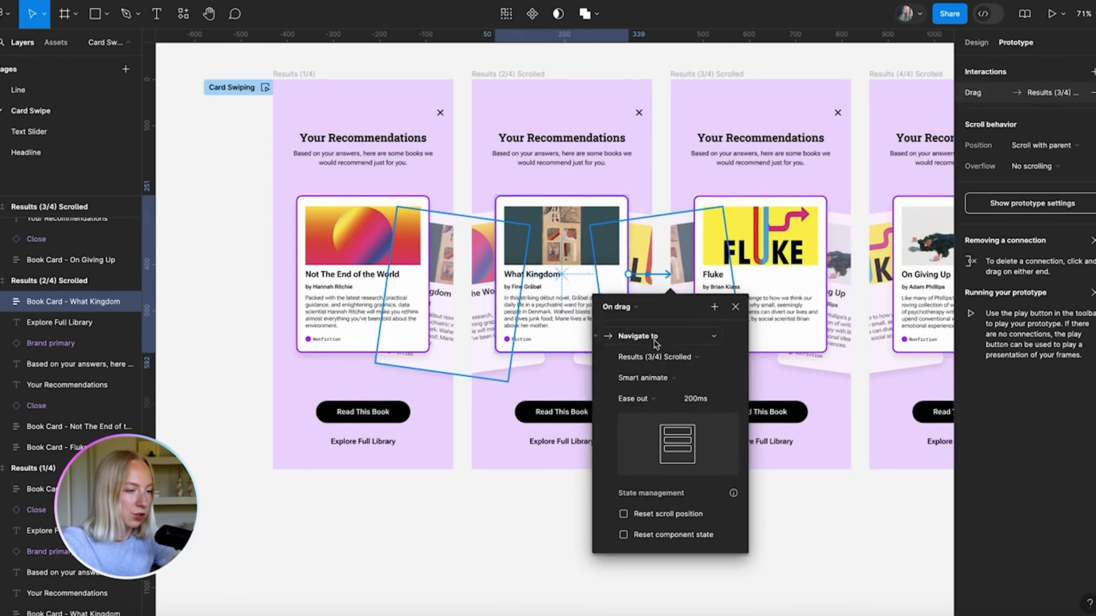
left_click(735, 307)
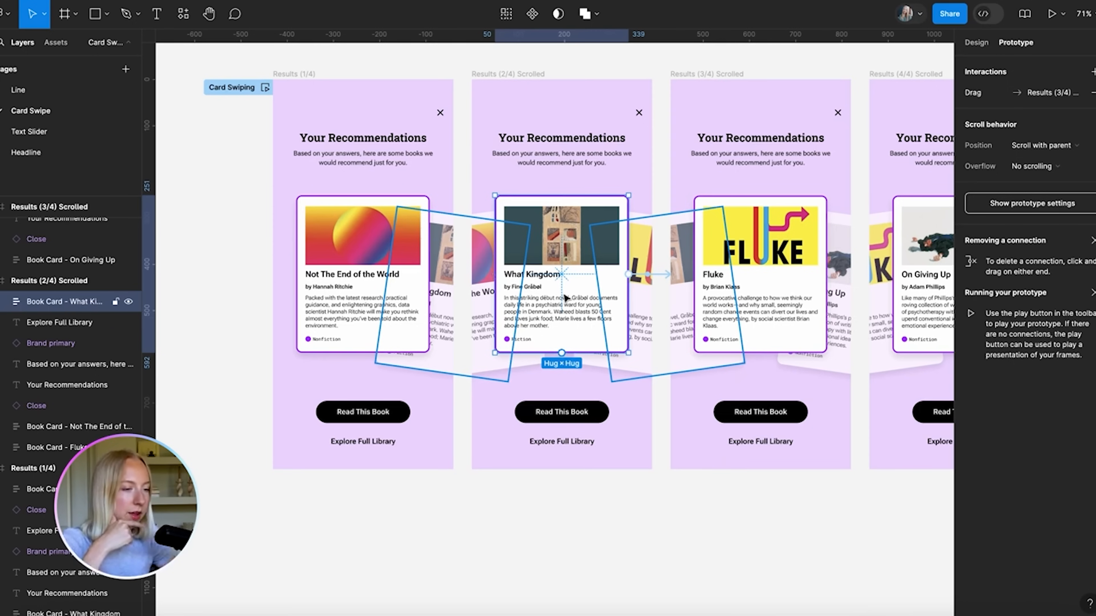
left_click_drag(561, 353, 404, 310)
left_click(405, 309)
left_click(418, 325)
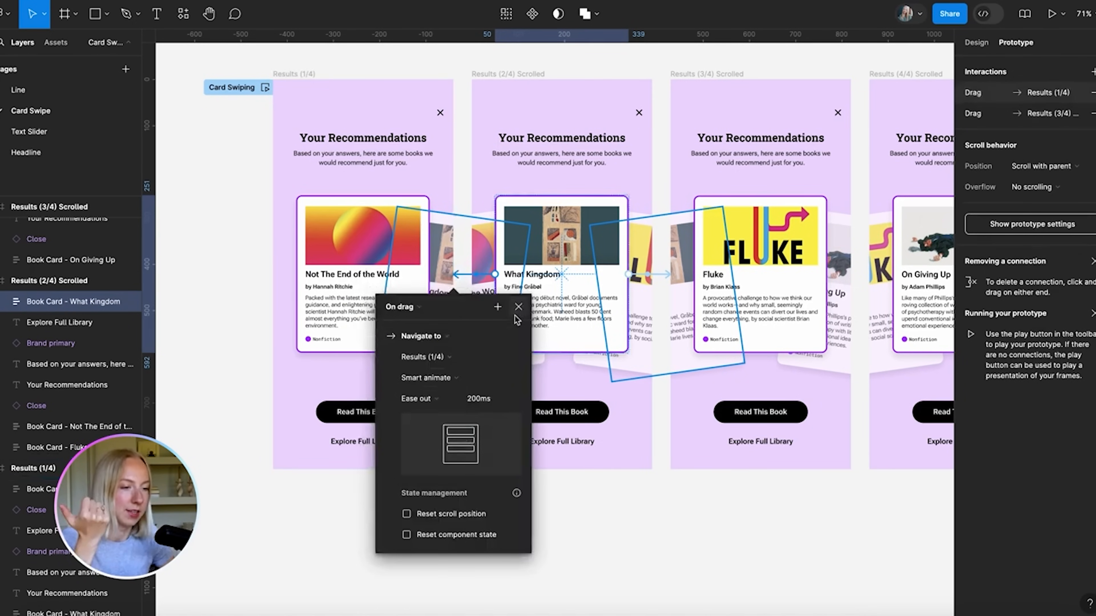
left_click(520, 306)
Link Fluke back to Results (2/4) Scrolled and forward to Results (4/4) Scrolled, both On drag
scroll(726, 187, "right", 3)
left_click(617, 276)
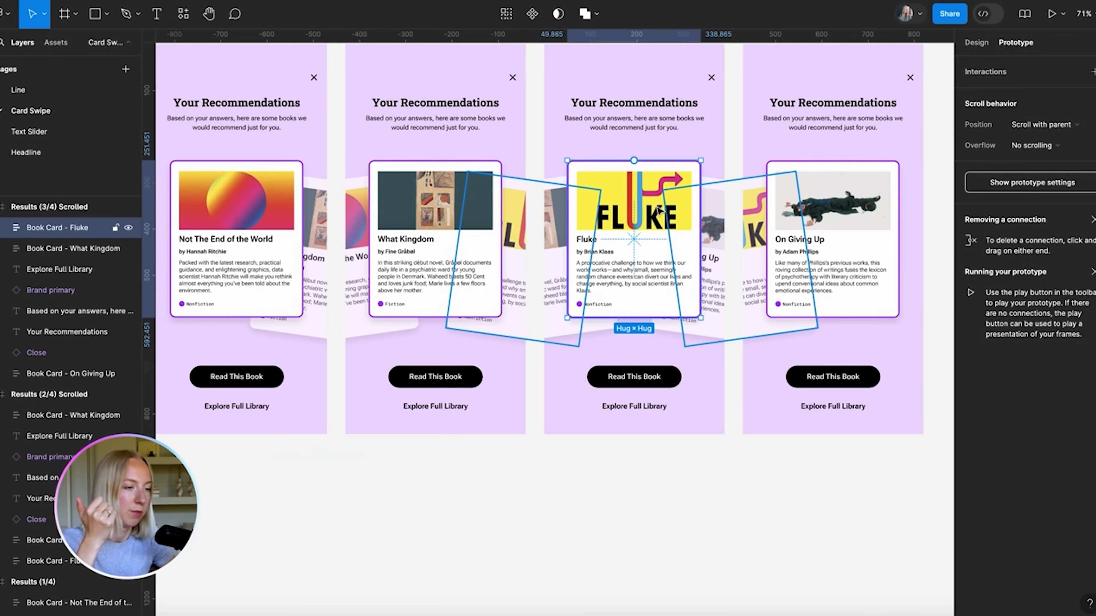
left_click_drag(567, 238, 492, 245)
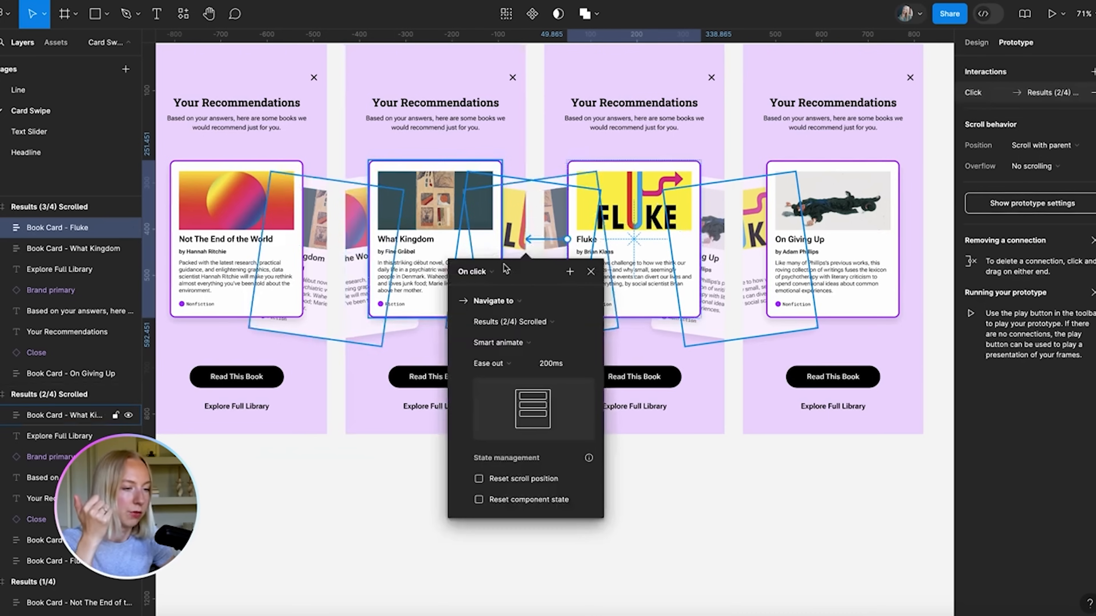
left_click(493, 273)
left_click(492, 283)
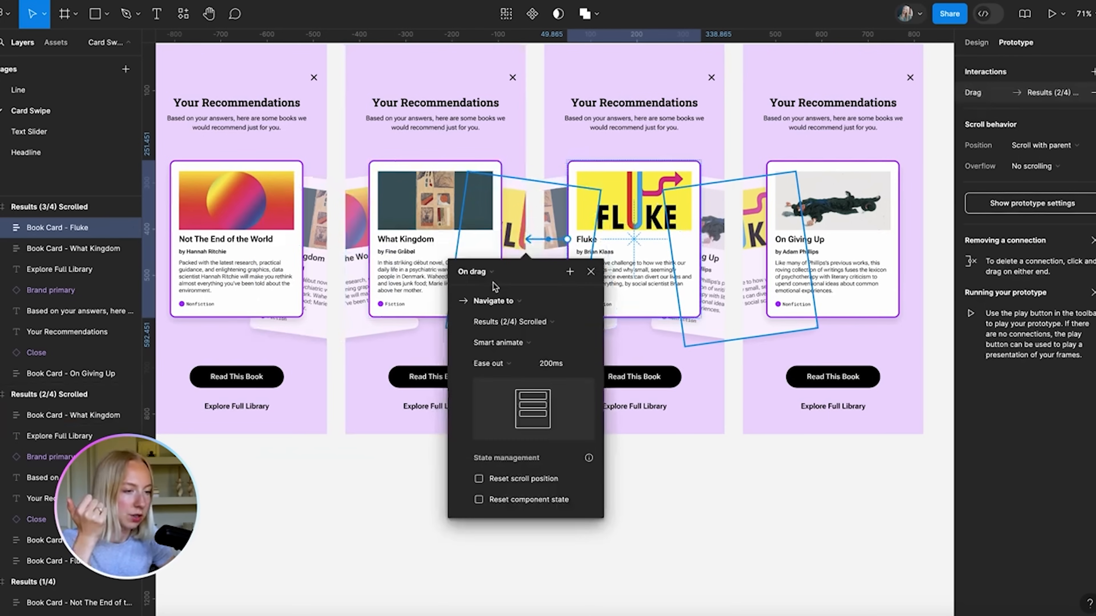
left_click(590, 271)
scroll(591, 272, "right", 3)
scroll(591, 271, "up", 1)
left_click_drag(682, 274, 682, 274)
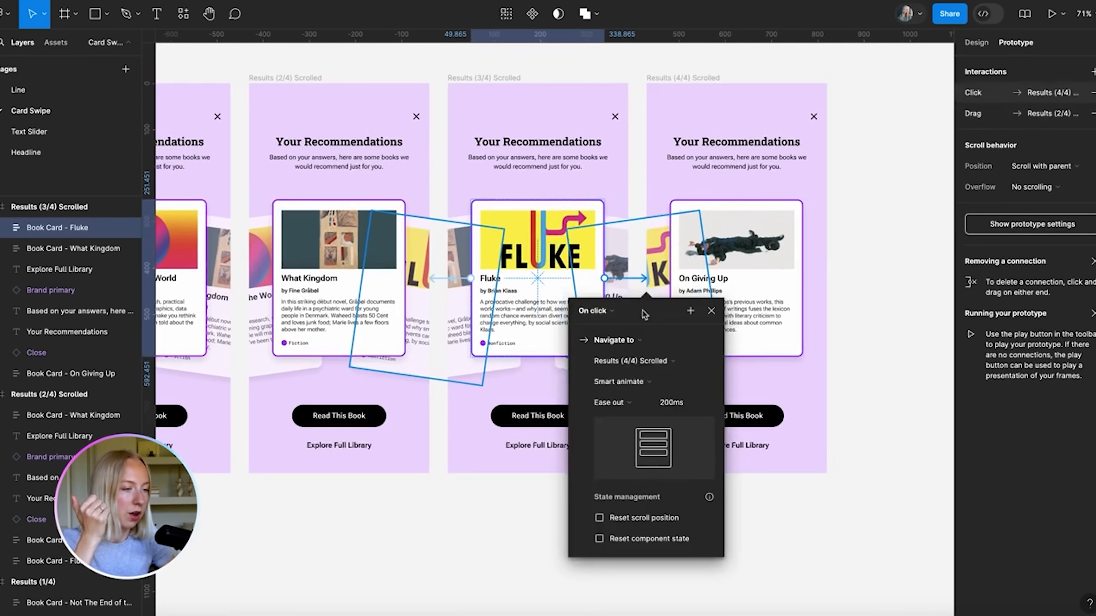
left_click(594, 311)
left_click(601, 330)
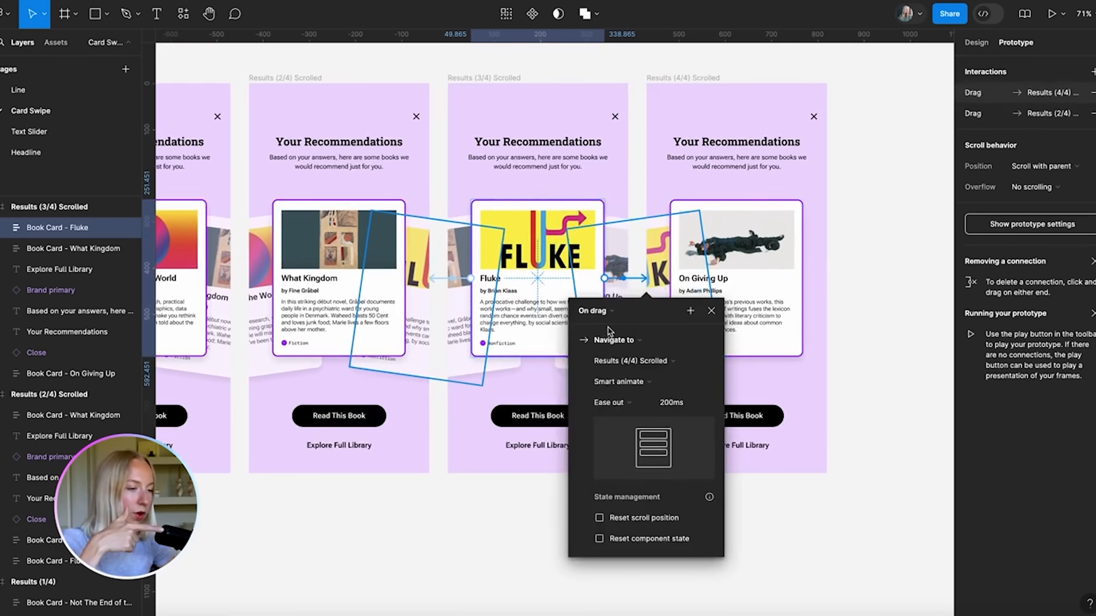
left_click(711, 311)
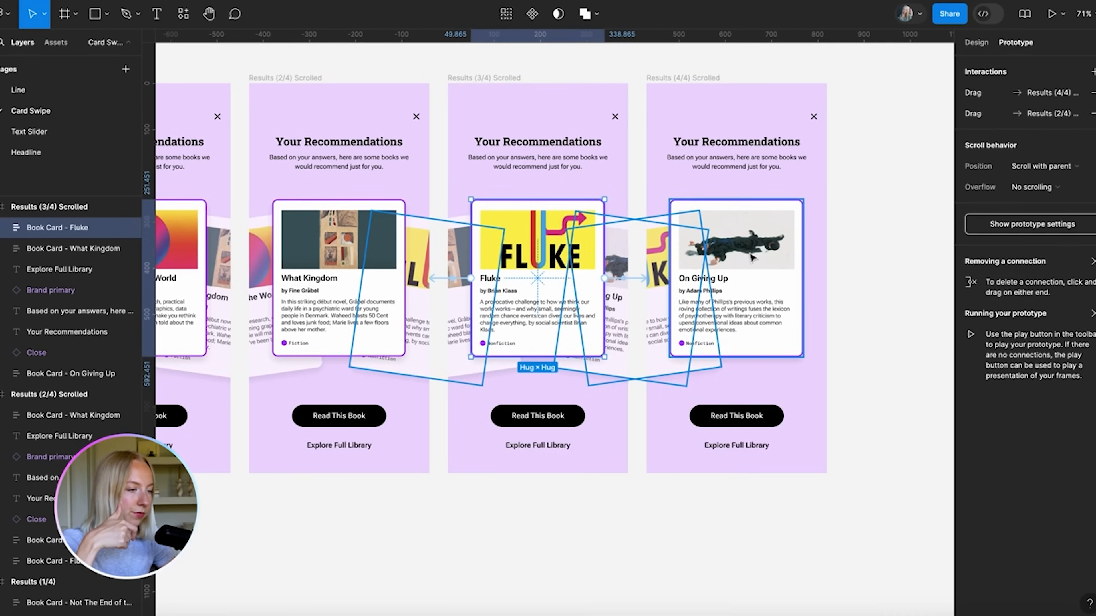
Link On Giving Up back to Results (3/4) Scrolled On drag, then select Results (1/4)
left_click(752, 257)
left_click_drag(669, 280, 583, 280)
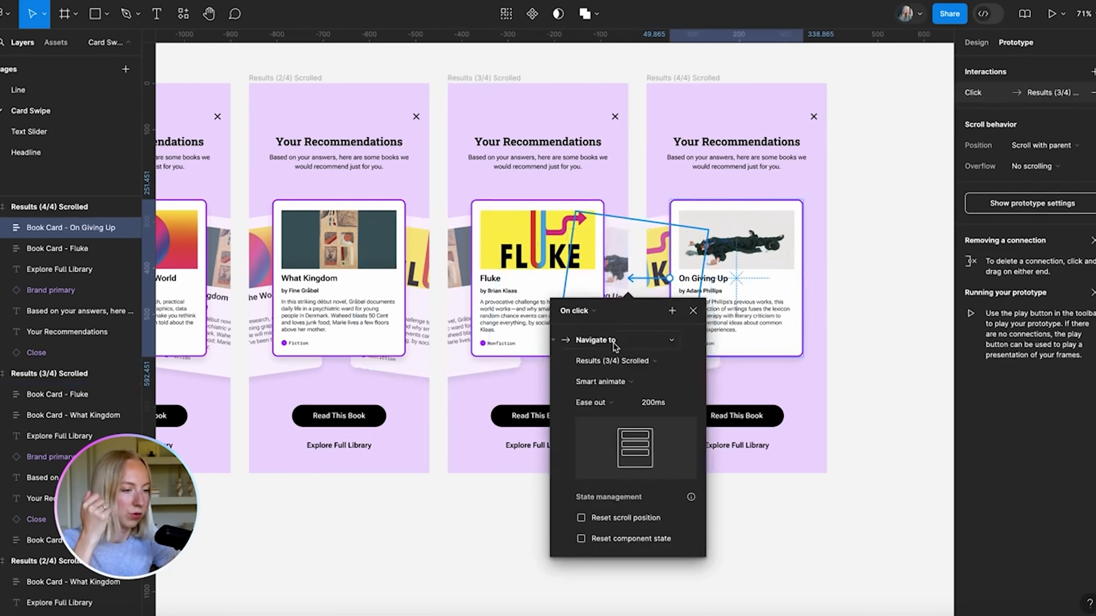
left_click(579, 314)
left_click(578, 329)
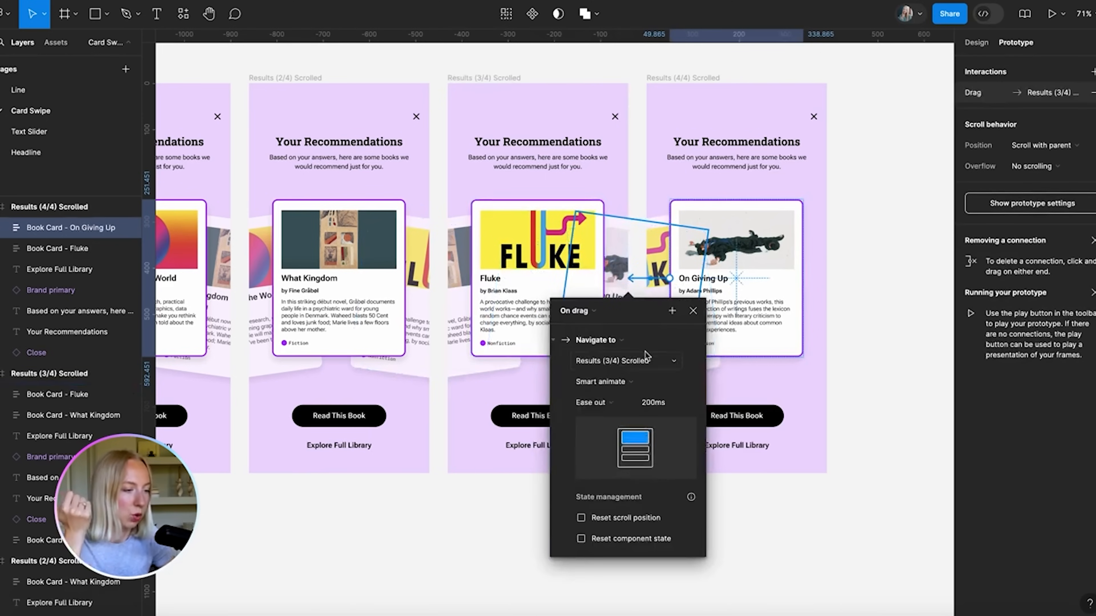
left_click(693, 310)
left_click(618, 513)
scroll(558, 557, "down", 3)
scroll(558, 557, "down", 2)
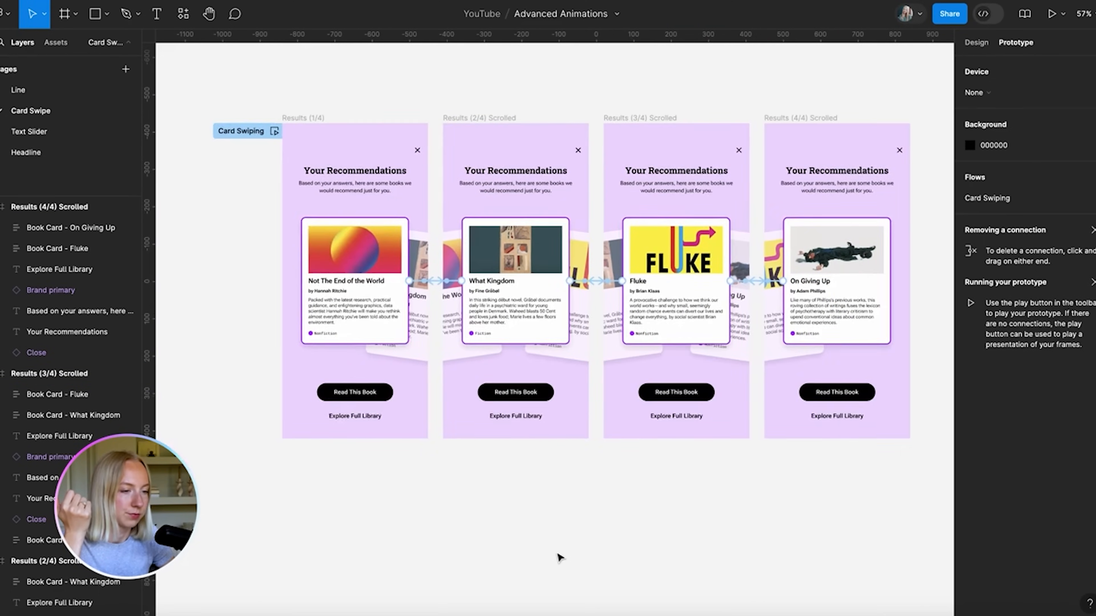
left_click(328, 159)
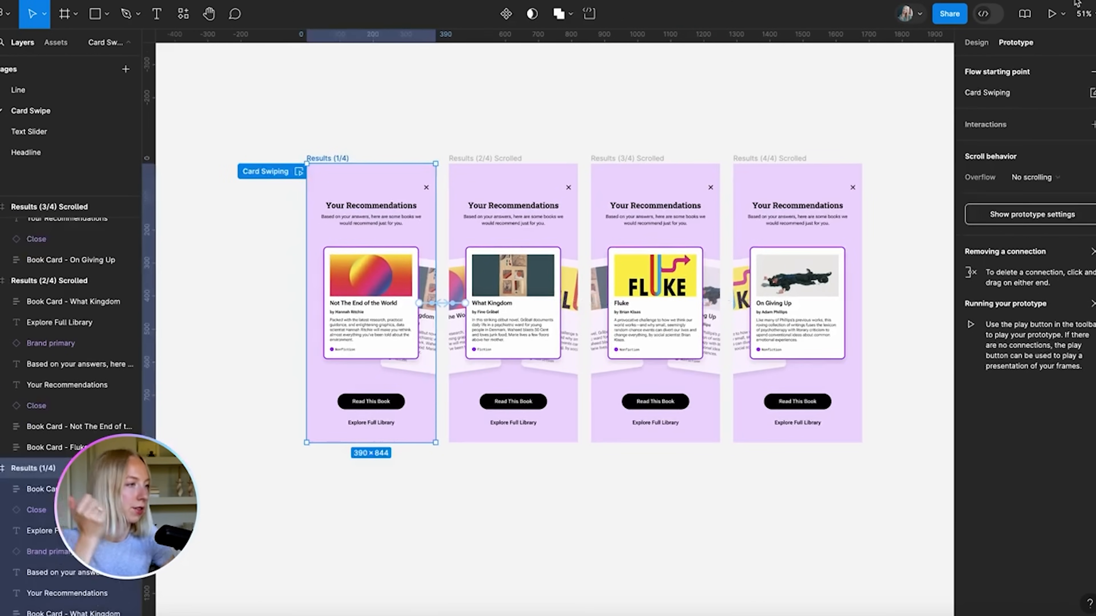
left_click(1051, 13)
left_click_drag(618, 320, 420, 305)
left_click_drag(498, 294, 681, 295)
left_click_drag(604, 295, 753, 292)
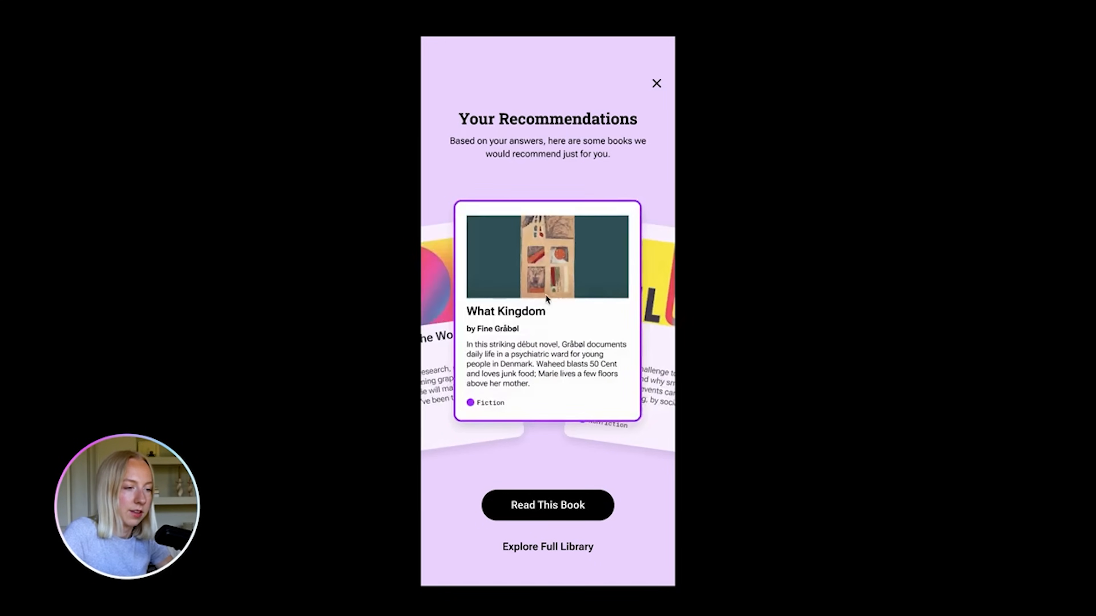
left_click_drag(548, 301, 695, 297)
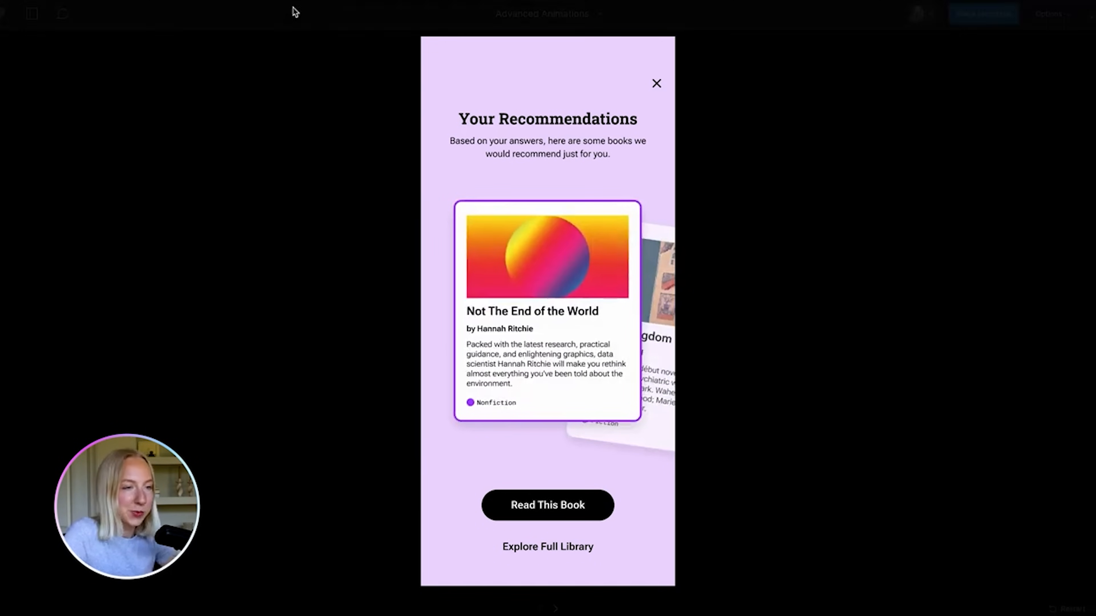
key("ctrl+shift+Tab")
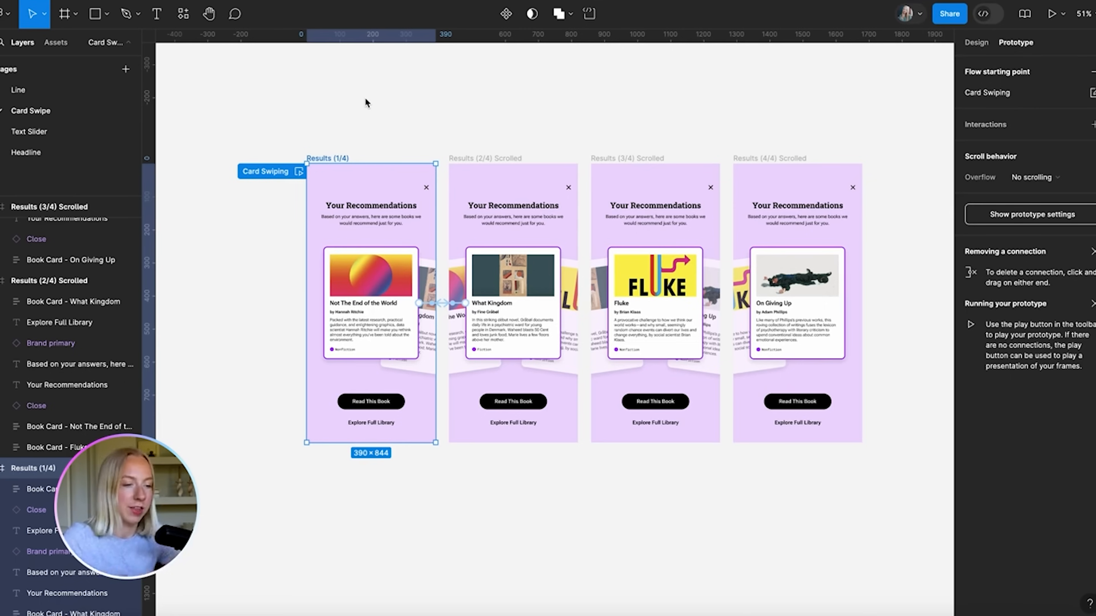
Clear the selection on the Card Swipe page by clicking empty canvas
left_click(325, 115)
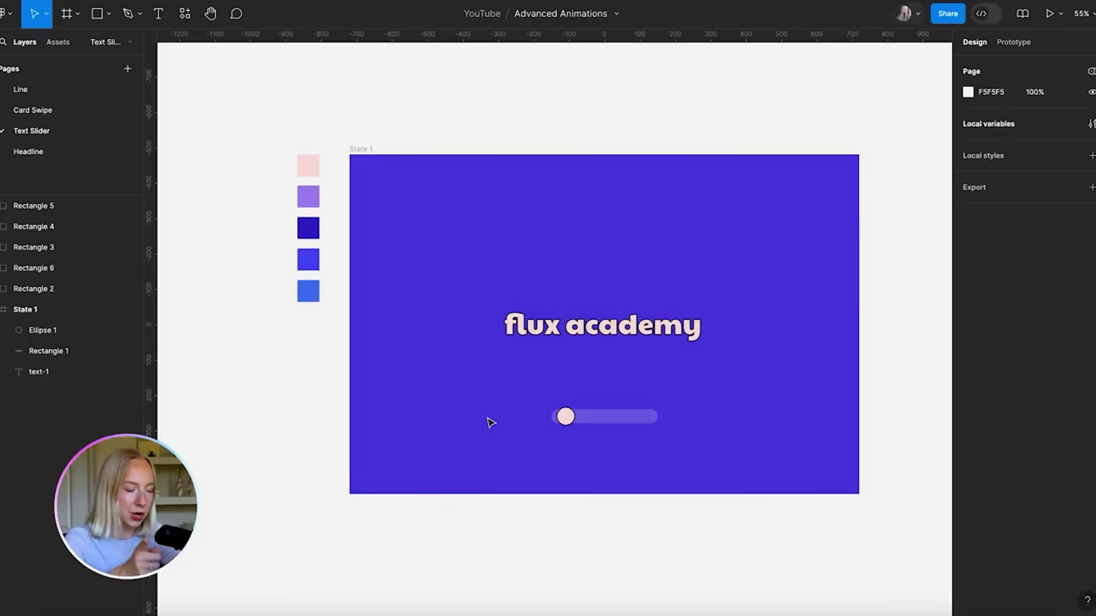
scroll(592, 510, "up", 2)
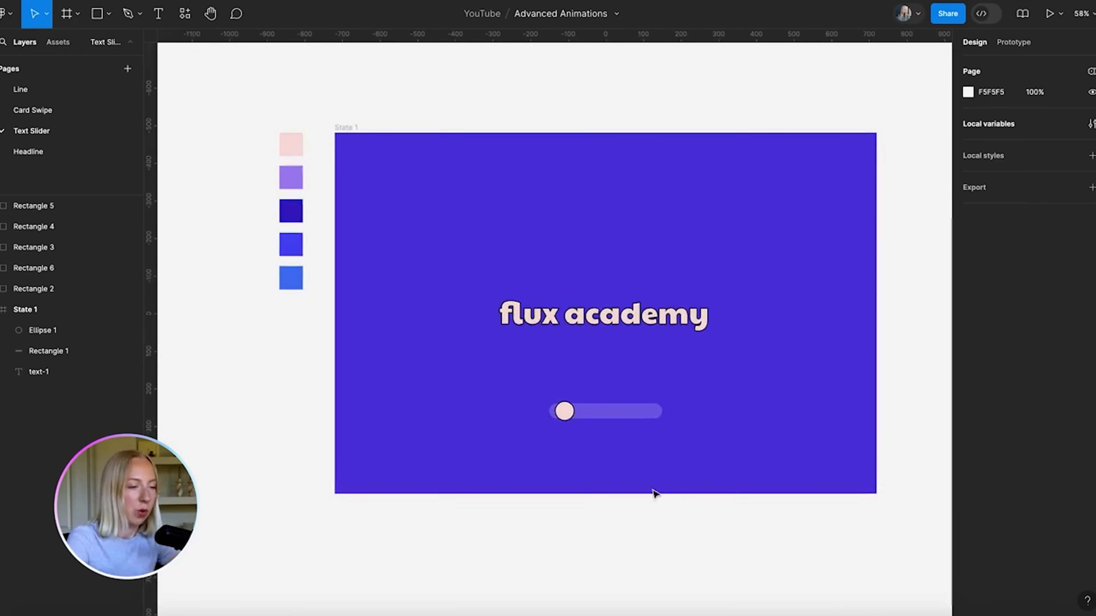
left_click(637, 321)
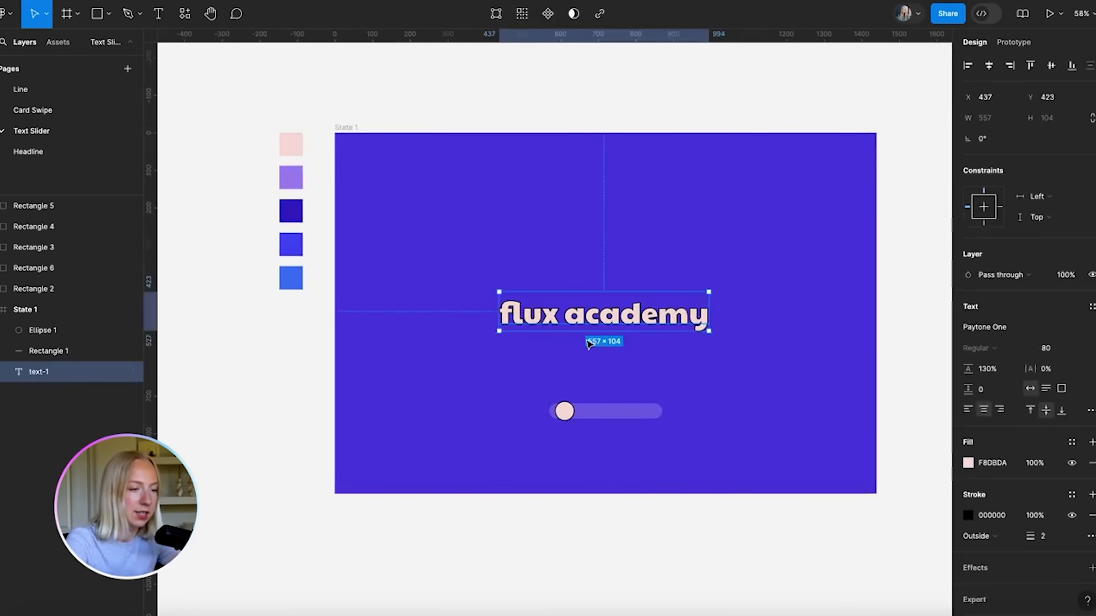
scroll(595, 306, "up", 3)
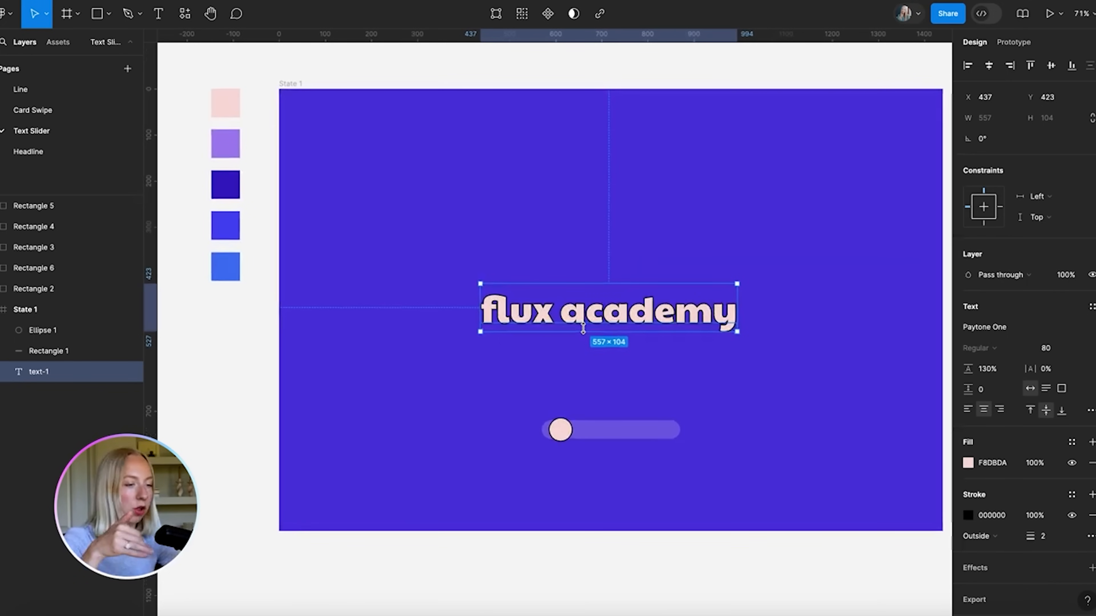
scroll(582, 334, "down", 2)
left_click_drag(235, 106, 300, 291)
Duplicate the flux academy text below itself and colour the copy with the light purple swatch
left_click(248, 276)
scroll(604, 302, "up", 3)
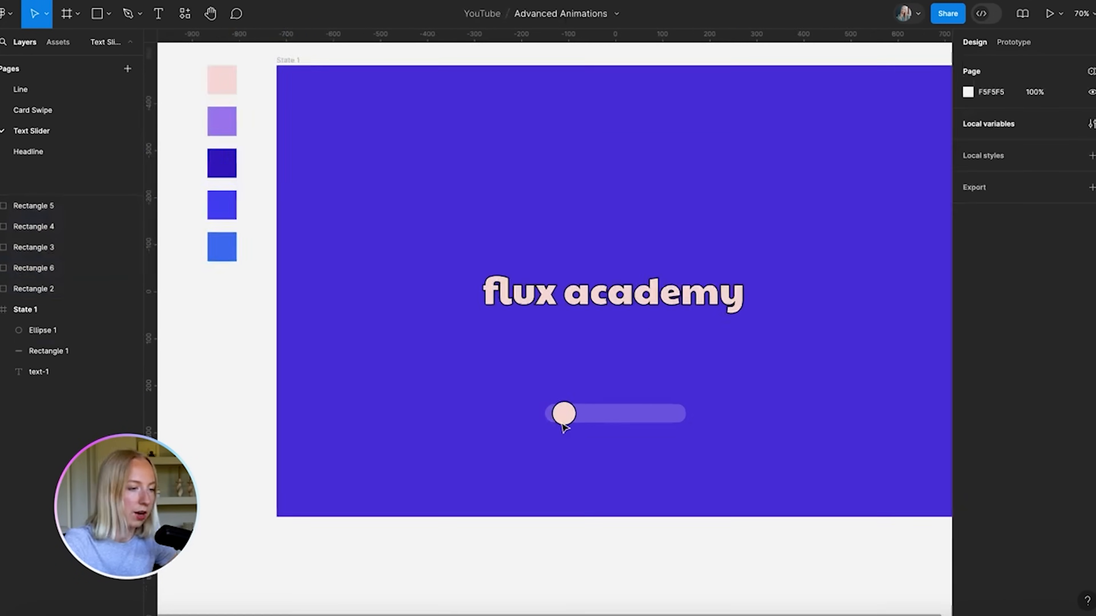
left_click_drag(616, 298, 615, 331, "alt")
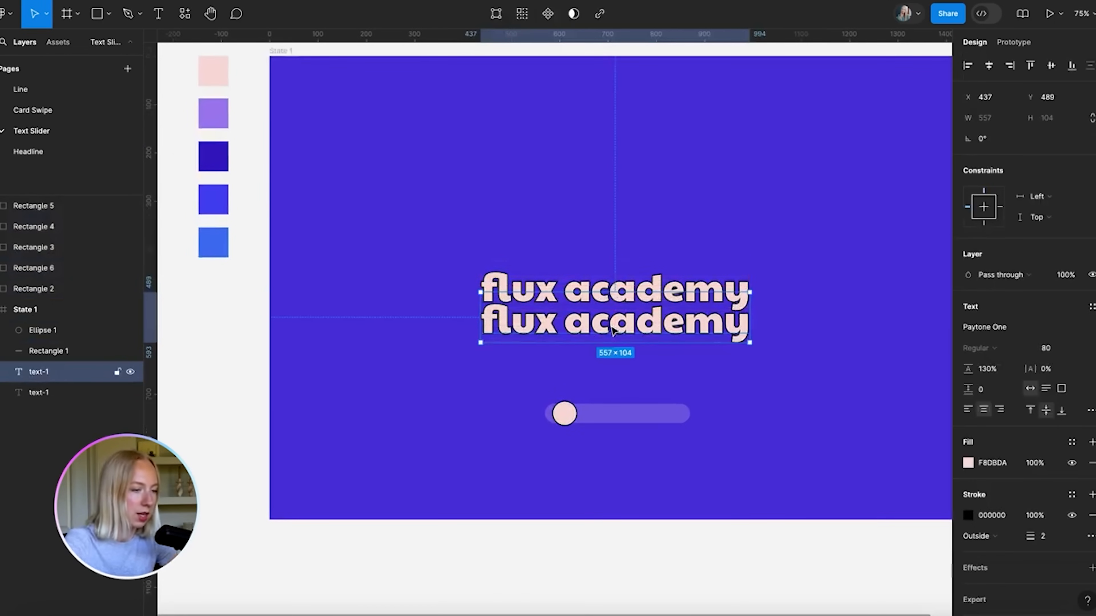
left_click(967, 463)
left_click(815, 466)
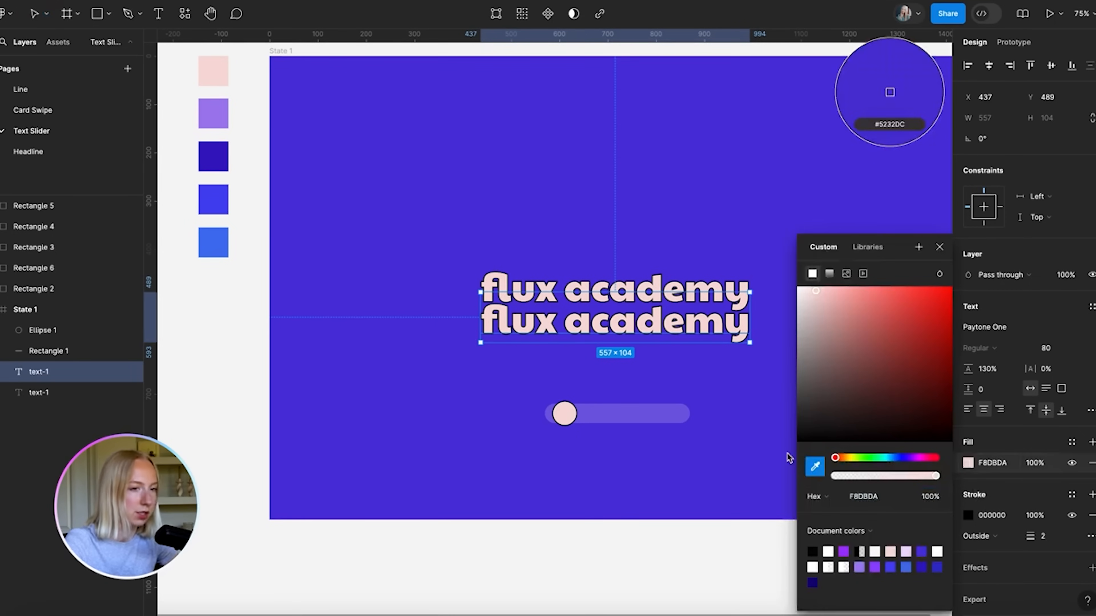
left_click(214, 112)
left_click(594, 349)
Add further copies coloured dark indigo, blue and bright blue from the swatches
left_click_drag(599, 336, 600, 368, "alt")
left_click(969, 463)
left_click(815, 466)
left_click(213, 156)
left_click_drag(695, 355, 662, 419, "alt")
left_click(968, 463)
left_click(815, 466)
left_click(219, 207)
left_click(968, 463)
left_click(213, 243)
Reposition the top flux academy text above the other copies
left_click_drag(463, 257, 516, 464)
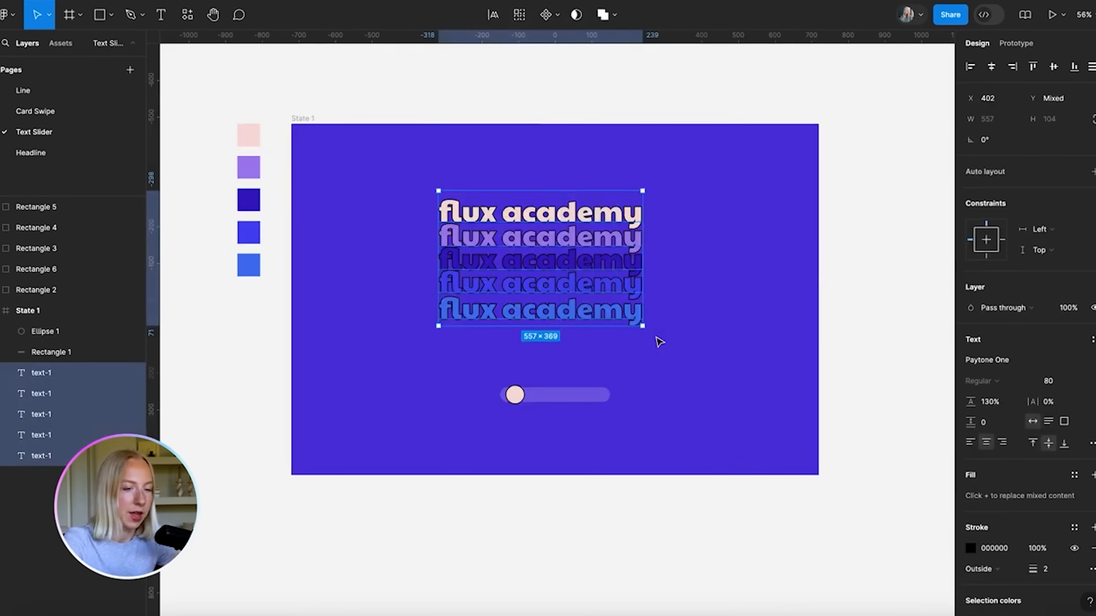
scroll(659, 342, "left", 2)
scroll(658, 342, "up", 1)
left_click(610, 185)
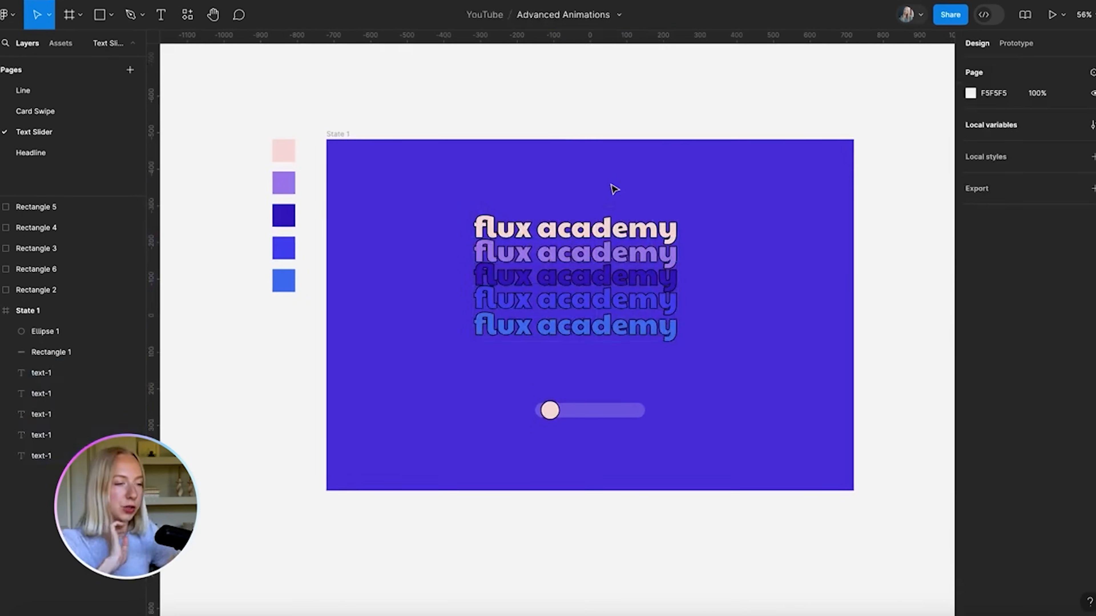
left_click_drag(596, 228, 595, 215)
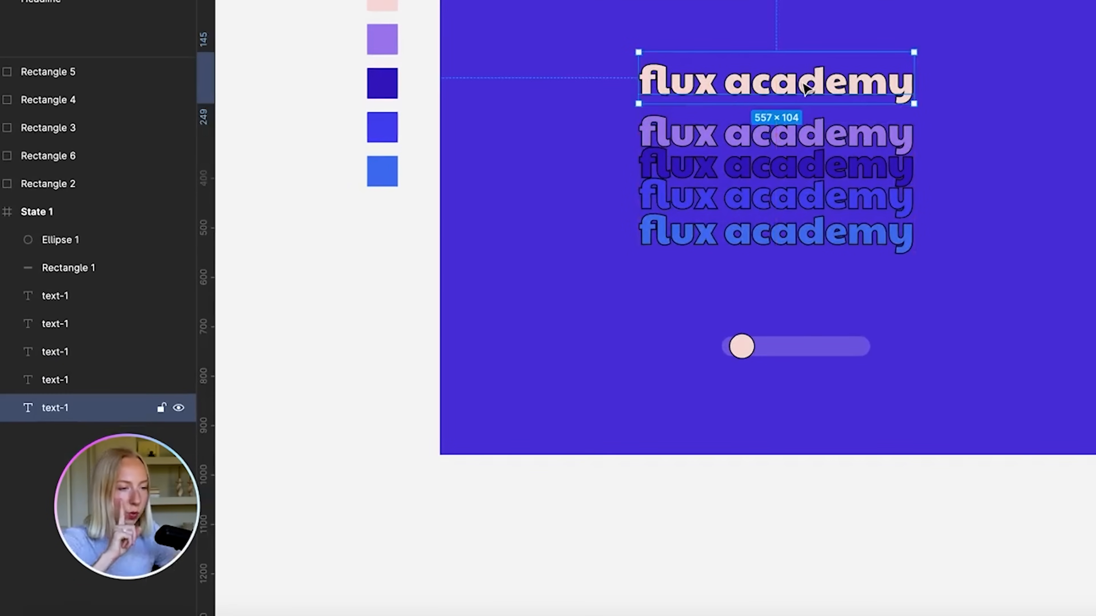
left_click_drag(806, 88, 782, 105)
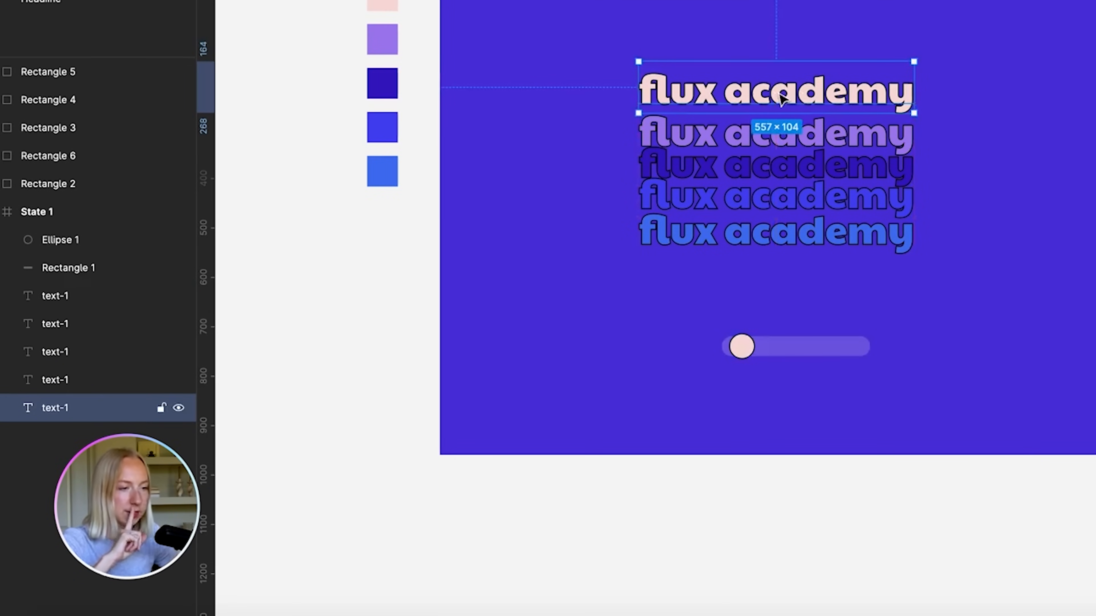
Rename the copied text layers text-2, text-3, text-4 and text-5
double_click(65, 384)
type("tex")
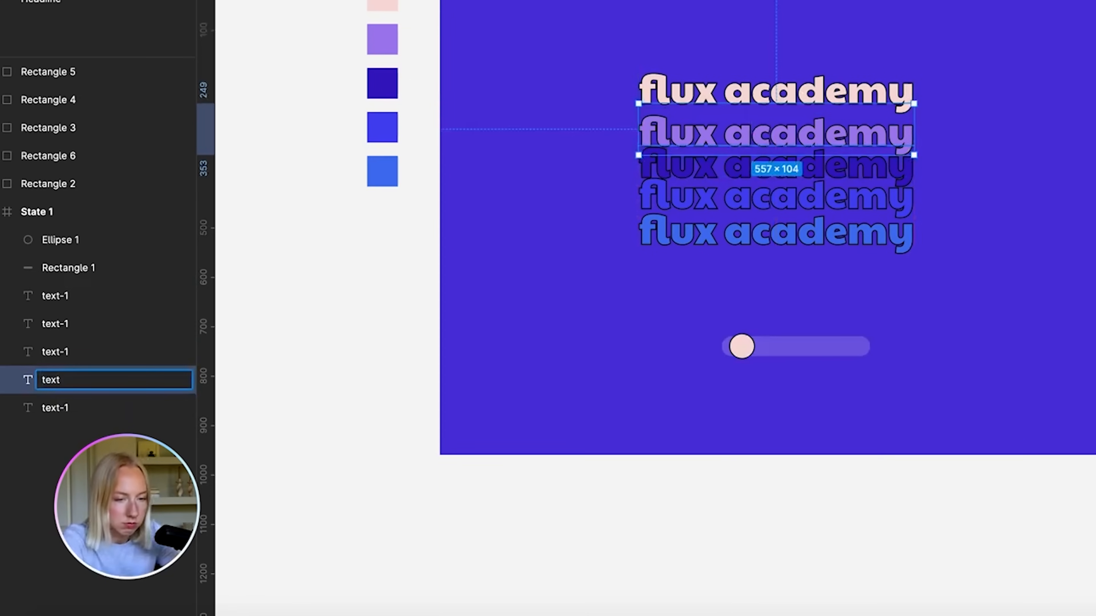
left_click(64, 354)
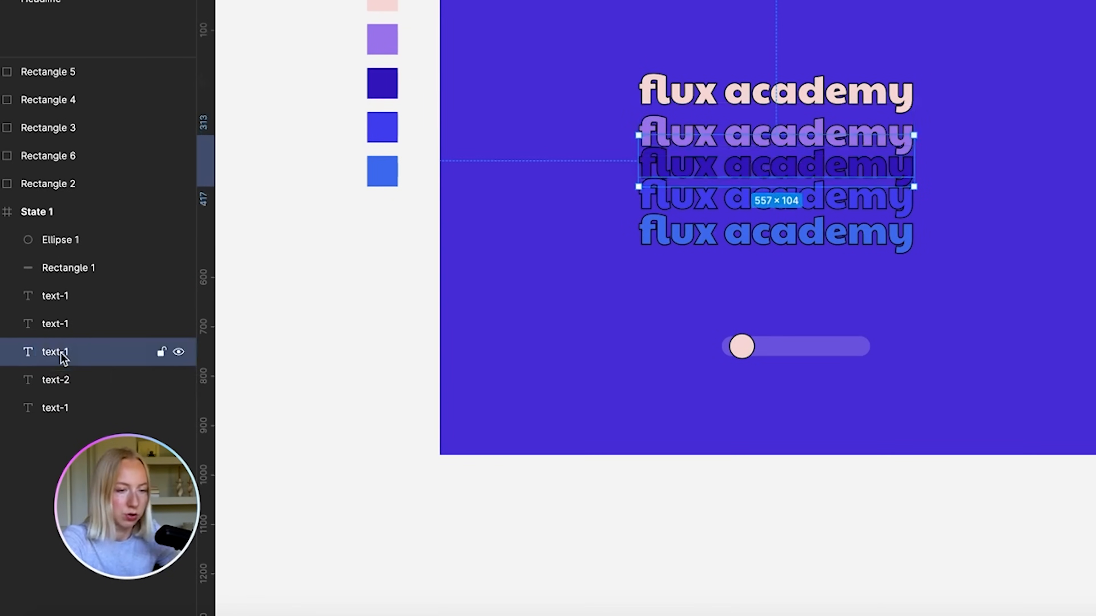
double_click(63, 358)
type("text-3")
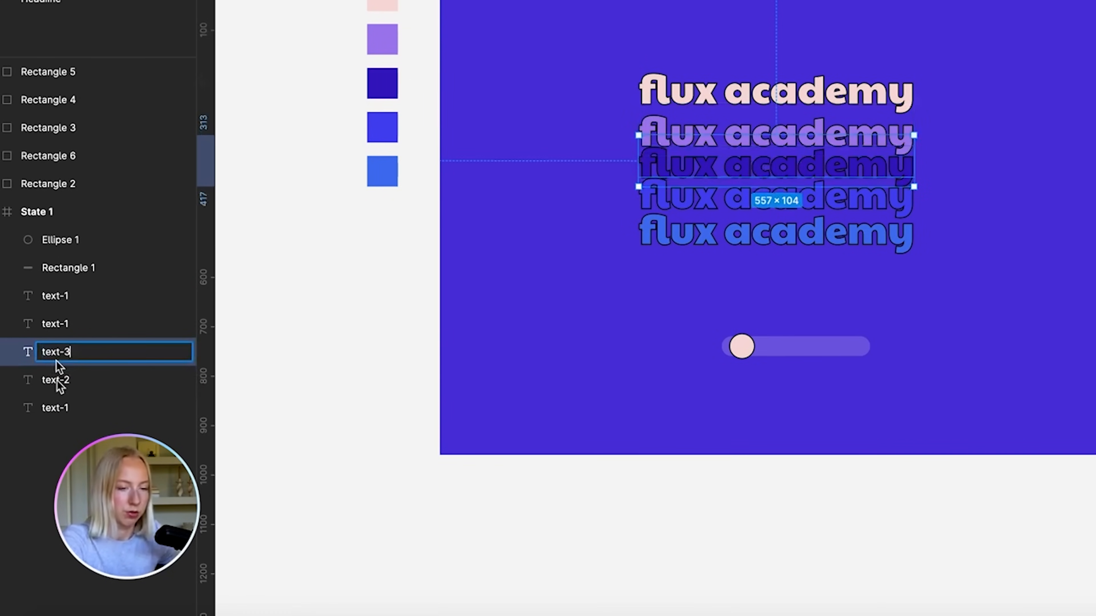
double_click(56, 326)
type("text-4")
double_click(60, 296)
type("text-5")
left_click(332, 418)
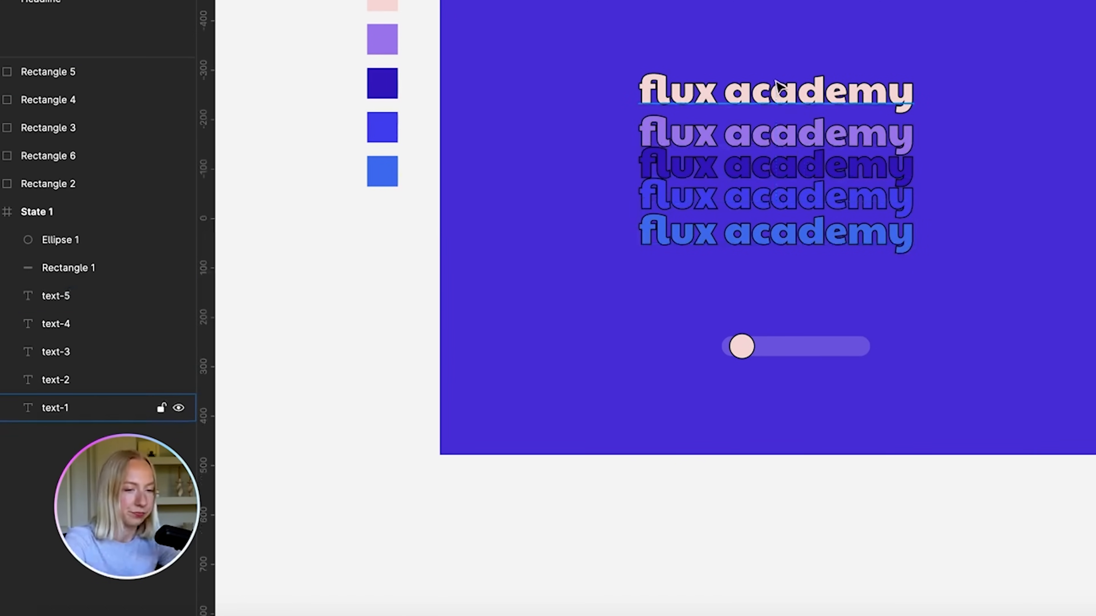
Order the layers text-1 to text-5 and align all five texts' vertical centres
left_click_drag(83, 418, 81, 309)
left_click_drag(85, 397, 117, 369)
left_click_drag(621, 54, 825, 273)
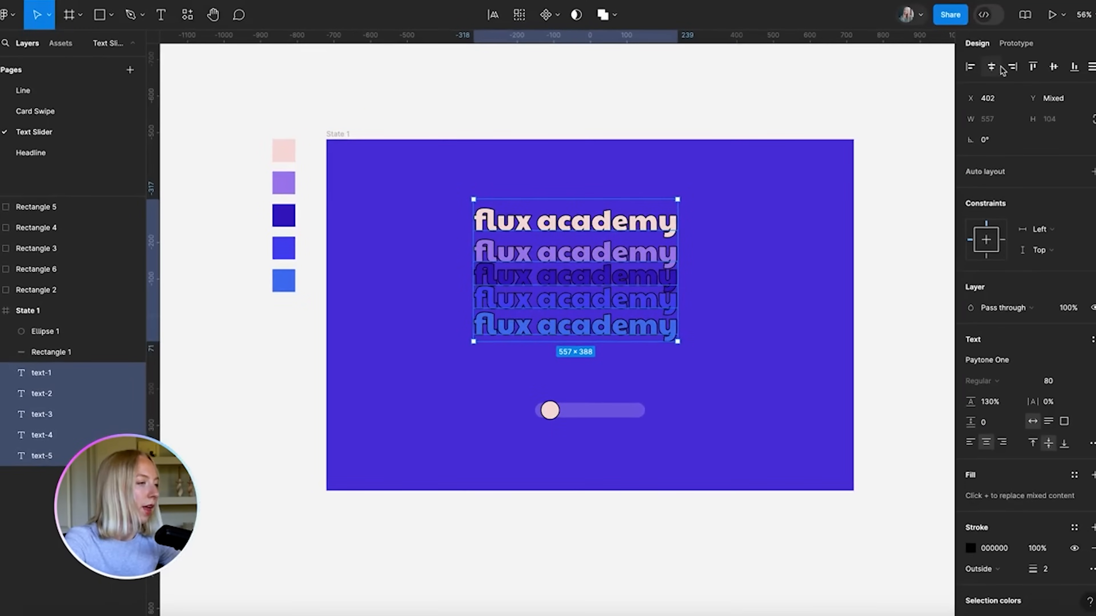
left_click(1052, 68)
Move the stacked flux academy texts to the centre of the State 1 frame
scroll(599, 296, "up", 10)
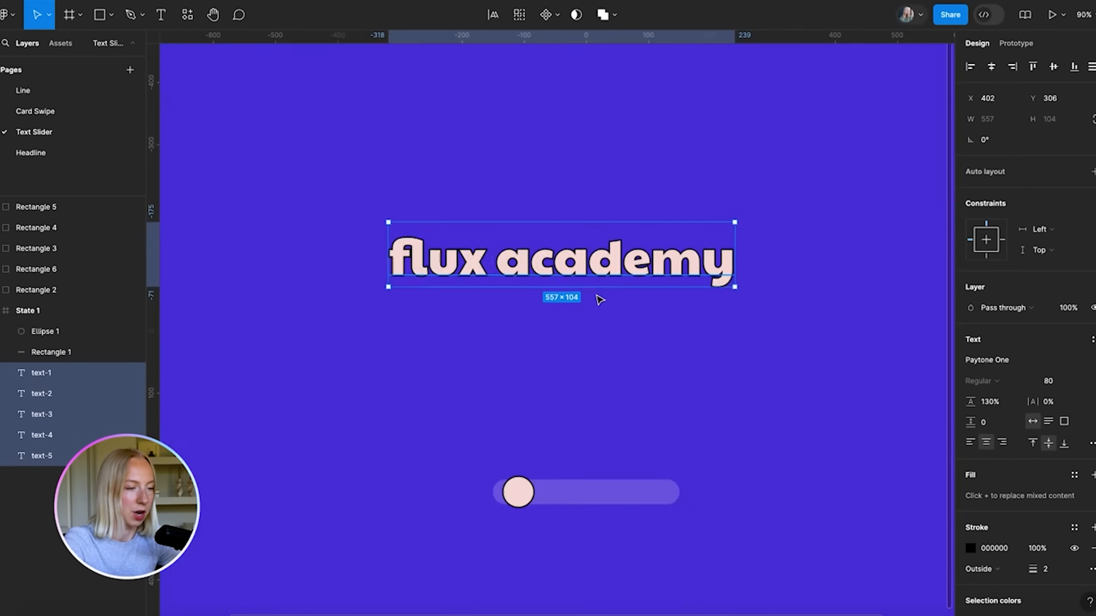
left_click(591, 193)
left_click_drag(591, 193, 593, 163)
key("super+z")
left_click(493, 362)
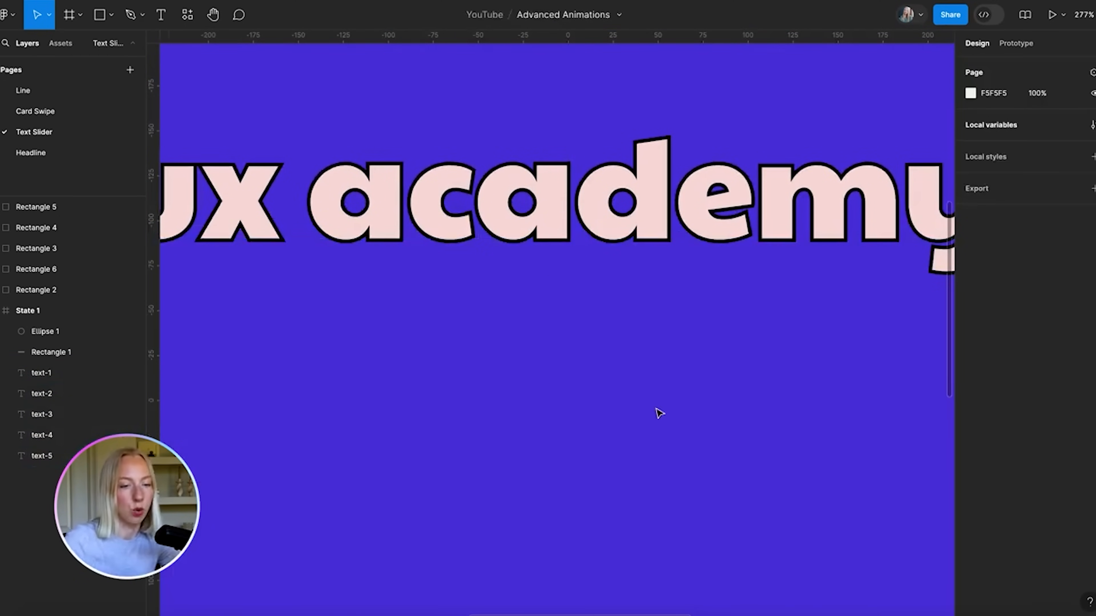
scroll(449, 509, "down", 10)
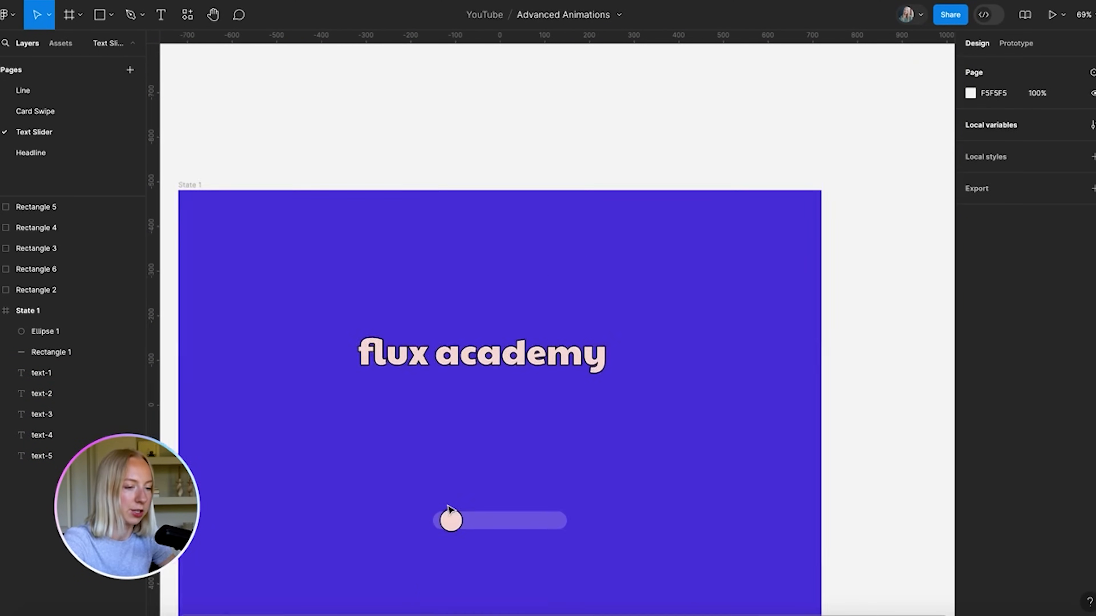
left_click_drag(570, 328, 565, 302)
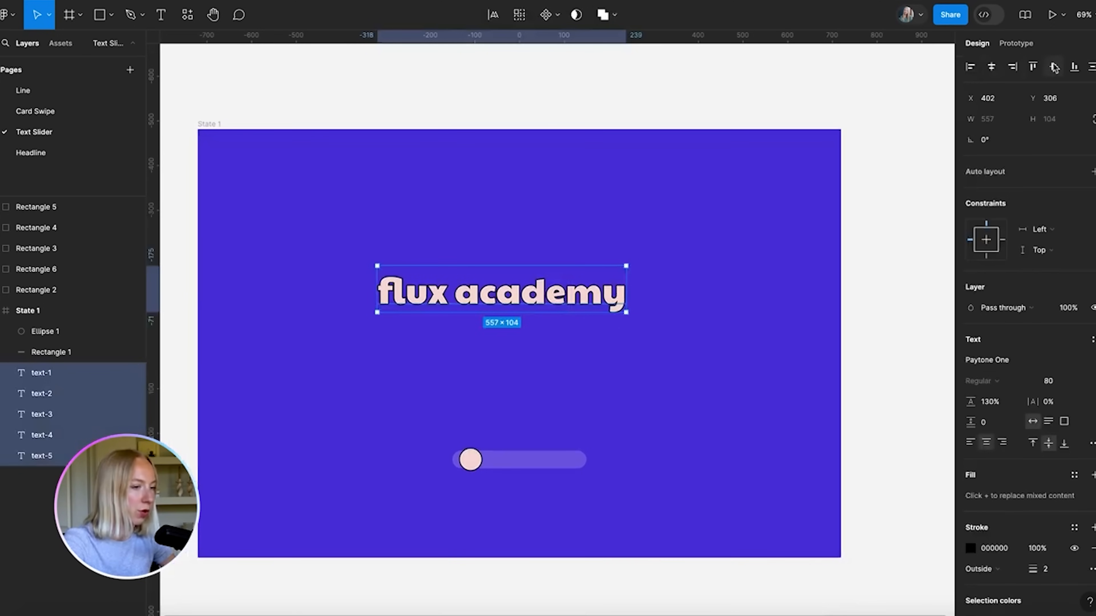
scroll(593, 298, "down", 3)
left_click_drag(566, 294, 583, 332)
left_click(624, 367)
Duplicate the State 1 frame to its right
scroll(623, 367, "up", 3)
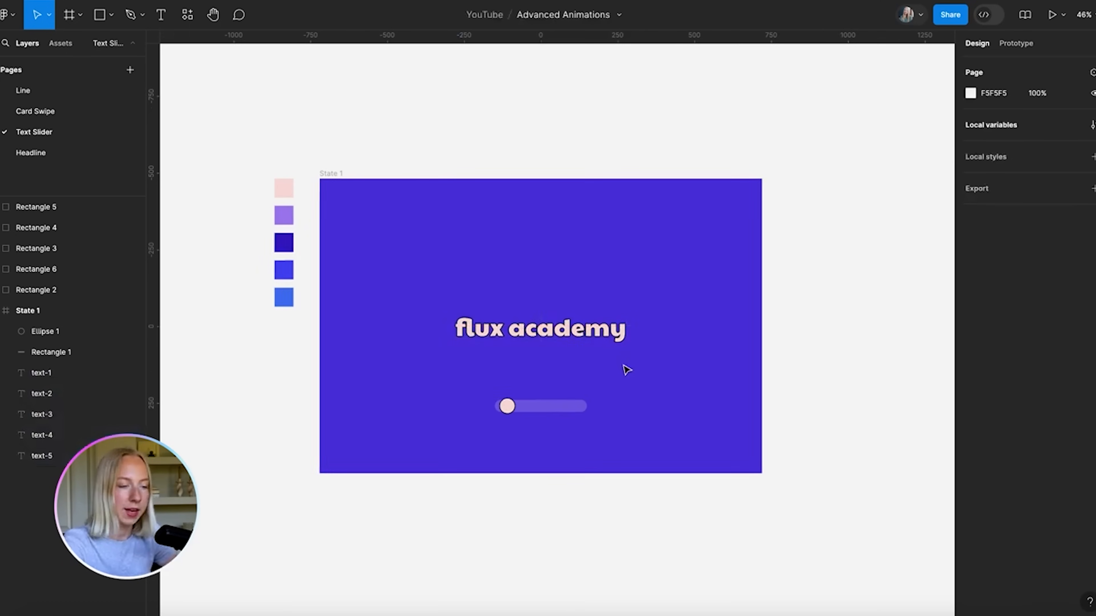
scroll(629, 332, "down", 3)
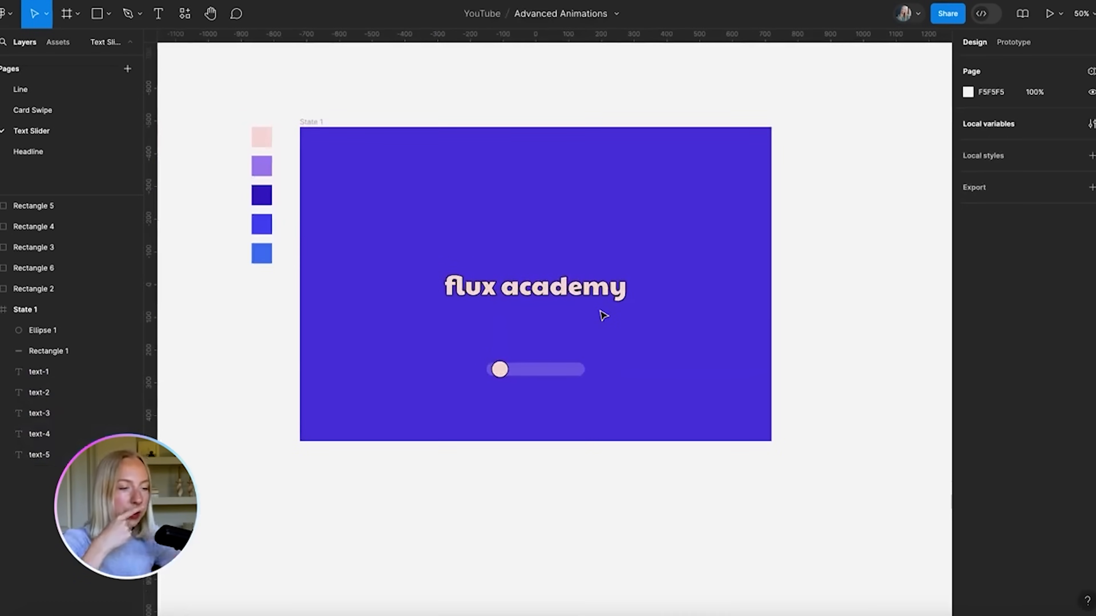
scroll(603, 316, "down", 3)
left_click(385, 191)
left_click_drag(385, 191, 713, 198)
Slide State 2's Ellipse 1 knob to the right end of the slider track
left_click(716, 165)
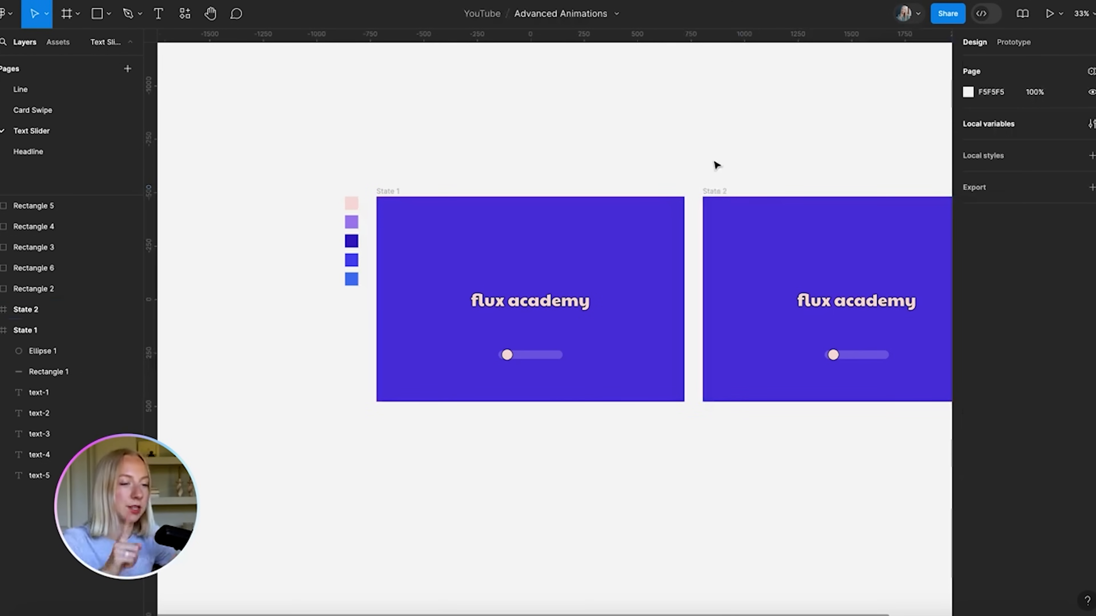
scroll(675, 183, "right", 3)
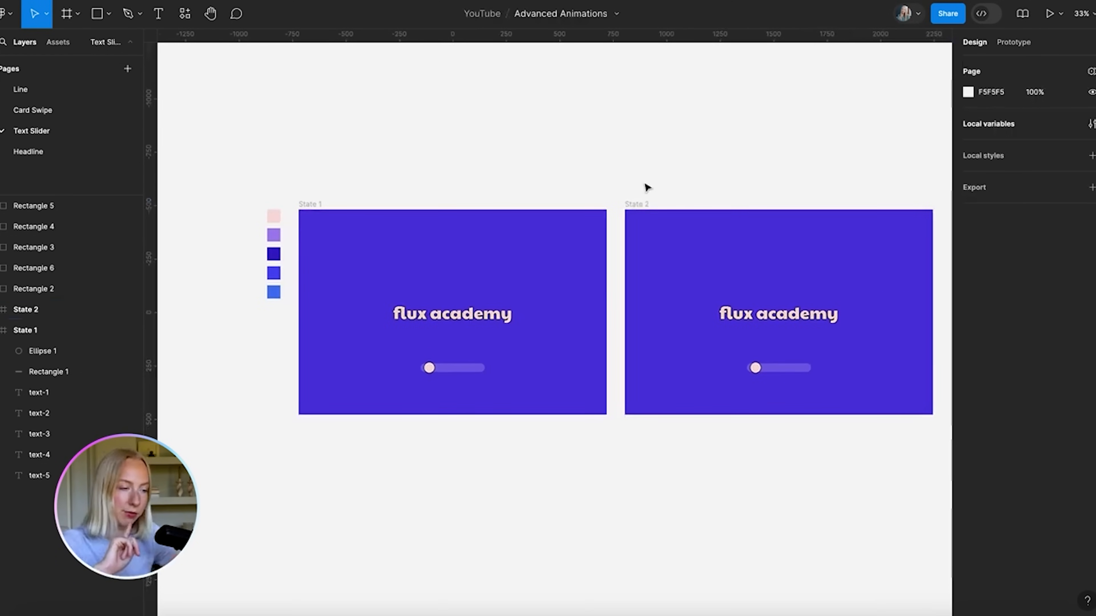
scroll(646, 187, "right", 3)
scroll(646, 187, "down", 1)
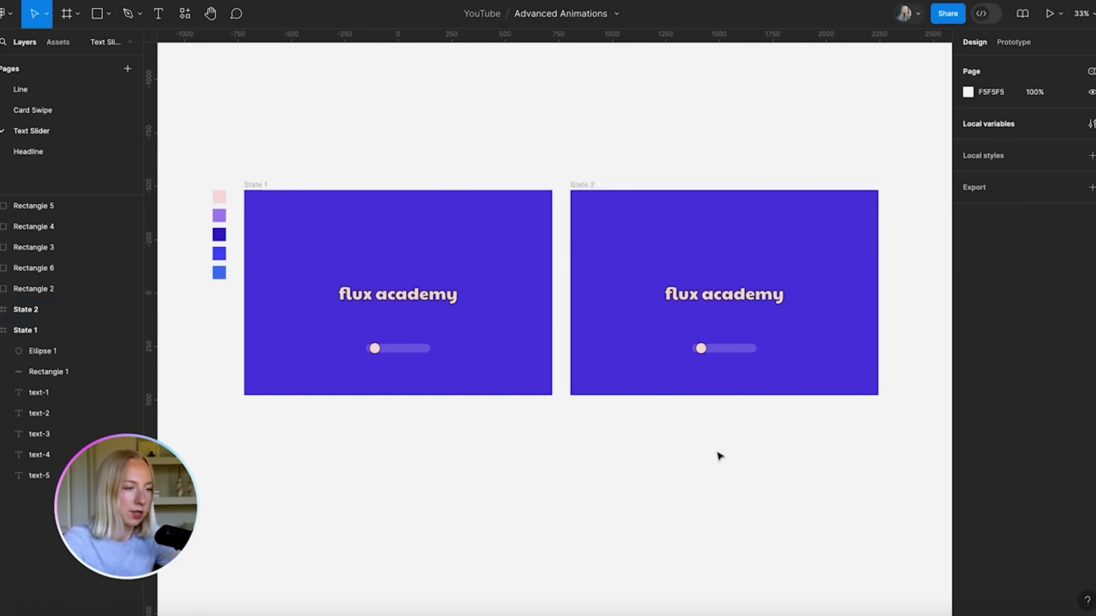
scroll(788, 372, "up", 5)
left_click_drag(430, 289, 625, 279)
scroll(635, 310, "down", 5)
left_click(645, 343)
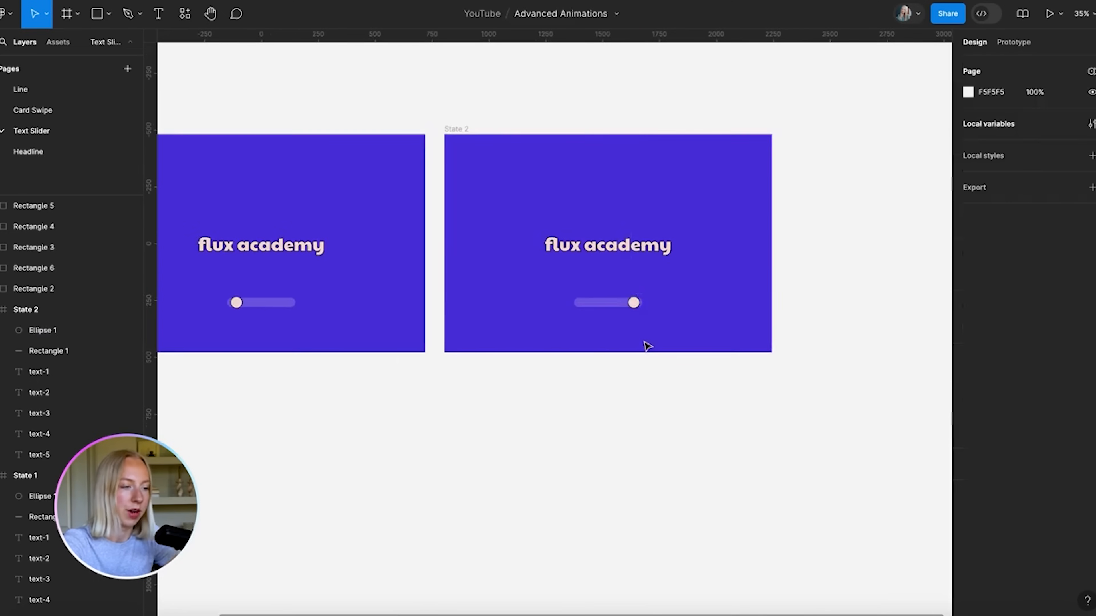
scroll(645, 344, "down", 2)
scroll(646, 344, "left", 2)
scroll(429, 295, "up", 3)
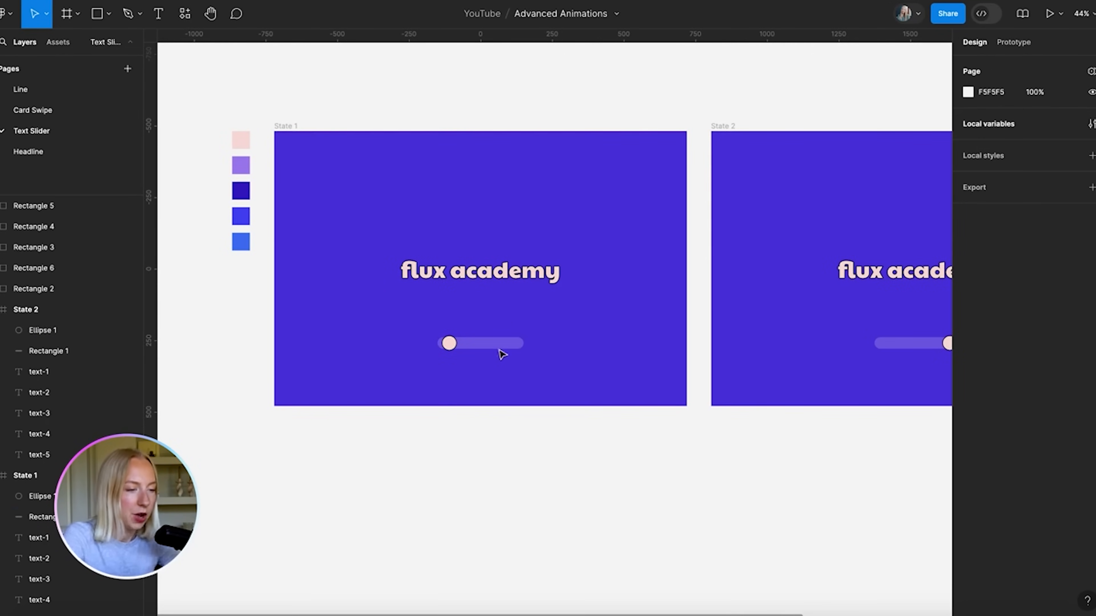
Arrow-nudge State 1's text-2 to text-5 progressively down and left into a diagonal stack
scroll(456, 325, "up", 3)
left_click_drag(390, 141, 498, 263)
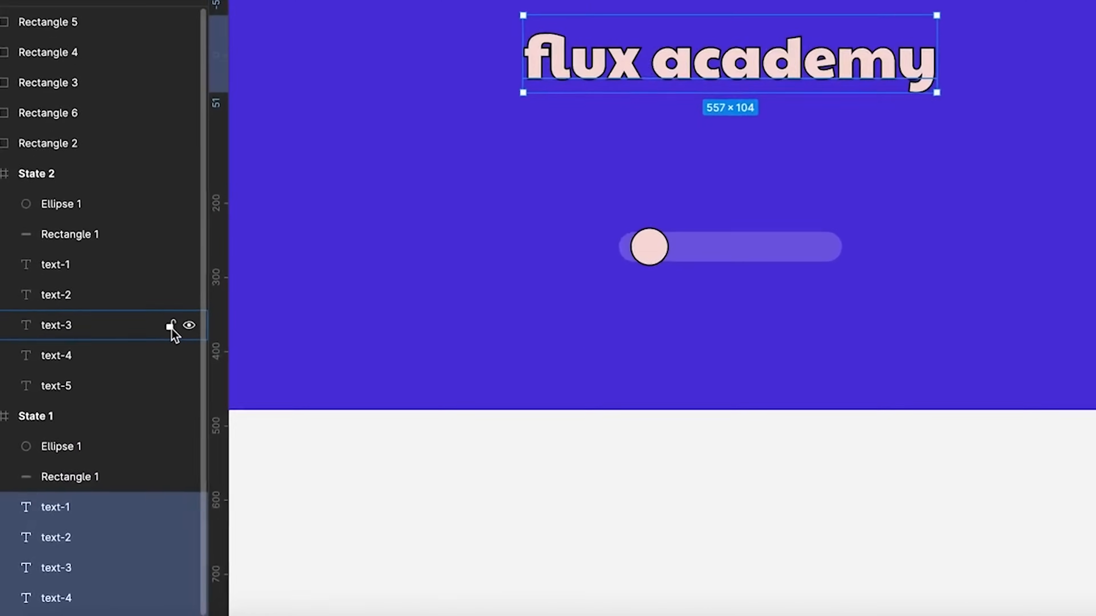
left_click(66, 557)
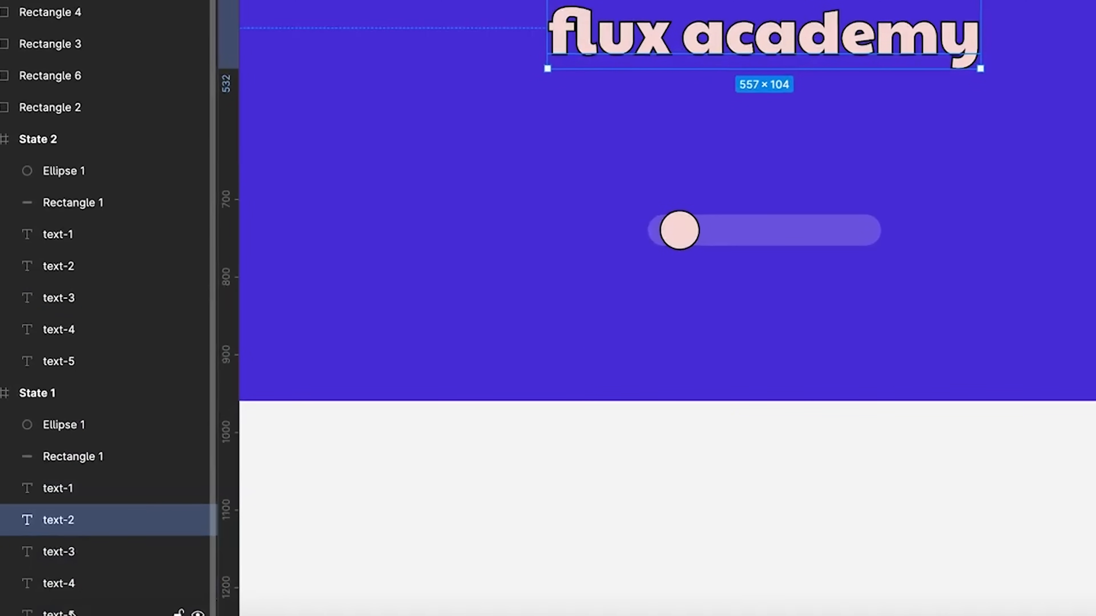
left_click(86, 612, "shift")
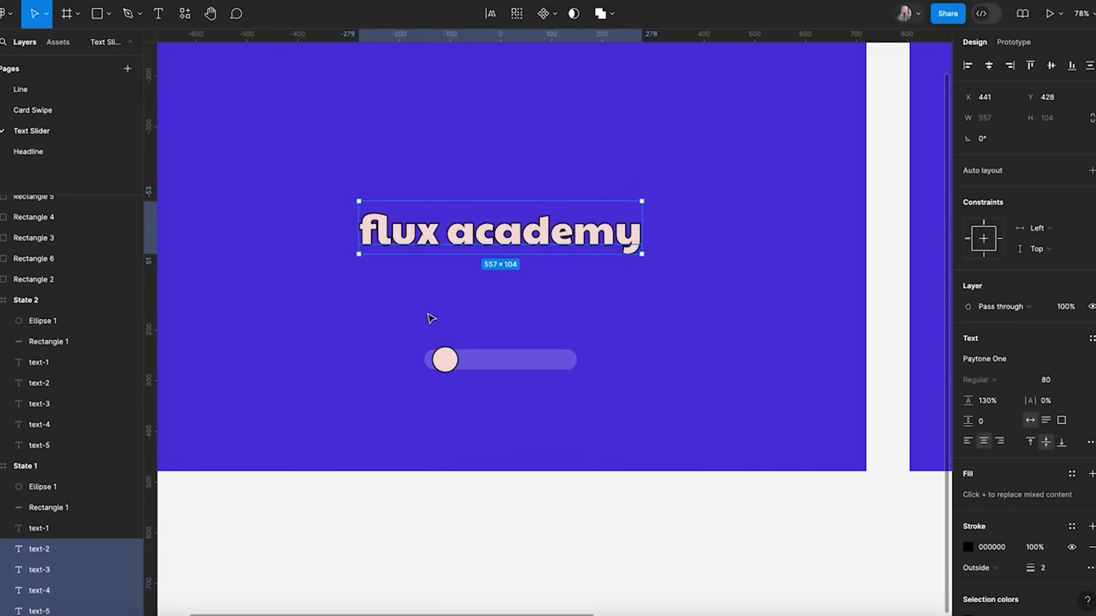
scroll(541, 272, "left", 3)
scroll(541, 272, "down", 2)
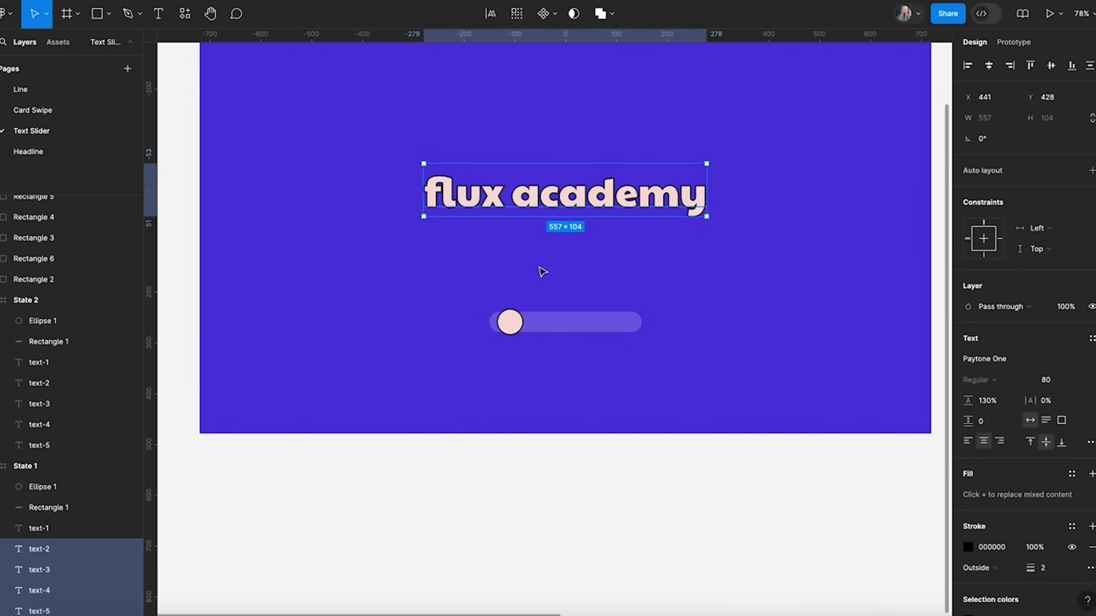
key("Down")
key("Down")
key("Down")
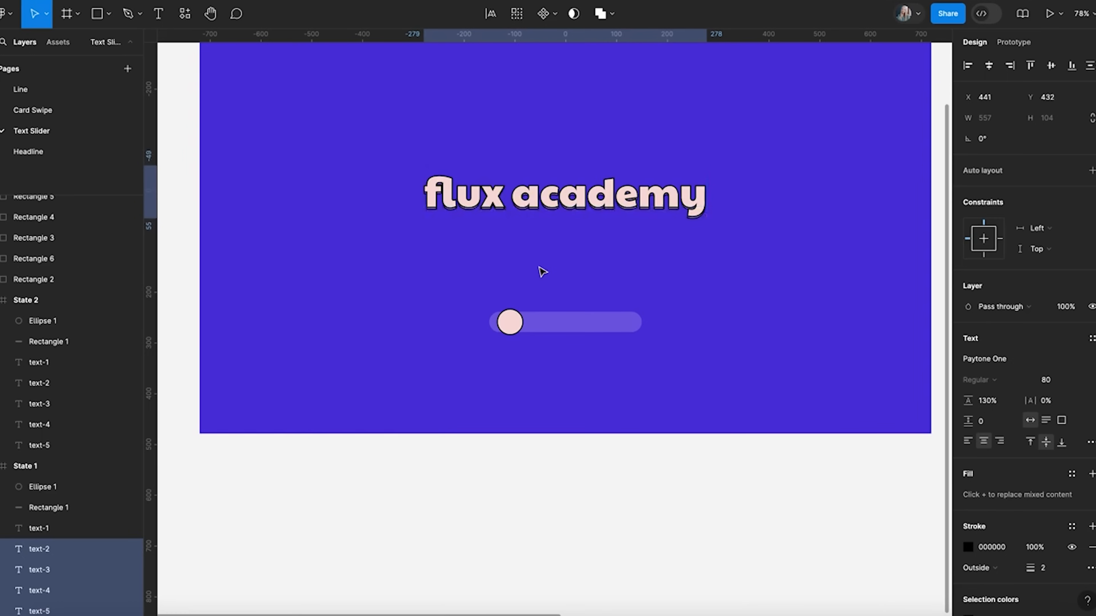
key("Left")
key("Left")
key("Left")
key("Left")
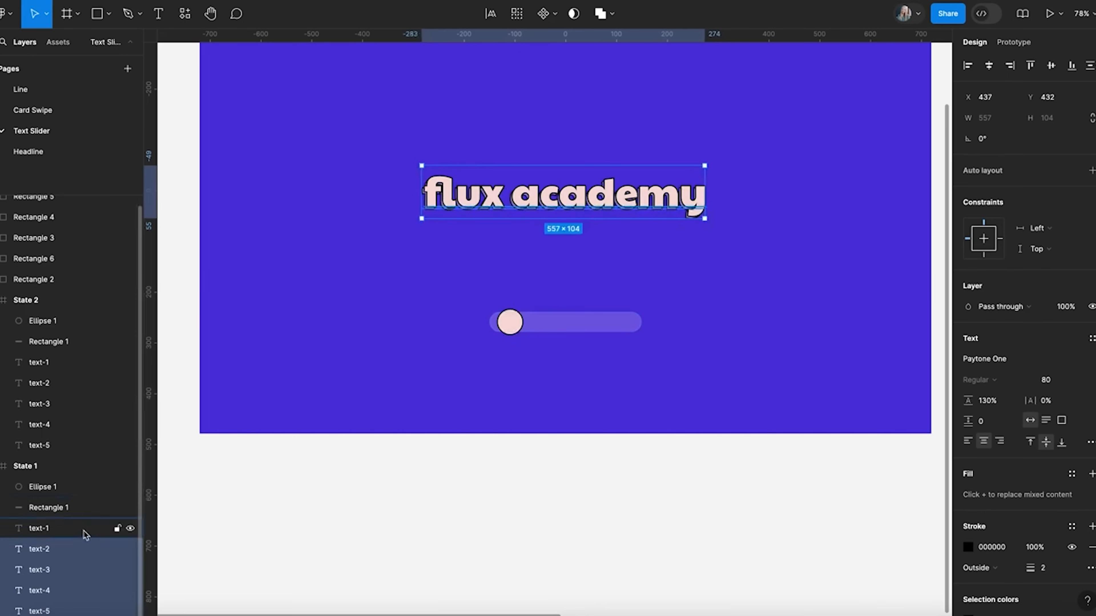
left_click(51, 555, "shift")
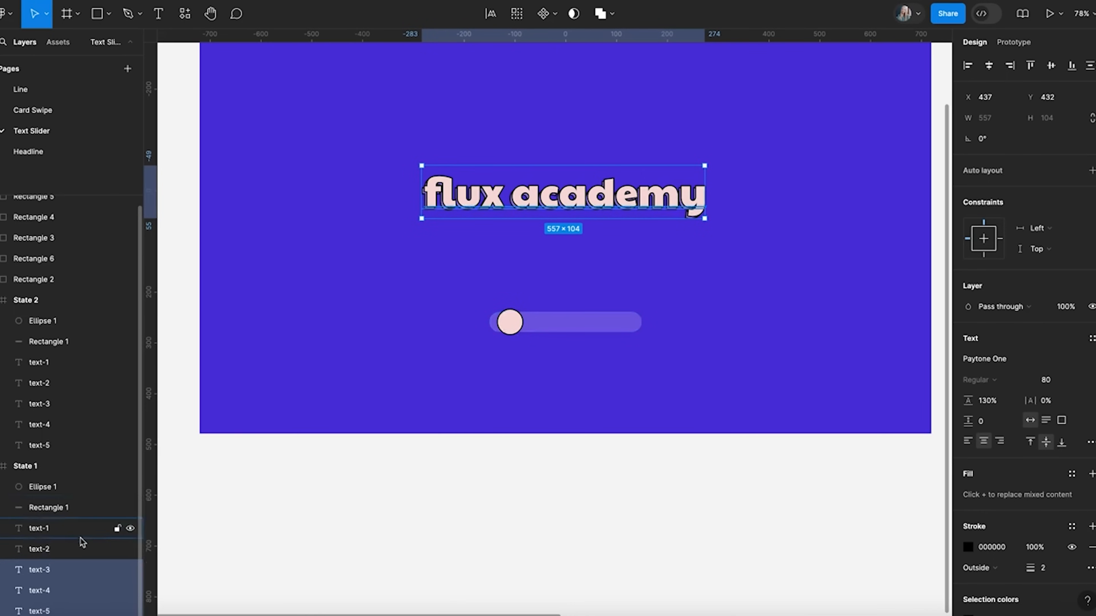
key("Down")
key("Down")
key("Down")
key("Down")
key("Left")
key("Left")
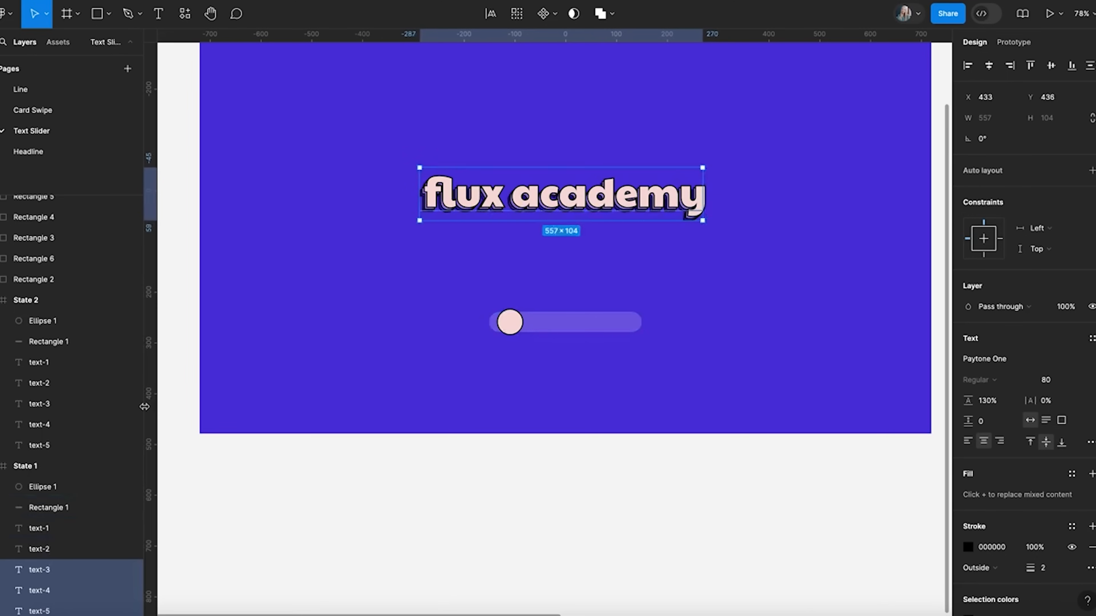
left_click(63, 570, "shift")
key("Down")
key("Down")
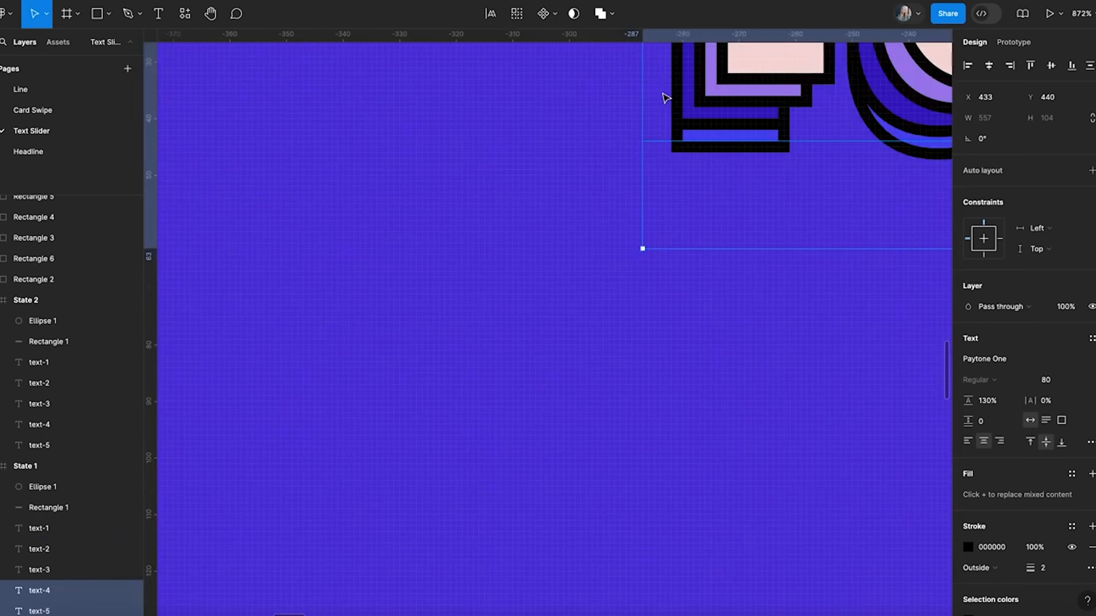
key("Left")
key("Left")
key("Left")
key("Left")
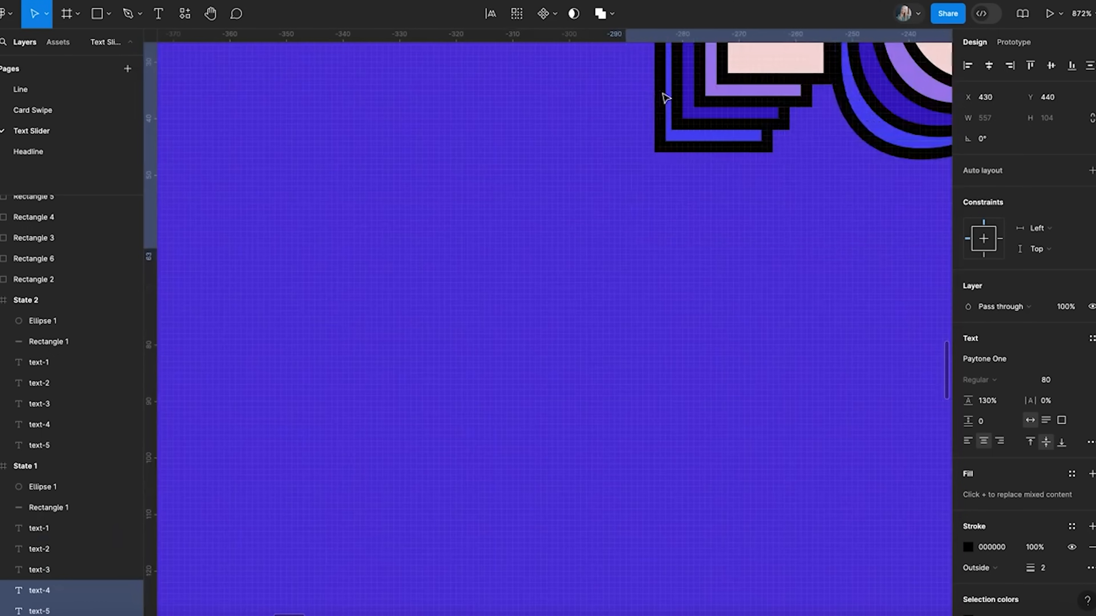
scroll(666, 99, "down", 5)
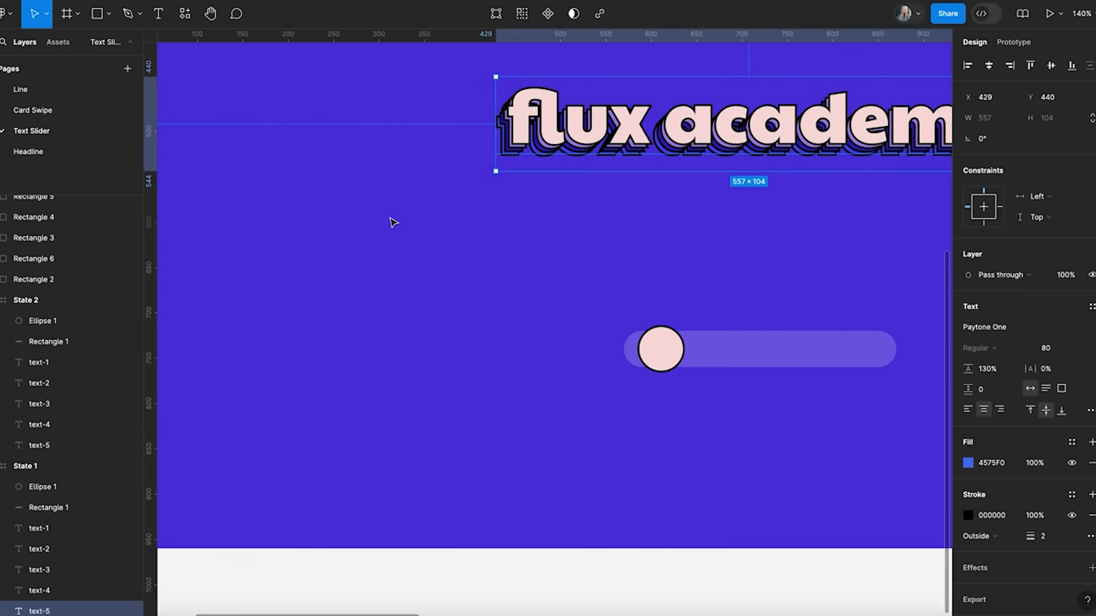
key("Down")
key("Down")
key("Down")
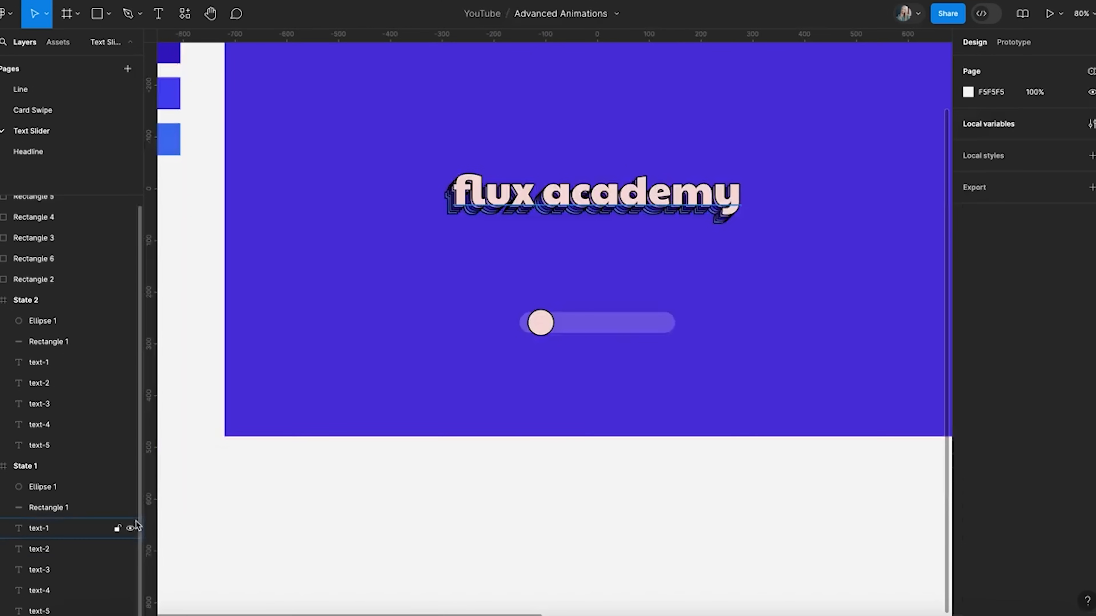
Rotate State 1's text-2 to -2° and text-3 to -4°
left_click(83, 553)
left_click(82, 611, "shift")
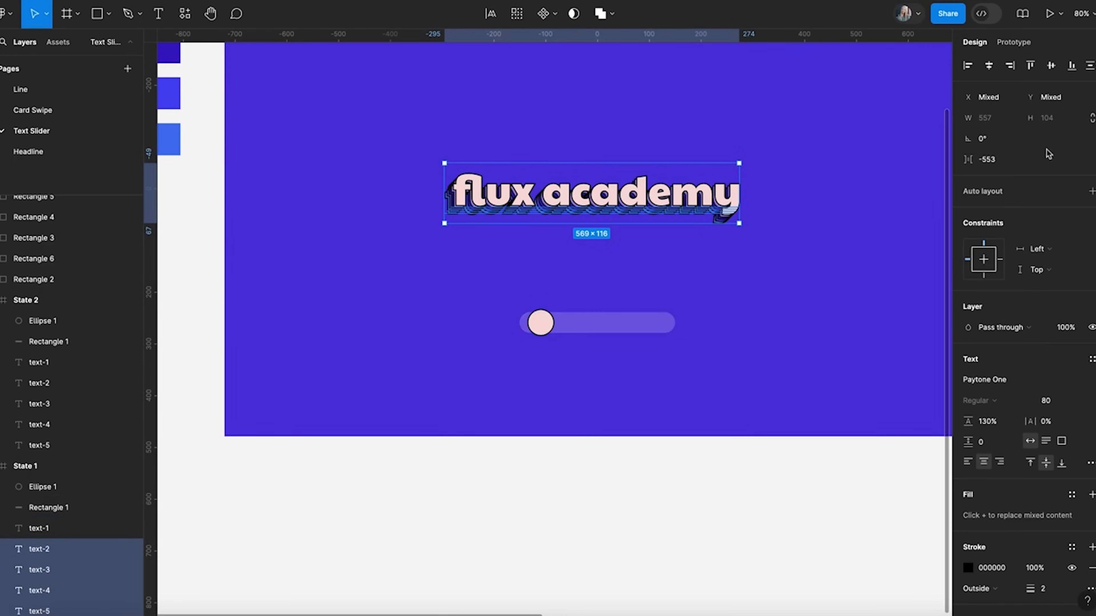
left_click(992, 140)
key("Return")
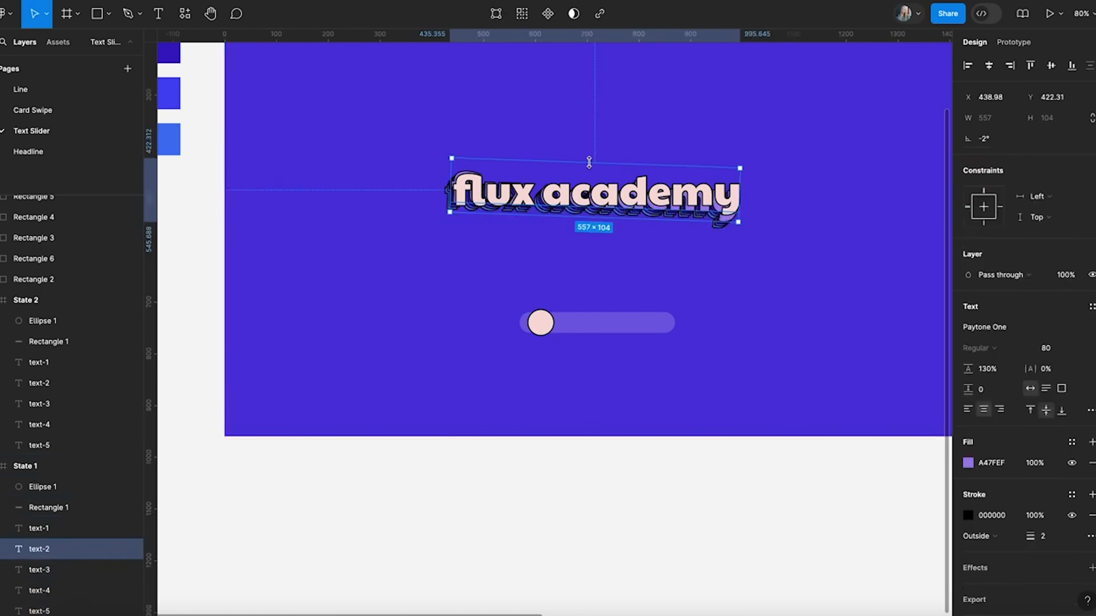
key("shift+Tab")
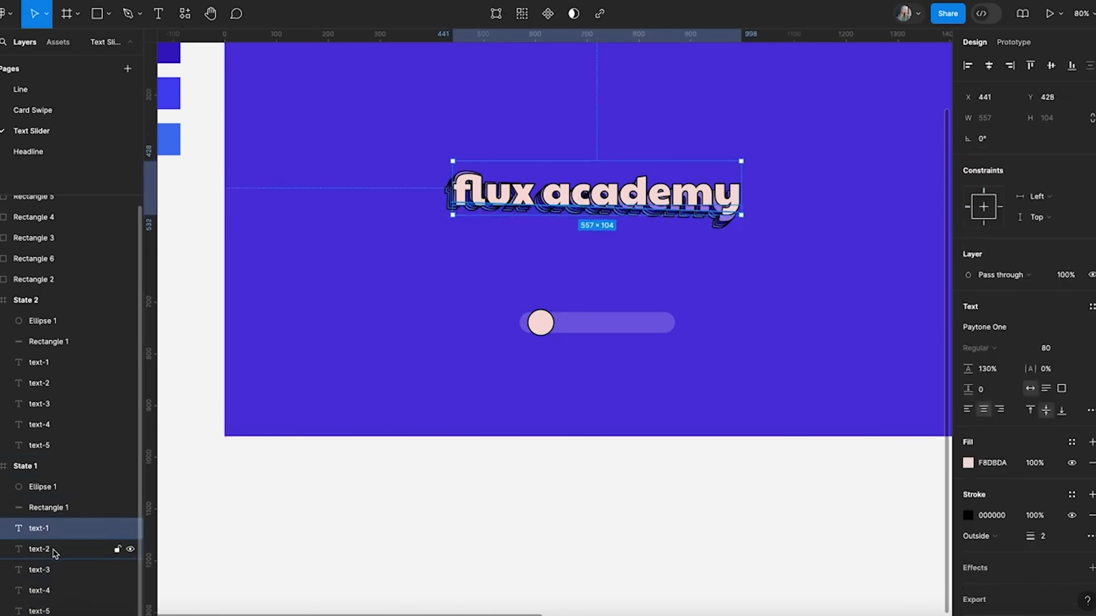
left_click(52, 549)
left_click(52, 570)
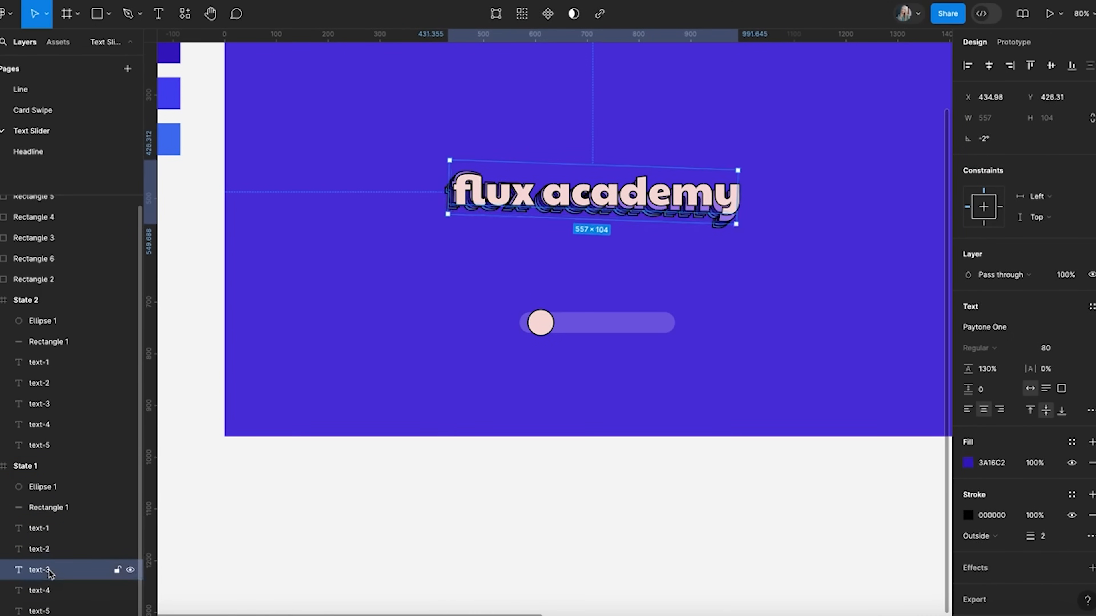
left_click(992, 147)
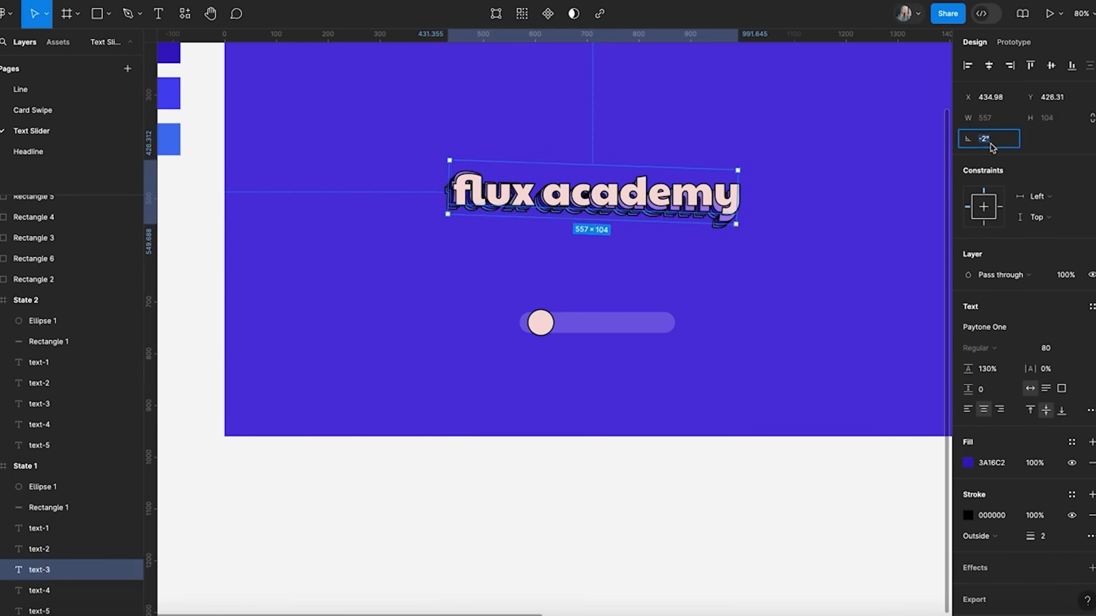
type("-4")
key("Return")
Rotate State 1's text-4 to -6° and text-5 to -8°
left_click(43, 591)
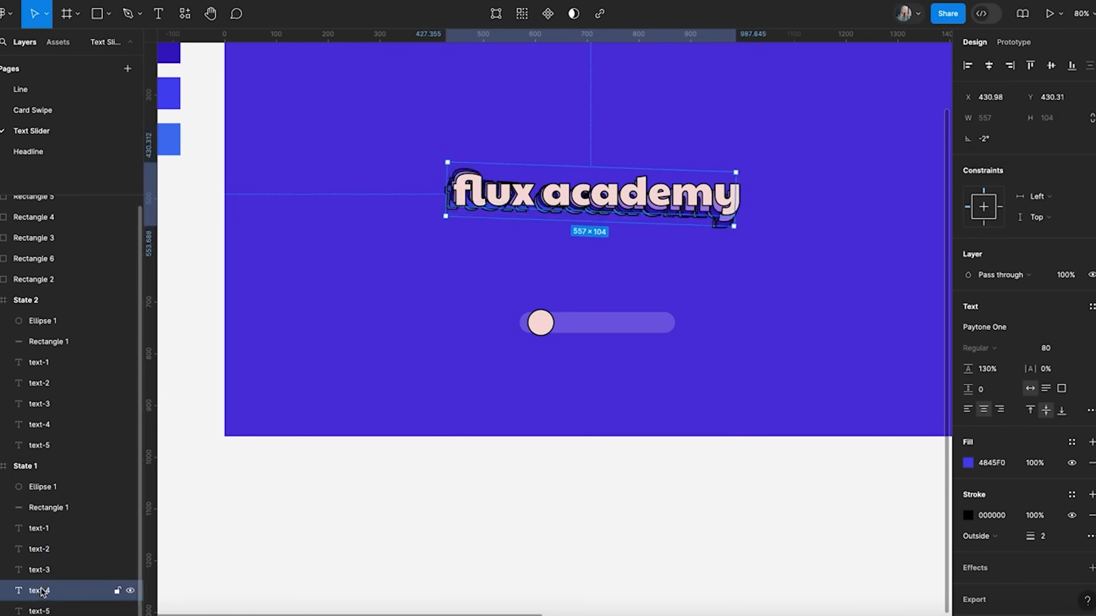
left_click(997, 140)
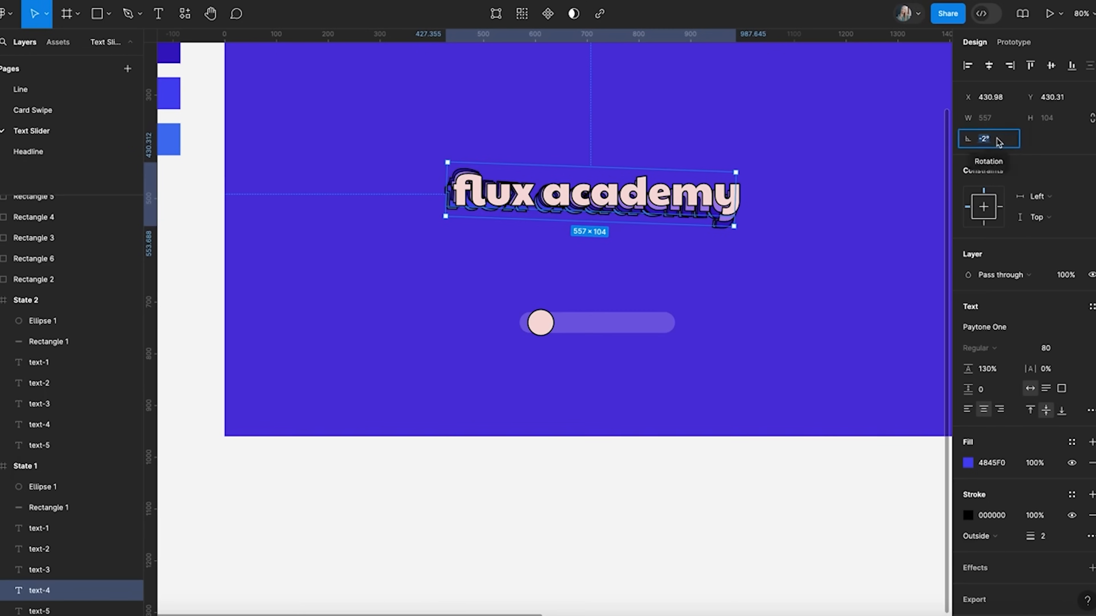
type("-")
key("Return")
left_click(143, 611)
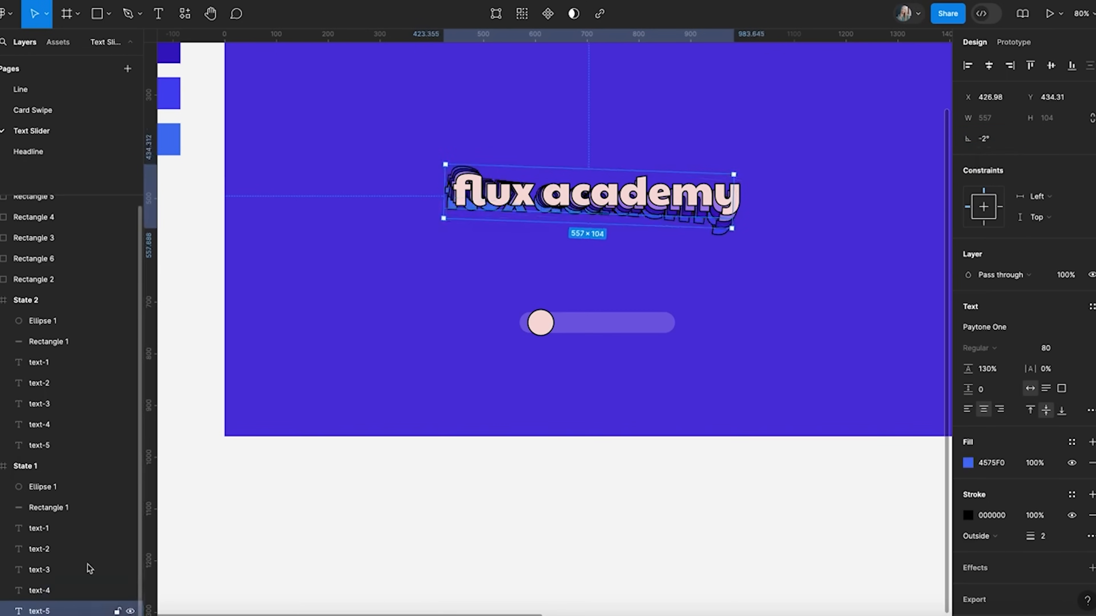
left_click(990, 143)
type("-8")
key("Return")
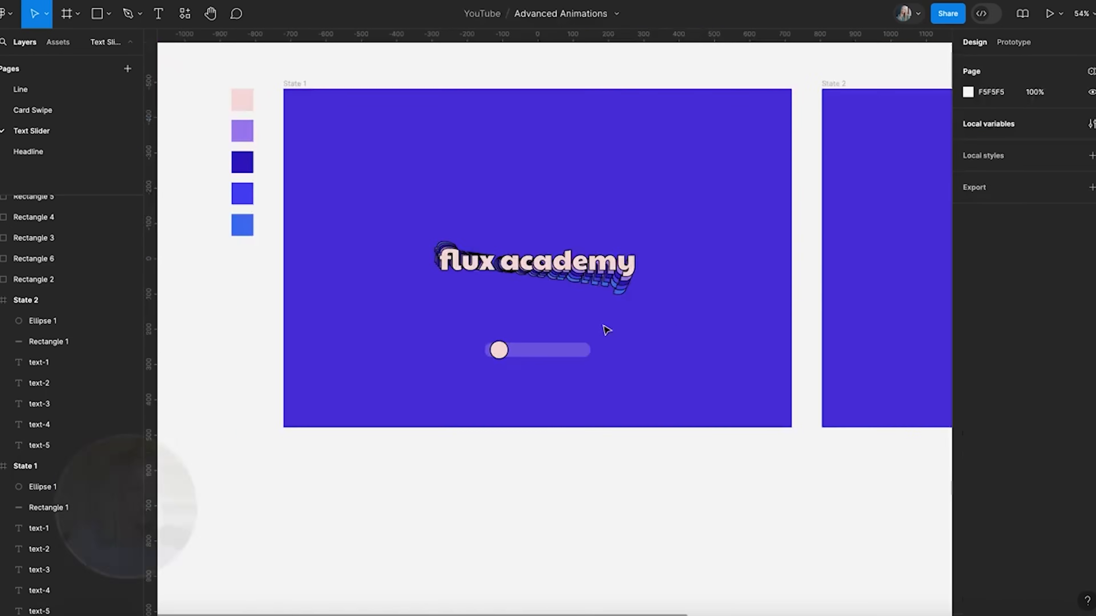
Shift State 1's front flux academy text slightly up and to the right
scroll(605, 330, "right", 2)
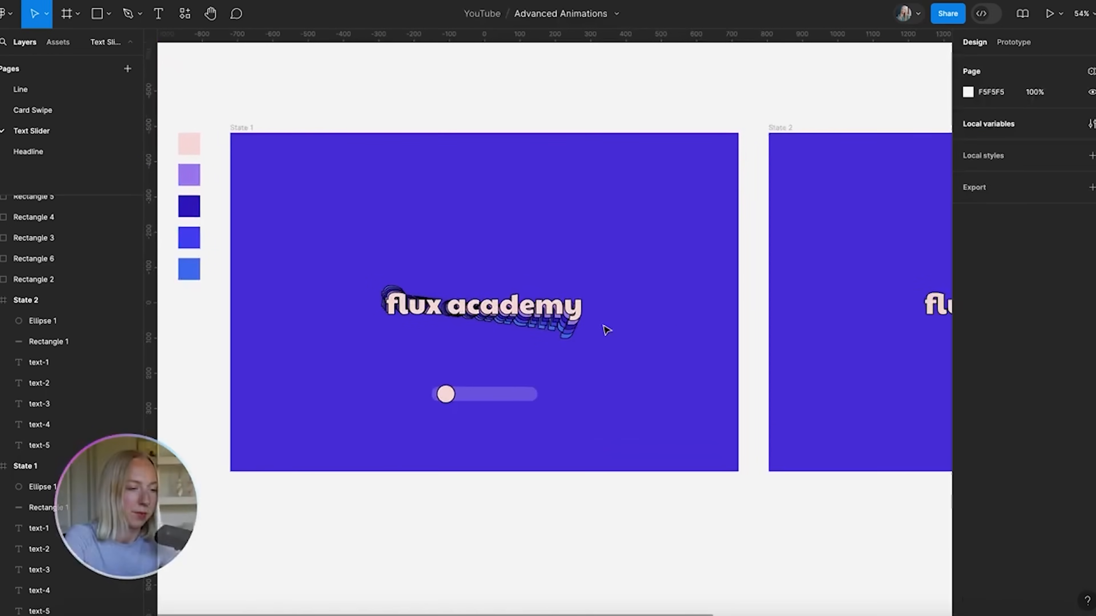
scroll(559, 371, "down", 3)
scroll(445, 289, "up", 5)
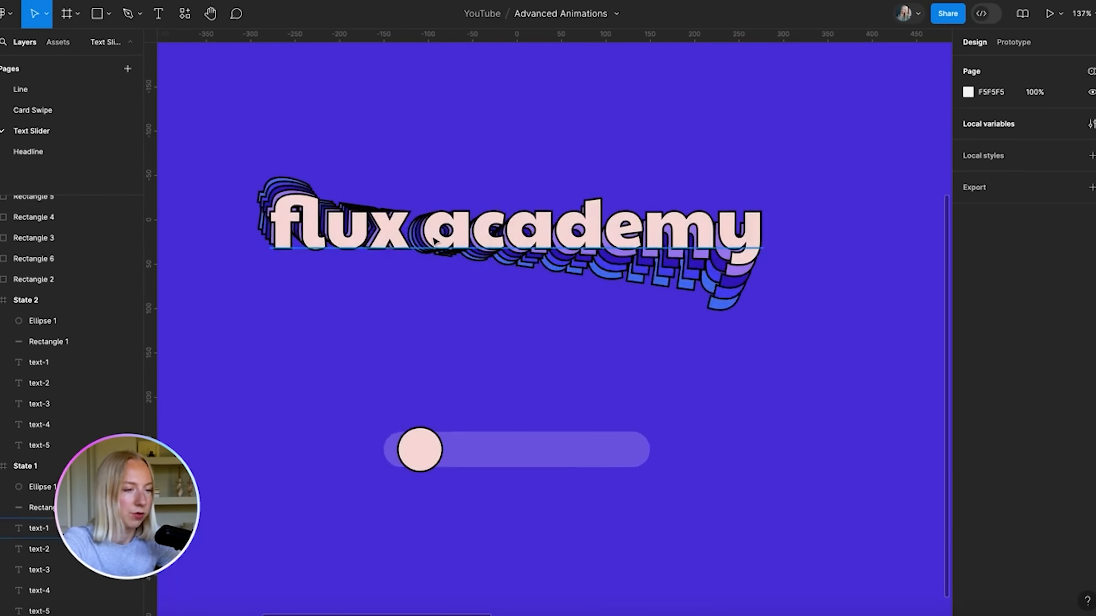
left_click(434, 241)
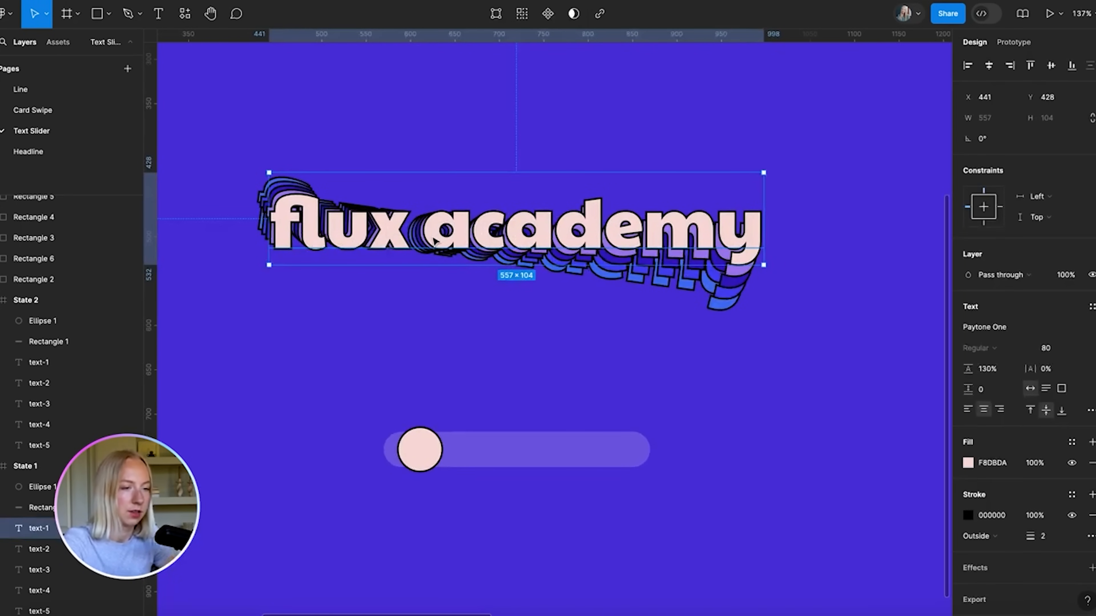
left_click_drag(434, 240, 437, 238)
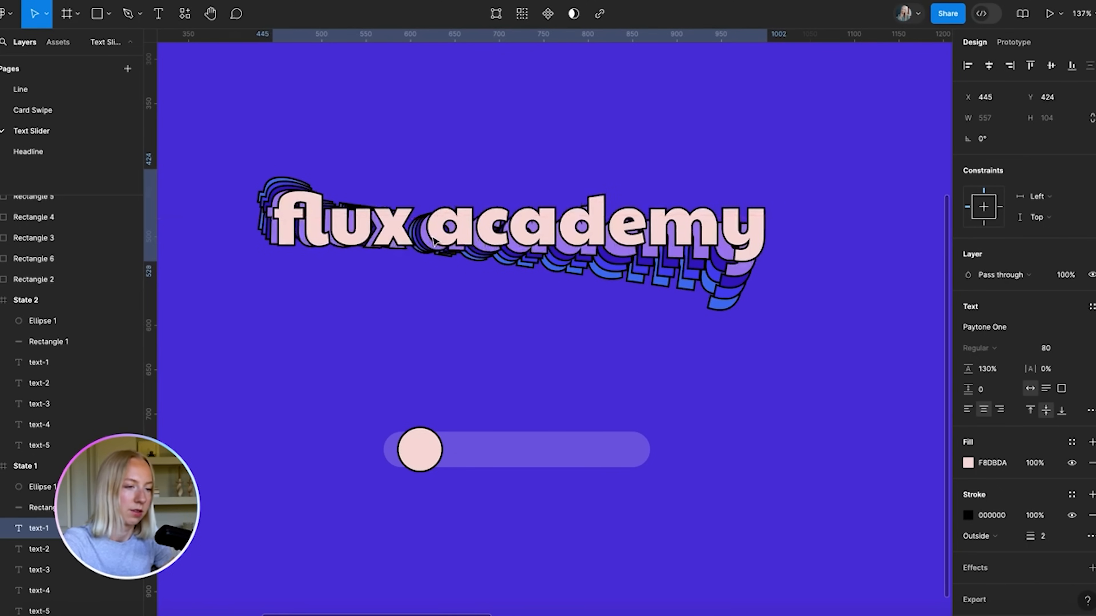
scroll(433, 237, "down", 5)
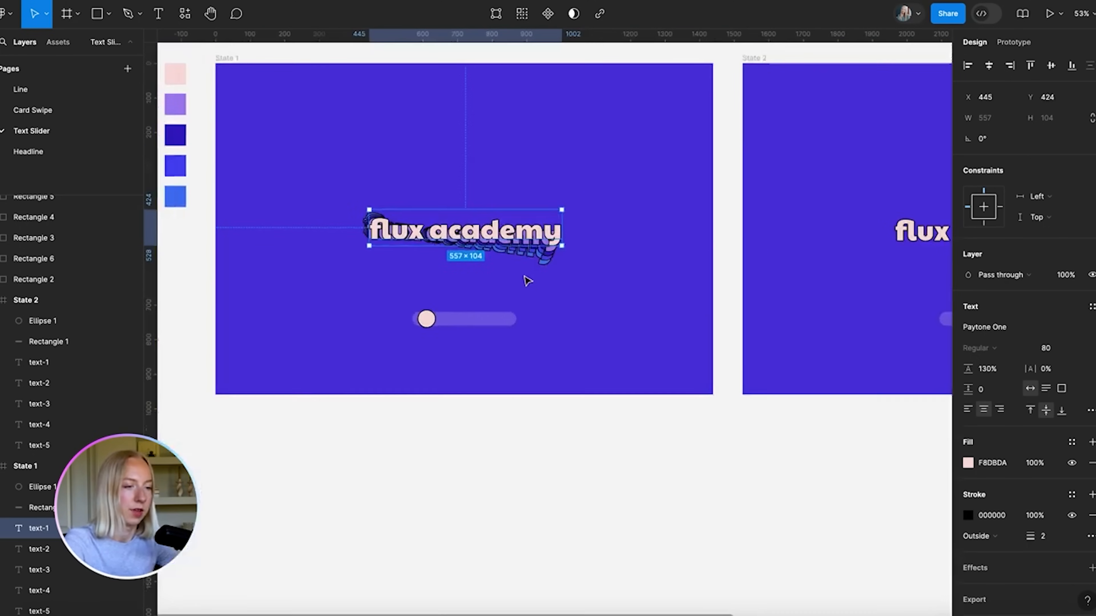
left_click(524, 277)
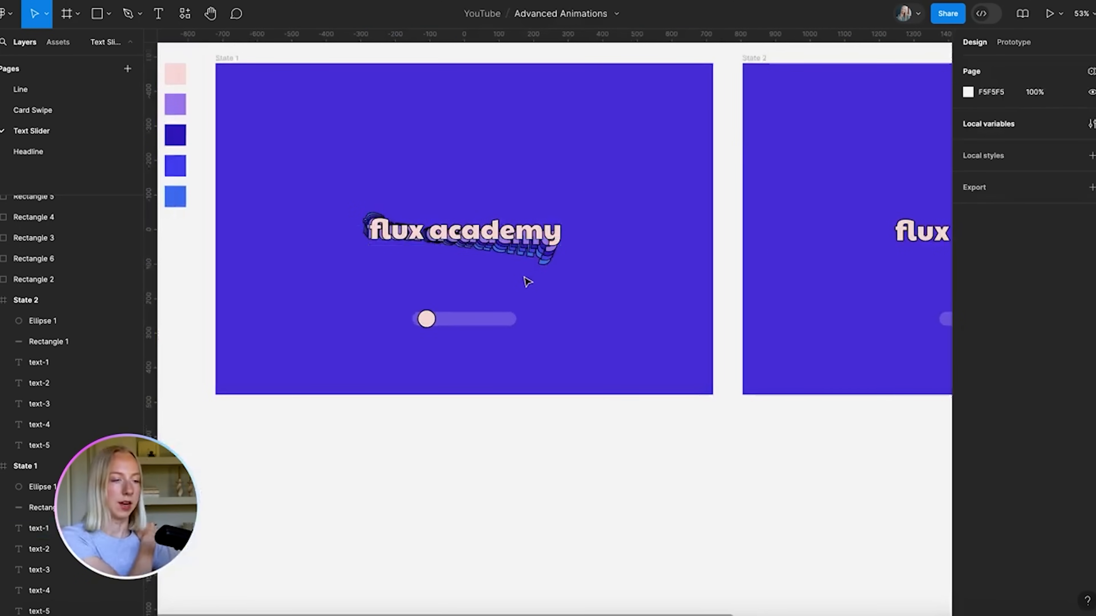
scroll(777, 318, "down", 3)
left_click(773, 279)
Rotate State 2's text-2 to 2° and text-3 to 4°
scroll(772, 279, "up", 5)
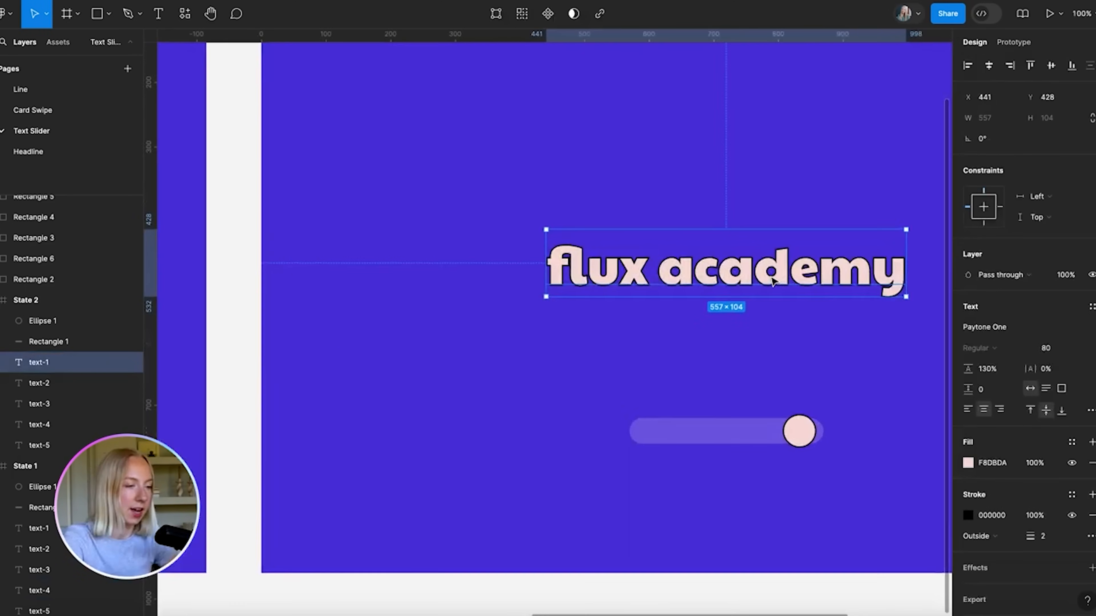
scroll(772, 279, "right", 2)
left_click(47, 384)
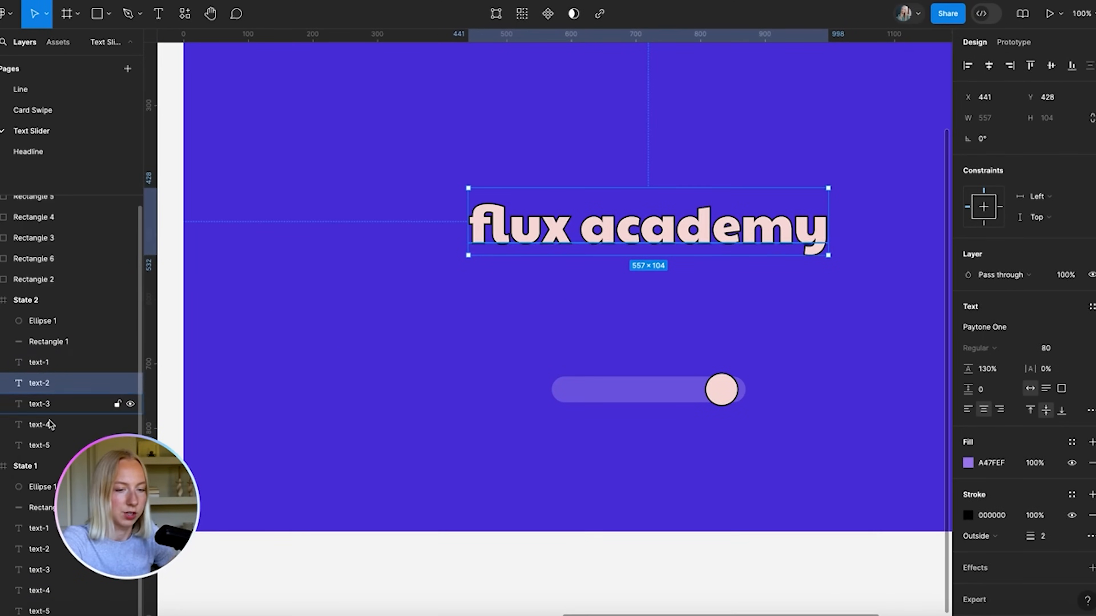
left_click(48, 447, "shift")
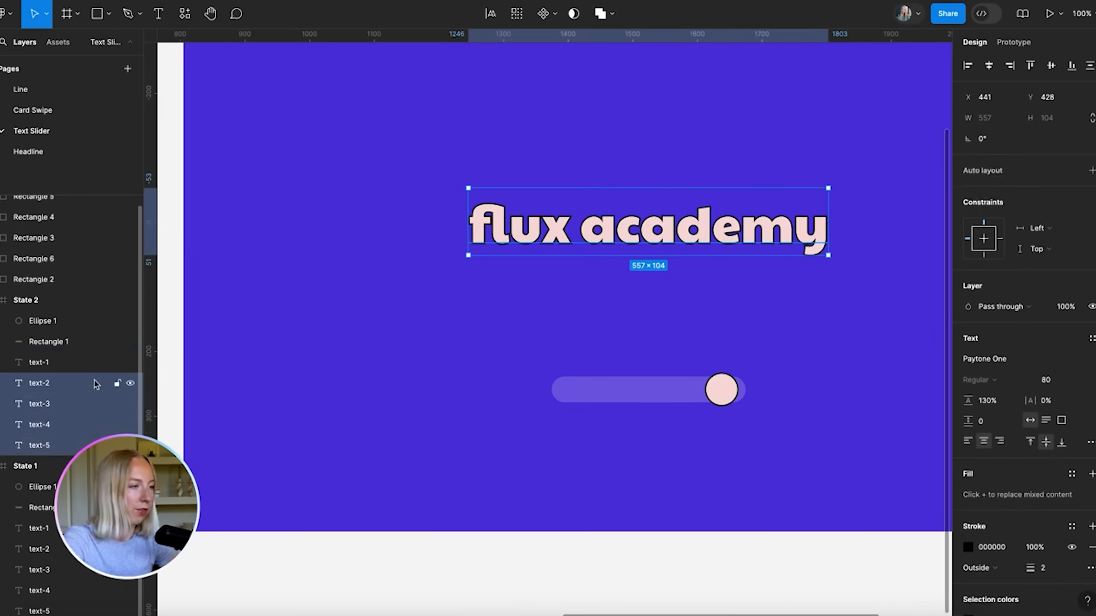
left_click(56, 384)
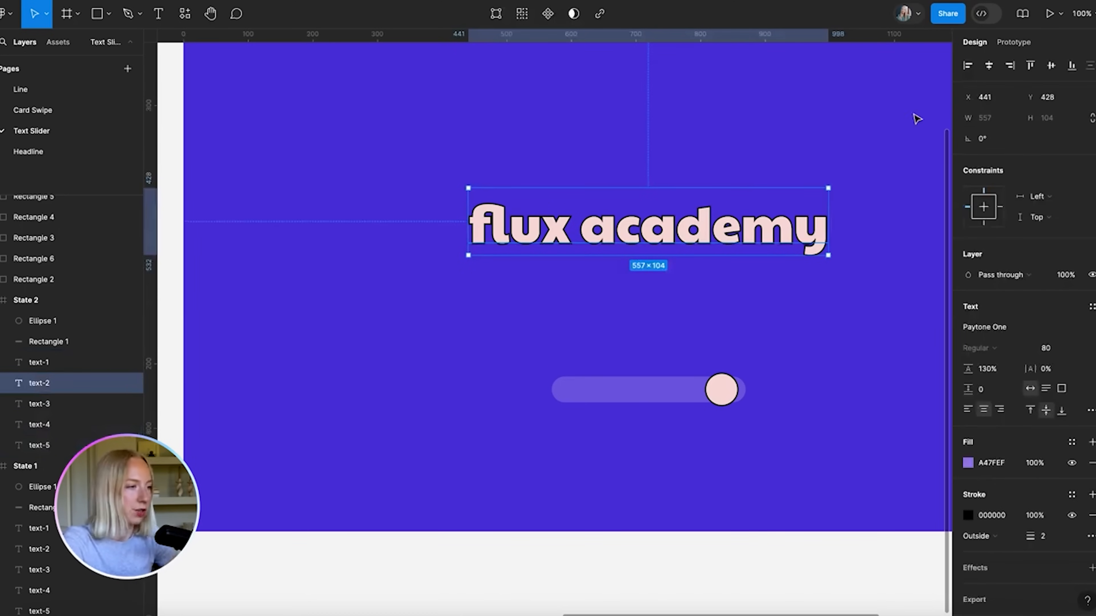
left_click(994, 143)
type("2")
key("Return")
left_click(23, 408)
left_click(987, 141)
type("3")
key("Return")
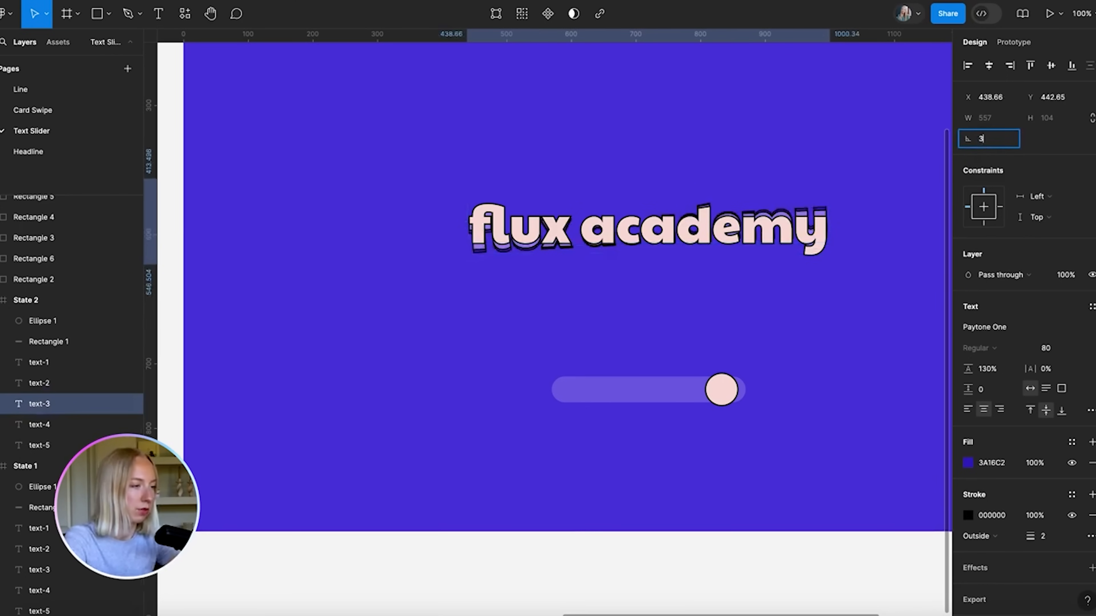
type("4")
key("Return")
Rotate State 2's text-4 to 6° and text-5 to 8°
left_click(118, 425)
left_click(1010, 145)
type("6")
key("Return")
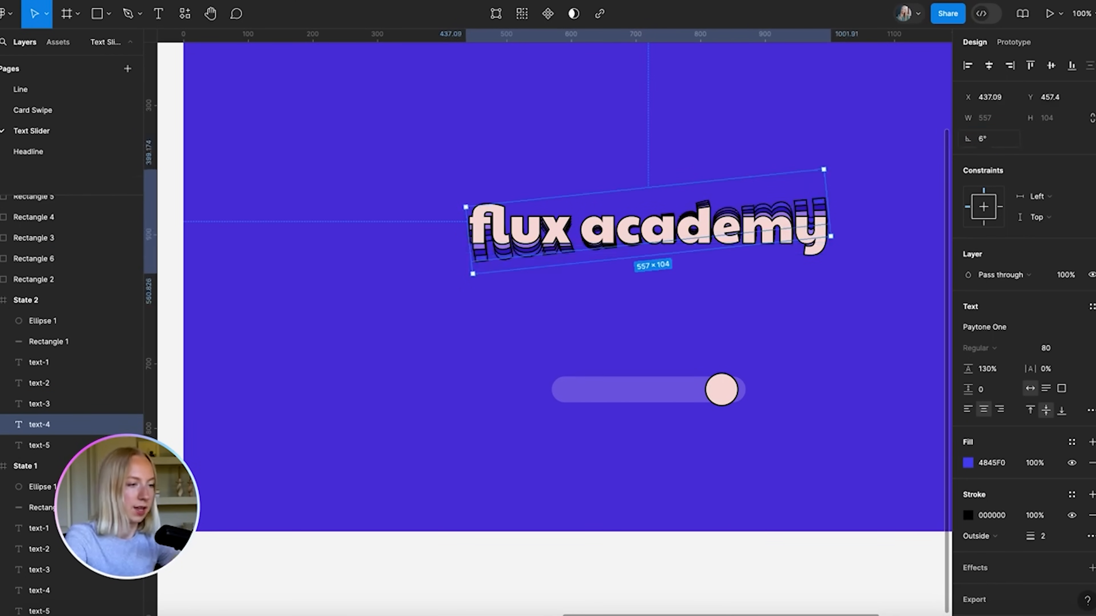
left_click(38, 445)
left_click(989, 145)
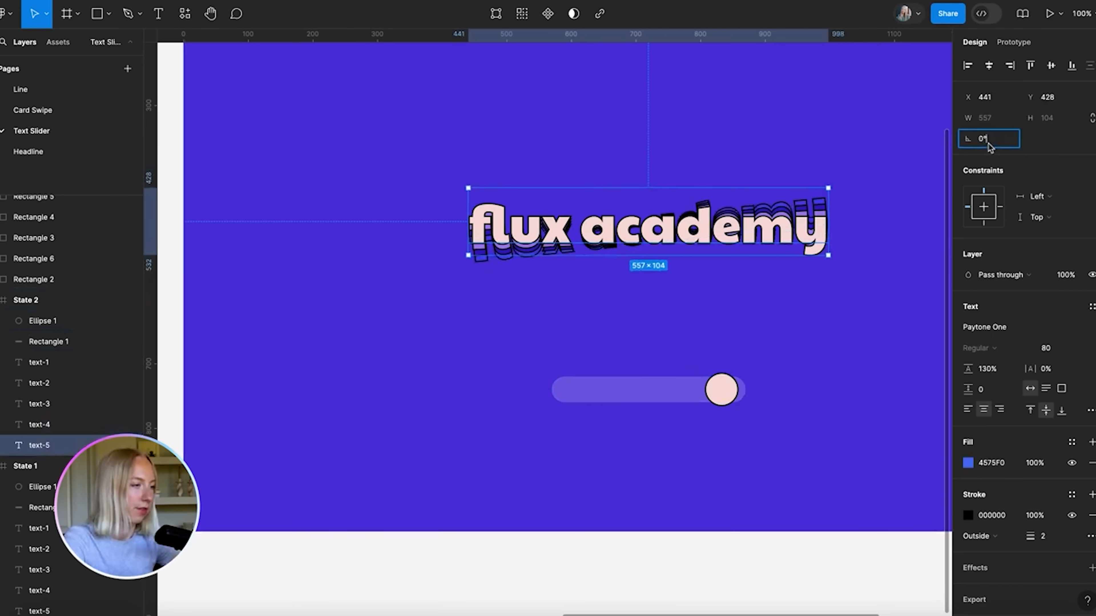
type("8")
key("Return")
Nudge State 2's text-2 to text-5 up and right, text-3 to text-5 further up, then zoom to fit
left_click(57, 364)
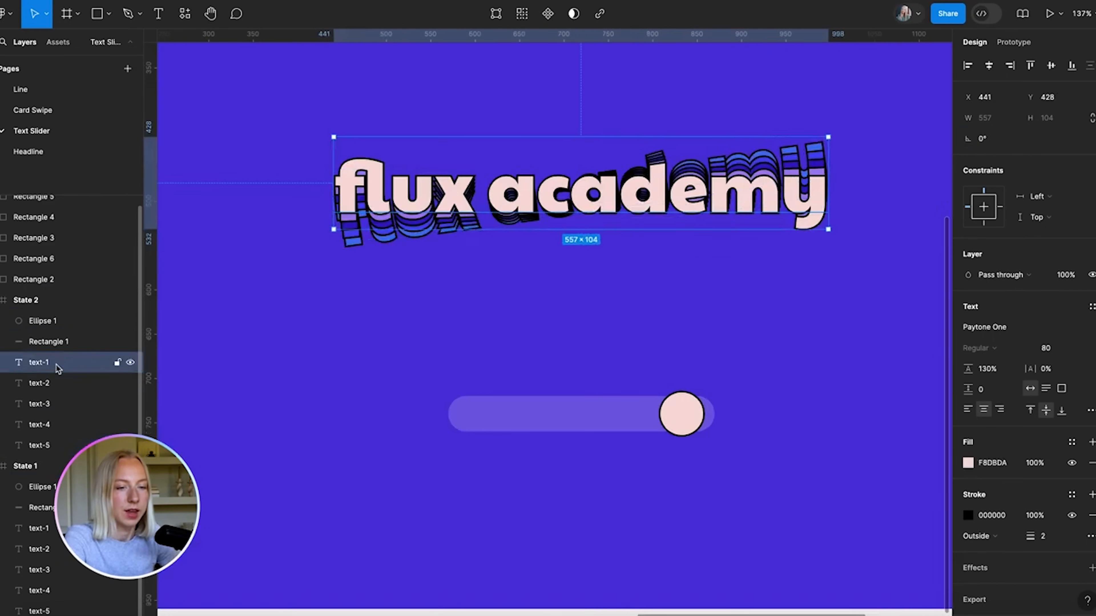
left_click(57, 386)
left_click(52, 445, "shift")
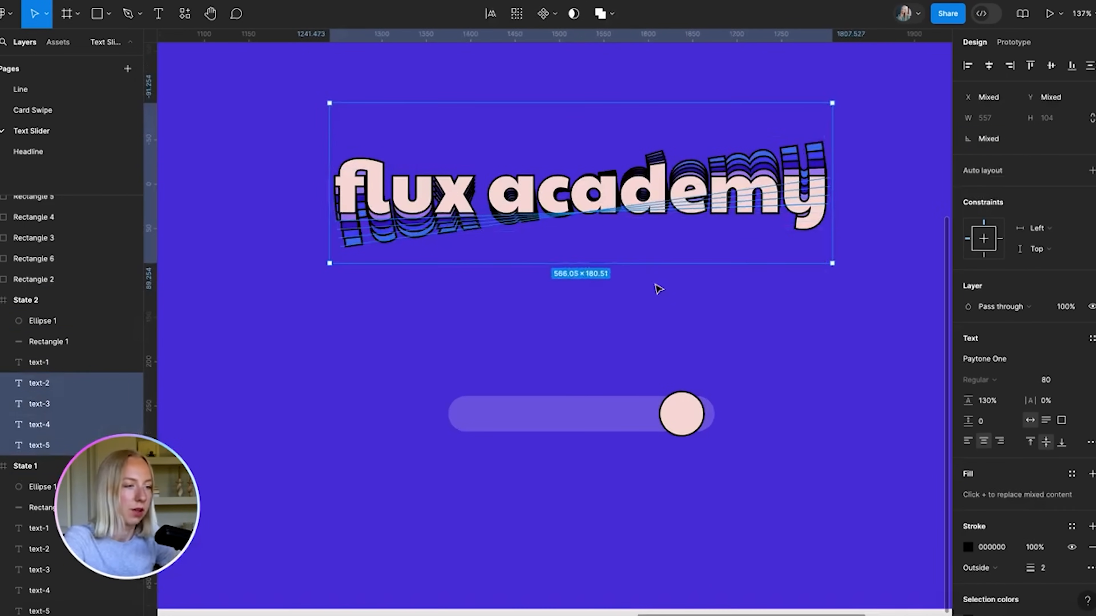
scroll(656, 288, "up", 2)
scroll(657, 289, "down", 2)
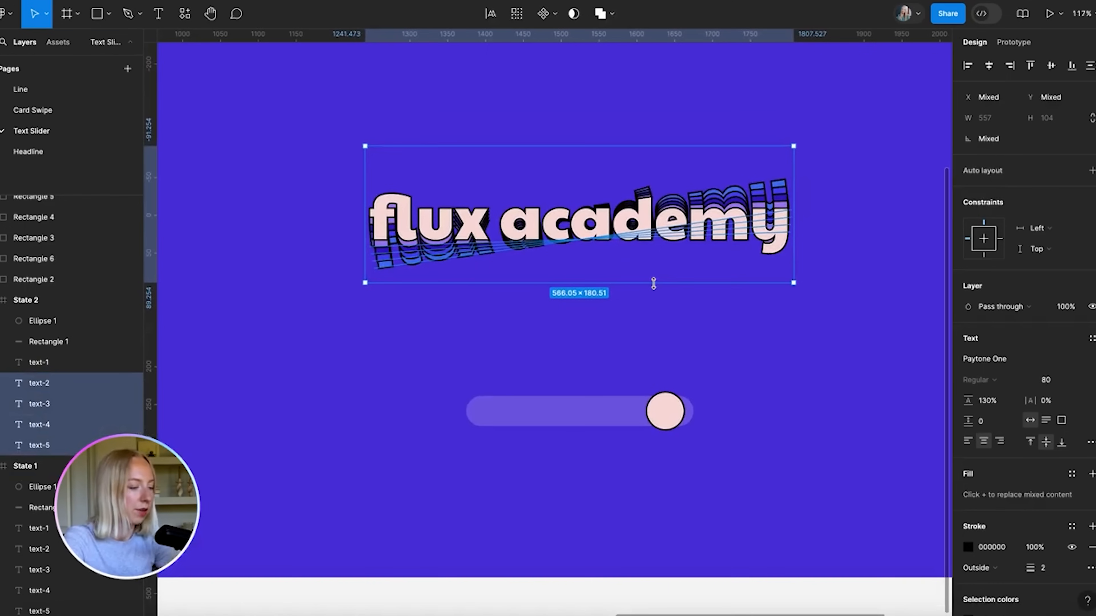
key("Up")
key("Up")
key("Up")
key("Up")
key("Right")
key("Right")
key("Right")
key("Right")
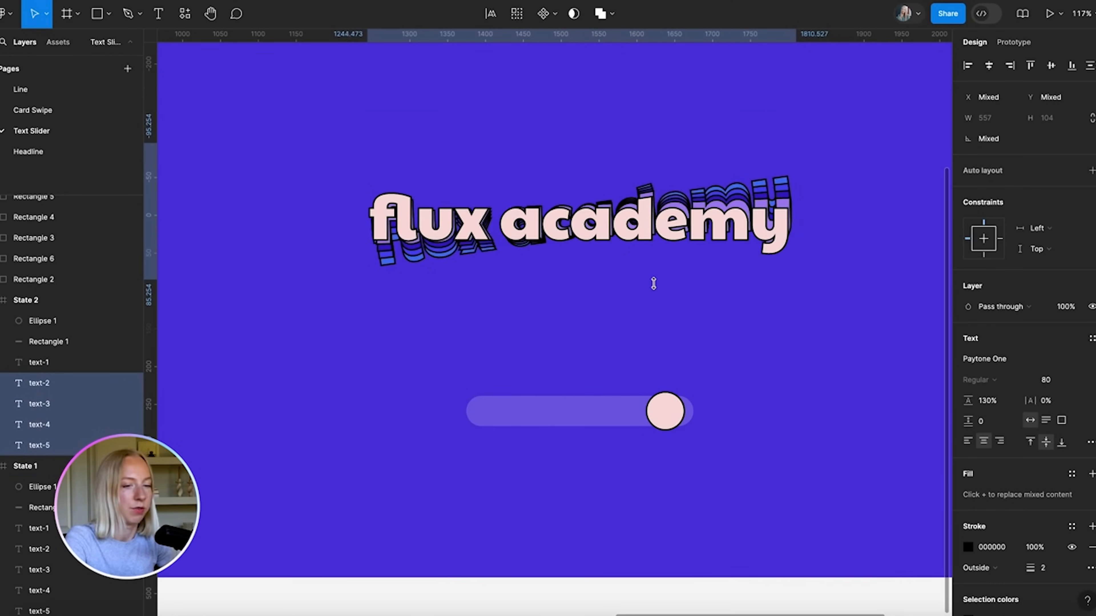
left_click(45, 403)
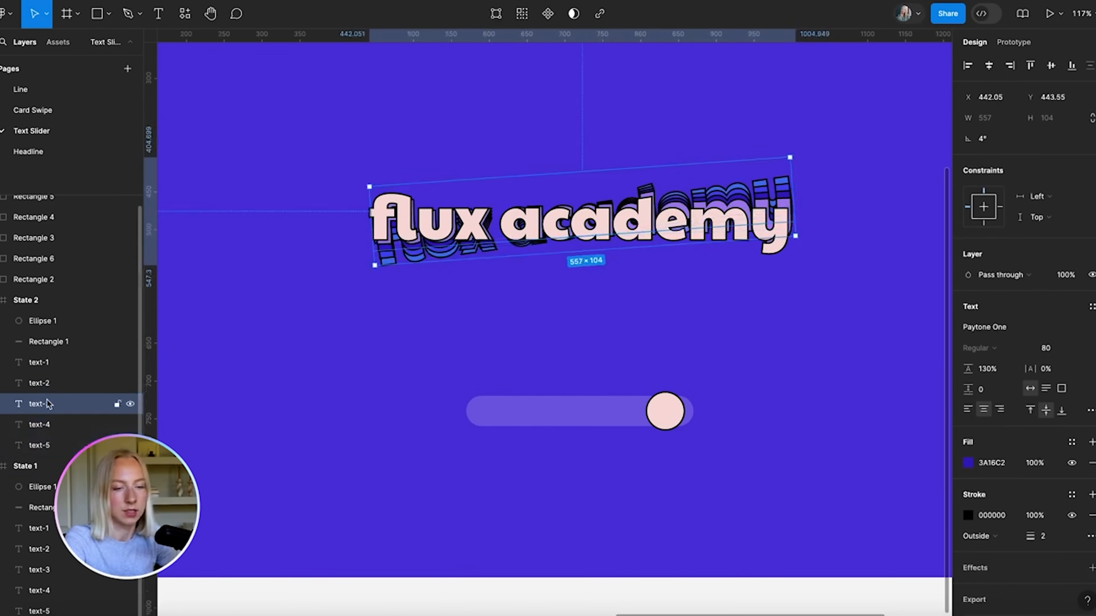
left_click(42, 448, "shift")
key("Up")
key("Up")
key("Up")
key("Up")
key("Up")
key("Up")
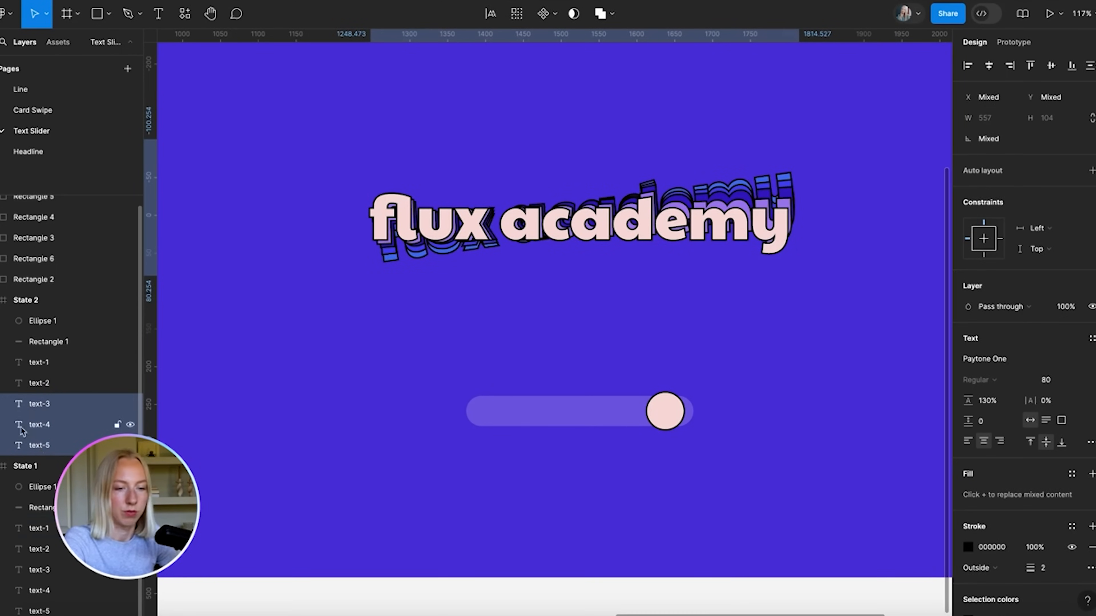
left_click(47, 425)
left_click(48, 443, "shift")
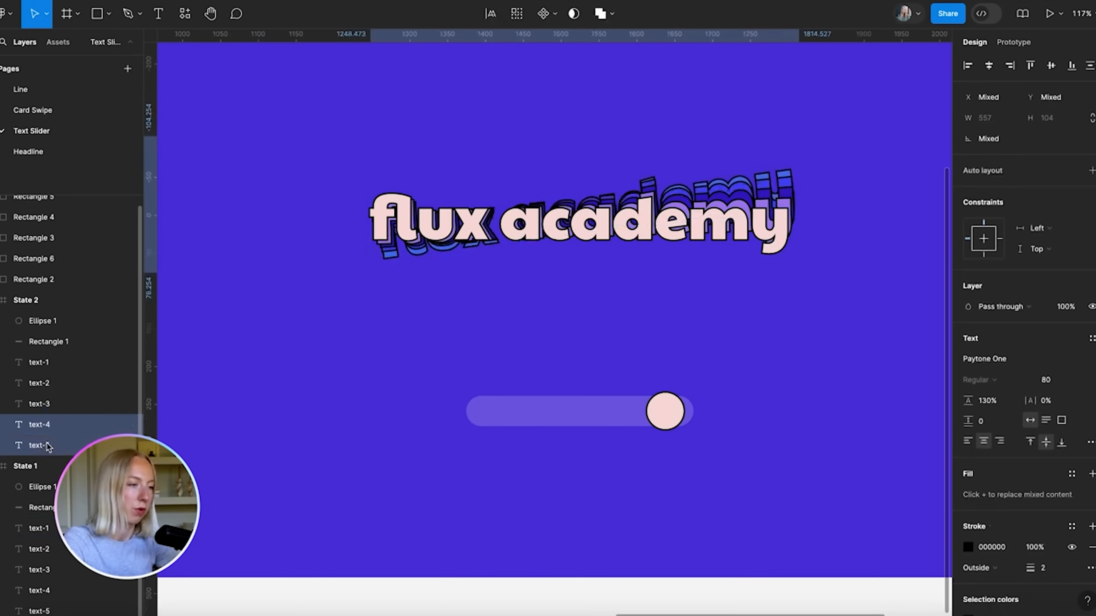
left_click(45, 447)
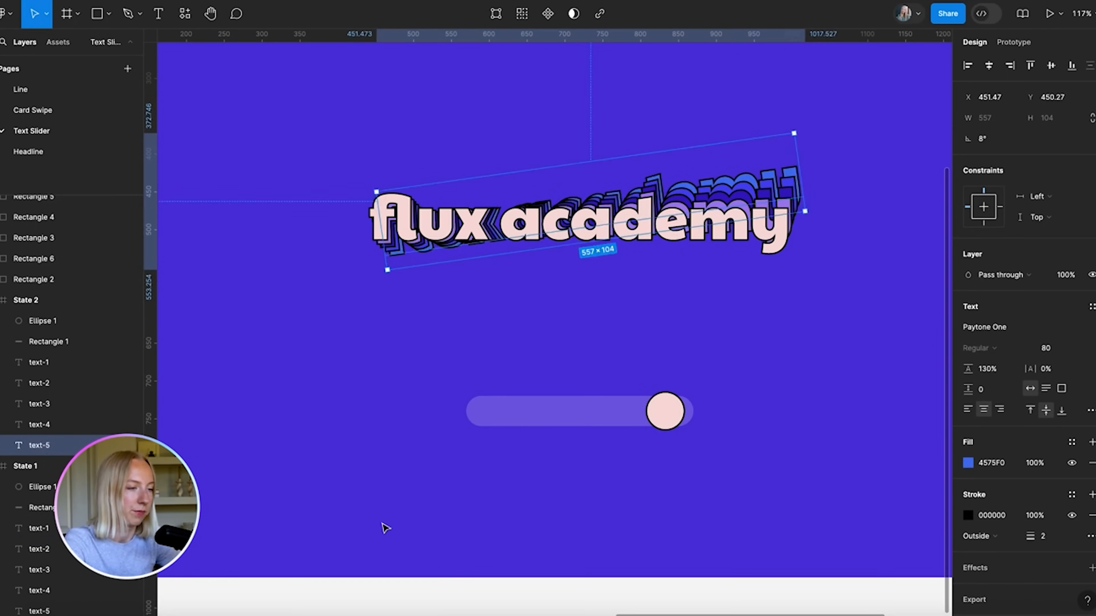
left_click(493, 342)
key("shift+1")
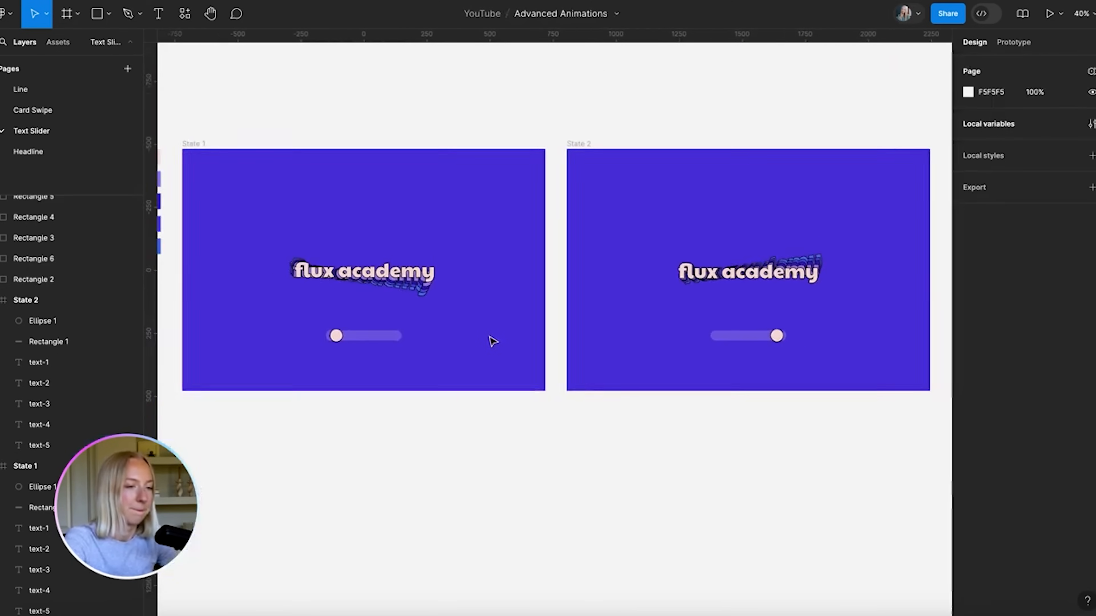
Bring both state frames into view and switch to prototype editing
scroll(493, 341, "left", 1)
scroll(493, 342, "down", 2)
scroll(493, 342, "left", 1)
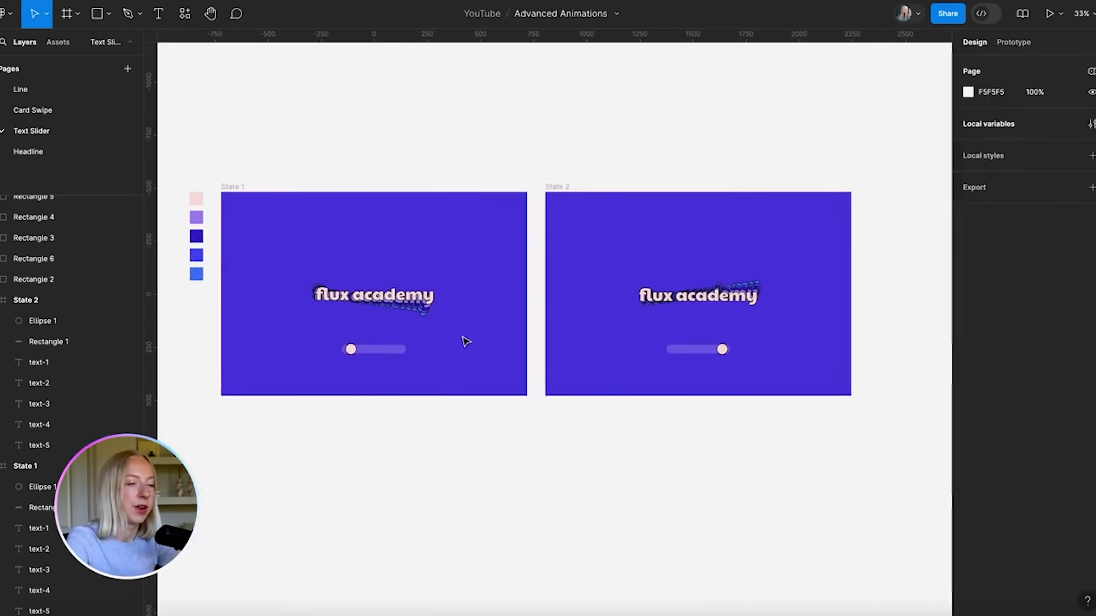
scroll(738, 321, "up", 5)
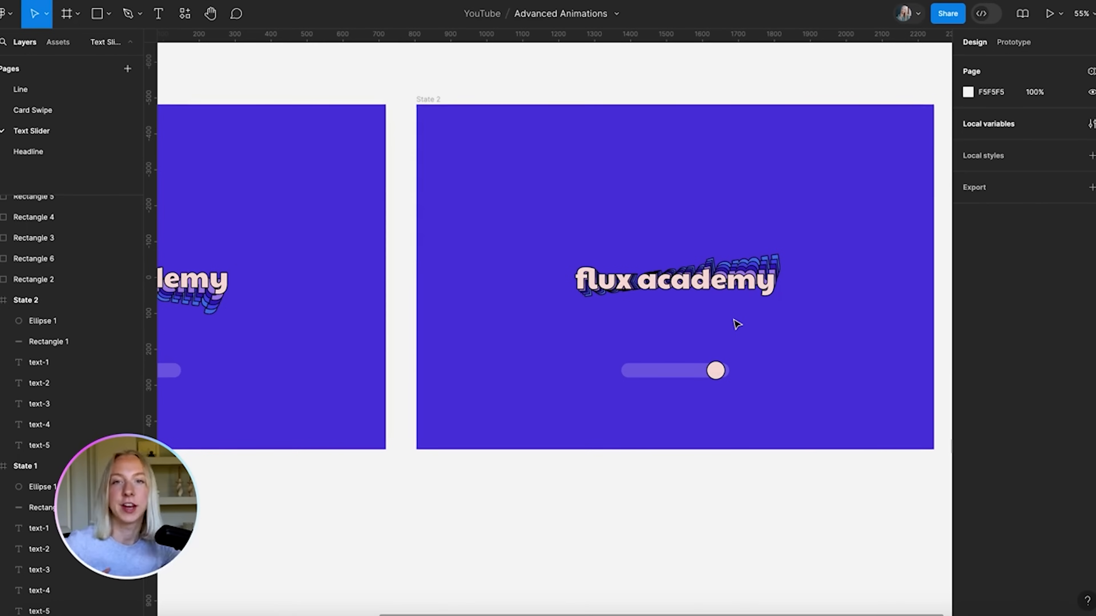
scroll(504, 349, "left", 3)
scroll(503, 348, "down", 1)
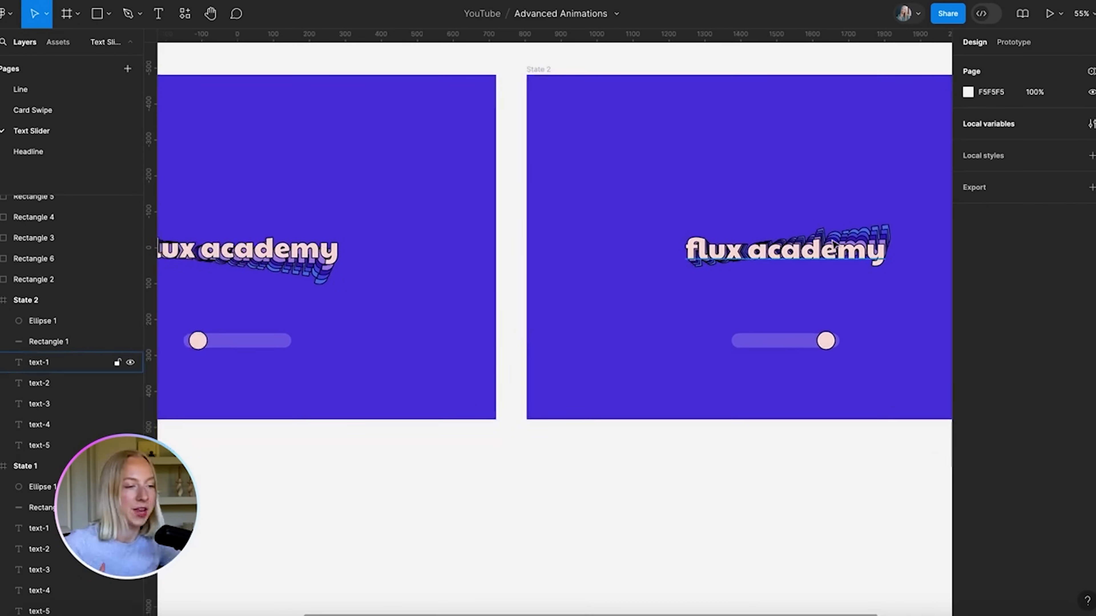
scroll(831, 243, "right", 1)
scroll(832, 243, "up", 1)
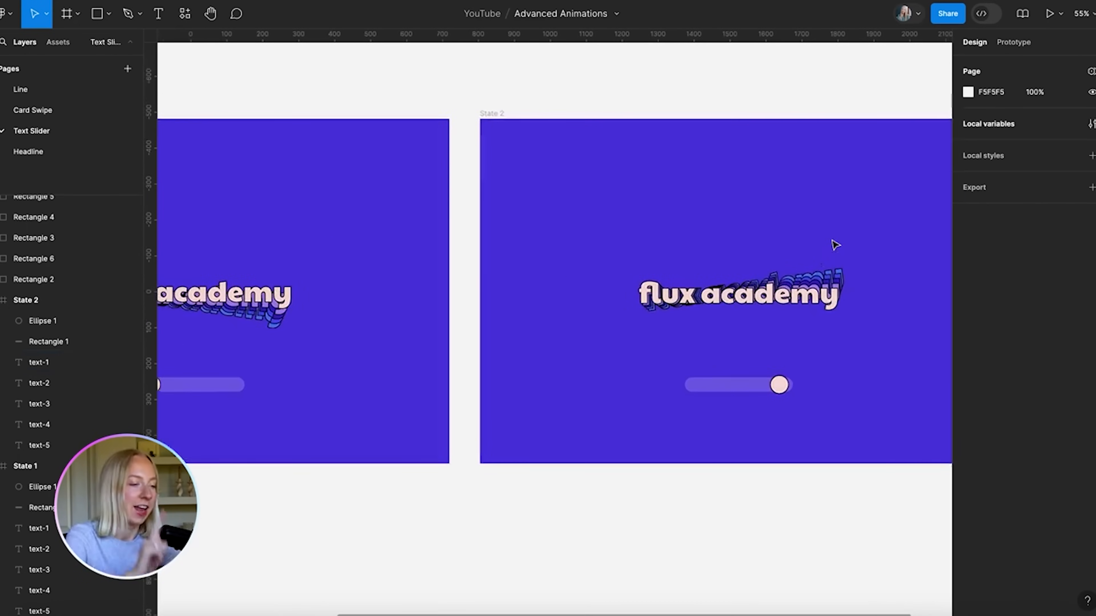
scroll(836, 244, "down", 2)
left_click(1013, 42)
scroll(574, 196, "down", 2)
scroll(404, 340, "up", 2)
scroll(429, 350, "up", 5)
Link State 1's knob to State 2 on drag with ease in and out easing
left_click(363, 315)
scroll(379, 322, "down", 5)
left_click_drag(378, 316, 815, 345)
left_click(545, 285)
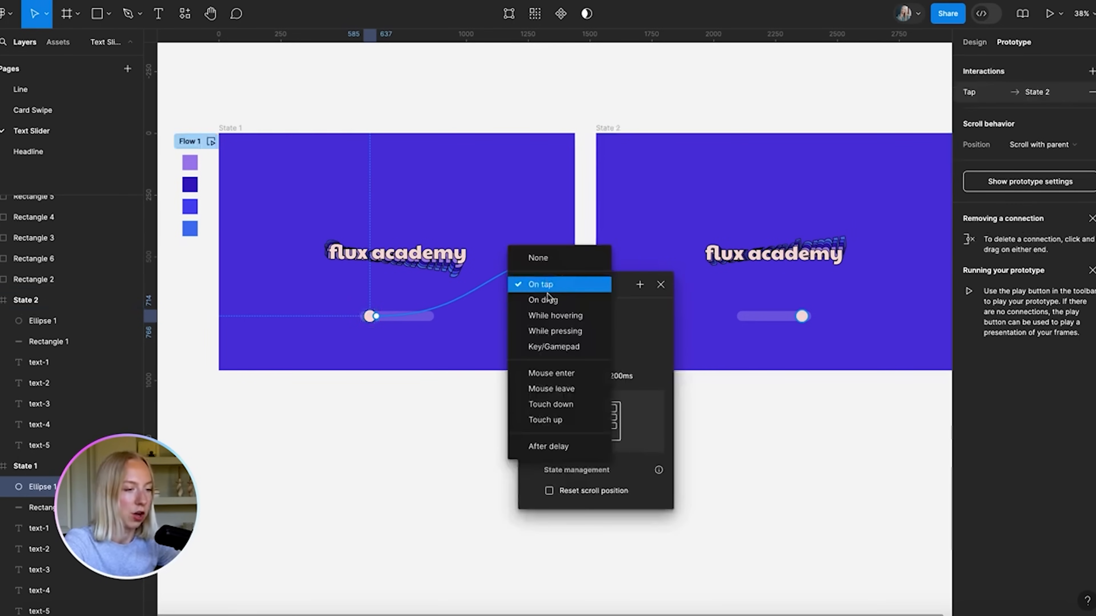
left_click(550, 300)
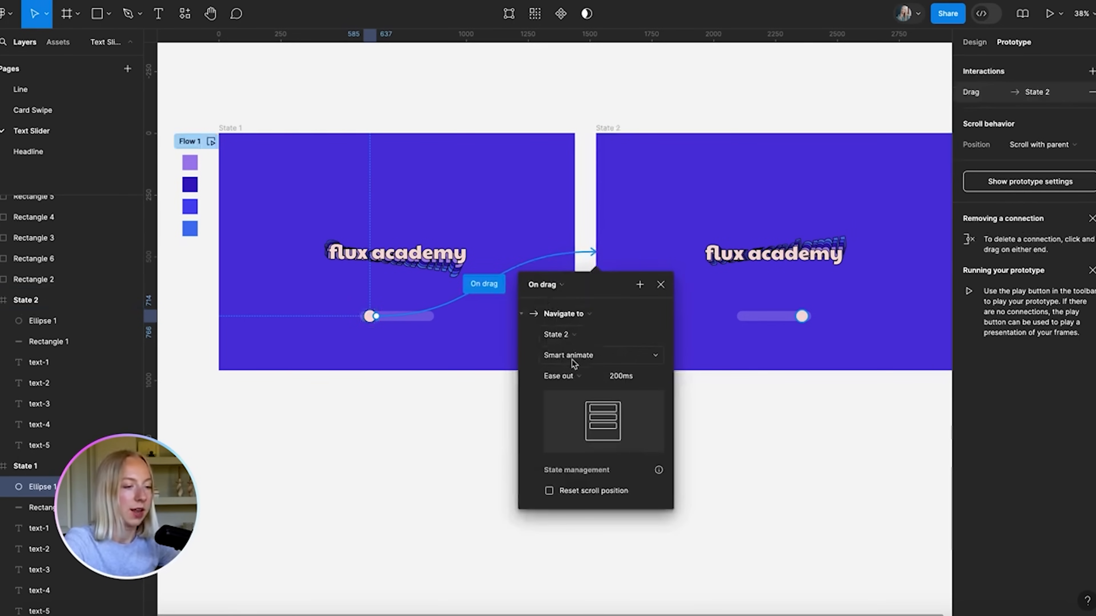
left_click(577, 377)
left_click(573, 391)
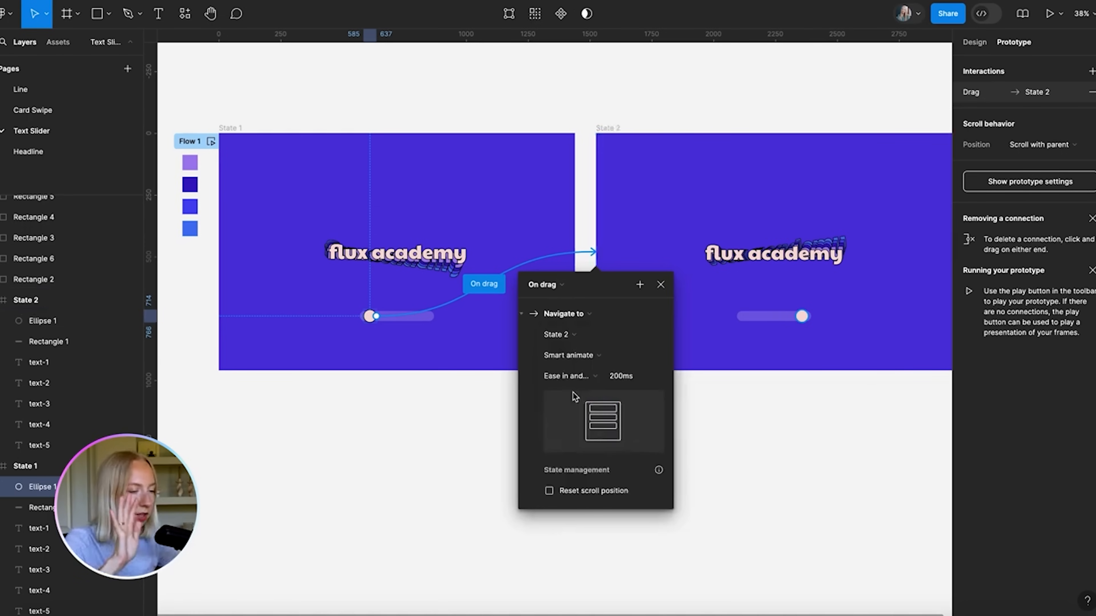
left_click(660, 285)
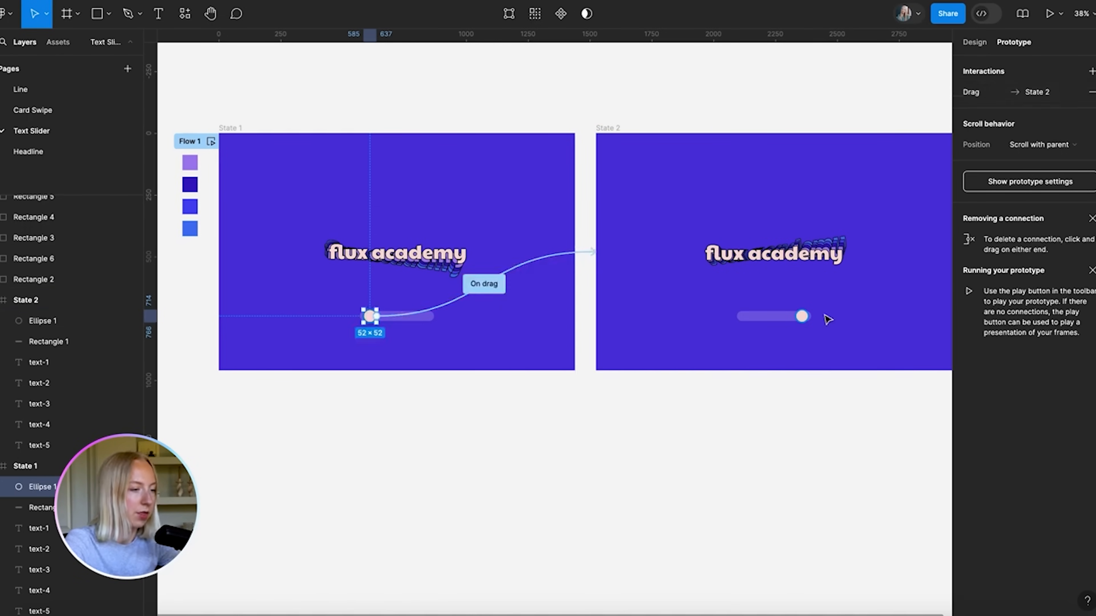
Link State 2's knob back to State 1 on drag with an 800ms duration
left_click(801, 315)
left_click_drag(805, 315, 447, 285)
left_click(522, 285)
left_click(530, 301)
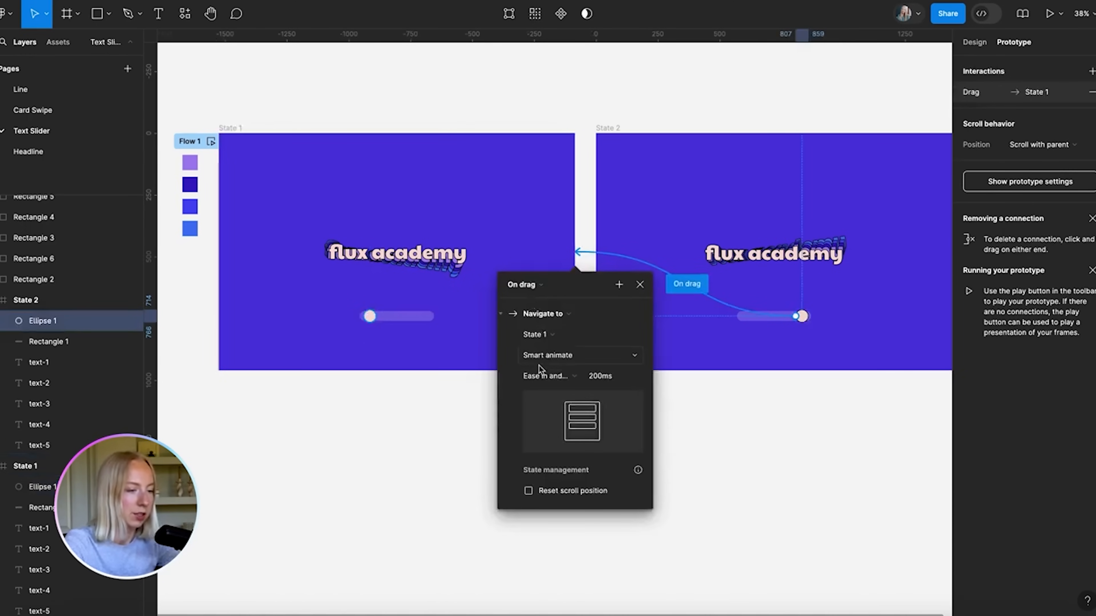
left_click(597, 379)
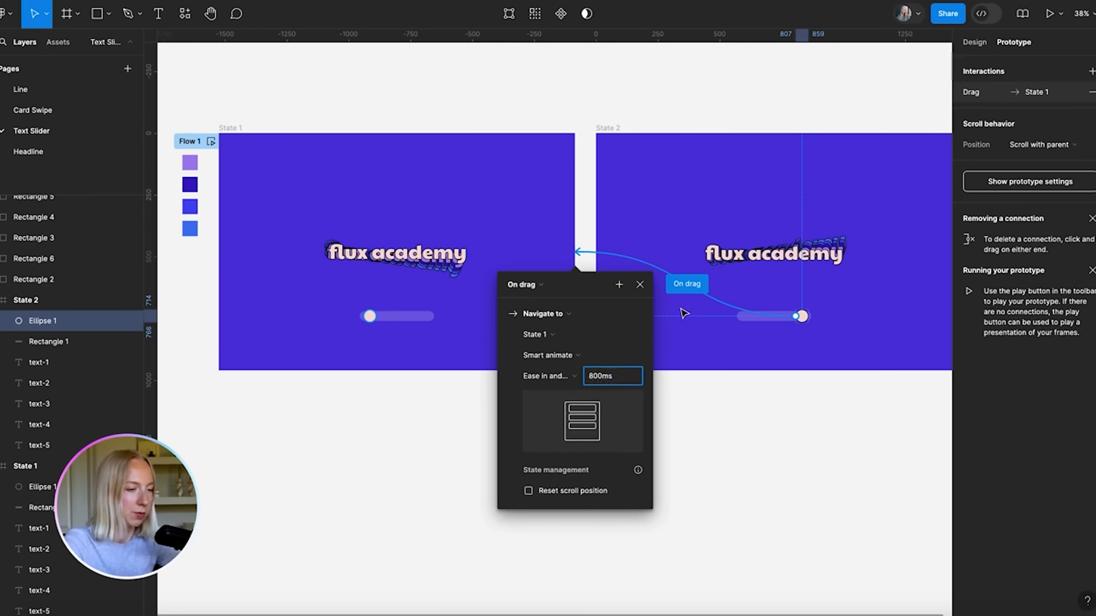
type("8")
left_click(639, 284)
Set the State 1 knob's interaction duration to 800ms as well
left_click(409, 256)
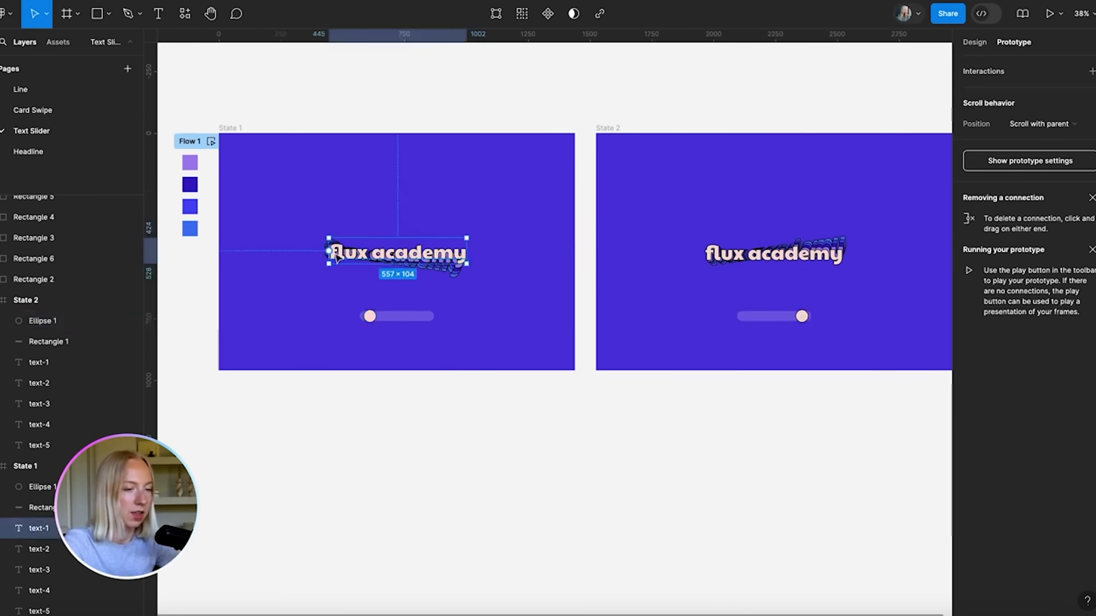
left_click(370, 317)
left_click(569, 259)
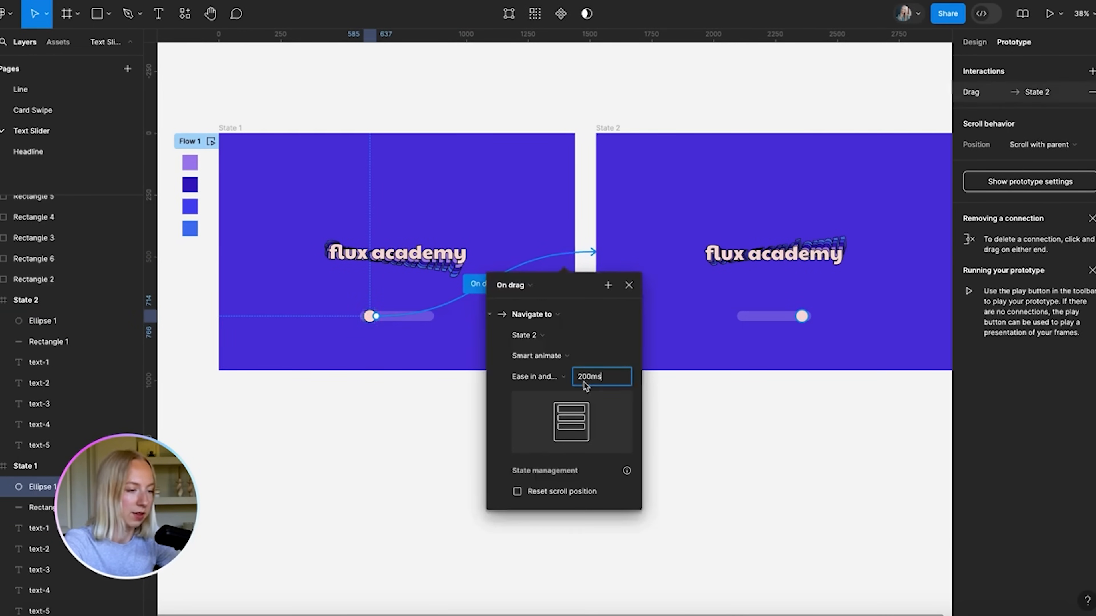
key("BackSpace")
type("8")
key("Return")
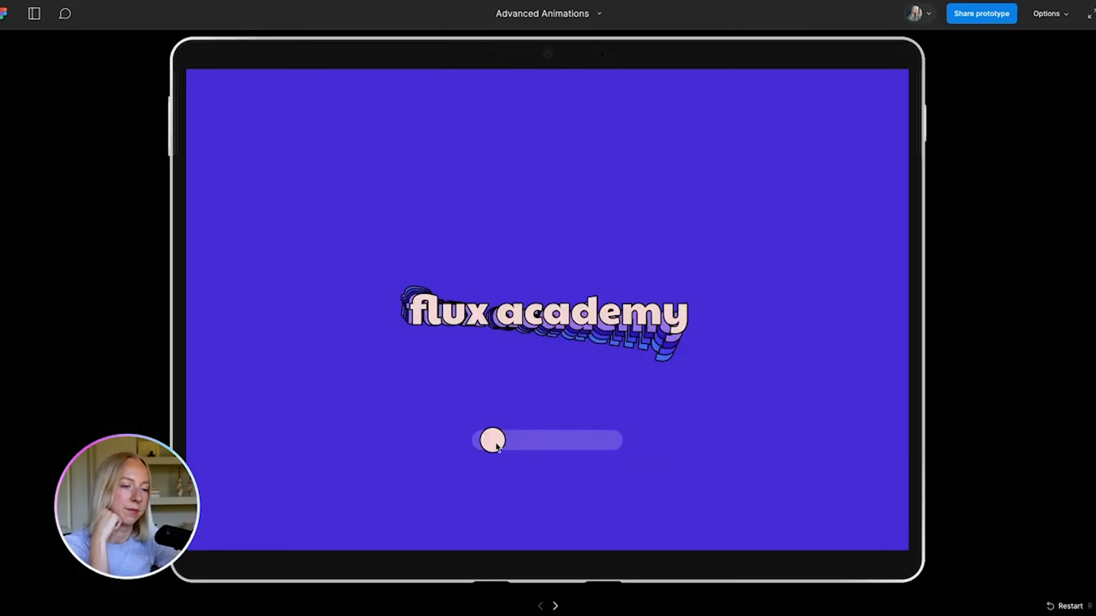
In the prototype viewer, drag the slider knob to the end and back to swing the flux academy trail
left_click_drag(496, 444, 476, 426)
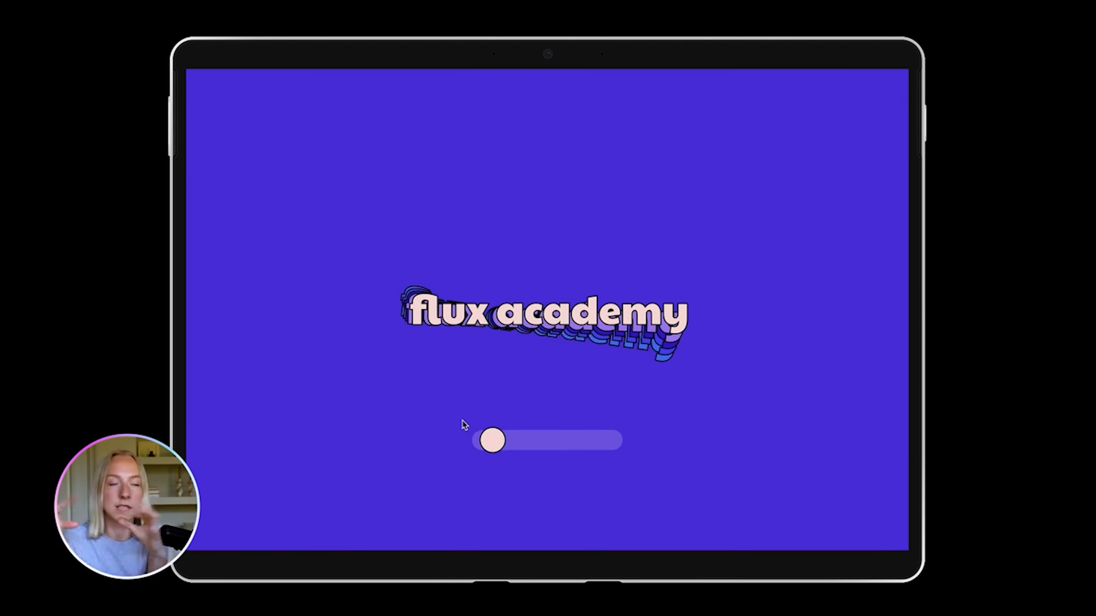
left_click_drag(493, 441, 659, 419)
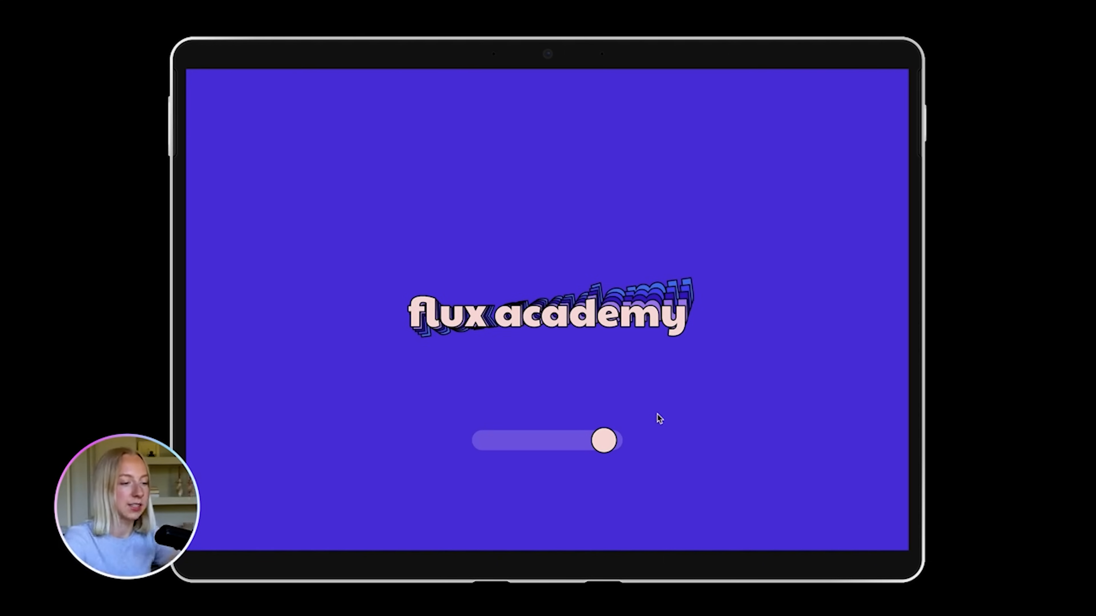
left_click_drag(603, 451, 451, 451)
left_click_drag(659, 454, 685, 443)
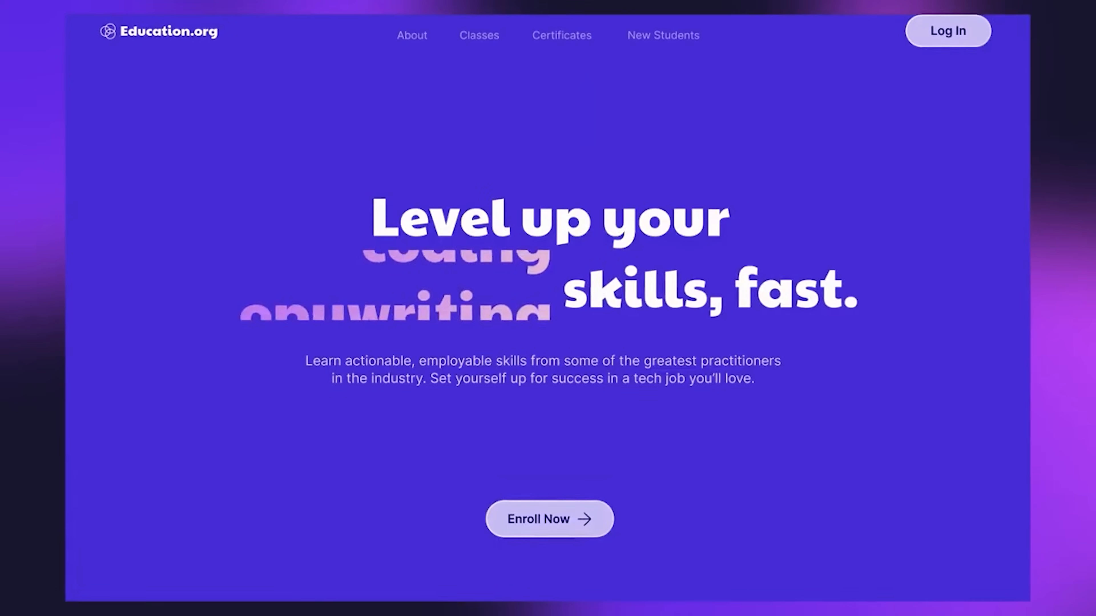
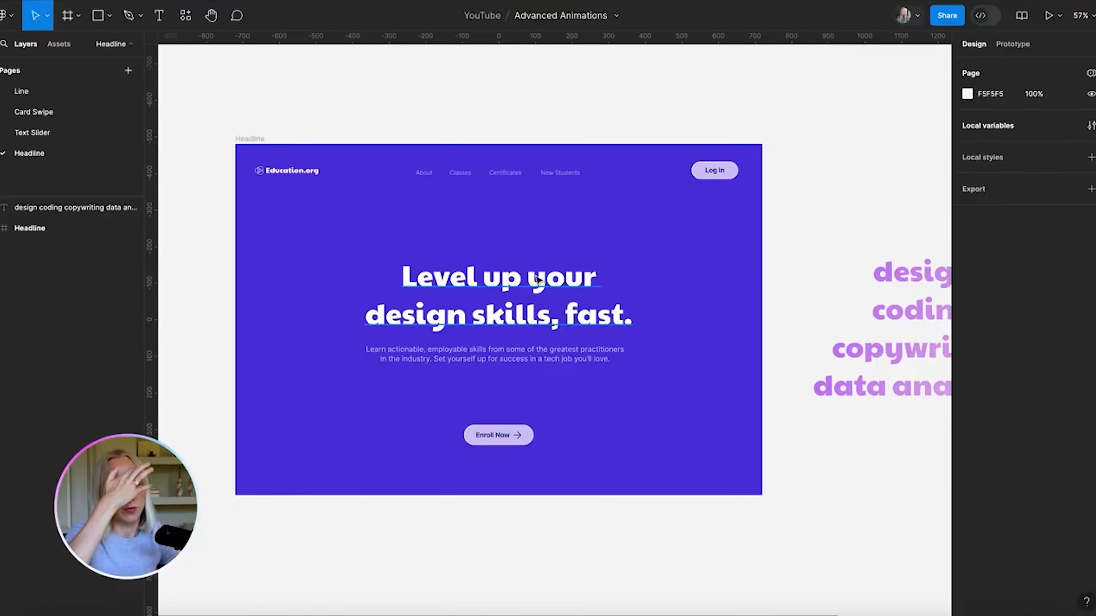
Inspect the headline text, selecting the word design, then leave text editing
scroll(590, 388, "down", 3)
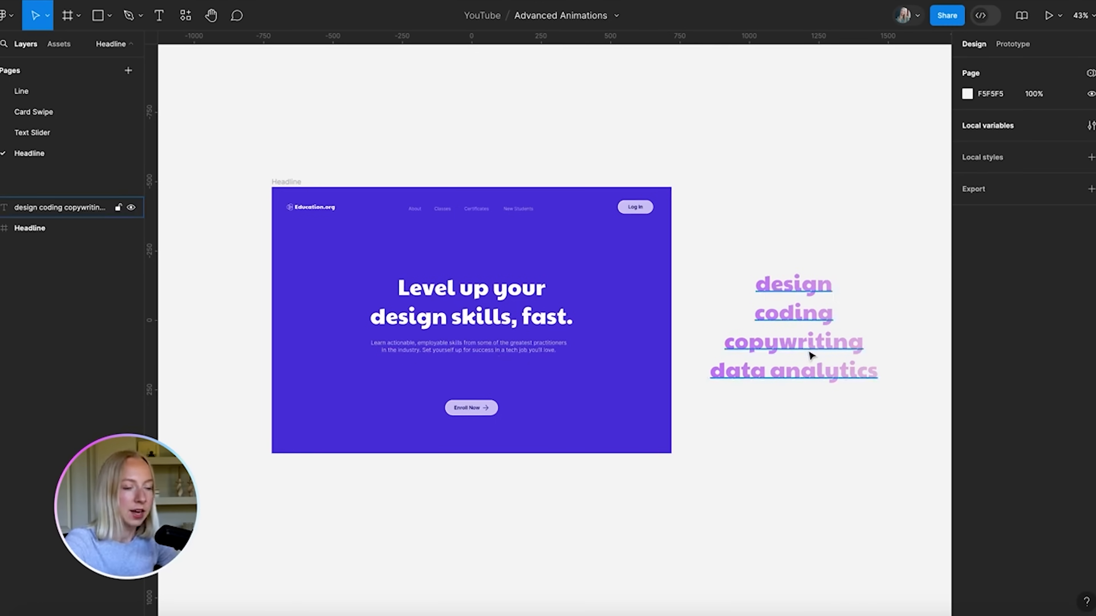
scroll(419, 338, "up", 4)
double_click(422, 310)
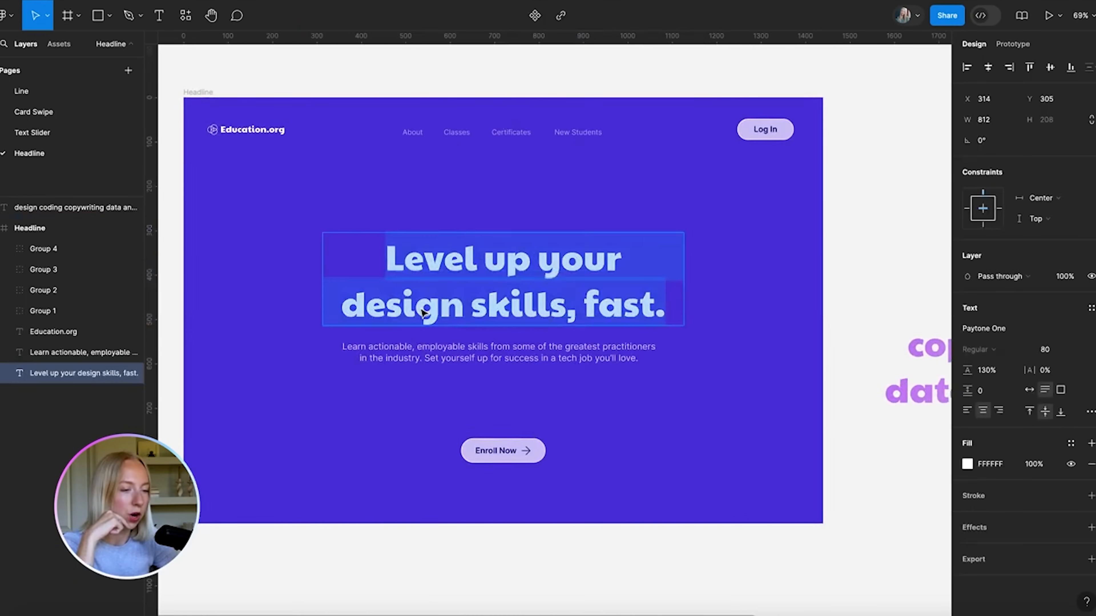
left_click(442, 308)
left_click_drag(466, 310, 344, 309)
scroll(344, 309, "down", 5)
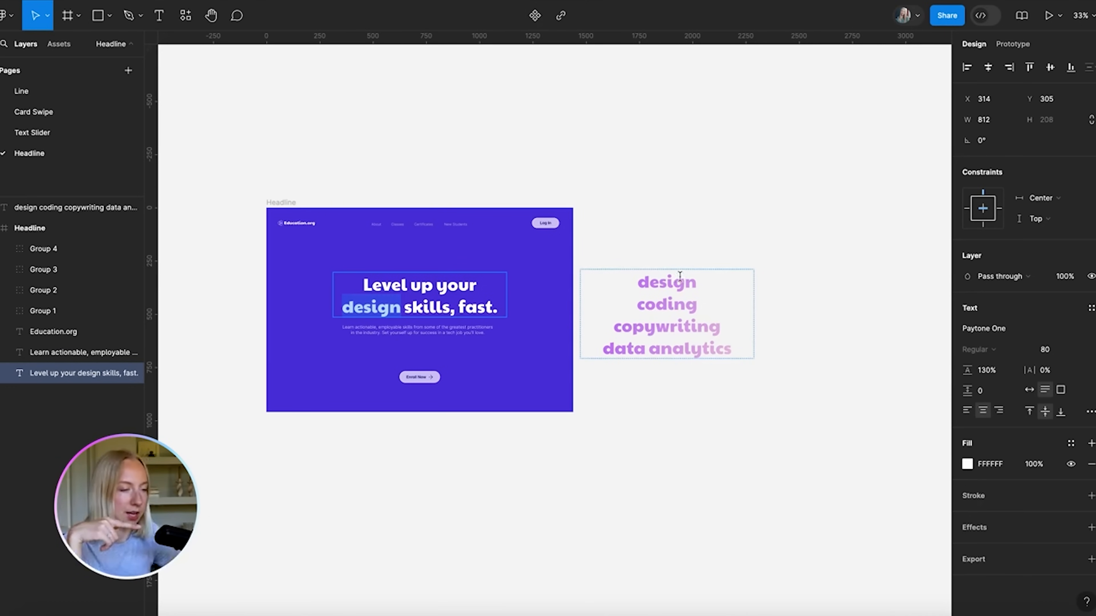
key("Escape")
scroll(691, 371, "up", 4)
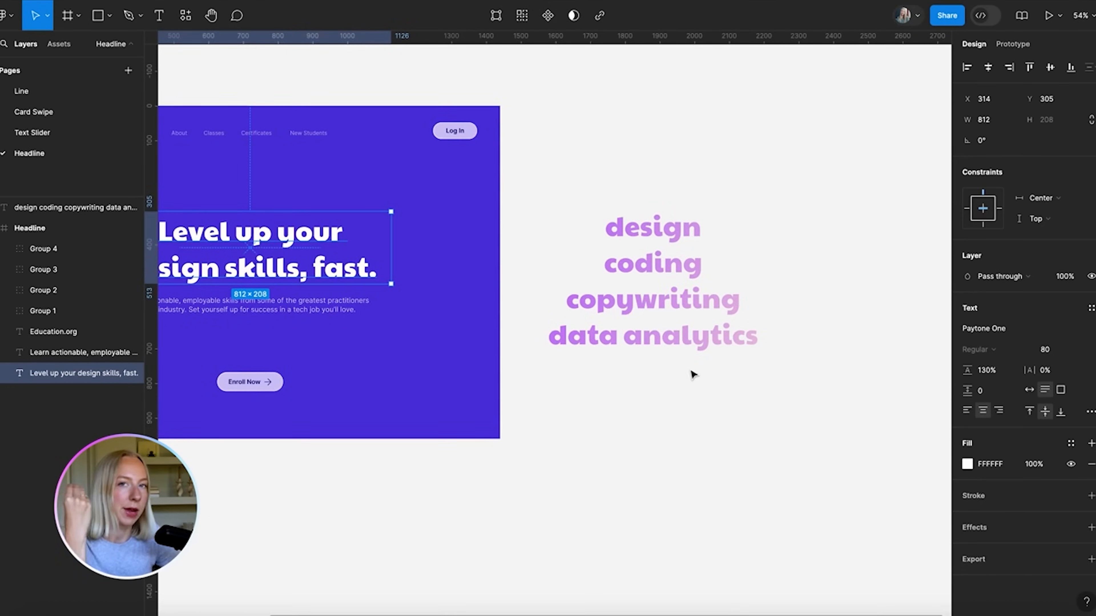
Check the word list's B258FF-to-F8DBDA linear gradient fill, then close the colour picker
left_click(677, 334)
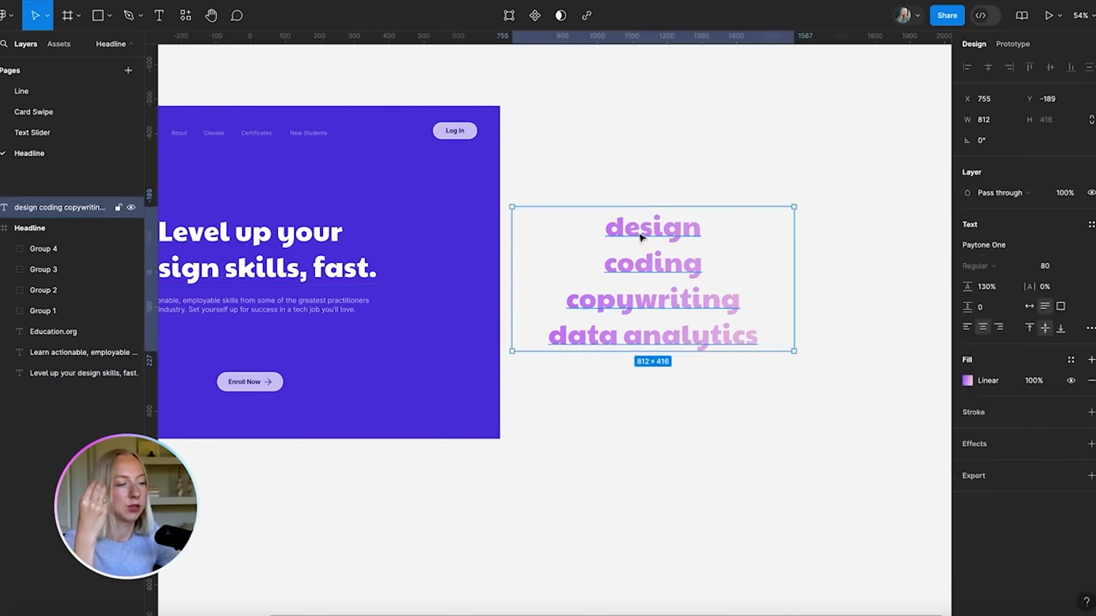
left_click(967, 382)
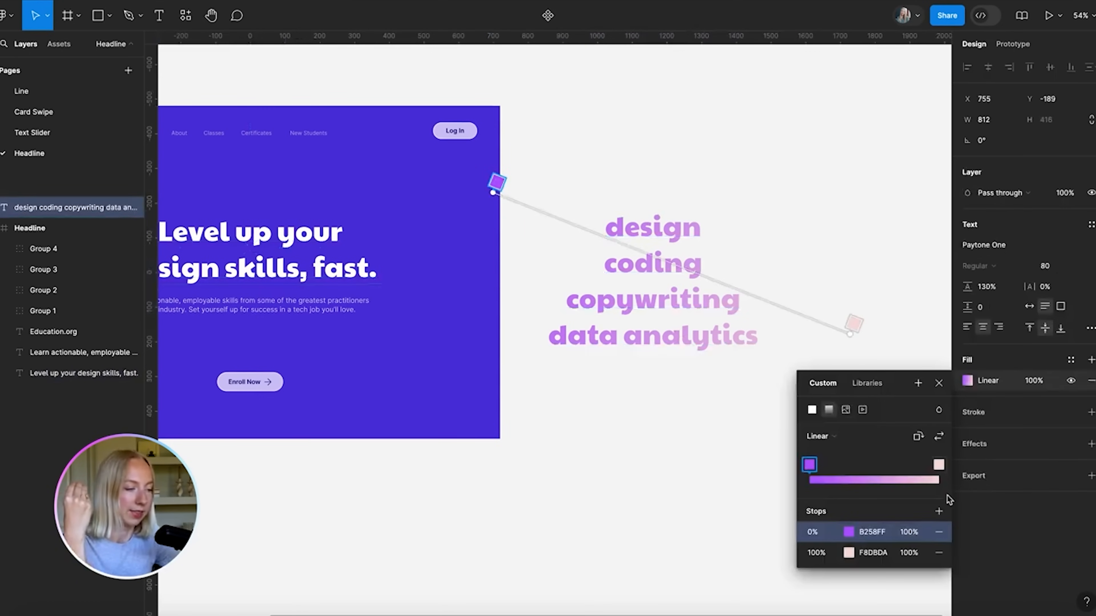
left_click(939, 383)
Drag the gradient word list down below the Headline frame
left_click(740, 389)
left_click(673, 268)
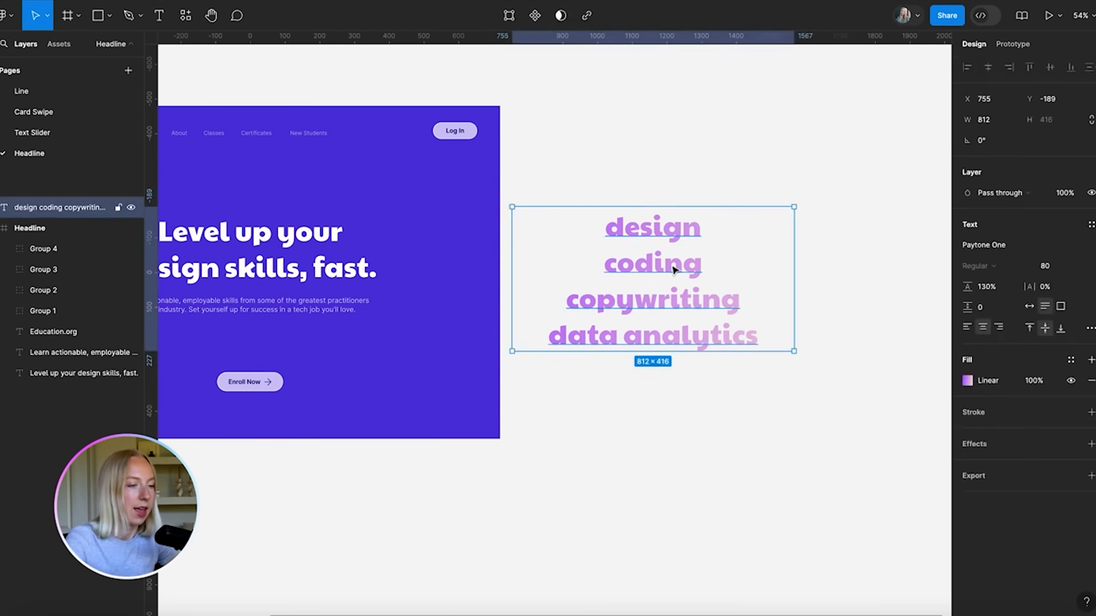
scroll(672, 268, "down", 4)
scroll(673, 268, "left", 2)
mouse_move(702, 261)
left_mouse_down()
mouse_move(540, 302)
mouse_move(710, 253)
left_mouse_up()
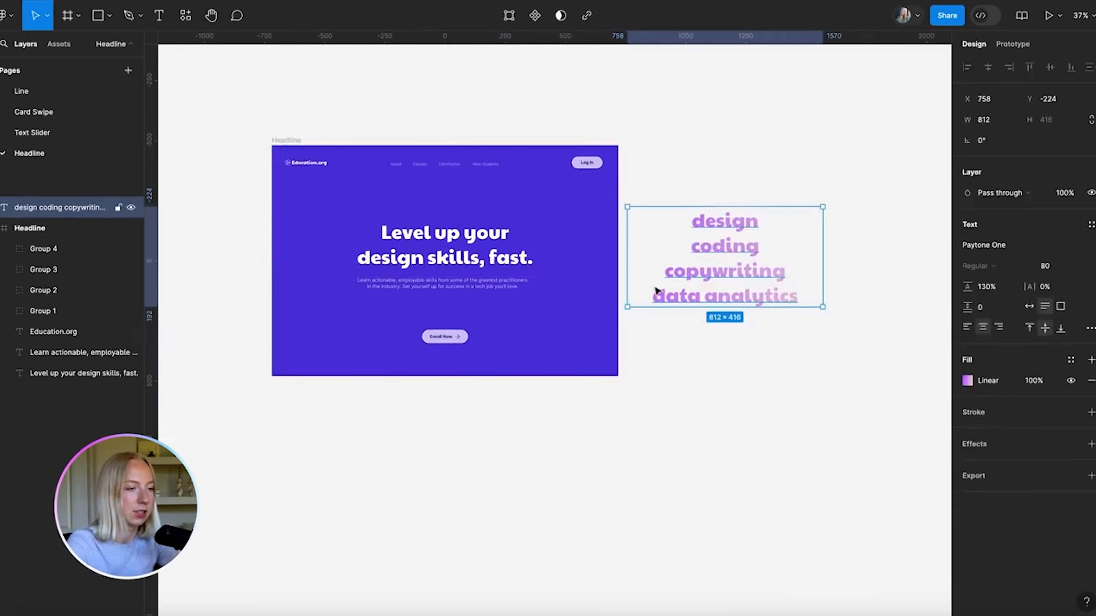
scroll(680, 255, "up", 2)
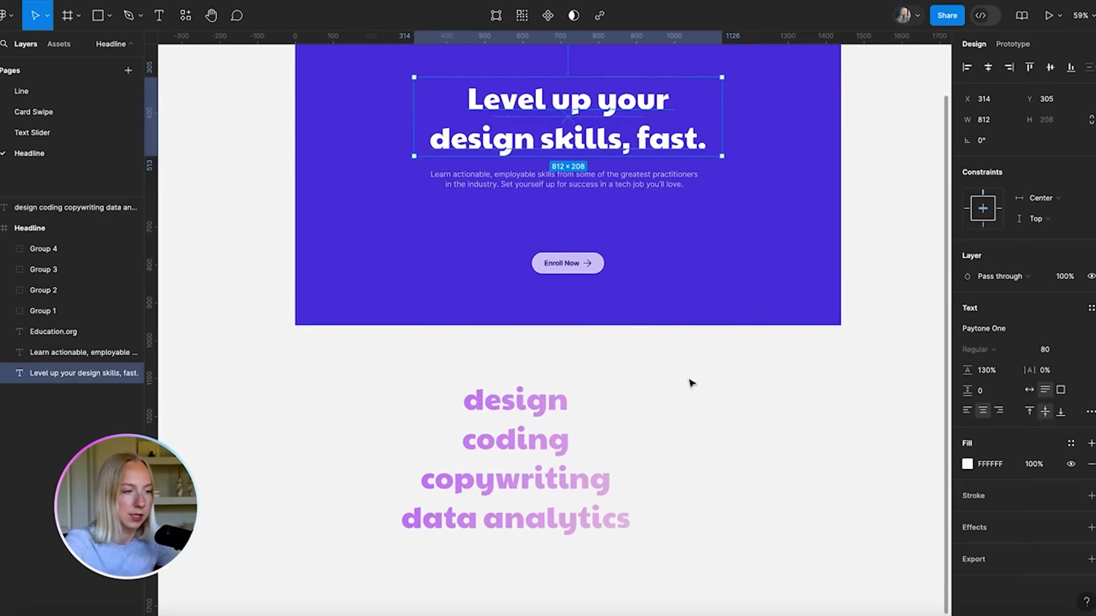
scroll(691, 383, "up", 2)
Delete the 'Level up your' line from the headline text
left_click(659, 445)
double_click(577, 167)
left_click(555, 151)
left_click_drag(451, 150, 714, 158)
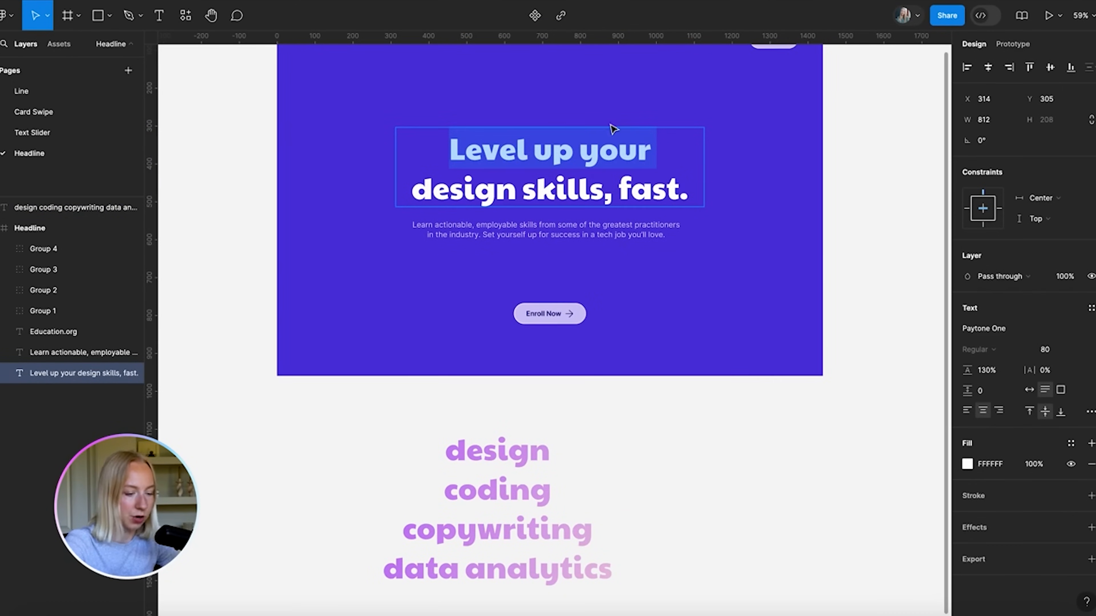
key("BackSpace")
Duplicate the remaining line, retype the copy as 'Level up your', and stack it above
left_click(761, 224)
left_click_drag(615, 174, 615, 126, "alt")
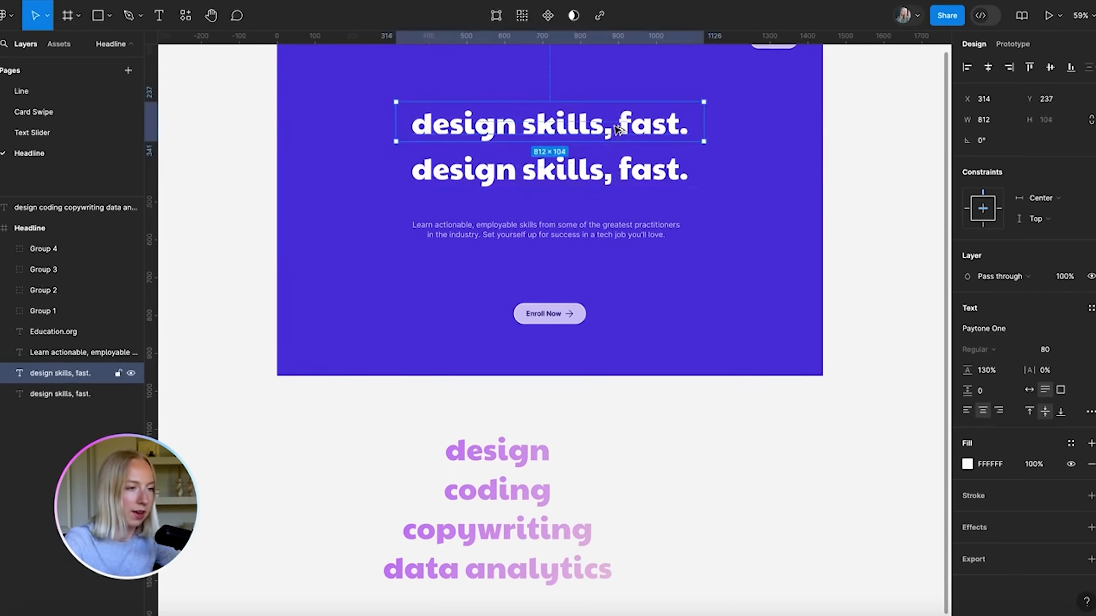
double_click(618, 128)
type("Level up your")
left_click(766, 208)
left_click_drag(605, 176, 606, 190)
left_click_drag(602, 125, 603, 146)
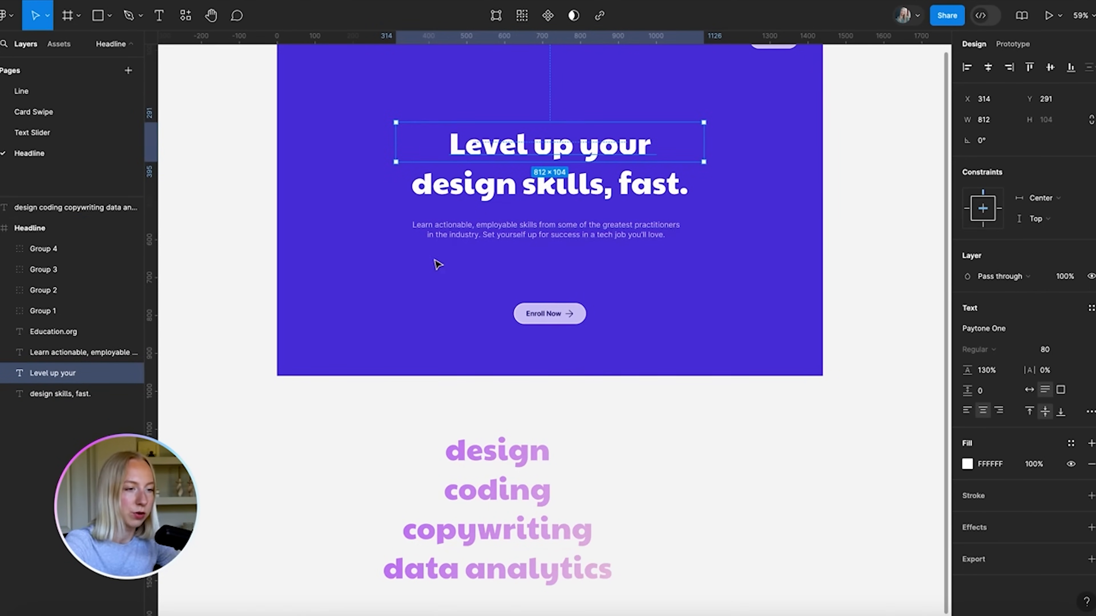
Set the second headline line to auto width and right-align it
double_click(500, 197)
left_click(522, 183)
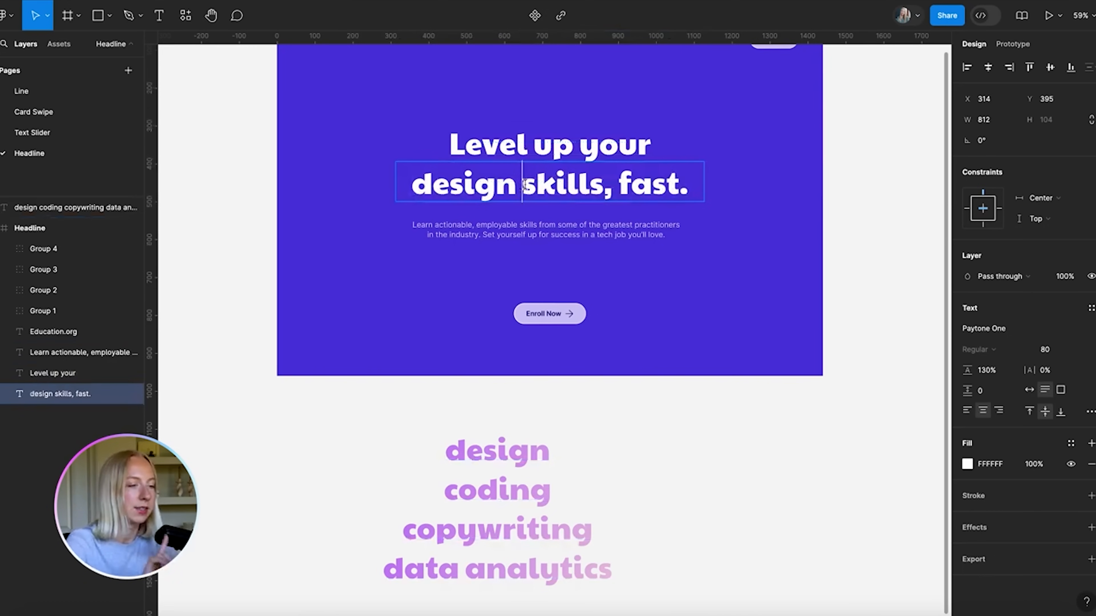
scroll(525, 185, "up", 5)
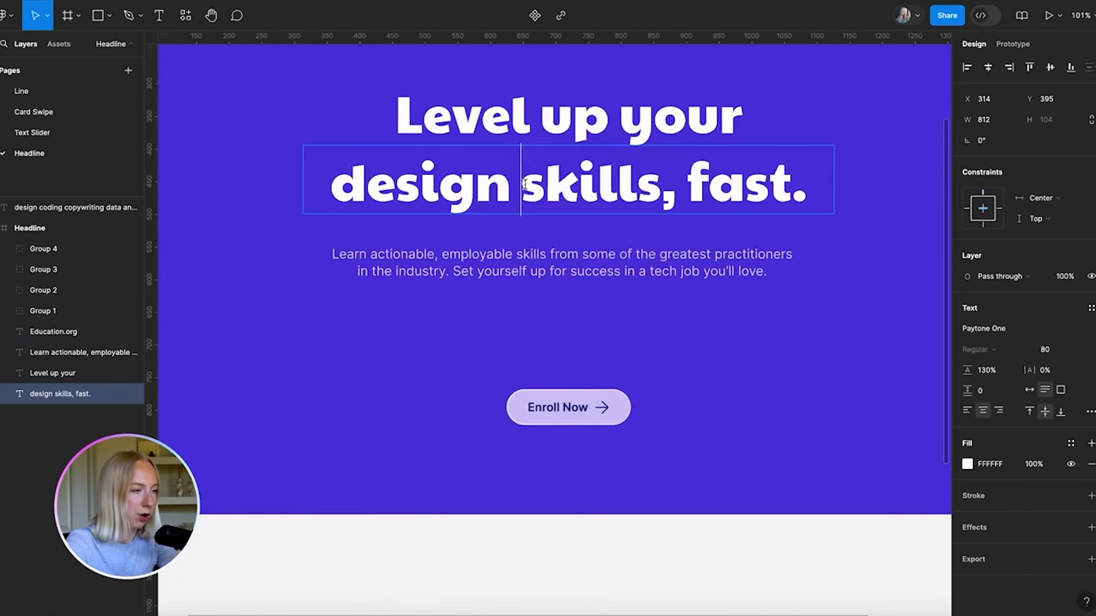
key("Escape")
scroll(691, 195, "down", 3)
double_click(819, 187)
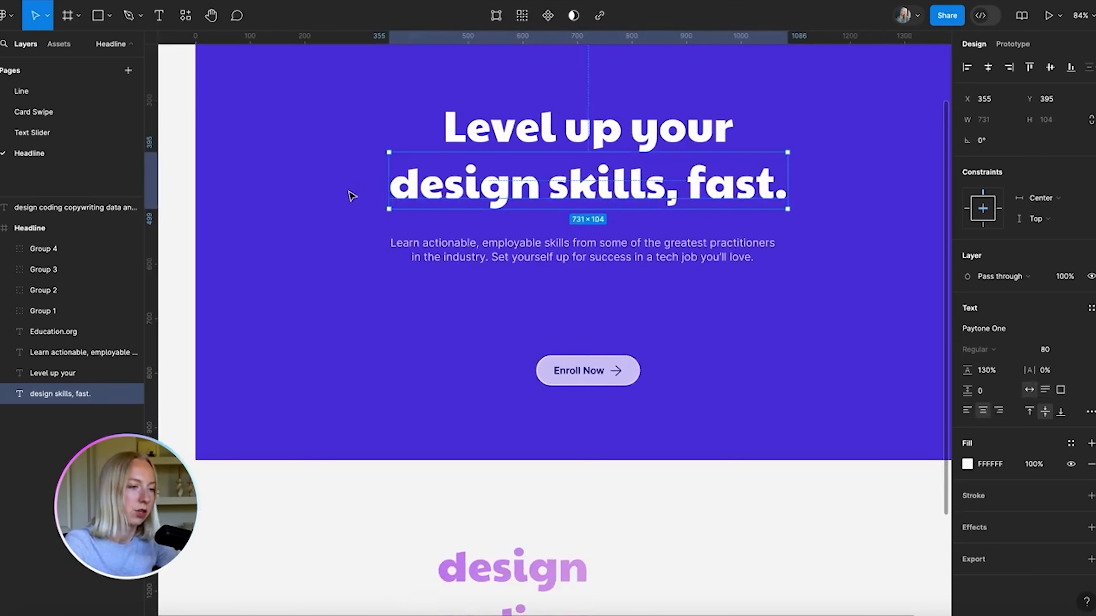
left_click(999, 412)
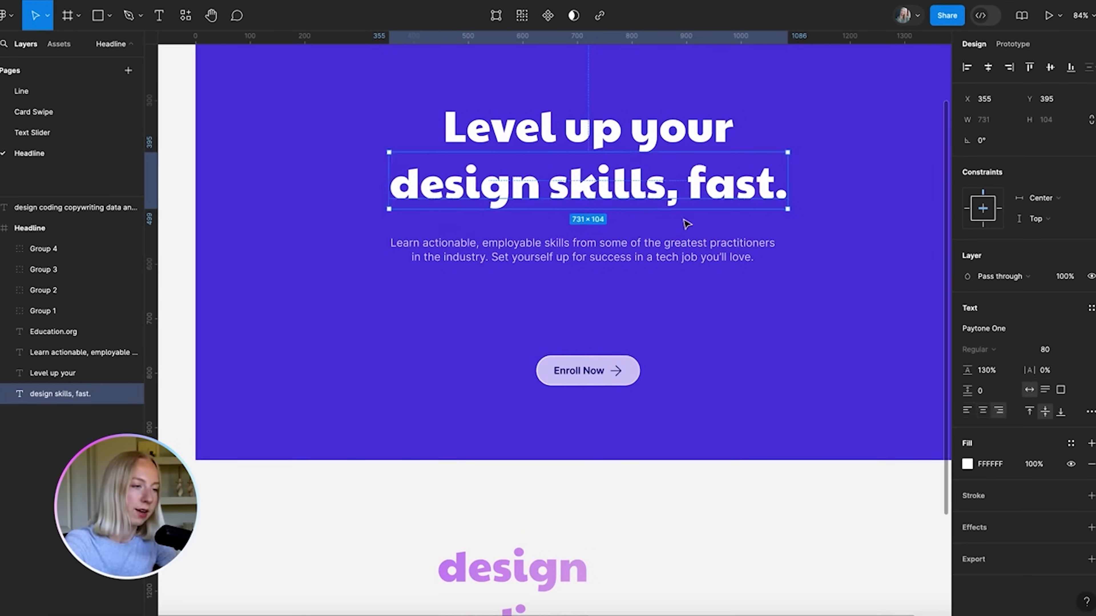
Delete 'design ' from the second line so it reads 'skills, fast.'
double_click(546, 186)
left_click_drag(545, 186, 376, 186)
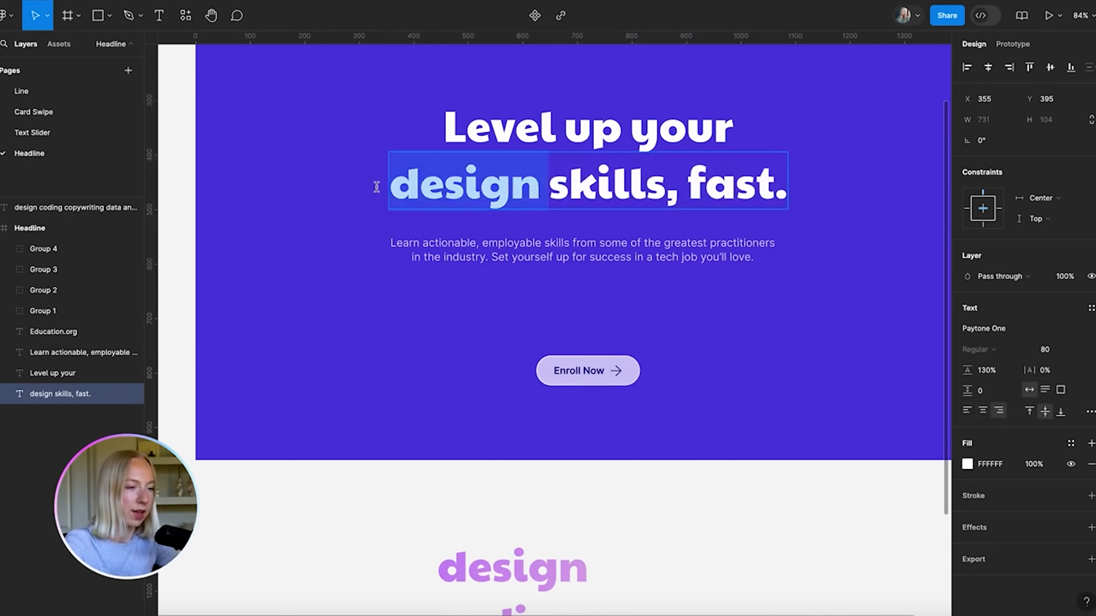
key("BackSpace")
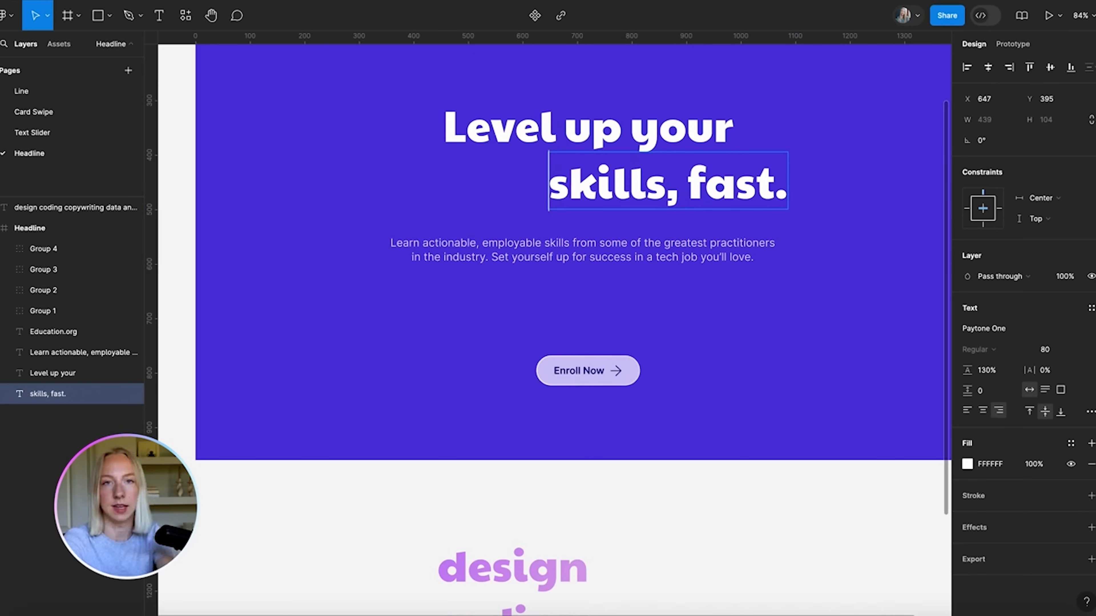
left_click(781, 382)
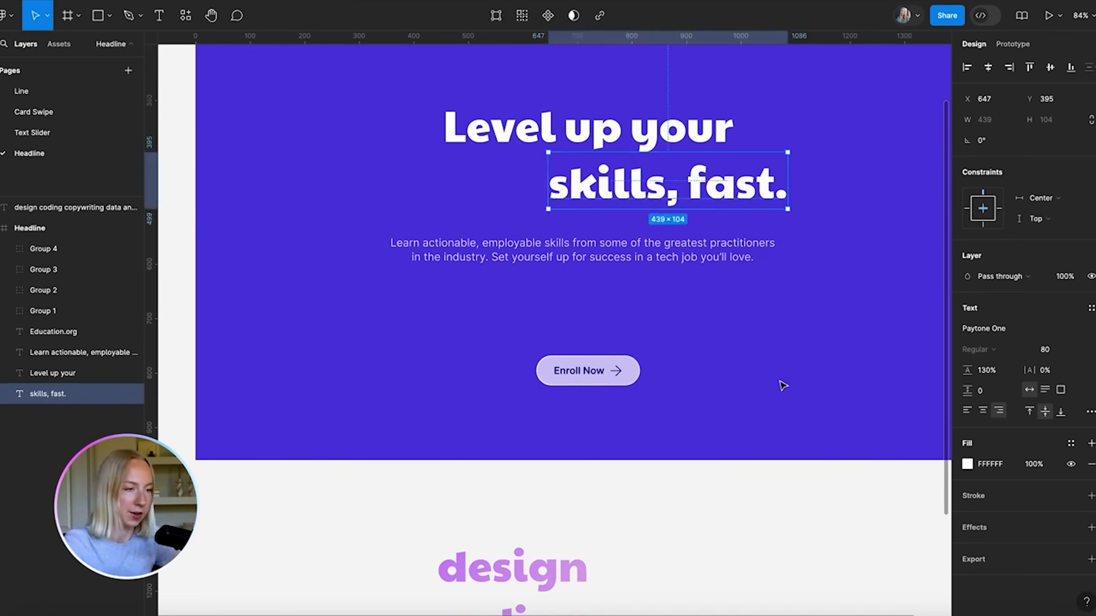
left_click(726, 481)
scroll(726, 481, "down", 5)
scroll(639, 207, "down", 2)
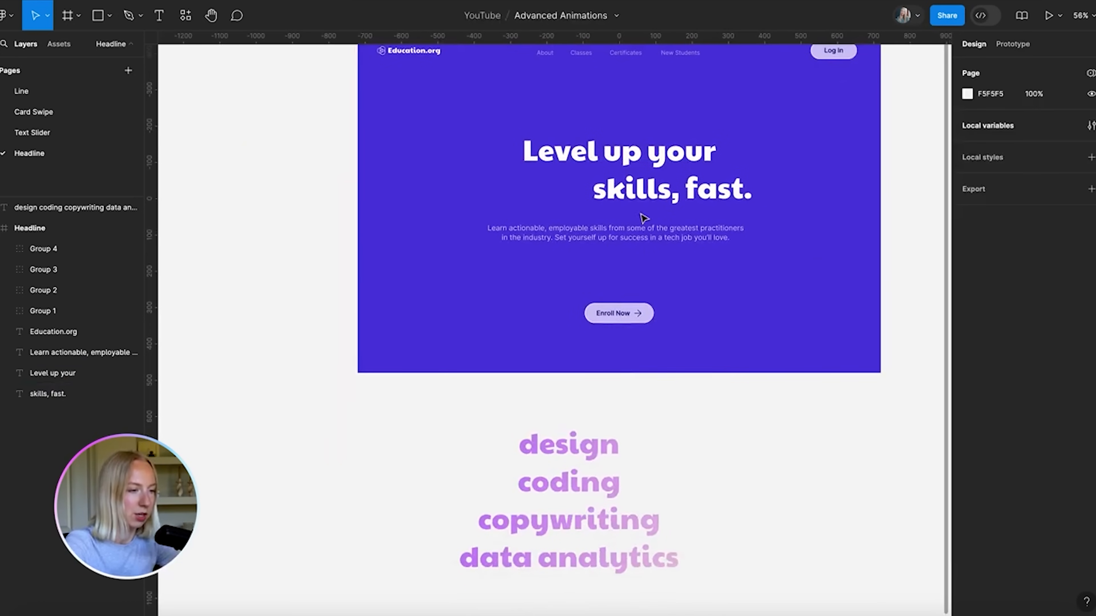
Move the gradient word list into the Headline frame to preview its alignment
left_click_drag(575, 482, 545, 236)
scroll(544, 236, "up", 3)
scroll(544, 236, "up", 5)
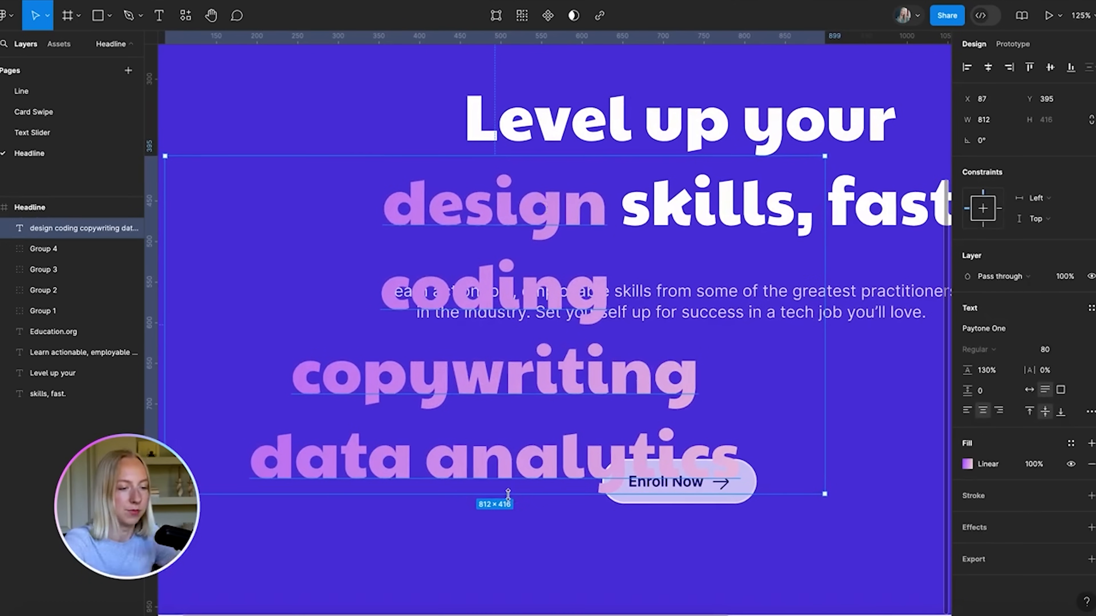
left_click(499, 548)
scroll(498, 548, "down", 8)
scroll(496, 548, "down", 2)
scroll(518, 261, "up", 8)
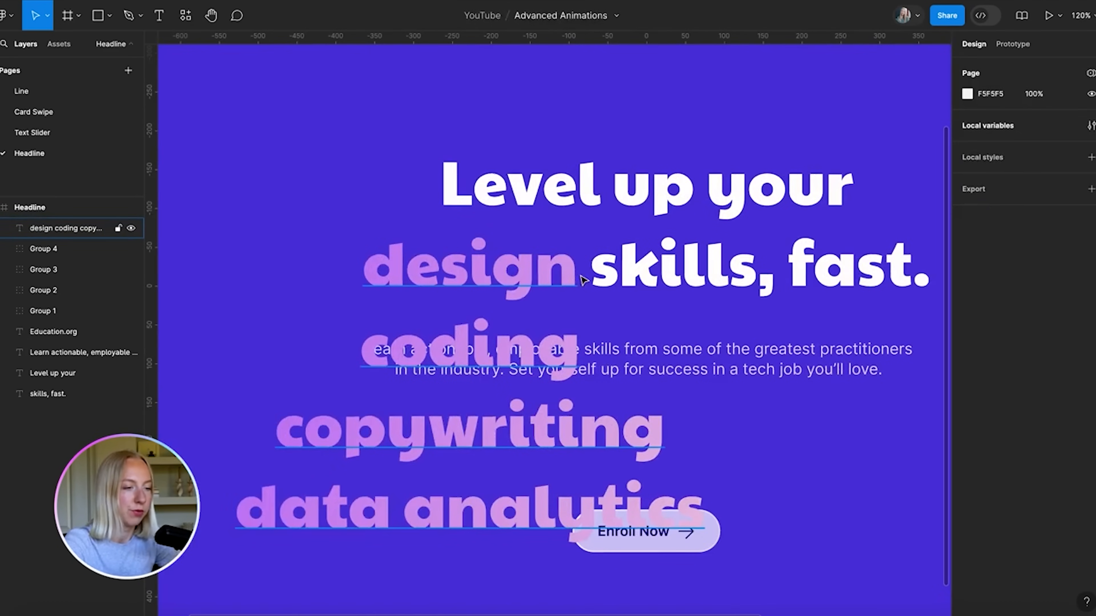
scroll(487, 216, "down", 5)
scroll(486, 320, "up", 4)
Frame the word list with Ctrl+Alt+G, move Frame 1 below the headline, and shorten it to one line
left_click(453, 285)
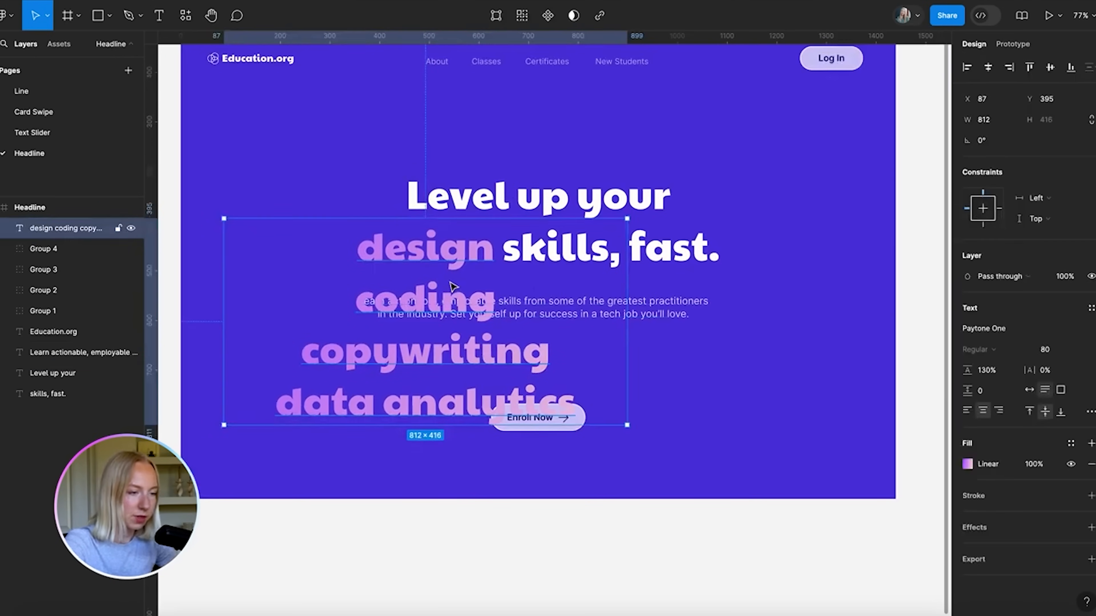
scroll(452, 285, "up", 2)
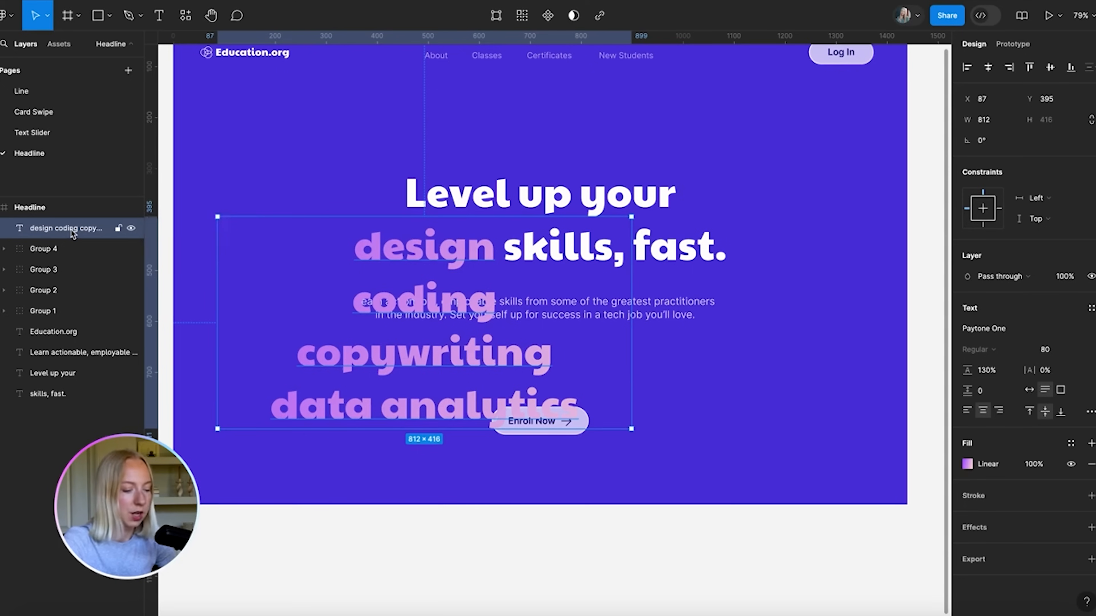
key("ctrl+alt+g")
scroll(444, 261, "down", 5)
left_click_drag(449, 280, 442, 439)
scroll(440, 505, "up", 4)
left_click_drag(440, 504, 440, 418)
scroll(440, 419, "up", 5)
scroll(509, 358, "down", 1)
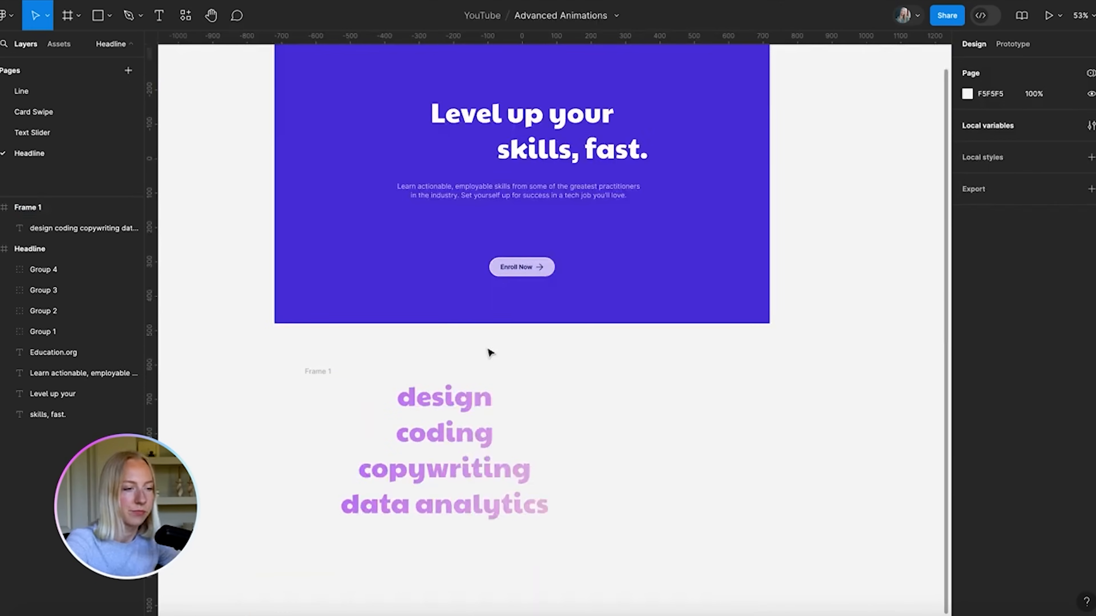
scroll(500, 337, "up", 1)
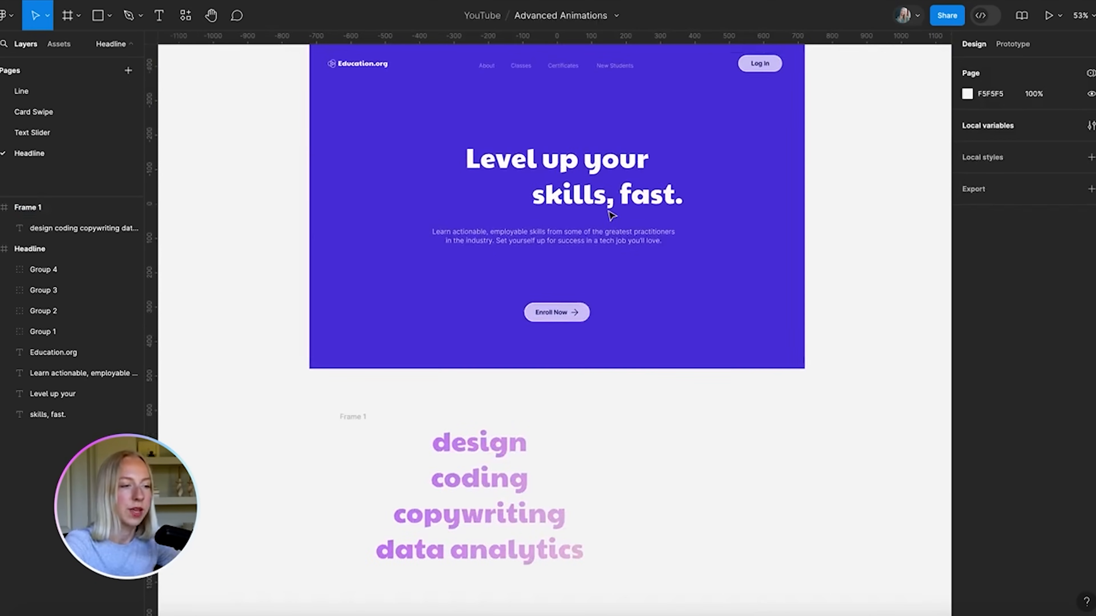
scroll(652, 181, "up", 5)
left_click(642, 210)
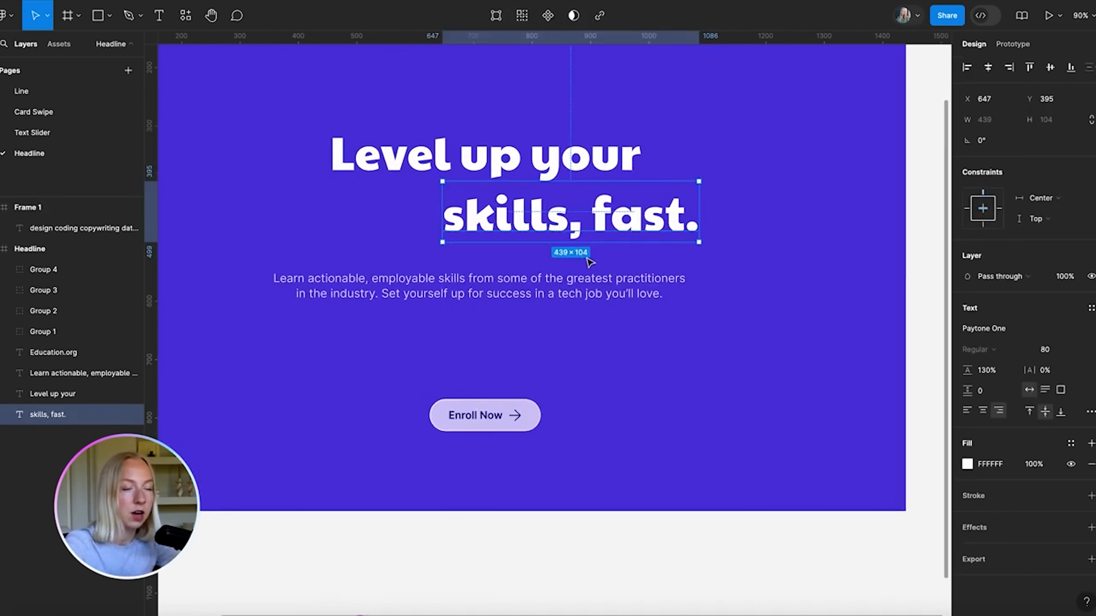
Set Frame 1's height to 104 and nudge the word list up inside it
scroll(590, 261, "down", 5)
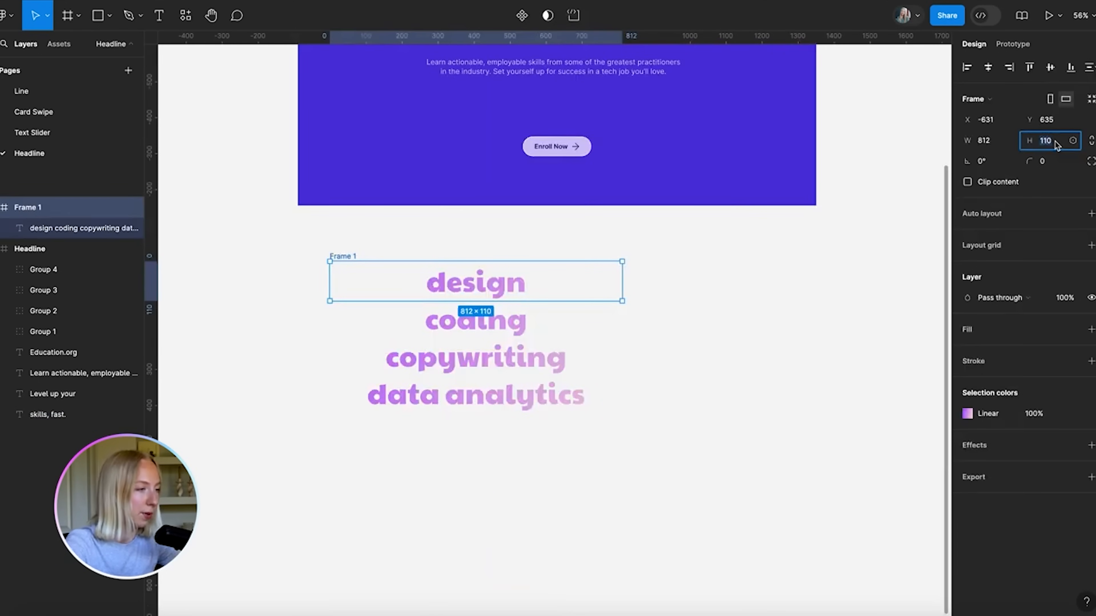
key("BackSpace")
key("BackSpace")
type("04")
key("Return")
scroll(493, 295, "up", 5)
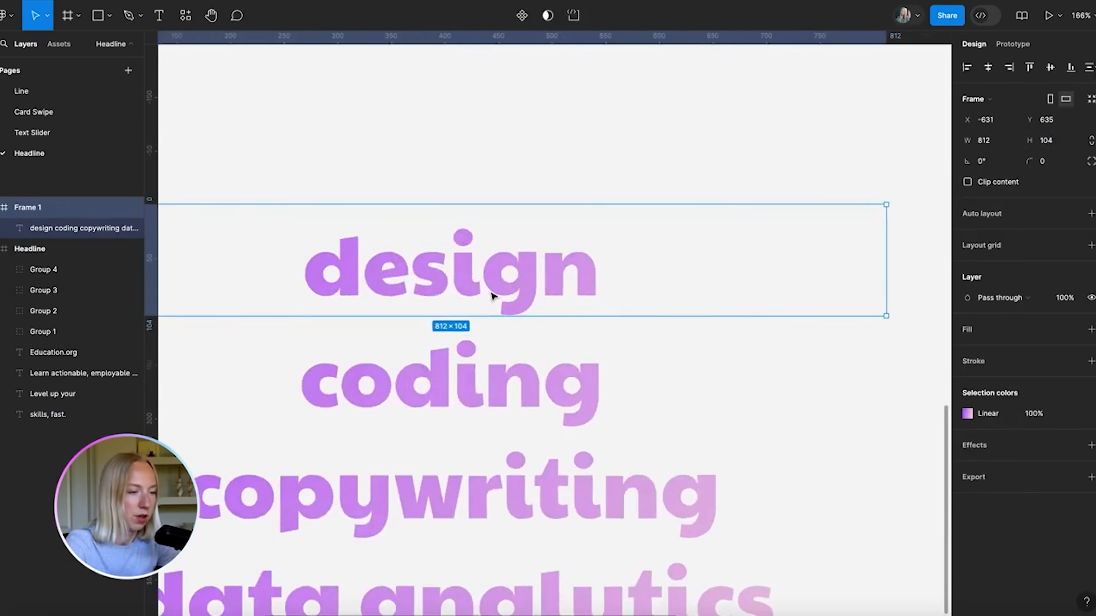
left_click_drag(504, 413, 503, 404)
key("Escape")
left_click(492, 260)
left_click_drag(504, 263, 504, 254)
scroll(503, 256, "down", 4)
left_click(389, 247)
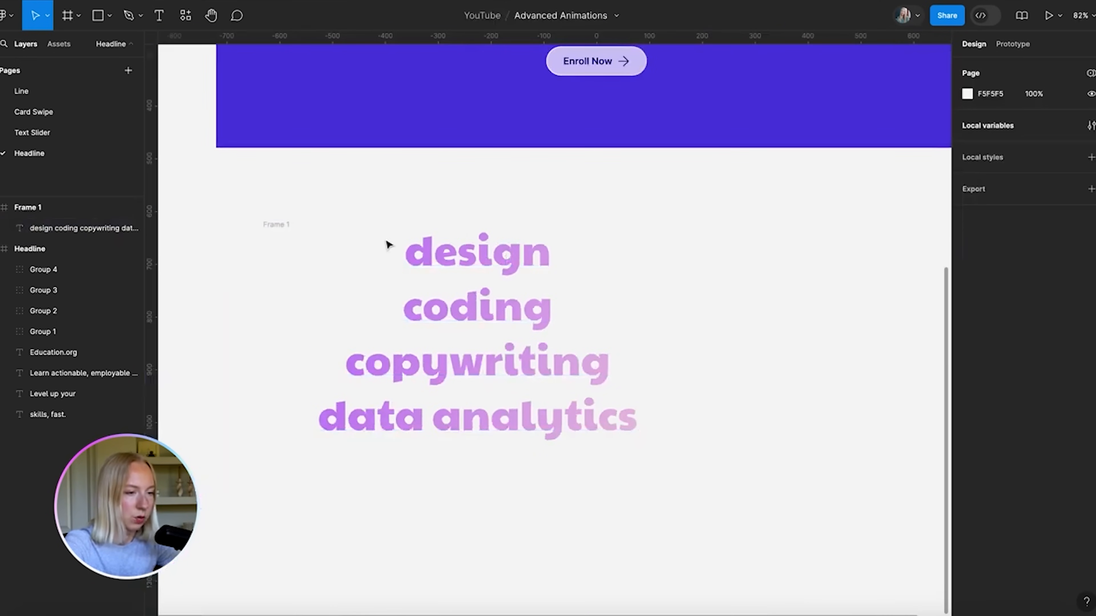
Right-align the stacked gradient words text layer
left_click(421, 256)
scroll(421, 255, "up", 2)
double_click(512, 342)
left_click(544, 175)
scroll(556, 321, "down", 4)
left_click(541, 400)
left_click(555, 436)
scroll(551, 361, "down", 2)
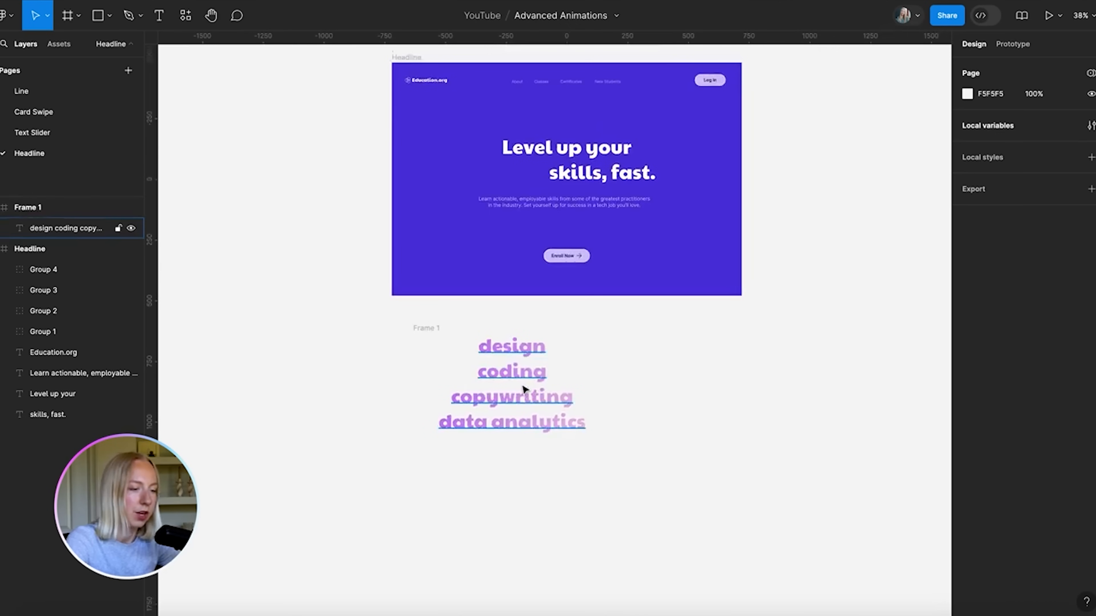
left_click(566, 394)
left_click(999, 411)
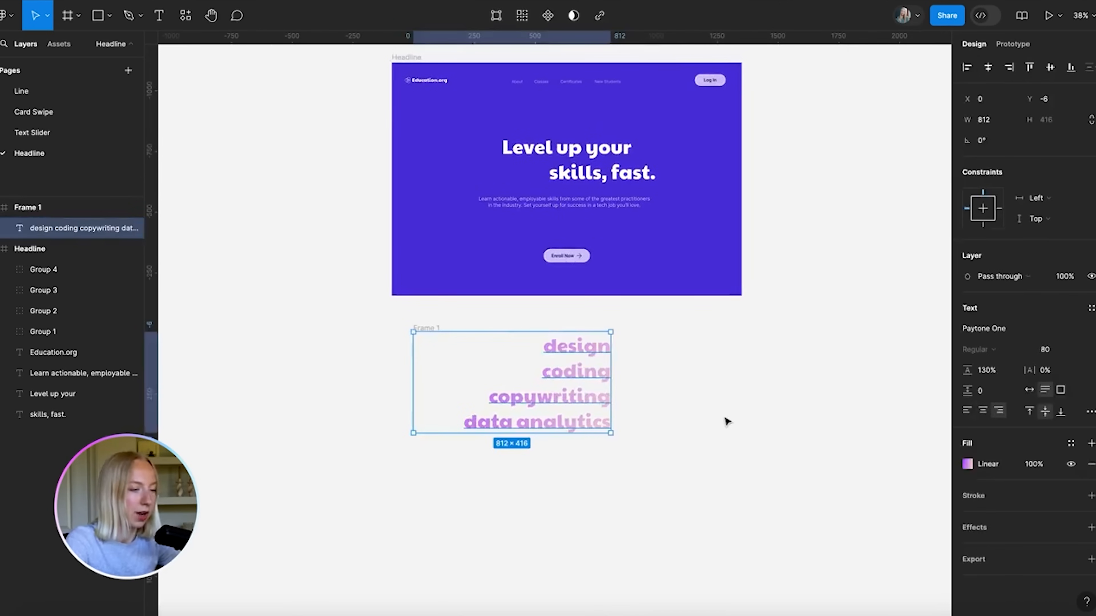
left_click(670, 415)
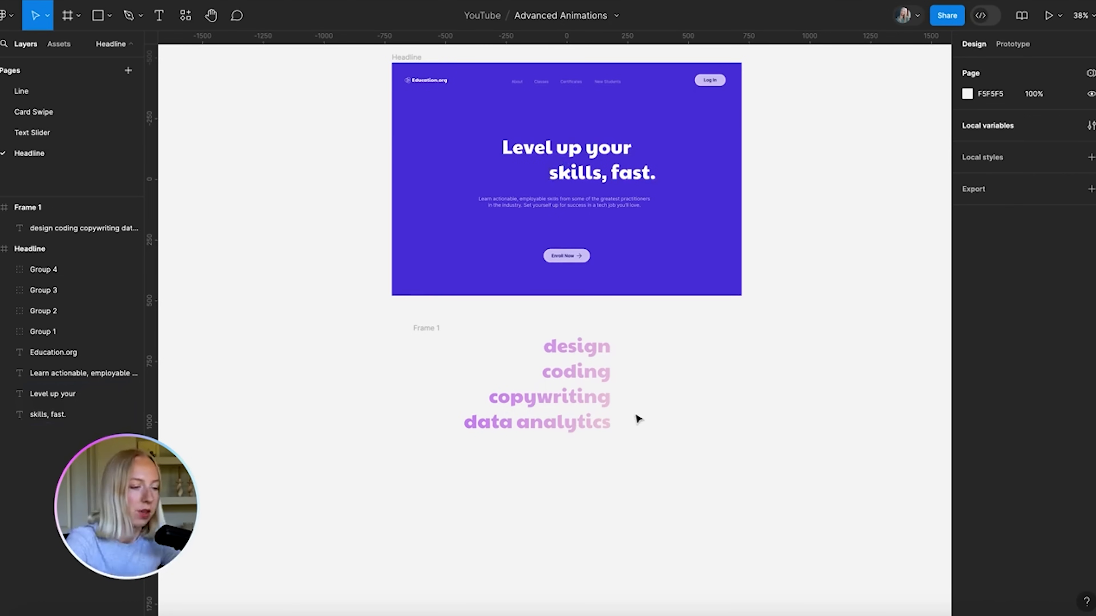
Shift the word stack about 185 px left inside Frame 1
scroll(638, 419, "up", 6)
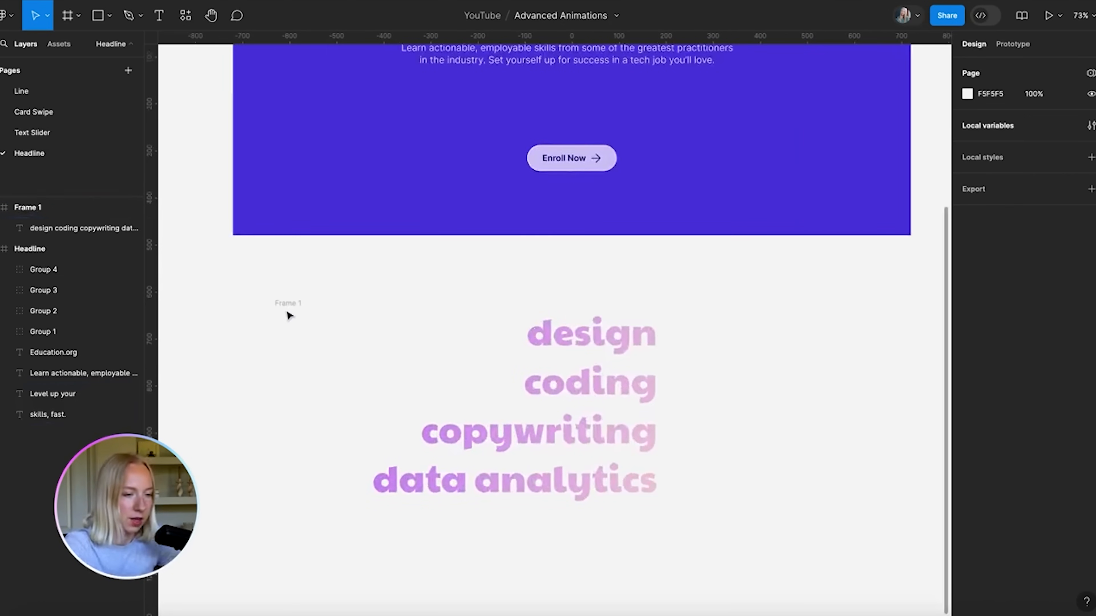
left_click(287, 304)
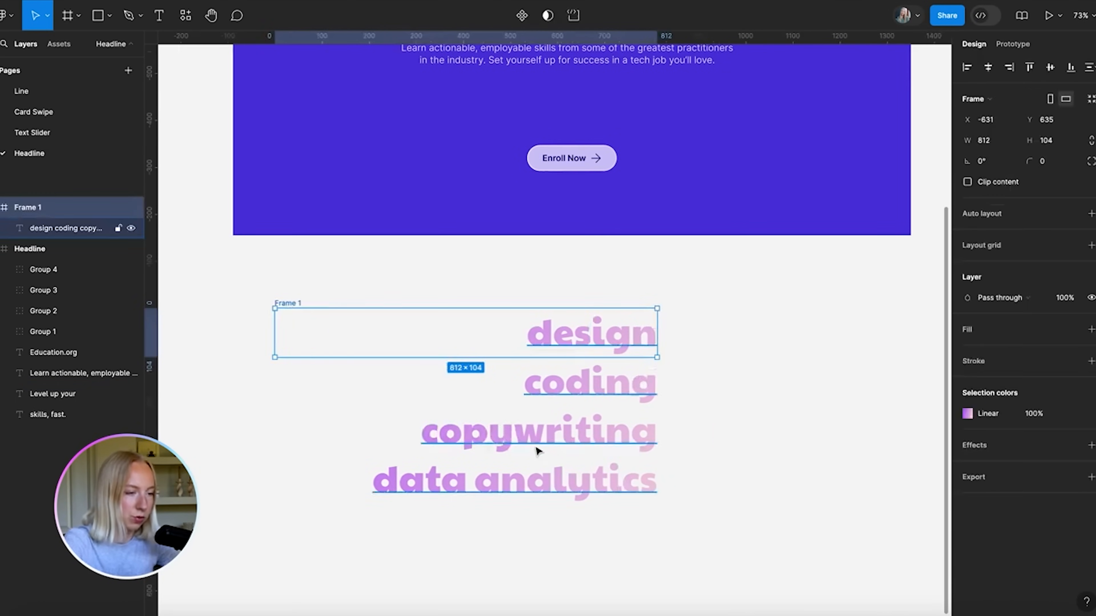
left_click(599, 421)
left_click_drag(599, 421, 510, 413)
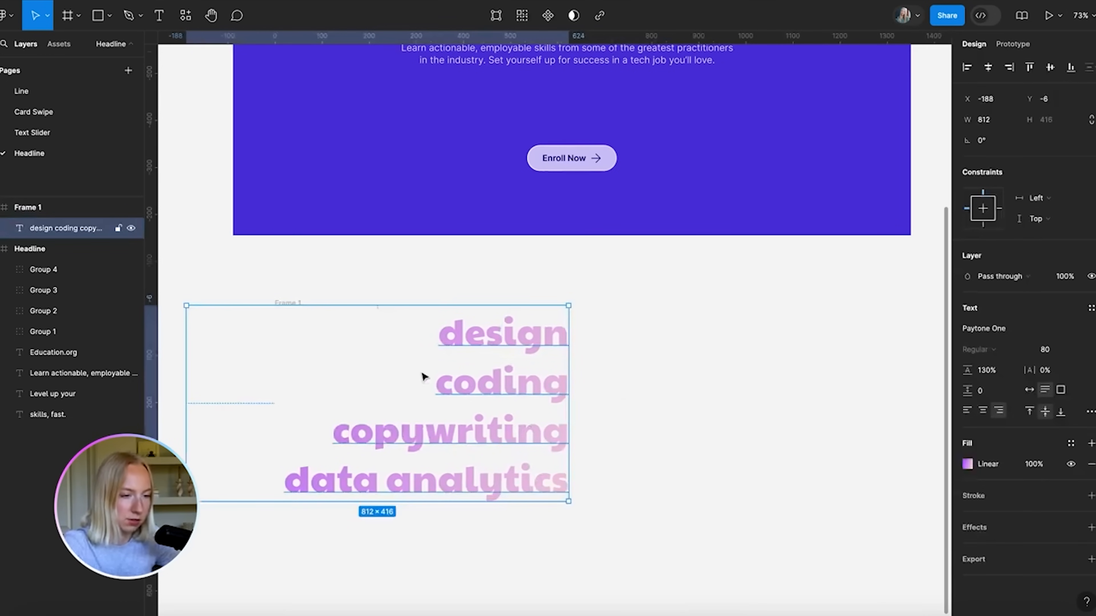
key("ctrl+z")
left_click(327, 282)
left_click(533, 440)
left_click_drag(534, 440, 442, 441)
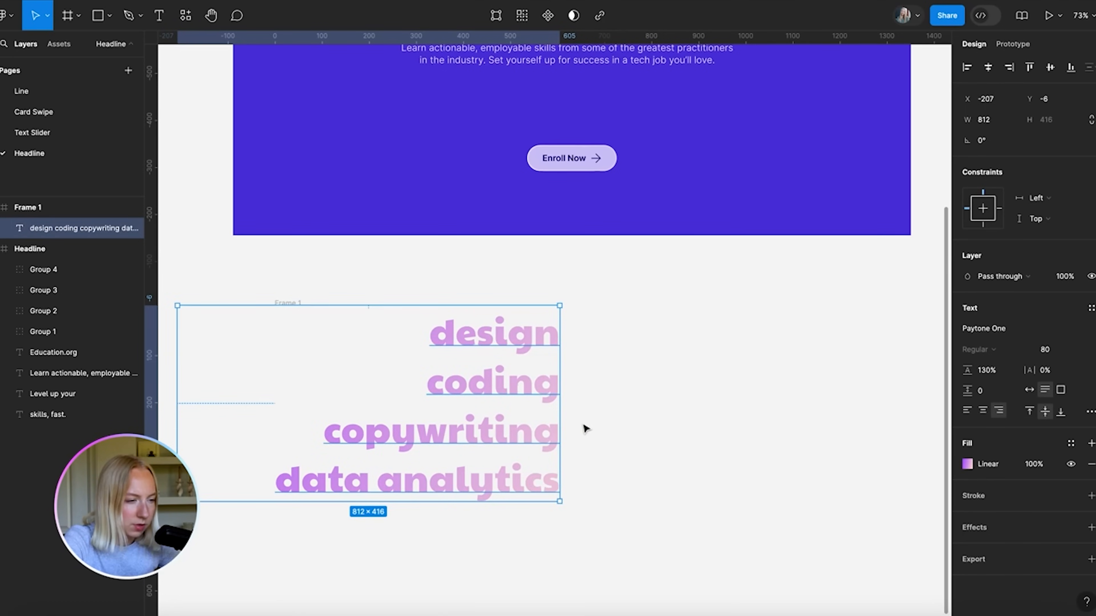
Narrow Frame 1 from 812 to 614 wide so its right edge meets the words
scroll(535, 410, "down", 1)
scroll(535, 410, "right", 1)
left_click(262, 282)
scroll(378, 288, "left", 1)
left_click_drag(690, 311, 569, 316)
scroll(593, 316, "up", 5)
Rename Frame 1 to 'Switching Words'
left_click(665, 313)
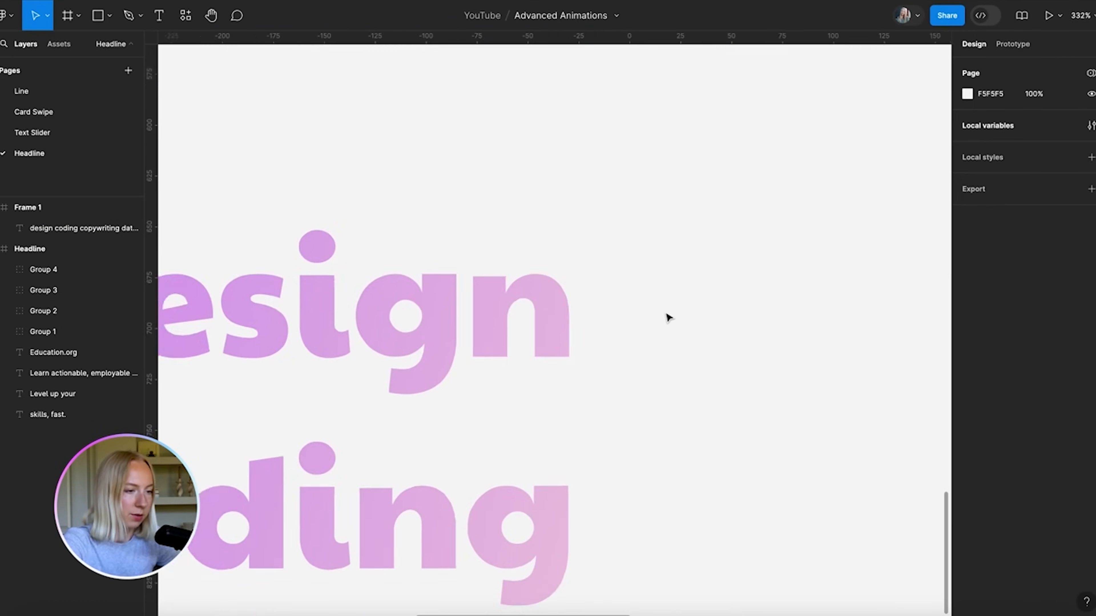
scroll(667, 315, "down", 10)
scroll(632, 293, "up", 3)
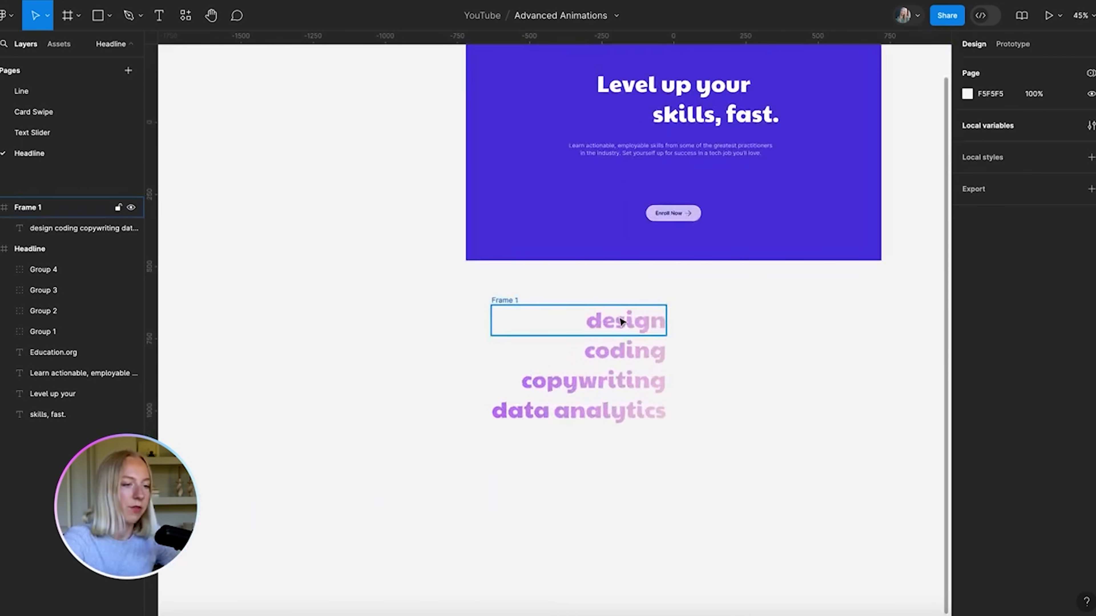
scroll(622, 302, "down", 3)
left_click_drag(624, 301, 577, 366)
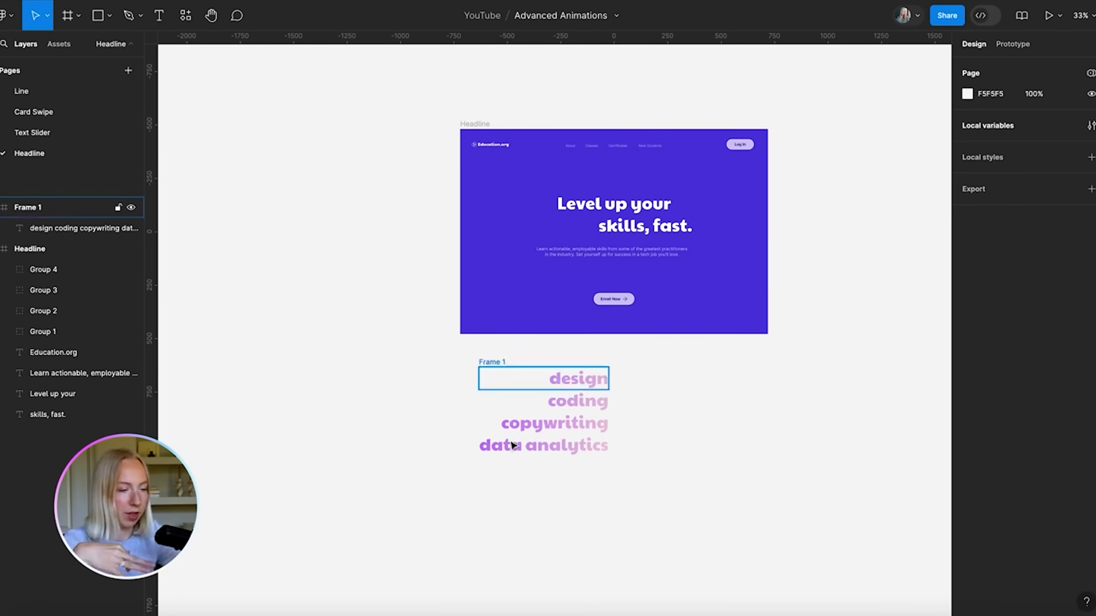
left_click(487, 362)
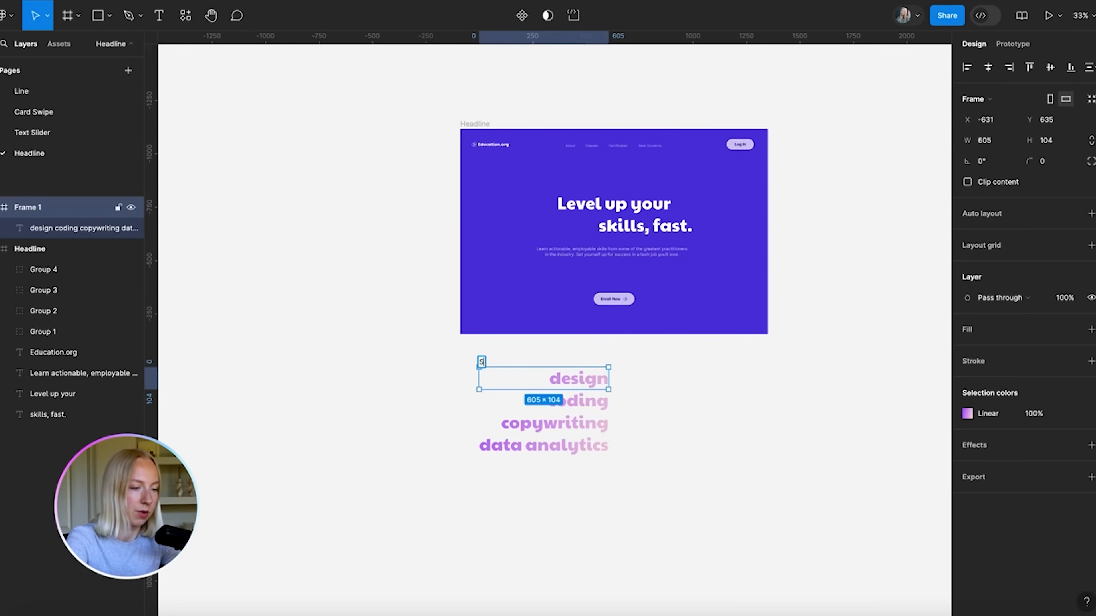
type("Switching Words")
key("Return")
Toggle clip content on Switching Words, leaving all four words visible outside the frame
scroll(617, 447, "up", 5)
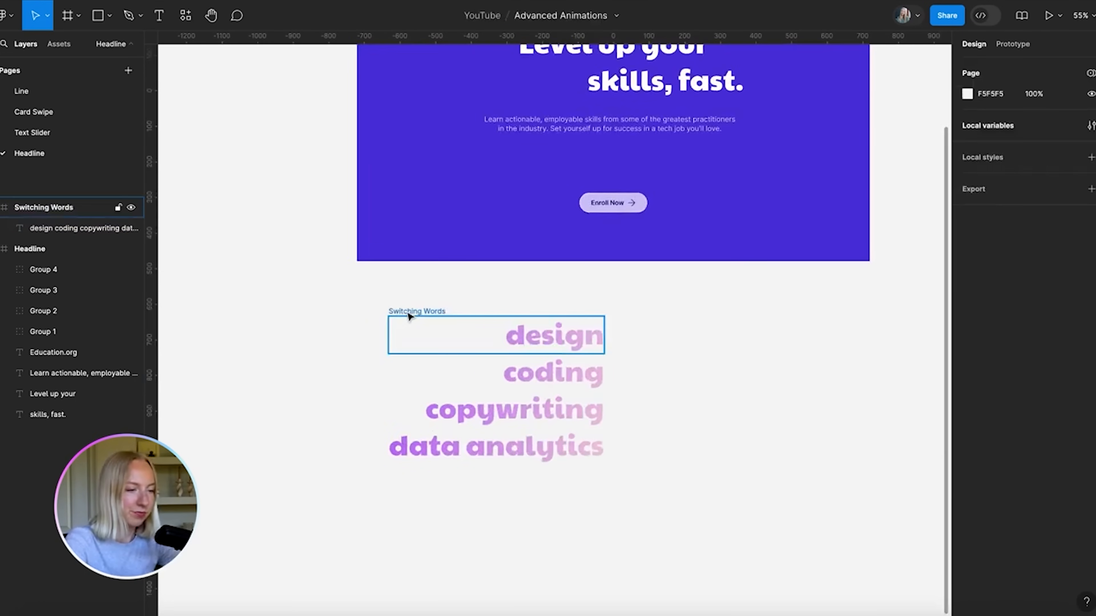
left_click(968, 182)
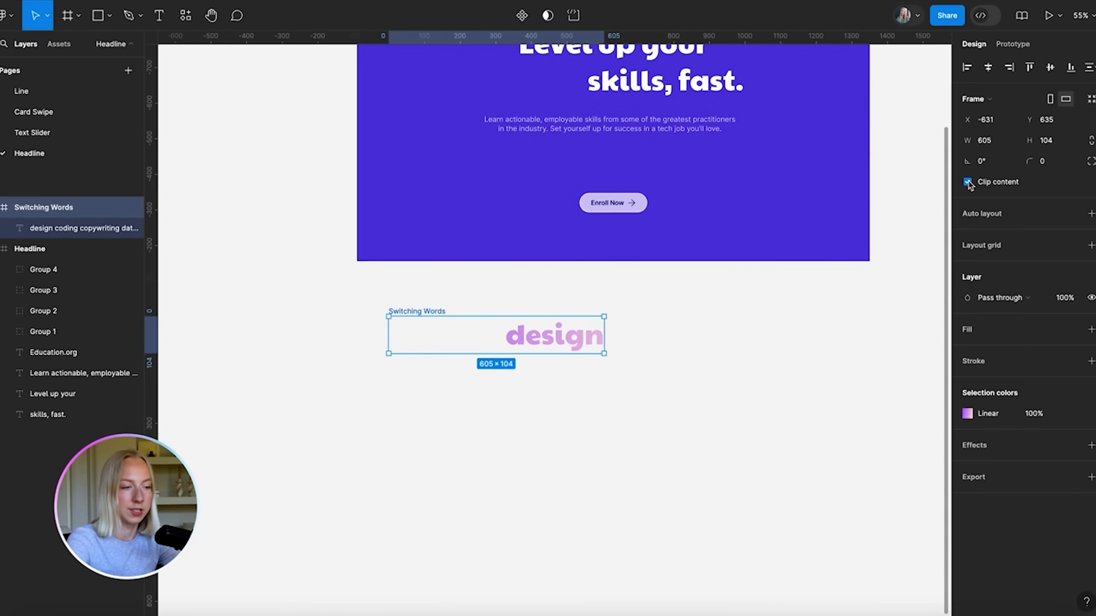
left_click(967, 182)
left_click(967, 182)
left_click(967, 182)
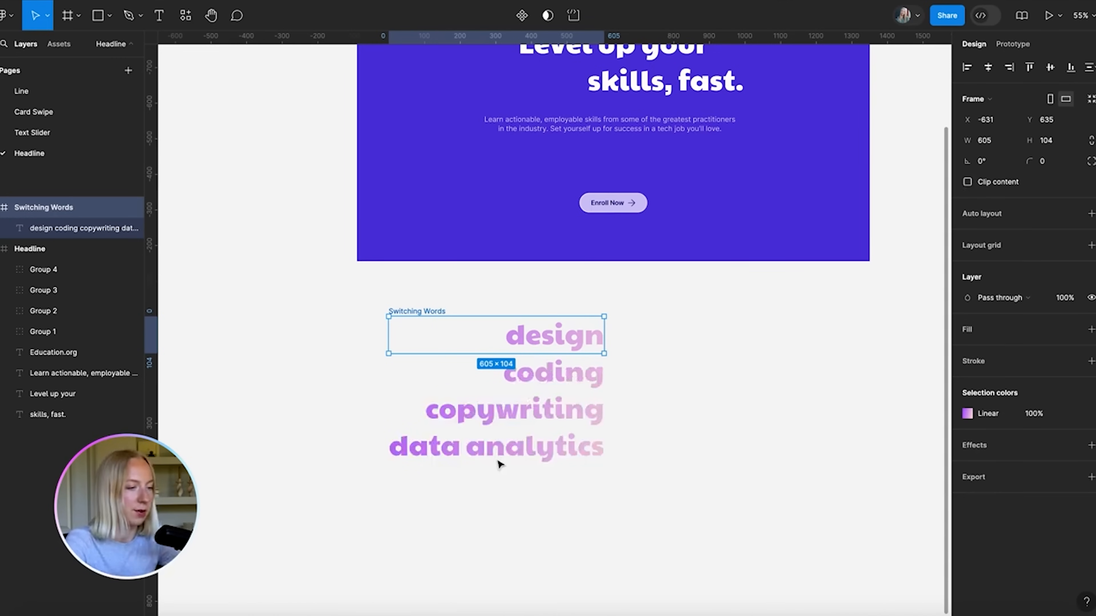
Move Switching Words to the right of the Headline frame
left_click(702, 373)
scroll(534, 342, "down", 5)
scroll(534, 342, "right", 1)
left_click_drag(411, 335, 761, 140)
scroll(761, 139, "right", 3)
scroll(760, 140, "up", 1)
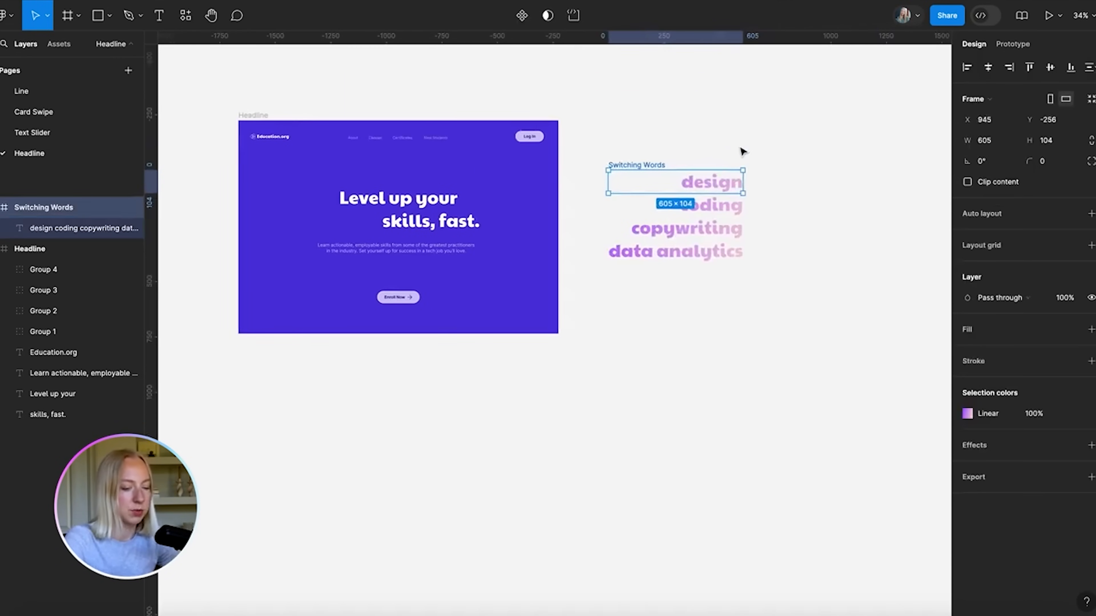
Make Switching Words a component (Ctrl+Alt+K) and add a variant property named State
key("ctrl+alt+k")
left_click(793, 135)
left_click(671, 167)
left_click(1090, 246)
left_click(1018, 287)
double_click(988, 245)
type("State")
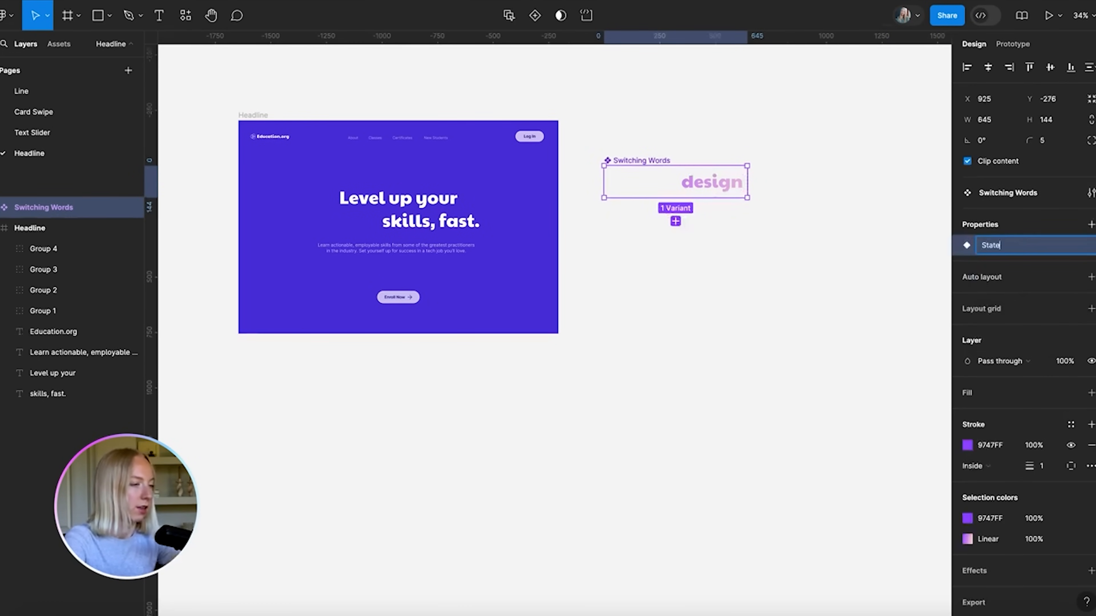
key("Return")
Reselect the Switching Words component and begin editing its first variant's State value
left_click(853, 227)
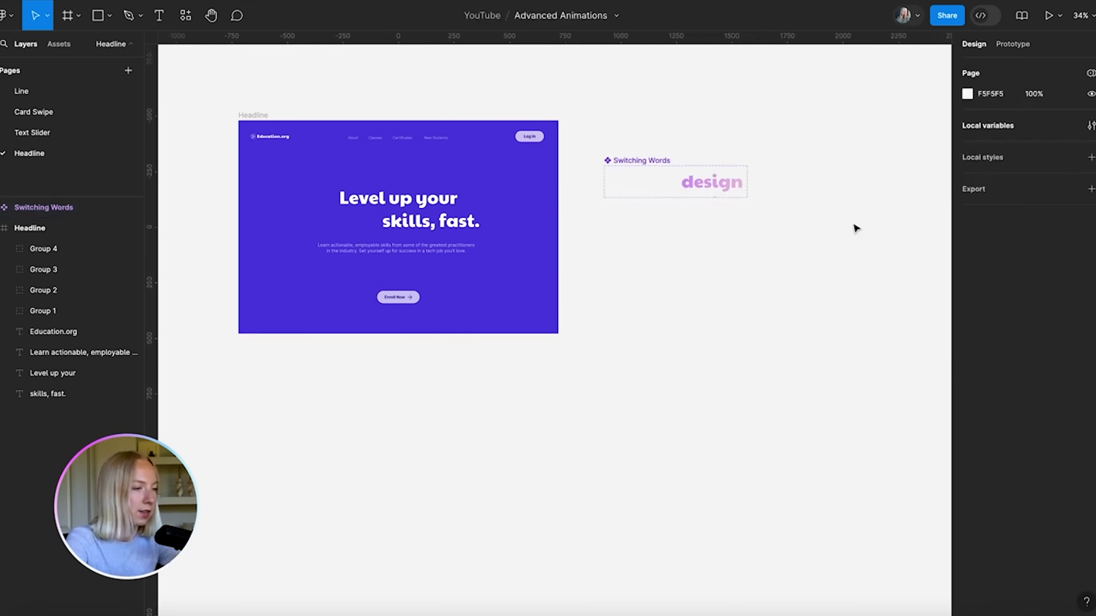
left_click(617, 166)
scroll(770, 211, "up", 5)
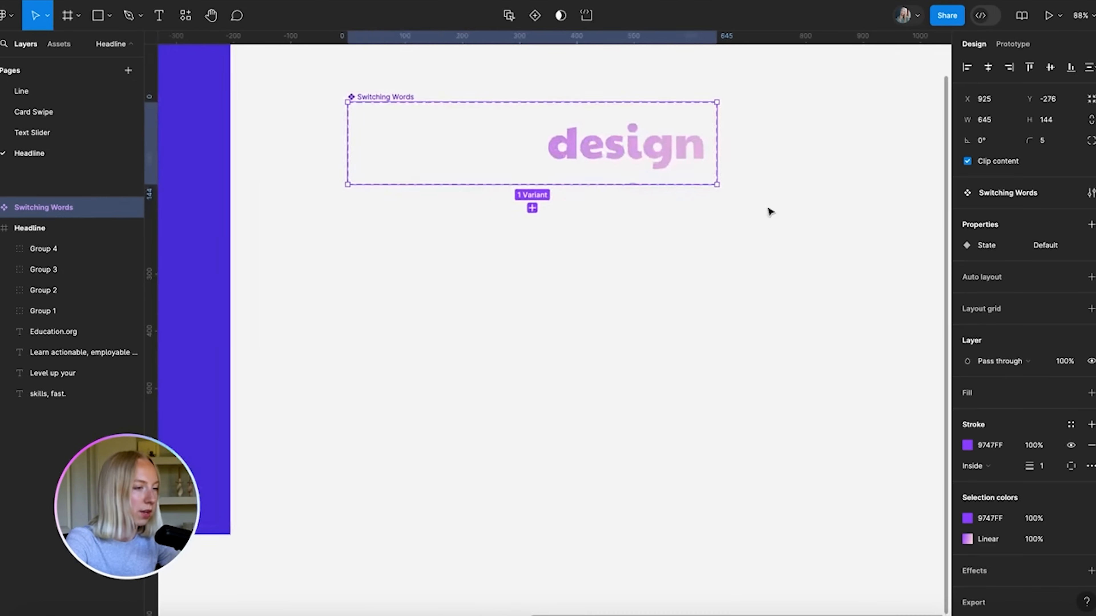
scroll(767, 208, "down", 4)
left_click(1052, 292)
Set the Default variant's State value to design, undoing an accidental resize of the set
type("desig")
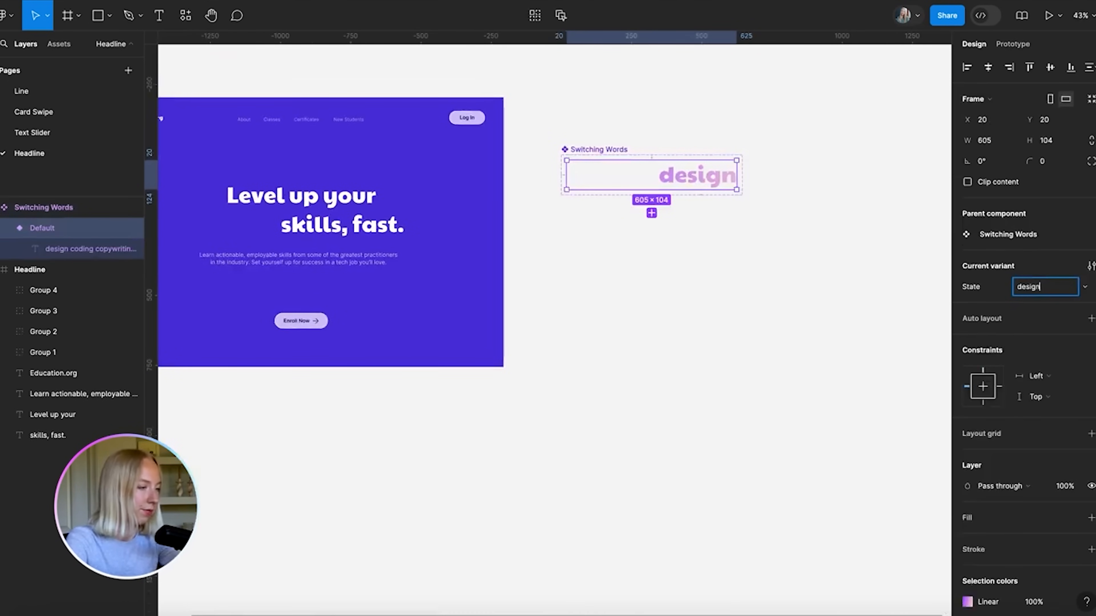
type("n")
key("Return")
left_click(654, 213)
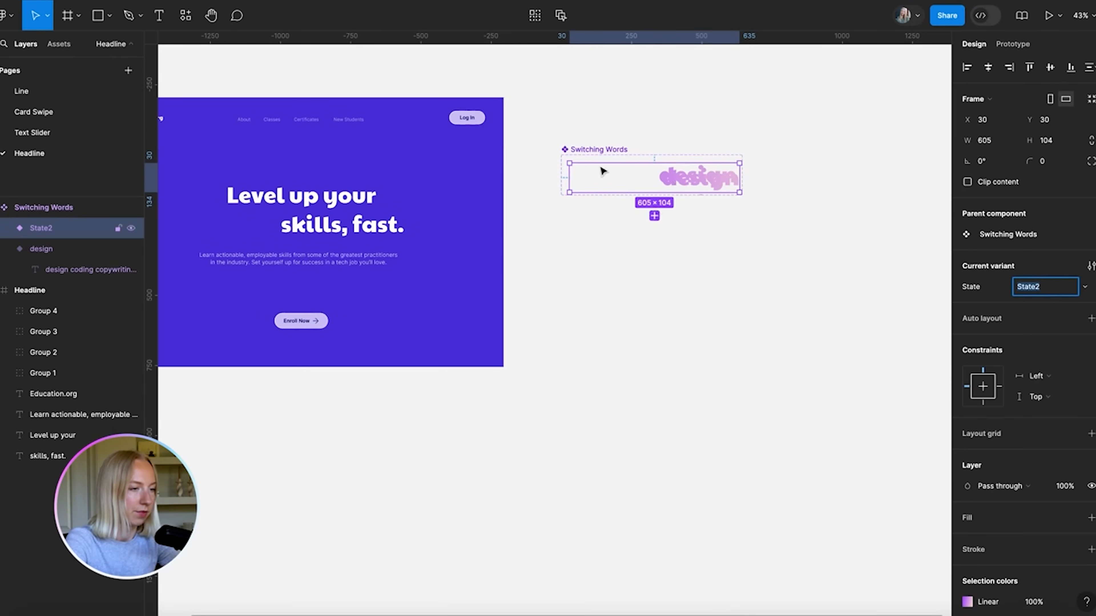
left_click(601, 150)
left_click_drag(582, 195, 586, 367)
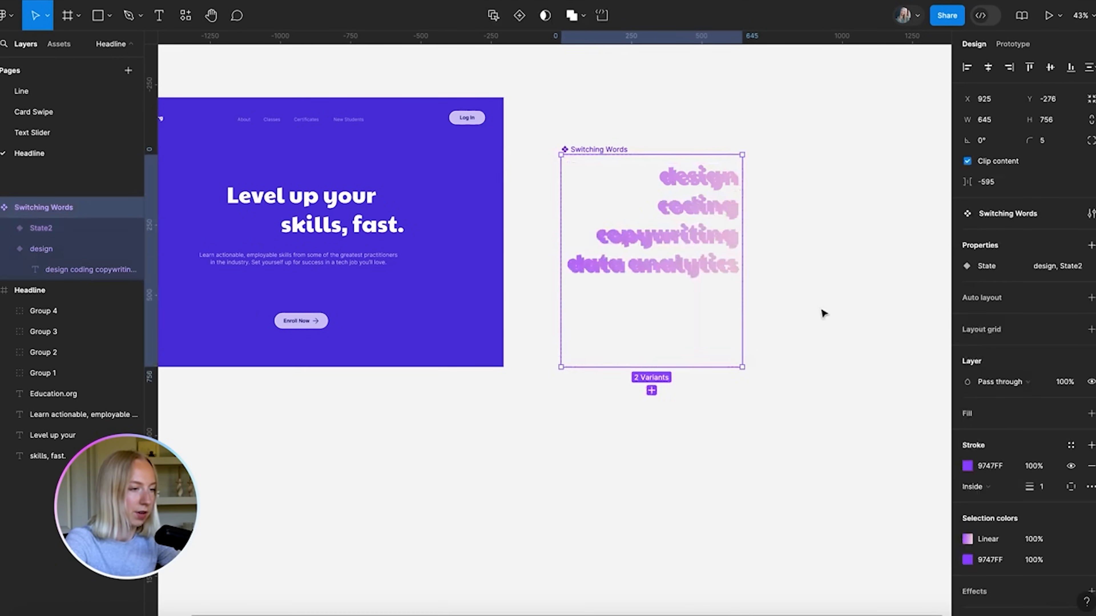
left_click(822, 313)
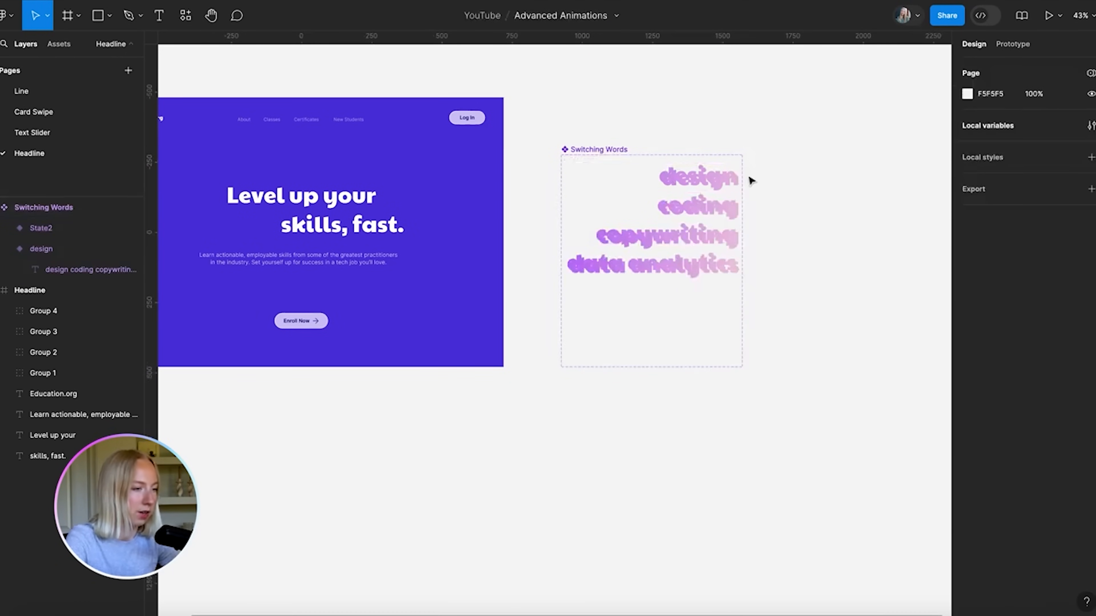
key("ctrl+z")
key("ctrl+z")
key("ctrl+z")
key("ctrl+z")
left_click(777, 188)
Add three new variants to the Switching Words component set
left_click(673, 181)
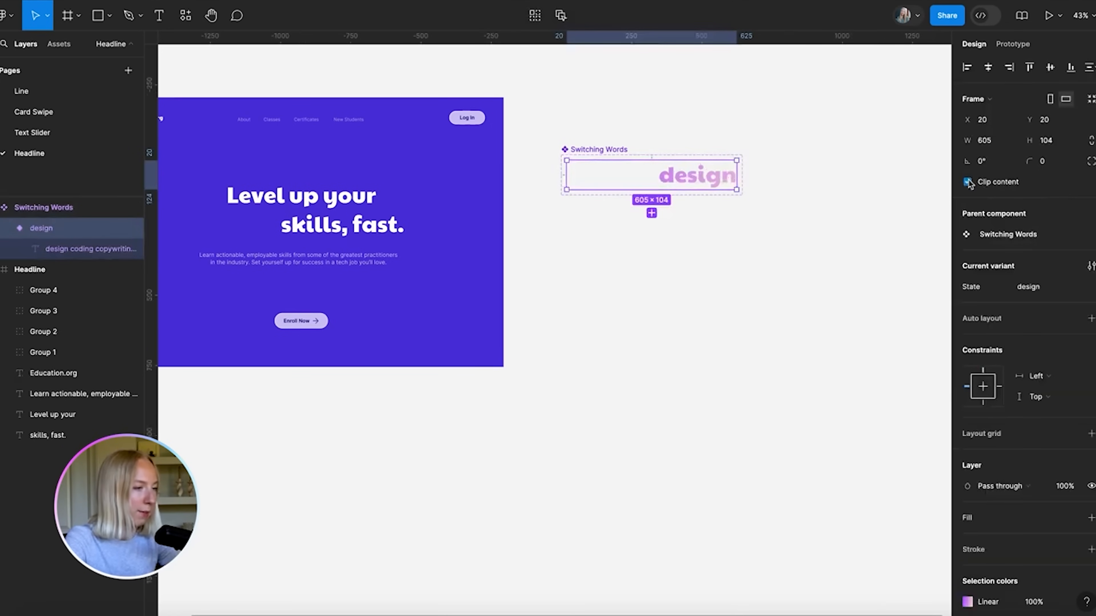
left_click(617, 151)
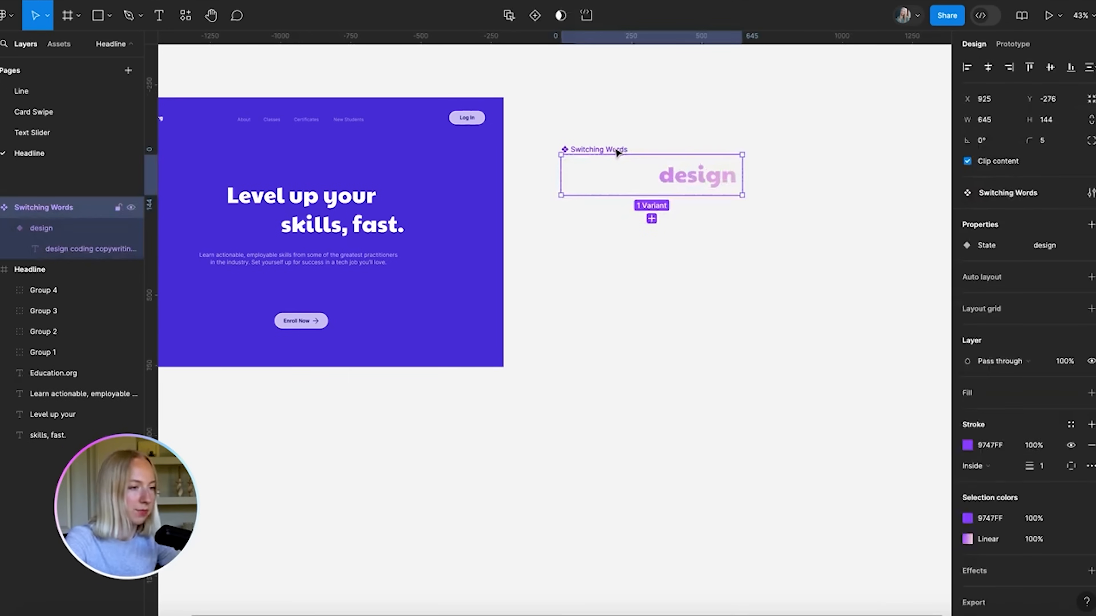
left_click(652, 219)
left_click(652, 237)
left_click(652, 283)
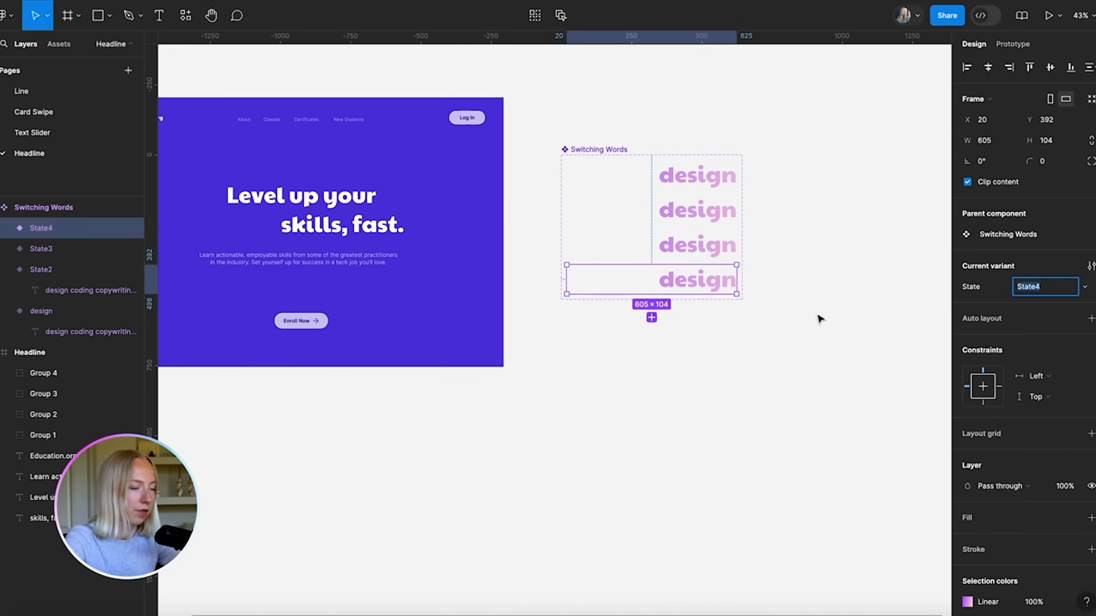
left_click(802, 313)
Set the new variants' State values to coding, copywriting and data analytics
left_click(702, 205)
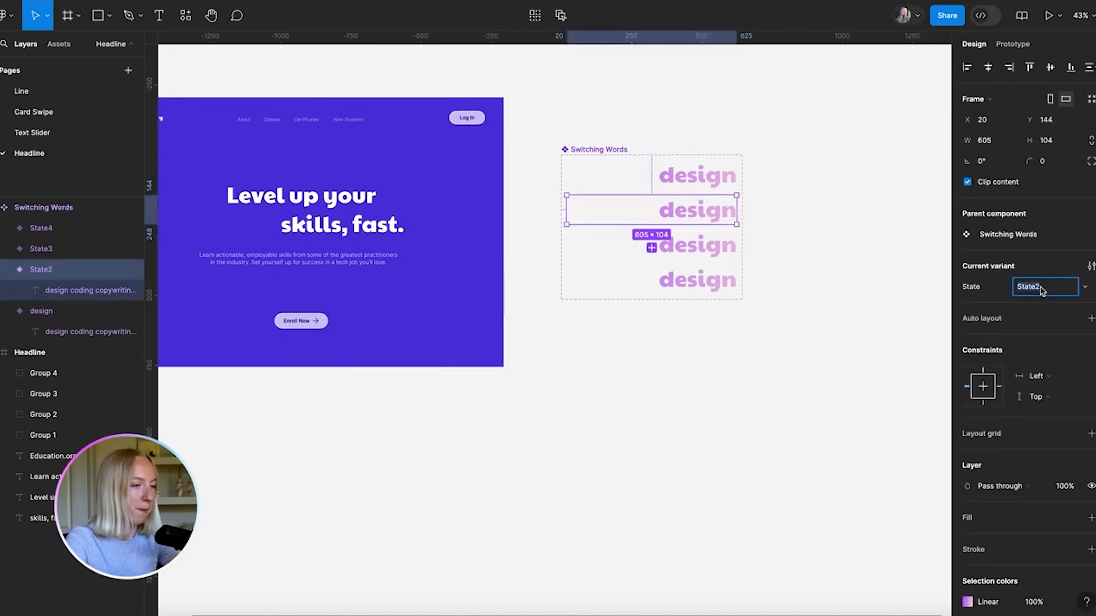
left_click(841, 281)
left_click(703, 245)
left_click(1037, 287)
type("copywr")
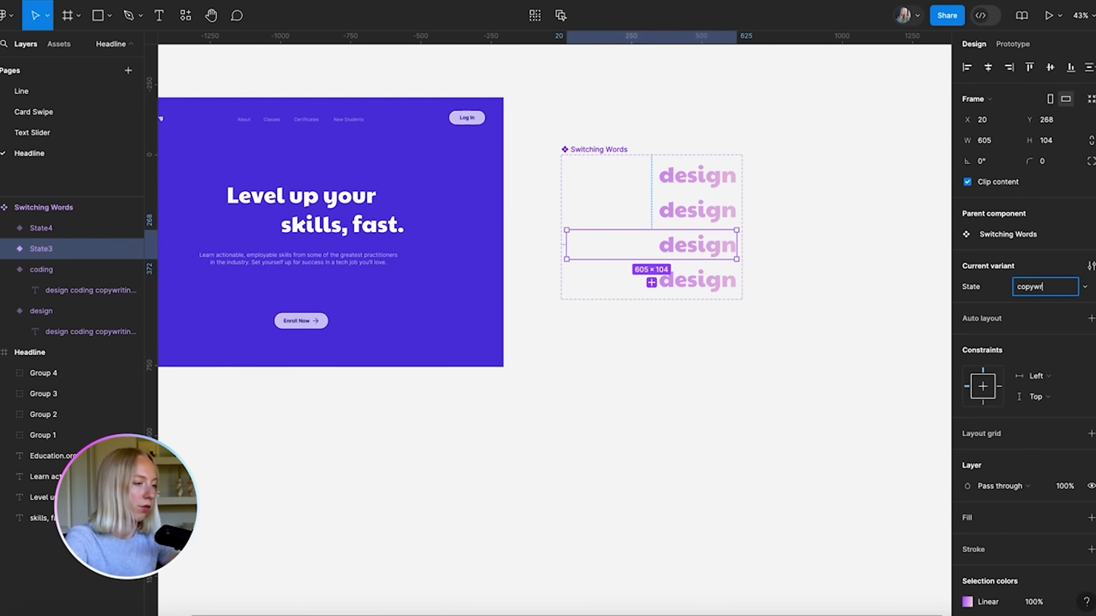
type("iting")
left_click(703, 280)
left_click(1050, 293)
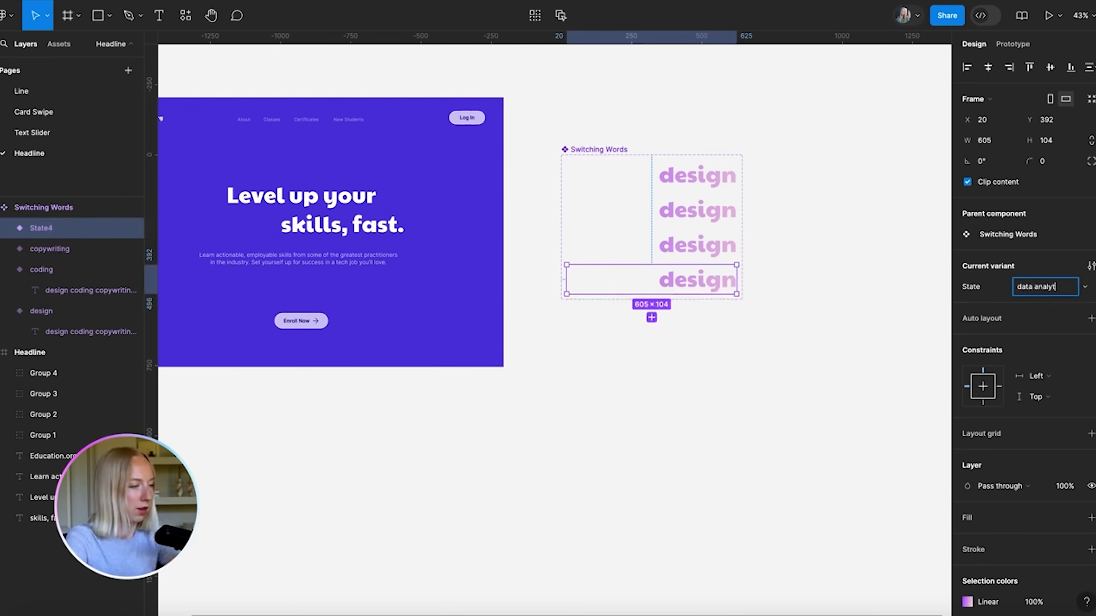
key("Return")
left_click(853, 289)
double_click(698, 214)
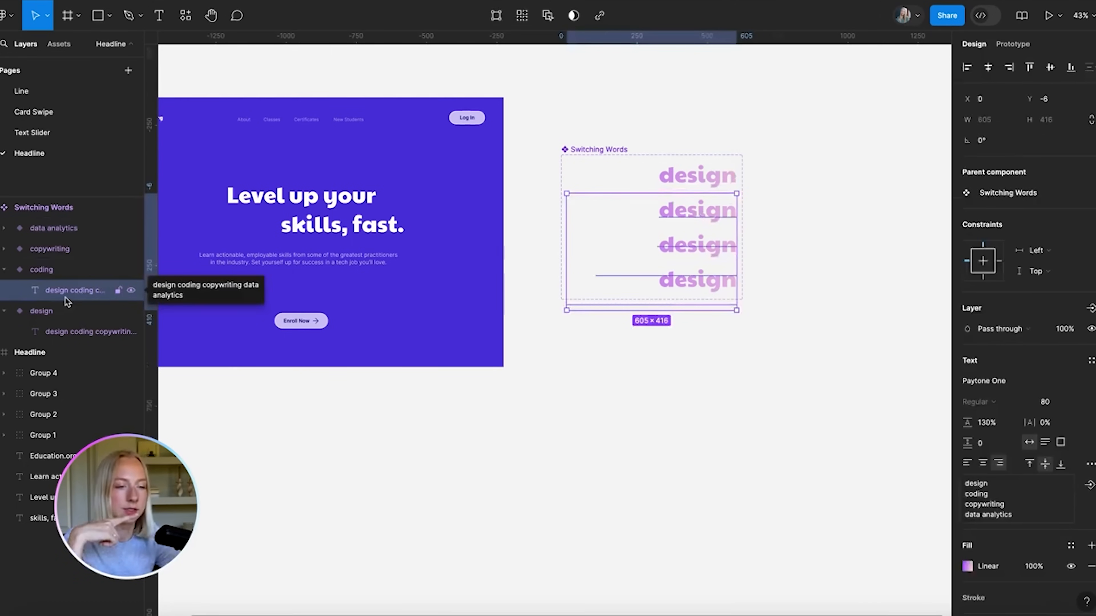
Nudge the word lists up with Shift+Up so the coding and copywriting variants show their words
scroll(782, 244, "up", 4)
scroll(648, 289, "up", 4)
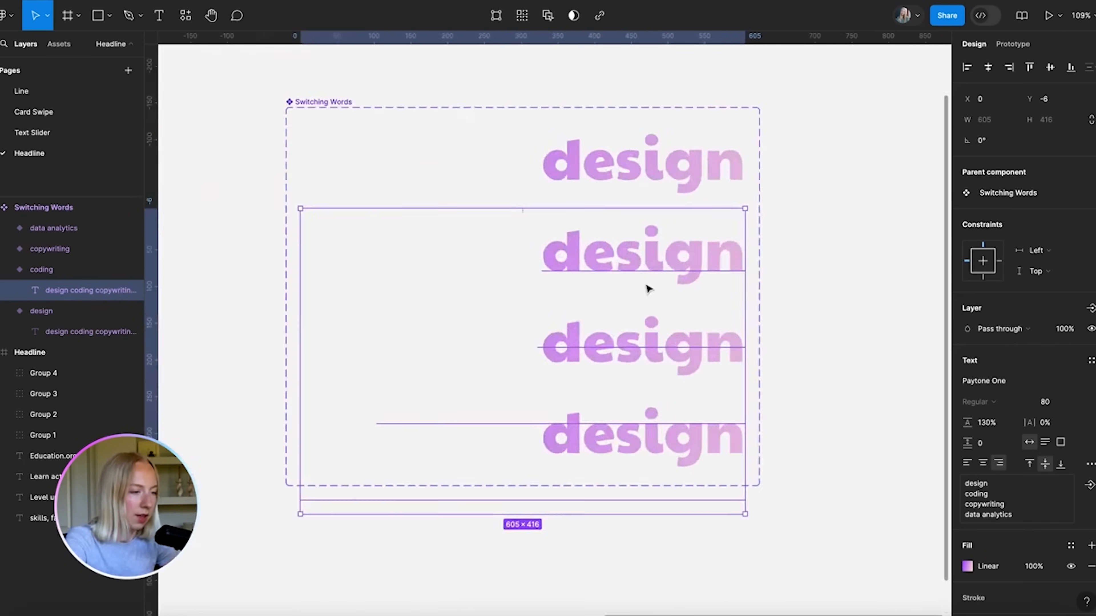
scroll(648, 289, "up", 4)
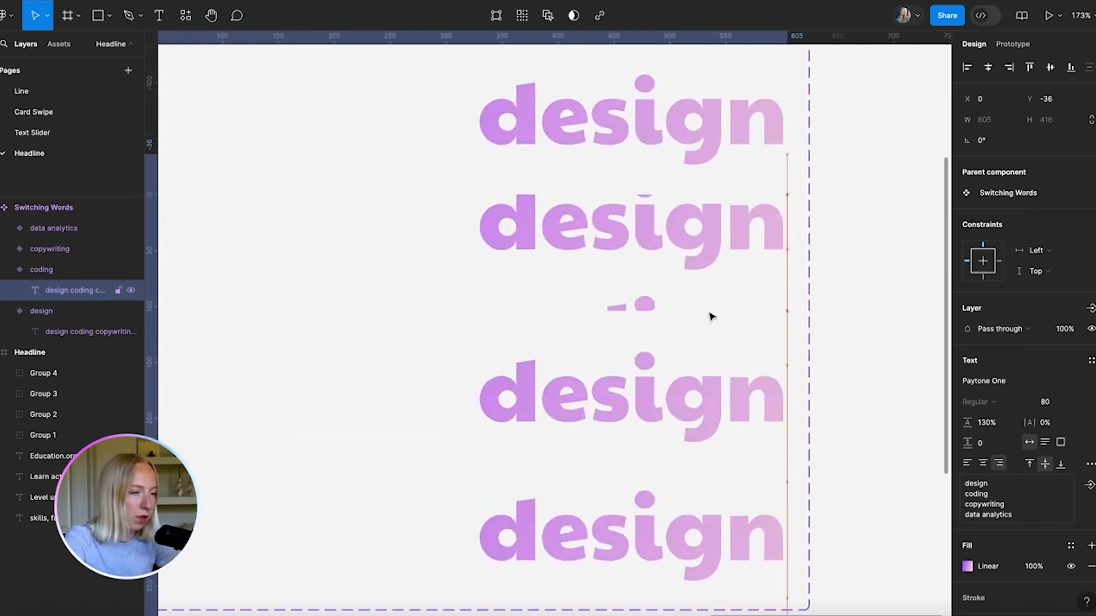
key("shift+Up")
key("shift+Up")
key("shift+Up")
key("shift+Up")
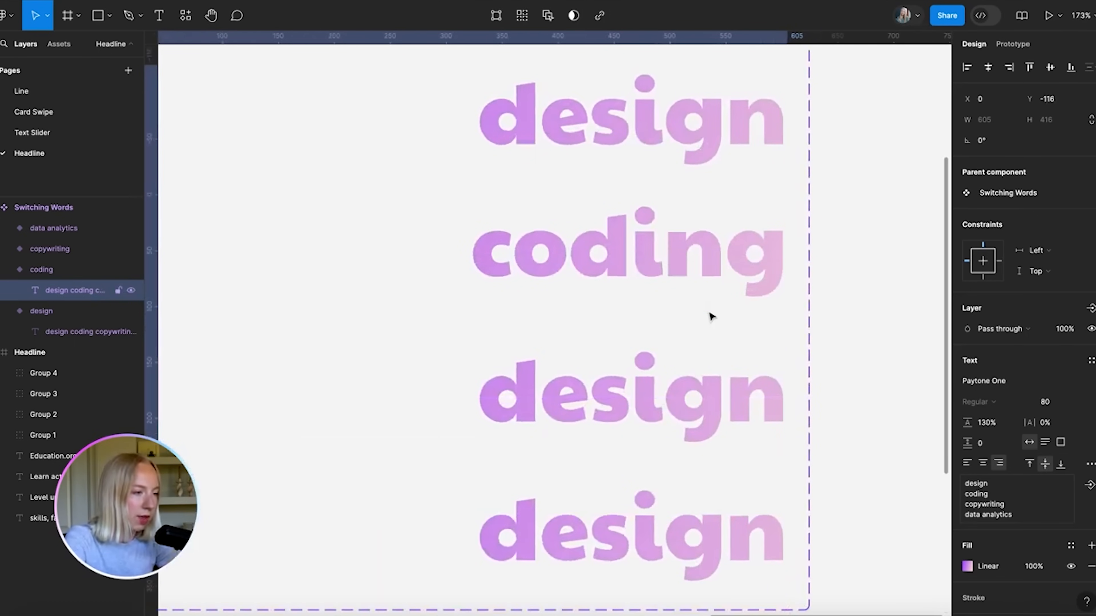
scroll(712, 267, "down", 5)
left_click(783, 322)
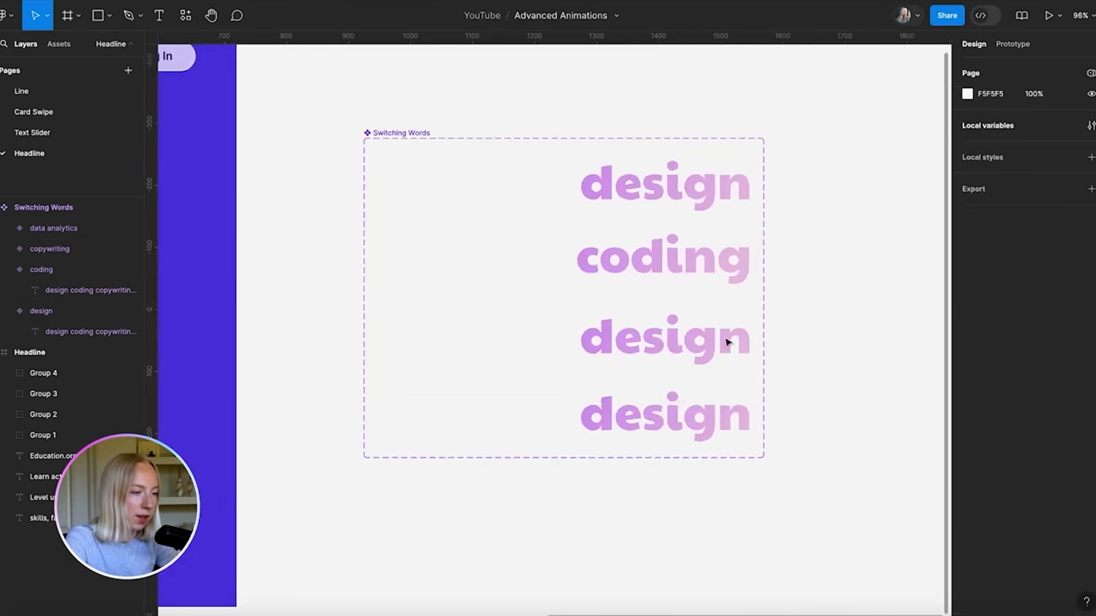
double_click(675, 339)
key("shift+Up")
key("shift+Up")
key("shift+Up")
key("shift+Up")
key("shift+Up")
key("shift+Up")
key("shift+Up")
key("shift+Up")
key("shift+Up")
key("shift+Up")
key("shift+Up")
key("shift+Up")
key("shift+Up")
key("shift+Up")
key("shift+Up")
key("shift+Up")
key("shift+Up")
key("shift+Up")
key("shift+Up")
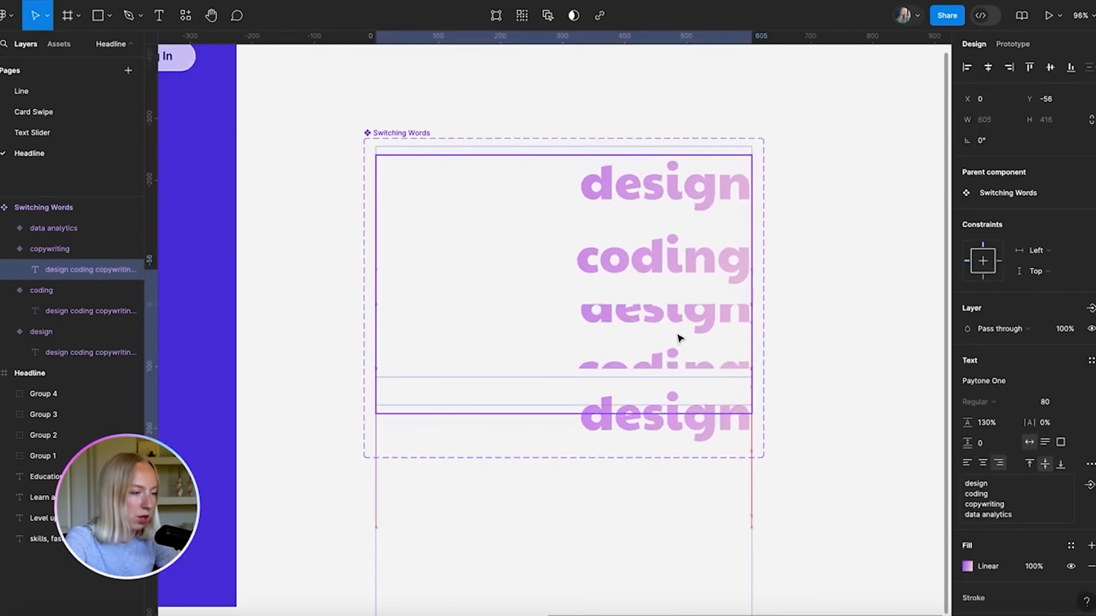
key("shift+Up")
key("shift+Up")
Shift the data analytics variant's word list up until data analytics shows
double_click(697, 418)
key("shift+Up")
key("shift+Up")
key("shift+Up")
key("shift+Up")
key("shift+Up")
key("shift+Up")
key("shift+Up")
key("shift+Up")
key("shift+Up")
key("shift+Up")
key("shift+Up")
key("shift+Up")
key("shift+Up")
key("shift+Up")
key("shift+Up")
key("shift+Up")
key("shift+Up")
key("shift+Up")
key("shift+Up")
key("shift+Up")
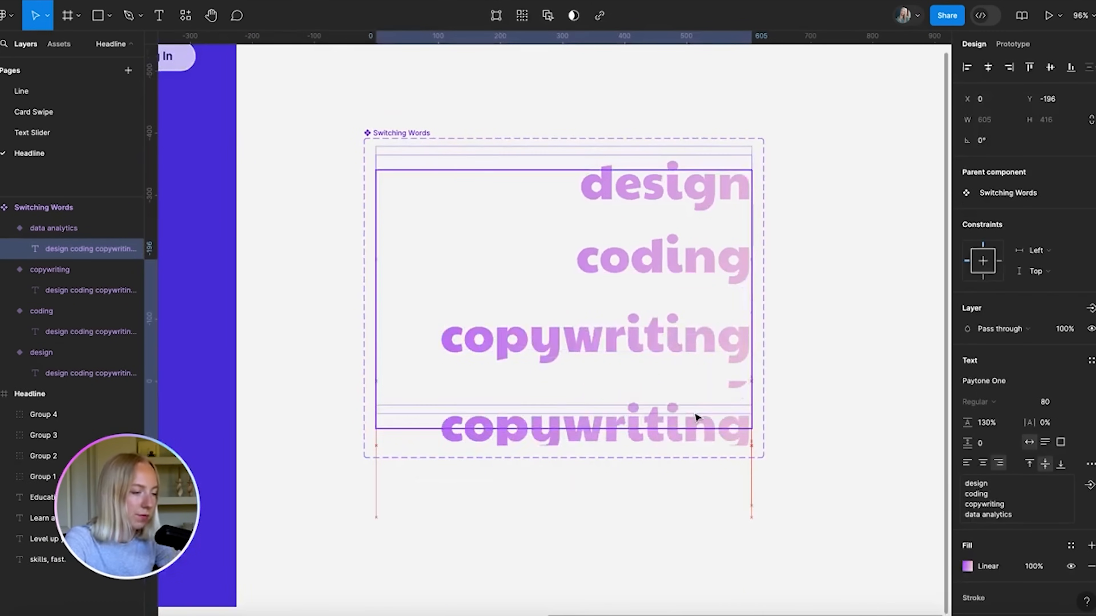
scroll(748, 416, "down", 5)
scroll(749, 416, "up", 5)
key("Up")
key("Escape")
double_click(683, 373)
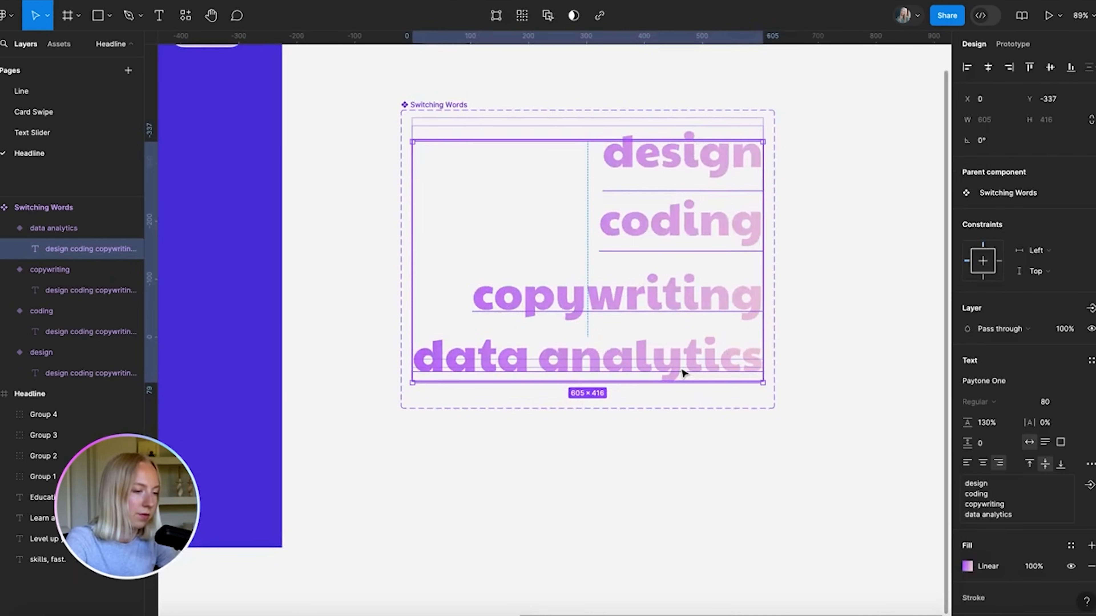
key("Escape")
scroll(731, 359, "down", 5)
scroll(690, 401, "left", 4)
scroll(632, 452, "up", 2)
scroll(632, 452, "right", 1)
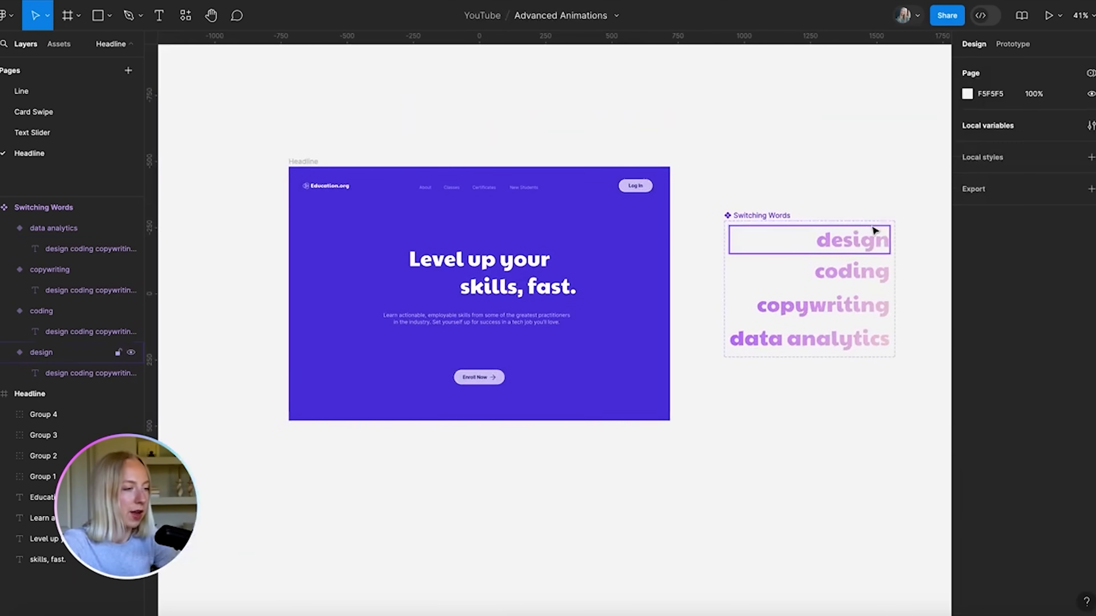
left_click_drag(865, 242, 433, 289)
scroll(433, 289, "up", 15)
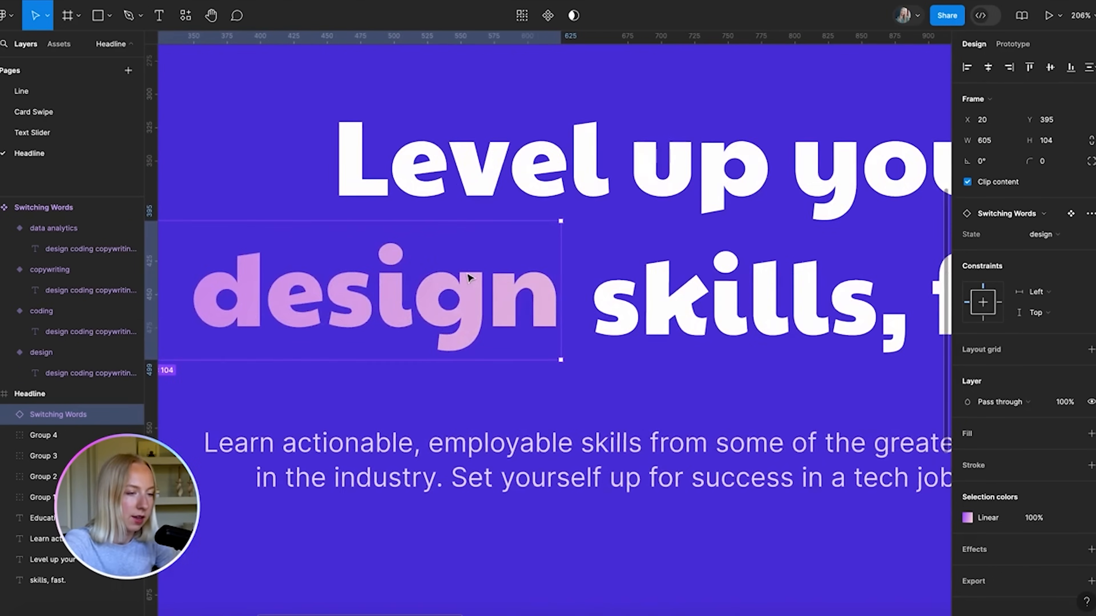
scroll(535, 270, "down", 1)
scroll(535, 270, "right", 1)
left_click_drag(491, 264, 524, 275)
scroll(524, 275, "down", 6)
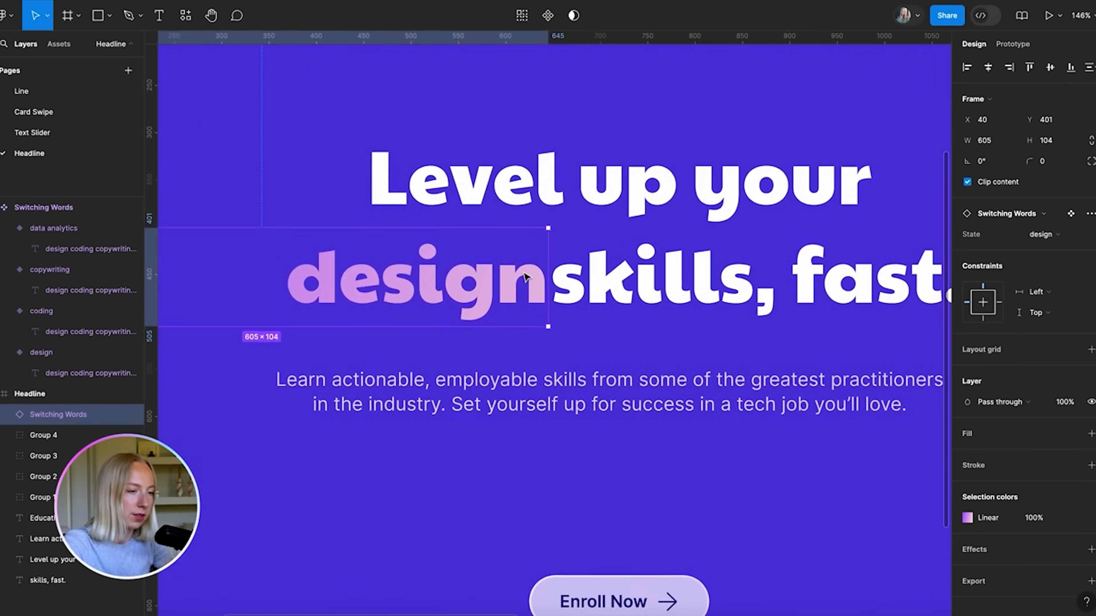
key("shift+Left")
key("shift+Left")
key("shift+Left")
key("shift+Right")
key("Right")
key("Right")
key("Right")
key("Right")
scroll(524, 274, "down", 4)
key("Escape")
left_click(501, 281)
left_click(631, 385)
scroll(631, 385, "down", 3)
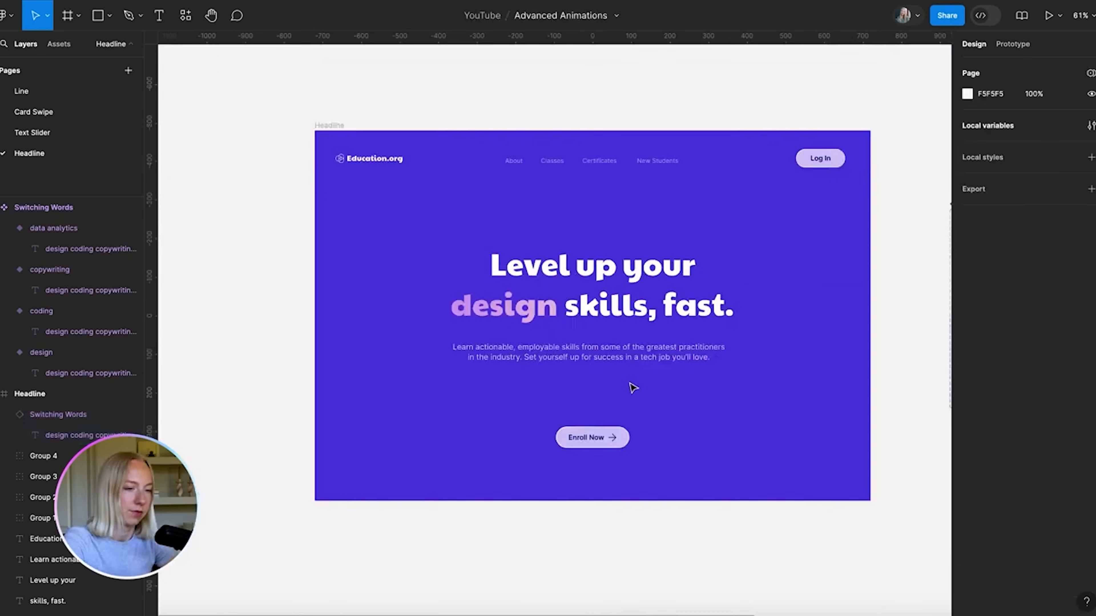
scroll(631, 384, "up", 1)
left_click(426, 301)
scroll(427, 304, "down", 2)
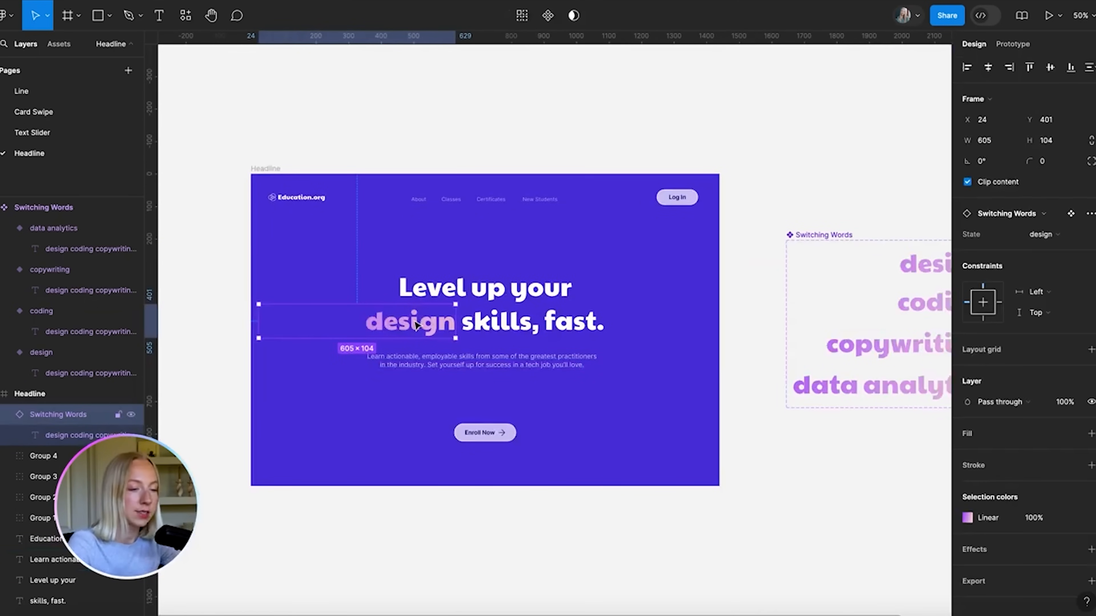
left_click(1051, 236)
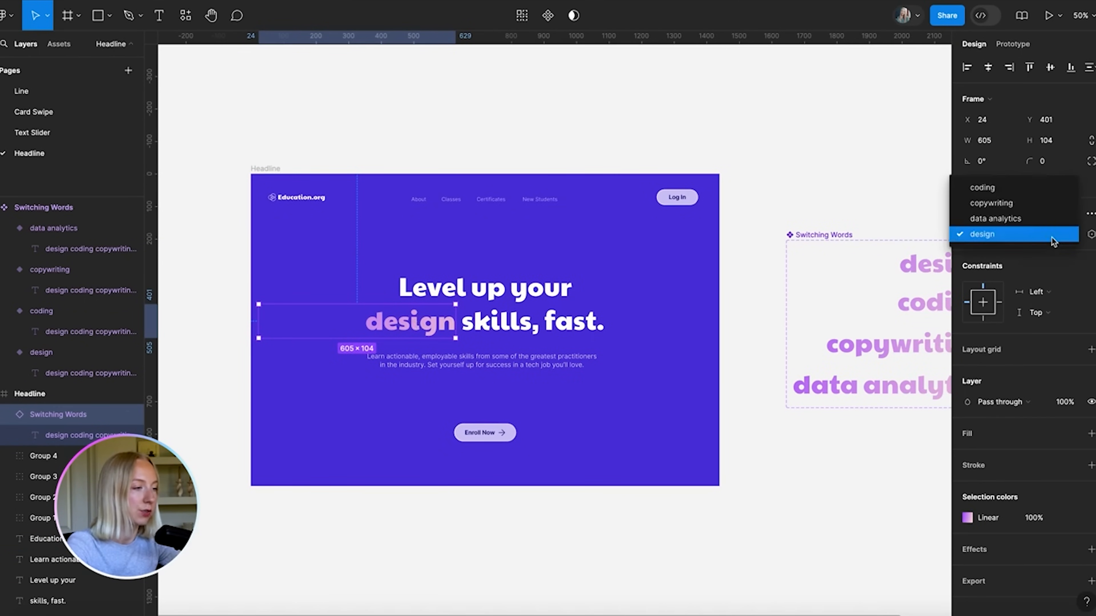
left_click(1039, 219)
left_click(563, 561)
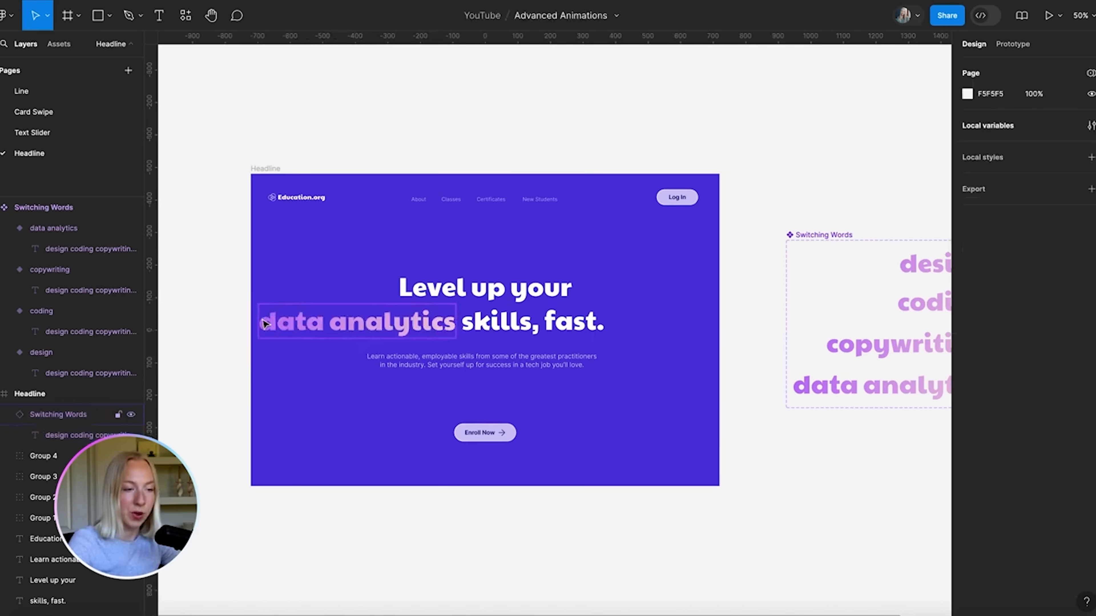
left_click(422, 323)
left_click(514, 322, "shift")
left_click_drag(514, 323, 574, 322)
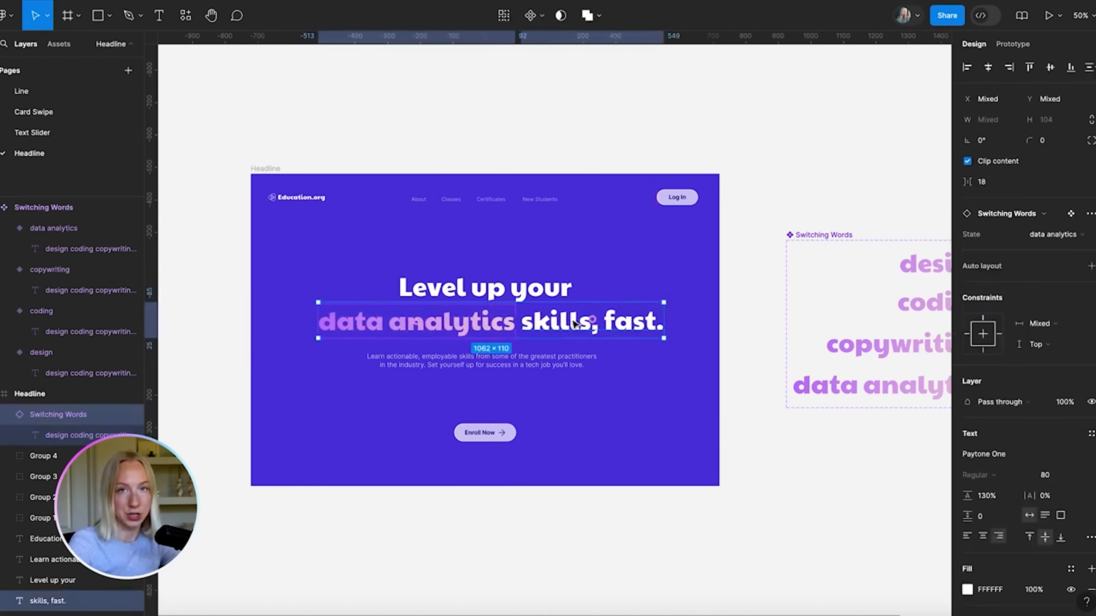
key("ctrl+z")
key("ctrl+z")
key("ctrl+z")
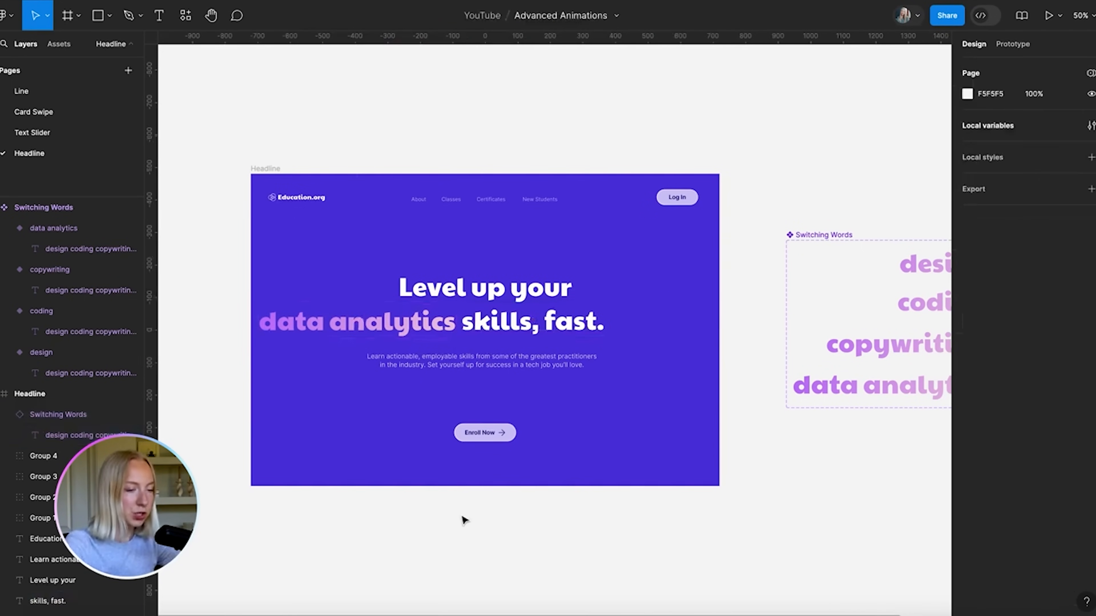
left_click(408, 328)
key("Delete")
scroll(618, 460, "right", 5)
scroll(747, 357, "up", 3)
scroll(704, 299, "down", 2)
scroll(705, 299, "right", 2)
left_click(662, 241)
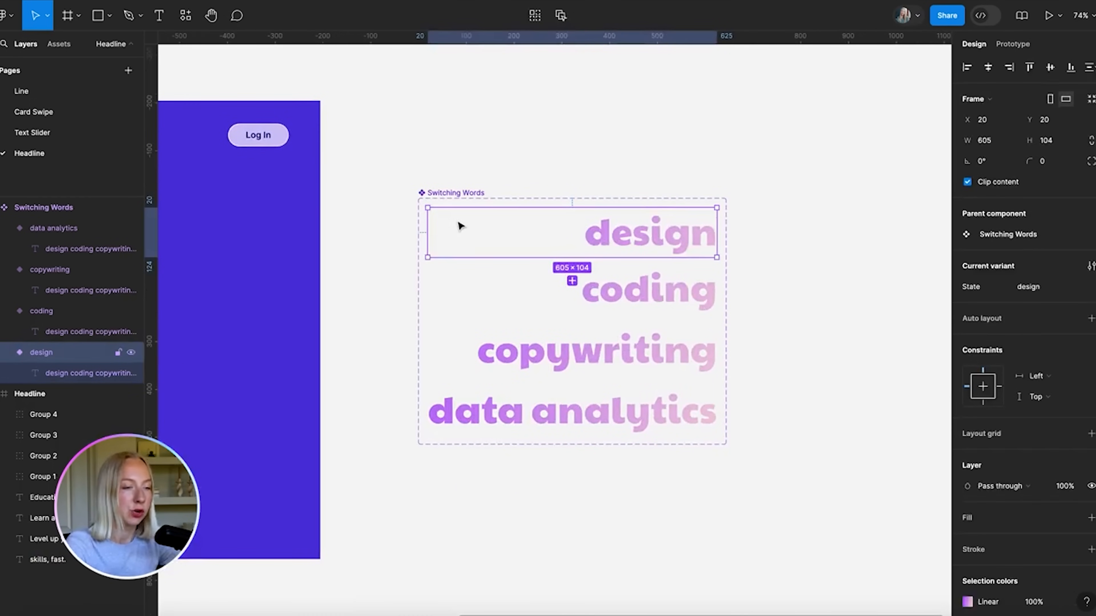
Trim the design variant from its left edge to 277 wide
left_click_drag(426, 229, 571, 234)
key("ctrl+z")
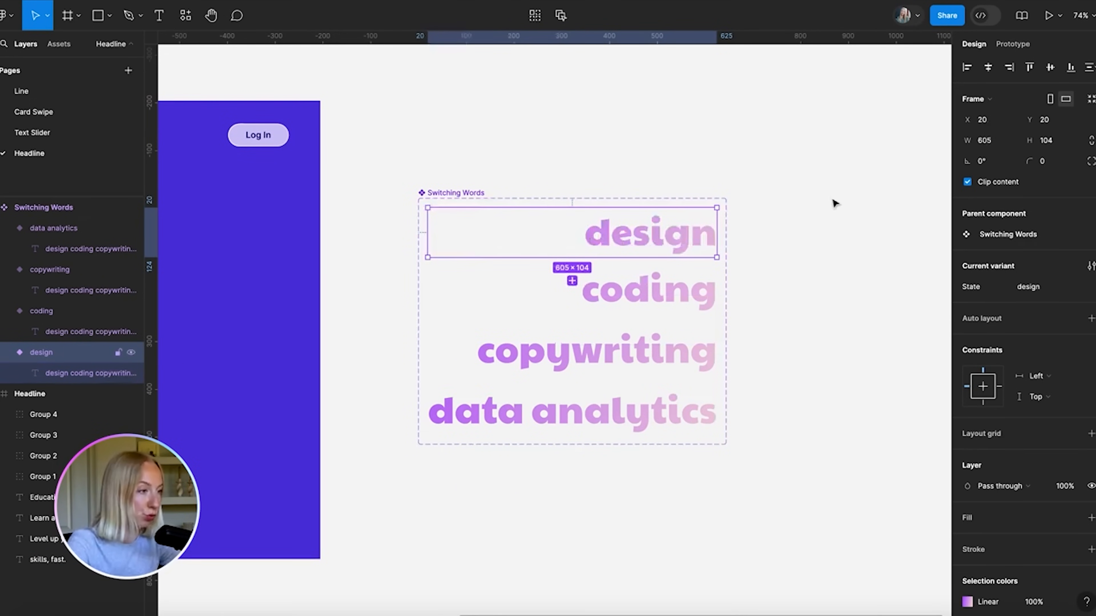
scroll(742, 245, "up", 2)
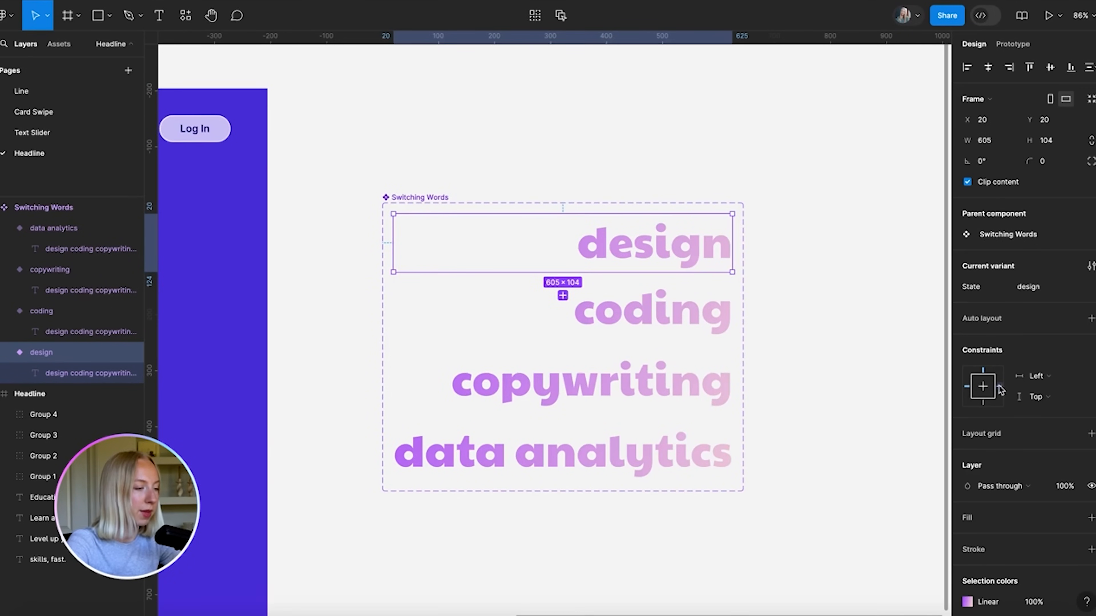
left_click(678, 320)
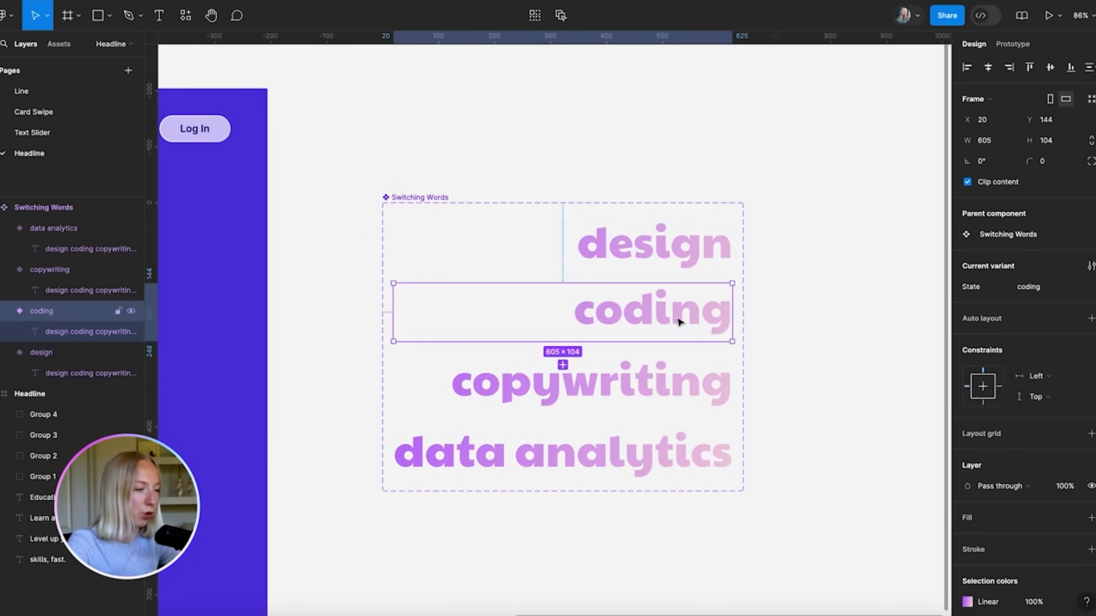
key("Tab")
key("Tab")
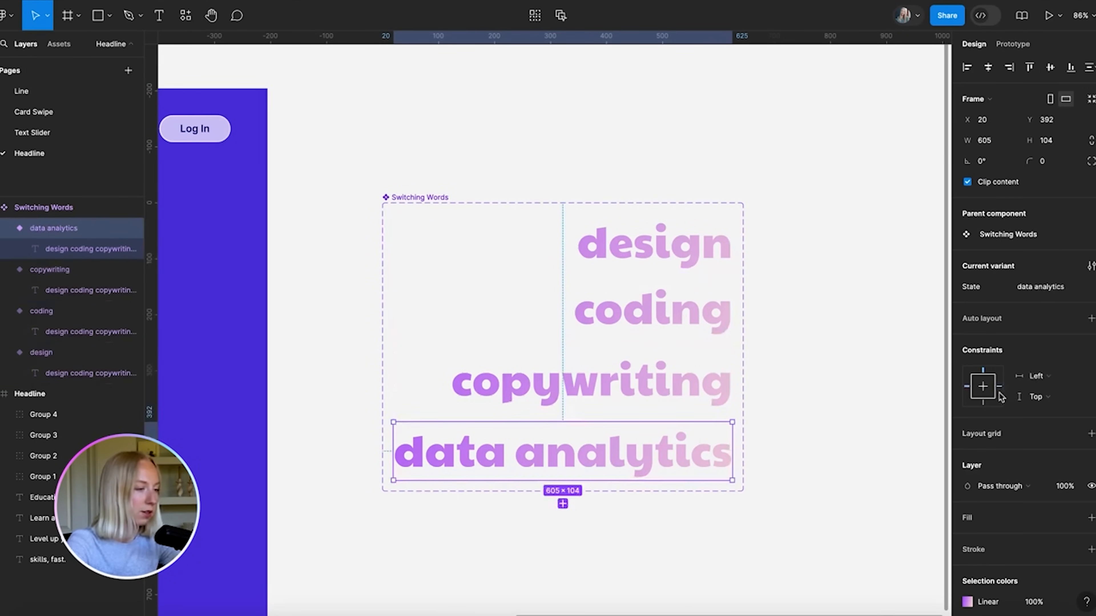
left_click(821, 242)
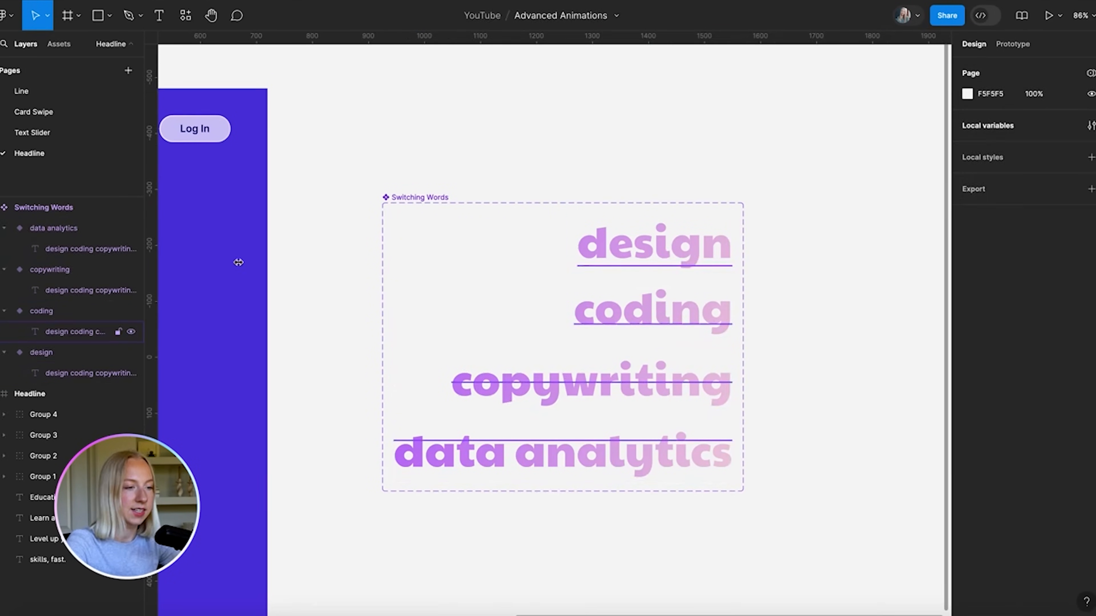
left_click(571, 248)
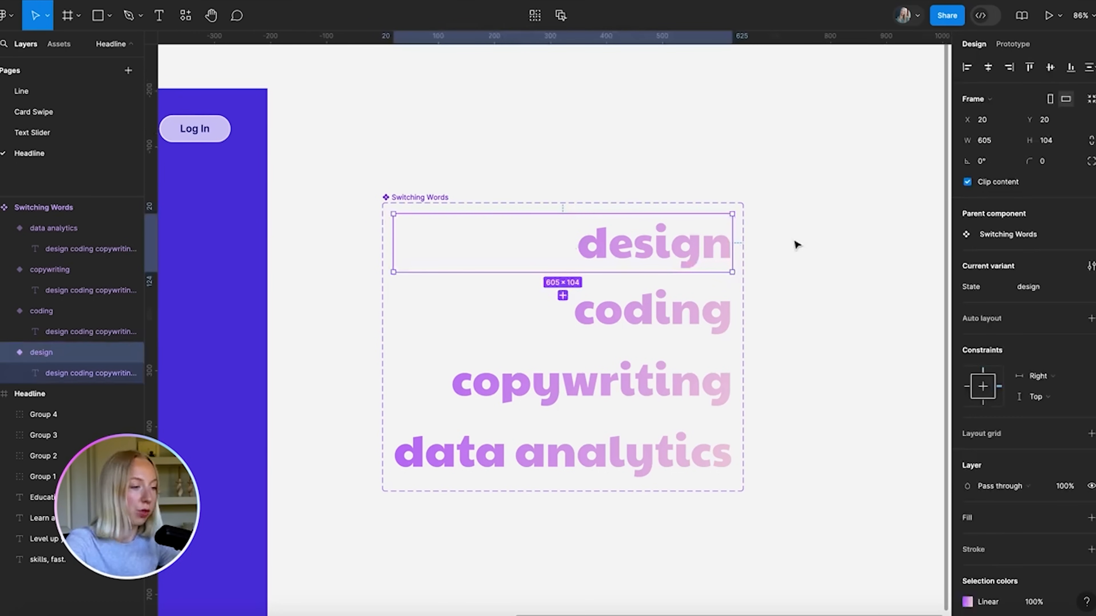
left_click_drag(392, 241, 576, 240)
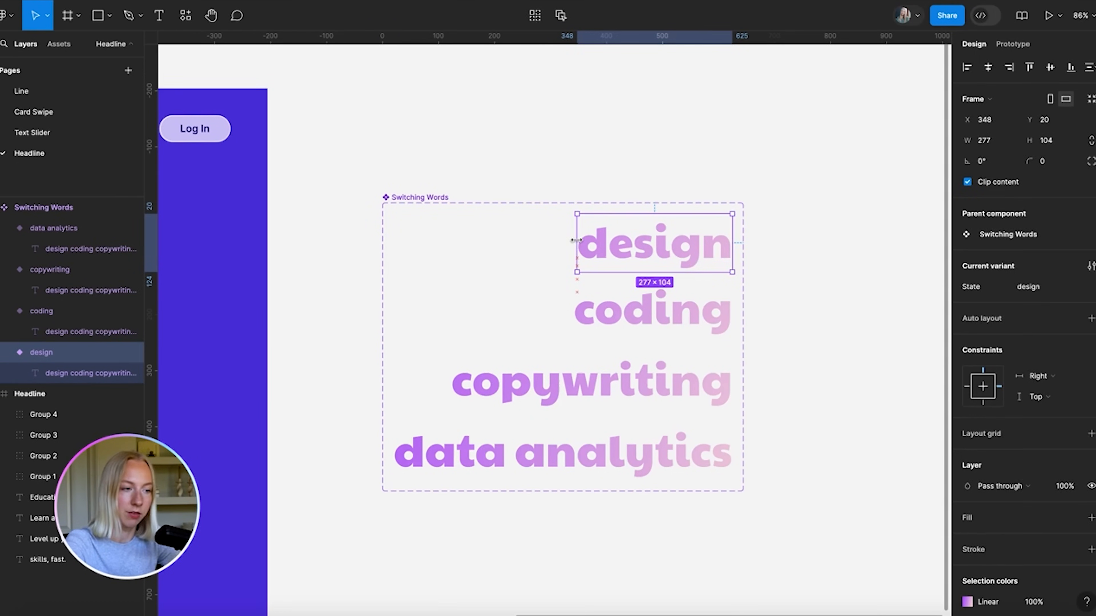
Trim the coding variant to 277 wide and check the copywriting and data analytics variants
left_click(561, 326)
left_click_drag(393, 318, 575, 300)
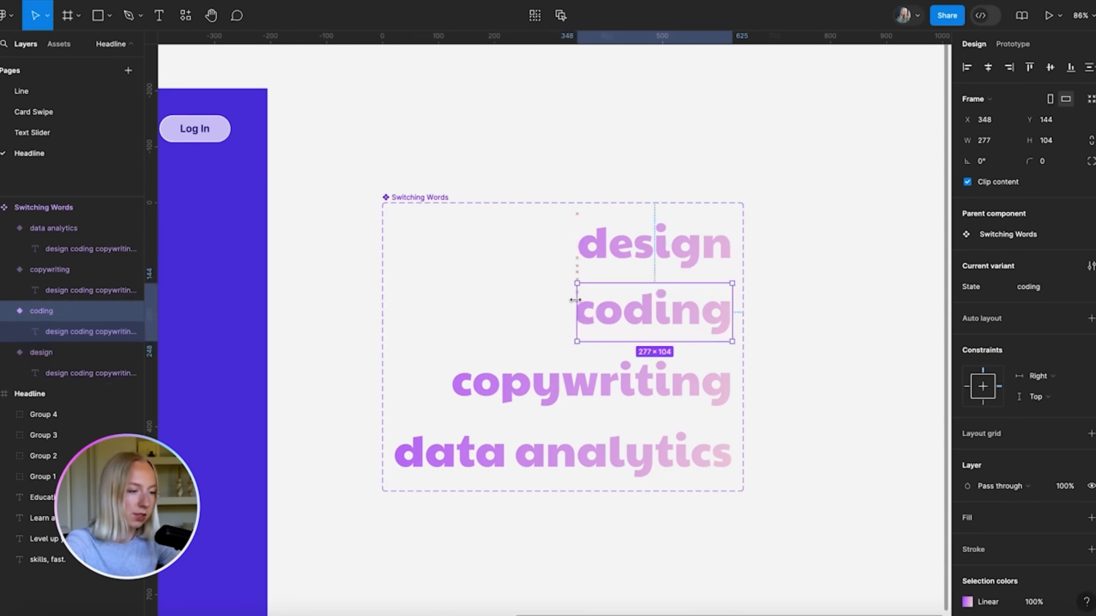
left_click(531, 390)
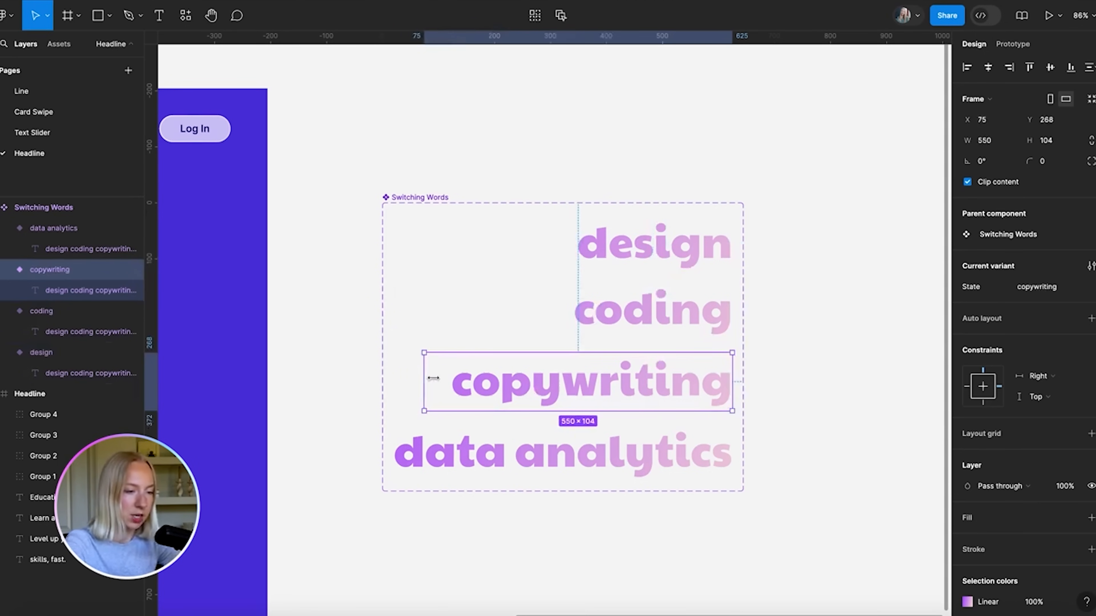
left_click(420, 449)
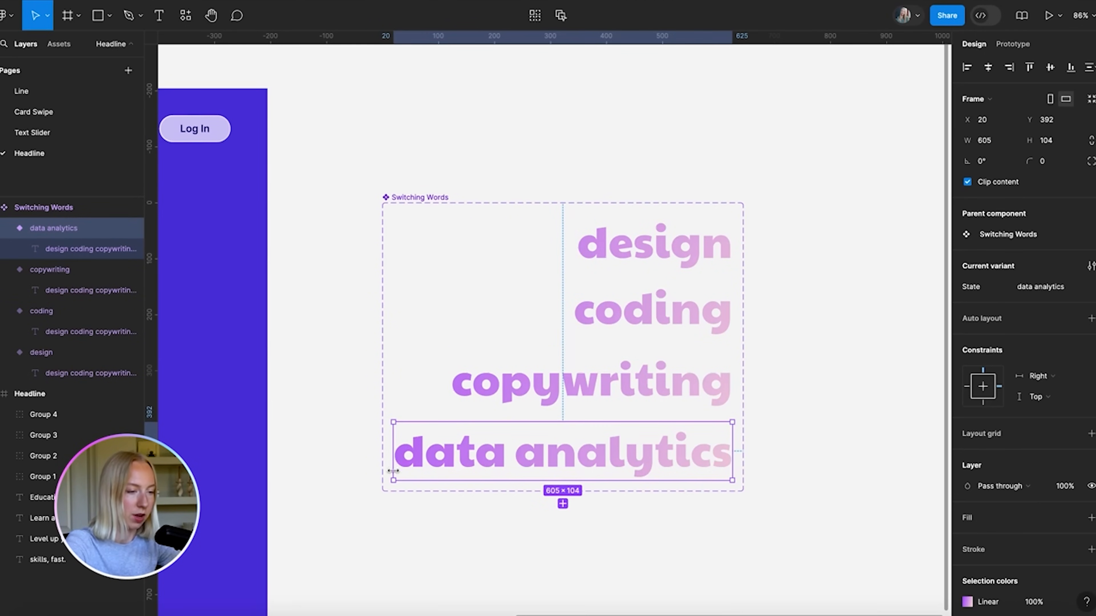
left_click(425, 544)
key("shift+1")
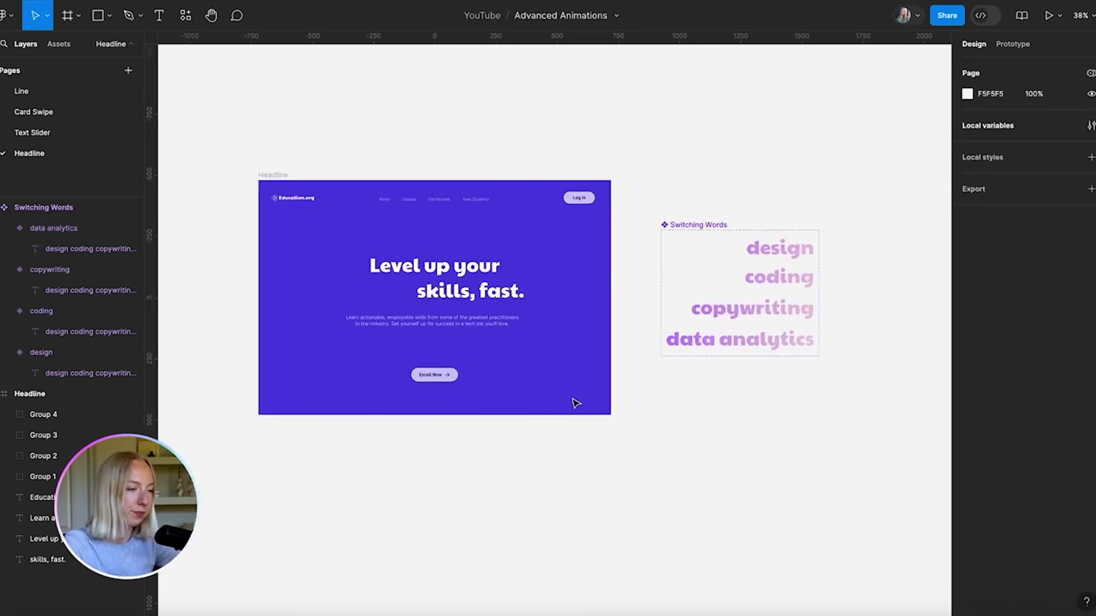
scroll(575, 404, "up", 3)
scroll(575, 403, "up", 1)
scroll(575, 404, "left", 1)
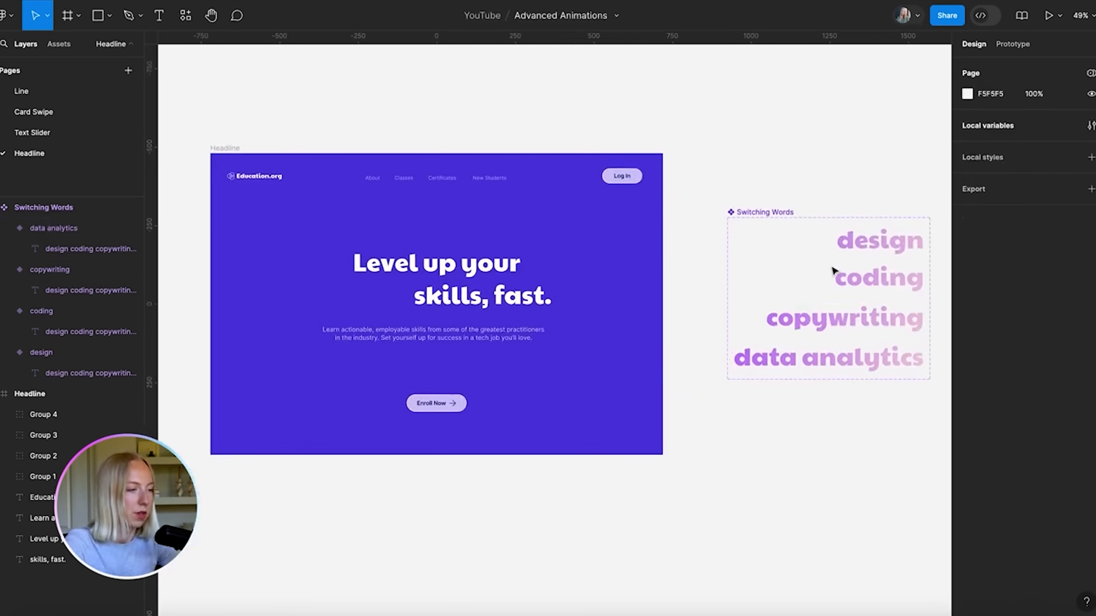
Place the narrowed design word before 'skills, fast.' and nudge it down to line up
left_click_drag(863, 244, 395, 287)
scroll(351, 301, "up", 5)
key("Down")
key("Down")
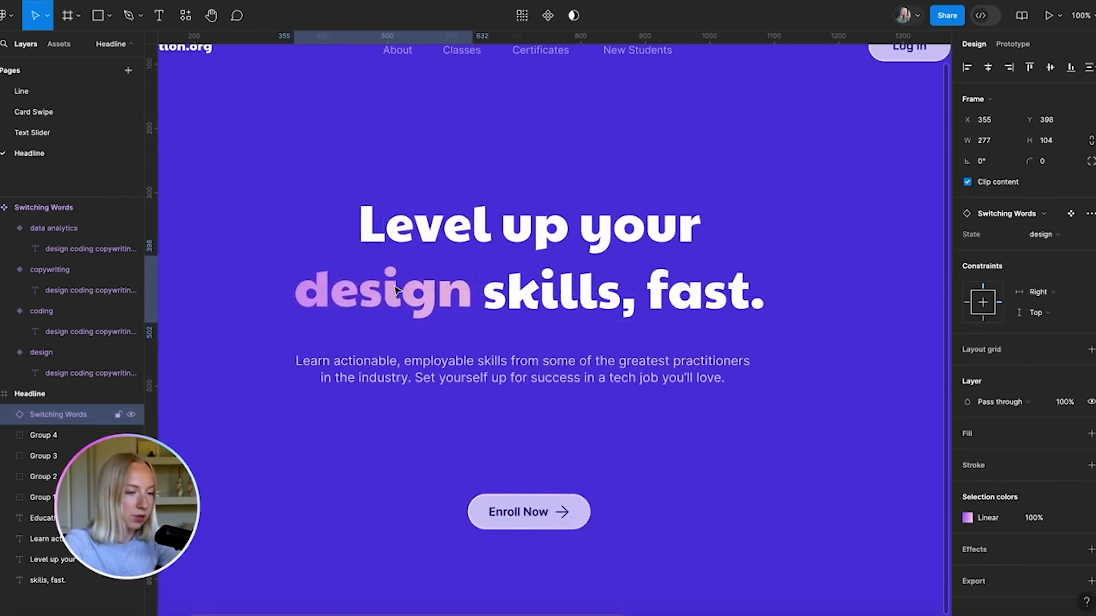
scroll(502, 274, "up", 10)
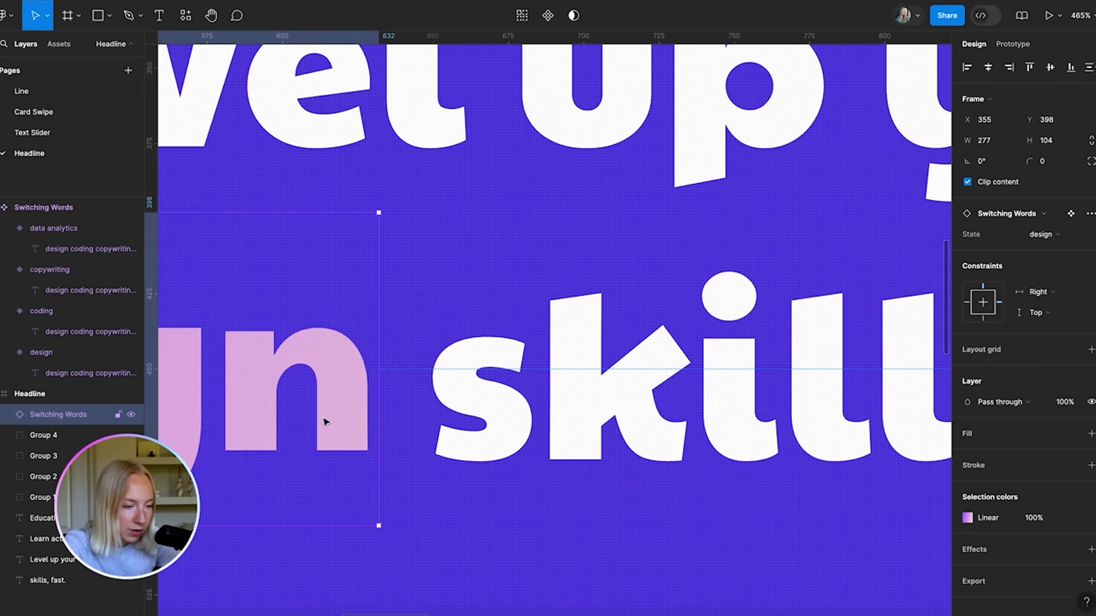
key("Down")
key("Down")
left_click(501, 425, "shift")
scroll(517, 432, "down", 4)
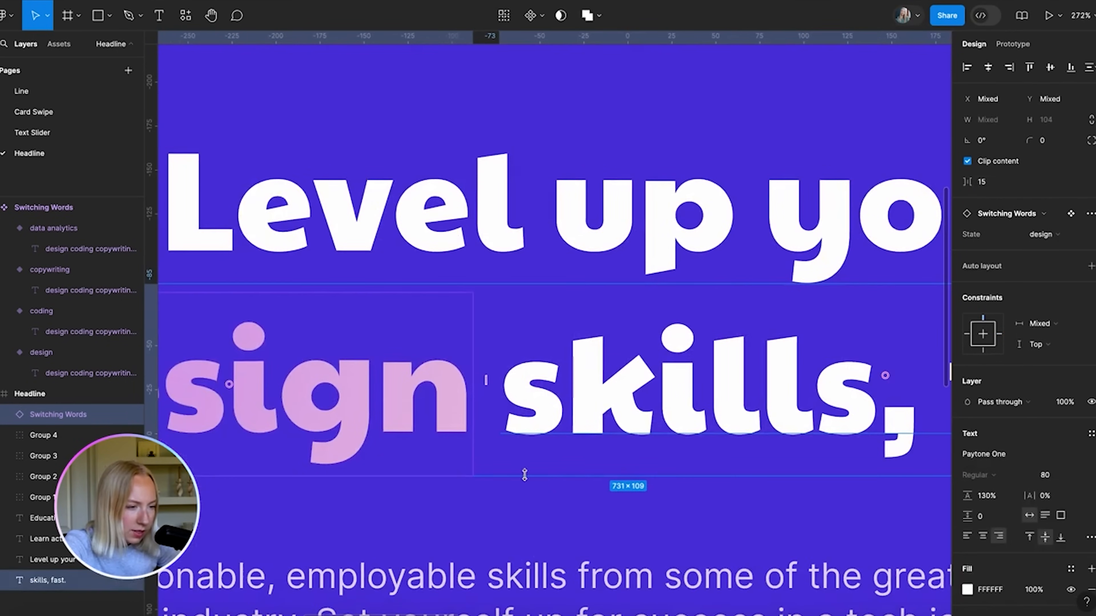
scroll(524, 475, "down", 3)
Align the design word instance and 'skills, fast.' by their vertical centres
left_click(496, 485)
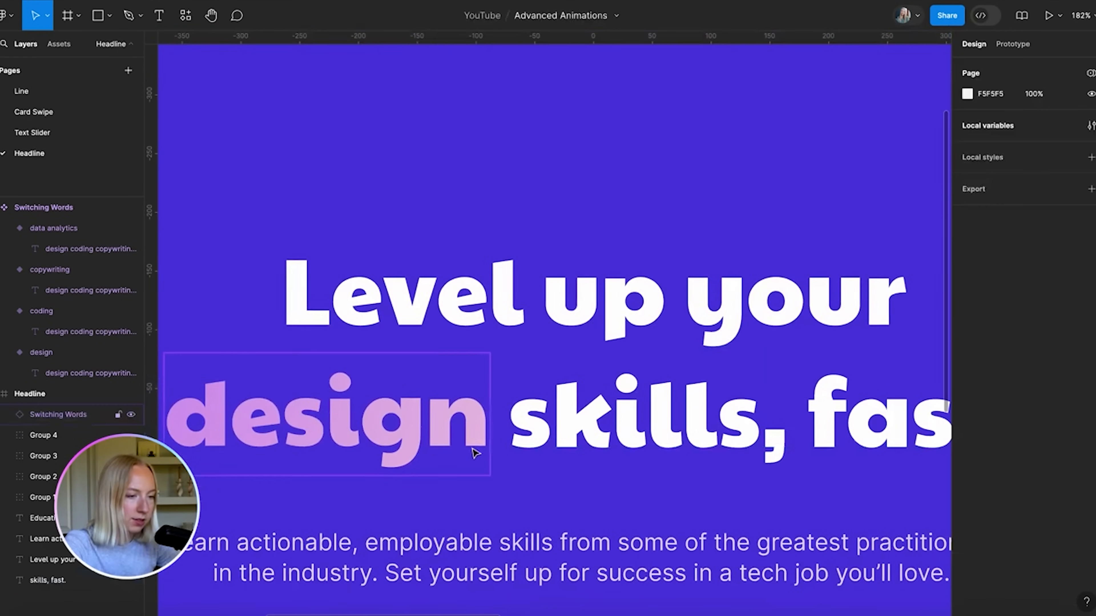
left_click(464, 434)
left_click(570, 431, "shift")
left_click(1049, 67)
key("shift+1")
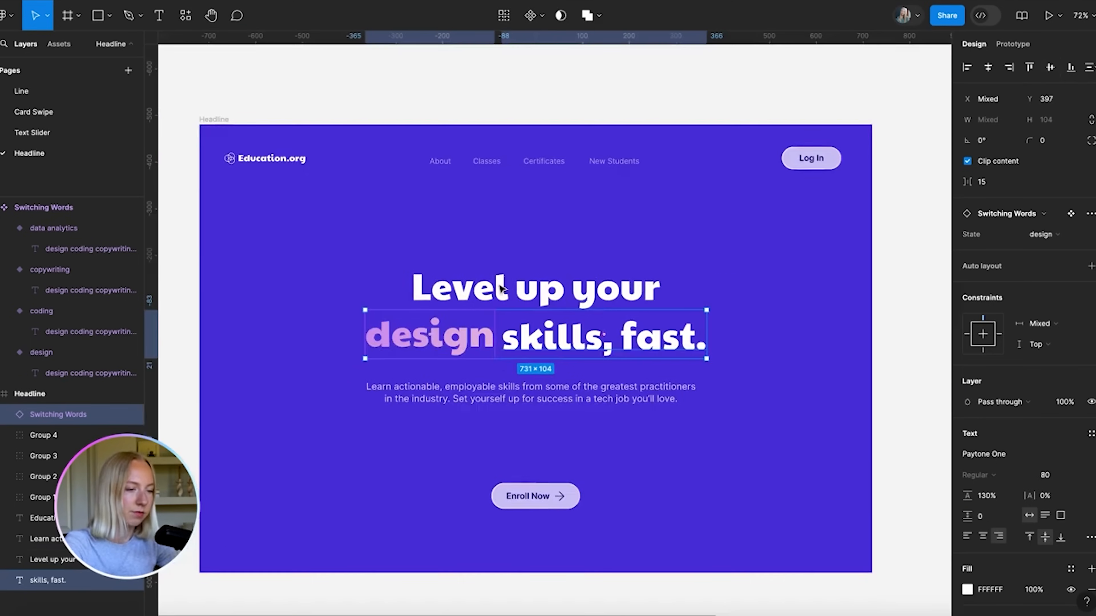
scroll(479, 457, "up", 10)
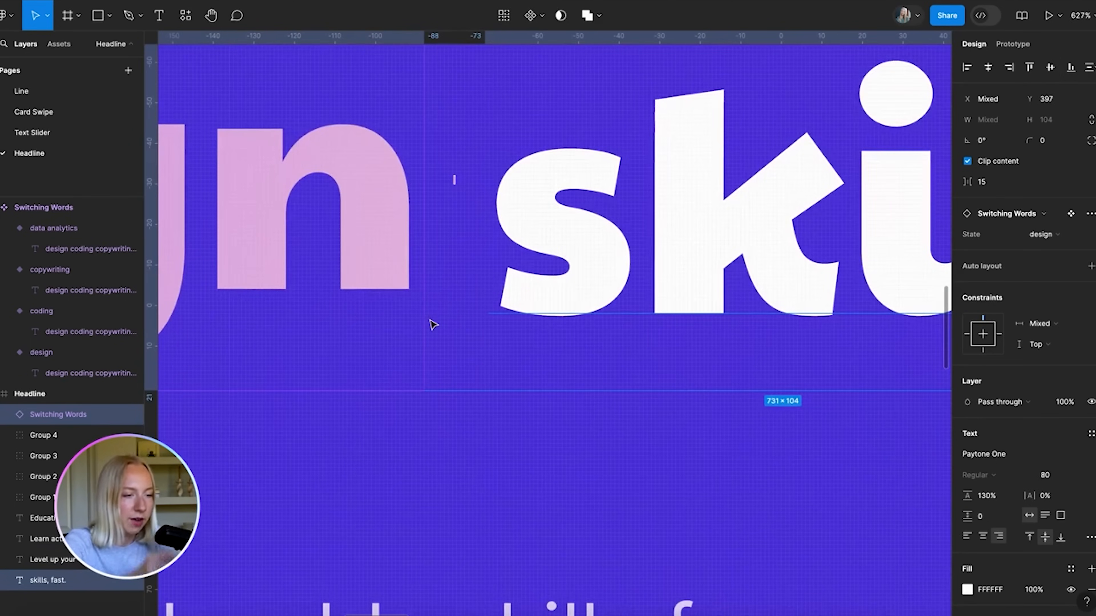
scroll(431, 324, "up", 5)
scroll(422, 317, "down", 10)
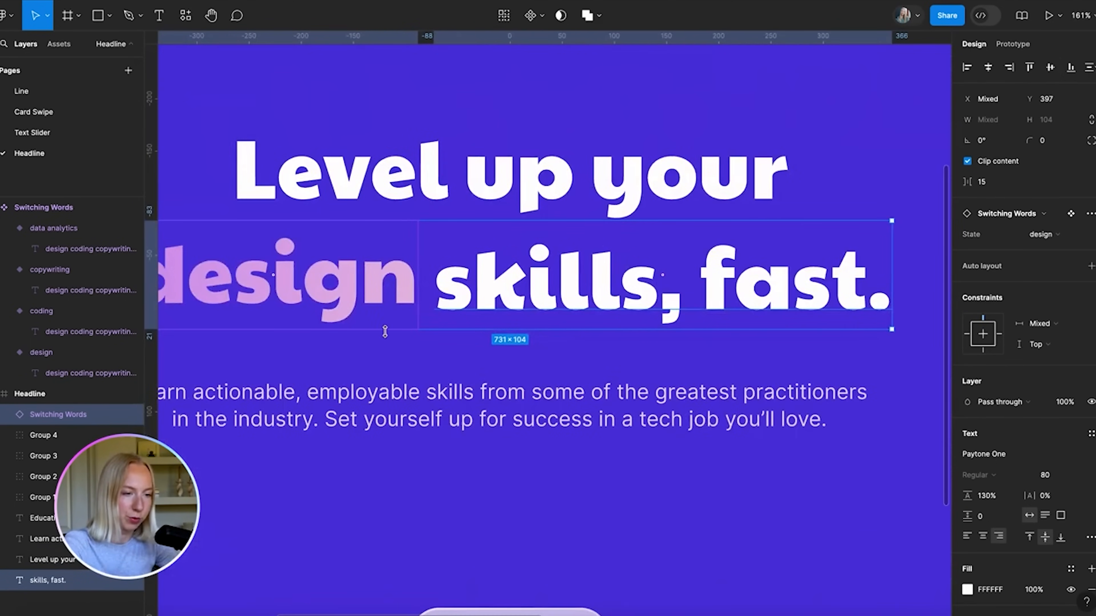
scroll(427, 284, "down", 10)
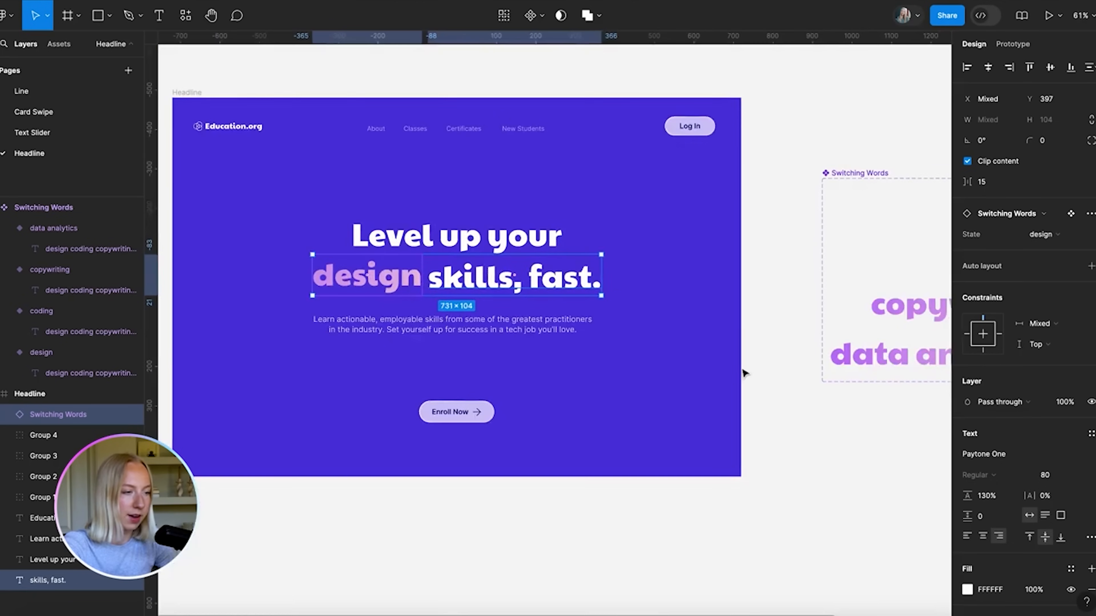
left_click(766, 391)
scroll(767, 393, "right", 5)
scroll(801, 274, "up", 5)
Inspect the word-list texts and headline layers, removing a stray letter typed into 'skills'
left_click(771, 233, "super")
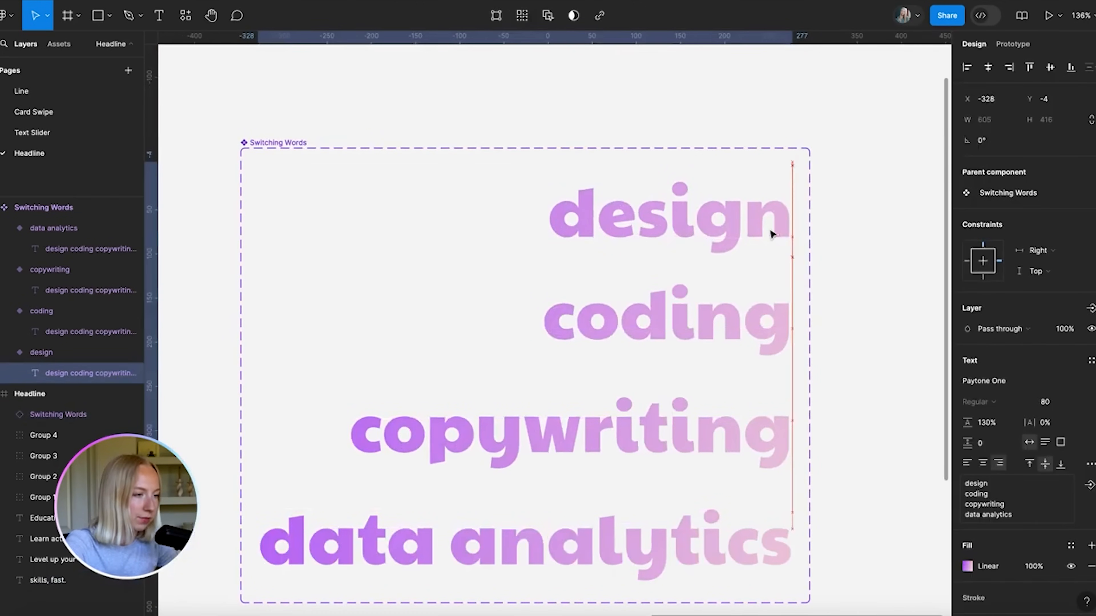
left_click(741, 329, "super")
left_click(883, 260)
scroll(752, 268, "up", 10)
left_click(604, 125)
scroll(604, 124, "down", 10)
left_click(509, 235)
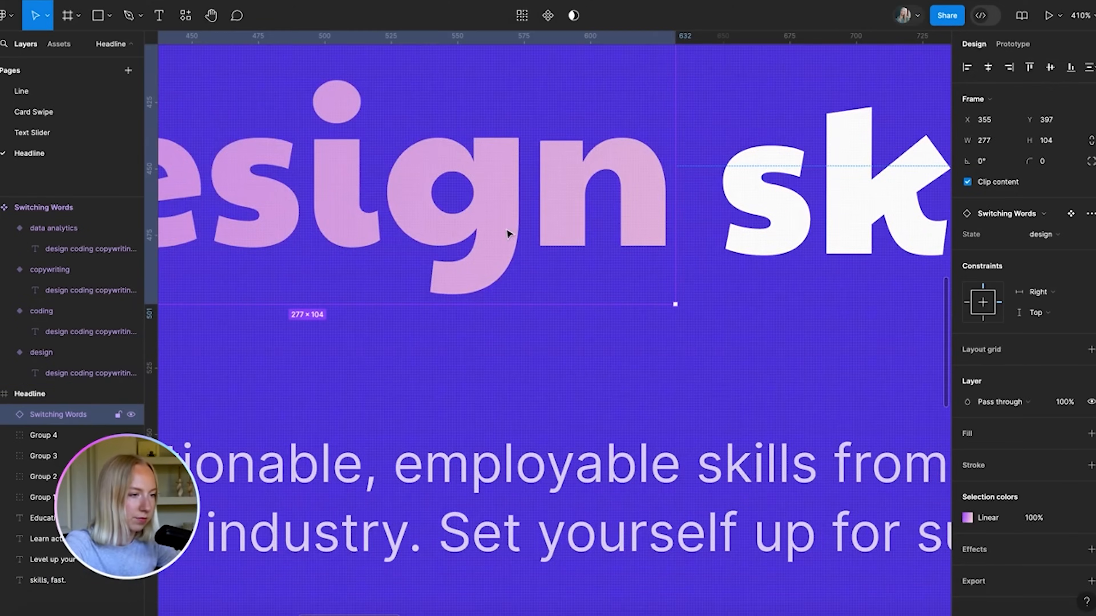
scroll(508, 235, "right", 10)
left_click(725, 313)
double_click(617, 280)
type("g")
scroll(444, 384, "down", 3)
key("BackSpace")
left_click(660, 373)
Nudge the copywriting text up within its variant
scroll(554, 387, "up", 10)
left_click(553, 387)
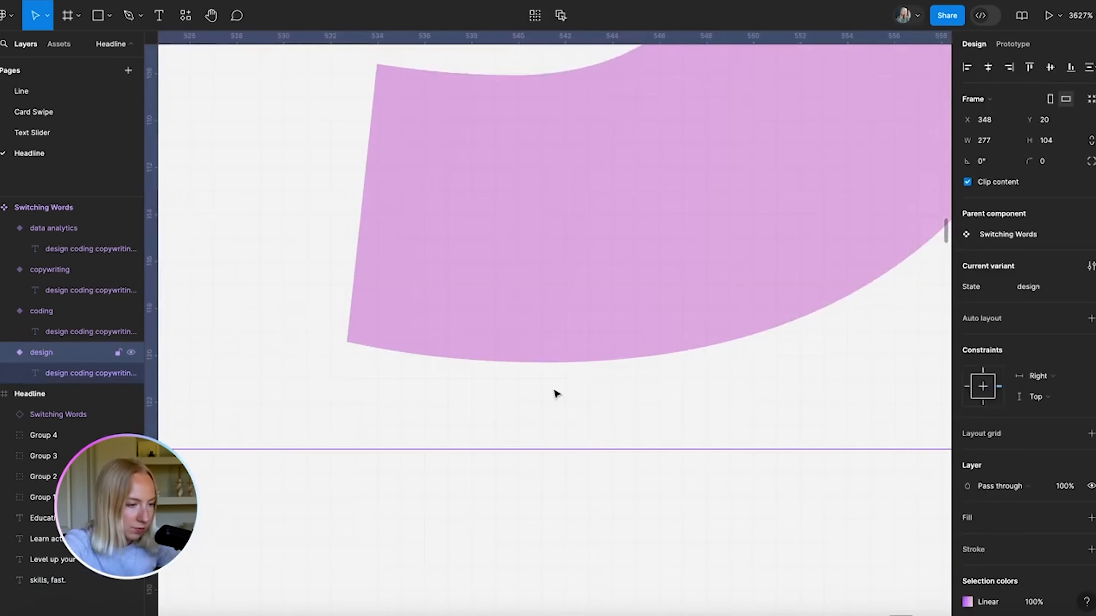
scroll(560, 382, "down", 5)
scroll(560, 383, "down", 10)
left_click(704, 275, "super")
left_click(677, 239)
scroll(677, 240, "down", 8)
left_click(811, 321, "super")
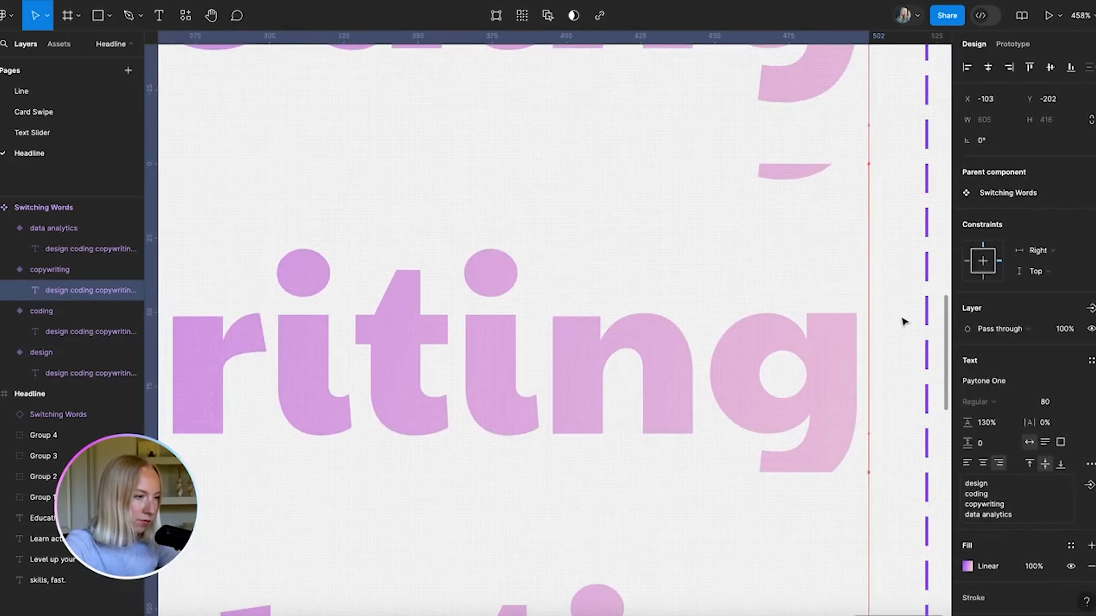
key("shift+Up")
key("Down")
key("Down")
scroll(800, 313, "up", 10)
left_click(800, 313)
scroll(799, 313, "down", 15)
scroll(558, 465, "down", 5)
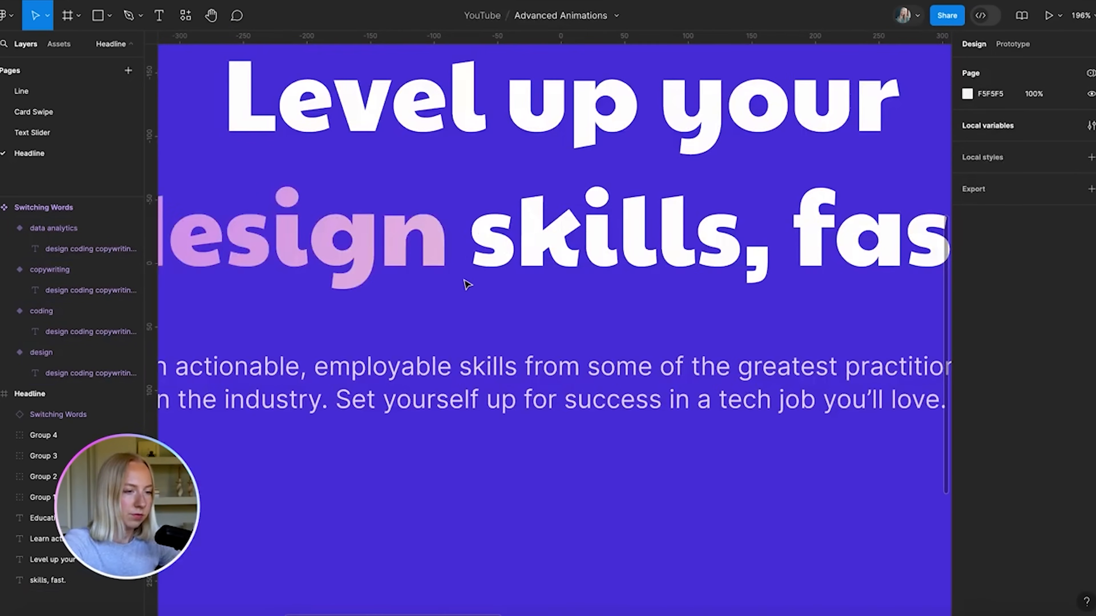
Reselect the switching-word instance with 'skills, fast.' to confirm the alignment
left_click(418, 248)
left_click(466, 241, "shift")
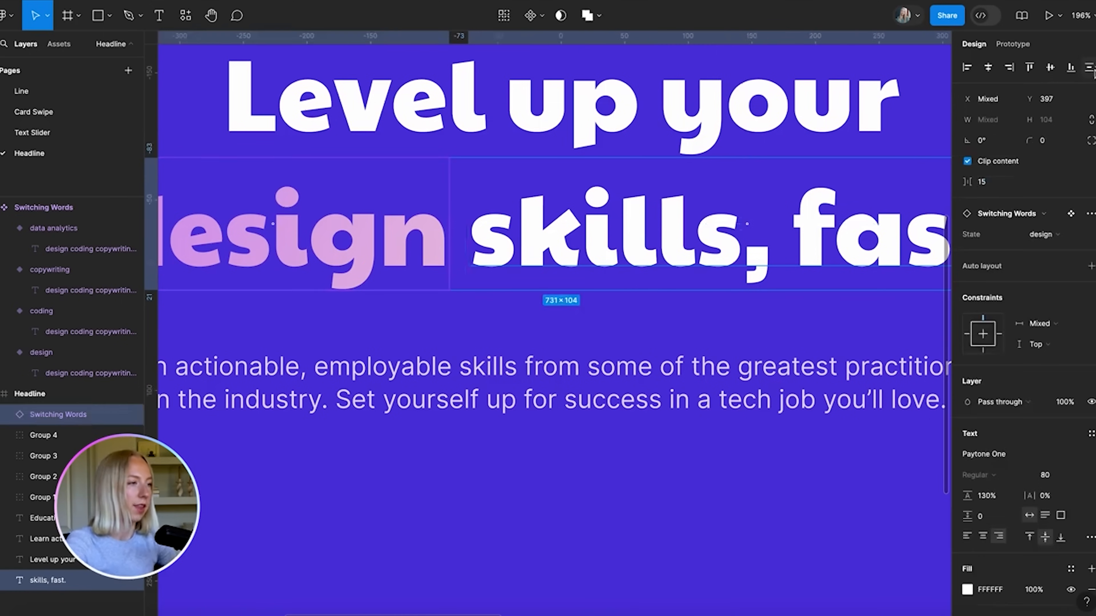
scroll(580, 236, "down", 6)
left_click(434, 537)
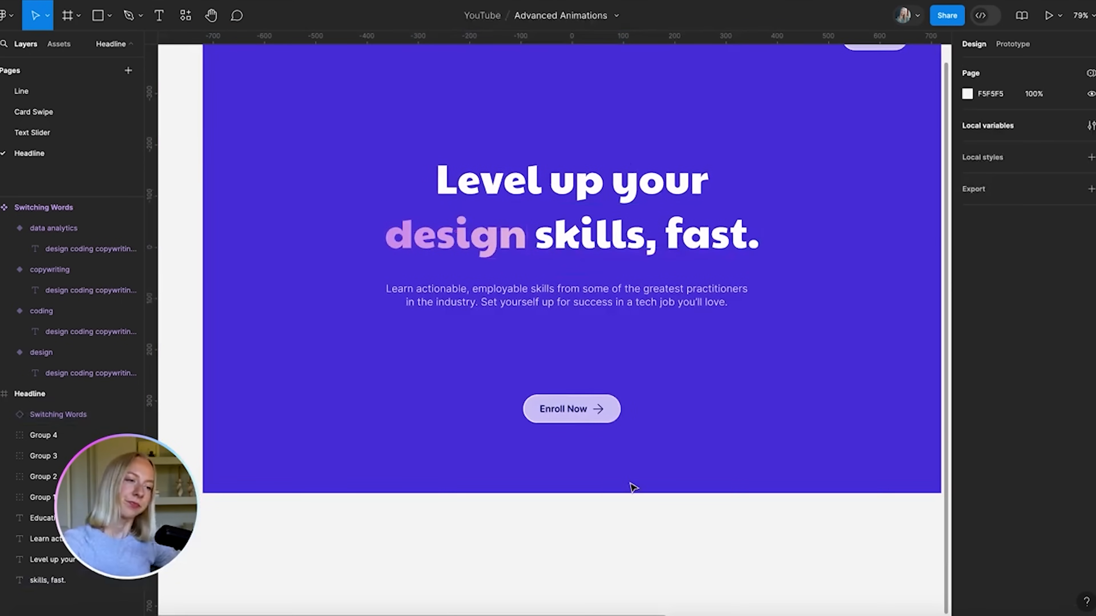
Wrap the design word and 'skills, fast.' in a horizontal auto-layout Frame 1
left_click(595, 238)
left_click(468, 234, "shift")
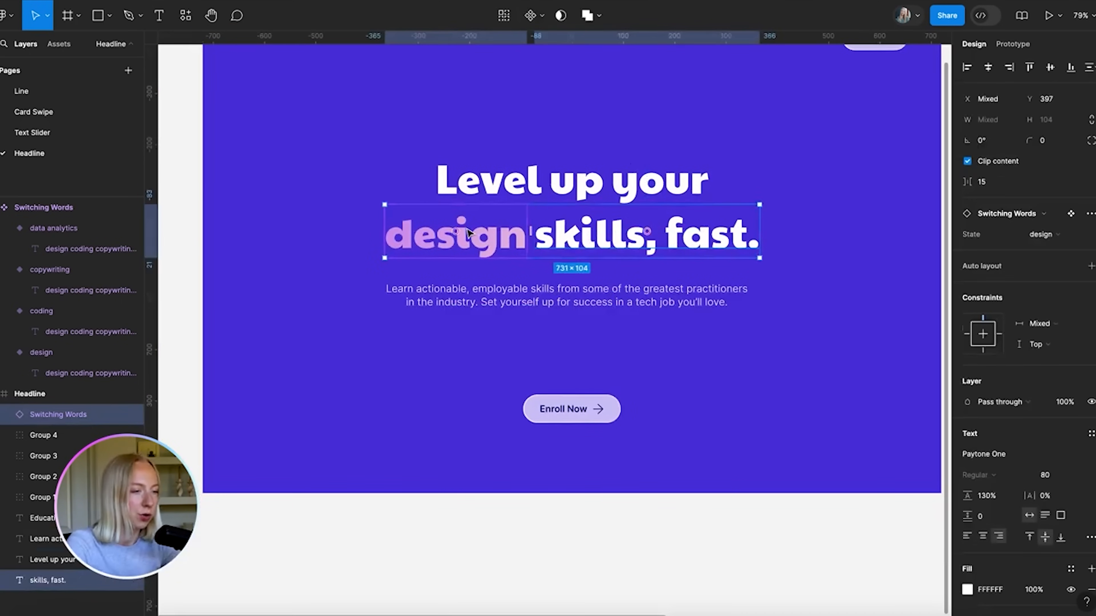
left_click(1091, 266)
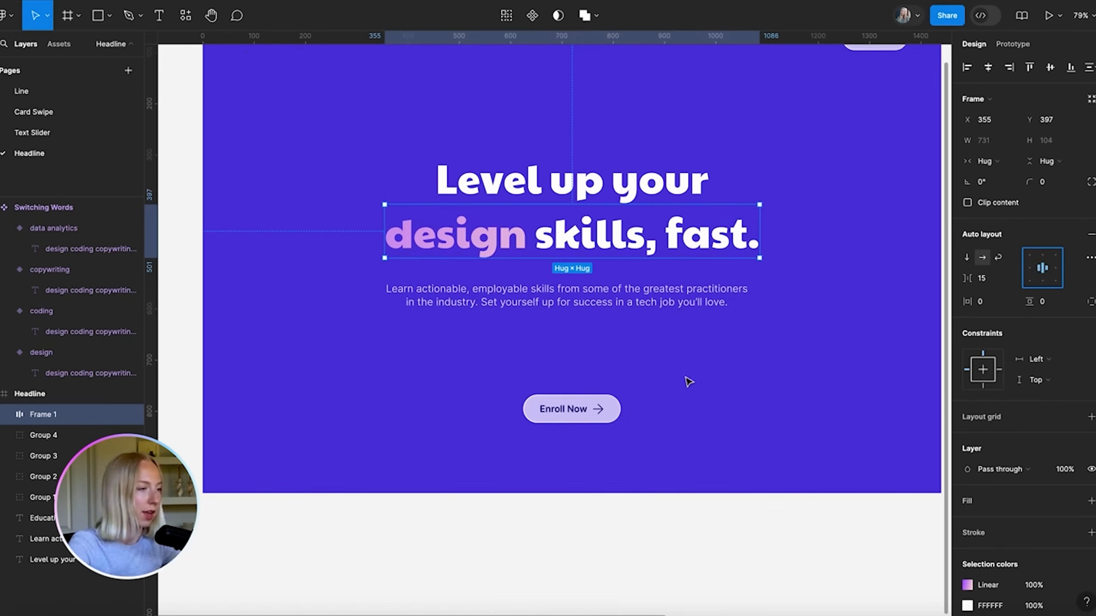
left_click(993, 163)
left_click(681, 388)
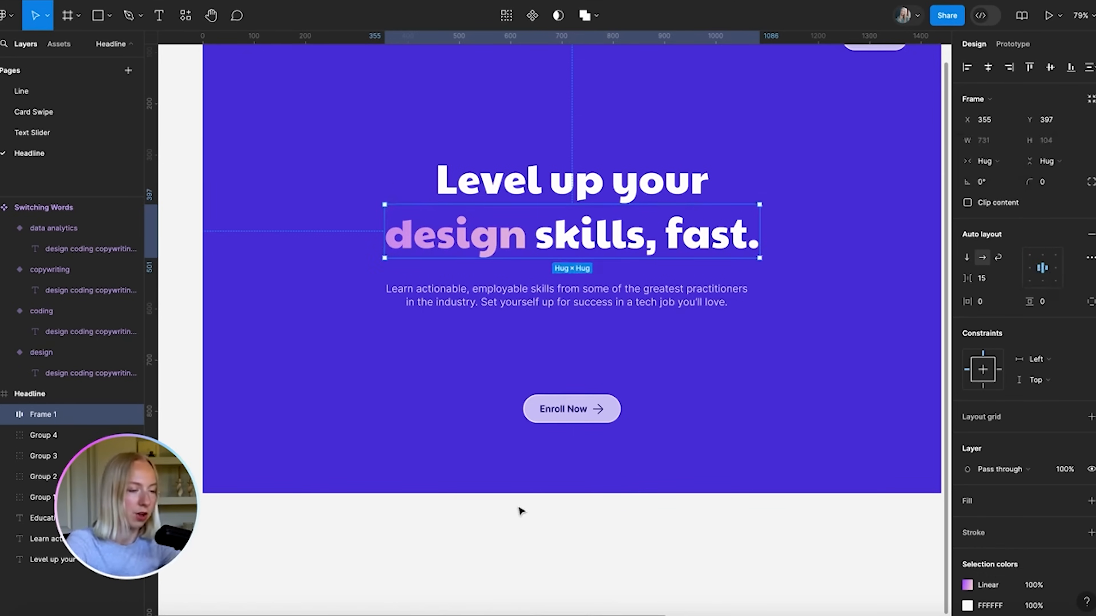
scroll(535, 481, "down", 5)
left_click(535, 482)
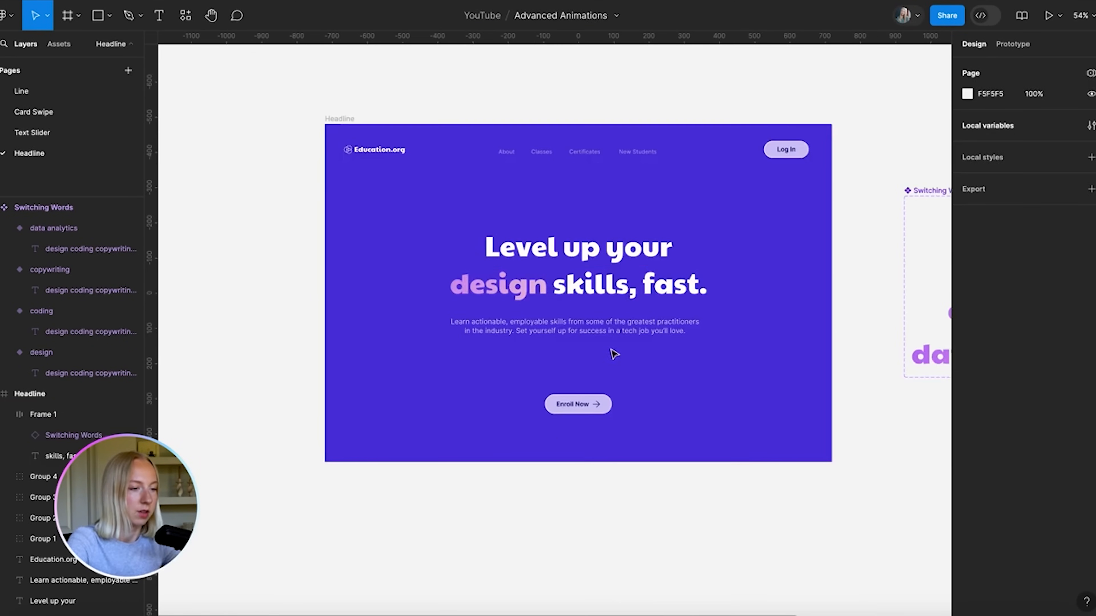
Set Frame 1's horizontal constraint to Center within the Headline frame
left_click(583, 279)
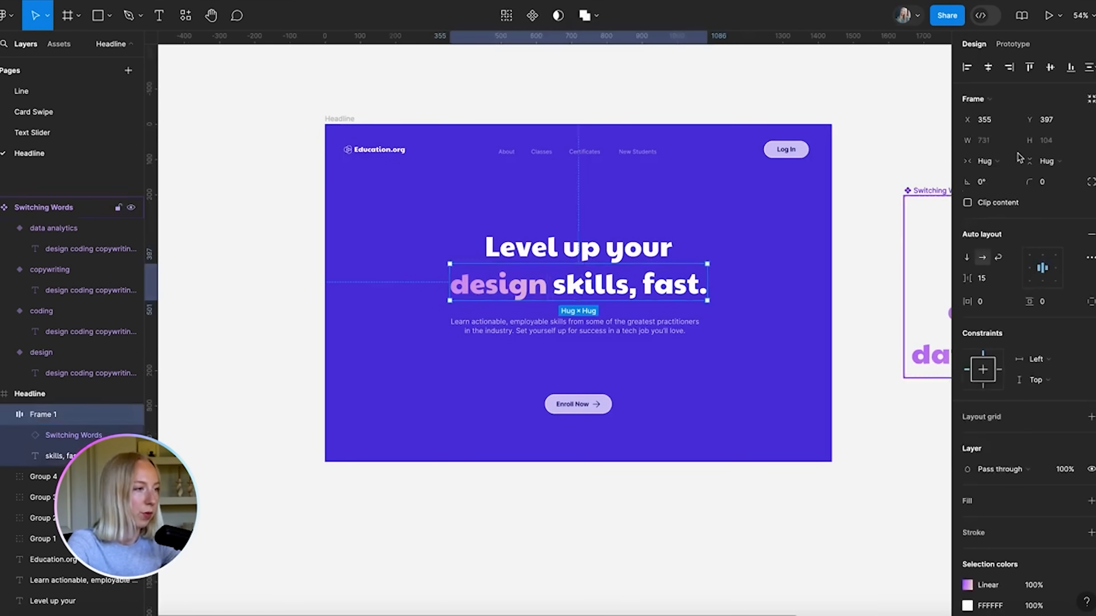
left_click(989, 67)
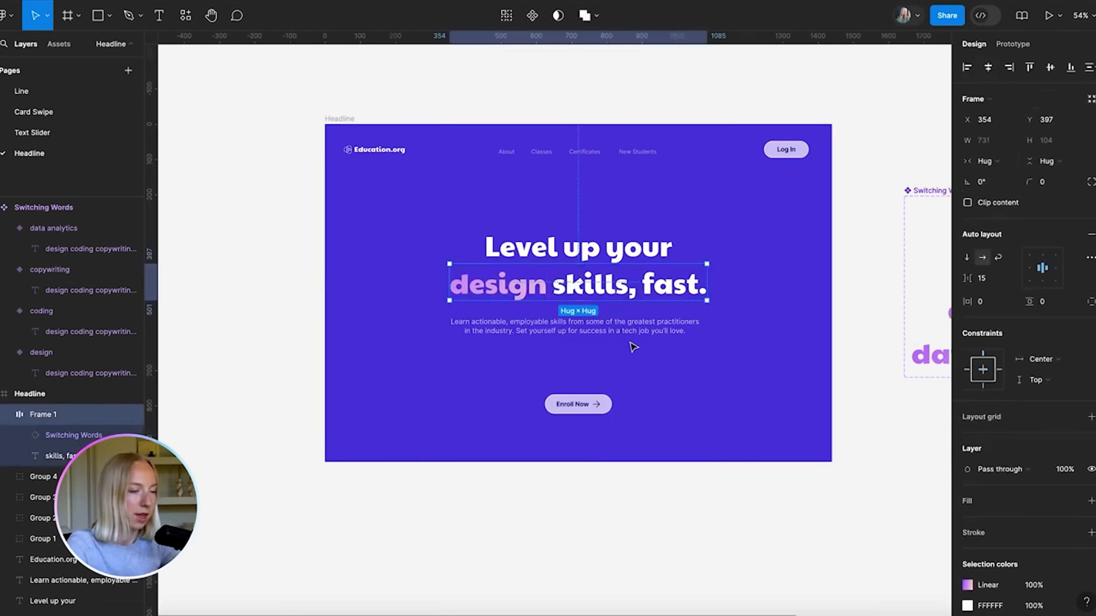
left_click(529, 296)
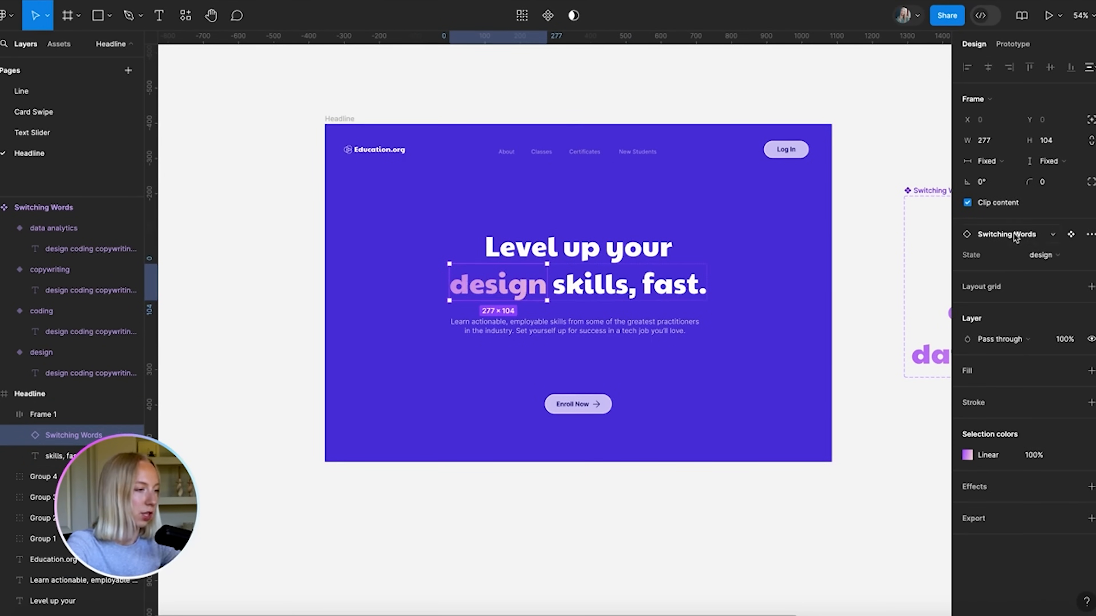
left_click(1037, 254)
left_click(1029, 240)
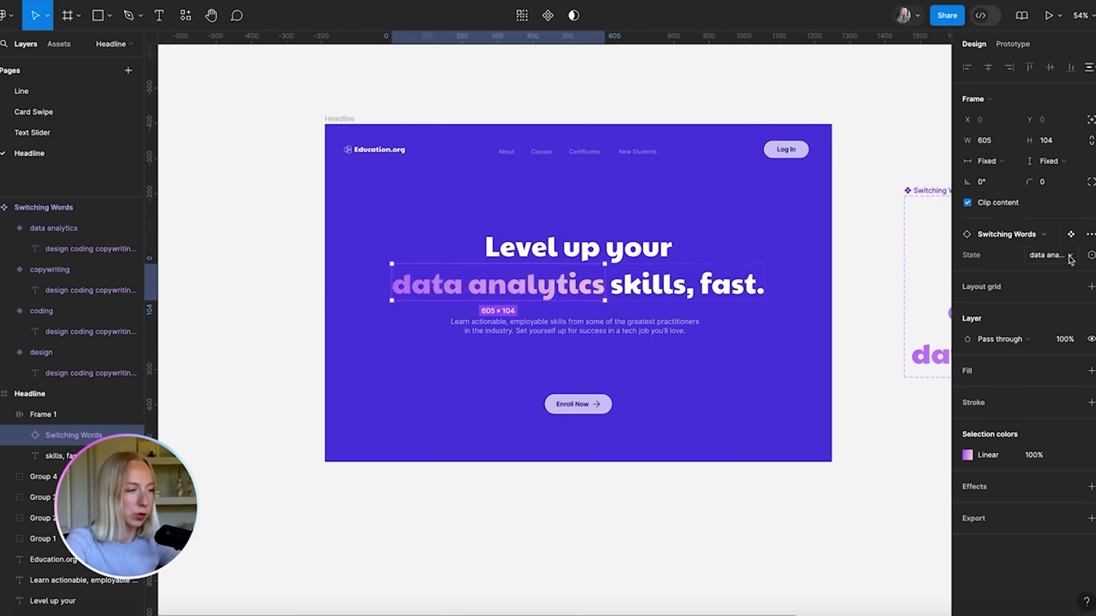
left_click(1071, 258)
left_click(1037, 238)
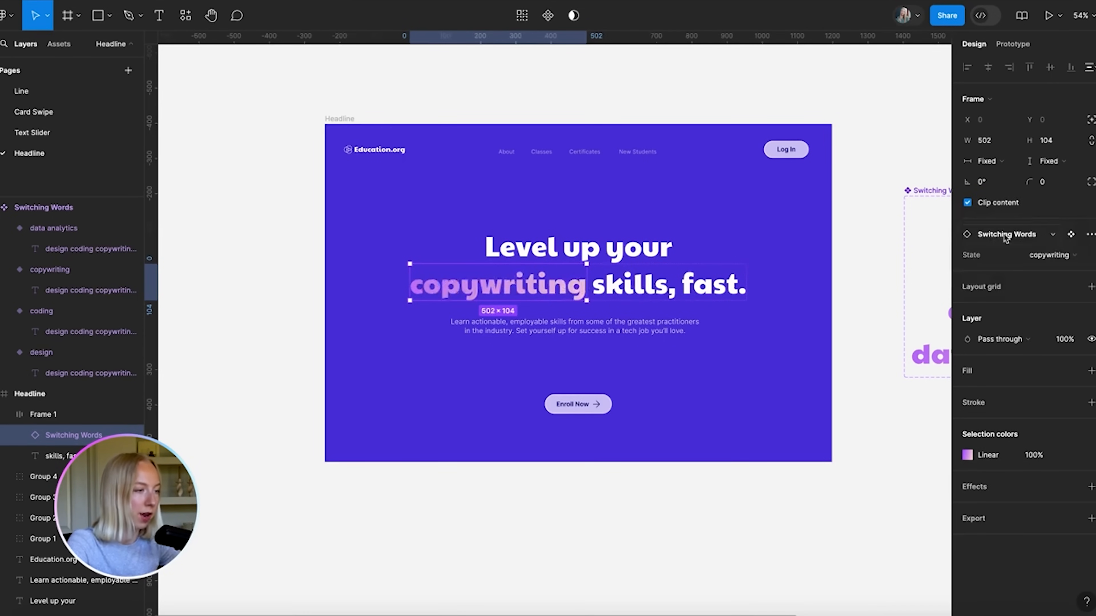
left_click(1051, 255)
left_click(1038, 239)
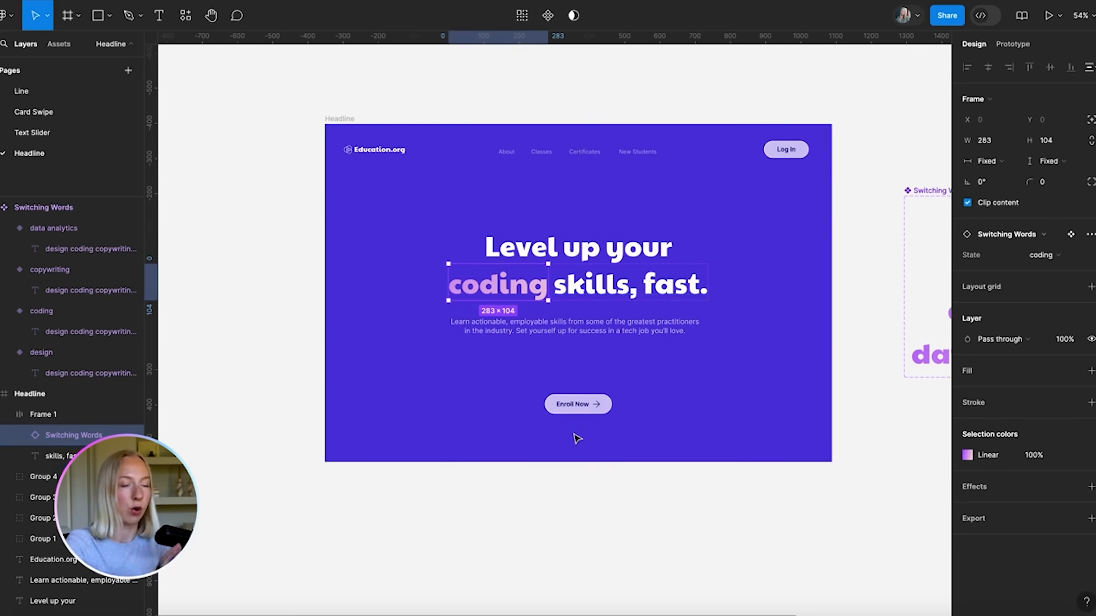
left_click(553, 481)
scroll(587, 332, "up", 3)
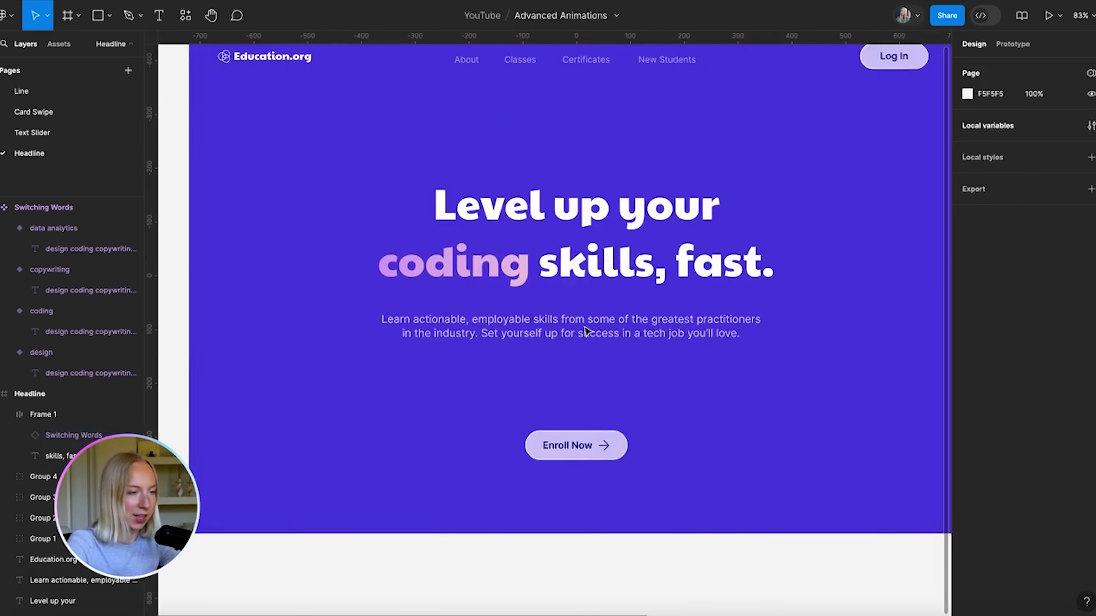
scroll(586, 331, "down", 4)
left_click(533, 285)
double_click(533, 293)
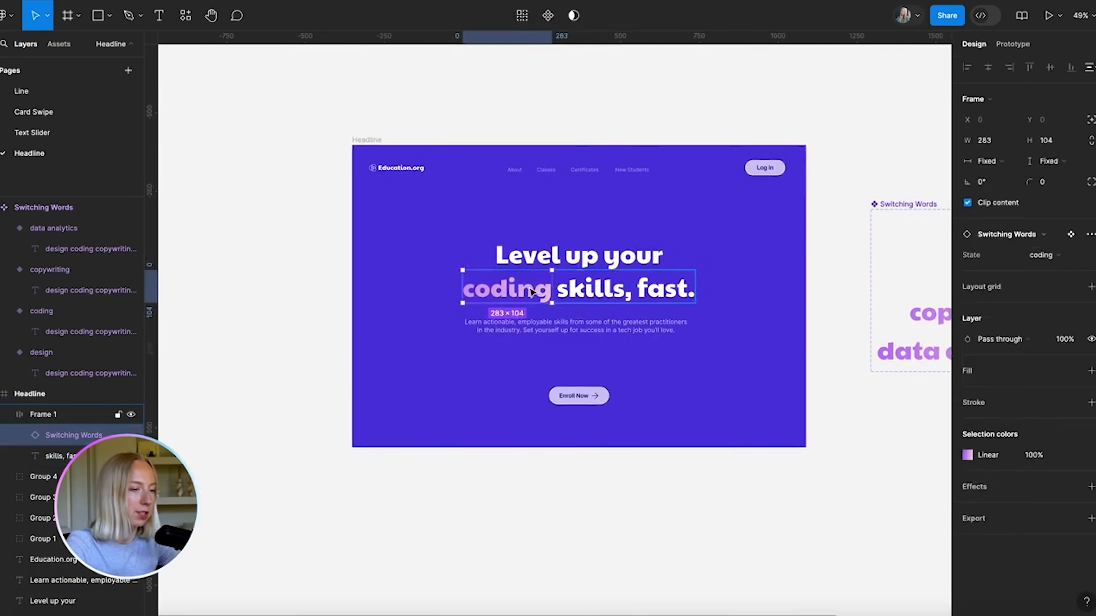
left_click(1048, 257)
left_click(1013, 298)
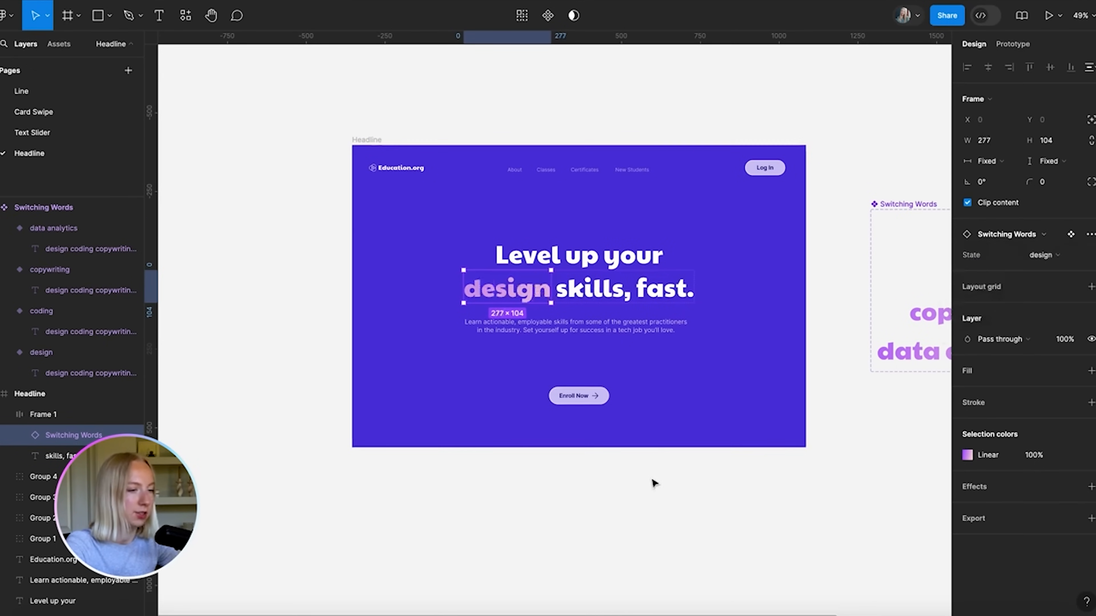
left_click(633, 496)
scroll(682, 504, "down", 2)
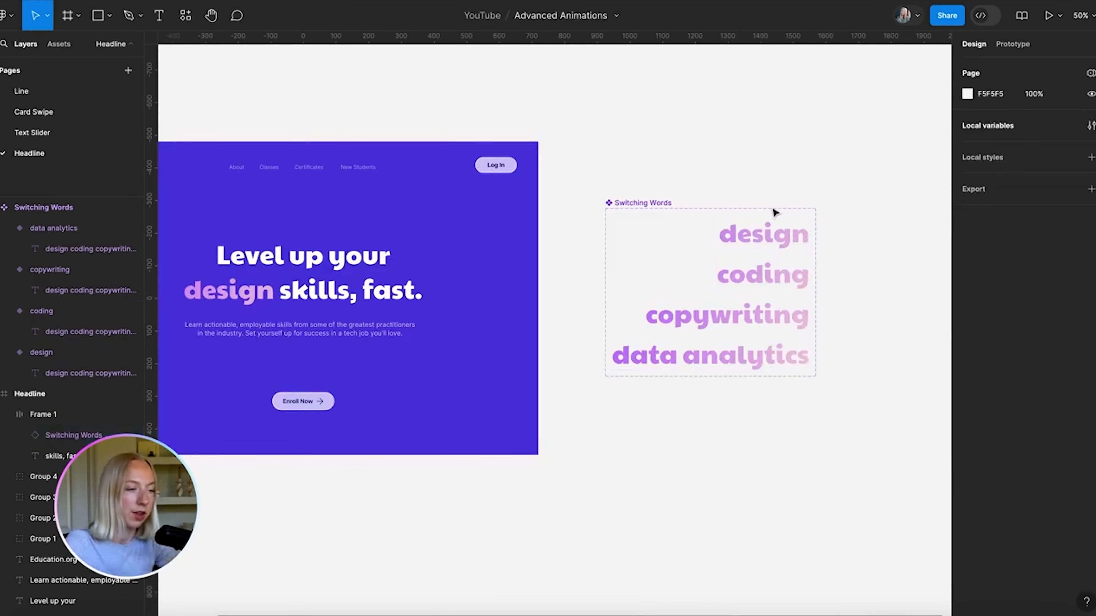
scroll(835, 270, "up", 1)
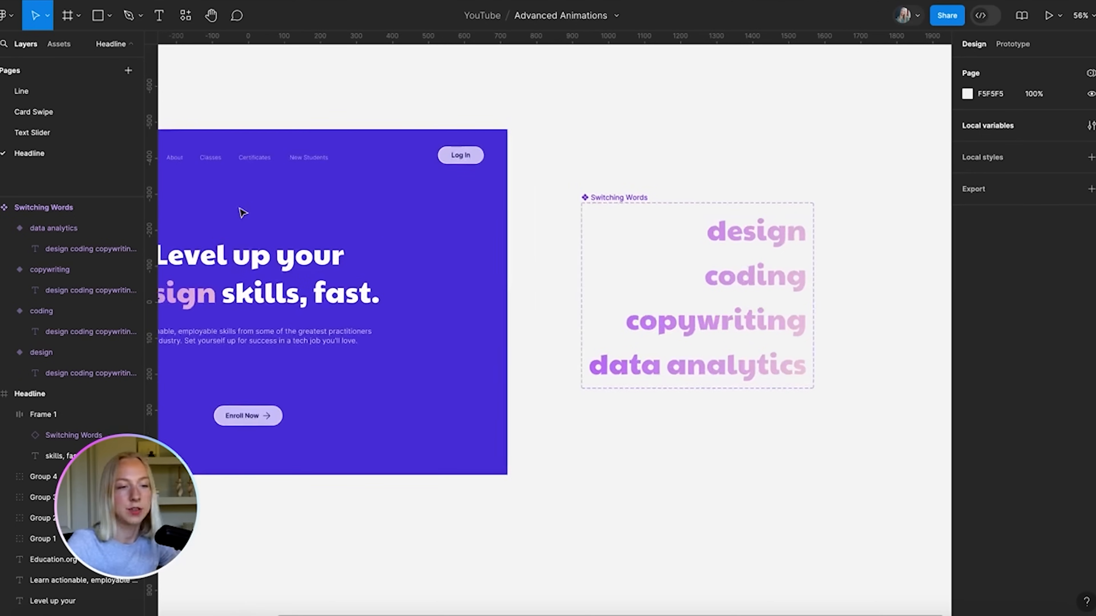
scroll(241, 213, "down", 4)
scroll(241, 213, "left", 3)
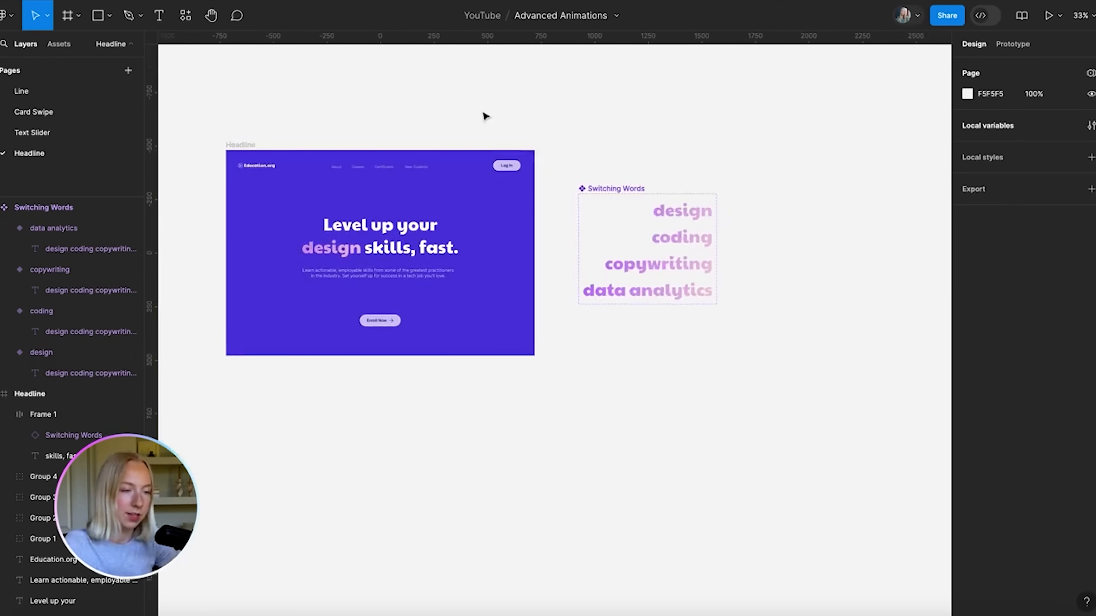
scroll(419, 234, "up", 3)
scroll(704, 288, "right", 4)
left_click(565, 184)
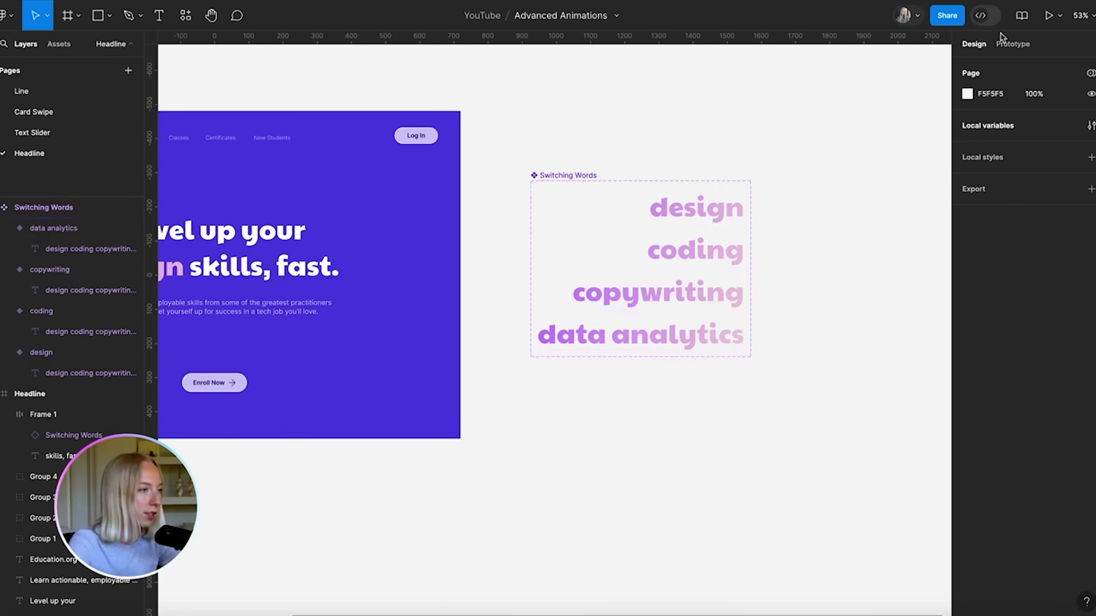
left_click(1013, 44)
Connect the design variant to the coding variant with a prototype interaction
left_click(711, 209)
scroll(714, 206, "up", 5)
left_click(713, 203)
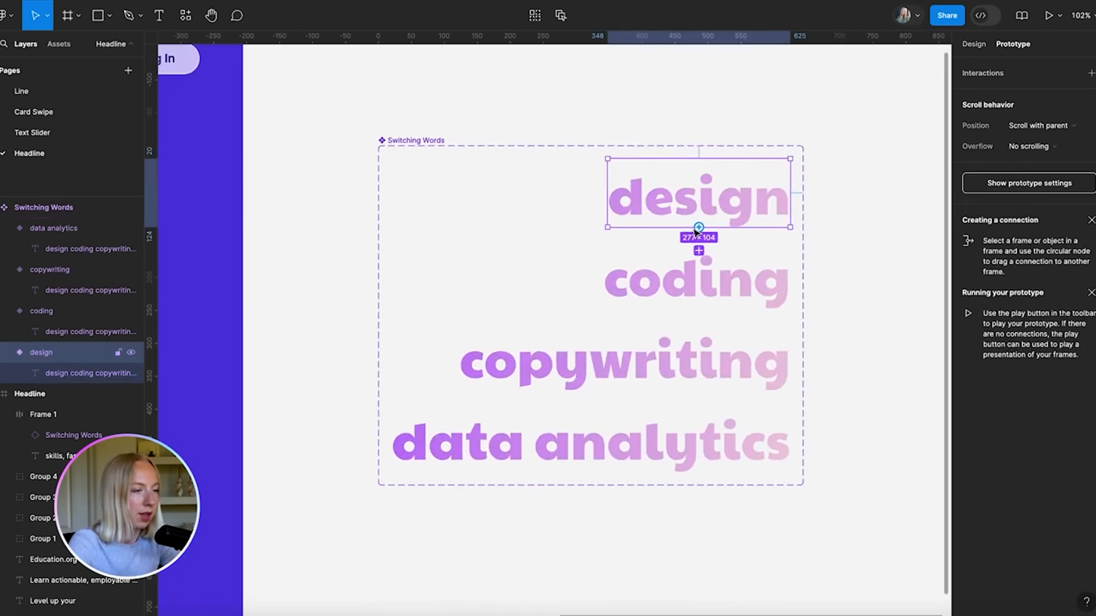
left_click_drag(698, 227, 698, 275)
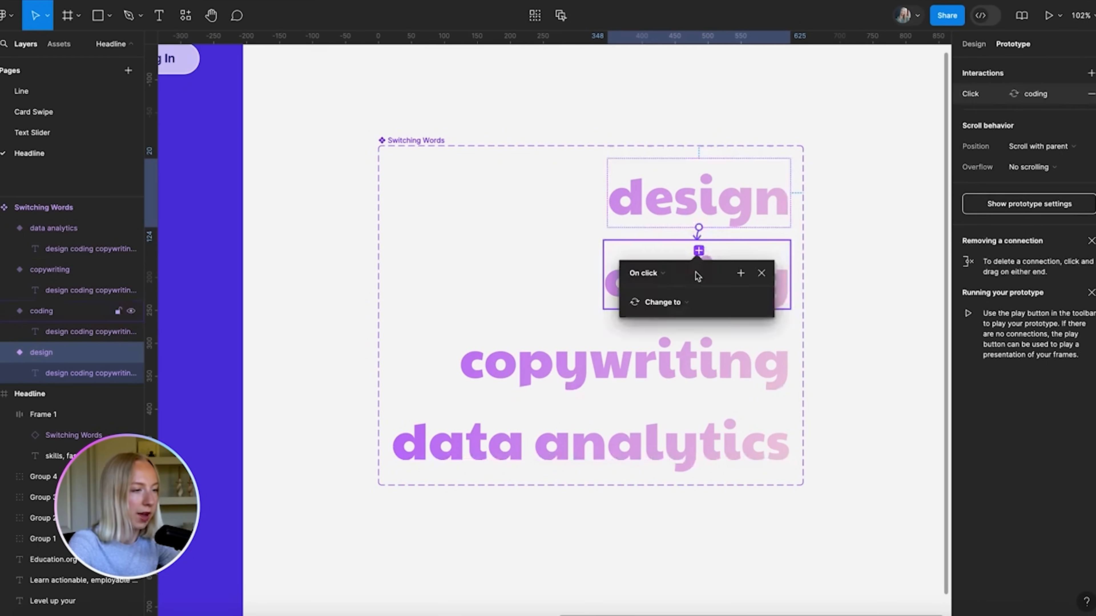
scroll(731, 289, "up", 5)
scroll(654, 240, "down", 2)
scroll(654, 239, "right", 2)
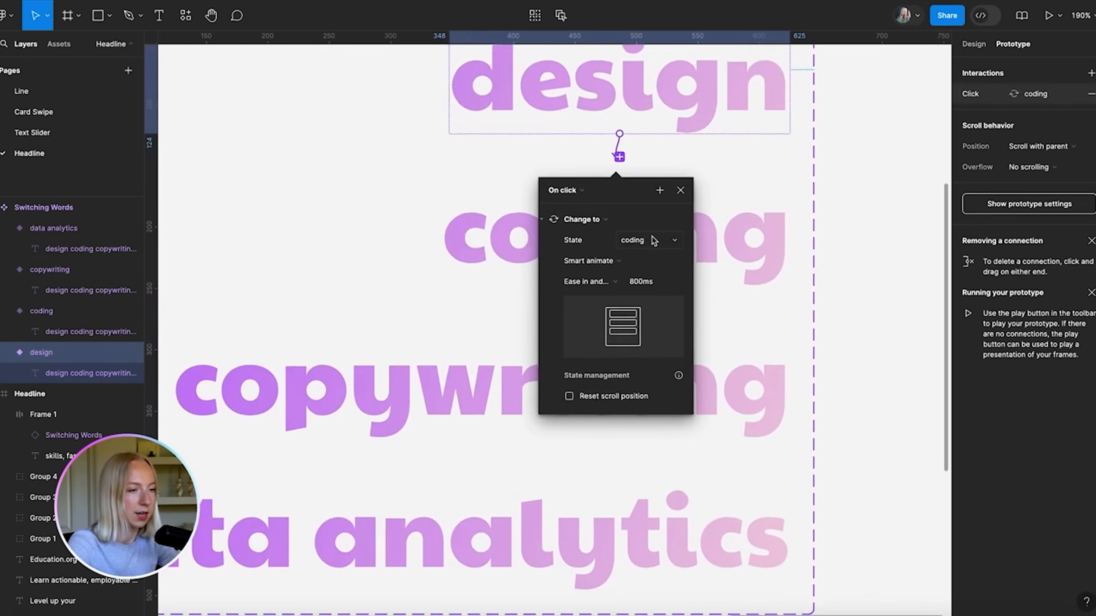
Set the interaction trigger to After delay with a 1000ms delay
left_click(566, 185)
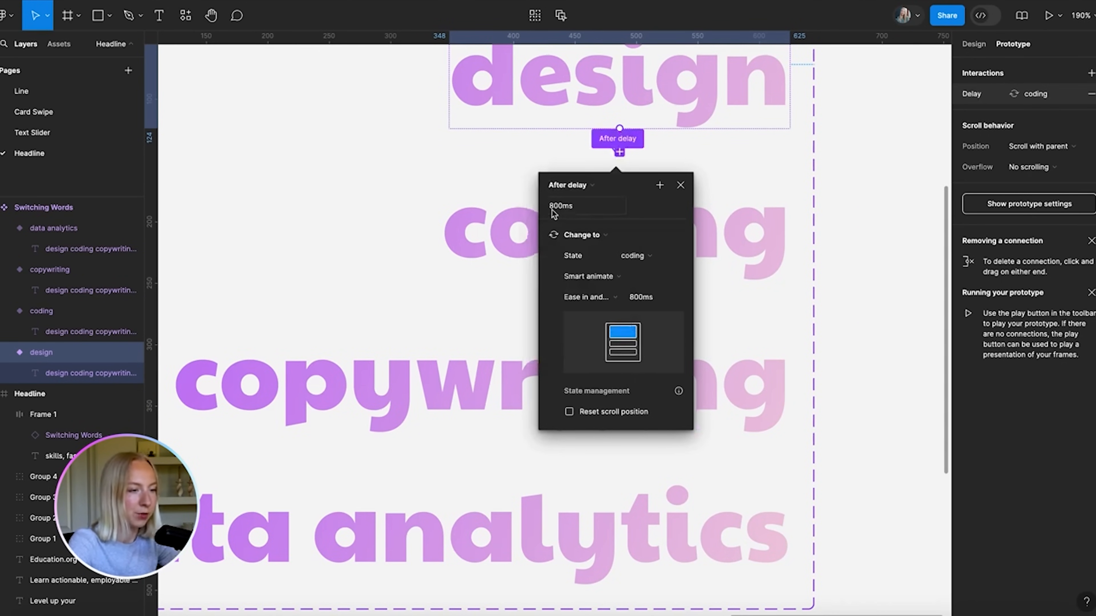
left_click(563, 207)
type("1000")
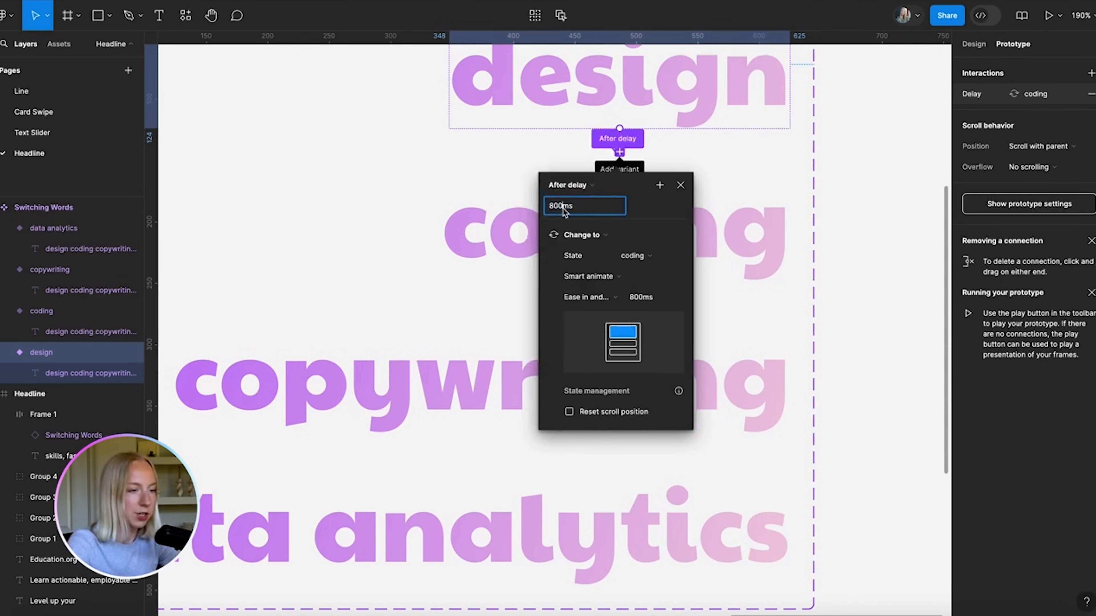
key("Return")
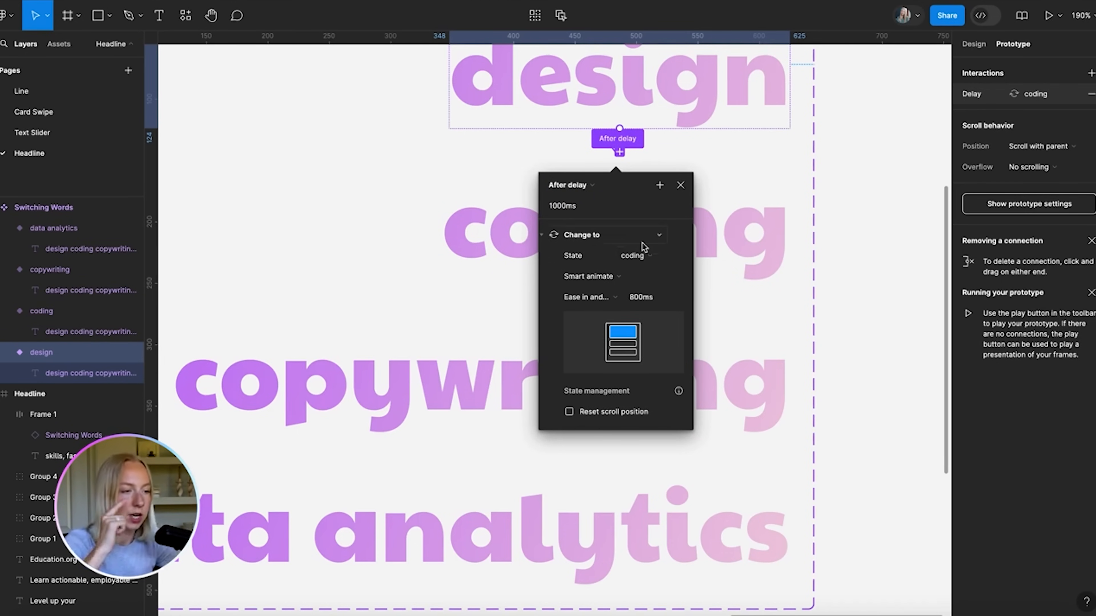
Set the smart animate duration to 200ms with Ease out easing
left_click(638, 298)
left_click(636, 299)
key("BackSpace")
type("2")
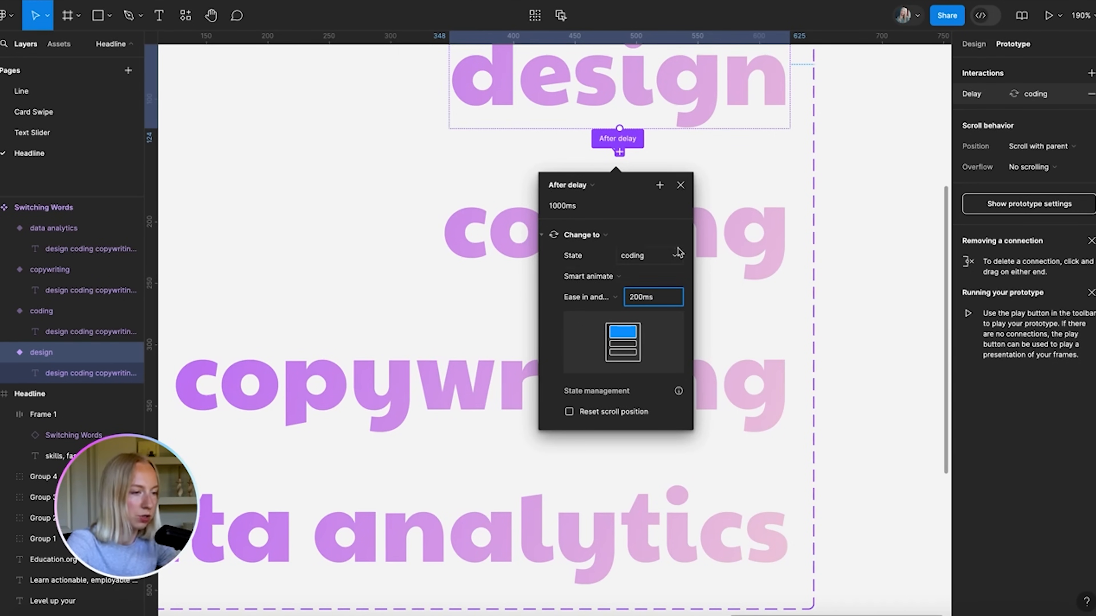
left_click(611, 302)
left_click(611, 284)
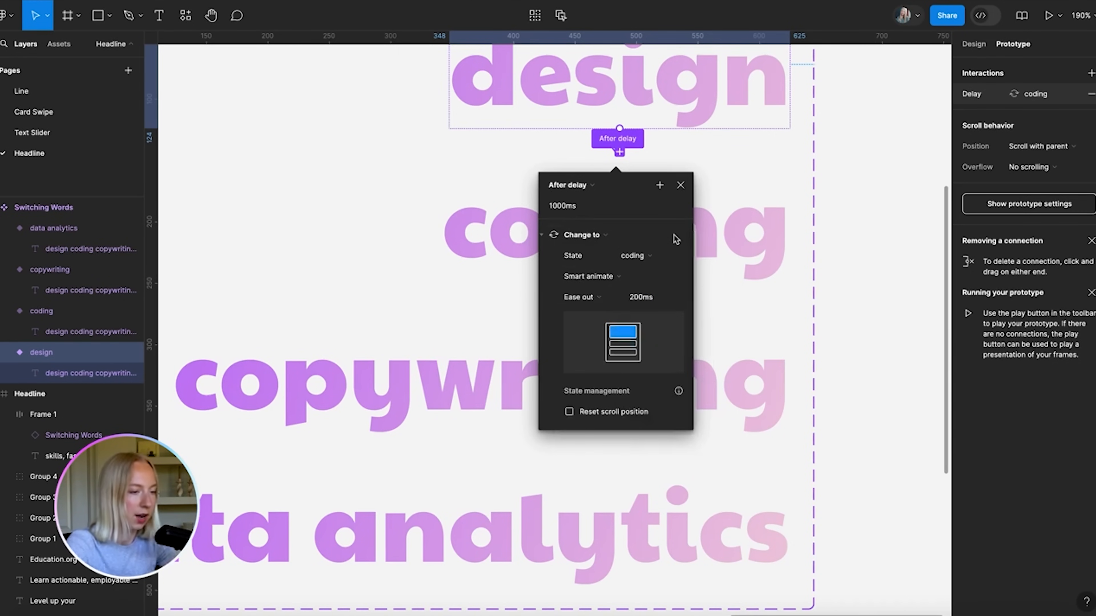
left_click(684, 186)
scroll(685, 187, "down", 3)
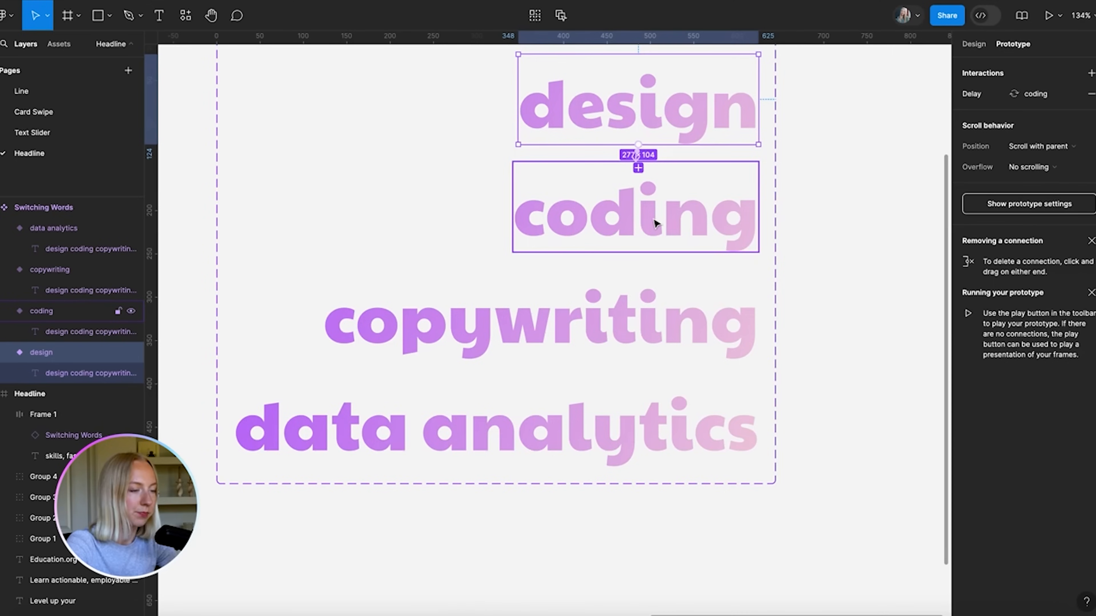
scroll(656, 220, "down", 3)
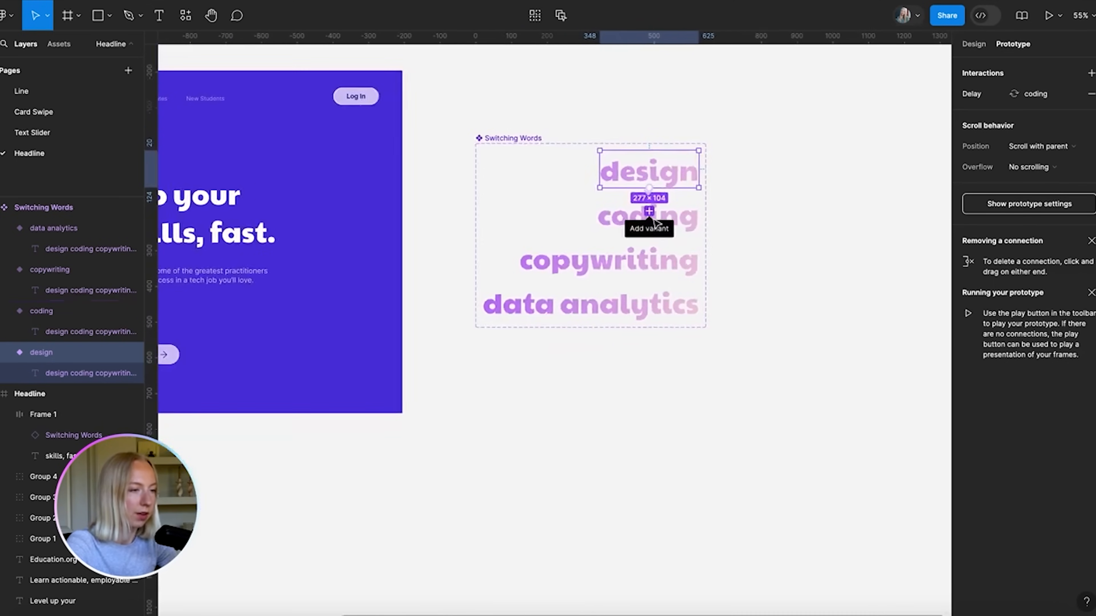
scroll(497, 205, "left", 10)
left_click(223, 106)
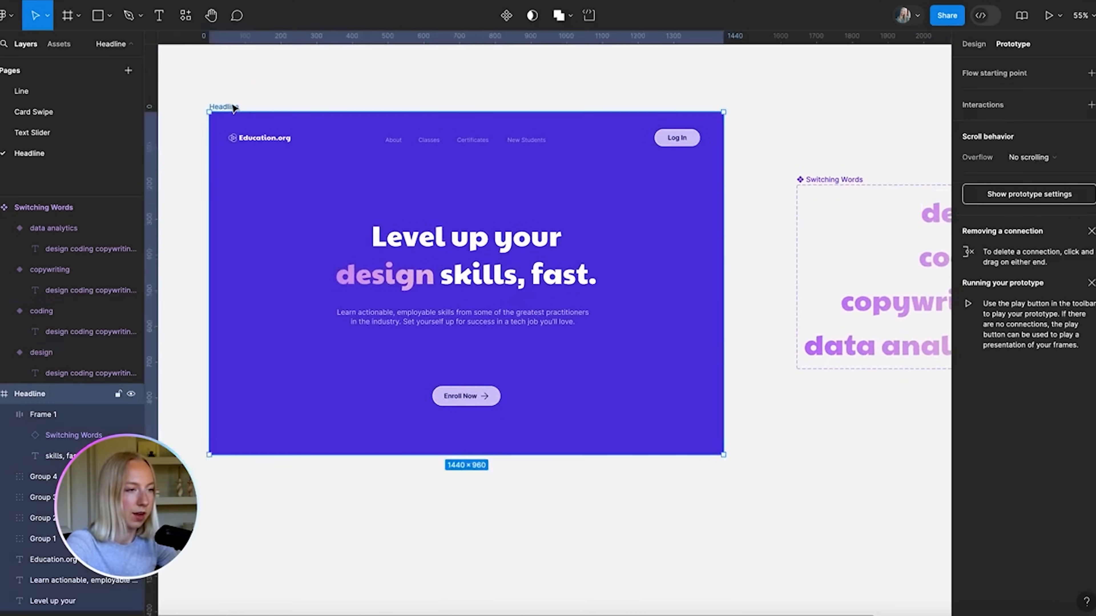
left_click(1049, 15)
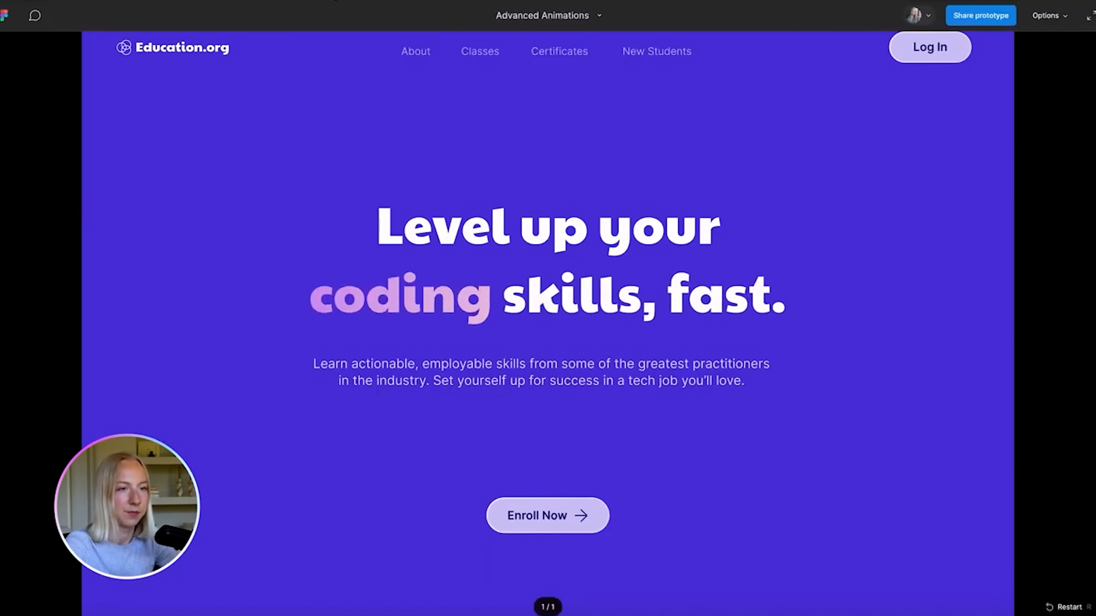
left_click(335, 1)
scroll(506, 385, "down", 2)
scroll(507, 385, "right", 1)
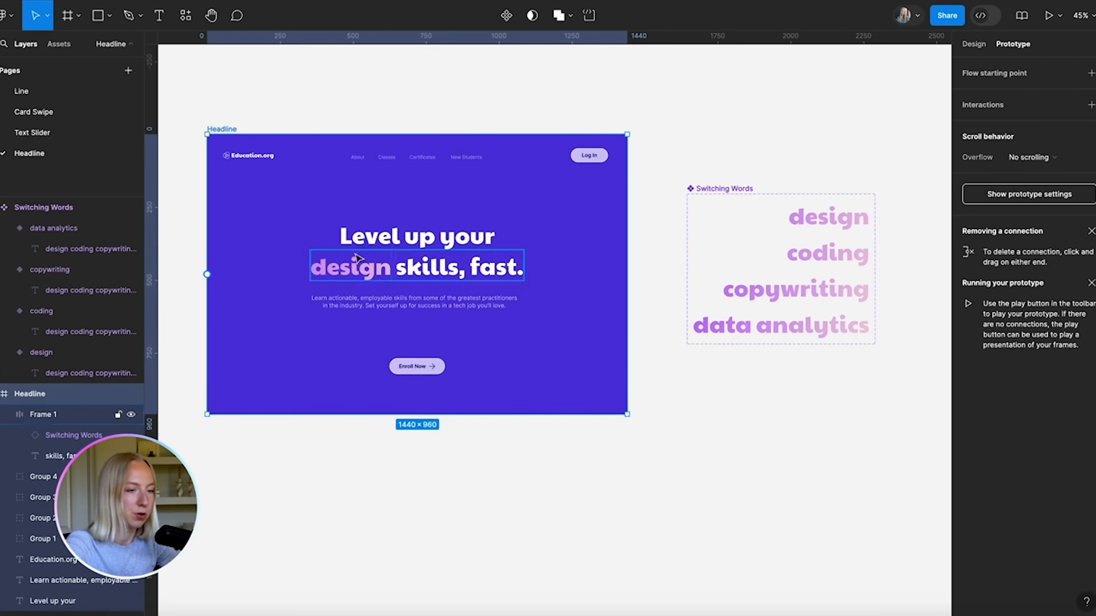
scroll(878, 291, "right", 5)
scroll(725, 254, "up", 5)
Change the design variant's After delay from 1000ms to 1500ms
left_click(690, 222)
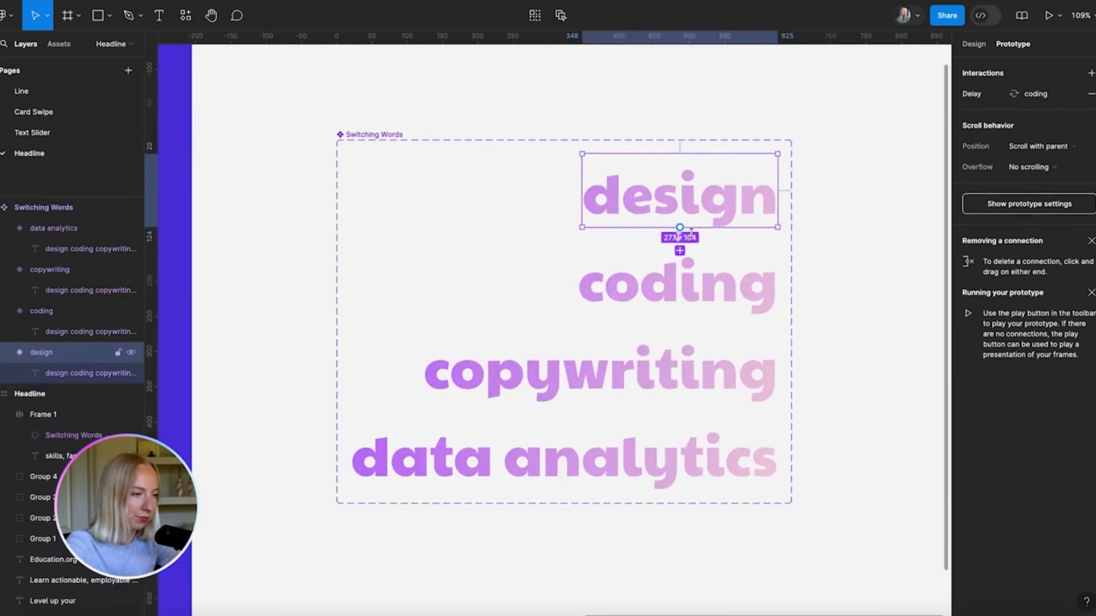
scroll(691, 233, "up", 5)
left_click(653, 211)
left_click(591, 275)
left_click(591, 273)
key("BackSpace")
type("500ms")
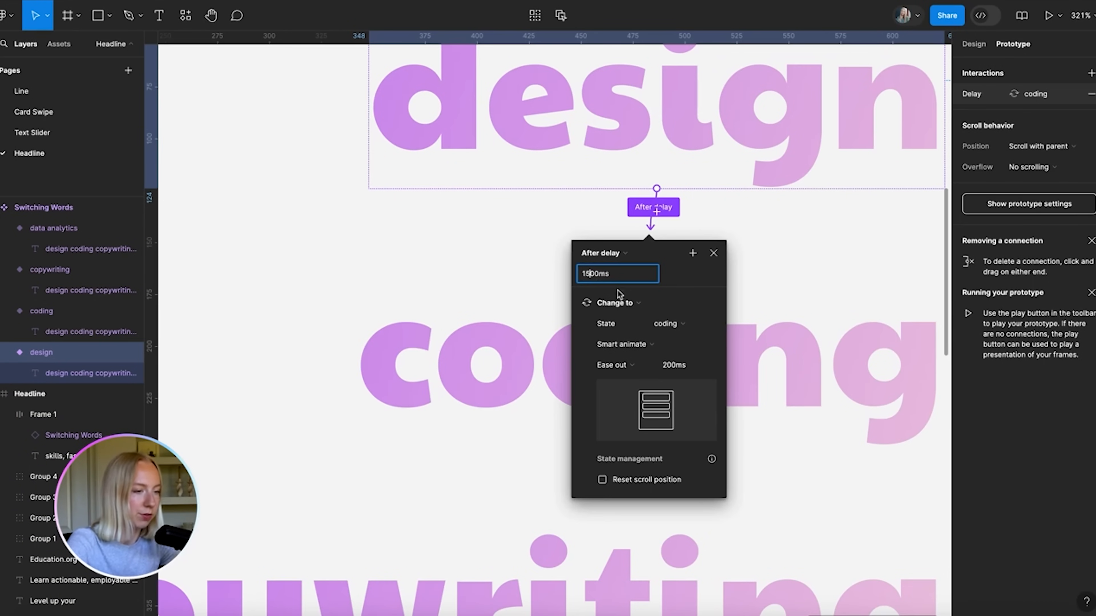
key("Return")
scroll(660, 275, "down", 5)
left_click(482, 274)
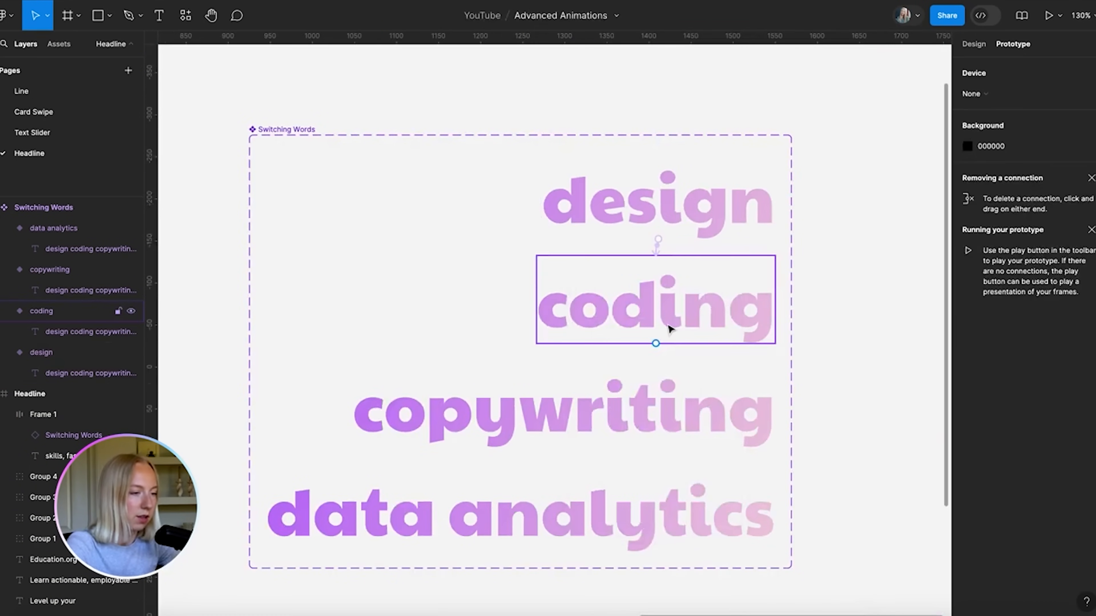
Connect coding to copywriting, triggered After delay of 1500ms
left_click(669, 329)
left_click_drag(656, 343, 567, 380)
scroll(642, 404, "down", 2)
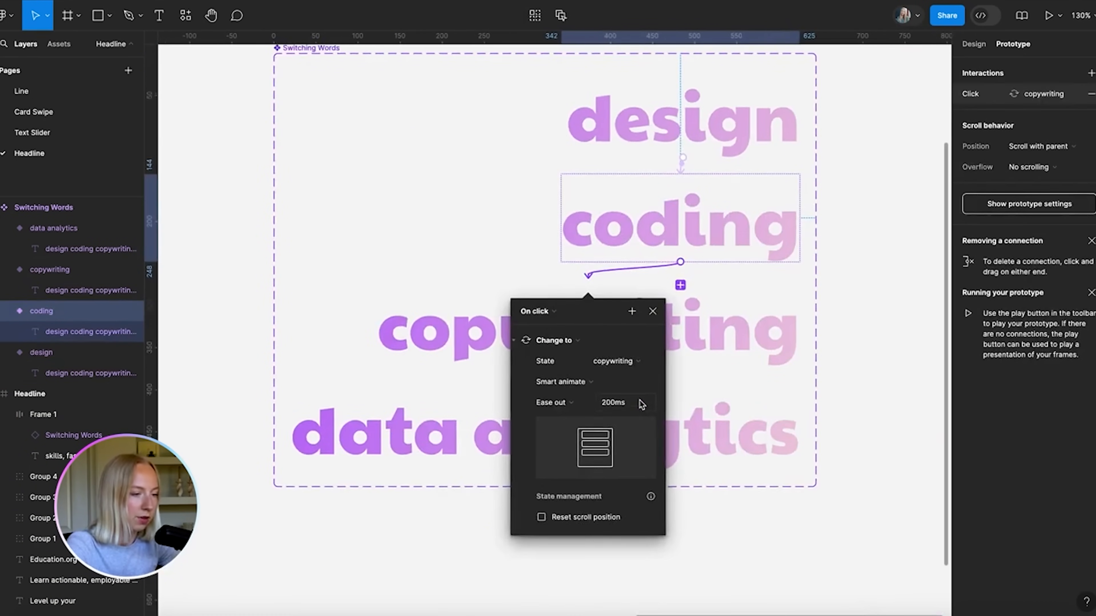
left_click(541, 313)
left_click(530, 471)
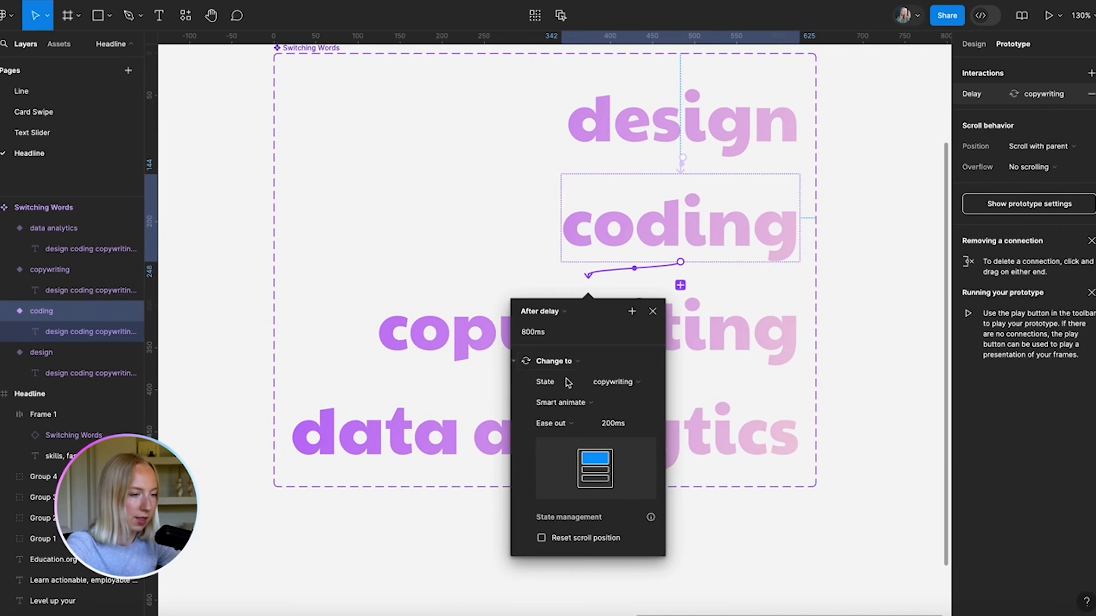
left_click(530, 335)
type("1500")
key("Return")
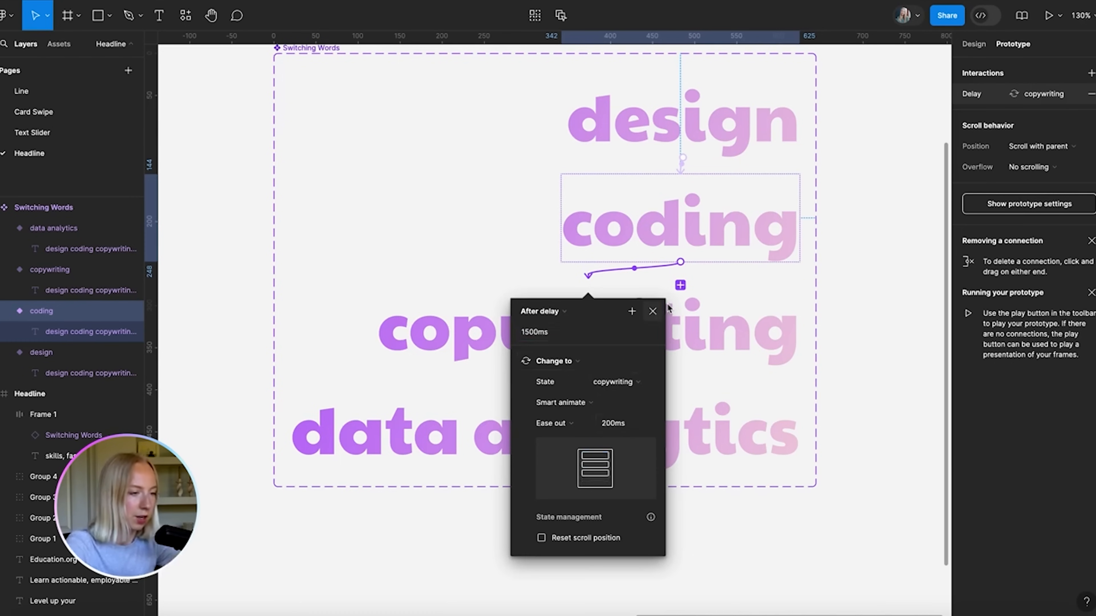
left_click(667, 319)
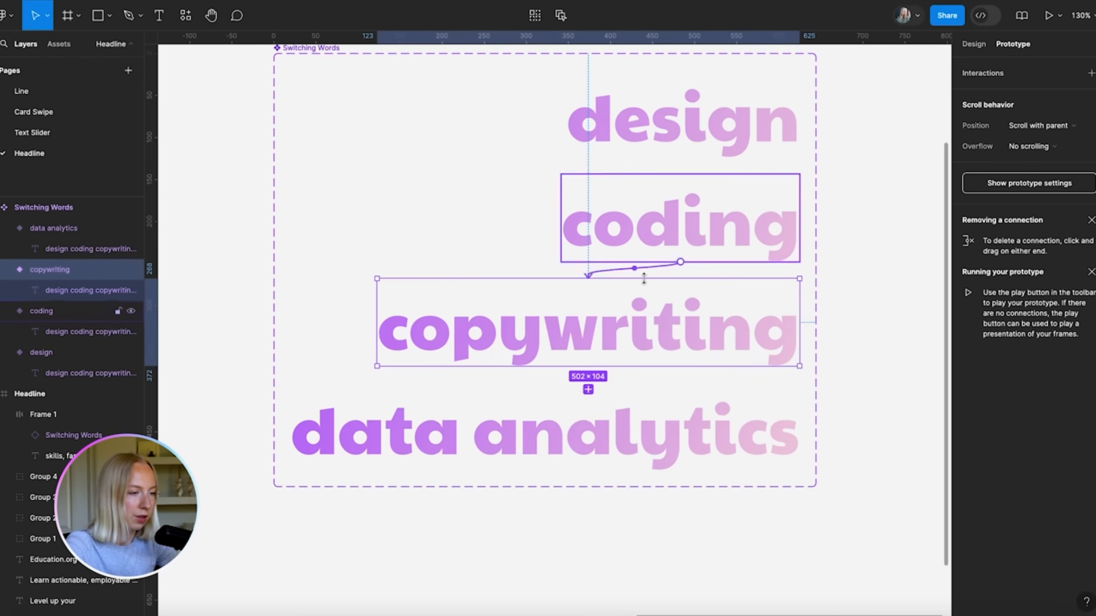
Connect copywriting to data analytics, triggered After delay of 1500ms
left_click_drag(588, 367, 578, 433)
left_click(488, 417)
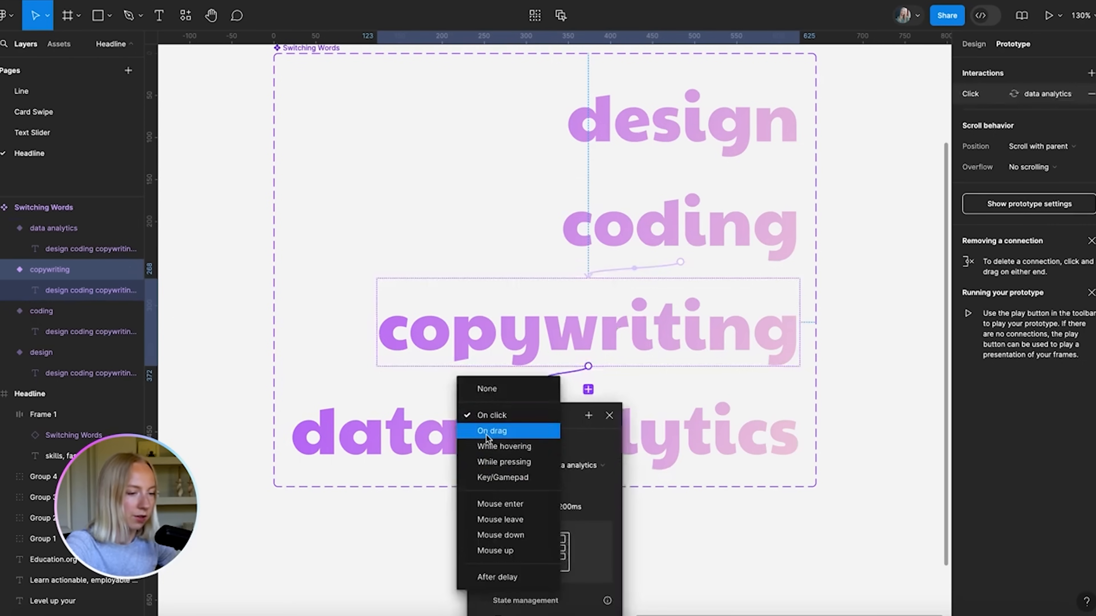
left_click(482, 577)
scroll(523, 500, "down", 3)
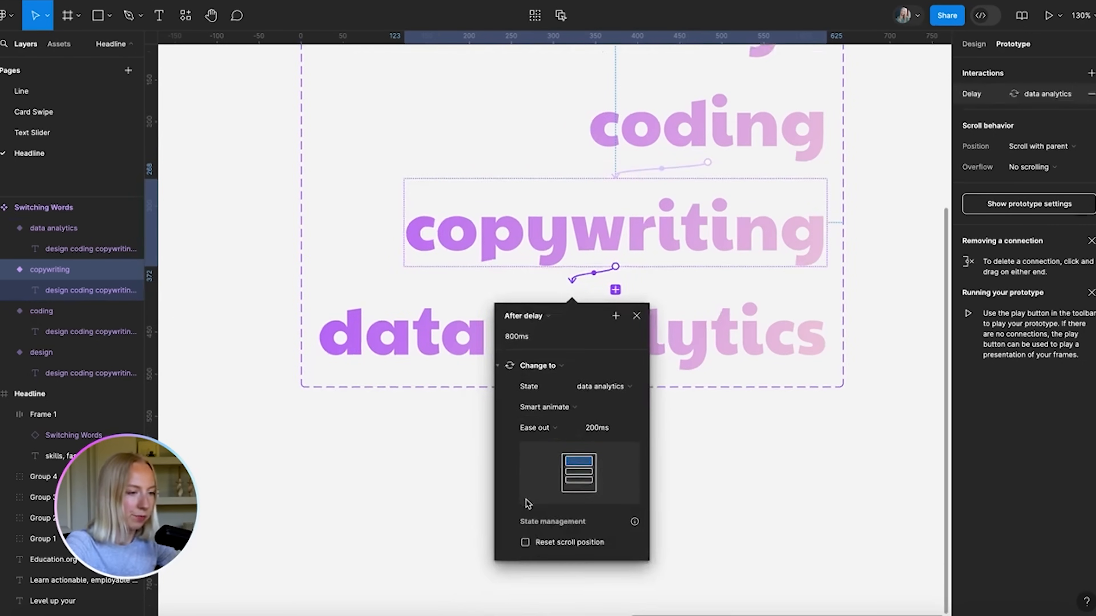
left_click(526, 338)
key("BackSpace")
type("150")
key("Return")
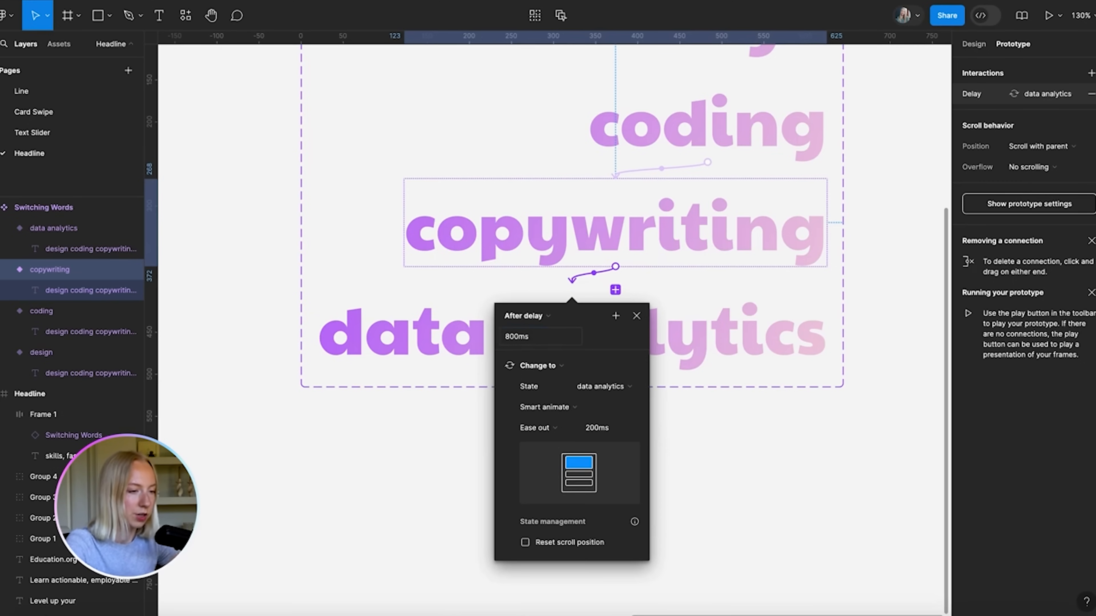
left_click(512, 340)
type("1500")
key("Return")
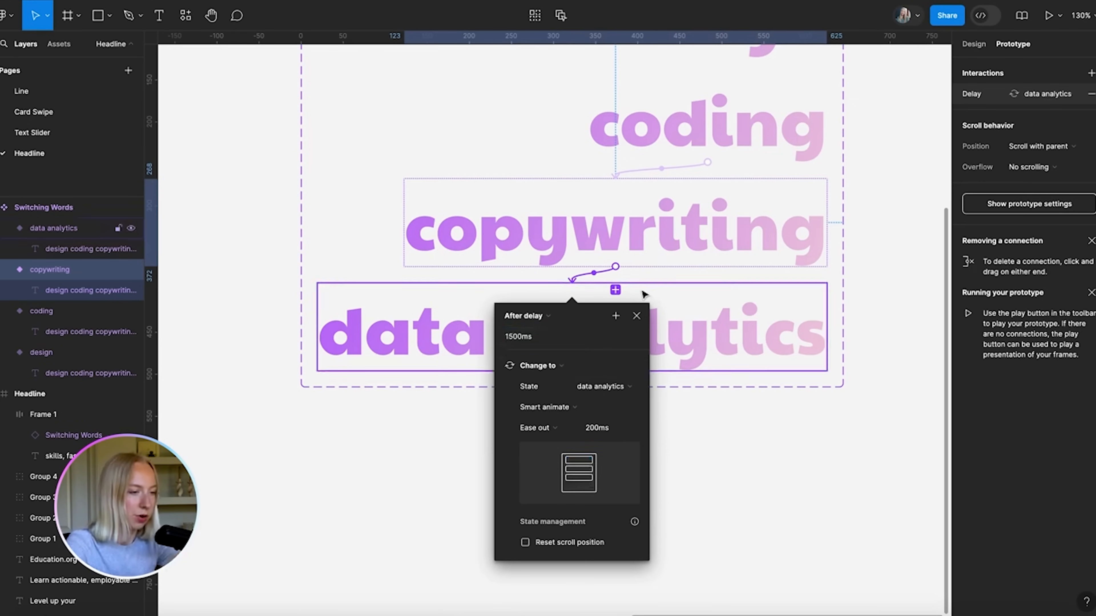
left_click(633, 323)
Connect the data analytics variant back to the design variant
left_click(640, 321)
scroll(643, 321, "down", 5)
scroll(693, 348, "up", 3)
scroll(693, 347, "right", 1)
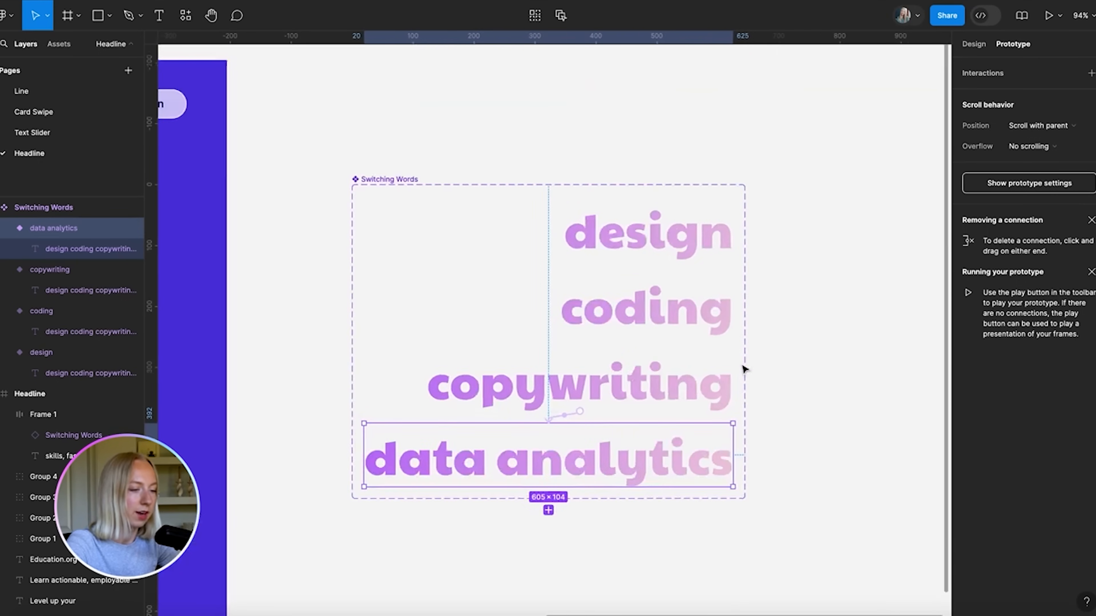
left_click_drag(548, 487, 629, 245)
Set the data analytics-to-design trigger to After delay of 1500ms
scroll(647, 324, "up", 5)
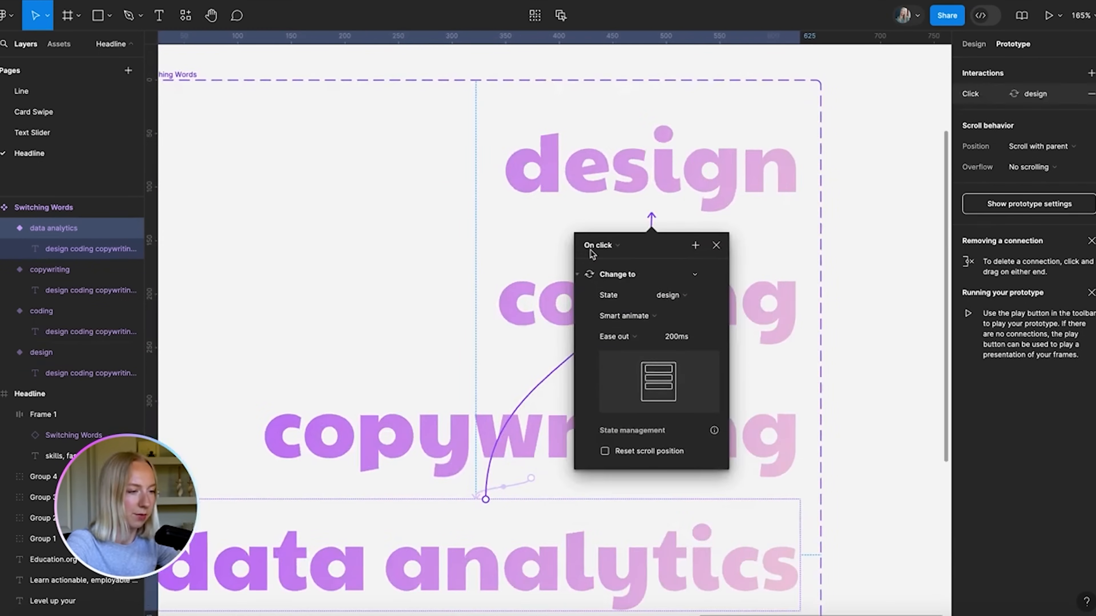
left_click(594, 245)
left_click(598, 408)
left_click(593, 266)
type("1500")
key("Return")
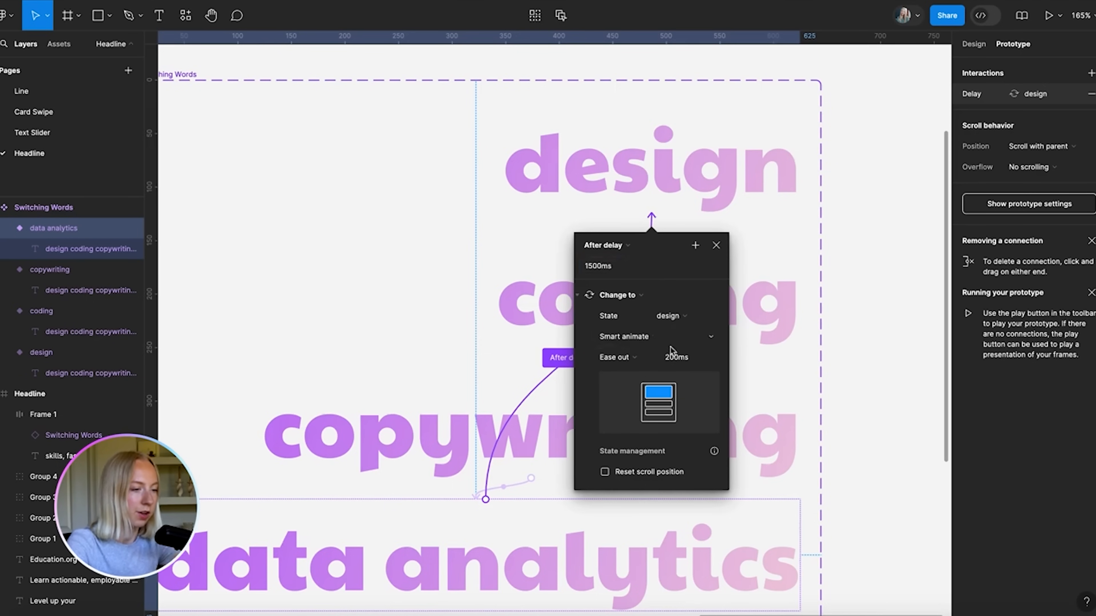
left_click(716, 245)
Preview the Headline frame as a prototype to watch the words loop
left_click(890, 246)
scroll(890, 246, "down", 8)
scroll(890, 246, "down", 1)
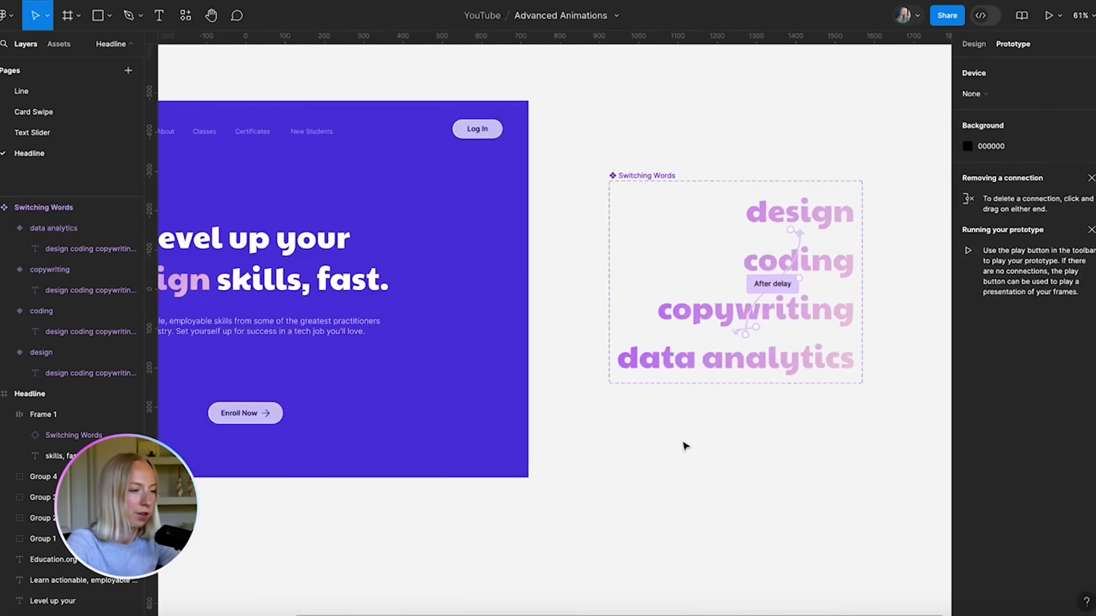
scroll(685, 446, "down", 1)
scroll(685, 445, "left", 6)
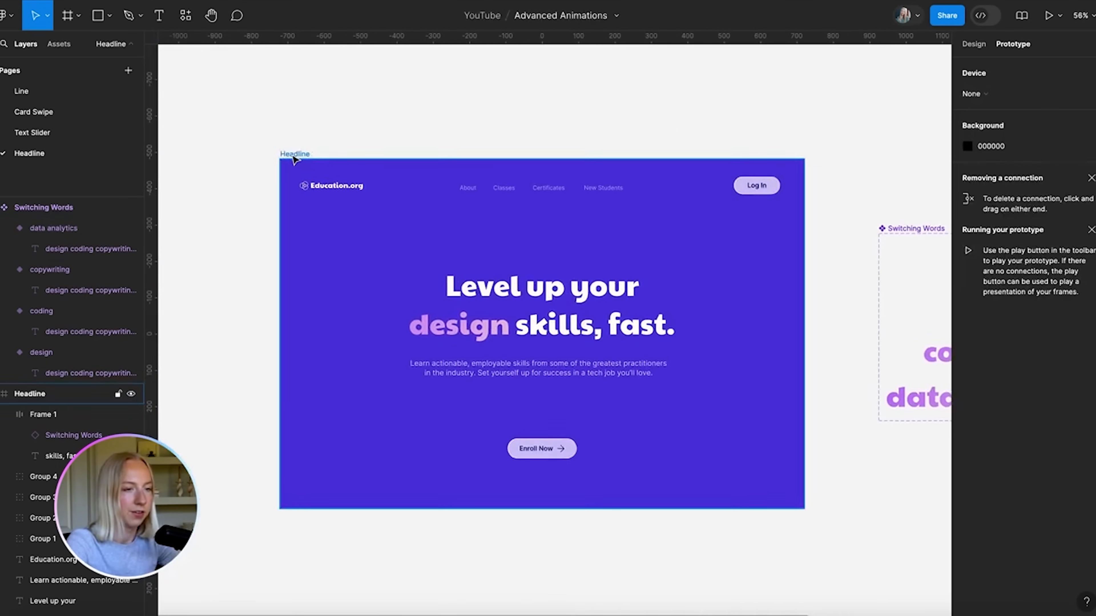
left_click(295, 155)
left_click(1048, 15)
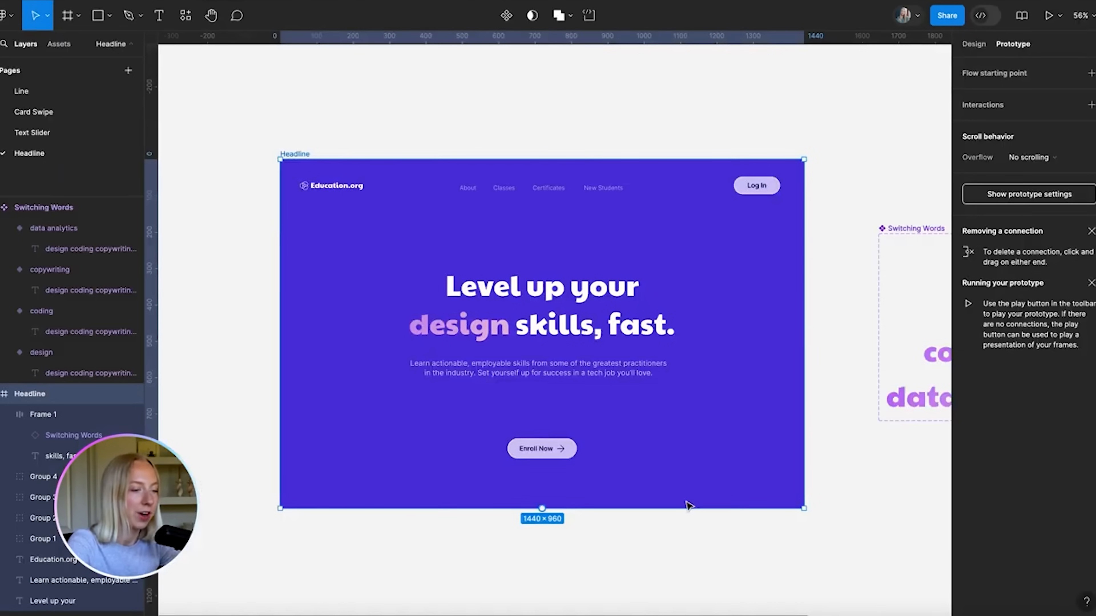
scroll(687, 502, "down", 3)
scroll(776, 423, "right", 4)
scroll(861, 347, "up", 5)
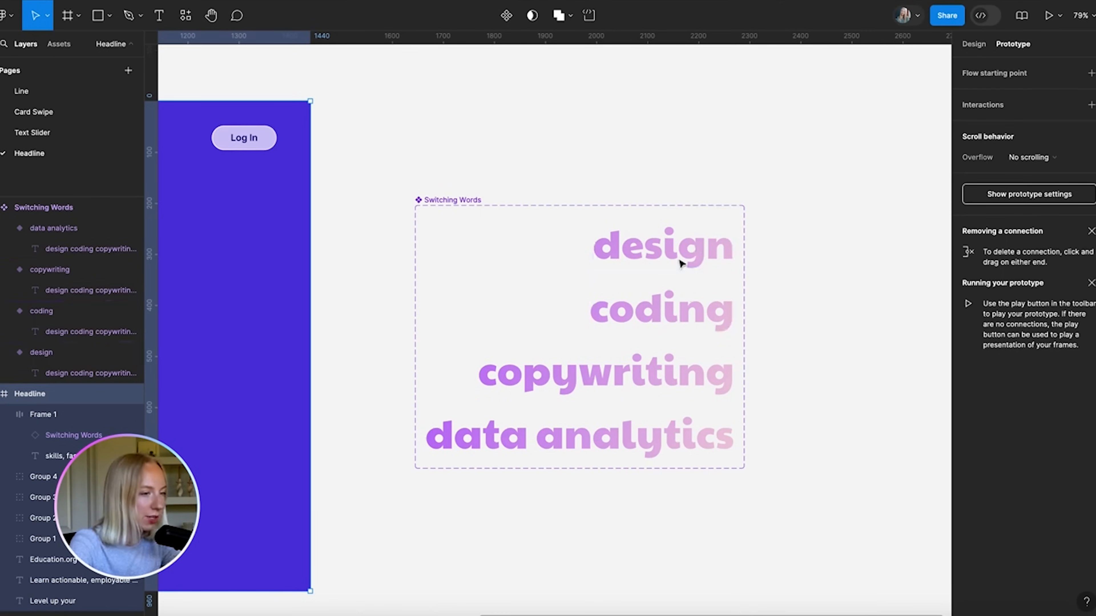
scroll(679, 263, "up", 3)
Retarget design's After delay connection to switch to copywriting
left_click(678, 242)
scroll(578, 371, "down", 2)
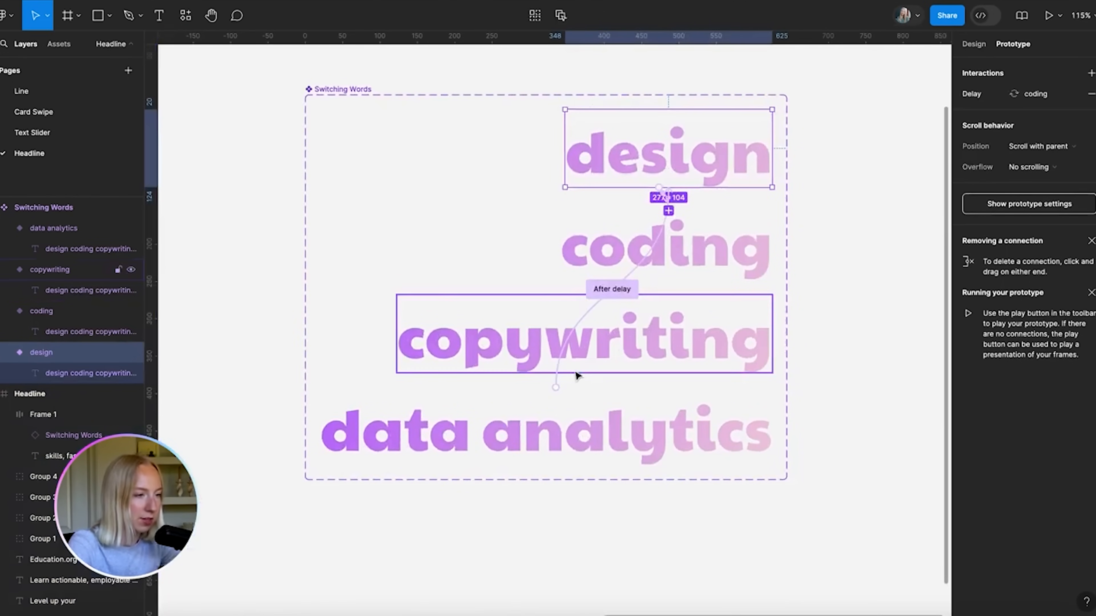
scroll(692, 205, "up", 3)
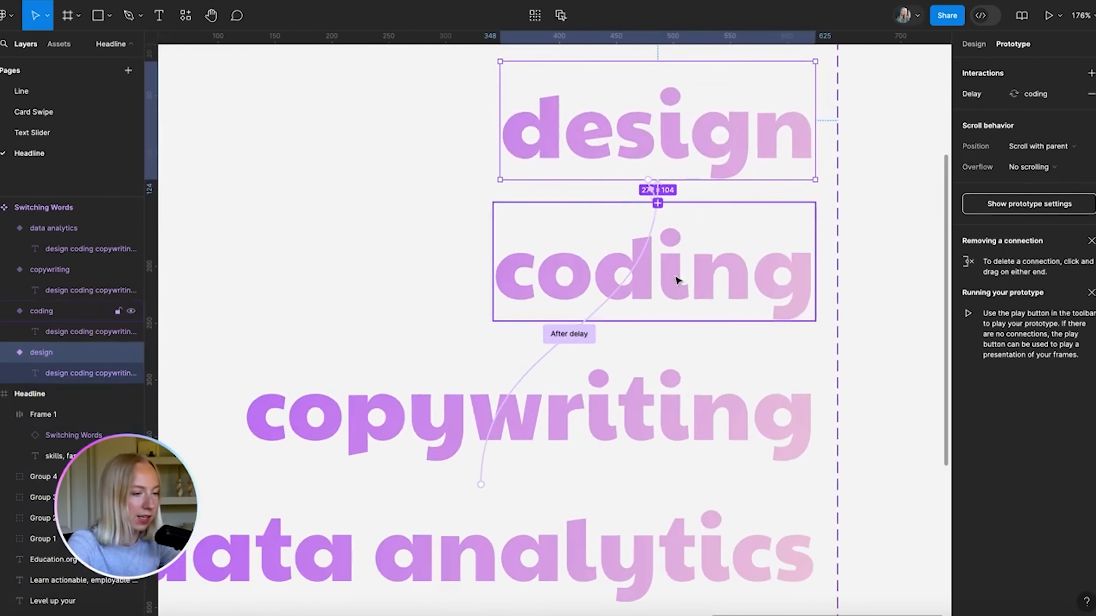
scroll(677, 279, "down", 2)
scroll(694, 161, "up", 5)
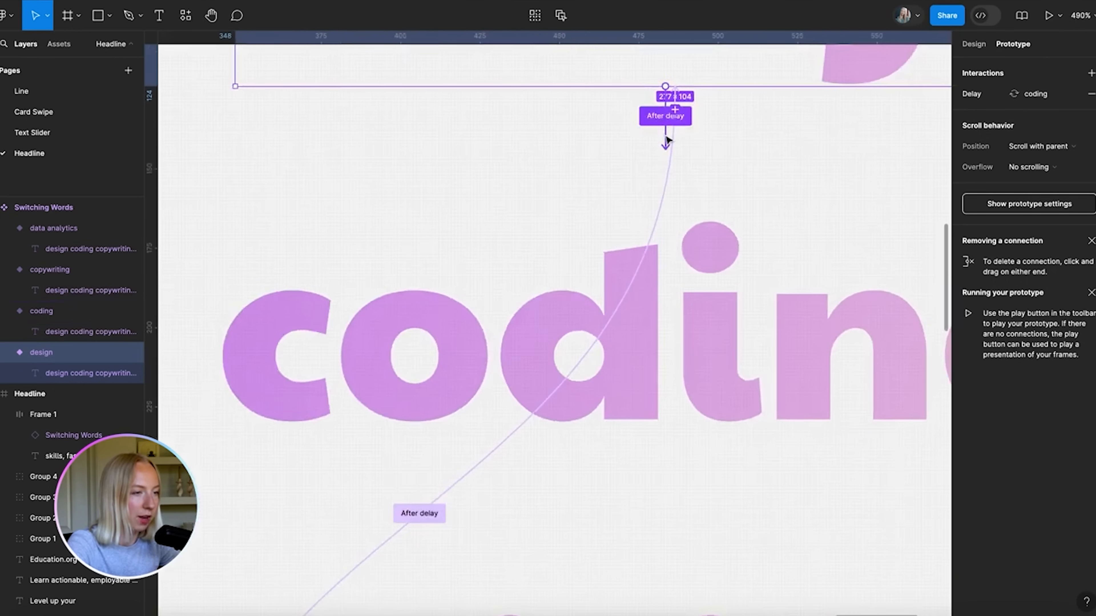
left_click(665, 116)
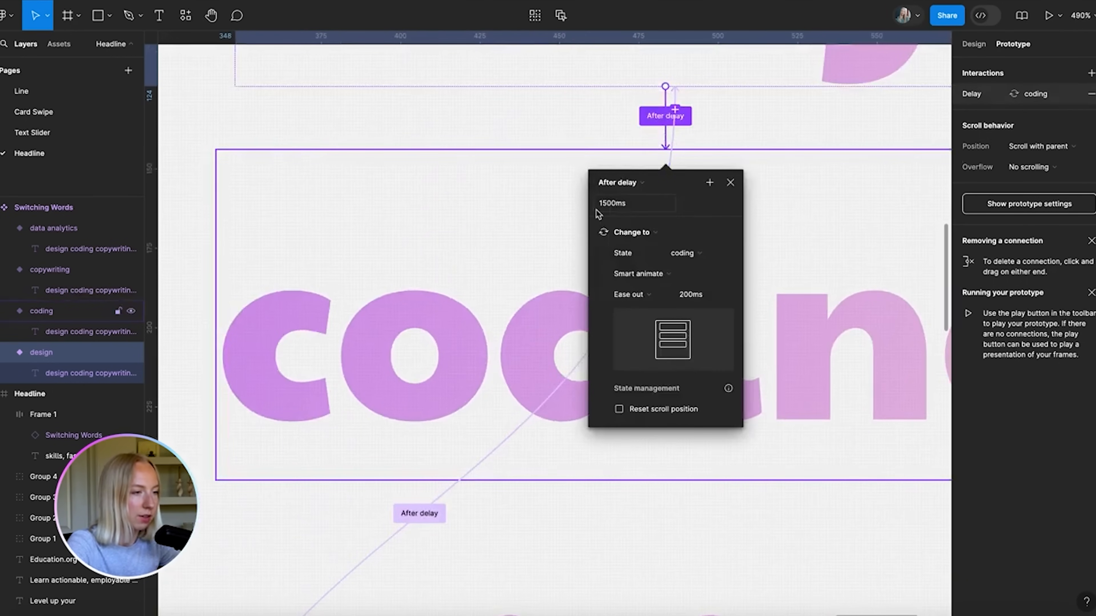
left_click(685, 255)
left_click(688, 269)
scroll(778, 287, "down", 5)
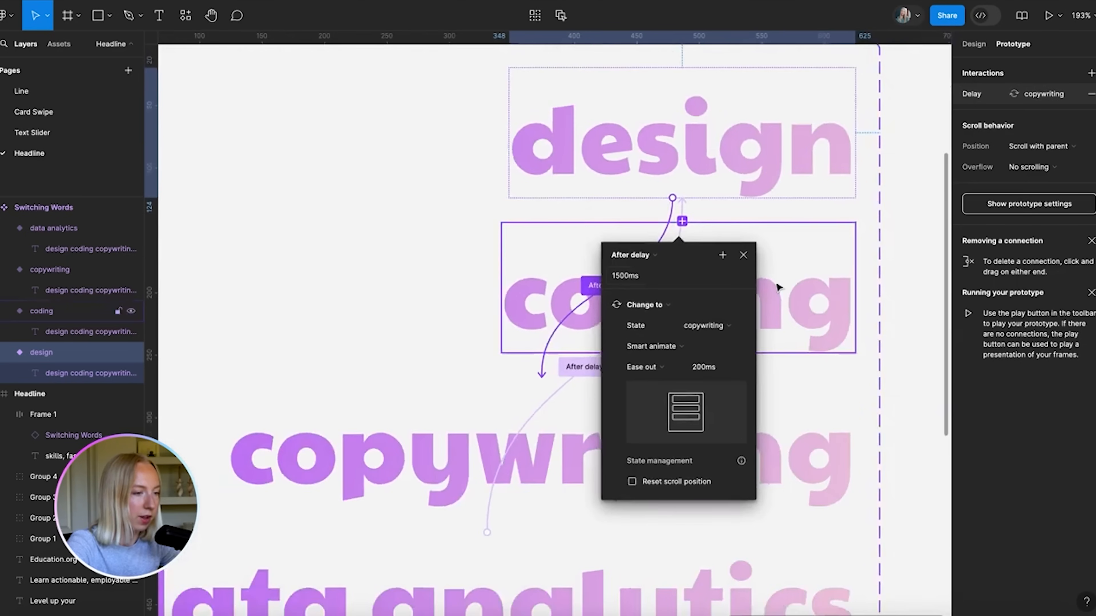
Retarget copywriting's After delay connection to switch to coding
left_click(570, 455)
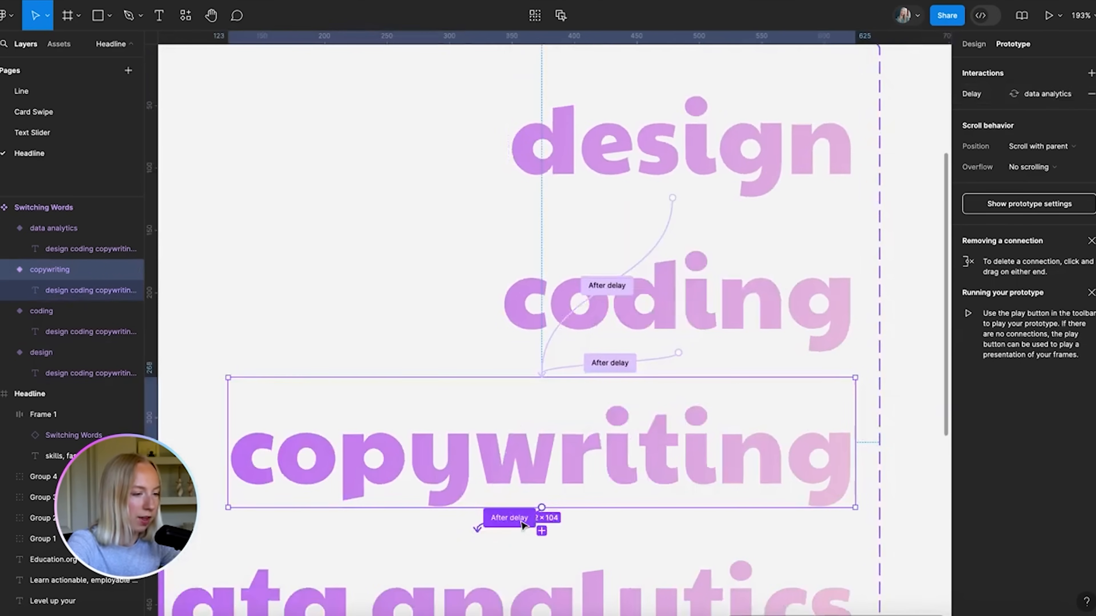
scroll(522, 525, "up", 5)
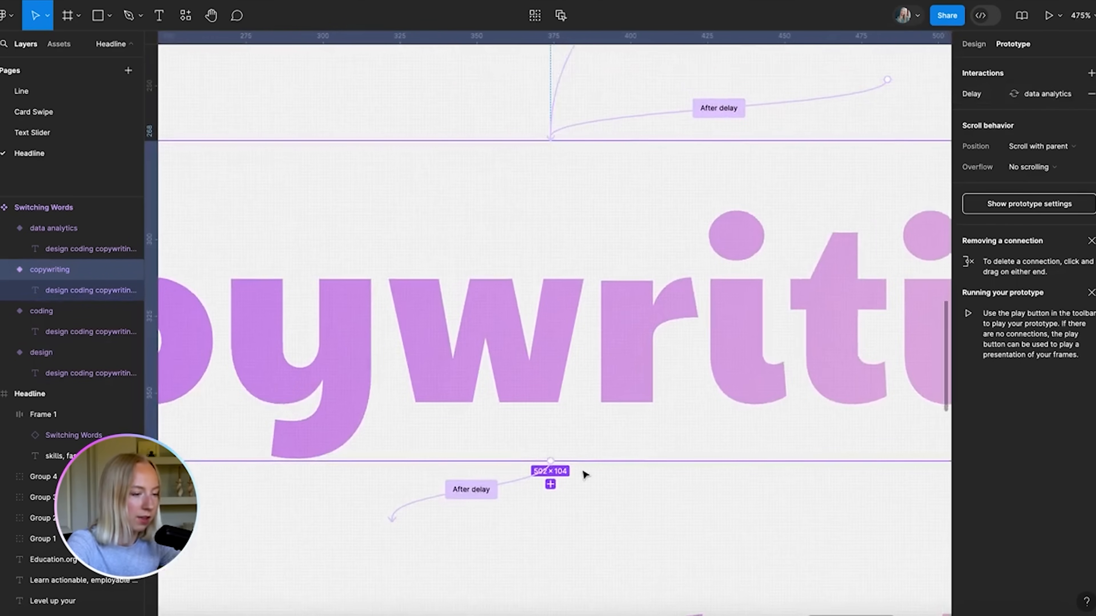
left_click(491, 490)
scroll(509, 501, "down", 4)
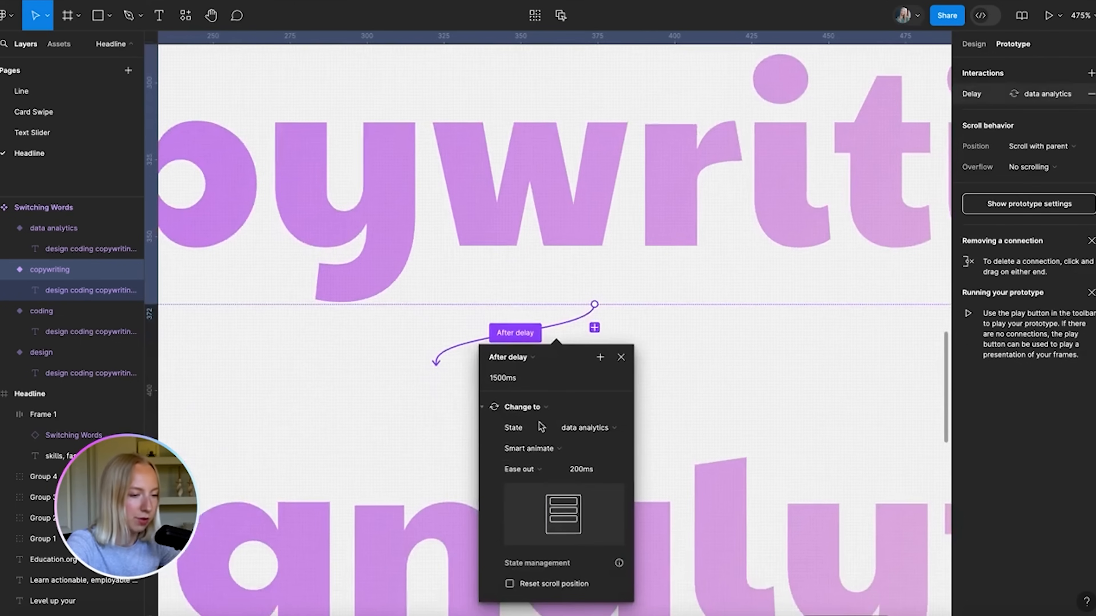
left_click(587, 428)
left_click(597, 416)
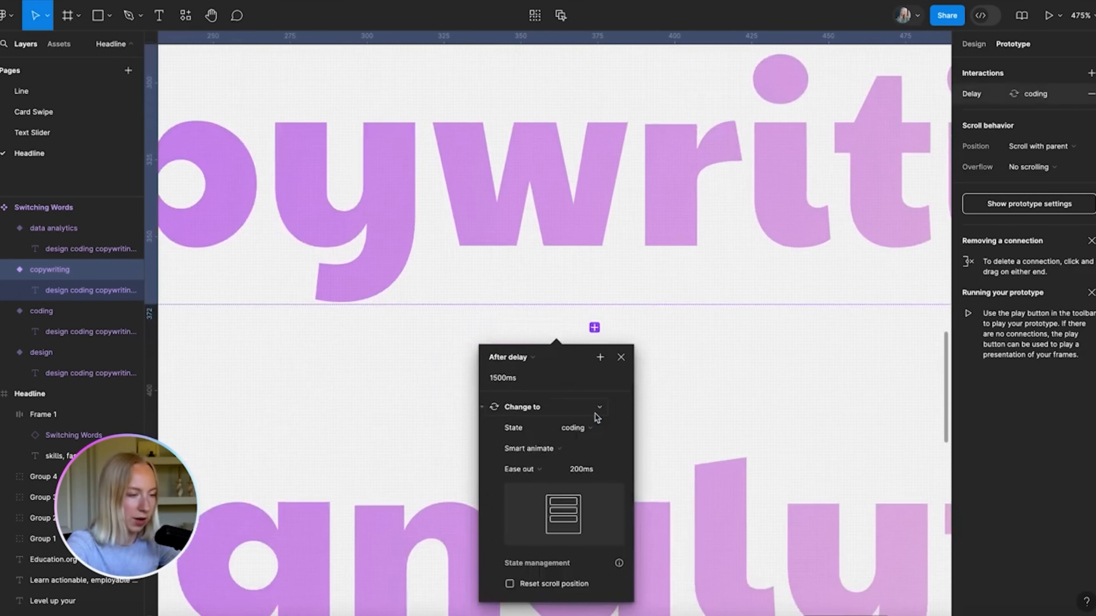
scroll(595, 417, "down", 4)
left_click(638, 398)
scroll(638, 384, "up", 3)
scroll(638, 384, "right", 3)
Retarget coding's After delay connection to data analytics, then select the Headline frame
left_click(641, 242)
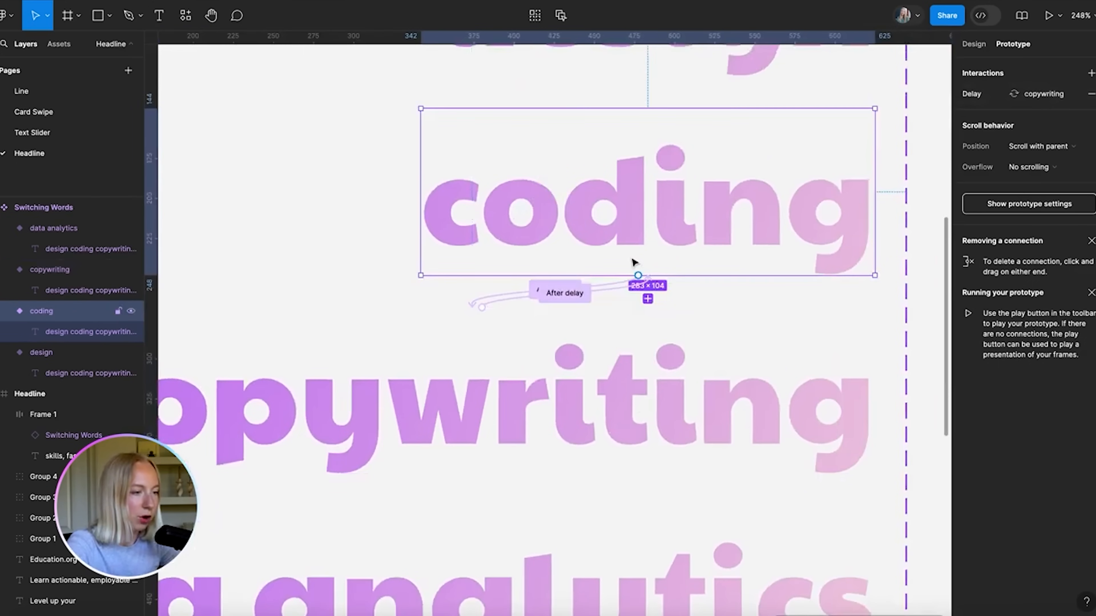
scroll(638, 250, "up", 3)
left_click(647, 344)
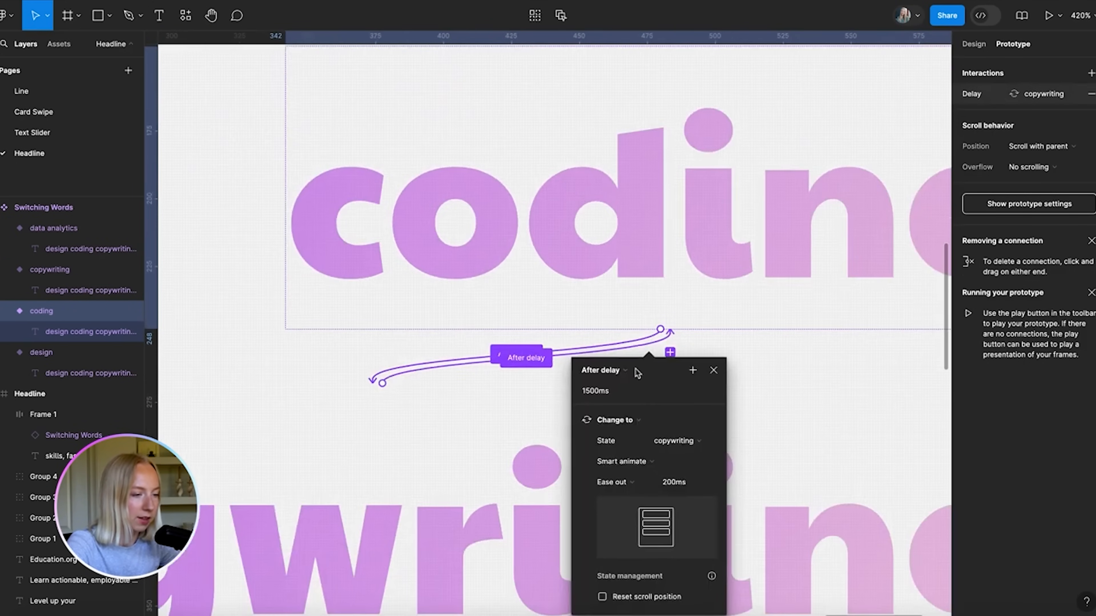
left_click(685, 441)
left_click(692, 458)
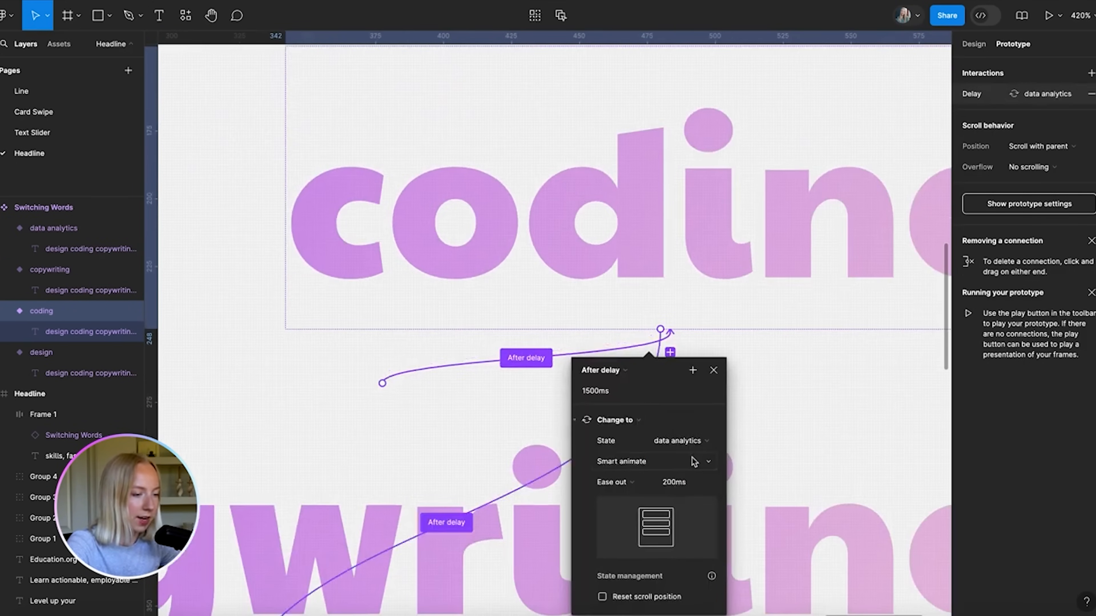
scroll(693, 460, "down", 5)
scroll(543, 554, "down", 2)
left_click(714, 473)
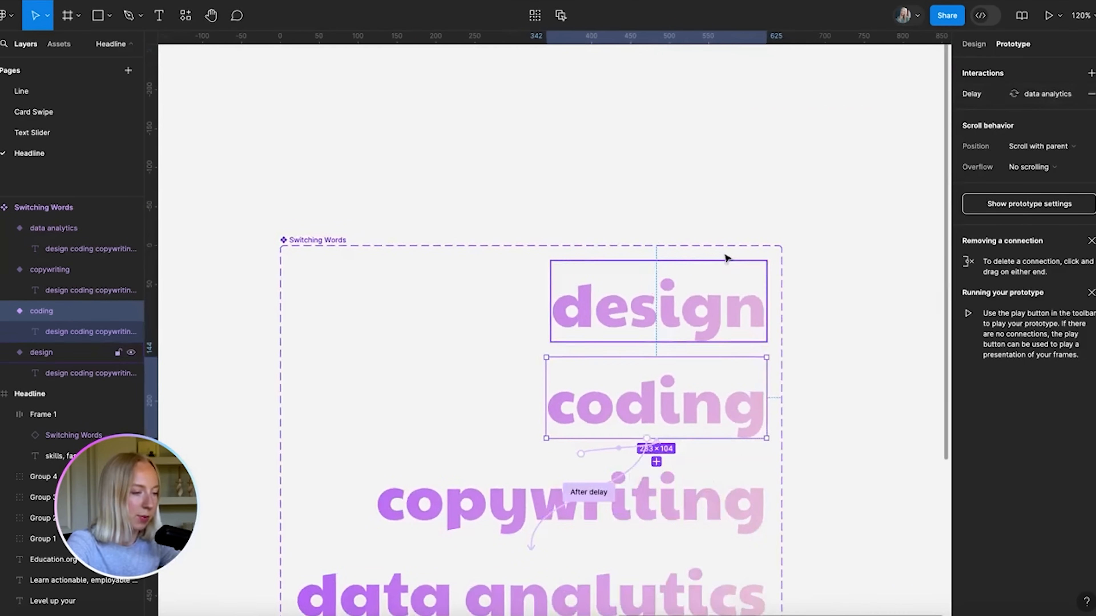
left_click(728, 226)
scroll(728, 226, "down", 3)
scroll(727, 226, "left", 3)
scroll(727, 226, "down", 1)
scroll(727, 226, "left", 5)
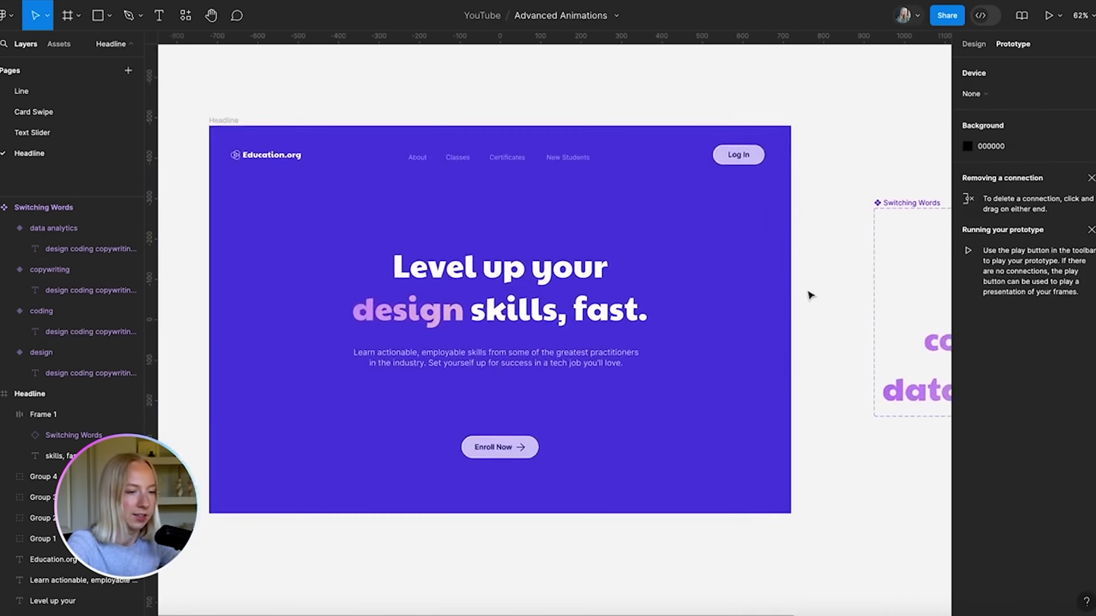
left_click(223, 115)
Play the Headline frame prototype to preview the reordered word cycle
left_click(1048, 16)
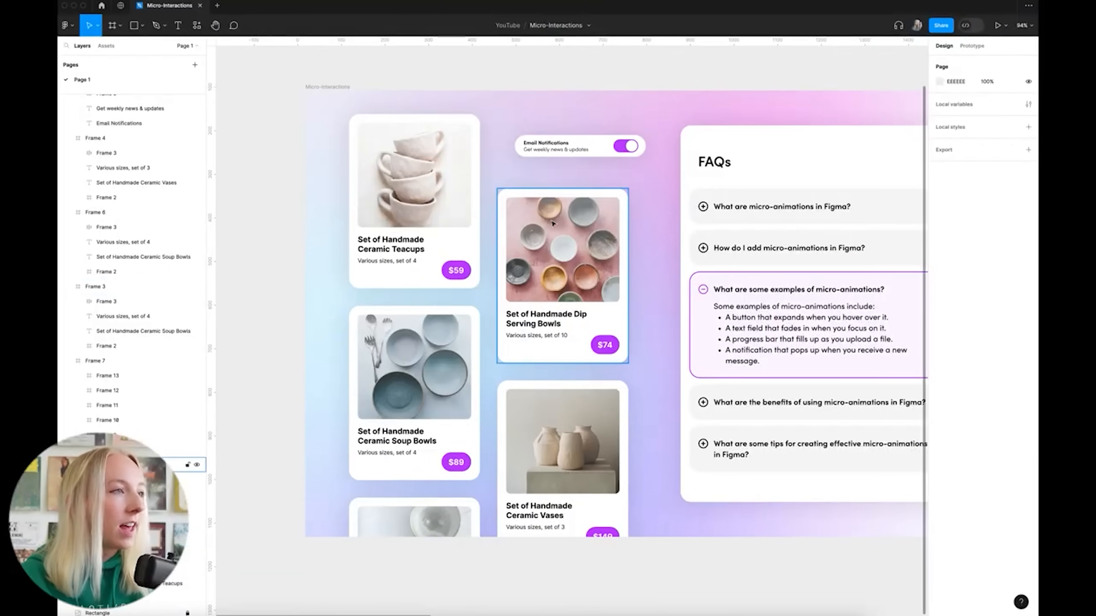
Zoom the canvas in until the outlined Heart frame fills the view
scroll(418, 127, "up", 5)
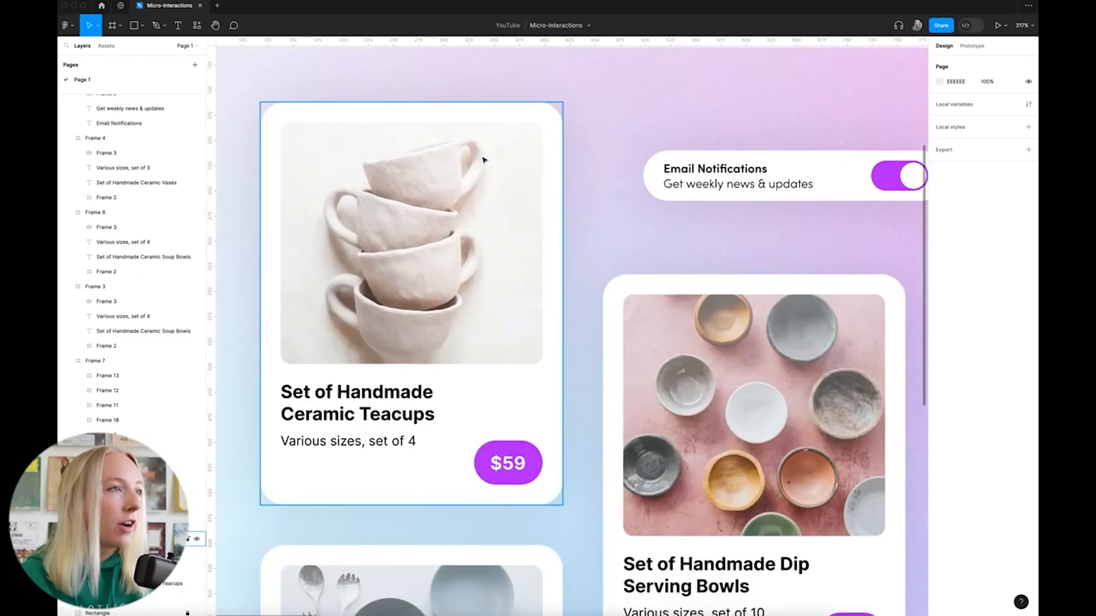
scroll(496, 154, "down", 5)
scroll(511, 155, "up", 5)
scroll(474, 206, "up", 10)
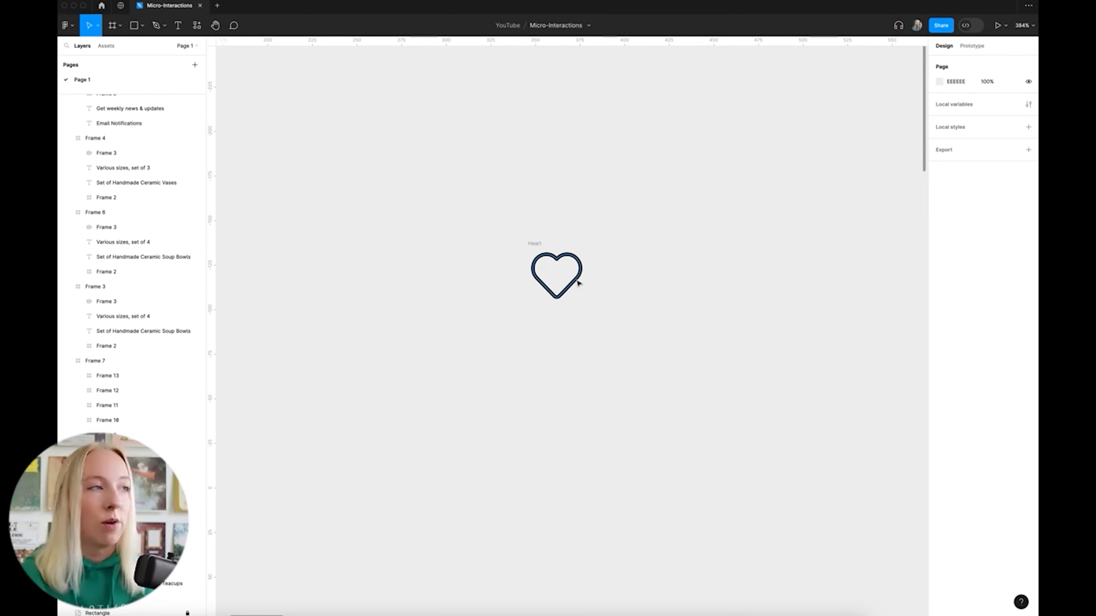
scroll(586, 239, "up", 5)
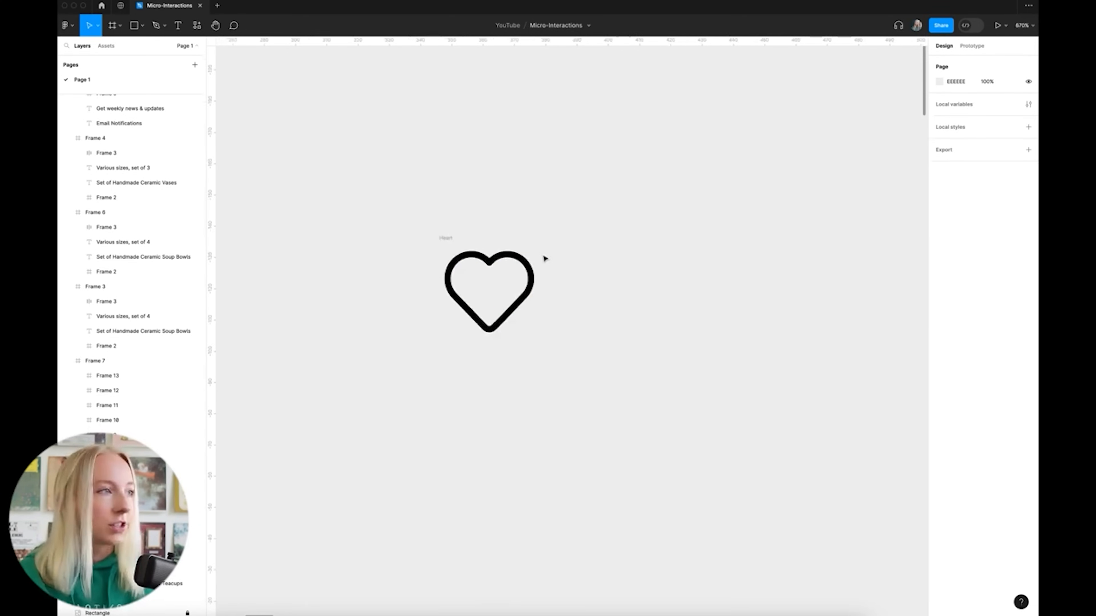
scroll(569, 290, "down", 2)
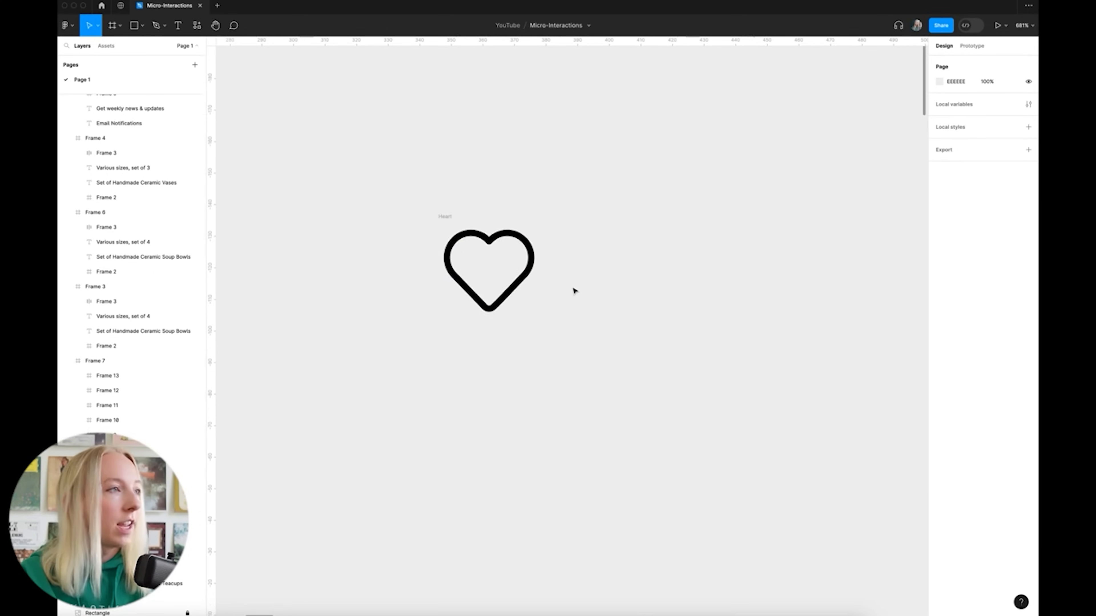
scroll(413, 231, "up", 4)
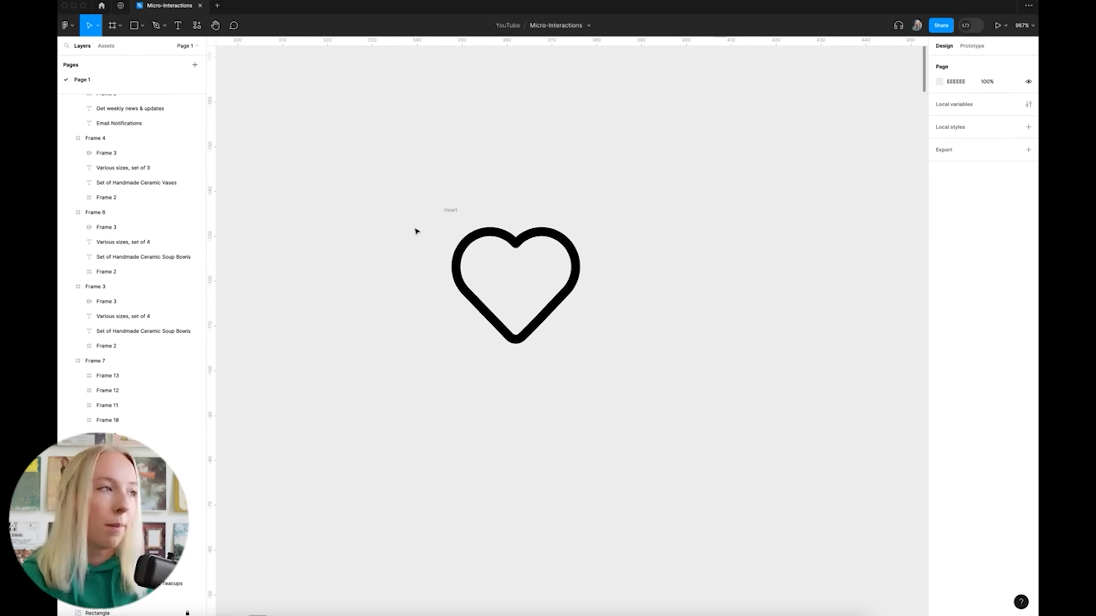
scroll(415, 231, "down", 3)
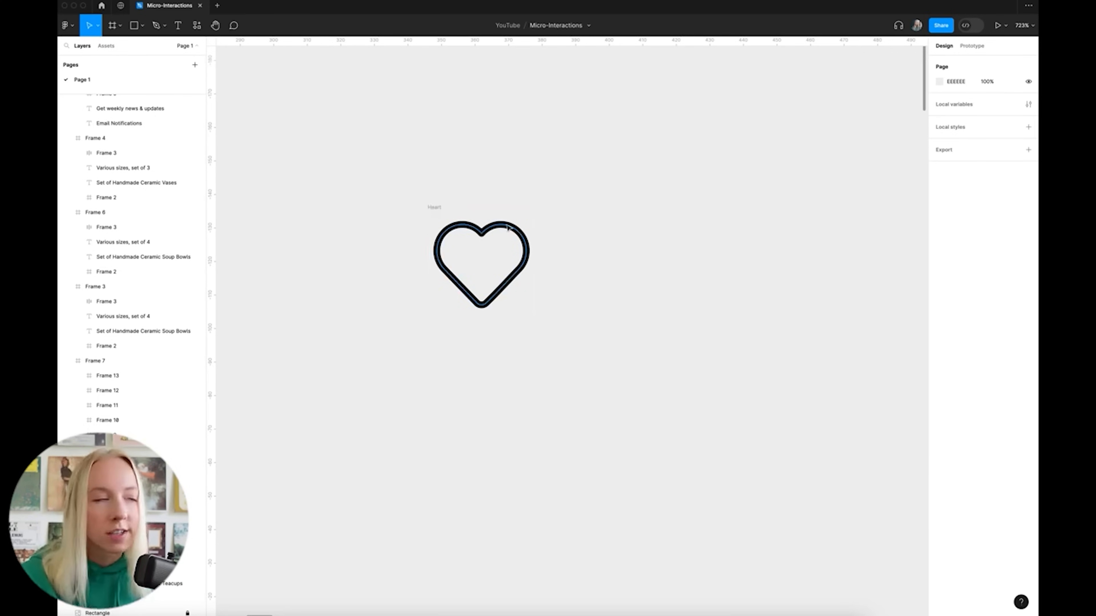
Duplicate the Heart frame twice to the right and select all three frames
left_click_drag(435, 208, 580, 210)
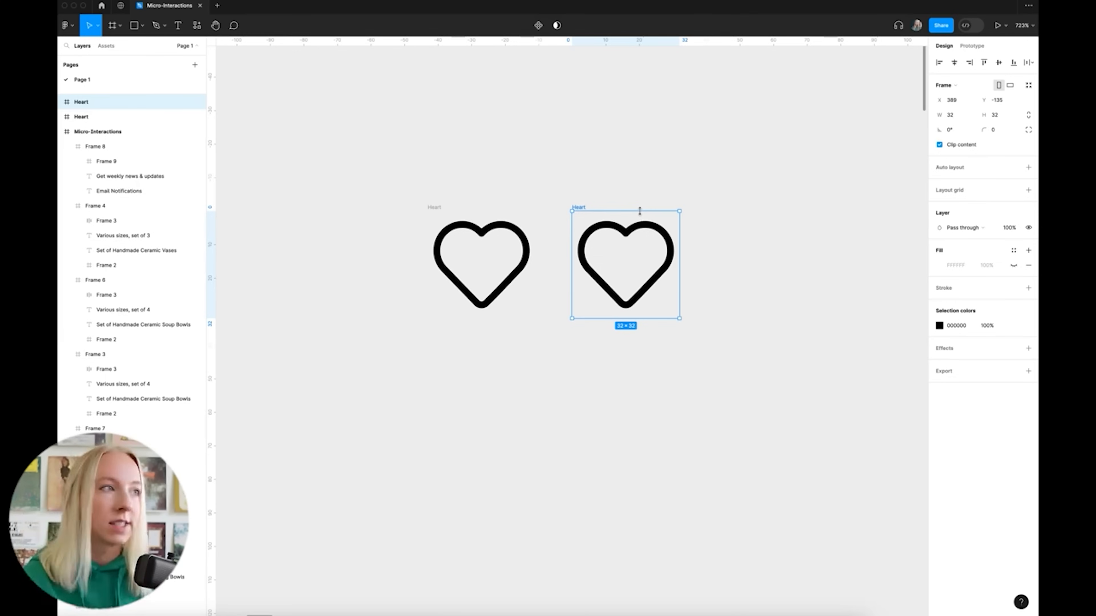
left_click_drag(579, 206, 723, 207)
scroll(690, 157, "right", 3)
left_click(573, 174)
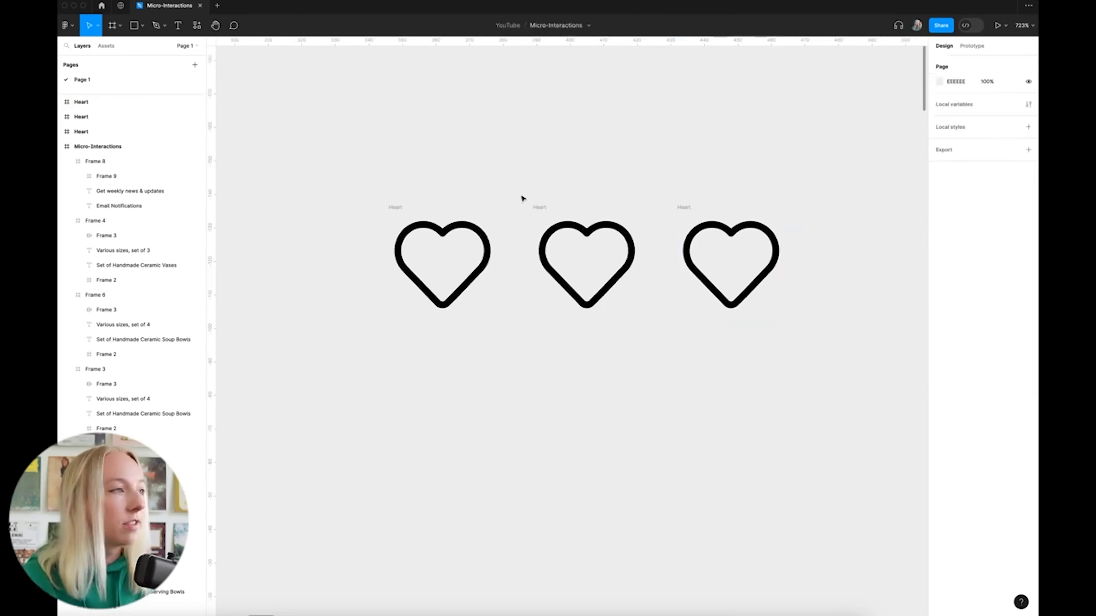
left_click(396, 208)
left_click(750, 402)
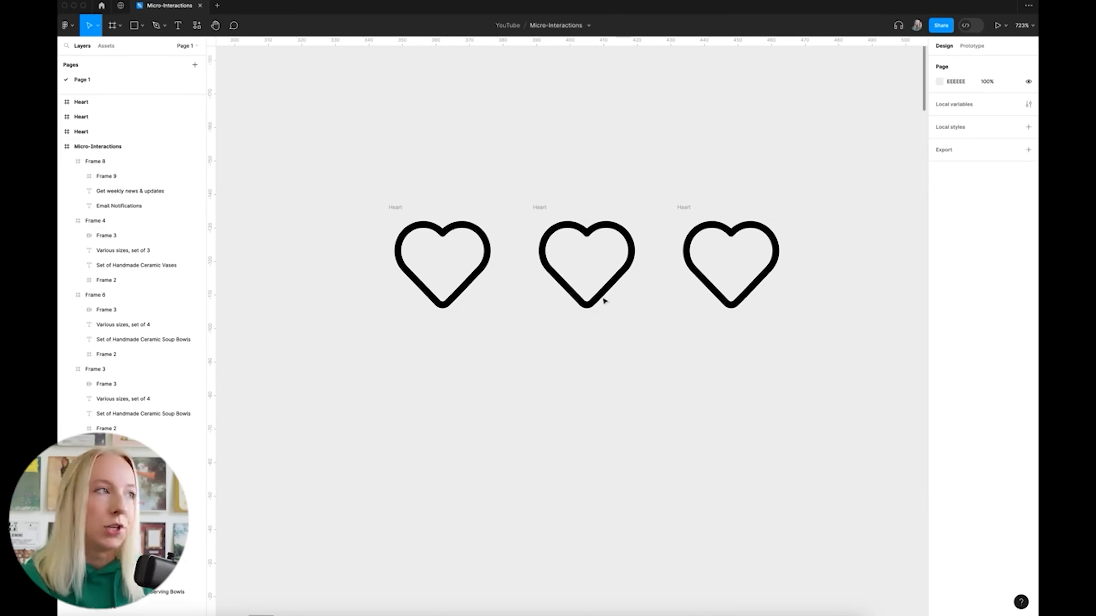
left_click_drag(348, 160, 903, 406)
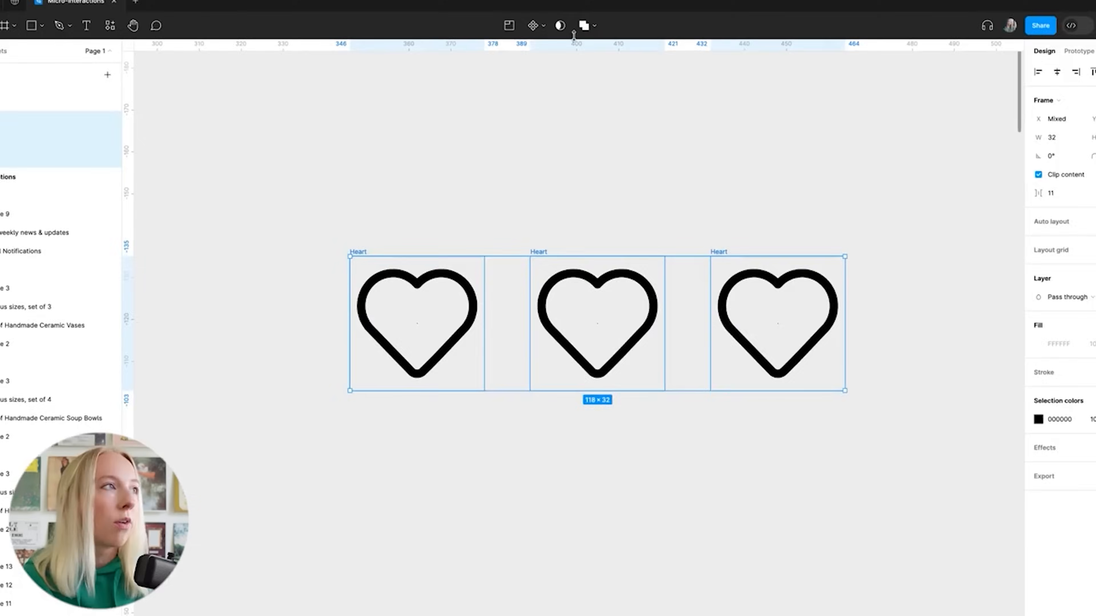
Combine the three hearts into a component set and rename its variant property to State
left_click(542, 26)
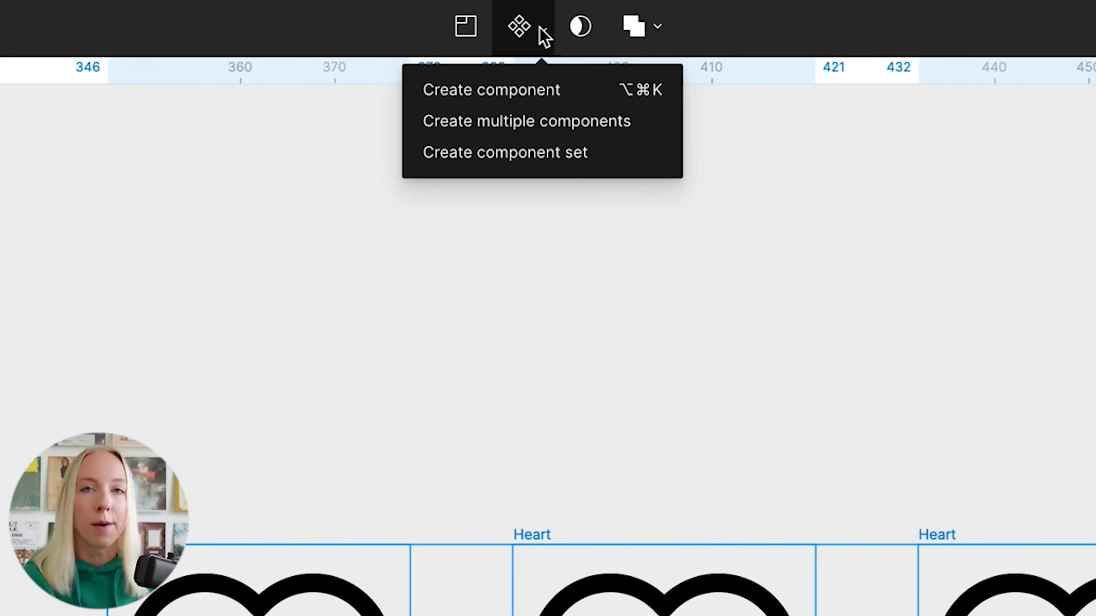
left_click(539, 153)
left_click(395, 232)
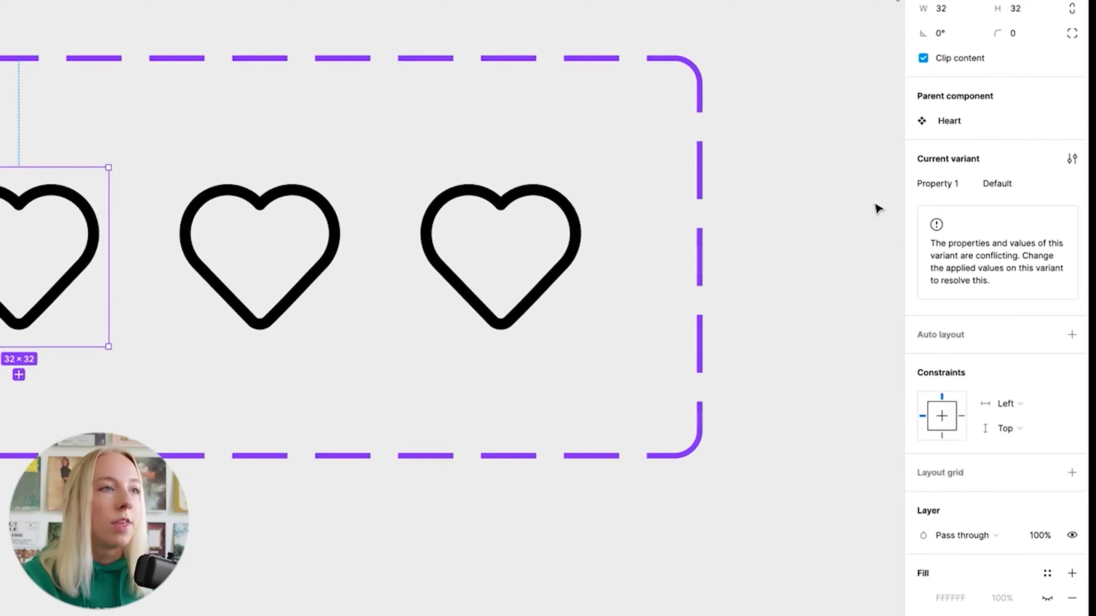
double_click(951, 172)
type("State")
key("Return")
Set the left, middle and right hearts' State values to Empty, Transition and Filled
left_click(1032, 181)
type("Empty")
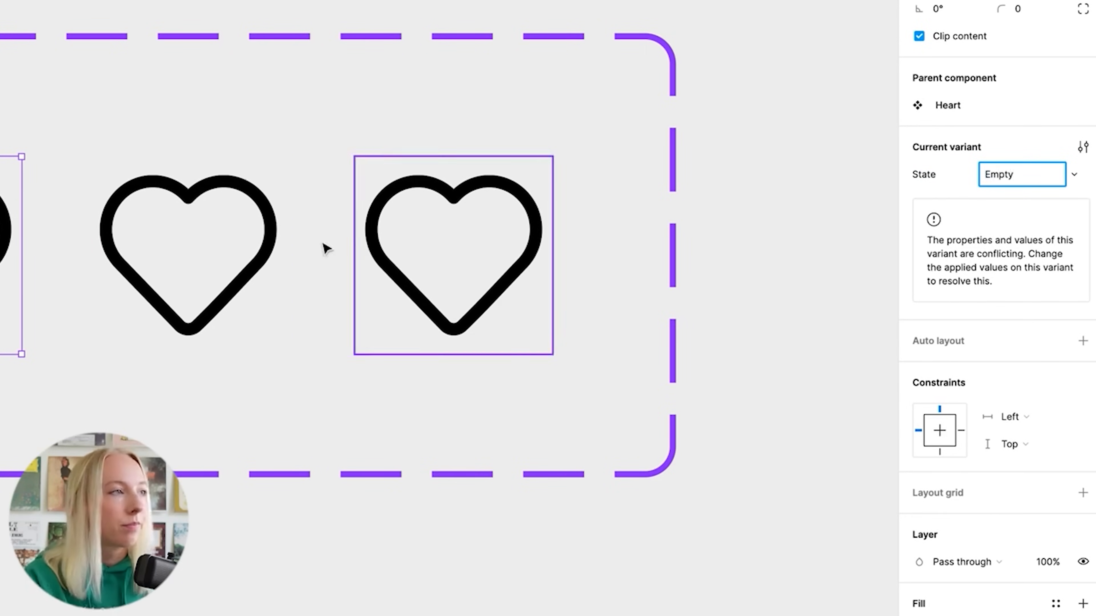
left_click(272, 246)
left_click(1037, 175)
type("Tran")
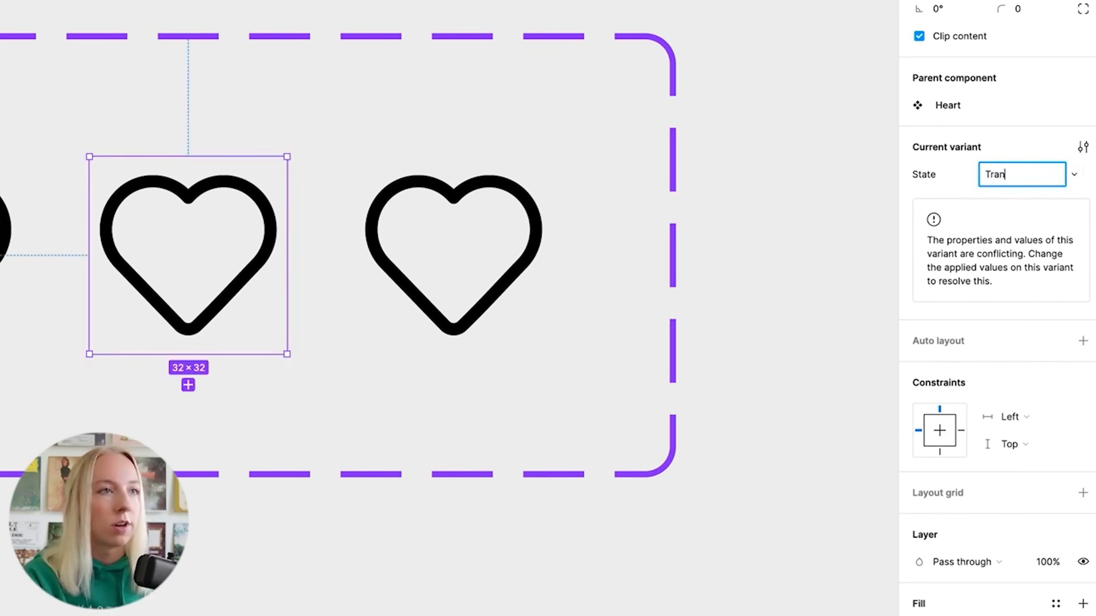
type("sition")
left_click(468, 215)
left_click(1018, 174)
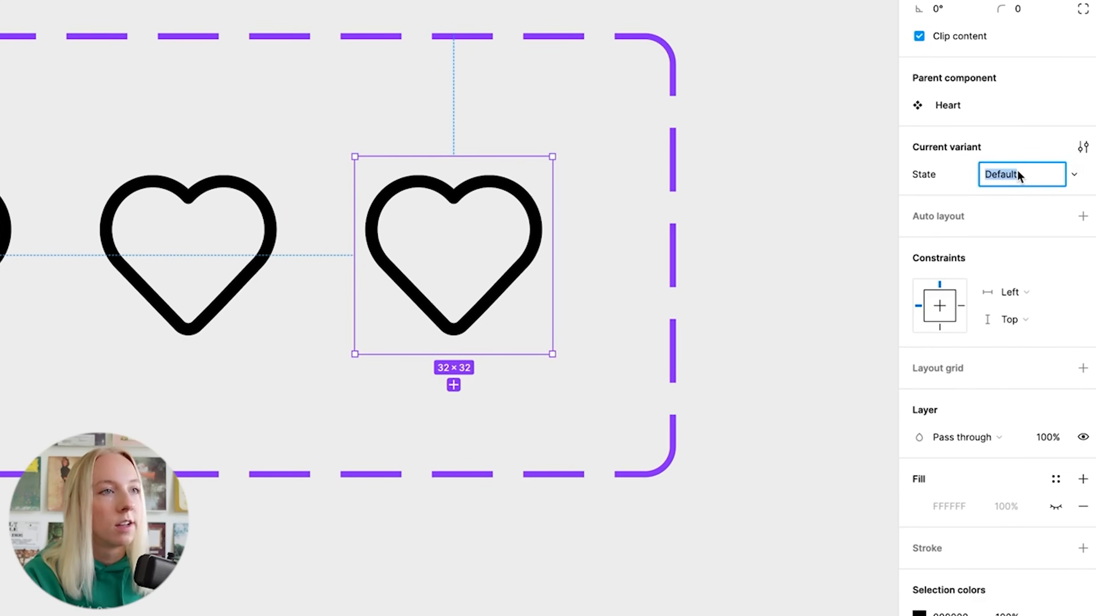
type("Filled")
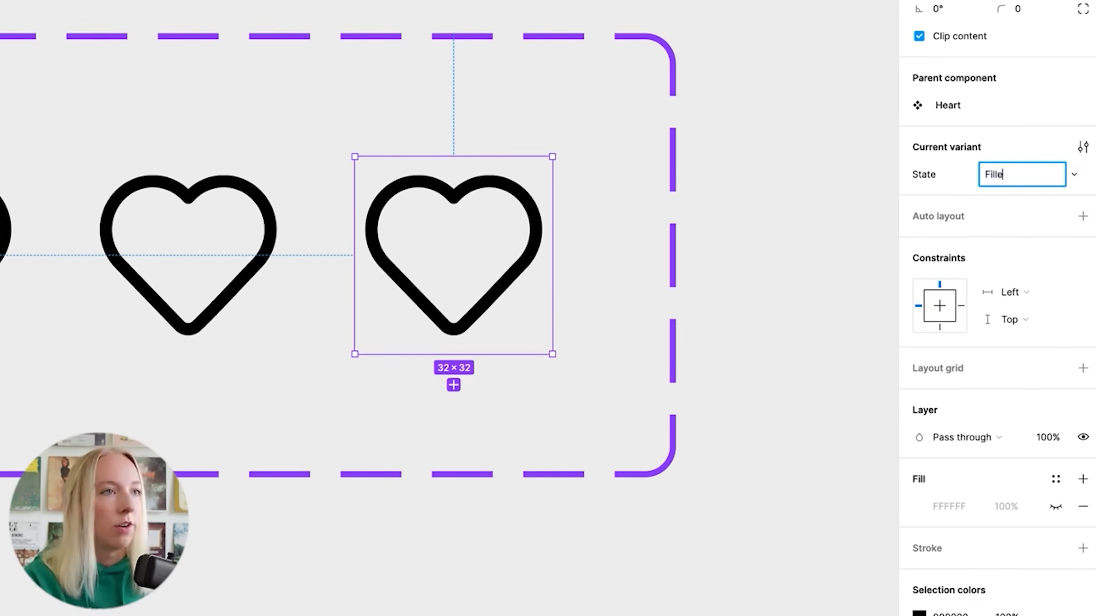
left_click(733, 78)
left_click(341, 235)
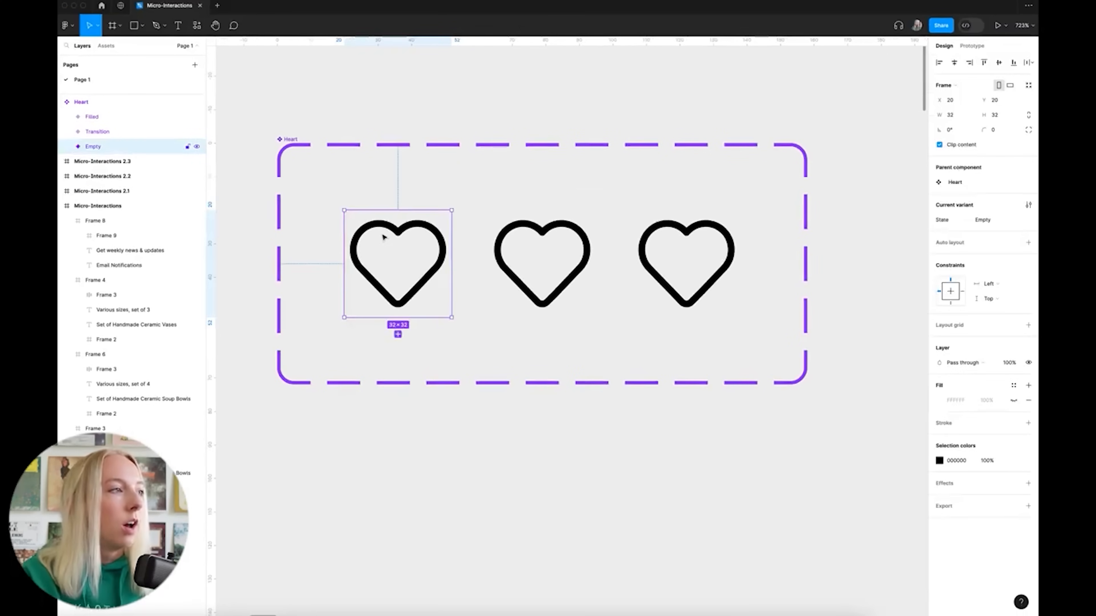
left_click(533, 238, "shift")
Give the three heart shapes a vivid pink FF4FB8 fill
left_click(661, 244, "shift")
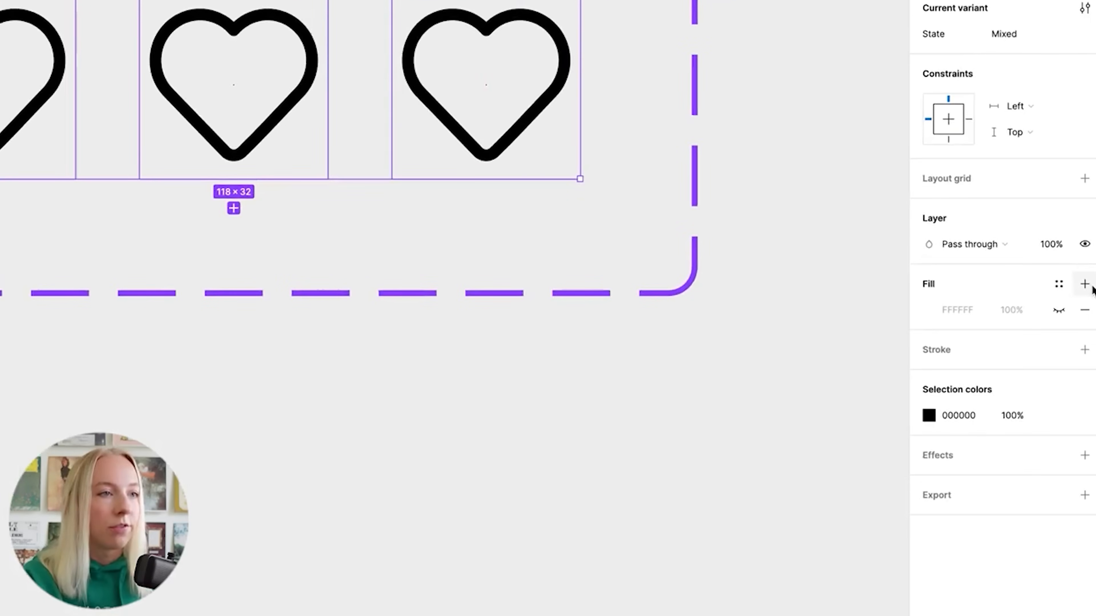
left_click(1028, 377)
left_click(1084, 310)
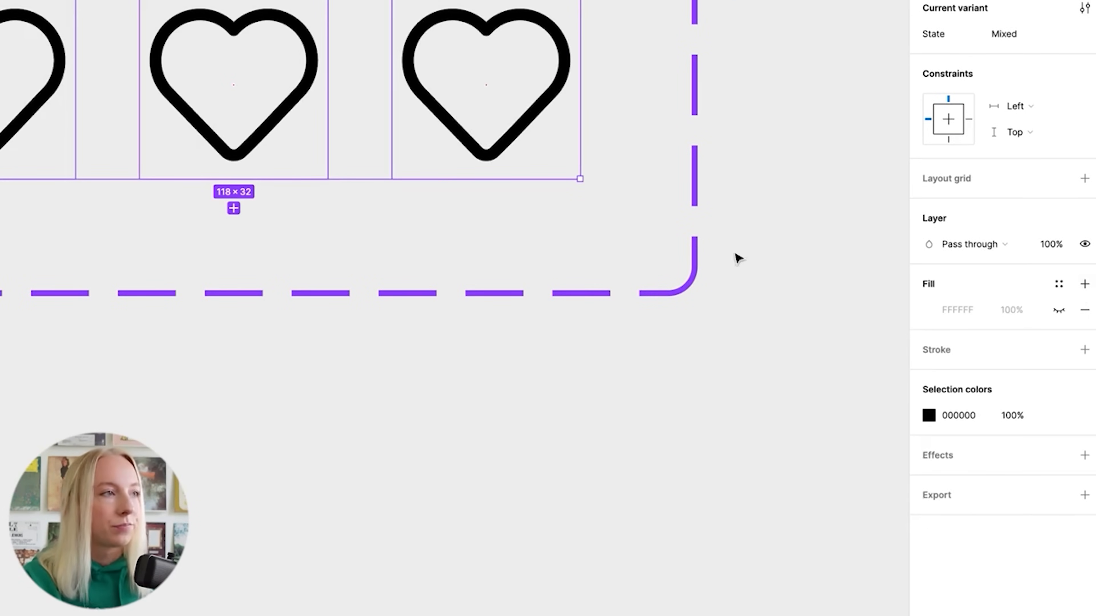
double_click(10, 28)
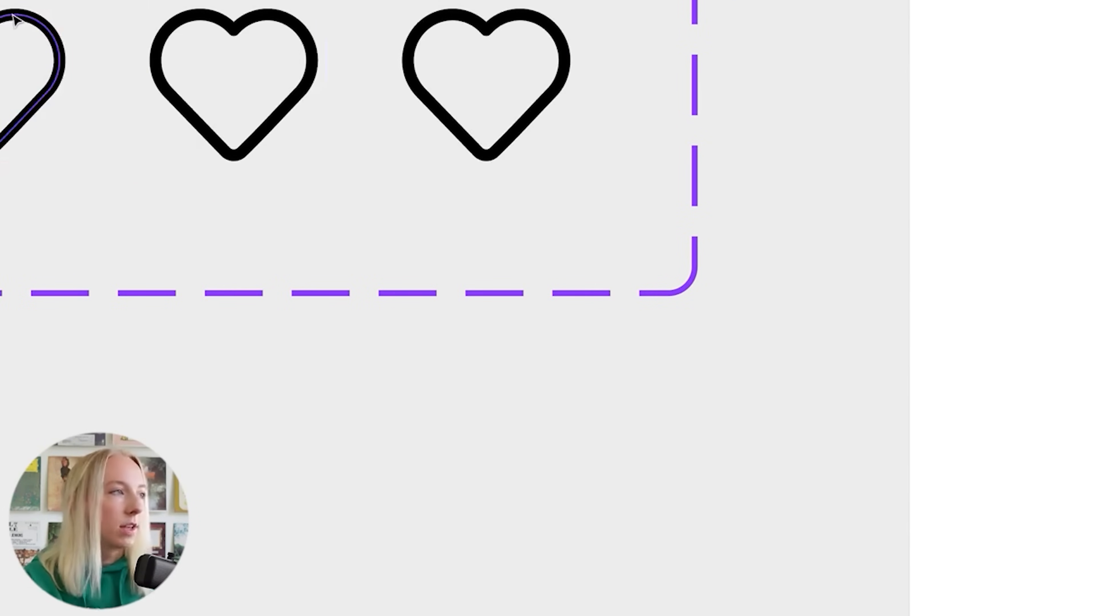
left_click(295, 17, "shift")
left_click(488, 25, "shift")
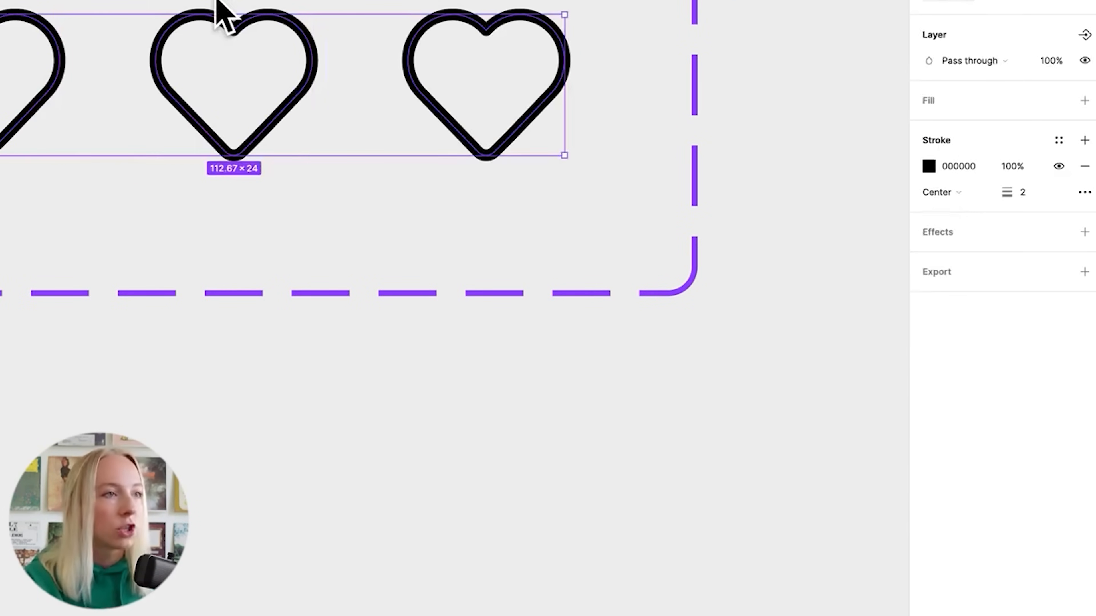
left_click(1085, 101)
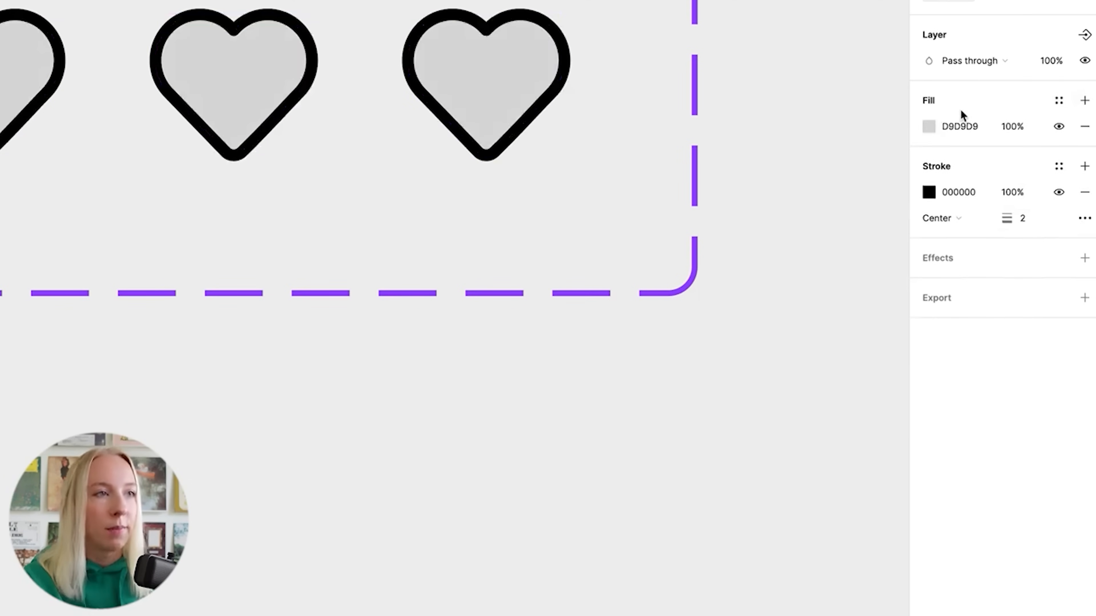
left_click(929, 126)
left_click(877, 394)
left_click_drag(847, 186, 848, 132)
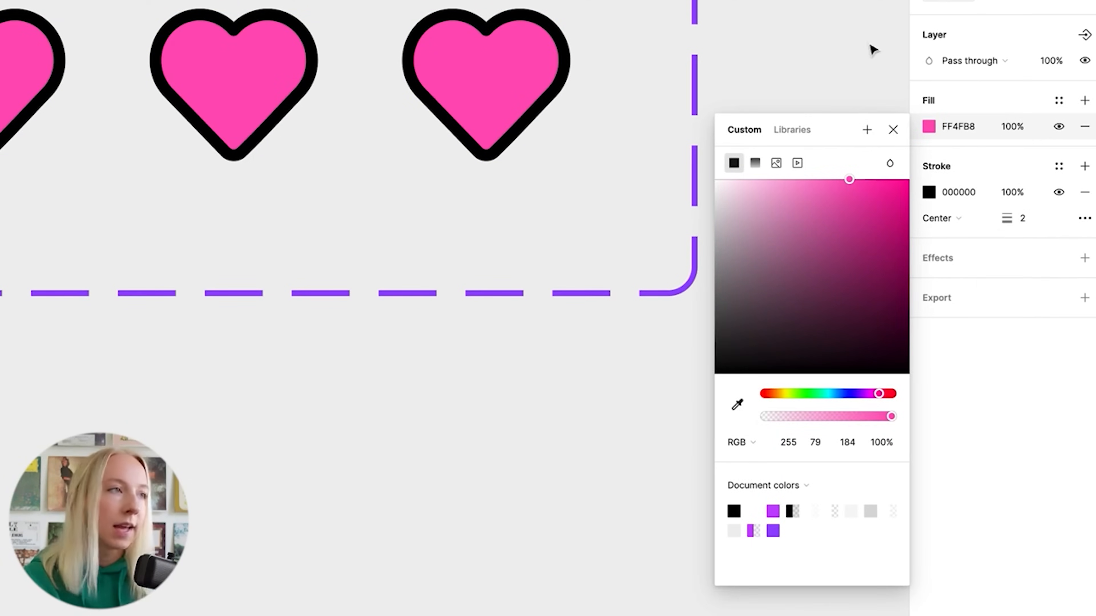
left_click(202, 211)
Set the Empty heart's fill opacity to 0%
left_click(32, 64)
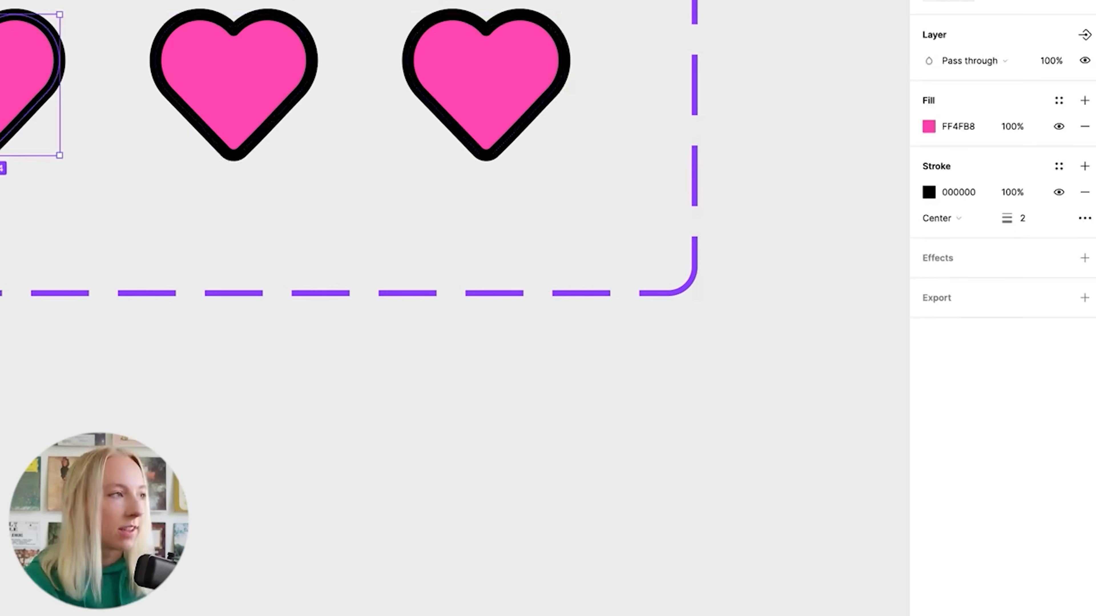
left_click(1008, 127)
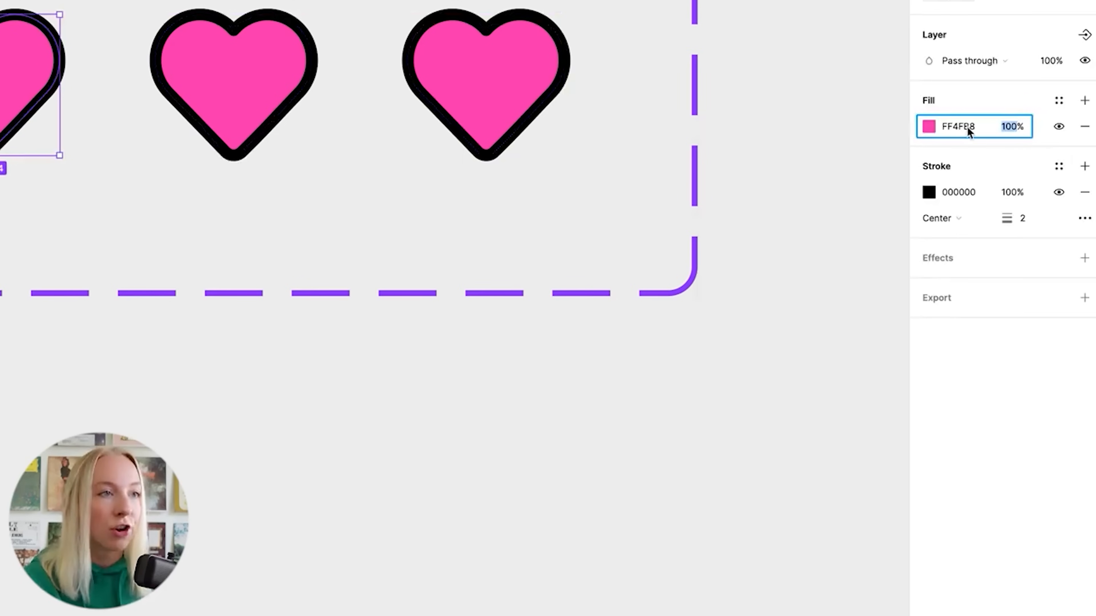
type("0")
key("Return")
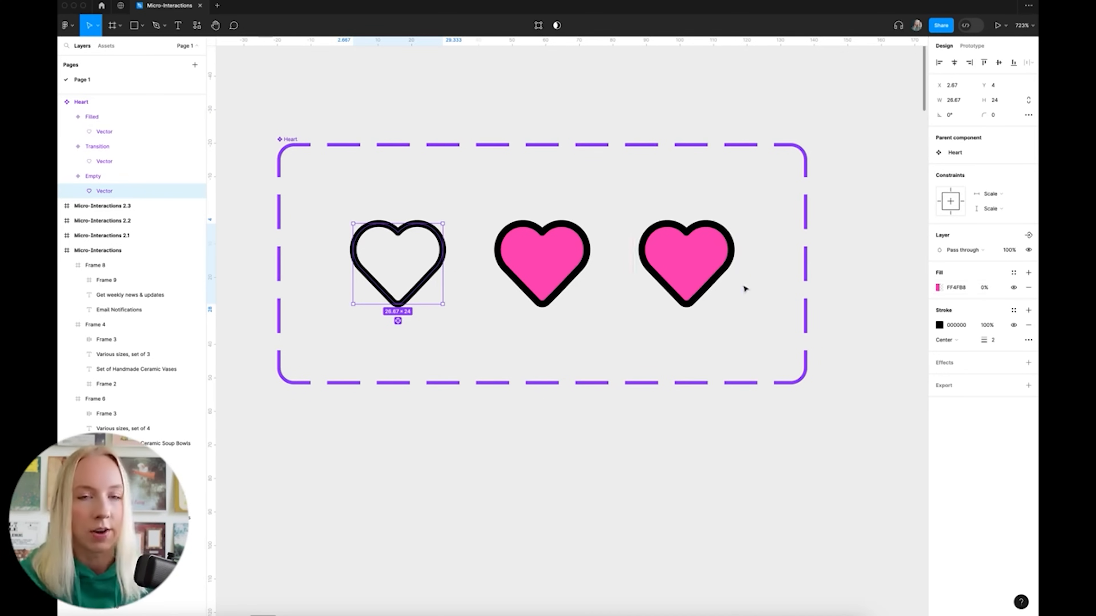
Set the Transition heart's fill opacity to 75%
left_click(592, 272)
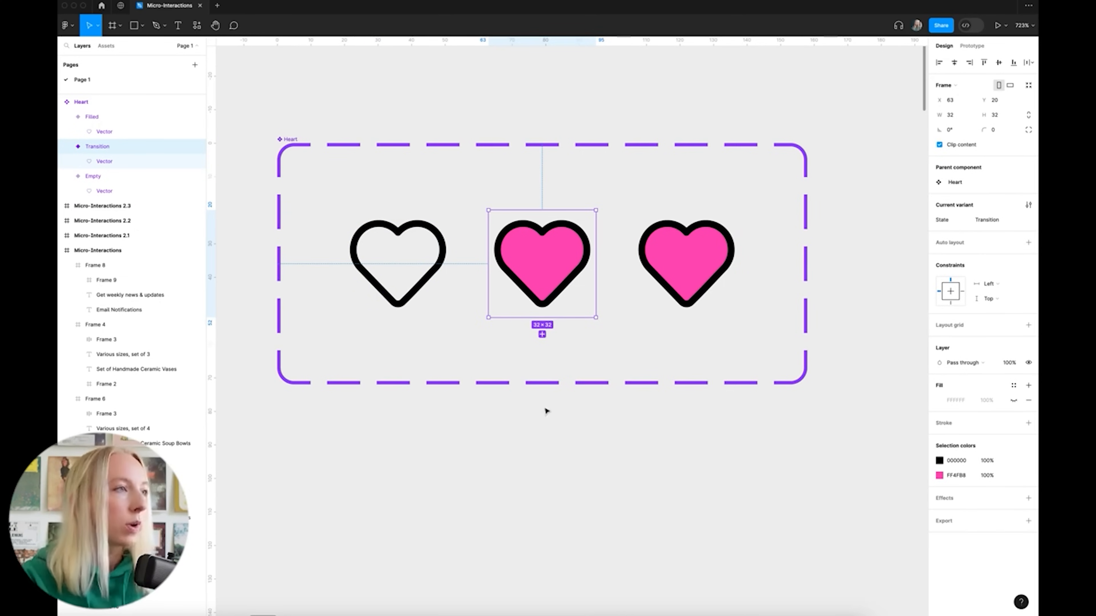
left_click(527, 242)
left_click(987, 289)
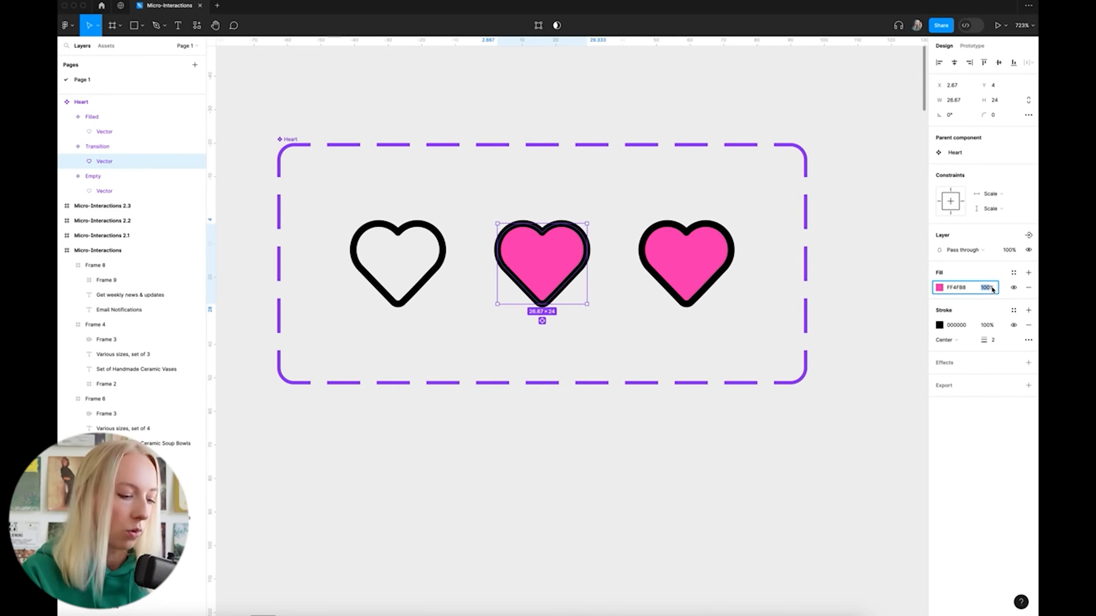
type("75")
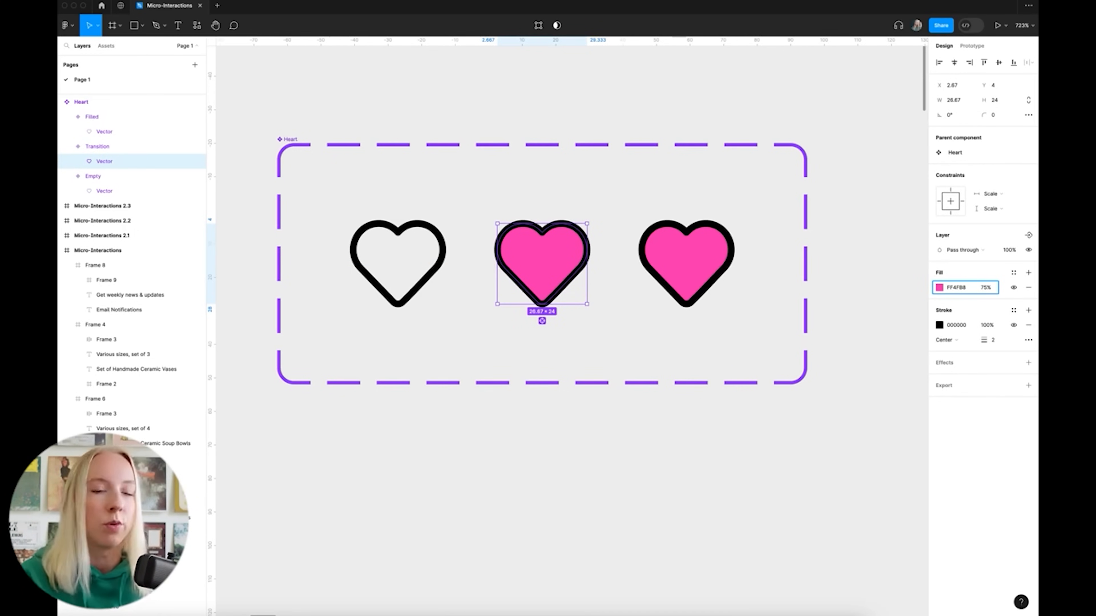
key("Return")
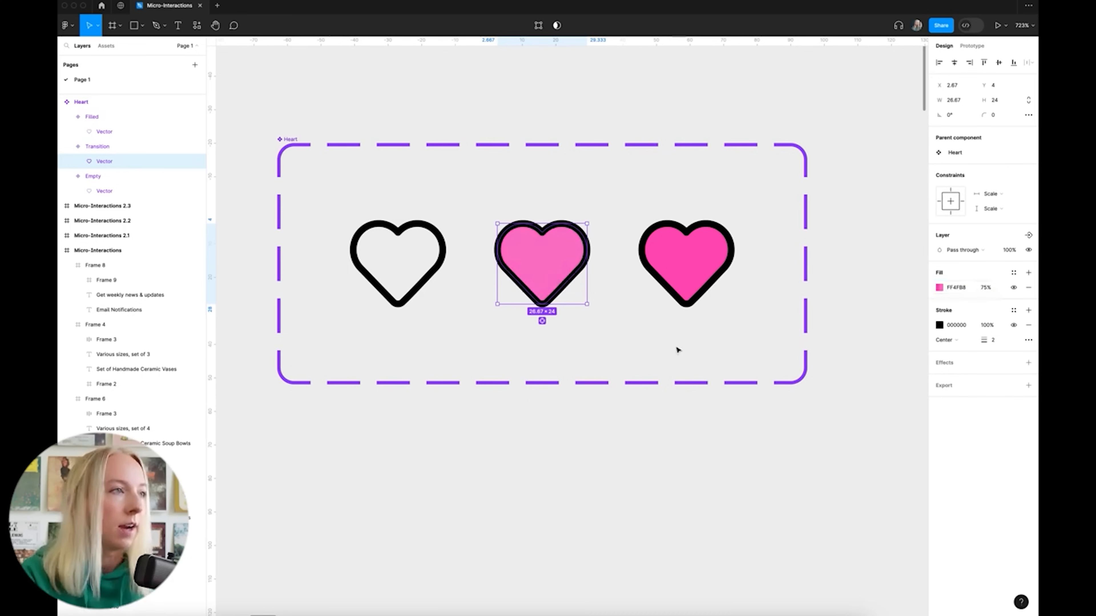
left_click(594, 449)
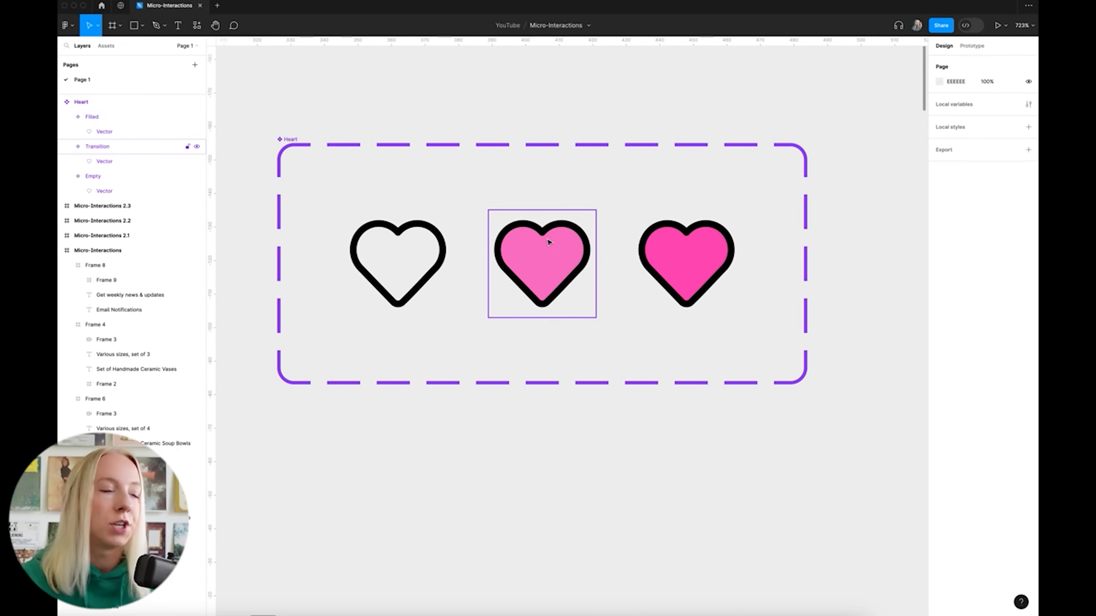
Enlarge the Transition heart shape slightly, to about 30×26
scroll(552, 246, "down", 5)
scroll(557, 247, "up", 5)
scroll(548, 268, "up", 5)
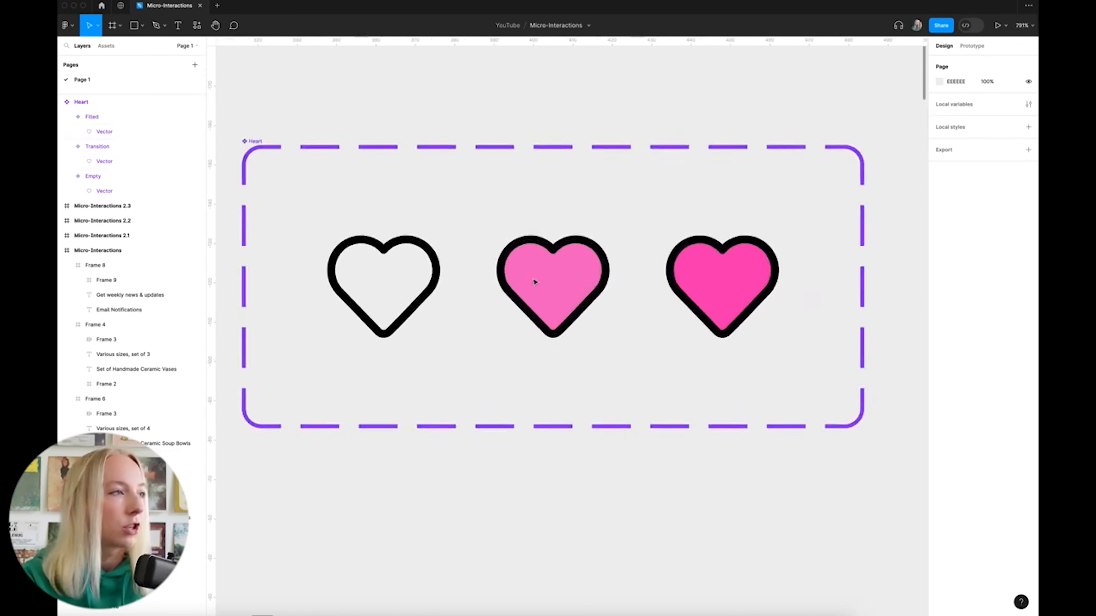
double_click(561, 266)
left_click_drag(563, 228, 569, 224)
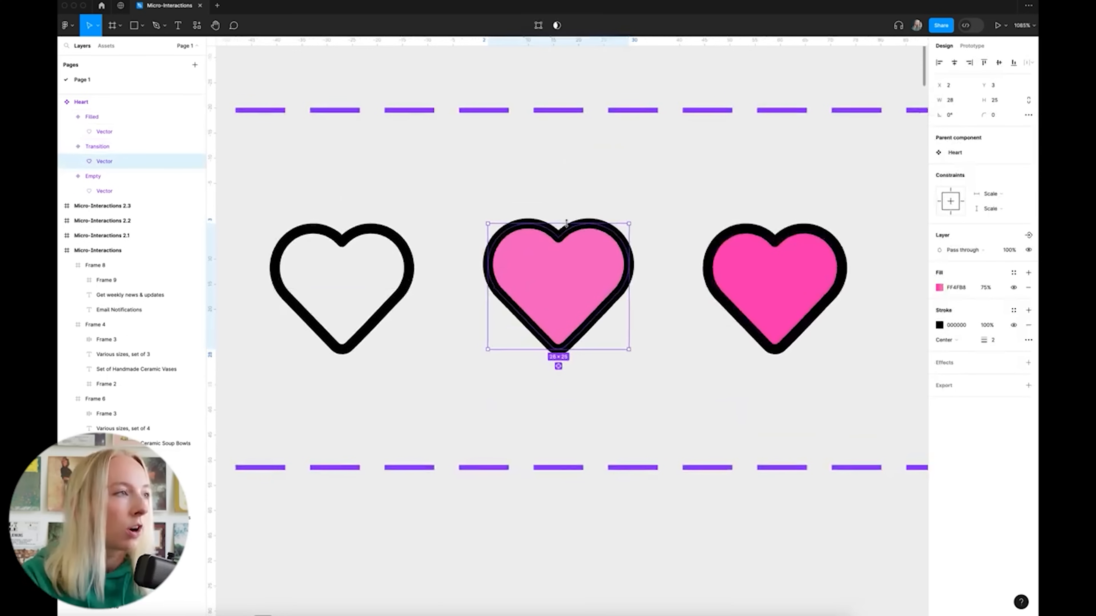
left_click_drag(574, 350, 574, 354)
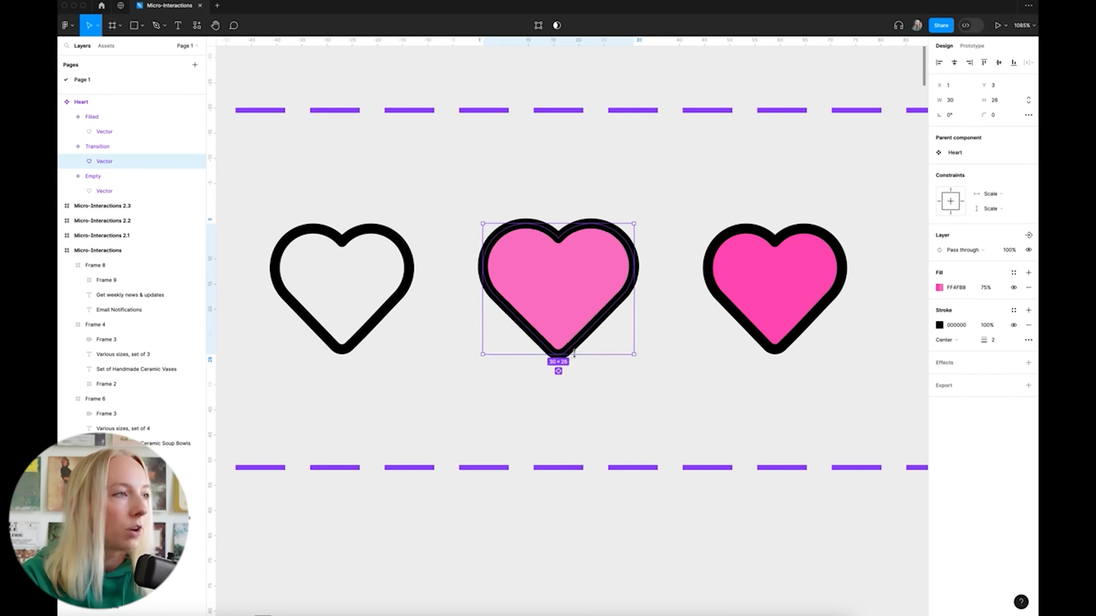
left_click(648, 396)
Check the Filled heart shape, then switch to prototyping
scroll(581, 372, "down", 3)
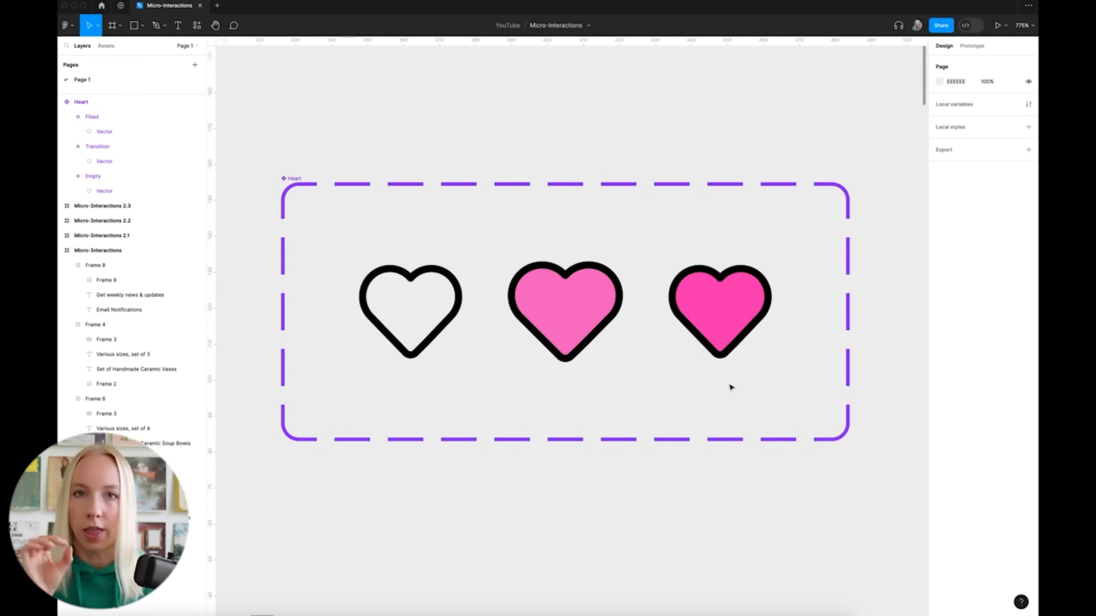
scroll(700, 442, "left", 2)
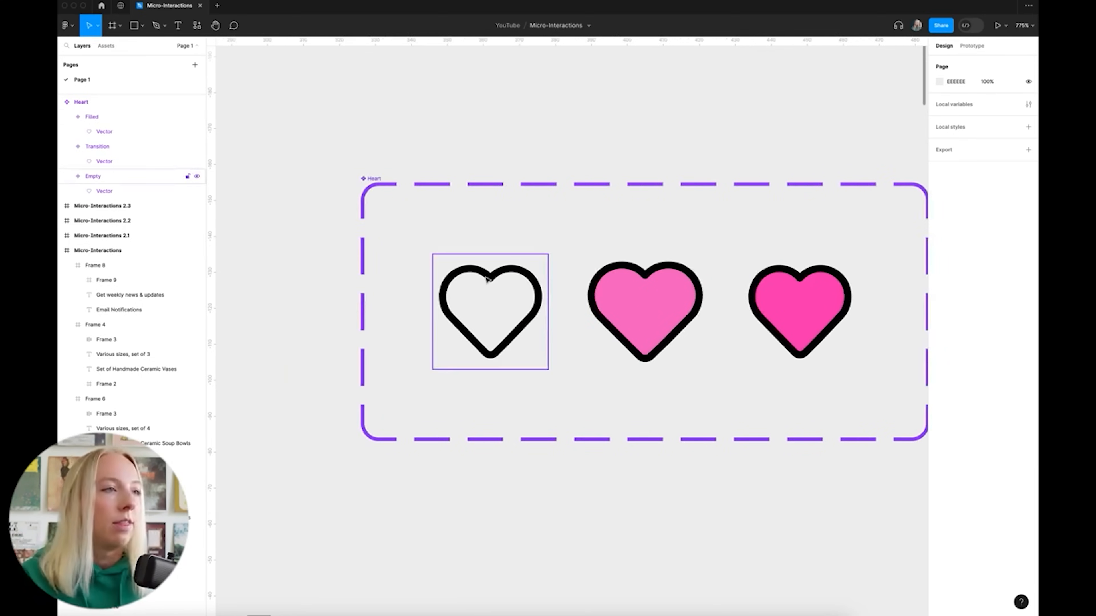
scroll(509, 283, "right", 2)
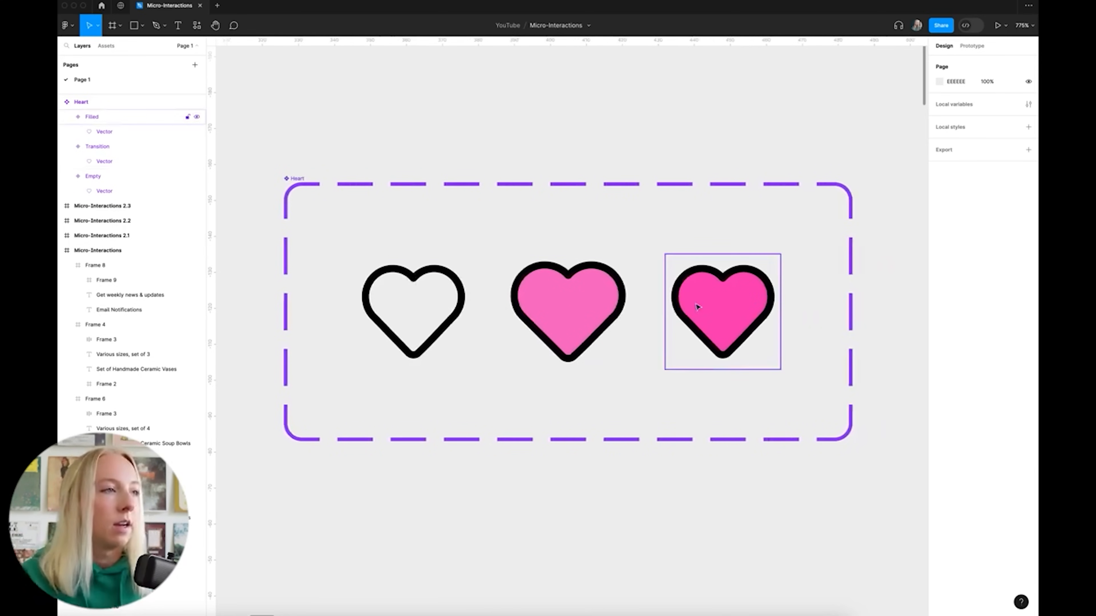
scroll(738, 310, "up", 1)
scroll(739, 311, "up", 1)
double_click(731, 303)
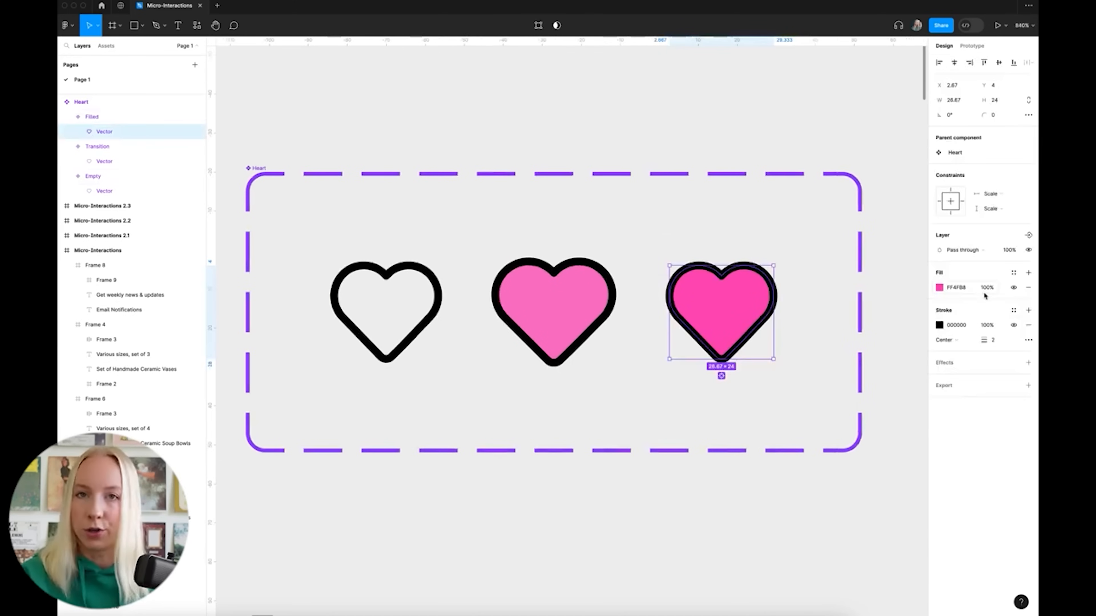
left_click(667, 108)
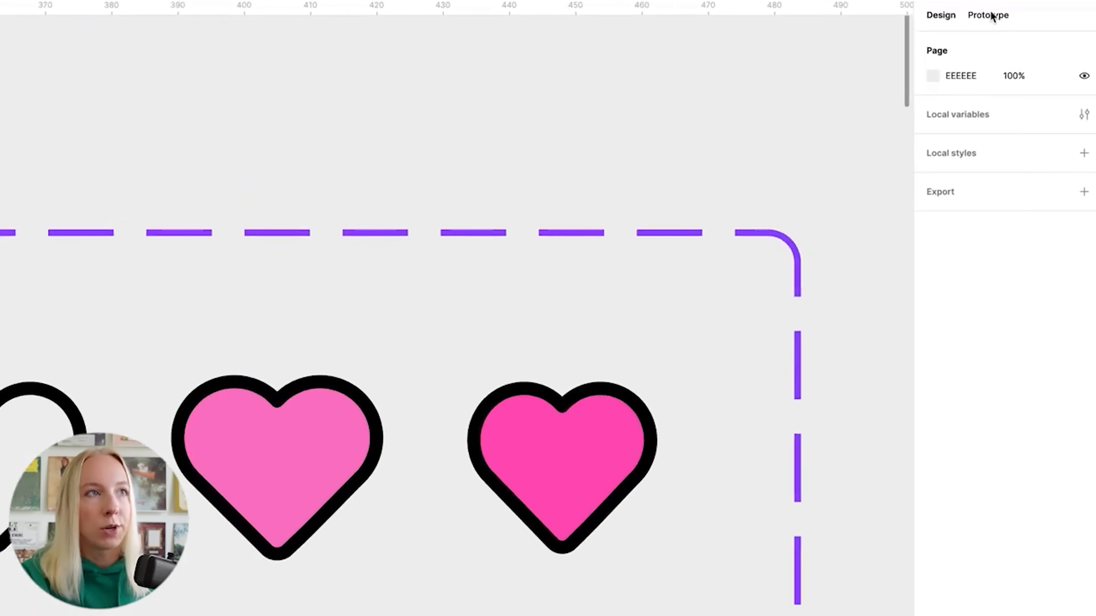
left_click(972, 45)
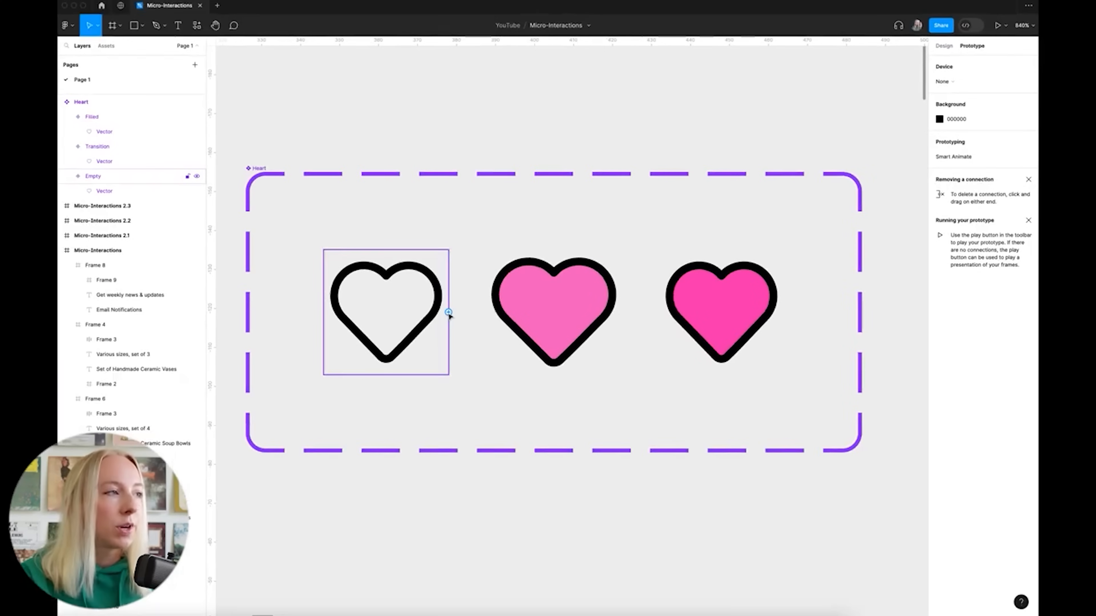
Link Empty to Transition on click with Smart animate, ease in and out, 200 ms
left_click(98, 471)
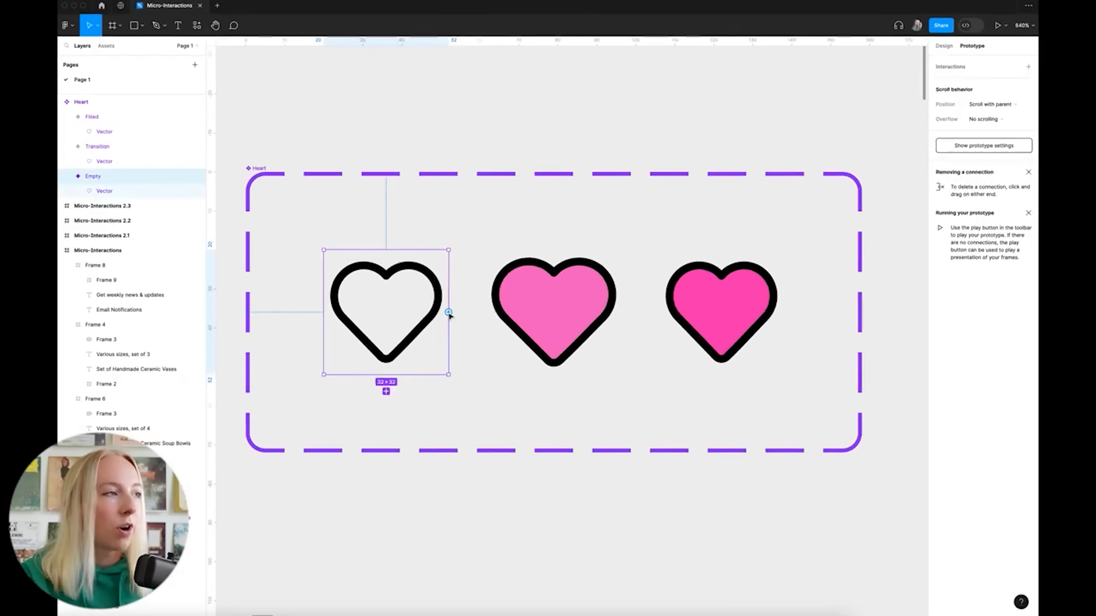
left_click_drag(452, 320, 523, 332)
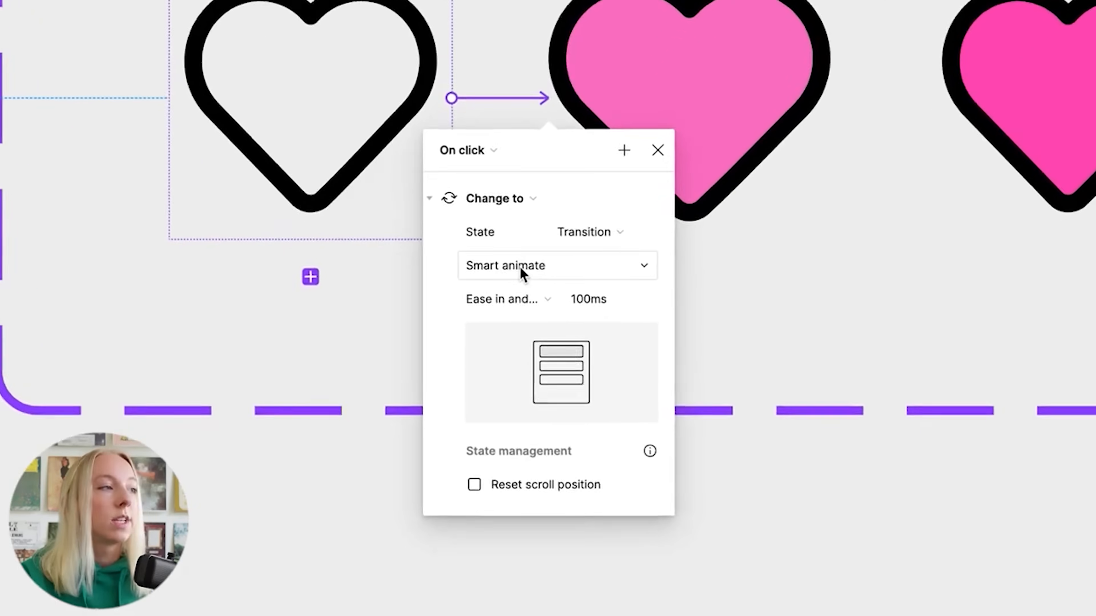
left_click(477, 386)
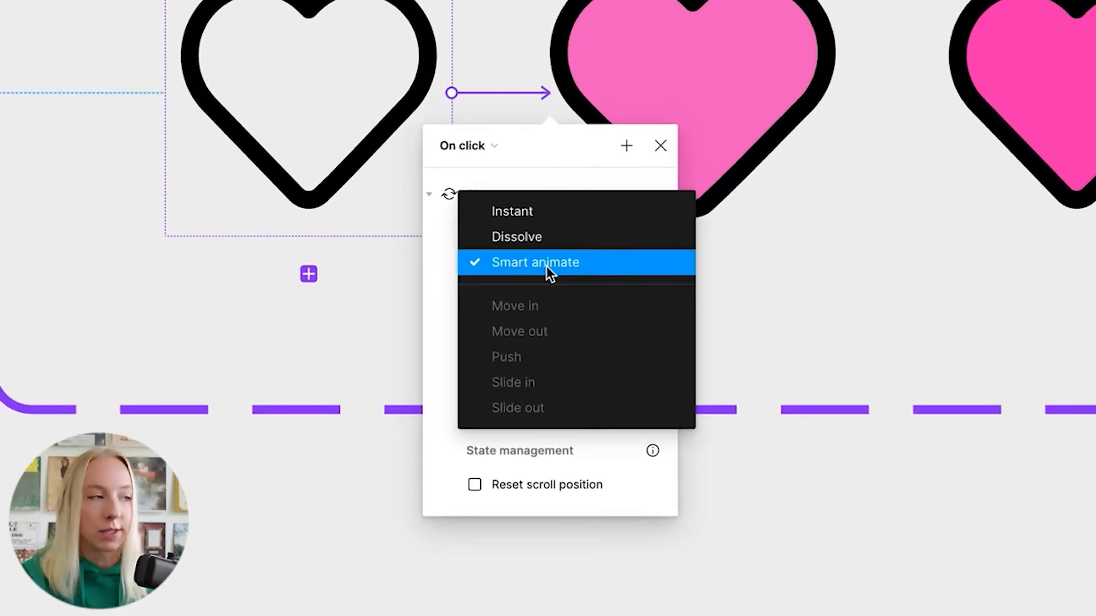
left_click(587, 269)
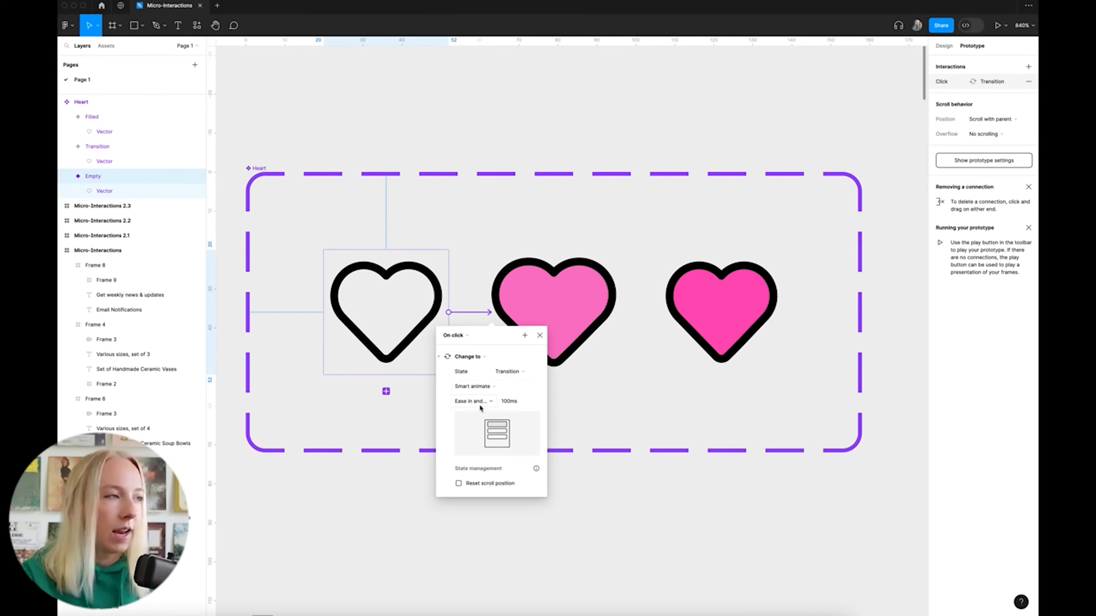
left_click(508, 403)
left_click(508, 403)
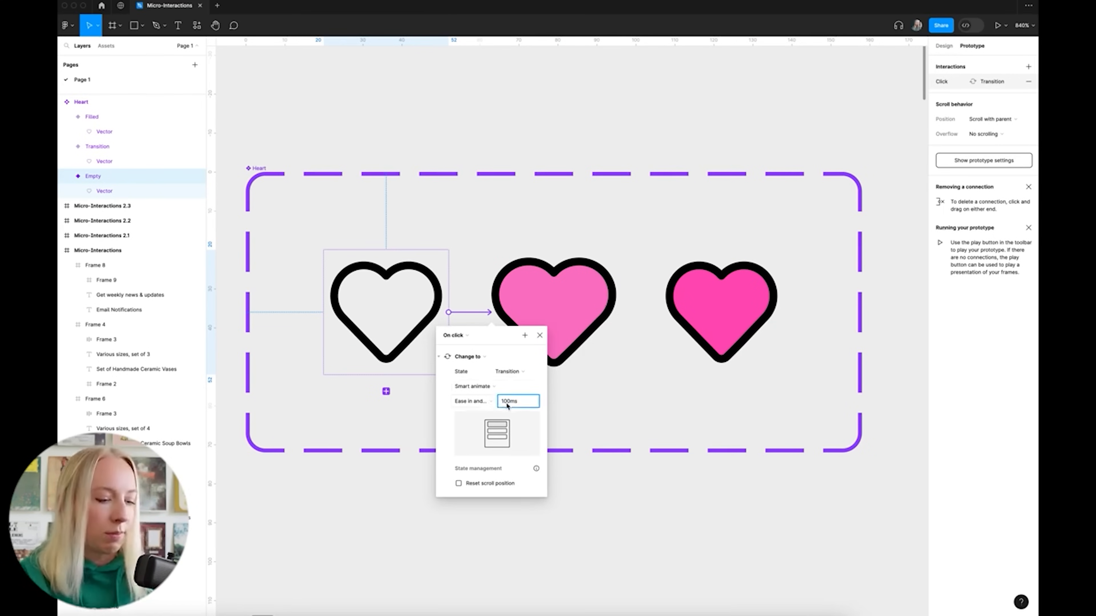
key("BackSpace")
key("Return")
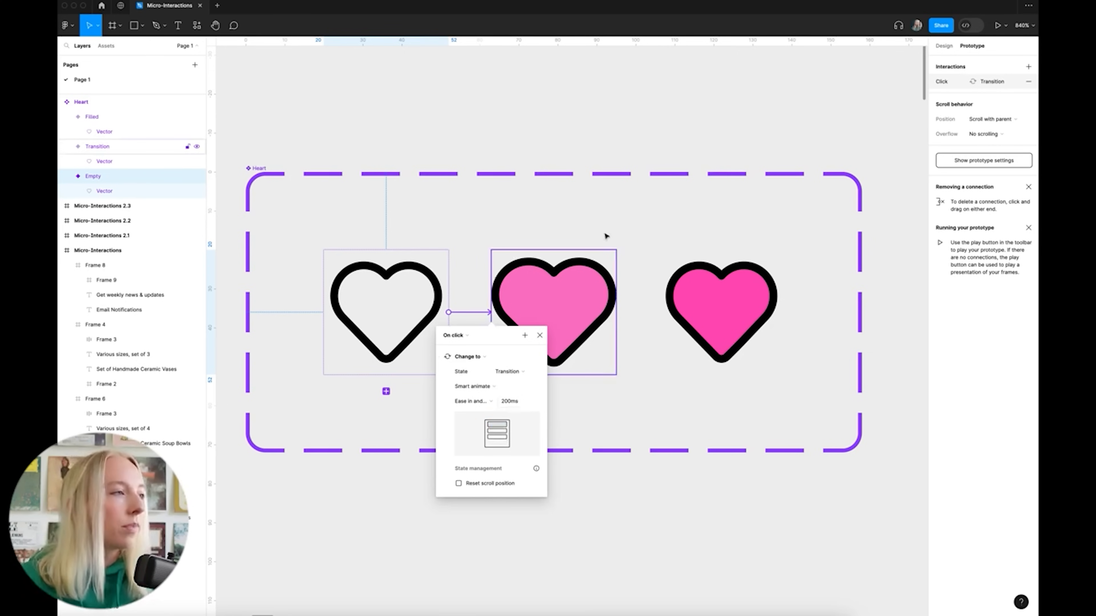
left_click(602, 313)
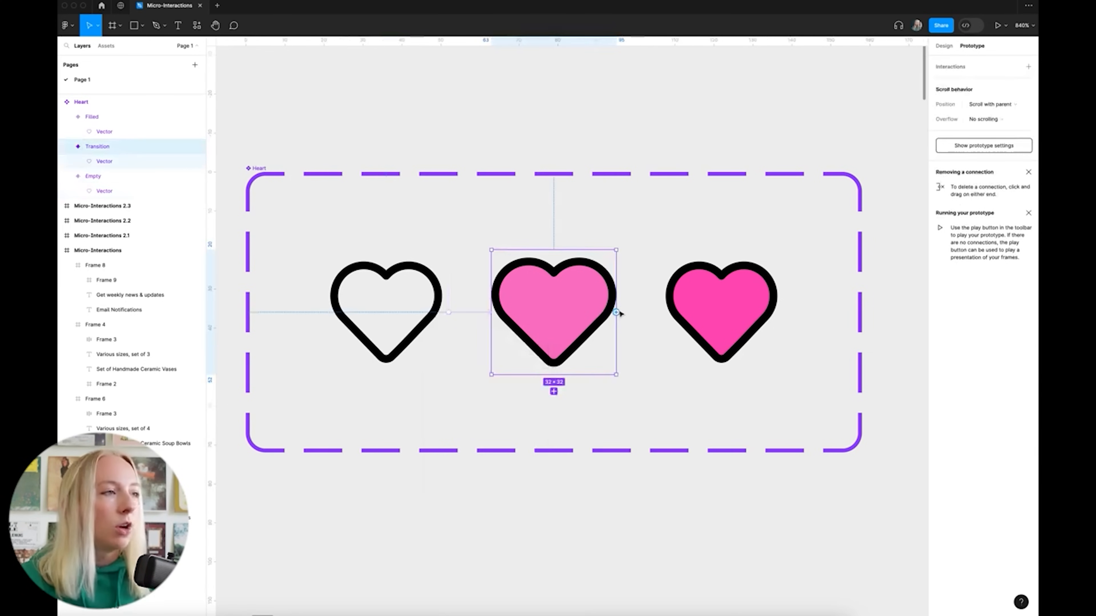
Connect Transition to Filled and add an After delay trigger of 1 ms
left_click_drag(617, 313, 748, 316)
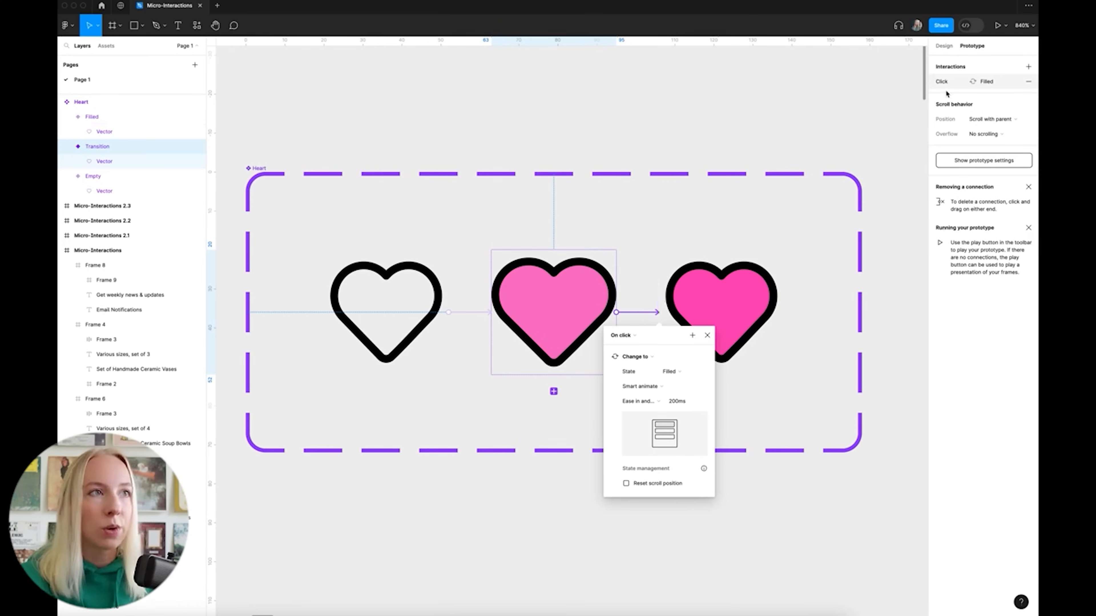
left_click(1029, 68)
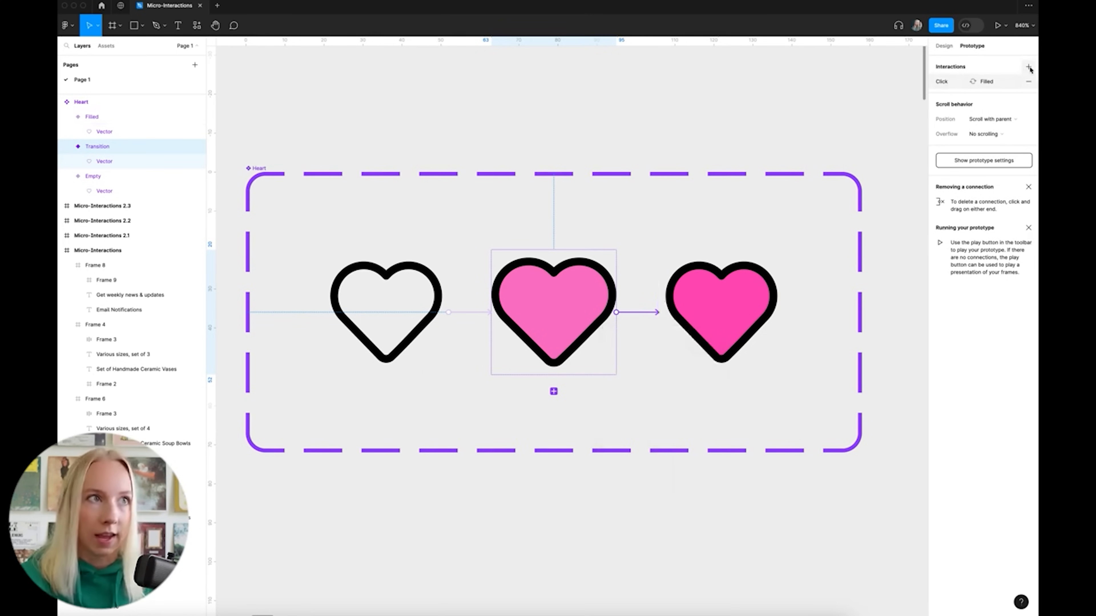
left_click(1029, 68)
left_click(867, 81)
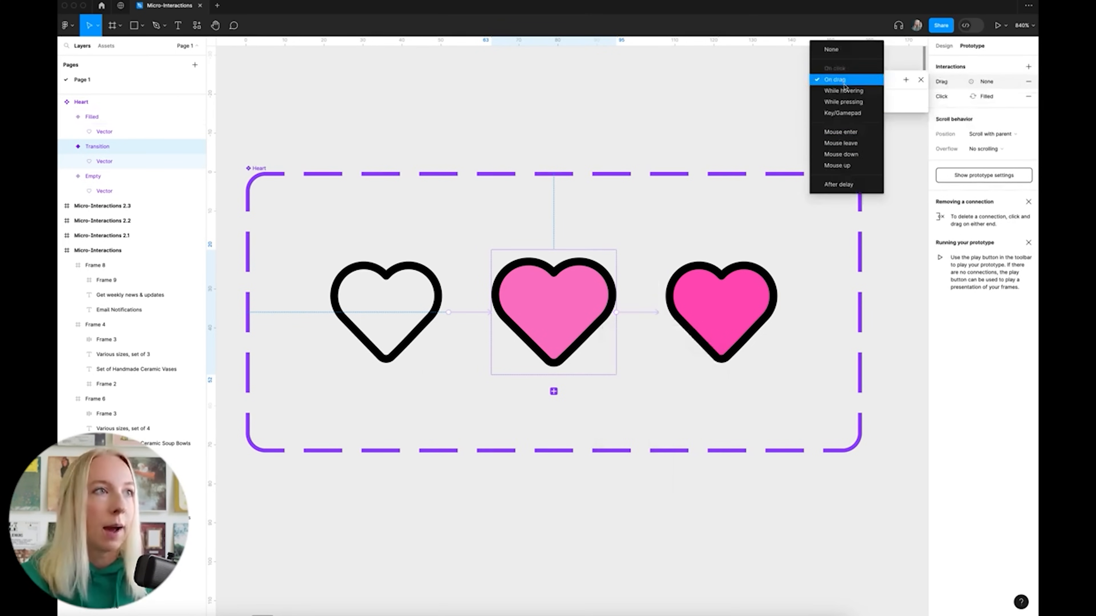
left_click(862, 191)
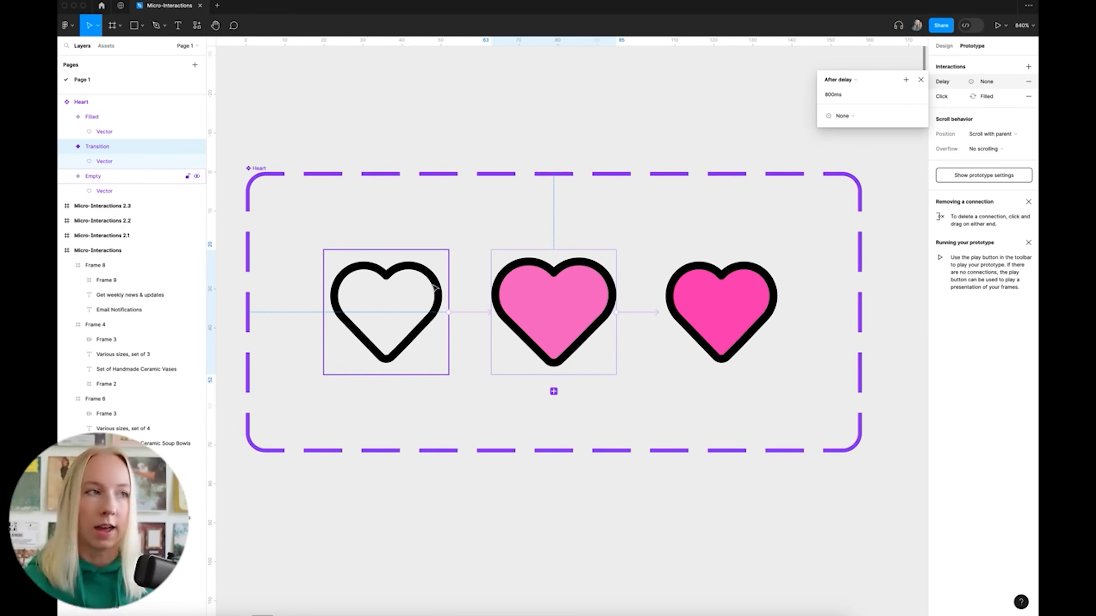
scroll(734, 301, "left", 1)
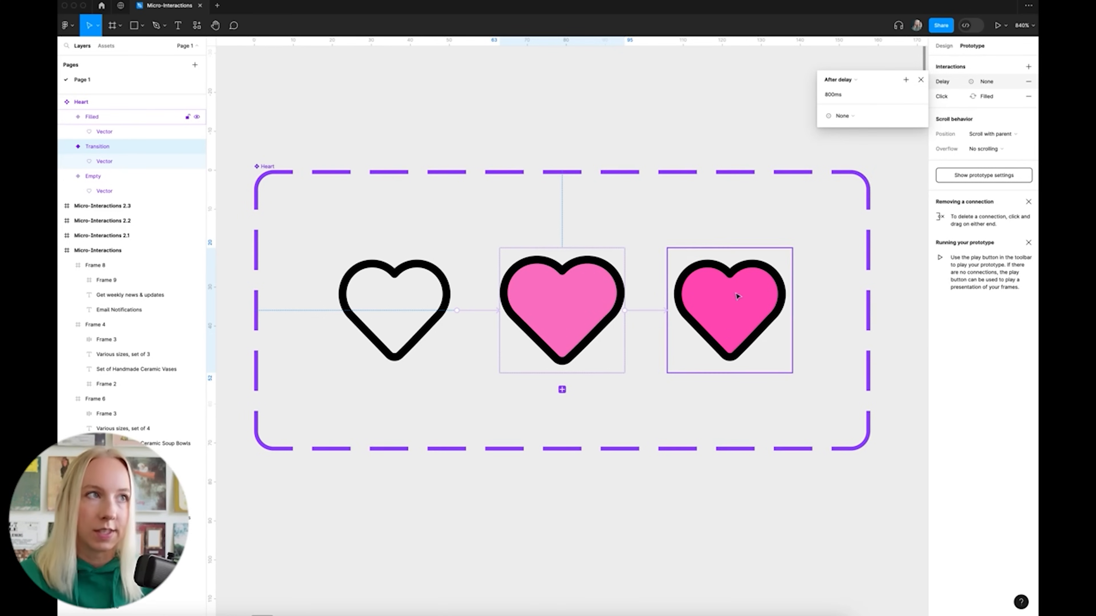
left_click(836, 95)
left_click_drag(837, 95, 835, 96)
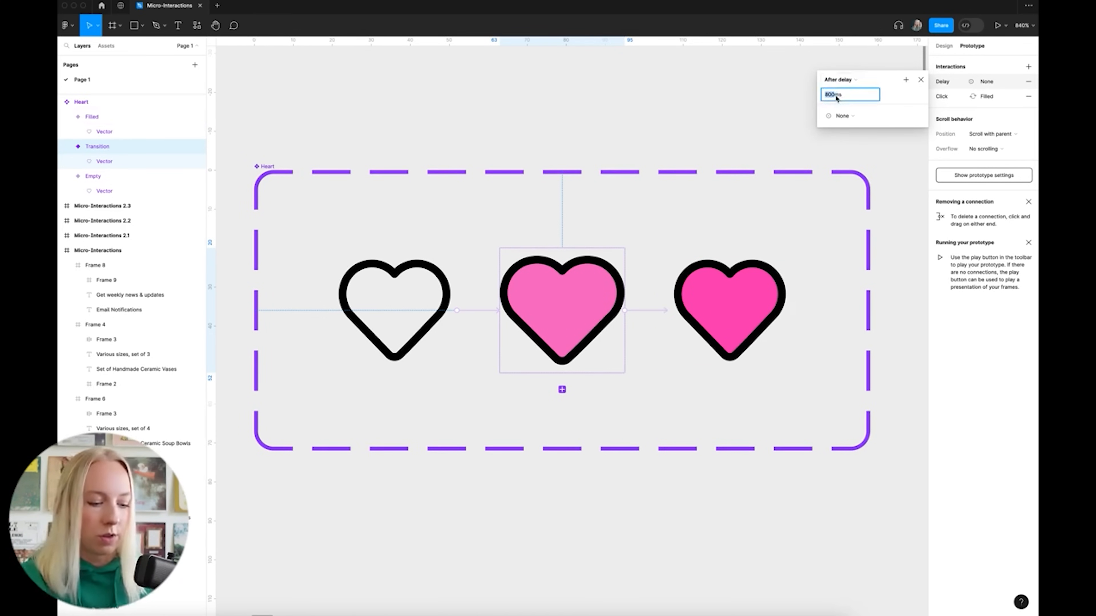
type("1")
key("Return")
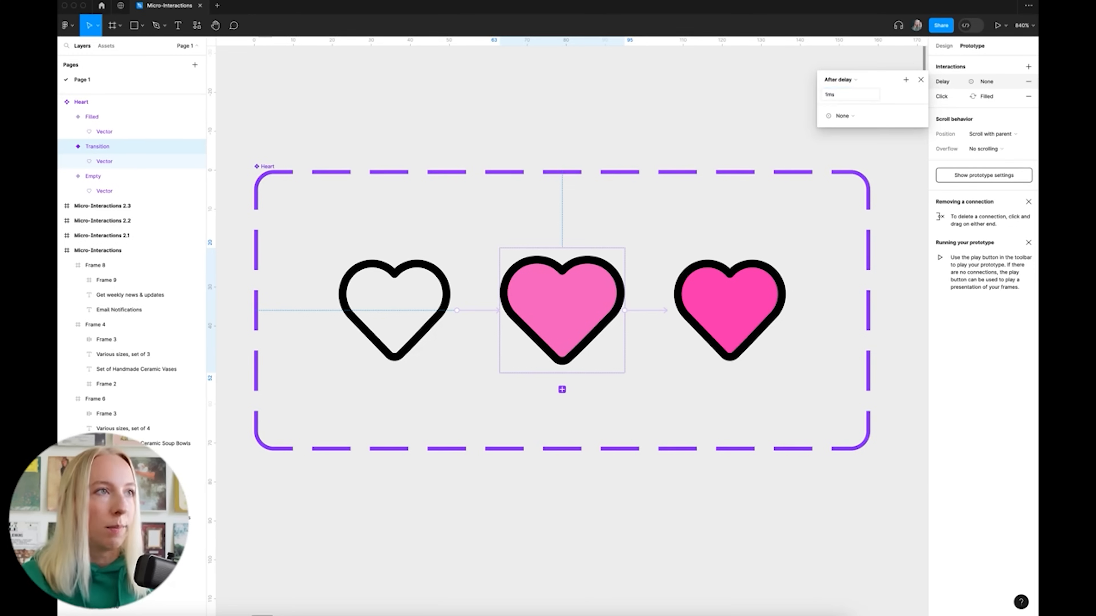
Make the delay change to Filled with ease in and out over 100 ms, removing the On click row
left_click(841, 116)
left_click(848, 146)
left_click(887, 132)
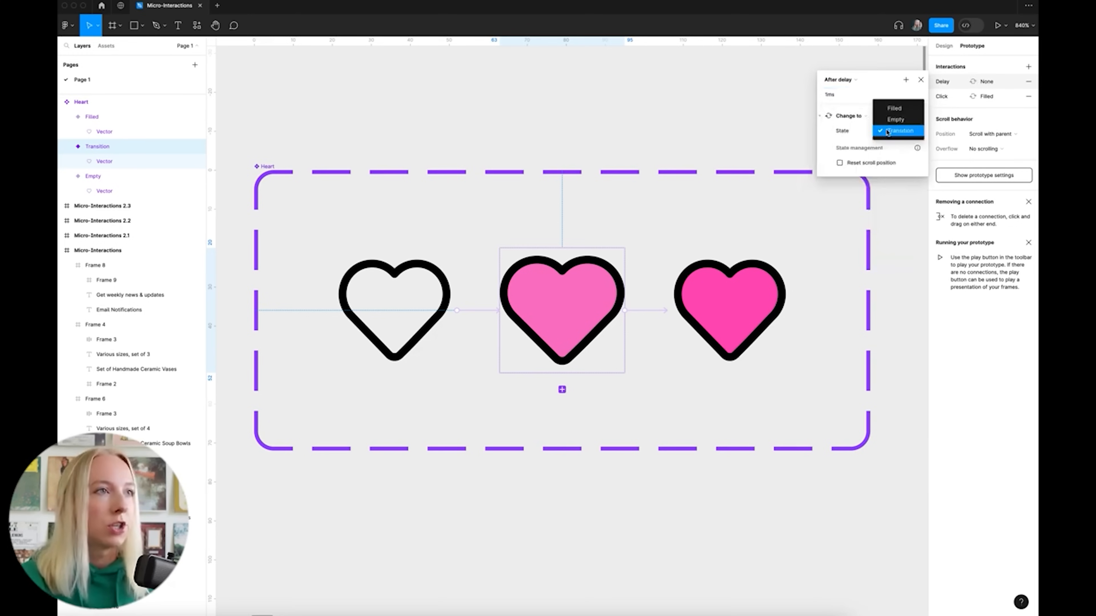
left_click(895, 109)
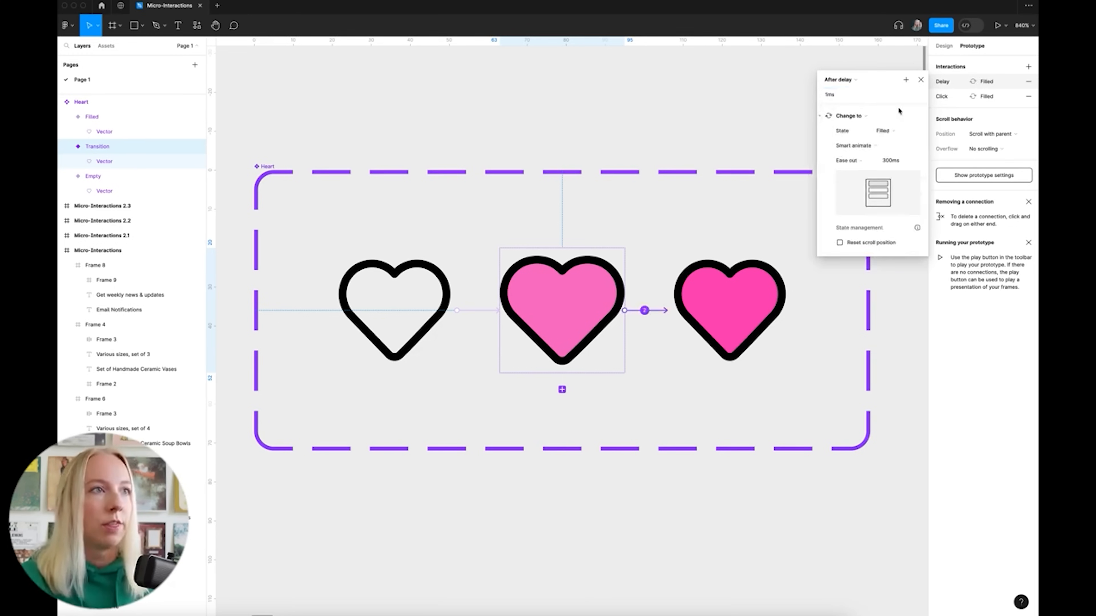
left_click(864, 162)
left_click(887, 171)
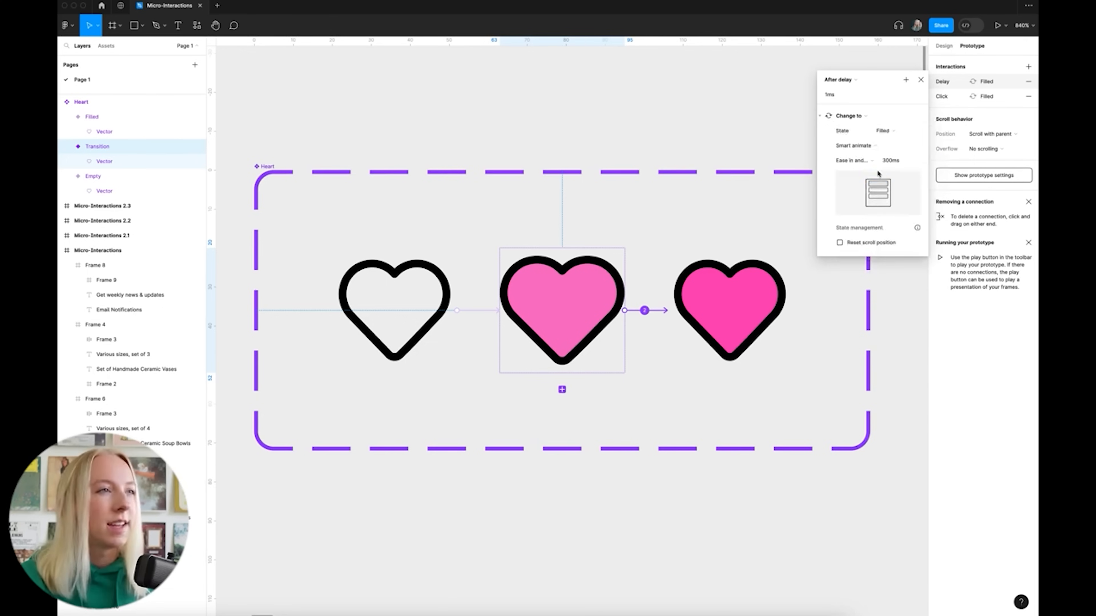
left_click(887, 163)
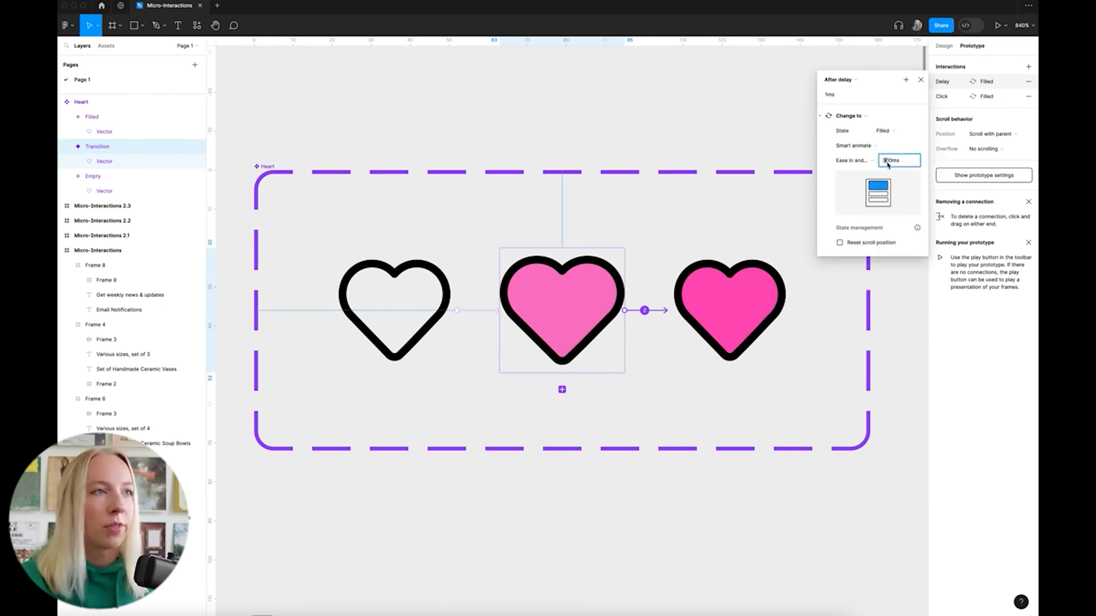
key("BackSpace")
type("1")
key("Return")
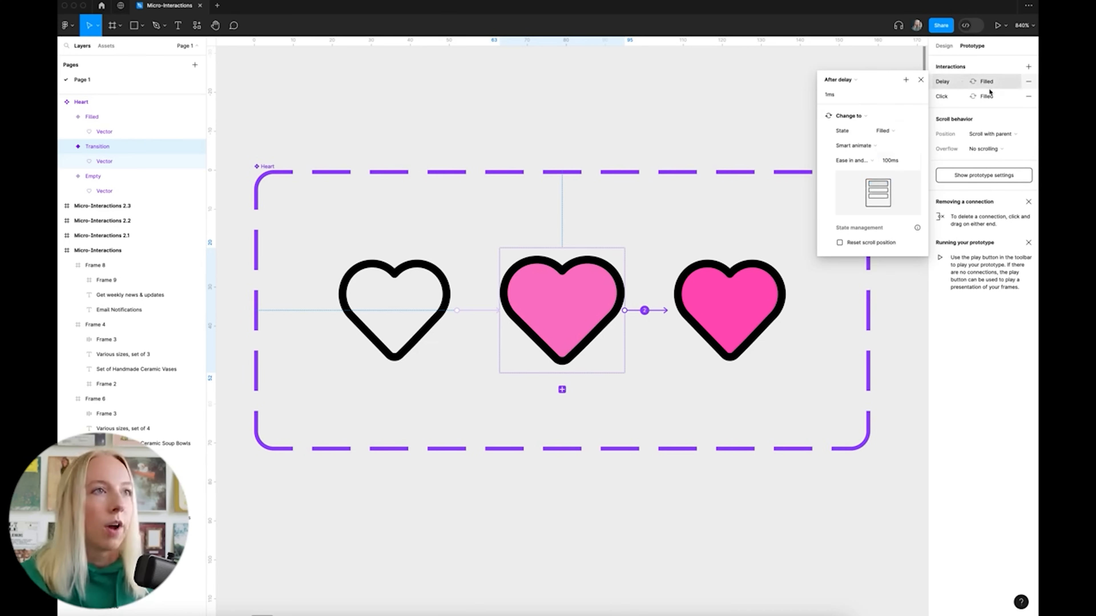
left_click(1028, 96)
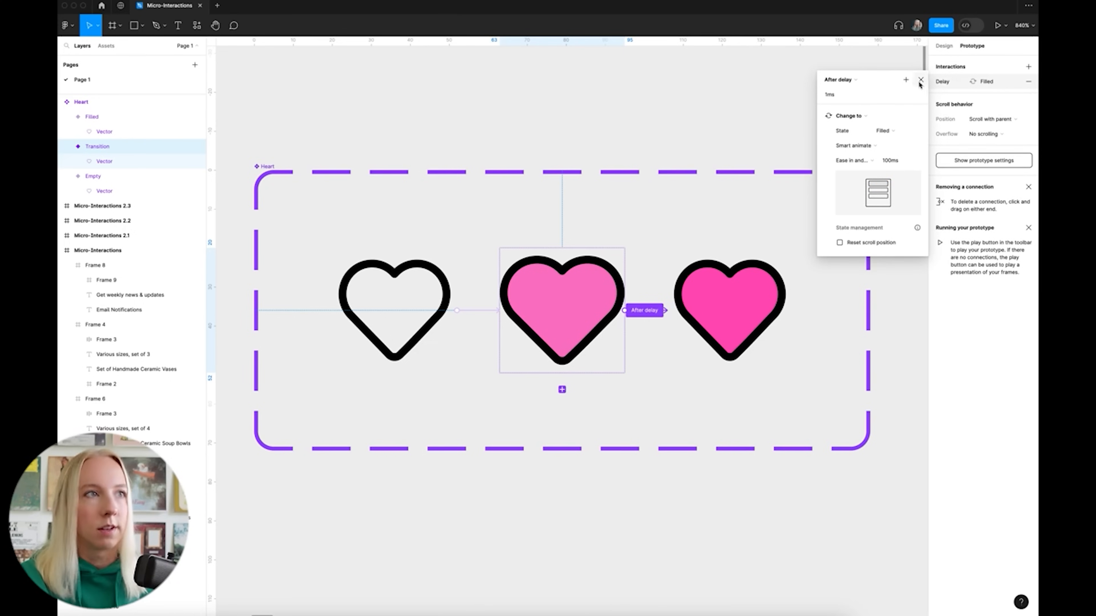
left_click(841, 67)
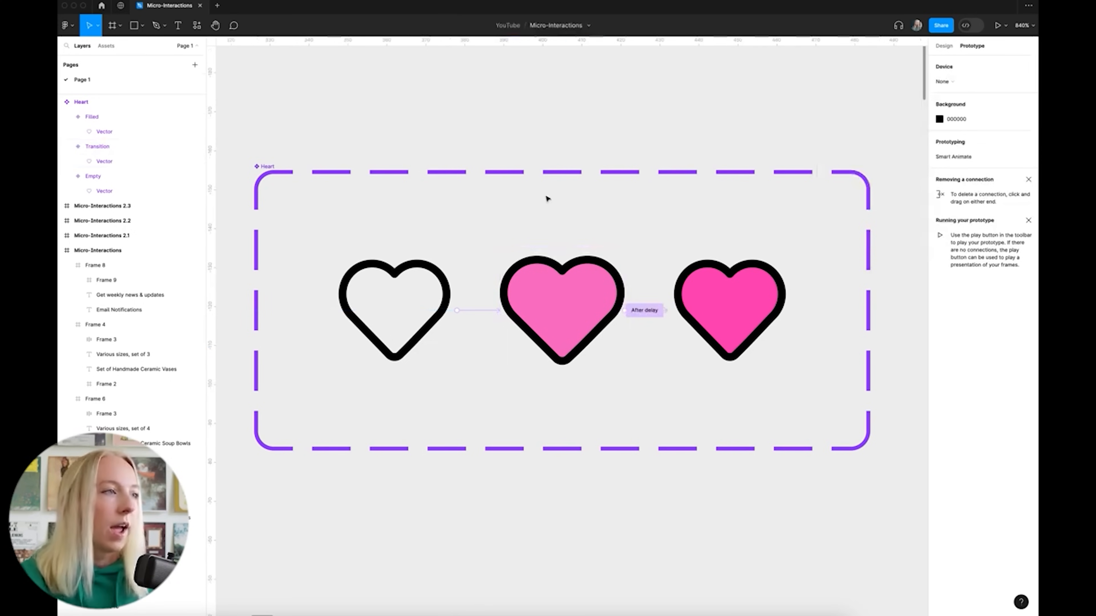
scroll(545, 196, "down", 10)
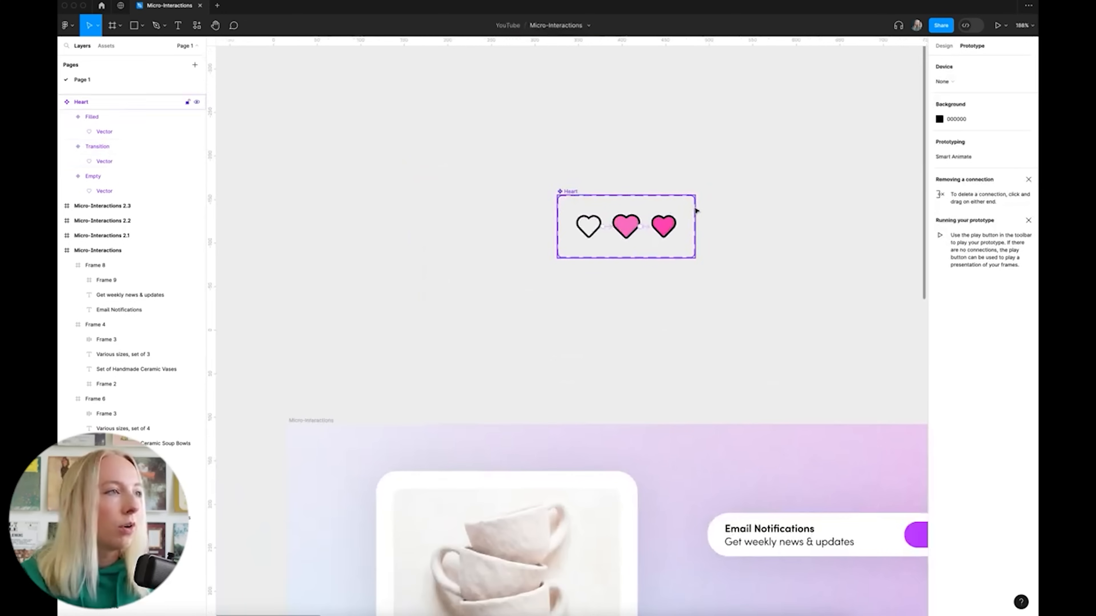
Place a copy of the Empty heart in the teacup card's top-right corner
left_click(947, 47)
left_click(596, 227)
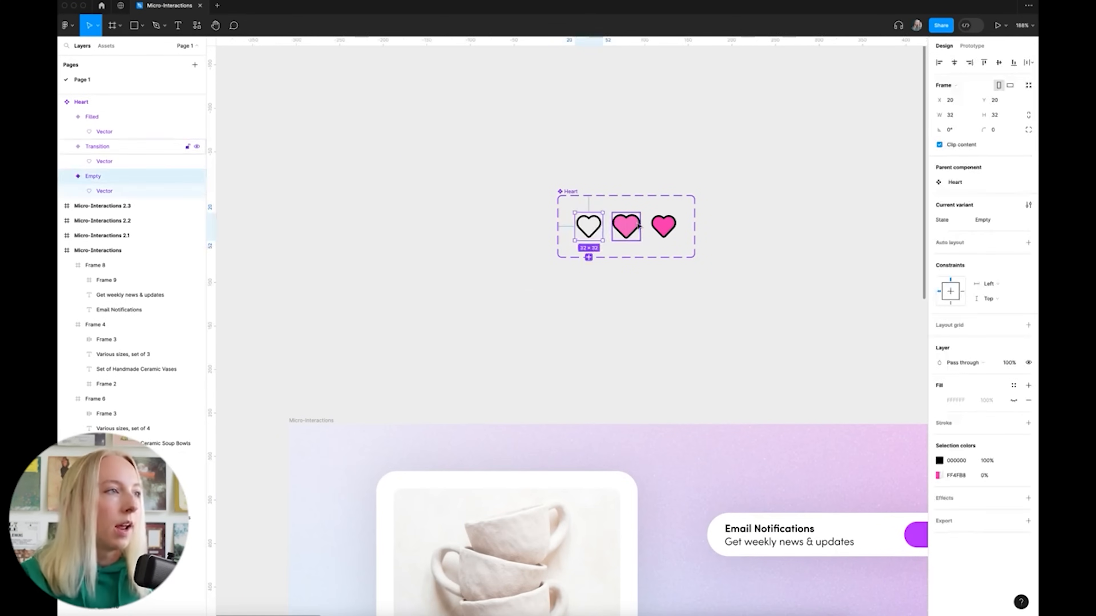
left_click(781, 208)
scroll(791, 210, "down", 5)
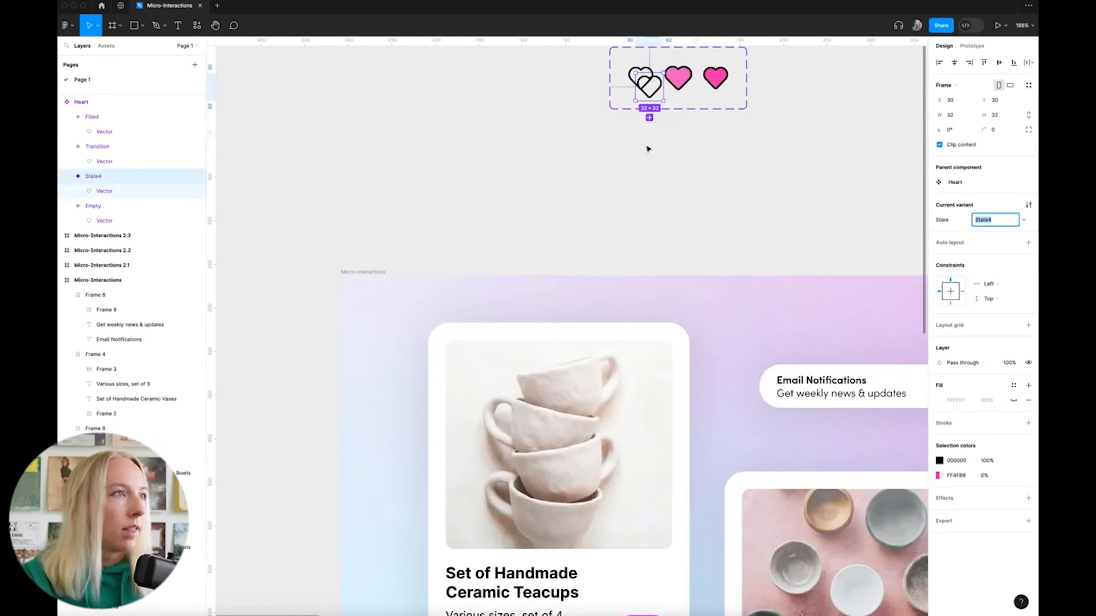
left_click_drag(661, 91, 658, 366)
scroll(655, 392, "up", 5)
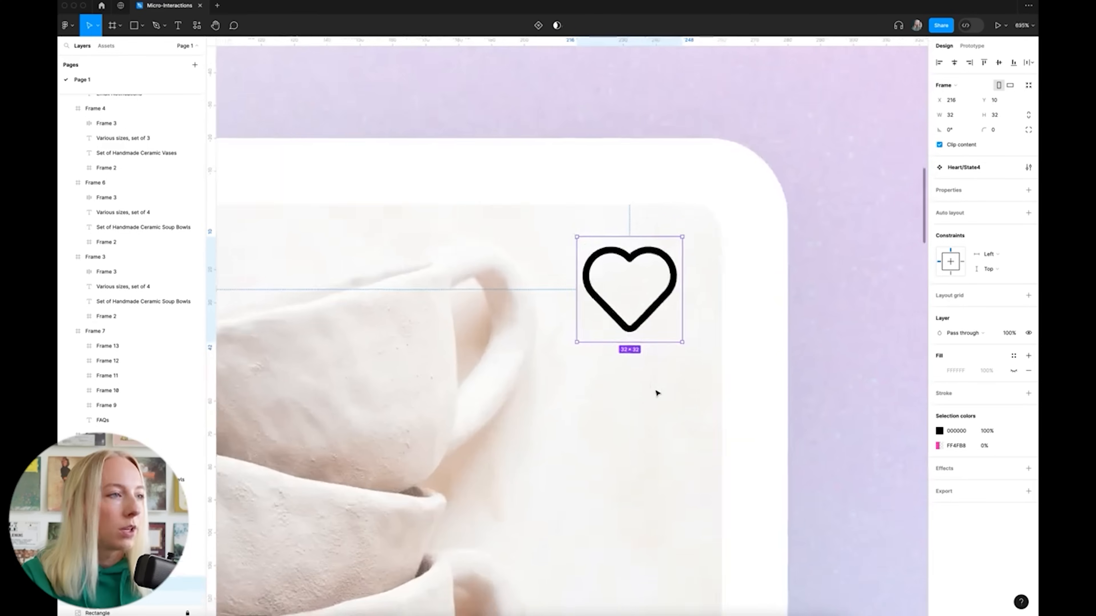
left_click_drag(654, 302, 658, 309)
key("alt")
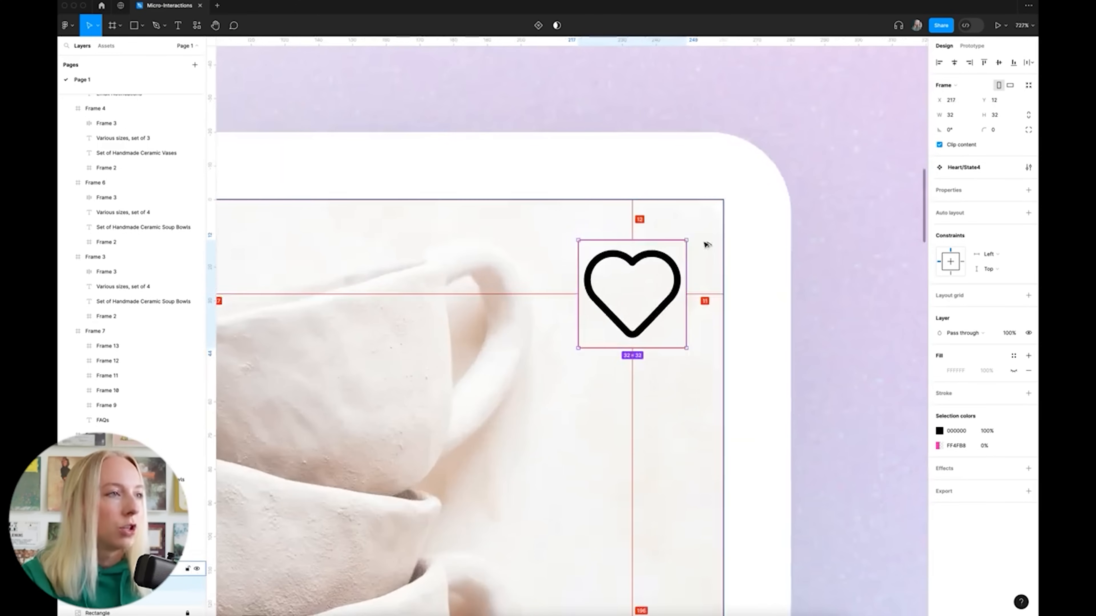
key("Left")
scroll(703, 245, "down", 5, "ctrl")
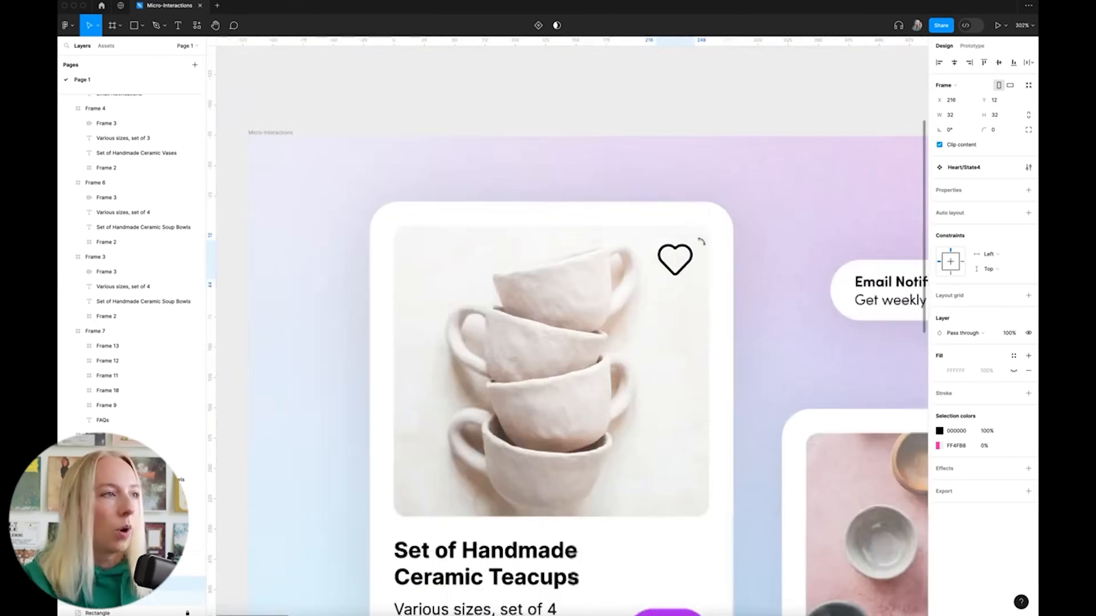
left_click(328, 323)
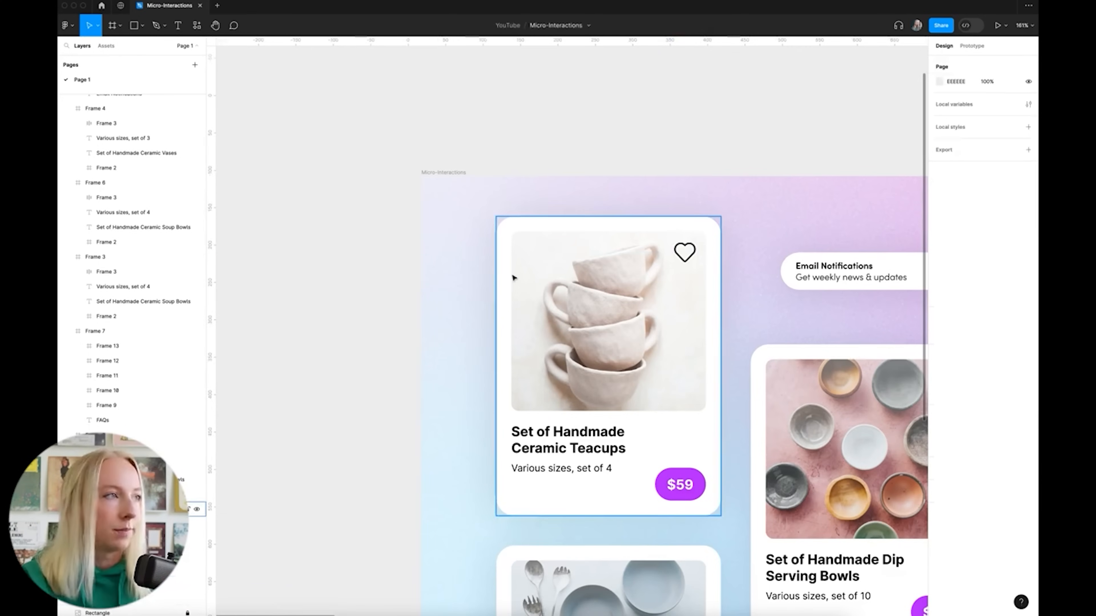
scroll(561, 268, "down", 3)
scroll(621, 259, "up", 2)
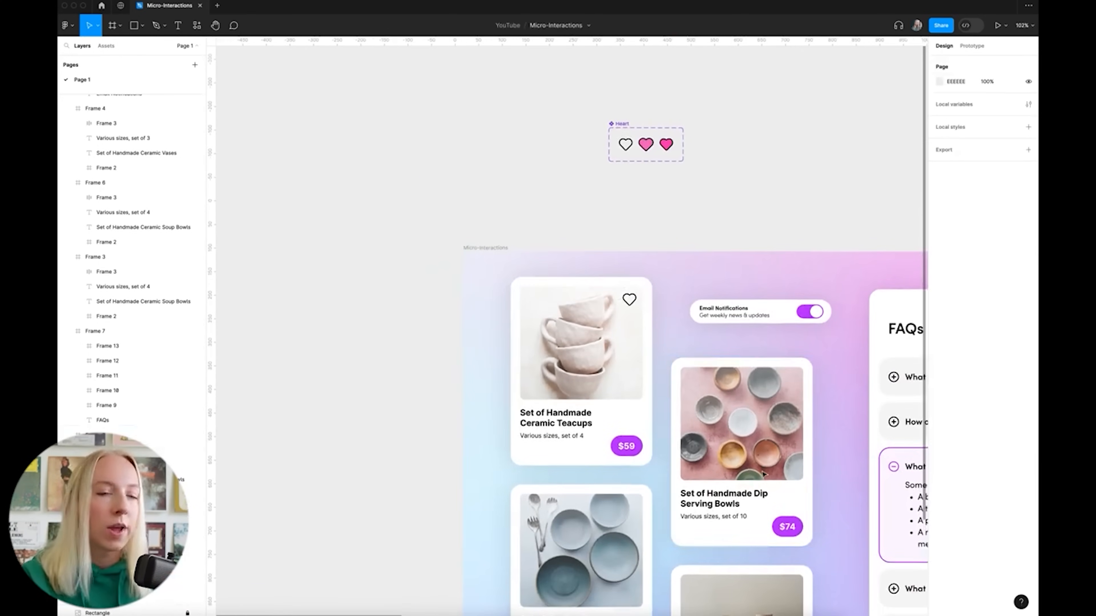
scroll(675, 388, "down", 1)
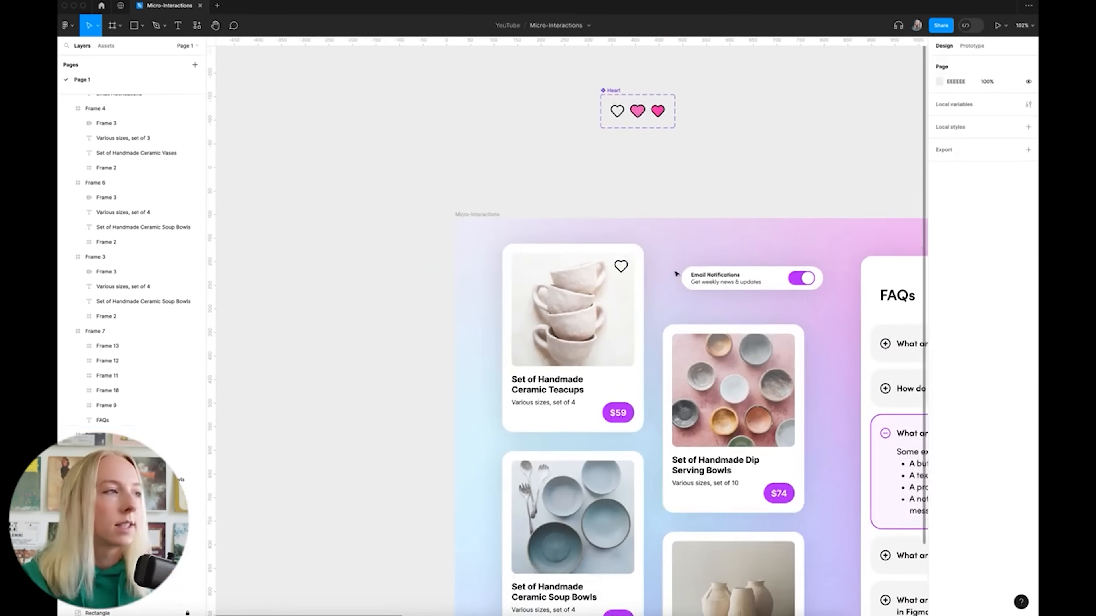
Select the Micro-Interactions frame to preview the prototype
left_click(467, 217)
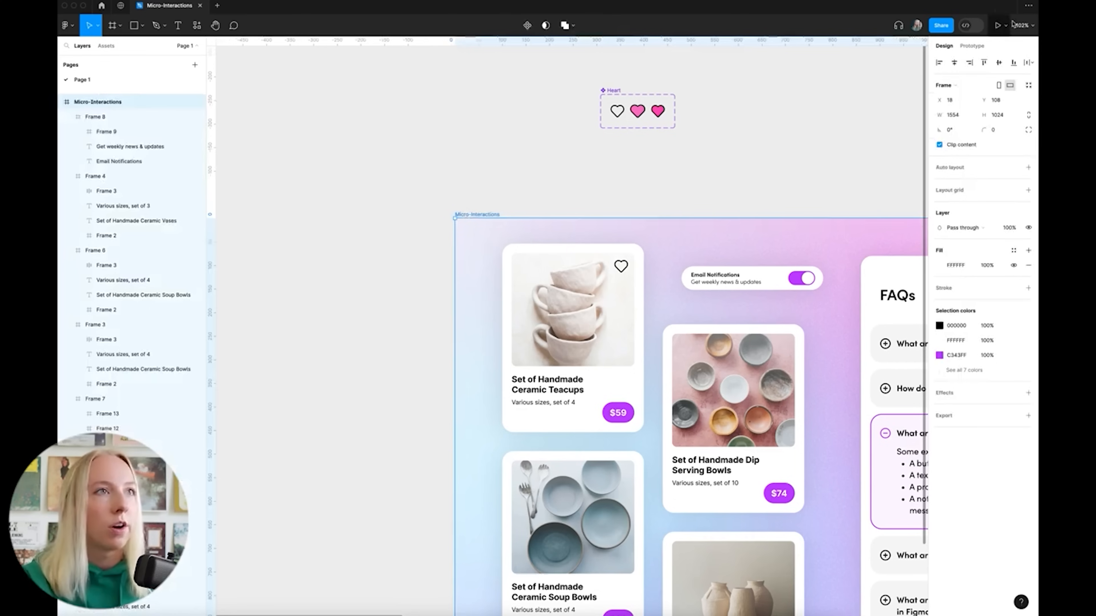
scroll(574, 219, "down", 3)
scroll(574, 219, "up", 1)
scroll(732, 277, "right", 2)
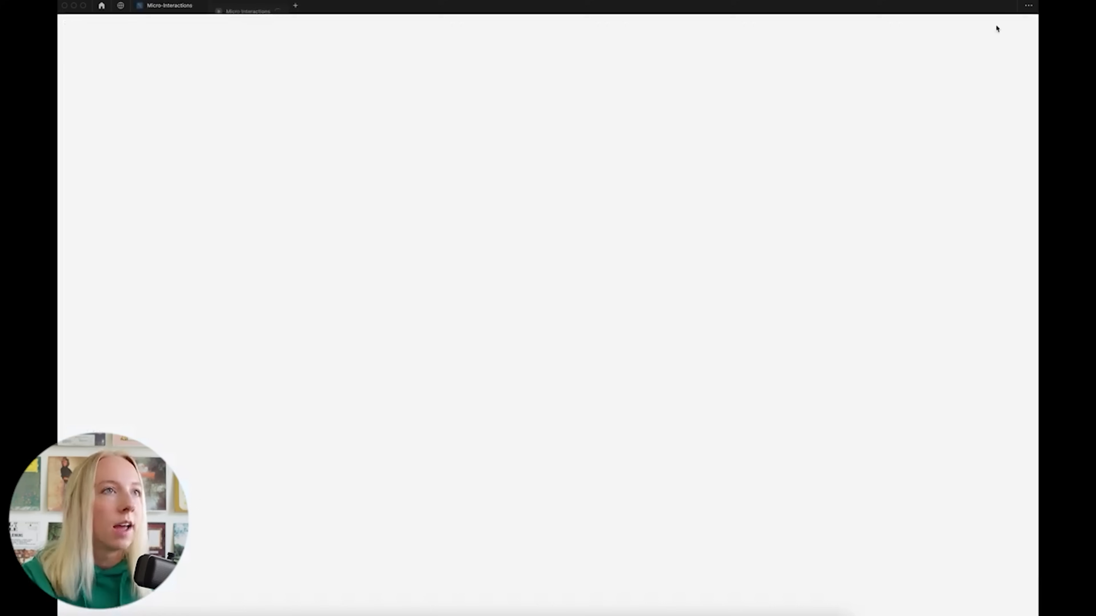
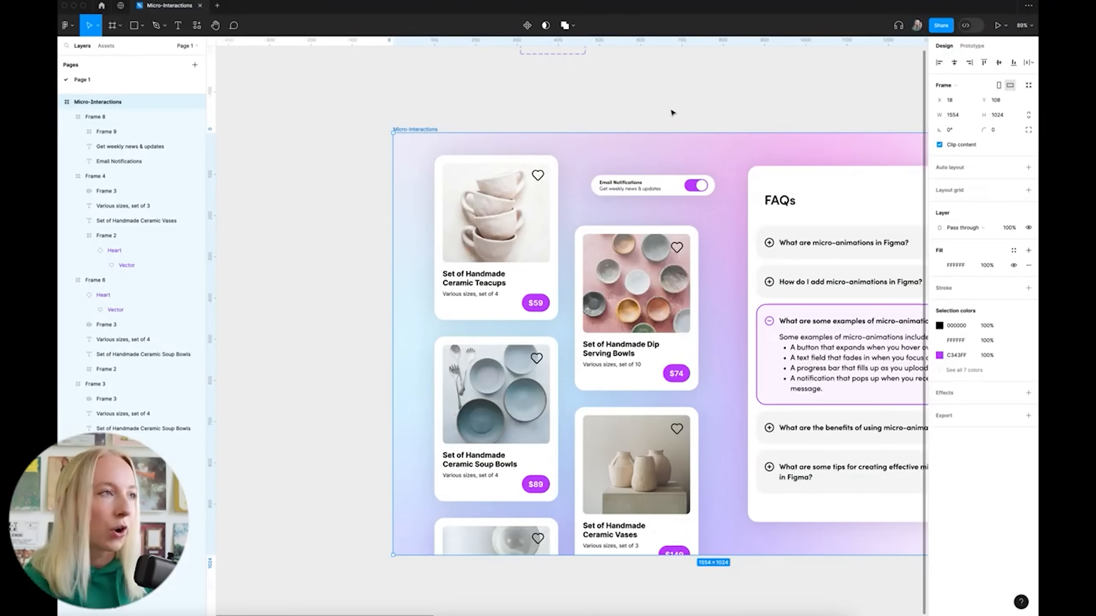
Scroll to bring the Email Notifications toggle into view on the ceramics page
scroll(681, 163, "up", 10)
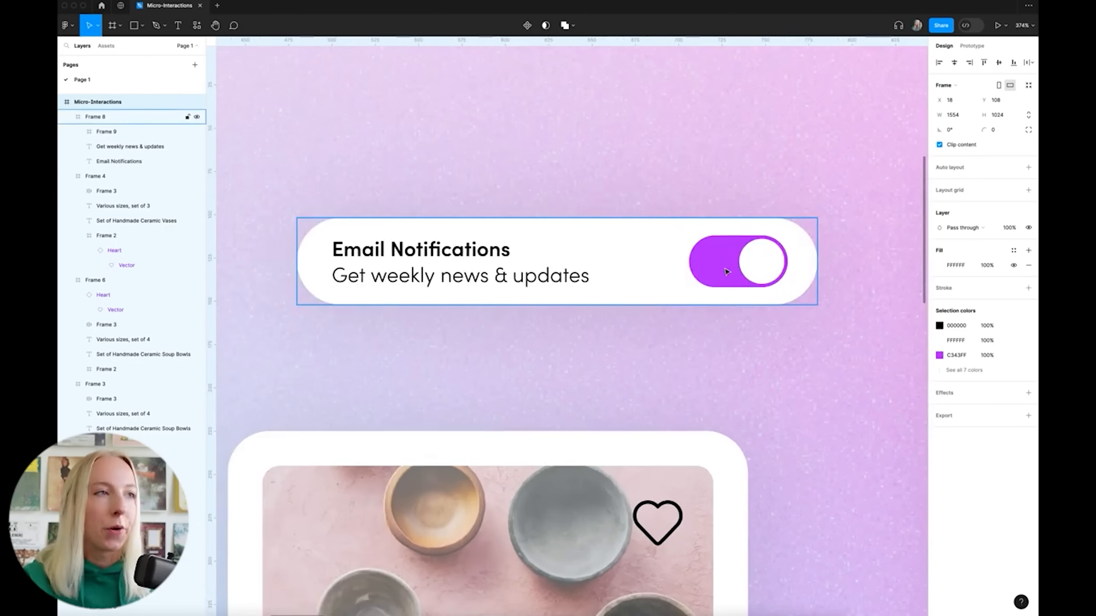
Drag the switch frame out of the Email Notifications card onto the empty canvas
left_click(726, 271)
scroll(574, 288, "down", 3)
left_click_drag(700, 350, 624, 132)
scroll(624, 130, "up", 6)
scroll(625, 127, "down", 10)
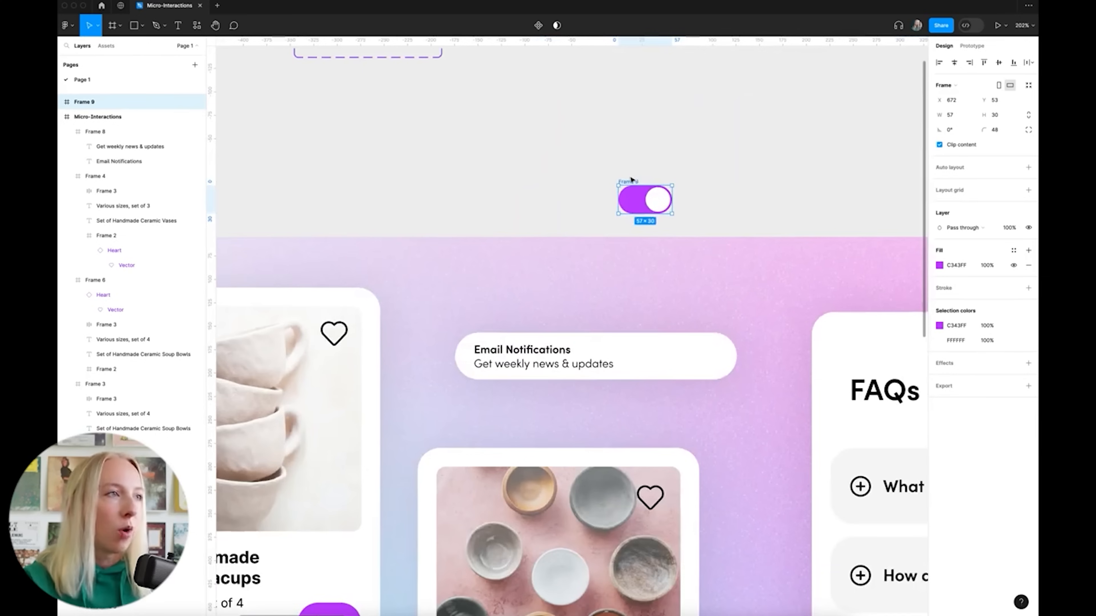
left_click_drag(631, 179, 628, 117)
scroll(630, 117, "up", 5)
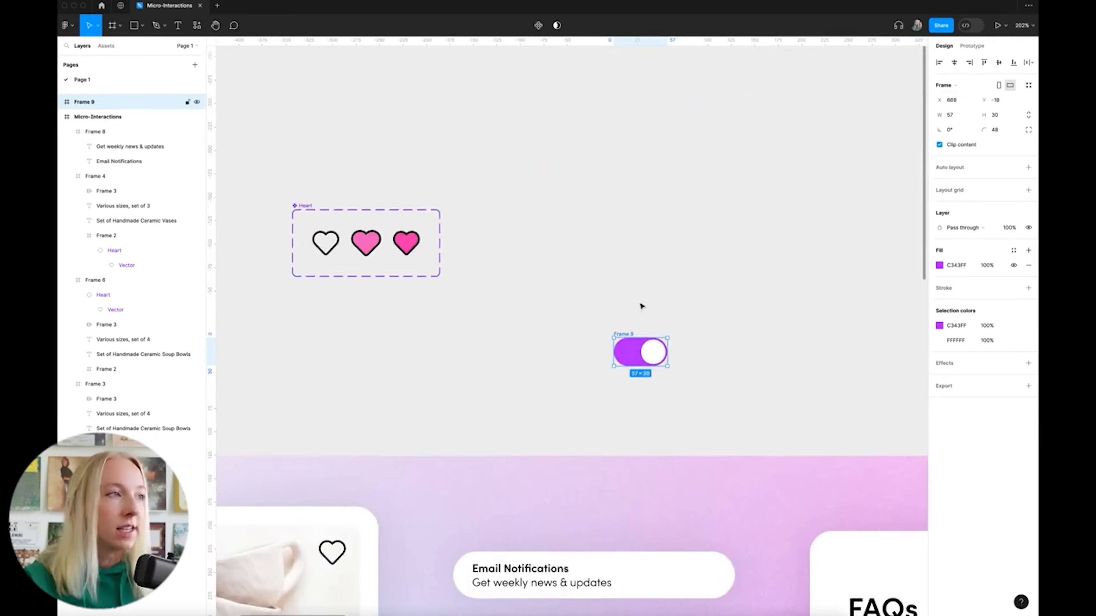
left_click_drag(636, 345, 652, 244)
scroll(677, 211, "up", 5)
scroll(698, 223, "right", 2)
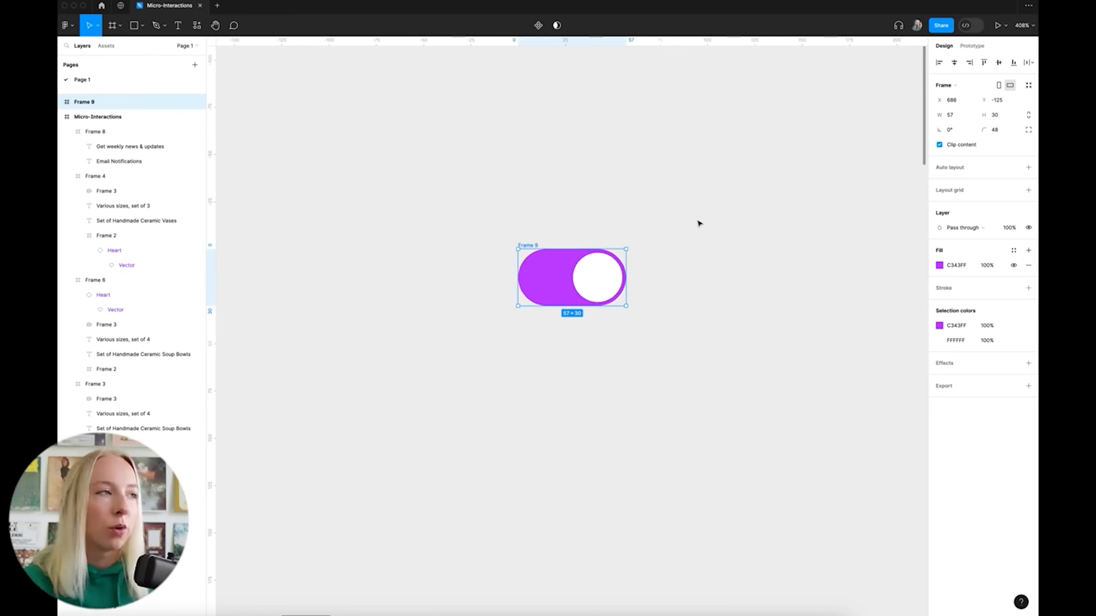
scroll(698, 223, "right", 1)
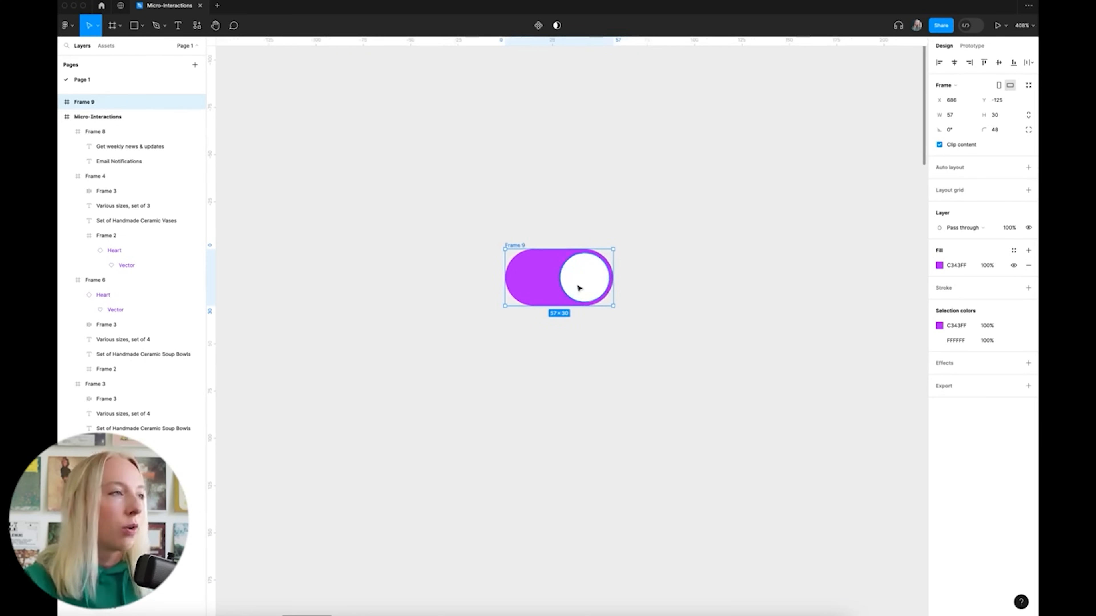
scroll(579, 288, "right", 1)
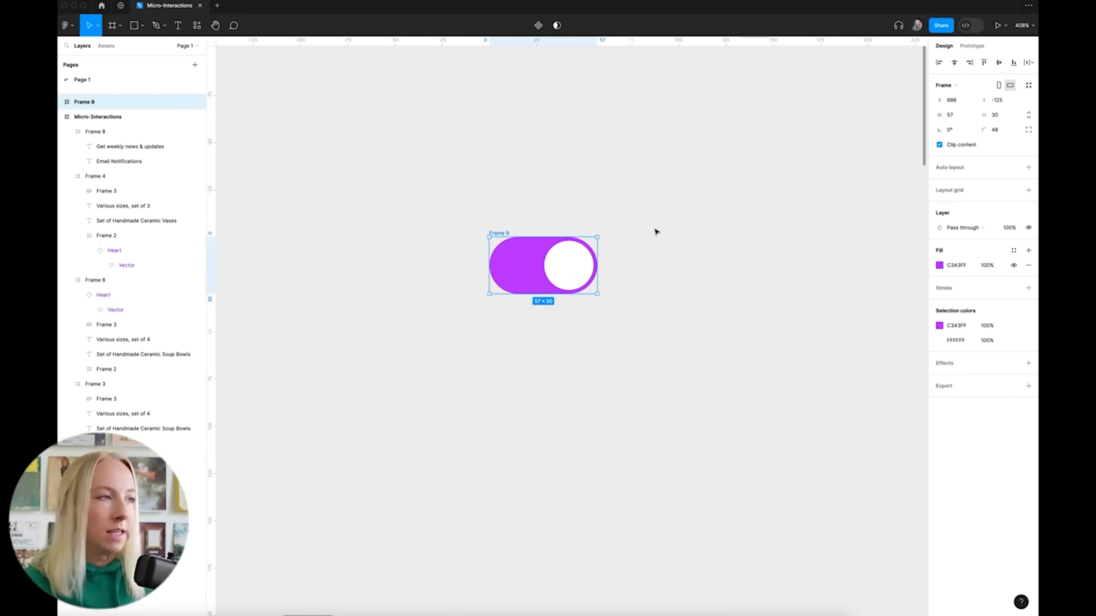
Rename the frame 'Toggle' and place a duplicate beside it
double_click(501, 234)
type("Toggle")
left_click(596, 196)
left_click_drag(499, 233, 646, 233)
left_click(676, 220)
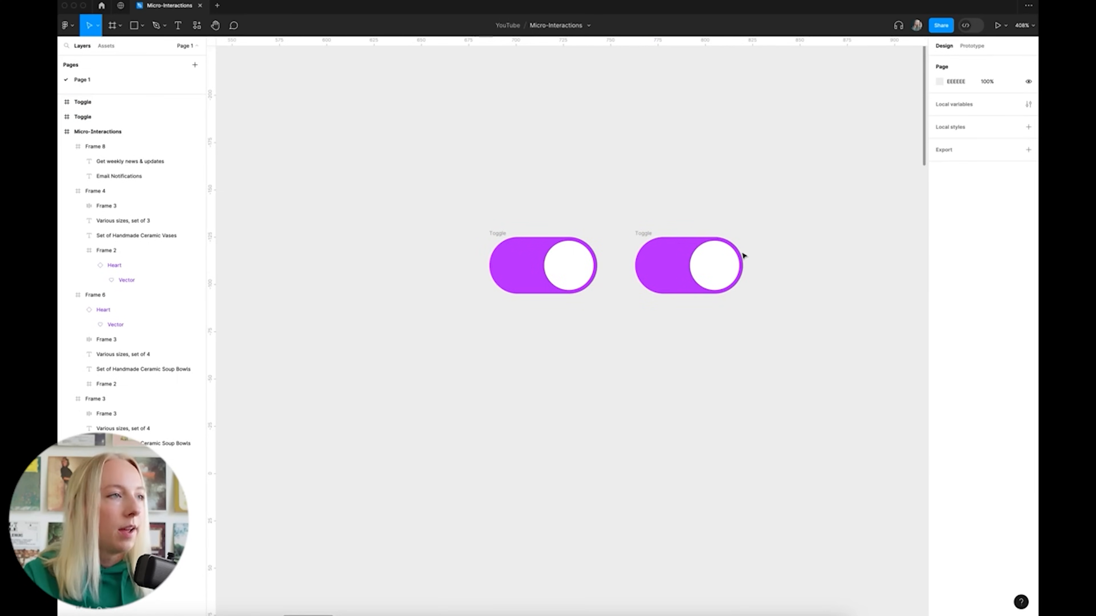
scroll(643, 279, "up", 2)
left_click(476, 230)
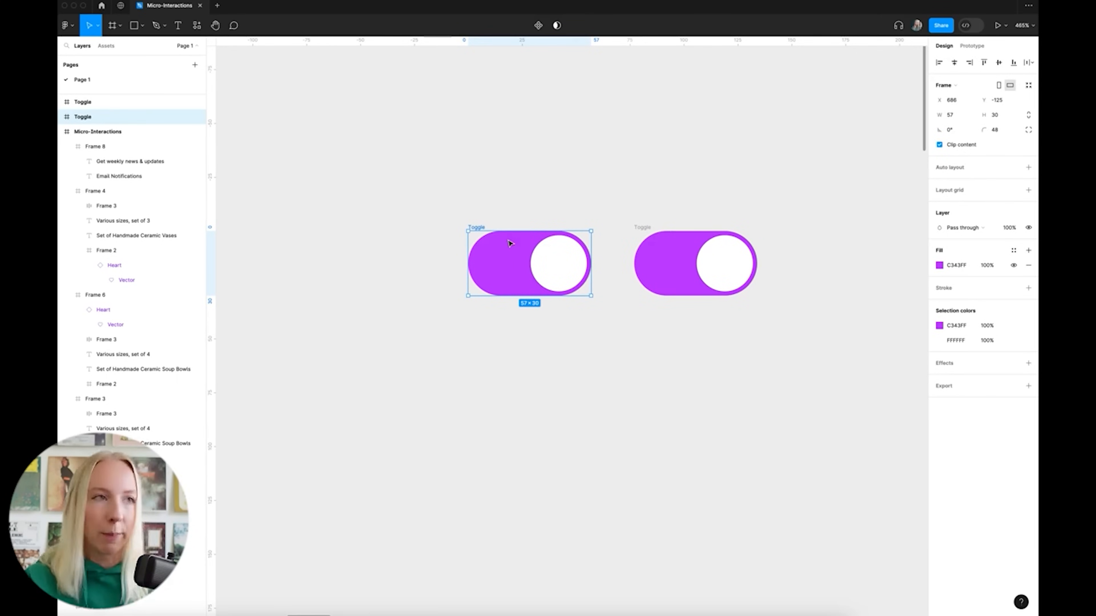
Slide the knob of the right toggle copy to the left end
left_click(707, 183)
double_click(718, 270)
left_click_drag(718, 270, 662, 257)
scroll(670, 272, "up", 5)
scroll(606, 260, "down", 5)
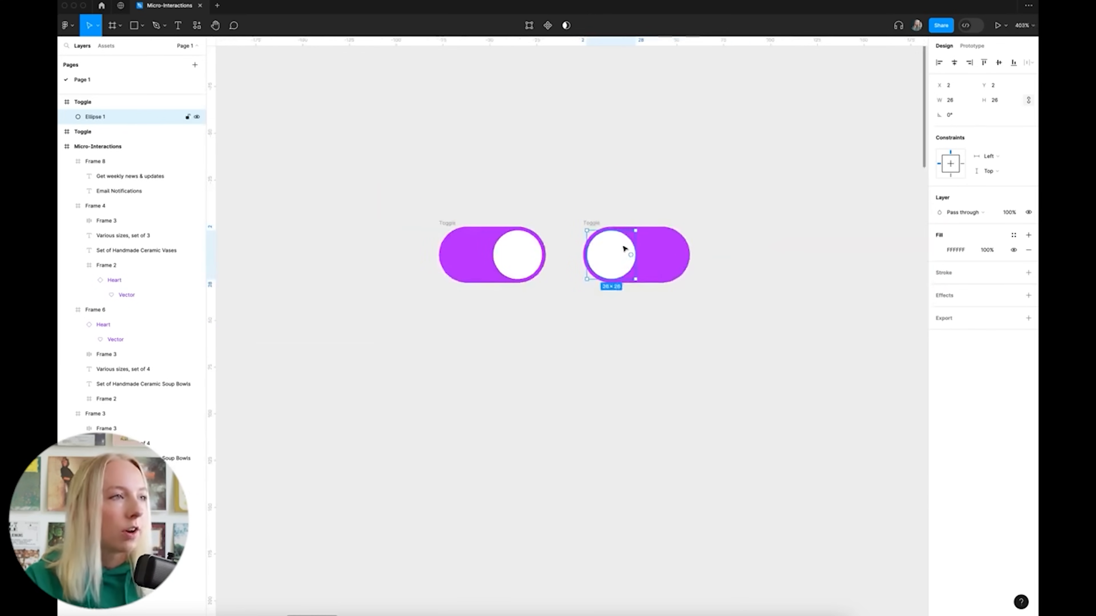
Change the right toggle's track fill to grey 969696
left_click(656, 246)
left_click(939, 265)
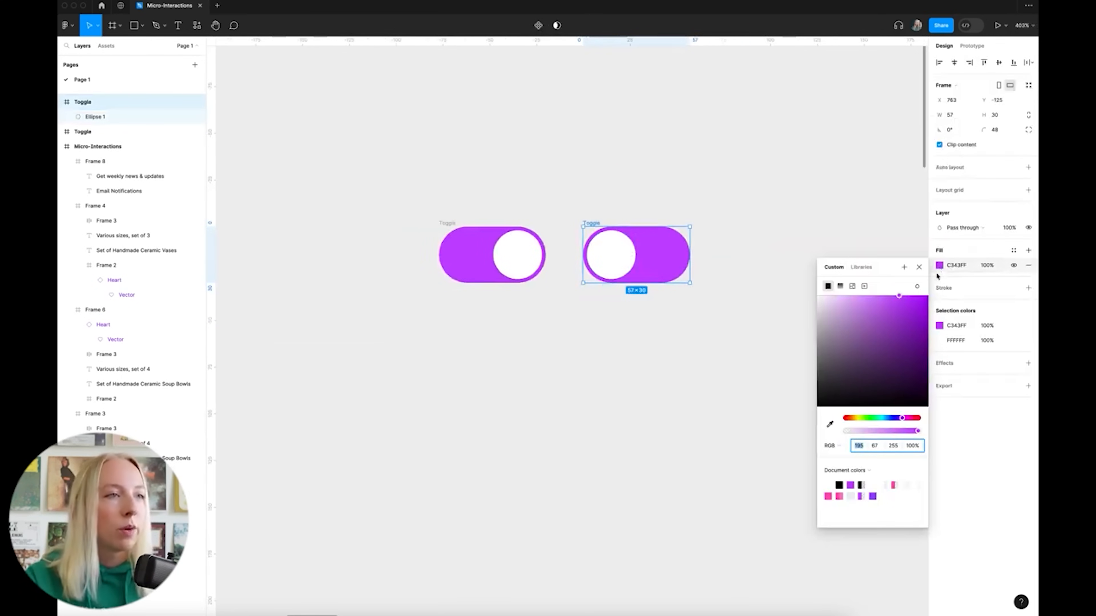
left_click(817, 322)
left_click_drag(800, 329, 817, 342)
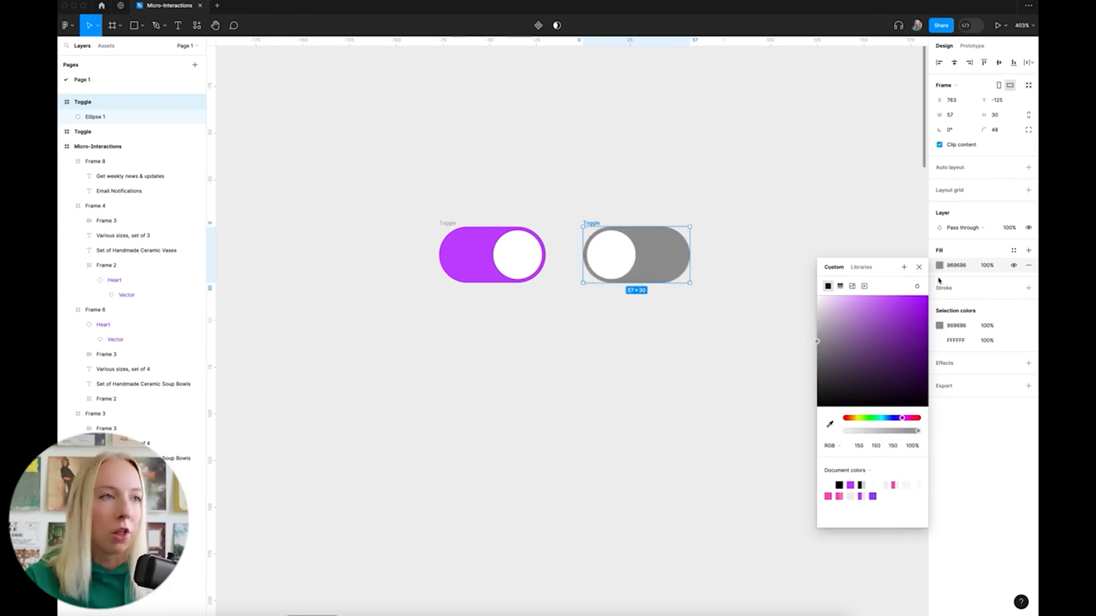
left_click(829, 233)
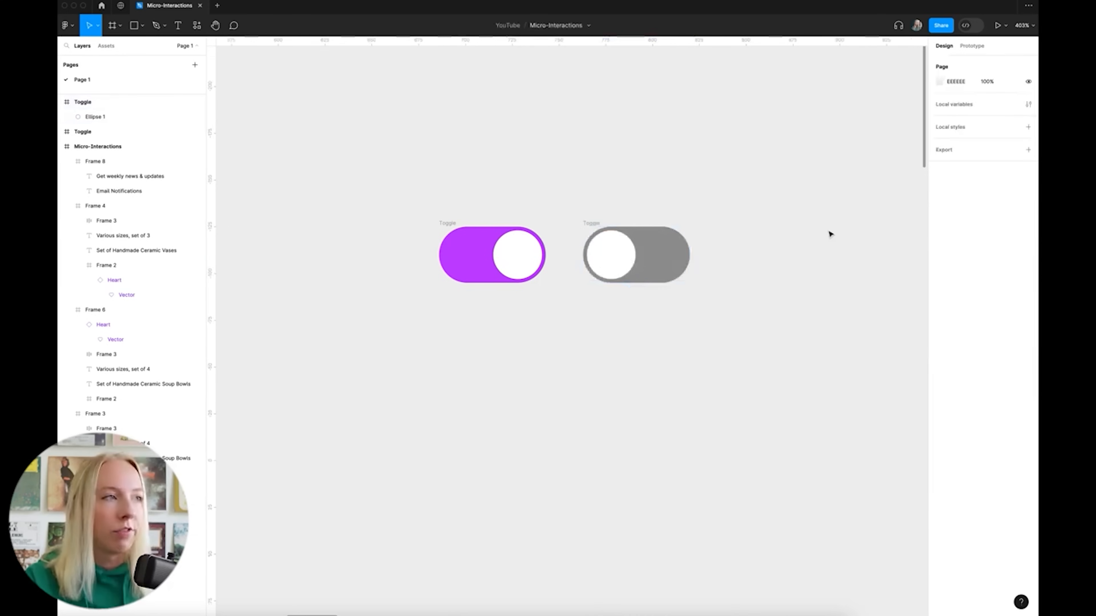
Set the grey toggle's knob fill to 75% opacity
left_click(623, 252)
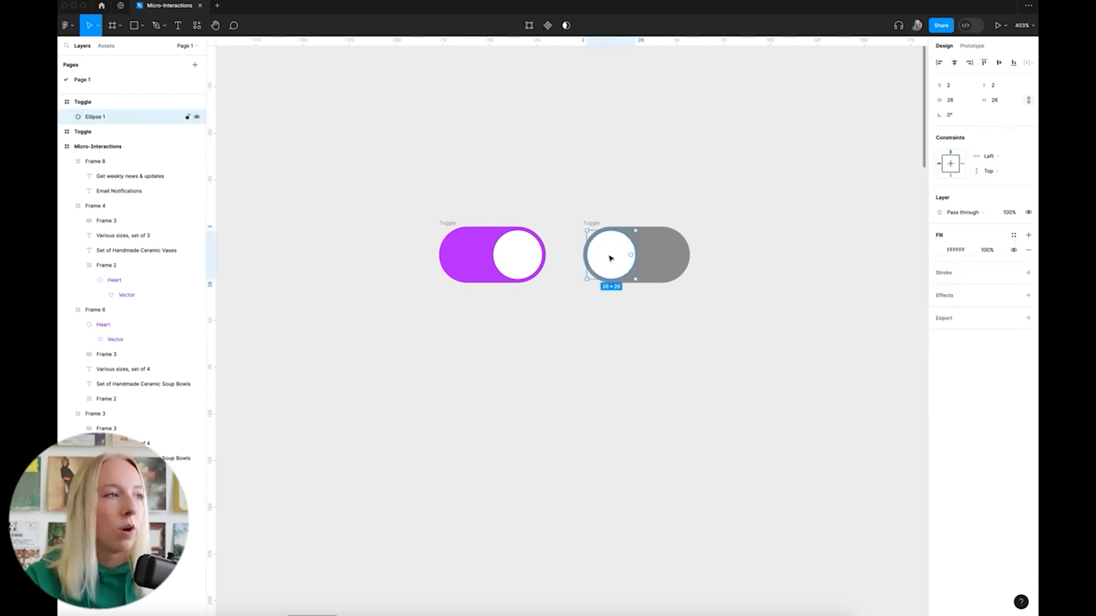
left_click(987, 250)
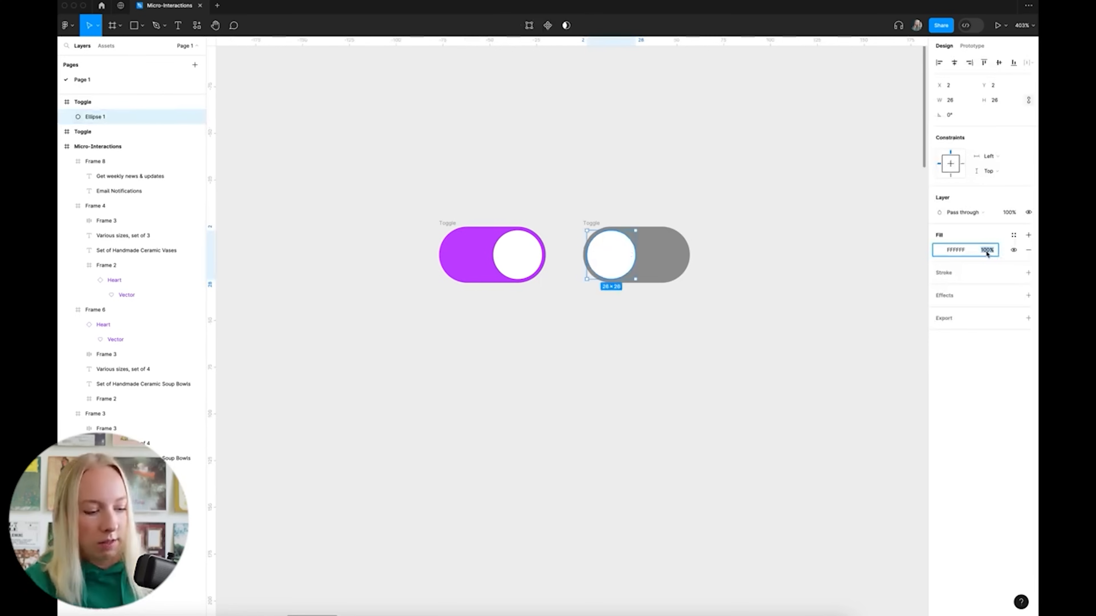
type("75")
key("Return")
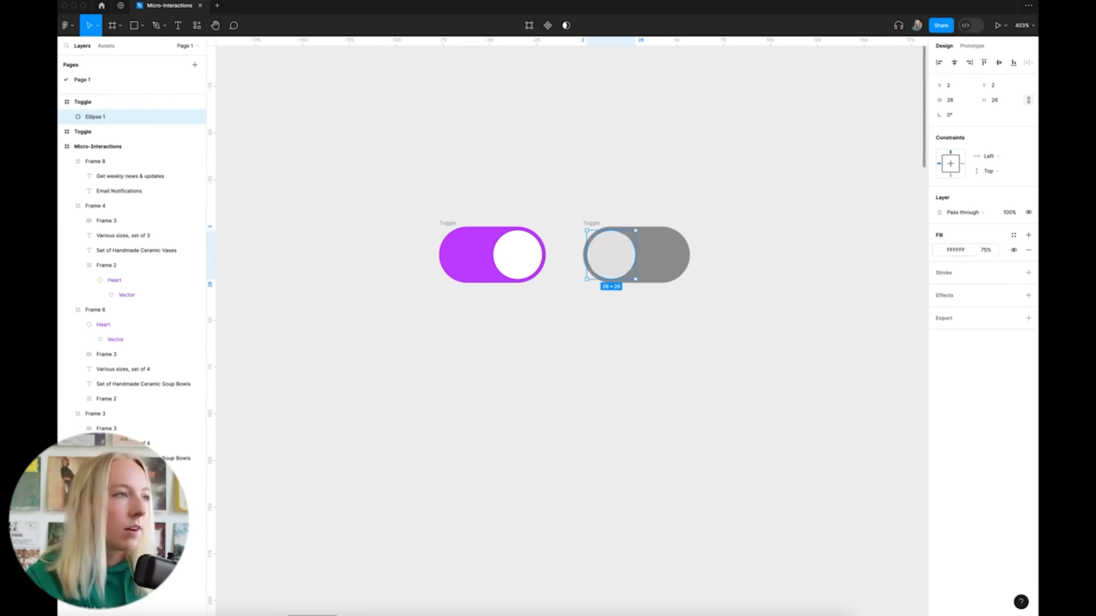
left_click(666, 176)
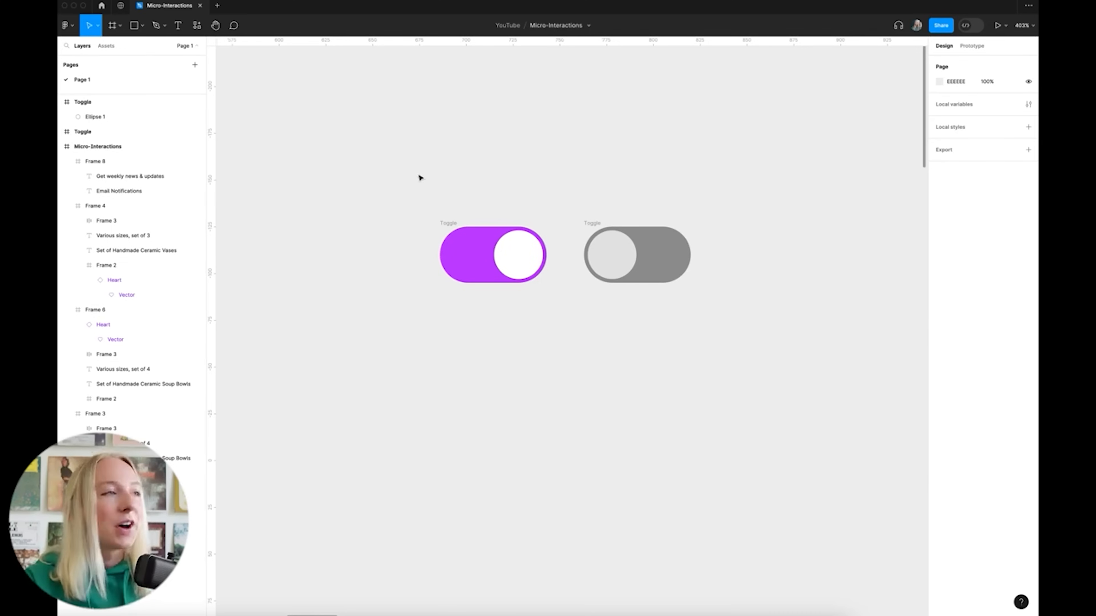
Select both toggles together to prepare a component set
scroll(421, 176, "left", 2)
left_click_drag(399, 174, 833, 357)
left_click(543, 26)
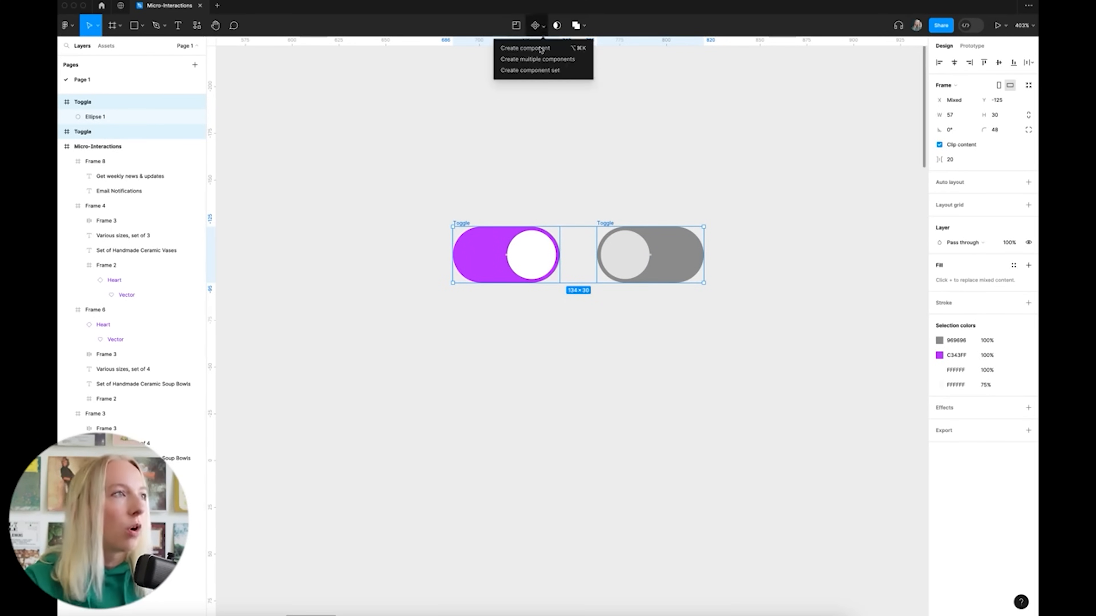
Combine both toggles into a component set and rename its property to State
left_click(538, 71)
left_click(499, 247)
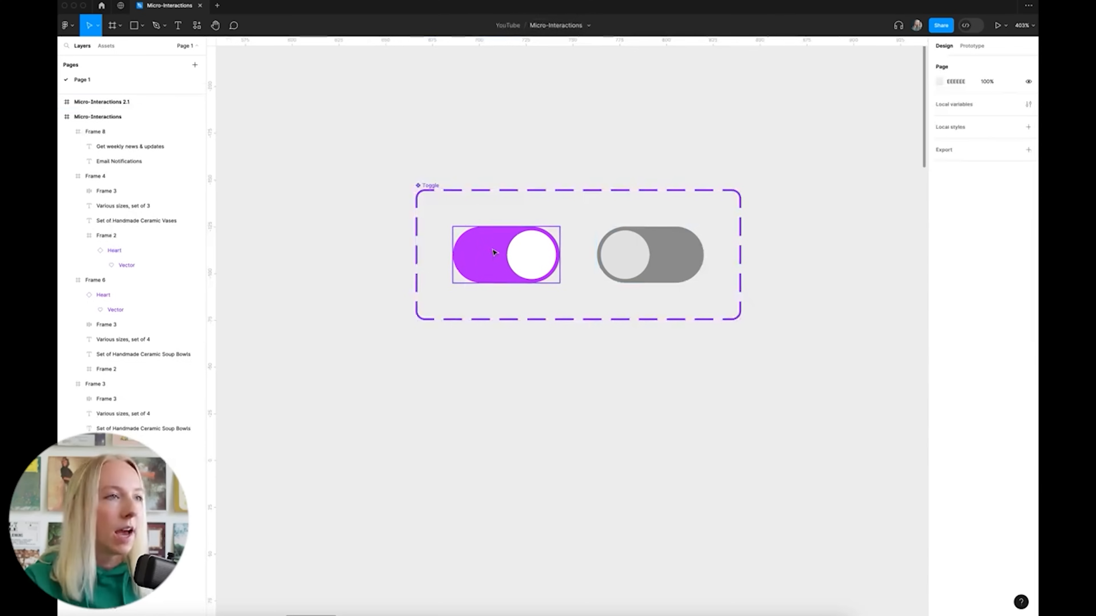
double_click(949, 219)
type("State")
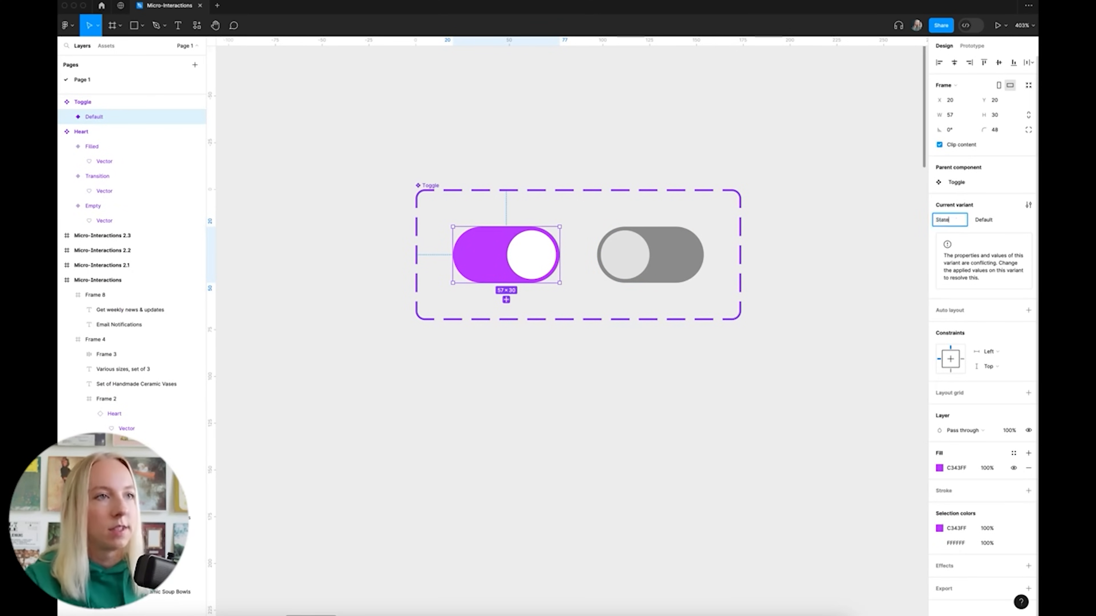
left_click(997, 221)
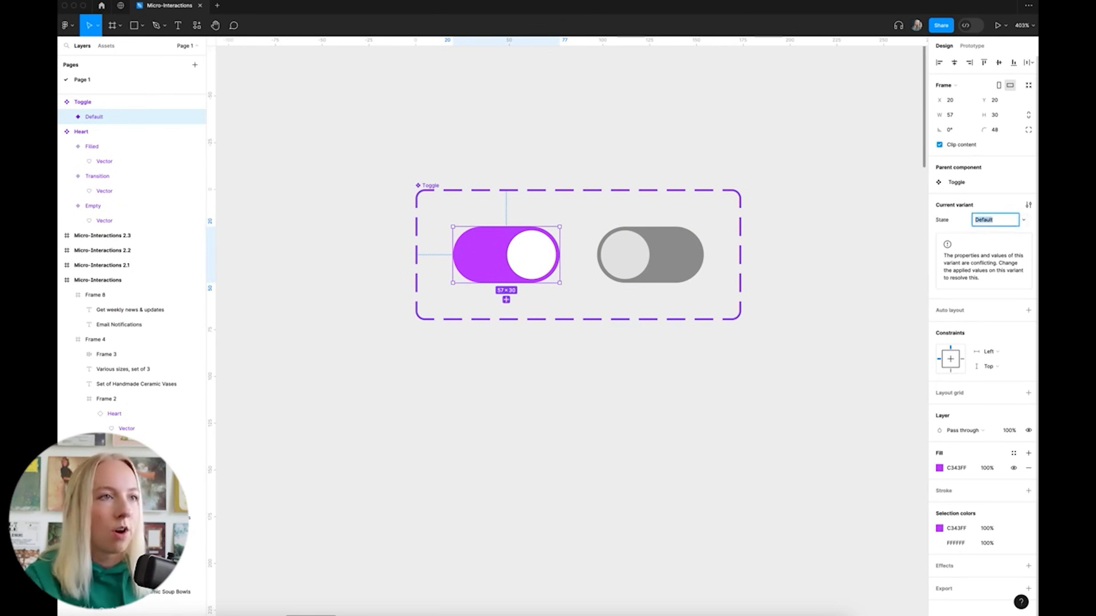
Set the grey variant's State value to Off
left_click(672, 257)
left_click(999, 221)
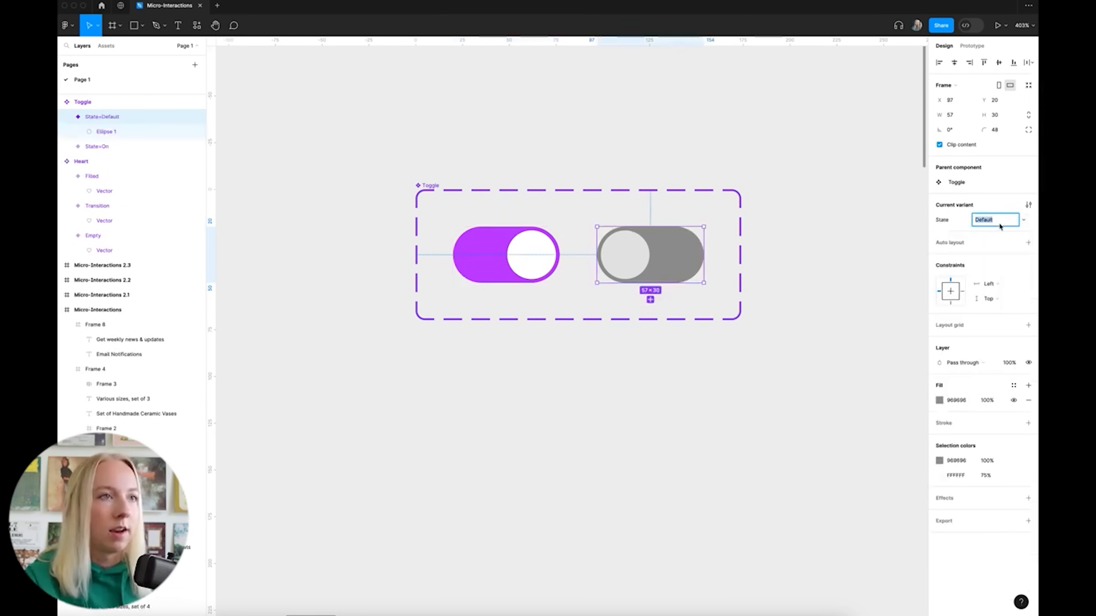
type("Off")
key("Return")
key("Escape")
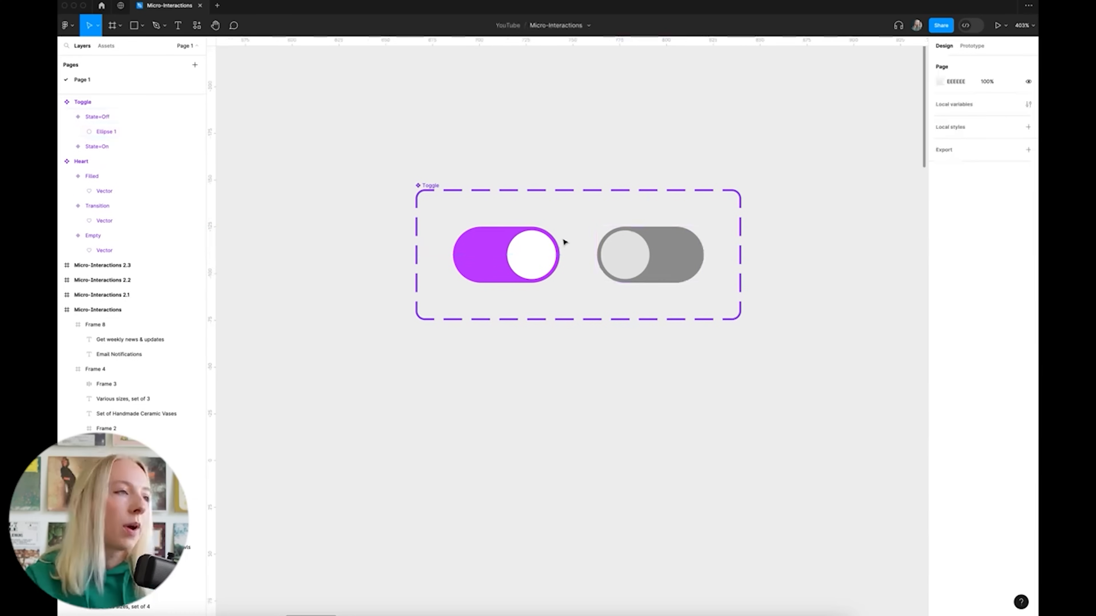
left_click(971, 46)
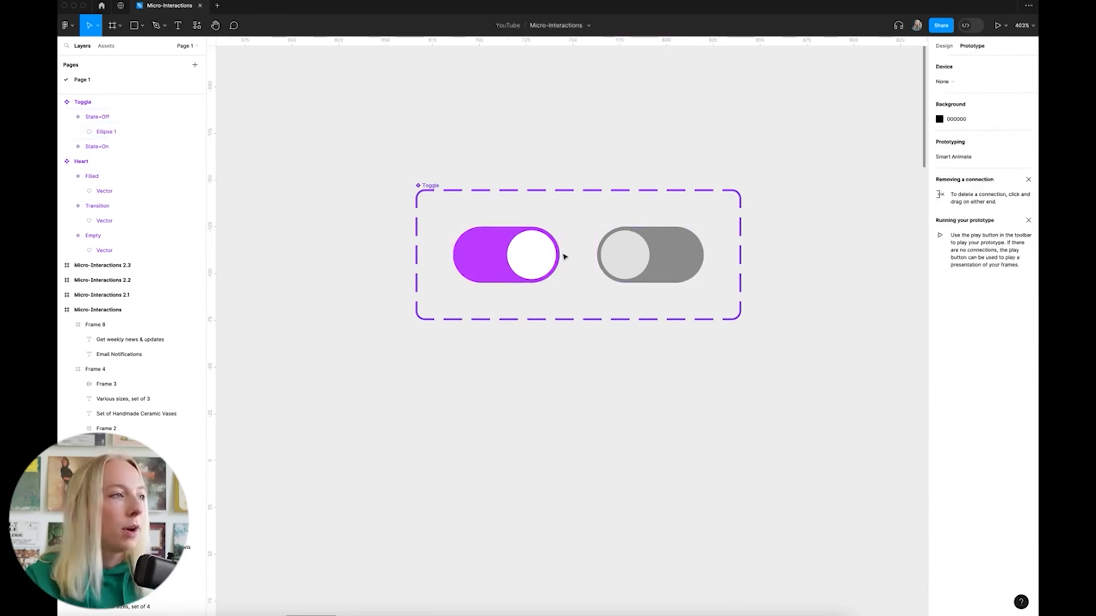
Link the On variant to Off with a Bouncy 800ms smart-animate click
left_click_drag(560, 255, 628, 259)
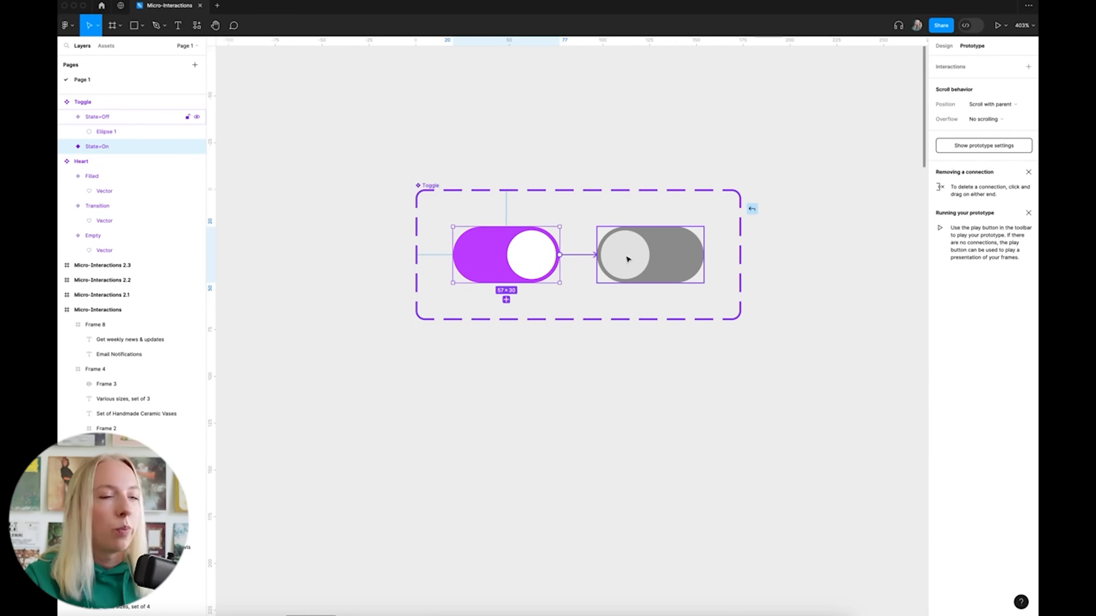
left_click_drag(628, 259, 628, 259)
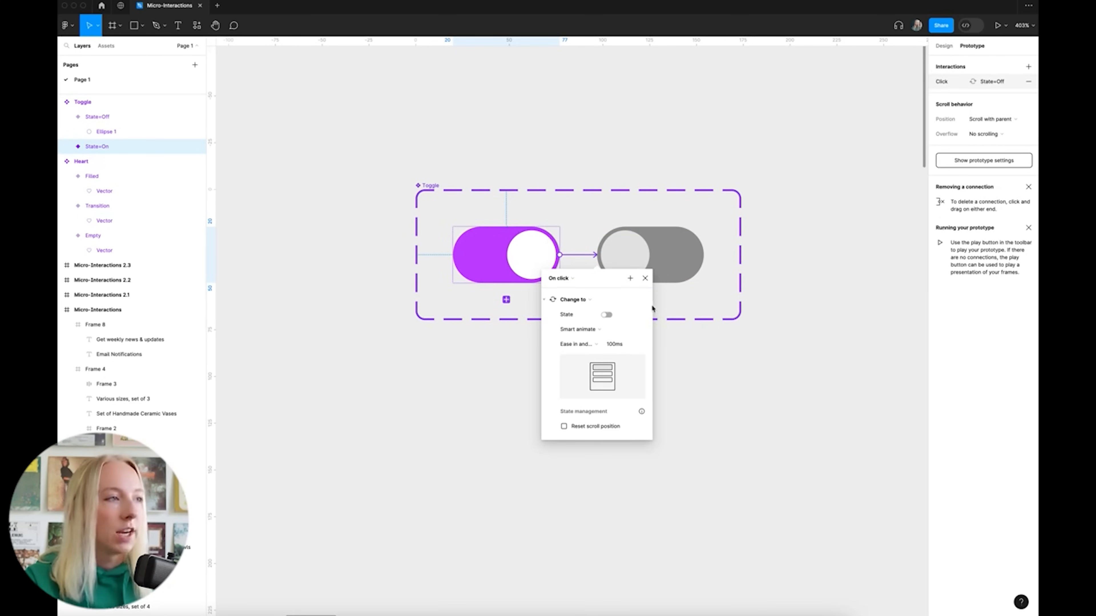
left_click(595, 344)
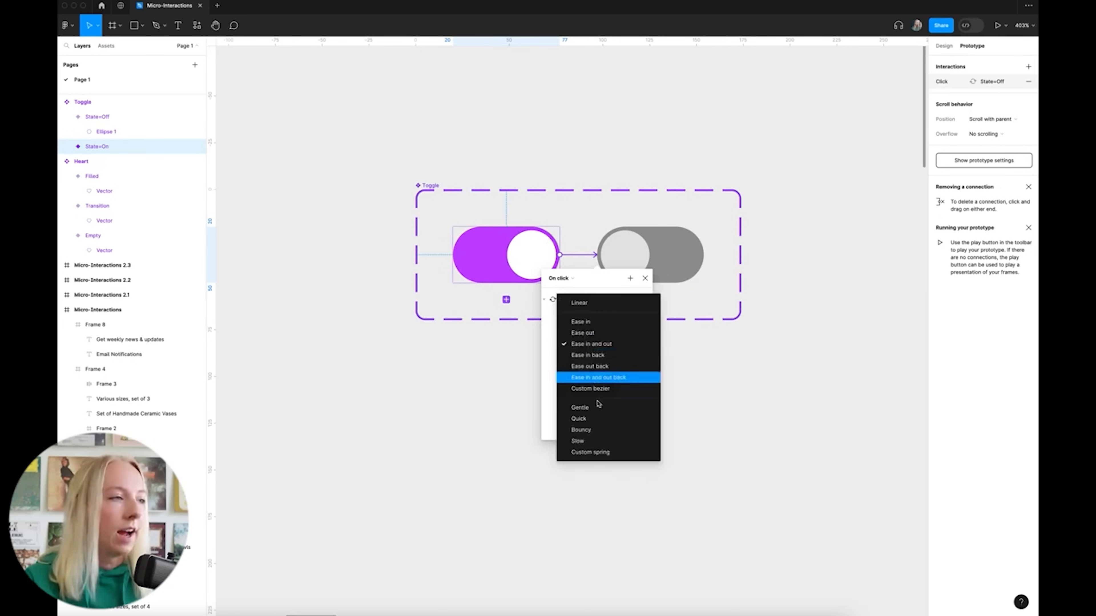
left_click(597, 432)
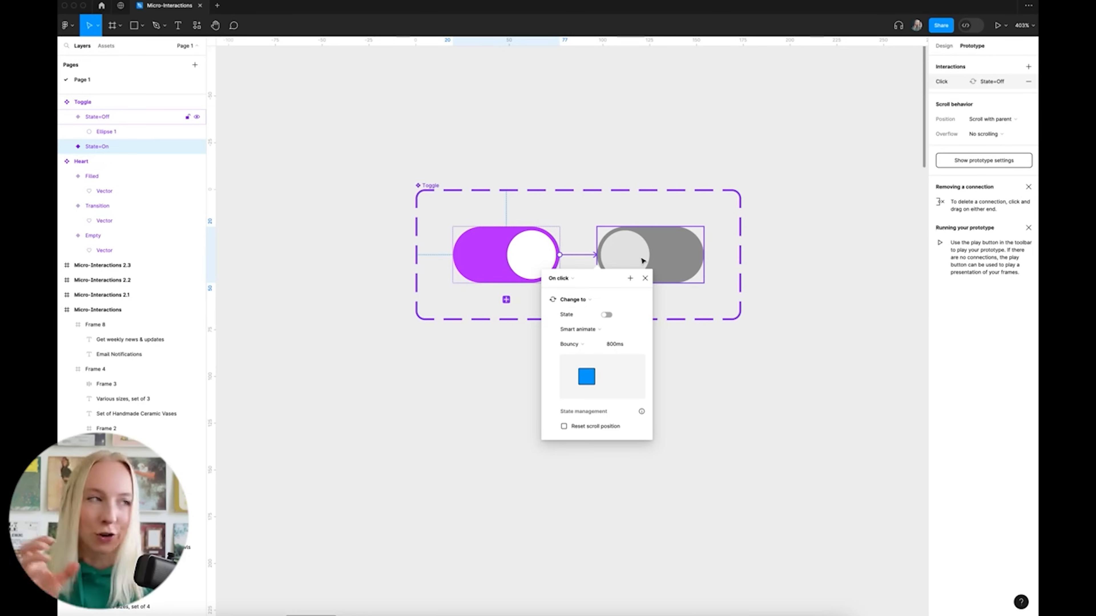
left_click(613, 345)
left_click(611, 345)
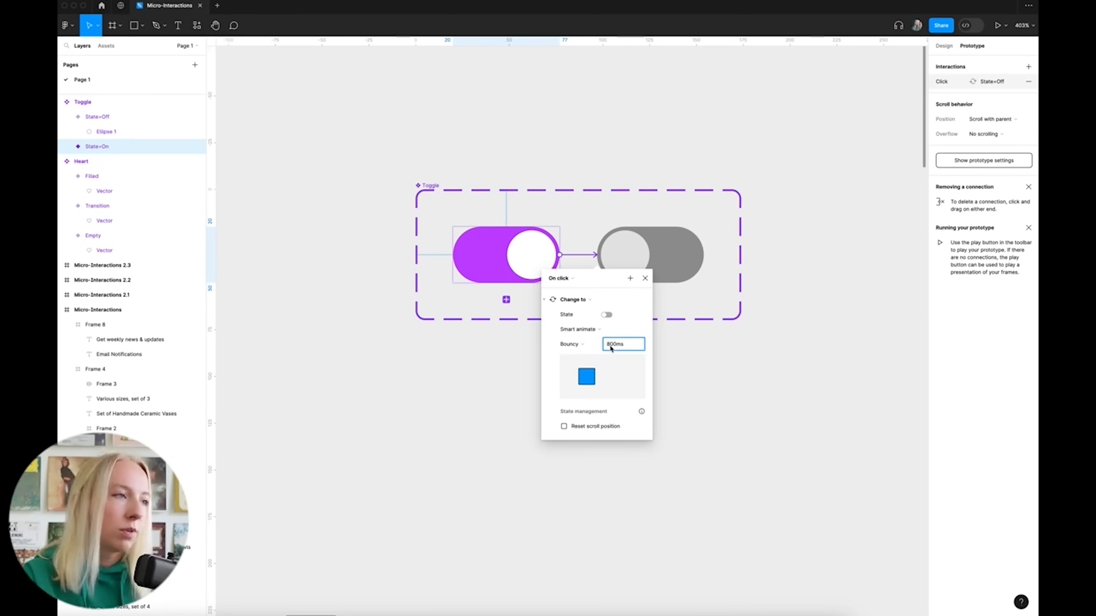
left_click(702, 387)
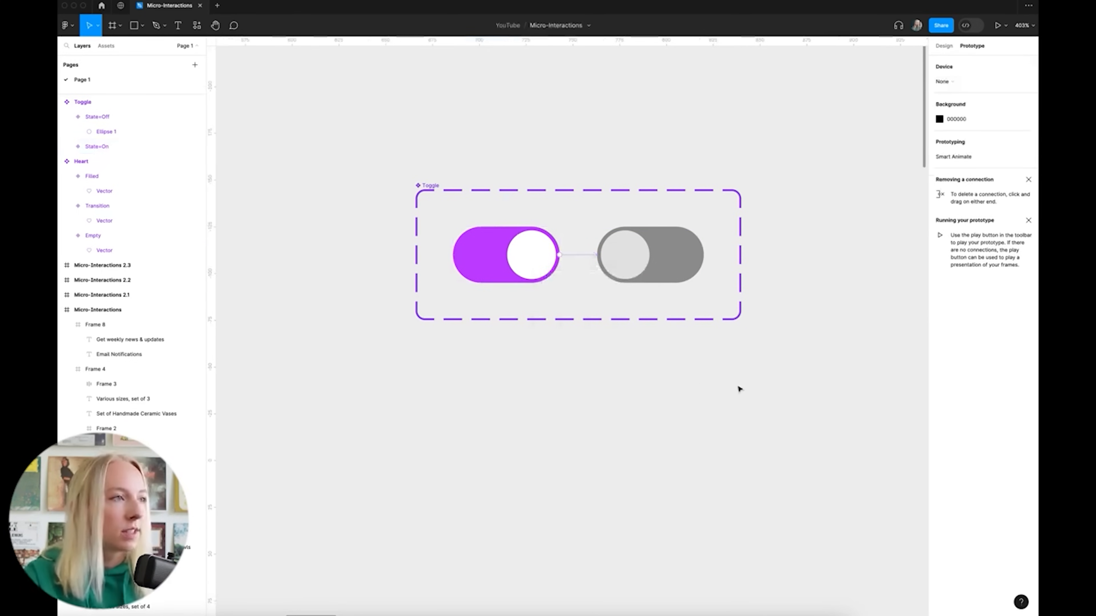
Link the grey State=Off variant back to State=On on click
left_click(691, 259)
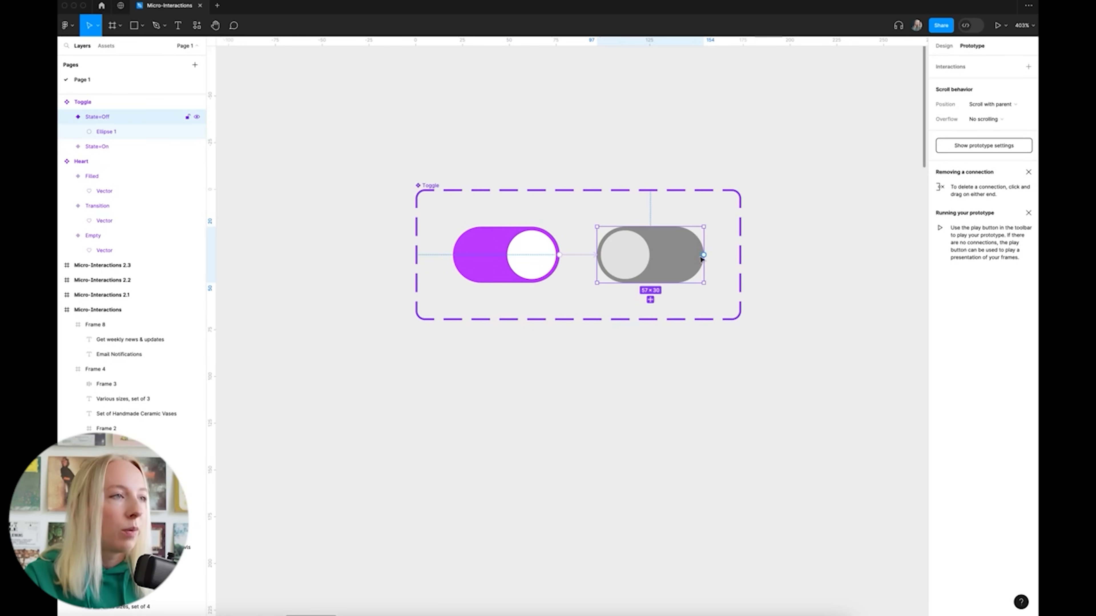
left_click_drag(650, 299, 543, 278)
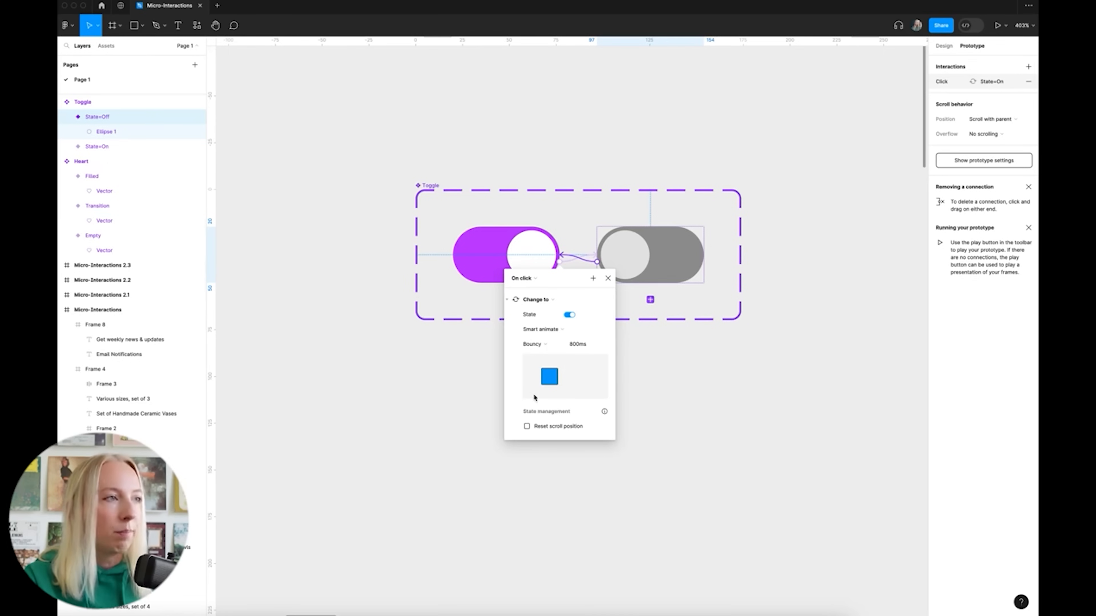
left_click(608, 279)
left_click(646, 162)
scroll(580, 91, "down", 5)
left_click(943, 46)
left_click(580, 191)
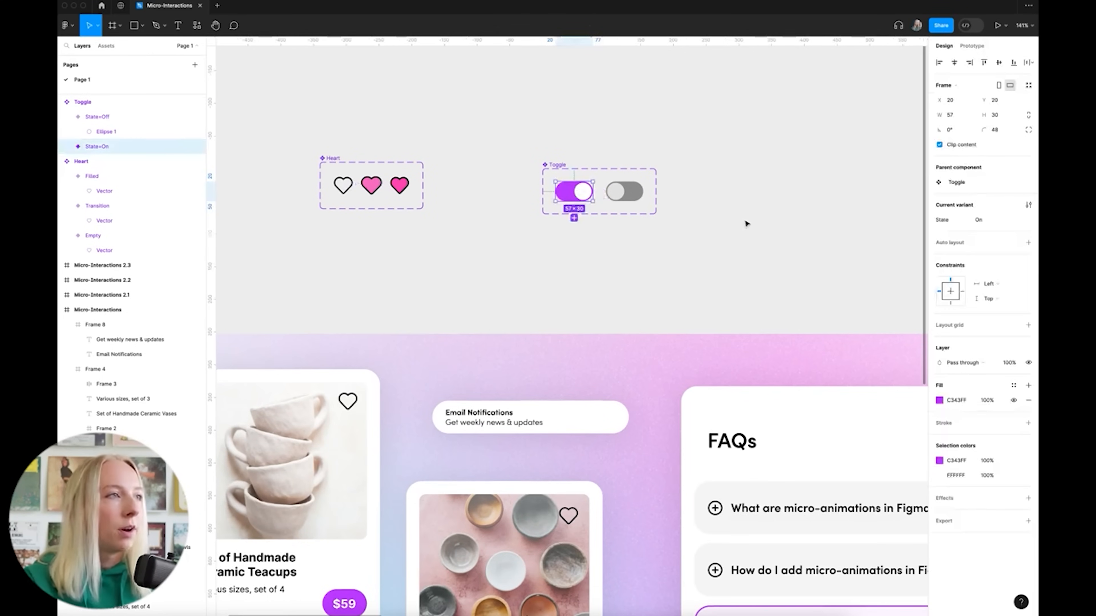
Paste a Toggle instance into the Email Notifications card at its right end
scroll(468, 490, "up", 5)
left_click(737, 297)
key("ctrl+v")
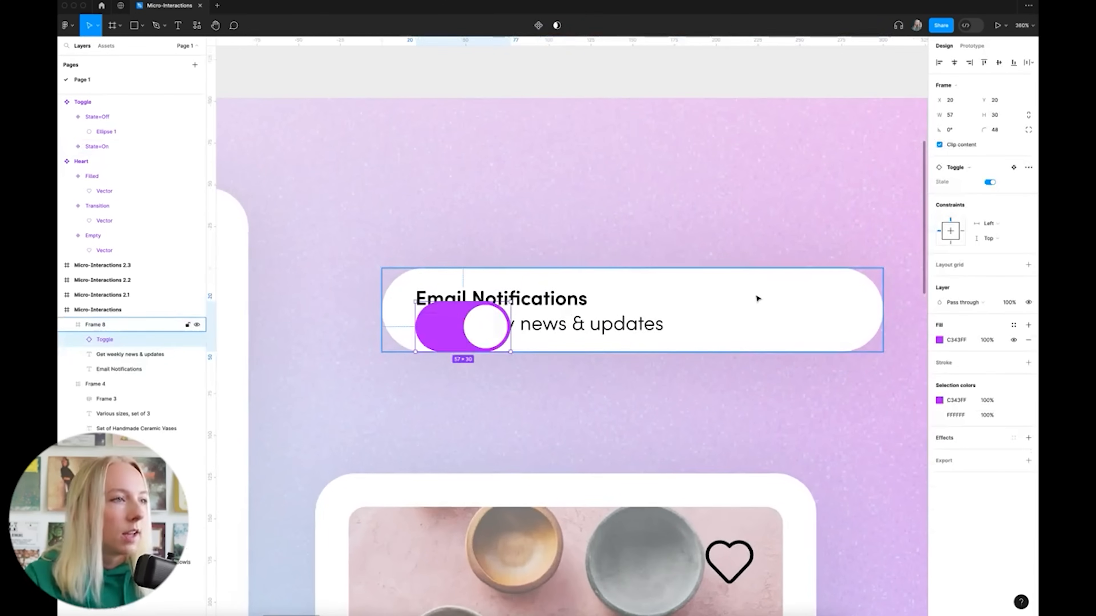
left_click_drag(489, 326, 832, 321)
scroll(501, 288, "down", 5)
left_click(554, 143)
scroll(711, 205, "down", 3)
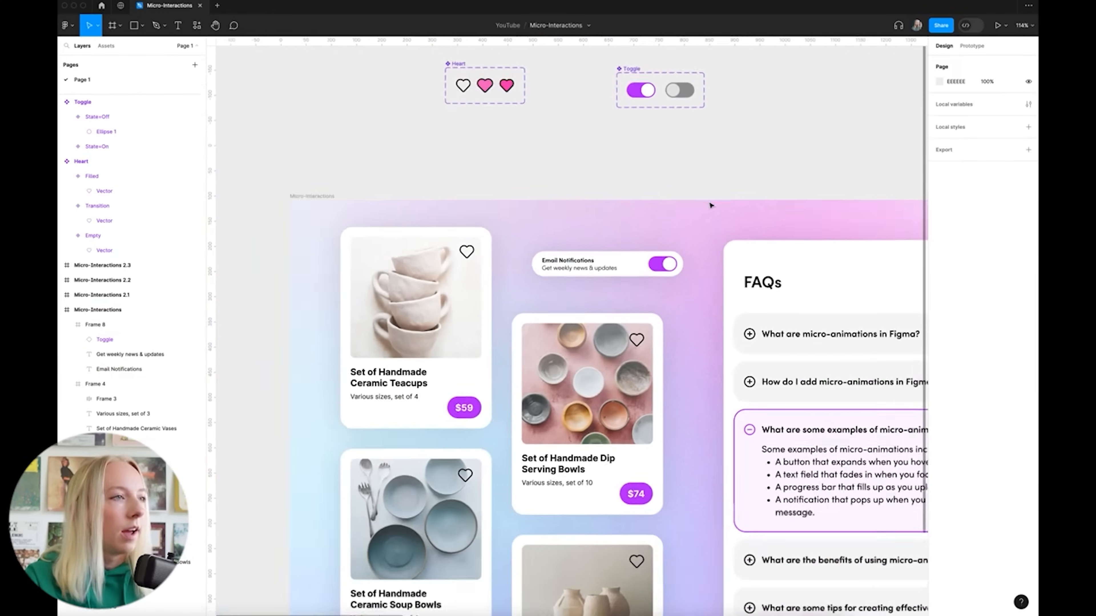
scroll(710, 205, "down", 1)
Present the page and flip the Email Notifications toggle off and on twice
left_click(296, 196)
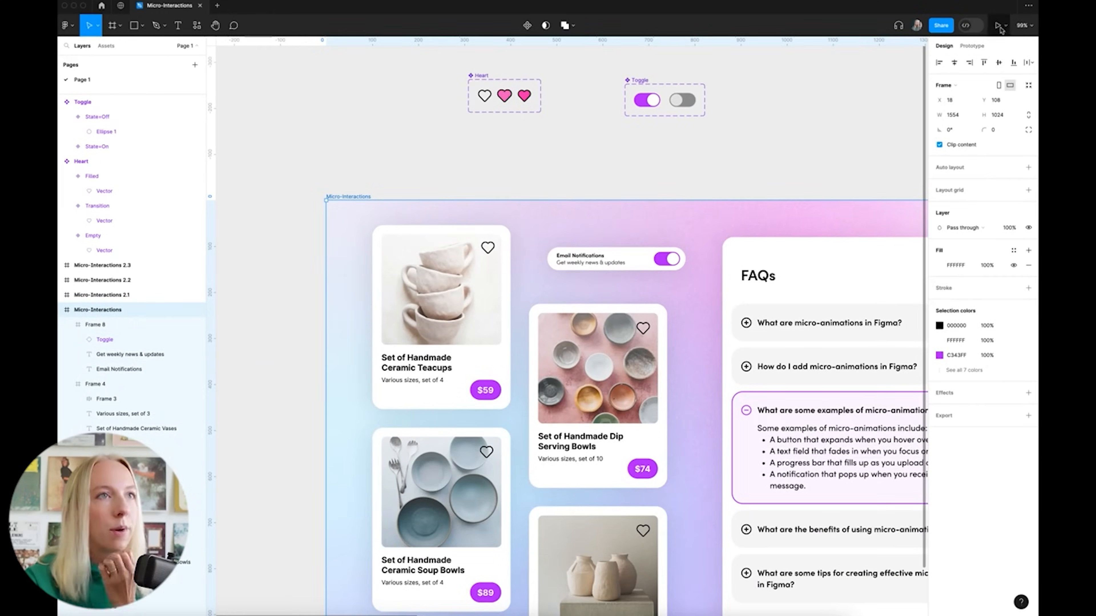
left_click(999, 27)
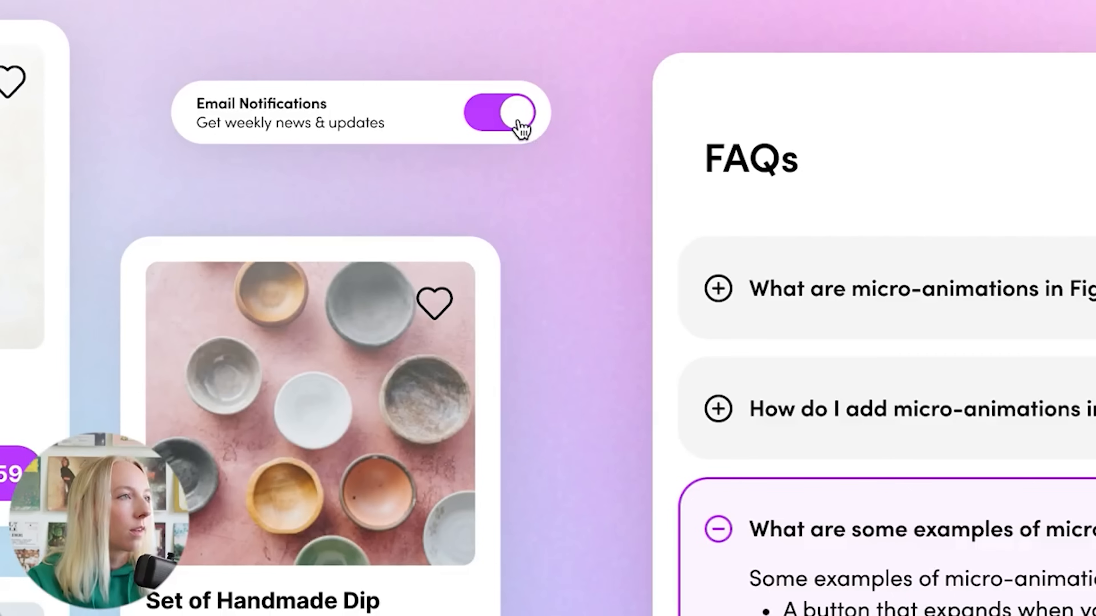
left_click(517, 123)
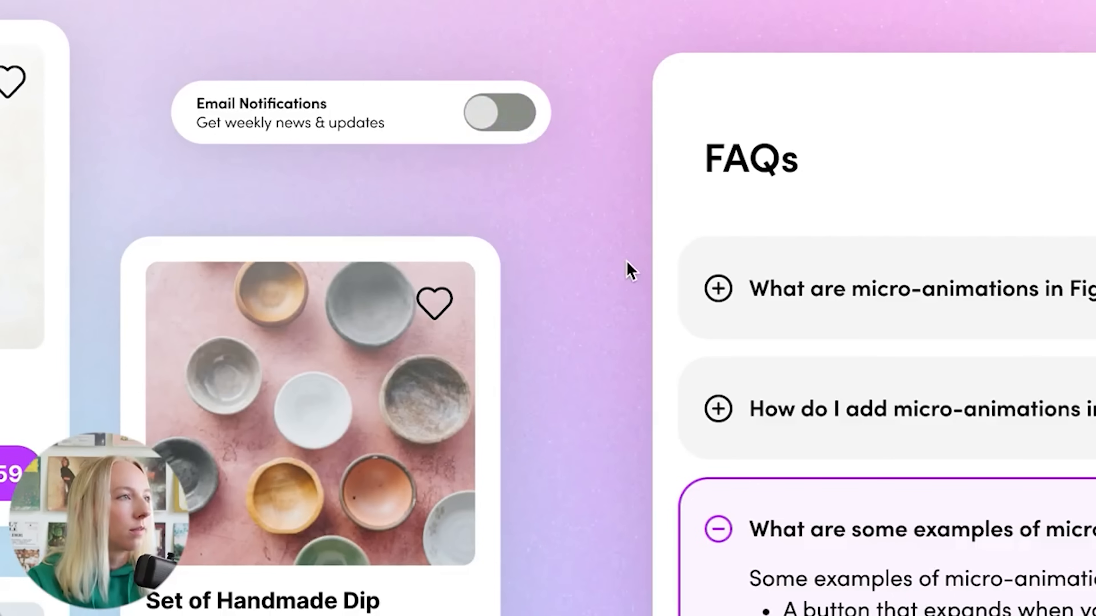
left_click(481, 123)
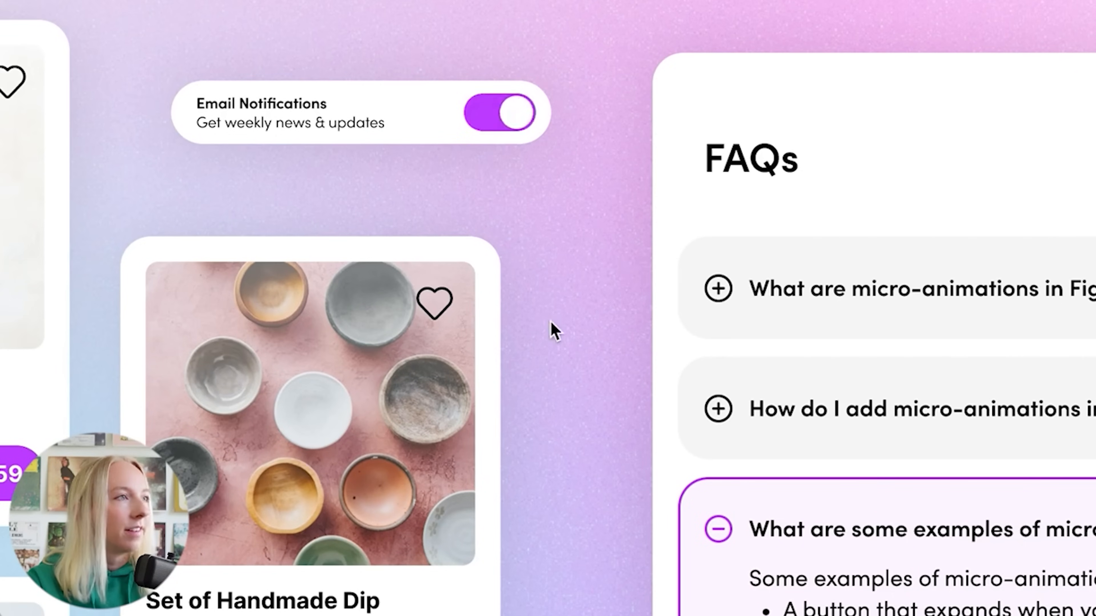
left_click(521, 114)
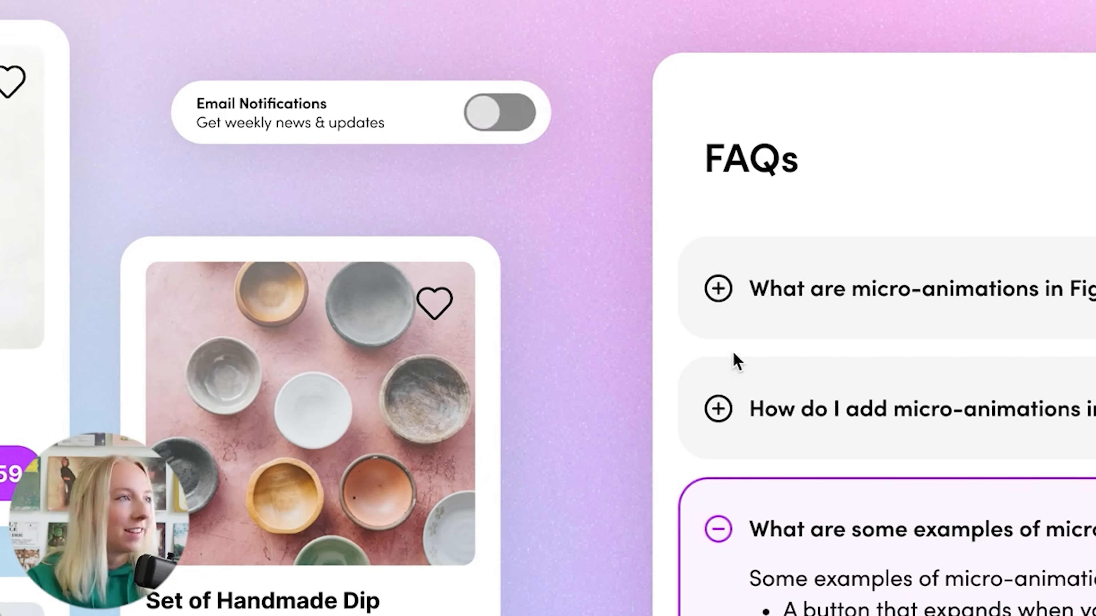
left_click(485, 117)
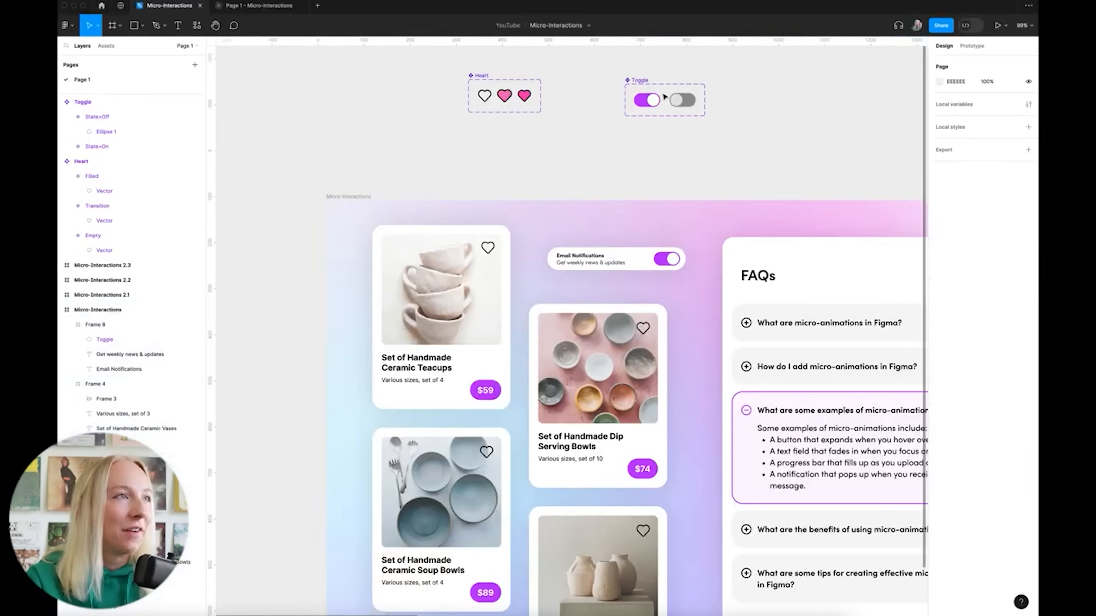
scroll(664, 97, "up", 8)
scroll(663, 89, "up", 4)
scroll(663, 89, "right", 2)
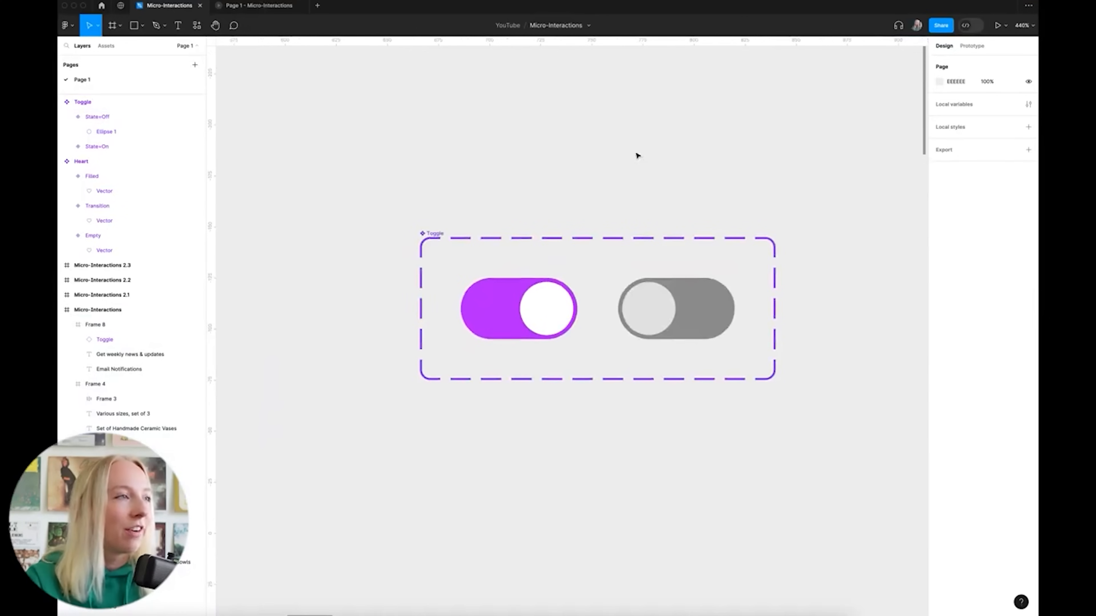
left_click(975, 48)
left_click_drag(577, 309, 599, 316)
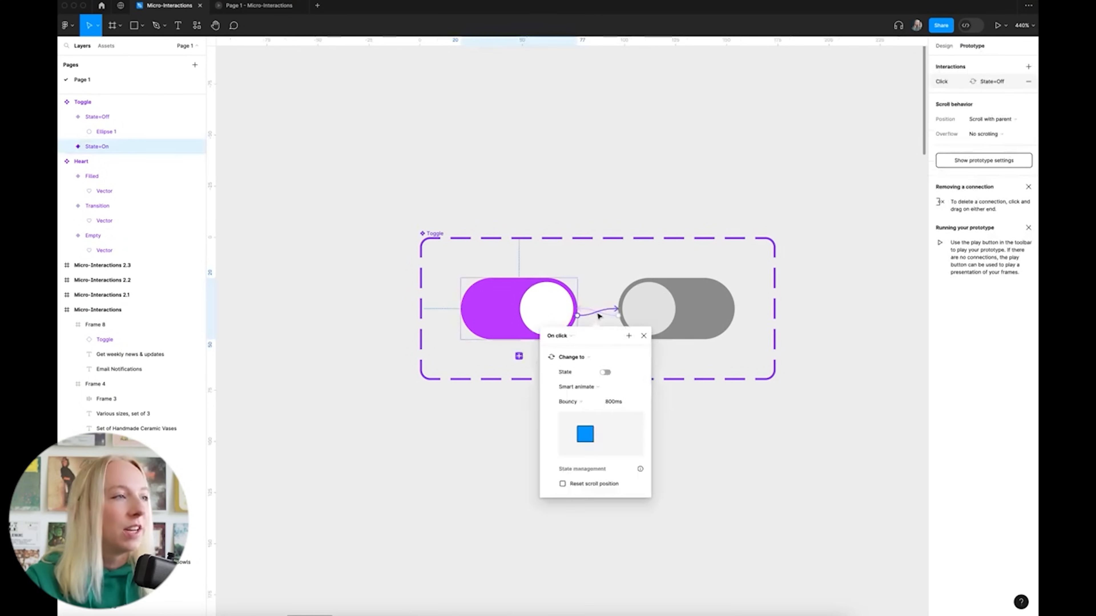
Switch the On-to-Off easing to Custom spring with stiffness 400
left_click(579, 405)
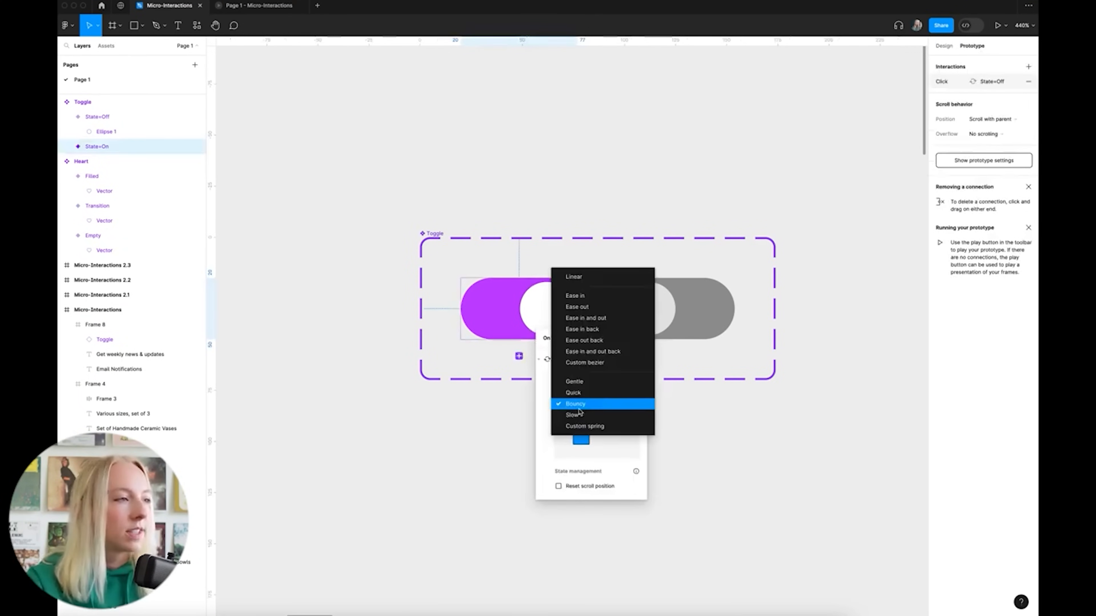
left_click(600, 427)
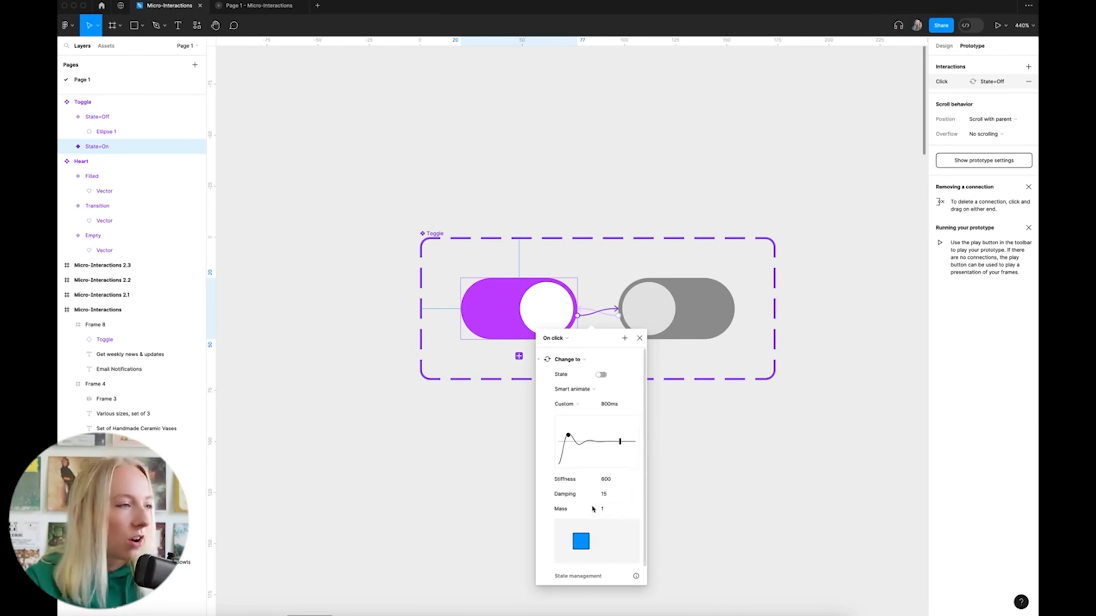
left_click(606, 483)
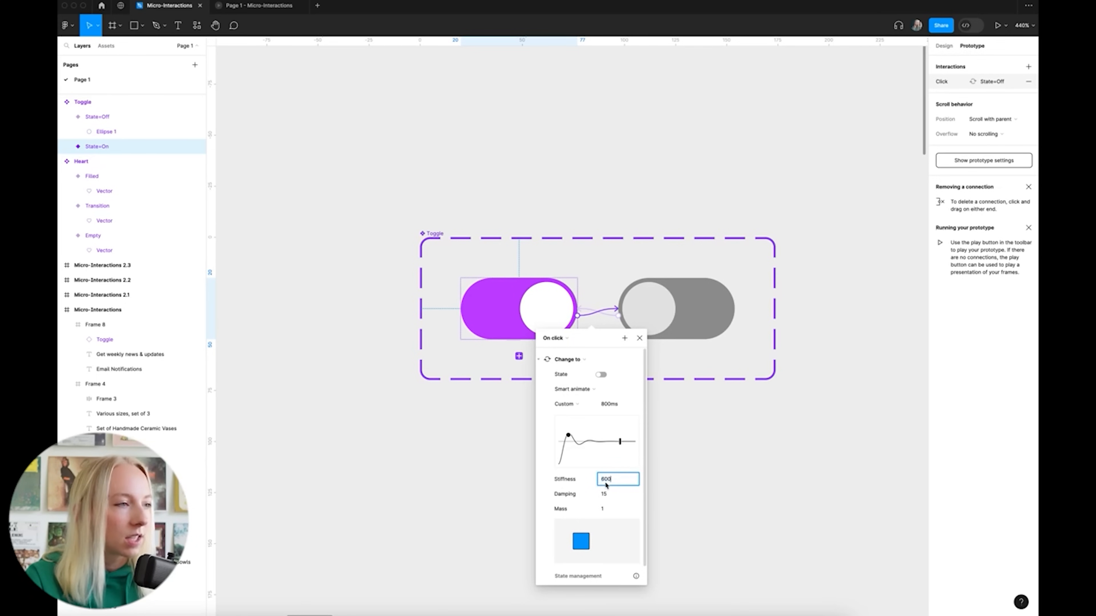
key("BackSpace")
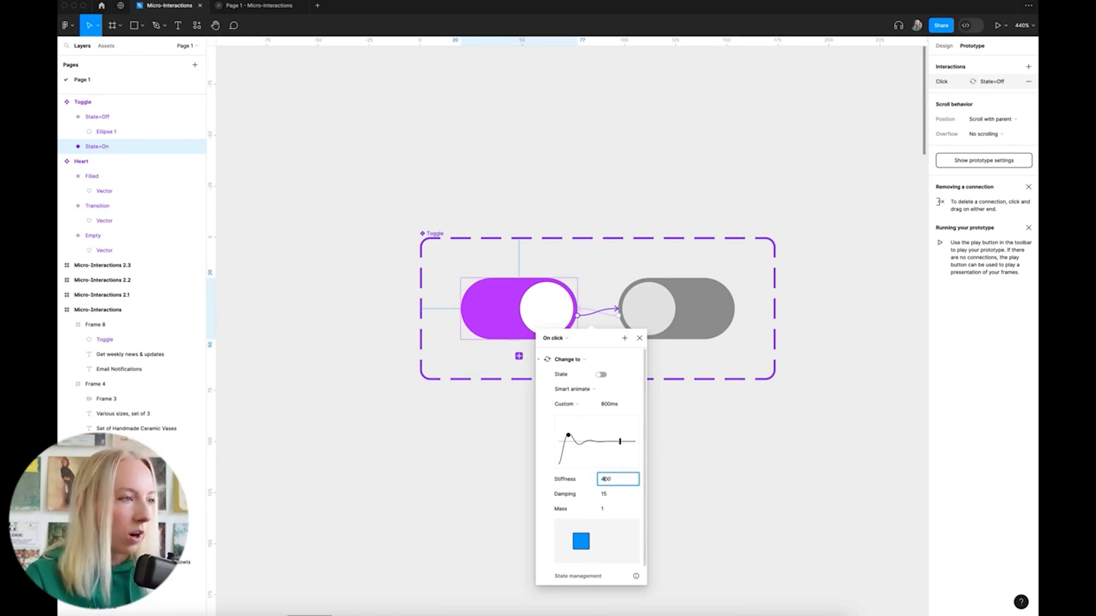
type("4")
key("Return")
Set the custom spring's damping to 20 after trying 8, 40 and 12
left_click(609, 496)
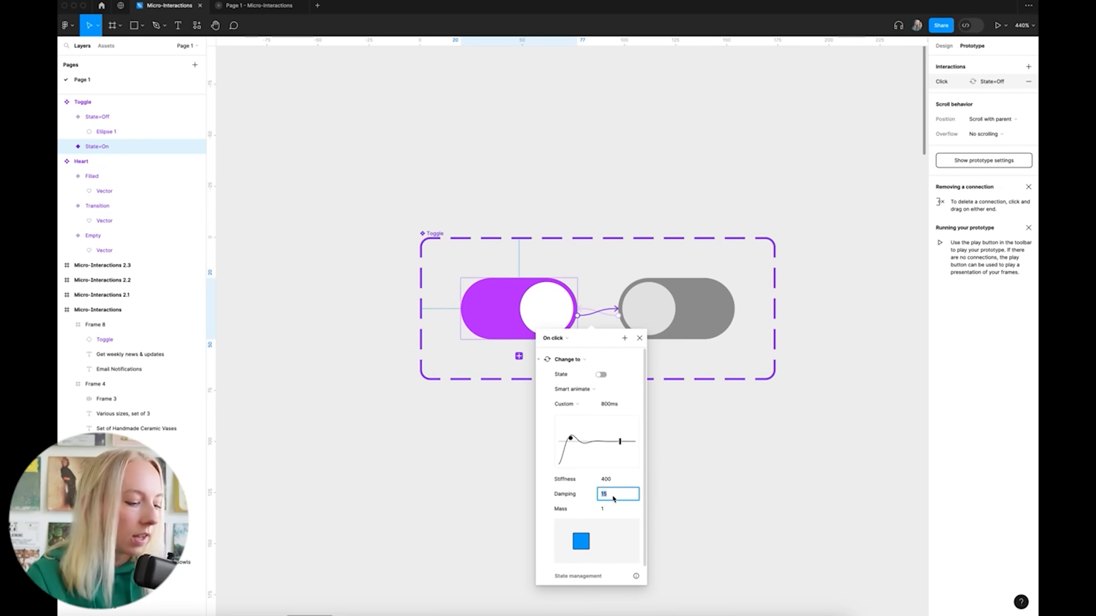
key("Return")
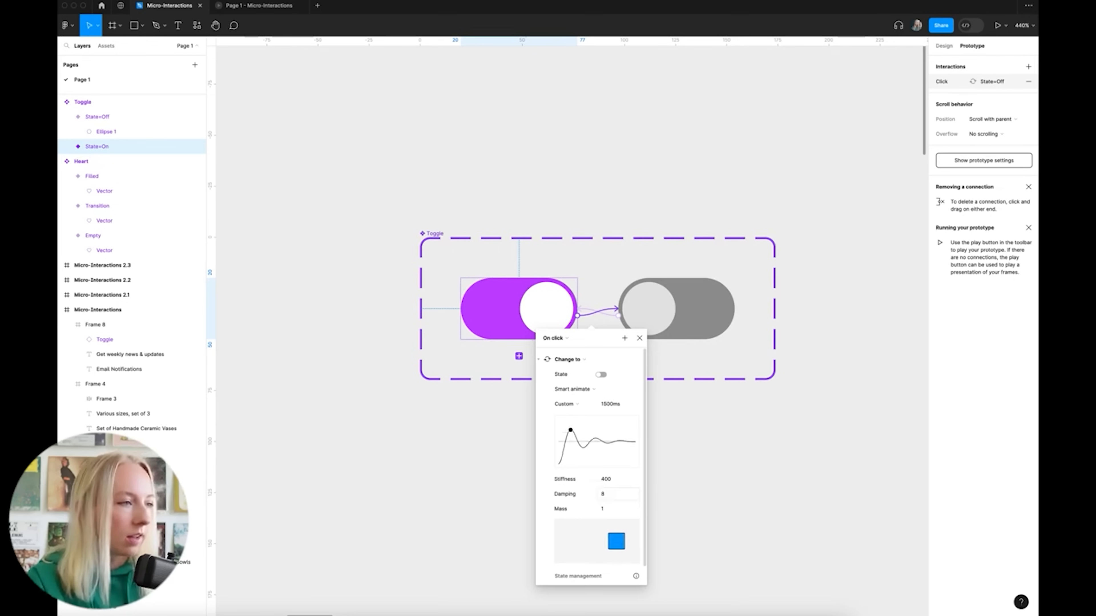
type("40")
key("Return")
left_click(612, 493)
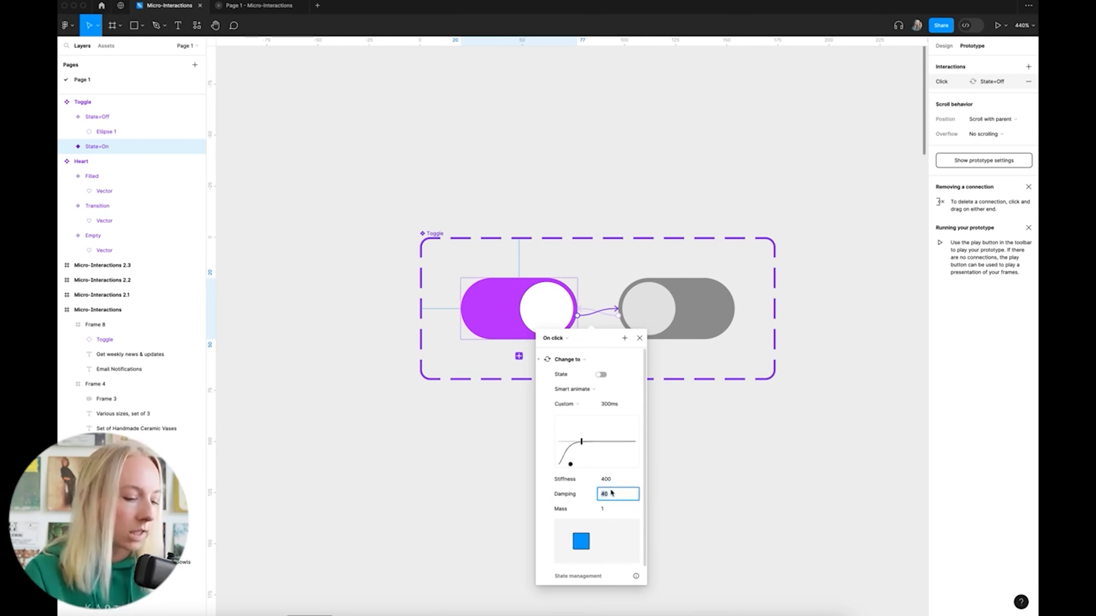
type("12")
key("Return")
left_click(612, 498)
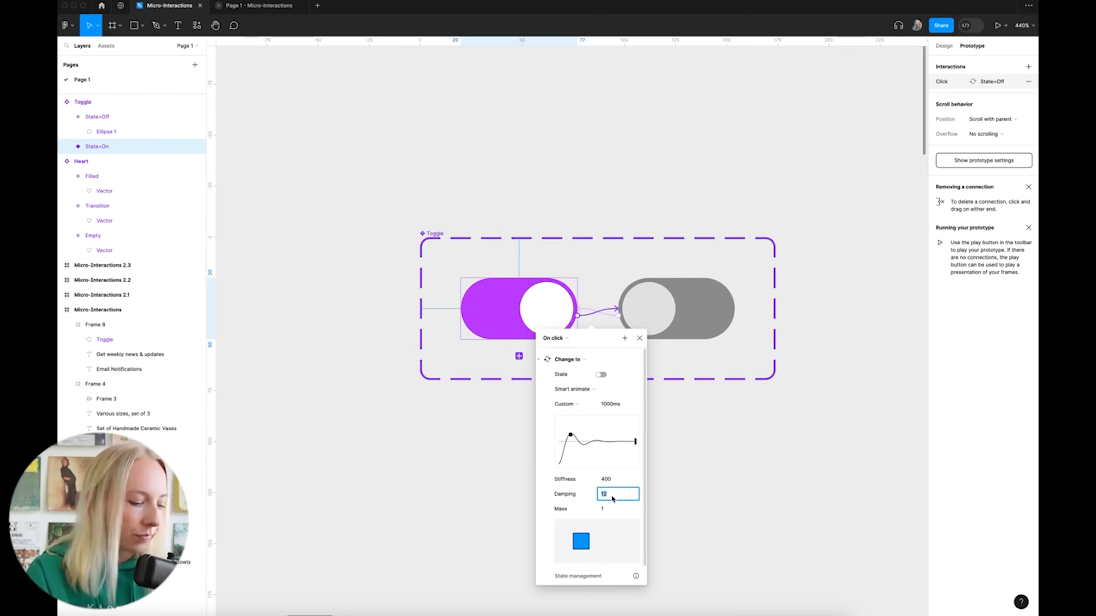
type("20")
key("Return")
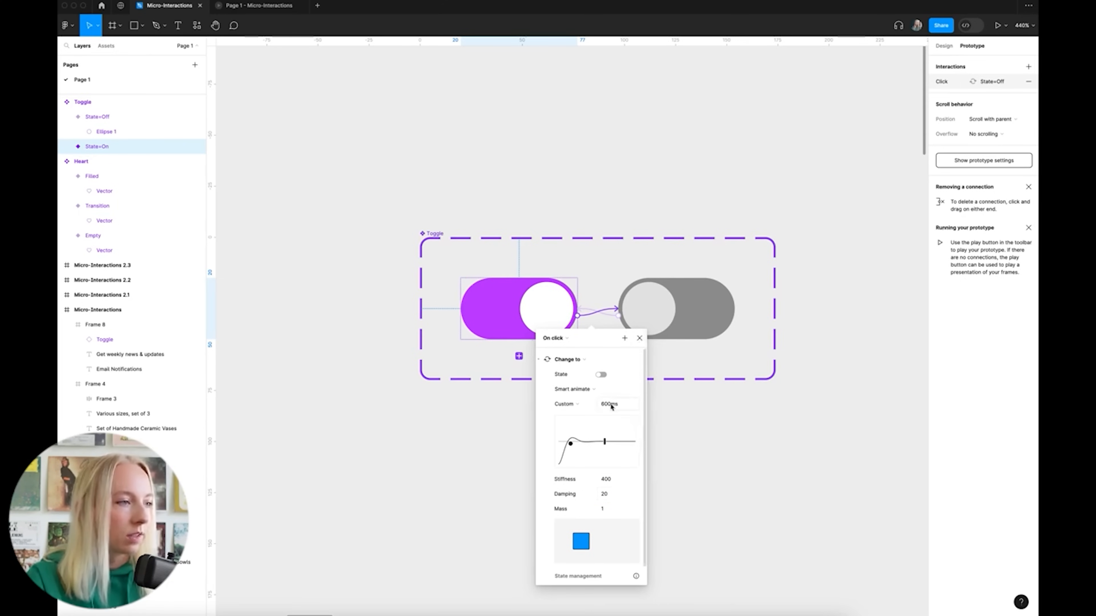
left_click(639, 338)
left_click(614, 315)
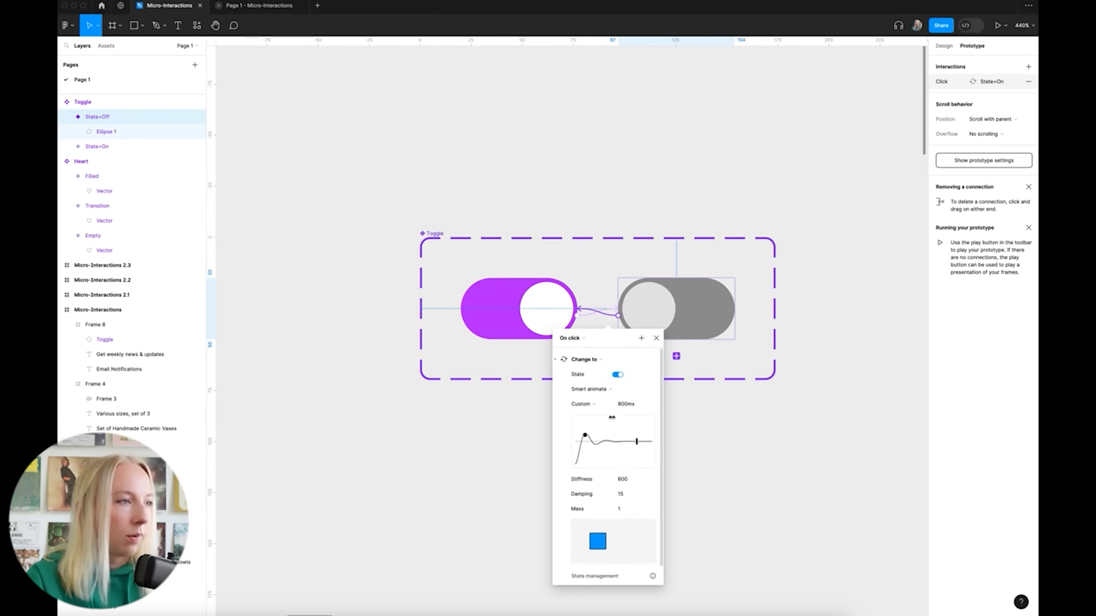
Keep Custom spring on the Off-to-On transition and set its duration to 600ms
left_click(595, 404)
left_click(595, 405)
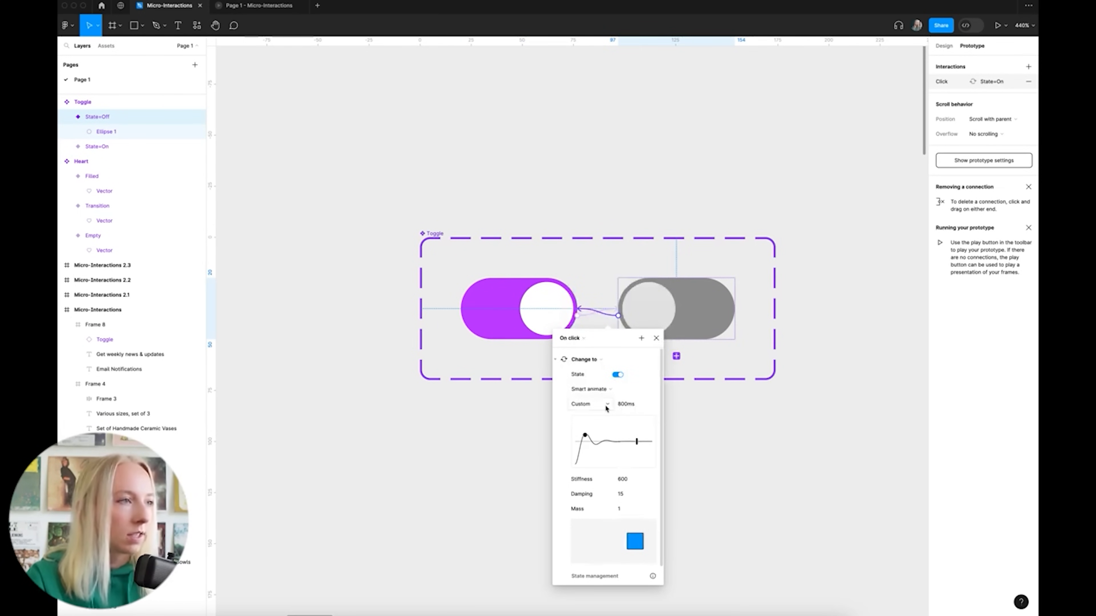
left_click(621, 405)
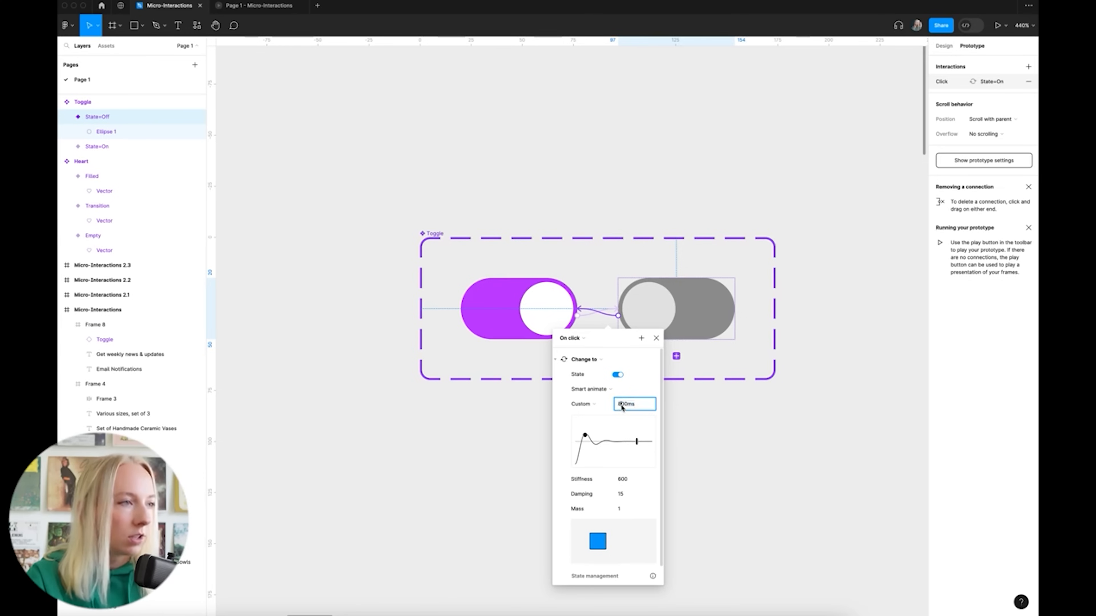
type("600")
left_click(624, 483)
Set the Off-to-On spring stiffness to 400
left_click(626, 495)
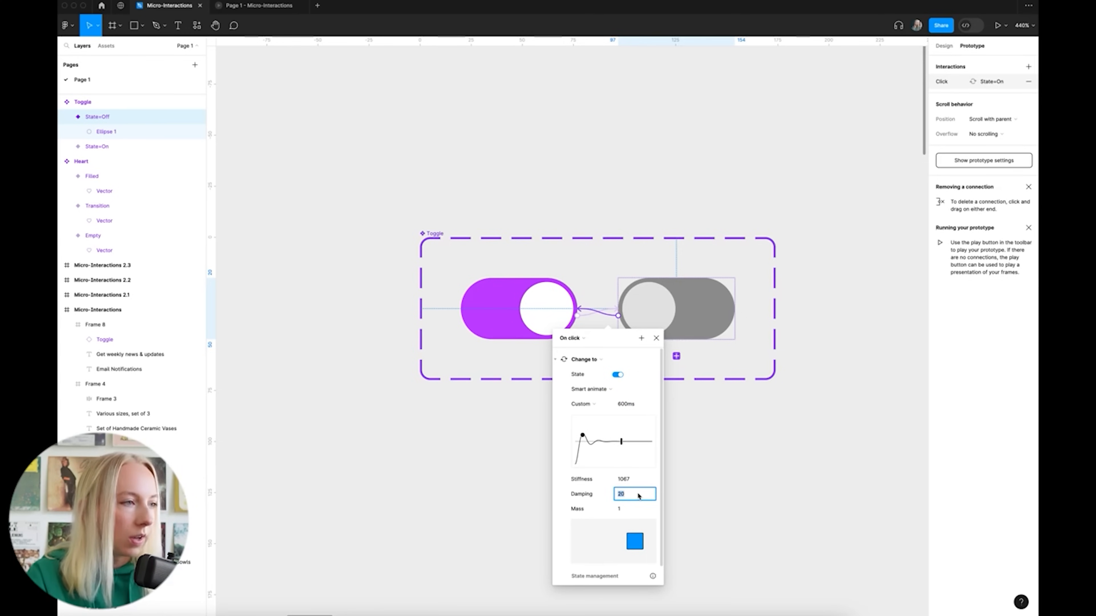
left_click(635, 481)
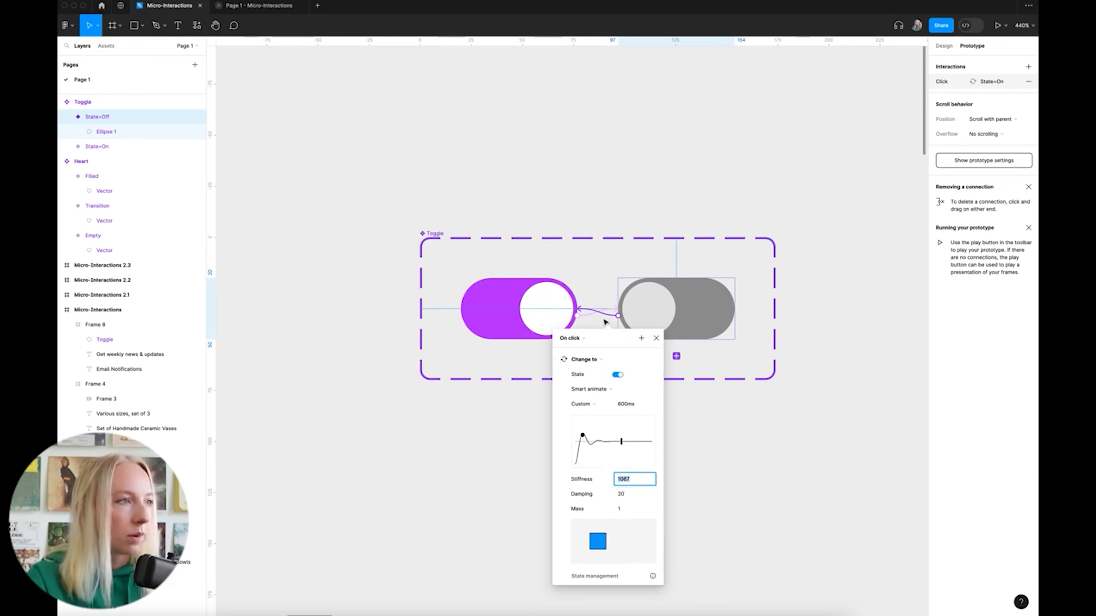
left_click(593, 315)
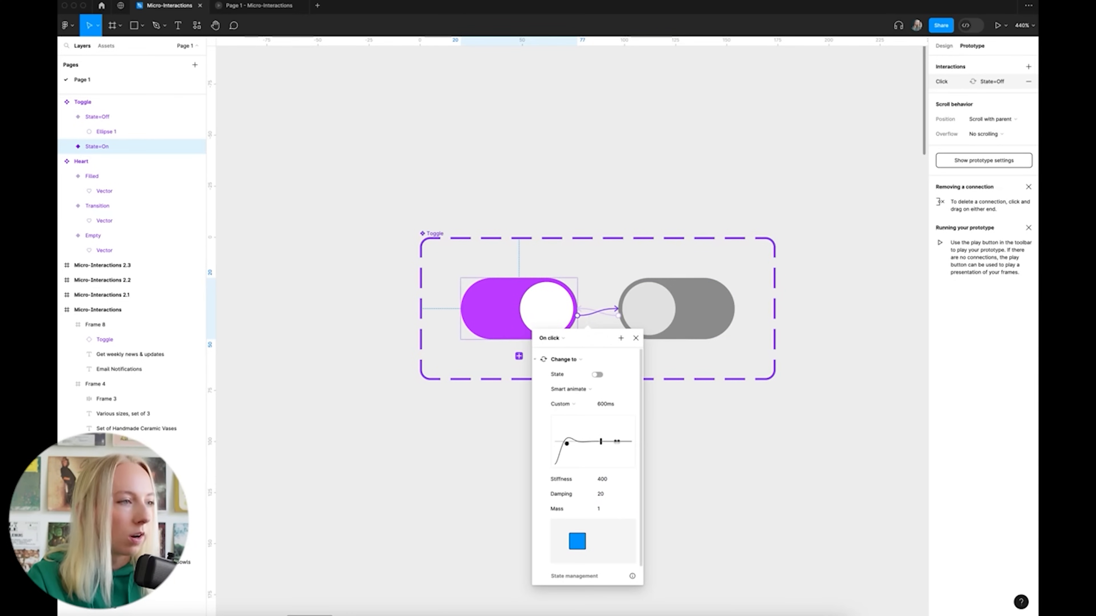
left_click(611, 311)
left_click(626, 479)
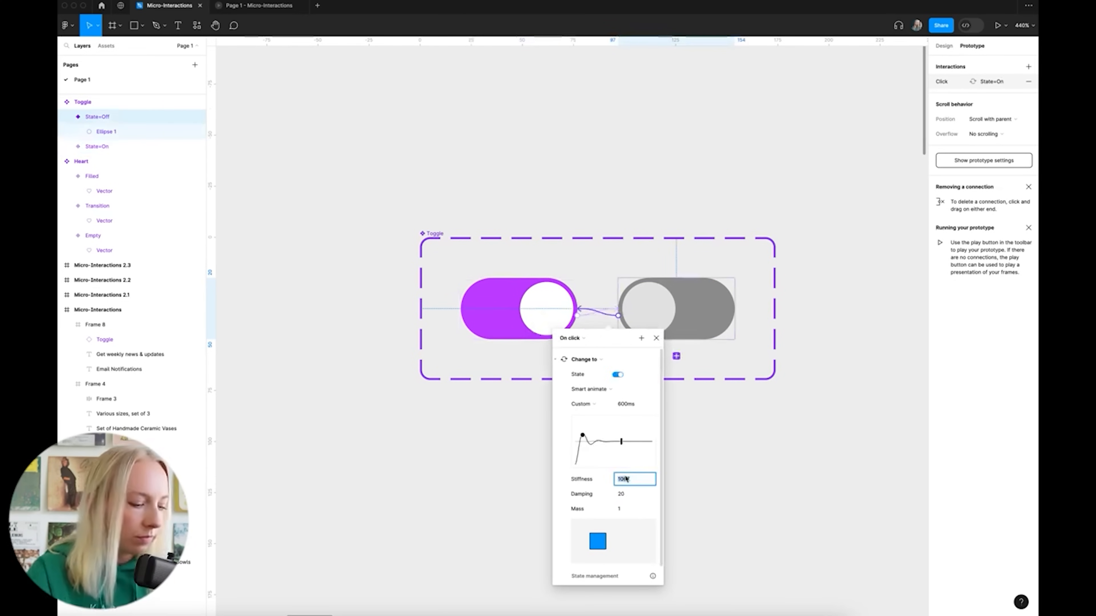
type("400")
key("Return")
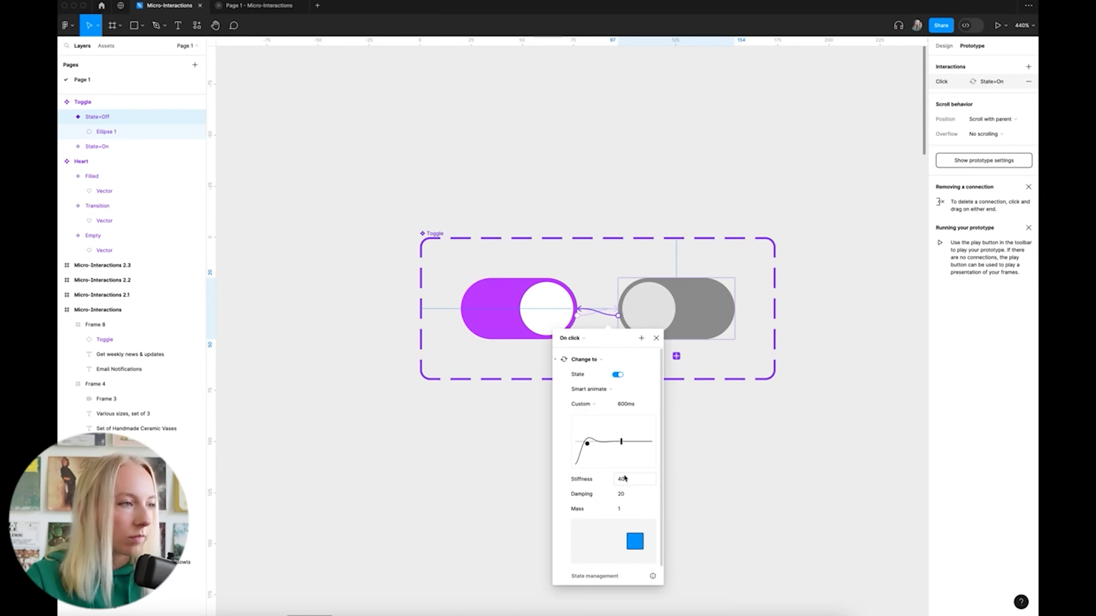
left_click(773, 465)
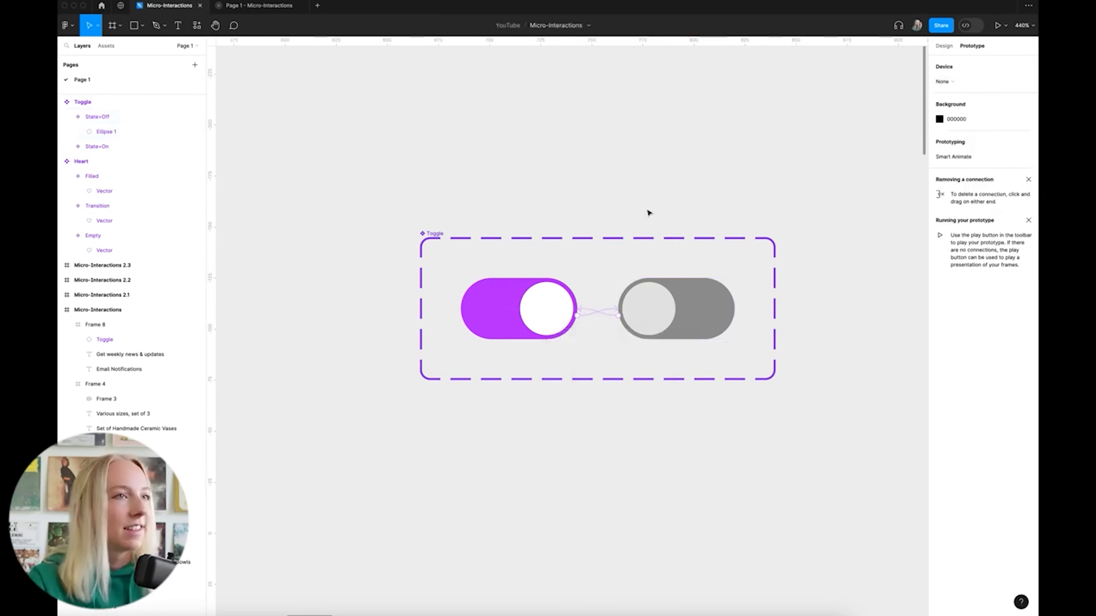
Preview the Micro-Interactions frame, toggling Email Notifications off, on and off again
scroll(643, 213, "down", 5)
scroll(656, 259, "down", 5)
scroll(691, 232, "down", 4)
scroll(691, 232, "up", 4)
scroll(709, 213, "left", 1)
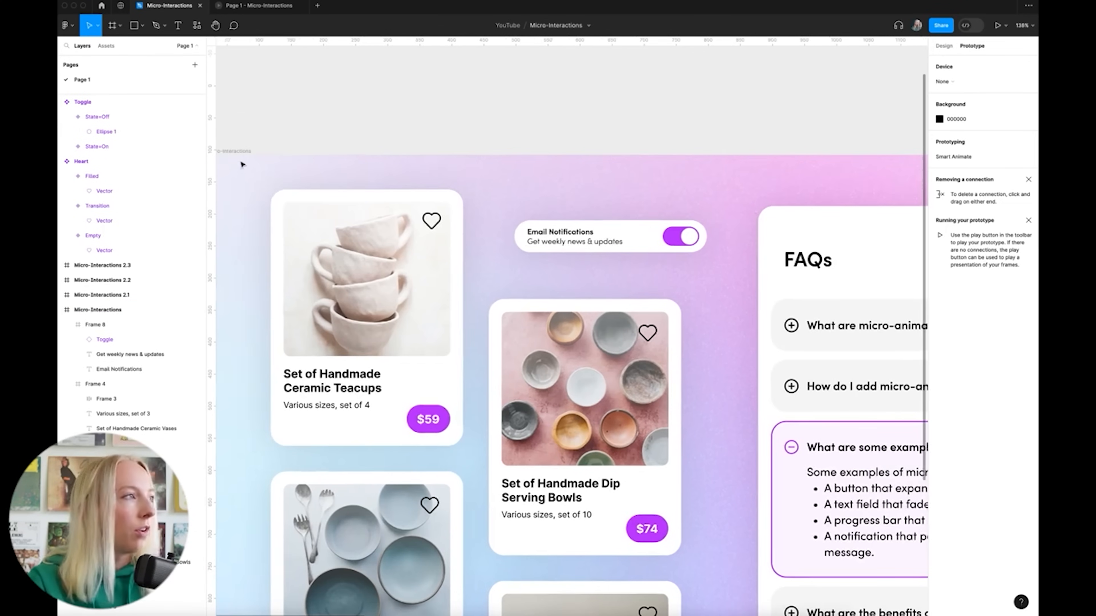
left_click(236, 151)
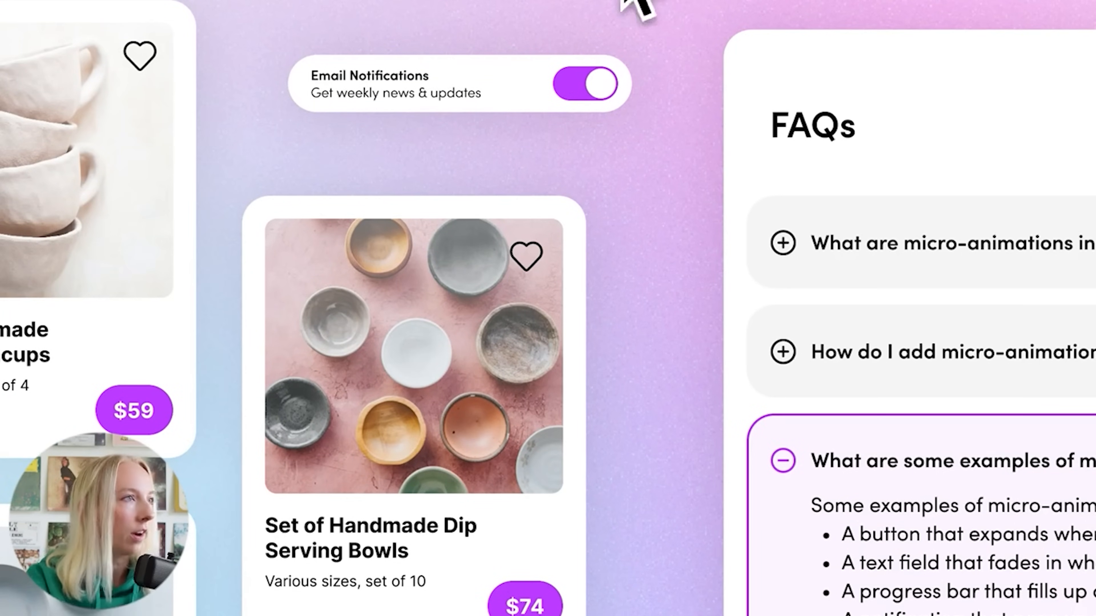
left_click(594, 81)
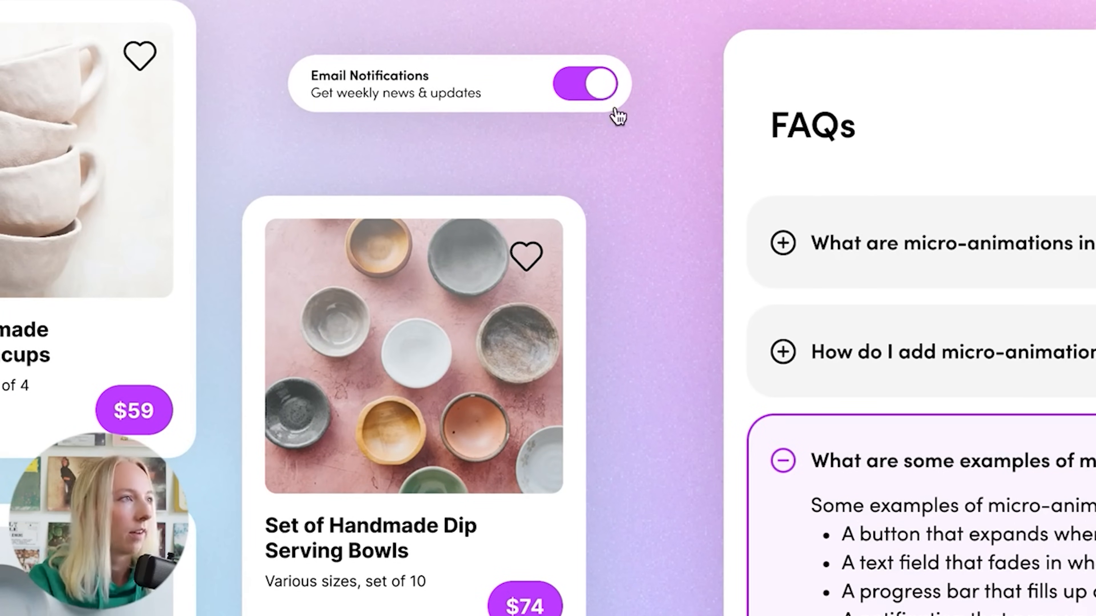
left_click(576, 92)
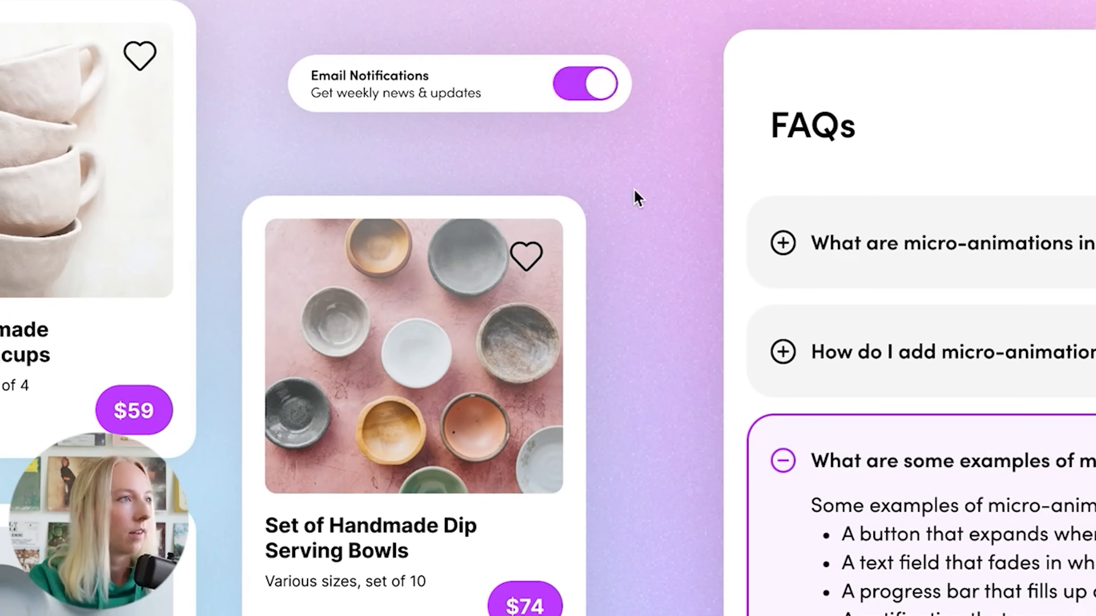
left_click(594, 94)
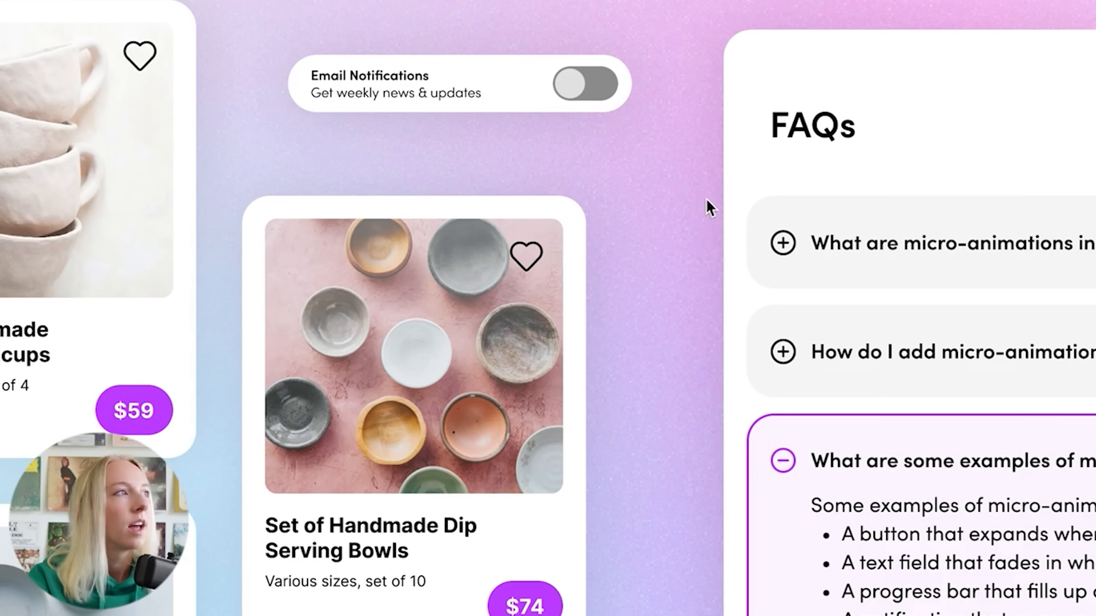
left_click(159, 6)
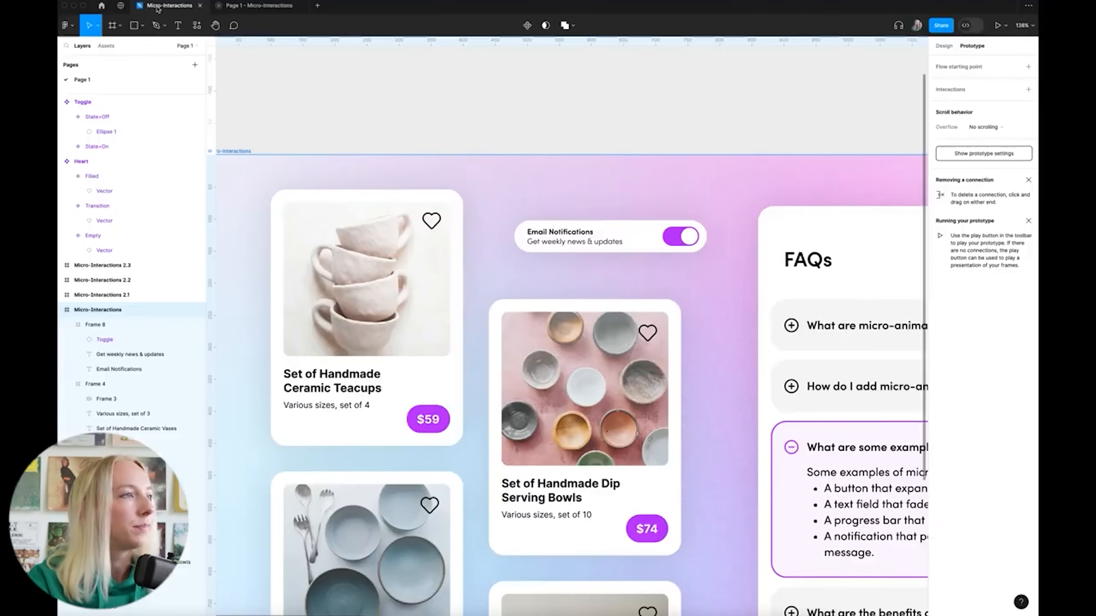
Shrink the On toggle's knob (Ellipse 1) to 22×22 in the Design panel
left_click(712, 138)
scroll(702, 243, "up", 3)
scroll(702, 243, "down", 3)
scroll(702, 243, "up", 4)
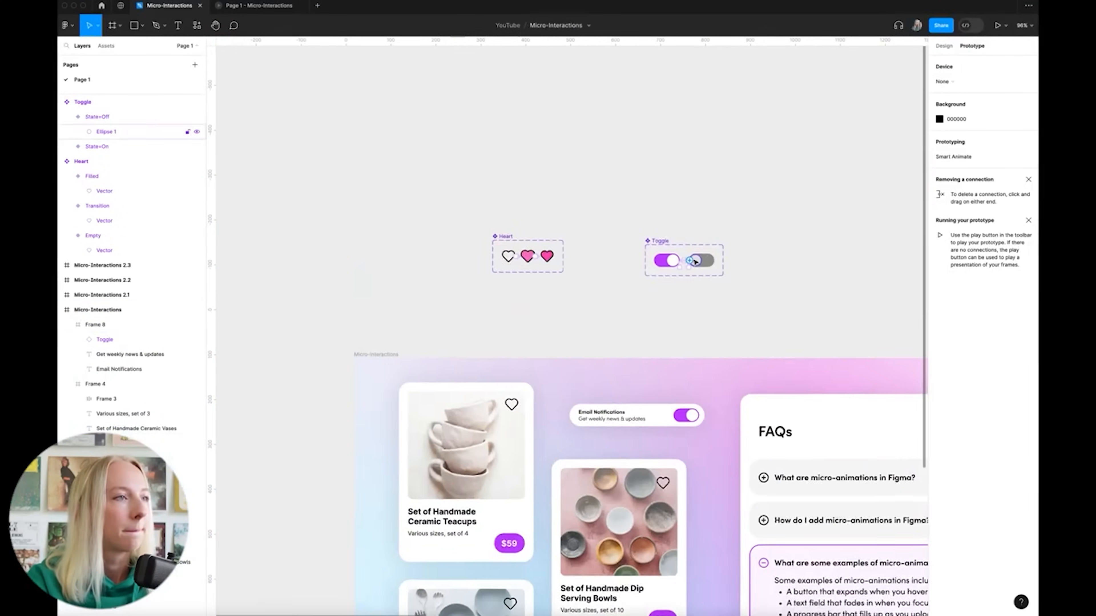
scroll(692, 261, "up", 6)
scroll(567, 282, "up", 1)
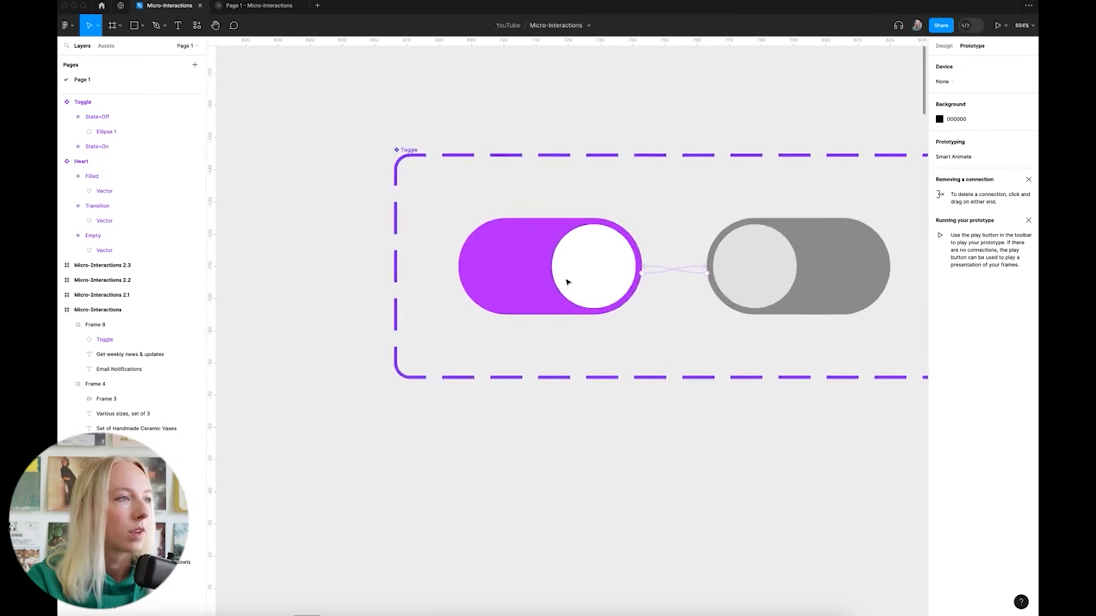
left_click(944, 45)
double_click(602, 261)
scroll(602, 261, "up", 3)
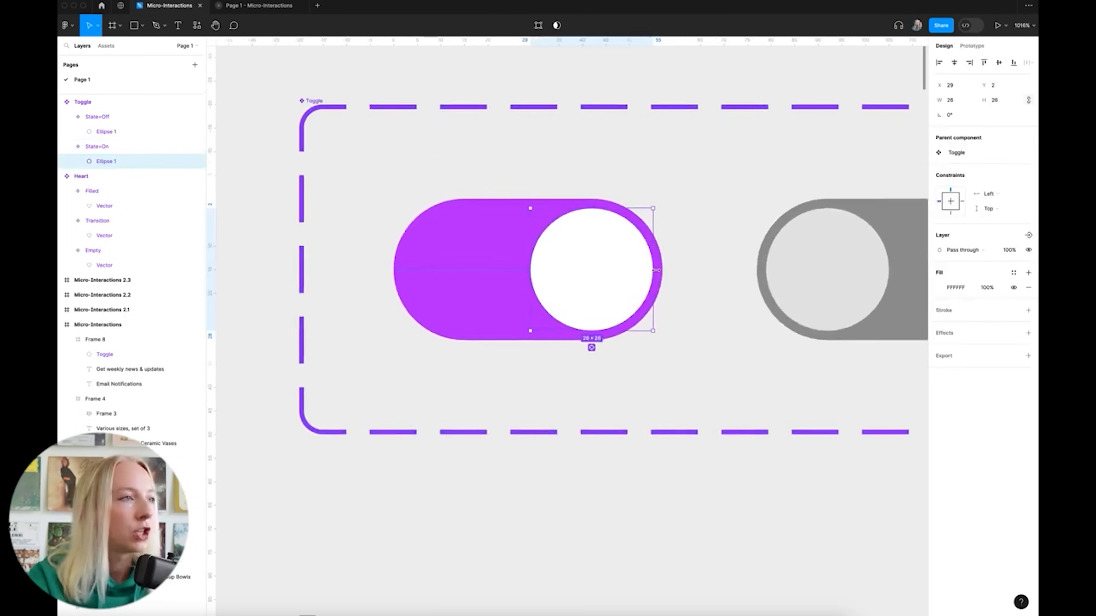
left_click_drag(654, 272, 632, 272)
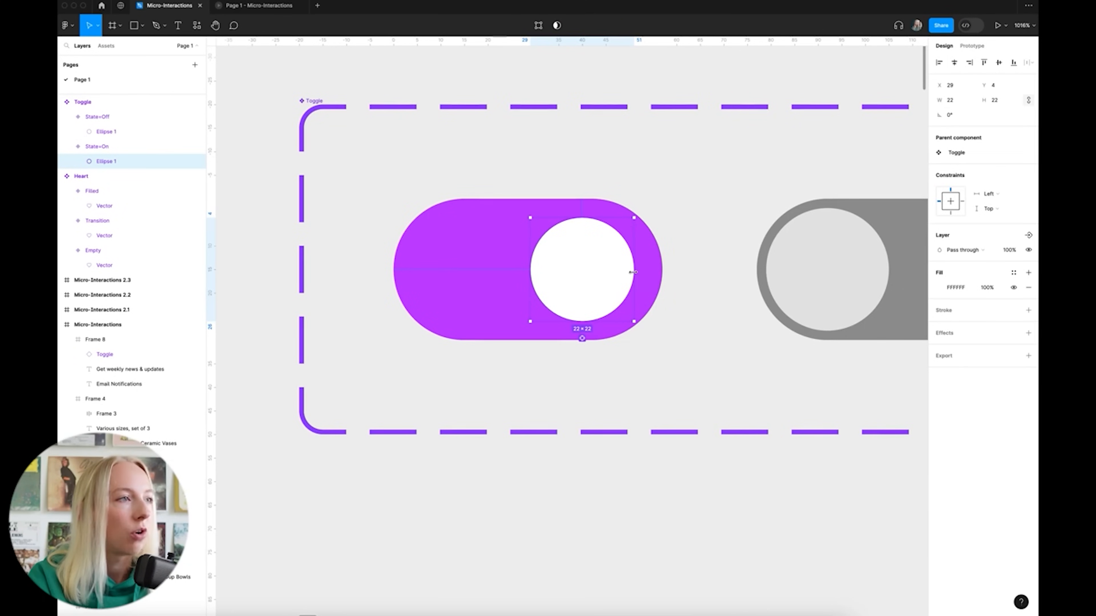
scroll(647, 265, "right", 5)
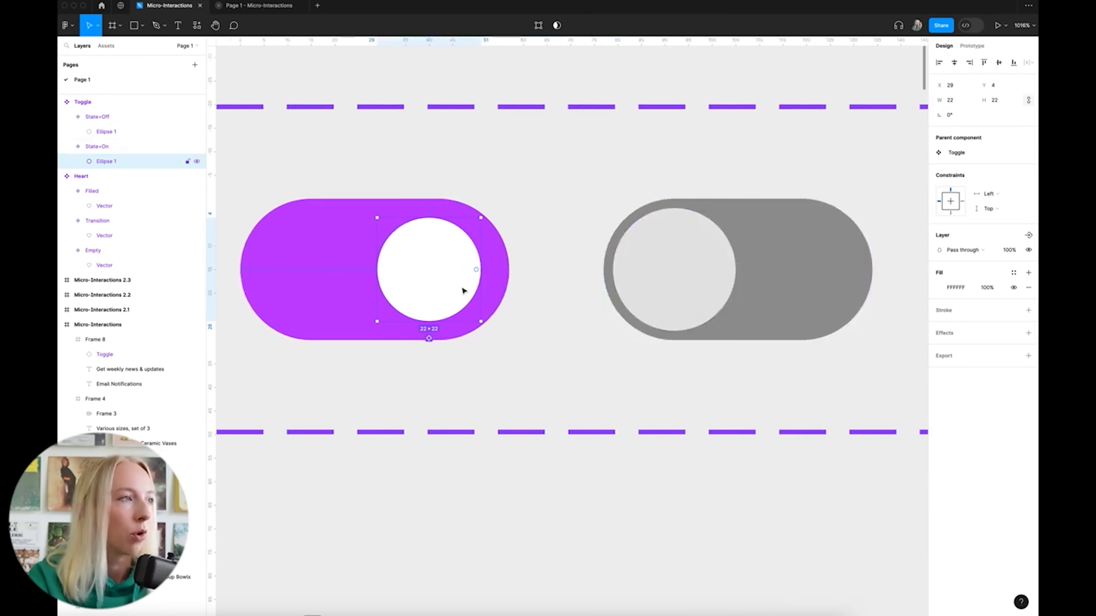
Nudge the knobs to 4-unit insets: the On knob to X 31 and the Off knob to X 4
left_click(625, 287)
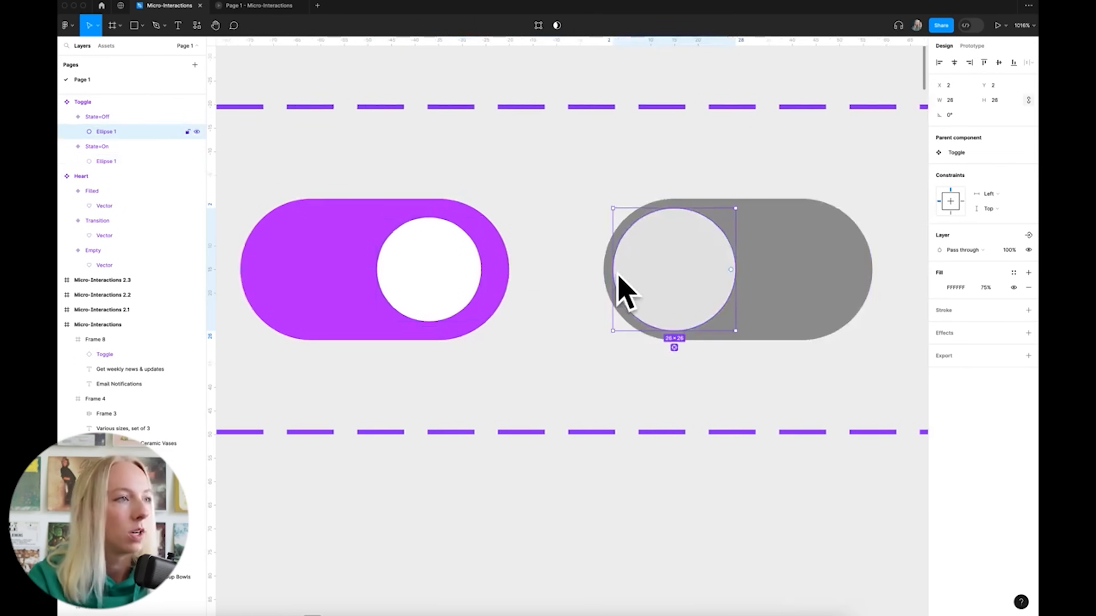
left_click(445, 258)
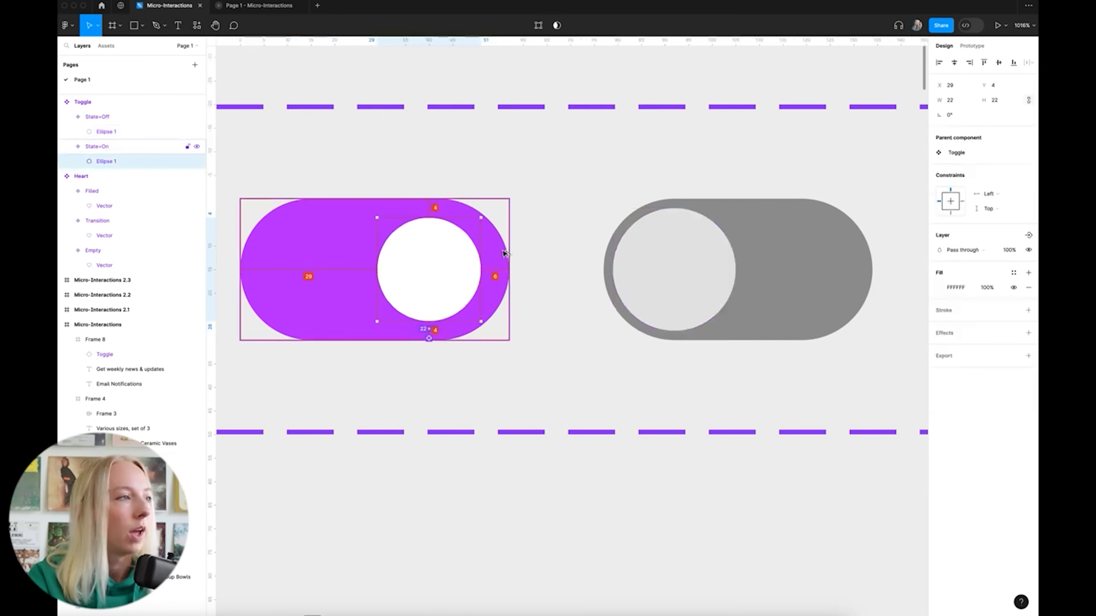
key("Right")
key("Right")
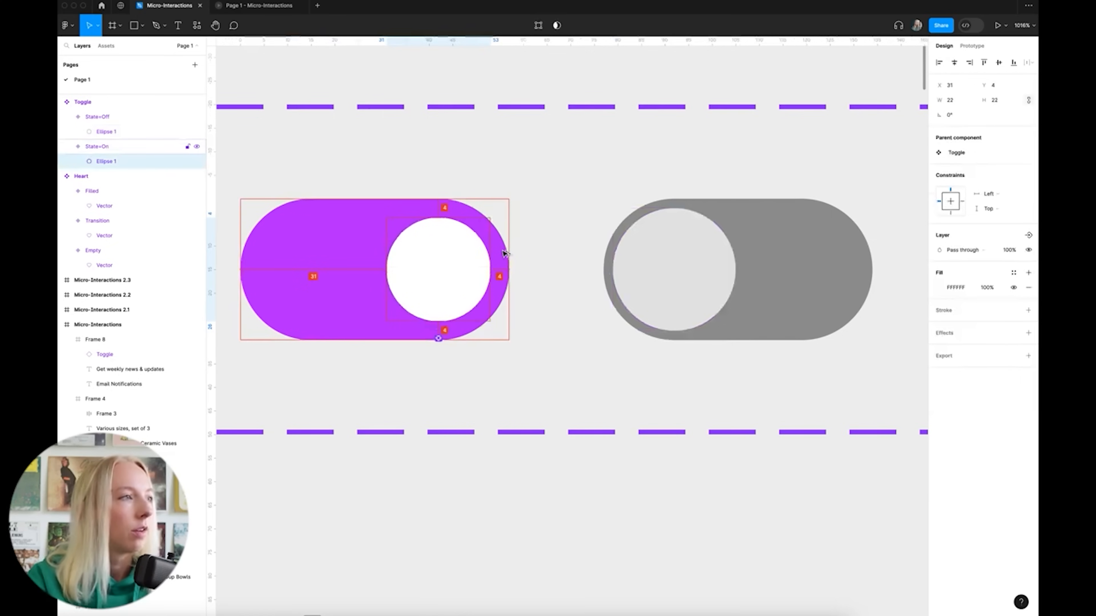
left_click(666, 252)
key("Right")
key("Right")
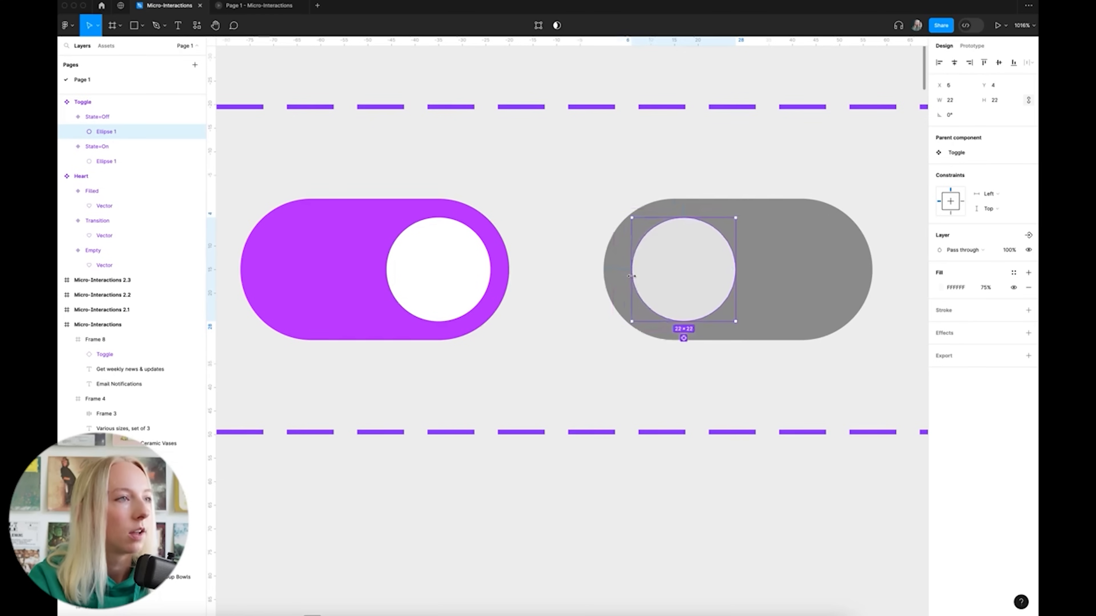
key("Left")
key("Left")
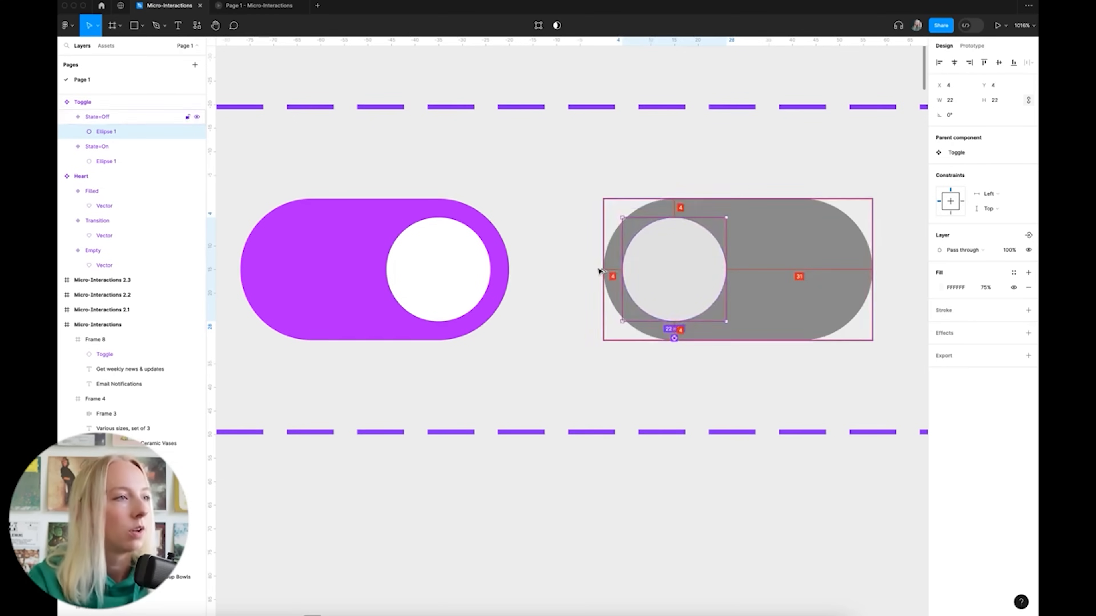
key("Escape")
scroll(701, 279, "down", 1)
scroll(703, 279, "down", 6)
scroll(732, 275, "down", 10)
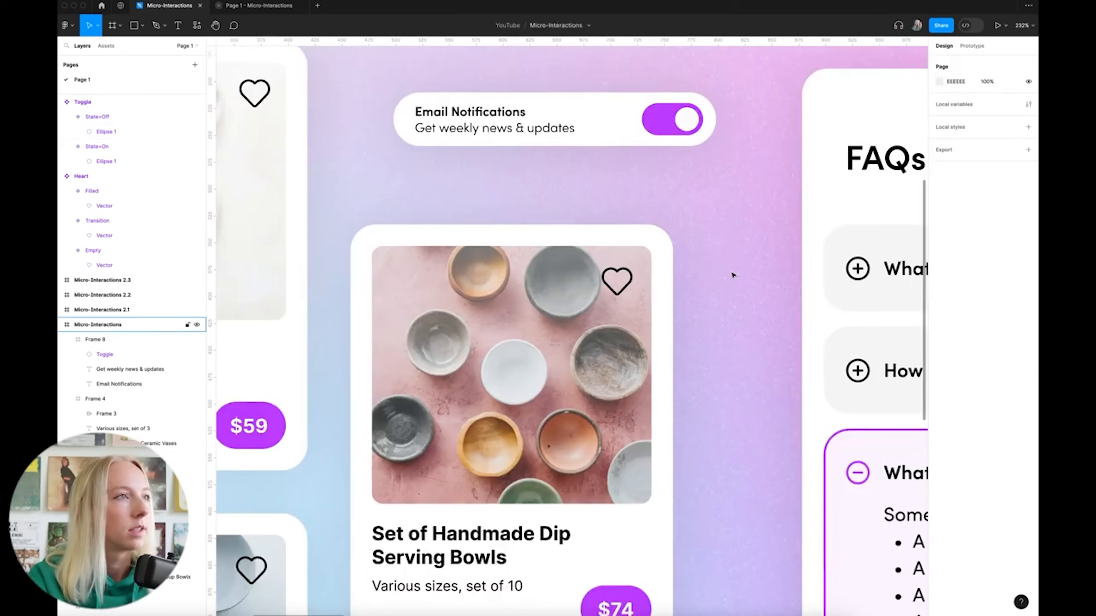
scroll(734, 276, "down", 1)
scroll(733, 276, "up", 2)
In the running prototype, flip the Email Notifications toggle on and off several times
key("shift+1")
left_click(277, 6)
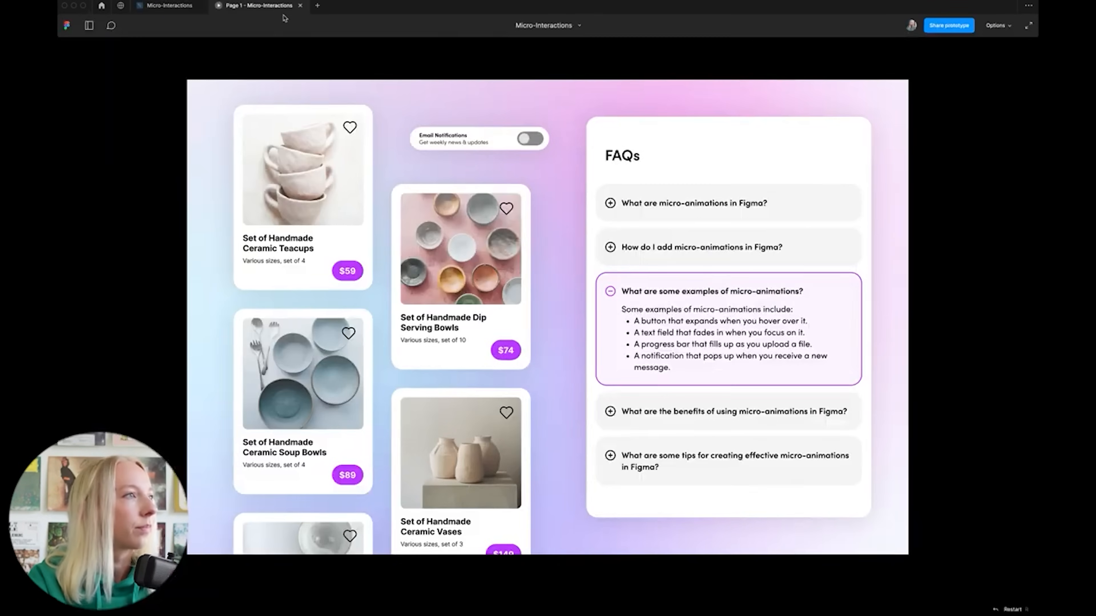
left_click(526, 145)
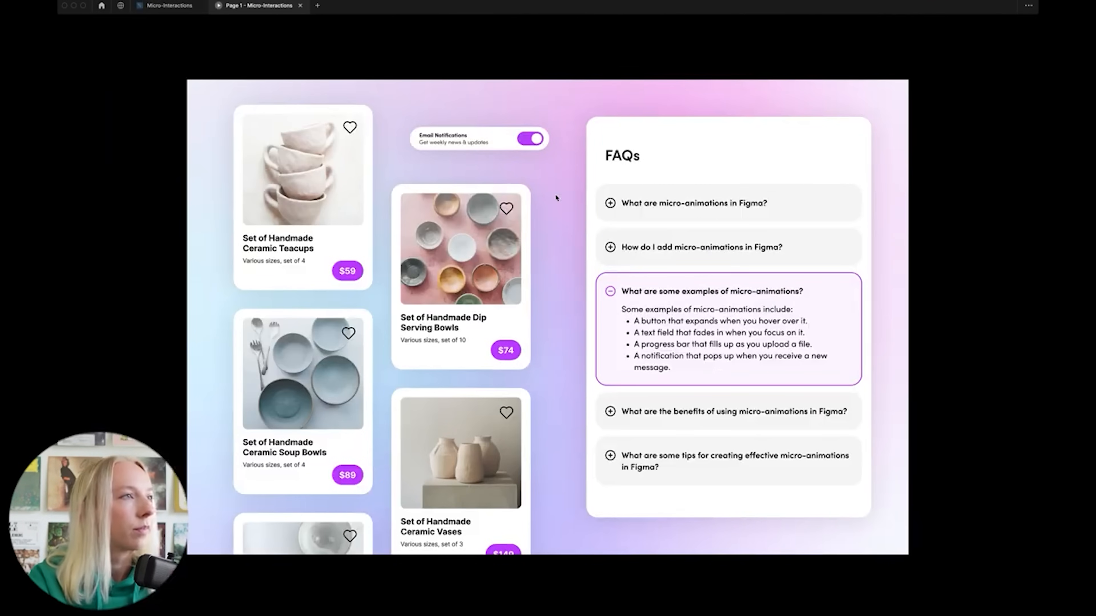
left_click(538, 140)
left_click(527, 142)
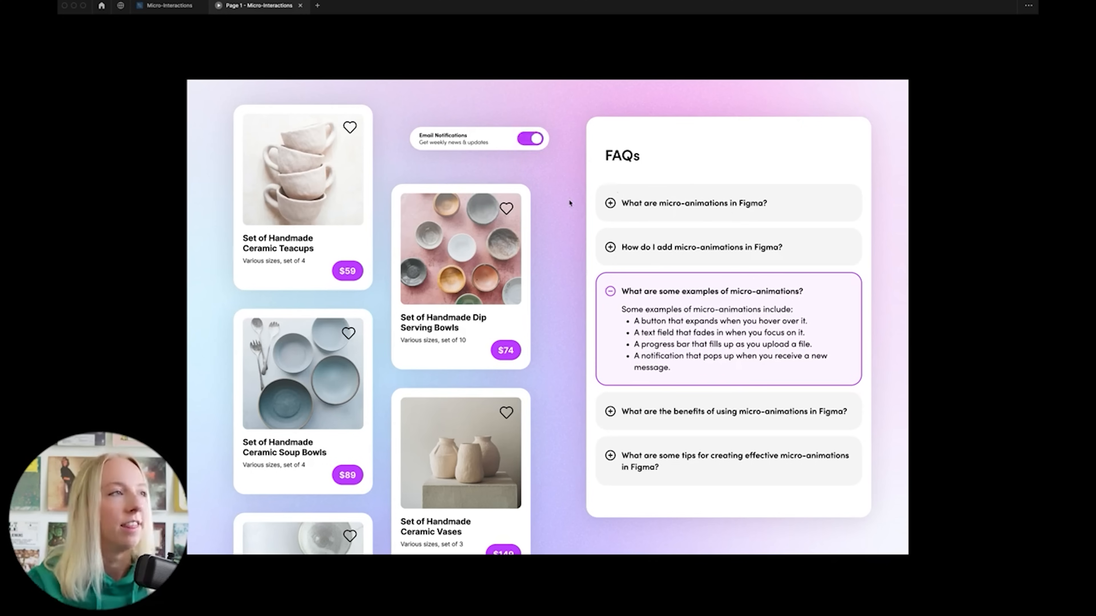
left_click(538, 145)
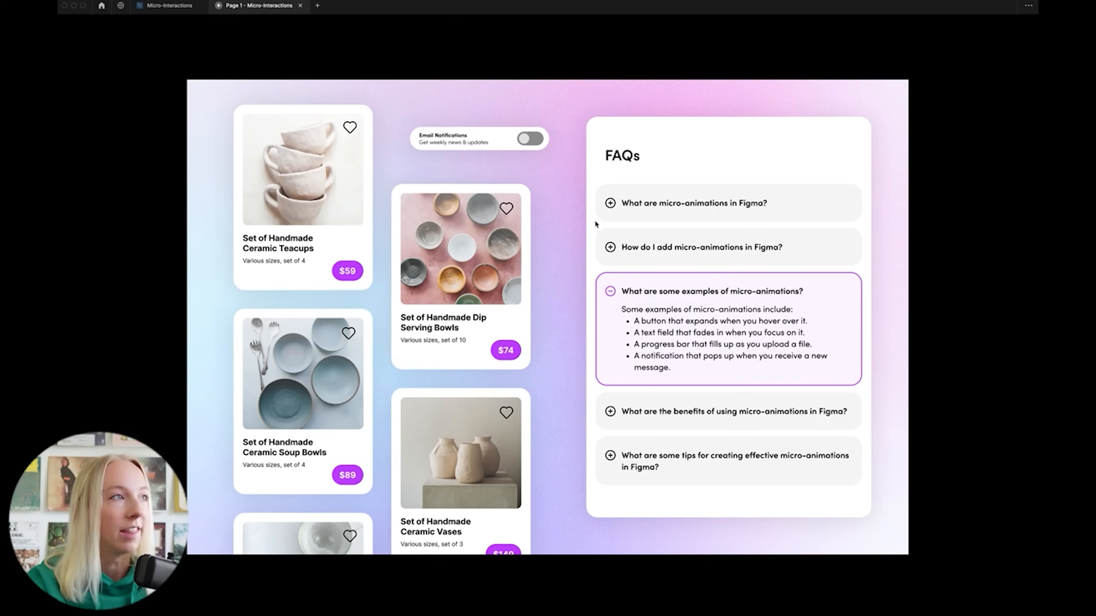
left_click(522, 138)
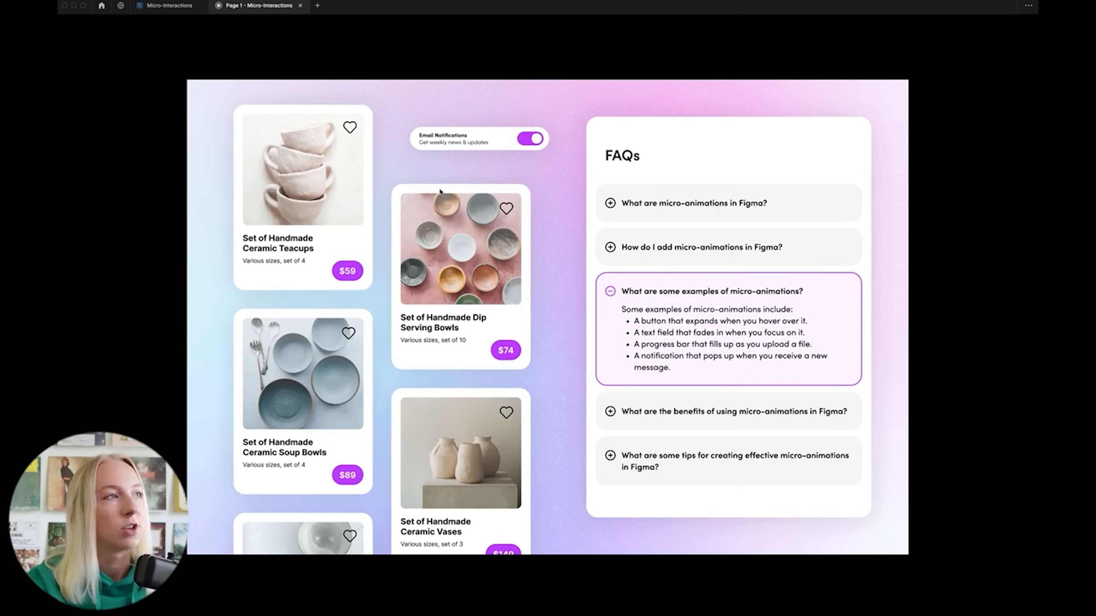
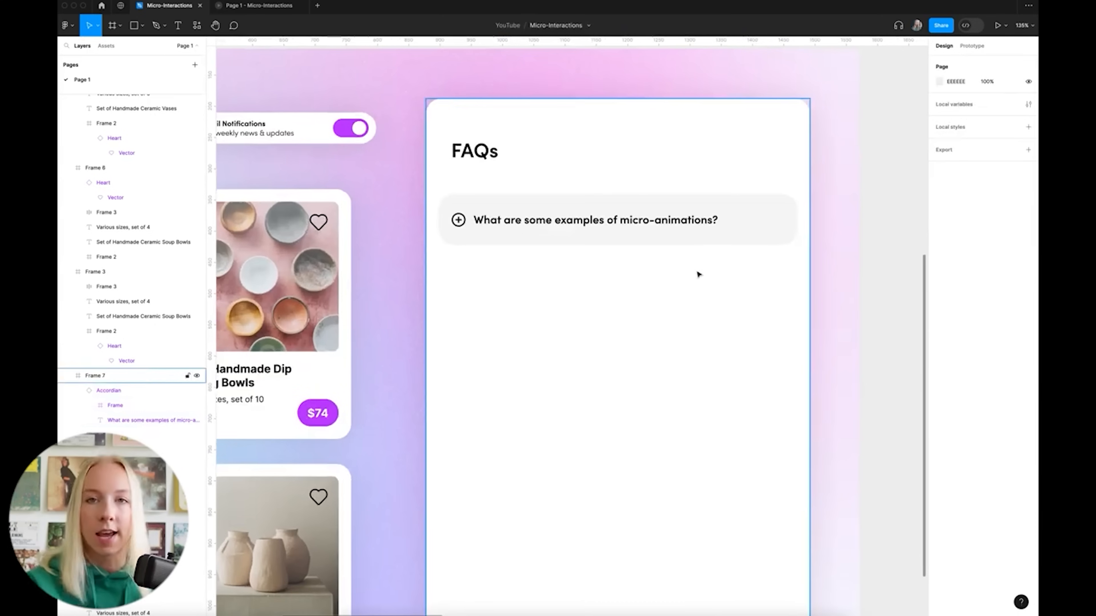
Test the FAQ accordion in the preview by expanding and collapsing its answer repeatedly
scroll(698, 275, "down", 4)
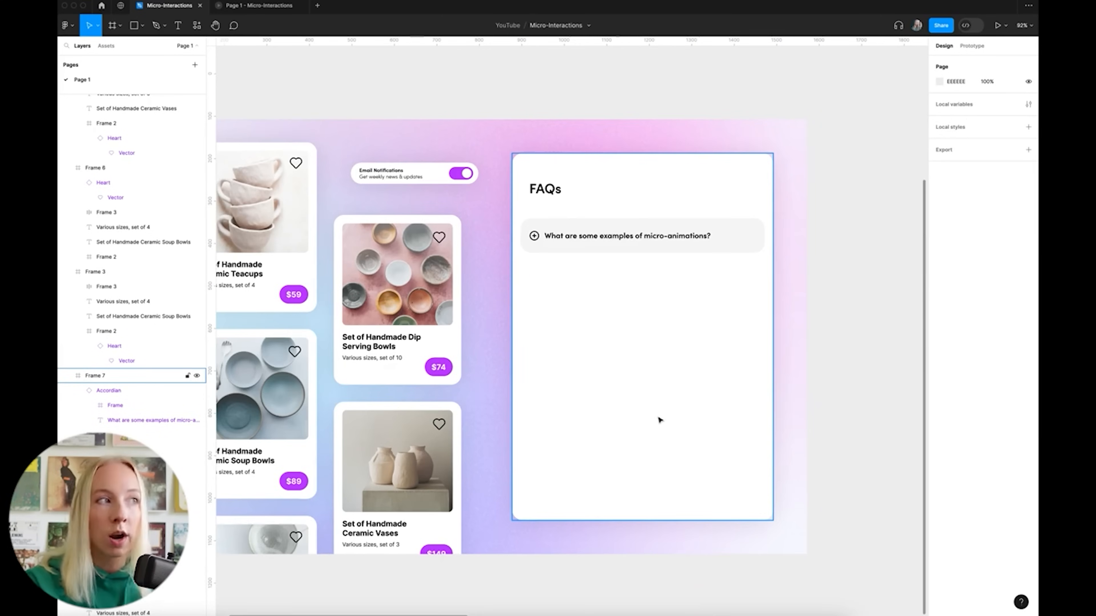
scroll(772, 403, "down", 5)
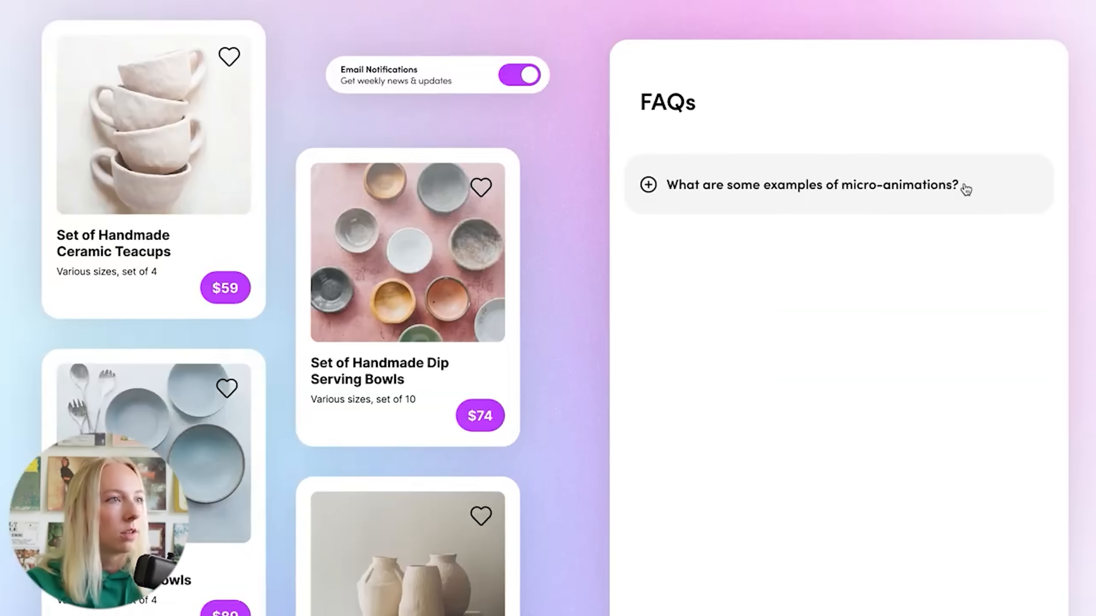
left_click(994, 198)
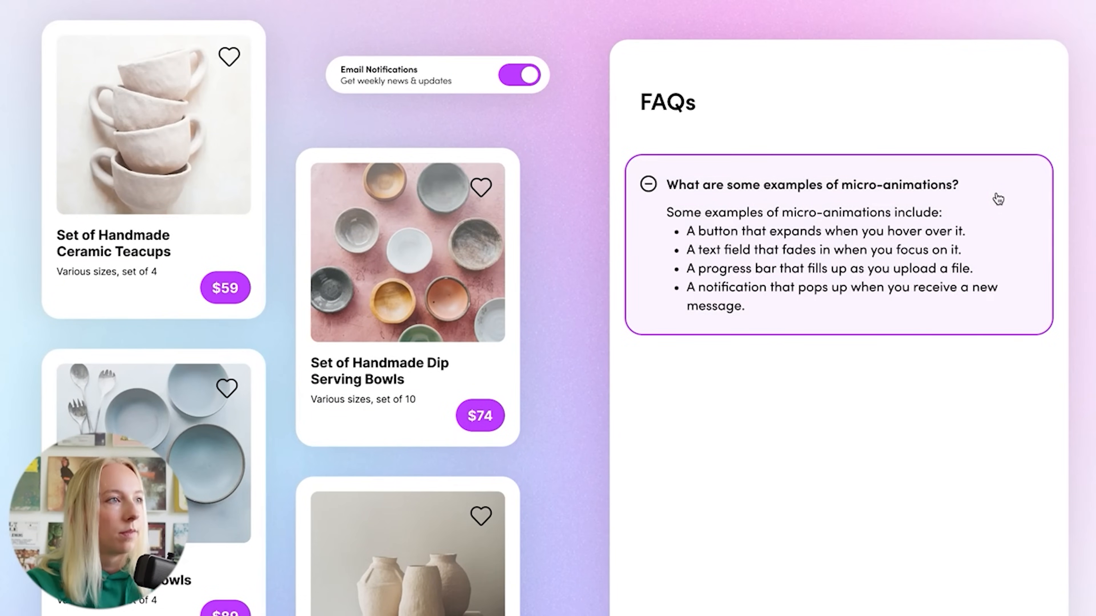
left_click(998, 207)
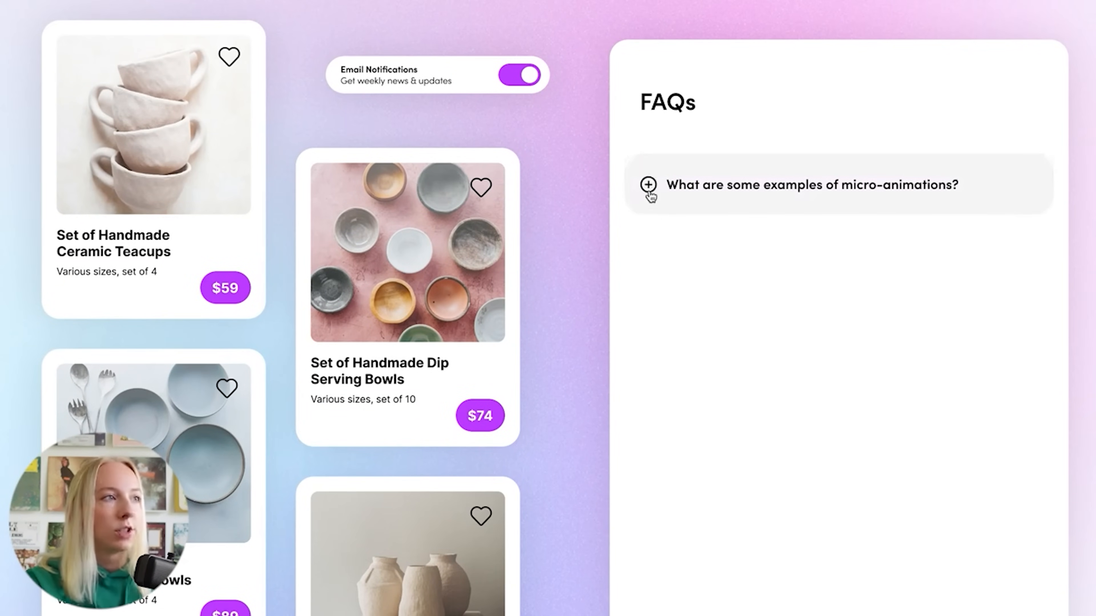
left_click(979, 182)
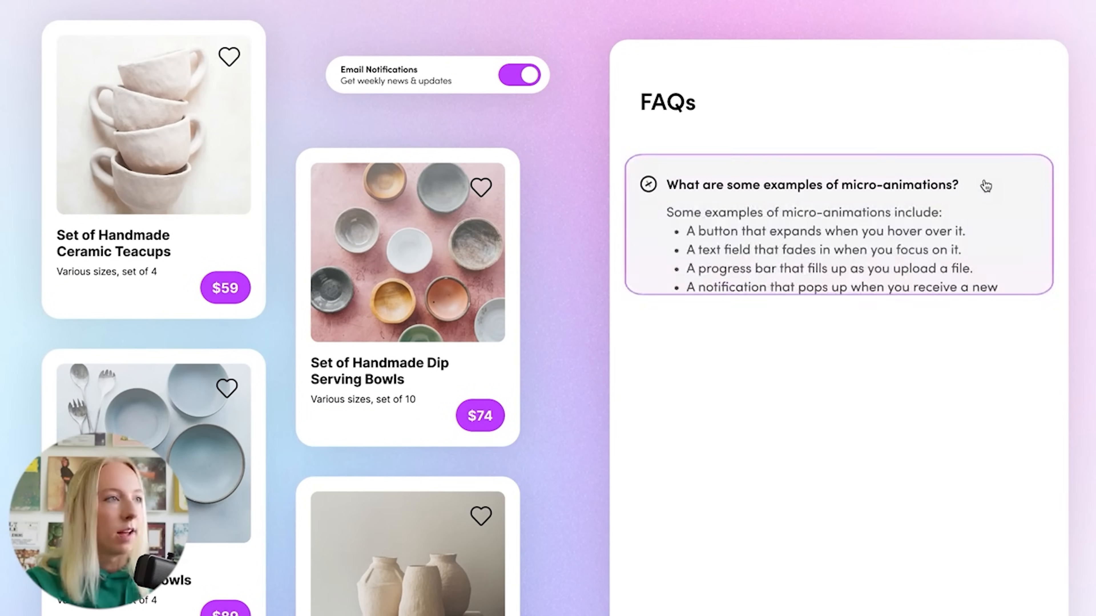
left_click(991, 186)
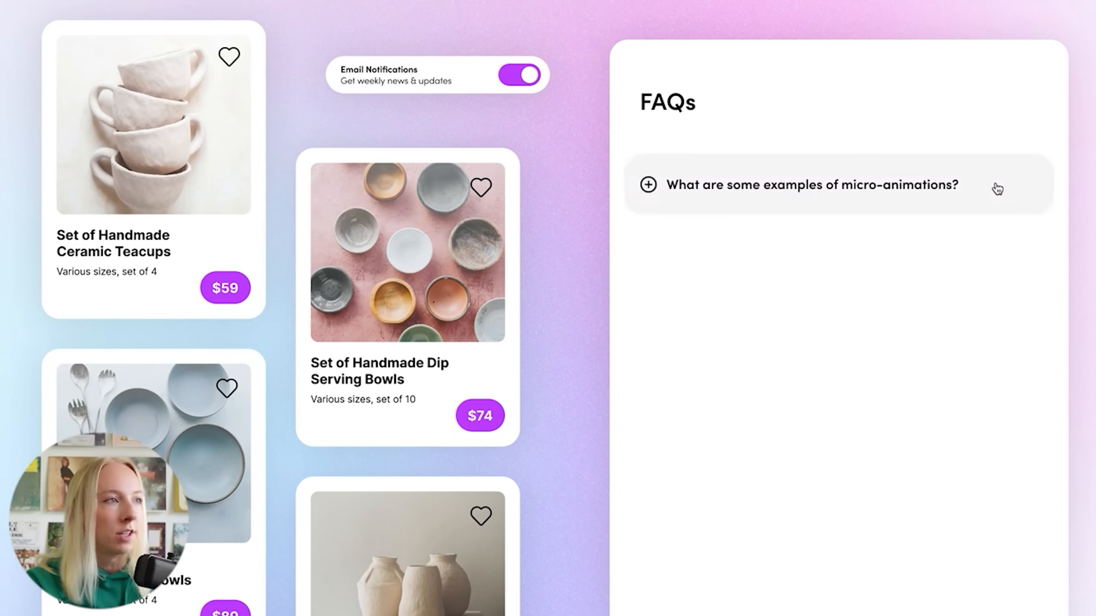
left_click(996, 188)
left_click(997, 188)
left_click(997, 188)
left_click(997, 188)
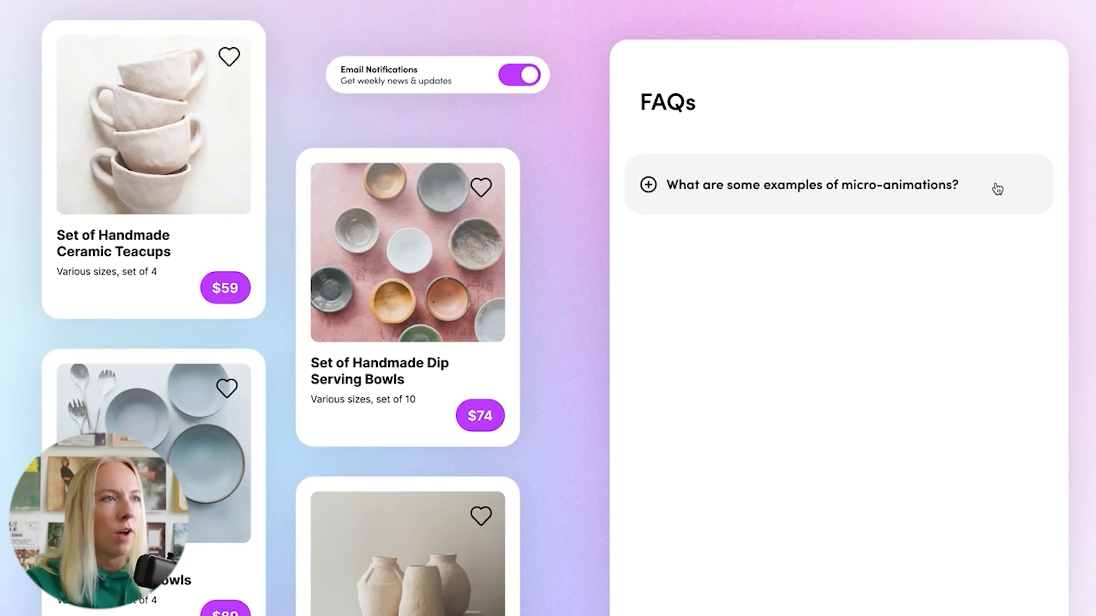
left_click(1031, 178)
left_click(1031, 177)
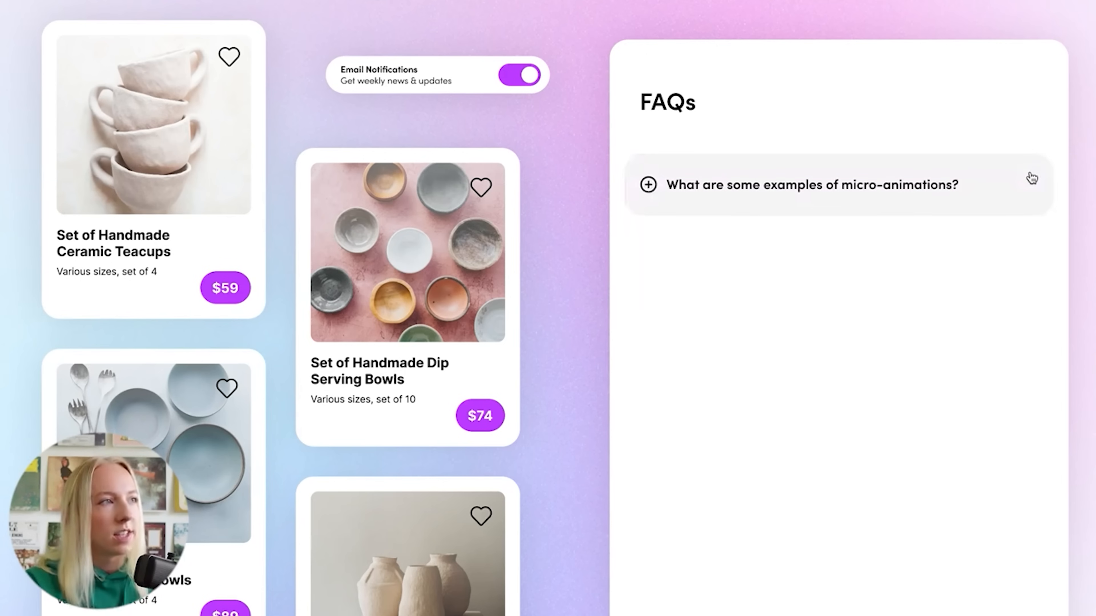
left_click(1031, 177)
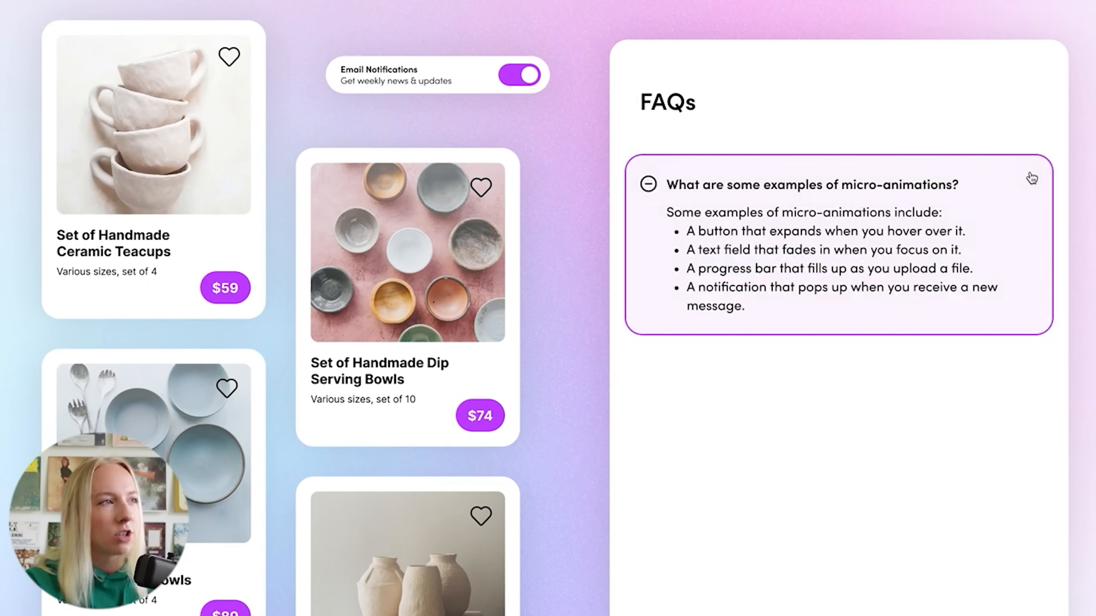
left_click(1032, 177)
left_click(1031, 177)
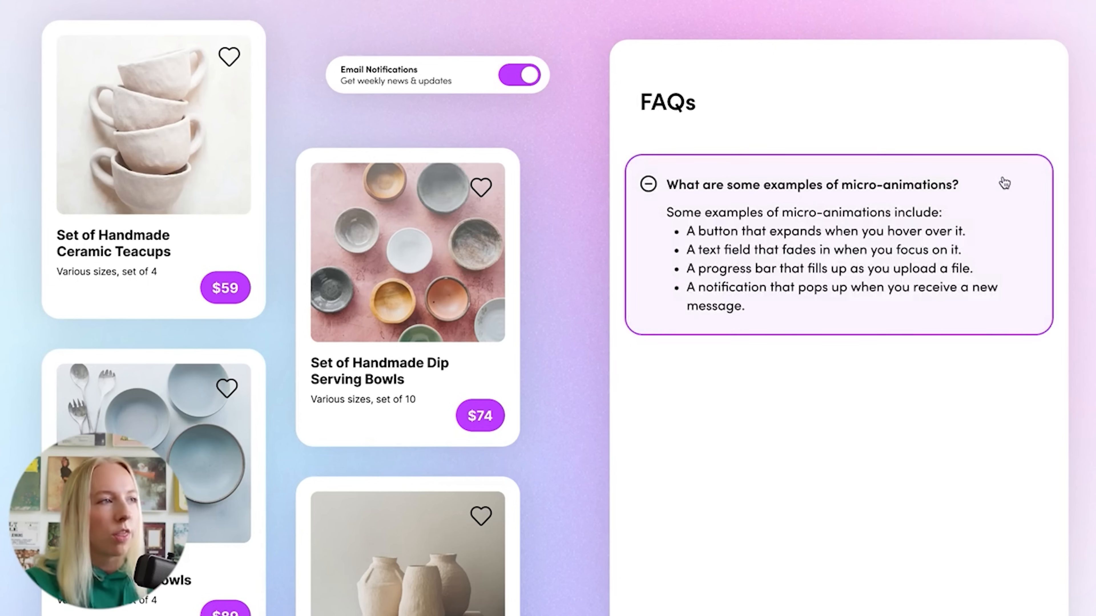
left_click(1012, 194)
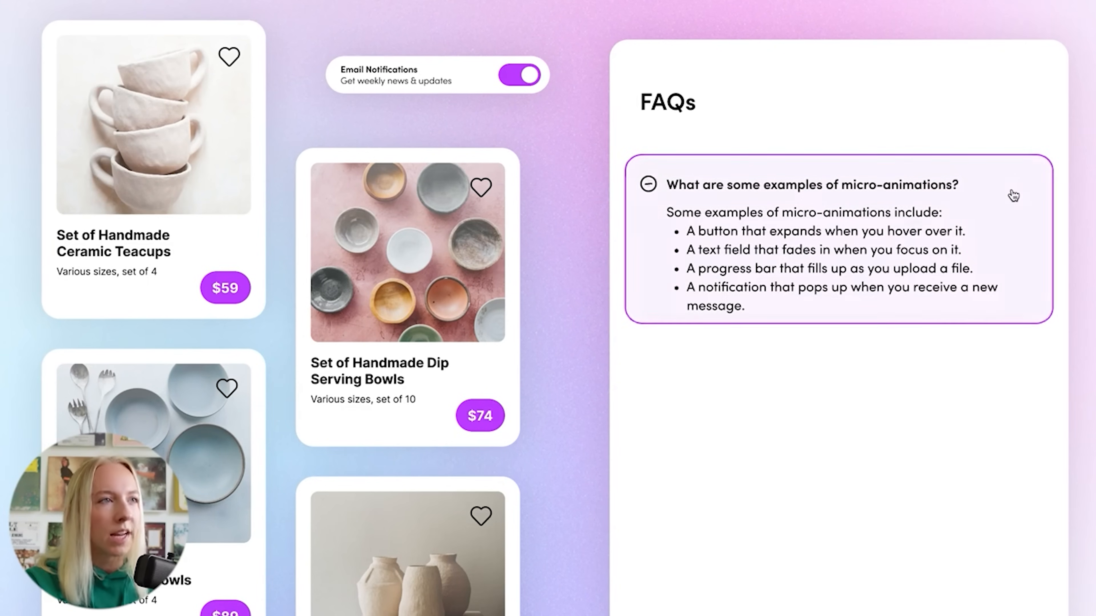
left_click(1012, 194)
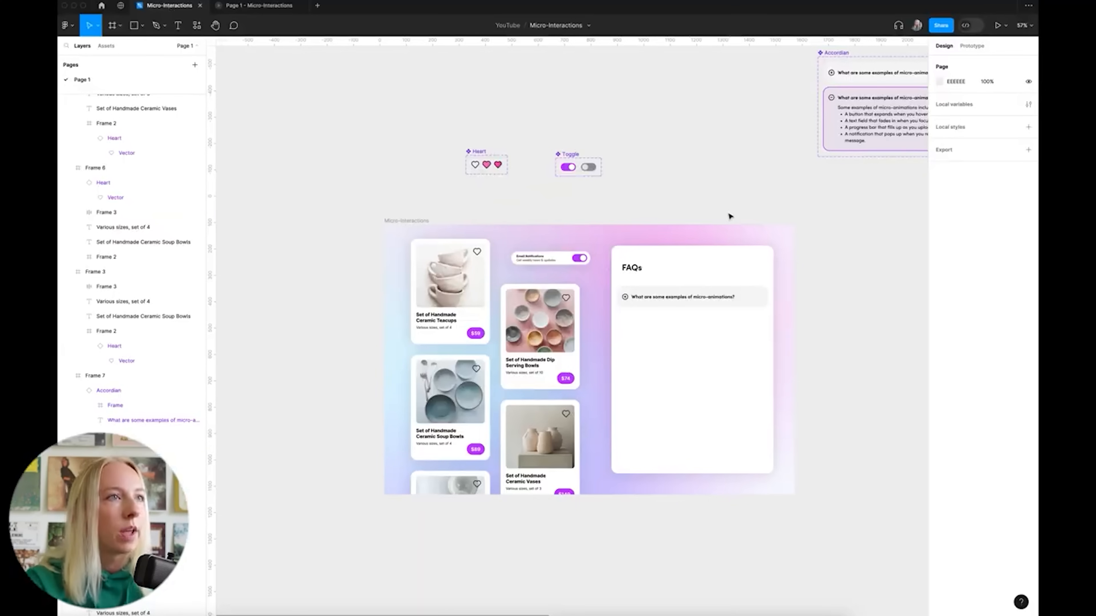
Add a stroke to the Closed accordion variant
scroll(730, 216, "right", 3)
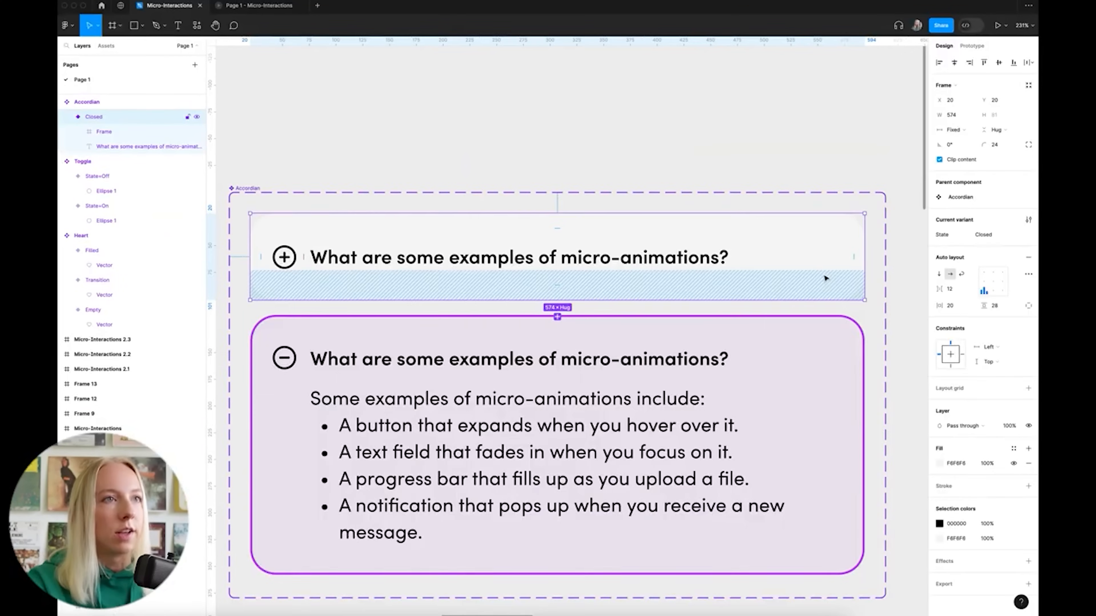
scroll(825, 276, "down", 1)
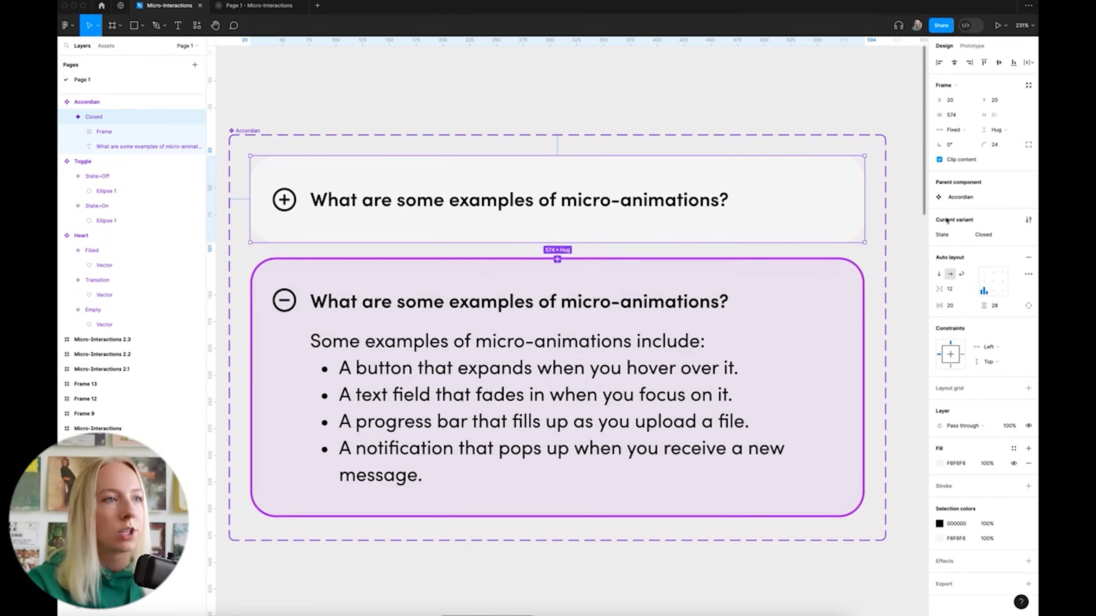
left_click(839, 301)
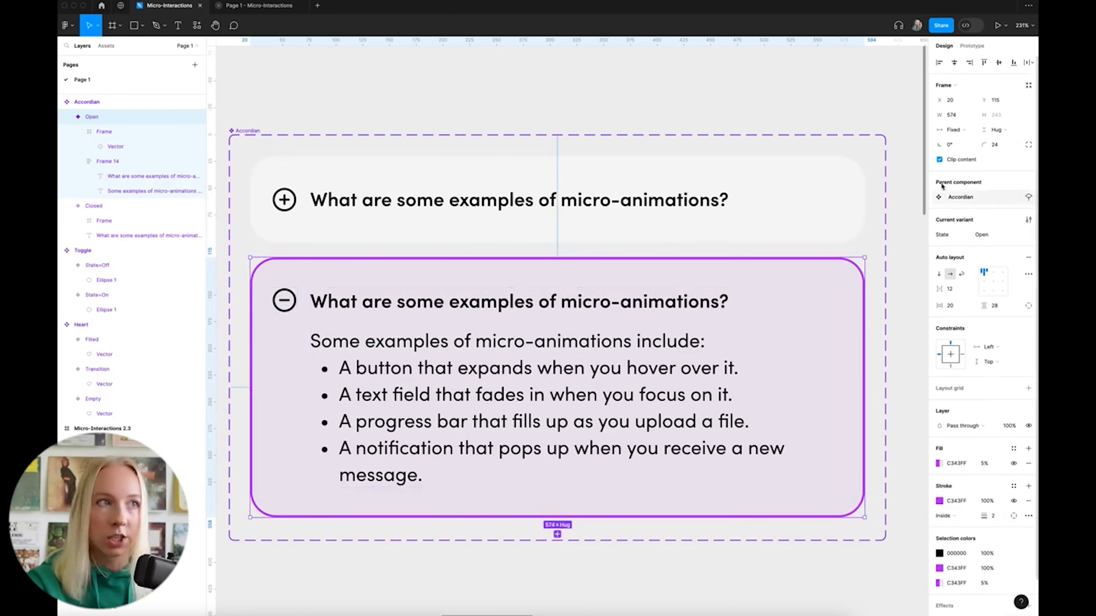
left_click(722, 88)
scroll(801, 142, "down", 3)
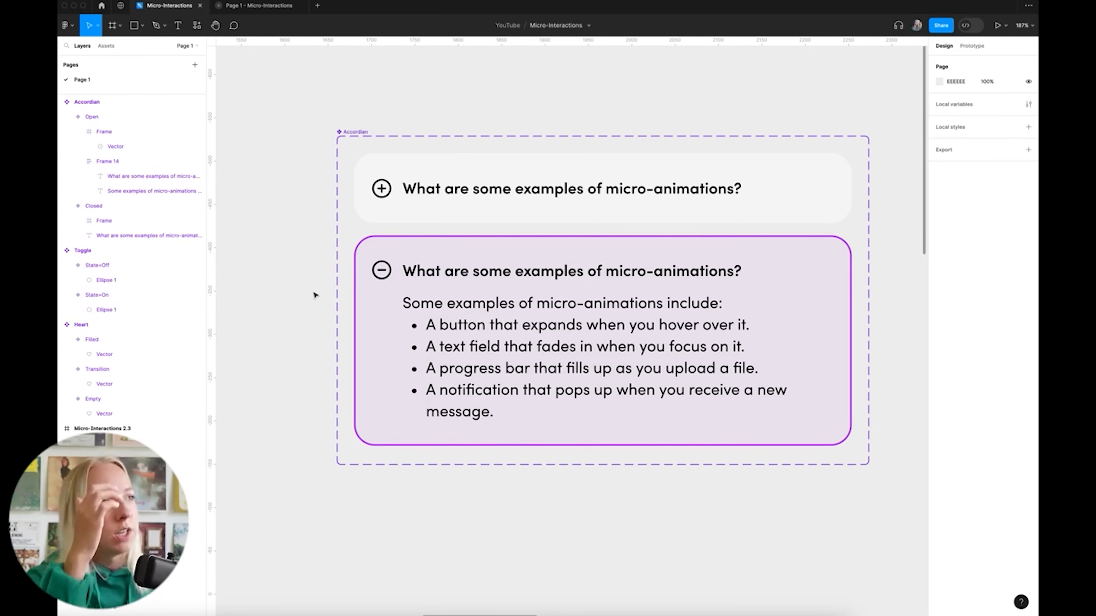
scroll(317, 295, "left", 5)
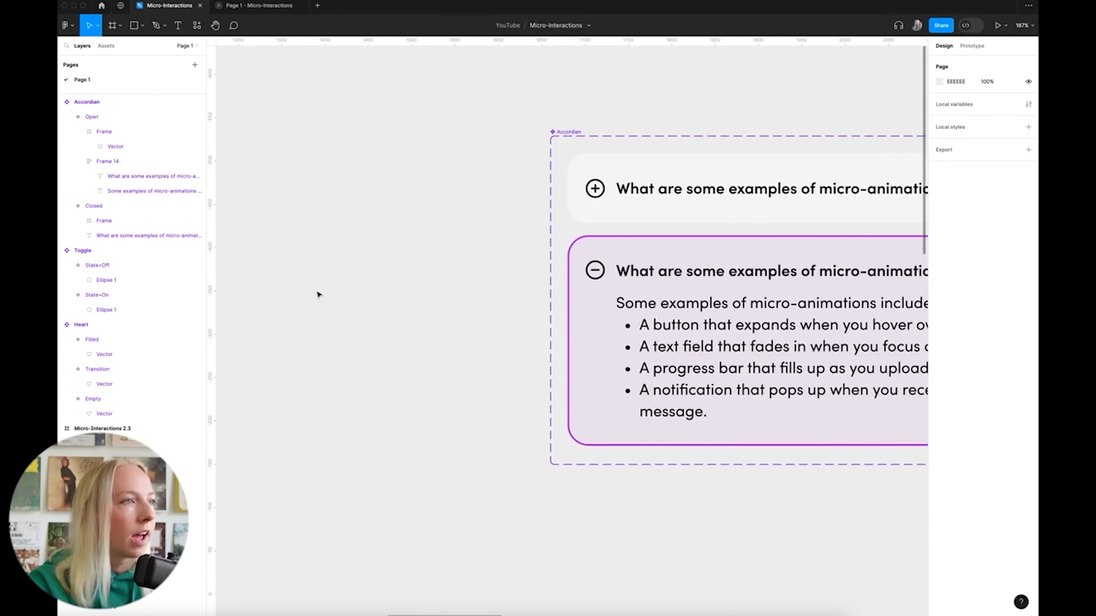
scroll(316, 295, "right", 5)
scroll(521, 251, "up", 2)
scroll(521, 251, "right", 2)
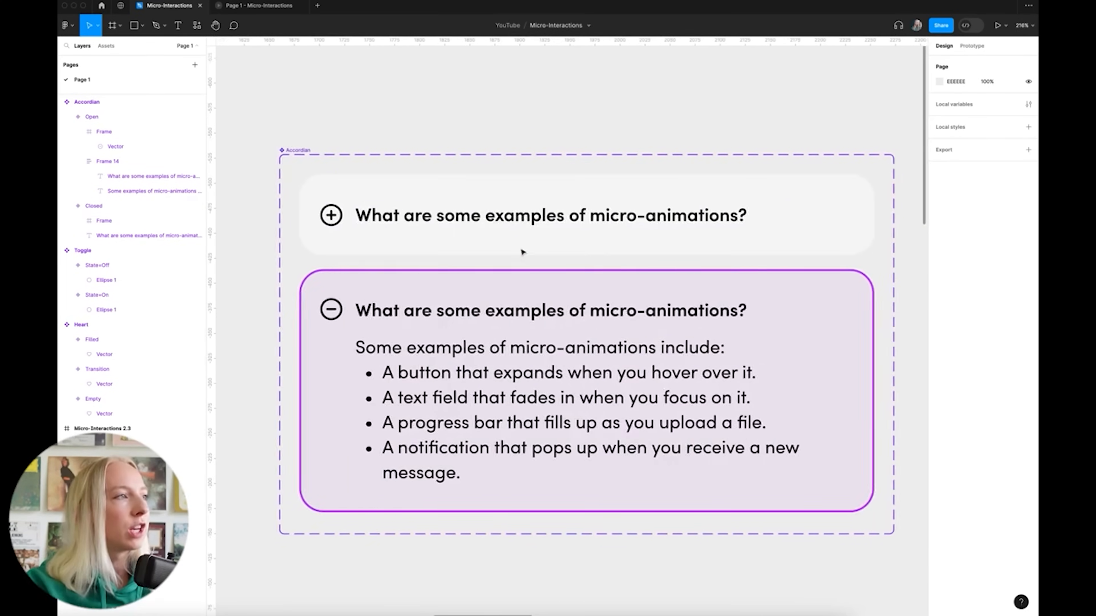
left_click(848, 219)
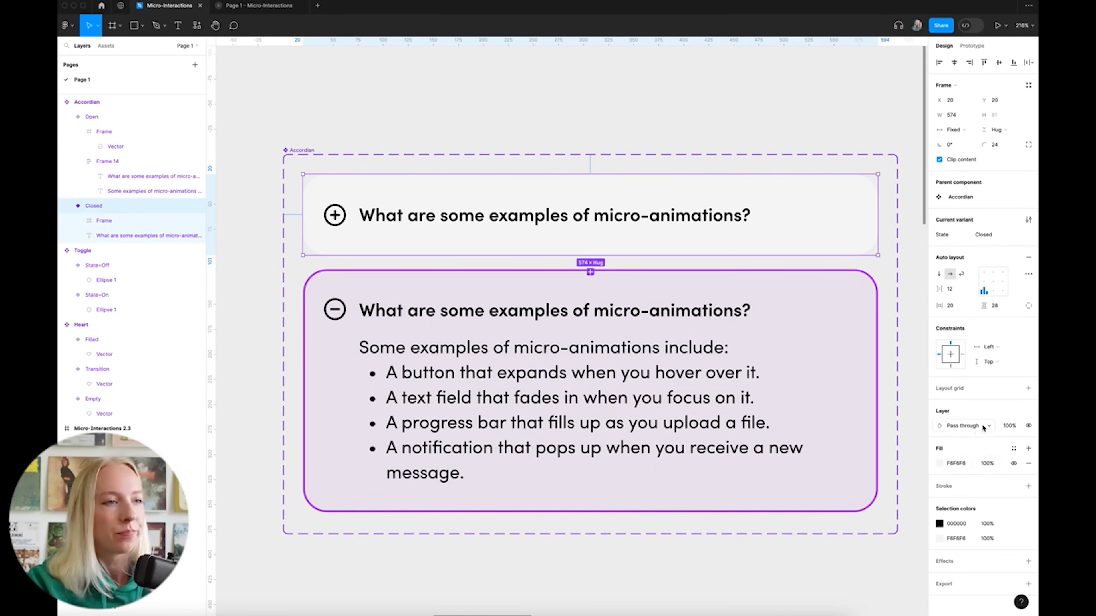
left_click(1028, 486)
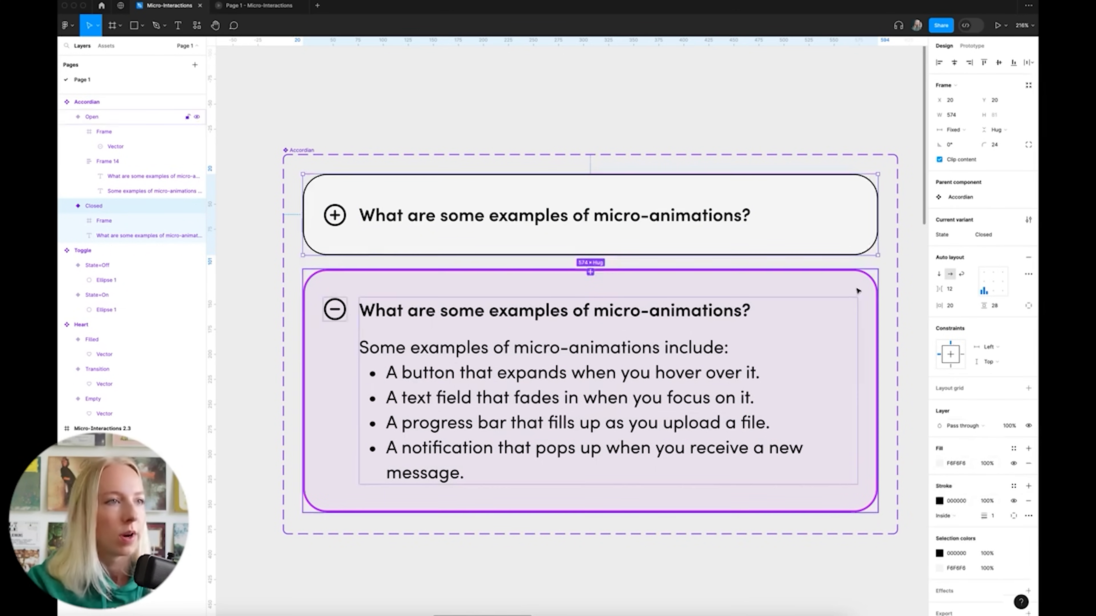
Set the Closed variant's stroke to 2 px, eyedropping the card's F6F6F6 grey
left_click(868, 288)
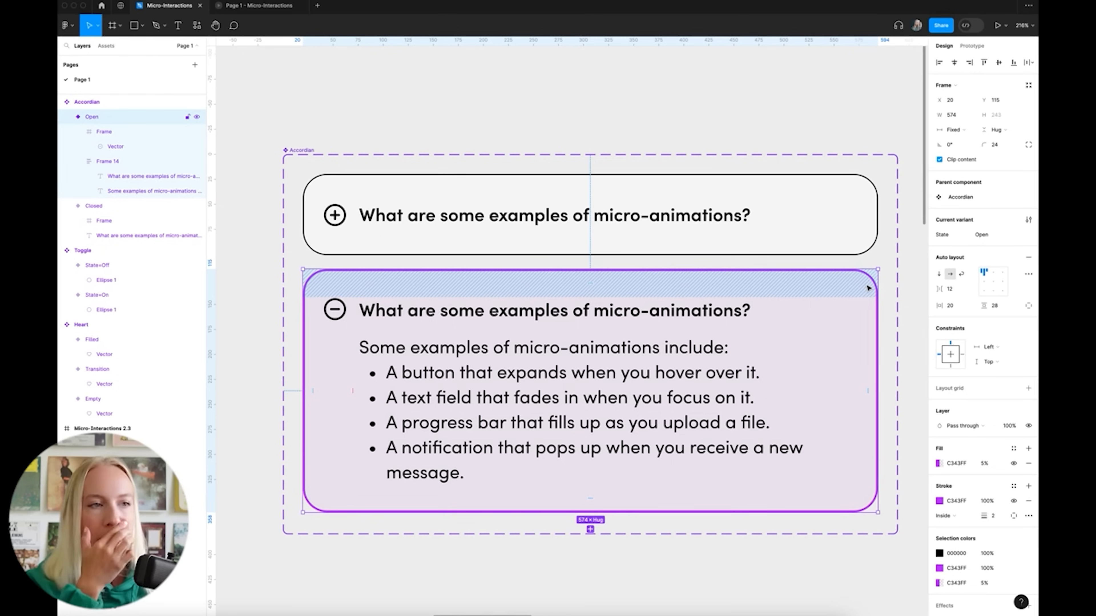
scroll(800, 367, "down", 2)
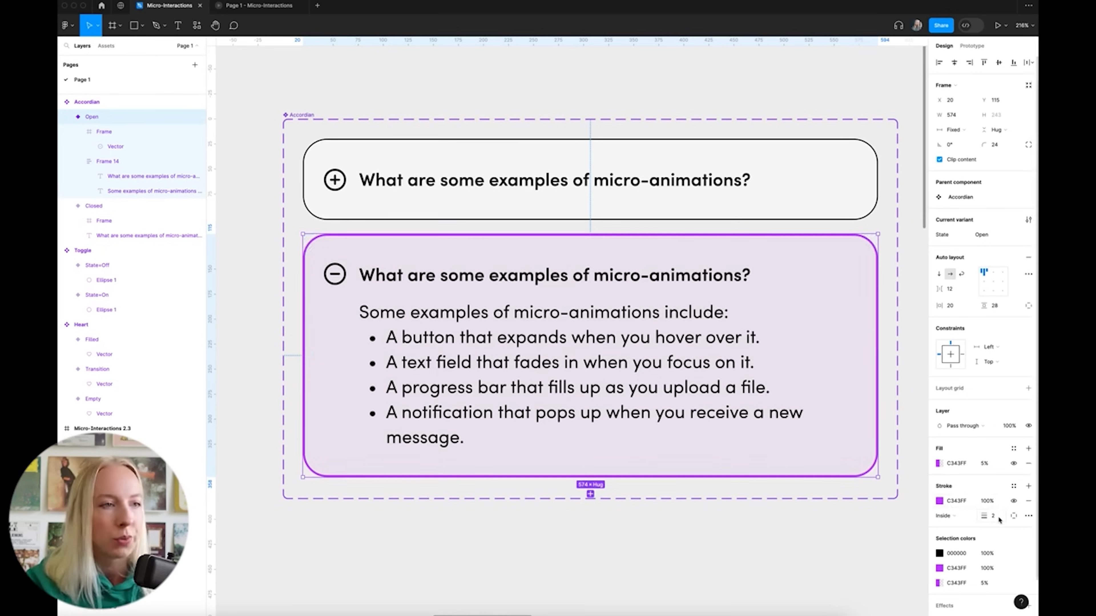
left_click(819, 173)
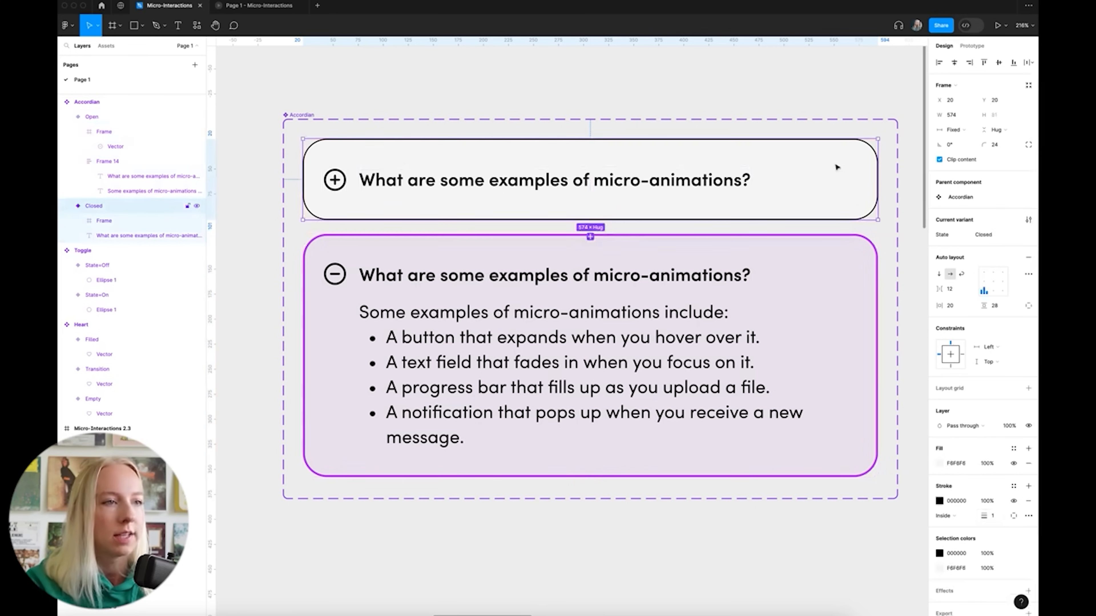
key("Return")
left_click(940, 501)
left_click(818, 382)
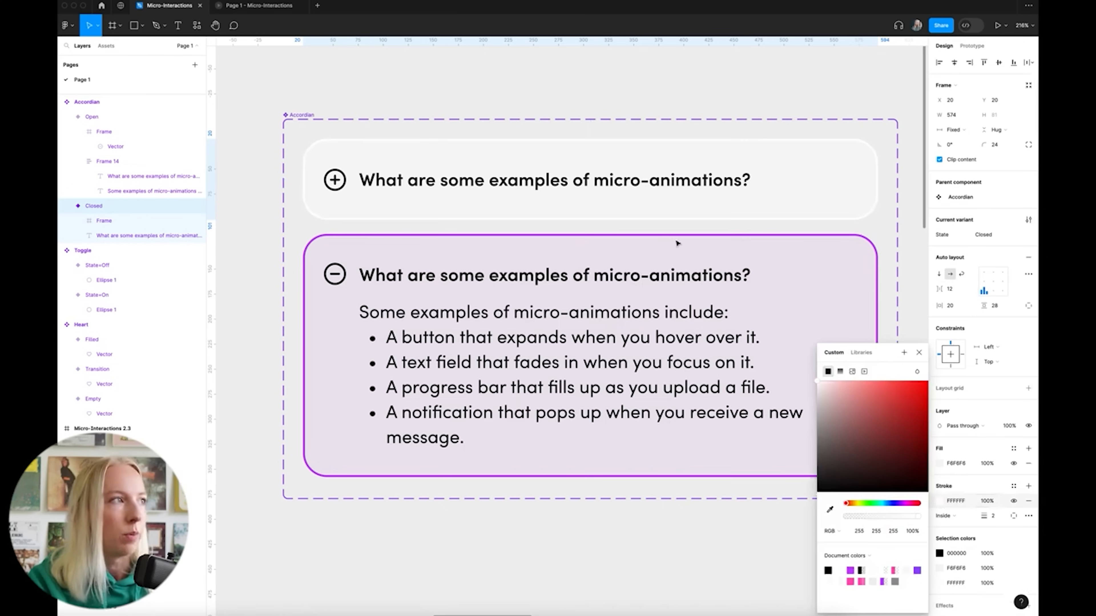
left_click(830, 511)
left_click(837, 164)
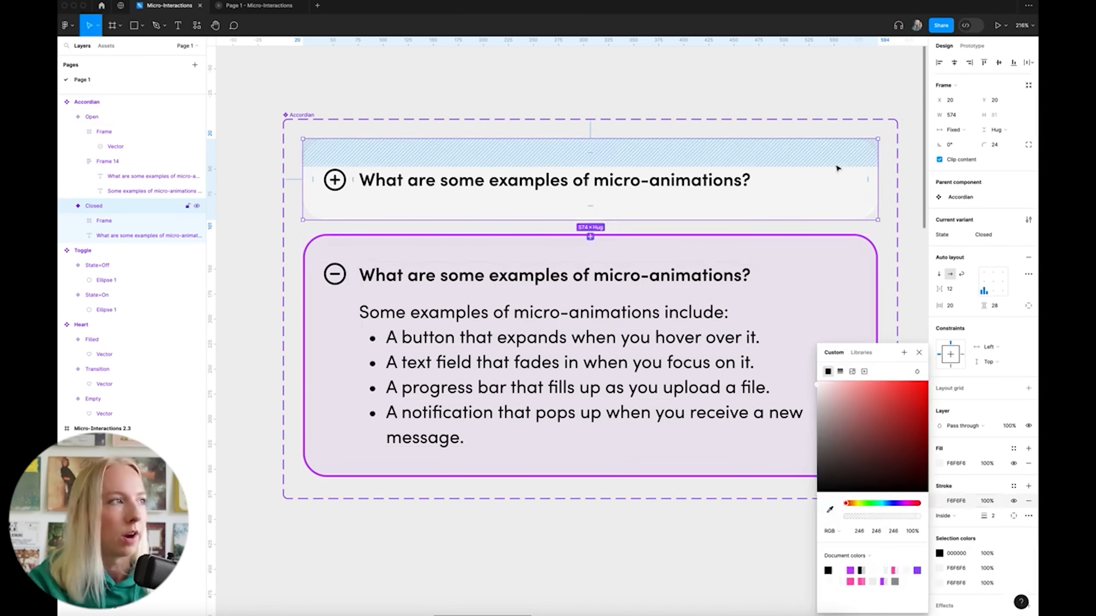
left_click(918, 352)
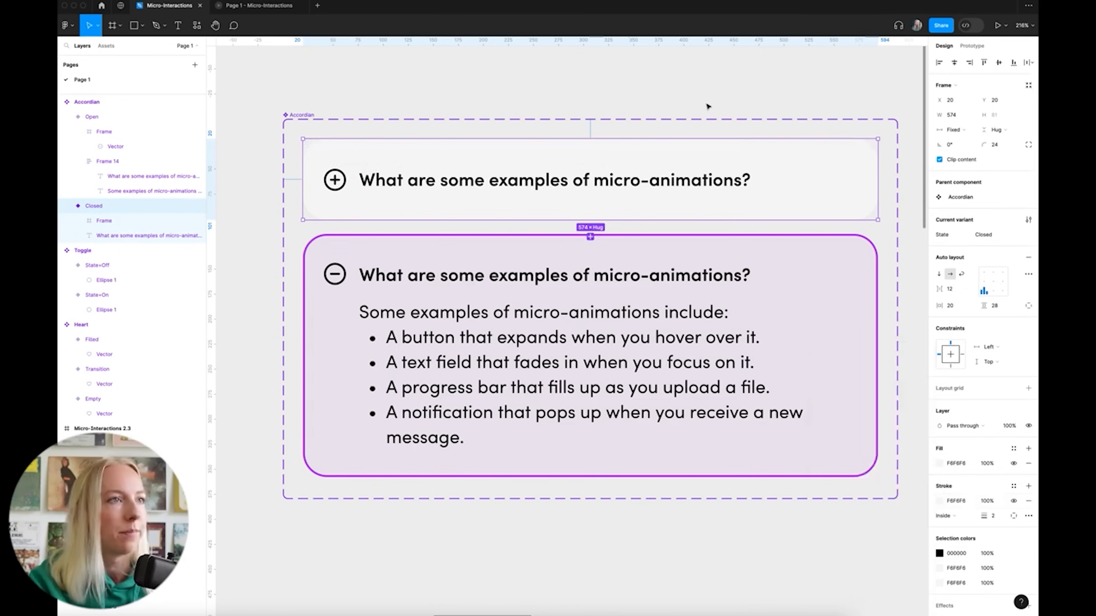
left_click(706, 105)
scroll(660, 123, "down", 5)
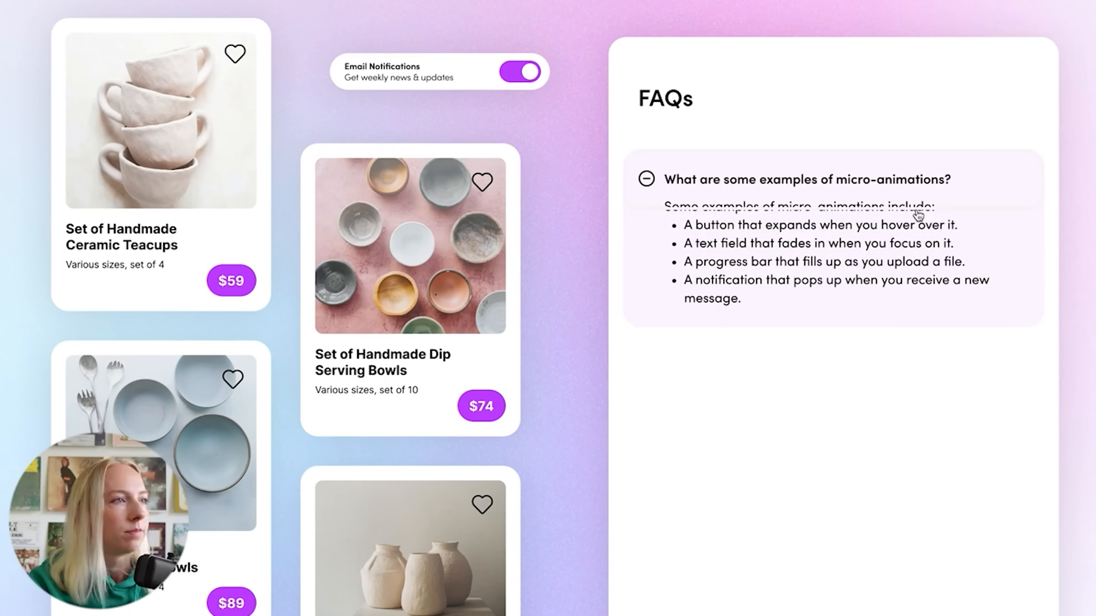
Toggle the FAQ answer open and closed in the preview, ending collapsed
left_click(979, 241)
left_click(985, 208)
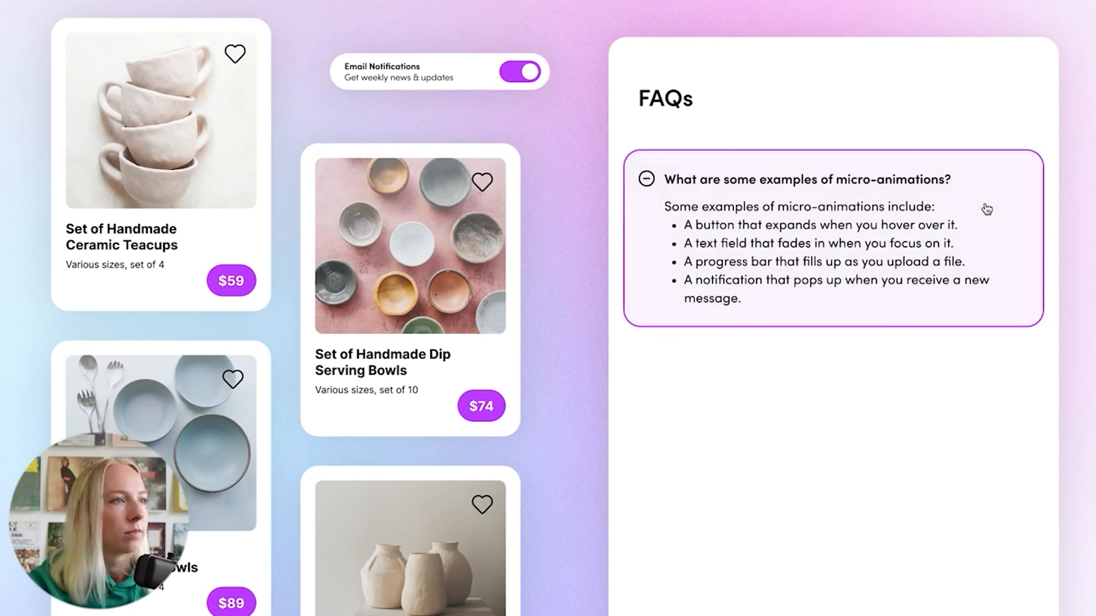
left_click(985, 208)
left_click(986, 208)
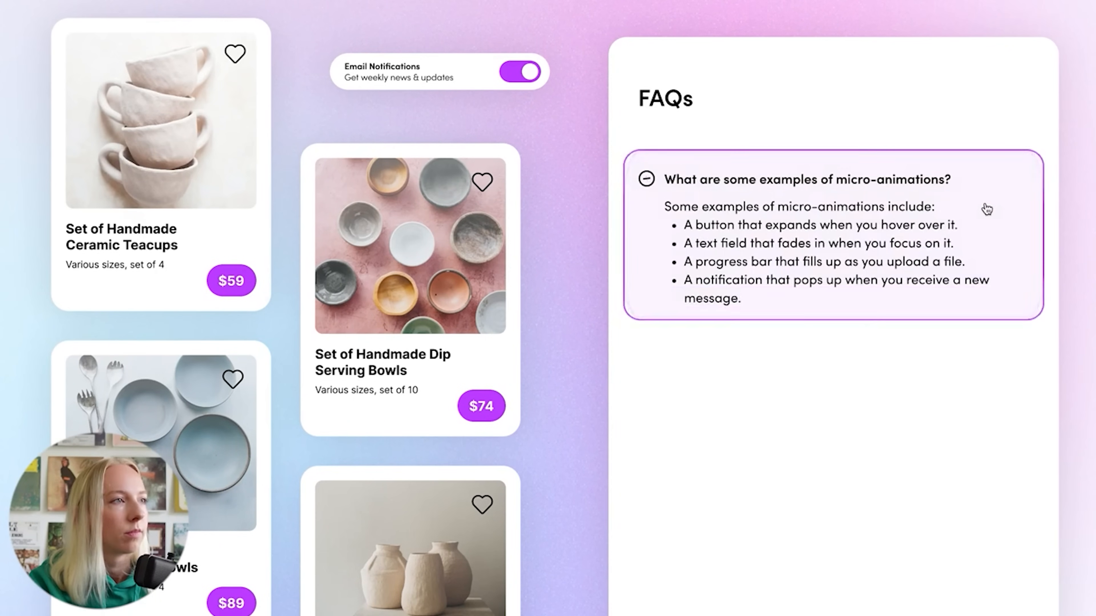
left_click(985, 208)
left_click(985, 208)
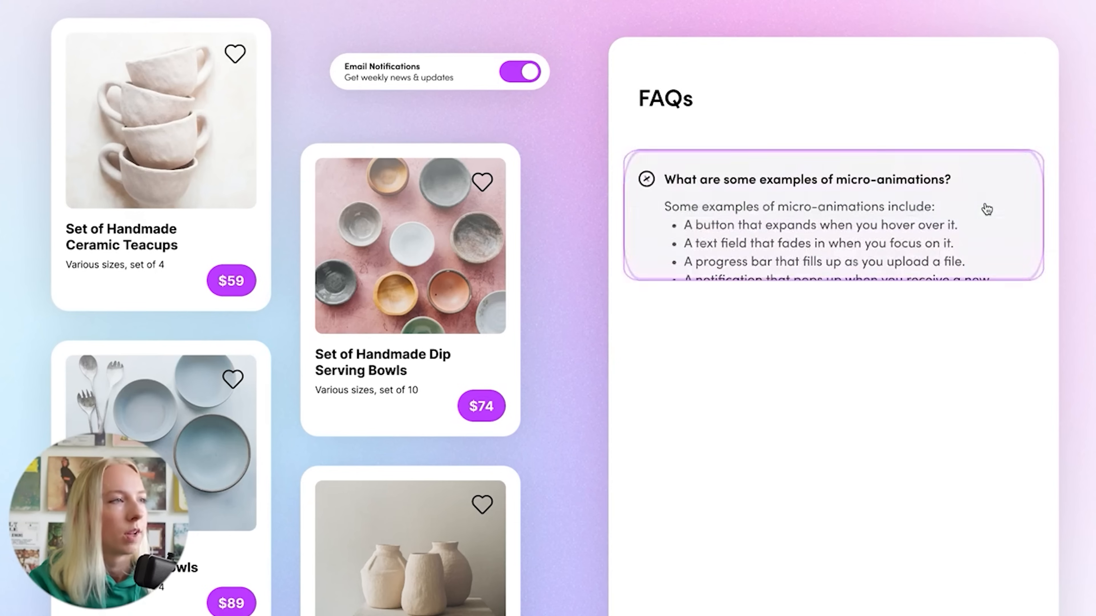
left_click(986, 208)
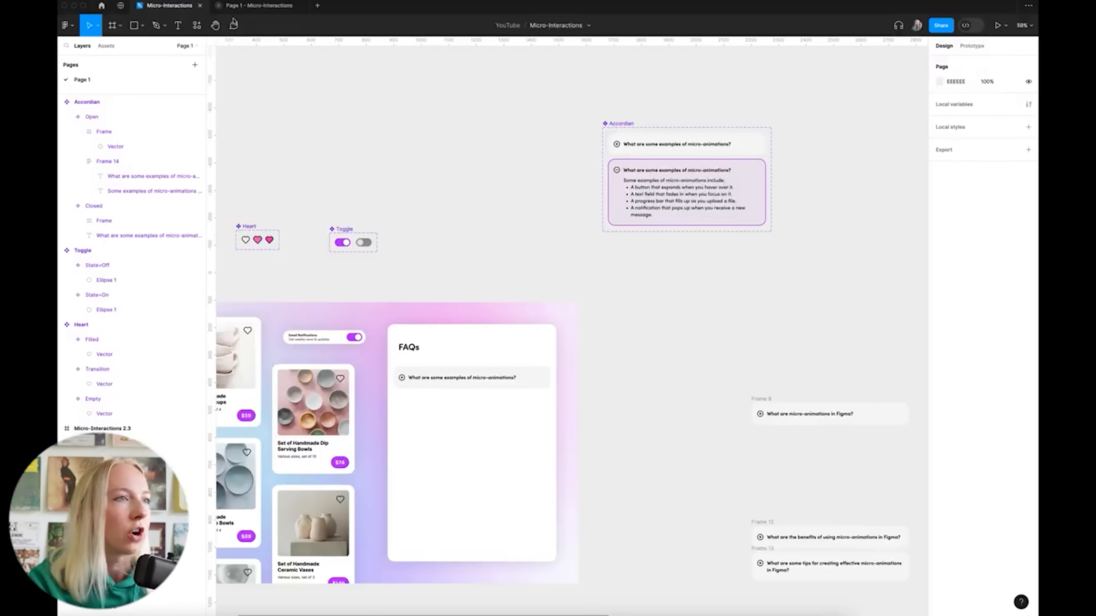
Remove the purple outline stroke from the Open accordion variant
scroll(720, 171, "up", 5)
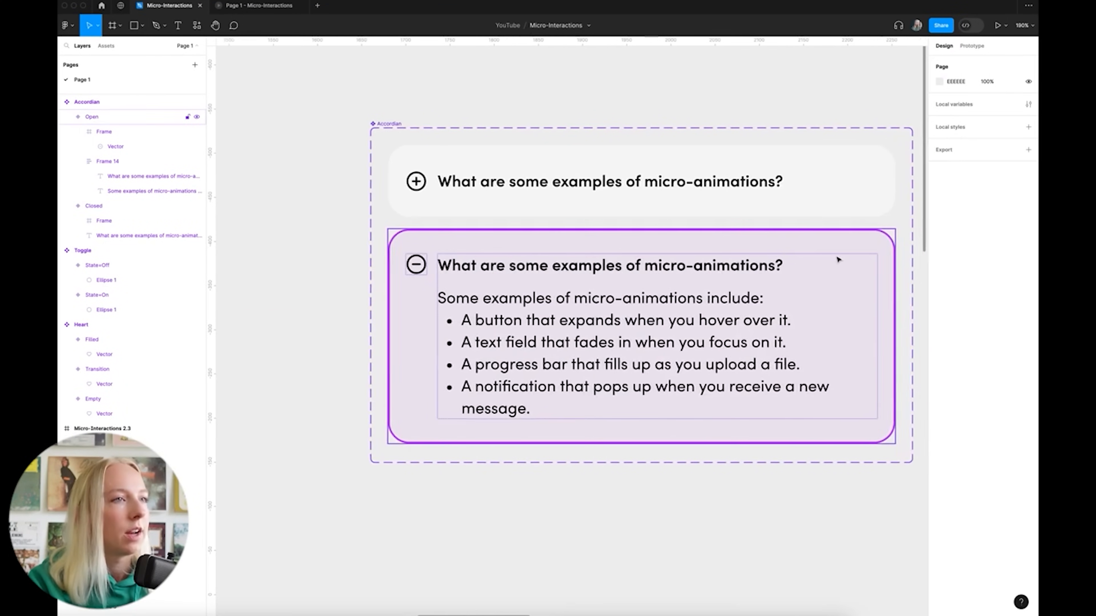
left_click(871, 244)
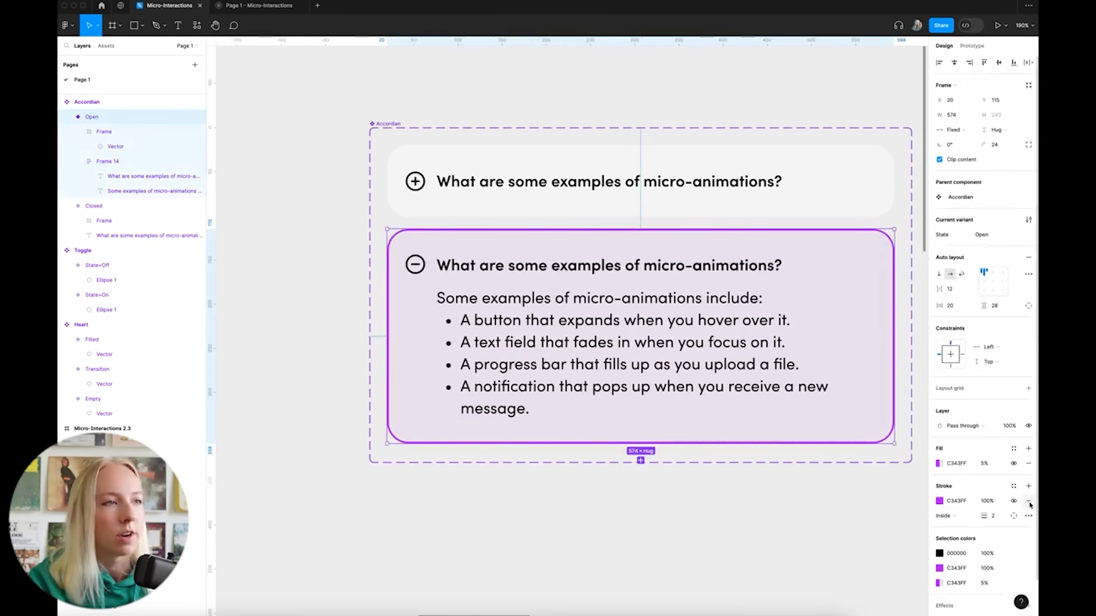
left_click(879, 206)
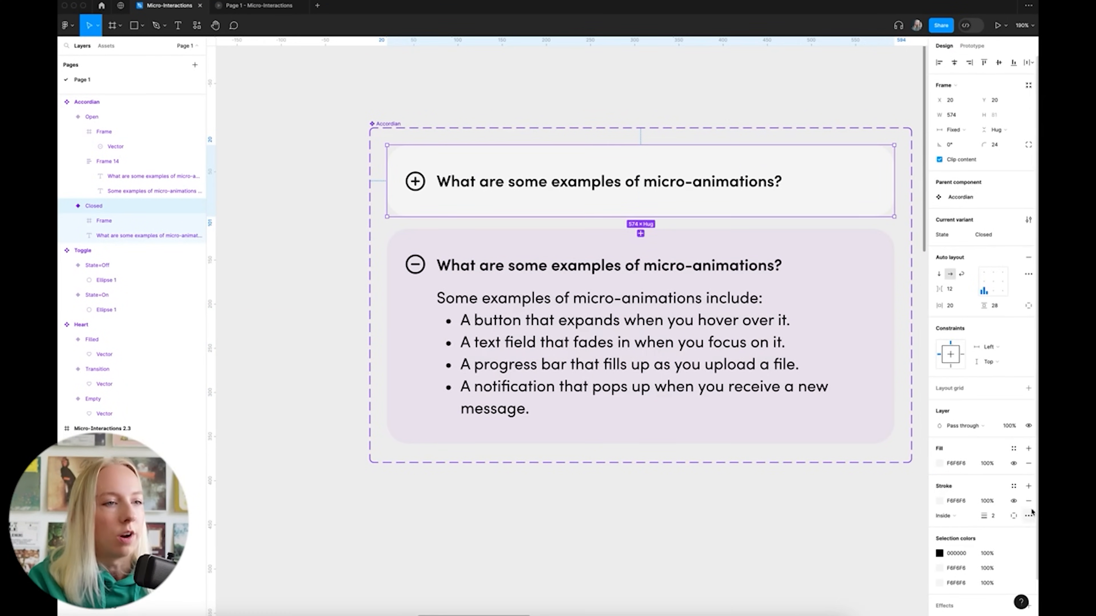
left_click(328, 178)
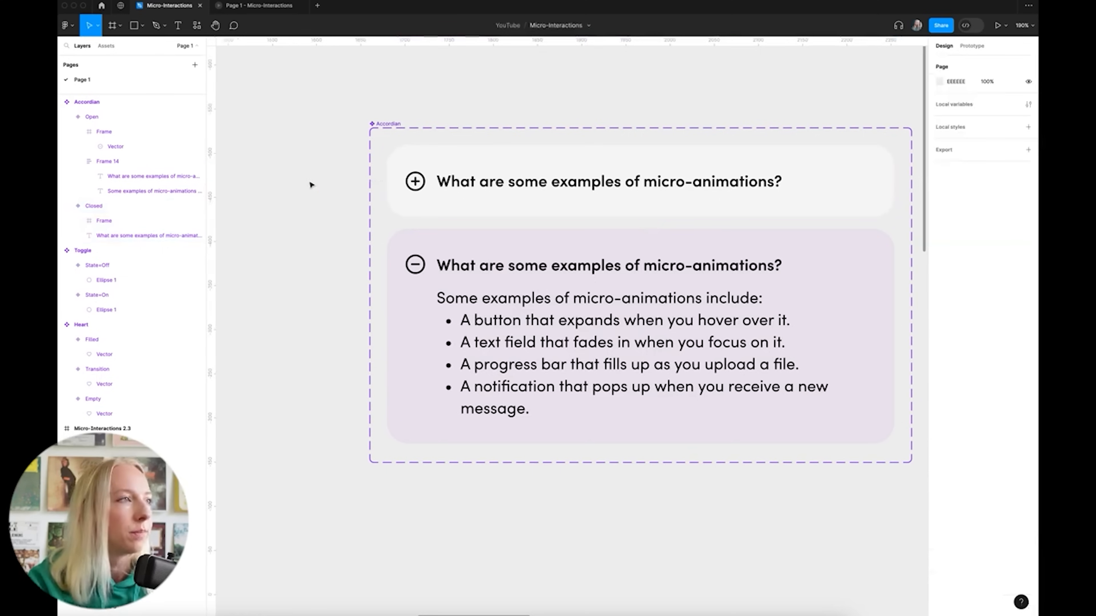
scroll(311, 185, "down", 3)
scroll(809, 208, "left", 2)
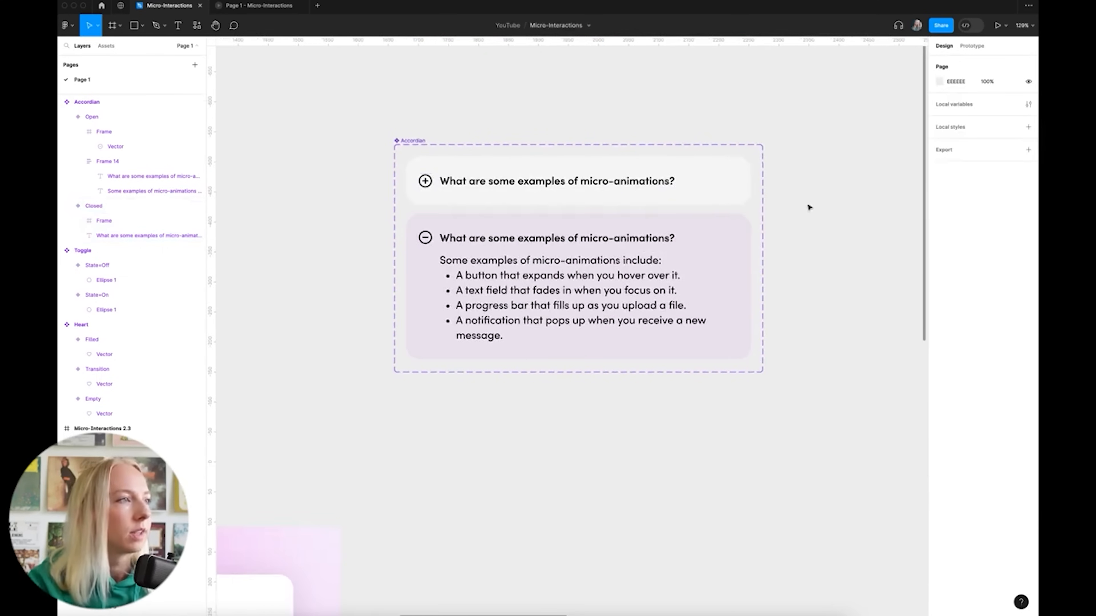
scroll(809, 207, "down", 5)
scroll(805, 296, "up", 4)
scroll(726, 286, "down", 1)
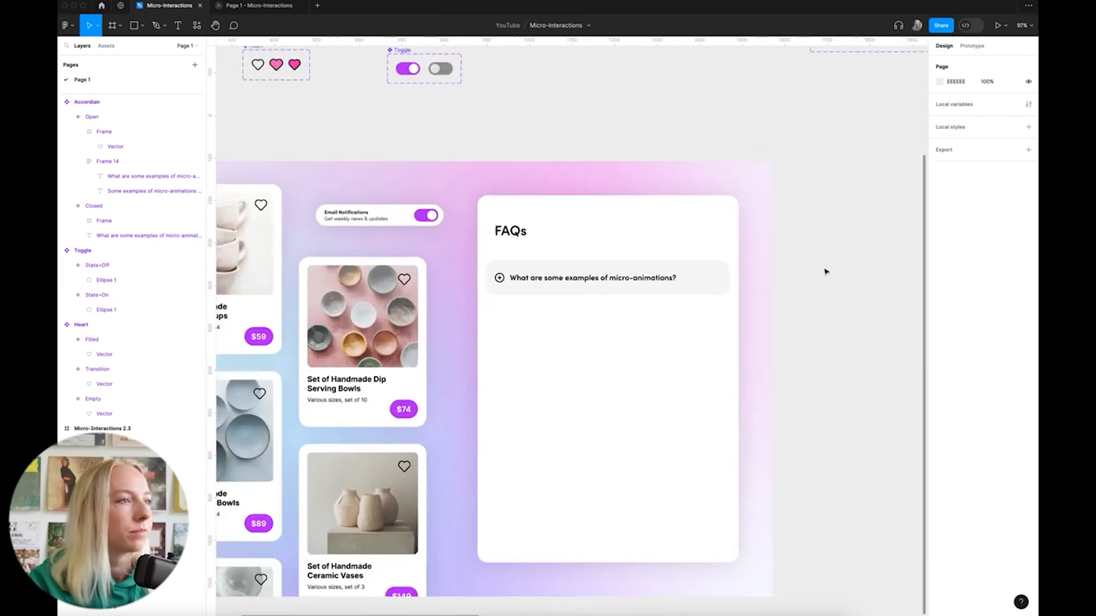
scroll(825, 271, "down", 3)
scroll(824, 270, "up", 3)
scroll(814, 273, "down", 1)
scroll(812, 273, "down", 1)
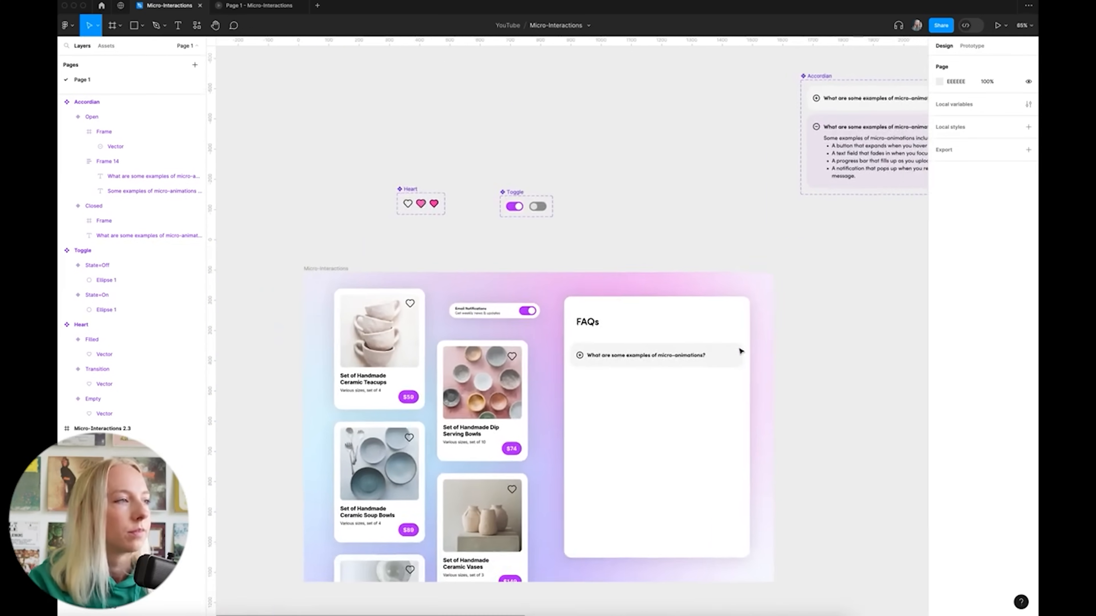
In the full-screen preview, toggle the FAQ accordion open and closed several times
left_click(347, 246)
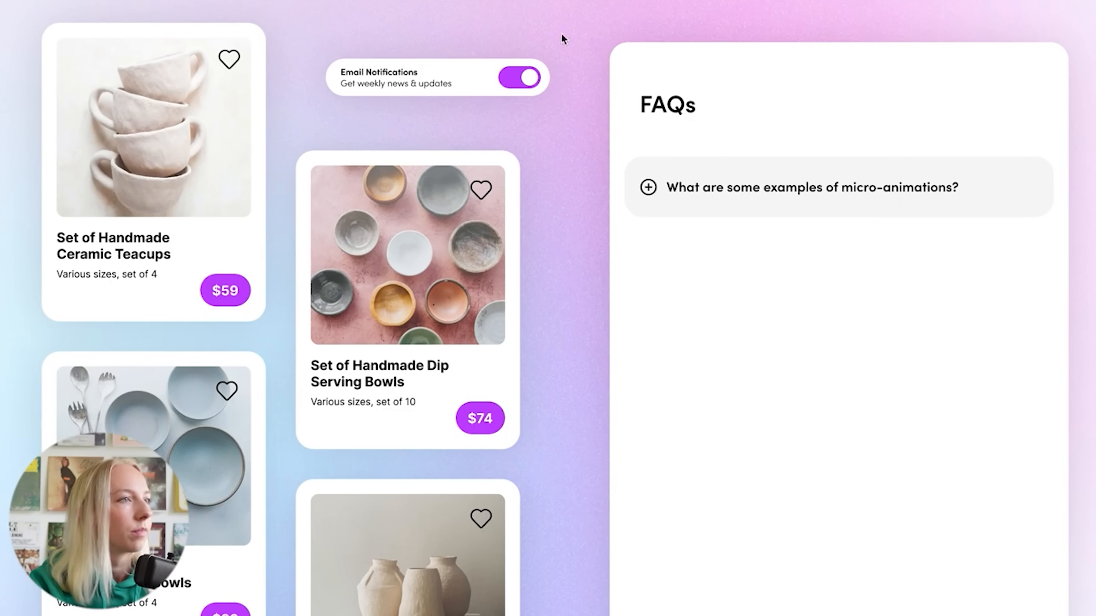
left_click(893, 199)
left_click(896, 213)
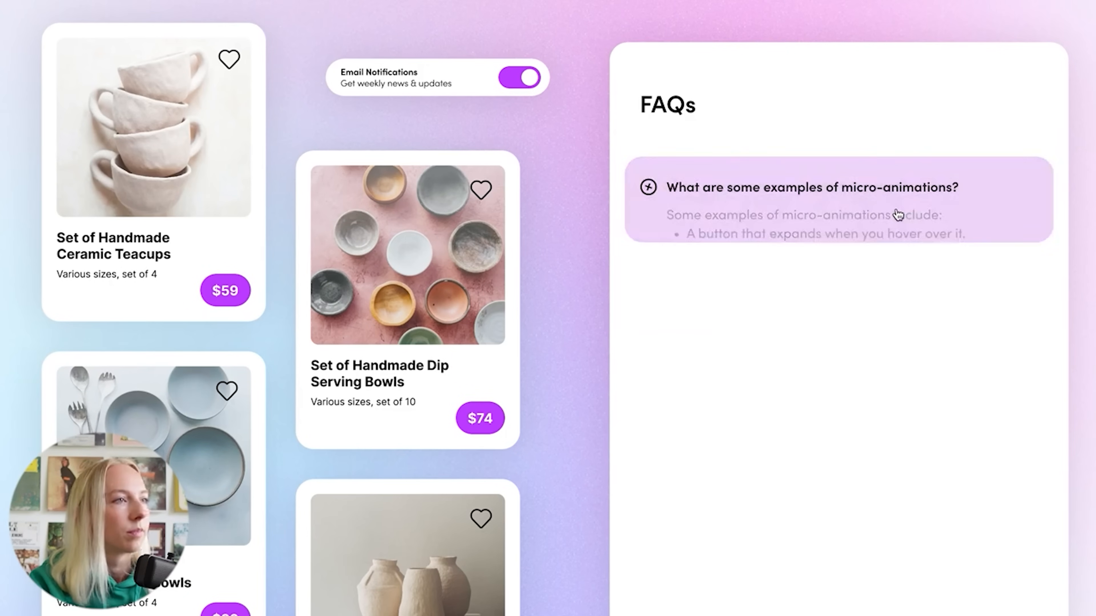
left_click(897, 206)
left_click(897, 206)
left_click(897, 206)
left_click(898, 206)
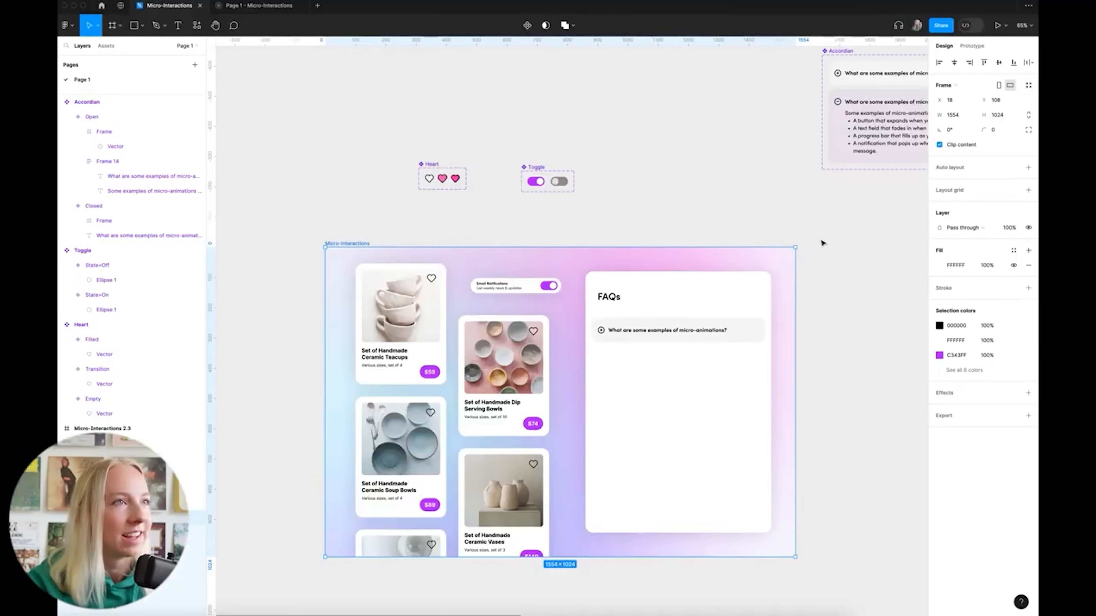
Back in the editor, select the Closed variant of the Accordion component
left_click(823, 243)
scroll(824, 242, "right", 4)
scroll(826, 242, "up", 3)
scroll(815, 208, "up", 8)
left_click(800, 189)
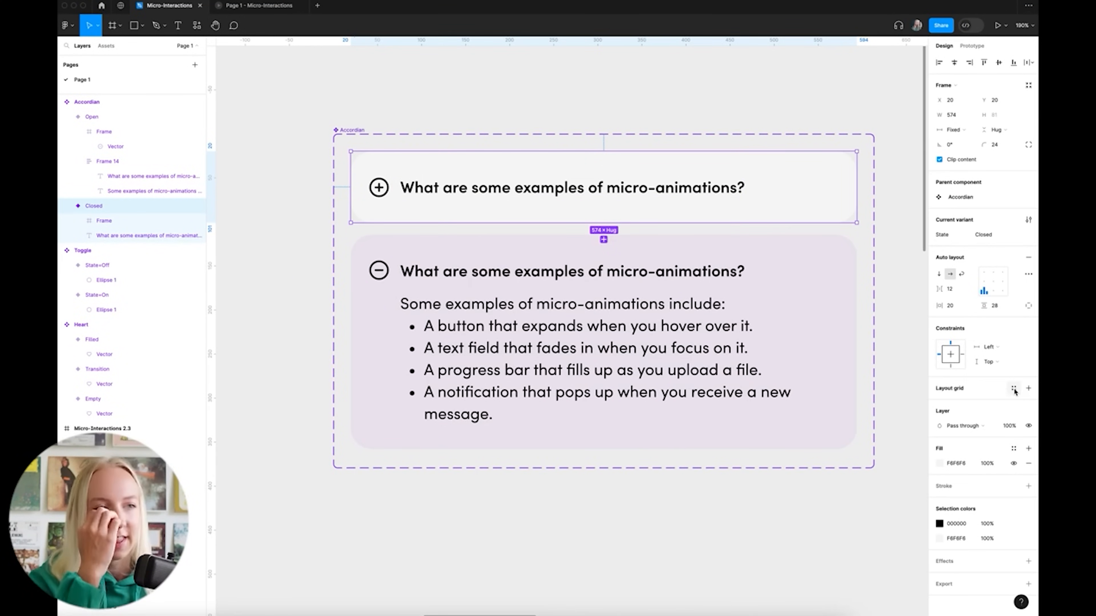
Eyedrop the lavender ECE5EF as the Open accordion variant's fill
left_click(830, 302)
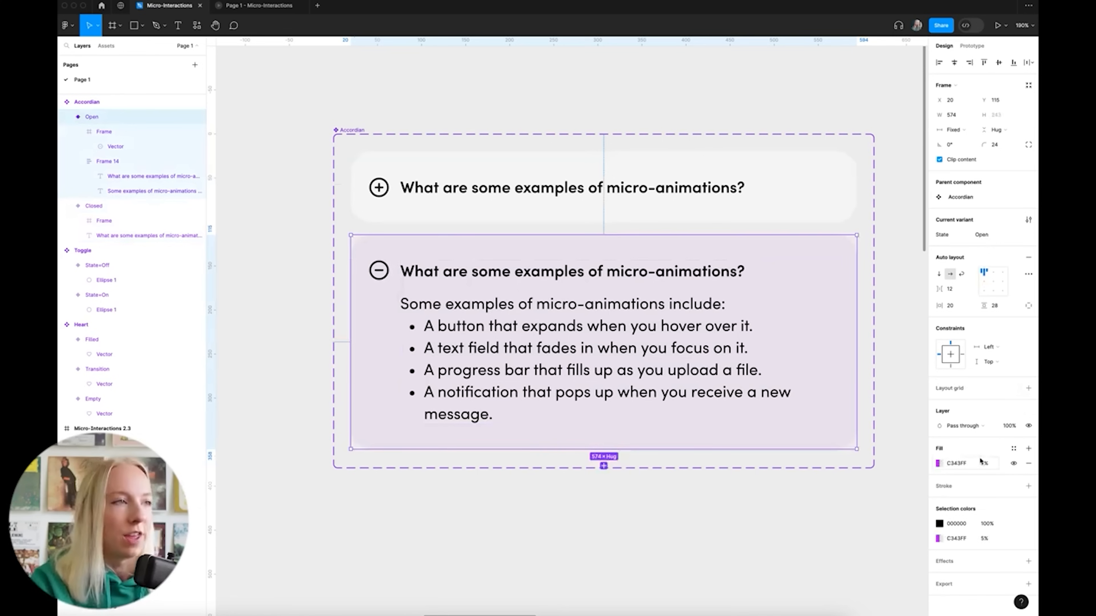
left_click(938, 464)
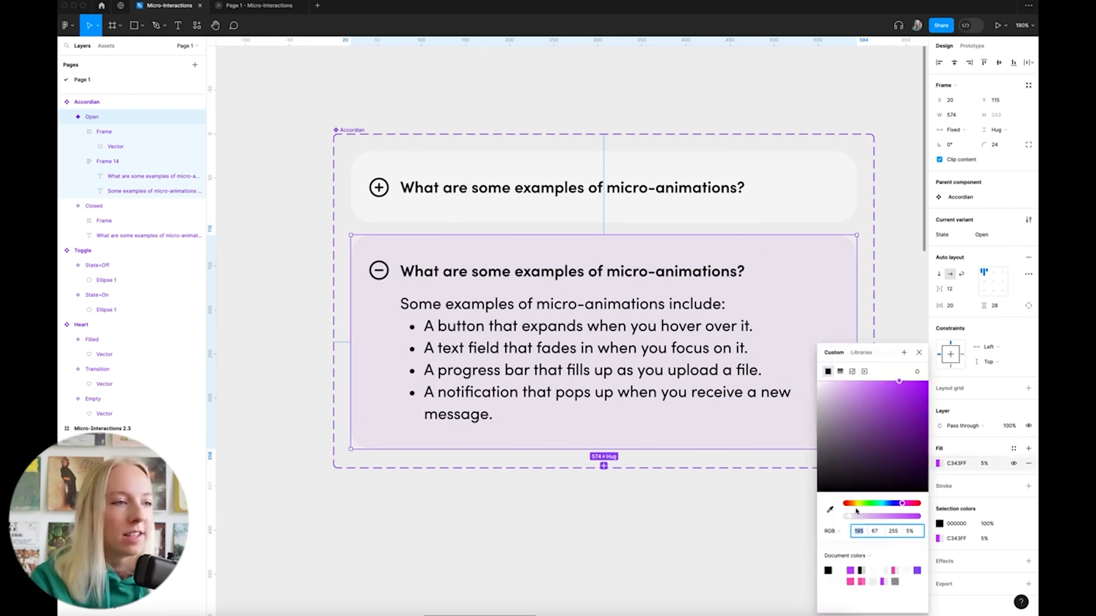
left_click(829, 511)
left_click(824, 282)
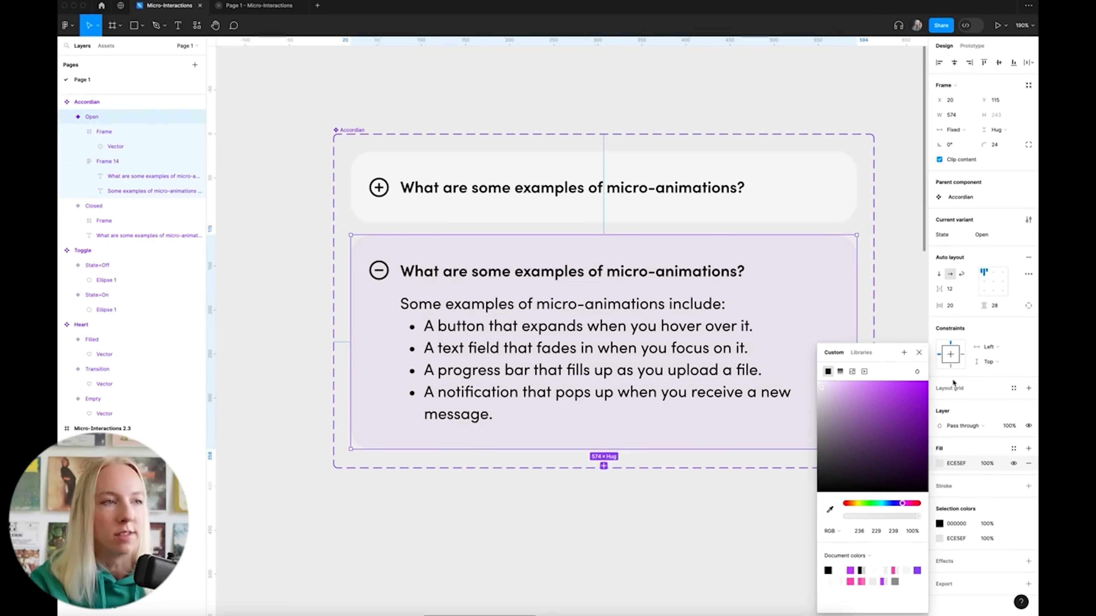
left_click(918, 353)
left_click(901, 327)
Preview the FAQ and toggle its answer to check the new fill colour
key("shift+1")
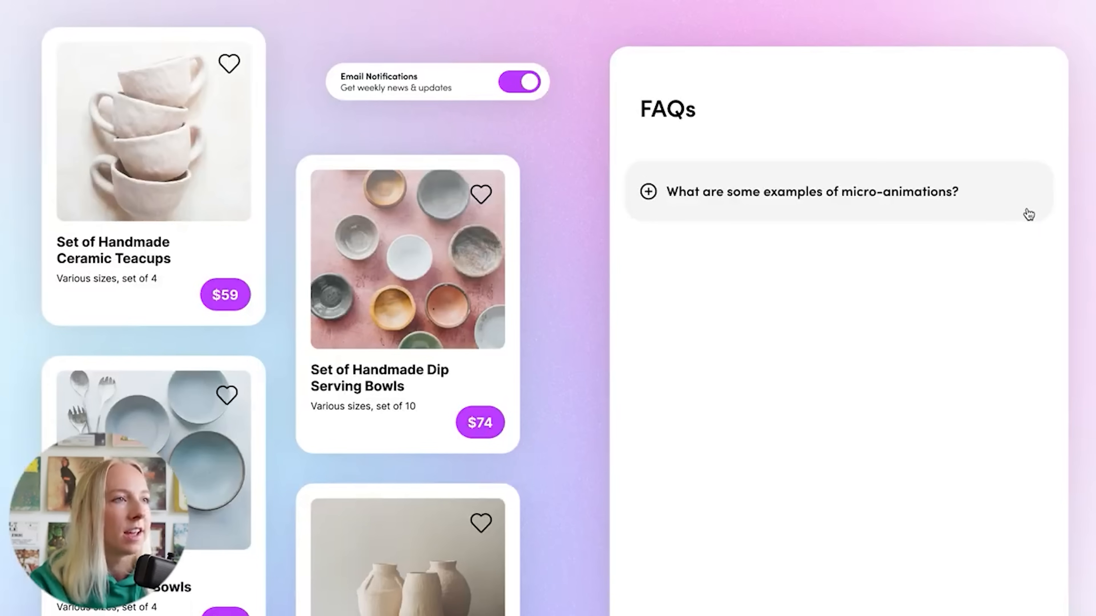
left_click(1007, 206)
left_click(1007, 206)
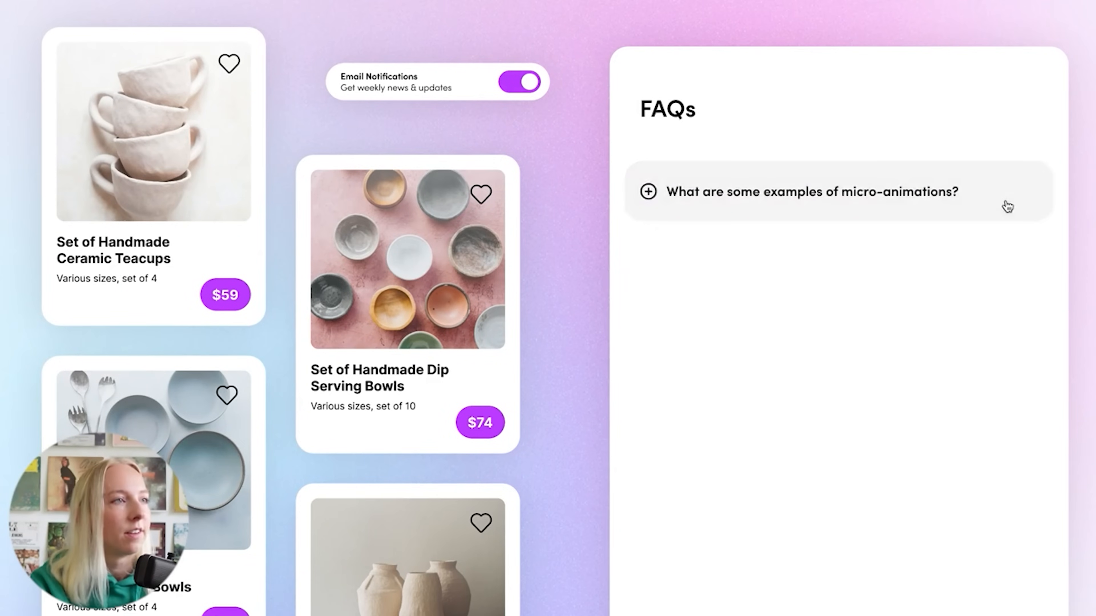
left_click(1007, 206)
left_click(1007, 206)
left_click(1007, 206)
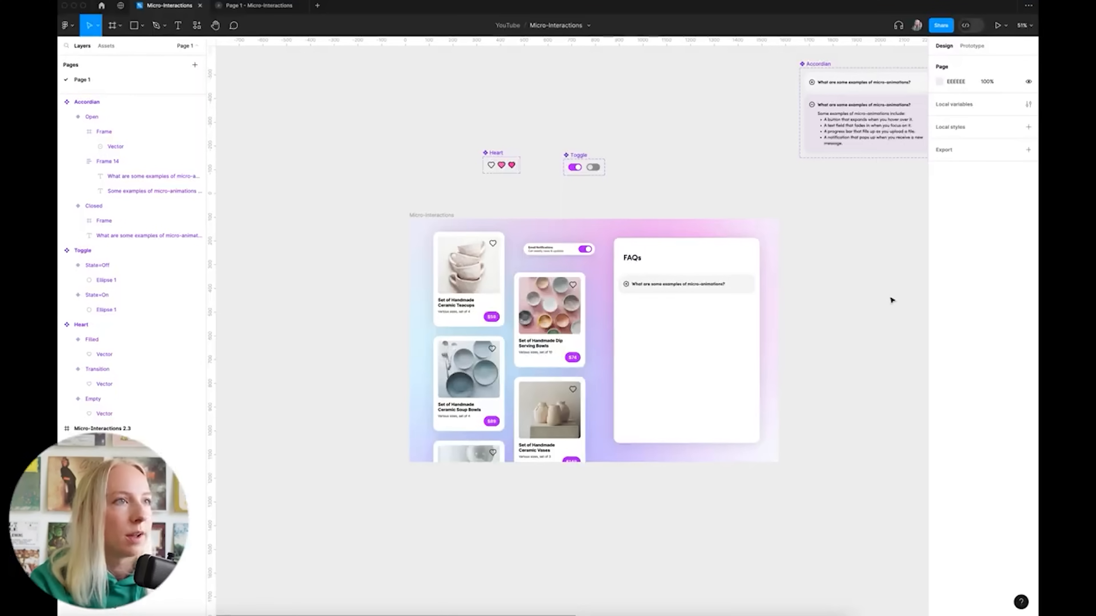
Adjust the Open variant's fill in the colour picker to light pink F7E5FF
key("shift+2")
left_click(790, 238)
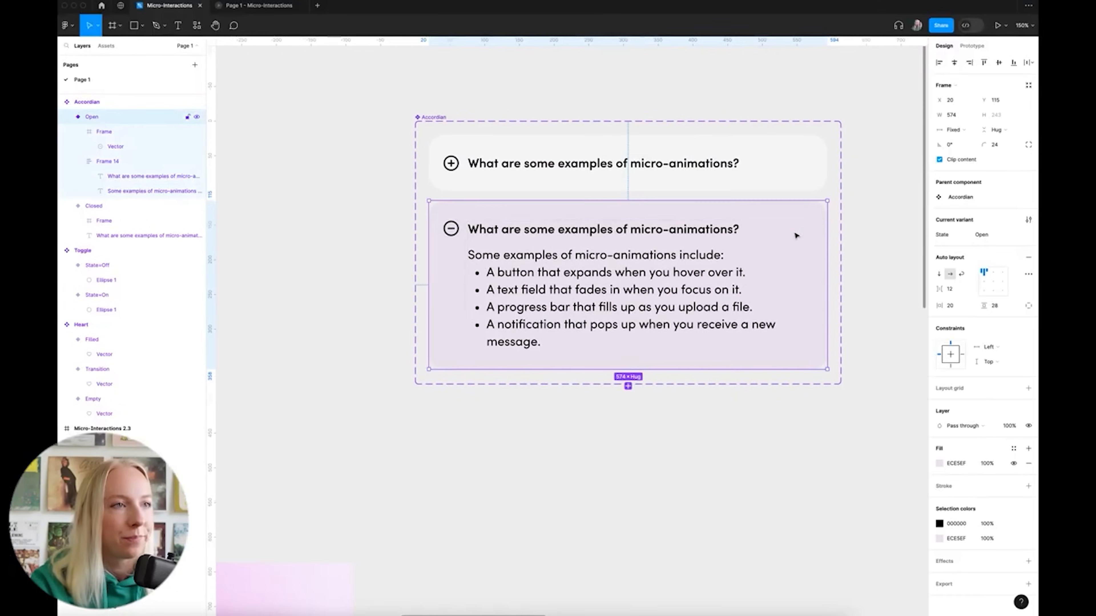
left_click(941, 463)
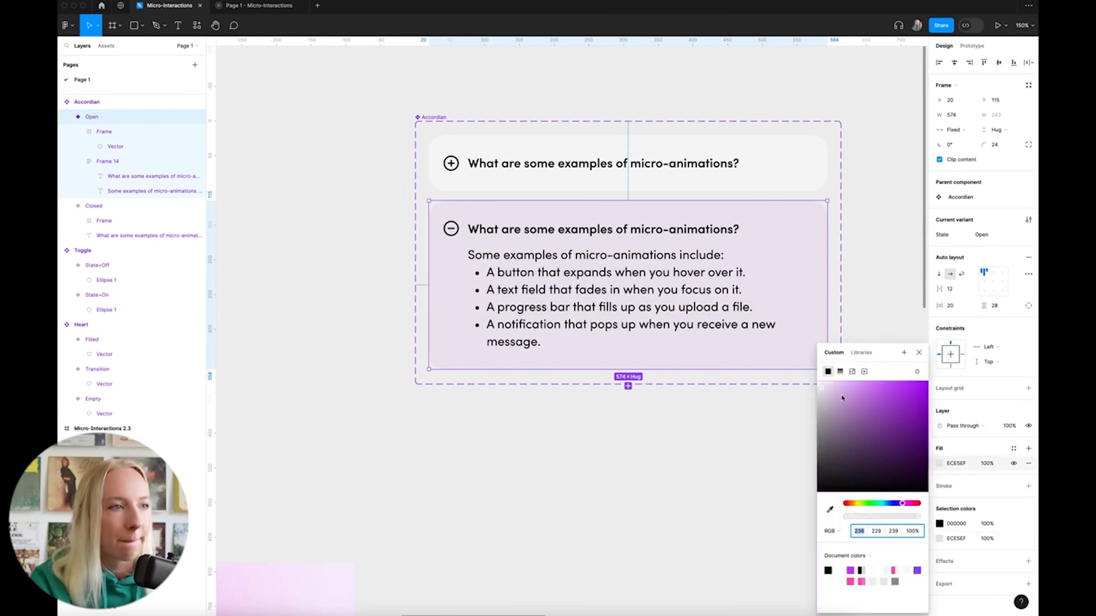
mouse_move(822, 390)
left_mouse_down()
mouse_move(813, 393)
mouse_move(828, 377)
left_mouse_up()
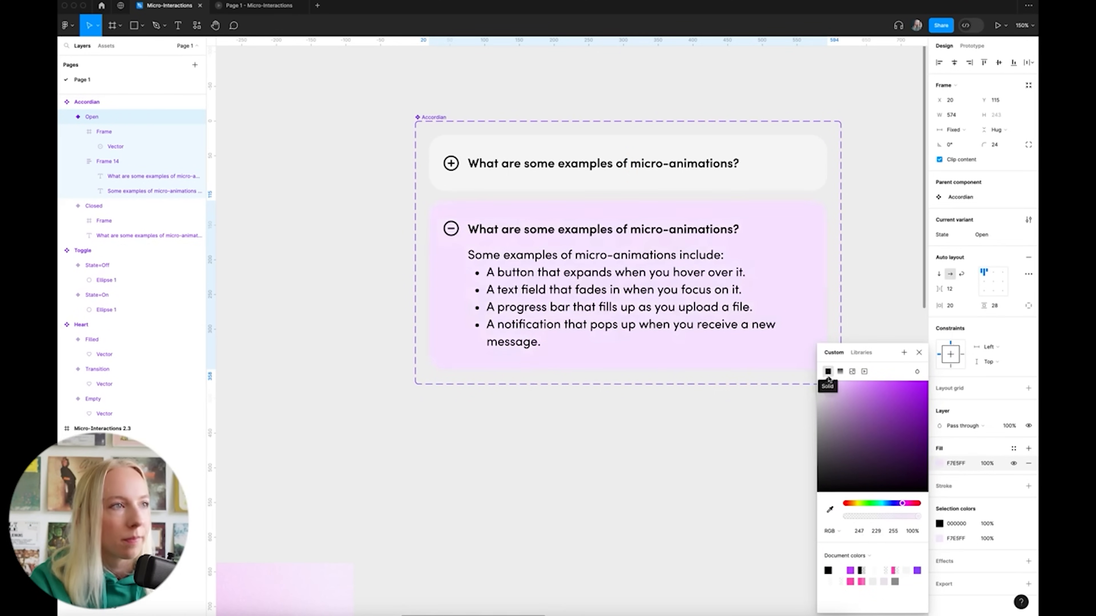
left_click(913, 270)
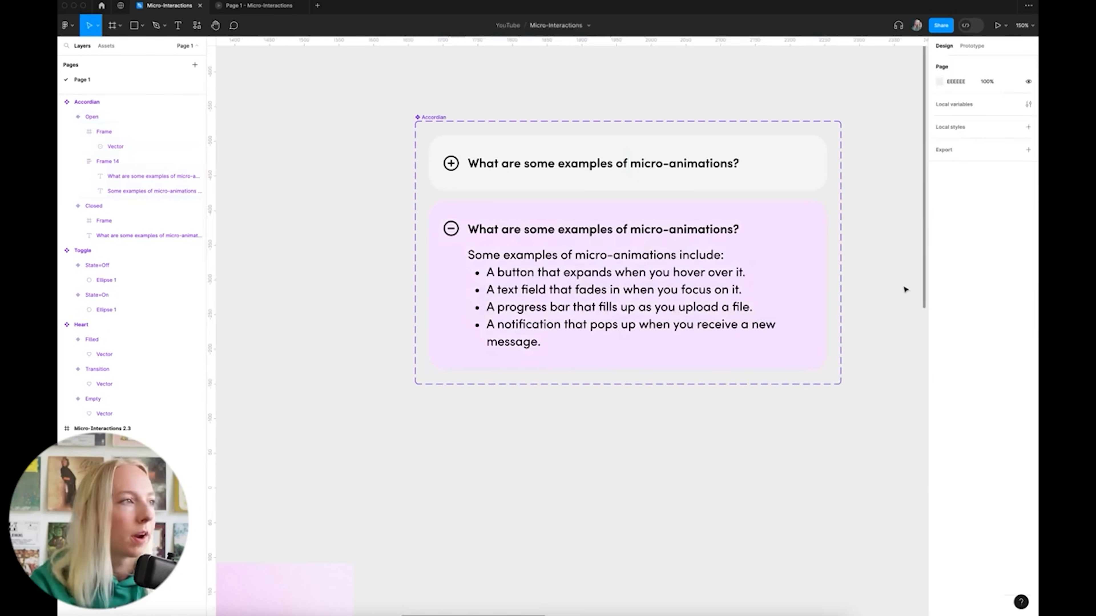
Toggle the FAQ answer in the preview to check the pink card
scroll(906, 290, "down", 5)
scroll(687, 477, "up", 5)
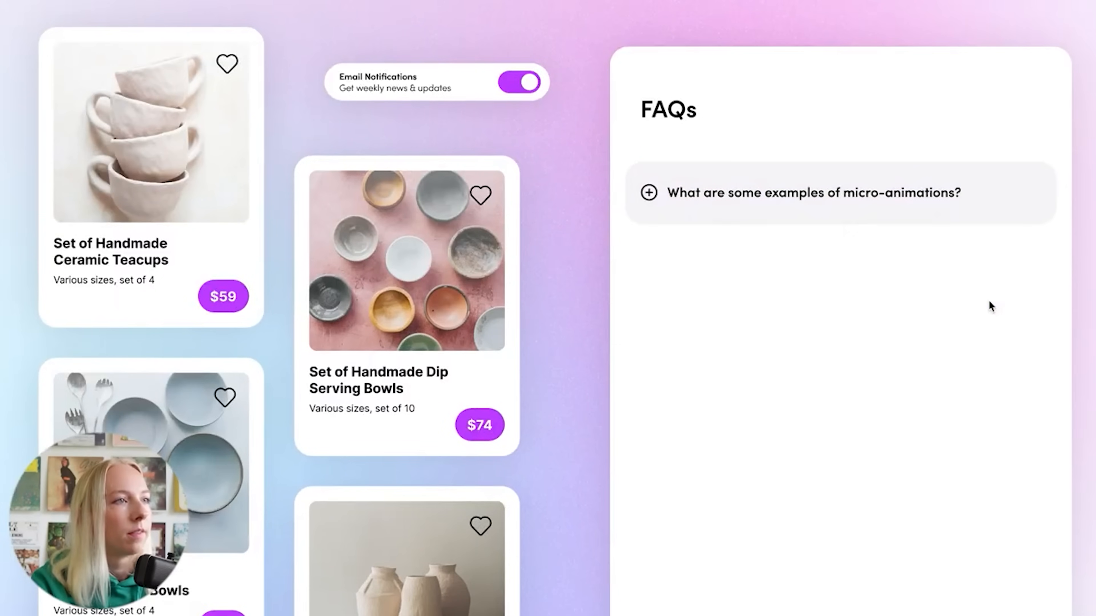
left_click(974, 211)
left_click(975, 211)
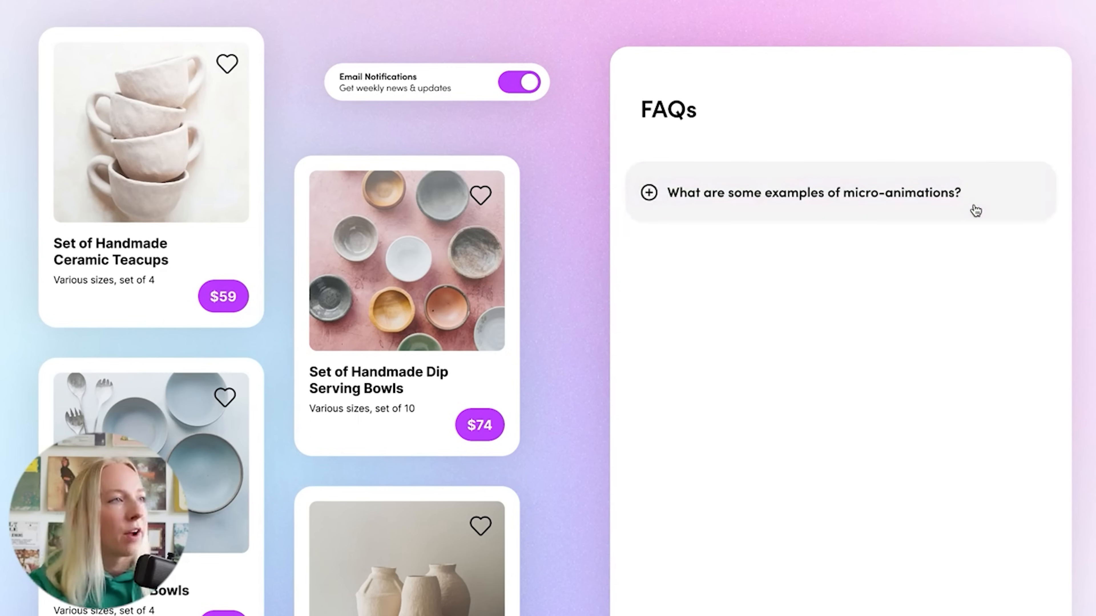
left_click(976, 210)
left_click(976, 210)
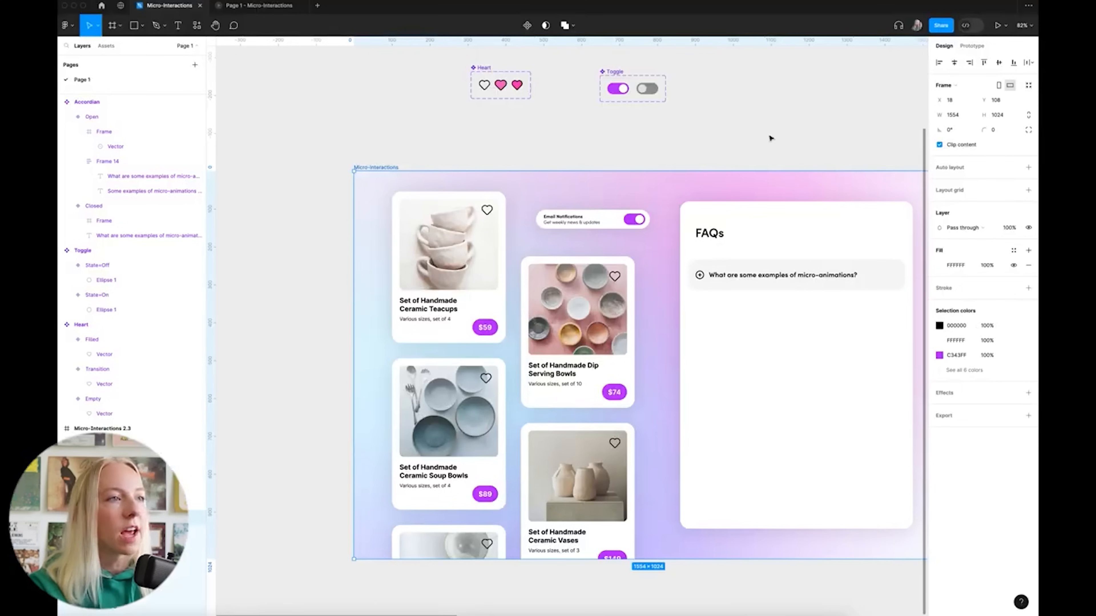
Duplicate the accordion question row inside the FAQ card until it holds seven rows
left_click(770, 138)
scroll(759, 138, "right", 2)
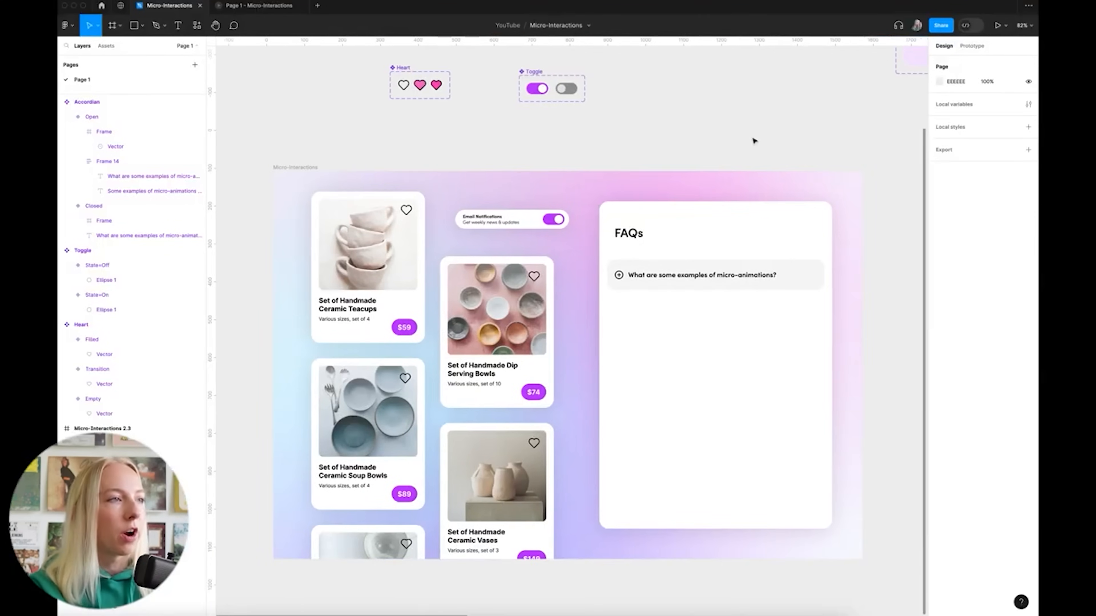
scroll(663, 138, "down", 2)
scroll(695, 191, "right", 3)
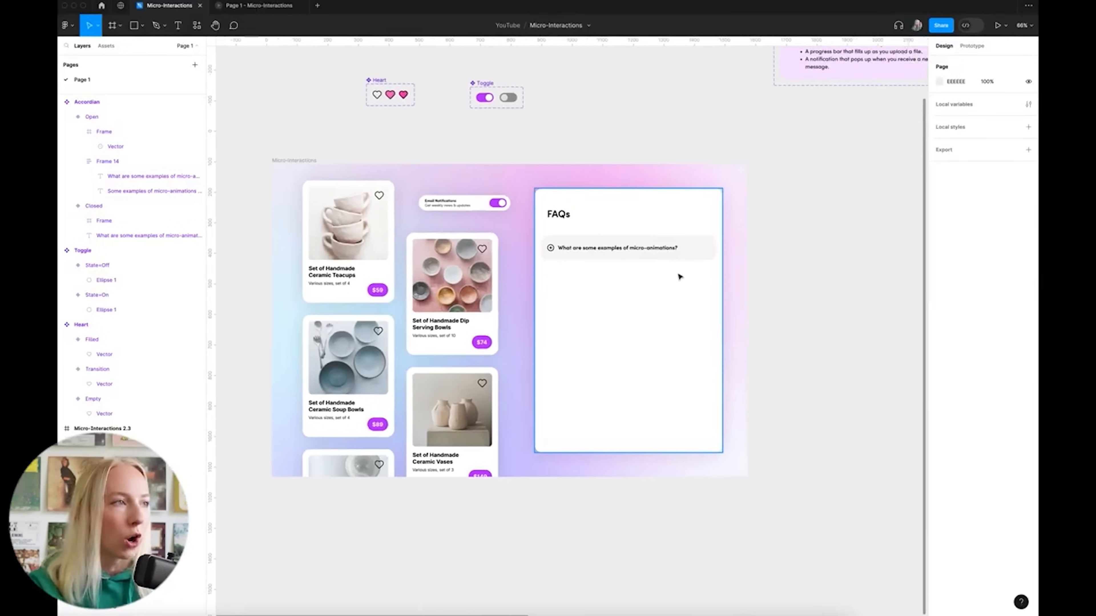
scroll(707, 269, "up", 3)
scroll(647, 259, "down", 3)
left_click(584, 252)
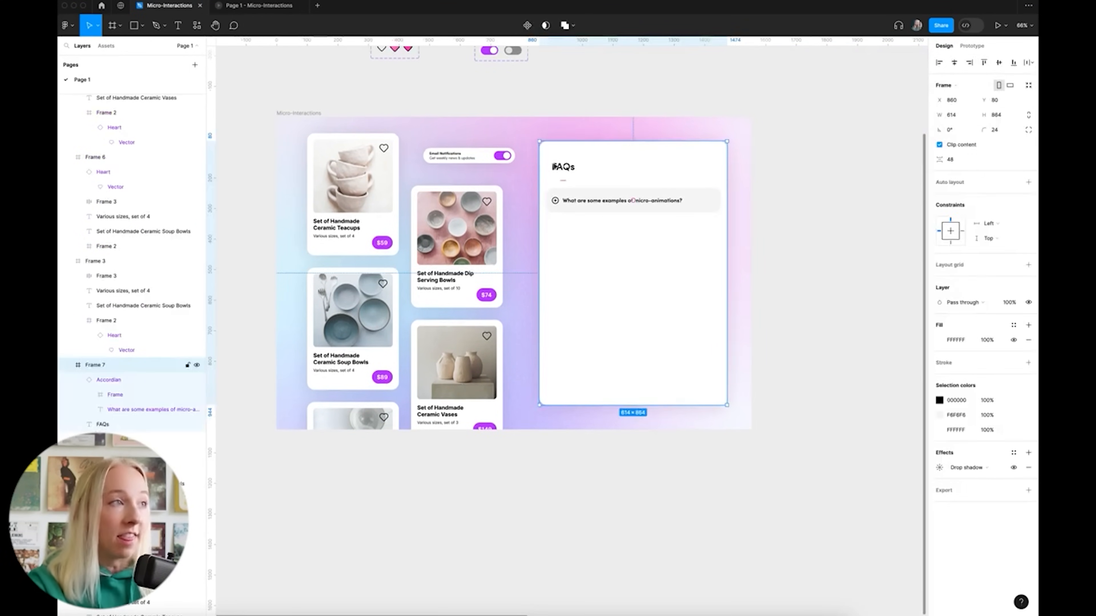
scroll(617, 200, "up", 2)
scroll(749, 235, "up", 2)
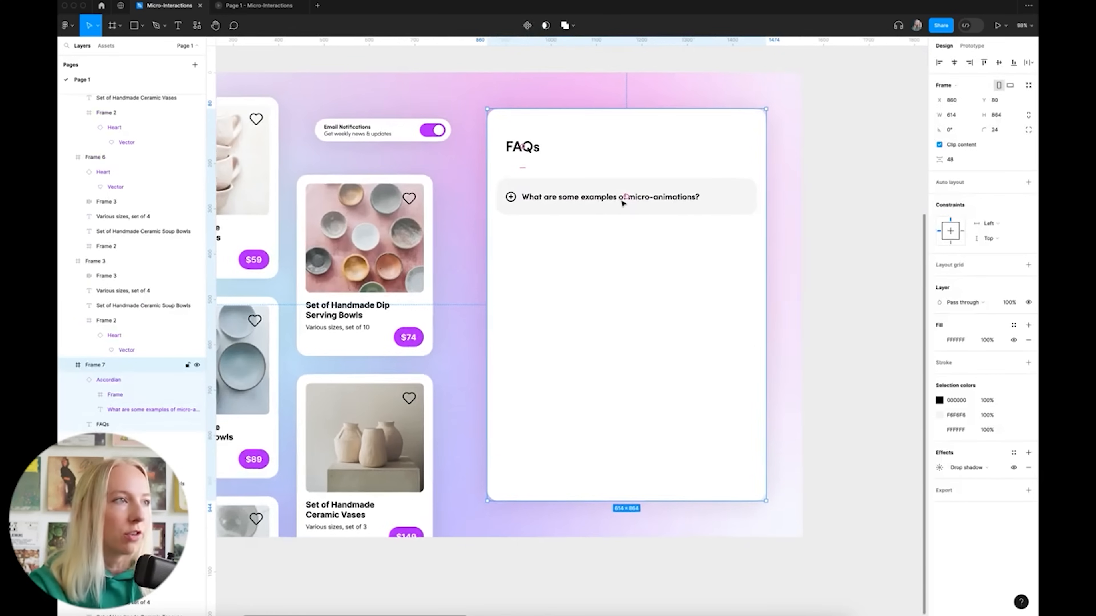
left_click(689, 203)
left_click_drag(706, 205, 725, 246)
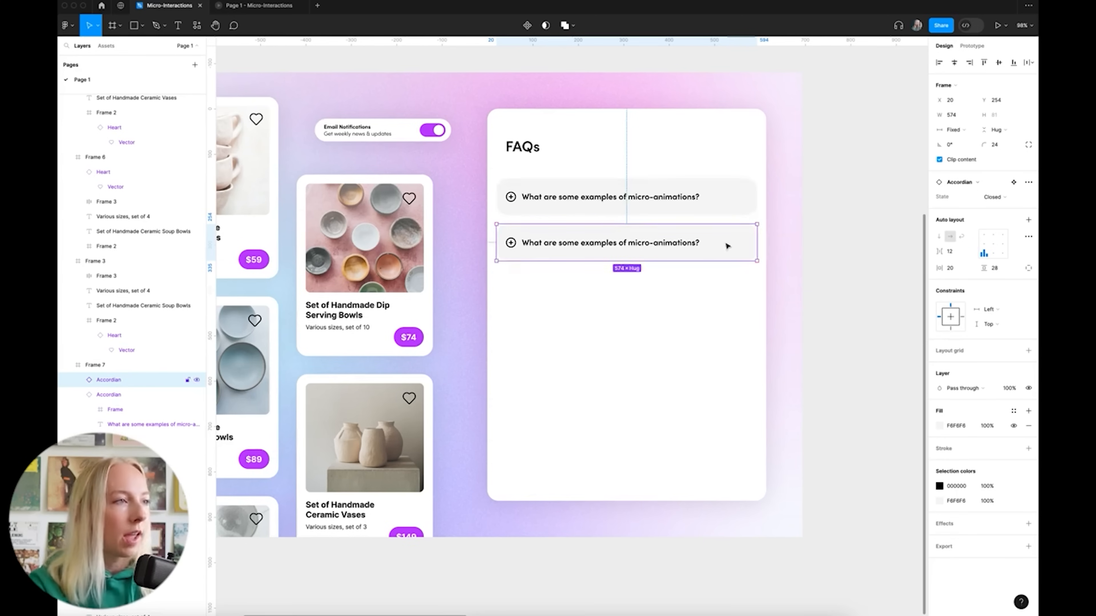
key("super+d")
key("super+d")
key("super+d")
key("super+d")
key("super+d")
left_click(865, 288)
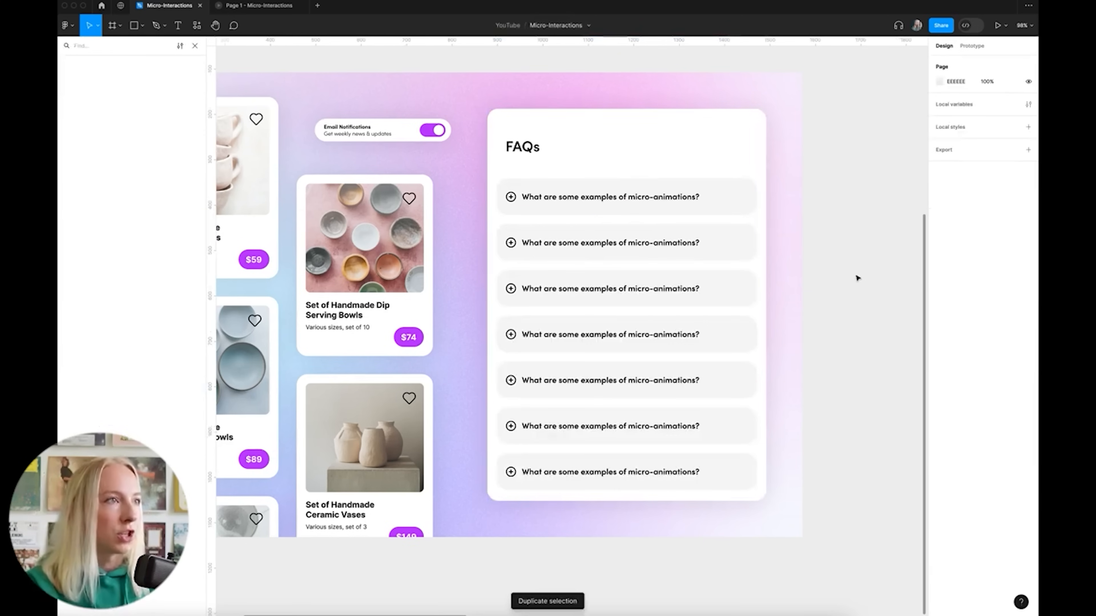
mouse_move(726, 154)
left_mouse_down()
mouse_move(633, 164)
mouse_move(715, 220)
mouse_move(632, 156)
mouse_move(740, 164)
left_mouse_up()
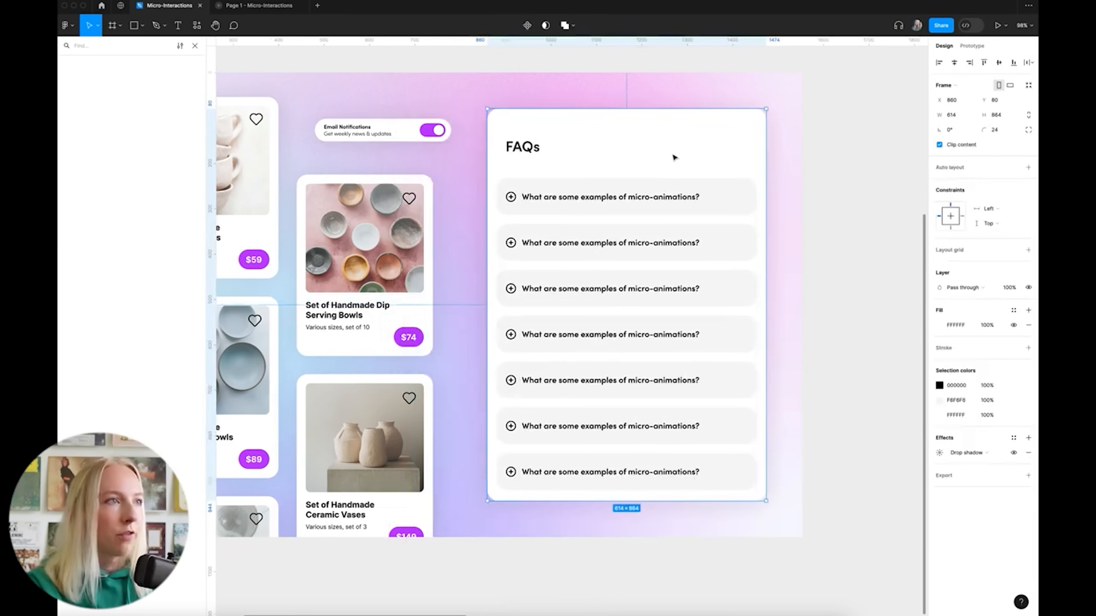
Apply auto layout to the FAQ card with a 20 px gap between rows
left_click(1028, 167)
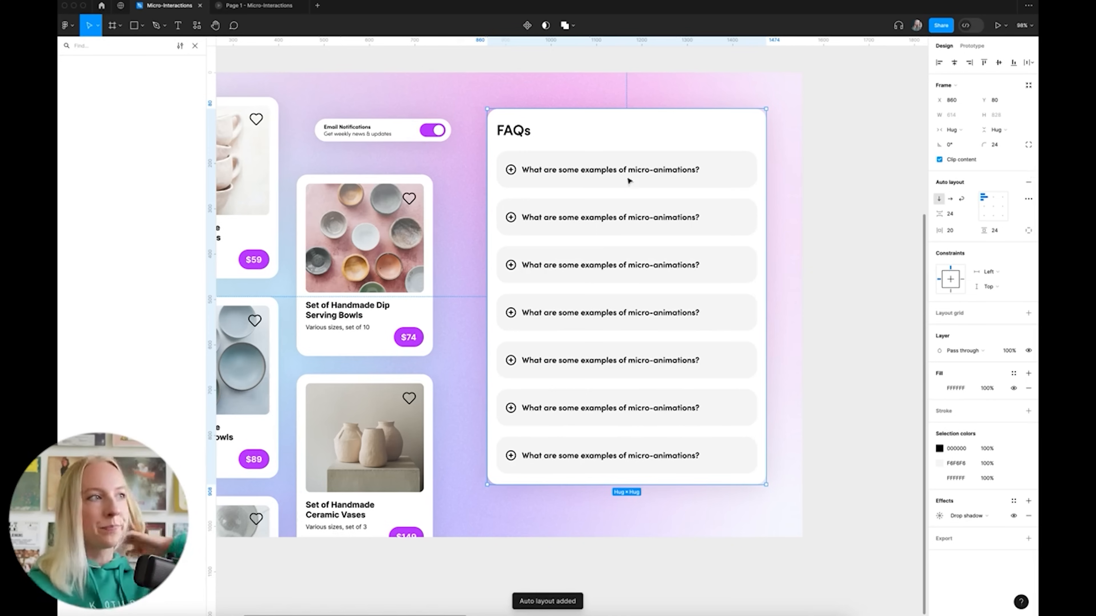
left_click(956, 214)
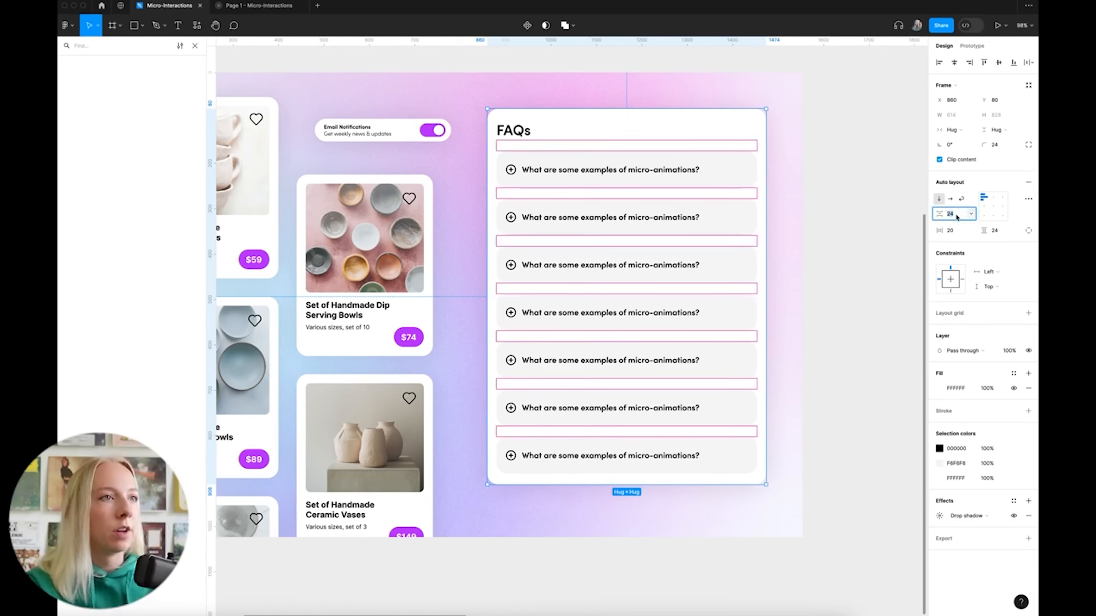
type("20")
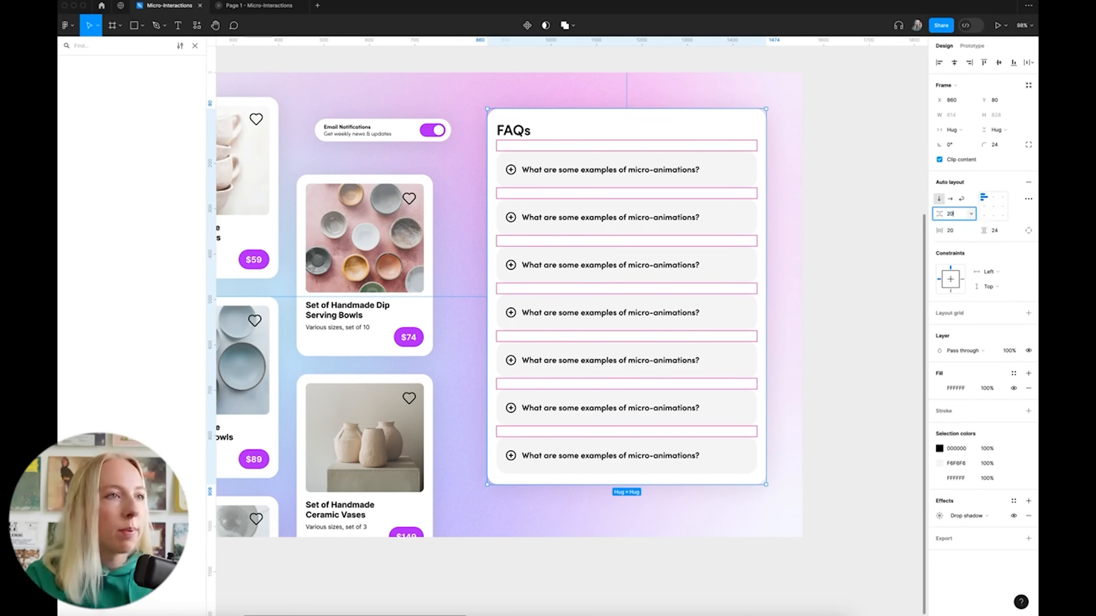
key("Return")
Wrap all seven FAQ rows in a new frame and give it auto layout
left_click(631, 170)
left_click(680, 213, "shift")
left_click(680, 259, "shift")
left_click(682, 305, "shift")
left_click(683, 351, "shift")
left_click(684, 397, "shift")
left_click(684, 446, "shift")
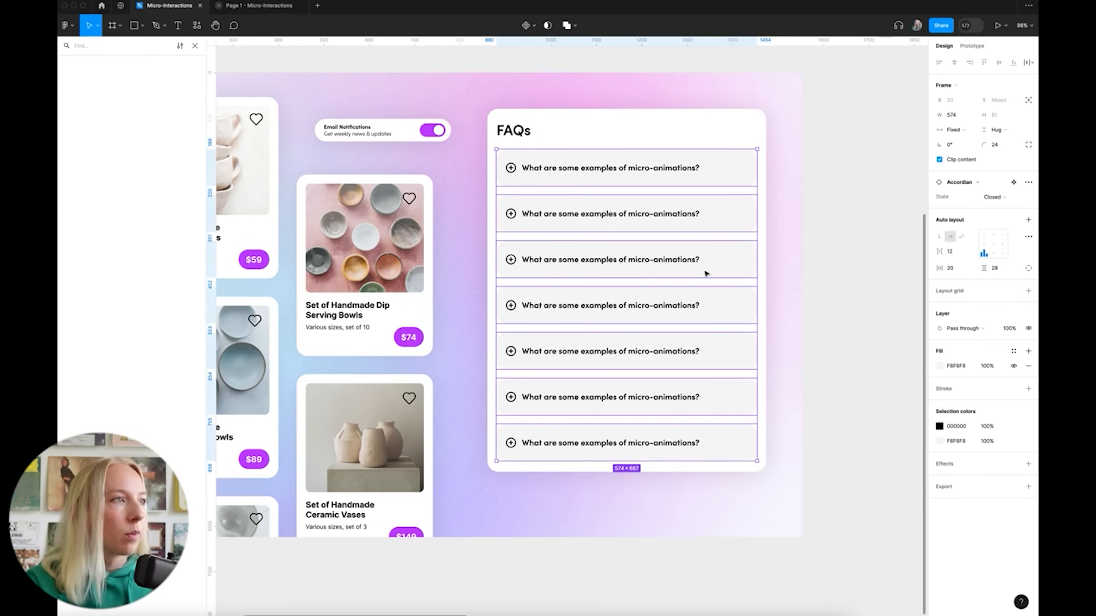
right_click(696, 220)
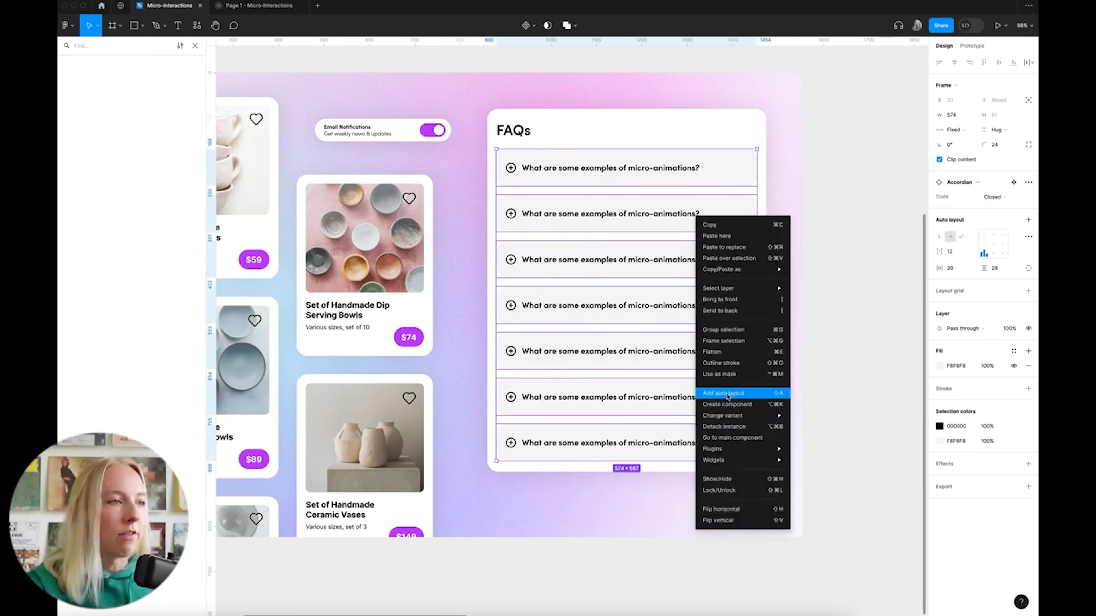
left_click(740, 342)
left_click(1028, 197)
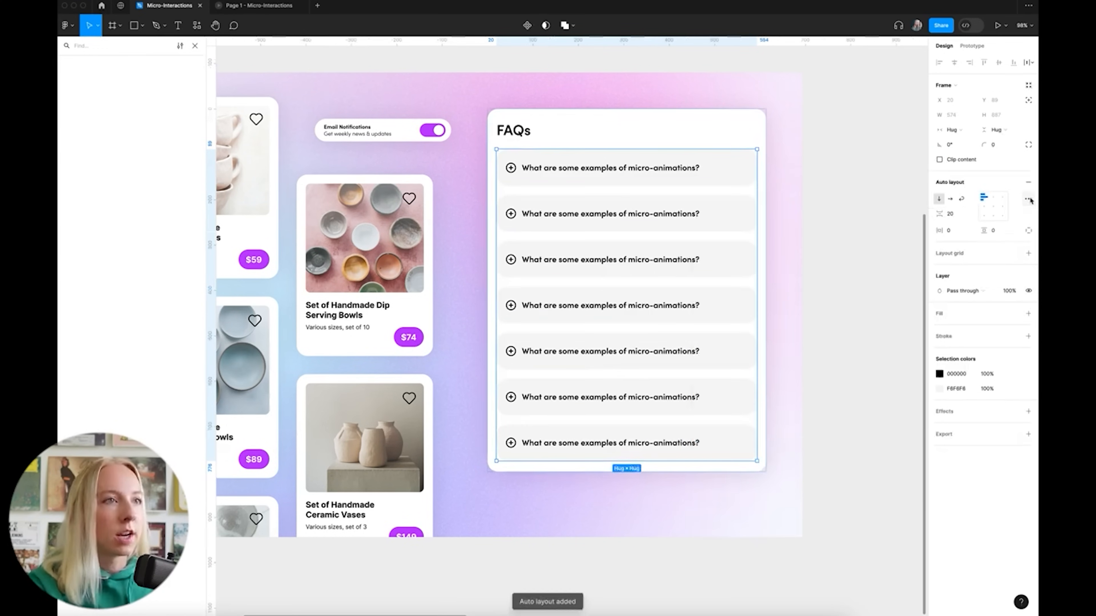
left_click(836, 226)
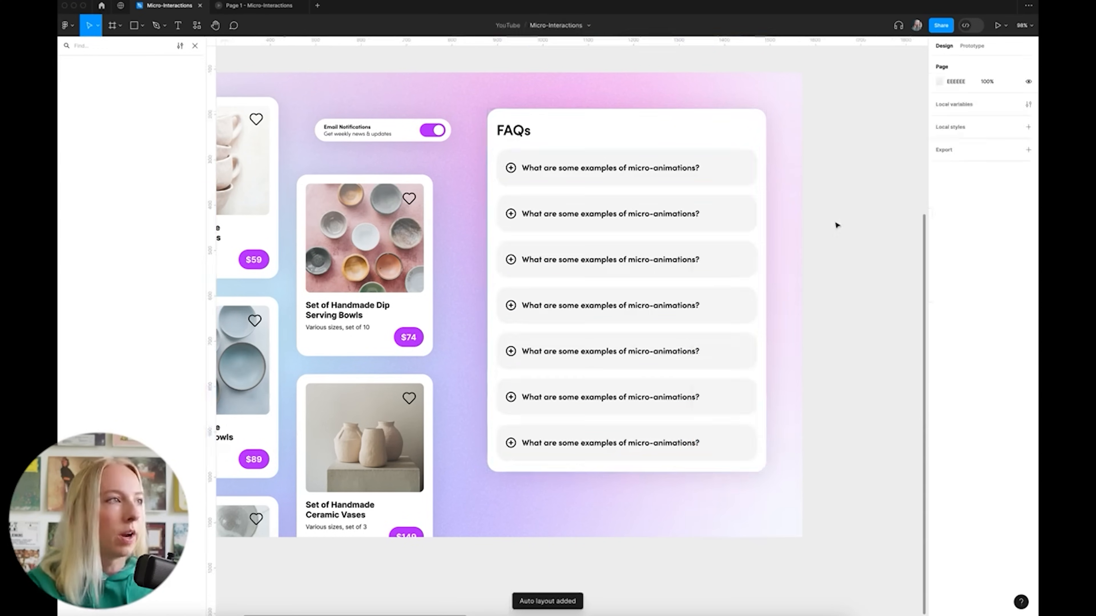
Give the FAQs card separate 40 px top, left and right padding
left_click(567, 130)
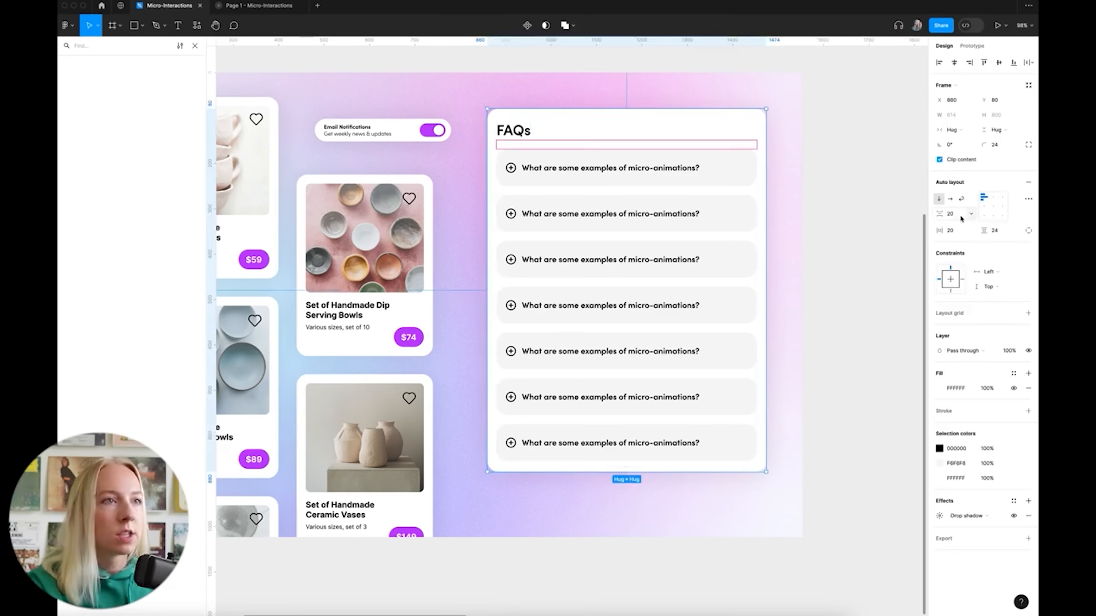
left_click(1000, 232)
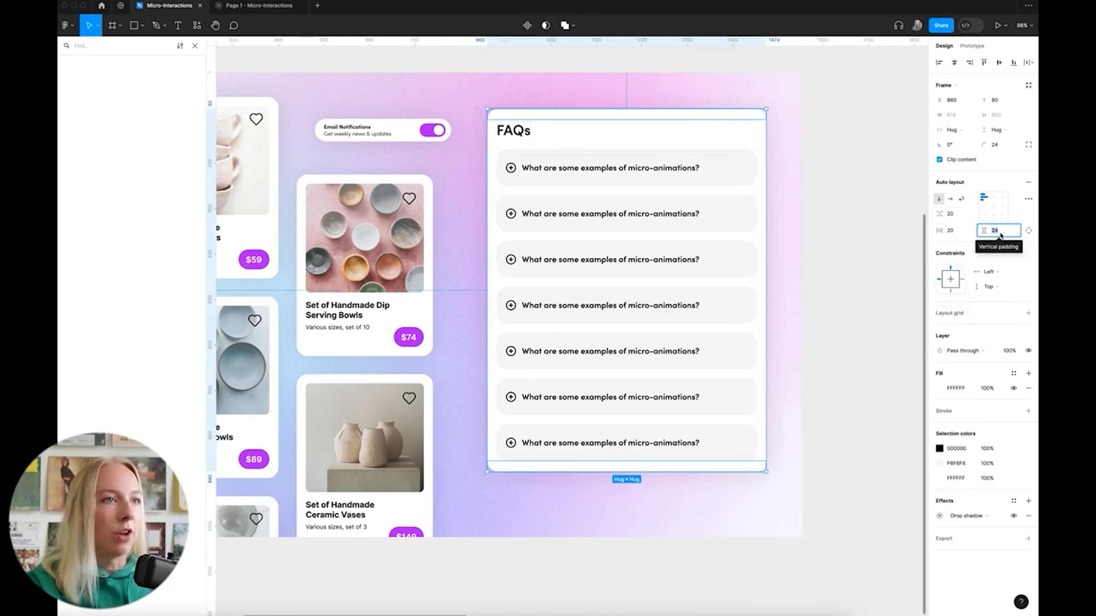
left_click(1028, 230)
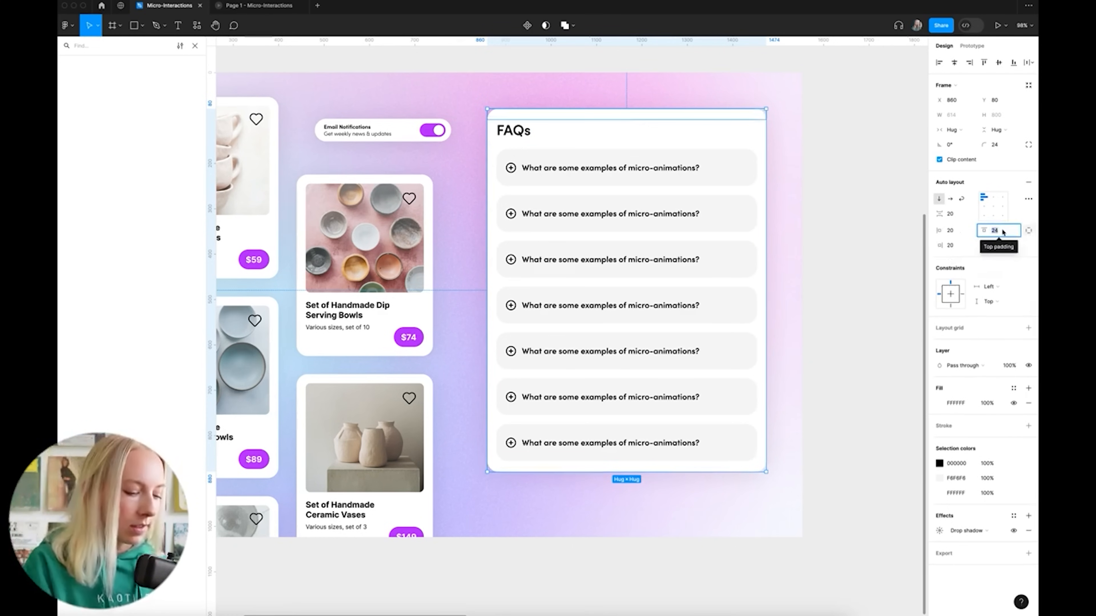
type("80")
key("Return")
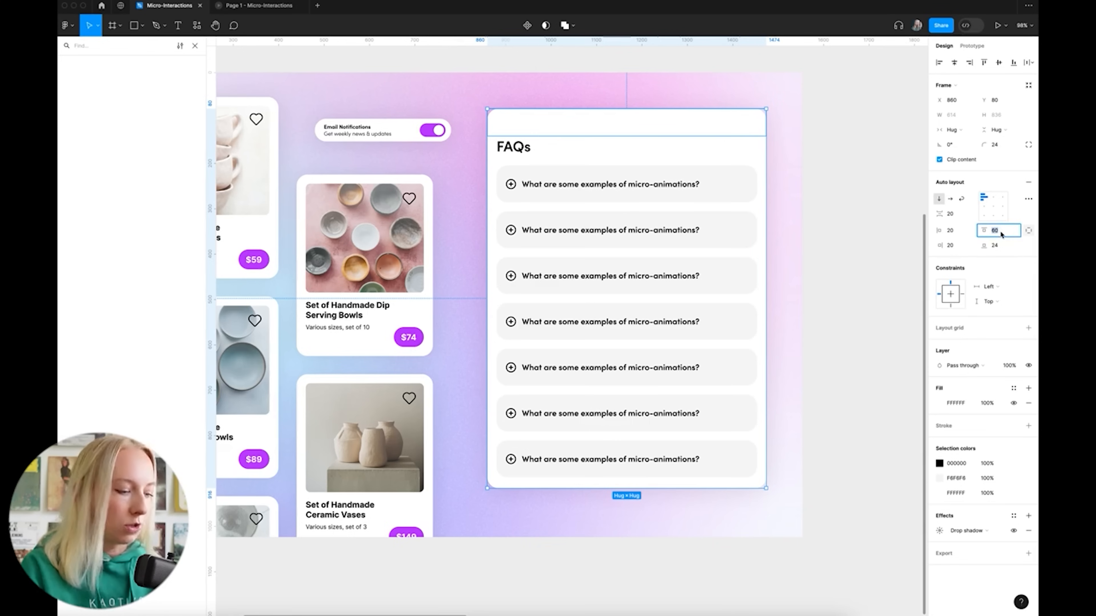
type("40")
key("Return")
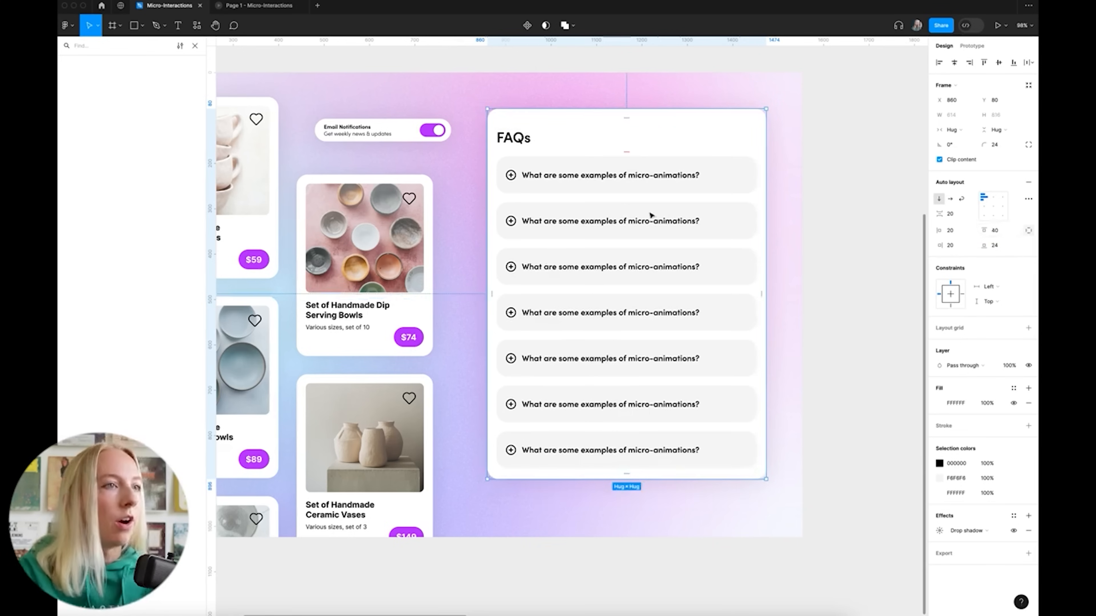
left_click(893, 242)
left_click(687, 126)
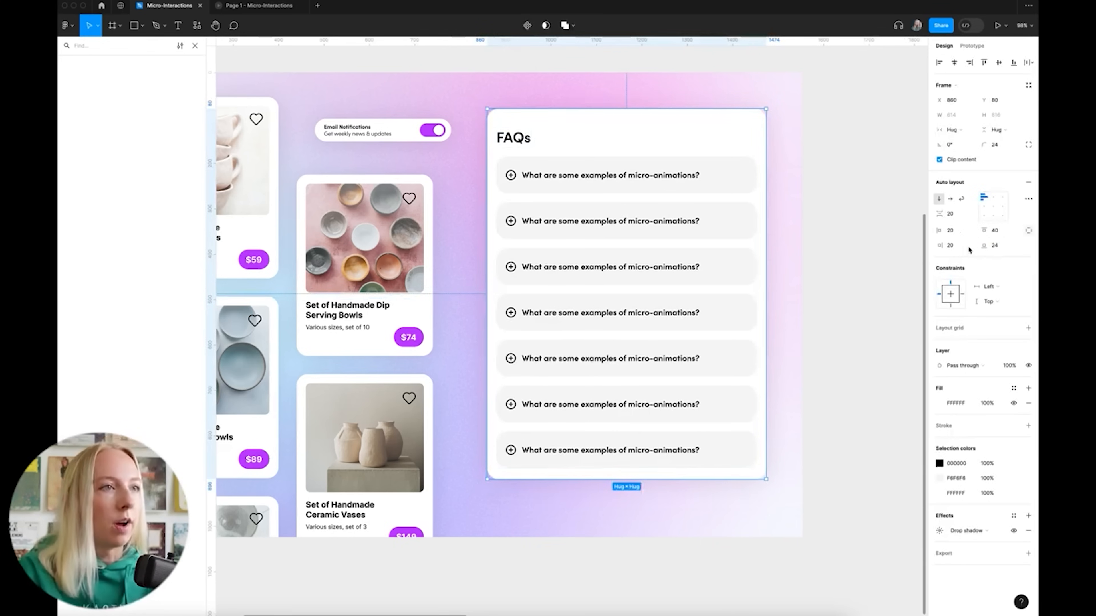
type("40")
key("Return")
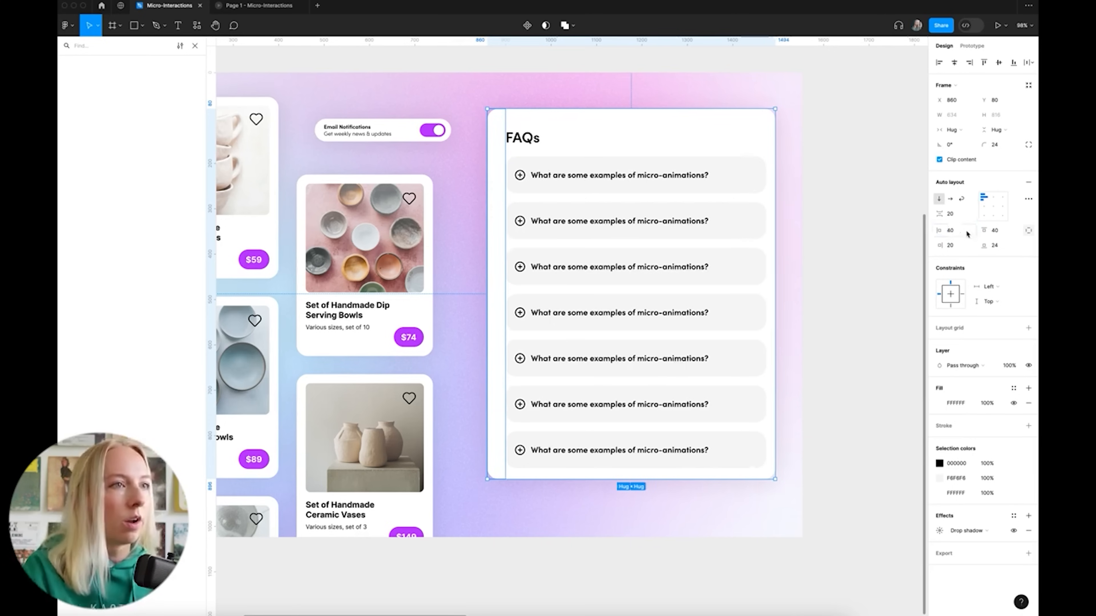
left_click(958, 246)
key("Return")
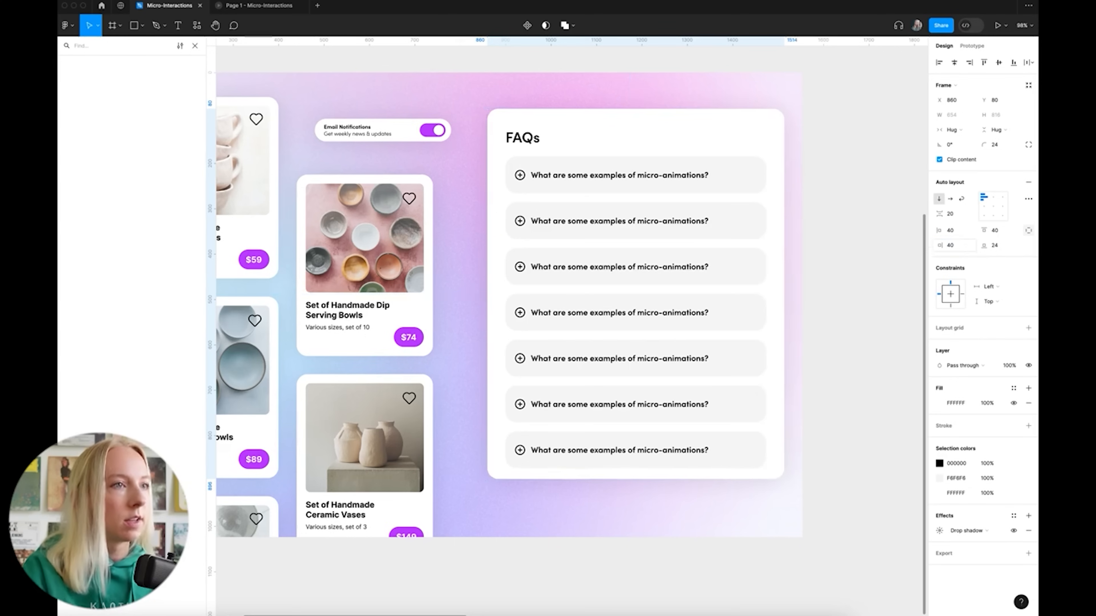
Set a 24 px gap between the card's items and realign the card
left_click(910, 259)
left_click_drag(724, 252, 717, 255)
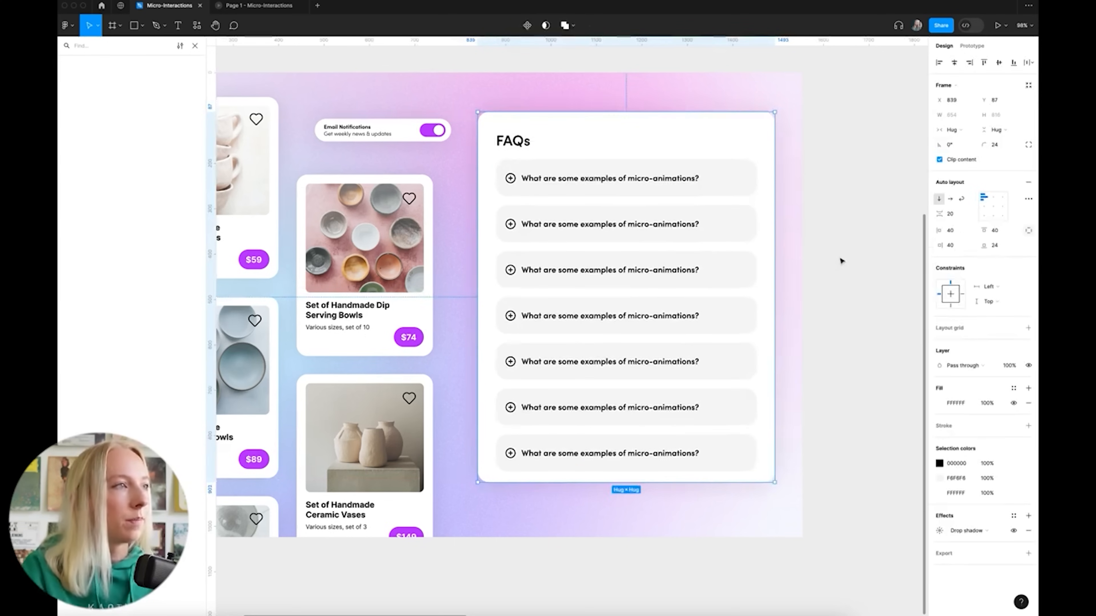
left_click(846, 263)
left_click(595, 142)
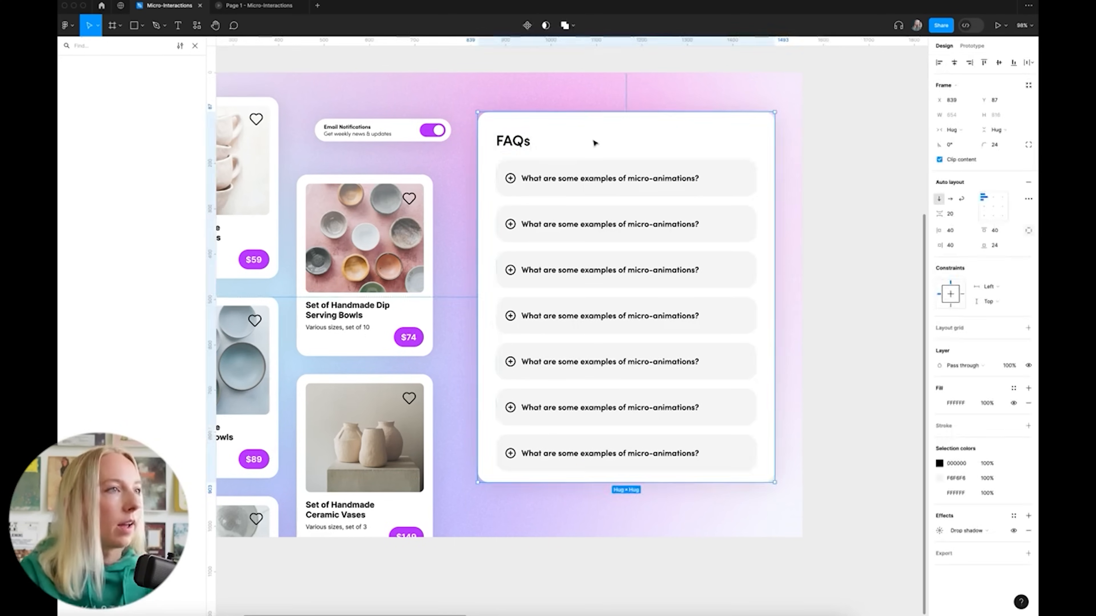
left_click(958, 218)
type("24")
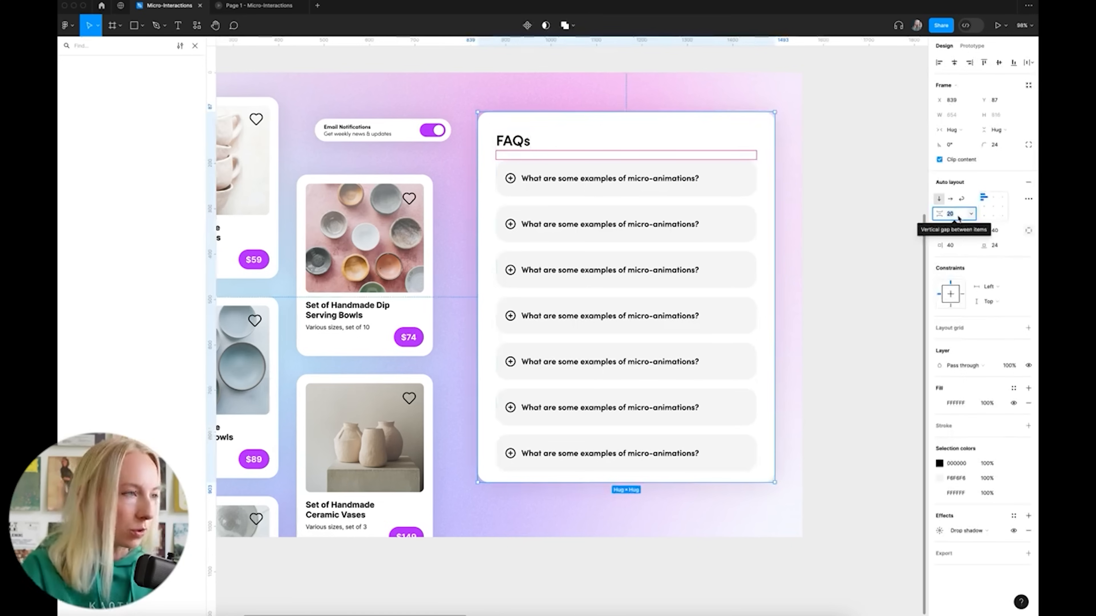
key("Return")
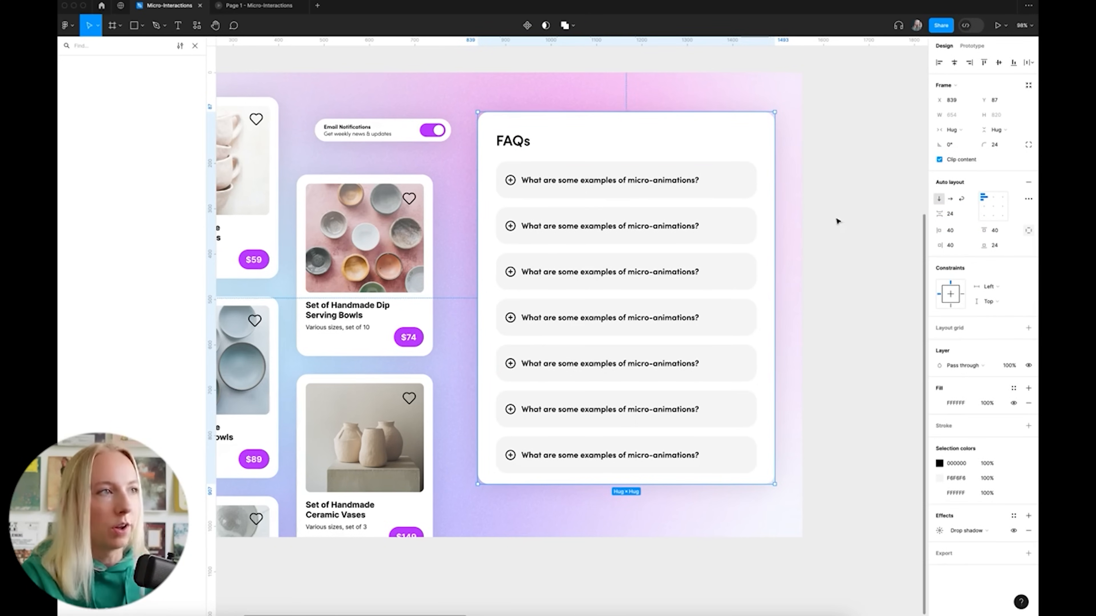
left_click(836, 221)
left_click_drag(724, 227, 740, 232)
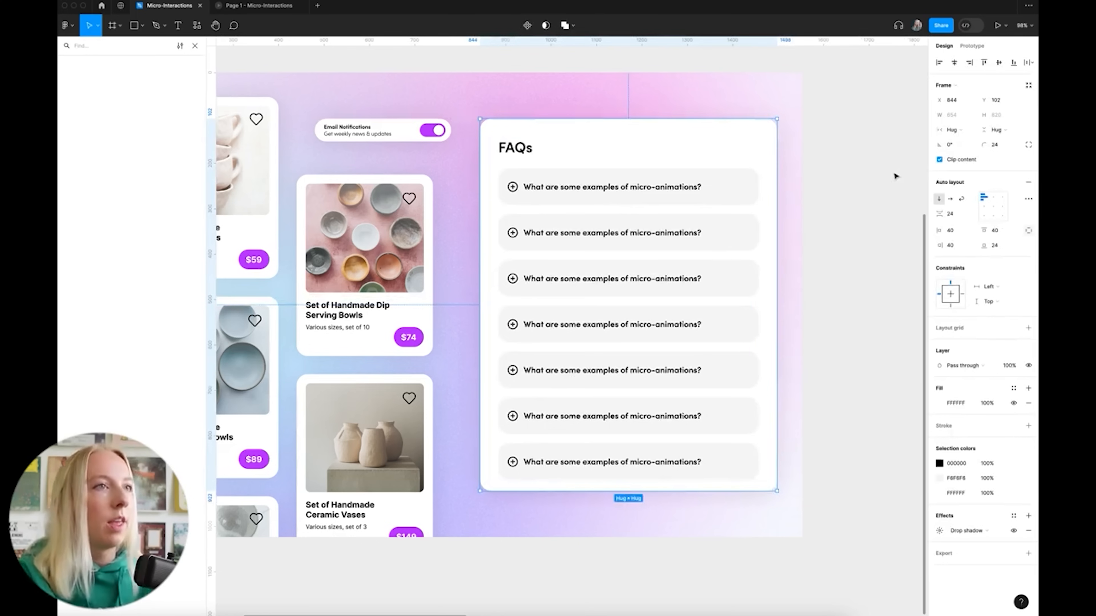
Switch the card's height to Fixed at 700 px so the last question is hidden
left_click(1015, 134)
left_click(995, 117)
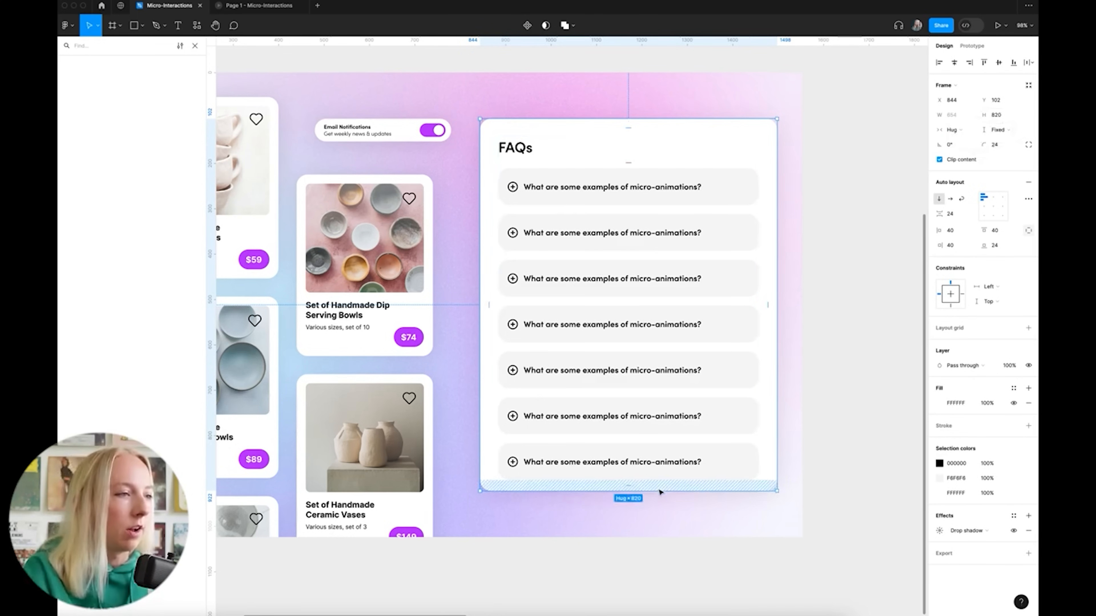
left_click_drag(659, 491, 660, 470)
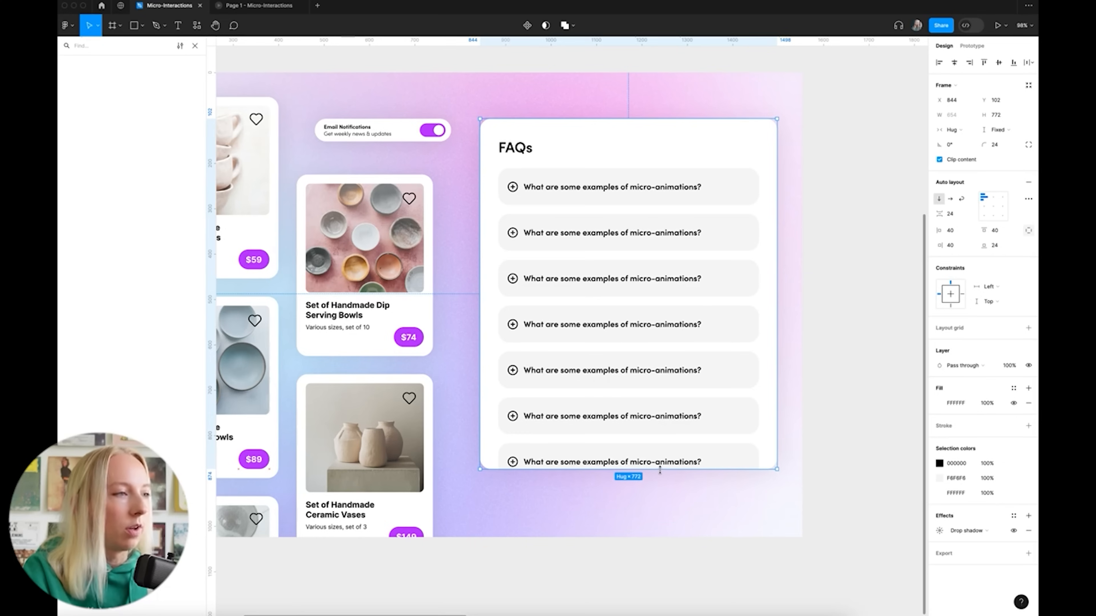
left_click(1001, 116)
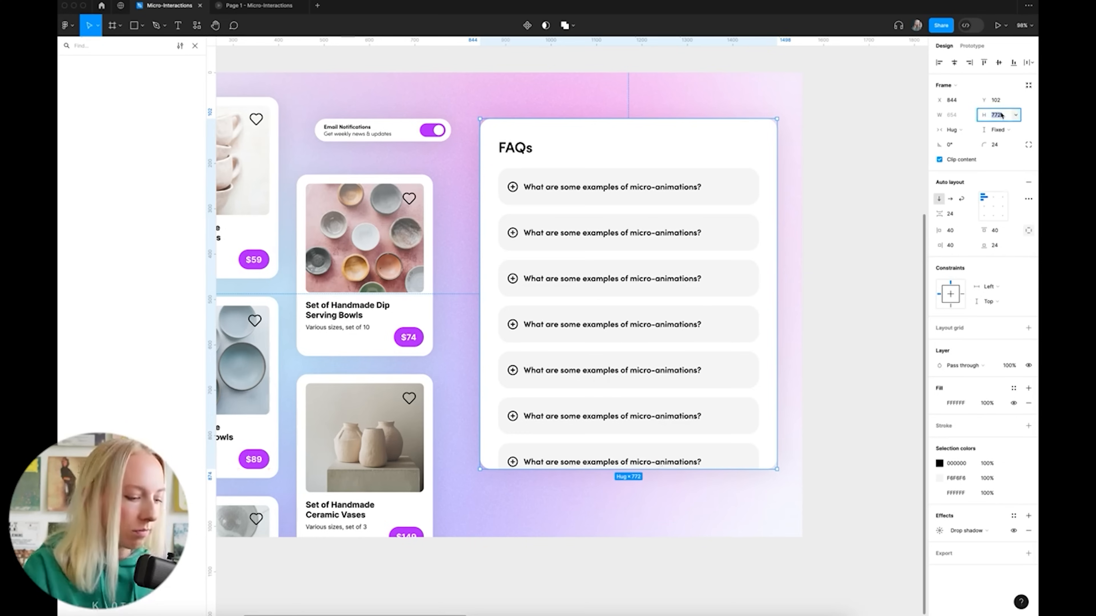
type("700")
key("Return")
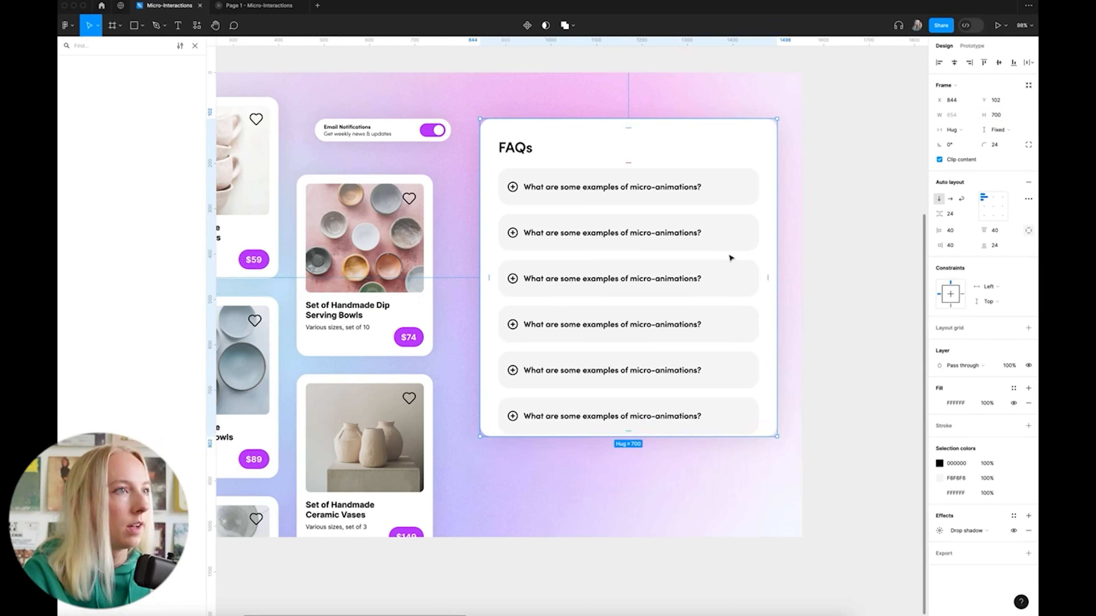
key("Left")
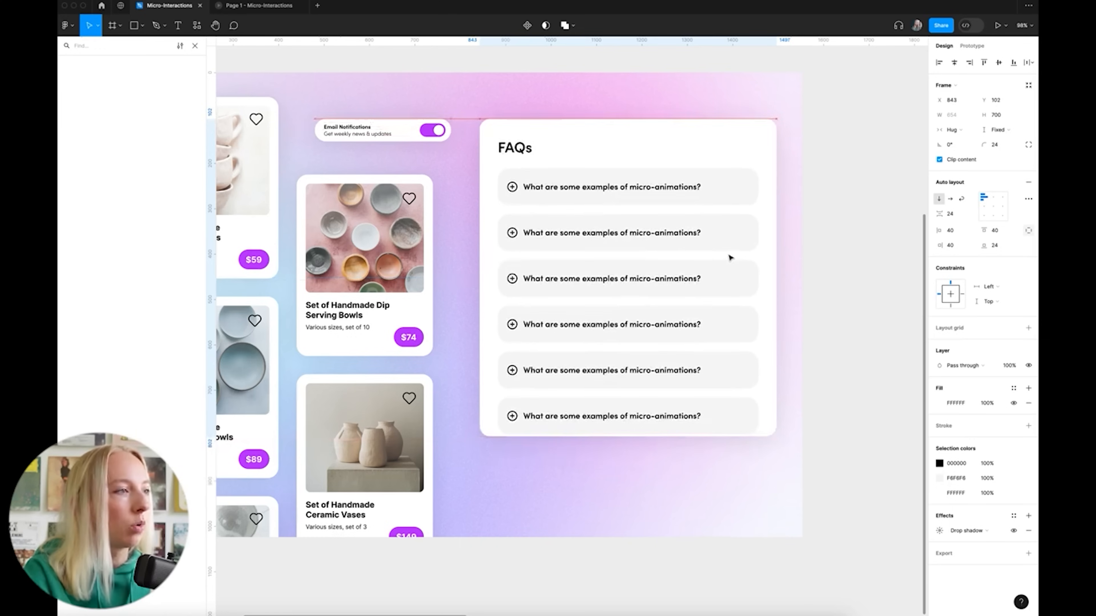
left_click(840, 254)
scroll(841, 254, "down", 1)
scroll(839, 255, "up", 1)
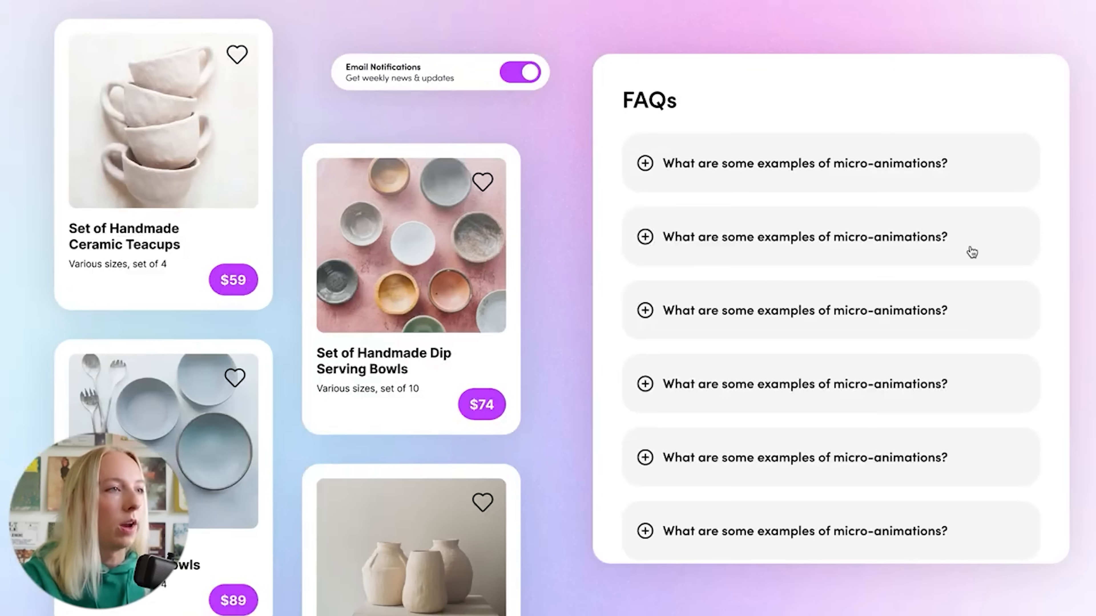
Expand and collapse the first, second and fourth FAQ questions in the preview
left_click(971, 254)
left_click(971, 248)
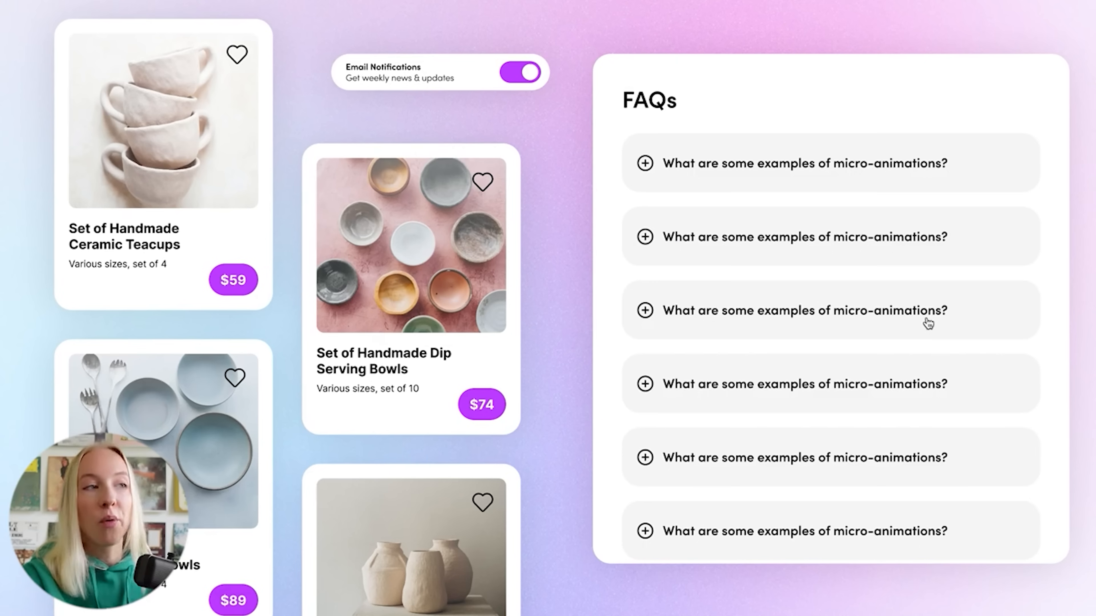
left_click(931, 407)
left_click(908, 186)
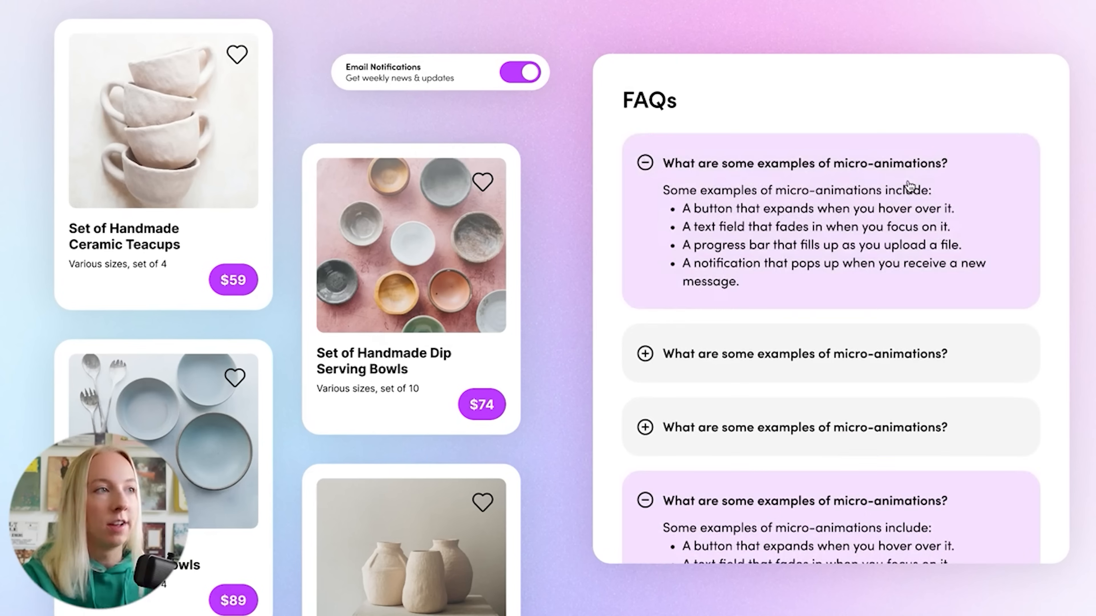
left_click(869, 160)
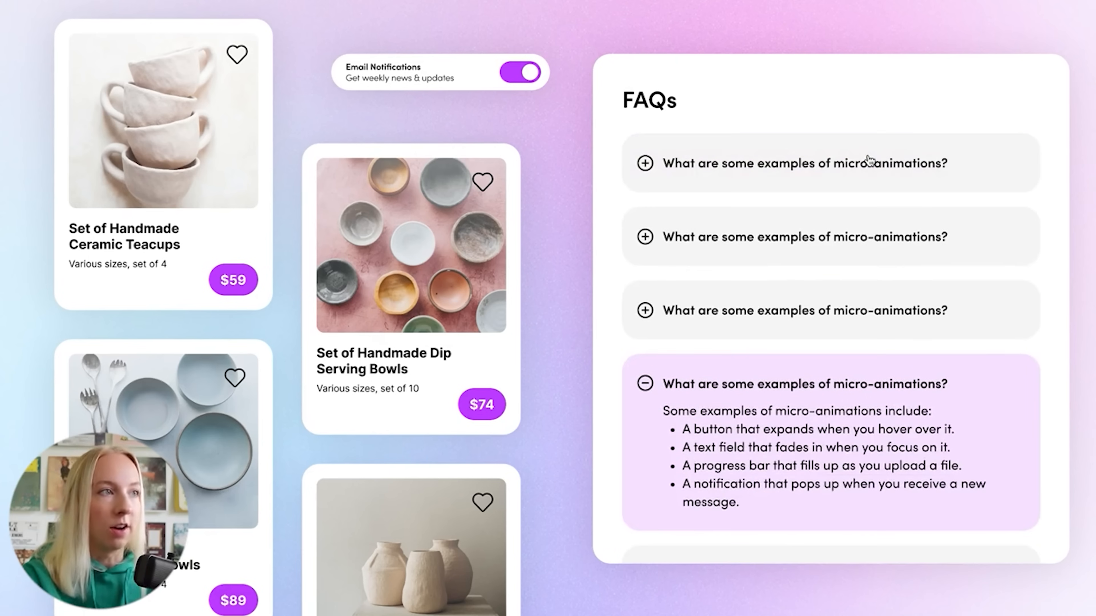
left_click(856, 243)
left_click(872, 238)
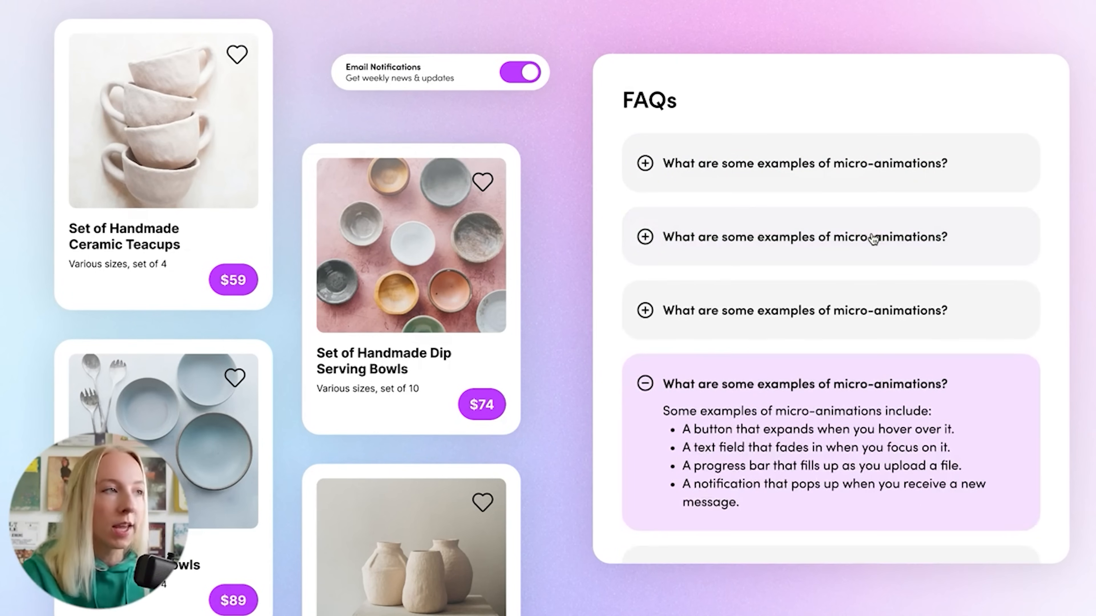
left_click(888, 429)
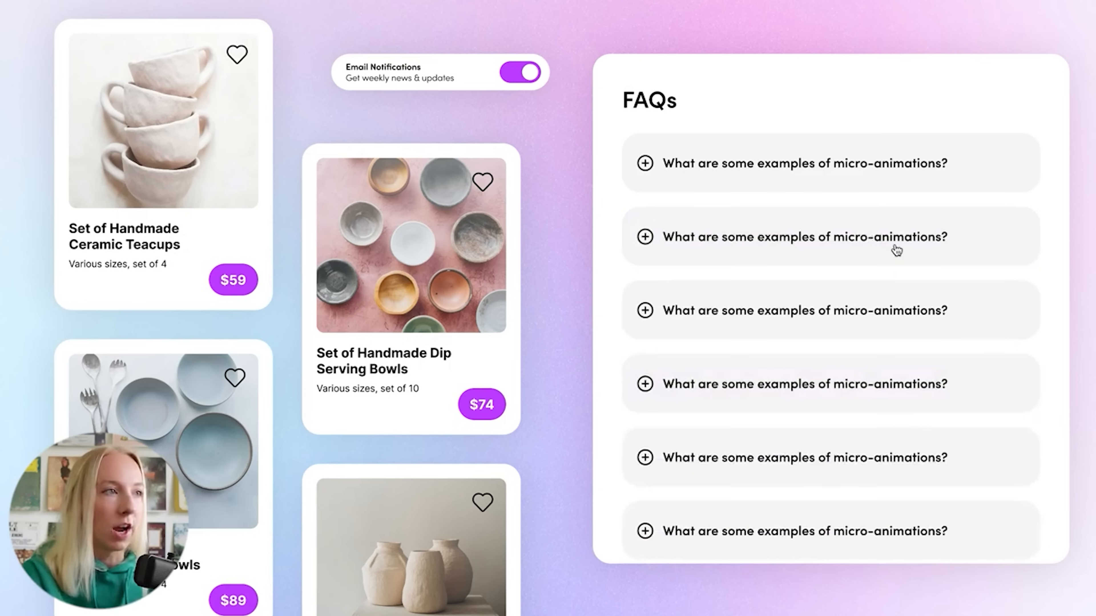
left_click(892, 238)
left_click(894, 238)
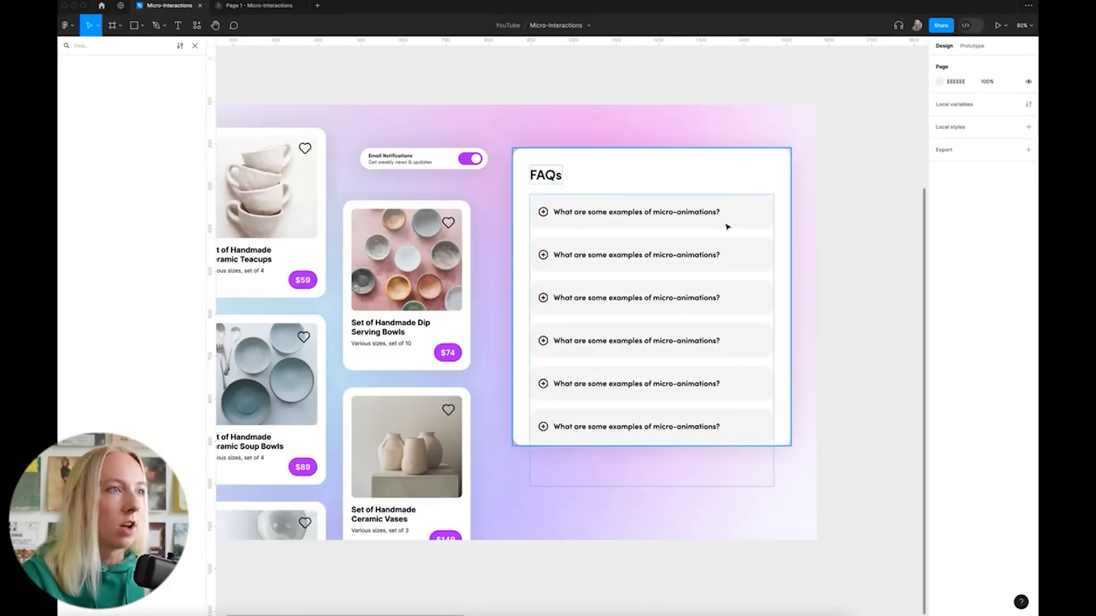
Select the outer FAQs frame, then the inner question list, to review their auto layout
left_click(745, 187)
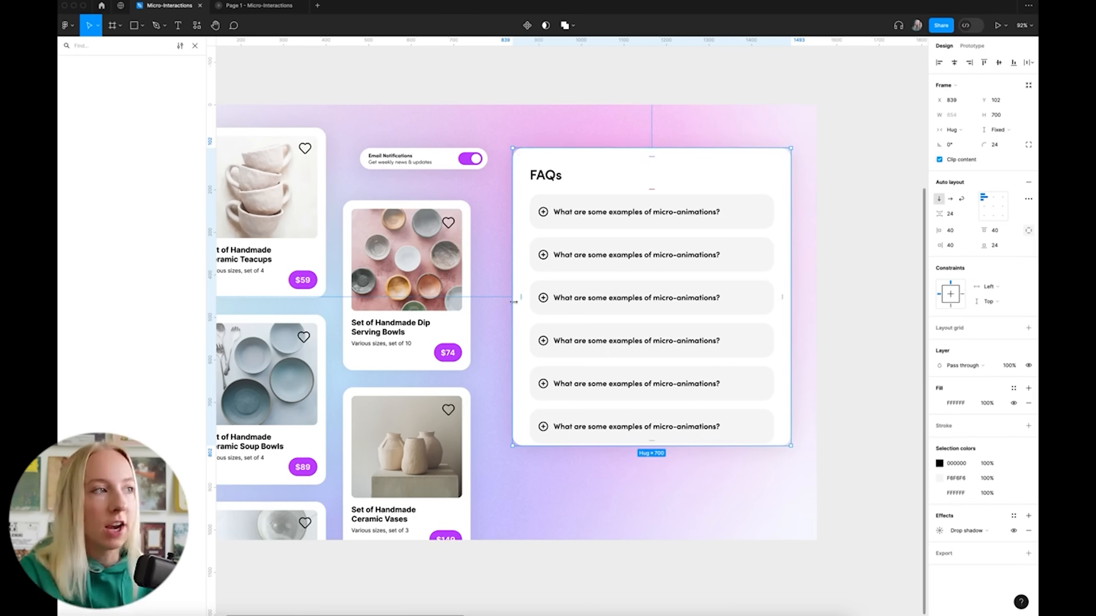
left_click(696, 297)
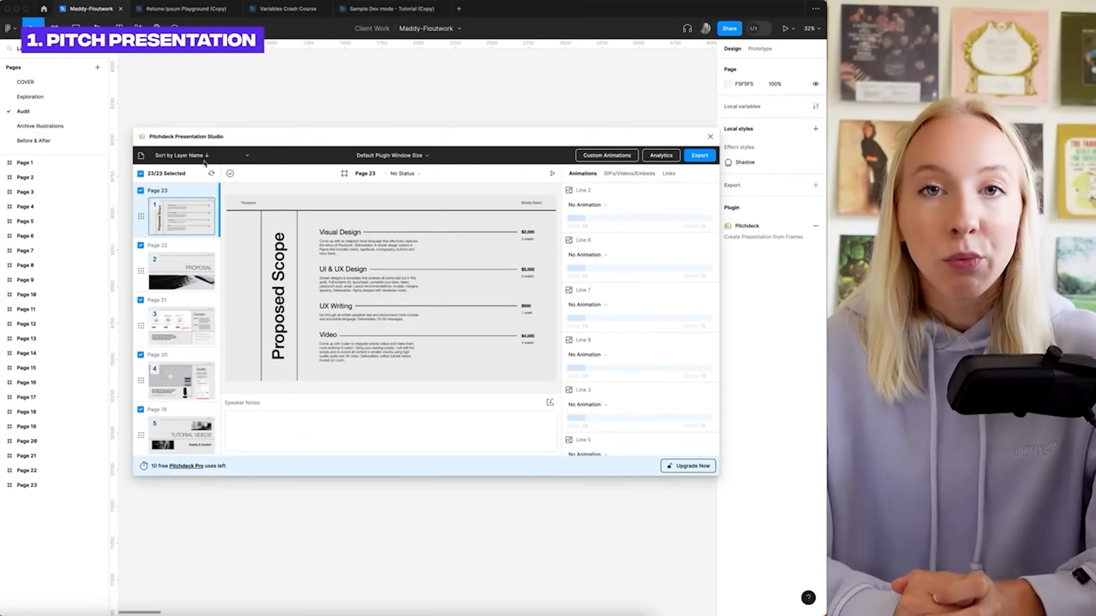
Sort the Pitchdeck slides by layer name ascending and preview Page 1
left_click(203, 157)
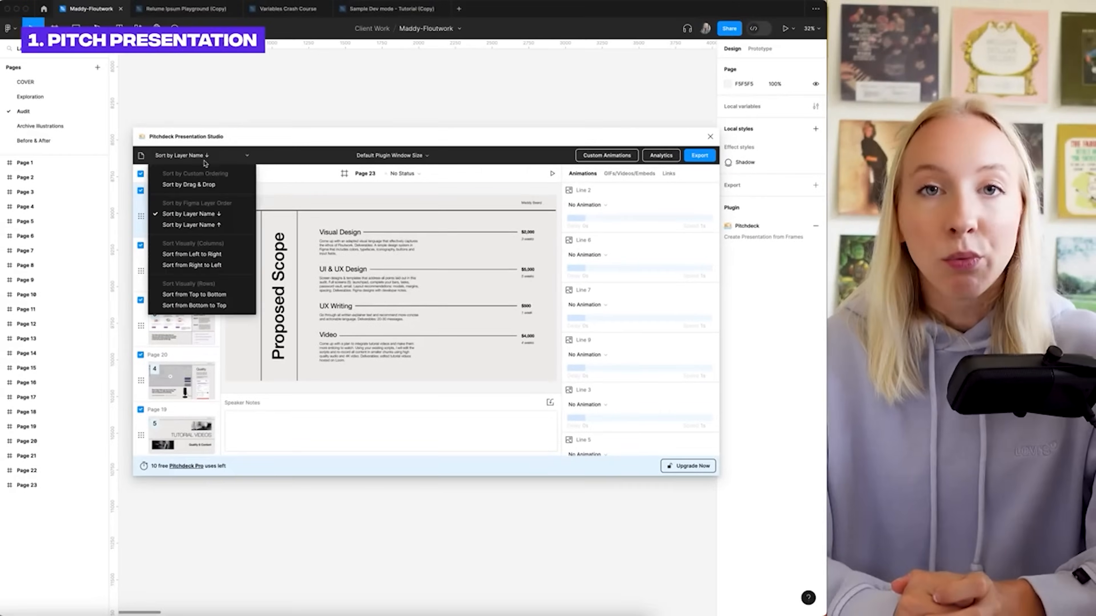
left_click(201, 225)
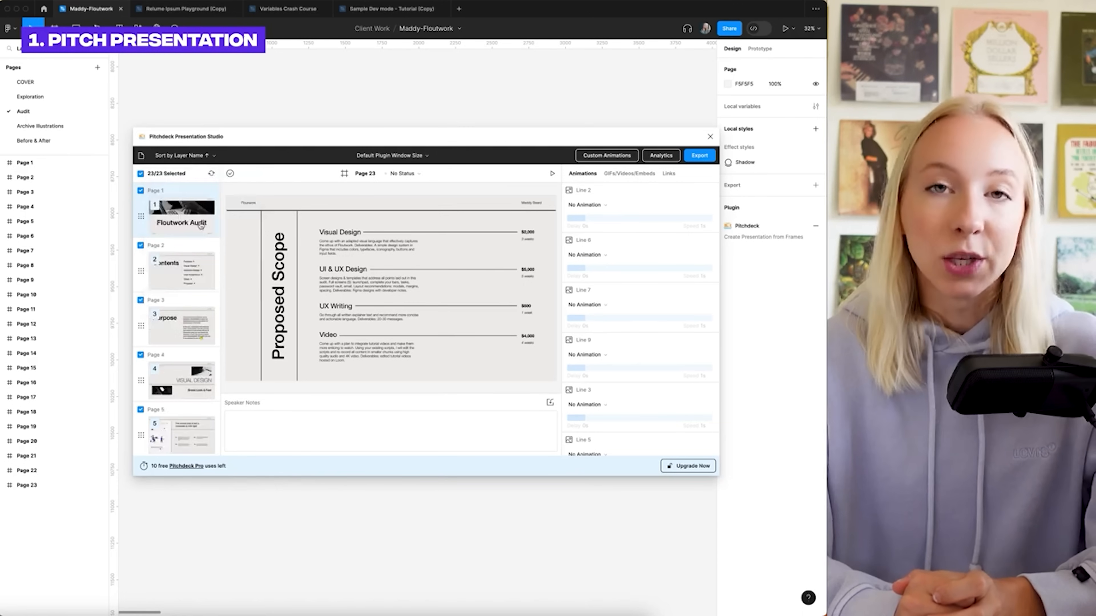
left_click(185, 222)
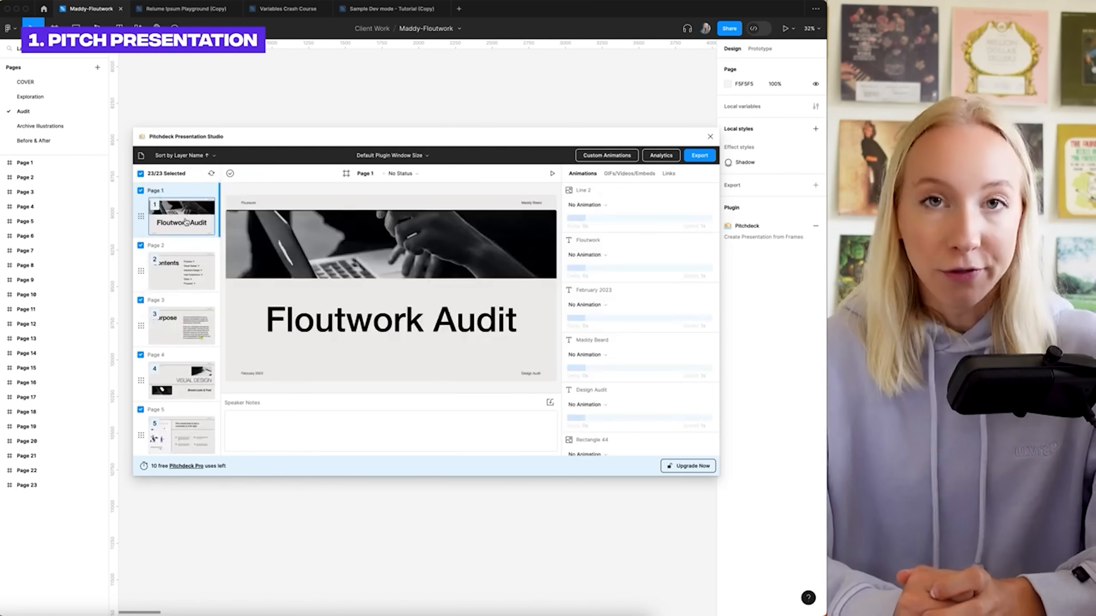
scroll(186, 222, "down", 10)
scroll(186, 224, "up", 10)
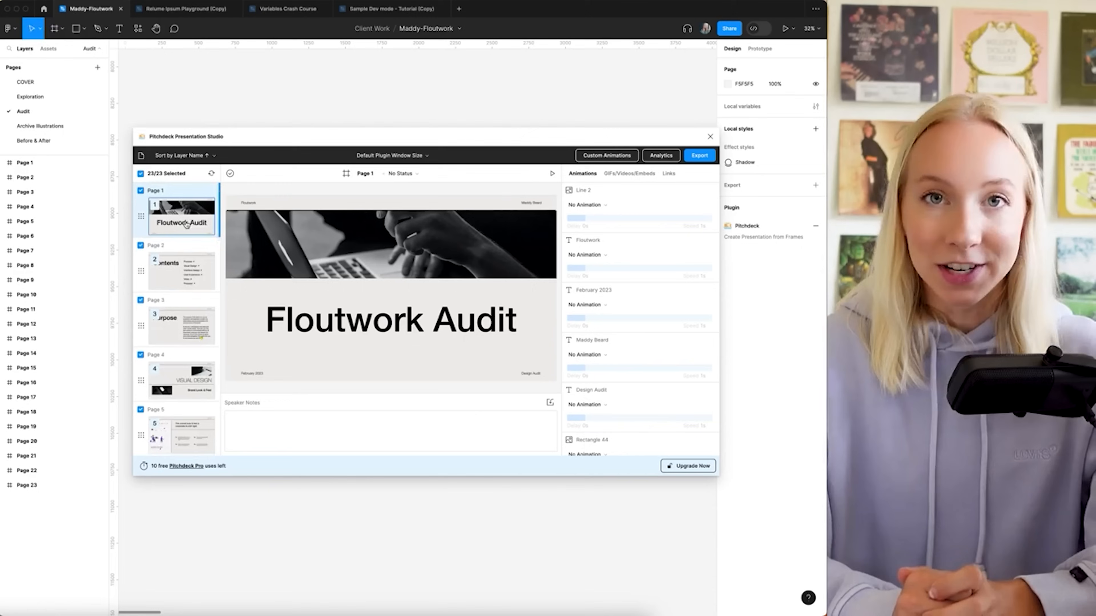
scroll(639, 433, "down", 3)
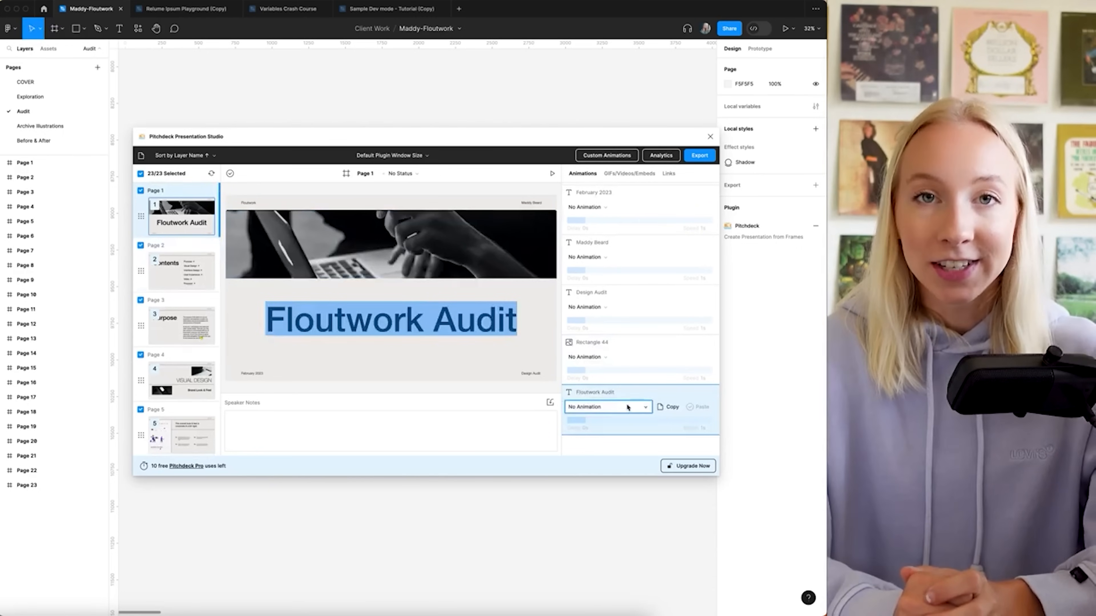
Give the 'Floutwork Audit' title a Scale In animation
left_click(628, 407)
left_click(634, 401)
scroll(625, 388, "down", 2)
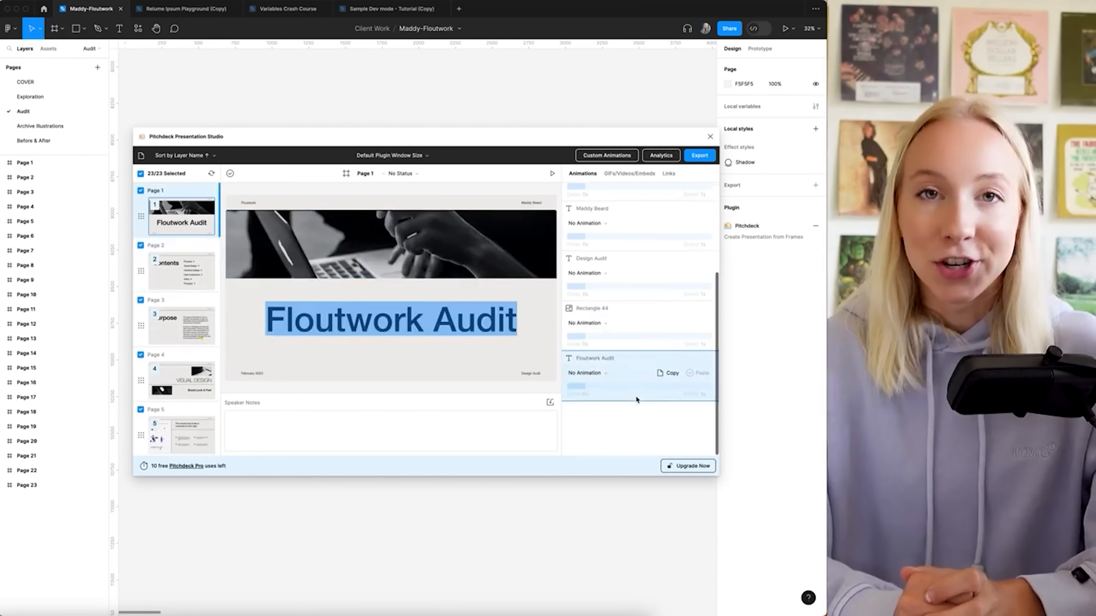
left_click(617, 374)
scroll(621, 431, "down", 5)
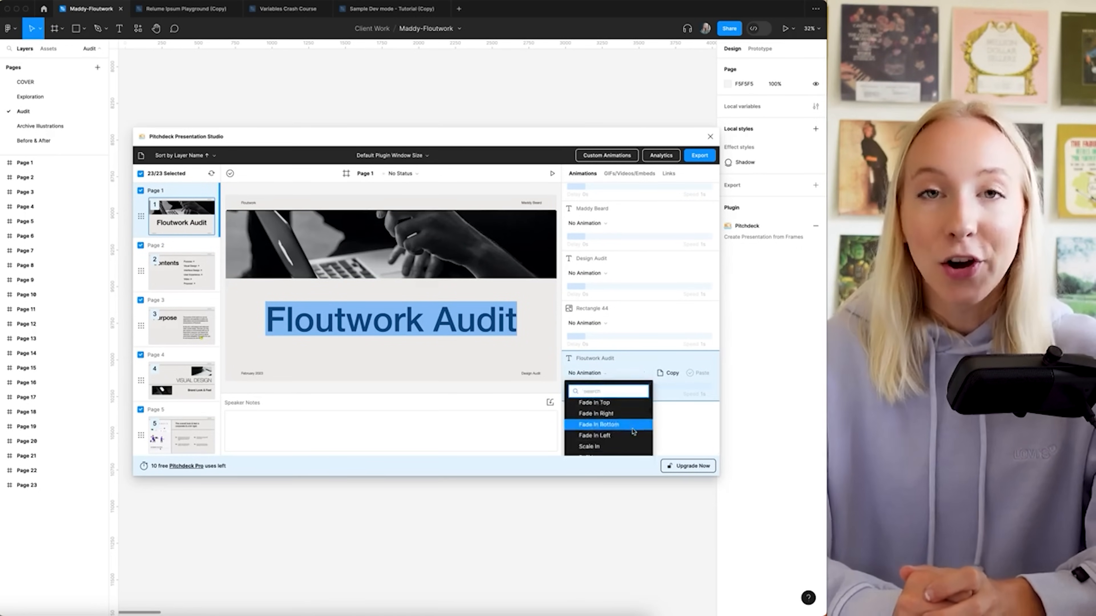
left_click(602, 407)
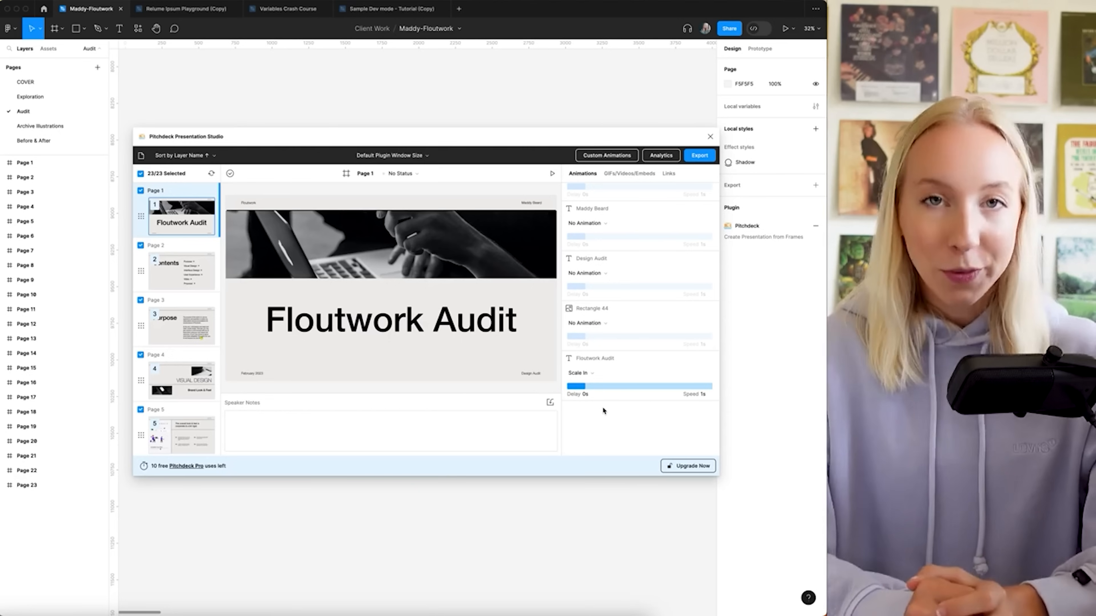
mouse_move(588, 397)
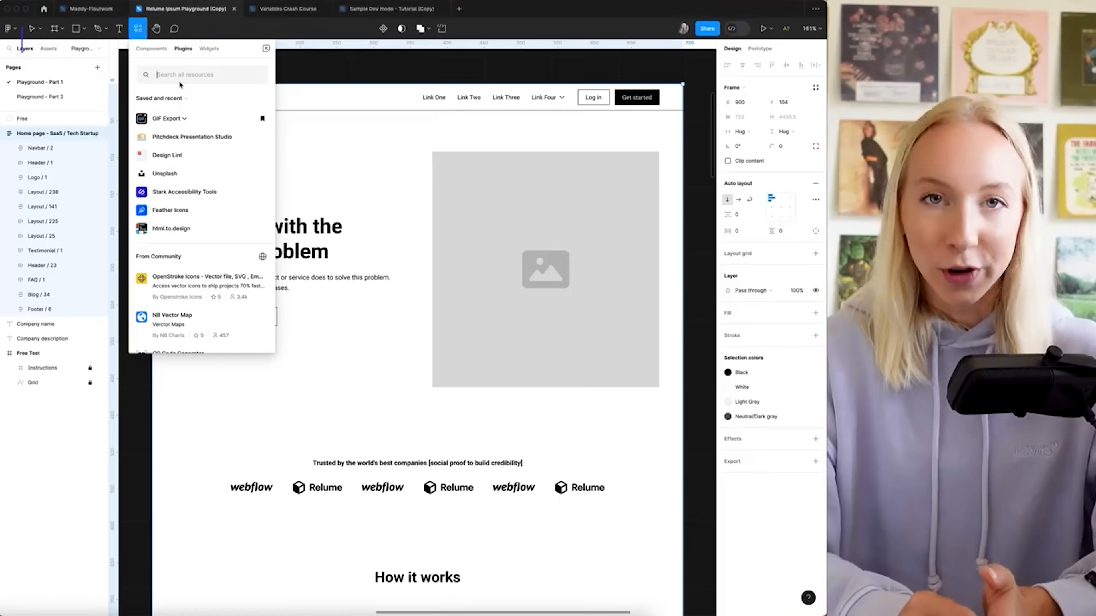
Run Relume Ipsum and generate new page copy for Furni, a modern furniture store
type("Relume")
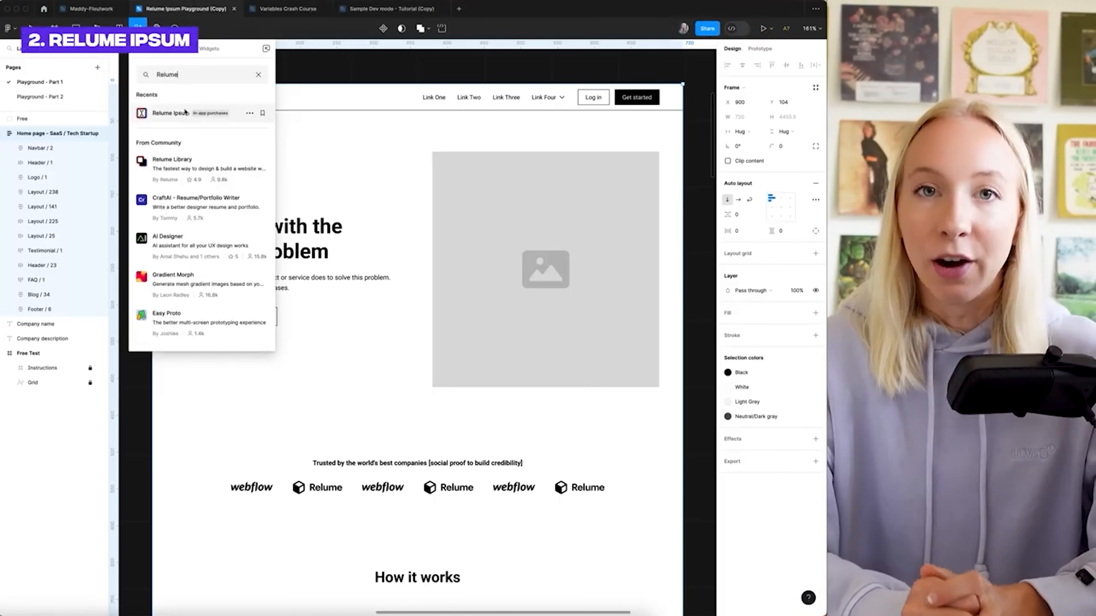
left_click(186, 113)
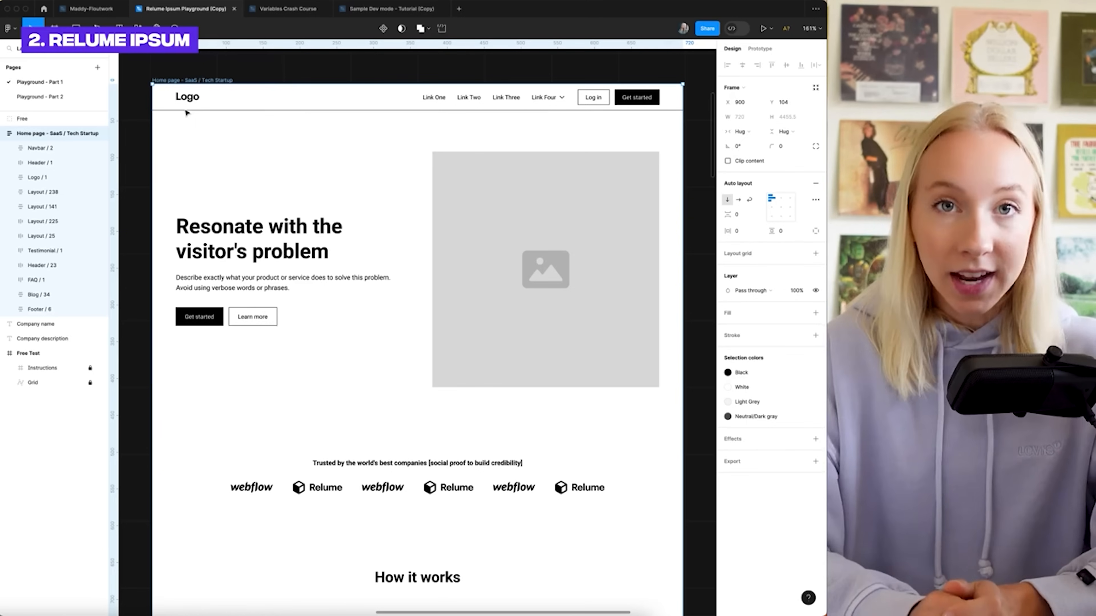
left_click_drag(623, 188, 578, 145)
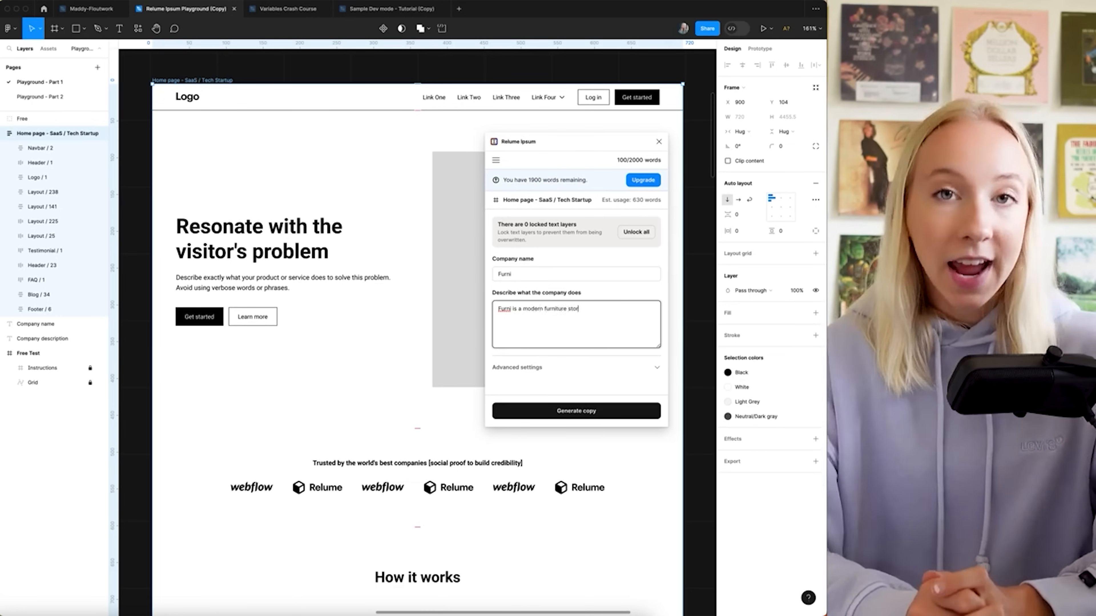
type("ls")
left_click(576, 410)
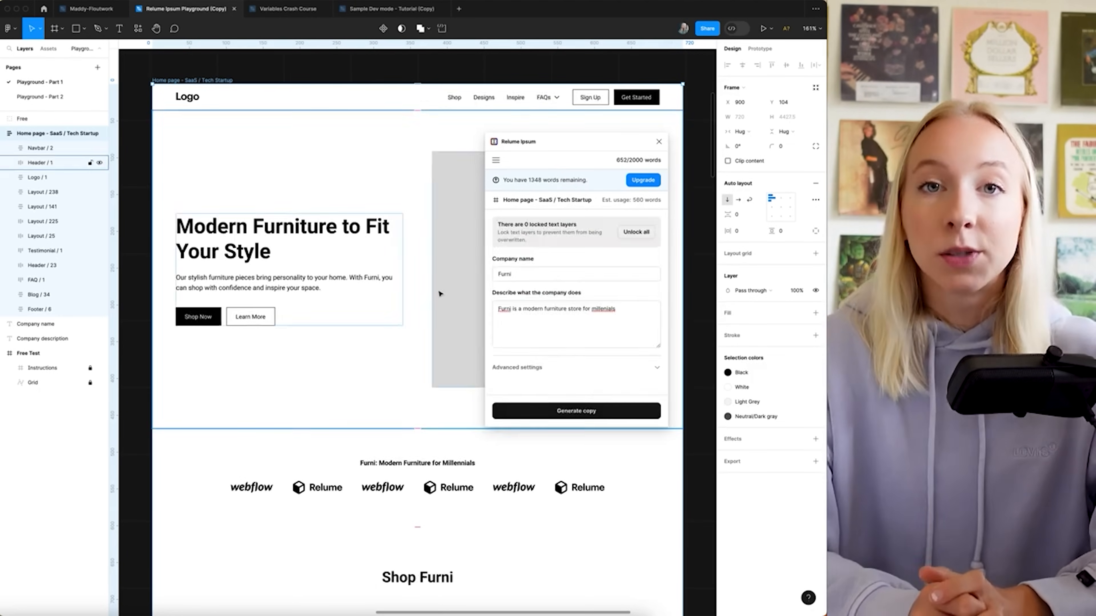
scroll(439, 294, "down", 10)
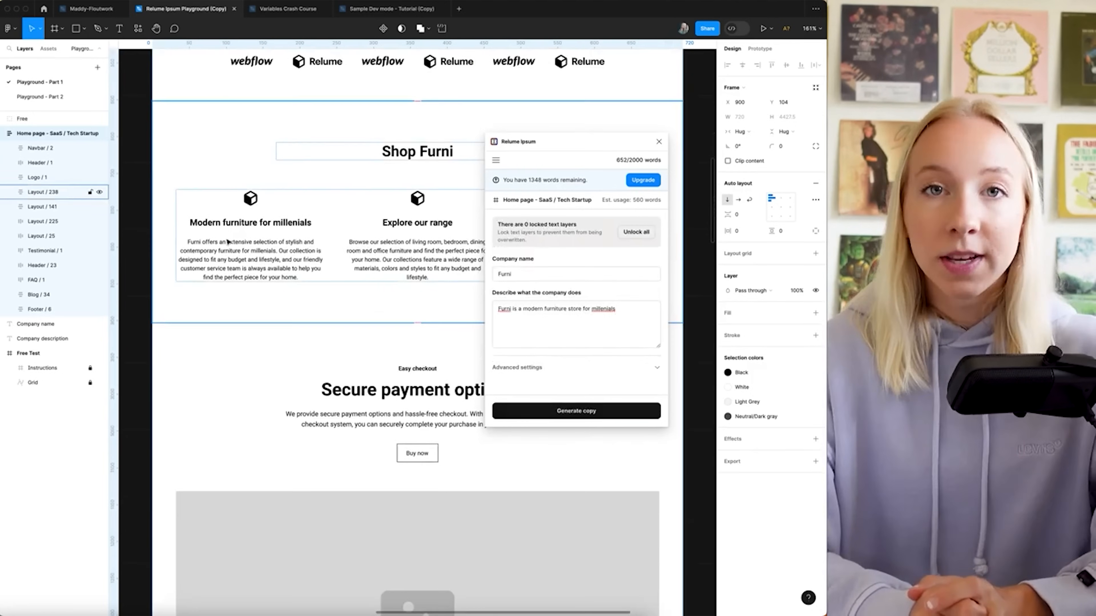
left_click(658, 142)
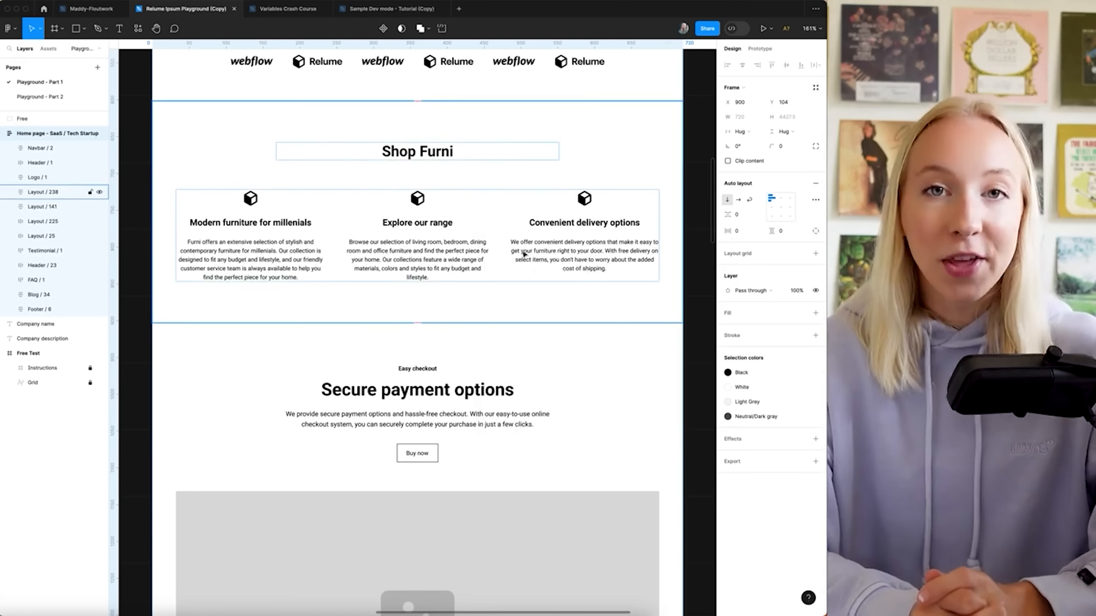
Check the advanced copy settings, then switch to the Variables Crash Course file
scroll(524, 254, "down", 15)
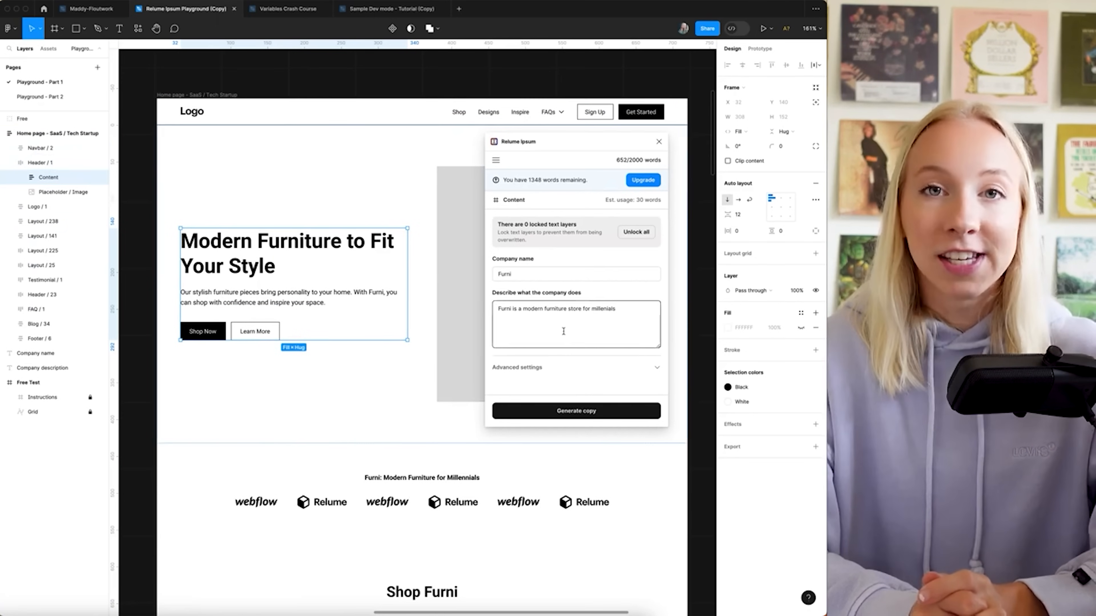
left_click(531, 369)
scroll(542, 353, "down", 3)
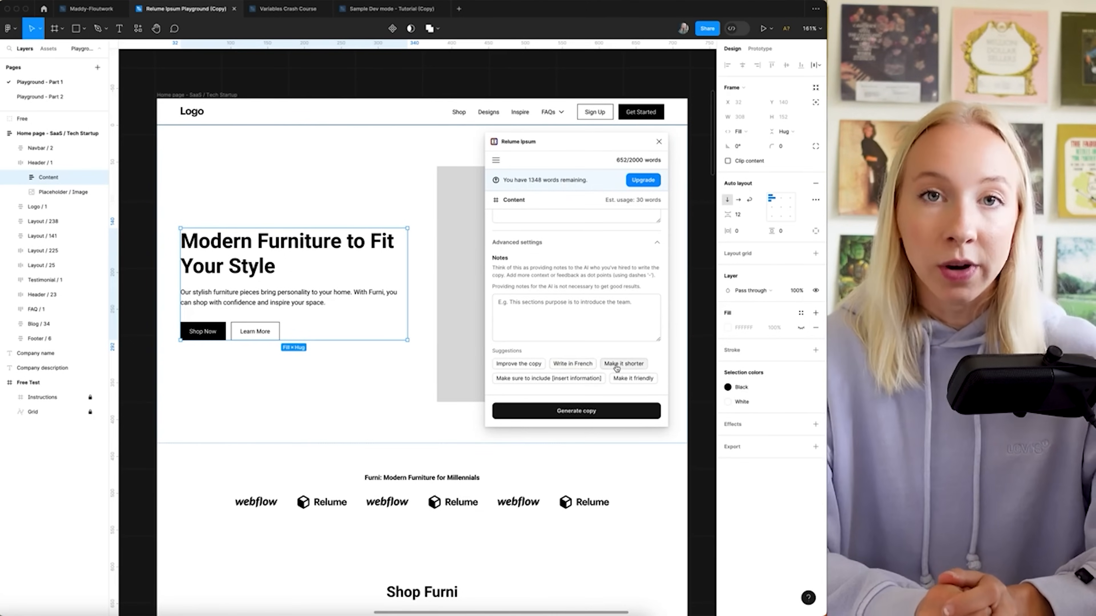
left_click(659, 142)
left_click(308, 12)
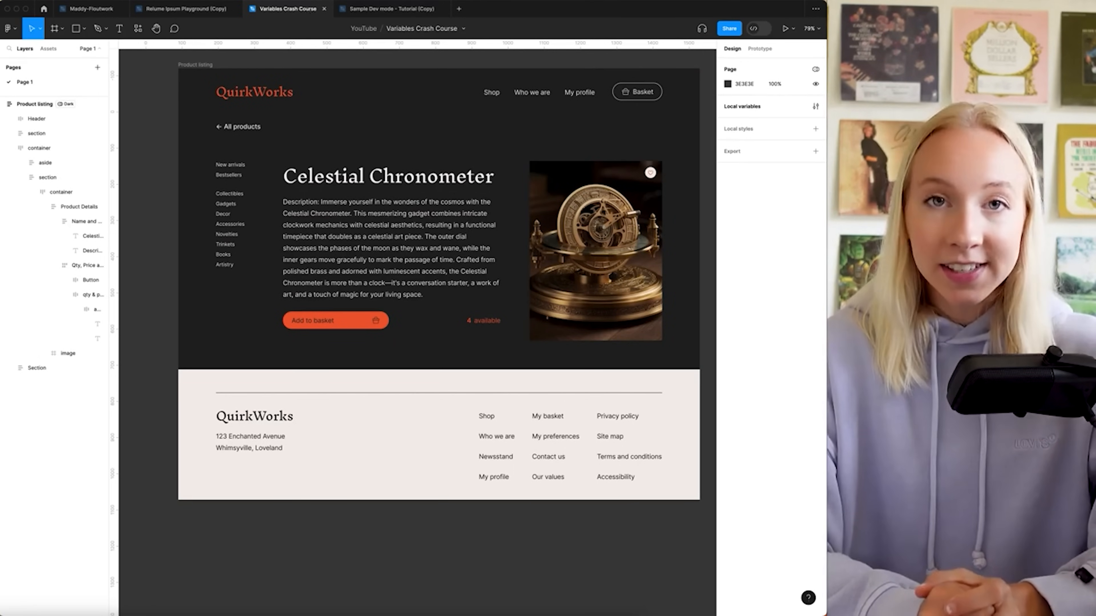
Use Stark to check the Add to basket button's orange against the dark background
key("shift+i")
type("stark")
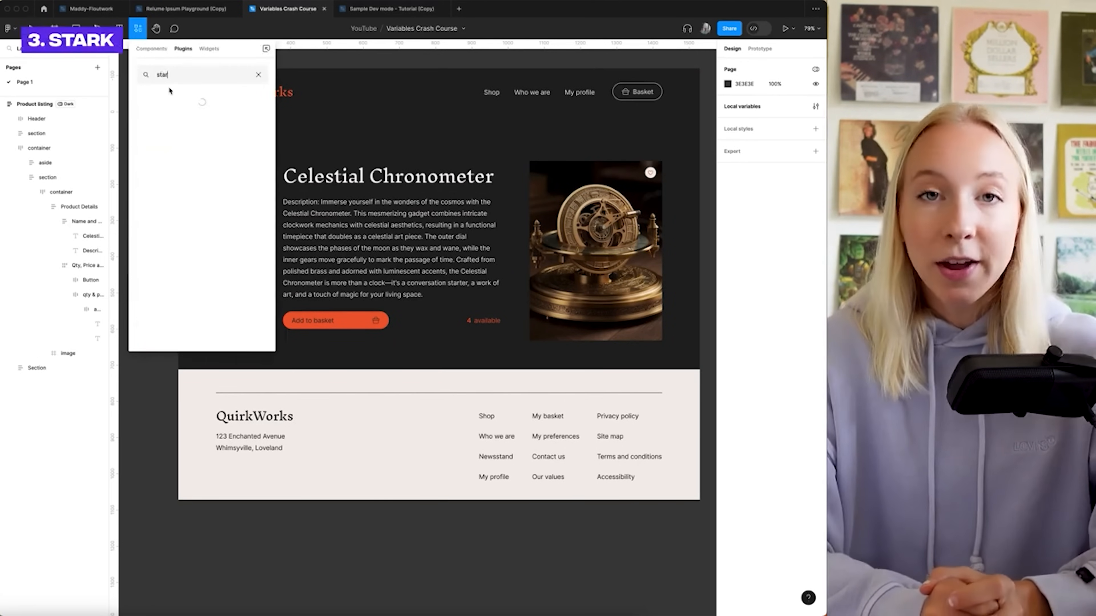
left_click(173, 112)
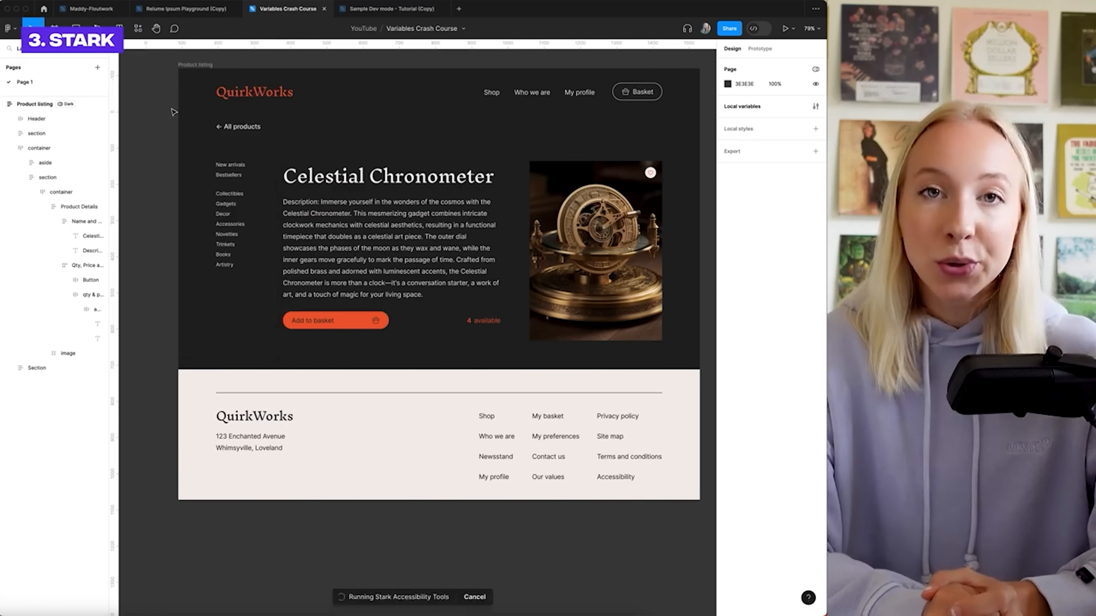
left_click_drag(240, 117, 217, 69)
left_click(210, 128)
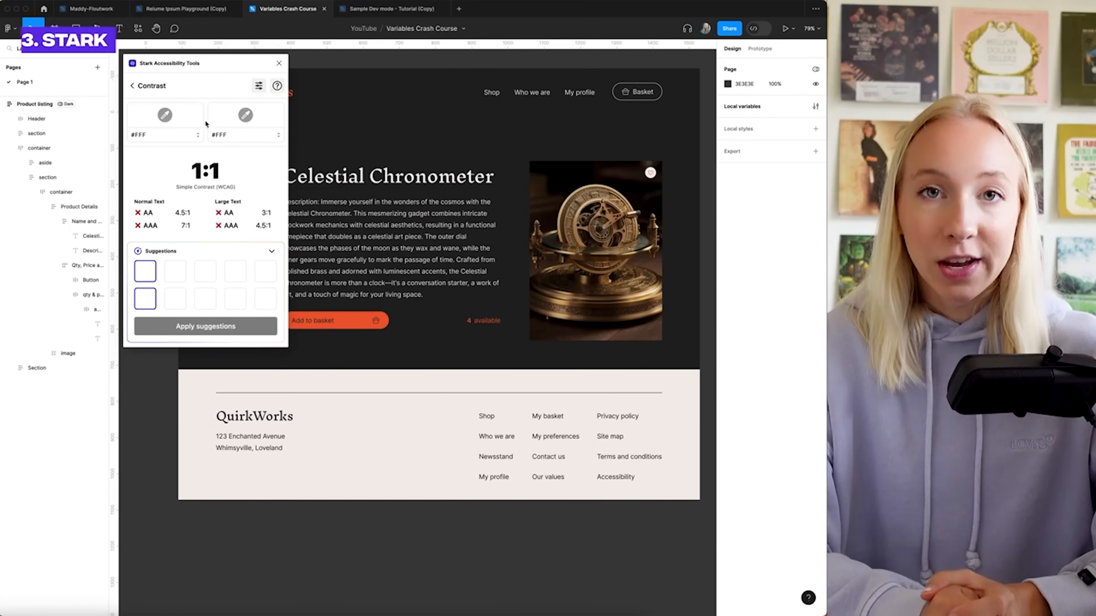
left_click(352, 326)
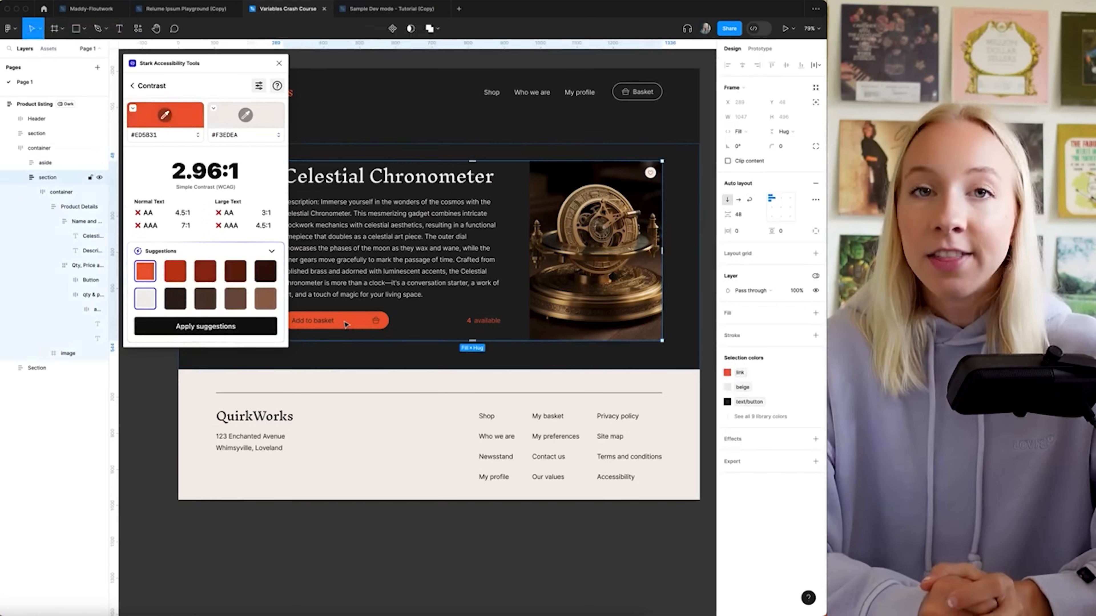
double_click(355, 324)
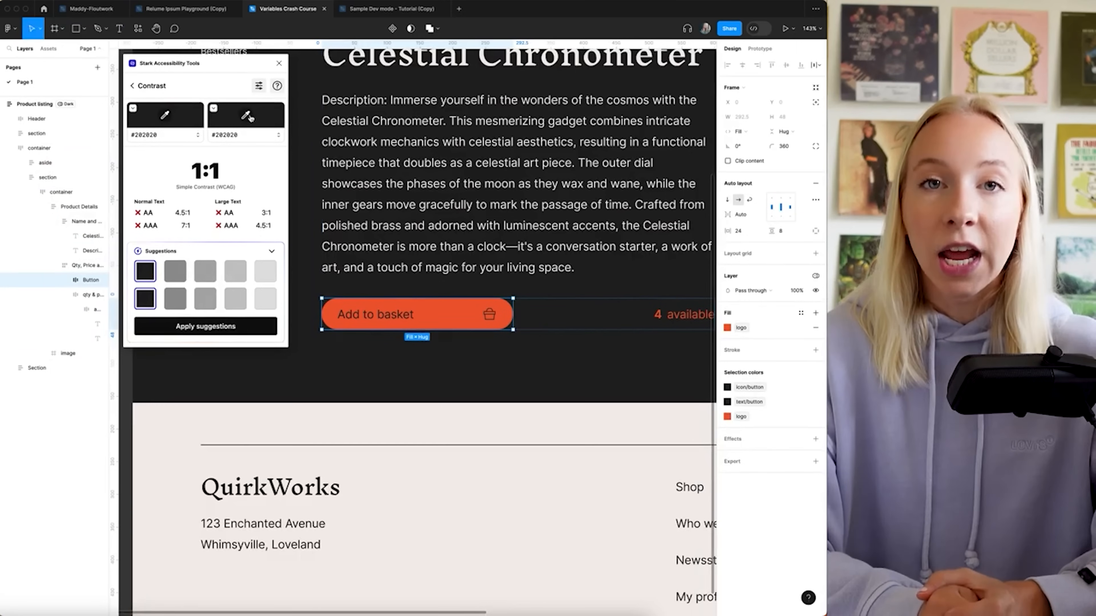
left_click(248, 117)
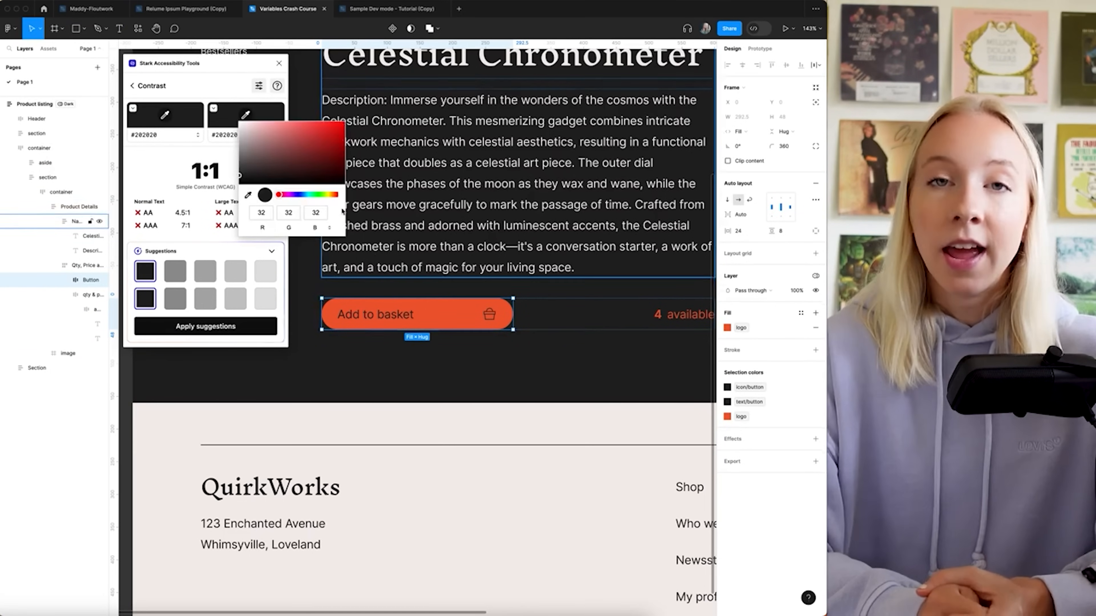
left_click(440, 315)
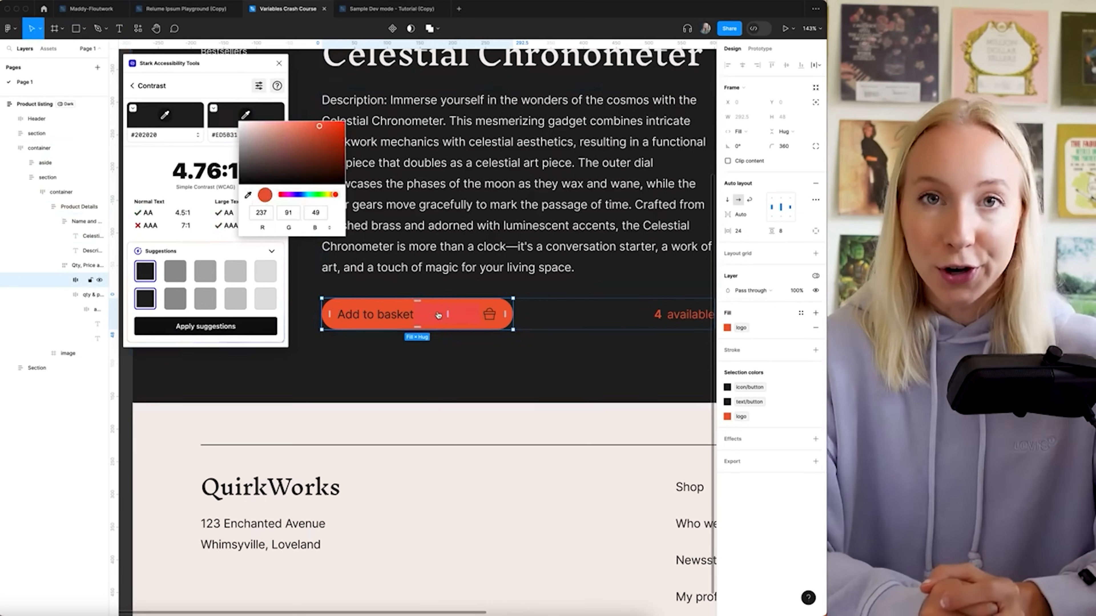
left_click(202, 154)
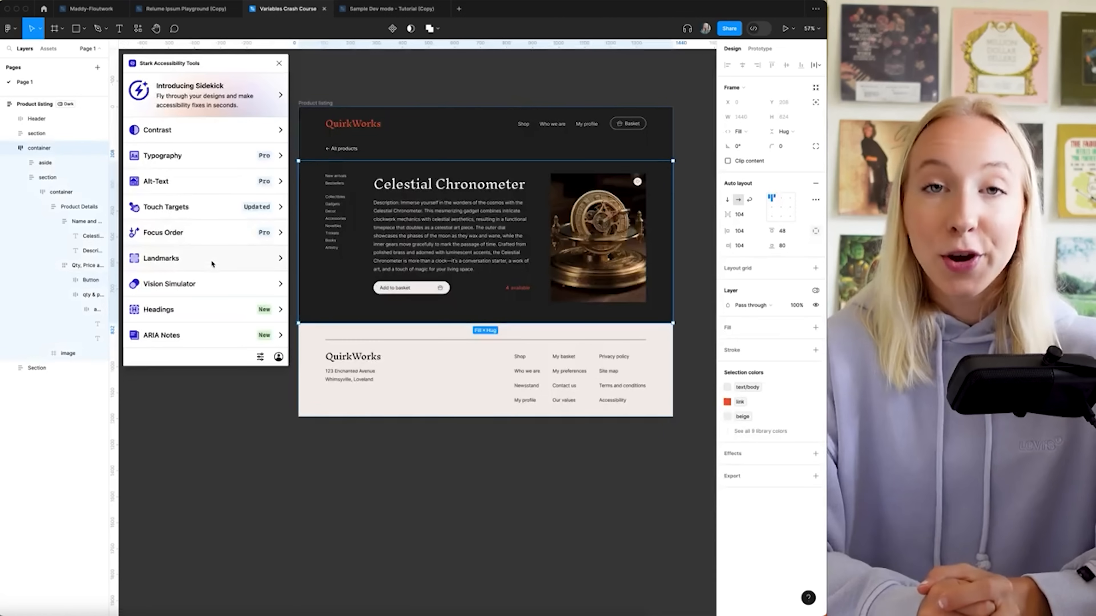
Preview Deuteranopia and Protanopia vision simulations, then close the Stark plugin
left_click(212, 277)
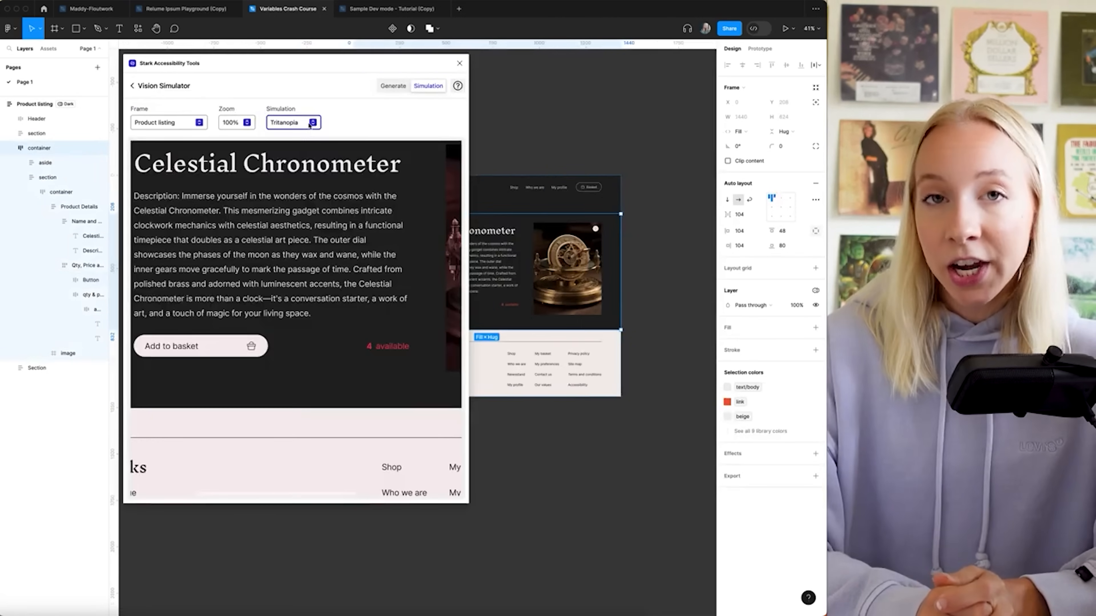
left_click(309, 127)
left_click(307, 112)
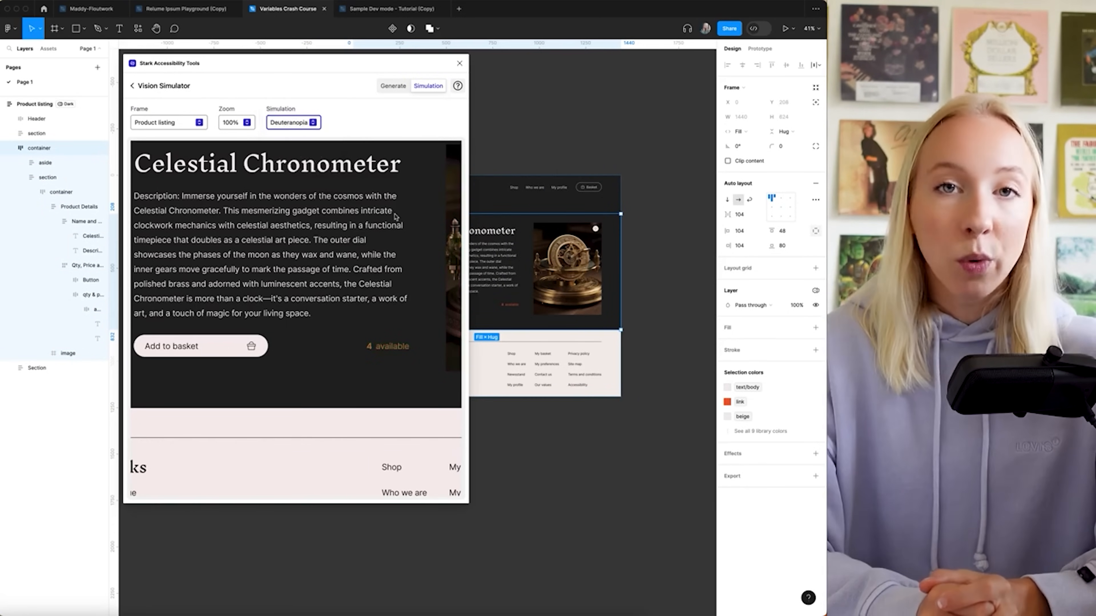
left_click(312, 123)
left_click(305, 112)
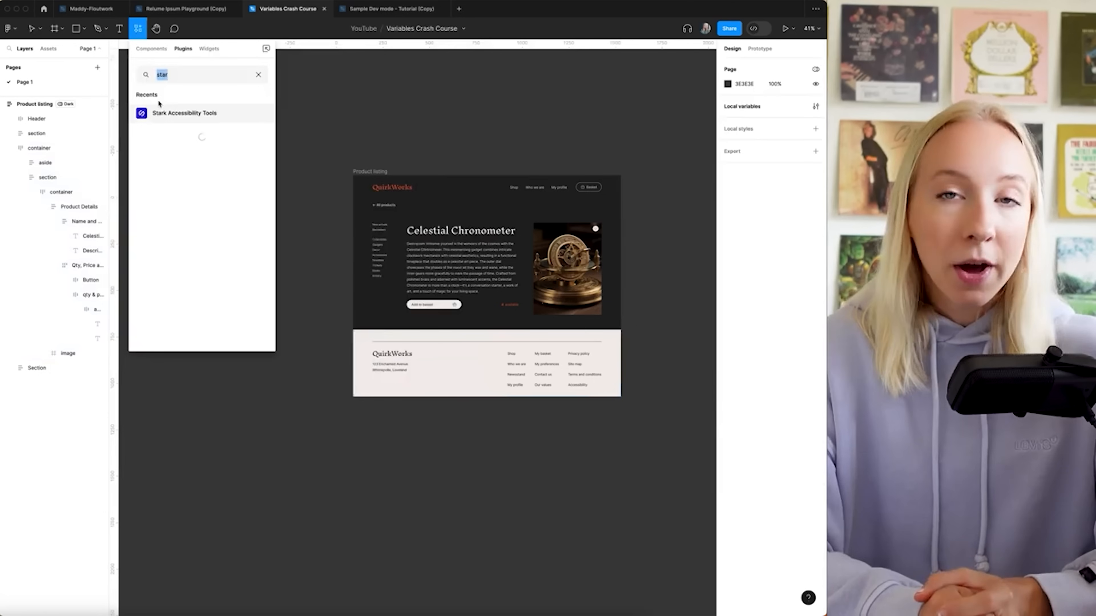
left_click(159, 120)
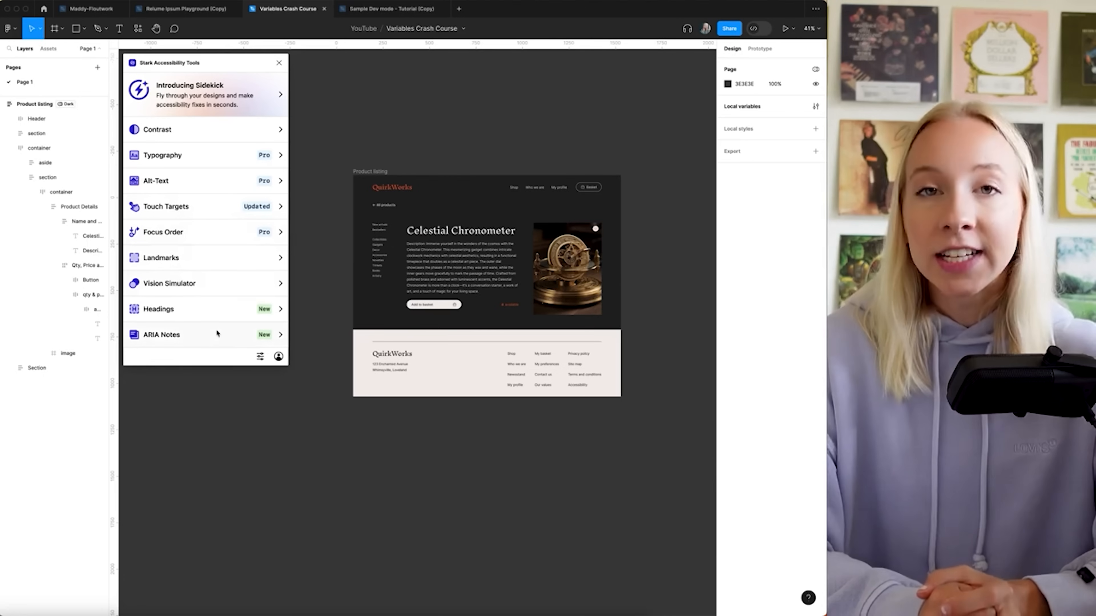
left_click(279, 63)
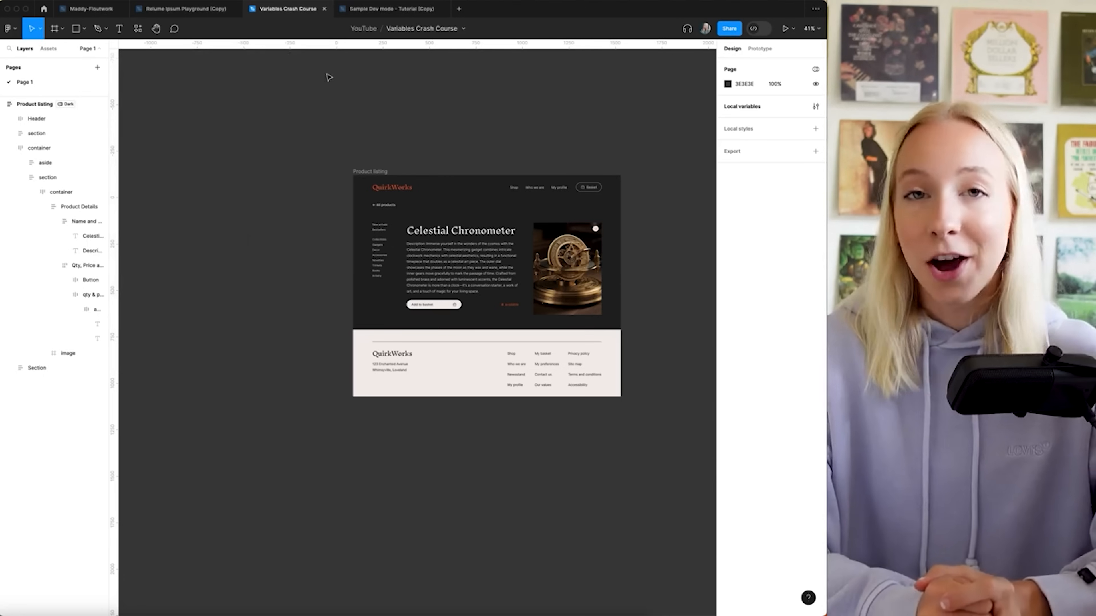
From the plugins list, launch Design Lint beside the Product listing page
left_click(138, 29)
left_click(160, 118)
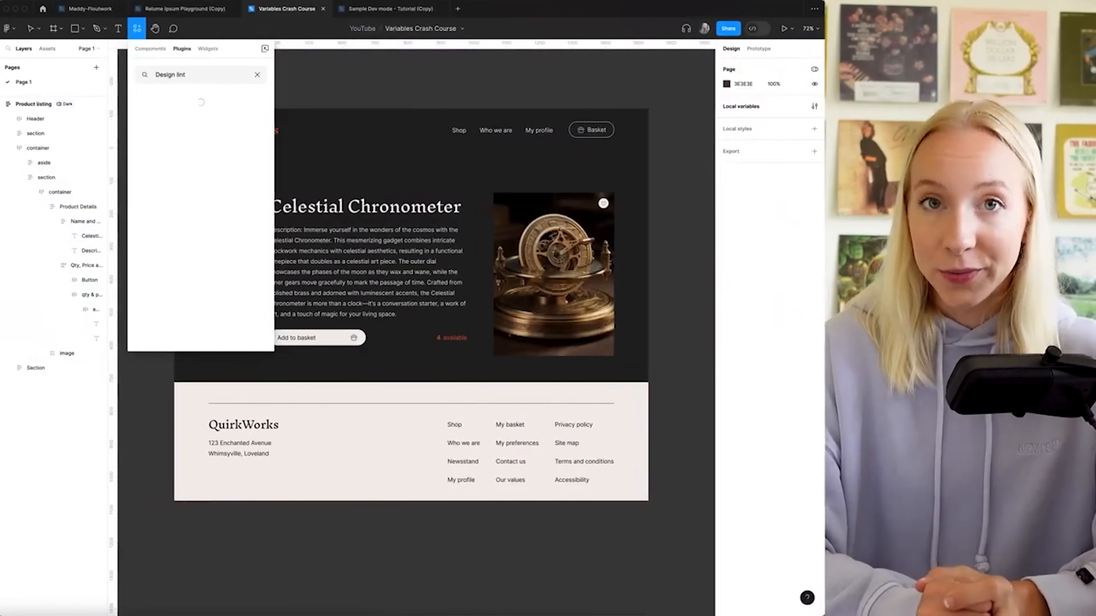
key("Return")
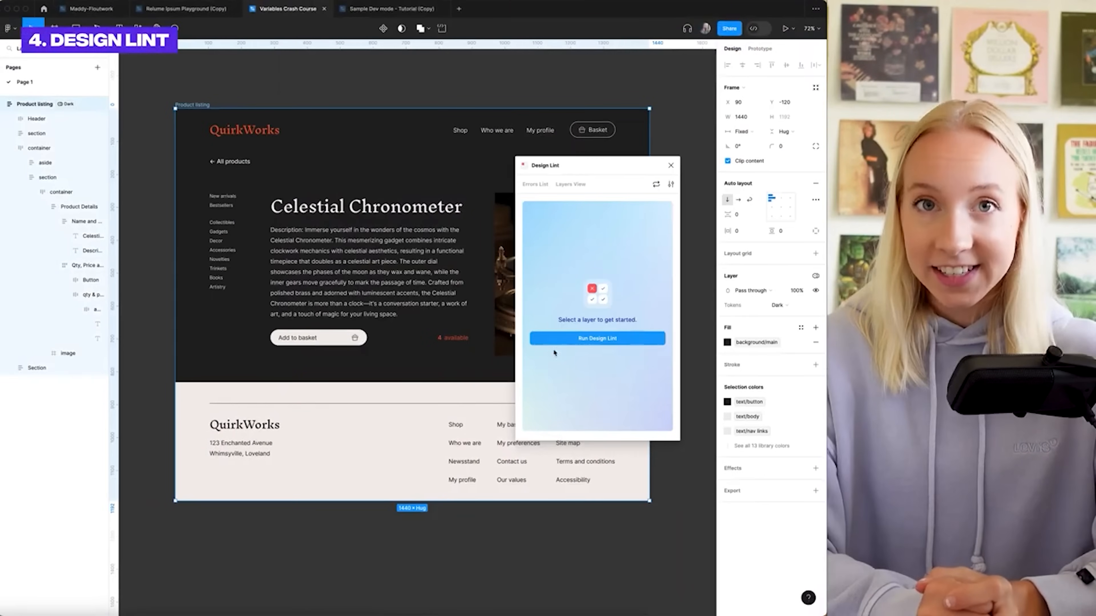
Run Design Lint and create a 'Heading' text style for the Celestial Chronometer heading
left_click(611, 341)
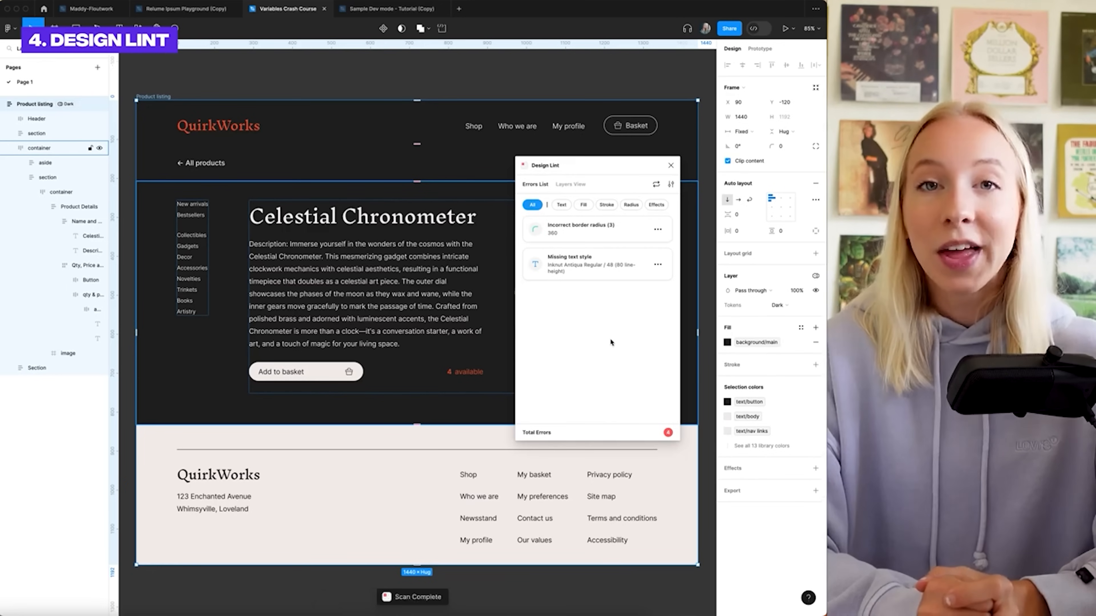
left_click(610, 260)
left_click(620, 277)
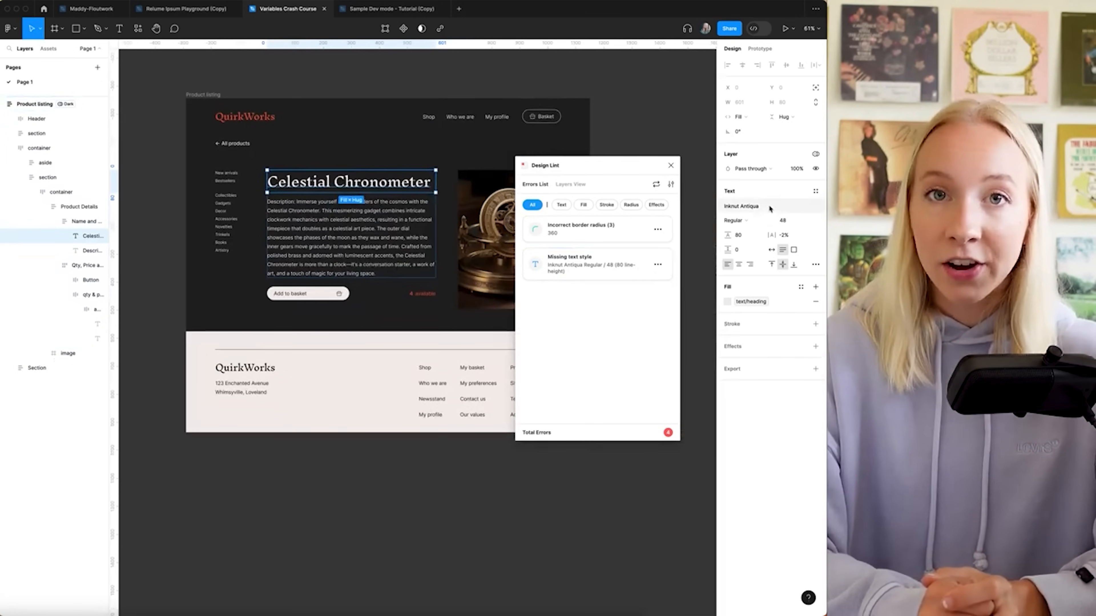
left_click(815, 192)
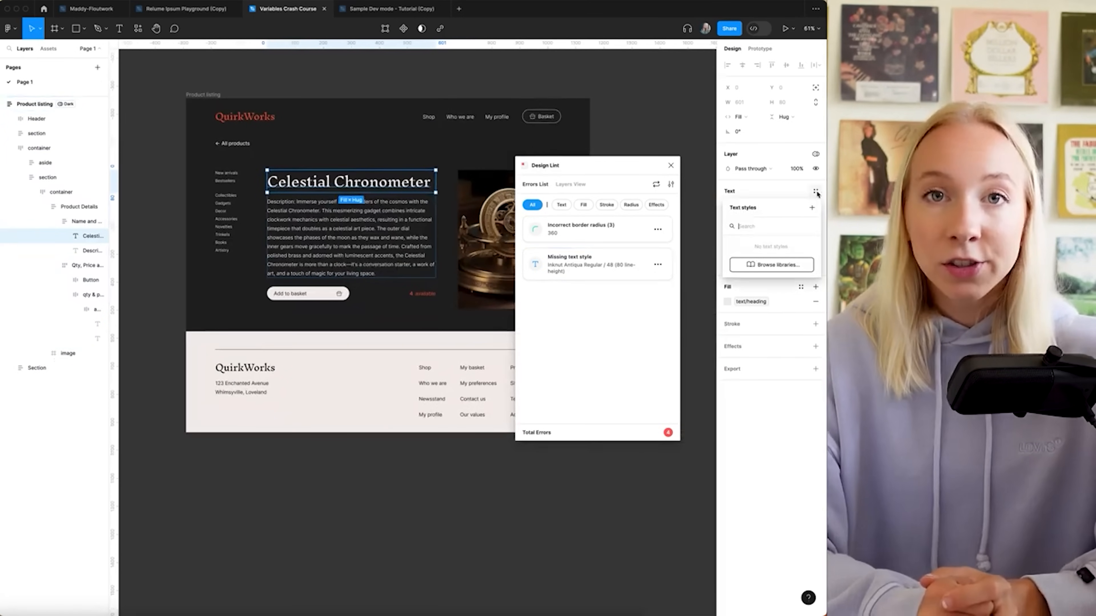
left_click(813, 210)
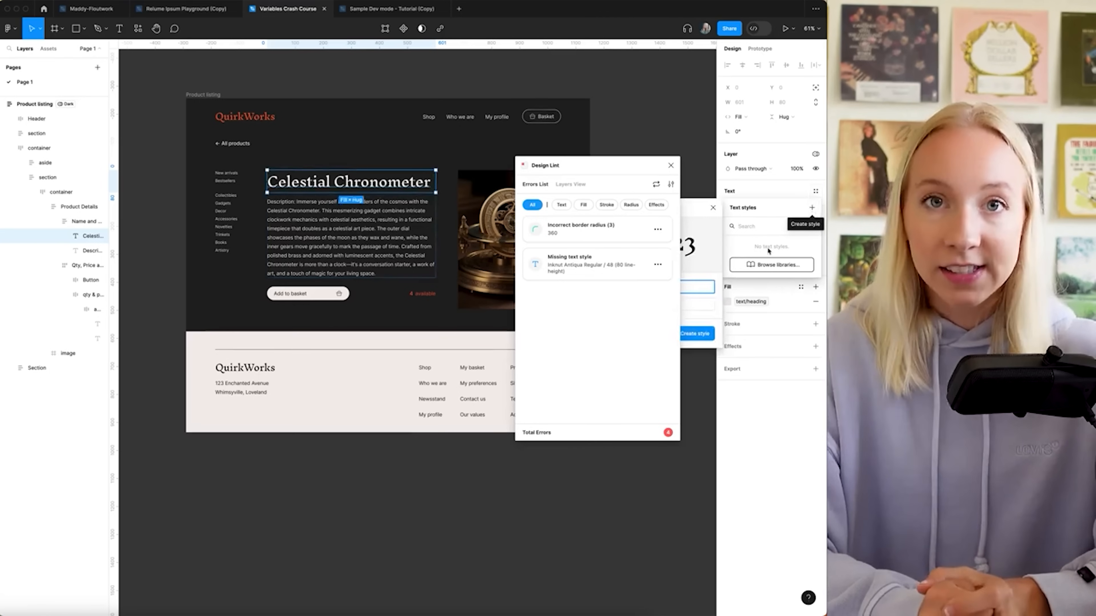
left_click_drag(661, 169, 583, 327)
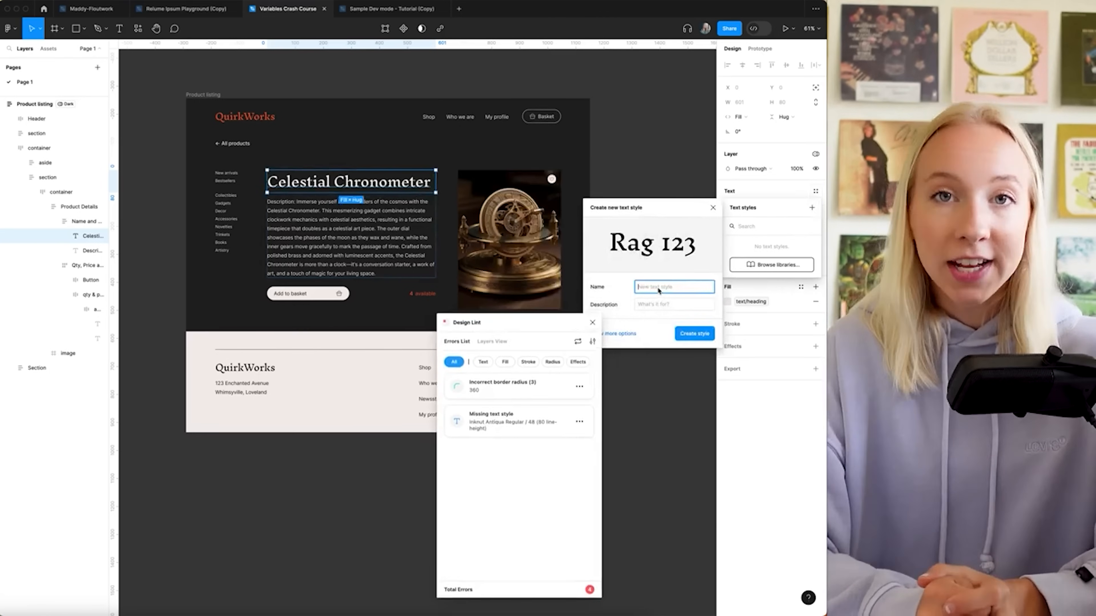
key("Return")
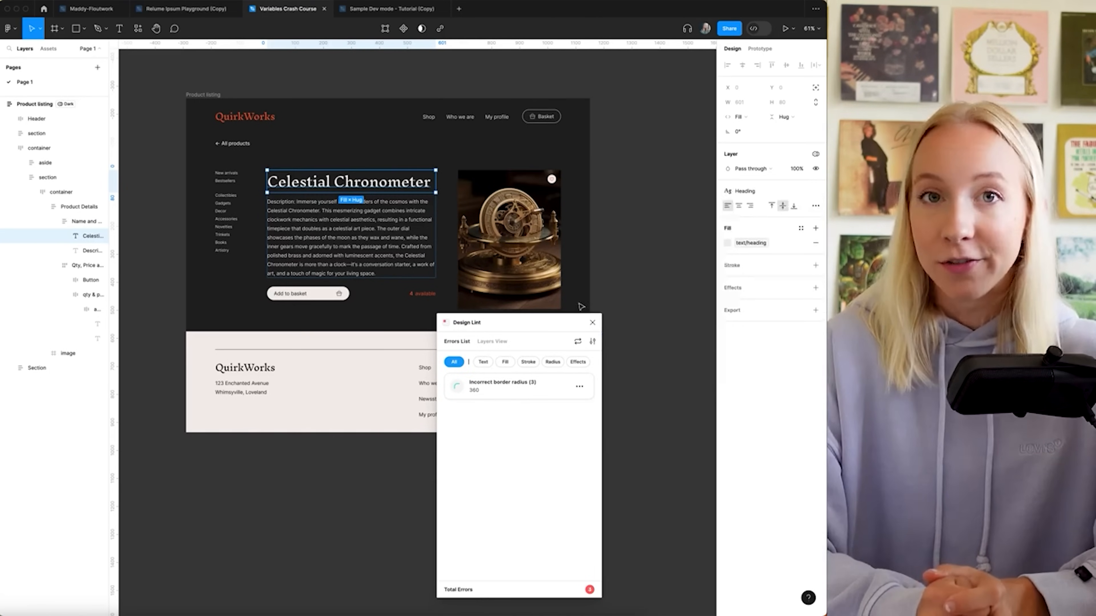
left_click_drag(529, 325, 581, 188)
Select the three wrong-radius buttons, then switch to the Sample Dev mode tutorial file
left_click(540, 249)
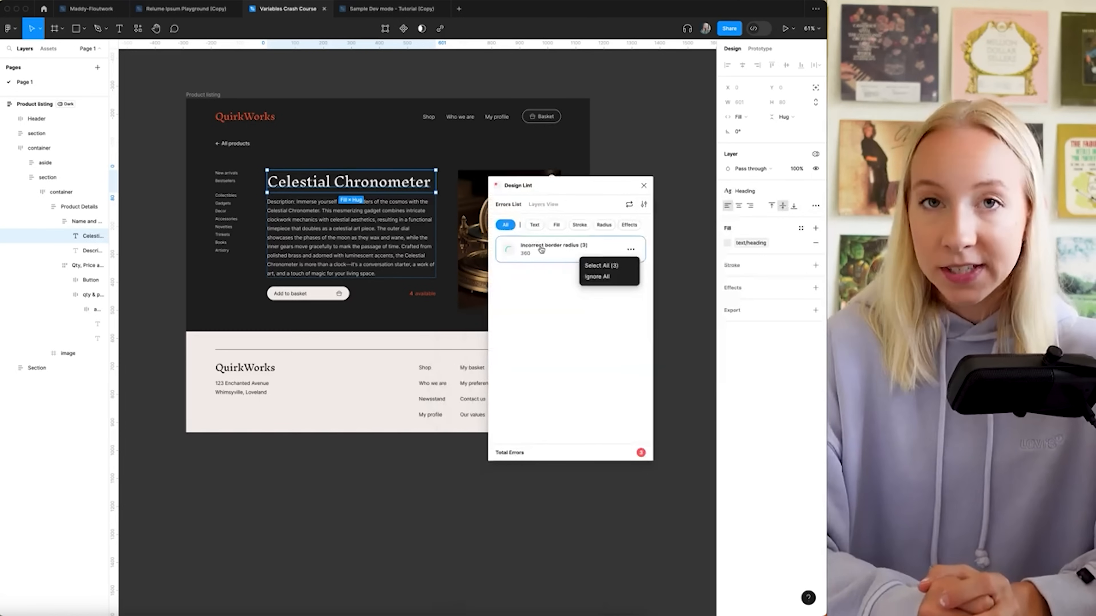
left_click(595, 266)
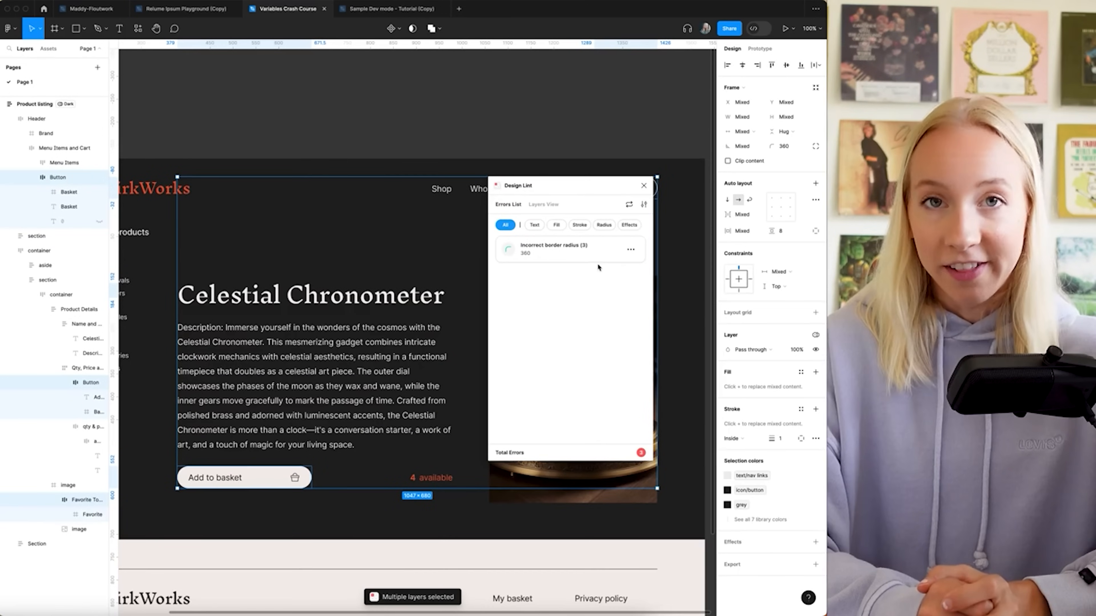
scroll(462, 201, "right", 1)
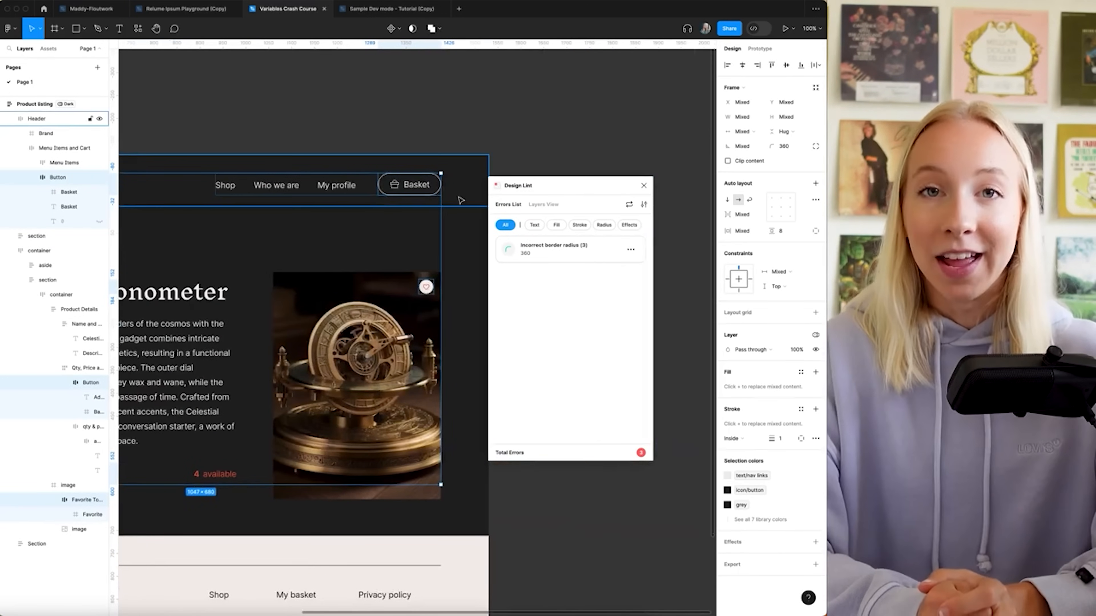
scroll(461, 200, "down", 3)
scroll(461, 199, "left", 3)
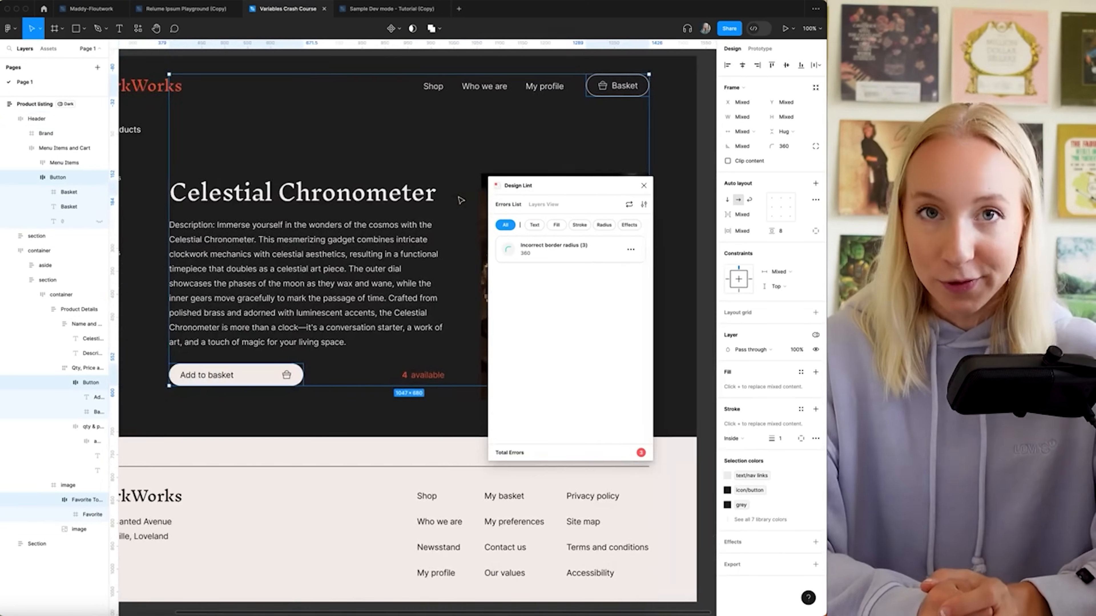
left_click(371, 8)
scroll(264, 151, "up", 2)
Select image 1 in Anima, view its generated CSS and download the code
scroll(179, 175, "up", 5)
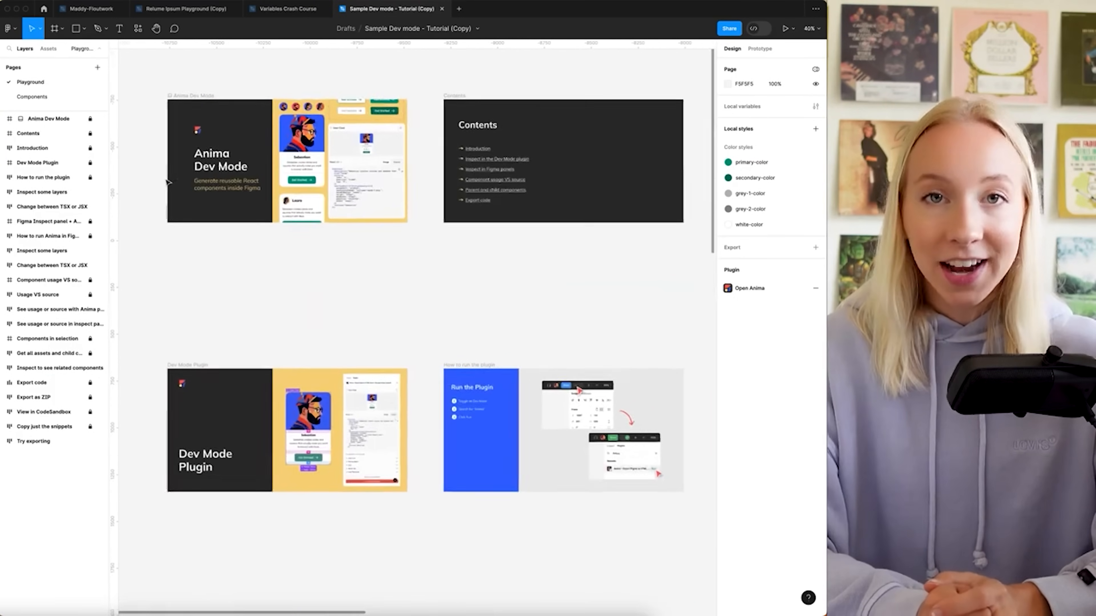
scroll(280, 168, "up", 2)
scroll(222, 170, "up", 5)
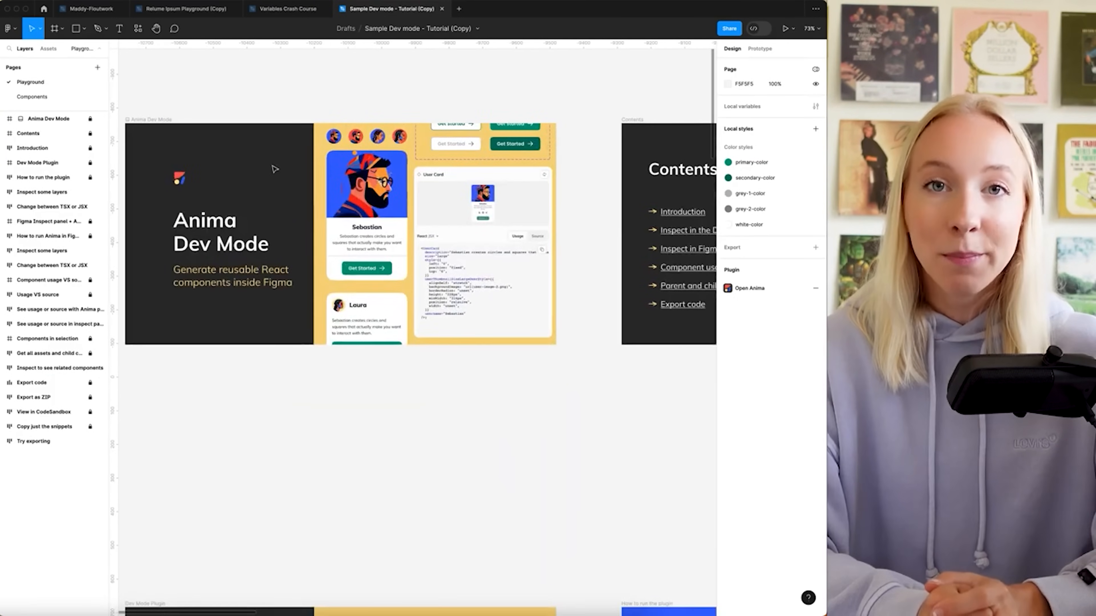
scroll(275, 168, "right", 3)
scroll(274, 168, "right", 8)
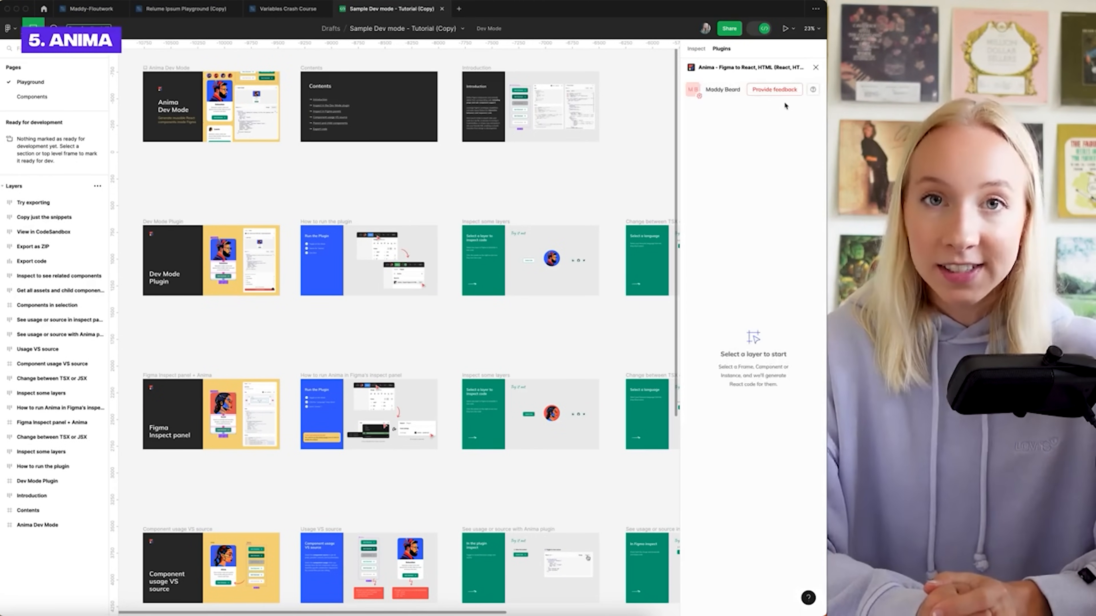
scroll(400, 262, "up", 6)
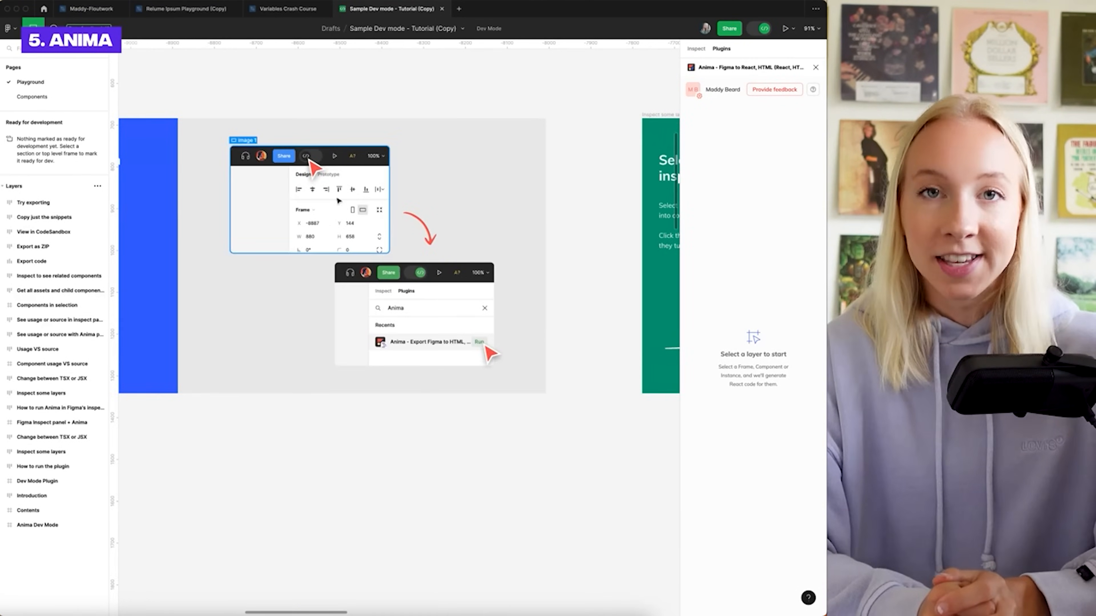
left_click(338, 200)
scroll(338, 200, "left", 5)
scroll(338, 200, "up", 3)
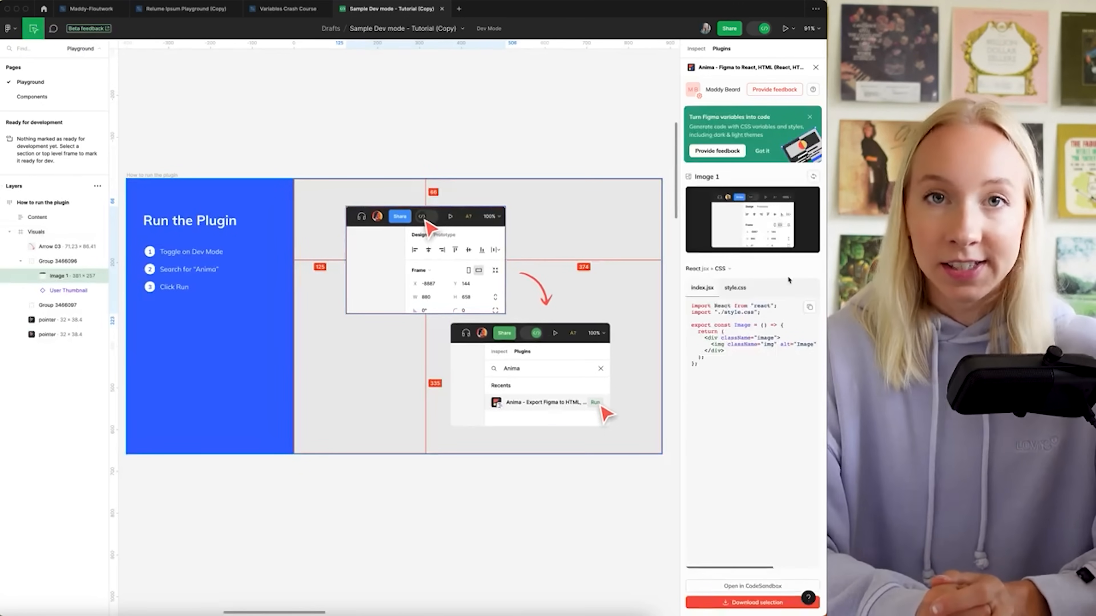
left_click(740, 291)
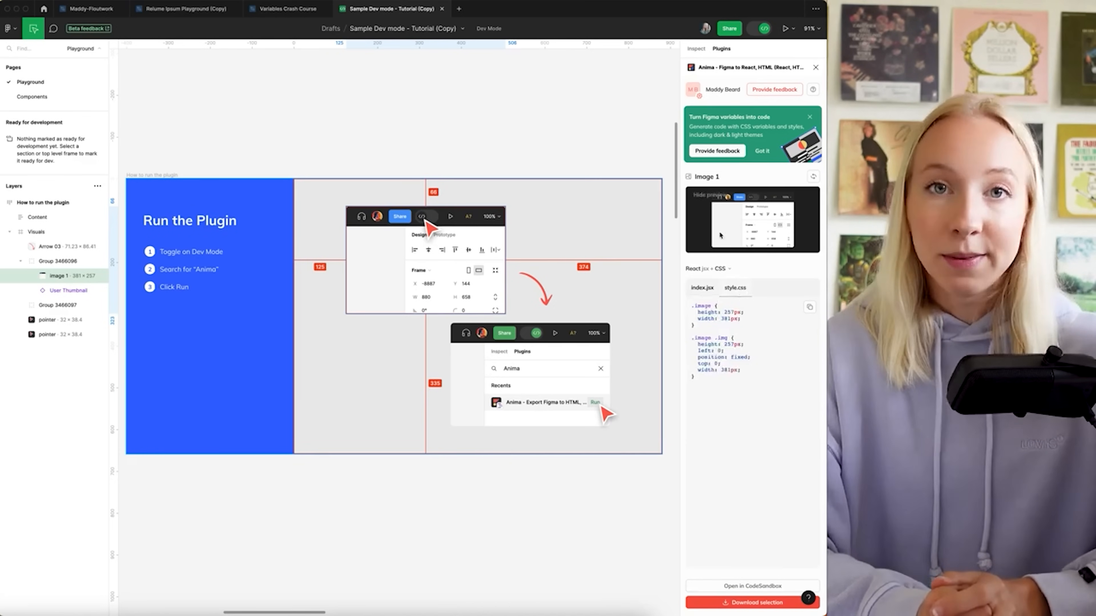
left_click(763, 602)
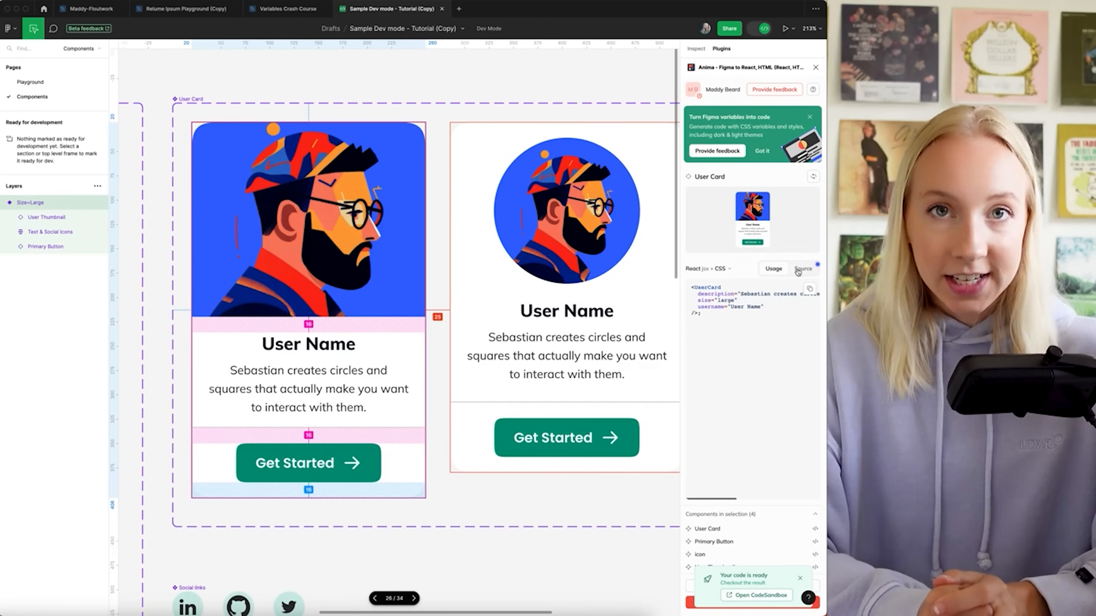
Show the User Card source, then load the generated React code for the Icon component
left_click(801, 269)
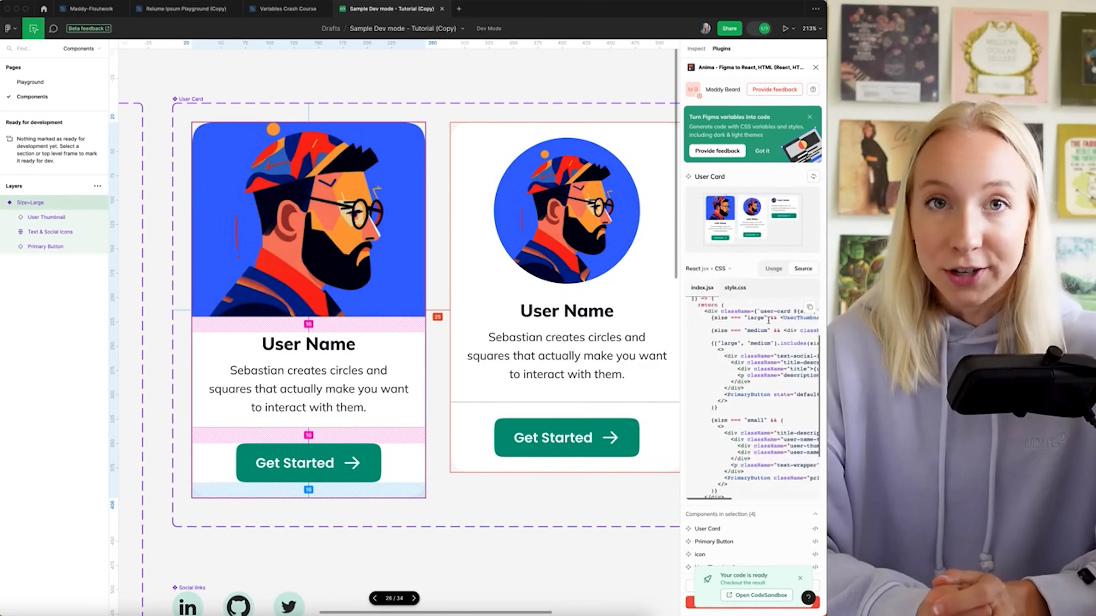
scroll(769, 319, "up", 3)
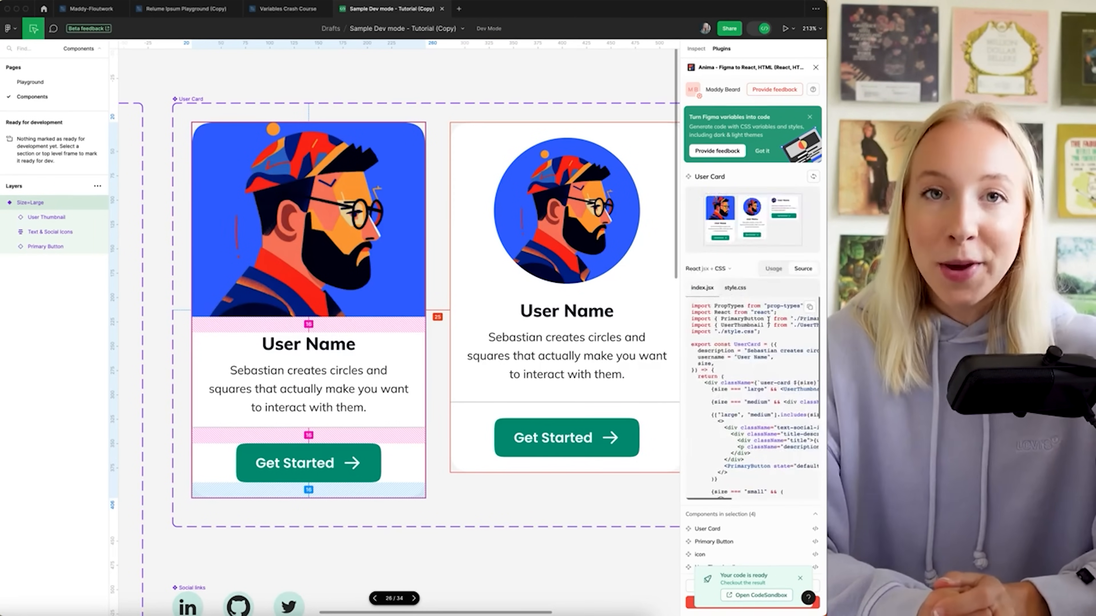
left_click(800, 579)
left_click(739, 542)
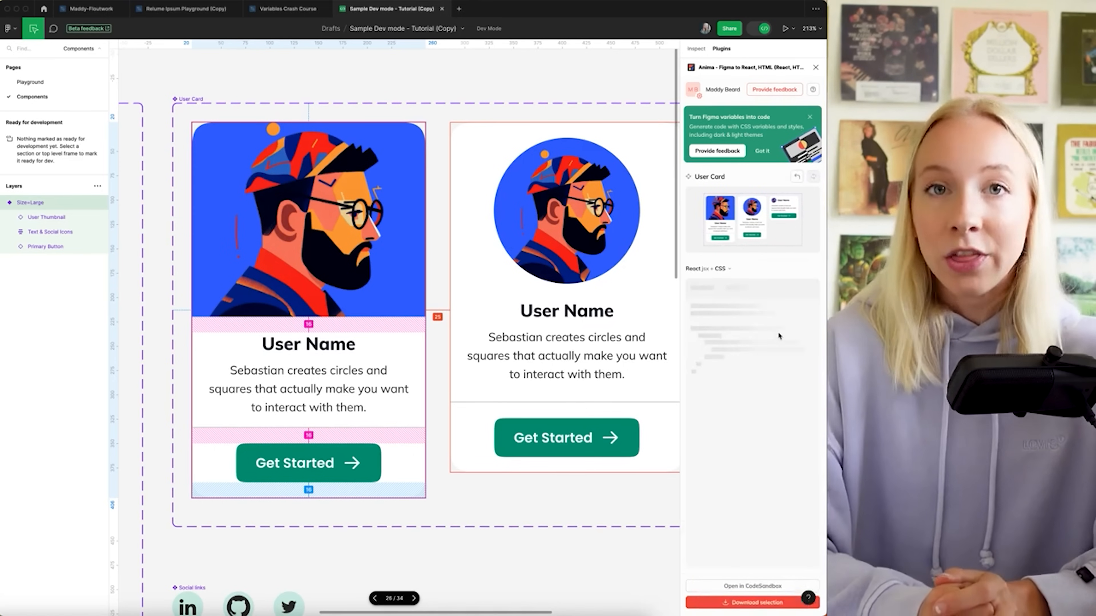
scroll(791, 386, "down", 5)
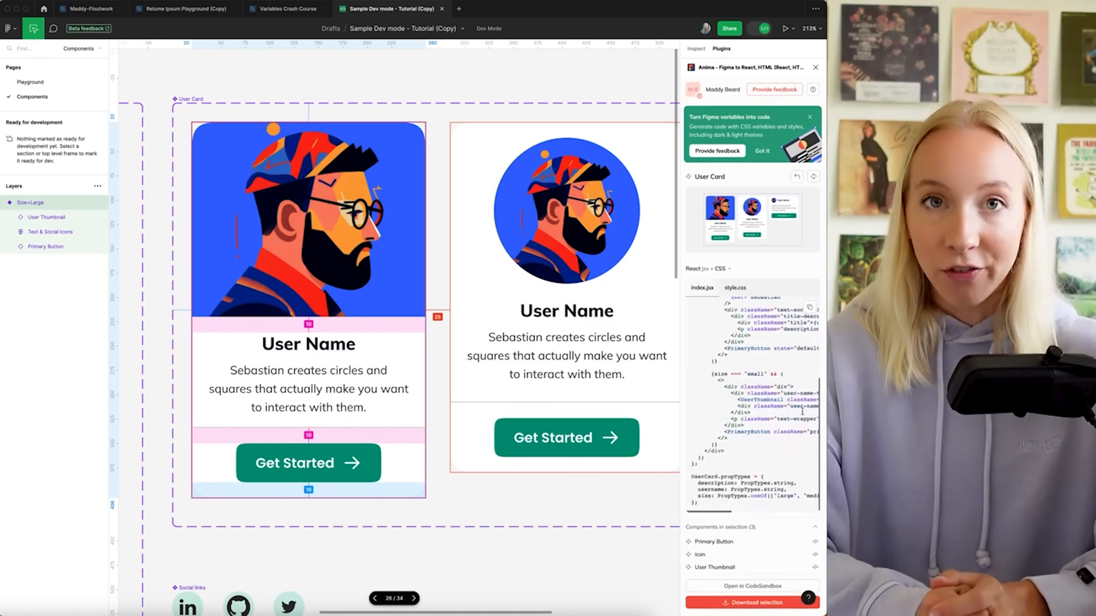
left_click(718, 555)
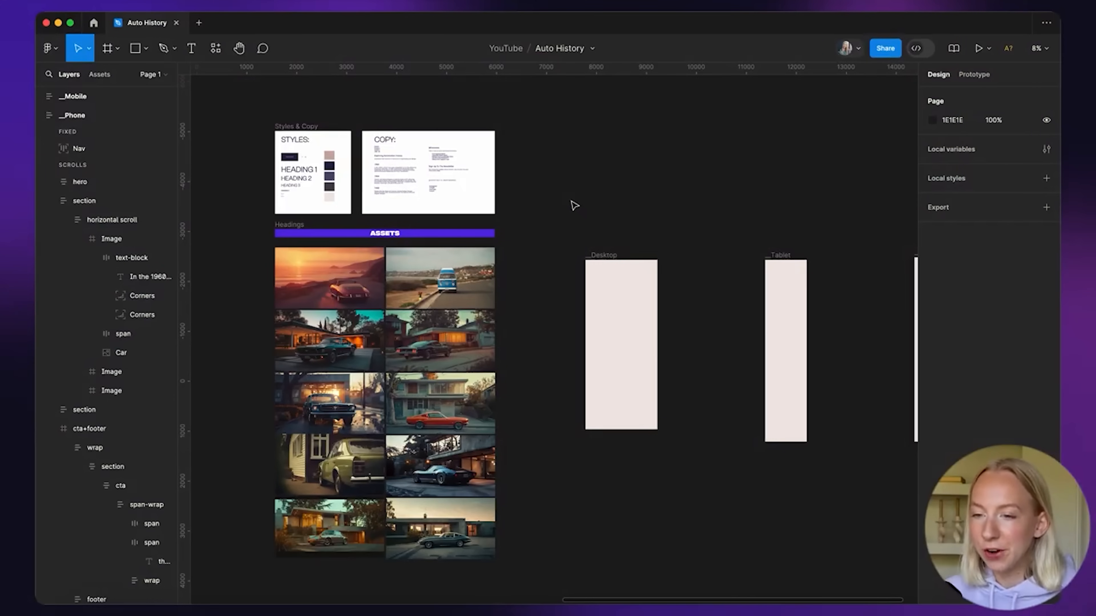
Drag the sunset car photo from Assets to the top of the Desktop frame
scroll(321, 160, "up", 10)
scroll(321, 161, "right", 3)
scroll(320, 161, "down", 2)
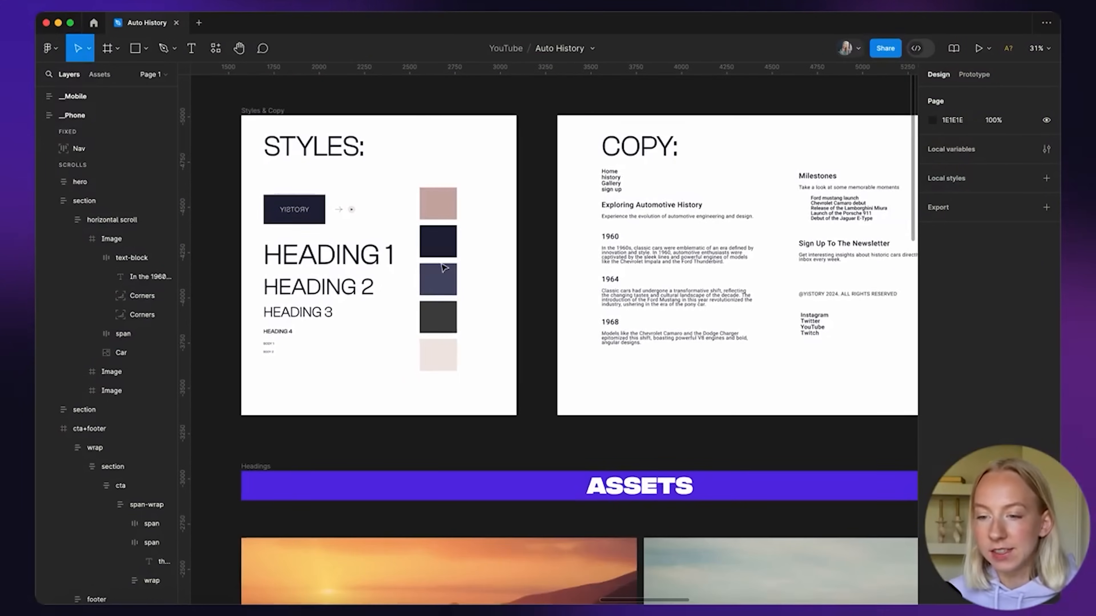
scroll(304, 273, "up", 3)
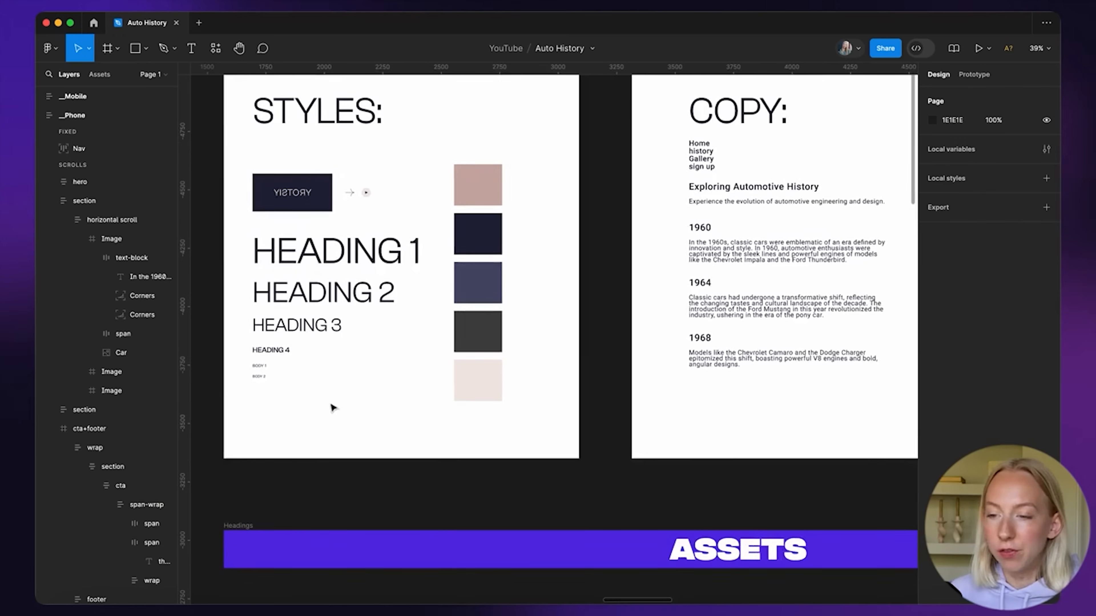
scroll(496, 155, "right", 5)
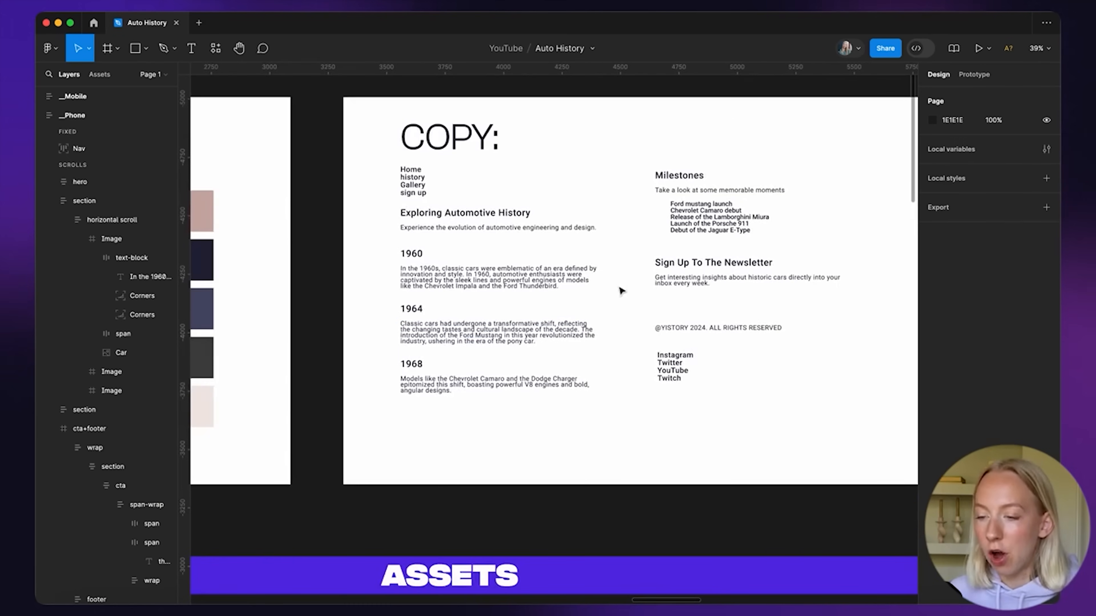
scroll(621, 287, "down", 5)
scroll(617, 289, "down", 6)
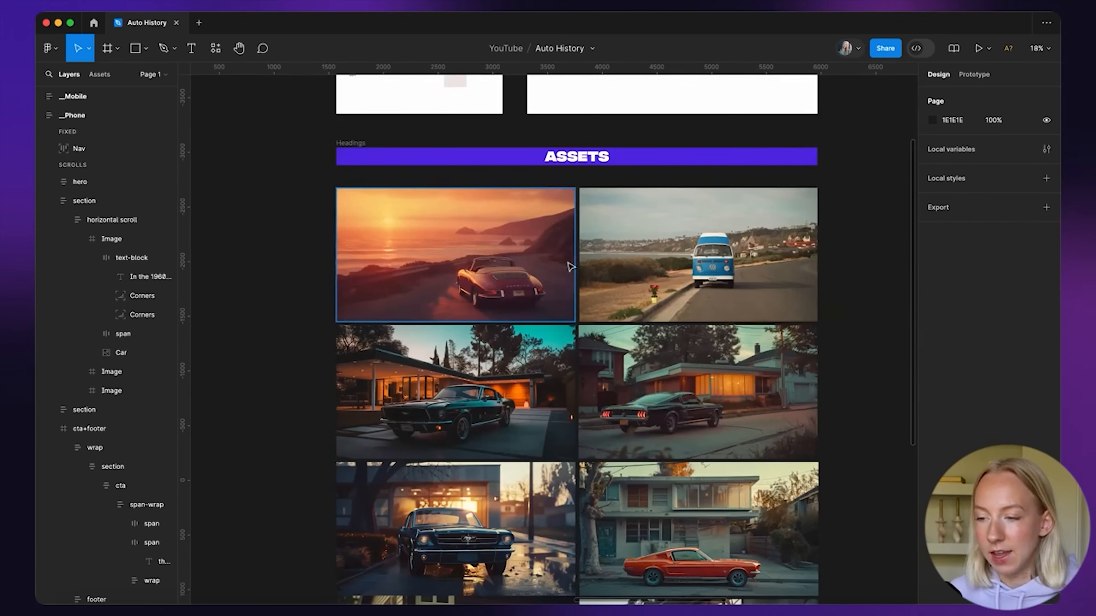
scroll(511, 350, "down", 3)
scroll(511, 351, "down", 6)
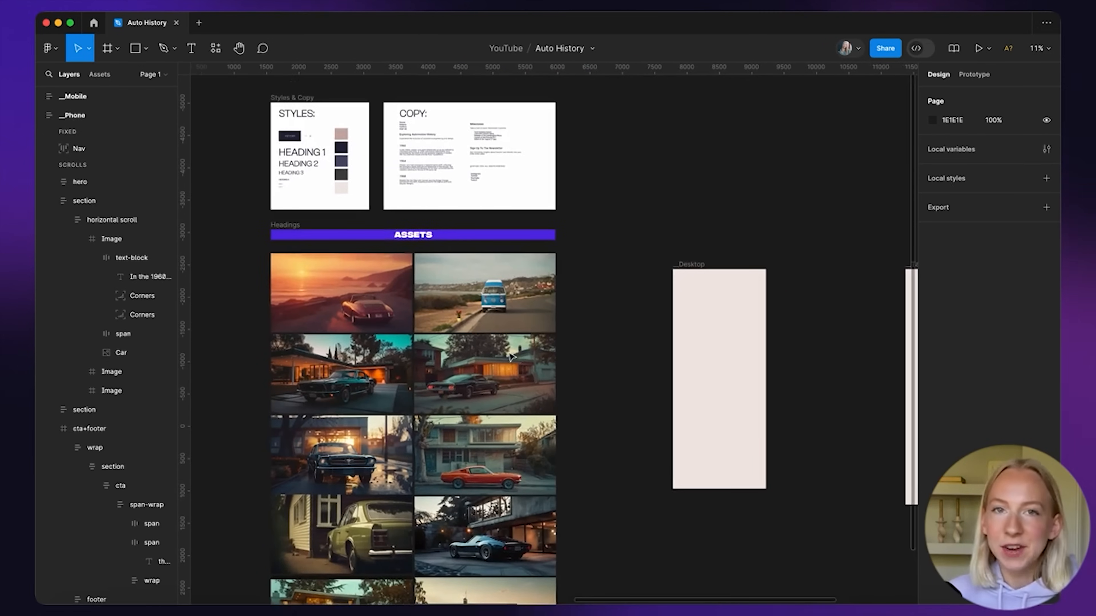
scroll(510, 356, "left", 3)
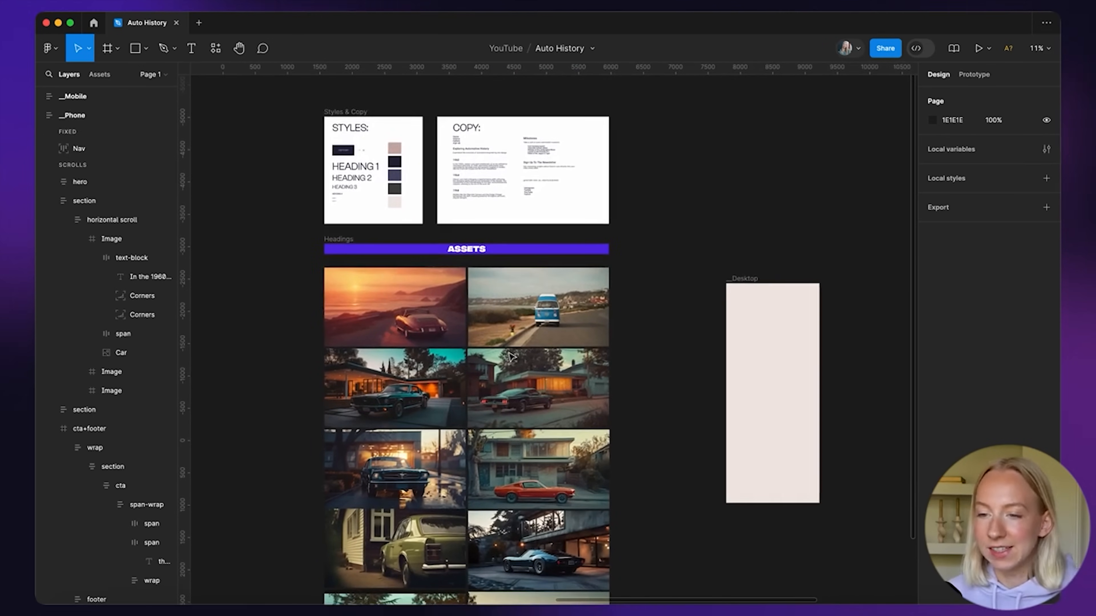
scroll(511, 356, "right", 3)
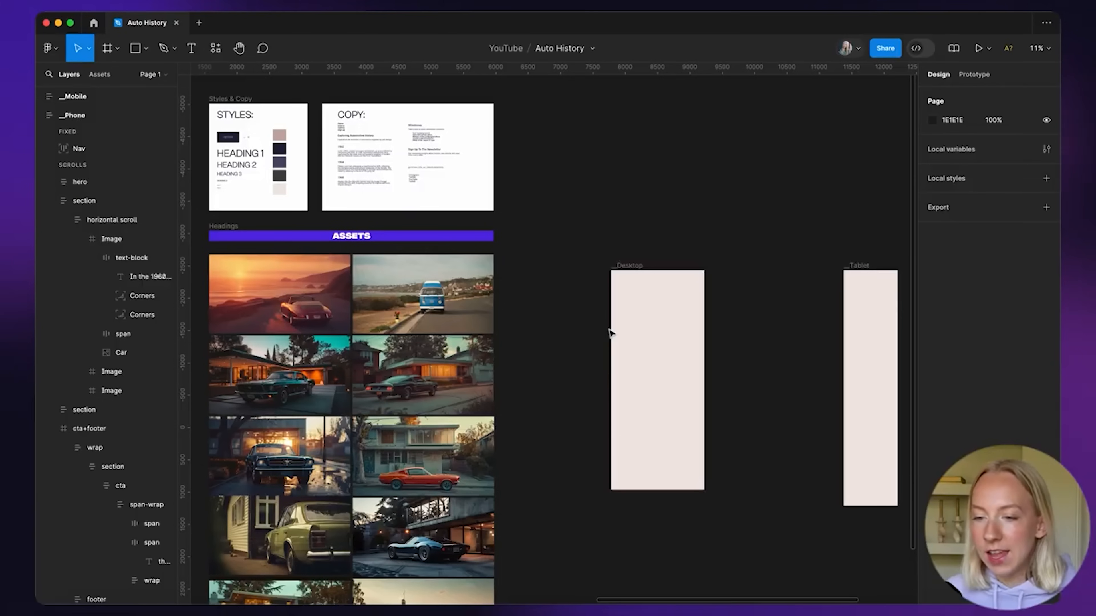
left_click_drag(281, 290, 613, 316)
Scale the car photo down to 1438 × 806 across the frame's width
scroll(656, 309, "up", 3)
scroll(656, 309, "right", 5)
left_click_drag(560, 388, 571, 337)
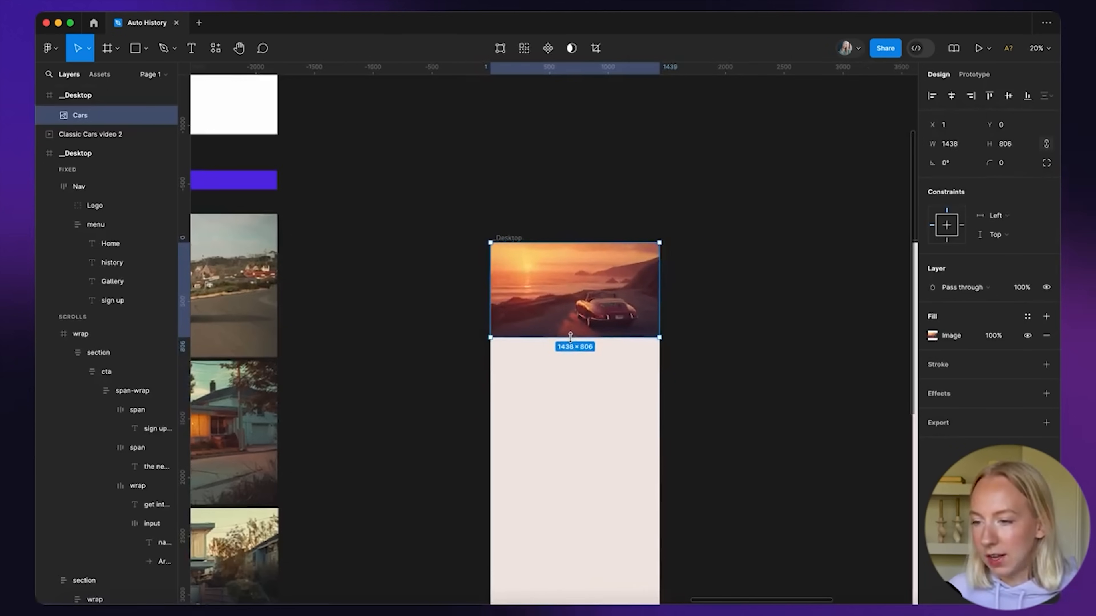
Duplicate the Home, history, Gallery, sign up menu text out of the COPY frame
scroll(571, 337, "up", 3)
scroll(570, 338, "right", 2)
left_click(571, 339)
scroll(545, 248, "up", 1)
scroll(546, 248, "down", 4)
scroll(545, 249, "down", 2)
scroll(546, 249, "left", 3)
scroll(546, 248, "up", 2)
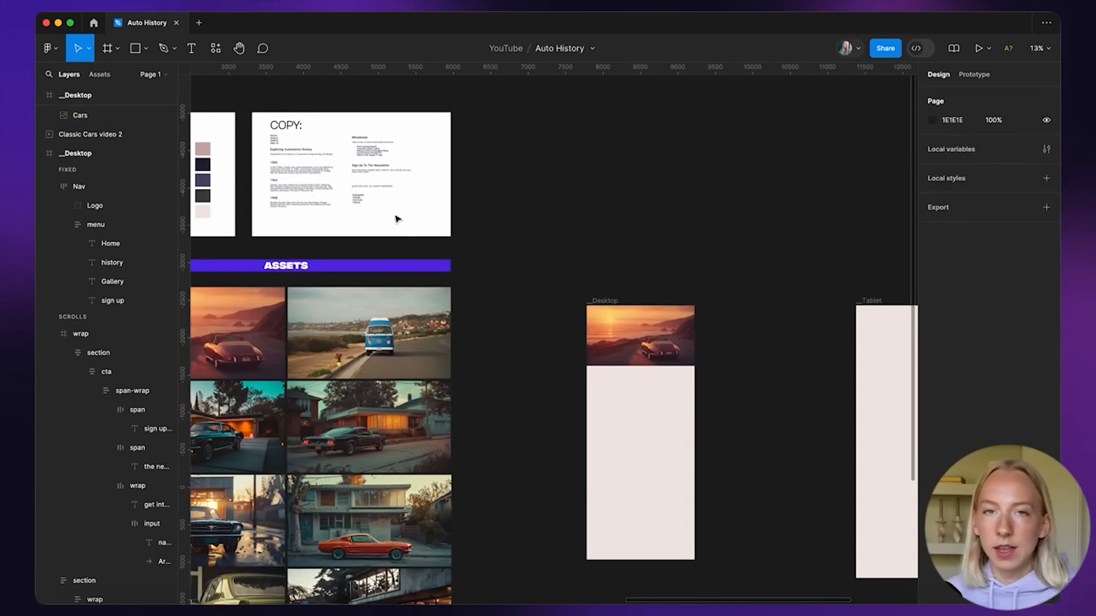
scroll(349, 192, "up", 8)
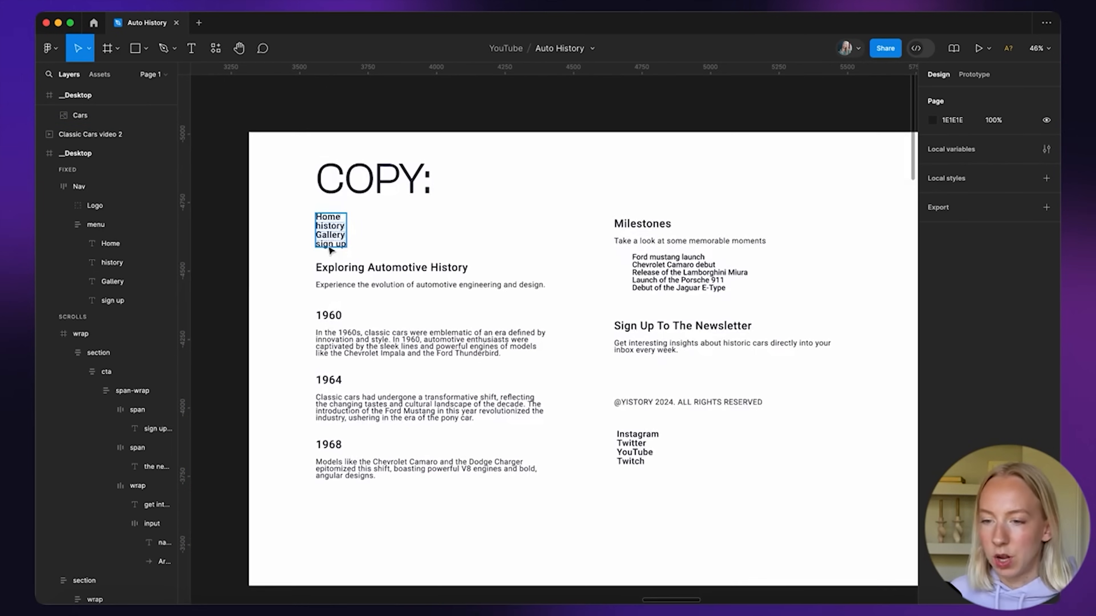
scroll(361, 224, "down", 5)
left_click_drag(349, 225, 842, 432)
Select the YISTORY logo group in the STYLES frame
scroll(414, 204, "right", 4)
scroll(414, 205, "down", 2)
scroll(669, 354, "left", 15)
scroll(669, 354, "up", 4)
scroll(475, 212, "up", 5)
left_click(428, 318)
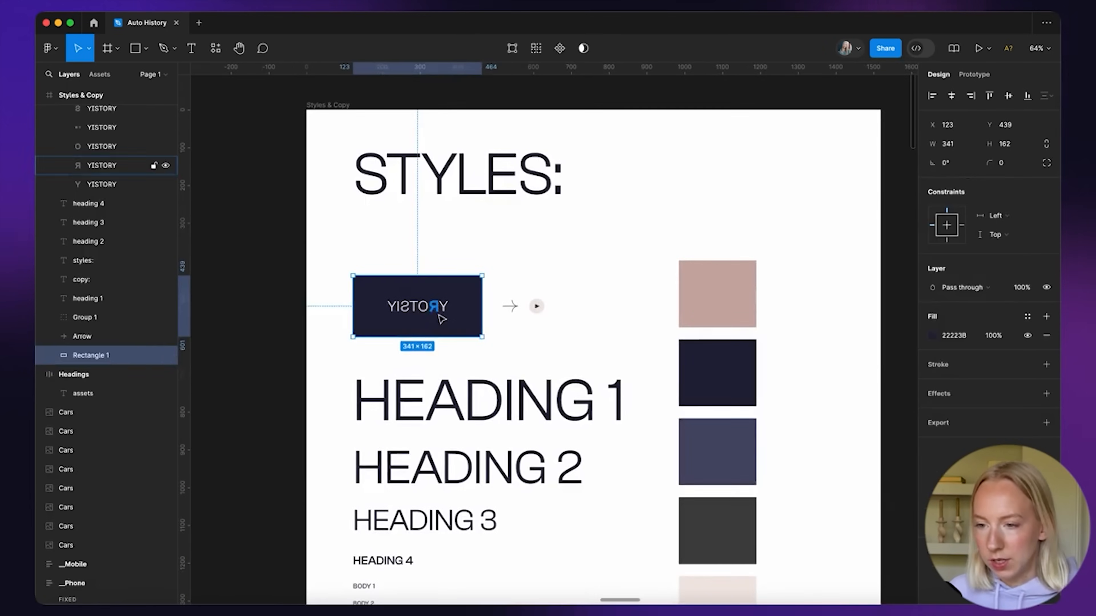
left_click(415, 255)
left_click(406, 307)
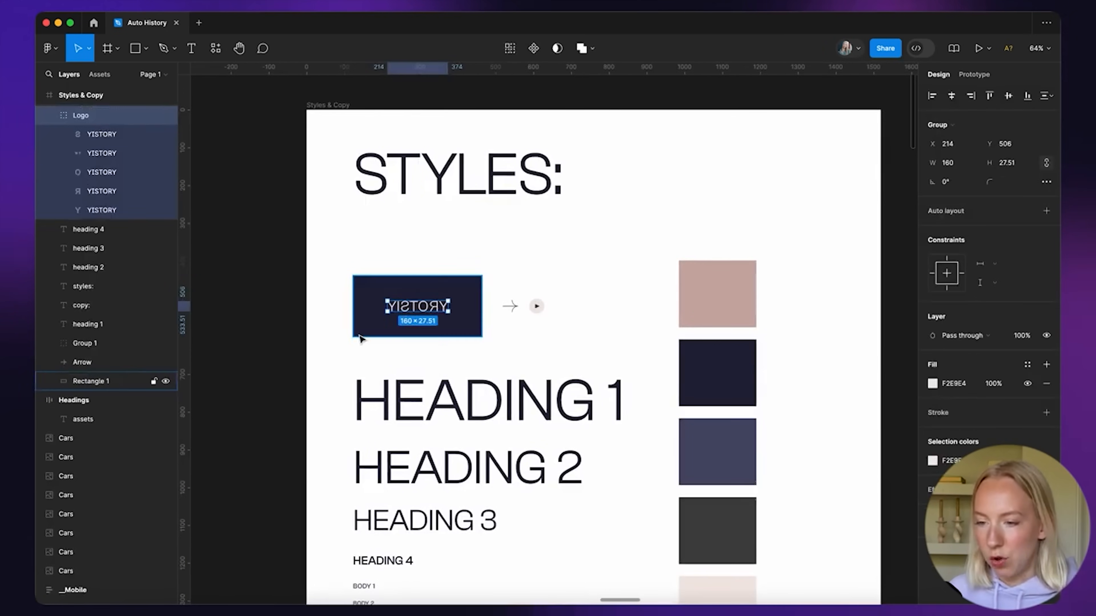
Move the menu copy into the Desktop frame and paste the YISTORY logo there
scroll(361, 339, "down", 8)
scroll(362, 339, "right", 12)
scroll(361, 339, "down", 4)
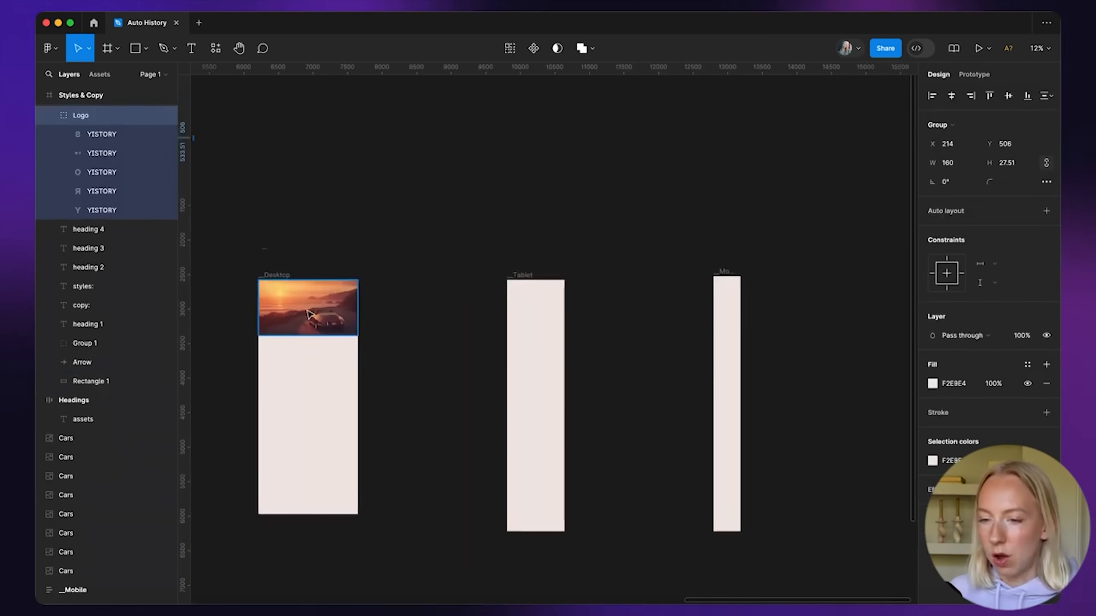
scroll(309, 314, "left", 3)
scroll(314, 294, "up", 5)
left_click_drag(407, 120, 564, 213)
scroll(535, 232, "up", 5)
key("super+v")
scroll(490, 278, "down", 3)
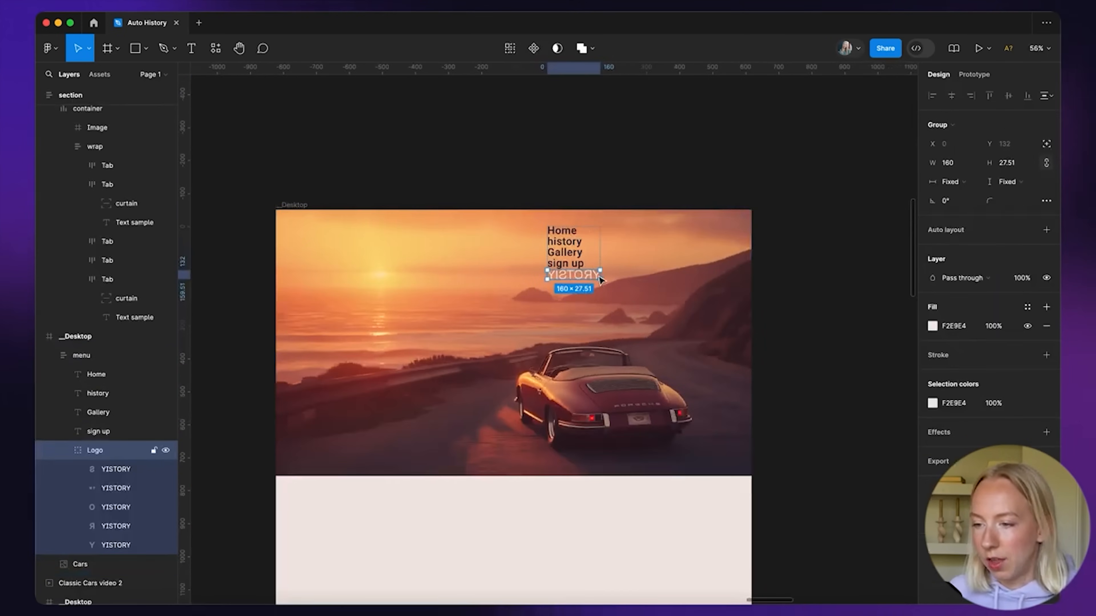
key("super+z")
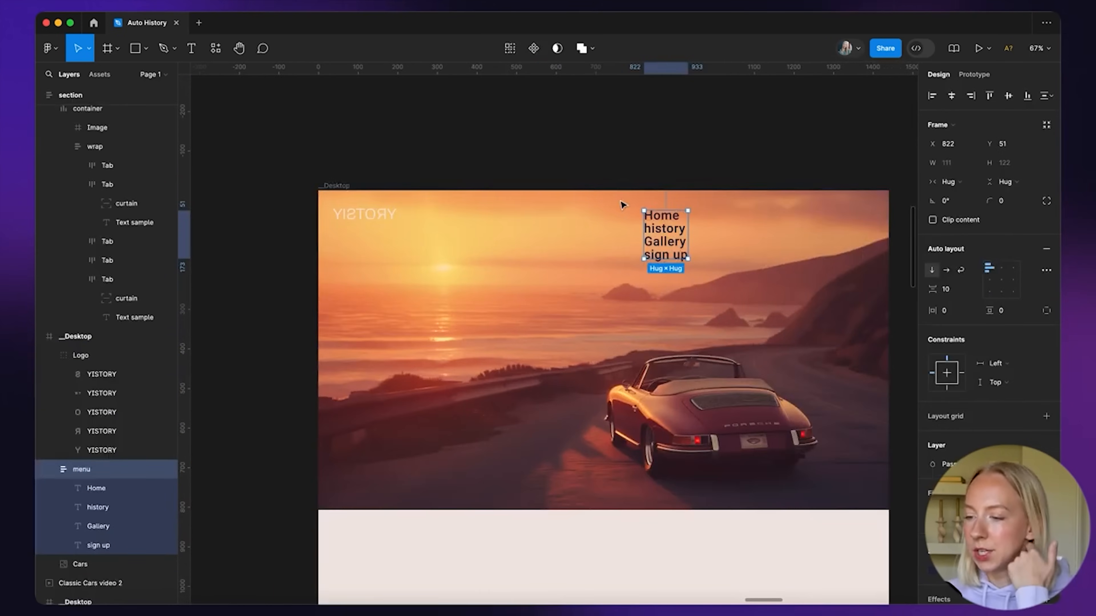
scroll(623, 204, "down", 10)
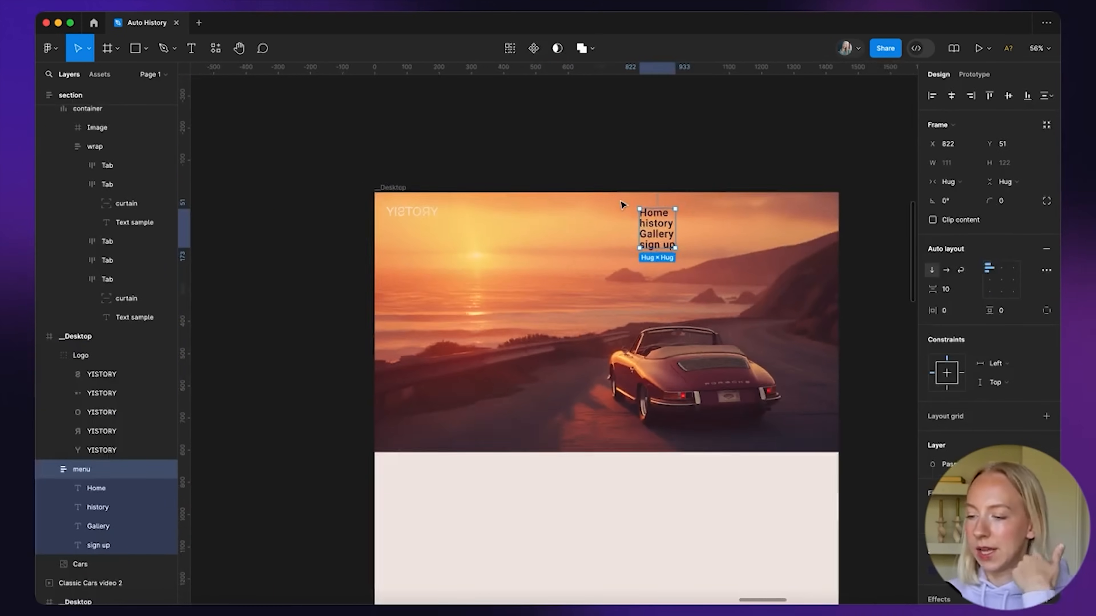
Pick the BODY 1 text sample from the STYLES frame
scroll(623, 204, "left", 3)
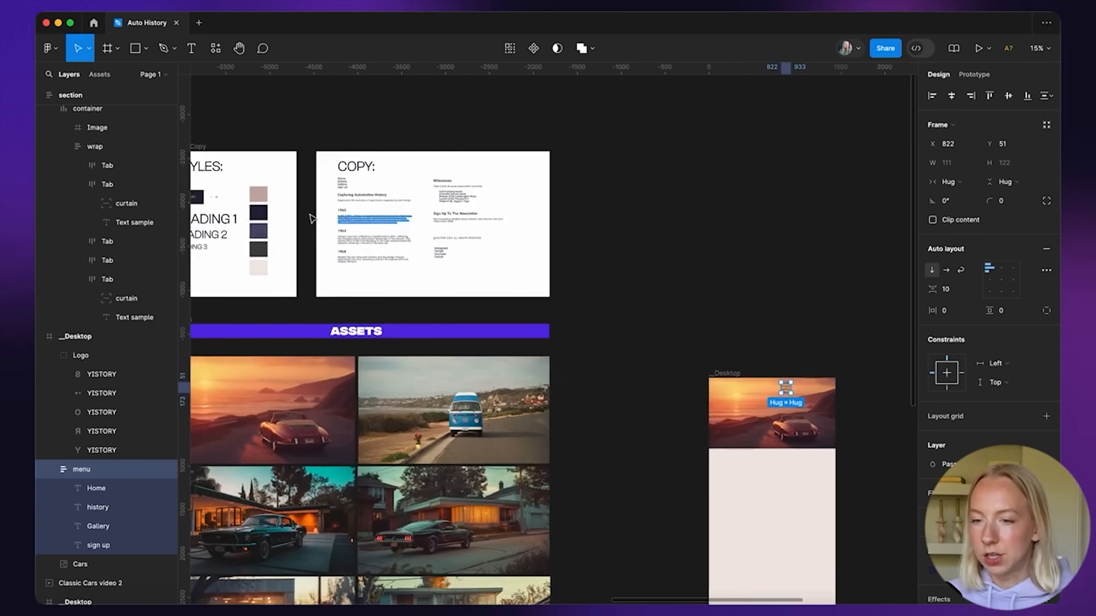
scroll(308, 216, "up", 5)
scroll(392, 190, "down", 4)
scroll(393, 193, "left", 6)
scroll(497, 276, "up", 10)
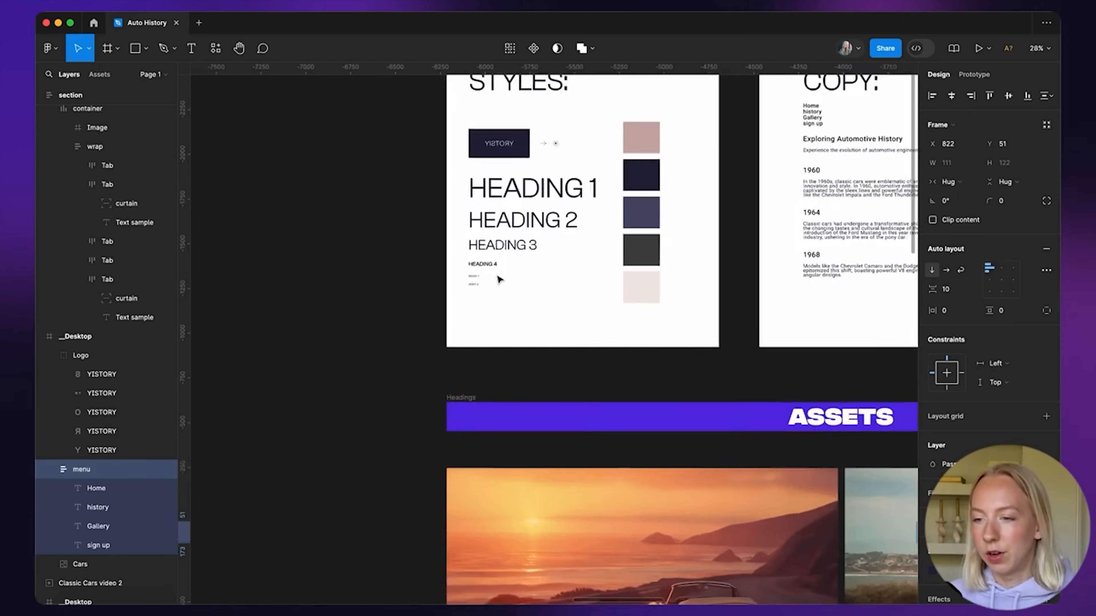
left_click(411, 298)
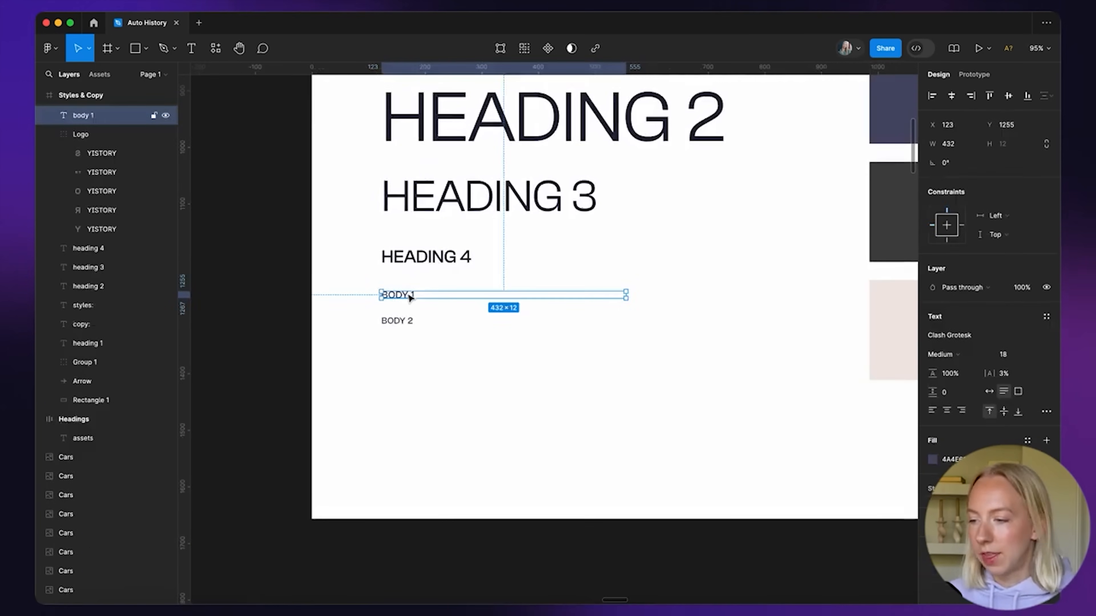
scroll(389, 353, "down", 5)
scroll(395, 357, "down", 5)
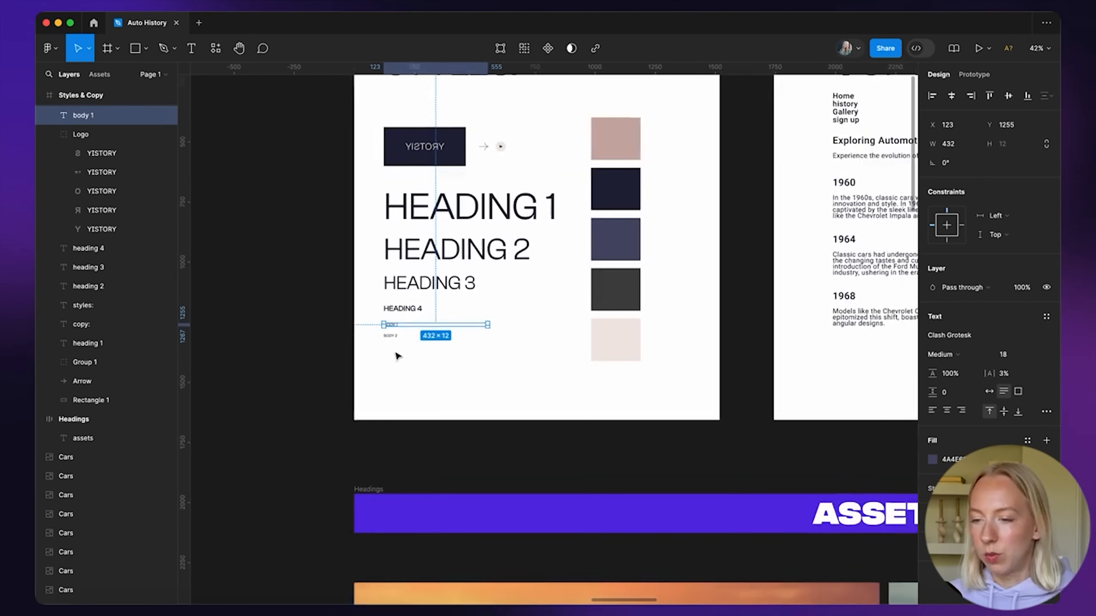
scroll(395, 357, "right", 8)
scroll(530, 278, "right", 3)
scroll(530, 278, "up", 2)
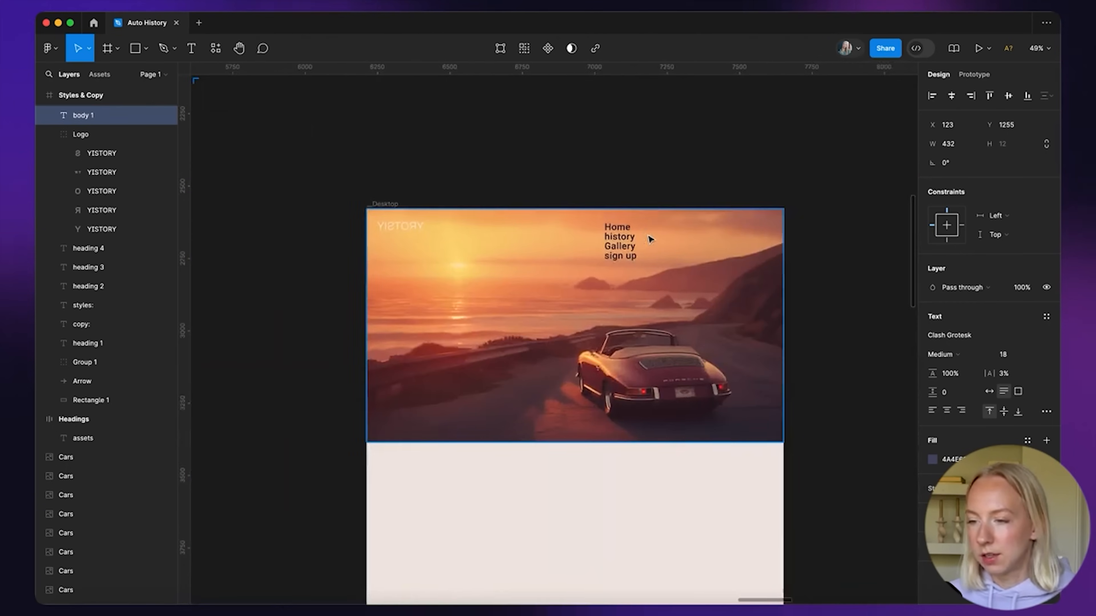
scroll(647, 237, "up", 4)
Paste it as an auto-width menu at X 1319, Y 39 and delete the old large menu
key("super+v")
left_click_drag(456, 337, 732, 218)
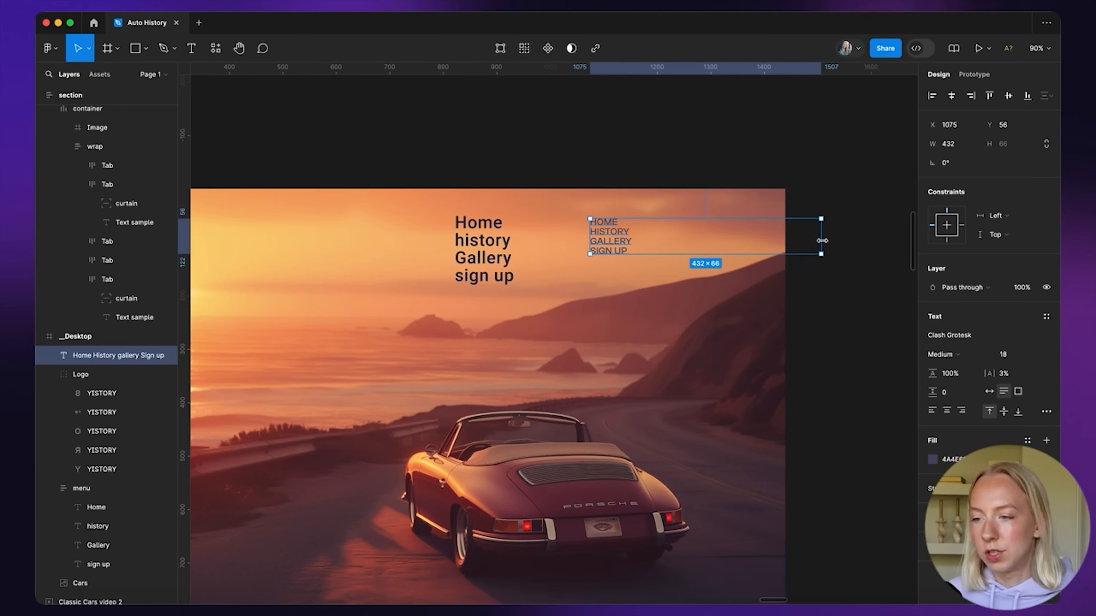
double_click(822, 241)
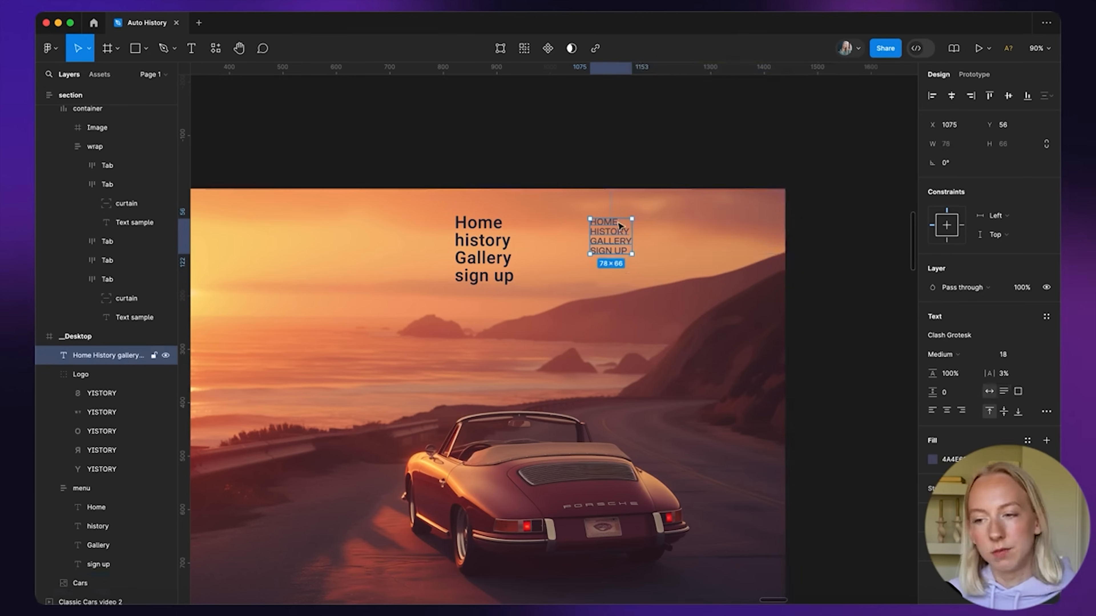
left_click_drag(616, 242, 747, 233)
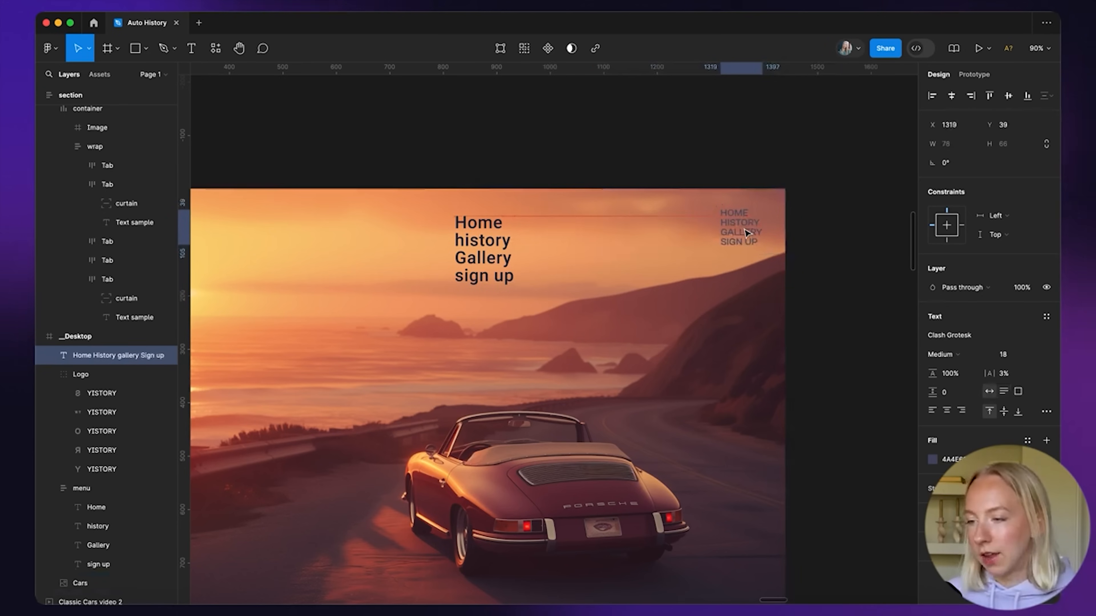
left_click(465, 258)
key("Delete")
scroll(466, 257, "down", 3)
scroll(466, 257, "left", 2)
Match the small menu's fill colour to the logo's off-white
scroll(379, 247, "up", 3)
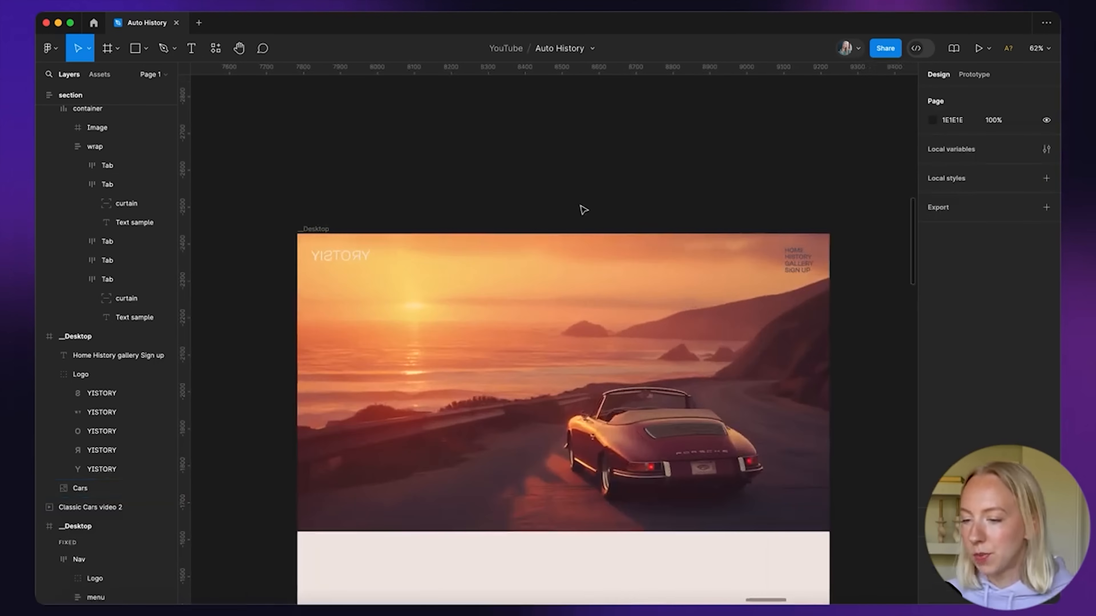
left_click(359, 255)
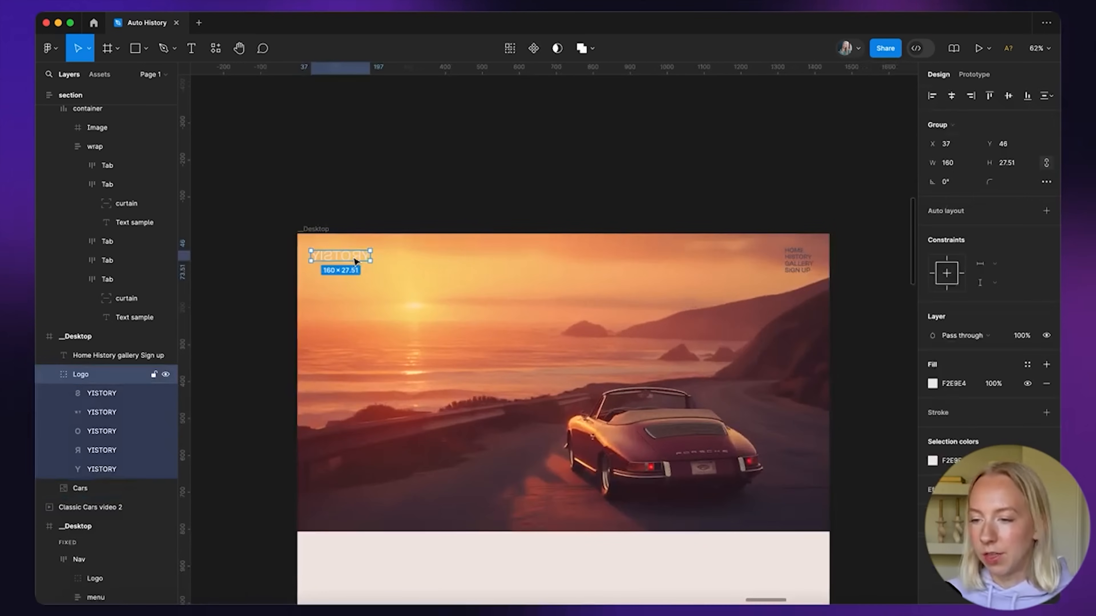
left_click(805, 263)
left_click(933, 460)
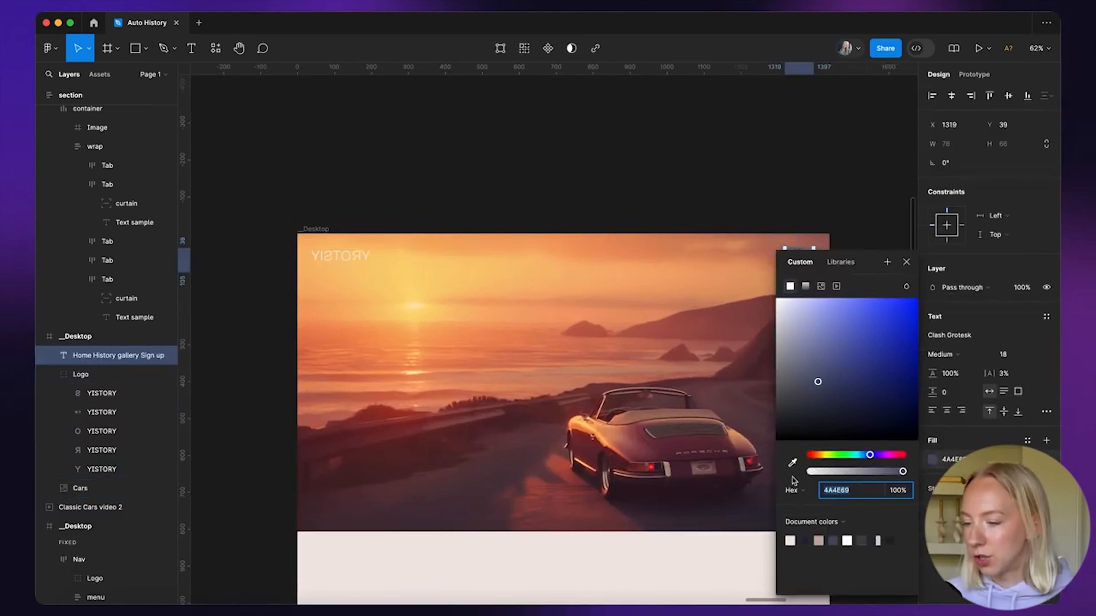
left_click(792, 462)
scroll(373, 249, "up", 10)
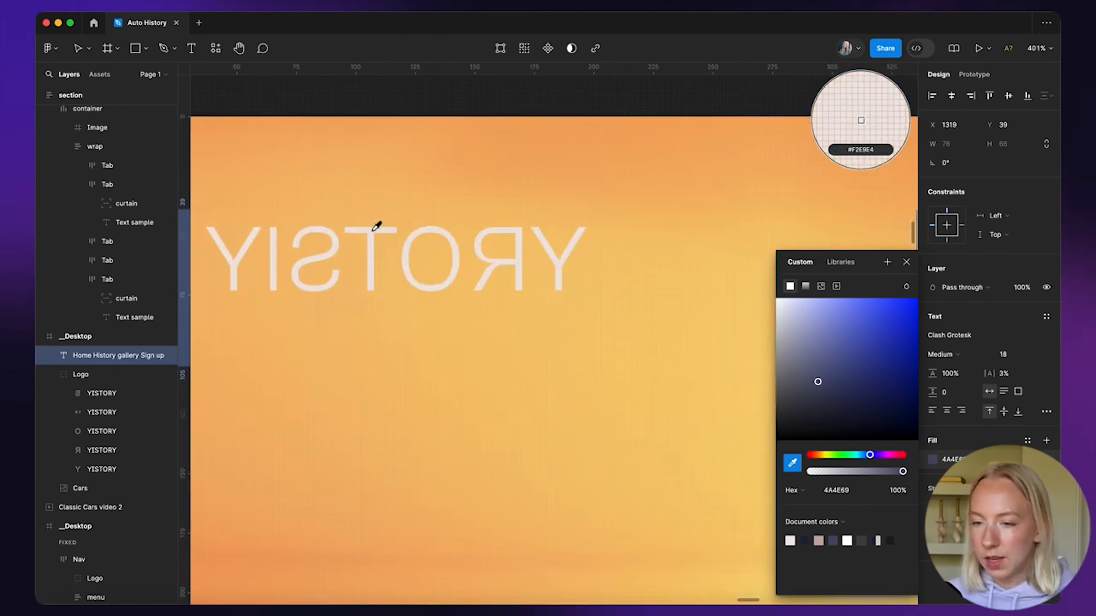
left_click(375, 232)
scroll(374, 234, "down", 8)
left_click(485, 148)
Align the logo and menu, wrap them in a frame, centred horizontally at Y 40
scroll(485, 148, "down", 4)
left_click(379, 210)
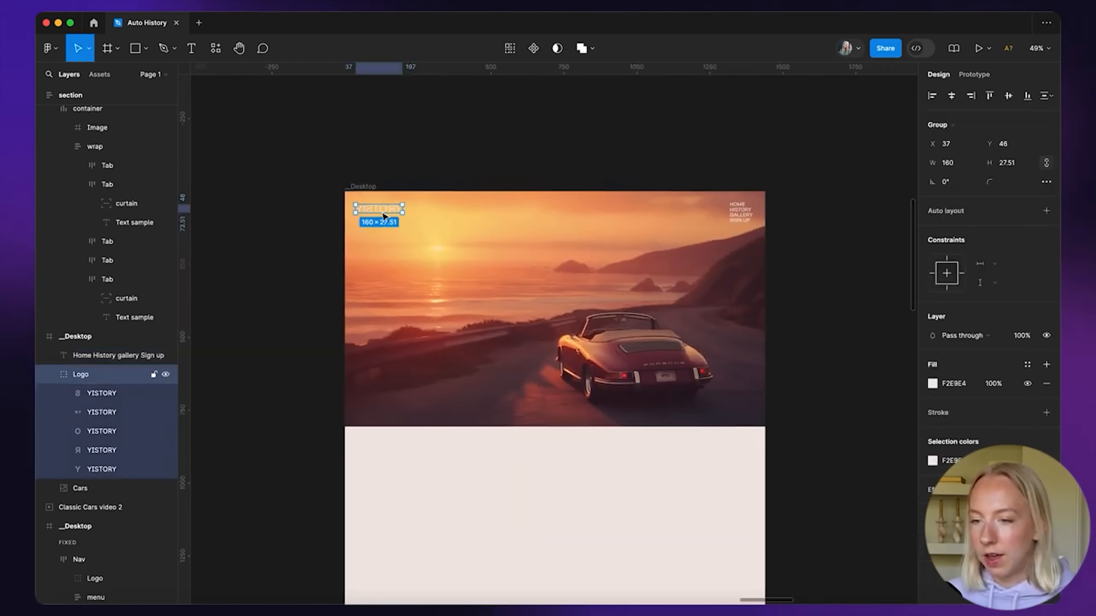
left_click(740, 212, "shift")
left_click(1009, 96)
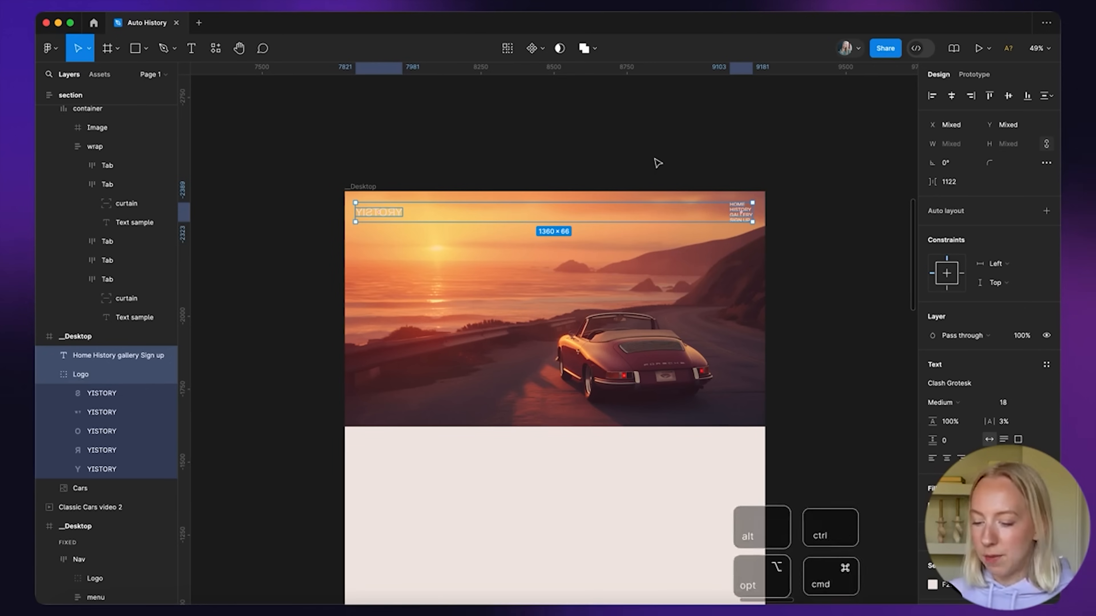
key("alt+super+g")
left_click(951, 96)
key("alt")
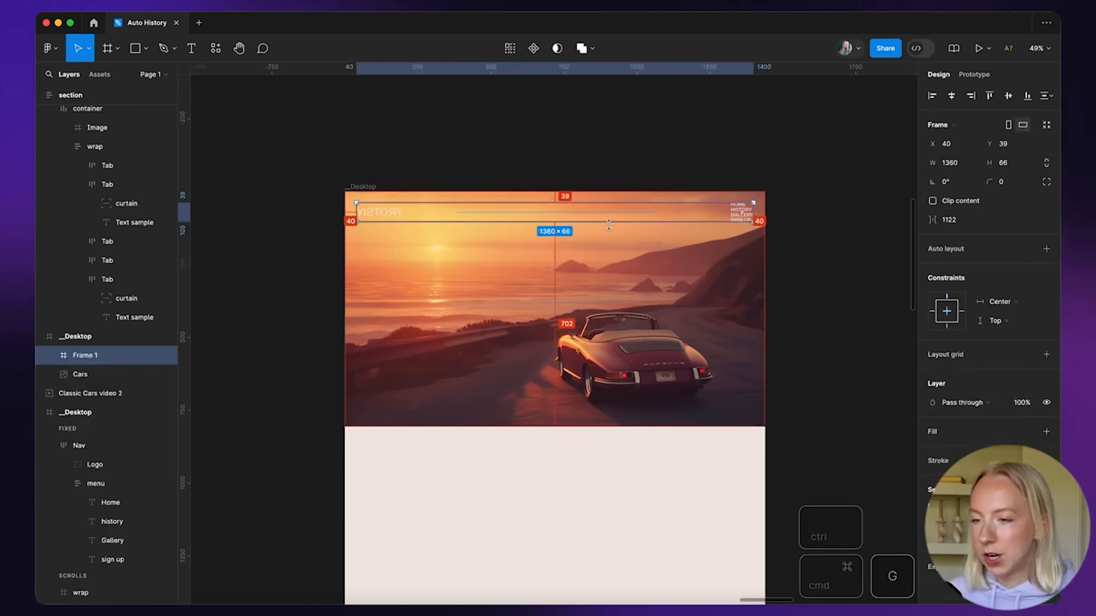
key("Down")
Set the nav frame's layer blend mode to Difference
left_click(571, 167)
left_click(586, 205)
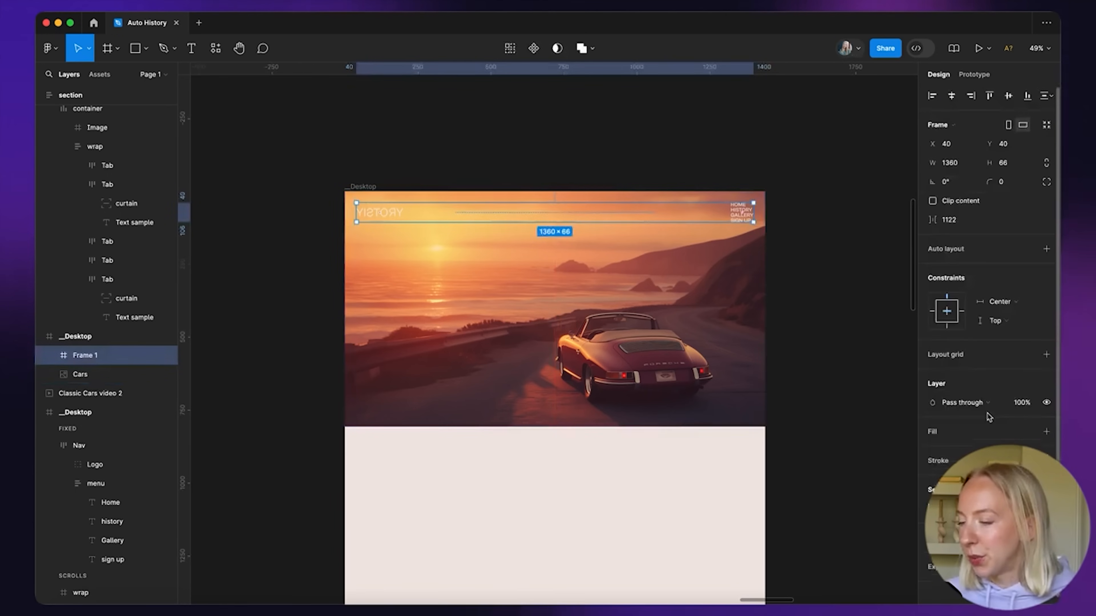
left_click(992, 404)
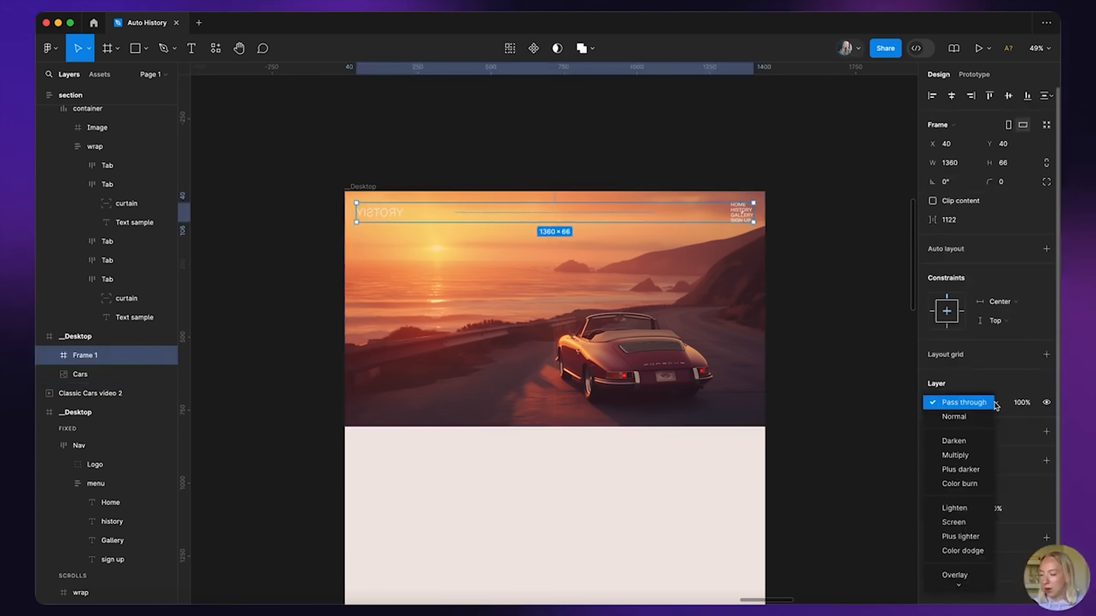
scroll(986, 509, "down", 4)
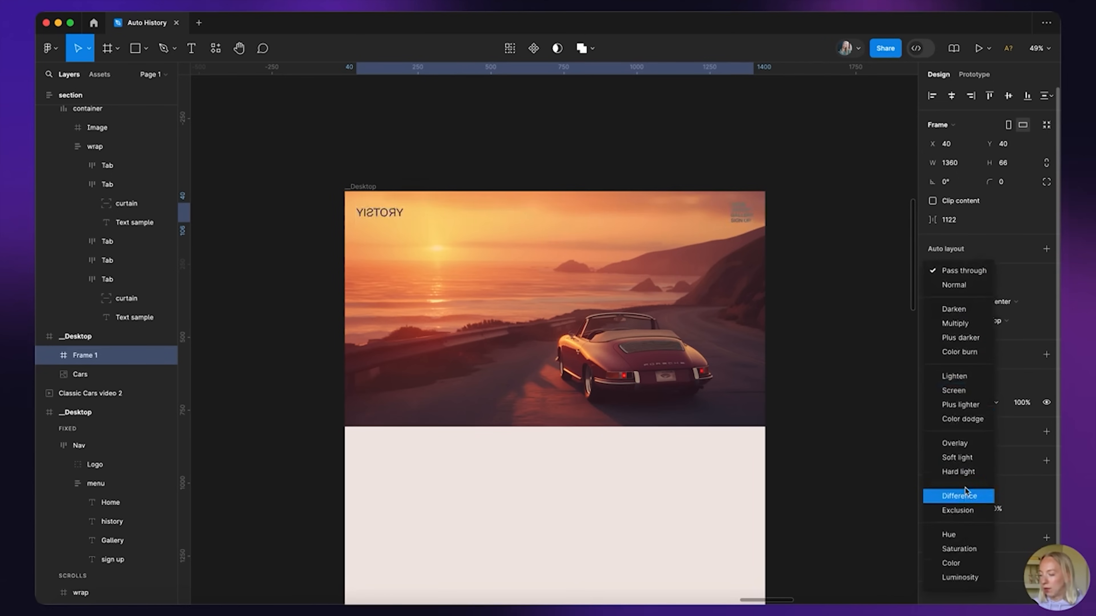
left_click(959, 496)
left_click(833, 249)
Right-align the nav links text with 120% line height
scroll(465, 200, "up", 5)
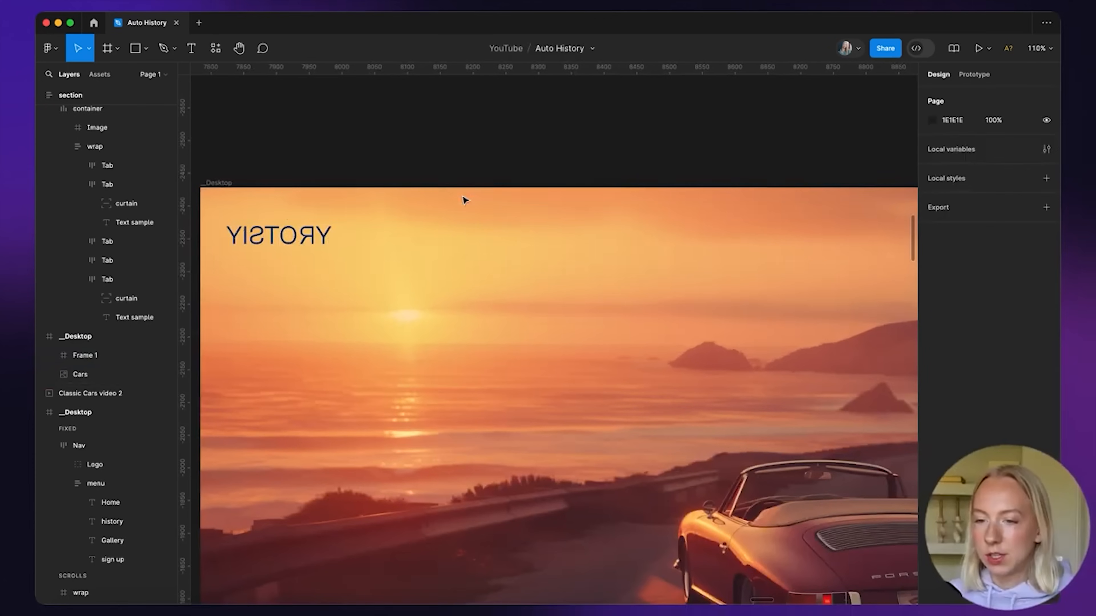
scroll(269, 238, "down", 3)
left_click(633, 227)
scroll(675, 205, "up", 5)
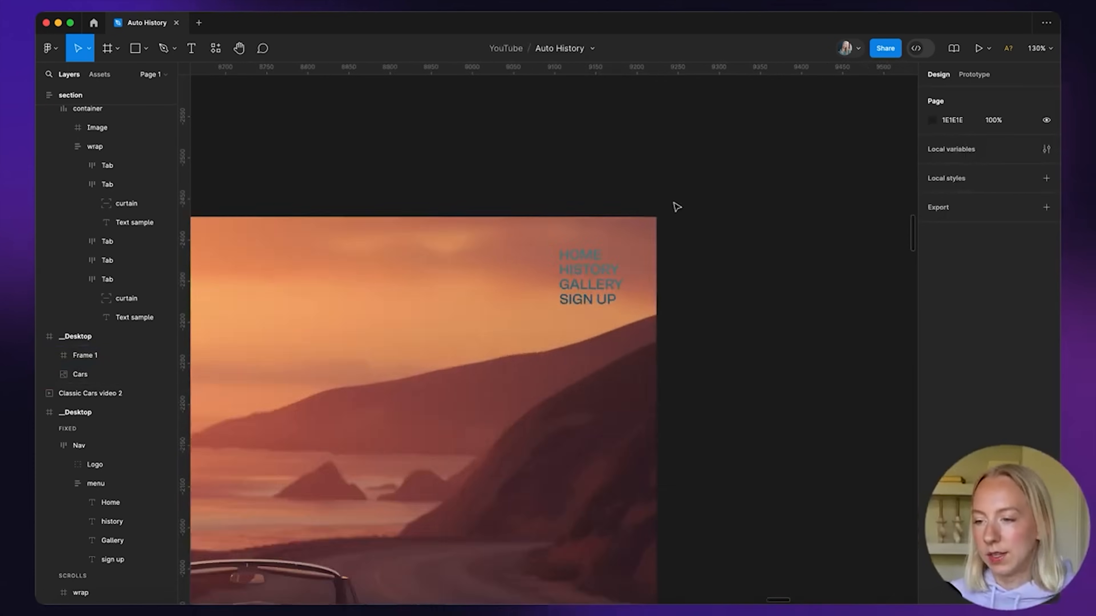
scroll(613, 301, "up", 5)
left_click(518, 349)
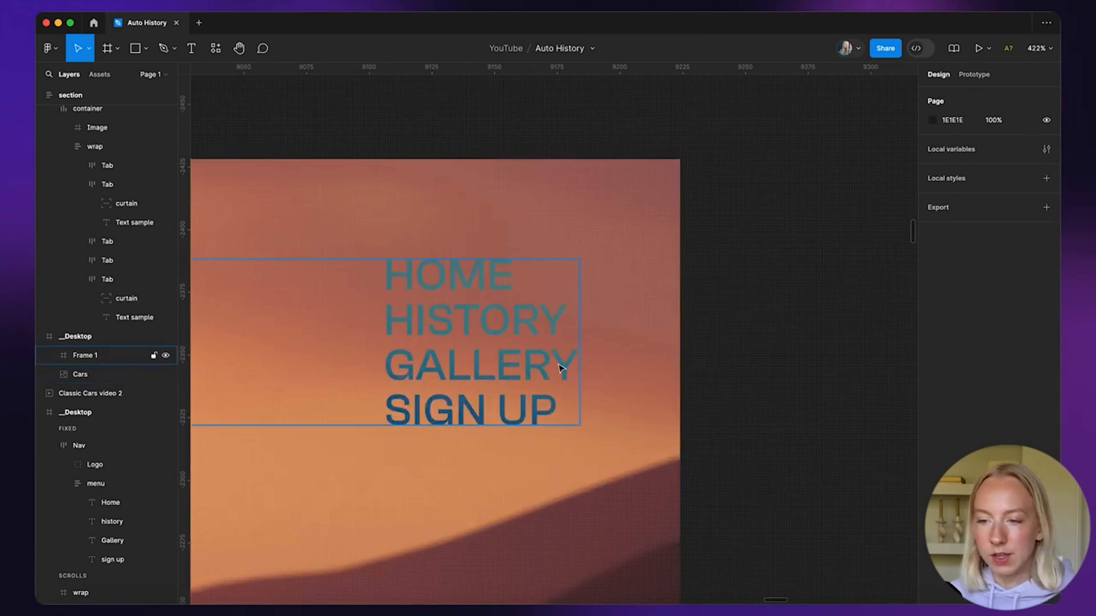
scroll(517, 349, "down", 6)
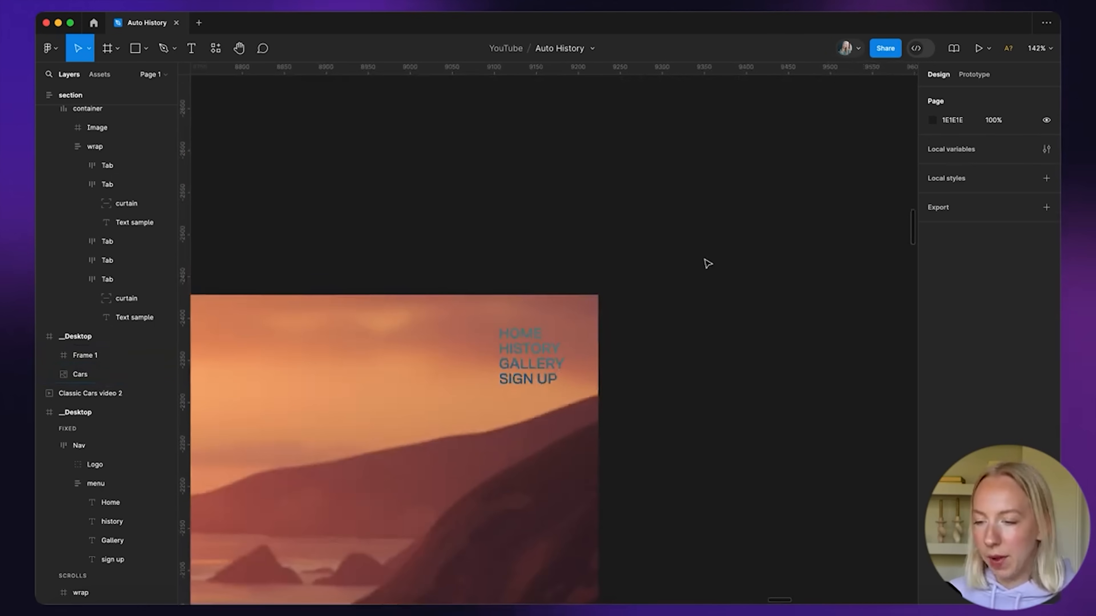
scroll(705, 262, "down", 4)
scroll(713, 258, "up", 5)
left_click(664, 216)
scroll(696, 217, "up", 4)
left_click(961, 411)
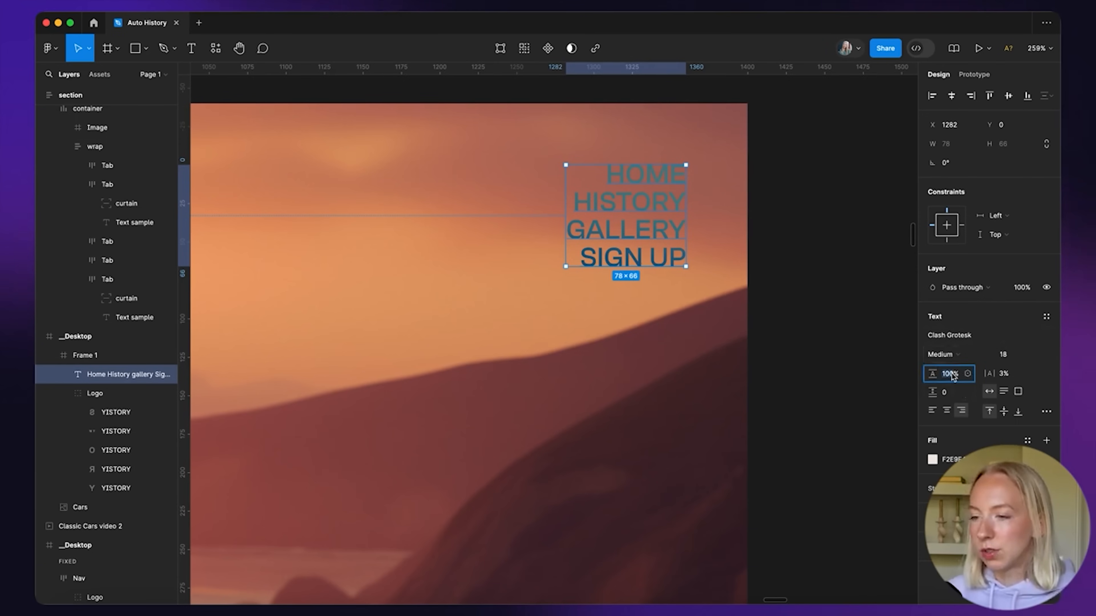
key("Return")
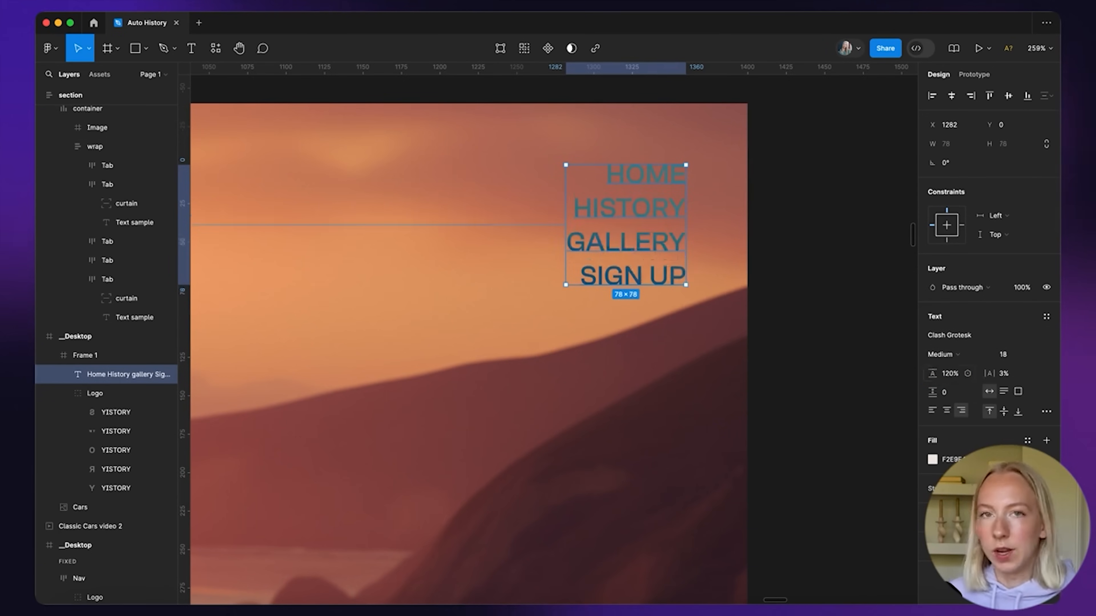
Add horizontal auto layout to the logo-and-links frame, leaving 1122 spacing between them
scroll(614, 409, "down", 8)
scroll(615, 404, "left", 3)
scroll(617, 399, "down", 5)
left_click(676, 303)
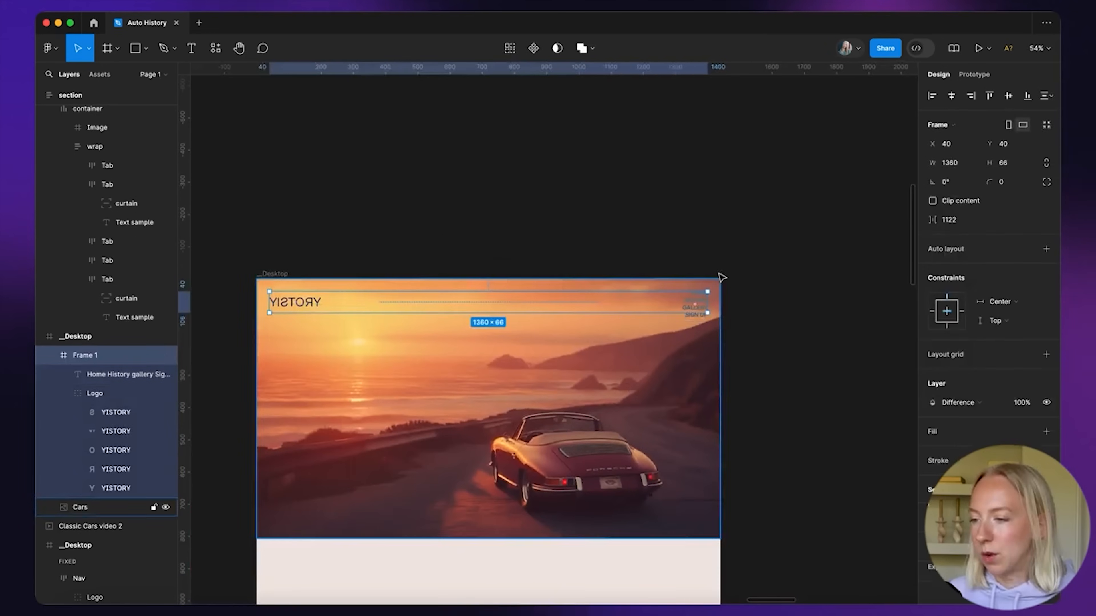
left_click(1046, 250)
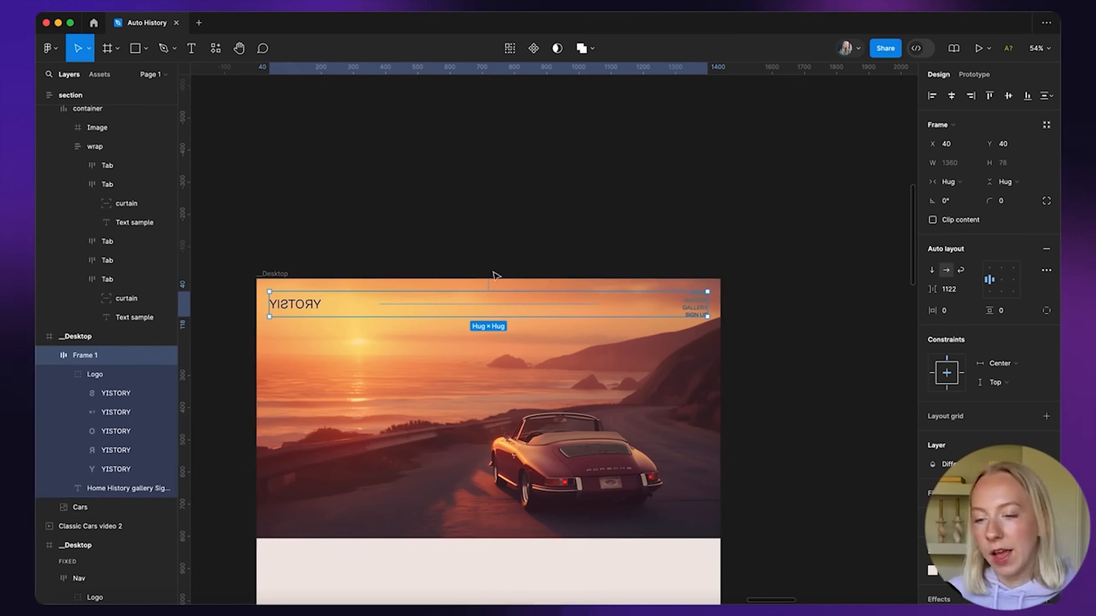
left_click(302, 312)
key("alt")
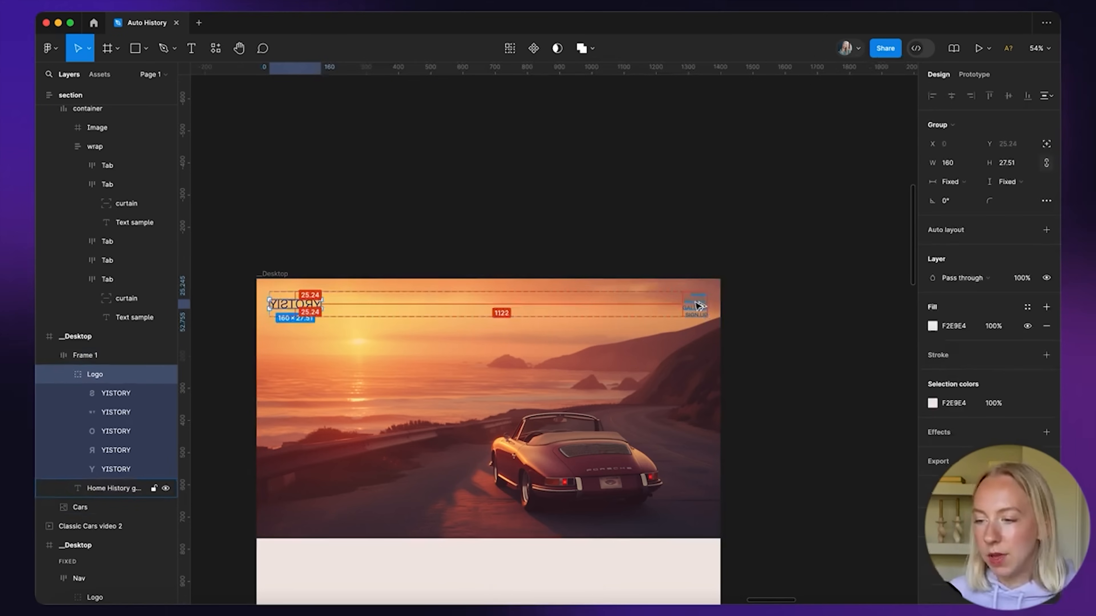
left_click(741, 228)
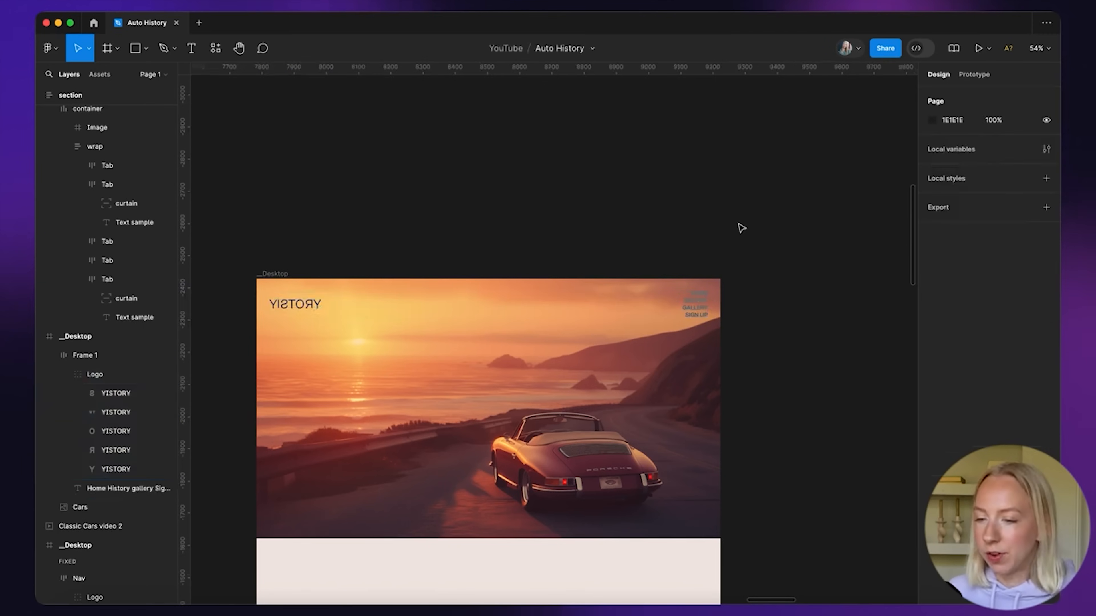
scroll(712, 259, "down", 2)
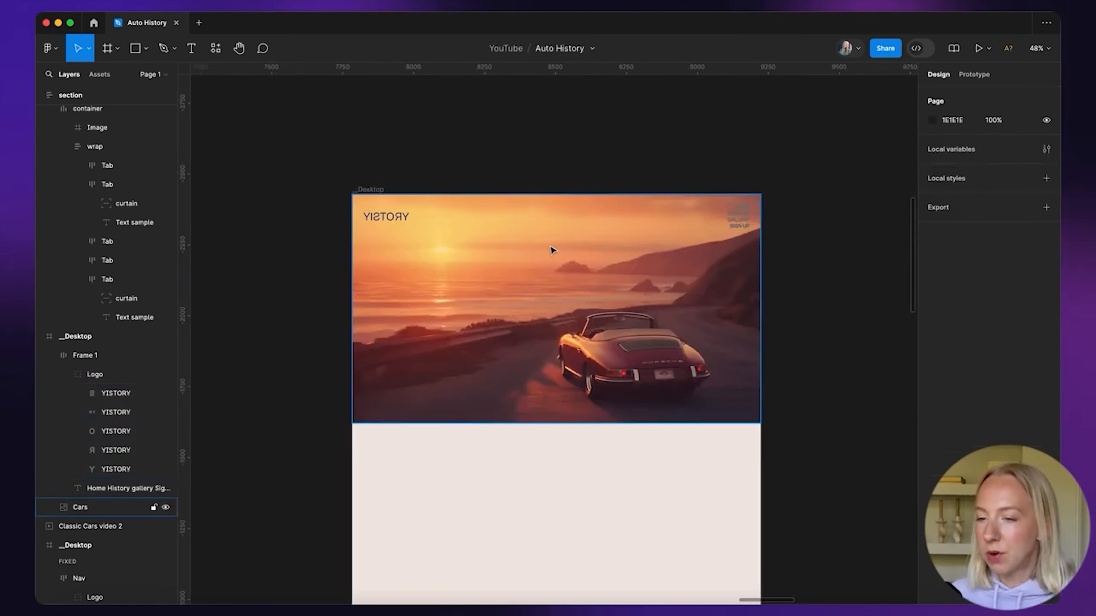
scroll(552, 250, "down", 3)
scroll(552, 250, "down", 3)
Copy the Exploring Automotive History text into the Desktop frame
scroll(552, 250, "left", 5)
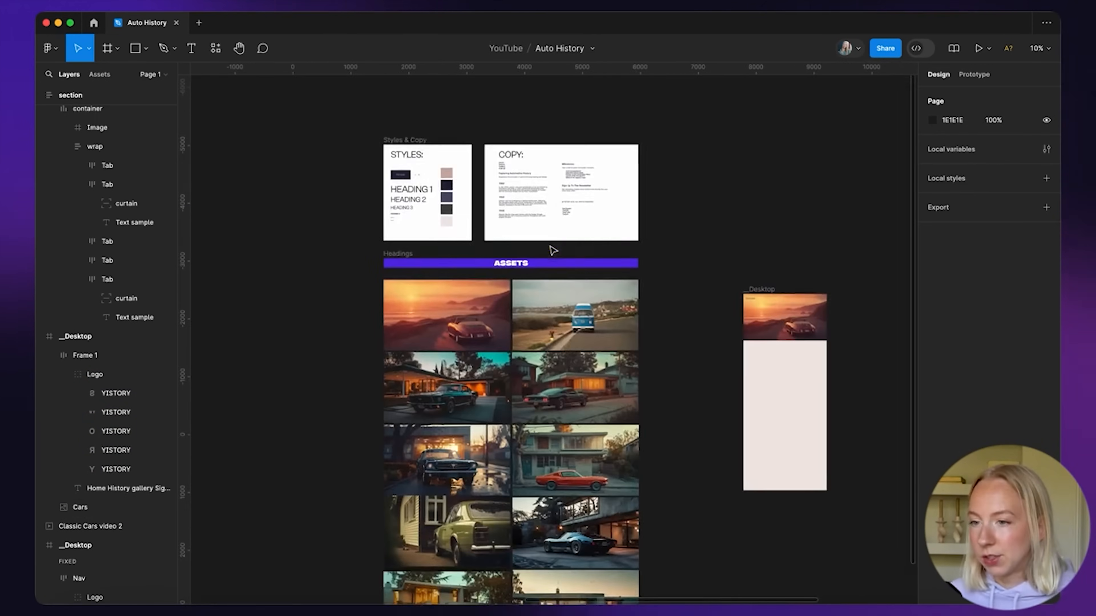
scroll(544, 172, "up", 4)
left_click_drag(477, 192, 500, 375)
scroll(580, 242, "right", 10)
scroll(501, 375, "up", 5)
scroll(501, 376, "down", 2)
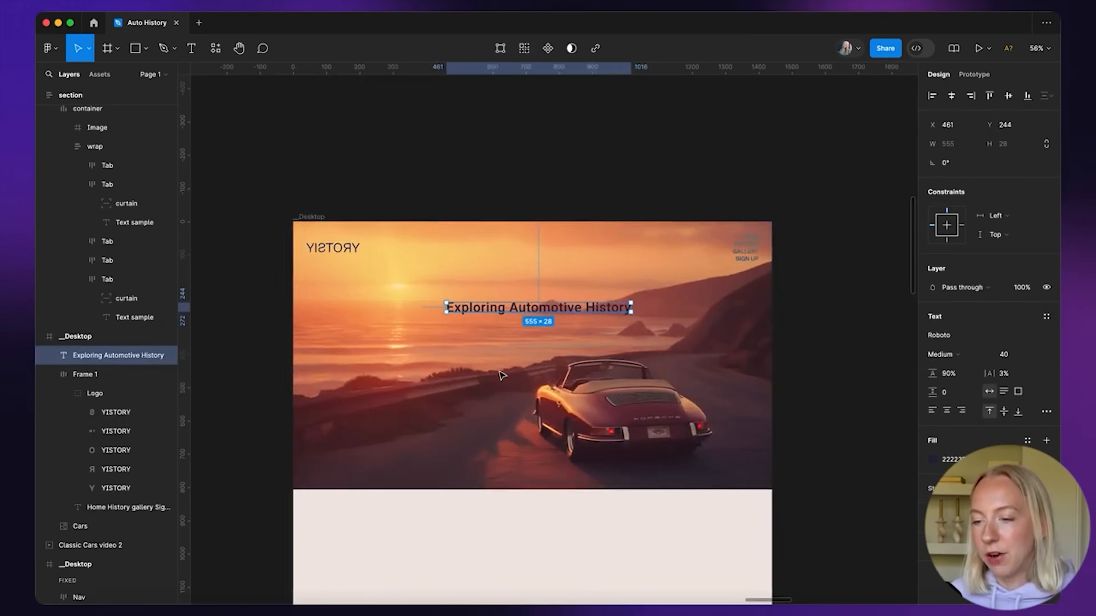
Set the heading to Clash Grotesk Regular at font size 160
left_click(939, 335)
type("cl")
left_click(841, 346)
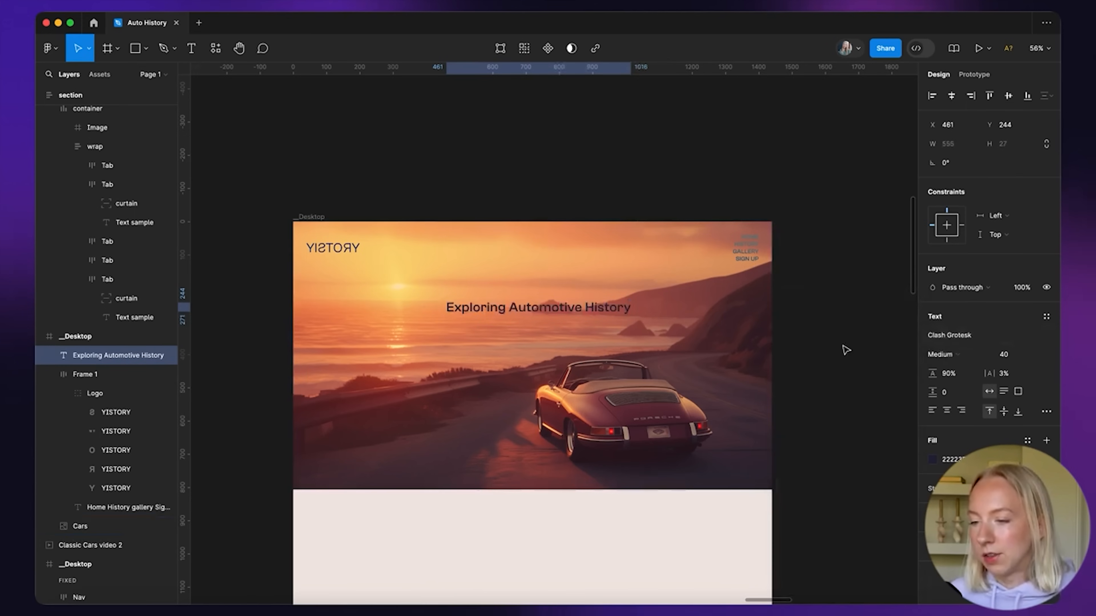
left_click(952, 355)
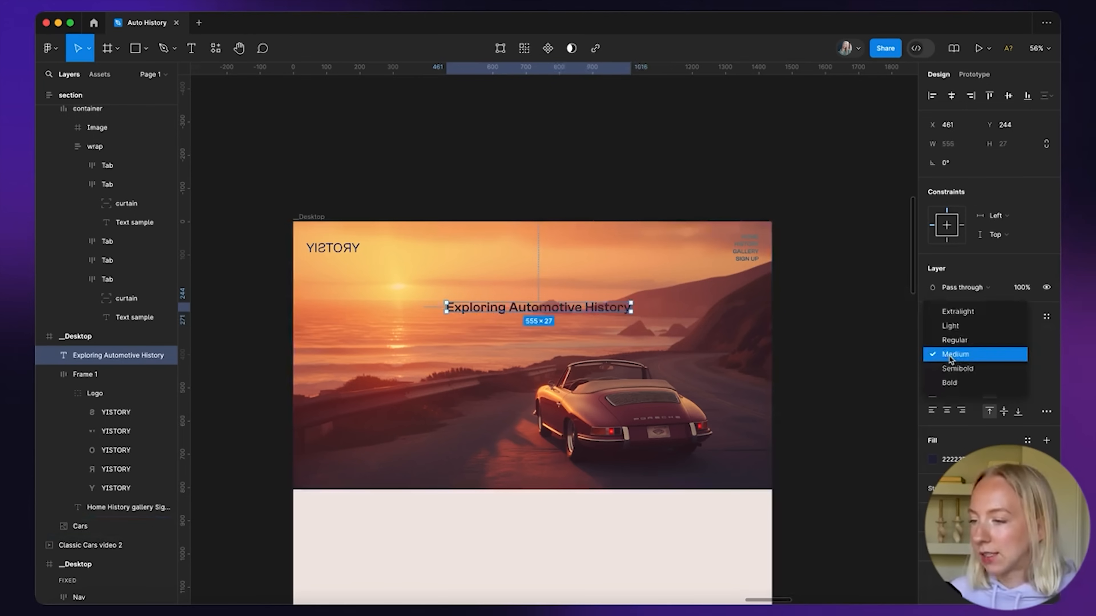
left_click(1022, 341)
left_click(1023, 354)
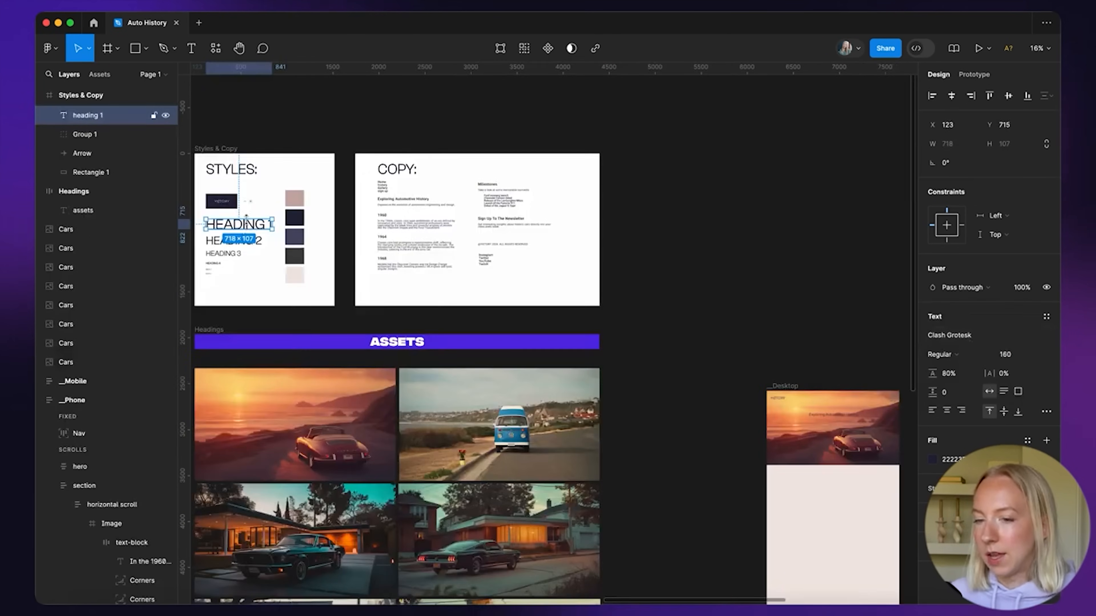
scroll(209, 234, "up", 5)
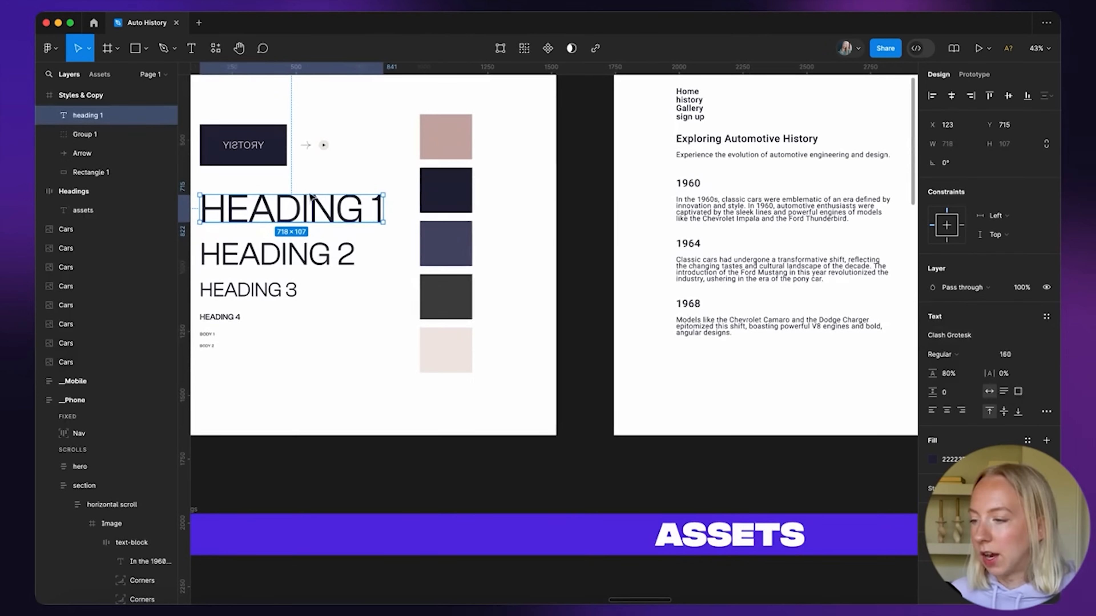
scroll(357, 269, "down", 5)
scroll(431, 285, "right", 5)
scroll(572, 315, "up", 5)
left_click(649, 329)
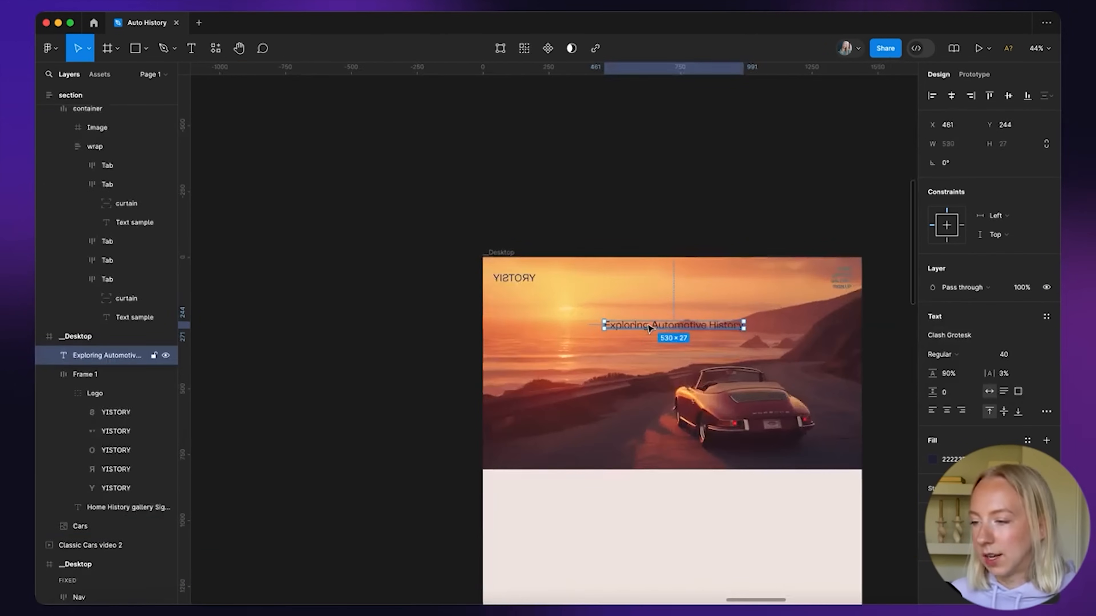
type("160")
key("Return")
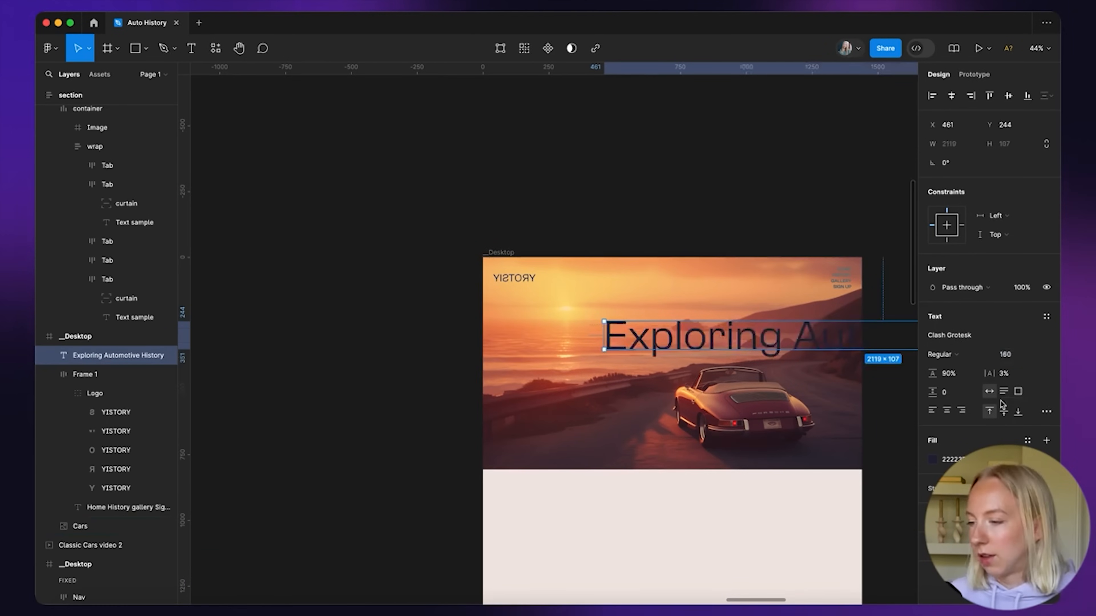
Make the heading all uppercase in the light beige document colour
left_click(1046, 412)
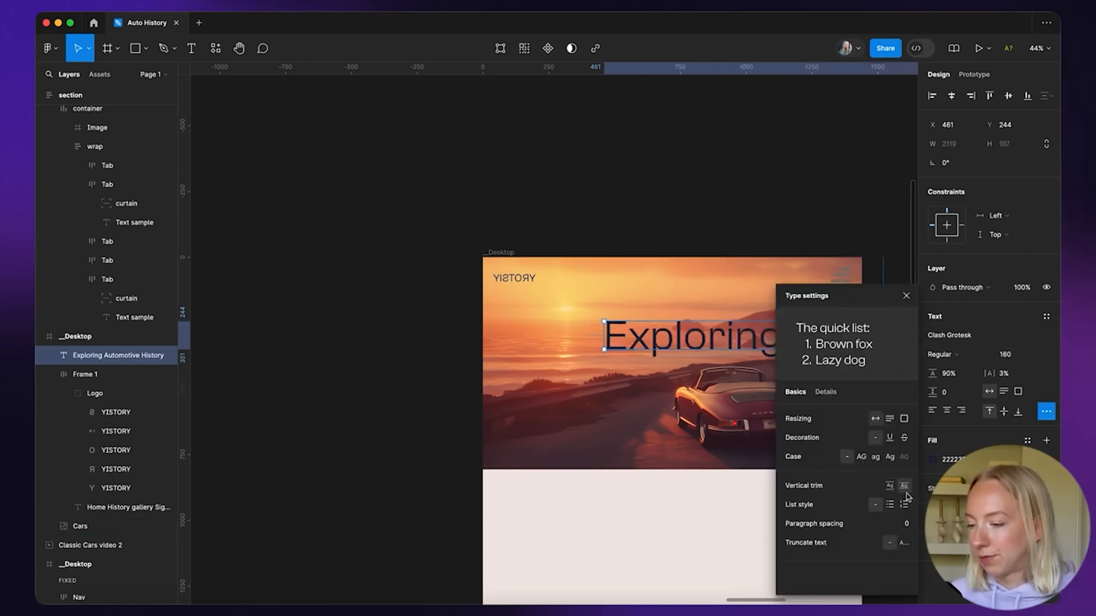
left_click(861, 458)
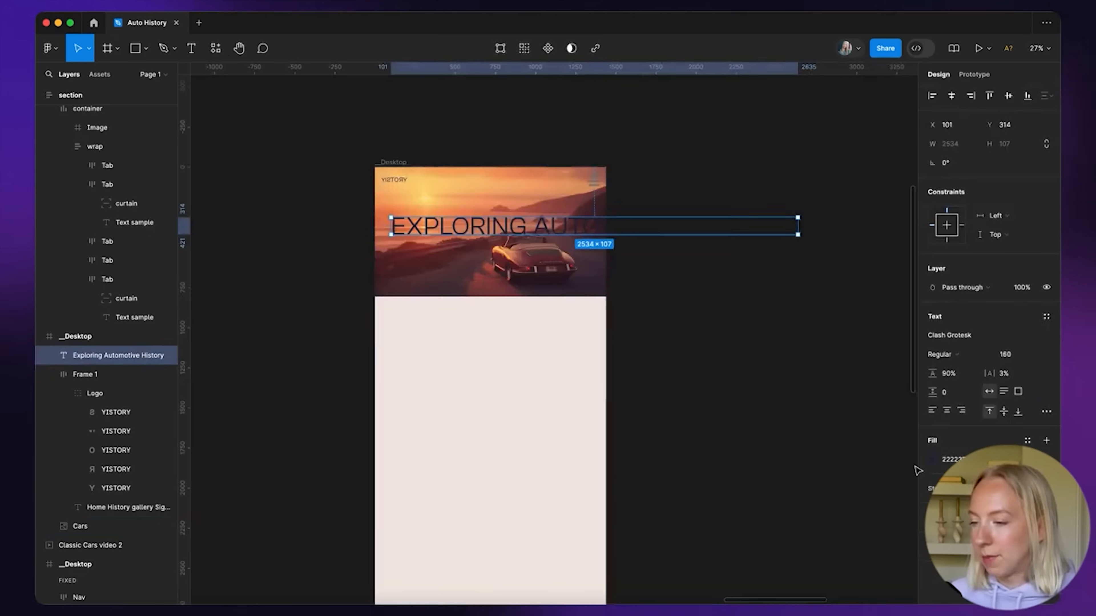
left_click(930, 460)
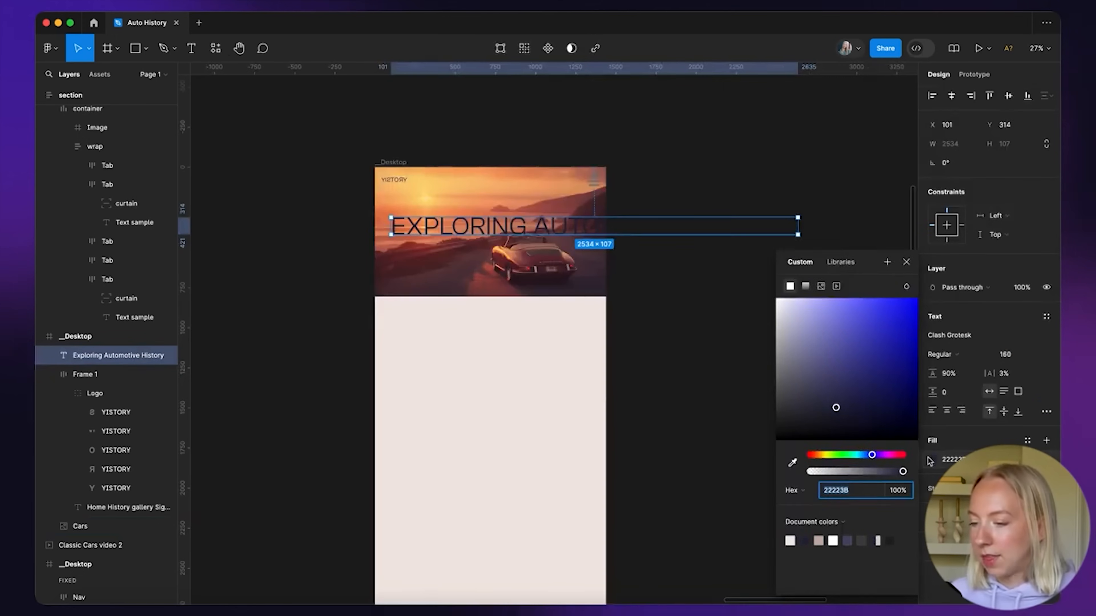
left_click(791, 541)
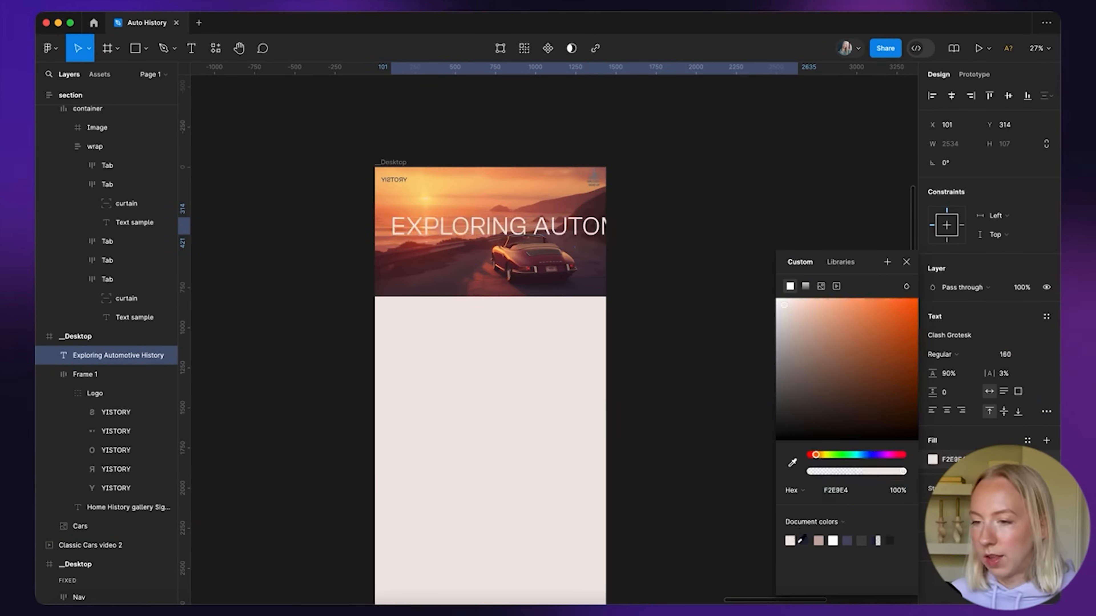
left_click(612, 392)
Split off an AUTOMOTIVE line and duplicate it to become the HISTORY line
scroll(479, 281, "up", 4)
double_click(554, 194)
left_click_drag(555, 193, 917, 277)
scroll(918, 277, "right", 3)
scroll(625, 257, "down", 5)
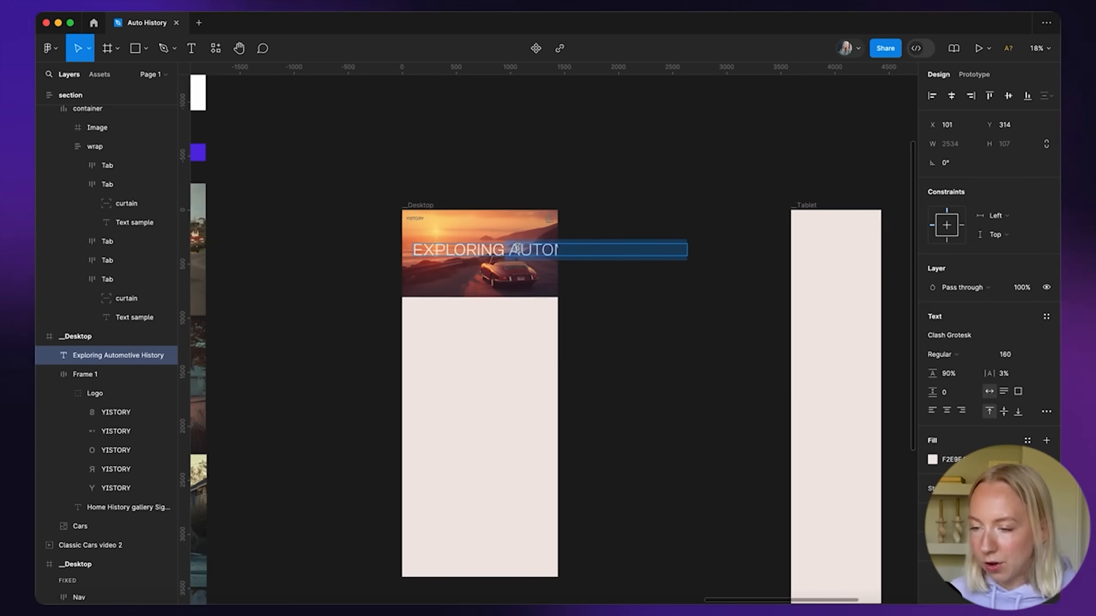
scroll(447, 248, "up", 4)
scroll(570, 338, "up", 2)
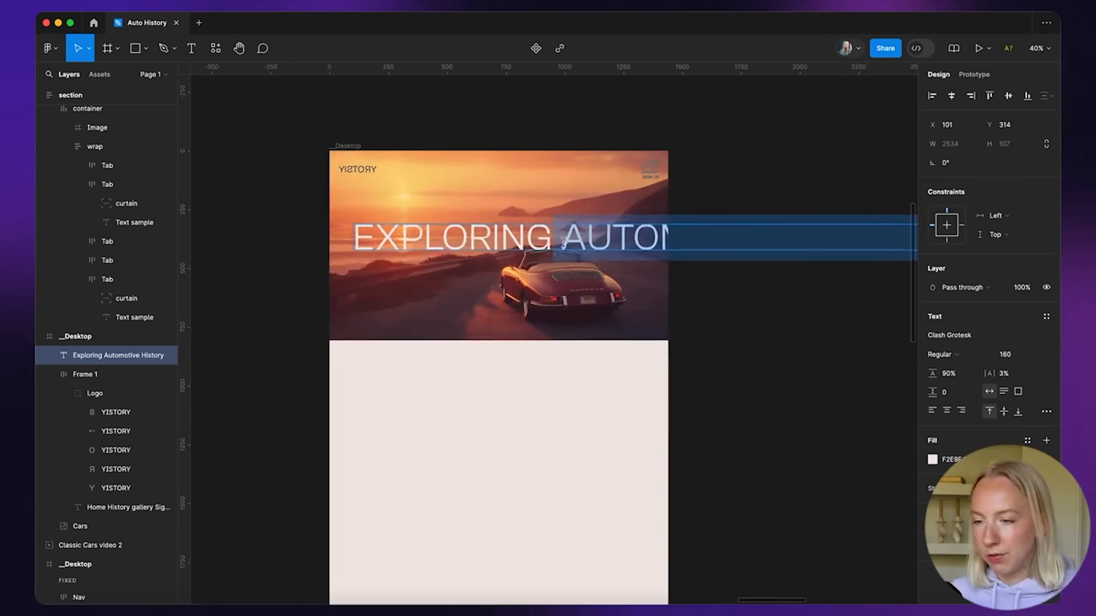
key("BackSpace")
type("automo")
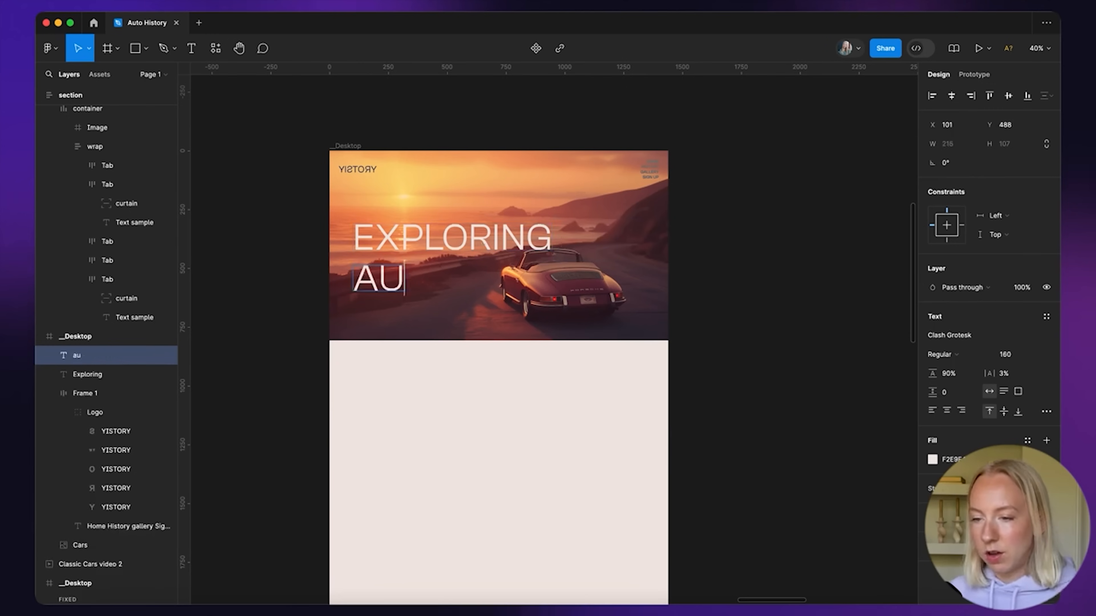
type("tive")
key("Escape")
key("super+d")
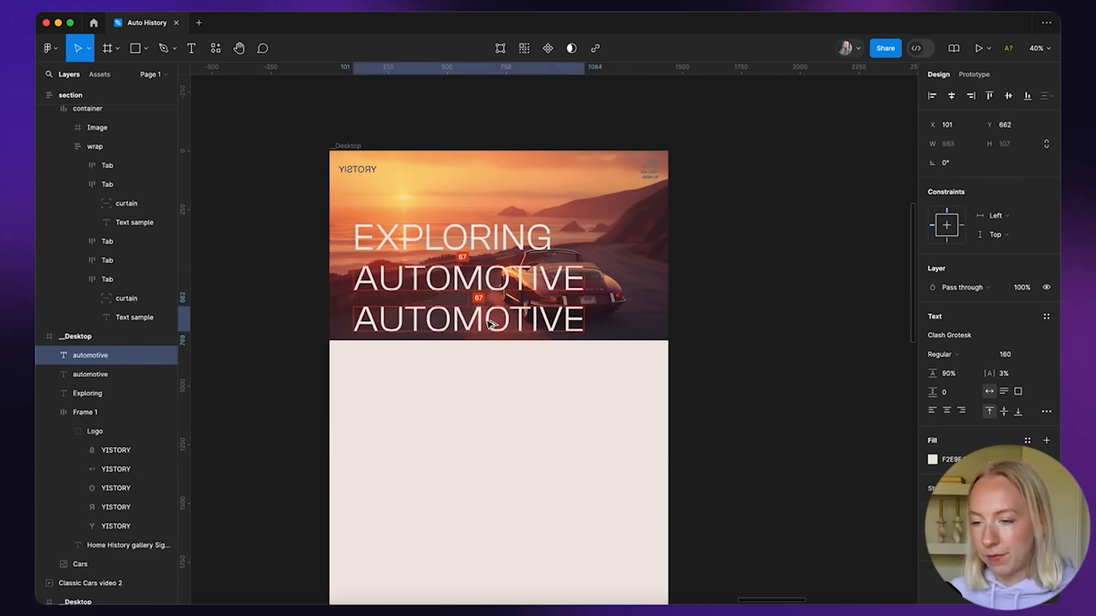
key("Return")
Finish typing the HISTORY line and show the 12-column layout grid on _Desktop
type("history")
left_click(489, 374)
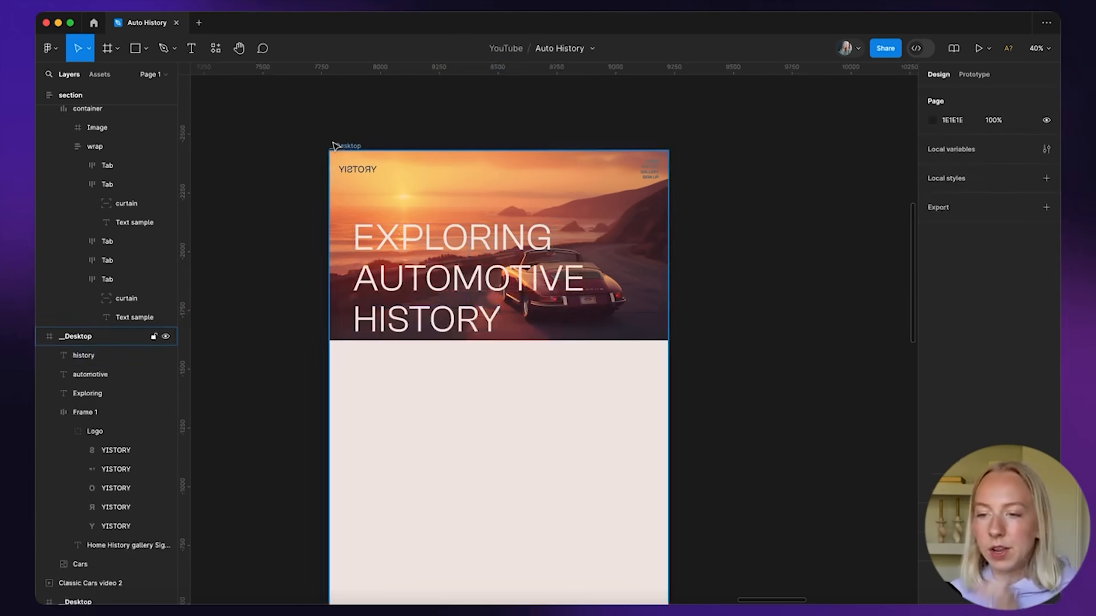
left_click(338, 146)
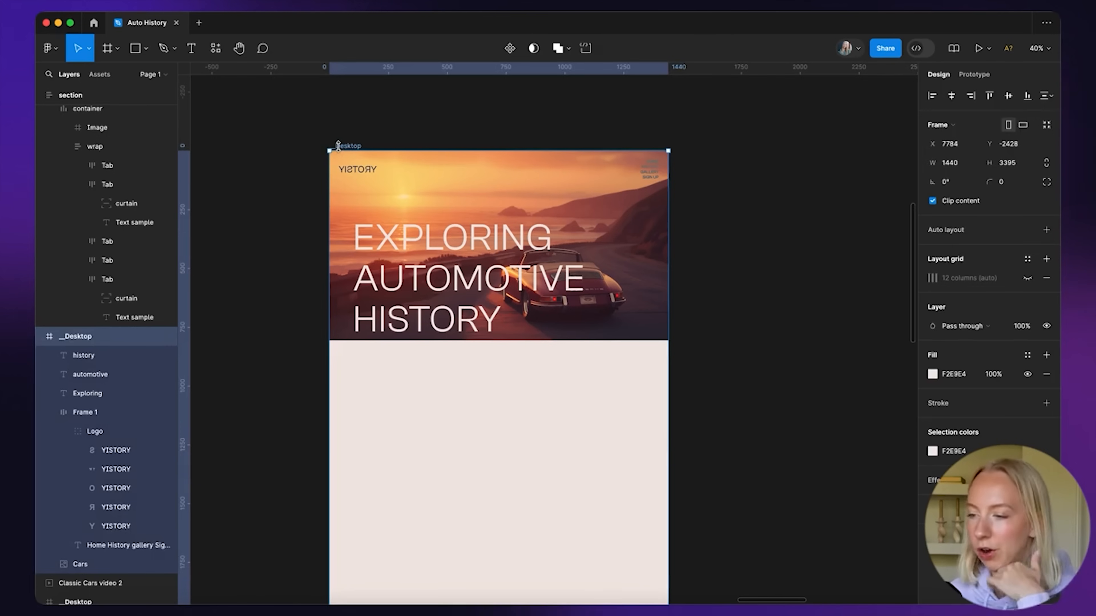
left_click(1028, 279)
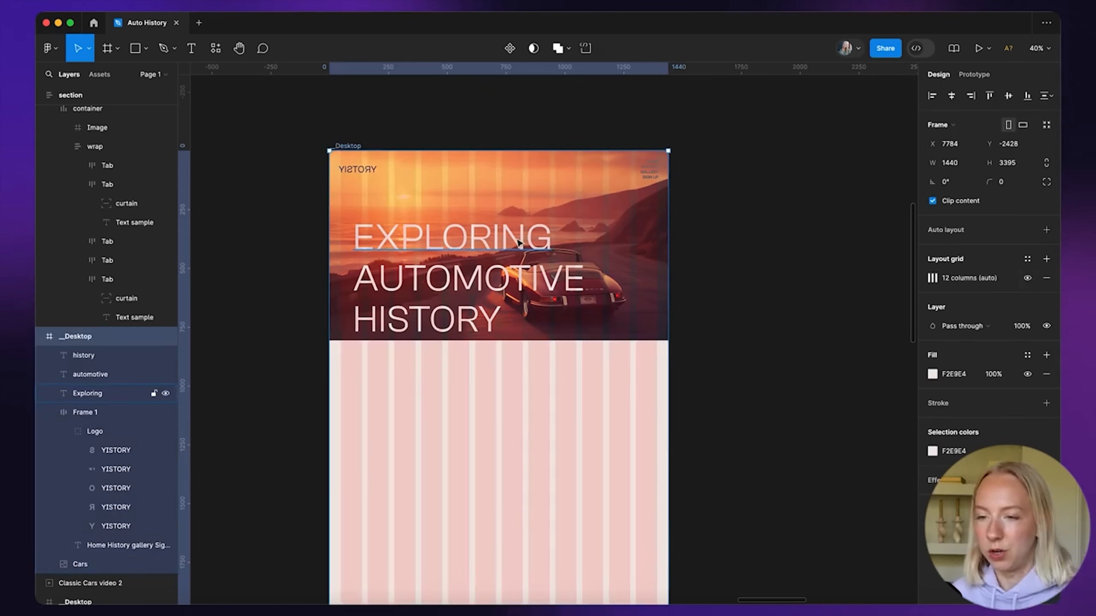
Narrow the nav bar to fit the grid and set its auto layout gap to Auto
left_click(753, 218)
scroll(487, 208, "up", 3)
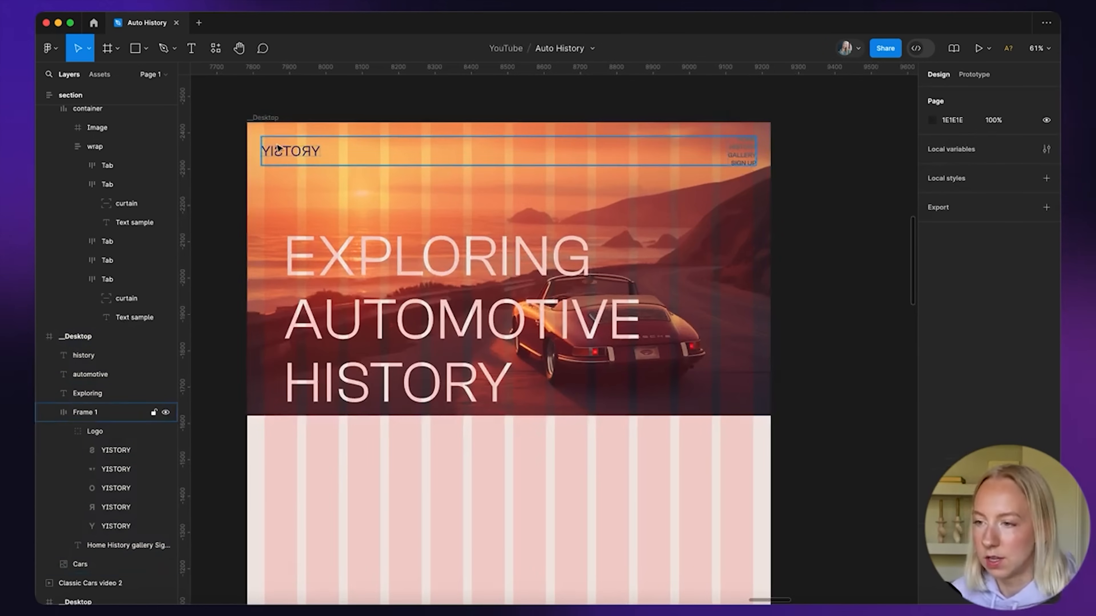
left_click(285, 151)
scroll(284, 151, "up", 5)
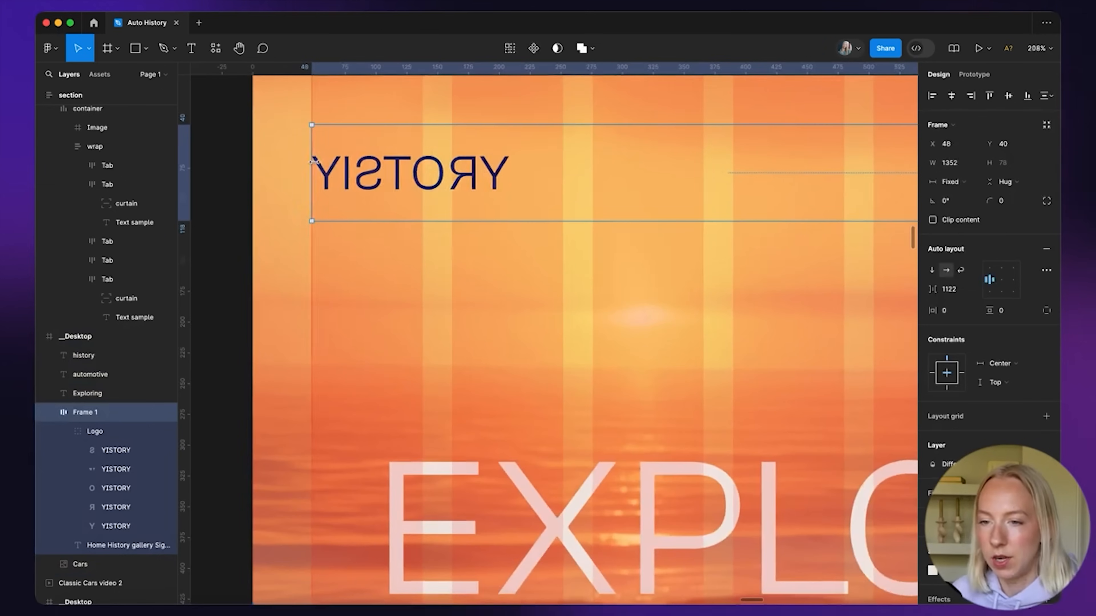
scroll(315, 161, "down", 5)
scroll(731, 168, "up", 4)
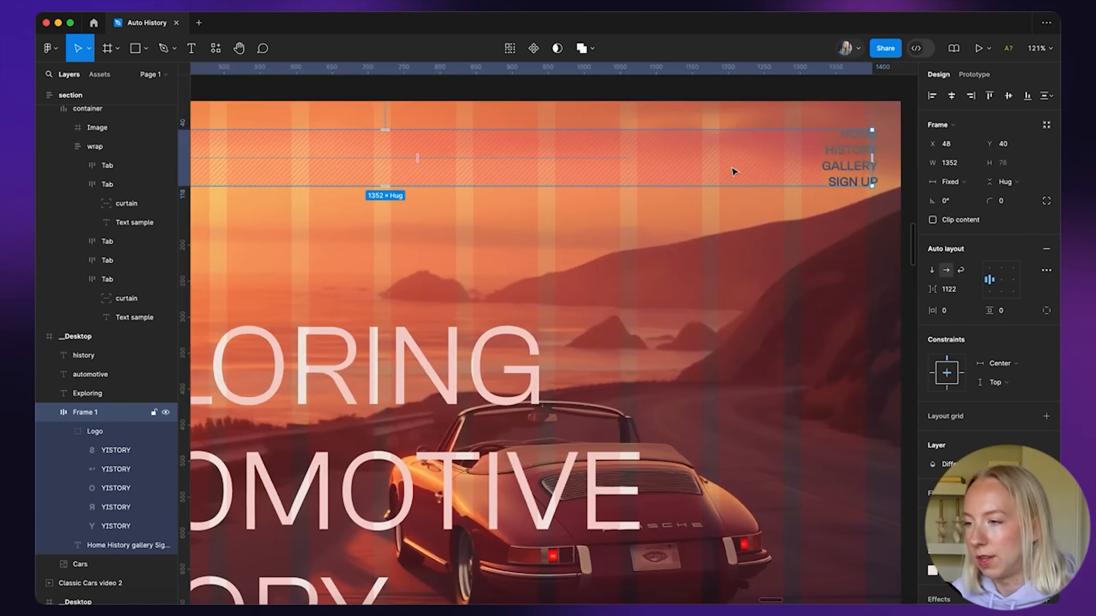
scroll(784, 142, "up", 4)
left_click_drag(763, 134, 754, 134)
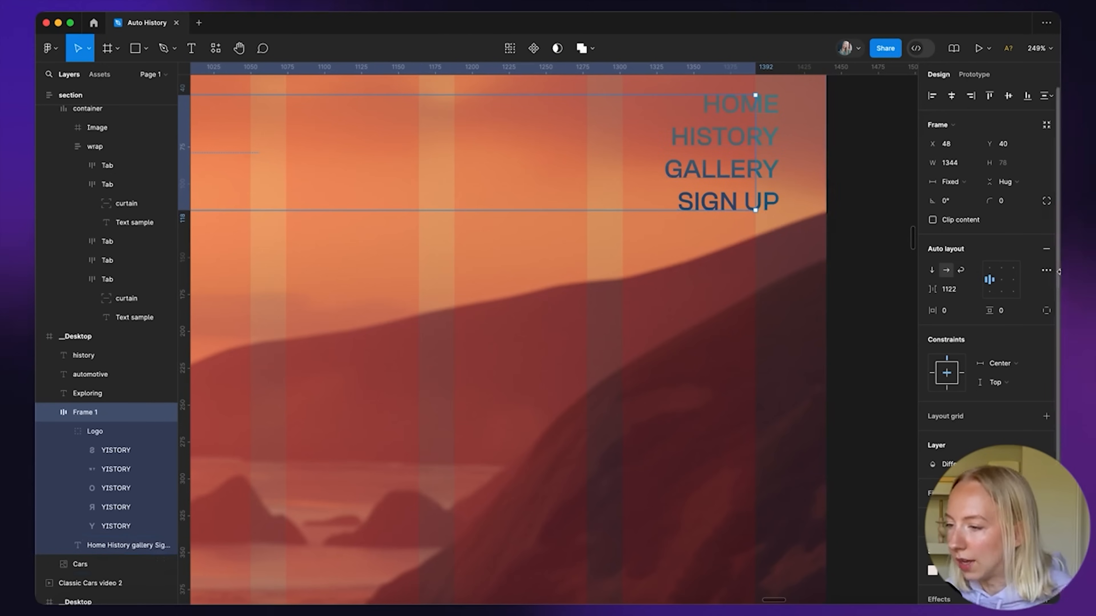
left_click(971, 291)
left_click(958, 303)
Stagger the headline: EXPLORING shifted right, AUTOMOTIVE at left, HISTORY right-aligned beneath
scroll(869, 216, "down", 5)
scroll(873, 218, "down", 1)
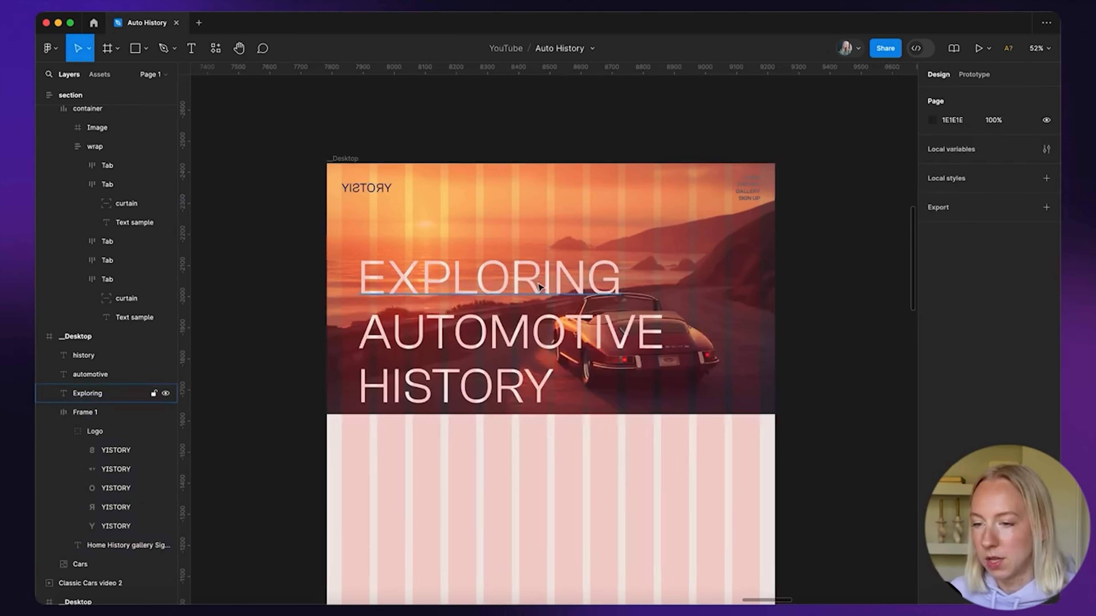
left_click_drag(540, 283, 641, 244)
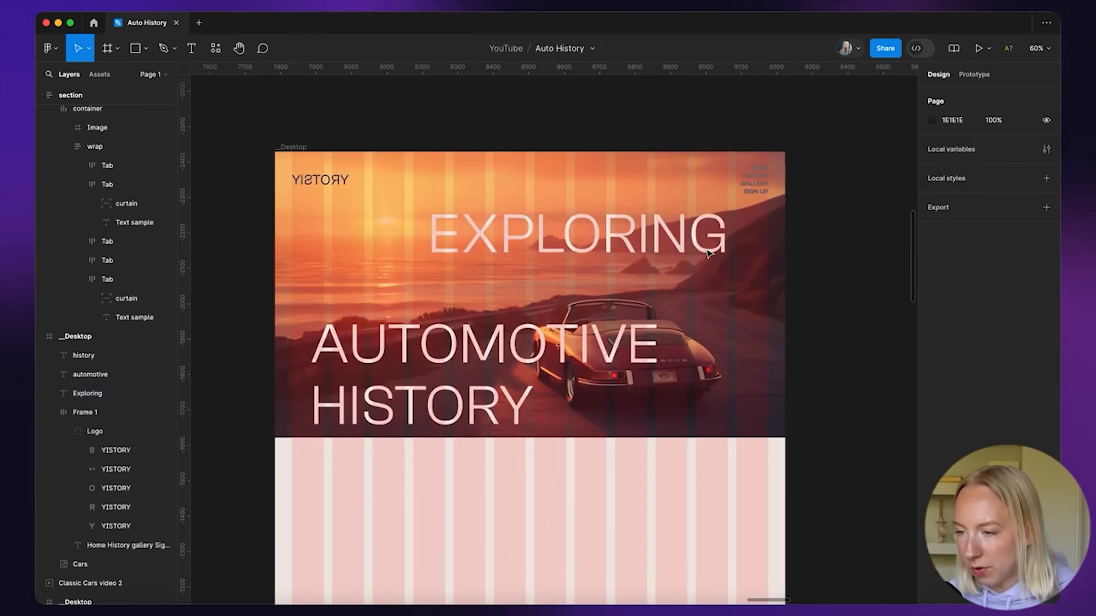
left_click_drag(709, 242, 709, 244)
left_click_drag(552, 360, 534, 305)
left_click_drag(488, 413, 682, 357)
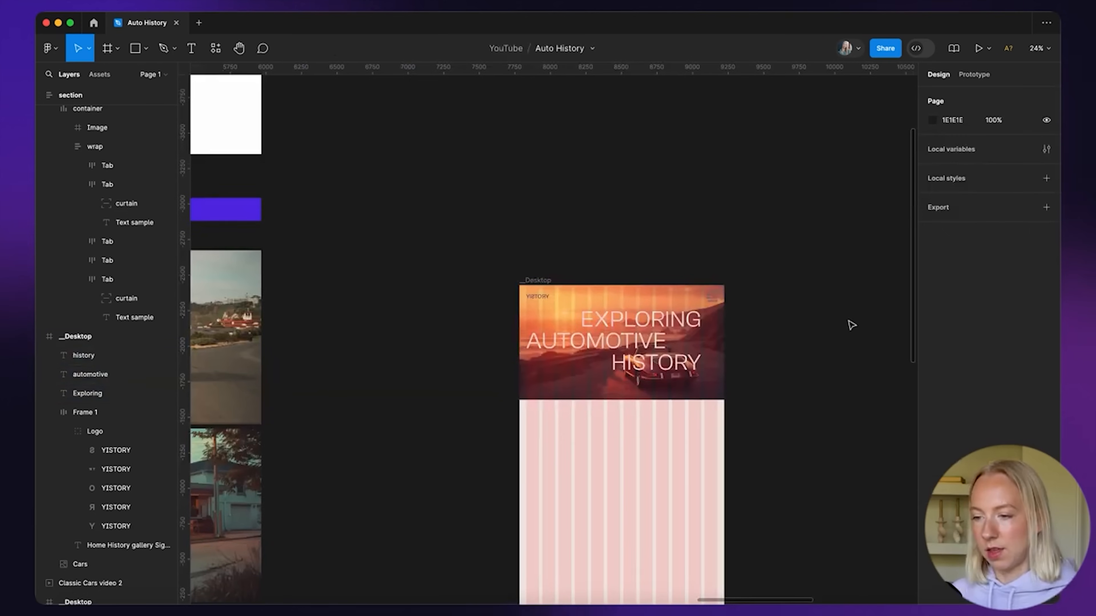
Drag the blue-van video from Assets into the Desktop frame near AUTOMOTIVE
scroll(756, 339, "up", 5)
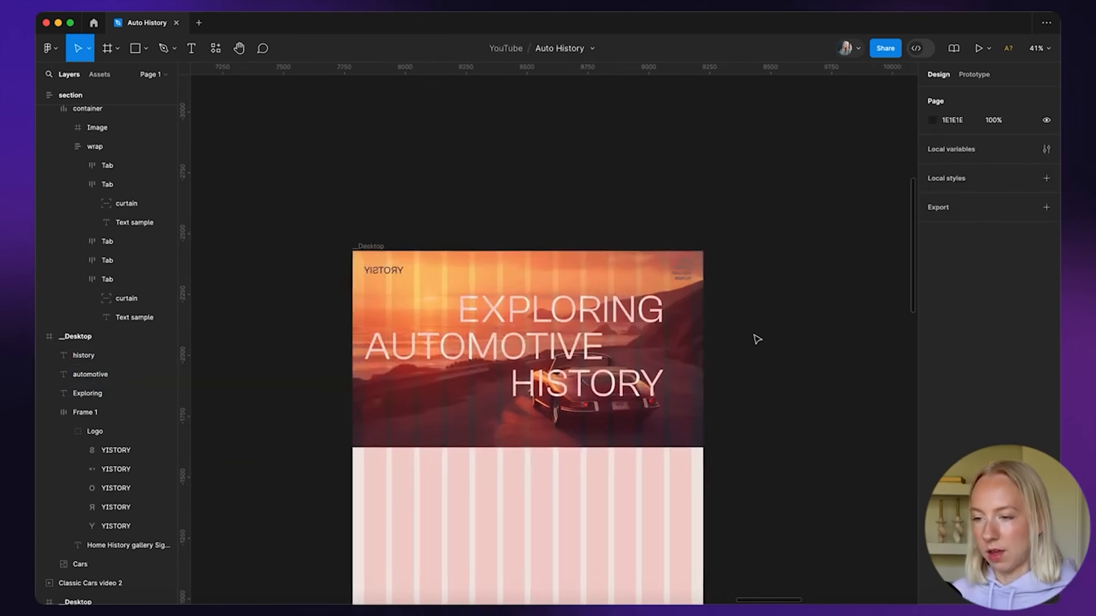
scroll(757, 340, "down", 5)
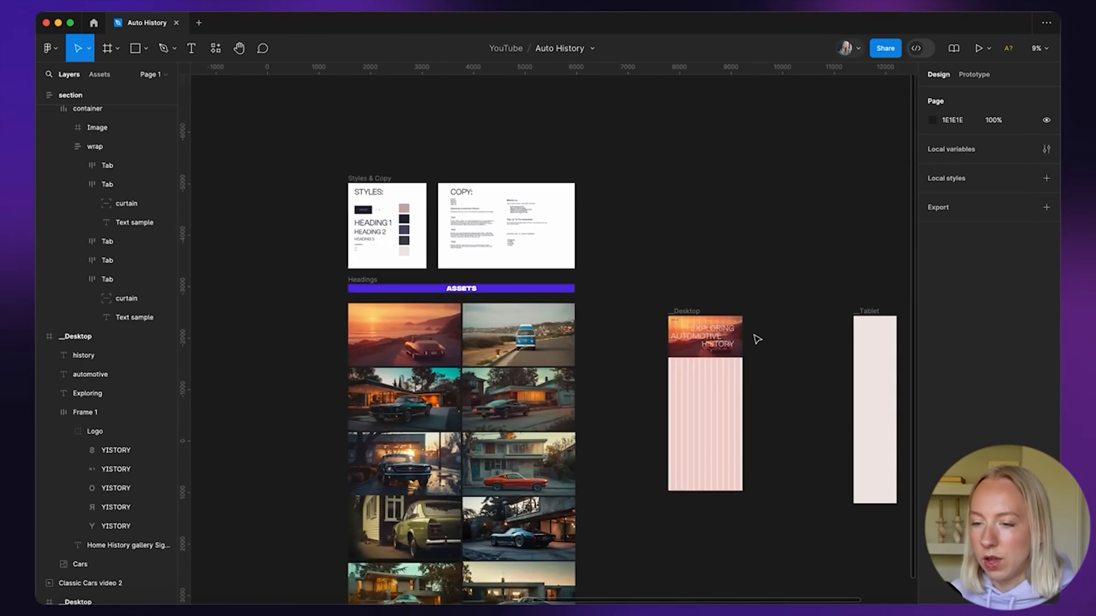
scroll(757, 340, "down", 4)
scroll(544, 337, "up", 2)
left_click_drag(483, 237, 681, 240)
scroll(667, 229, "up", 3)
left_click_drag(660, 169, 660, 278)
scroll(659, 284, "up", 8)
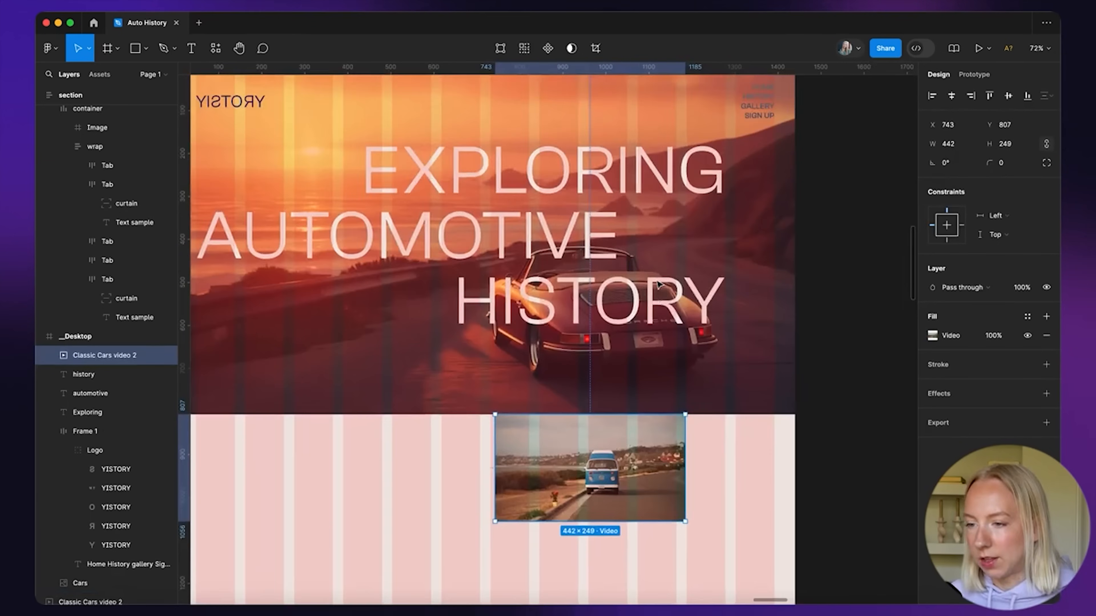
Resize the van video to 228×128 and give it a corner radius of 20
scroll(659, 284, "up", 3)
left_click_drag(559, 505, 598, 292)
left_click_drag(536, 367, 627, 315)
scroll(695, 282, "up", 5)
left_click_drag(777, 209, 766, 220)
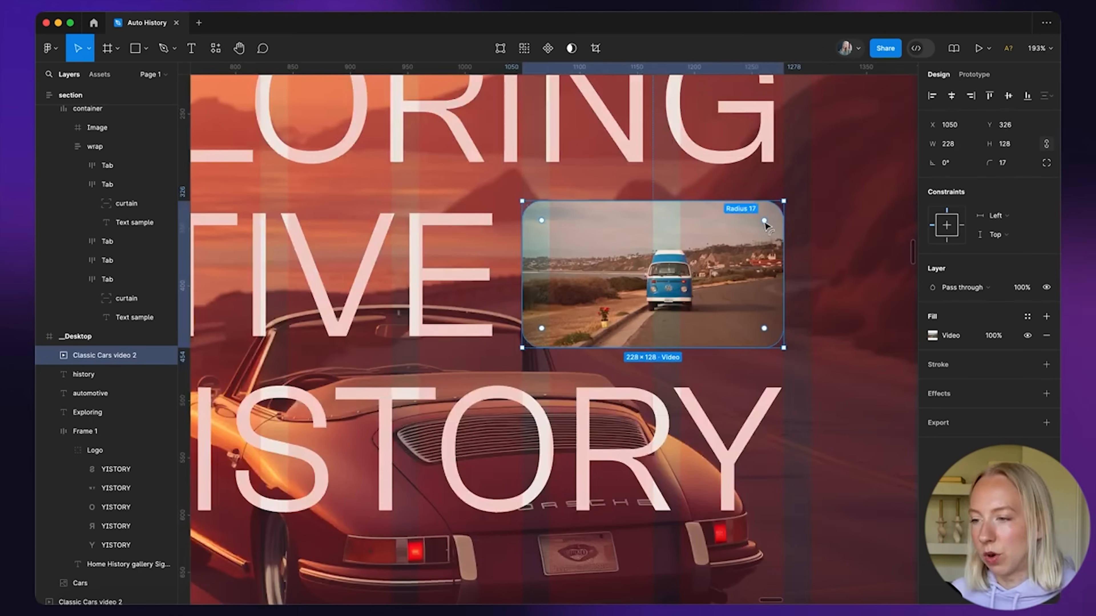
type("20")
key("Return")
left_click(843, 239)
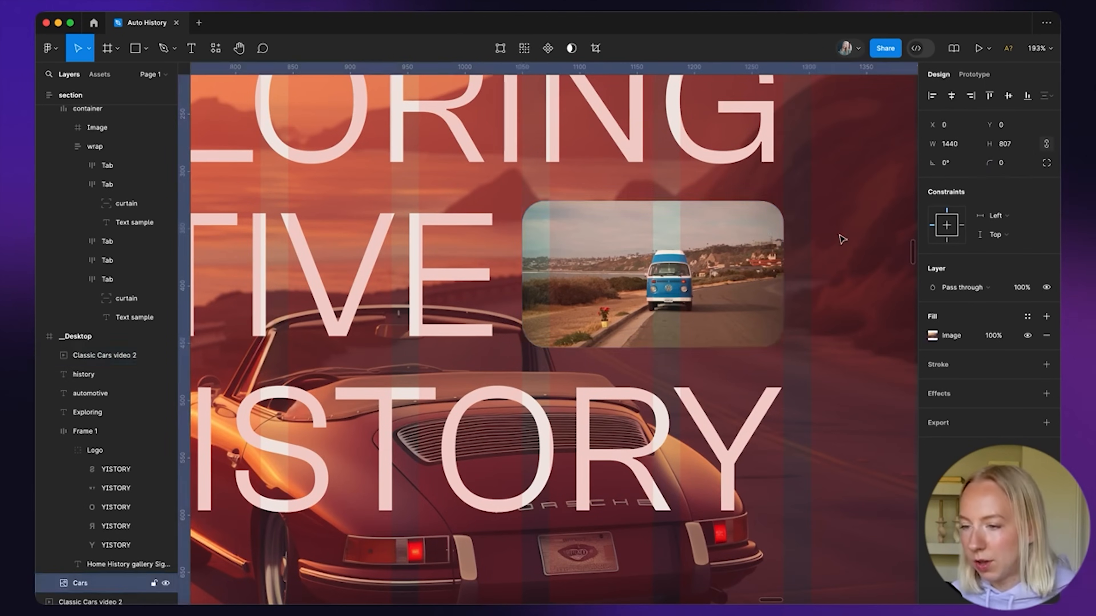
scroll(842, 239, "down", 5)
scroll(843, 240, "up", 2)
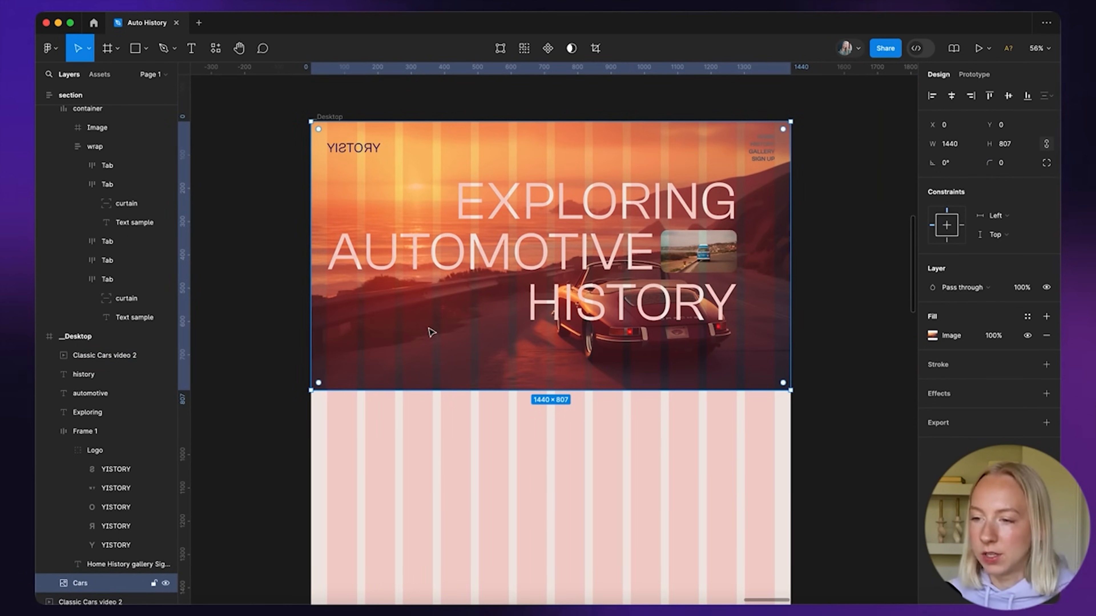
Bring the subtitle text from the COPY frame onto the Desktop frame
scroll(458, 303, "down", 4)
scroll(460, 301, "down", 2)
scroll(460, 301, "left", 6)
scroll(337, 233, "up", 4)
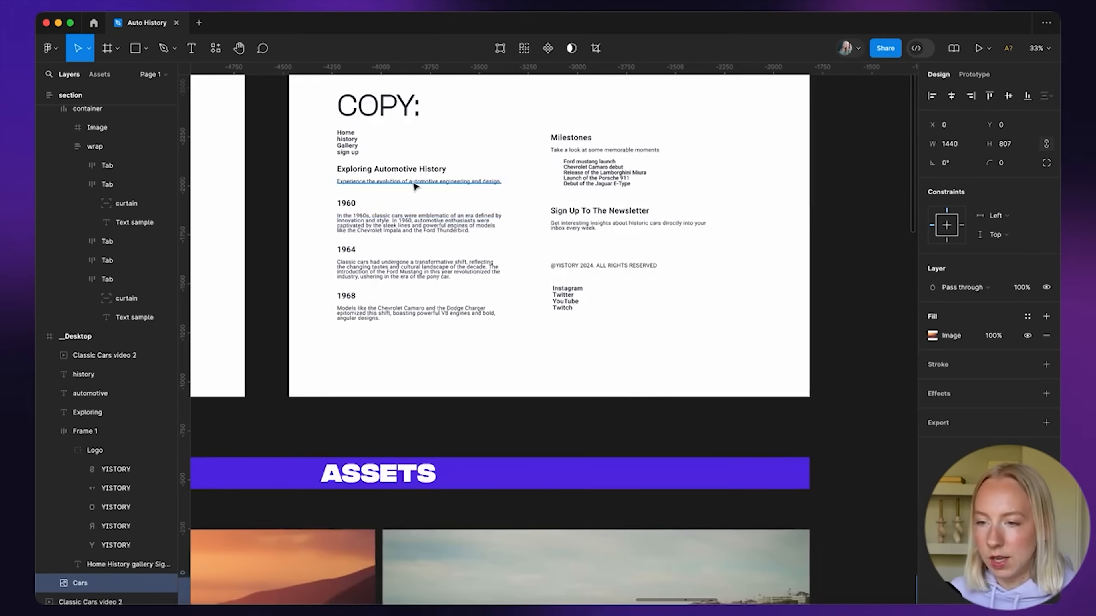
scroll(472, 282, "down", 8)
scroll(472, 281, "right", 15)
left_click_drag(413, 184, 531, 162)
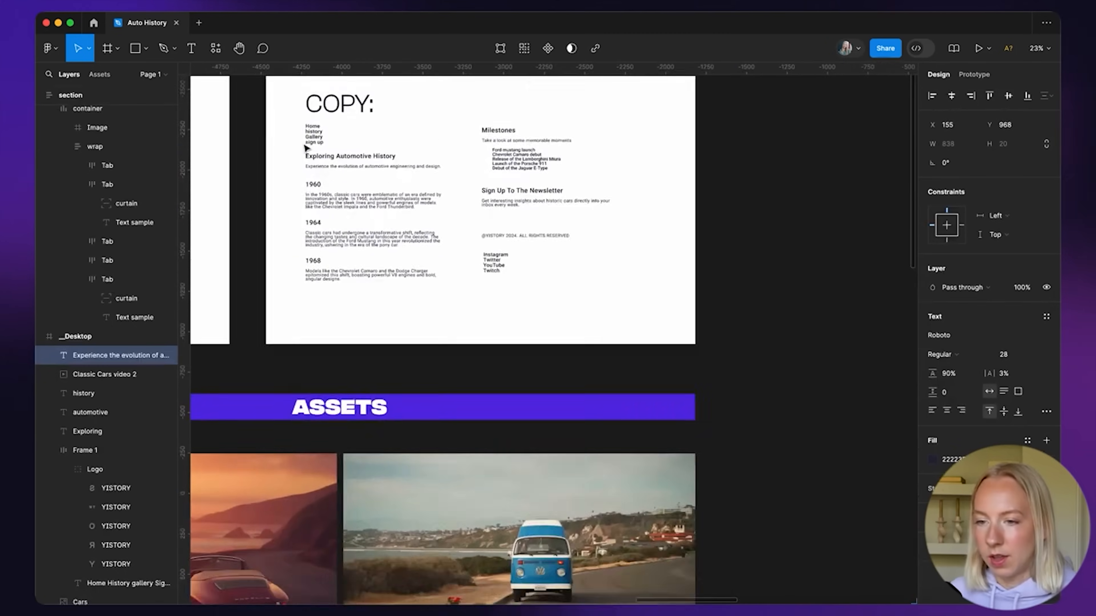
Color the BODY 1 style text light cream F2E9E4 and move it into the hero
scroll(306, 148, "up", 1)
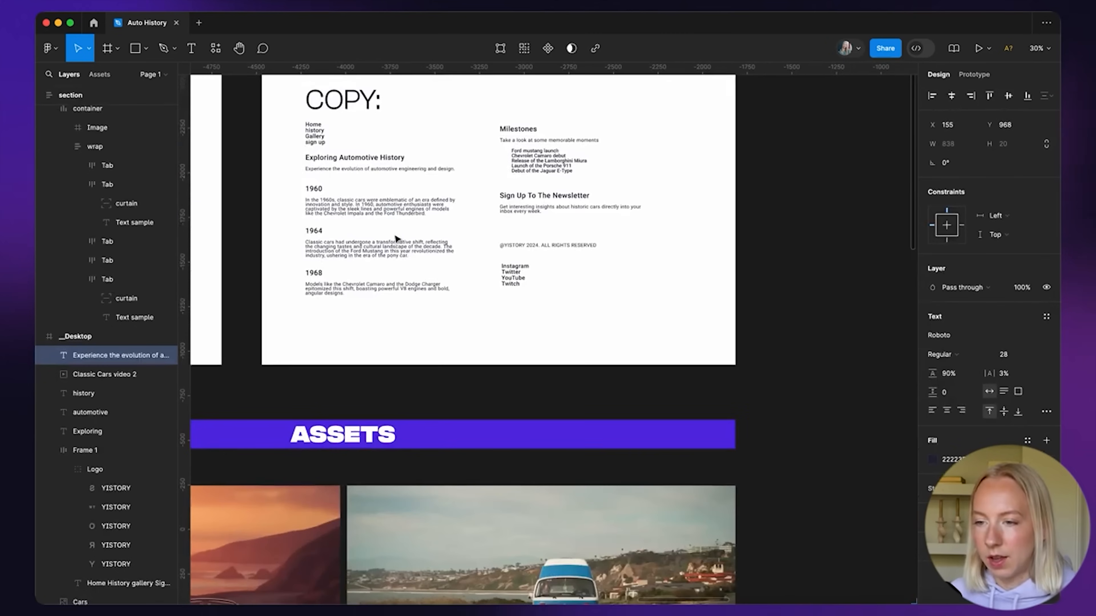
scroll(510, 257, "left", 5)
scroll(511, 257, "left", 3)
scroll(277, 276, "down", 3)
scroll(345, 235, "up", 5)
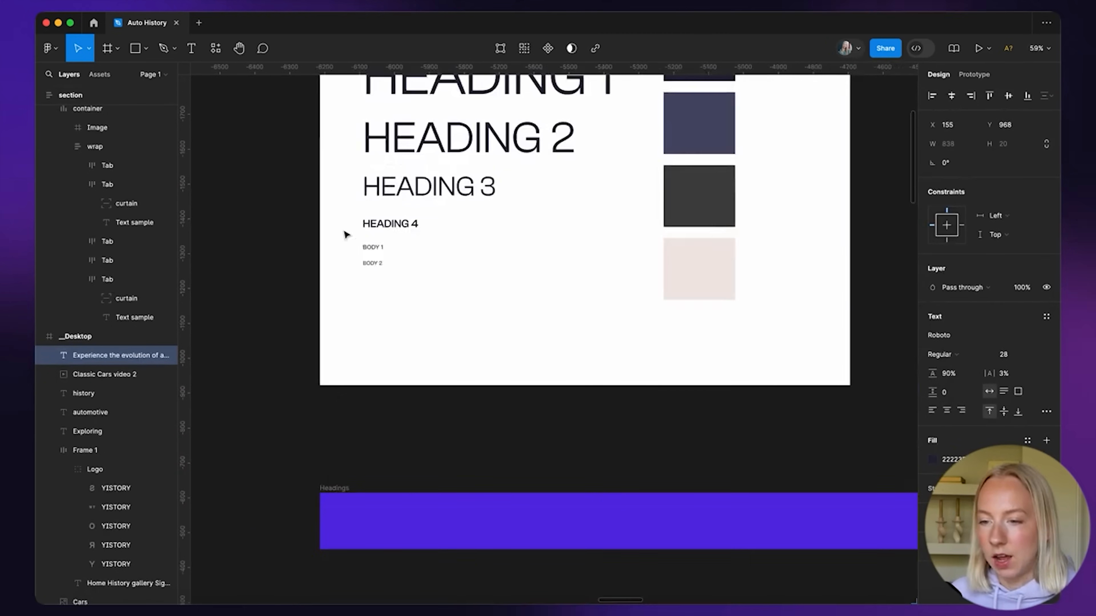
left_click(374, 249)
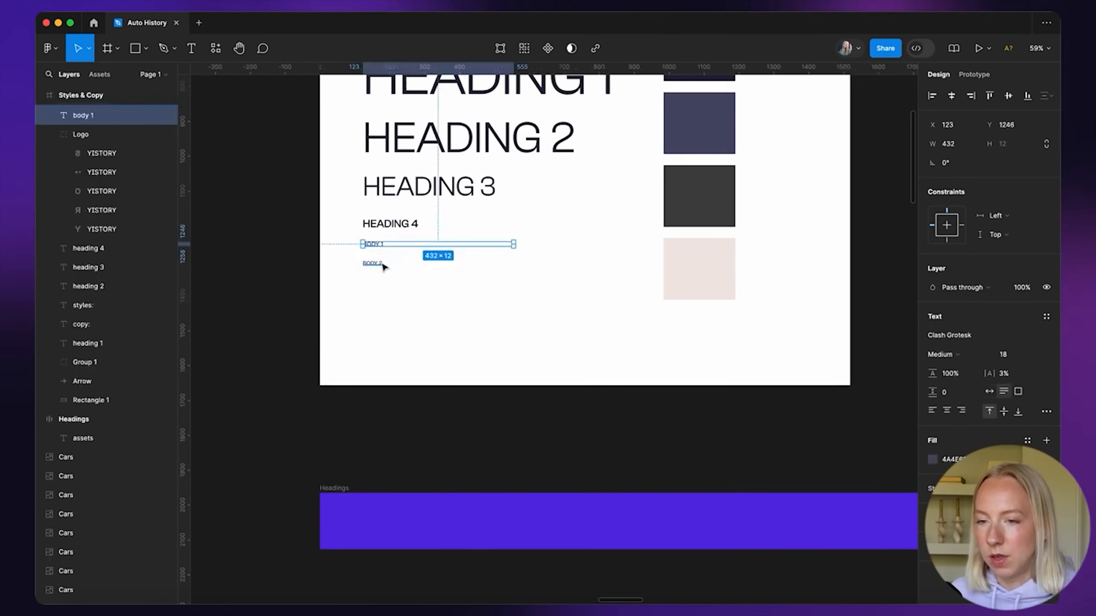
scroll(384, 262, "down", 5)
scroll(384, 261, "right", 10)
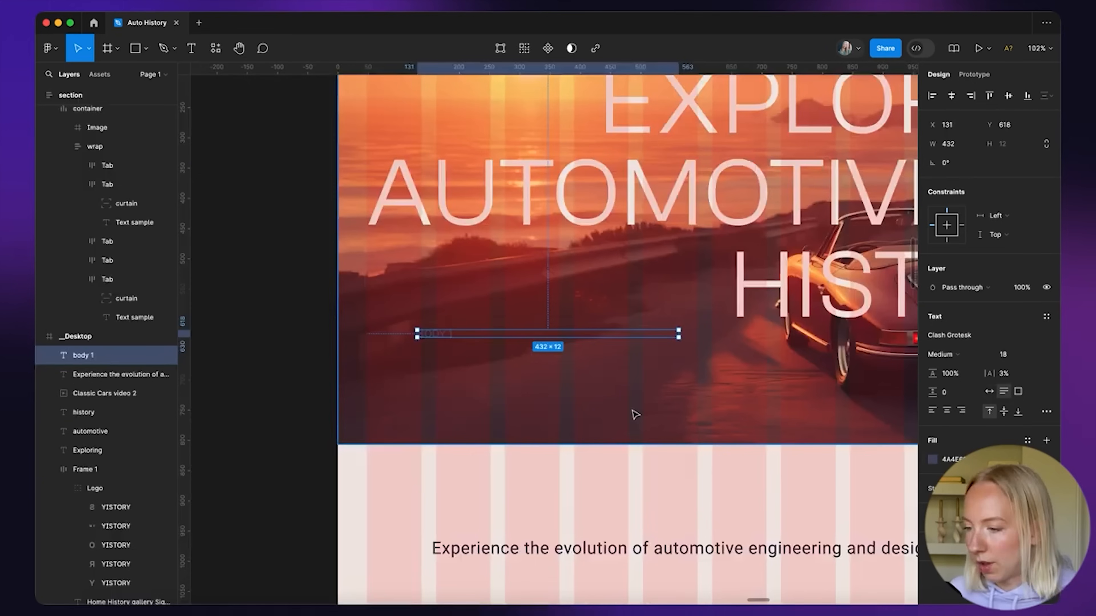
left_click(927, 460)
left_click(791, 538)
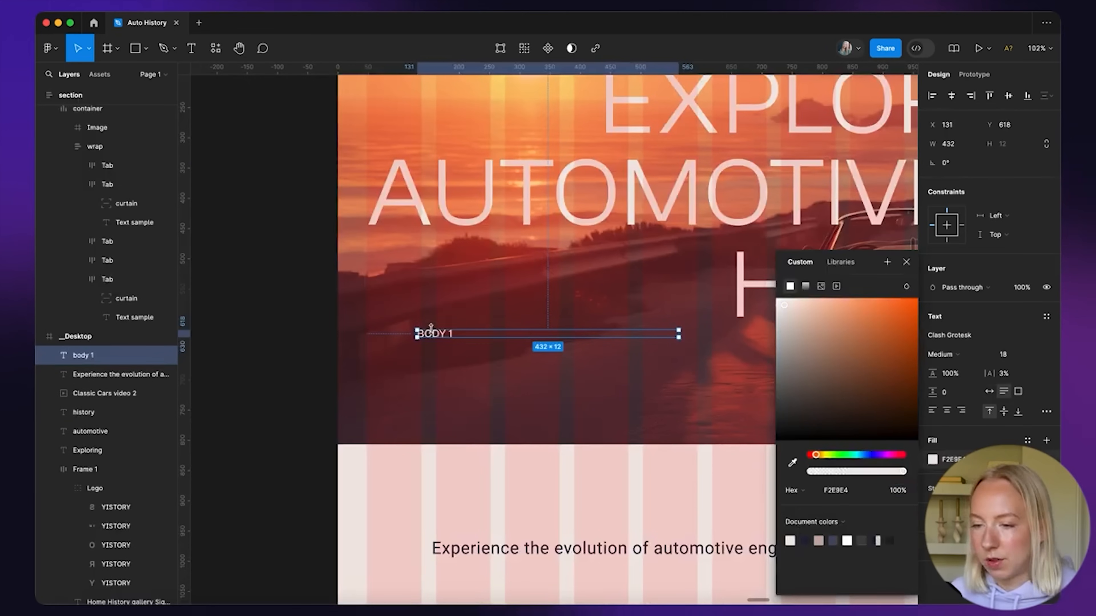
left_click_drag(435, 336, 386, 258)
Set the subtitle to Medium weight and position it just beneath AUTOMOTIVE
left_click(475, 549)
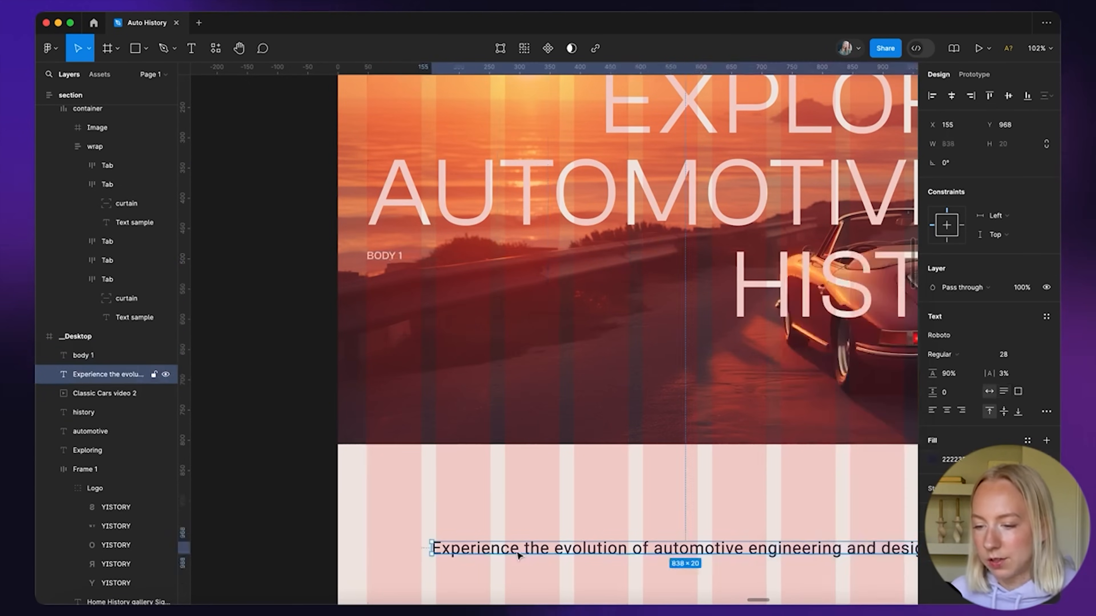
left_click(947, 355)
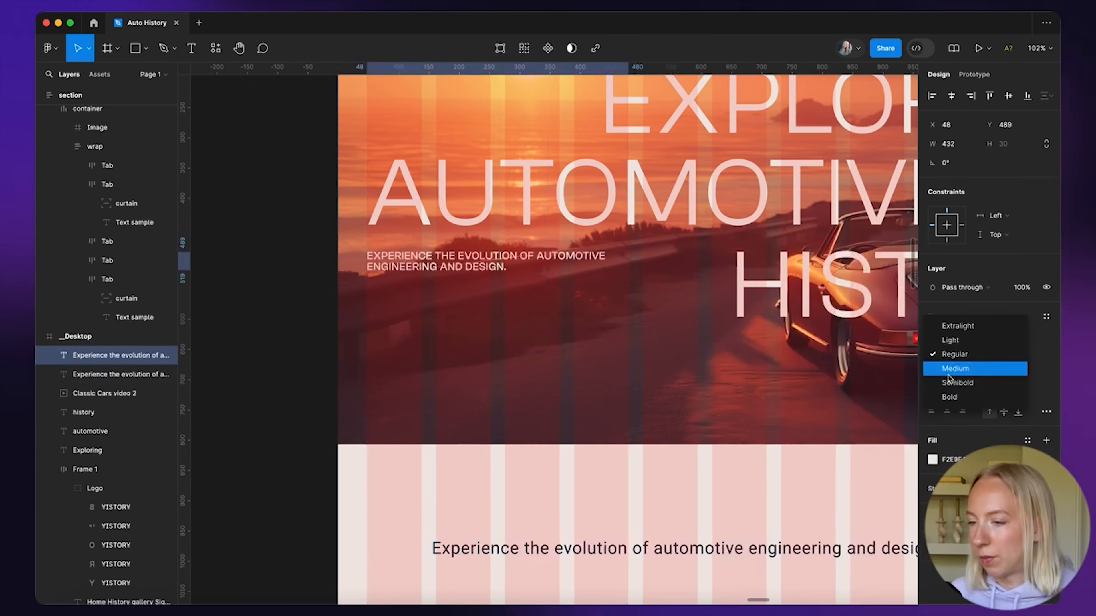
left_click(955, 368)
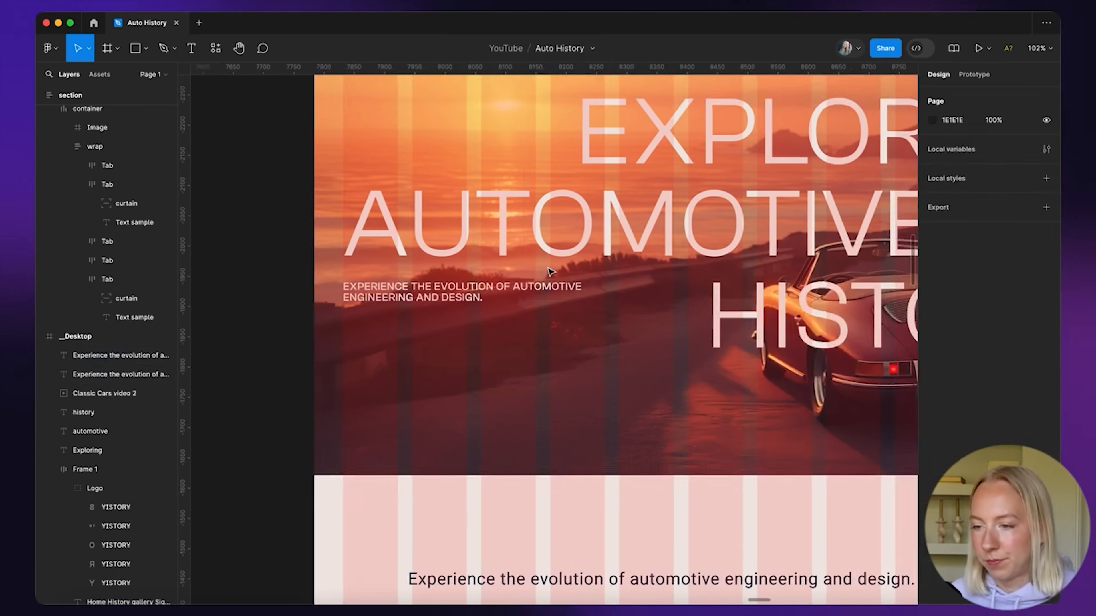
scroll(326, 252, "down", 3)
left_click_drag(505, 375, 510, 374)
left_click_drag(511, 376, 512, 376)
scroll(560, 412, "up", 6)
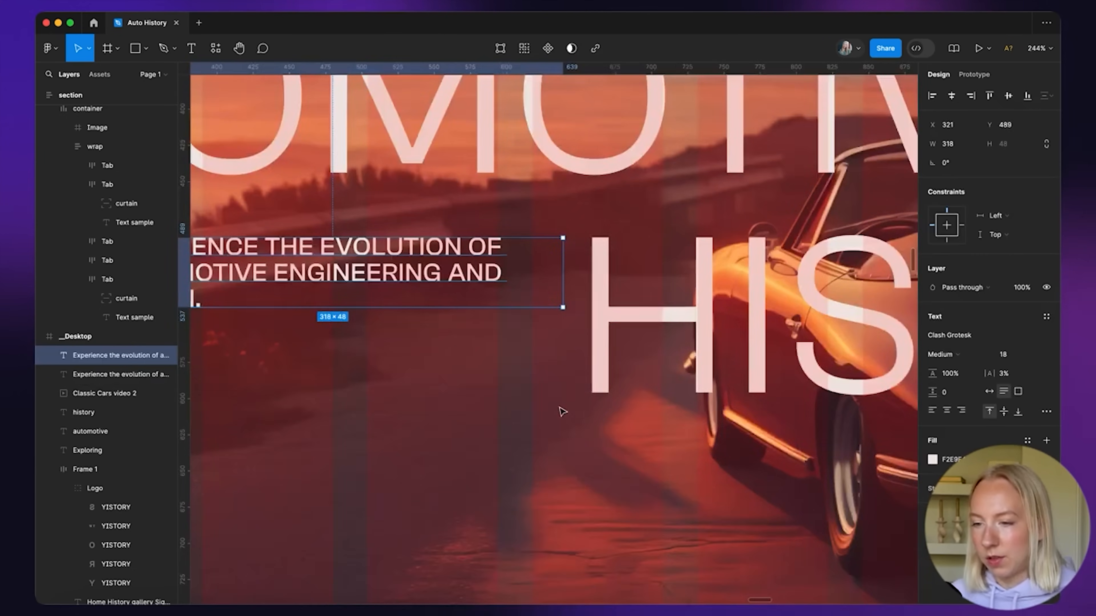
left_click_drag(496, 281, 435, 287)
scroll(565, 298, "down", 5)
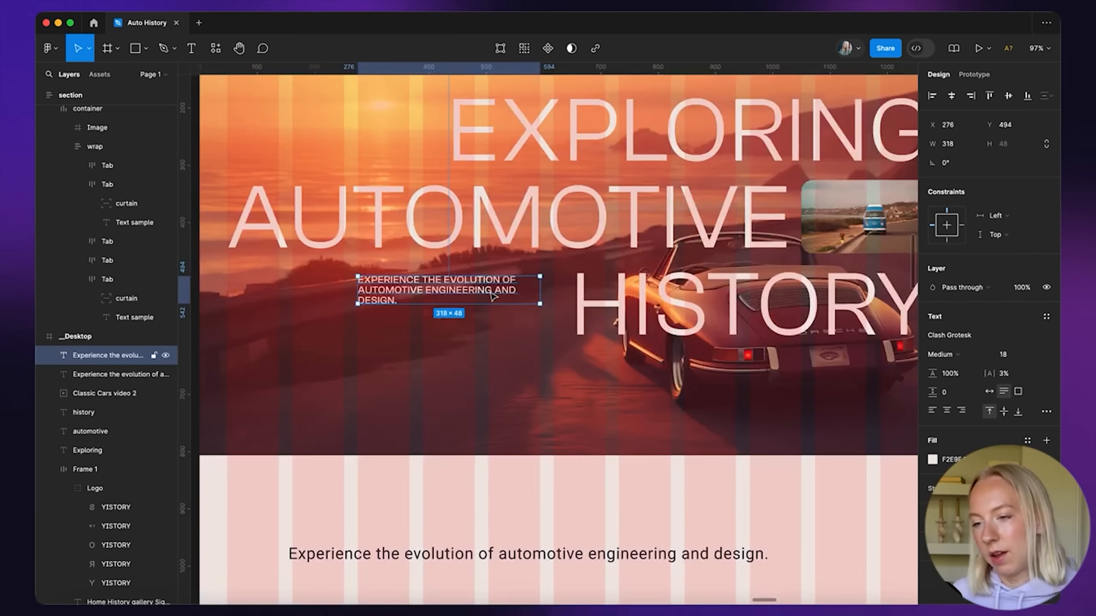
scroll(493, 283, "down", 5)
key("Escape")
scroll(610, 250, "up", 4)
left_click(580, 190)
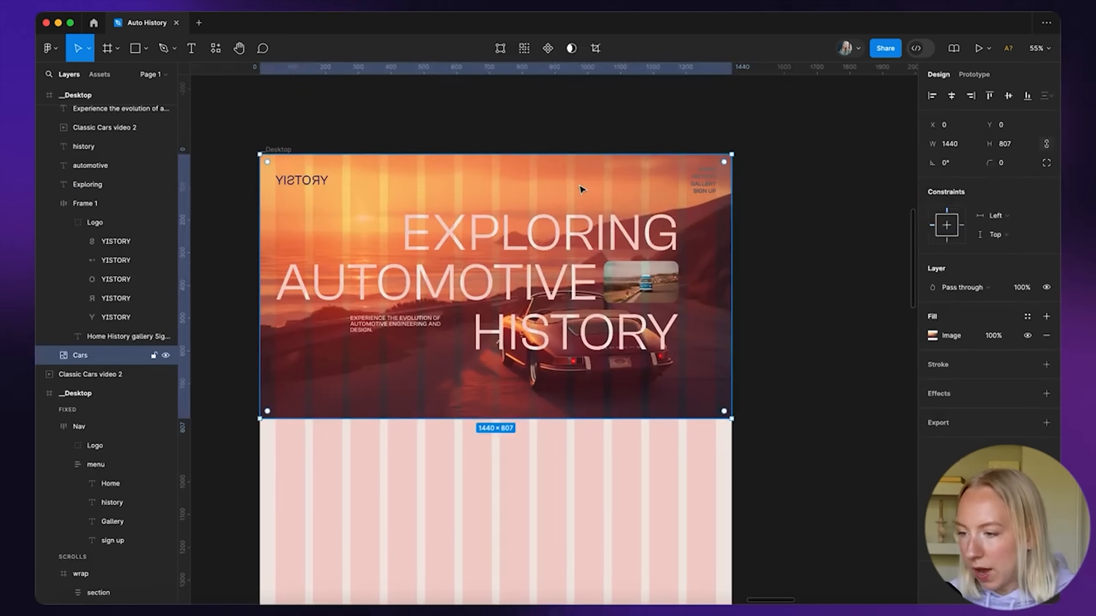
Switch the Cars photo fill to Crop, then shift it up-left and enlarge it
left_click(932, 335)
left_click(794, 347)
left_click(794, 373)
scroll(578, 309, "down", 3)
left_click_drag(605, 340, 583, 316)
left_click_drag(632, 341, 697, 393)
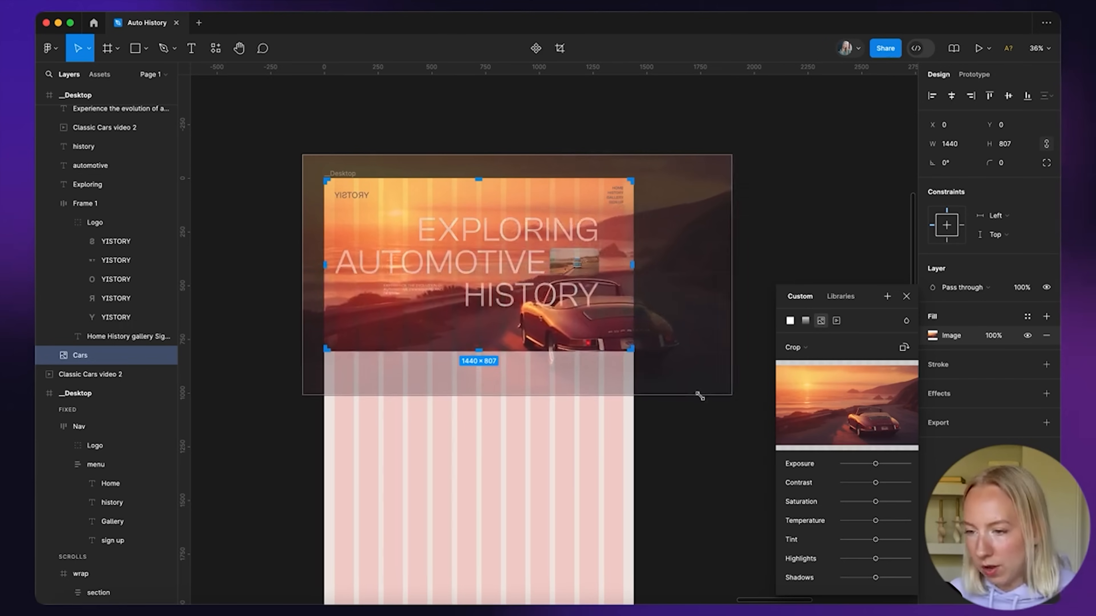
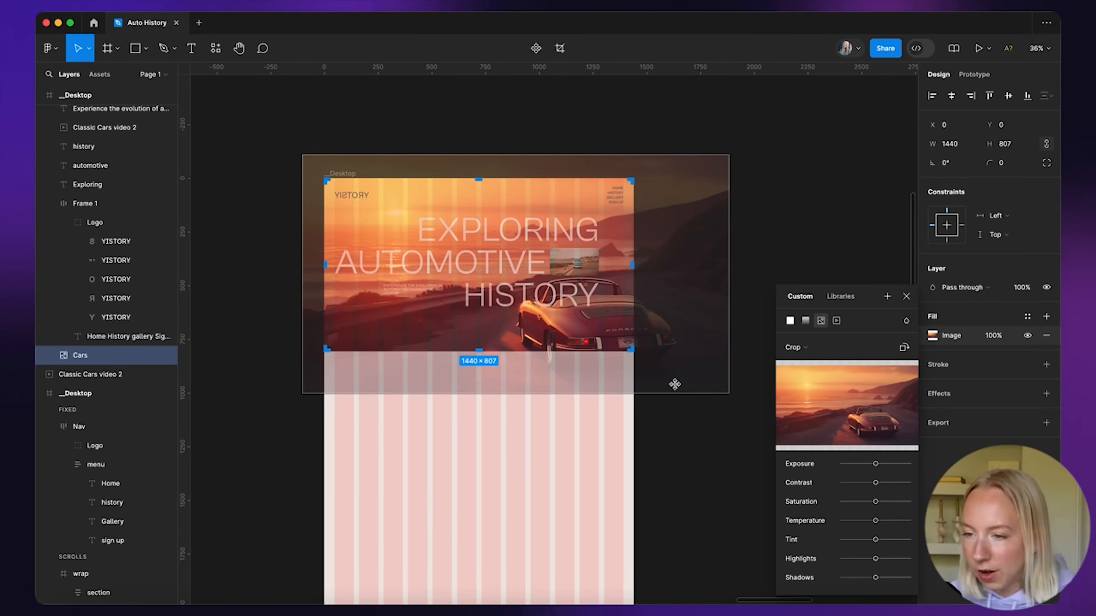
Slide the Cars hero photo upward in its crop to reframe the car behind the heading
left_click(792, 222)
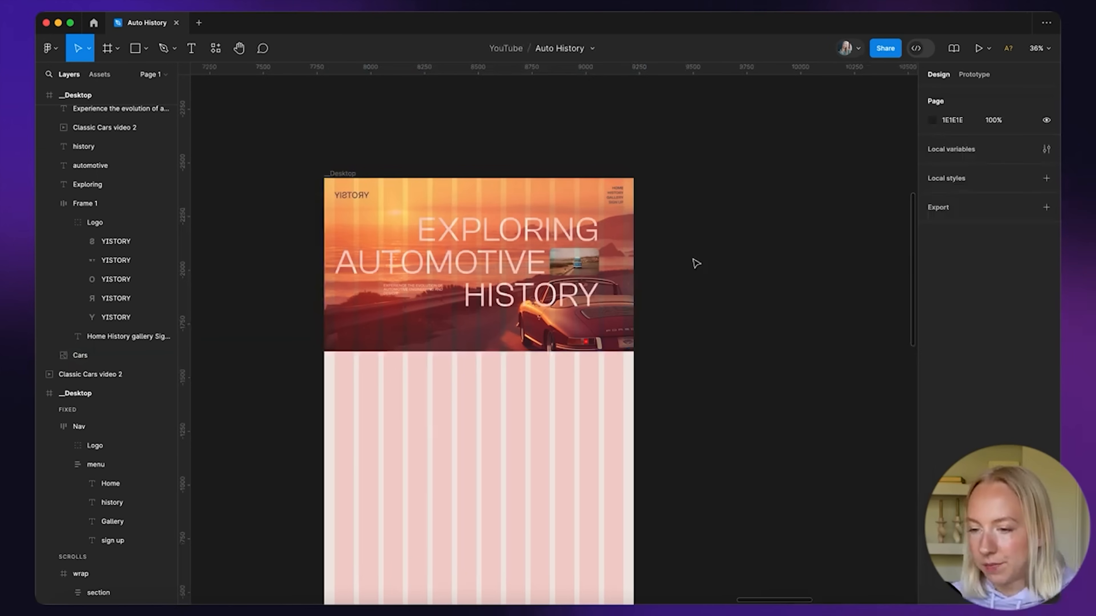
double_click(590, 329)
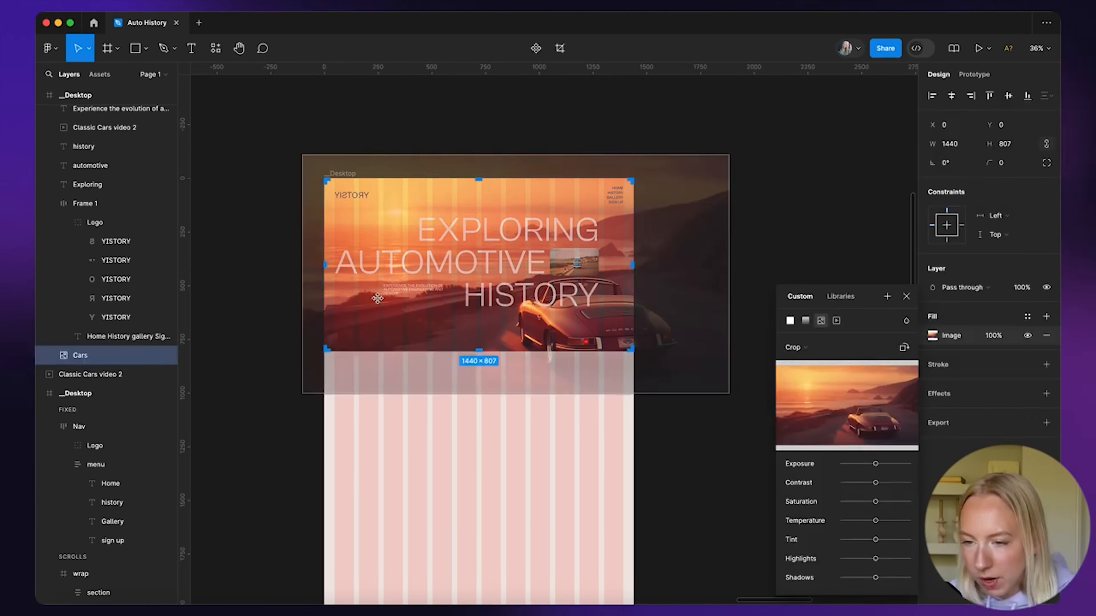
scroll(377, 297, "up", 5)
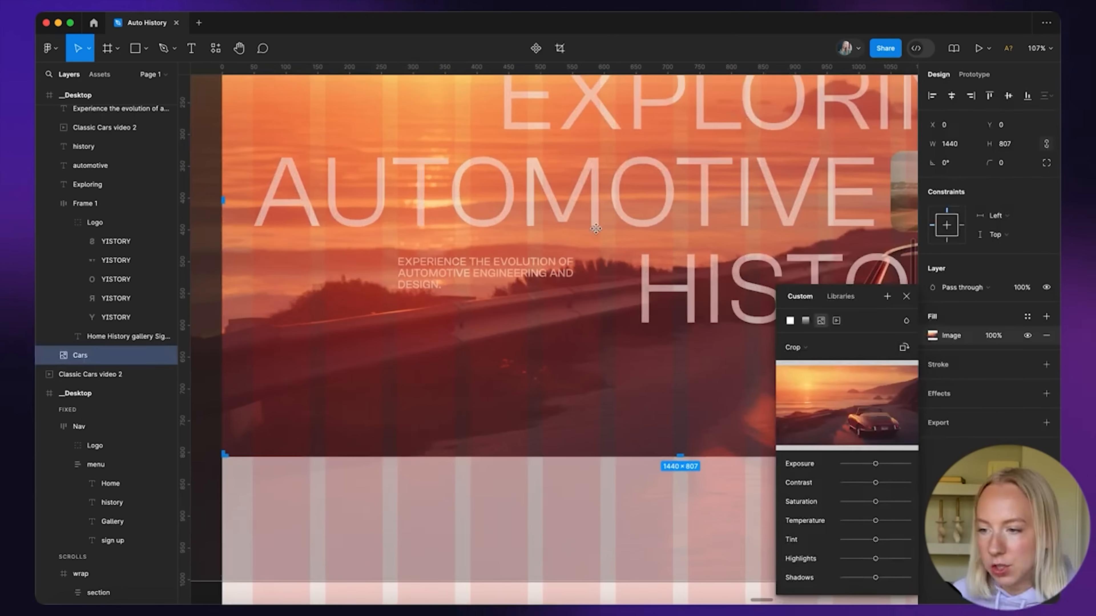
left_click_drag(547, 359, 547, 310)
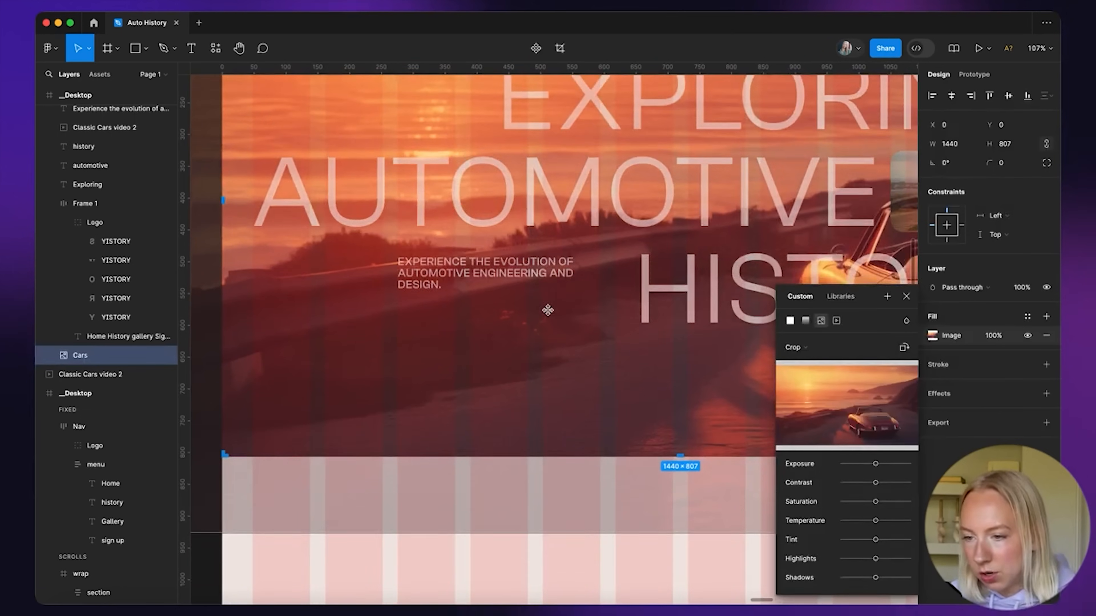
scroll(537, 277, "down", 5)
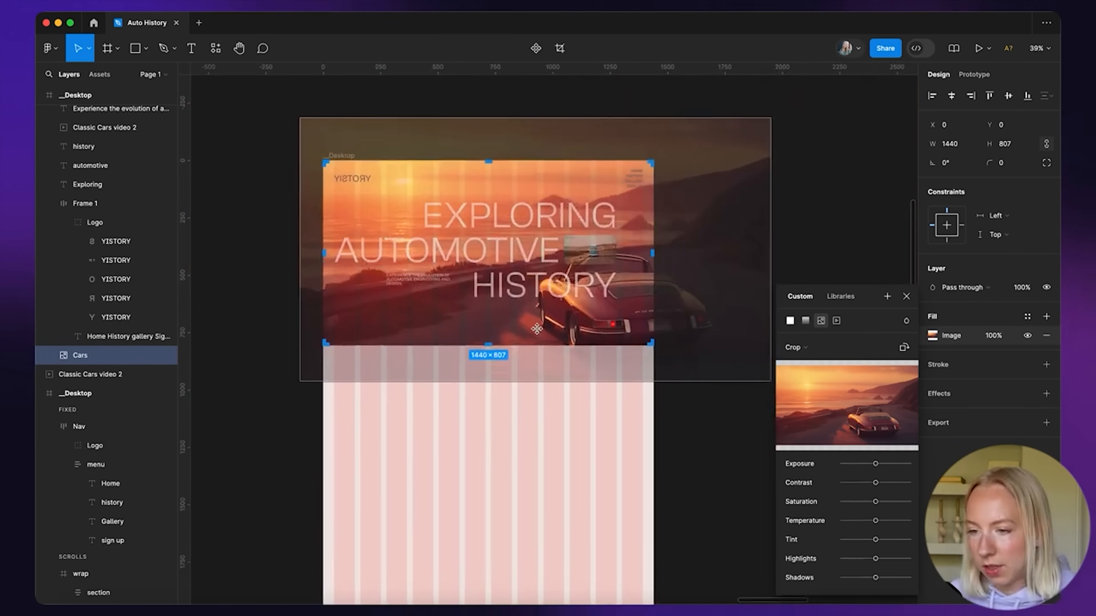
left_click(754, 223)
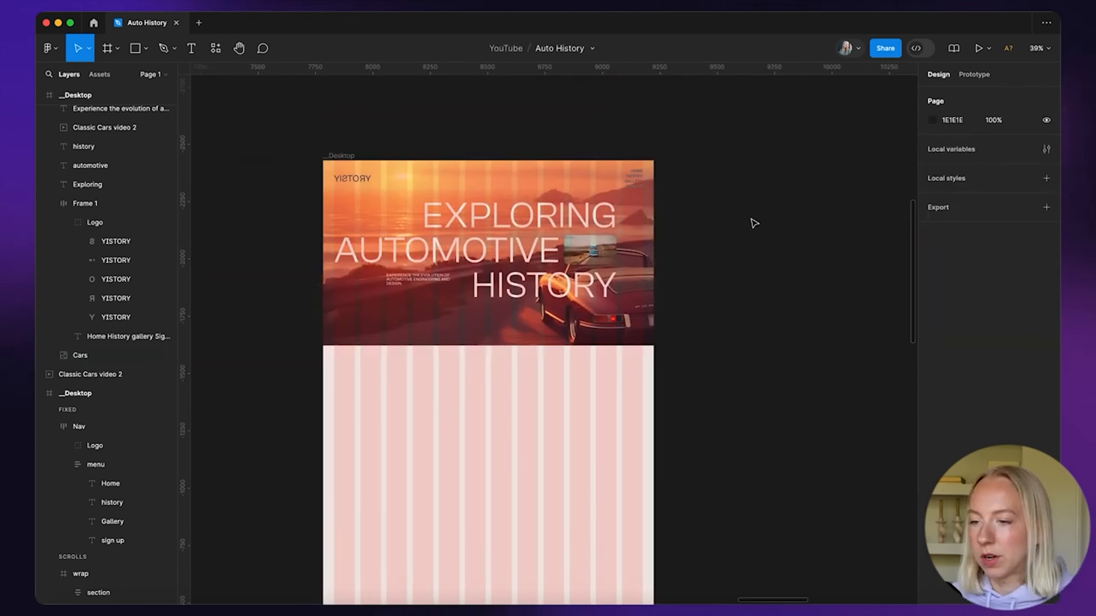
Select the play-button Group 1 on the styles board and paste it into the hero
scroll(697, 272, "down", 4)
scroll(697, 274, "left", 4)
scroll(697, 274, "up", 3)
scroll(697, 274, "down", 4)
scroll(304, 146, "up", 8)
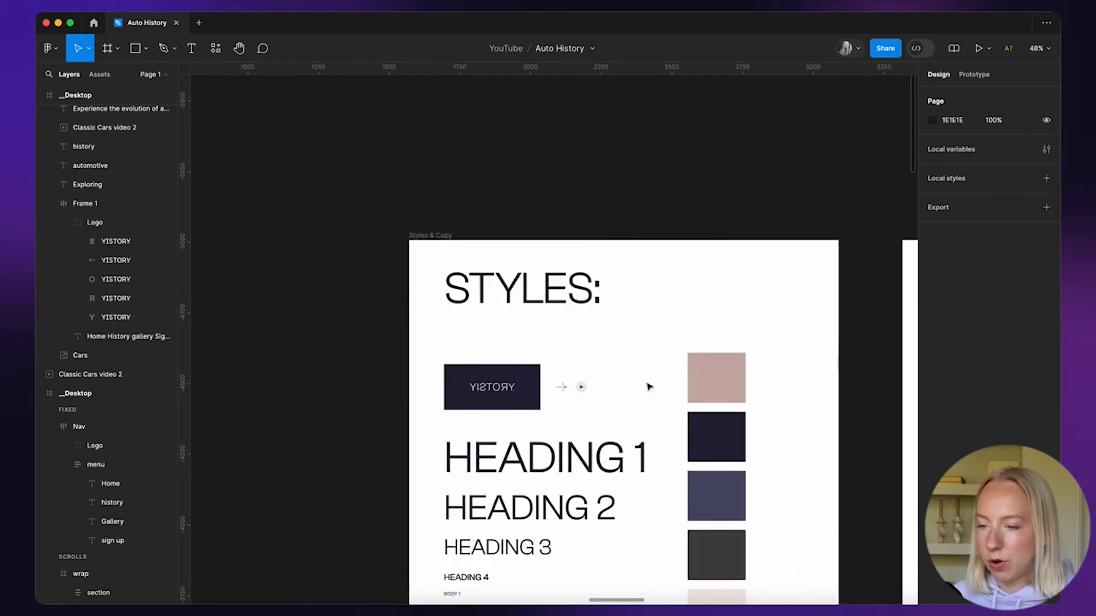
scroll(614, 350, "up", 4)
left_click(537, 392)
scroll(536, 392, "down", 6)
scroll(539, 394, "right", 10)
scroll(539, 395, "down", 5)
scroll(539, 395, "down", 2)
scroll(717, 445, "up", 8)
scroll(729, 436, "down", 1)
left_click(761, 409)
key("super+v")
Center the pasted 40×40 play button on the Classic Cars video 2 thumbnail
scroll(763, 410, "up", 4)
scroll(763, 410, "up", 4)
scroll(262, 454, "down", 5)
scroll(262, 454, "left", 4)
scroll(262, 454, "down", 2)
left_click_drag(200, 434, 618, 345)
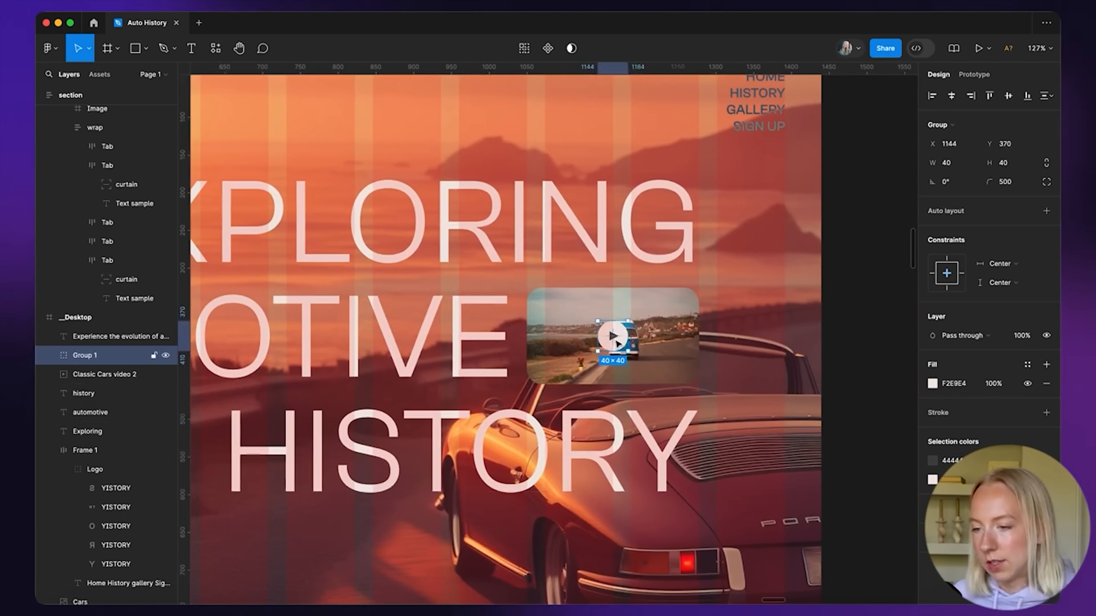
left_click(669, 315, "shift")
scroll(591, 345, "down", 10)
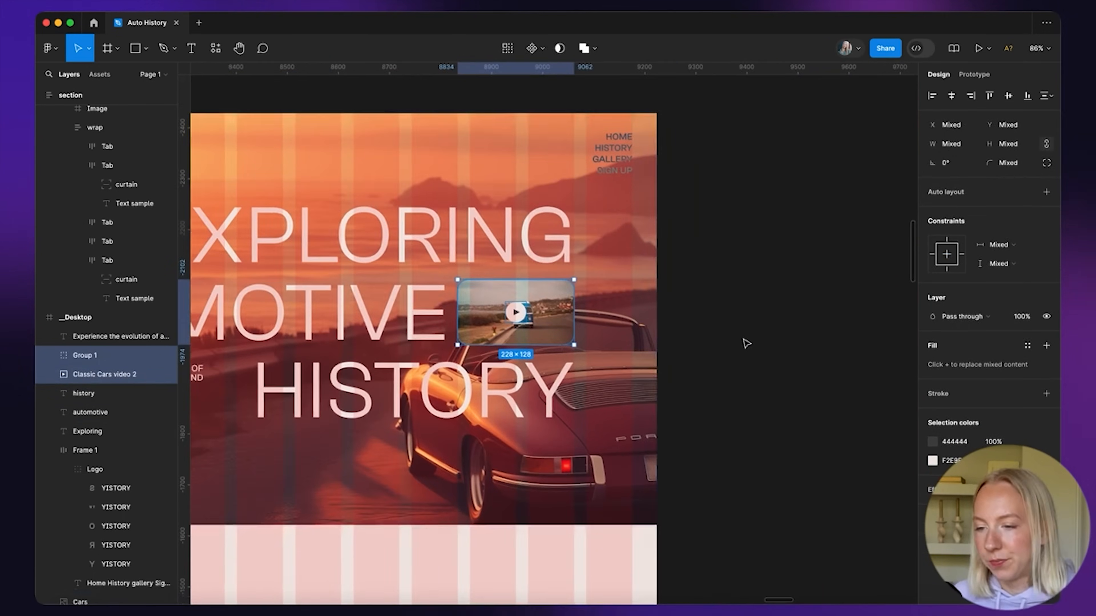
left_click(664, 297)
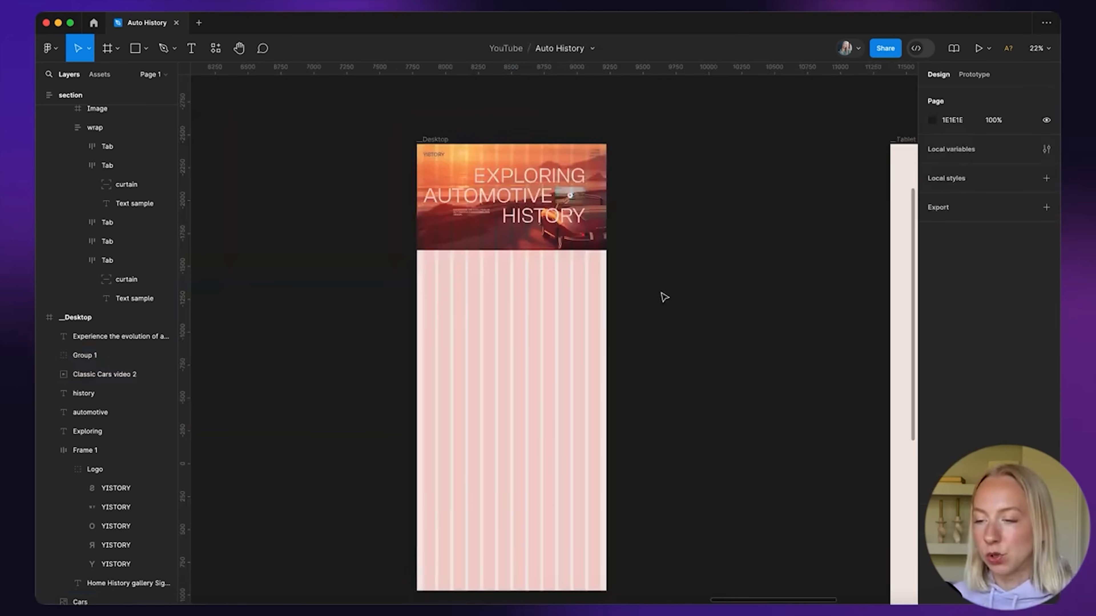
Draw a new Frame 2 directly under the hero and set its height to 880
scroll(595, 290, "down", 2)
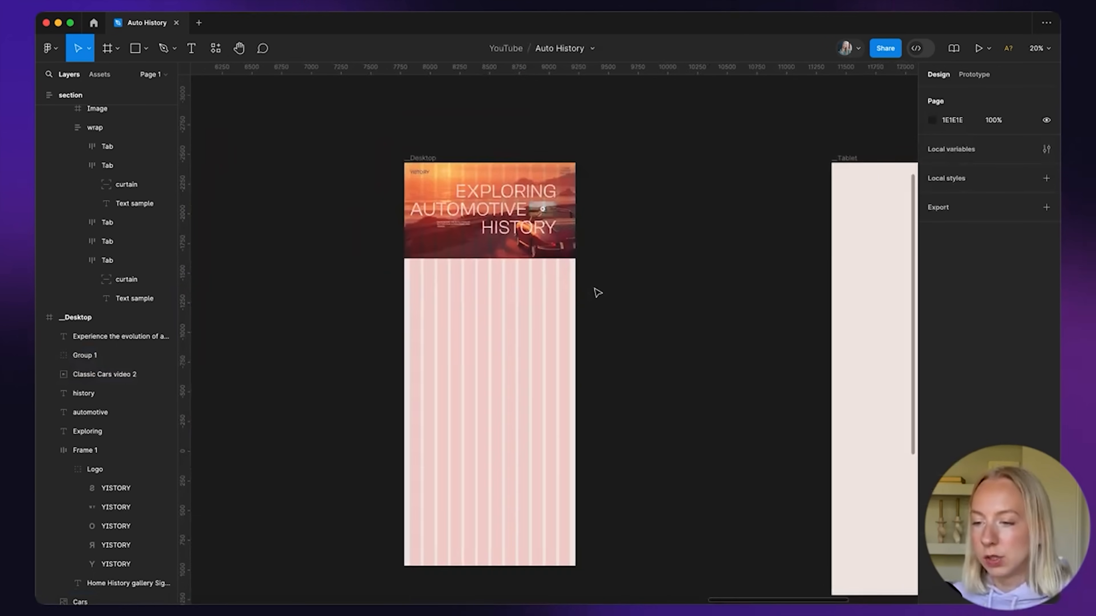
key("f")
scroll(446, 306, "up", 3)
mouse_move(371, 222)
left_mouse_down()
mouse_move(547, 360)
mouse_move(679, 393)
left_mouse_up()
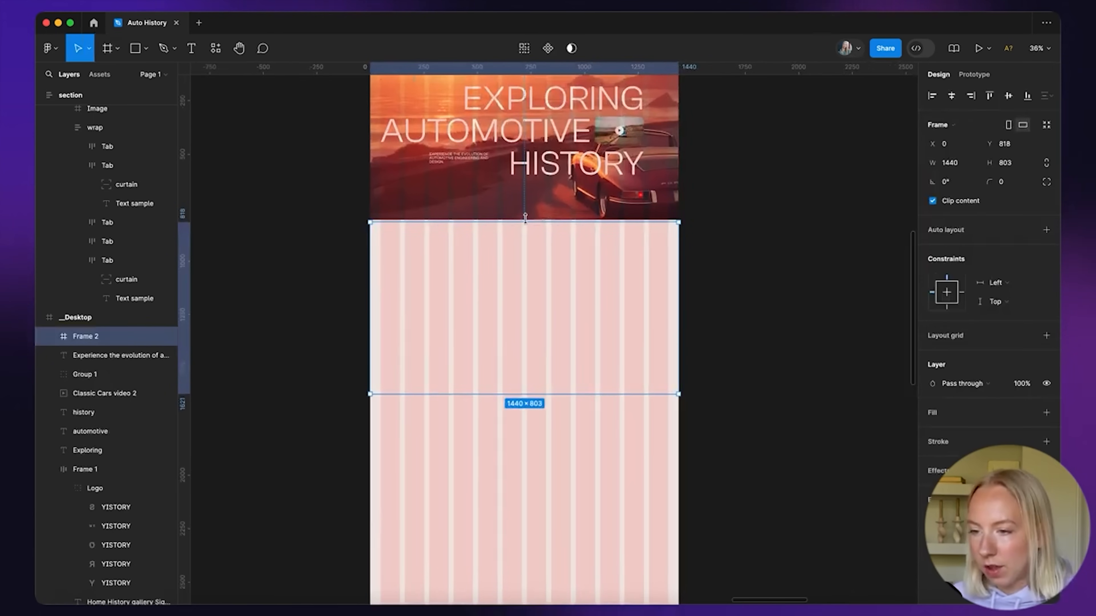
left_click_drag(525, 219, 525, 217)
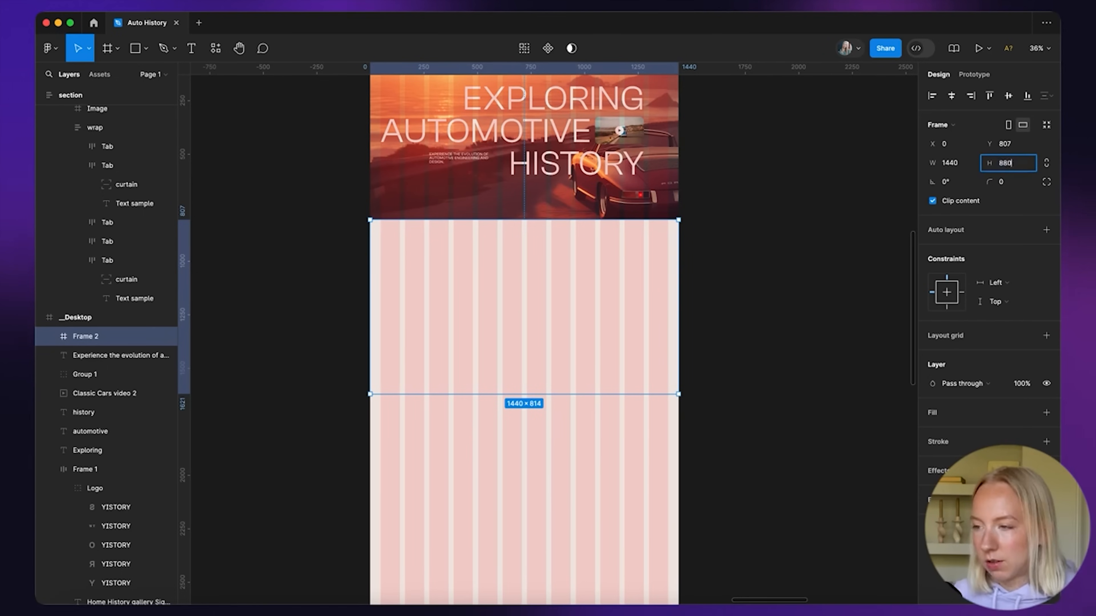
type("880")
key("Return")
left_click(787, 277)
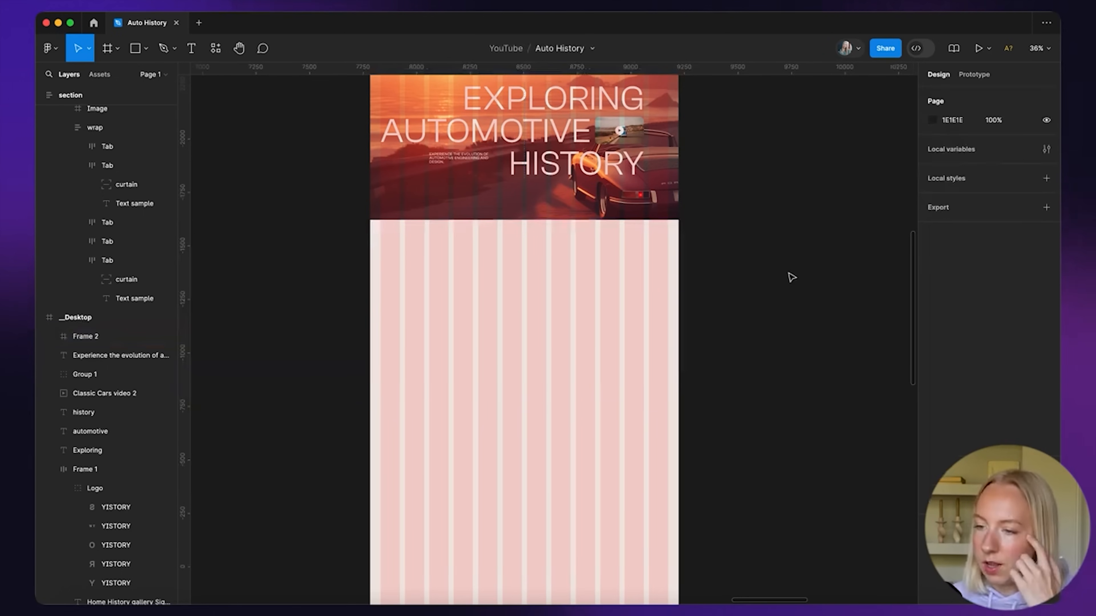
Give Frame 2 a fill using a document colour
left_click(618, 315)
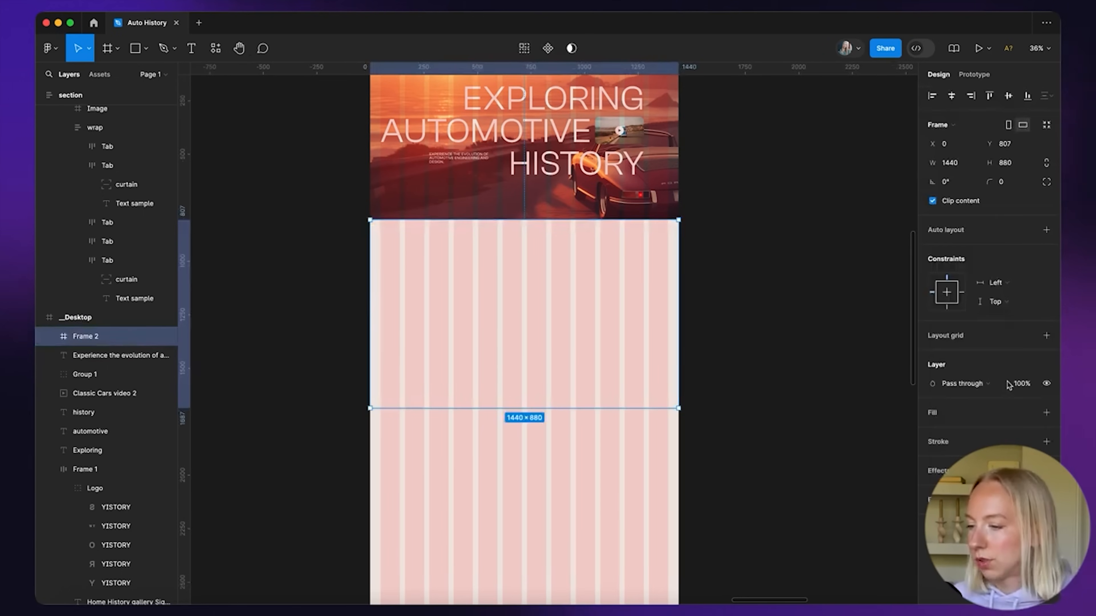
left_click(933, 414)
left_click(933, 432)
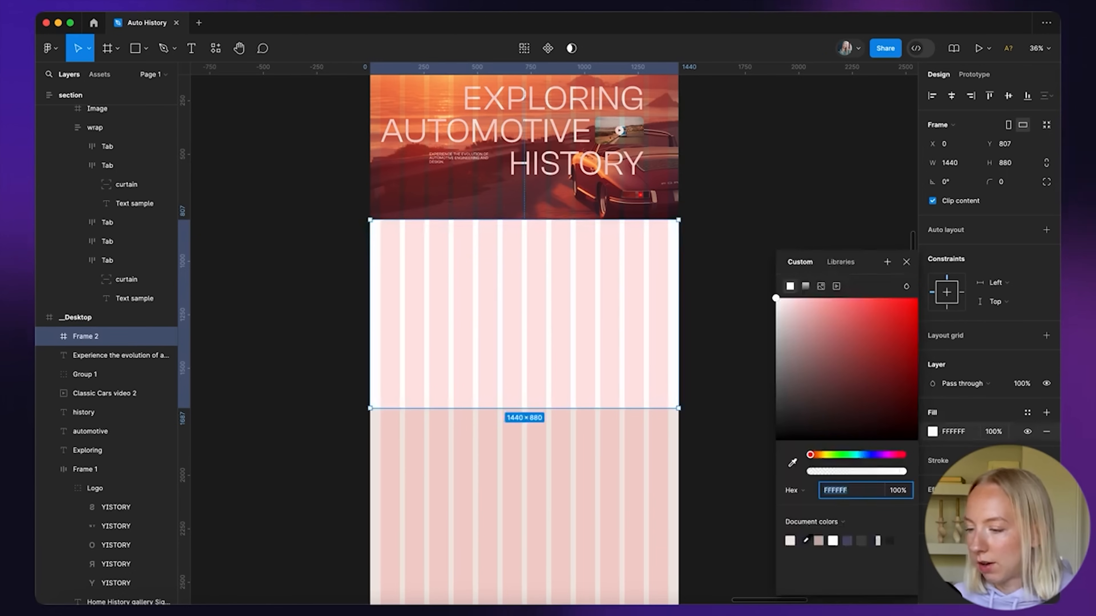
left_click(795, 536)
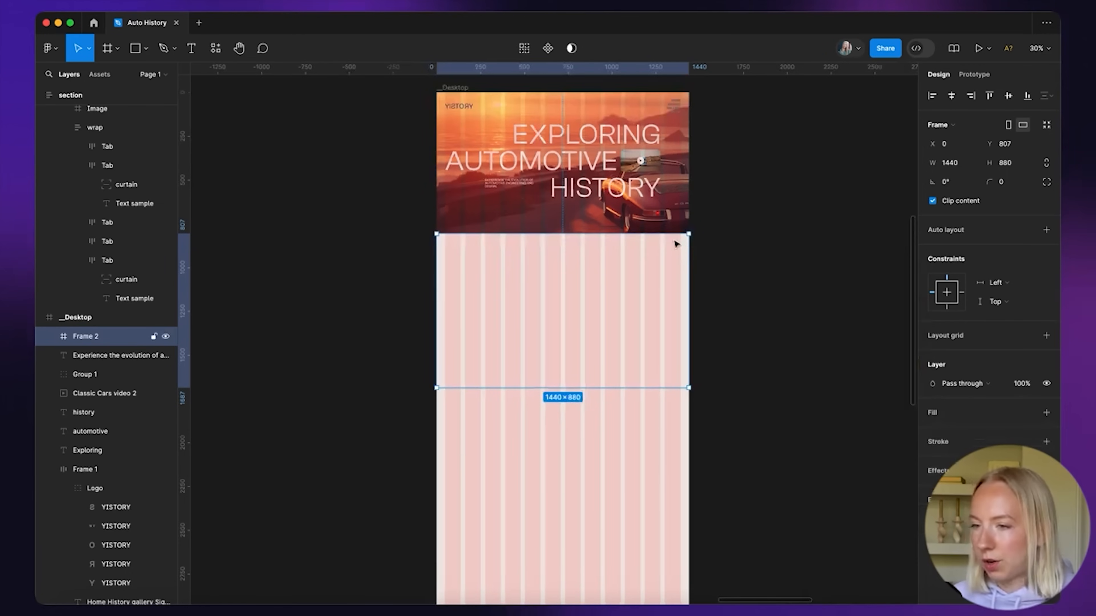
Delete the Desktop's column layout grid and move Frame 2 out to the Desktop's right
left_click(483, 88)
left_click(1047, 280)
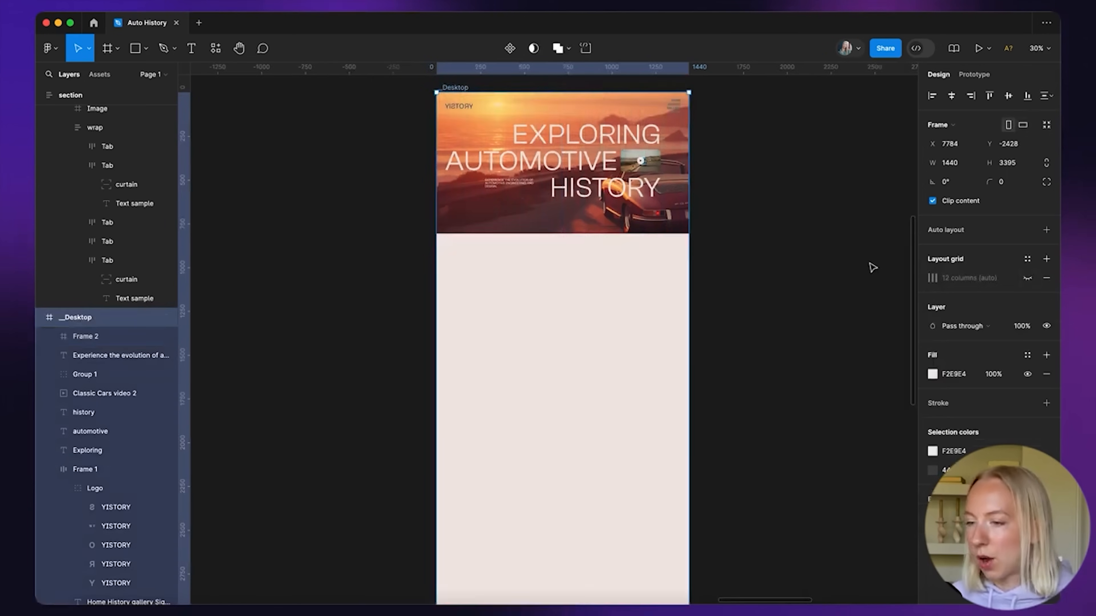
left_click(692, 275)
left_click(560, 317)
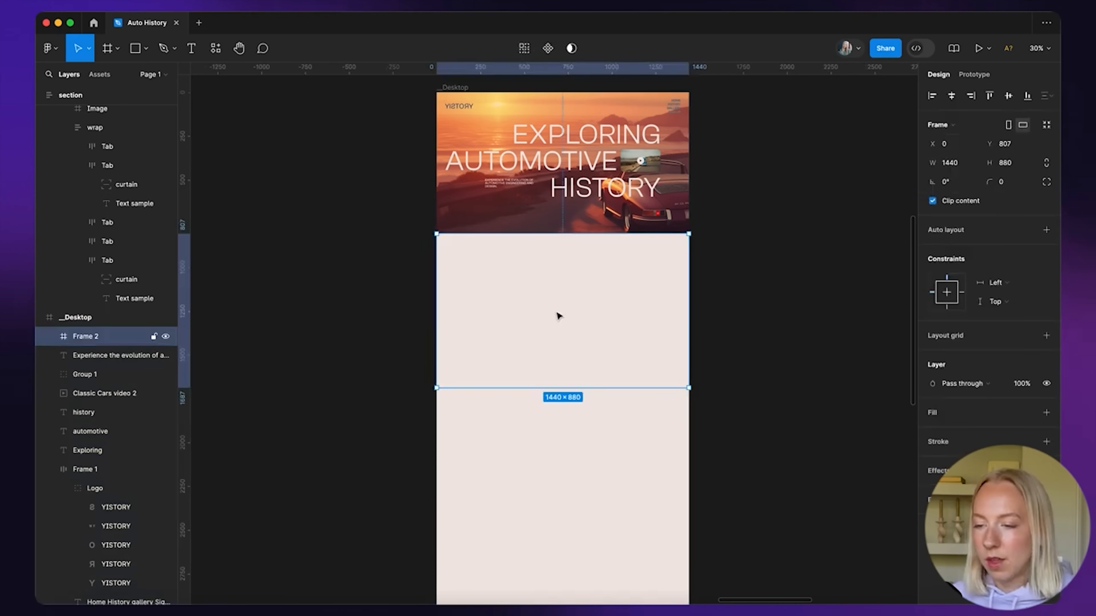
scroll(566, 319, "right", 3)
left_click(731, 345)
left_click_drag(512, 347, 785, 286)
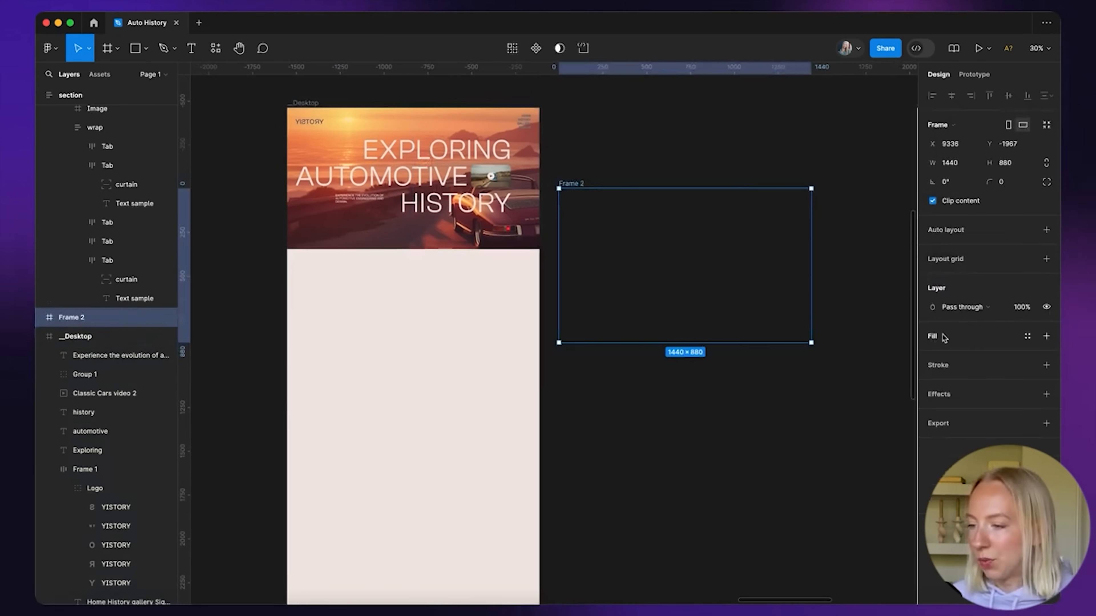
Fill Frame 2 with the Desktop's beige F2E8E4 by sampling it with the eyedropper
left_click(951, 338)
left_click(931, 356)
left_click(793, 464)
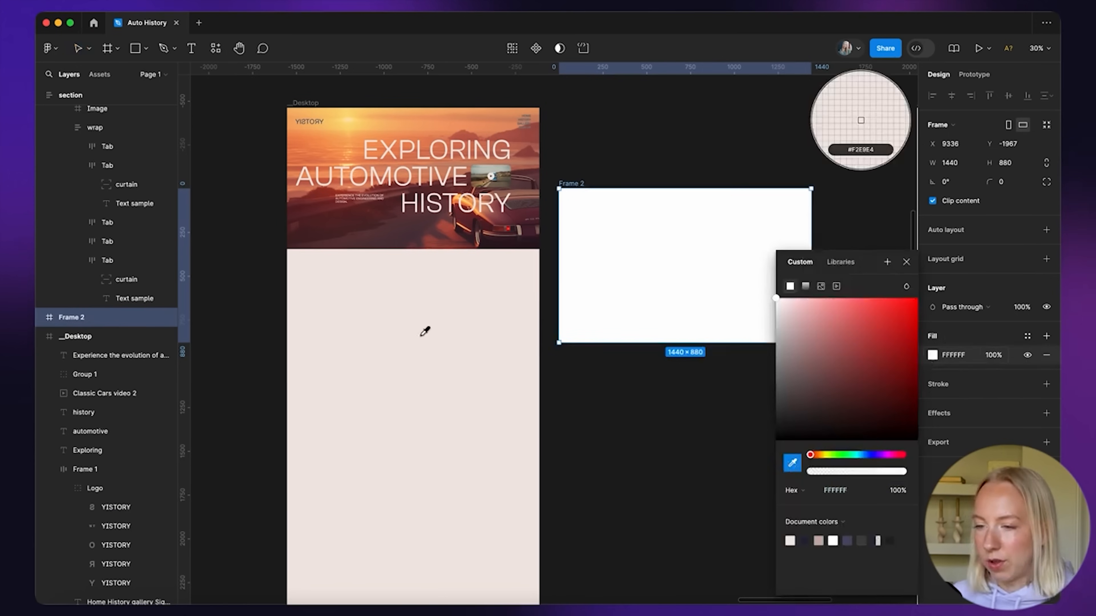
left_click(518, 414)
left_click(690, 386)
left_click(570, 186)
left_click_drag(570, 192, 567, 215)
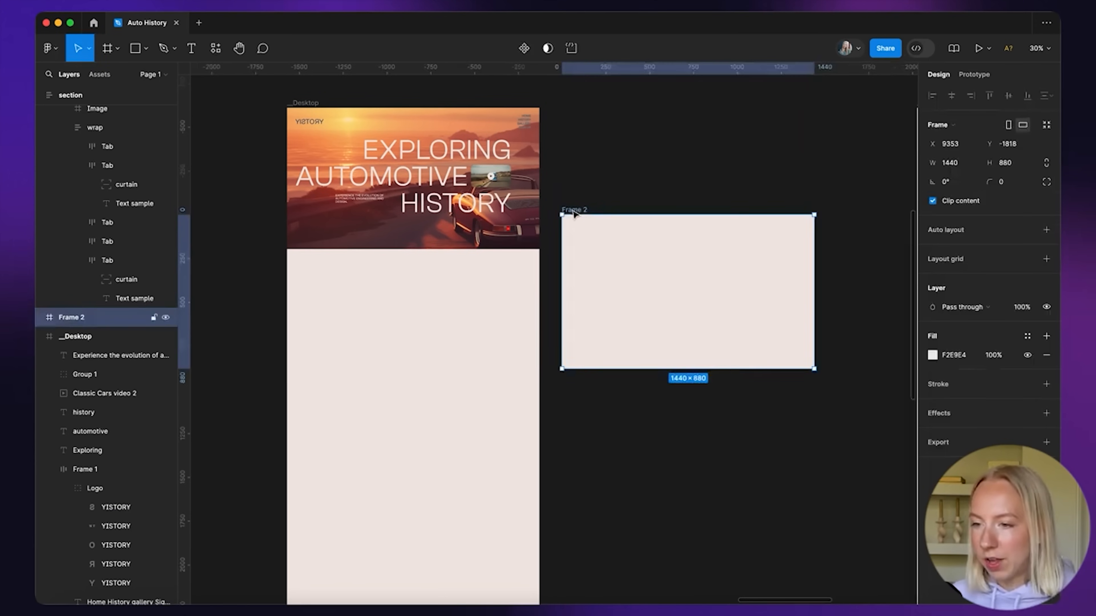
Move the 1960, 1964 and 1968 milestone headings and paragraphs from COPY into the Desktop
scroll(655, 176, "down", 5)
scroll(655, 176, "up", 4)
scroll(513, 223, "up", 3)
left_click_drag(241, 214, 421, 425)
scroll(420, 425, "down", 5)
scroll(552, 416, "right", 8)
scroll(552, 416, "down", 6)
left_click_drag(396, 362, 322, 342)
scroll(517, 296, "up", 5)
scroll(519, 296, "down", 5)
scroll(321, 342, "up", 4)
scroll(322, 342, "left", 3)
left_click(697, 213)
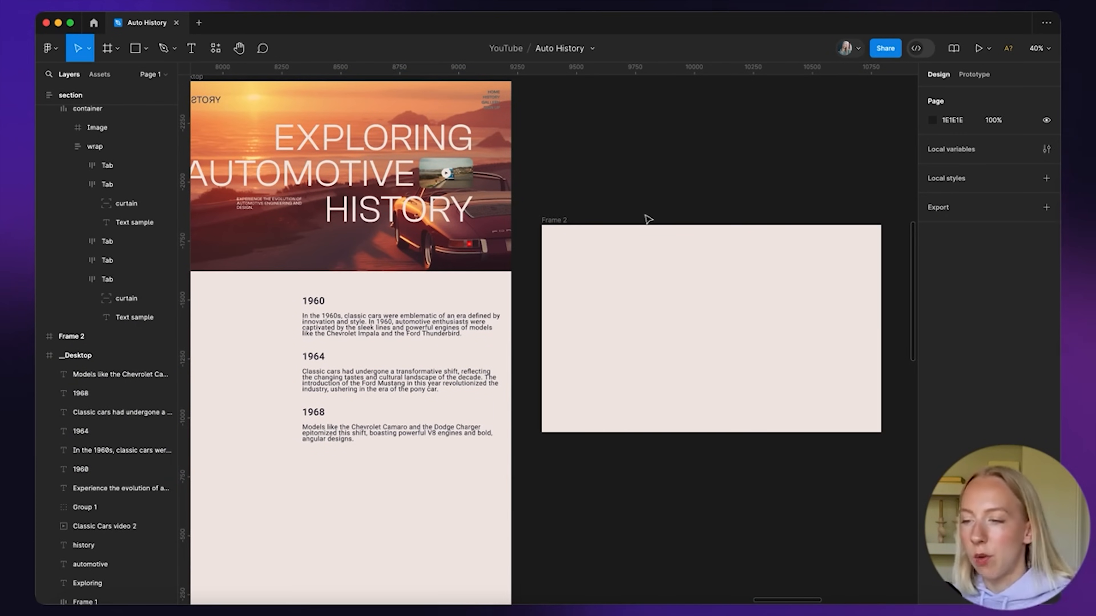
scroll(609, 277, "right", 2)
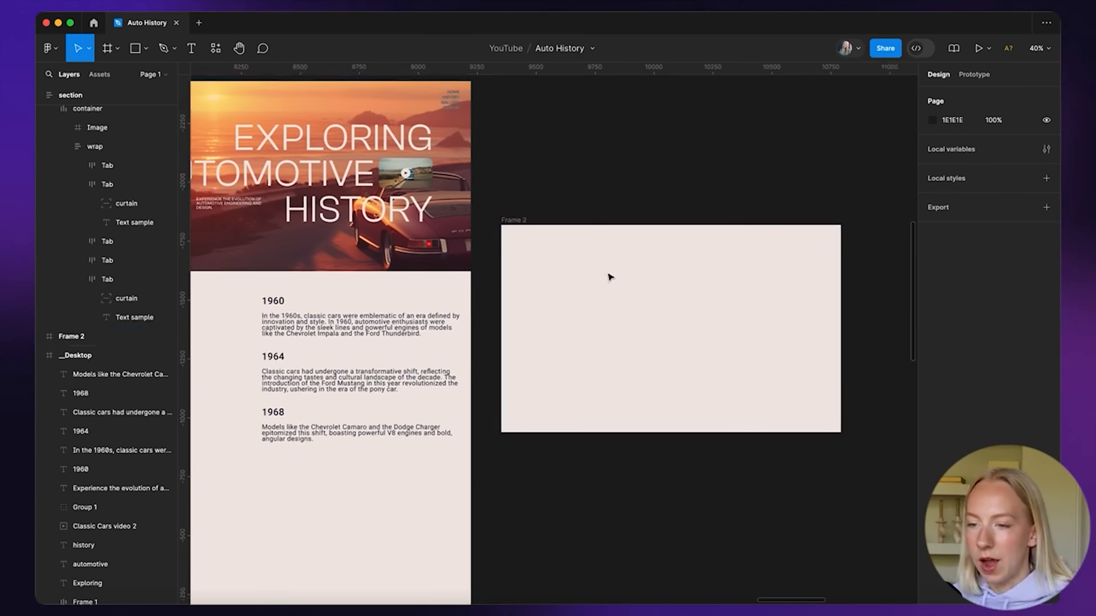
left_click(274, 304)
left_click(360, 324)
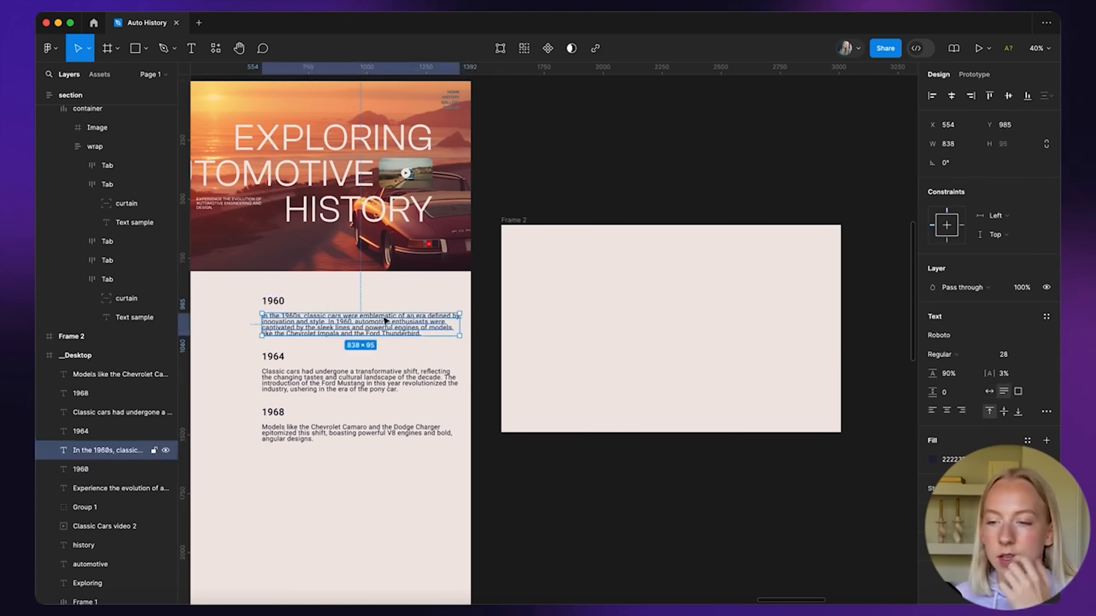
left_click(596, 295)
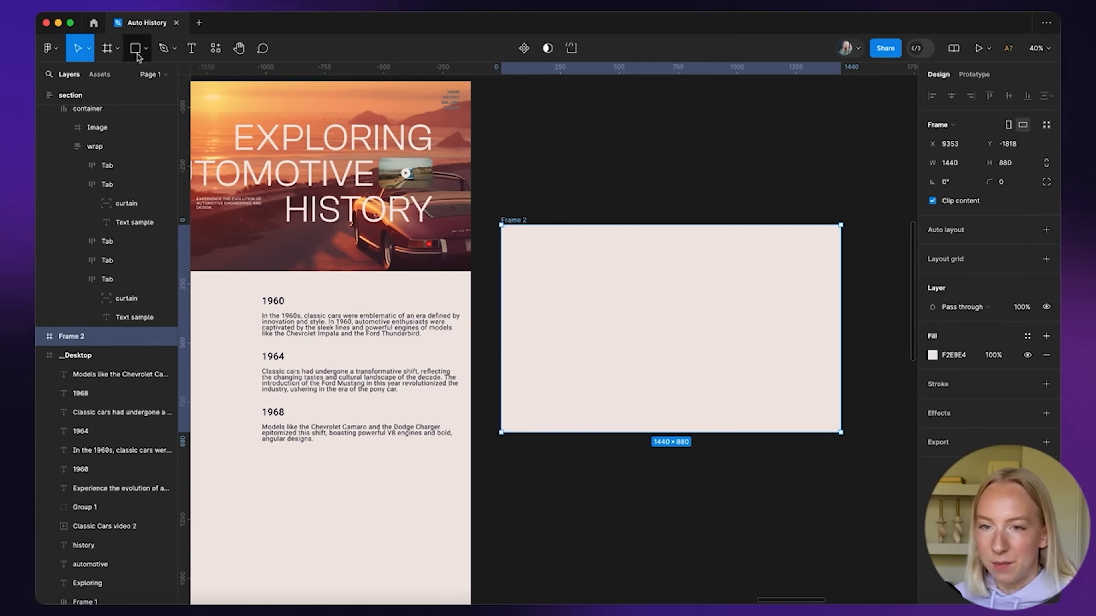
Draw a second grey rectangle in Frame 2 and union both into a 1000×561 stepped shape
key("r")
mouse_move(542, 271)
left_mouse_down()
mouse_move(650, 384)
mouse_move(653, 343)
mouse_move(649, 357)
mouse_move(645, 339)
mouse_move(611, 350)
mouse_move(665, 301)
mouse_move(663, 312)
left_mouse_up()
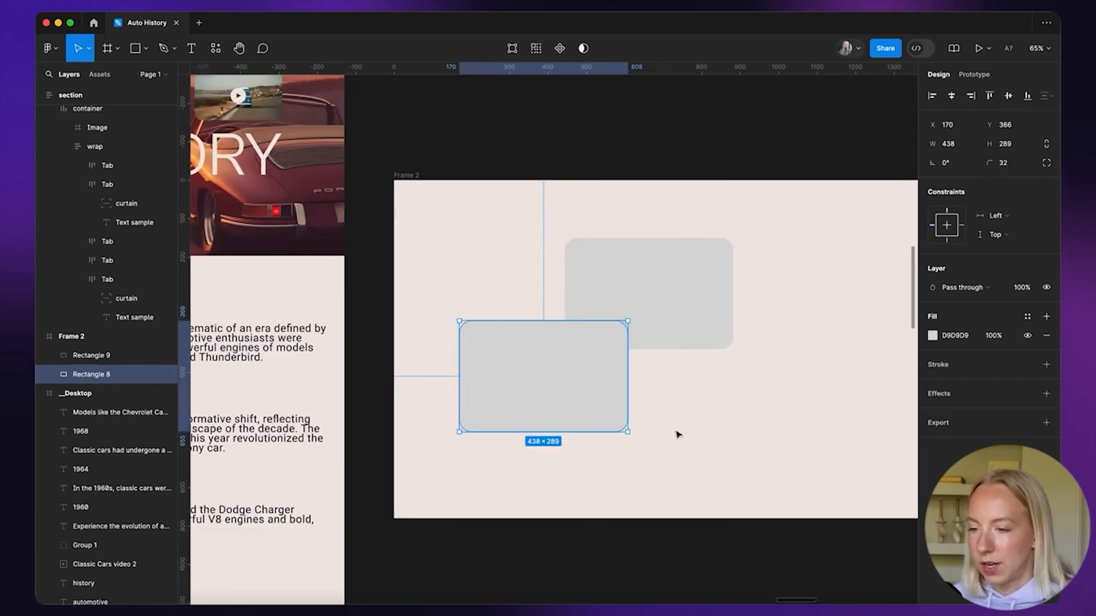
left_click(678, 433)
scroll(683, 433, "down", 5)
left_click_drag(535, 287, 666, 388)
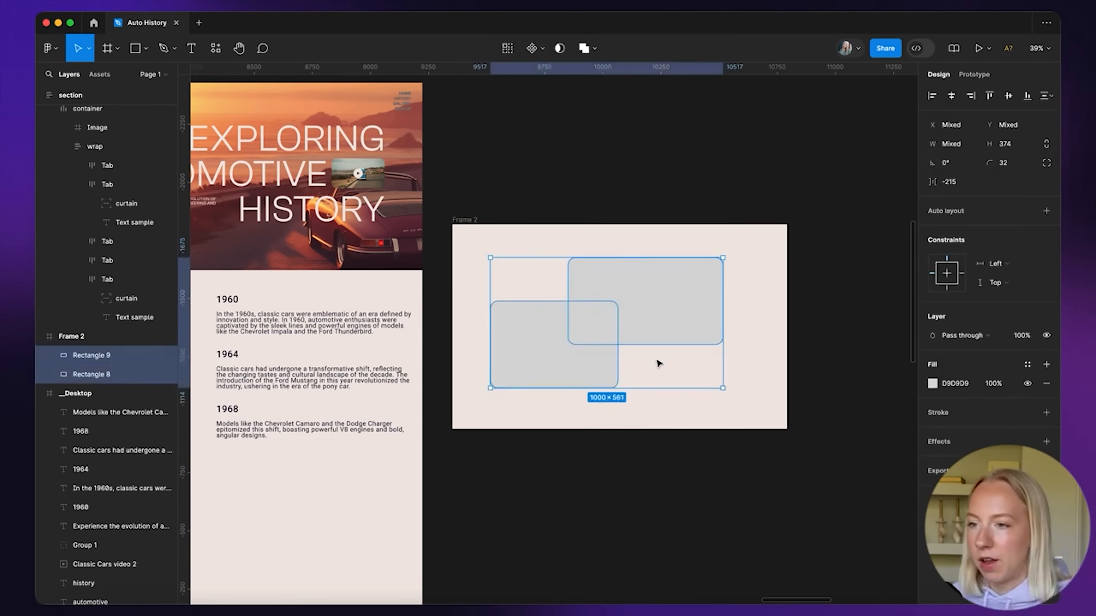
left_click(585, 48)
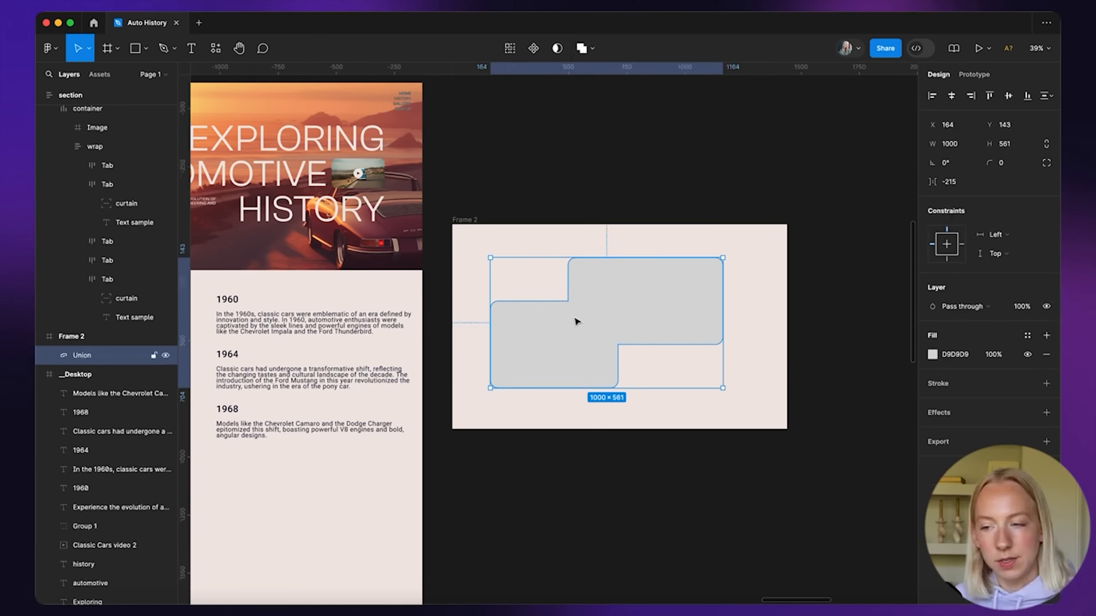
Flatten the Union shape and round its two inner step corners to radius 32
scroll(561, 304, "up", 5)
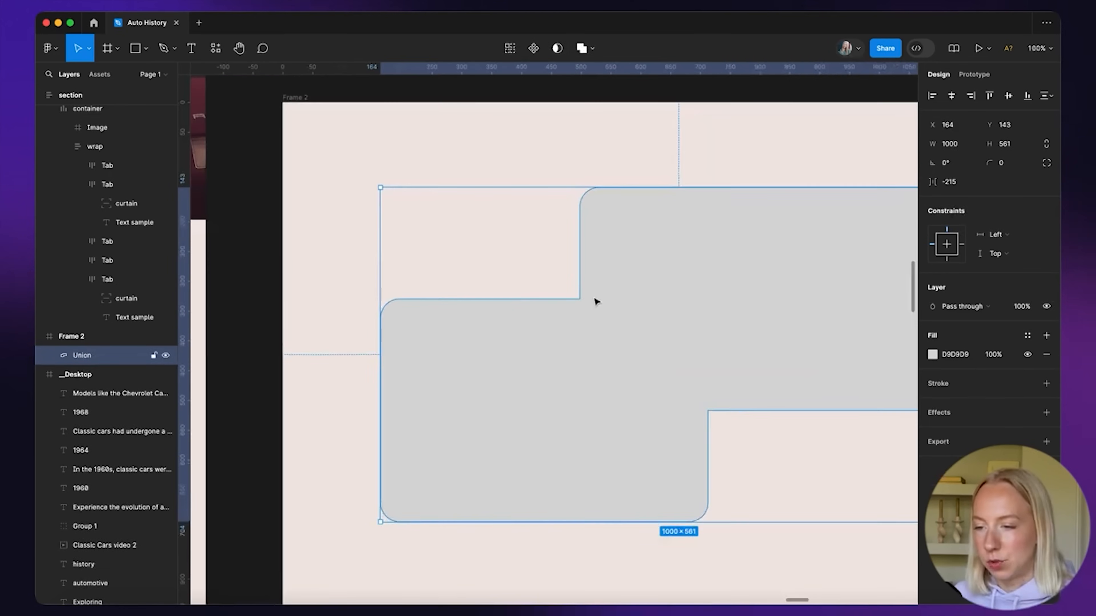
double_click(593, 301)
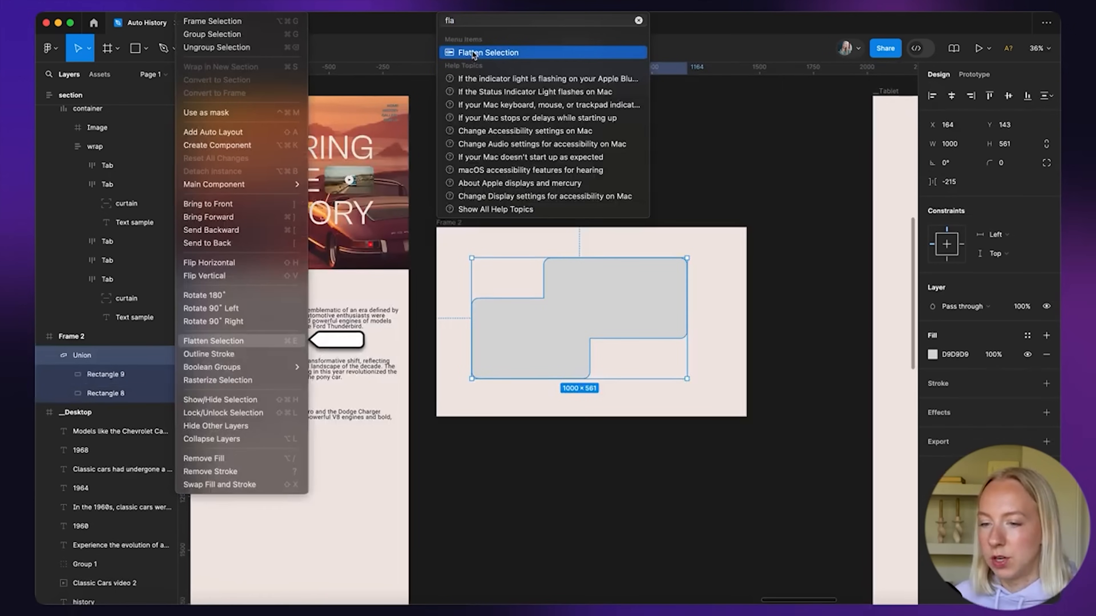
left_click(472, 52)
double_click(558, 310)
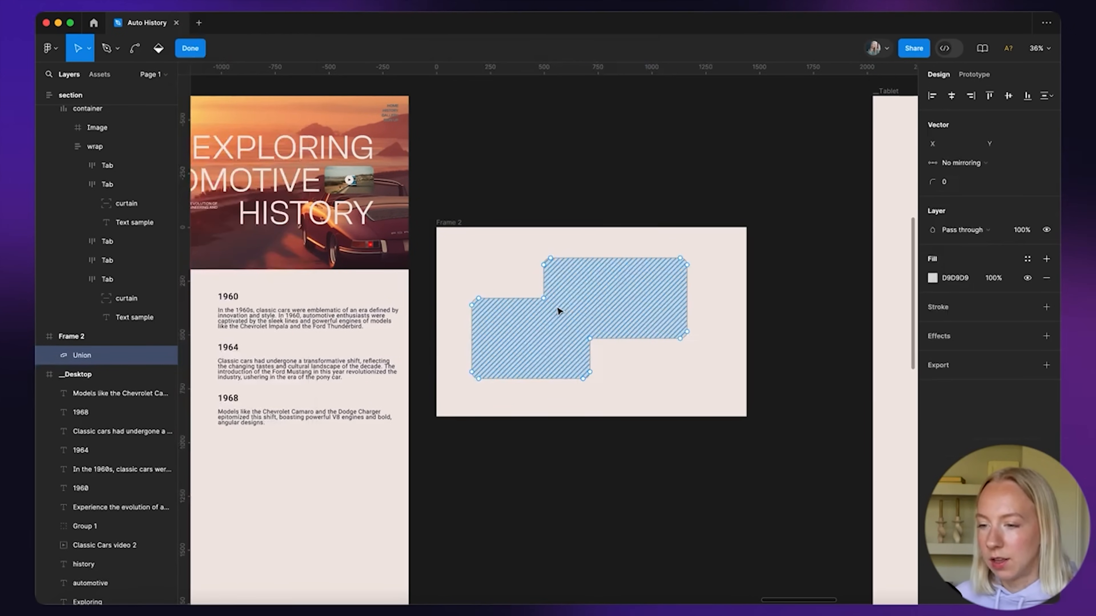
scroll(558, 311, "up", 5)
left_click(502, 273)
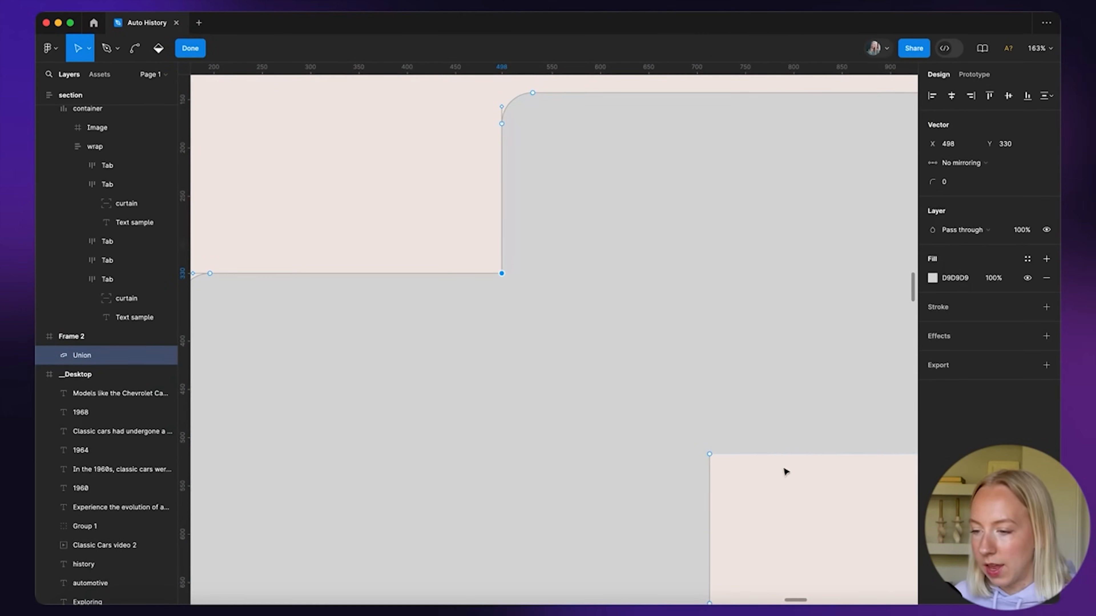
left_click(710, 454, "shift")
scroll(631, 411, "down", 5)
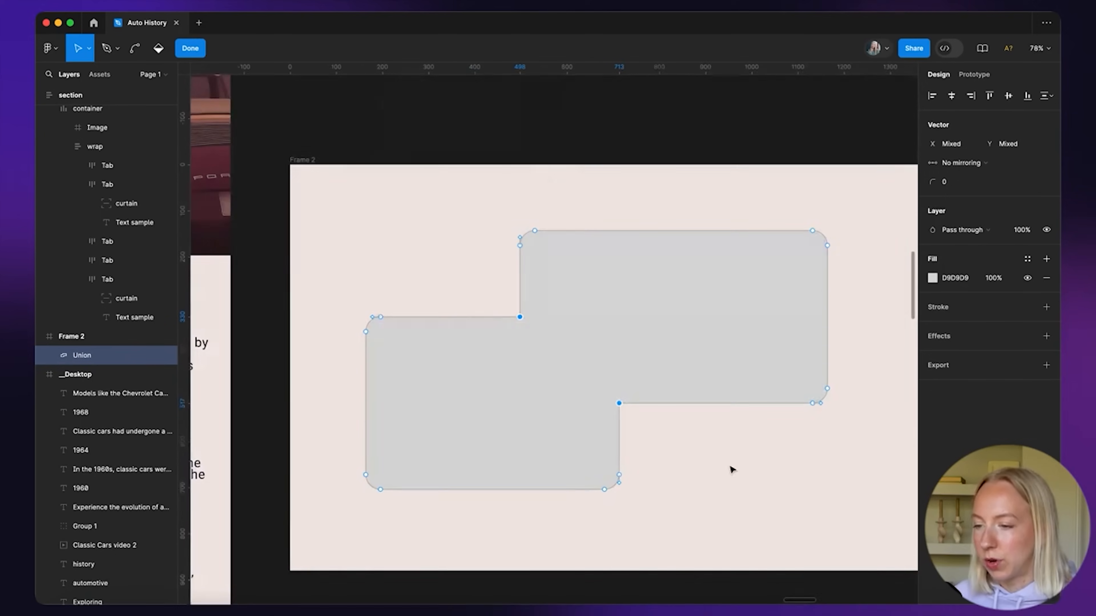
left_click(966, 184)
key("Return")
left_click(688, 496)
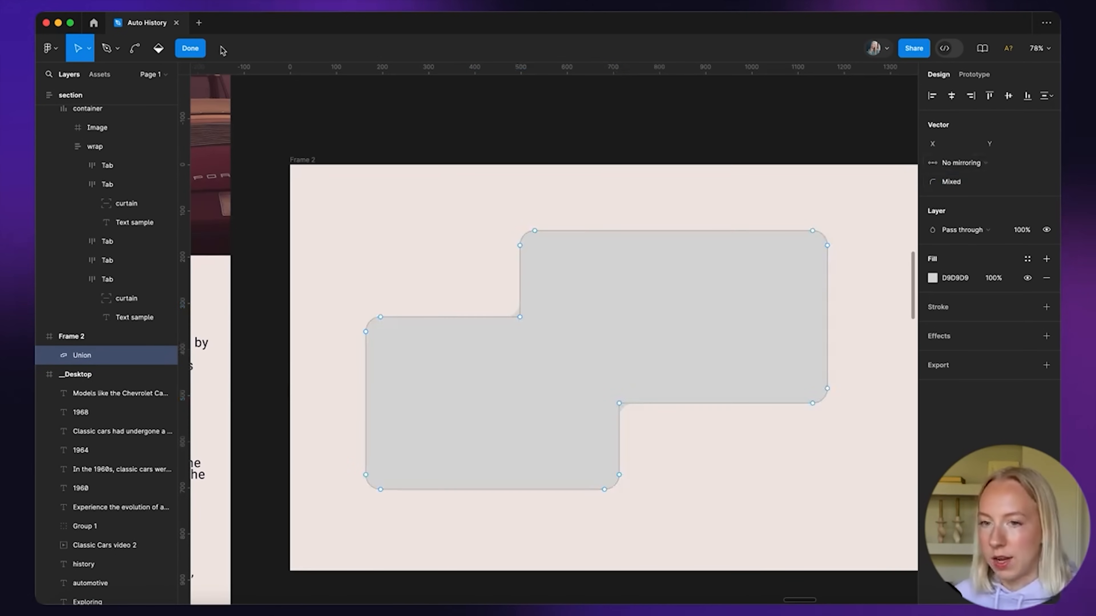
Finish point editing and centre the stepped shape in Frame 2
left_click(201, 54)
scroll(477, 250, "down", 5)
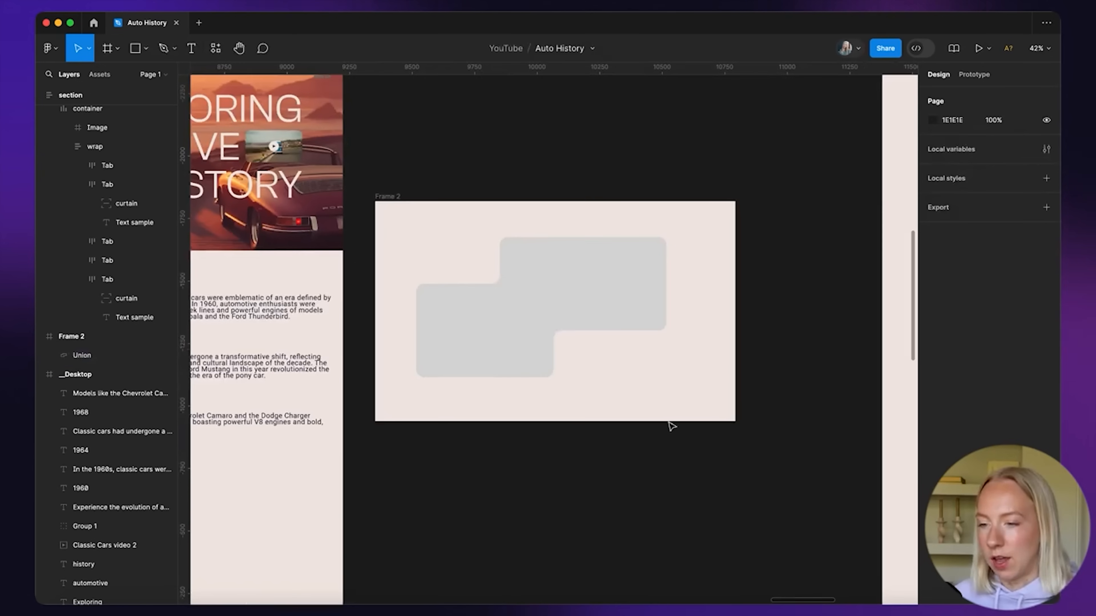
left_click_drag(550, 293, 564, 296)
scroll(638, 315, "down", 6)
Paste a copy of the car photo into Frame 2, sized 1002×561 over the stepped shape
scroll(638, 315, "left", 8)
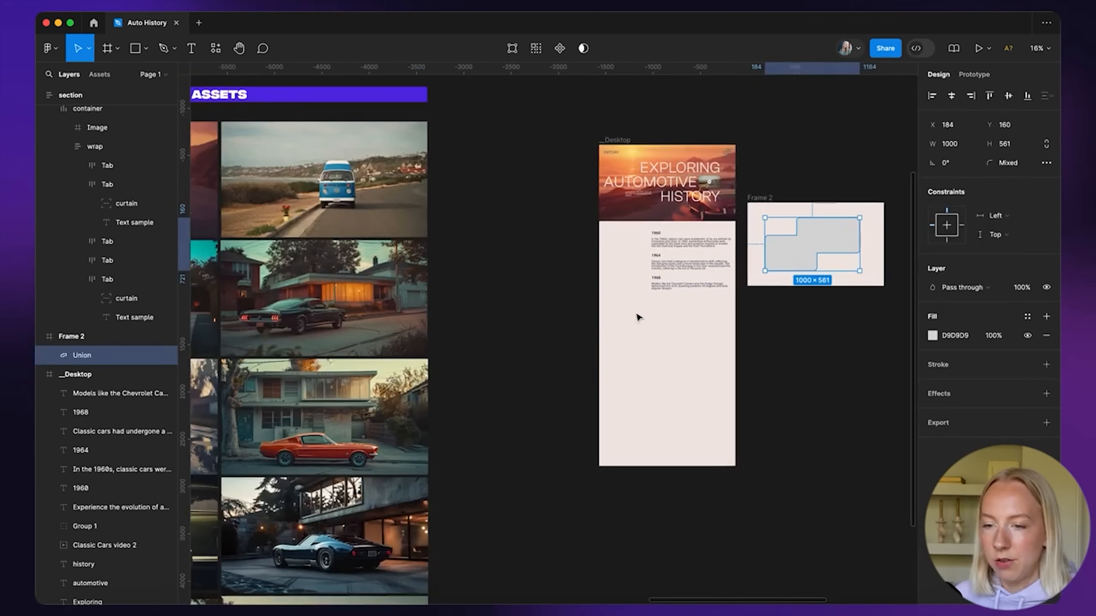
left_click(412, 330)
key("super+c")
scroll(468, 327, "right", 10)
key("super+v")
left_click_drag(479, 315, 581, 233)
scroll(582, 233, "up", 5)
left_click_drag(784, 400, 556, 278)
scroll(576, 283, "up", 1)
scroll(531, 292, "up", 4)
left_click_drag(354, 378, 397, 367)
Mask the car photo with the stepped shape, then crop it, shifting and enlarging the image
left_click_drag(686, 285, 527, 382)
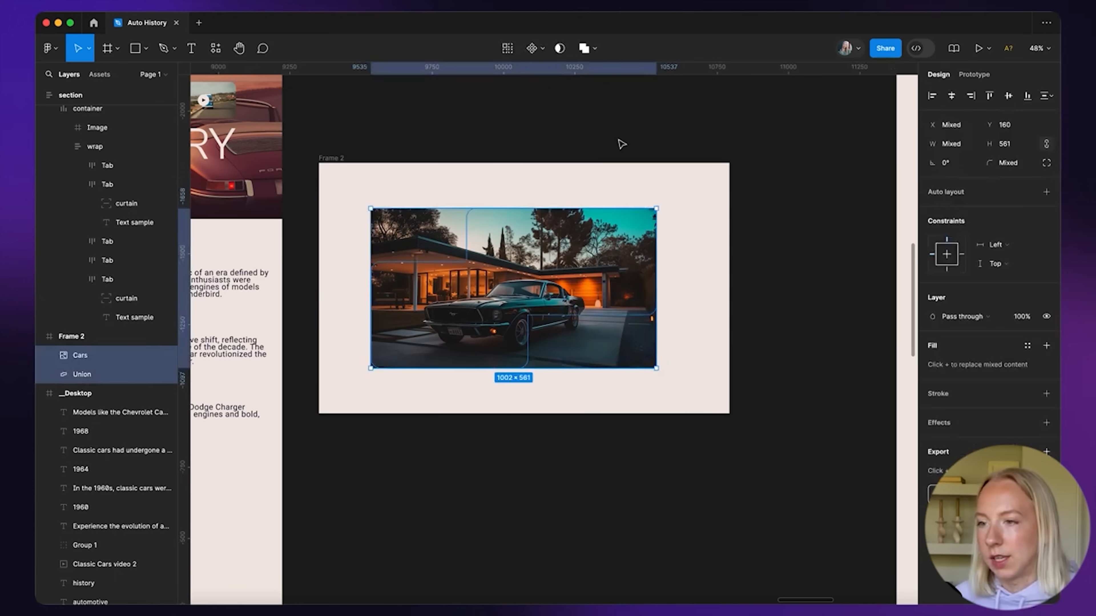
left_click(560, 49)
left_click(542, 183)
scroll(543, 184, "up", 2)
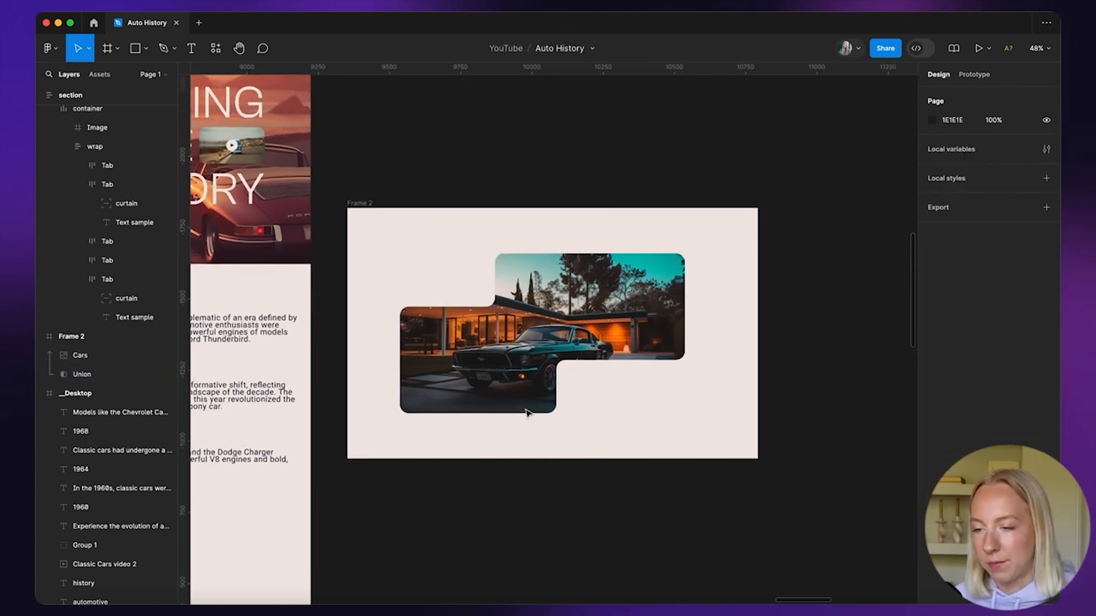
left_click(552, 338)
left_click(932, 336)
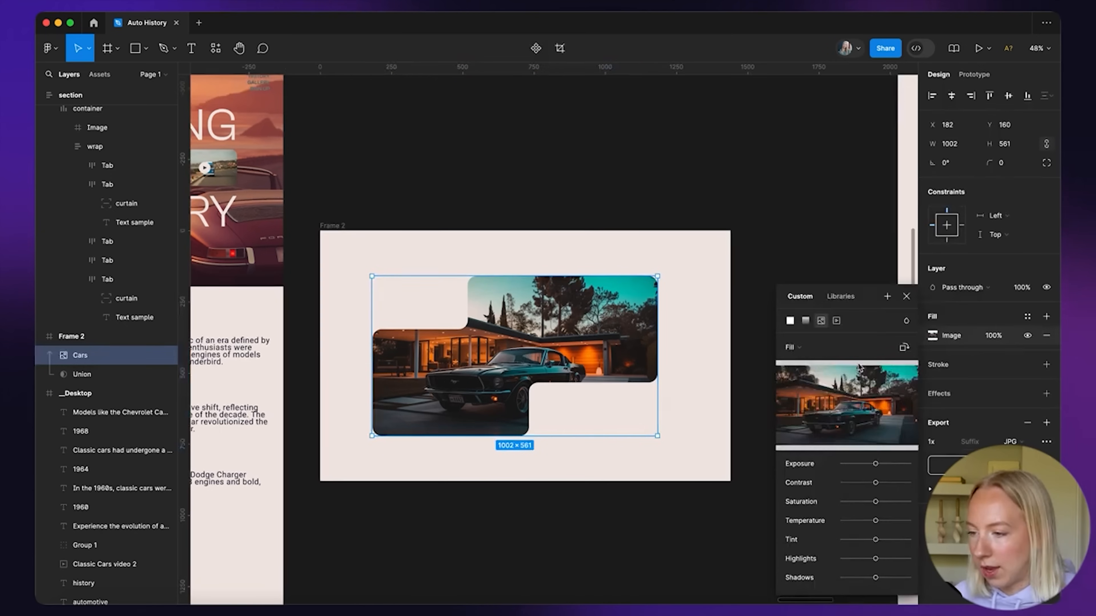
left_click(791, 348)
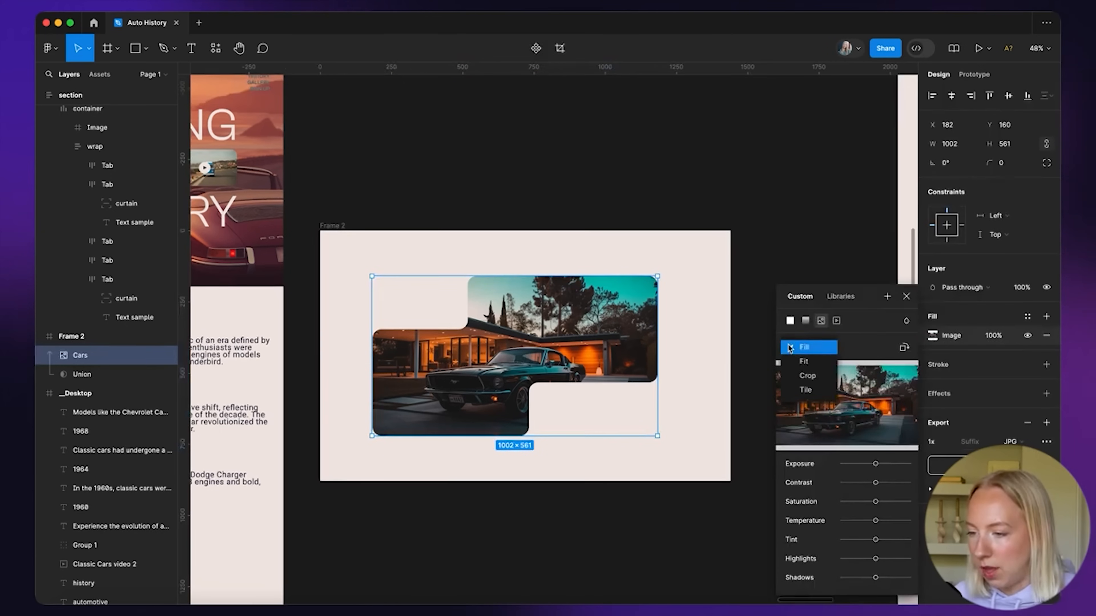
left_click(800, 376)
left_click_drag(624, 415, 661, 448)
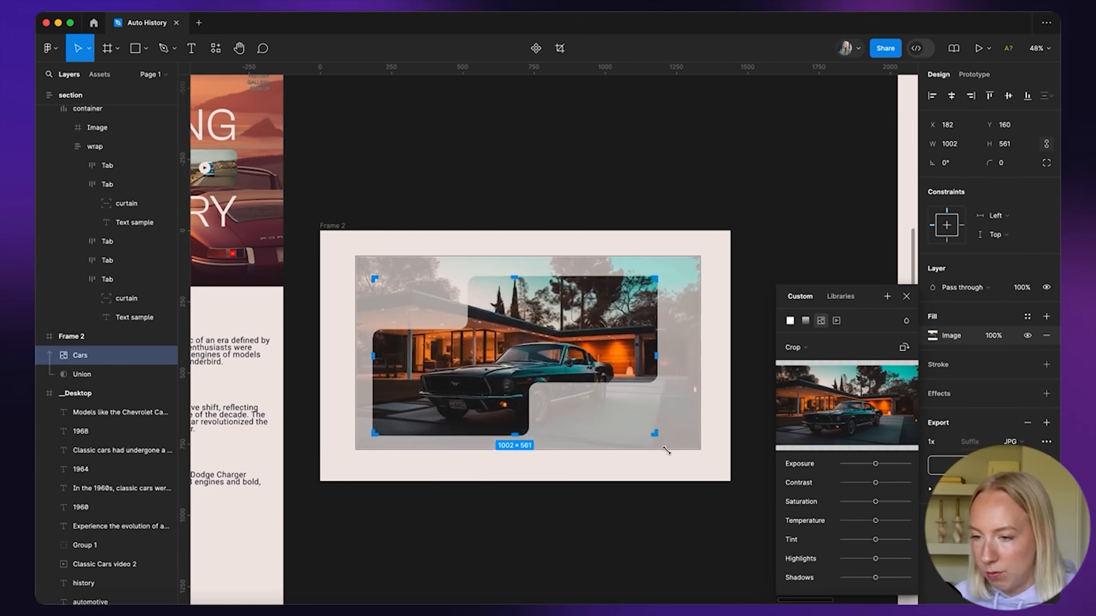
left_click_drag(600, 329, 565, 329)
key("Return")
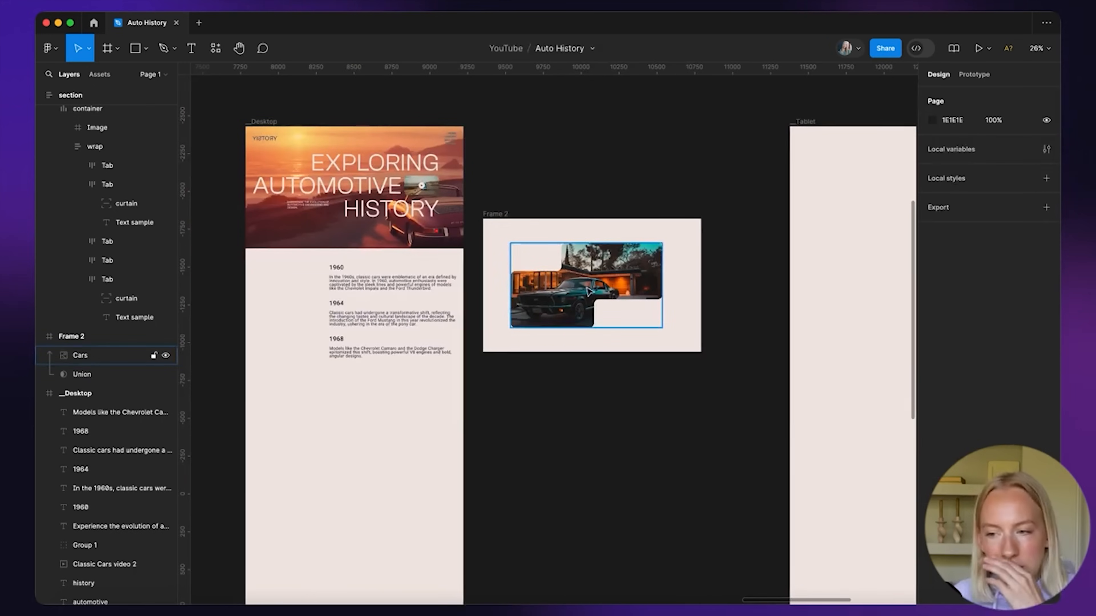
Group the photo and shape, rename the group 'Mask', and move it to X 220
left_click(598, 283)
left_click(499, 247)
left_click_drag(491, 237, 682, 340)
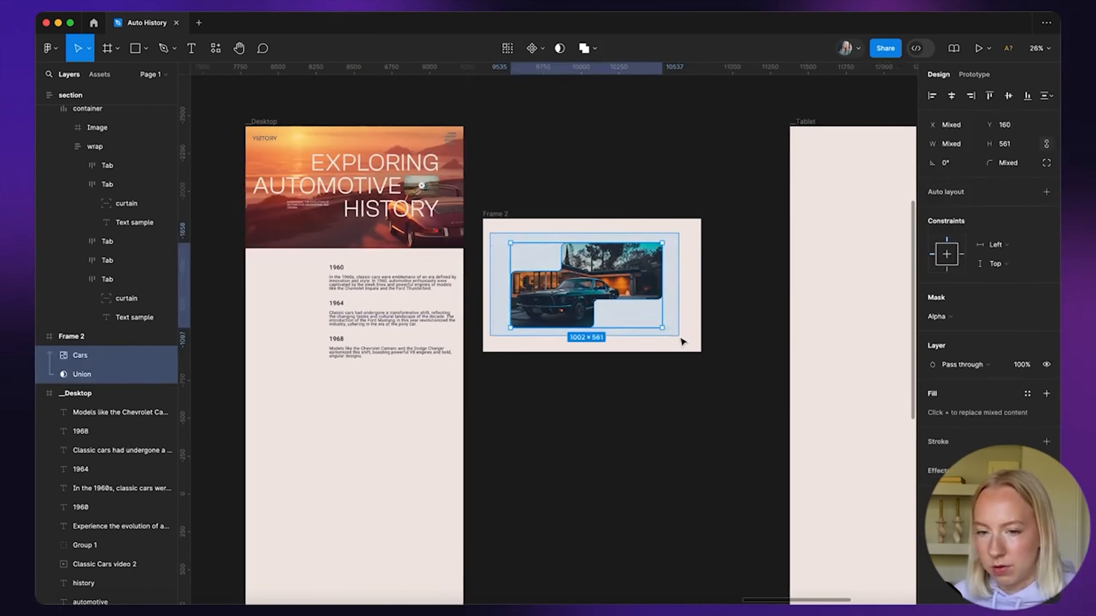
key("super+g")
double_click(85, 357)
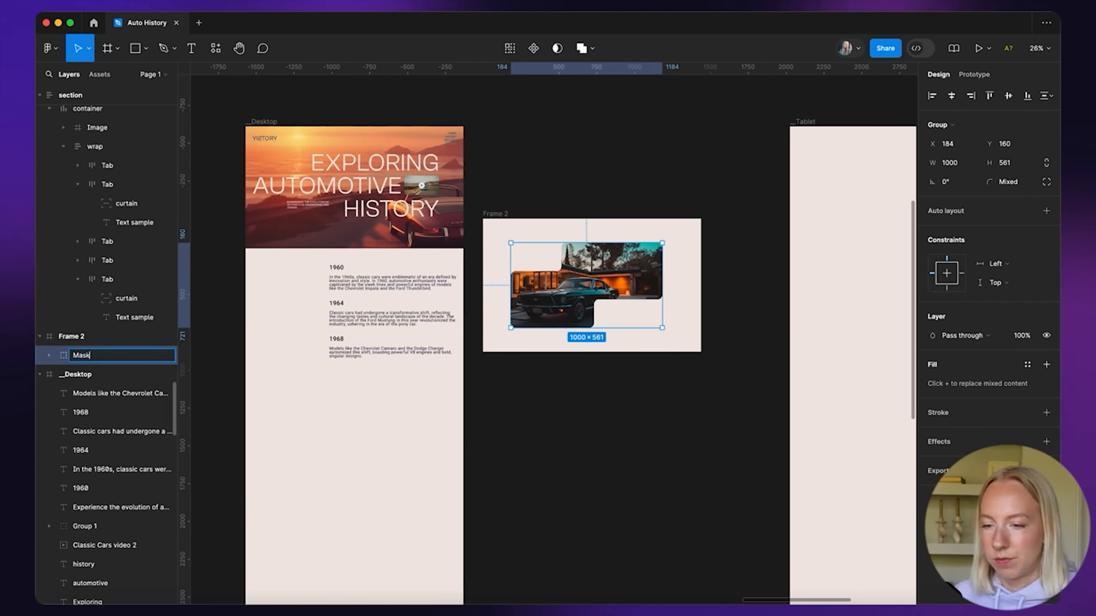
left_click_drag(615, 264, 620, 263)
scroll(619, 261, "up", 5)
left_click(586, 434)
left_click(635, 312)
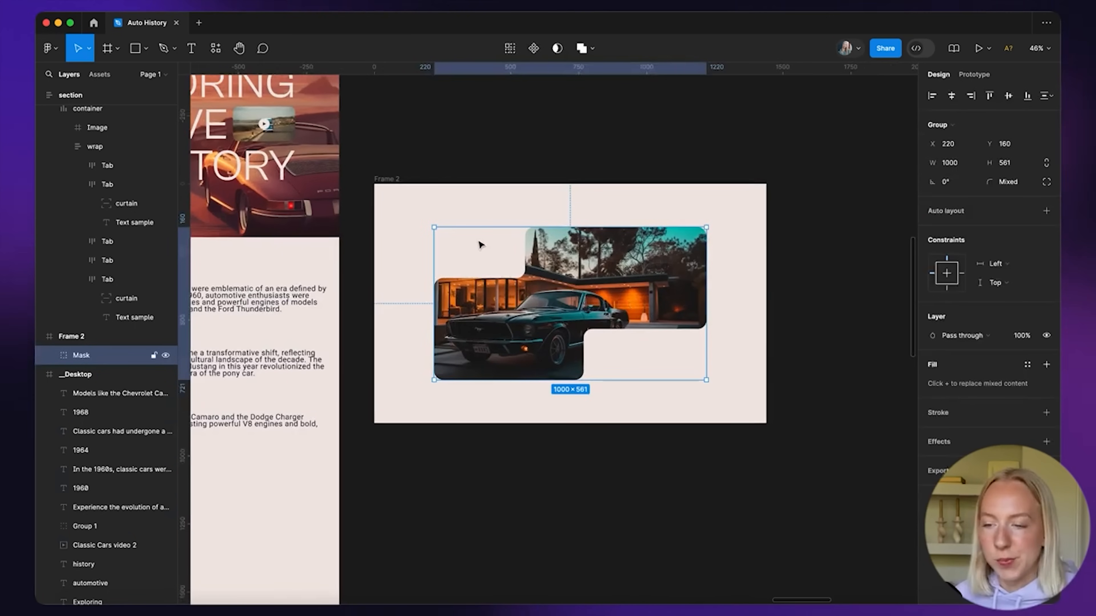
Copy the Exploring heading into Frame 2 and give it a dark document colour
scroll(736, 379, "down", 3)
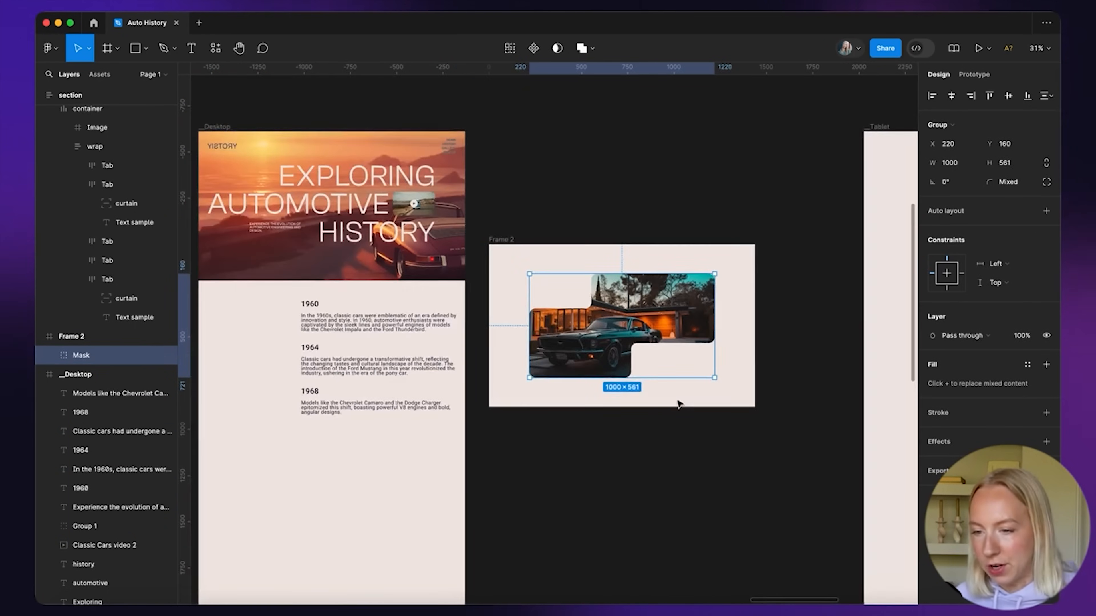
left_click(655, 411)
scroll(603, 398, "up", 2)
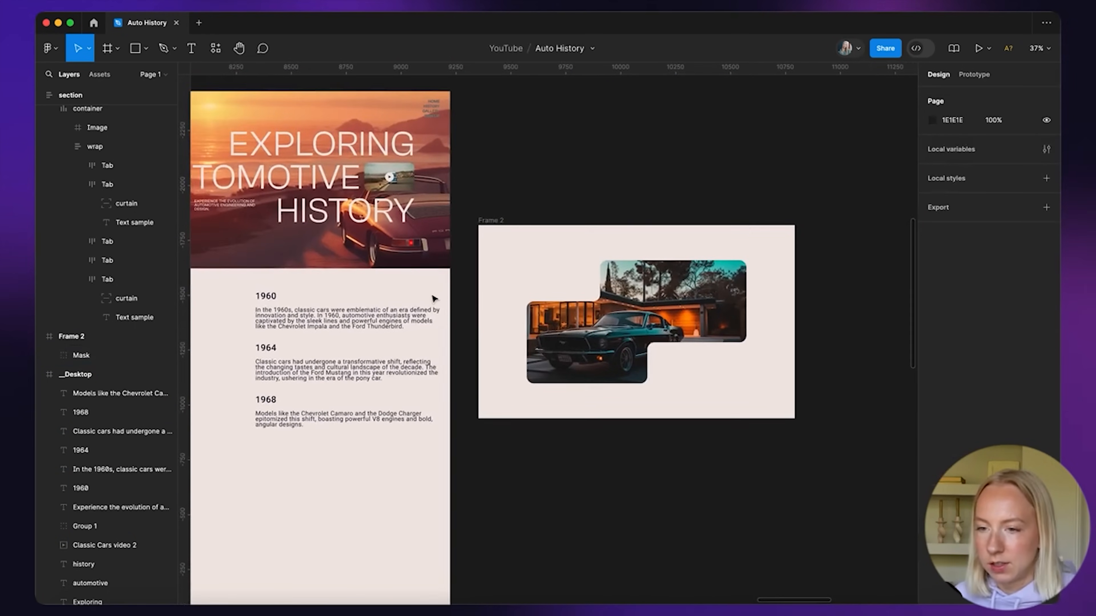
scroll(434, 299, "down", 3)
left_click(371, 211)
left_click_drag(371, 212, 525, 283)
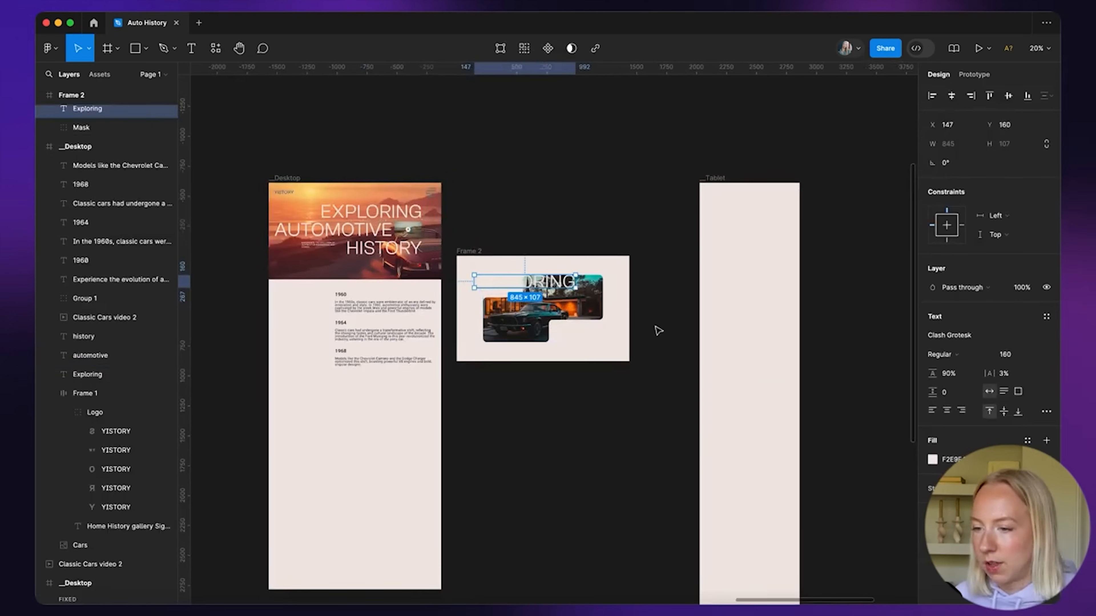
scroll(832, 383, "up", 2)
left_click(932, 459)
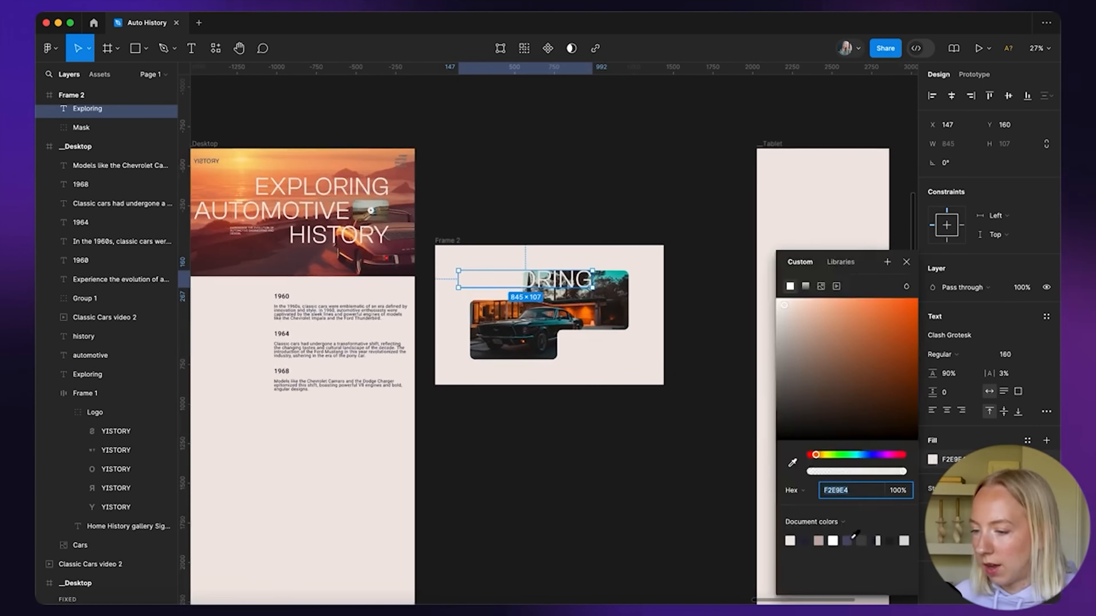
left_click(805, 538)
left_click(630, 421)
Retype the heading as '1960' at font size 128 and shift it toward the car image
scroll(334, 231, "up", 2)
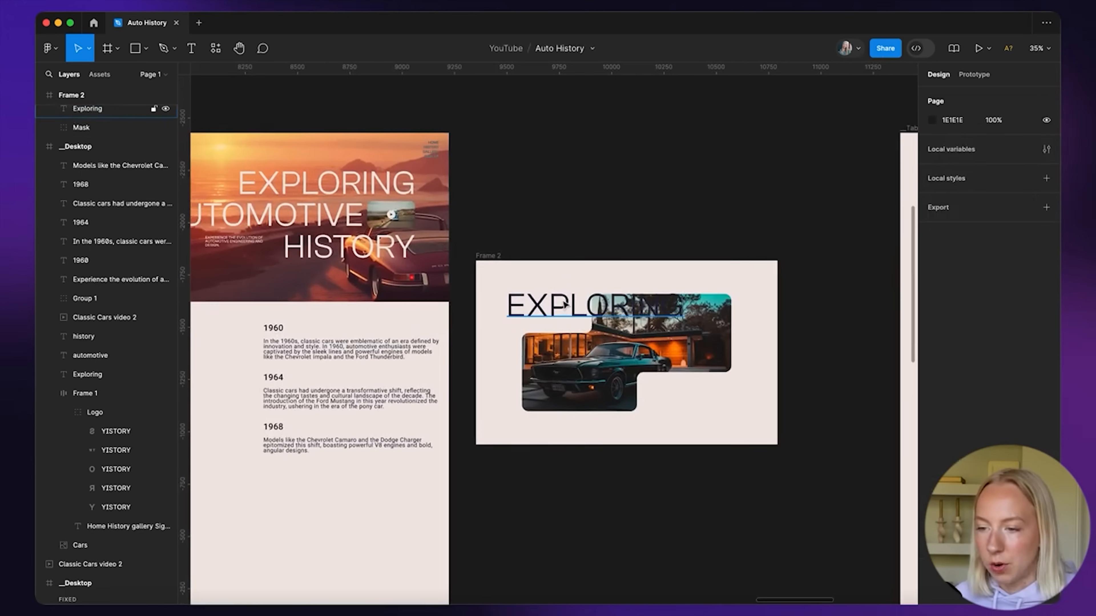
left_click(561, 300)
type("1960")
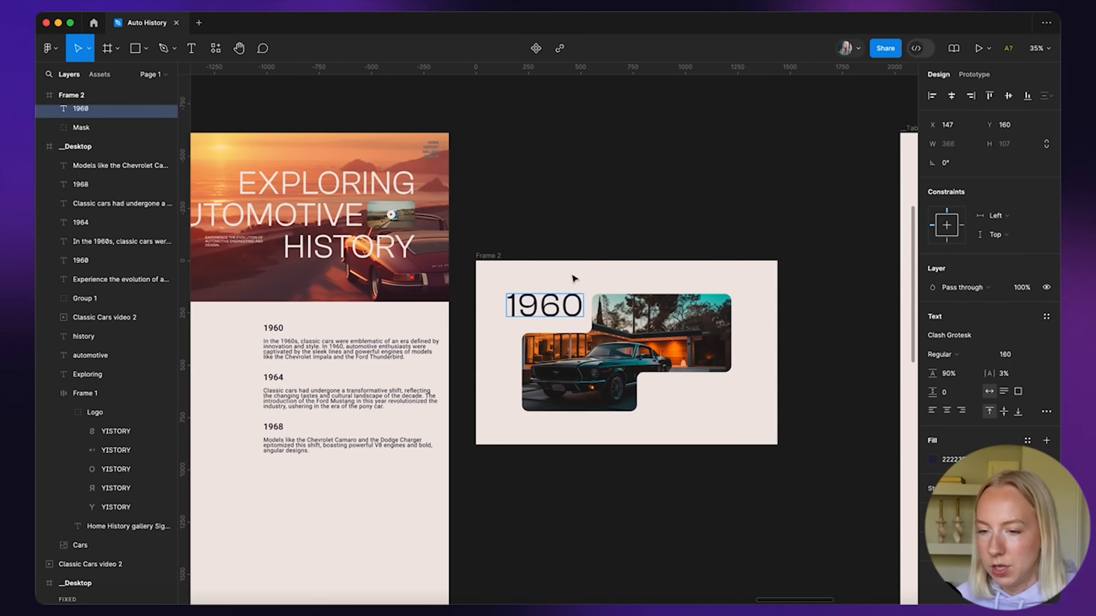
key("Escape")
scroll(574, 278, "up", 5)
left_click_drag(551, 315, 556, 326)
scroll(583, 276, "down", 4)
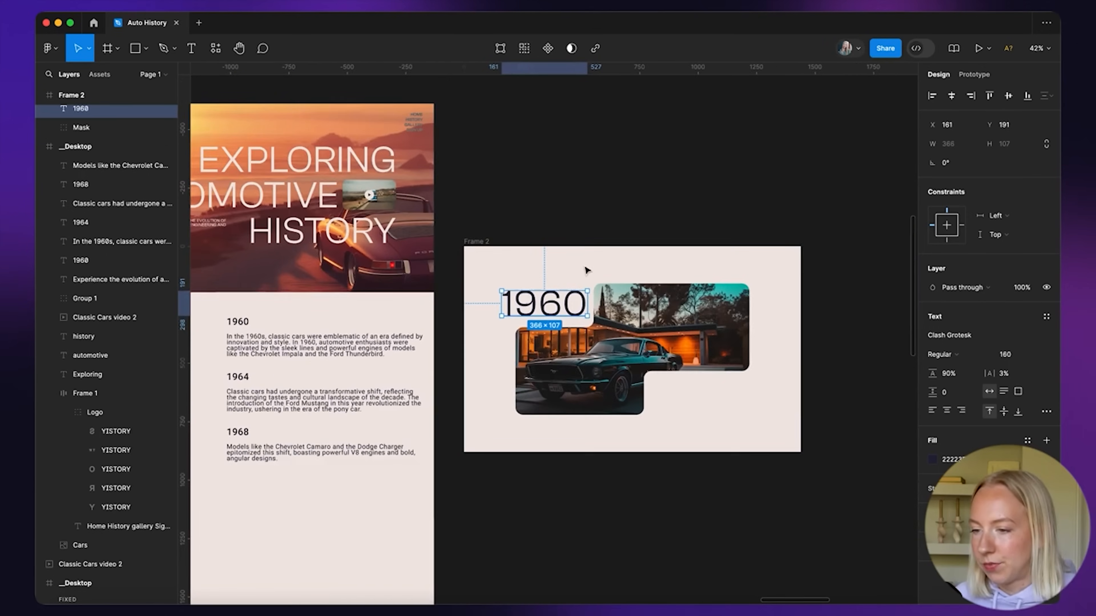
left_click(1020, 355)
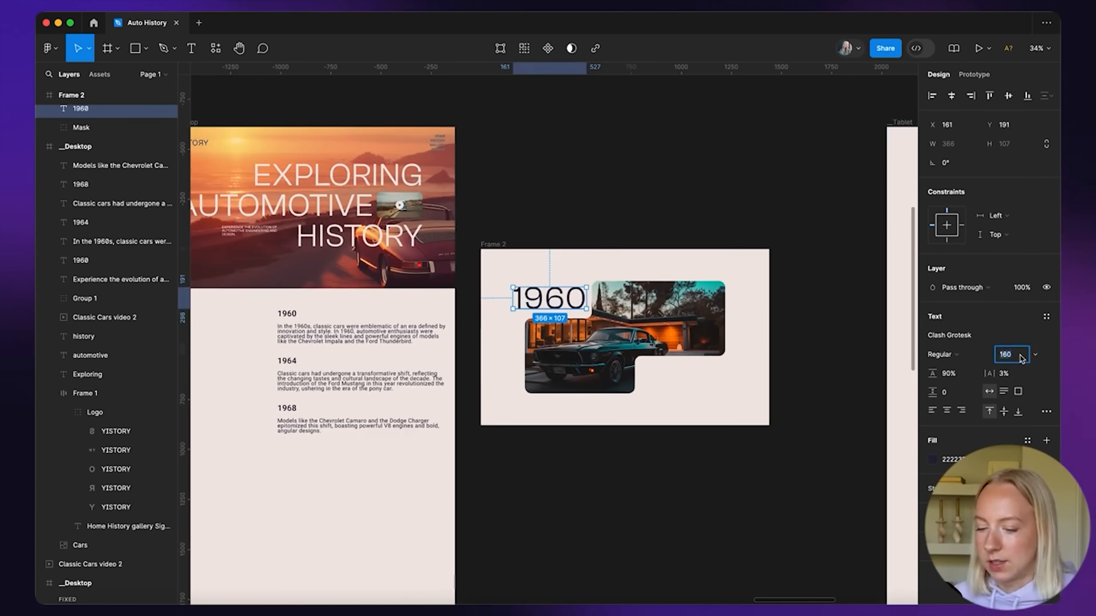
scroll(720, 309, "up", 5)
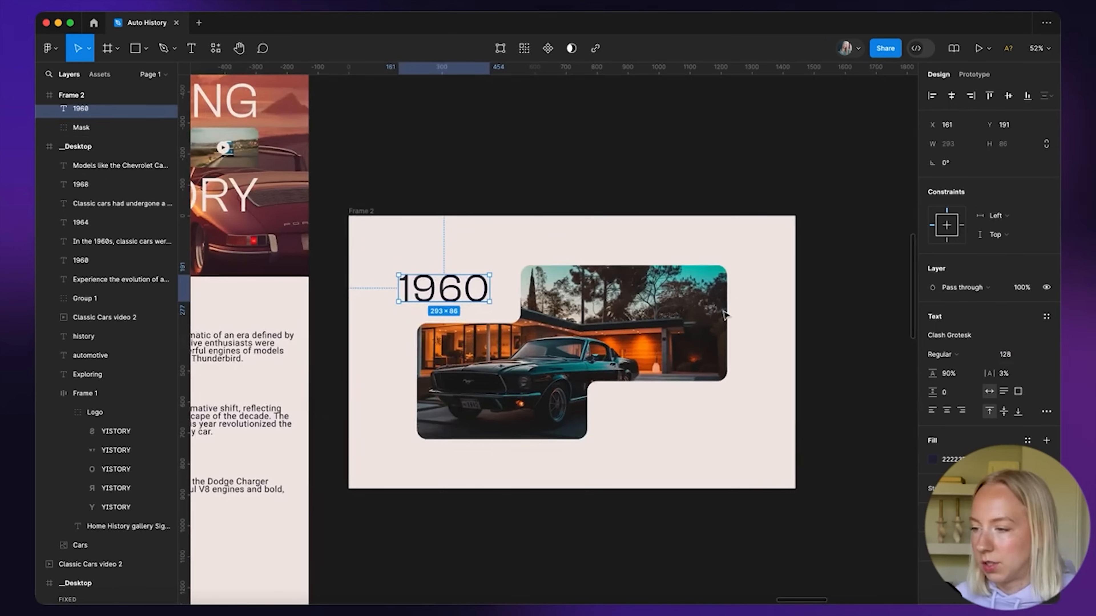
left_click_drag(462, 288, 483, 292)
Undo an accidental nudge of the Mask group and clear the selection
left_click(415, 271)
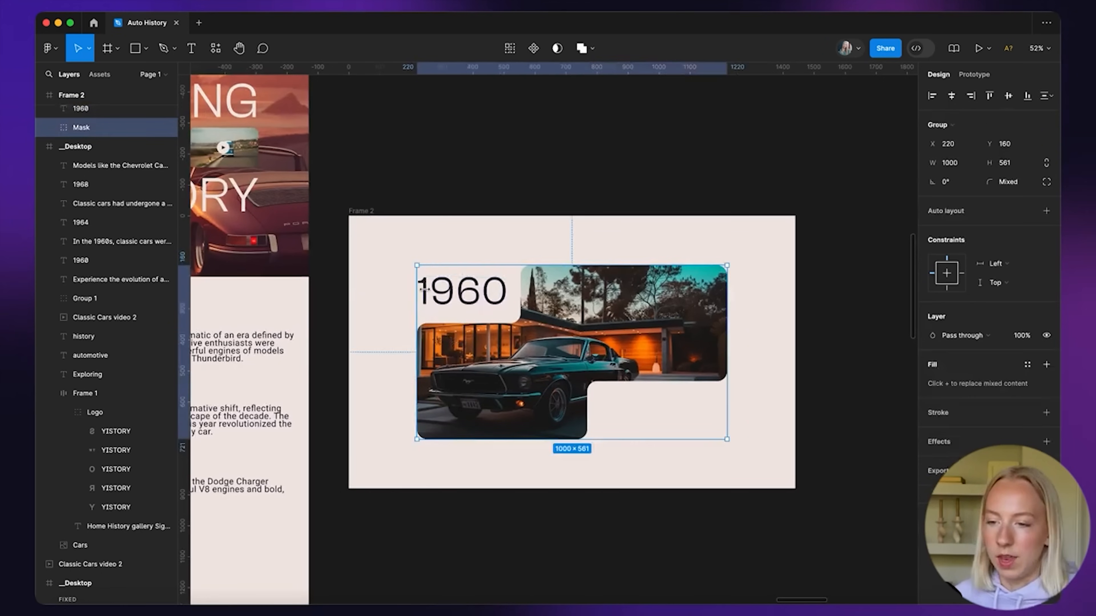
left_click_drag(482, 293, 481, 298)
key("super+z")
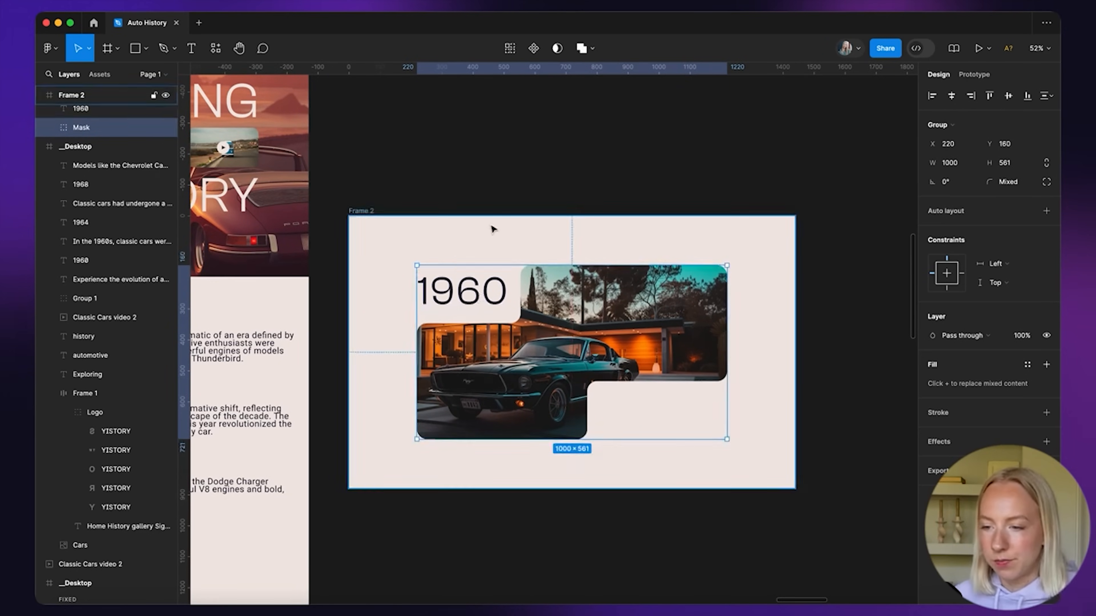
left_click(490, 234)
scroll(506, 319, "down", 7)
scroll(488, 423, "up", 1)
scroll(489, 422, "right", 1)
scroll(298, 350, "up", 3)
Copy the 1960s paragraph into Frame 2 as uppercase Clash Grotesk Medium, size 18
left_click_drag(317, 366, 663, 405, "alt")
scroll(660, 403, "up", 3)
left_click(956, 336)
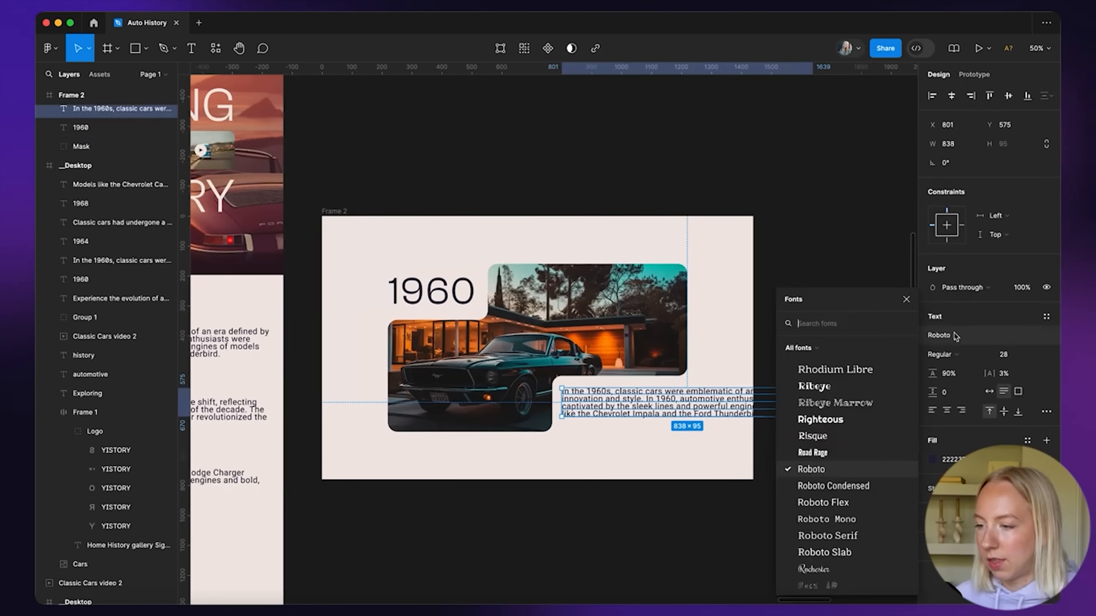
type("cl")
key("Return")
left_click(1046, 412)
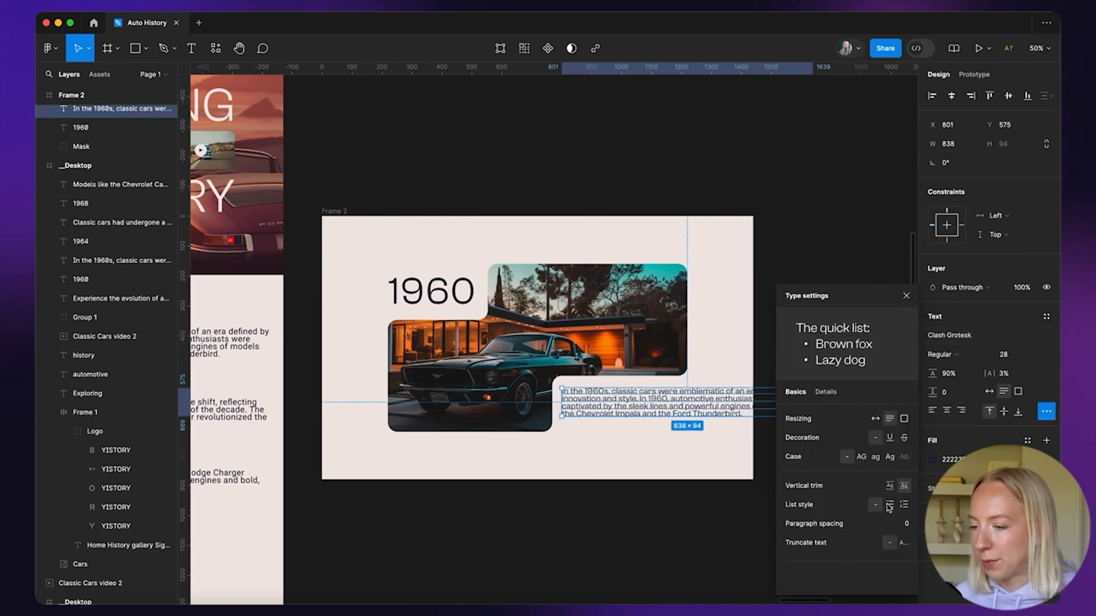
left_click(860, 456)
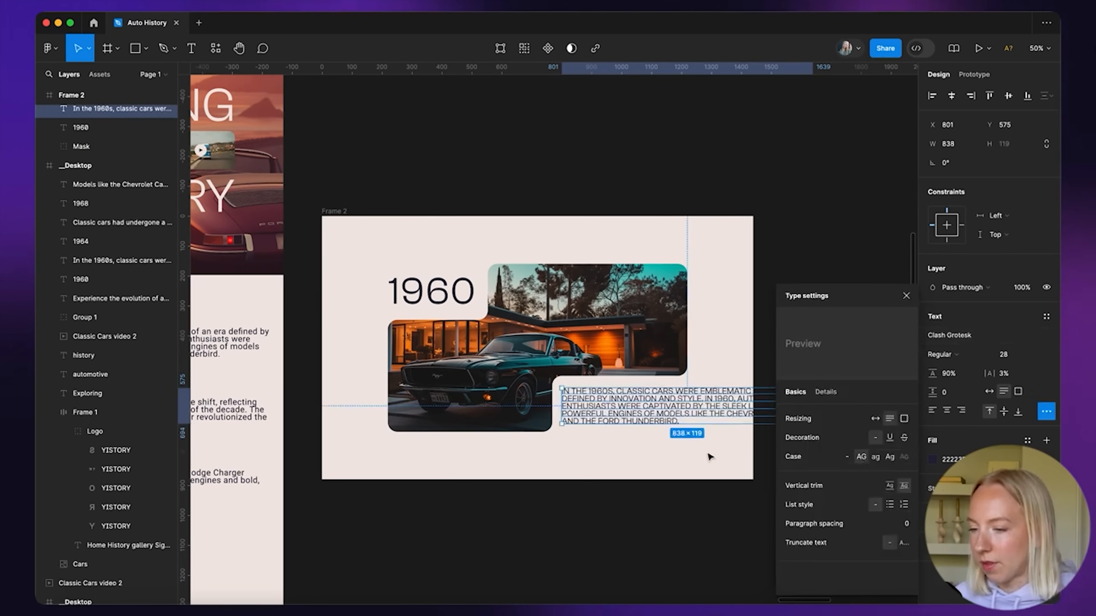
left_click(964, 355)
left_click(962, 370)
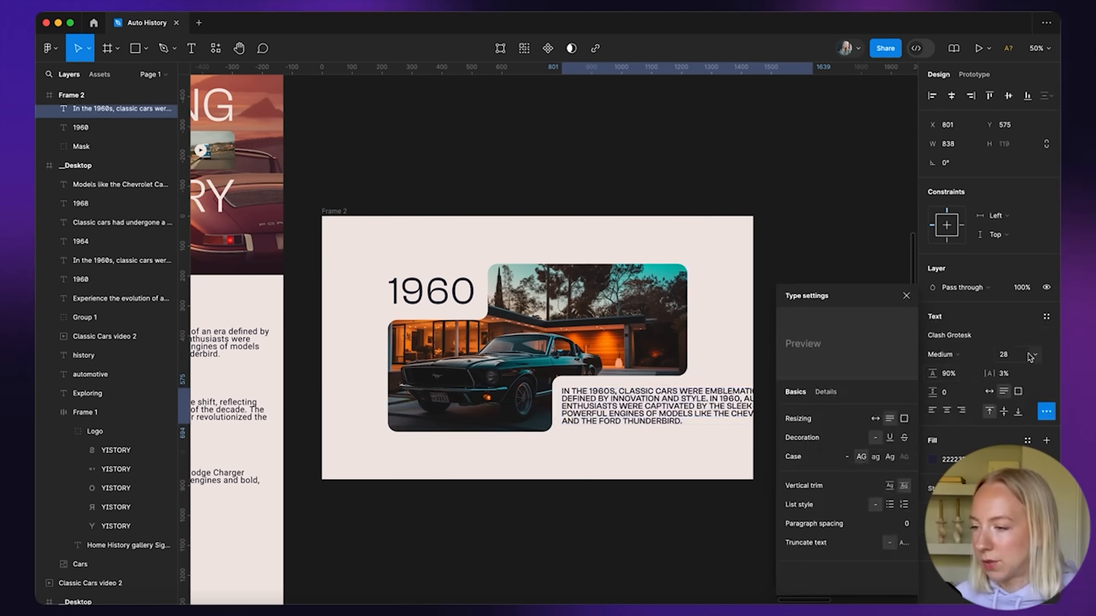
type("18")
key("Return")
Narrow the paragraph text box to 410 px wide and nudge it down beside the image
left_click(653, 445)
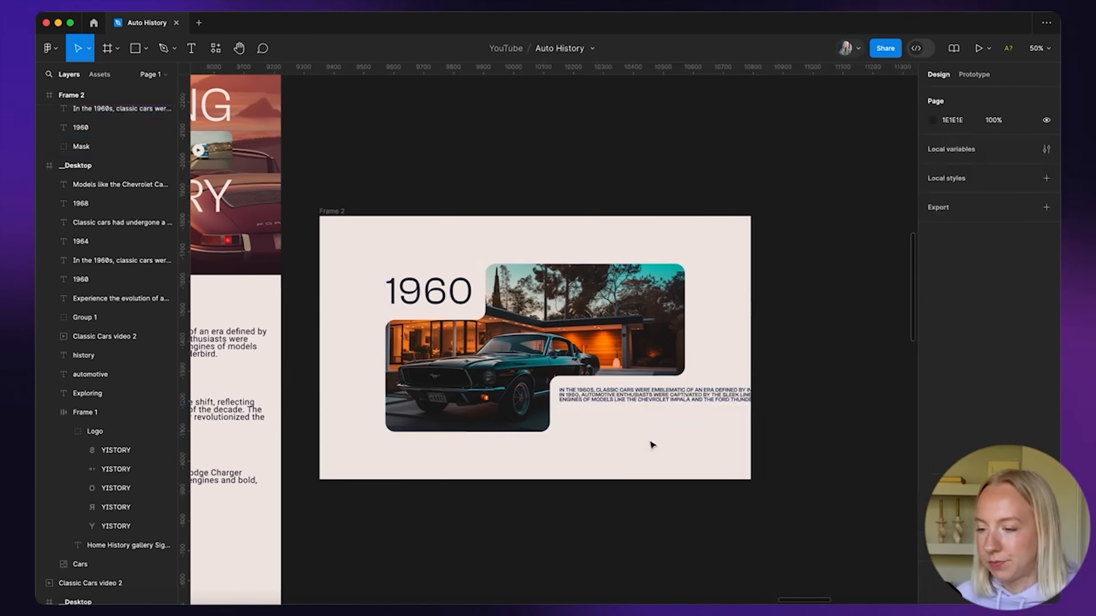
scroll(653, 445, "right", 2)
left_click(667, 422)
left_click_drag(737, 412, 609, 411)
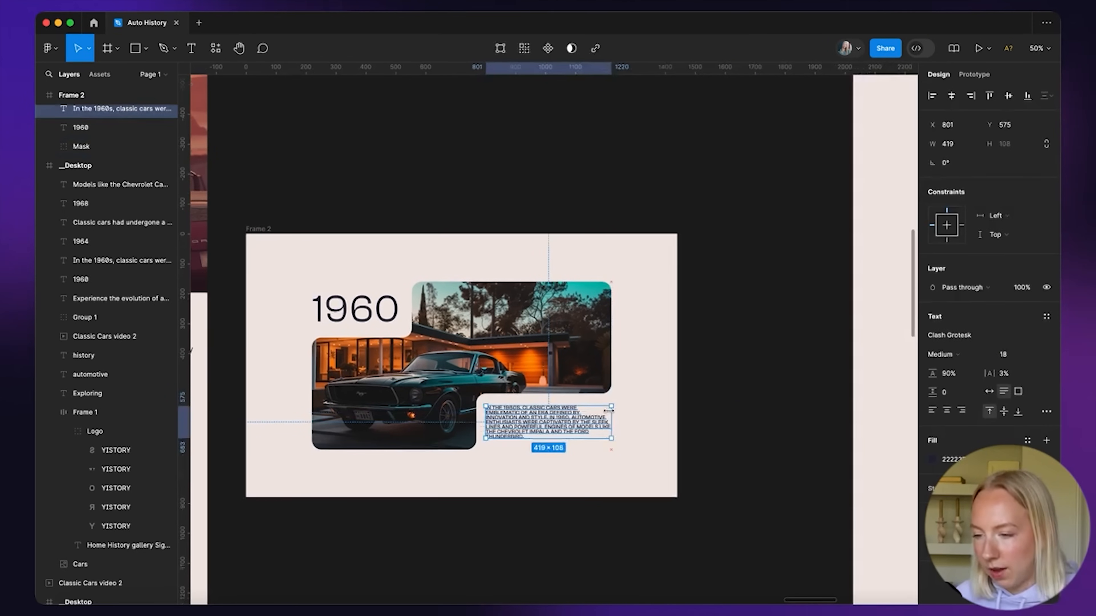
scroll(545, 435, "up", 5)
left_click_drag(384, 375, 391, 375)
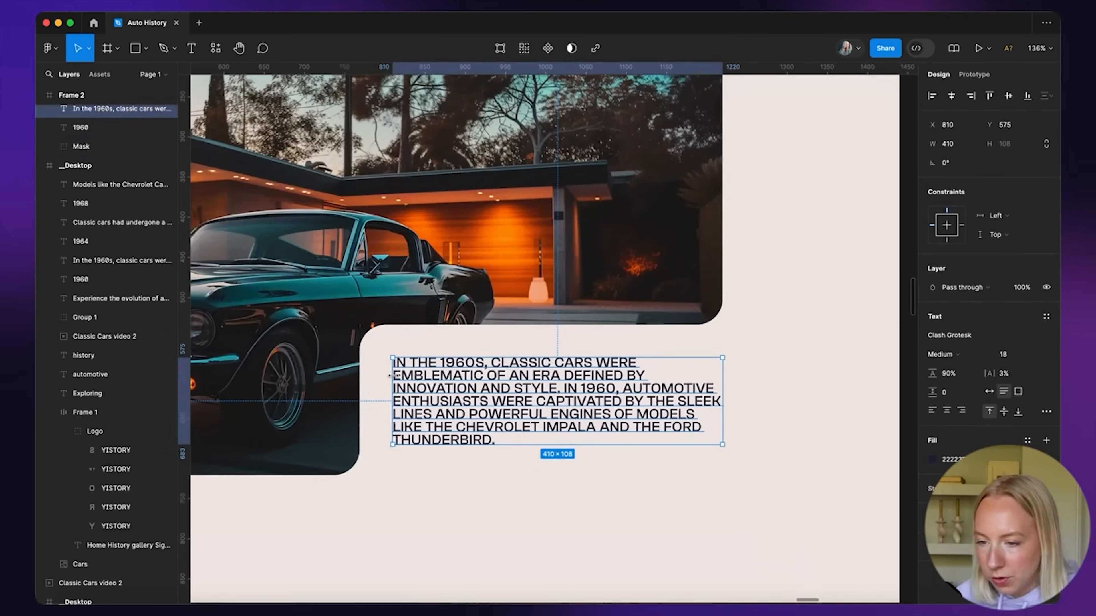
left_click_drag(549, 383, 551, 385)
left_click(738, 461)
scroll(738, 461, "down", 10)
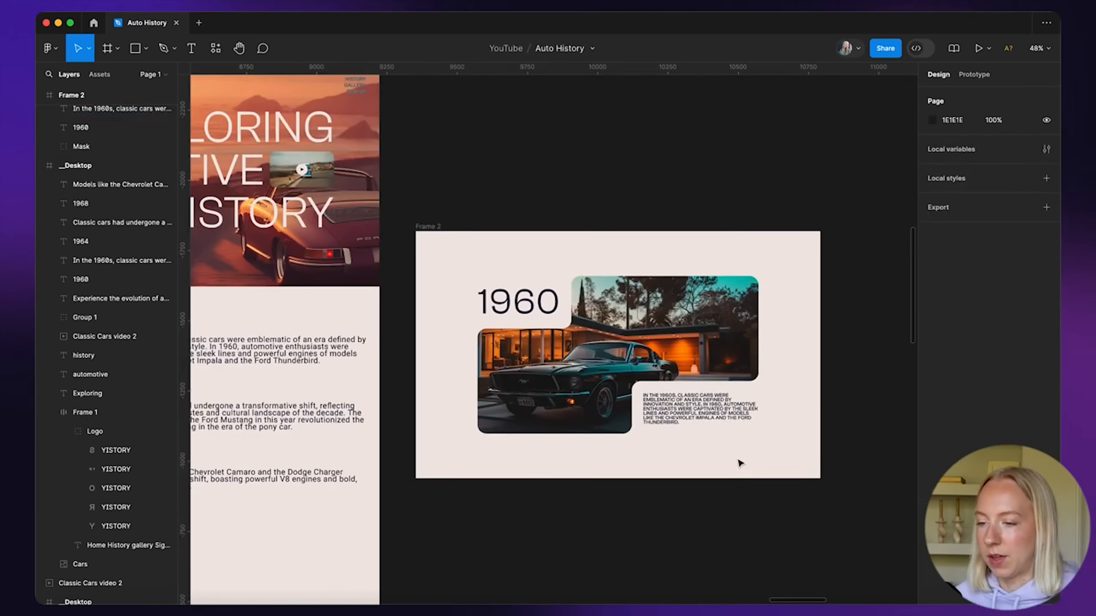
left_click_drag(509, 297, 748, 438)
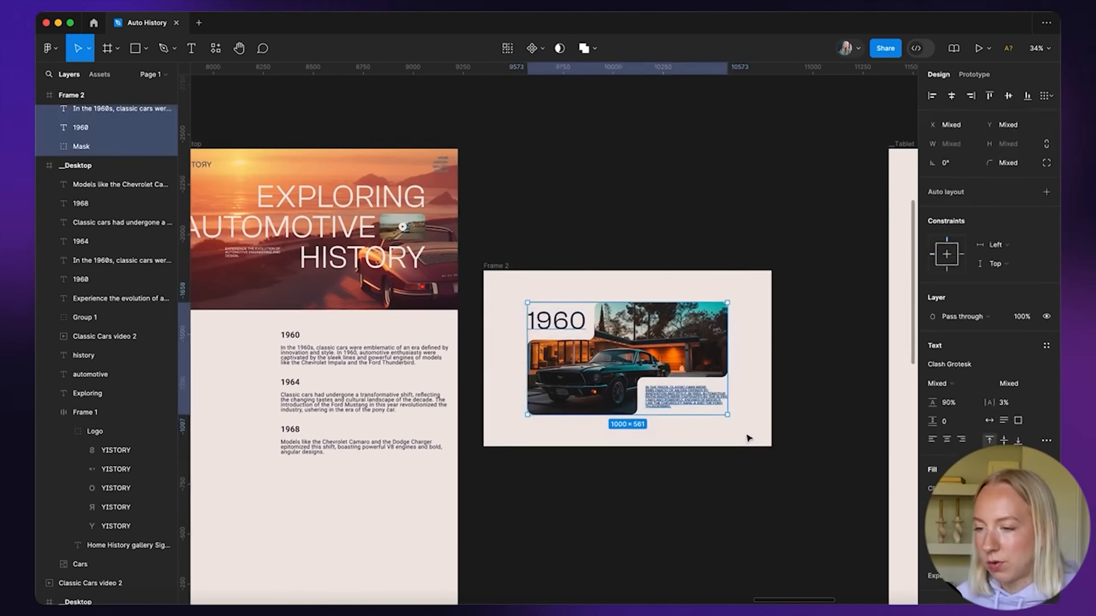
Wrap the 1960 heading, image and paragraph in a new frame named Year
key("alt")
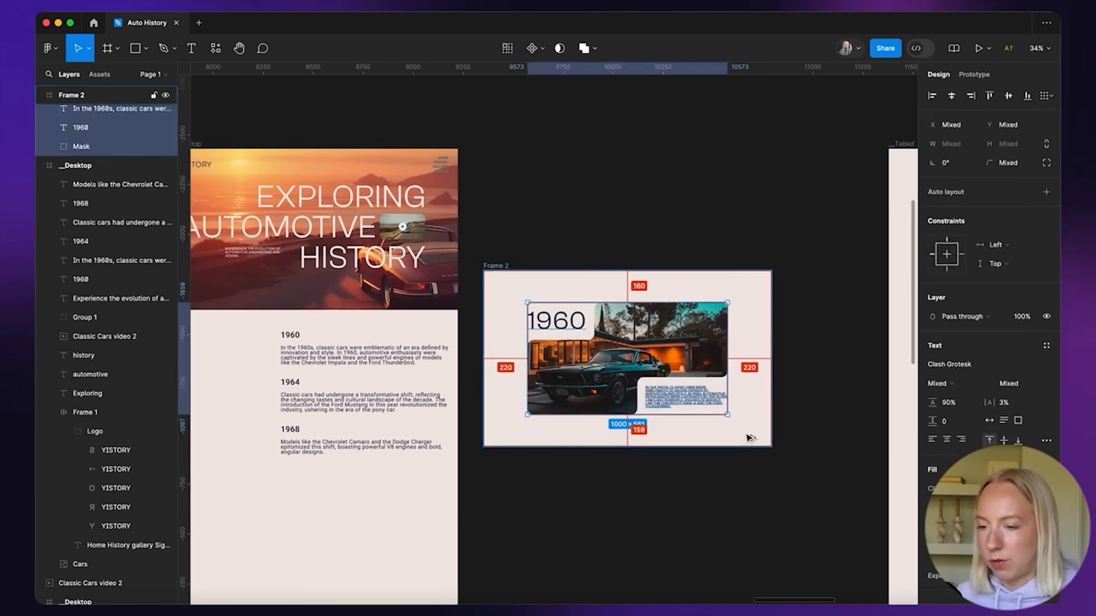
left_click(663, 456)
left_click_drag(609, 356, 604, 370)
key("super+z")
scroll(572, 335, "right", 1)
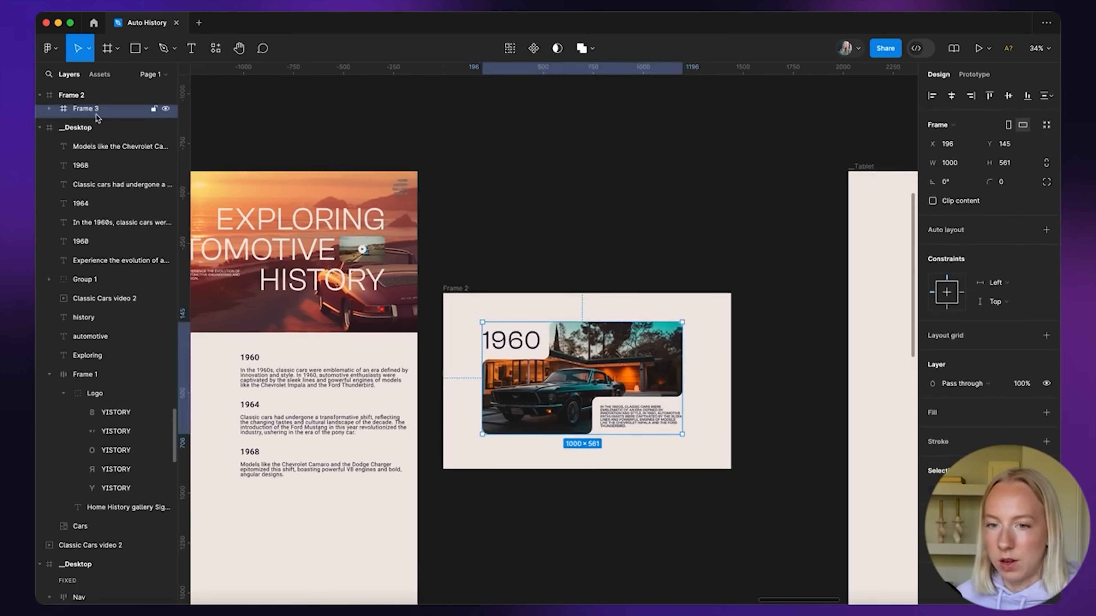
scroll(97, 117, "up", 3)
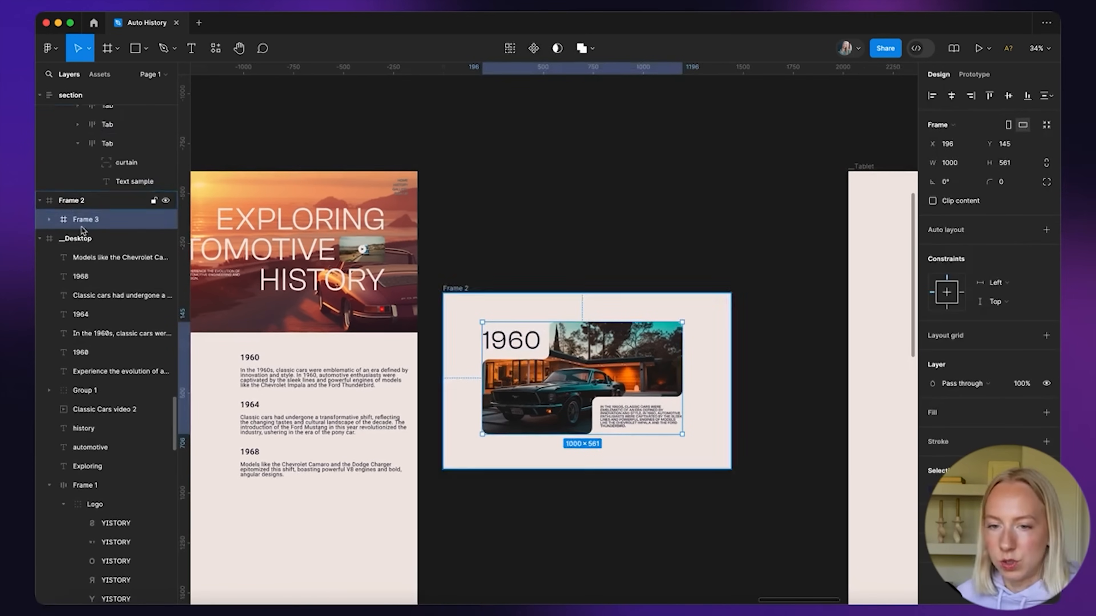
double_click(86, 219)
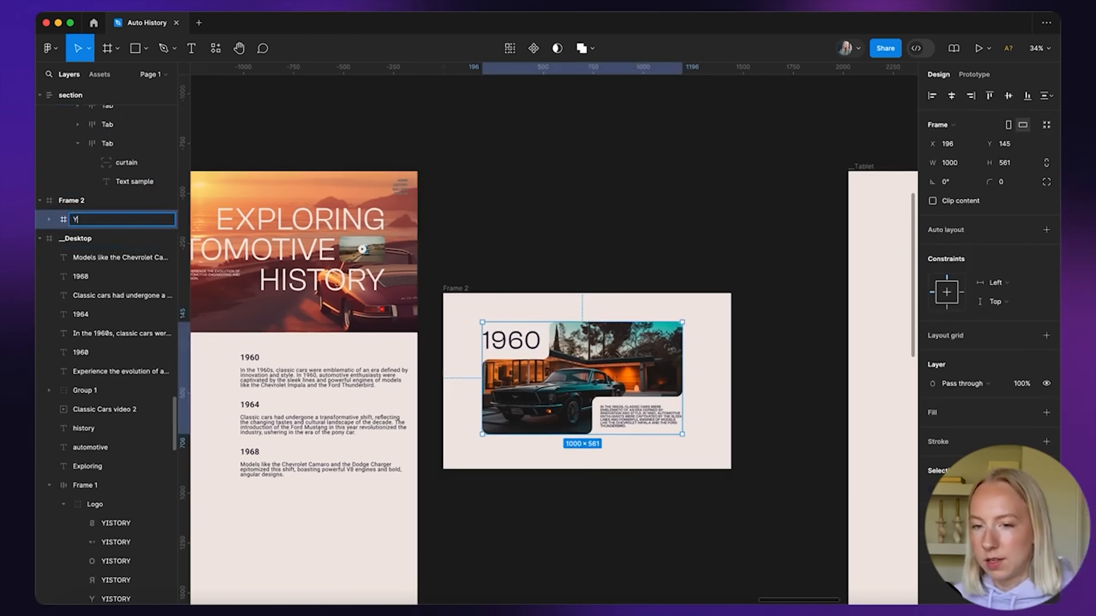
key("Return")
left_click(588, 258)
Move the timeline text layers lower and place Frame 2 inside Desktop below the hero
scroll(588, 259, "down", 3)
scroll(588, 258, "left", 2)
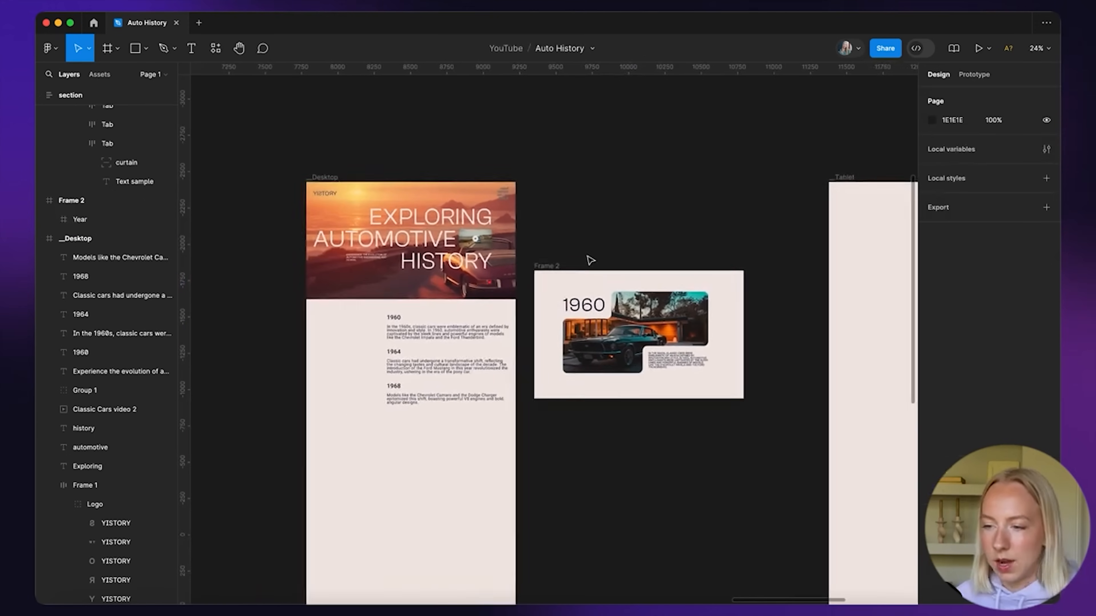
left_click_drag(361, 306, 513, 425)
left_click_drag(437, 337, 693, 169)
left_click_drag(693, 168, 423, 522)
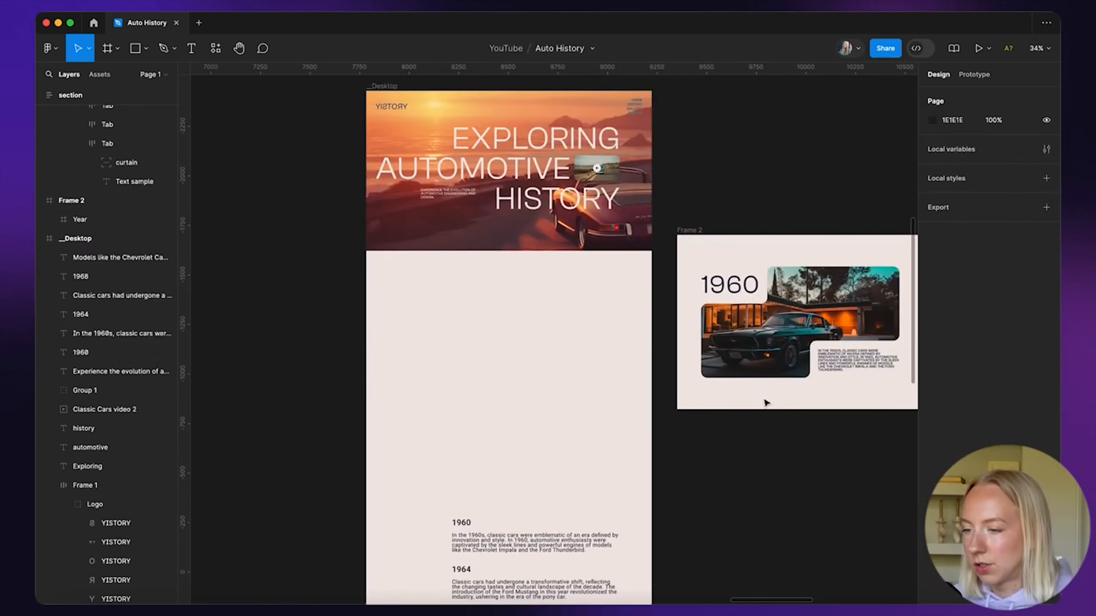
scroll(766, 404, "down", 3)
left_click_drag(600, 217, 345, 231)
scroll(410, 345, "up", 2)
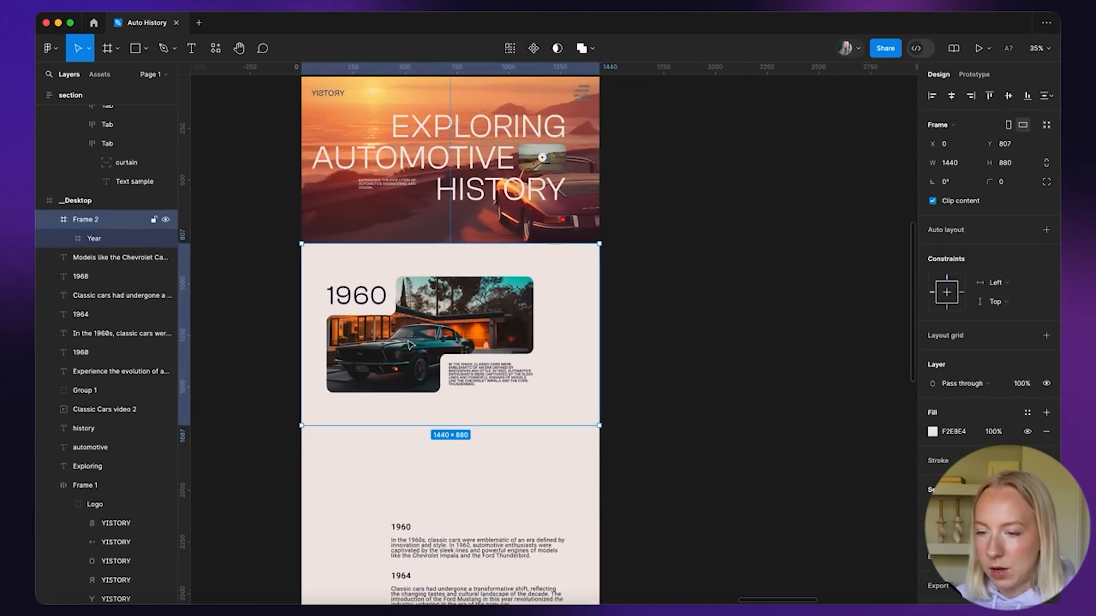
left_click(631, 304)
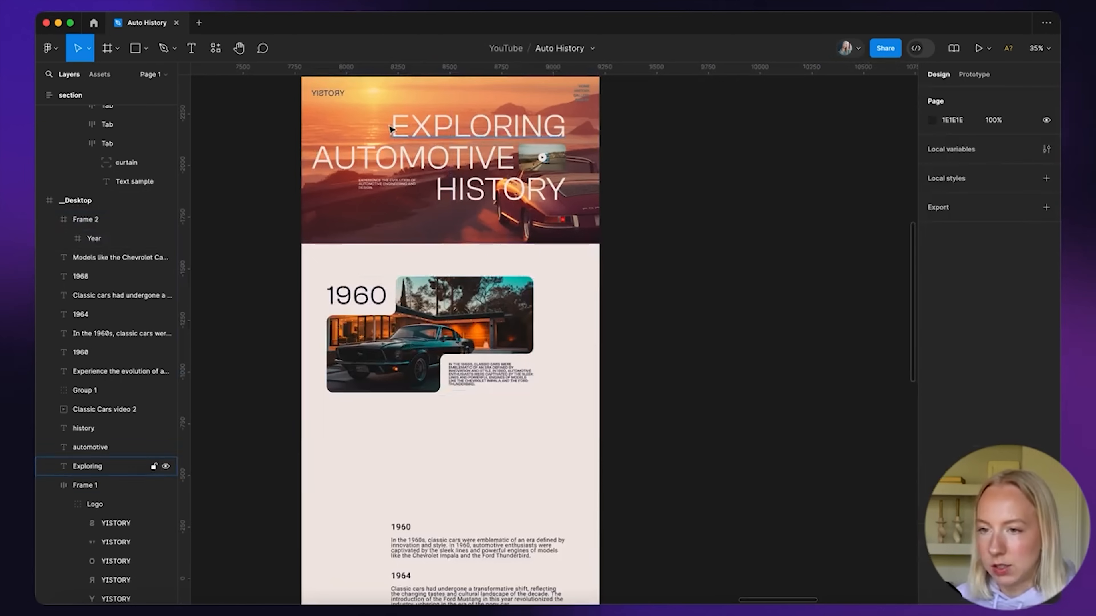
Show the Desktop frame's column grid and move the Year frame to X 50
scroll(389, 129, "up", 2)
left_click(330, 107)
left_click(1025, 278)
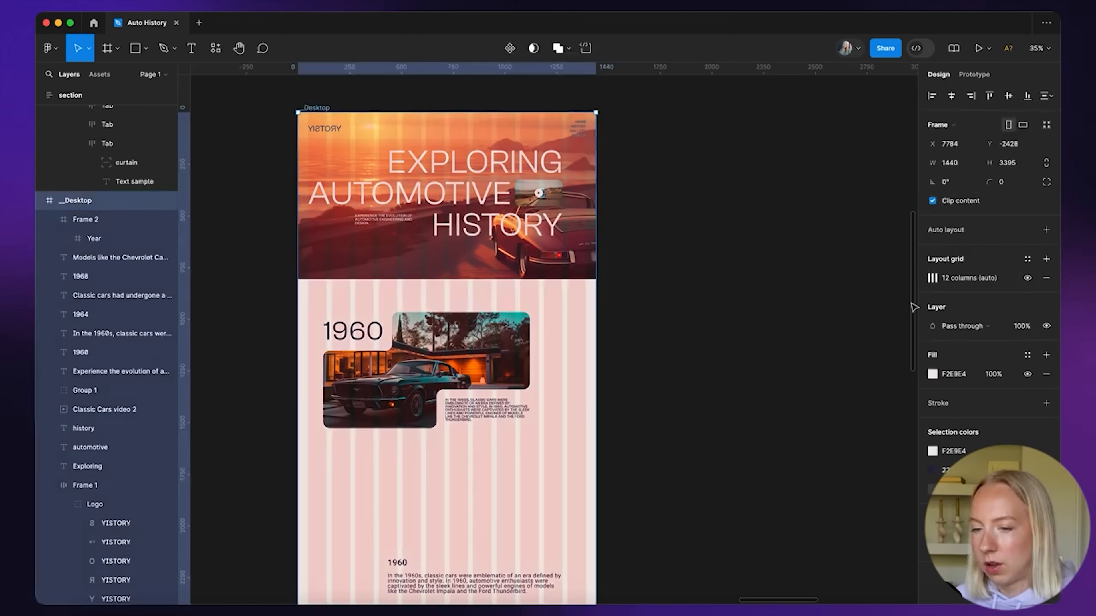
scroll(414, 377, "up", 3)
left_click(414, 378)
left_click_drag(447, 367, 422, 366)
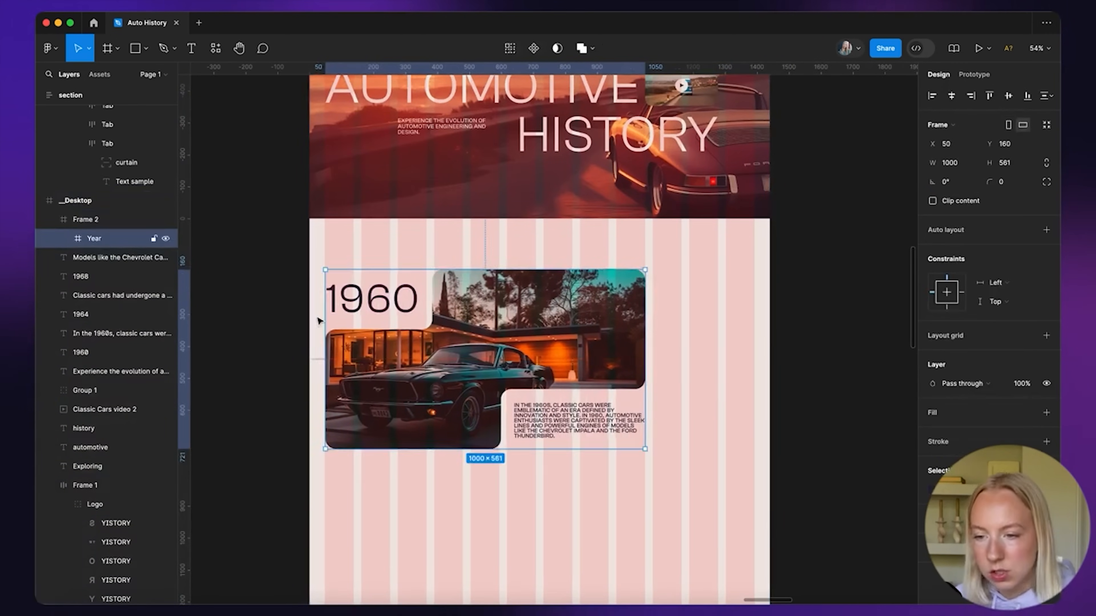
Duplicate the Year frame about 139 px to its right
scroll(611, 294, "up", 5)
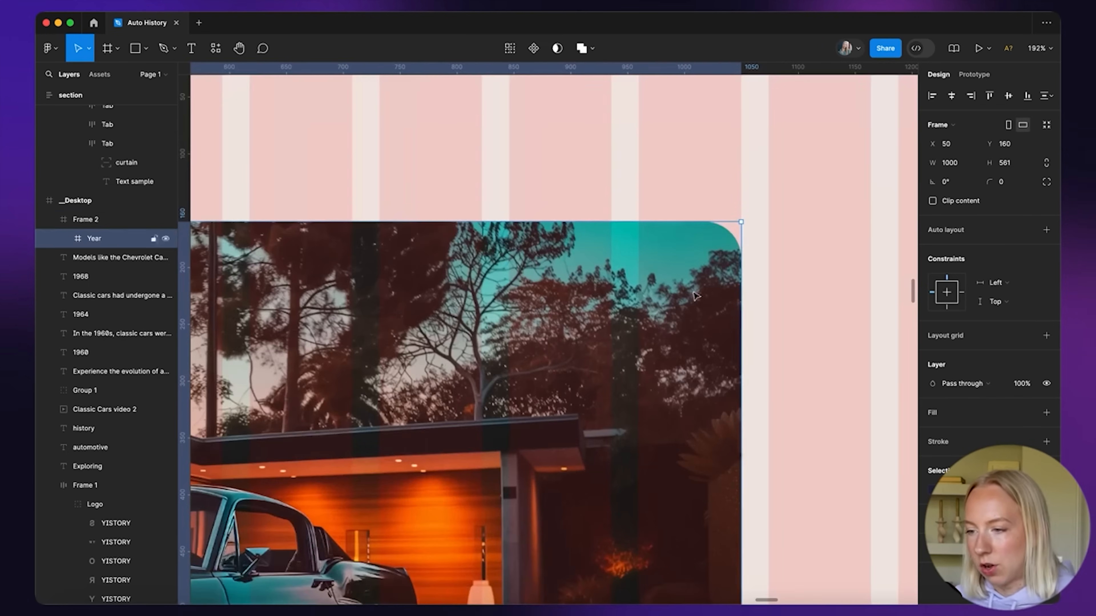
scroll(727, 215, "down", 5)
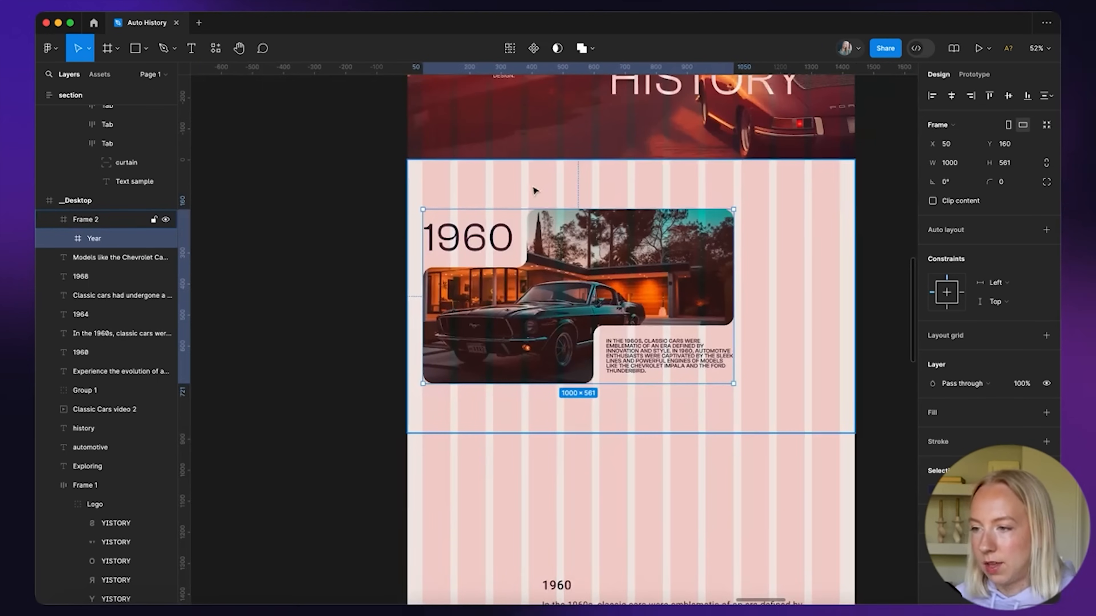
scroll(535, 191, "right", 5)
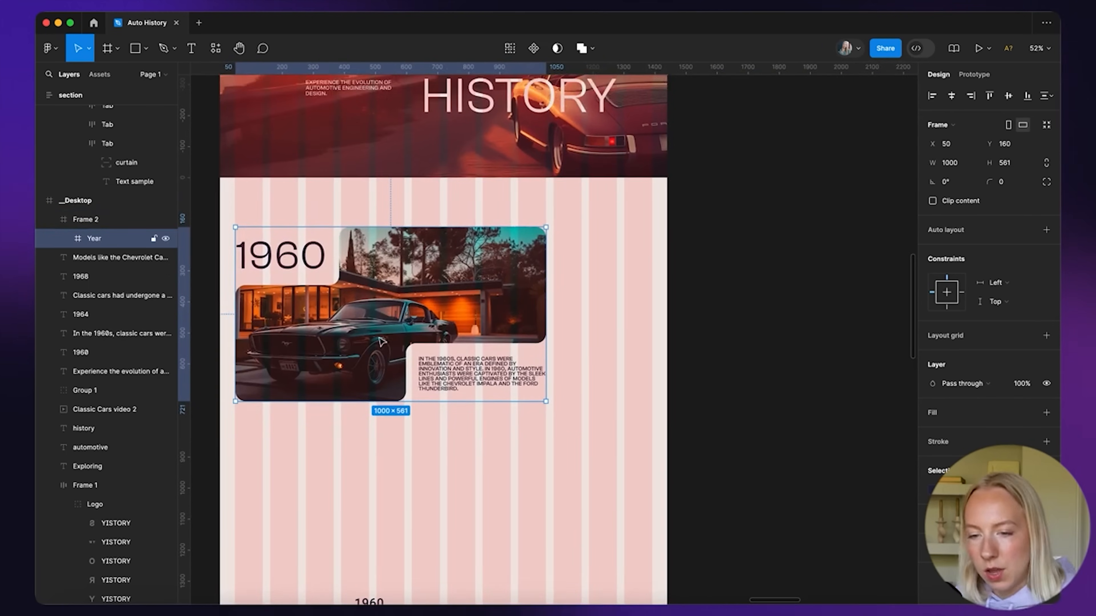
left_click_drag(263, 309, 617, 310)
scroll(616, 310, "down", 5)
left_click(692, 242)
Move Frame 2 out of Desktop onto empty canvas
scroll(692, 242, "right", 2)
left_click(391, 223)
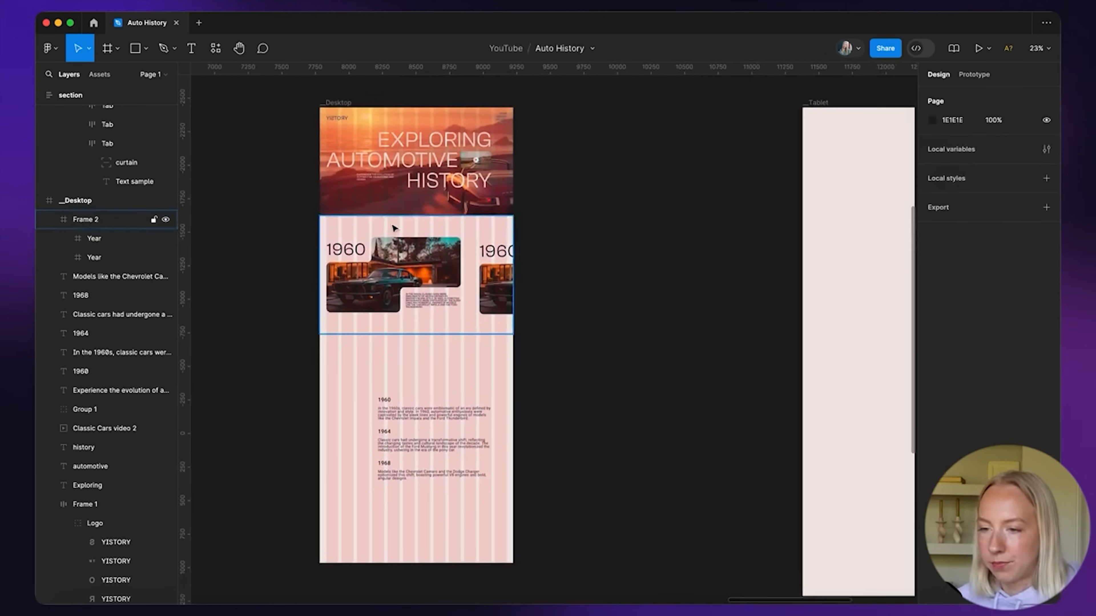
left_click_drag(390, 230, 593, 233)
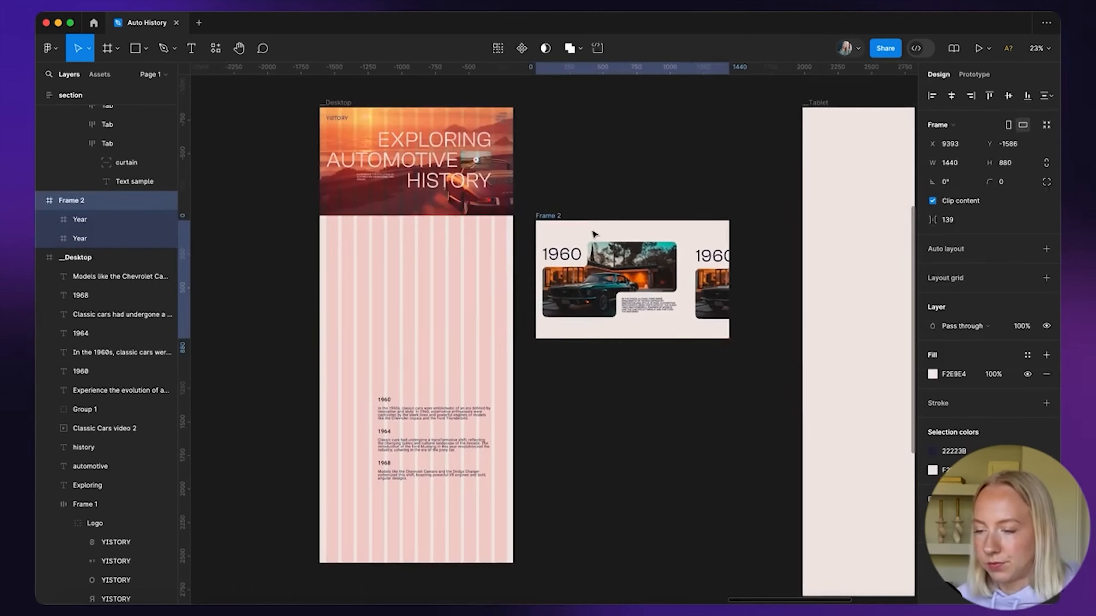
scroll(593, 232, "down", 2)
scroll(593, 233, "right", 2)
left_click(550, 170)
left_click(479, 194)
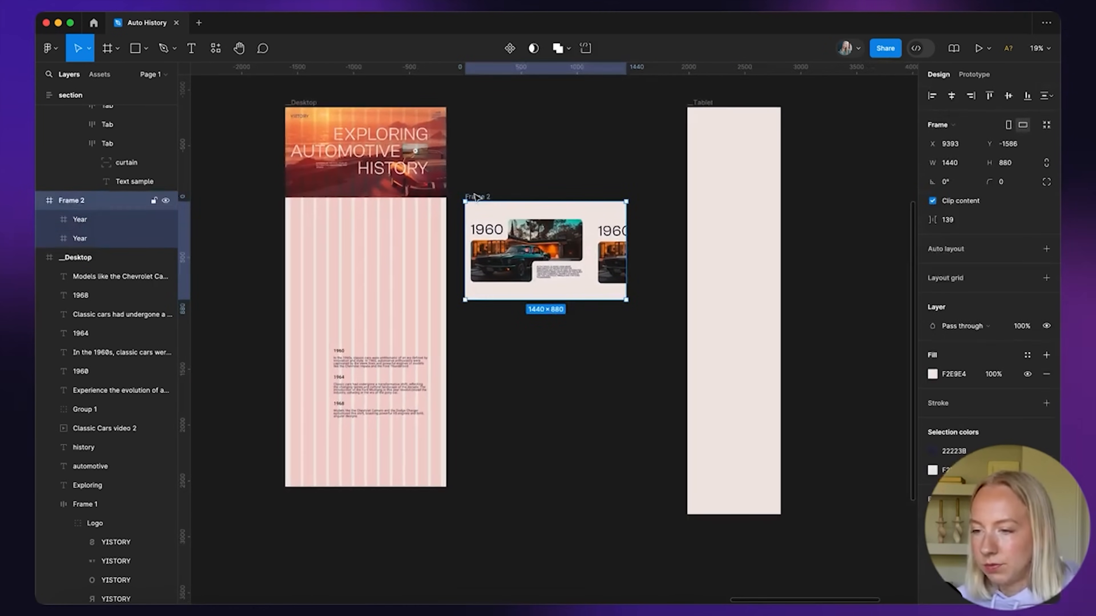
scroll(578, 231, "down", 2)
scroll(578, 231, "right", 1)
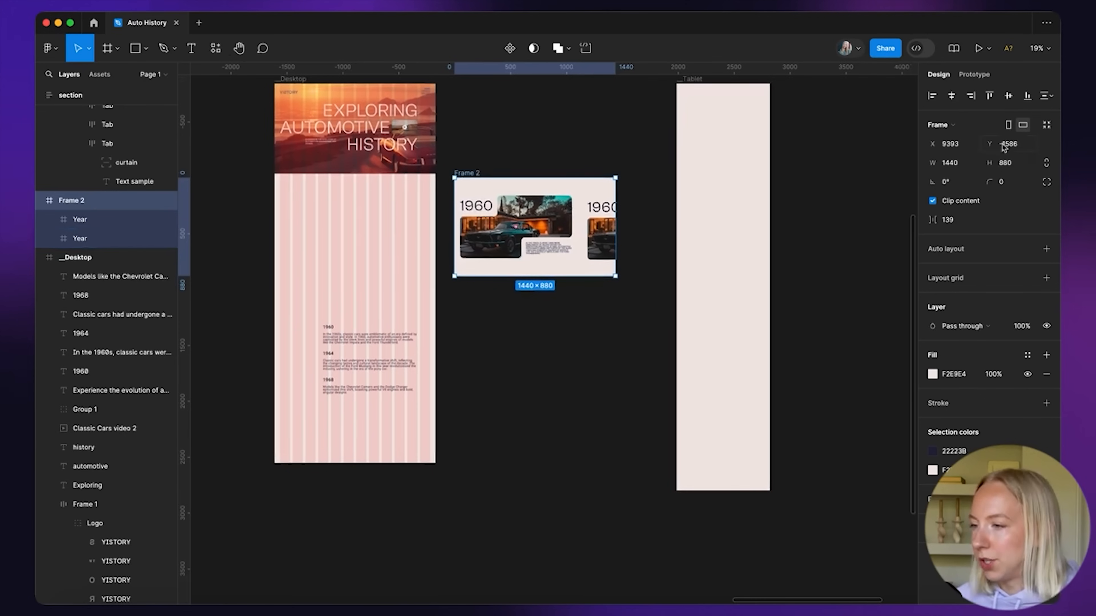
Give Frame 2 auto layout with horizontal padding 50 and a 140 gap between Year cards
left_click(1046, 249)
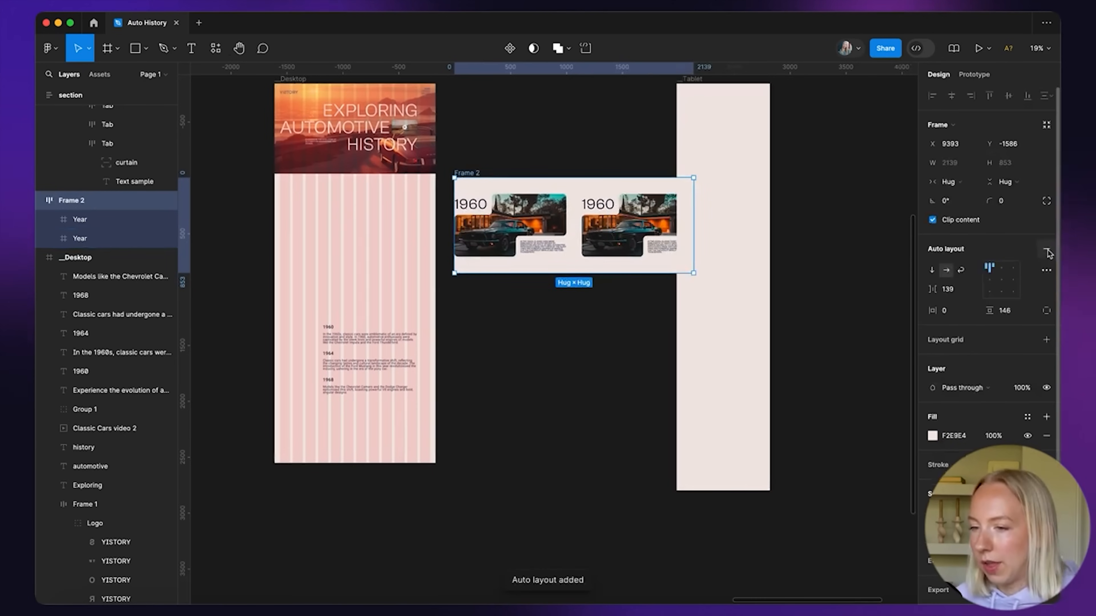
scroll(633, 231, "up", 3)
scroll(634, 232, "left", 2)
scroll(634, 231, "up", 1)
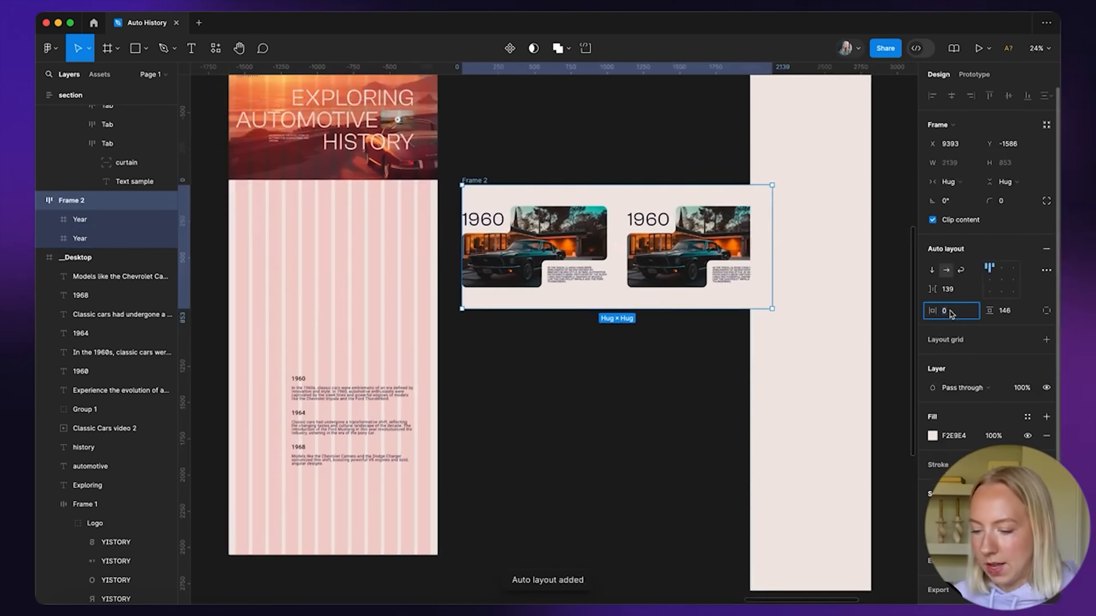
type("50")
key("Return")
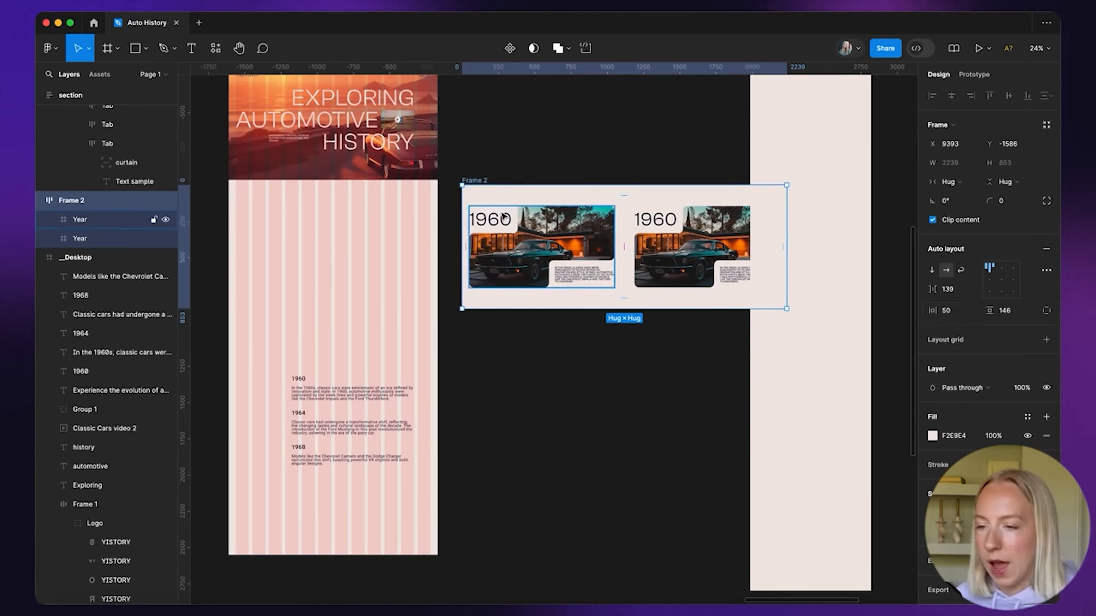
scroll(504, 264, "right", 3)
scroll(504, 264, "up", 1)
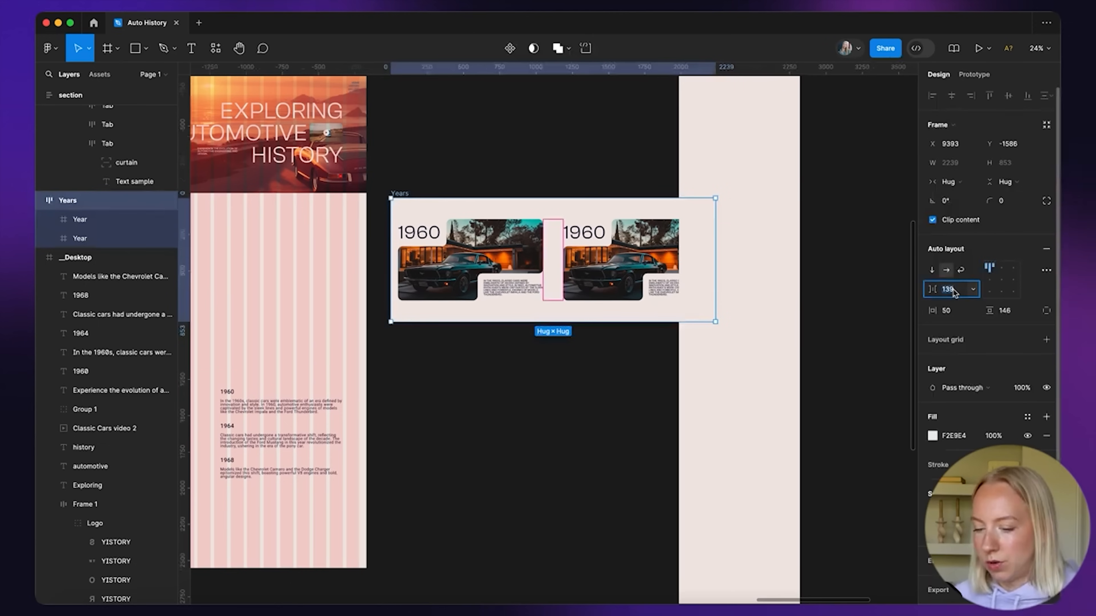
type("14")
key("Return")
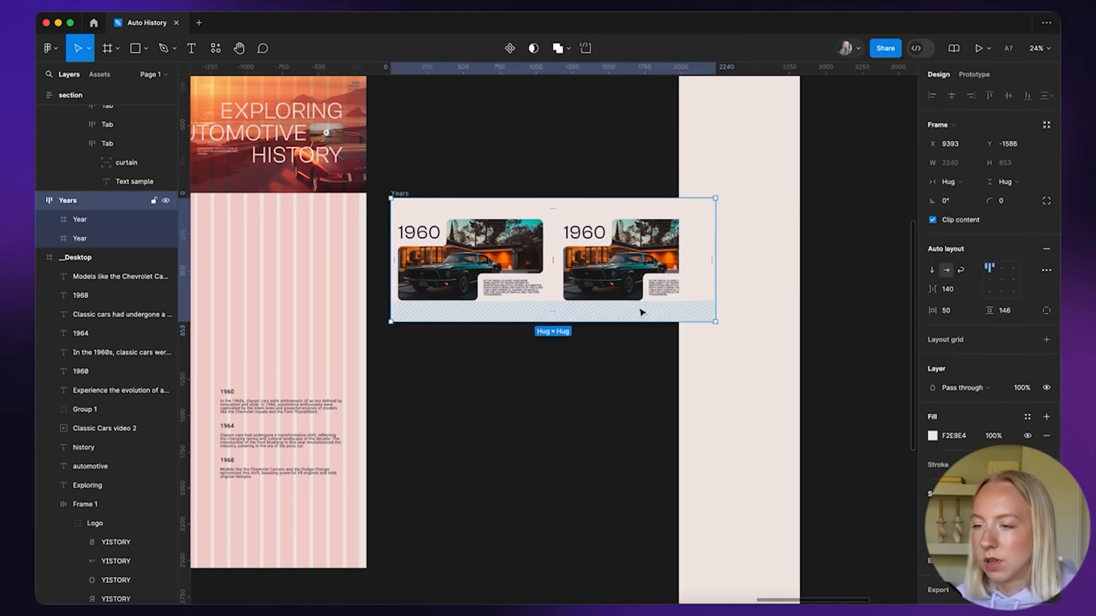
Duplicate the second year card to make a third and move the Years frame lower
scroll(641, 311, "right", 3)
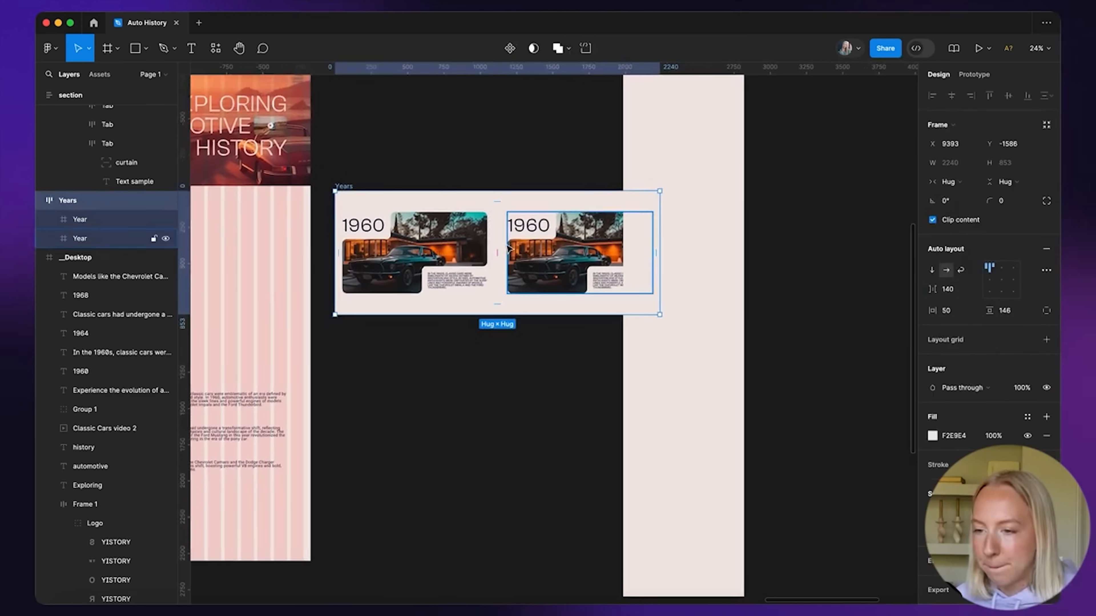
left_click(535, 250)
key("super+d")
left_click(551, 357)
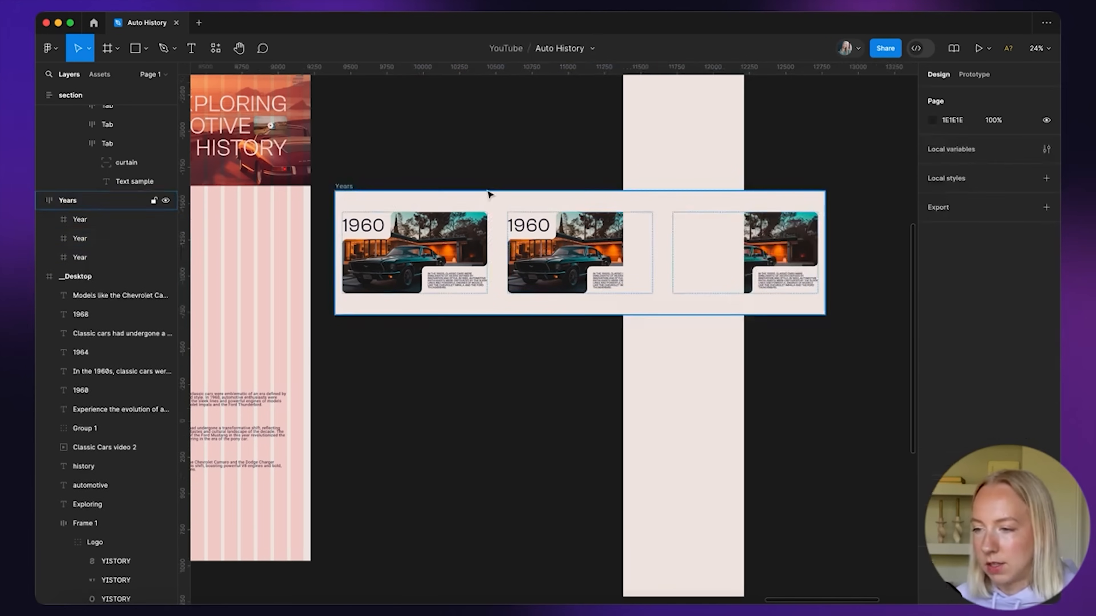
scroll(484, 190, "down", 5)
left_click_drag(405, 187, 268, 421)
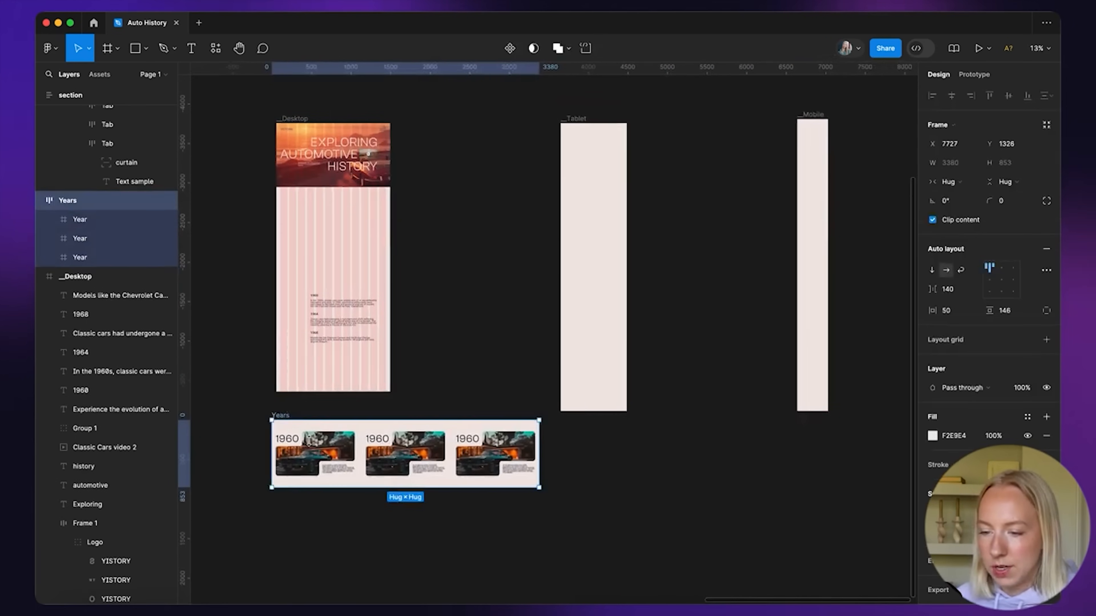
scroll(313, 501, "up", 5)
scroll(479, 460, "down", 2)
scroll(483, 462, "down", 1)
scroll(483, 461, "up", 2)
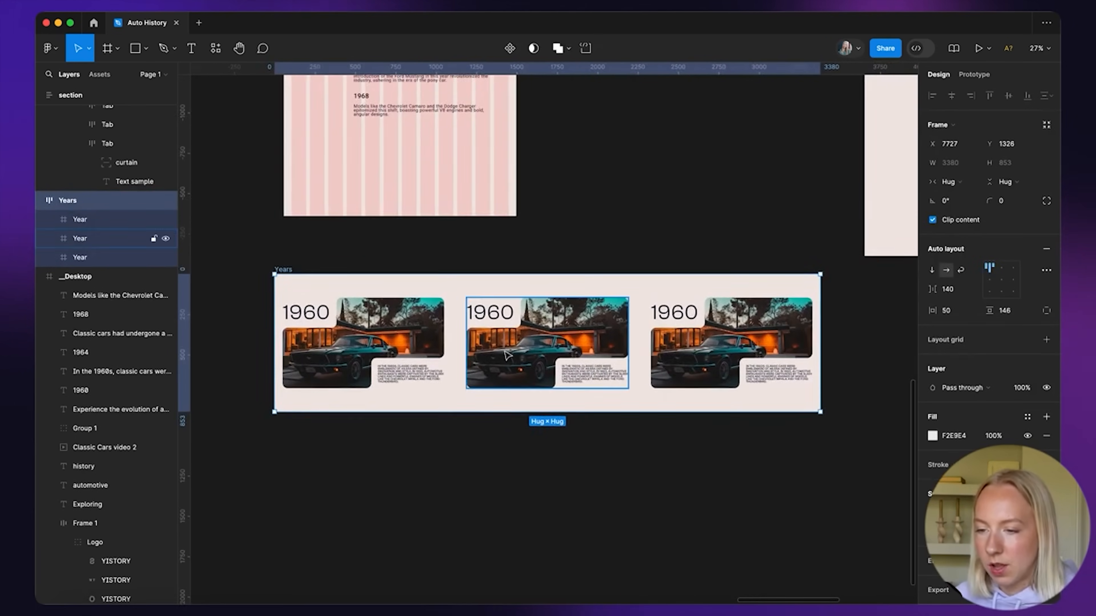
Change the second card's year text from 1960 to 1964
double_click(491, 313)
double_click(498, 314)
key("BackSpace")
type("4")
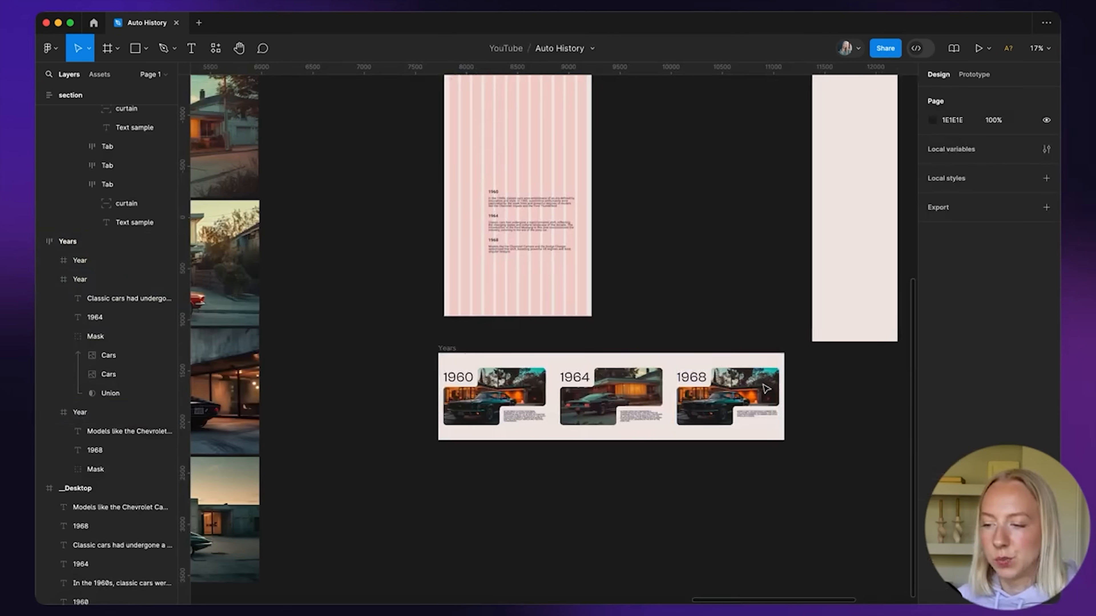
scroll(763, 386, "right", 2)
scroll(765, 387, "left", 5)
scroll(765, 389, "up", 2)
scroll(765, 389, "left", 6)
Pick a different car photo from the image grid and copy it
scroll(733, 380, "down", 1)
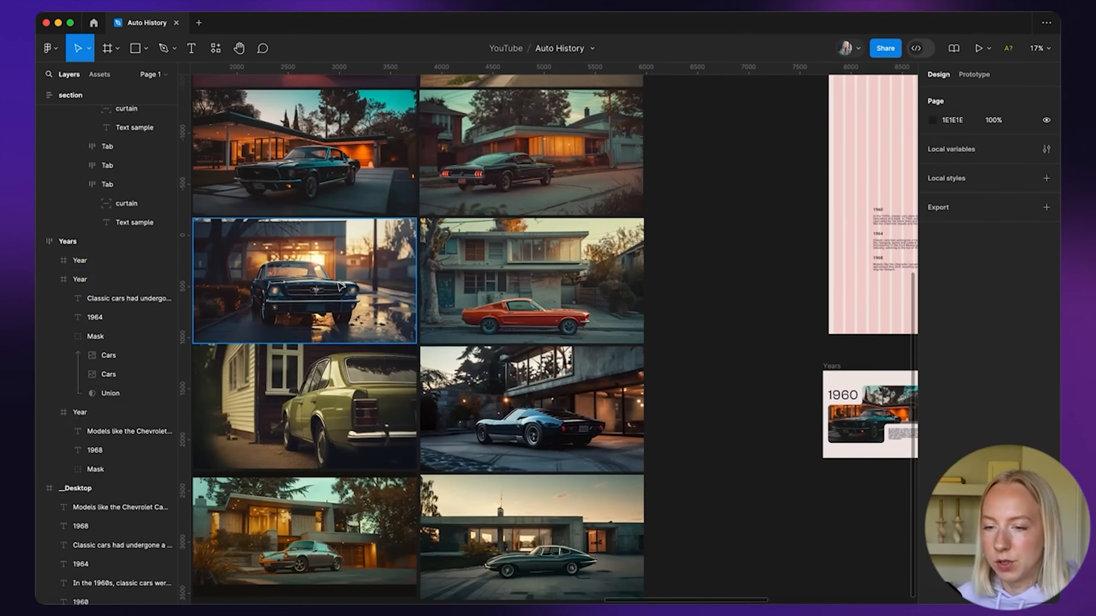
left_click(402, 280)
scroll(458, 285, "left", 3)
scroll(409, 289, "up", 1)
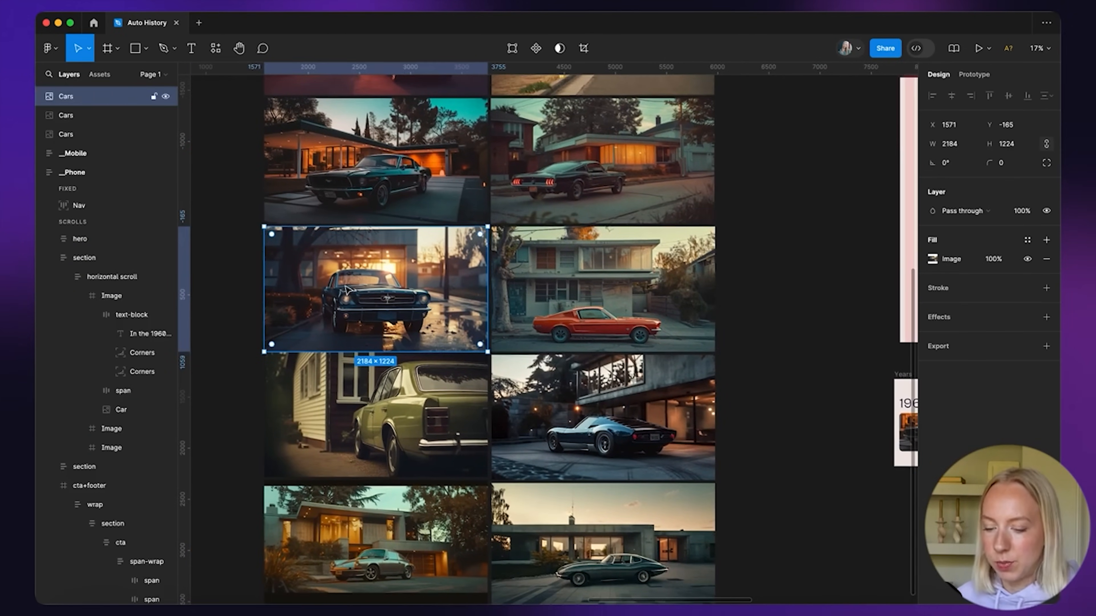
scroll(345, 287, "down", 4)
scroll(348, 291, "right", 5)
scroll(349, 291, "down", 1)
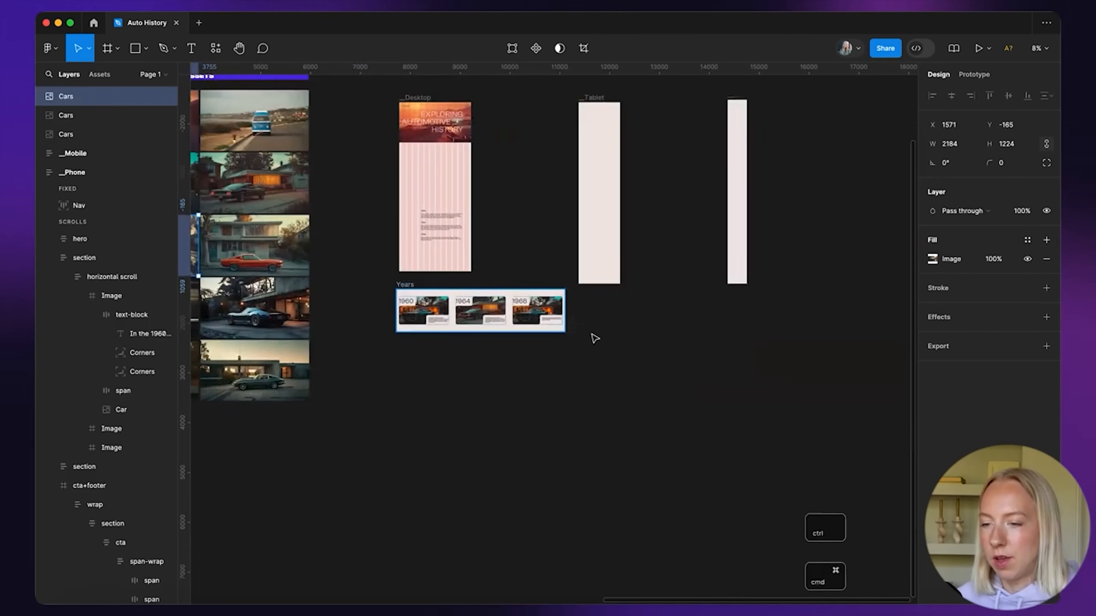
scroll(529, 323, "up", 7)
key("super+c")
scroll(602, 340, "right", 2)
scroll(602, 339, "up", 1)
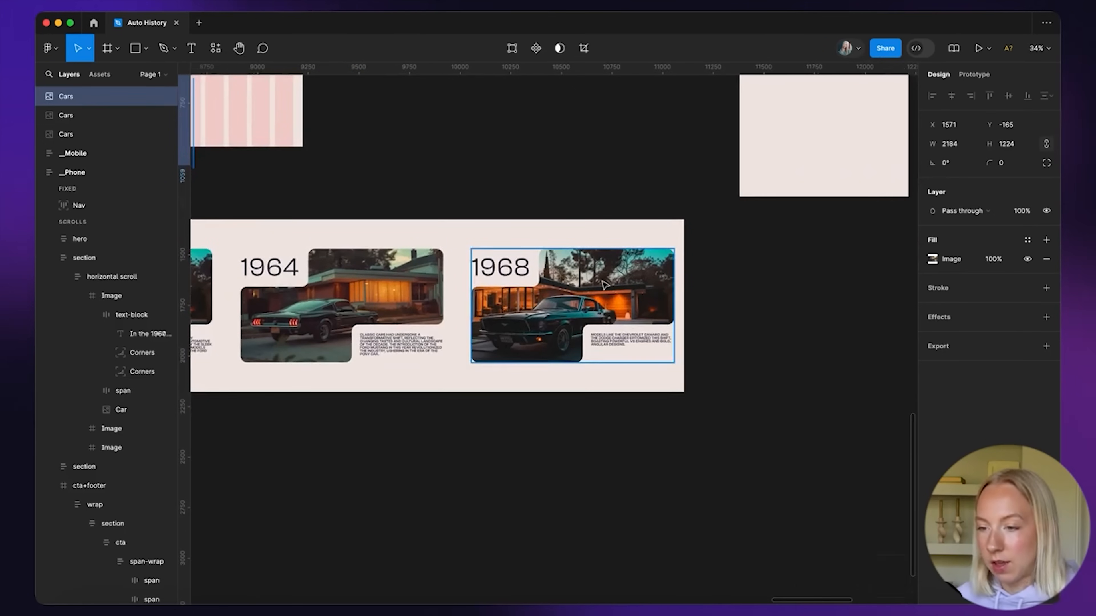
Paste the copied car photo into the 1968 card and shrink it to fit
left_click(604, 283, "super")
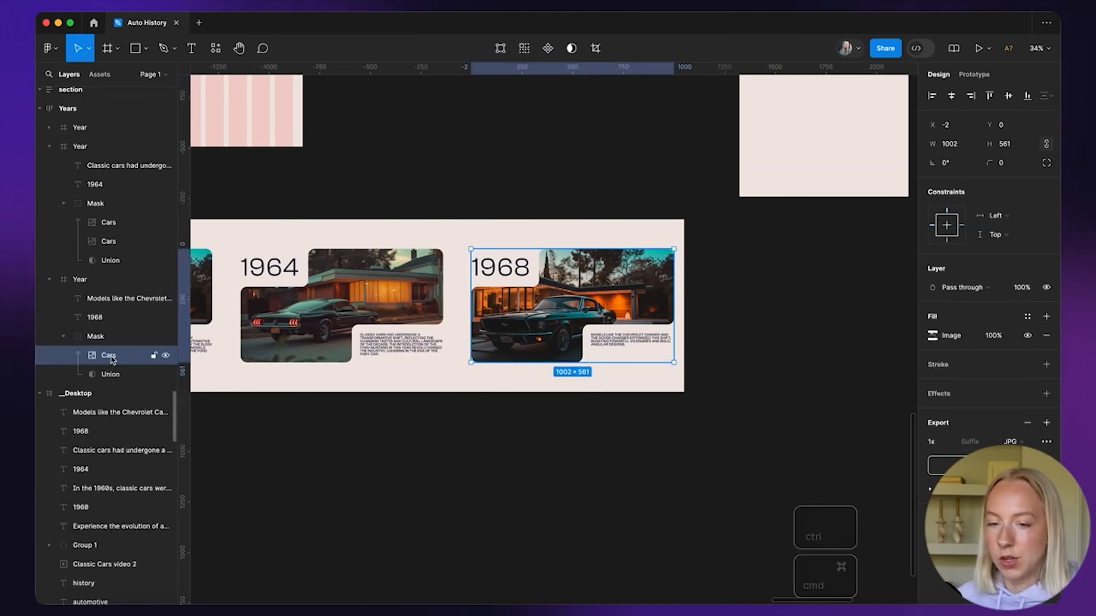
scroll(541, 315, "up", 3)
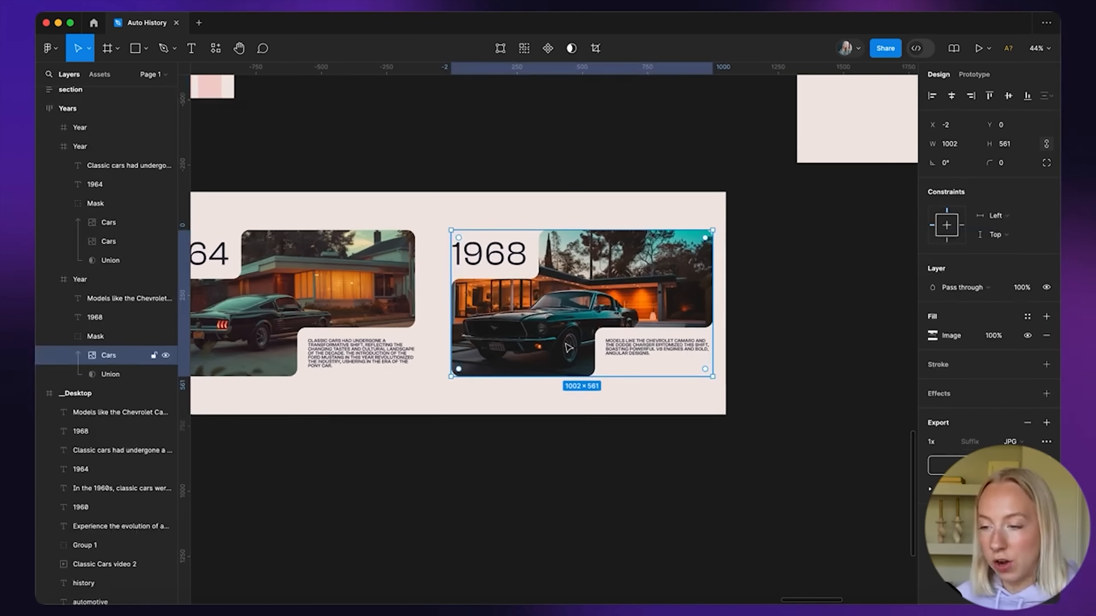
scroll(561, 337, "right", 3)
scroll(542, 296, "up", 2)
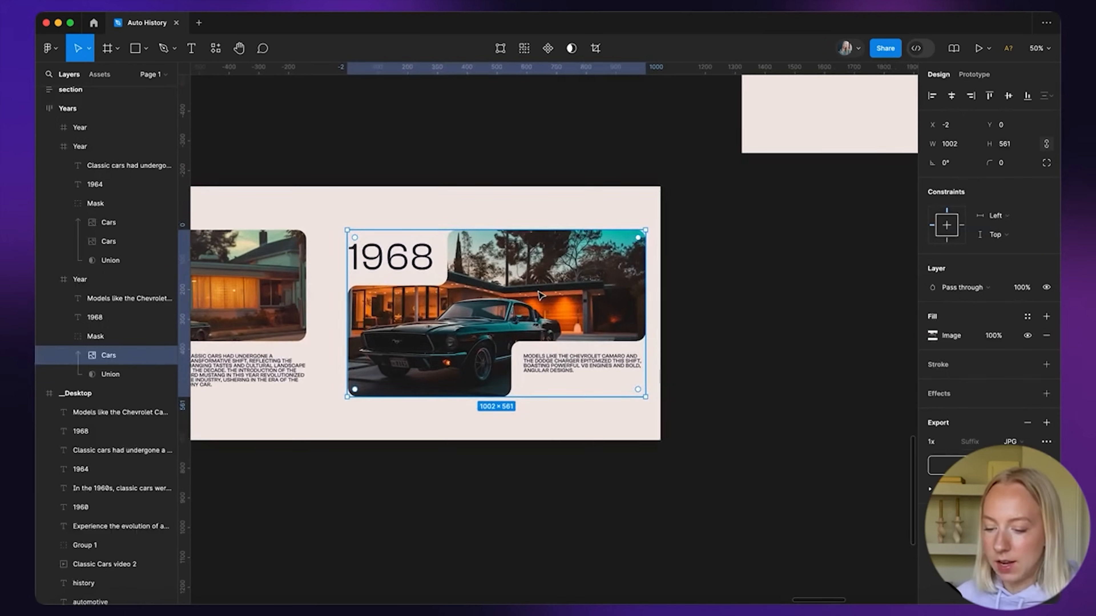
key("ctrl+super+v")
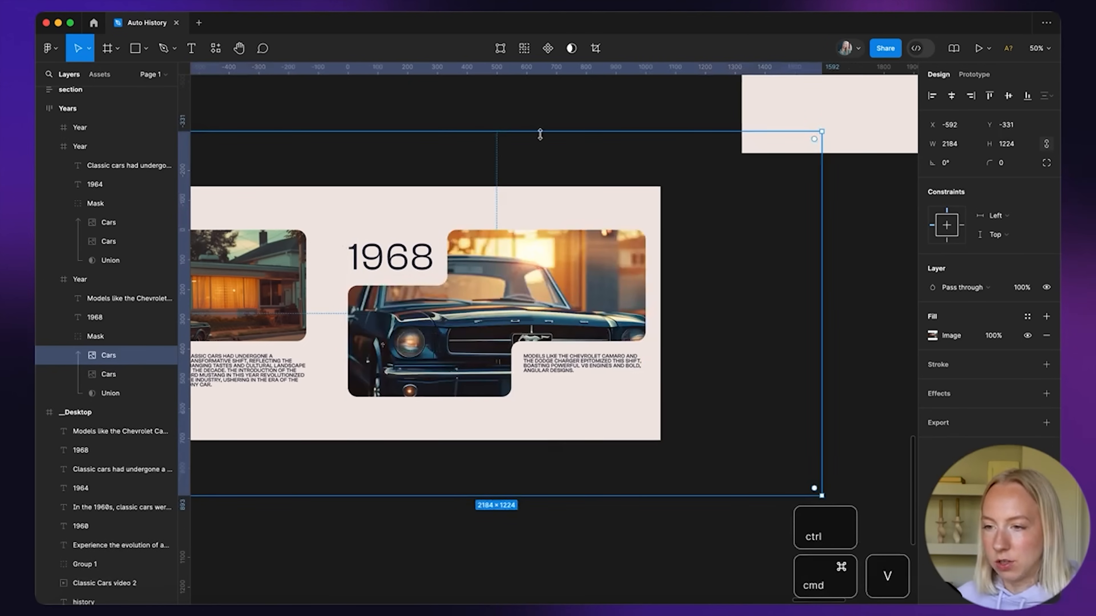
left_click_drag(531, 131, 525, 221)
left_click_drag(507, 496, 507, 420)
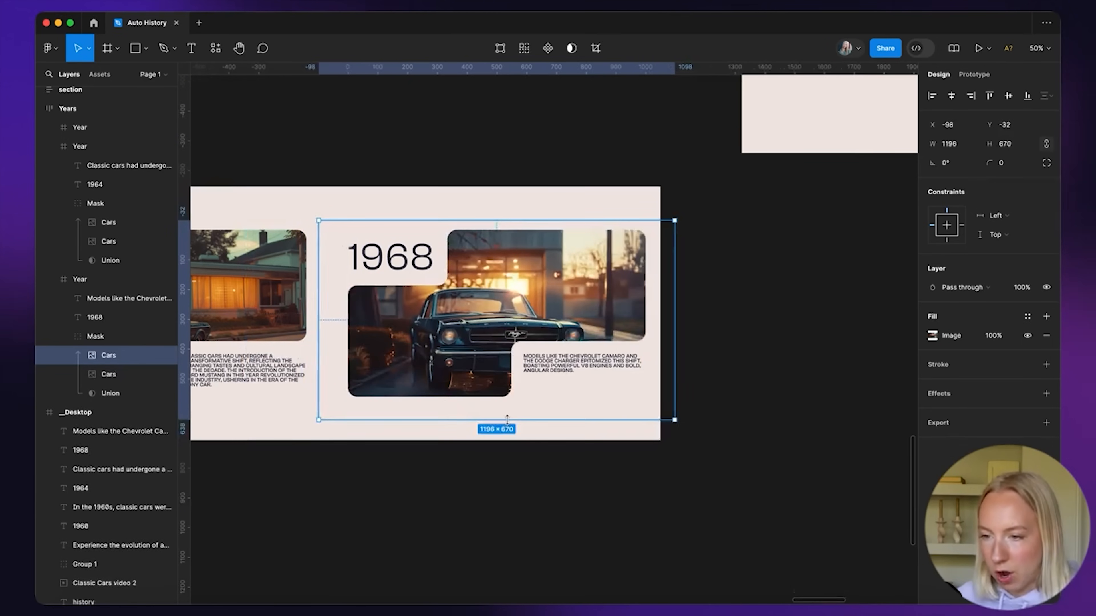
Delete the old photo from the 1968 card and the leftover duplicate in the 1964 card
left_click(111, 375)
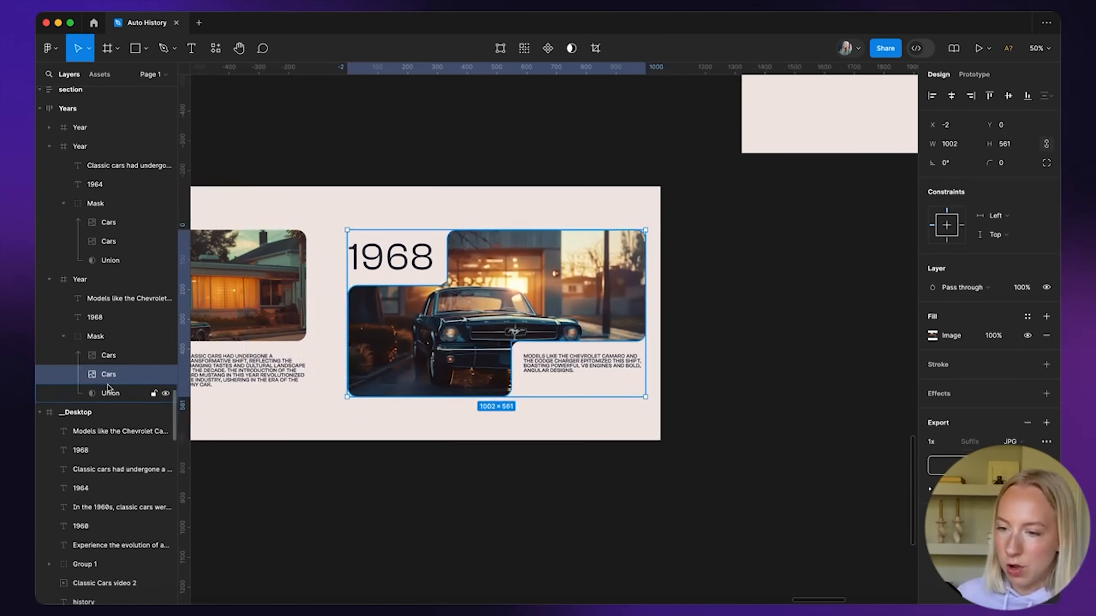
key("Delete")
left_click(117, 242)
key("Delete")
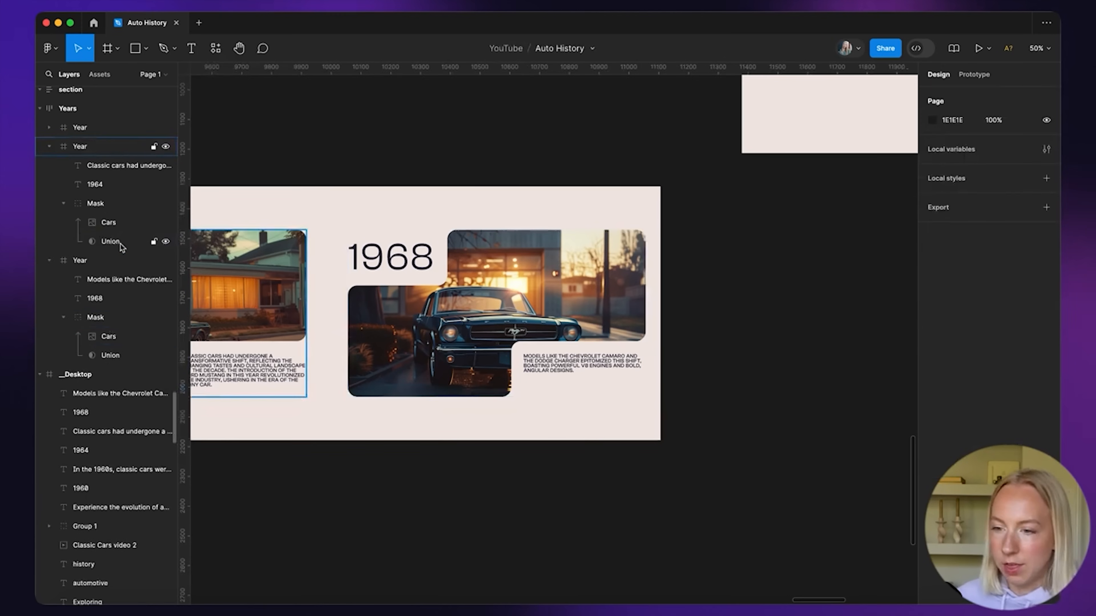
Move the Years row into the Desktop frame below the hero, aligned to its left edge
scroll(604, 302, "down", 10)
left_click(416, 353)
left_click_drag(415, 351, 427, 158)
scroll(427, 158, "up", 5, "ctrl")
scroll(428, 159, "up", 1)
left_click_drag(472, 261, 457, 253)
Toggle the Desktop frame's clip-content setting off and back on
scroll(457, 253, "up", 2)
left_click(312, 144)
left_click(319, 155)
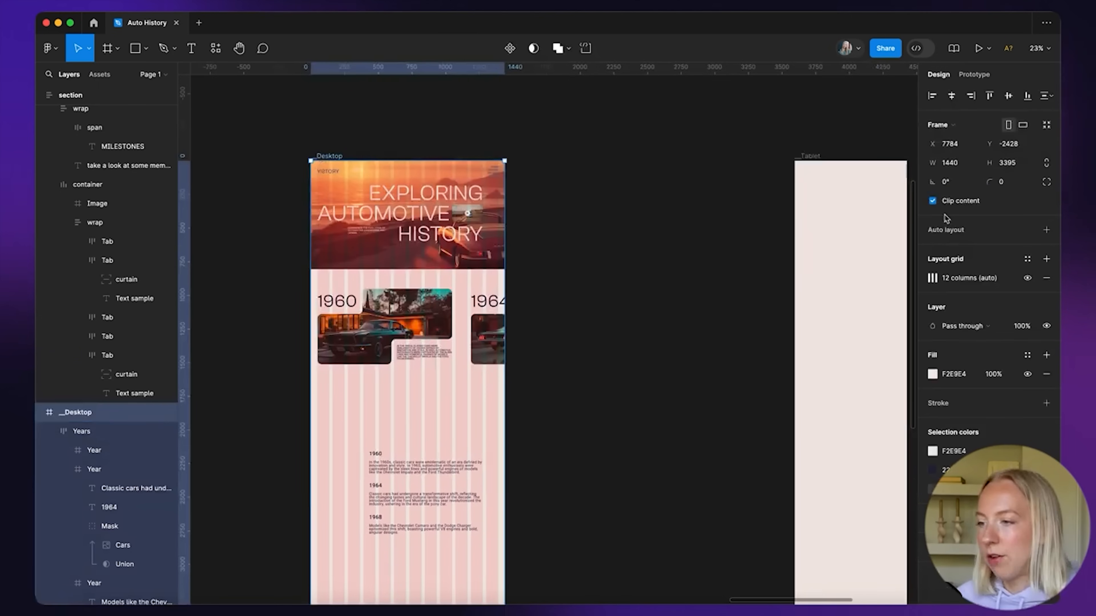
left_click(933, 201)
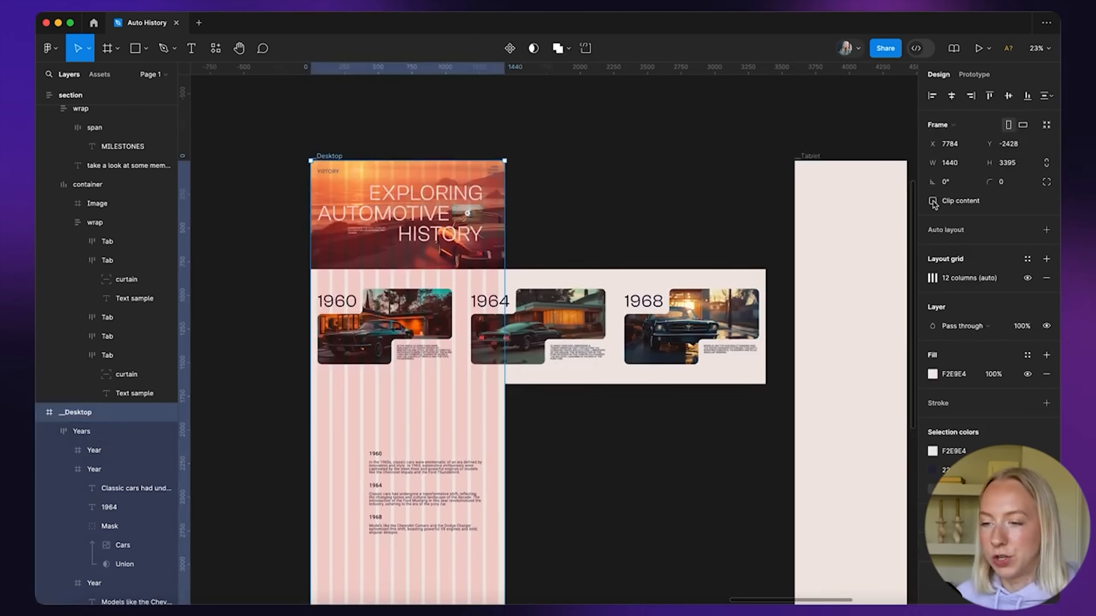
left_click(933, 202)
left_click(932, 202)
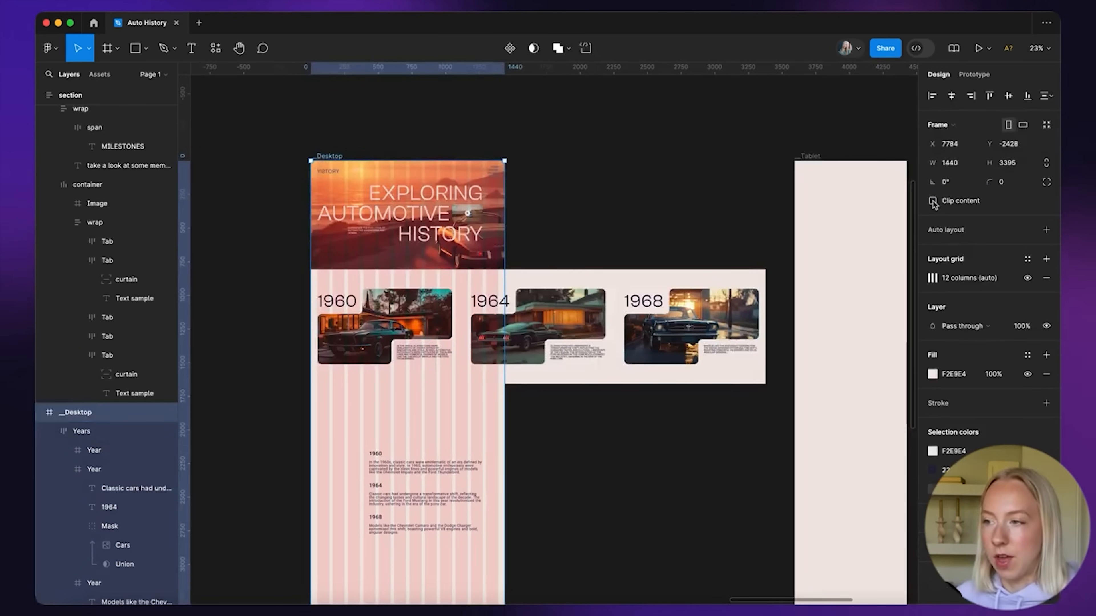
left_click(933, 201)
left_click(619, 218)
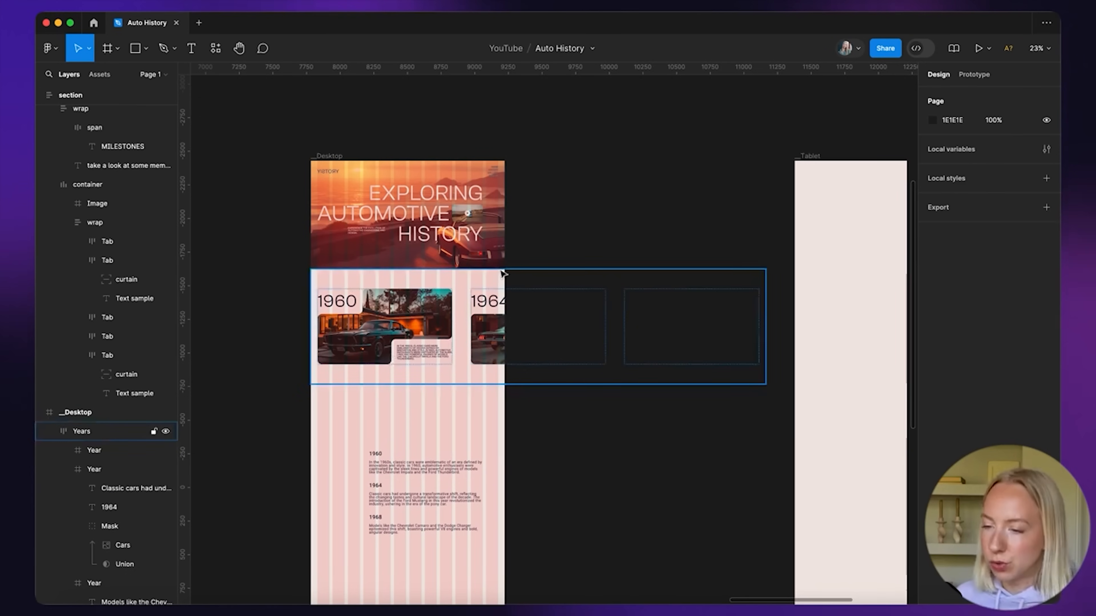
Delete the old timeline text blocks
scroll(496, 276, "down", 2)
scroll(497, 276, "left", 1)
left_click_drag(397, 361, 514, 515)
key("Delete")
scroll(452, 337, "up", 3)
scroll(448, 235, "down", 3)
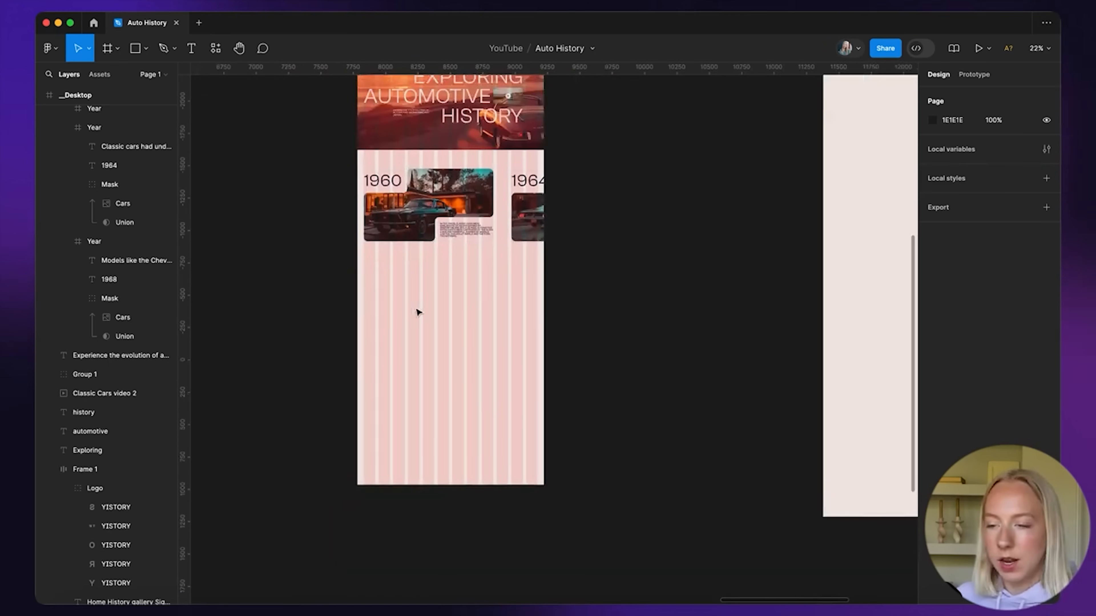
Draw a new full-width frame below the Years section
key("f")
left_click_drag(358, 260, 544, 367)
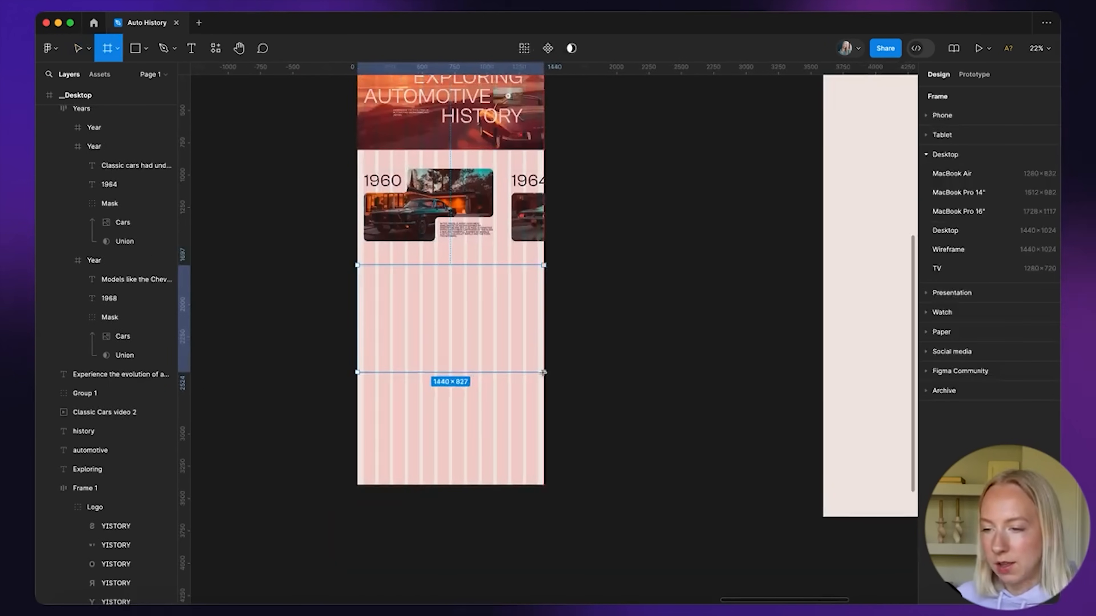
scroll(588, 314, "up", 4)
scroll(380, 112, "up", 5)
Wrap the header layers in their own frame and add auto layout to the Desktop frame
left_click_drag(320, 135, 649, 273)
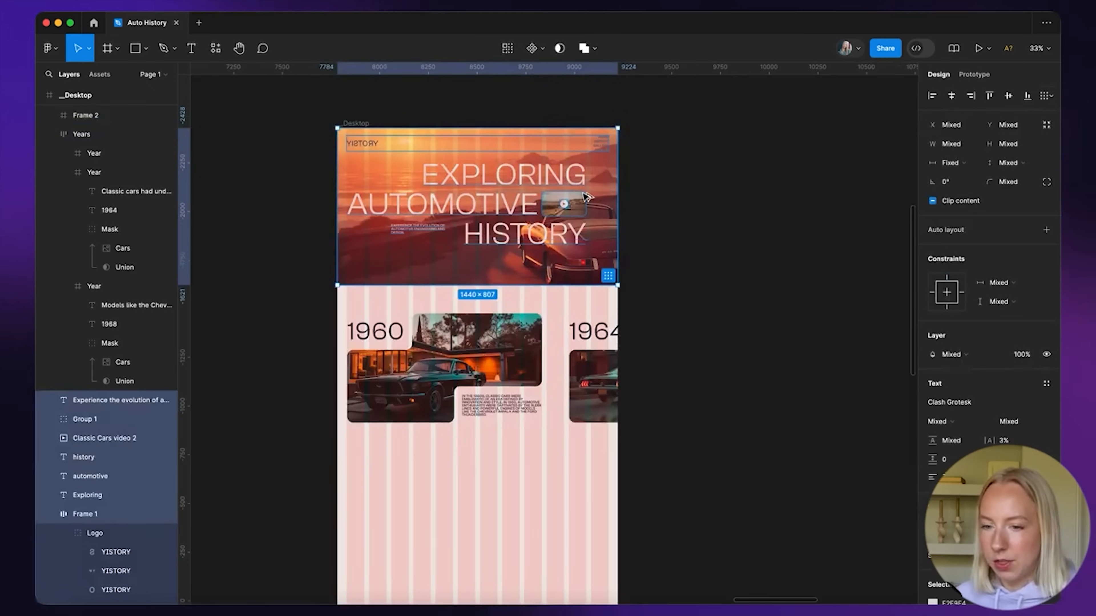
key("super+alt+g")
scroll(499, 180, "down", 5)
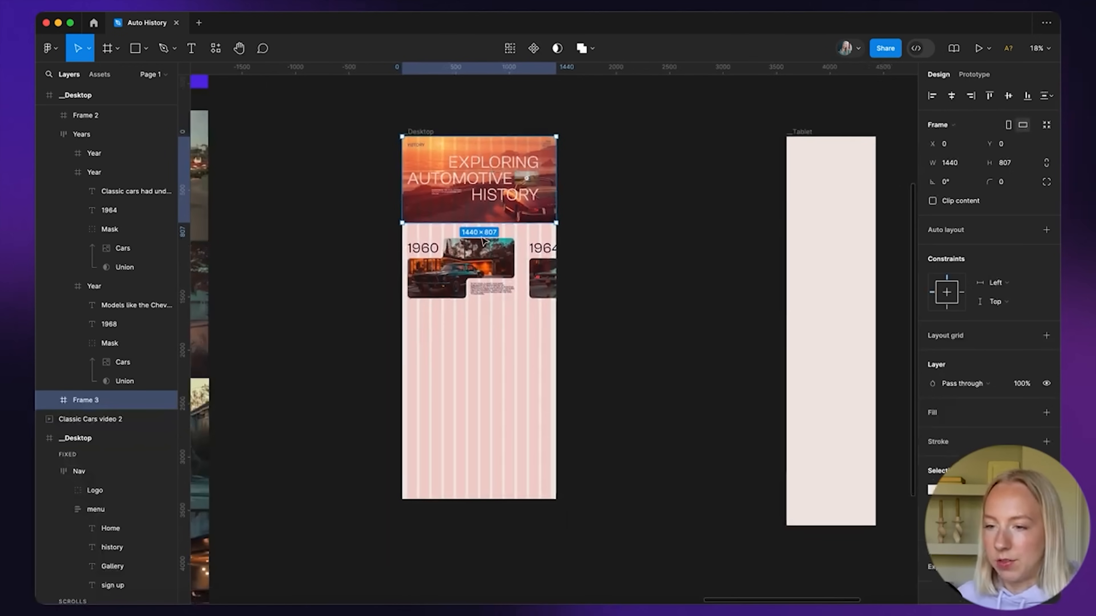
left_click(478, 249)
left_click(474, 342)
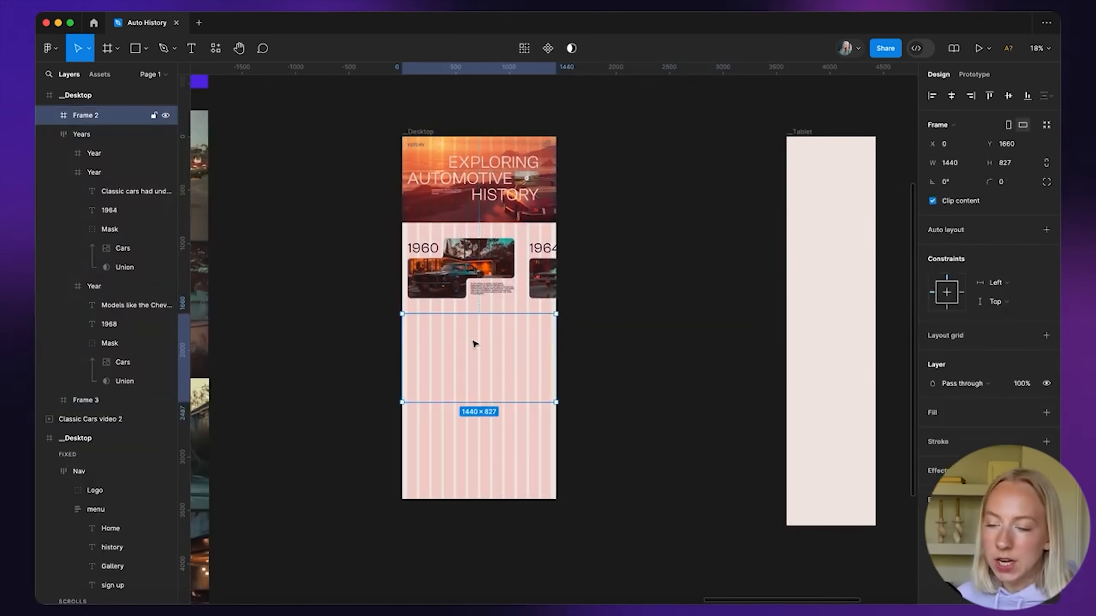
left_click(448, 121)
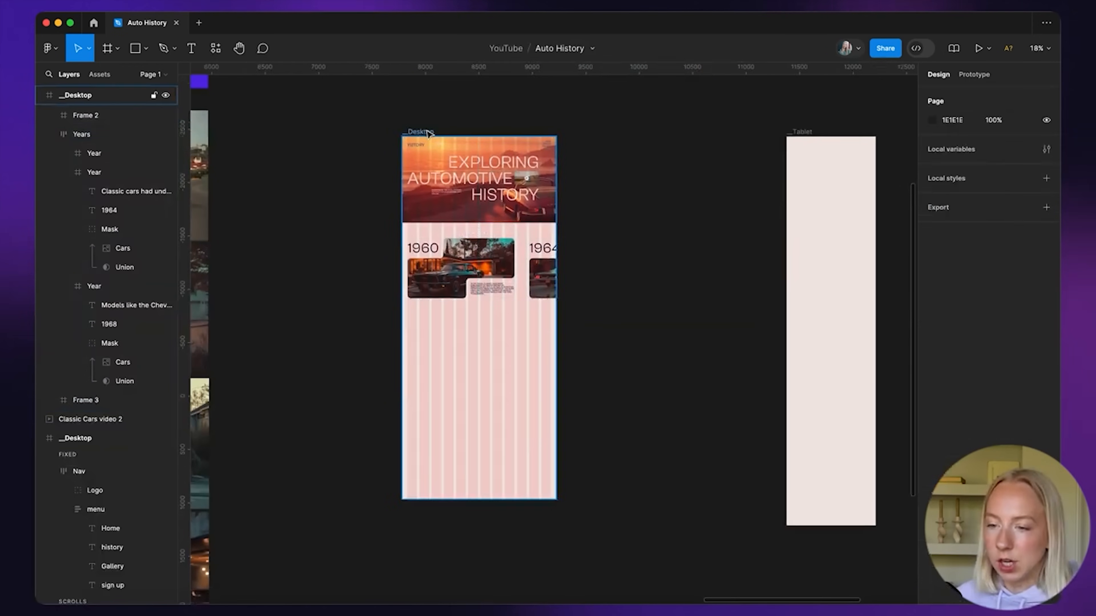
left_click(421, 132)
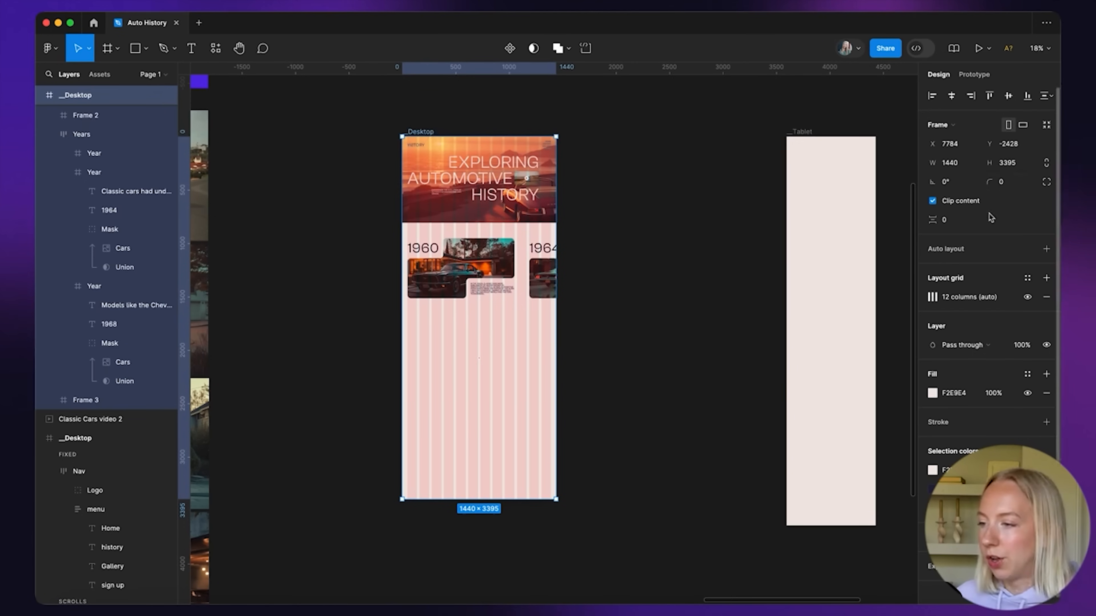
left_click(1046, 249)
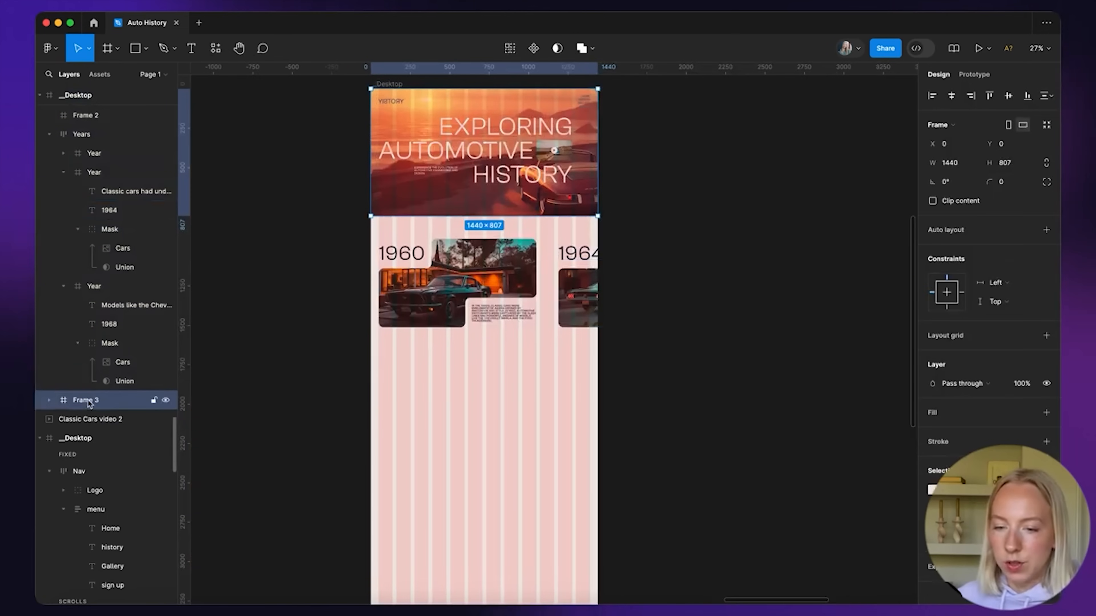
Rename the header frame to Hero and select the empty frame below Years
double_click(89, 401)
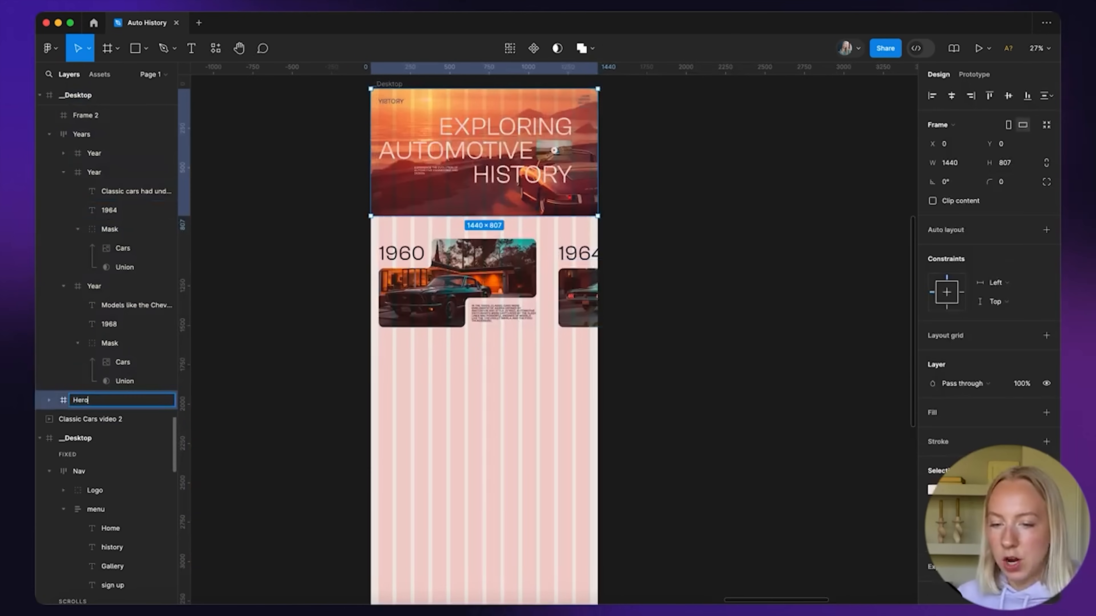
left_click(479, 330)
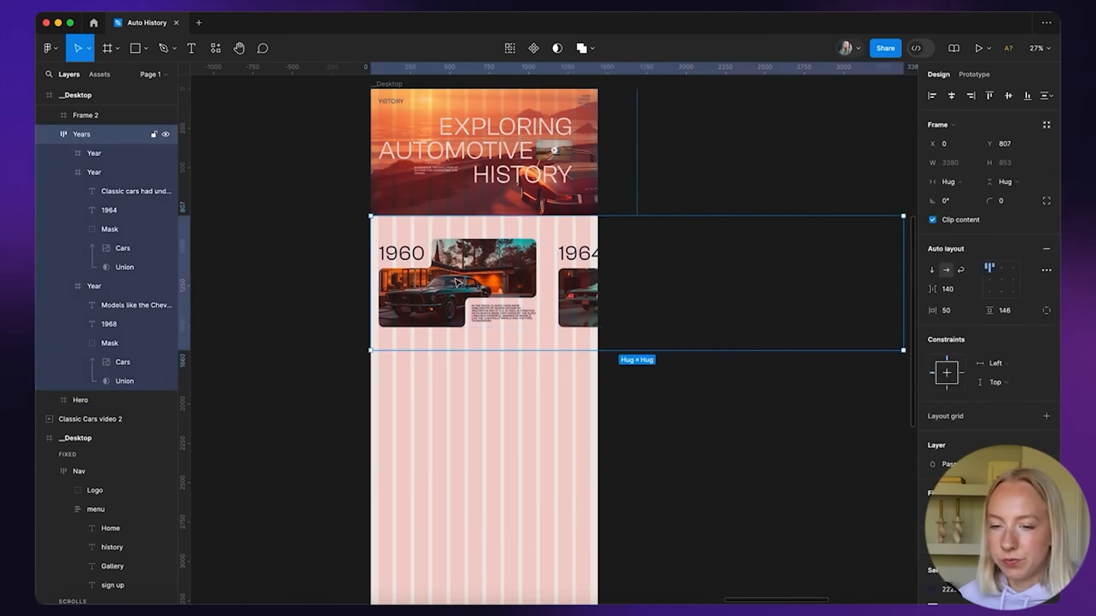
left_click(413, 386)
scroll(384, 380, "down", 4)
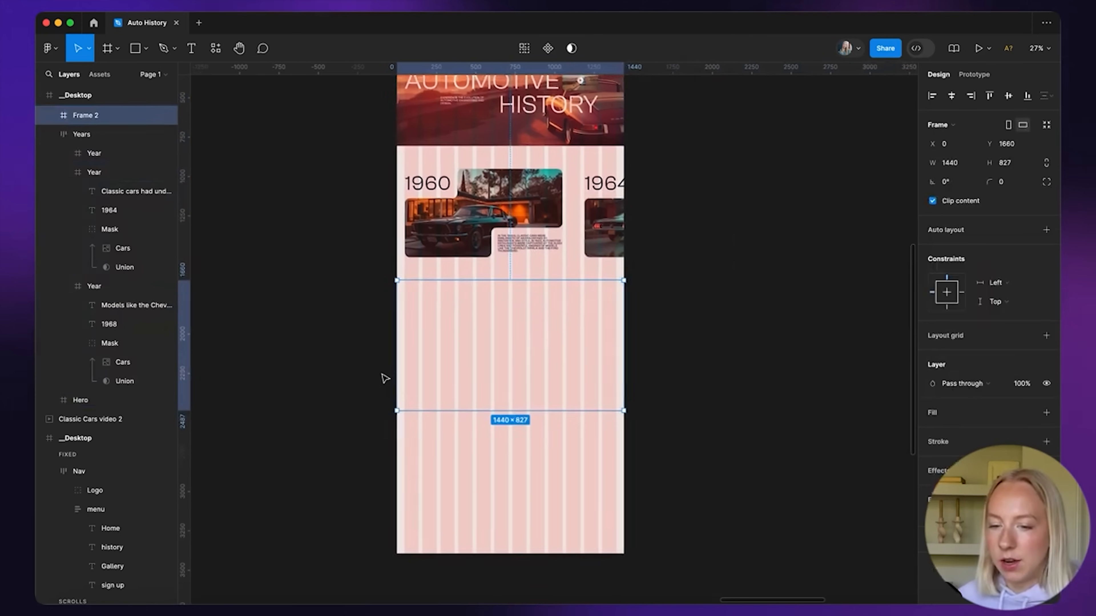
Rename the new empty frame to Milestones
double_click(86, 114)
type("N")
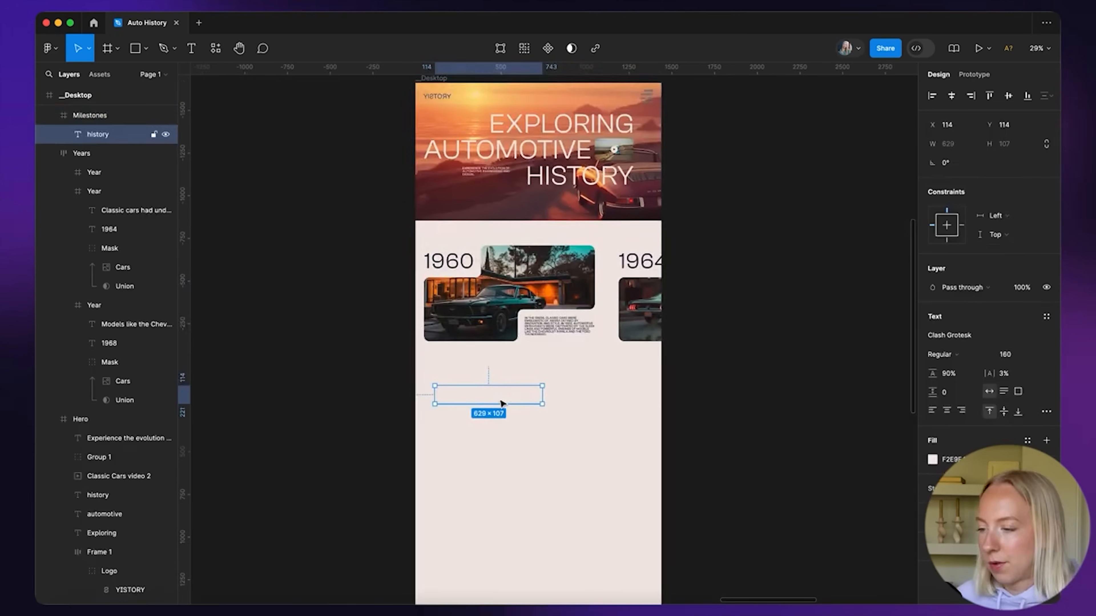
scroll(502, 406, "down", 1)
Make the pasted HISTORY text dark and retype it as MILESTONES
left_click(933, 460)
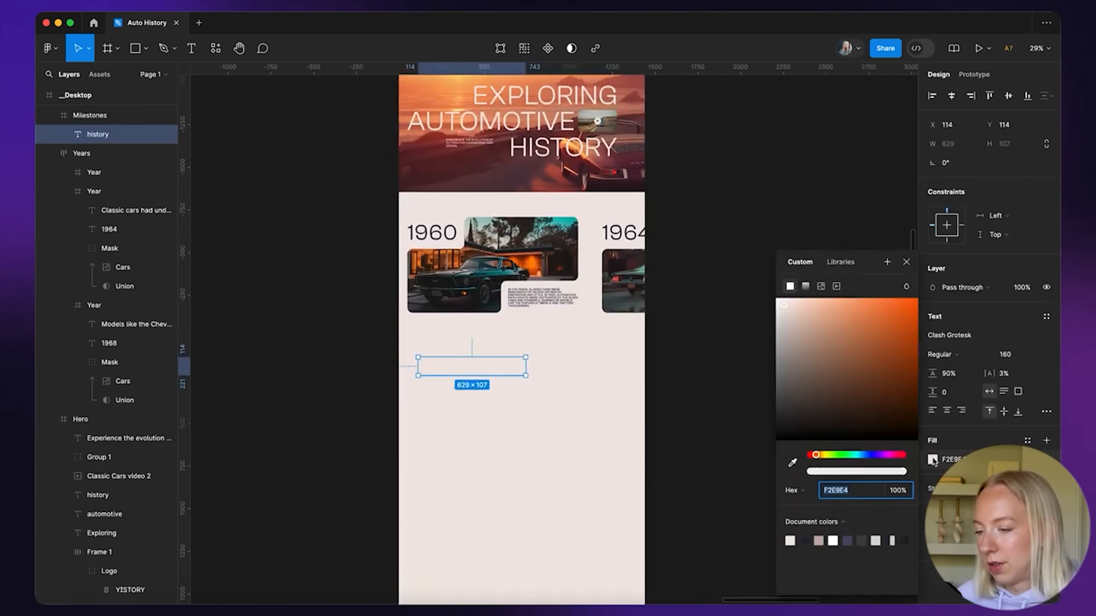
left_click(804, 541)
scroll(465, 407, "up", 3)
left_click(361, 372)
double_click(483, 350)
double_click(515, 351)
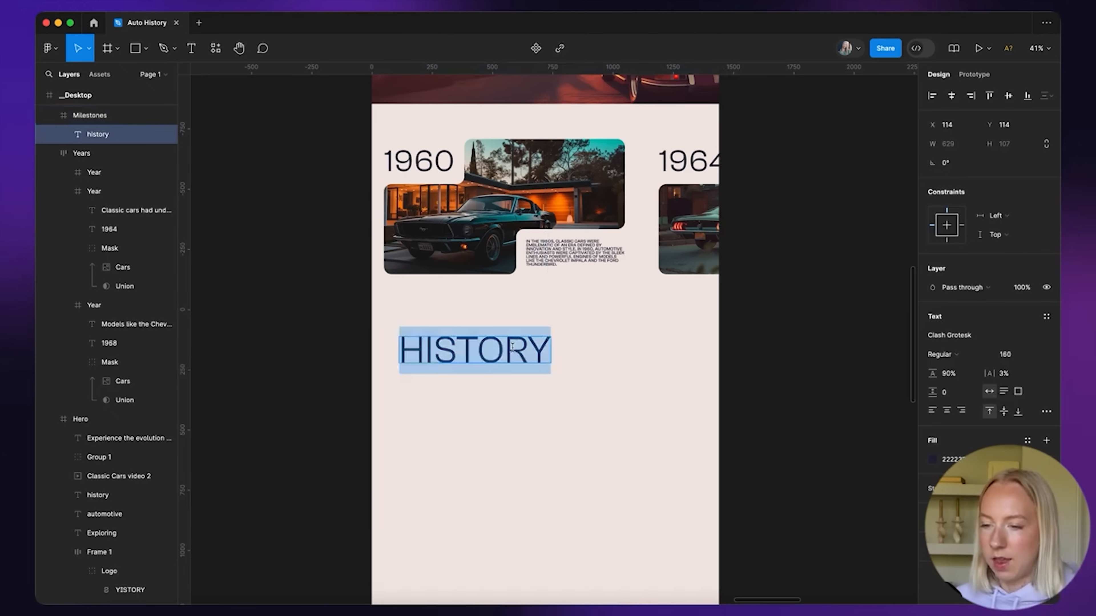
type("mile")
left_click(777, 396)
Shift the MILESTONES heading slightly left toward the section's corner
left_click(786, 292)
double_click(511, 352)
left_click_drag(517, 354, 508, 355)
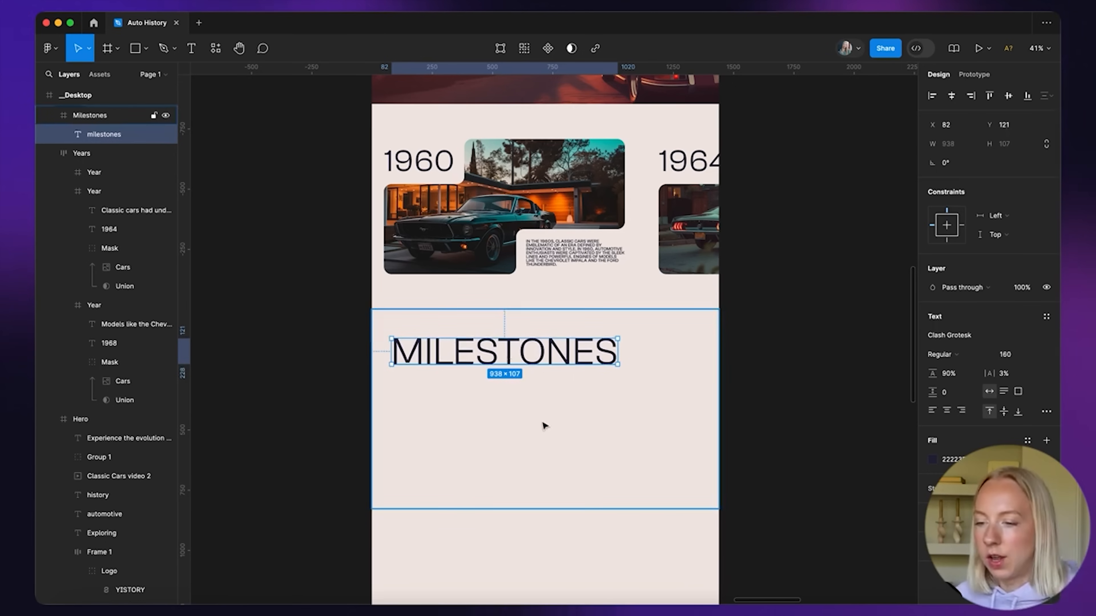
scroll(545, 427, "down", 4)
left_click(311, 334)
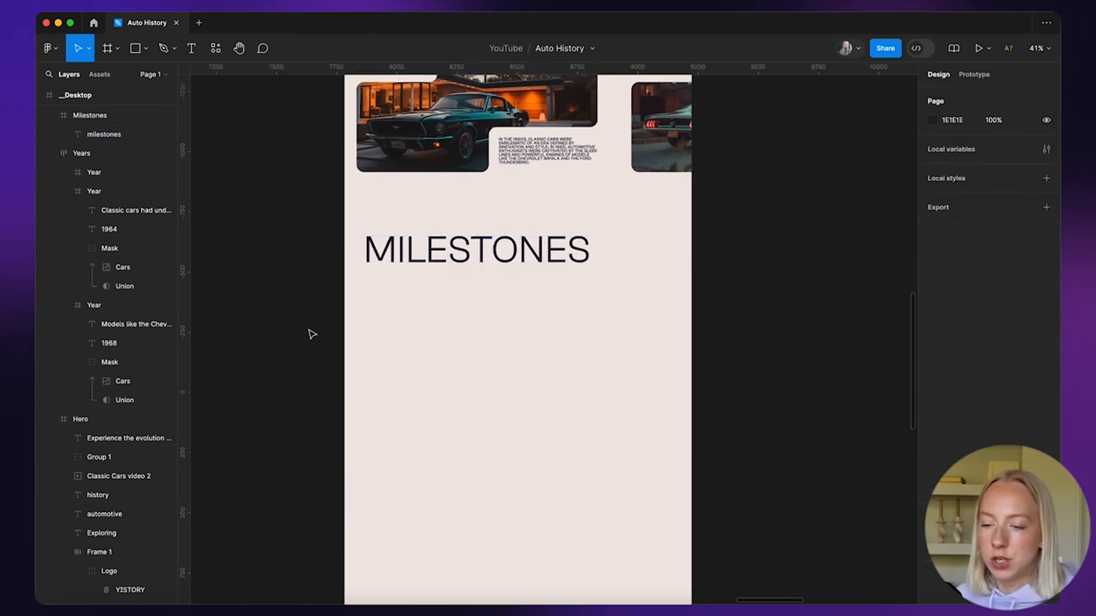
scroll(485, 327, "down", 2, "ctrl")
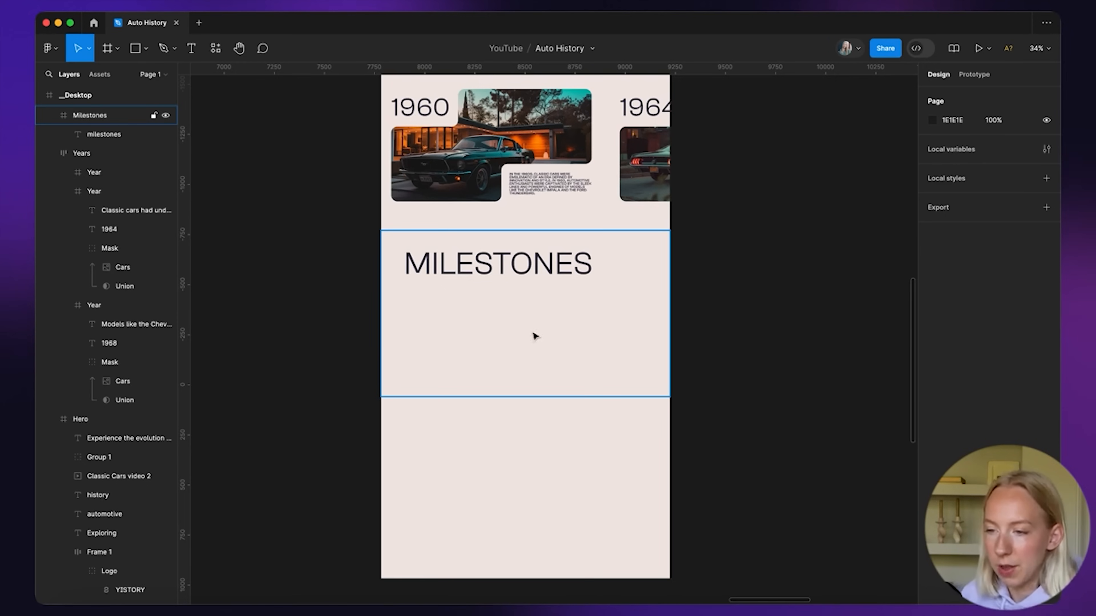
scroll(542, 350, "up", 5)
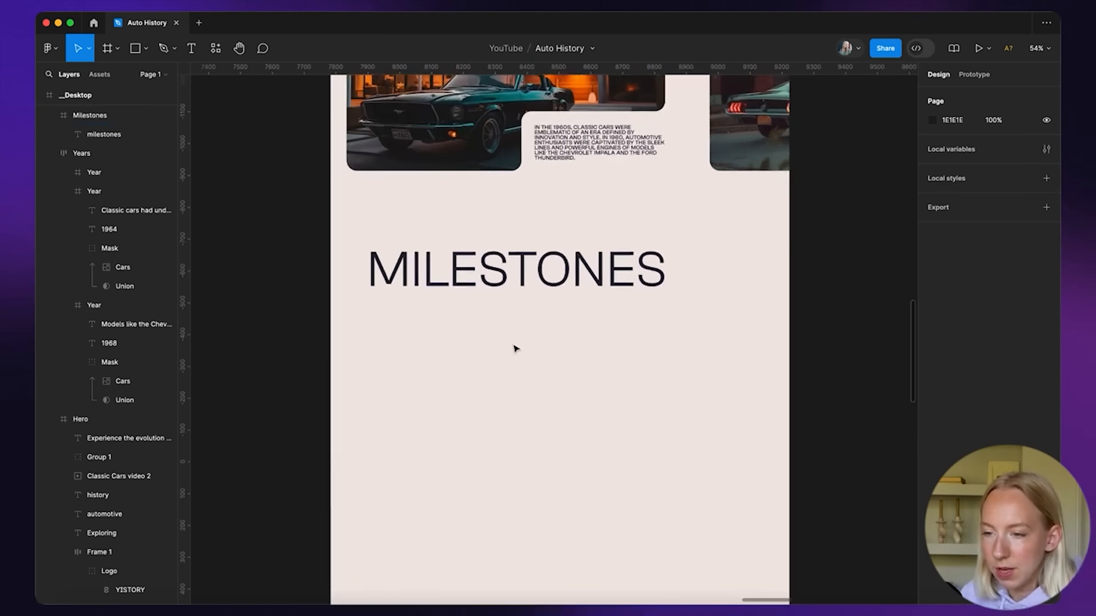
scroll(515, 348, "down", 10)
scroll(514, 349, "up", 10)
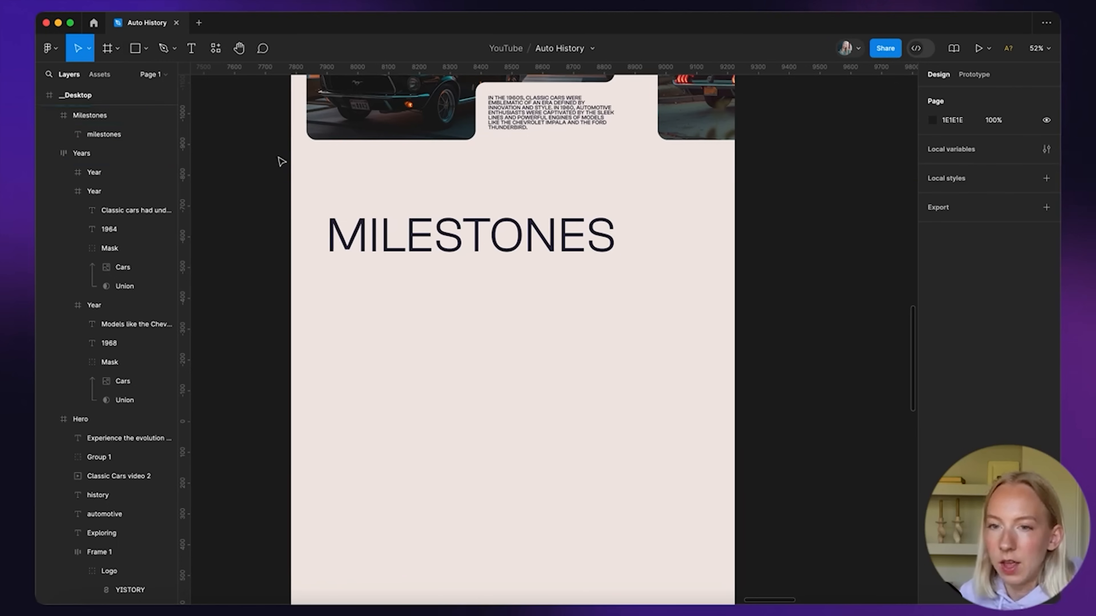
Draw a 339×402 frame under the heading with a 32 corner radius
left_click(107, 48)
left_click_drag(360, 303, 465, 426)
left_click_drag(383, 309, 370, 313)
left_click(1015, 188)
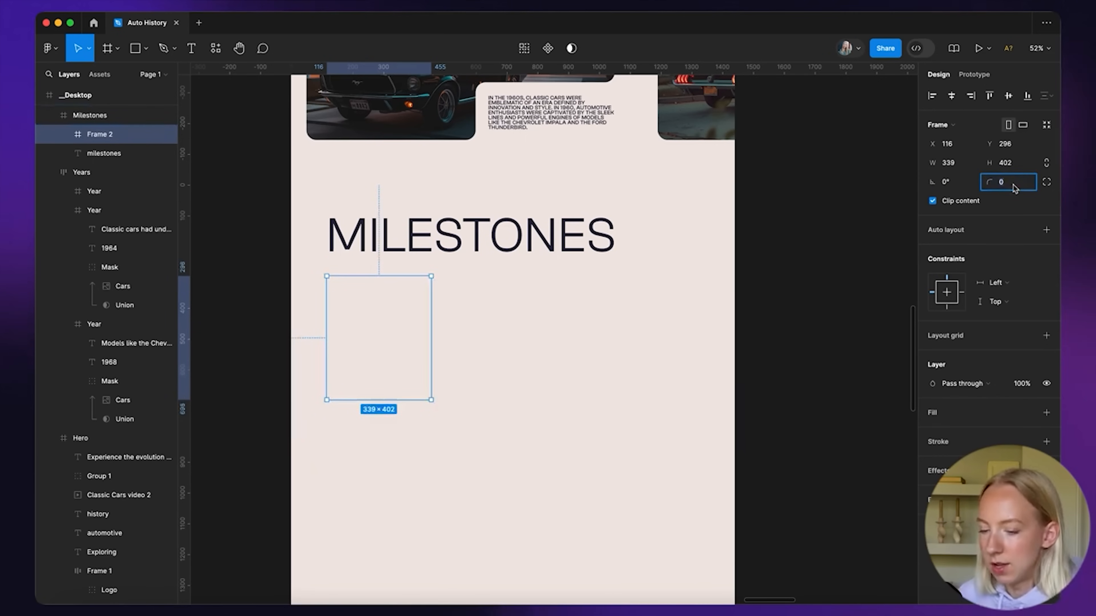
type("32")
key("Return")
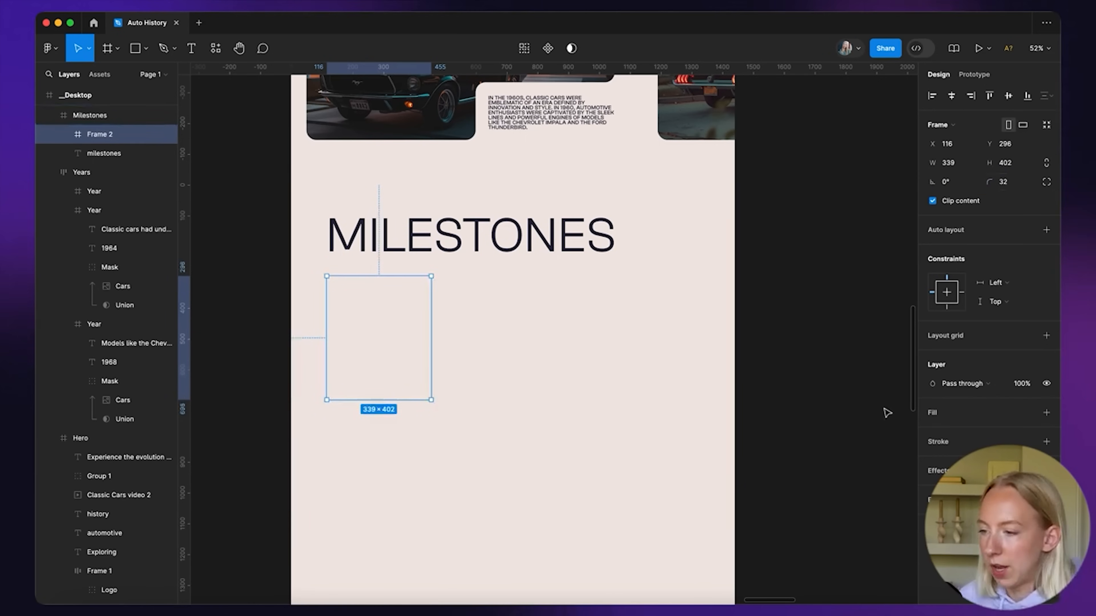
Bring in a Cars image, shrink it to 674×378, and paste it into the rounded frame
scroll(869, 427, "down", 1)
scroll(869, 427, "down", 10)
left_click_drag(425, 336, 610, 320)
scroll(610, 321, "up", 5)
left_click_drag(645, 464, 641, 346)
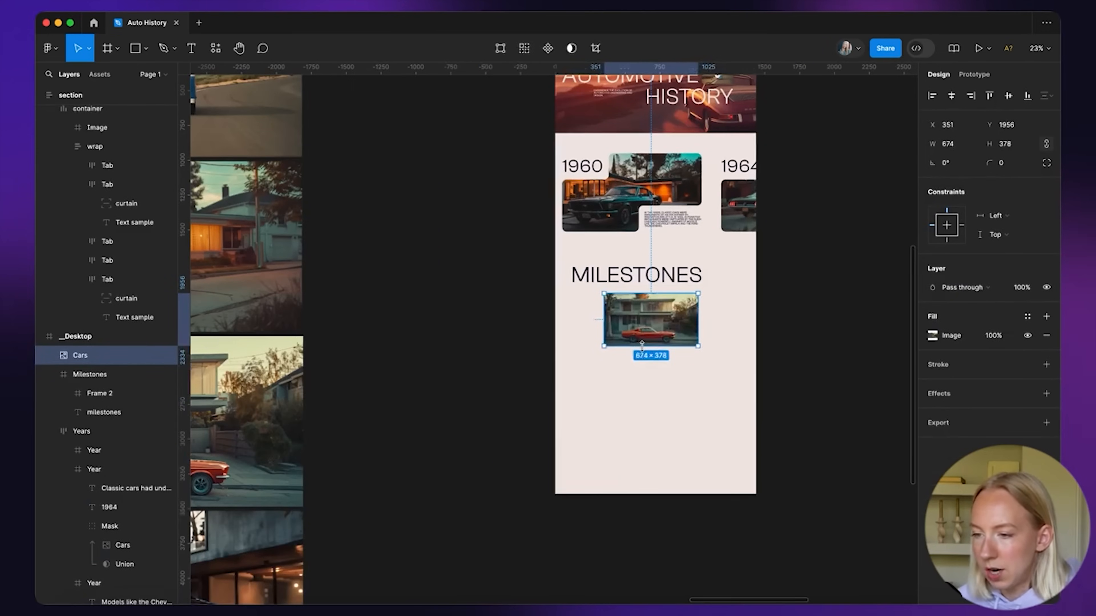
scroll(641, 346, "up", 5)
key("Delete")
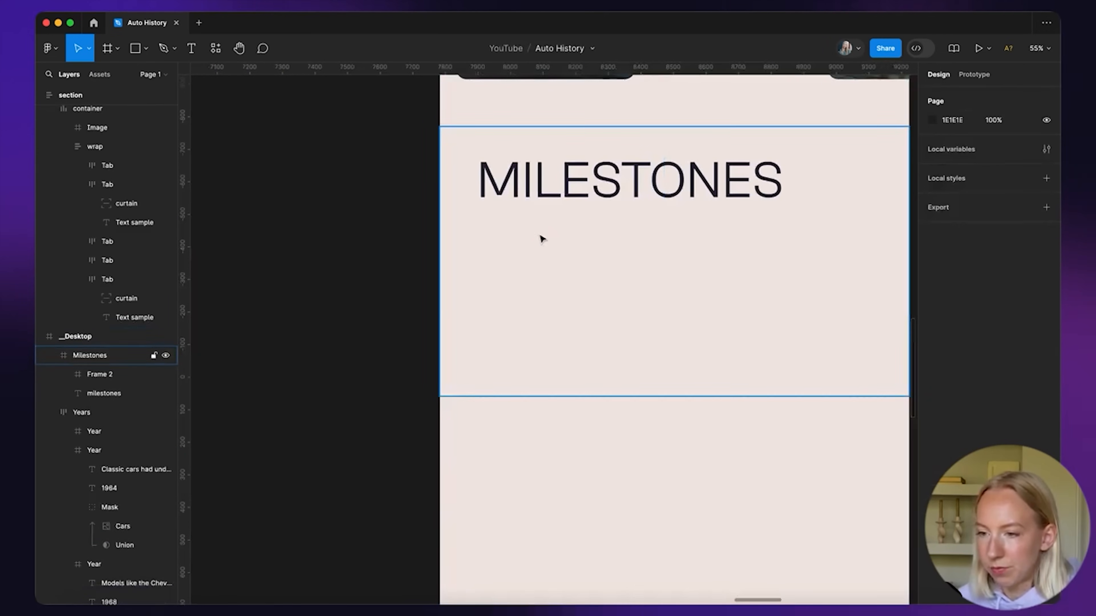
left_click(545, 308)
key("super+v")
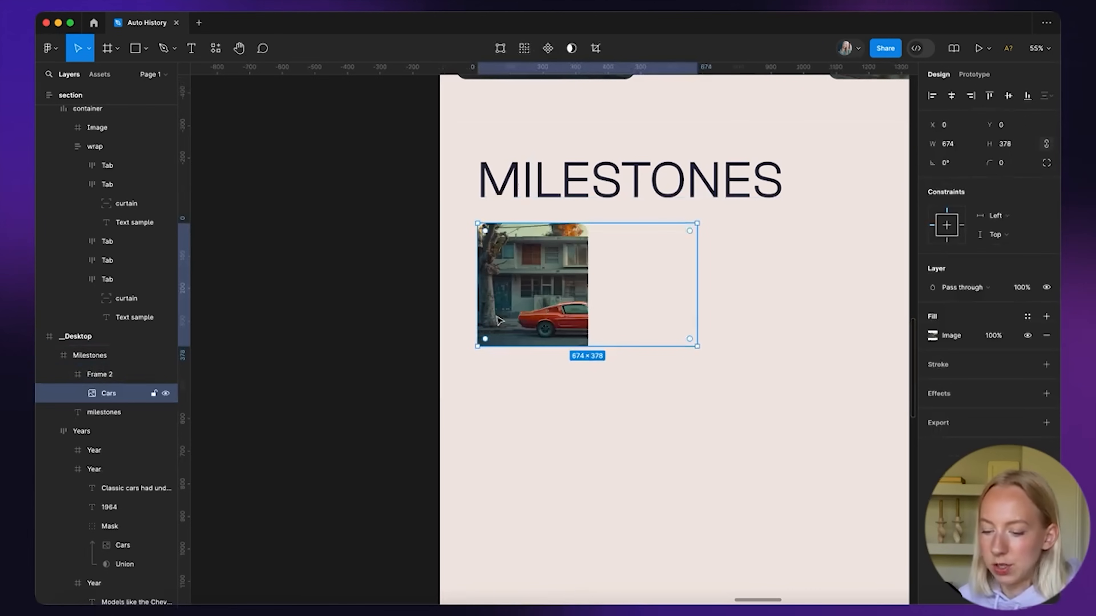
Rename the rounded frame to Changing Image
left_click(108, 376)
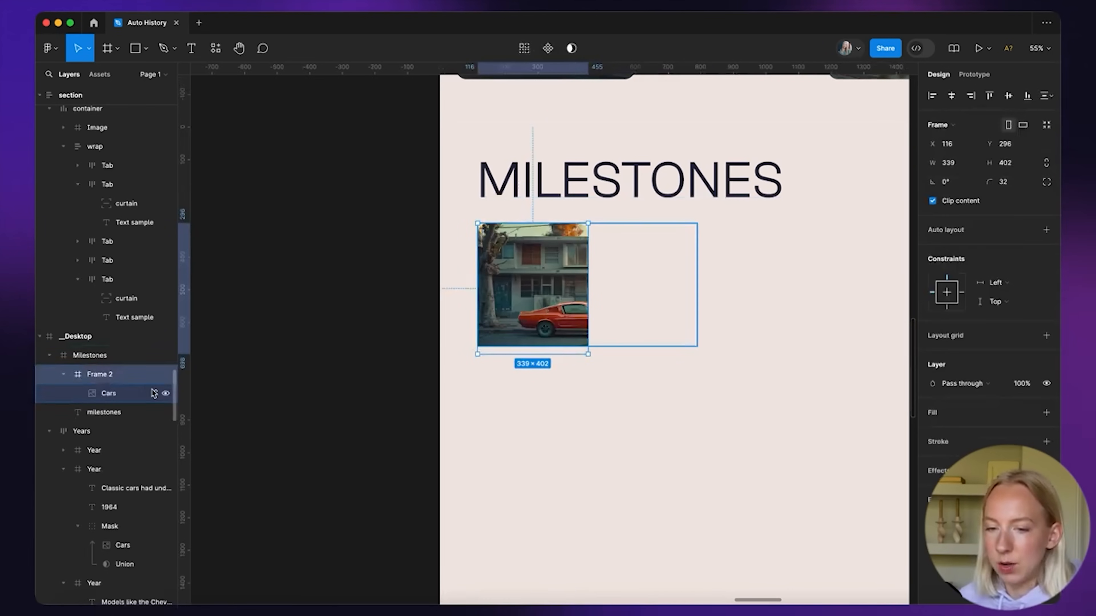
double_click(99, 374)
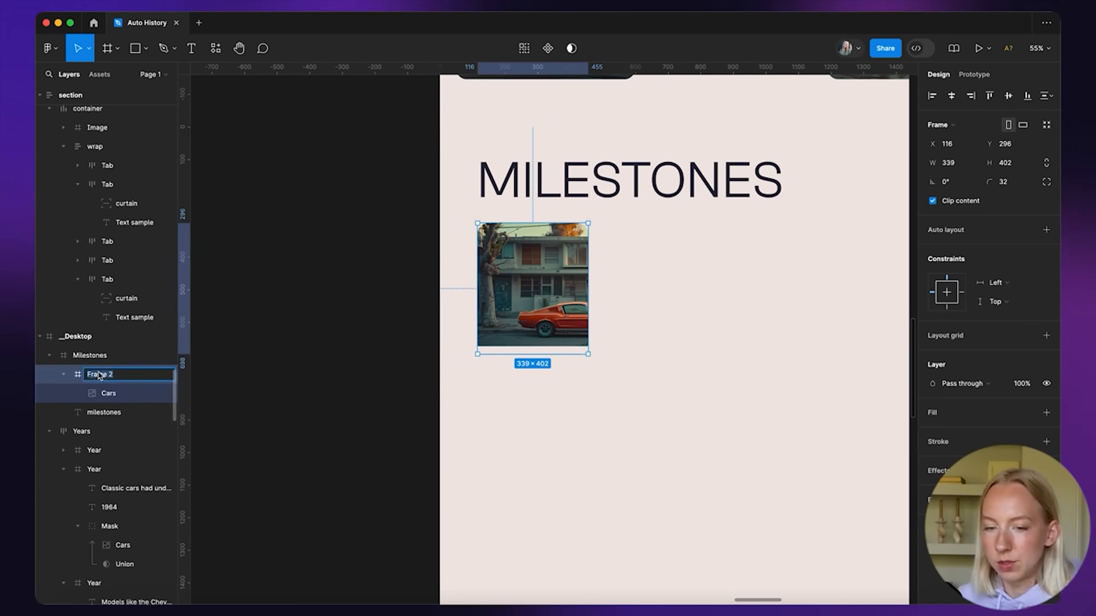
type("Changing")
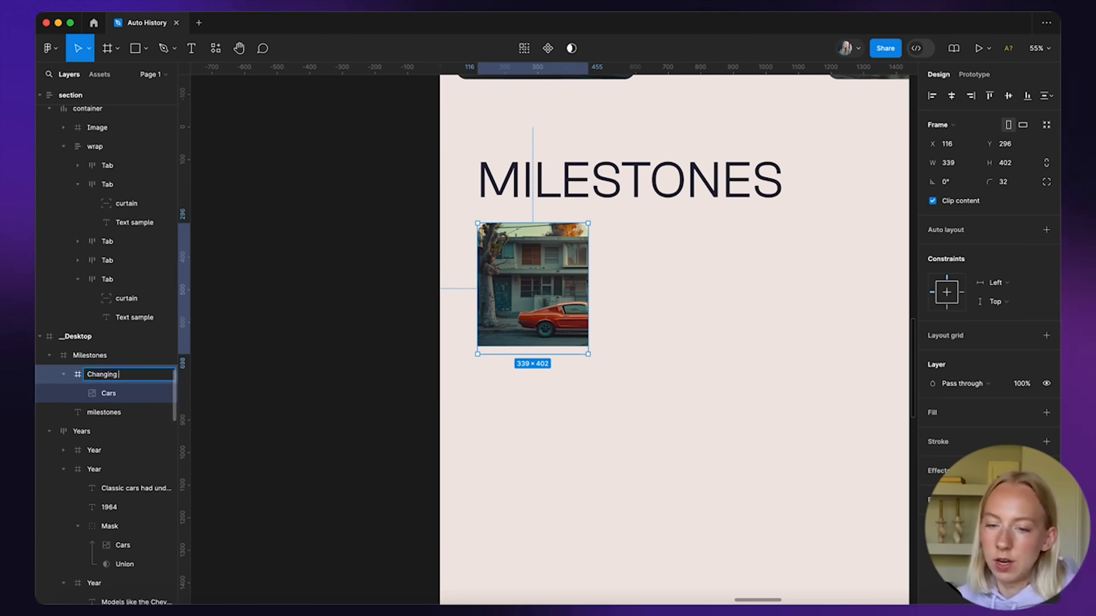
key("Return")
Reposition the car photo inside the Changing Image frame
left_click_drag(401, 264, 490, 263)
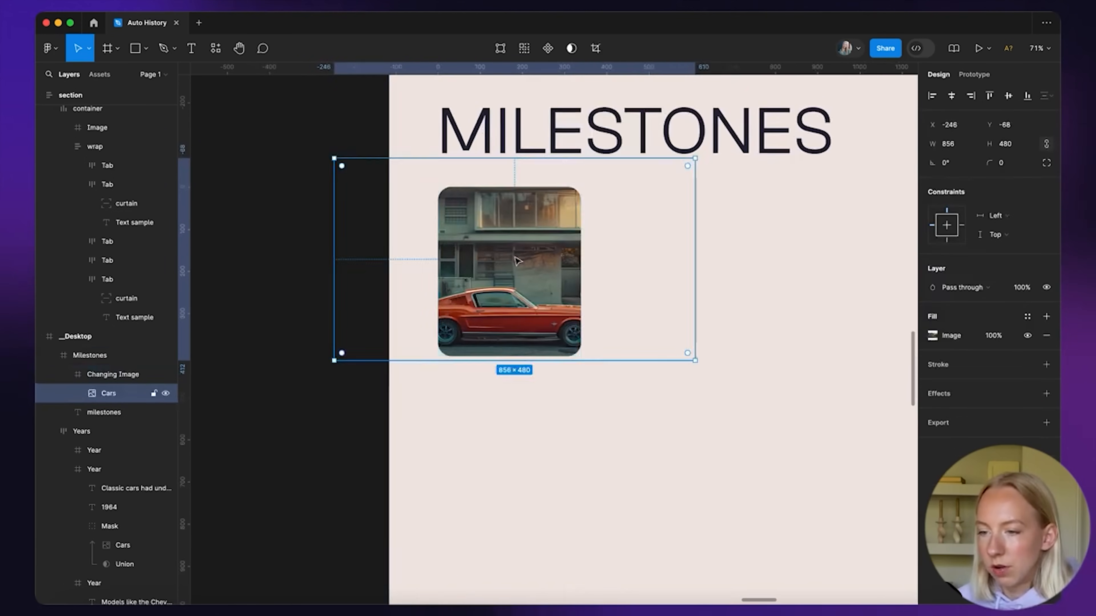
left_click_drag(584, 267, 532, 262)
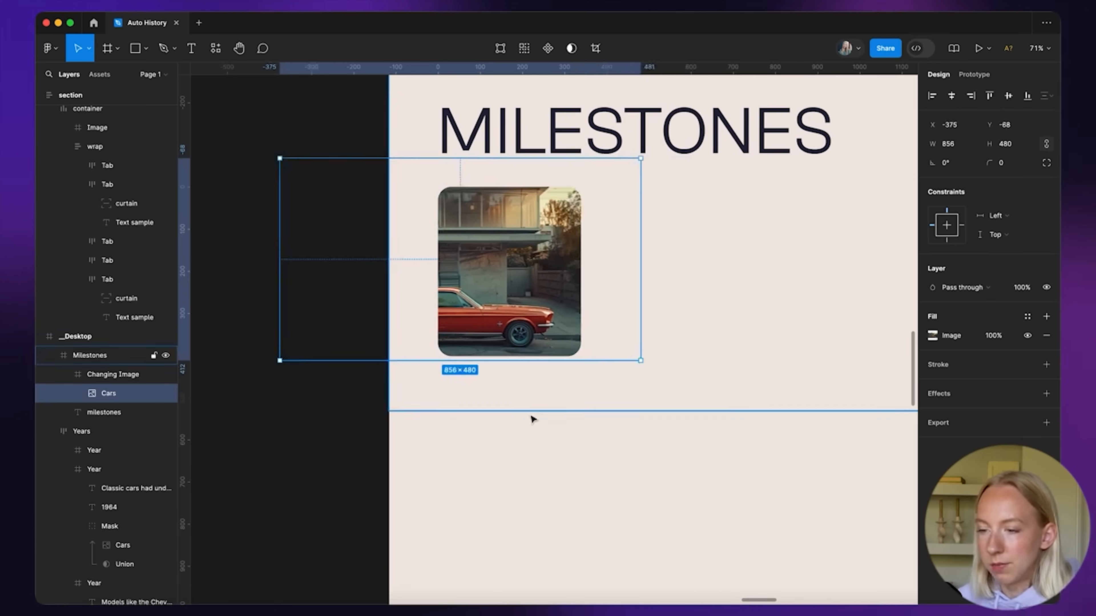
left_click(531, 425)
left_click(526, 293, "super")
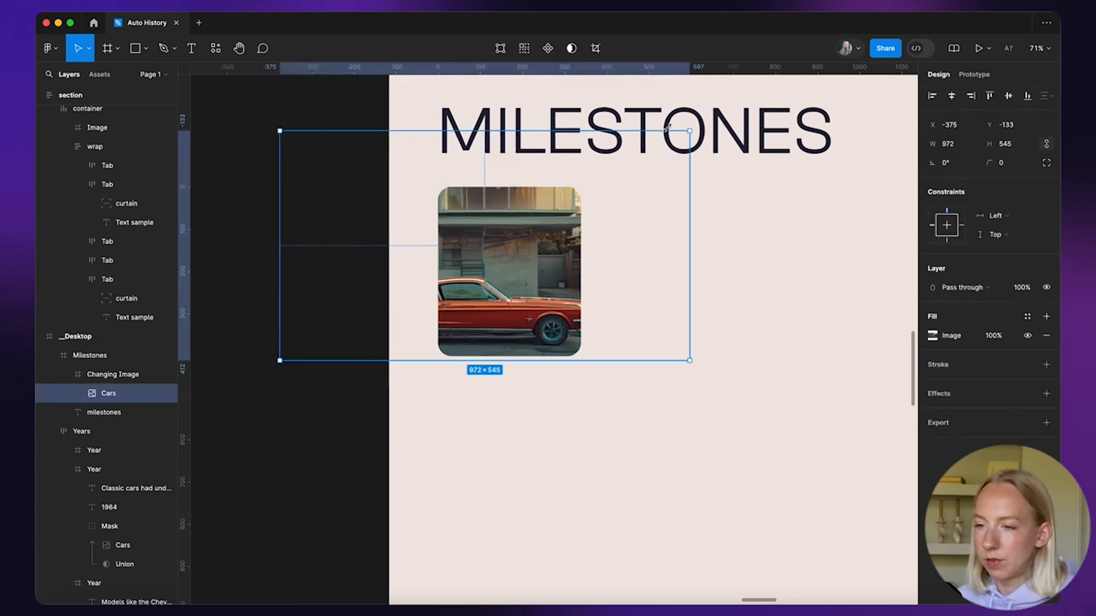
left_click_drag(521, 274, 524, 272)
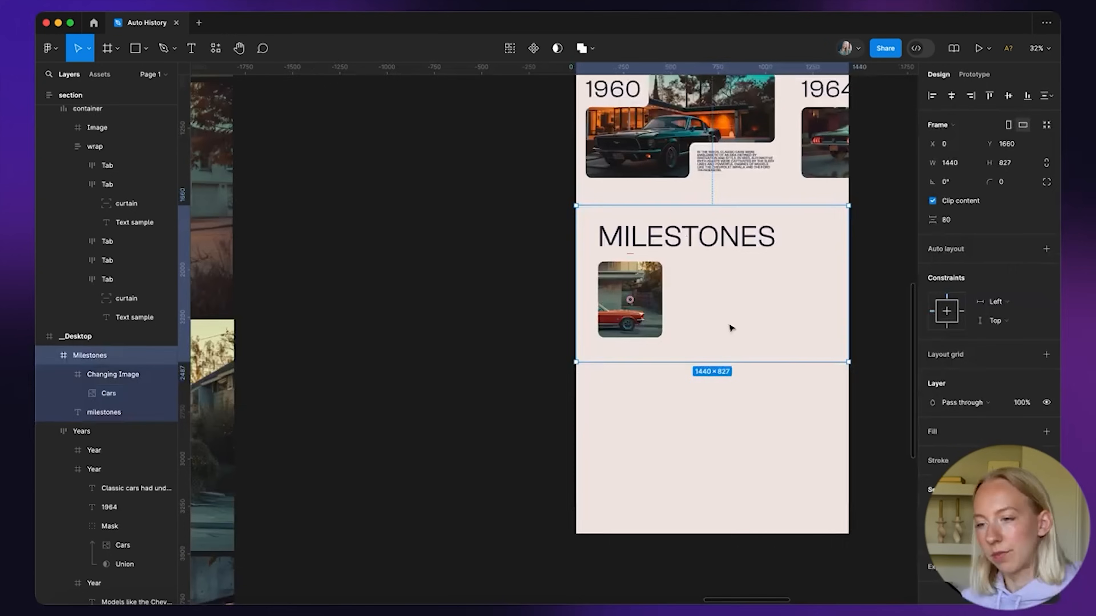
left_click(541, 386)
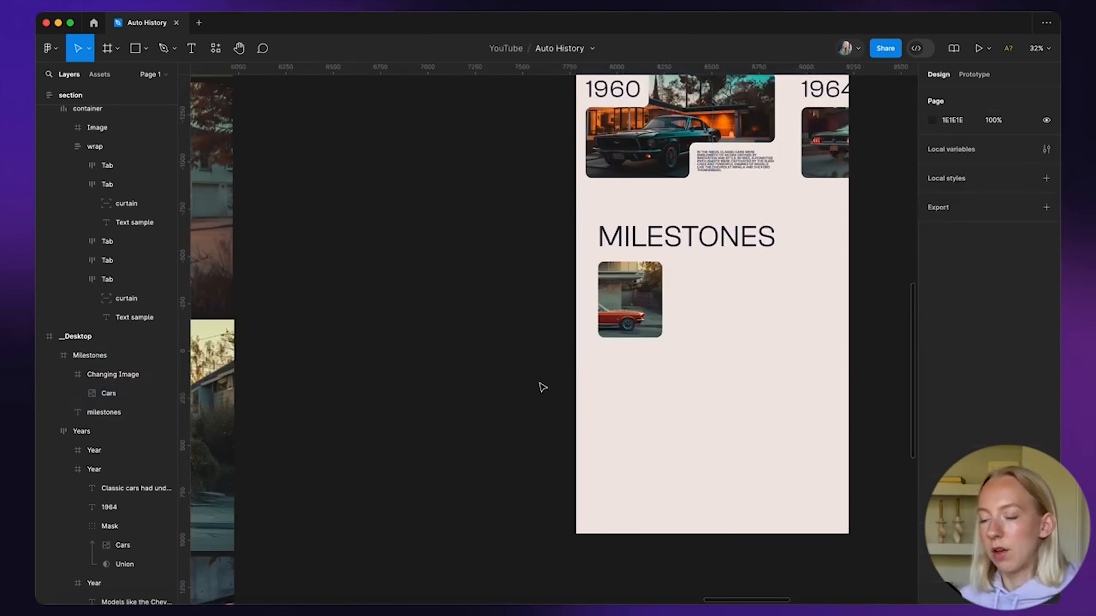
scroll(542, 345, "right", 4)
scroll(543, 313, "up", 3)
scroll(543, 311, "right", 1)
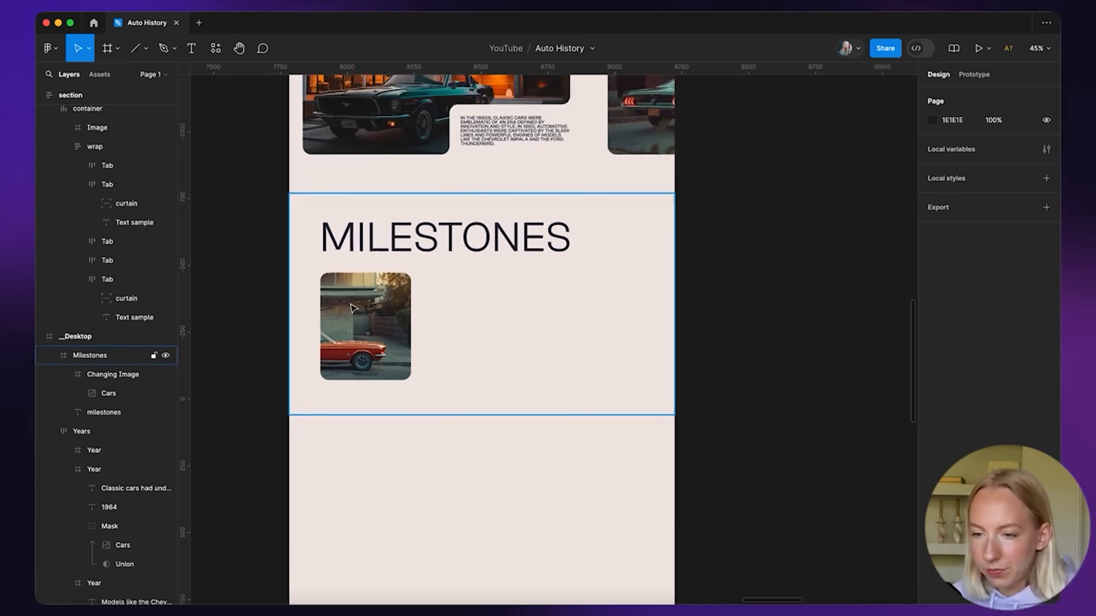
Nudge the Changing Image frame to sit just below the MILESTONES heading
left_click(391, 307)
double_click(393, 300)
key("shift+Down")
key("shift+Down")
key("shift+Up")
left_click(594, 385)
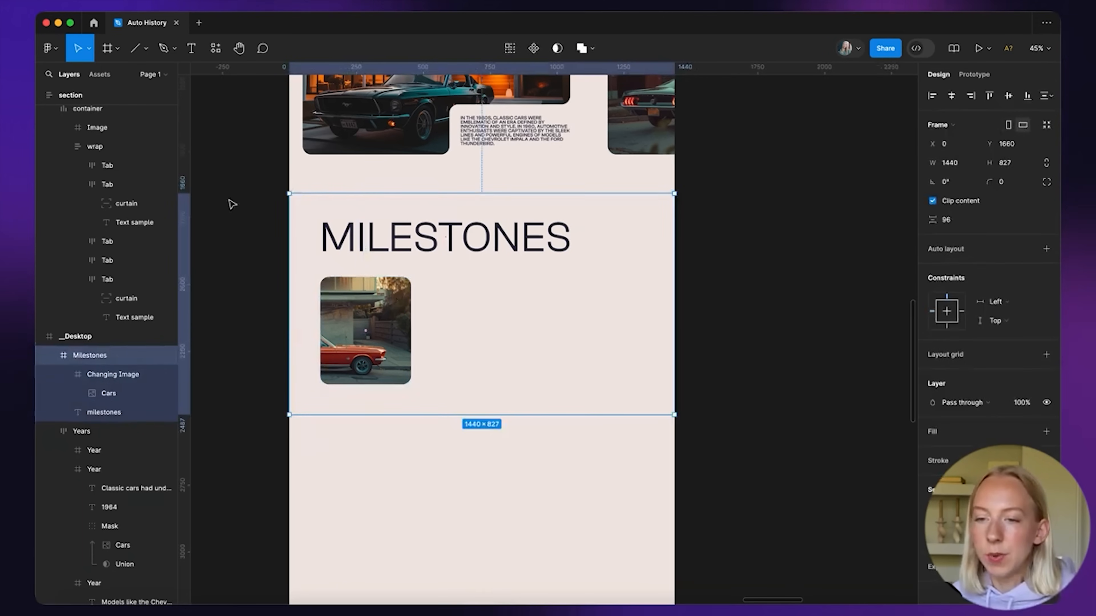
left_click(232, 220)
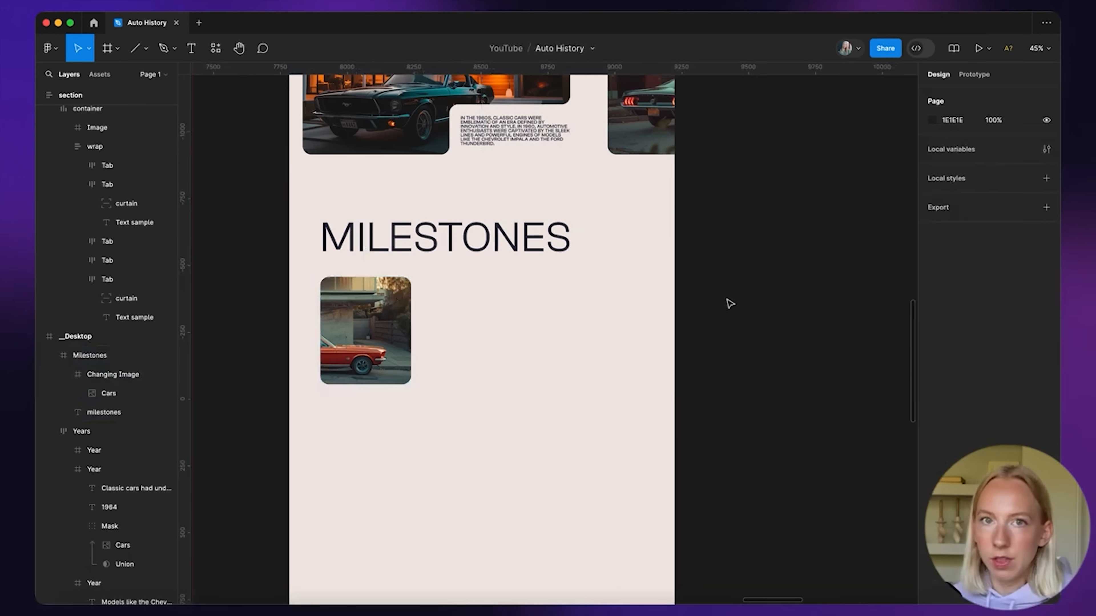
scroll(726, 300, "down", 4)
scroll(727, 300, "right", 3)
scroll(727, 300, "up", 4)
scroll(726, 300, "right", 3)
Draw a new white frame on the empty canvas and name it Hover List
key("f")
left_click_drag(456, 281, 706, 333)
left_click(604, 383)
left_click(474, 277)
double_click(468, 277)
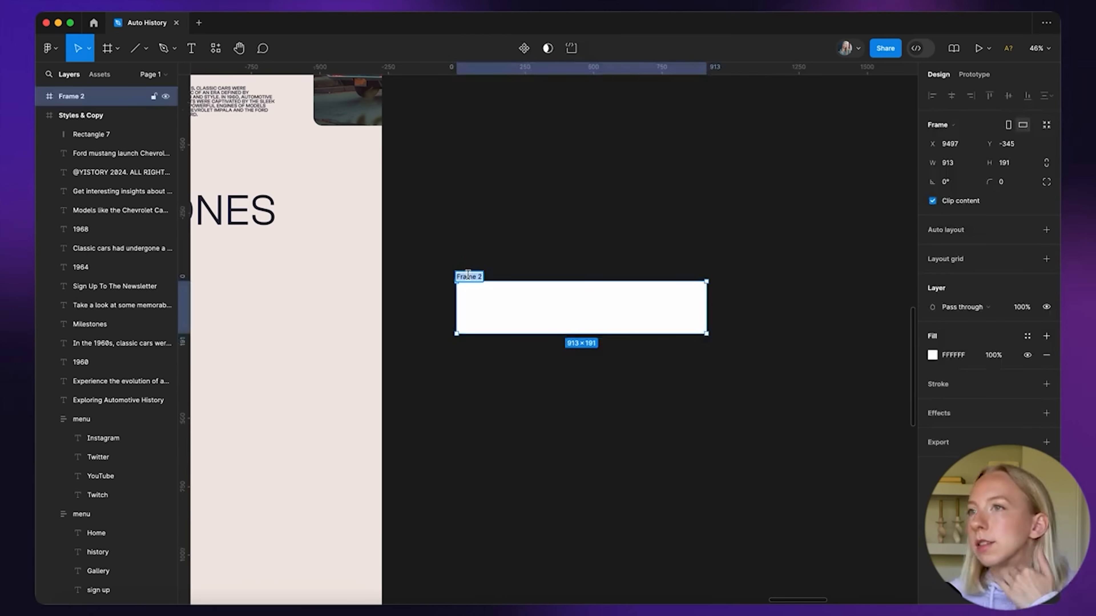
type("Hove")
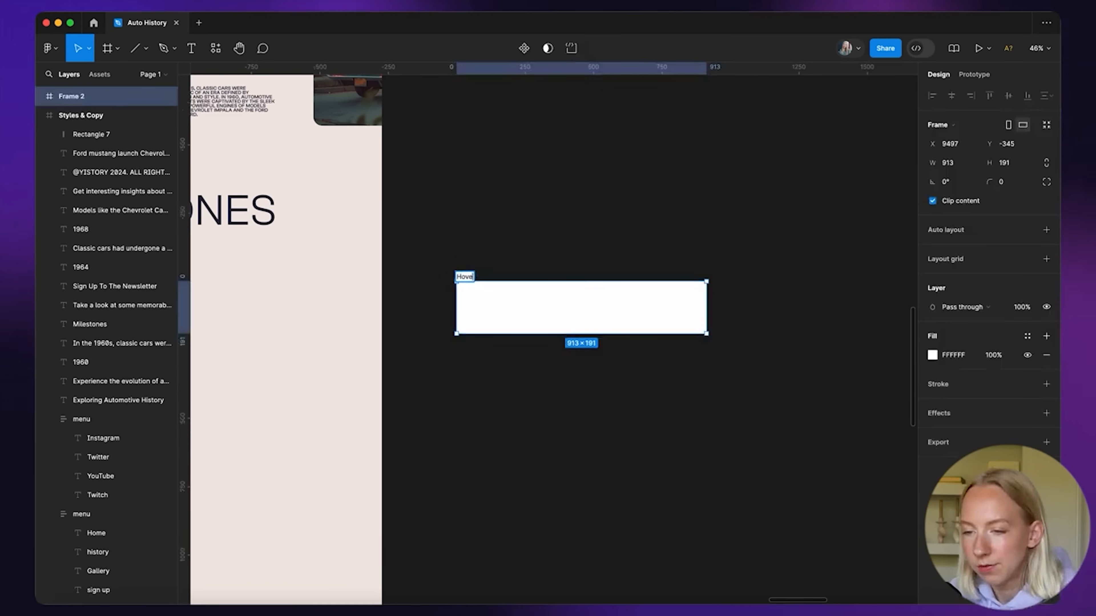
key("Return")
left_click(571, 249)
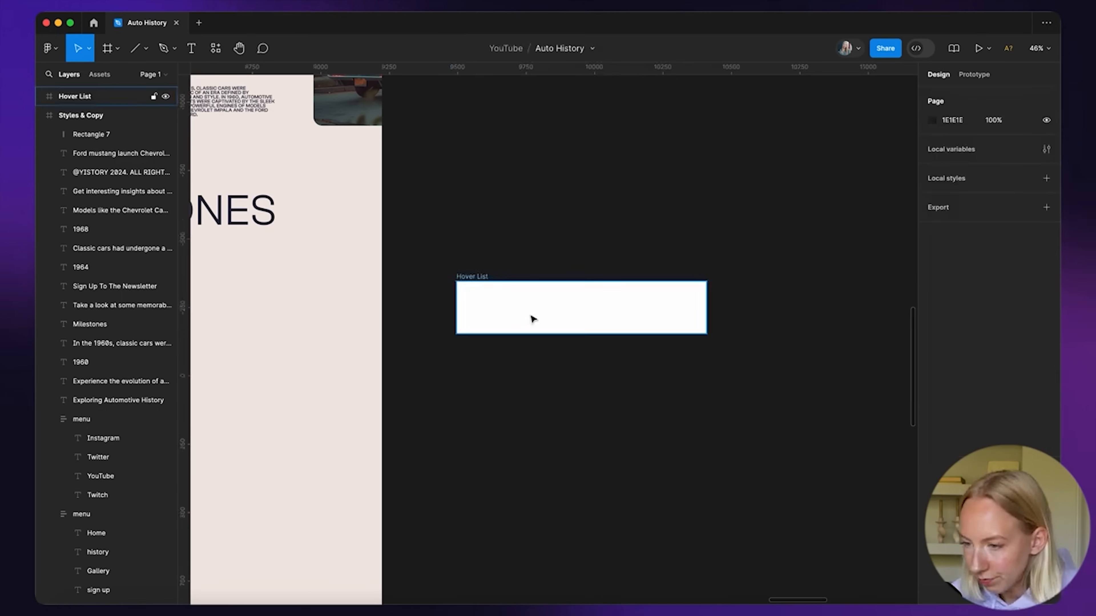
scroll(534, 318, "up", 3)
left_click(452, 263)
left_click(606, 395)
scroll(605, 395, "down", 5)
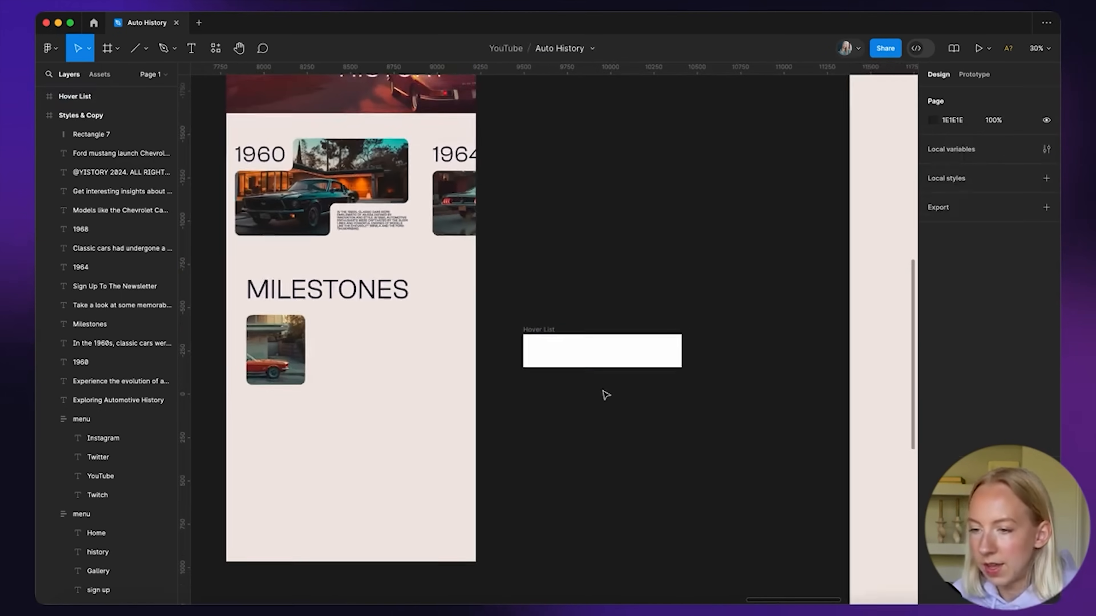
Paste a copy of the MILESTONES heading into Hover List and set its font size to 32
left_click(378, 298)
key("ctrl+c")
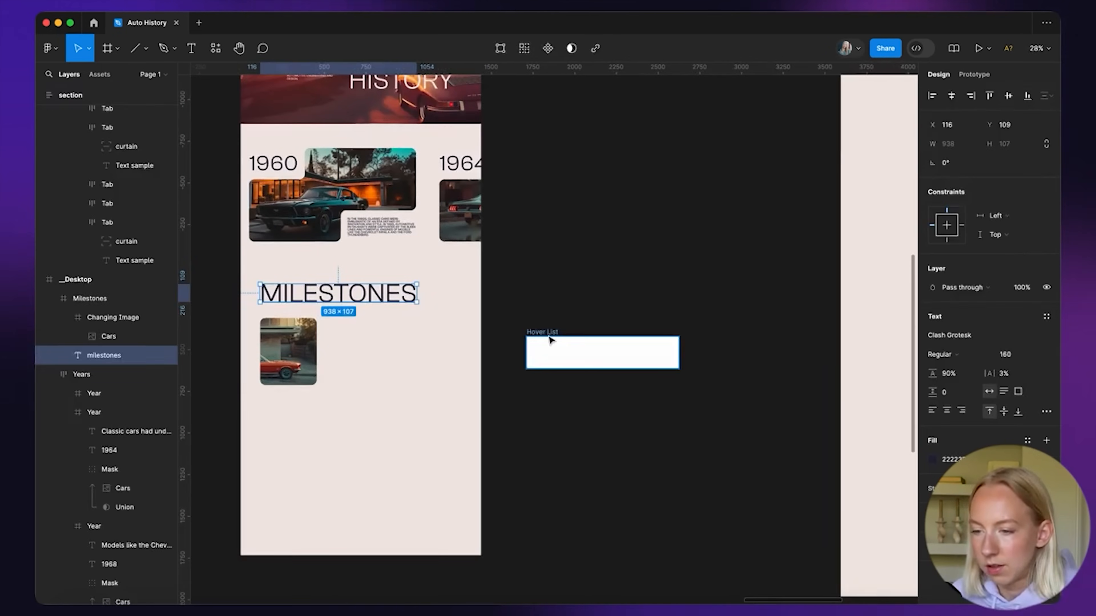
left_click(587, 351)
scroll(586, 348, "up", 3)
key("ctrl+v")
left_click_drag(560, 357, 563, 362)
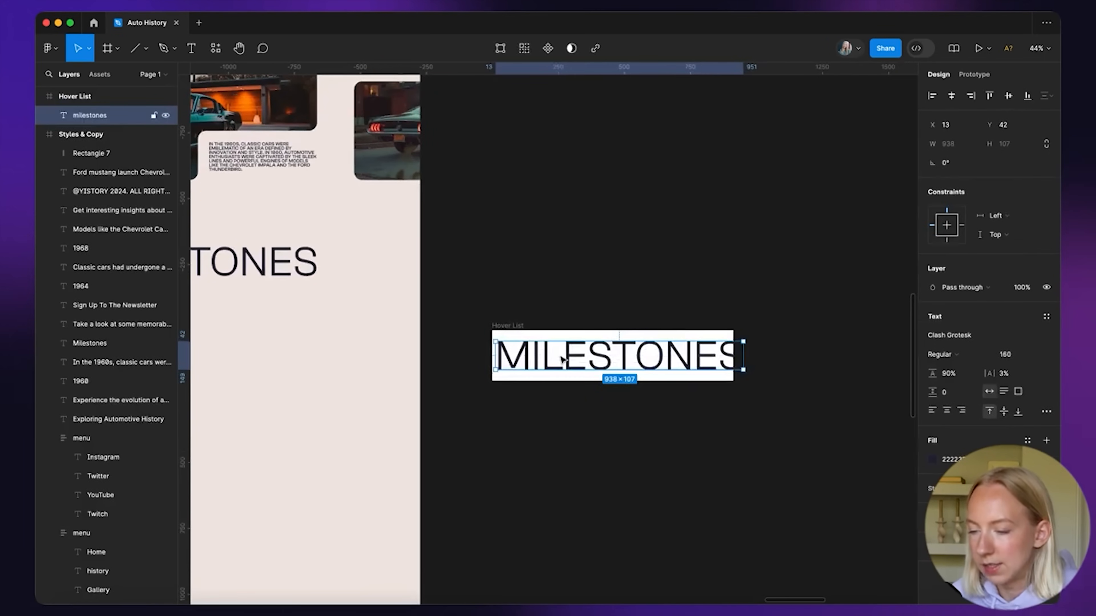
double_click(563, 362)
left_click(1015, 357)
type("32")
key("Return")
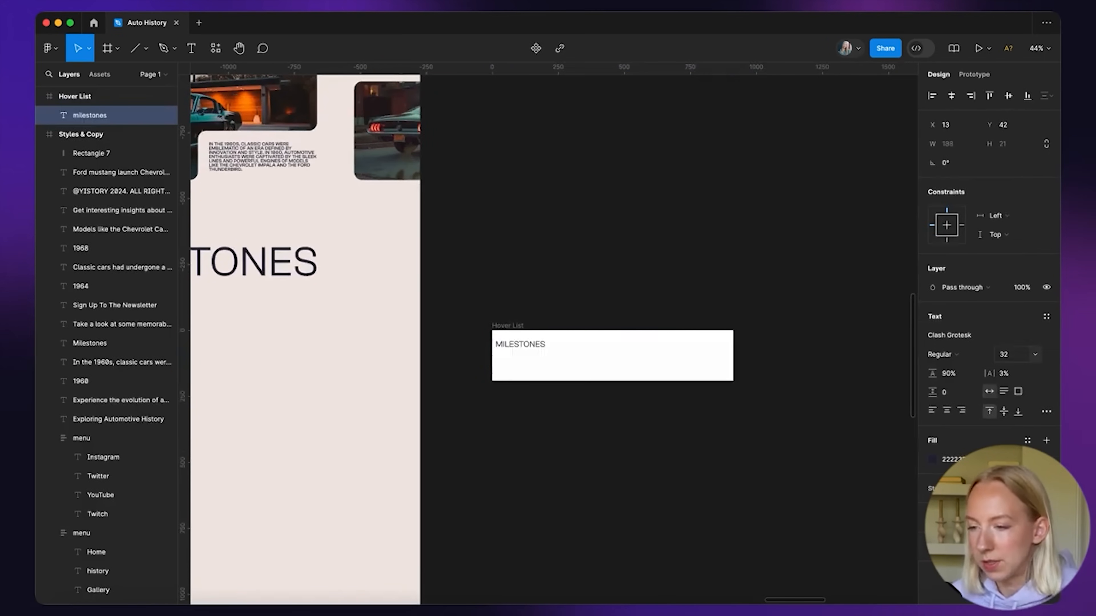
left_click(532, 401)
Copy the Heading 3 sample from the styles board and swap it in for the MILESTONES text
scroll(538, 419, "down", 5)
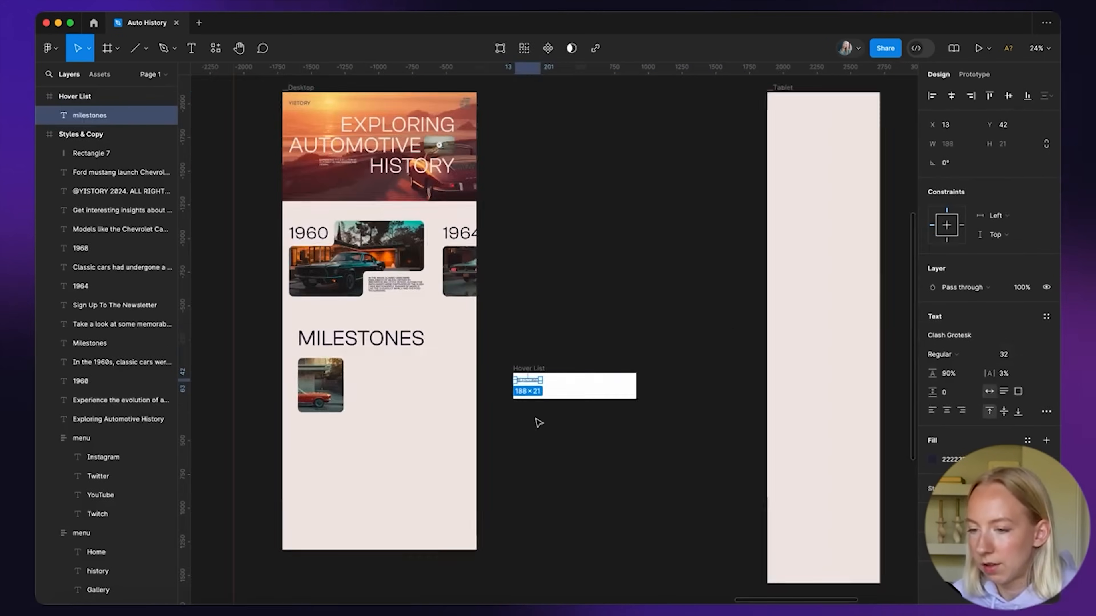
scroll(538, 422, "left", 9)
scroll(538, 422, "up", 7)
scroll(276, 245, "up", 5)
scroll(275, 244, "left", 10)
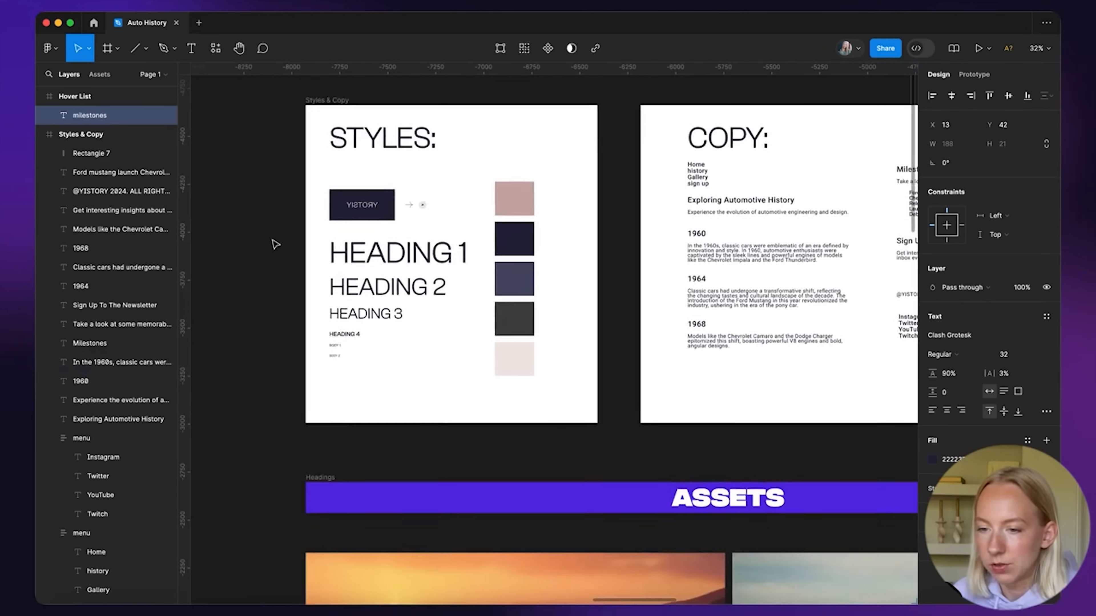
scroll(306, 299, "up", 3)
left_click(375, 324)
scroll(379, 332, "down", 8)
scroll(475, 359, "right", 10)
scroll(474, 358, "down", 4)
scroll(589, 374, "up", 6)
left_click(584, 364)
key("BackSpace")
key("super+v")
Retype the pasted heading as LIST ITEM and position it inside the Hover List frame
scroll(579, 362, "up", 4)
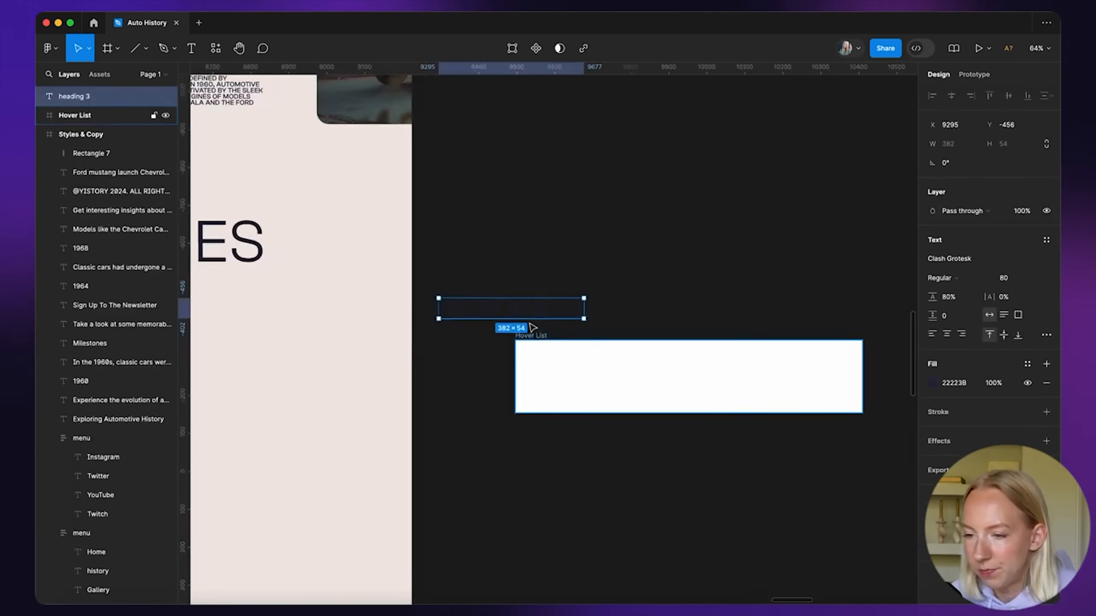
scroll(607, 227, "down", 5)
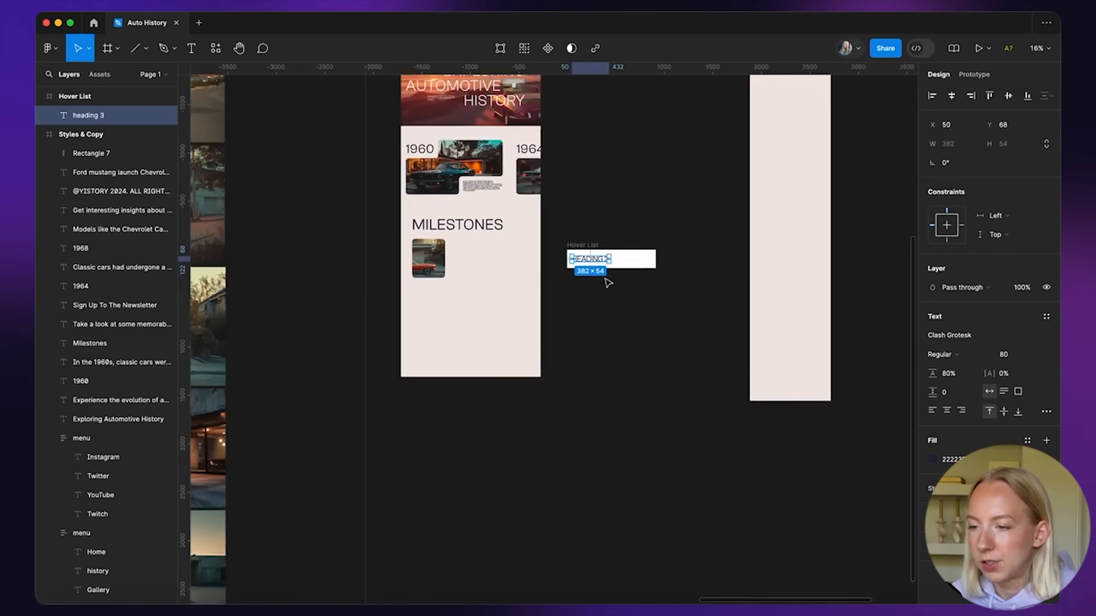
scroll(607, 283, "up", 5)
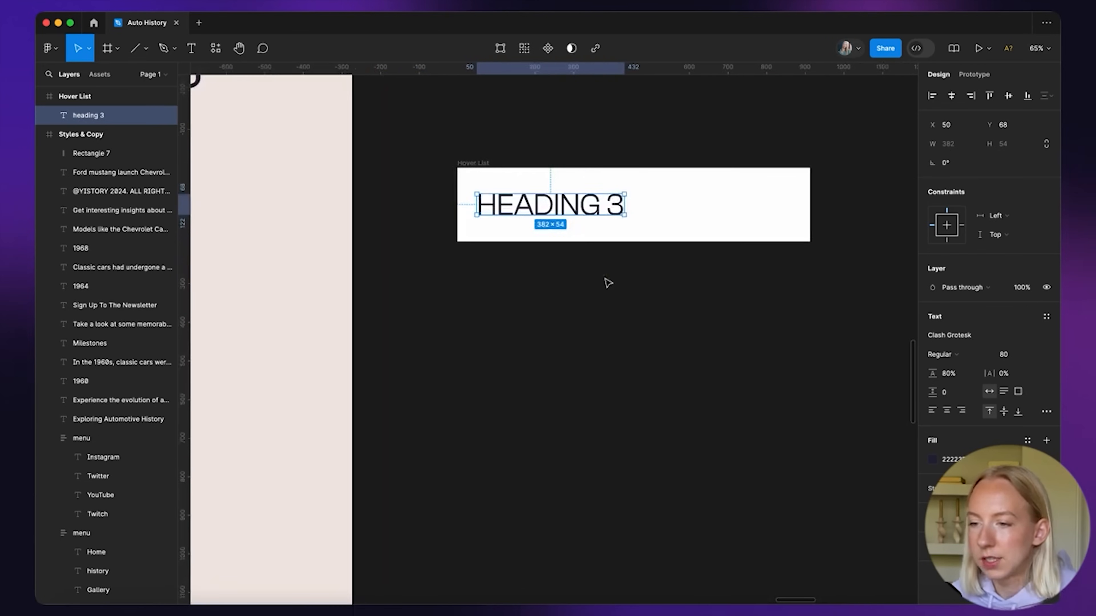
key("Return")
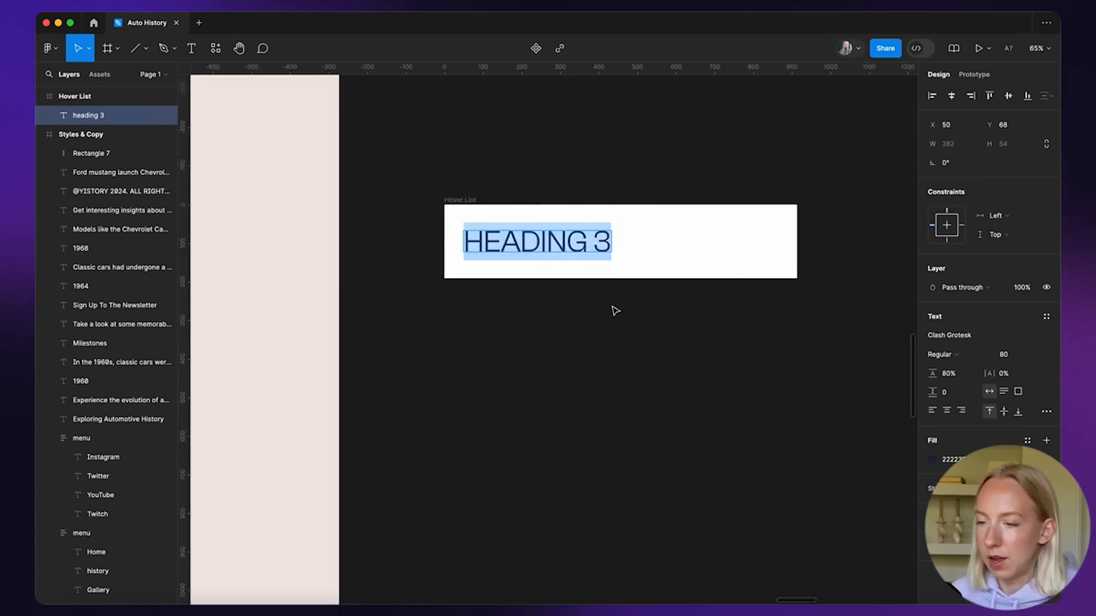
type("list item")
left_click(709, 166)
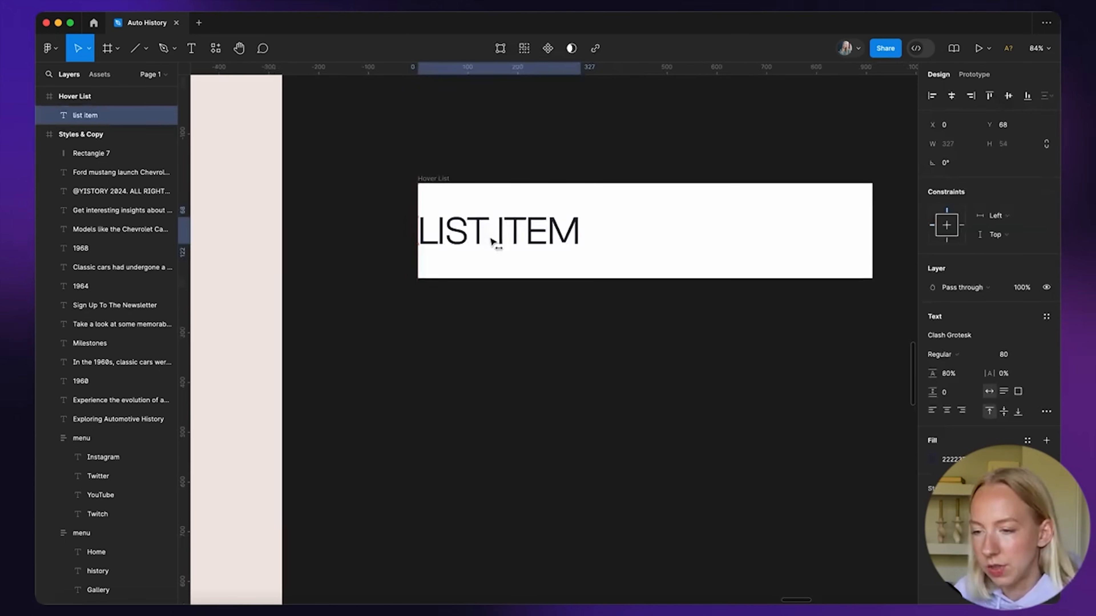
left_click_drag(491, 240, 496, 236)
key("alt")
Add auto layout to Hover List and show the Desktop frame's column grid
left_click(482, 313)
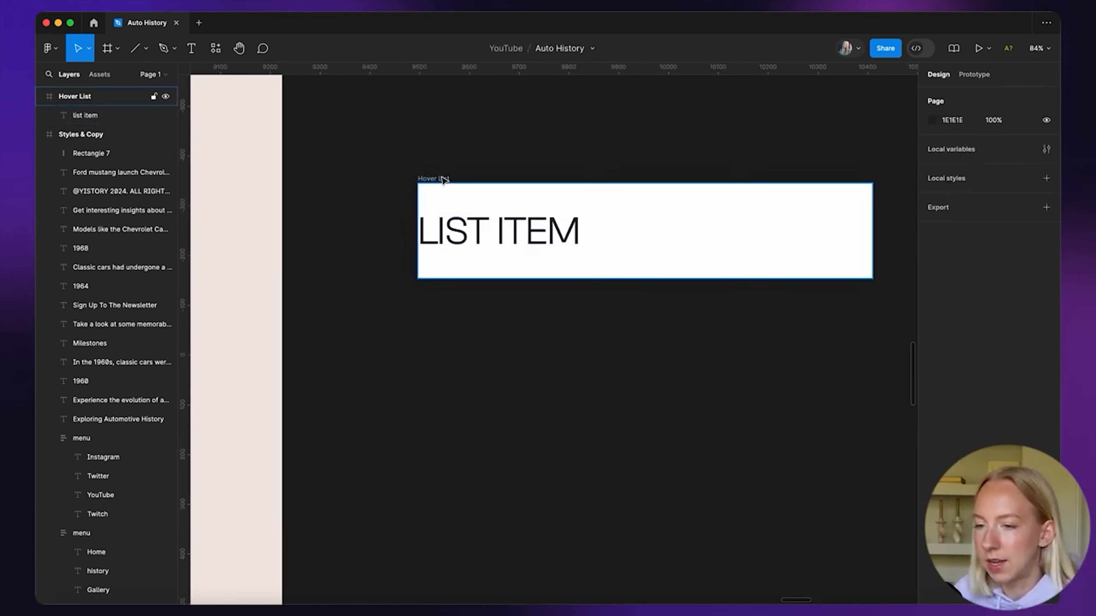
left_click(434, 178)
left_click(1046, 231)
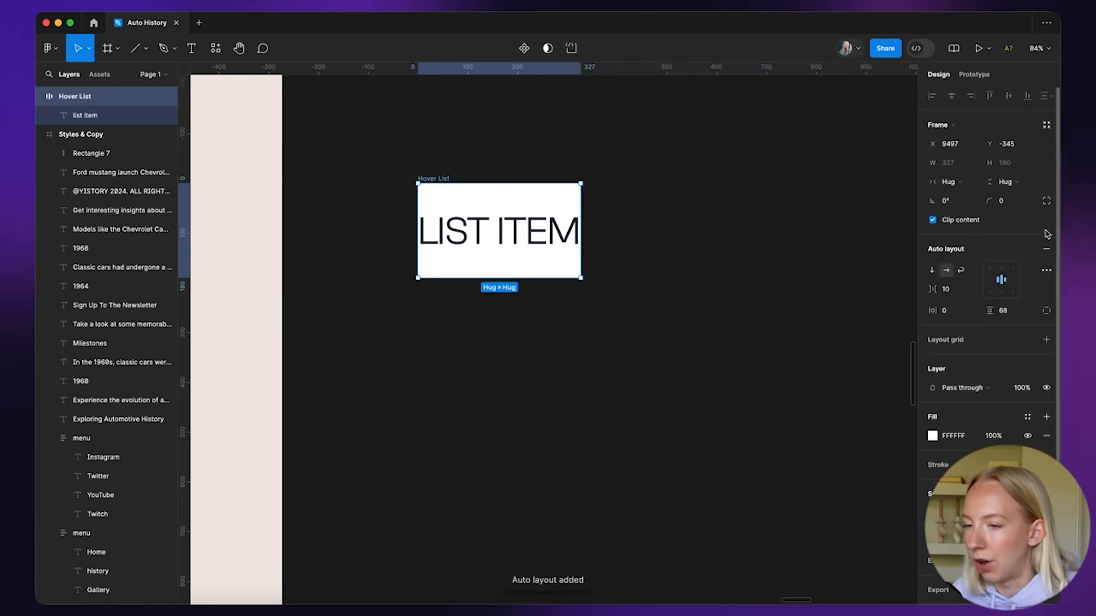
scroll(624, 278, "up", 2)
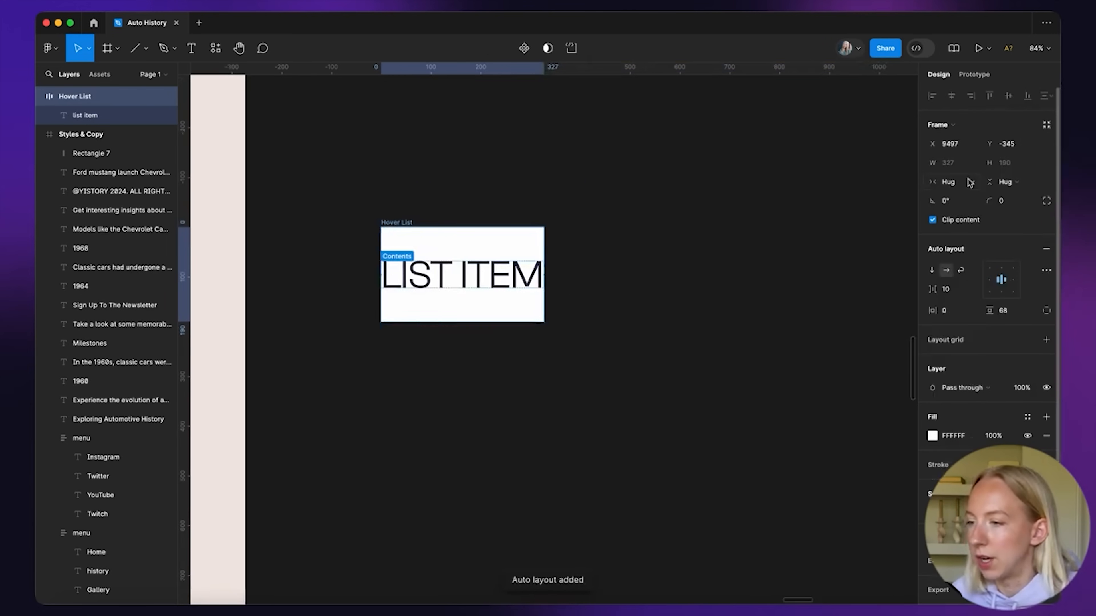
scroll(611, 261, "down", 5)
scroll(609, 234, "up", 3)
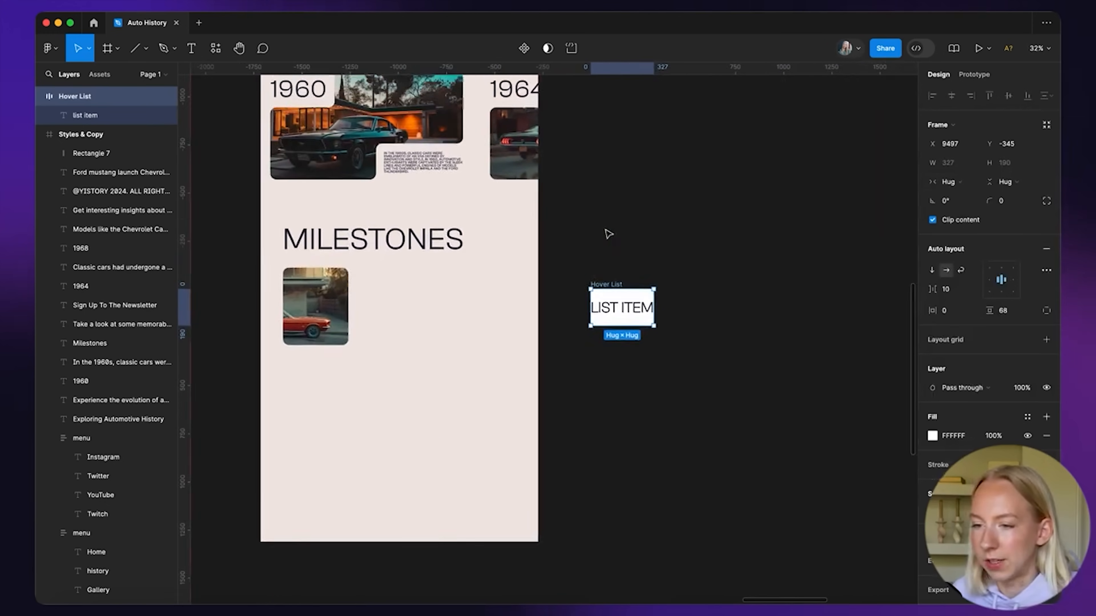
scroll(447, 247, "down", 3)
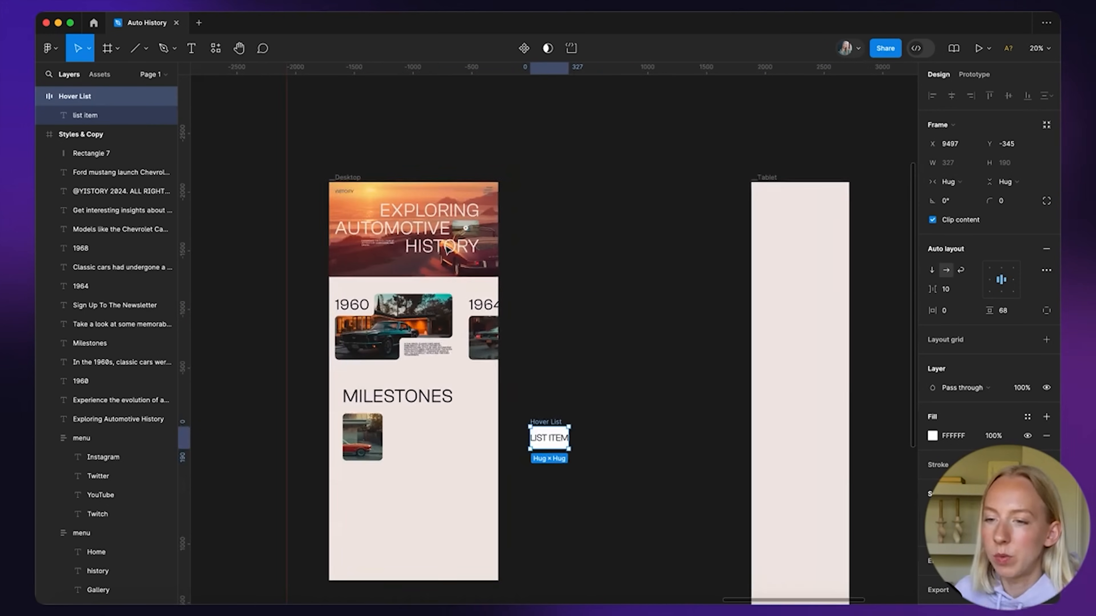
left_click(348, 178)
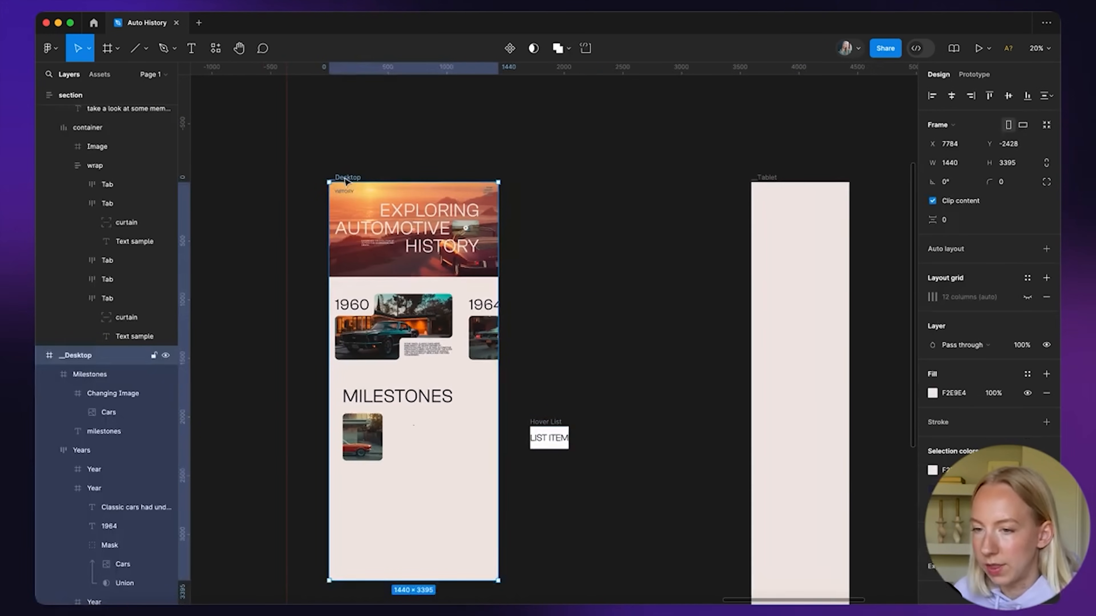
left_click(1027, 297)
scroll(463, 447, "up", 5)
Place Hover List inside the Milestones section and widen it to 655
left_click_drag(753, 315, 556, 333)
scroll(430, 321, "up", 3)
scroll(449, 317, "down", 4)
scroll(552, 333, "left", 1)
scroll(556, 333, "up", 5)
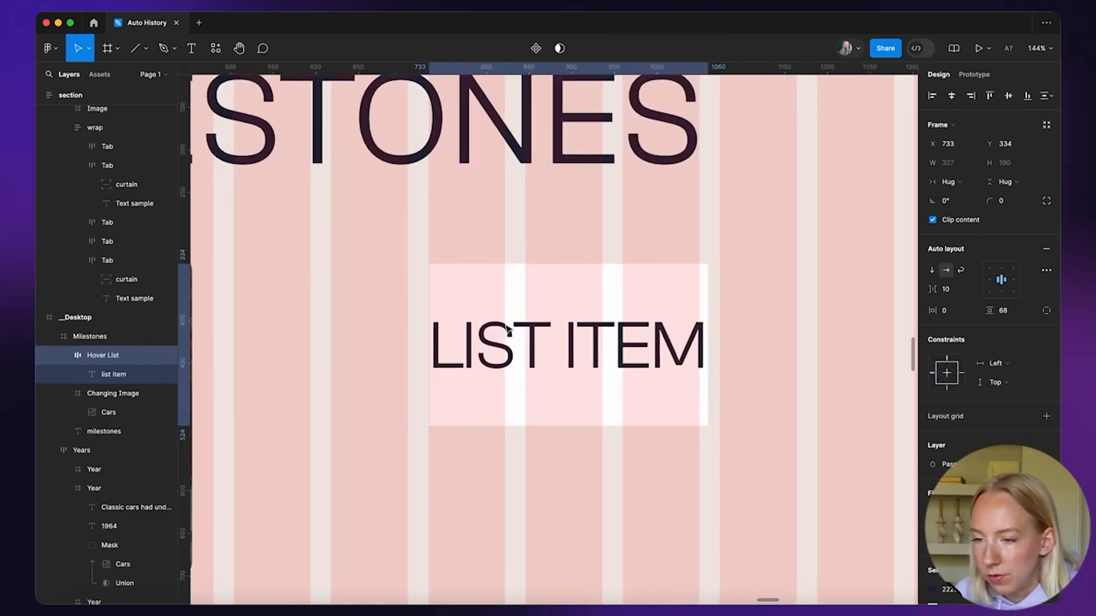
scroll(505, 327, "down", 5)
left_click_drag(577, 327, 670, 327)
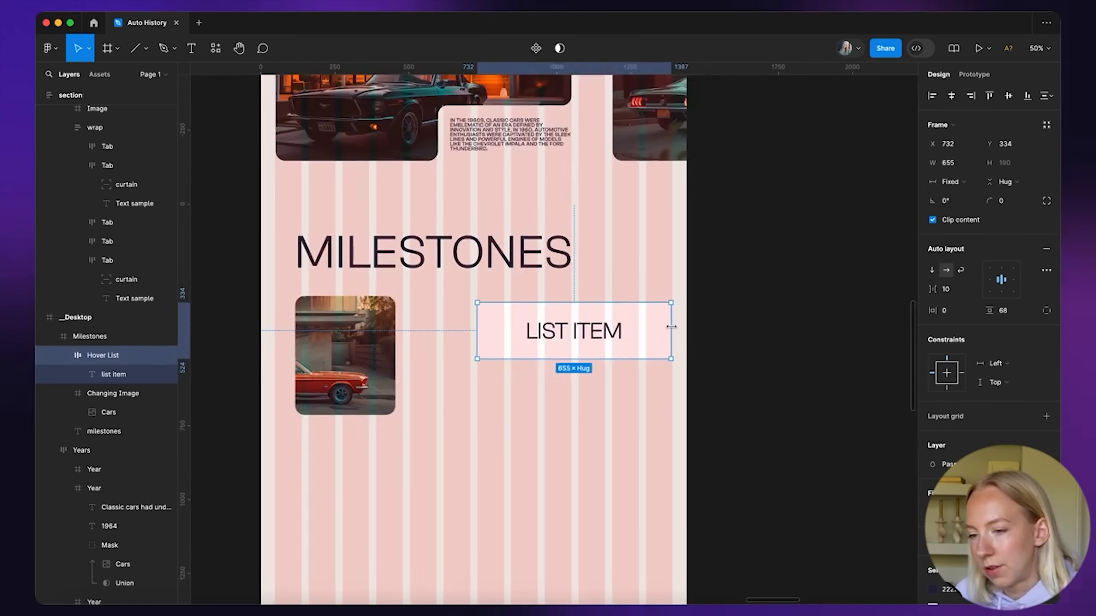
scroll(352, 329, "up", 3)
scroll(343, 326, "down", 4)
scroll(343, 326, "left", 1)
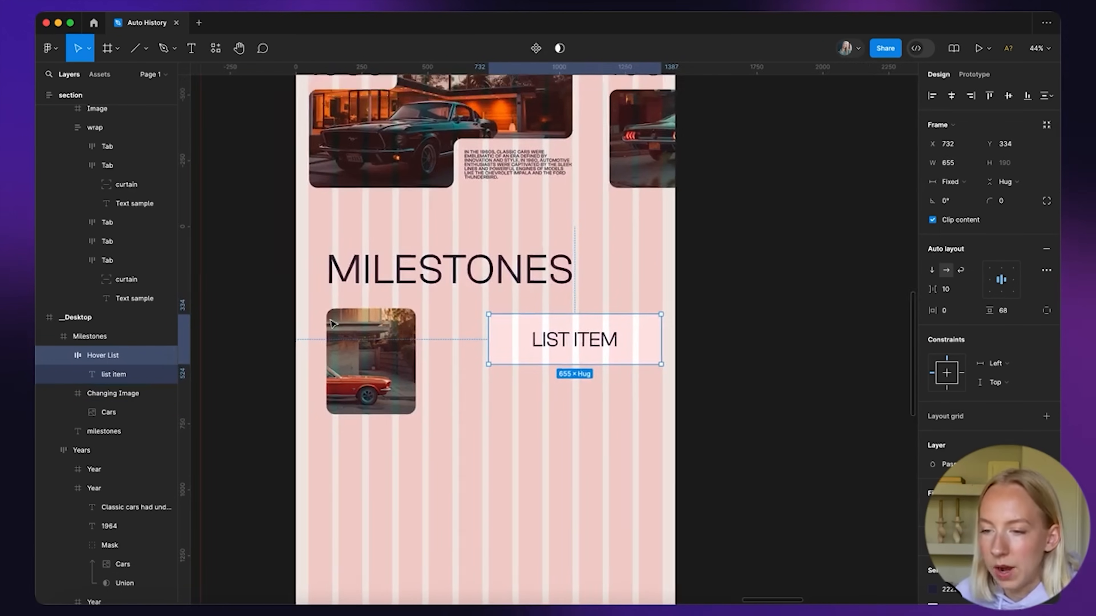
Nudge the MILESTONES heading and car image, then extend Hover List further left
left_click_drag(374, 265, 383, 266)
left_click_drag(338, 337, 355, 331)
left_click_drag(368, 269, 292, 269)
scroll(338, 269, "up", 10)
scroll(292, 270, "down", 4)
scroll(292, 269, "left", 3)
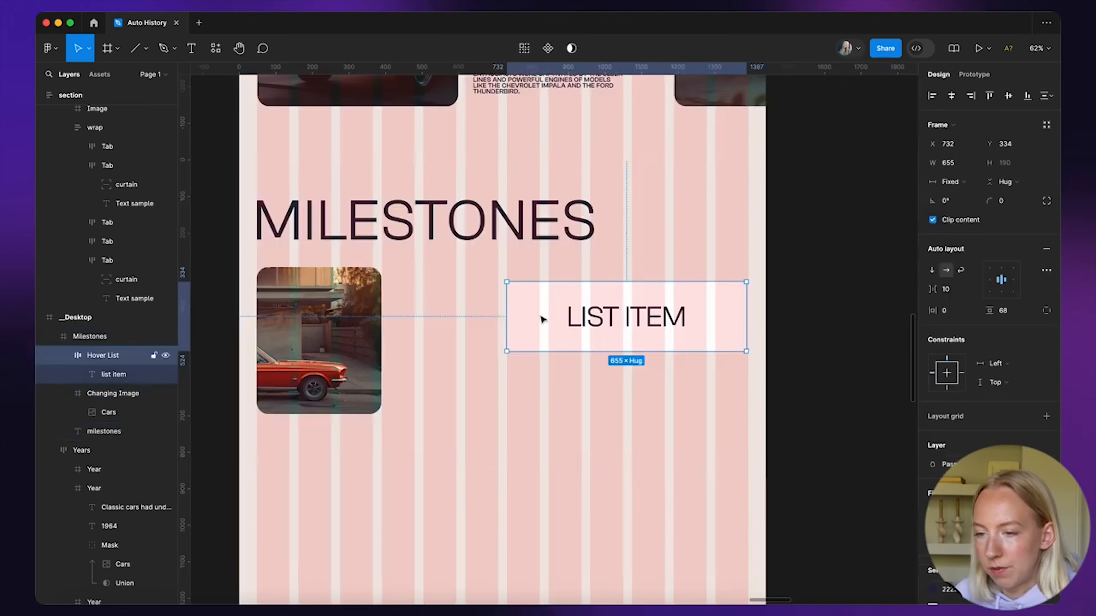
left_click_drag(506, 316, 698, 293)
scroll(465, 316, "down", 3)
Set the Hover List frame's vertical padding to 32
left_click(714, 374)
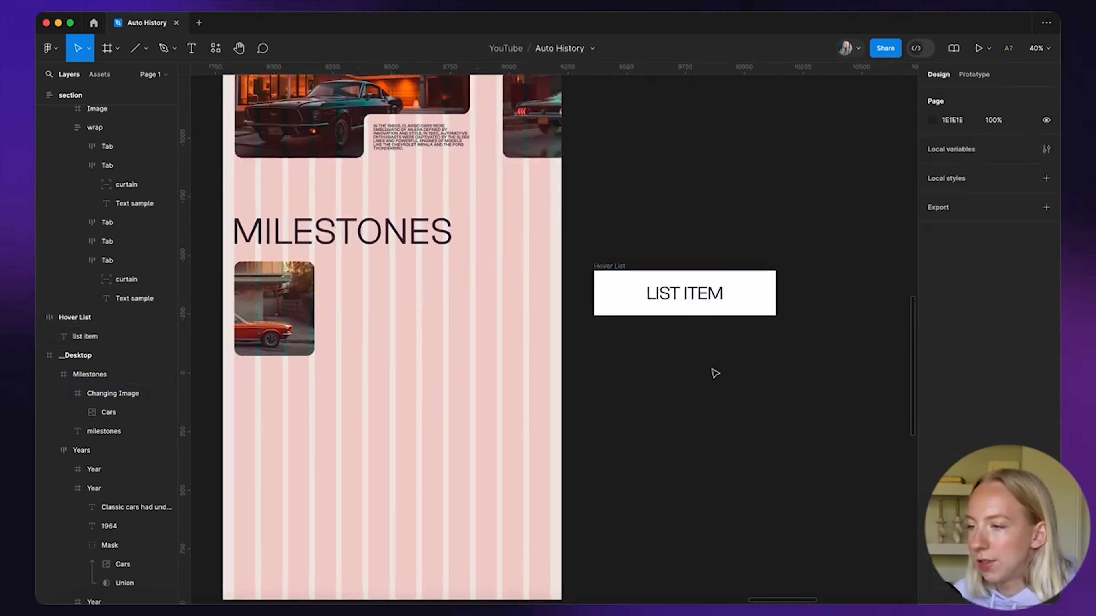
left_click(618, 268)
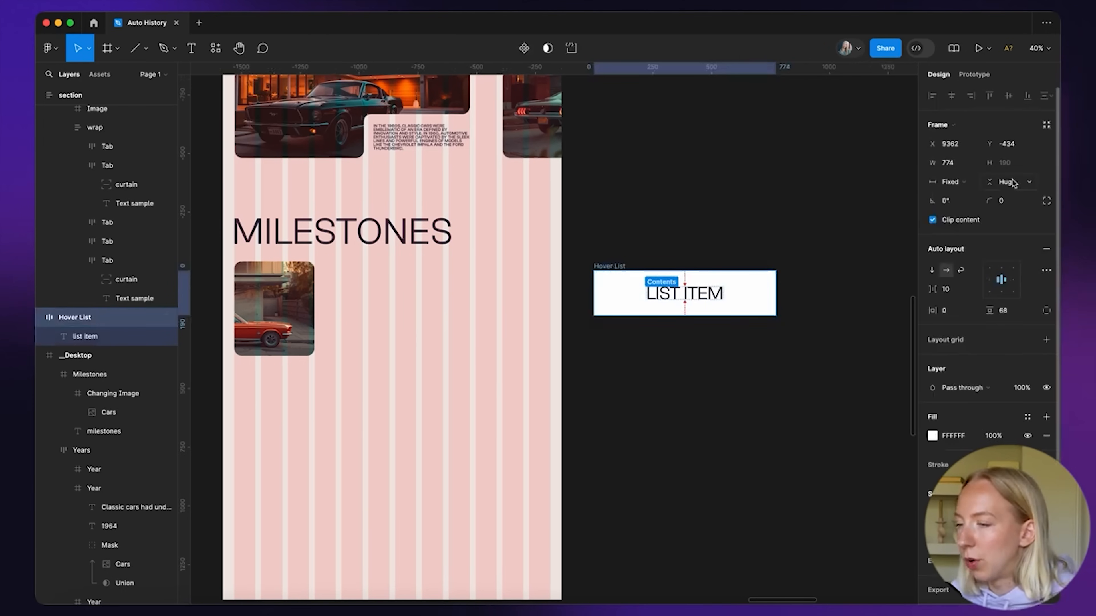
scroll(729, 271, "up", 3)
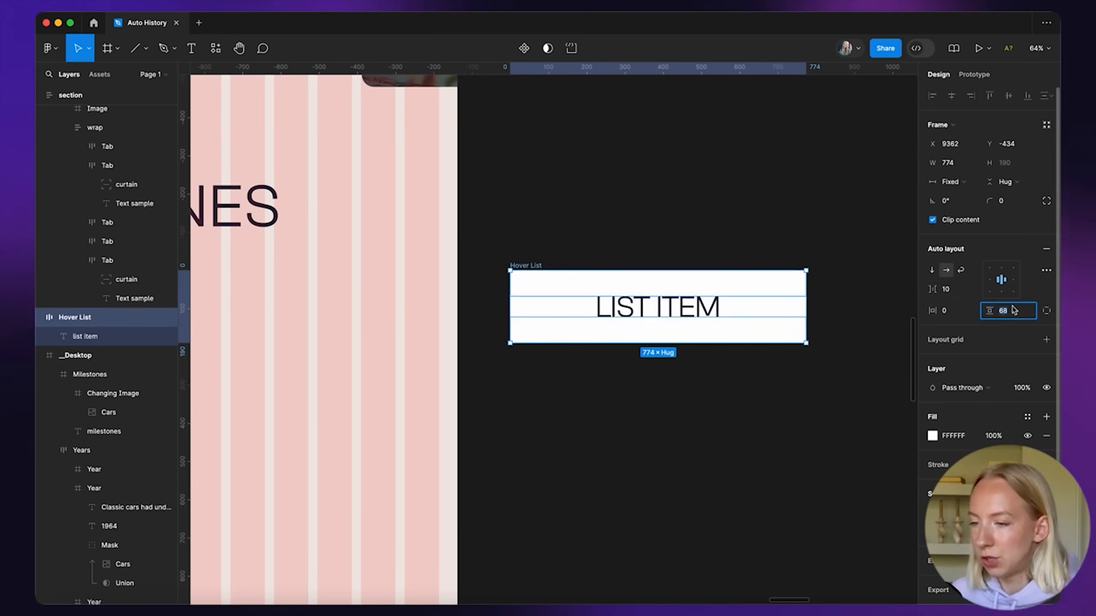
type("32")
key("Return")
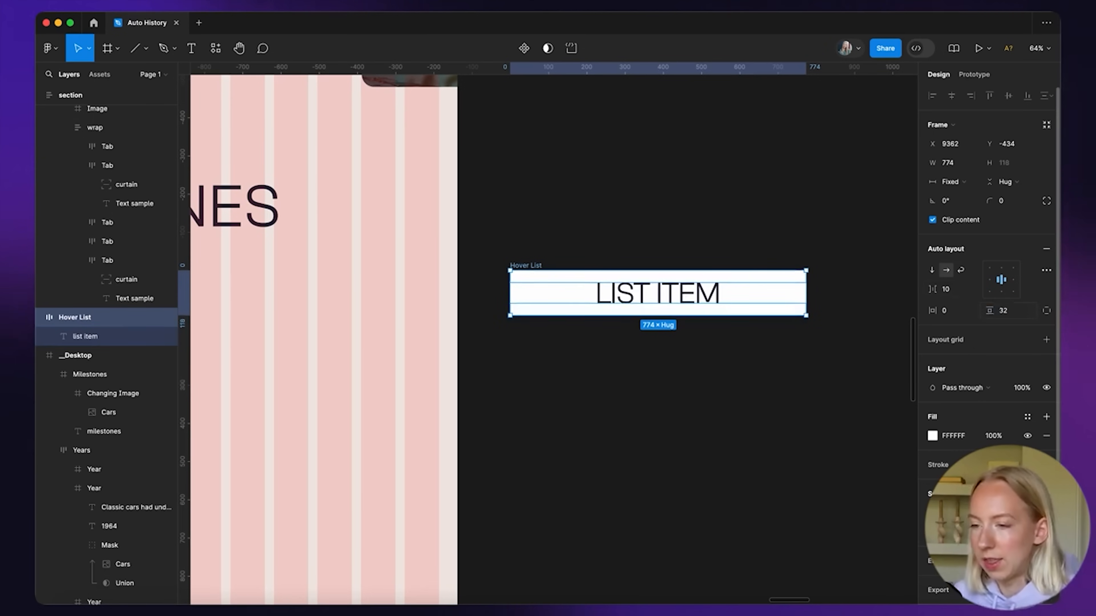
left_click(706, 212)
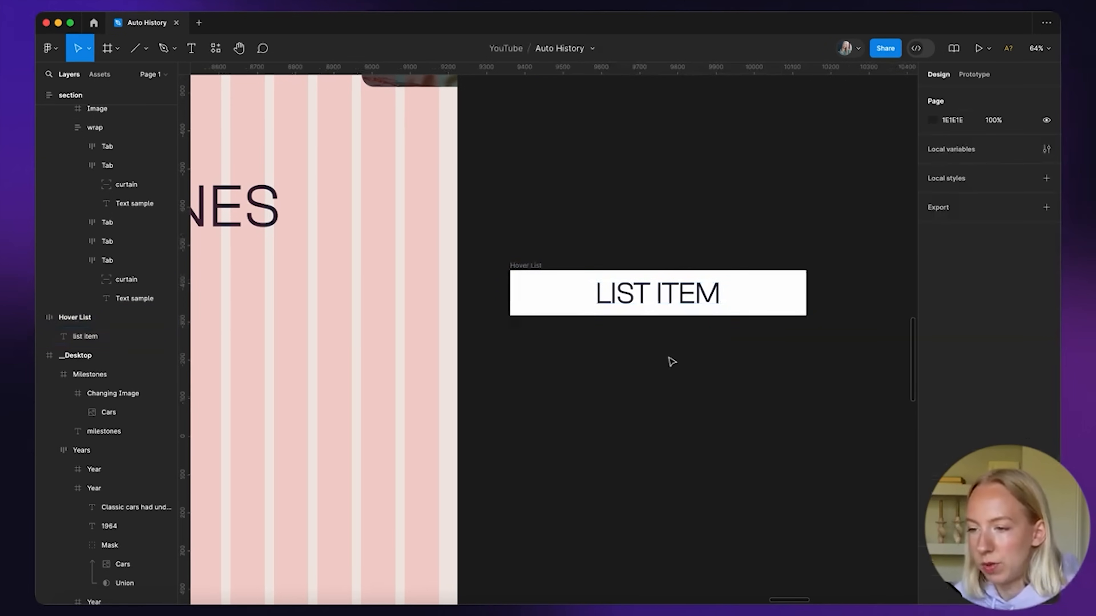
scroll(670, 362, "down", 2)
Align LIST ITEM to the left middle of the Hover List frame
left_click(660, 303)
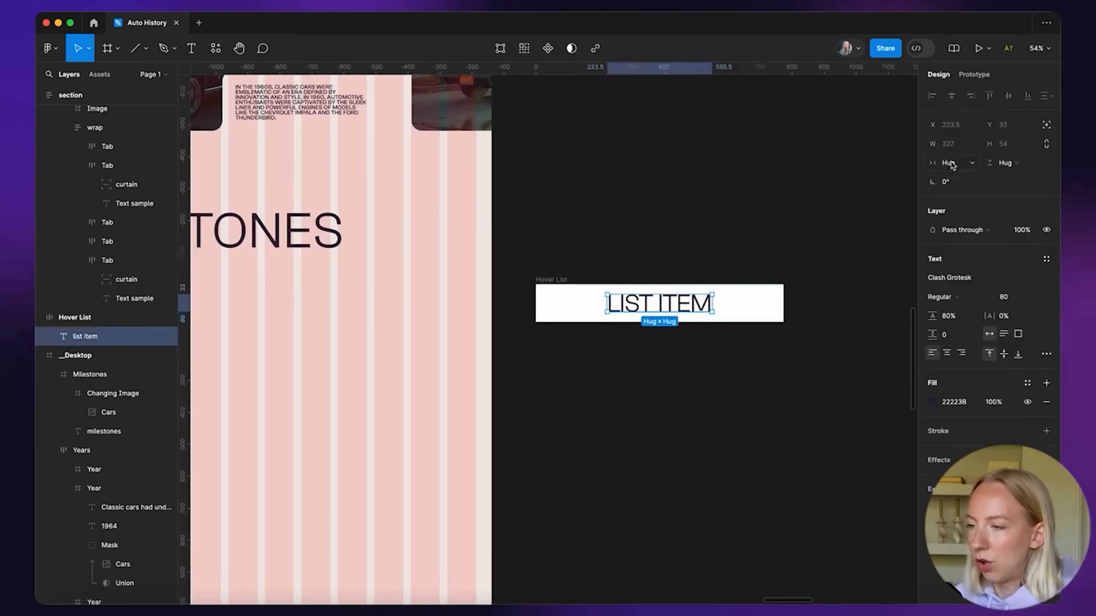
left_click(560, 281)
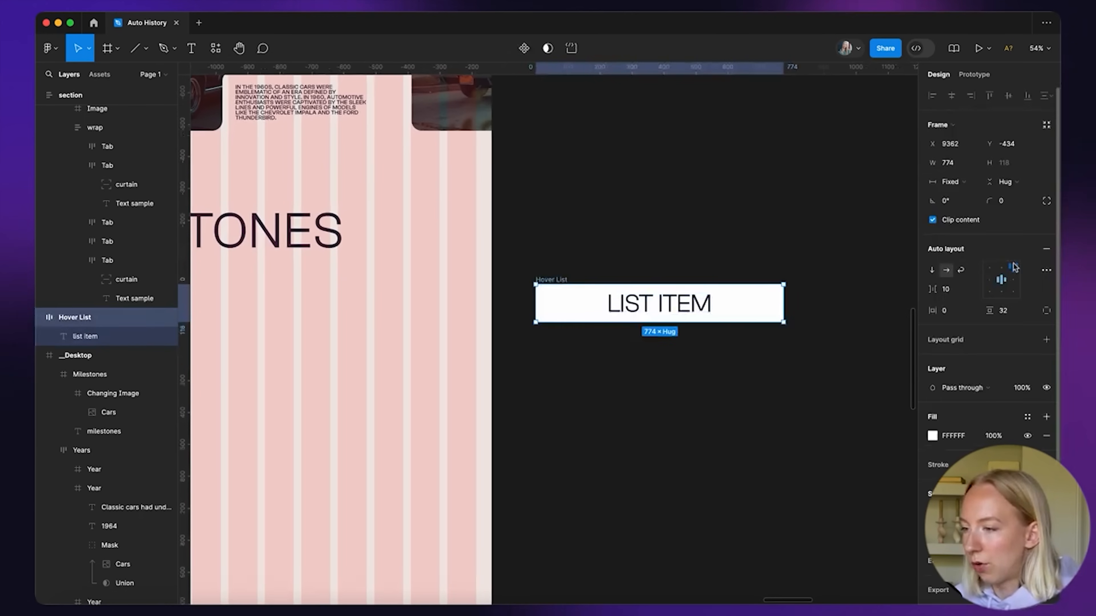
left_click(990, 280)
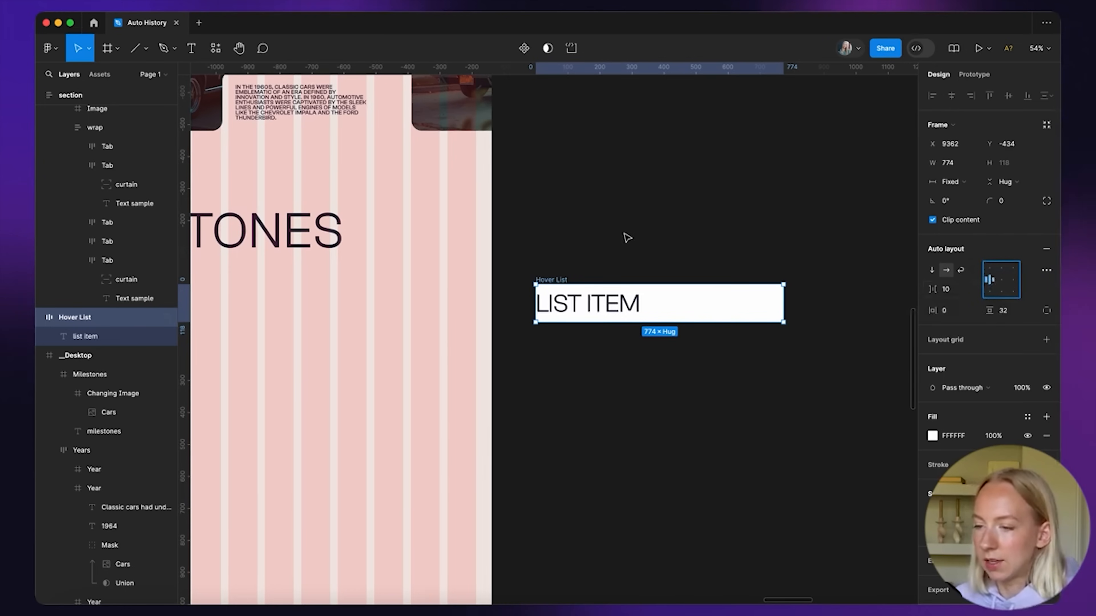
left_click(627, 240)
left_click(605, 302)
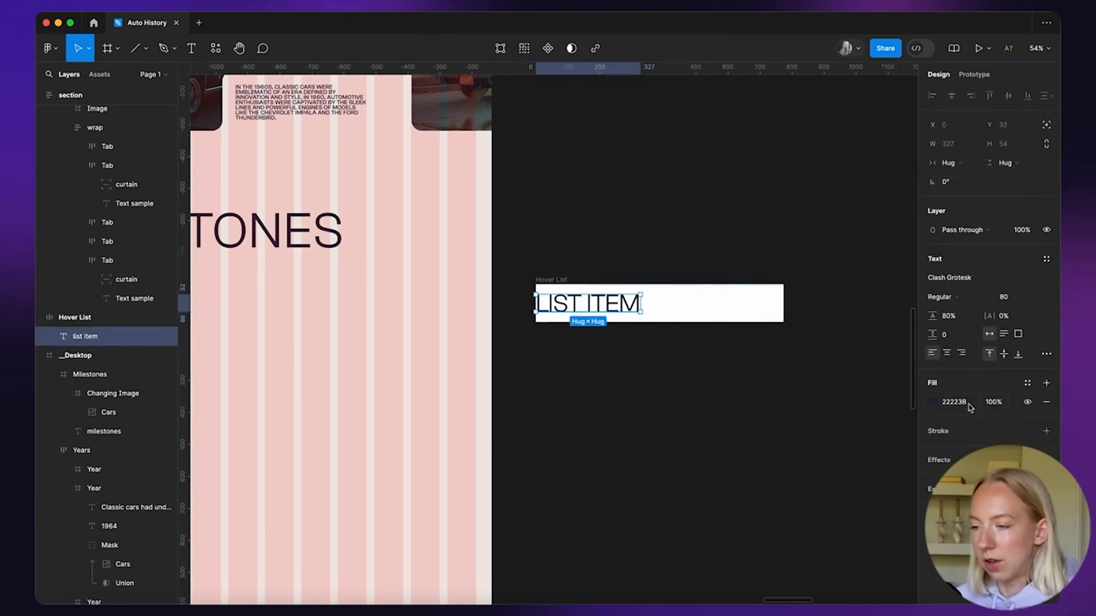
left_click(747, 210)
scroll(634, 392, "right", 2)
scroll(634, 391, "up", 5)
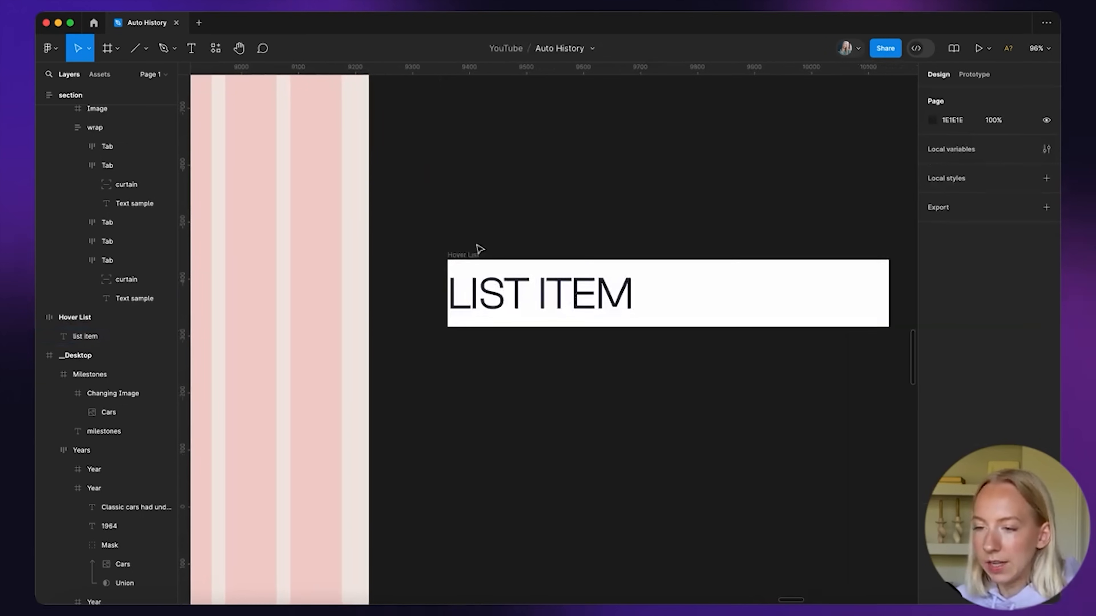
left_click(480, 250)
scroll(987, 533, "down", 1)
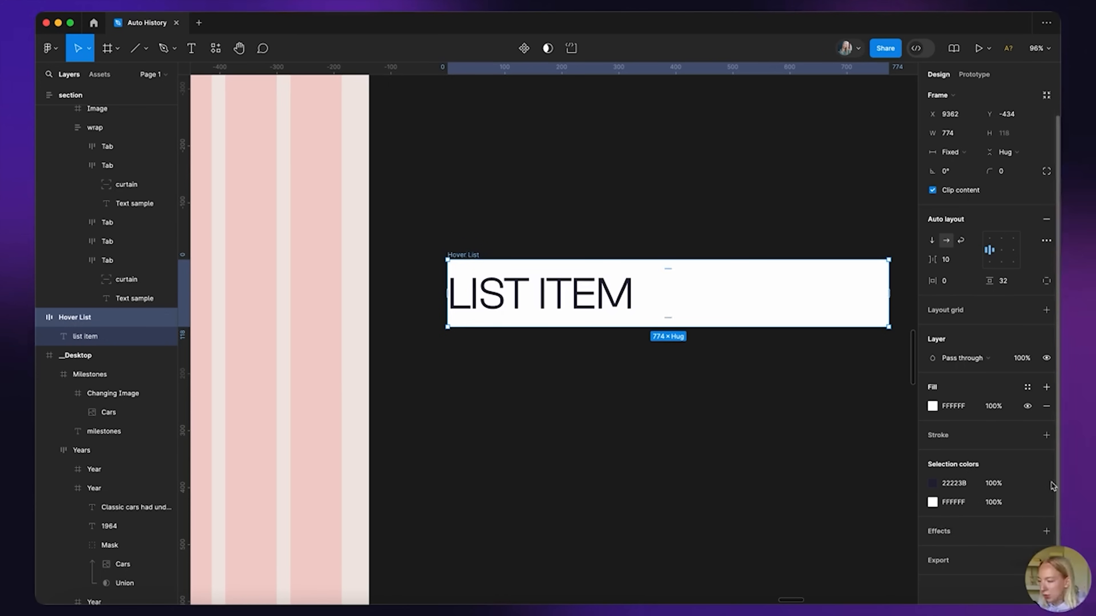
Add a 2 px pink C9ADA7 stroke to the Hover List frame
left_click(1047, 436)
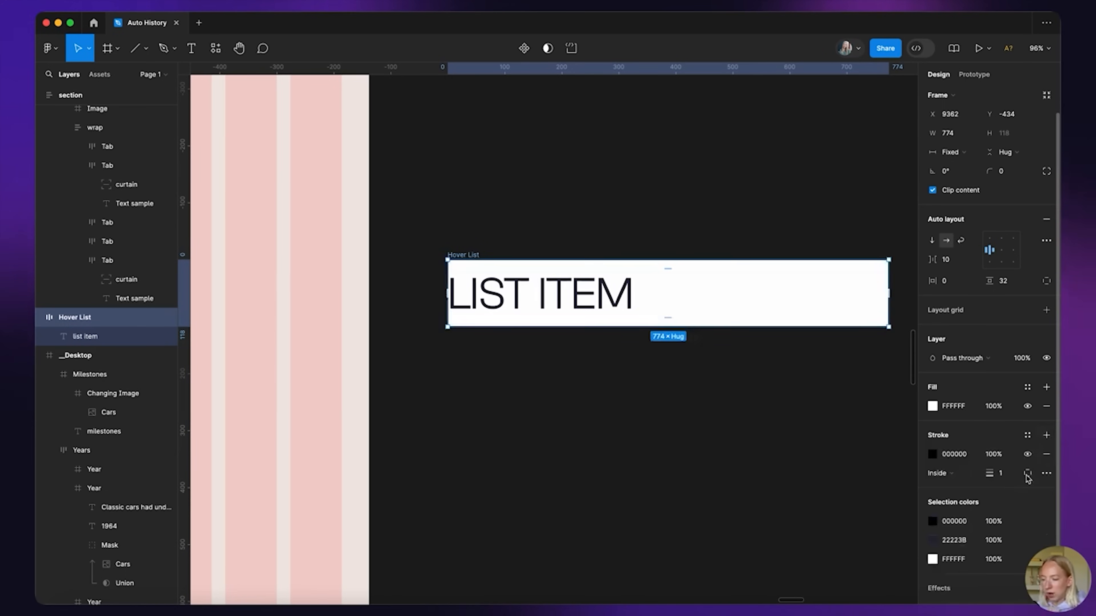
left_click(932, 454)
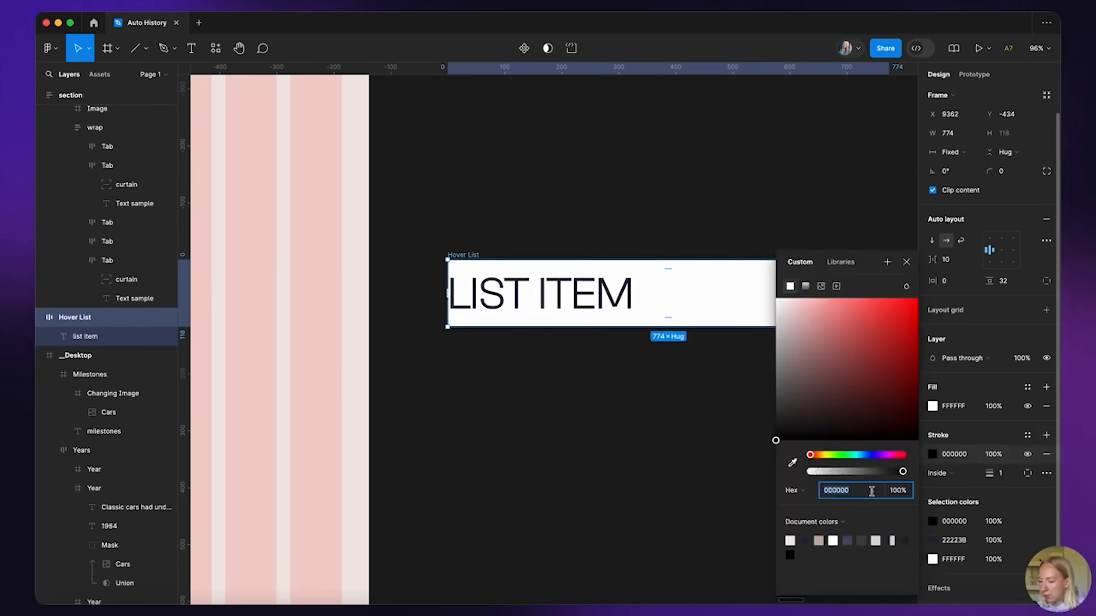
left_click(819, 540)
left_click(907, 262)
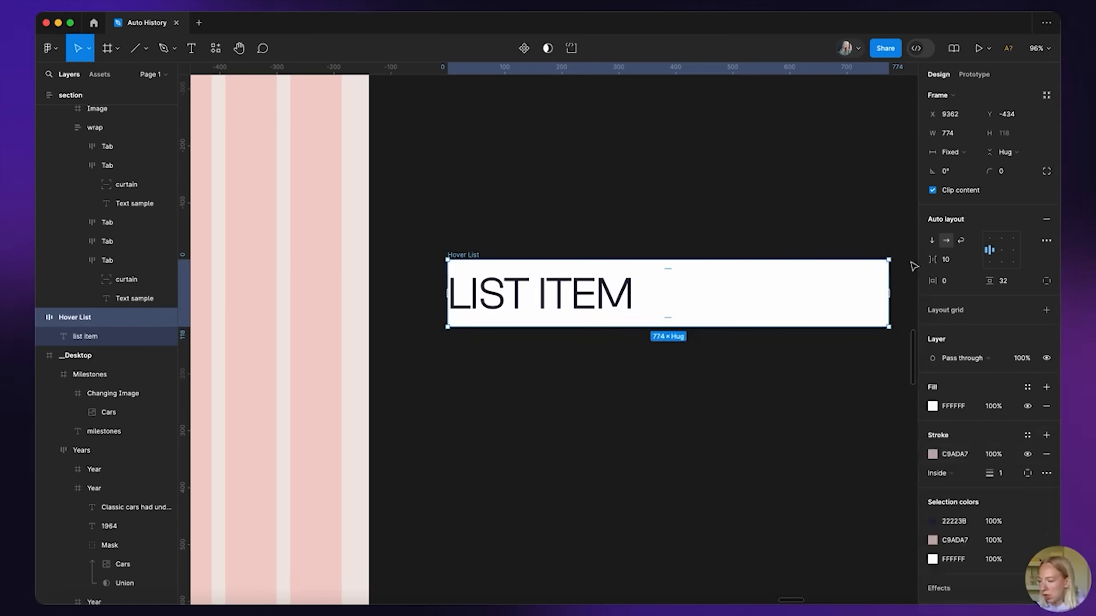
type("3")
key("Return")
left_click(1001, 473)
type("2")
key("Return")
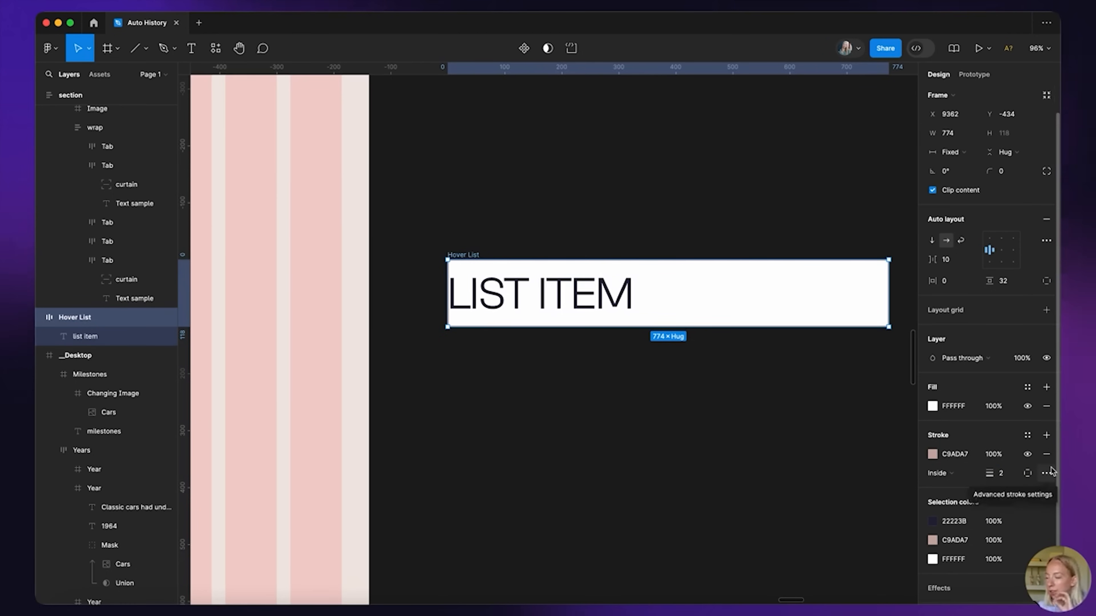
Restrict the stroke to individual sides, using custom per-side widths with a 2 px bottom
left_click(1027, 473)
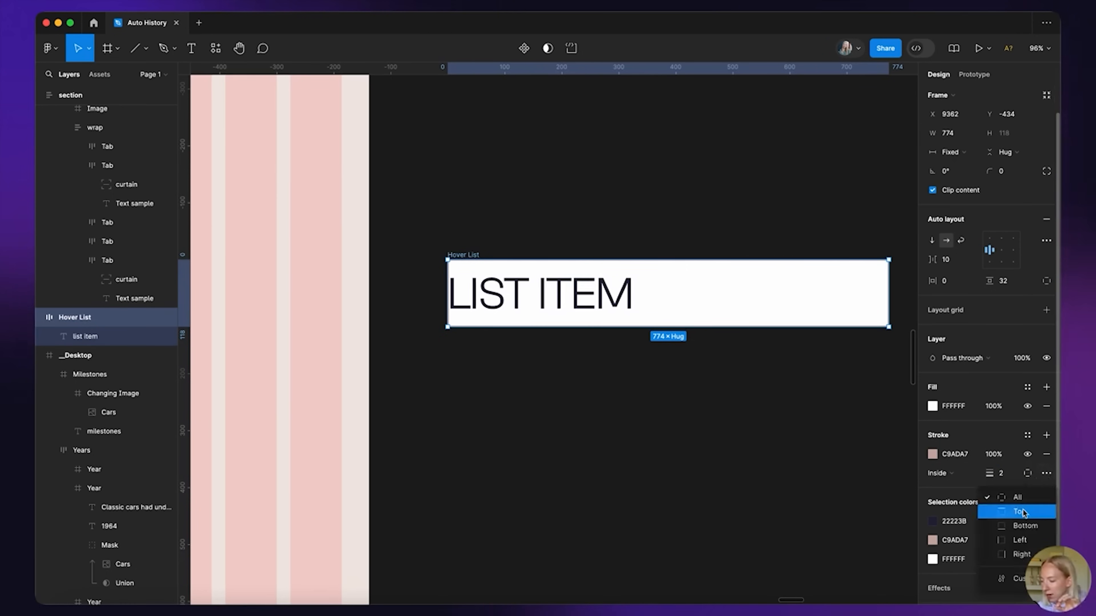
left_click(1020, 541)
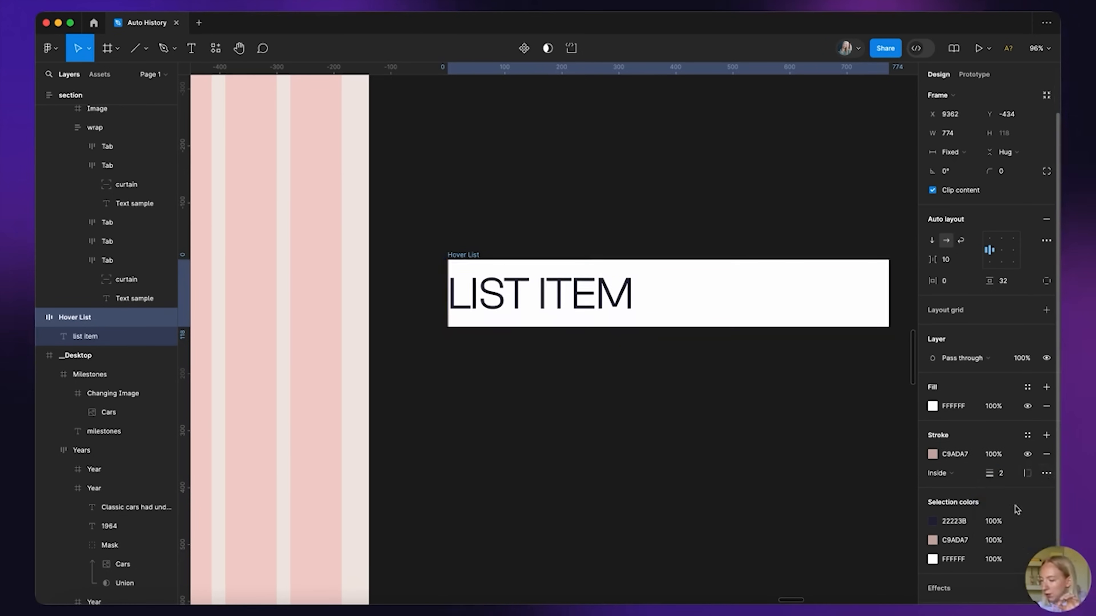
left_click(1029, 474)
left_click(1024, 514)
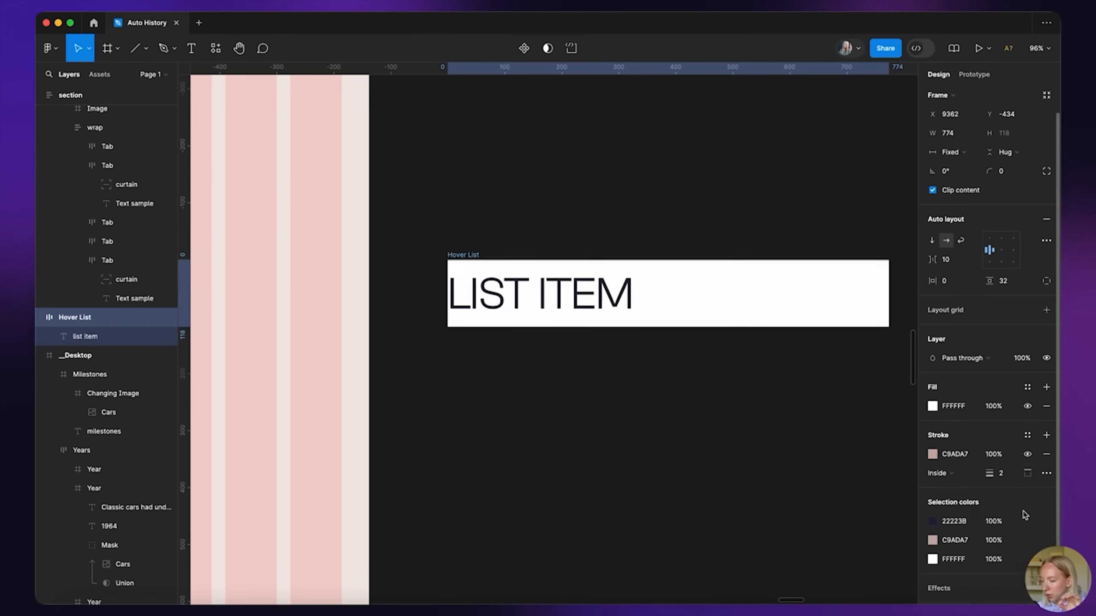
left_click(1032, 474)
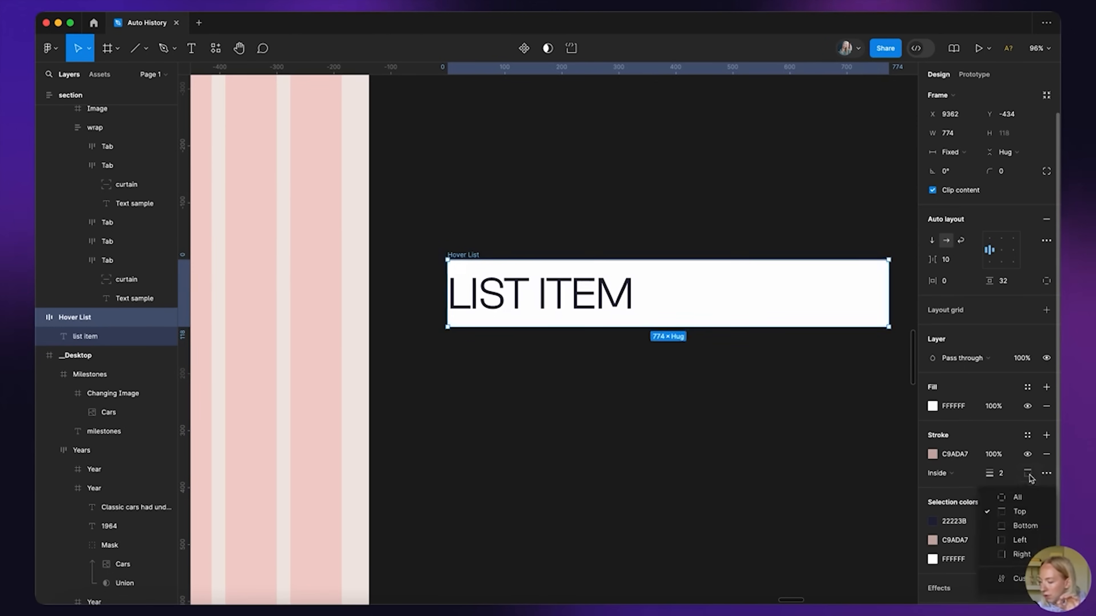
left_click(1013, 587)
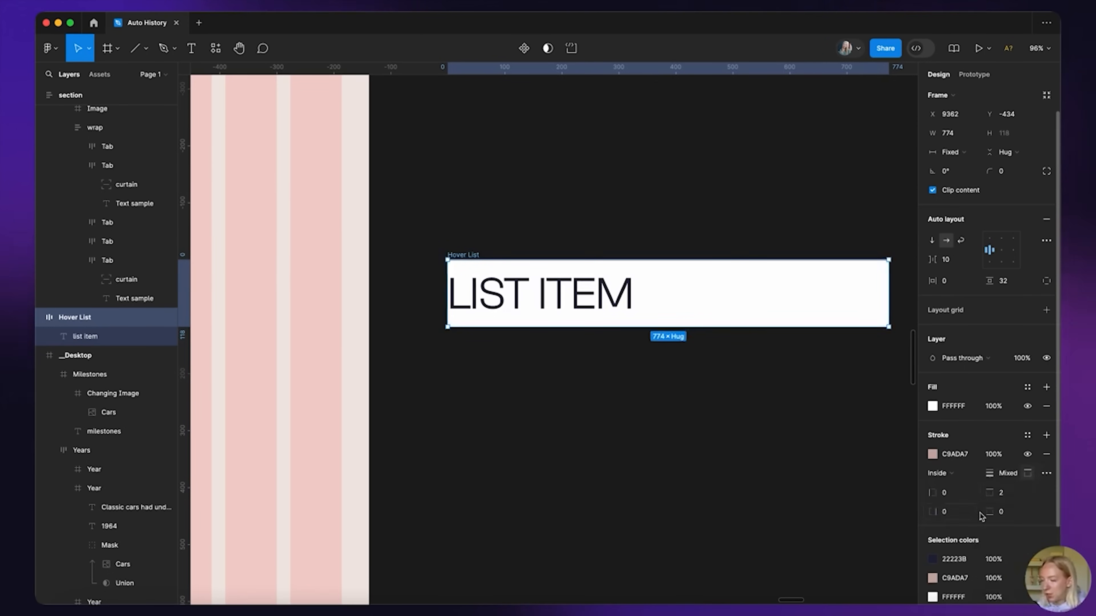
type("2")
key("Return")
left_click(722, 400)
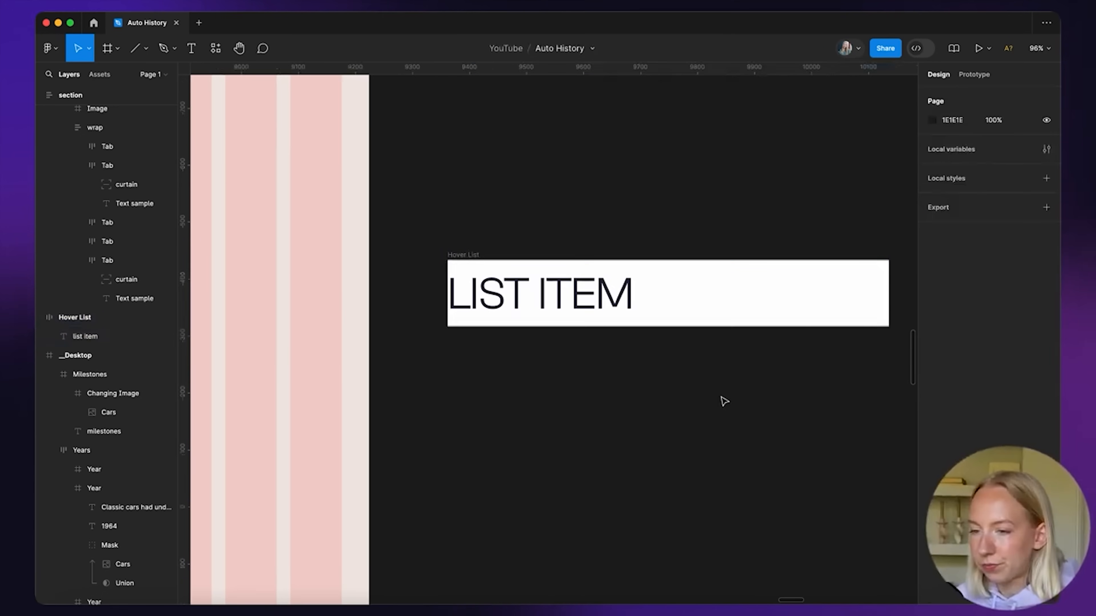
scroll(721, 400, "down", 5)
scroll(722, 400, "left", 1)
Move the Hover List into the Milestones frame beside the car photo
scroll(699, 293, "down", 3)
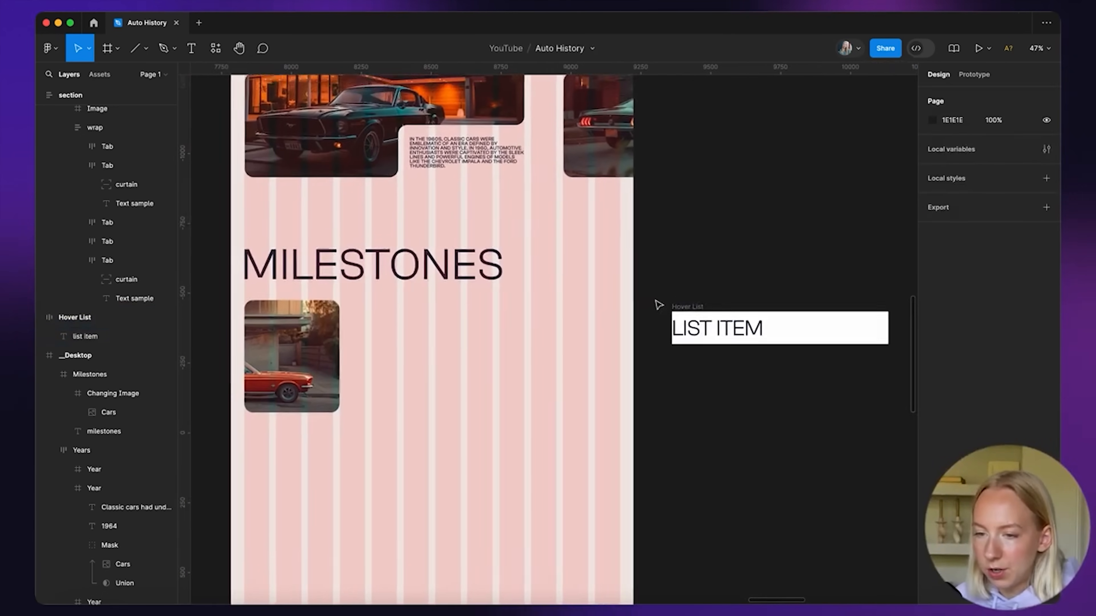
scroll(673, 315, "up", 1)
left_click_drag(678, 324, 474, 329)
scroll(475, 329, "up", 5)
scroll(551, 331, "down", 6)
scroll(551, 331, "up", 2)
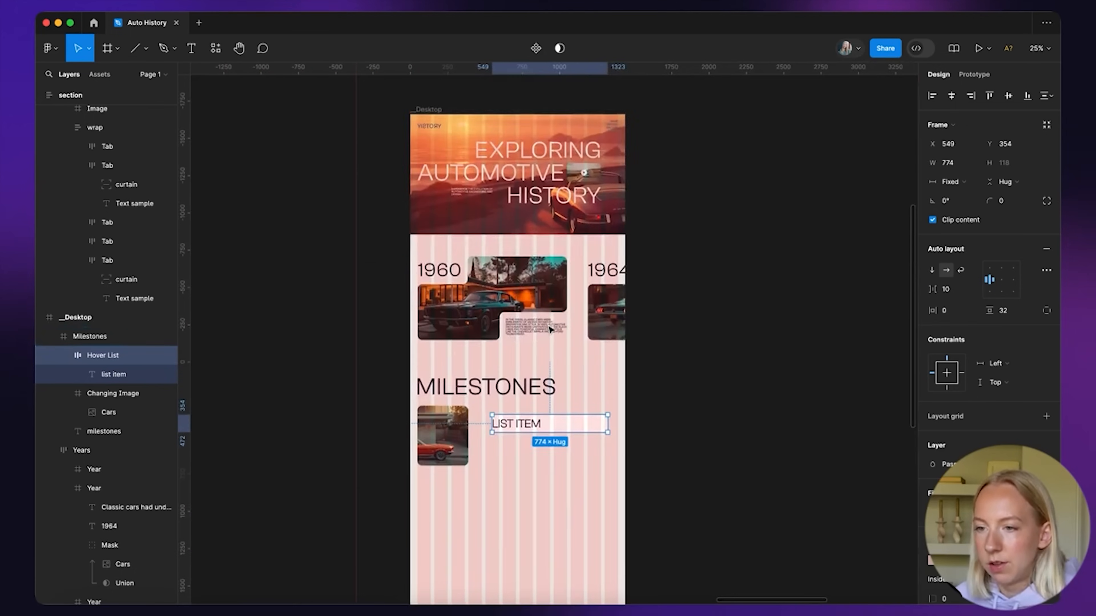
Hide the Desktop frame's column layout grid
left_click(431, 108)
left_click(1040, 299)
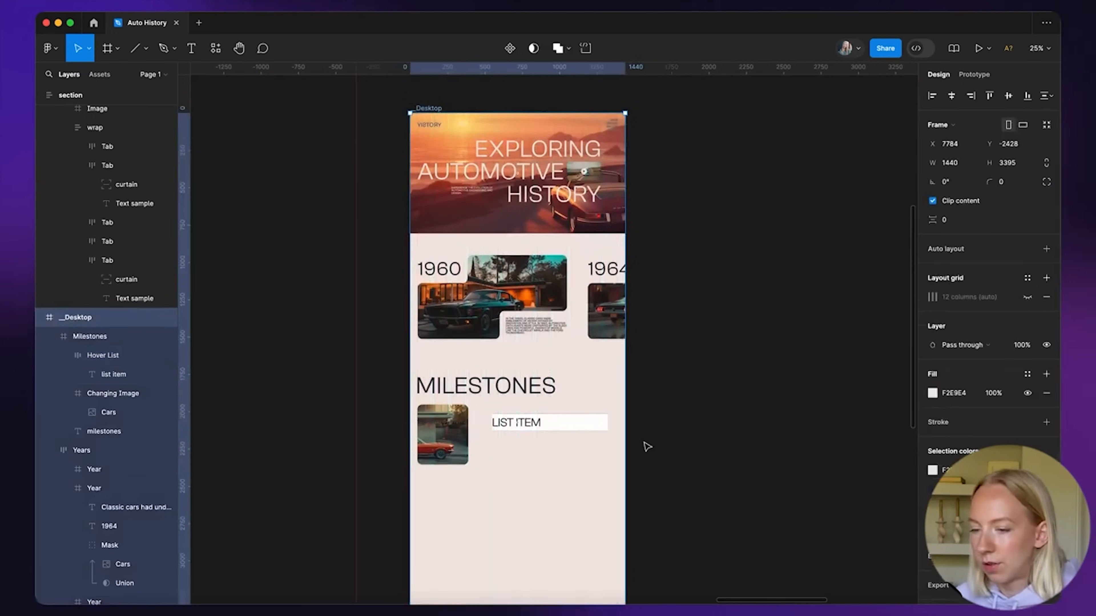
scroll(643, 446, "up", 5)
left_click(602, 333)
left_click(605, 328)
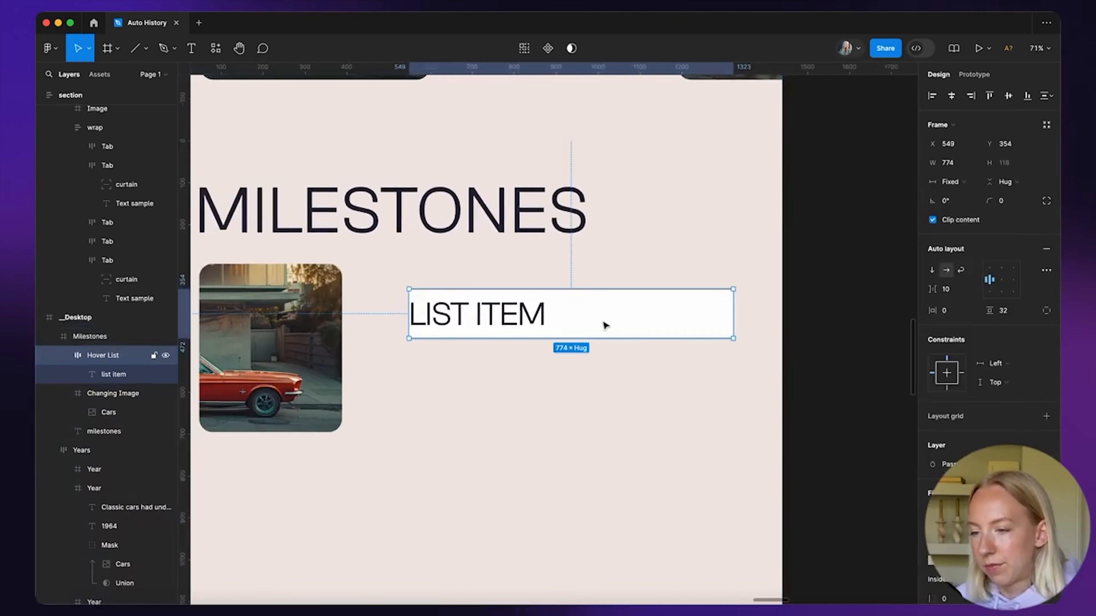
Try a font size of 40 on the LIST ITEM text
scroll(970, 415, "down", 2)
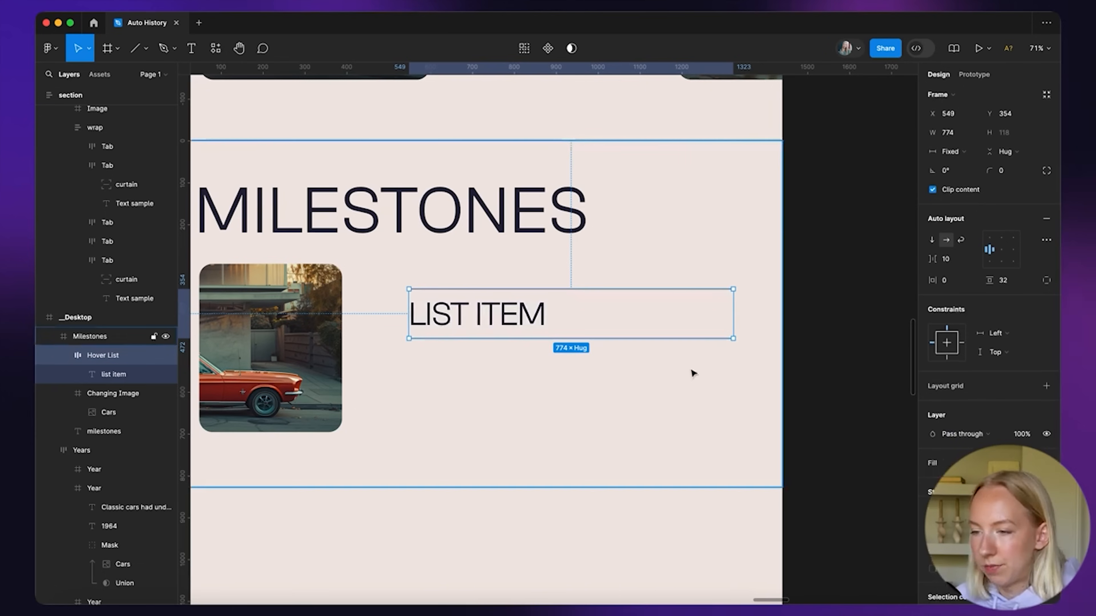
scroll(692, 372, "up", 2)
left_click(843, 330)
left_click(453, 292)
scroll(451, 292, "down", 4)
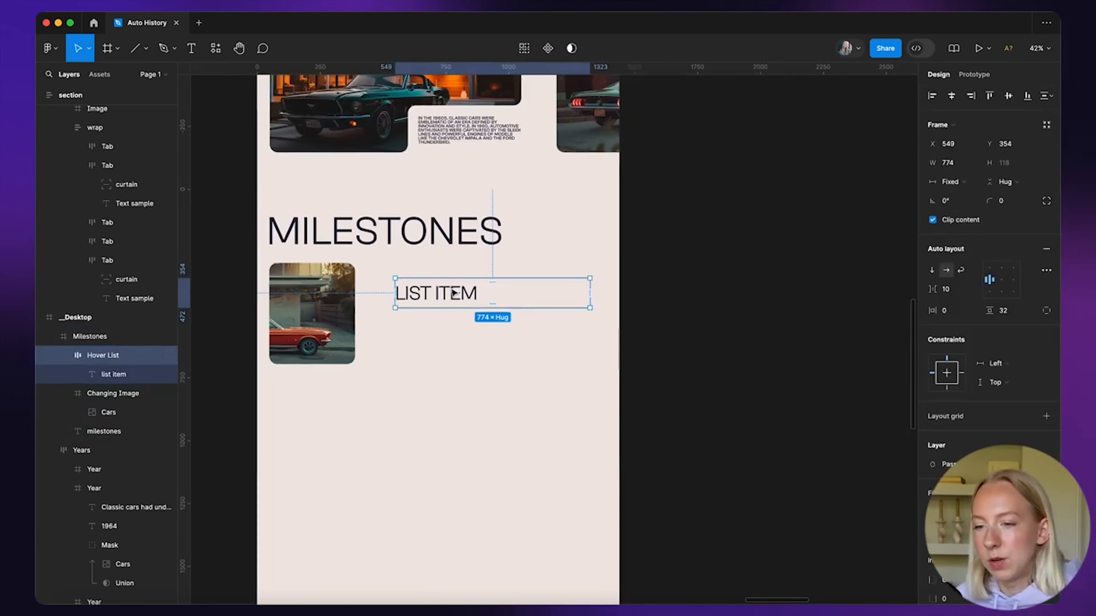
left_click(650, 324)
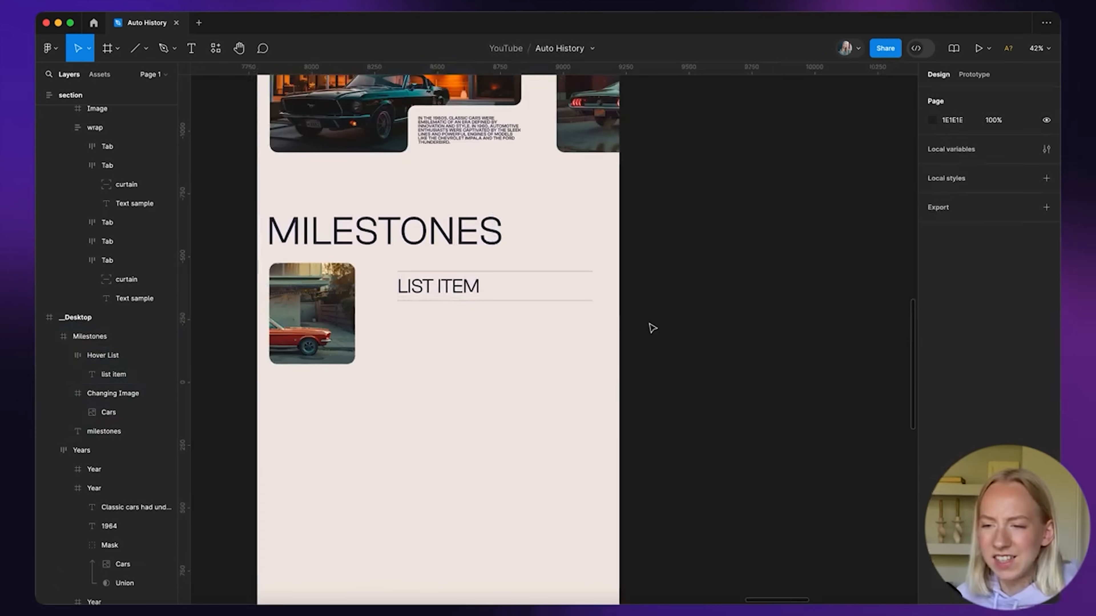
left_click(446, 289, "super")
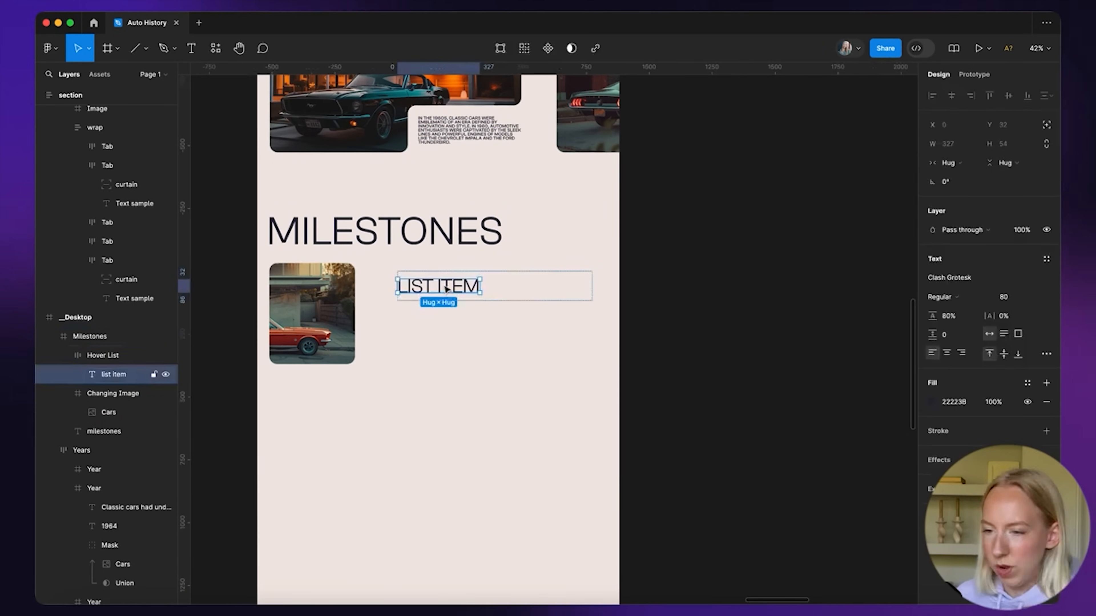
scroll(446, 289, "up", 3)
left_click(1019, 298)
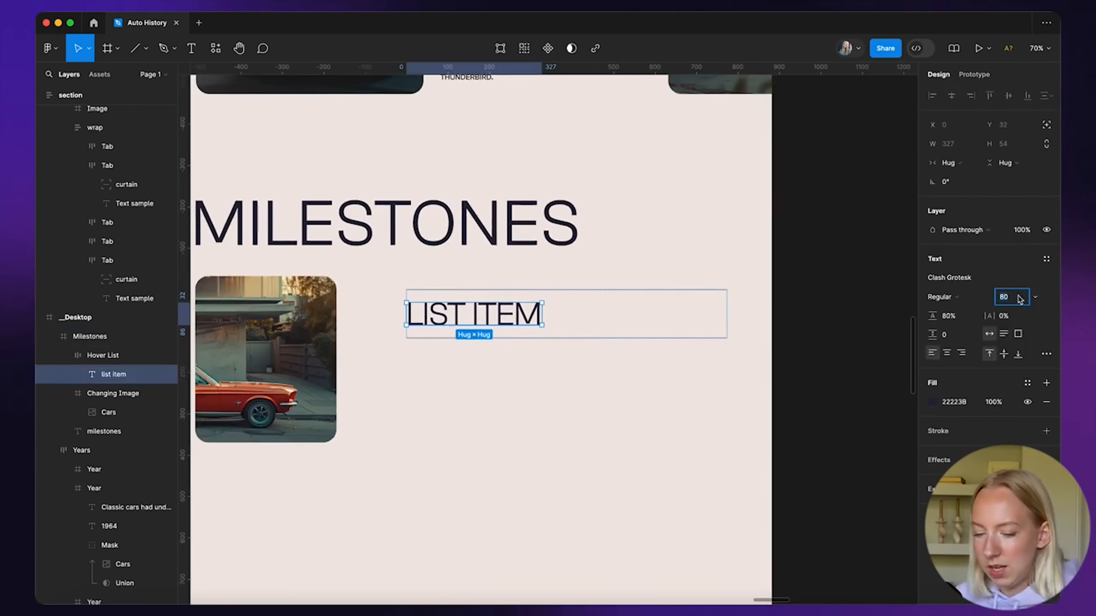
type("40")
key("Return")
Reduce the LIST ITEM text size to 32
scroll(623, 298, "down", 3)
left_click(742, 310)
scroll(546, 336, "down", 3)
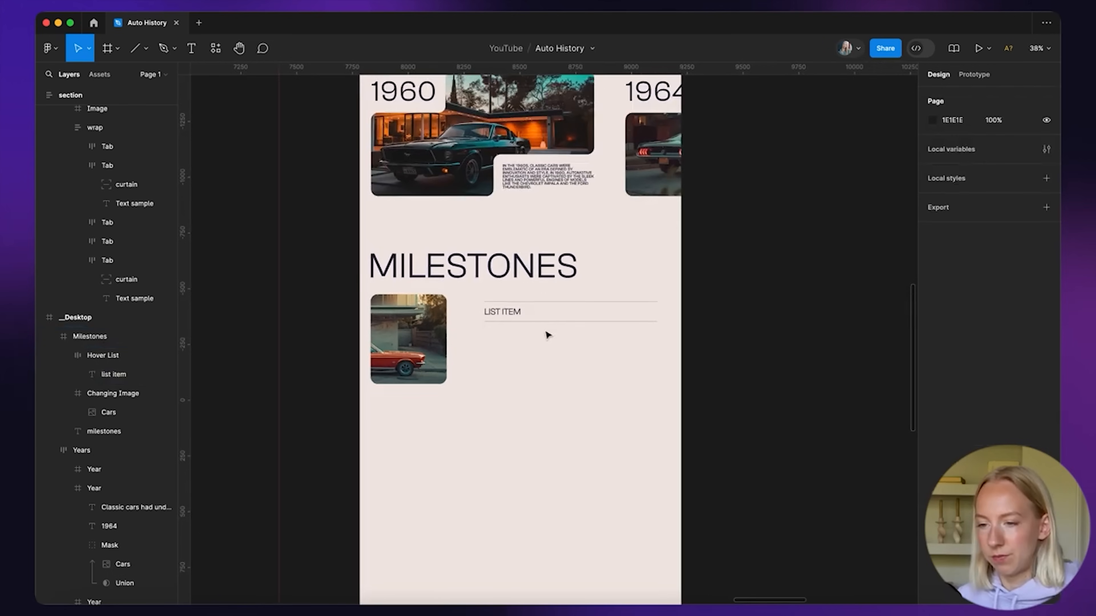
scroll(547, 335, "up", 1)
left_click(505, 313)
left_click(1012, 298)
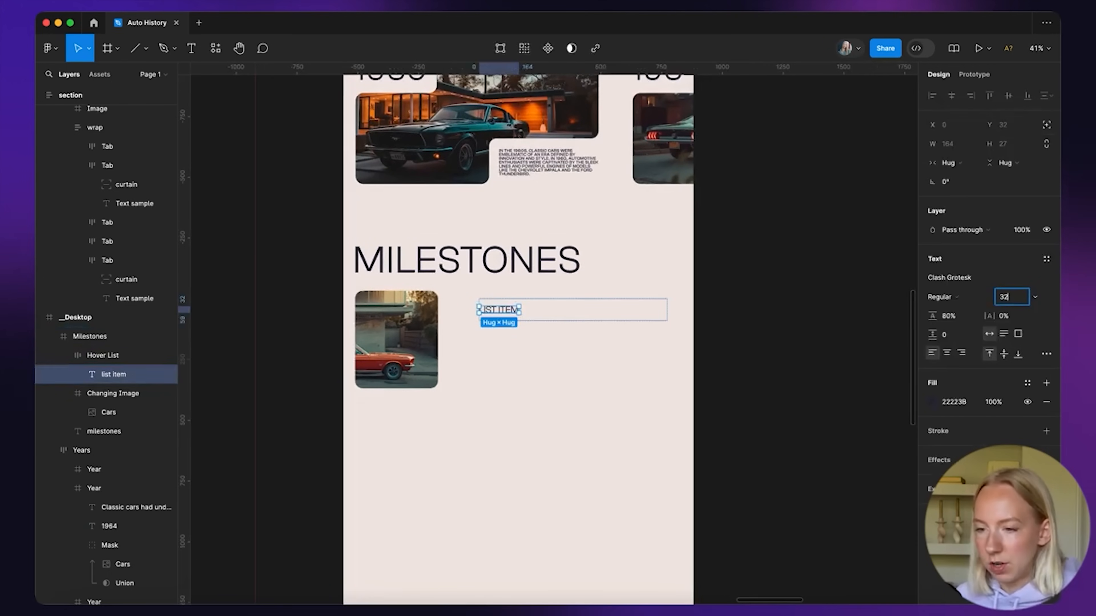
type("32")
left_click(800, 379)
scroll(589, 365, "up", 3)
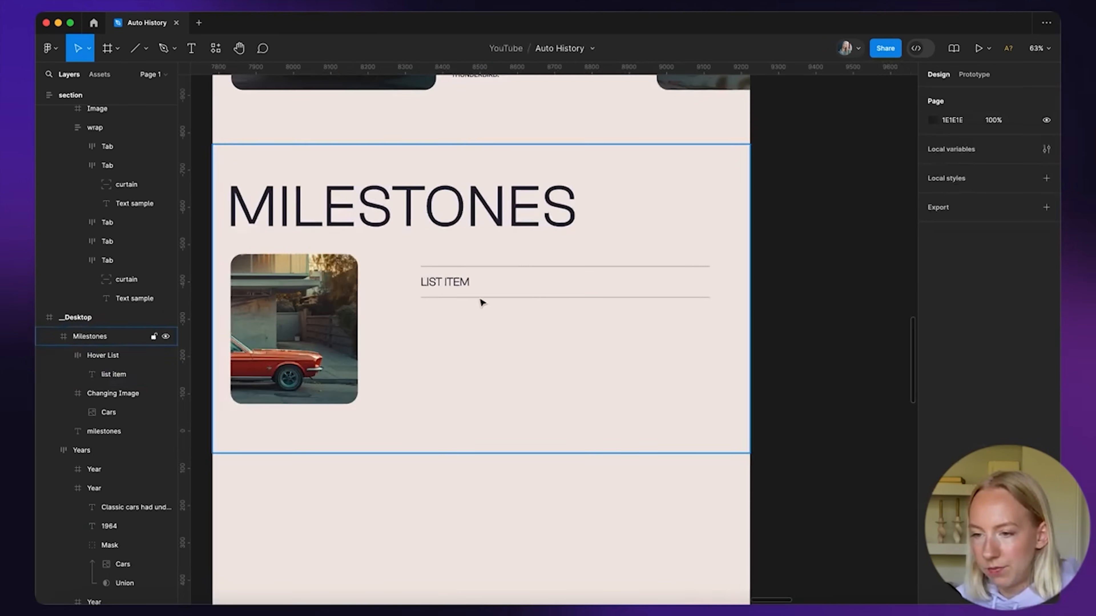
Set the Hover List's vertical padding to 24, making it 774×69
left_click(461, 282)
left_click(1012, 310)
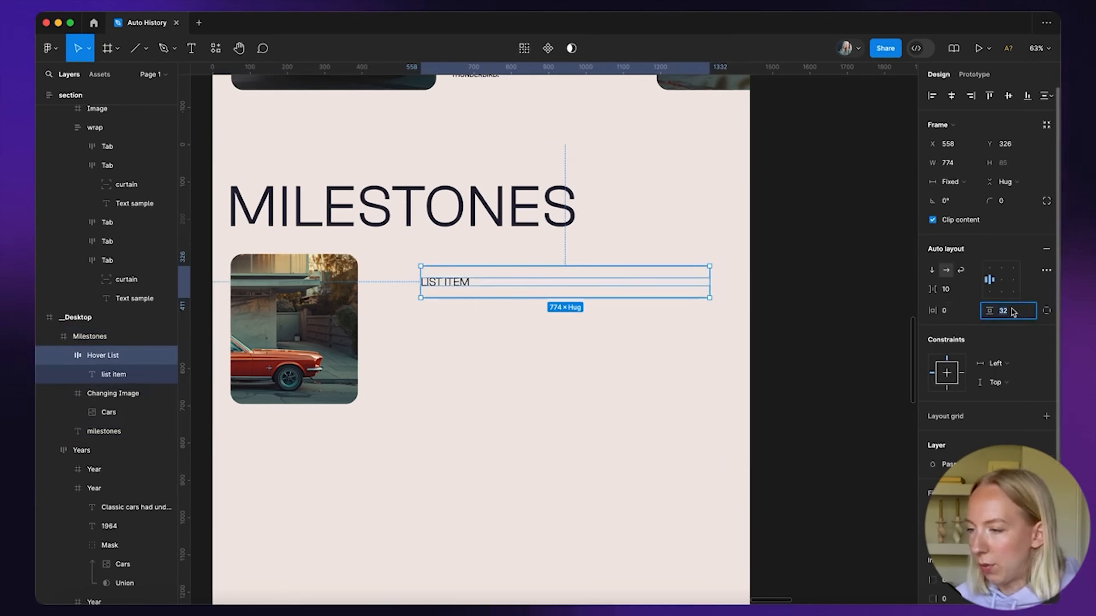
type("24")
key("Return")
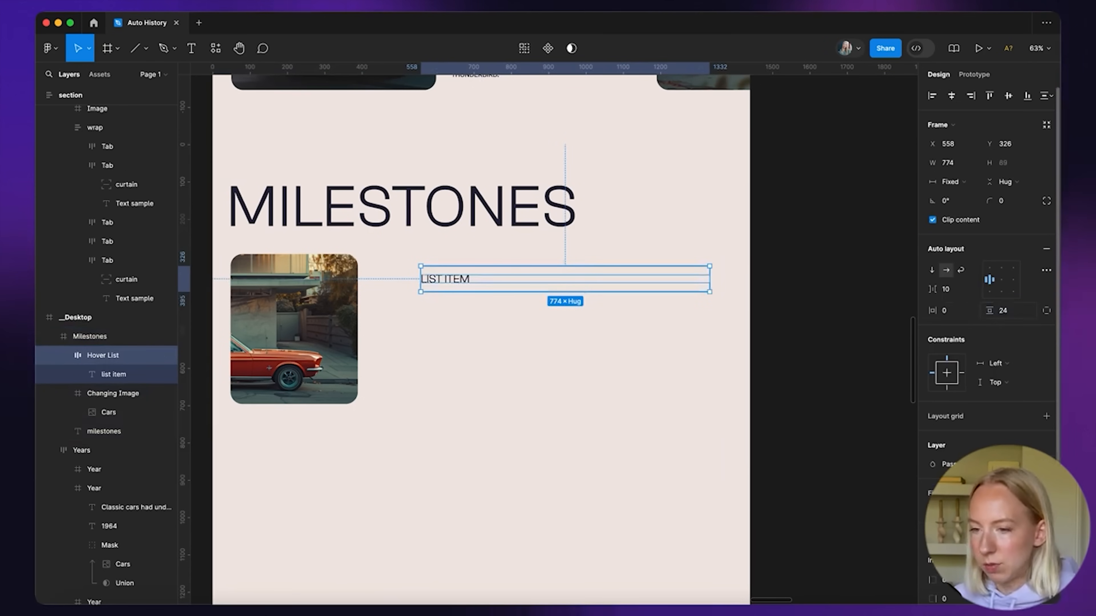
left_click(870, 413)
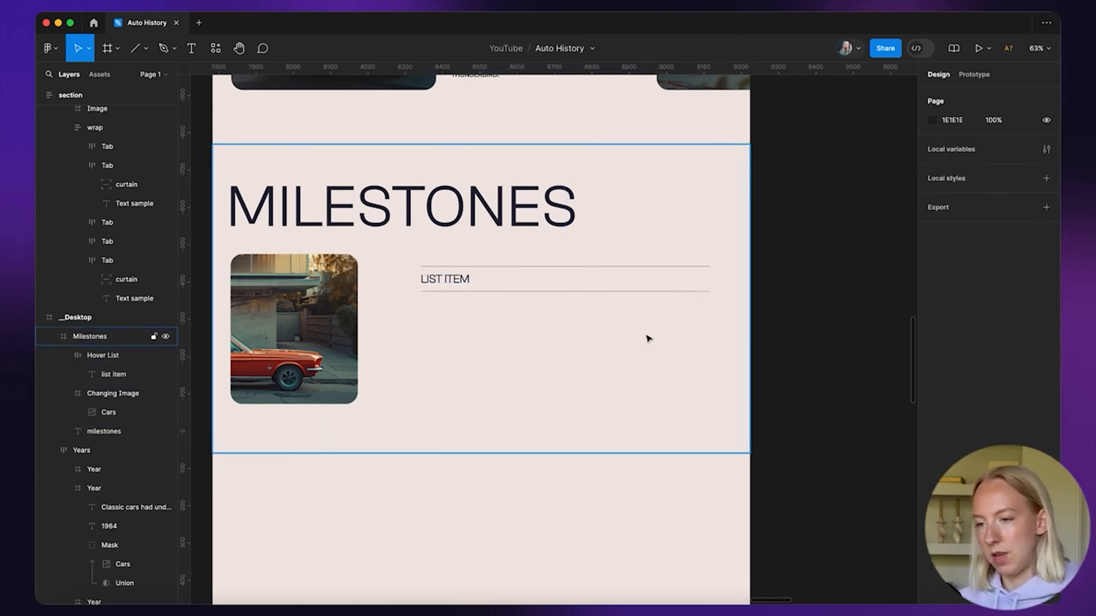
left_click(500, 283)
left_click(447, 283)
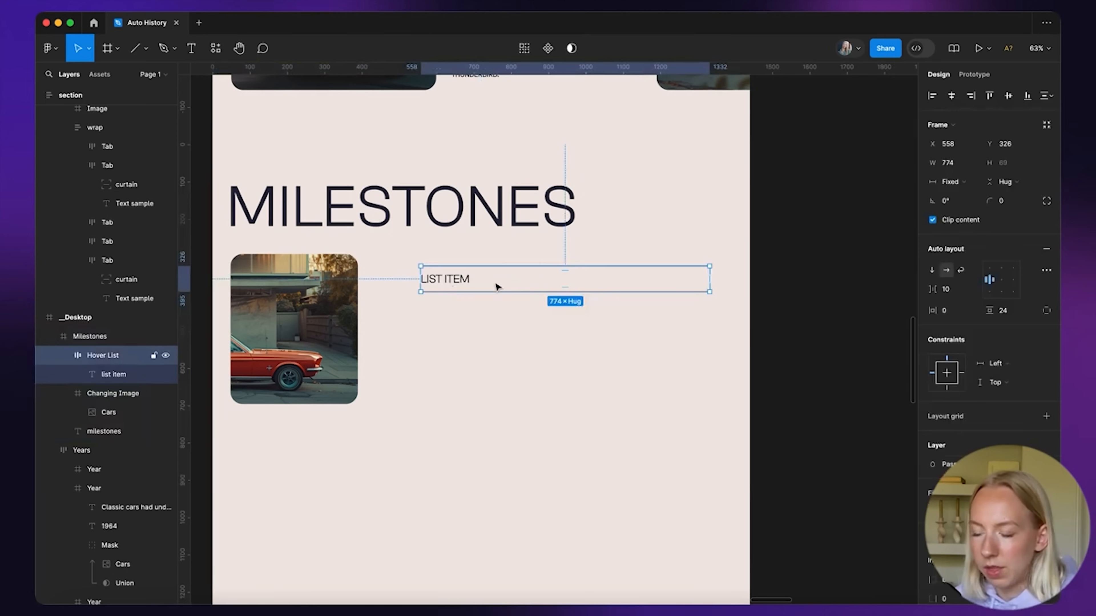
scroll(498, 286, "down", 3)
Move the Hover List out onto the canvas and make it a component
left_click_drag(450, 281, 740, 261)
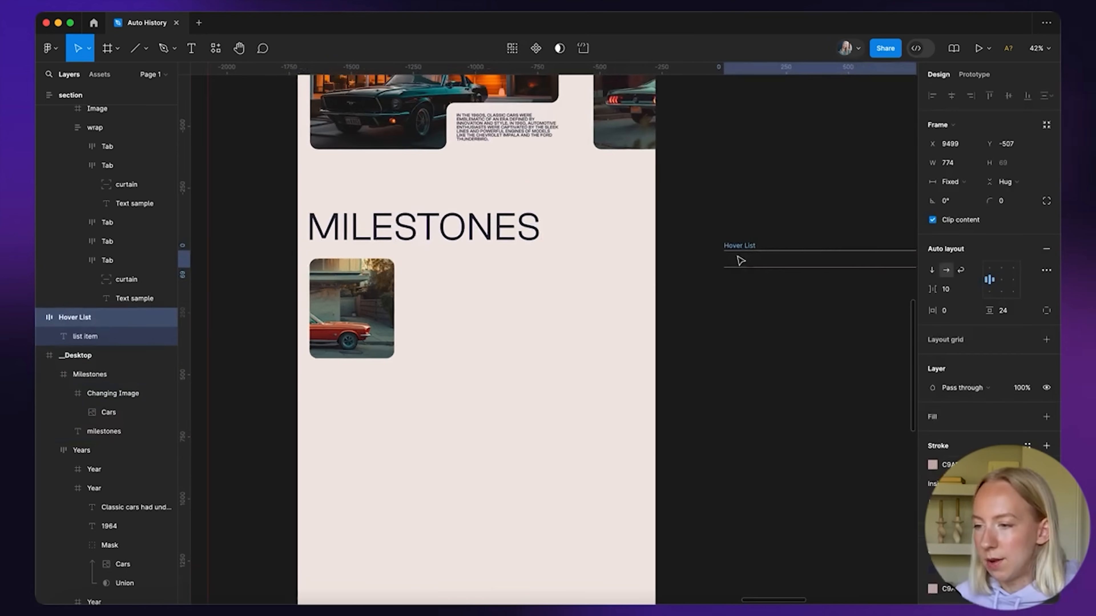
scroll(778, 247, "right", 5)
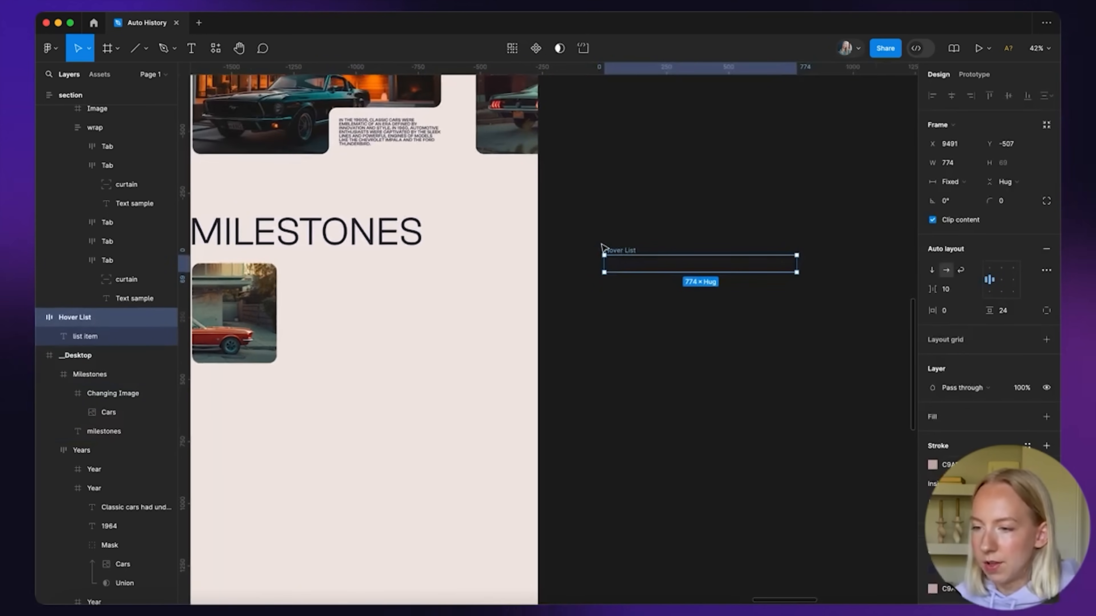
scroll(496, 351, "down", 5)
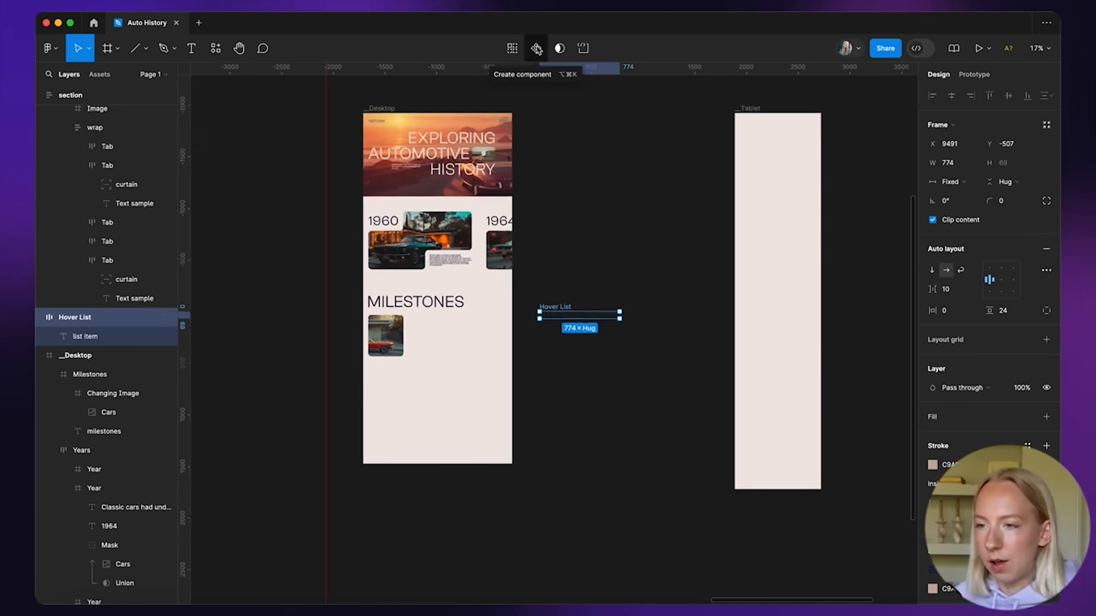
left_click(537, 49)
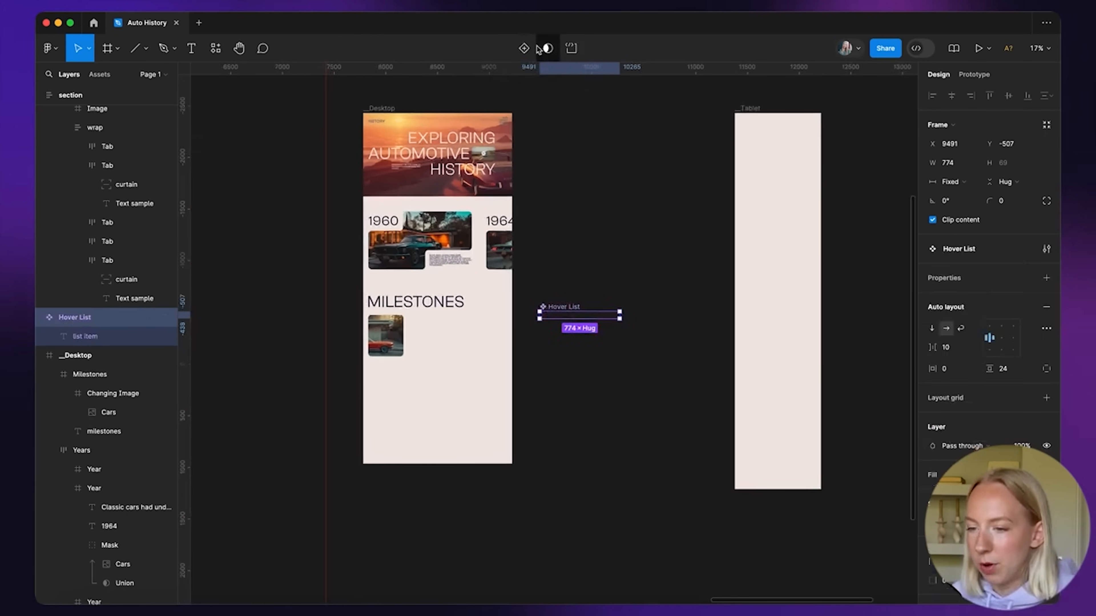
scroll(565, 333, "up", 3)
scroll(575, 303, "up", 5)
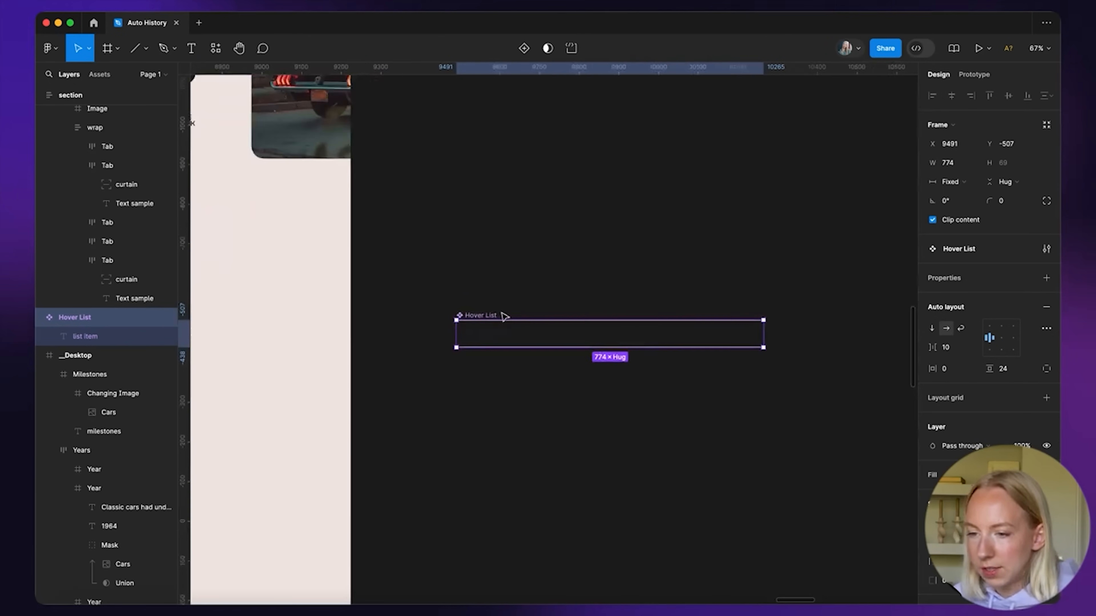
scroll(483, 318, "down", 5)
Add a variant property with a second variant, and give the set a white fill
left_click_drag(484, 319, 530, 255)
scroll(531, 255, "up", 5)
left_click(1046, 278)
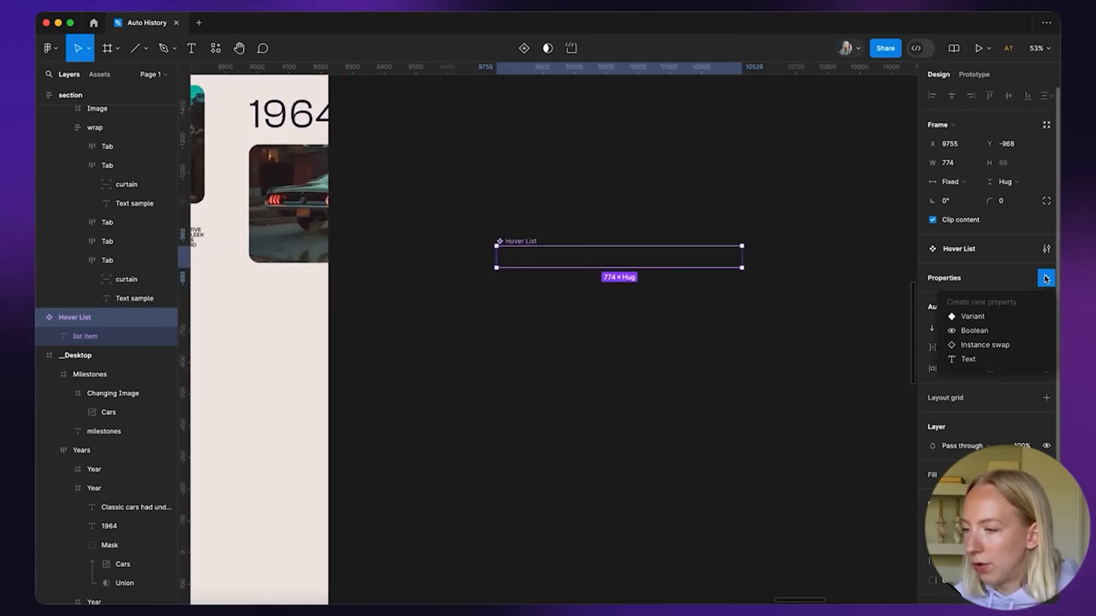
left_click(986, 317)
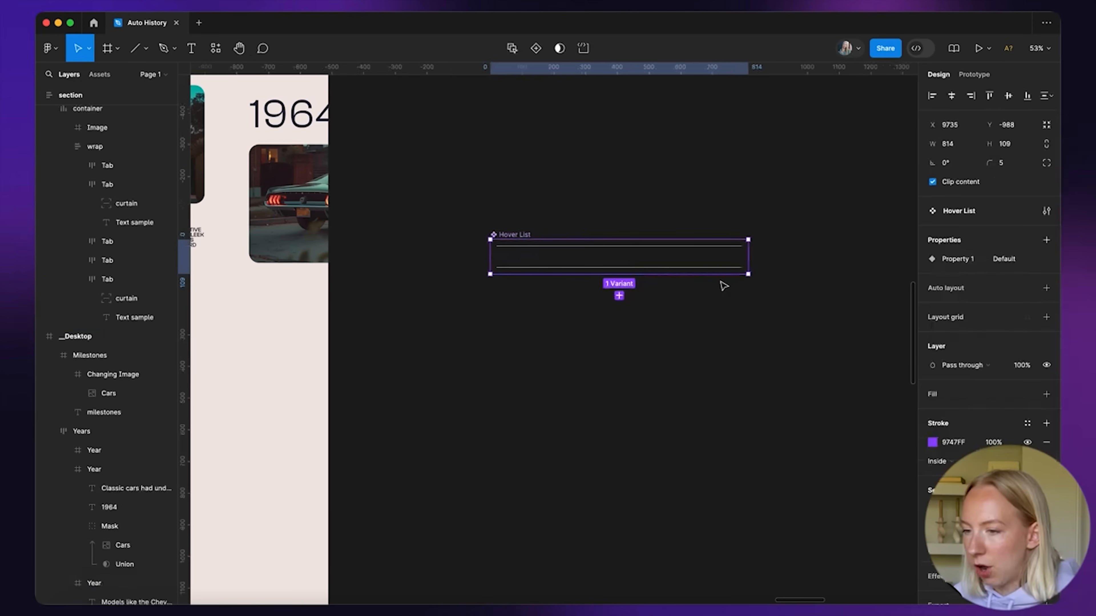
left_click(618, 295)
left_click(493, 234)
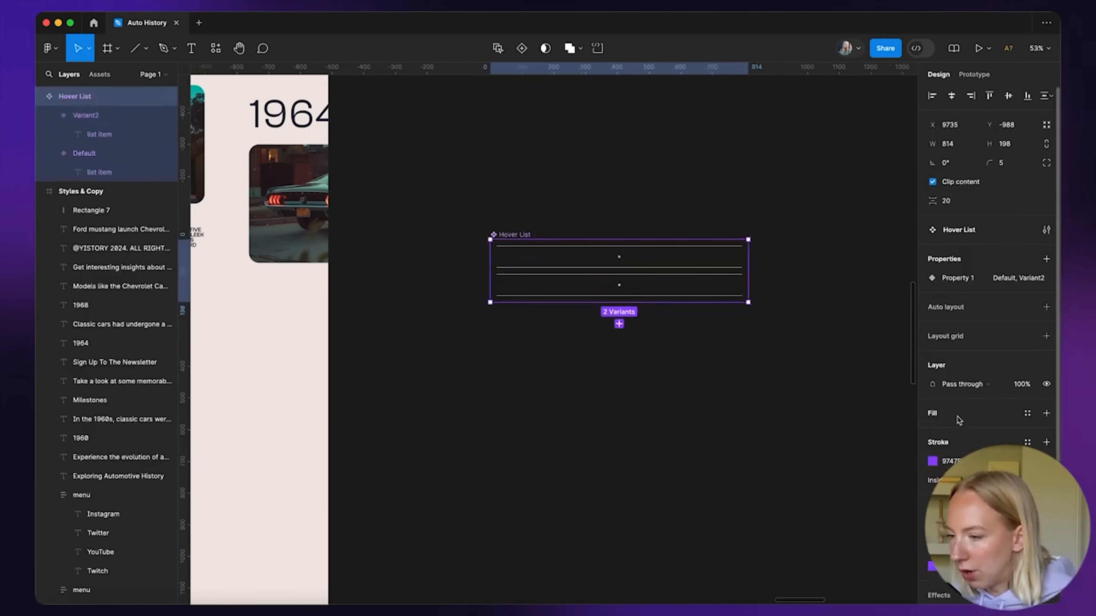
left_click(1046, 414)
Rename the Property 1 property to State
left_click(618, 364)
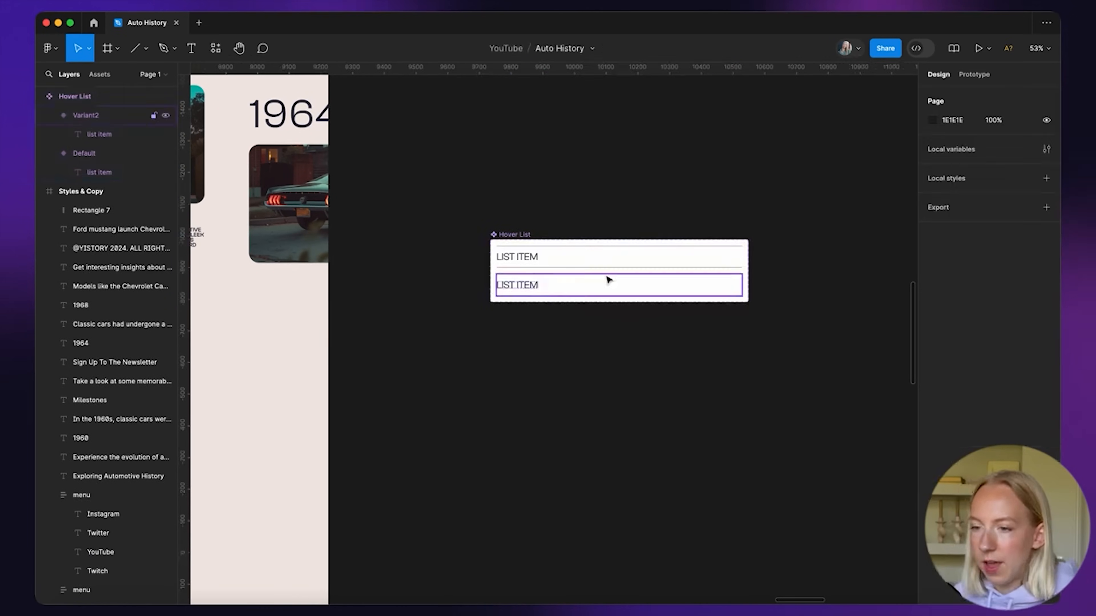
scroll(600, 302, "up", 5)
scroll(495, 421, "down", 3)
left_click(452, 281)
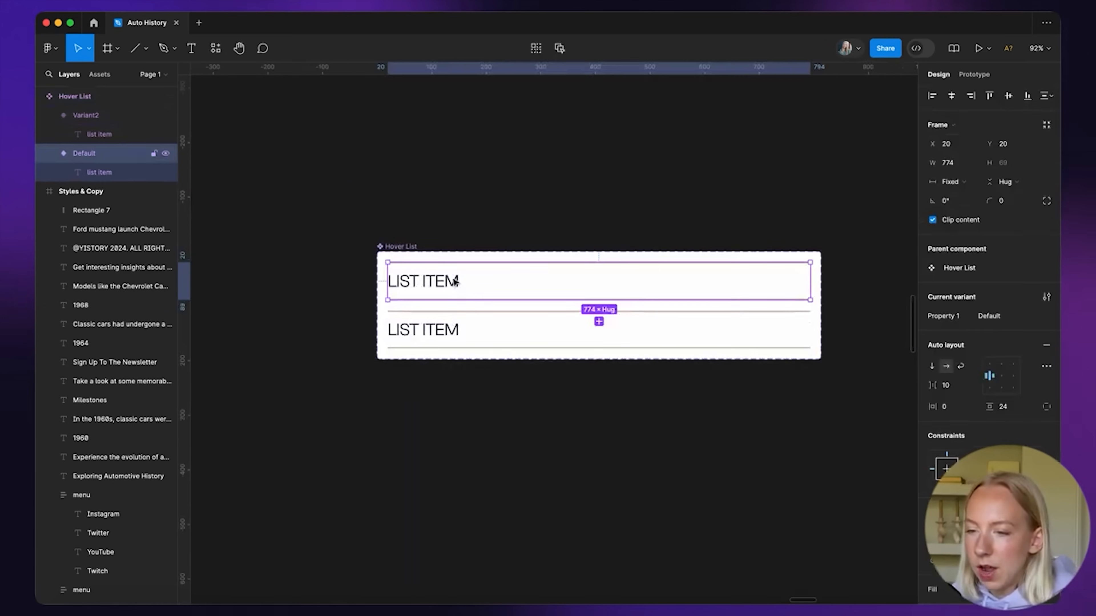
left_click(452, 320)
left_click(464, 272)
left_click(466, 328)
left_click(474, 283)
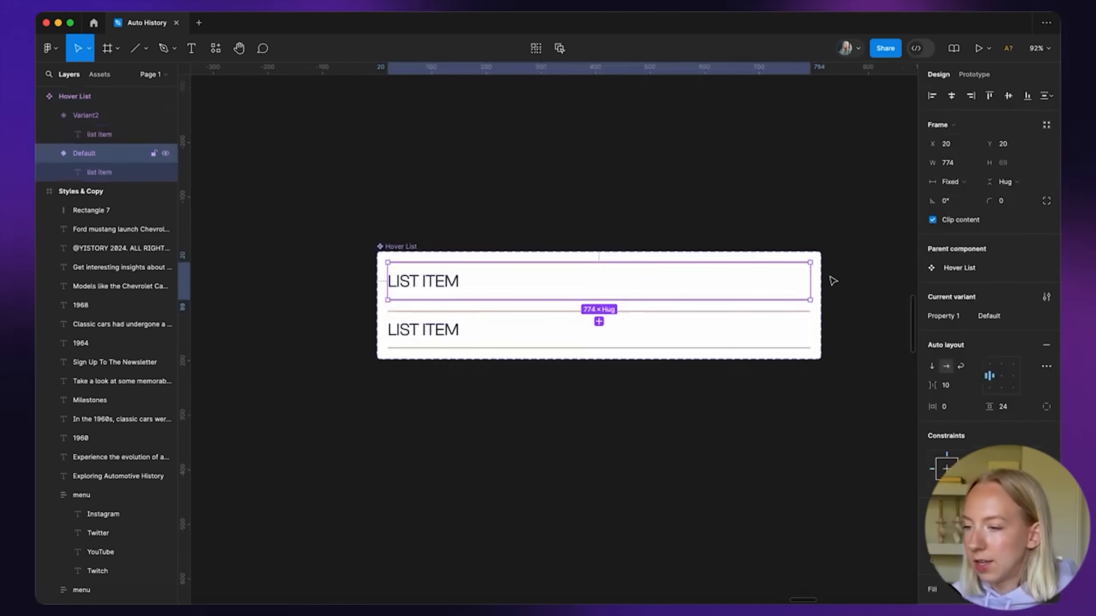
double_click(952, 316)
type("State")
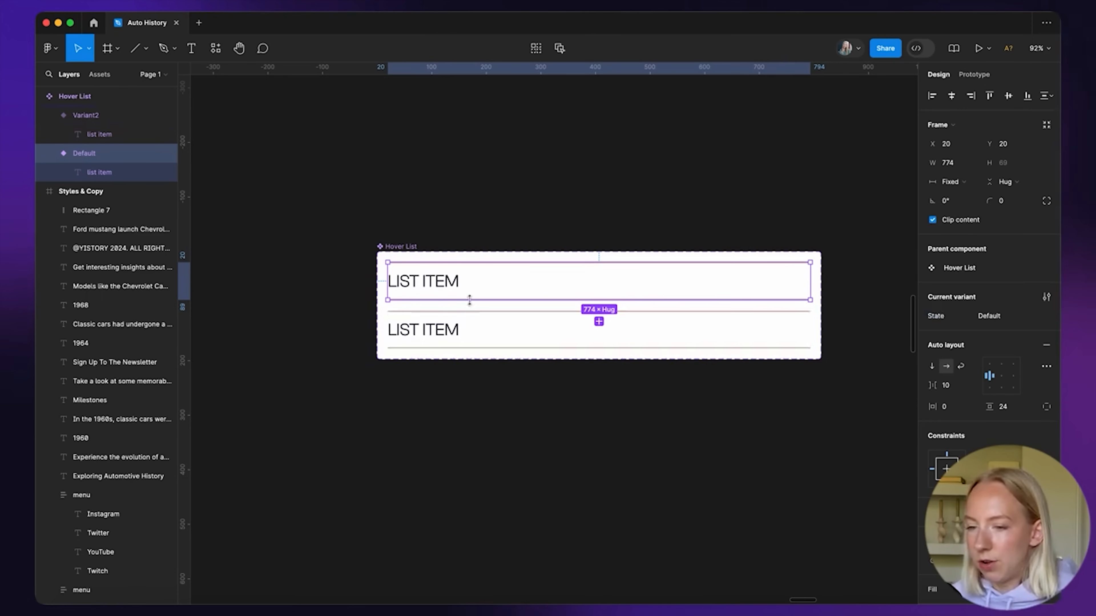
Rename the second variant to Hover
left_click(460, 322)
double_click(988, 316)
type("Hover")
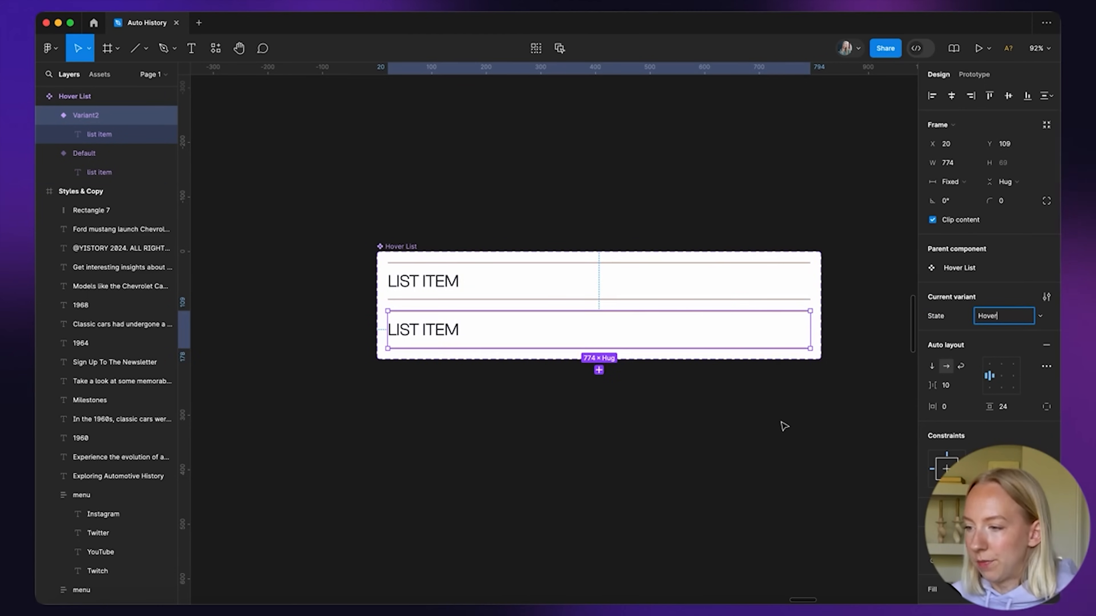
key("Return")
scroll(541, 313, "up", 5)
scroll(456, 384, "left", 3)
scroll(456, 384, "down", 2)
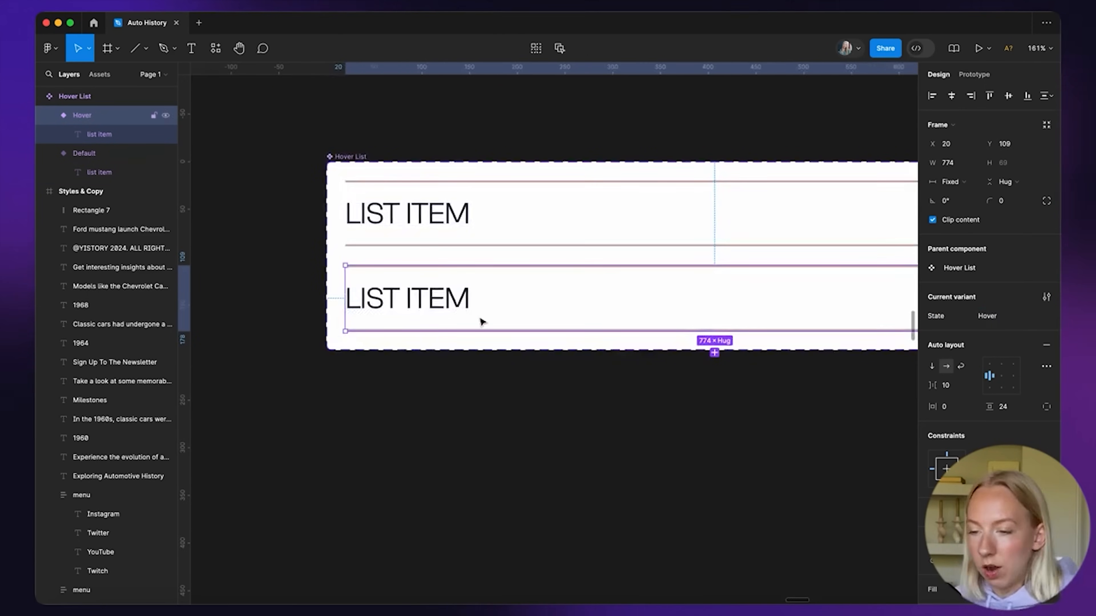
scroll(565, 394, "down", 3)
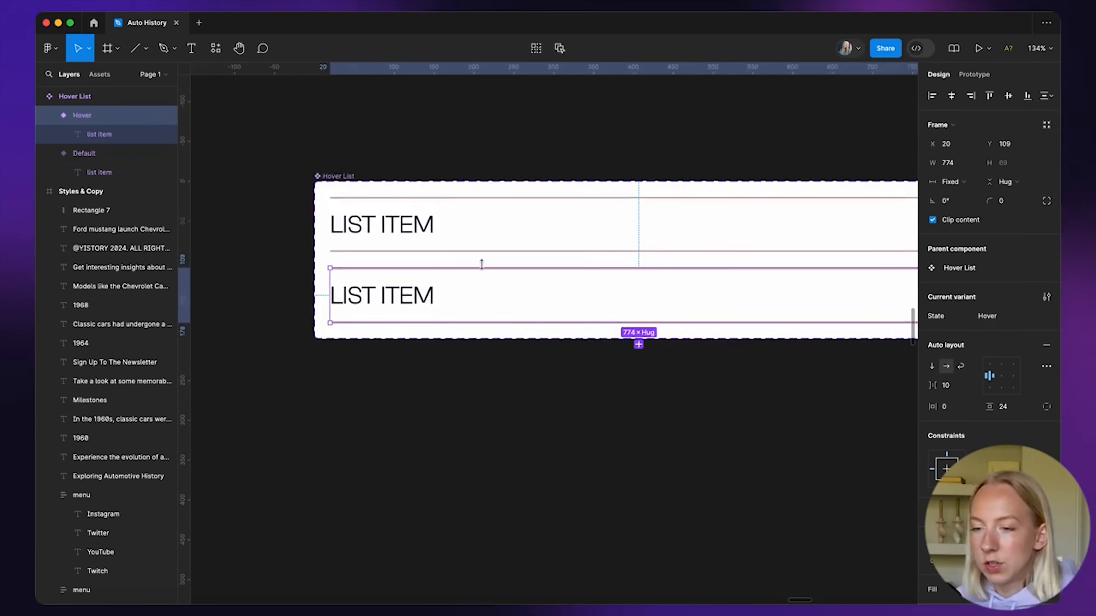
scroll(581, 330, "right", 2)
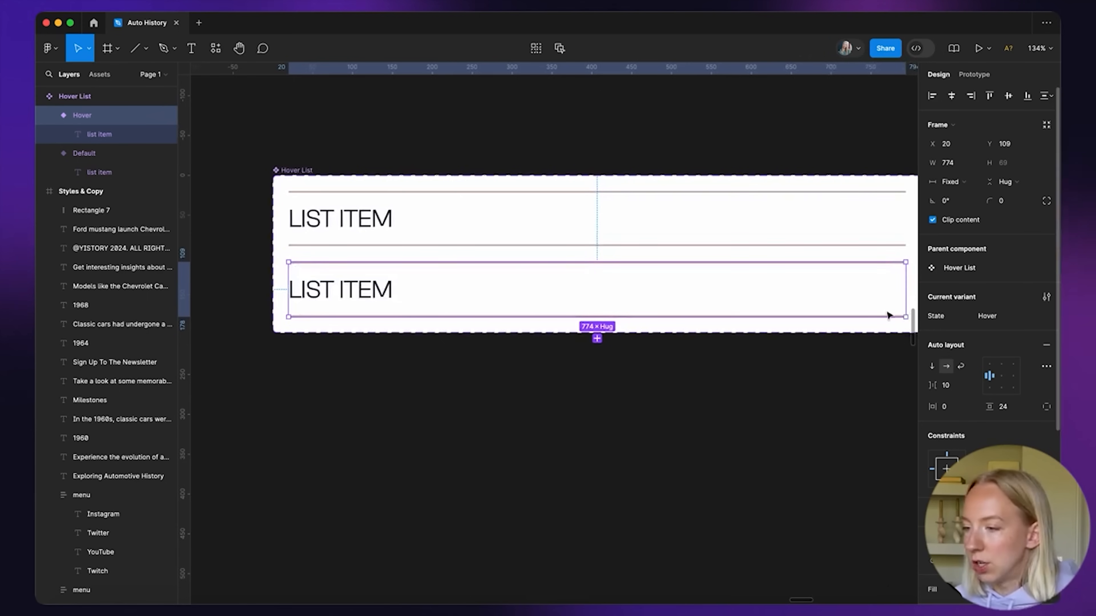
Fill the Hover variant with pink C9ADA7
left_click(675, 353)
left_click(421, 281)
left_click(414, 277)
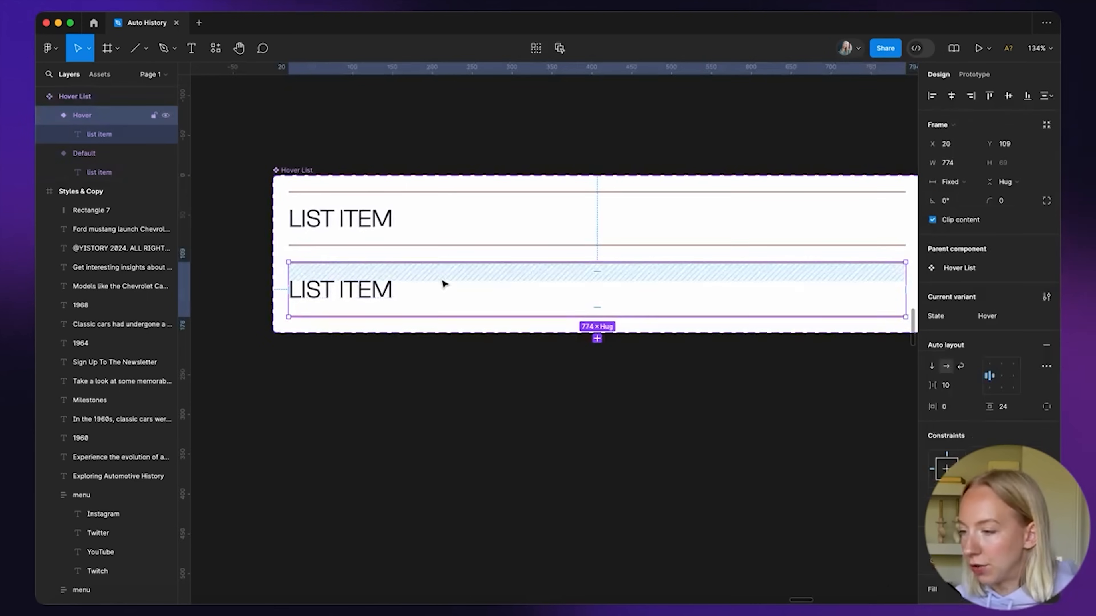
scroll(987, 302, "down", 5)
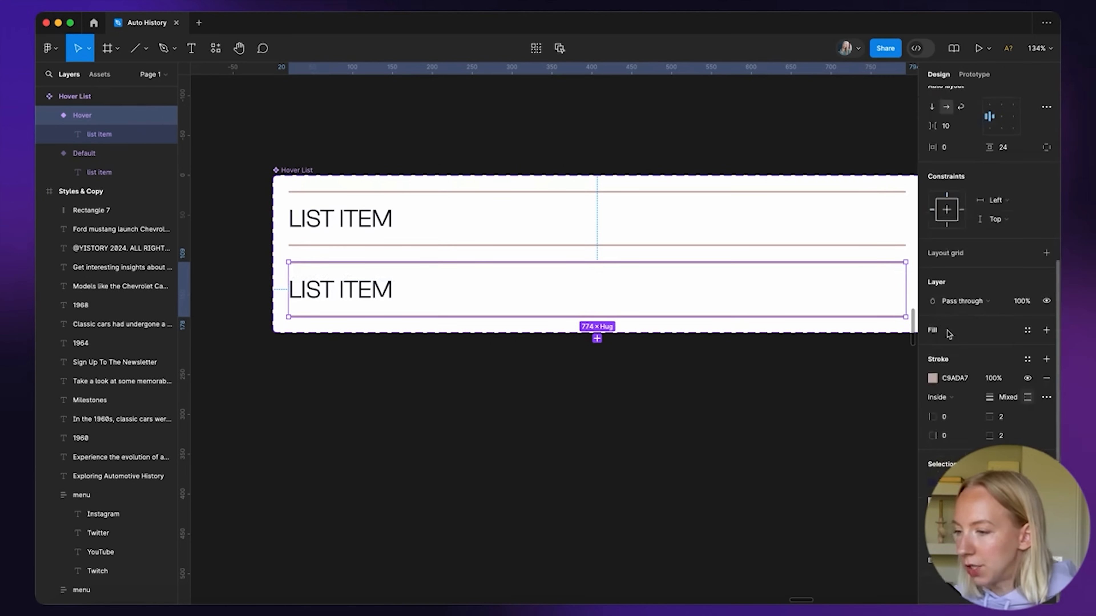
left_click(1046, 330)
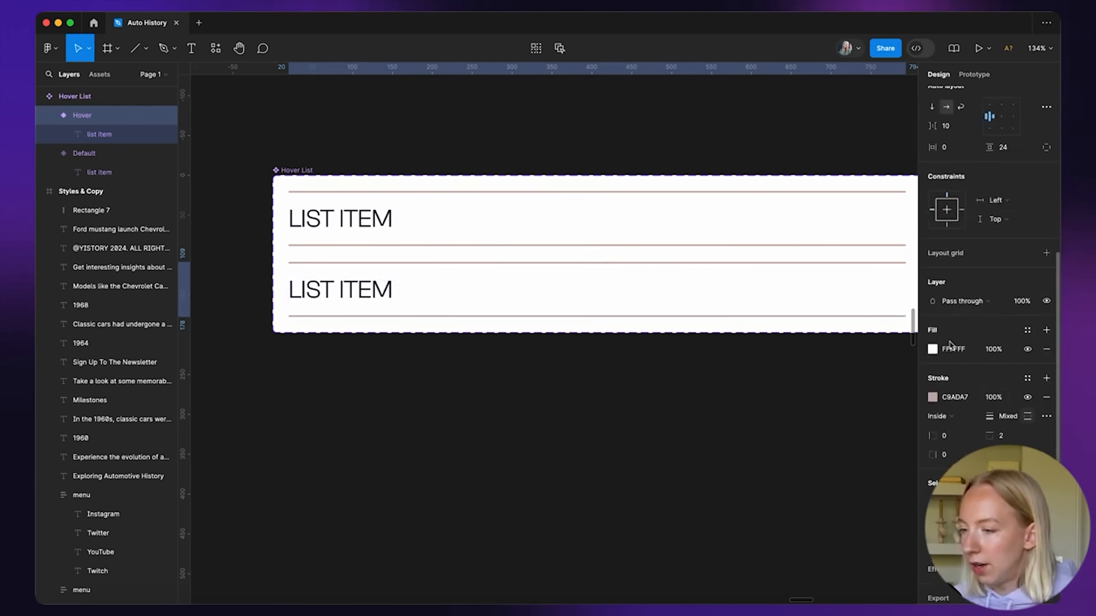
left_click(932, 348)
left_click(818, 541)
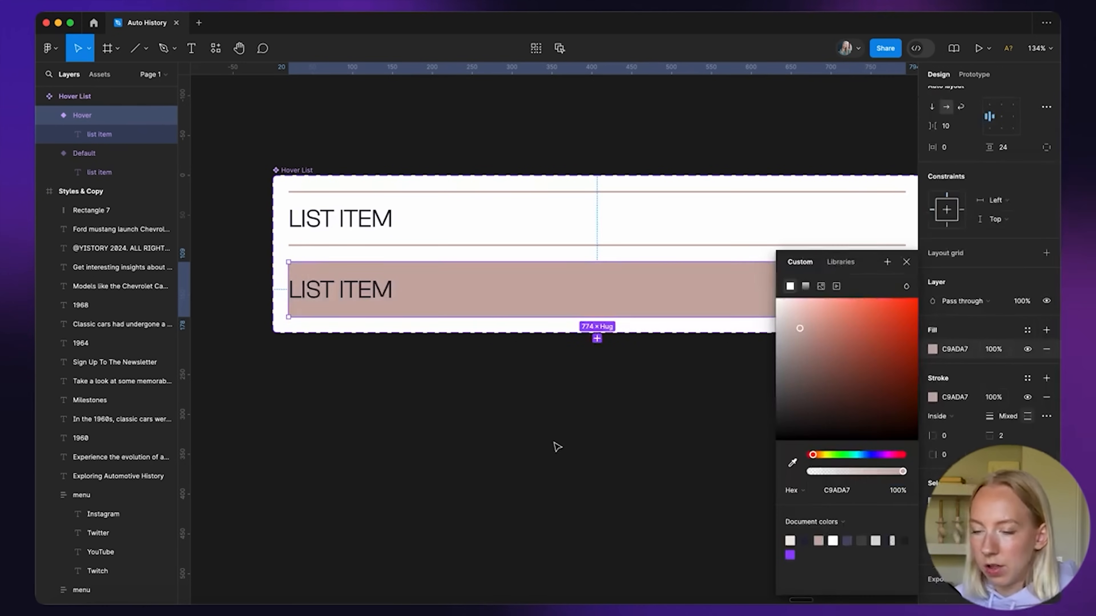
left_click(590, 440)
scroll(412, 358, "down", 3)
scroll(409, 355, "down", 1)
scroll(408, 355, "up", 4)
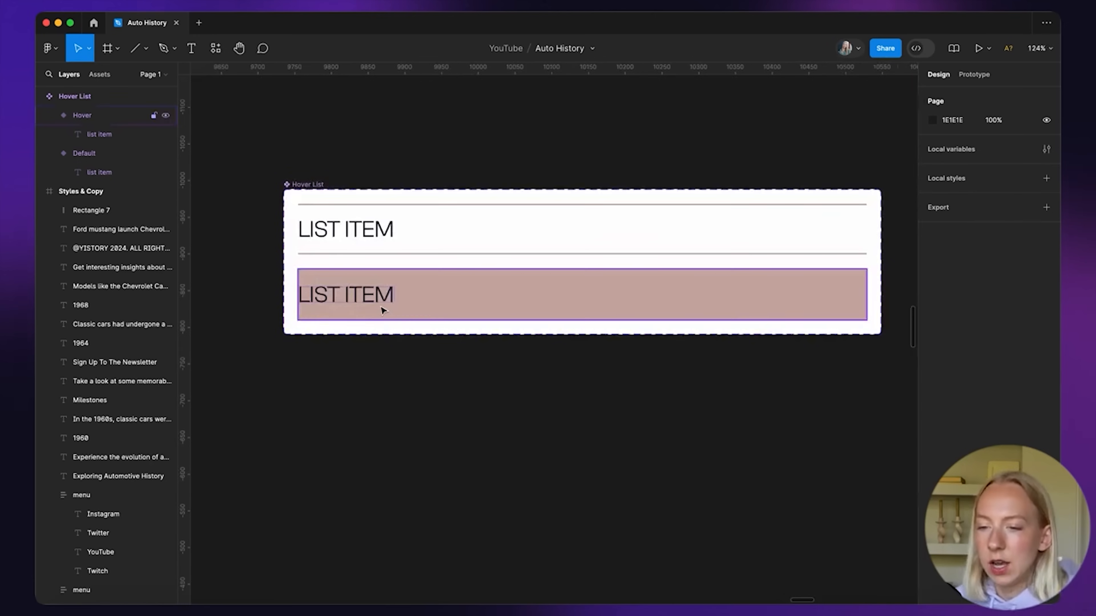
Set both LIST ITEM labels to Medium weight
left_click(384, 299, "super")
left_click(382, 234, "shift+super")
left_click(941, 374)
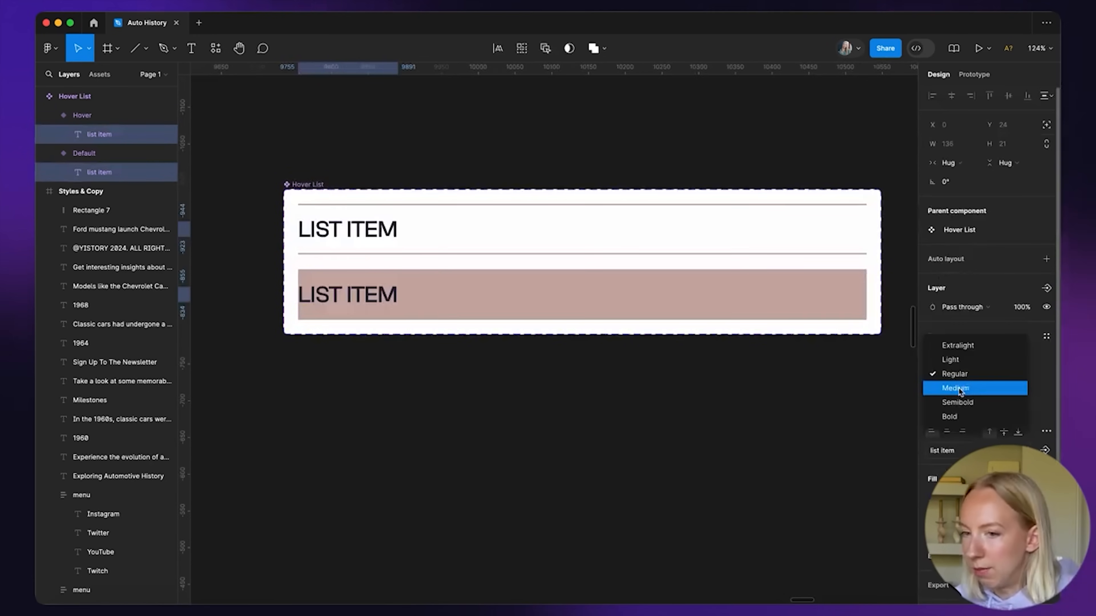
left_click(942, 385)
left_click(460, 372)
scroll(494, 380, "down", 3)
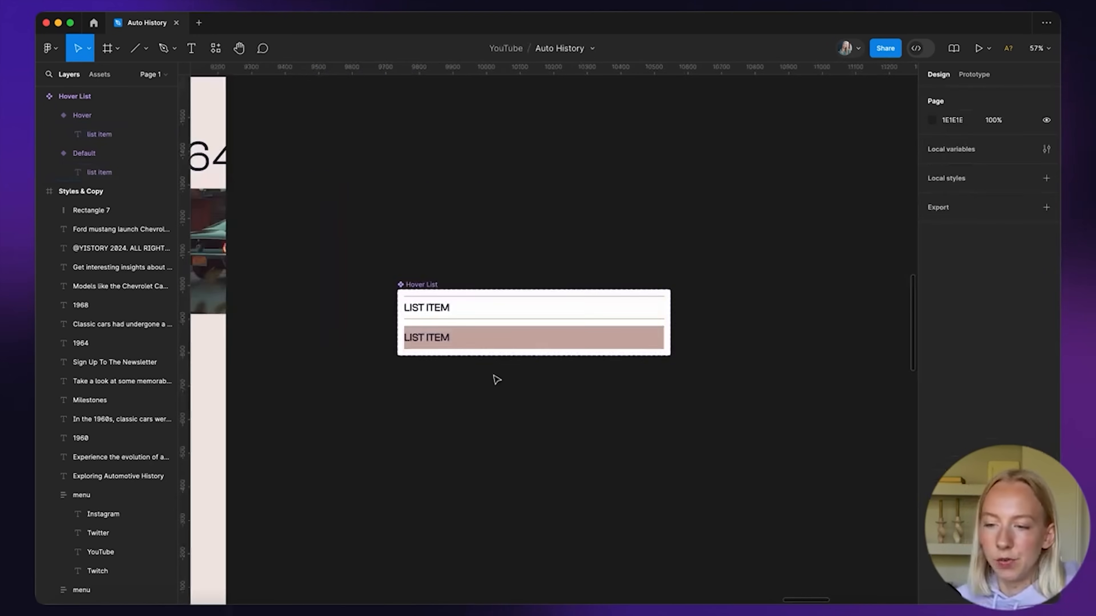
scroll(483, 363, "up", 4)
scroll(350, 411, "up", 5)
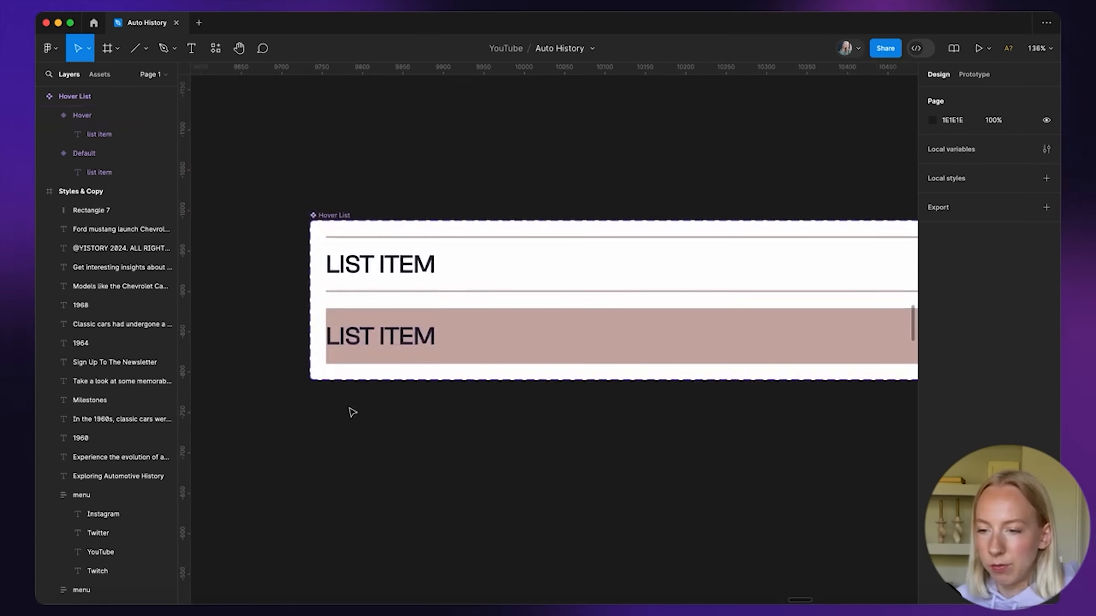
scroll(380, 375, "down", 10)
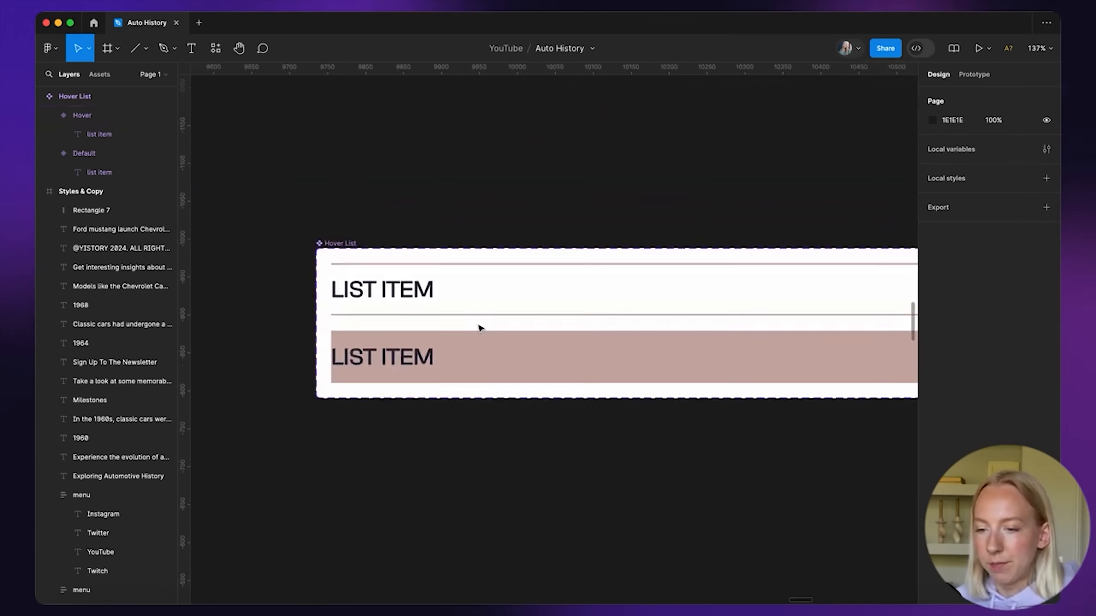
scroll(464, 425, "up", 1)
Show the prototyping settings for the Hover List component set
left_click(468, 253)
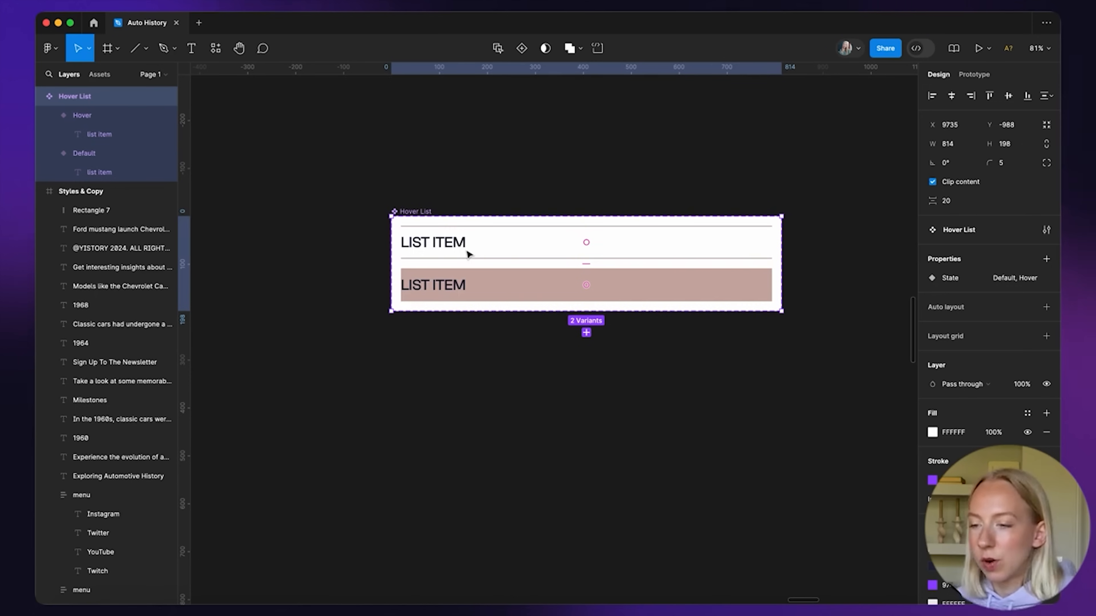
left_click(974, 75)
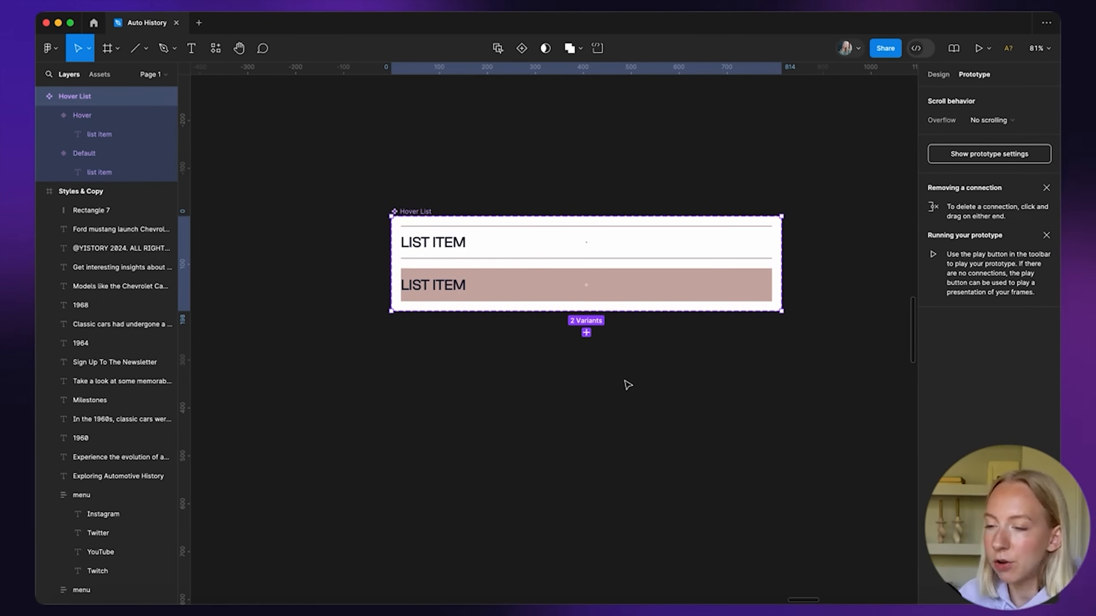
scroll(628, 384, "down", 5)
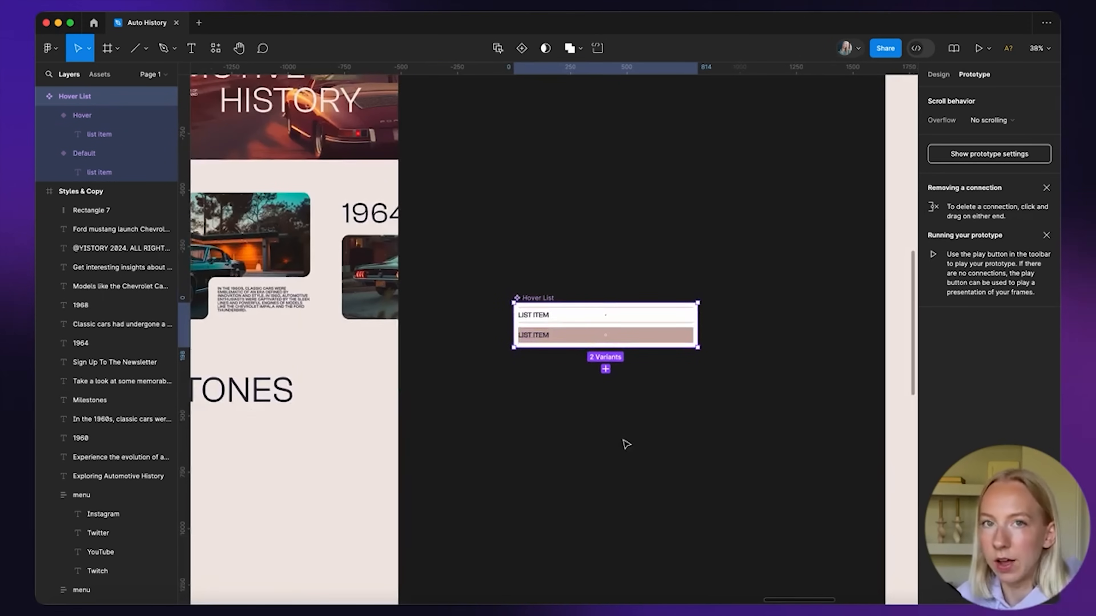
scroll(615, 368, "up", 5)
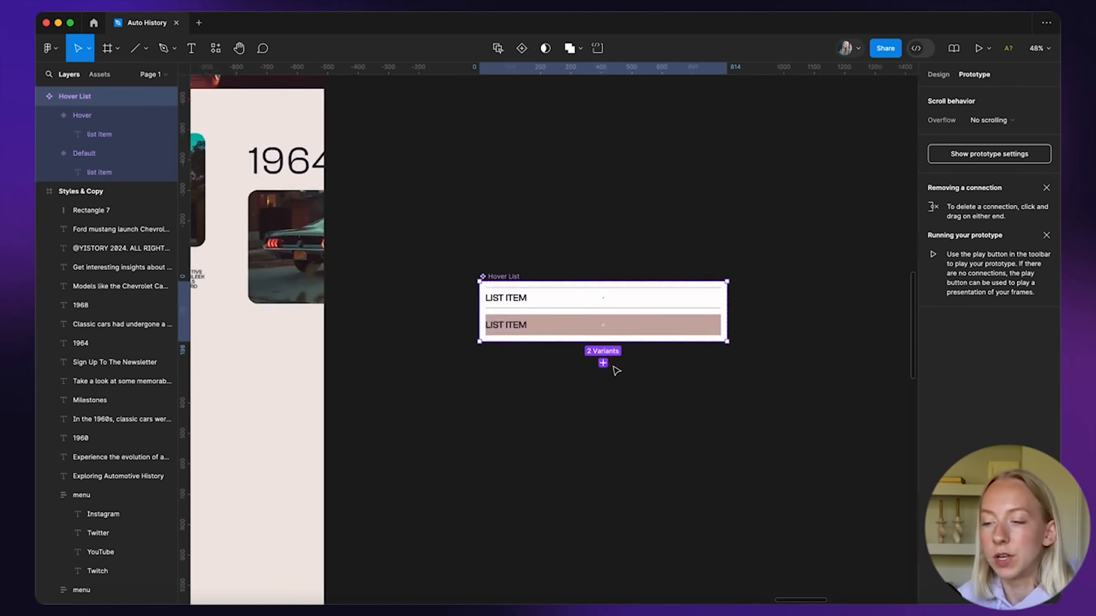
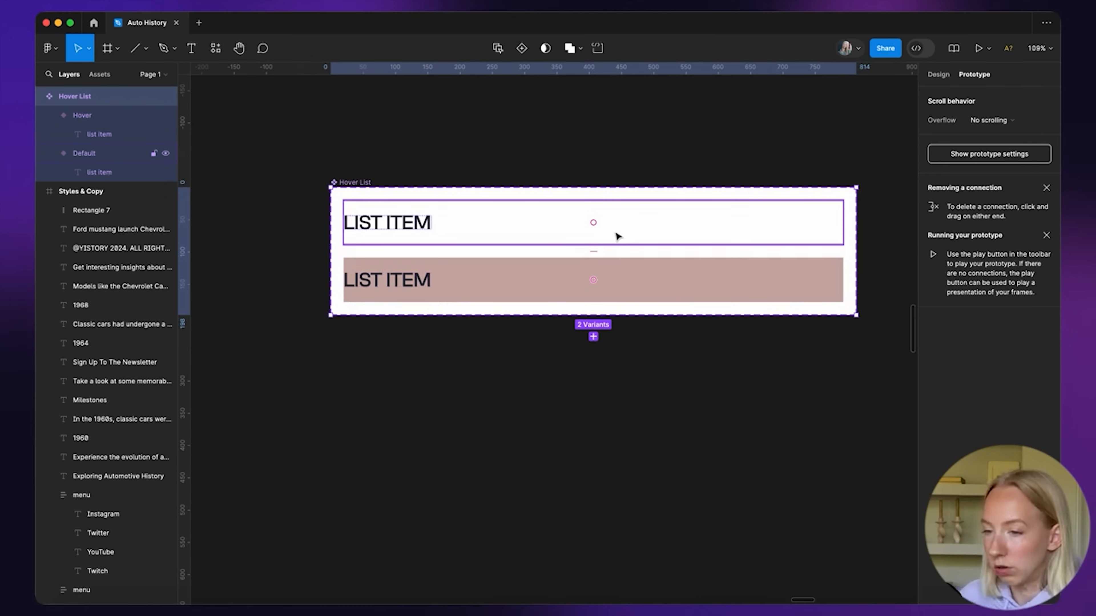
Link the Hover List's Default variant to its Hover variant with a While hovering trigger
scroll(616, 236, "up", 1)
scroll(645, 258, "down", 1)
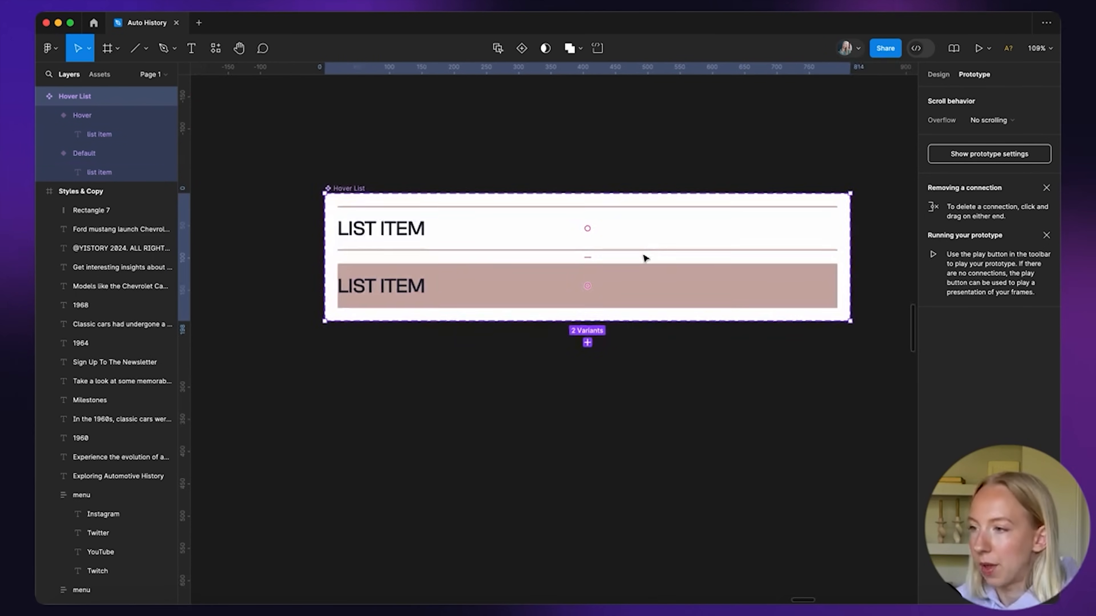
left_click(685, 222)
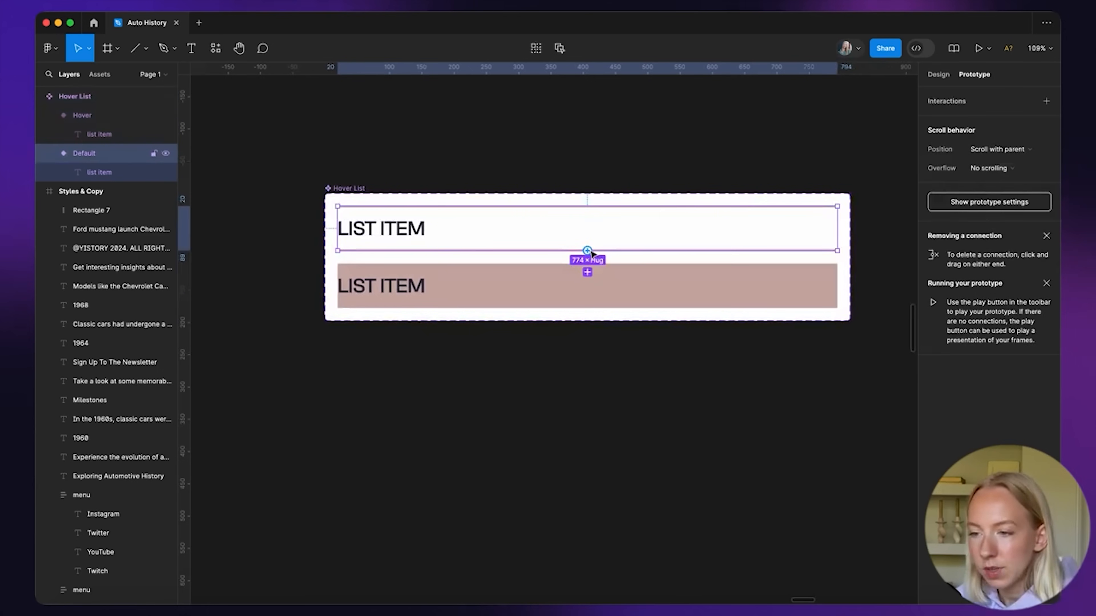
left_click_drag(587, 250, 581, 285)
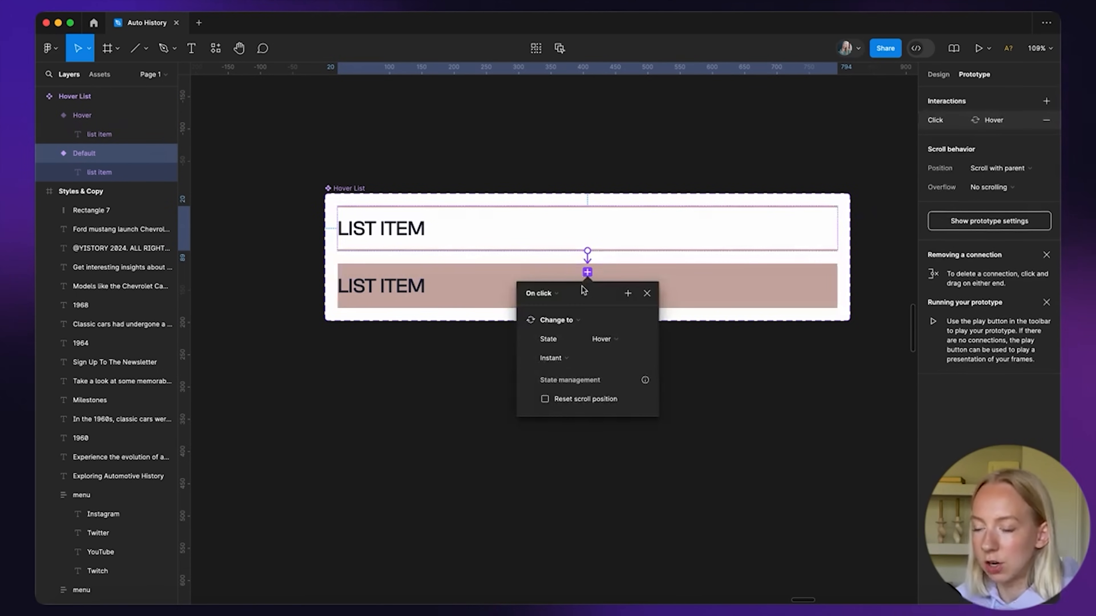
left_click(561, 295)
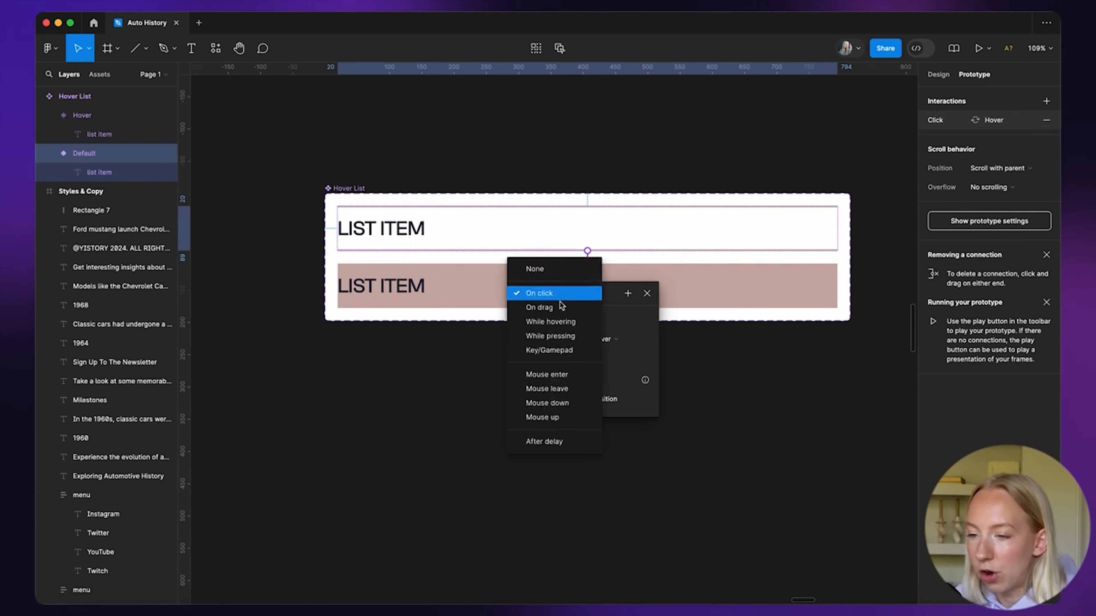
left_click(560, 323)
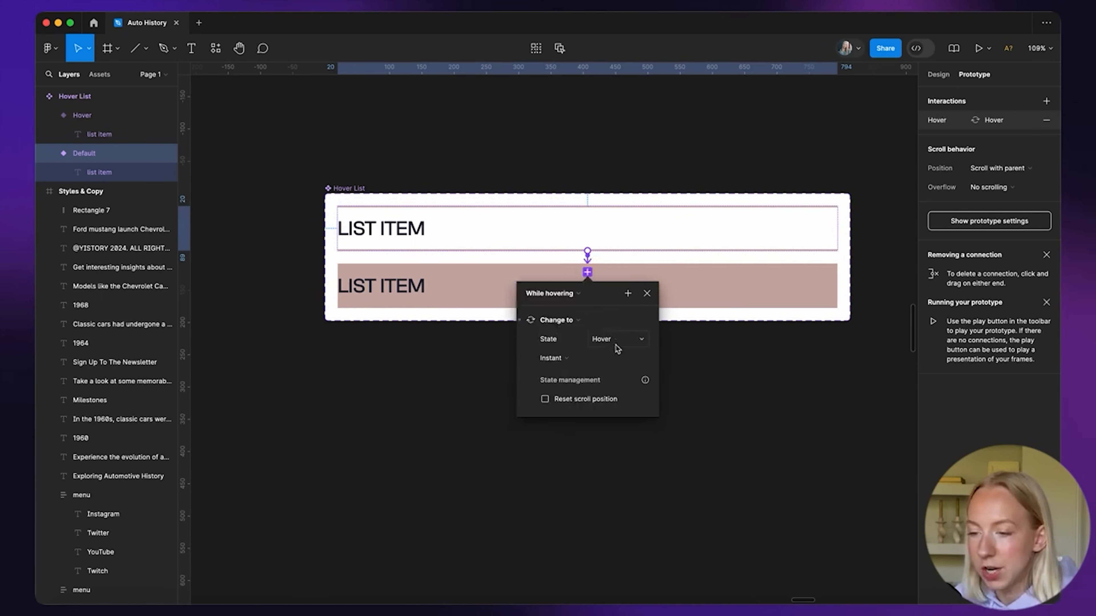
left_click(646, 294)
left_click(603, 413)
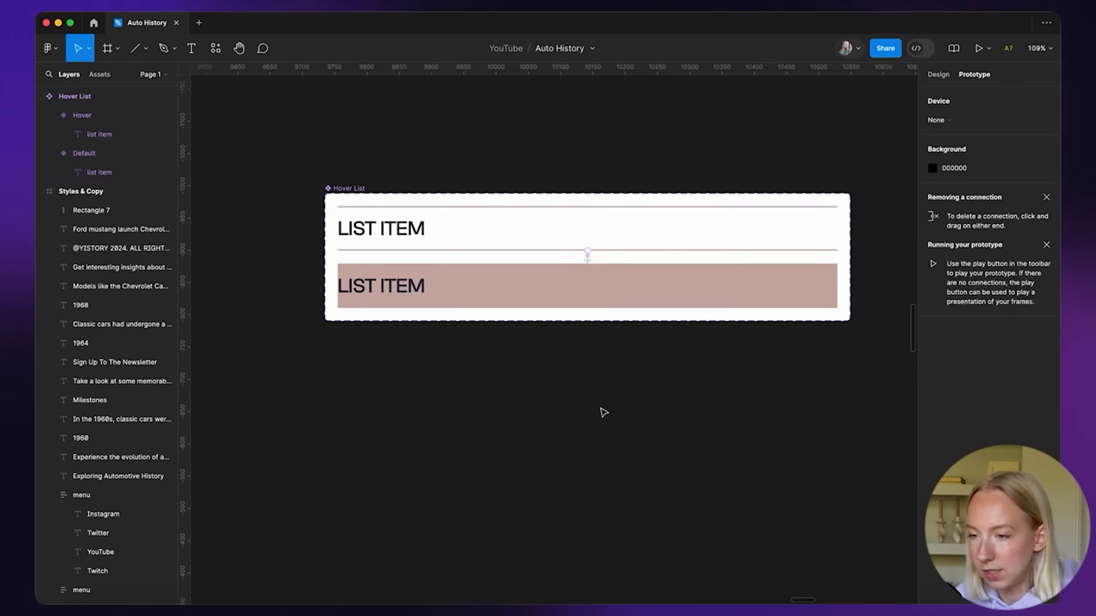
key("shift+1")
left_click(938, 78)
Turn on the Desktop frame's layout grid
scroll(571, 369, "up", 3)
scroll(489, 264, "down", 4)
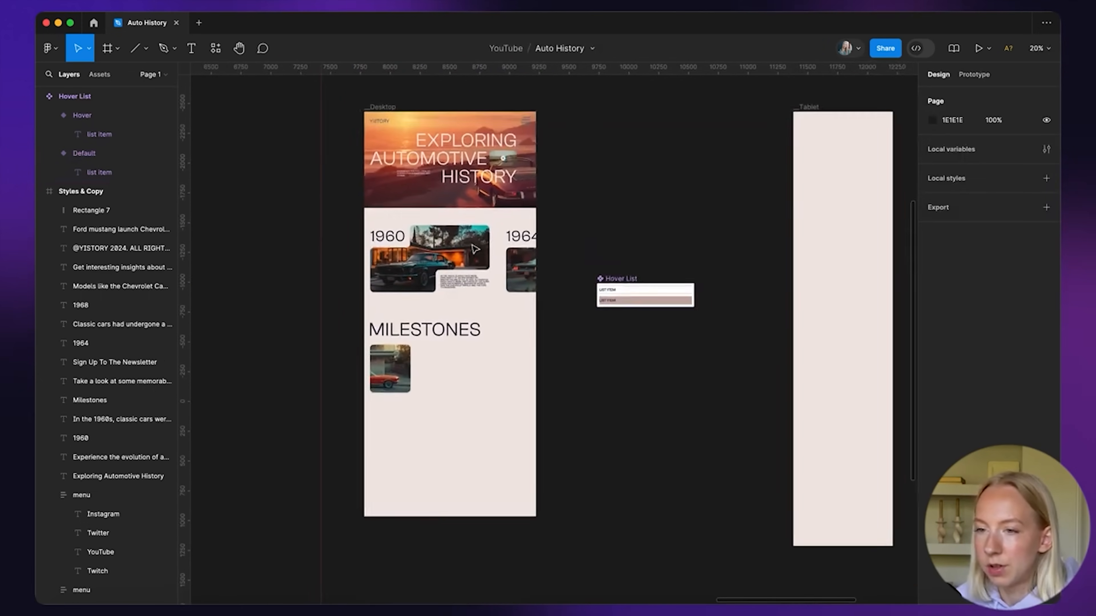
scroll(474, 207, "up", 1)
left_click(393, 123)
left_click(1027, 297)
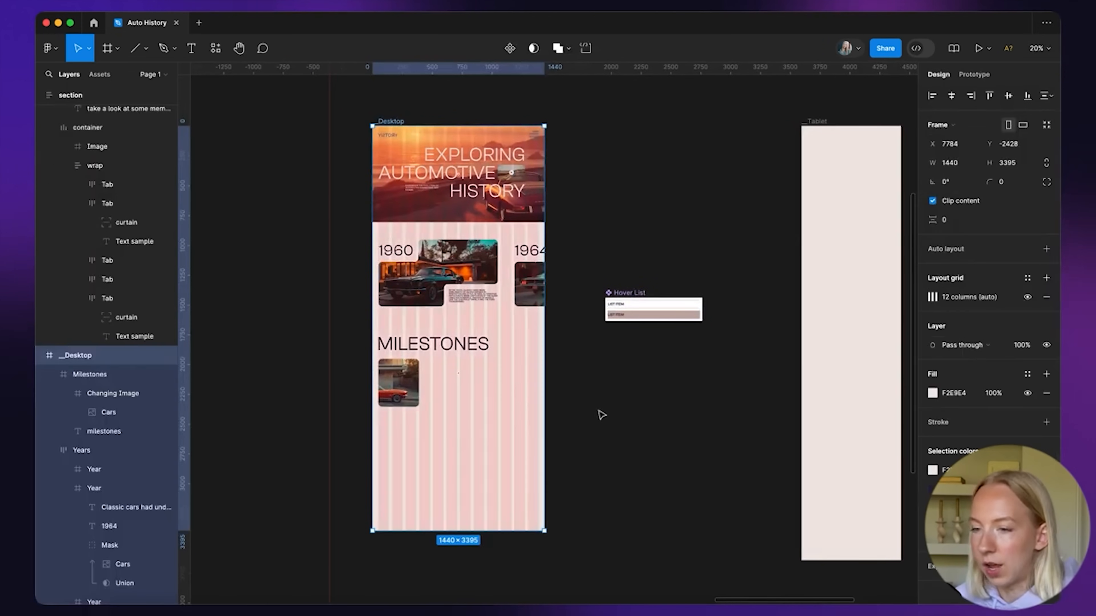
left_click(601, 414)
Place a Hover List instance in Milestones beside the car image
scroll(456, 421, "up", 3)
scroll(456, 422, "up", 3)
scroll(621, 388, "down", 2)
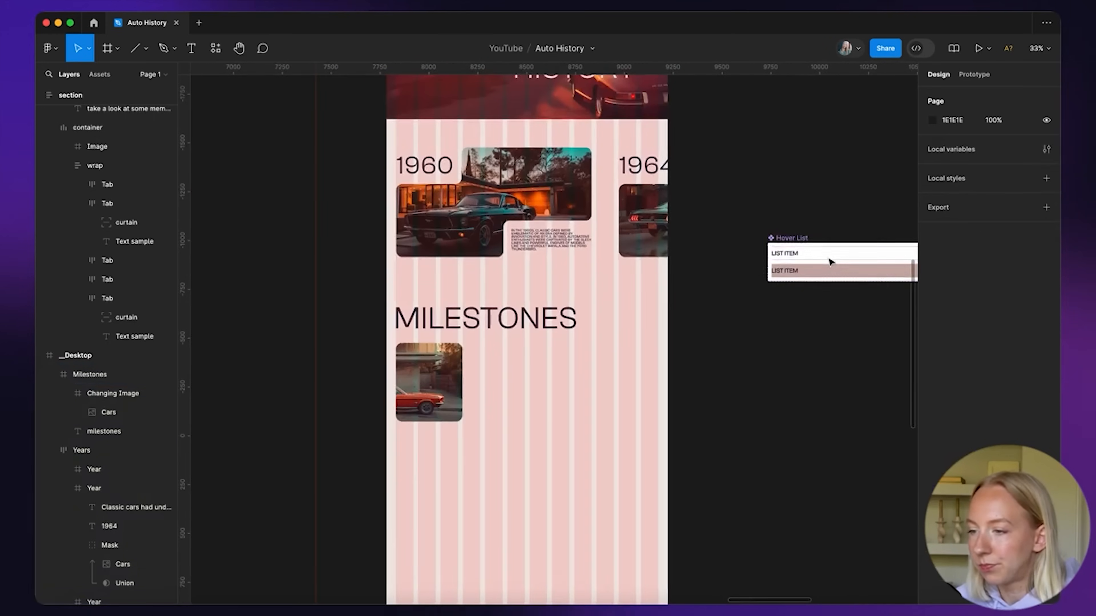
left_click_drag(826, 252, 530, 386)
scroll(531, 384, "up", 5)
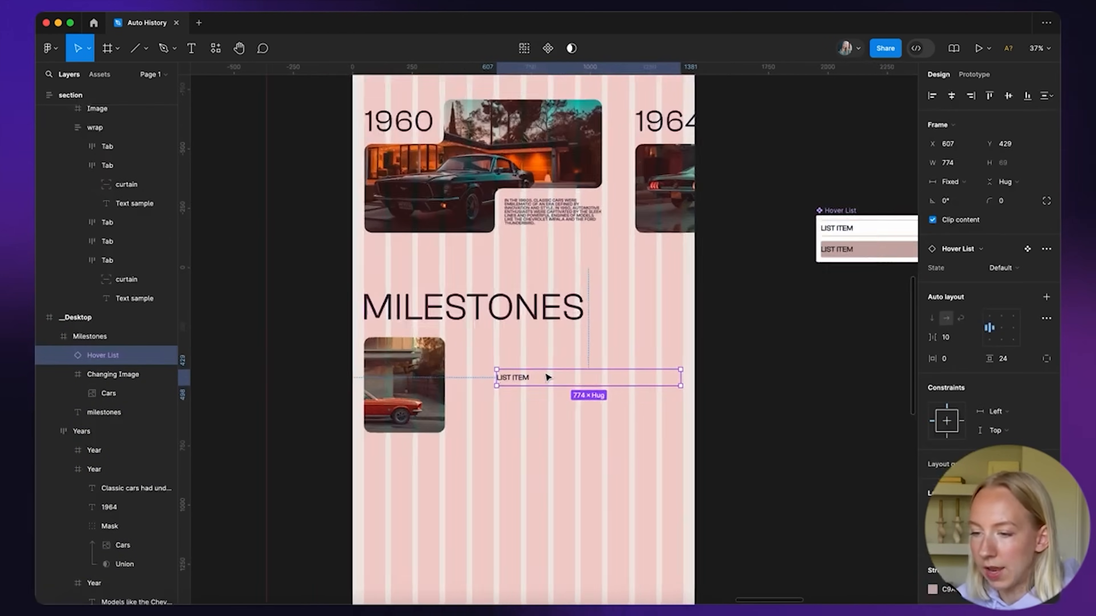
left_click_drag(604, 343, 609, 281)
scroll(536, 321, "down", 2)
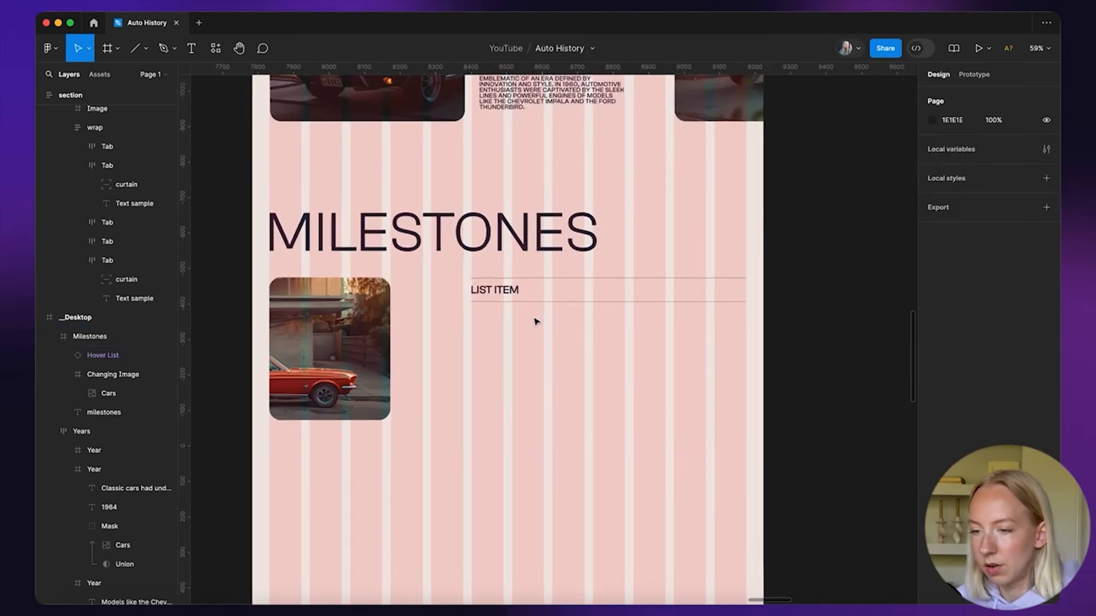
scroll(536, 321, "up", 2)
Duplicate the list item into a vertical stack of five
left_click(504, 286)
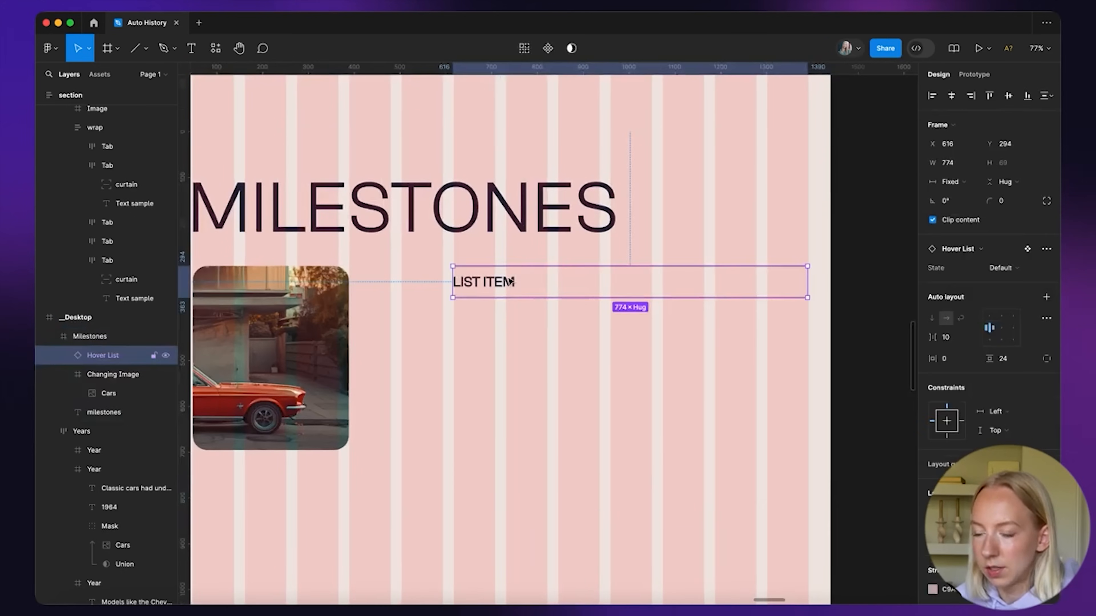
scroll(505, 282, "up", 5)
left_click_drag(477, 290, 477, 369)
scroll(475, 369, "down", 5)
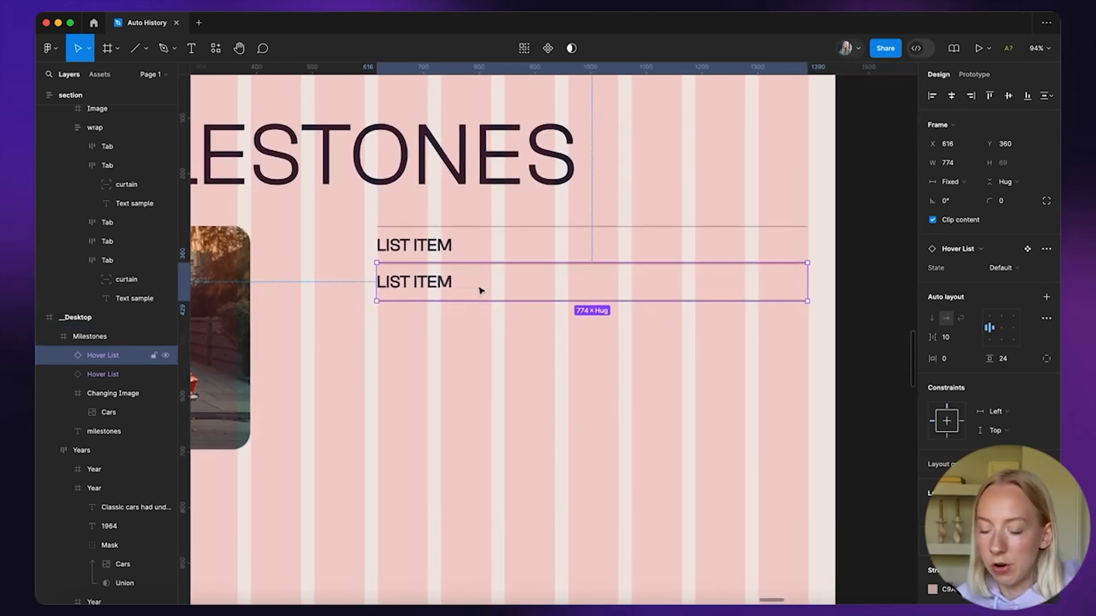
key("super+d")
key("super+d")
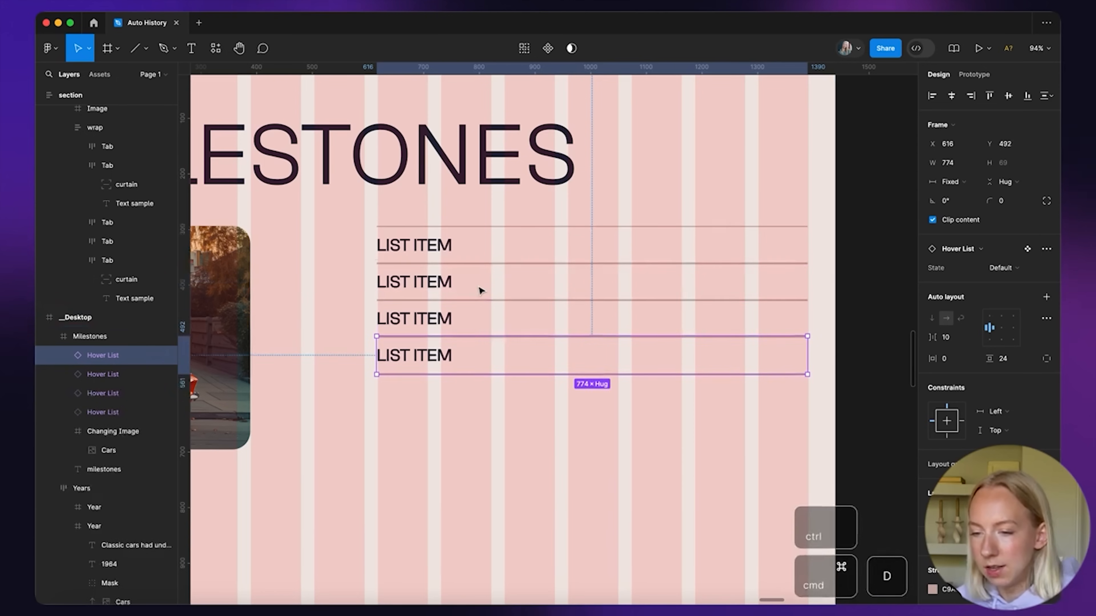
key("super+d")
scroll(479, 290, "down", 5)
left_click(780, 342)
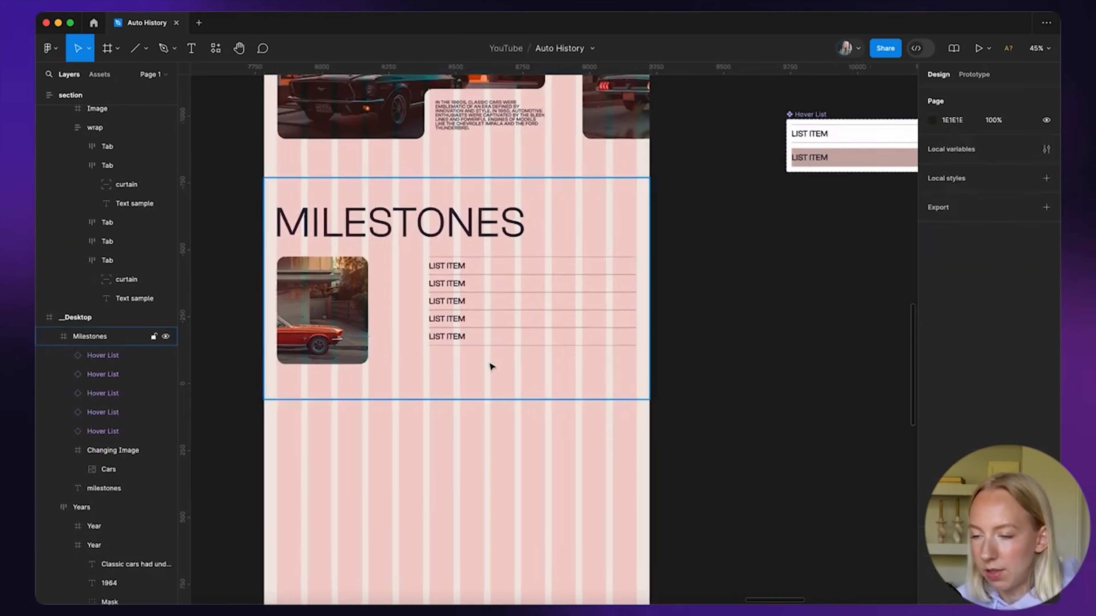
scroll(491, 367, "up", 5)
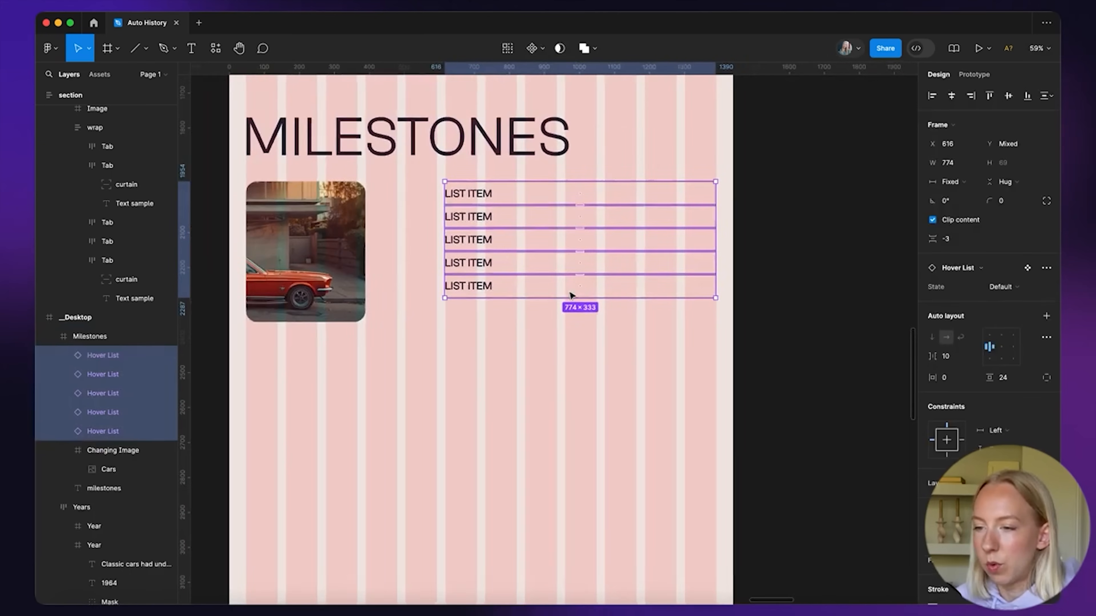
scroll(572, 294, "right", 2)
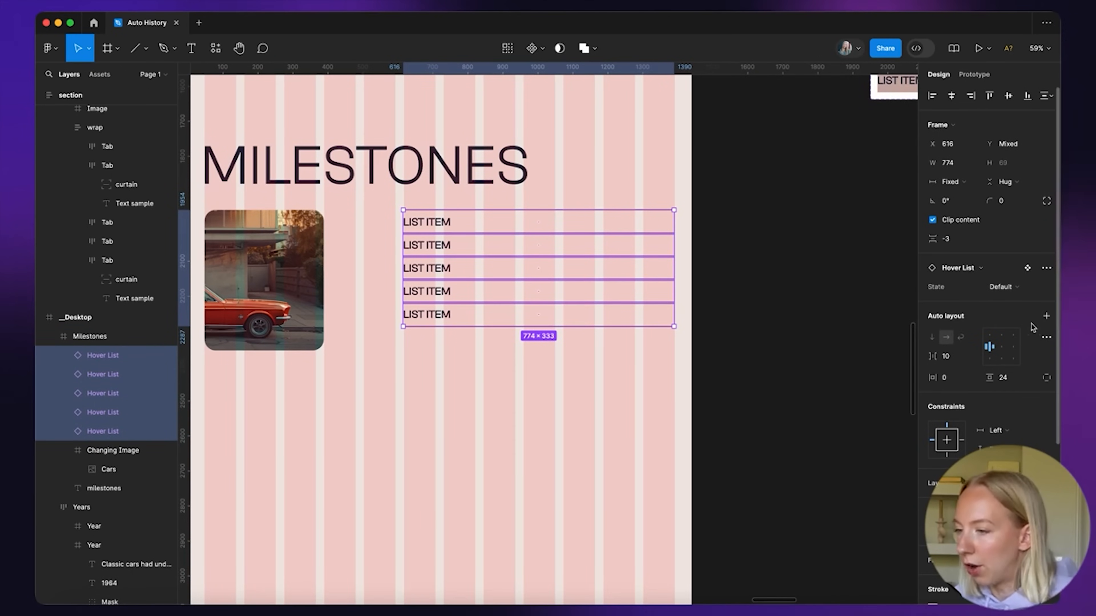
scroll(975, 398, "down", 4)
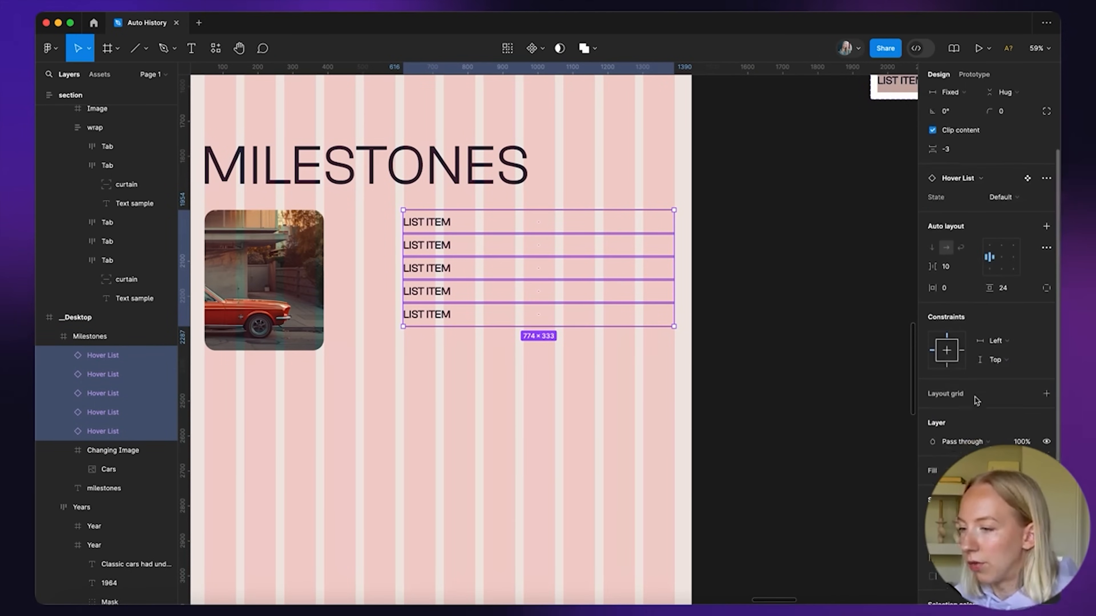
scroll(976, 399, "up", 4)
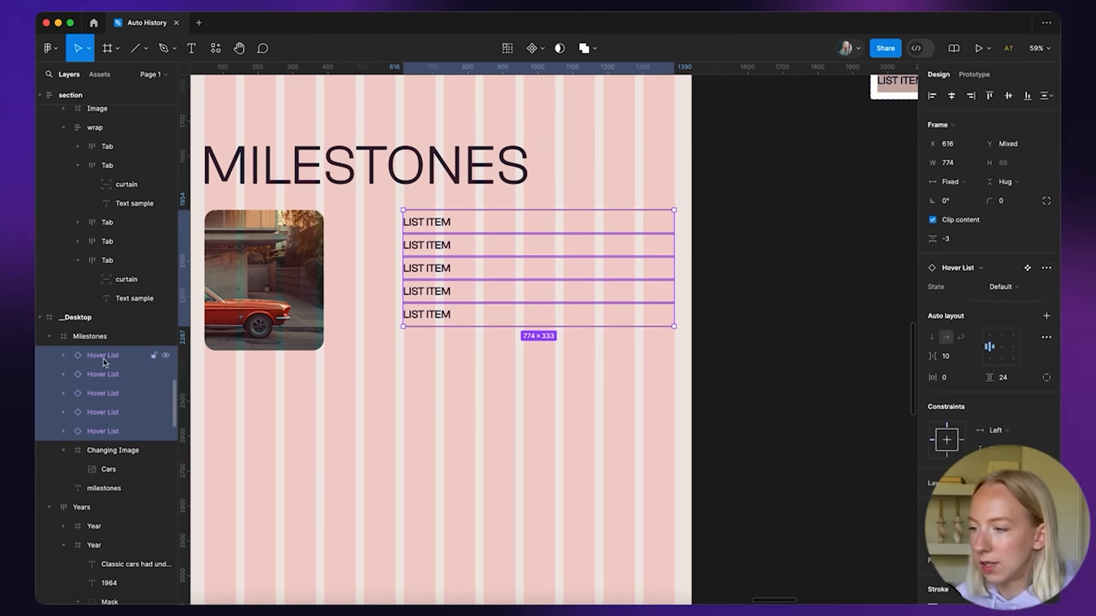
Wrap the five list items in an auto layout frame named Lists Group with -2 gap
left_click(1046, 317)
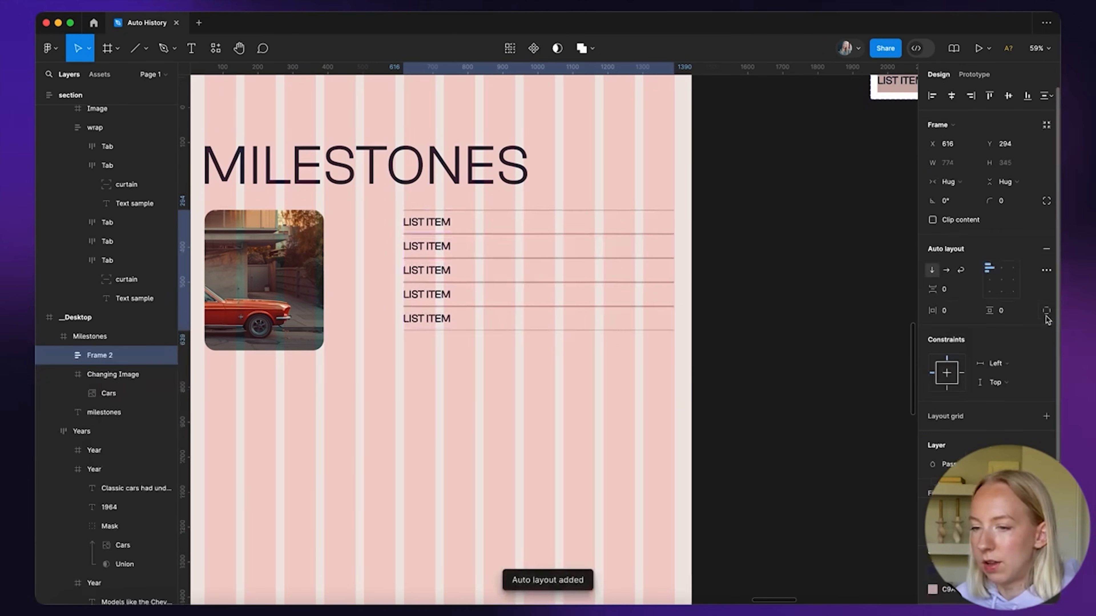
double_click(107, 359)
type("Lists Group")
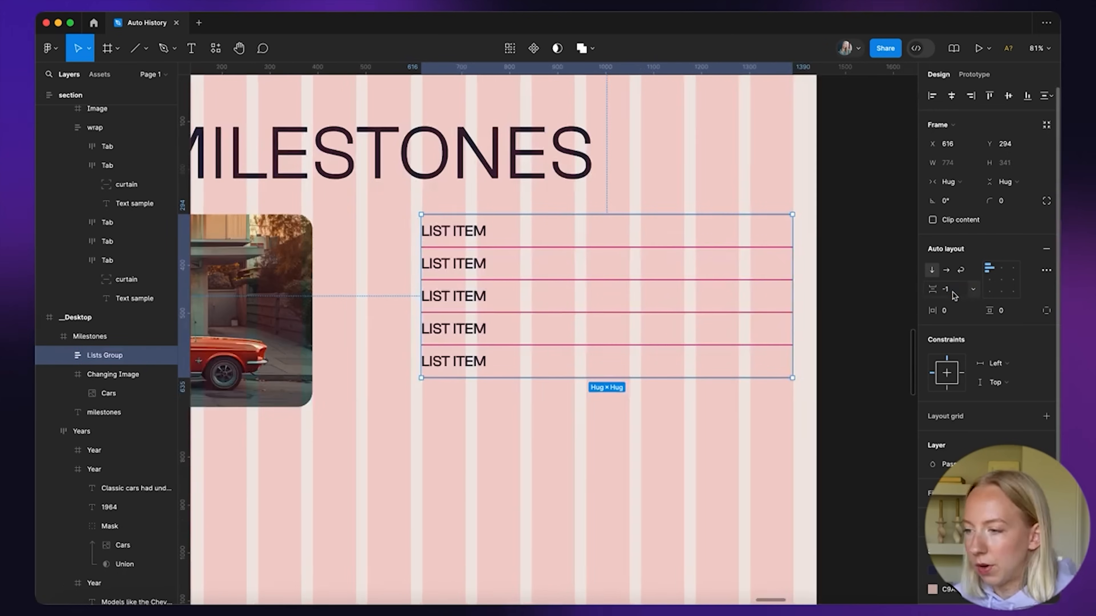
key("Return")
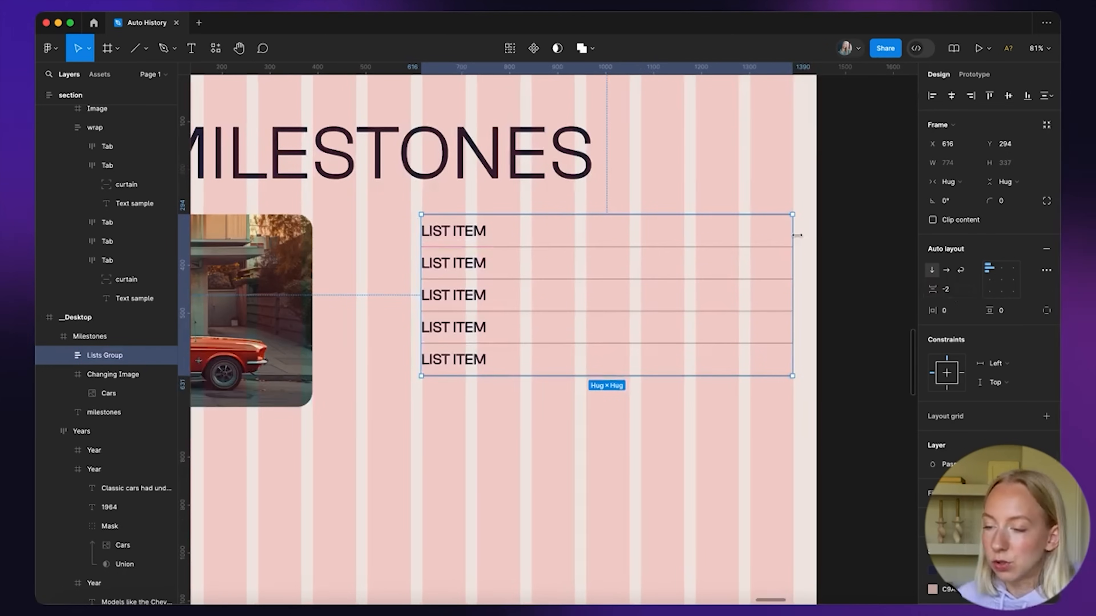
left_click(848, 258)
Bring the milestones copy text block into the Desktop frame beside the Lists Group
scroll(848, 258, "up", 8)
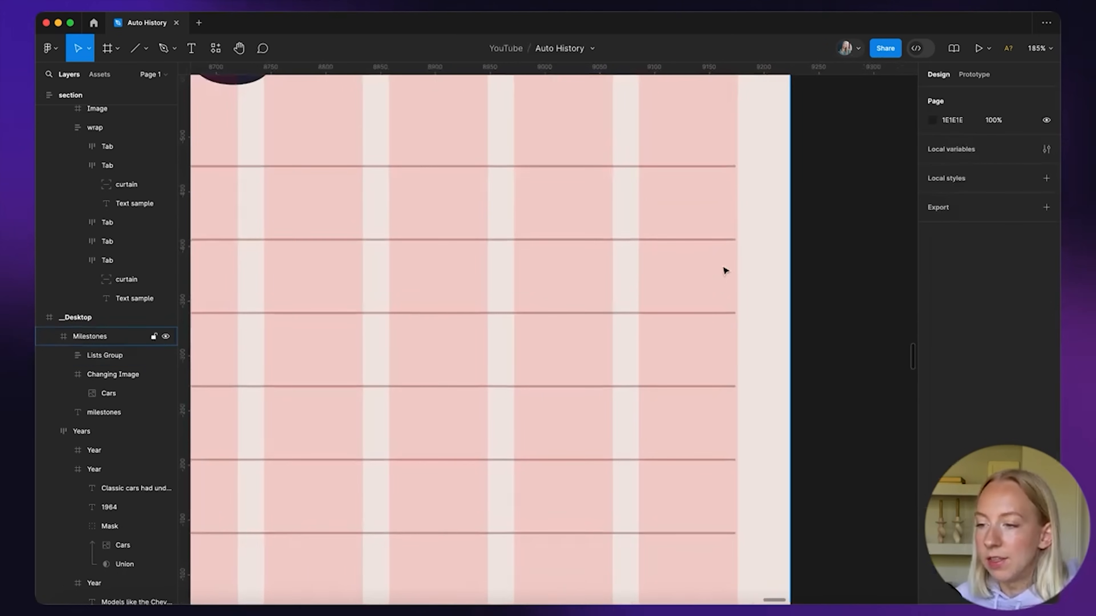
scroll(722, 247, "up", 15)
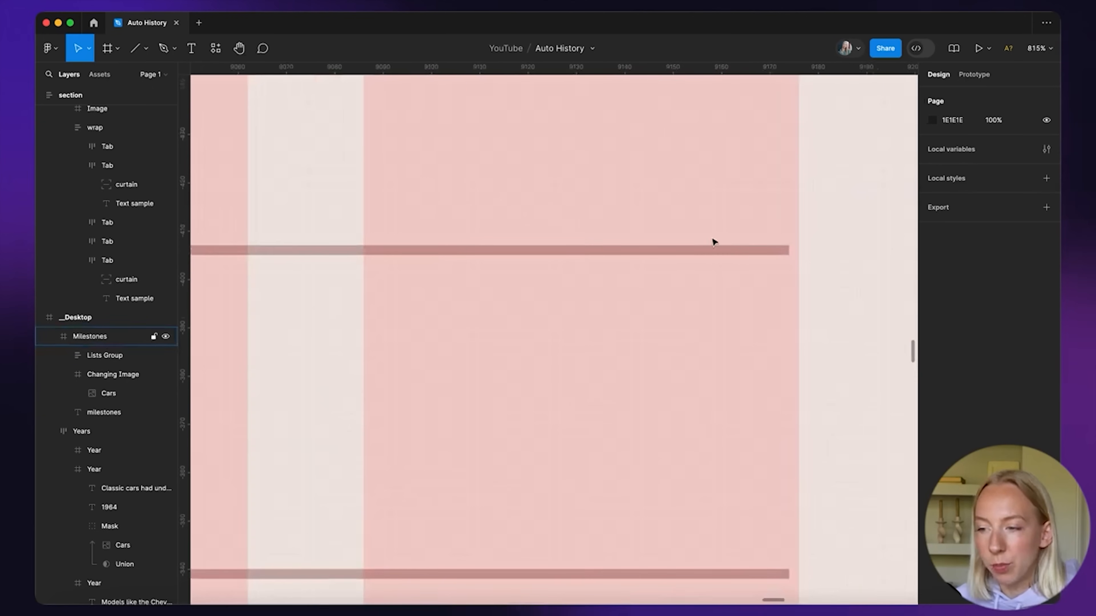
scroll(714, 242, "down", 3)
scroll(710, 256, "down", 8)
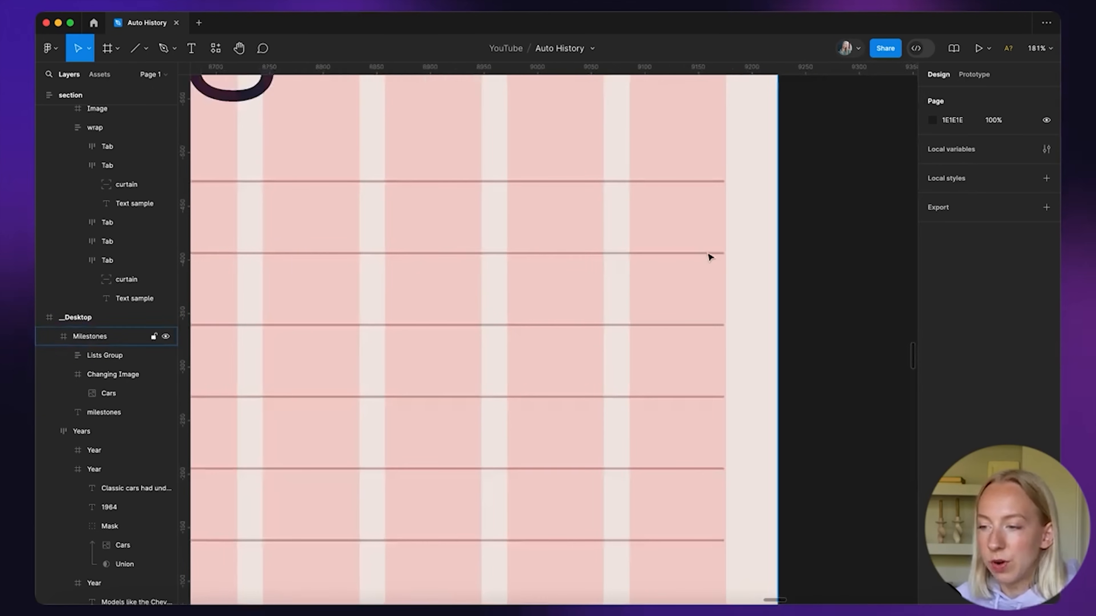
left_click(710, 258)
scroll(685, 264, "up", 5)
scroll(680, 252, "down", 7)
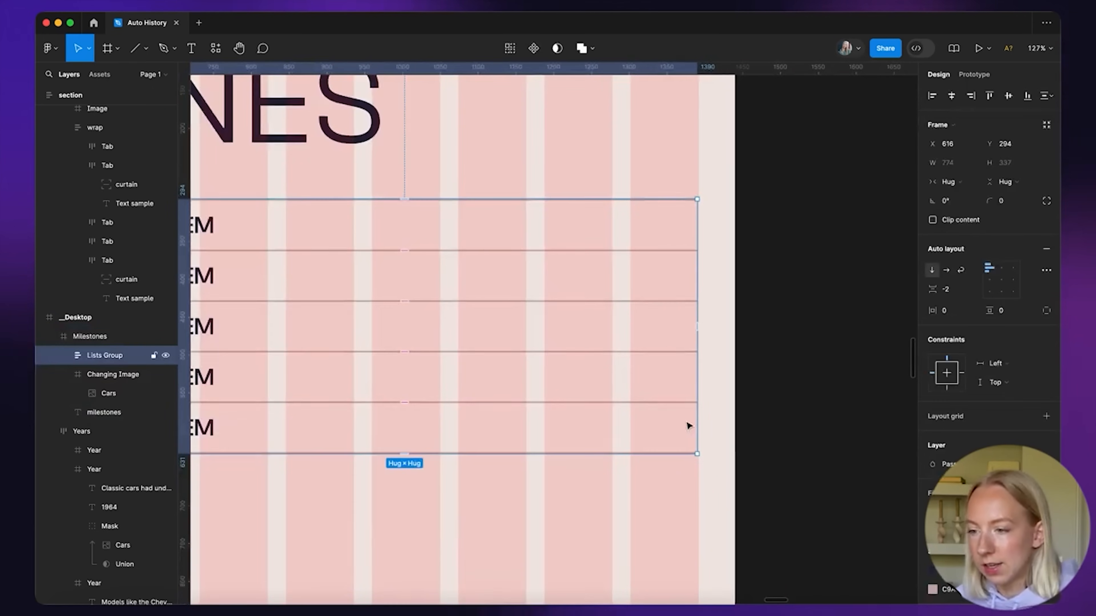
scroll(690, 257, "down", 3)
left_click(760, 274)
scroll(760, 274, "down", 4)
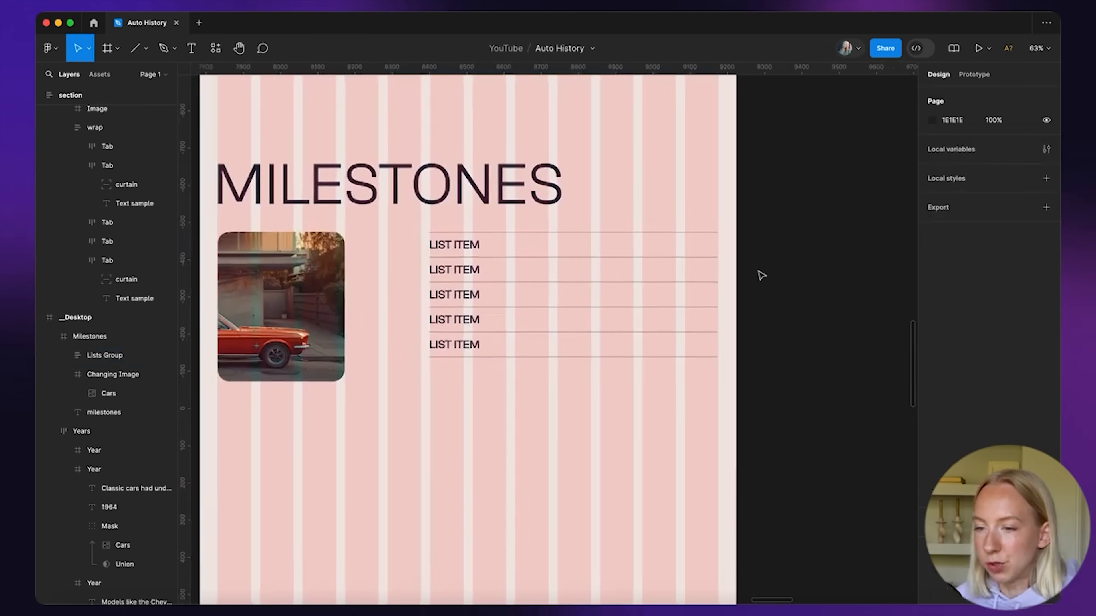
scroll(567, 305, "up", 2)
scroll(455, 291, "down", 6)
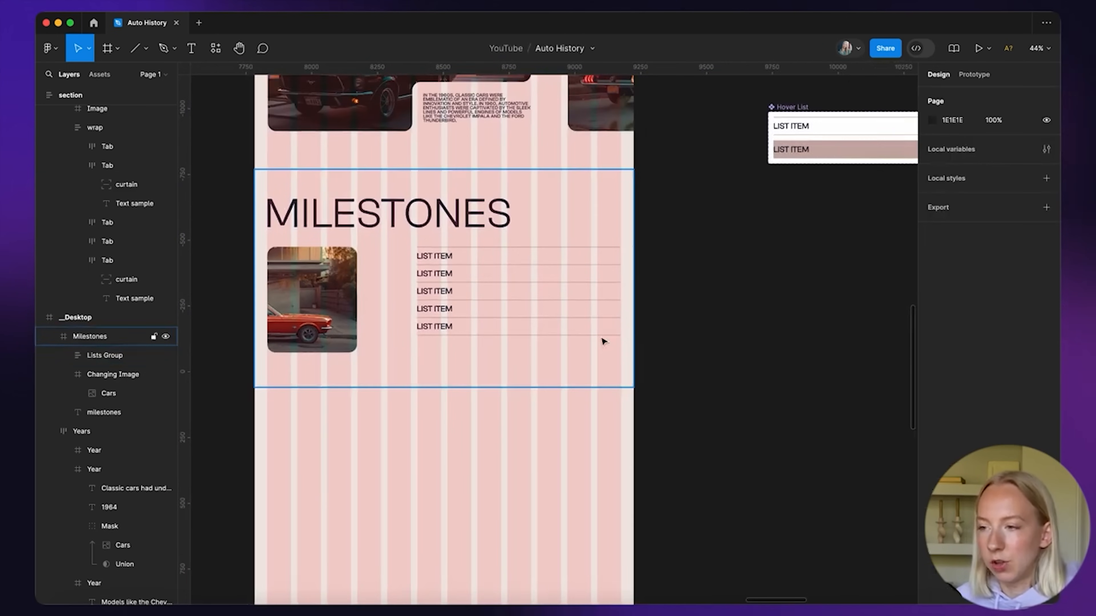
scroll(603, 341, "up", 8)
scroll(603, 341, "left", 6)
scroll(602, 341, "down", 3)
scroll(421, 285, "up", 6)
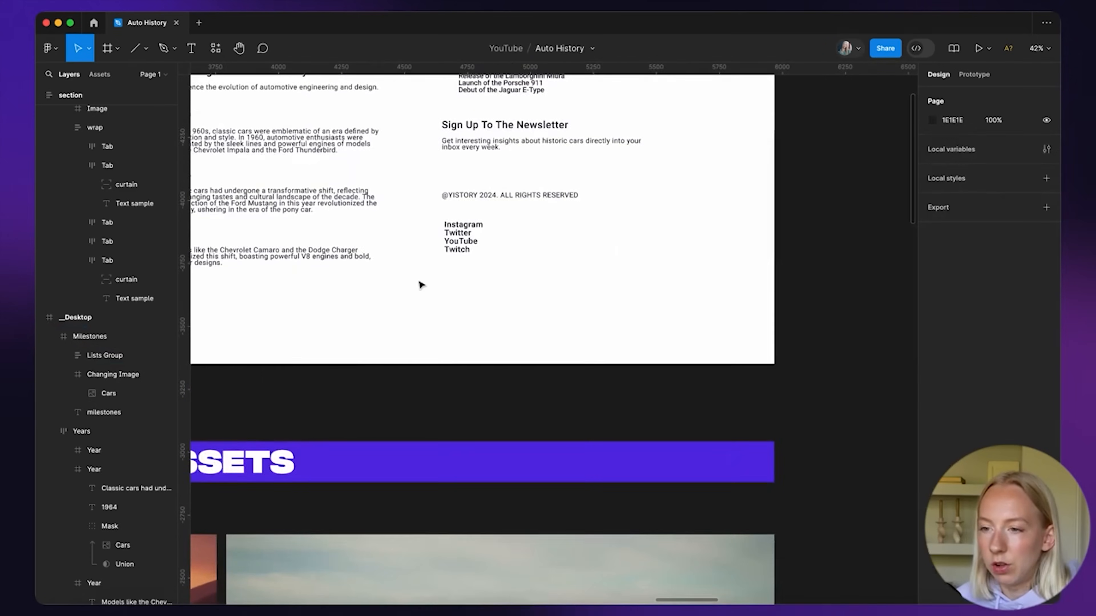
scroll(421, 286, "up", 3)
scroll(421, 285, "left", 1)
scroll(420, 286, "right", 1)
scroll(569, 284, "right", 4)
scroll(569, 285, "down", 20)
left_click_drag(502, 220, 376, 422)
scroll(570, 284, "left", 20)
scroll(570, 284, "down", 4)
scroll(570, 284, "right", 5)
scroll(375, 422, "up", 5)
scroll(375, 421, "left", 5)
scroll(375, 421, "up", 2)
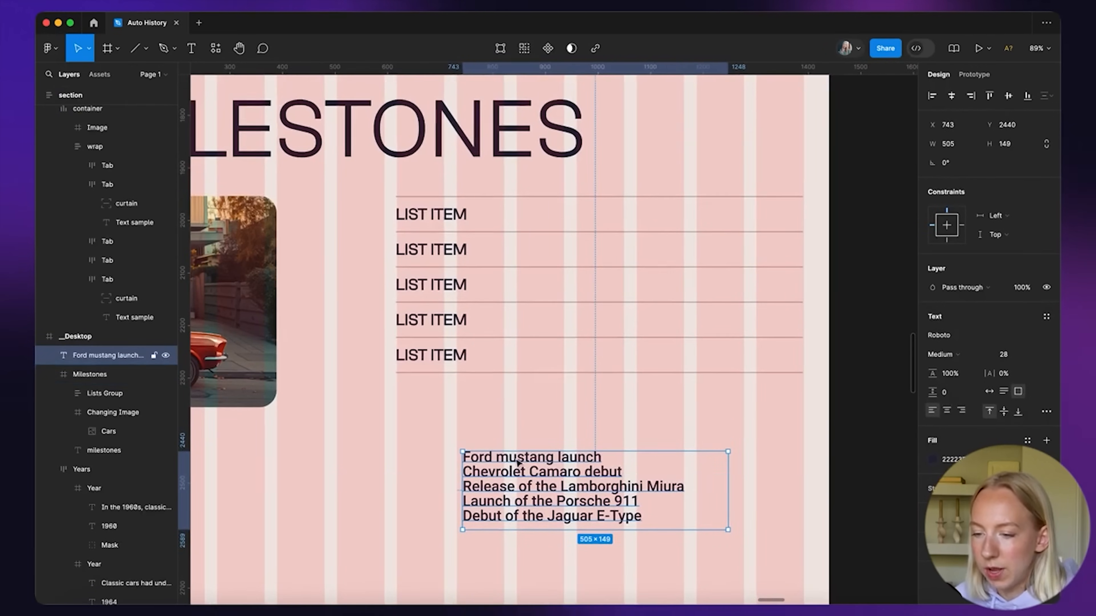
Delete the temporary milestone text block and select the Desktop frame
key("Return")
key("Escape")
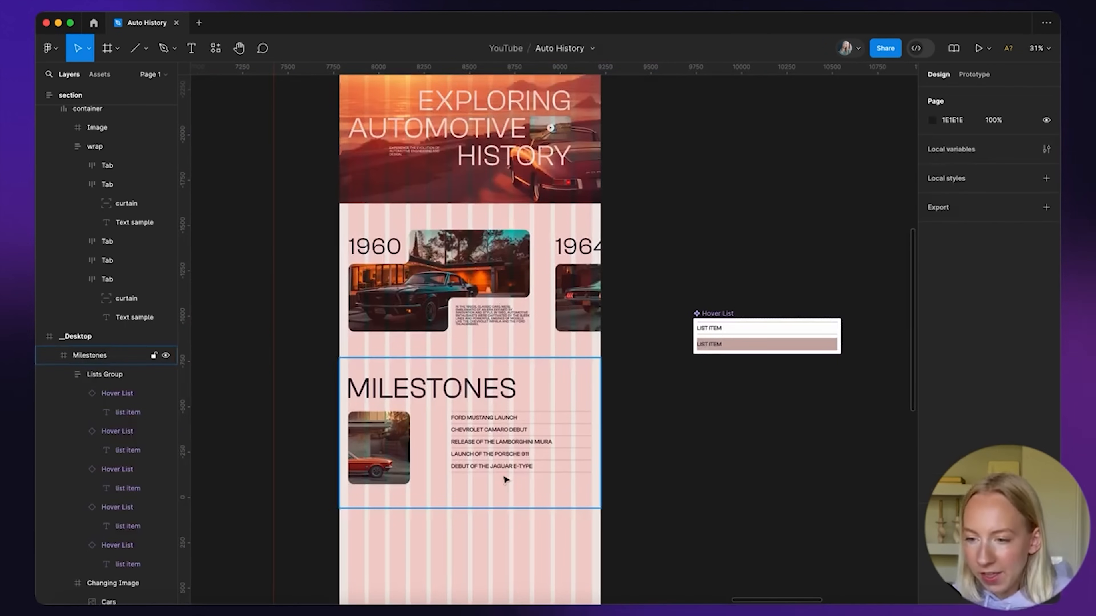
scroll(506, 479, "up", 3)
scroll(465, 395, "down", 5)
left_click(386, 102)
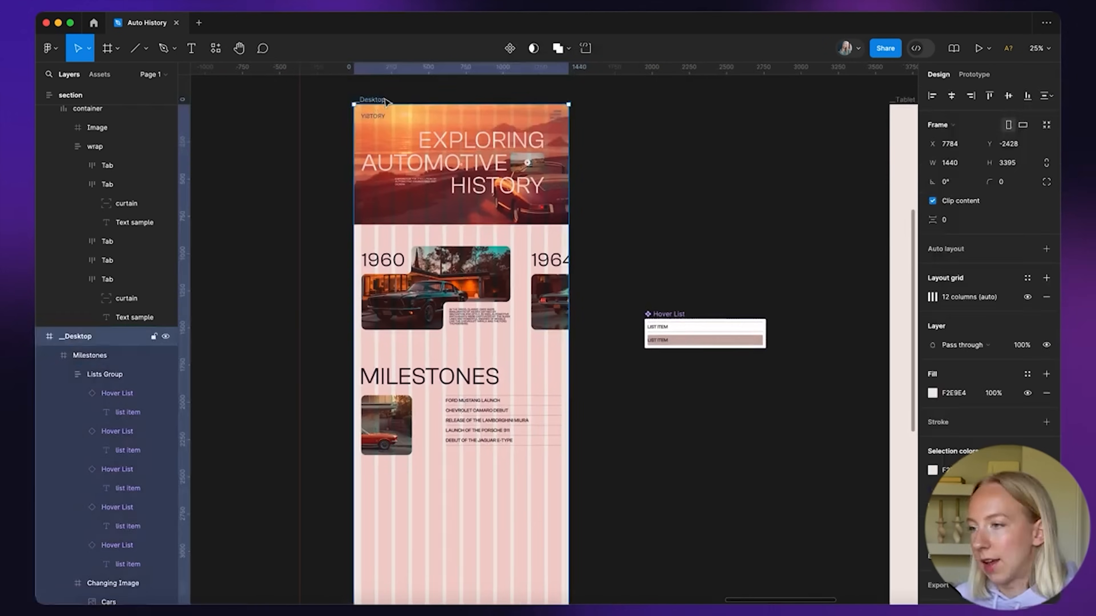
Preview the page in the prototype, check the Milestones list, then return to the editor
left_click(980, 50)
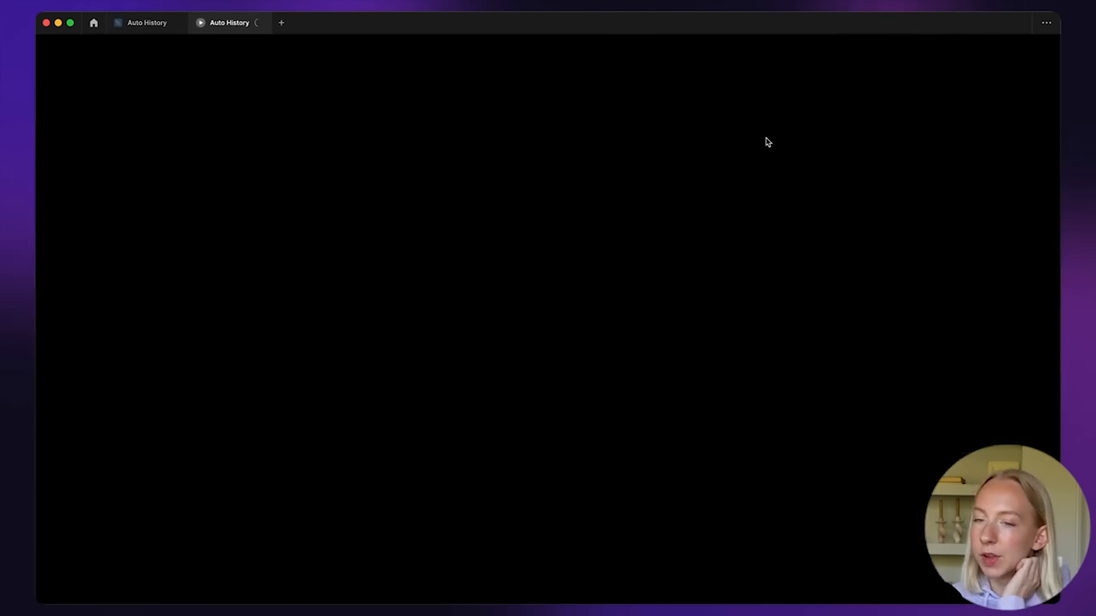
scroll(583, 362, "down", 10)
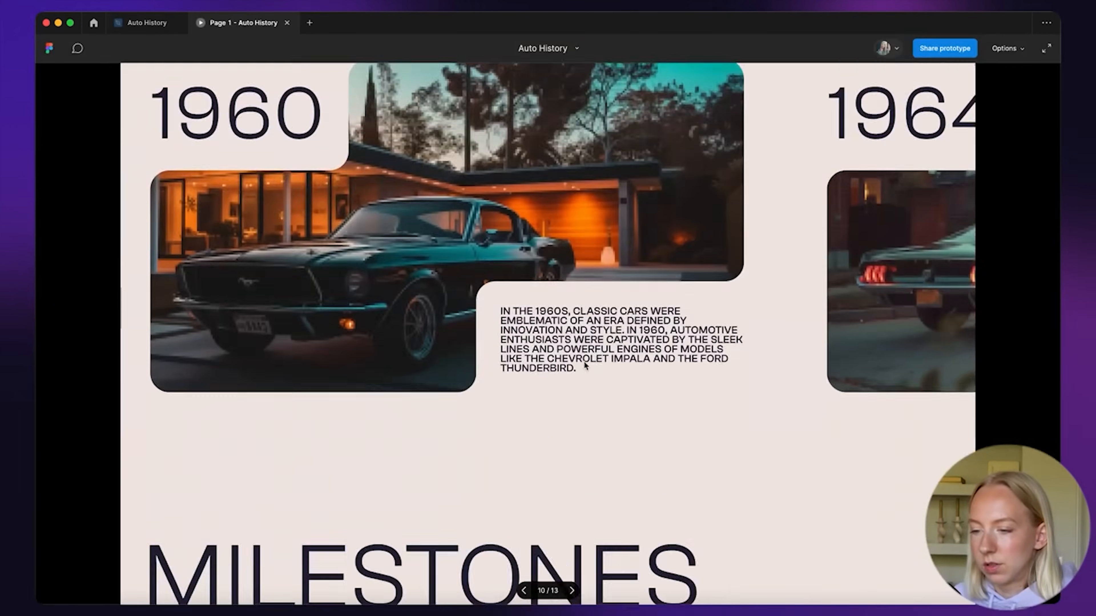
scroll(583, 363, "down", 3)
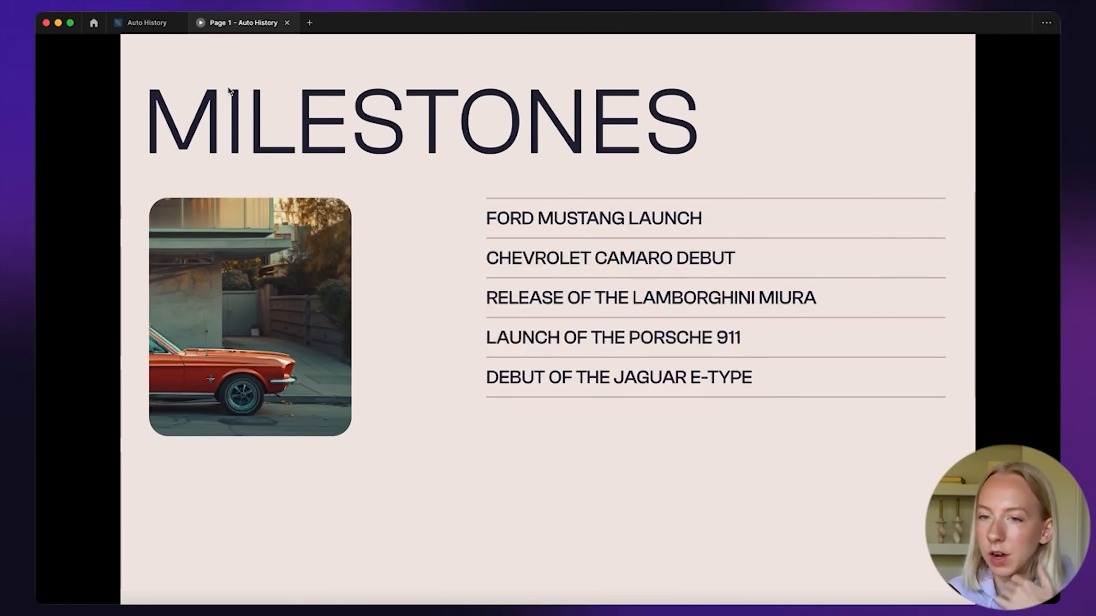
left_click(145, 23)
left_click(744, 372)
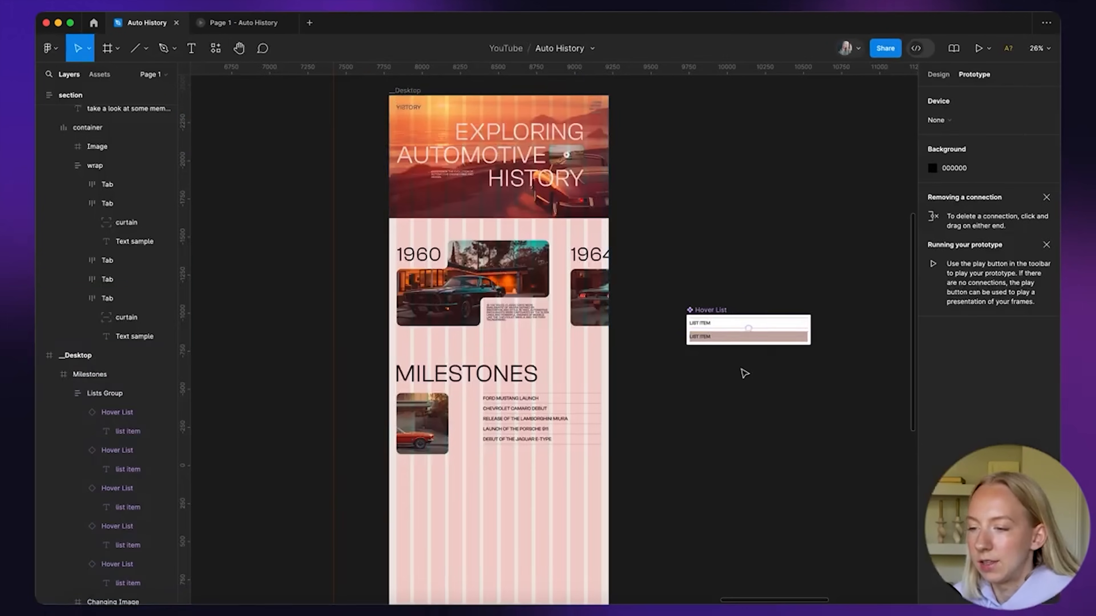
scroll(743, 372, "up", 10)
Set the hover transition to Smart animate with Ease in and out
left_click(634, 220)
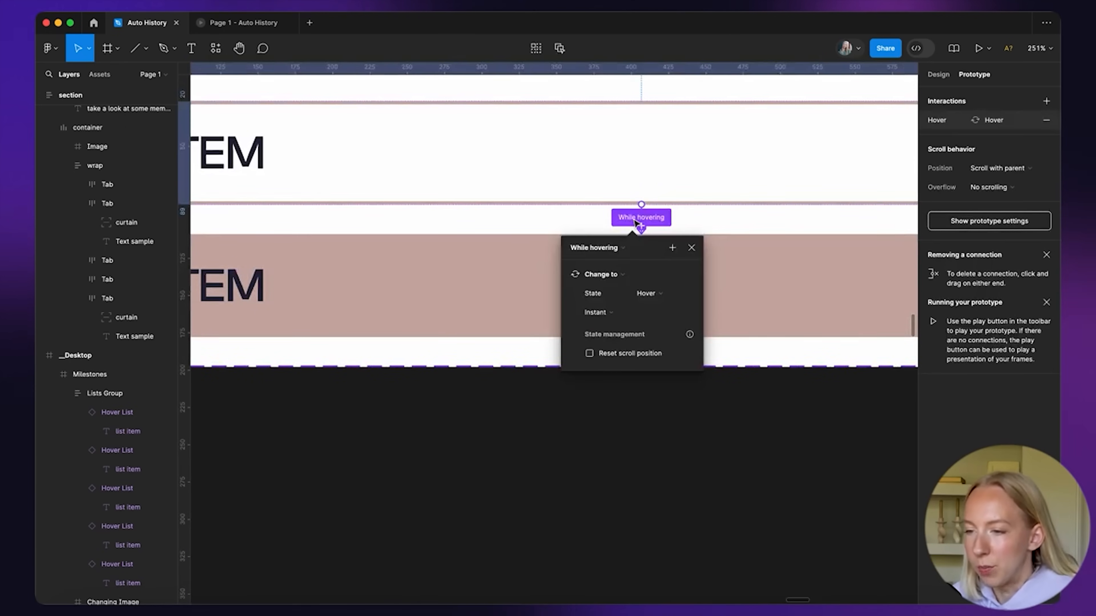
left_click(609, 316)
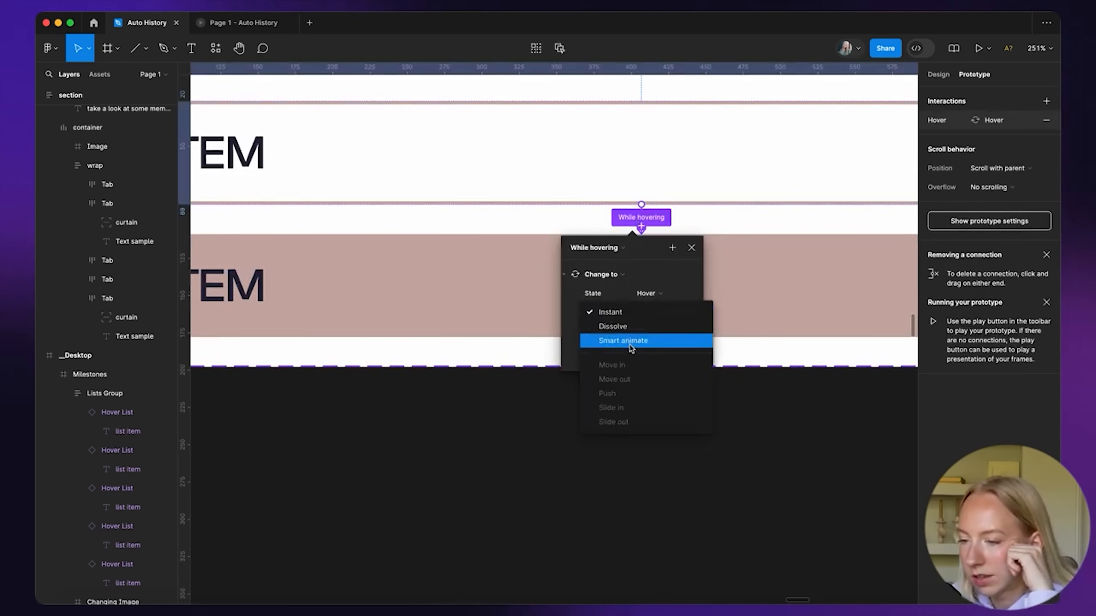
left_click(642, 341)
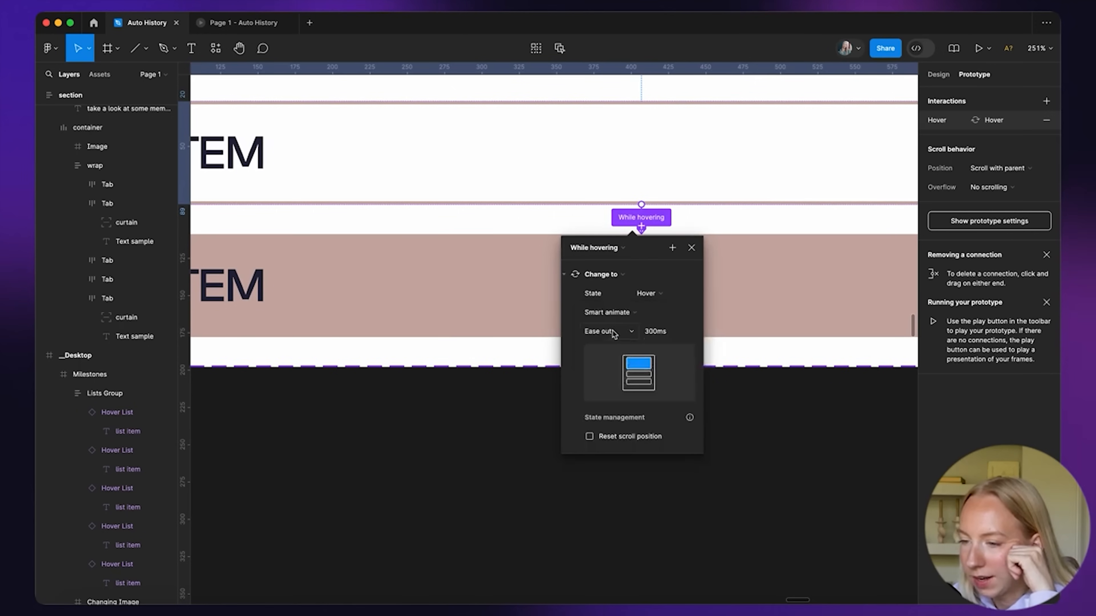
left_click(620, 335)
left_click(620, 346)
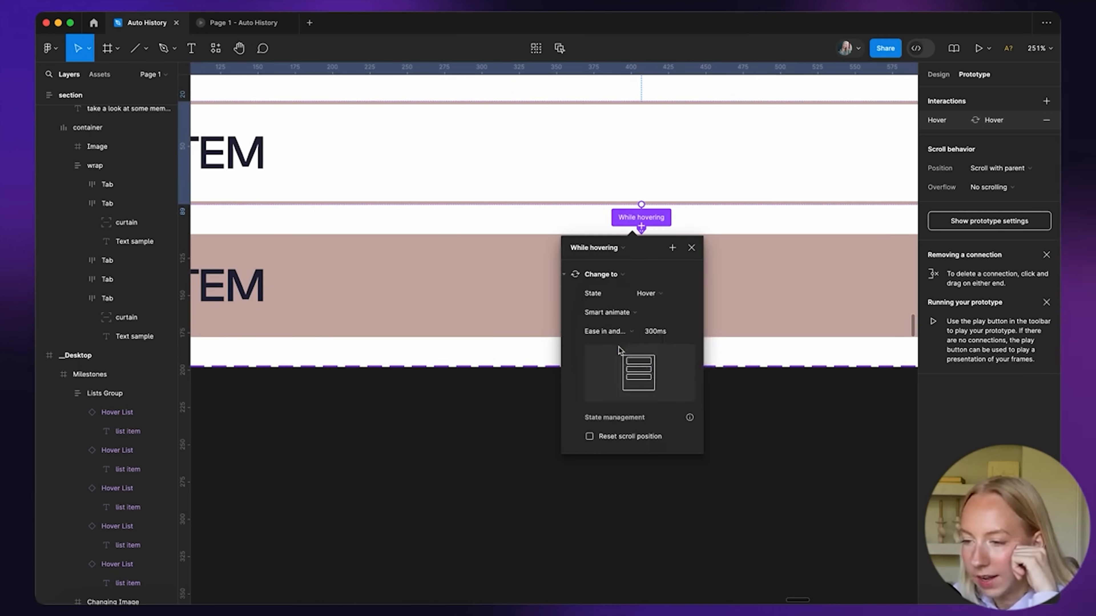
left_click(691, 248)
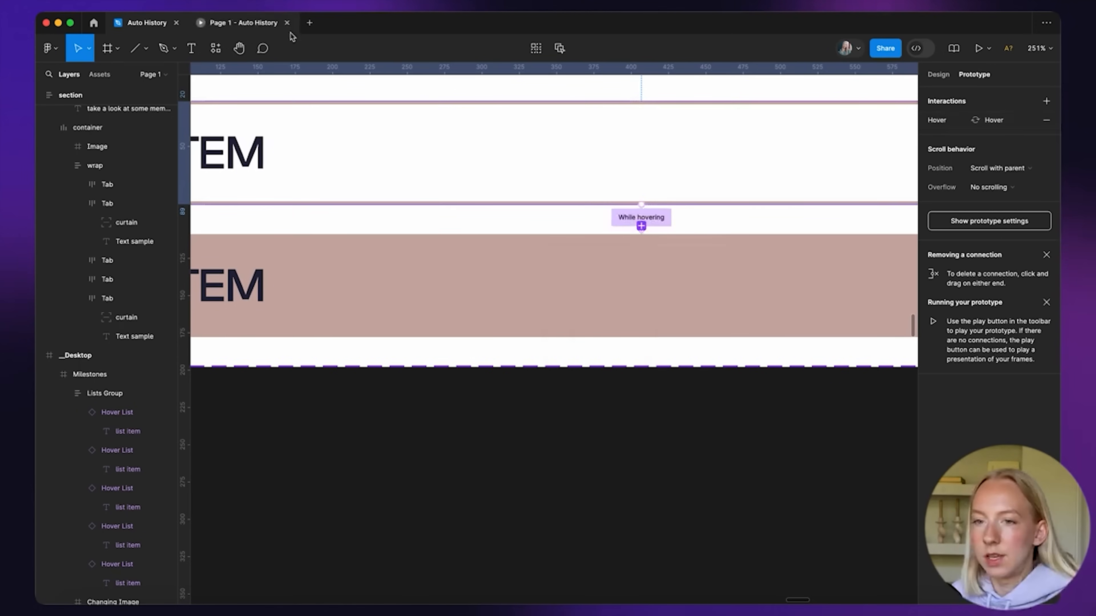
Test the list hover in the prototype preview, then close the preview
left_click(250, 24)
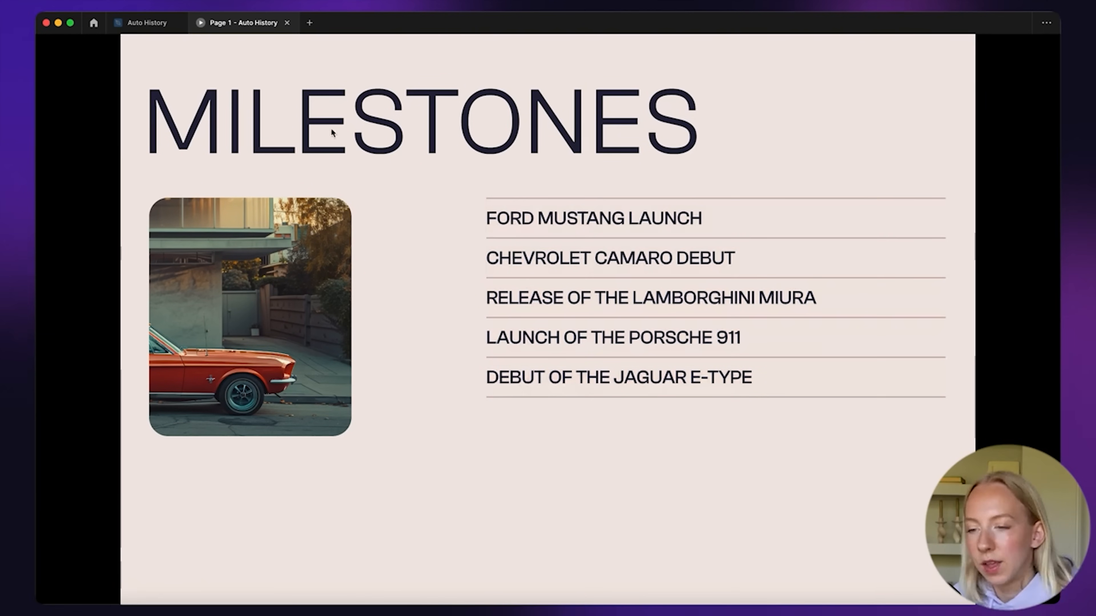
key("super+w")
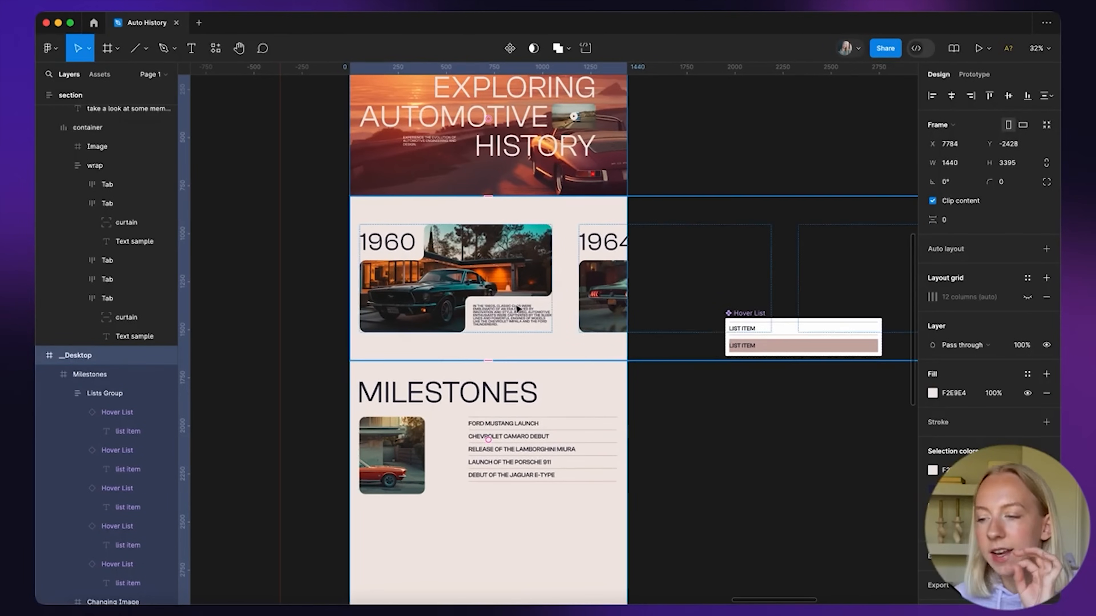
scroll(492, 513, "up", 3)
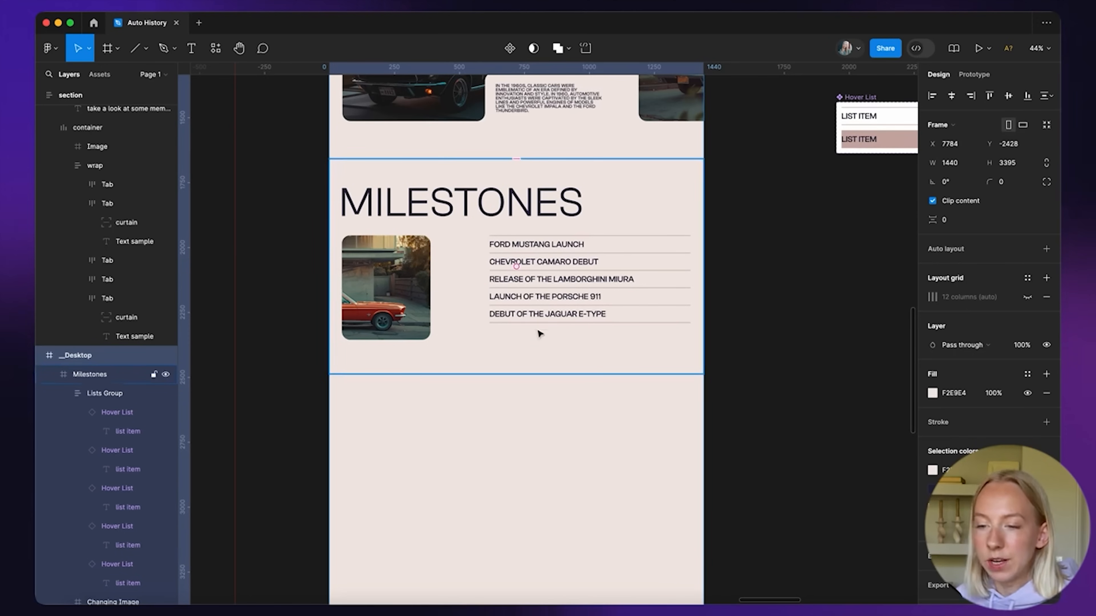
Pull the Milestones frame out of Desktop onto the canvas
scroll(397, 267, "down", 5)
left_click(630, 293)
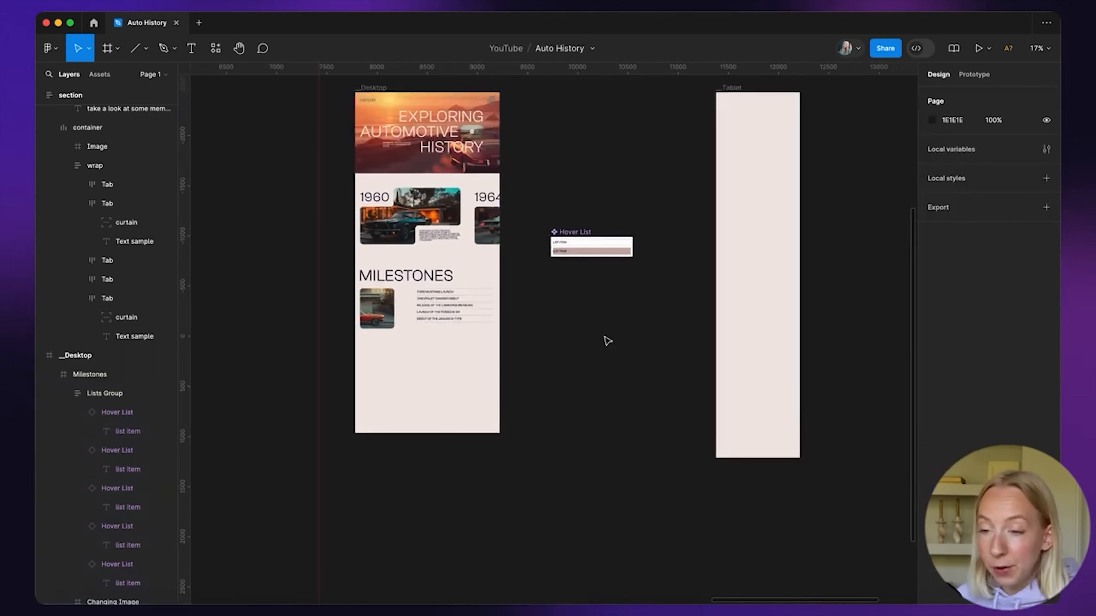
left_click_drag(427, 306, 597, 327)
scroll(605, 376, "up", 5)
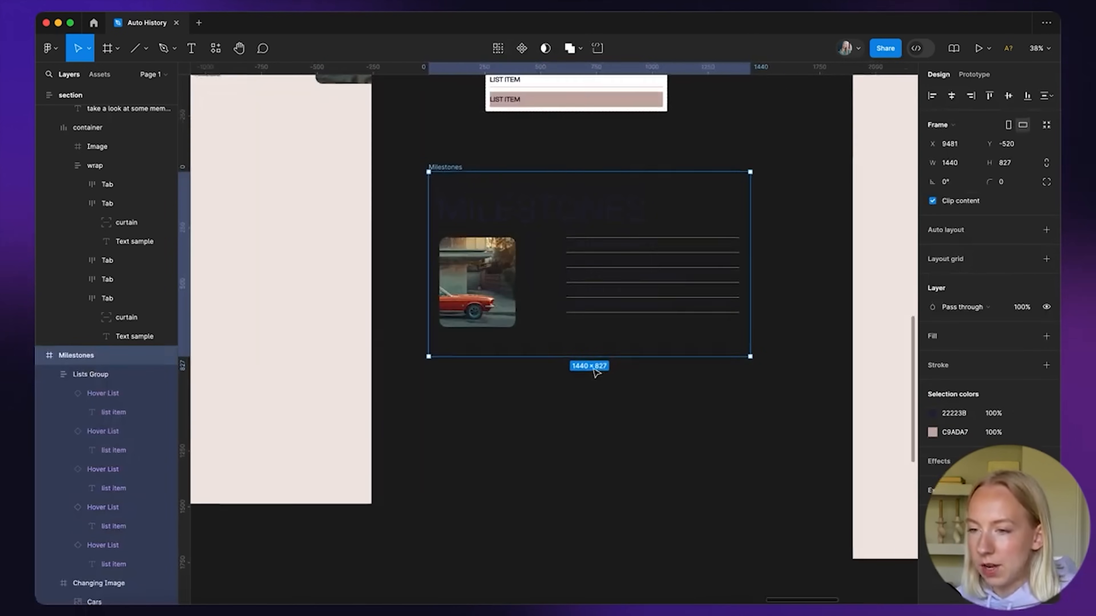
Give the Milestones frame a fill using the beige document colour
left_click(1046, 336)
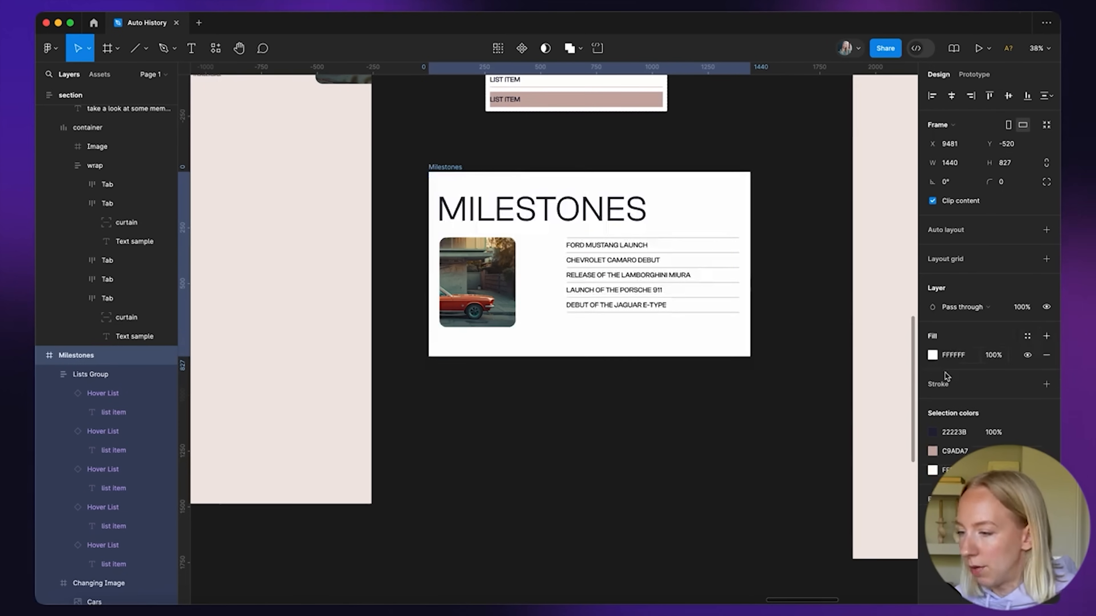
left_click(933, 355)
left_click(807, 537)
left_click(621, 447)
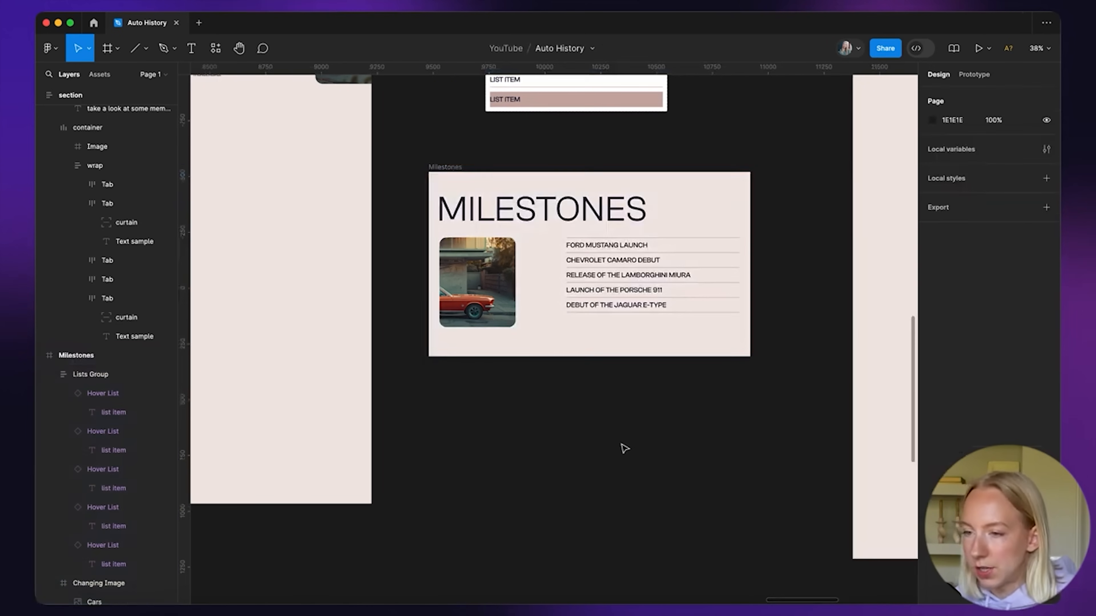
scroll(639, 394, "up", 1)
scroll(624, 358, "down", 5)
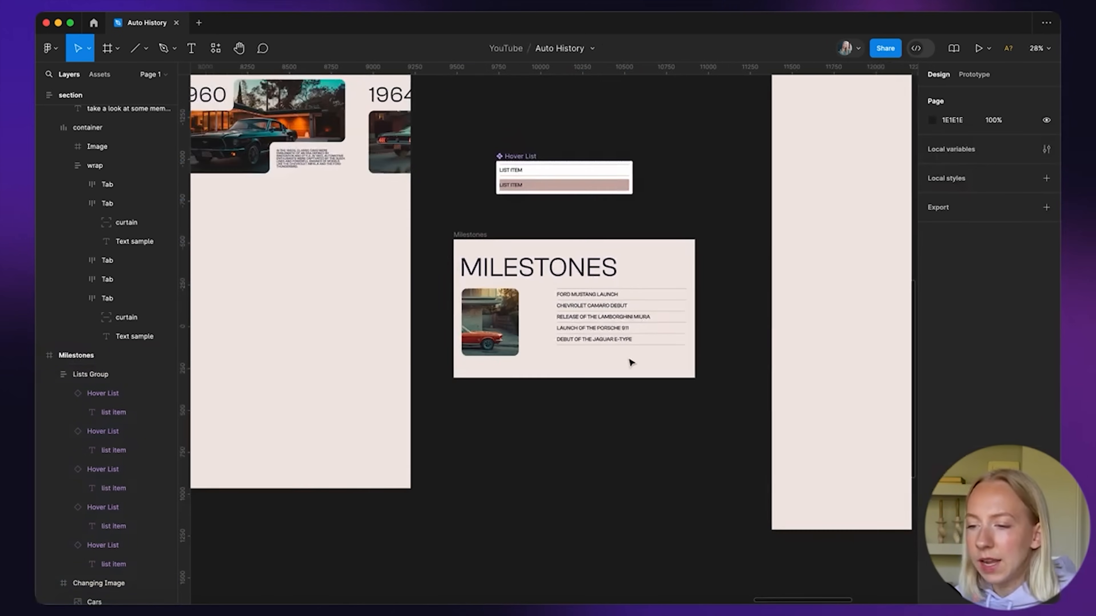
Paste the 'Take a look at some memorable moments' subtitle into the Milestones frame
scroll(630, 361, "up", 15)
scroll(631, 362, "left", 8)
scroll(336, 175, "up", 2)
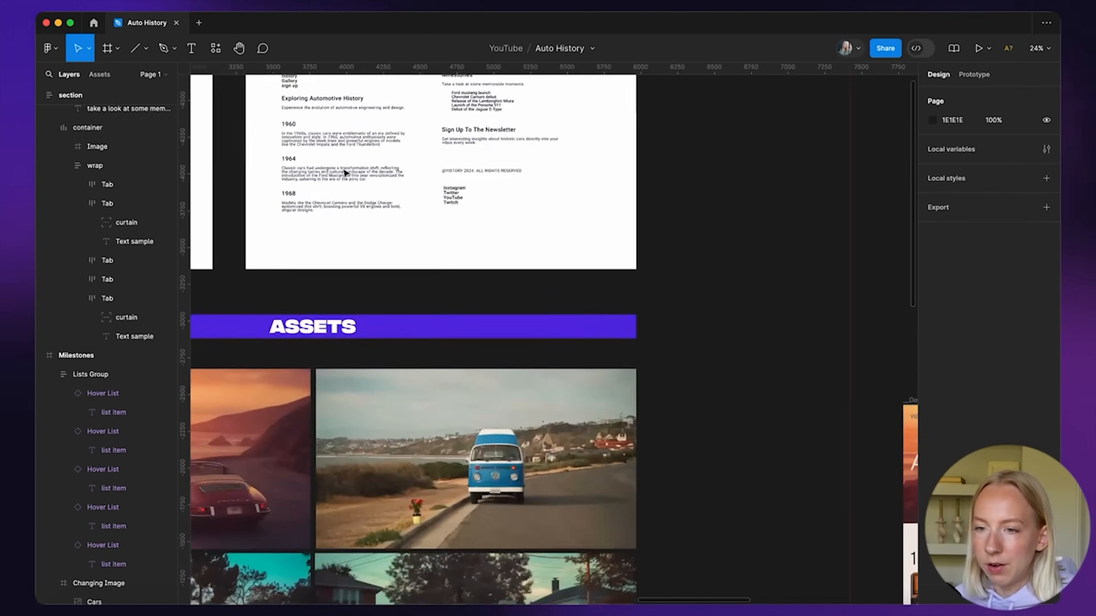
scroll(335, 175, "up", 4)
scroll(432, 268, "up", 5)
left_click(431, 249)
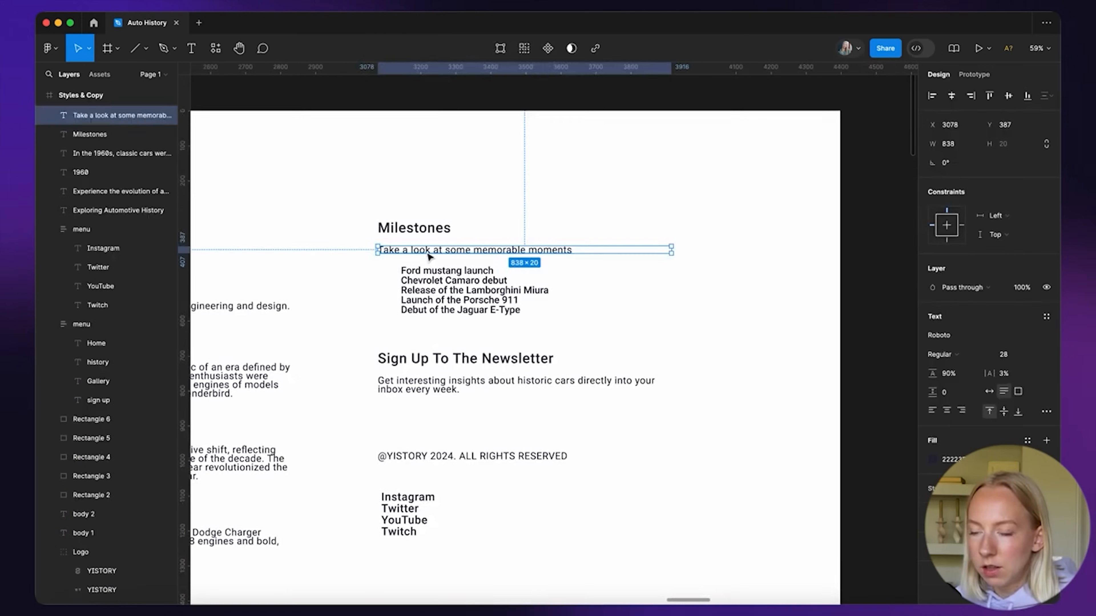
scroll(431, 254, "down", 8)
scroll(431, 254, "down", 3)
scroll(432, 259, "right", 5)
scroll(379, 293, "up", 10)
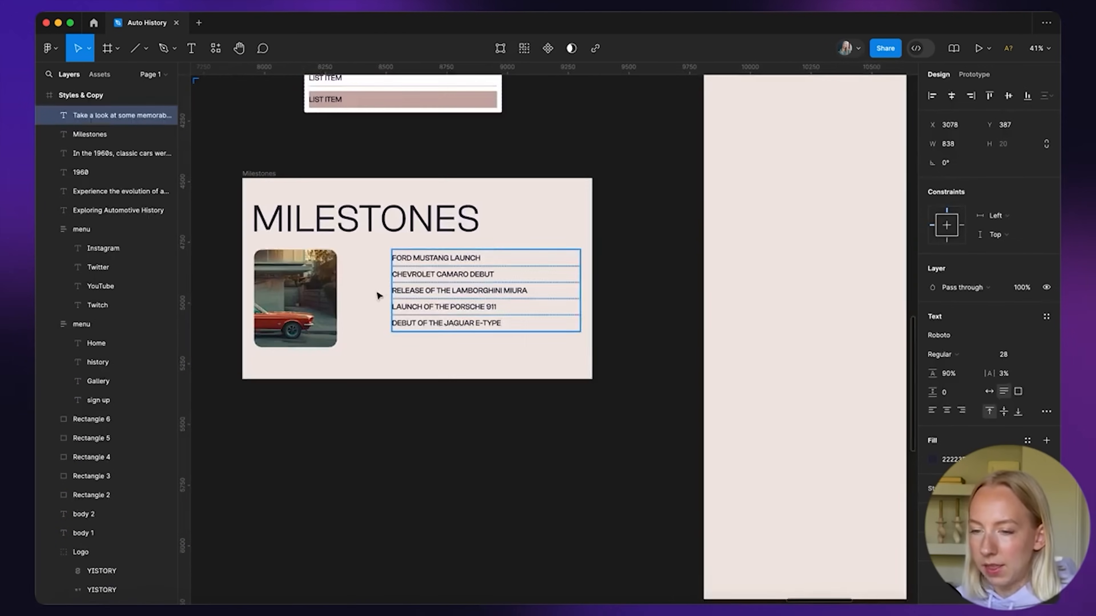
scroll(312, 261, "left", 1)
key("super+v")
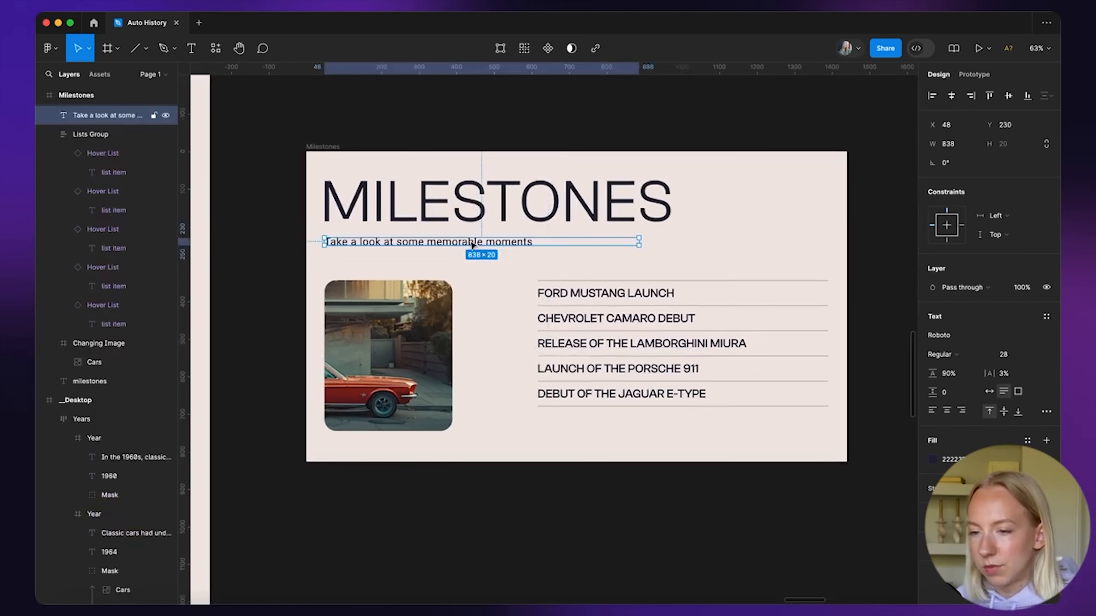
Nudge the car image up and move the milestone list down about 38 px
left_click_drag(425, 339, 426, 331)
left_click(656, 349)
left_click_drag(655, 350, 655, 362)
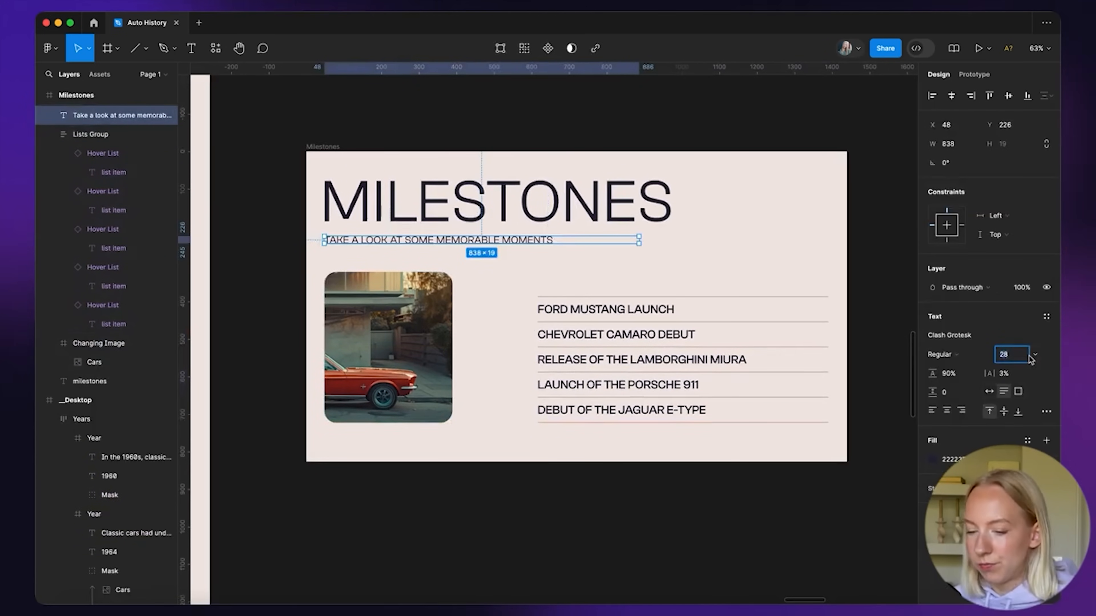
Set the Milestones subtitle font size to 18
type("18")
key("Return")
left_click(429, 250)
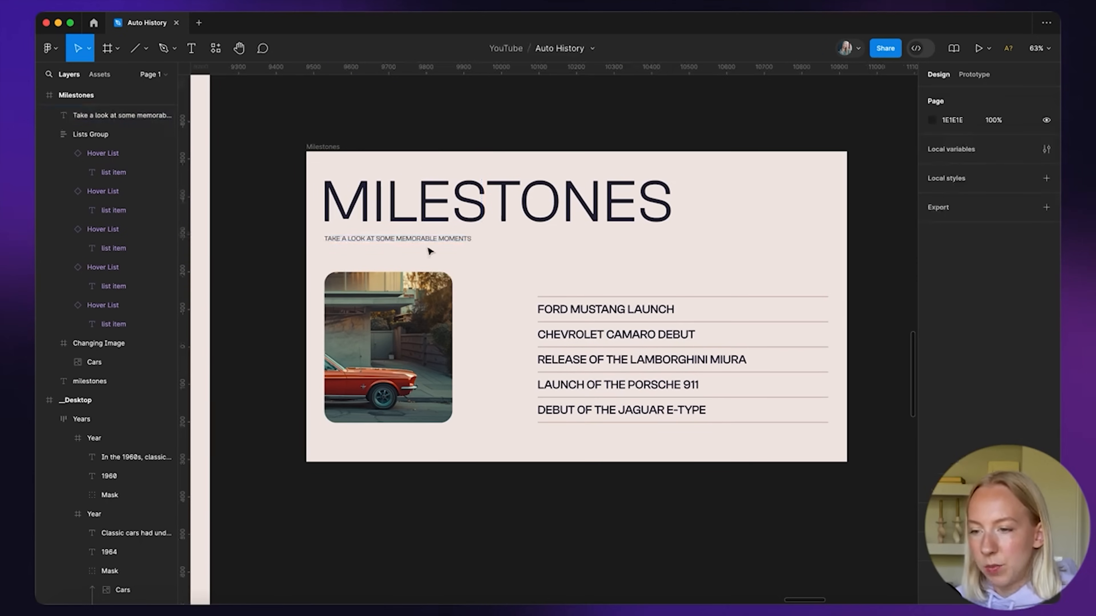
left_click(431, 244)
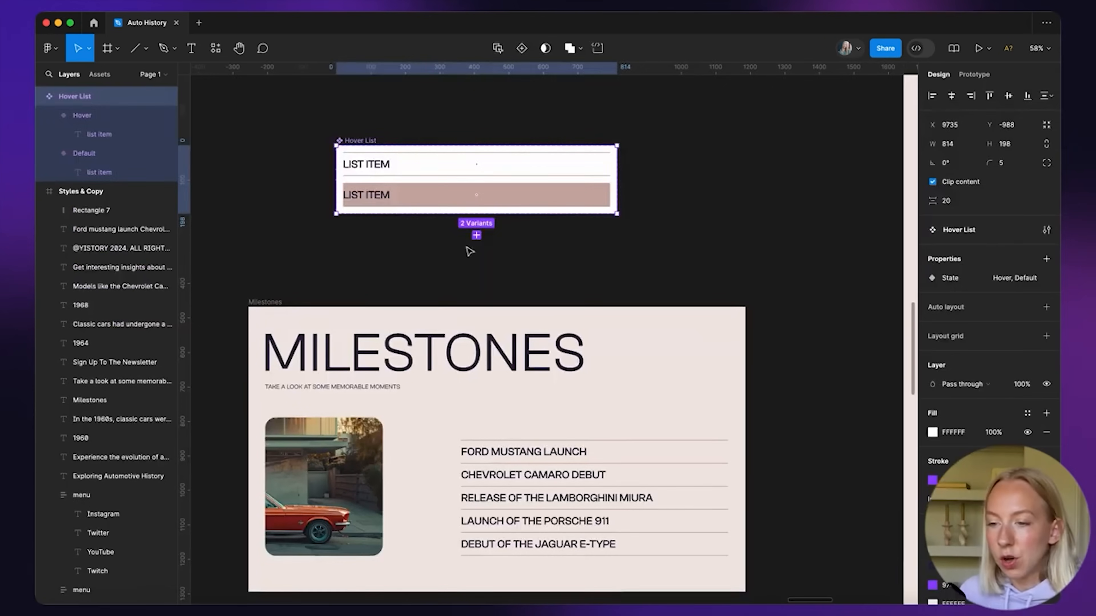
key("Escape")
scroll(551, 324, "down", 3)
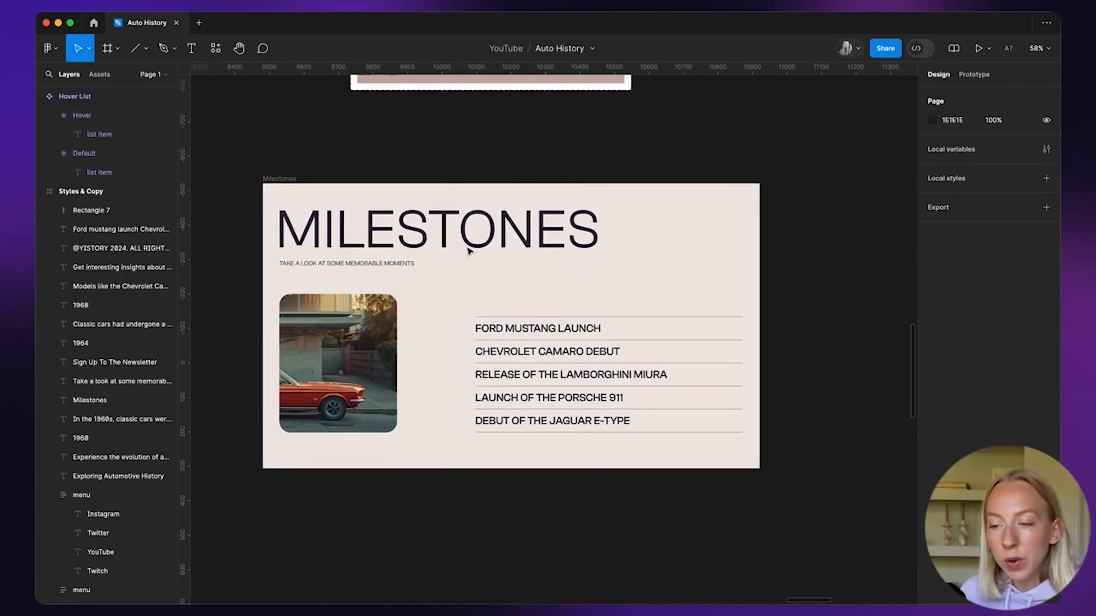
scroll(551, 324, "up", 5)
Select the Hover List component set and bring Milestones into view below it
left_click(435, 311)
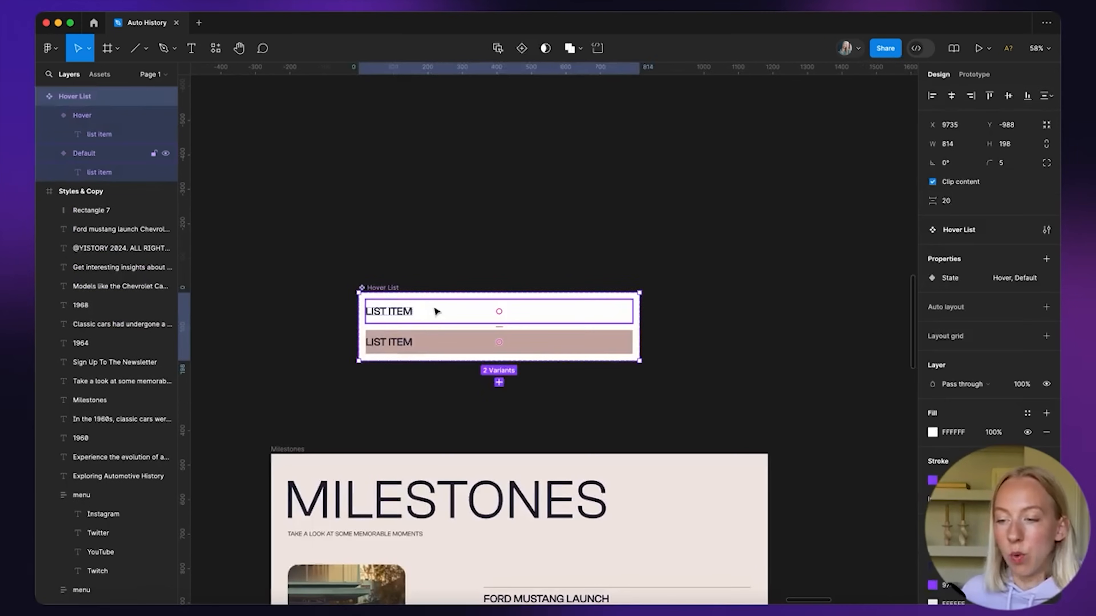
scroll(435, 311, "up", 5)
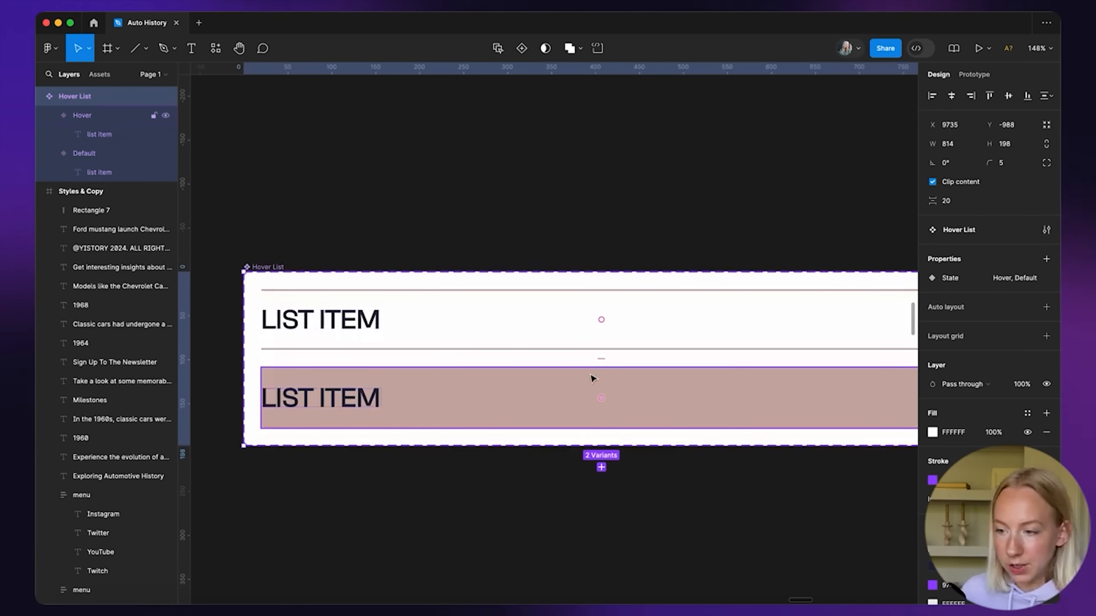
scroll(611, 381, "down", 5)
scroll(592, 329, "down", 5)
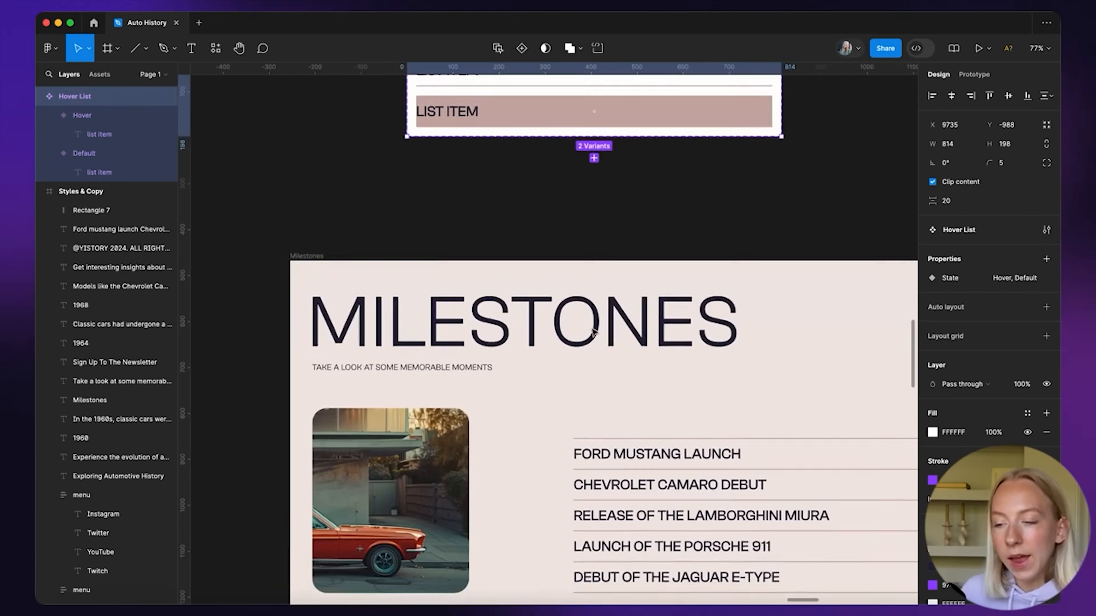
scroll(604, 351, "down", 3)
Turn the whole Milestones section into a component
left_click(383, 195)
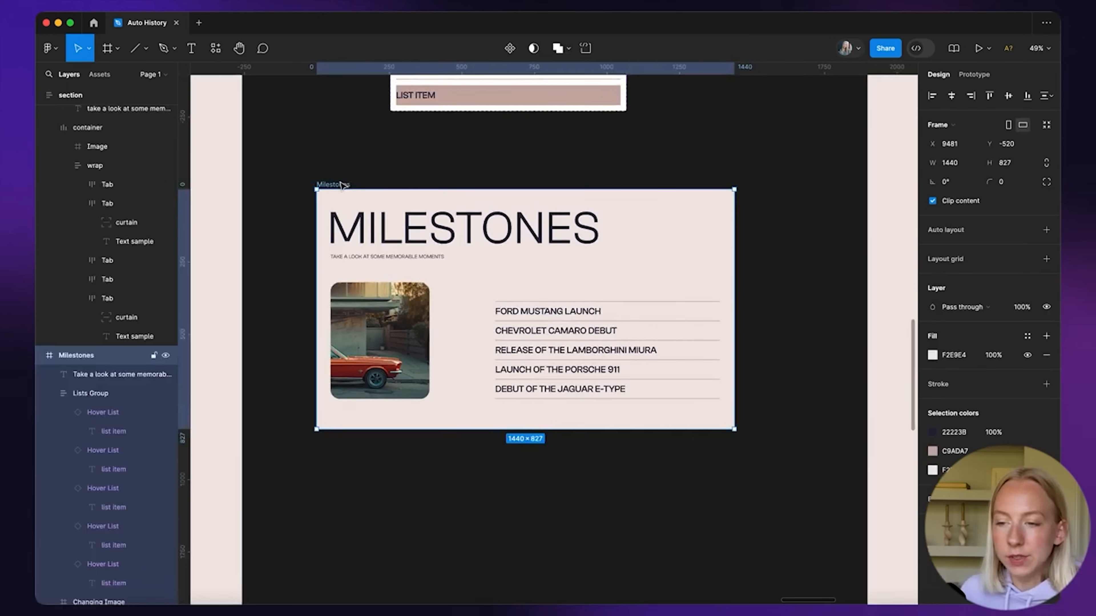
scroll(480, 212, "down", 3)
scroll(558, 261, "left", 2)
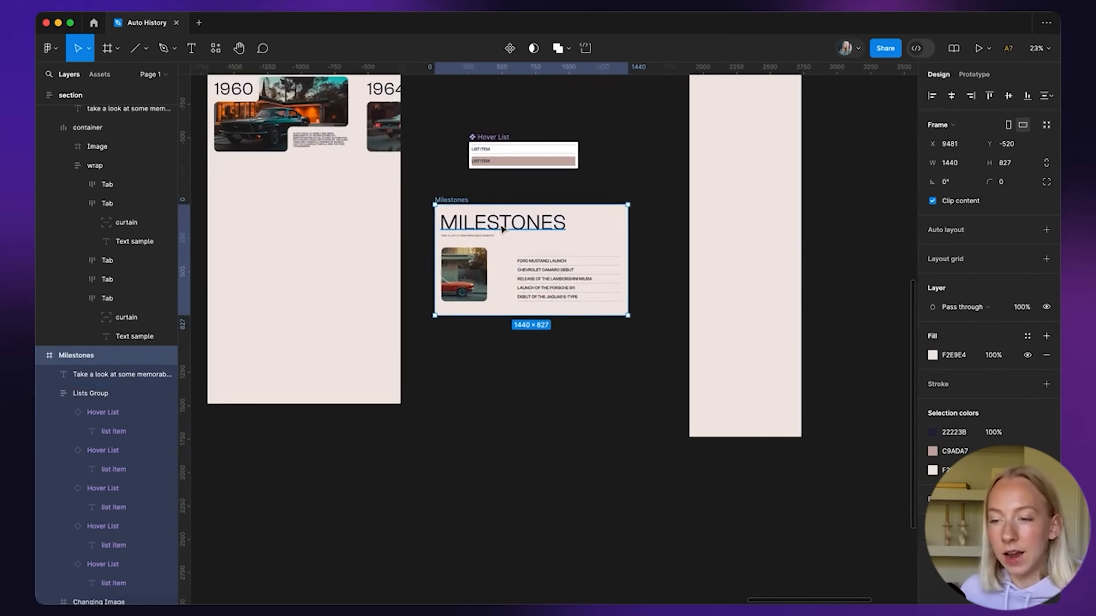
scroll(452, 201, "up", 2)
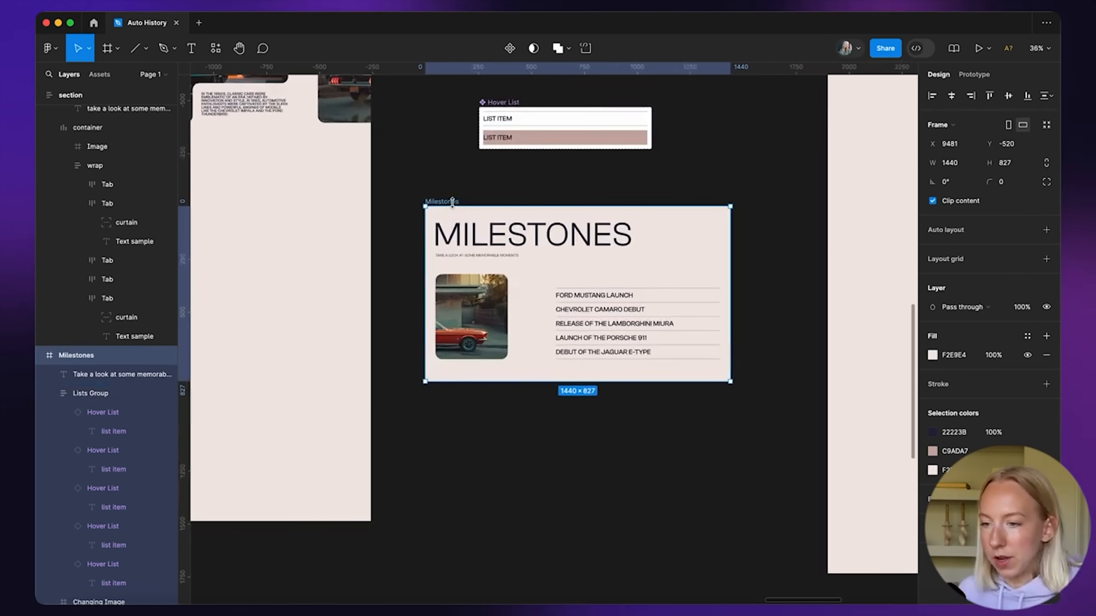
key("super+alt+k")
scroll(417, 201, "down", 2)
scroll(516, 362, "up", 3)
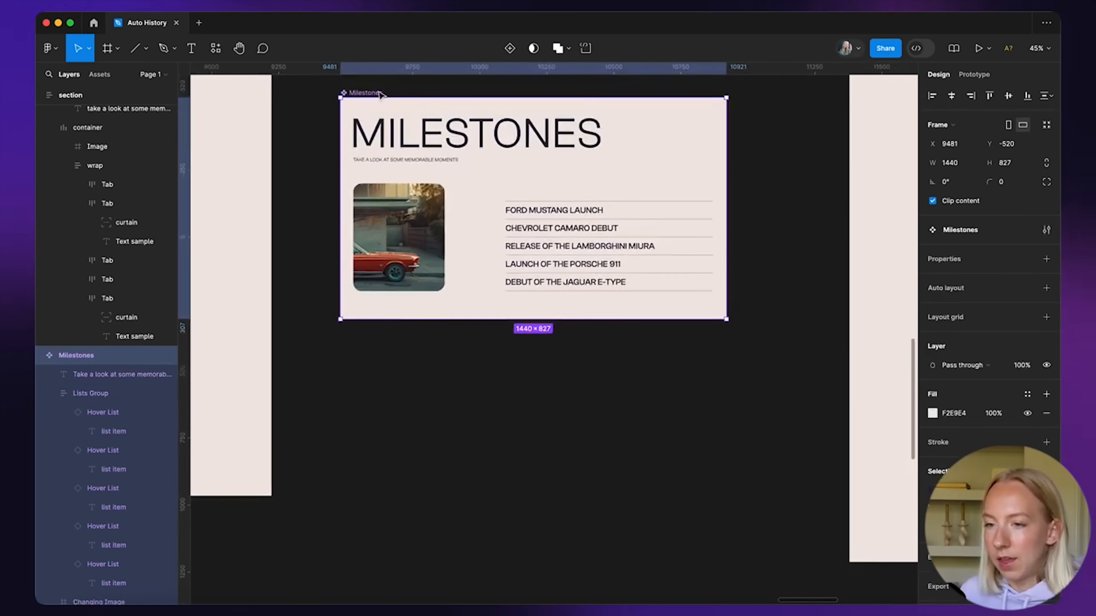
Add a variant property and four more variants, giving five stacked Milestones variants
left_click(1045, 260)
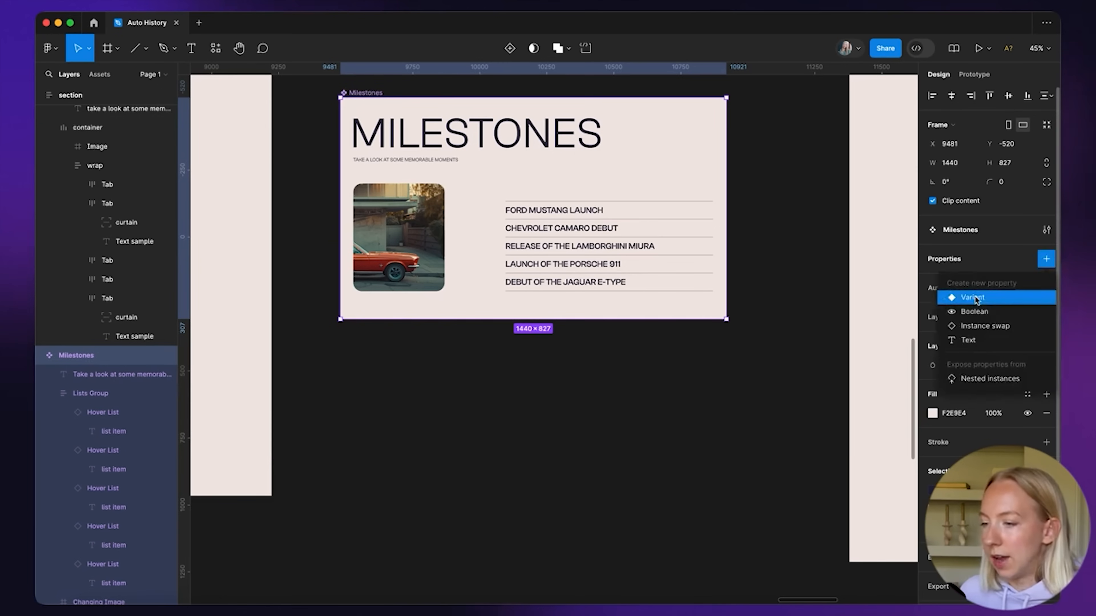
left_click(949, 298)
left_click(532, 346)
scroll(533, 436, "down", 5)
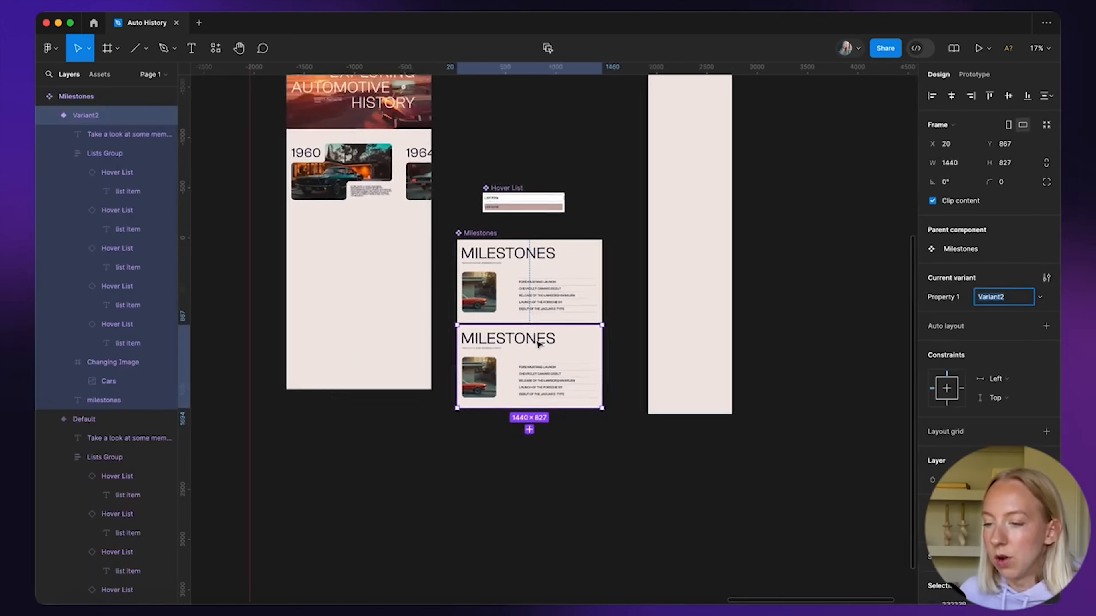
scroll(522, 379, "up", 2)
left_click(524, 376)
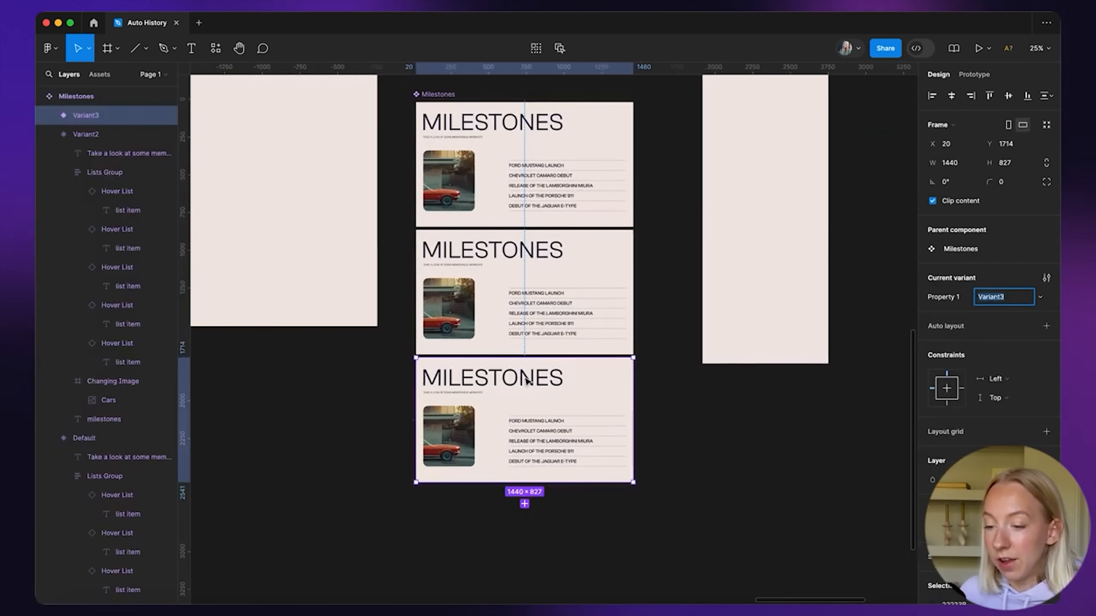
left_click(525, 504)
left_click(544, 481)
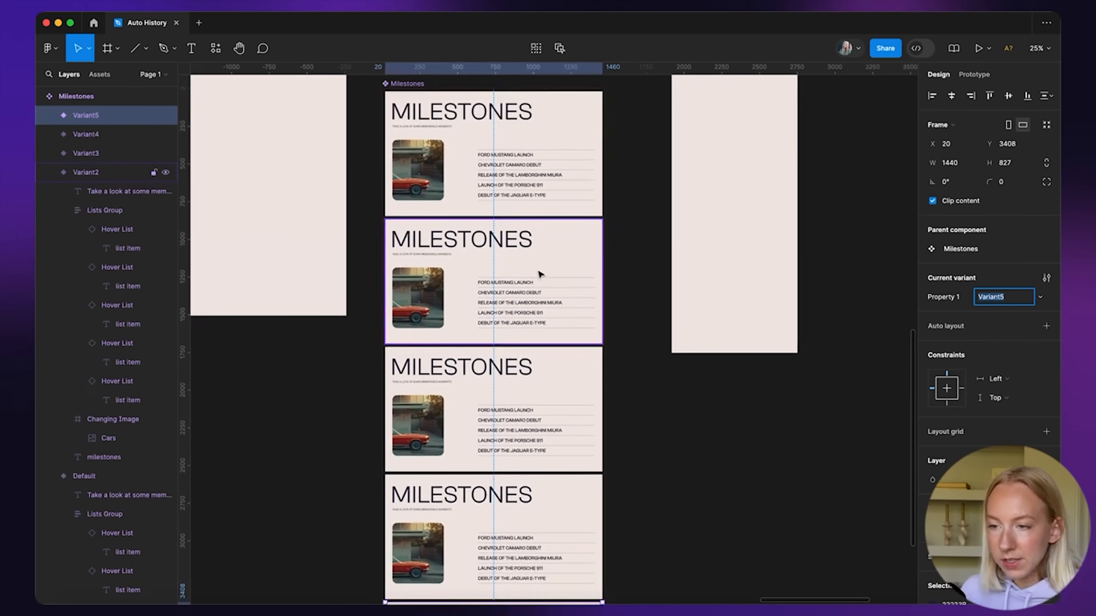
scroll(539, 274, "up", 5)
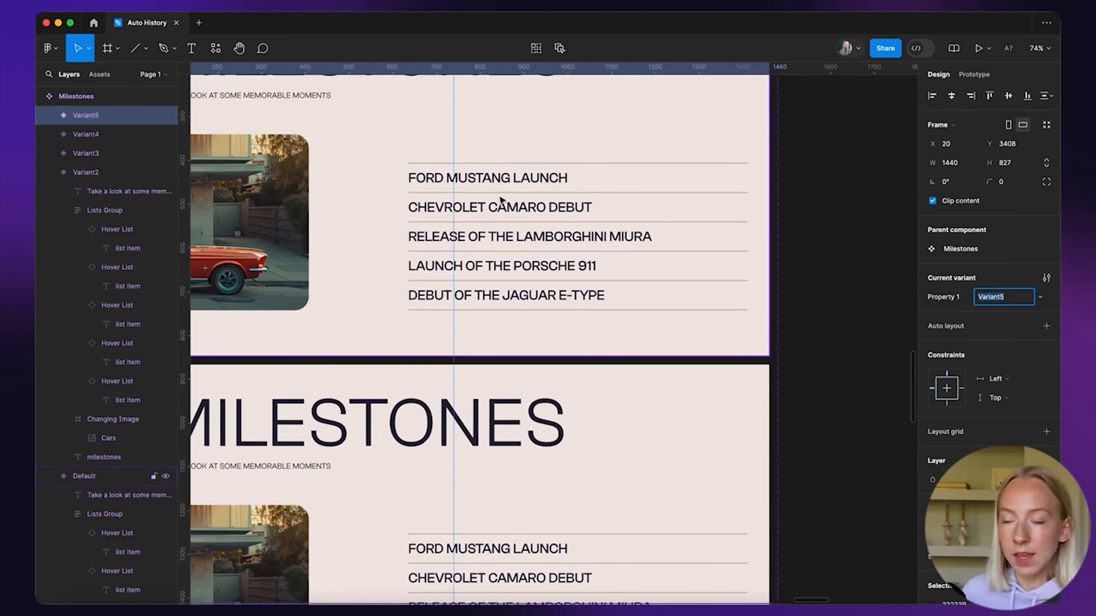
scroll(507, 273, "down", 3)
scroll(507, 273, "up", 1)
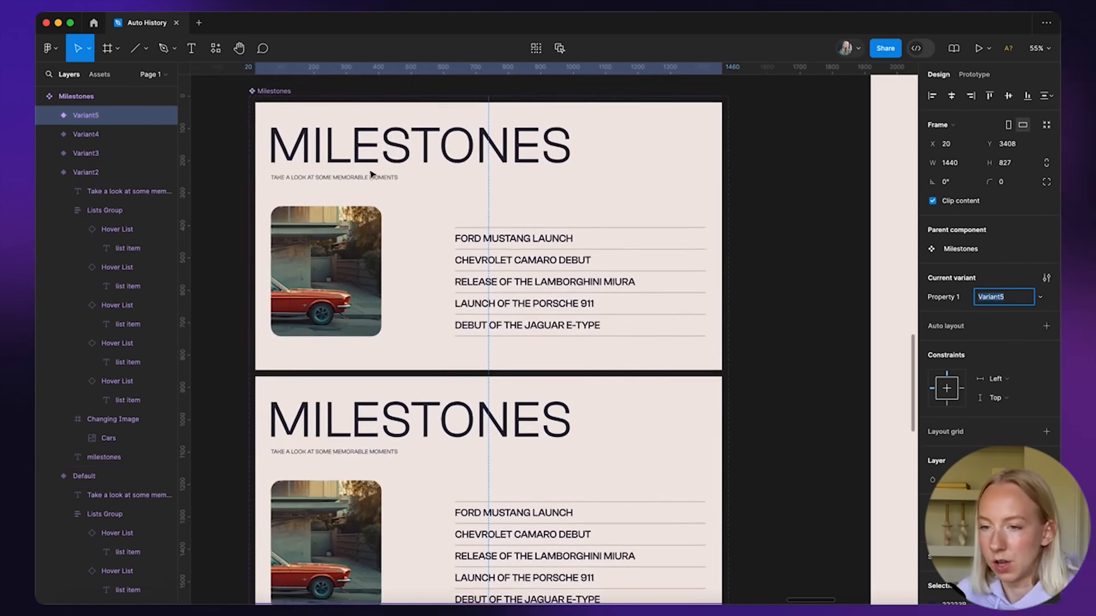
Set the first two variants' State values to Ford and Chevrolet
left_click(280, 90)
left_click(307, 155)
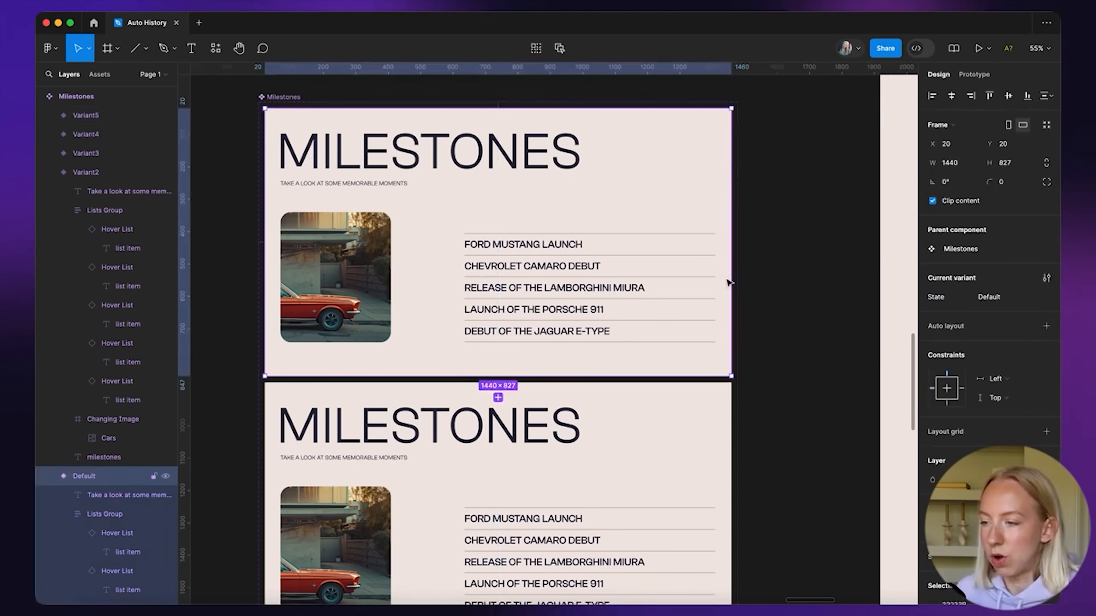
type("rd")
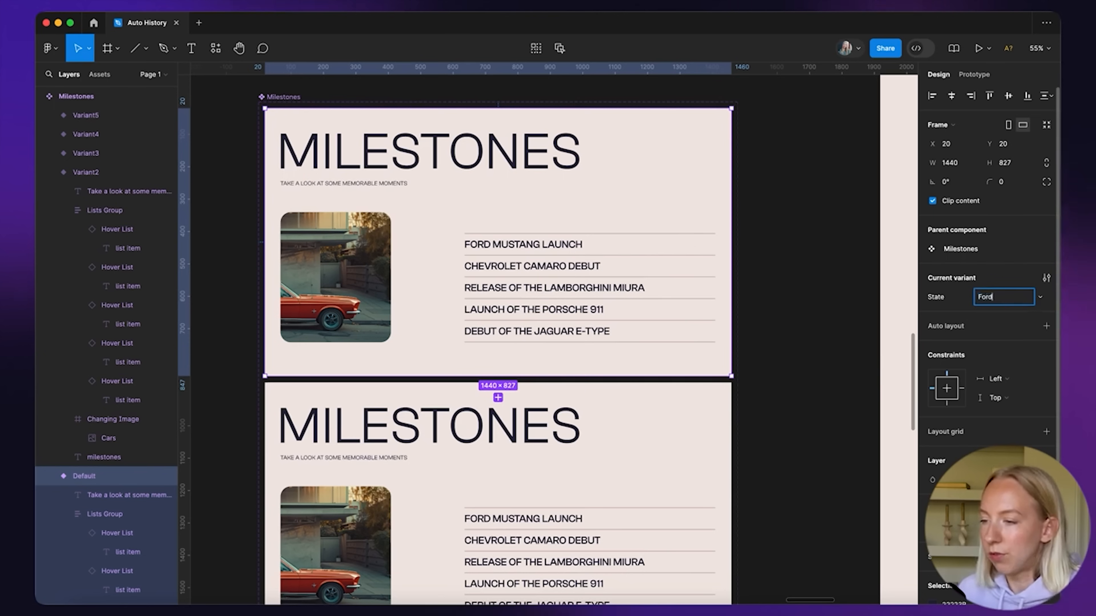
scroll(578, 475, "down", 3)
left_click(637, 380)
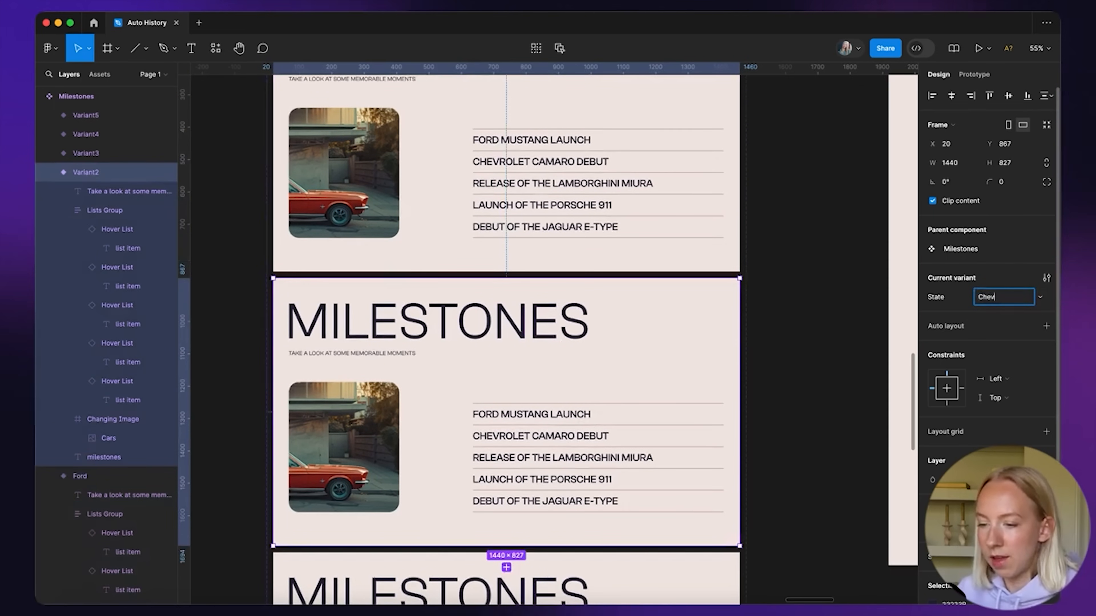
type("Chevro")
type("let")
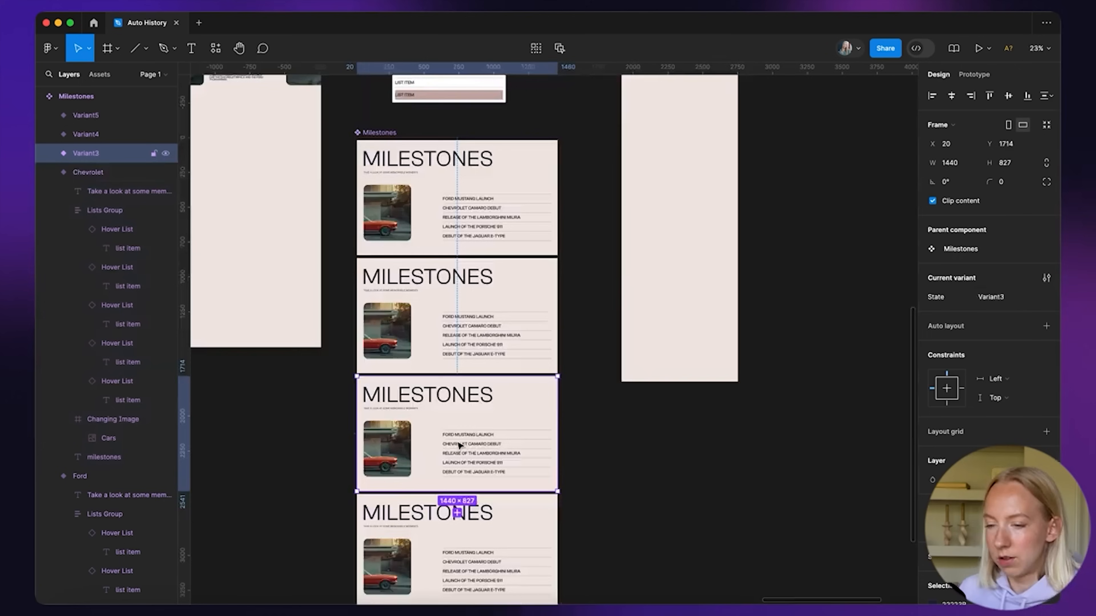
scroll(458, 446, "down", 3)
scroll(458, 445, "up", 5)
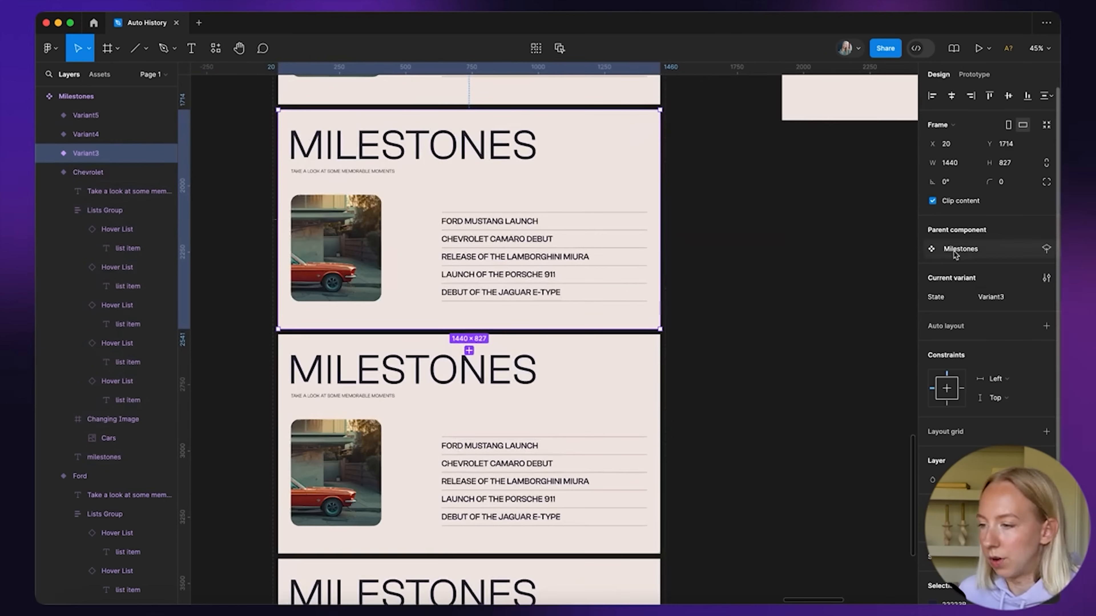
Name the remaining three variants Lambo, Porsche and Jaguar
left_click(990, 301)
type("Lambo")
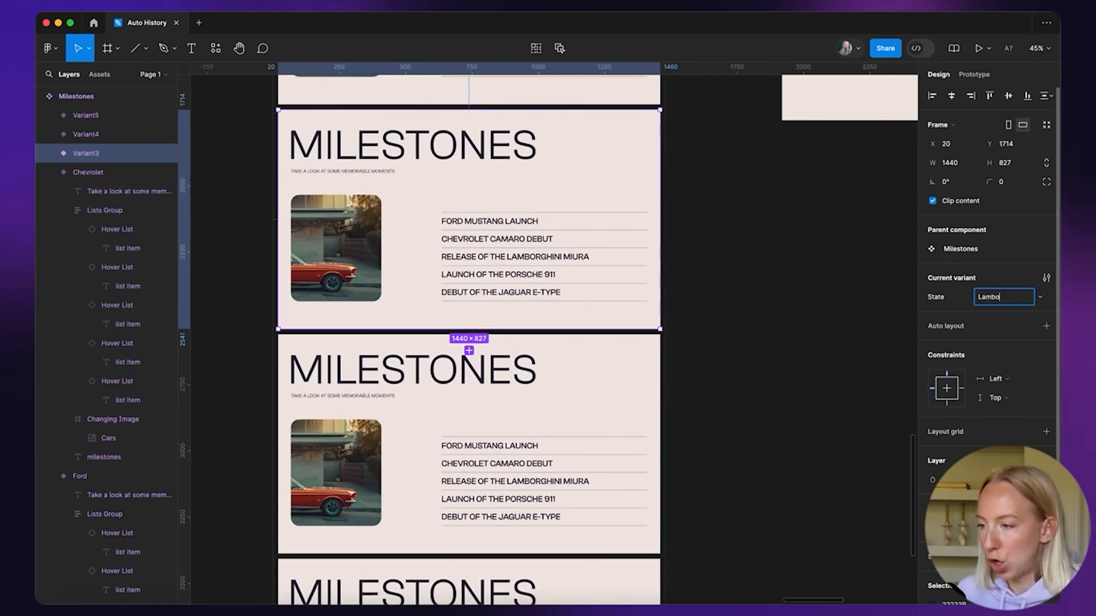
left_click(827, 298)
scroll(733, 306, "down", 2)
left_click(568, 316)
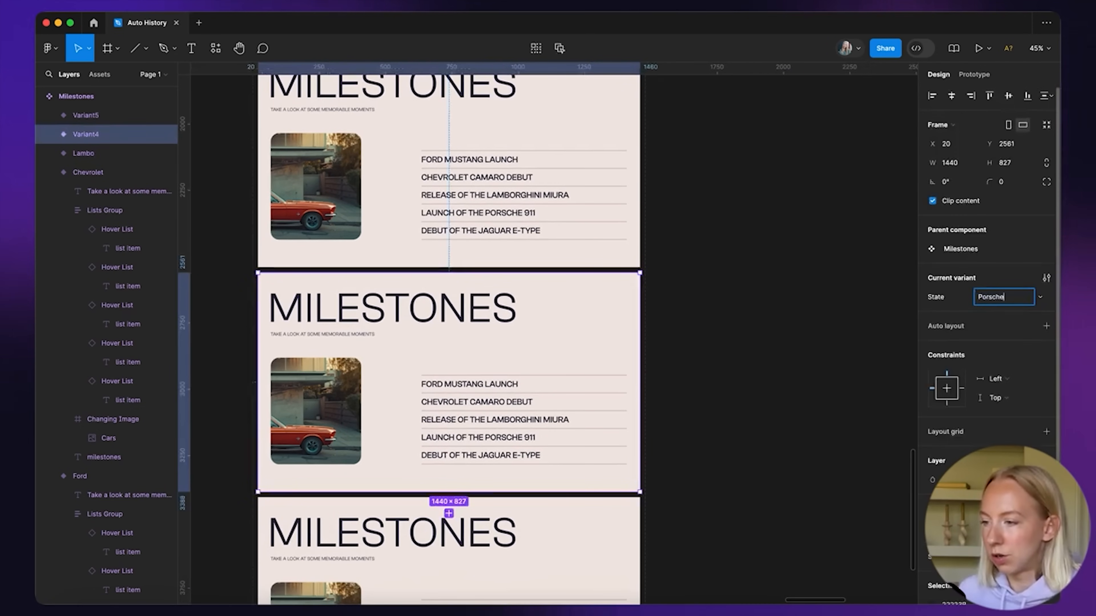
left_click(593, 522)
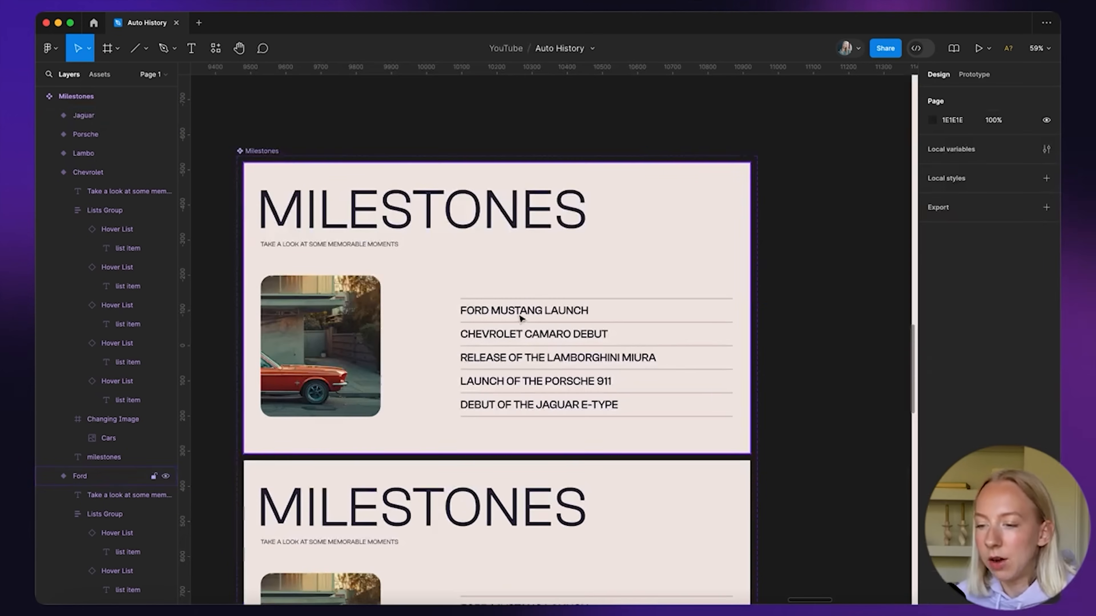
double_click(521, 318)
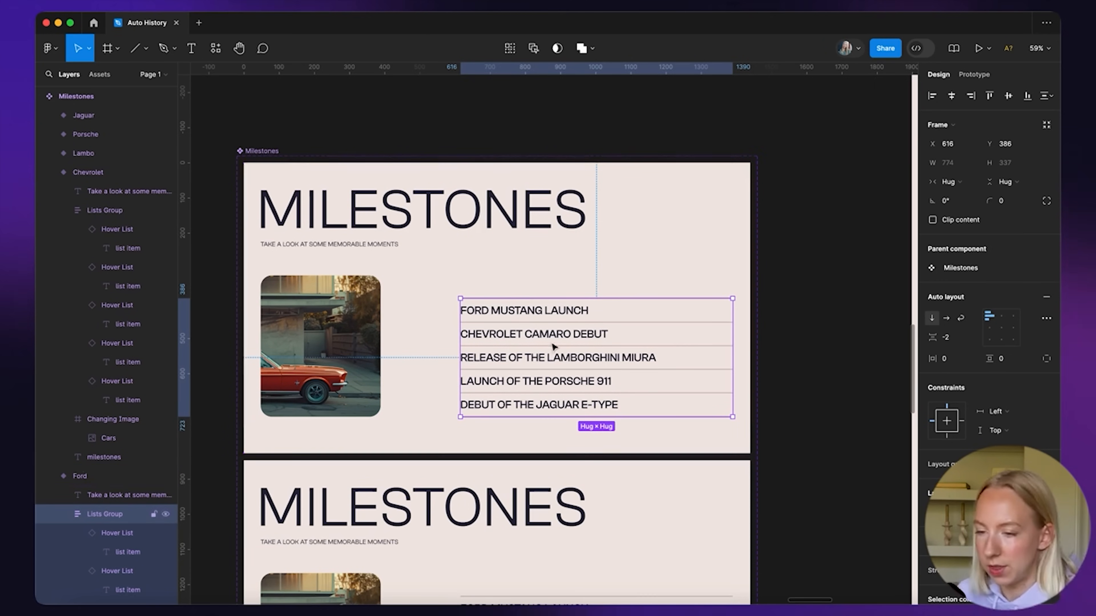
Set the FORD MUSTANG LAUNCH row in the Ford variant to its Hover state
scroll(380, 272, "down", 3)
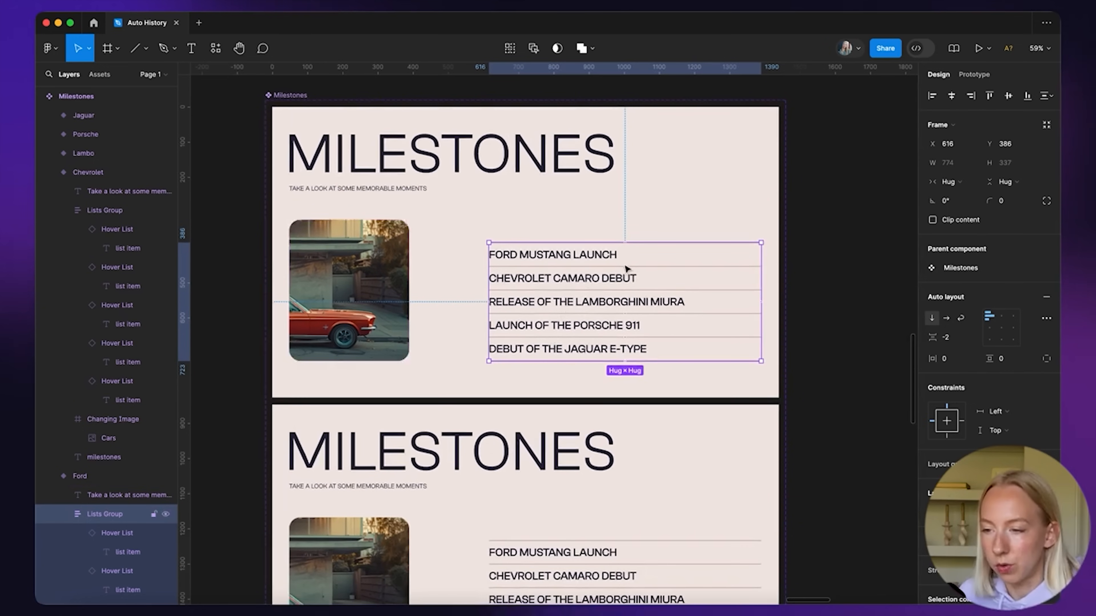
left_click(591, 255)
left_click(1000, 317)
left_click(992, 300)
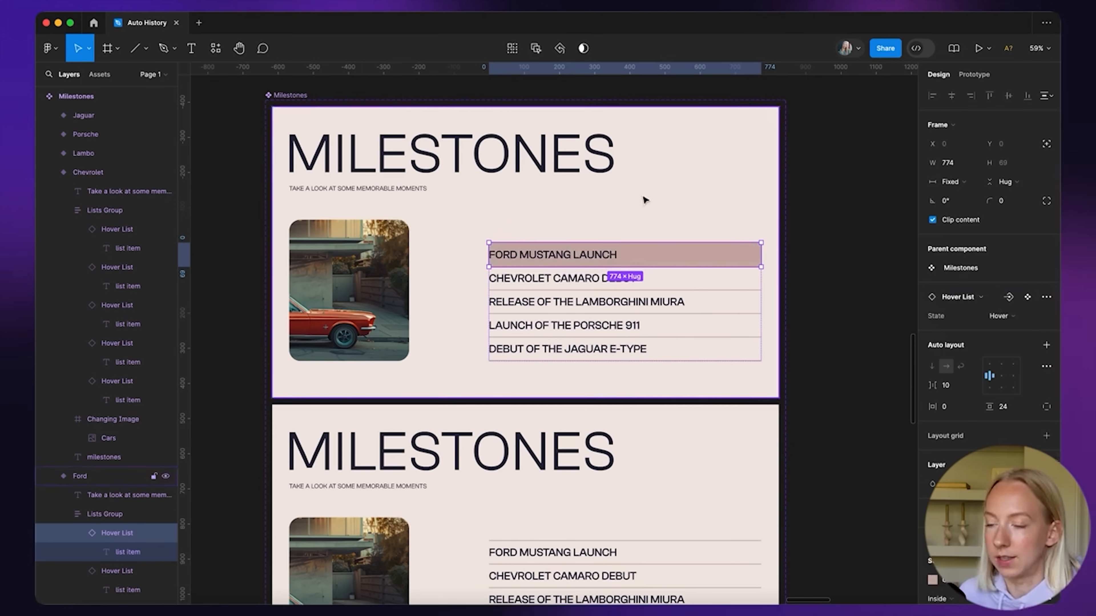
left_click(814, 223)
scroll(433, 205, "down", 5)
scroll(424, 177, "up", 2)
scroll(477, 160, "down", 3)
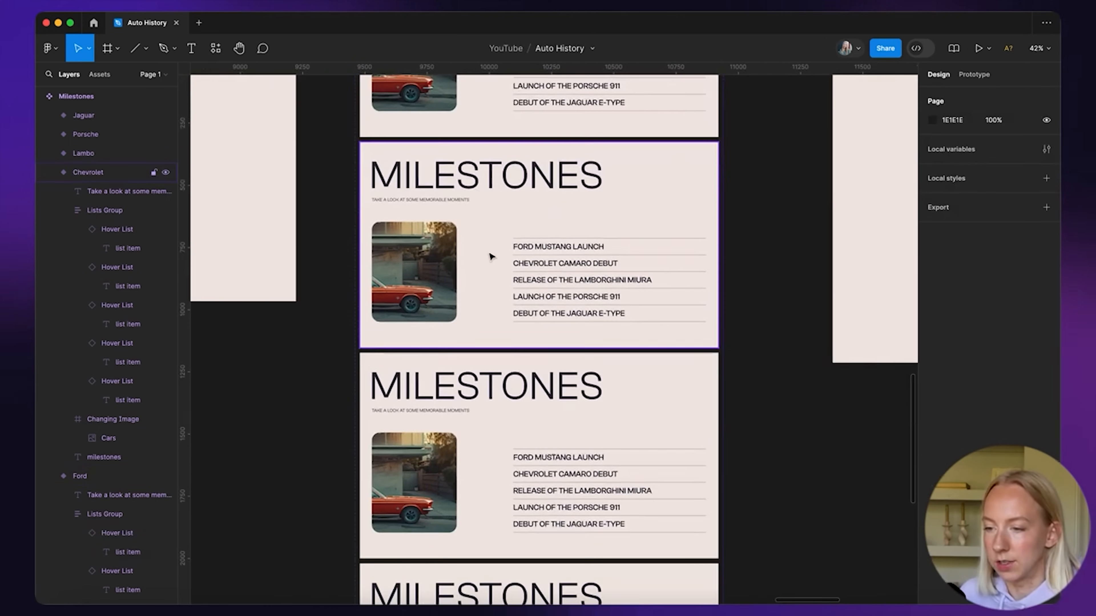
scroll(489, 256, "up", 2)
Set the CHEVROLET CAMARO DEBUT row in the Chevrolet variant to Hover
double_click(615, 272)
left_click(629, 272)
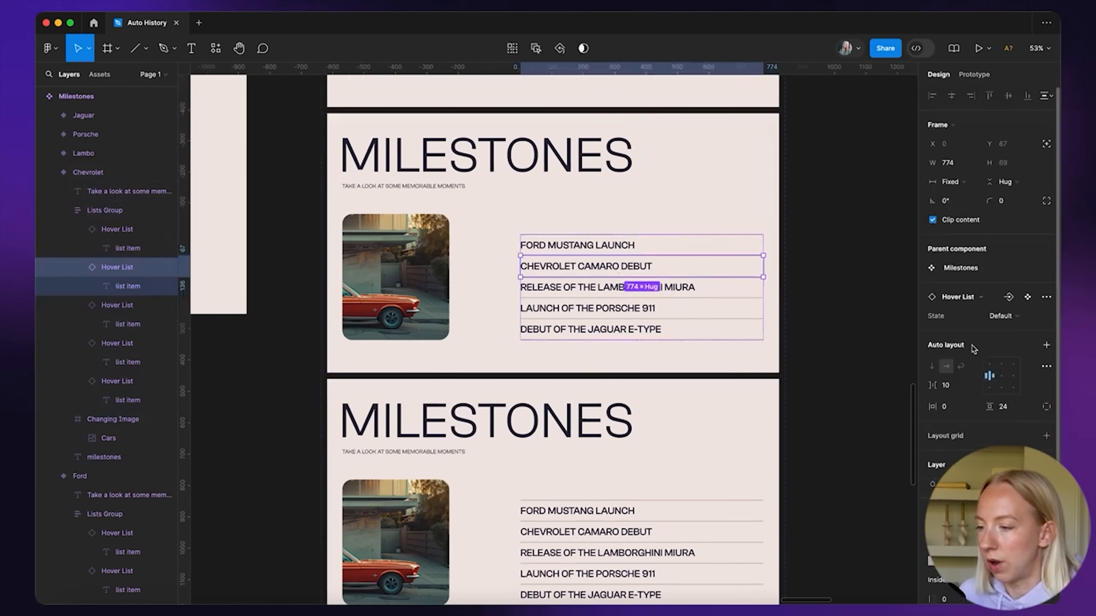
left_click(996, 319)
left_click(992, 302)
left_click(814, 289)
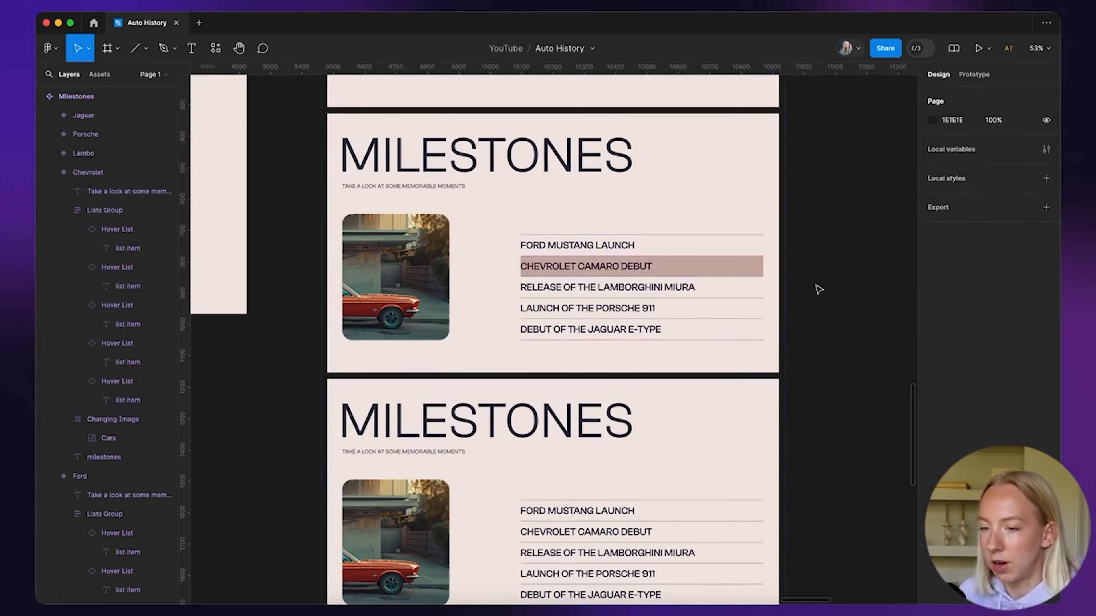
Copy a green car photo from the image grid into the Chevrolet variant's image
left_click(395, 274, "super")
scroll(395, 275, "down", 10)
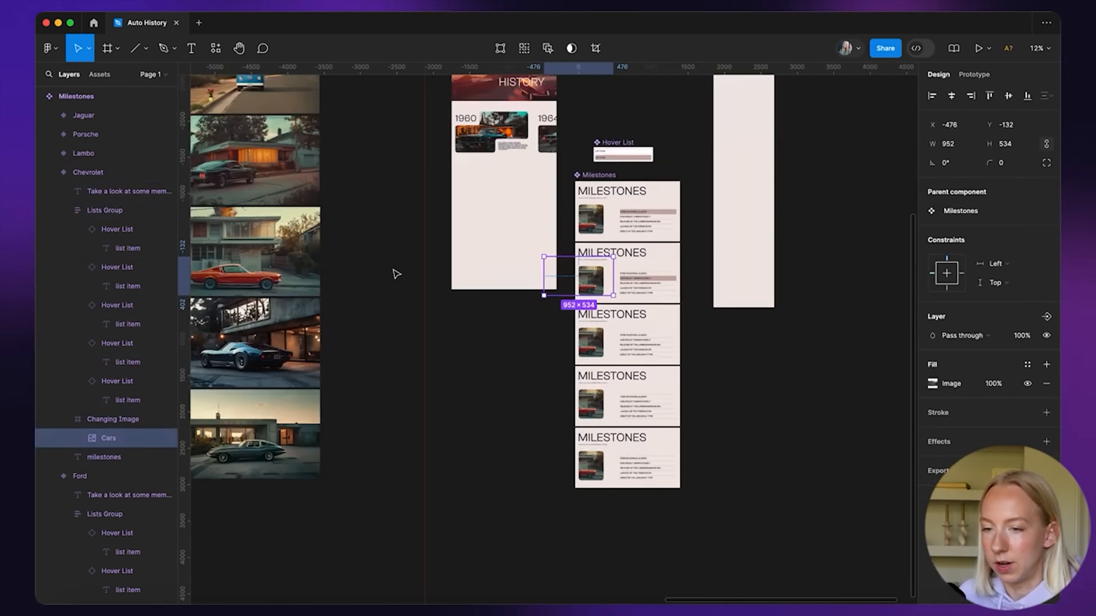
scroll(301, 294, "left", 5)
left_click(260, 321)
key("super+c")
scroll(792, 286, "up", 6)
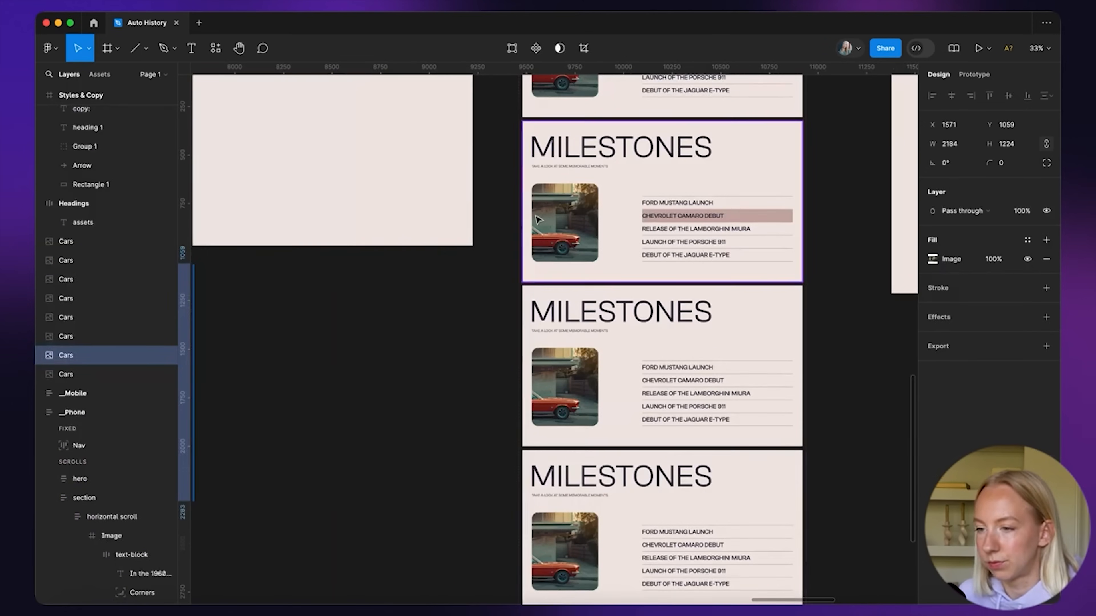
left_click(578, 216, "super")
key("super+v")
scroll(620, 204, "up", 6)
scroll(621, 205, "down", 5)
Set the LAMBORGHINI MIURA row in the Lambo variant to Hover
left_click(675, 296)
left_click(656, 296, "super")
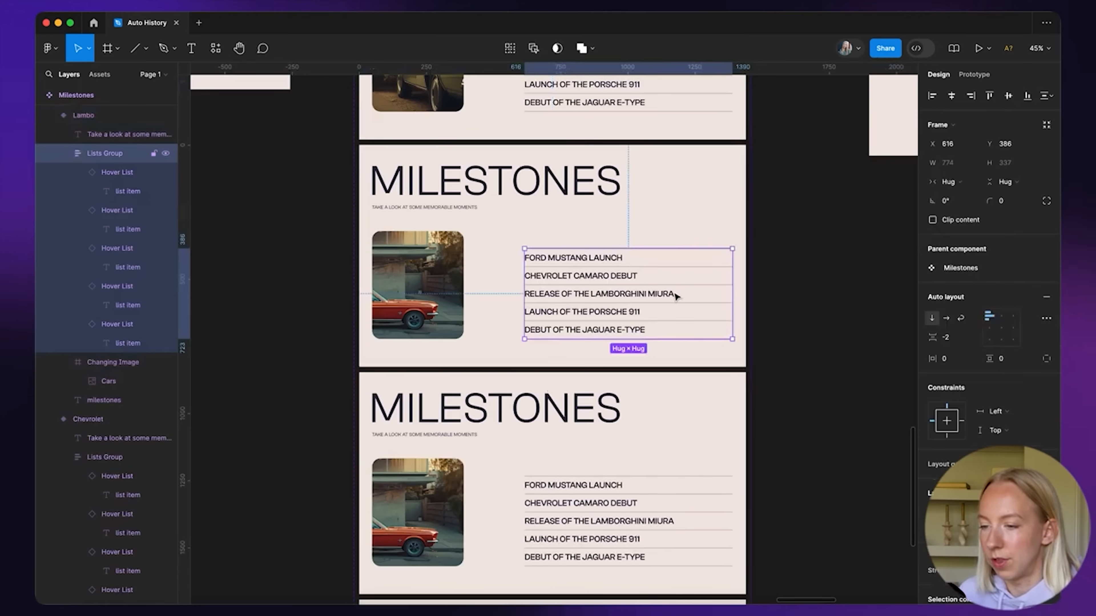
left_click(1001, 316)
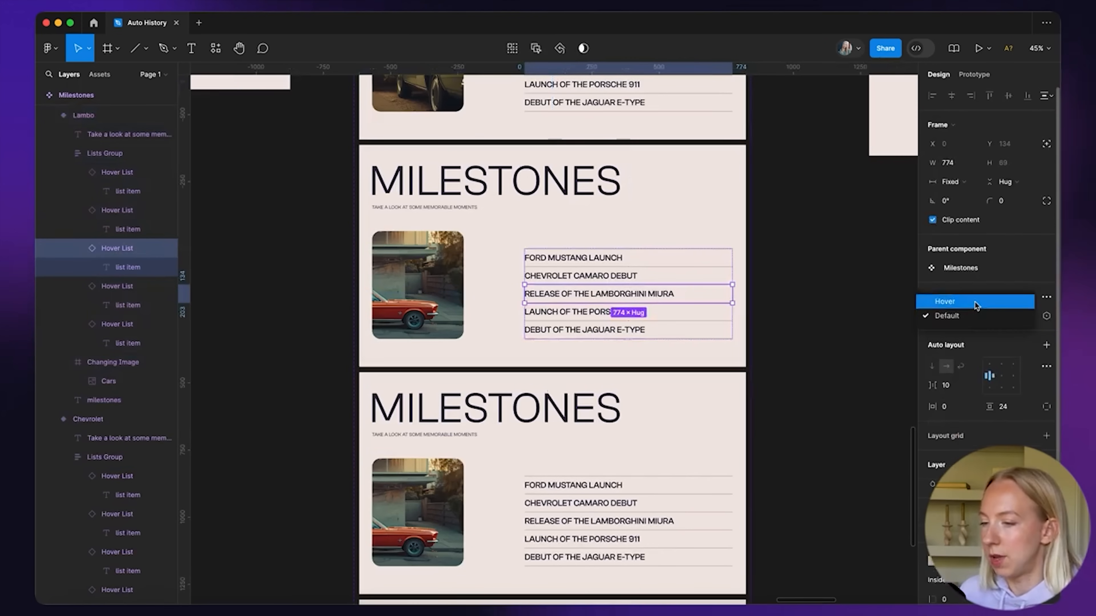
left_click(992, 297)
left_click(809, 335)
scroll(811, 335, "down", 4)
scroll(425, 319, "down", 3)
scroll(425, 319, "left", 5)
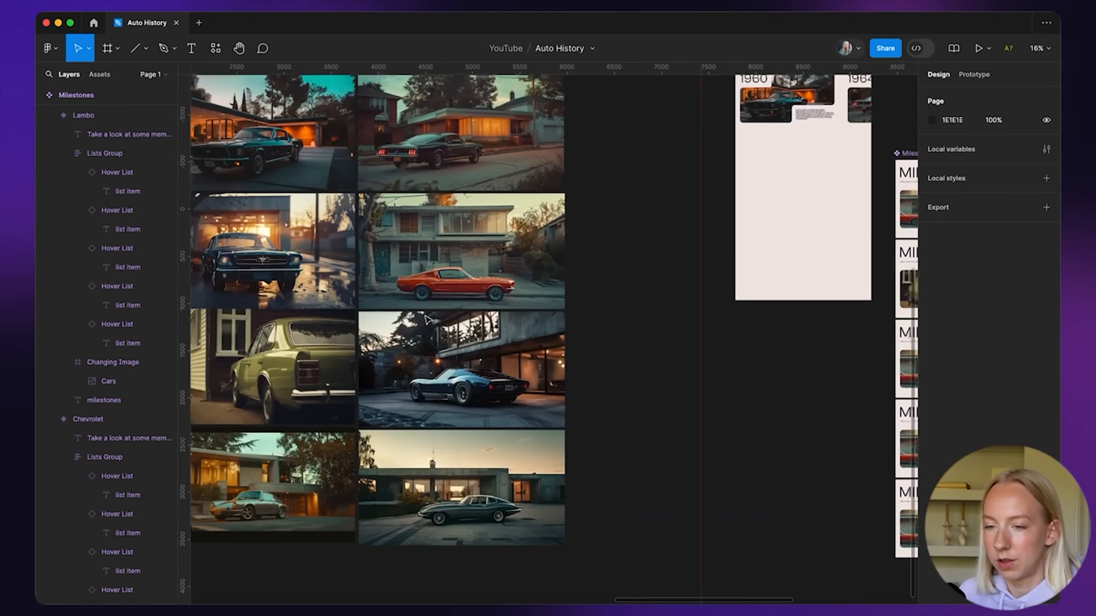
Paste the blue Lambo car image into the Lambo variant's photo and resize it to fit
left_click(425, 362)
key("super+c")
scroll(647, 268, "right", 7)
scroll(656, 263, "up", 5)
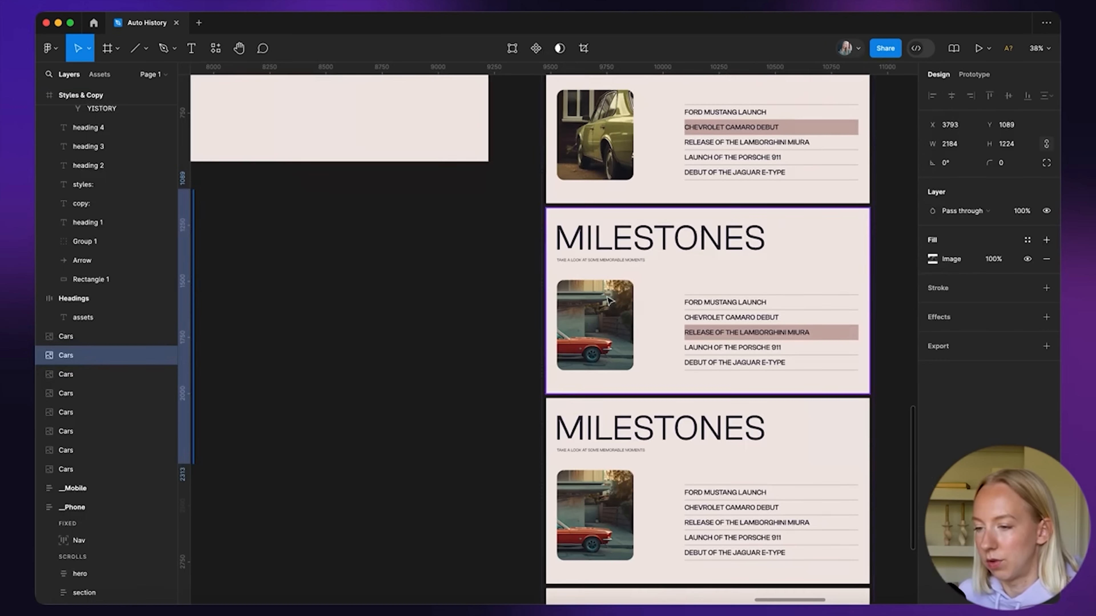
left_click(615, 322, "super")
key("super+v")
left_click_drag(350, 463, 515, 370)
left_click_drag(837, 195, 684, 275)
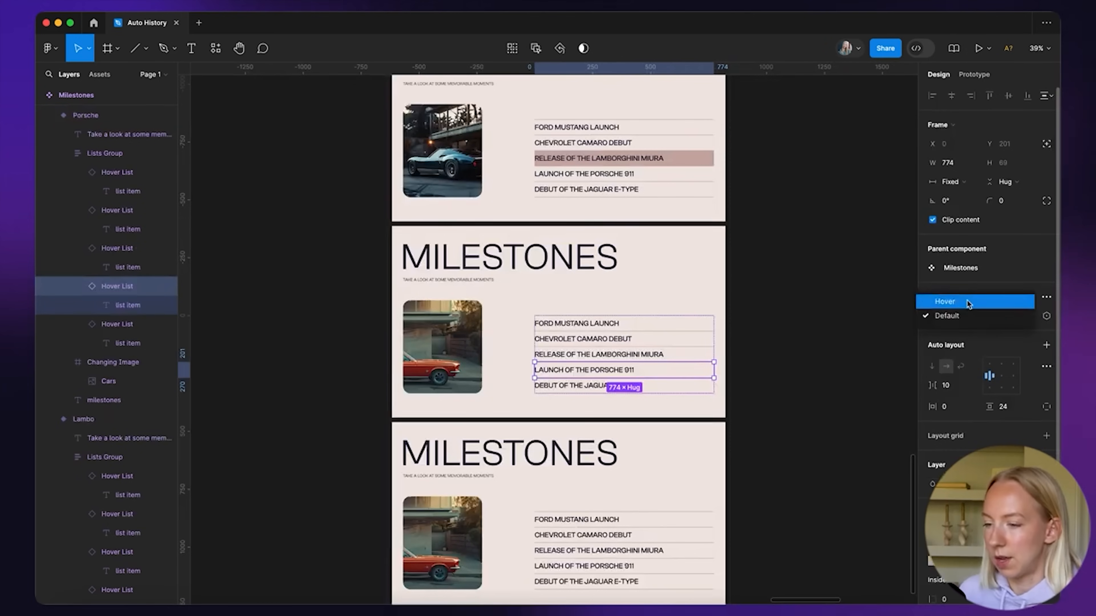
left_click(789, 346)
Paste a car image from the grid over the Porsche variant's photo
scroll(790, 347, "down", 5)
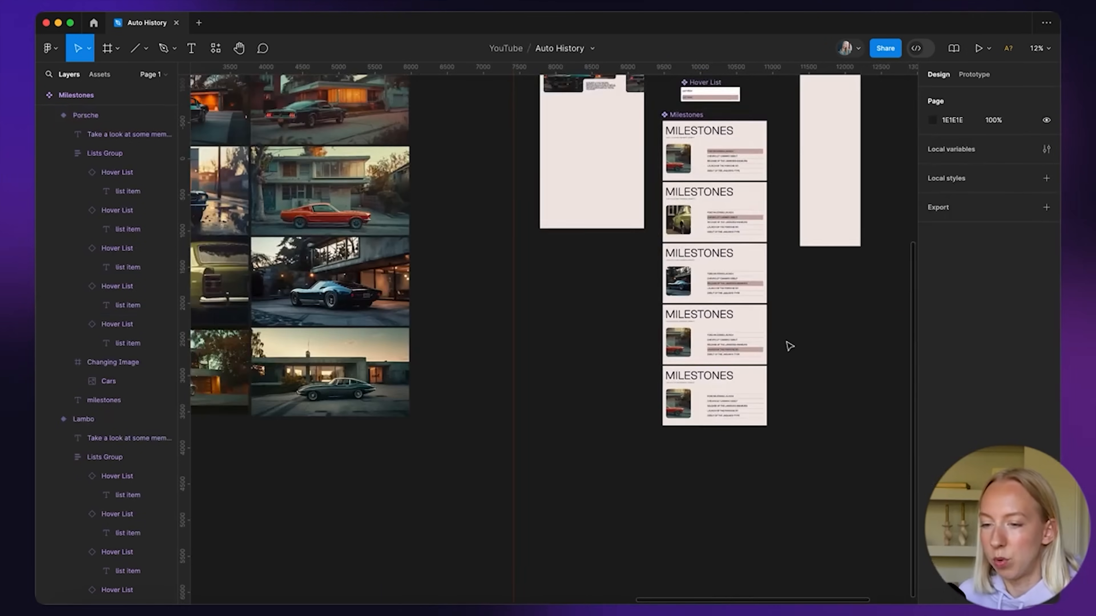
scroll(398, 346, "left", 5)
left_click(377, 339)
scroll(820, 345, "up", 3)
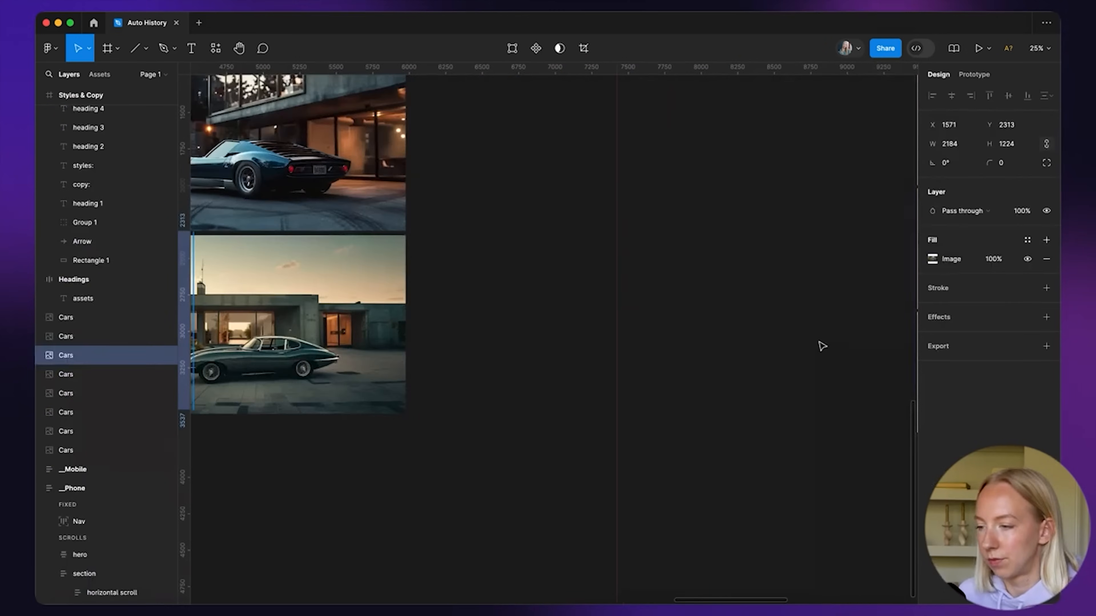
scroll(824, 343, "right", 5)
scroll(826, 342, "up", 4)
left_click(549, 261, "super")
key("super+v")
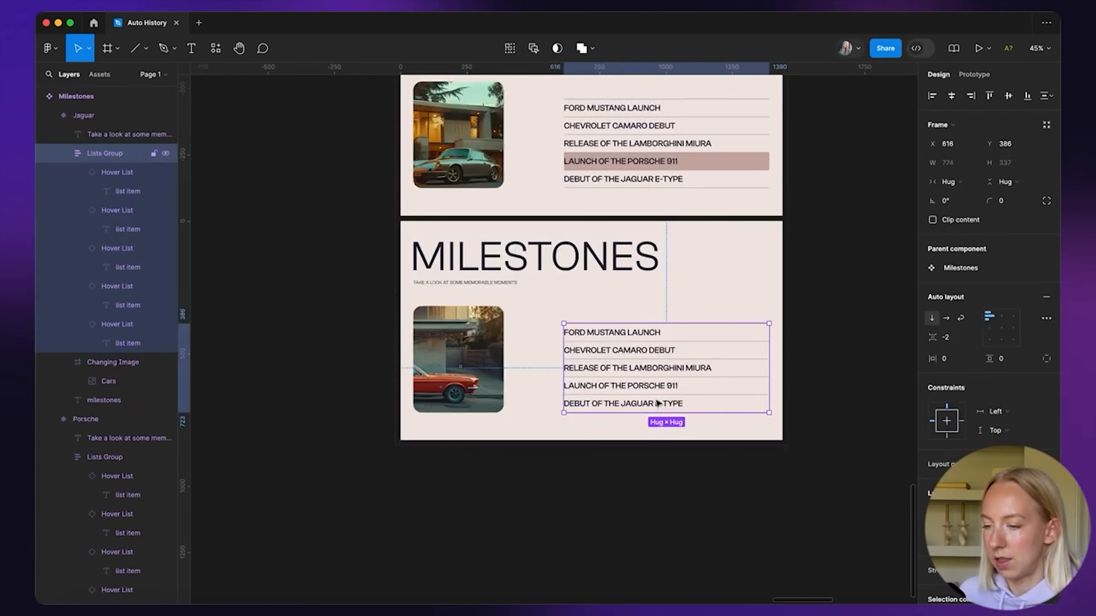
Set the Jaguar E-Type row in the Jaguar variant to Hover
double_click(658, 403)
left_click(992, 319)
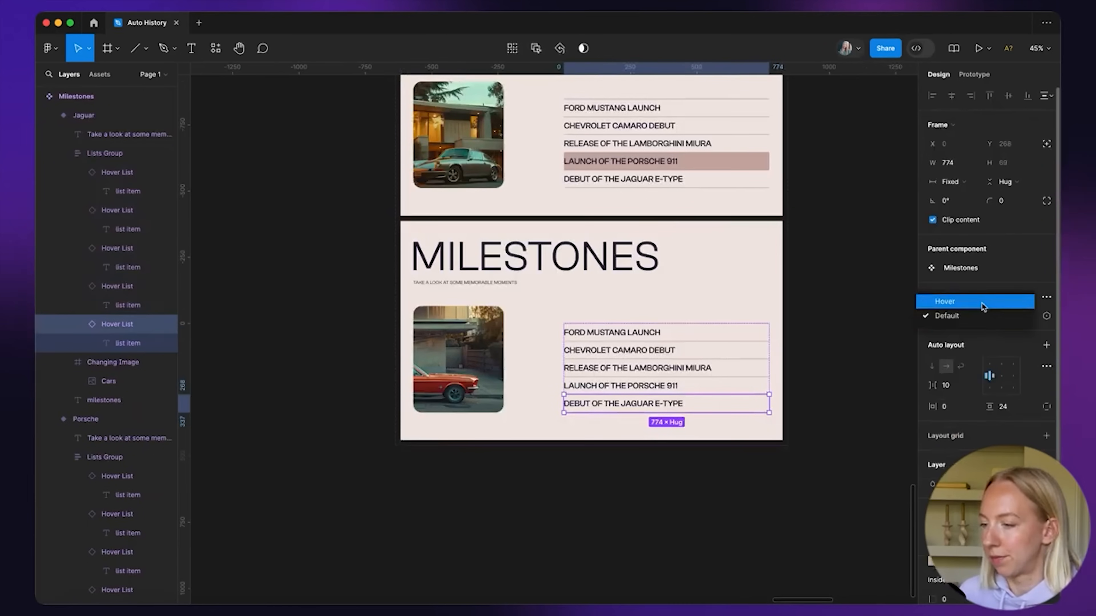
left_click(982, 303)
left_click(676, 457)
scroll(677, 457, "down", 5)
scroll(677, 458, "left", 5)
Copy the Jaguar car image from the grid into the Jaguar variant's photo
left_click(286, 337)
key("super+c")
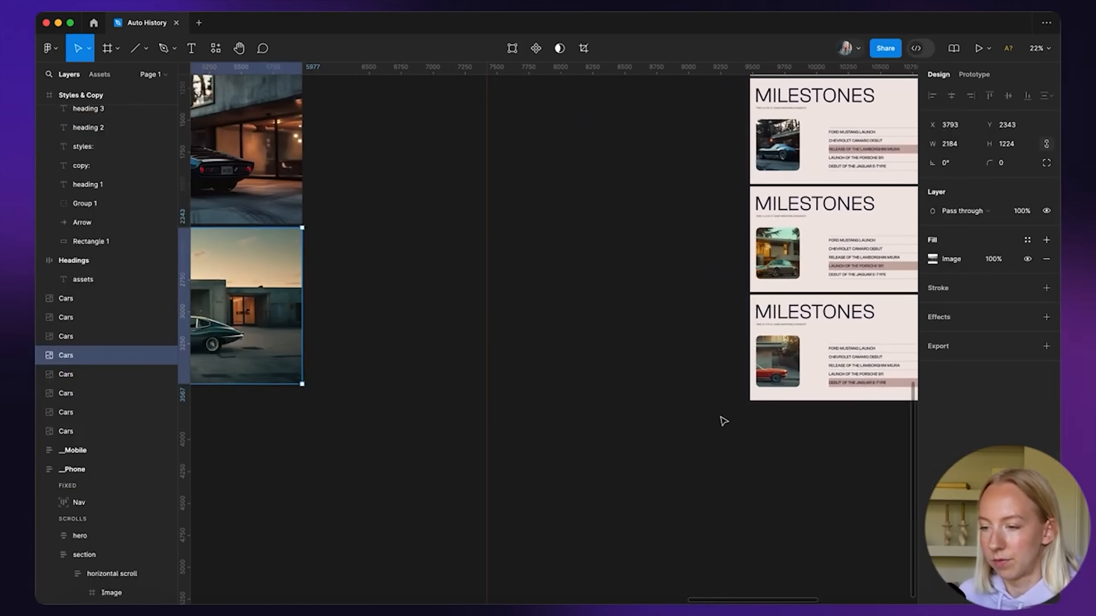
scroll(816, 375, "up", 5)
left_click(746, 343, "super")
key("super+v")
scroll(745, 343, "right", 3)
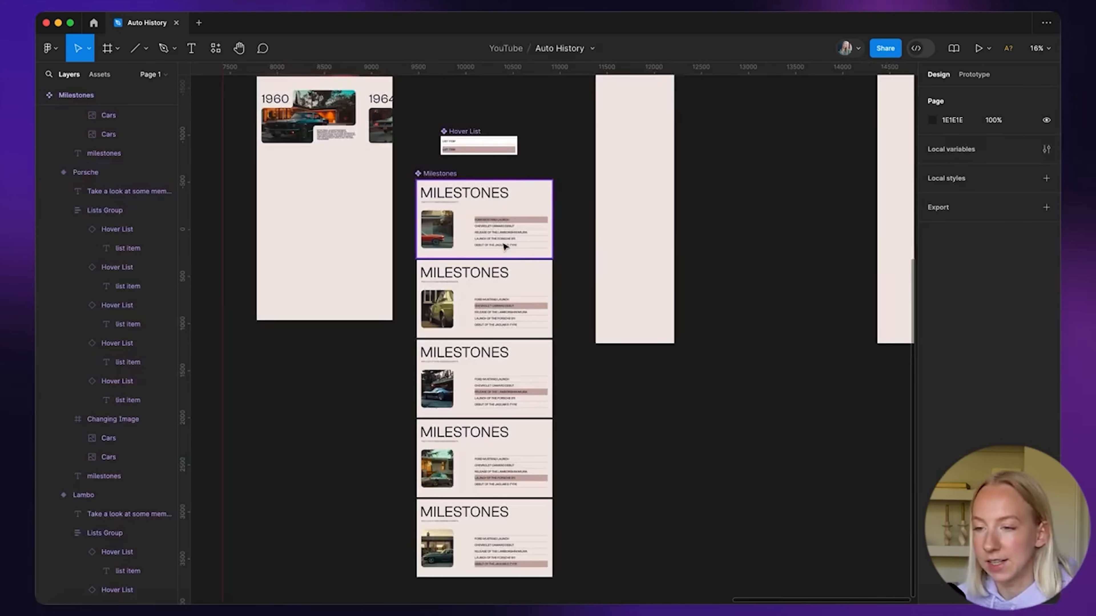
scroll(494, 223, "up", 5)
In prototype mode, select the CHEVROLET CAMARO DEBUT row in the first variant
key("shift+e")
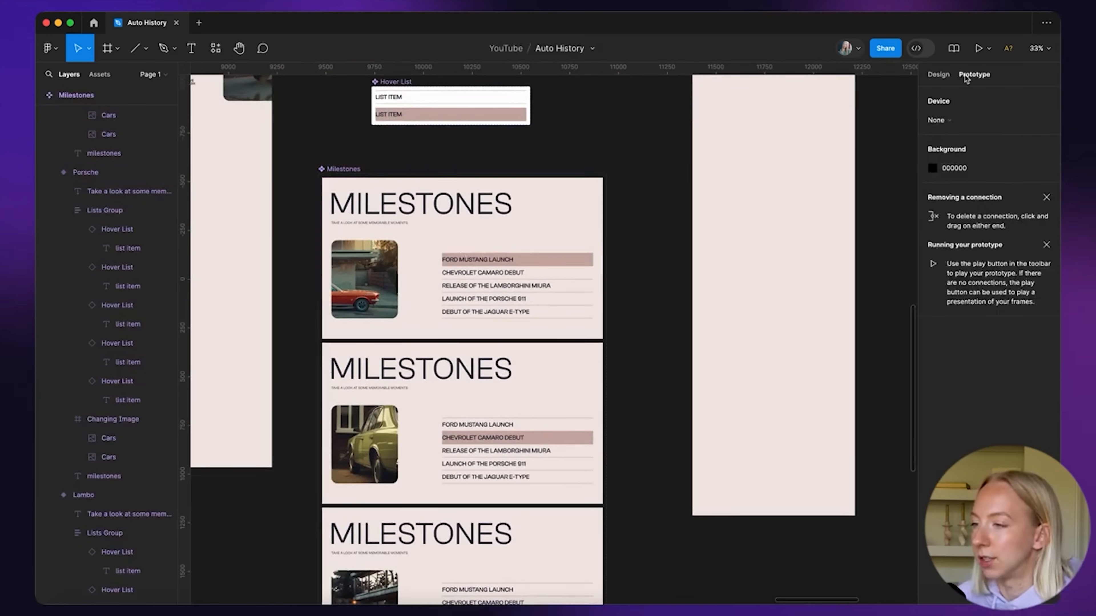
scroll(598, 207, "up", 5)
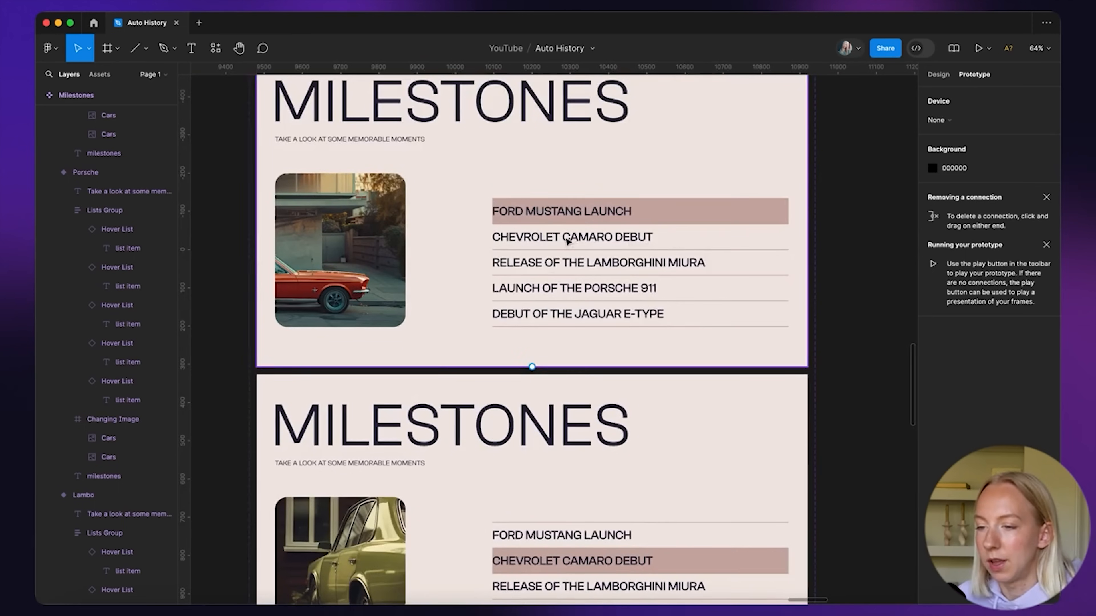
left_click(568, 241)
scroll(568, 237, "down", 3)
left_click(567, 236)
scroll(574, 237, "right", 1)
scroll(574, 236, "right", 2)
scroll(574, 237, "down", 1)
scroll(521, 181, "up", 3)
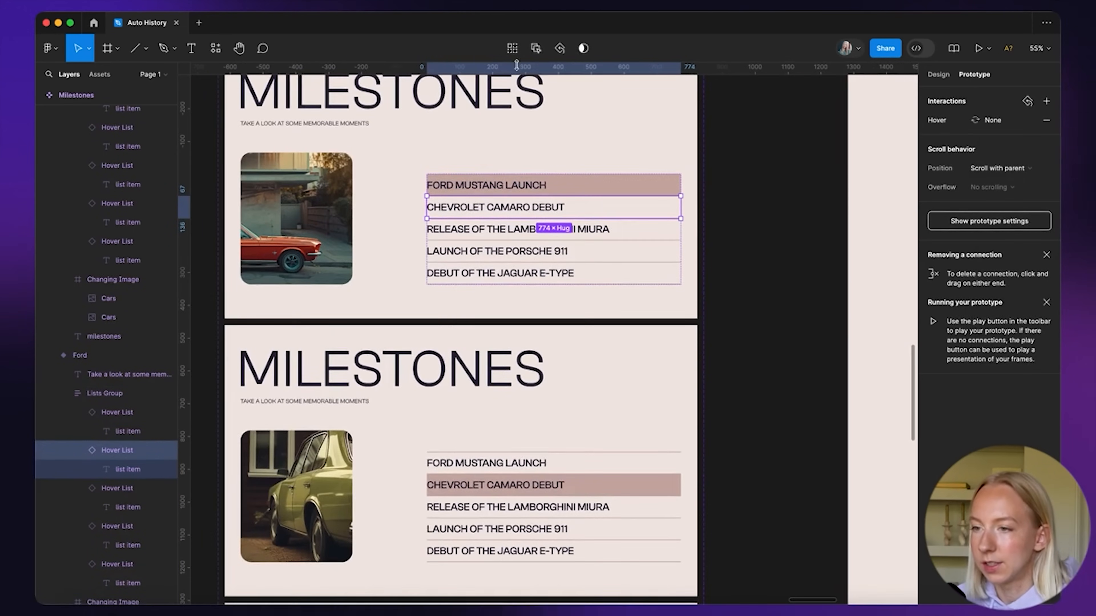
Select the matching Chevrolet rows in every variant except the Chevrolet variant itself
left_click(511, 49)
scroll(522, 300, "down", 6)
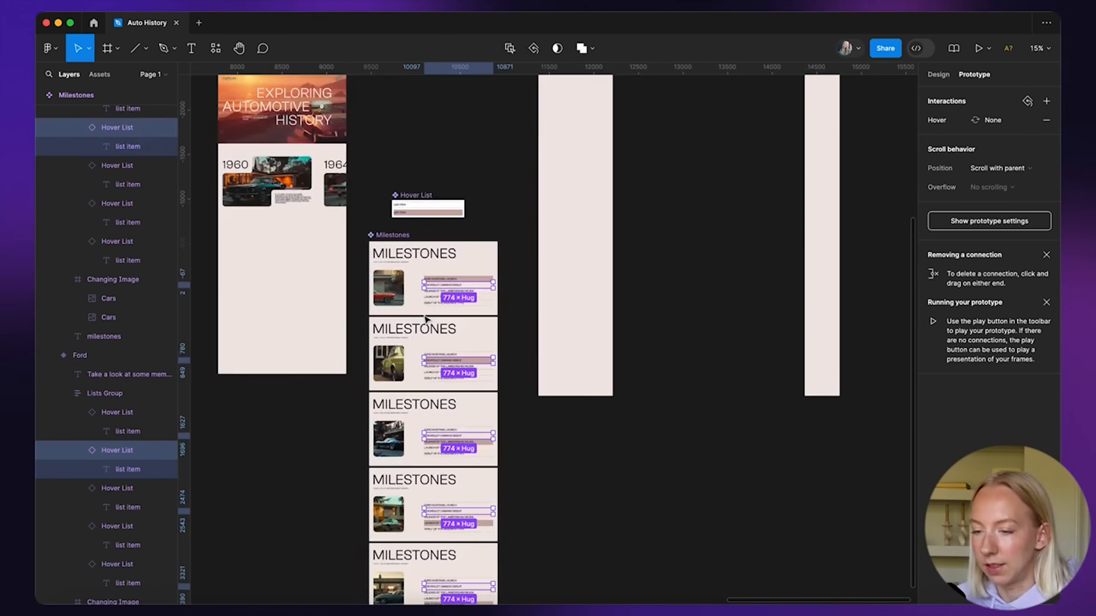
scroll(522, 301, "up", 5)
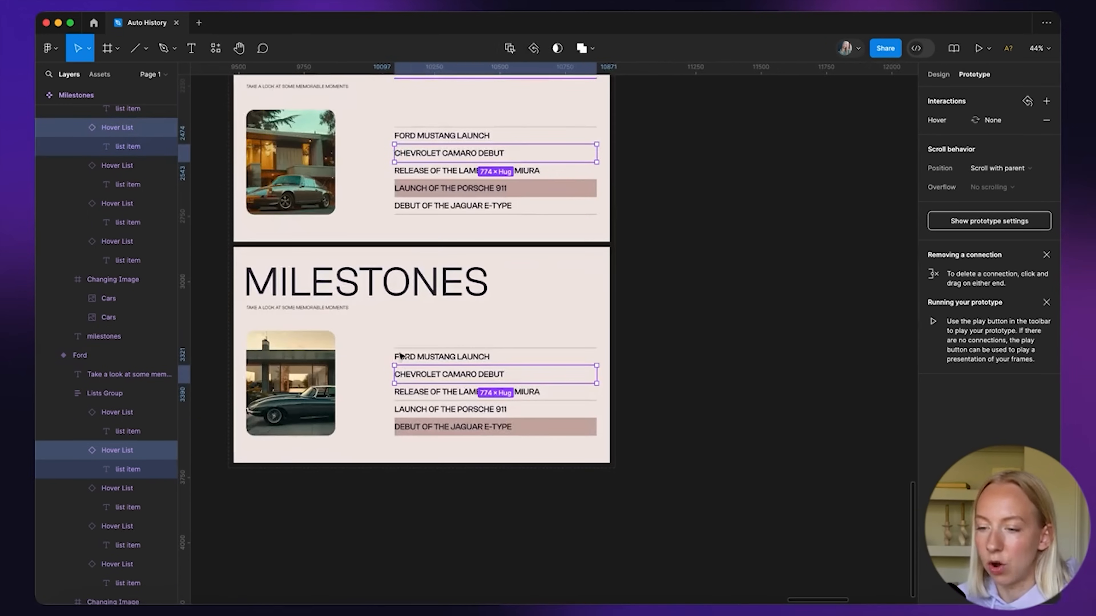
scroll(466, 366, "up", 10)
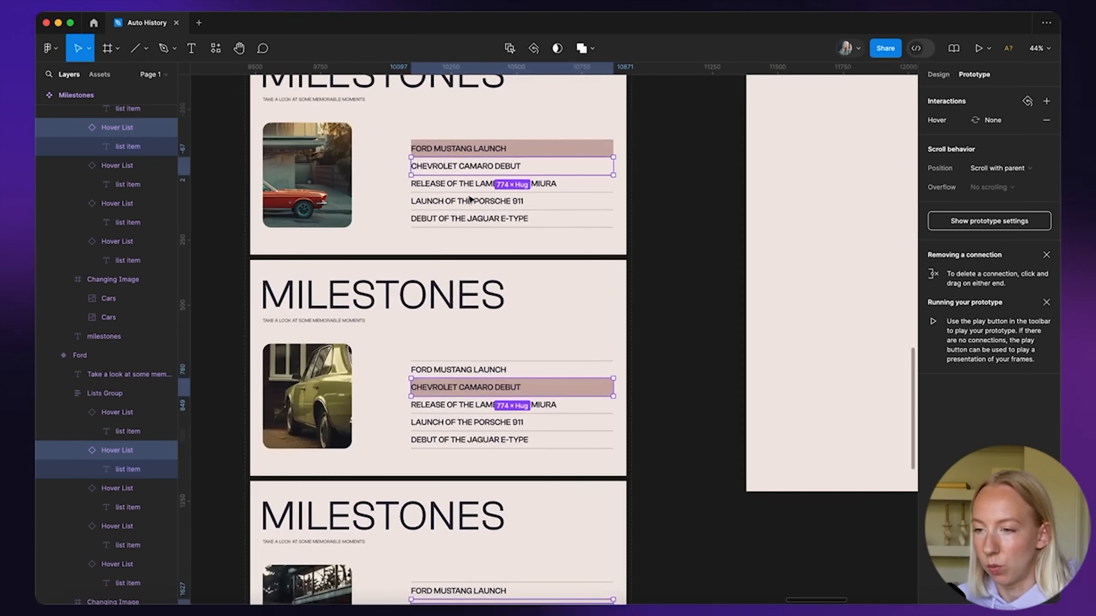
scroll(470, 199, "up", 2)
scroll(483, 207, "up", 5)
scroll(496, 214, "down", 6)
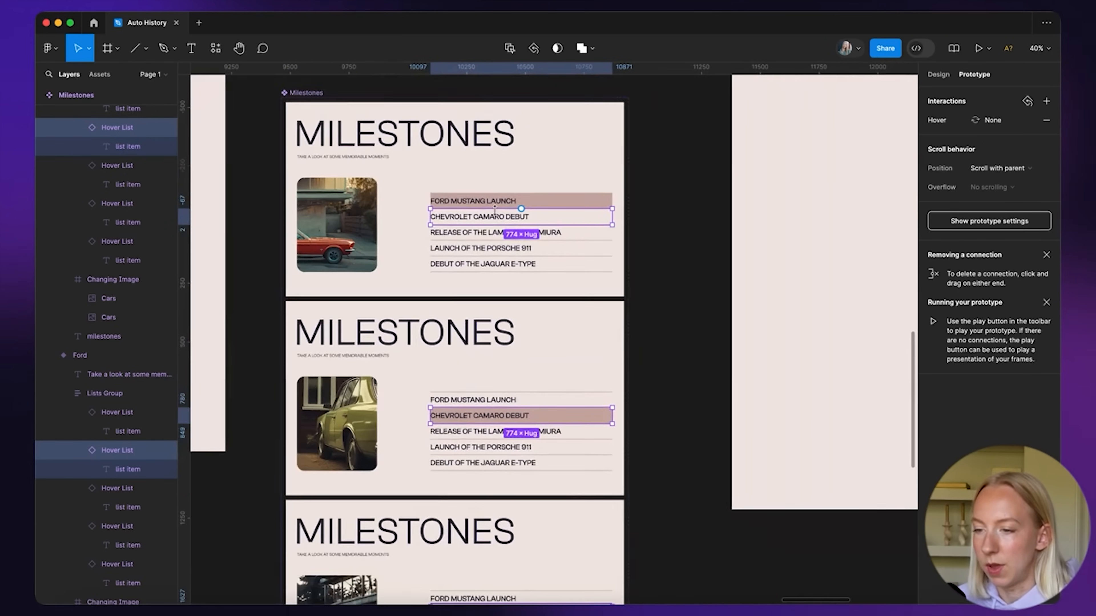
scroll(495, 210, "down", 3)
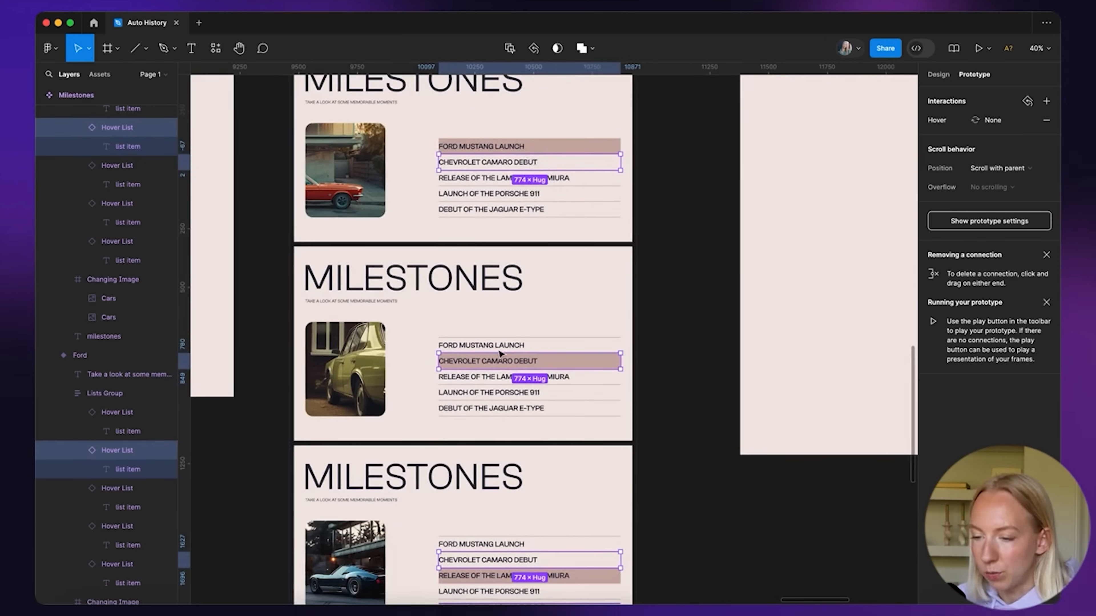
left_click(501, 362, "shift")
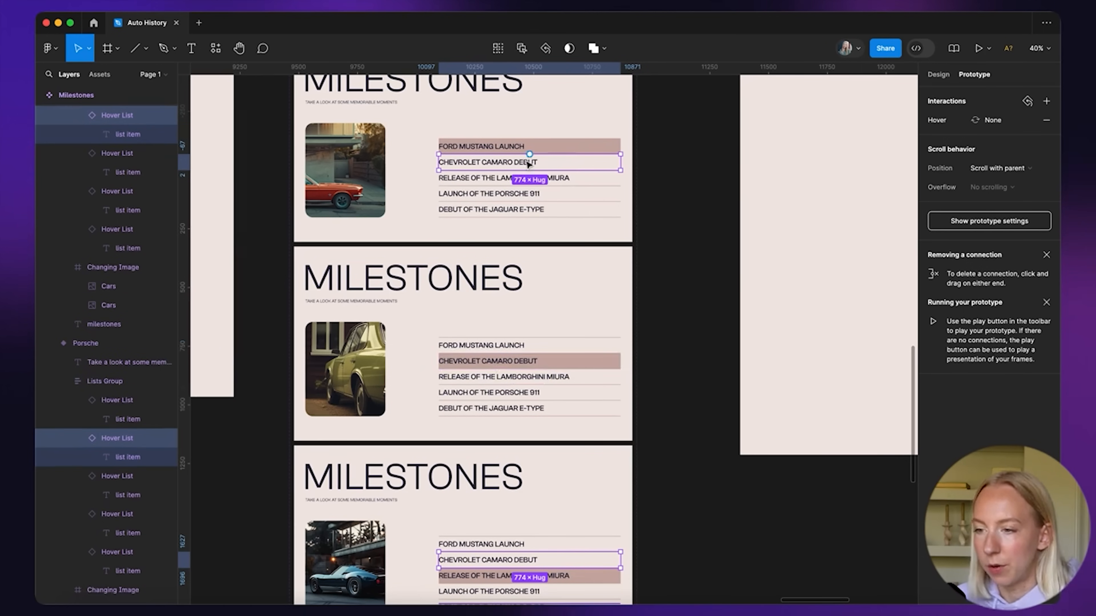
Add a While hovering interaction: Change to Chevrolet, Smart animate, Ease in and out, 300ms
left_click(991, 121)
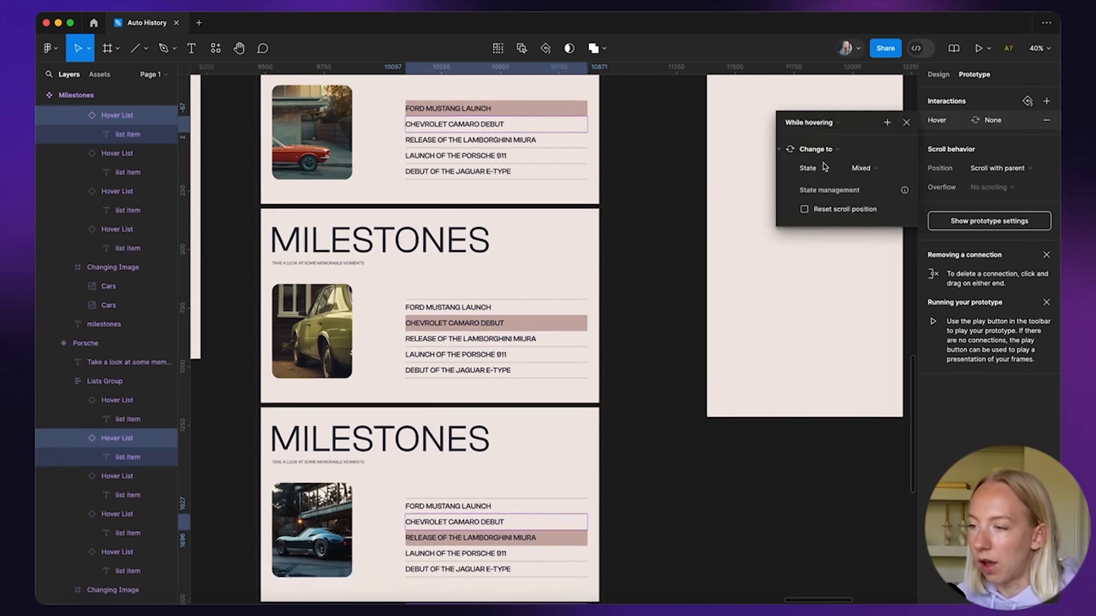
left_click(862, 169)
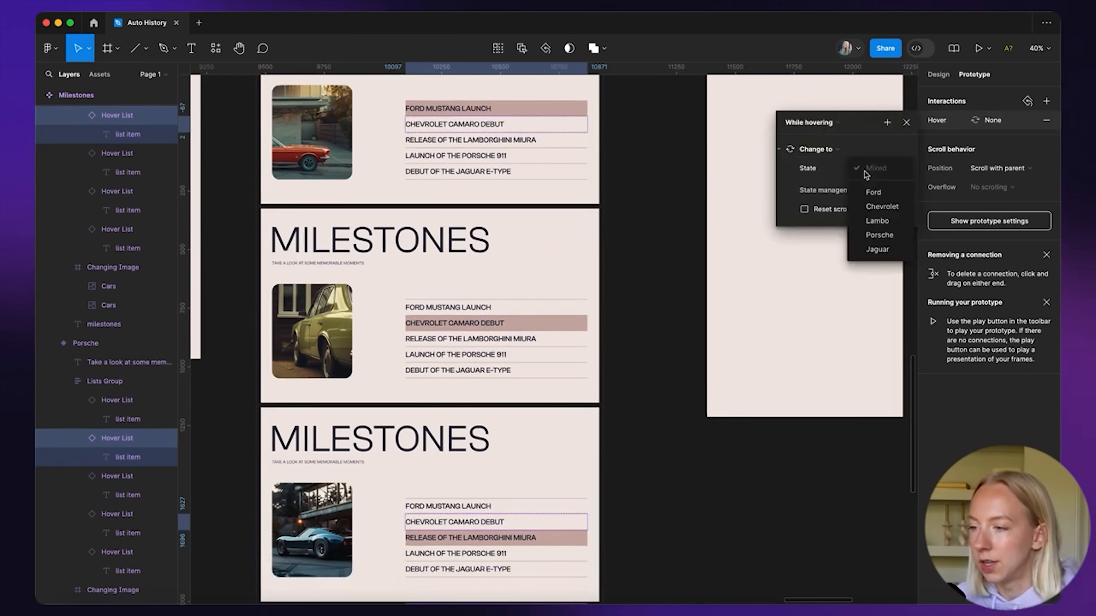
left_click(883, 206)
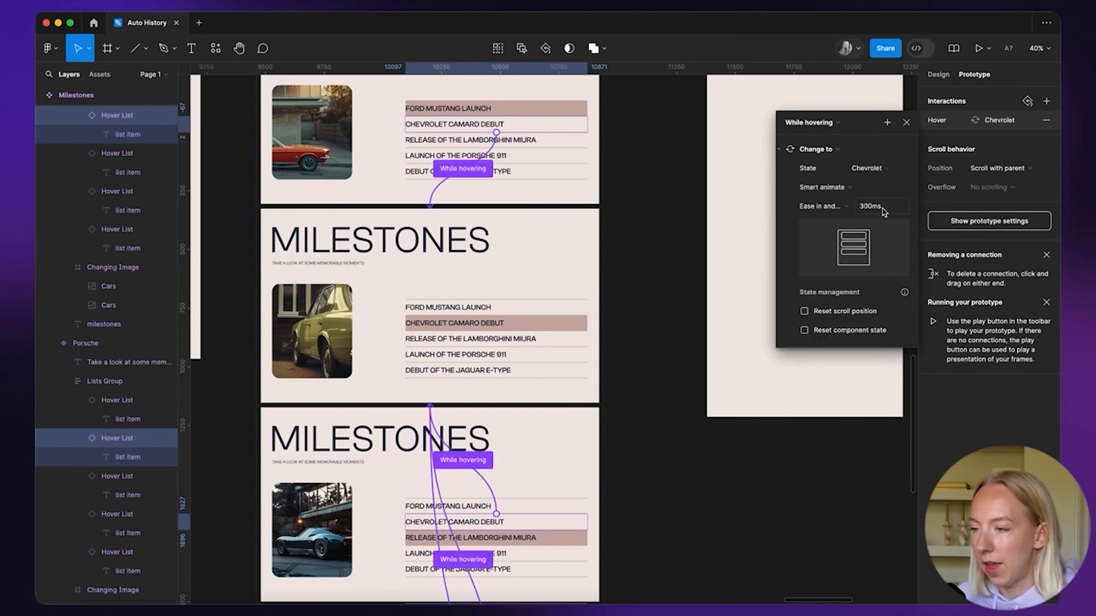
scroll(461, 498, "down", 3)
scroll(461, 497, "down", 5)
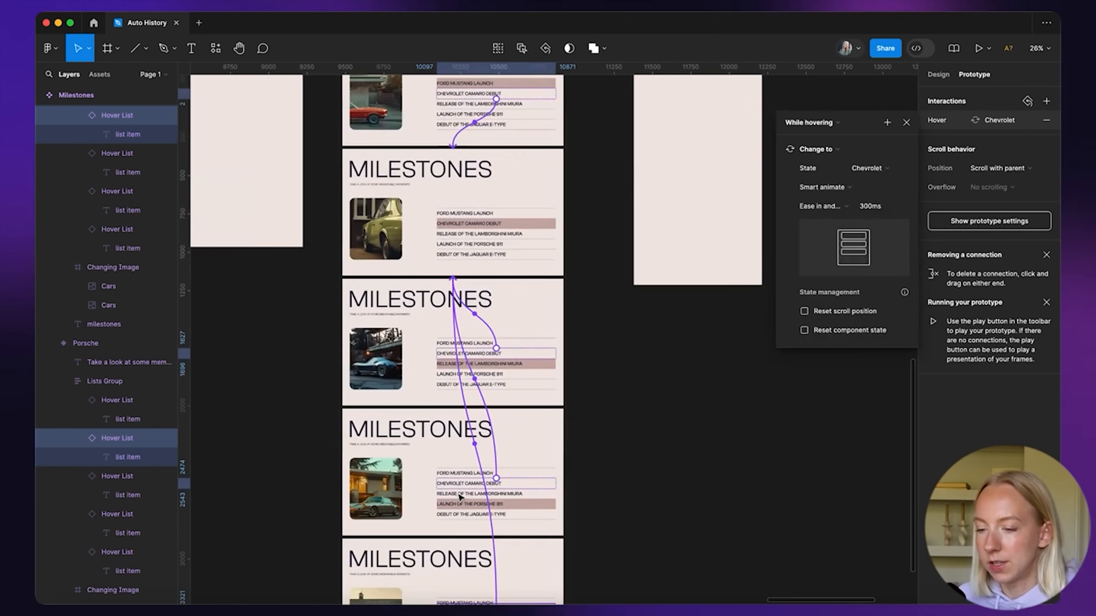
scroll(494, 345, "up", 5)
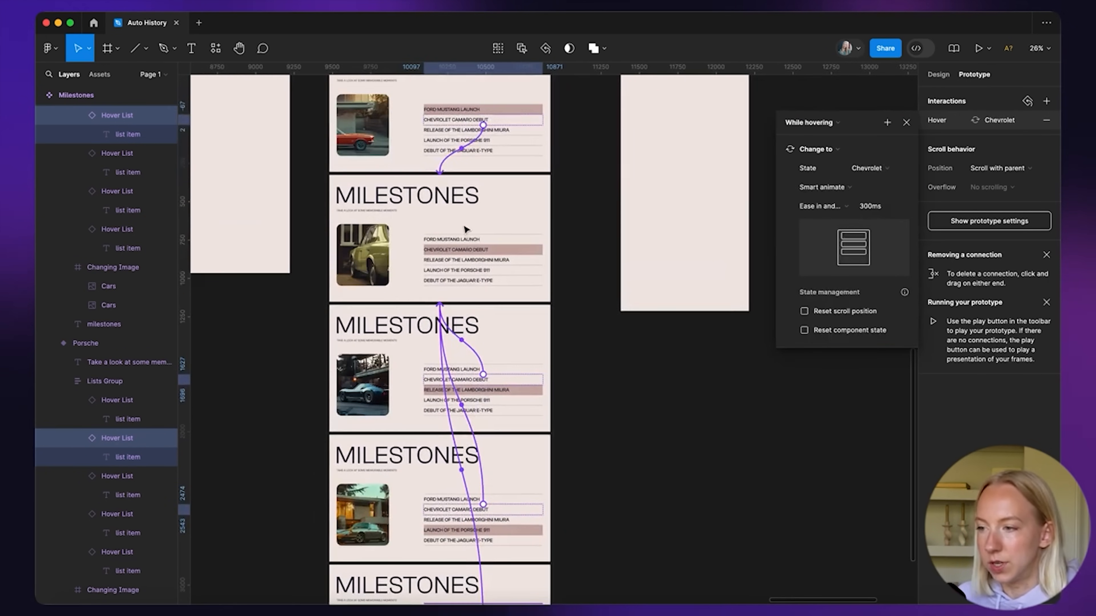
scroll(465, 234, "up", 2)
scroll(465, 233, "up", 5)
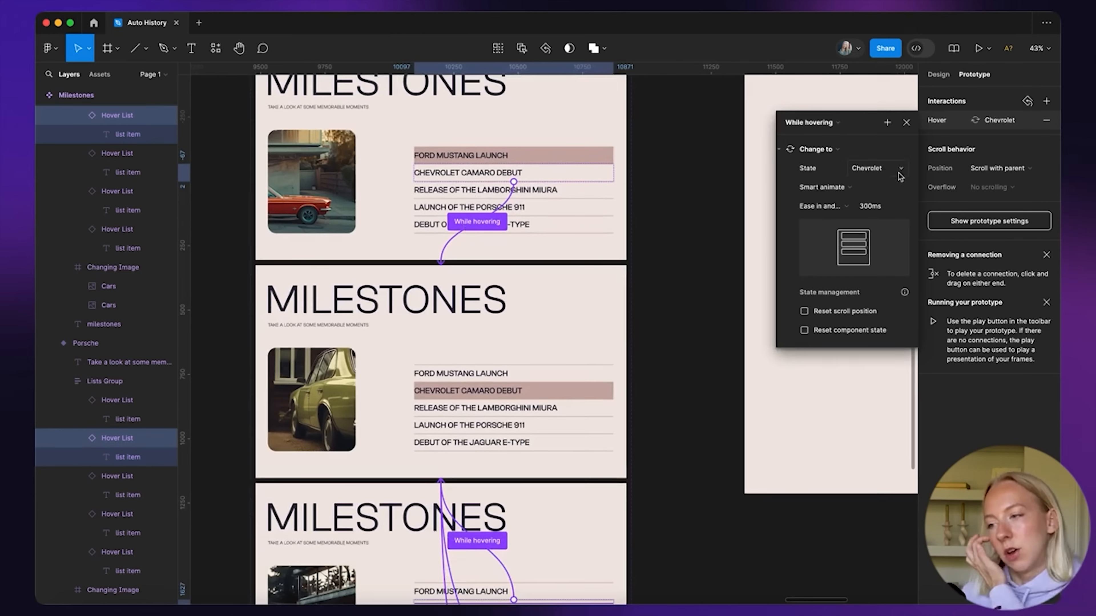
left_click(821, 208)
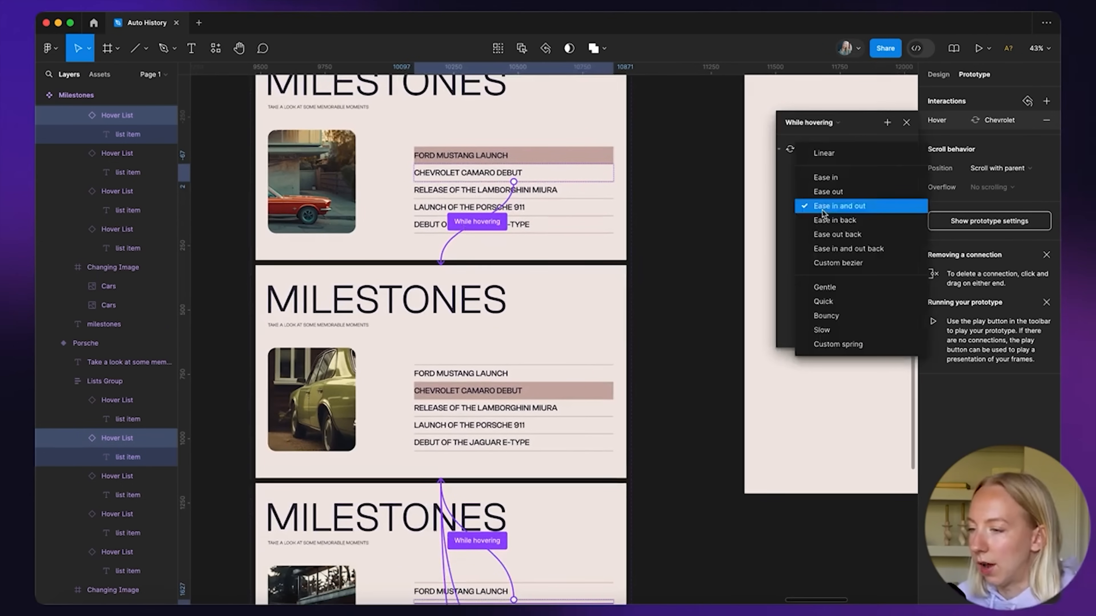
left_click(907, 125)
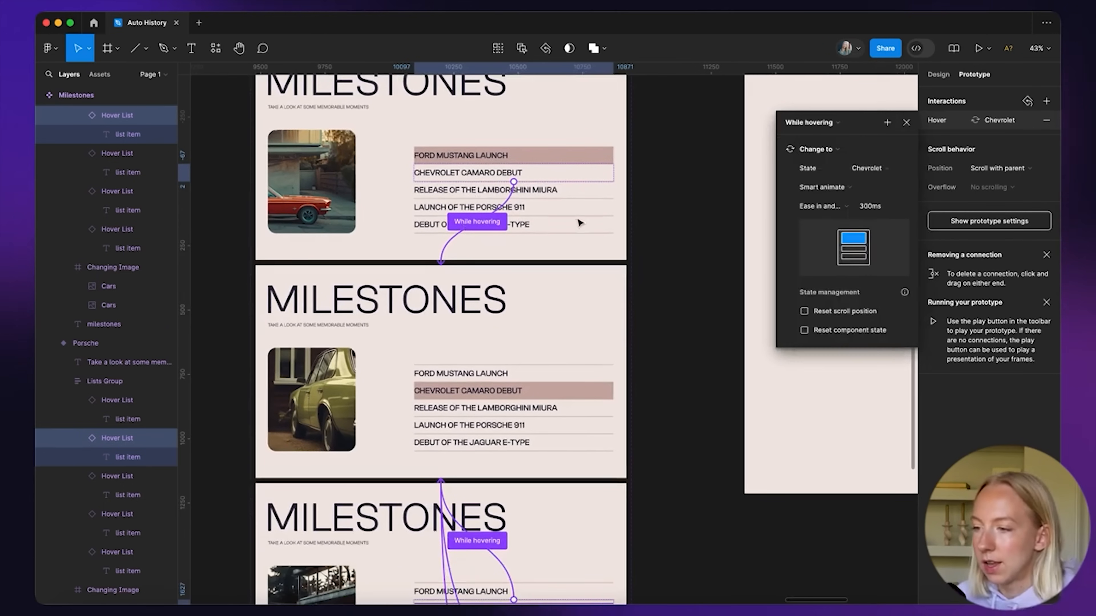
left_click(906, 124)
Select the Lamborghini Miura rows in all variants except the Lambo variant
left_click(551, 195)
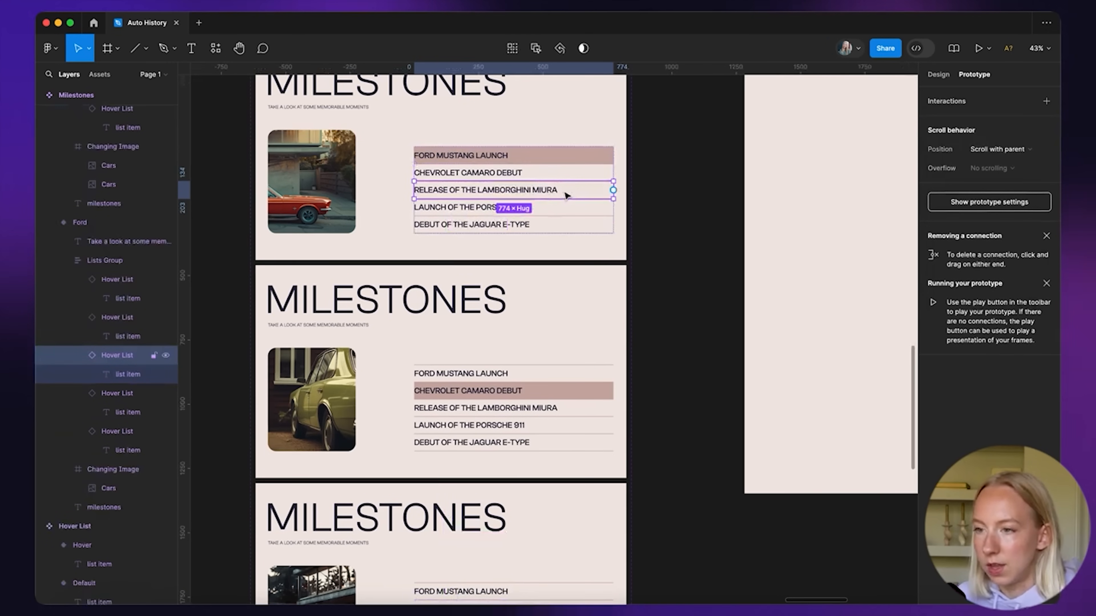
left_click(512, 48)
scroll(499, 395, "down", 6)
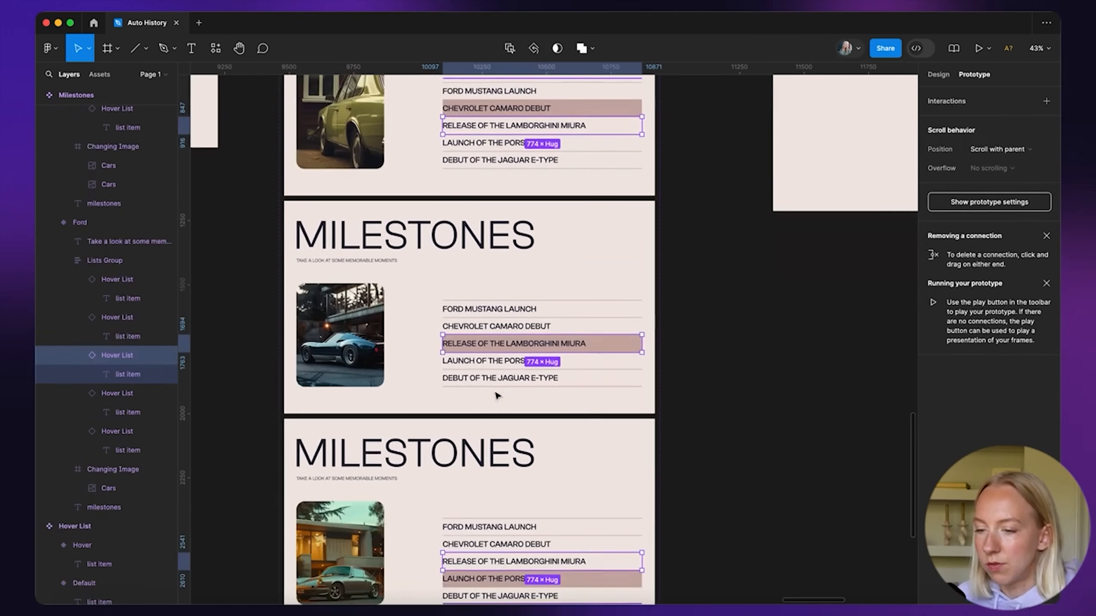
left_click(501, 344, "shift")
scroll(694, 217, "up", 3)
scroll(694, 216, "right", 1)
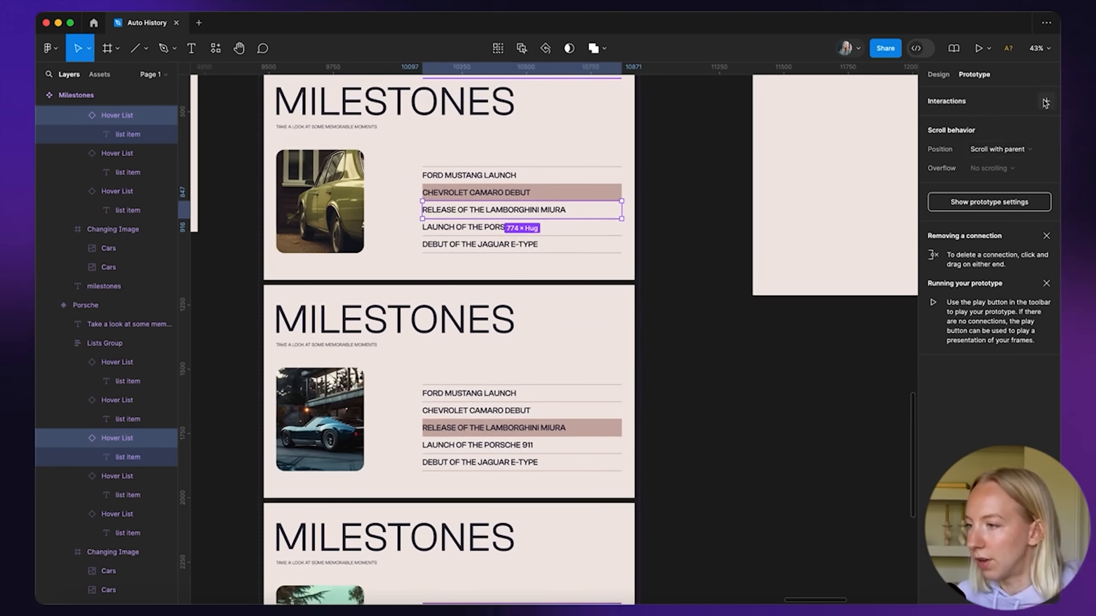
Add a While hovering interaction on those rows that changes to the Lambo variant
left_click(1045, 102)
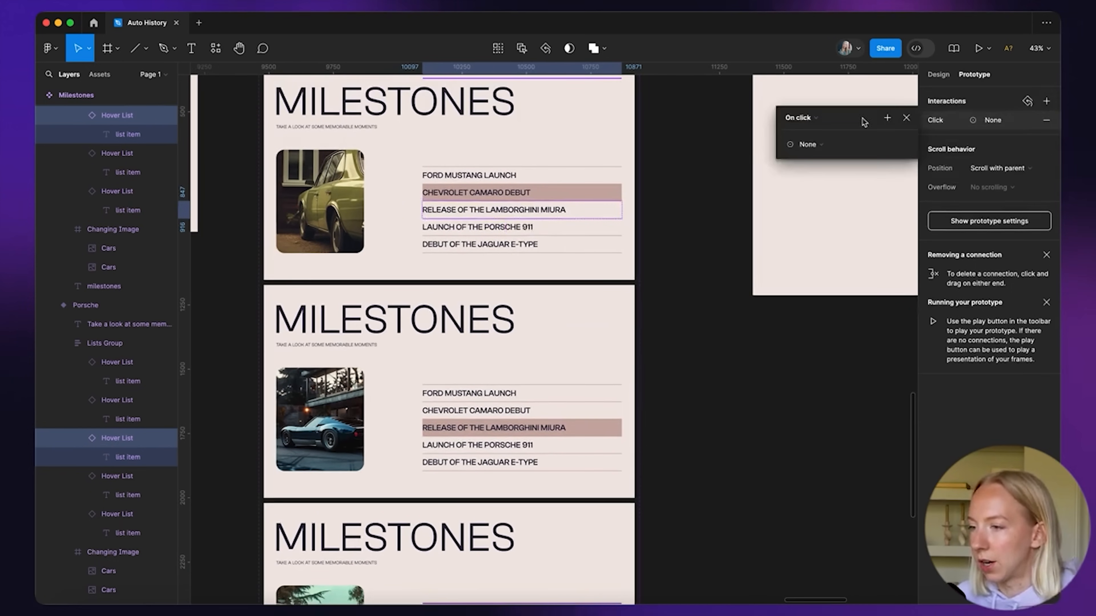
left_click(816, 118)
left_click(810, 147)
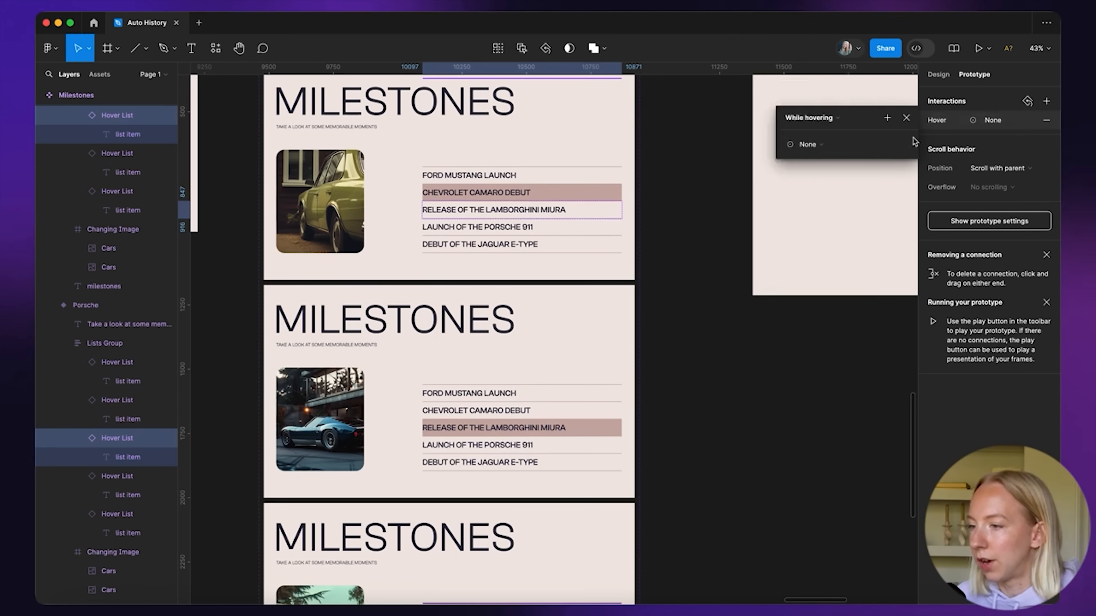
left_click(821, 145)
left_click(820, 176)
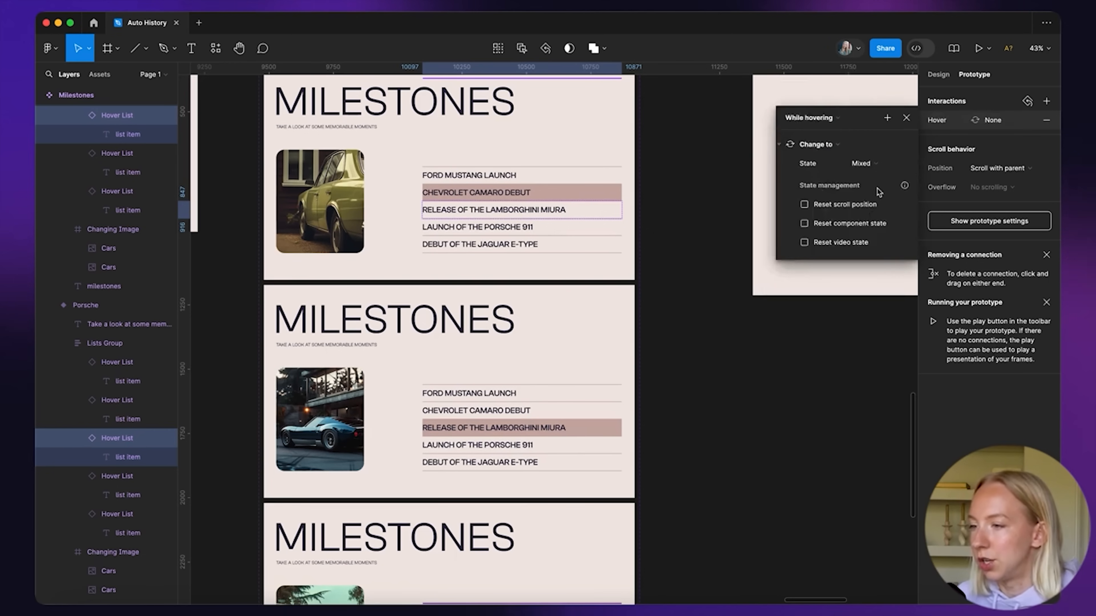
left_click(858, 163)
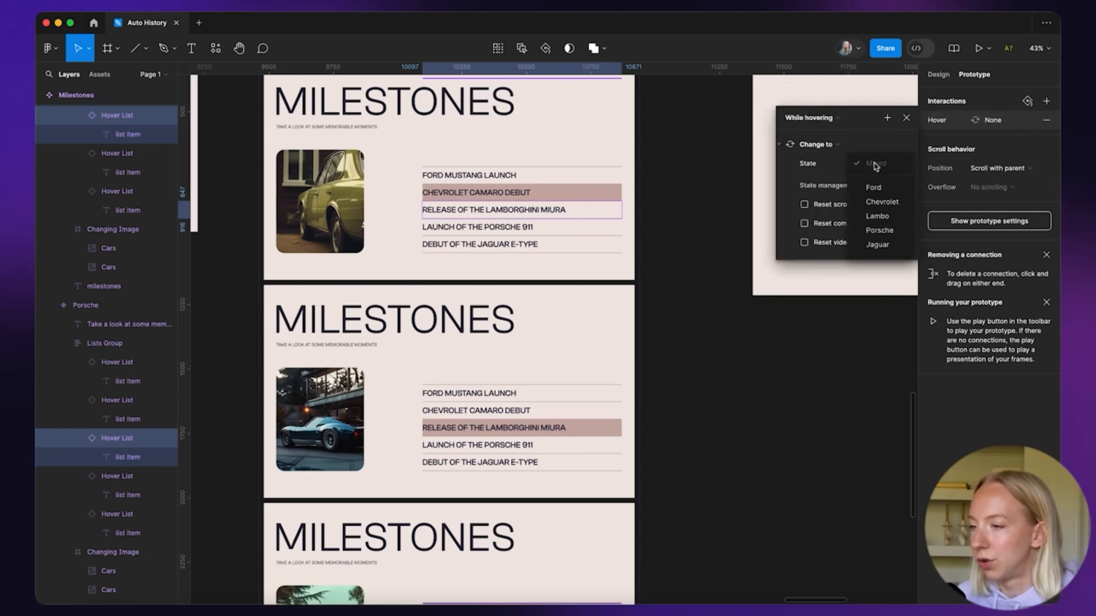
left_click(878, 217)
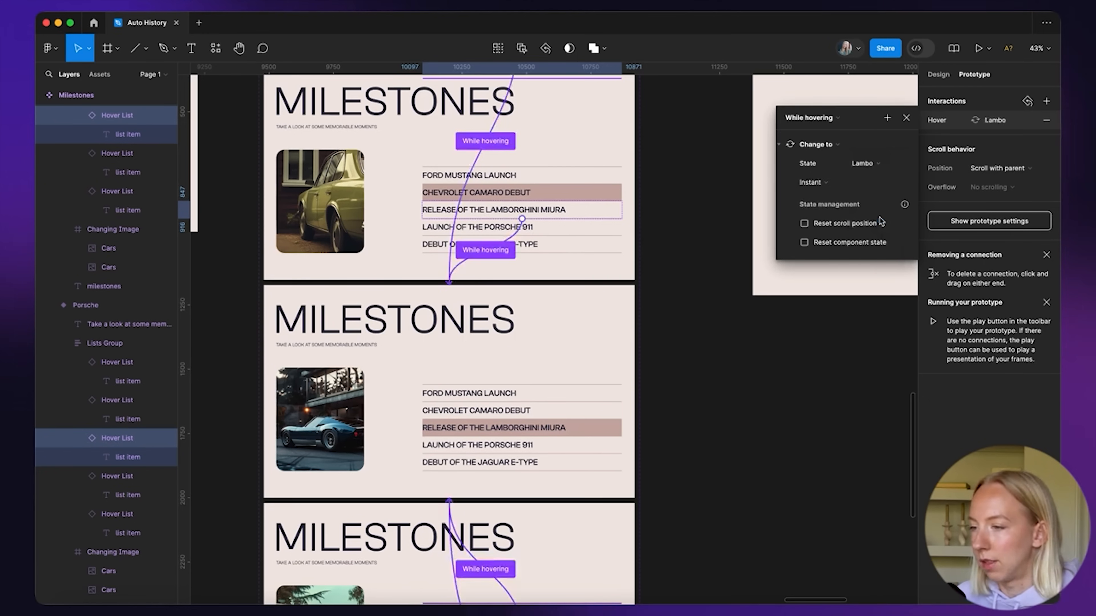
left_click(750, 363)
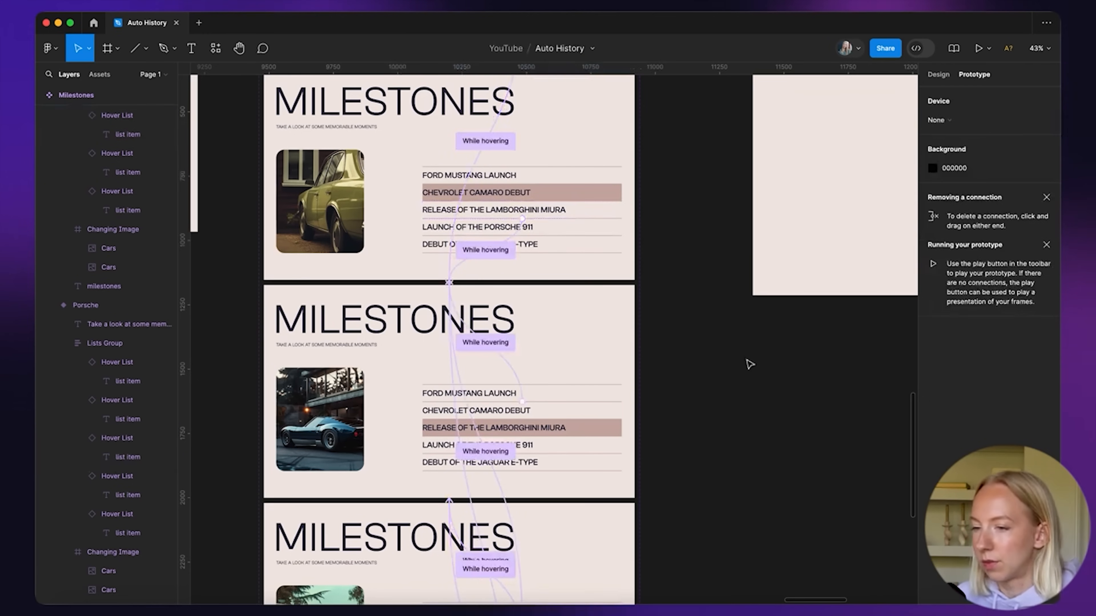
Drop a Milestones component instance onto the Desktop page
scroll(698, 303, "down", 5)
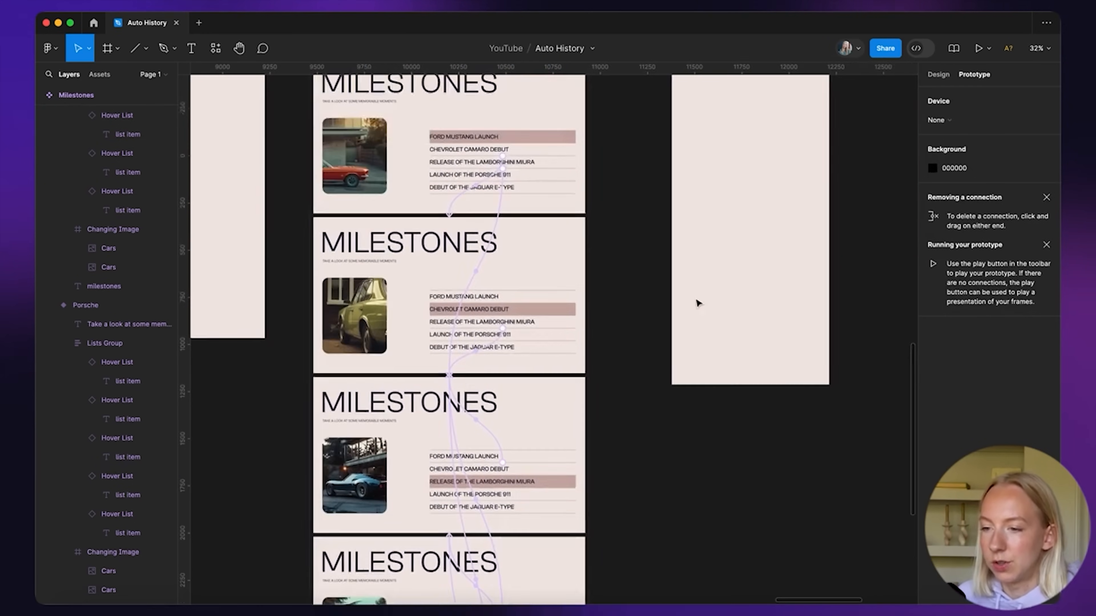
scroll(572, 321, "down", 5)
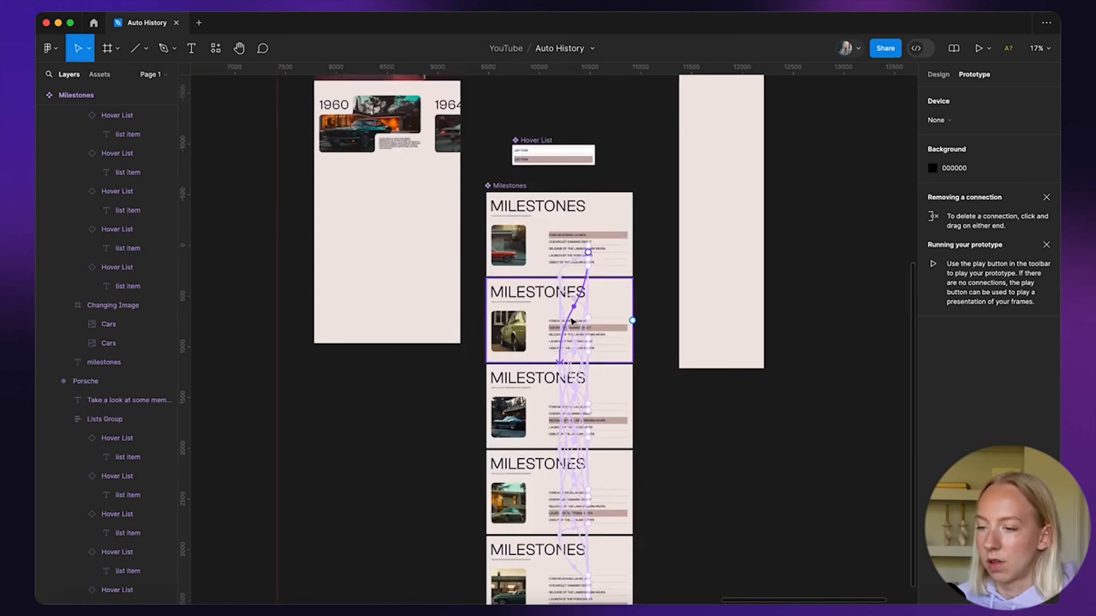
scroll(571, 320, "up", 6)
scroll(572, 321, "up", 3)
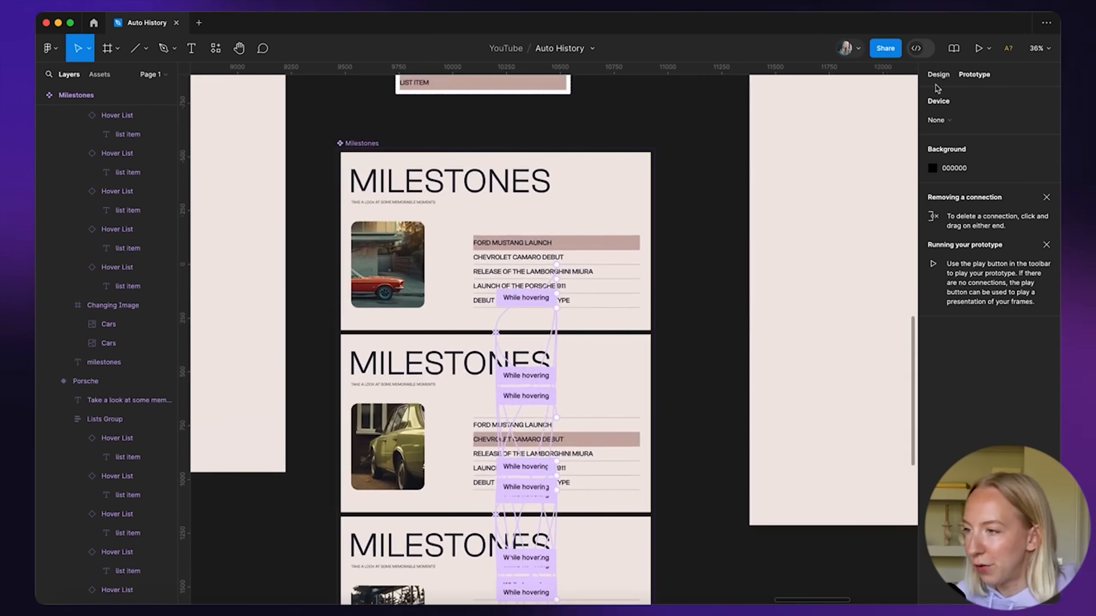
key("shift+e")
scroll(659, 148, "down", 5)
scroll(659, 148, "left", 3)
scroll(659, 148, "up", 2)
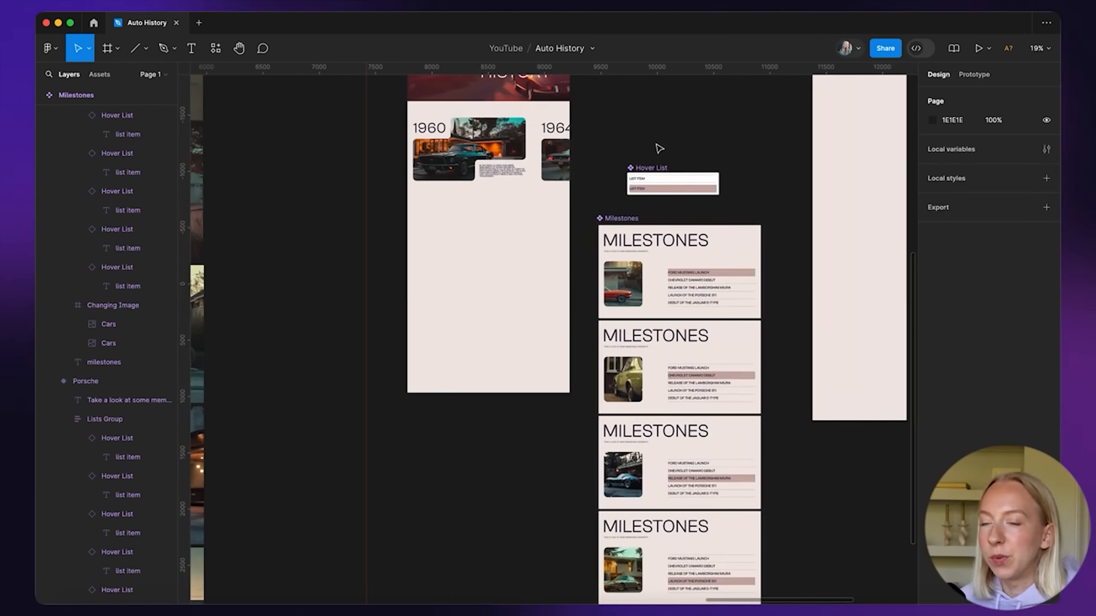
scroll(709, 286, "up", 1)
left_click_drag(709, 286, 515, 262)
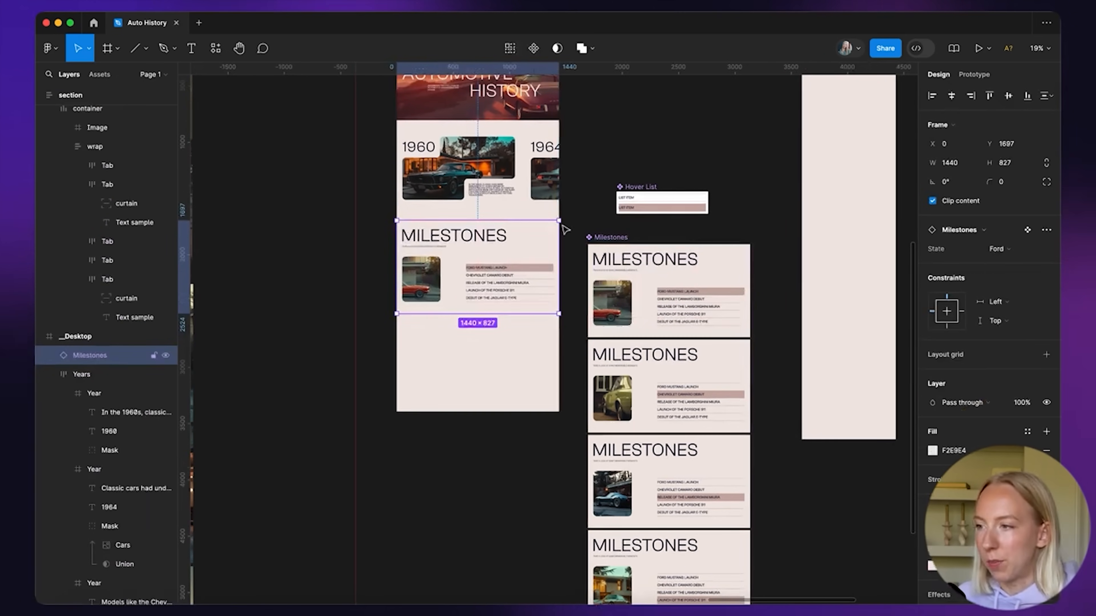
Move the Hover List and Milestones component sets below the Desktop page
scroll(611, 176, "down", 4)
mouse_move(594, 153)
left_mouse_down()
mouse_move(693, 519)
mouse_move(703, 521)
left_mouse_up()
scroll(703, 521, "down", 2)
left_click_drag(578, 305, 511, 462)
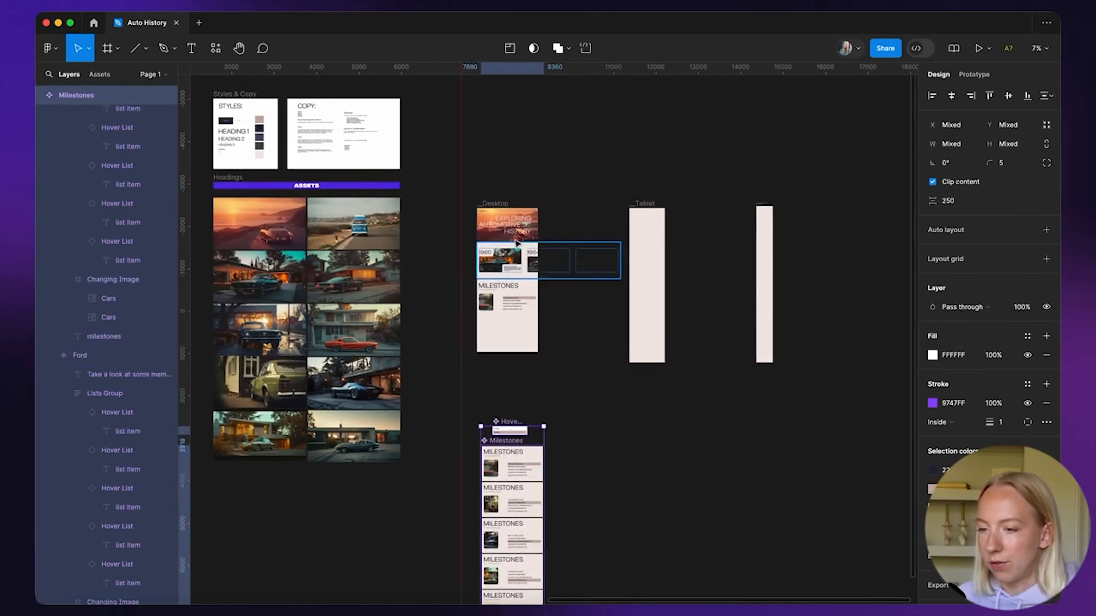
Nudge Milestones up under the years section, then present the Desktop frame as a prototype
scroll(512, 264, "up", 9)
left_click(669, 270)
scroll(669, 270, "down", 4)
left_click_drag(521, 329, 523, 323)
scroll(535, 254, "down", 3)
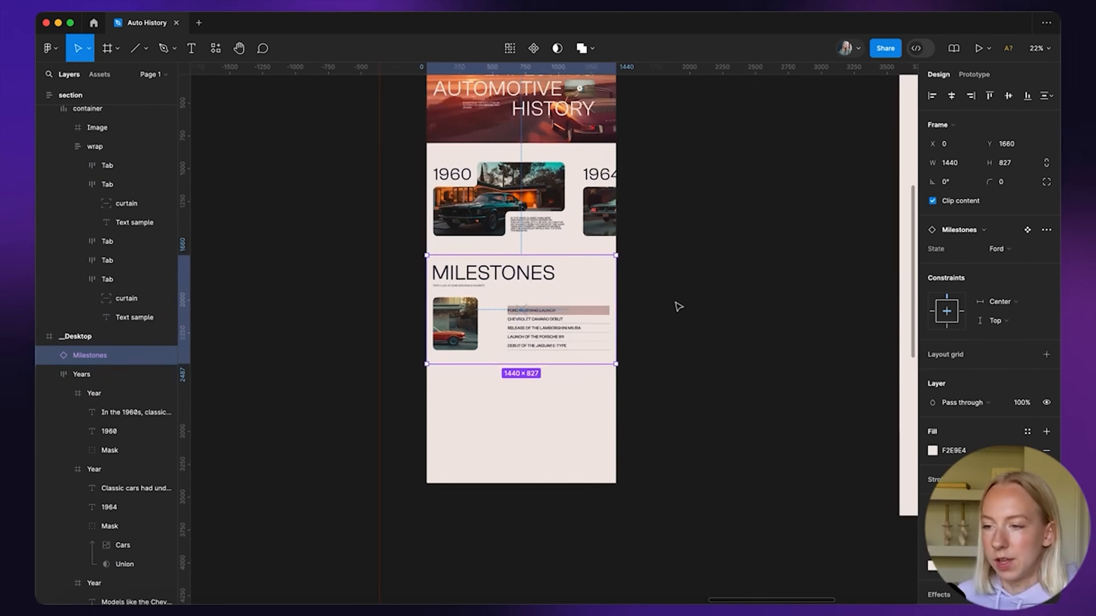
left_click(678, 306)
scroll(682, 307, "up", 3)
left_click(423, 93)
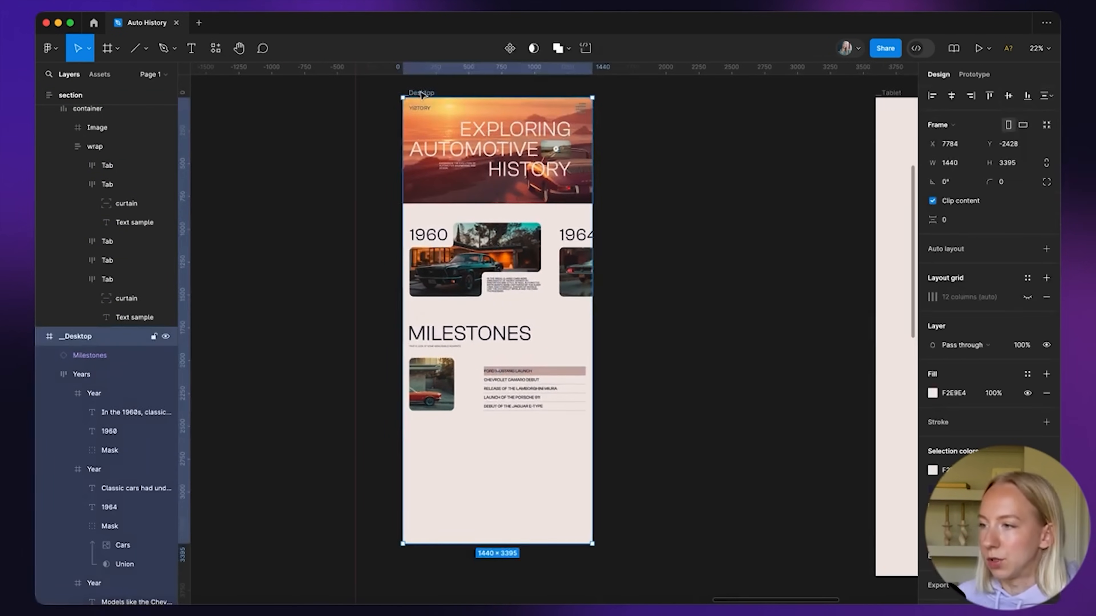
left_click(980, 48)
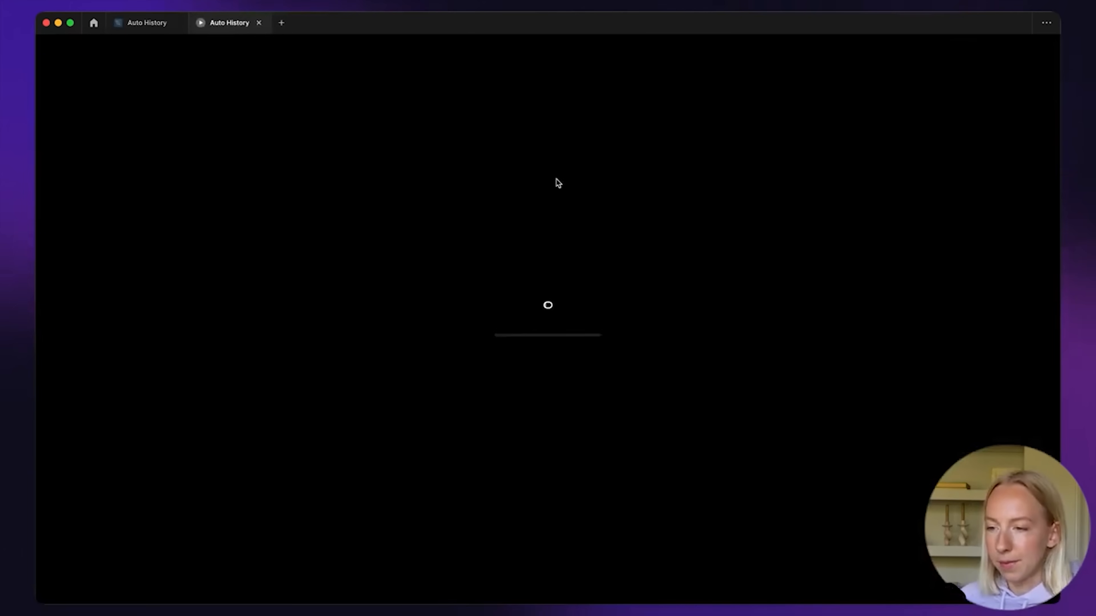
Scroll the prototype to MILESTONES and hover the rows to check each car photo swap
scroll(509, 302, "down", 10)
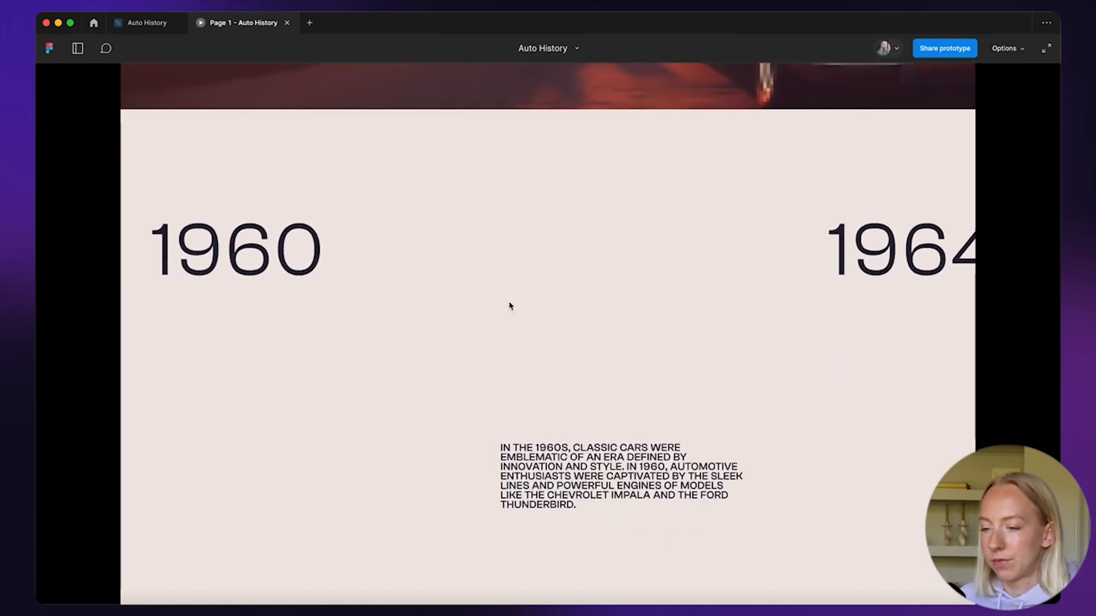
scroll(508, 300, "down", 8)
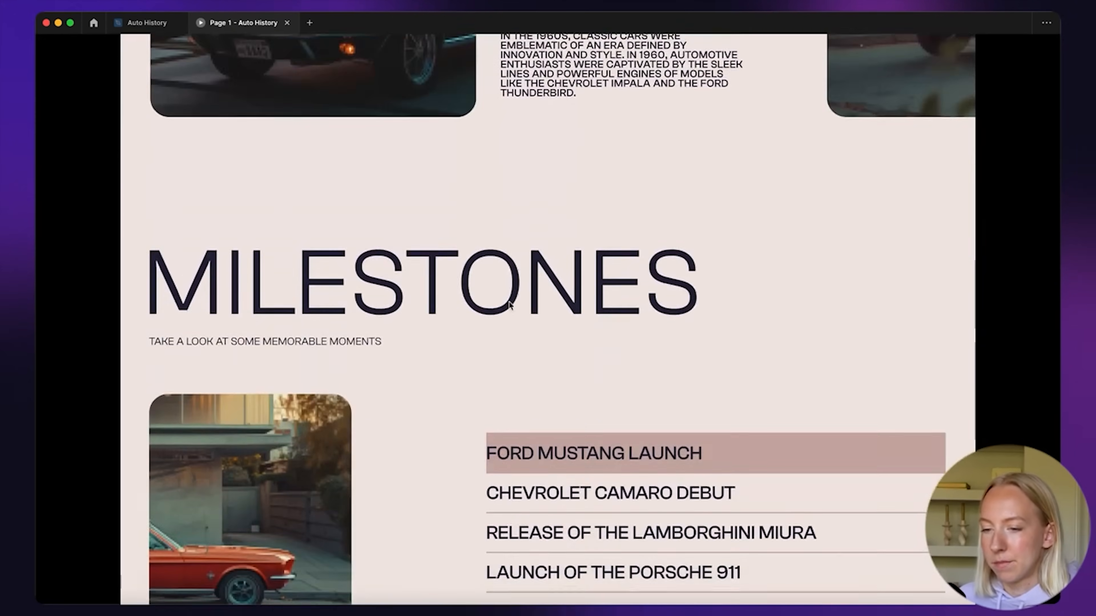
scroll(509, 301, "down", 5)
scroll(603, 172, "up", 1)
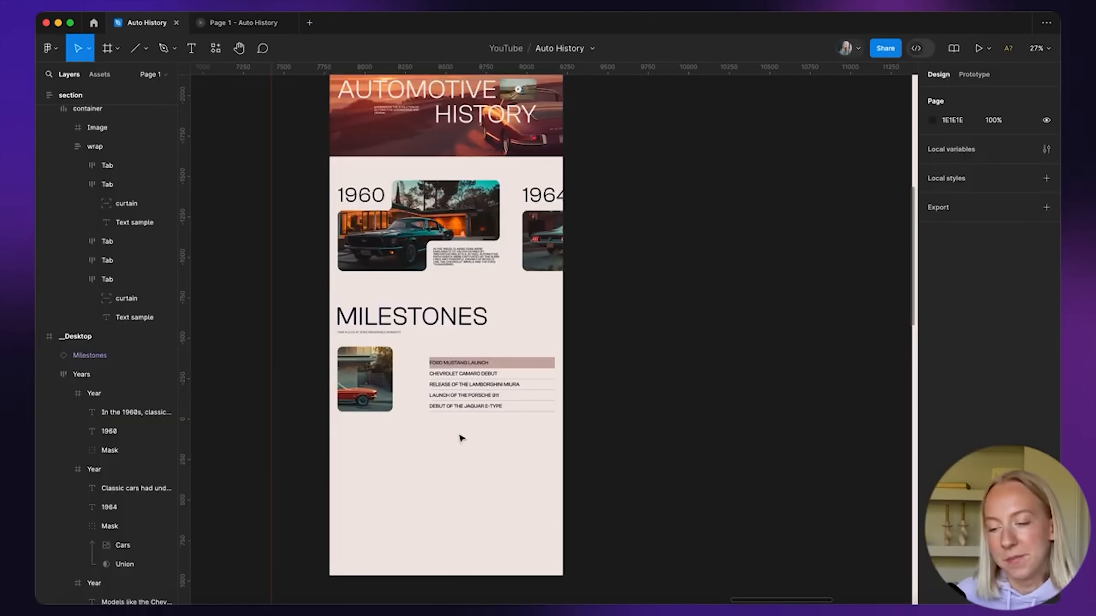
scroll(511, 432, "down", 2)
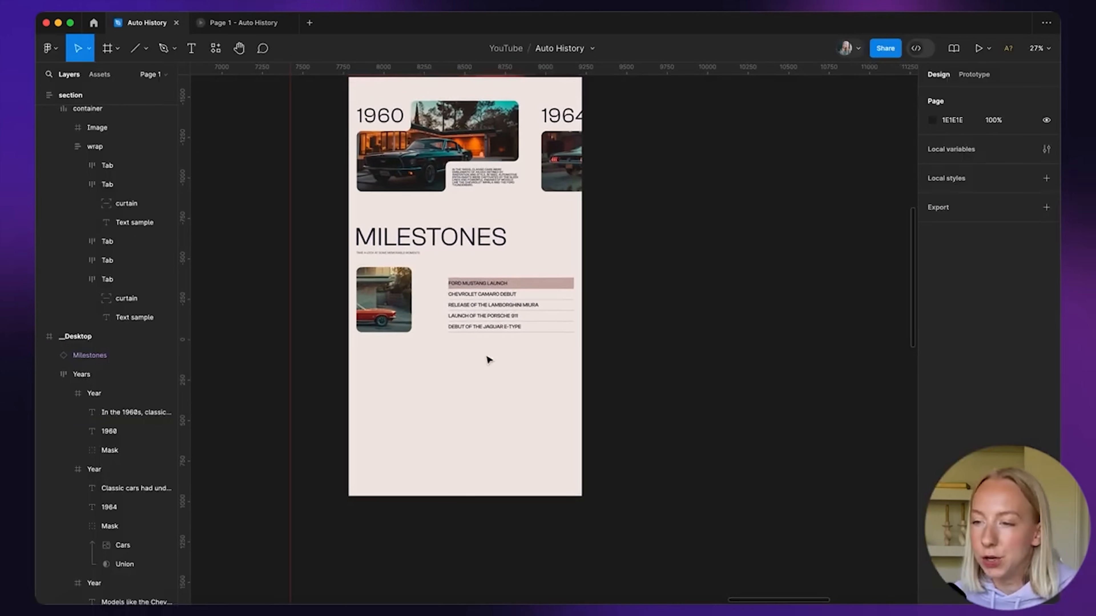
Draw a new frame below the Milestones section and set its height to 600
scroll(489, 360, "up", 3)
scroll(477, 394, "down", 3)
scroll(479, 395, "up", 2)
scroll(479, 395, "down", 1)
left_click(113, 57)
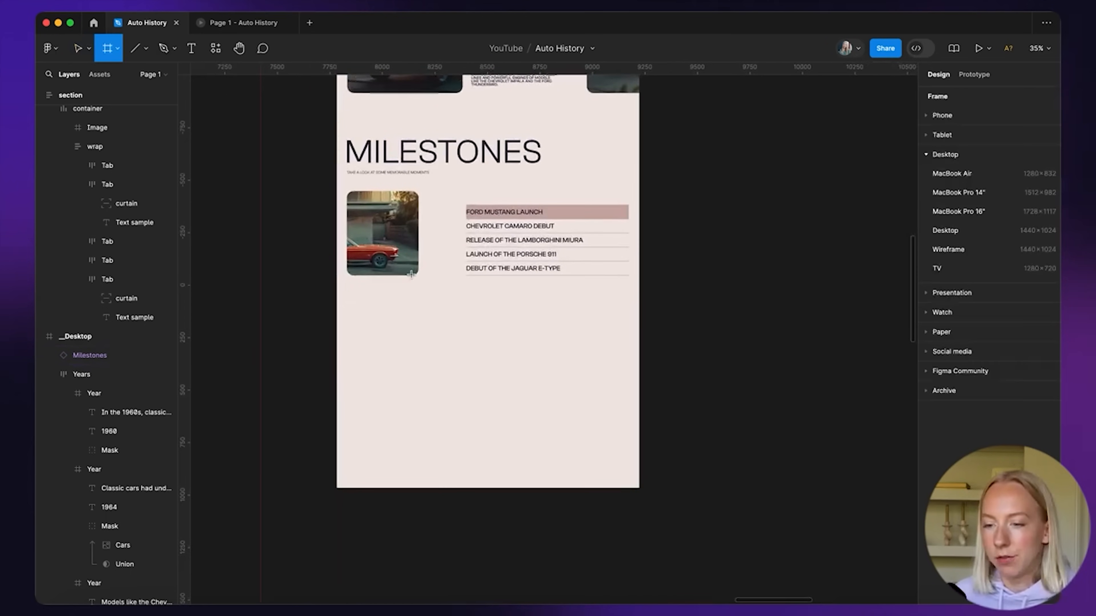
left_click_drag(344, 301, 640, 436)
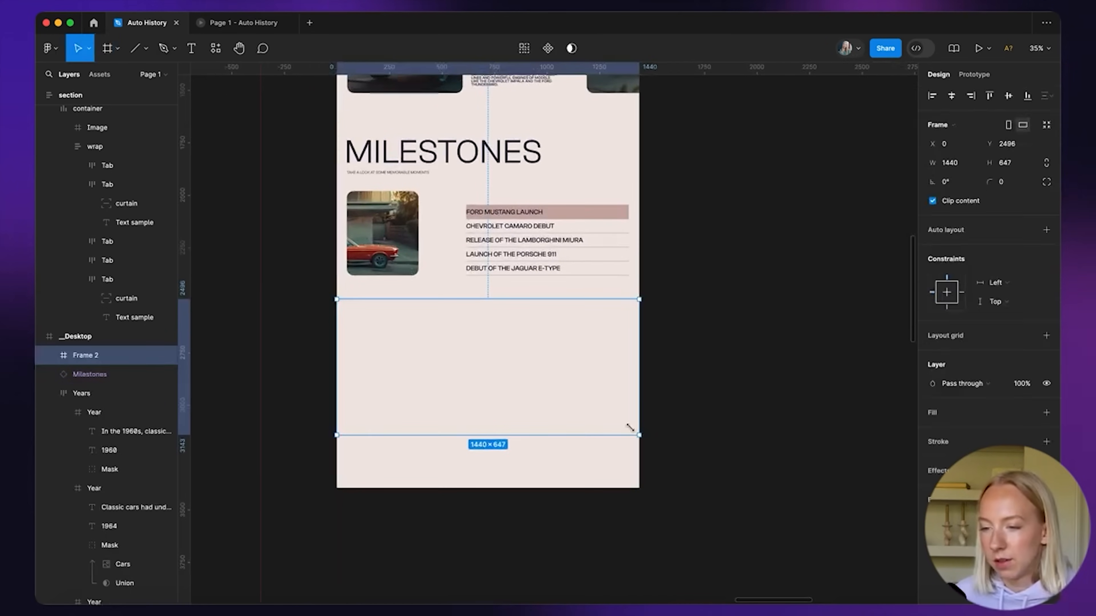
mouse_move(514, 300)
left_mouse_down()
mouse_move(513, 282)
mouse_move(514, 318)
left_mouse_up()
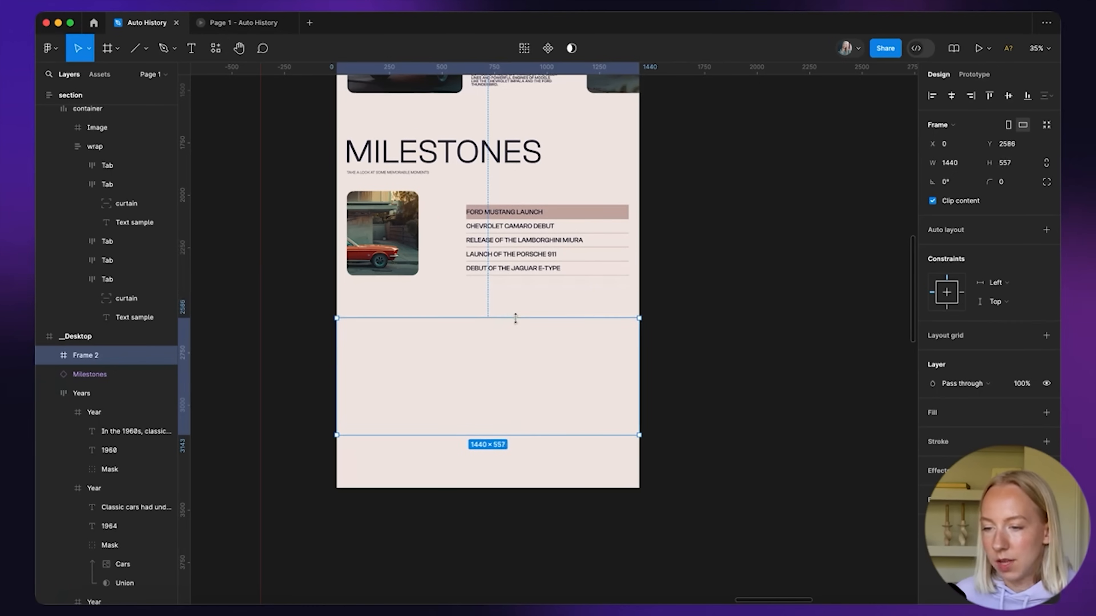
scroll(506, 350, "up", 2)
scroll(508, 351, "down", 5)
left_click(1021, 165)
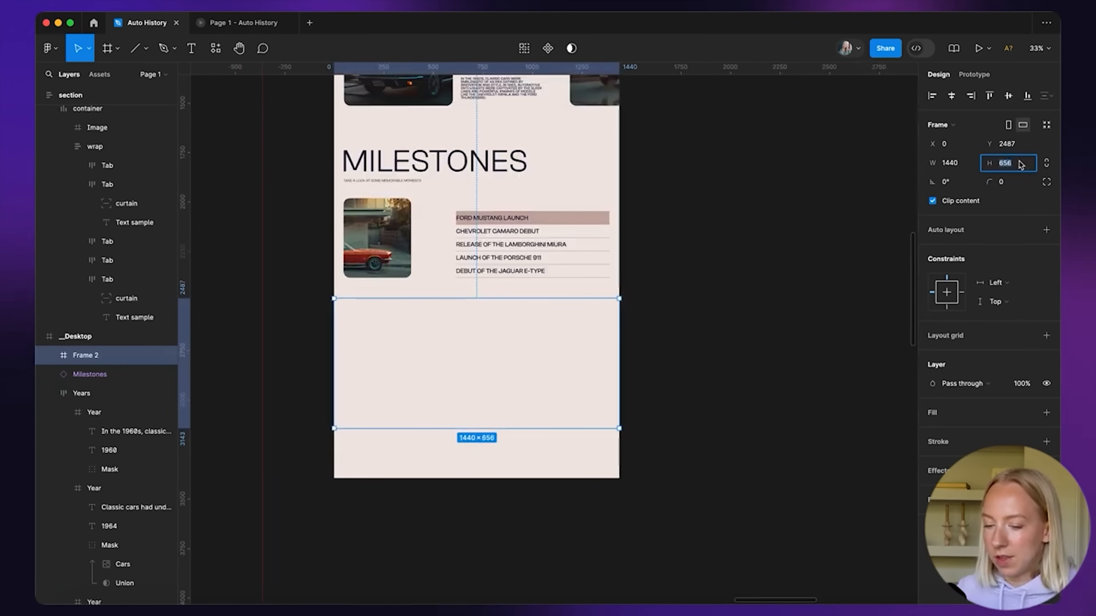
type("6")
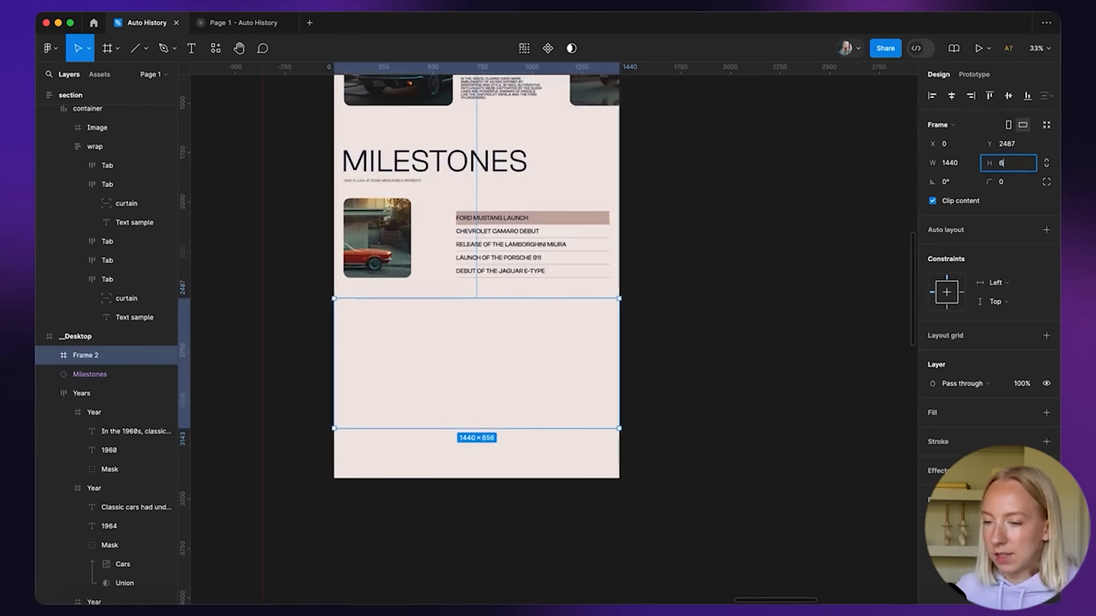
type("00")
key("Return")
Draw a large rectangle inside Frame 2 and adjust its top and bottom edges
scroll(672, 358, "left", 2)
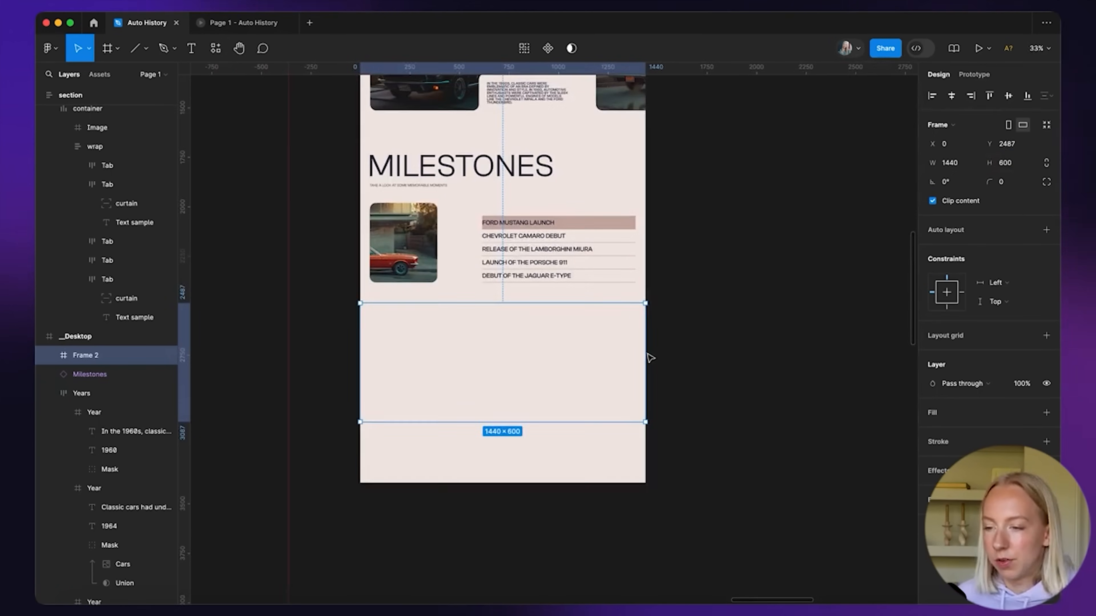
left_click(543, 452)
scroll(542, 452, "up", 3)
left_click(496, 335)
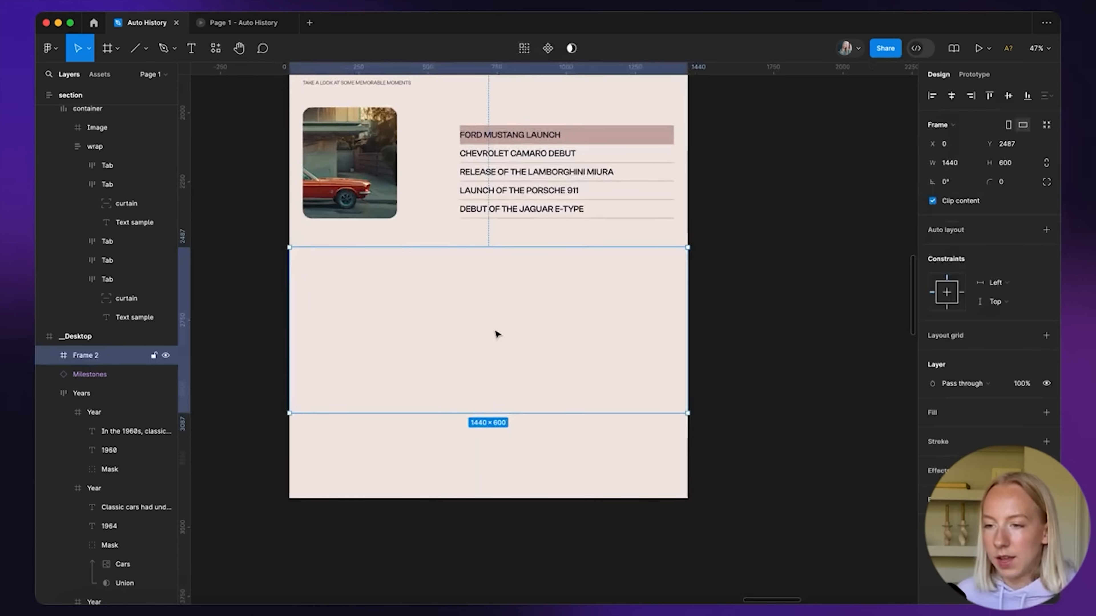
scroll(496, 335, "up", 5)
scroll(496, 334, "down", 5)
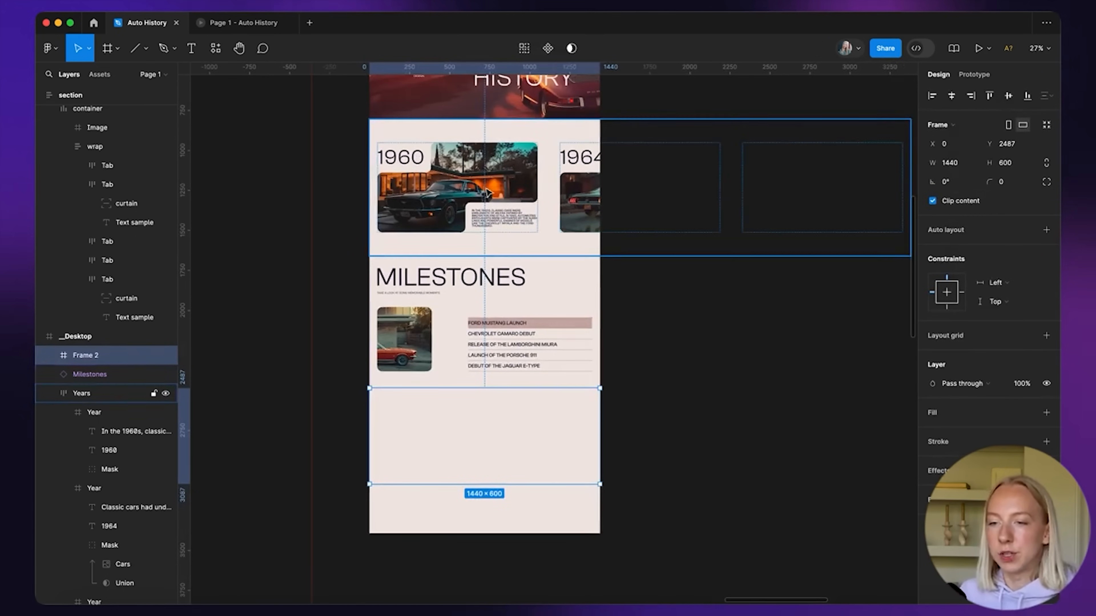
scroll(535, 354, "down", 2)
scroll(535, 355, "left", 1)
scroll(509, 391, "up", 5)
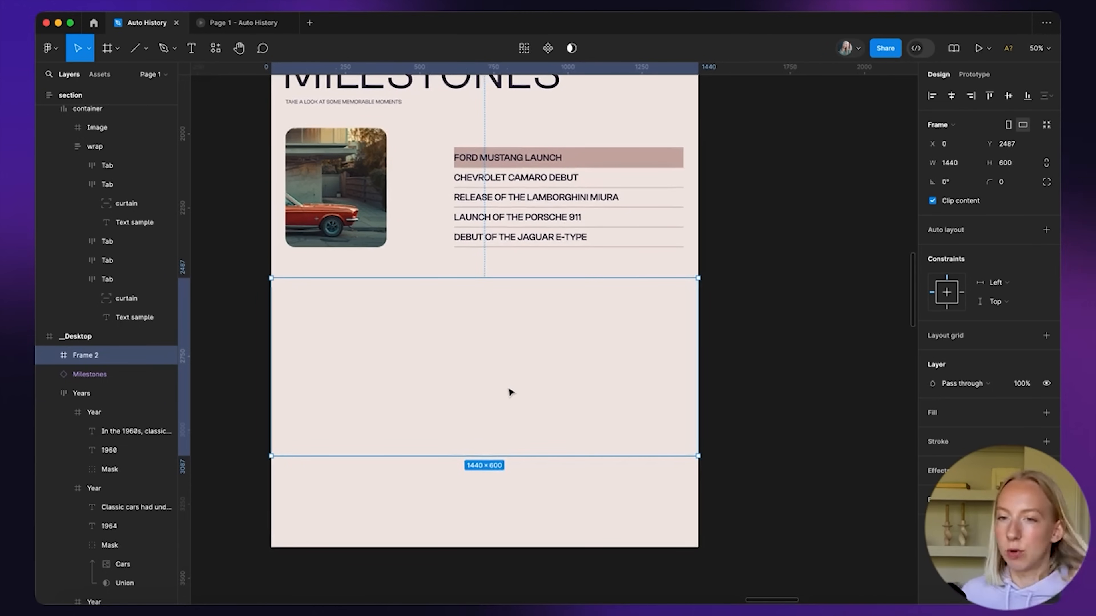
left_click(117, 49)
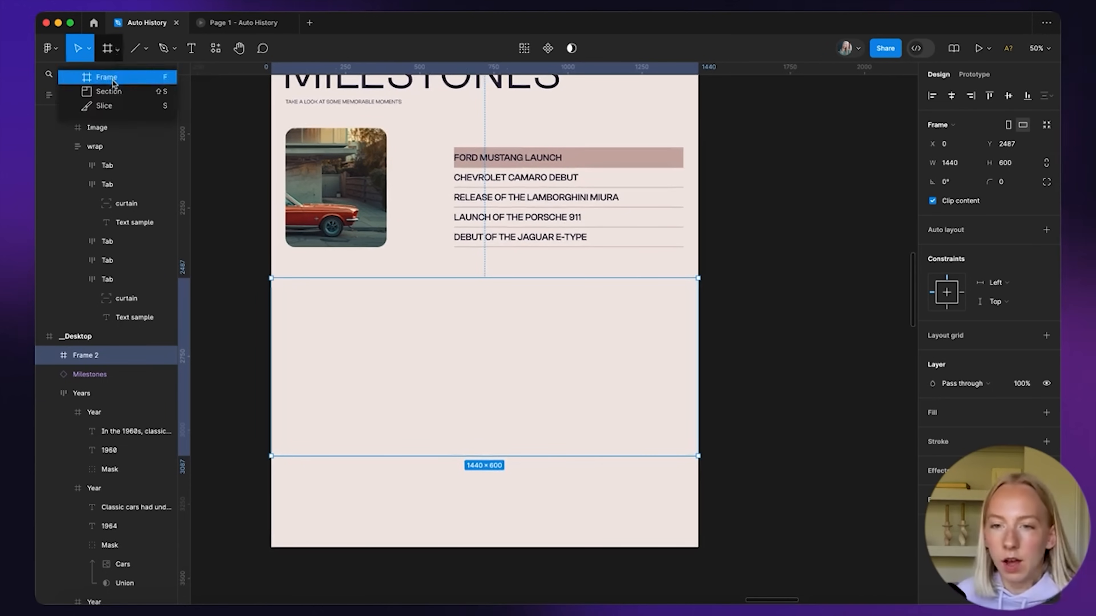
left_click(136, 49)
left_click(141, 58)
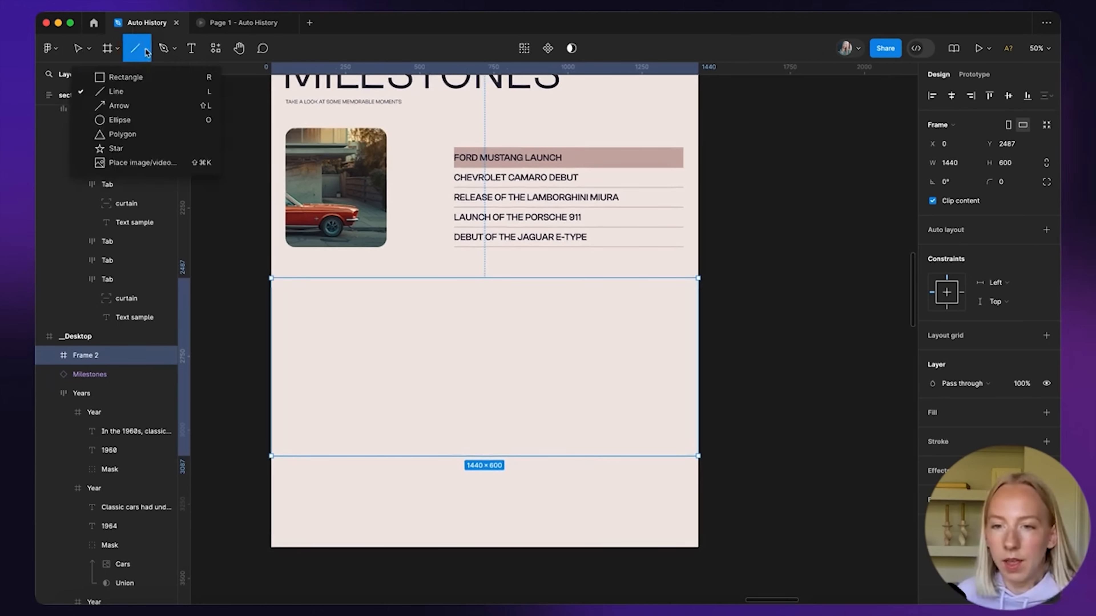
left_click(134, 78)
left_click_drag(293, 295, 673, 432)
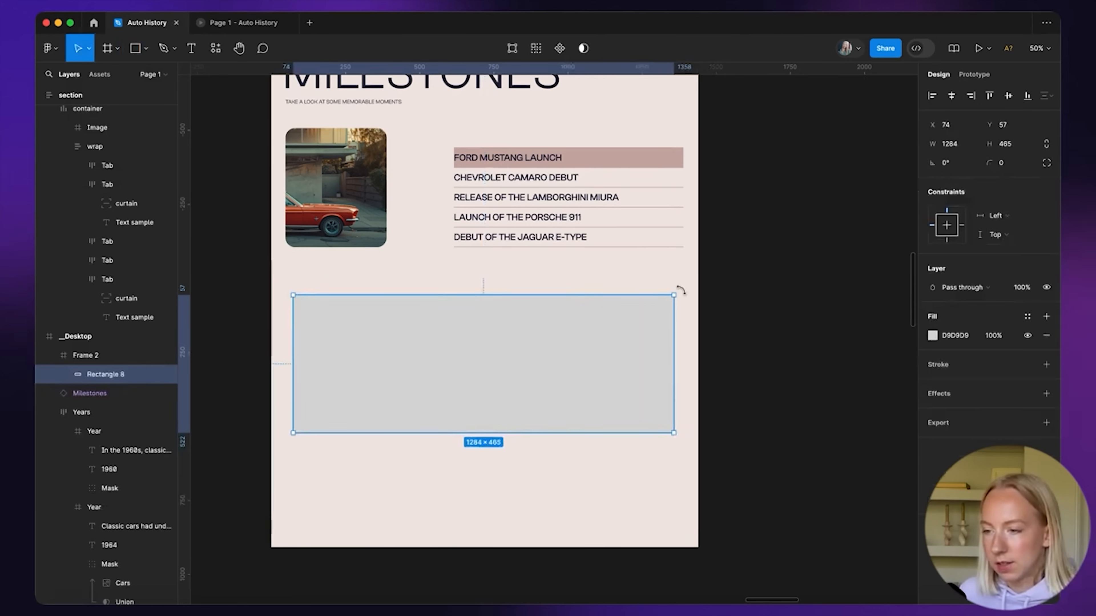
left_click_drag(518, 436, 516, 441)
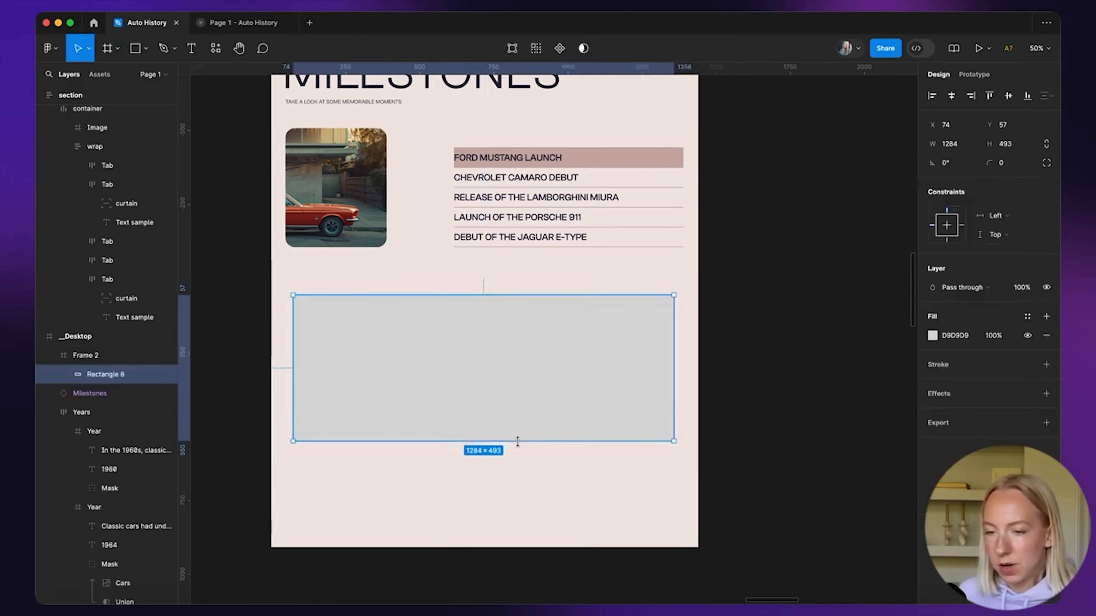
key("alt")
scroll(504, 293, "up", 5)
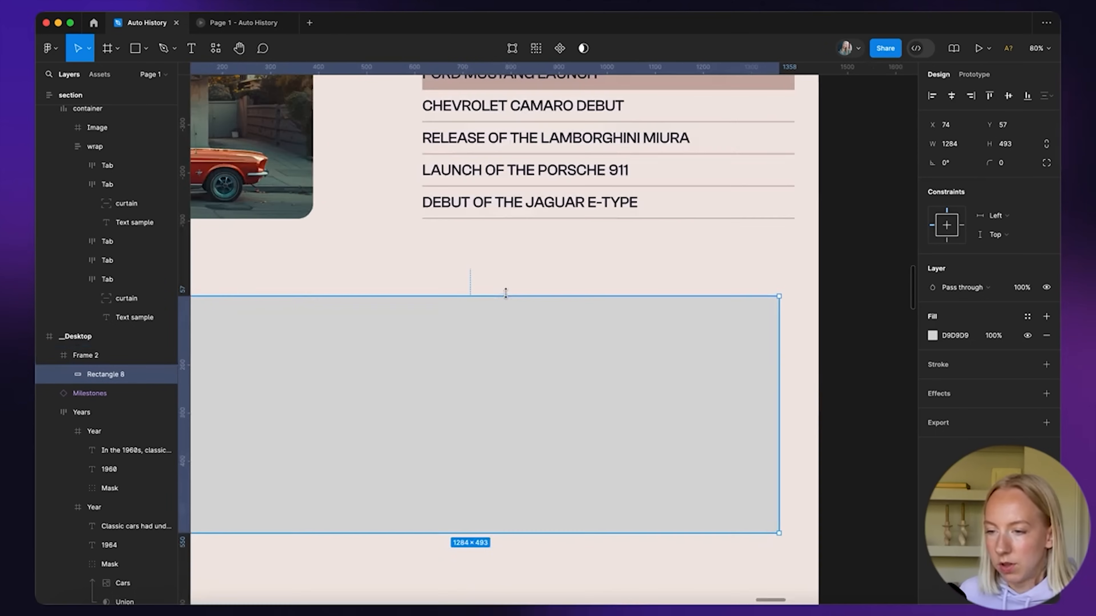
key("alt")
left_click_drag(503, 296, 497, 300)
scroll(502, 288, "up", 10)
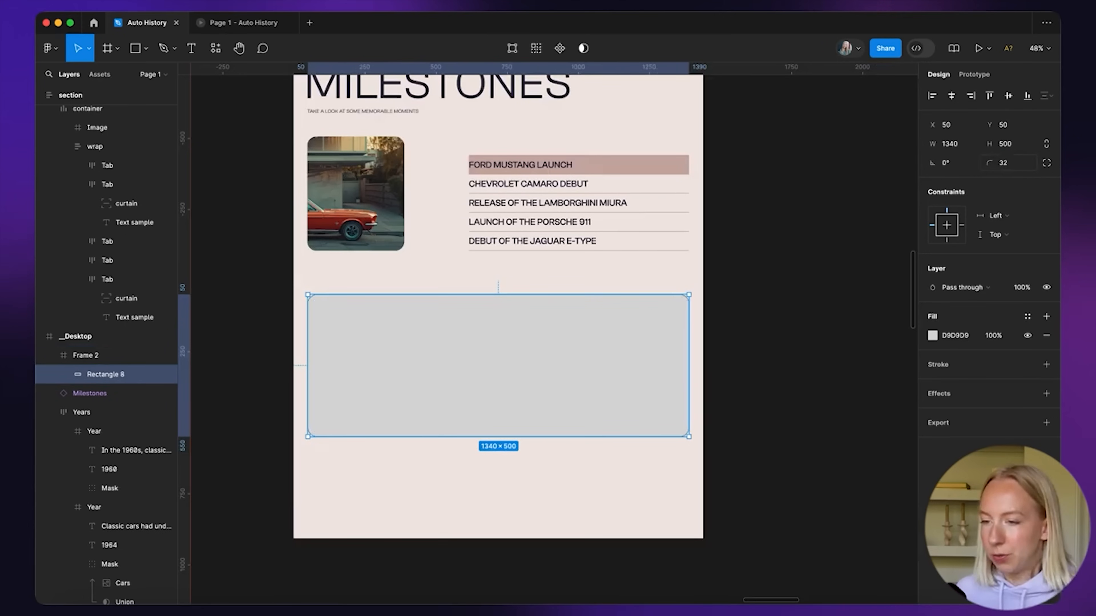
Remove the rectangle's fill and give it a 2-px C9ADA7 outline
left_click(1047, 337)
left_click(1046, 345)
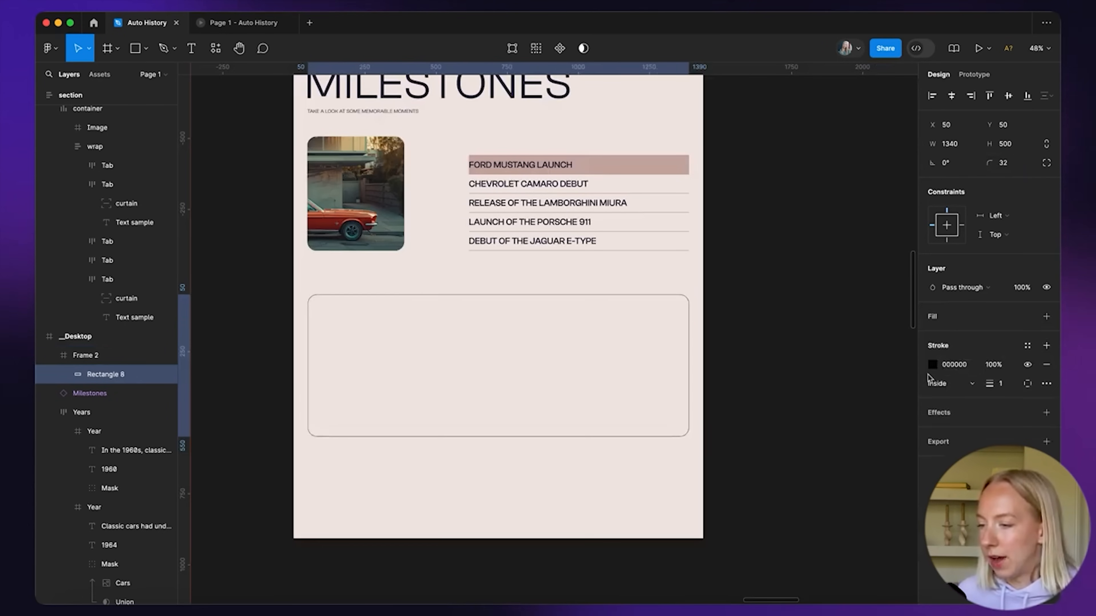
left_click(933, 365)
left_click(818, 540)
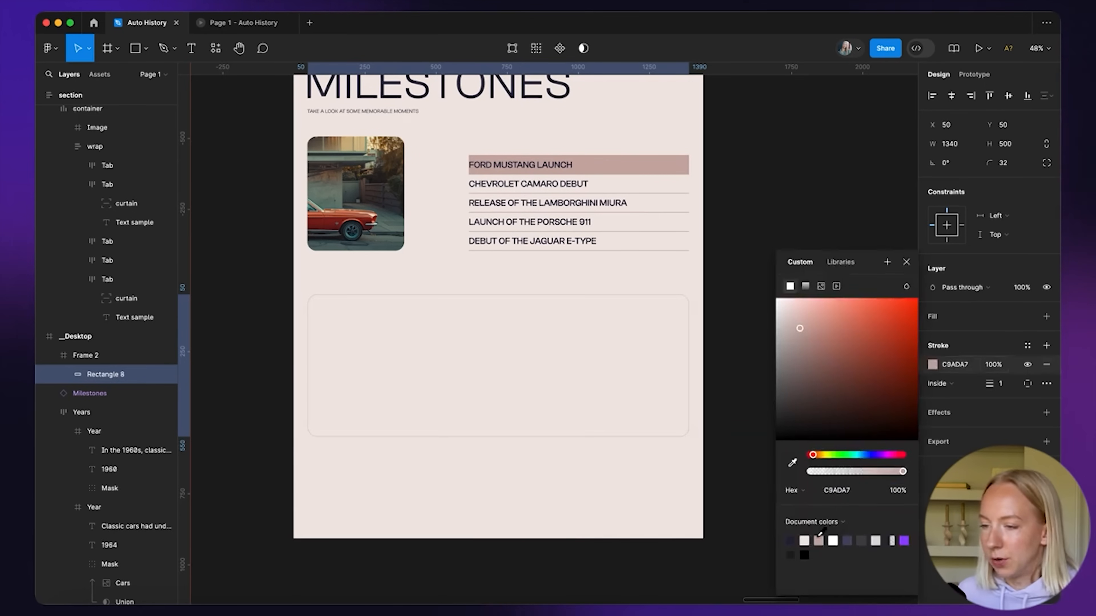
left_click(1003, 385)
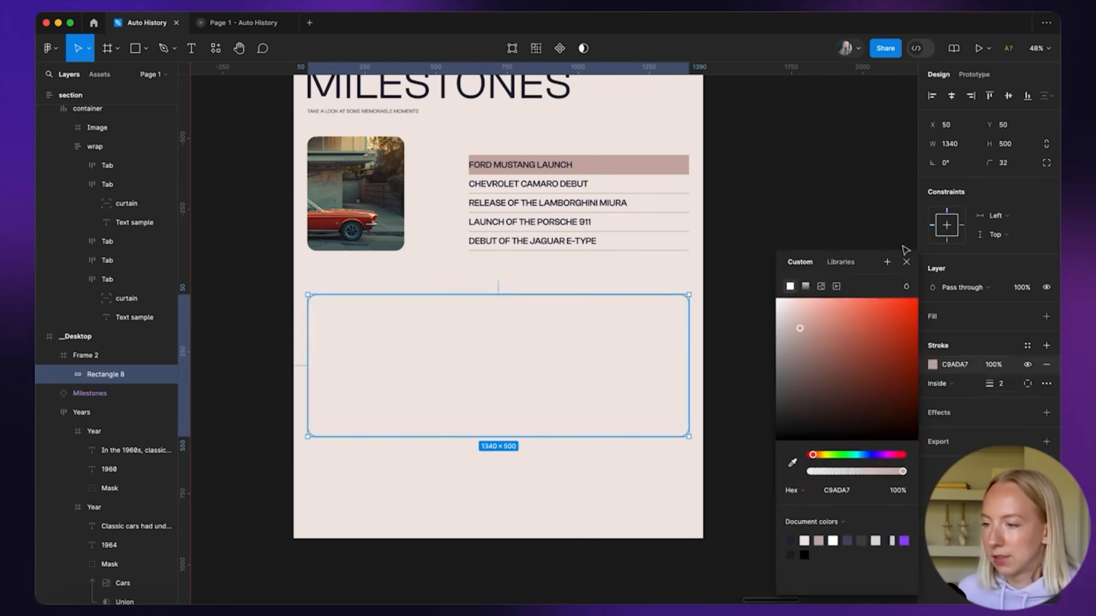
left_click(906, 264)
left_click(819, 243)
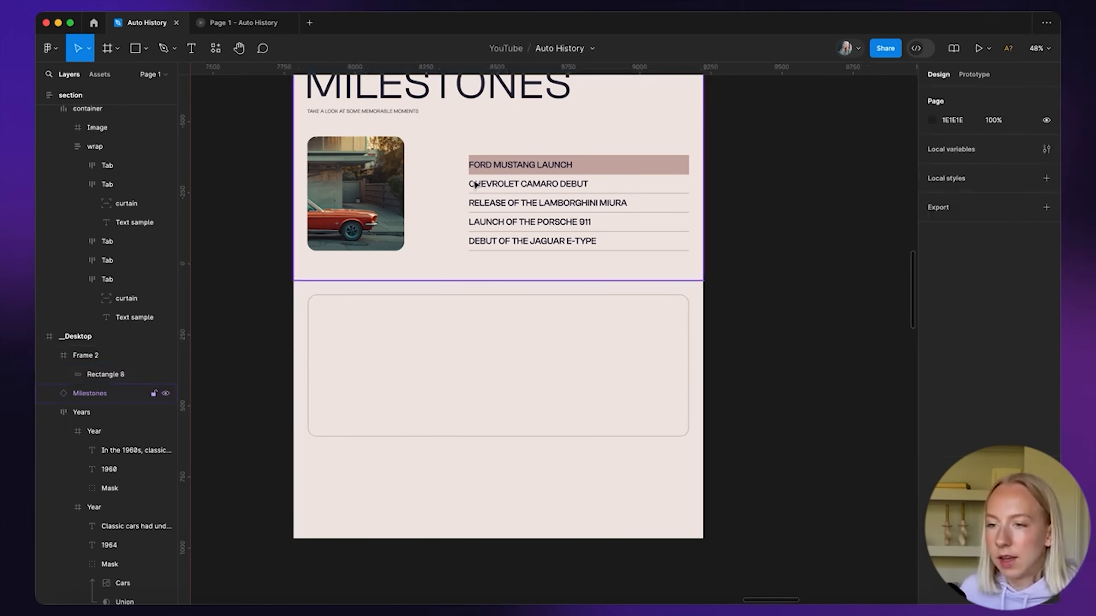
Paste a copy of the MILESTONES heading into the box at size 80, centre-aligned
double_click(483, 94)
key("super+c")
left_click(431, 332)
key("super+v")
left_click_drag(450, 330, 451, 338)
left_click(1014, 356)
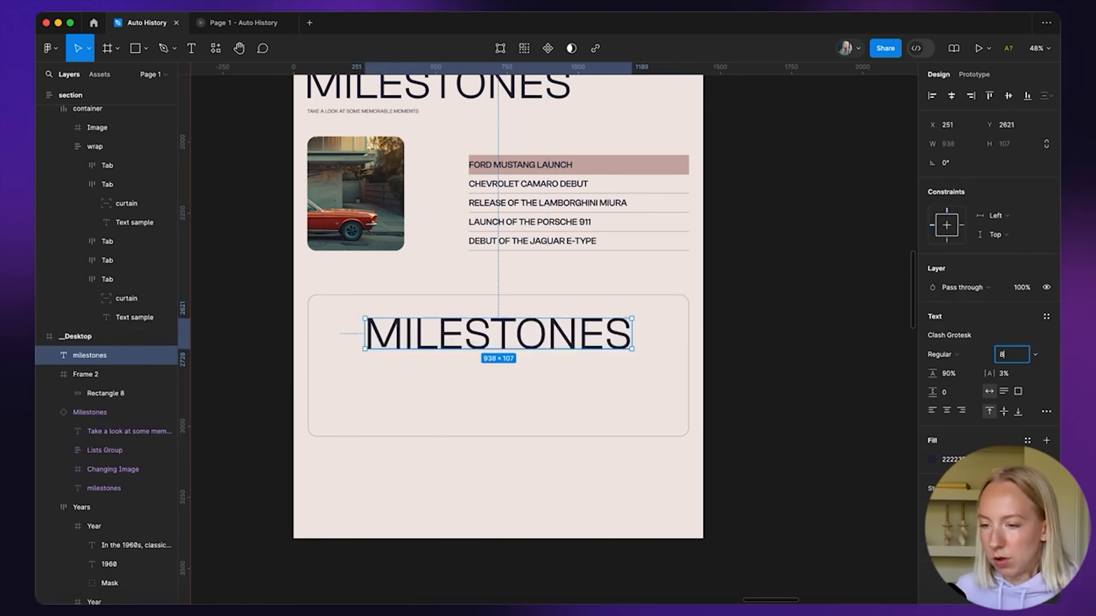
type("80")
key("Return")
left_click_drag(491, 329, 548, 326)
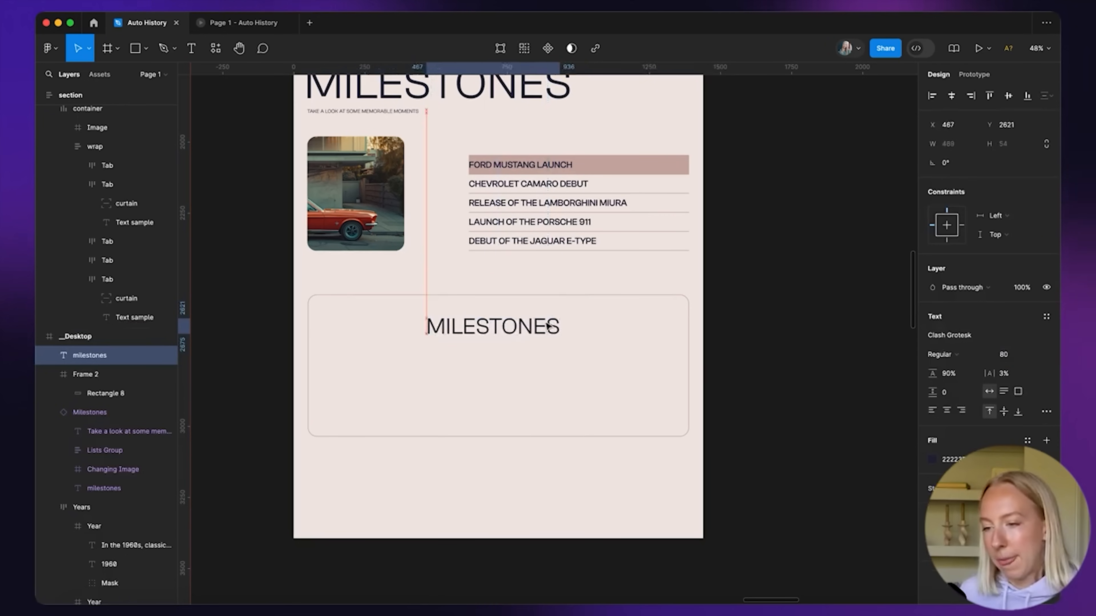
left_click(951, 412)
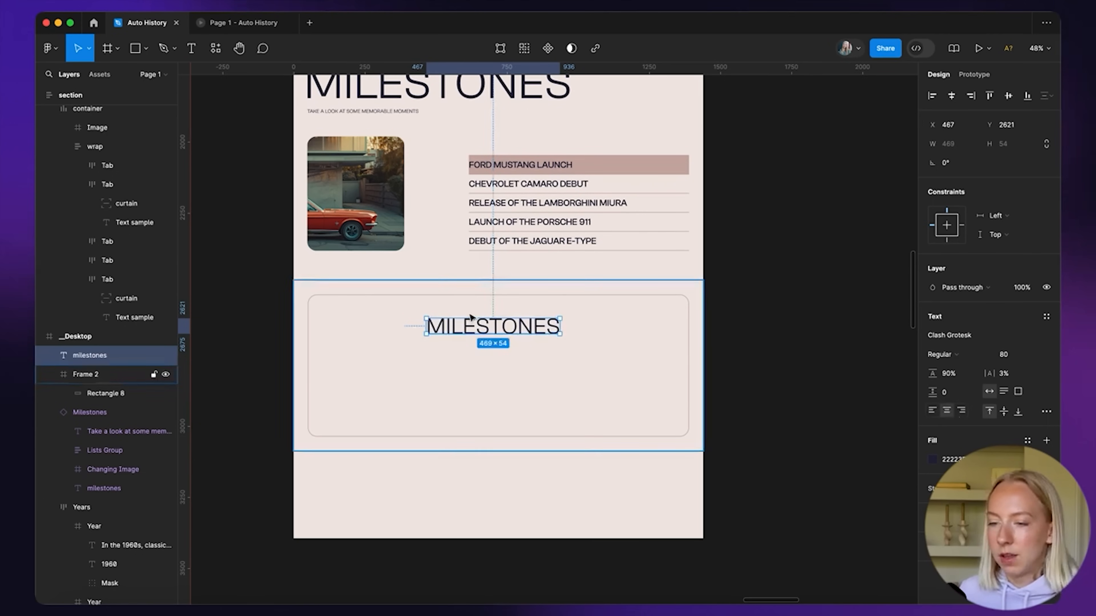
Retype the heading as 'sign up to' / 'the newsletter' on two lines
double_click(471, 324)
type("sign up")
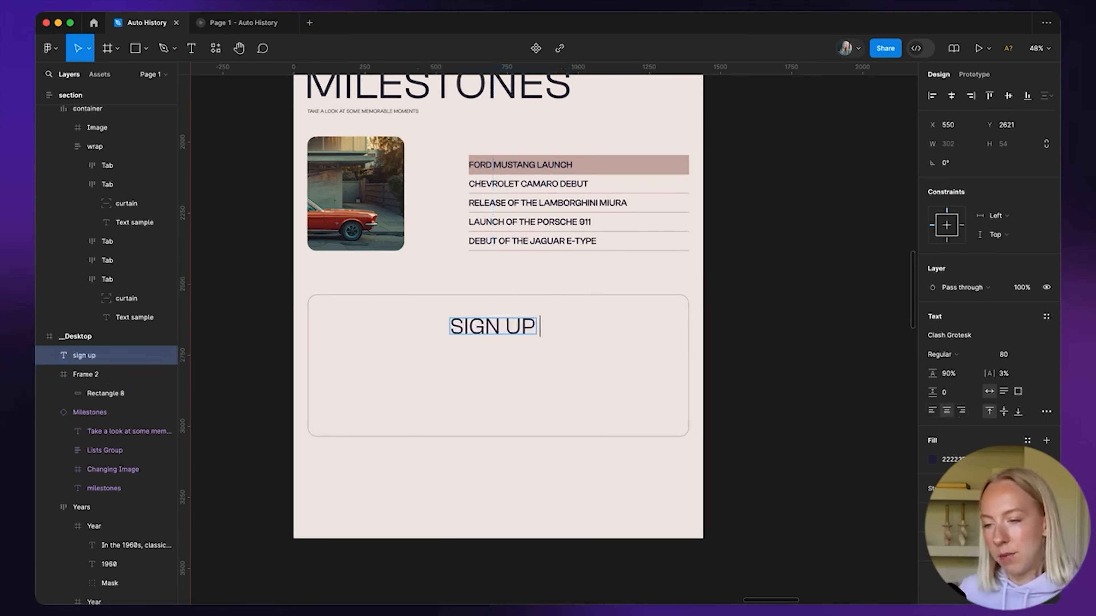
type(" to")
key("Return")
type("the newsletter")
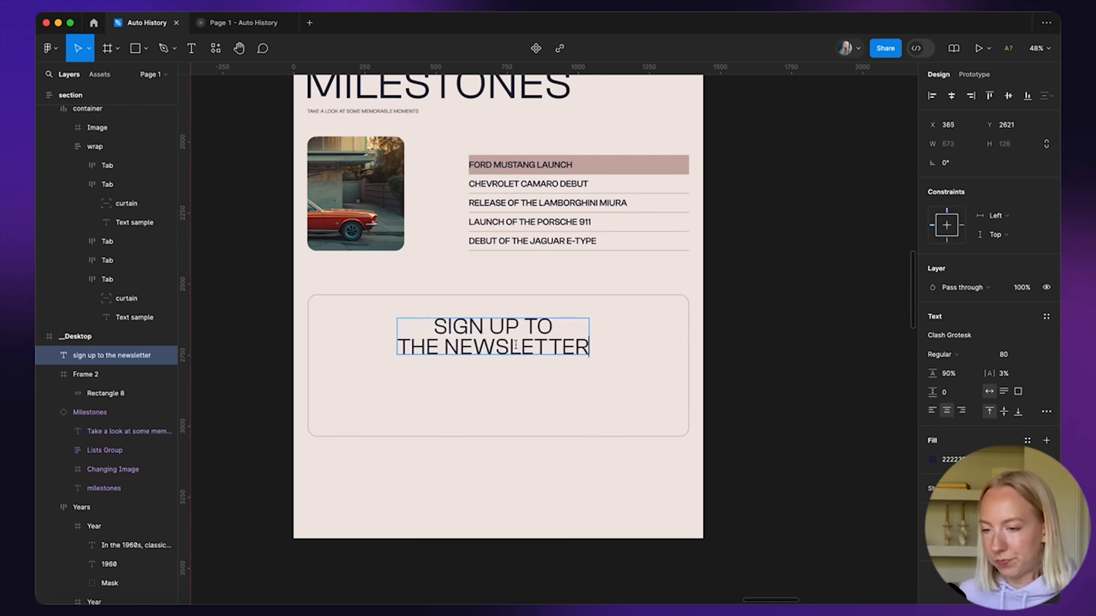
left_click(810, 399)
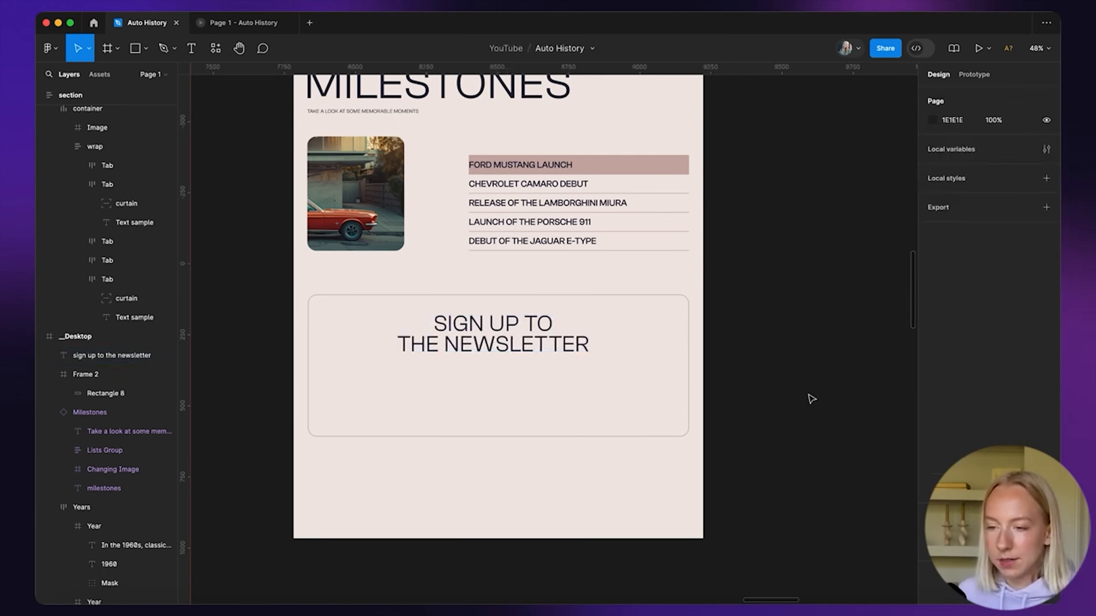
Set the newsletter description to Clash Grotesk Medium
scroll(811, 399, "down", 10)
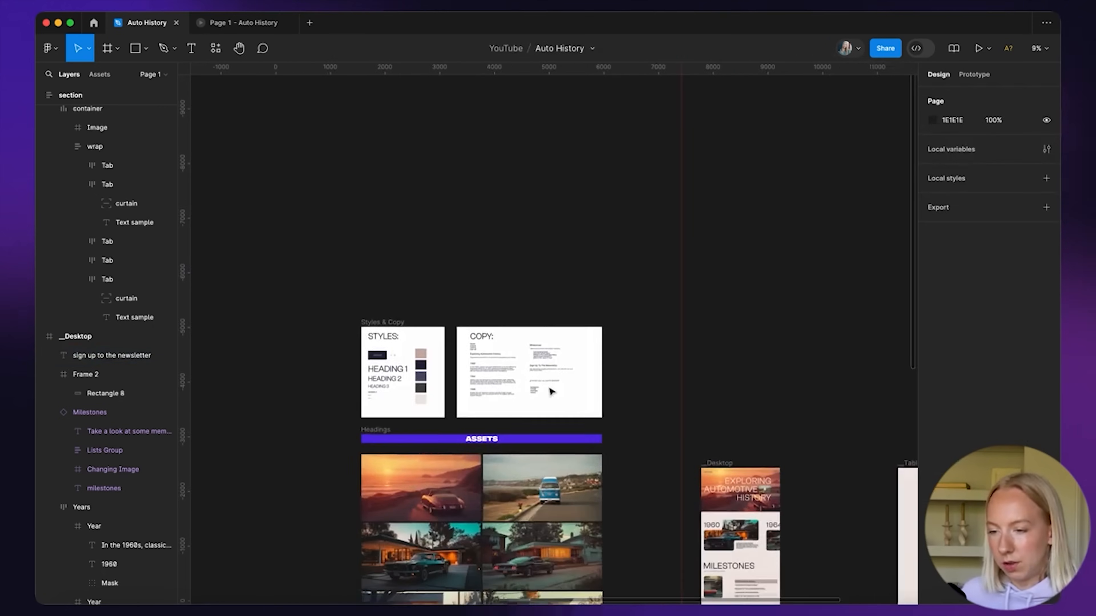
scroll(552, 392, "up", 10)
left_click(496, 276)
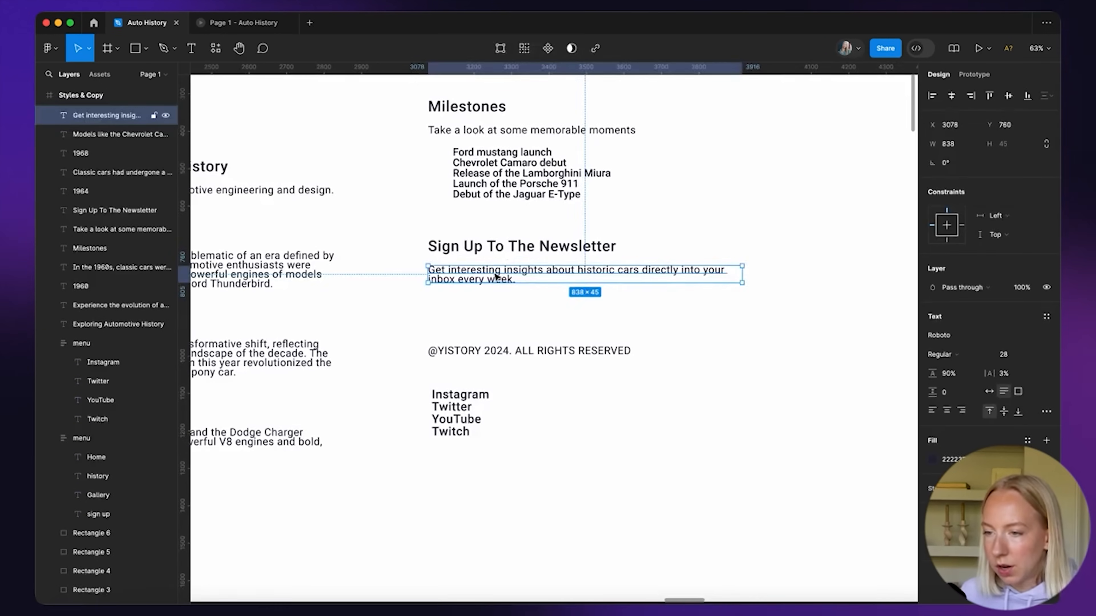
scroll(497, 277, "down", 10)
scroll(501, 272, "down", 5)
scroll(500, 280, "right", 3)
scroll(405, 450, "up", 8)
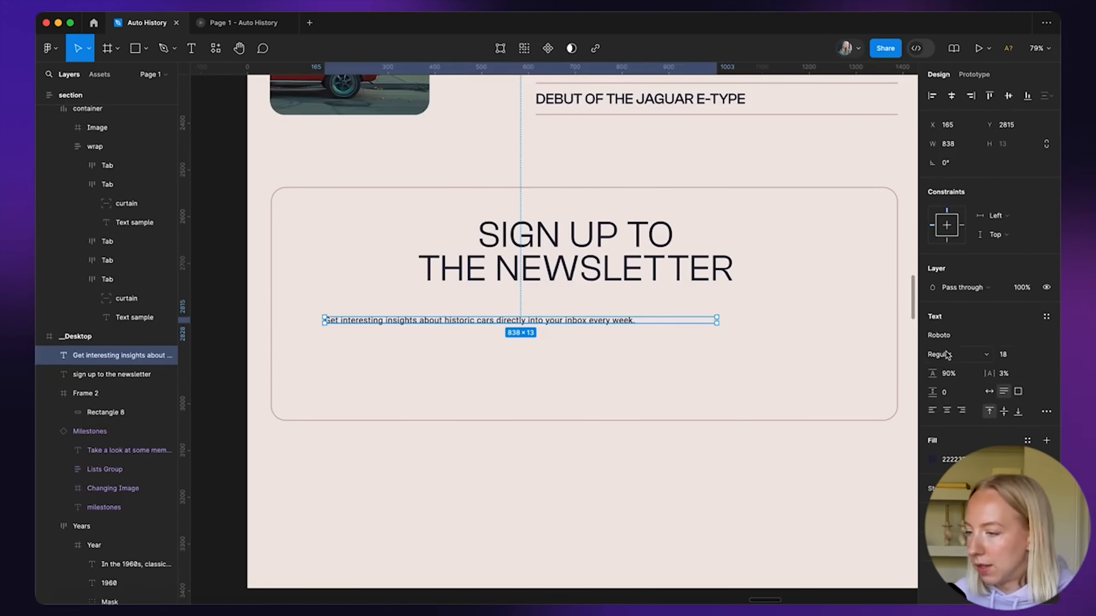
left_click(940, 335)
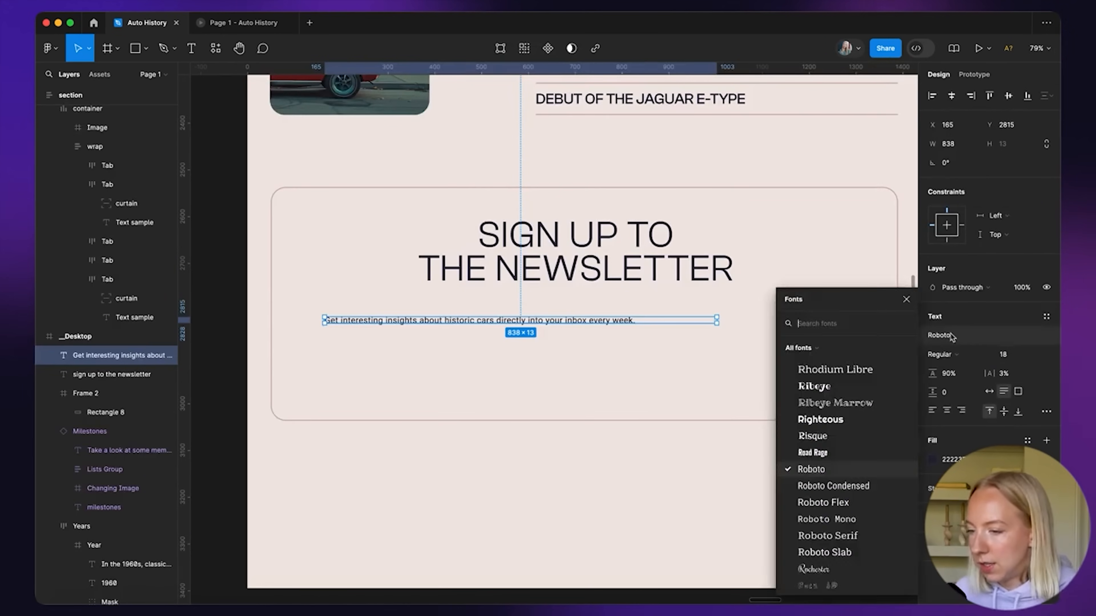
type("clash")
key("Return")
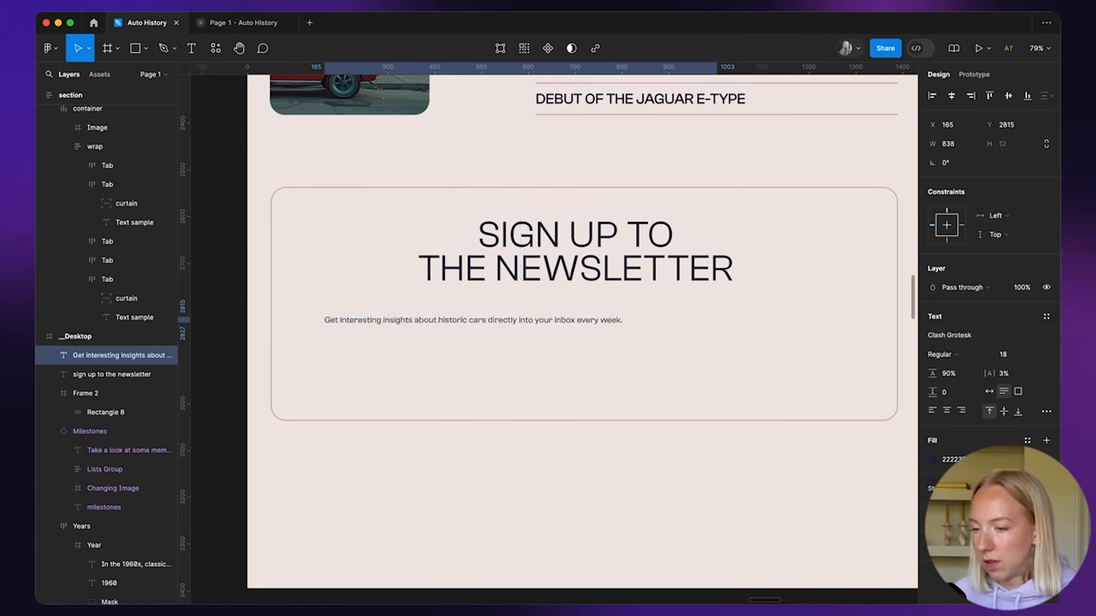
left_click(962, 356)
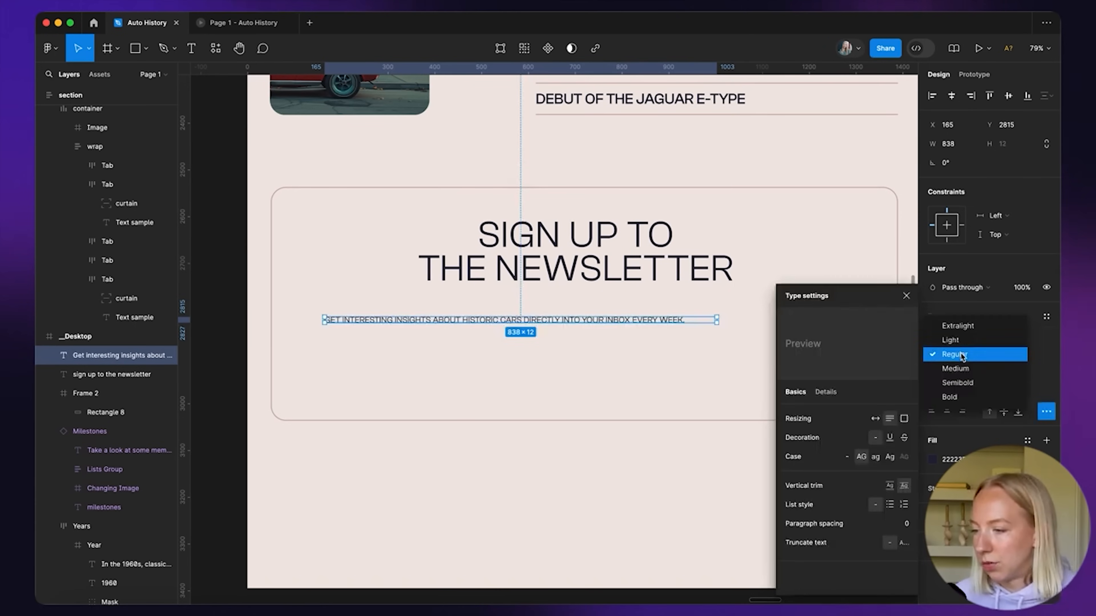
left_click(955, 368)
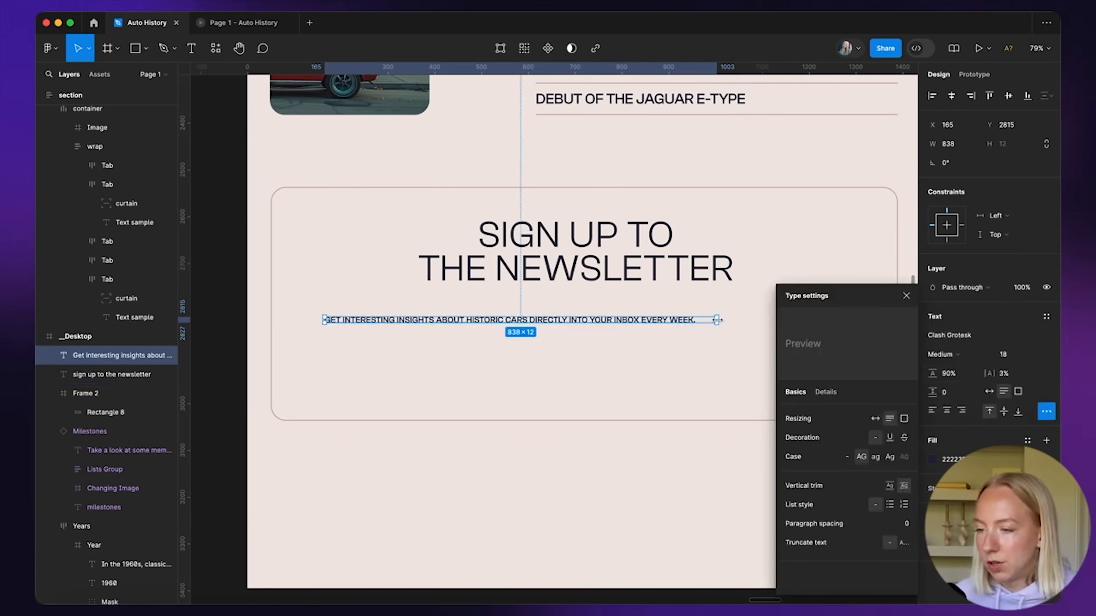
Narrow the description to three lines and place it on the box's left side
left_click_drag(718, 321, 541, 334)
left_click(509, 374)
left_click_drag(433, 325, 459, 326)
left_click_drag(567, 324, 502, 326)
left_click_drag(439, 325, 453, 340)
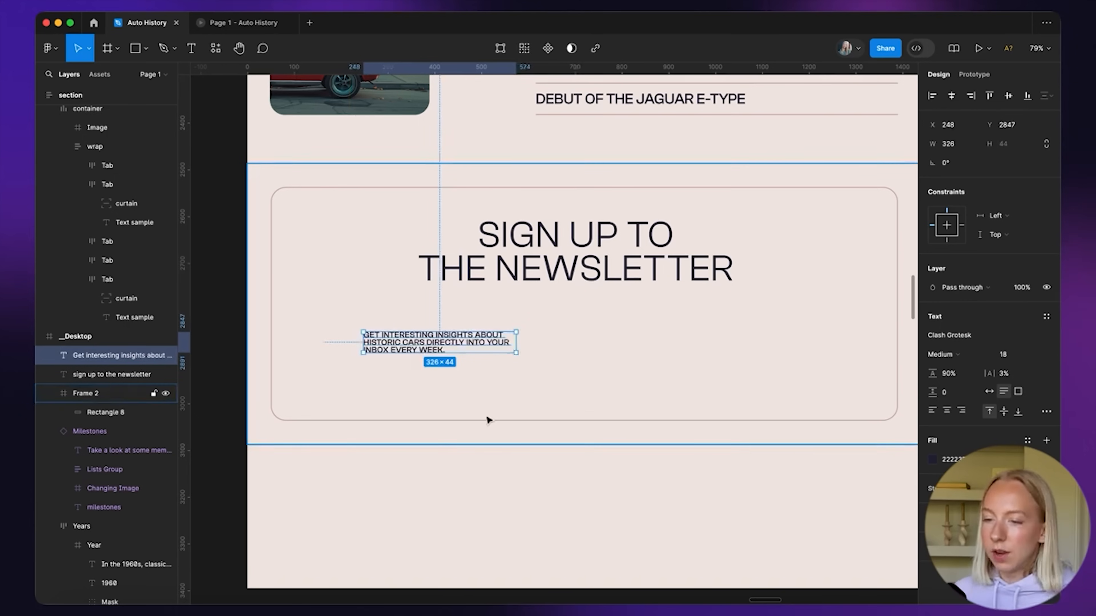
left_click_drag(402, 347, 648, 347)
double_click(652, 349)
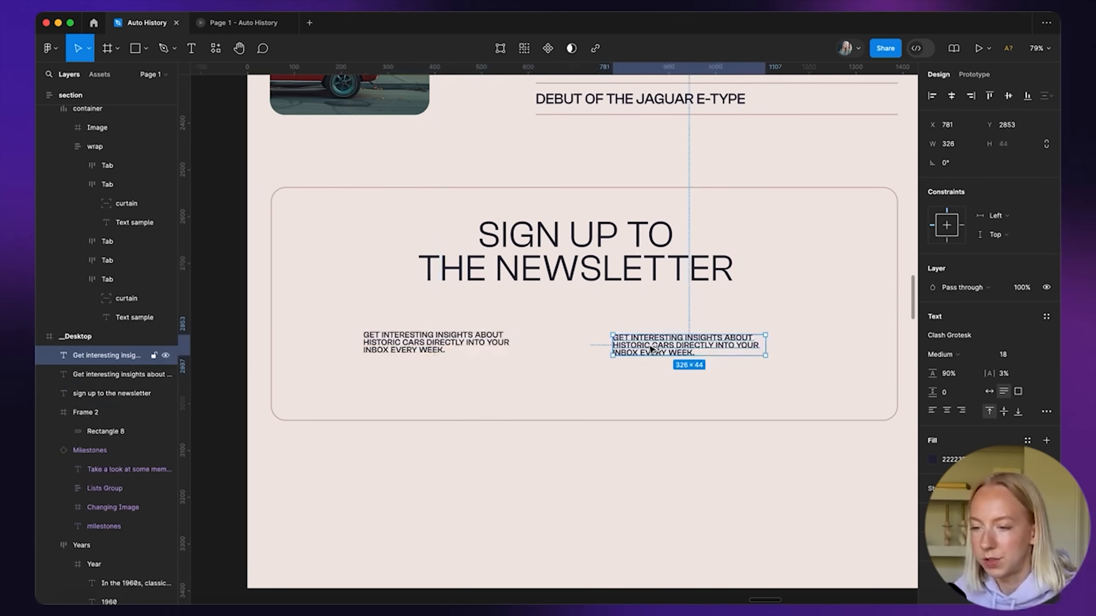
scroll(649, 348, "up", 5)
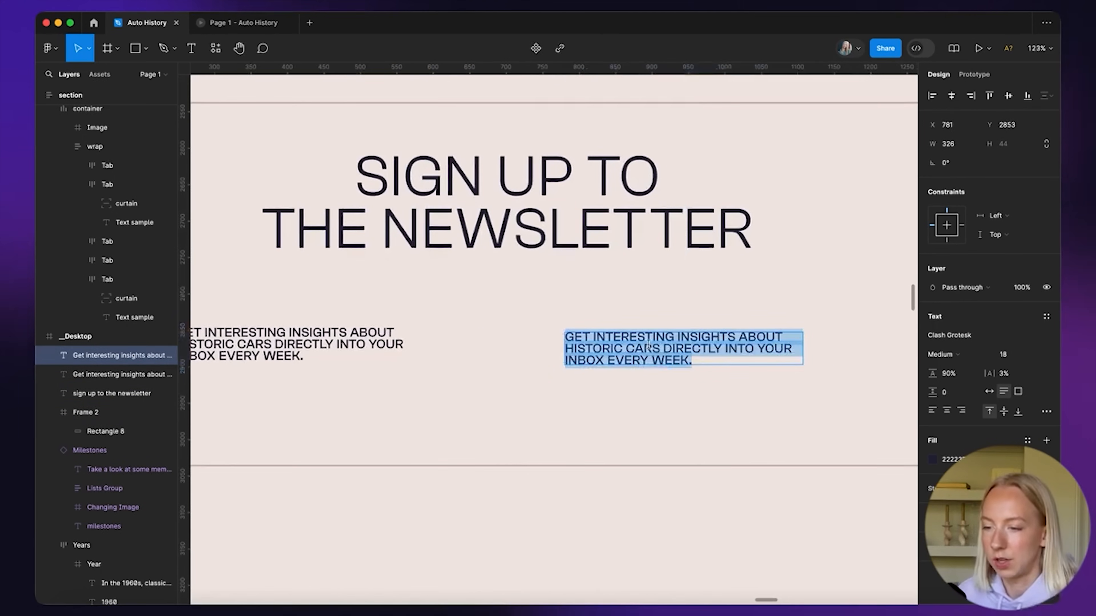
type("your@email.com")
key("Escape")
scroll(588, 356, "down", 3)
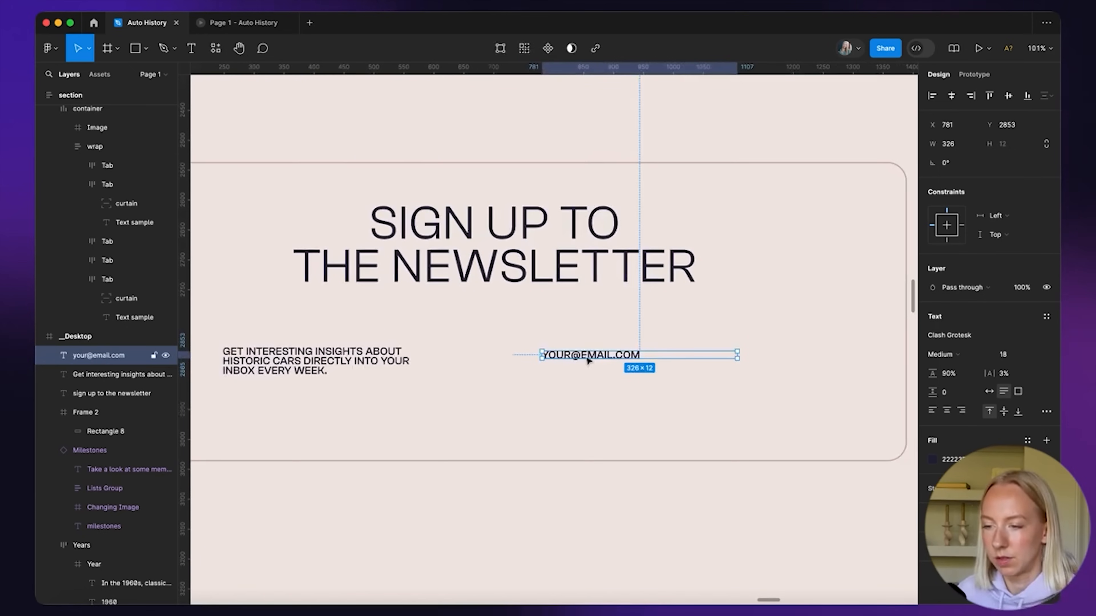
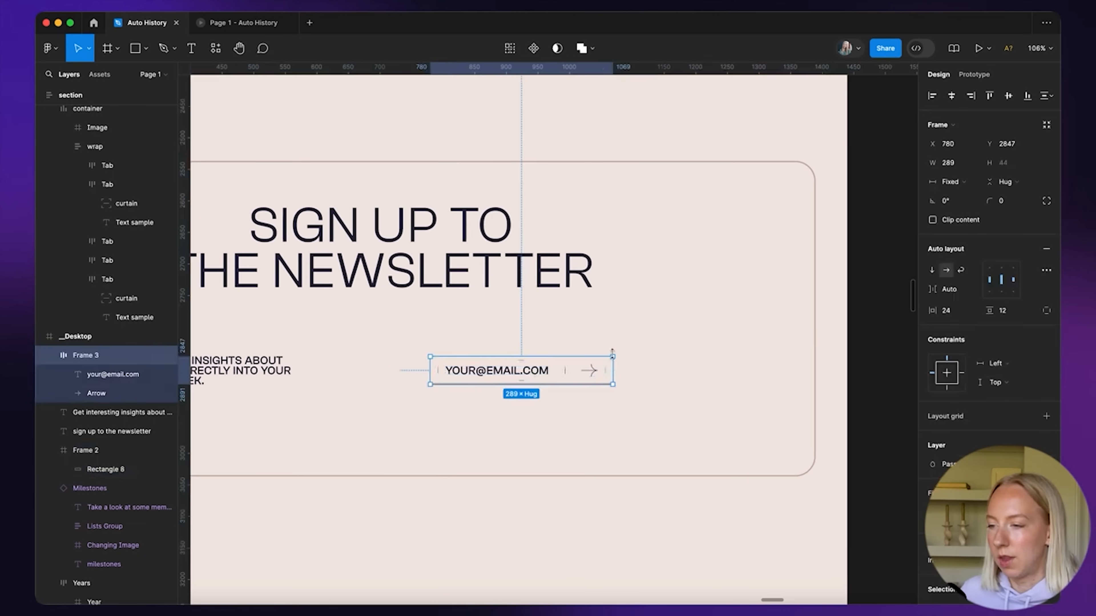
Check the email field's vertical padding and the newsletter section frame
left_click(559, 381)
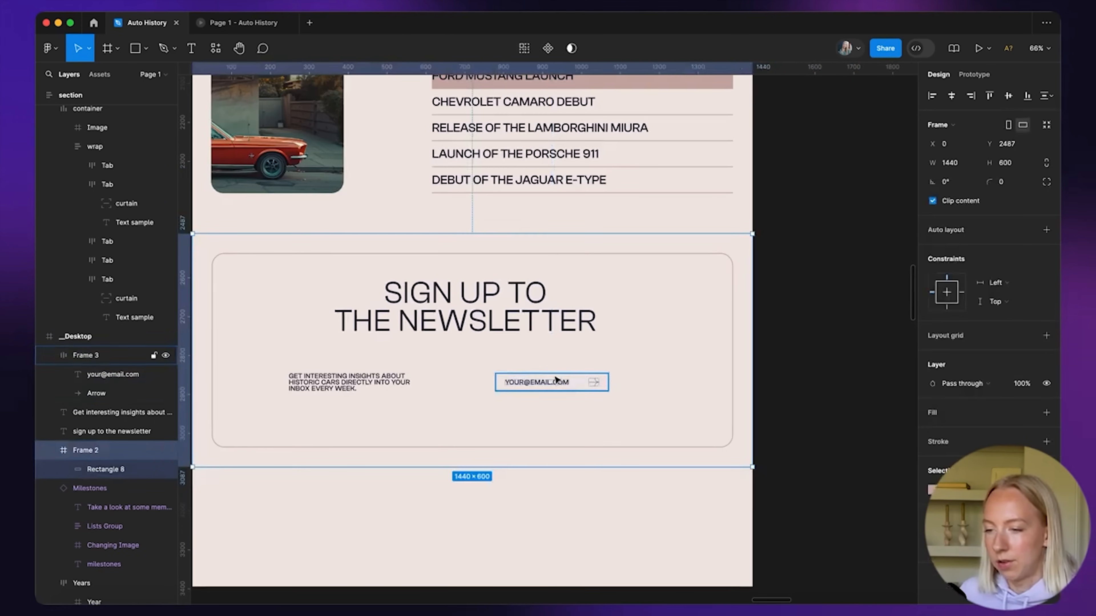
scroll(573, 382, "up", 5)
left_click(1006, 312)
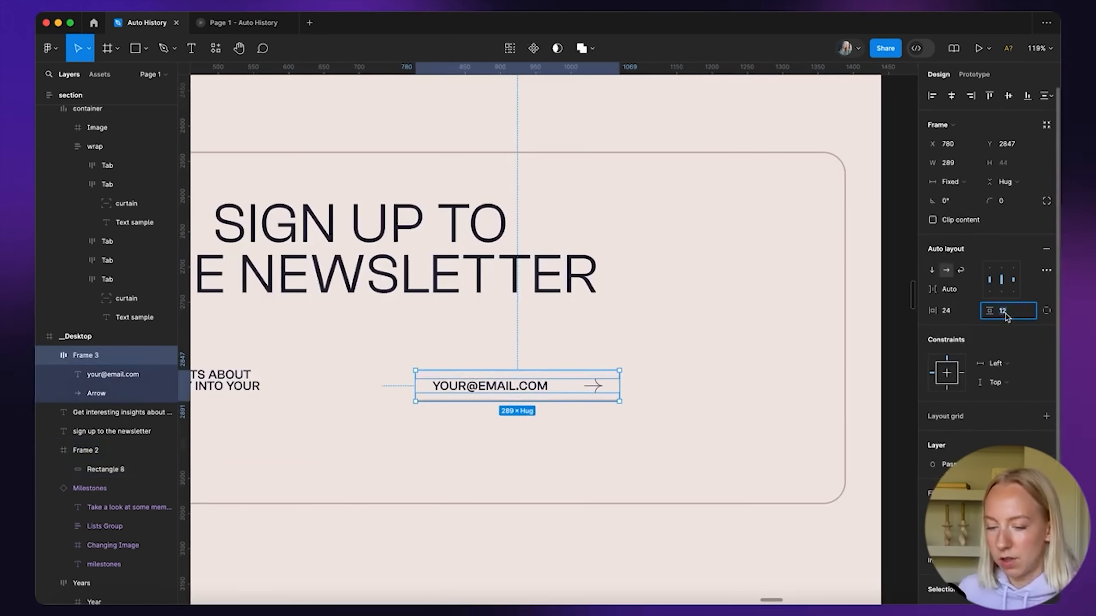
left_click(677, 416)
scroll(678, 416, "down", 3)
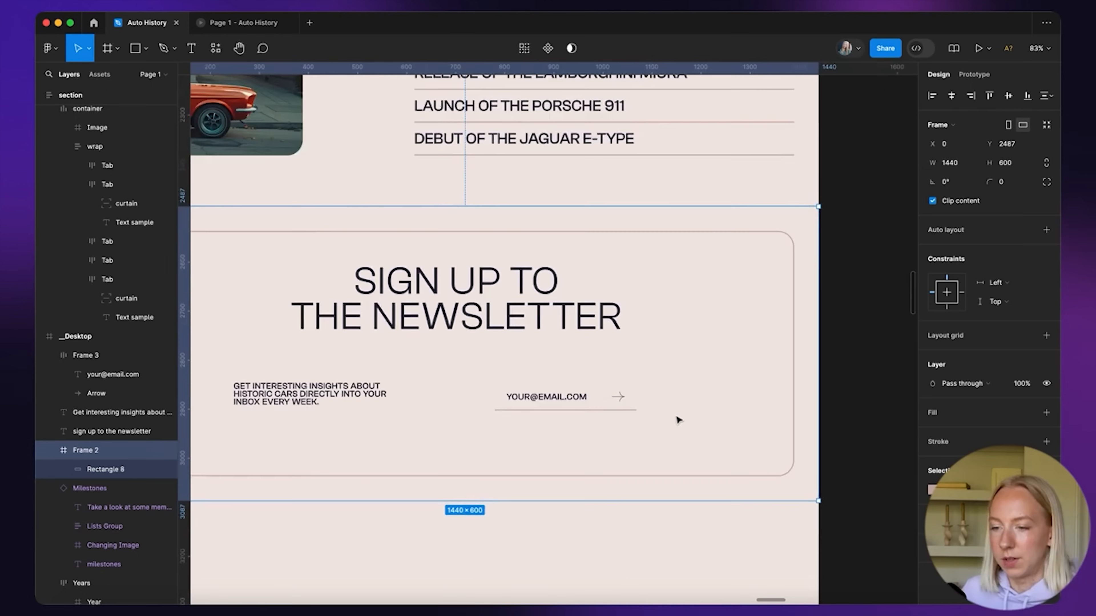
scroll(730, 246, "down", 10)
Show the _Desktop frame's 12-column layout grid and zoom into the newsletter block
left_click(726, 242)
left_click(448, 178)
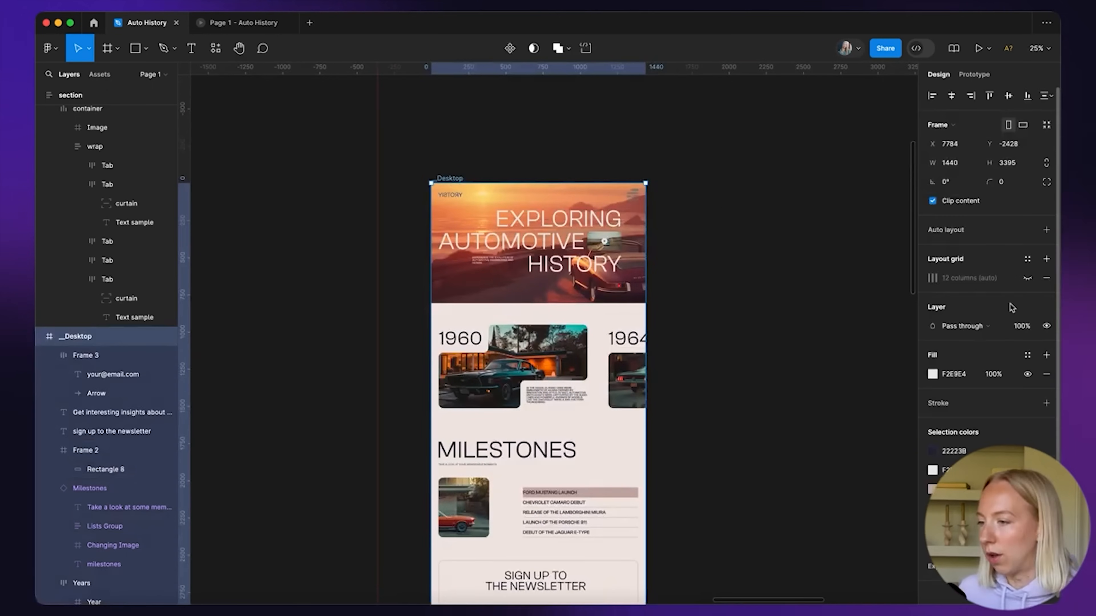
left_click(1027, 278)
left_click(729, 385)
scroll(711, 391, "down", 5)
scroll(590, 400, "up", 5)
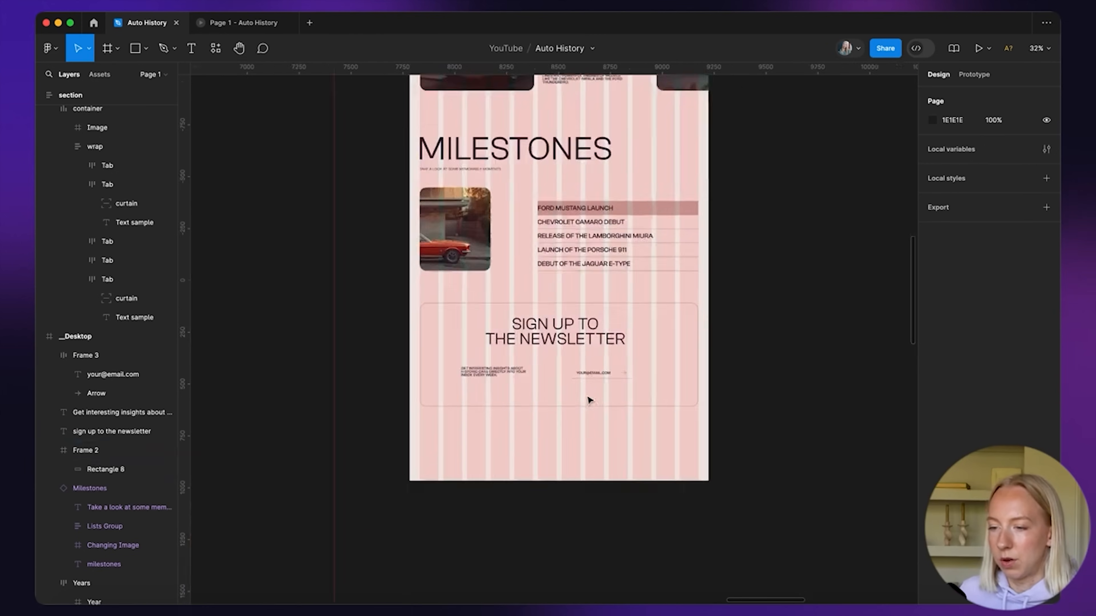
scroll(589, 400, "up", 3)
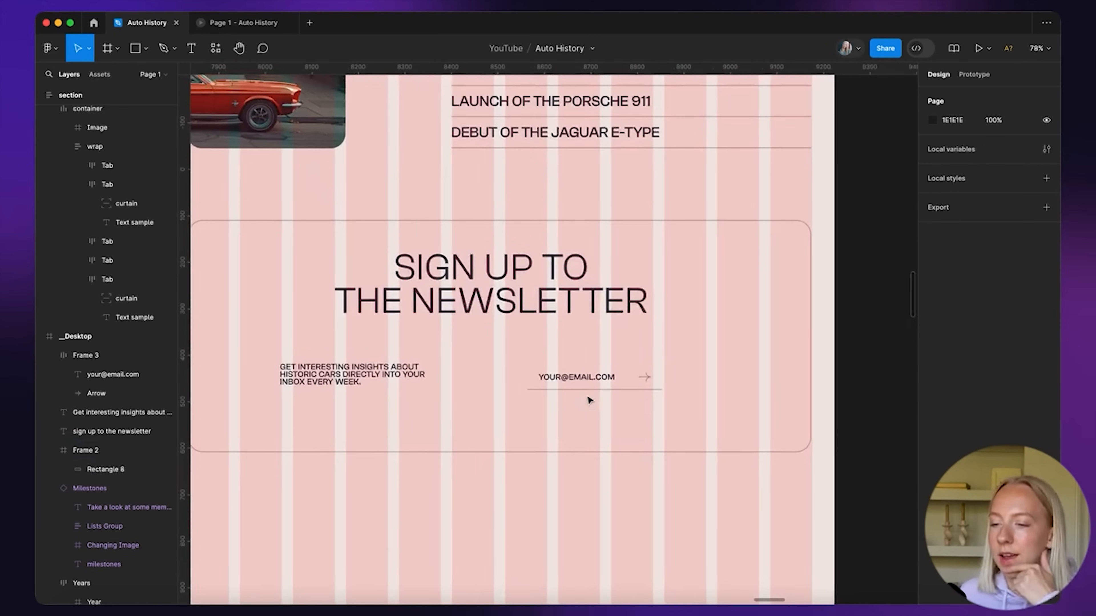
Set the email placeholder text's font size to 24
double_click(590, 379)
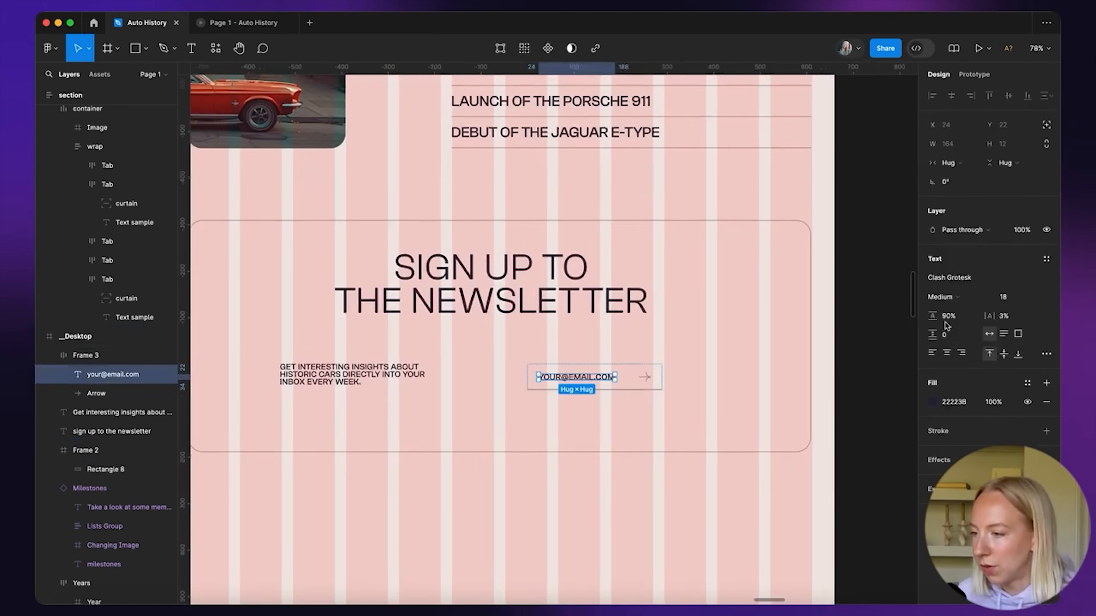
left_click(1001, 300)
type("24")
key("Return")
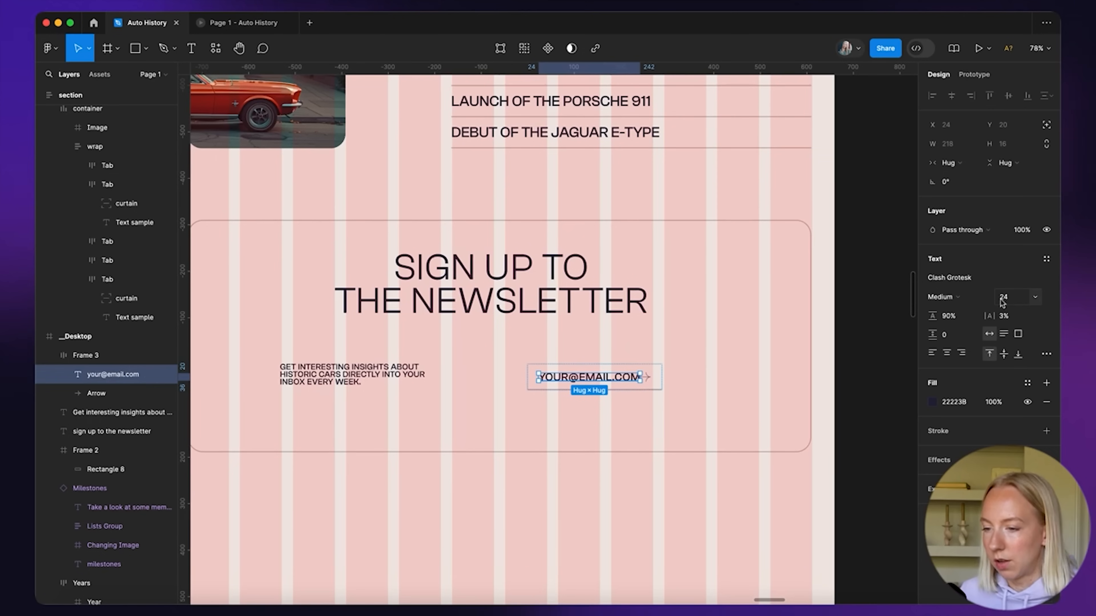
Reposition the email field and insights text, making both 318 wide
scroll(650, 393, "up", 3)
left_click(545, 375)
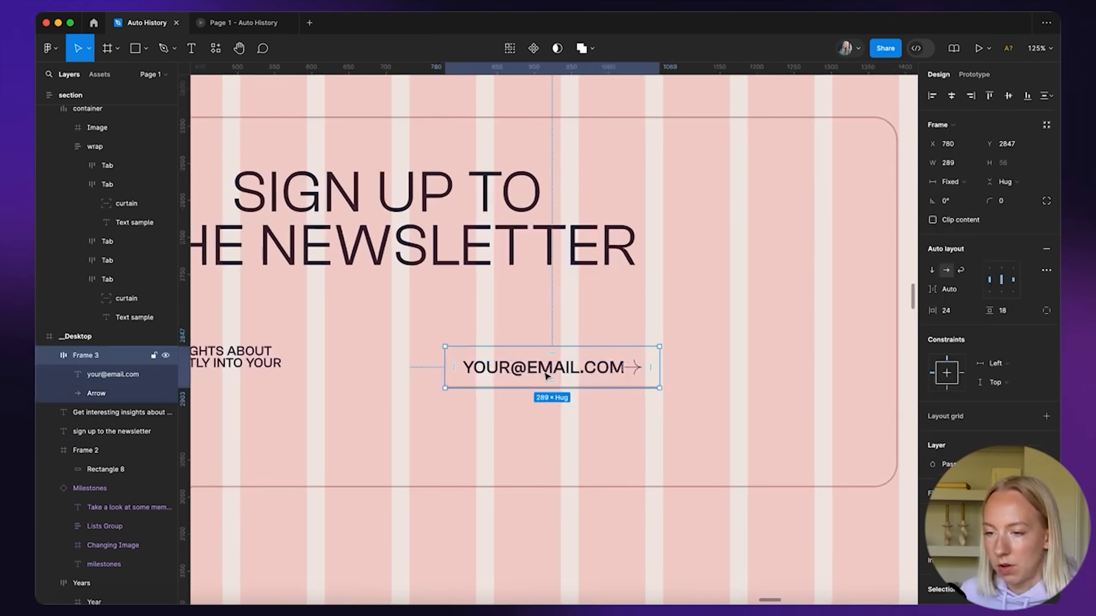
scroll(545, 368, "down", 3)
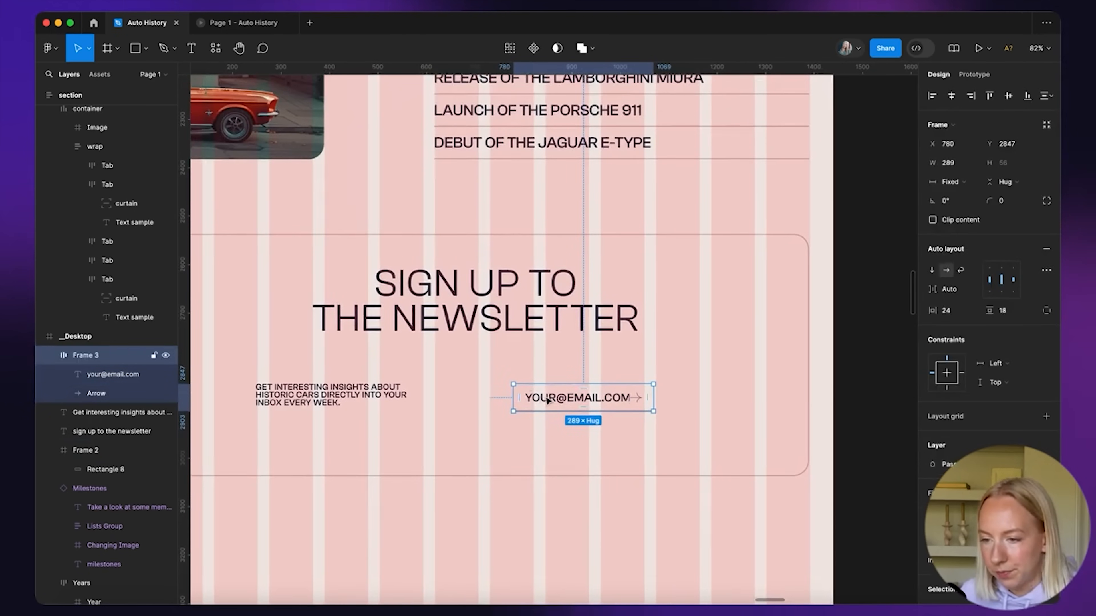
left_click_drag(546, 401, 578, 392)
left_click_drag(685, 393, 702, 393)
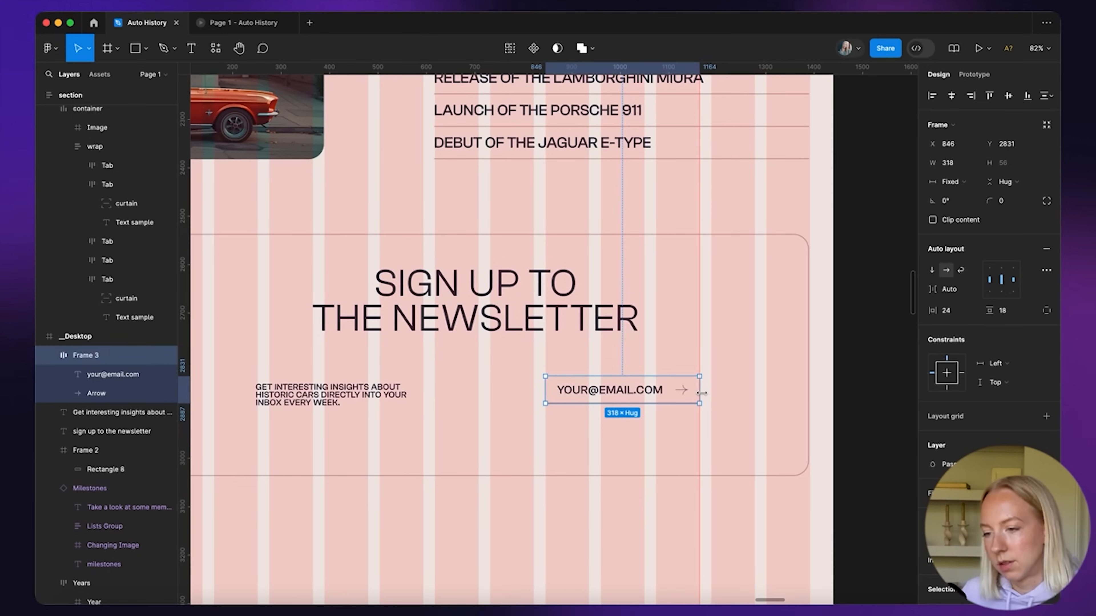
left_click_drag(344, 390, 358, 389)
left_click_drag(435, 393, 427, 393)
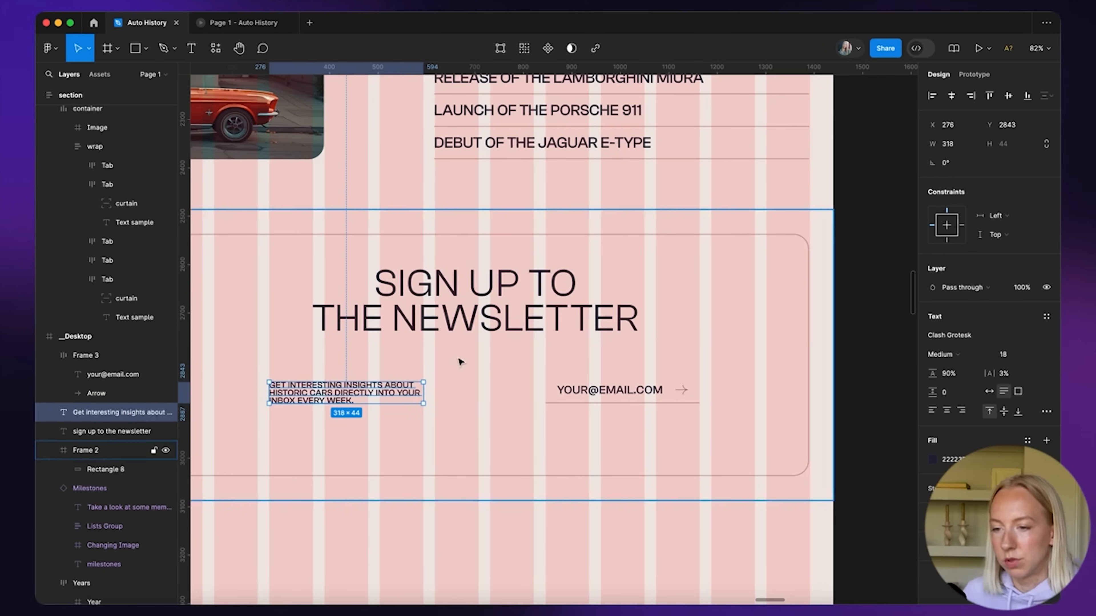
Snap the insights text and email field onto grid columns and nudge the newsletter content down
scroll(460, 362, "down", 5)
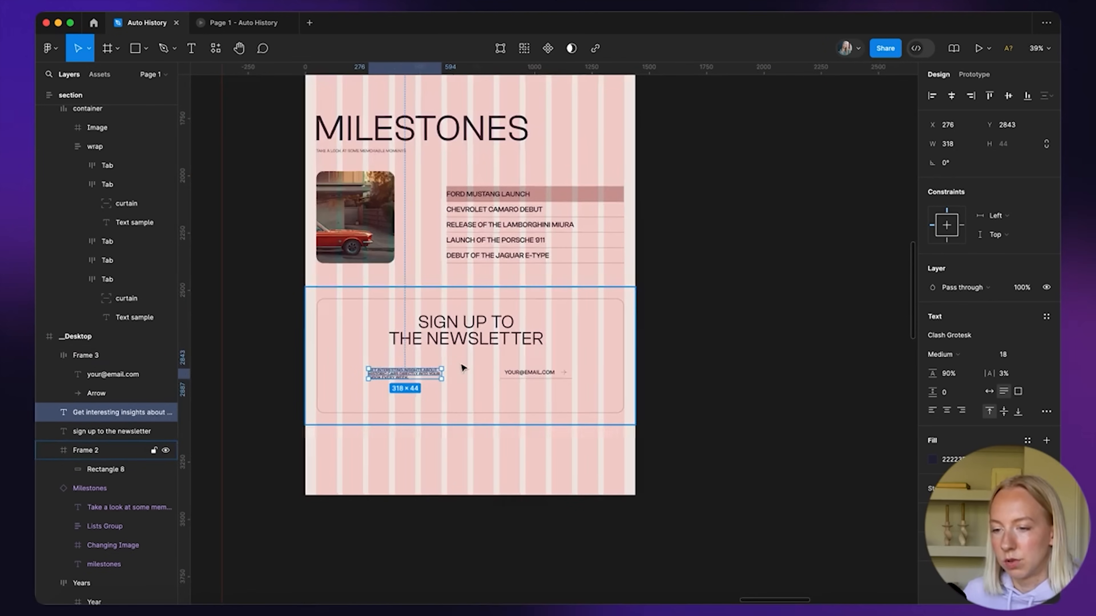
left_click(502, 340)
scroll(502, 341, "up", 5)
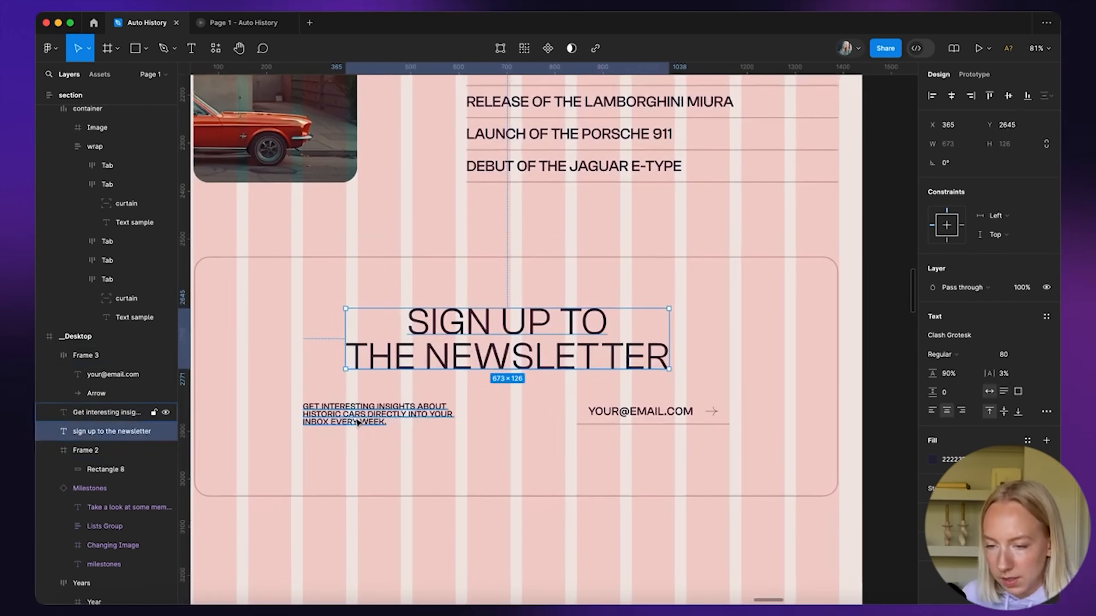
left_click(357, 422)
left_click_drag(357, 422, 395, 416)
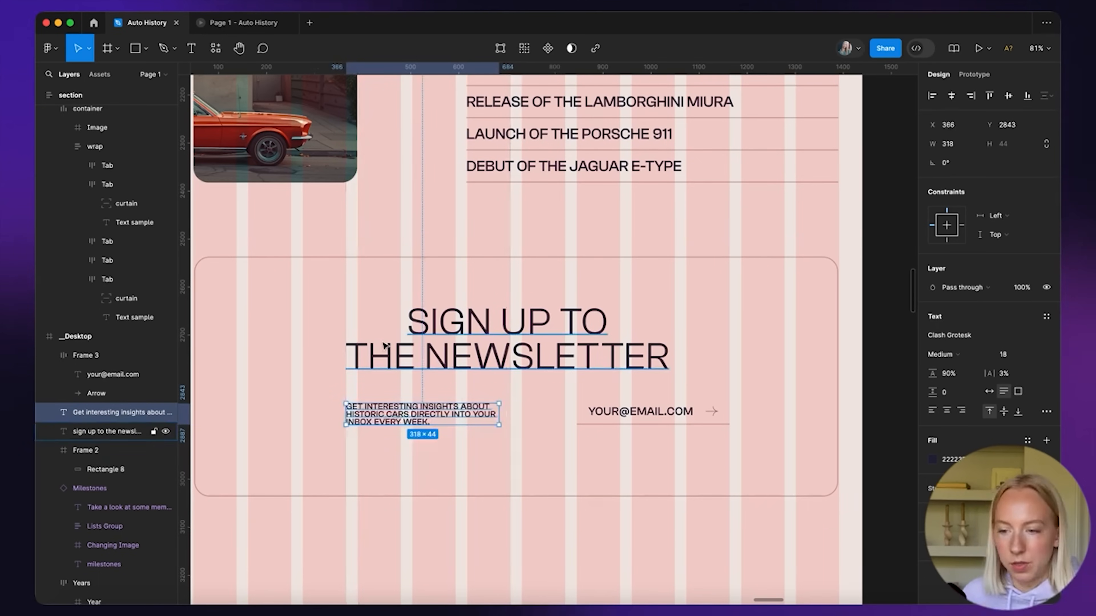
left_click_drag(668, 413, 614, 413)
scroll(612, 412, "down", 5)
left_click(531, 412, "shift")
left_click(602, 384, "shift")
left_click_drag(600, 372, 598, 379)
left_click(805, 384)
scroll(807, 385, "down", 5)
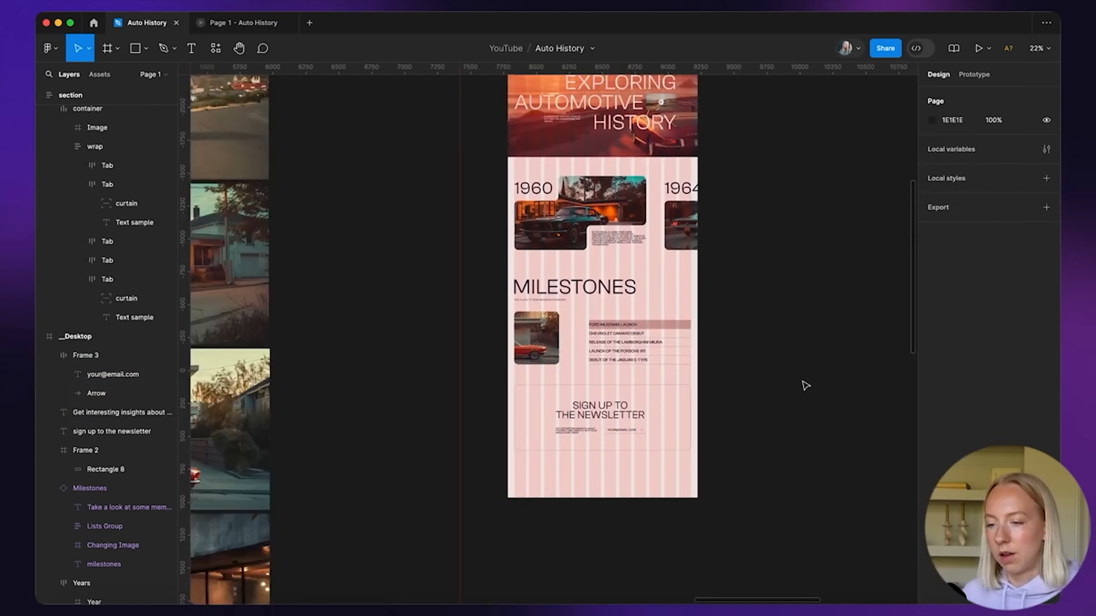
left_click(496, 141)
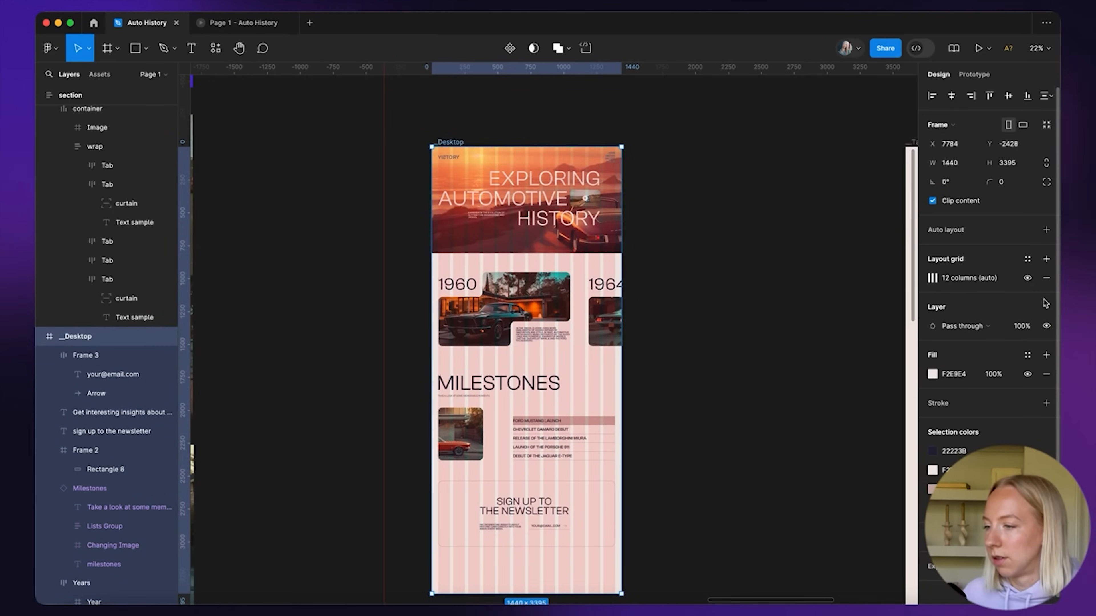
left_click(1027, 277)
left_click(741, 321)
scroll(528, 533, "down", 1)
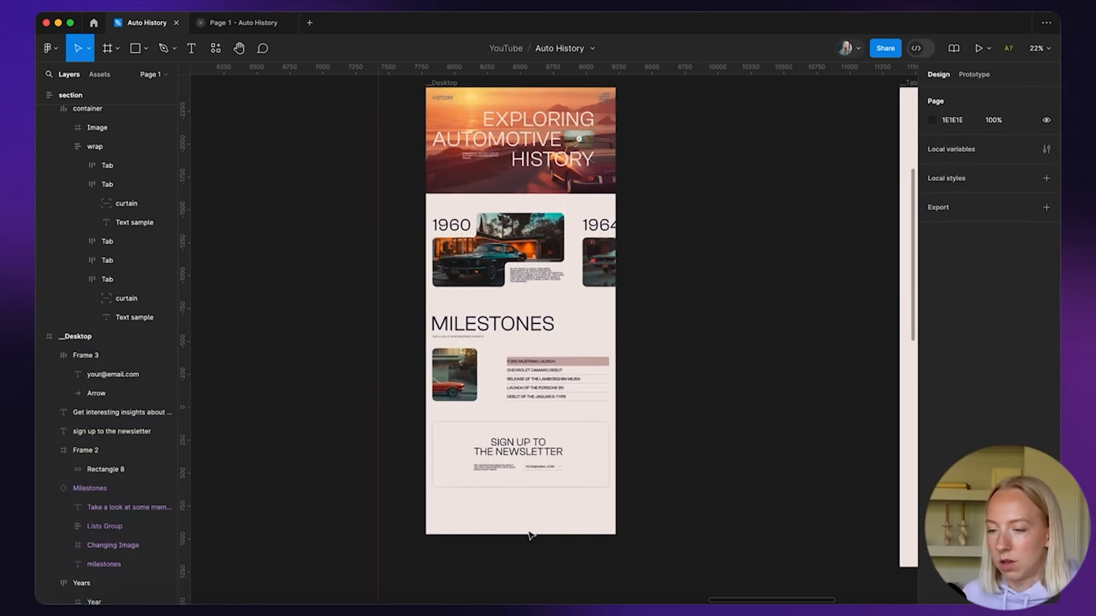
scroll(531, 535, "up", 5)
scroll(530, 536, "up", 2)
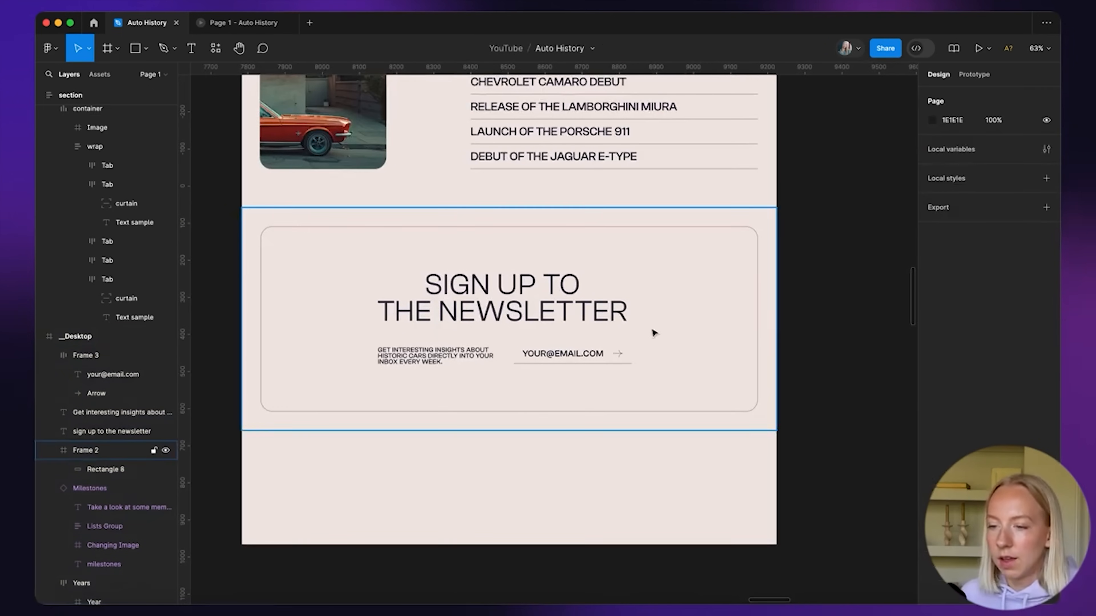
scroll(654, 332, "down", 4)
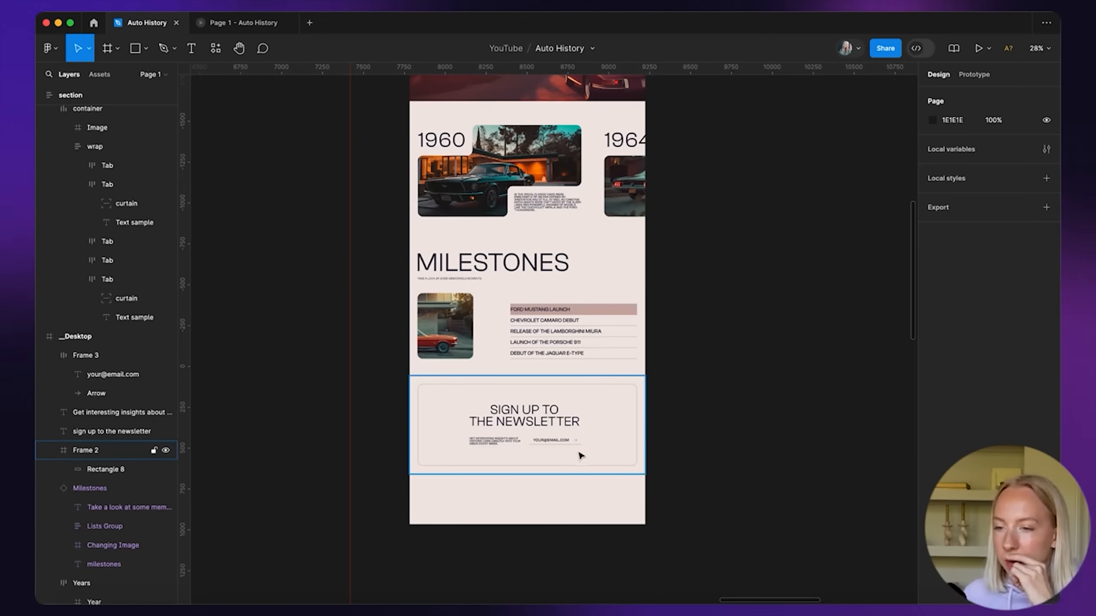
scroll(580, 455, "down", 2)
scroll(580, 455, "up", 1)
scroll(577, 256, "up", 2)
scroll(577, 255, "down", 2)
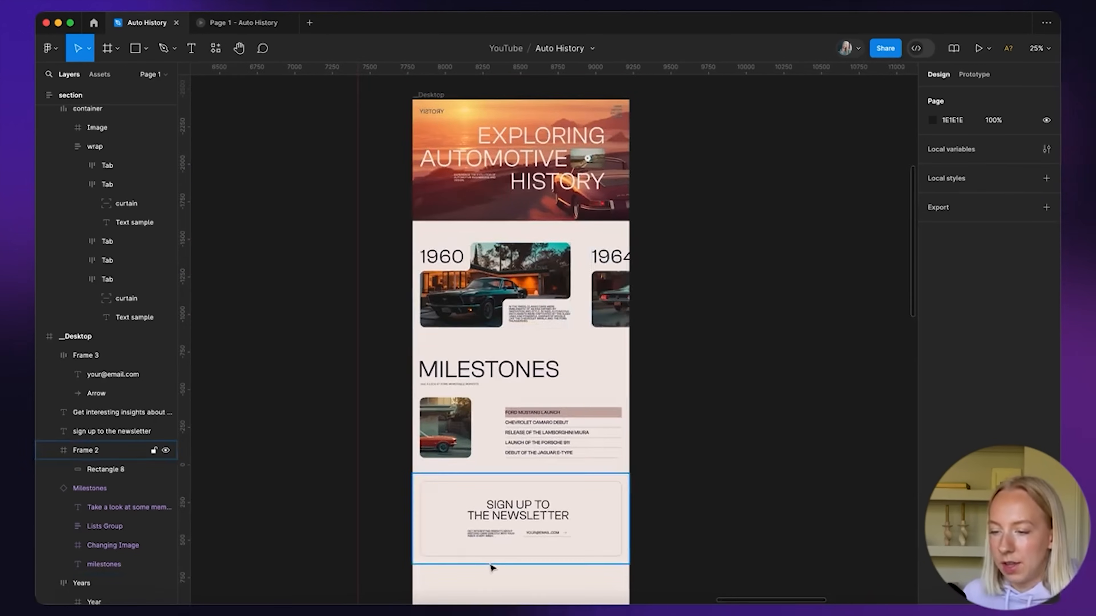
scroll(492, 566, "up", 2)
scroll(551, 472, "down", 2)
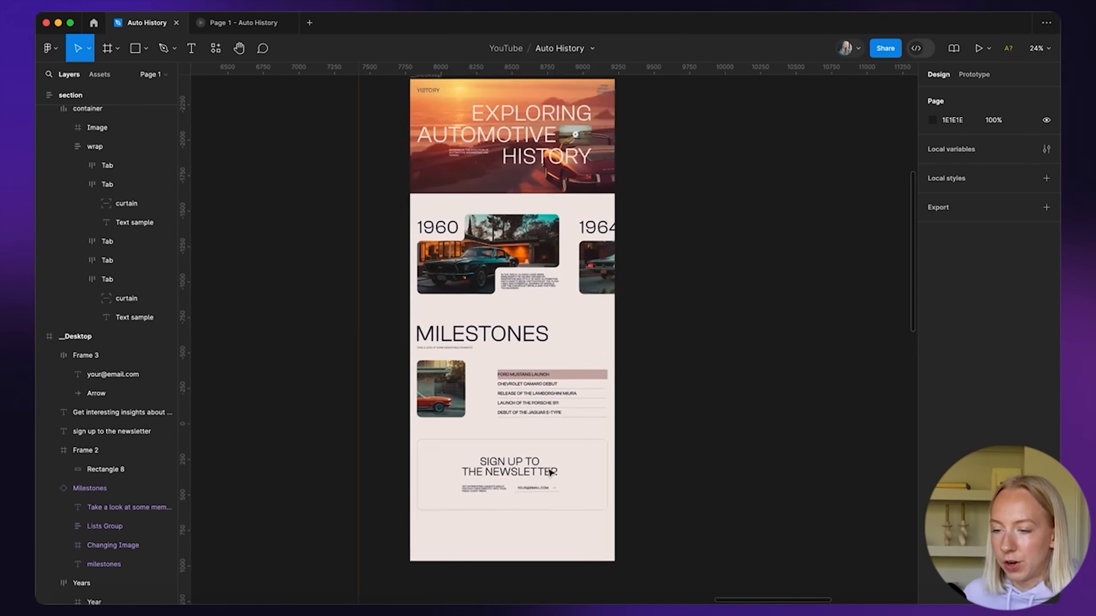
scroll(551, 472, "down", 2)
left_click(431, 213)
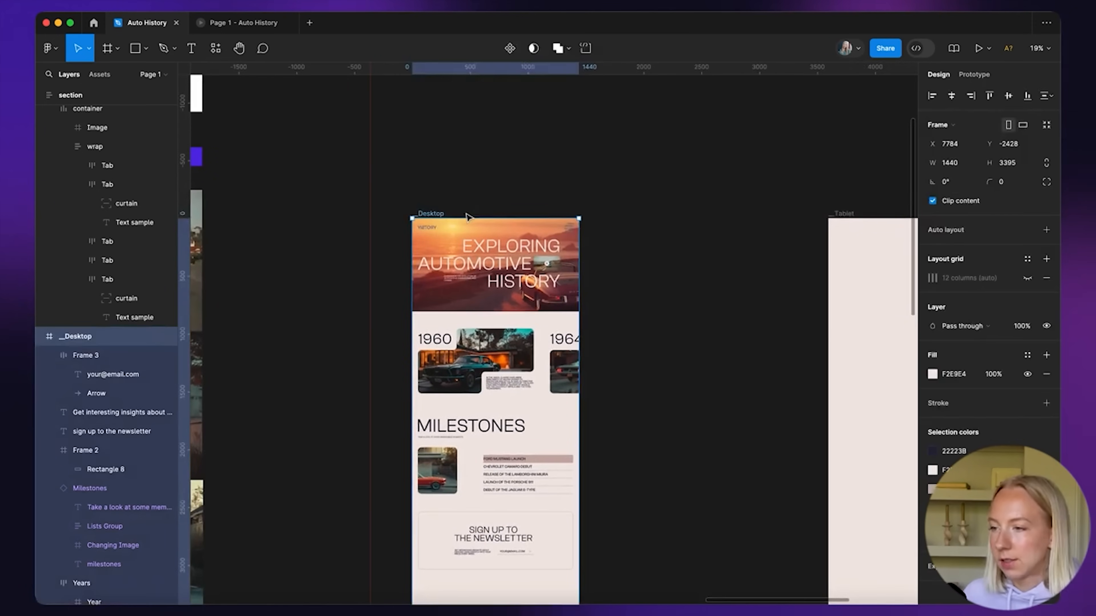
scroll(652, 232, "down", 3)
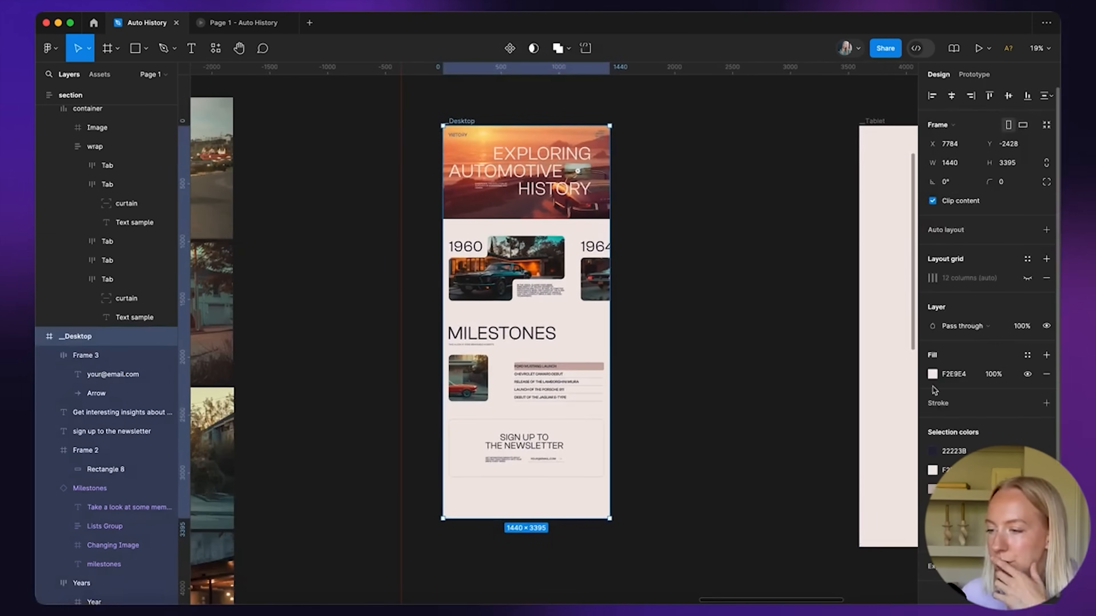
left_click(932, 374)
left_click(791, 539)
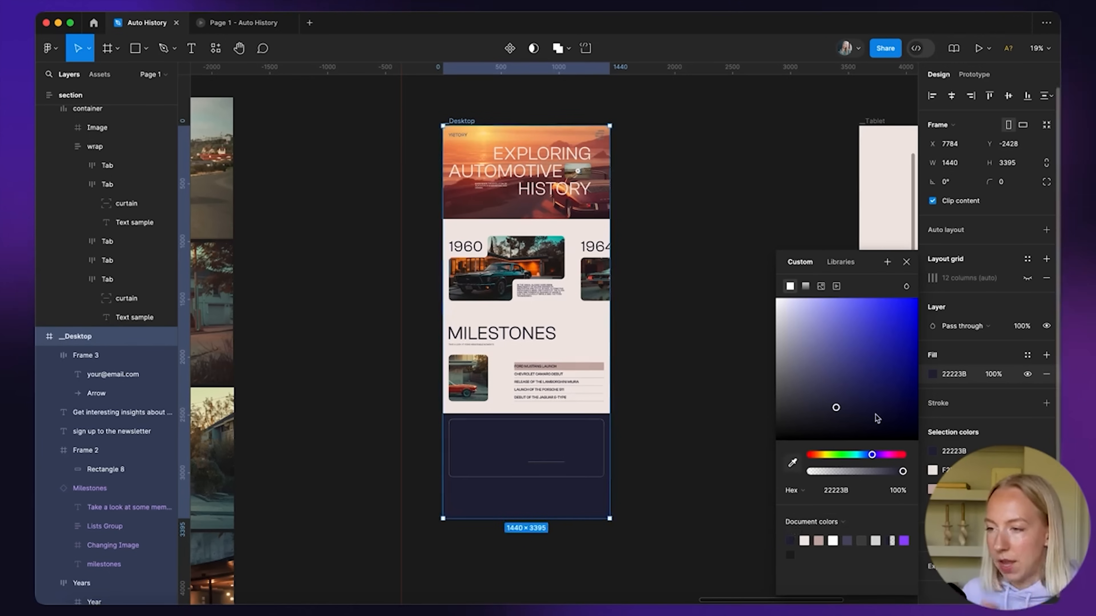
left_click(908, 263)
left_click(694, 345)
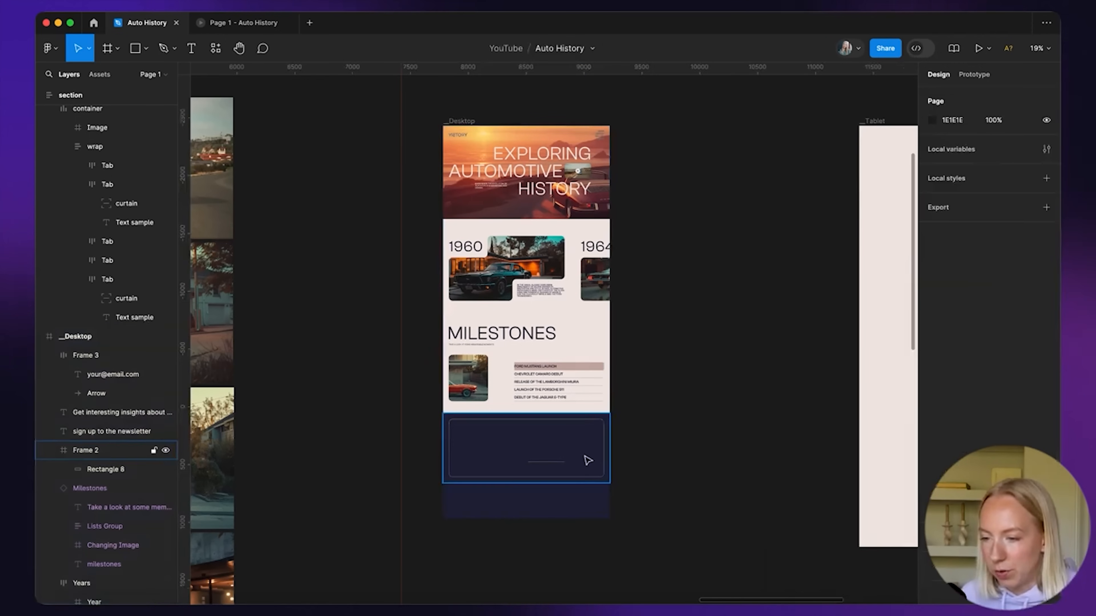
left_click(584, 458)
left_click(1046, 413)
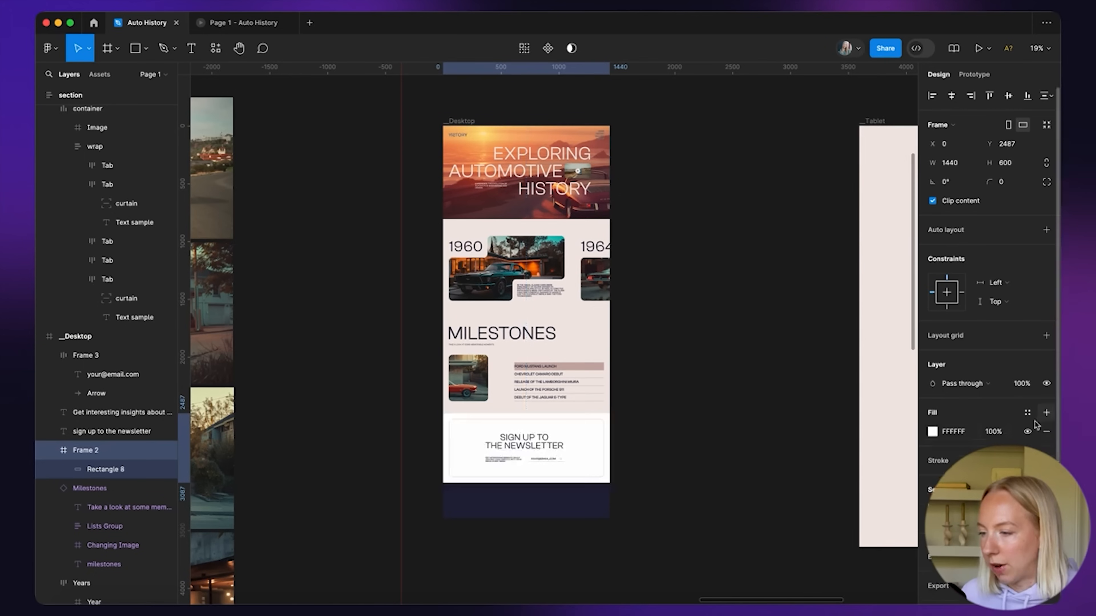
left_click(932, 432)
left_click(816, 540)
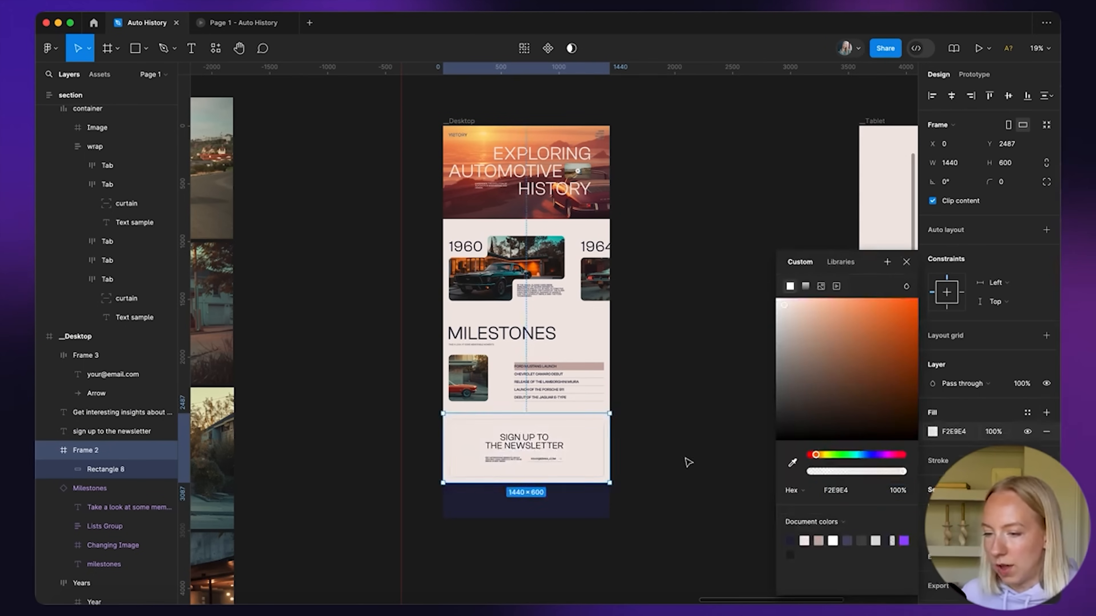
left_click(695, 468)
scroll(562, 453, "up", 5)
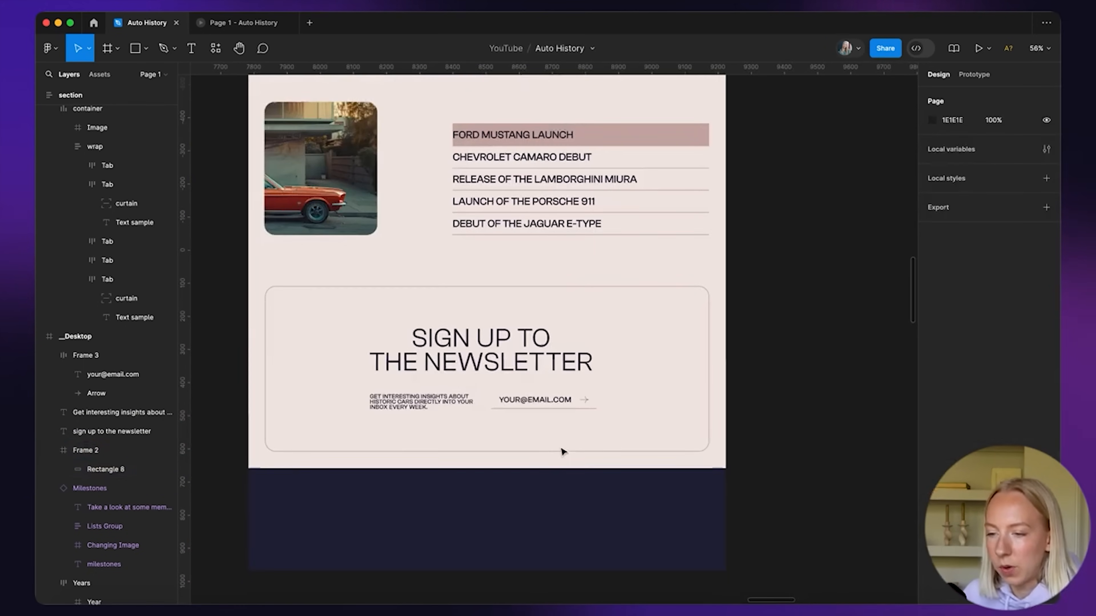
scroll(493, 509, "down", 4)
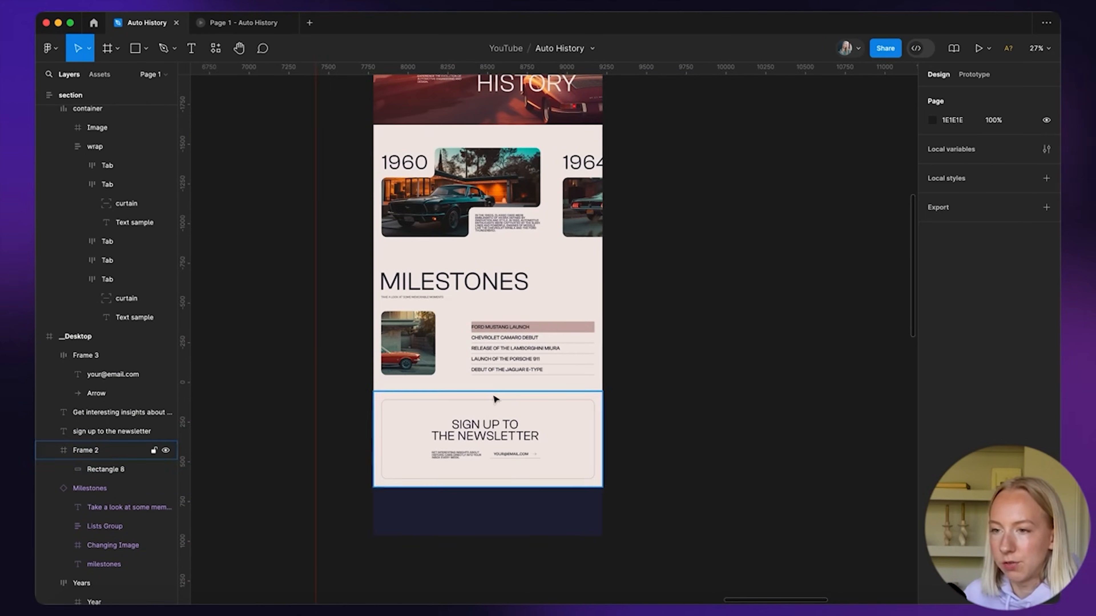
scroll(497, 399, "down", 2)
scroll(444, 536, "up", 4)
scroll(438, 477, "down", 1)
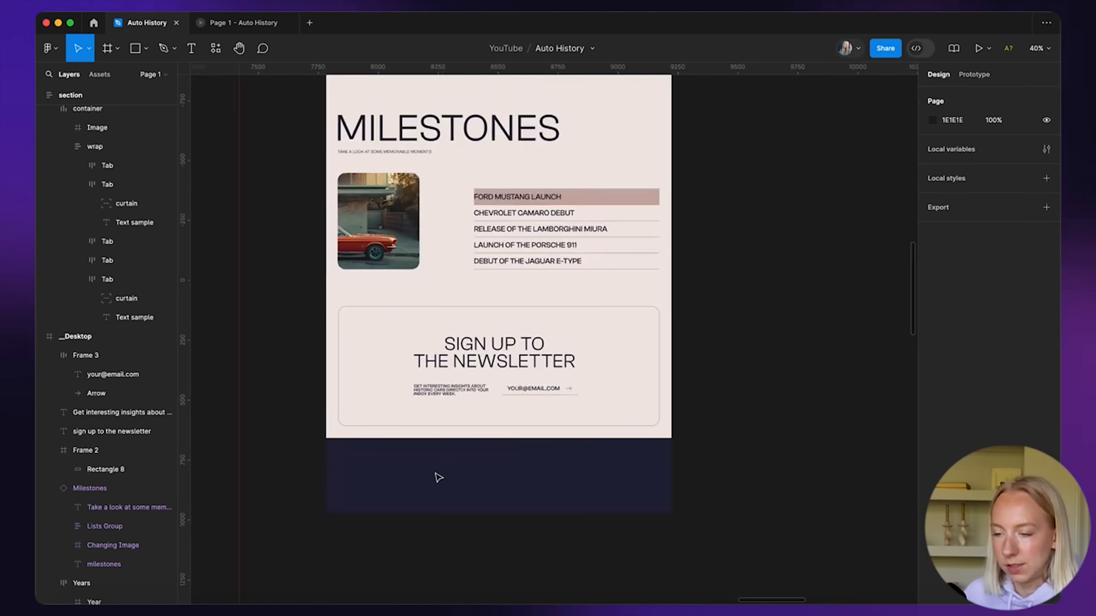
scroll(438, 478, "down", 2)
scroll(439, 477, "down", 1)
scroll(440, 474, "up", 4)
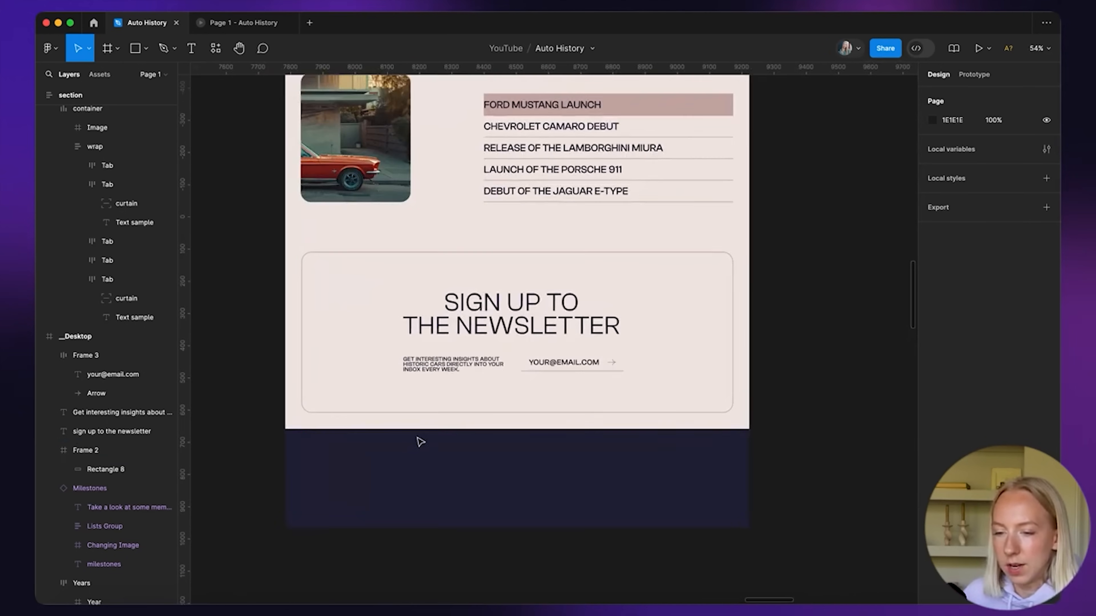
scroll(418, 443, "down", 3)
left_click(396, 391)
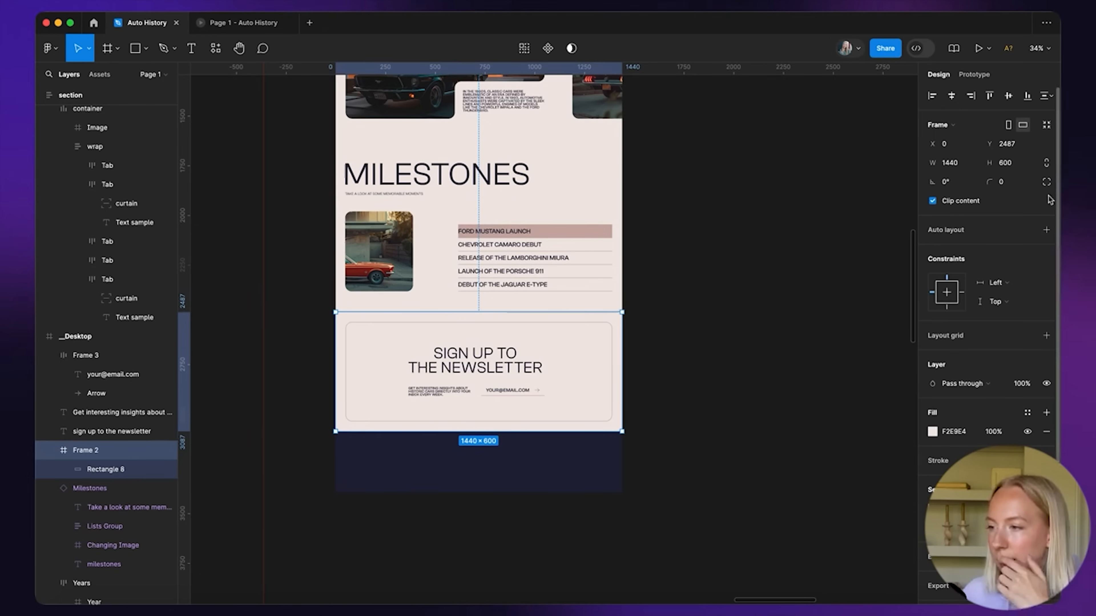
Give Frame 2 independent corners with bottom-left and bottom-right radius 32
left_click(1047, 183)
left_click(879, 230)
type("3")
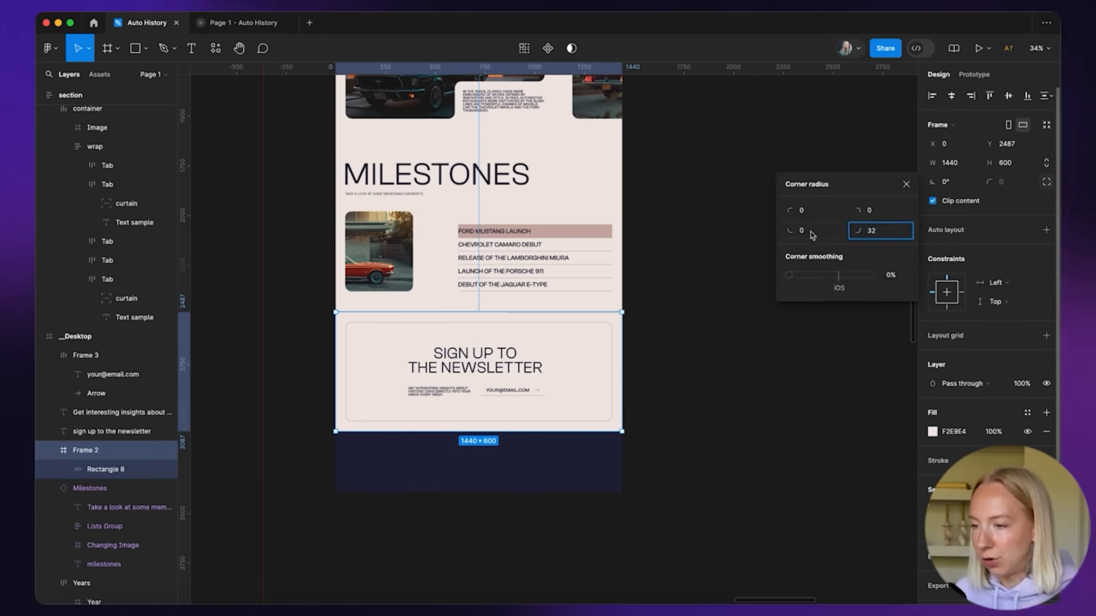
left_click(812, 231)
type("3")
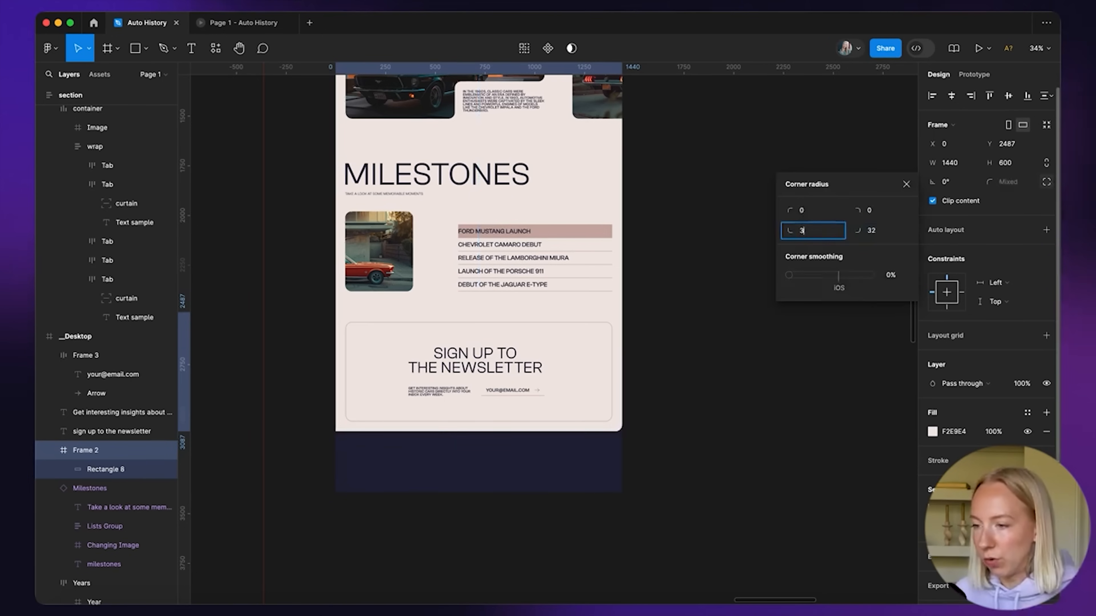
left_click(682, 362)
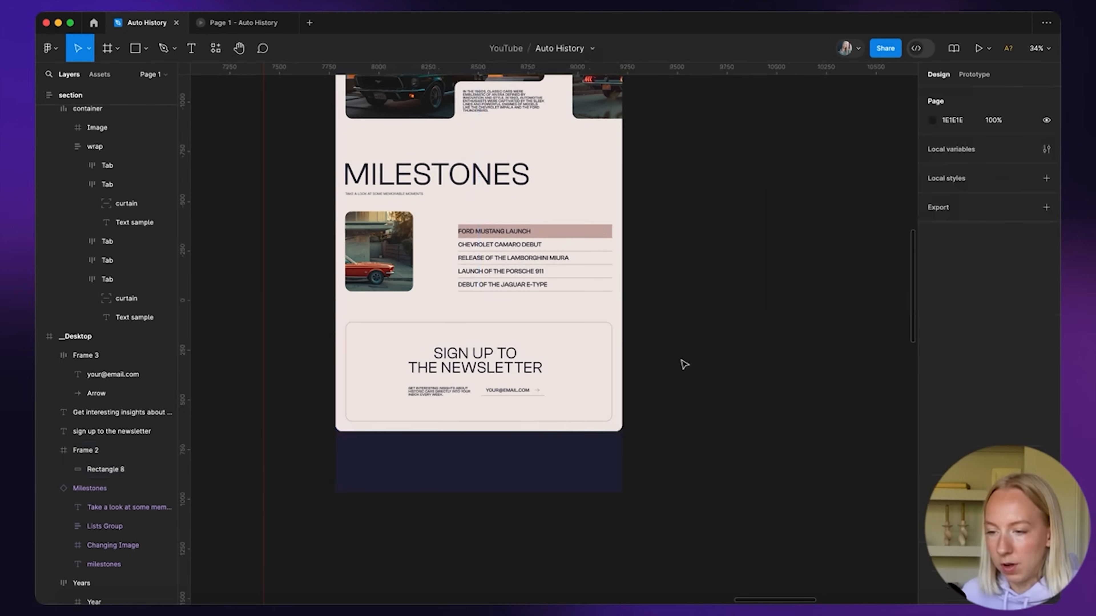
scroll(510, 490, "down", 3)
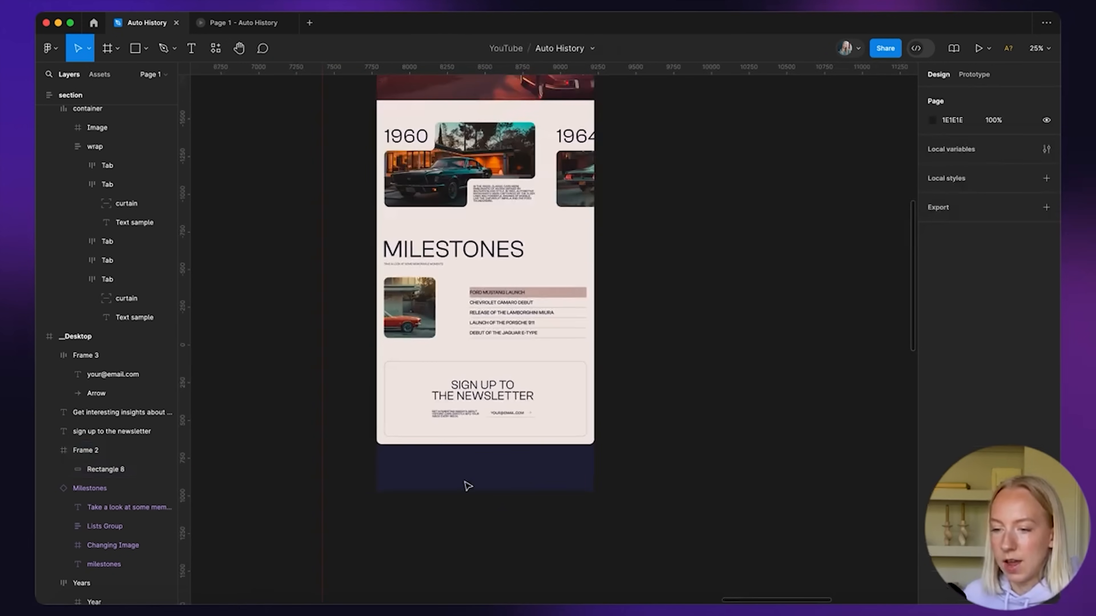
scroll(468, 485, "up", 4)
scroll(467, 486, "down", 5)
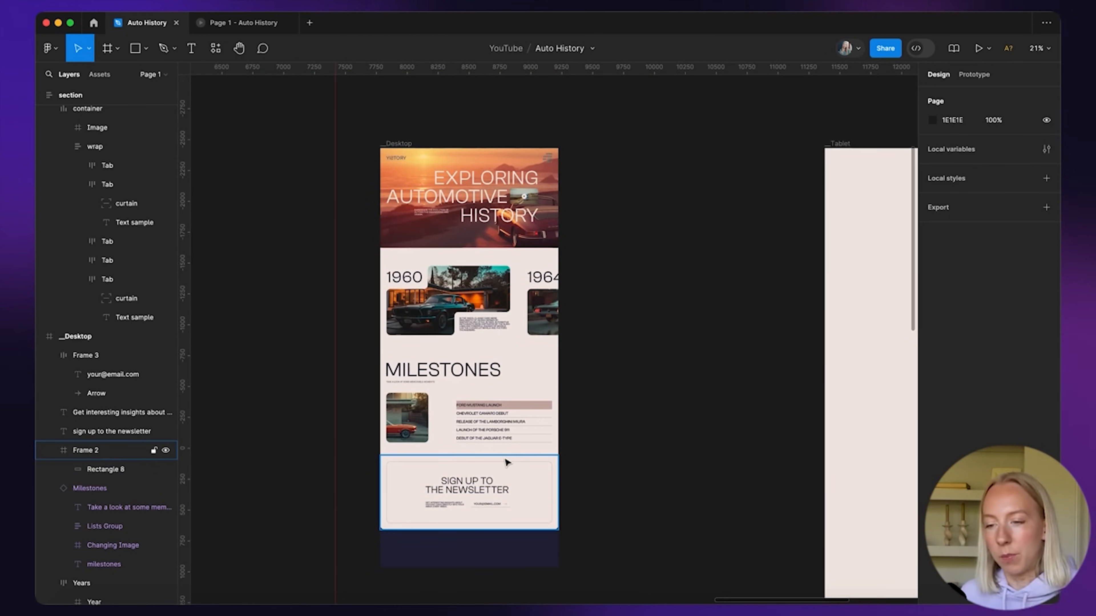
scroll(450, 558, "up", 4)
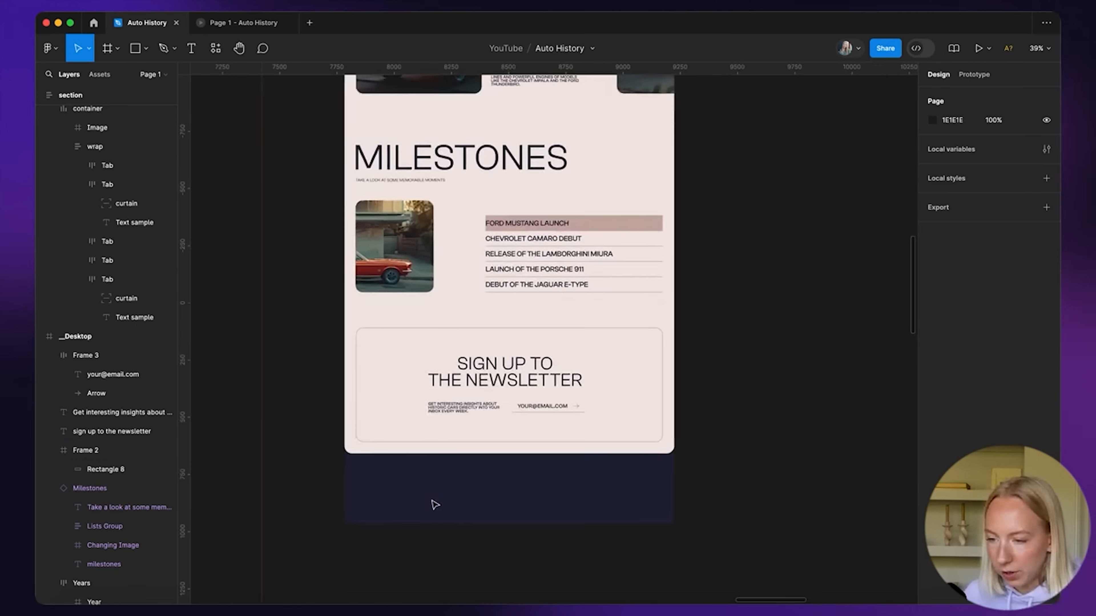
scroll(435, 504, "down", 5)
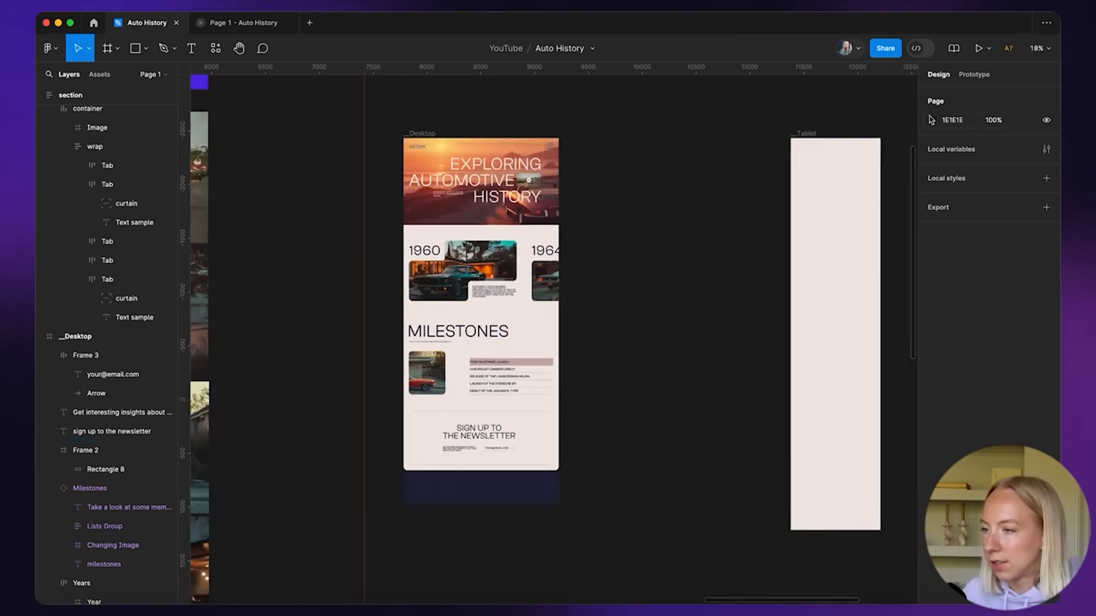
Lighten the page canvas background from 1E1E1E to grey 585858
left_click(931, 121)
left_click_drag(776, 260, 767, 232)
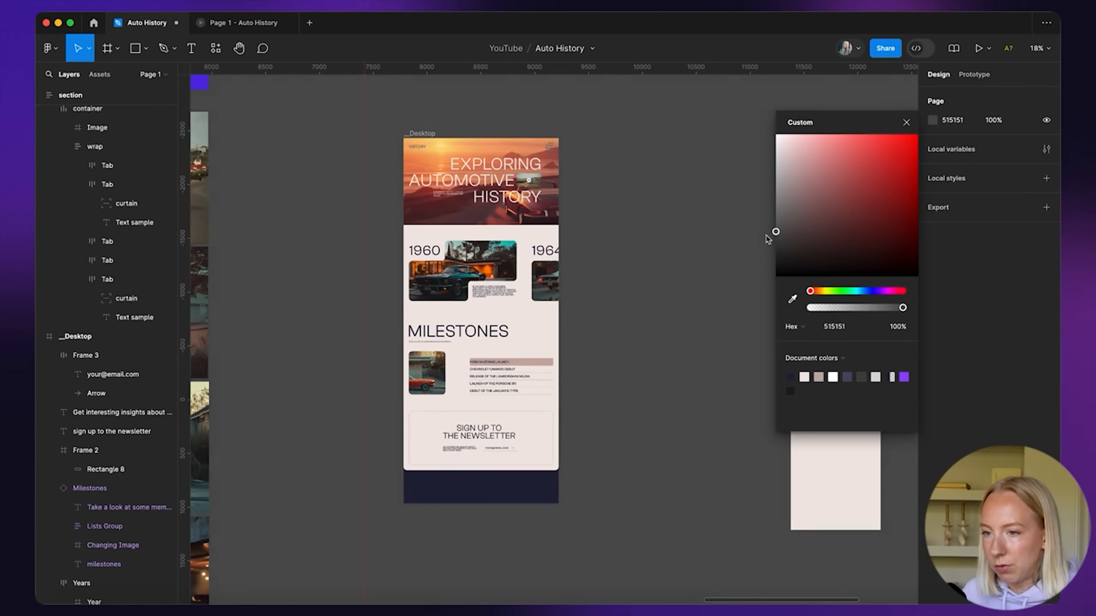
key("Escape")
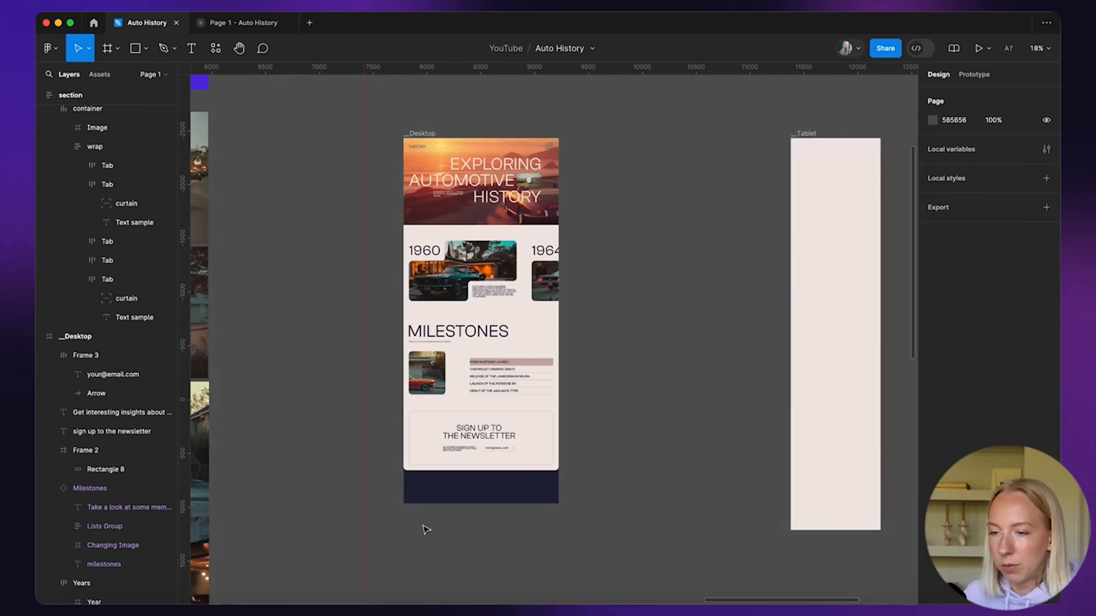
Select the copyright text and social menu in COPY for reuse
scroll(426, 529, "up", 5)
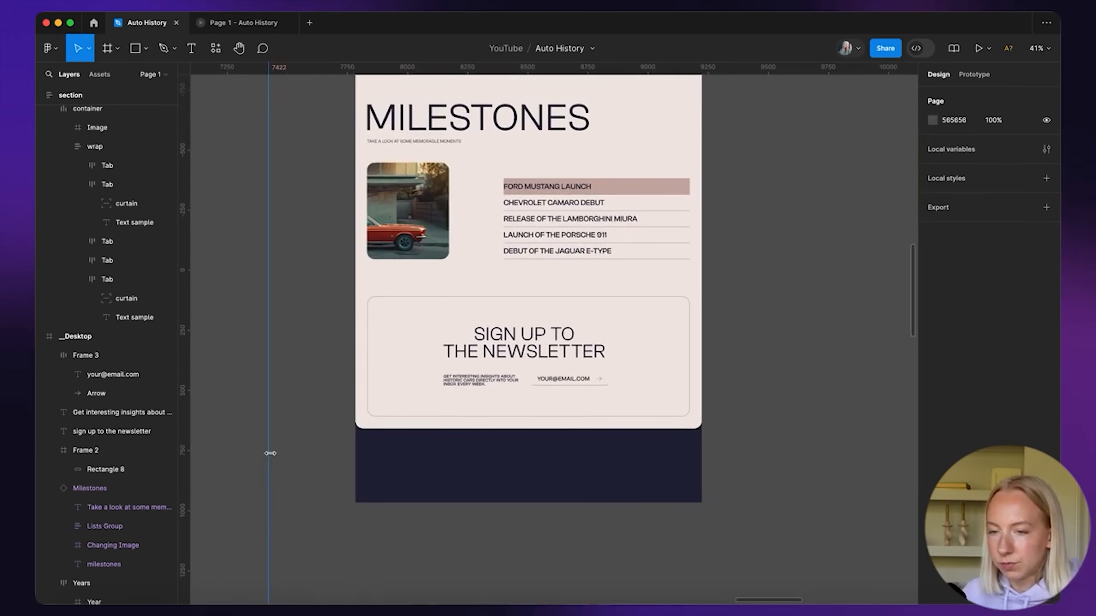
scroll(311, 460, "right", 3)
scroll(311, 459, "down", 2)
scroll(421, 465, "up", 5)
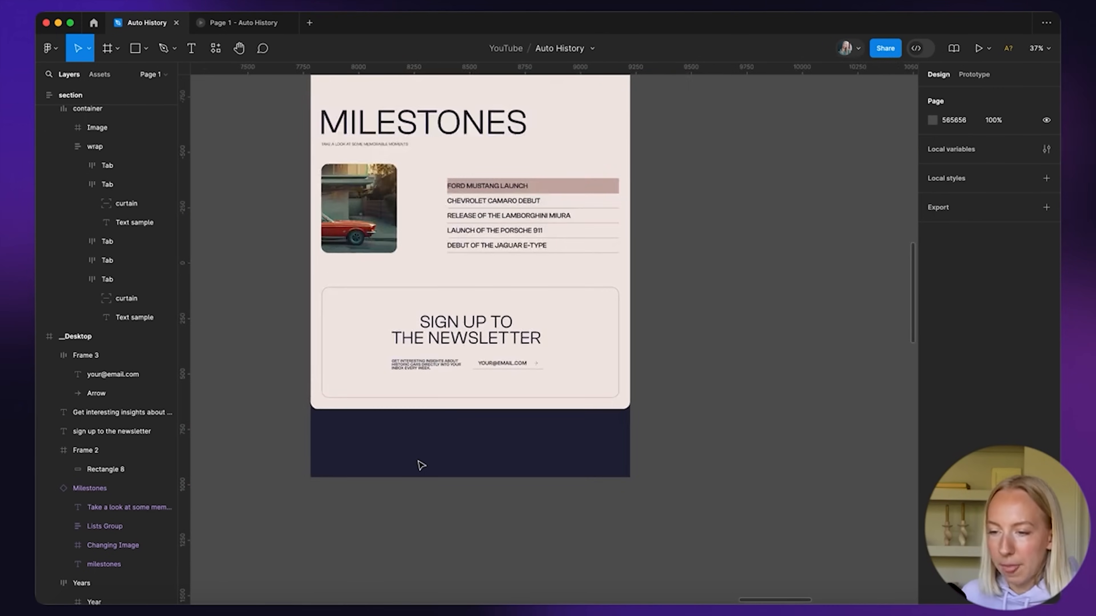
scroll(419, 465, "down", 5)
scroll(423, 453, "up", 6)
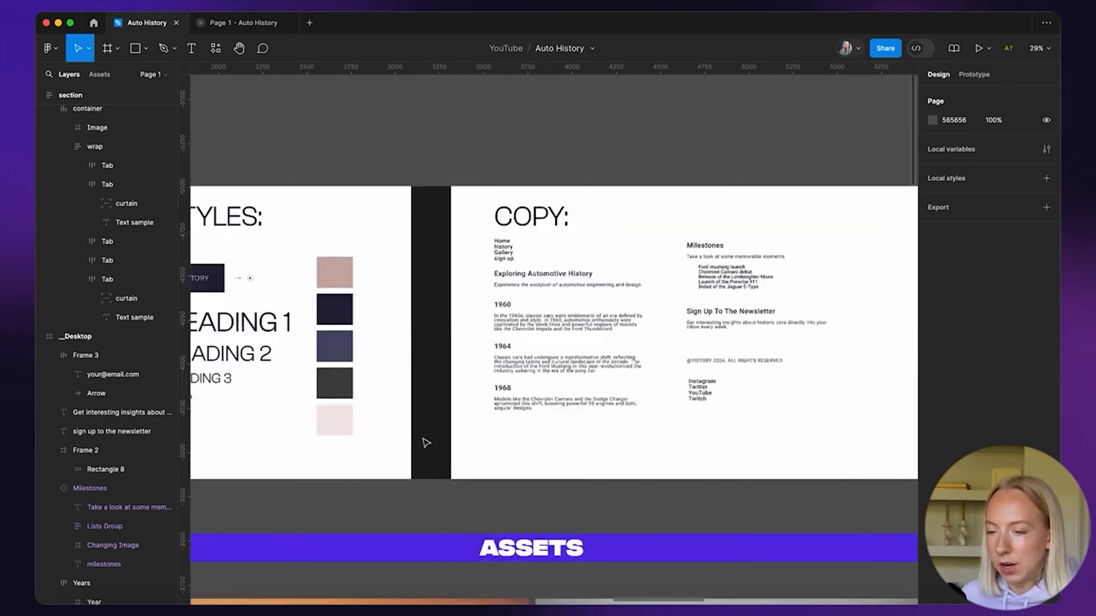
left_click_drag(514, 306, 582, 413)
scroll(467, 426, "down", 5)
Paste the copyright text and social menu into Desktop, placing the copyright on the navy footer
scroll(467, 428, "down", 10)
scroll(467, 427, "right", 4)
scroll(556, 340, "up", 5)
scroll(555, 340, "left", 4)
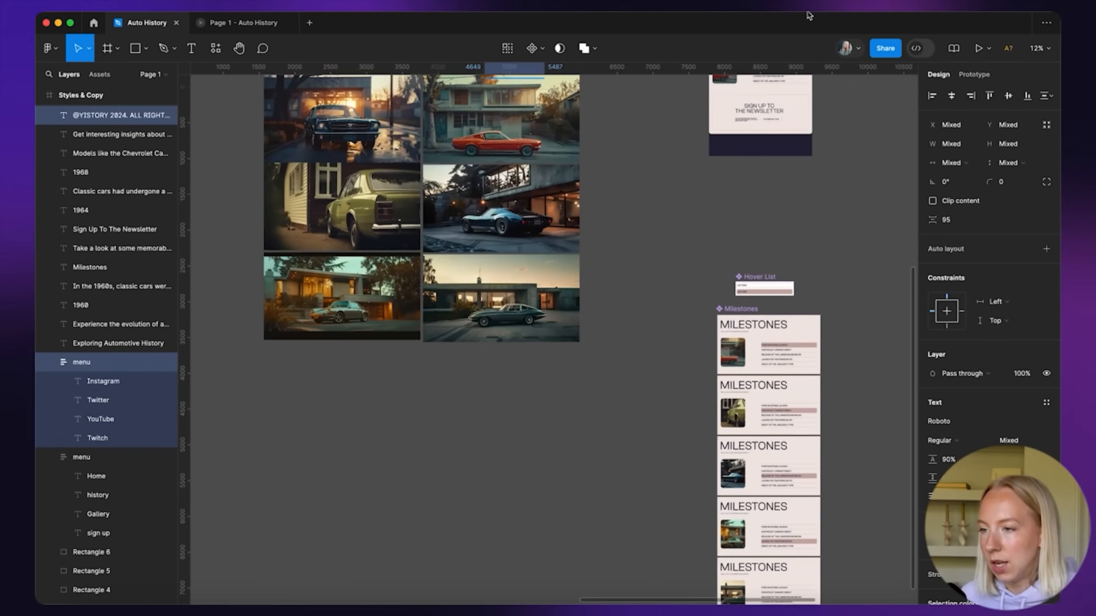
scroll(811, 108, "up", 10)
key("super+v")
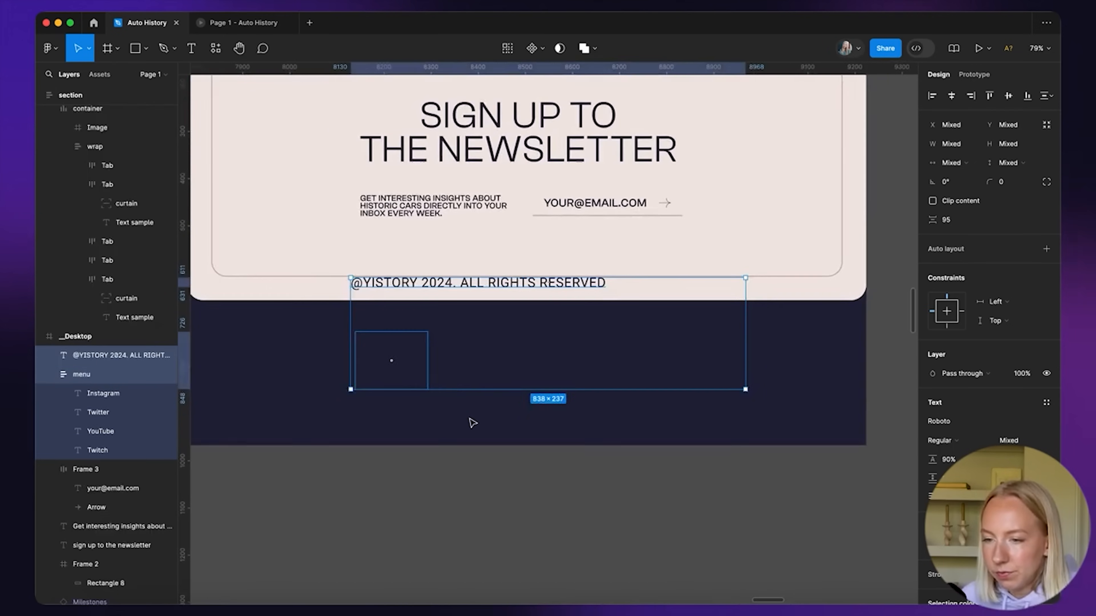
scroll(471, 422, "left", 2)
scroll(471, 422, "up", 1)
left_click(421, 461)
left_click_drag(492, 317, 377, 375)
Make the copyright text and social menu text white, lowering the copyright in the footer
left_click(932, 459)
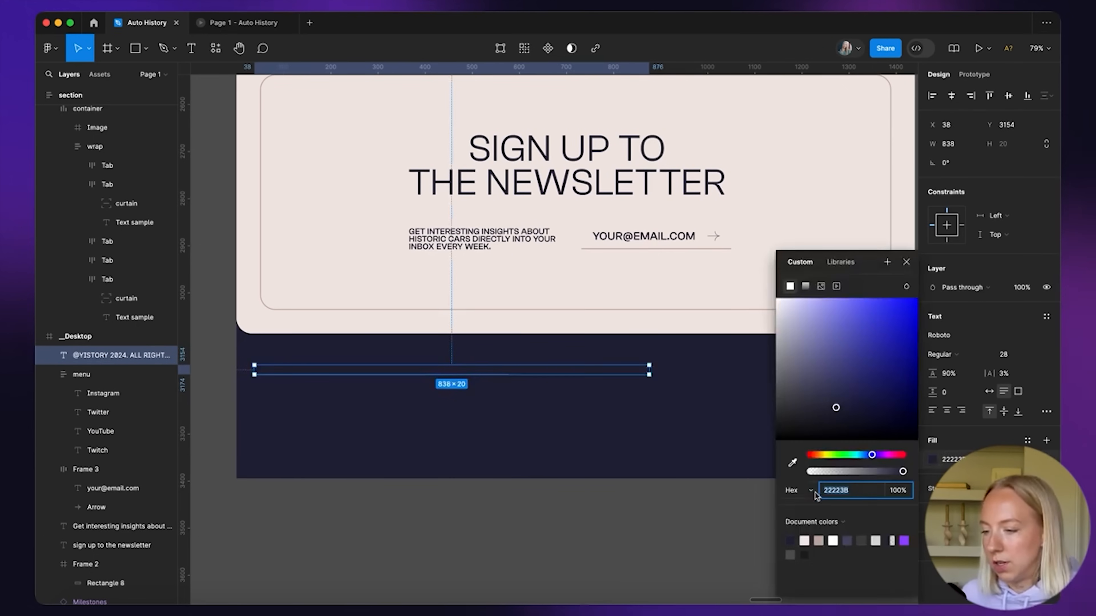
left_click(804, 540)
left_click(550, 457)
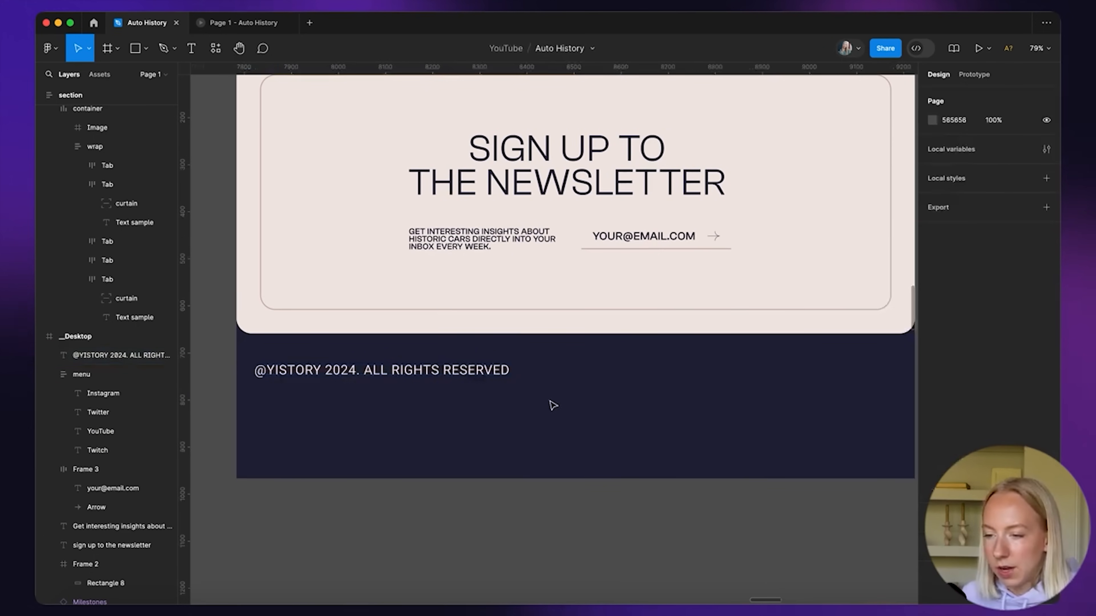
left_click_drag(460, 372, 459, 420)
left_click_drag(456, 371, 760, 372)
scroll(759, 372, "right", 3)
scroll(987, 466, "down", 1)
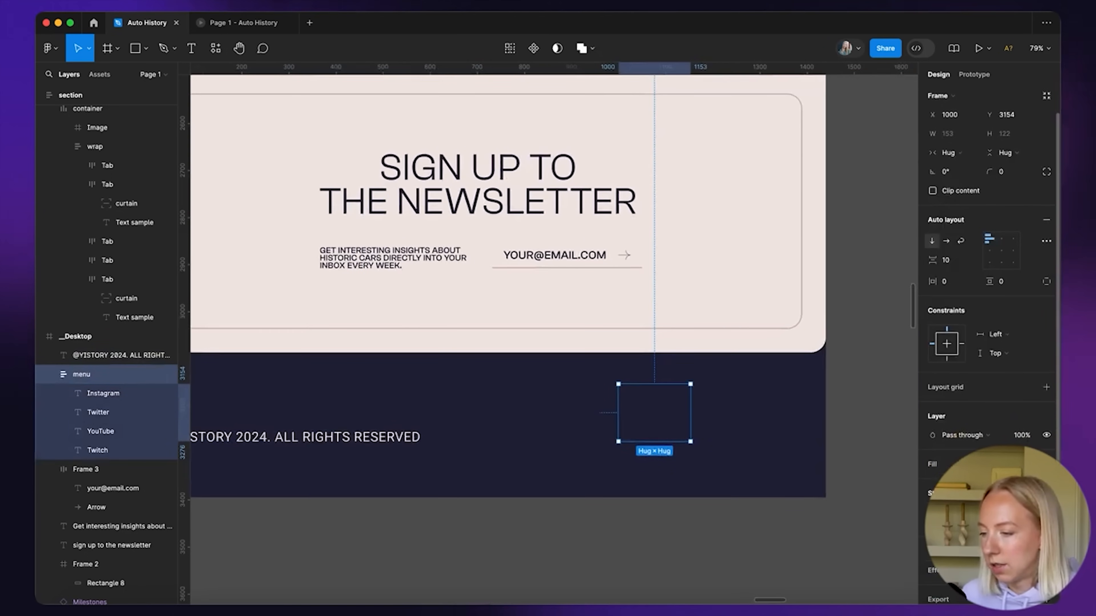
left_click(932, 541)
left_click(805, 541)
left_click(693, 483)
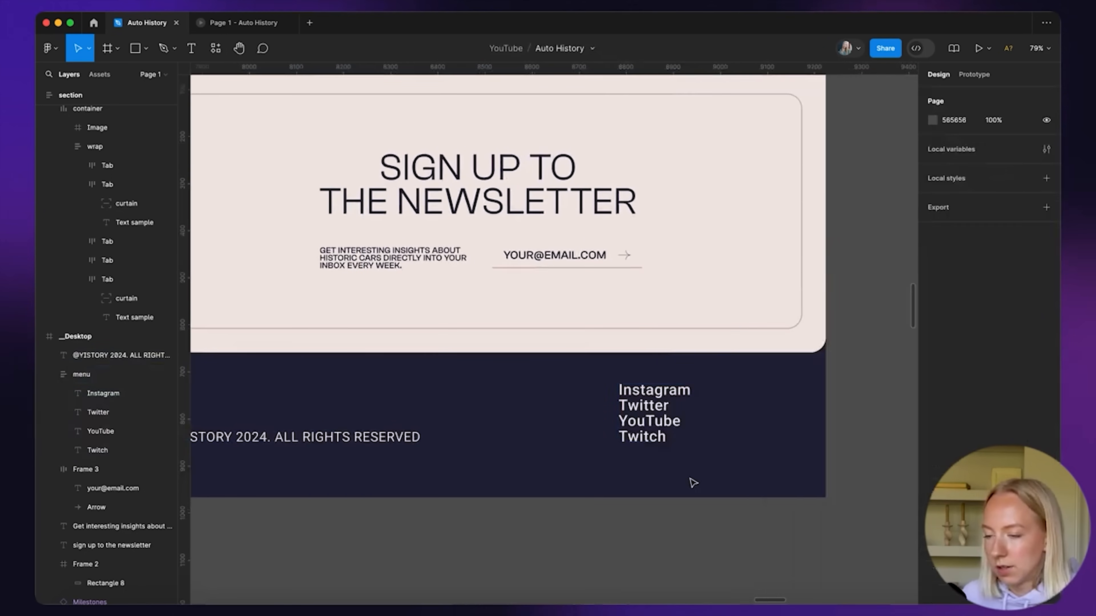
Set the social links to Regular weight, right-align them, and place the menu at the footer's right
scroll(693, 483, "right", 2)
left_click(591, 421)
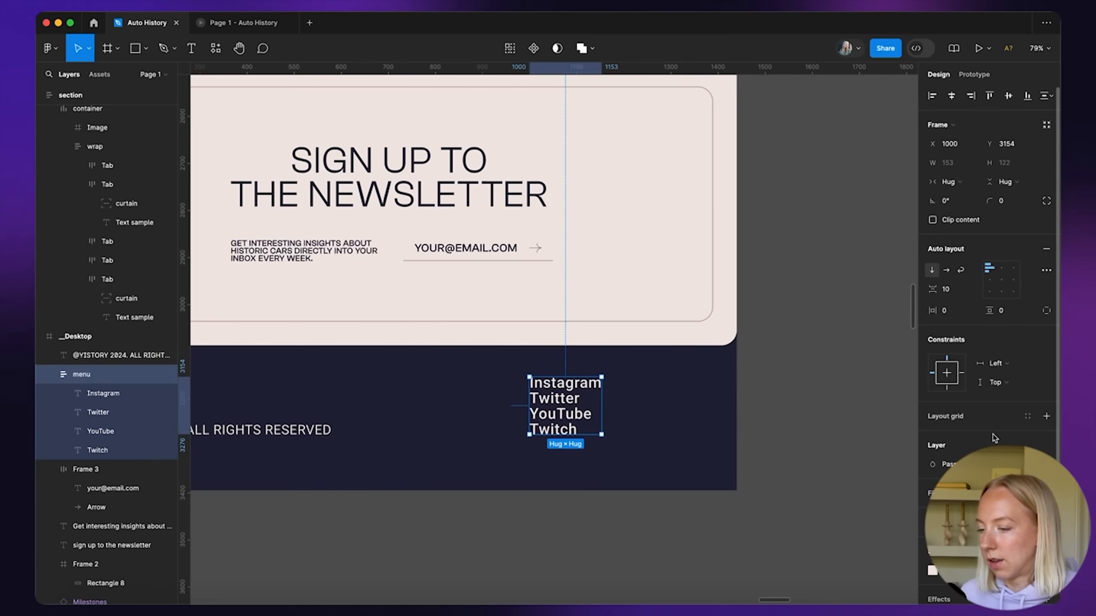
scroll(994, 437, "down", 2)
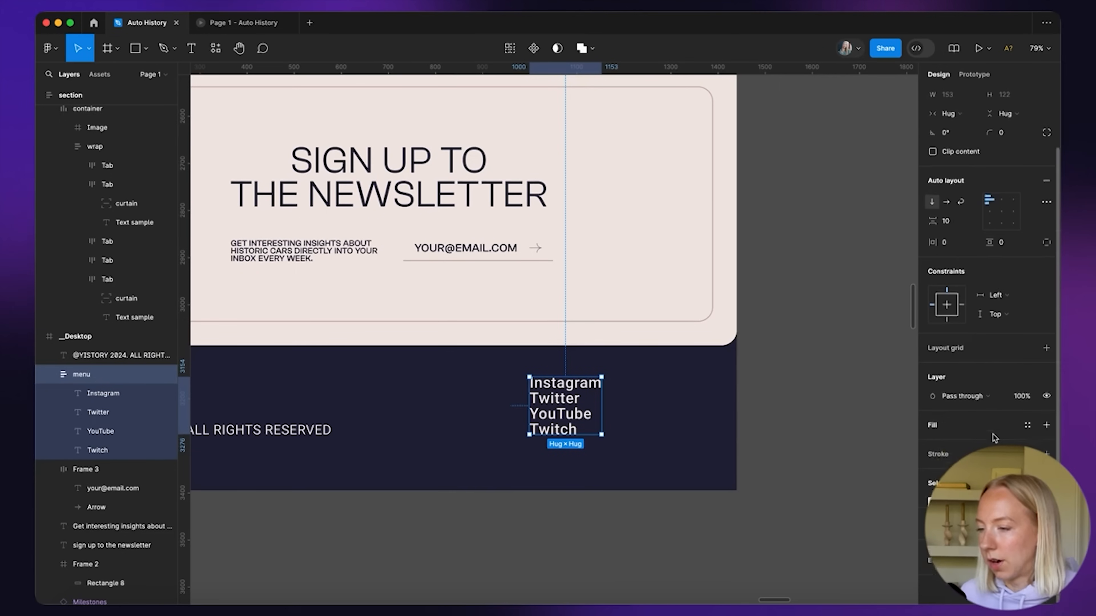
double_click(569, 387)
left_click(943, 326)
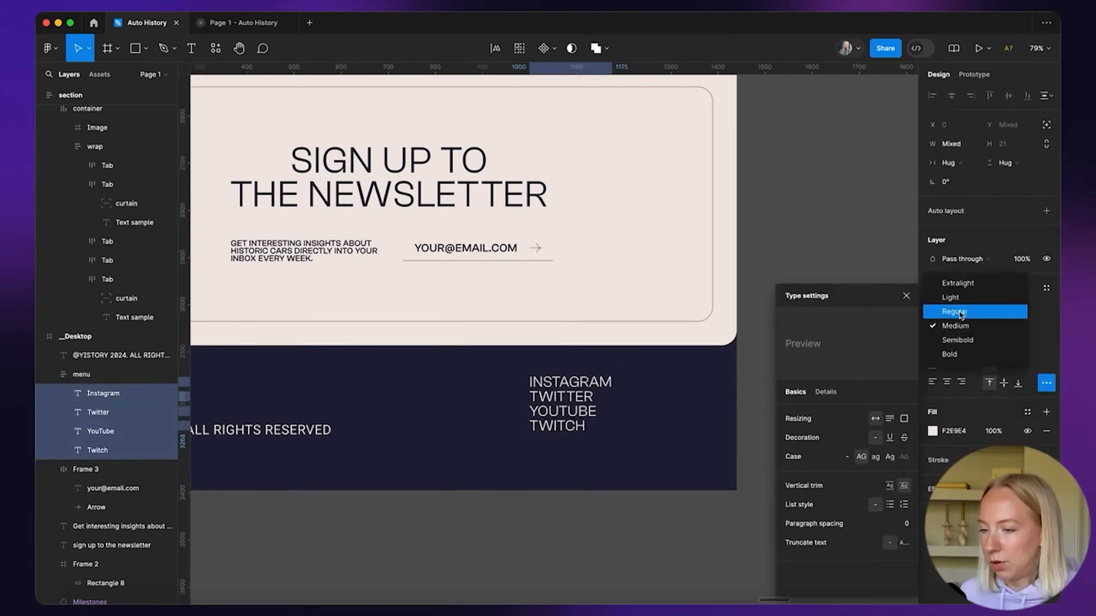
left_click(961, 311)
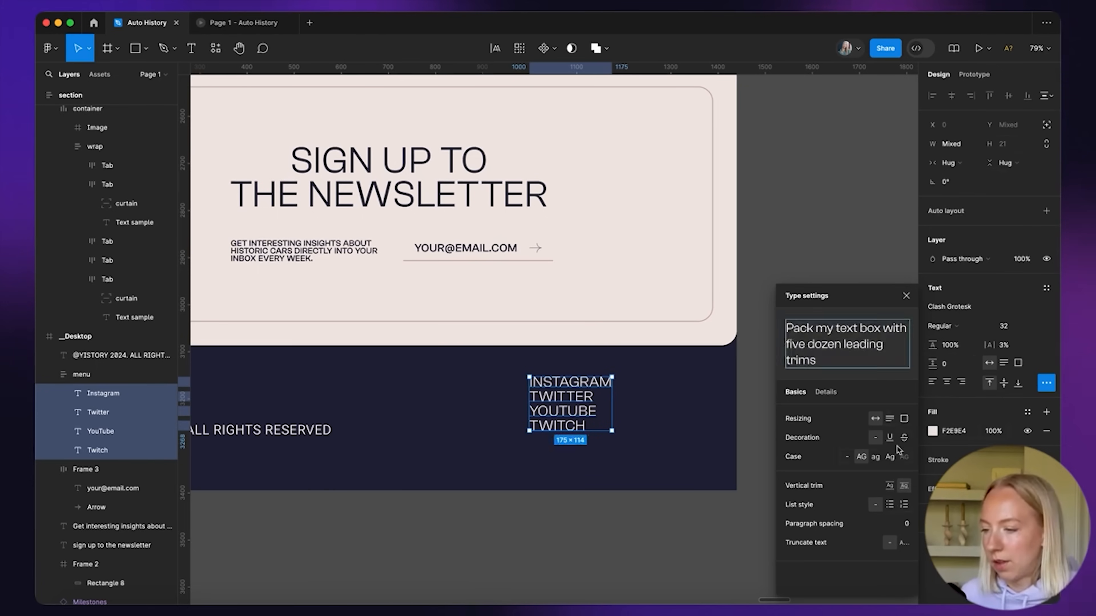
left_click(962, 383)
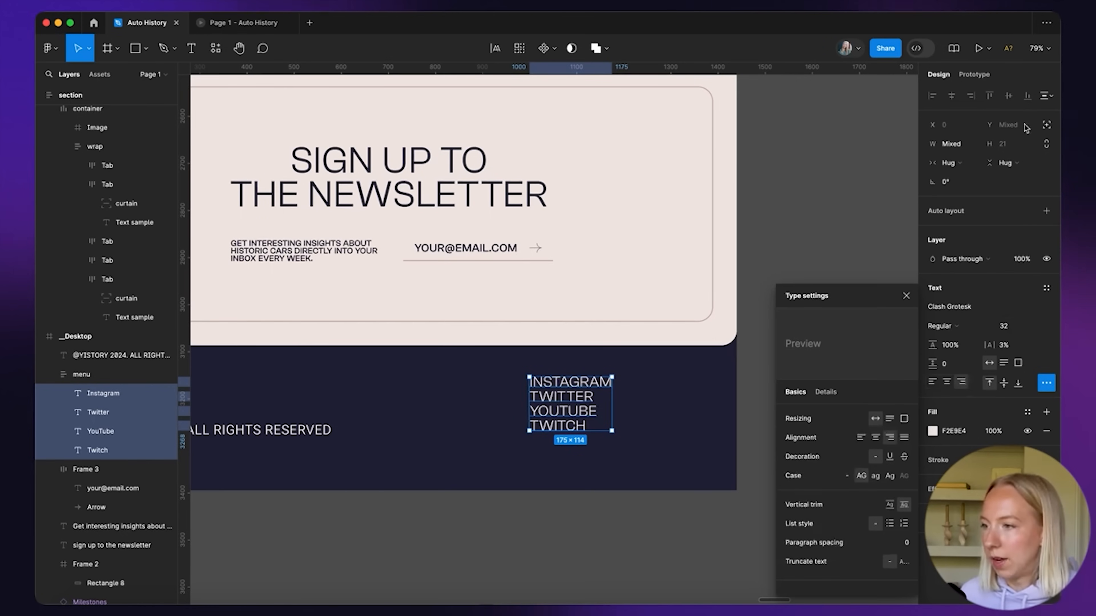
left_click(766, 303)
left_click(587, 411)
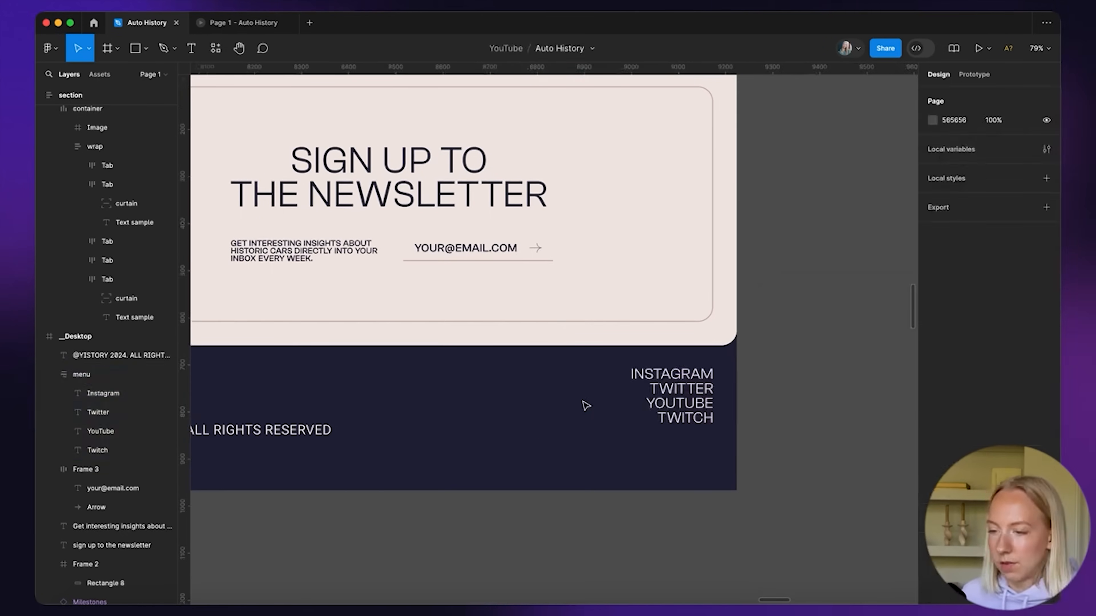
Set the copyright text to font size 18 and reposition it in the footer
scroll(560, 418, "down", 4)
scroll(547, 429, "left", 2)
left_click(475, 456)
left_click_drag(475, 456, 587, 447)
left_click(1005, 355)
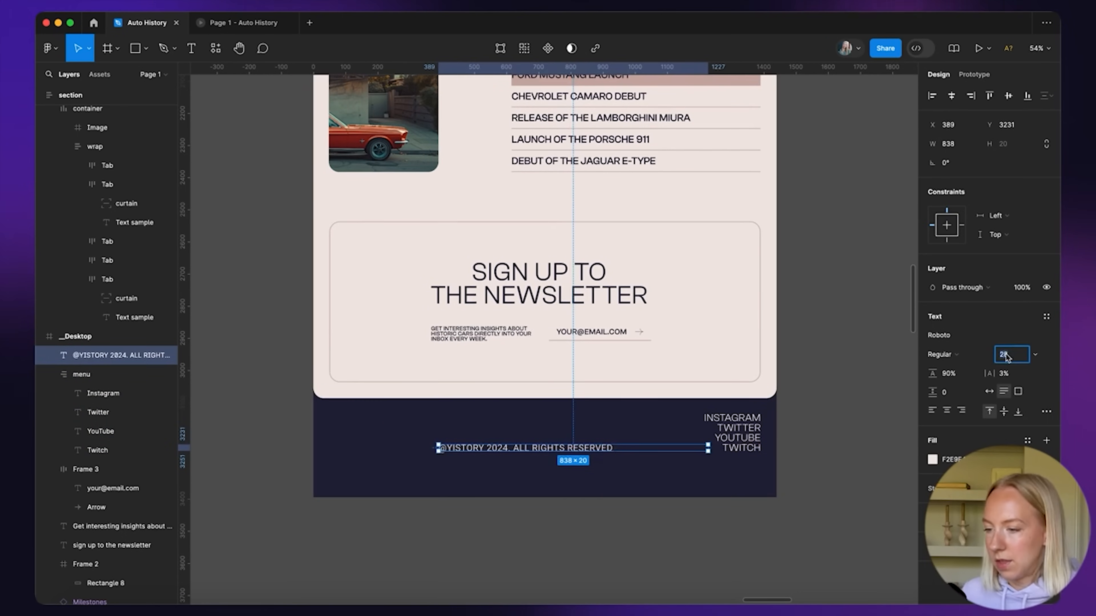
type("18")
key("Return")
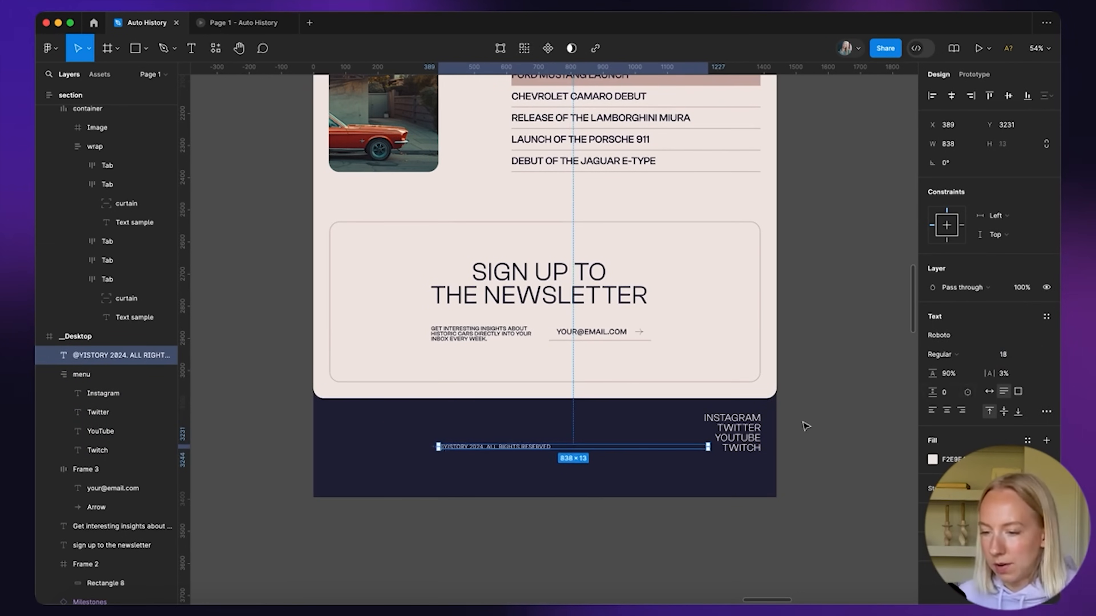
left_click_drag(532, 450, 423, 450)
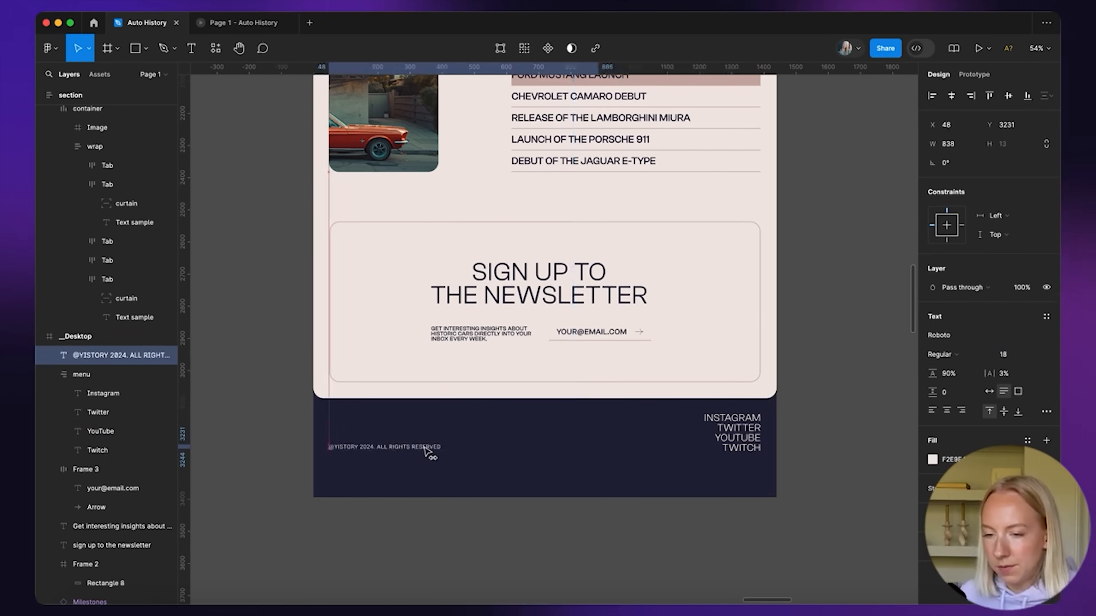
Inspect the social menu, hero navigation links and footer Twitter link
left_click(736, 432)
scroll(828, 396, "up", 8)
scroll(828, 396, "right", 2)
scroll(828, 397, "down", 5)
scroll(709, 343, "up", 8)
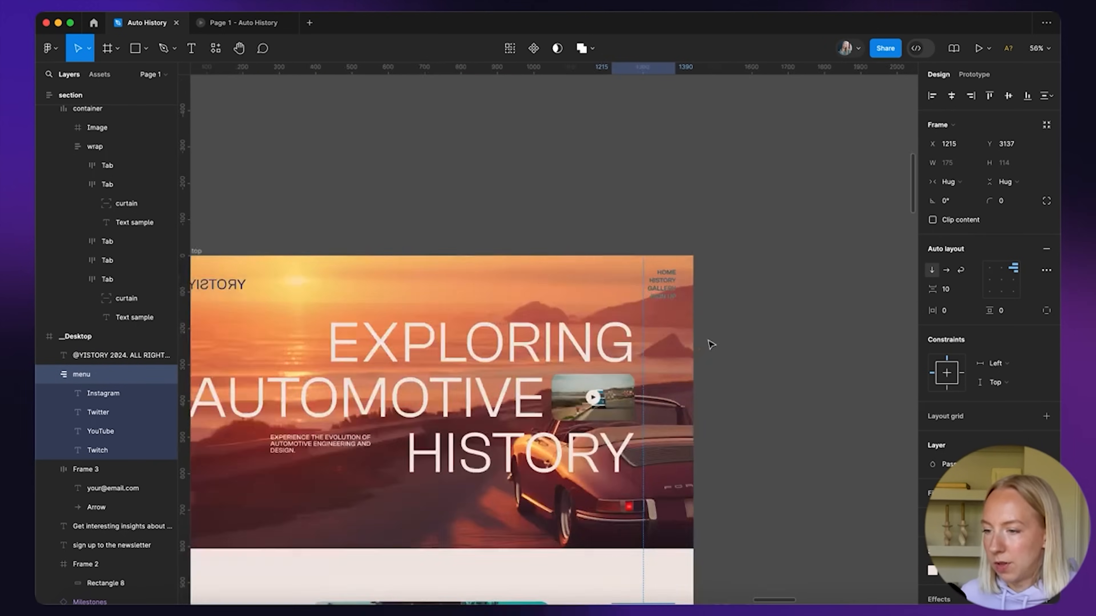
scroll(634, 376, "right", 3)
left_click(662, 268)
left_click(662, 269)
scroll(721, 352, "down", 15)
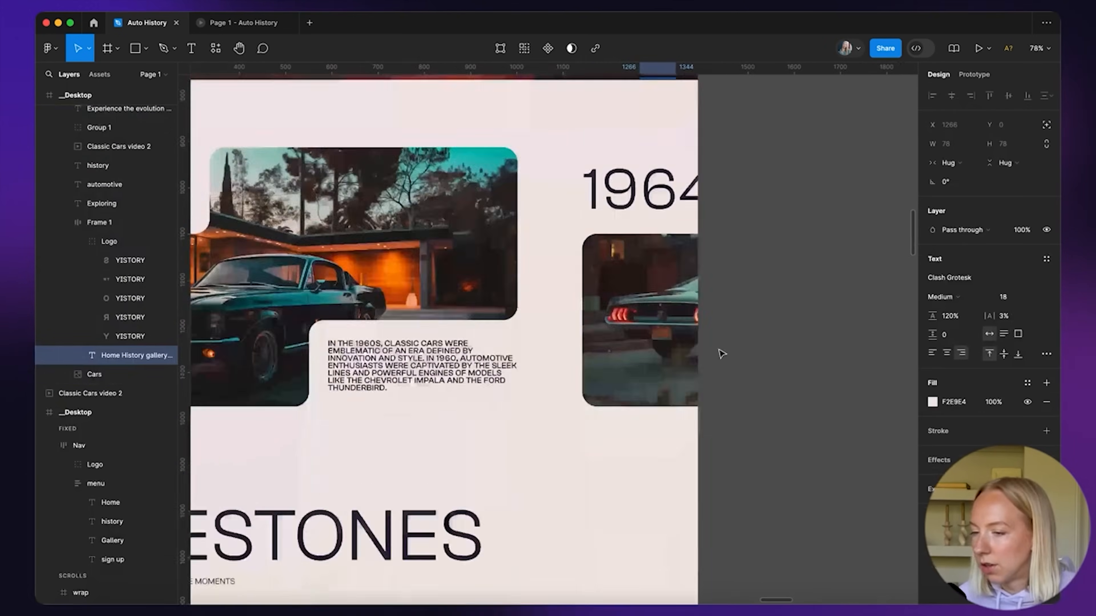
left_click(665, 390)
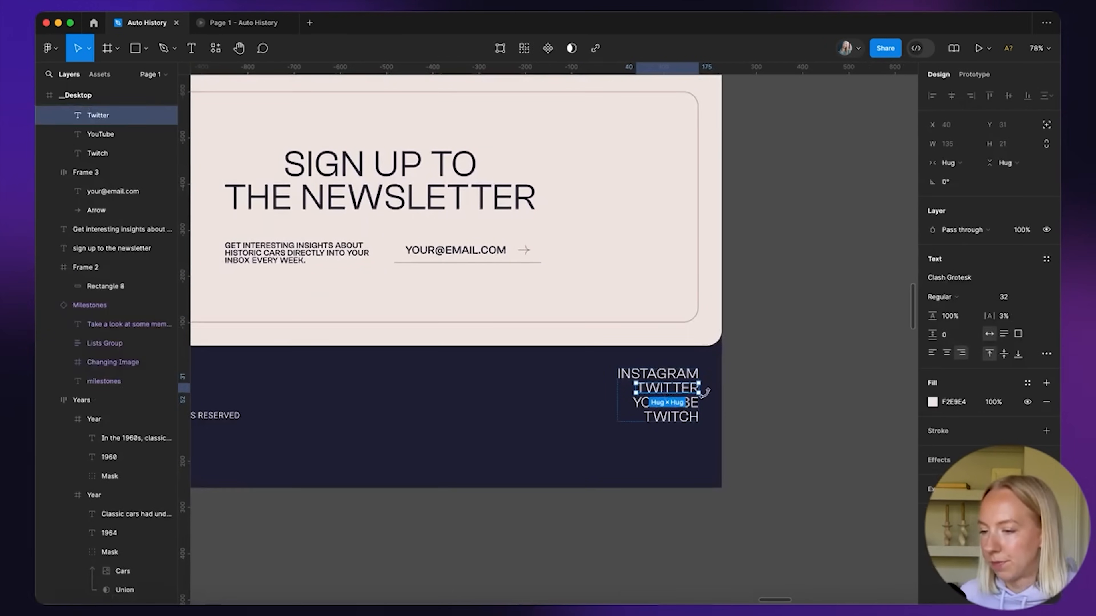
scroll(697, 340, "down", 3)
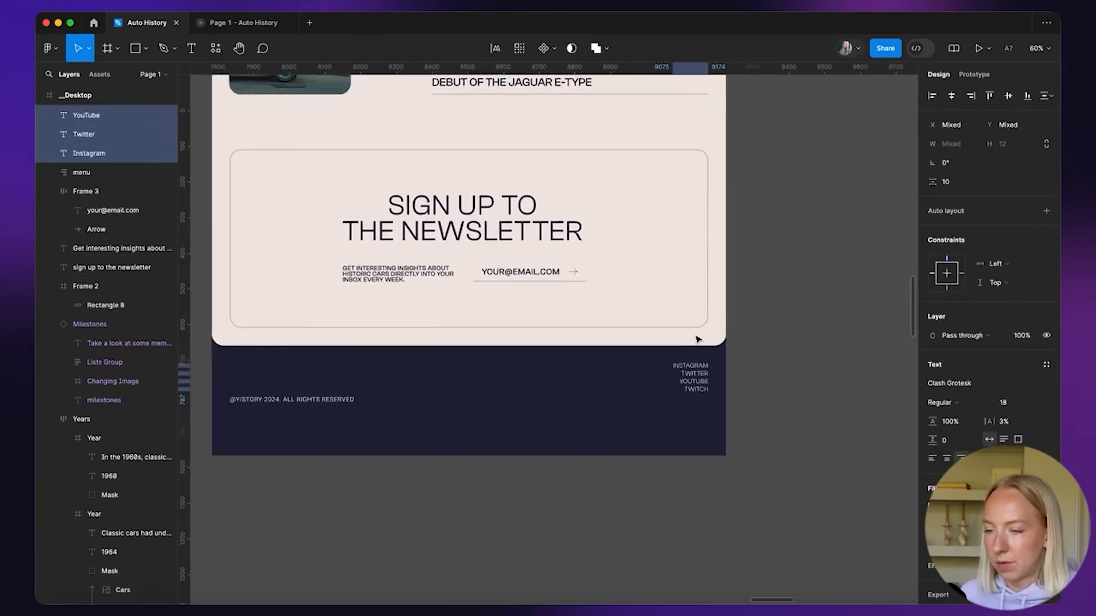
scroll(697, 341, "left", 2)
scroll(384, 439, "up", 3)
Raise the copyright line level with the stacked social links and check their alignment
mouse_move(304, 435)
left_mouse_down()
mouse_move(304, 402)
mouse_move(304, 424)
left_mouse_up()
left_click(844, 422, "shift")
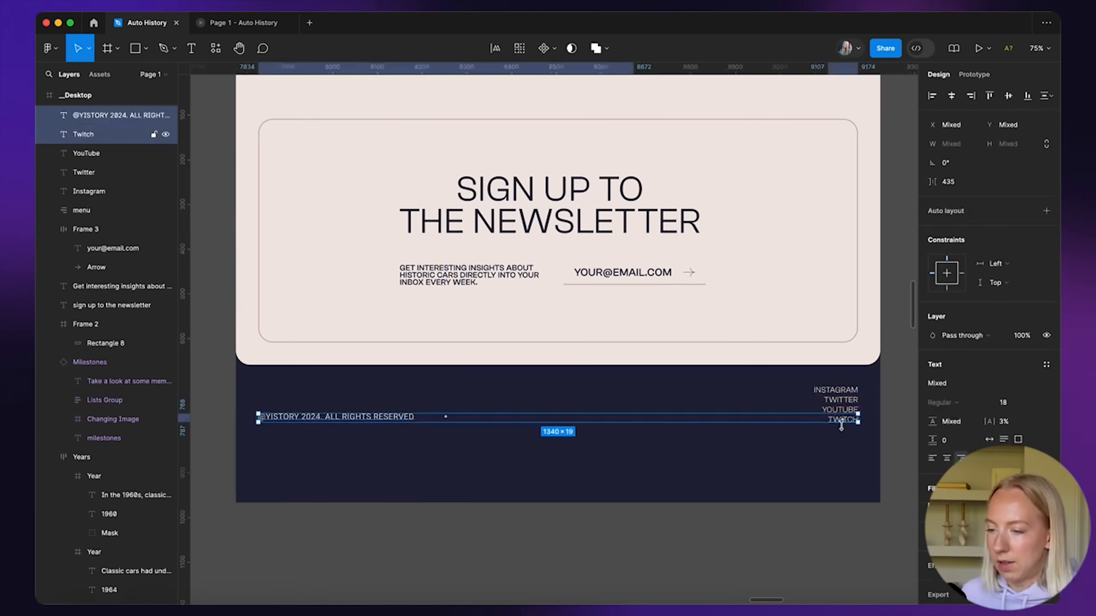
left_click(836, 448)
left_click(835, 390)
left_click(694, 390)
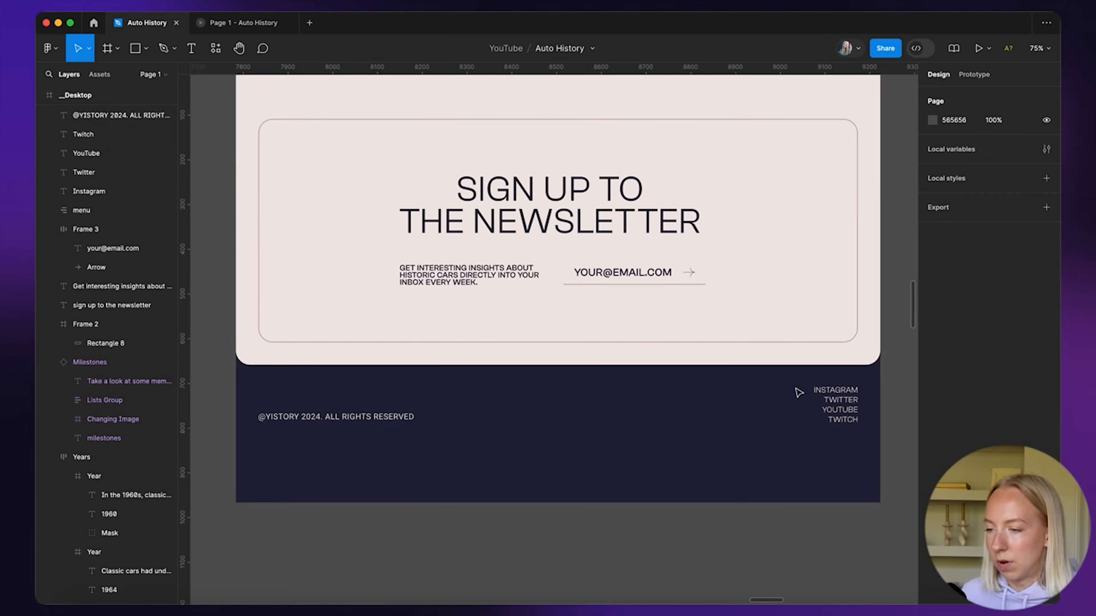
left_click_drag(784, 382, 867, 440)
left_click(365, 453)
Review the Years section, then select the whole _Desktop frame
scroll(364, 453, "down", 5)
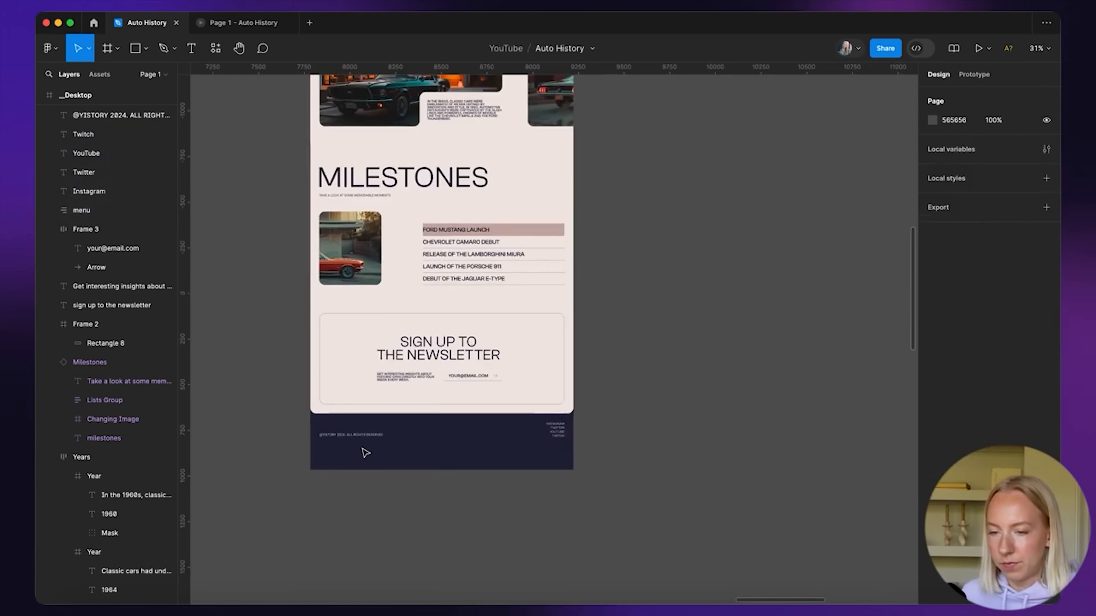
scroll(365, 452, "up", 2)
scroll(364, 452, "down", 3)
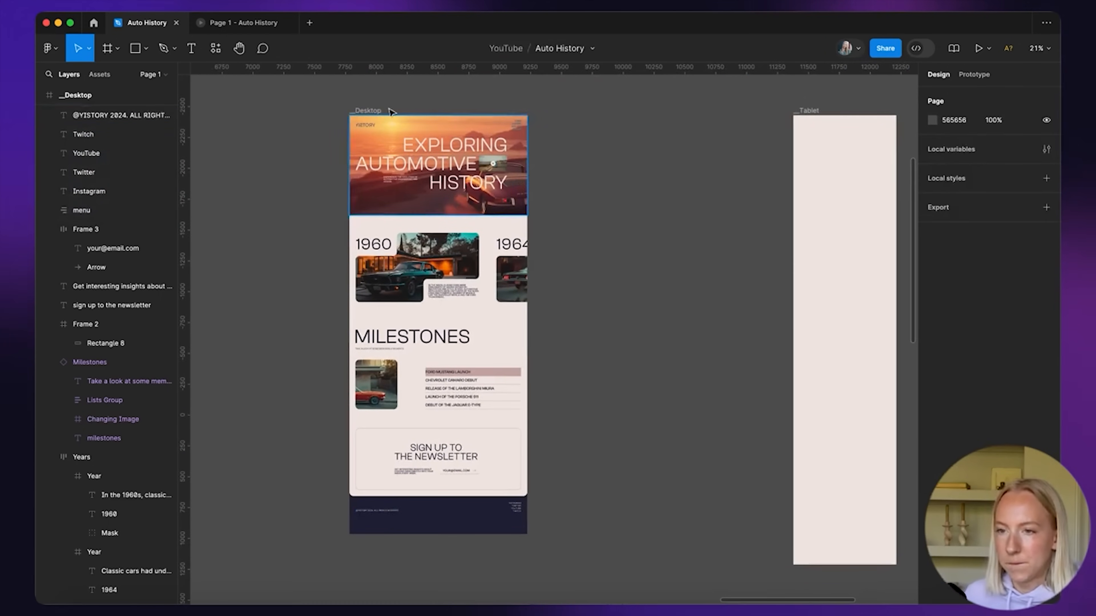
scroll(385, 516, "up", 2)
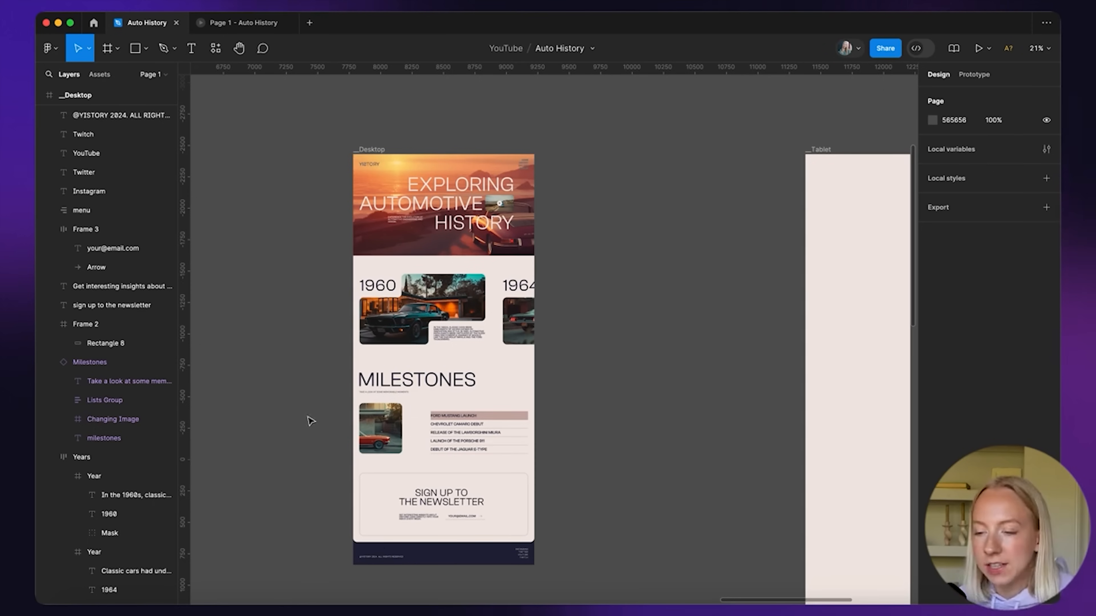
scroll(388, 328, "up", 3)
left_click(475, 308)
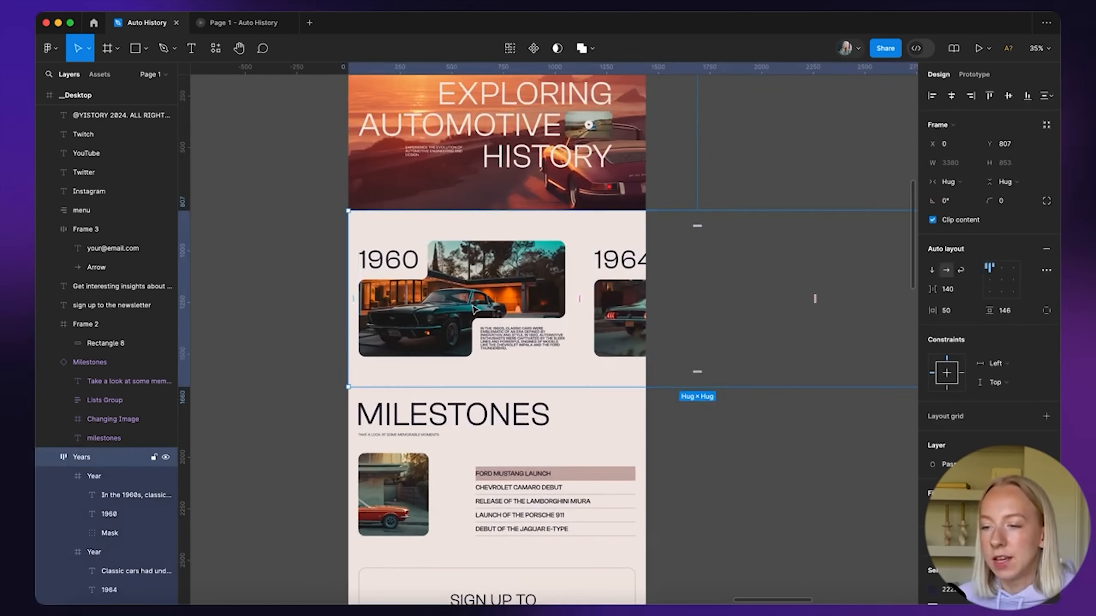
scroll(475, 308, "down", 4)
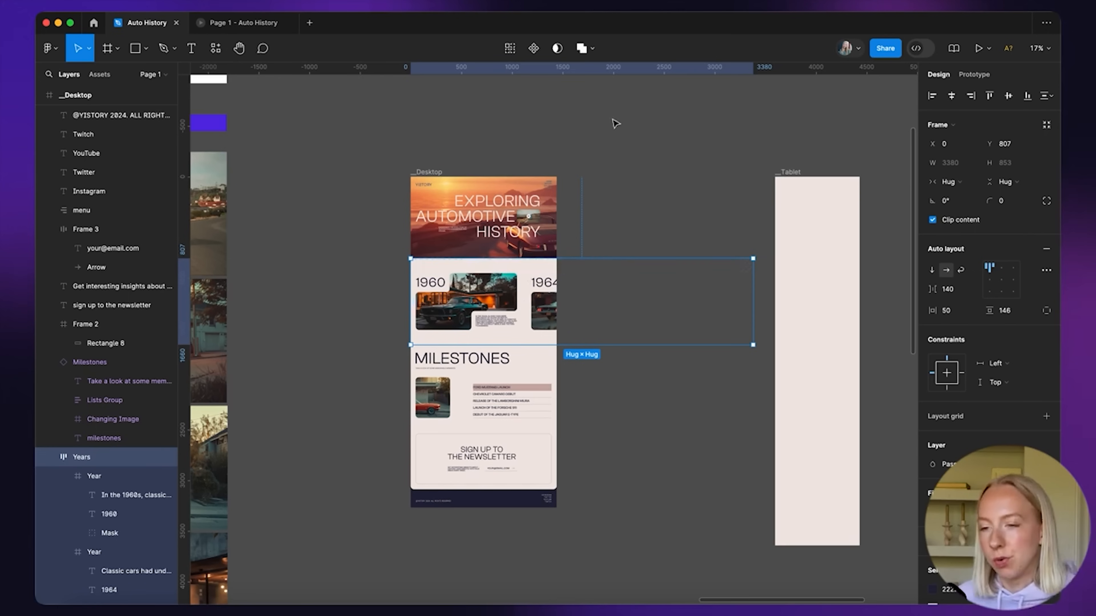
left_click(592, 146)
left_click(425, 171)
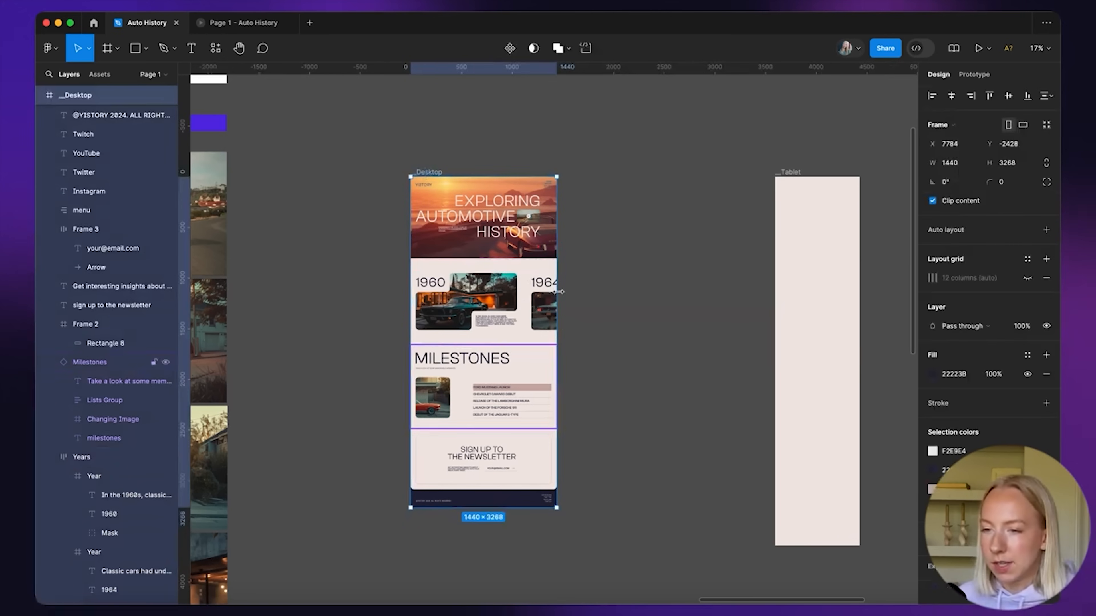
scroll(462, 159, "up", 3)
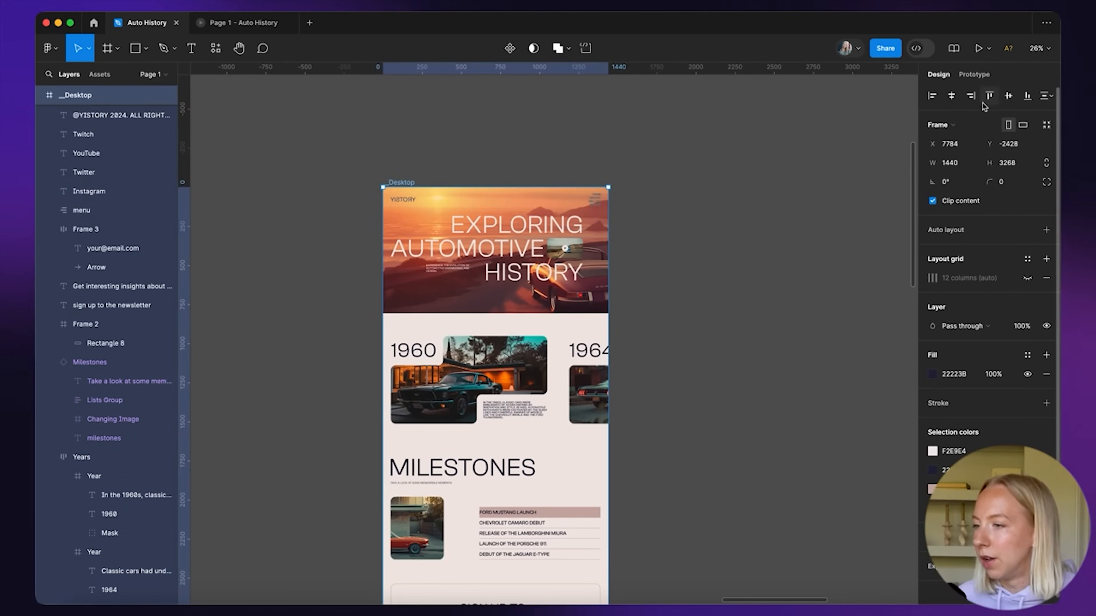
Set the Desktop frame's prototype overflow to vertical scrolling
left_click(981, 75)
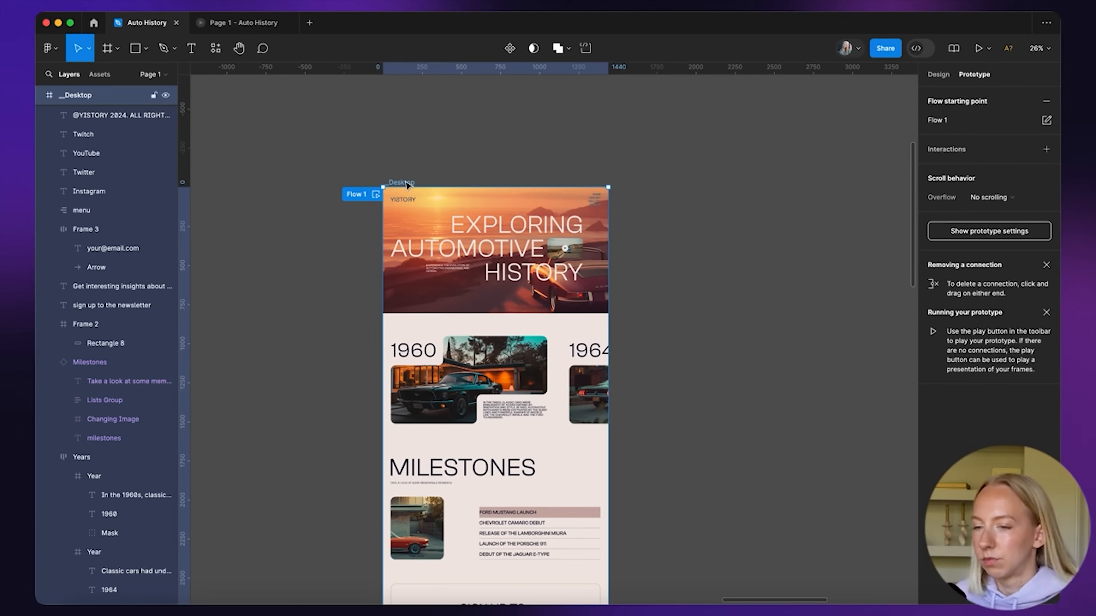
left_click(974, 198)
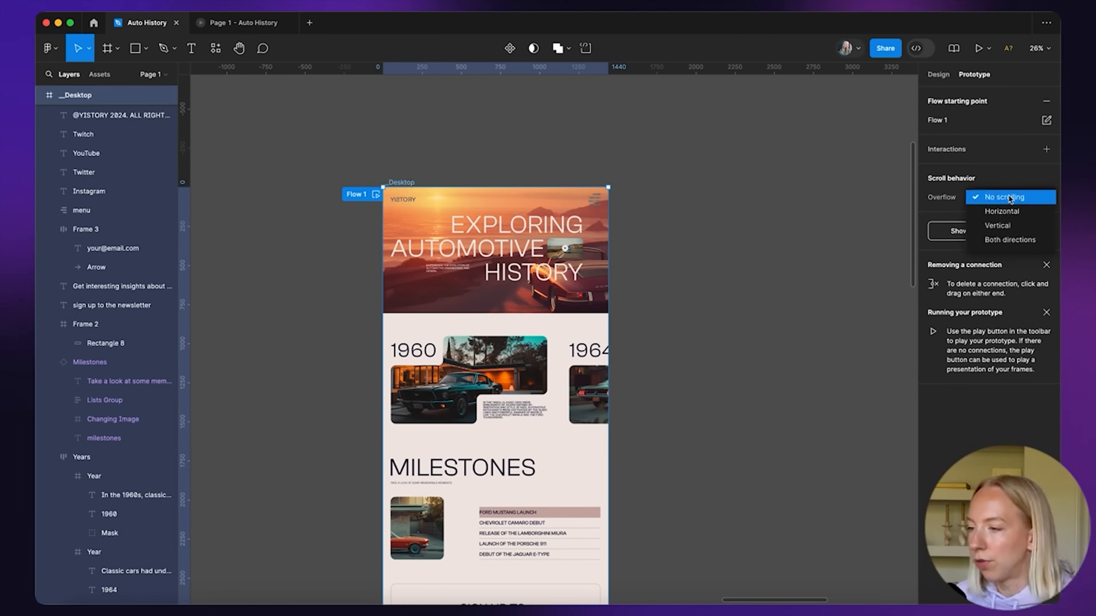
left_click(998, 226)
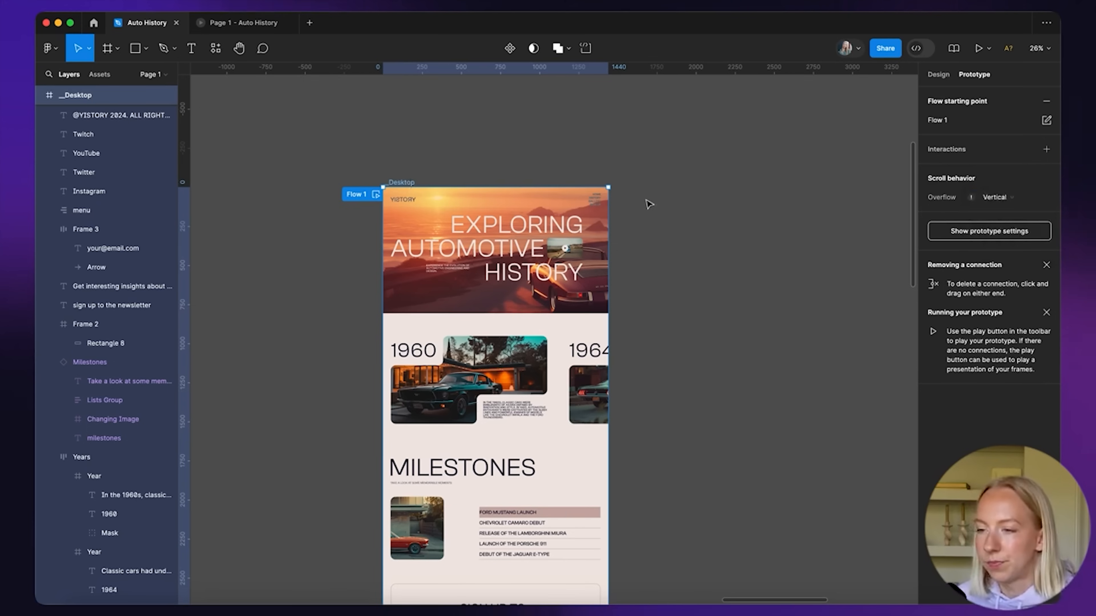
mouse_move(974, 198)
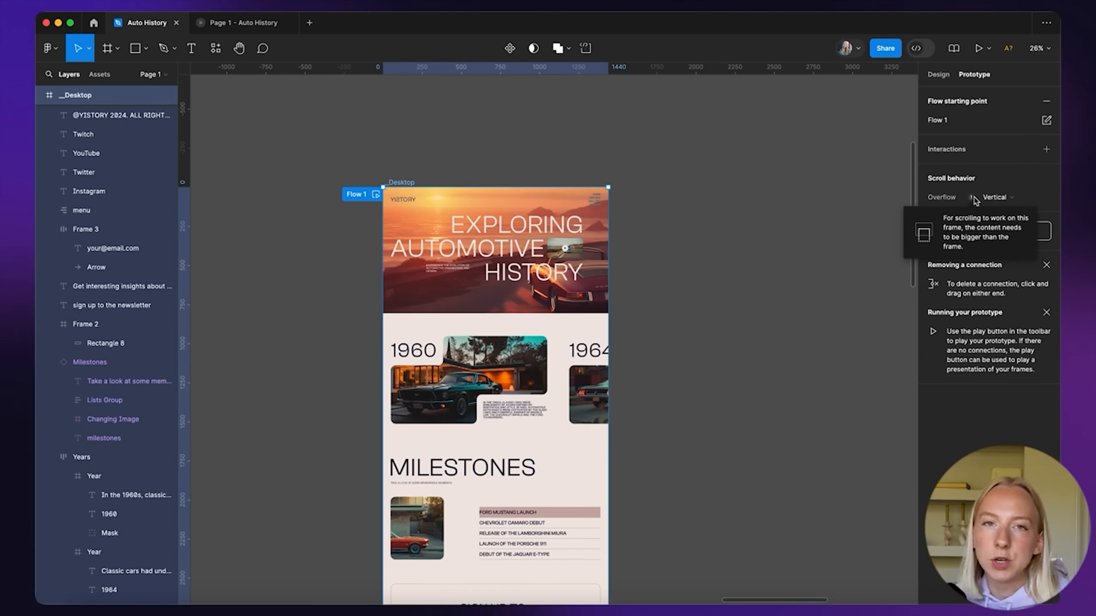
scroll(712, 303, "down", 4)
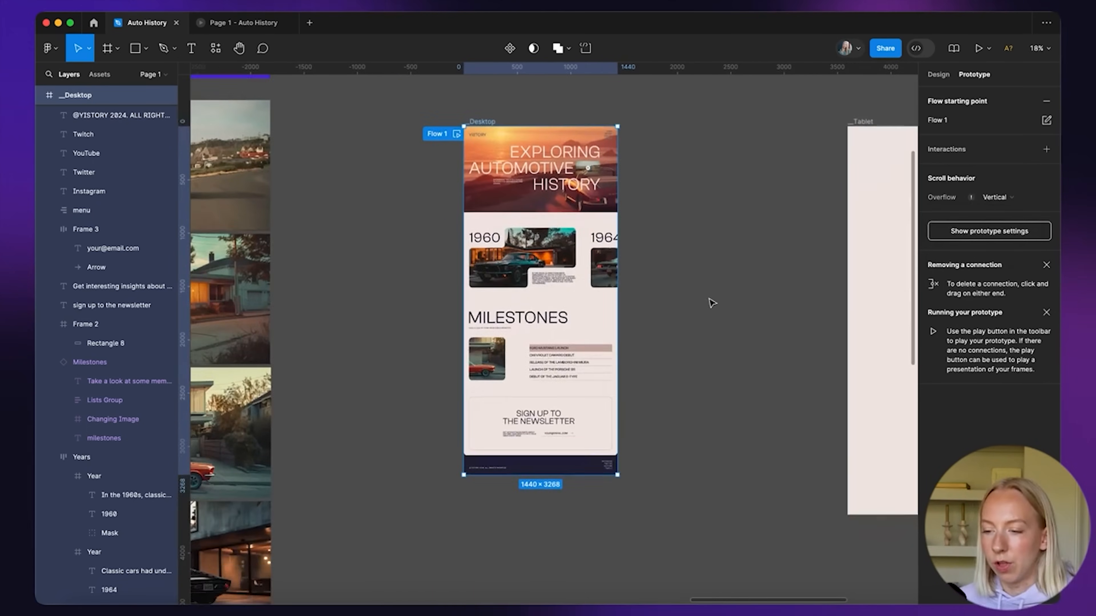
scroll(711, 303, "up", 1)
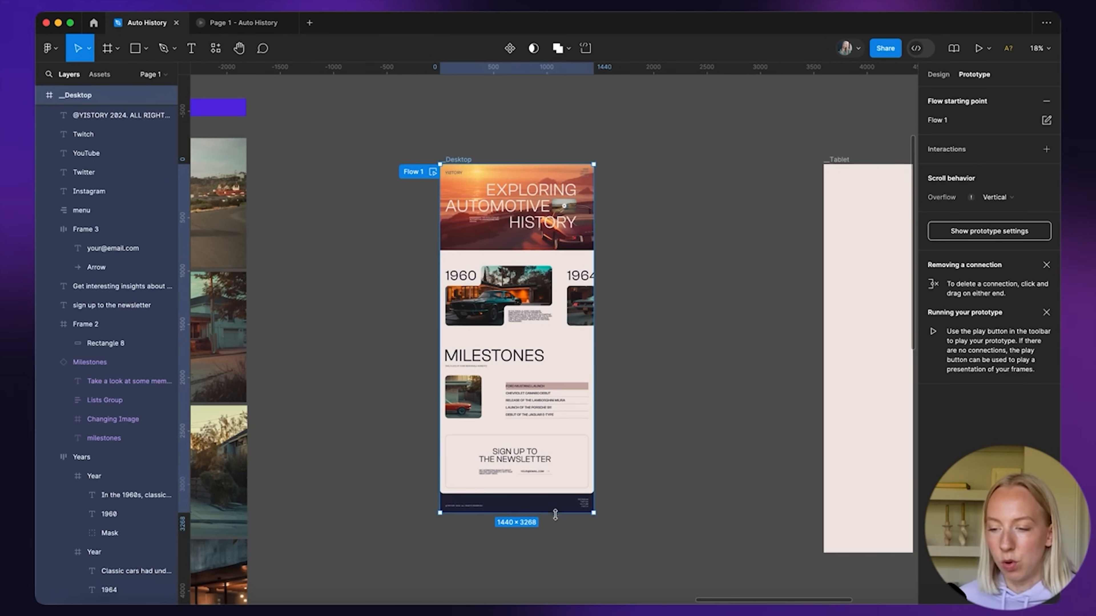
Shrink the Desktop frame to 1440×807 and turn off Clip content
left_click_drag(555, 505, 572, 259)
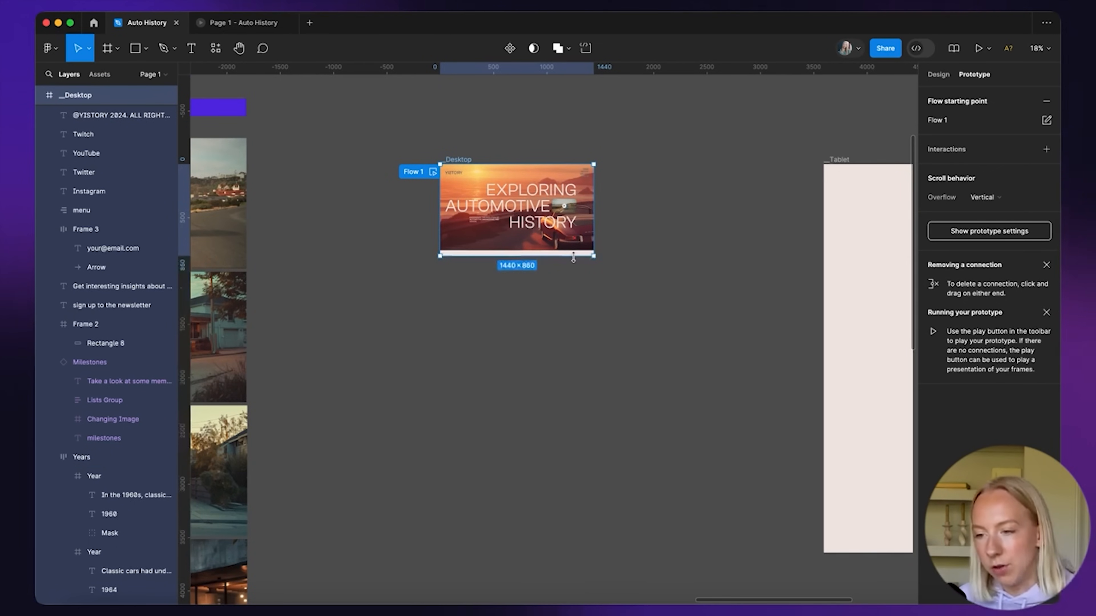
left_click_drag(574, 259, 573, 251)
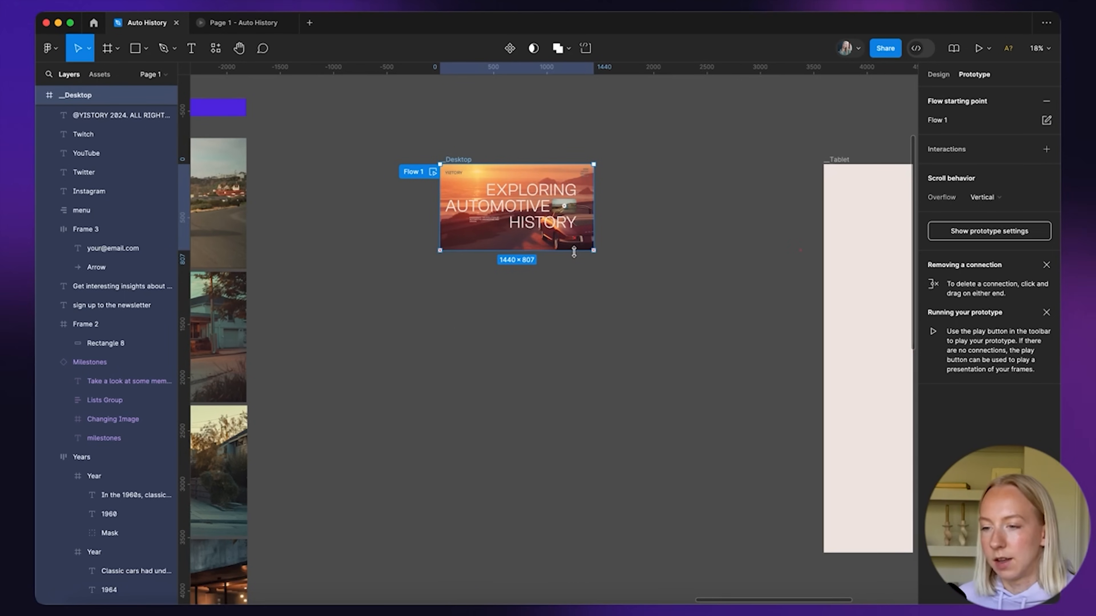
scroll(561, 181, "up", 5)
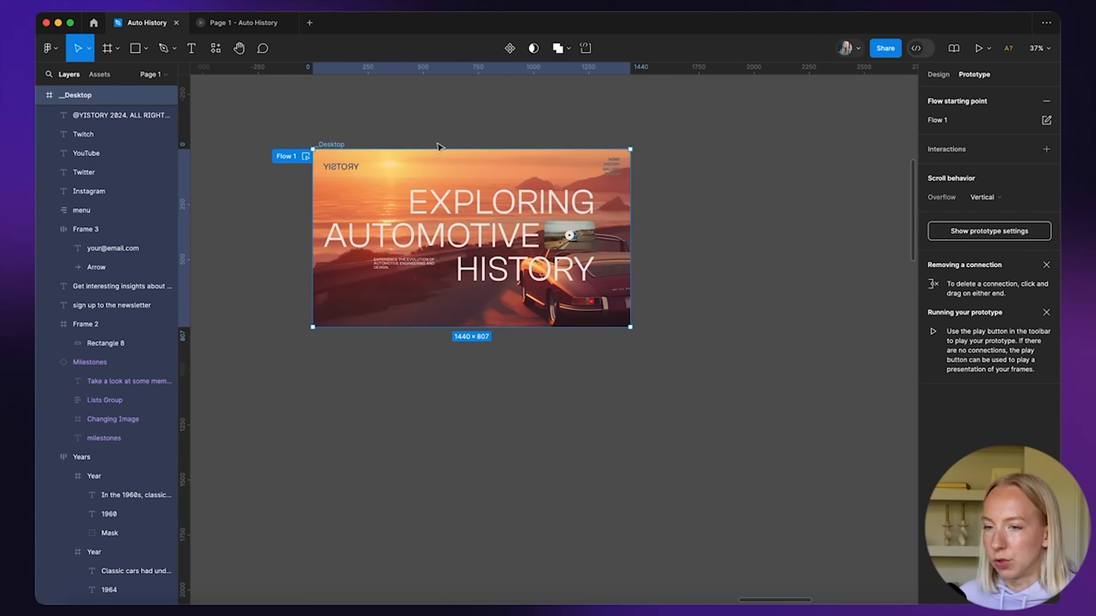
left_click(938, 75)
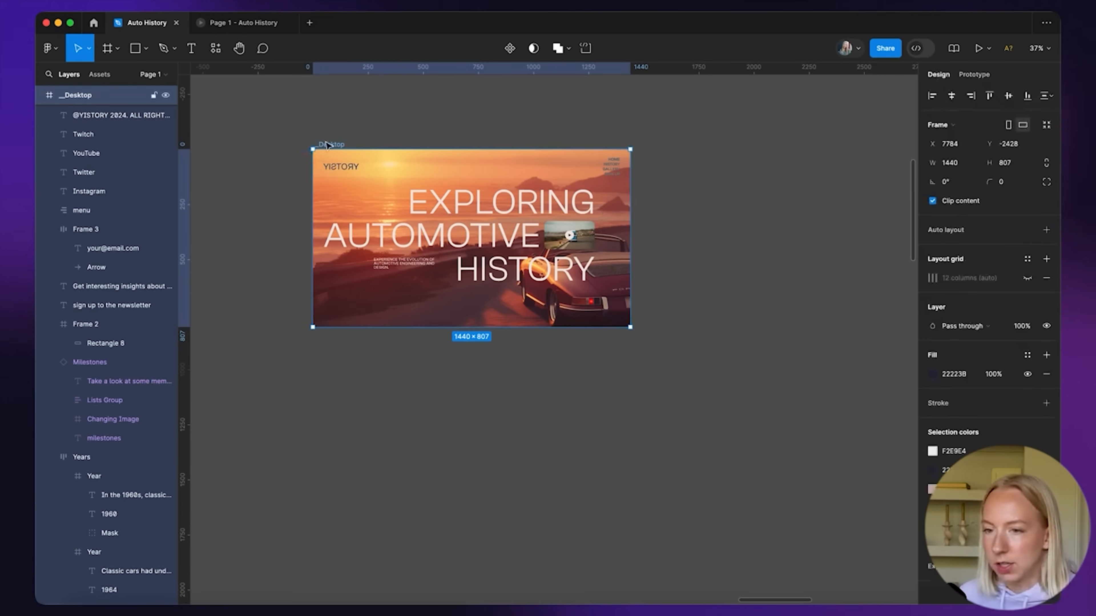
left_click(932, 201)
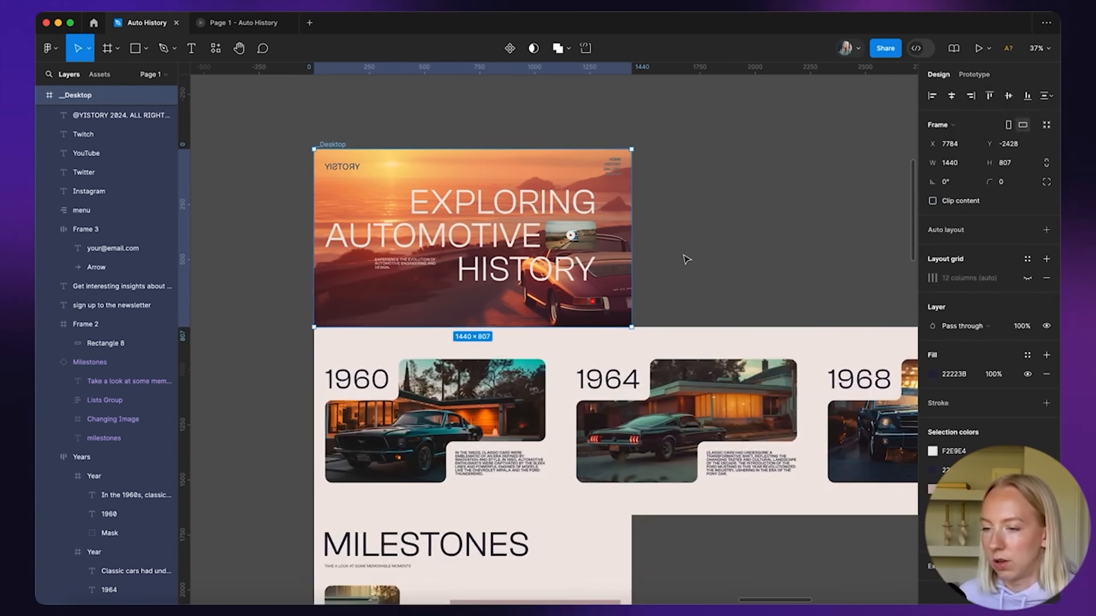
Set the Years section's prototype overflow to scroll horizontally
left_click(684, 259)
left_click(399, 372)
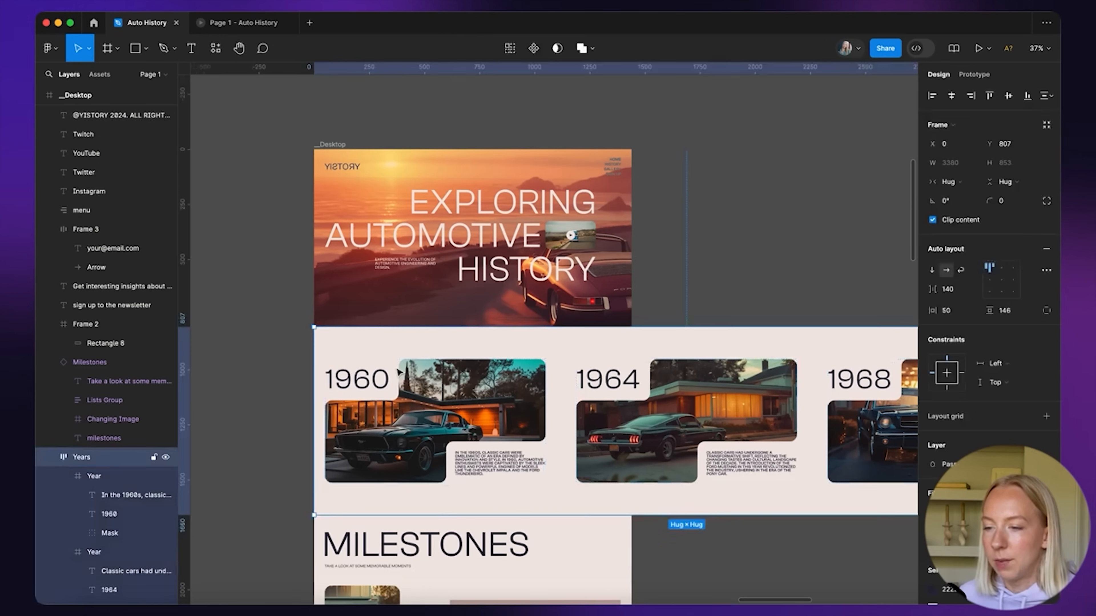
left_click(983, 74)
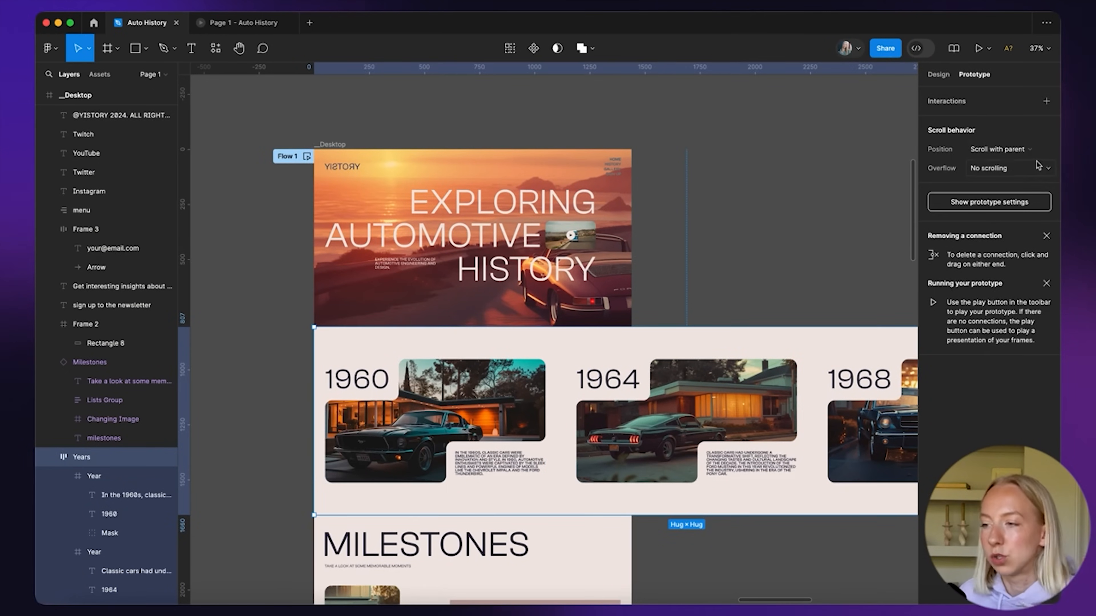
scroll(555, 401, "down", 2)
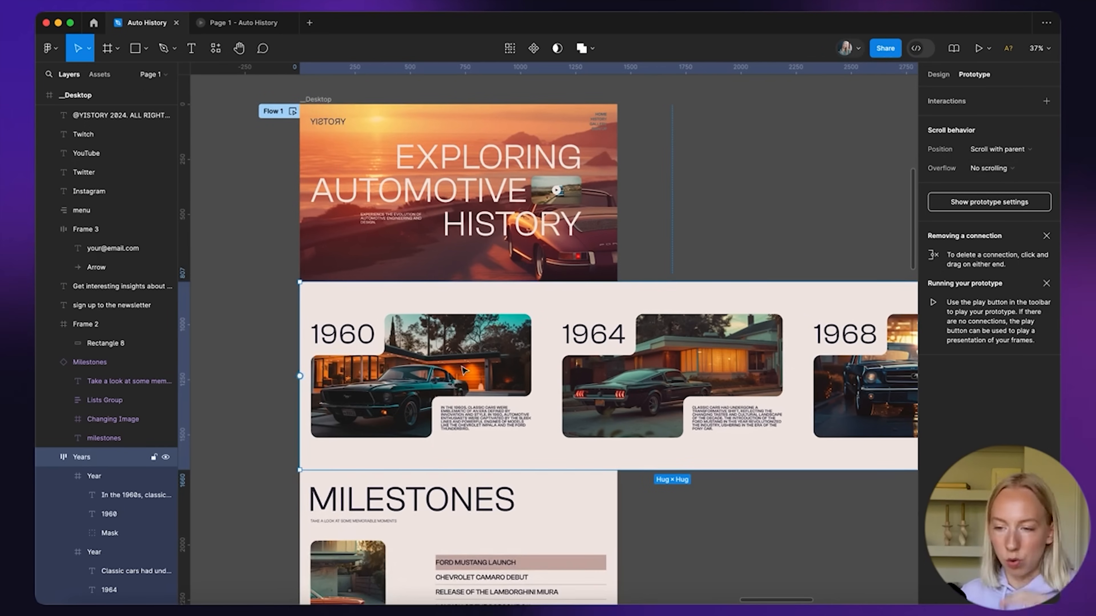
left_click(991, 171)
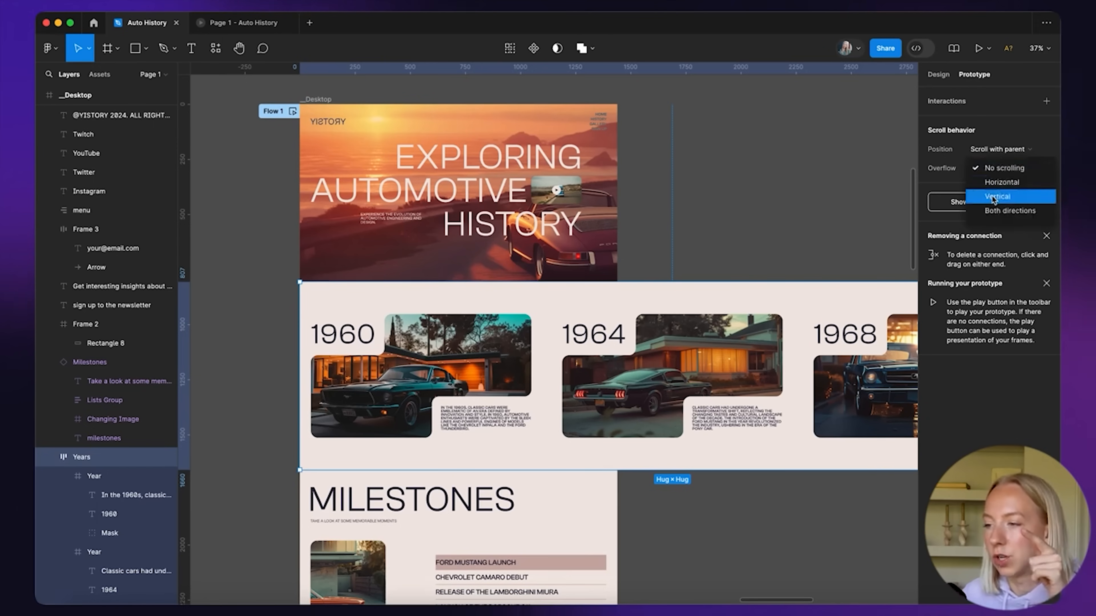
left_click(993, 198)
left_click(993, 171)
left_click(998, 157)
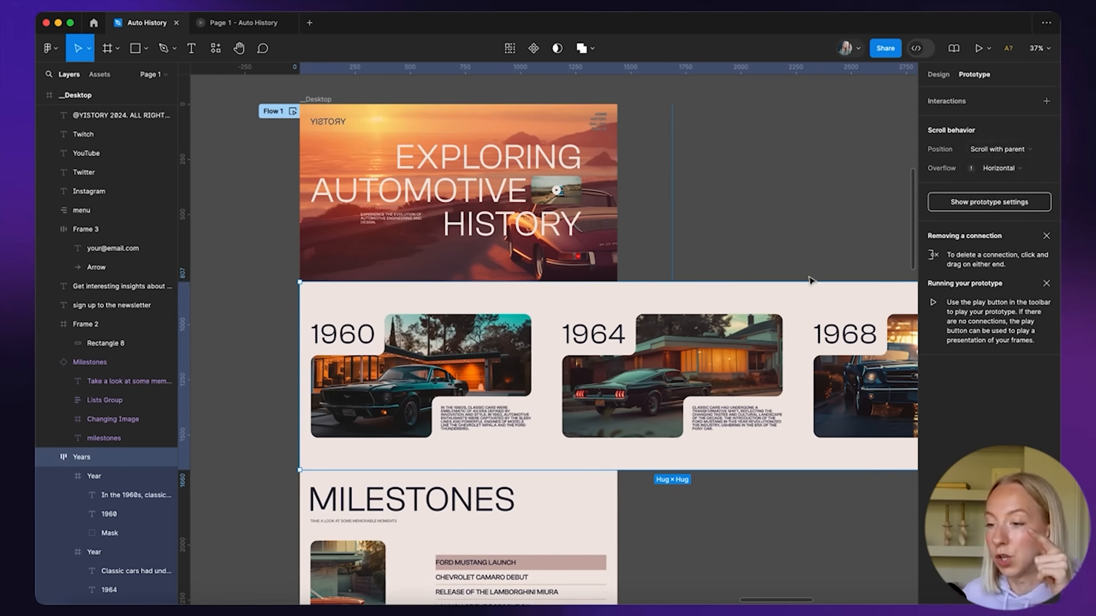
scroll(633, 392, "down", 5)
scroll(633, 391, "right", 2)
Narrow the Years section to 2693 wide and turn off Clip content so year panels overflow
left_click_drag(764, 353, 577, 355)
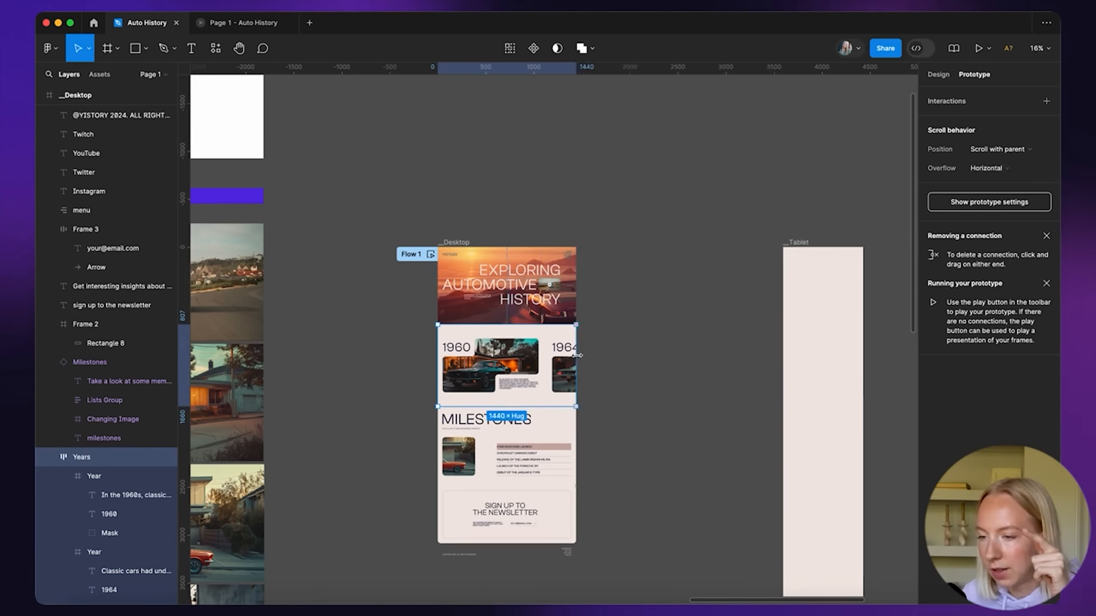
left_click(939, 75)
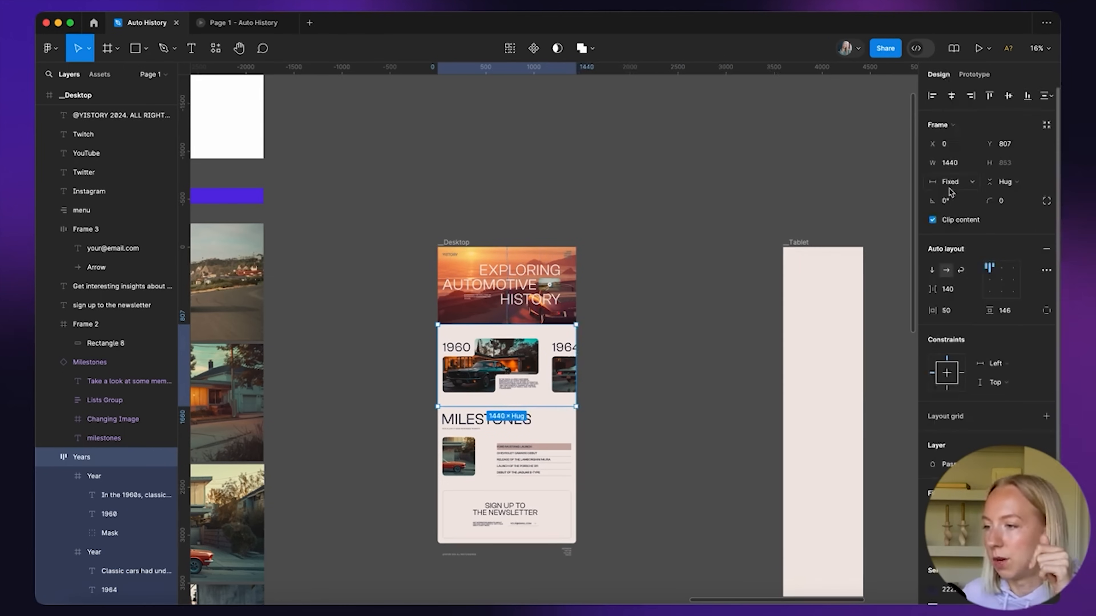
left_click(935, 221)
left_click(682, 259)
scroll(481, 413, "up", 5)
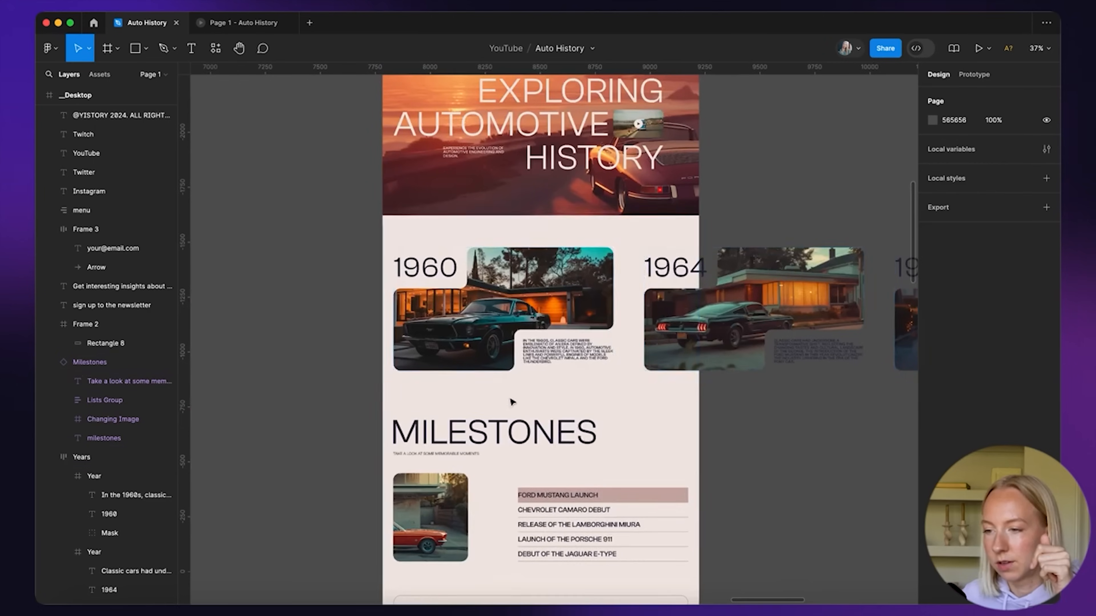
scroll(636, 352, "down", 4)
scroll(636, 352, "right", 2)
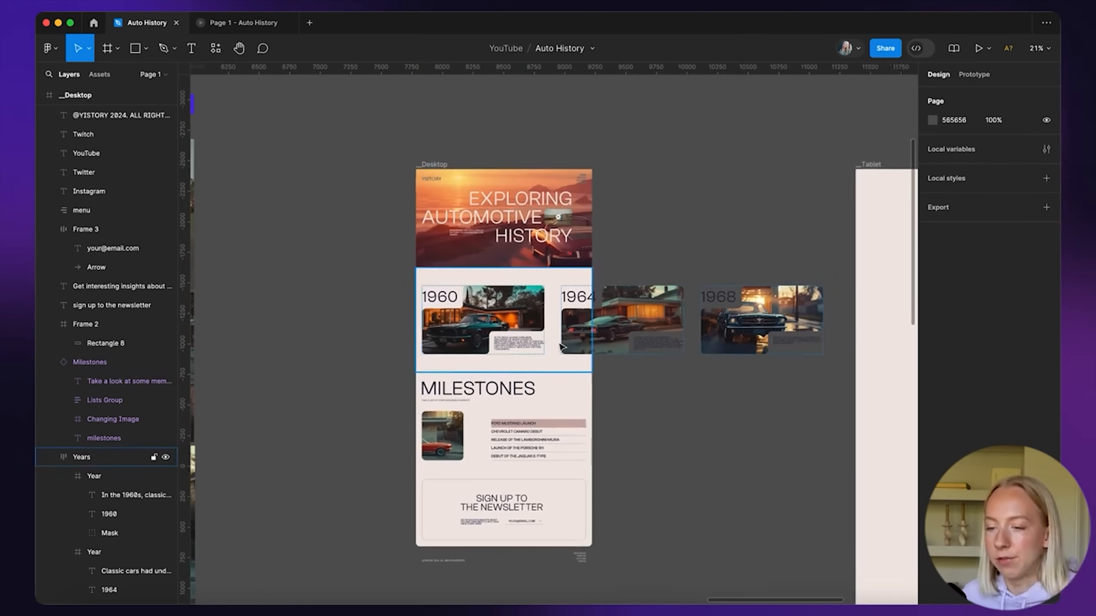
left_click(496, 225)
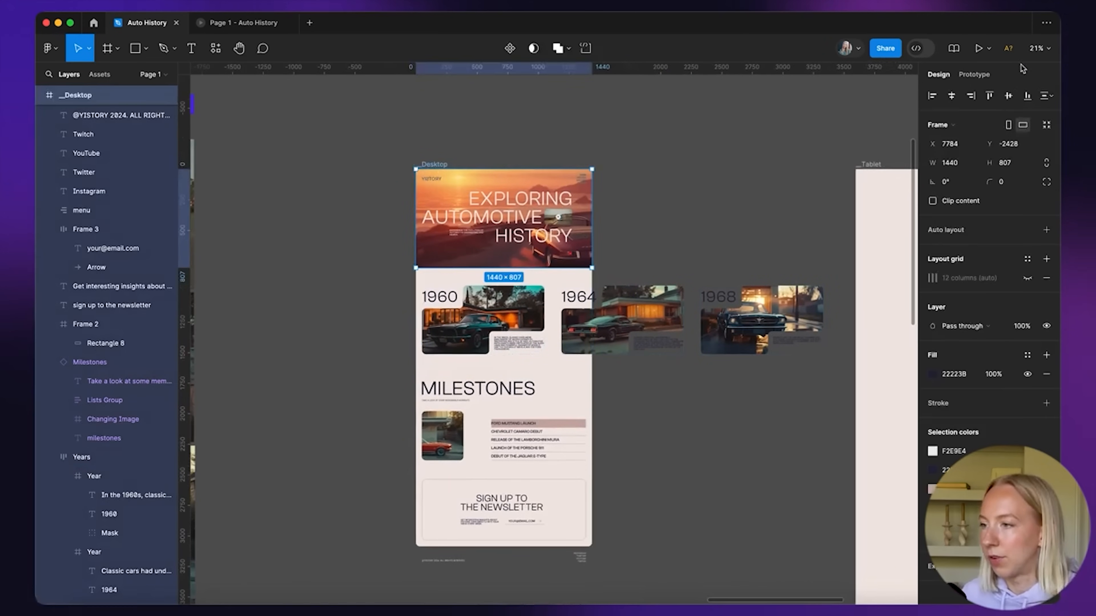
left_click(978, 48)
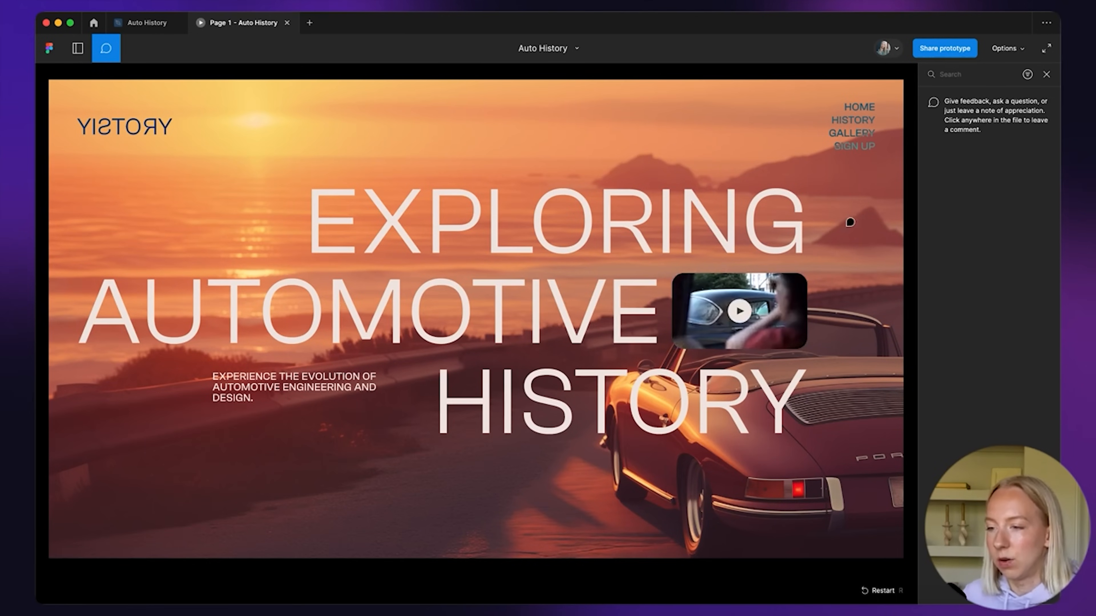
key("Escape")
scroll(710, 300, "down", 5)
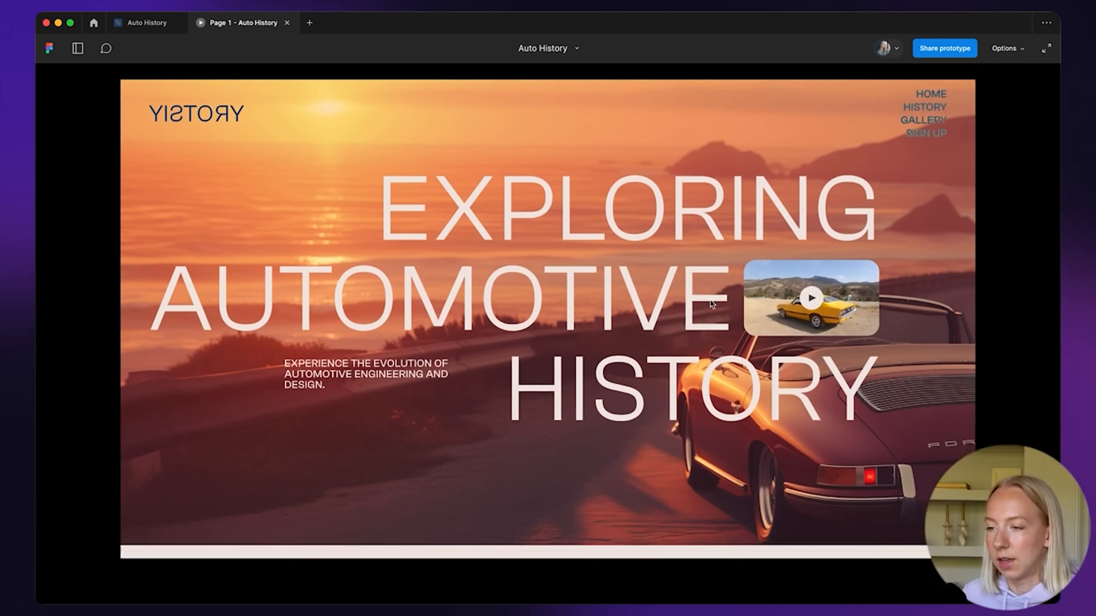
scroll(710, 301, "down", 10)
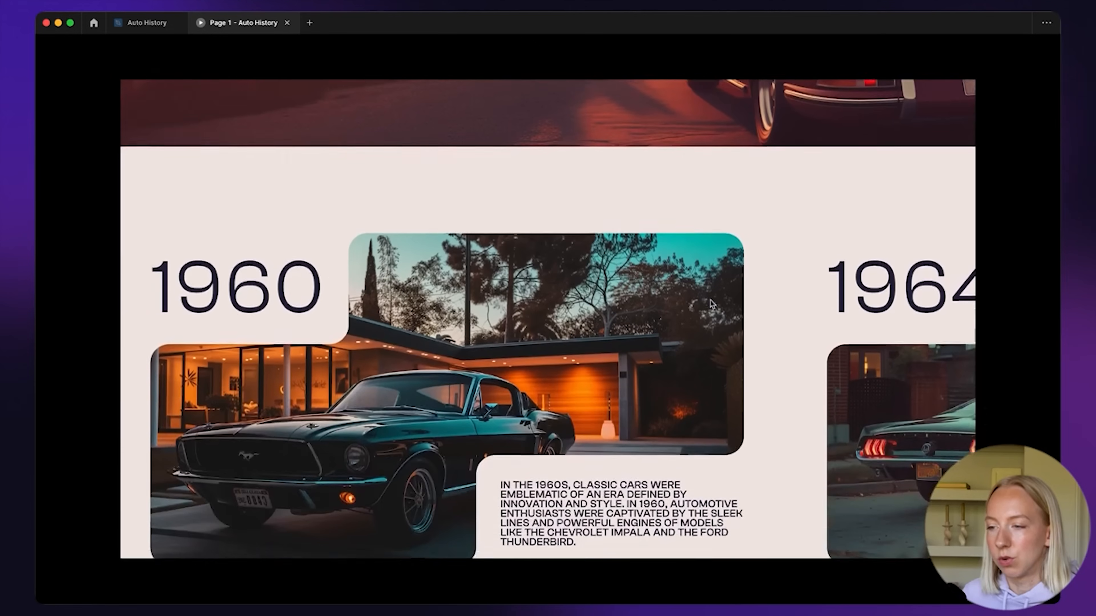
scroll(711, 304, "down", 3)
scroll(710, 305, "down", 10)
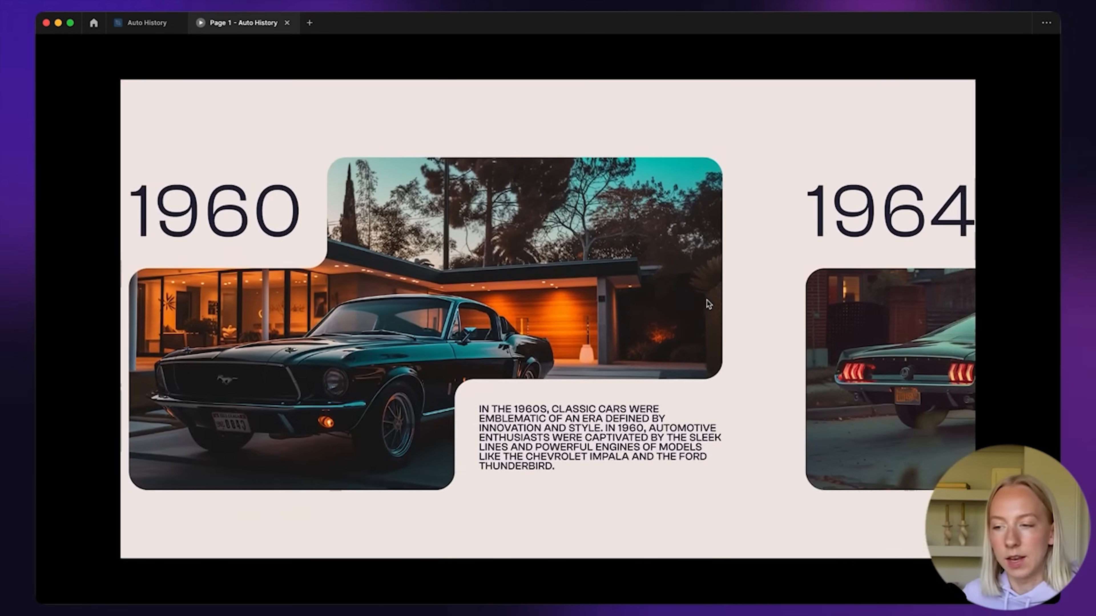
scroll(708, 303, "down", 10)
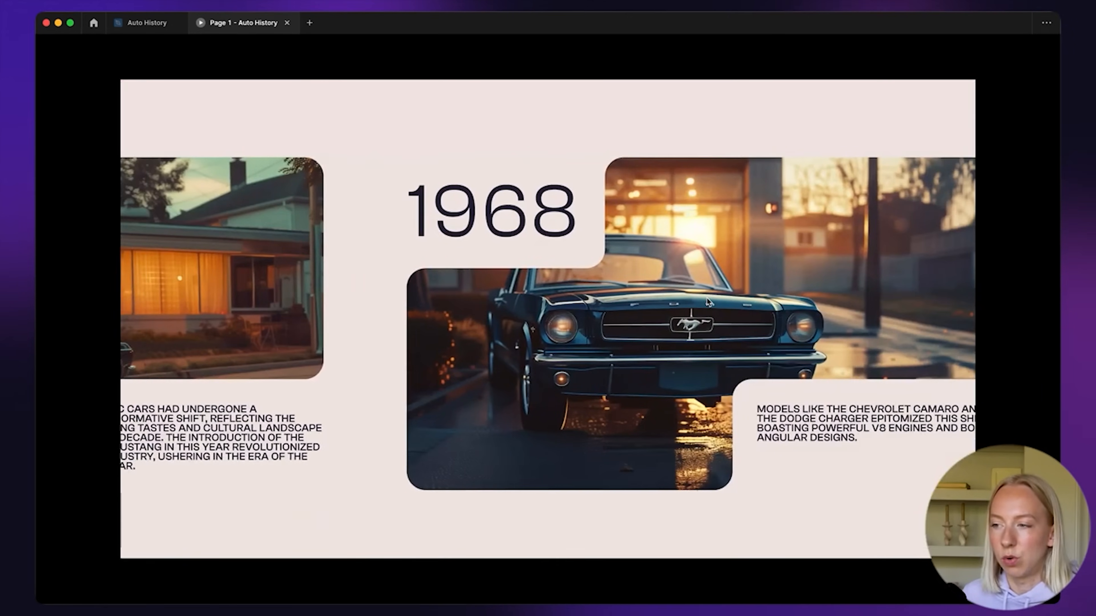
scroll(707, 303, "up", 15)
scroll(708, 302, "down", 5)
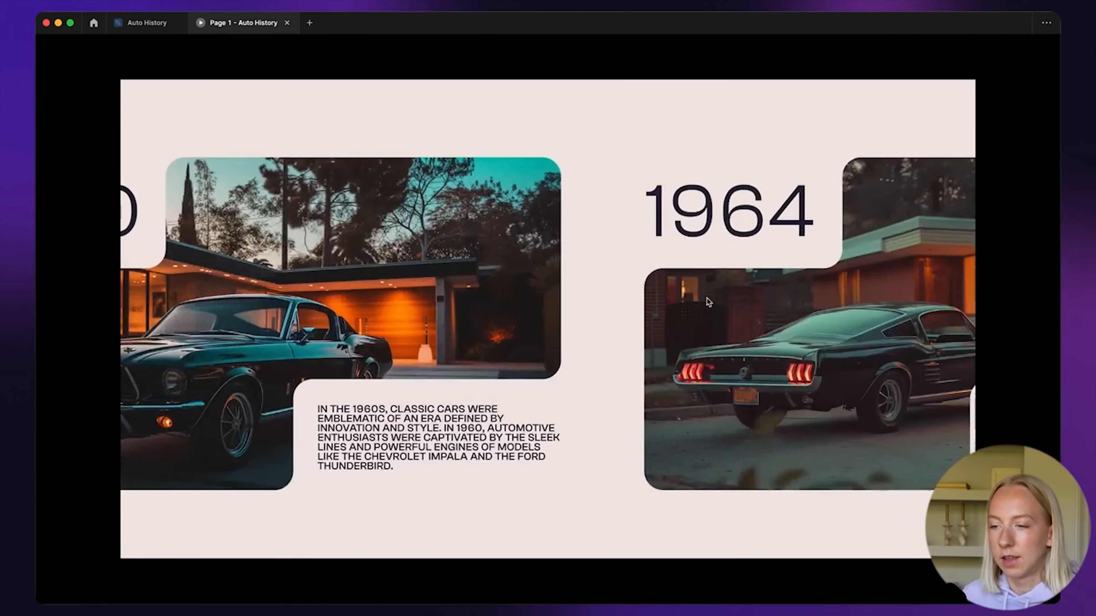
scroll(707, 301, "up", 5)
scroll(506, 127, "down", 15)
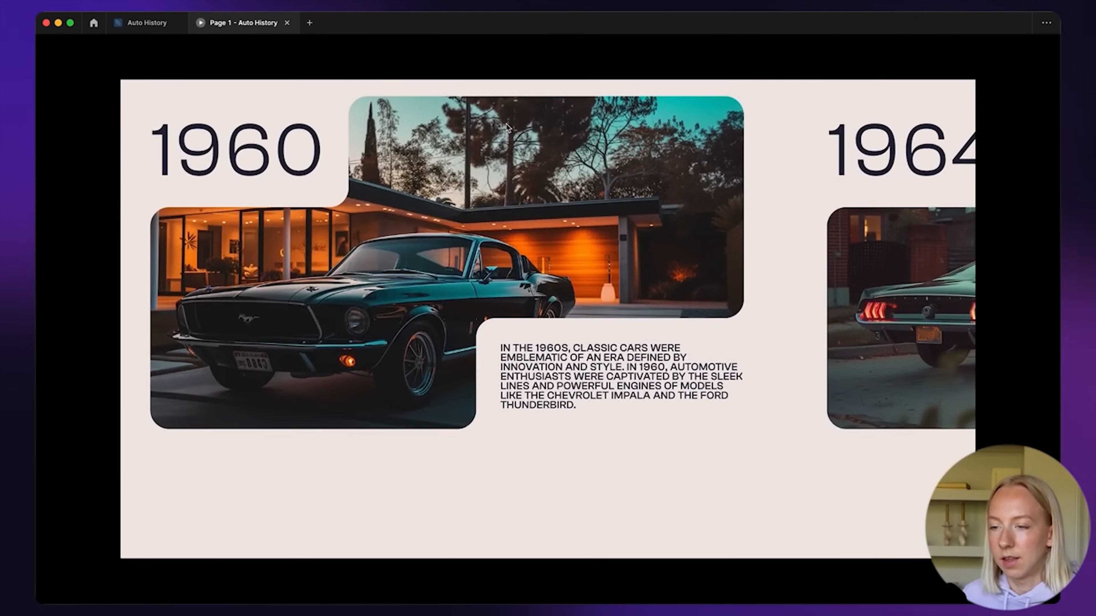
scroll(506, 128, "down", 5)
scroll(519, 176, "up", 2)
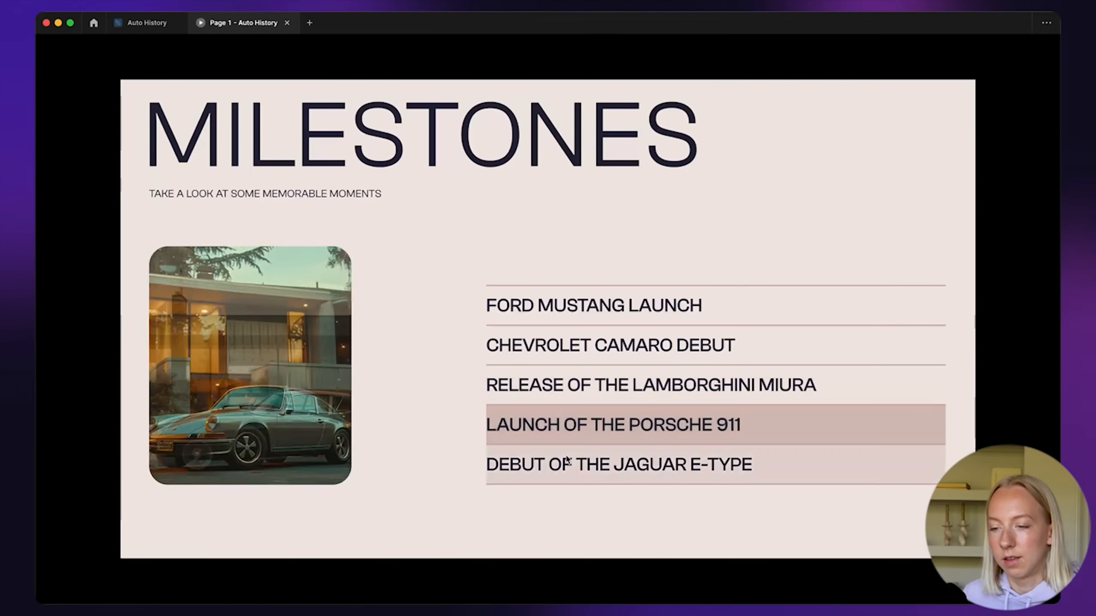
scroll(566, 459, "down", 10)
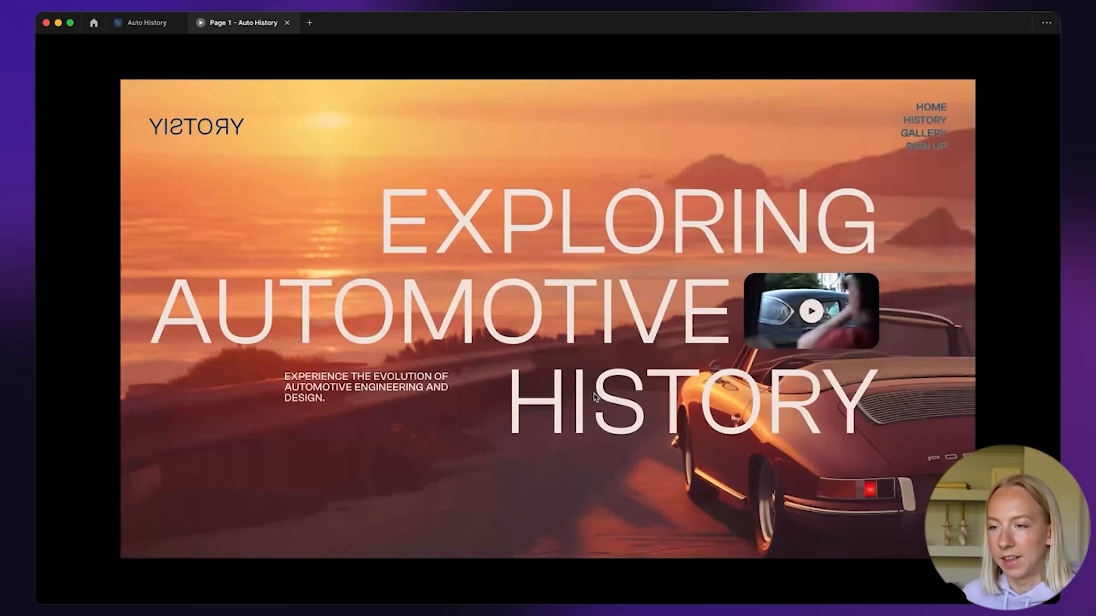
left_click(147, 23)
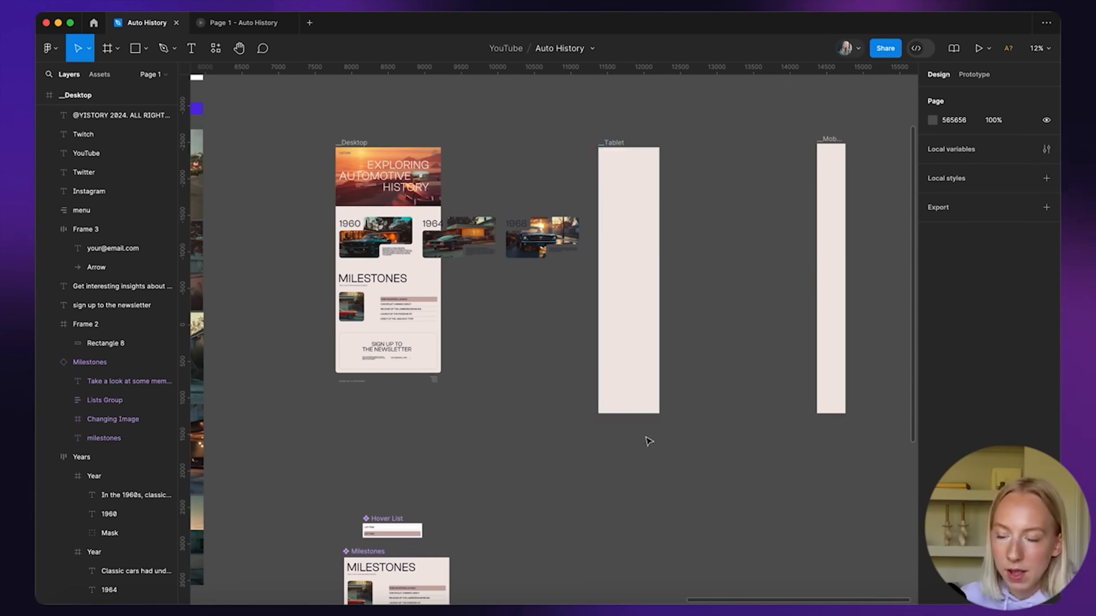
Select the Hero section inside the Desktop frame, undoing an accidental frame move
scroll(628, 182, "up", 3)
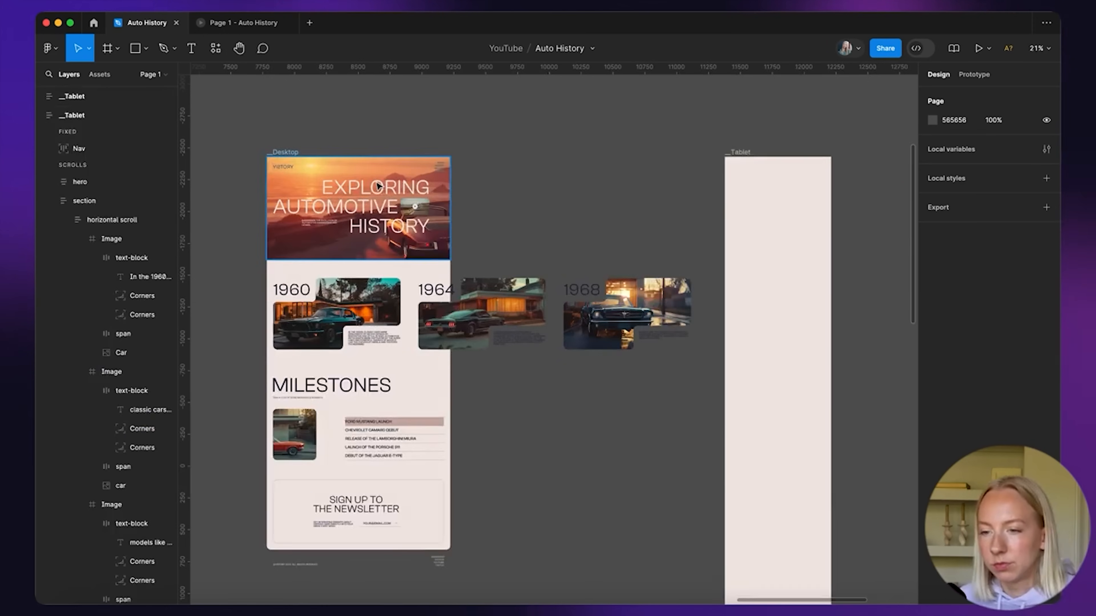
left_click_drag(376, 187, 606, 159)
key("super+z")
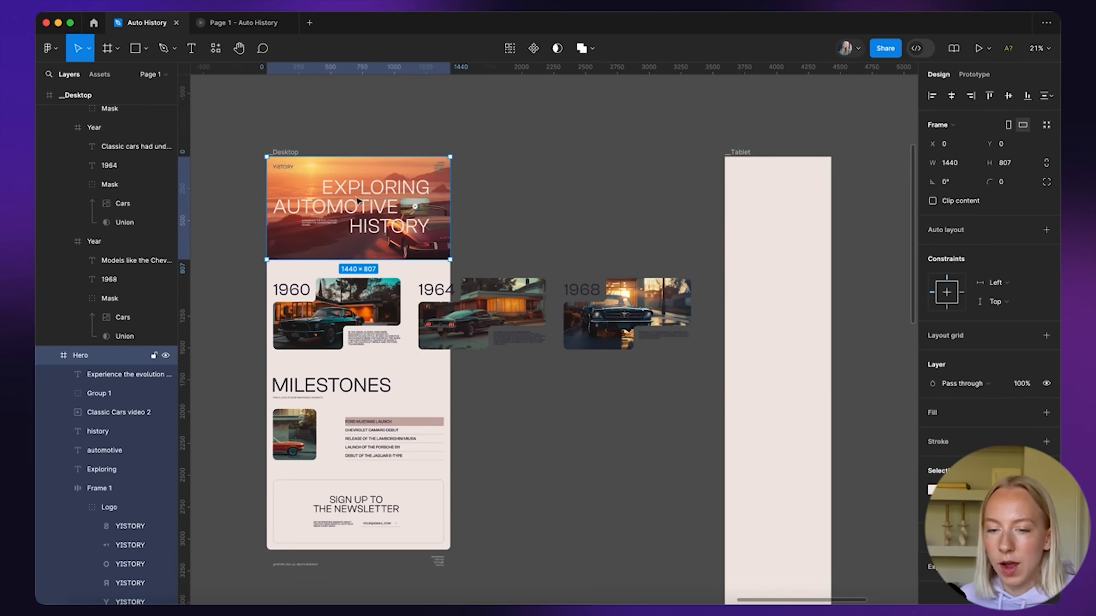
double_click(358, 202)
left_click(359, 125)
left_click(338, 158)
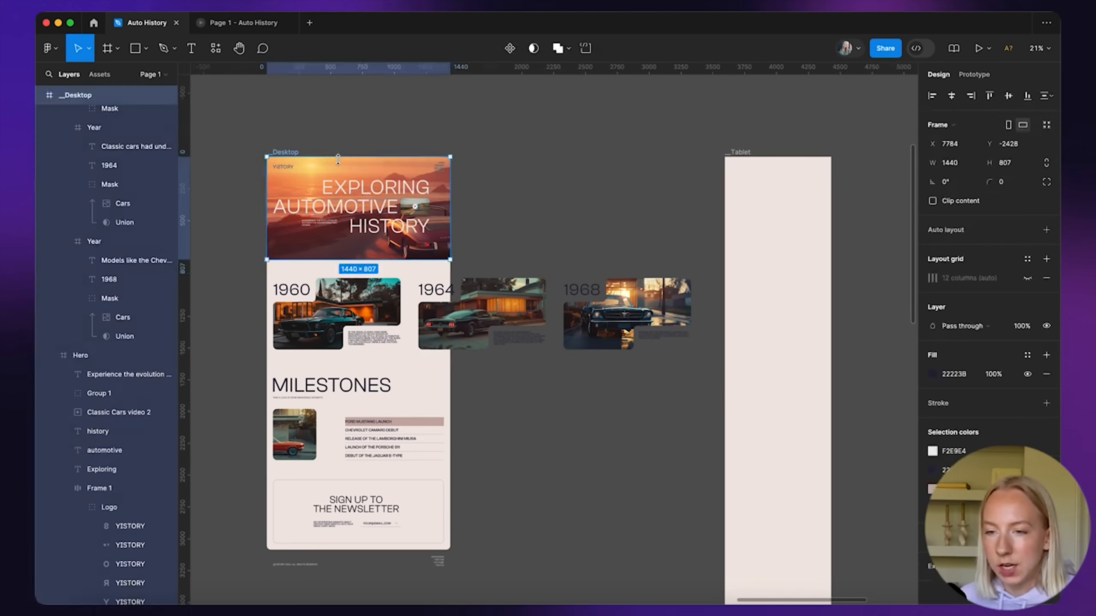
double_click(333, 173)
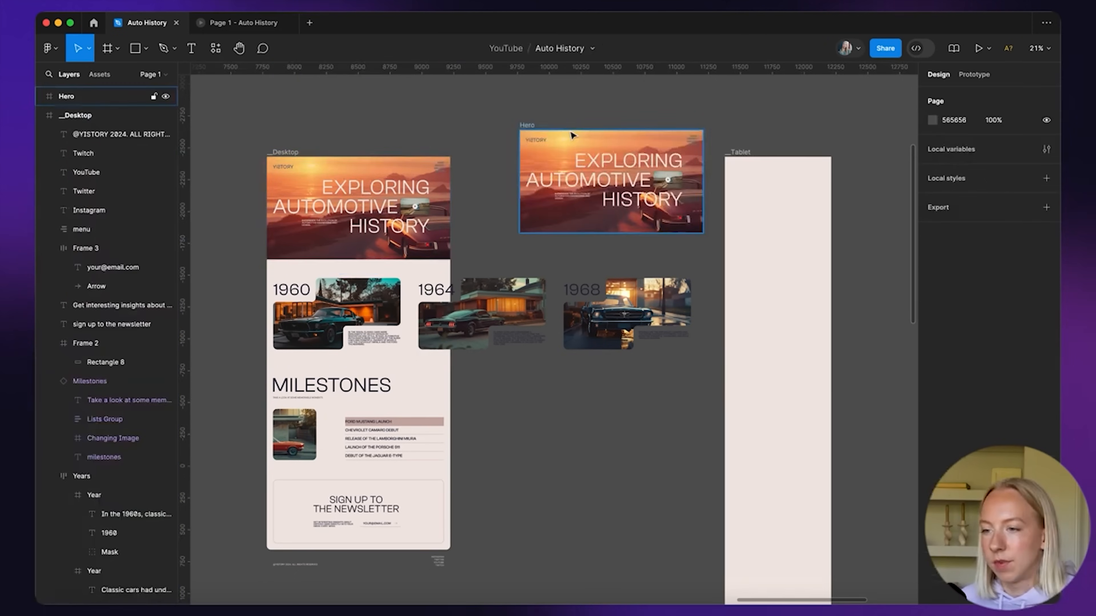
scroll(572, 135, "up", 5)
scroll(572, 135, "down", 1)
scroll(572, 135, "right", 2)
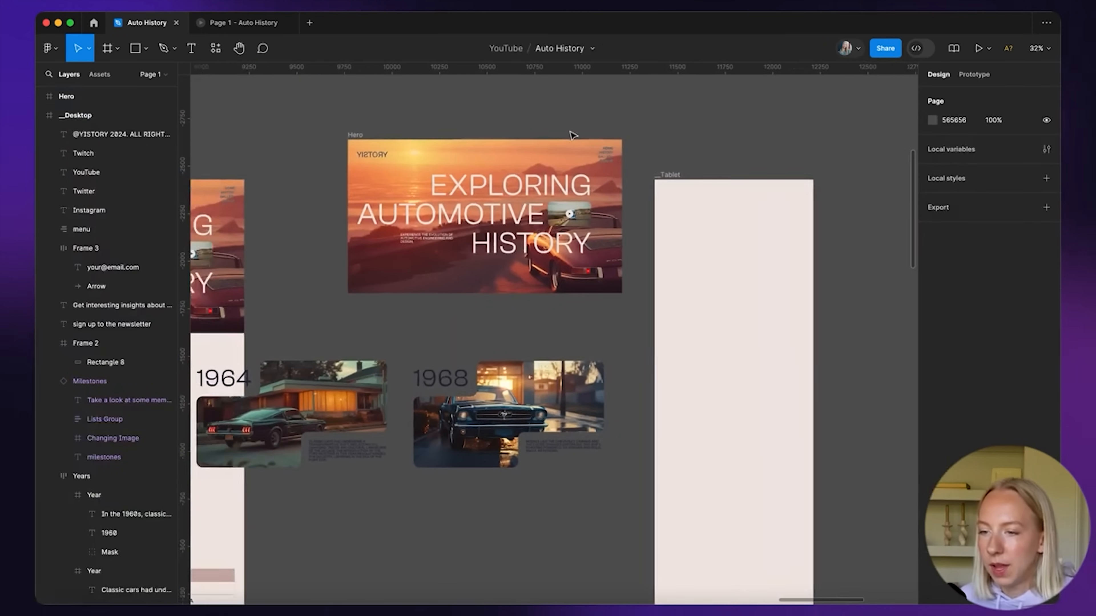
scroll(573, 135, "right", 2)
scroll(573, 135, "up", 1)
Place the Hero copy at the Tablet frame's top-left and resize it to about 837 × 469
left_click_drag(446, 236, 598, 235)
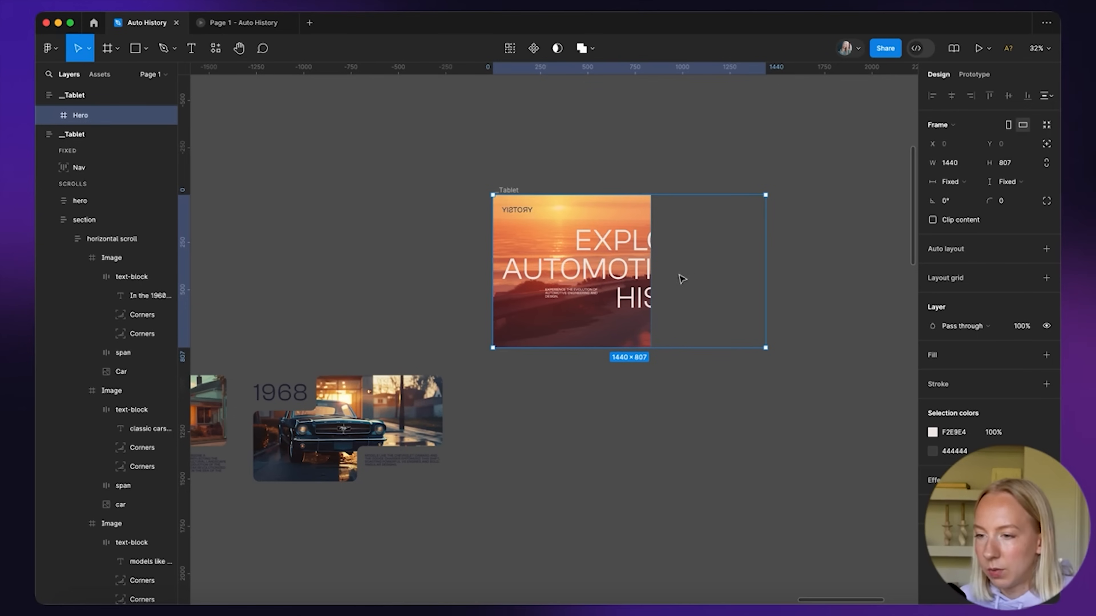
scroll(583, 182, "down", 2)
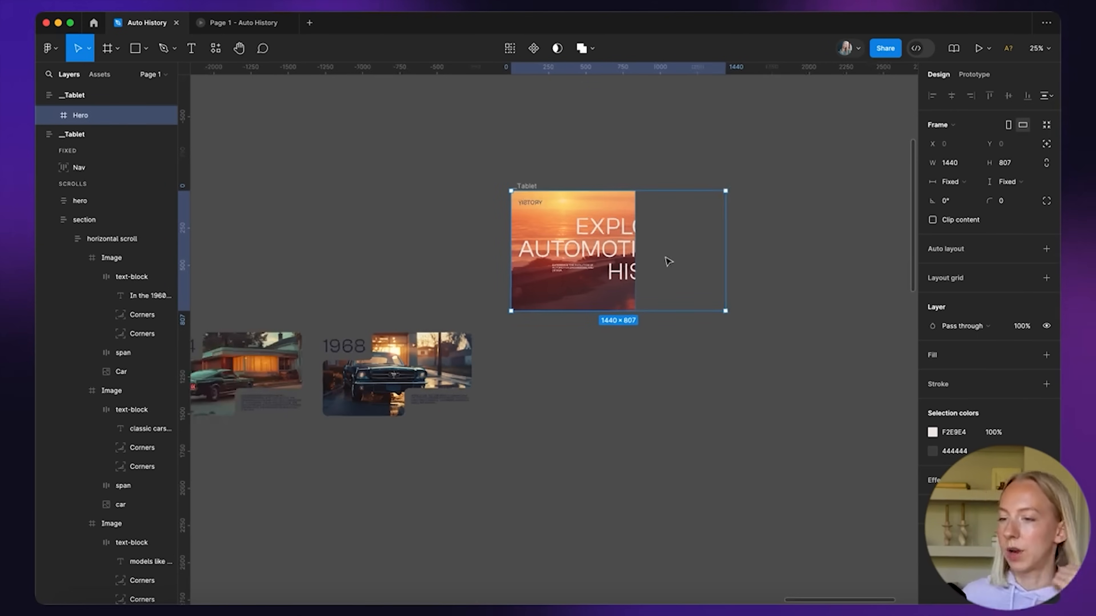
left_click_drag(727, 311, 612, 264)
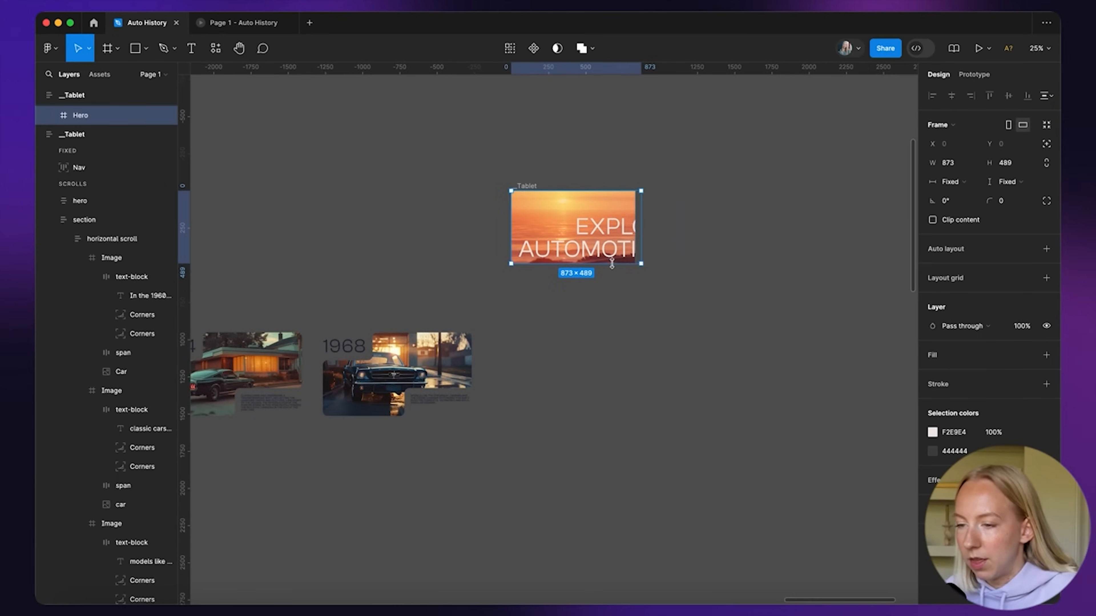
scroll(612, 264, "up", 5)
left_click_drag(689, 269, 674, 259)
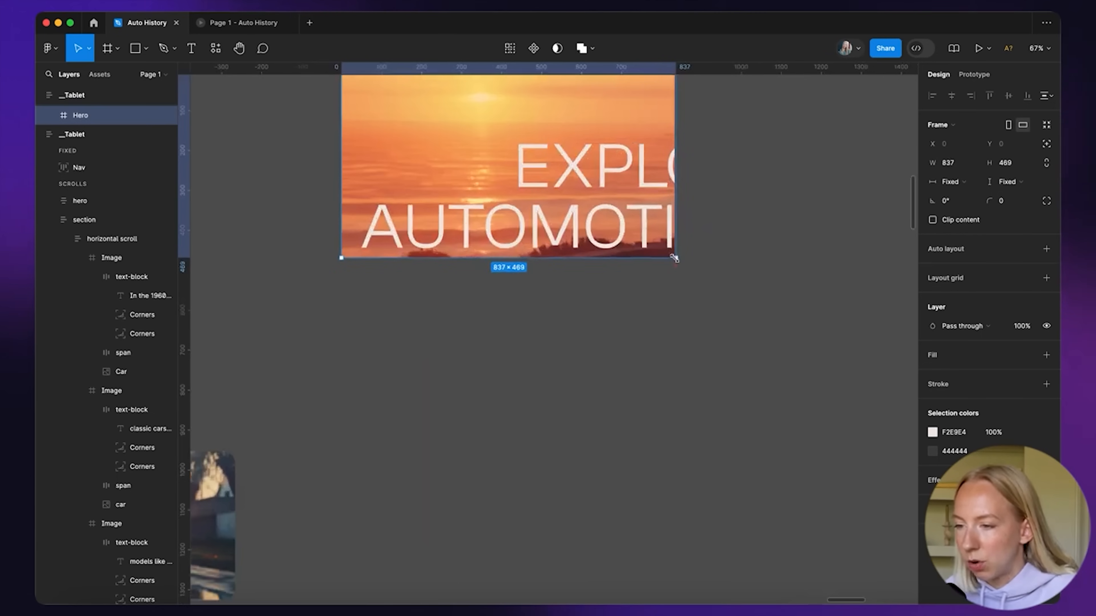
scroll(108, 148, "up", 2)
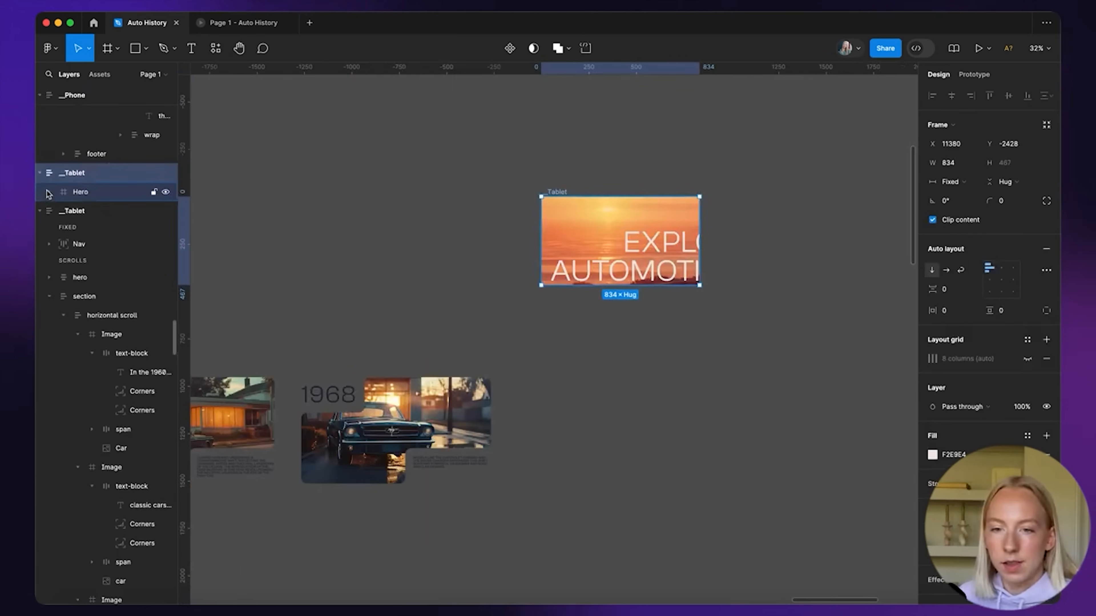
Narrow the hero's nav bar, Frame 1, to fit the tablet width
left_click(49, 192)
left_click(100, 325)
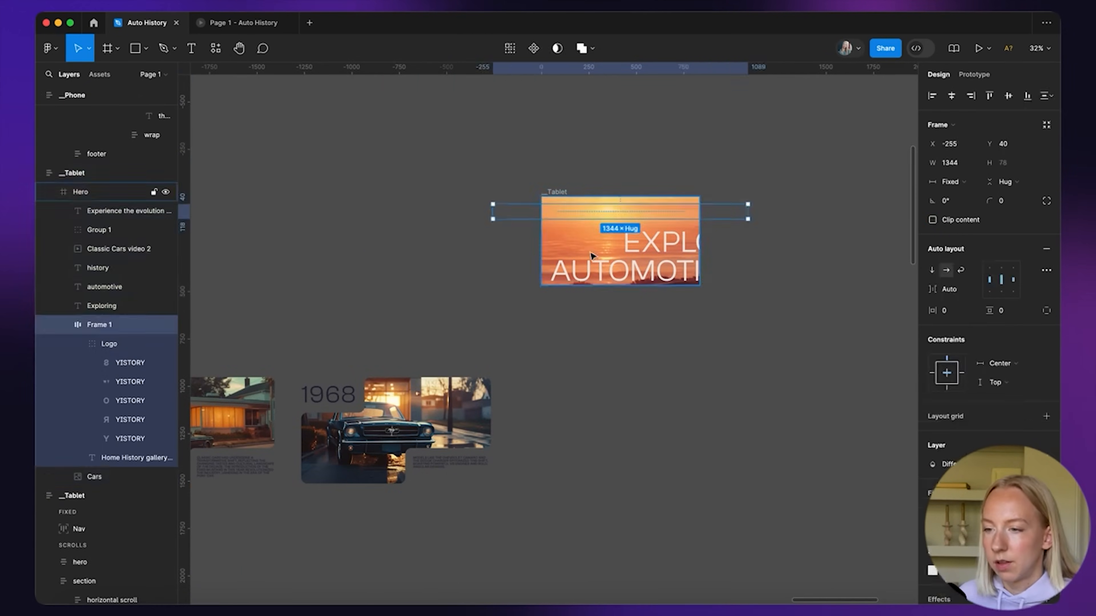
scroll(472, 217, "up", 3)
left_click_drag(428, 185, 571, 192)
scroll(570, 192, "up", 5)
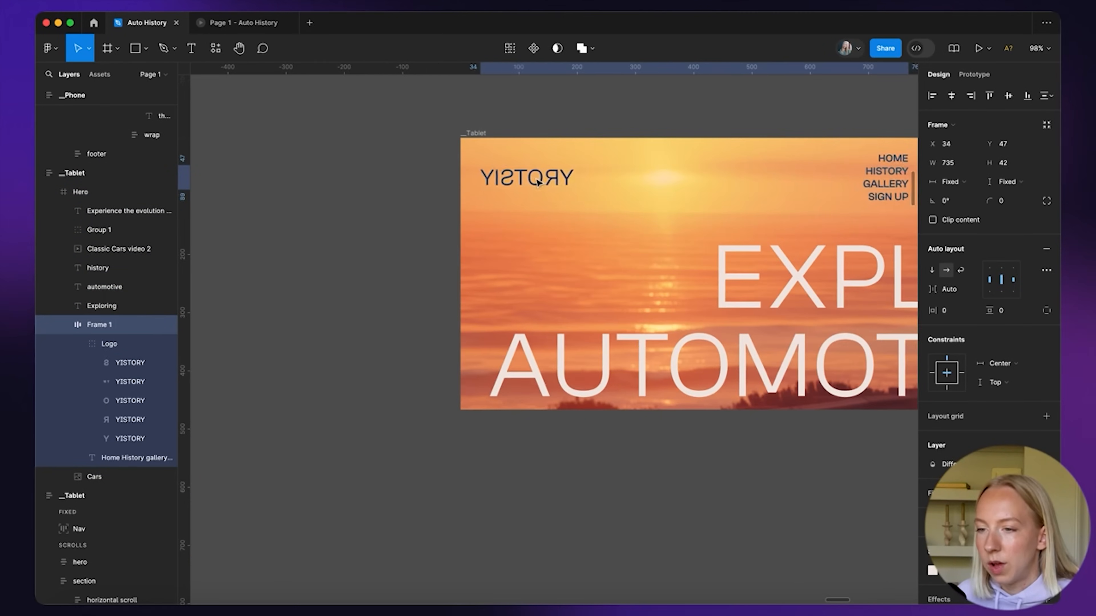
scroll(733, 207, "right", 3)
Remove HOME and GALLERY from the nav links and edit the MENU text
left_click(756, 217)
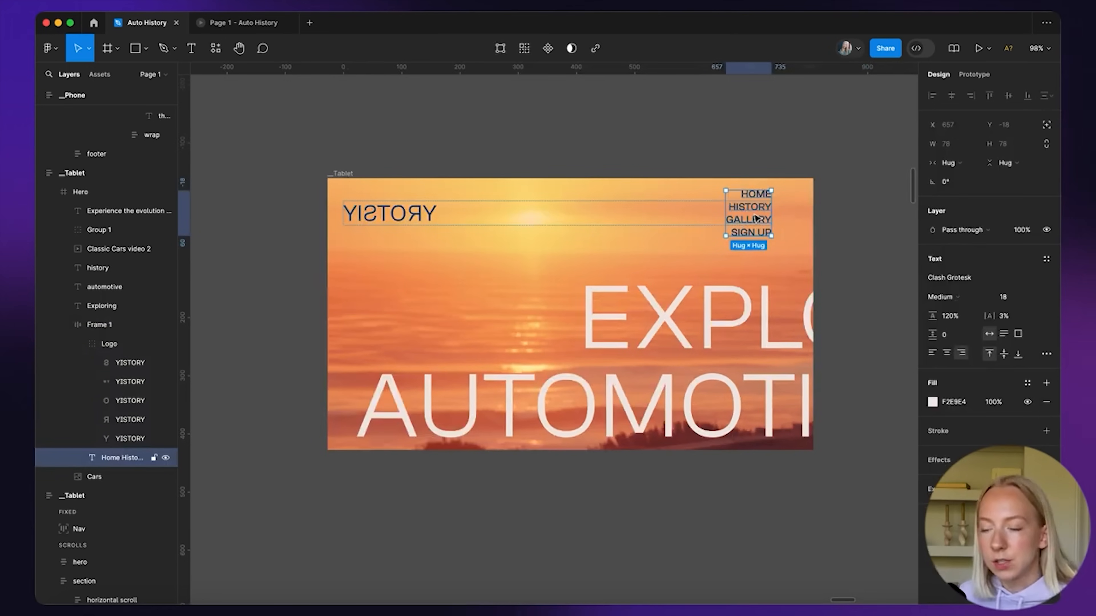
double_click(755, 212)
type("me")
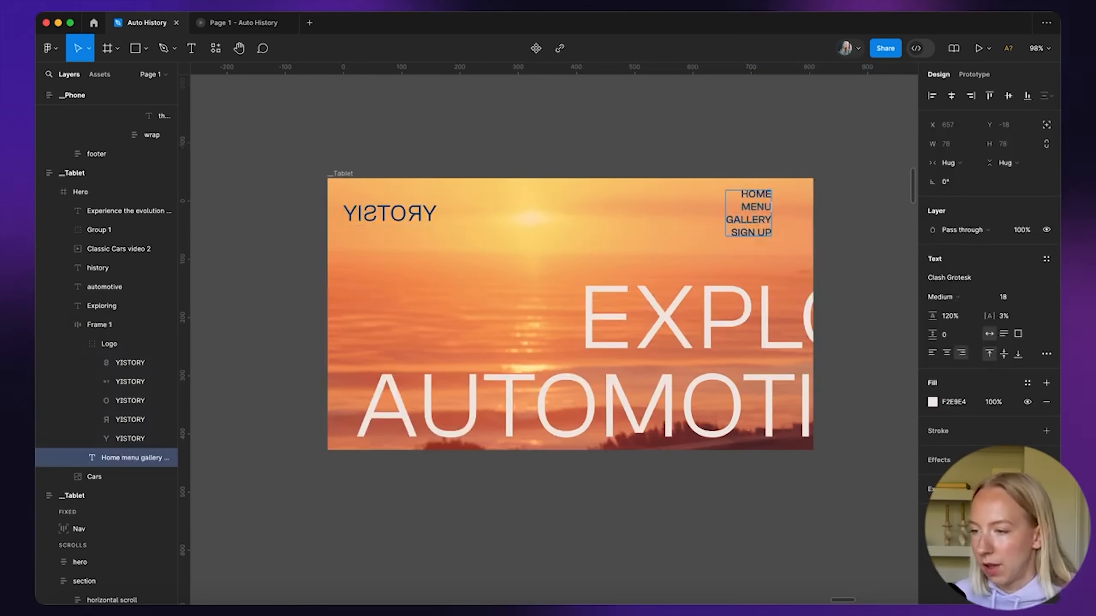
key("BackSpace")
double_click(753, 219)
key("BackSpace")
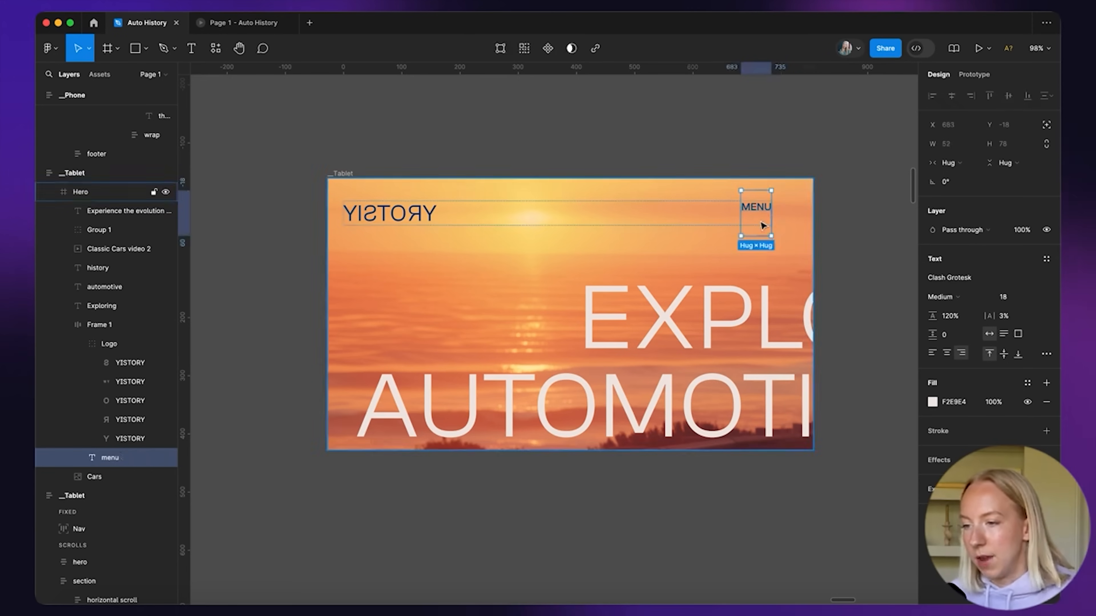
left_click(749, 225)
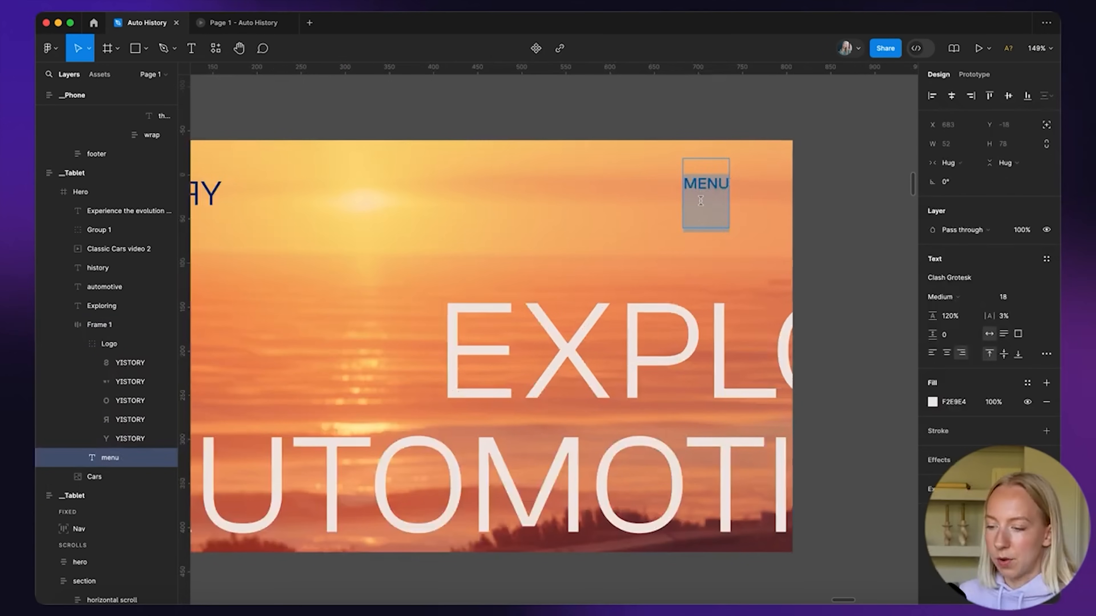
key("BackSpace")
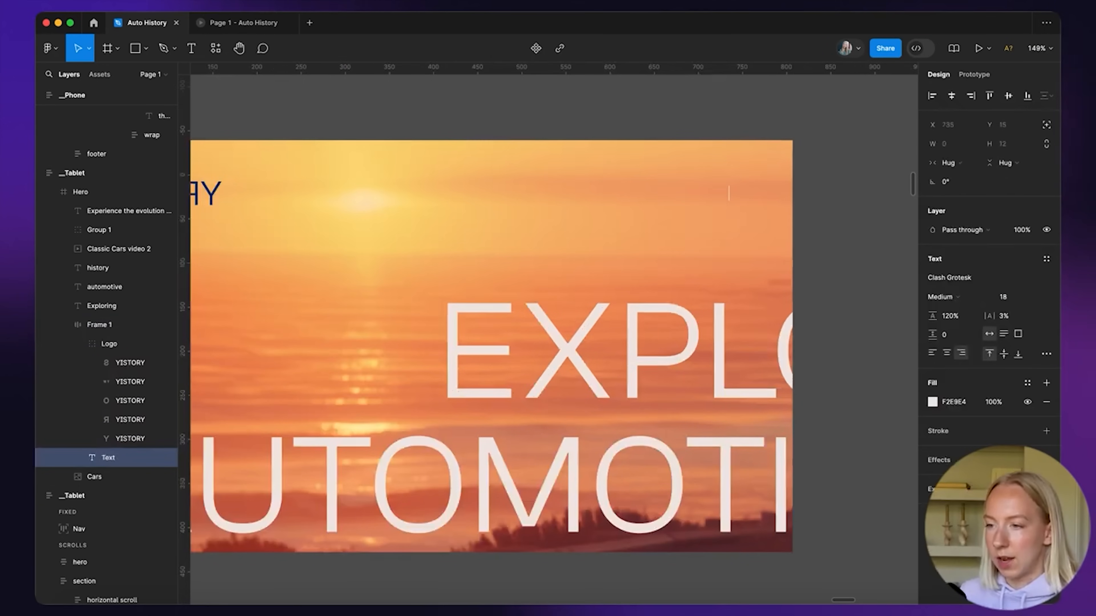
left_click(891, 212)
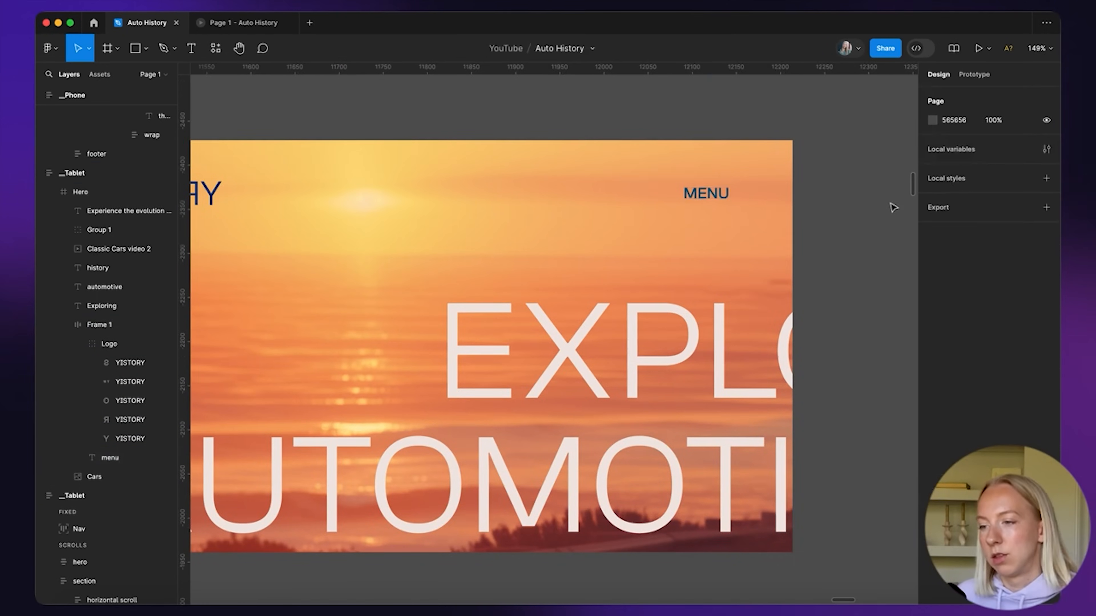
scroll(787, 202, "down", 3)
Widen the nav bar to 776 so MENU sits at the right edge
double_click(728, 193)
left_click(719, 203)
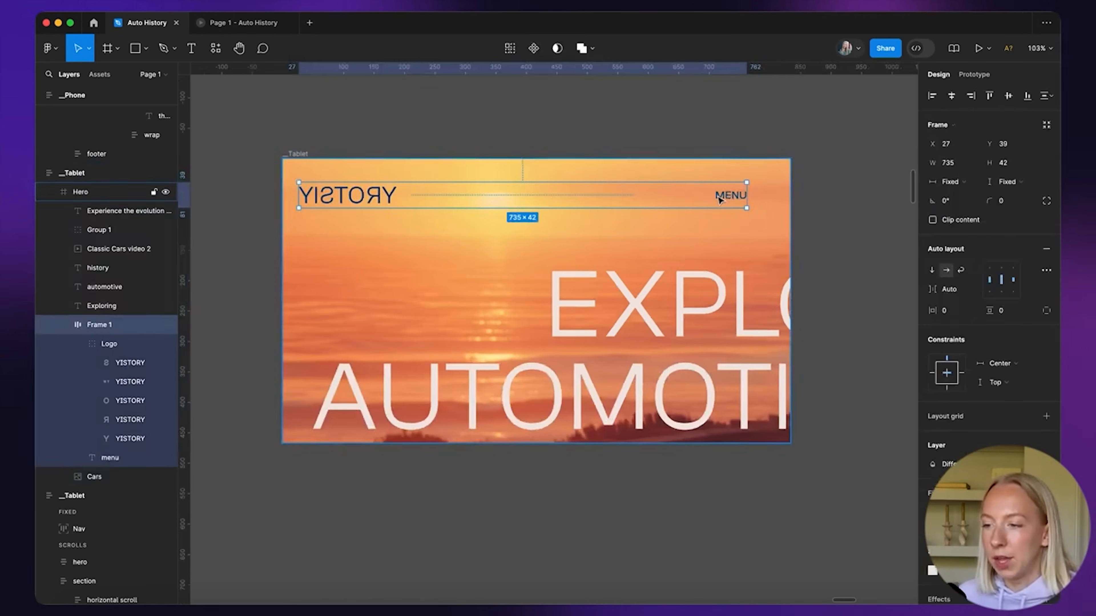
mouse_move(746, 195)
left_mouse_down()
mouse_move(773, 195)
mouse_move(745, 192)
left_mouse_up()
left_click(466, 131)
Scale the YISTORY logo down proportionally to 105 × 18.05
double_click(367, 205)
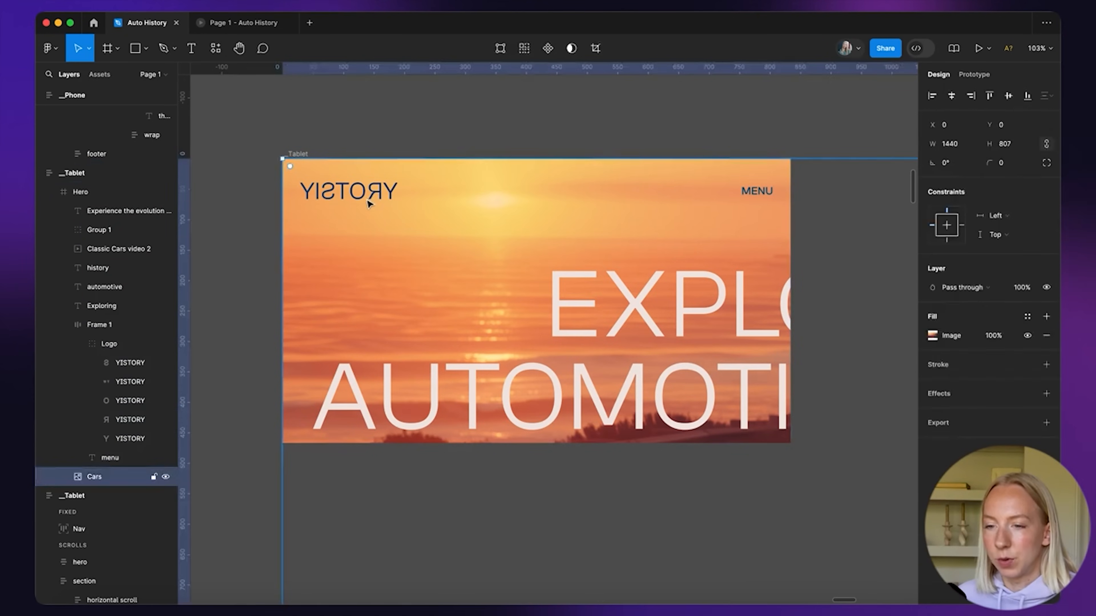
left_click(392, 197)
left_click(393, 197)
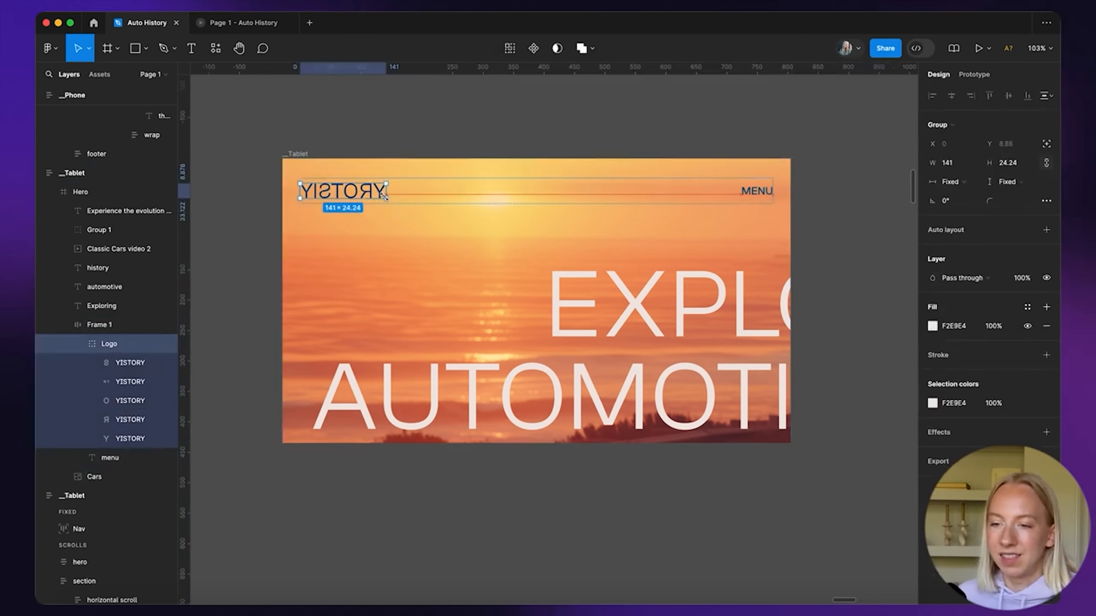
left_click_drag(374, 197, 371, 196)
left_click(385, 156)
left_click(357, 190)
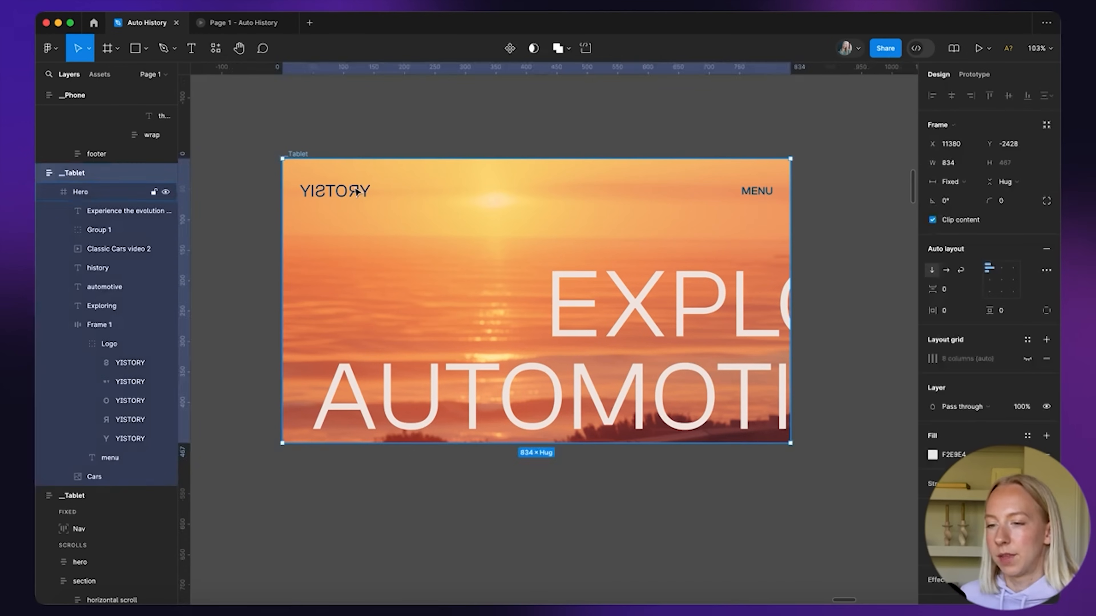
Set the EXPLORING, AUTOMOTIVE and HISTORY headline text to font size 96
scroll(356, 192, "down", 5)
left_click(492, 241)
left_click(490, 290, "shift")
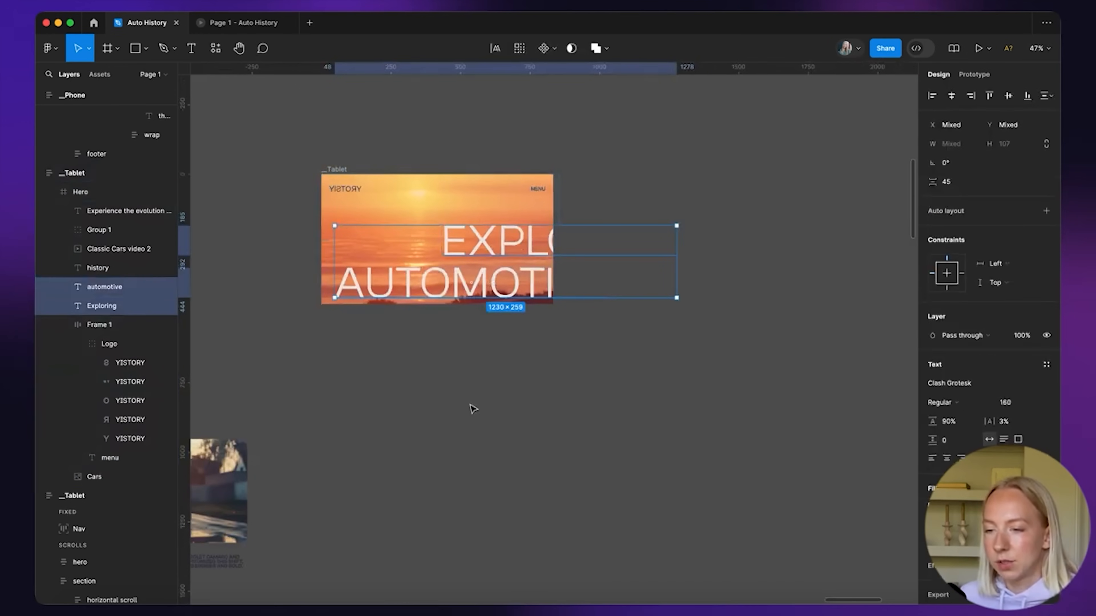
left_click(158, 268, "shift")
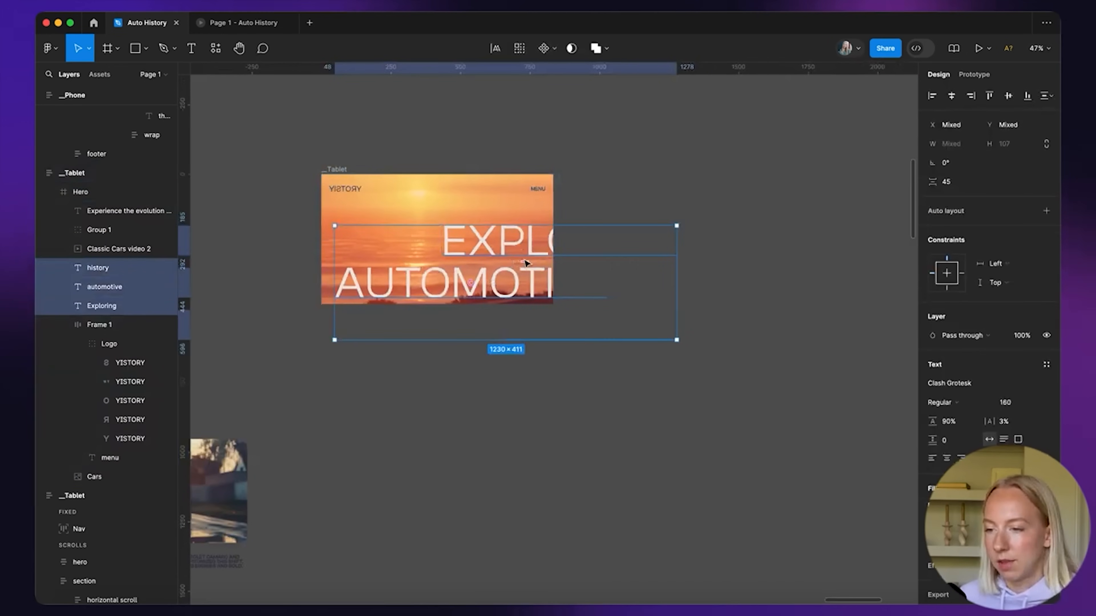
mouse_move(663, 335)
left_mouse_down()
mouse_move(559, 303)
mouse_move(676, 340)
left_mouse_up()
left_click(1005, 402)
type("96")
key("Return")
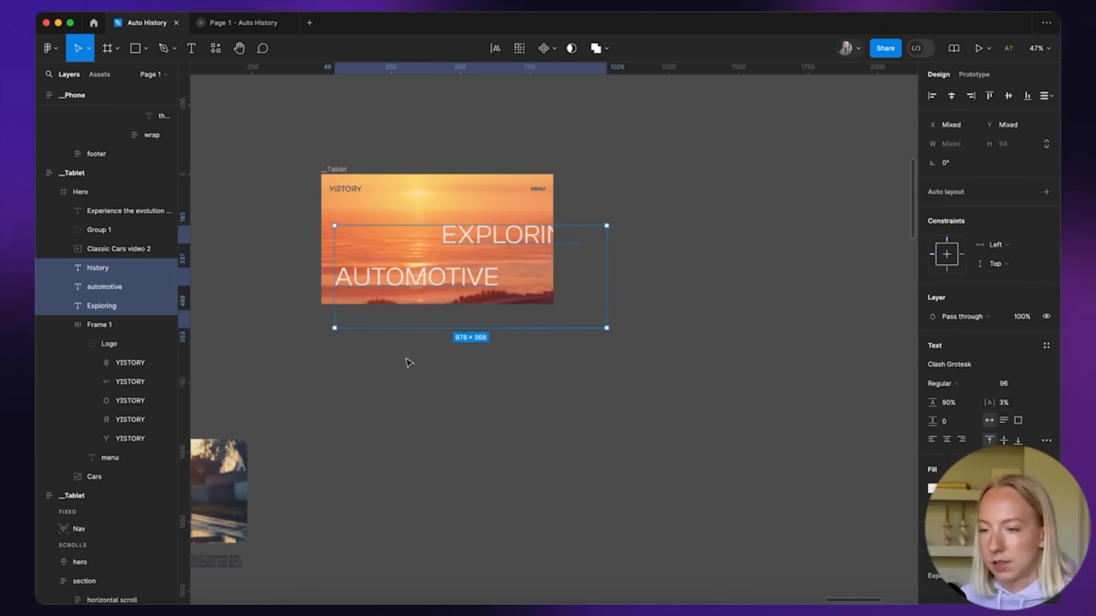
Show the Tablet layout grid and shift the headline words, including EXPLORING, left
scroll(406, 362, "up", 3)
left_click_drag(540, 190, 519, 189)
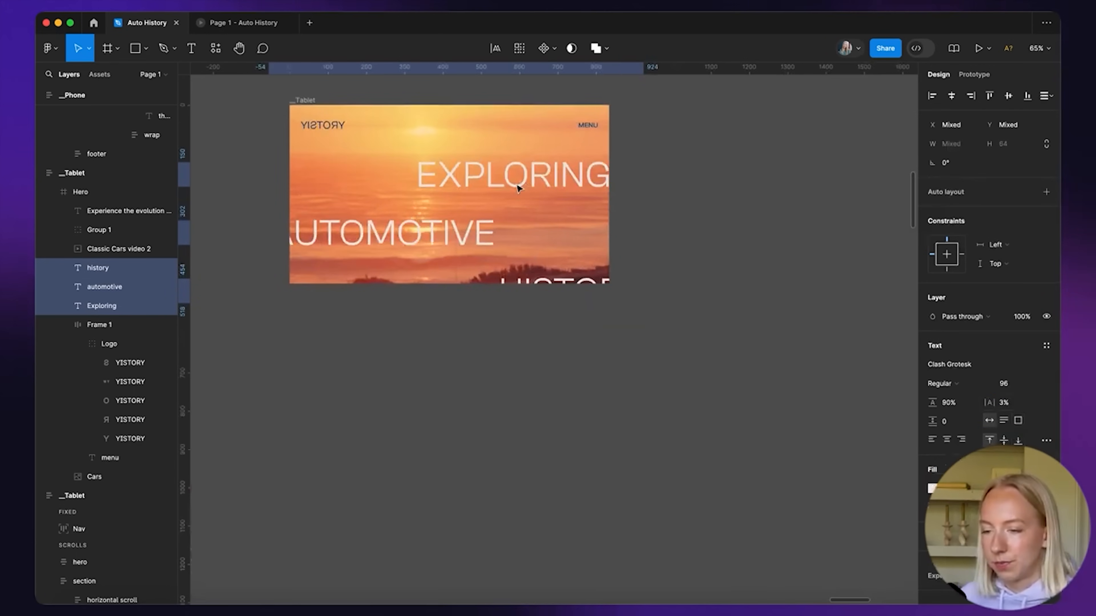
left_click(678, 206)
scroll(567, 183, "up", 2)
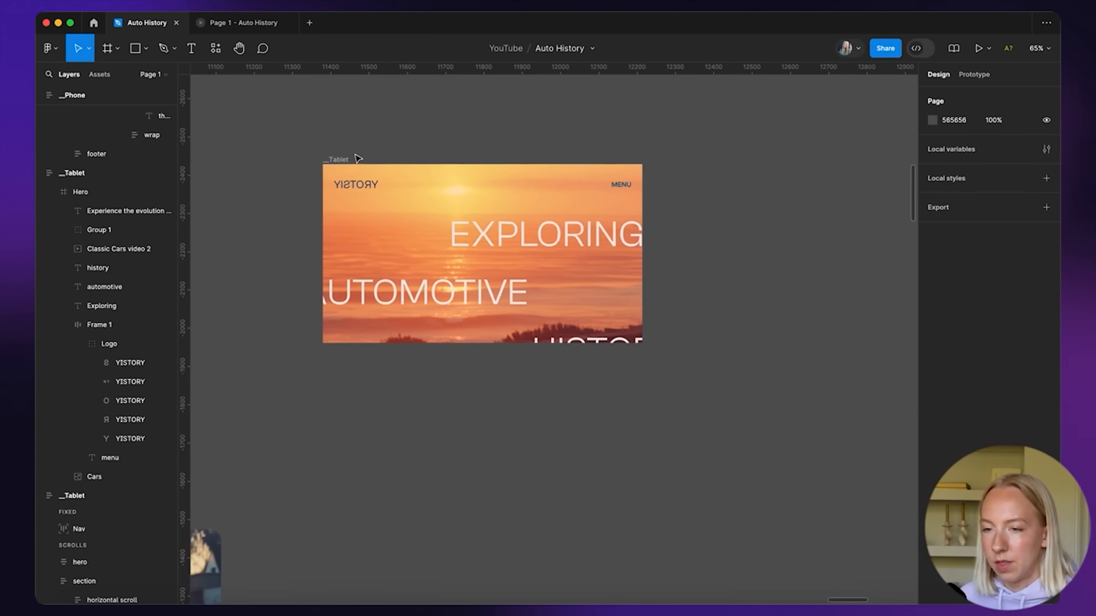
left_click(348, 159)
left_click(1025, 363)
left_click(653, 280)
left_click(592, 224)
left_click_drag(596, 233, 567, 223)
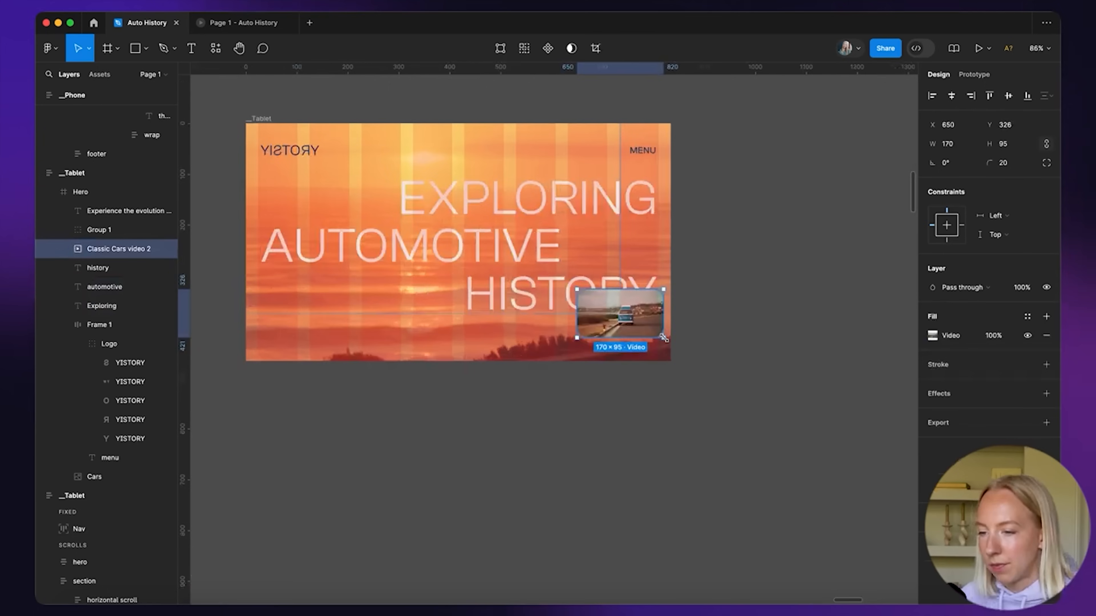
Move the 170 × 95 video clip beside AUTOMOTIVE and centre the play button on it
left_click_drag(634, 321, 623, 253)
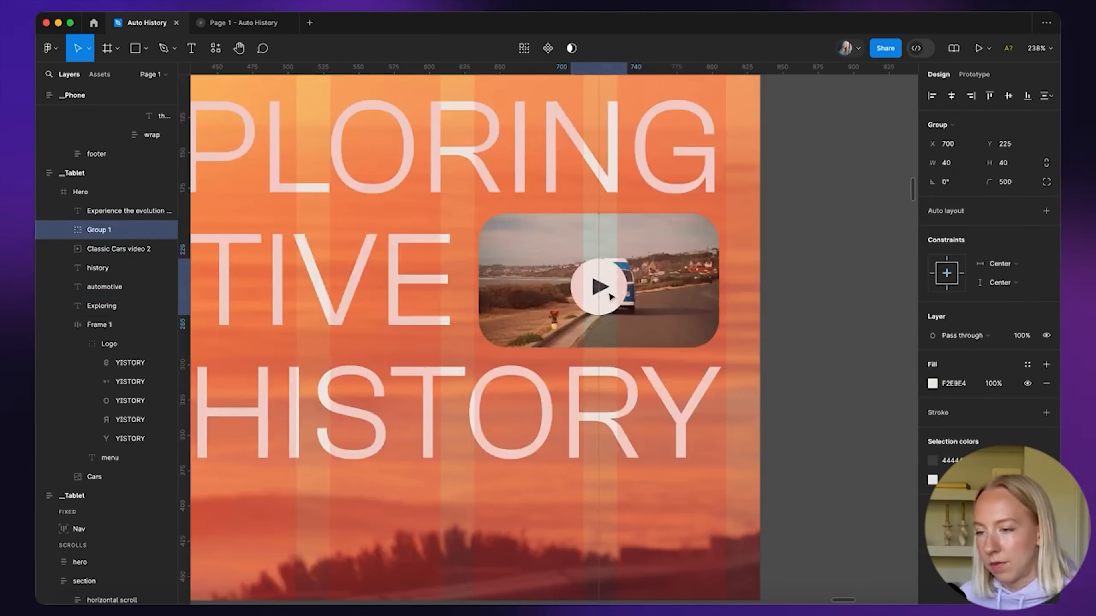
left_click_drag(610, 295, 611, 293)
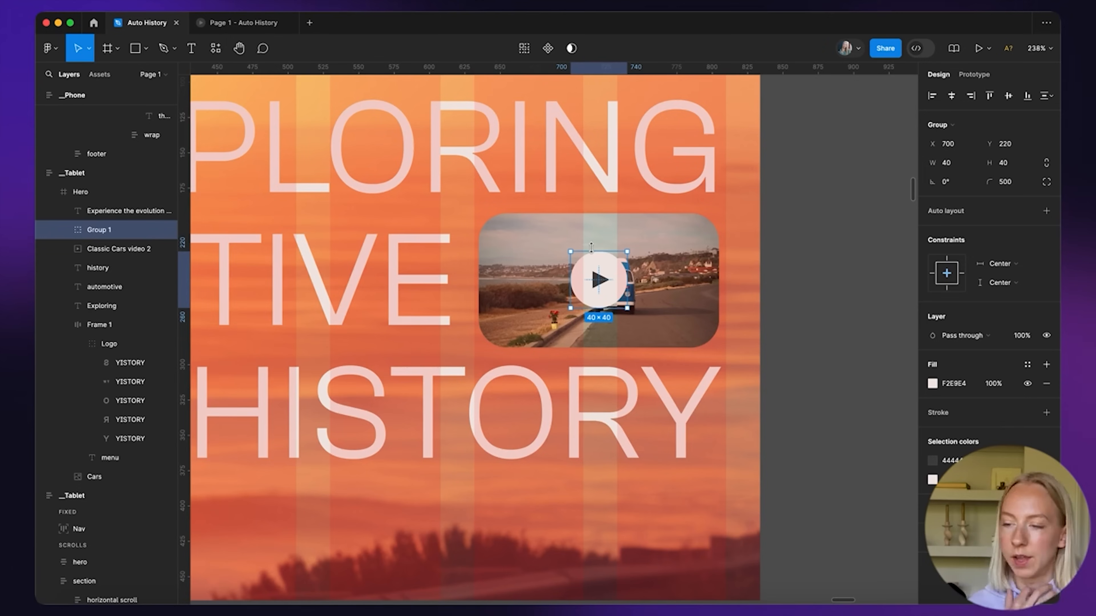
scroll(591, 247, "down", 5)
left_click(724, 263)
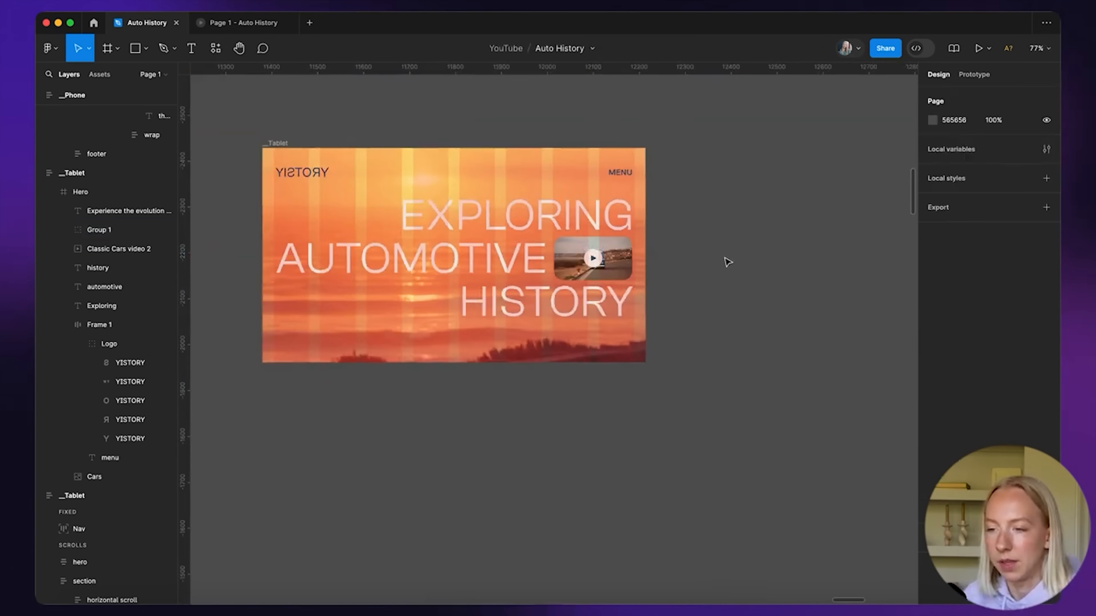
scroll(725, 266, "left", 3)
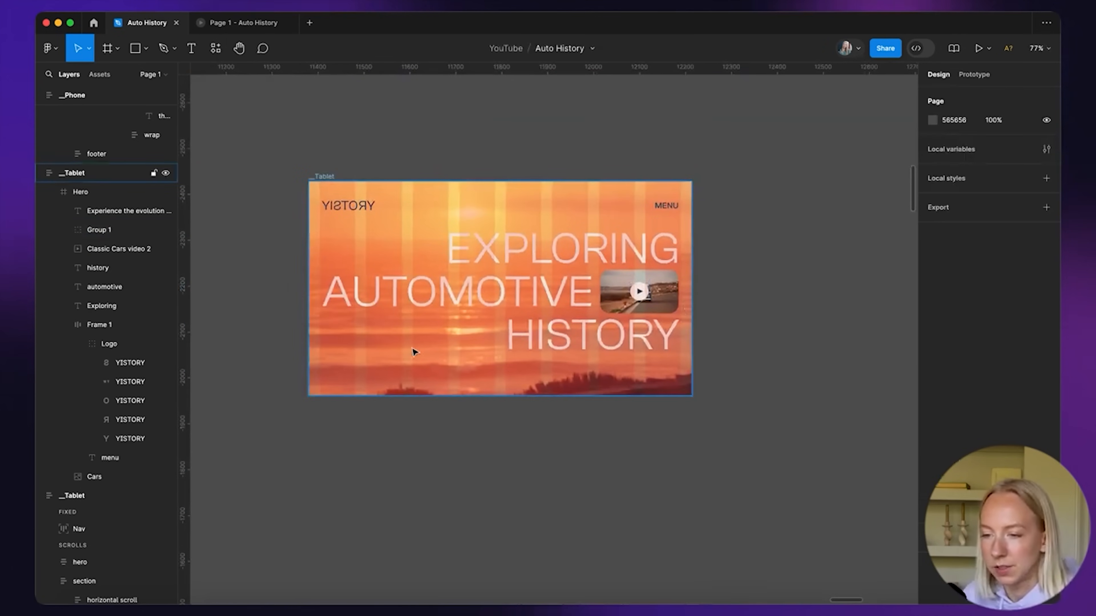
Move the tagline into the hero's lower-left corner and resize the car image to 1017 × 570
left_click(106, 214)
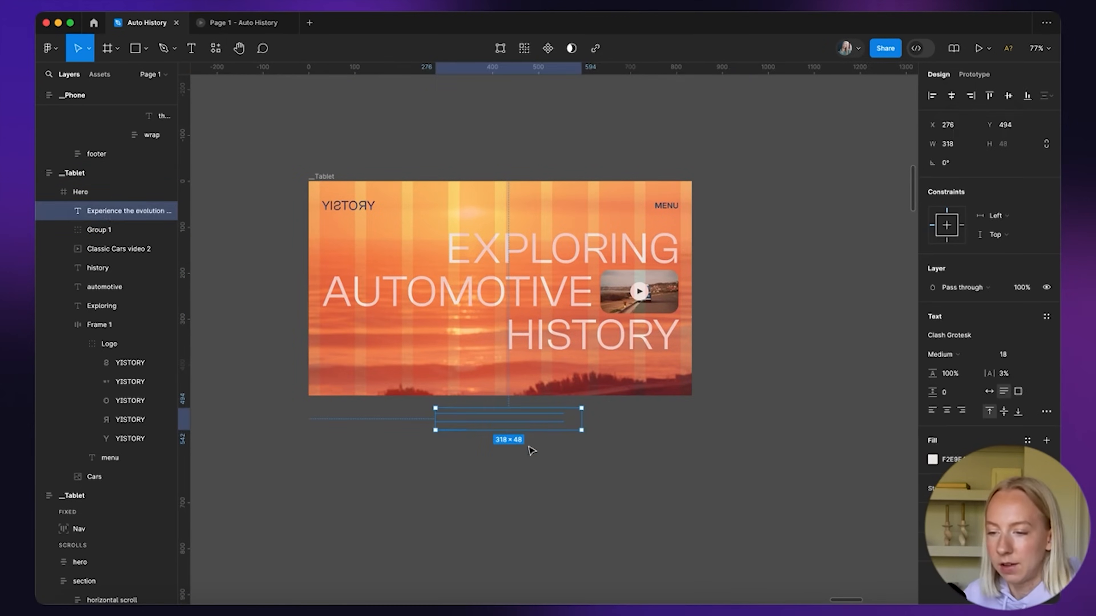
left_click_drag(496, 415, 390, 342)
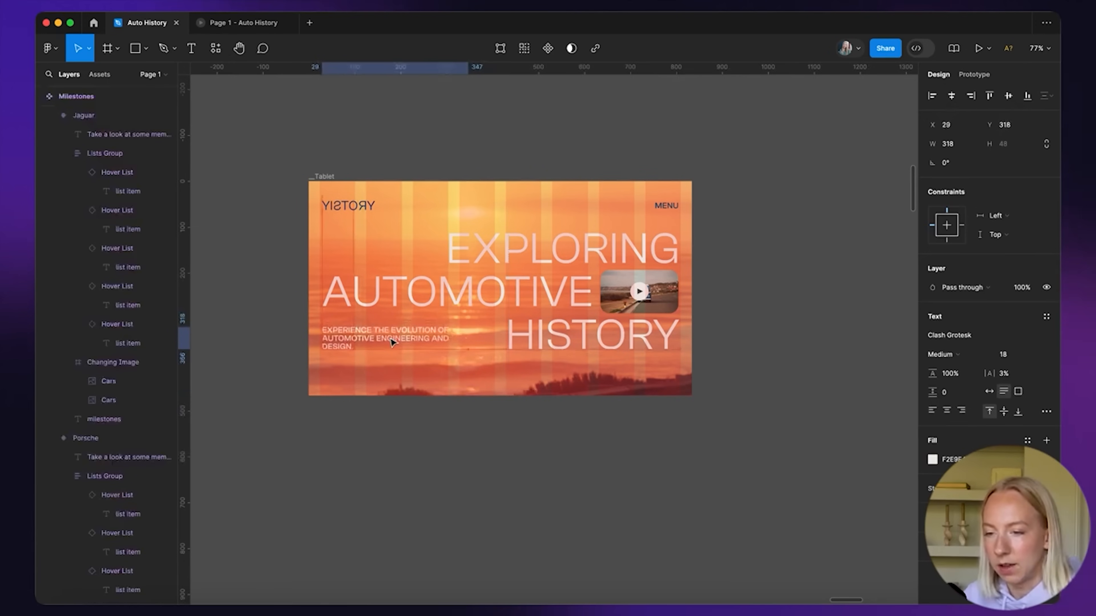
left_click(590, 367)
scroll(709, 455, "right", 3)
scroll(709, 455, "down", 1)
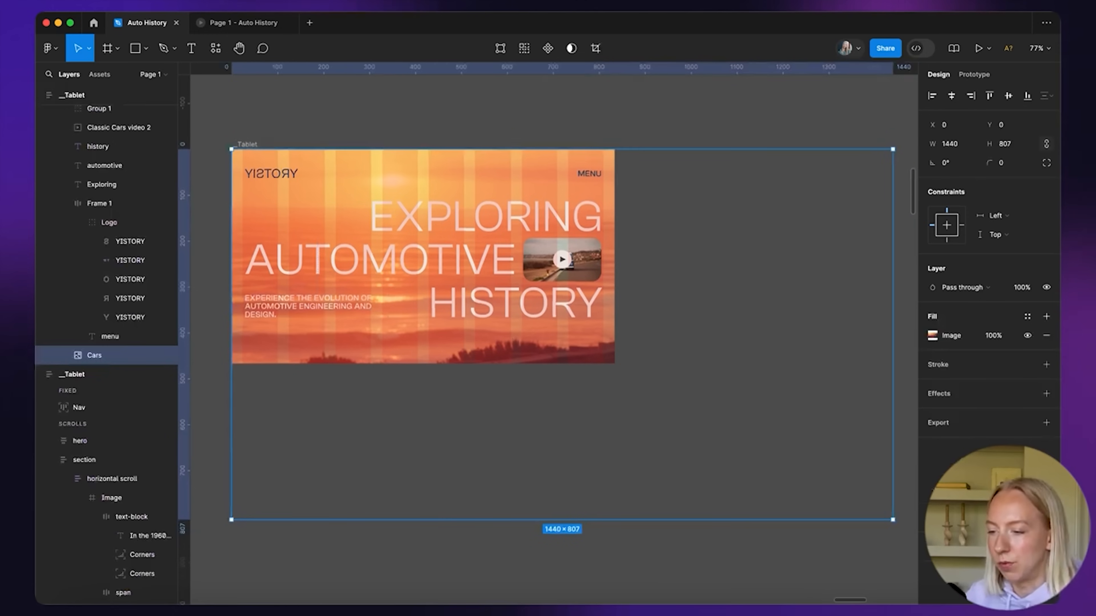
left_click_drag(892, 519, 599, 365)
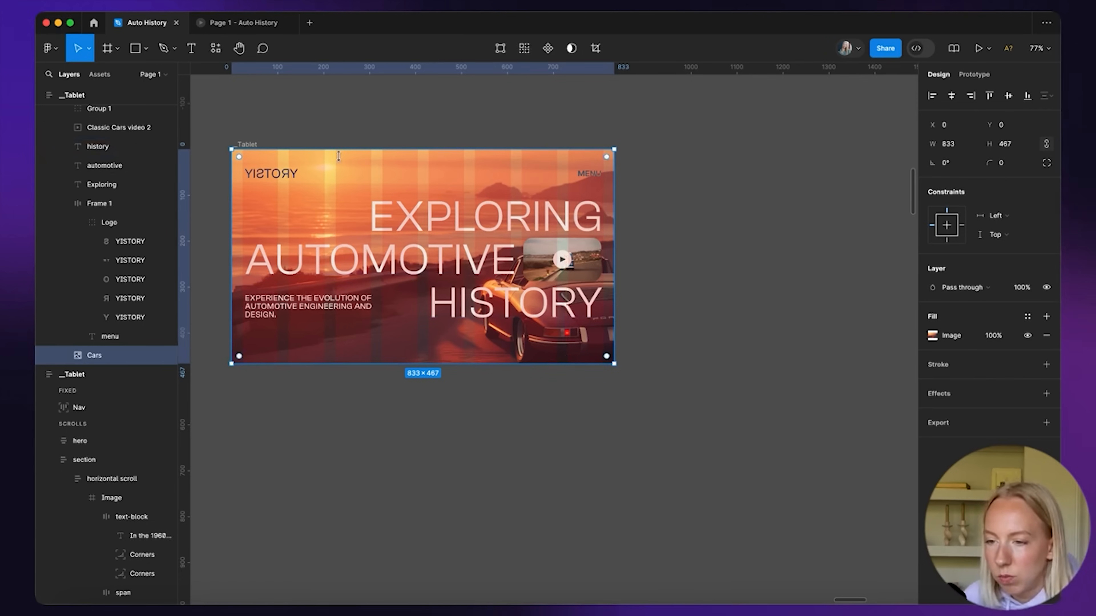
left_click_drag(622, 367, 640, 411)
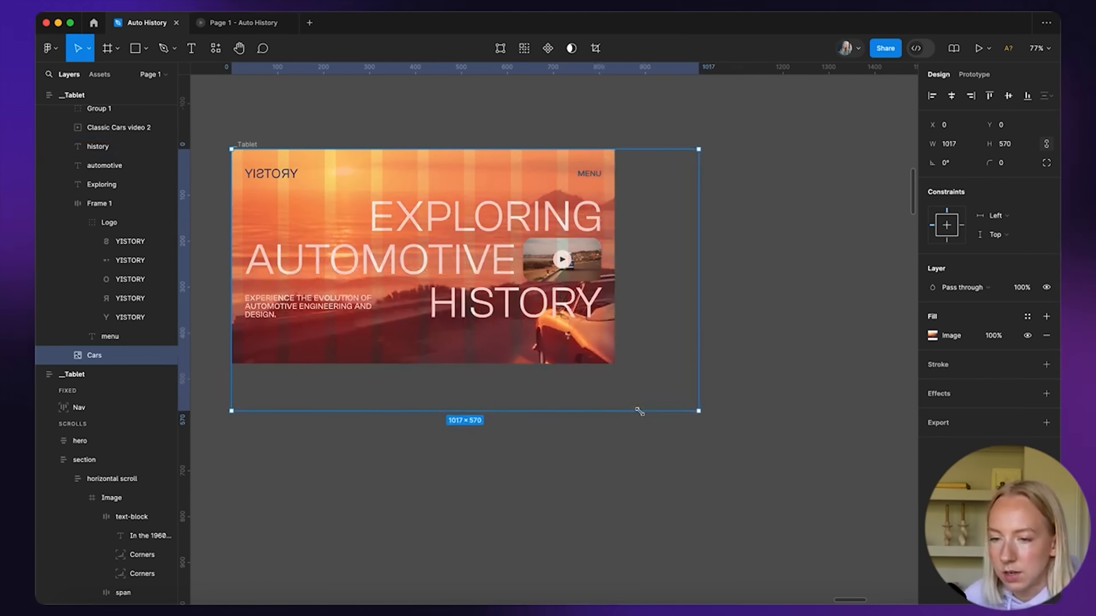
Shift the car image up and left to X -106, Y -52 so it fills the hero
left_click_drag(433, 340, 434, 320)
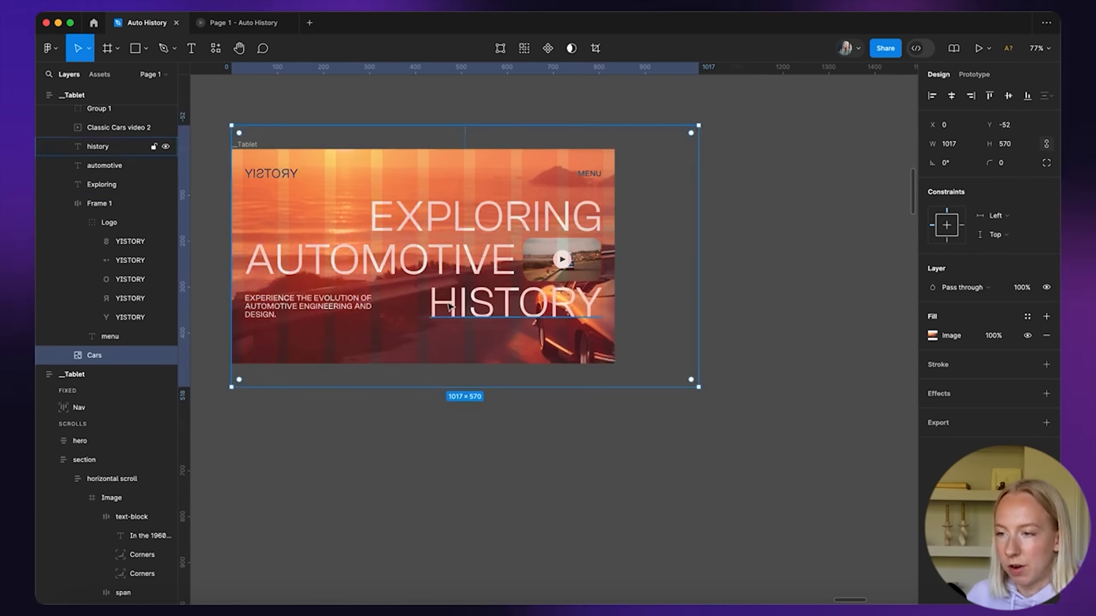
mouse_move(513, 339)
left_mouse_down()
mouse_move(492, 339)
mouse_move(503, 337)
left_mouse_up()
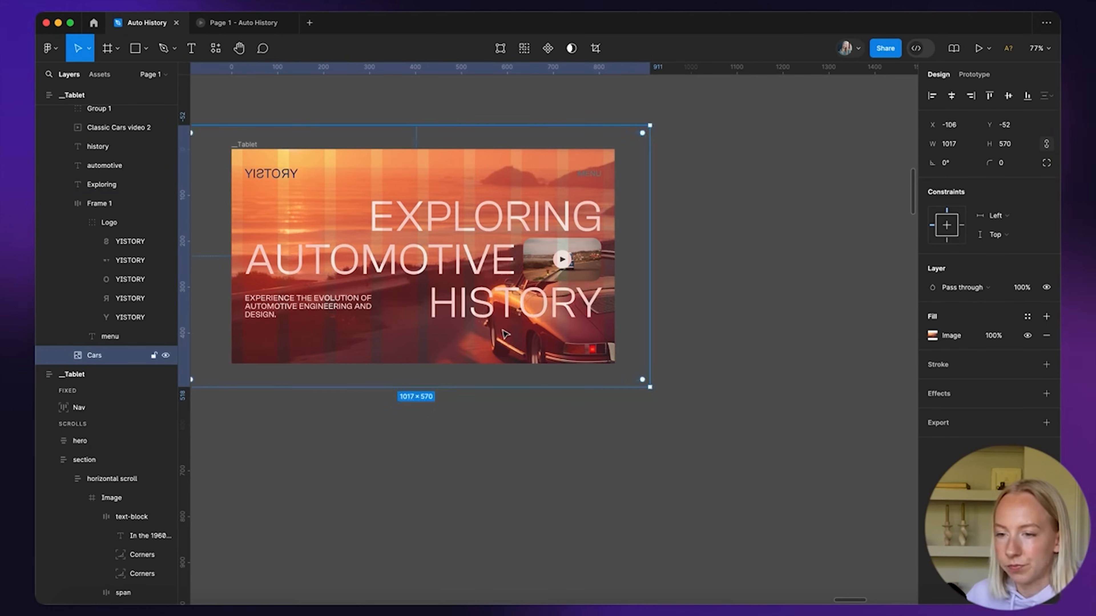
left_click(447, 444)
scroll(445, 443, "down", 5)
scroll(444, 444, "up", 2)
scroll(447, 444, "down", 2)
scroll(447, 444, "down", 1)
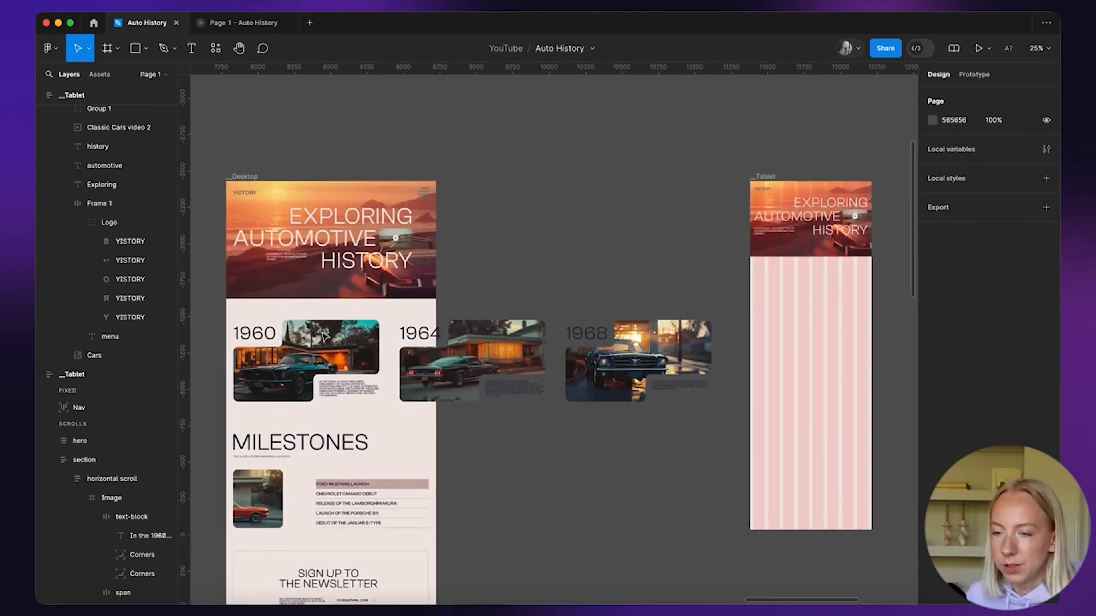
scroll(447, 358, "right", 1)
double_click(276, 352)
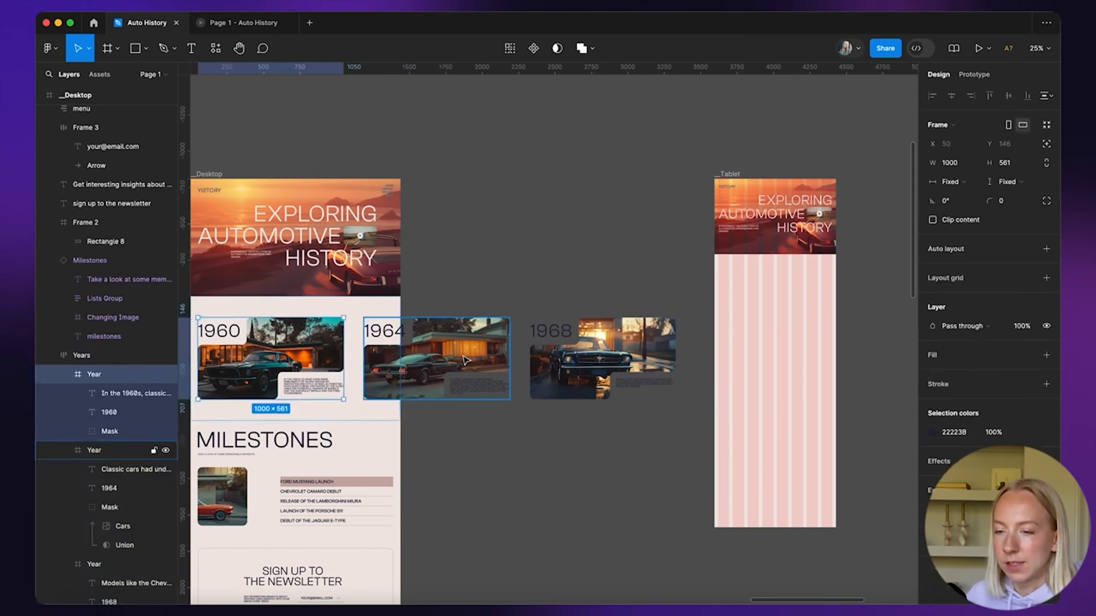
Duplicate the 1960, 1964 and 1968 year blocks below the Tablet frame
left_click(463, 360, "shift")
left_click(604, 358, "shift")
scroll(612, 348, "down", 3)
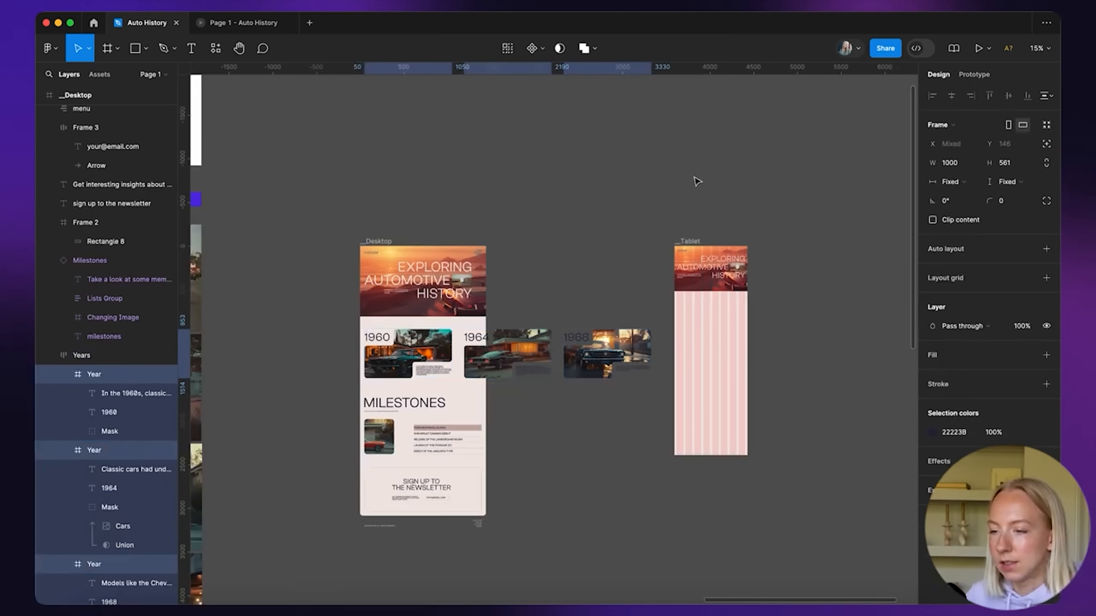
left_click_drag(448, 357, 663, 478)
left_click_drag(663, 479, 672, 589)
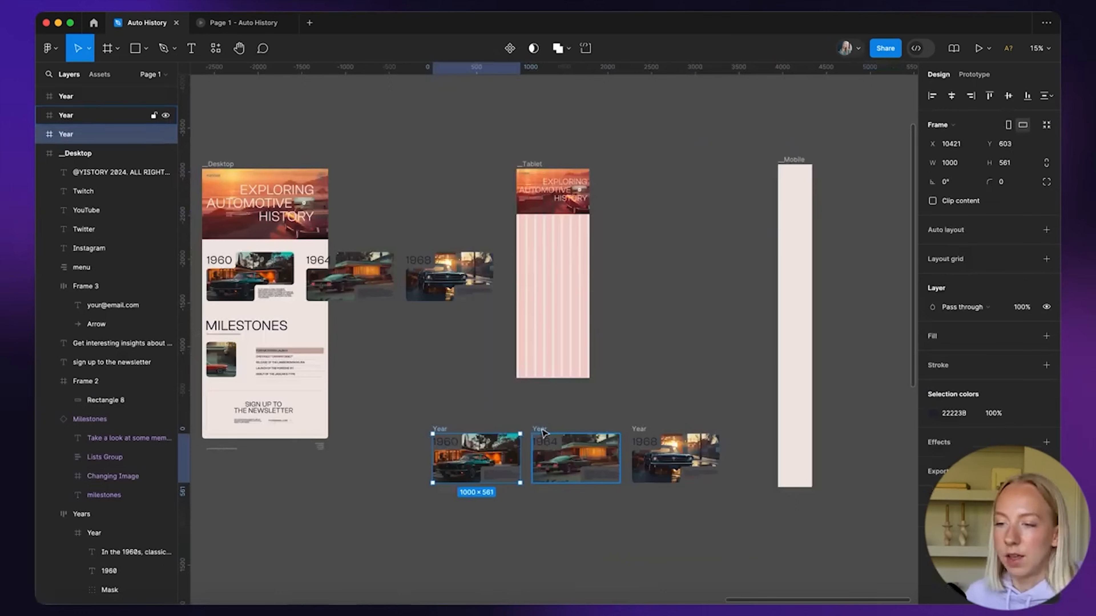
Stack the year copies in a vertical auto layout frame and fit it onto the Tablet frame
left_click(541, 431, "shift")
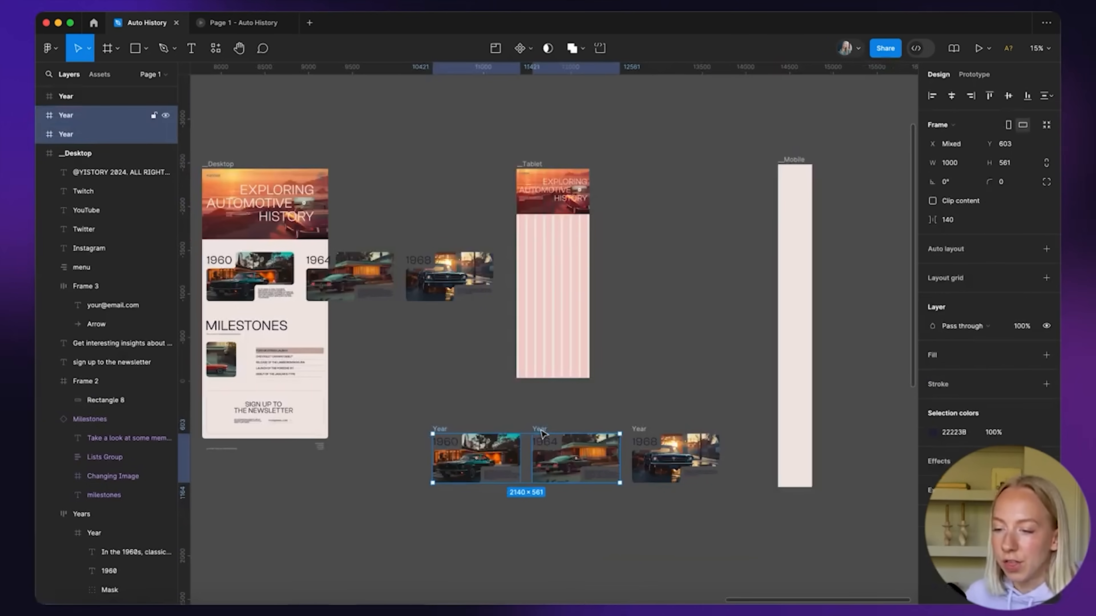
left_click(642, 430, "shift")
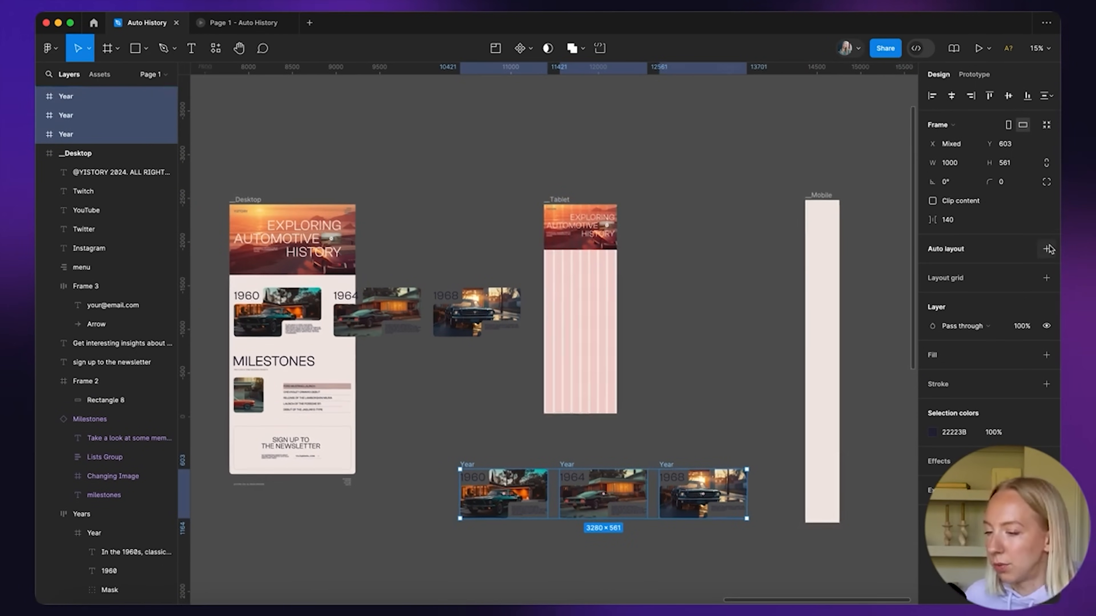
left_click(1047, 249)
left_click(932, 270)
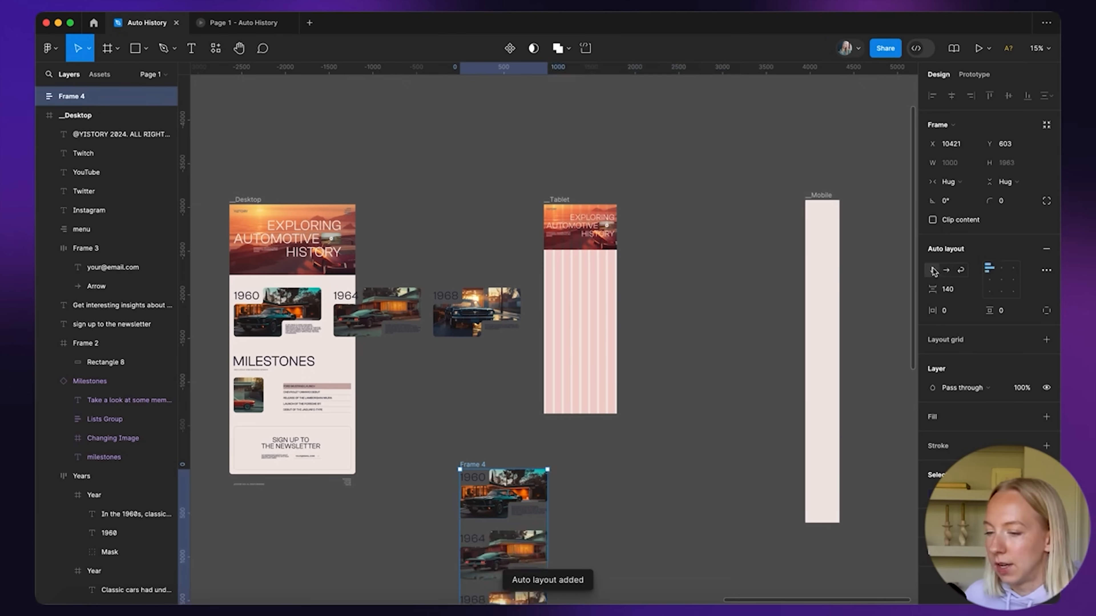
scroll(679, 465, "down", 1)
left_click_drag(445, 442, 535, 246)
left_click_drag(618, 418, 585, 351)
Set the 1960 card's masked image group width to 700
left_click(600, 266)
scroll(597, 268, "up", 5)
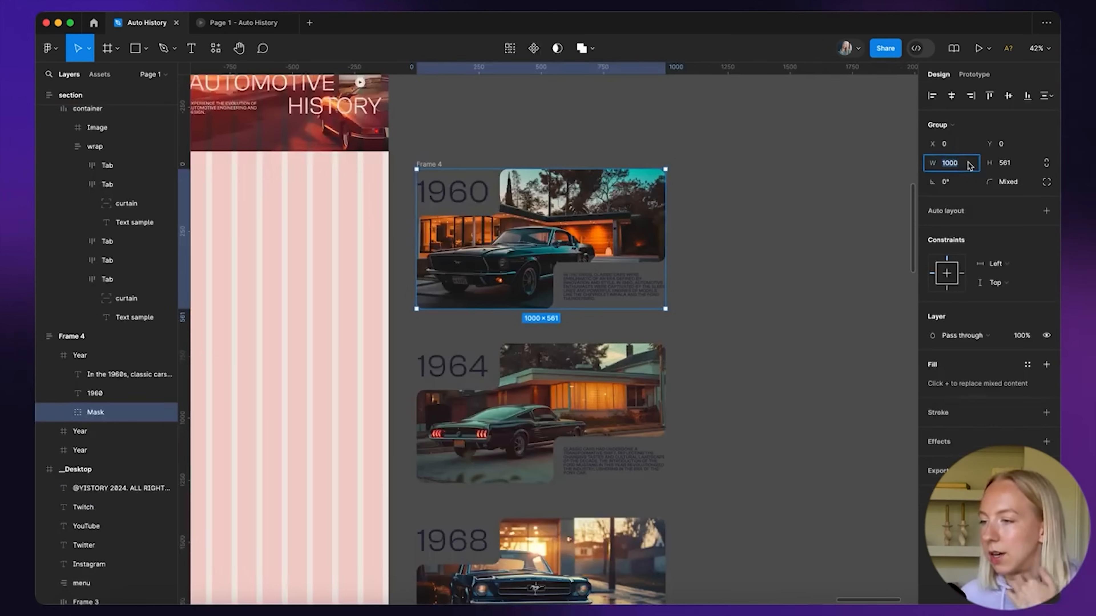
scroll(900, 210, "down", 4)
scroll(571, 118, "up", 2)
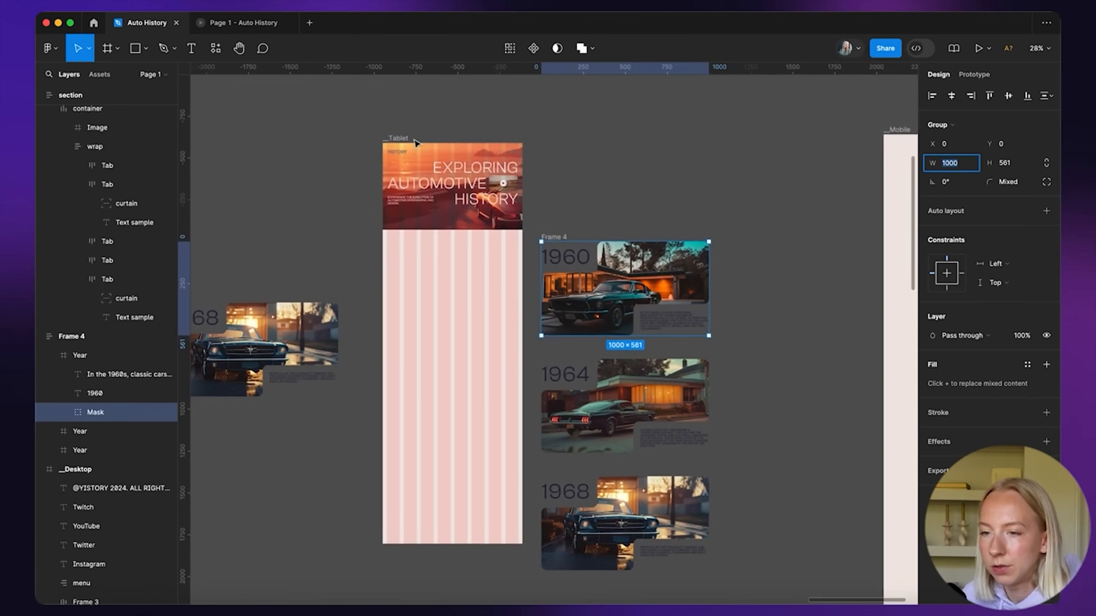
left_click(396, 139)
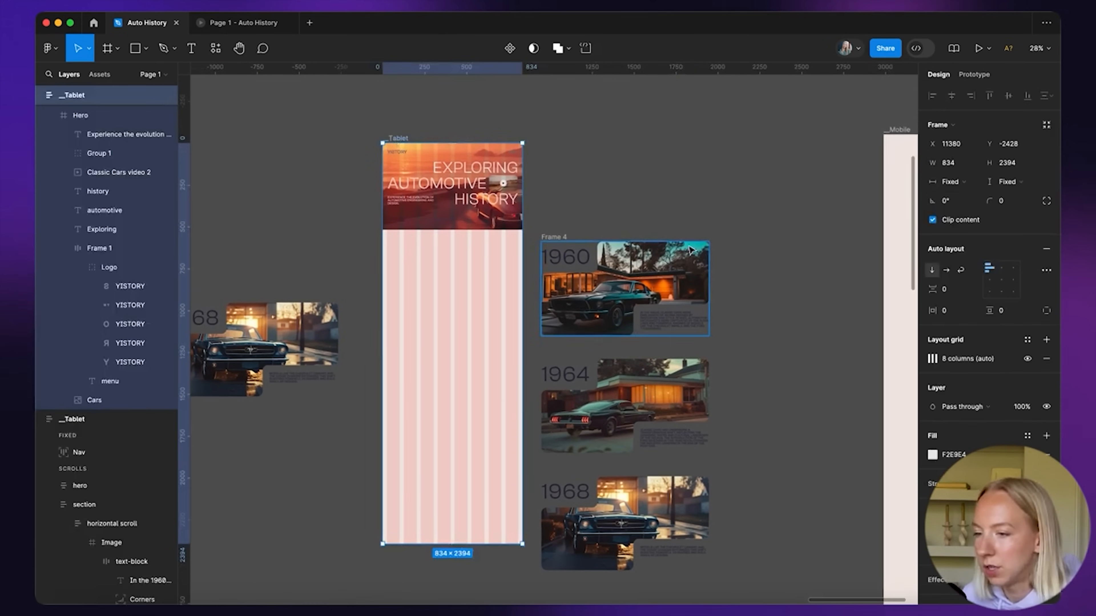
scroll(690, 249, "up", 3)
left_click(617, 274)
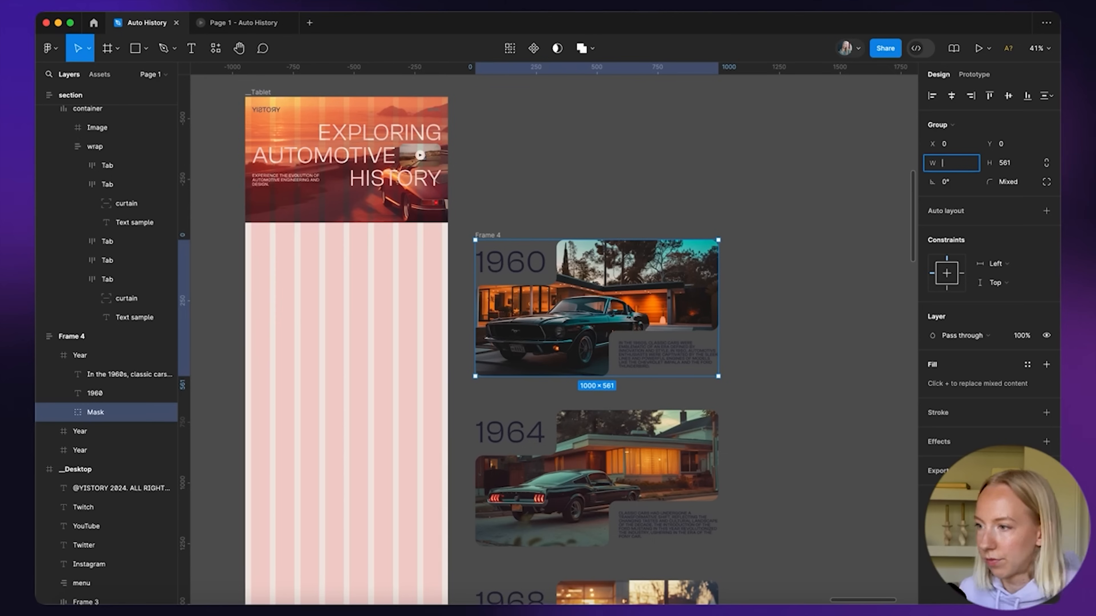
key("7")
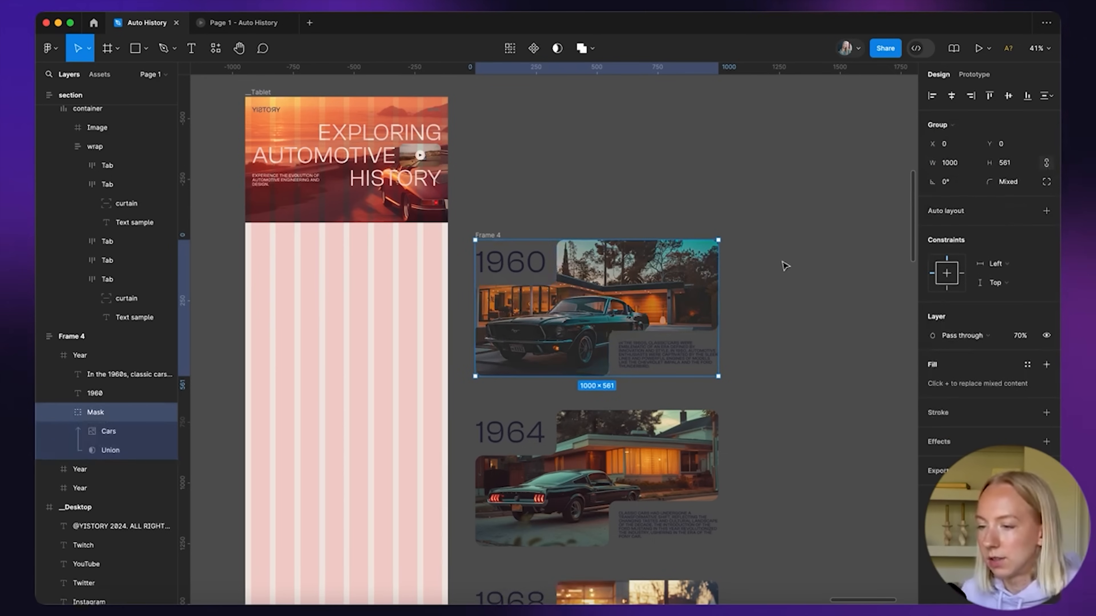
key("0")
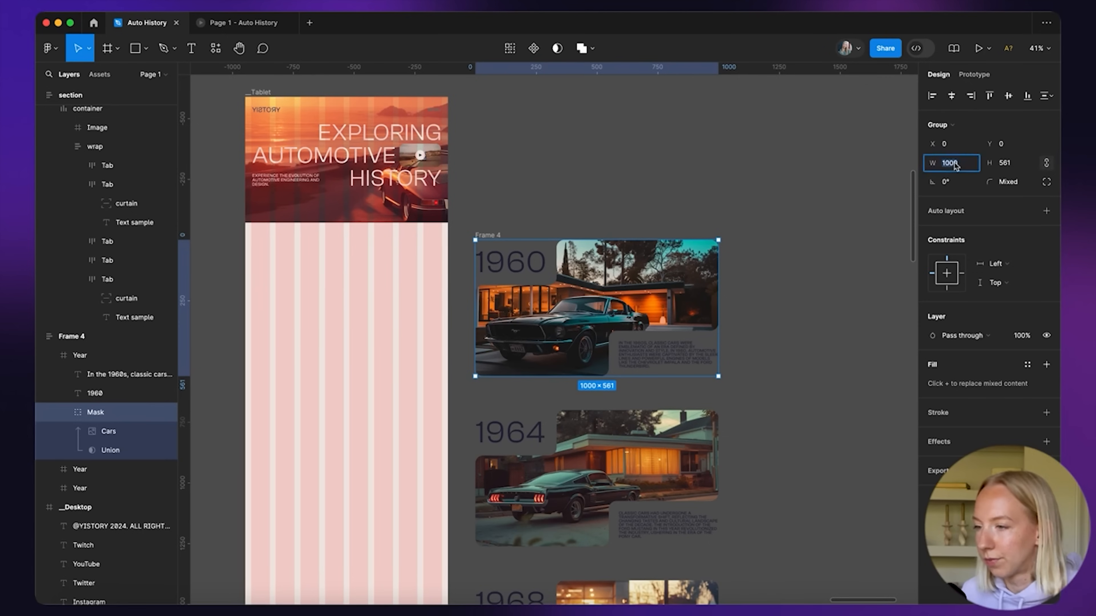
type("700")
key("Return")
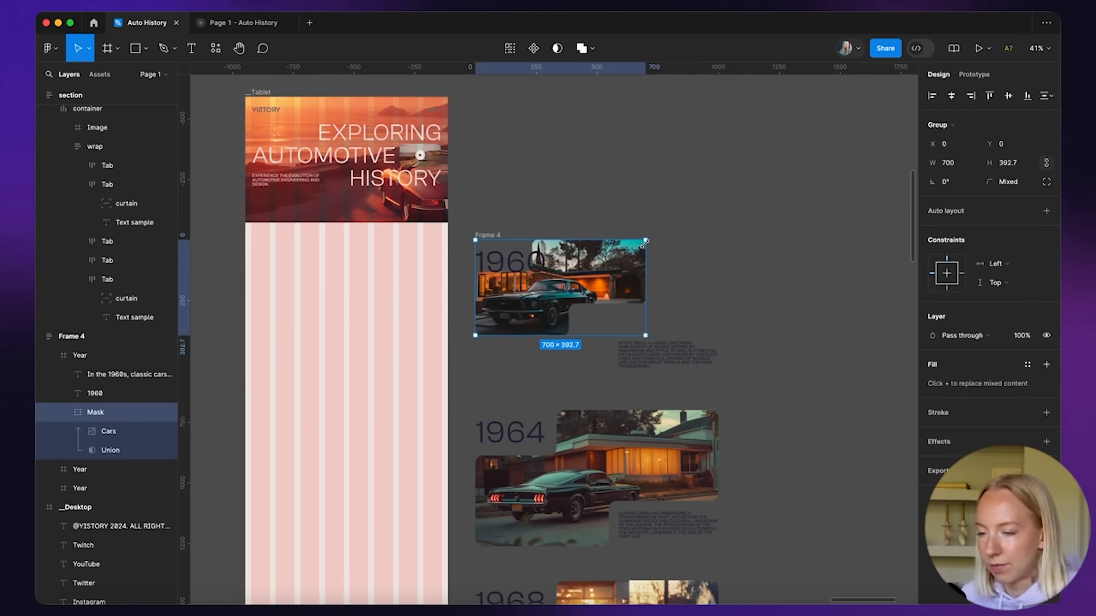
Set the 1960 heading to font size 96 and move its description closer to the image
left_click(524, 263)
scroll(523, 264, "up", 5)
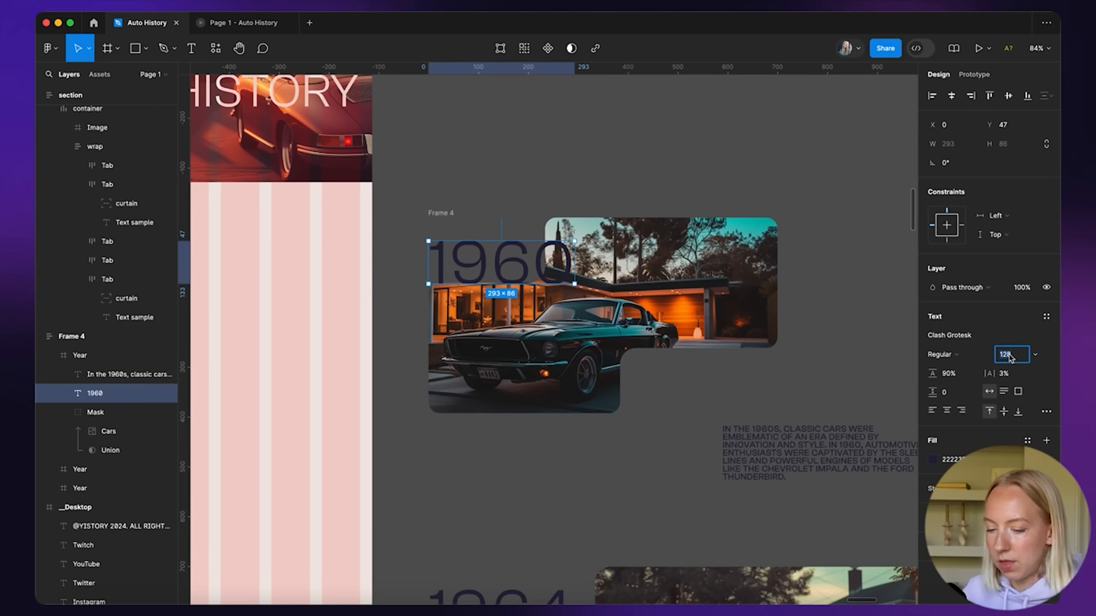
type("96")
key("Return")
scroll(600, 288, "up", 2)
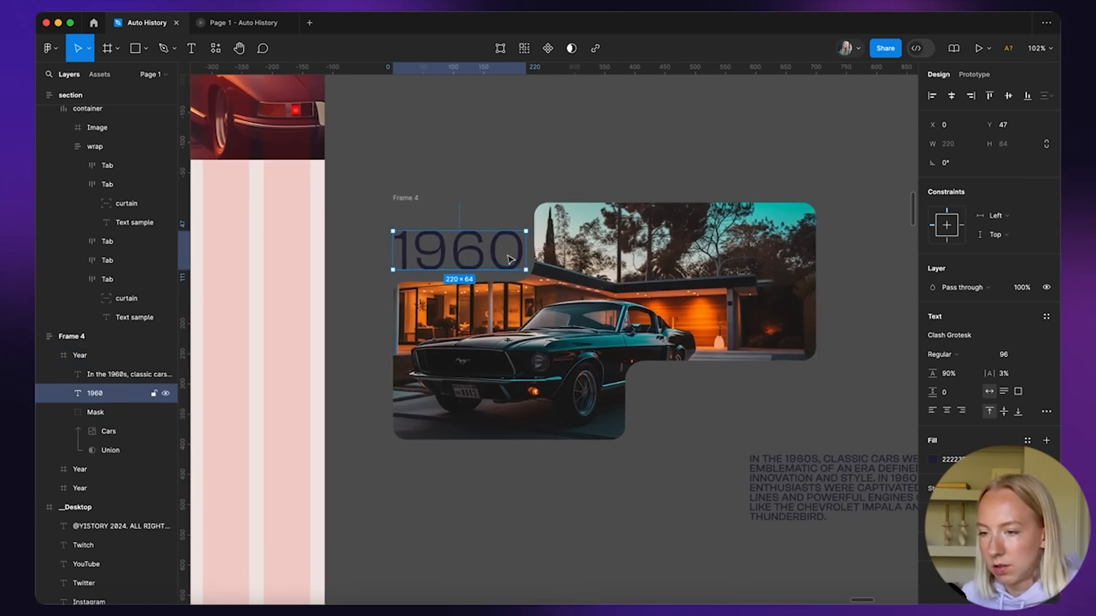
left_click_drag(805, 468, 752, 417)
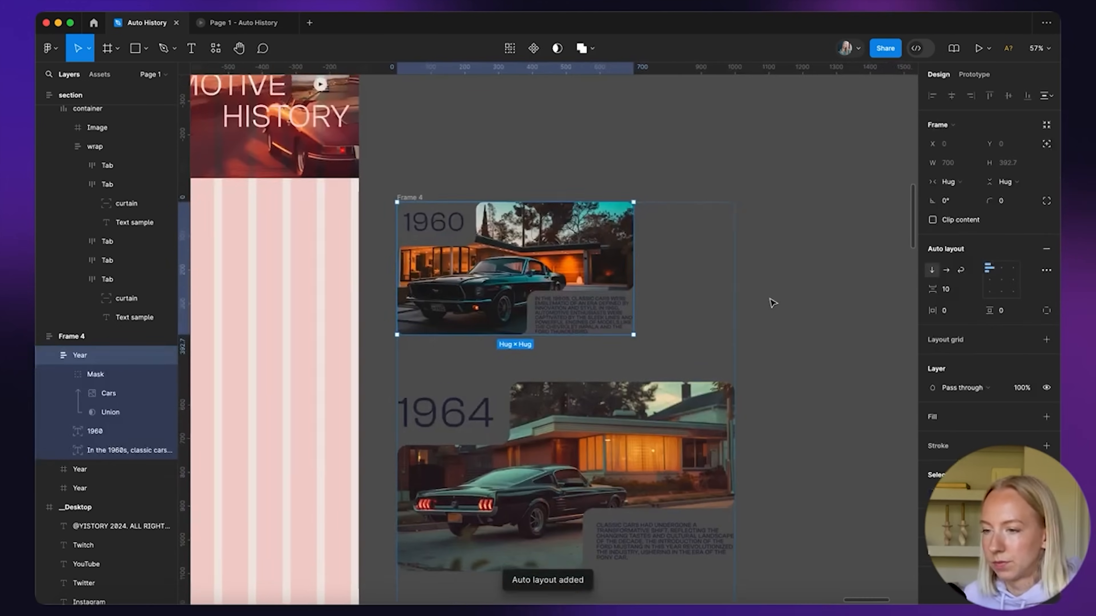
scroll(772, 303, "down", 2)
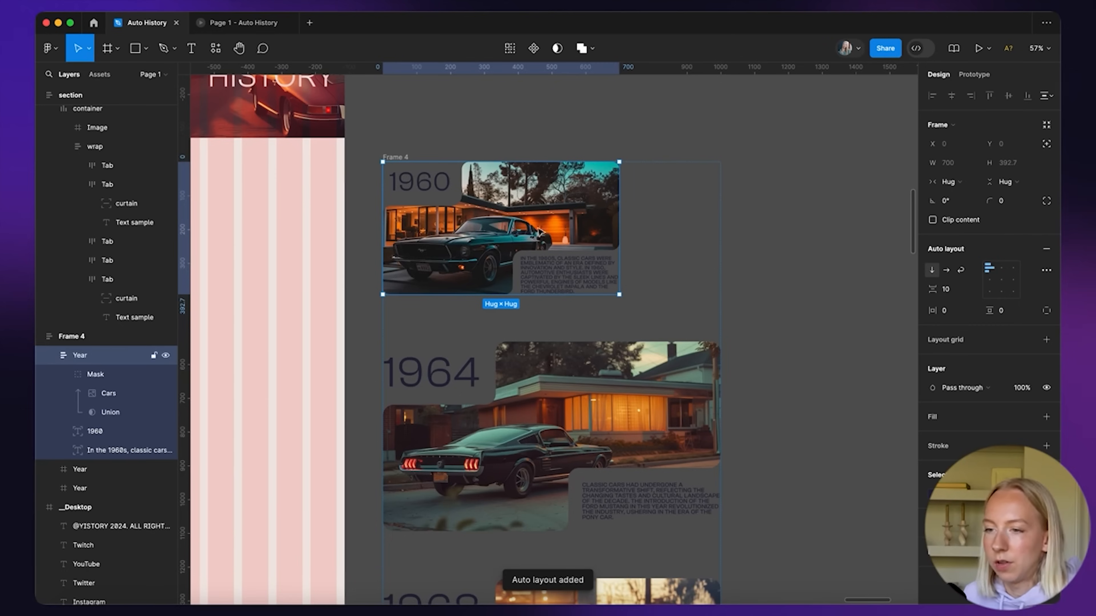
scroll(704, 268, "down", 3)
Make the Tablet frame taller to fit the stacked year cards
double_click(617, 331)
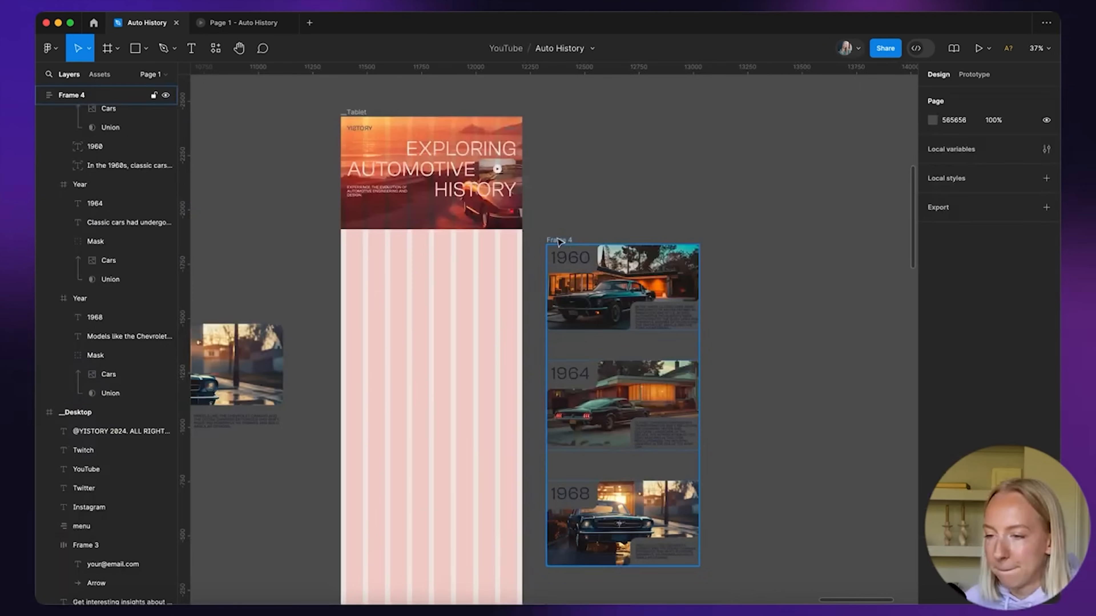
left_click_drag(570, 242, 375, 255)
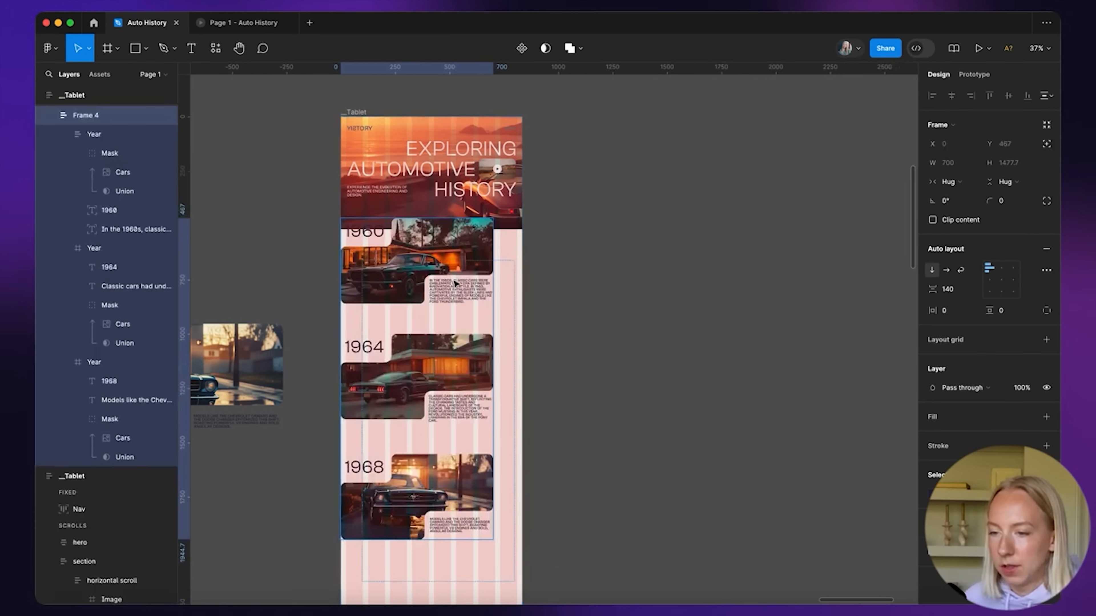
key("super+z")
left_click(358, 108)
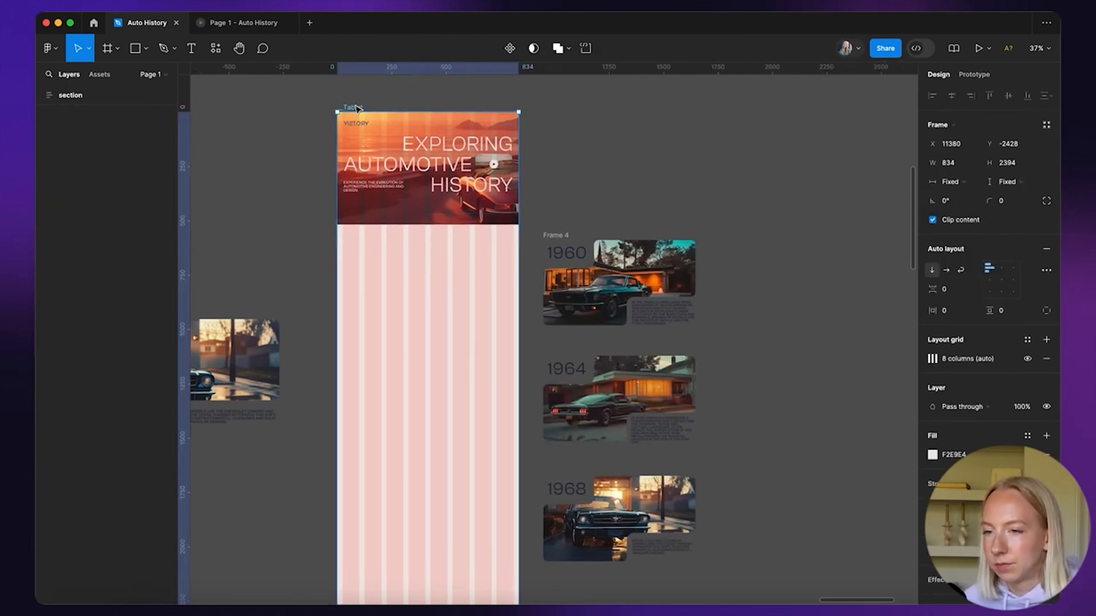
left_click(424, 132)
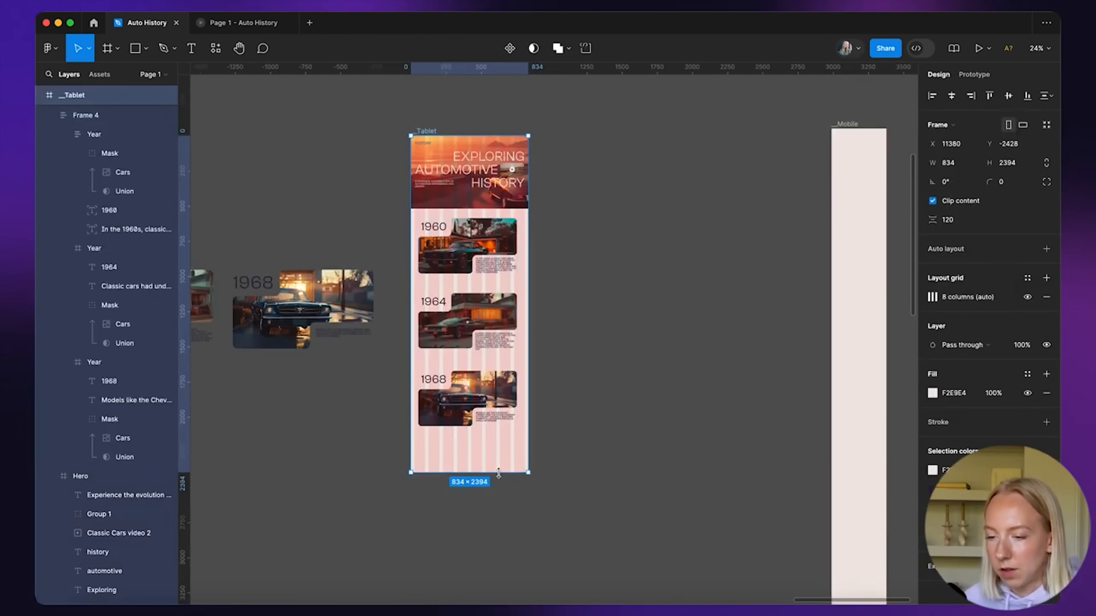
left_click_drag(498, 473, 498, 587)
left_click(547, 250)
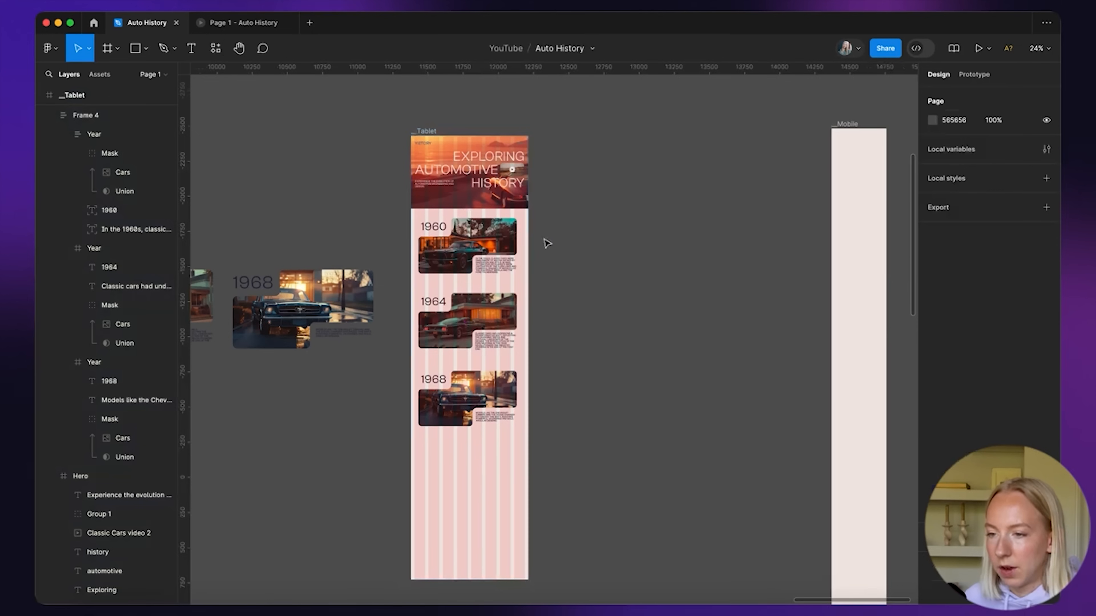
Drag the desktop Milestones instance into the Tablet frame and narrow it to 838 wide
scroll(371, 388, "down", 3)
scroll(371, 388, "up", 1)
left_click_drag(249, 360, 668, 416)
scroll(604, 397, "right", 3)
scroll(579, 387, "up", 5)
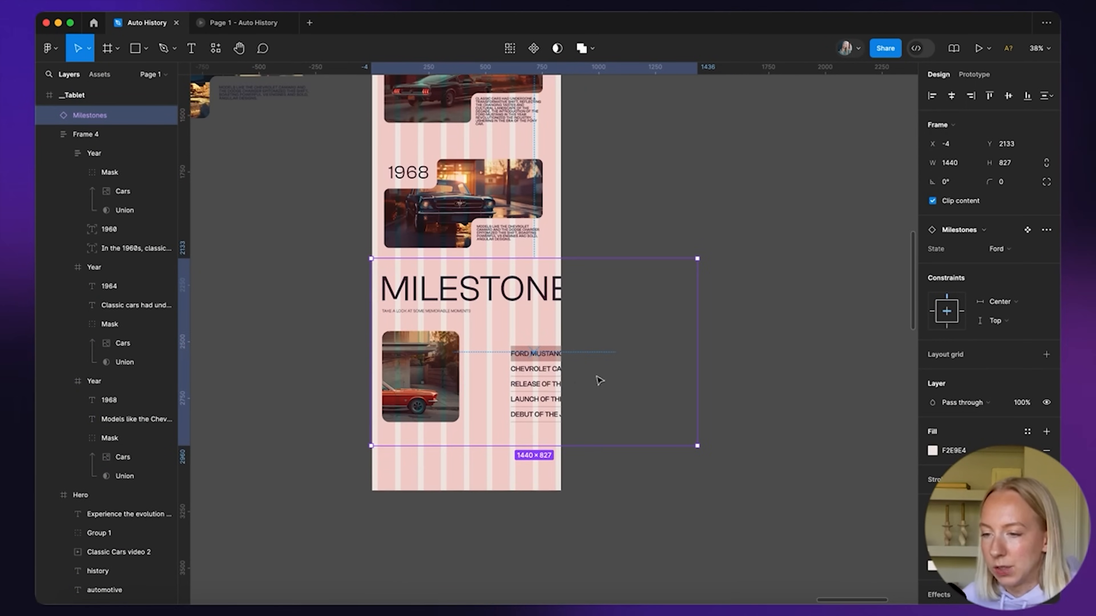
left_click_drag(693, 334, 564, 351)
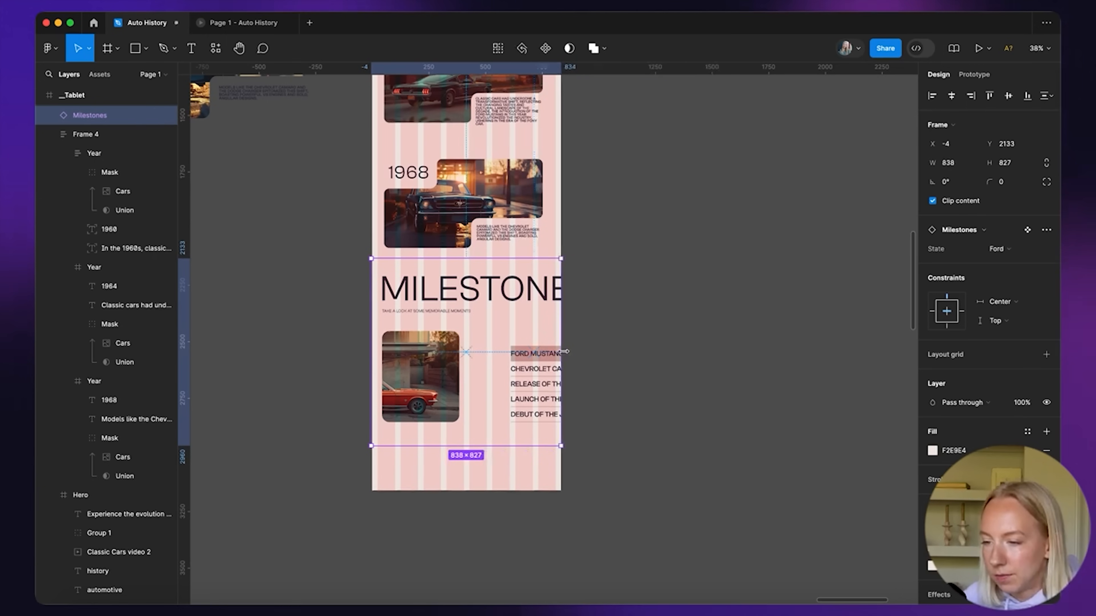
Set the MILESTONES heading to 96 and position the section under the 1968 card
double_click(485, 293)
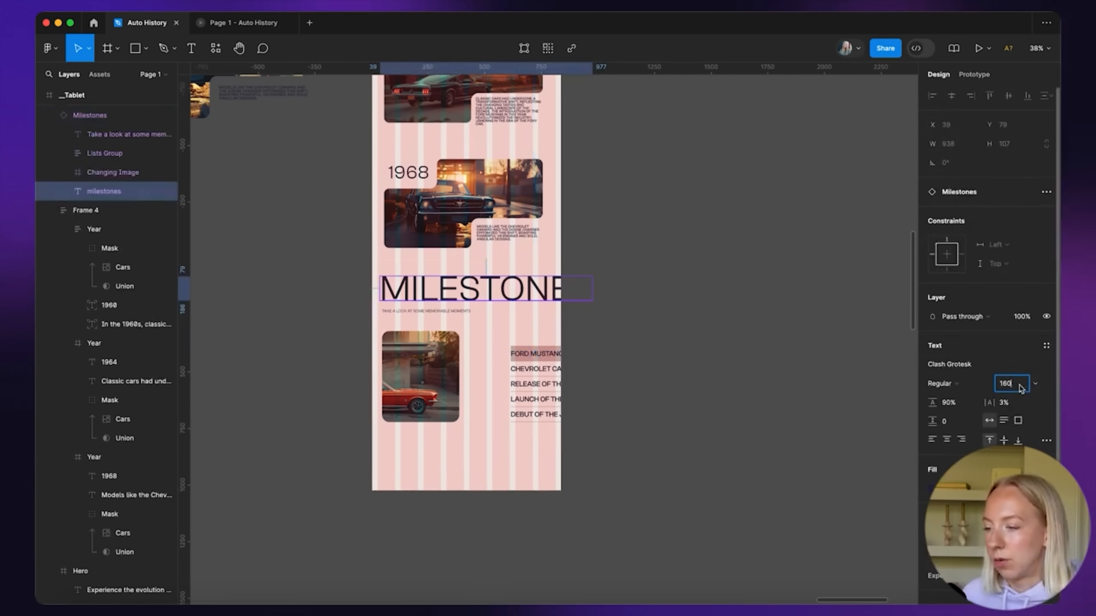
type("96")
key("Return")
left_click_drag(433, 312, 438, 308)
scroll(438, 310, "up", 5)
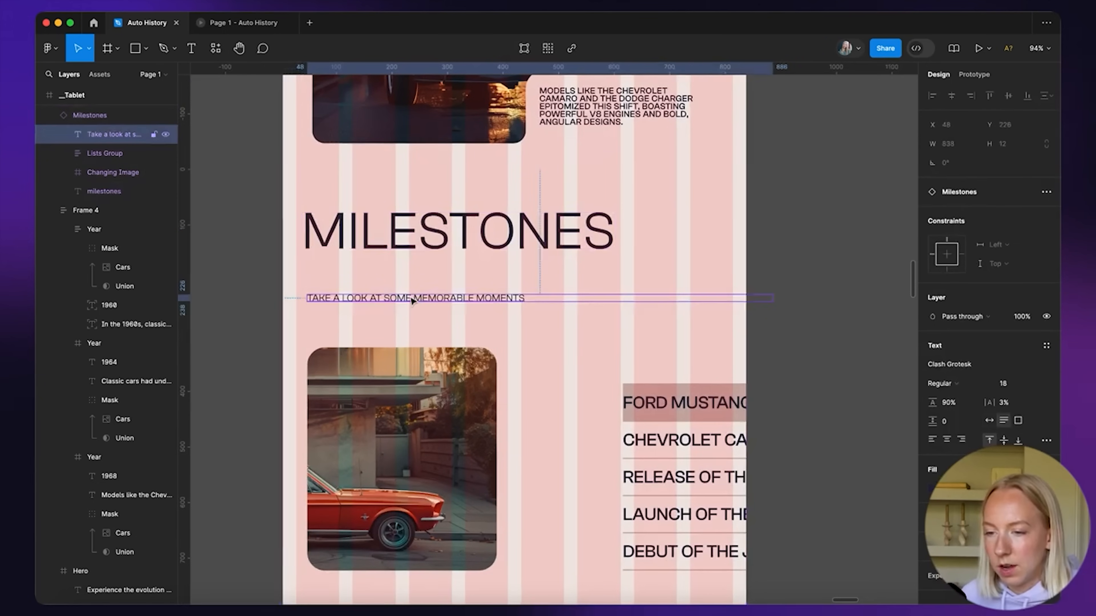
left_click_drag(427, 283, 428, 301)
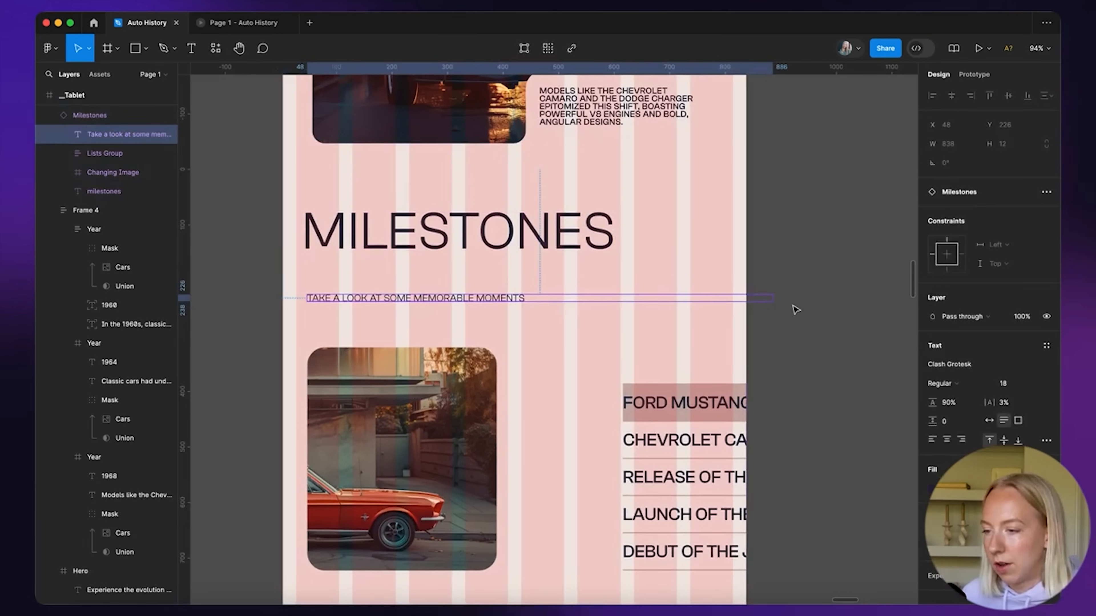
Set all five milestone list items to font size 24
double_click(511, 301)
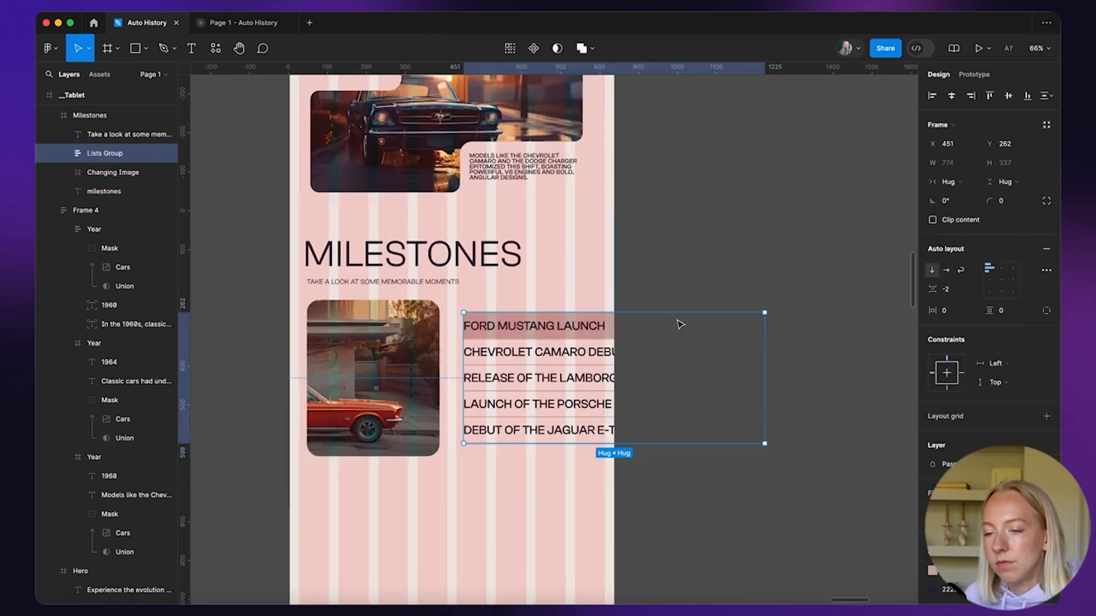
left_click(545, 328, "super")
left_click(544, 351, "shift")
left_click(544, 378, "shift")
left_click(540, 405, "shift")
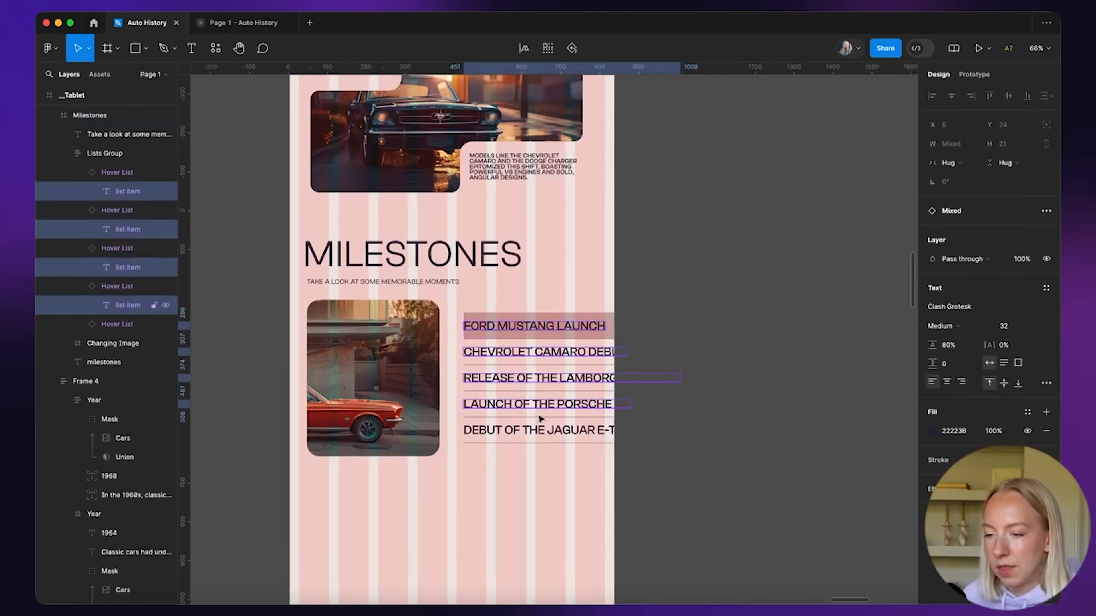
left_click(538, 431, "shift")
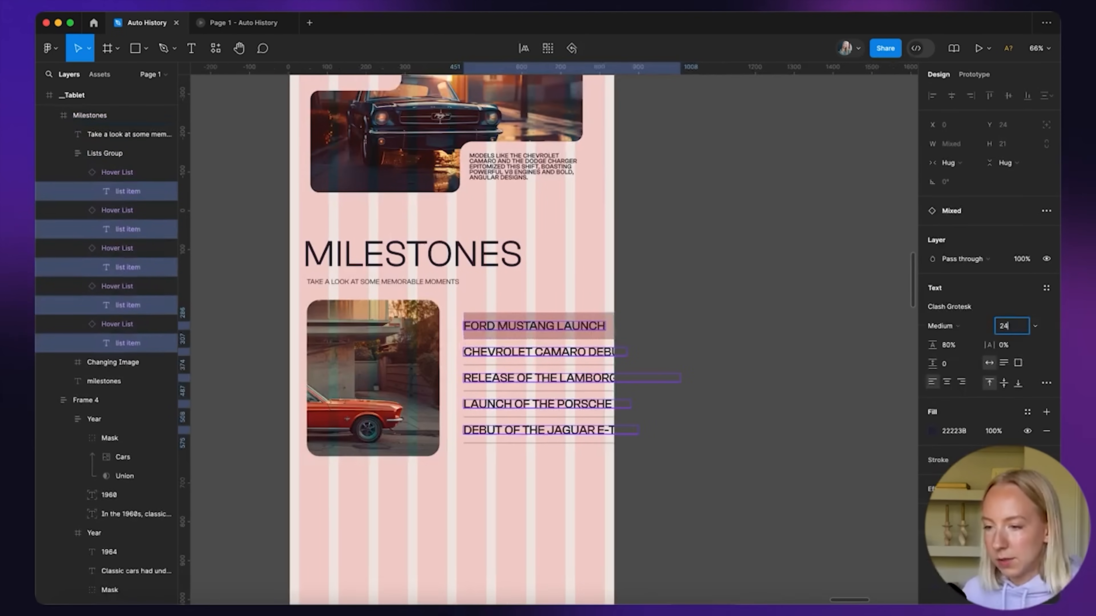
type("24")
key("Return")
Shrink the Changing Image car picture to 241×284, undoing a misplaced drop into the list
left_click(411, 309)
left_click_drag(439, 300, 401, 346)
left_click_drag(383, 401, 503, 408)
key("super+z")
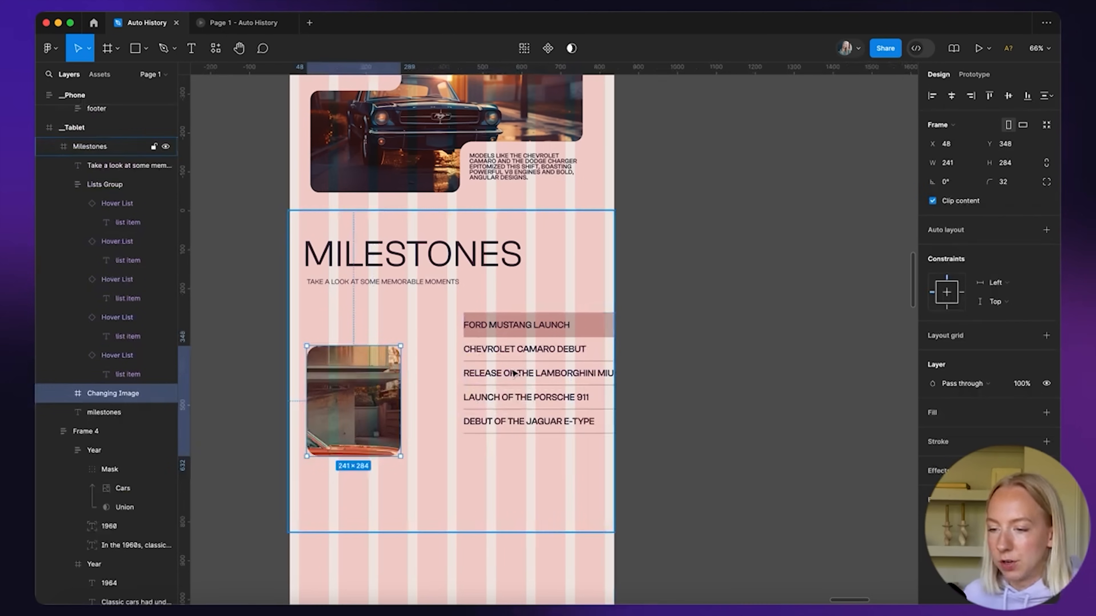
Move the milestones list to the left, make its rows Hug, and widen it to 610
left_click_drag(555, 323, 433, 318)
key("Return")
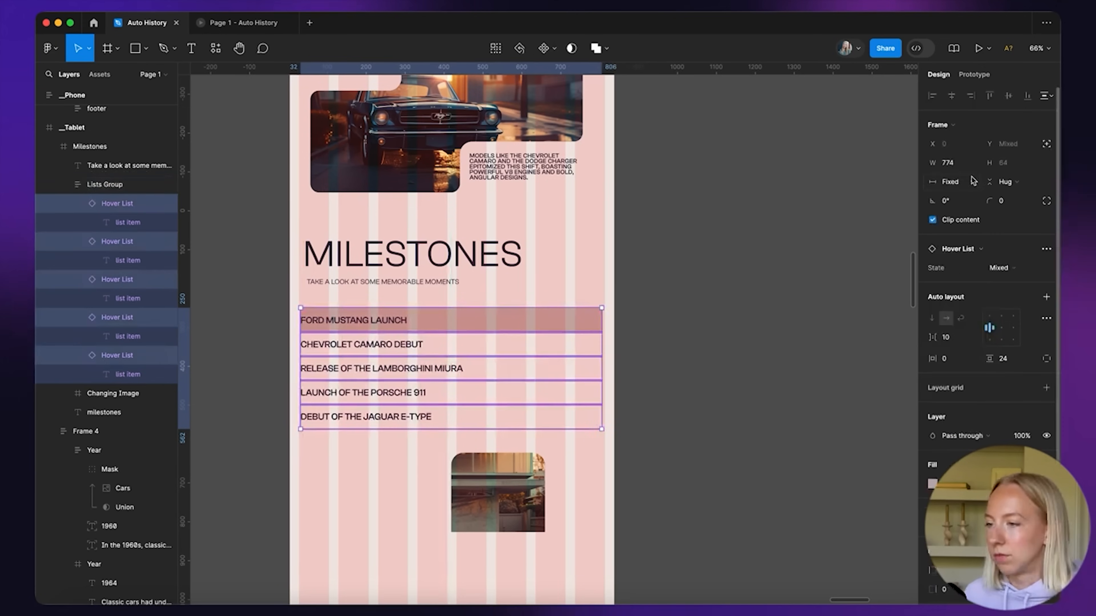
left_click(949, 181)
left_click(971, 196)
left_click(611, 321)
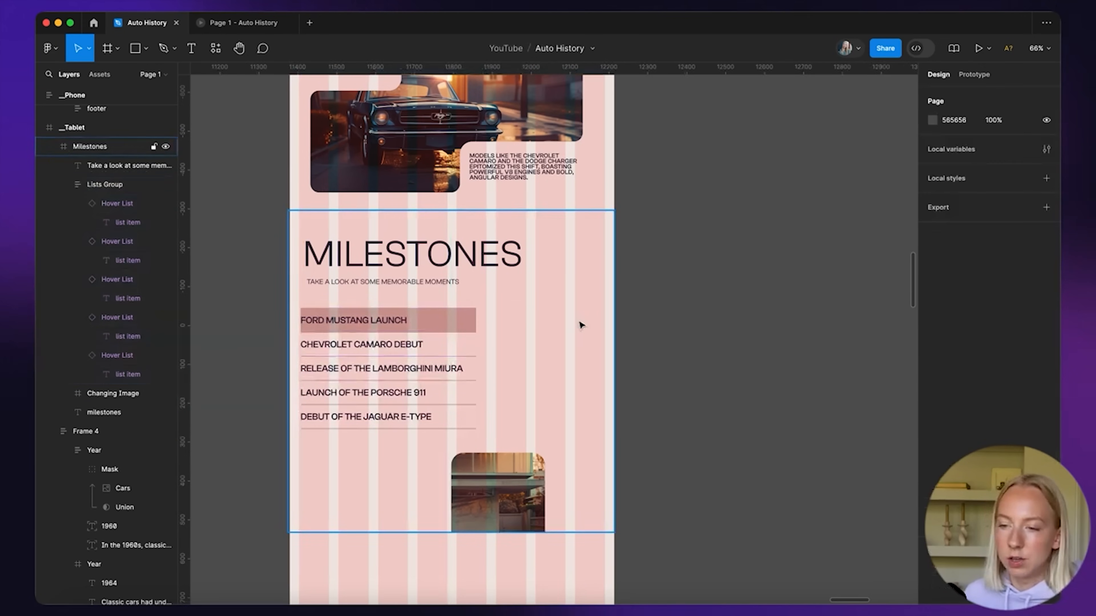
left_click(449, 324)
left_click(448, 325)
mouse_move(478, 342)
left_mouse_down()
mouse_move(556, 341)
mouse_move(473, 348)
left_mouse_up()
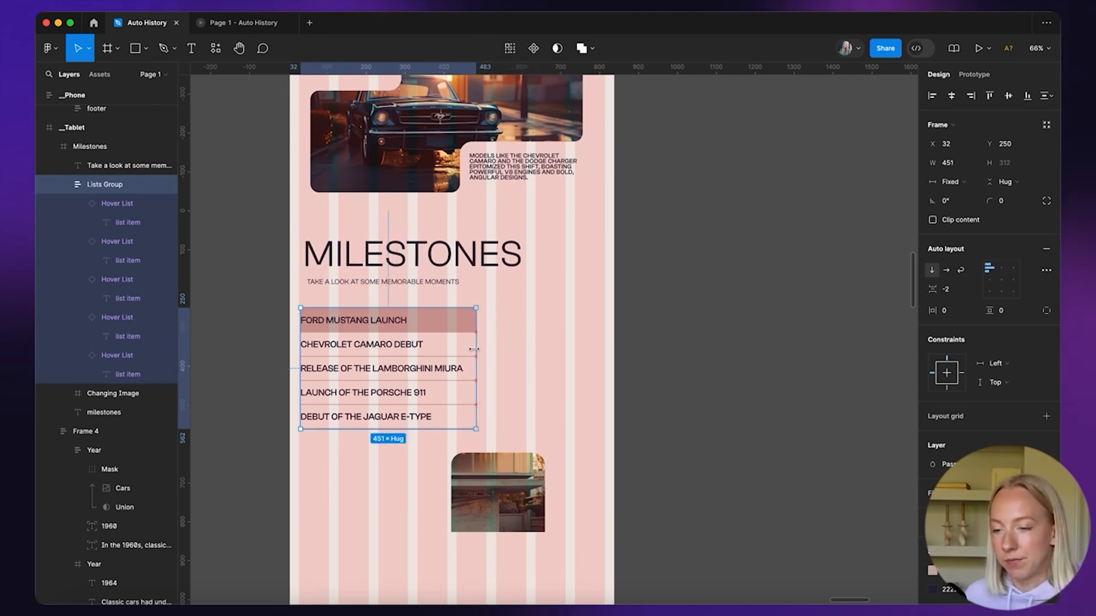
Place the car image to the right of the list and enlarge it slightly
left_click_drag(514, 476, 573, 331)
left_click_drag(507, 420, 498, 435)
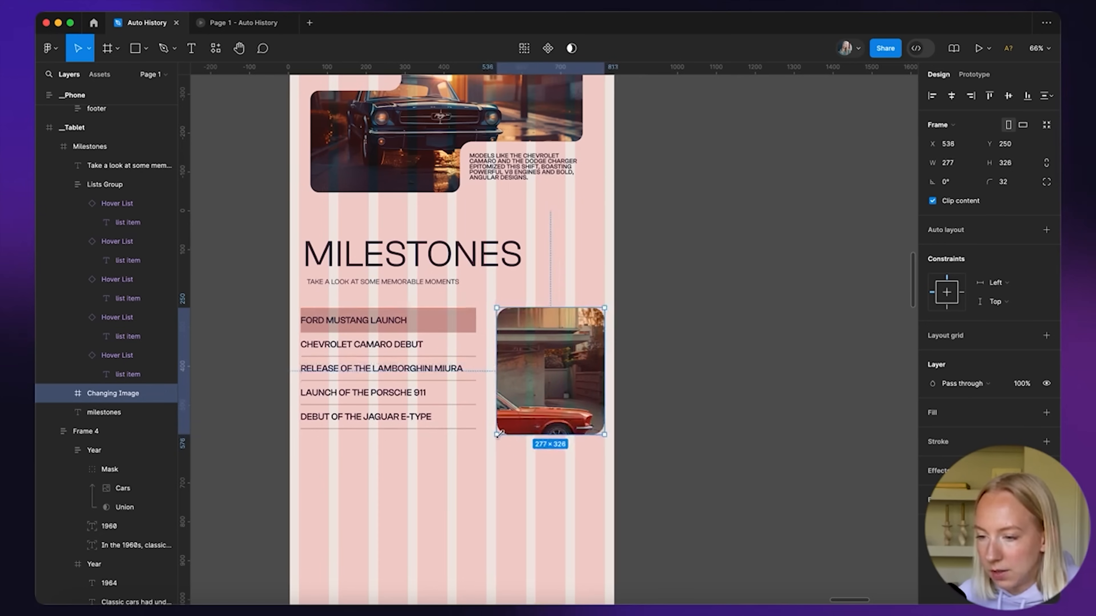
left_click(638, 384)
scroll(652, 277, "down", 5)
scroll(597, 317, "down", 3)
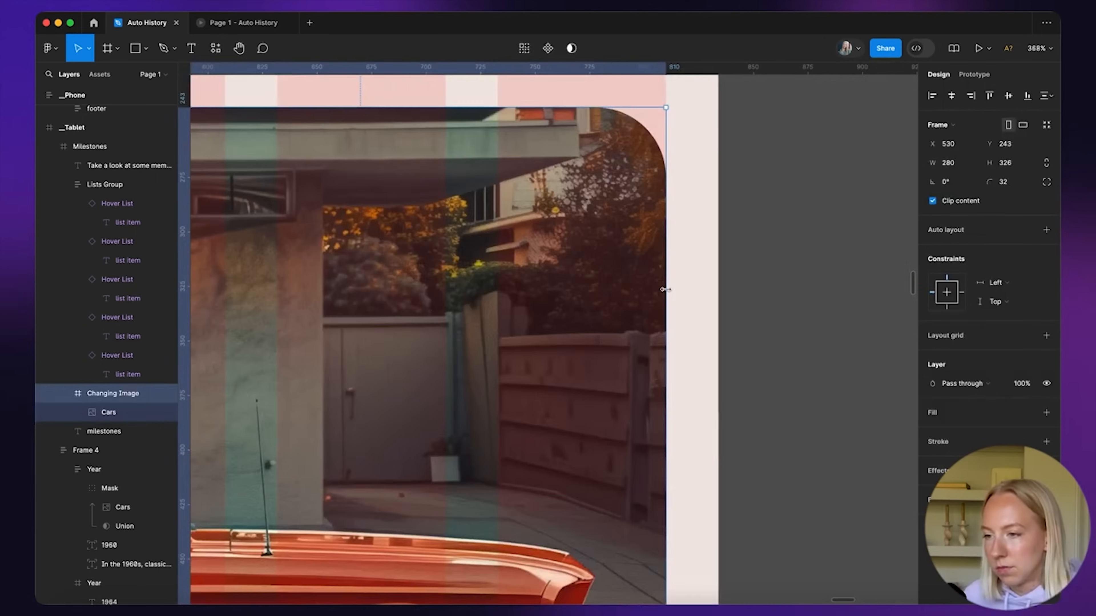
scroll(666, 288, "down", 5)
left_click(751, 316)
scroll(750, 315, "down", 5)
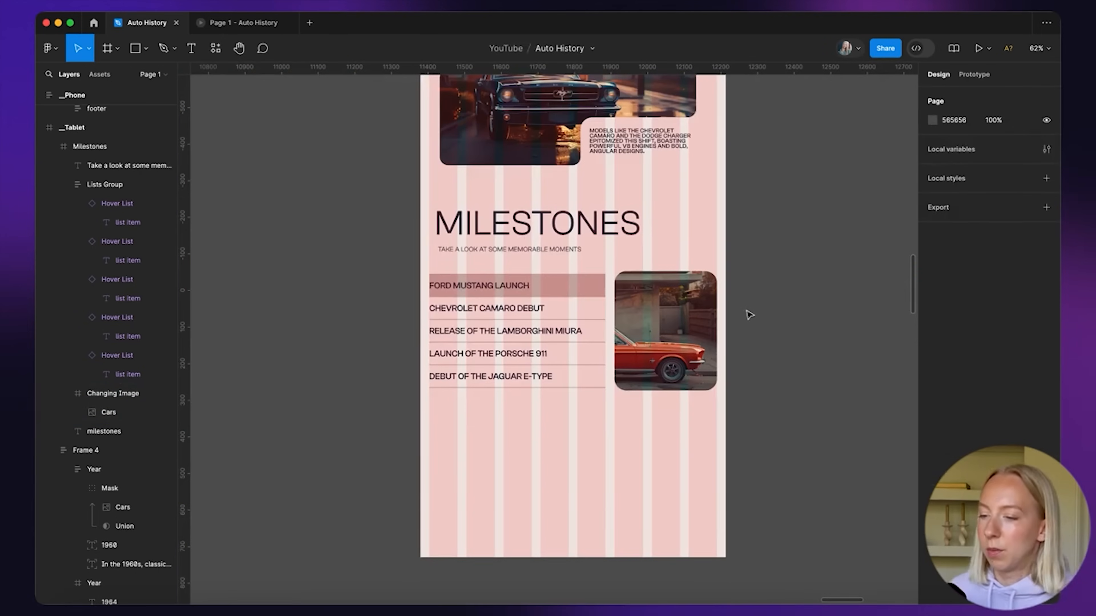
scroll(750, 315, "down", 5)
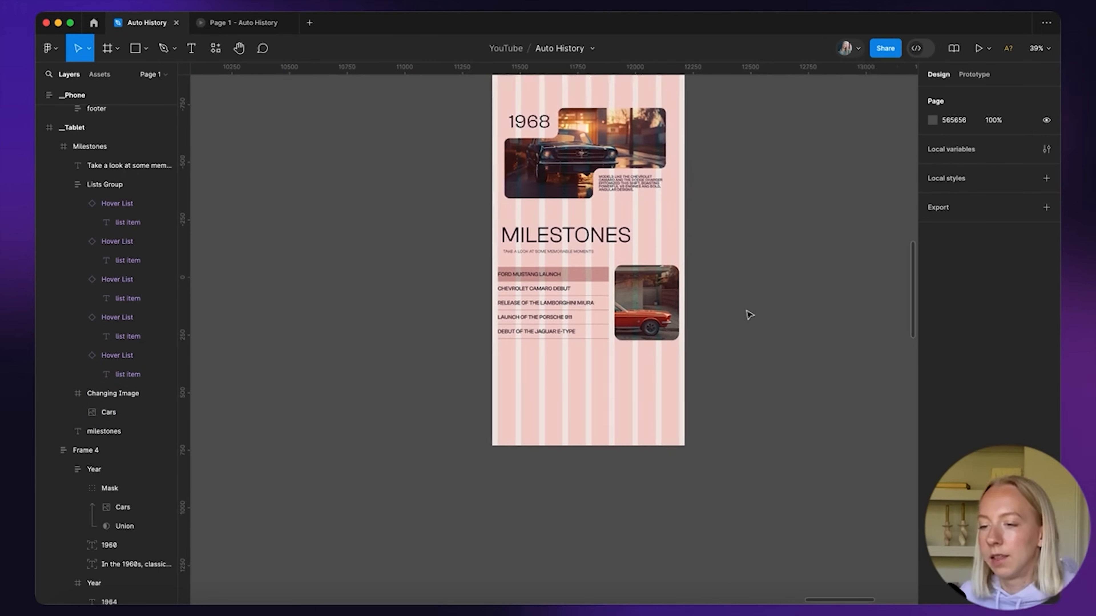
scroll(681, 350, "up", 1)
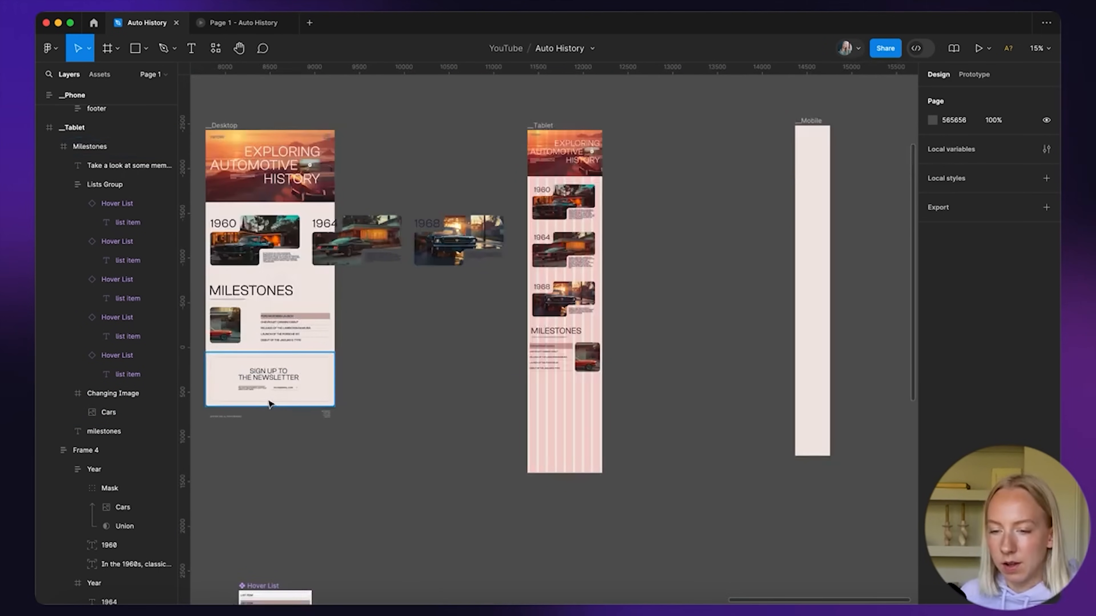
Copy the newsletter section into Tablet, unwrap it, and fit its box to the tablet width
left_click_drag(219, 374, 543, 400)
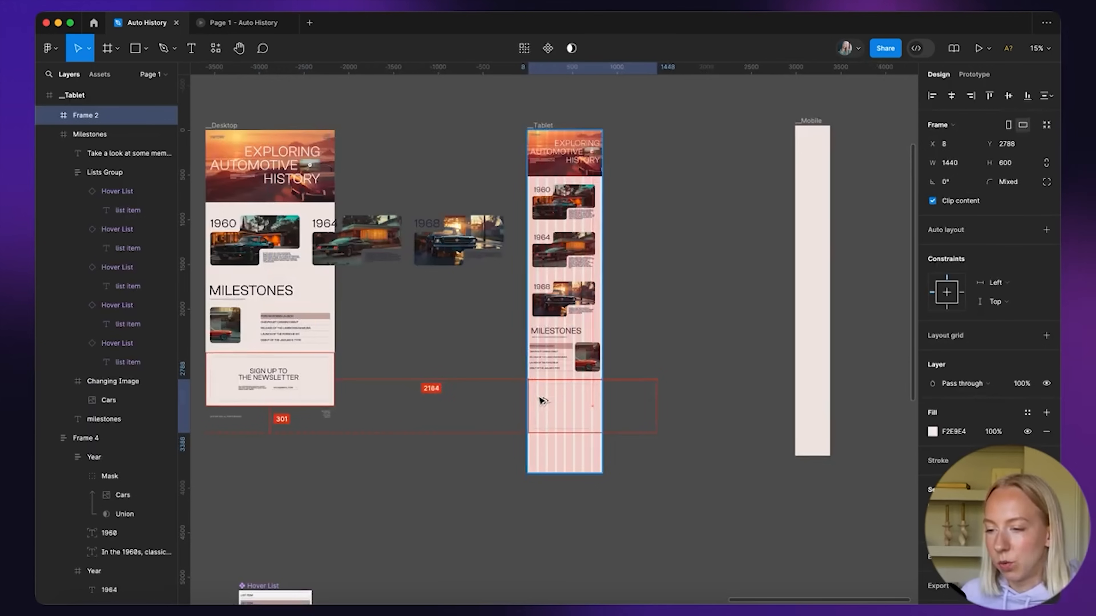
left_click(337, 484)
key("ctrl+z")
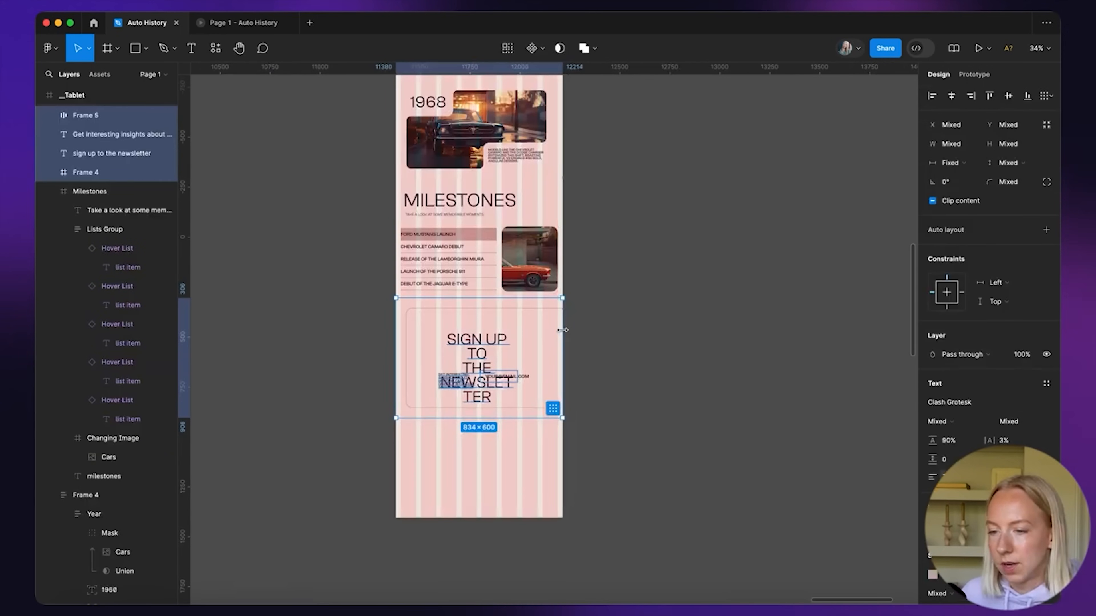
scroll(562, 330, "up", 5)
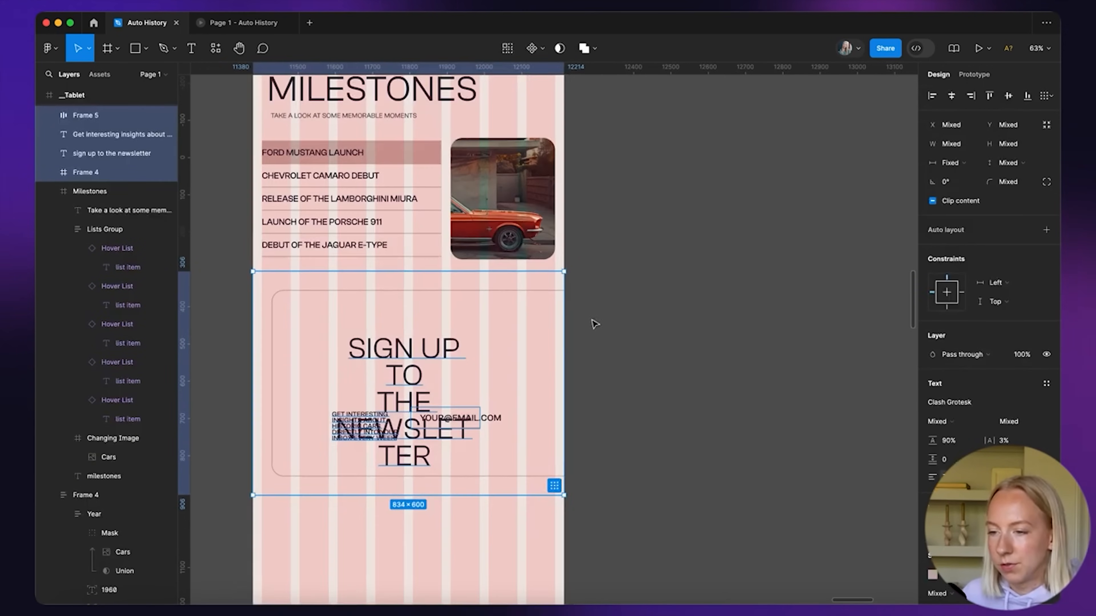
left_click(515, 291)
left_click_drag(775, 361, 549, 365)
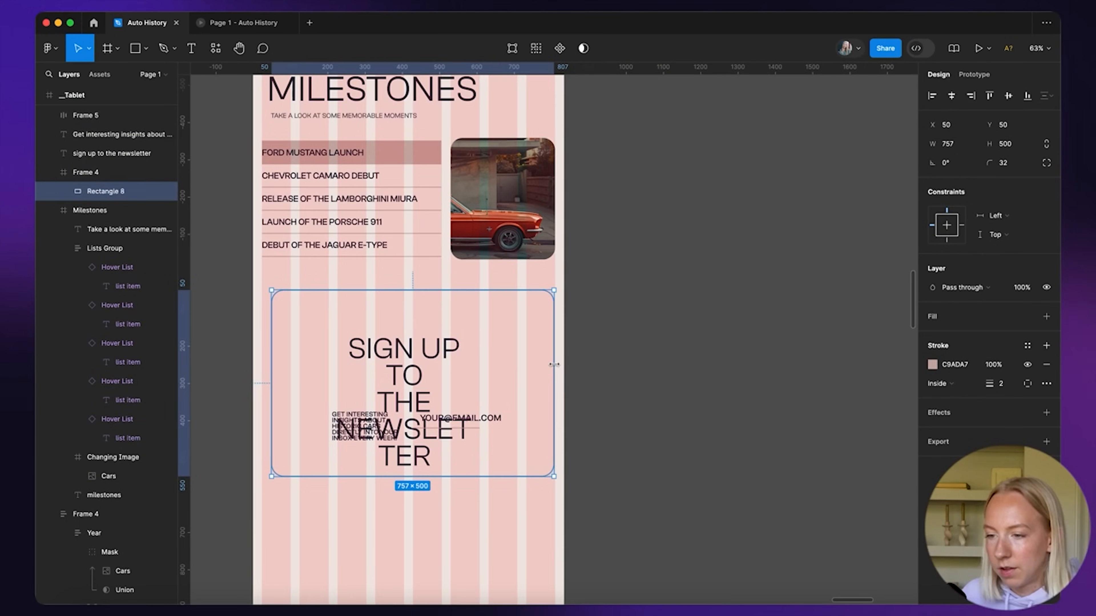
scroll(281, 369, "up", 3)
left_click_drag(271, 364, 263, 364)
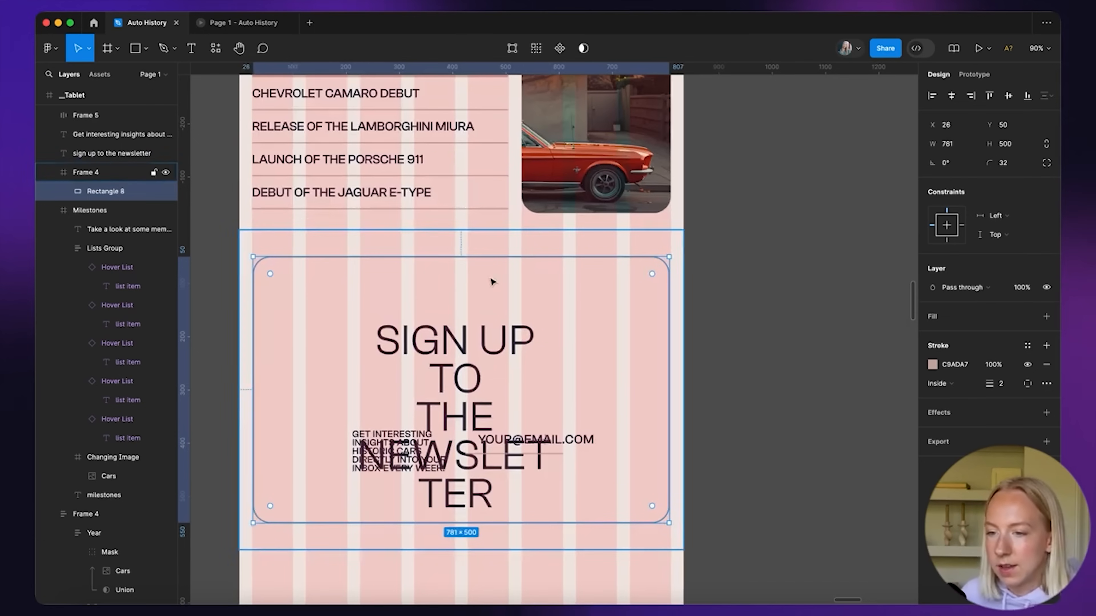
Set the newsletter heading to 64 on two lines and move it to the box's top left
left_click(497, 339)
left_click(1009, 355)
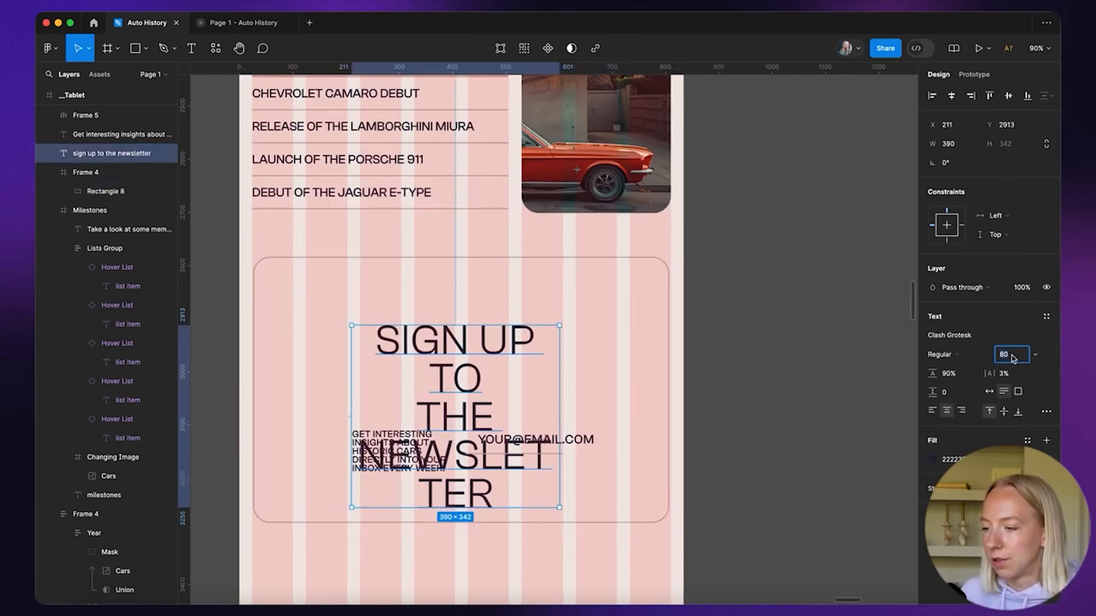
type("64")
key("Return")
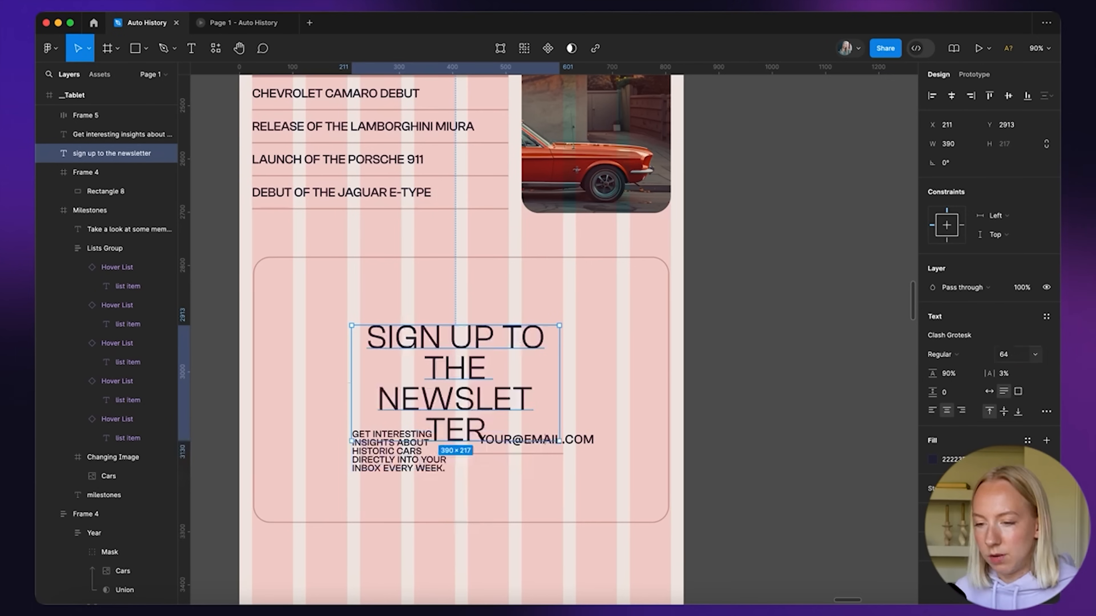
left_click_drag(581, 385, 663, 380)
left_click_drag(562, 366, 513, 338)
Put the insights paragraph under the heading and make the email field 280 wide with 18-size text
left_click(381, 452)
left_click_drag(381, 453, 334, 421)
left_click(533, 446)
left_click_drag(563, 440, 580, 406)
scroll(580, 406, "up", 5)
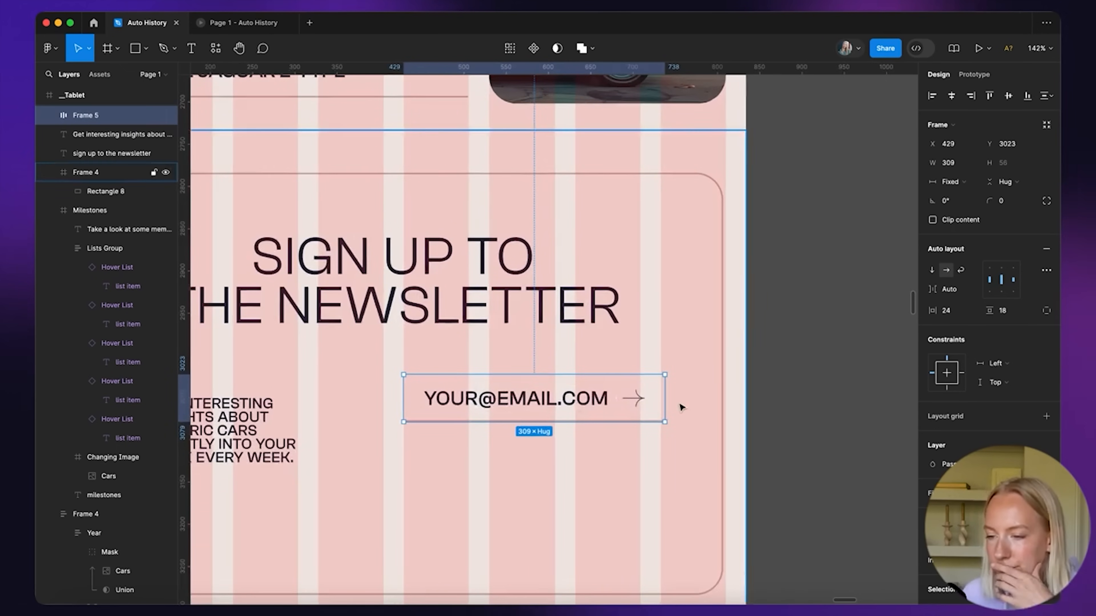
double_click(552, 406)
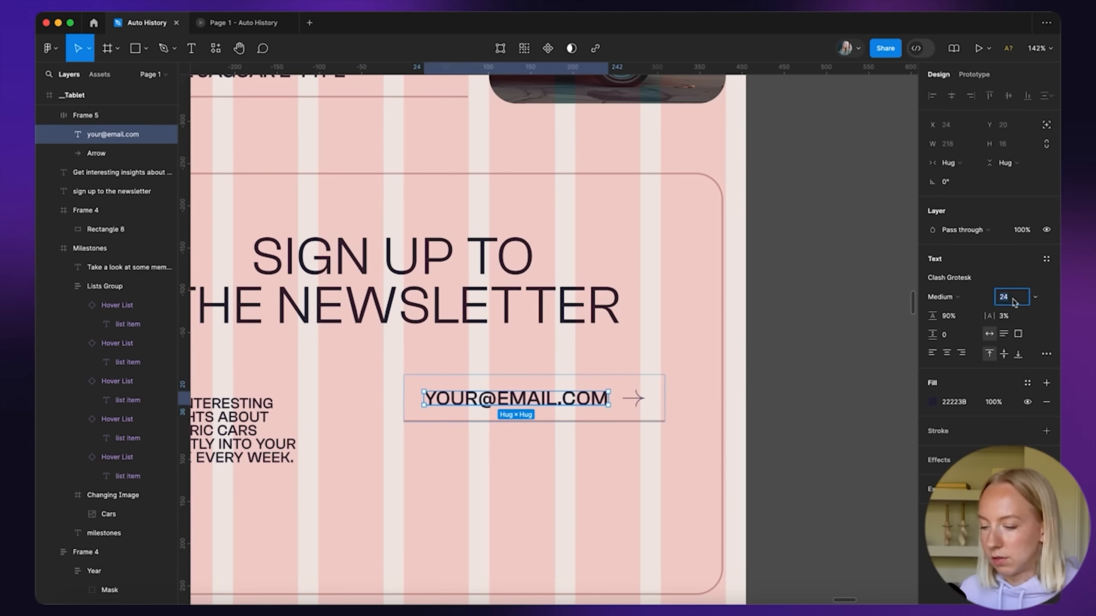
type("18")
key("Return")
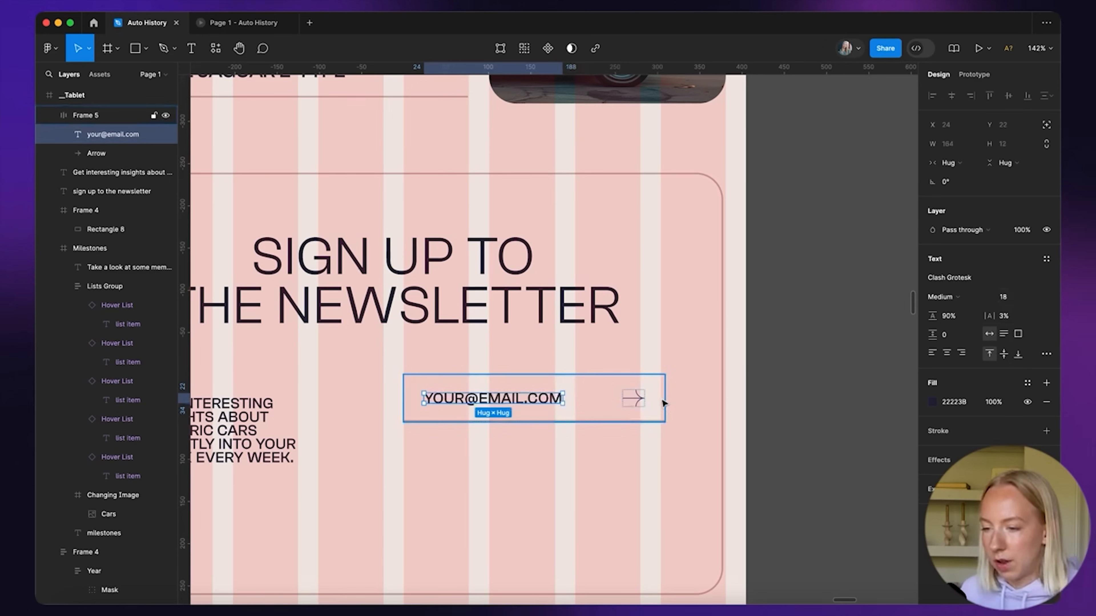
left_click(615, 404)
left_click_drag(665, 398, 640, 398)
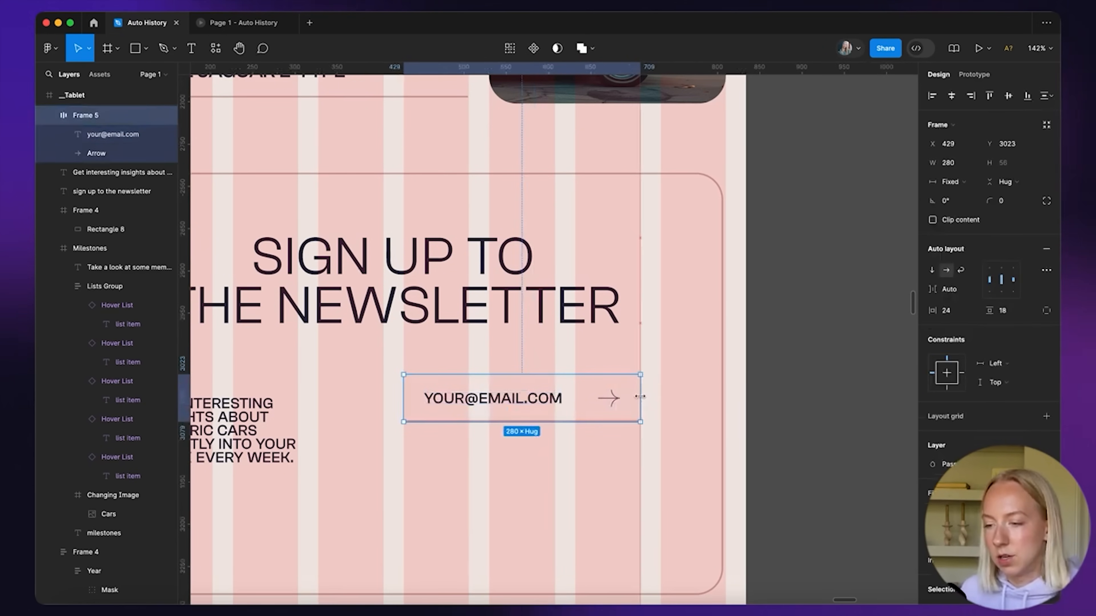
Move the footer elements into the Tablet frame below the newsletter
scroll(599, 385, "down", 5)
left_click(367, 407)
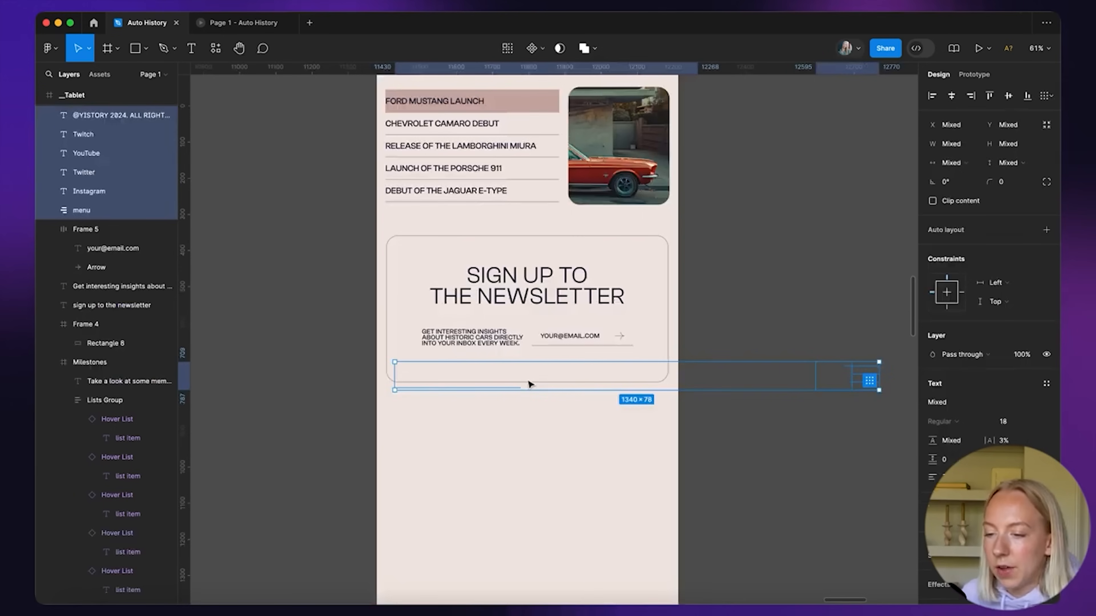
left_click_drag(526, 384, 500, 413)
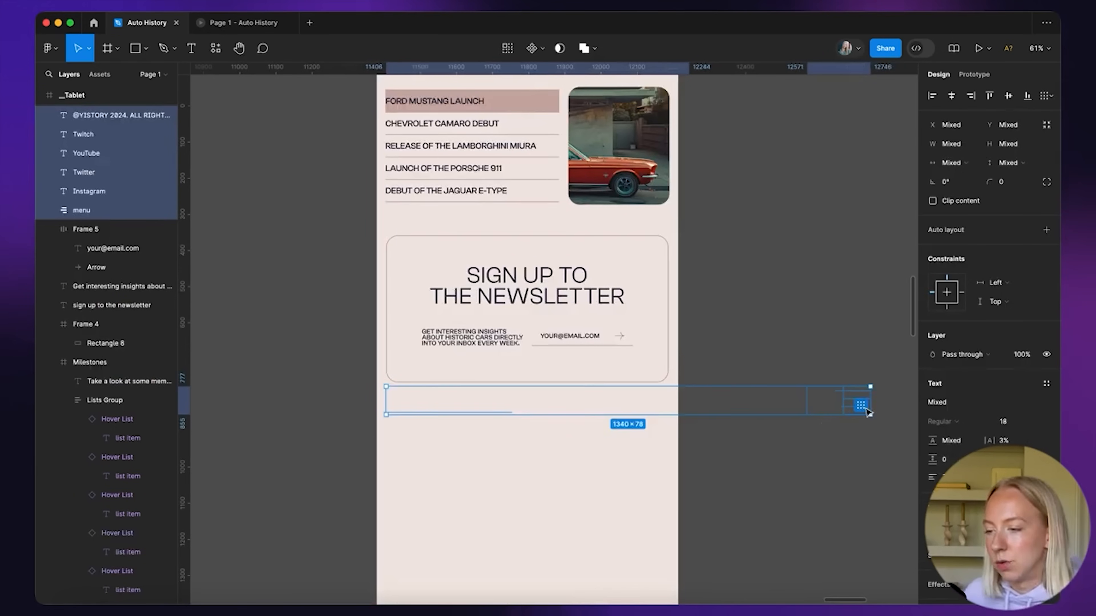
Narrow the footer group to the tablet width of 781
left_click_drag(860, 405, 666, 431)
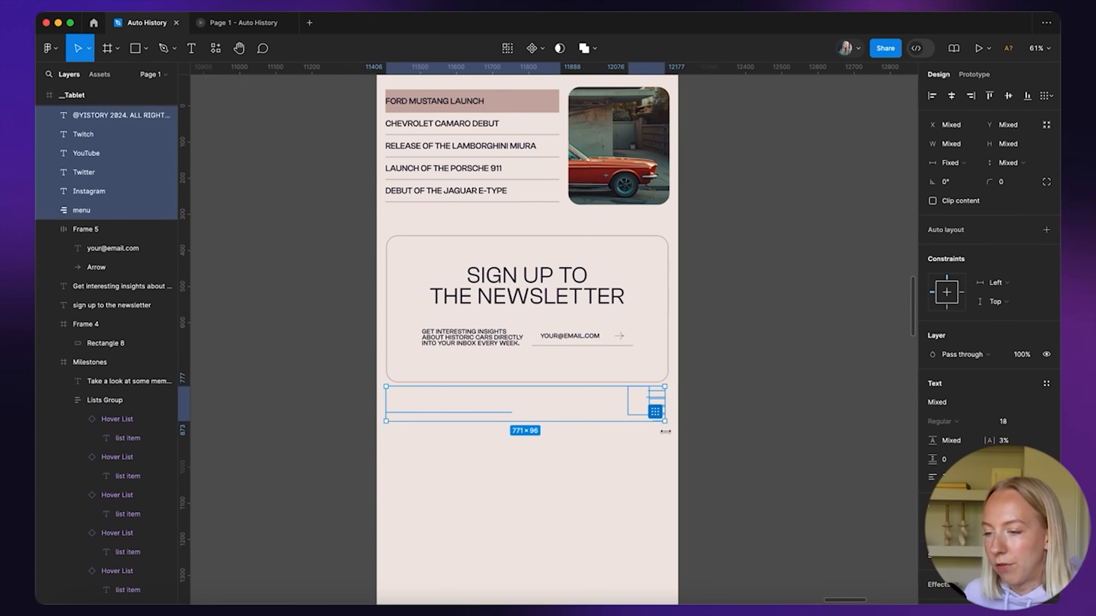
scroll(669, 435, "down", 5)
left_click(683, 432)
scroll(683, 432, "up", 2)
scroll(683, 432, "right", 2)
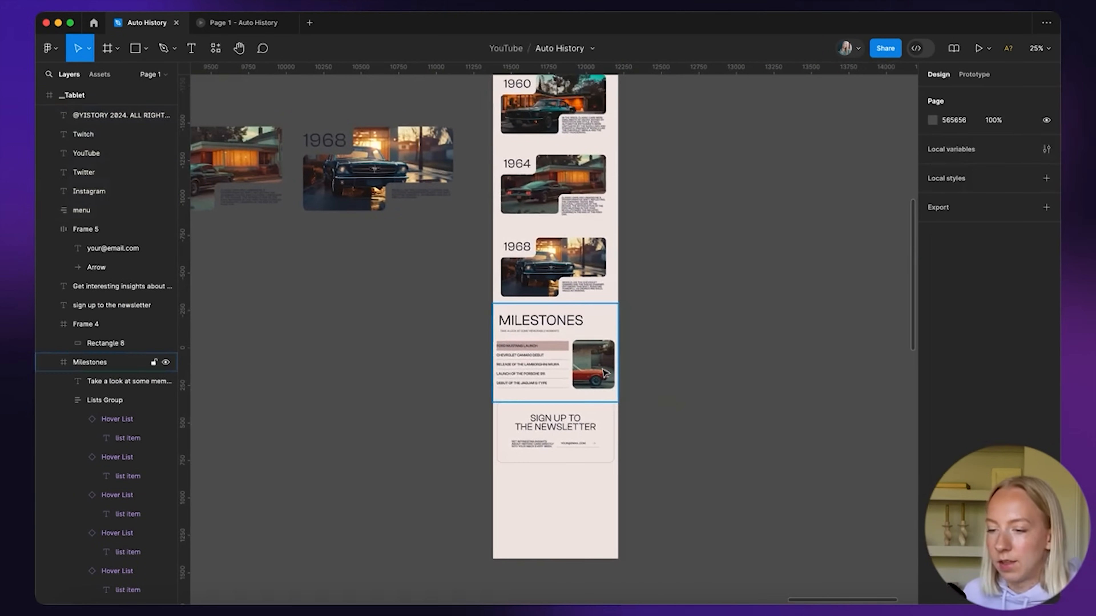
scroll(605, 374, "up", 5)
scroll(605, 374, "right", 1)
Set the Tablet frame fill to dark navy 22223B
left_click(461, 122)
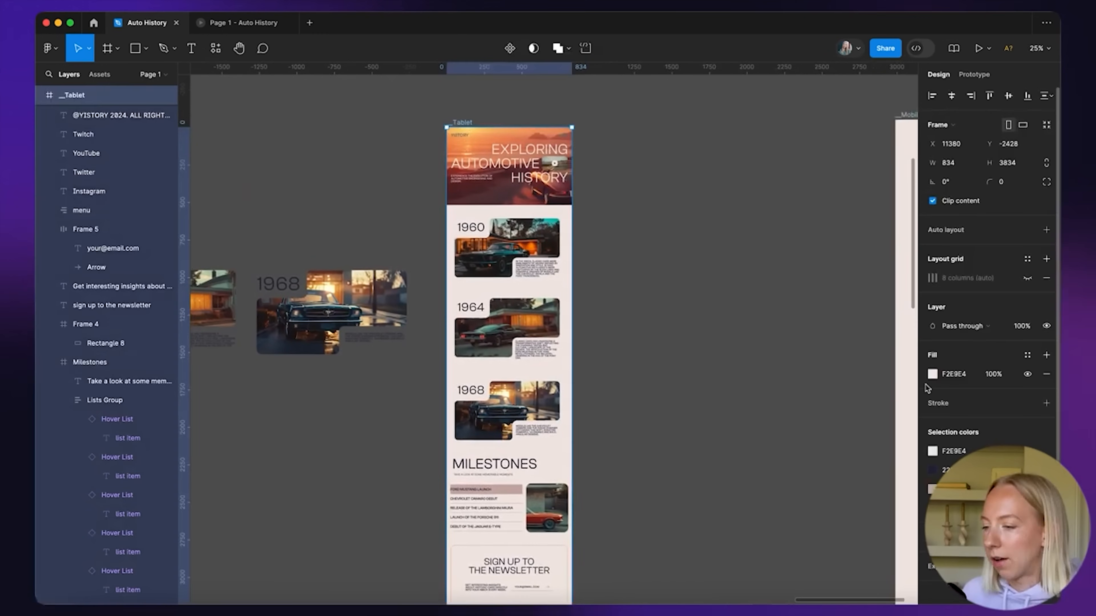
left_click(932, 374)
key("ctrl+v")
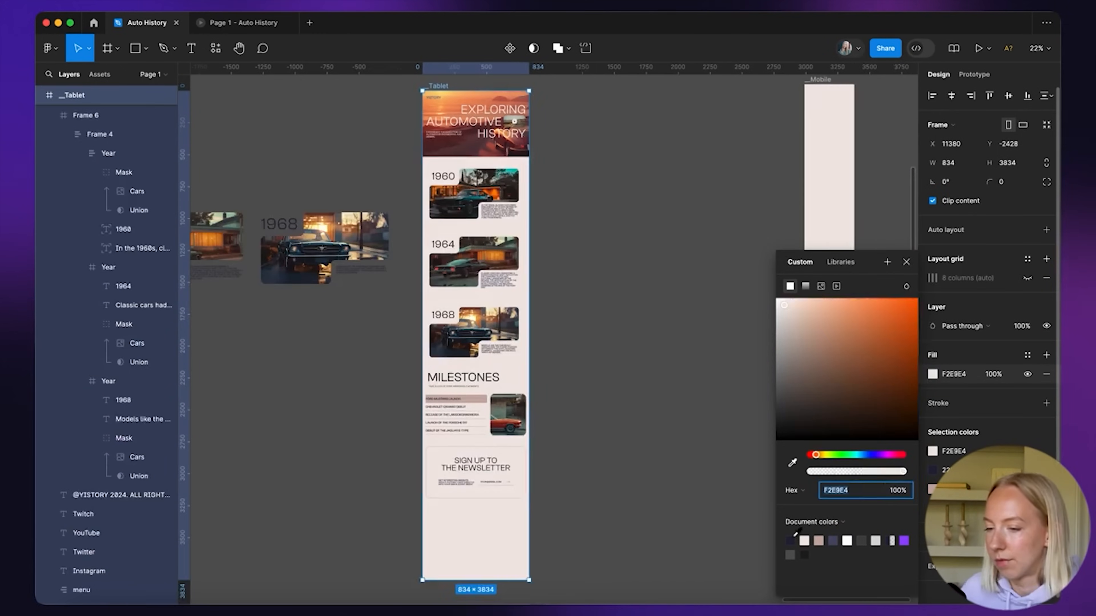
key("ctrl+v")
left_click(589, 462)
scroll(521, 544, "up", 6)
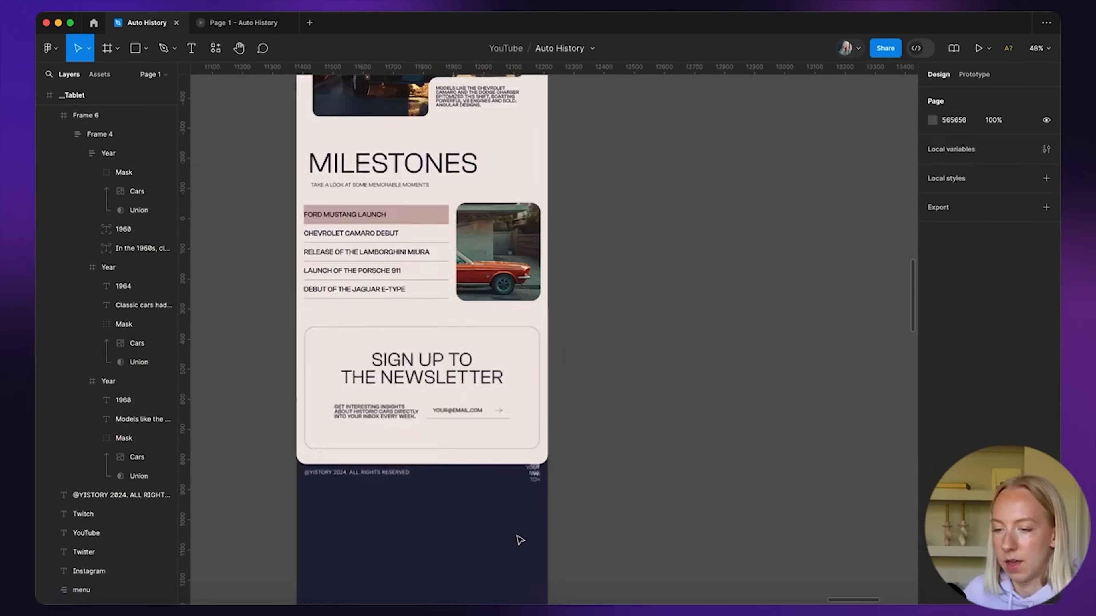
Set the Instagram, Twitter, YouTube and Twitch links to font size 14
left_click(376, 389)
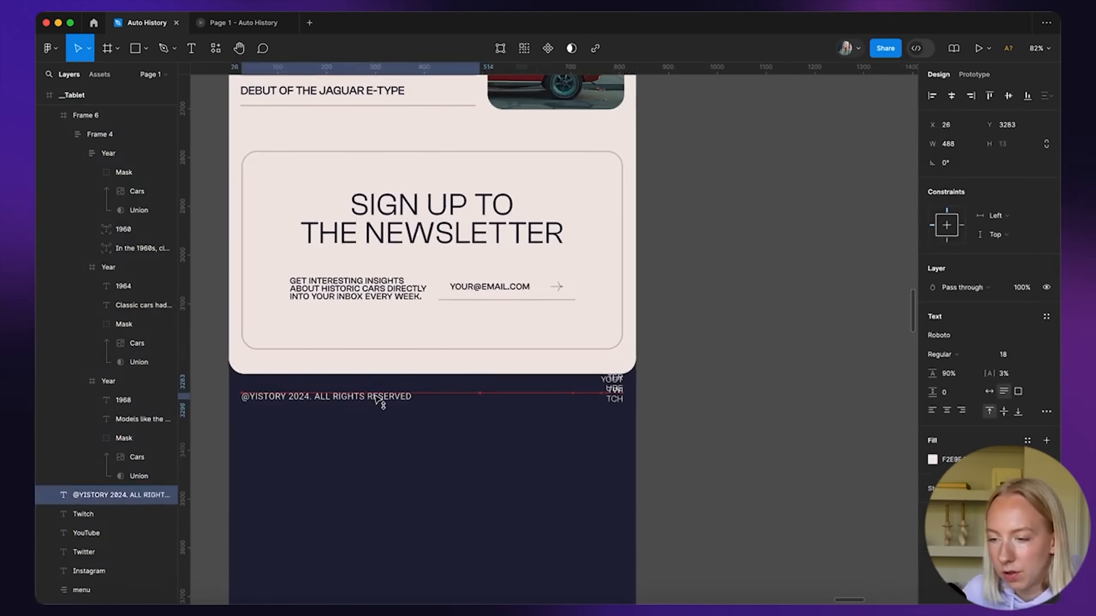
left_click_drag(642, 436, 600, 376)
scroll(615, 399, "up", 1)
scroll(615, 407, "up", 5)
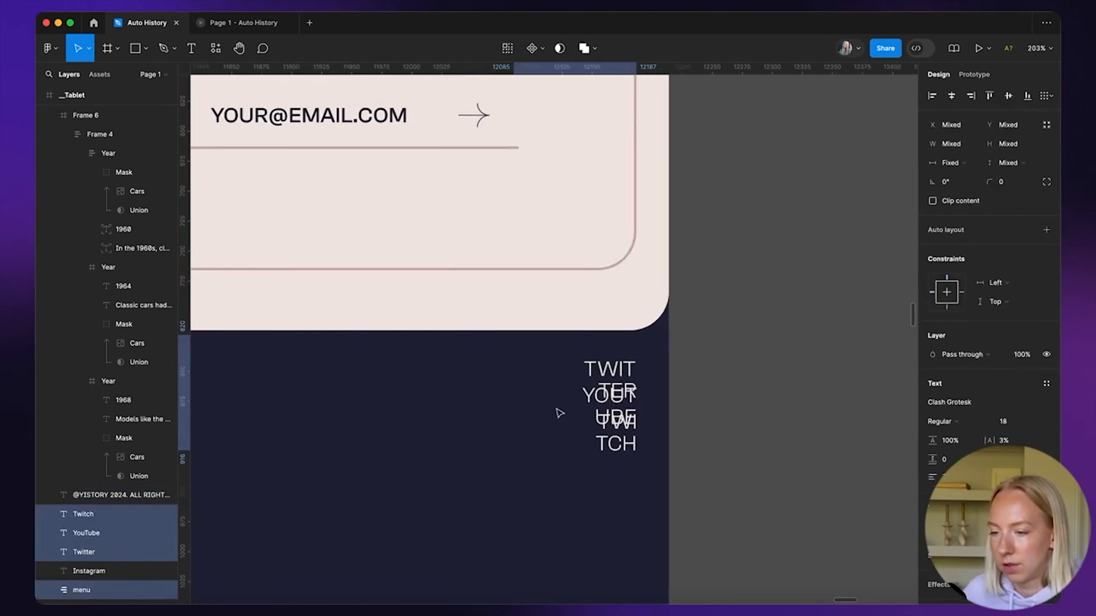
type("14")
key("Return")
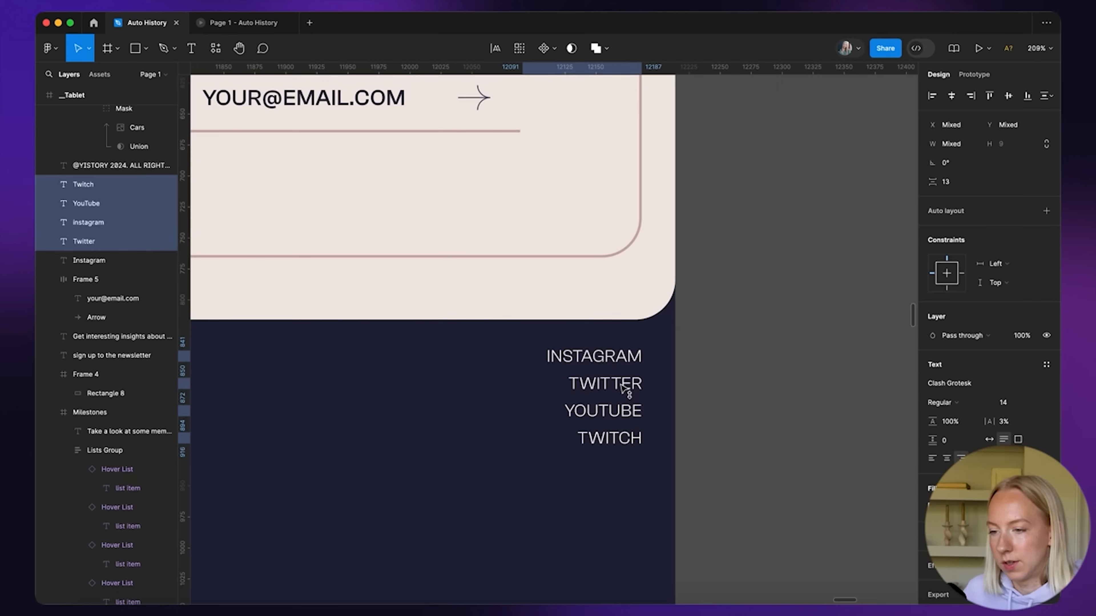
left_click(652, 381)
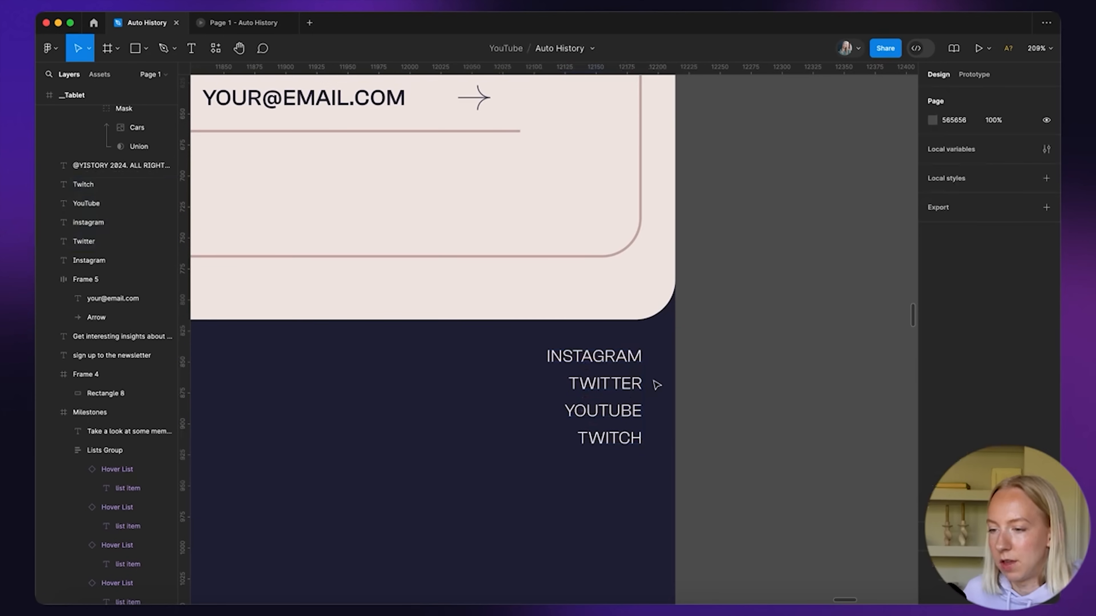
Move the copyright line lower in the footer
scroll(652, 381, "down", 5)
left_click(373, 381)
left_click_drag(401, 380, 401, 403)
left_click(425, 430)
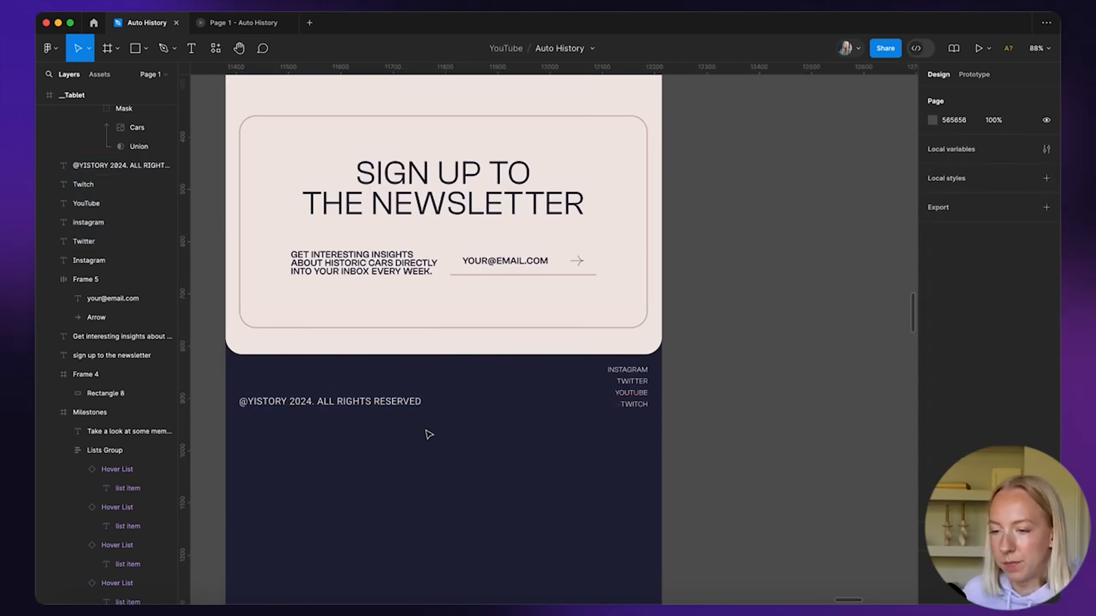
scroll(426, 435, "down", 5)
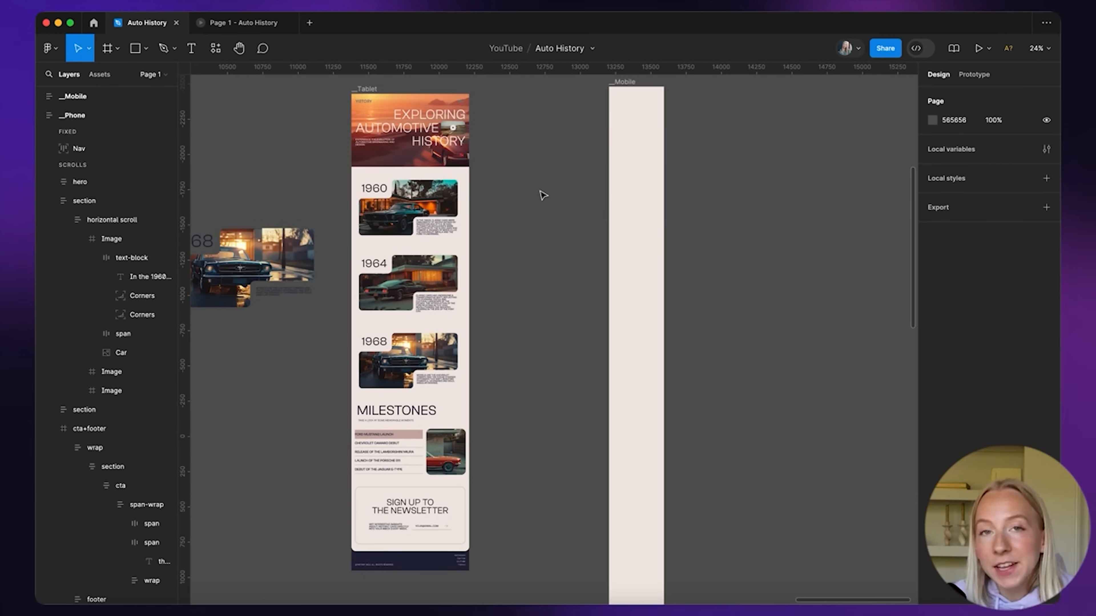
Paste the Changing Image and list frames into the phone Milestones section's wrap
scroll(543, 200, "right", 3)
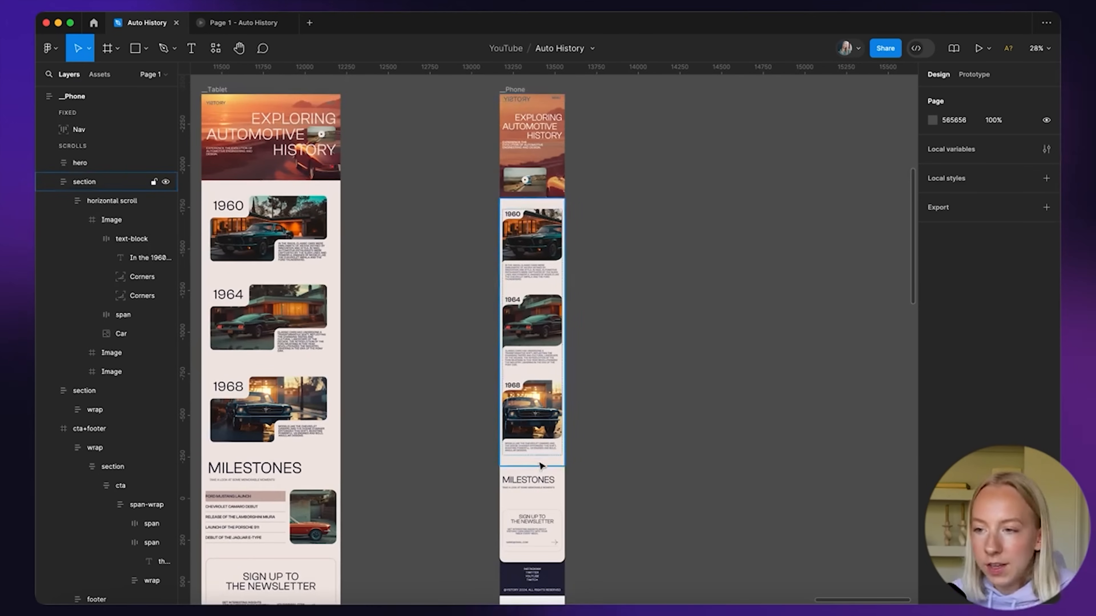
scroll(541, 466, "down", 4)
scroll(541, 466, "left", 4)
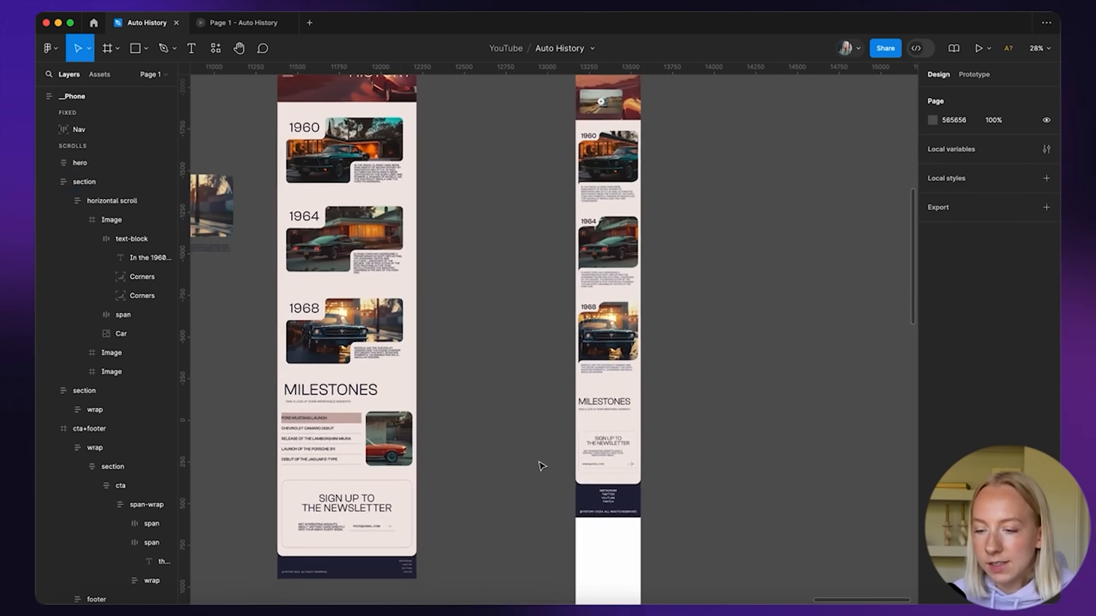
left_click(388, 440)
scroll(311, 471, "up", 5)
left_click(343, 376, "shift")
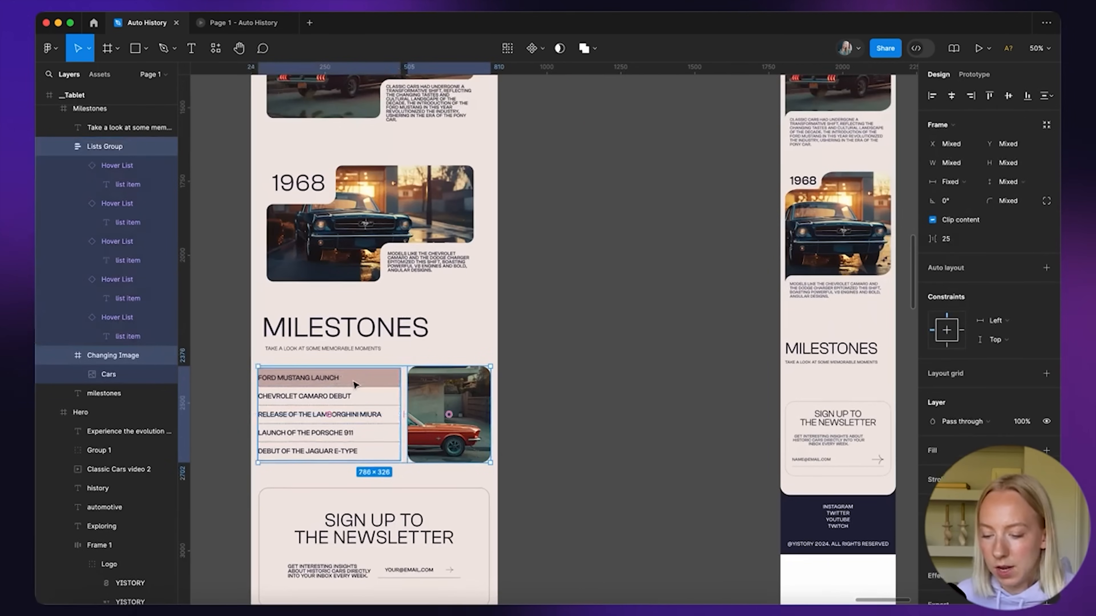
scroll(308, 390, "down", 5)
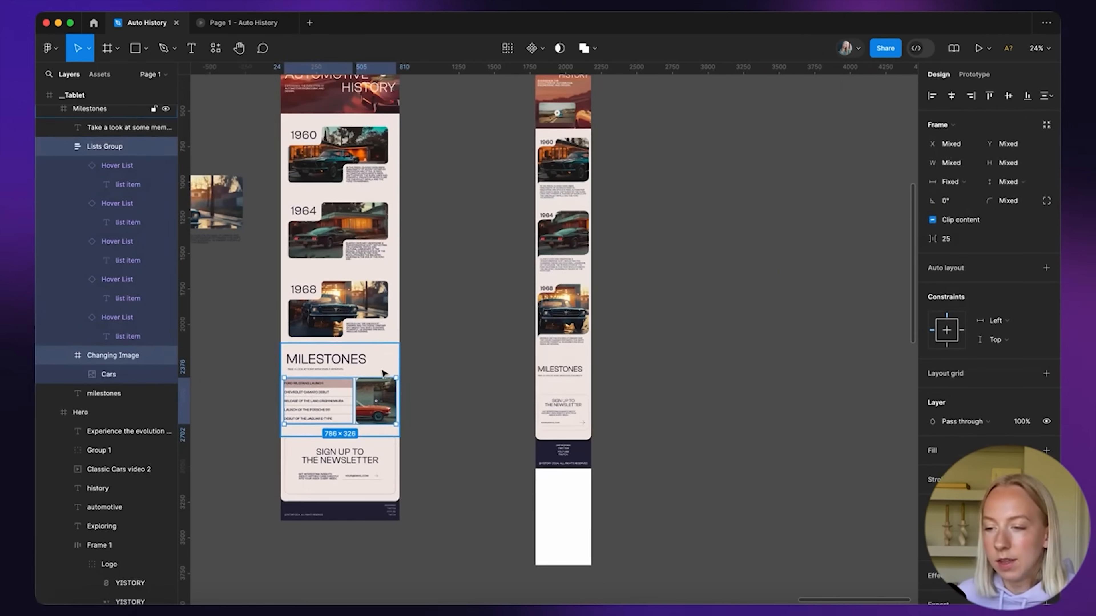
scroll(538, 405, "up", 6)
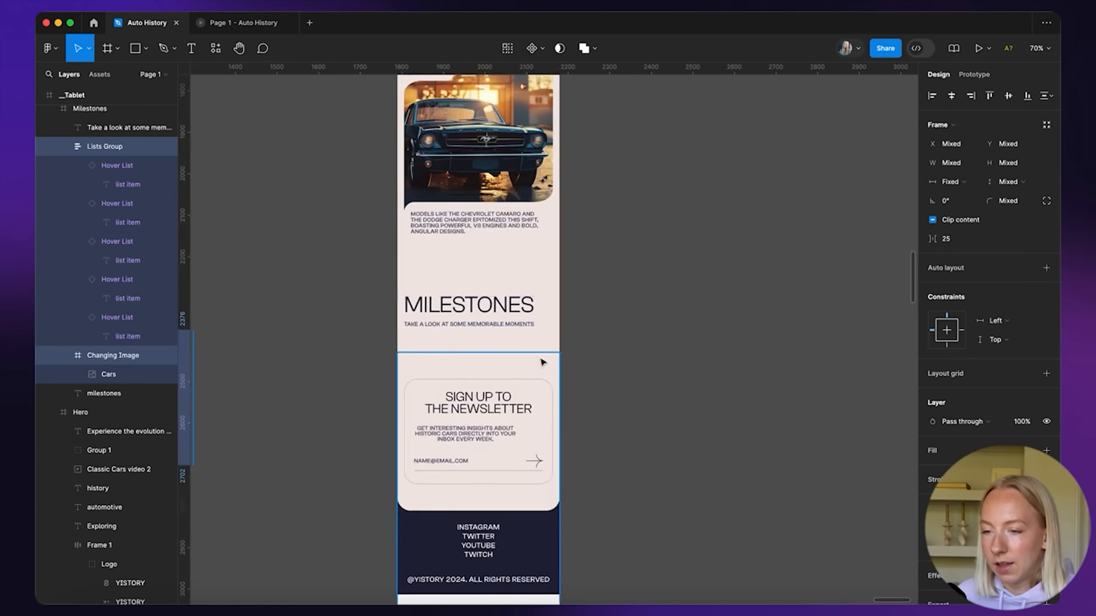
left_click(482, 330)
double_click(483, 321)
key("super+v")
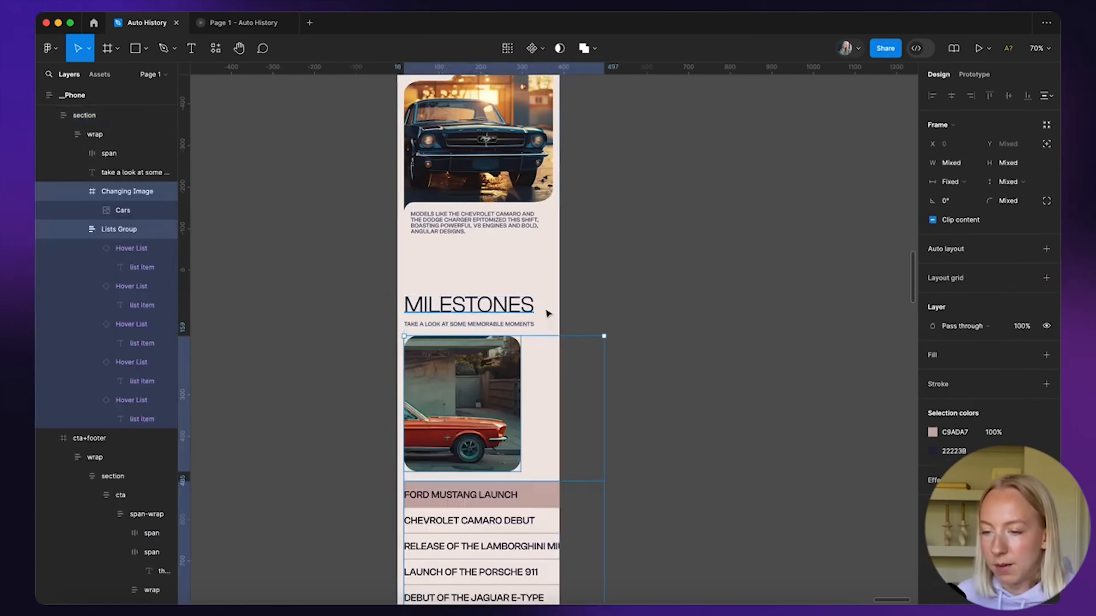
scroll(418, 453, "down", 5)
left_click(590, 384)
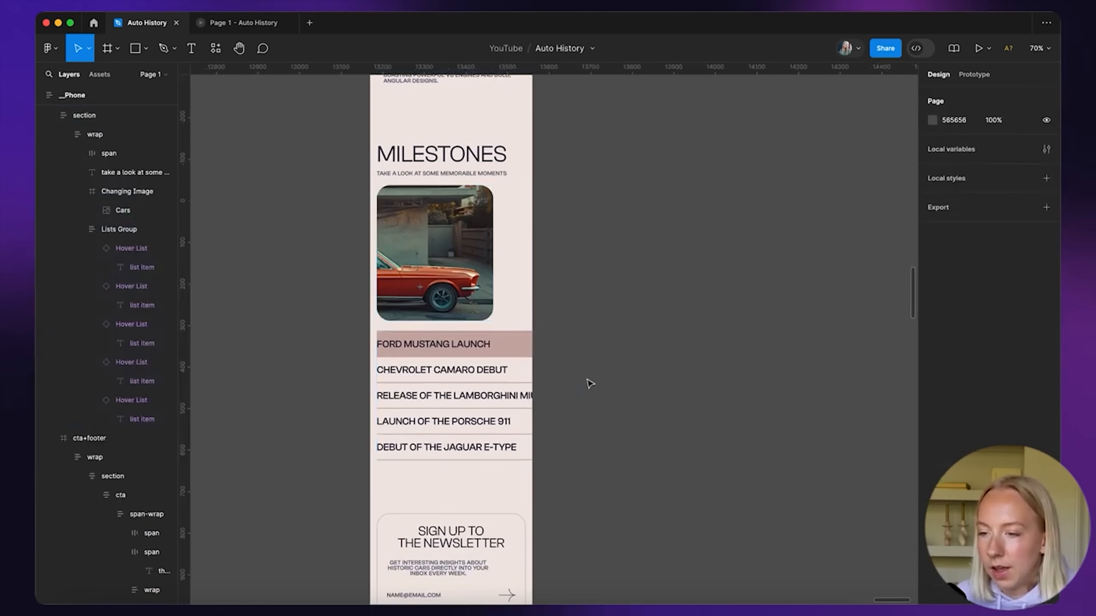
Resize the Changing Image frame to 358×312 to span the column
left_click(465, 259)
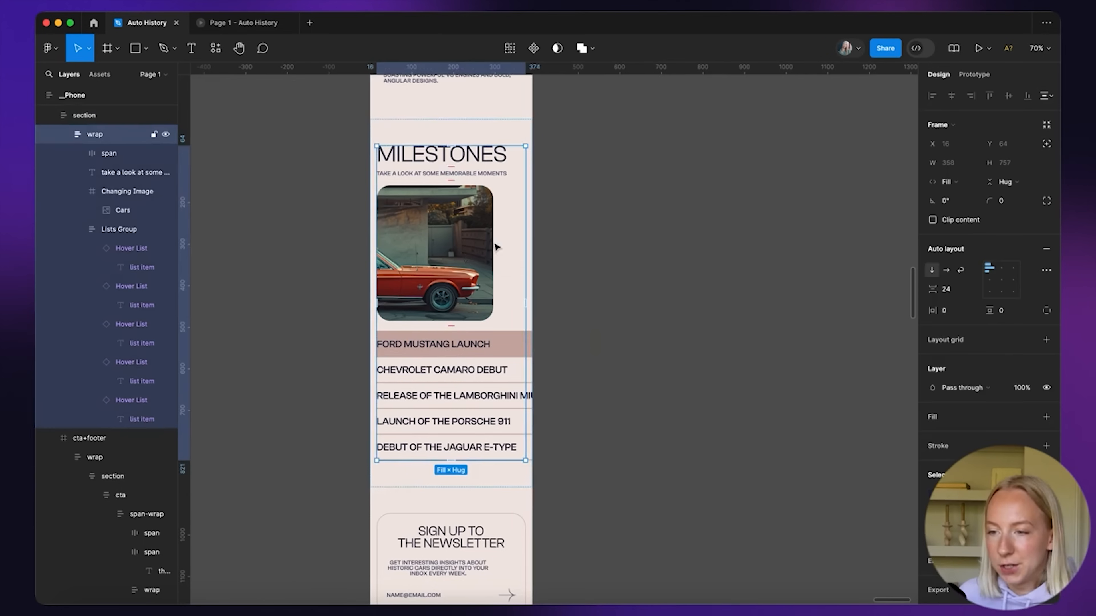
left_click(495, 258)
left_click_drag(494, 322, 525, 322)
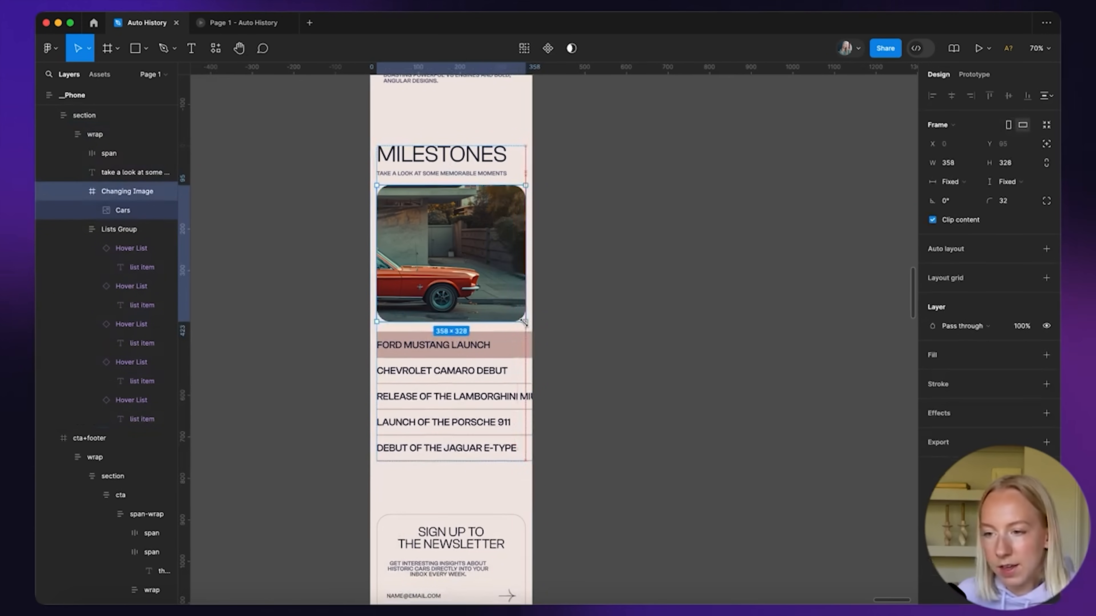
left_click_drag(458, 186, 458, 191)
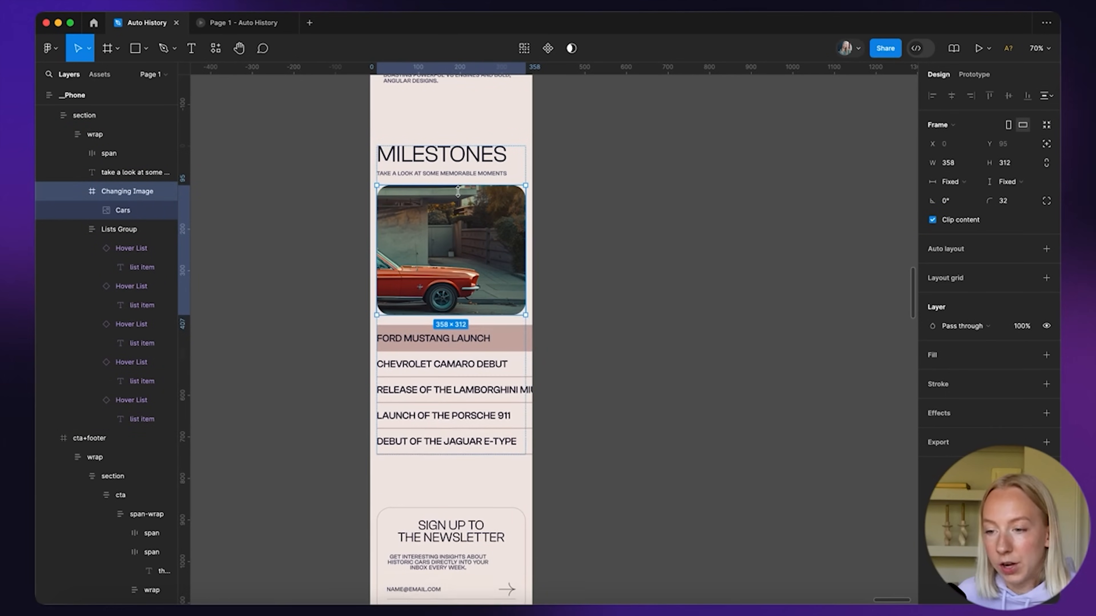
left_click(579, 278)
Select all the milestone list item texts and set them to font size 18
double_click(466, 361)
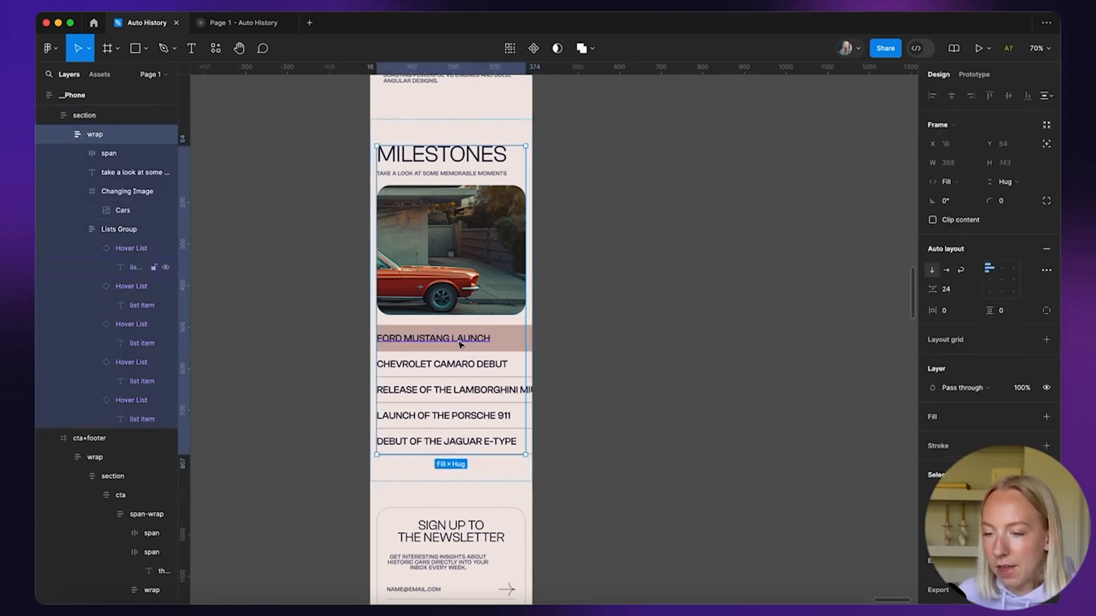
key("Escape")
left_click(458, 375)
left_click(579, 359)
left_click(476, 342, "super")
left_click(474, 365, "shift+super")
left_click(473, 388, "shift")
left_click(474, 390, "super")
key("alt+super+a")
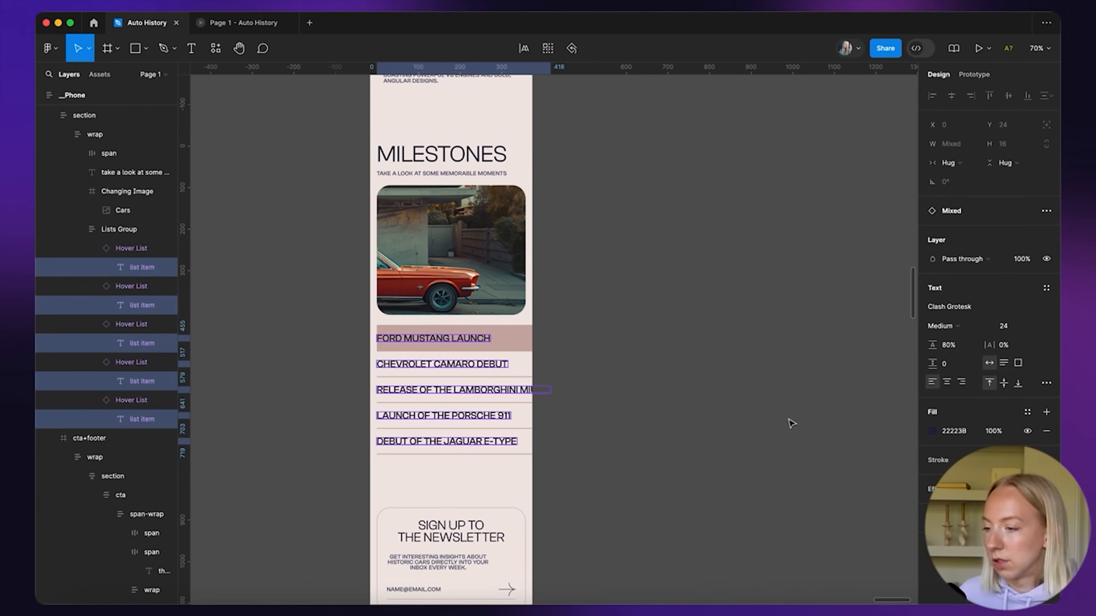
left_click(1017, 331)
type("18")
key("Return")
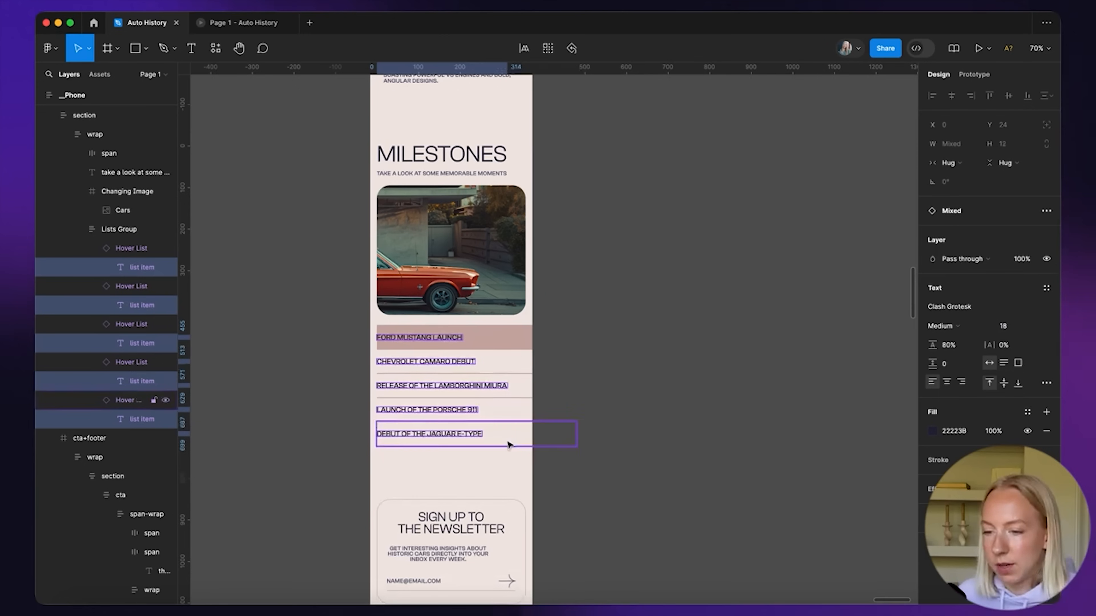
left_click(587, 418)
Set the Lists Group width to Fill container
double_click(503, 340)
left_click(531, 352)
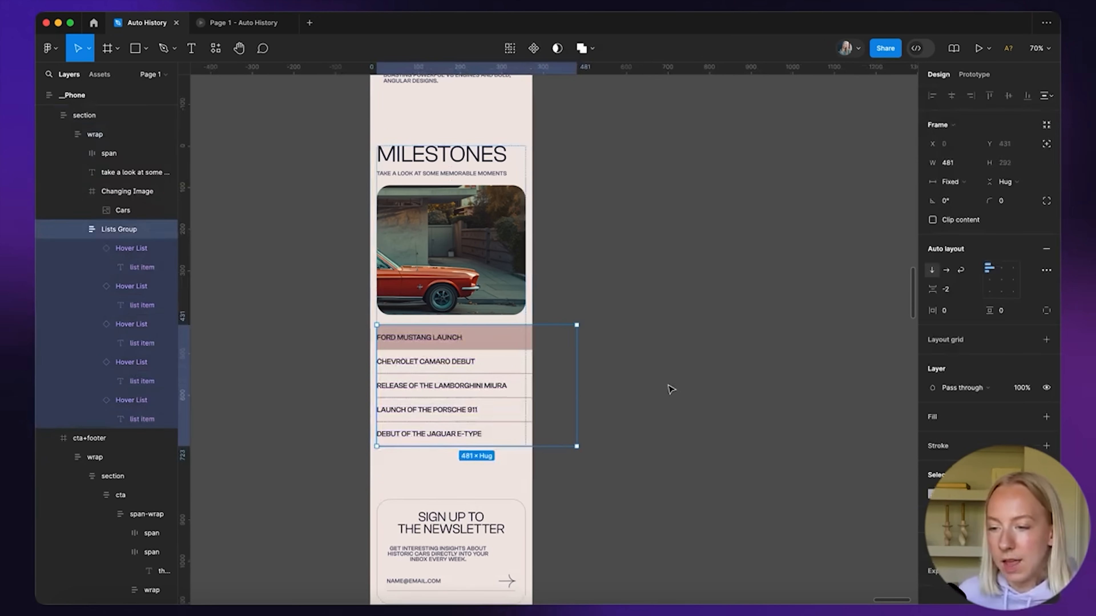
left_click(966, 181)
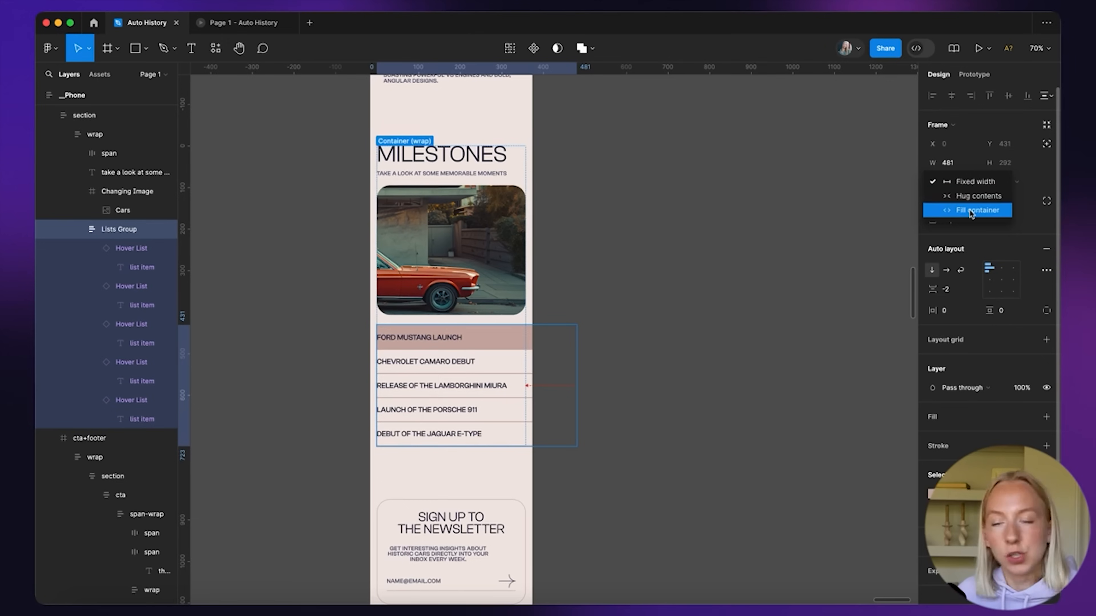
left_click(970, 211)
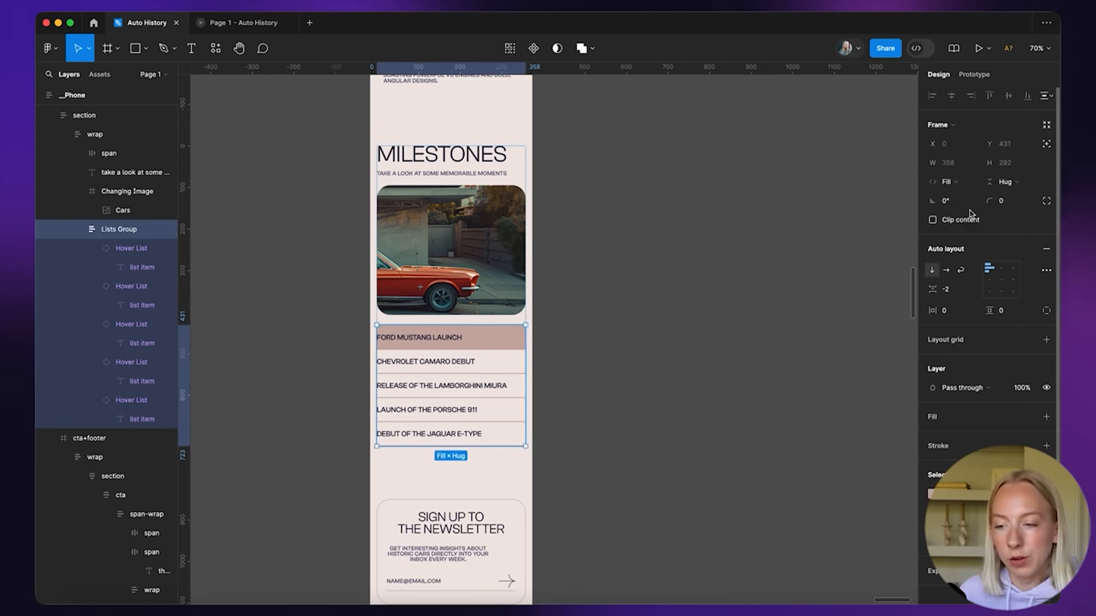
left_click(601, 439)
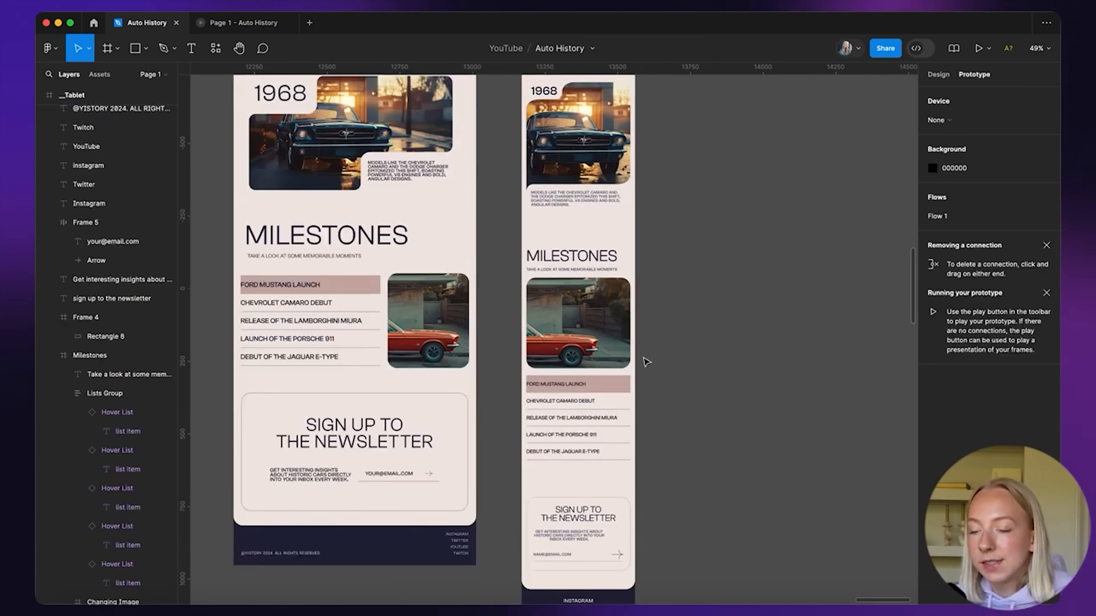
Show the design properties and copy the phone Milestones section beside the phone frame
scroll(643, 363, "right", 3)
scroll(643, 362, "up", 1)
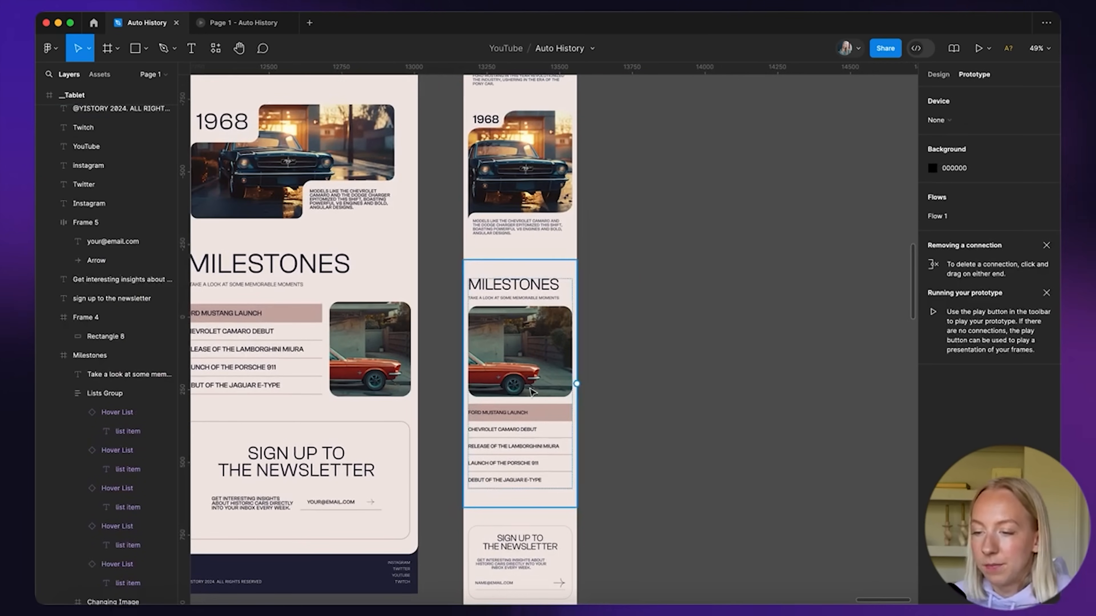
scroll(532, 391, "down", 5)
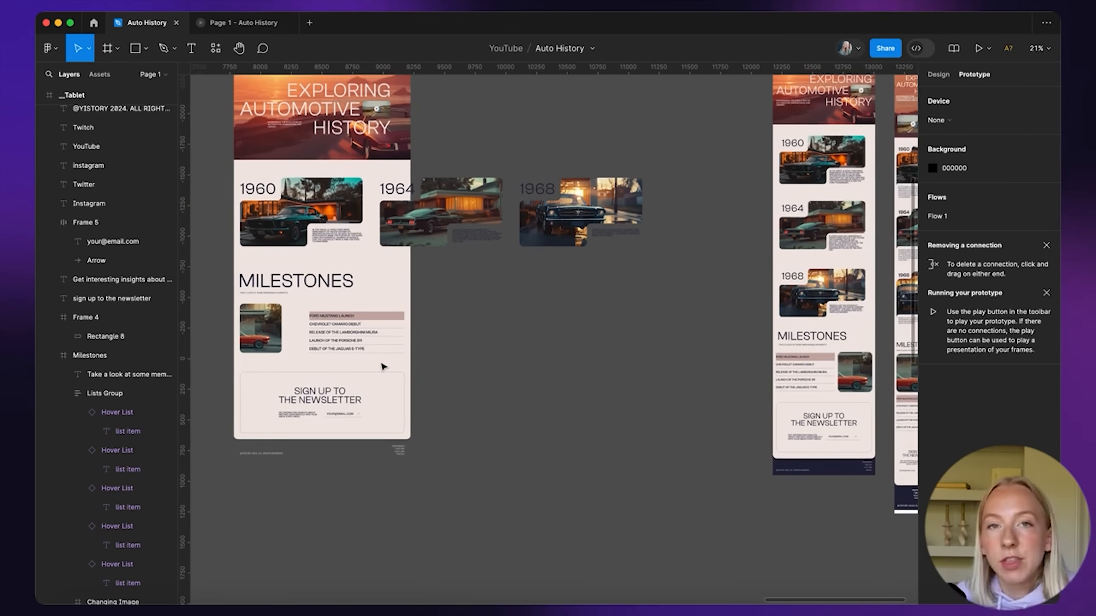
scroll(410, 401, "right", 10)
scroll(409, 401, "up", 1)
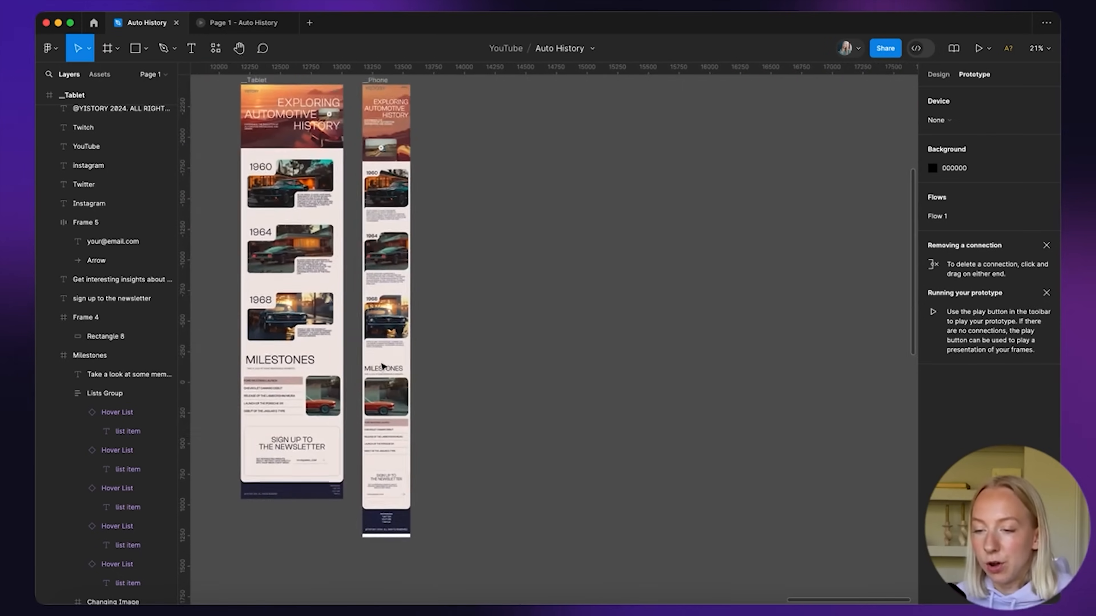
left_click(938, 74)
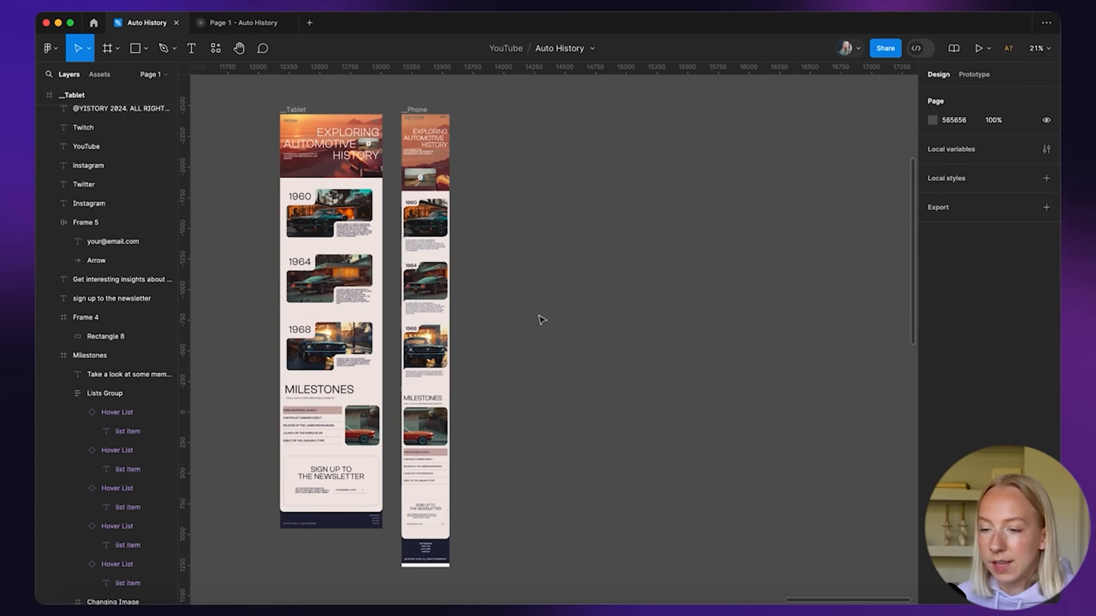
scroll(542, 320, "down", 1)
scroll(542, 320, "left", 1)
scroll(435, 421, "up", 8)
left_click_drag(520, 367, 708, 315)
Delete the extra duplicate and select the remaining Milestones copy
scroll(690, 281, "right", 4)
scroll(690, 281, "down", 1)
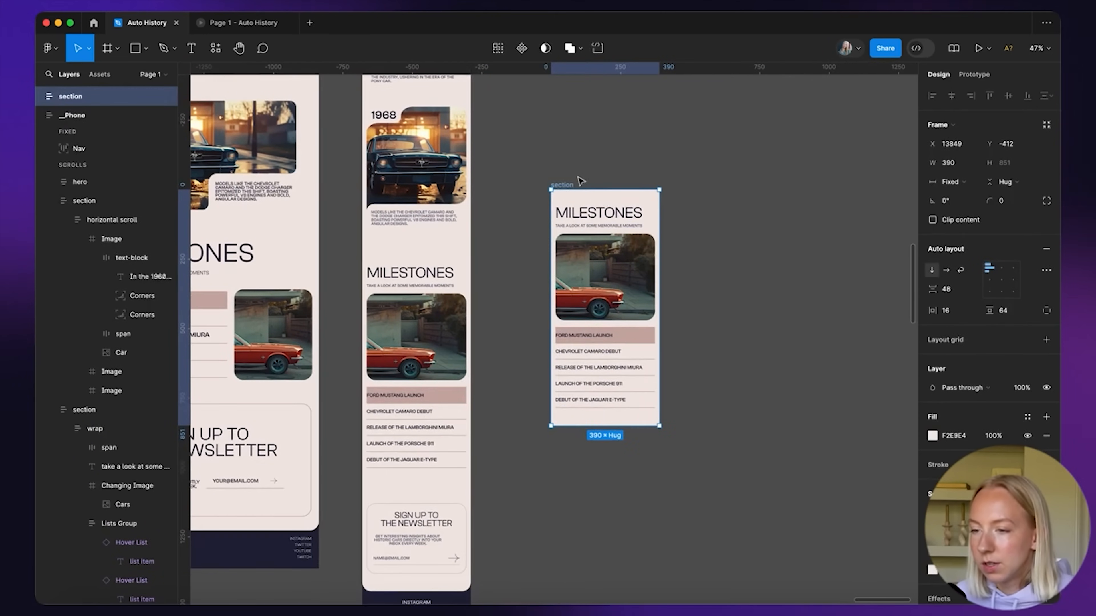
key("super+d")
scroll(560, 216, "right", 5)
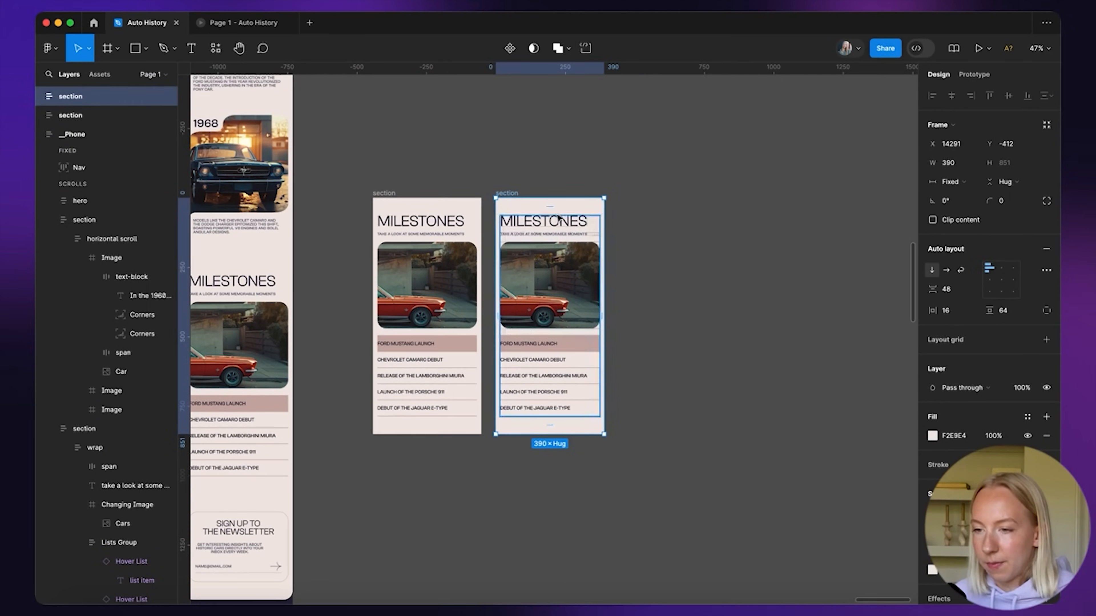
key("Delete")
scroll(431, 203, "up", 3)
left_click(434, 202)
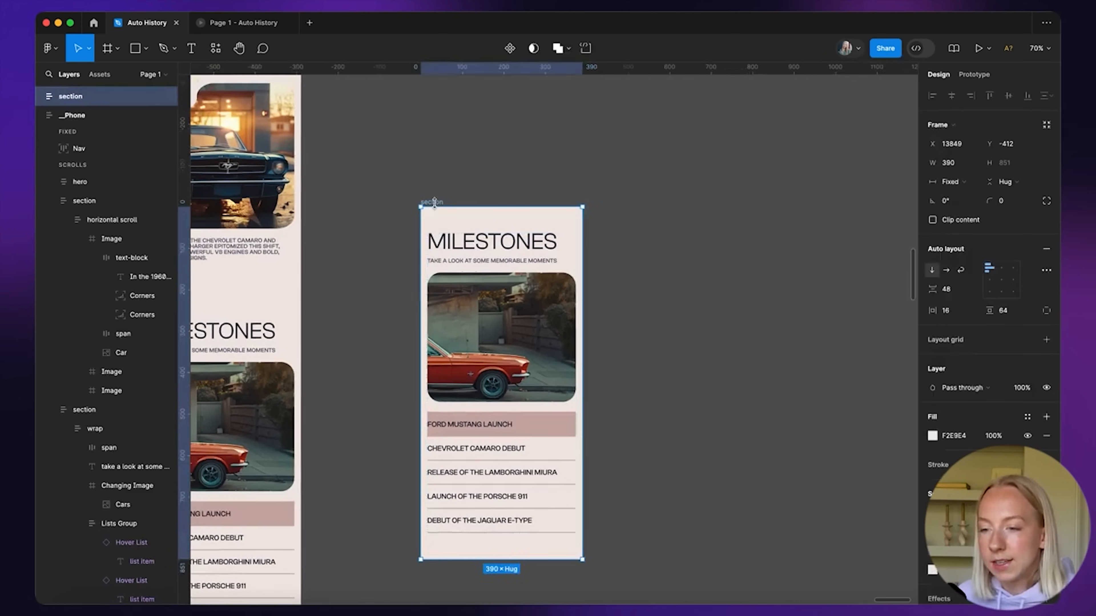
Make the copied section a component with a Variant property, giving one 'Default' variant
key("super+alt+k")
scroll(664, 289, "down", 3)
scroll(655, 303, "right", 2)
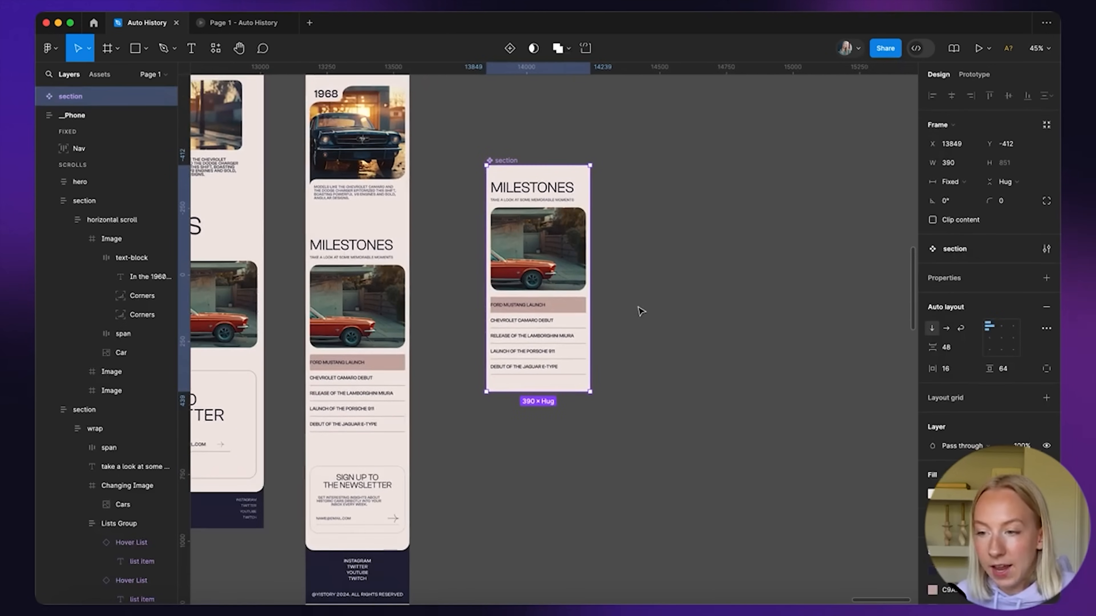
left_click(1047, 280)
left_click(973, 316)
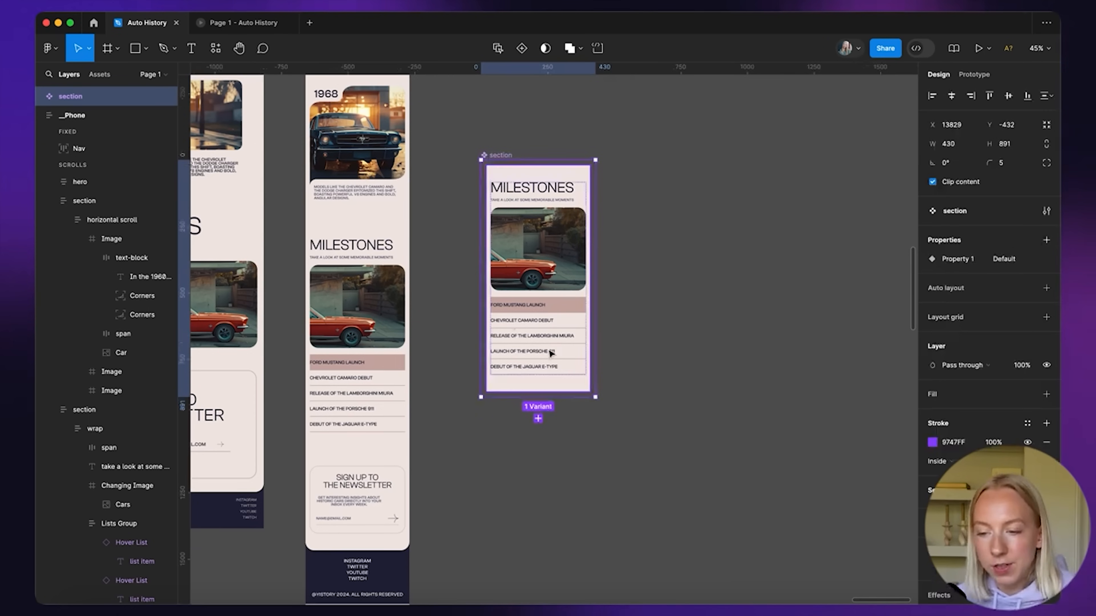
scroll(547, 354, "left", 5)
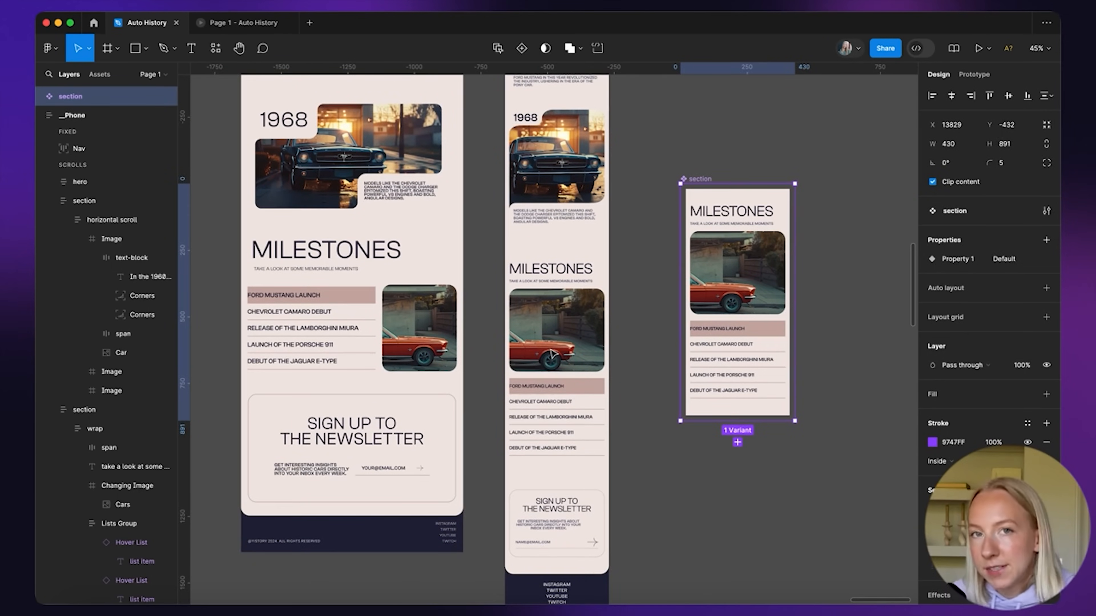